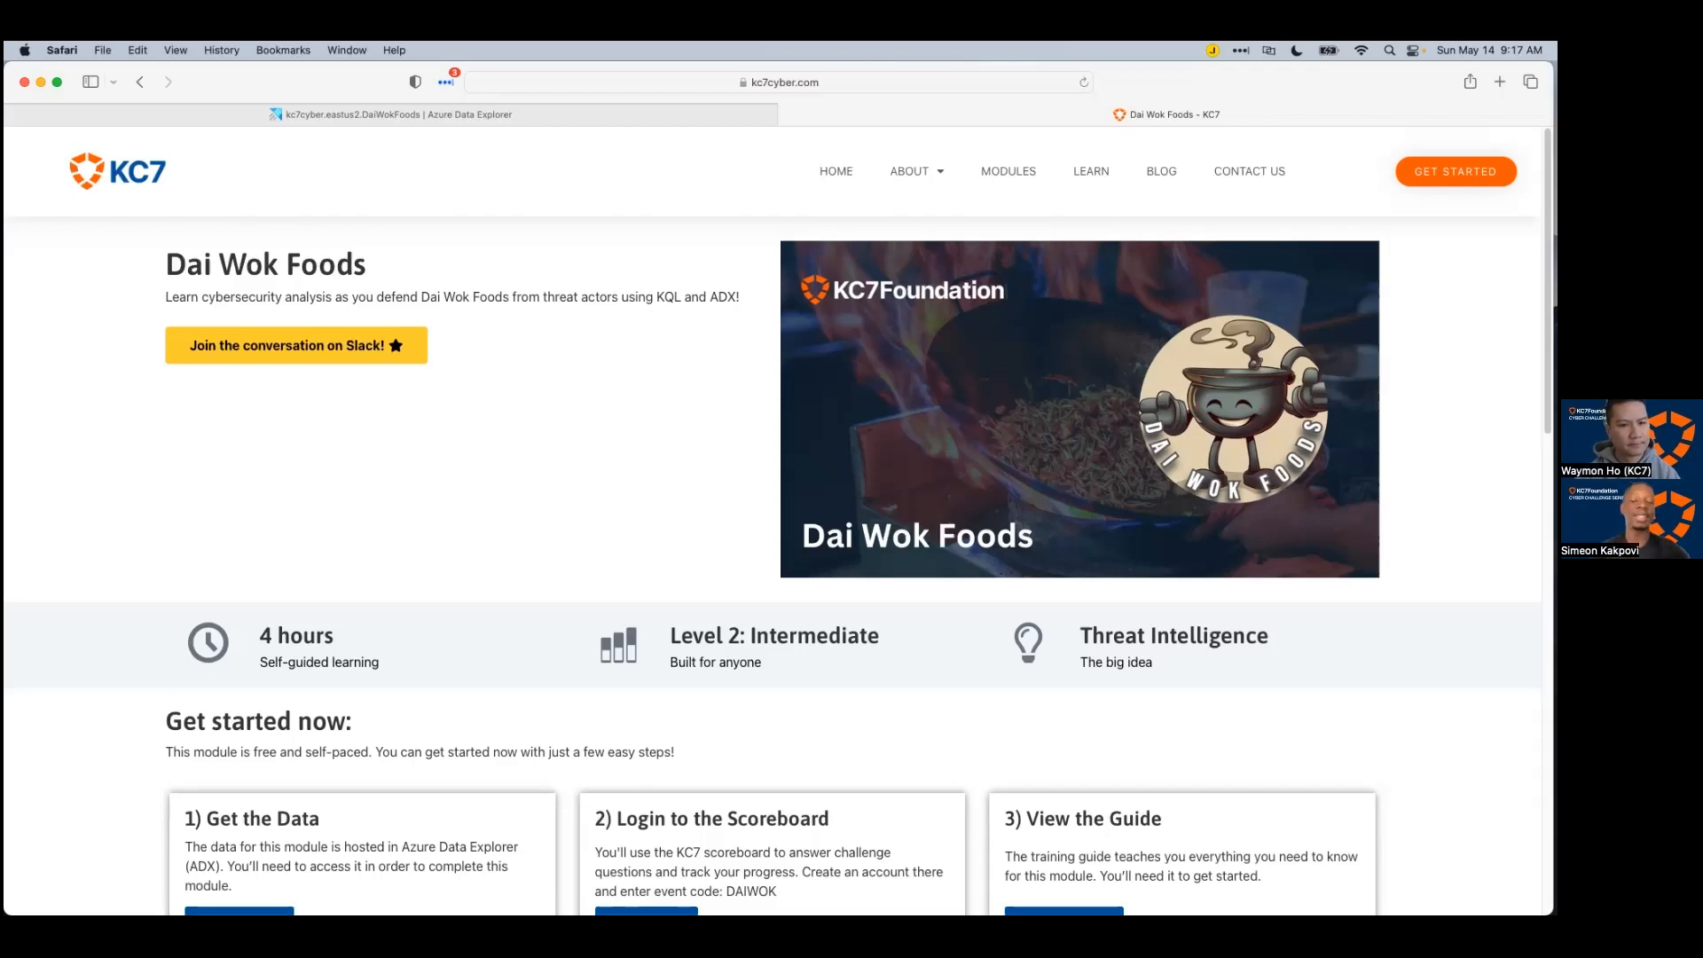
Step: Review the page, then bring up the DaiWokFoods Employees query showing 1111 records in Azure Data Explorer
scroll(772, 532, down, 4)
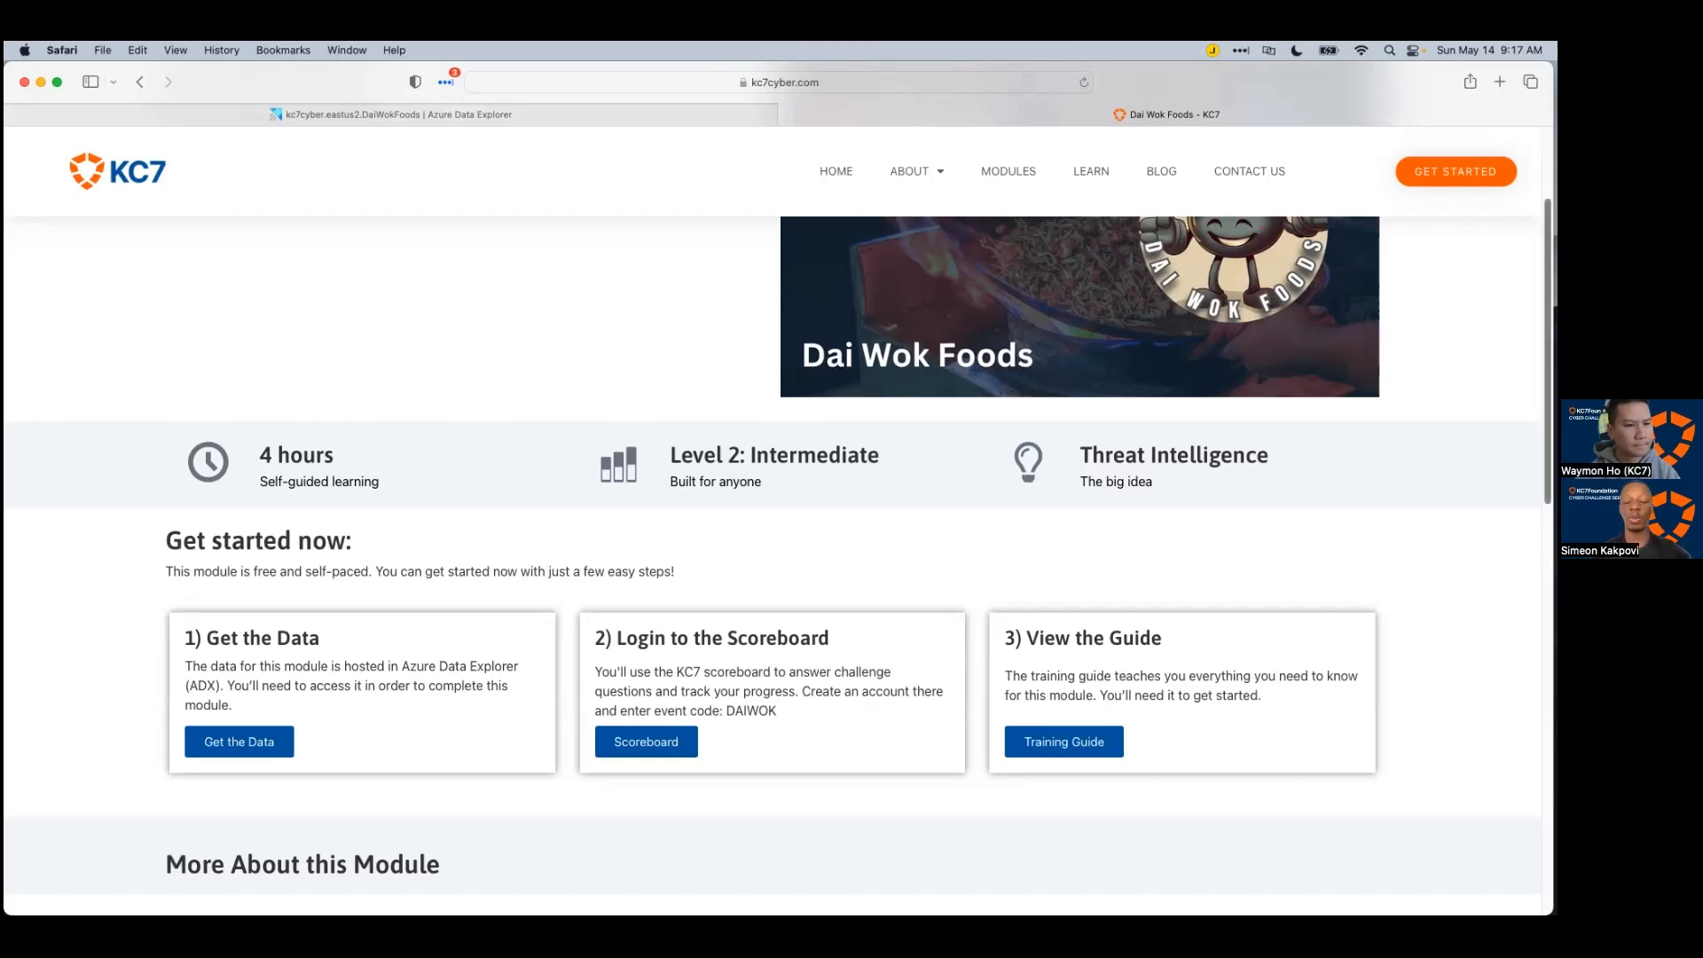
scroll(771, 568, down, 2)
scroll(771, 568, down, 2)
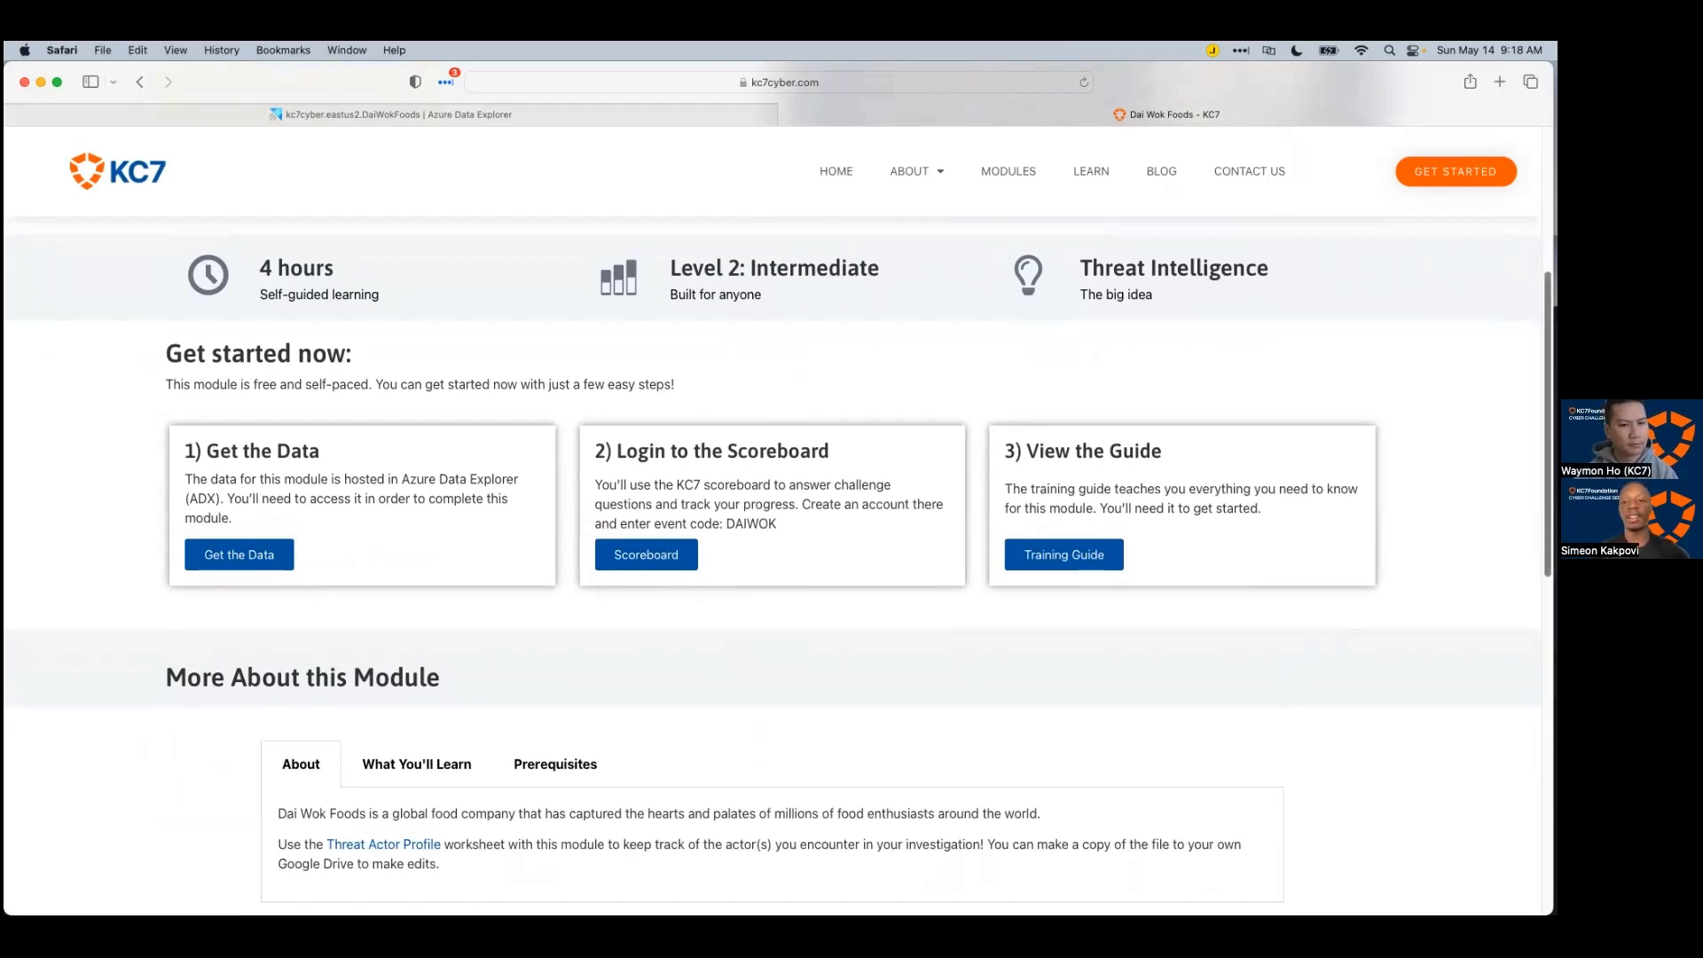
scroll(779, 533, down, 1)
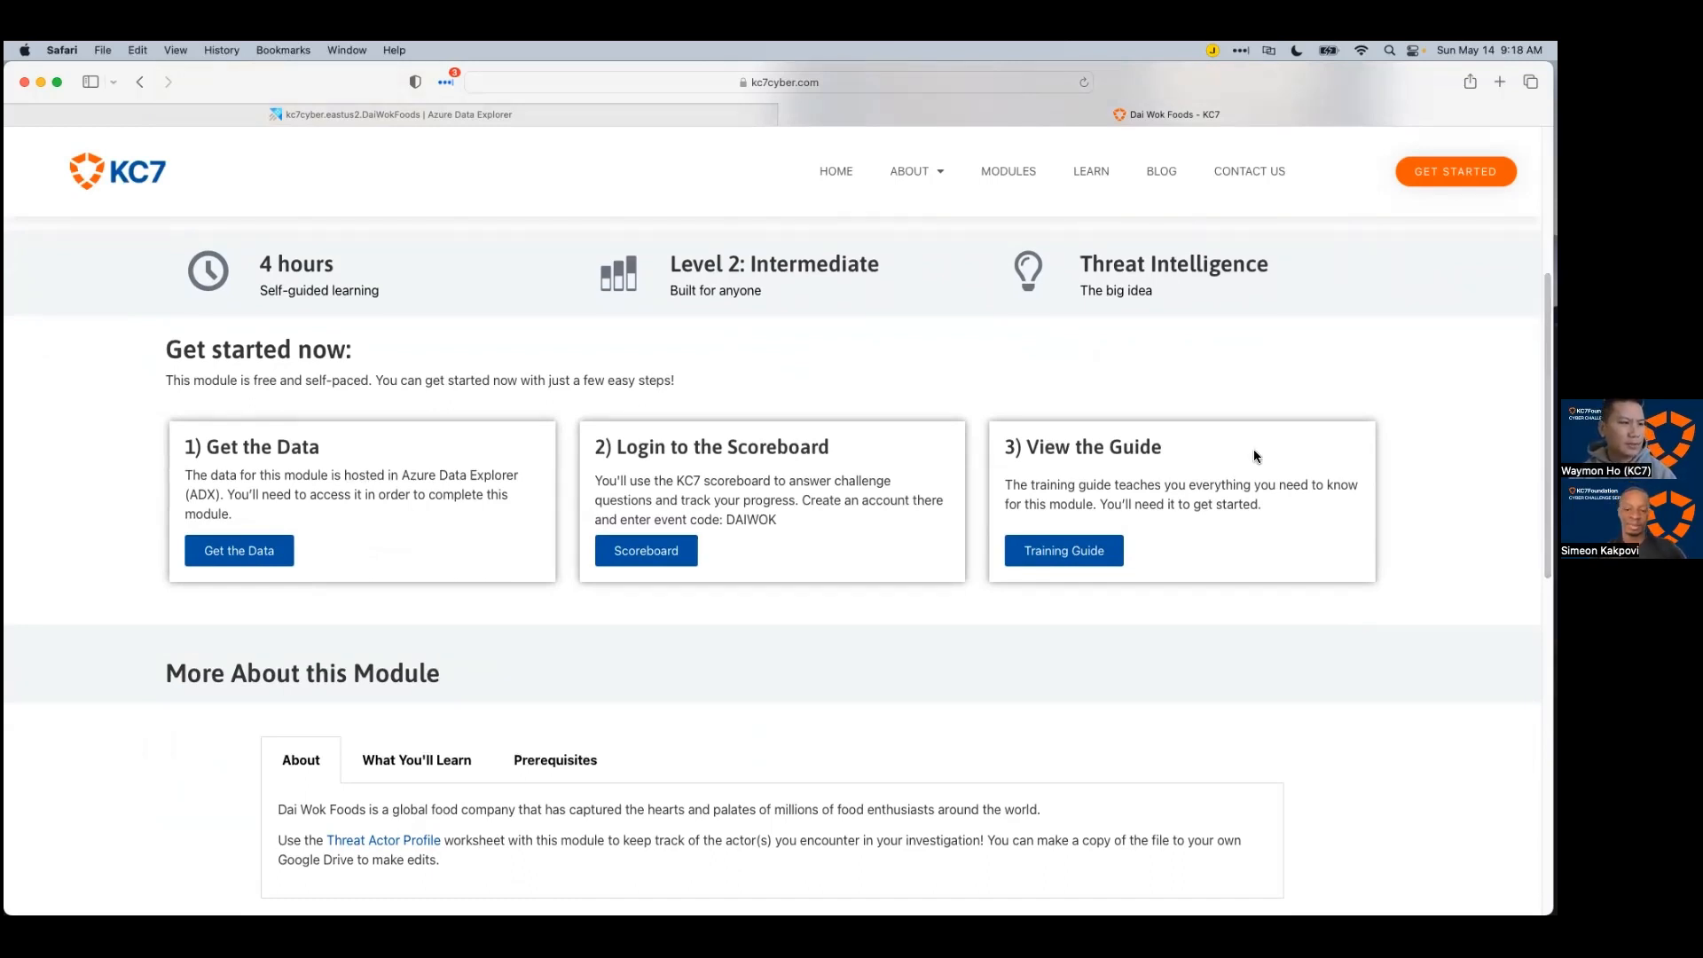
scroll(1391, 376, up, 5)
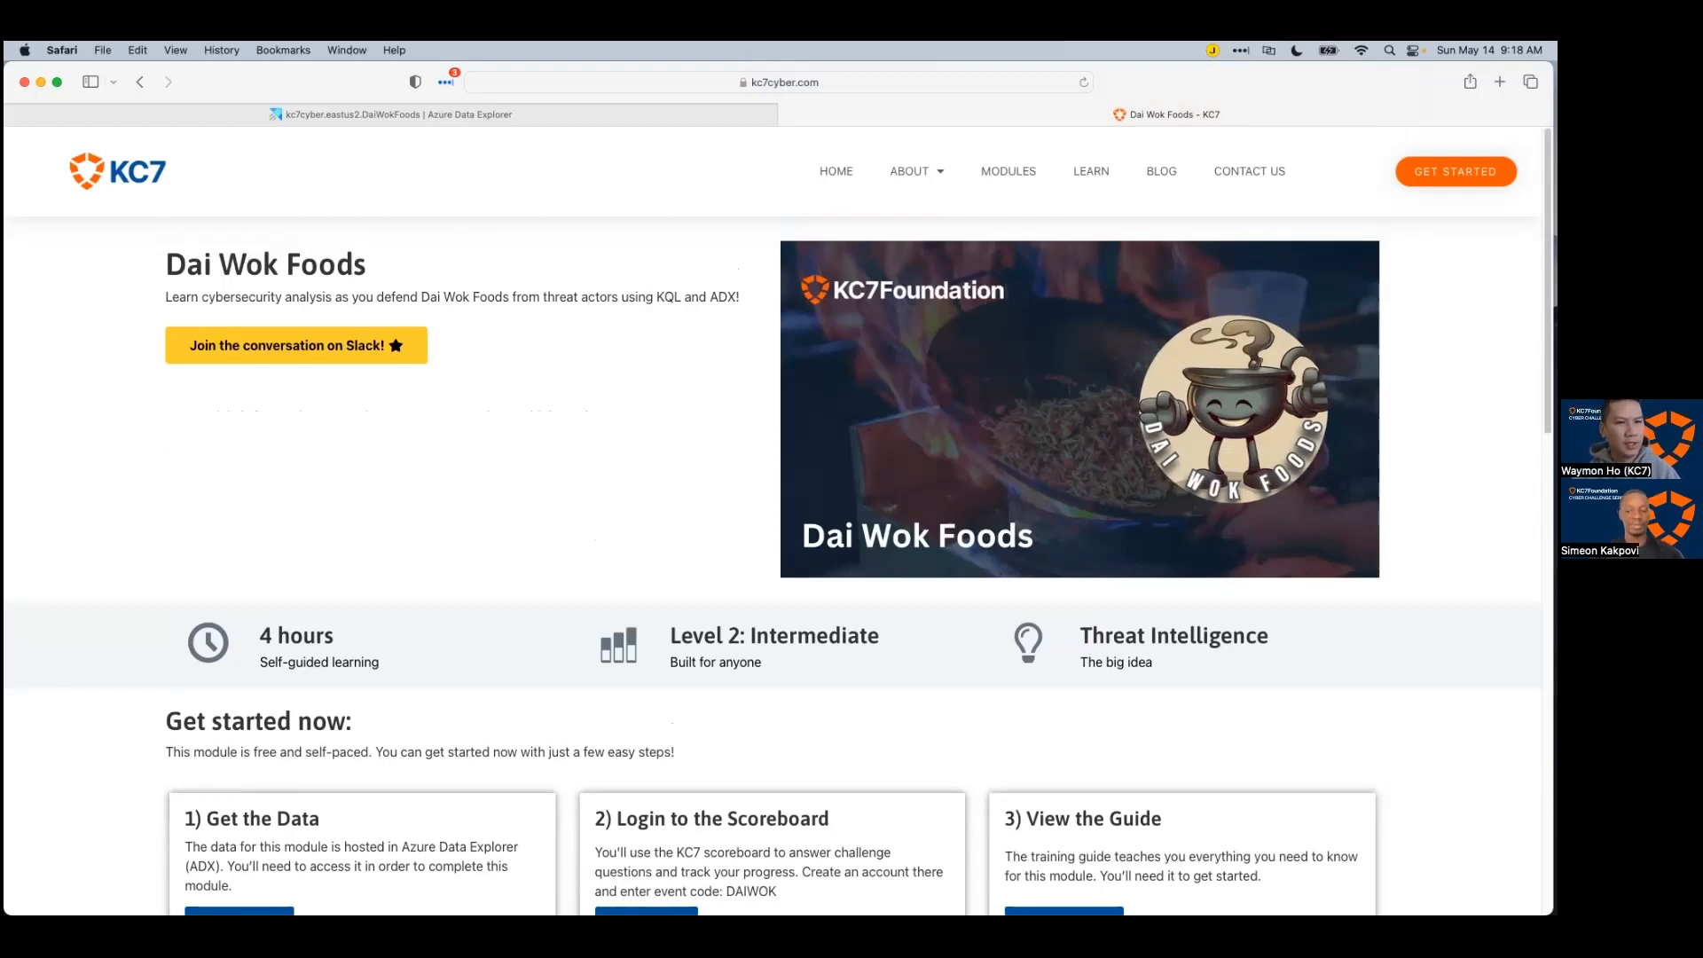
scroll(777, 518, down, 1)
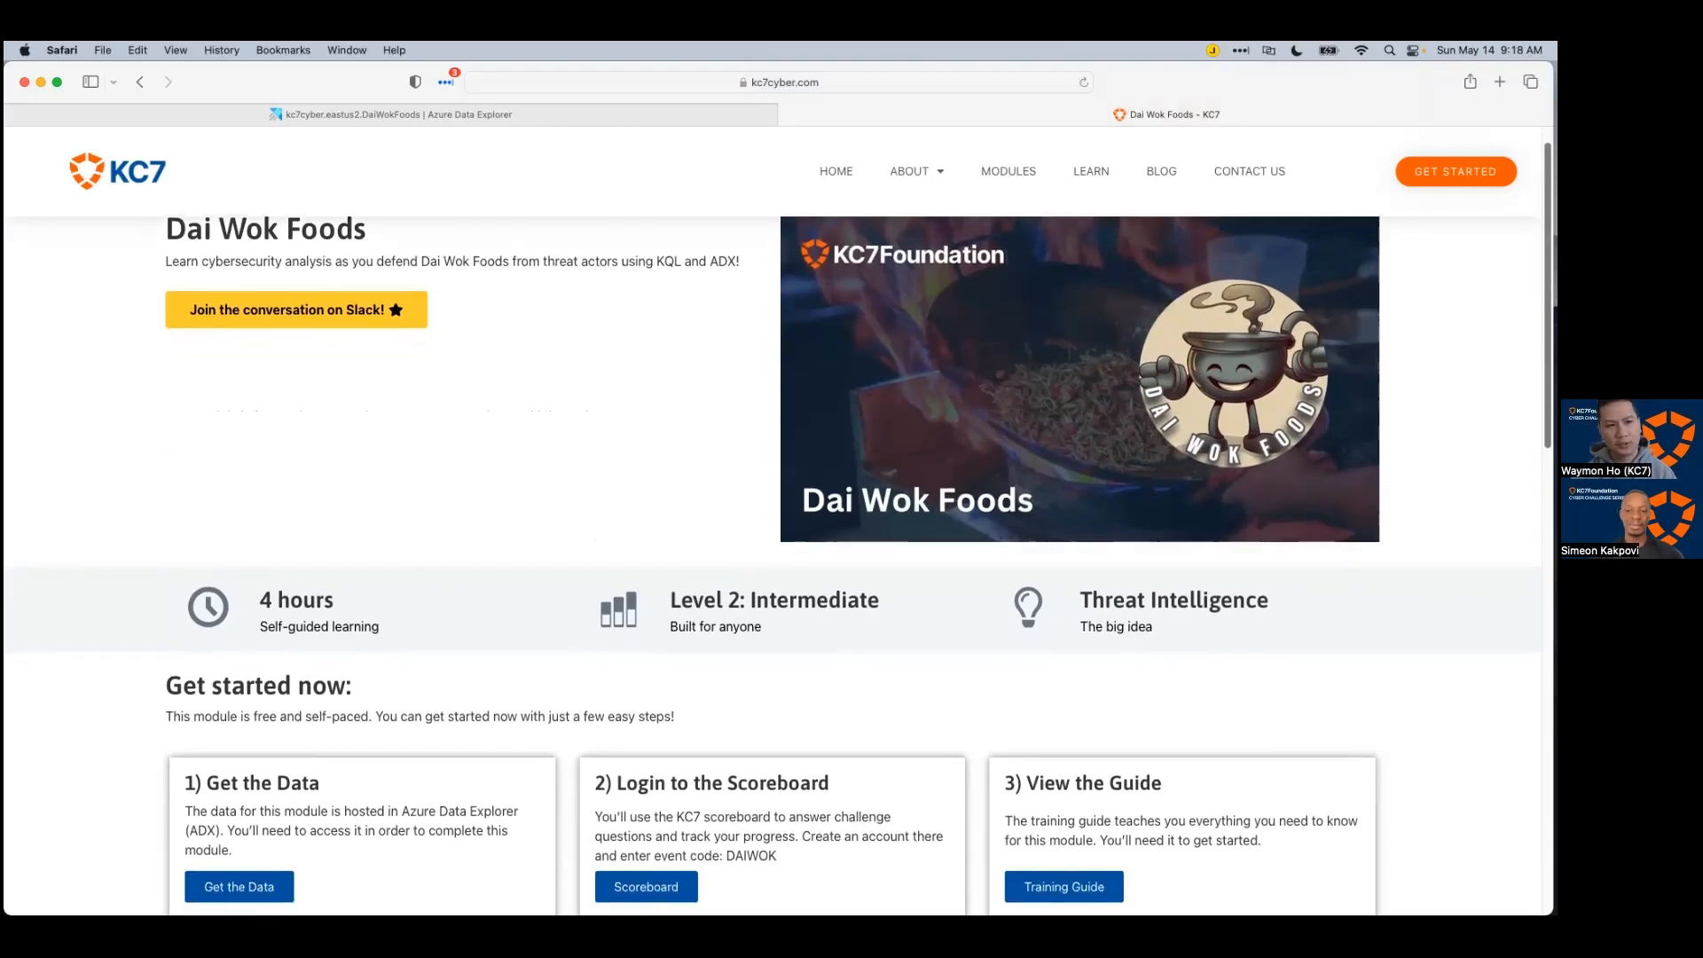
scroll(773, 565, down, 1)
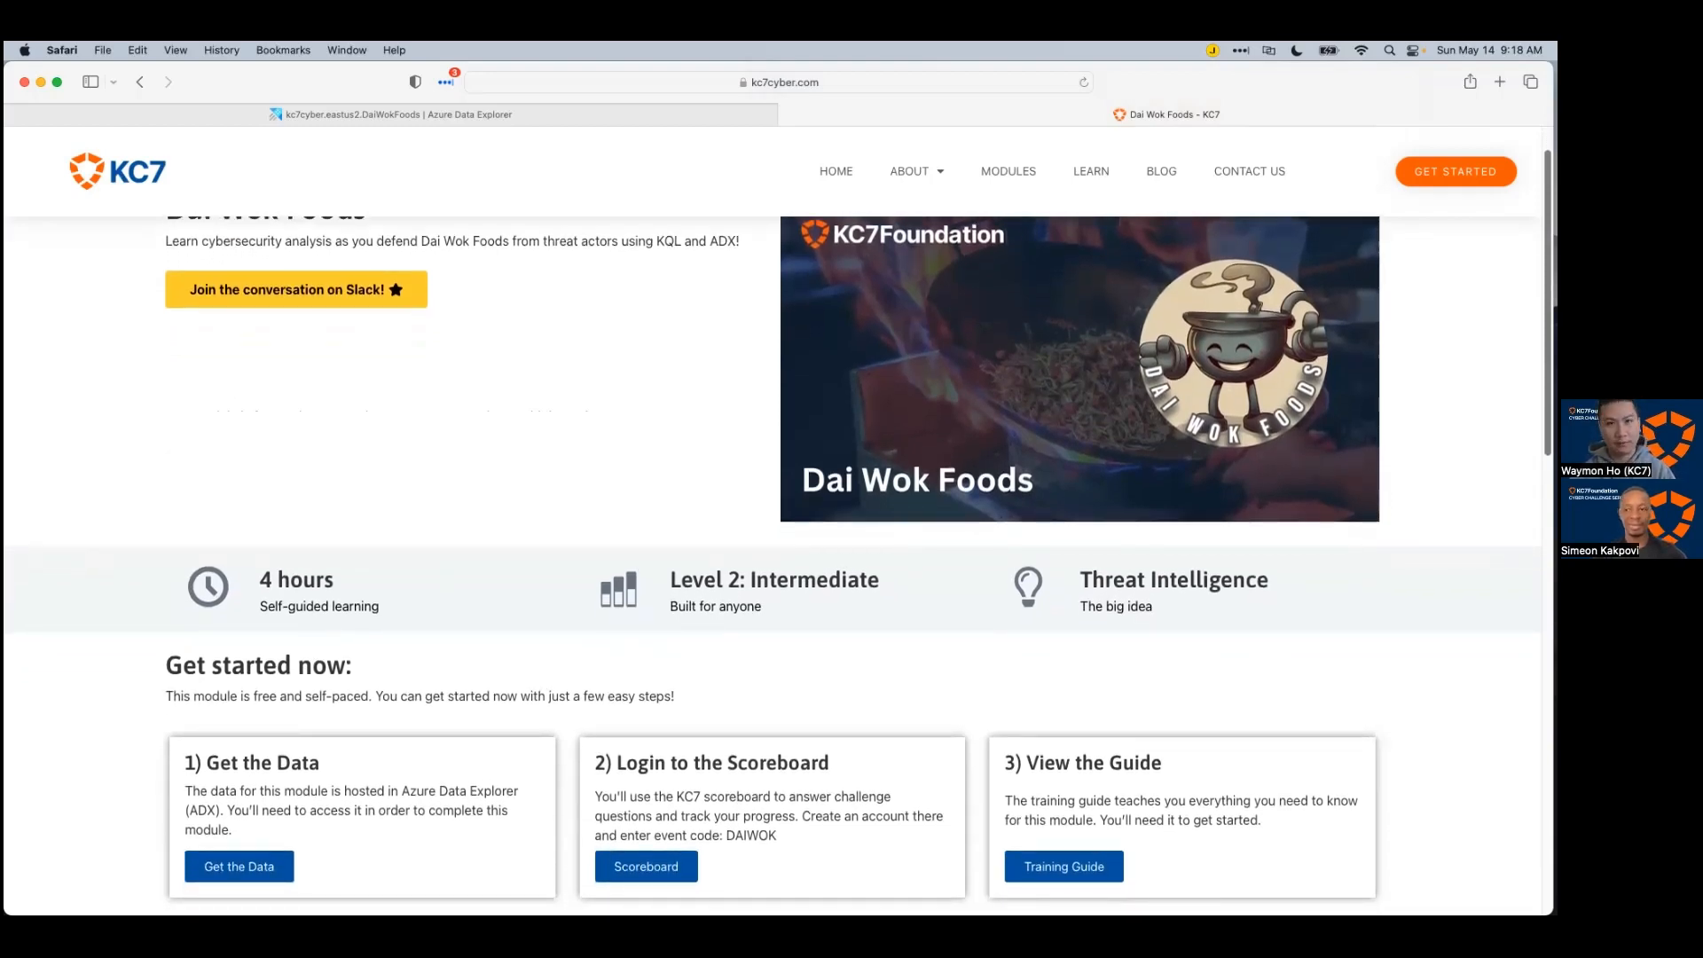
scroll(777, 527, down, 5)
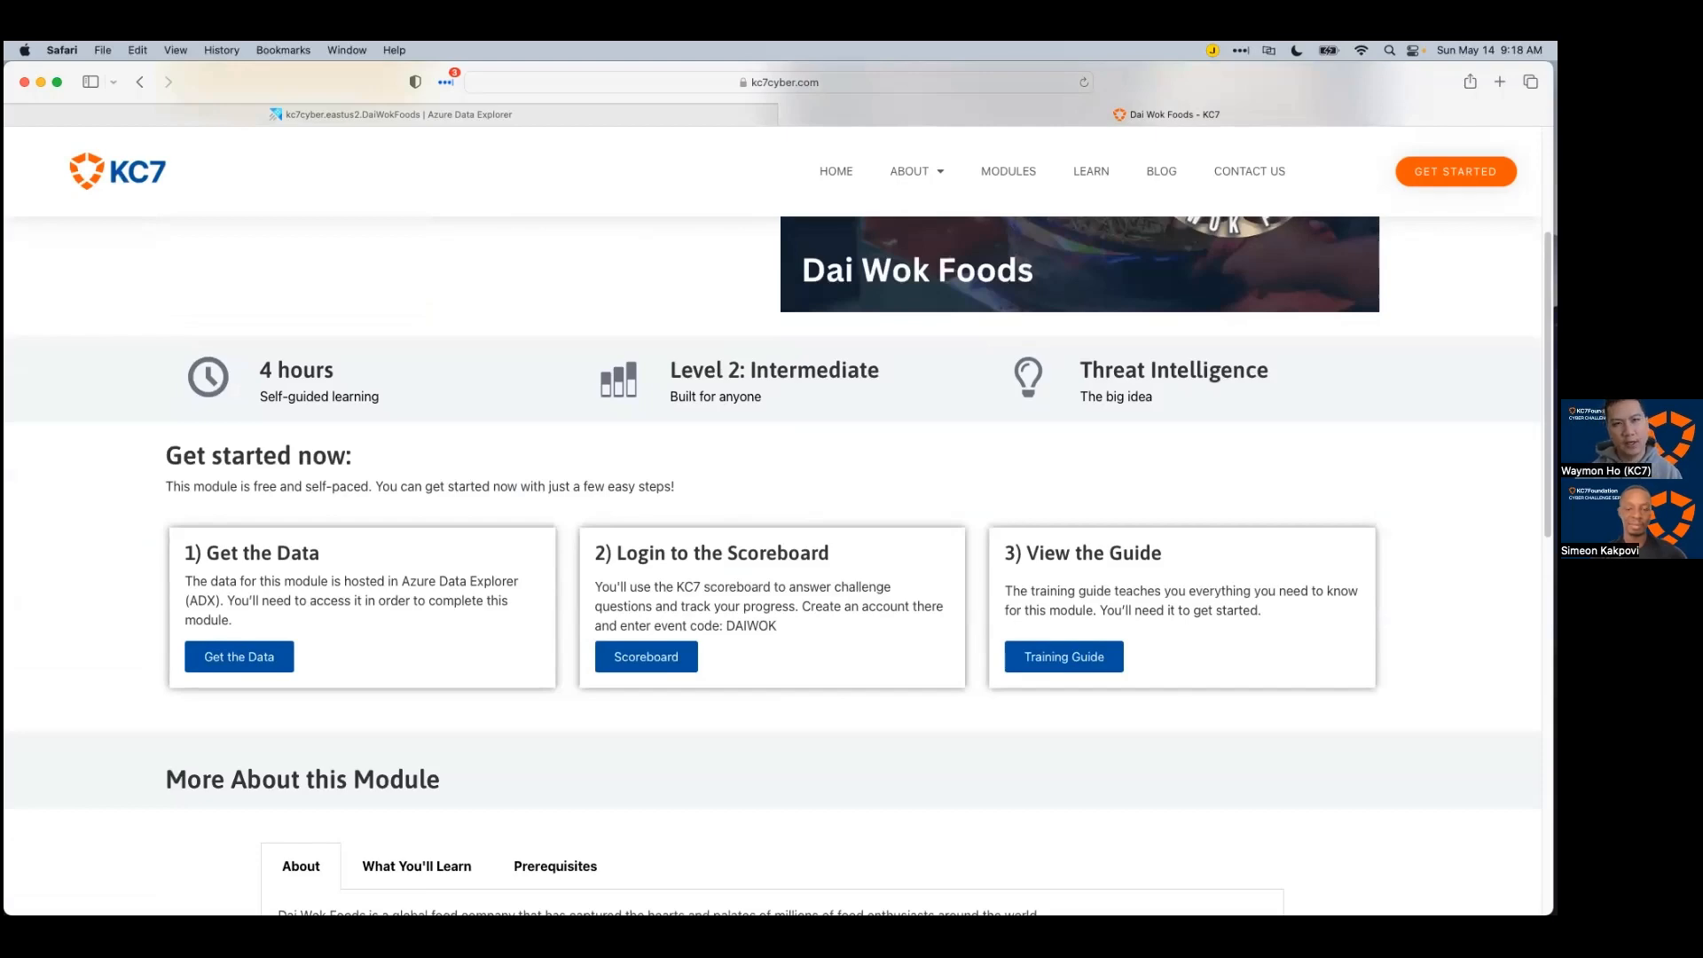
scroll(1399, 437, up, 5)
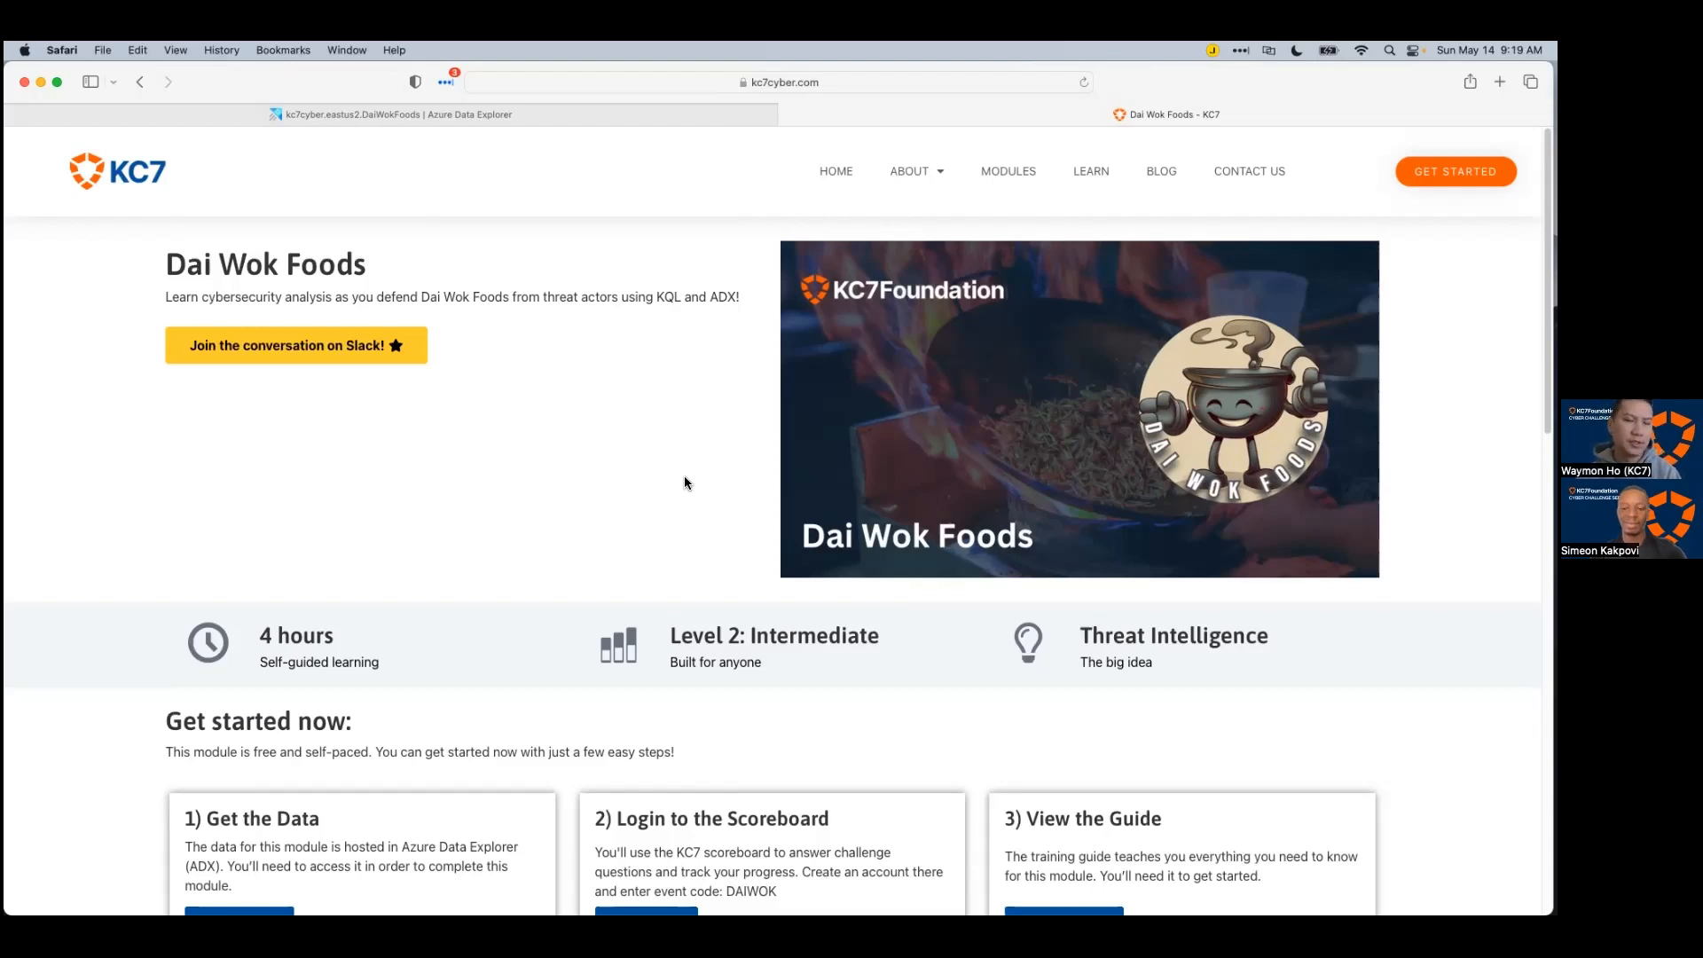
scroll(688, 497, down, 8)
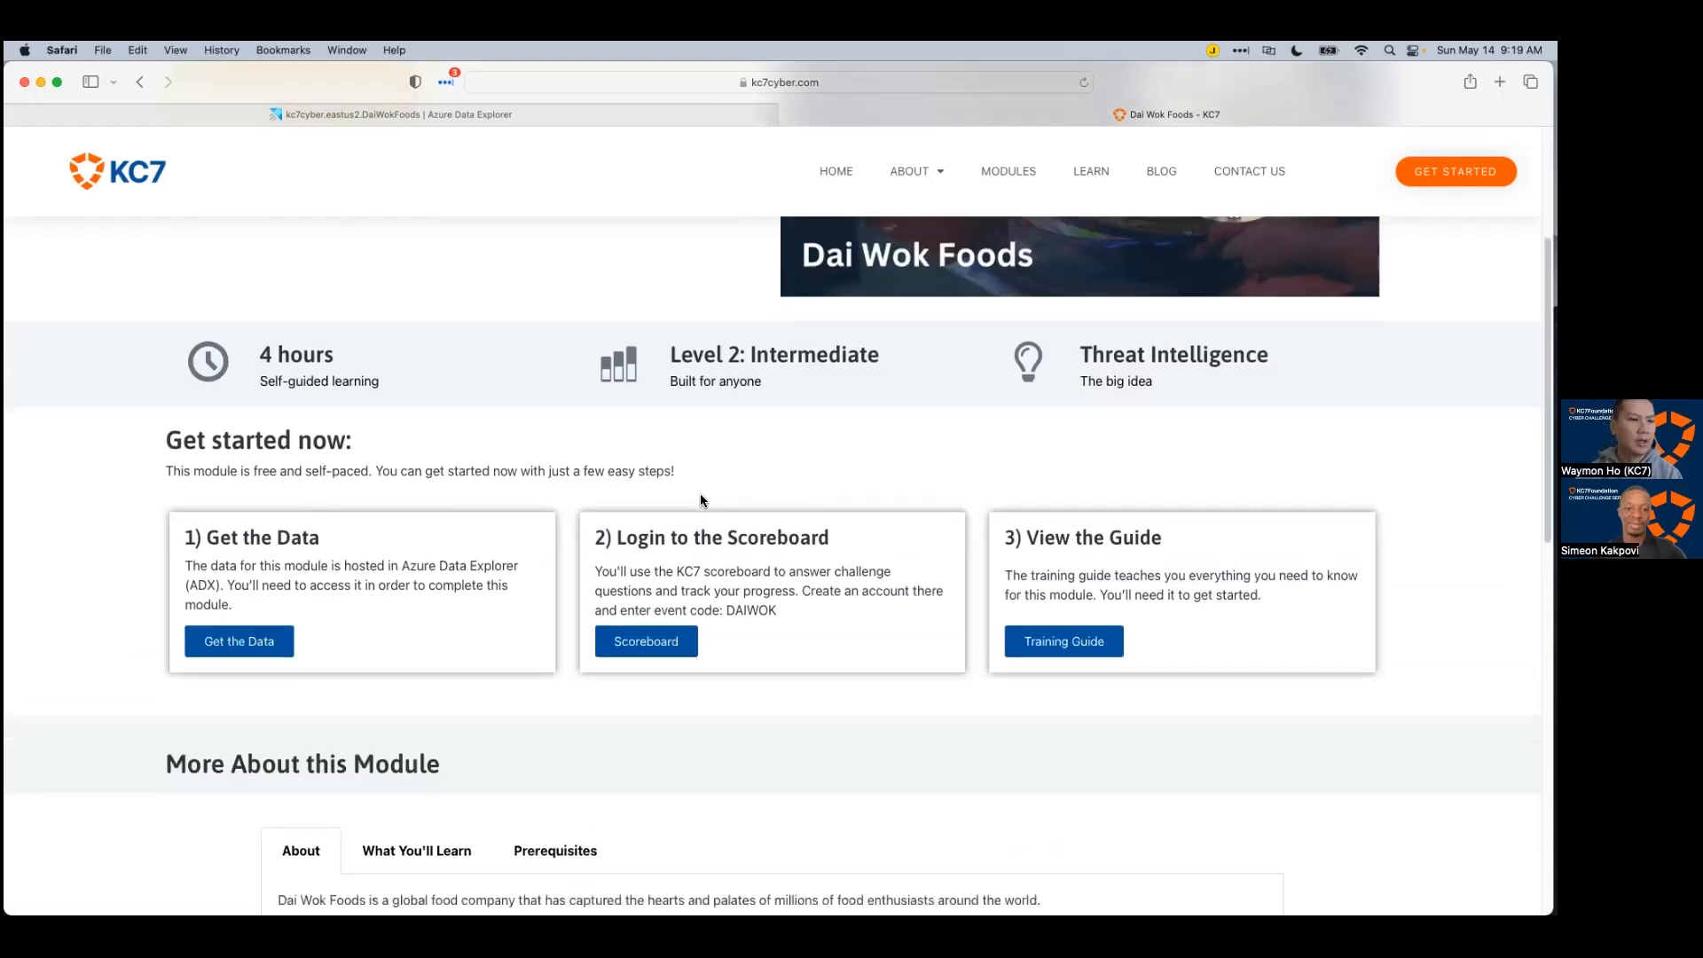
scroll(698, 546, down, 2)
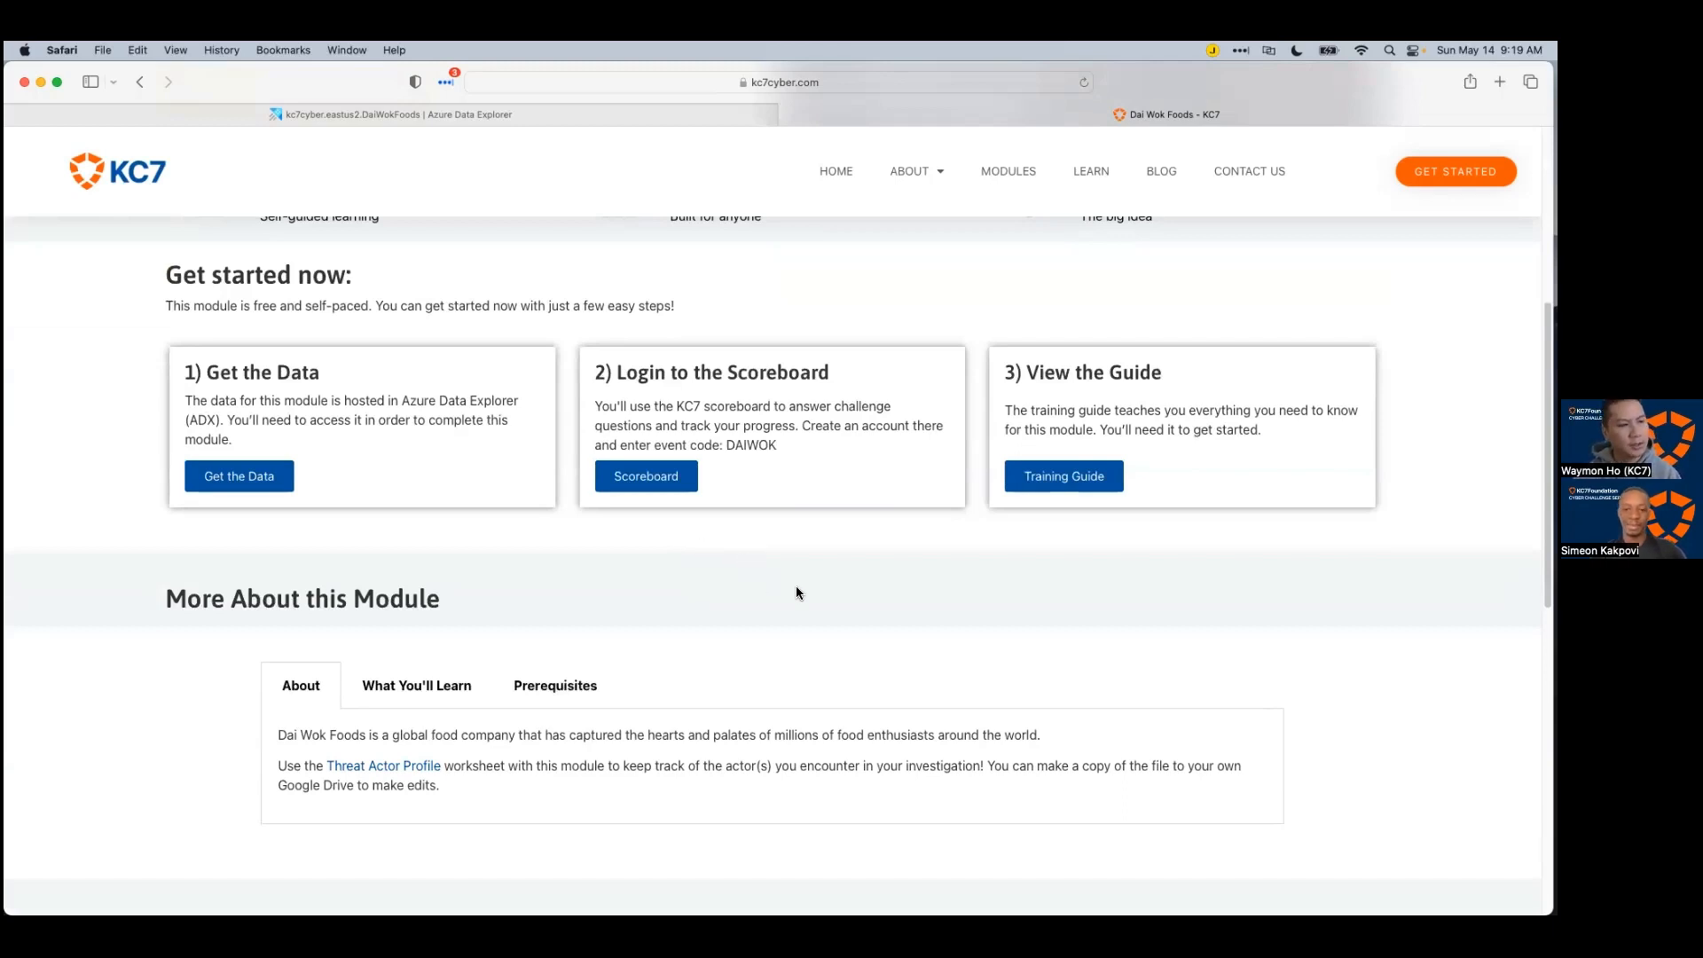
scroll(795, 590, up, 10)
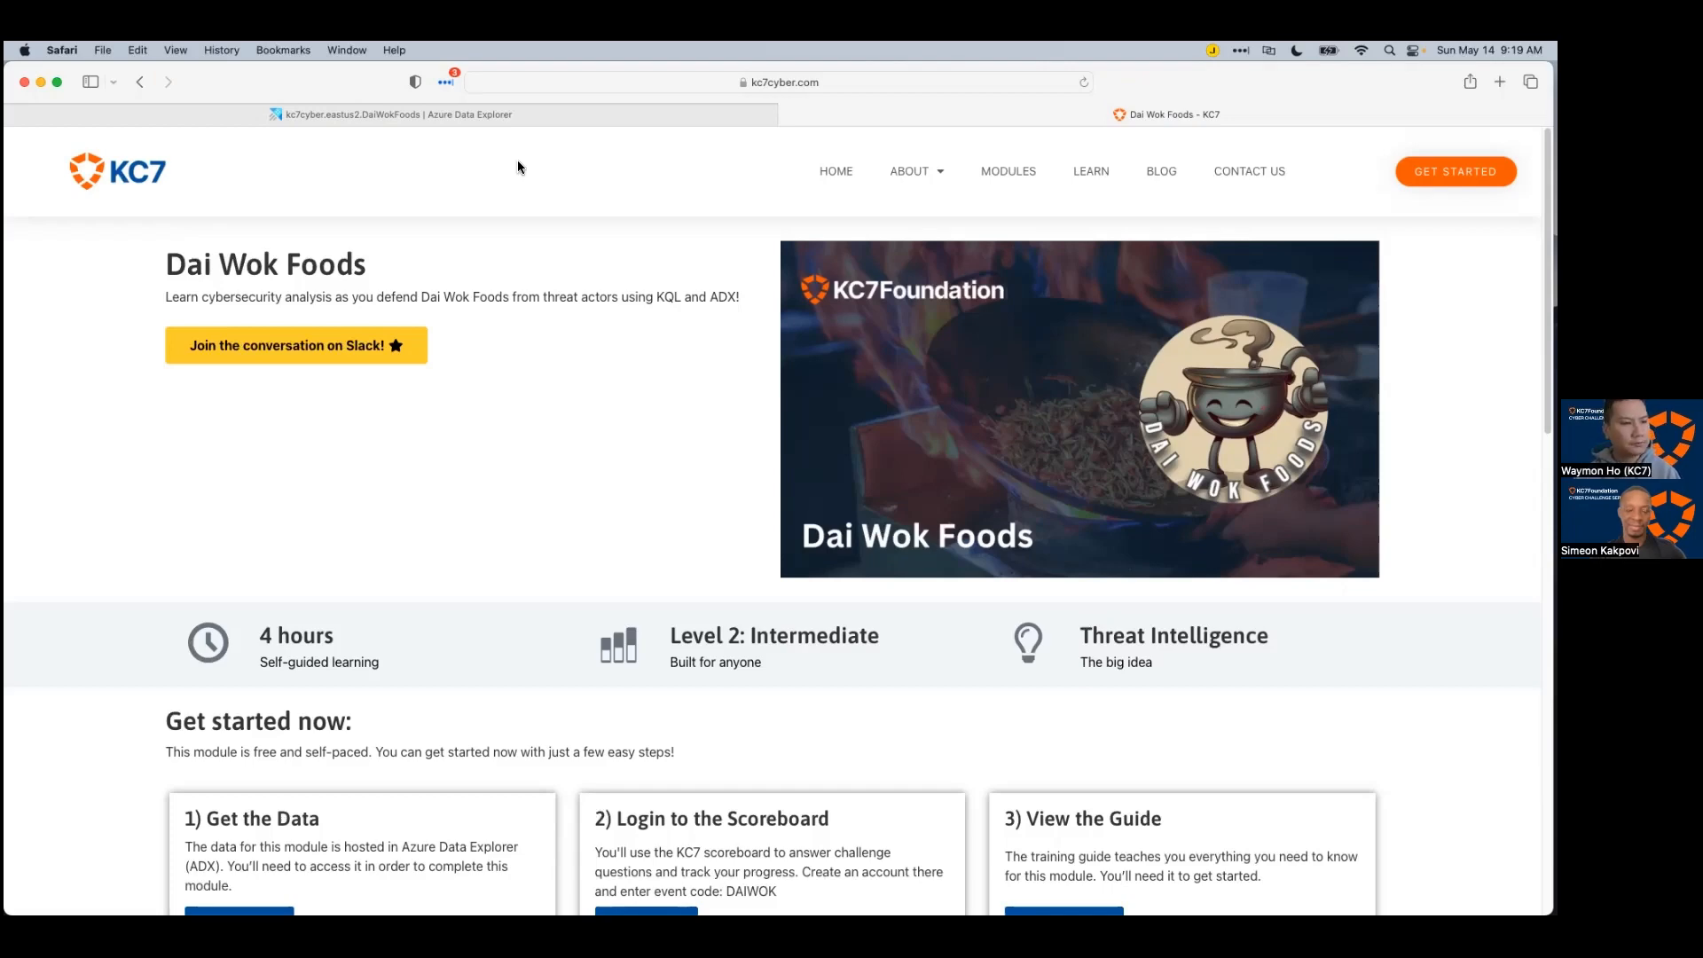
click(493, 113)
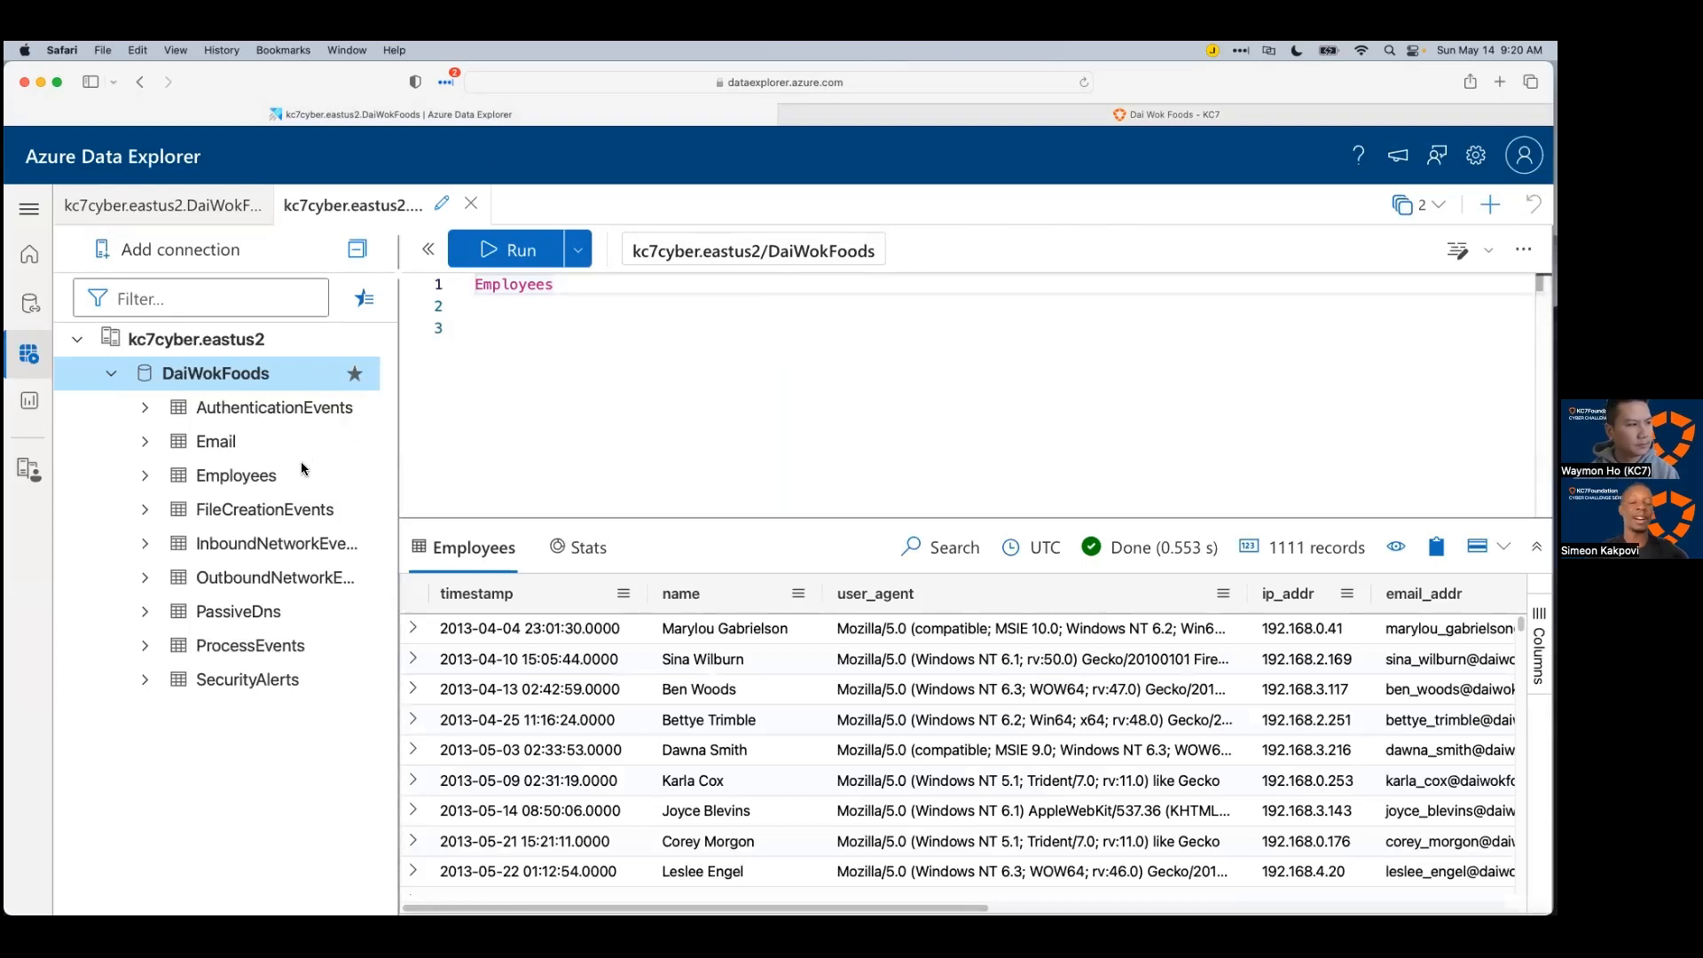
Step: Widen the table list so InboundNetworkEvents and OutboundNetworkEvents show in full, then return to Xmind
drag(432, 518, 433, 526)
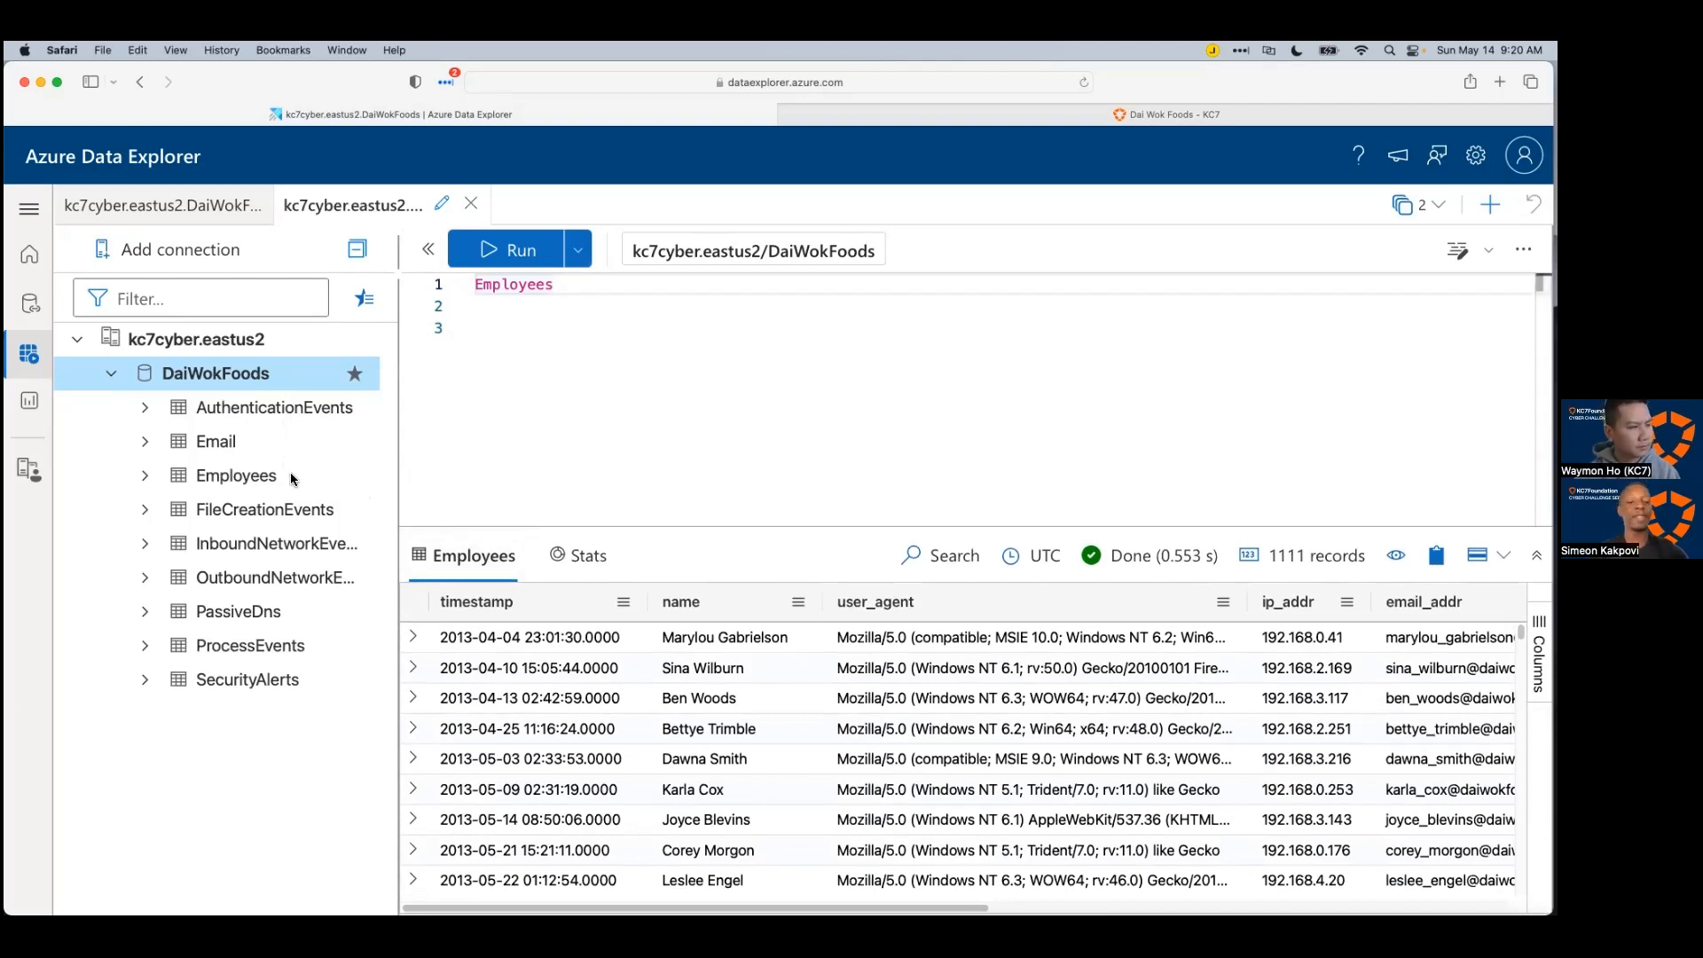
drag(398, 463, 479, 465)
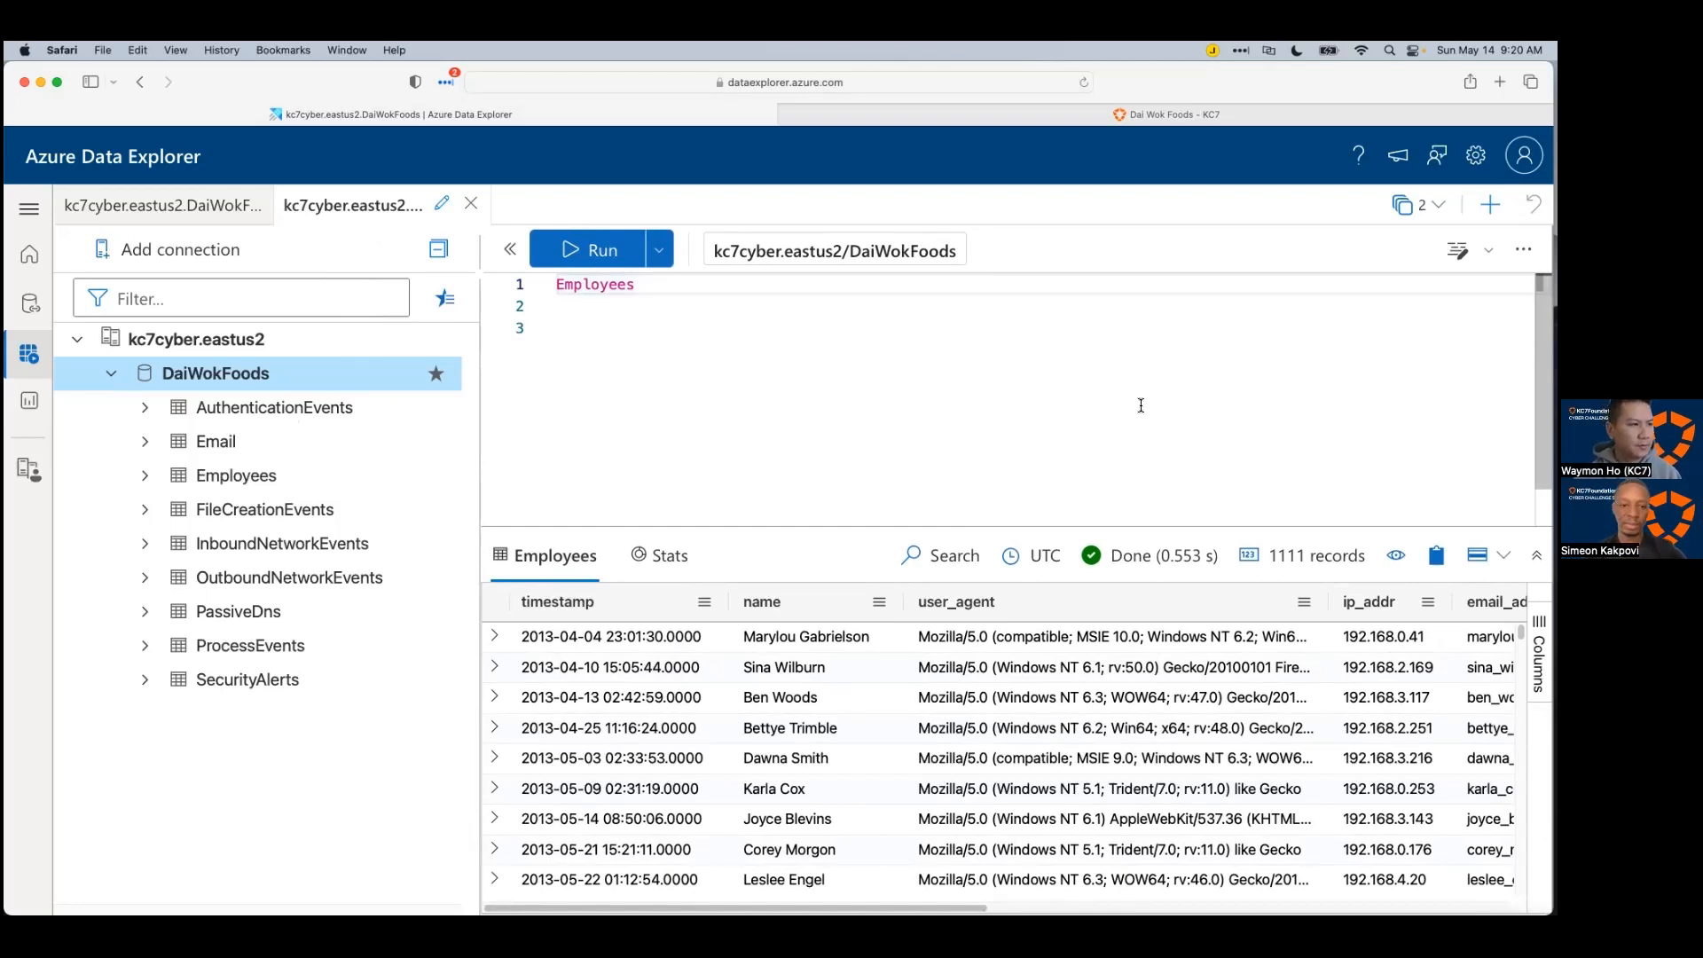
click(1556, 355)
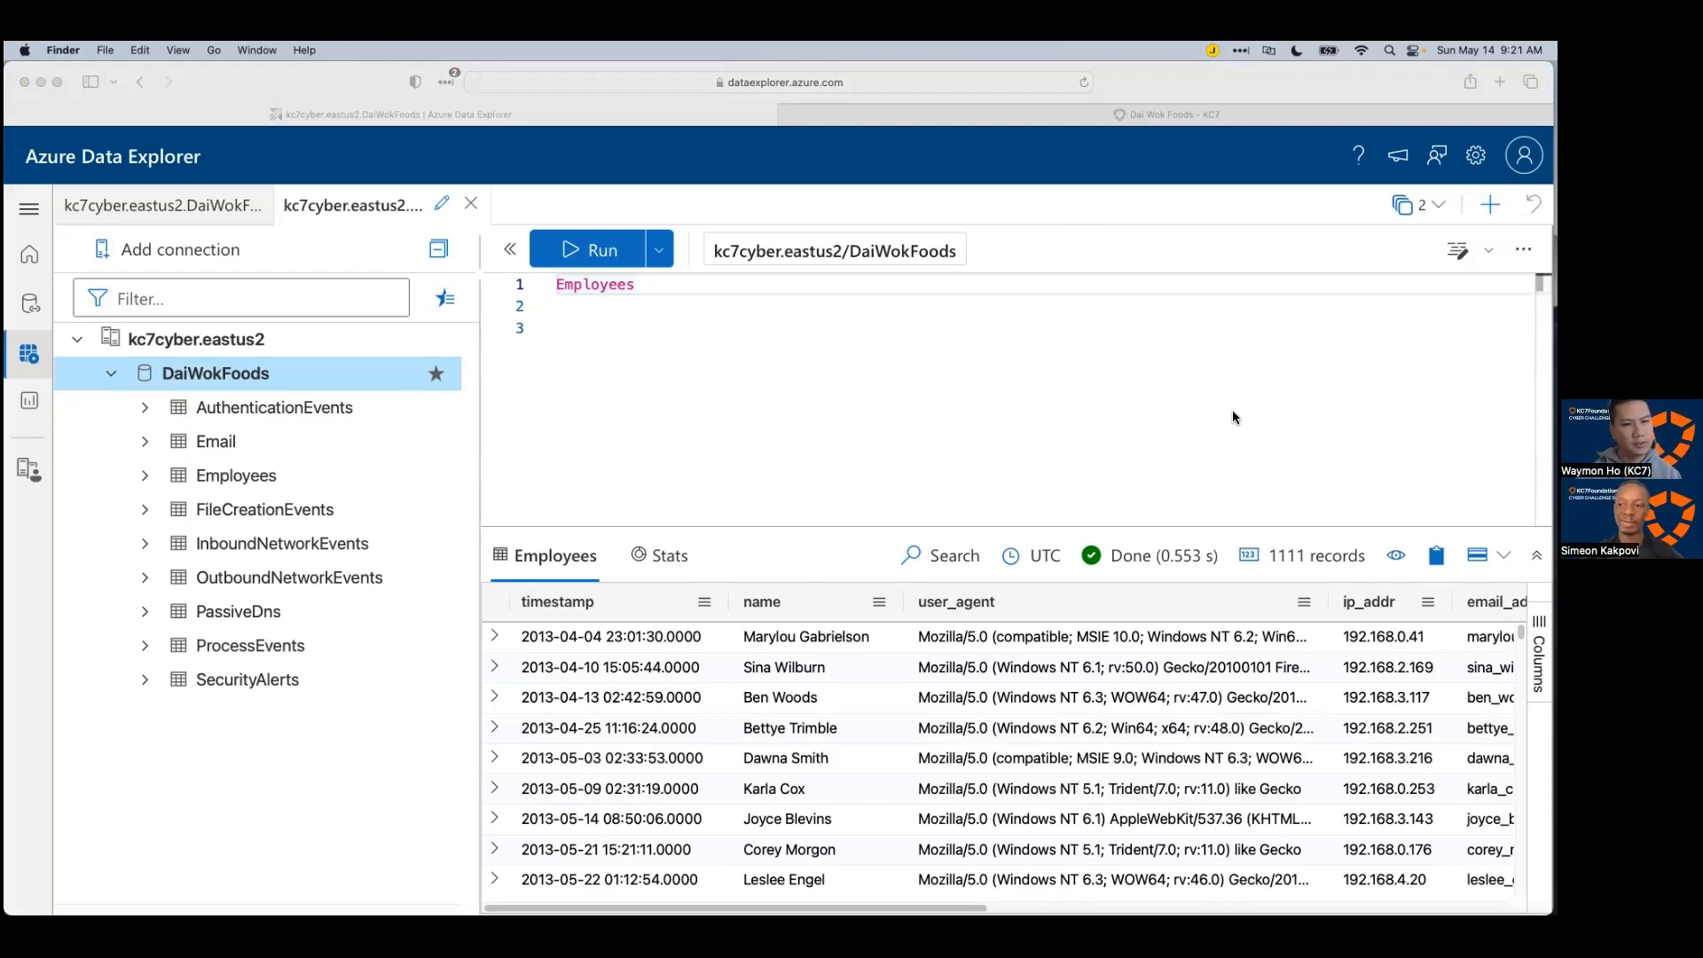
key(super+Tab)
key(super+Tab)
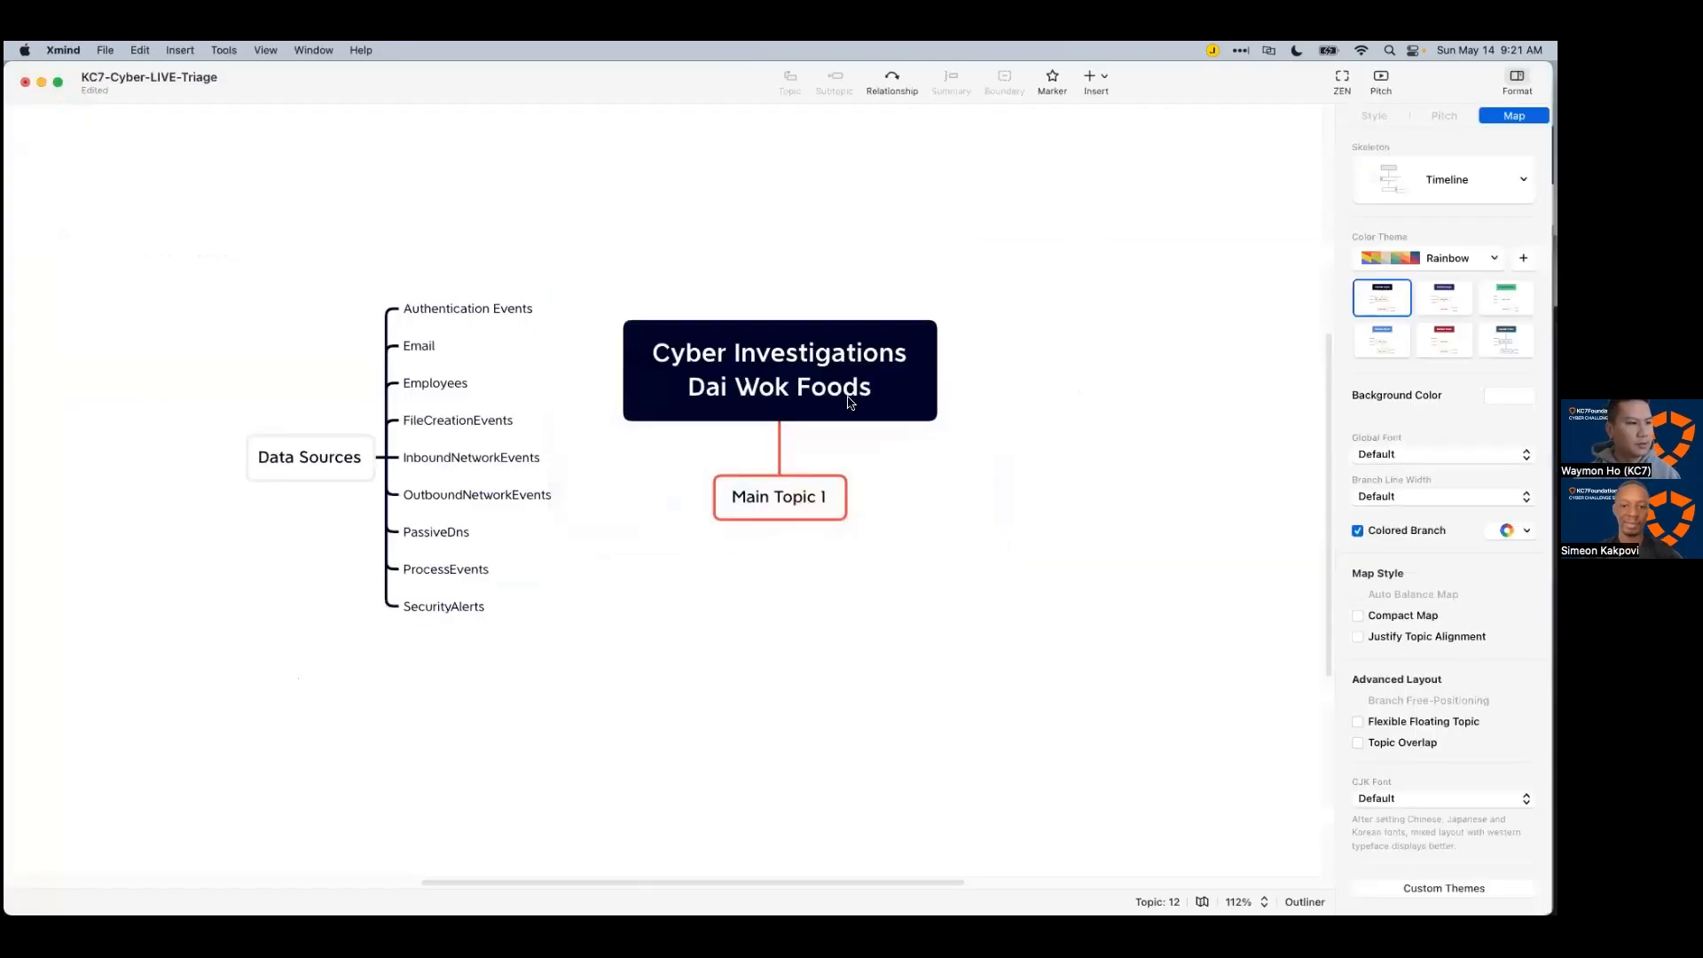
Step: Scroll the map to view the nine-table Data Sources branch and Main Topic 1
scroll(1025, 499, down, 1)
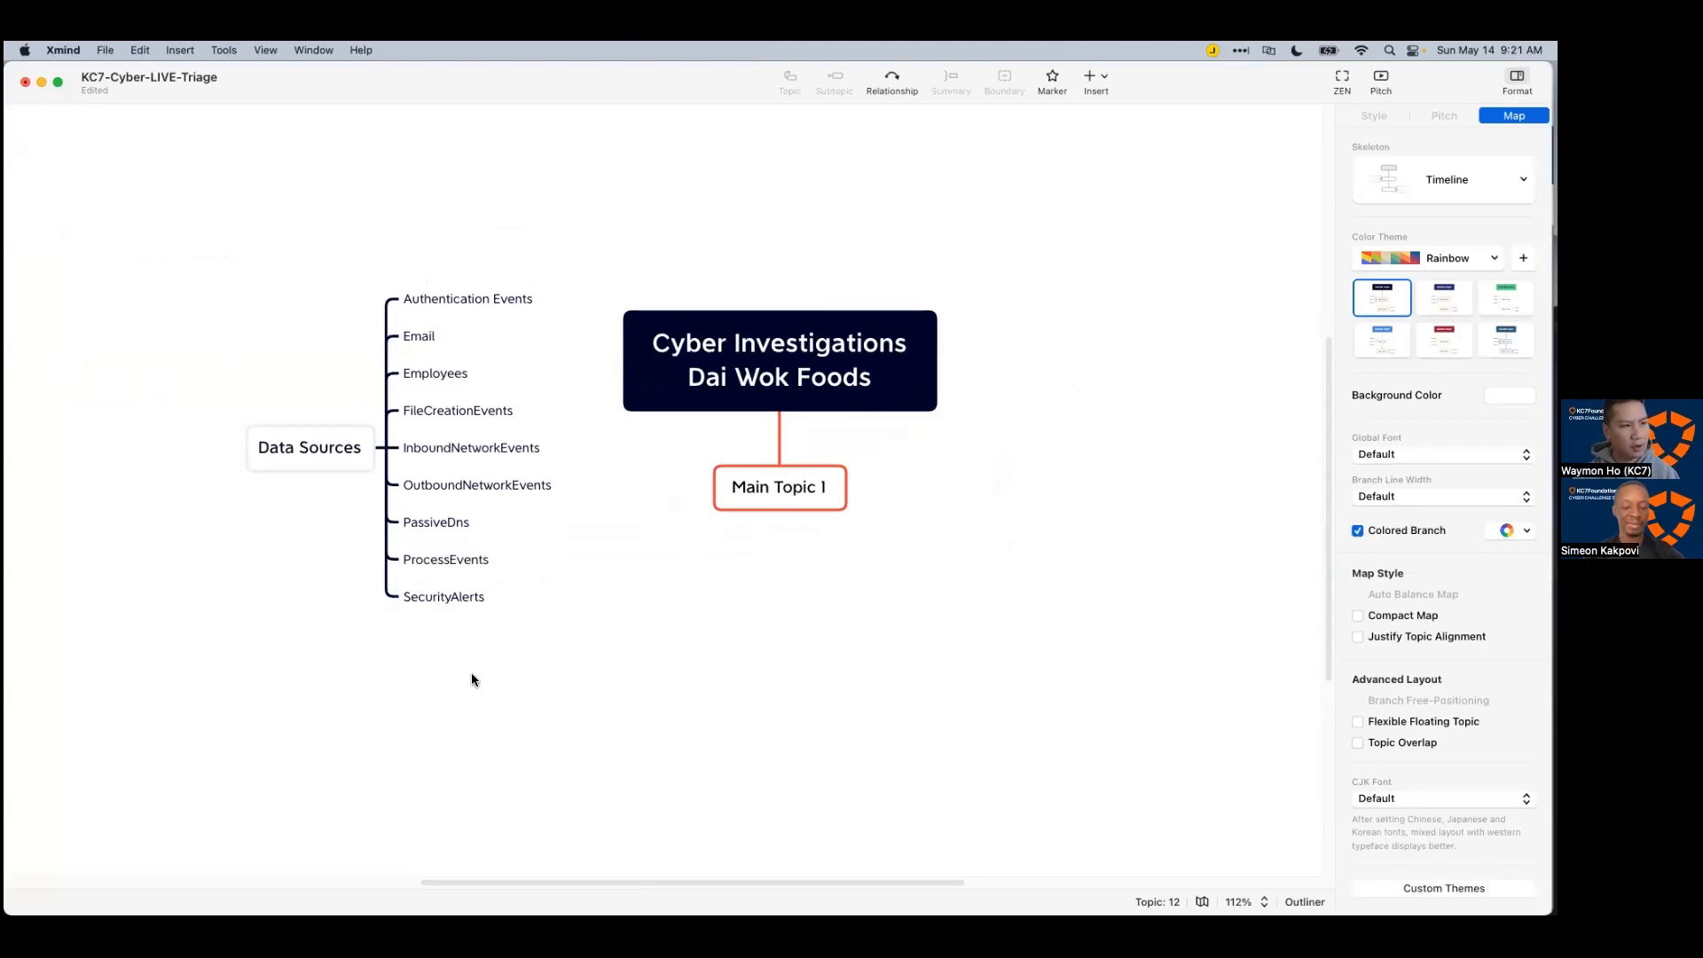
scroll(757, 635, down, 2)
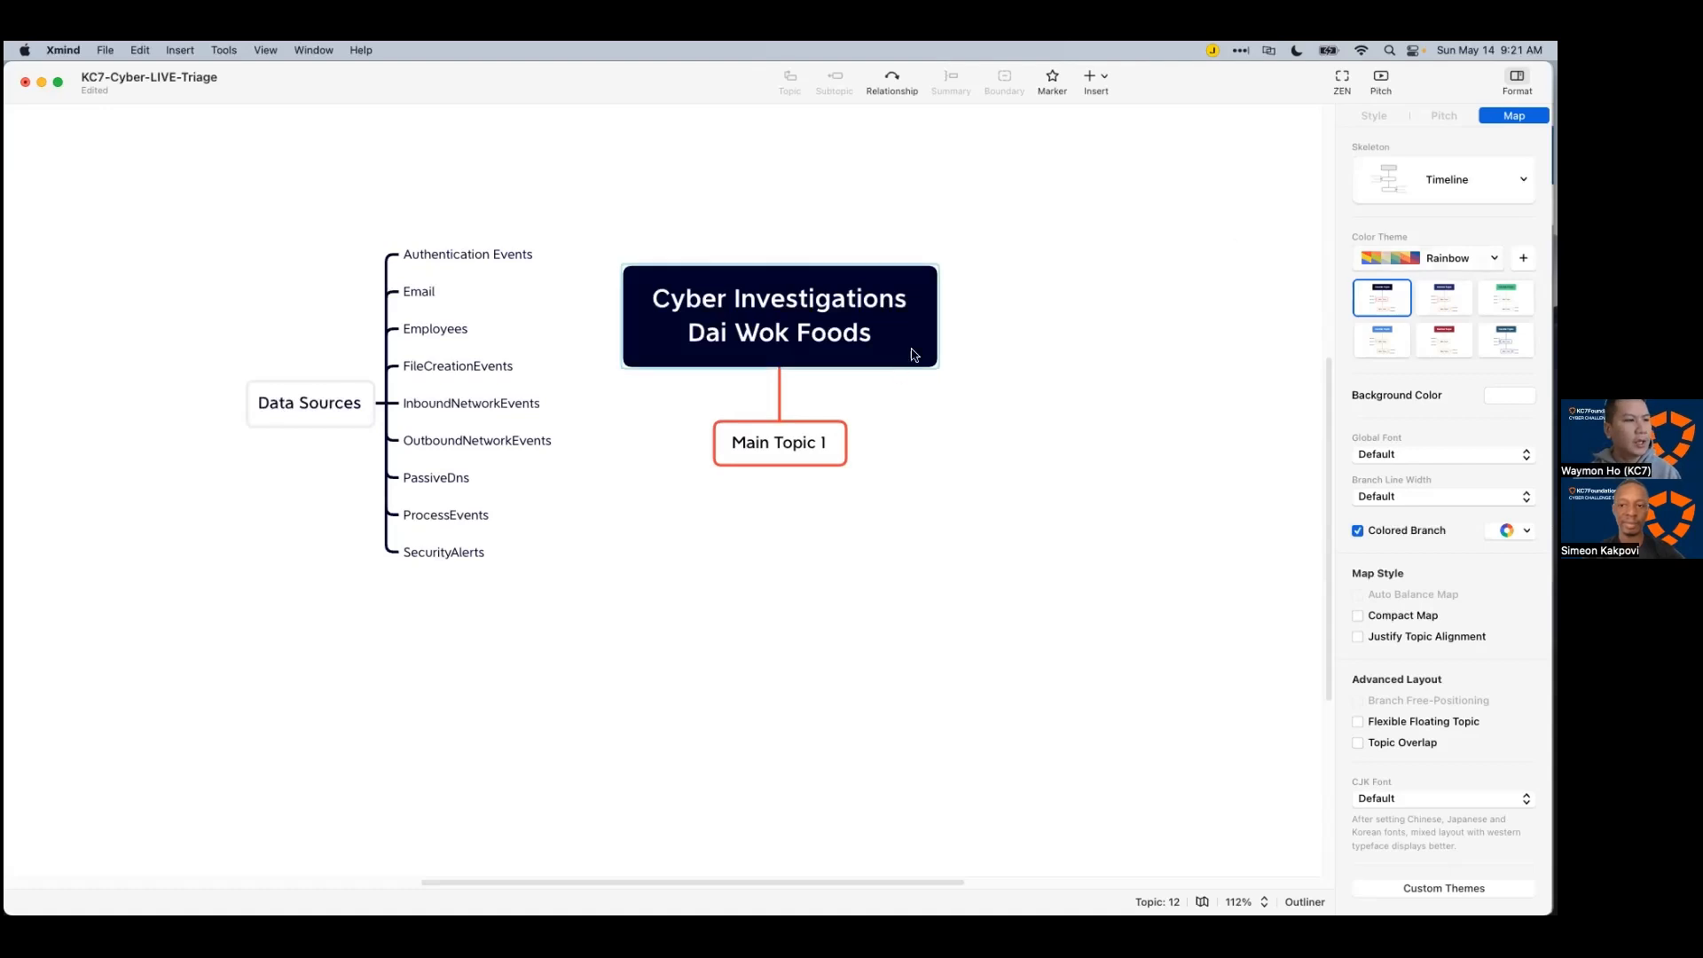
Step: Rename Main Topic 1 to 'Dai Wok Foods management informed the SOC analyst'
click(783, 444)
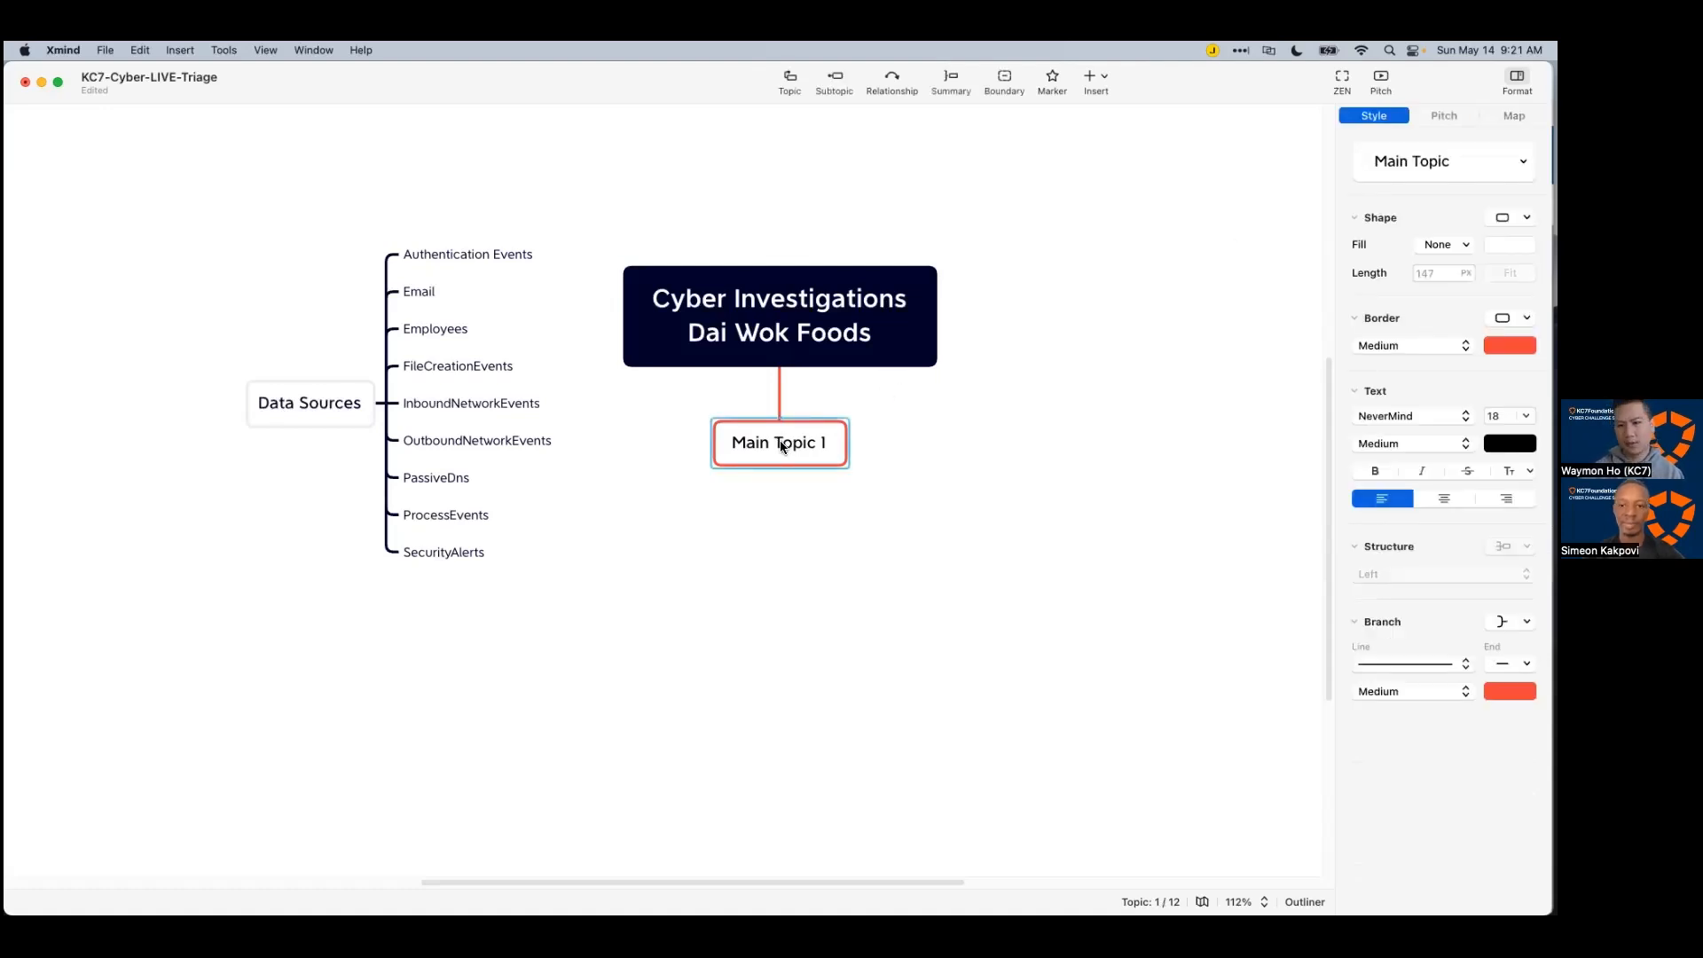
text(Dai Wook)
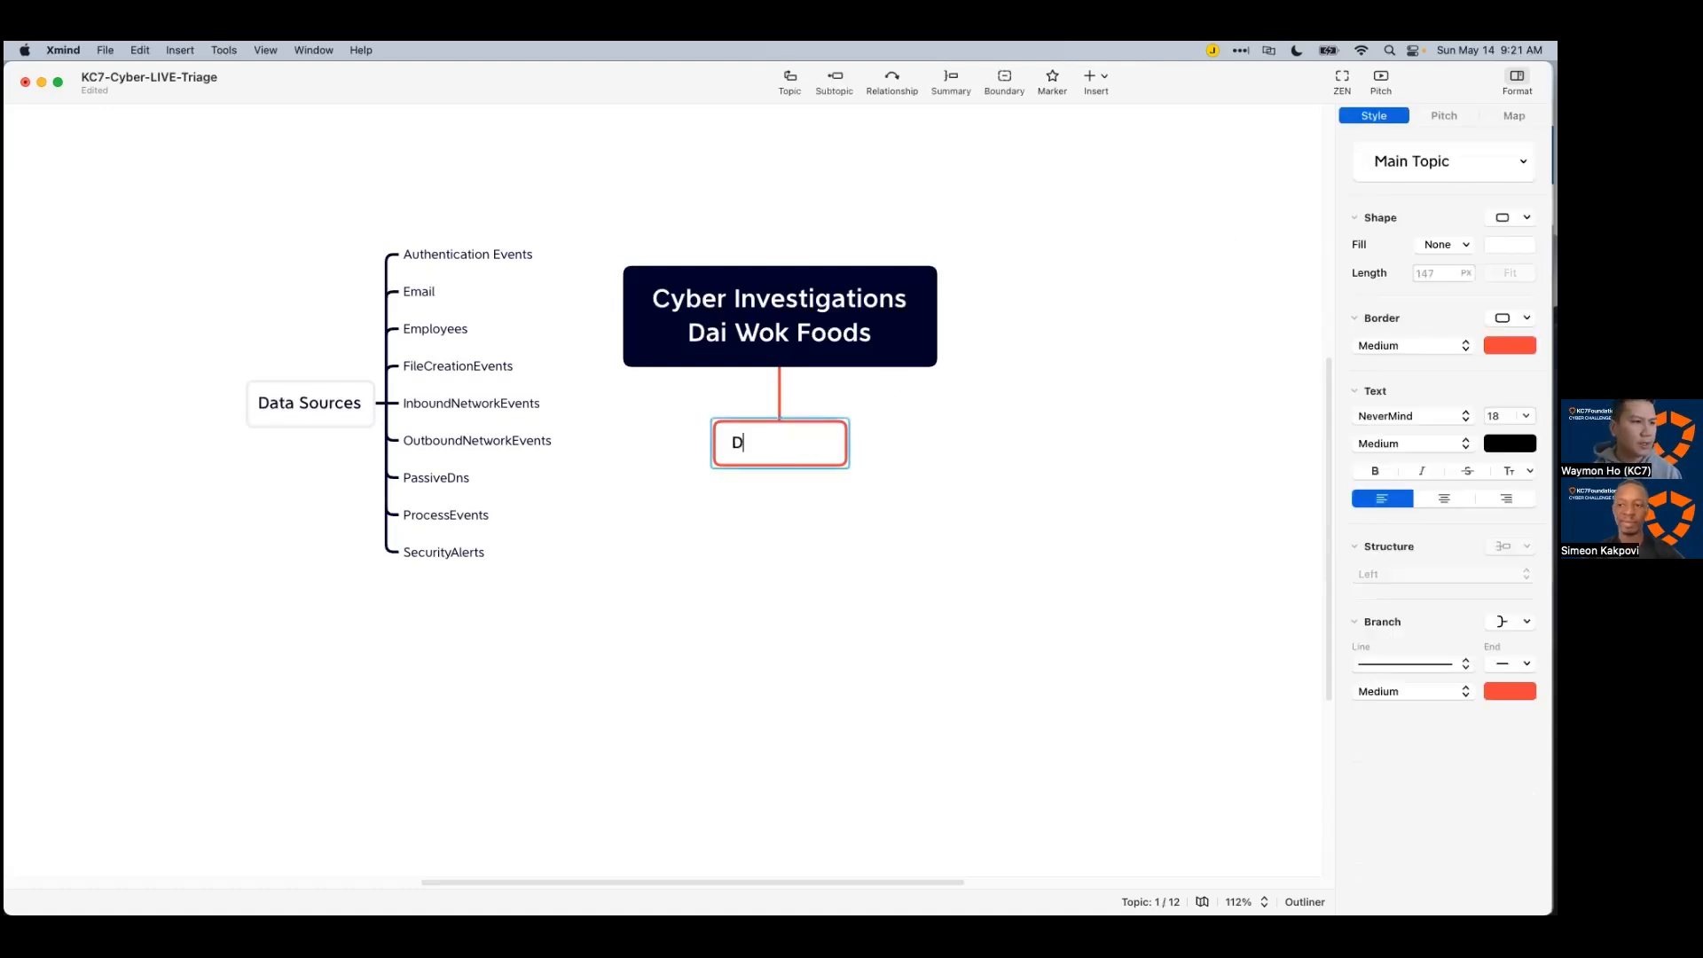
key(BackSpace)
key(BackSpace)
key(BackSpace)
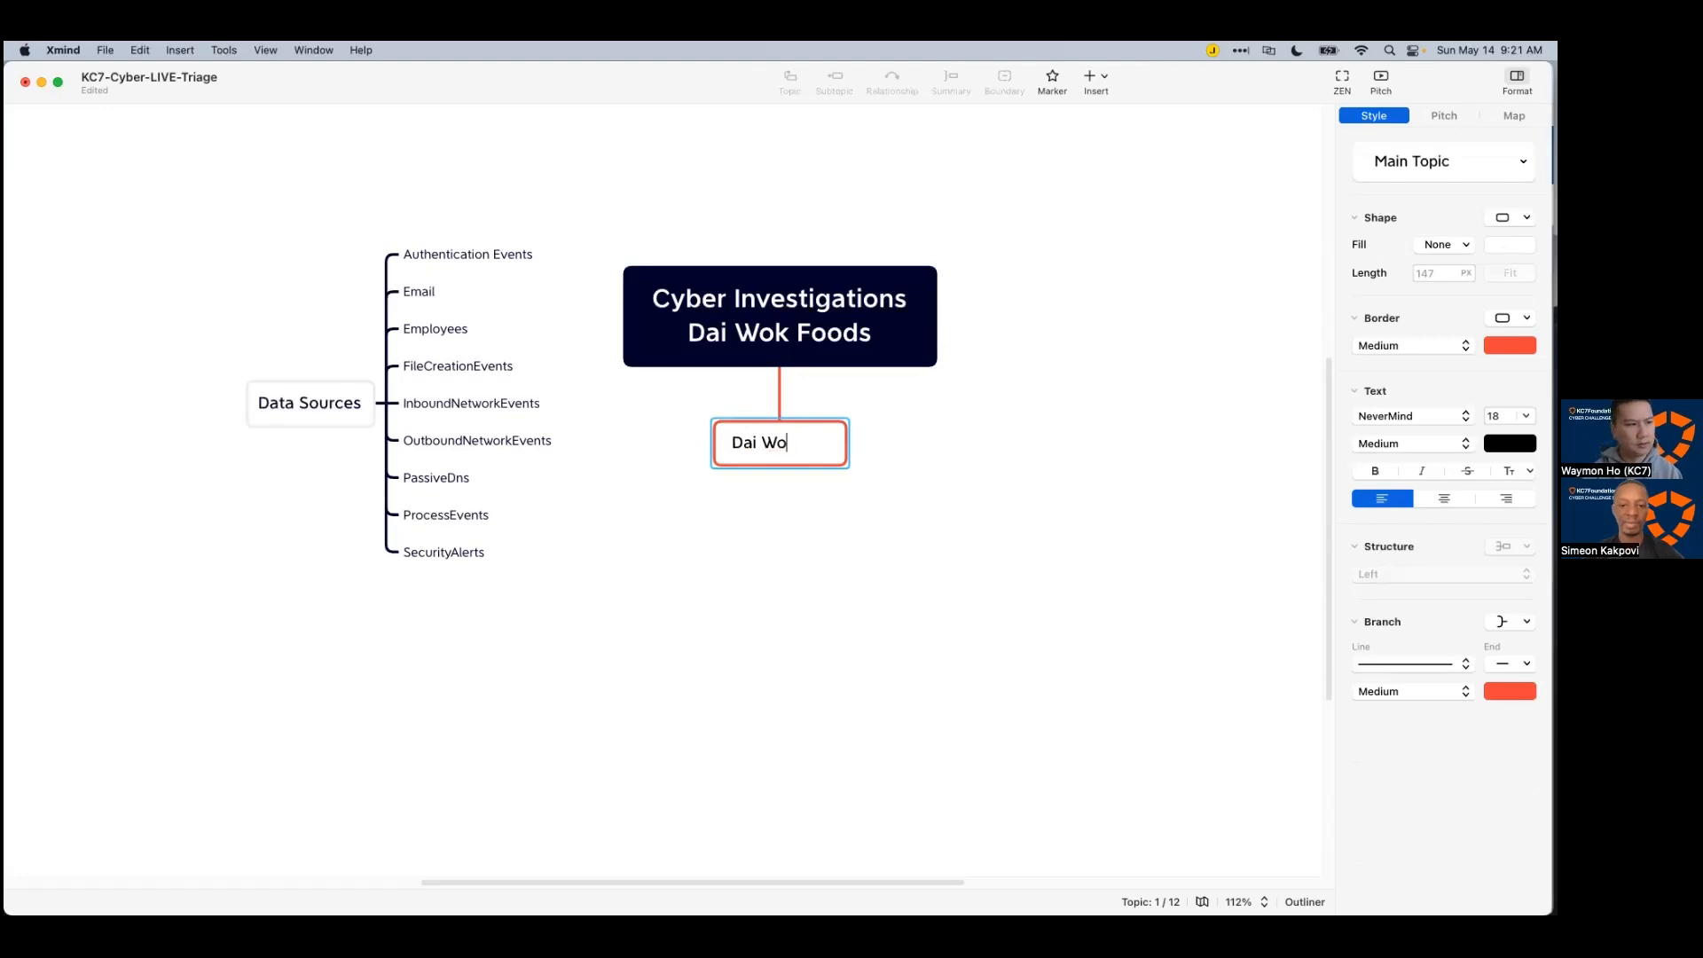
text(k FOods)
key(BackSpace)
key(BackSpace)
key(BackSpace)
key(BackSpace)
text(oods management )
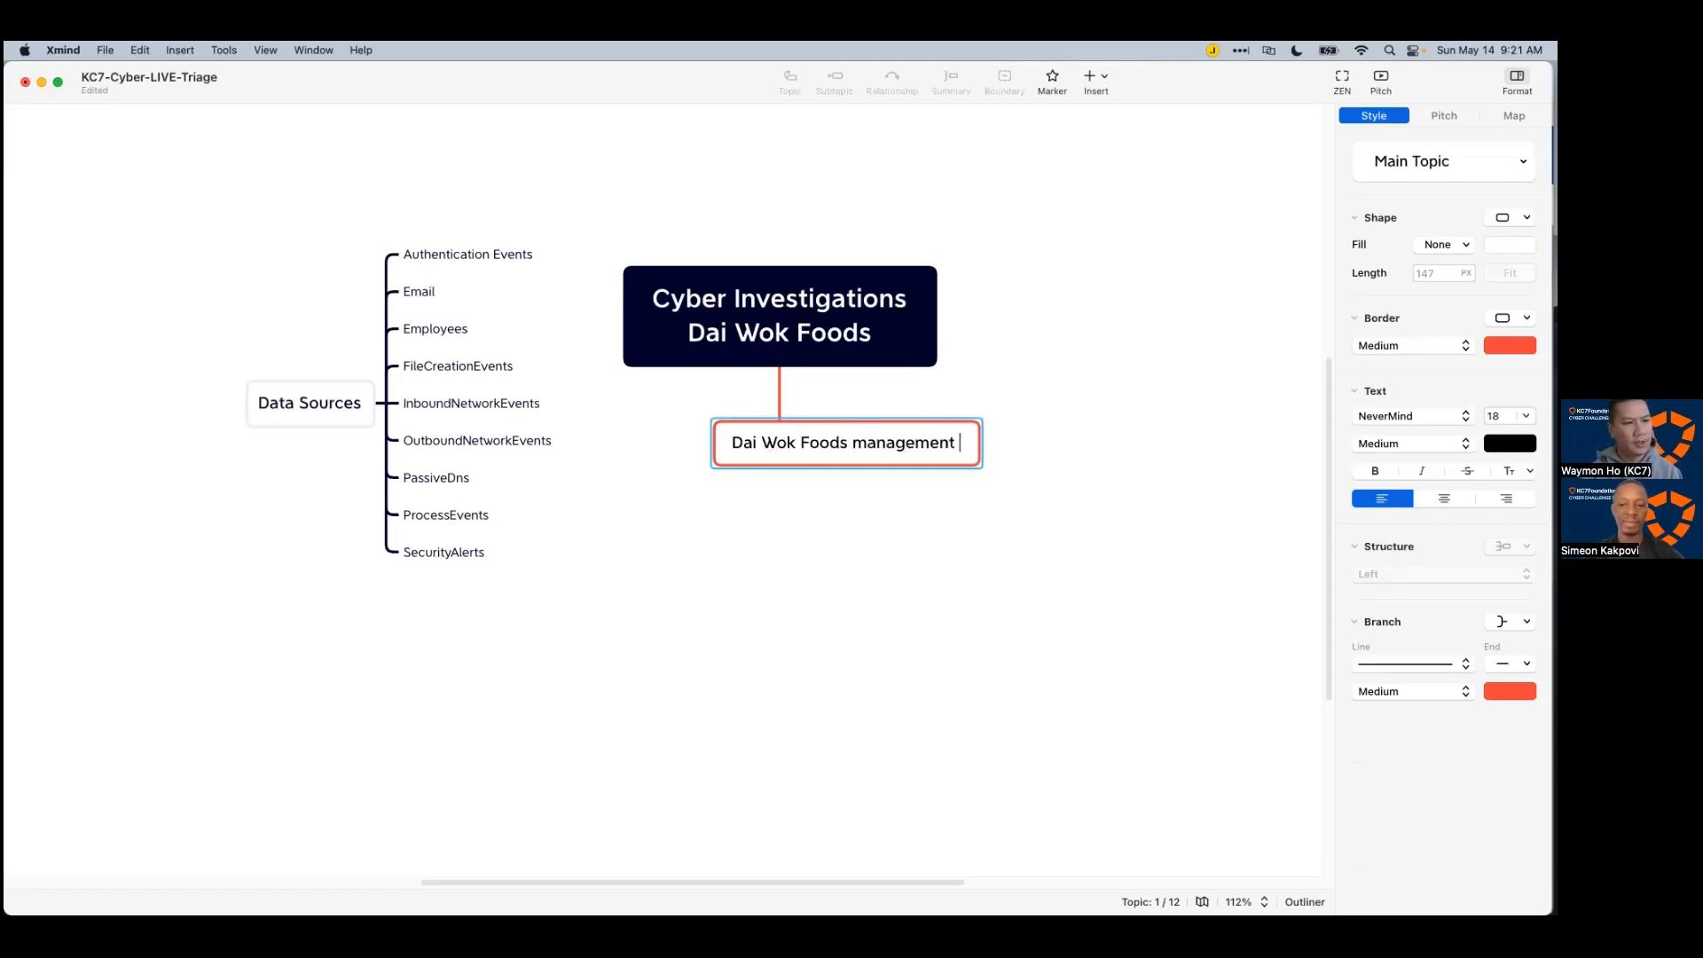
text(informed the SOC analyst)
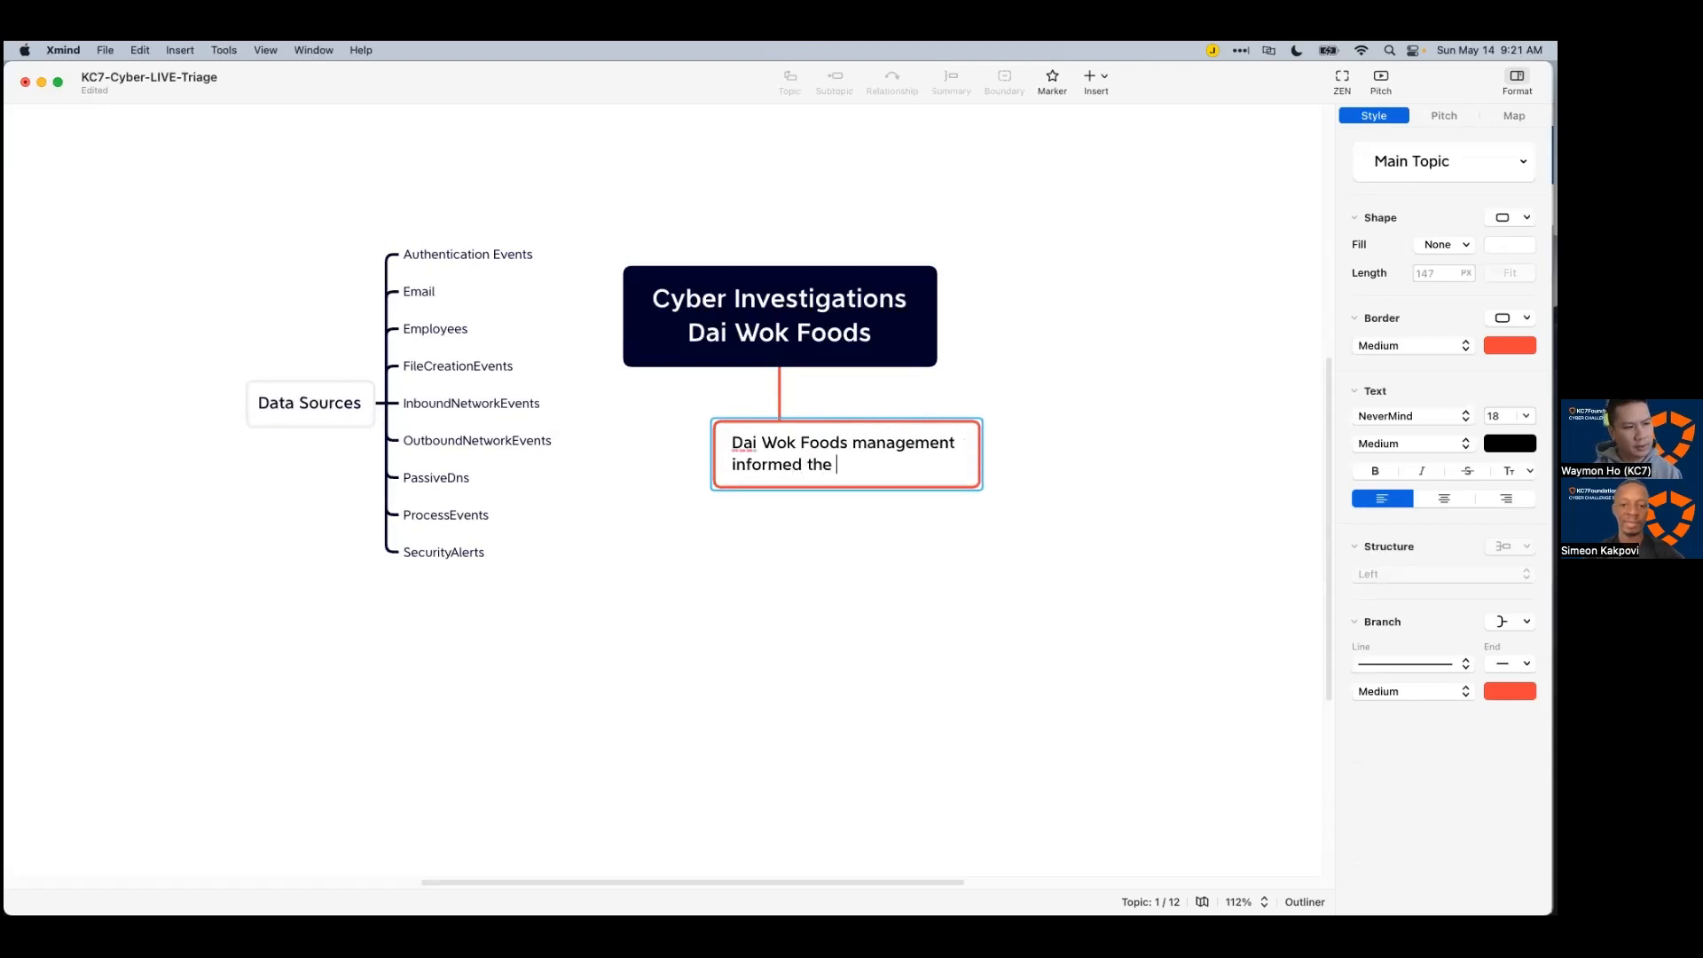
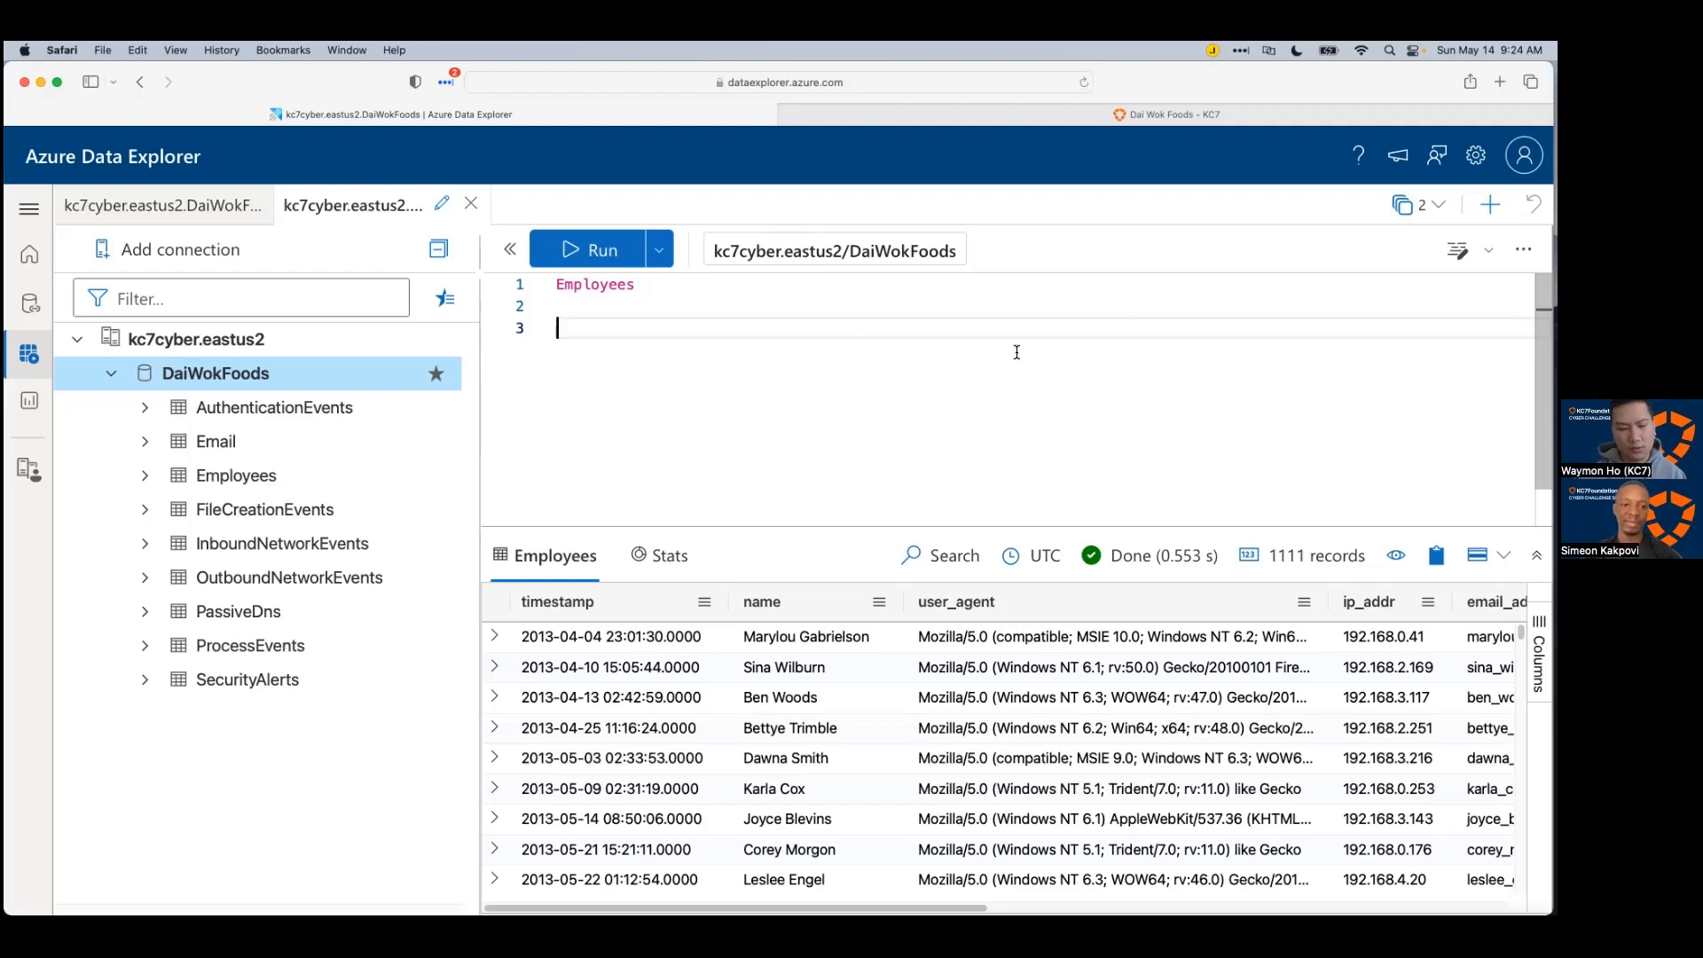
key(BackSpace)
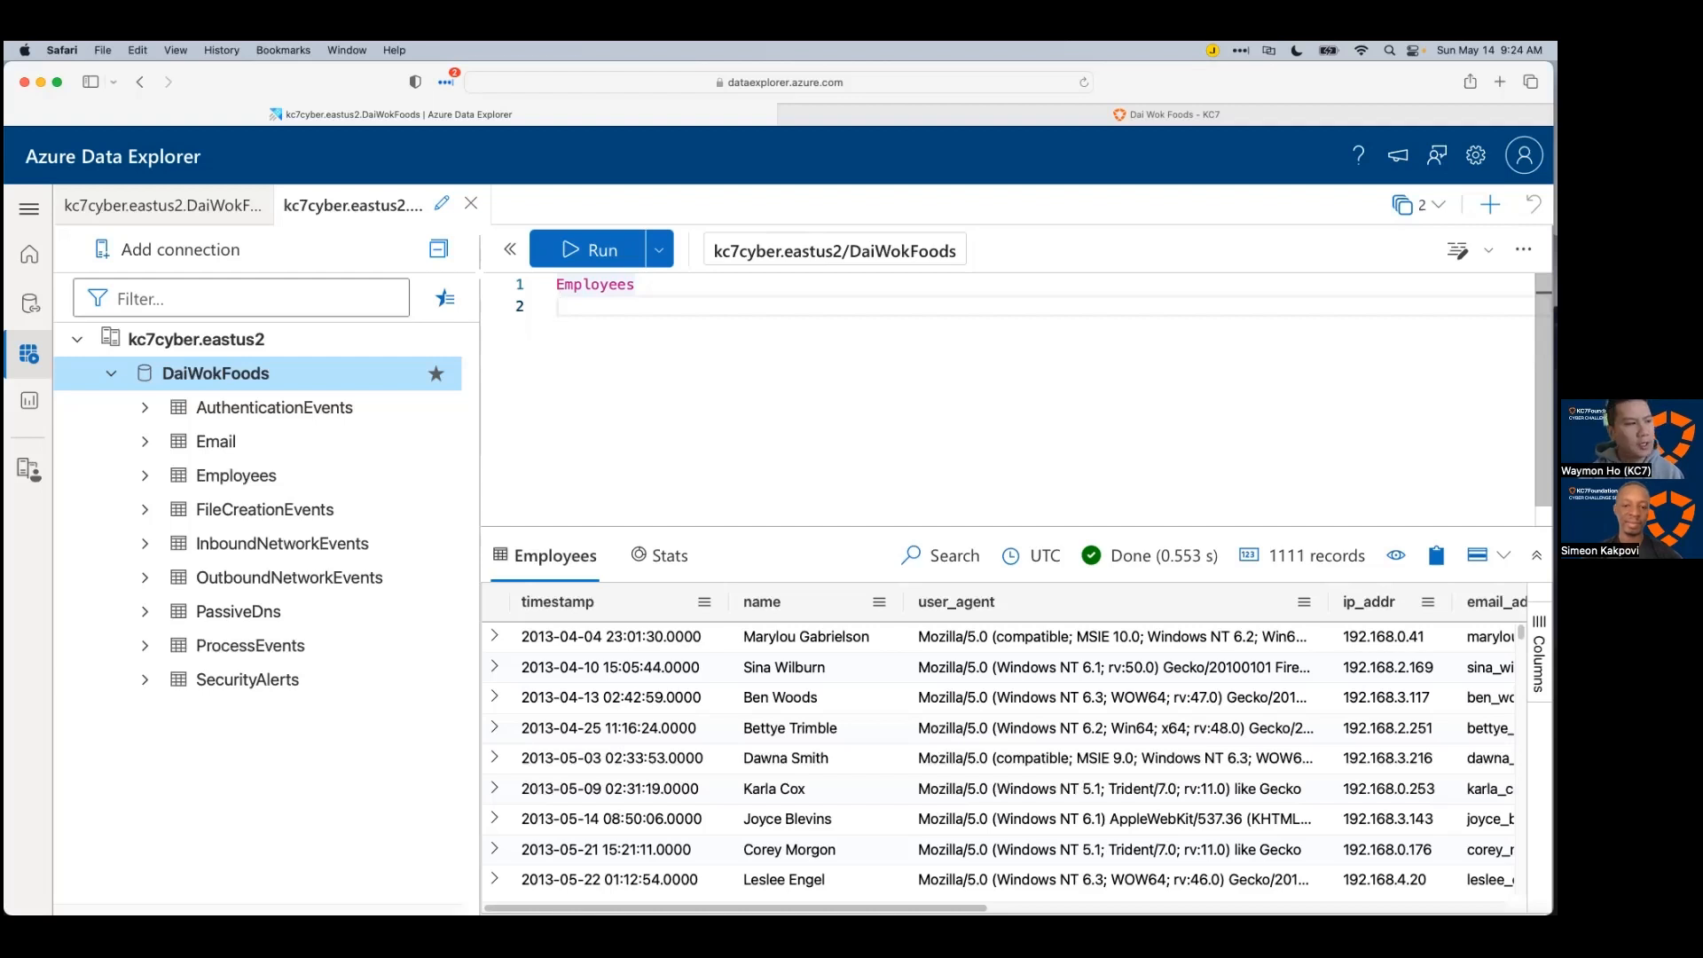
scroll(927, 710, down, 1)
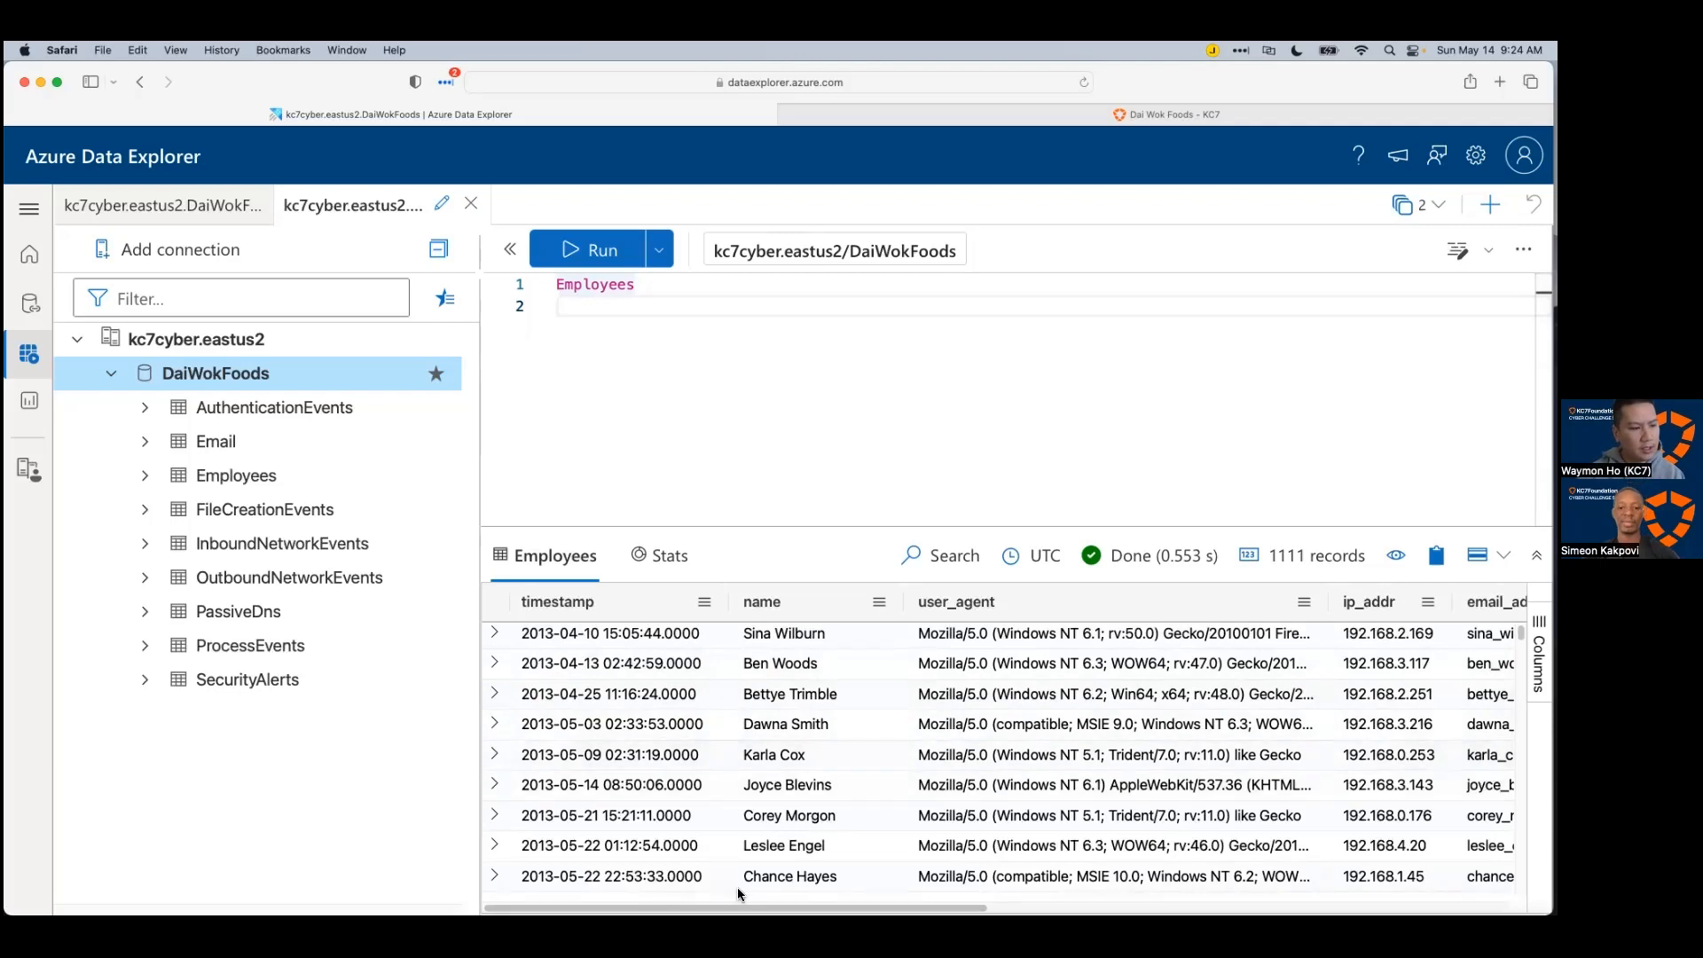
scroll(737, 890, right, 1)
scroll(1012, 753, right, 5)
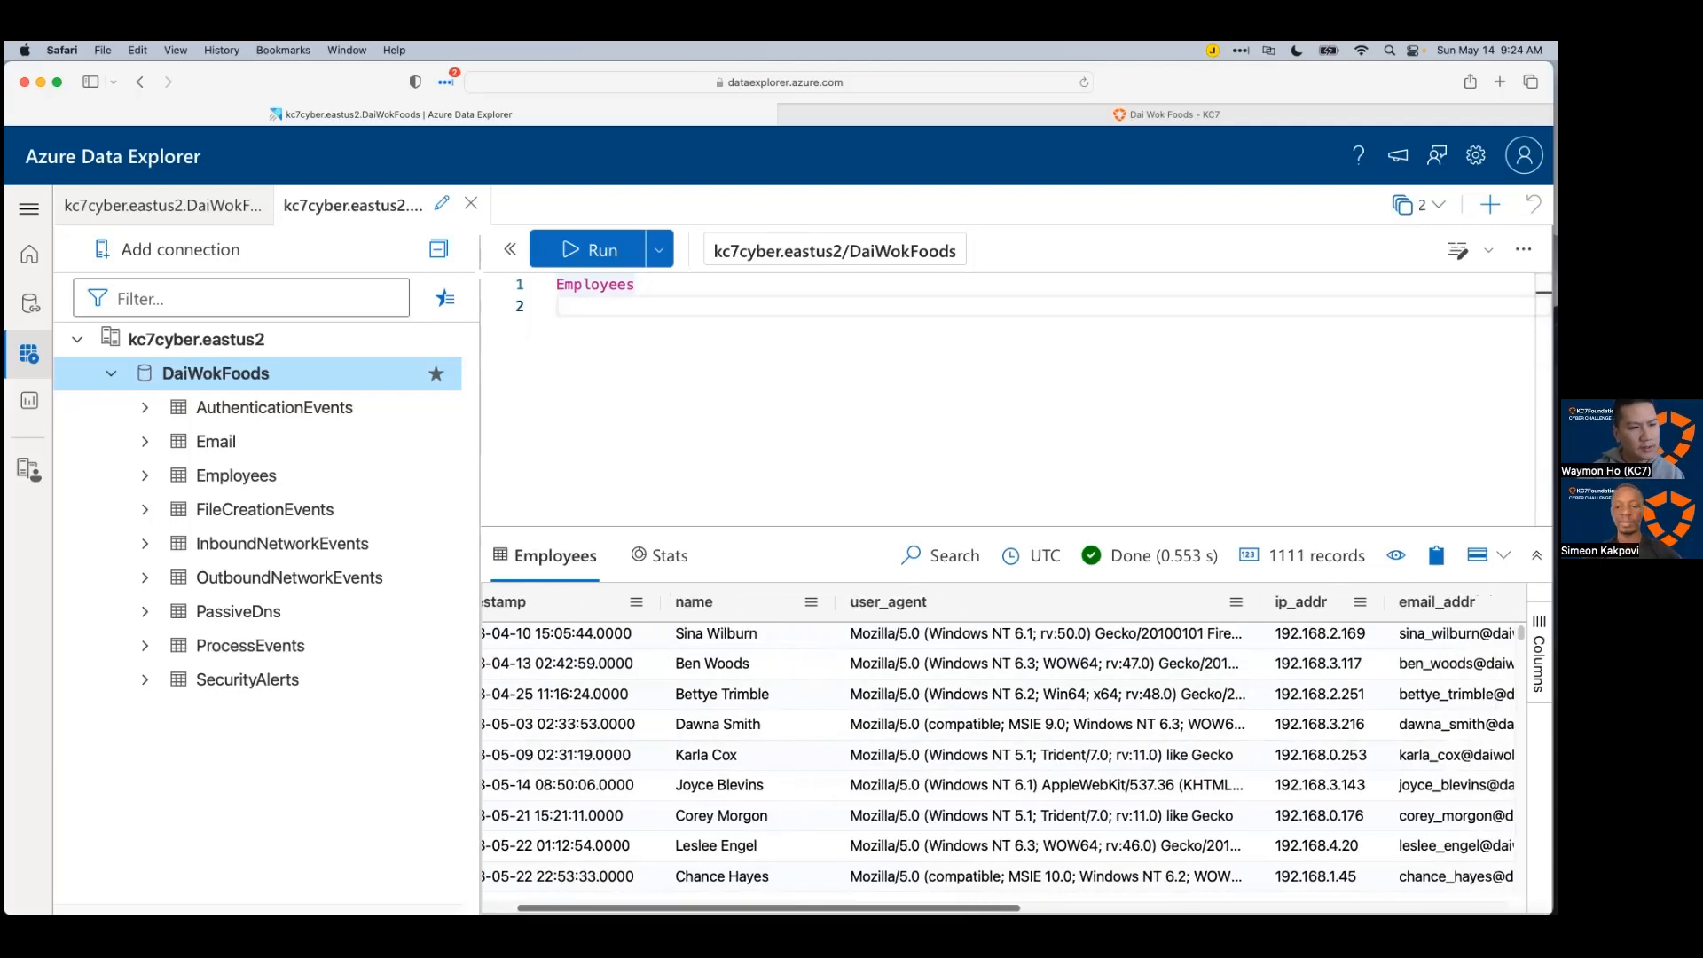
scroll(1012, 753, left, 5)
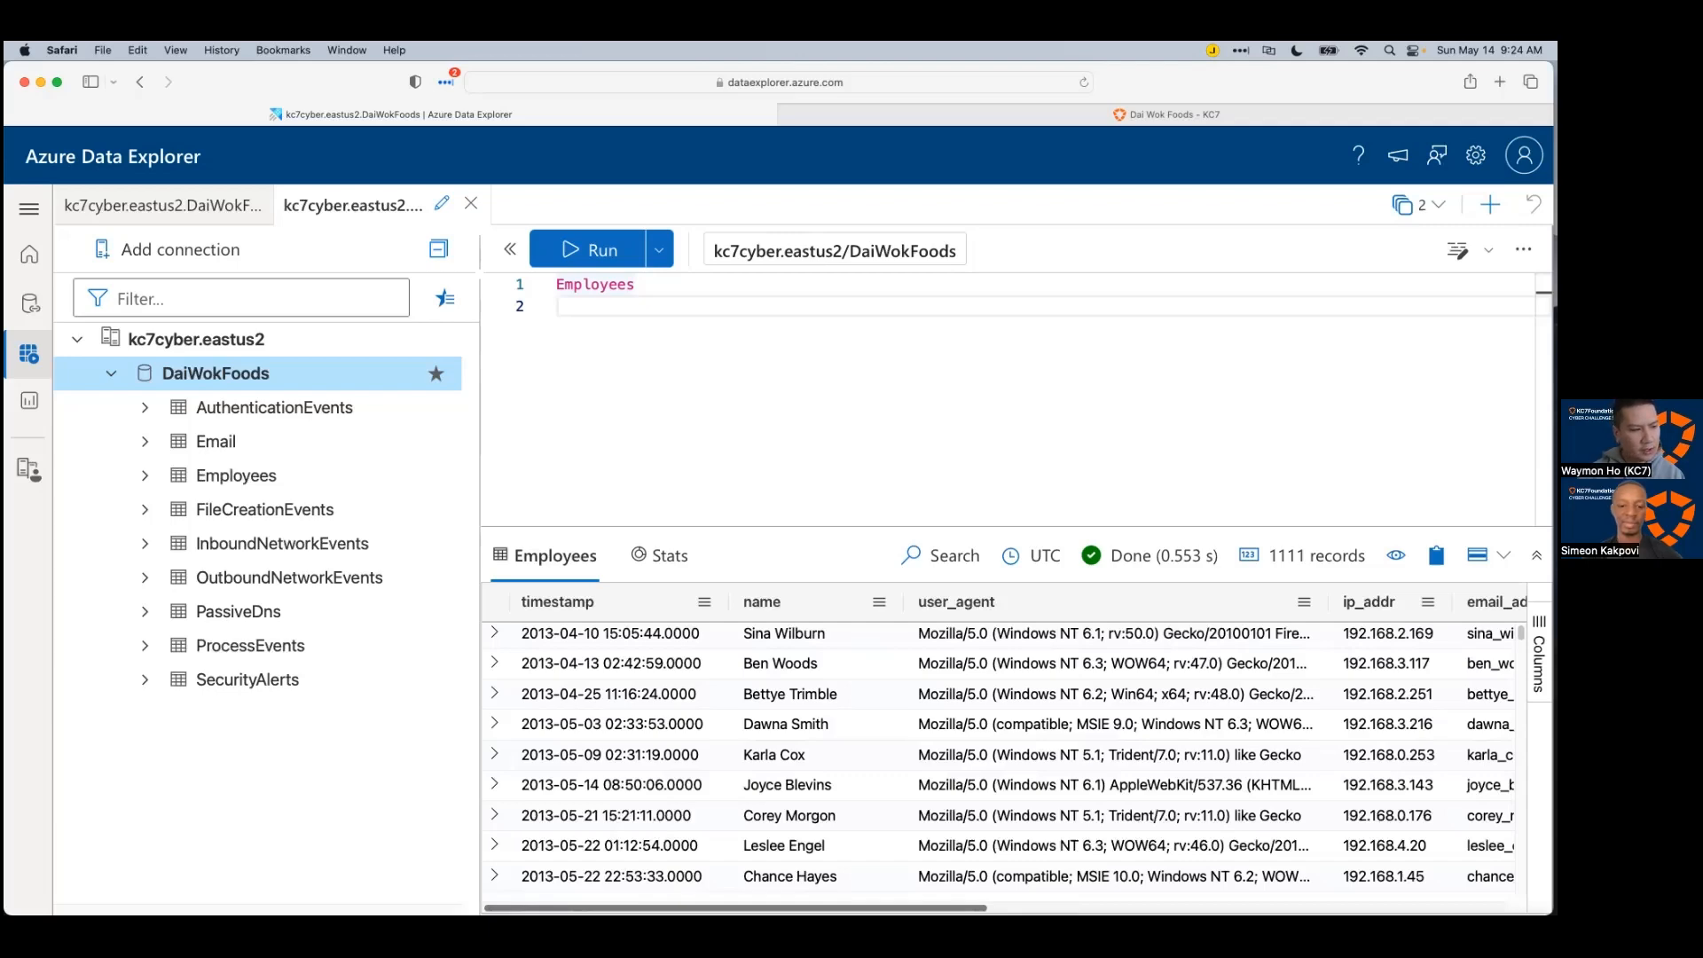
scroll(1012, 753, right, 6)
scroll(1012, 753, right, 6)
scroll(1012, 754, right, 5)
scroll(1039, 889, right, 6)
scroll(1060, 891, right, 3)
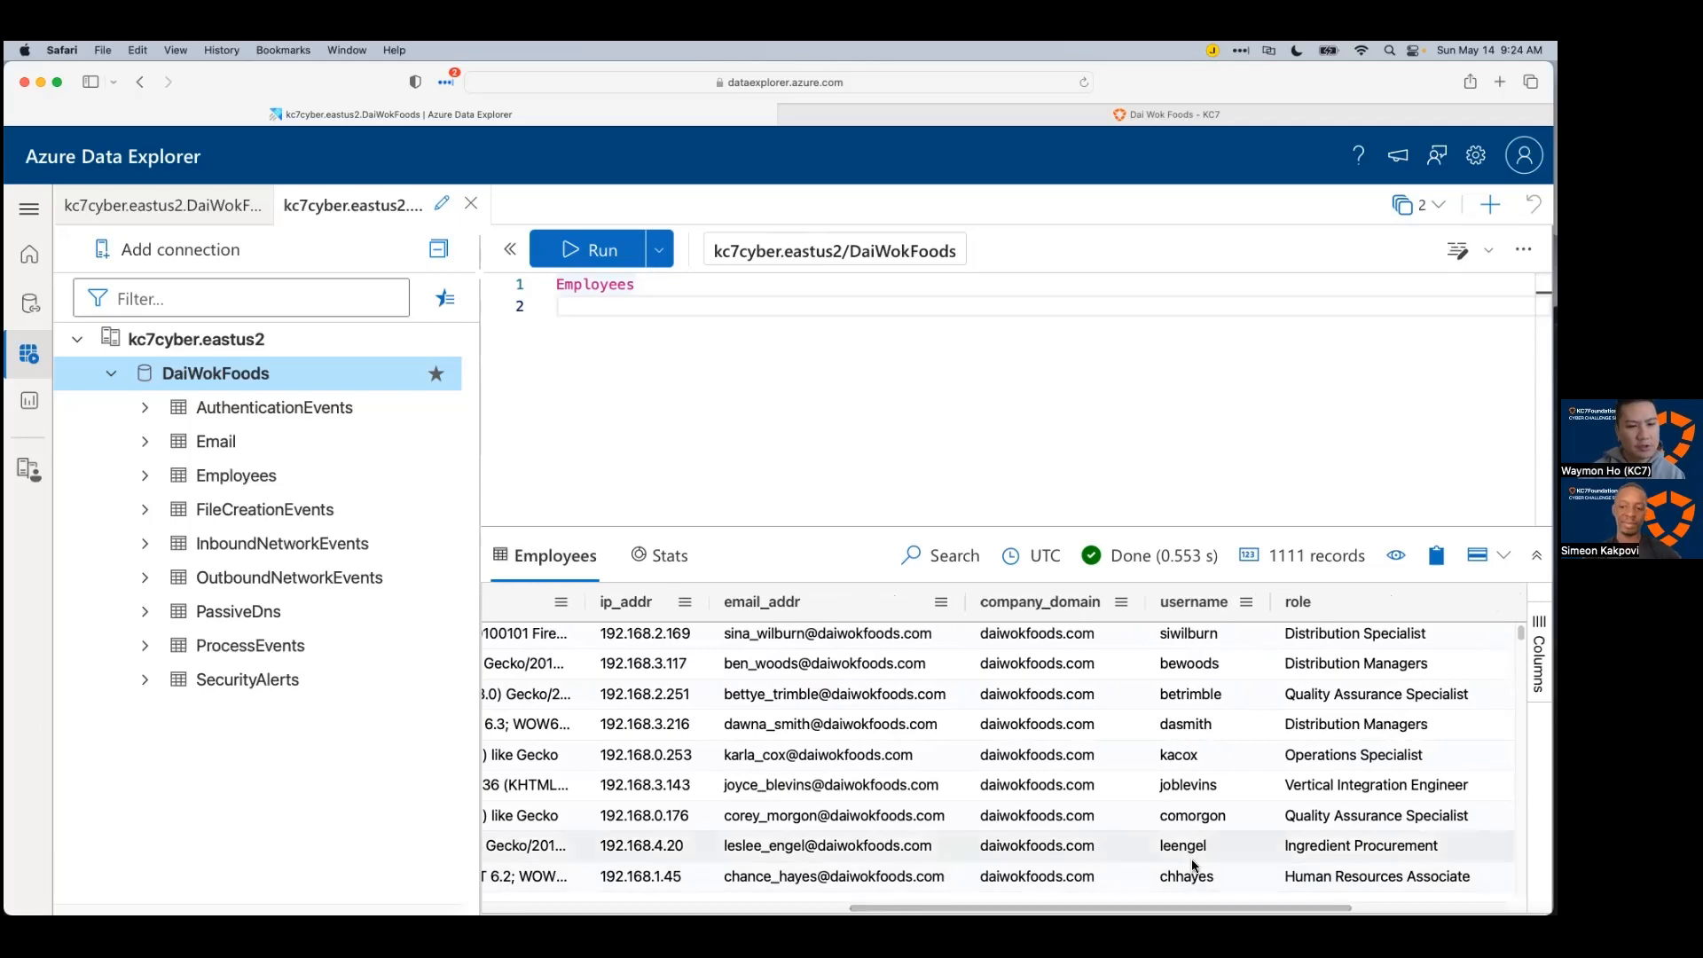
scroll(1195, 857, right, 5)
scroll(1002, 754, right, 4)
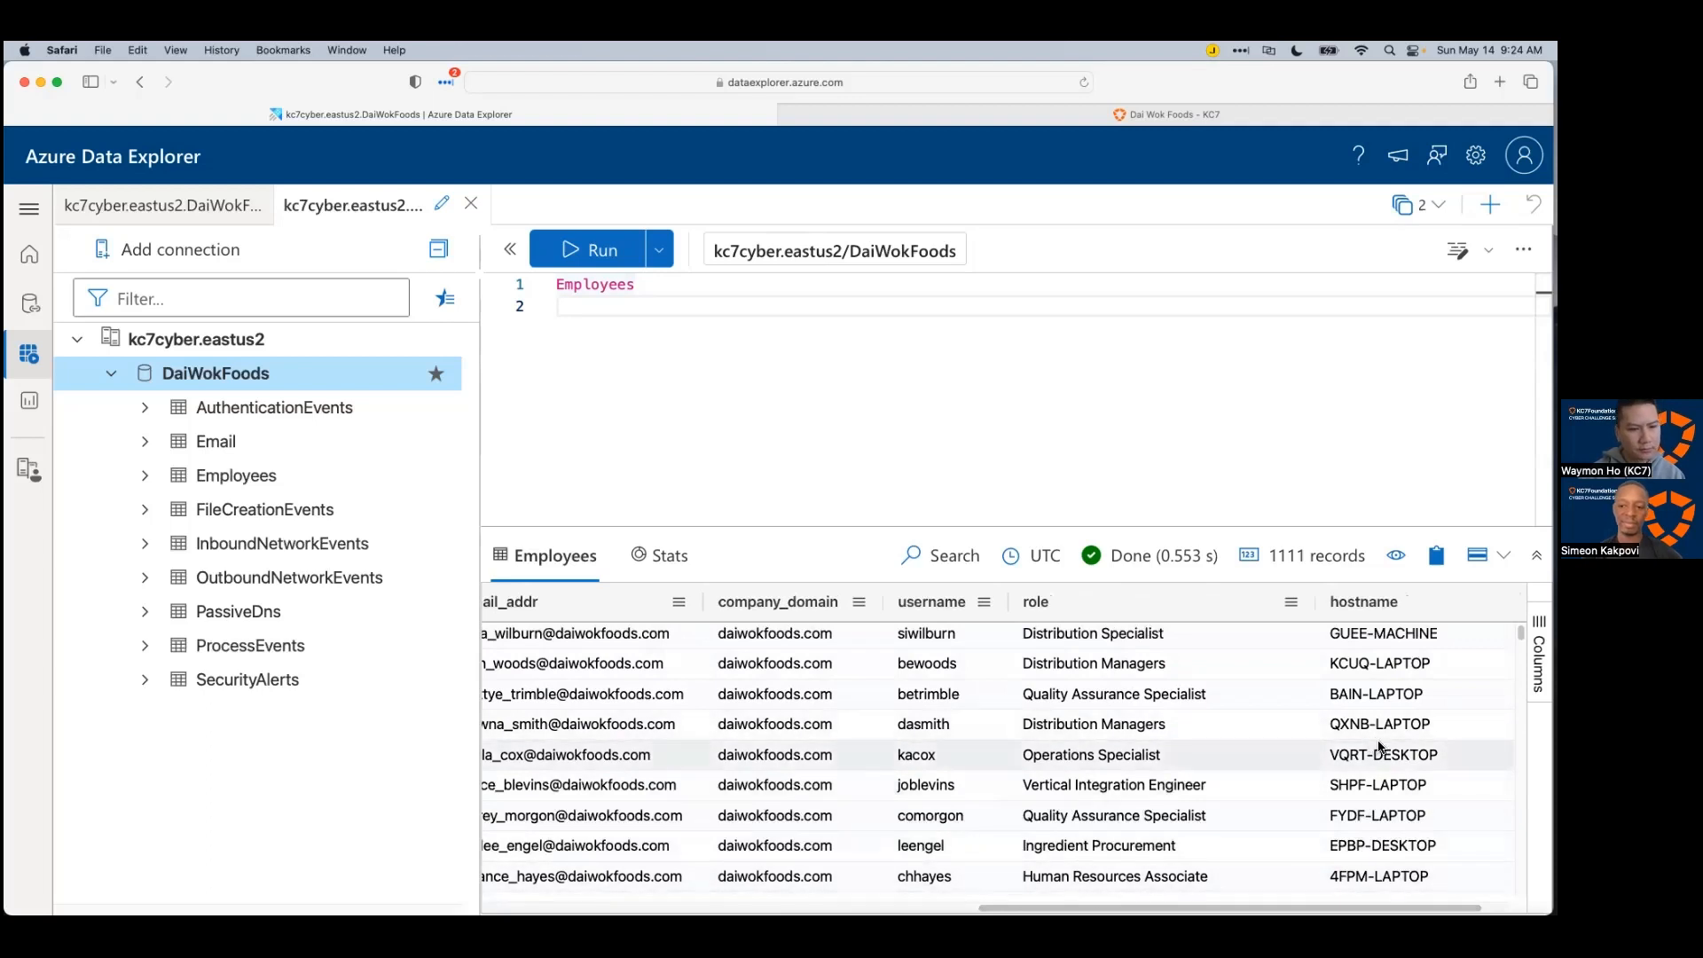
scroll(1399, 885, right, 2)
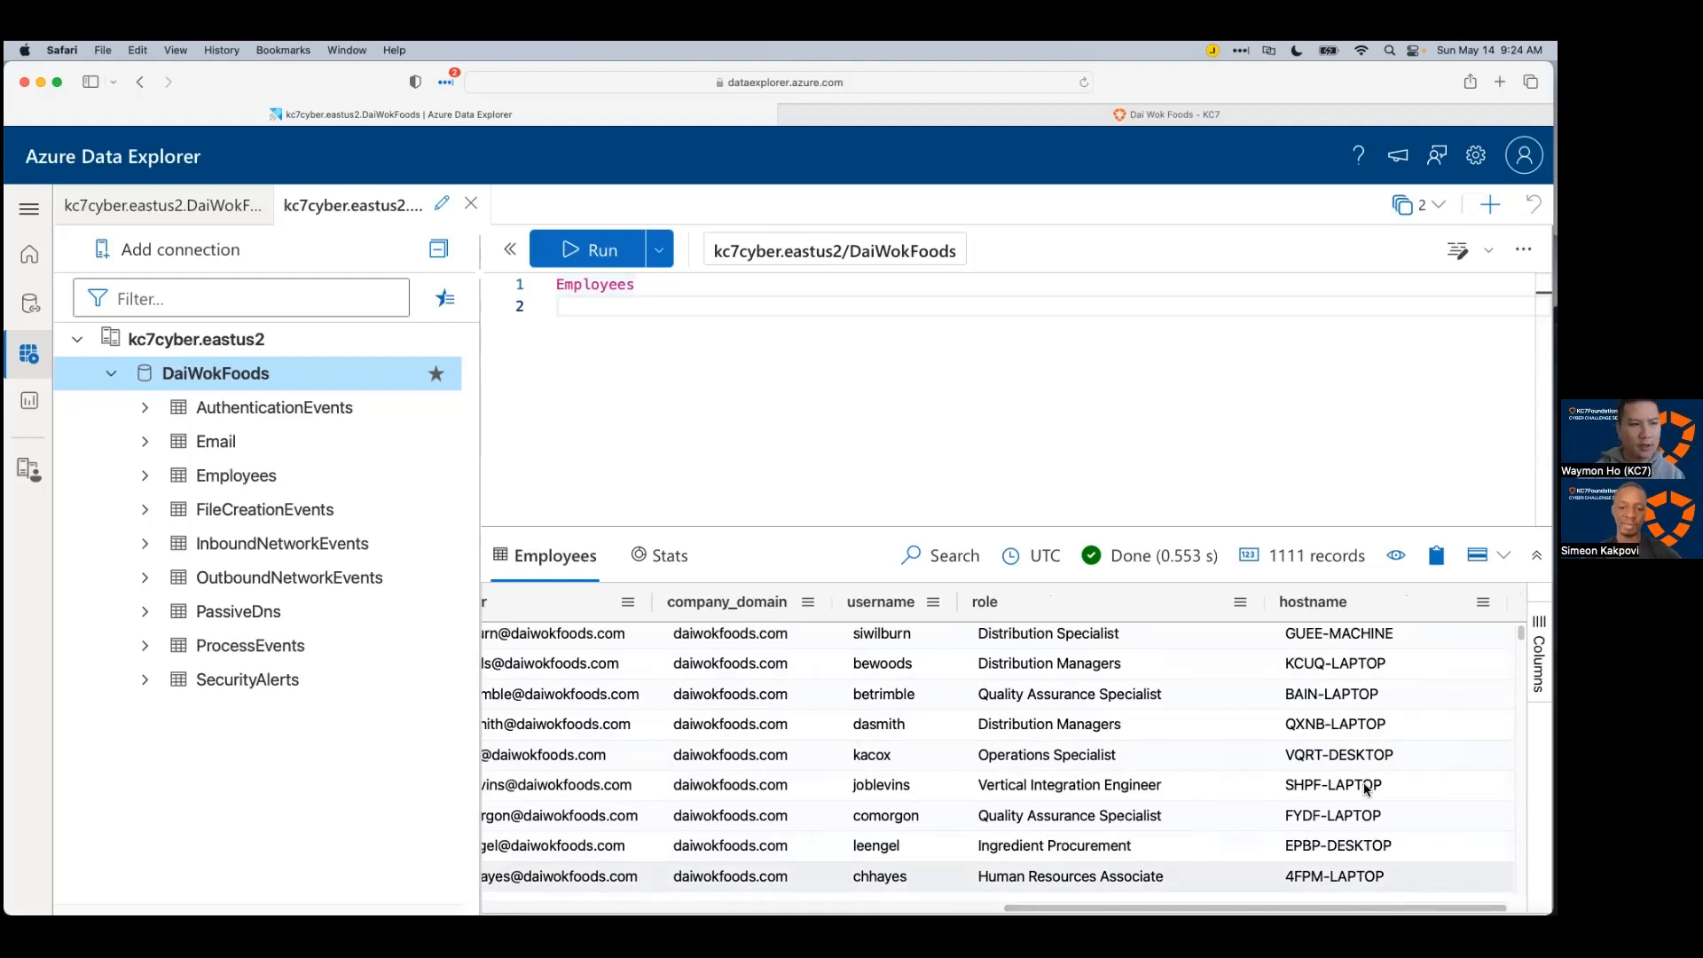
drag(688, 526, 692, 529)
scroll(550, 889, left, 10)
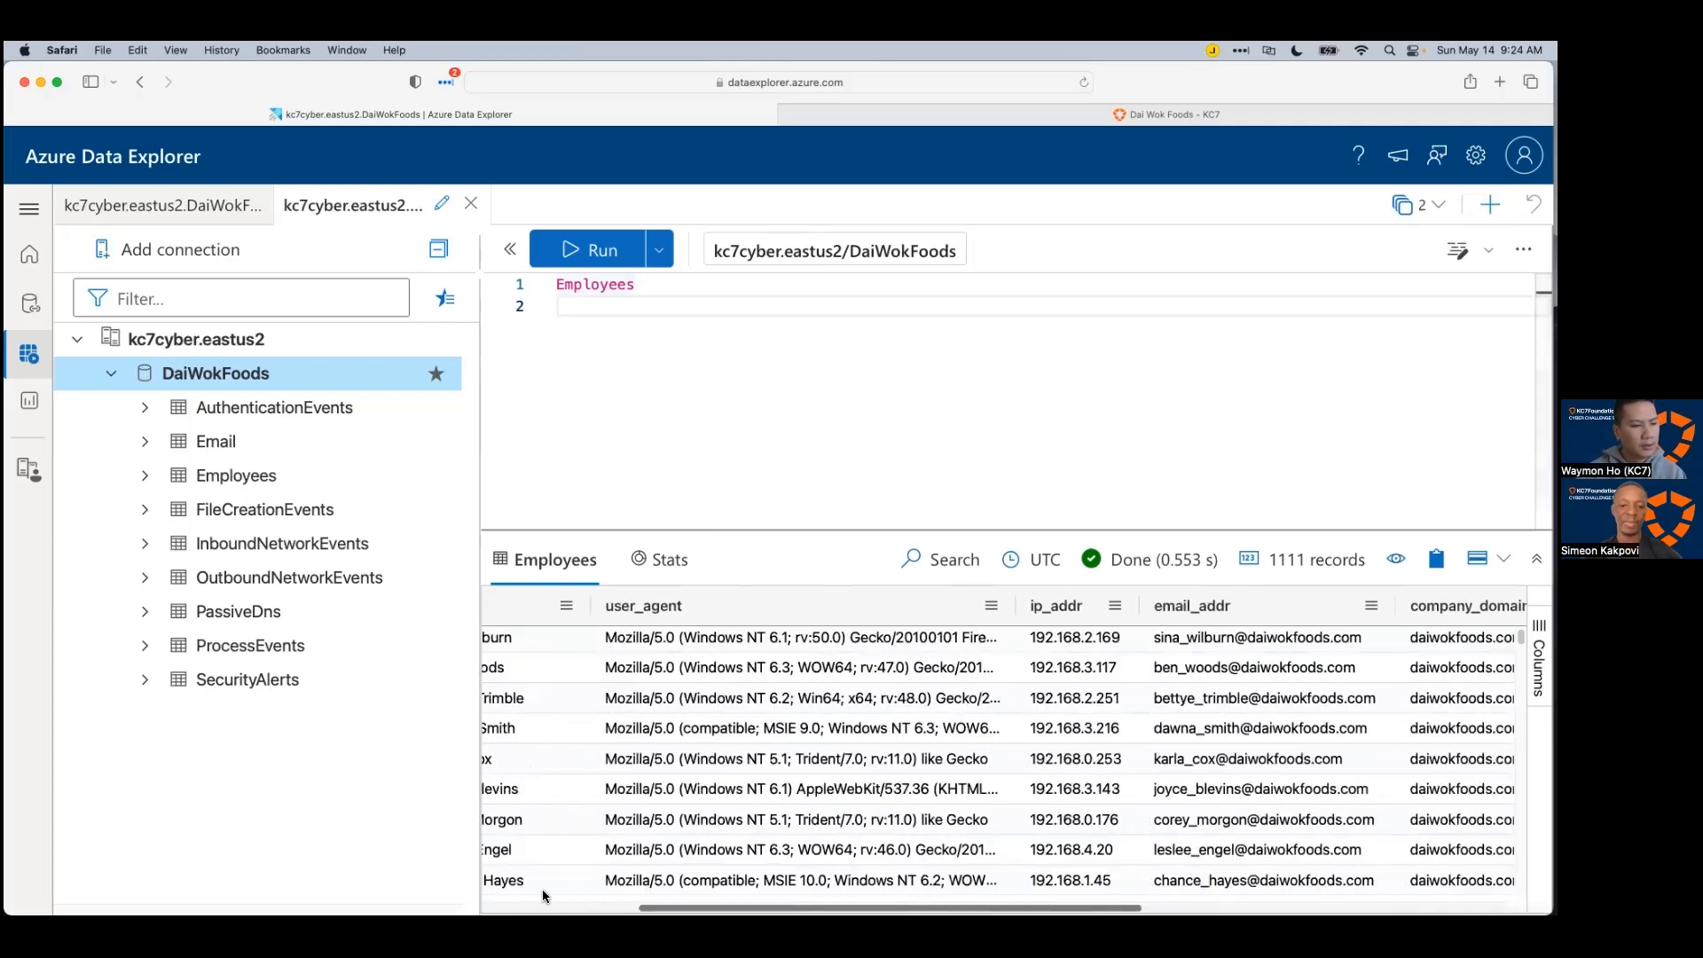
click(1094, 423)
key(super+Tab)
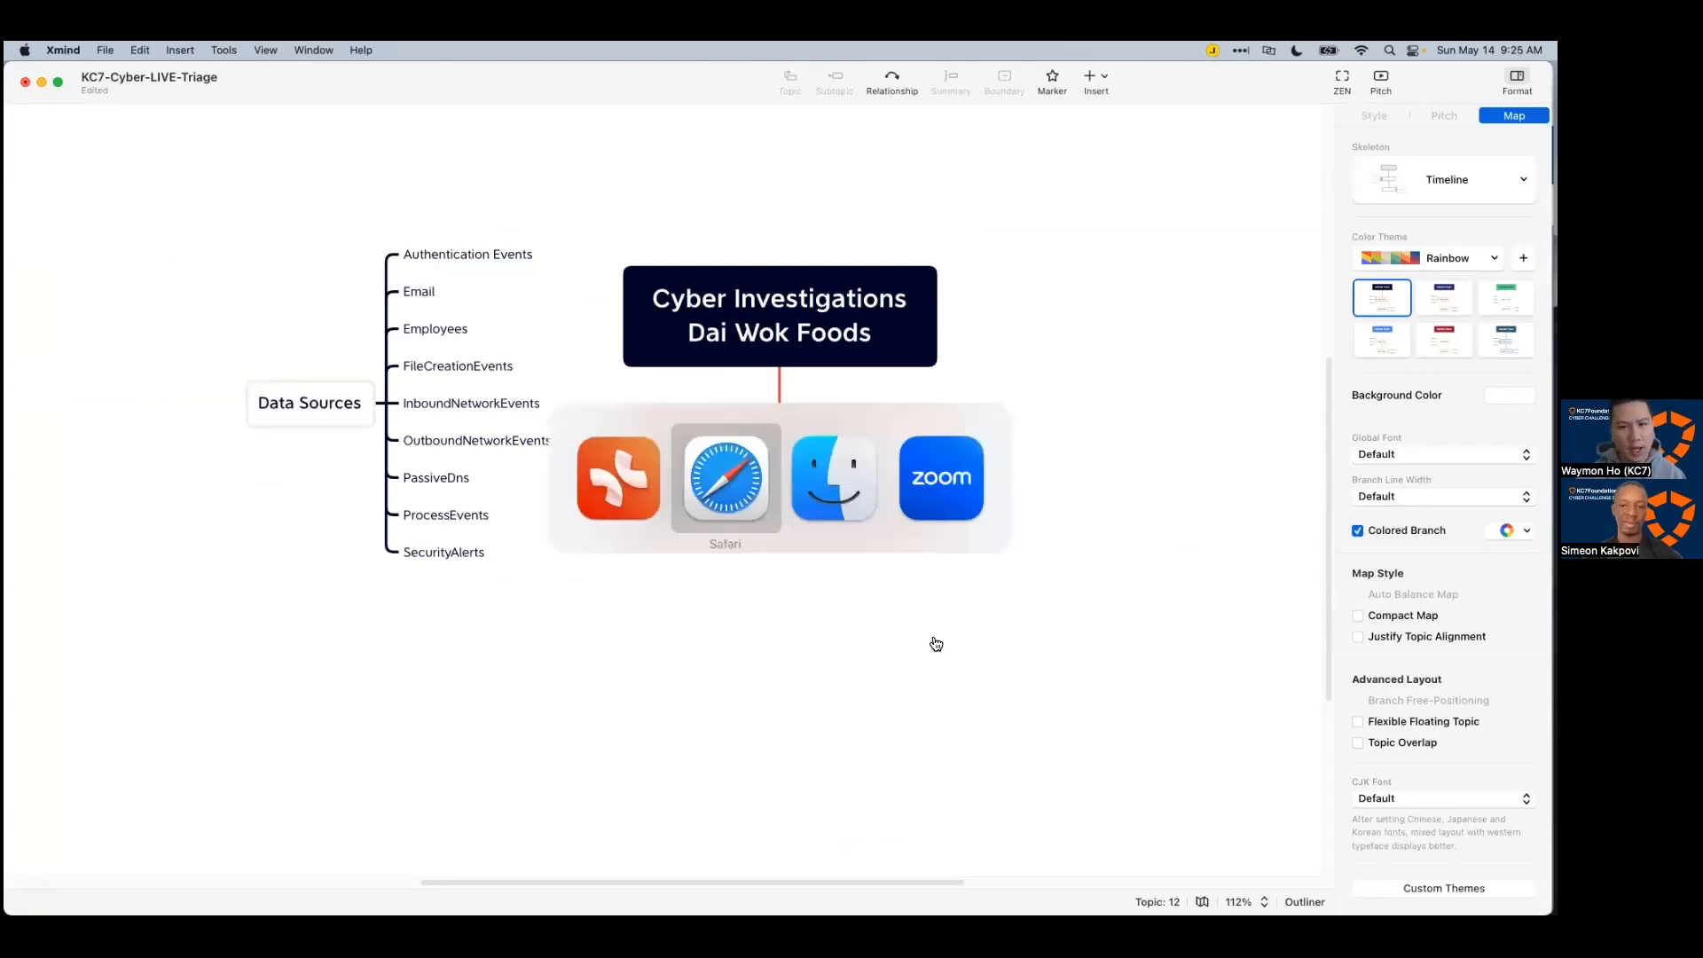
key(super+Tab)
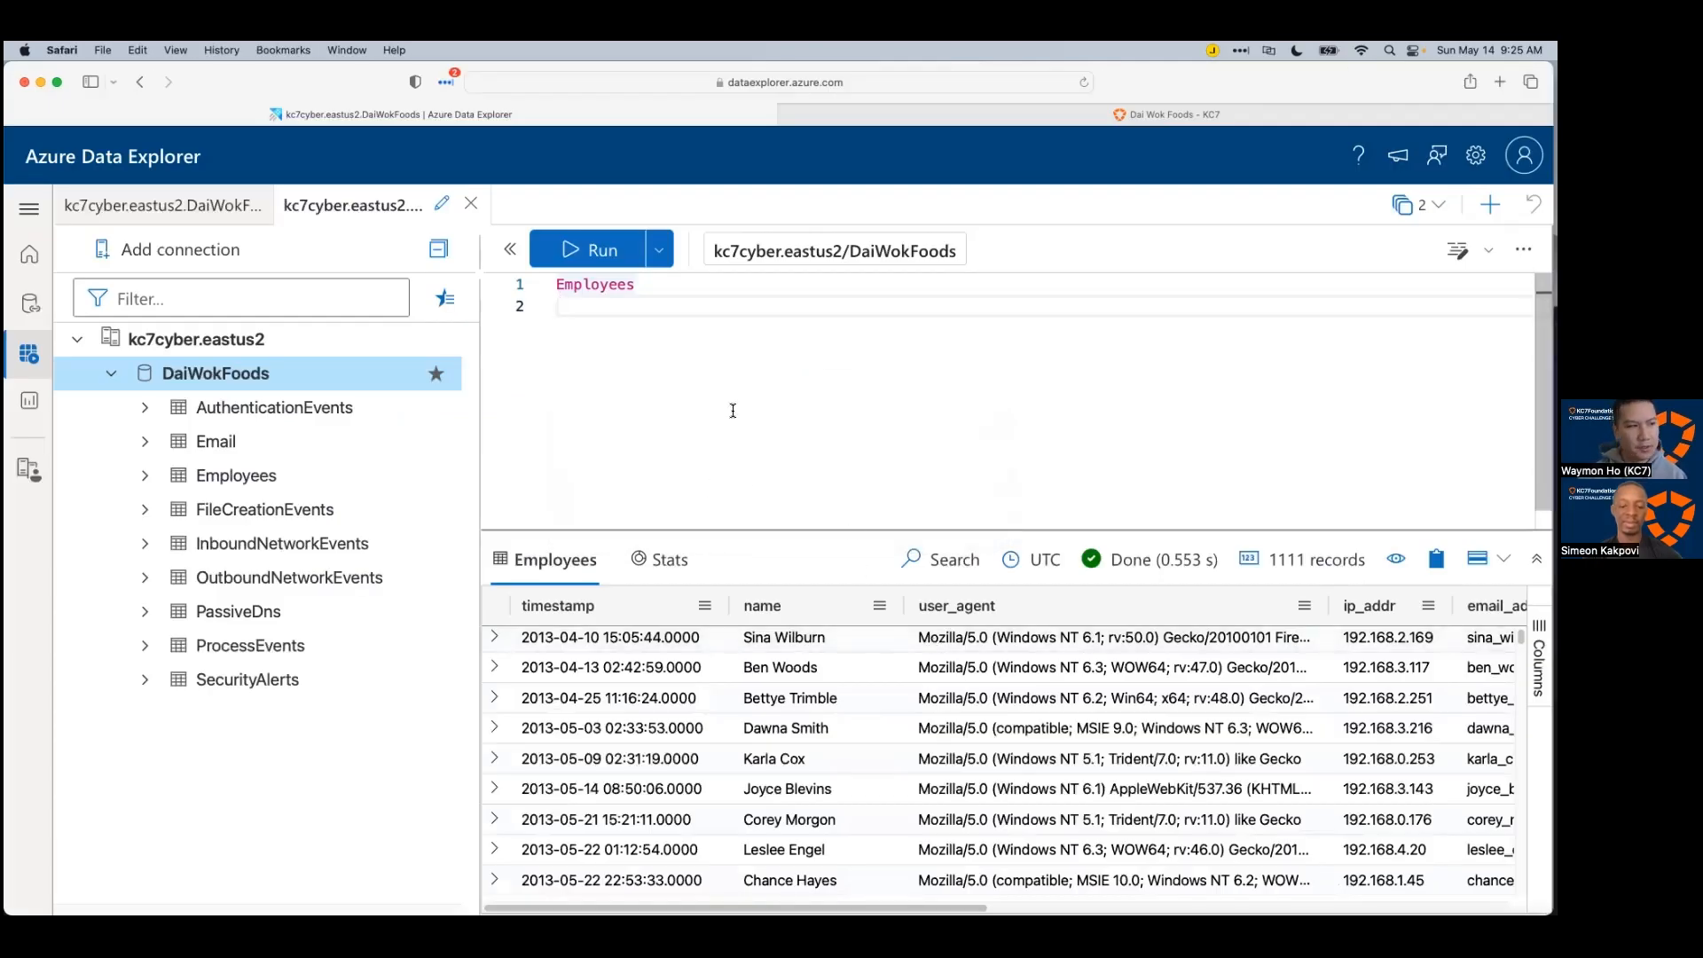
key(Up)
Step: Append | where name == the affected employee's name to the Employees query and run it
key(Down)
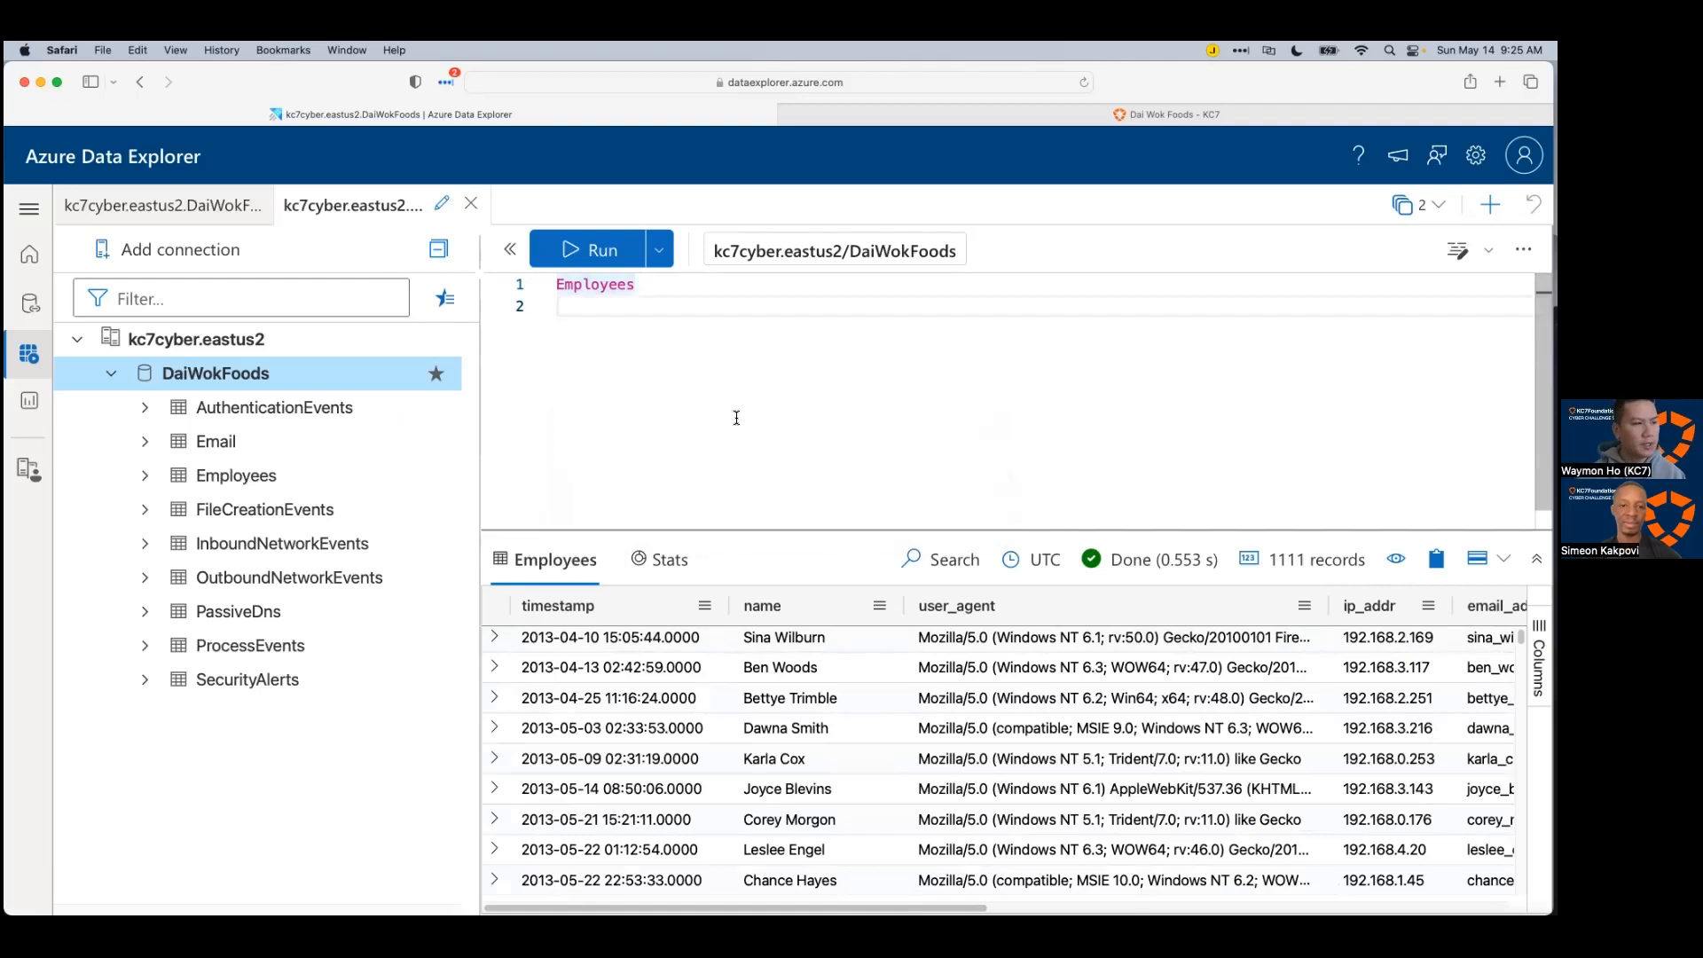
text(|)
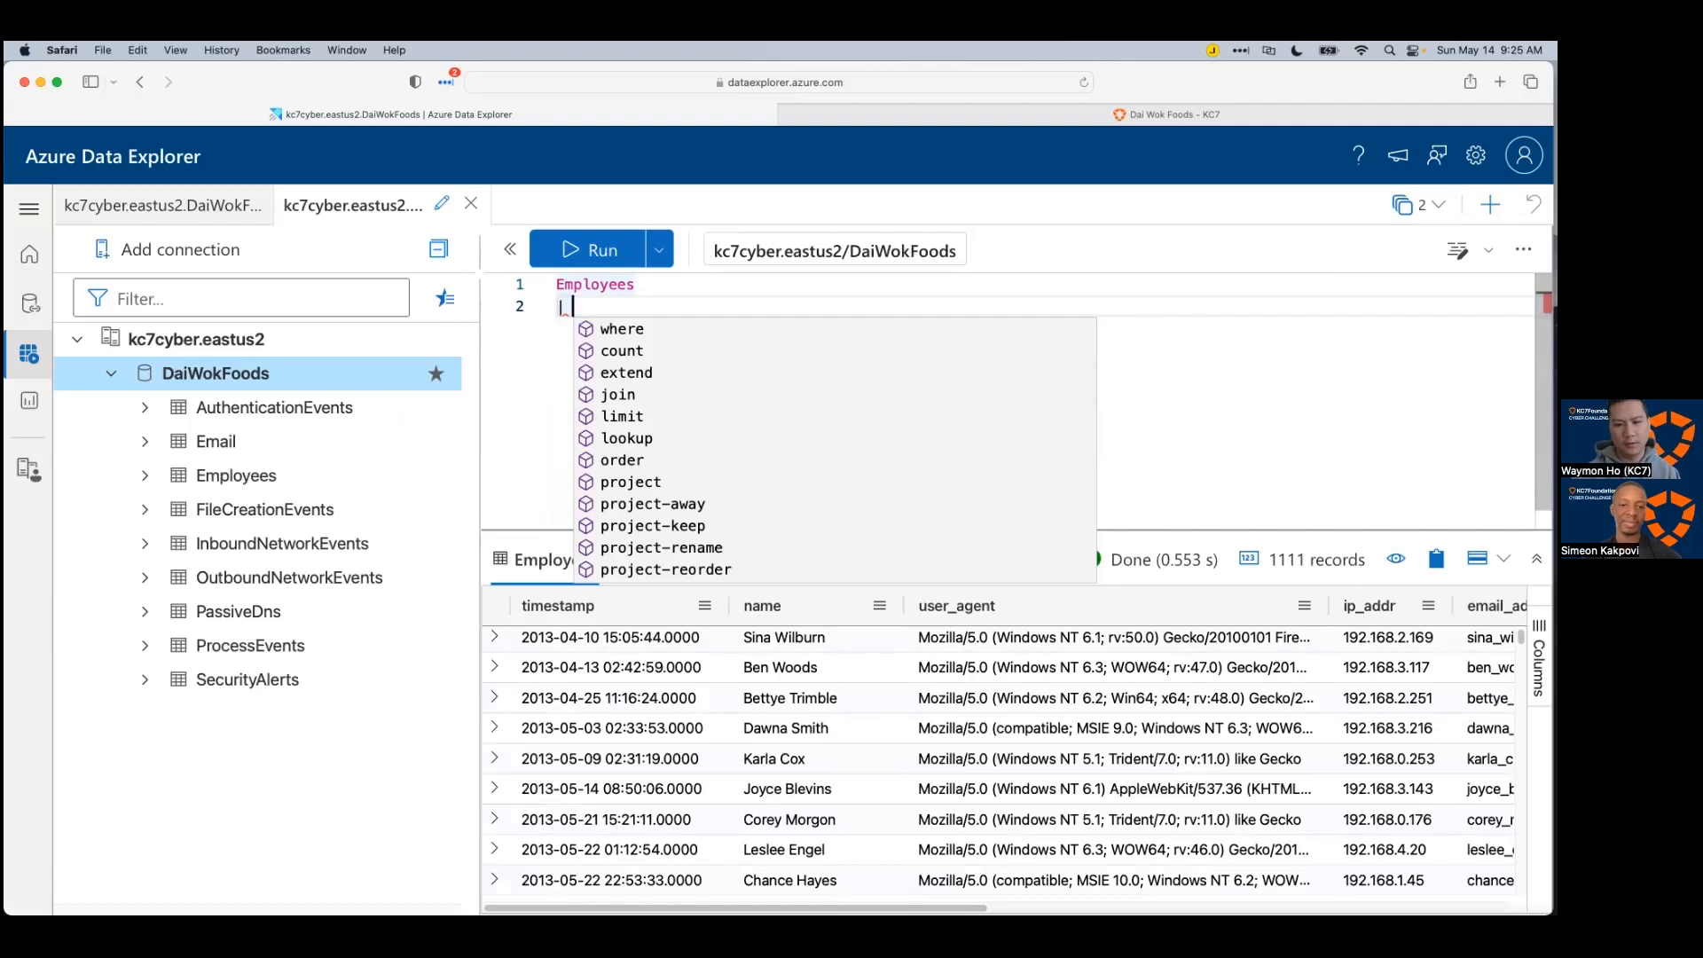
text(where )
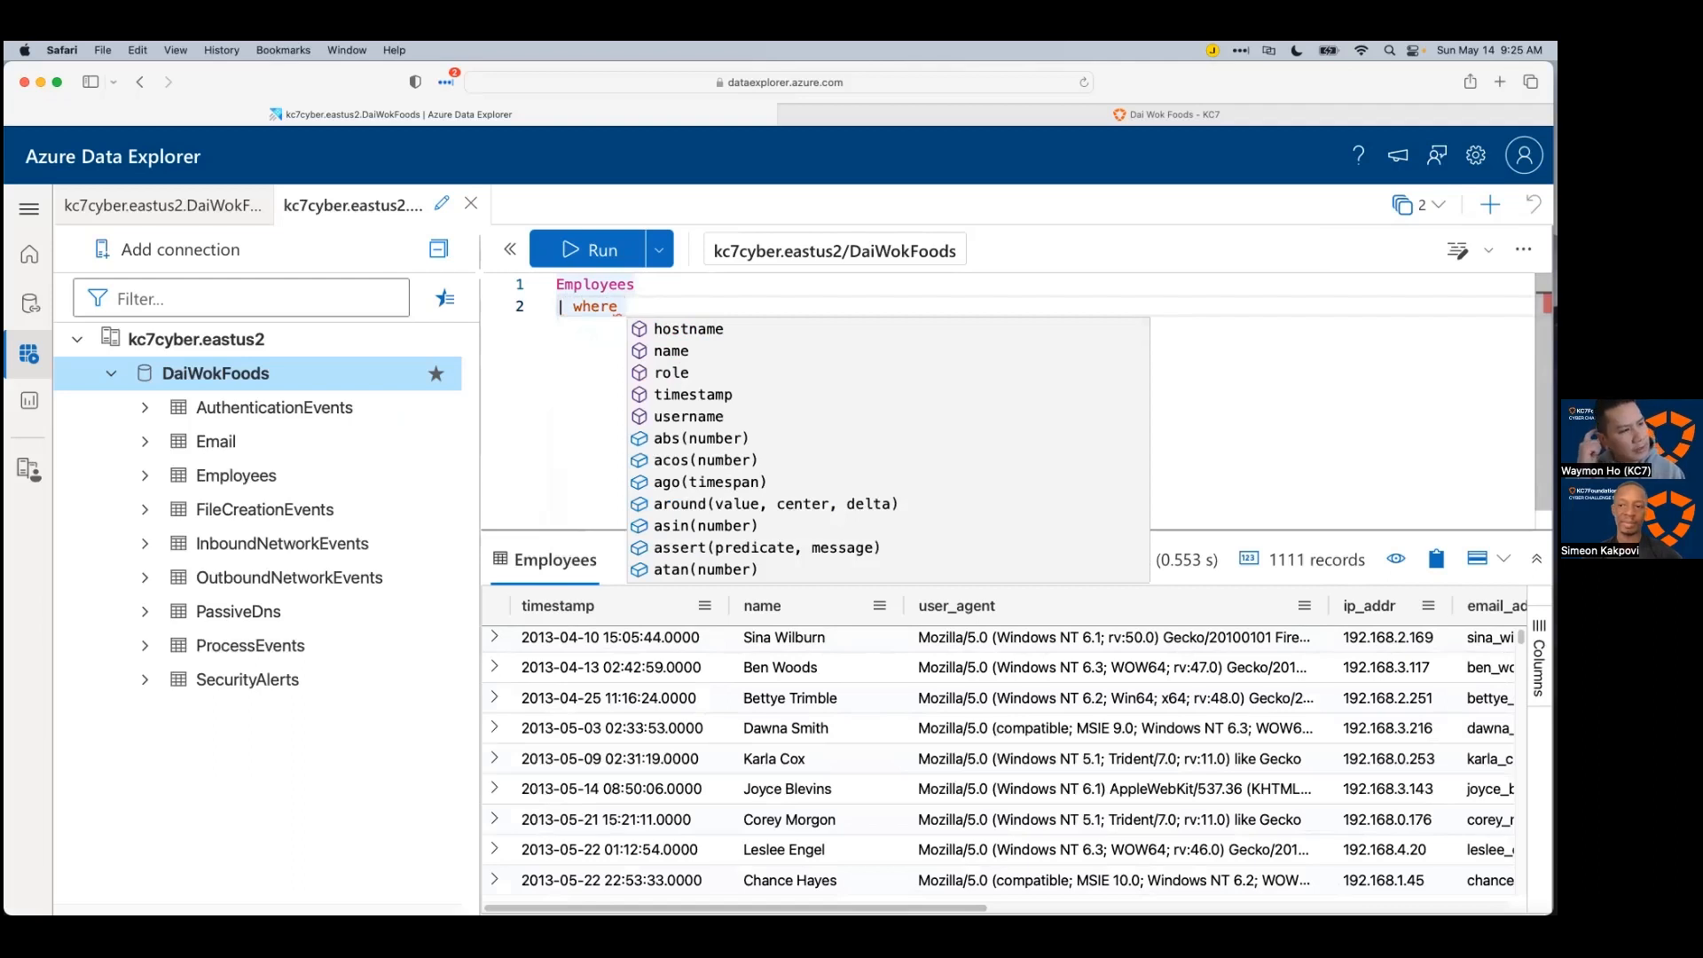
text(name )
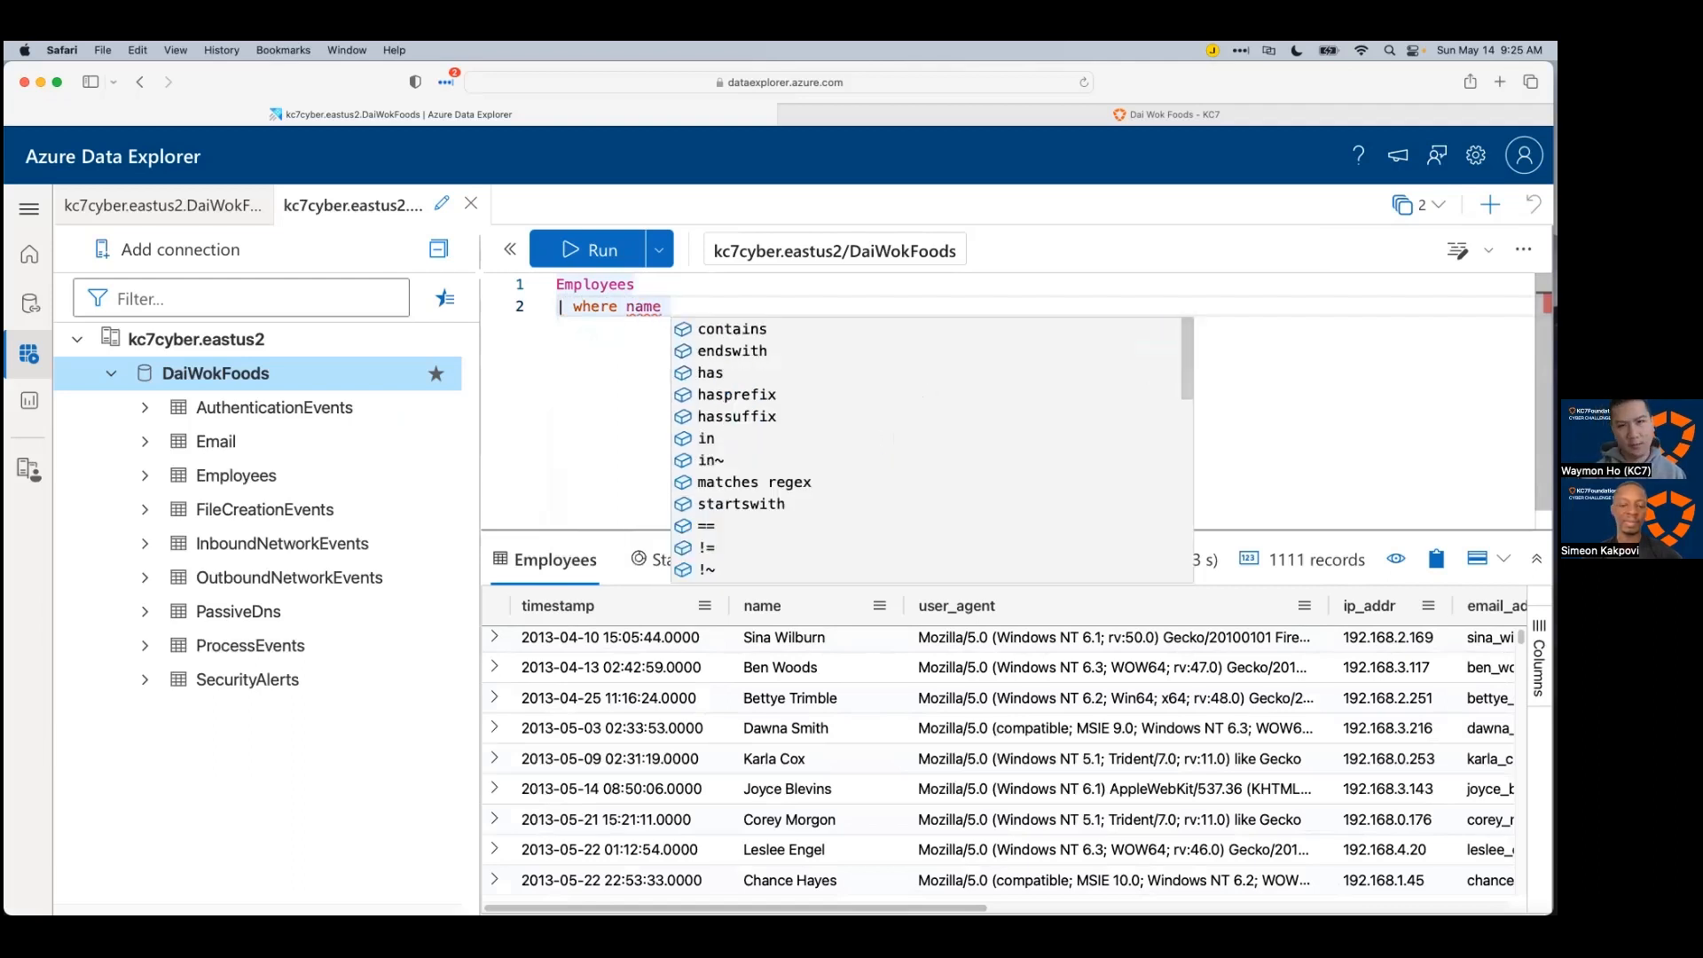
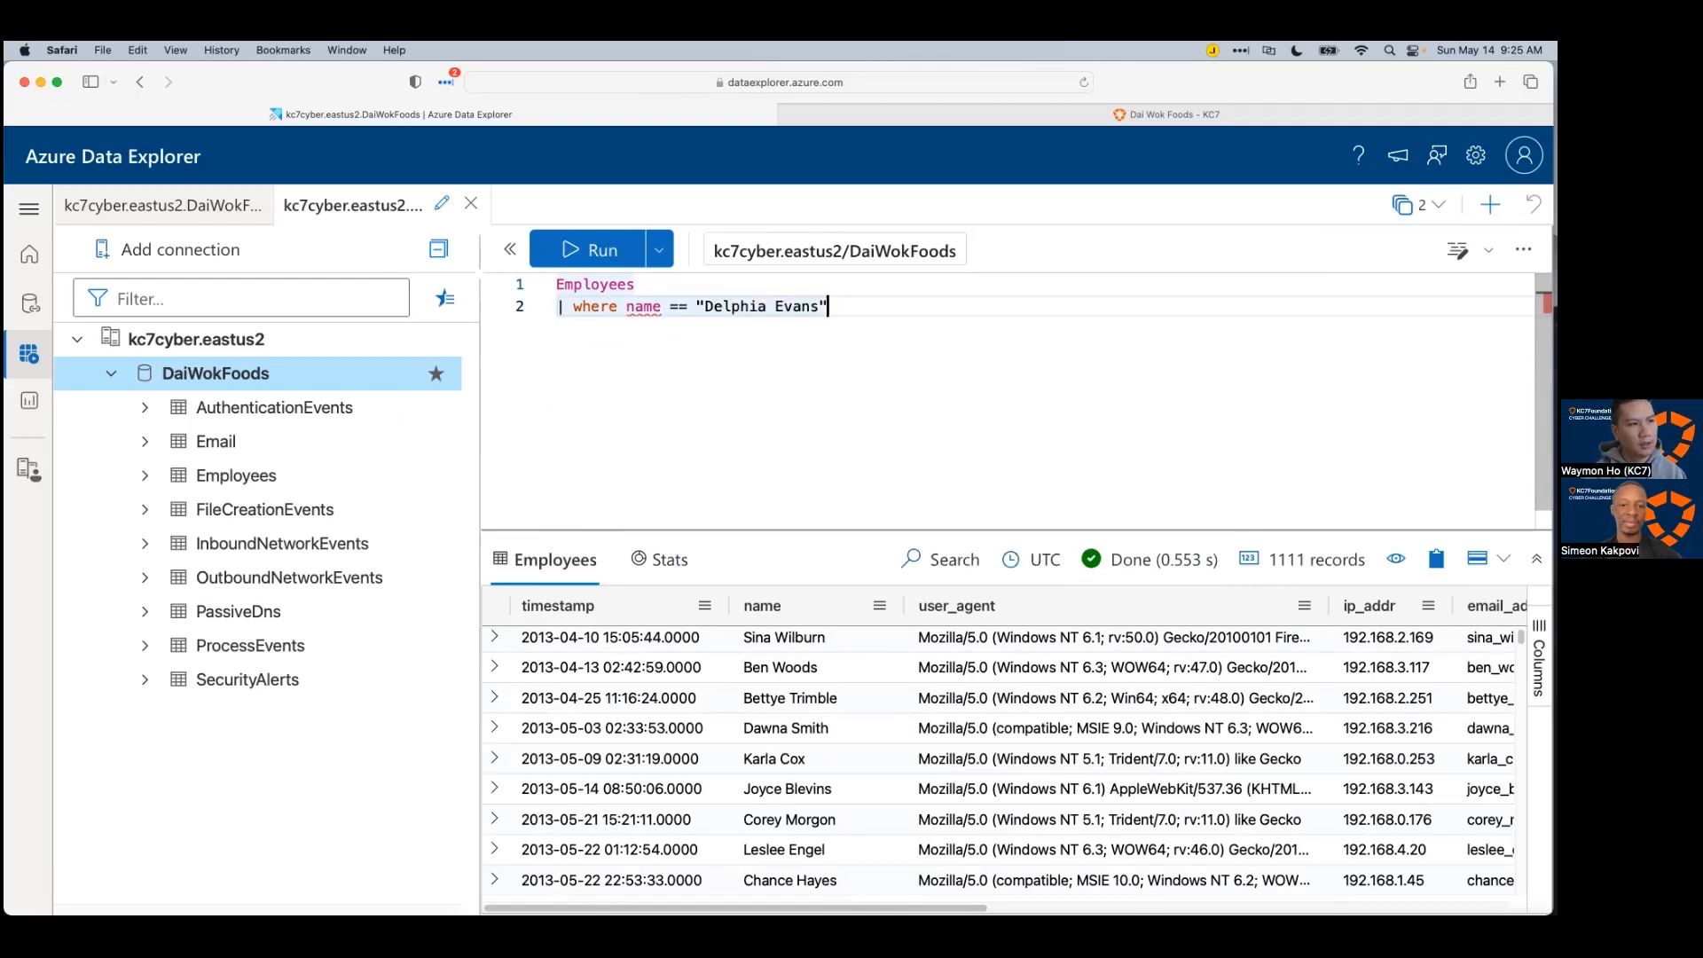
key(shift+Return)
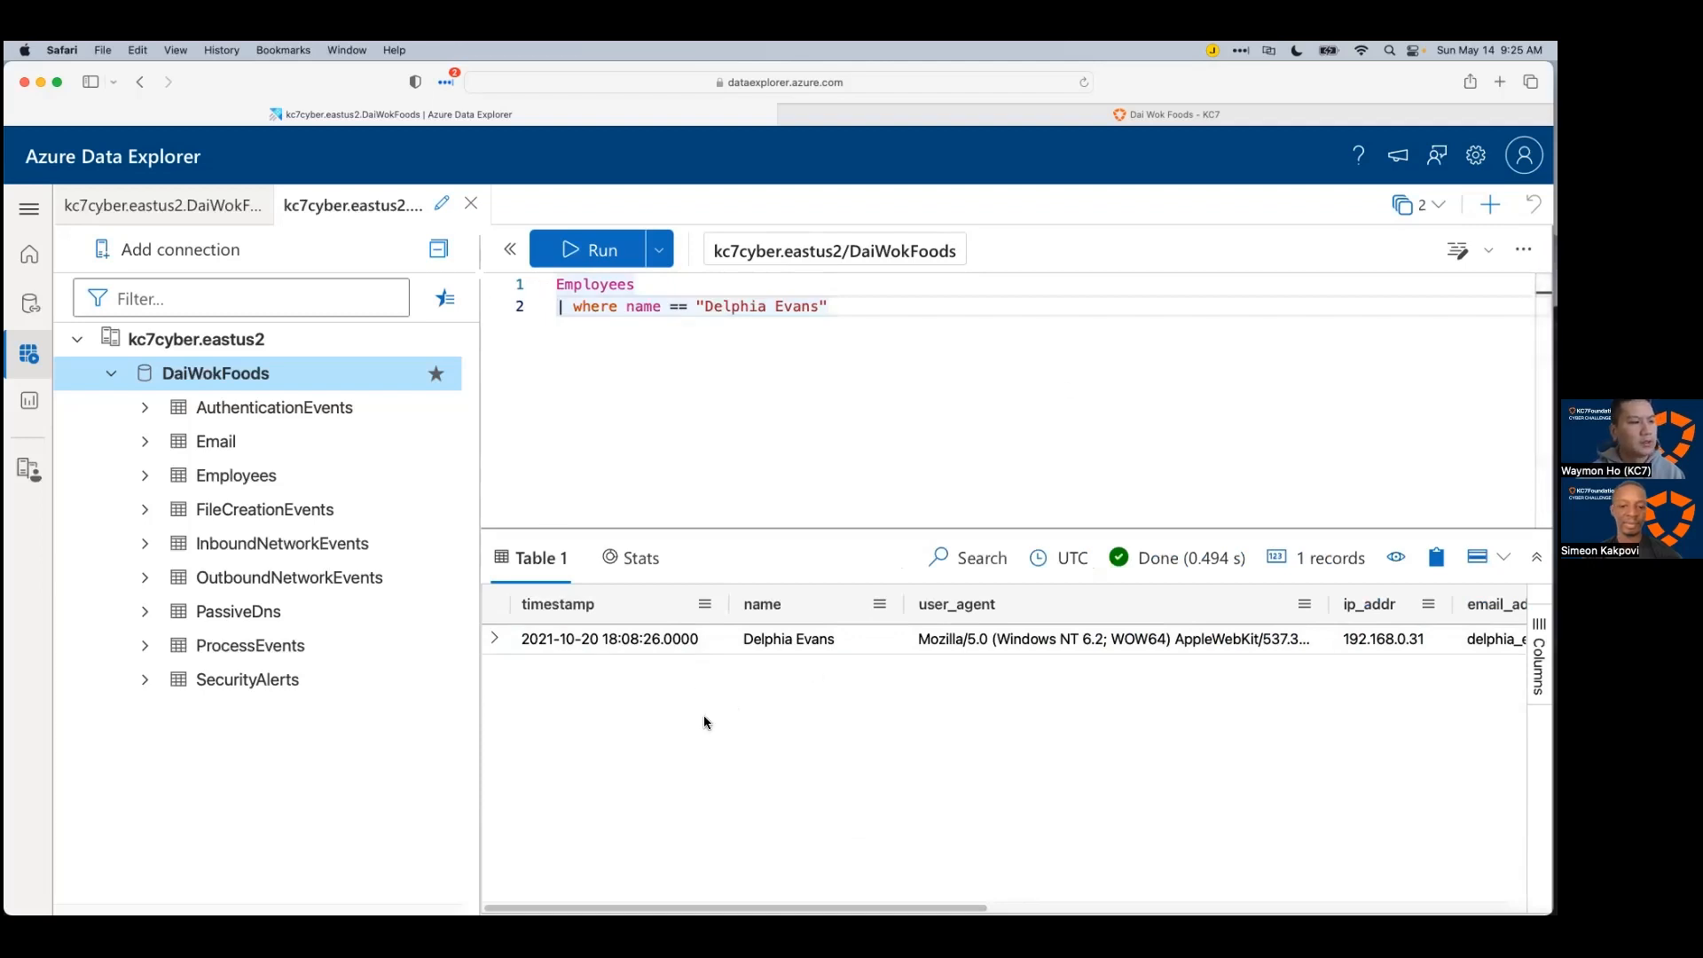
Step: Review the matching record's IP, email, username, role Restaurant Staff and host ABVJ-MACHINE
scroll(902, 615, right, 5)
scroll(1100, 798, right, 4)
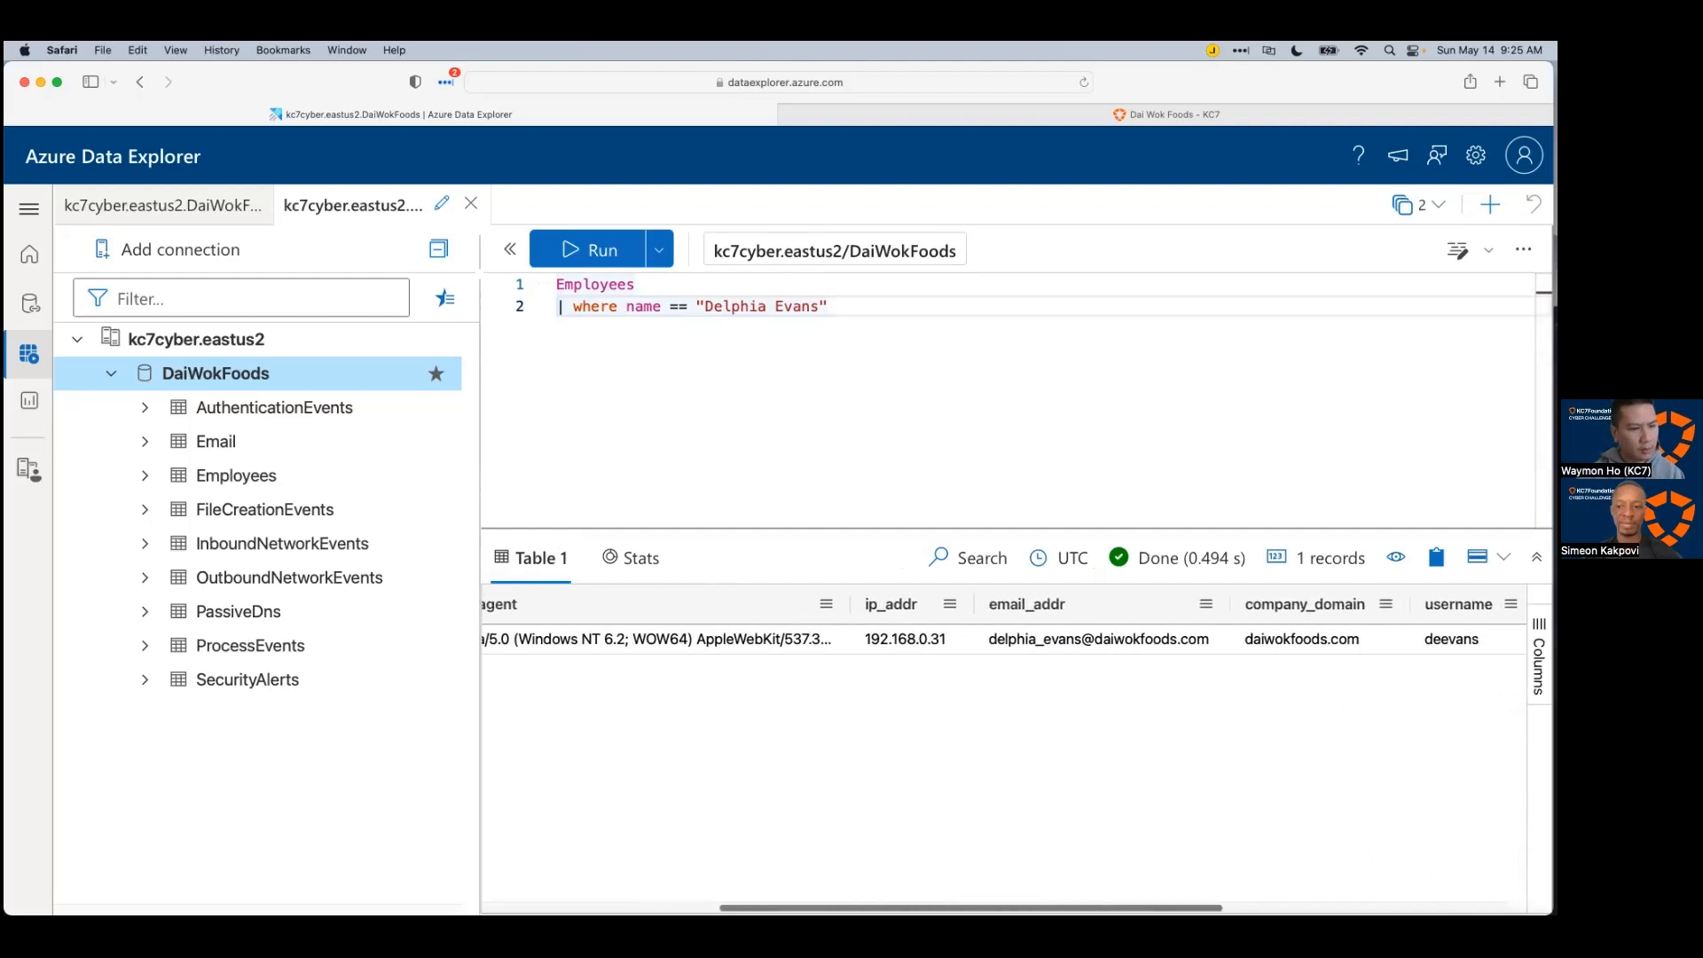
click(903, 316)
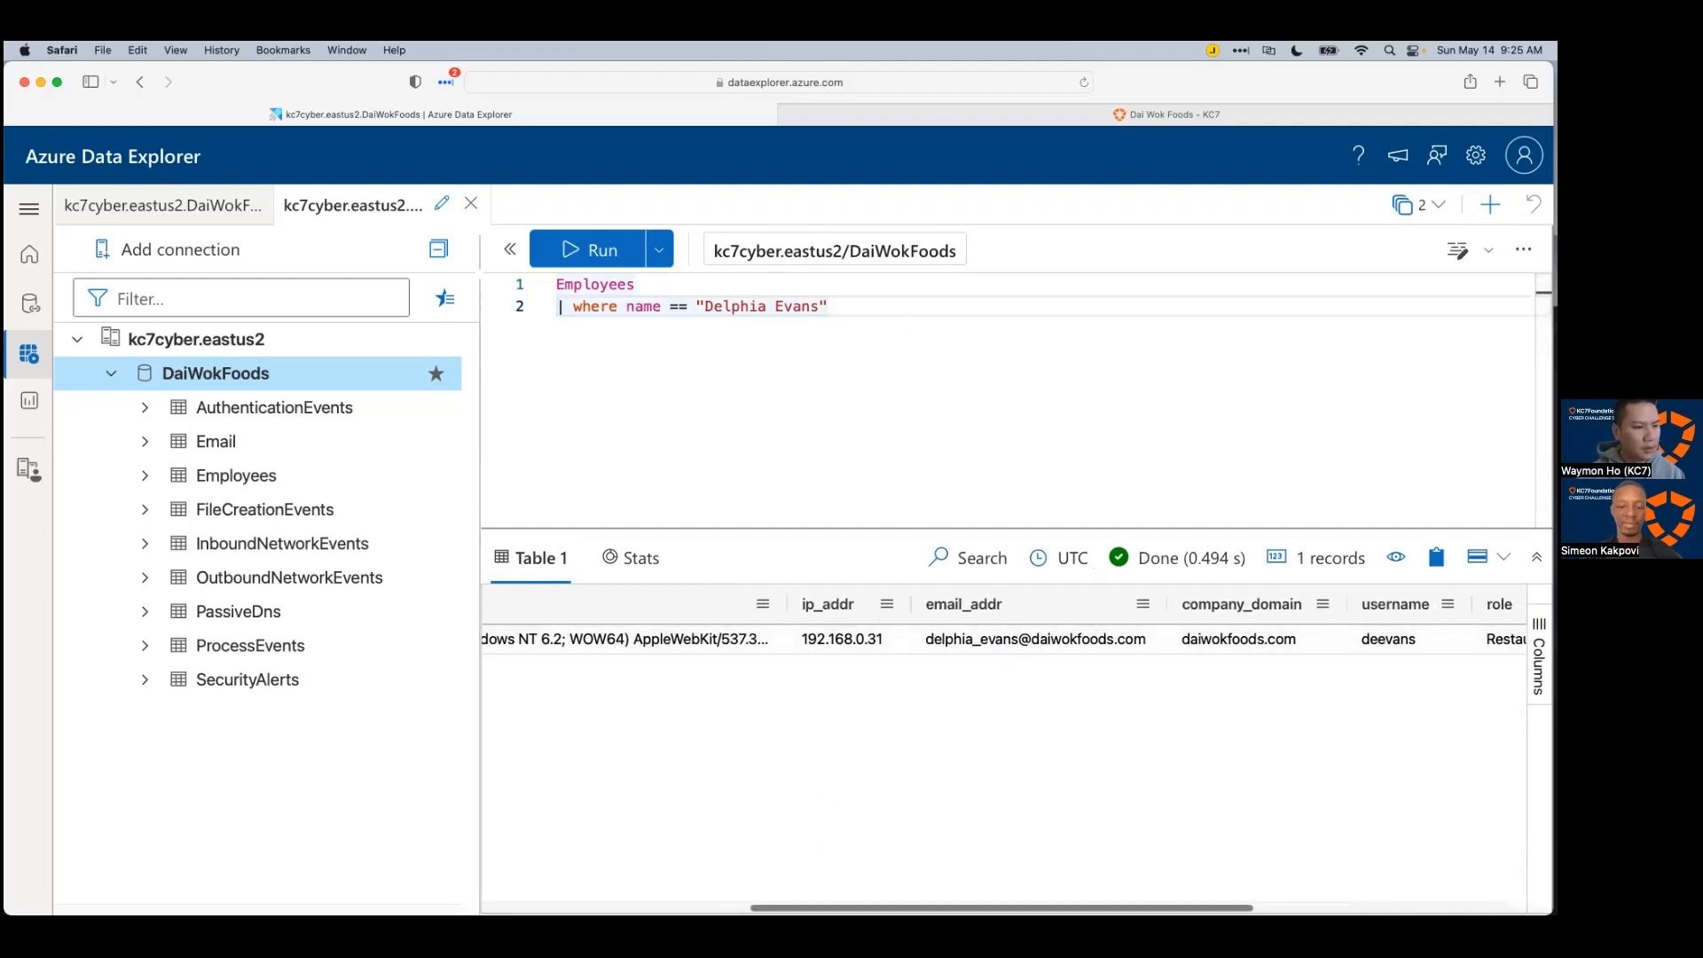
scroll(753, 710, right, 3)
click(678, 644)
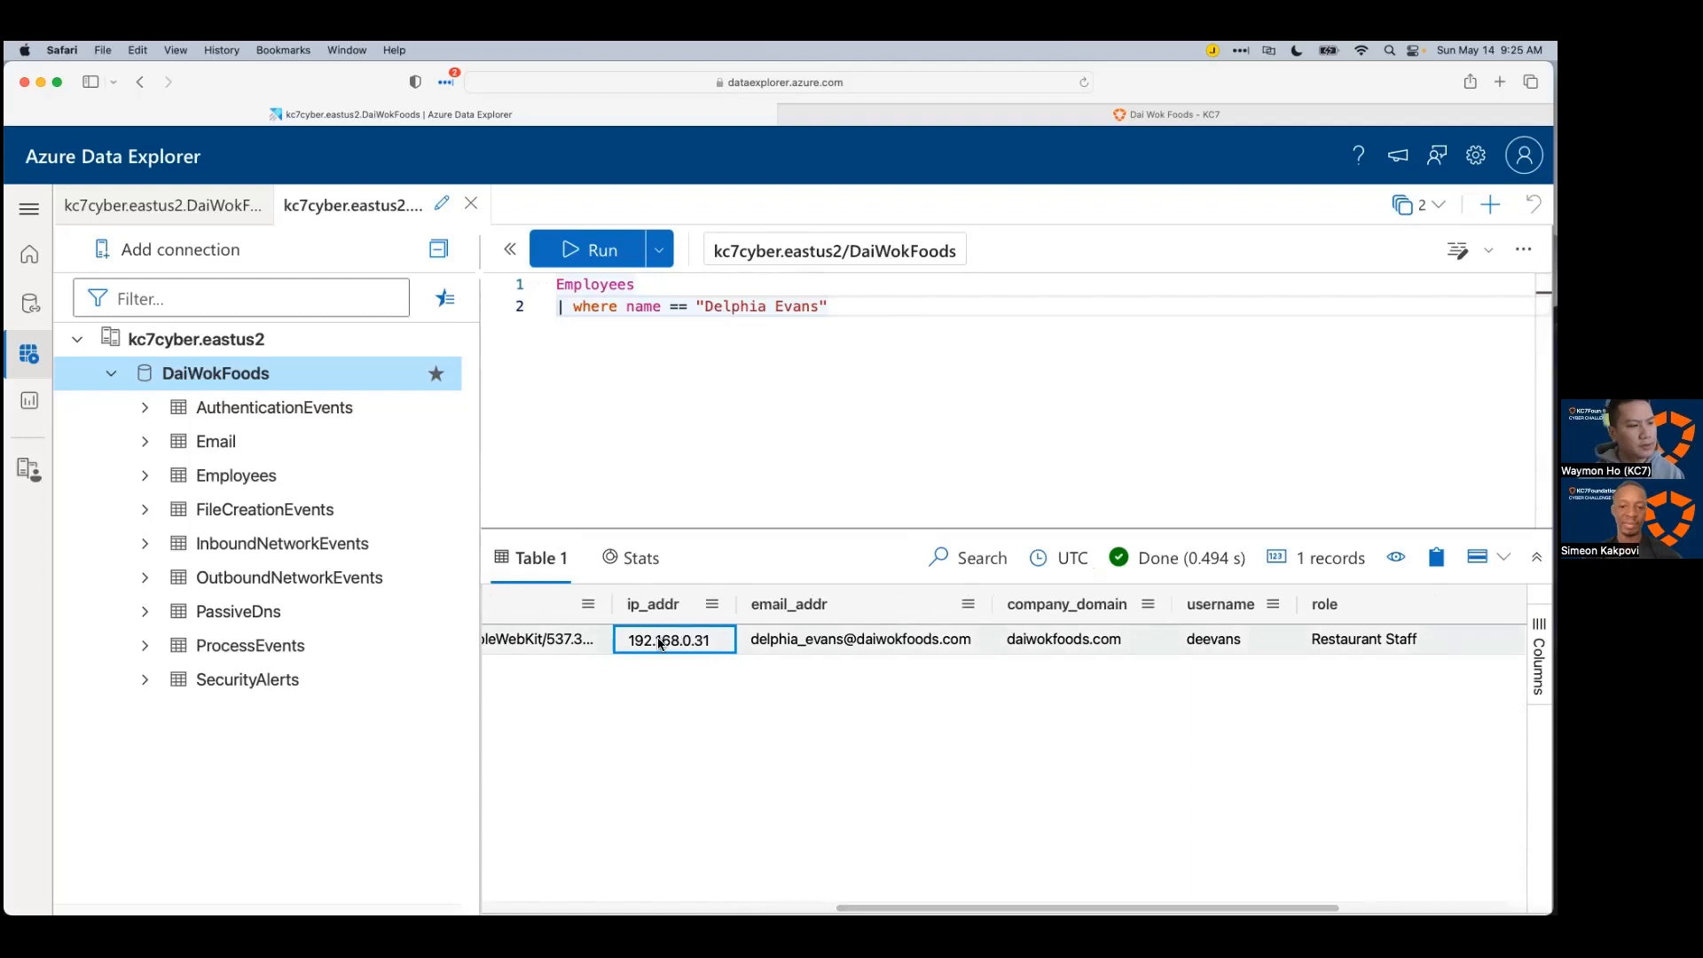
click(794, 643)
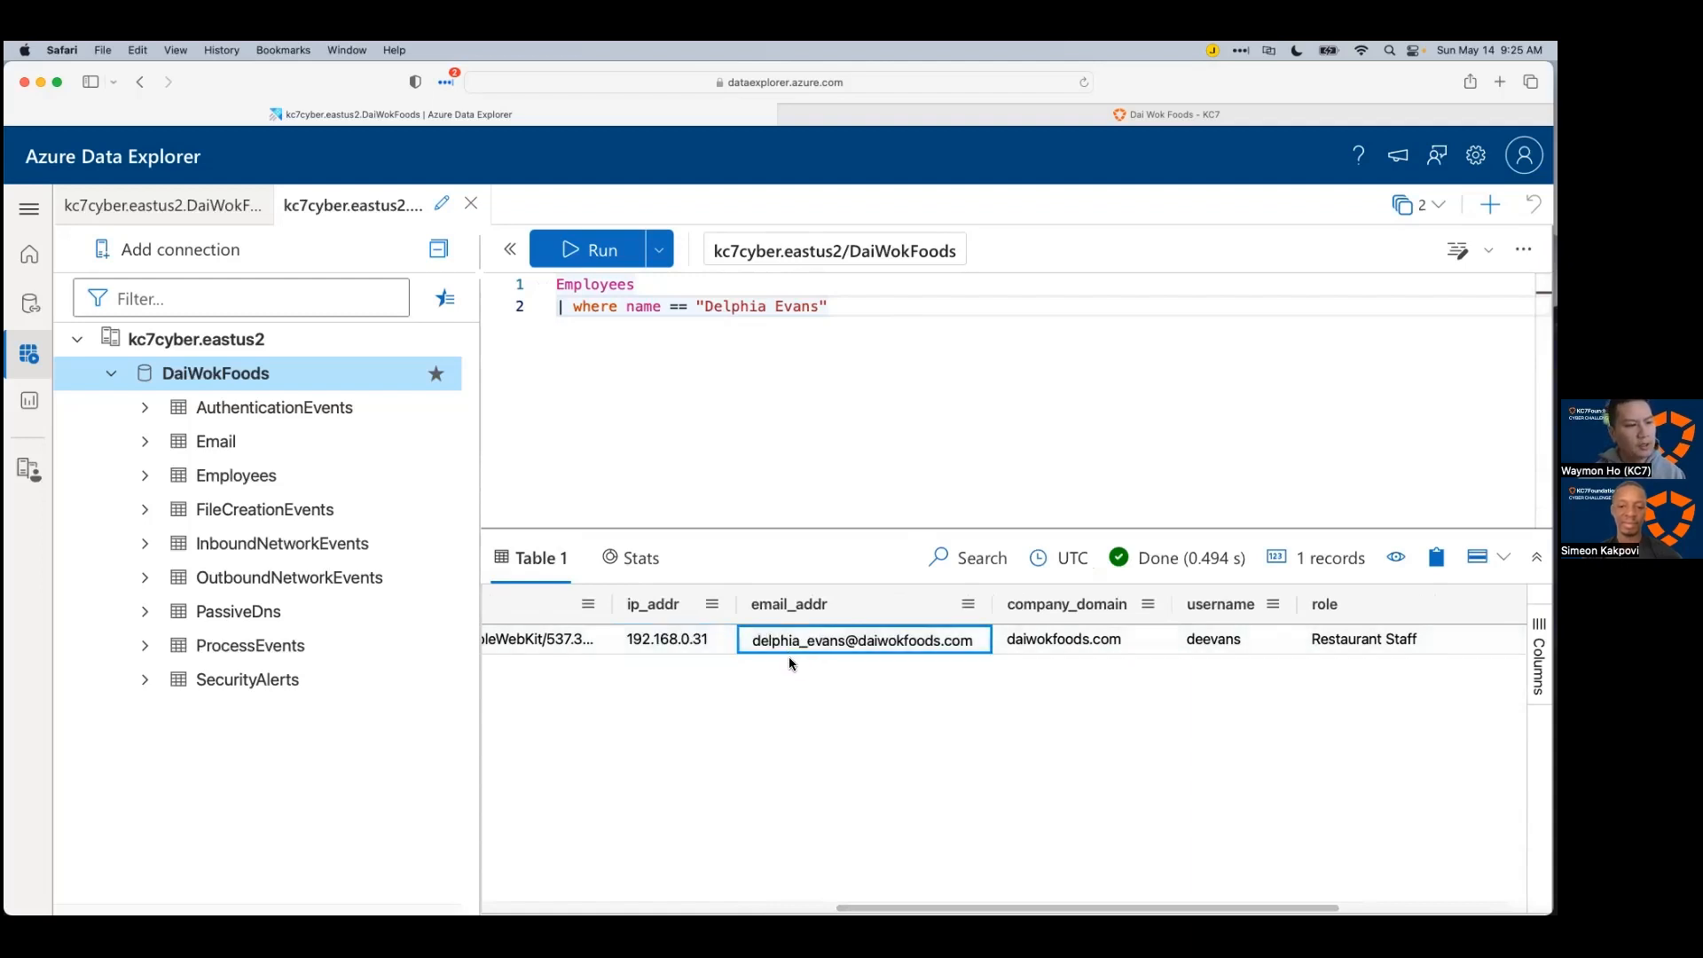
click(1249, 646)
click(1380, 645)
scroll(1380, 645, right, 3)
click(1359, 639)
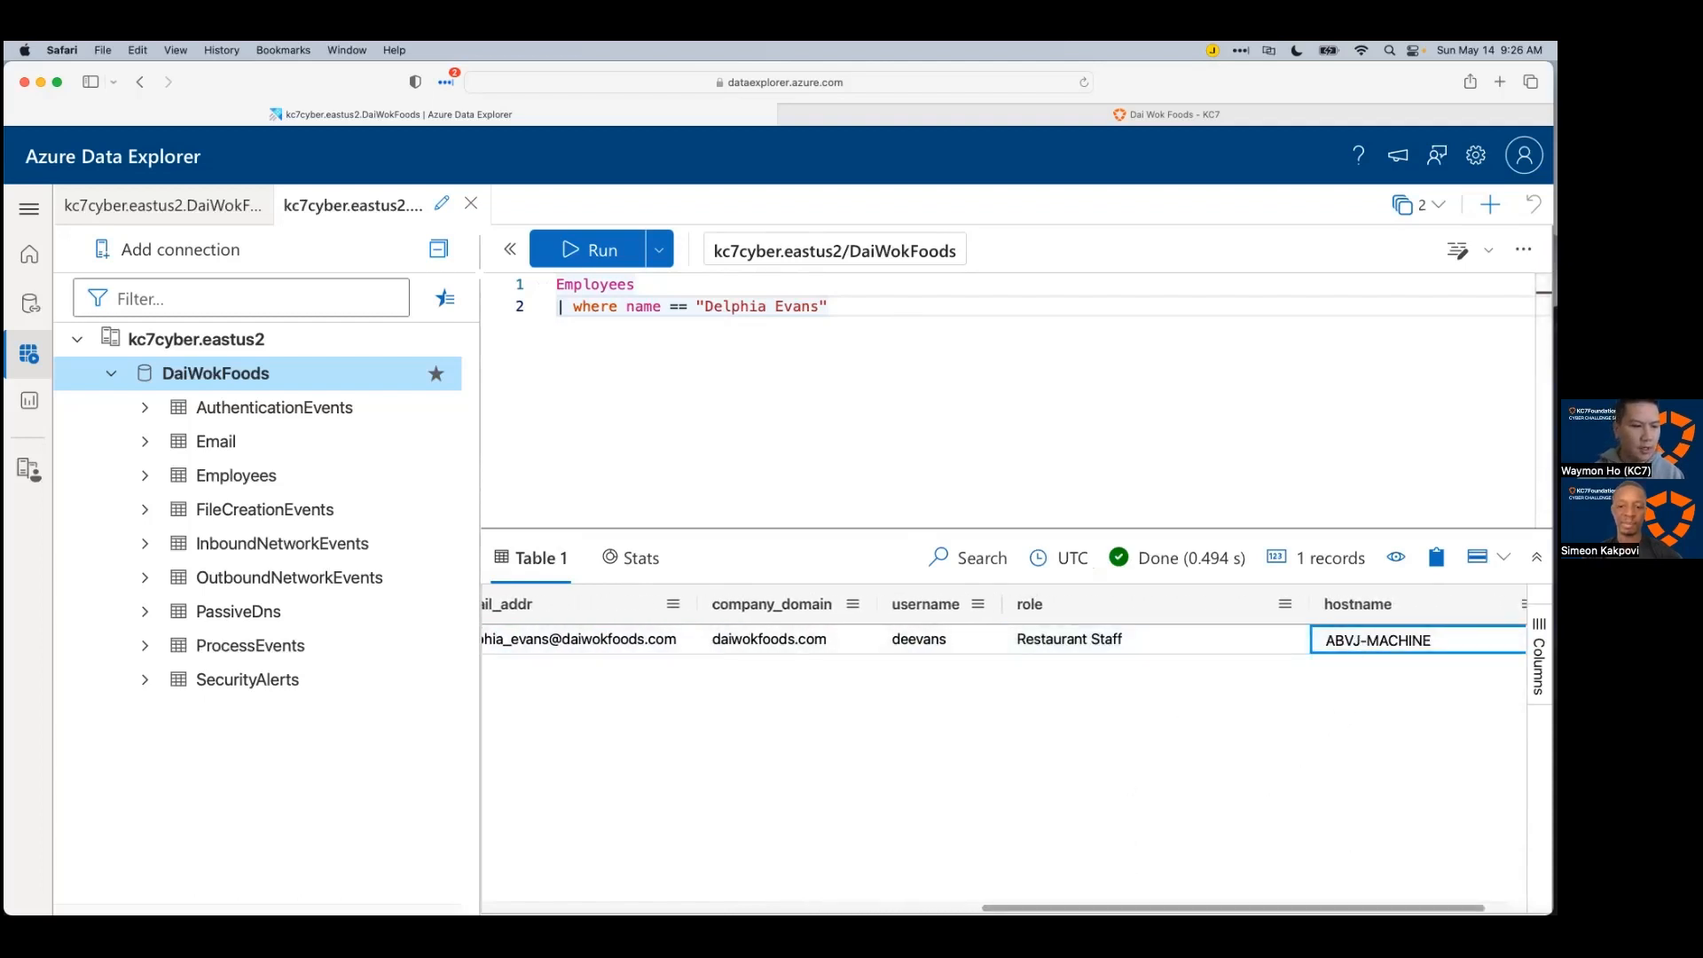
click(1048, 646)
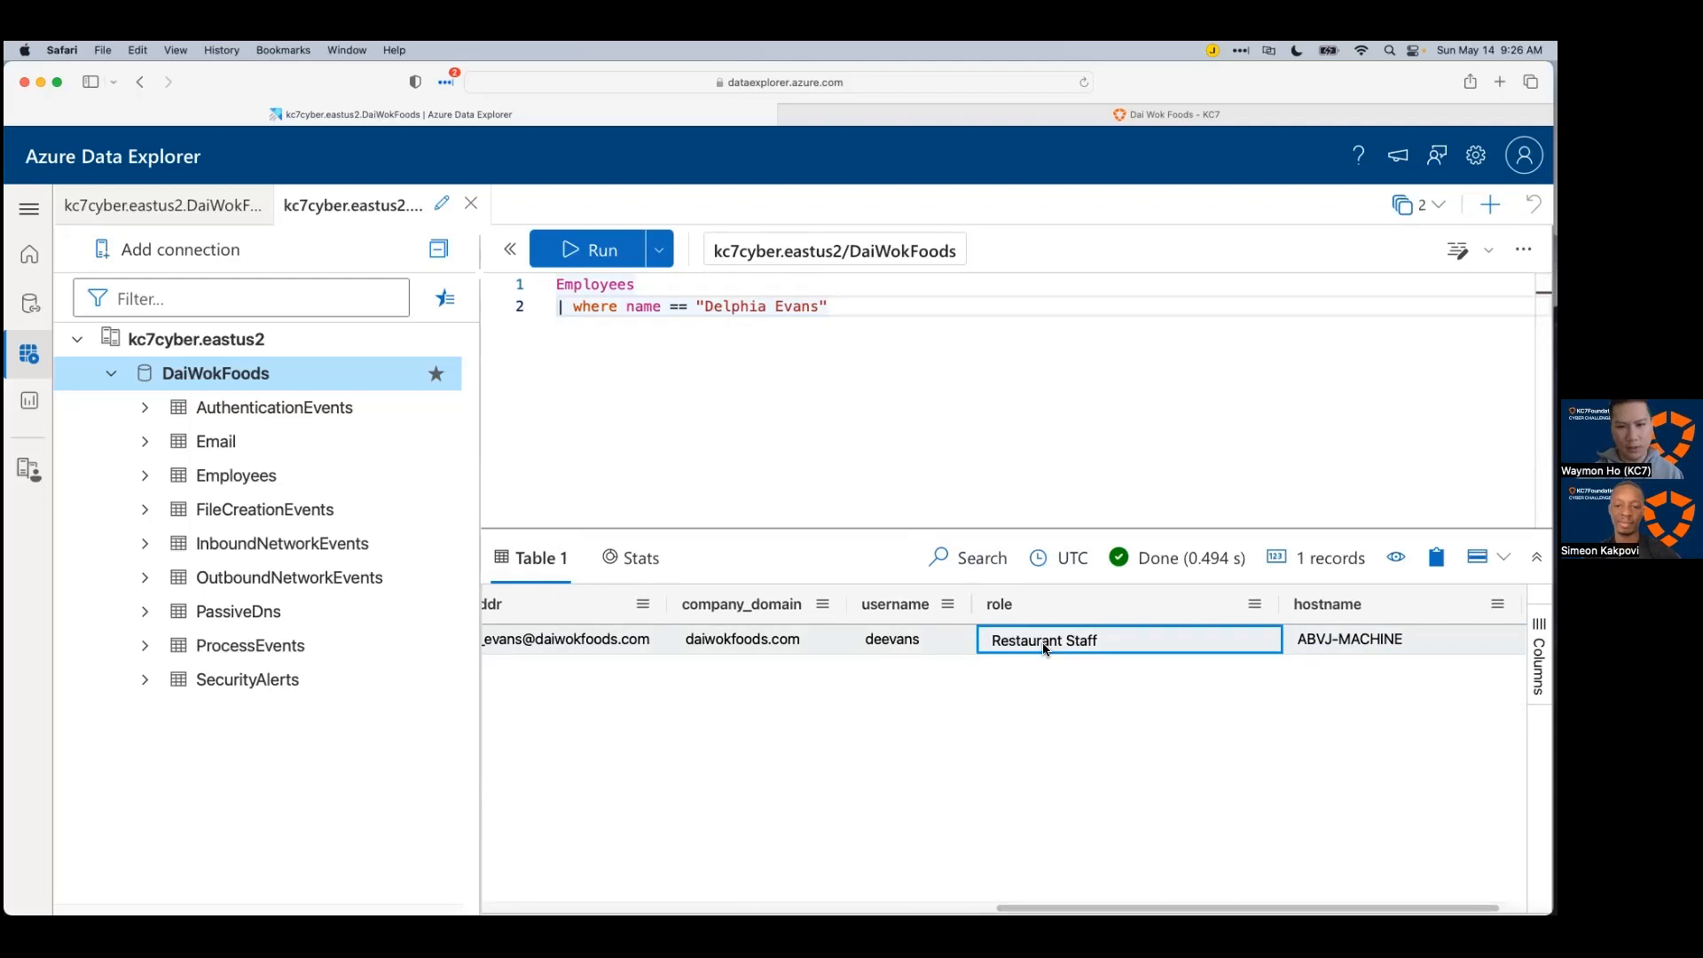
Step: Recheck the employee's IP address 192.168.0.31 and select the whole two-line query
click(924, 489)
key(super+a)
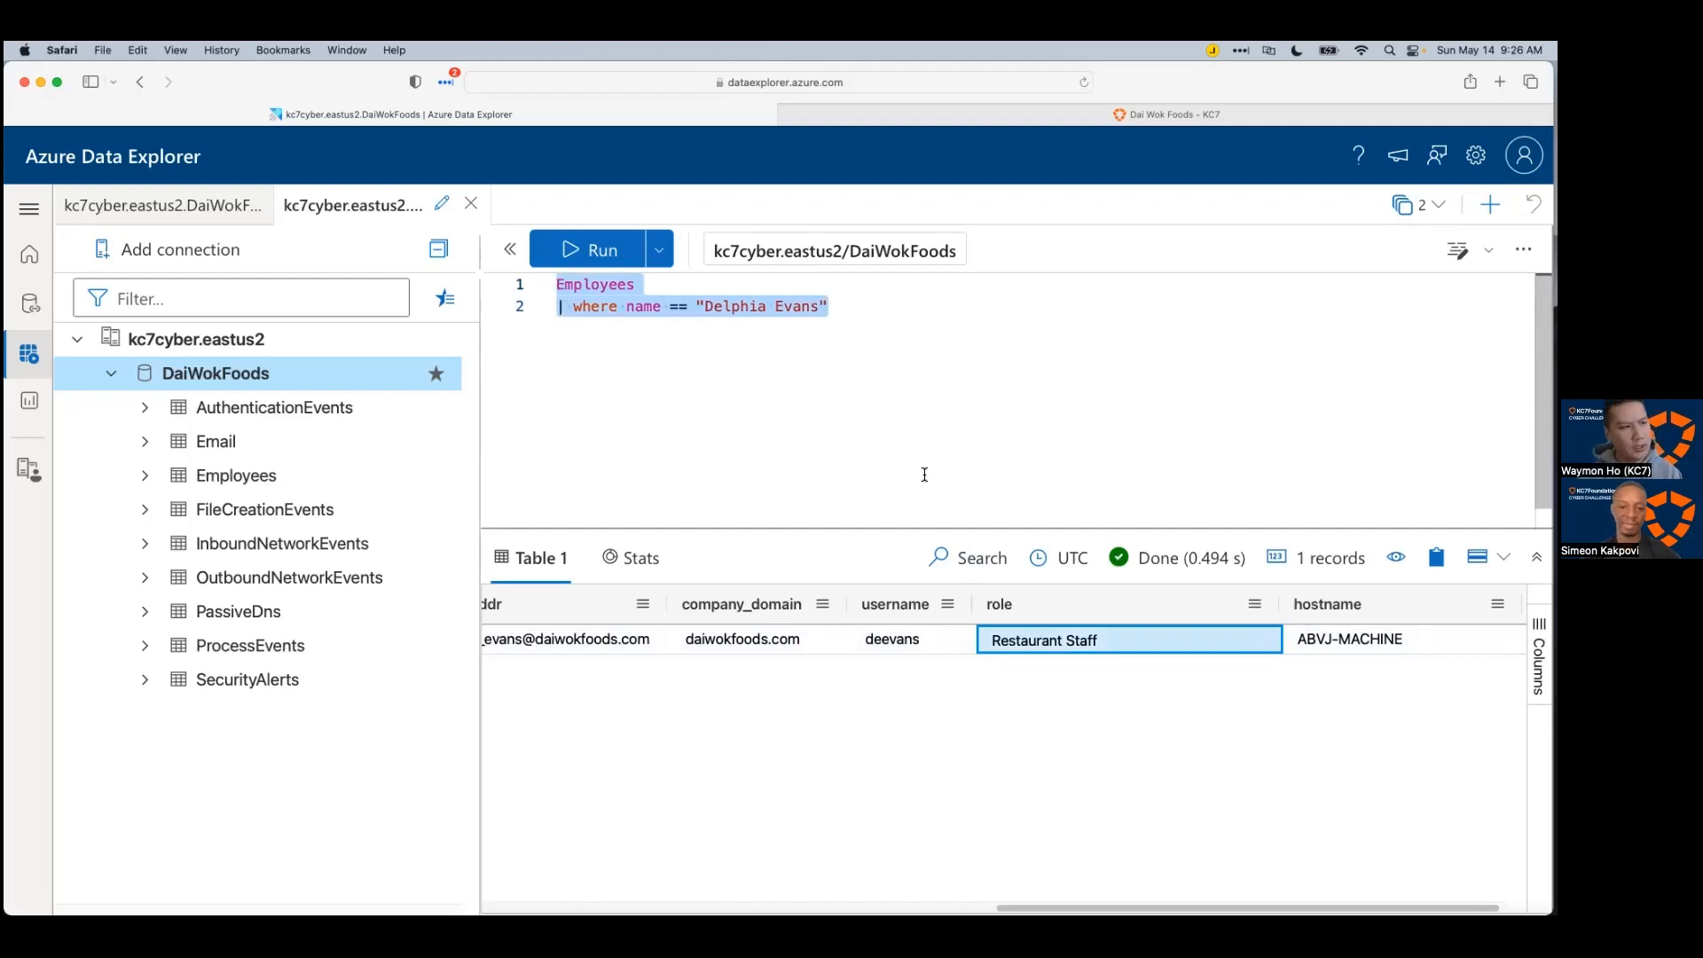
click(931, 405)
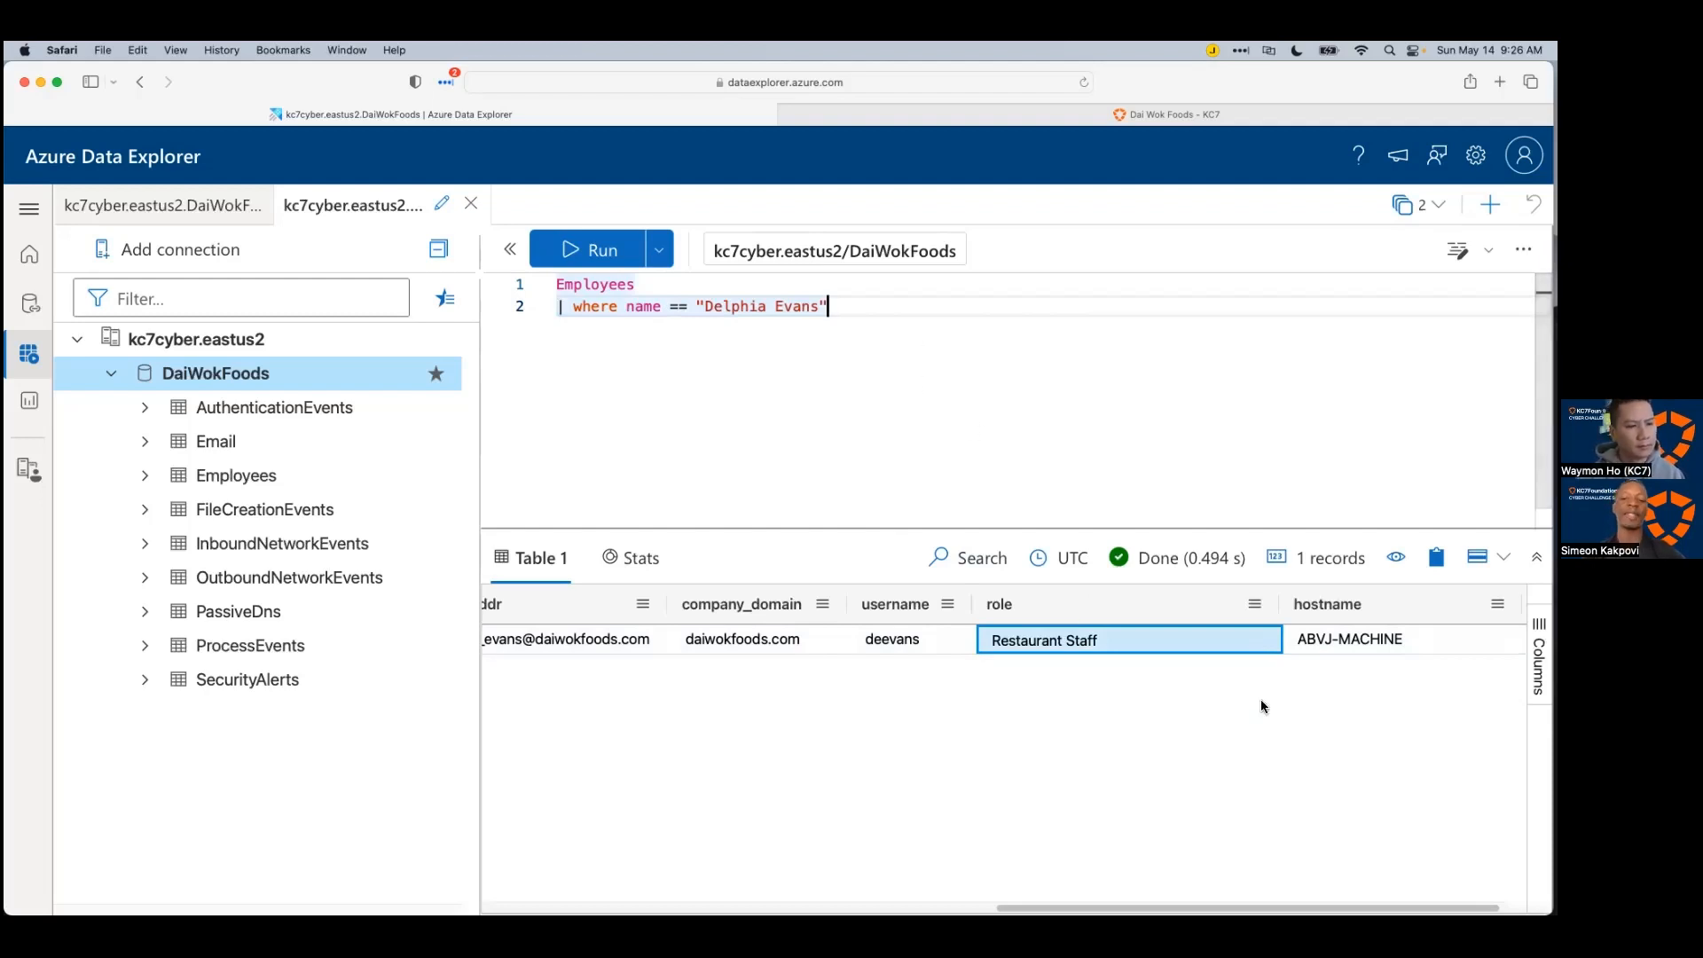
scroll(1274, 848, right, 1)
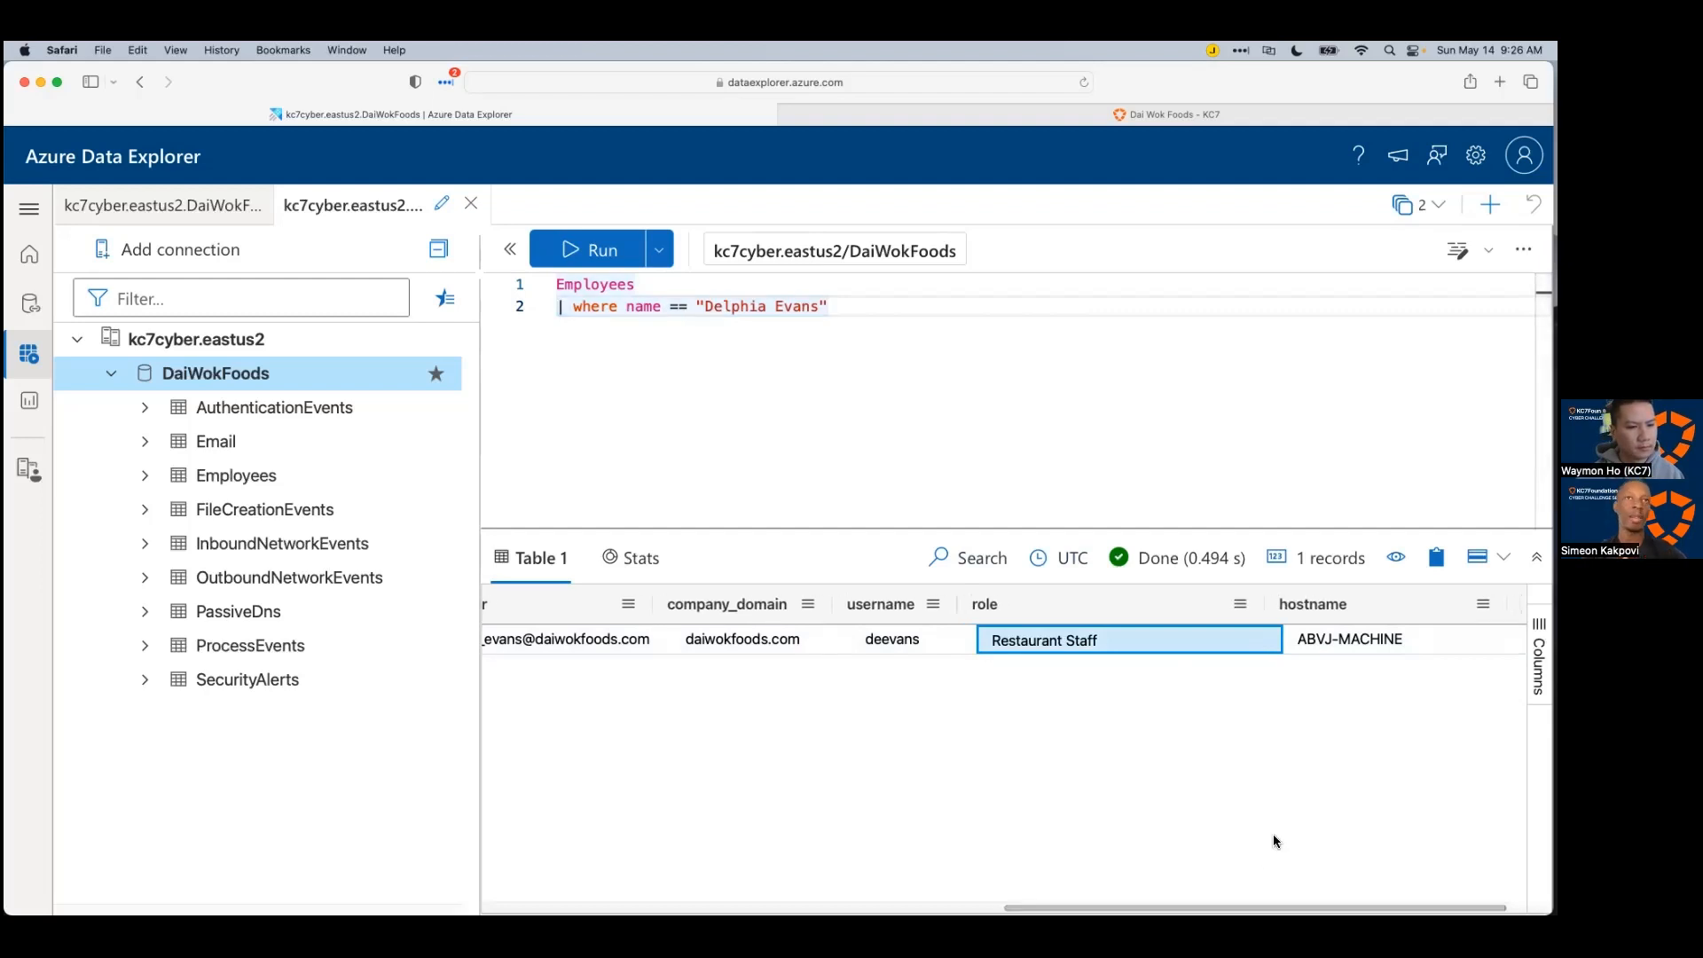
scroll(1273, 848, left, 1)
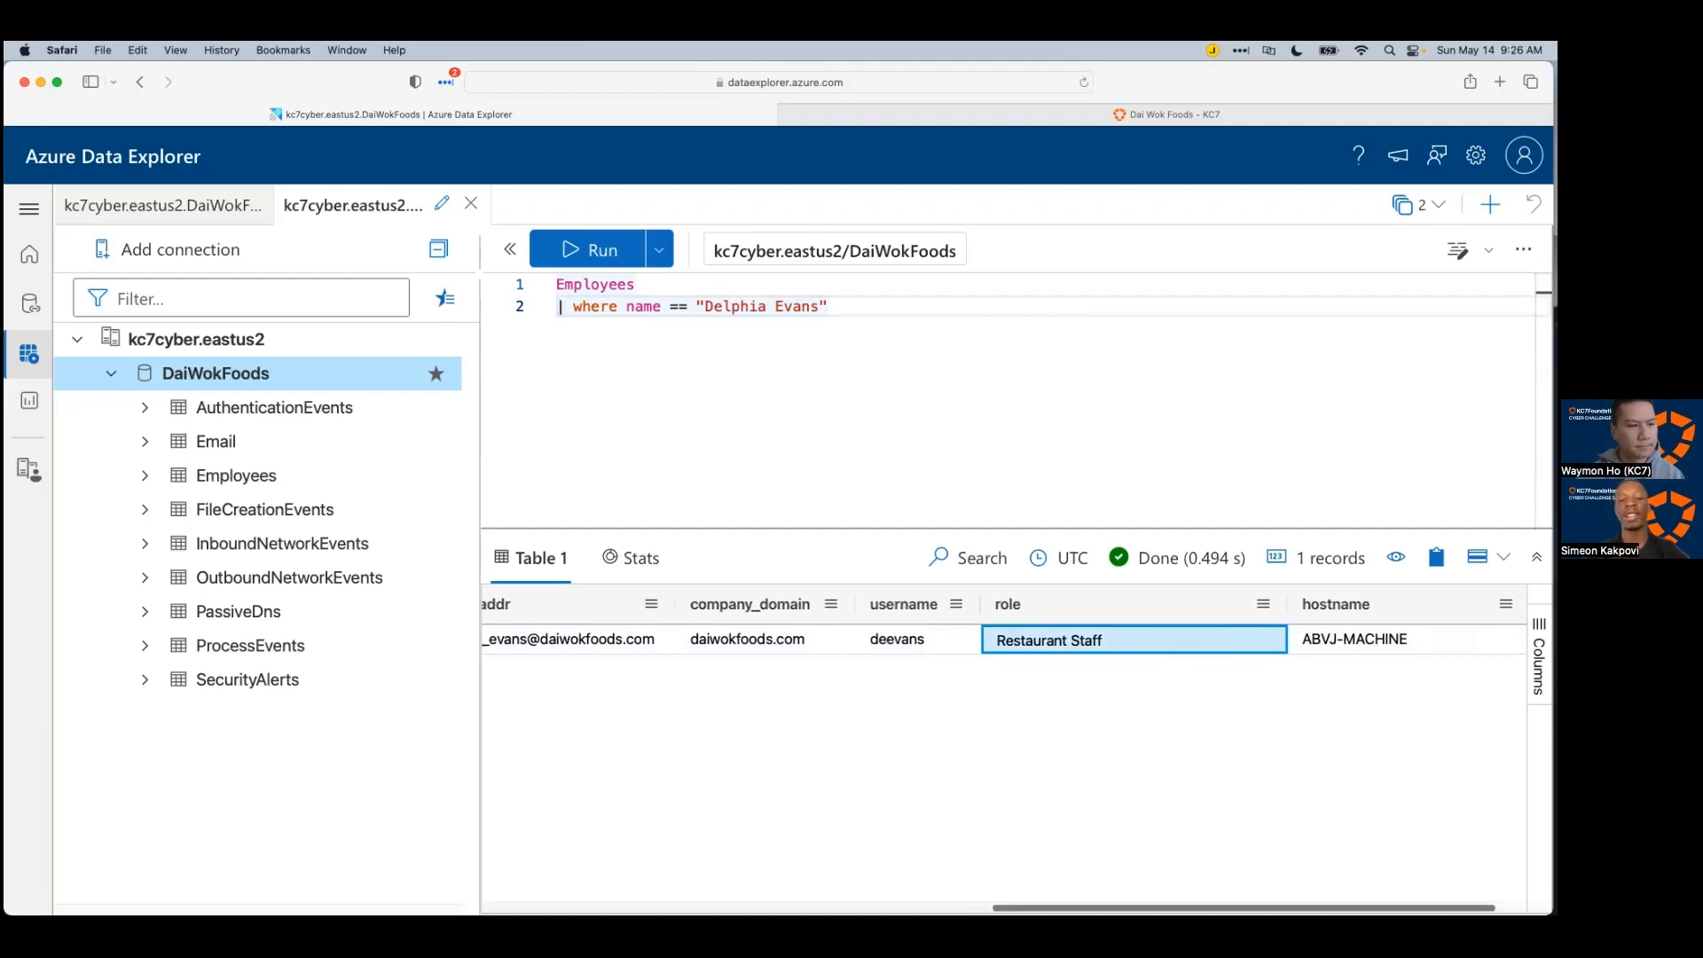
scroll(1004, 754, left, 1)
scroll(1004, 754, left, 1)
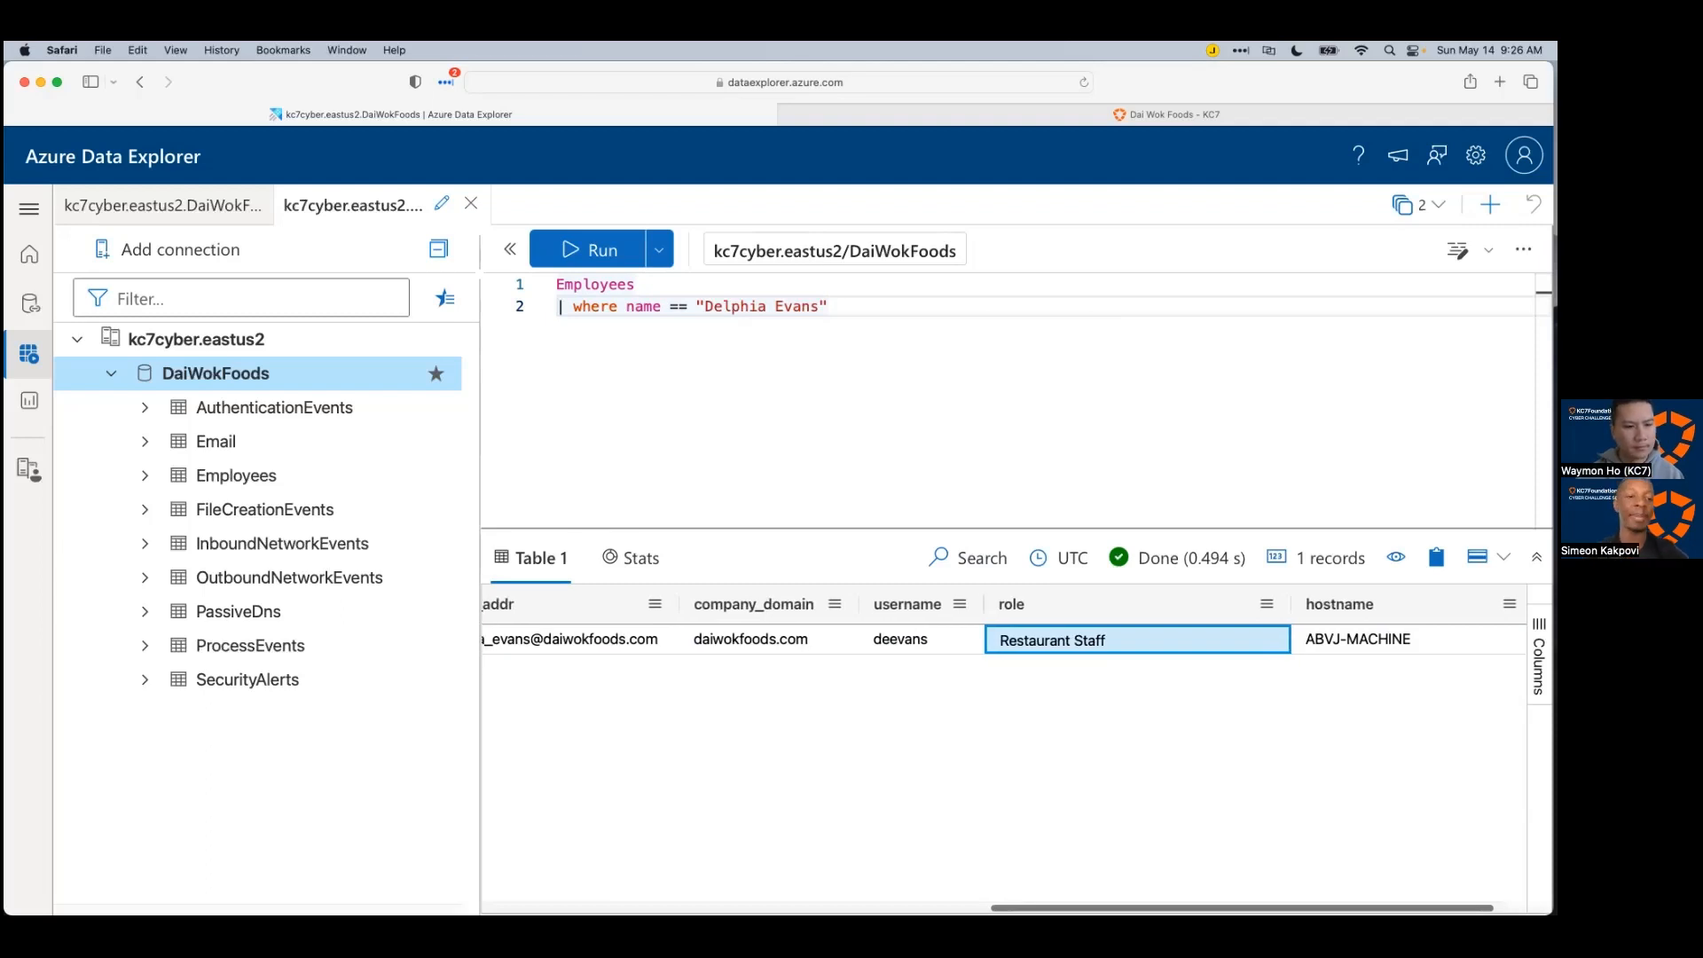
scroll(877, 701, left, 10)
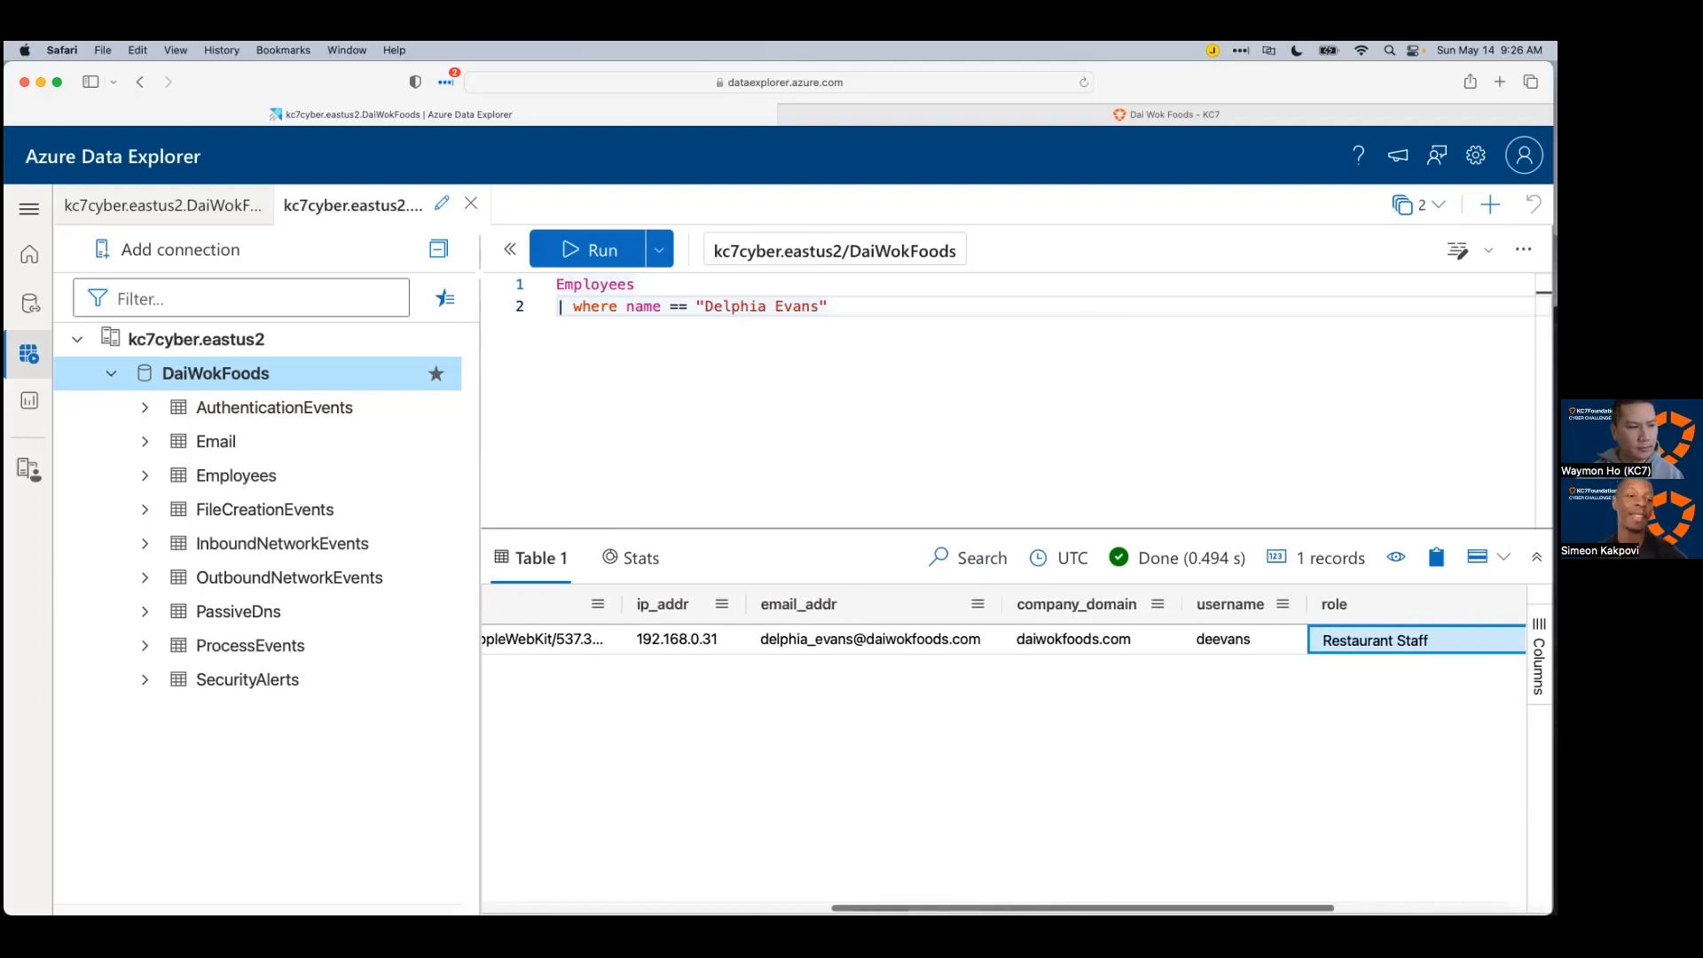
click(857, 631)
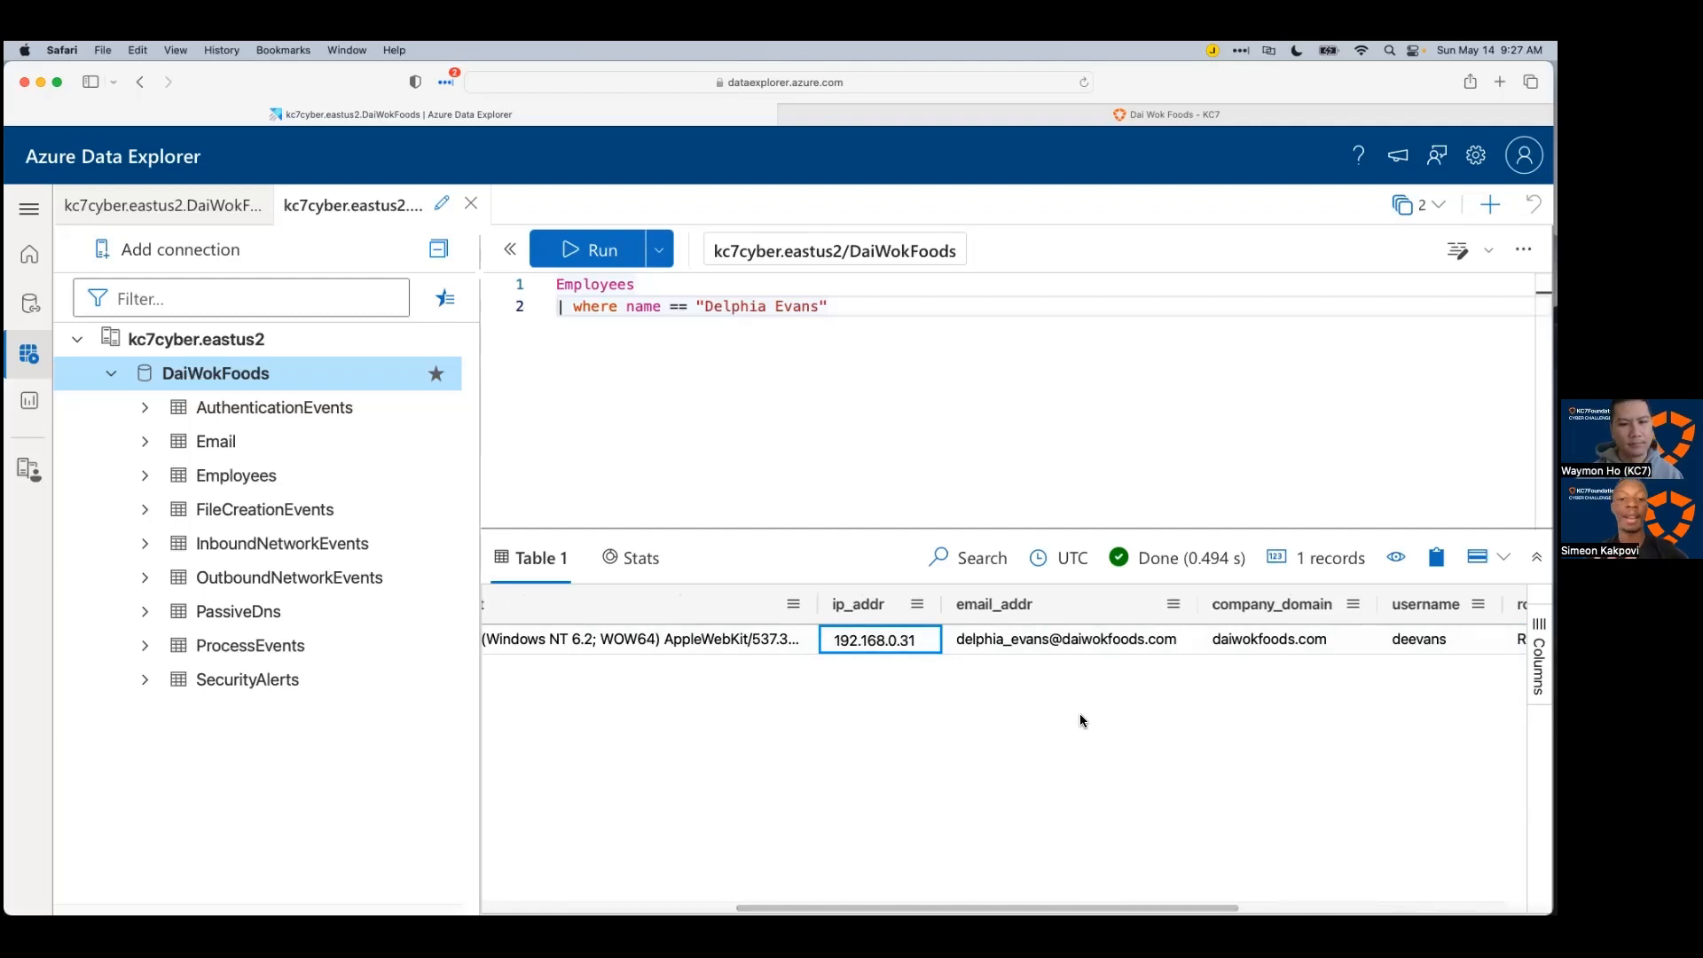
scroll(1040, 891, right, 1)
scroll(1004, 745, left, 1)
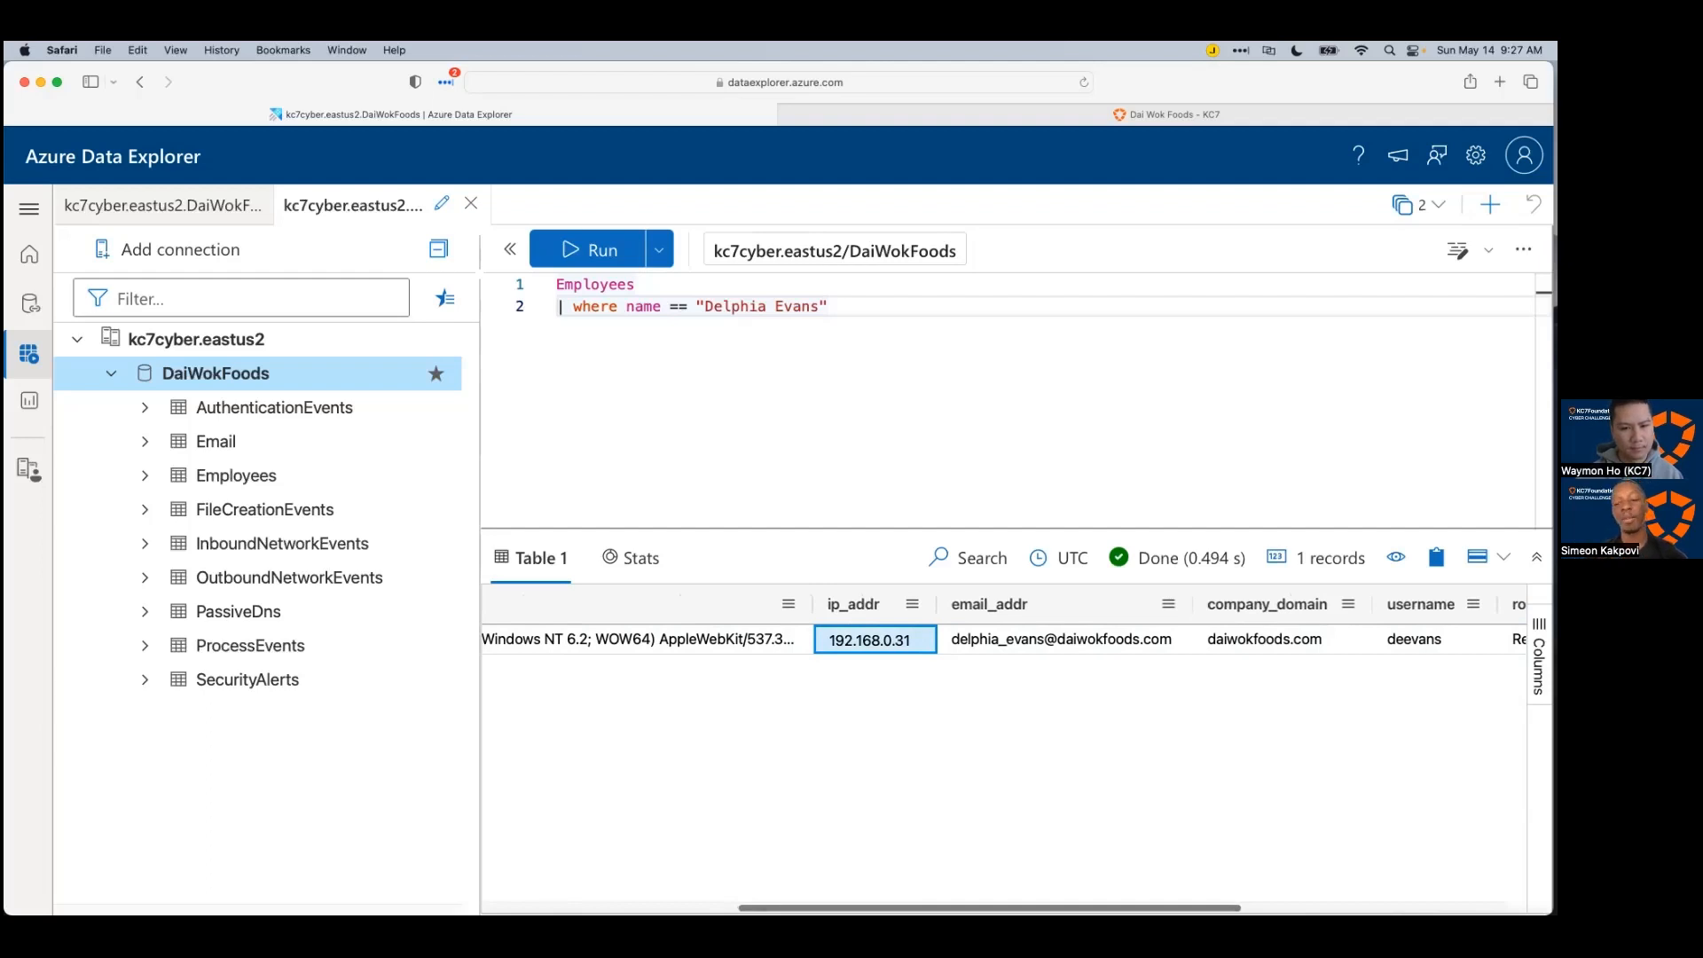
key(super+a)
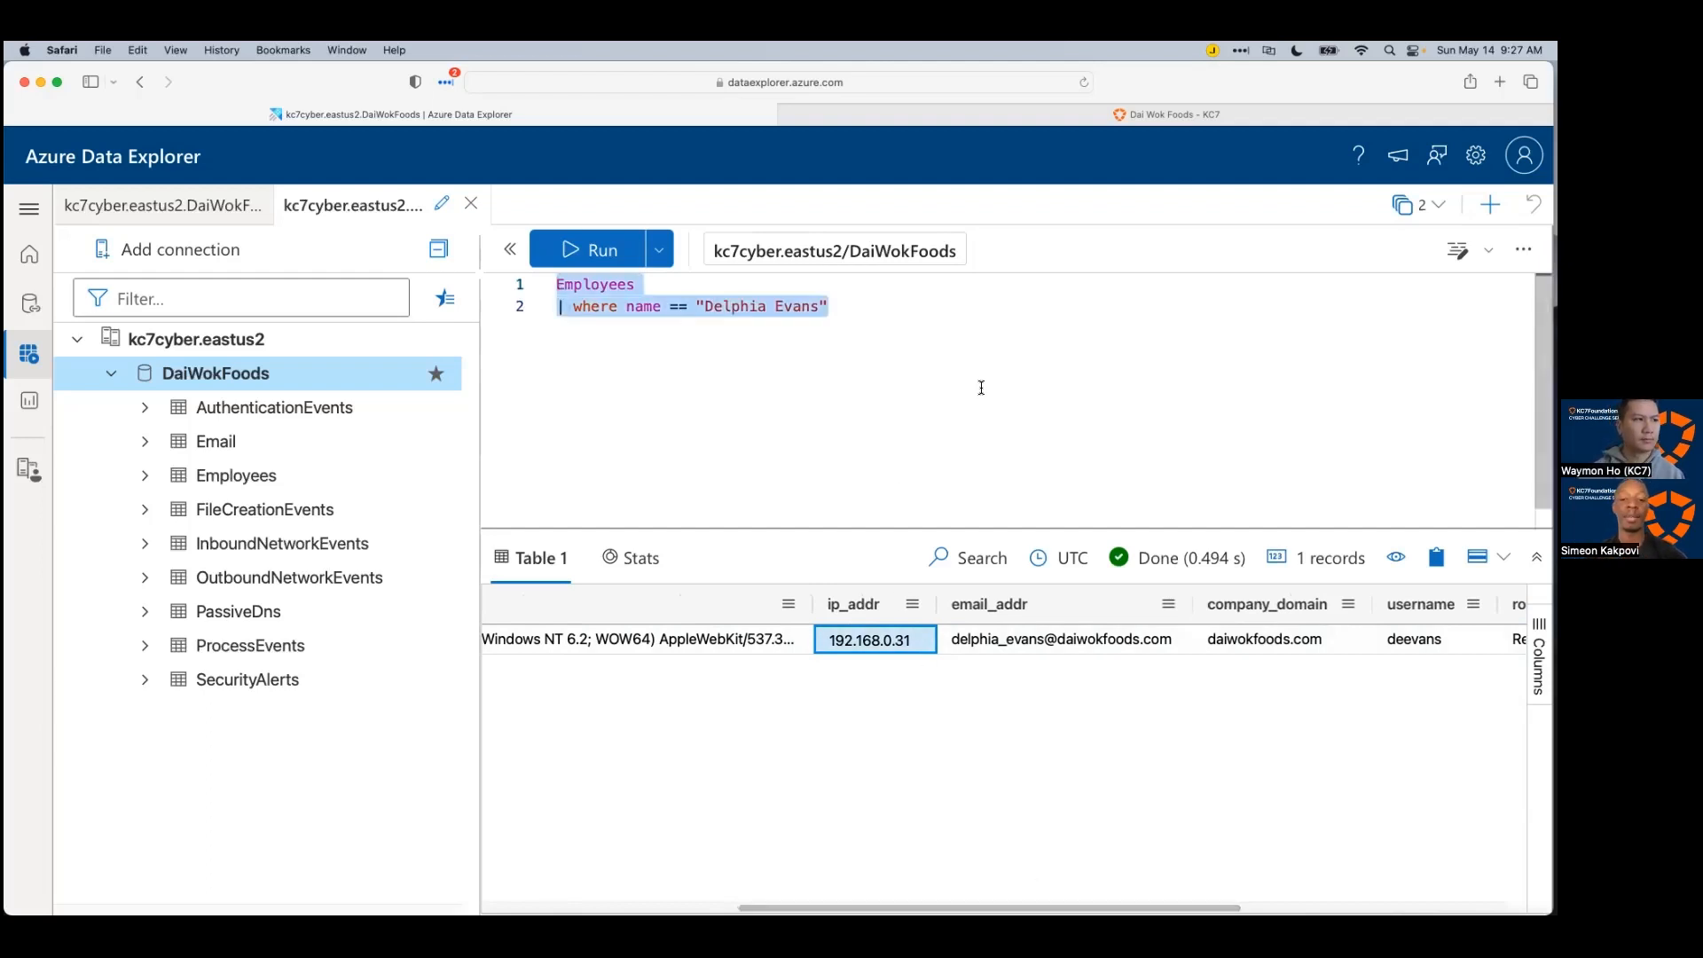
Step: Add // Name and // IP: 192.168.0.31 comment lines below the query
key(Right)
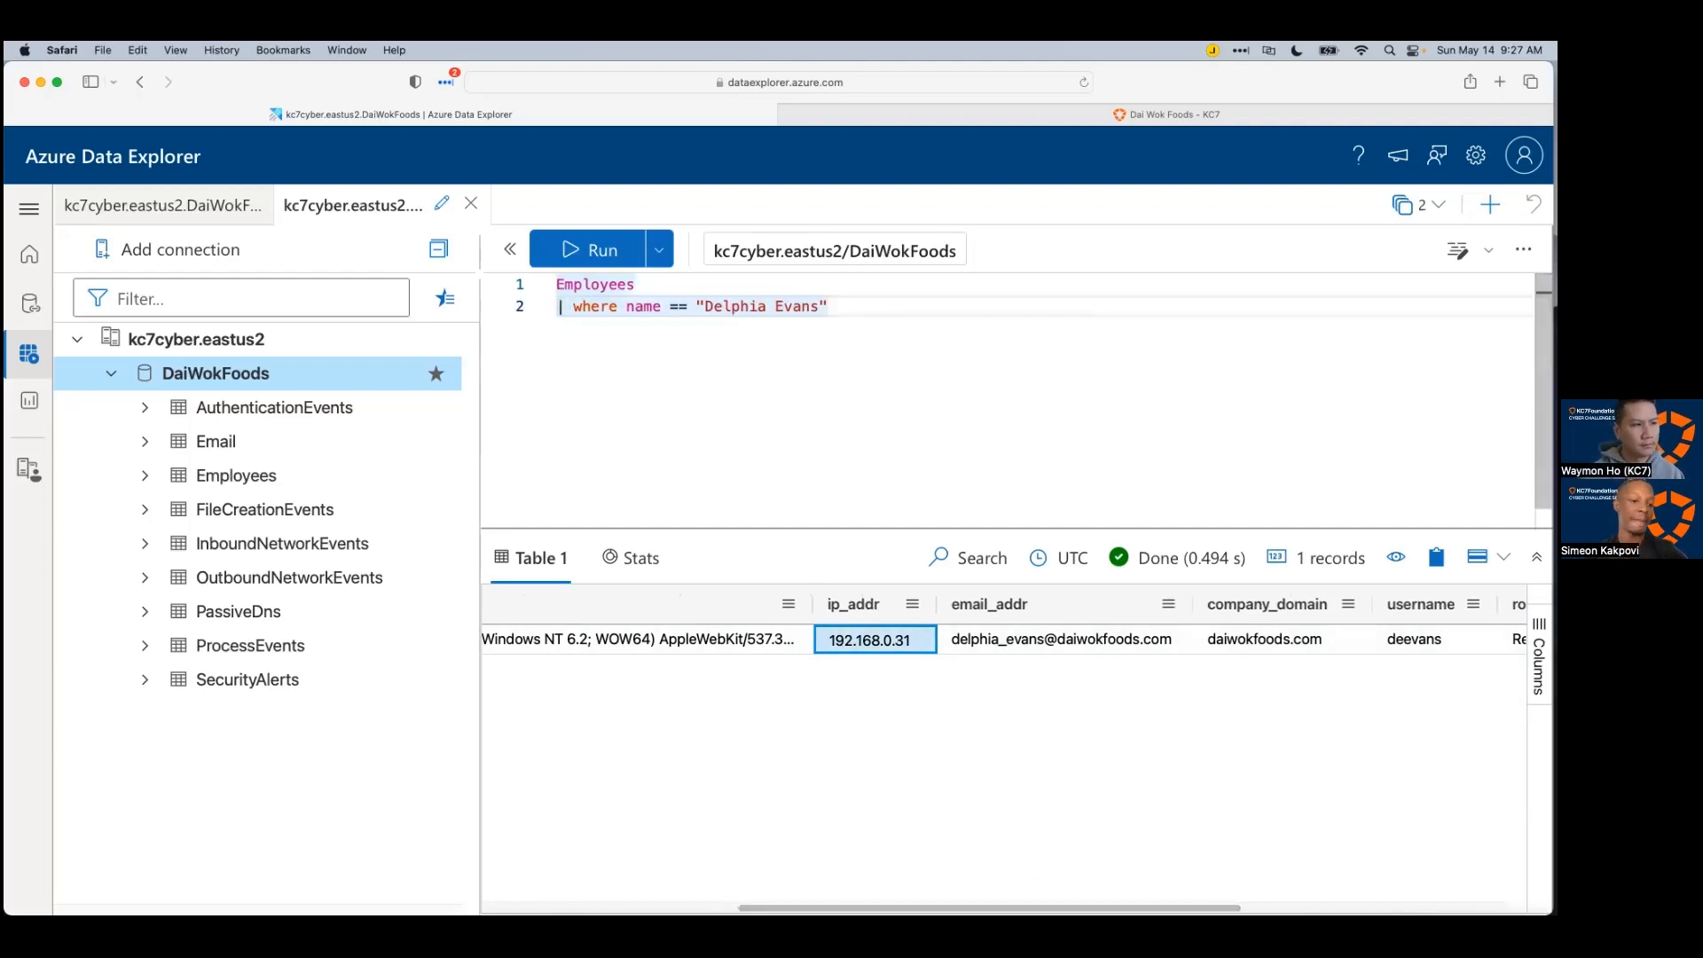
key(Return)
key(Return)
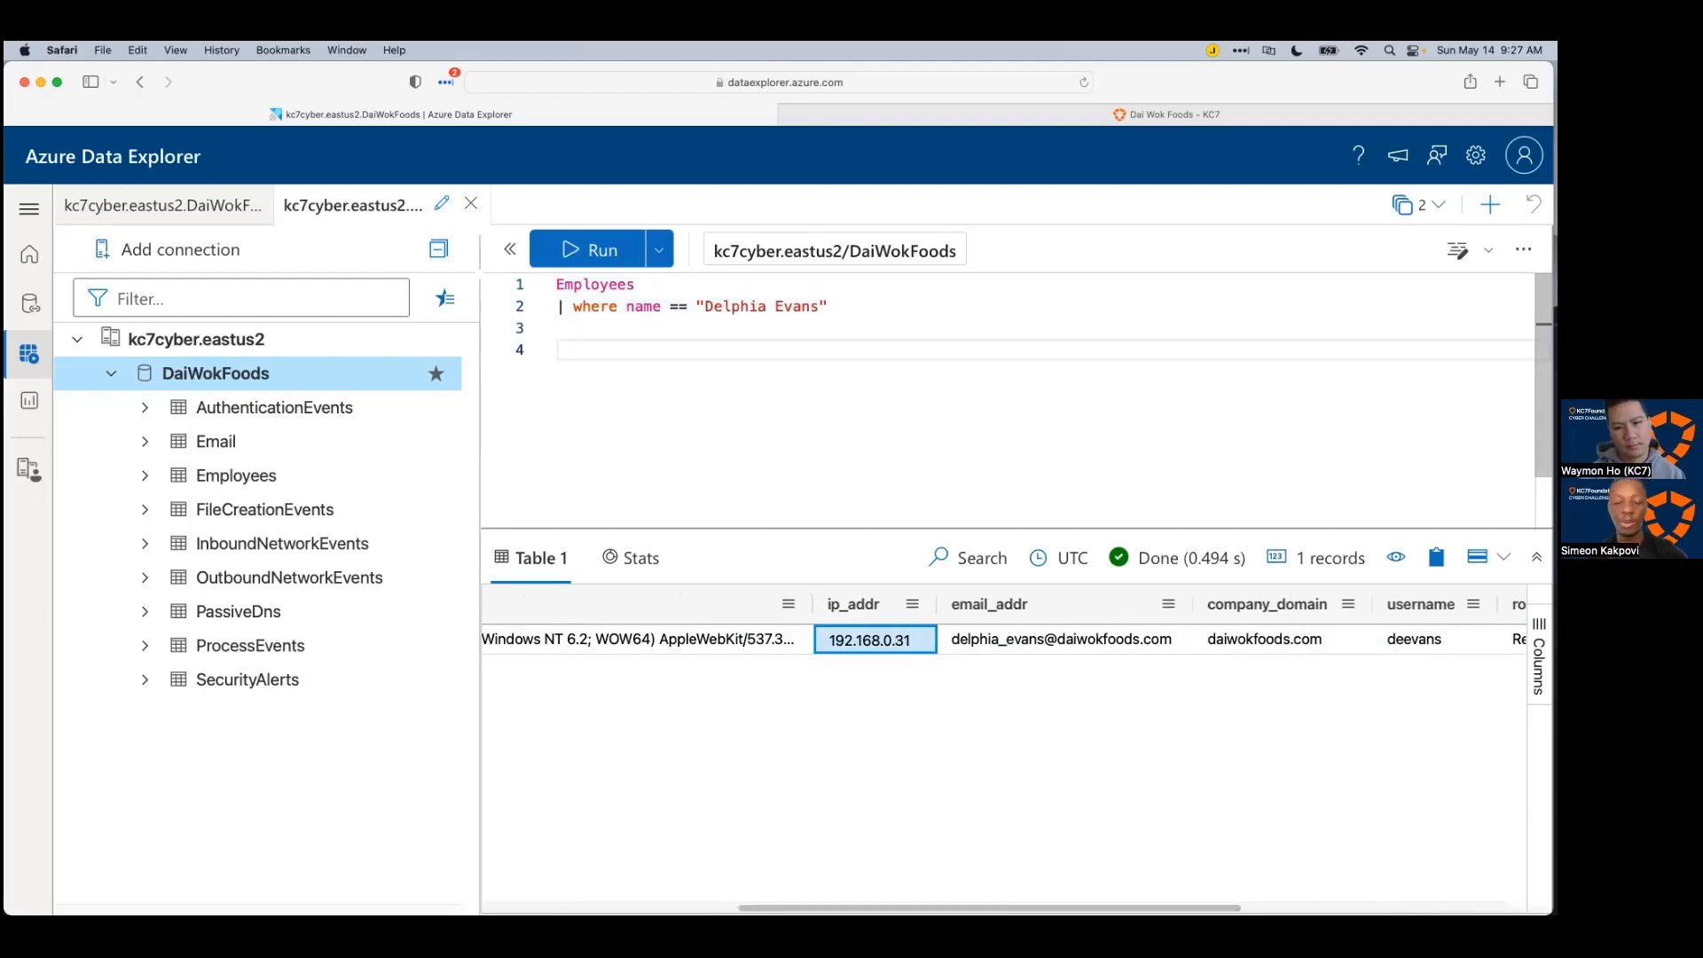
text(// )
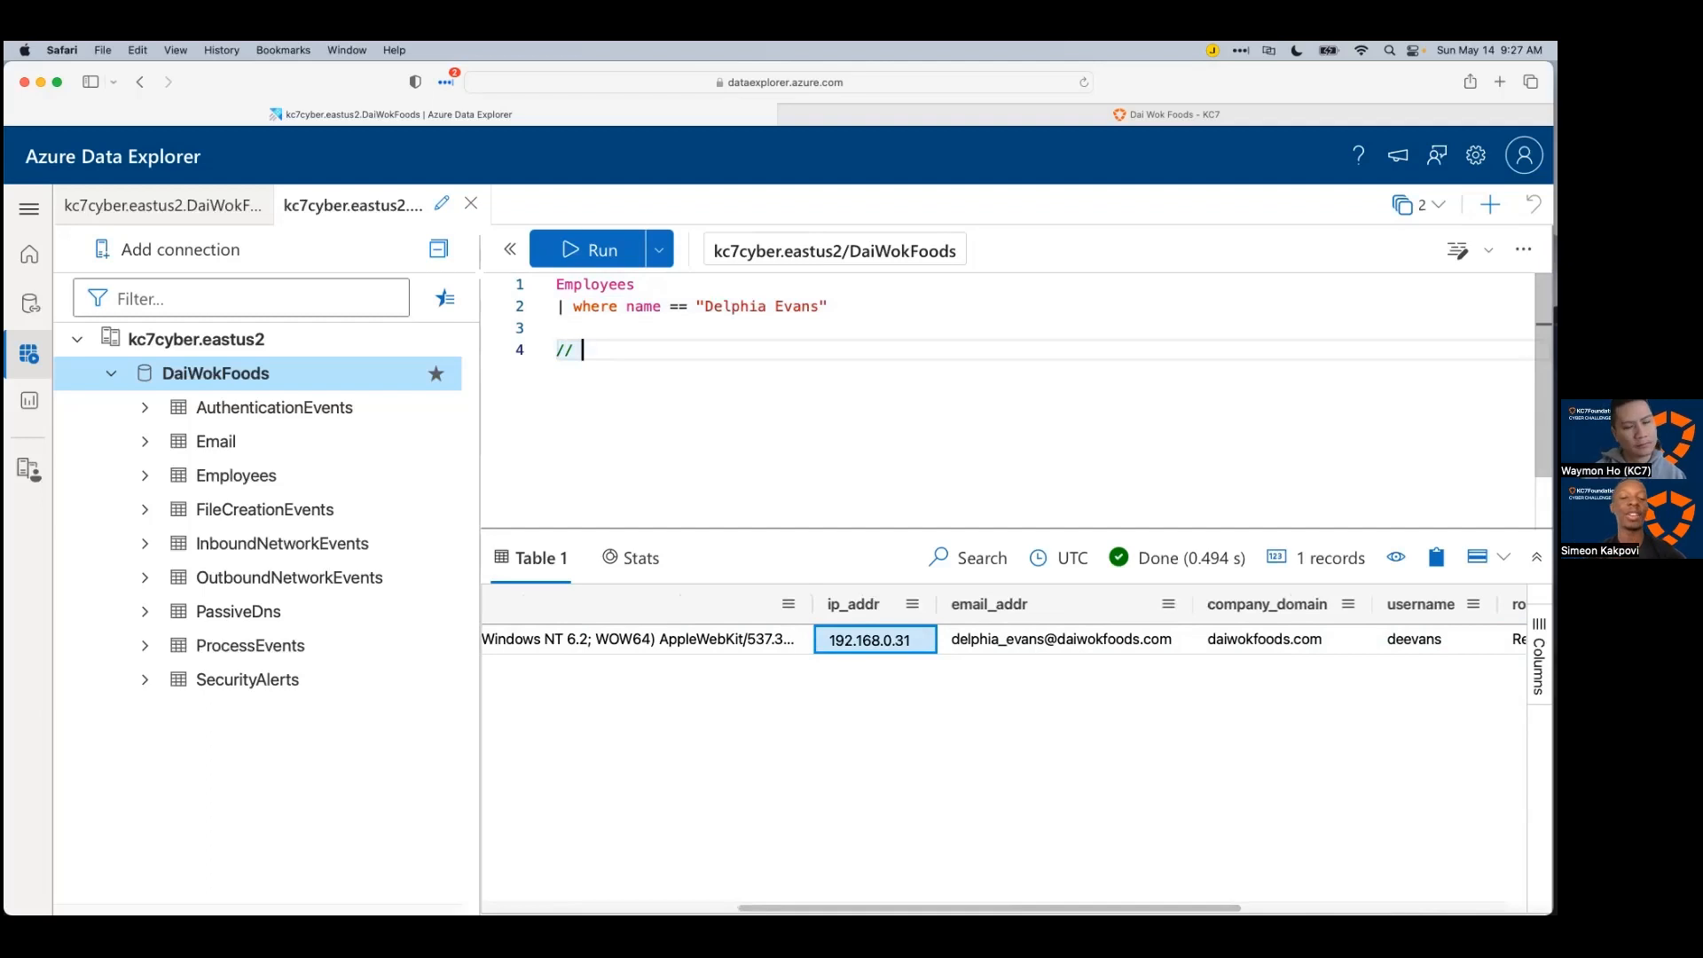
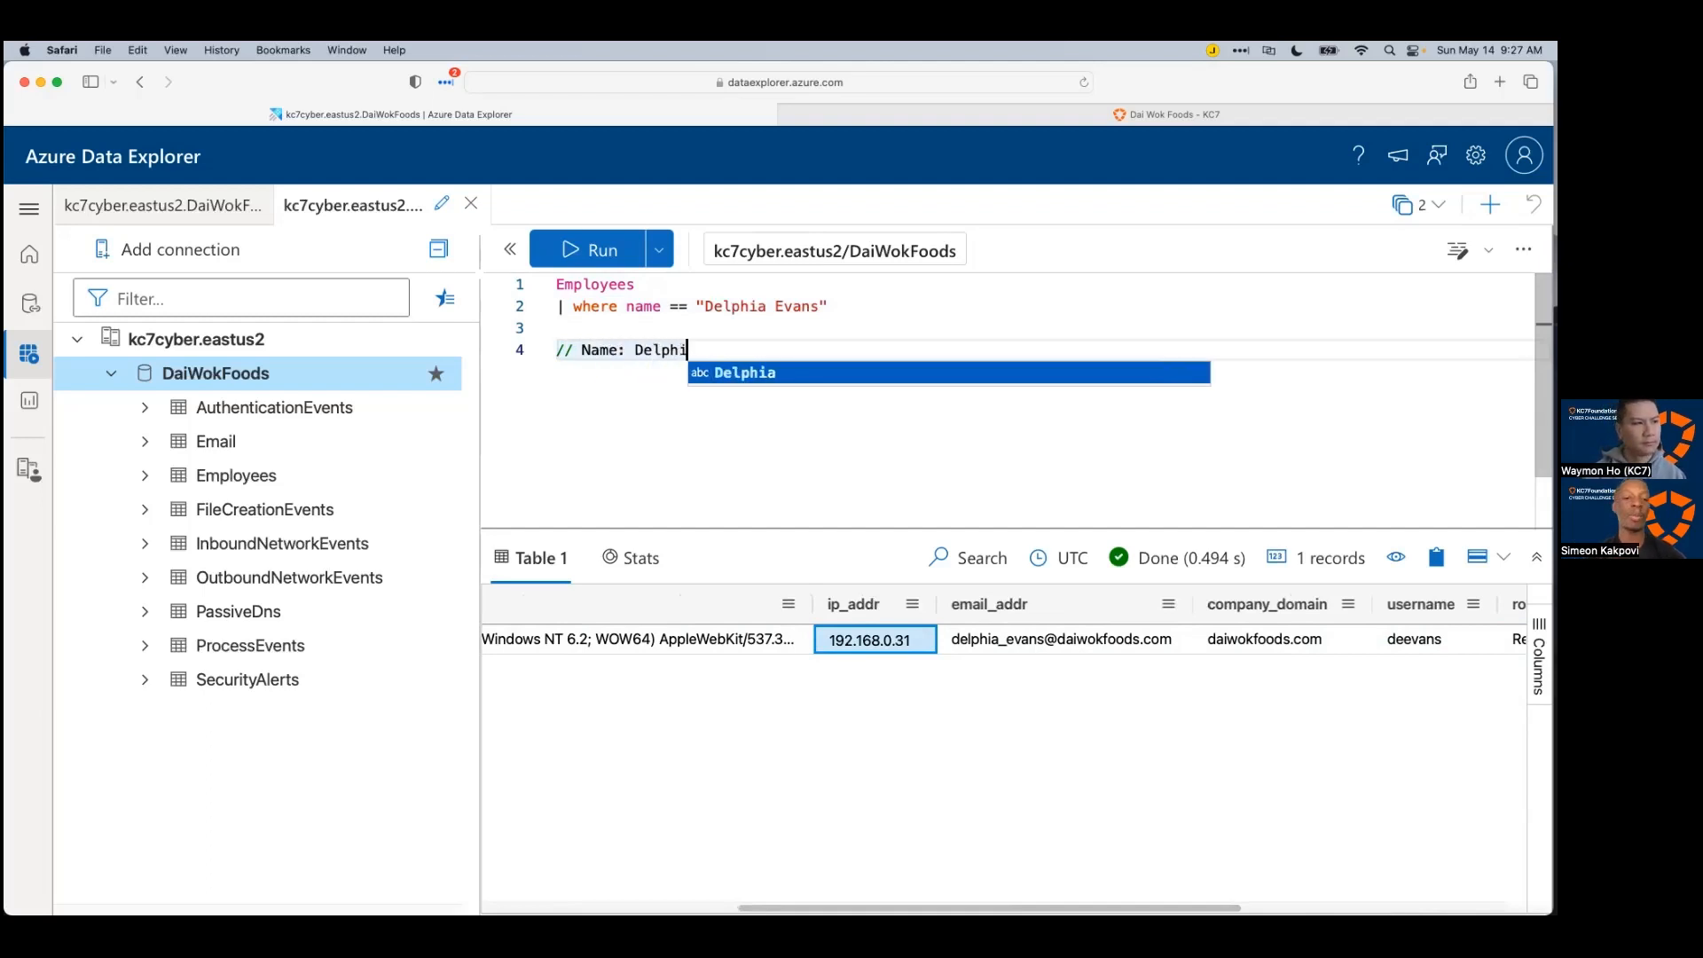
key(Return)
text(// )
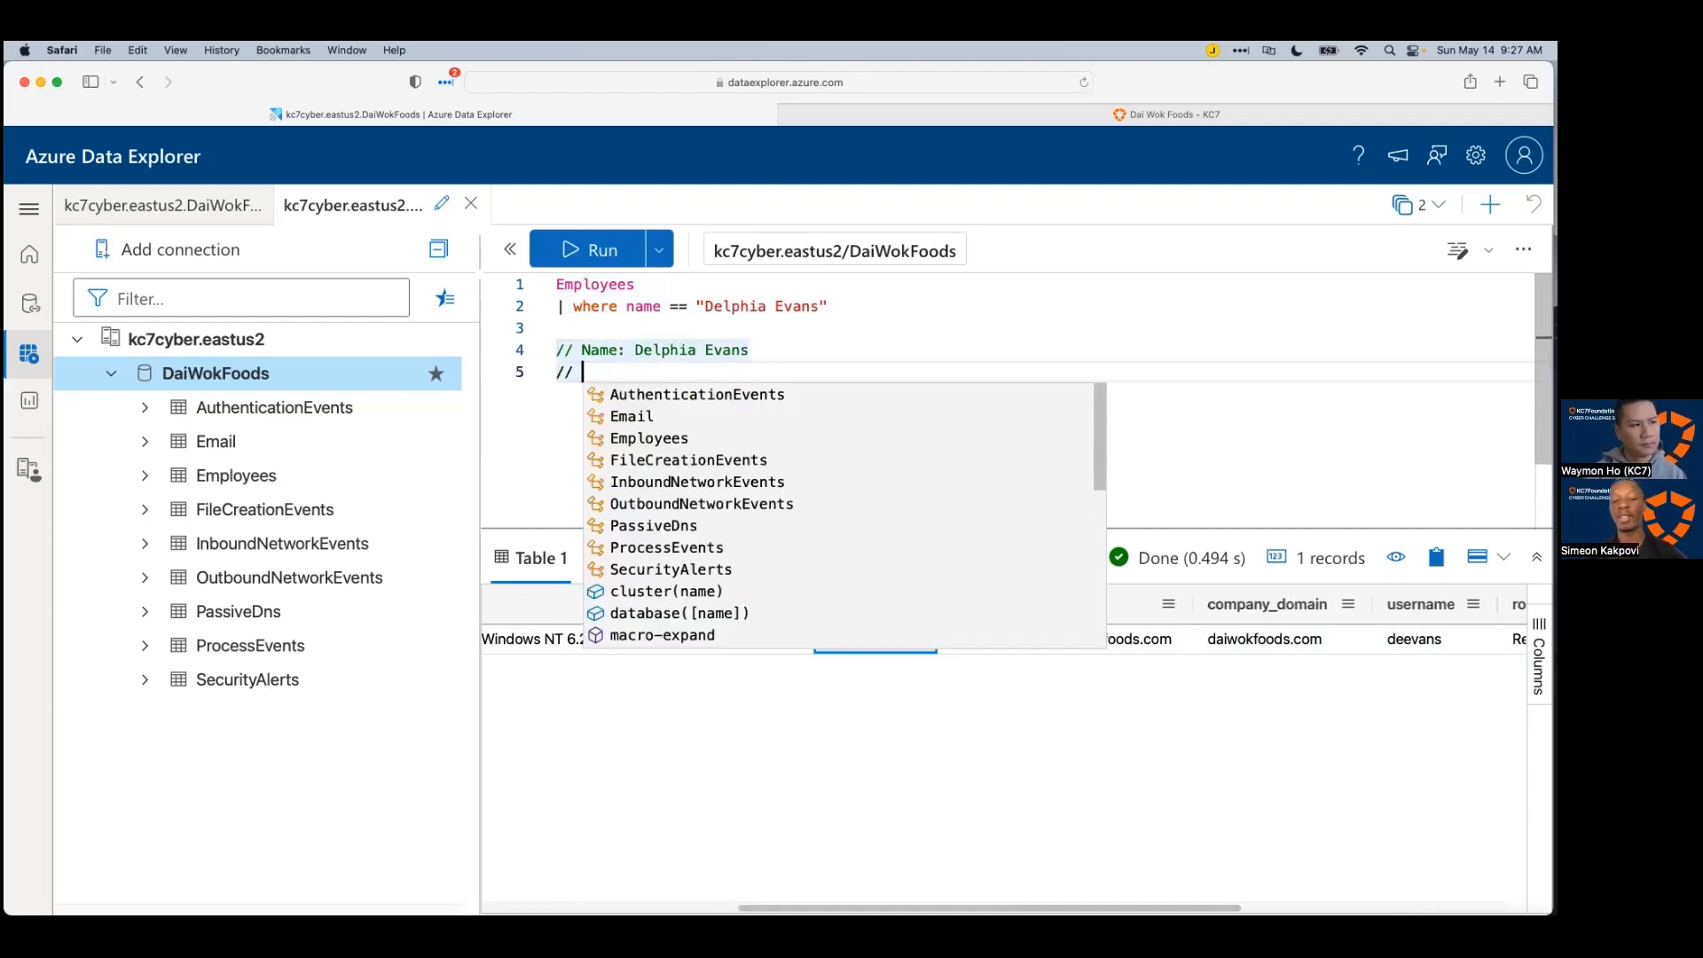
text(IP:)
click(1027, 349)
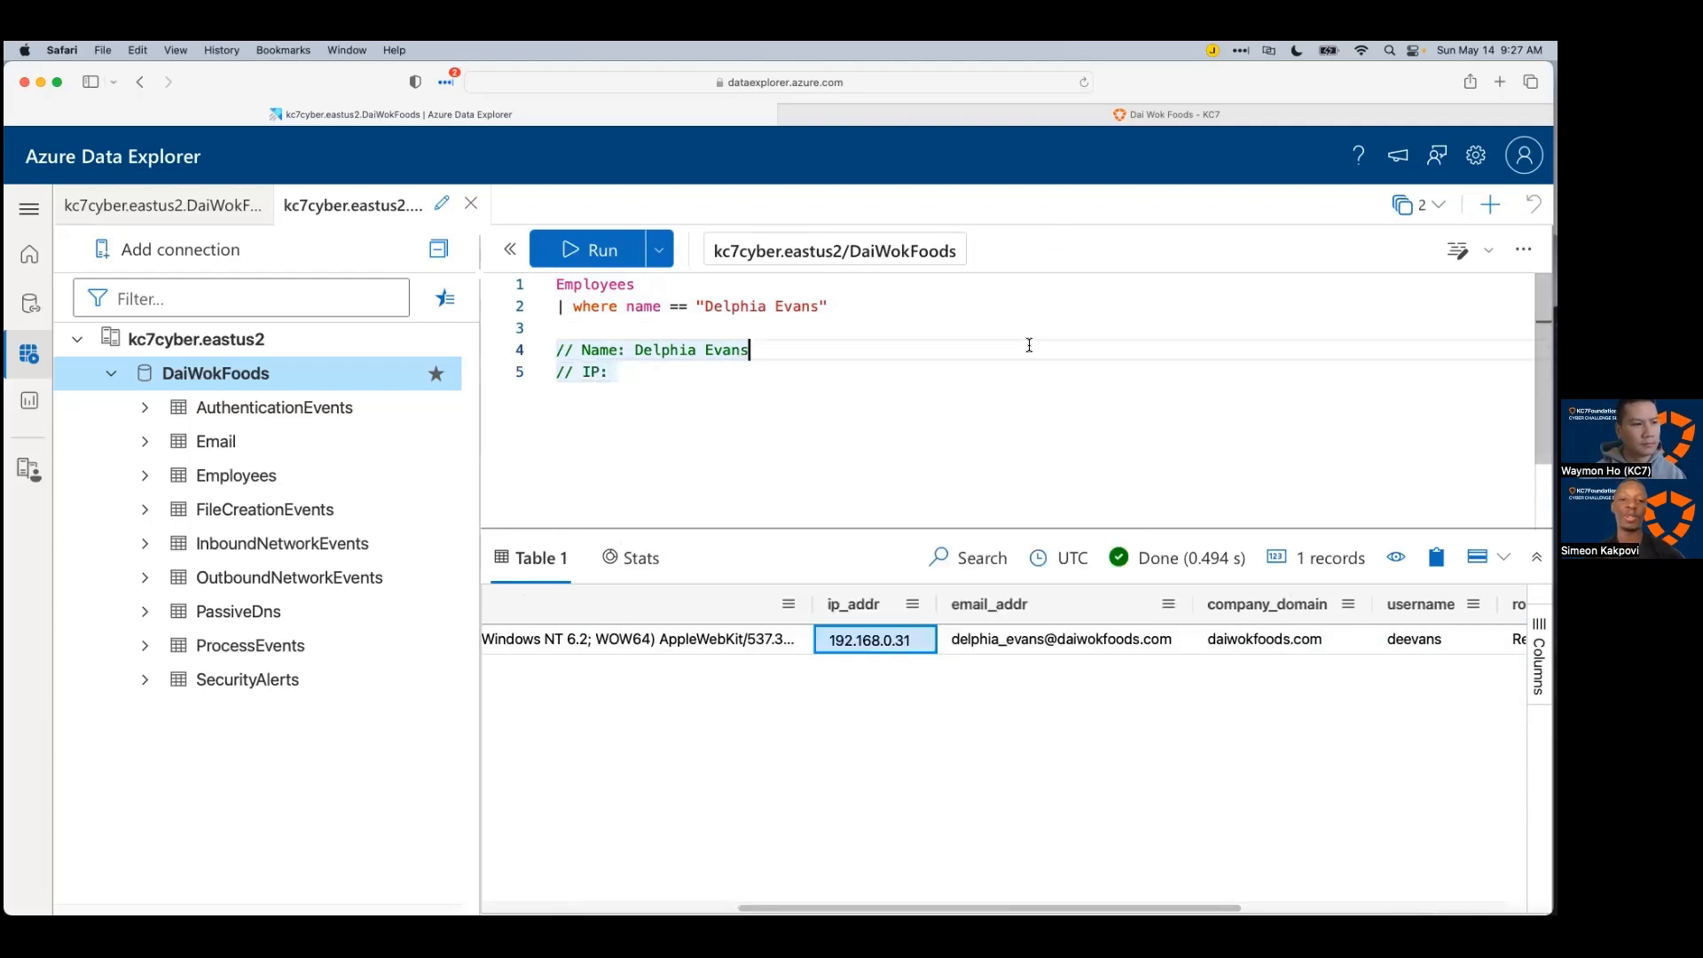
click(887, 646)
click(683, 372)
text(192.168.0.31)
Step: Add a // Username comment with the username copied from the results
key(Return)
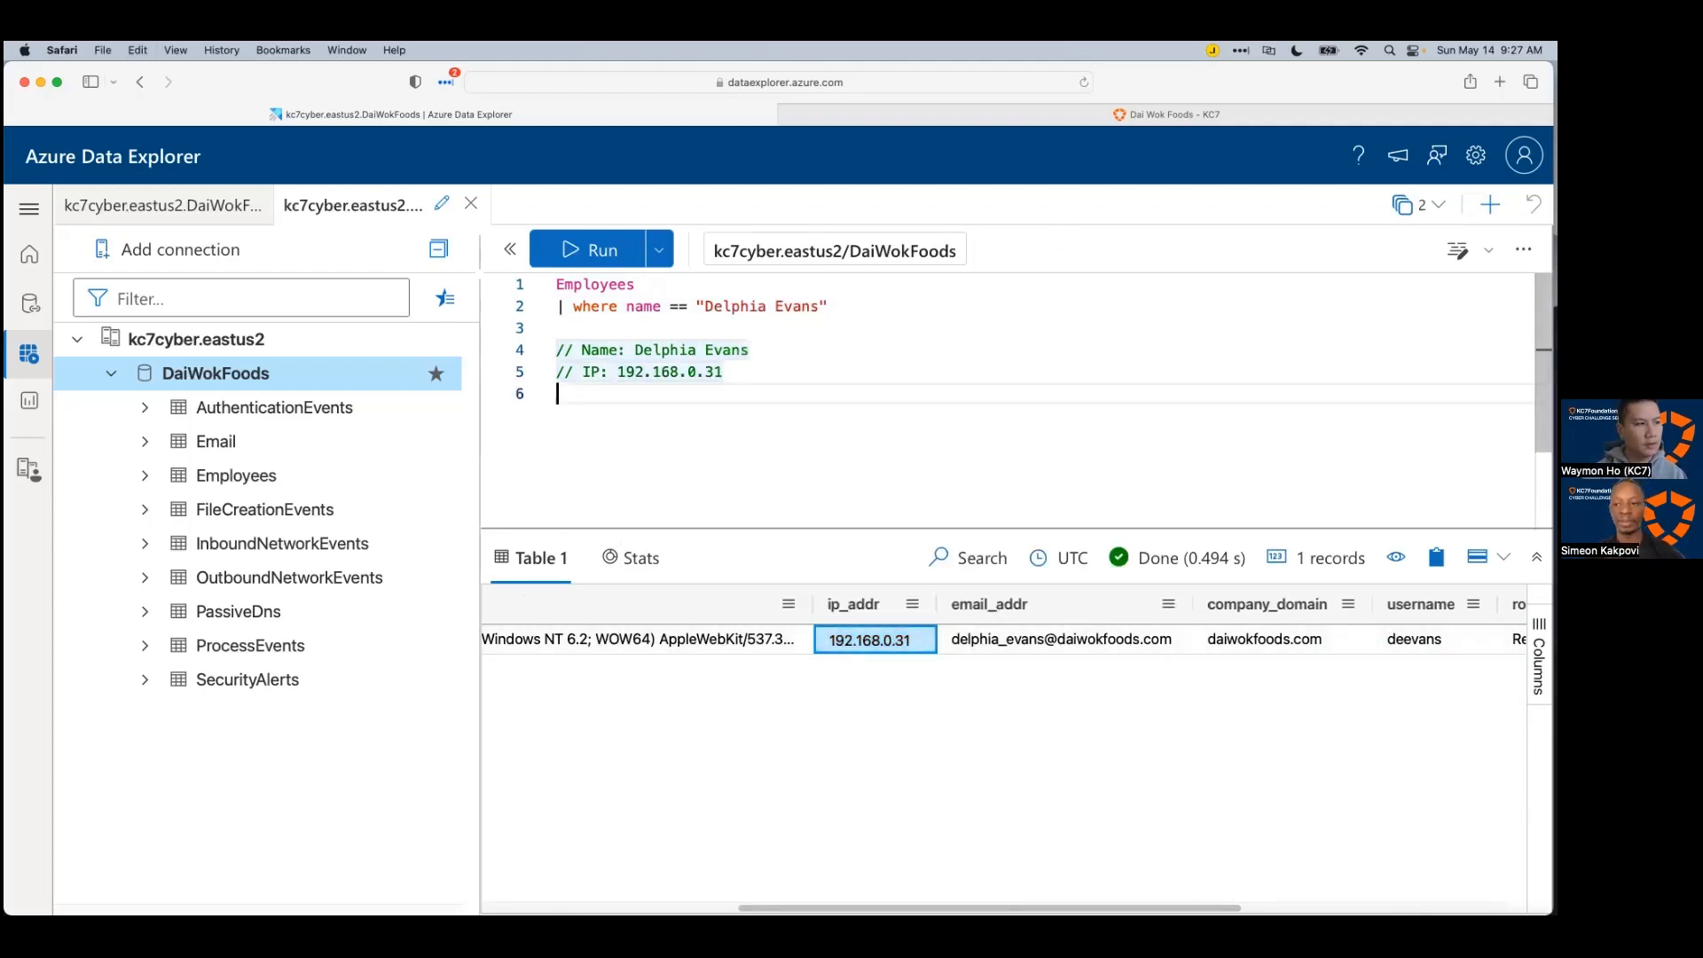
text(// )
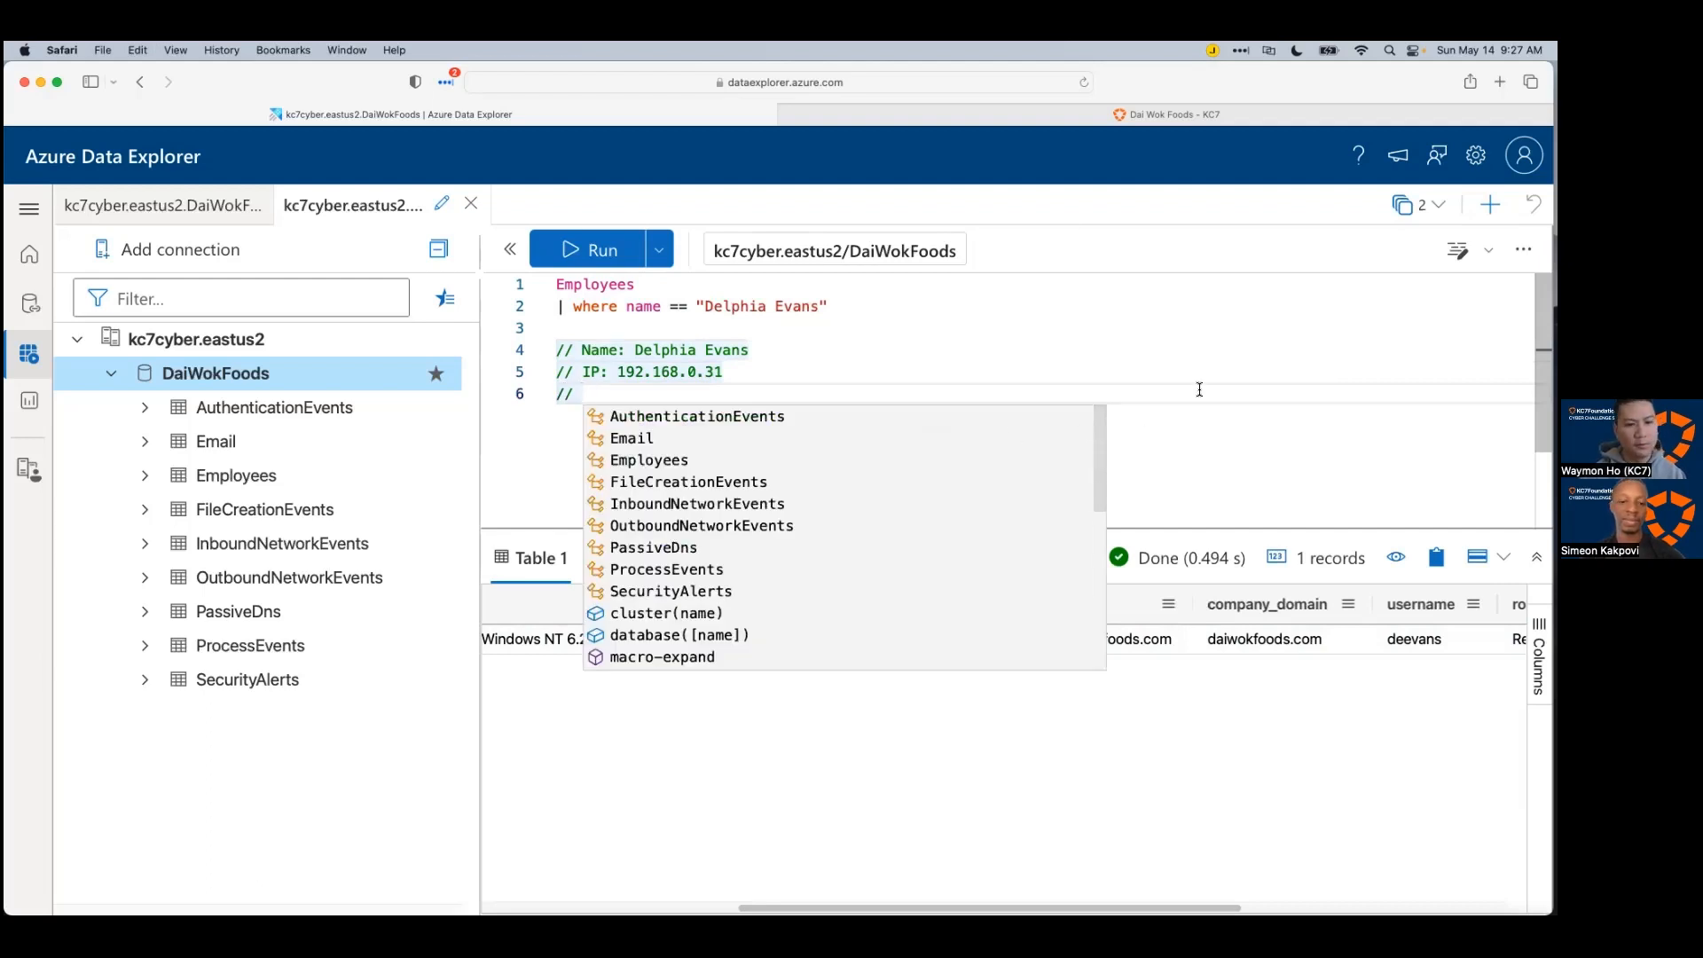
text(Username:)
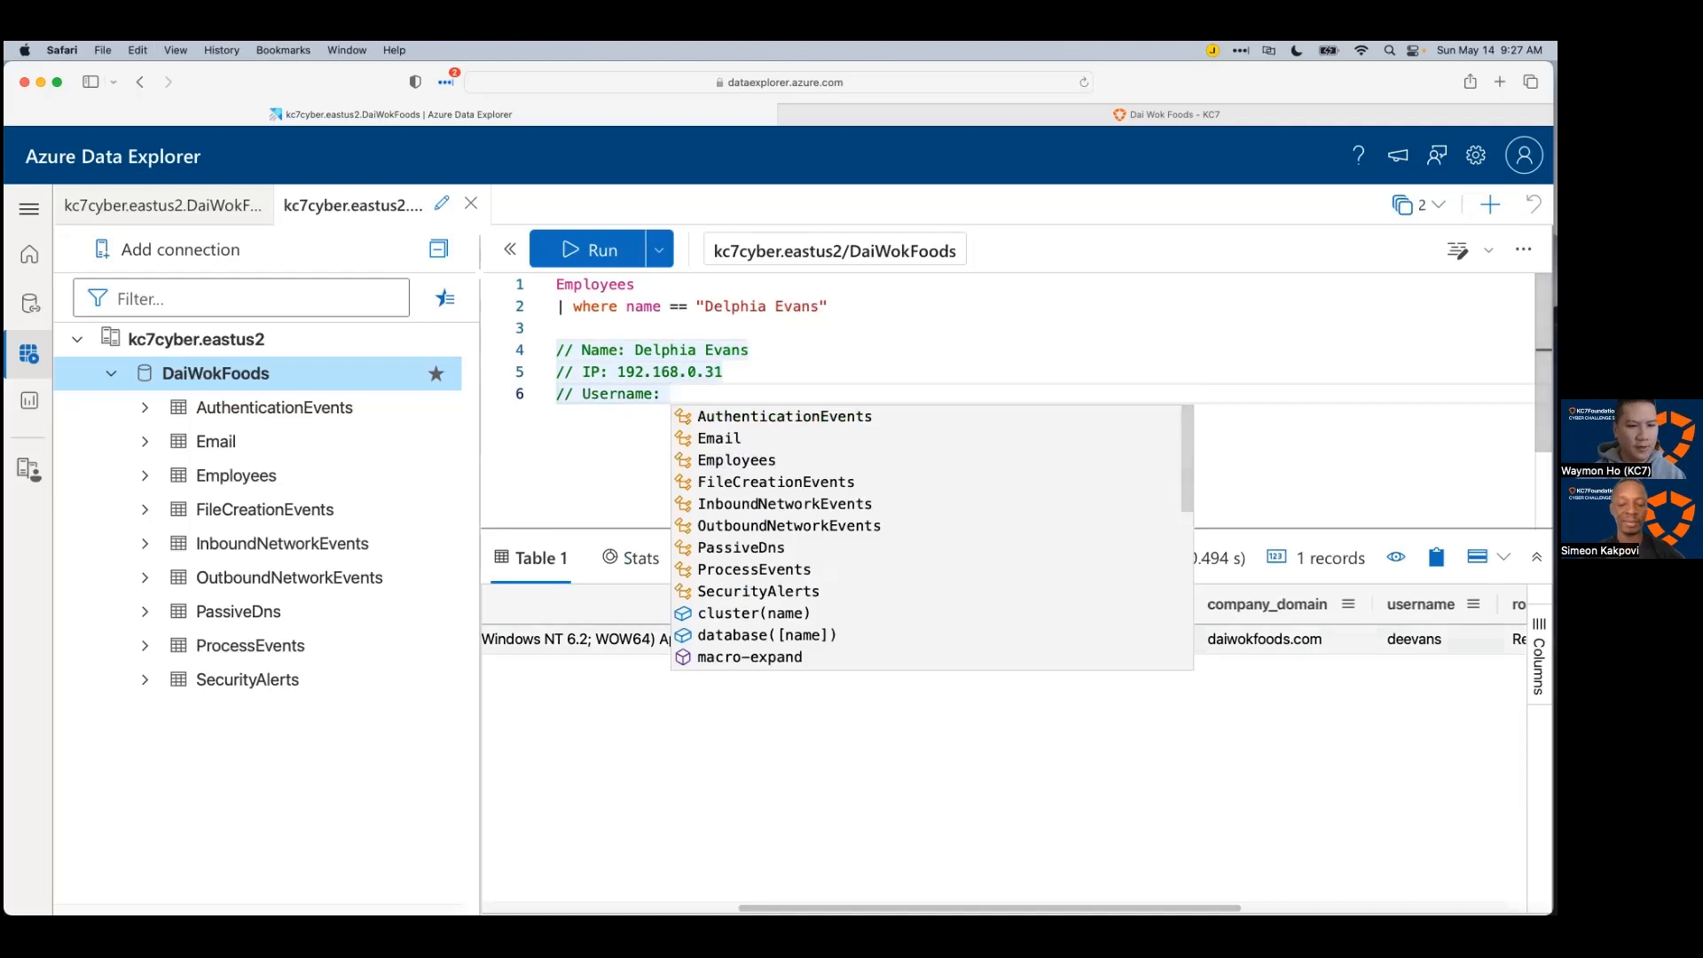
click(1419, 640)
key(super+c)
click(937, 406)
key(super+v)
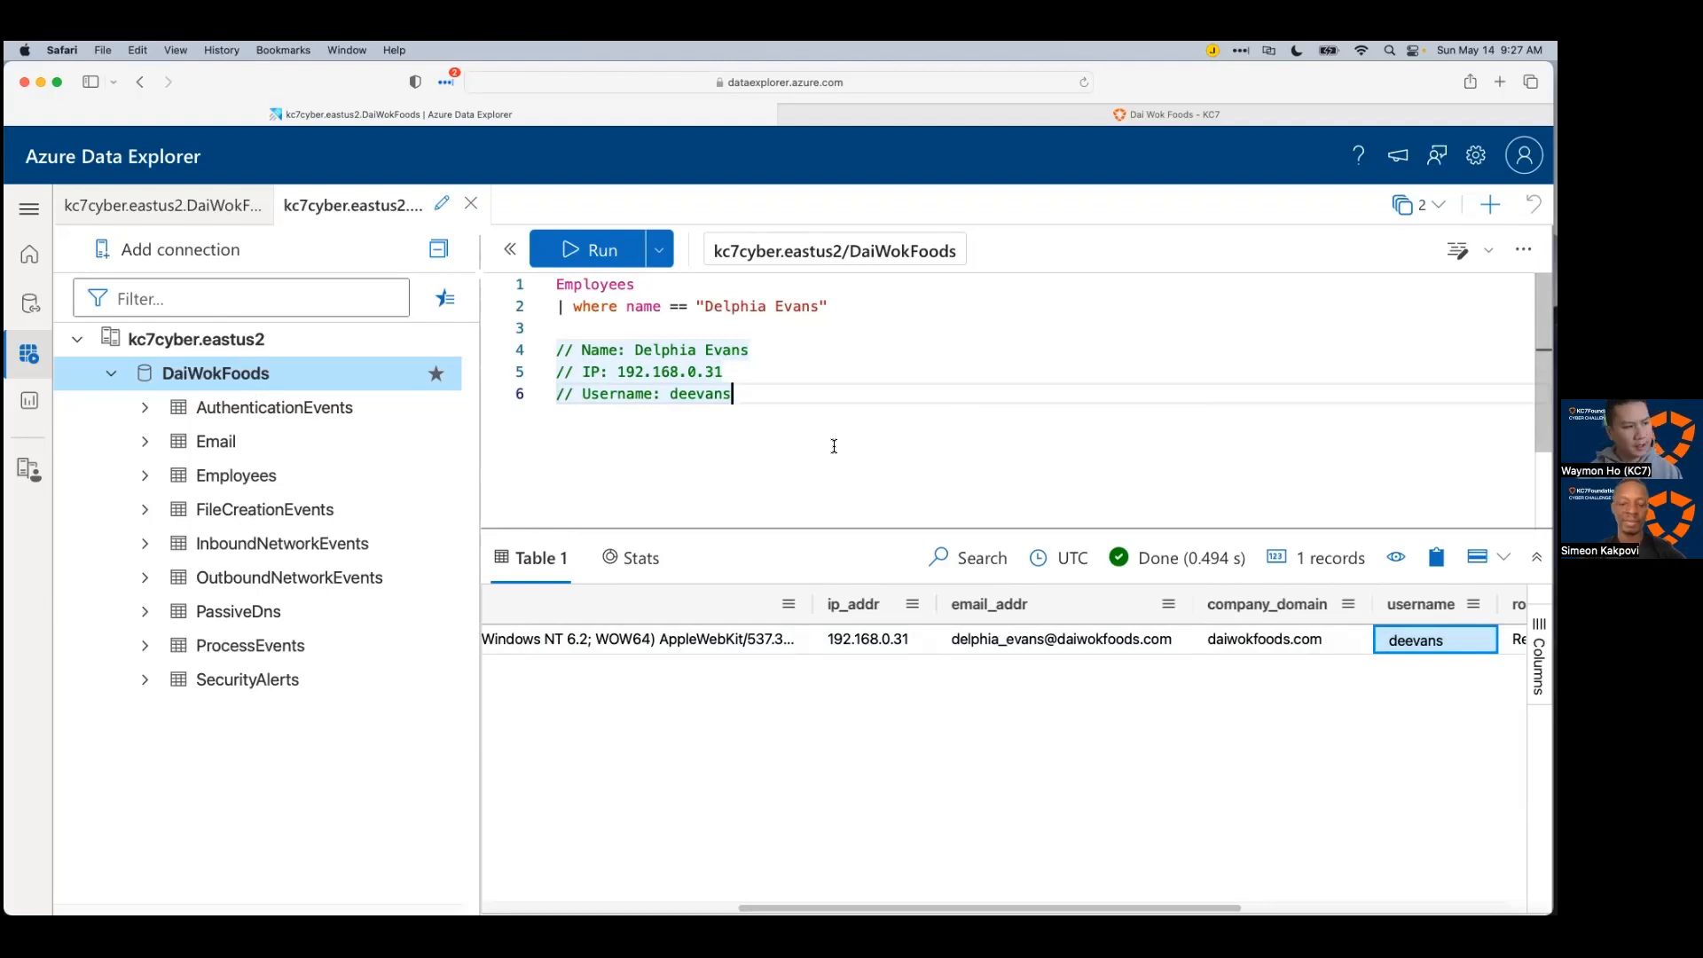
Step: Add a // Email comment with the email address copied from the results
key(Return)
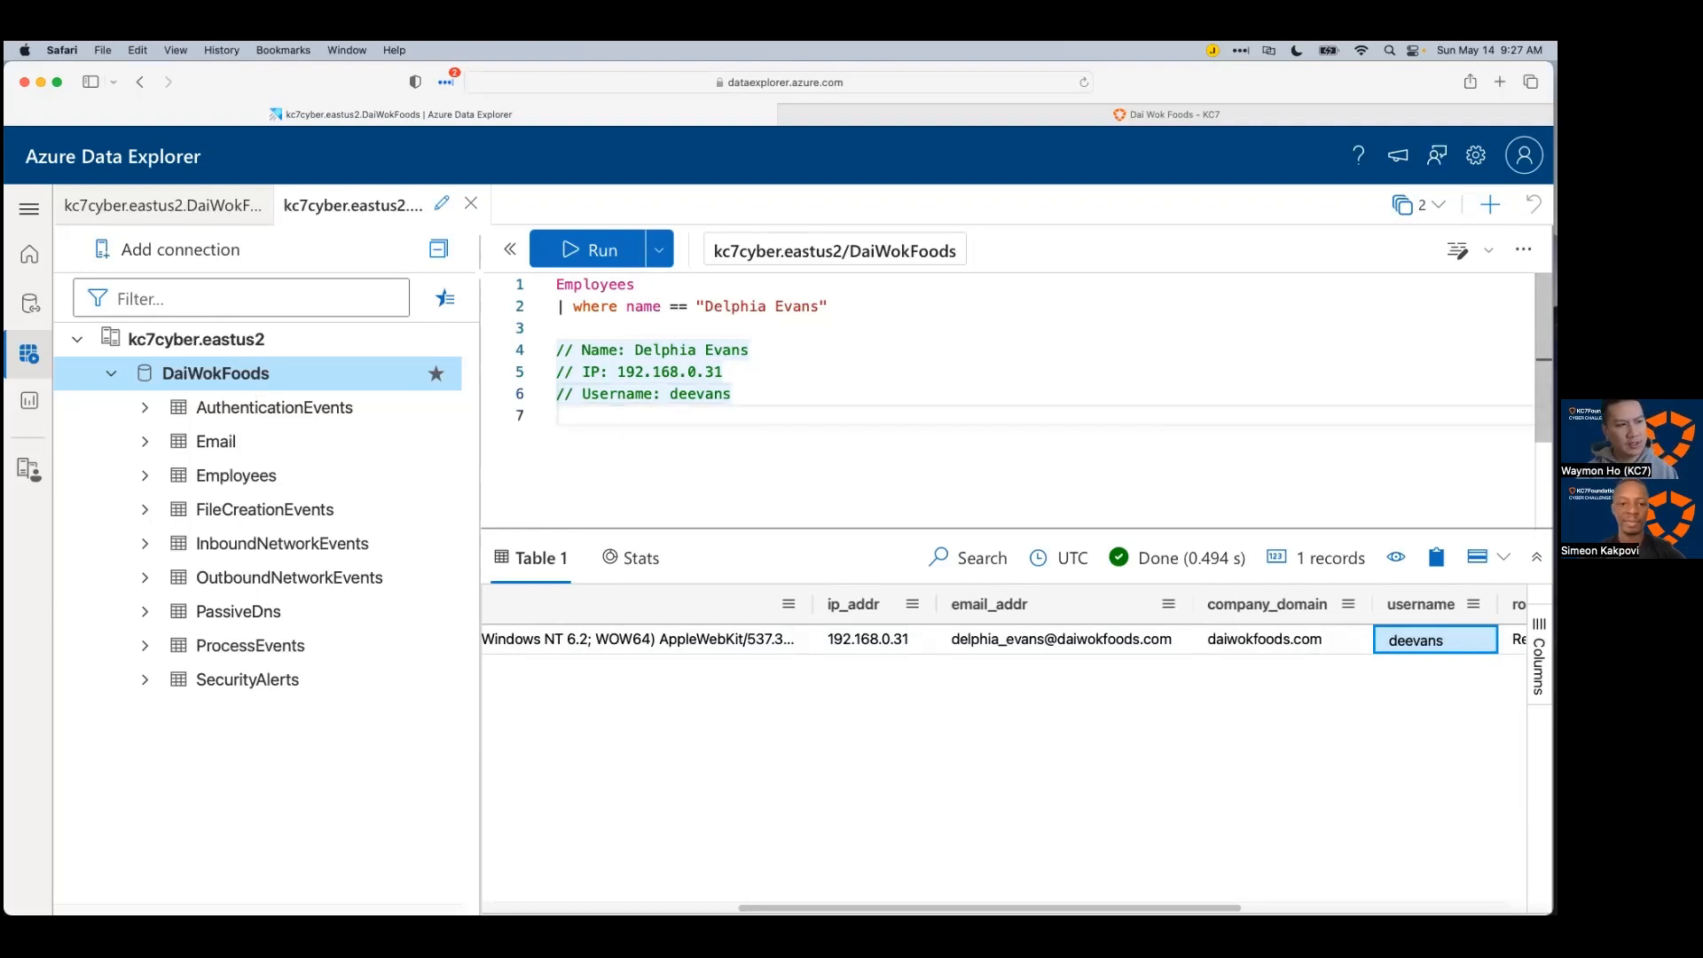
text(//)
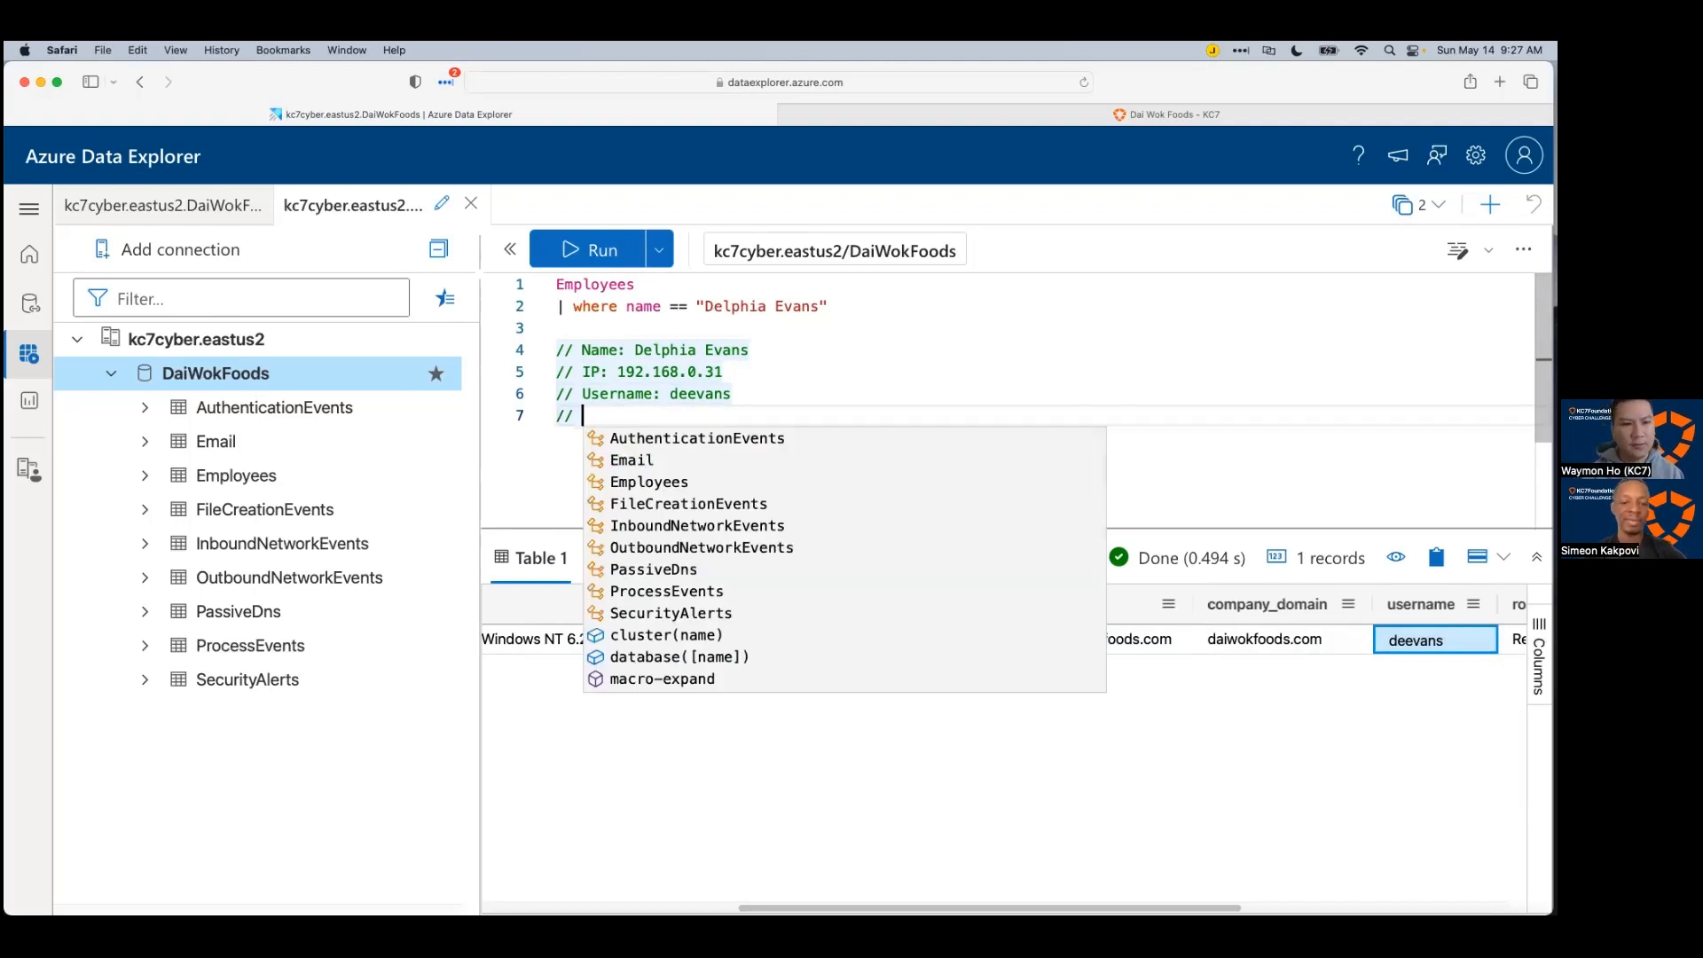
click(786, 820)
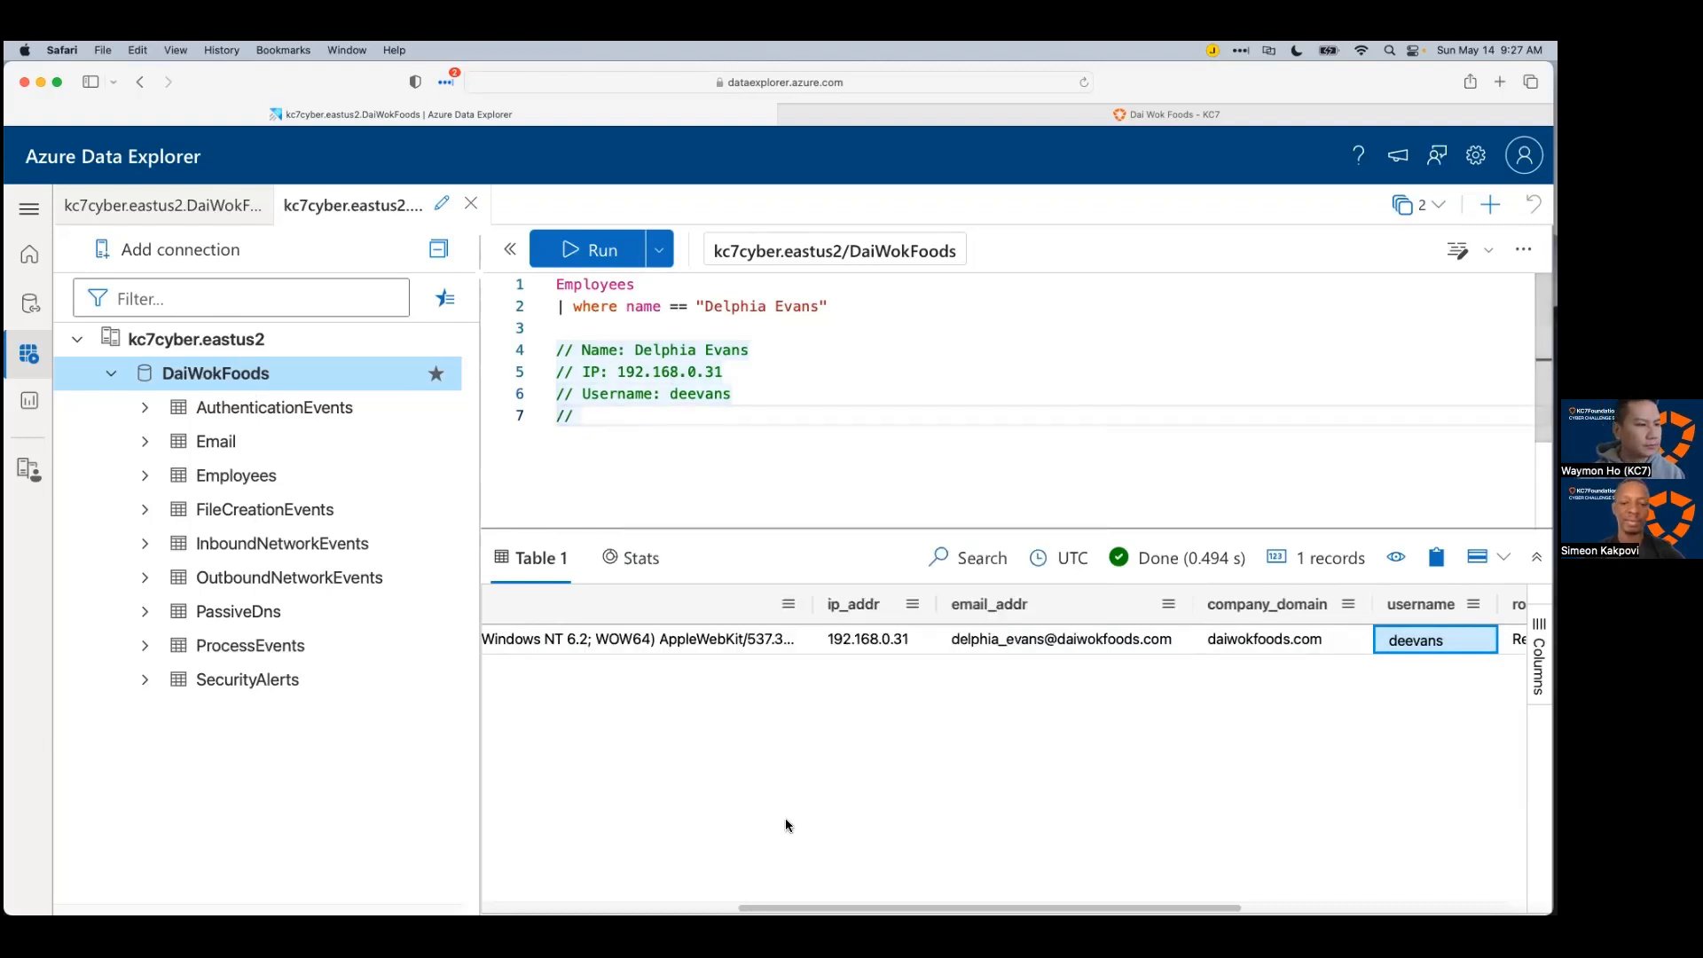
drag(887, 907, 874, 908)
click(1000, 640)
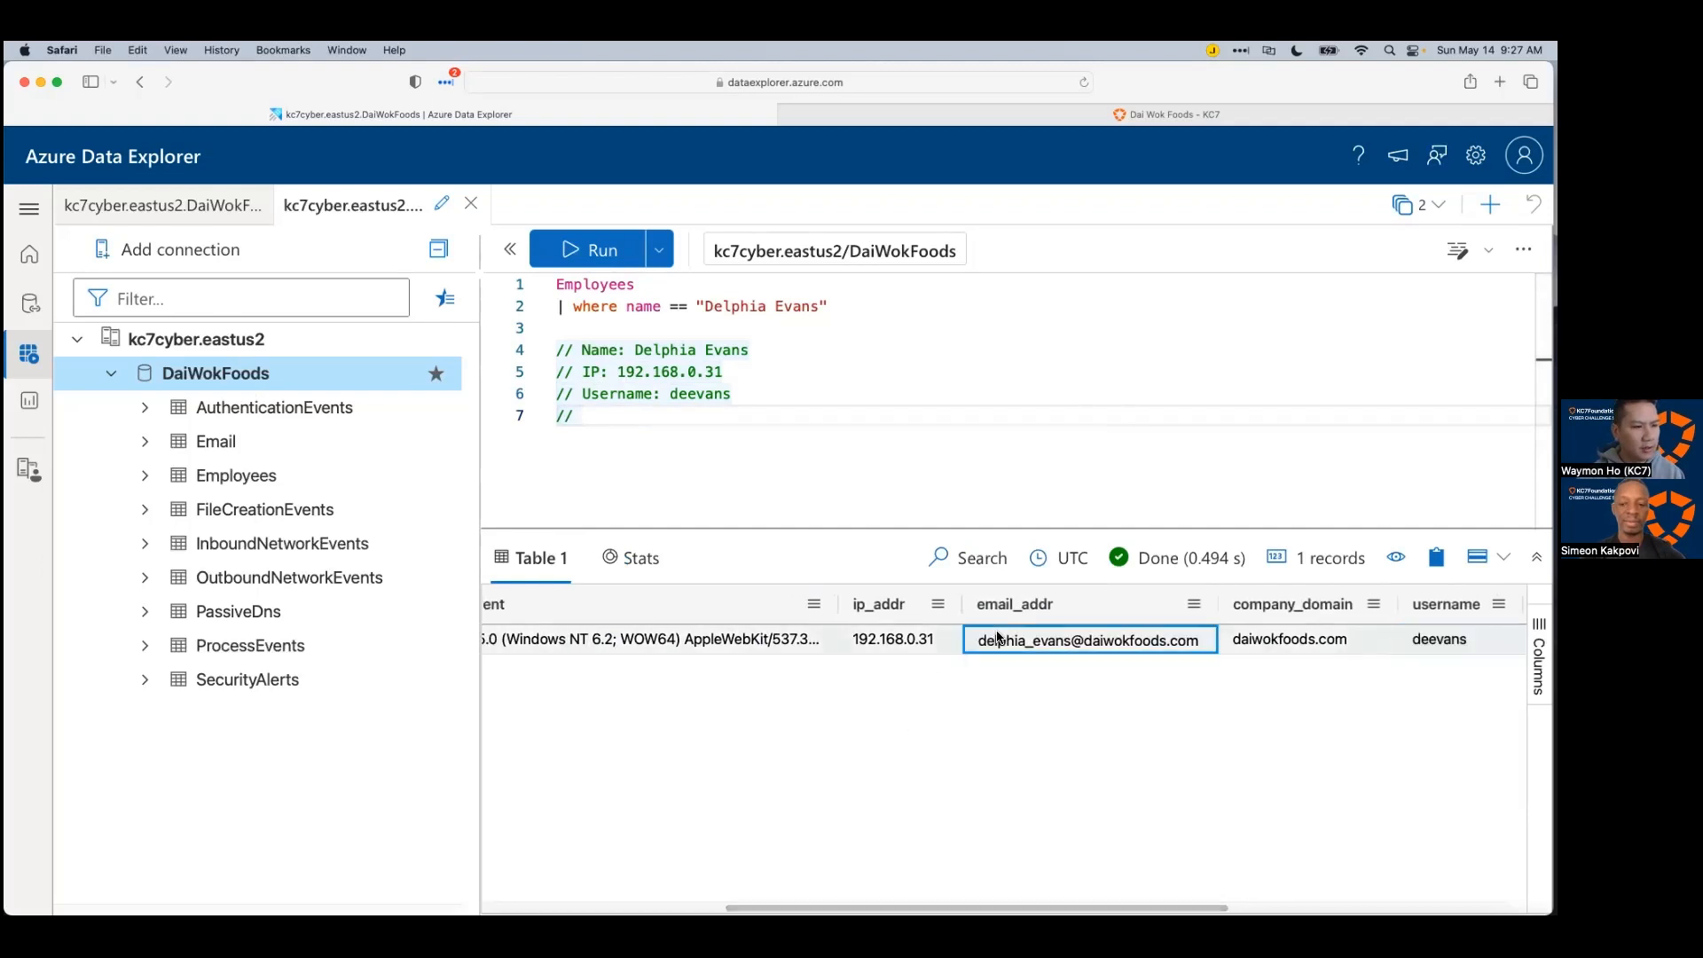
key(super+c)
click(691, 418)
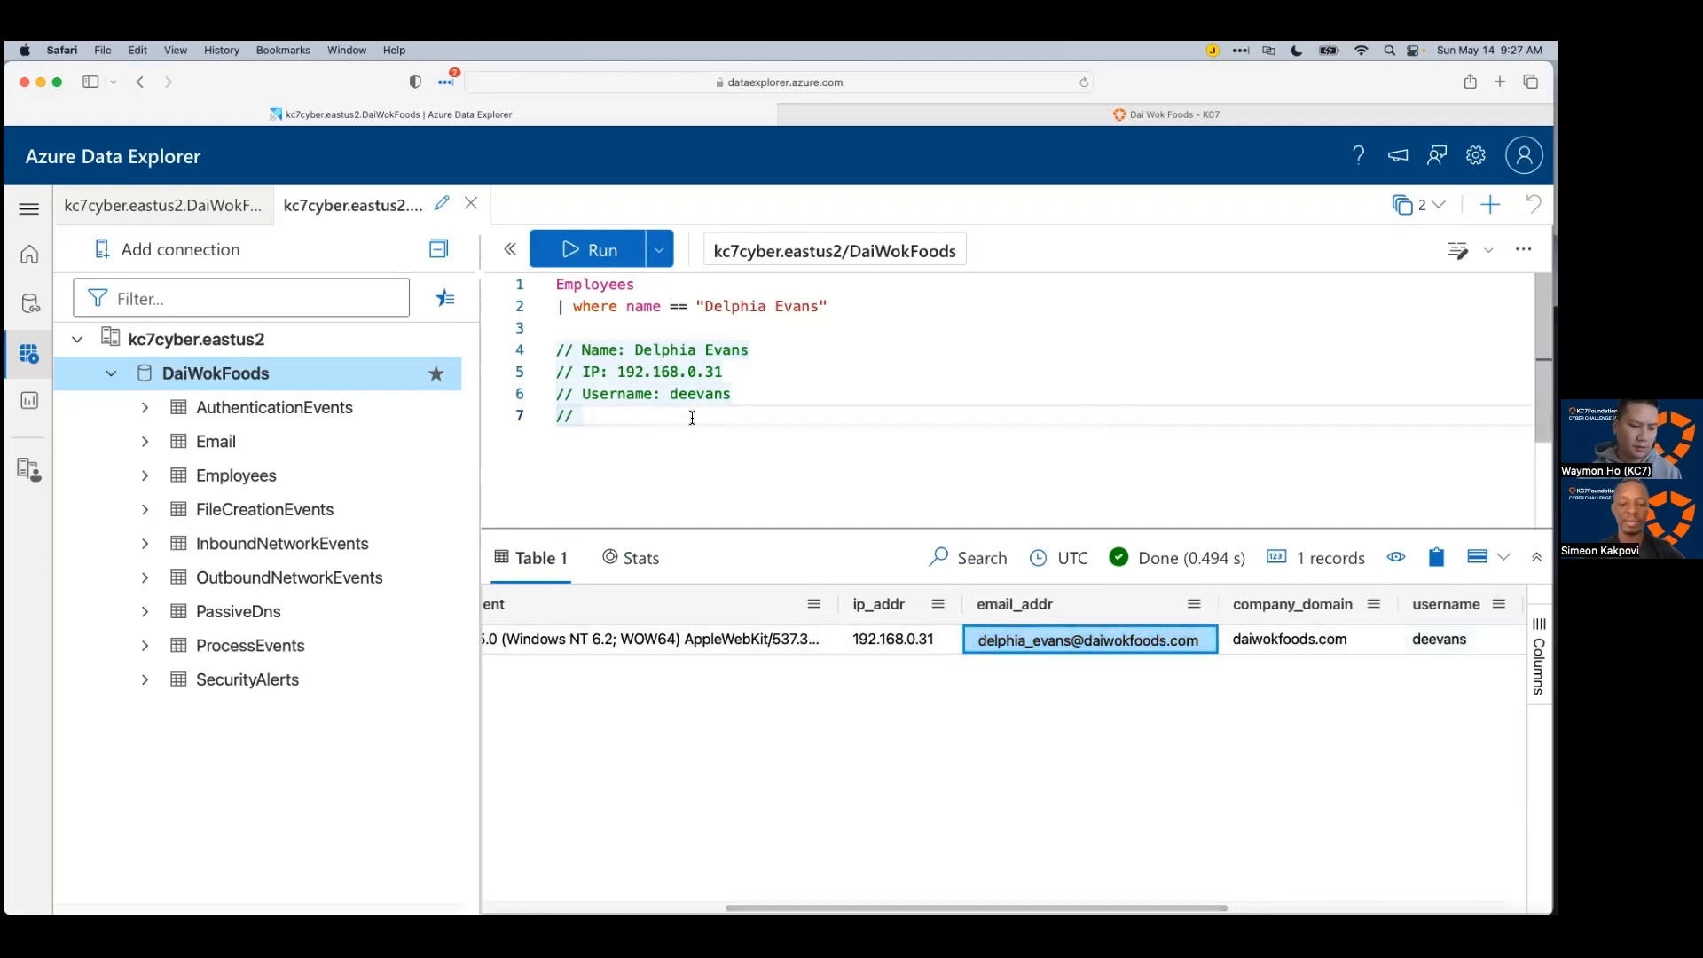
text(Email:)
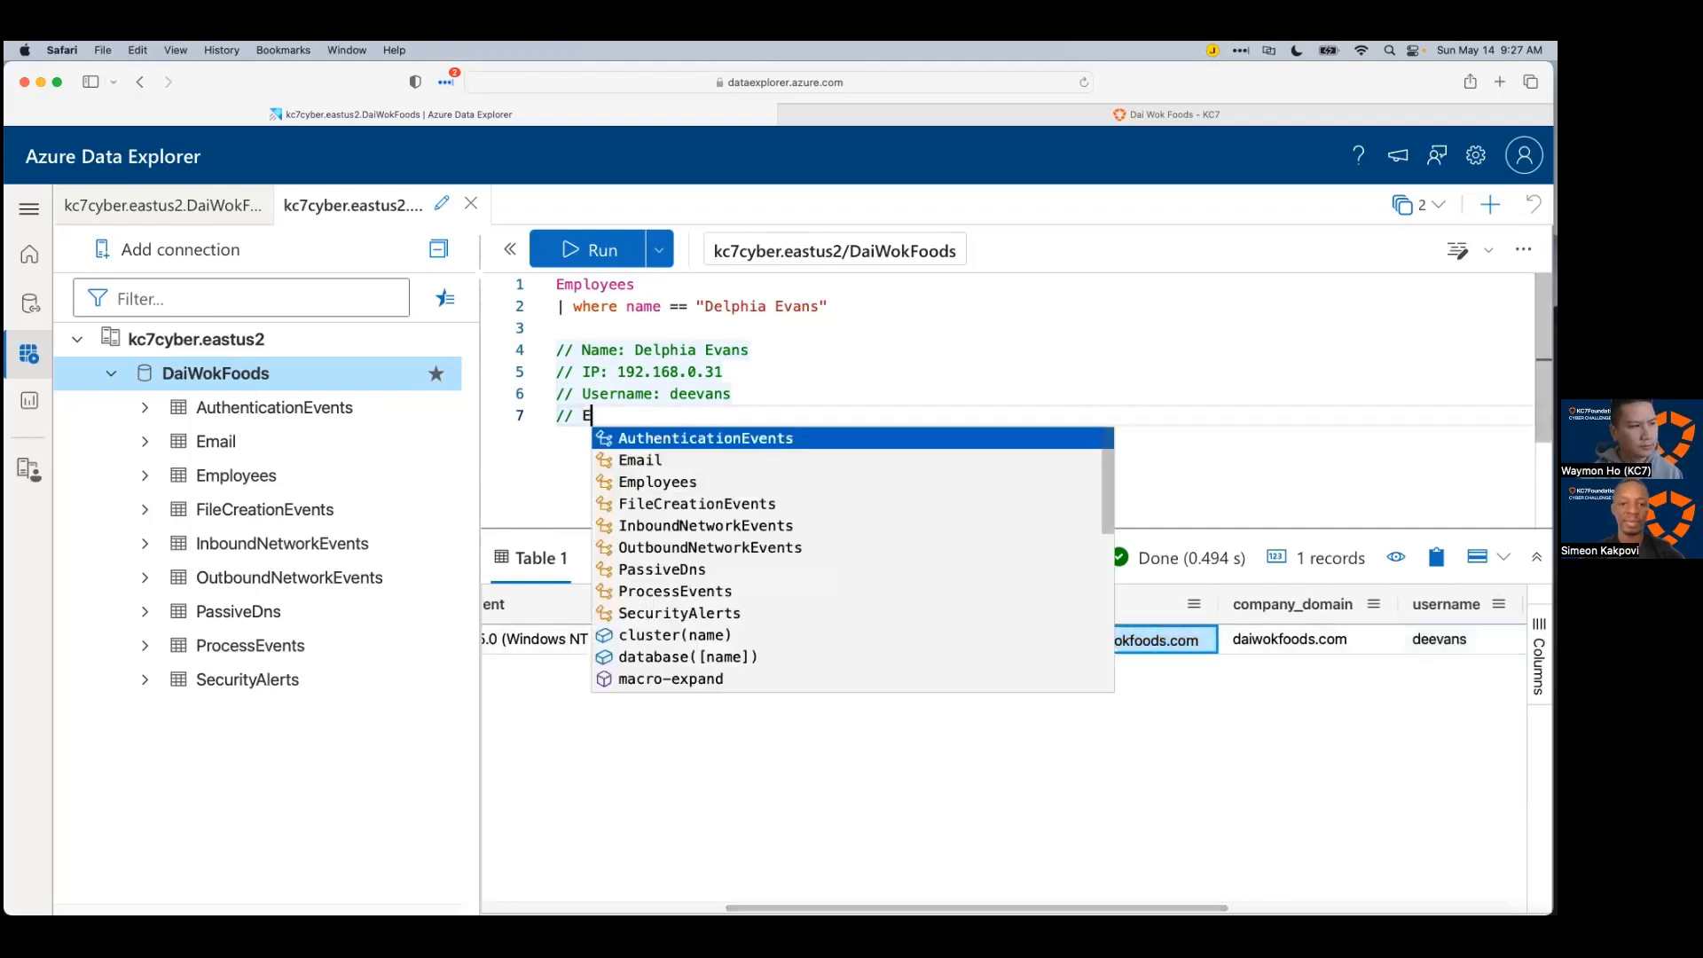
key(super+v)
Step: Add a // Host Machine: ABVJ-MACHINE comment line
key(Return)
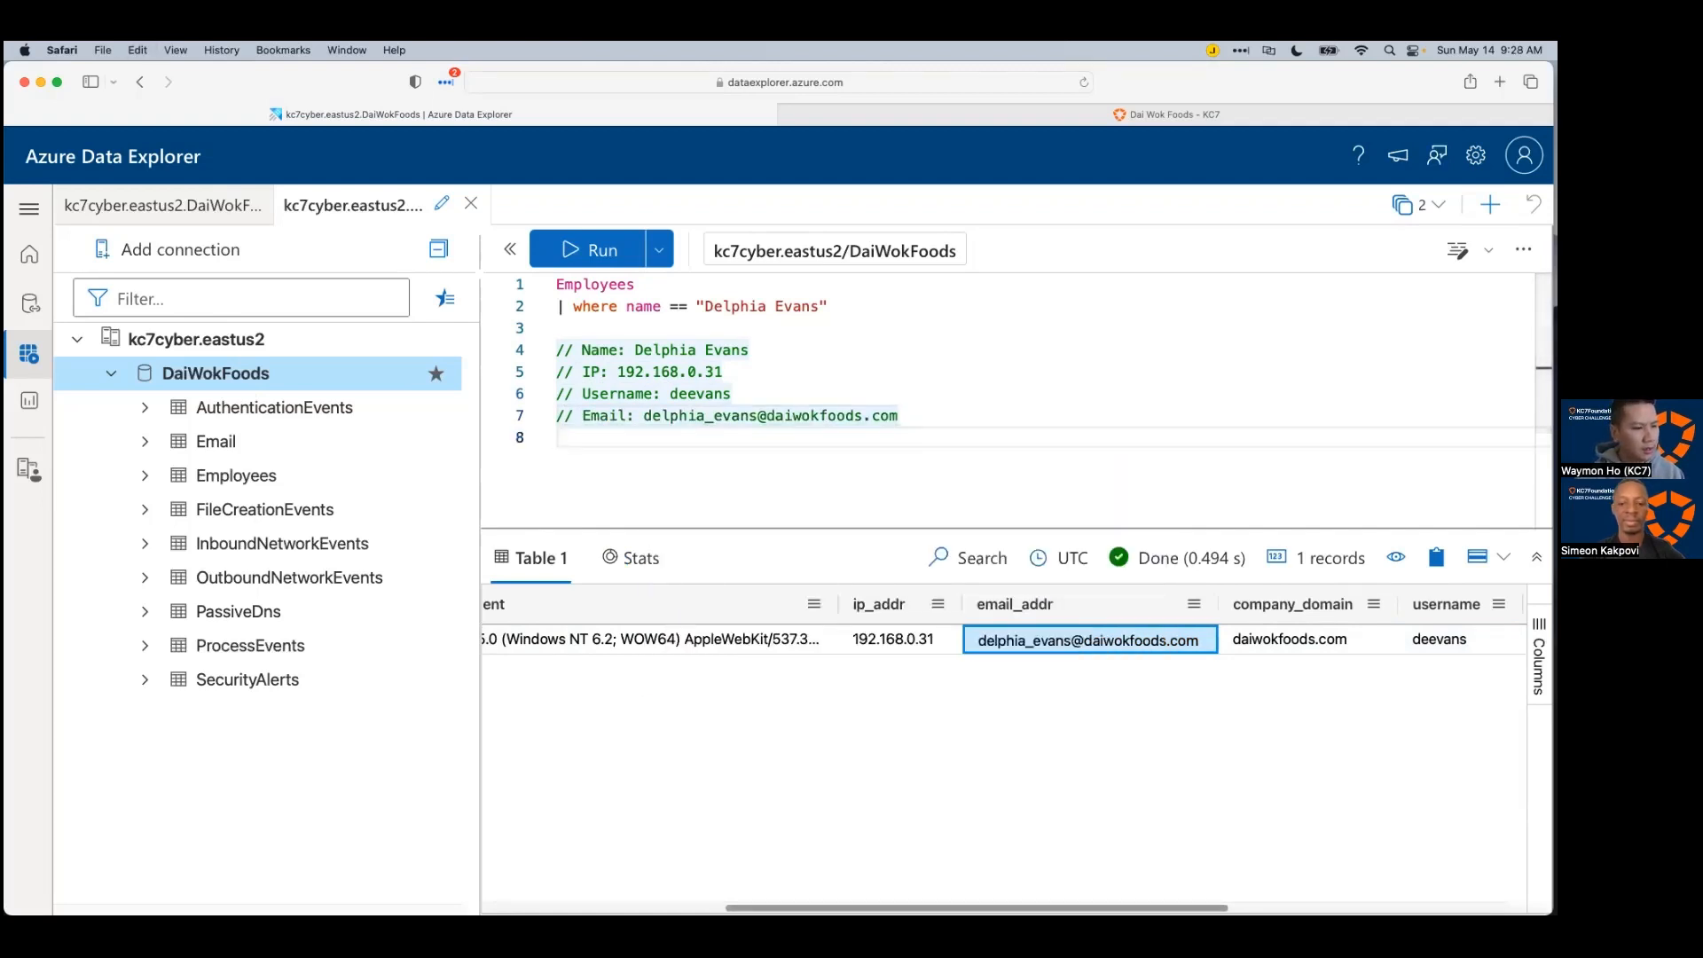
scroll(1003, 753, left, 5)
scroll(1006, 753, left, 2)
scroll(1006, 753, right, 8)
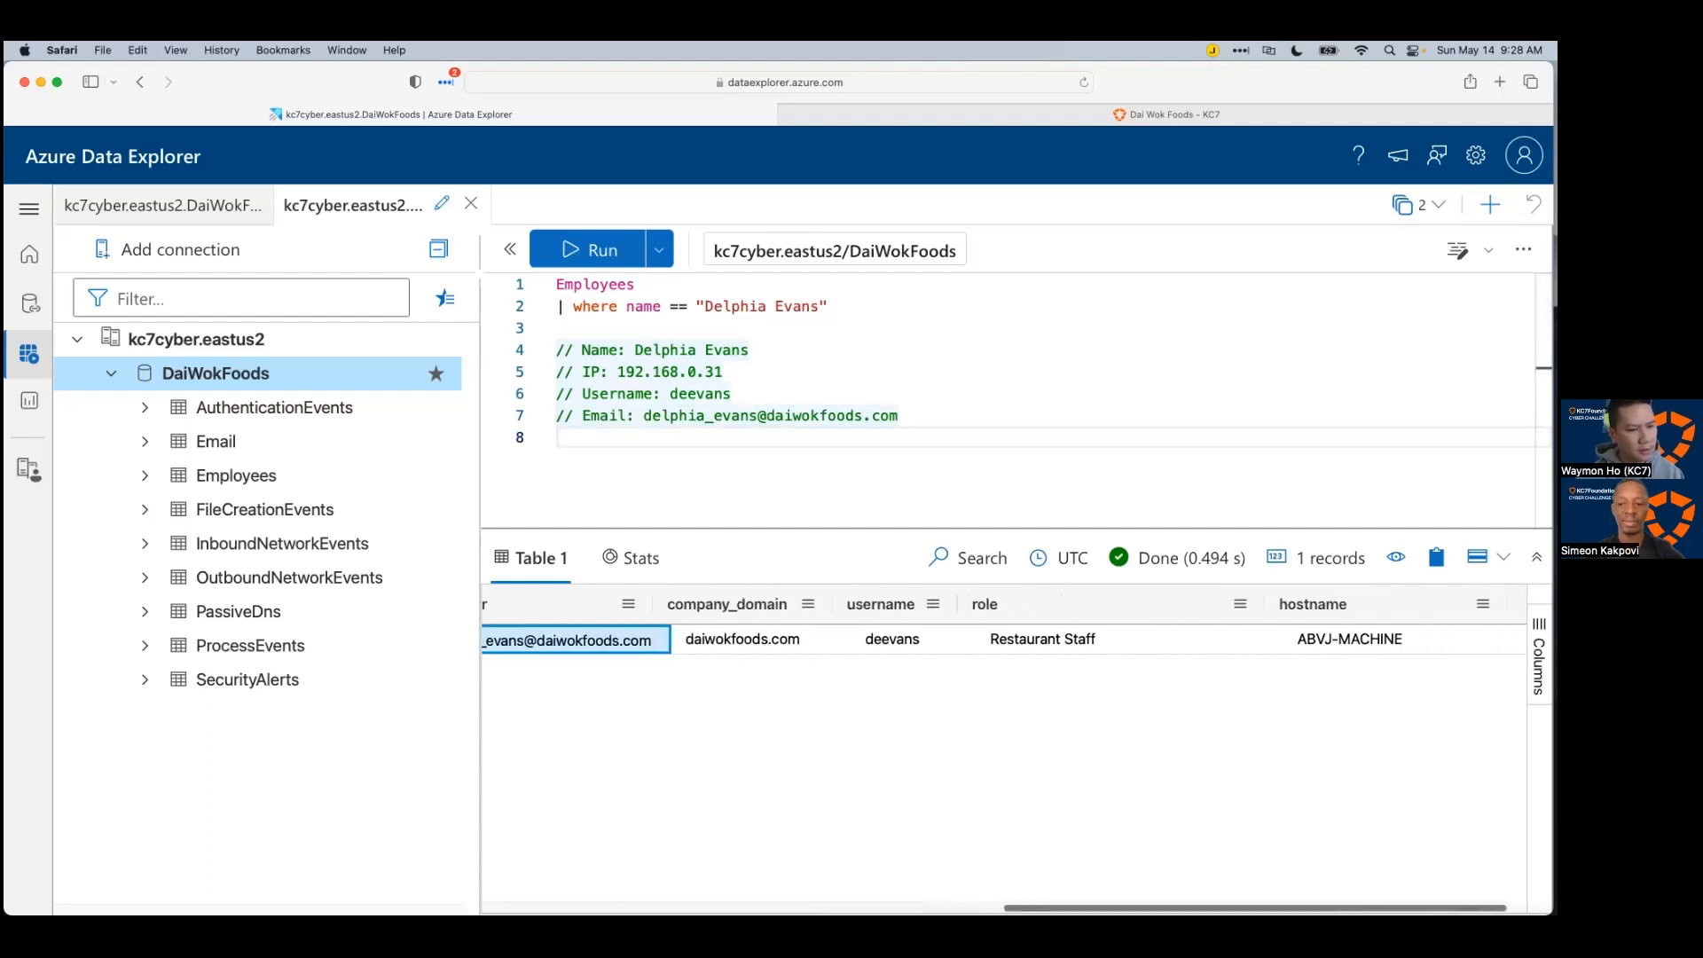
click(1396, 639)
click(942, 419)
key(Return)
text(// Host Ma)
text(hcine:)
key(BackSpace)
key(BackSpace)
key(BackSpace)
key(BackSpace)
key(BackSpace)
key(BackSpace)
text(chine:)
key(super+v)
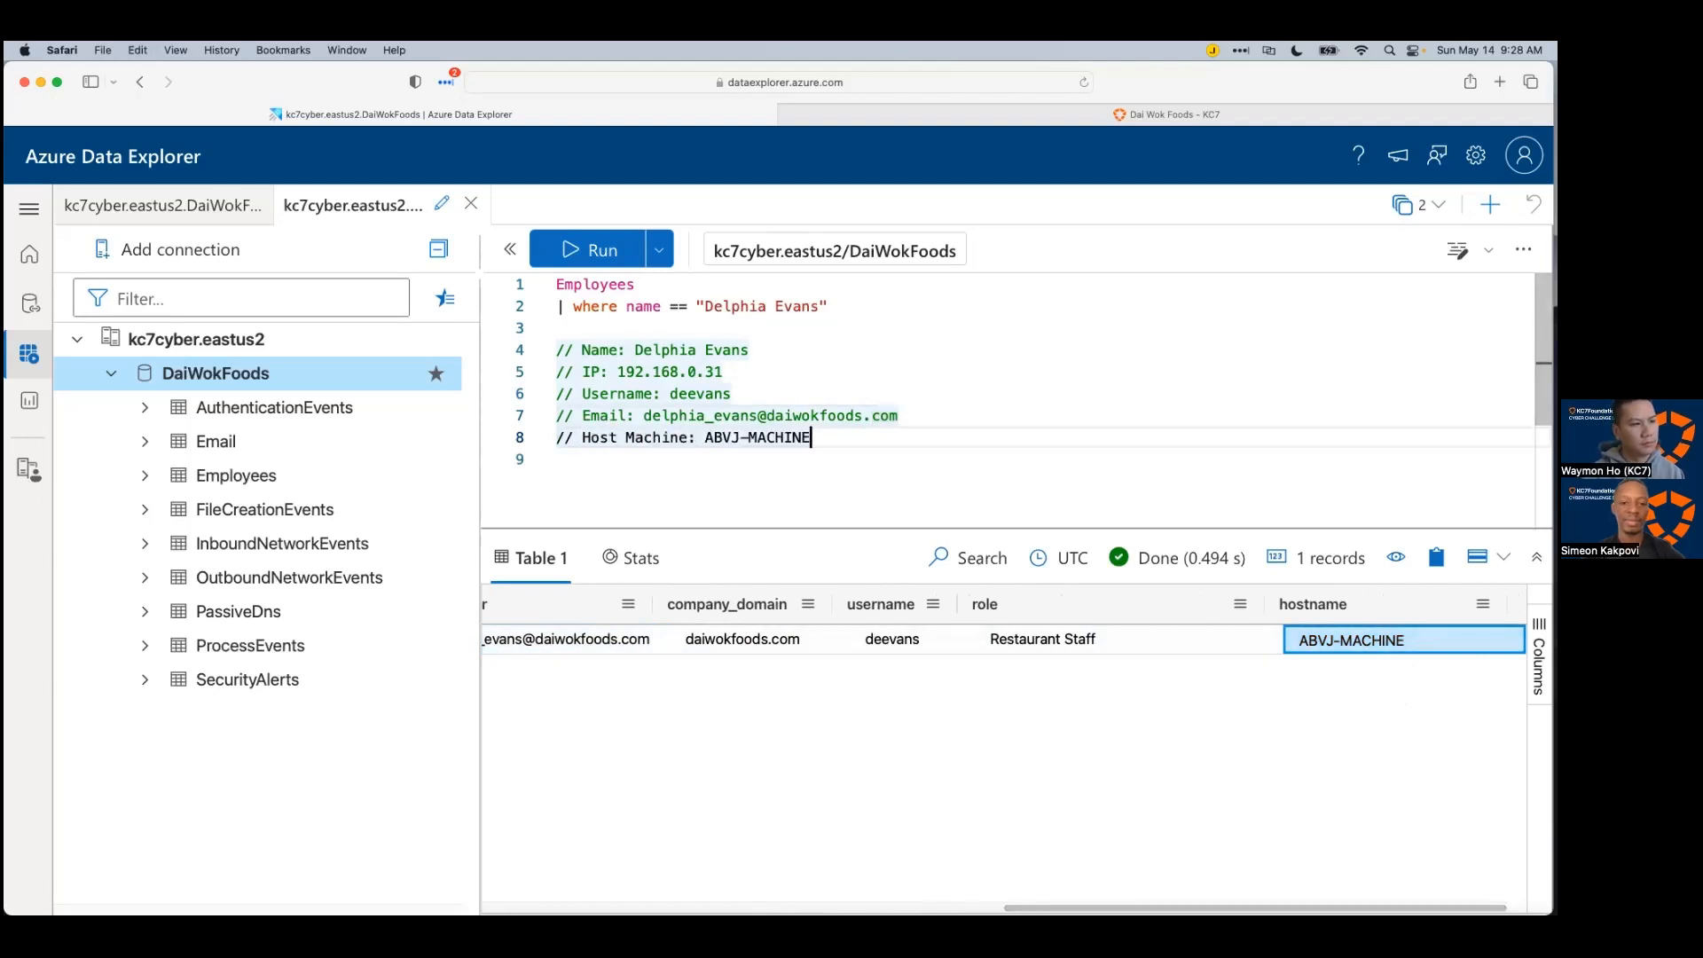
Step: Add a // Role: Restaurant Staff comment and select all six note lines
key(Return)
text(// Role:)
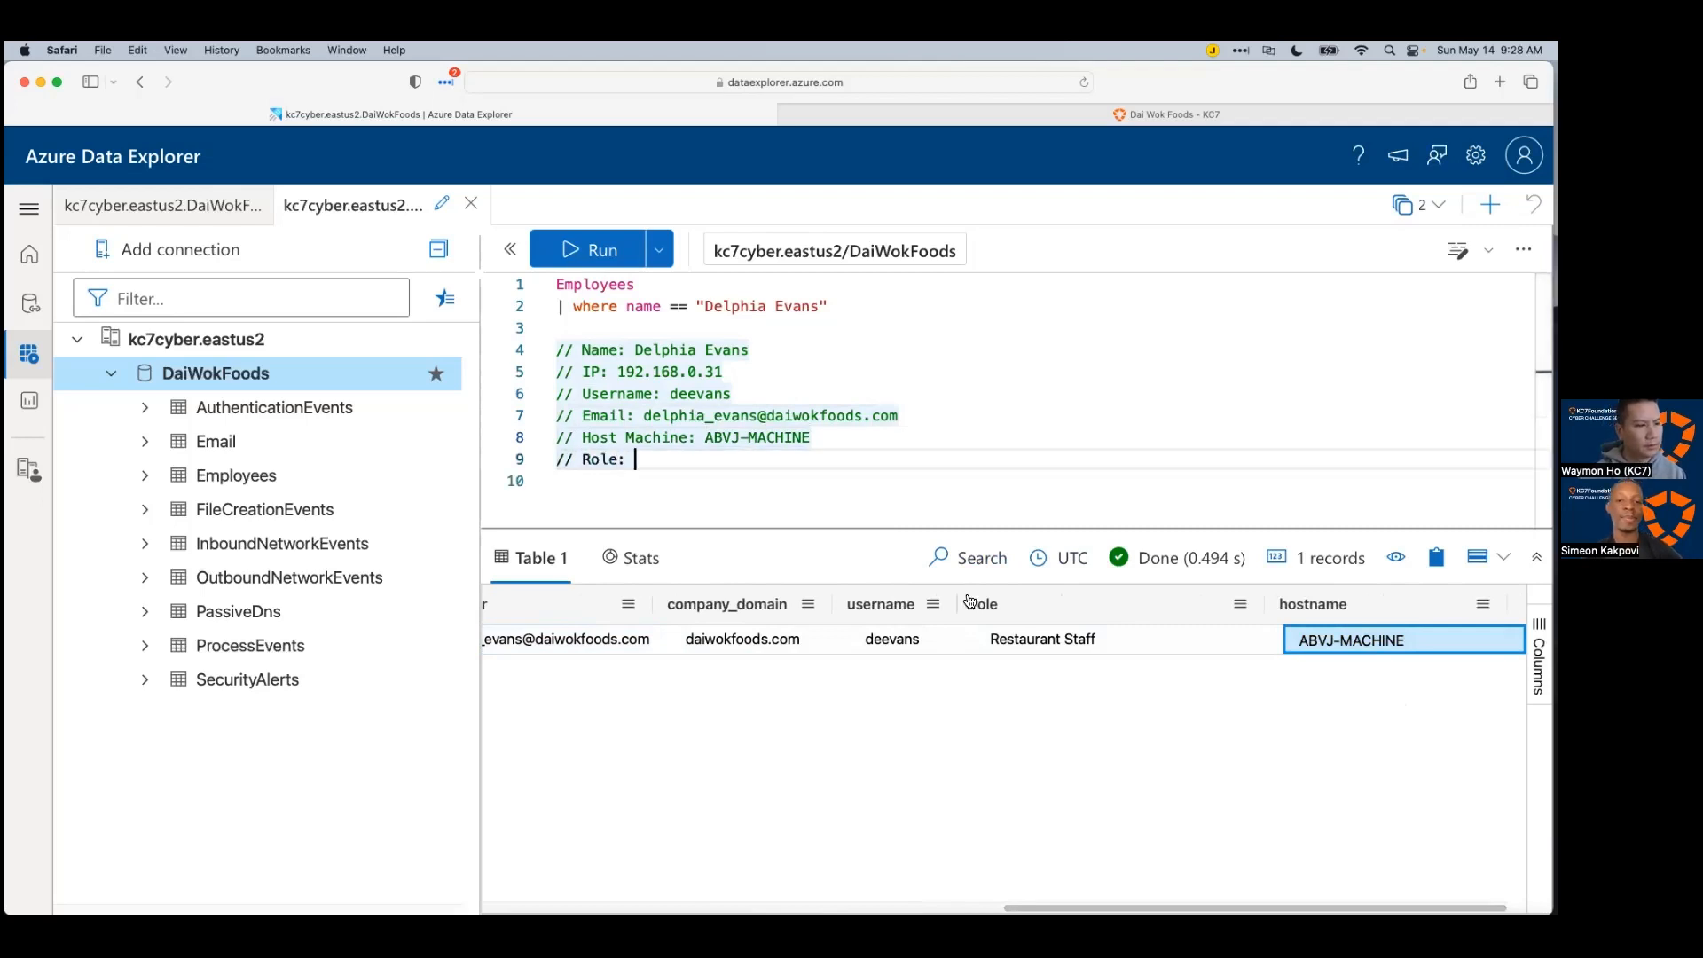
click(1043, 639)
click(717, 464)
key(super+v)
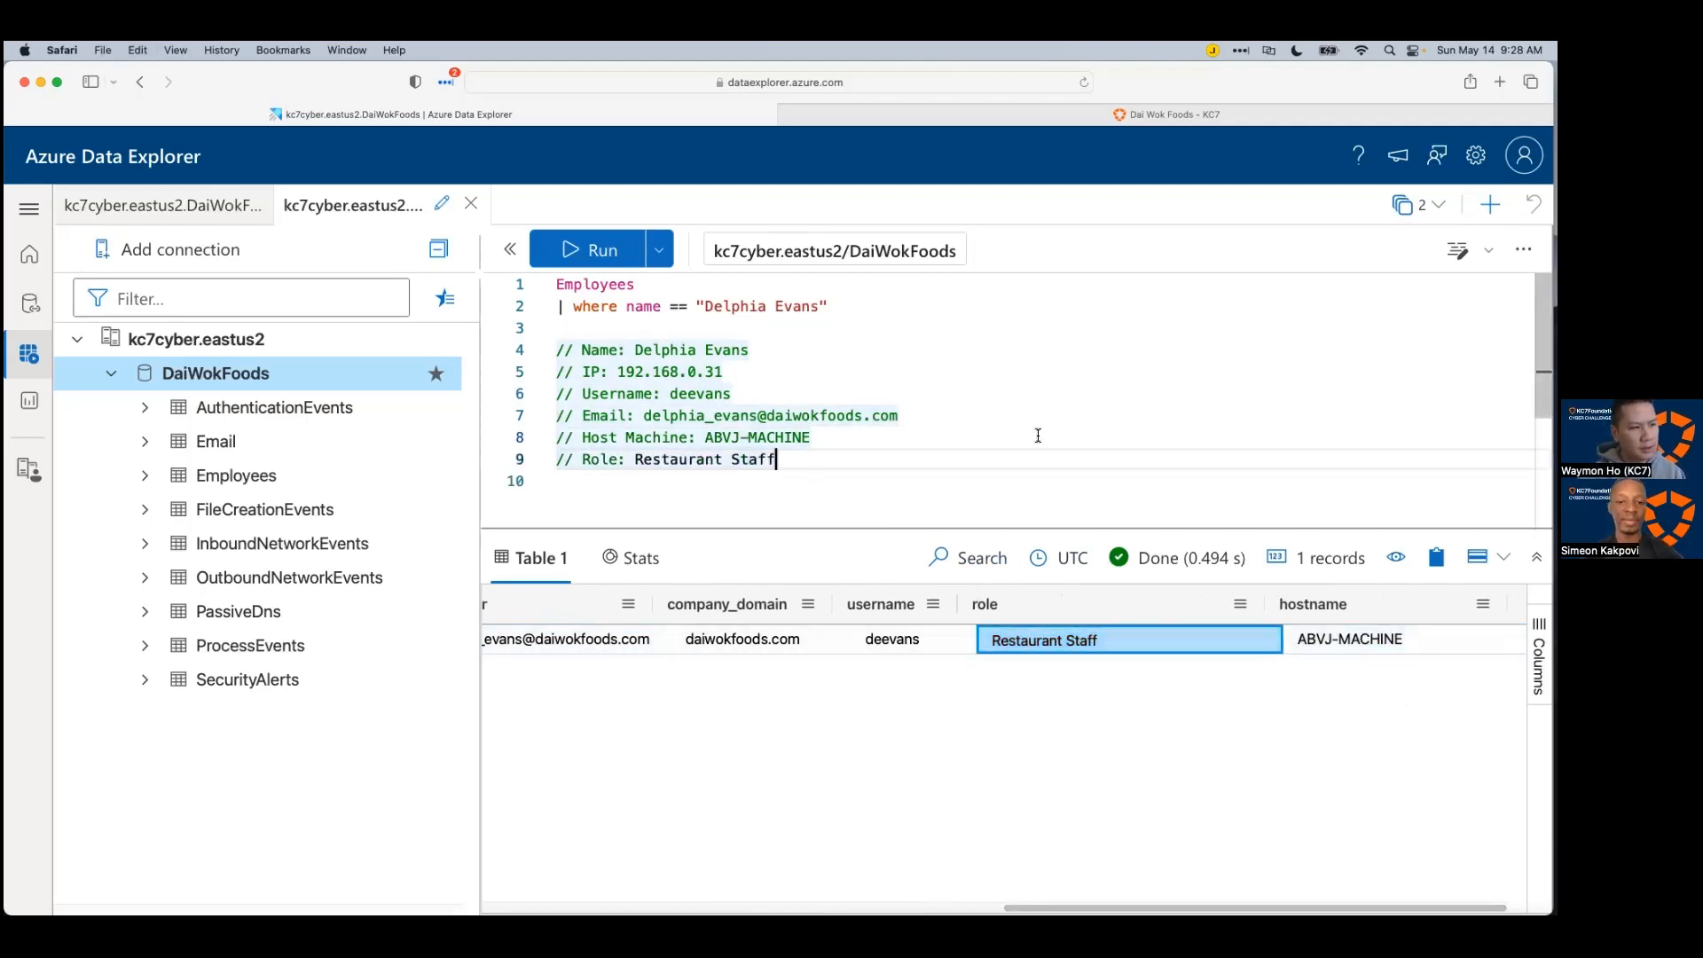
drag(812, 444, 540, 351)
click(904, 431)
drag(862, 465, 338, 357)
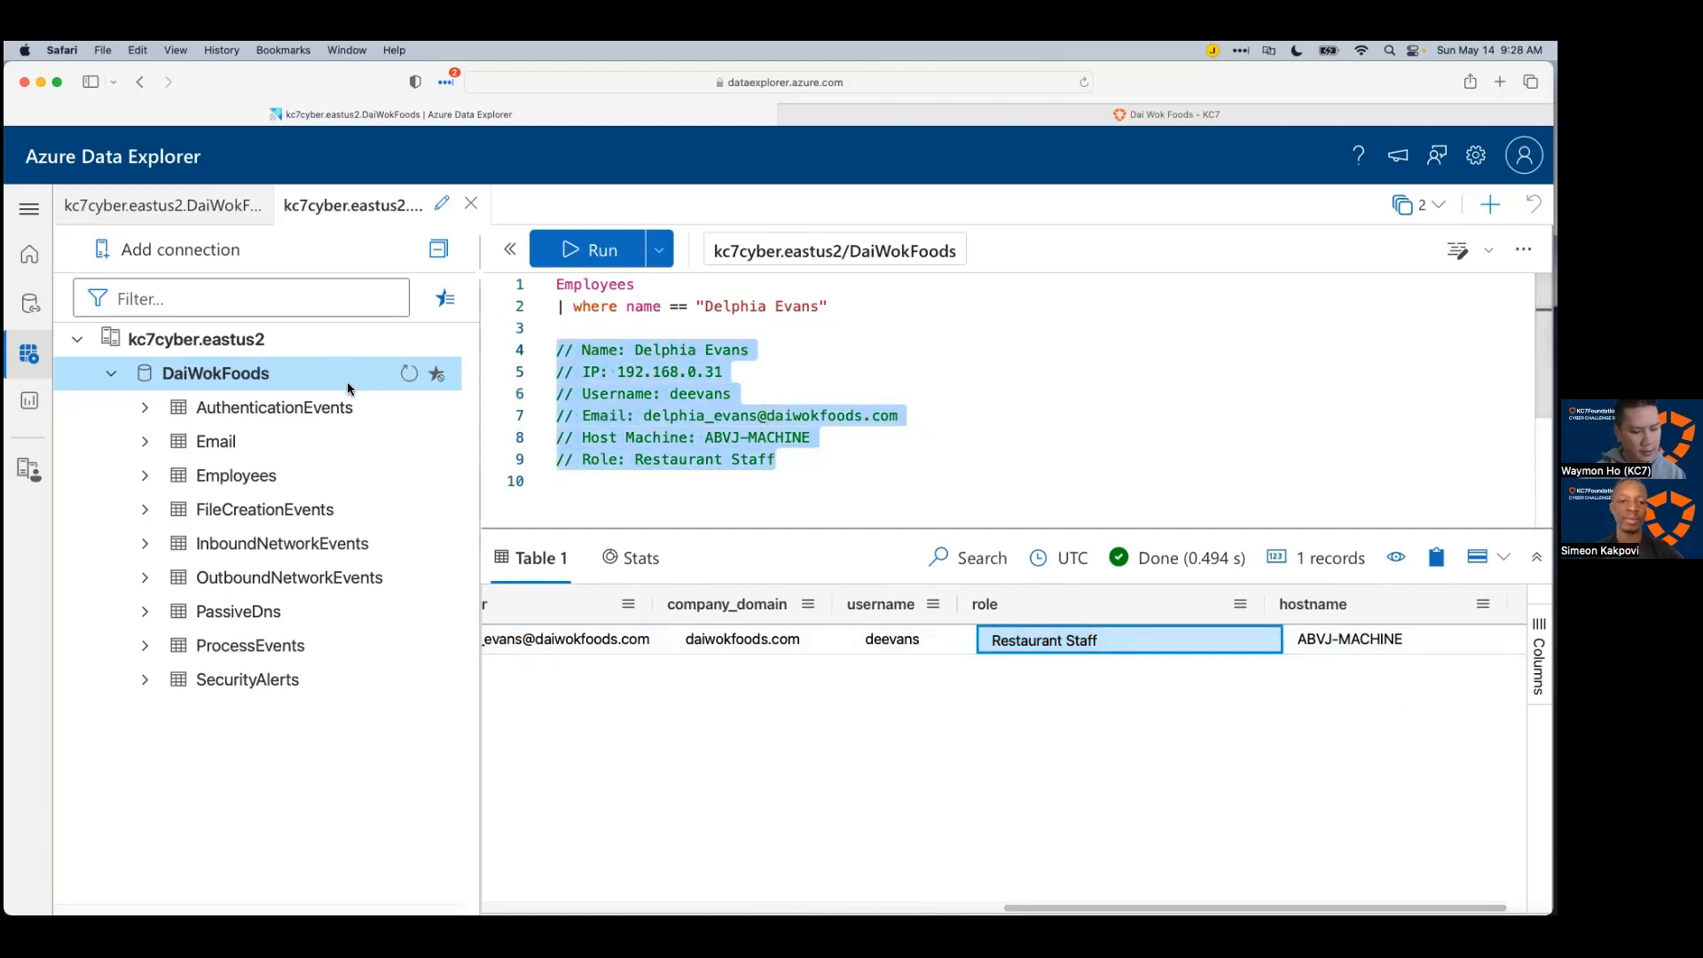
Step: In Xmind, add an 'Employee:' topic naming the employee under the case description, with the notes pasted beneath
click(996, 349)
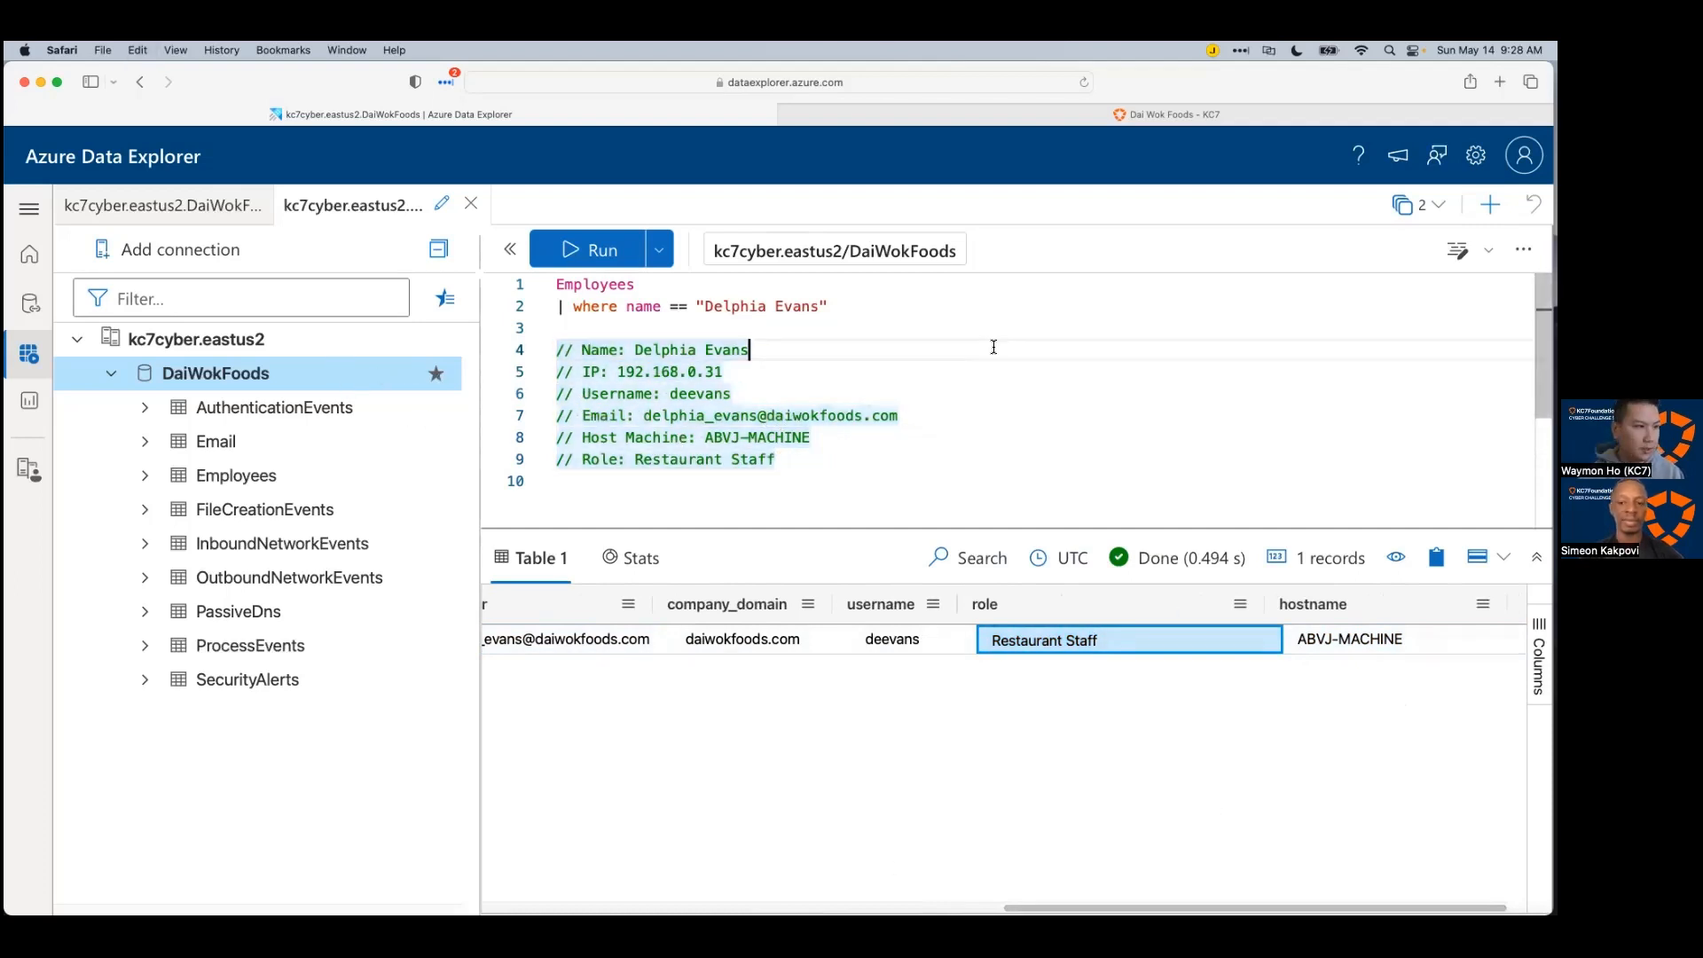
key(super+Tab)
click(834, 511)
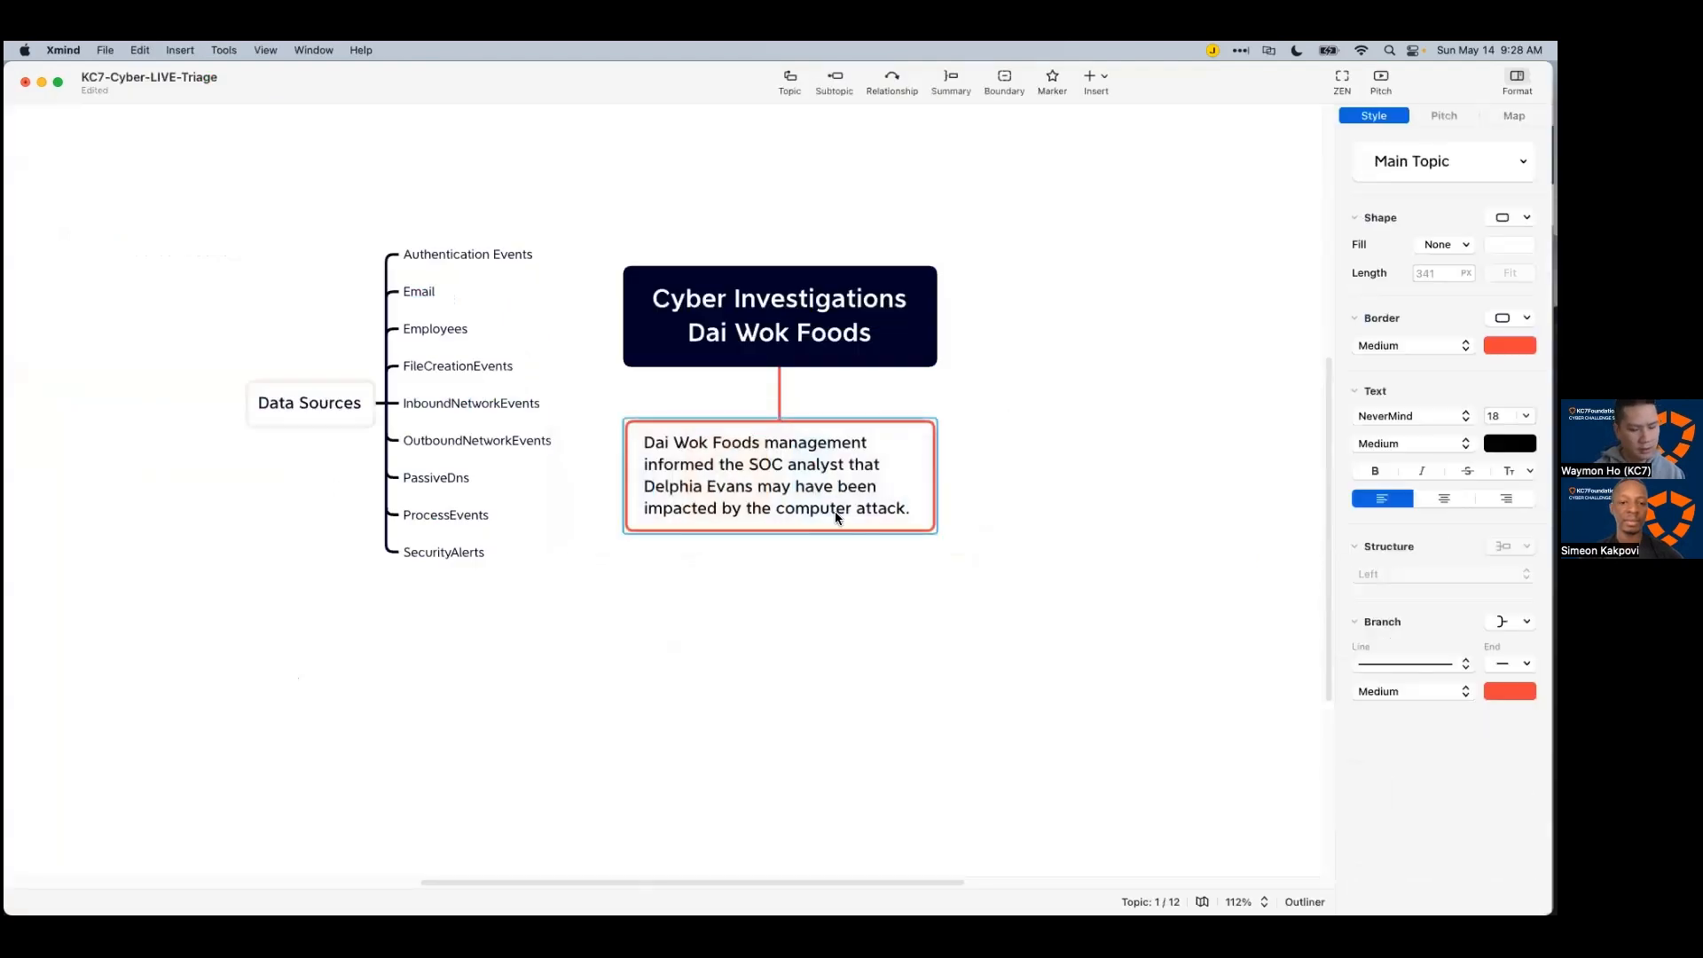
key(Tab)
text(D)
key(Escape)
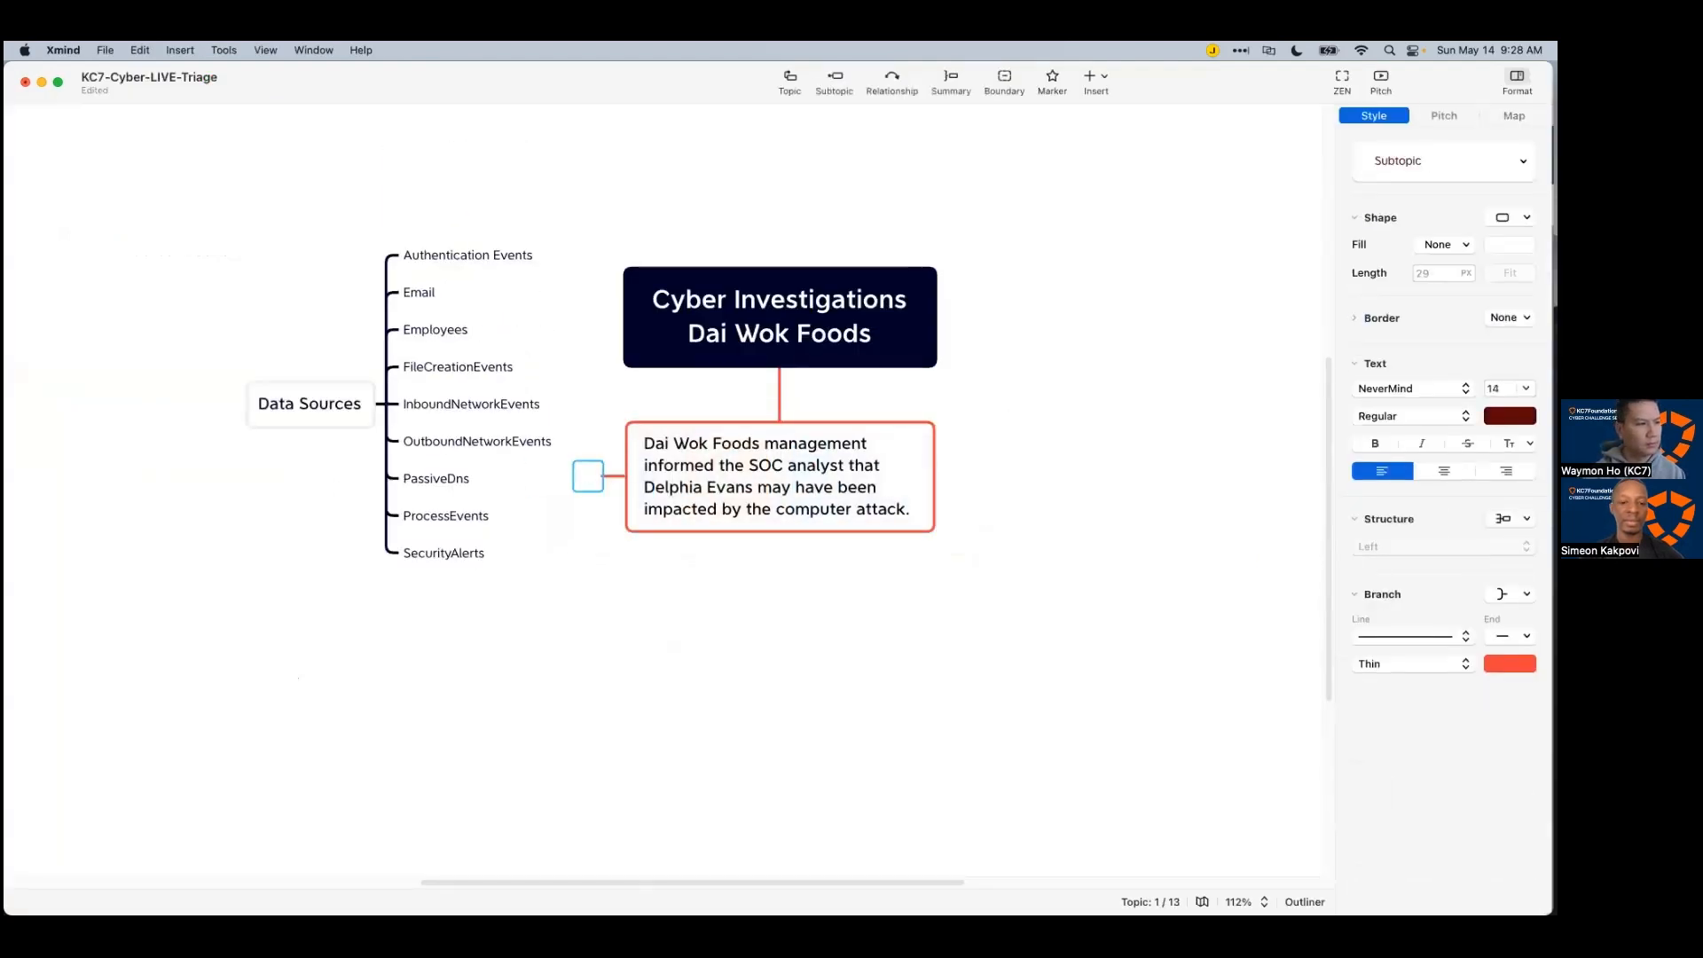
key(BackSpace)
key(Up)
key(Tab)
text(D)
key(BackSpace)
key(Tab)
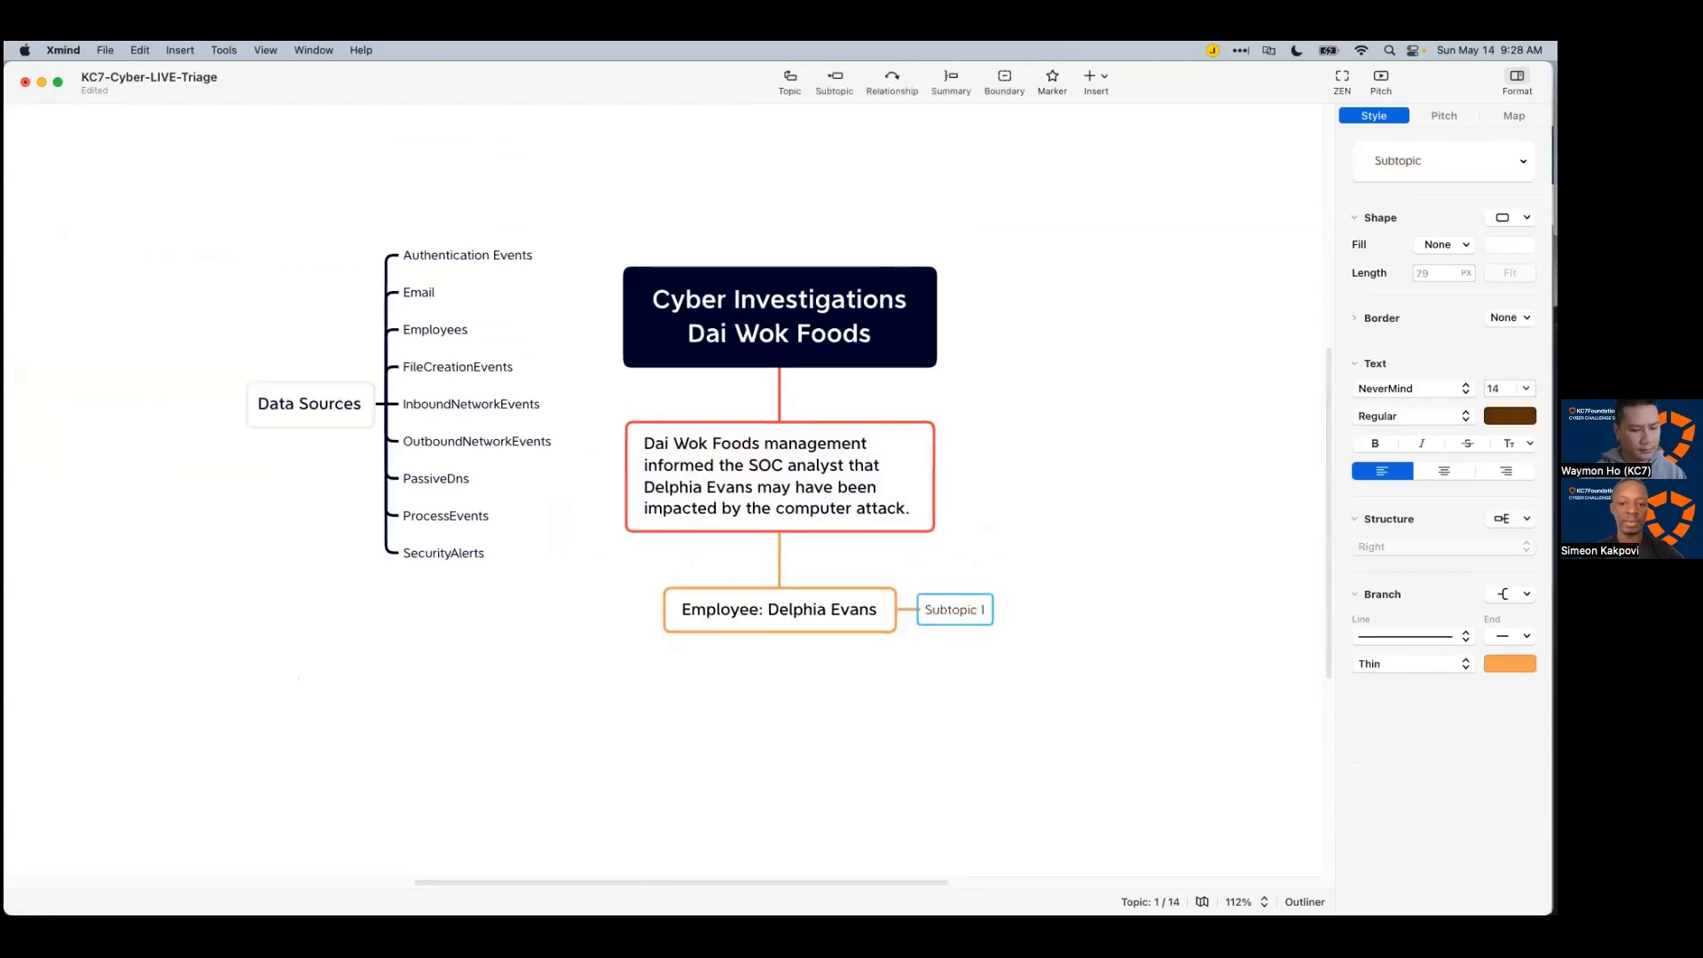
key(super+v)
Step: Replace the six separate detail subtopics with one subtopic holding all six comment lines
click(950, 789)
scroll(1003, 737, down, 5)
scroll(1003, 744, down, 2)
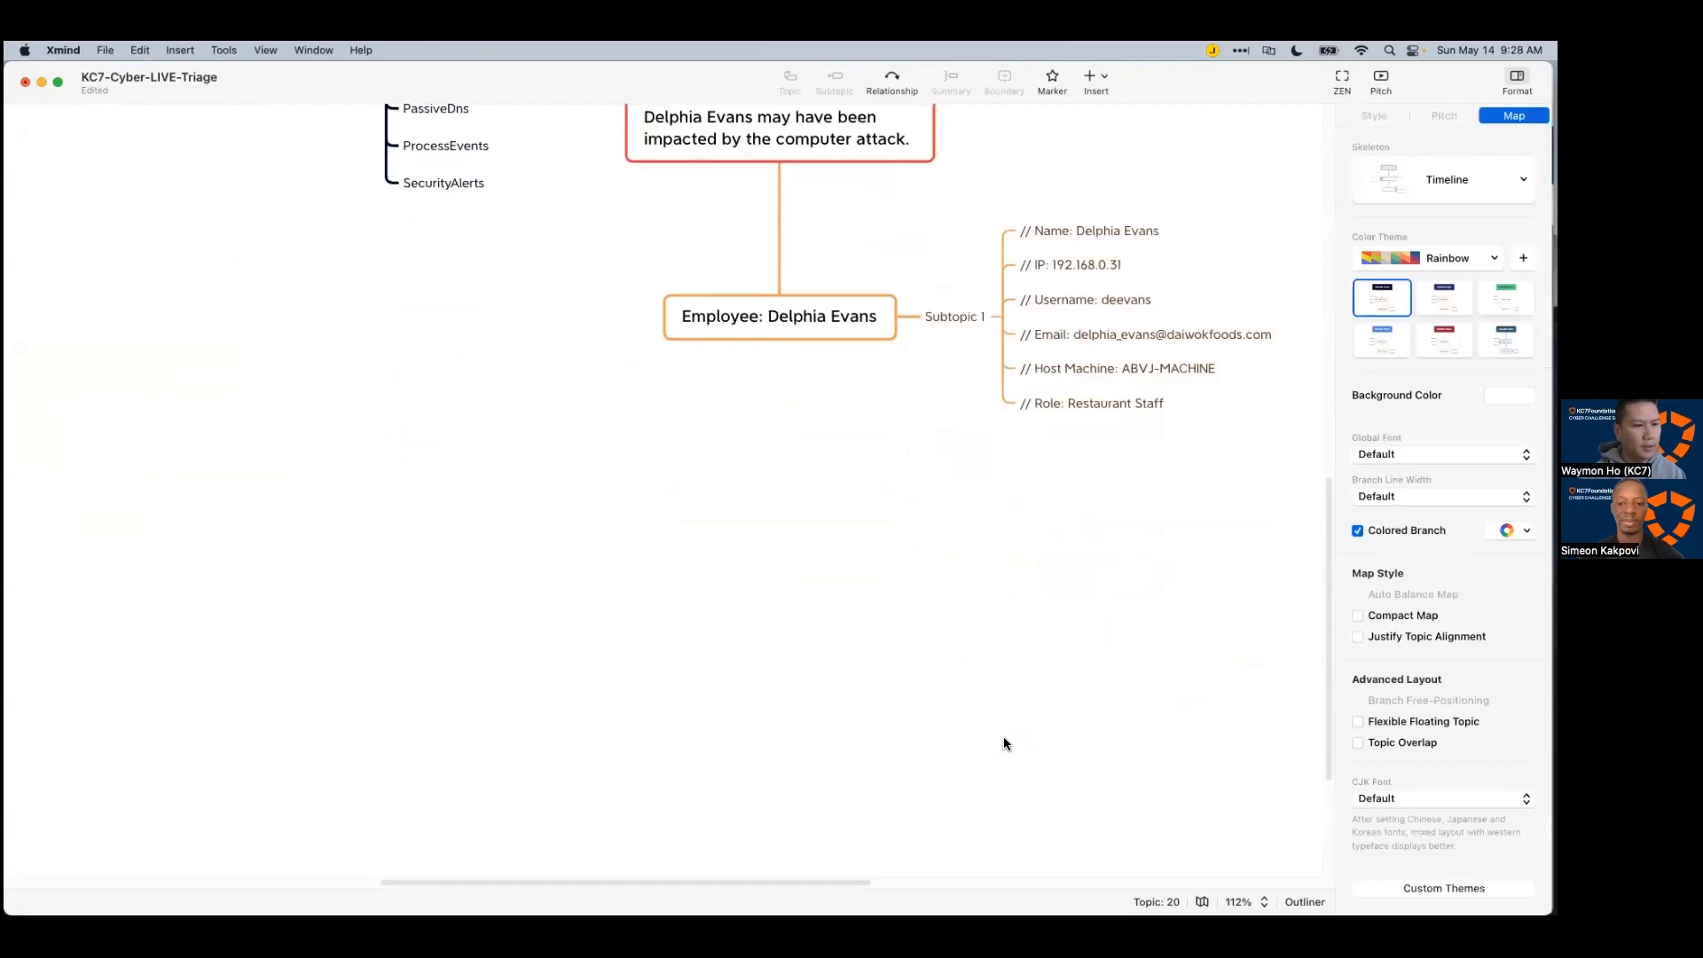
click(979, 318)
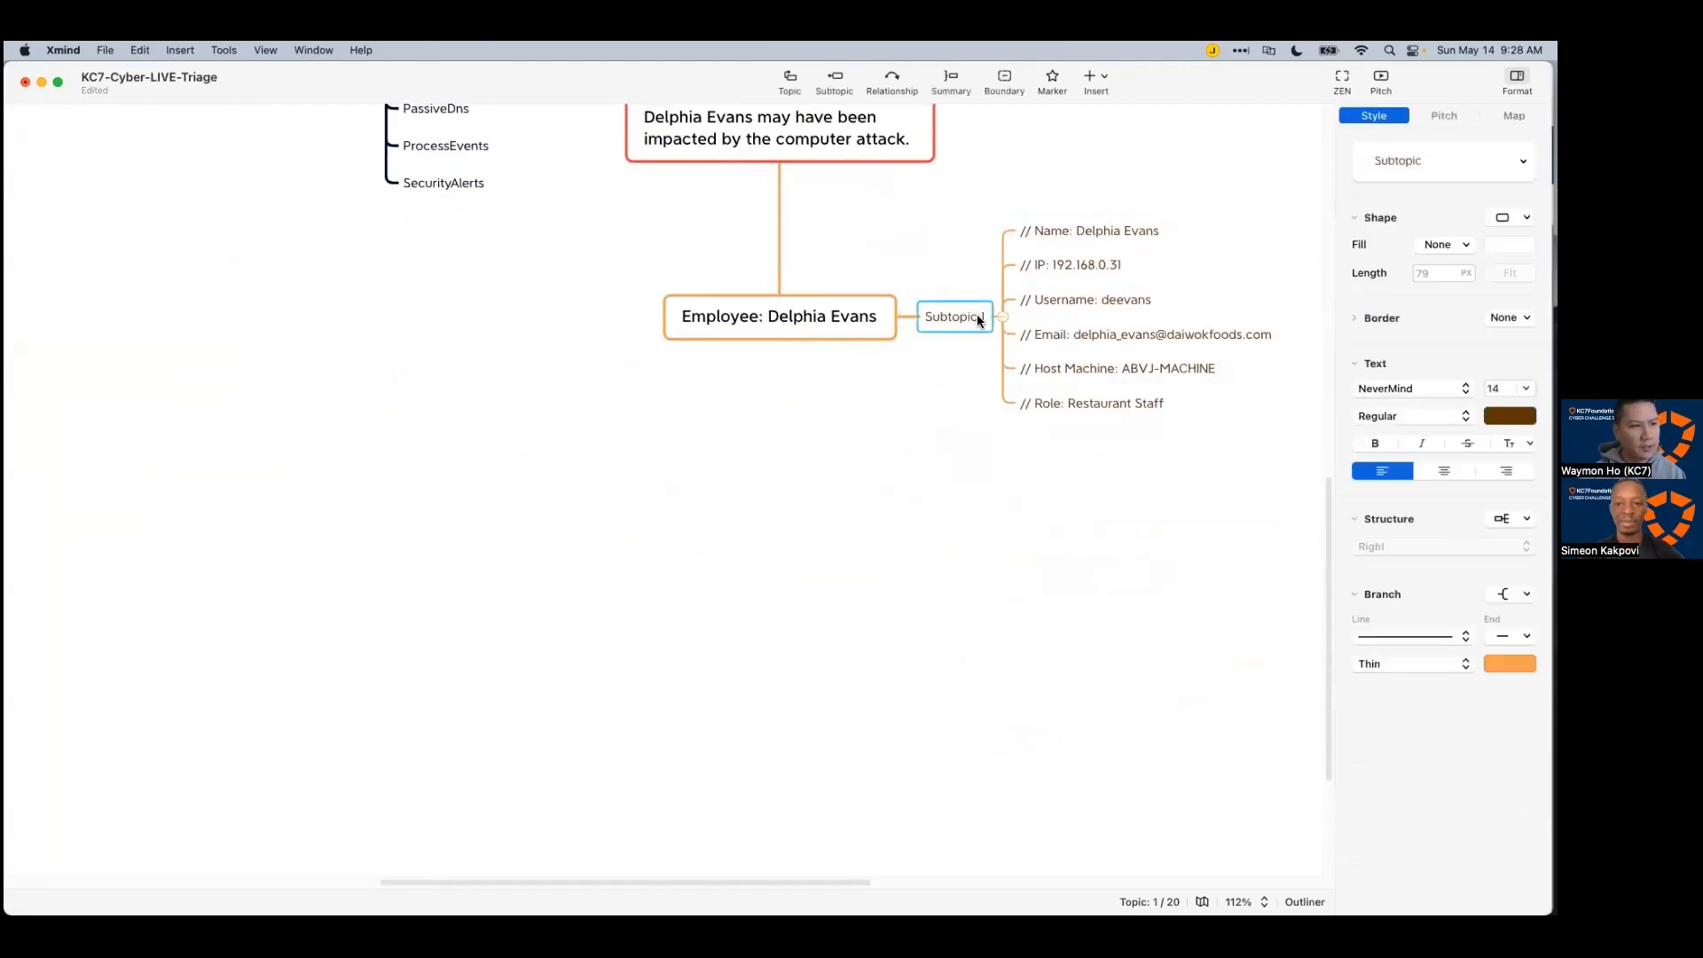
key(Delete)
key(Tab)
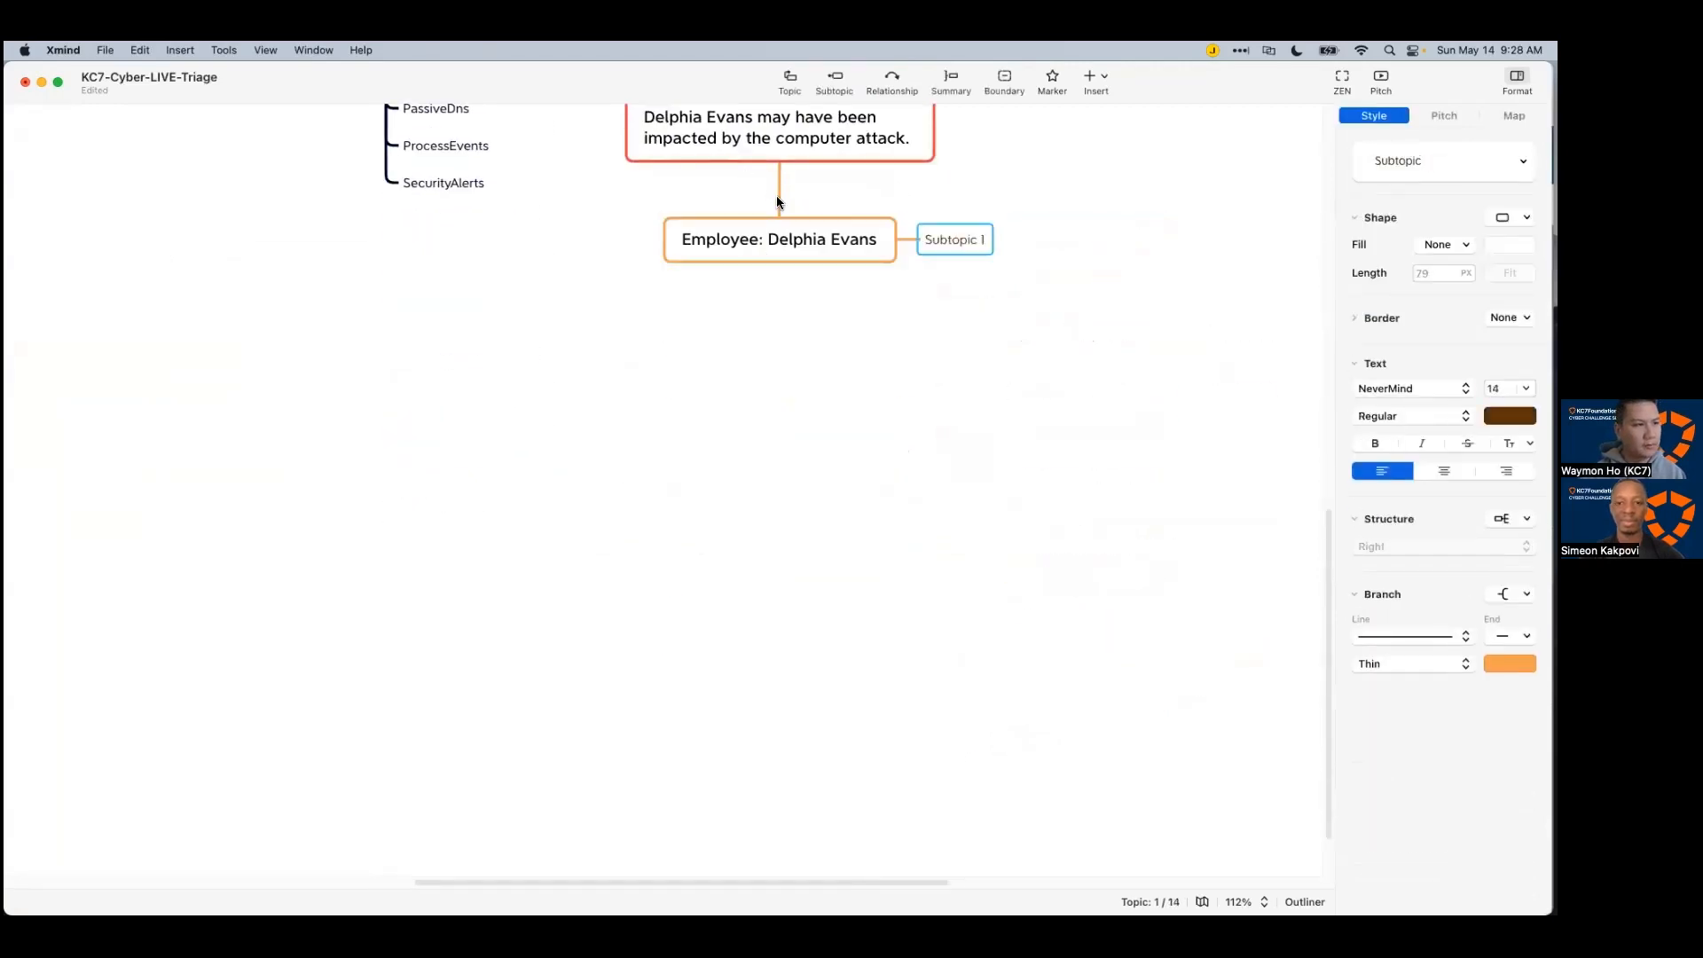
double_click(953, 239)
key(super+v)
click(822, 449)
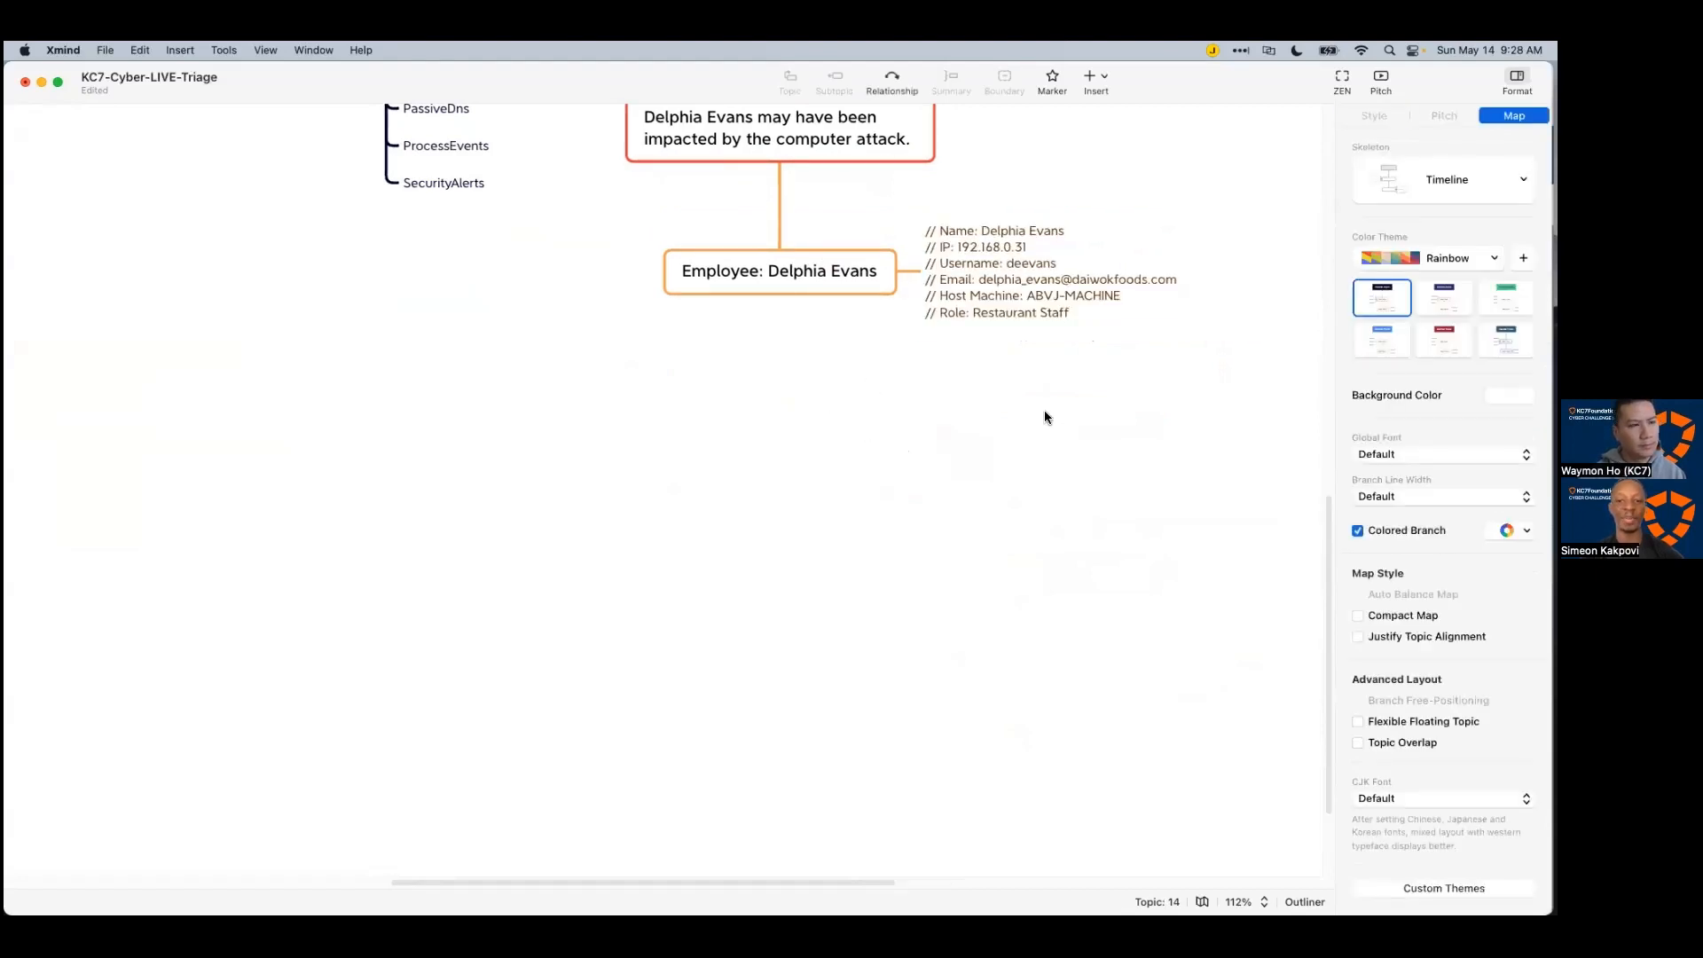
scroll(1040, 417, up, 5)
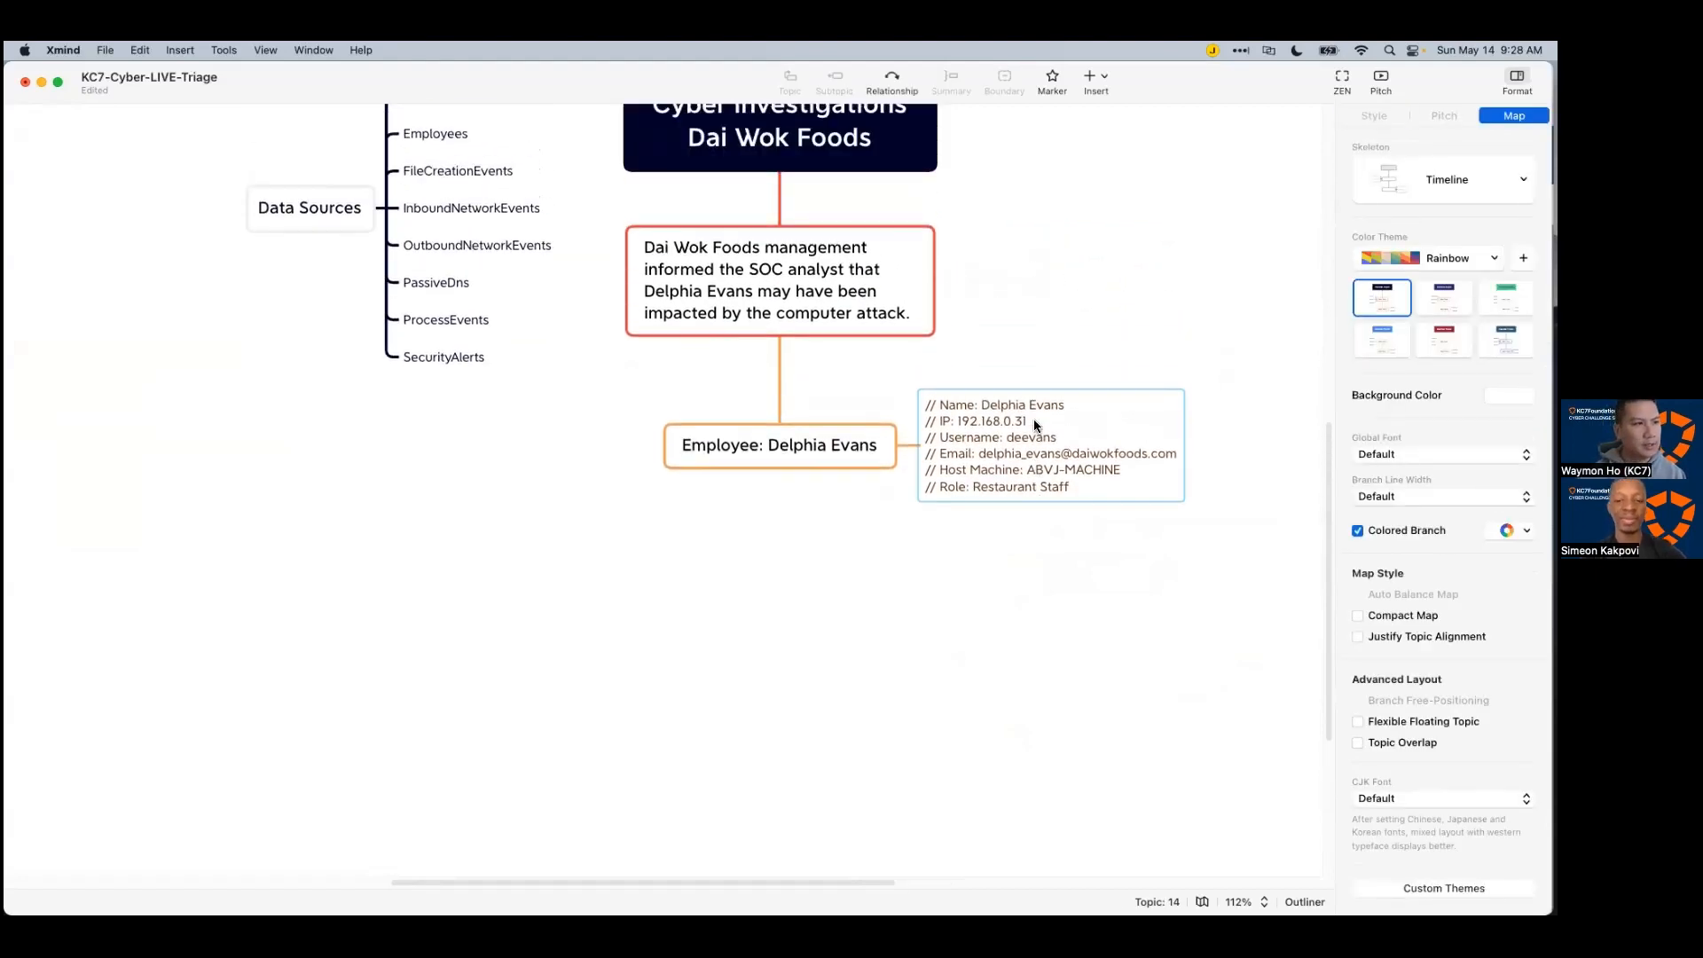
scroll(947, 465, up, 3)
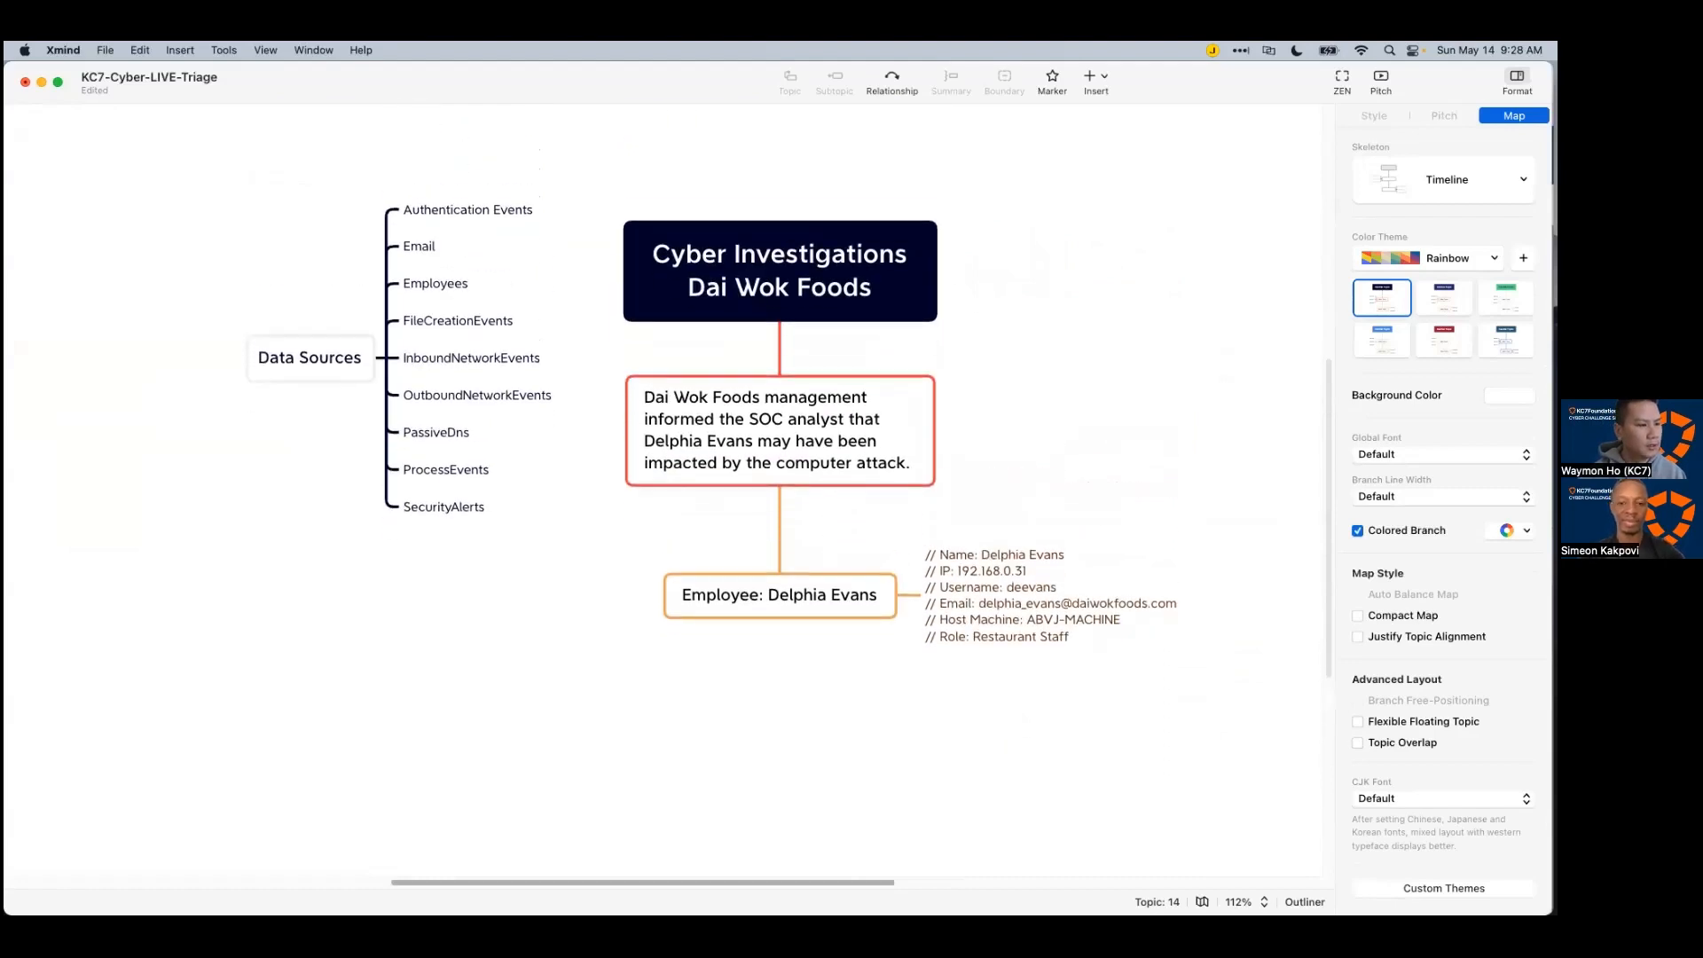
key(super+Tab)
click(858, 501)
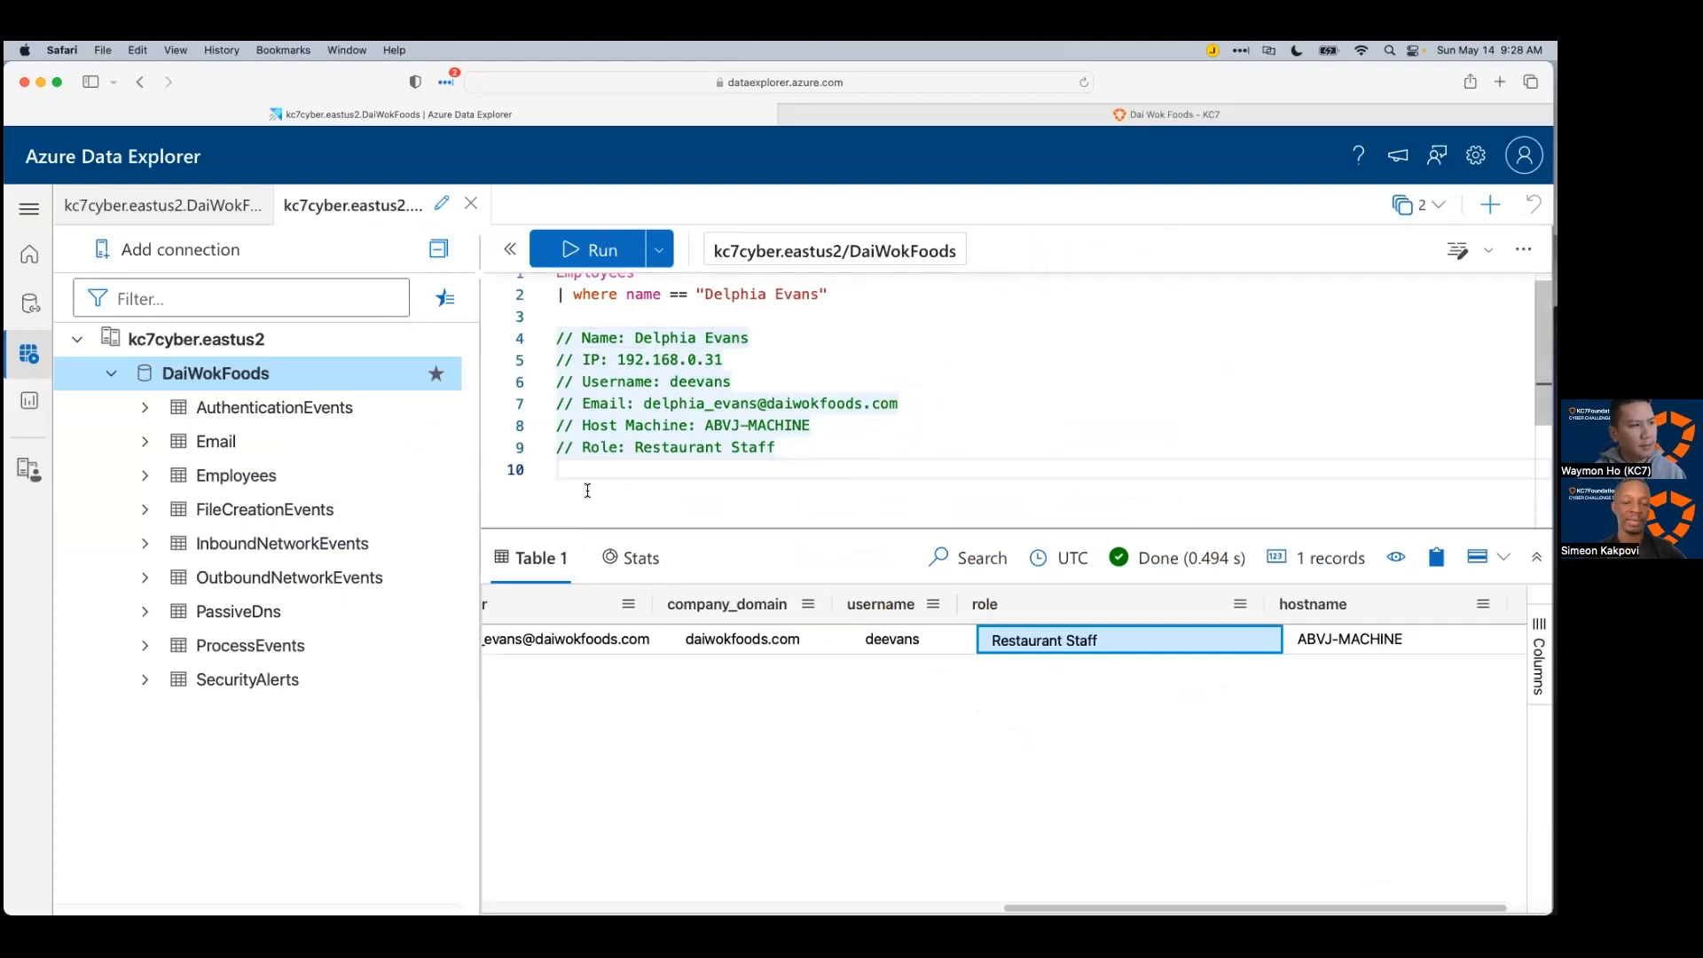
Step: Point out the Email, Employees and FileCreationEvents tables in the database's table list
scroll(685, 700, left, 2)
scroll(685, 701, left, 5)
drag(718, 529, 720, 605)
scroll(703, 490, down, 1)
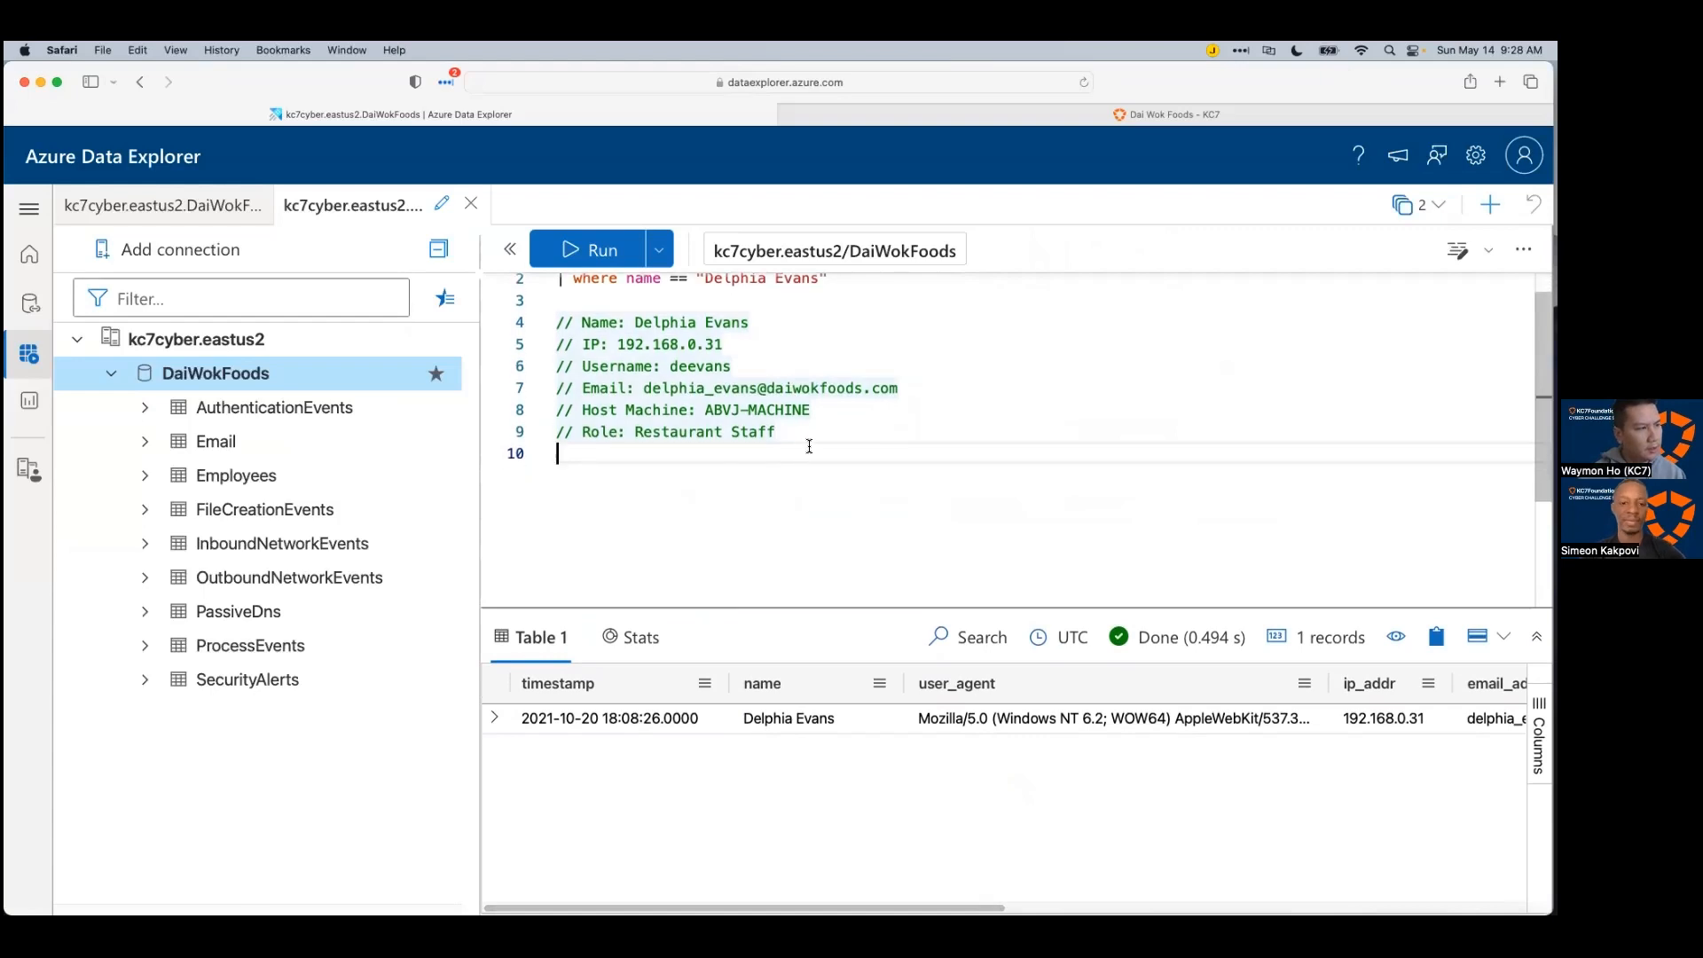
click(227, 448)
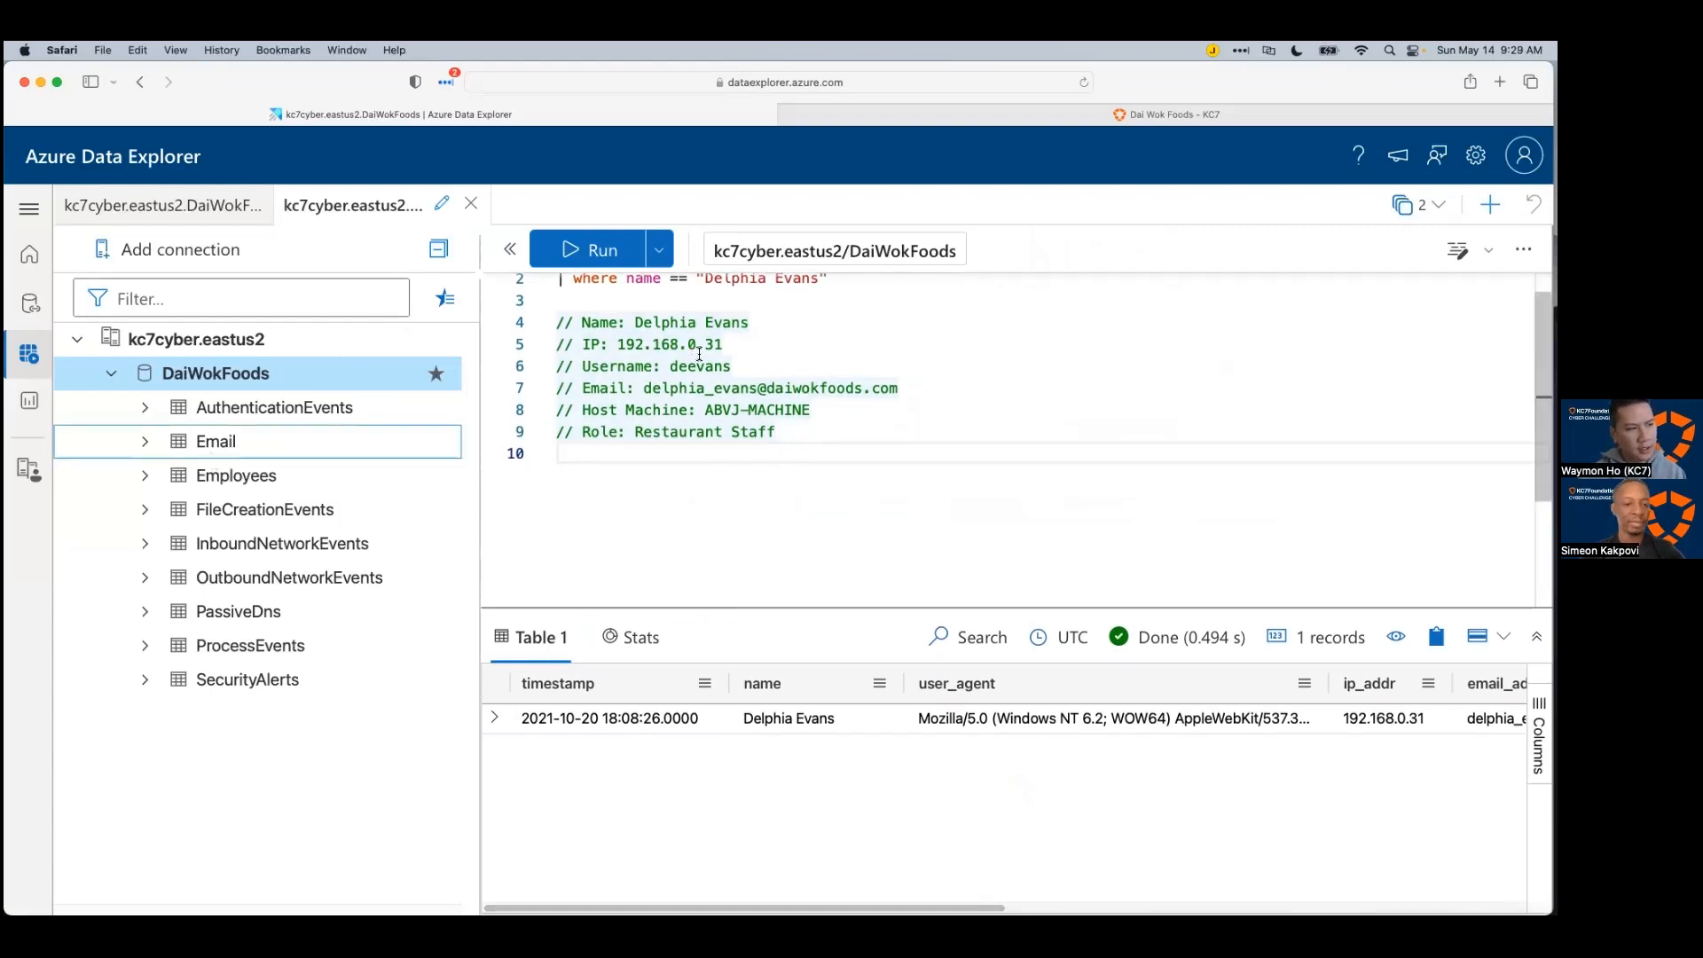
click(375, 470)
click(364, 511)
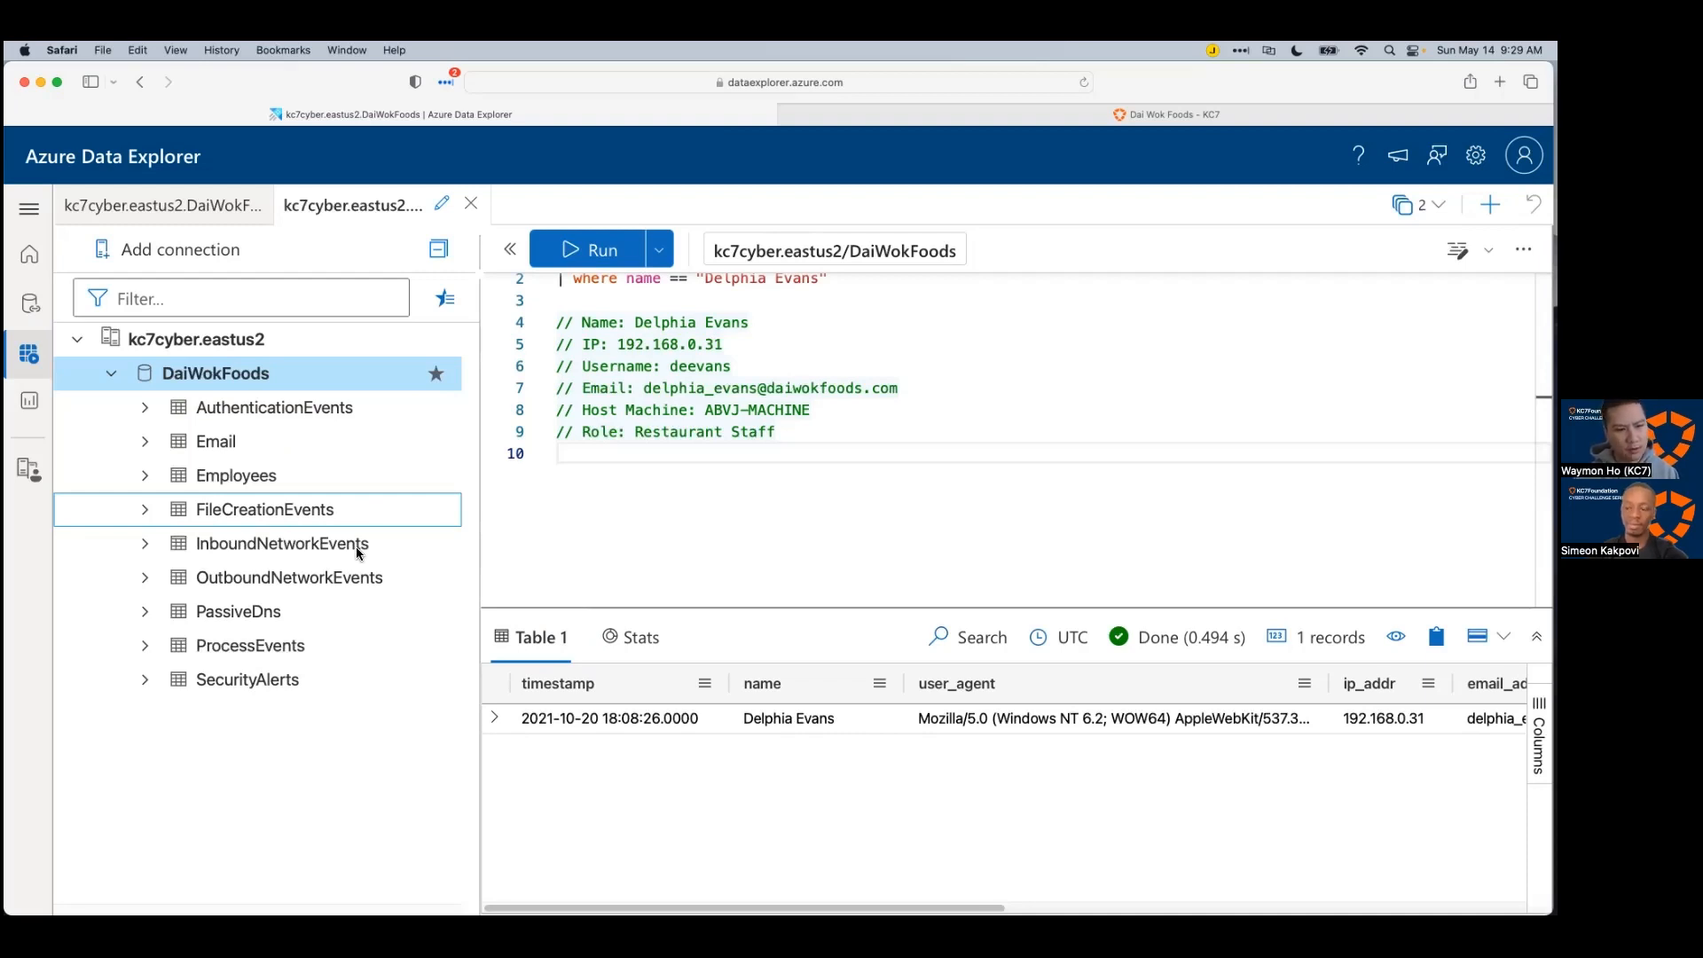
Step: Add an empty line 11 below the employee comment notes
click(718, 544)
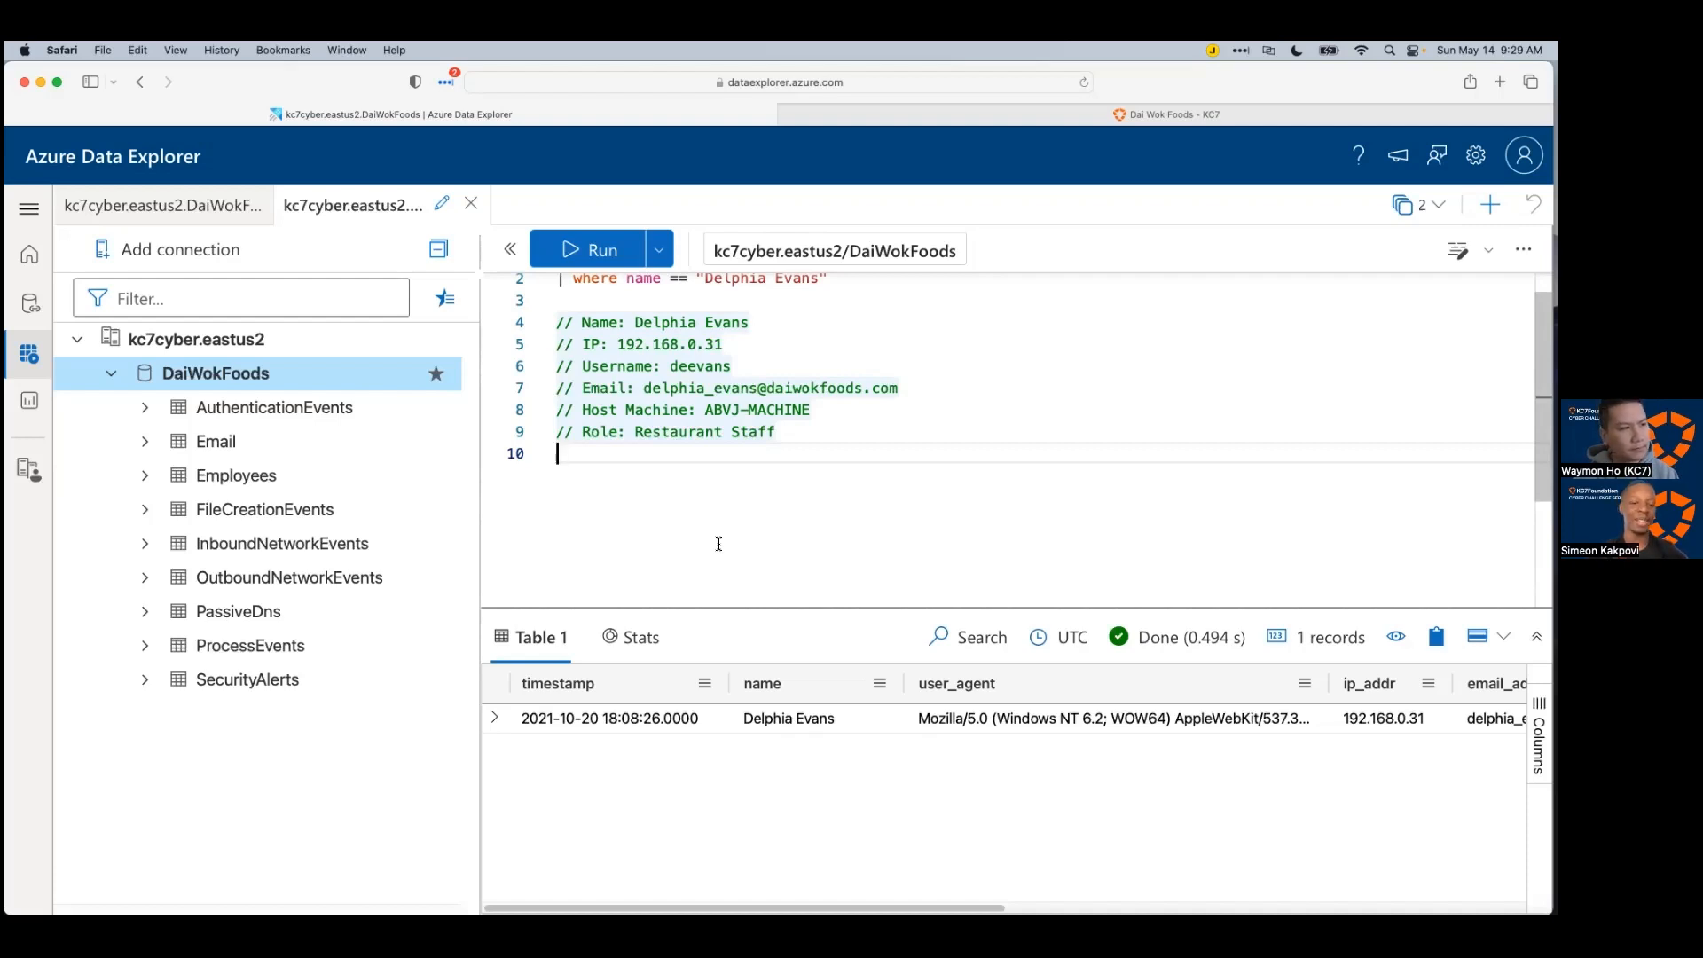
key(Return)
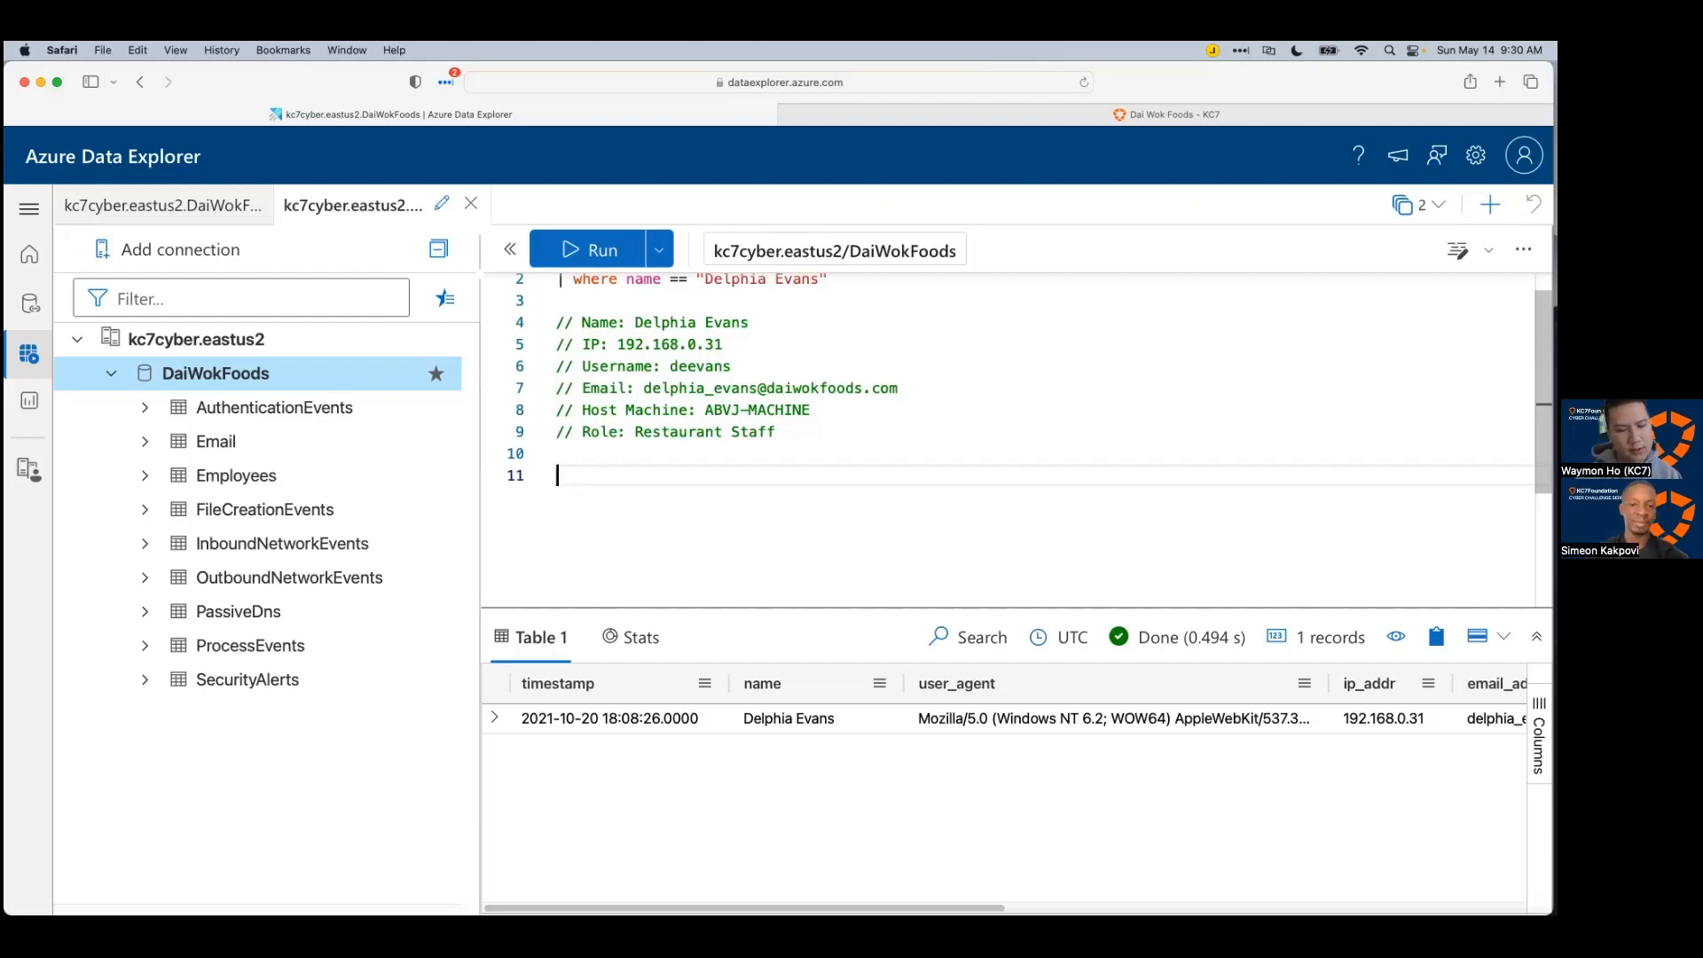
scroll(777, 514, down, 3)
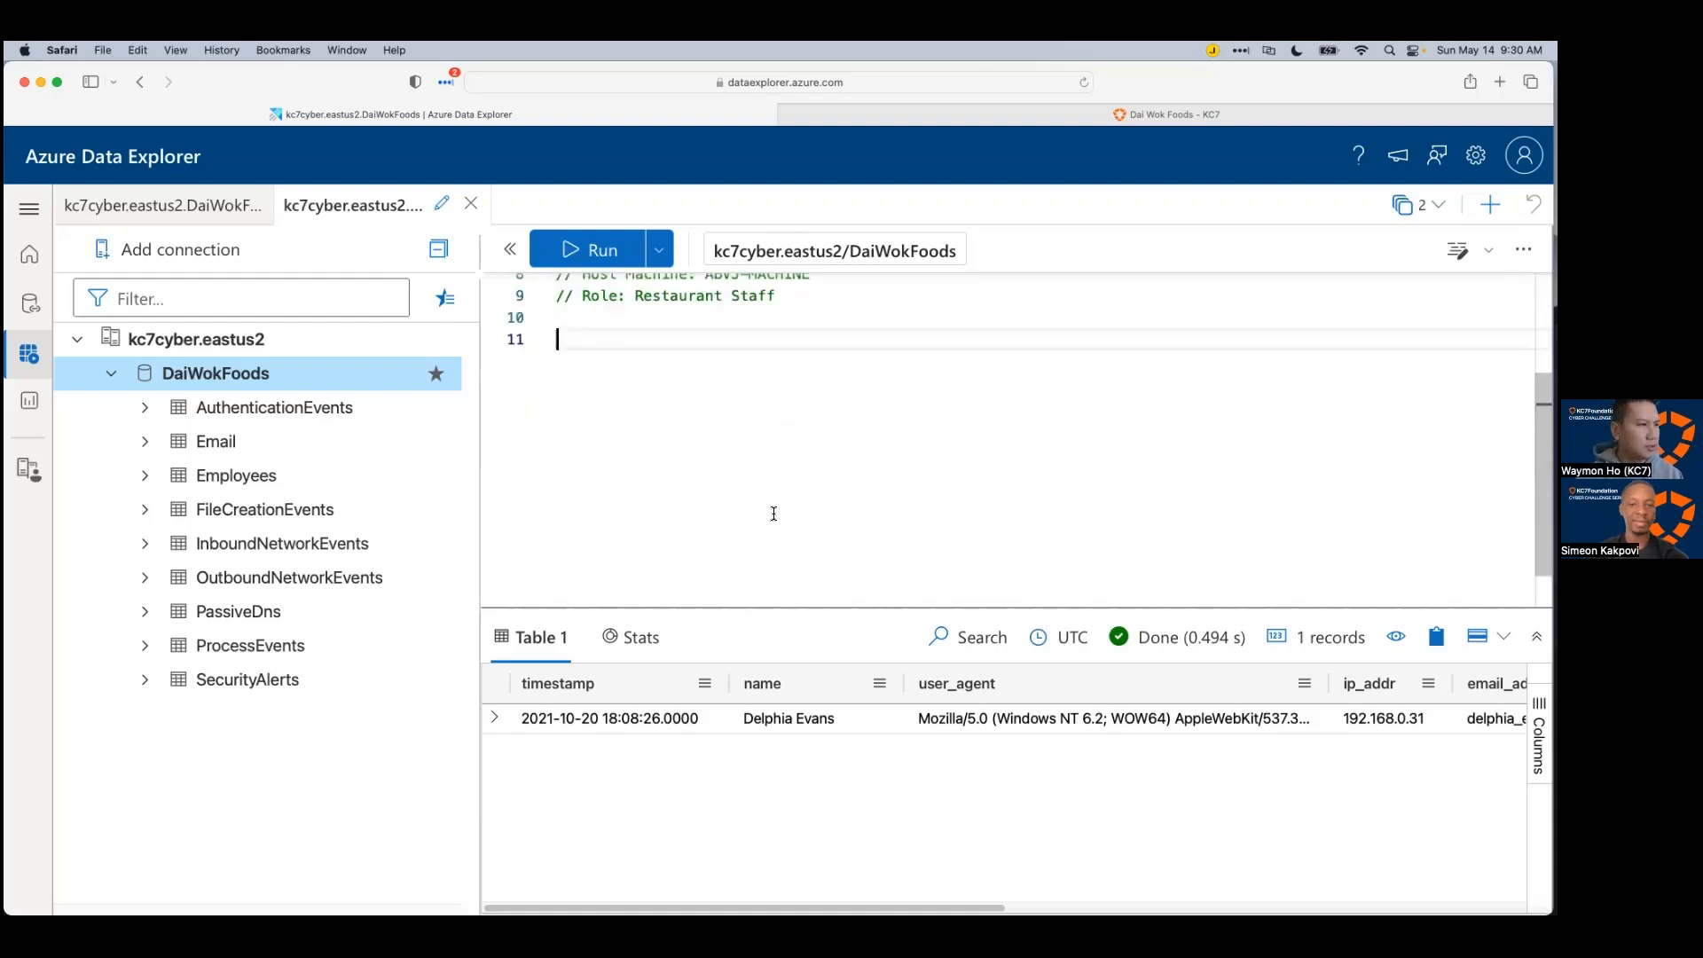
Step: Write SecurityAlerts on line 11 and run it
text(Secu)
key(Tab)
key(Return)
text(|)
key(BackSpace)
key(BackSpace)
key(BackSpace)
key(shift+Return)
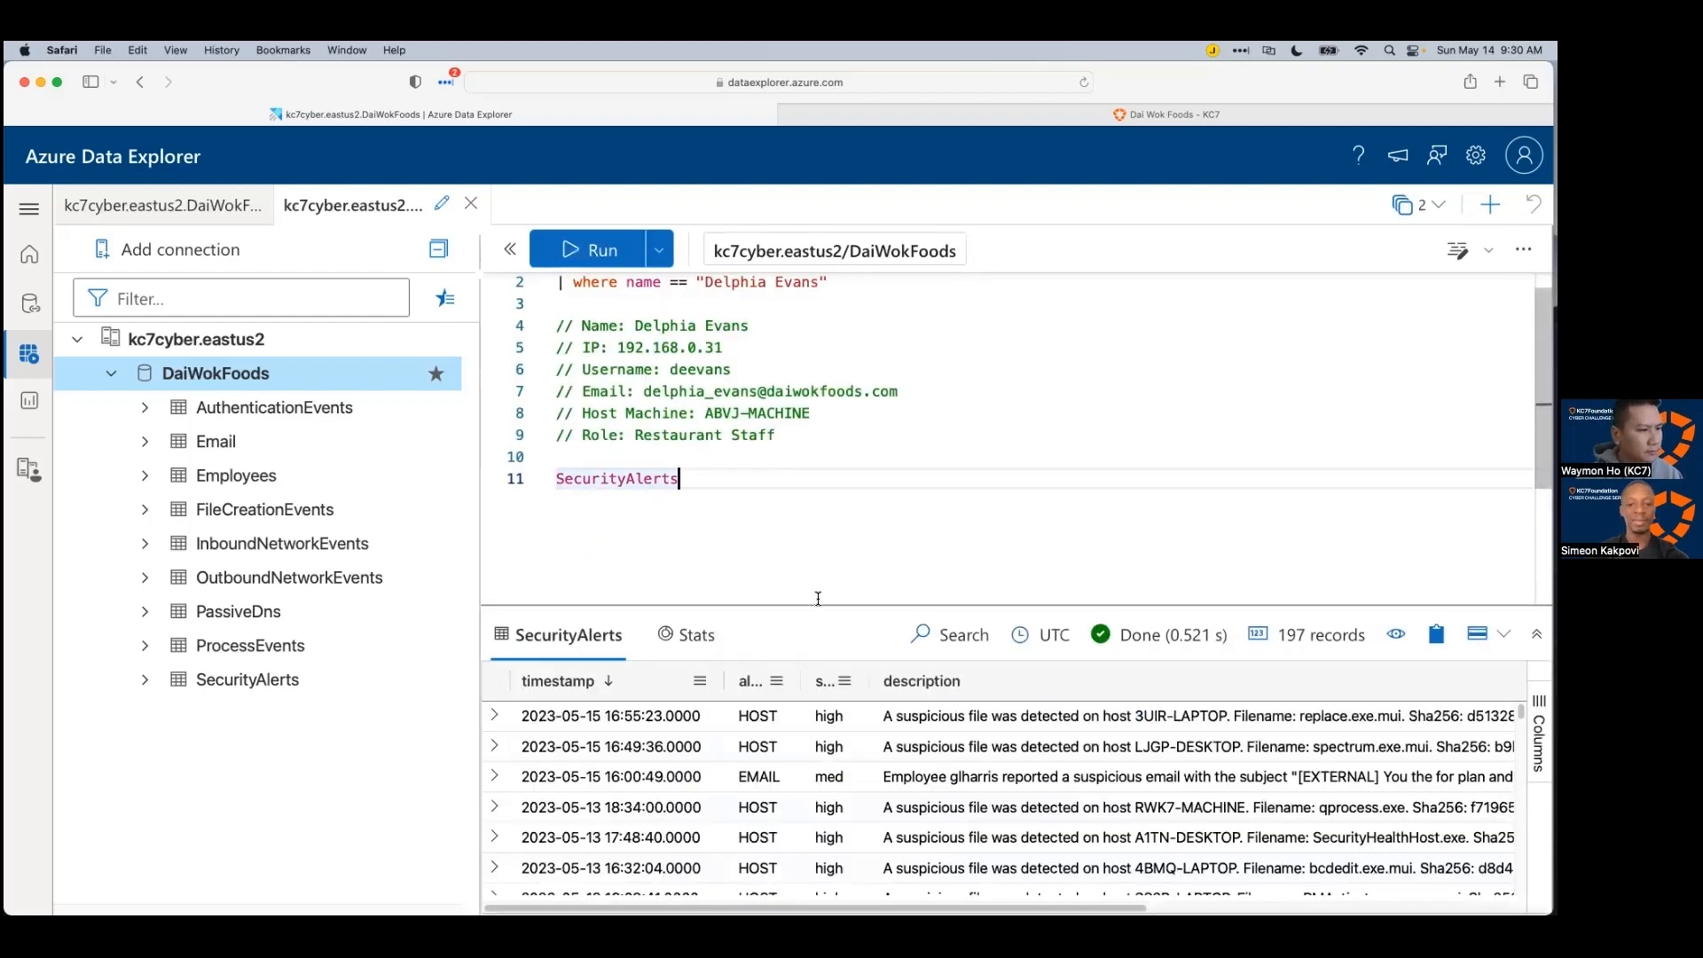
Step: Enlarge the results, widen the alert_type column and scroll through the 197 alerts
drag(817, 606, 817, 299)
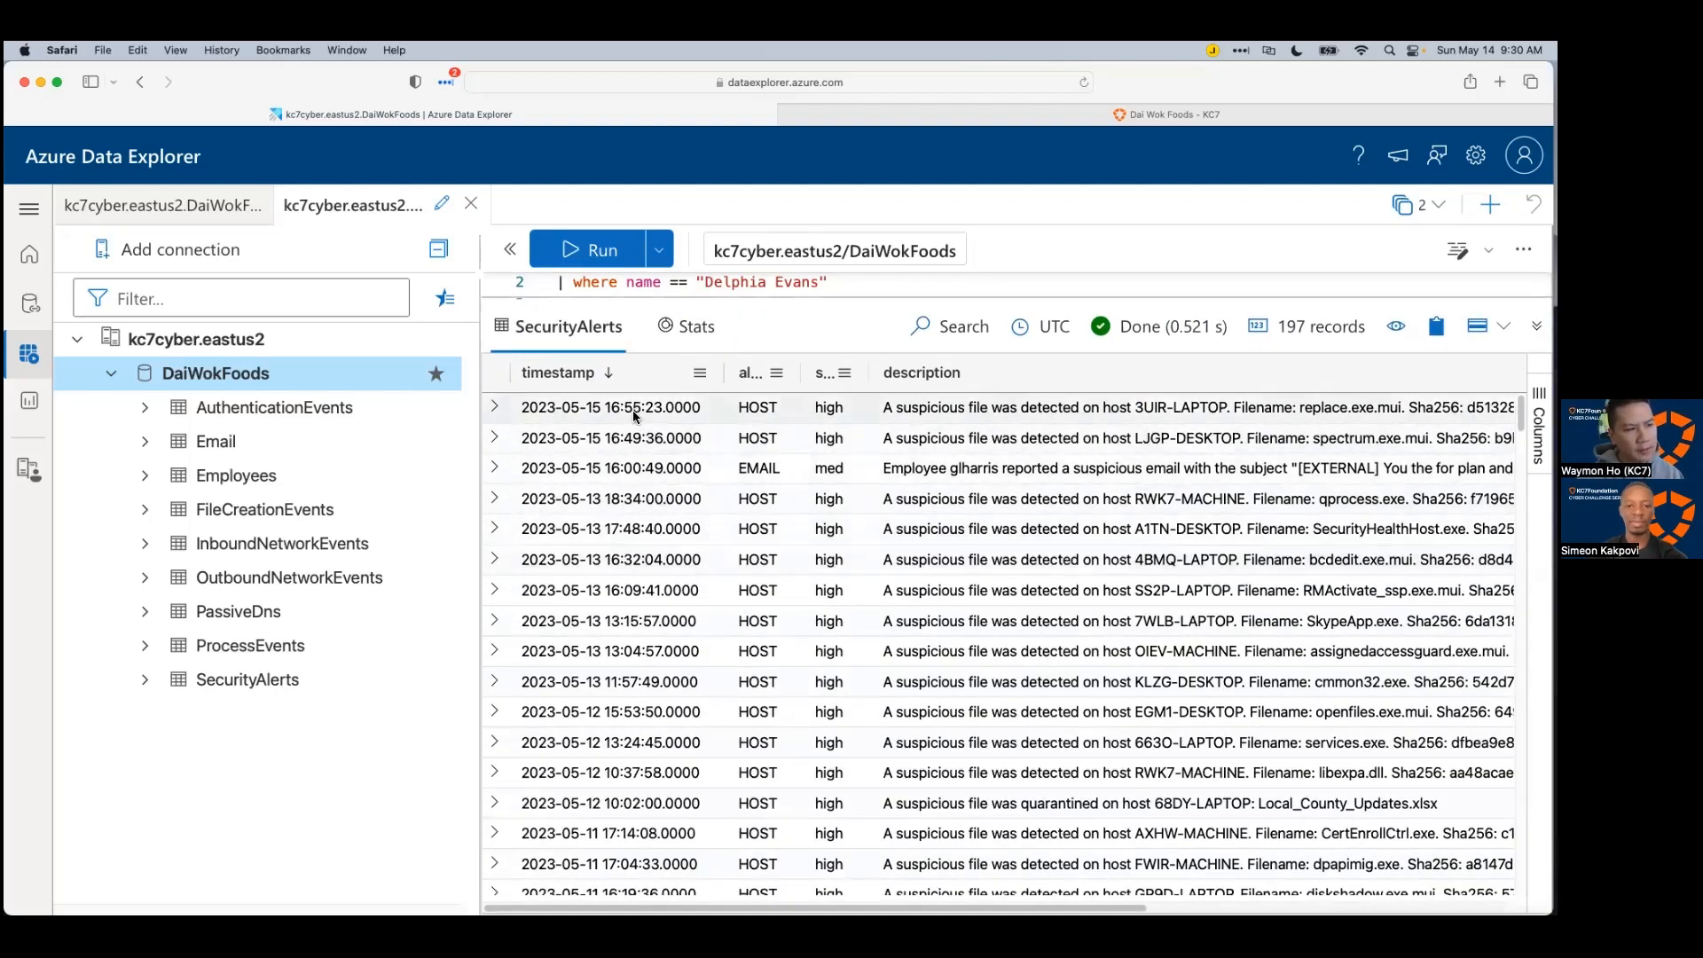
drag(799, 376, 972, 373)
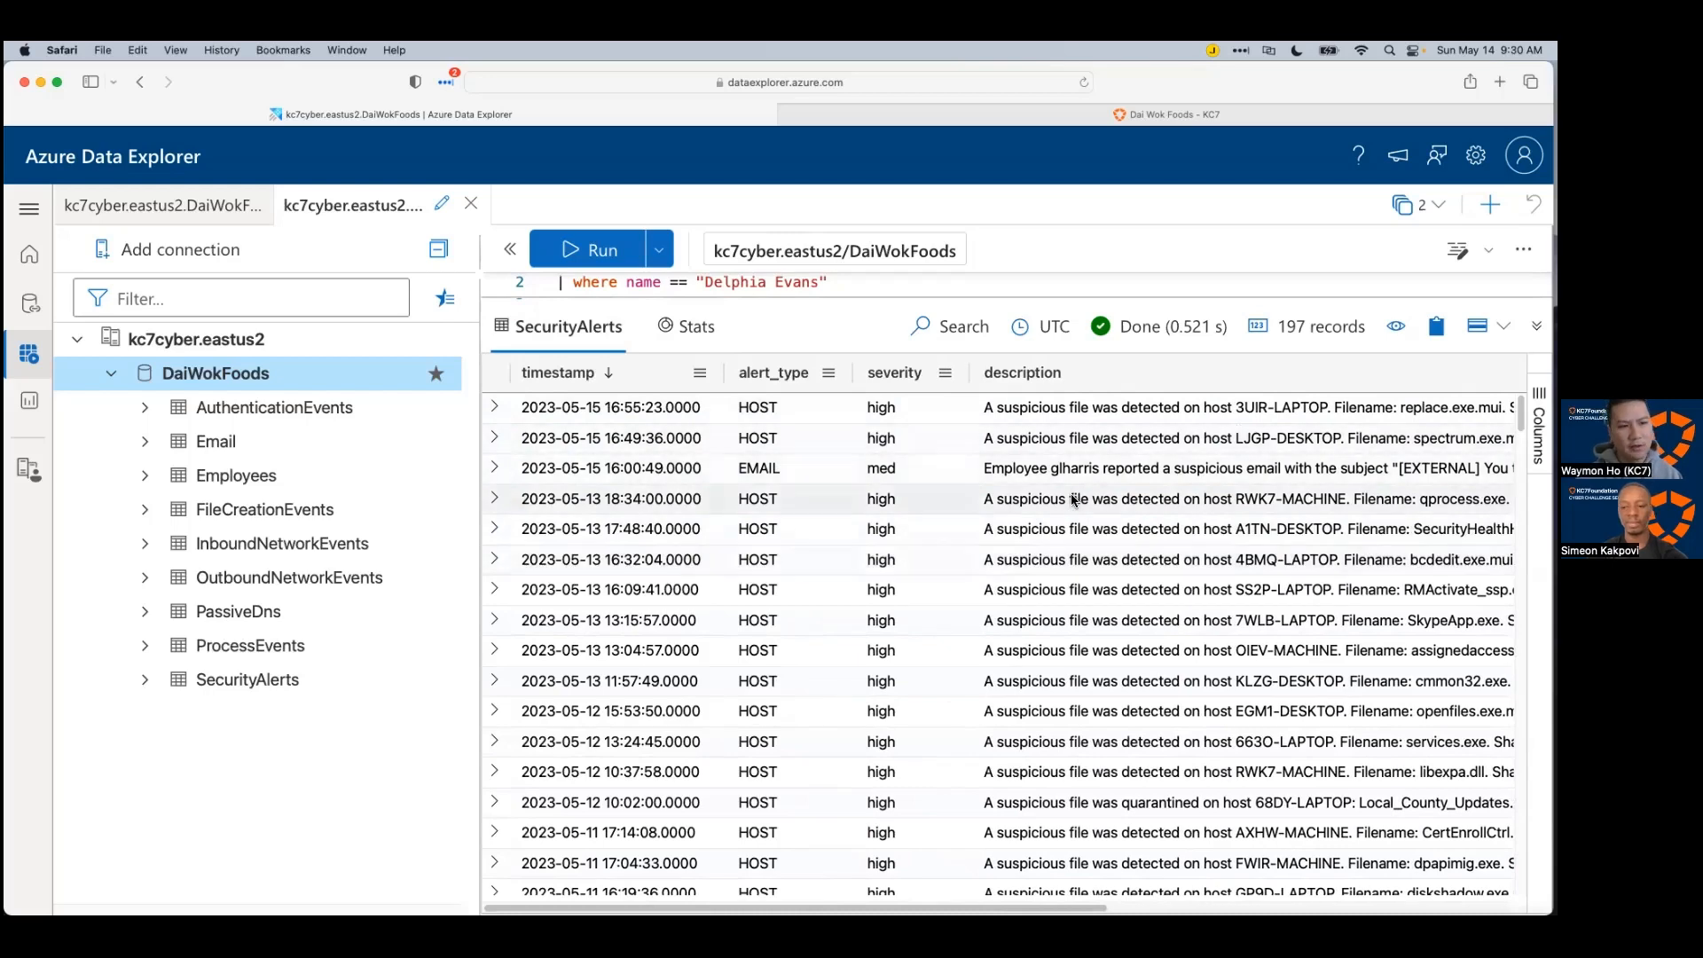
scroll(1109, 663, down, 3)
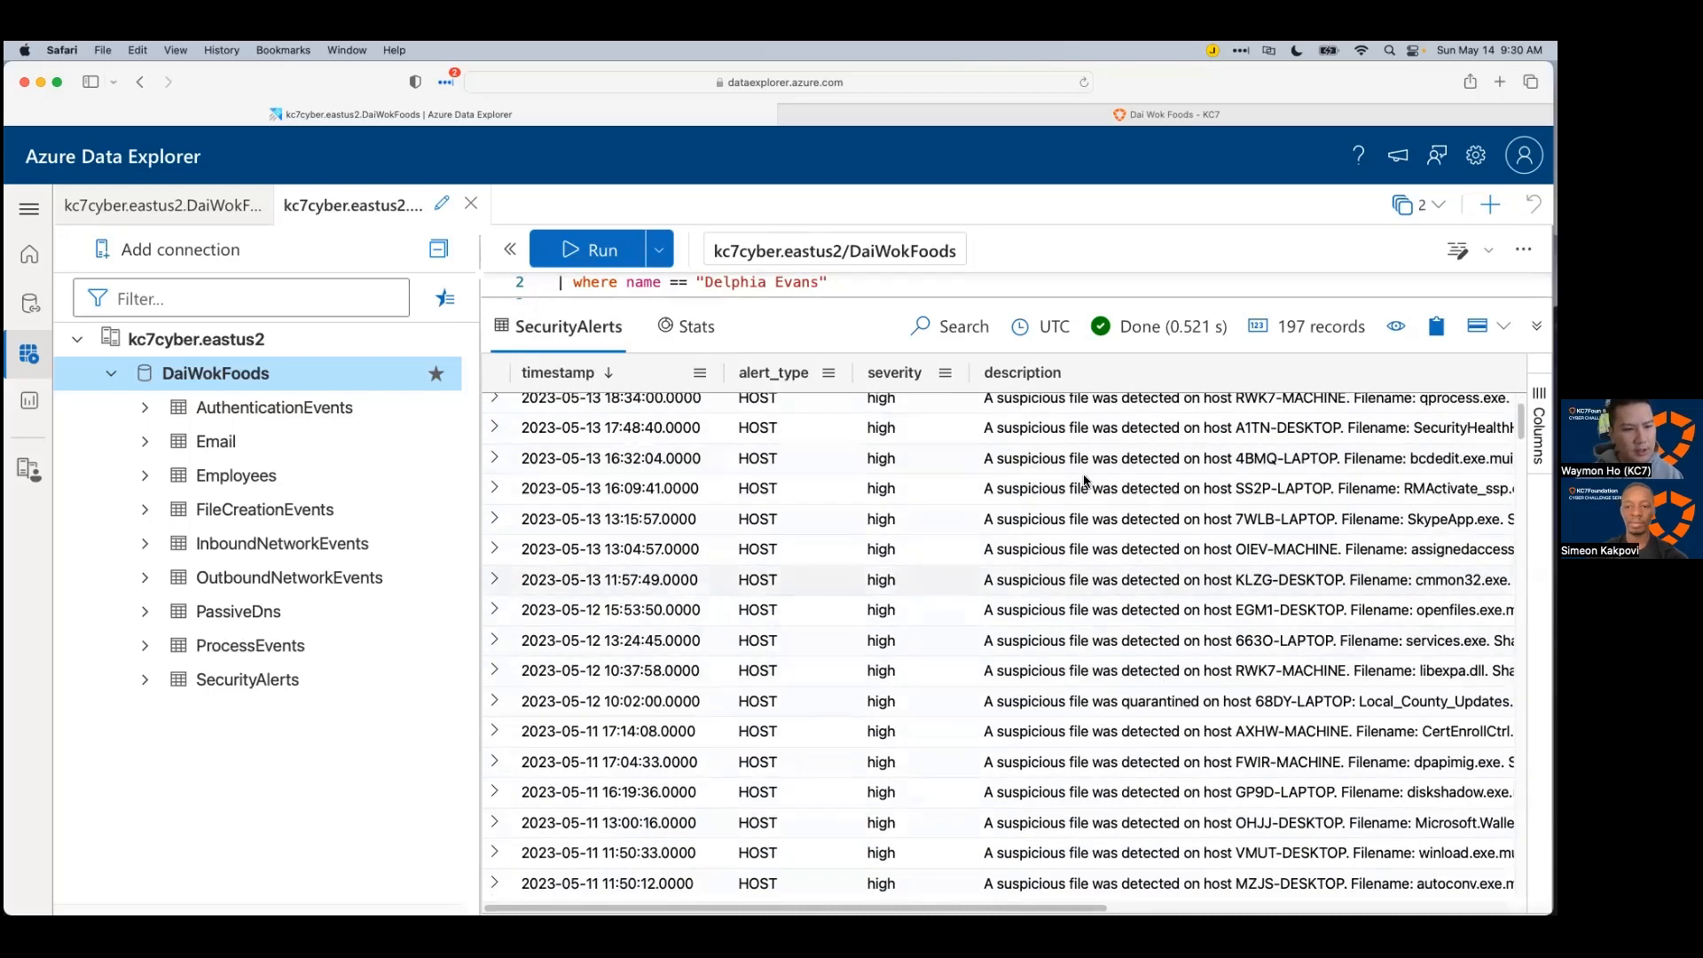
scroll(1029, 625, down, 3)
scroll(1022, 637, down, 1)
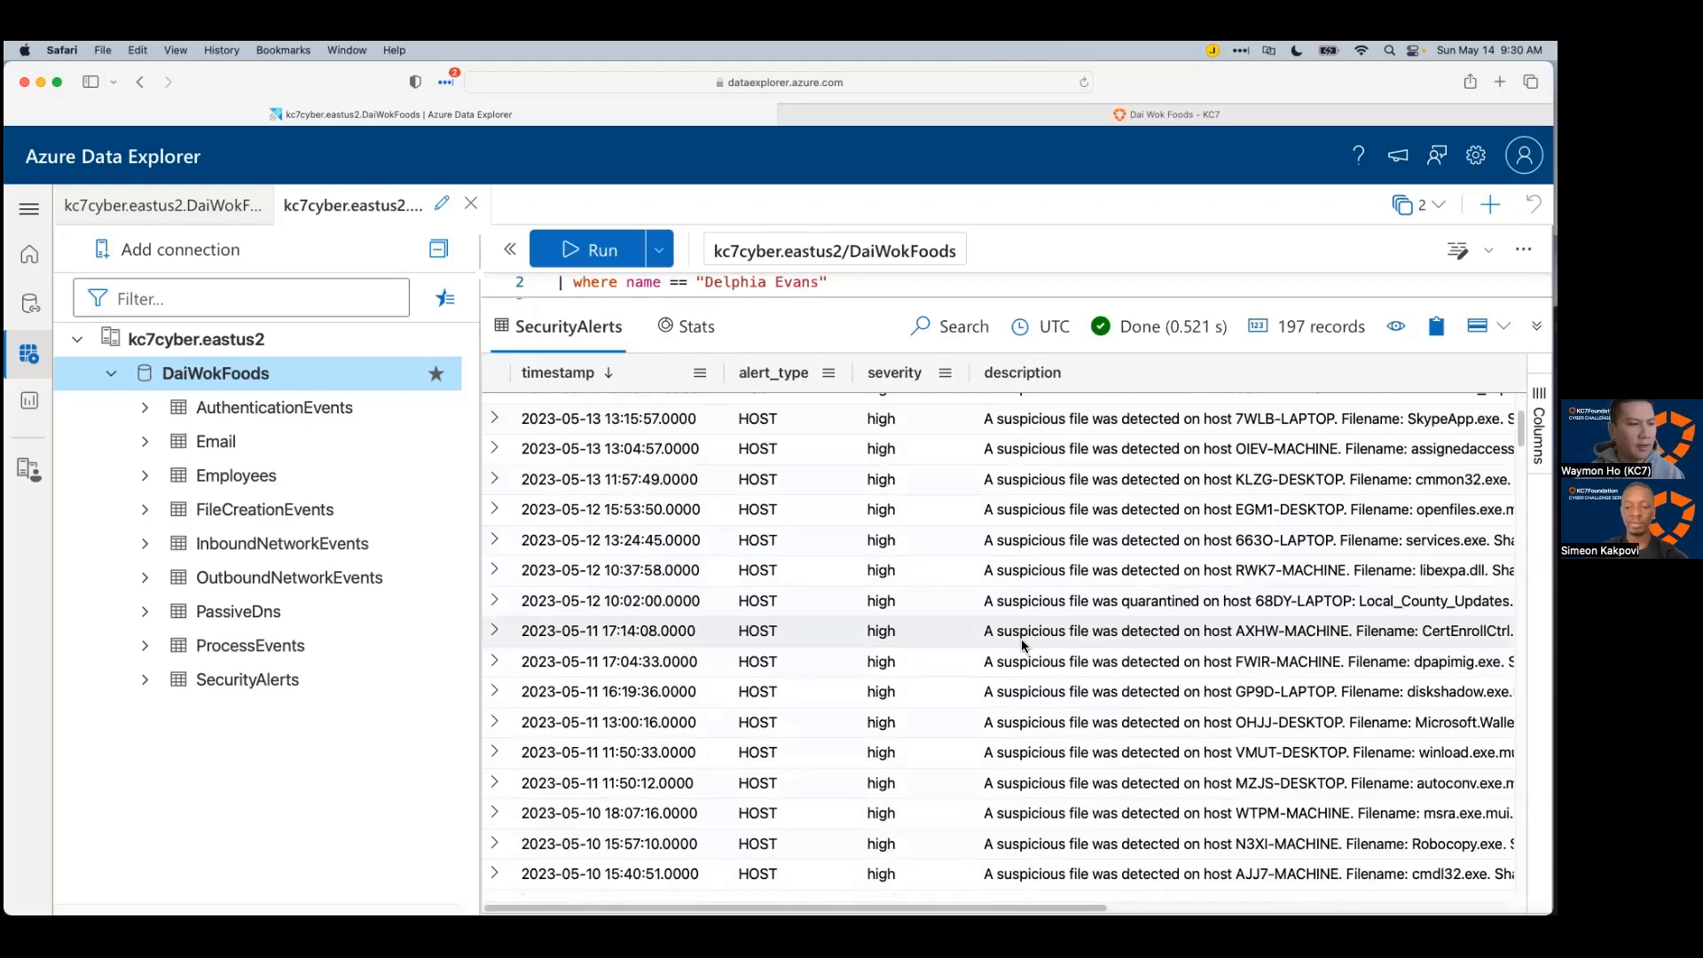
scroll(1042, 656, down, 12)
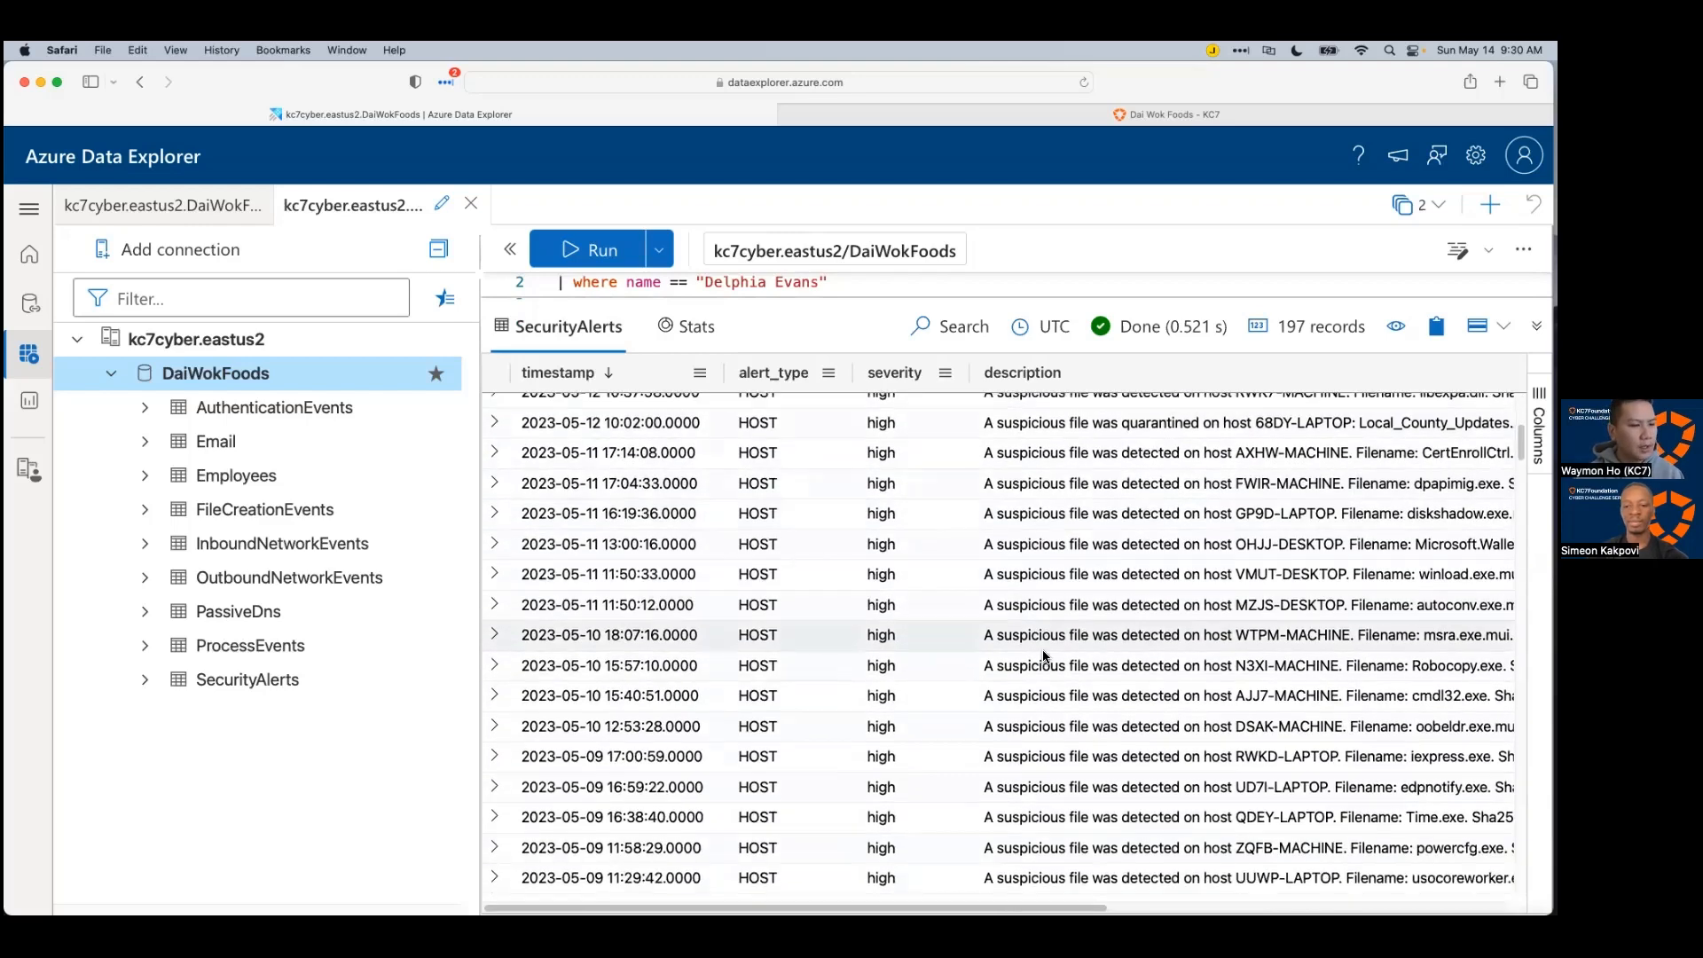
scroll(1042, 659, down, 10)
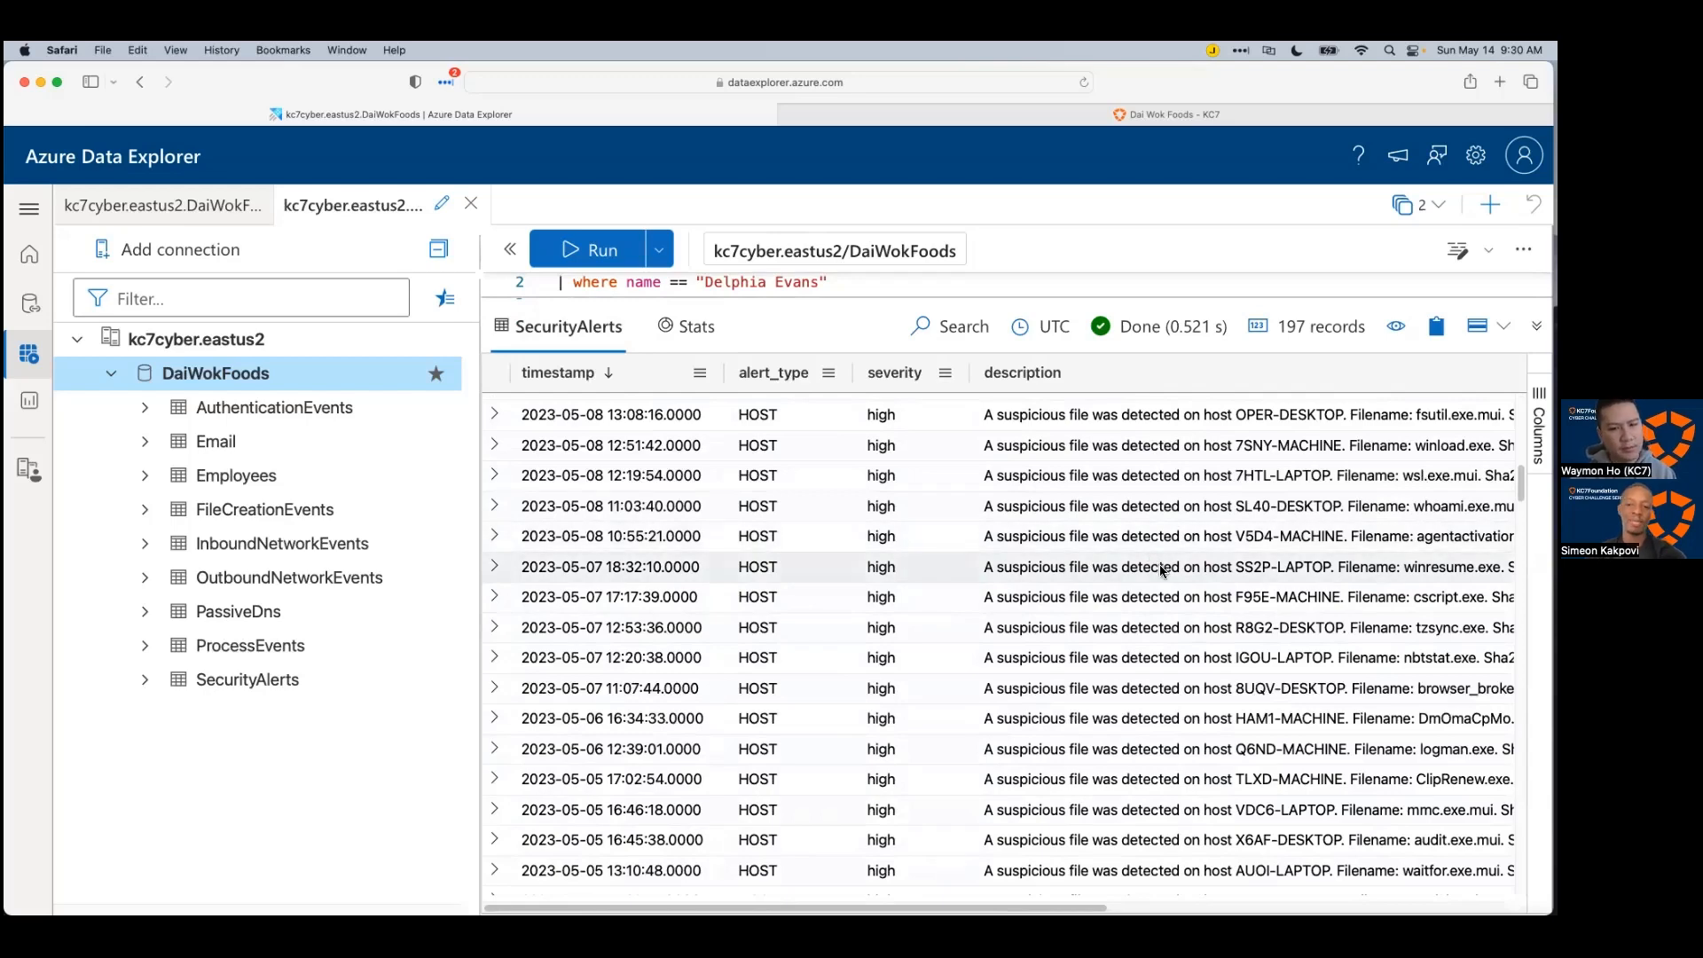
scroll(1144, 594, down, 2)
scroll(1147, 595, down, 1)
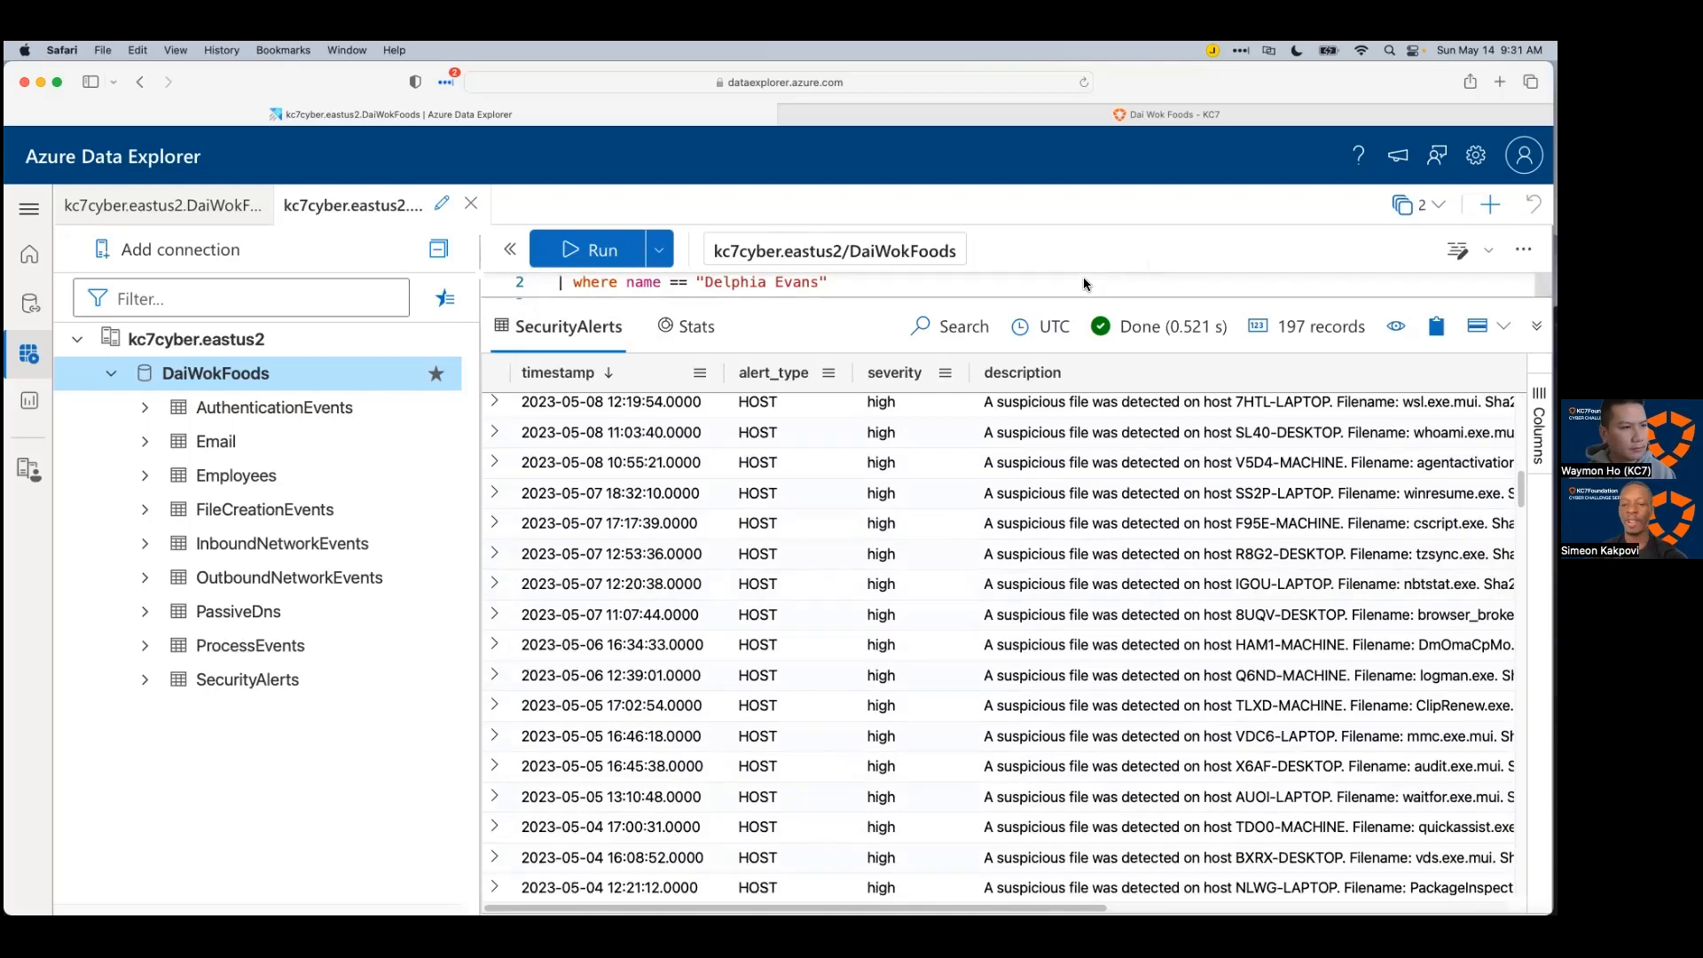
drag(1070, 297, 1034, 555)
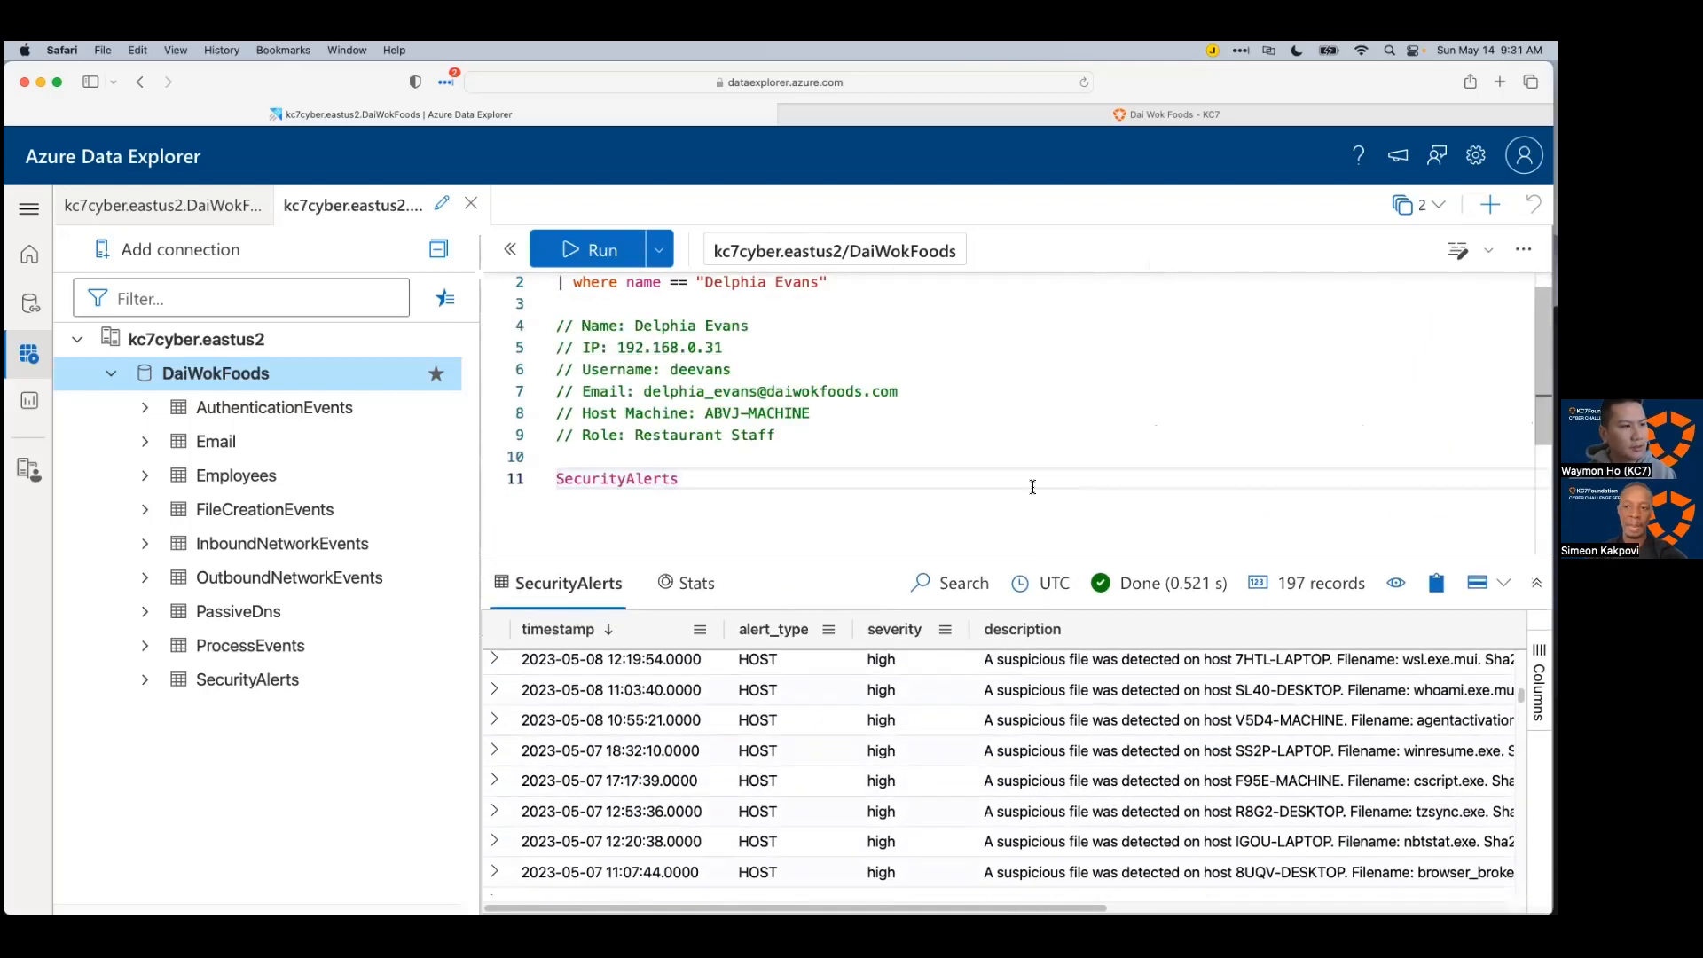
scroll(1028, 483, down, 3)
drag(905, 553, 960, 438)
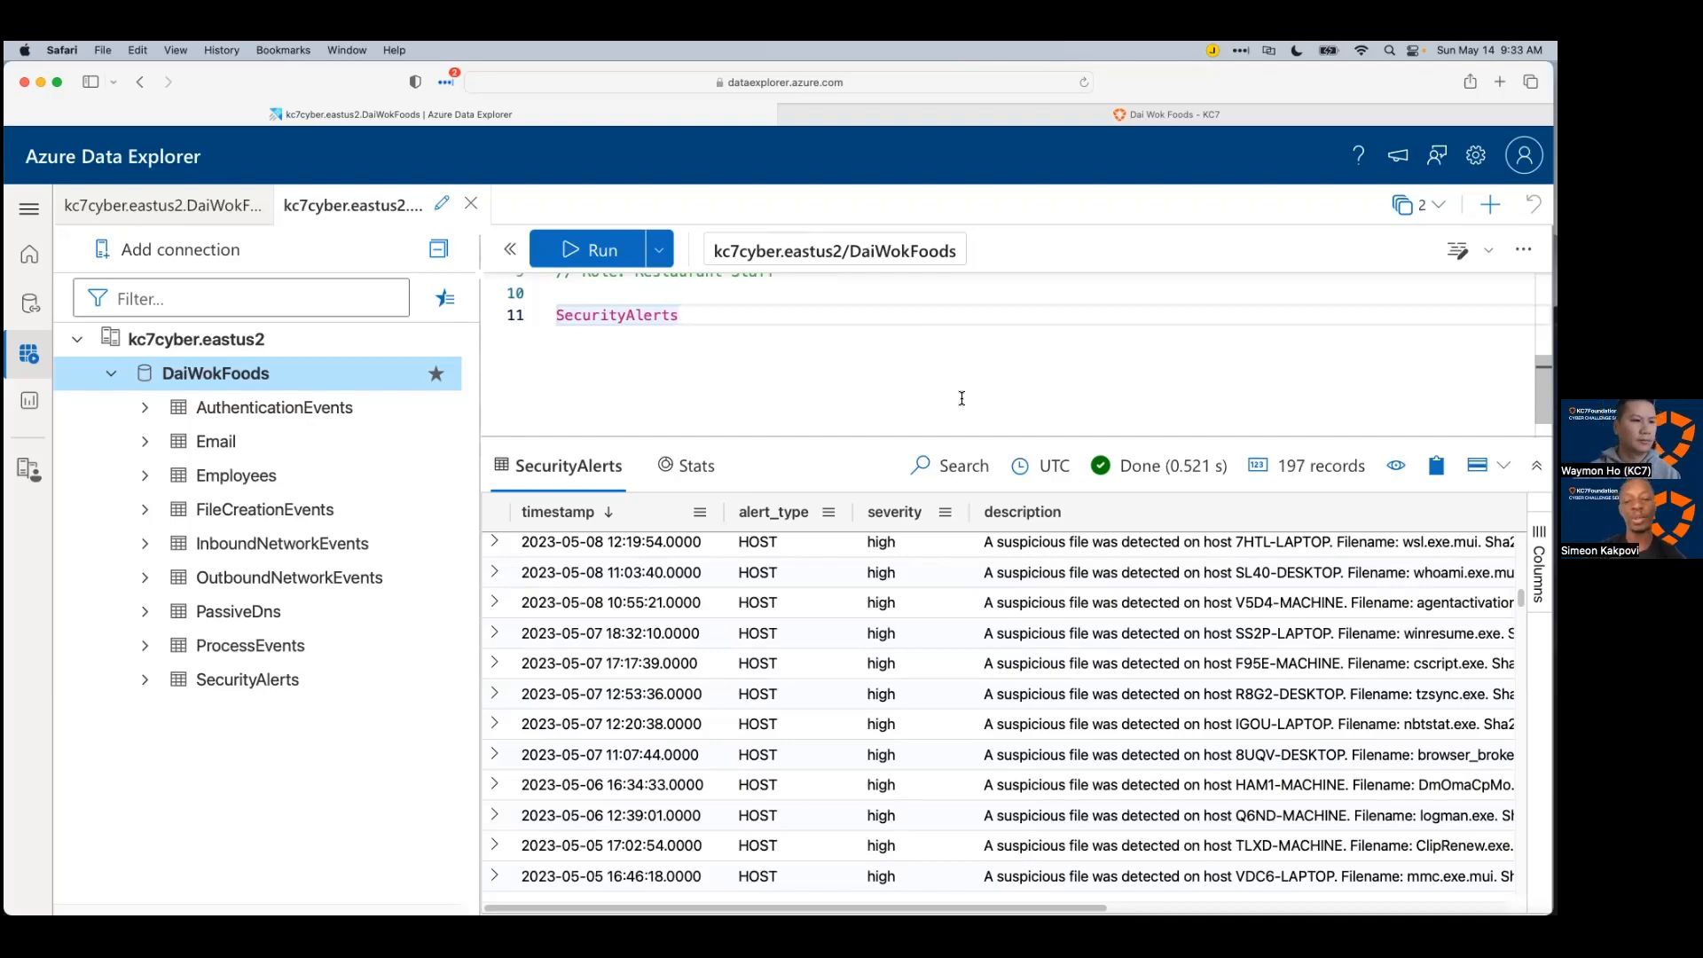
scroll(1125, 612, down, 10)
scroll(1126, 612, down, 15)
scroll(1126, 620, down, 10)
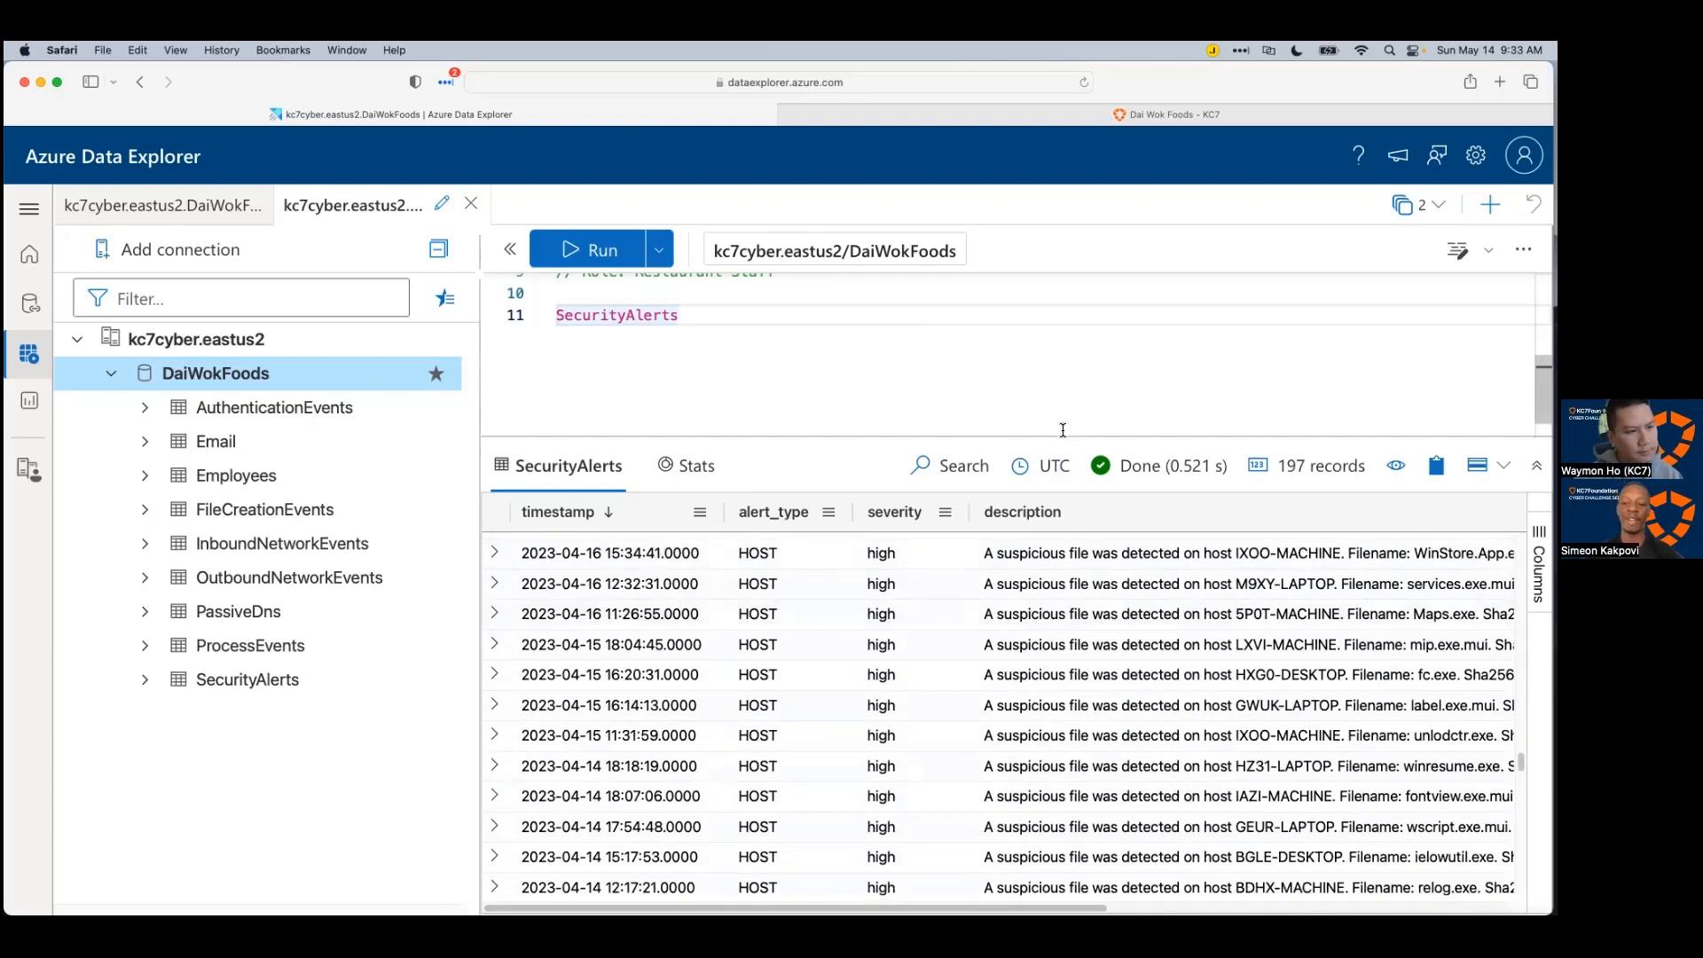
drag(1064, 435, 1056, 564)
scroll(1049, 529, down, 1)
scroll(1002, 523, down, 1)
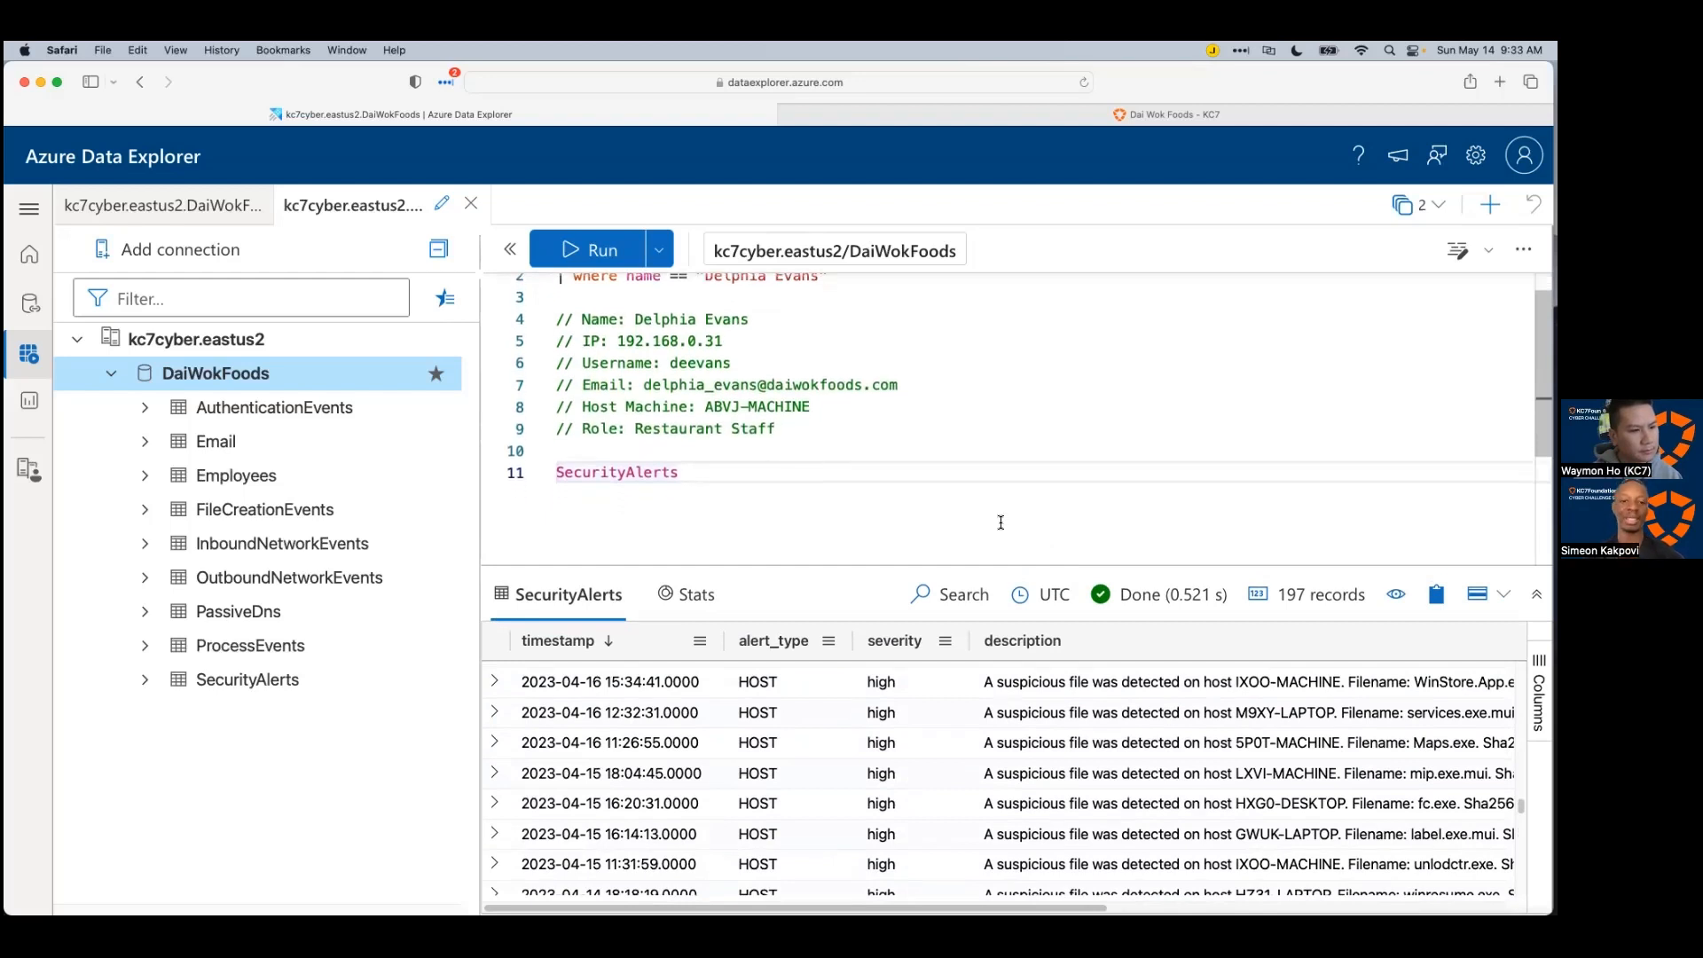
drag(777, 424, 556, 313)
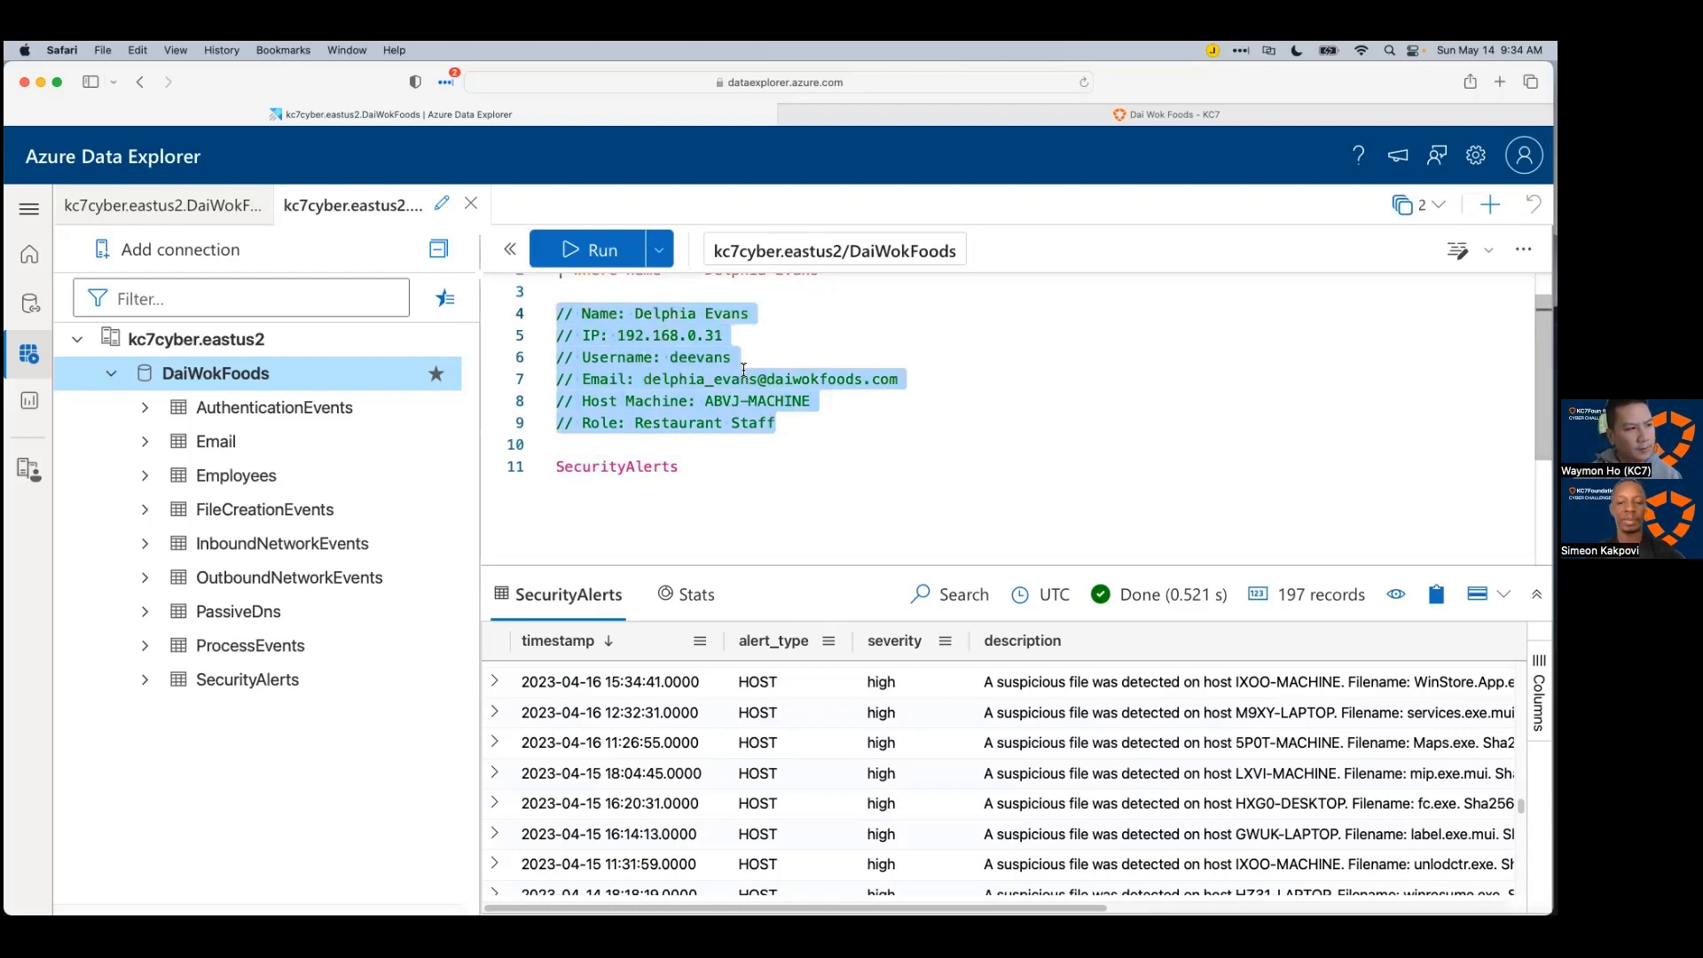
click(837, 503)
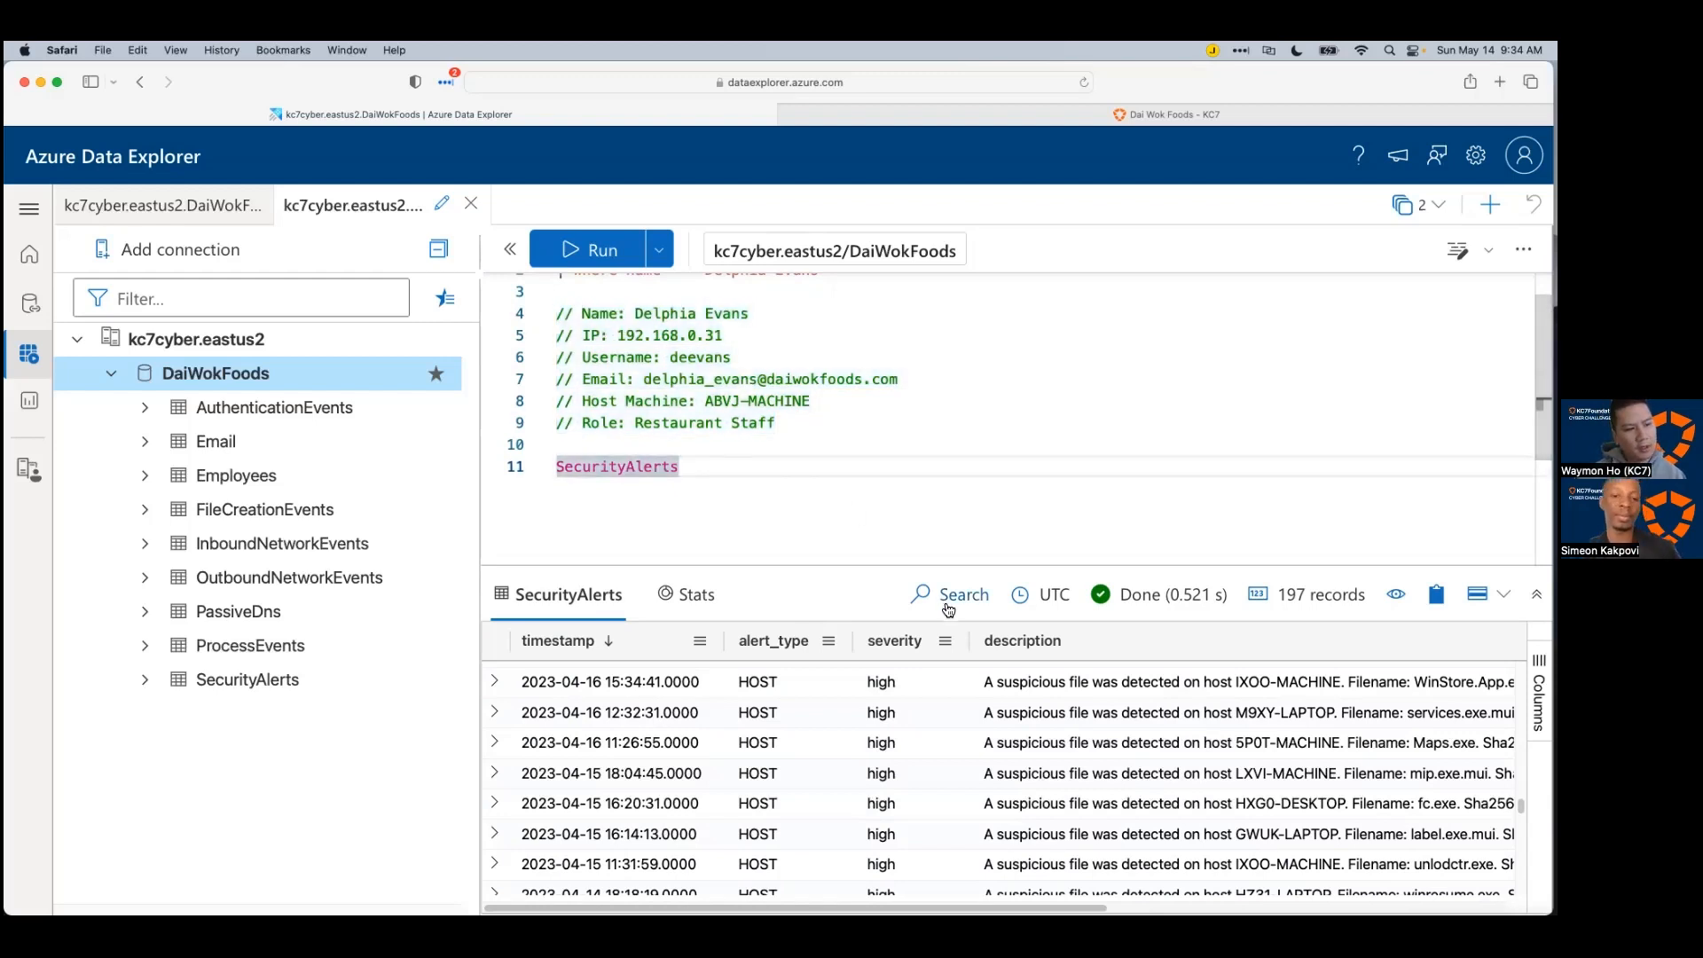
mouse_move(905, 565)
mouse_down()
mouse_move(905, 537)
mouse_move(905, 558)
mouse_up()
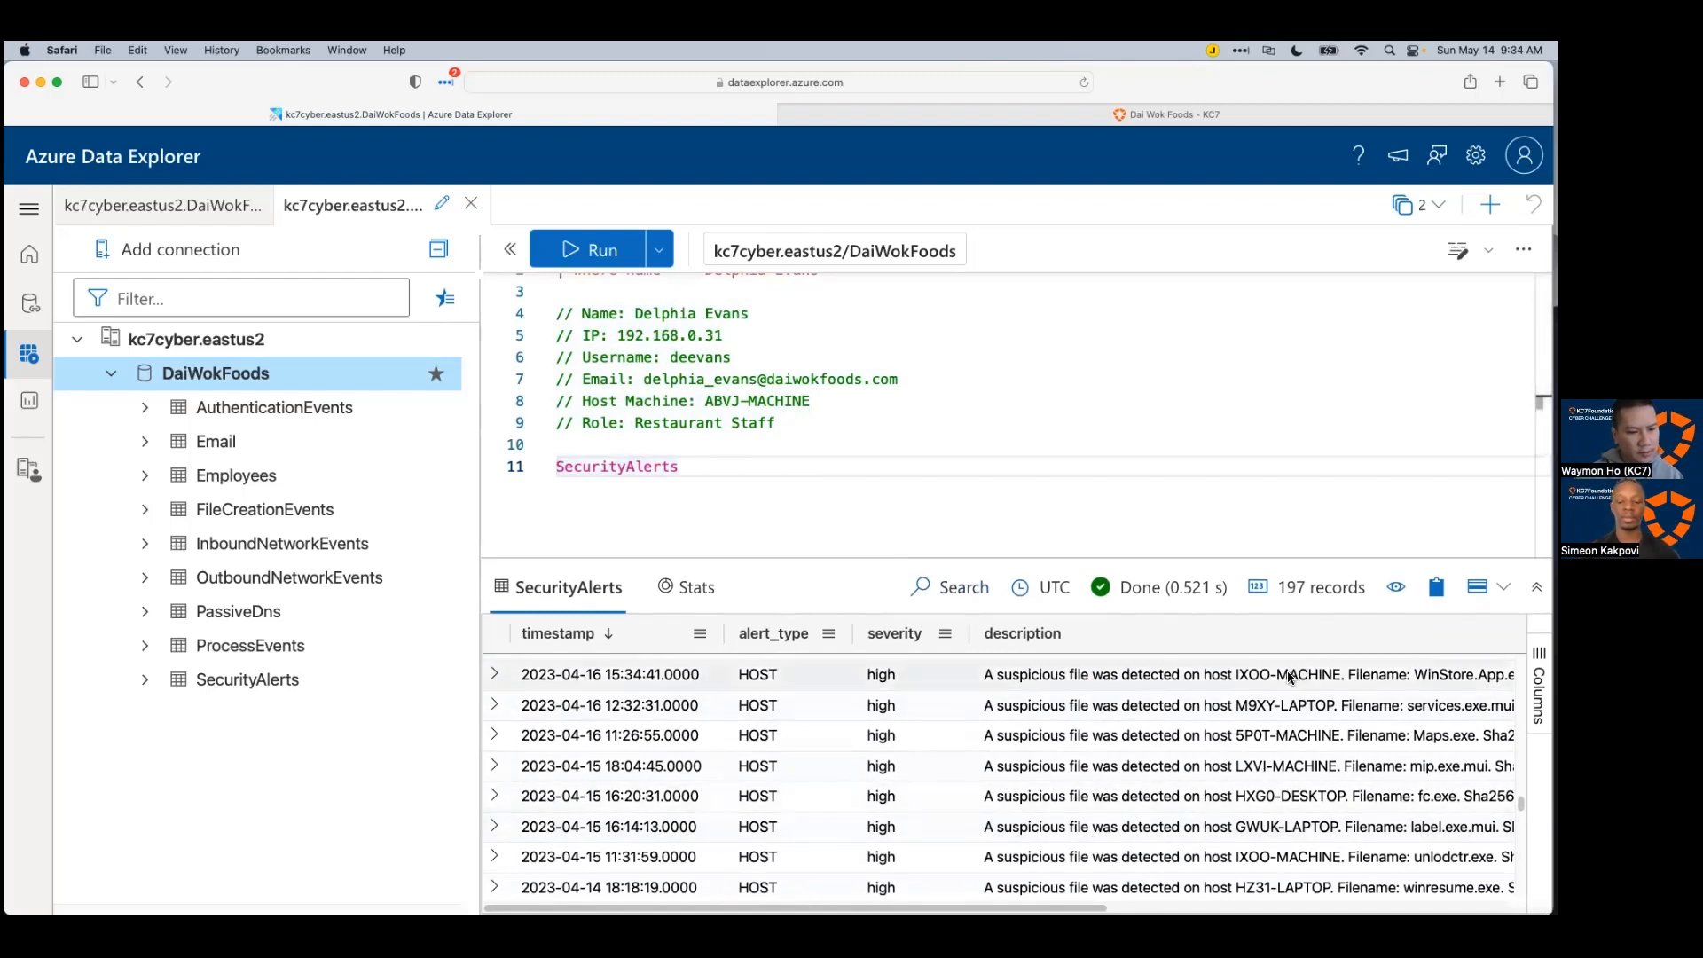
drag(1249, 559, 1249, 507)
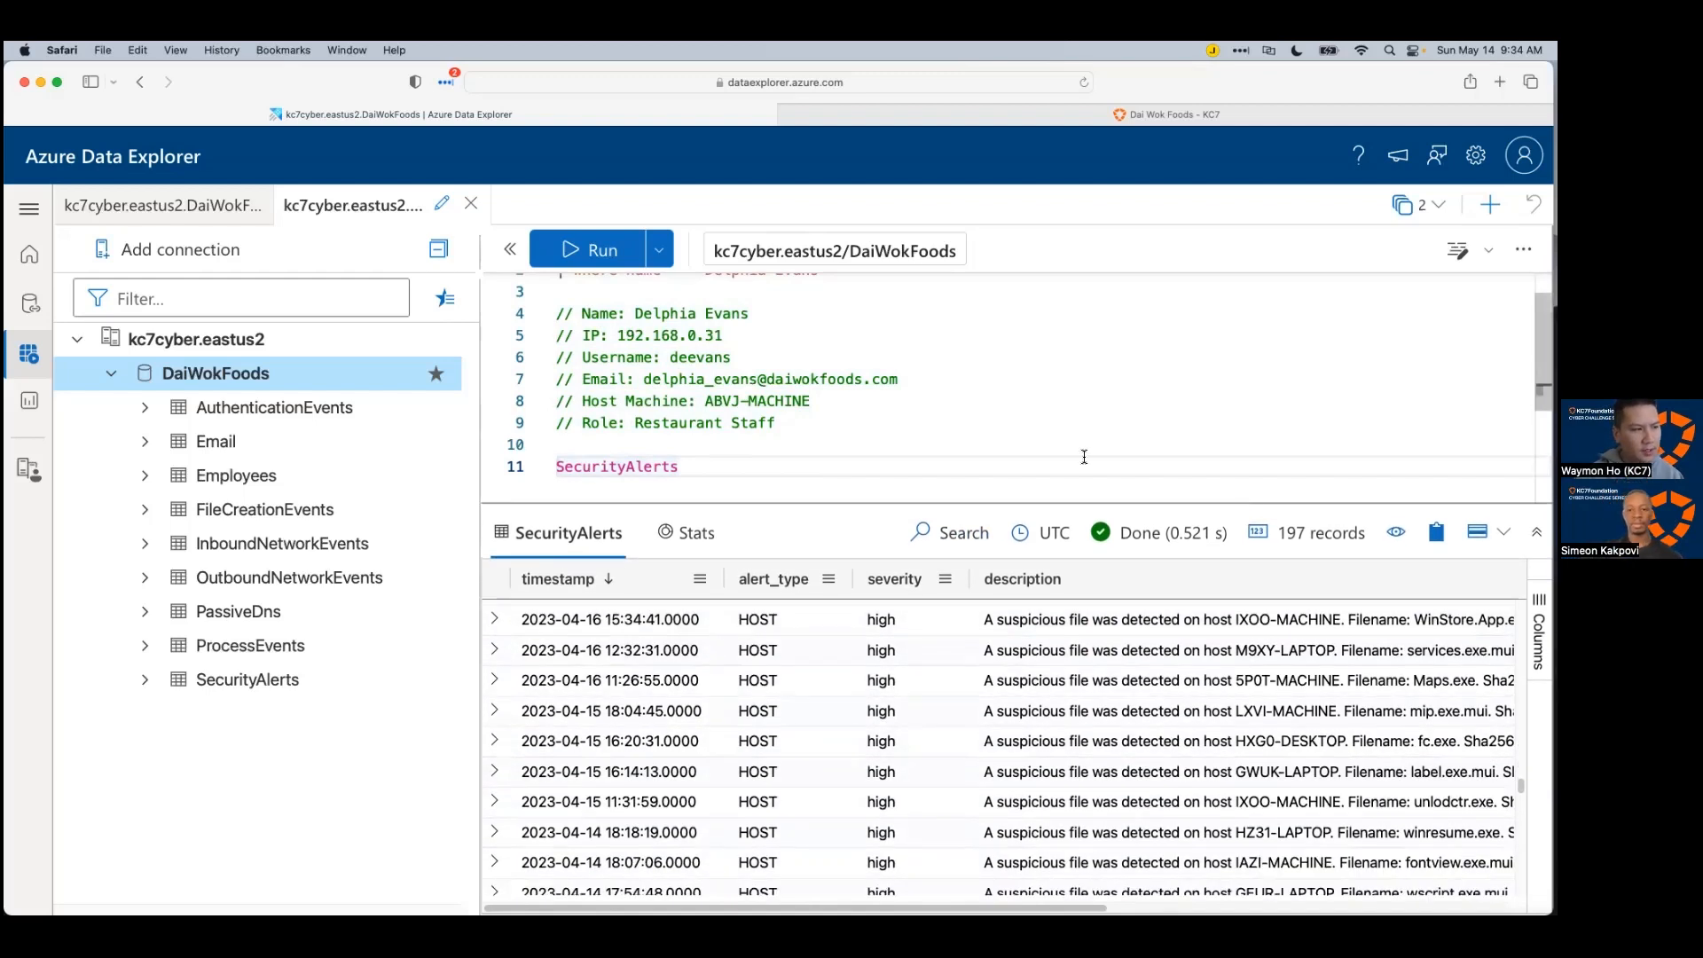
scroll(976, 408, down, 5)
scroll(772, 364, up, 2)
click(724, 335)
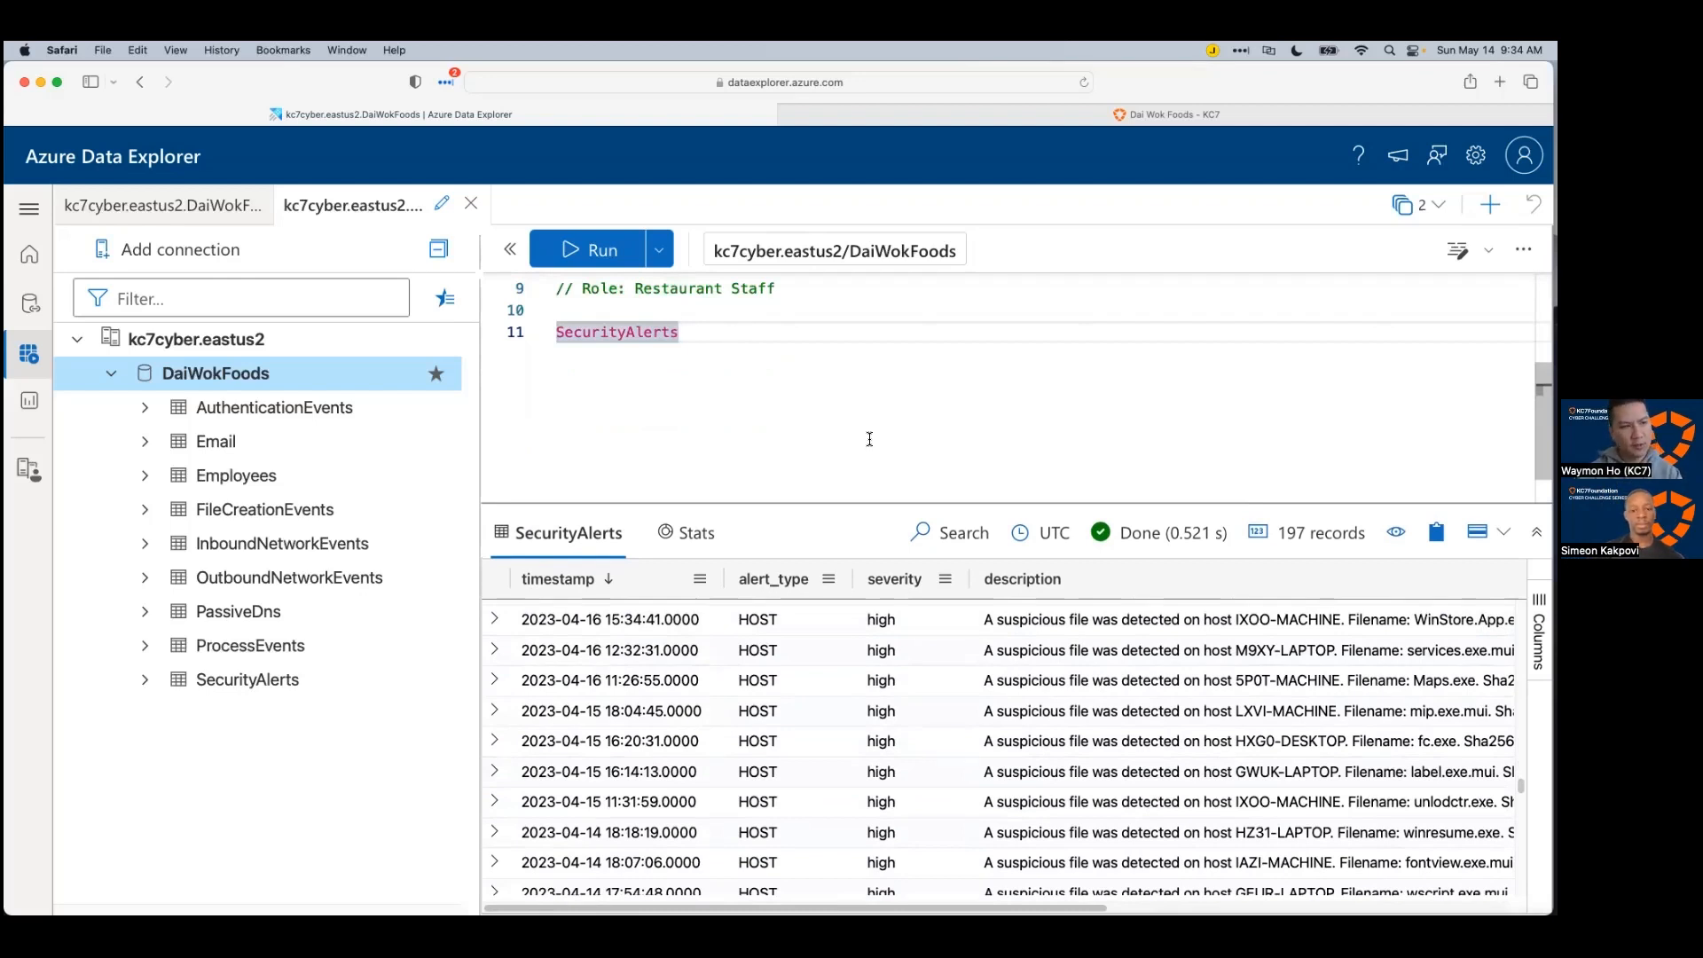
Step: Limit the SecurityAlerts query with | take 50 and run it
key(Return)
text(| take 50)
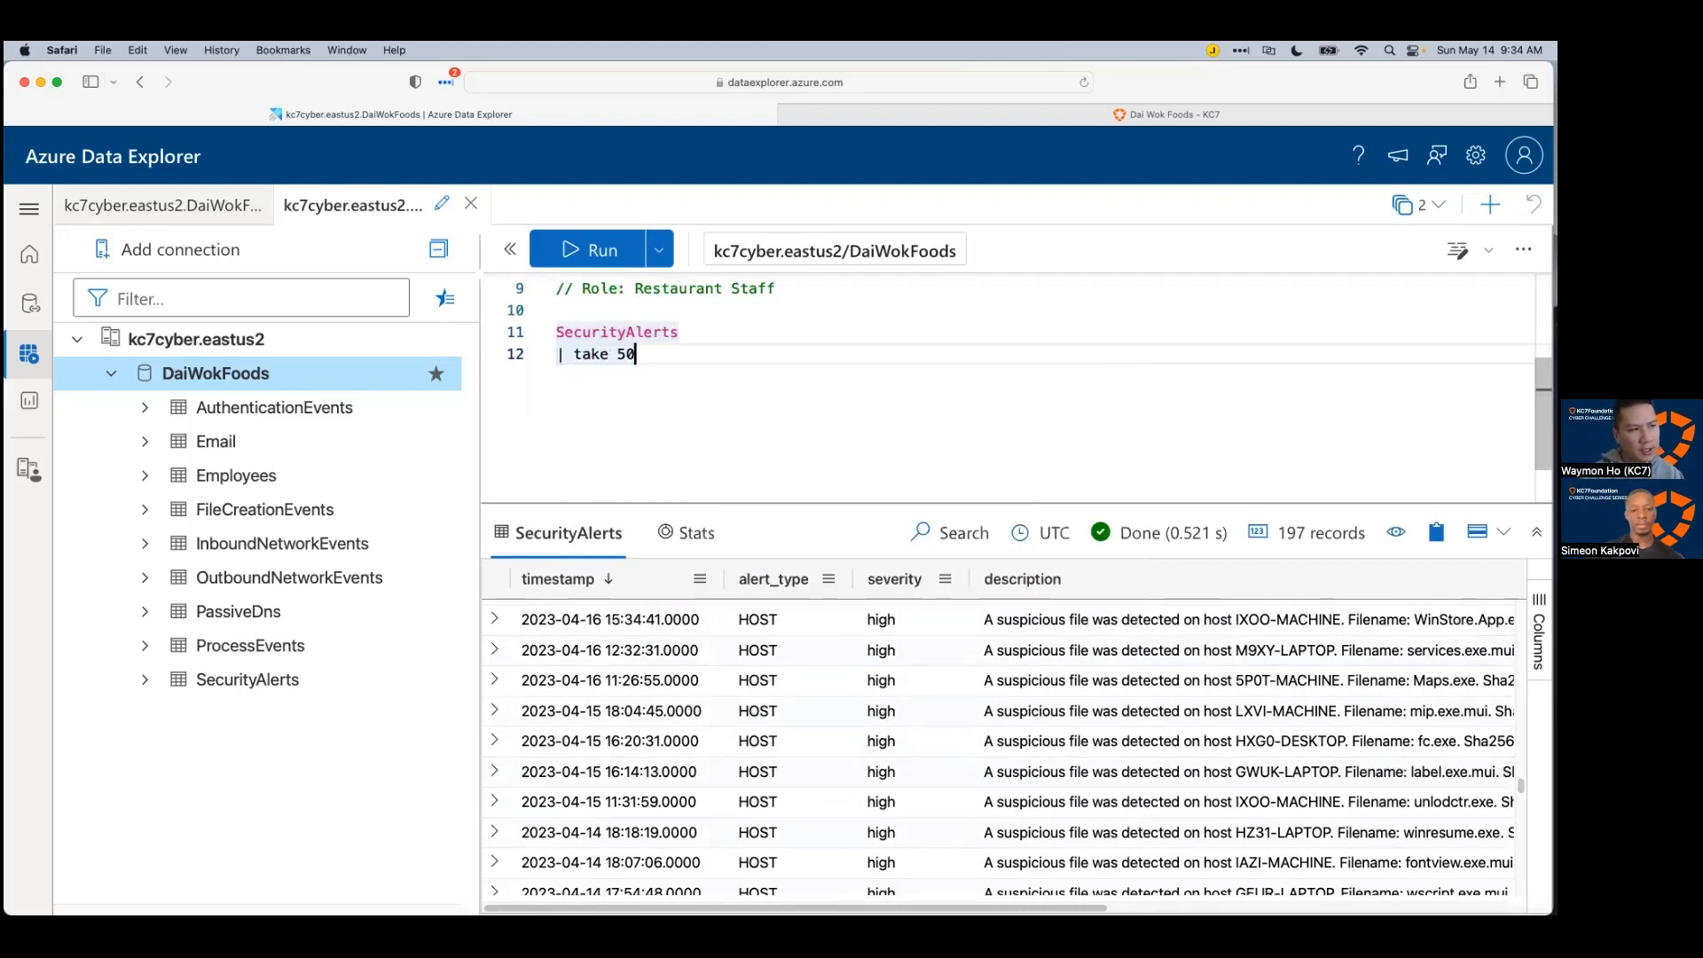
key(shift+Return)
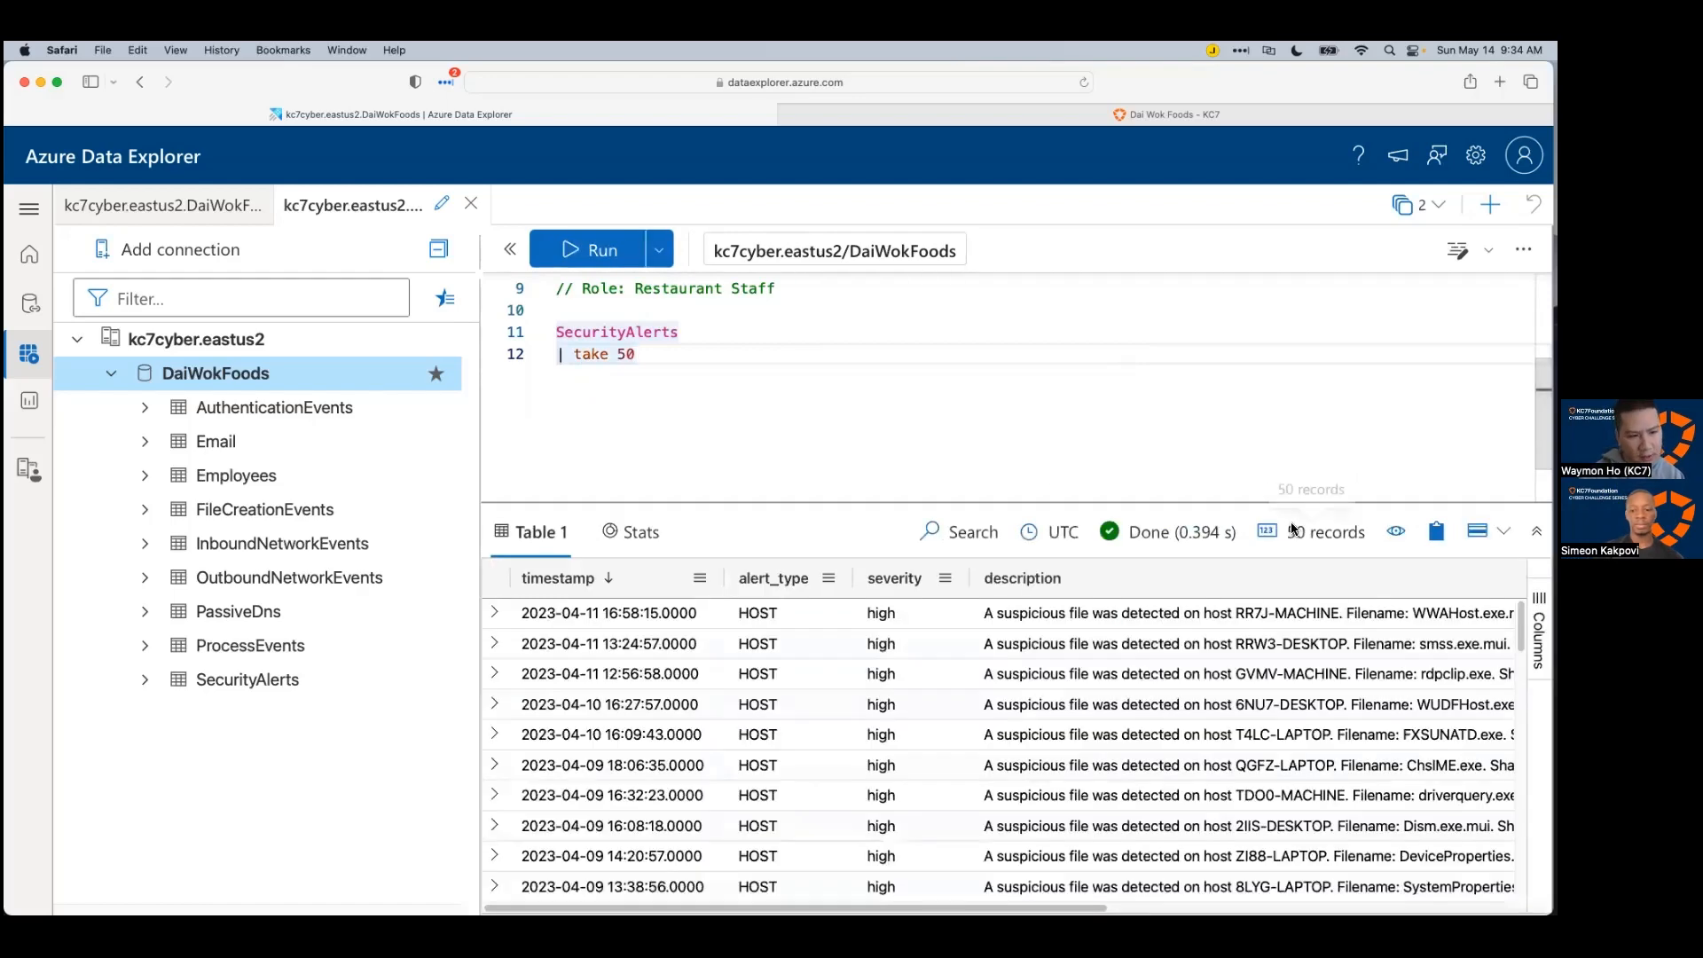
Step: Enlarge the results pane, then select host ABVJ-MACHINE and the 'take 50' text
drag(1245, 502, 1245, 444)
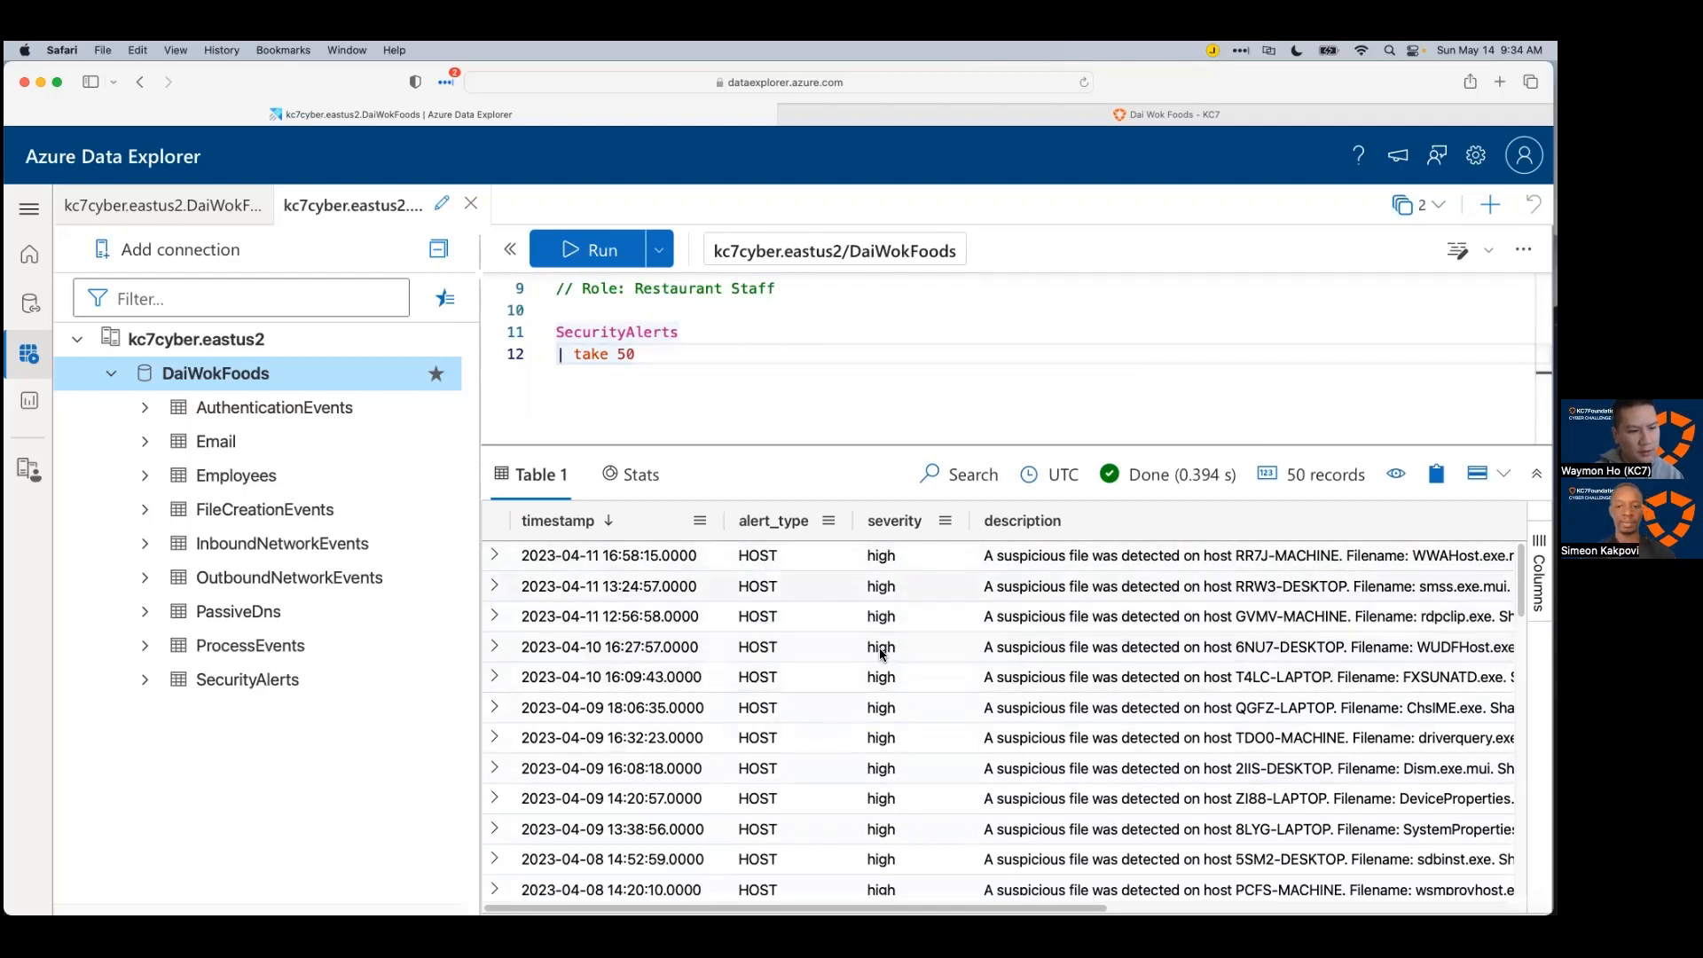
scroll(649, 363, up, 2)
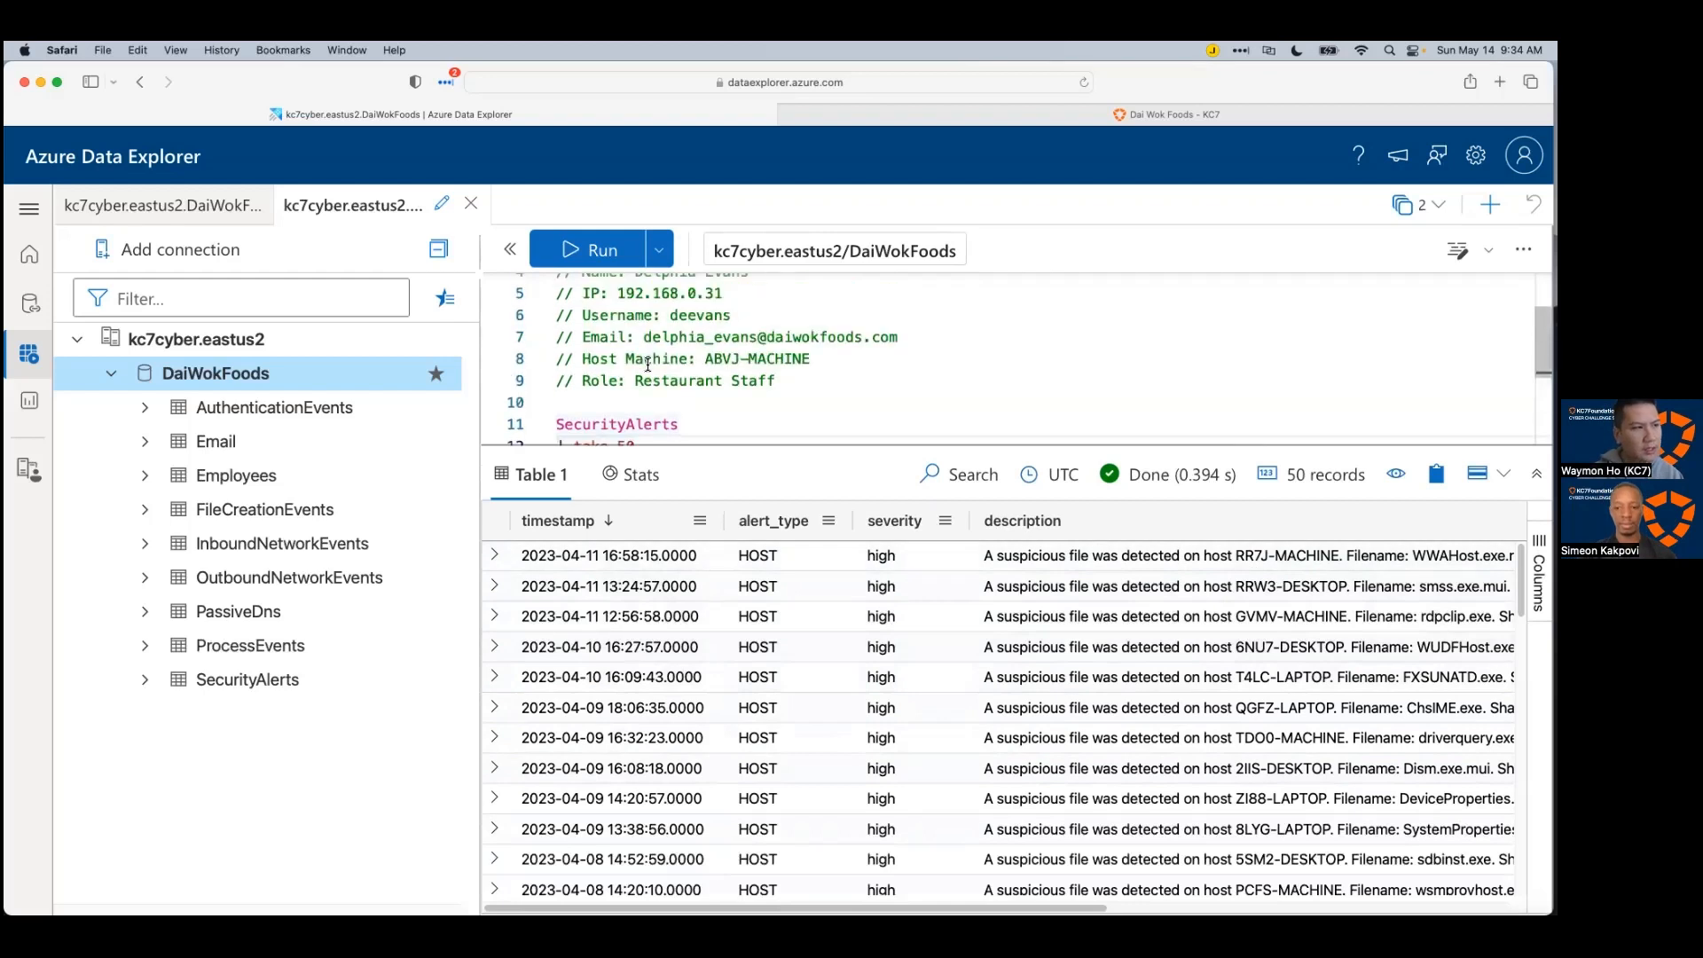
drag(704, 358, 812, 348)
click(828, 372)
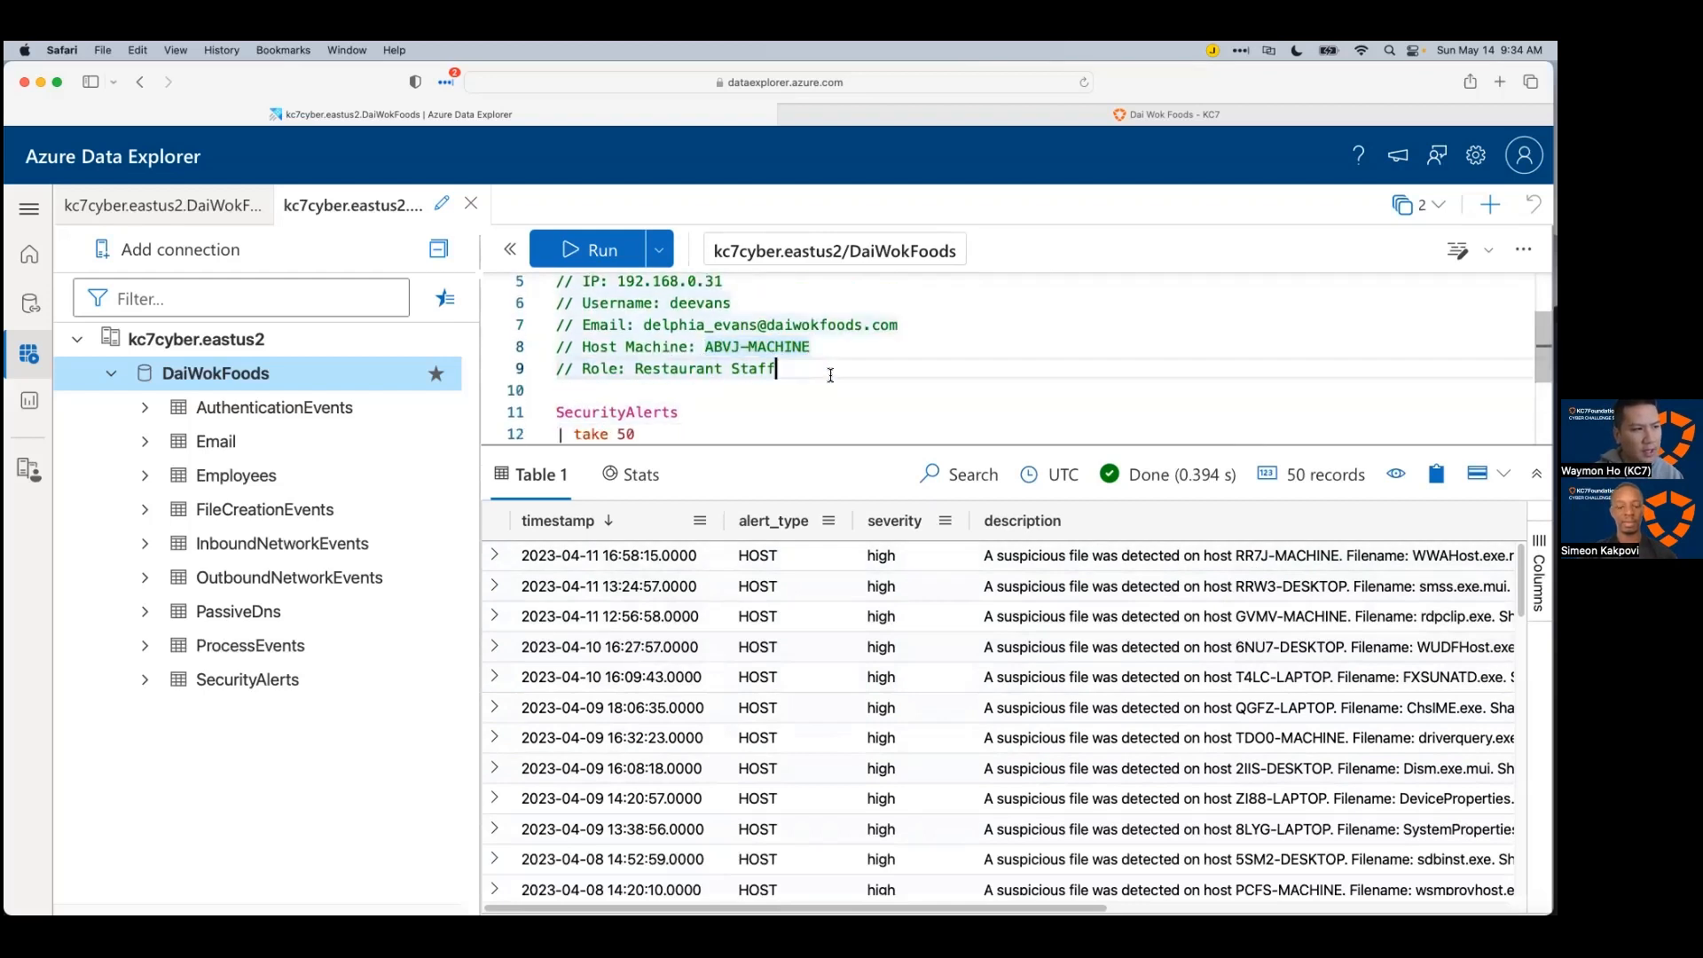
scroll(719, 401, down, 1)
click(663, 387)
drag(663, 387, 573, 388)
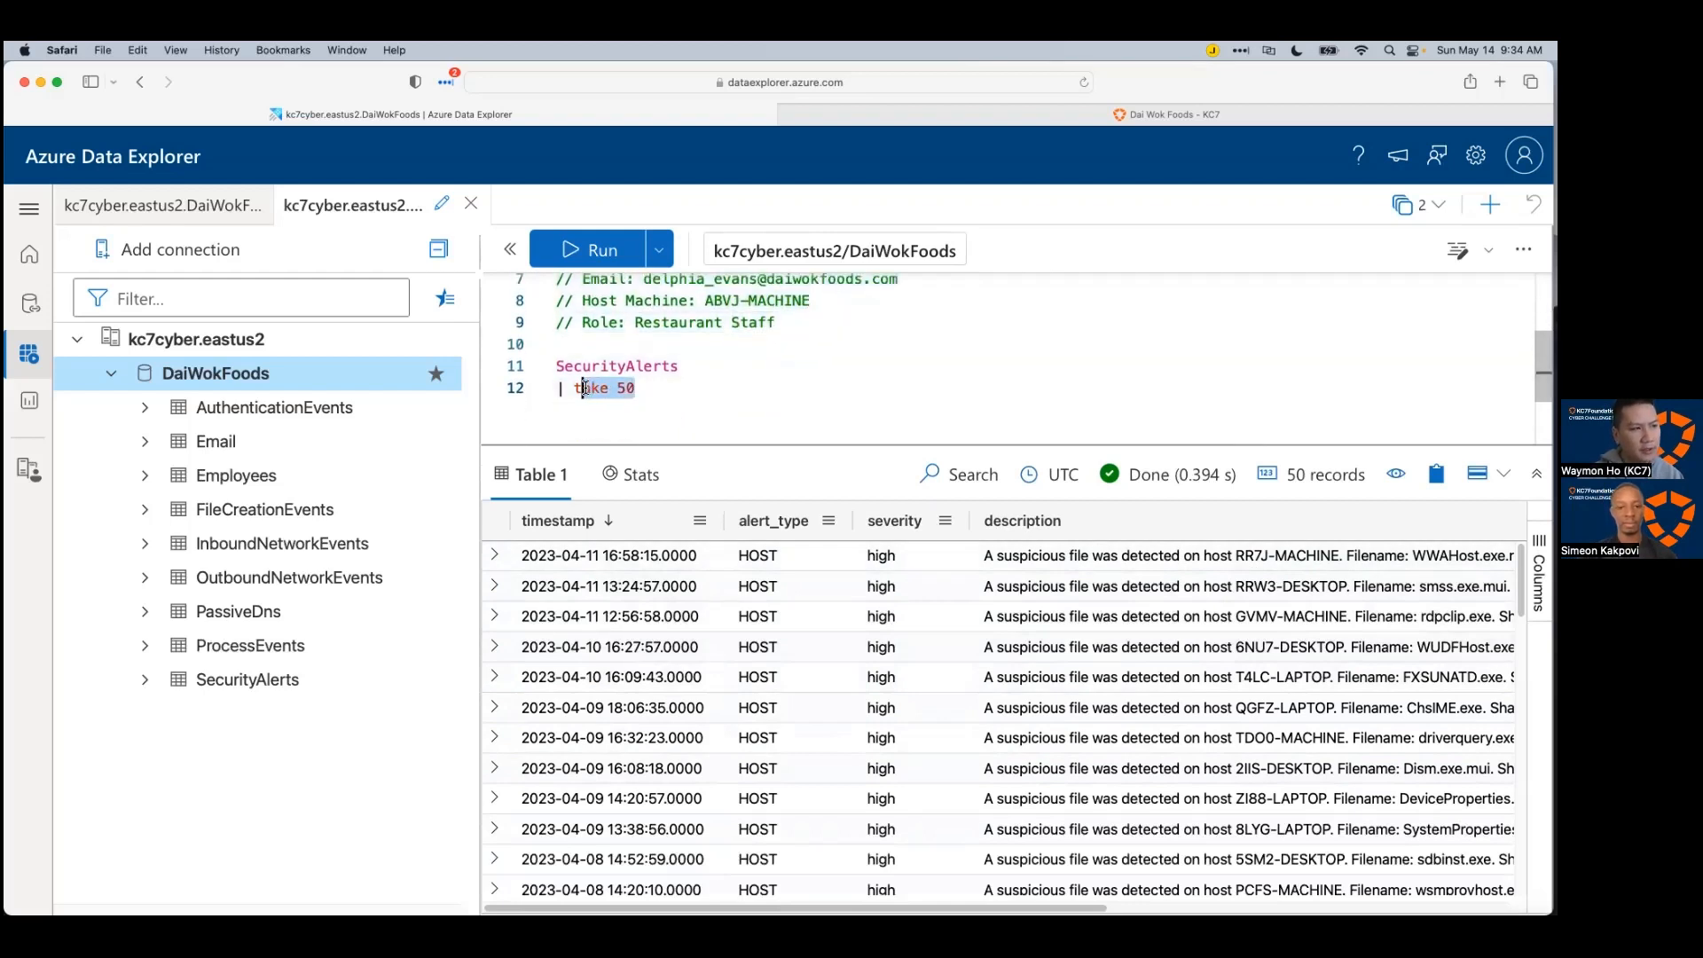
text(where )
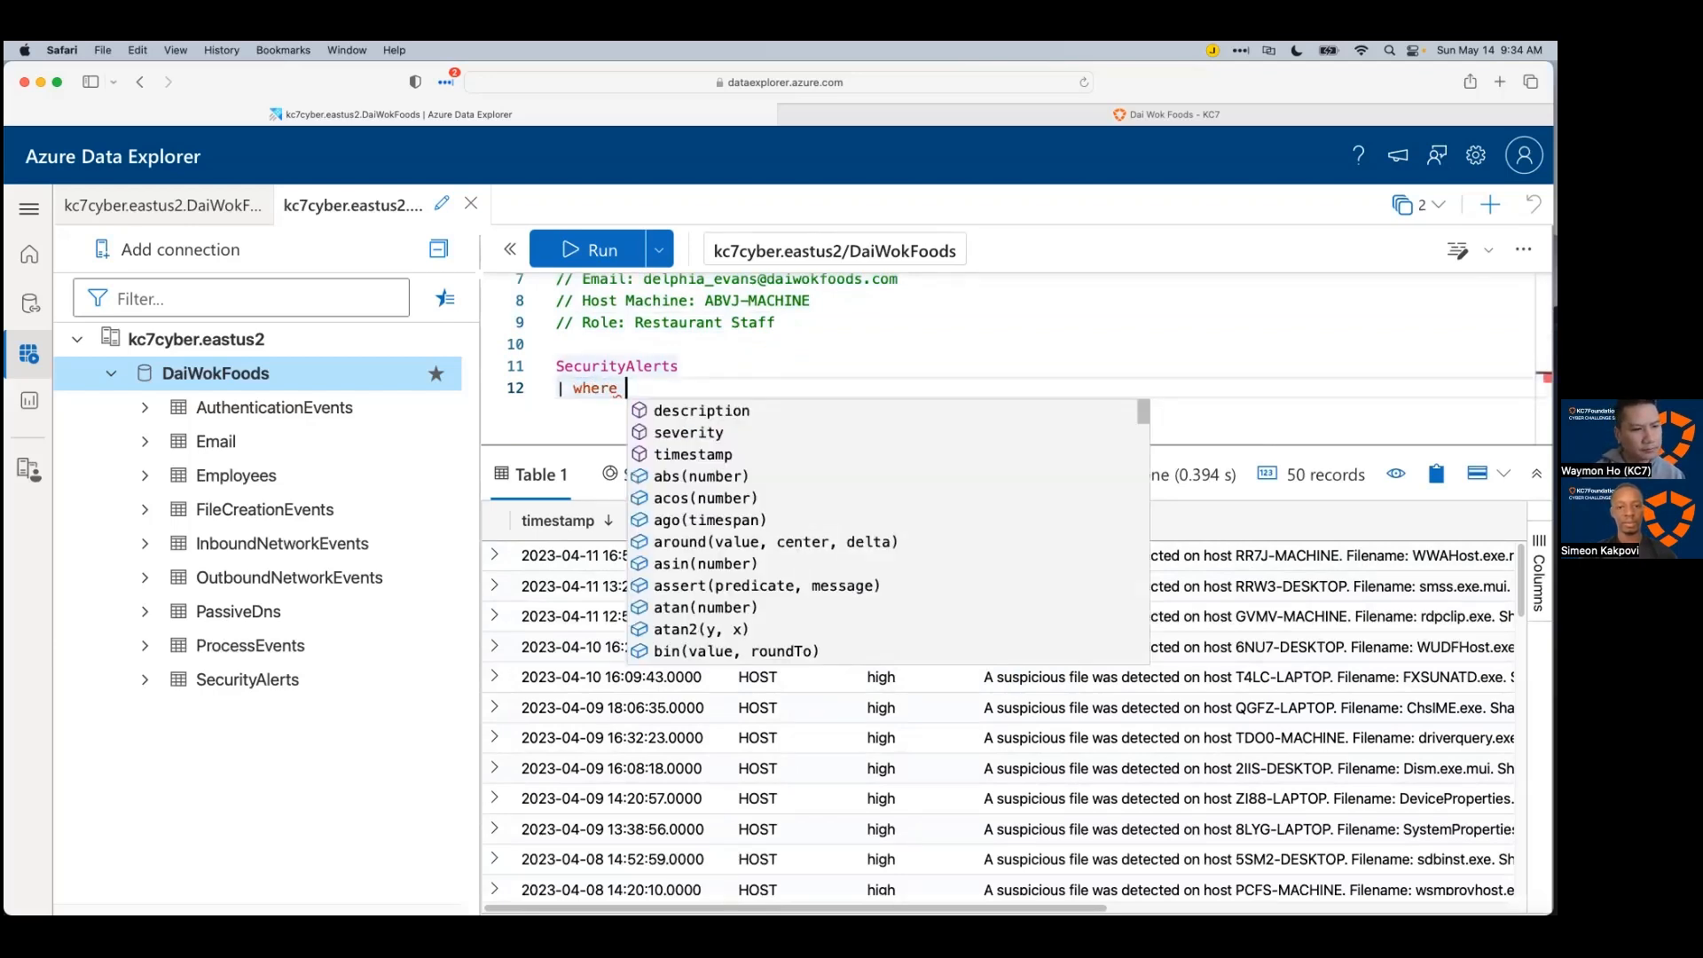
text(de)
key(Tab)
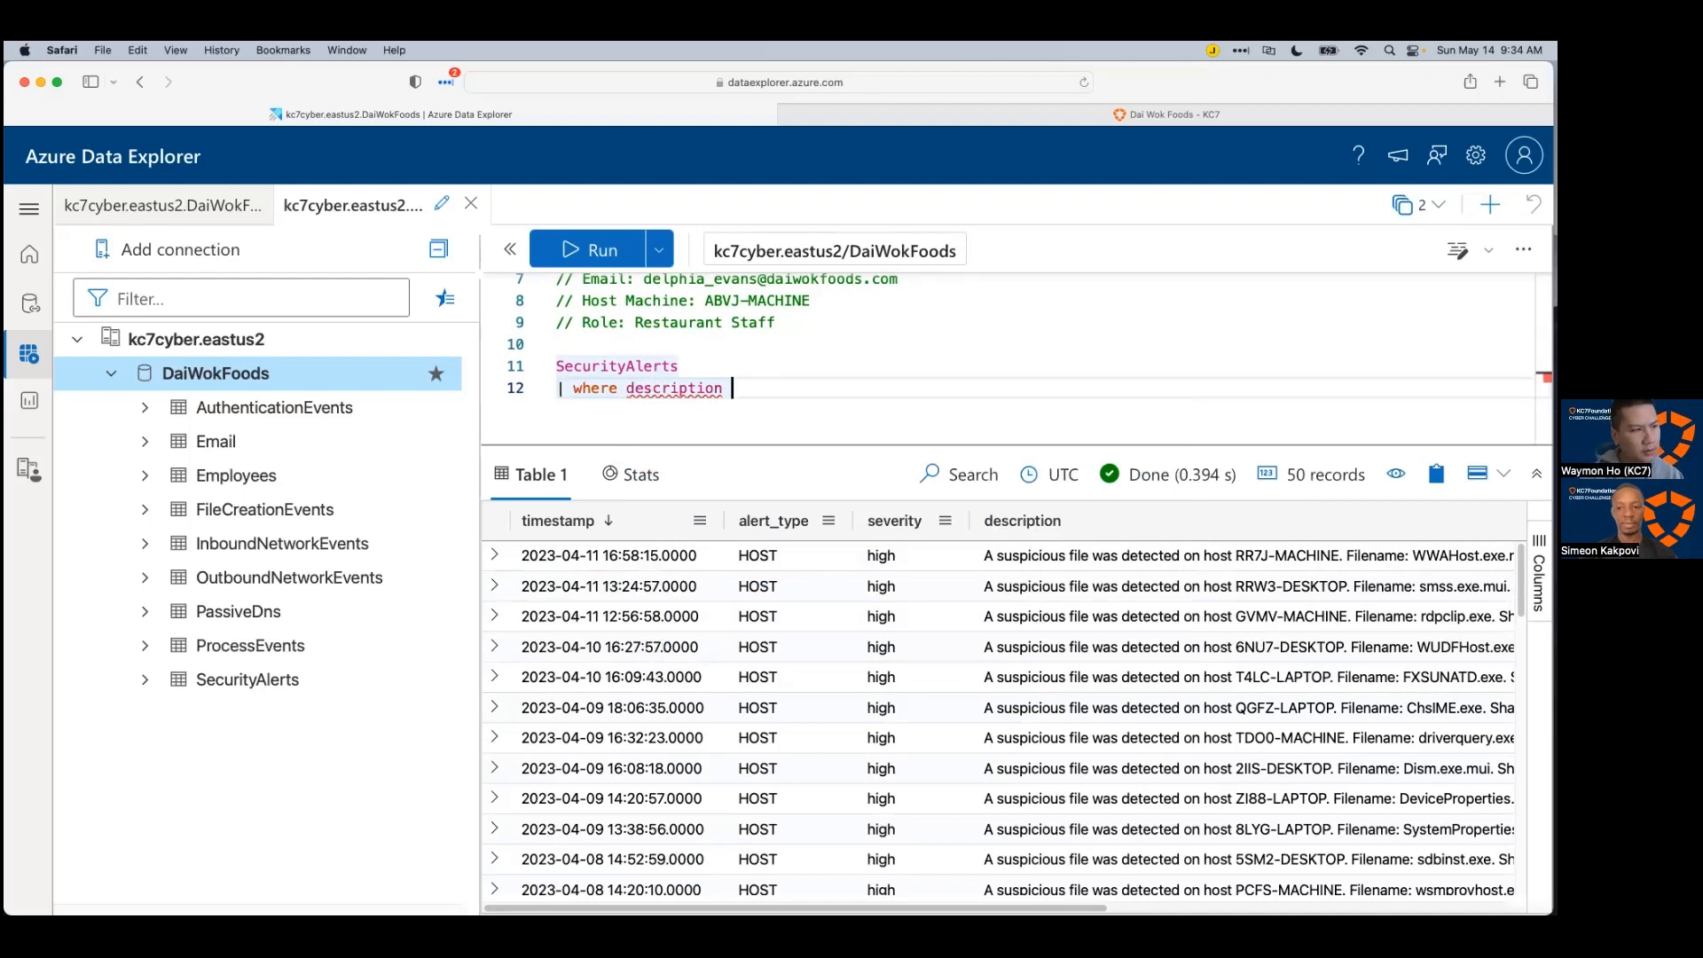
text(has ")
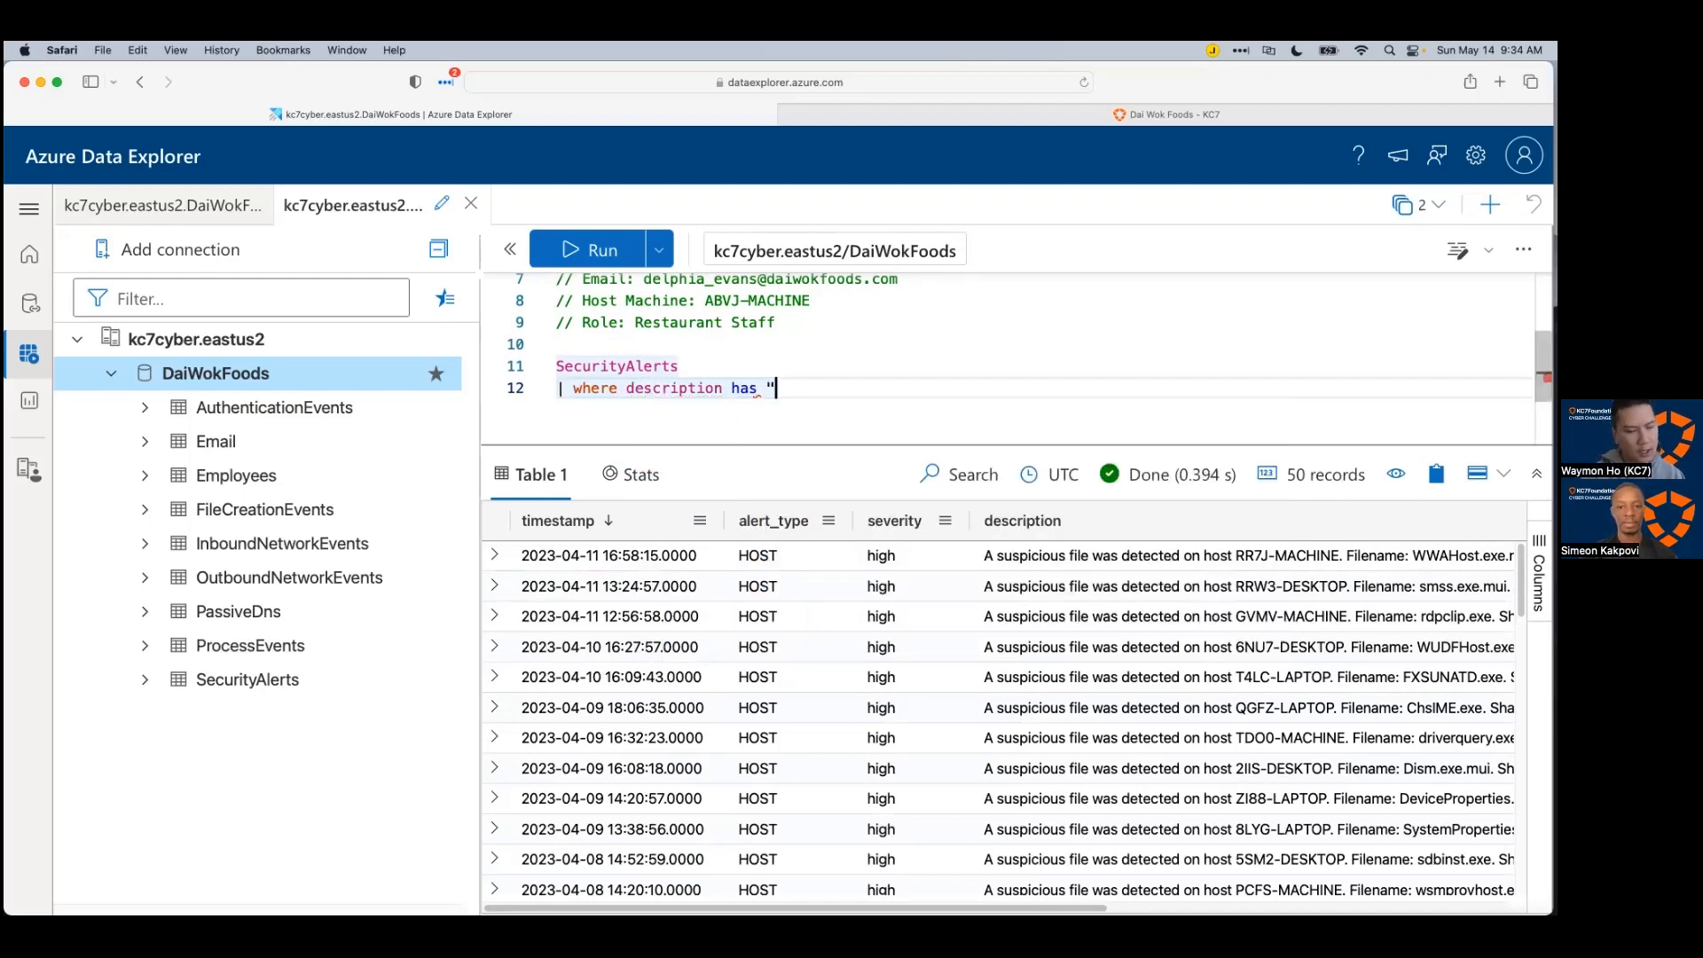
drag(795, 300, 705, 300)
key(super+c)
click(771, 387)
key(super+v)
key(shift+Return)
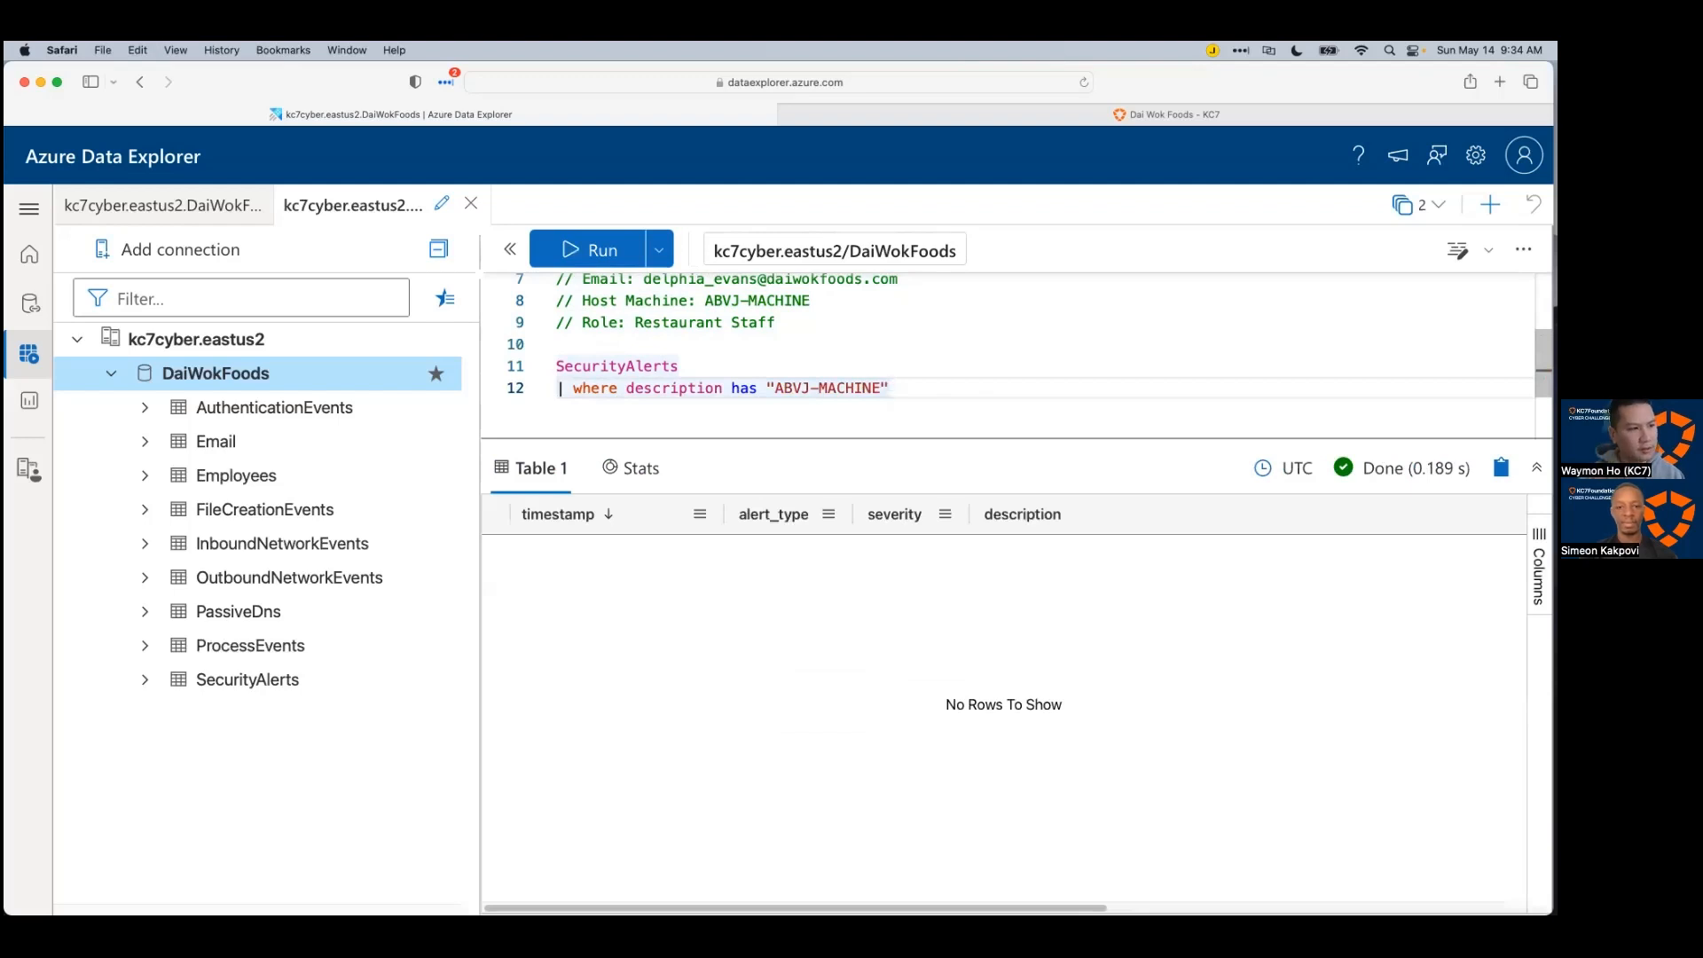
drag(923, 388, 583, 387)
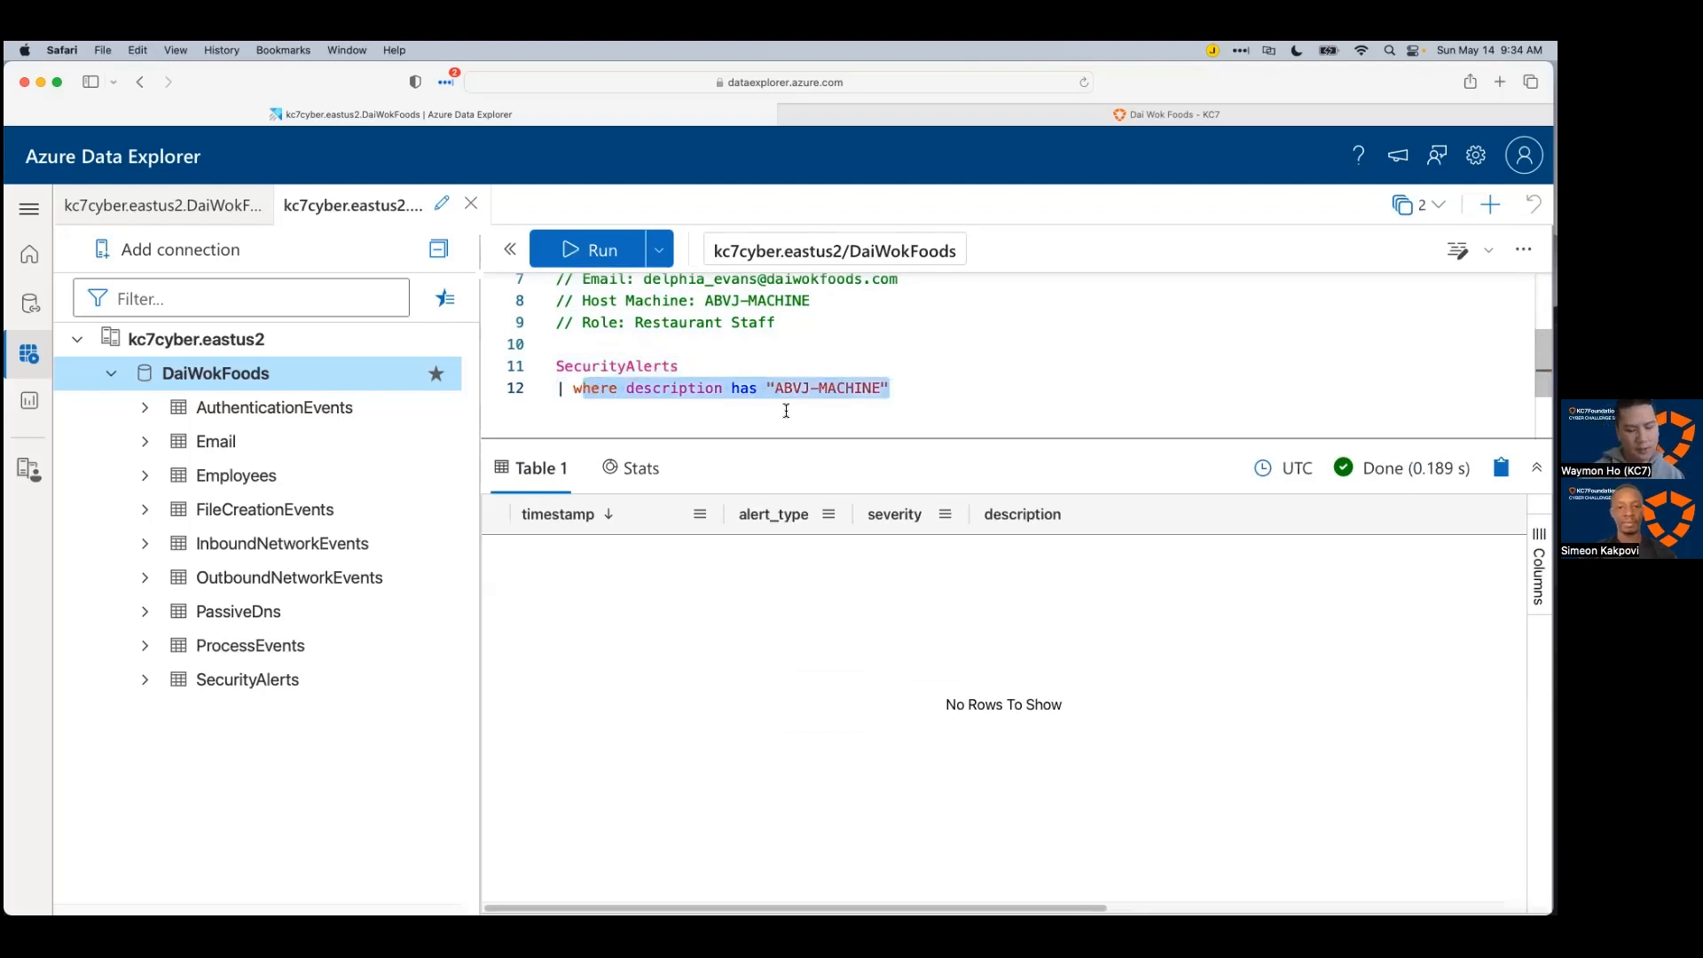
text(take 50)
key(shift+Return)
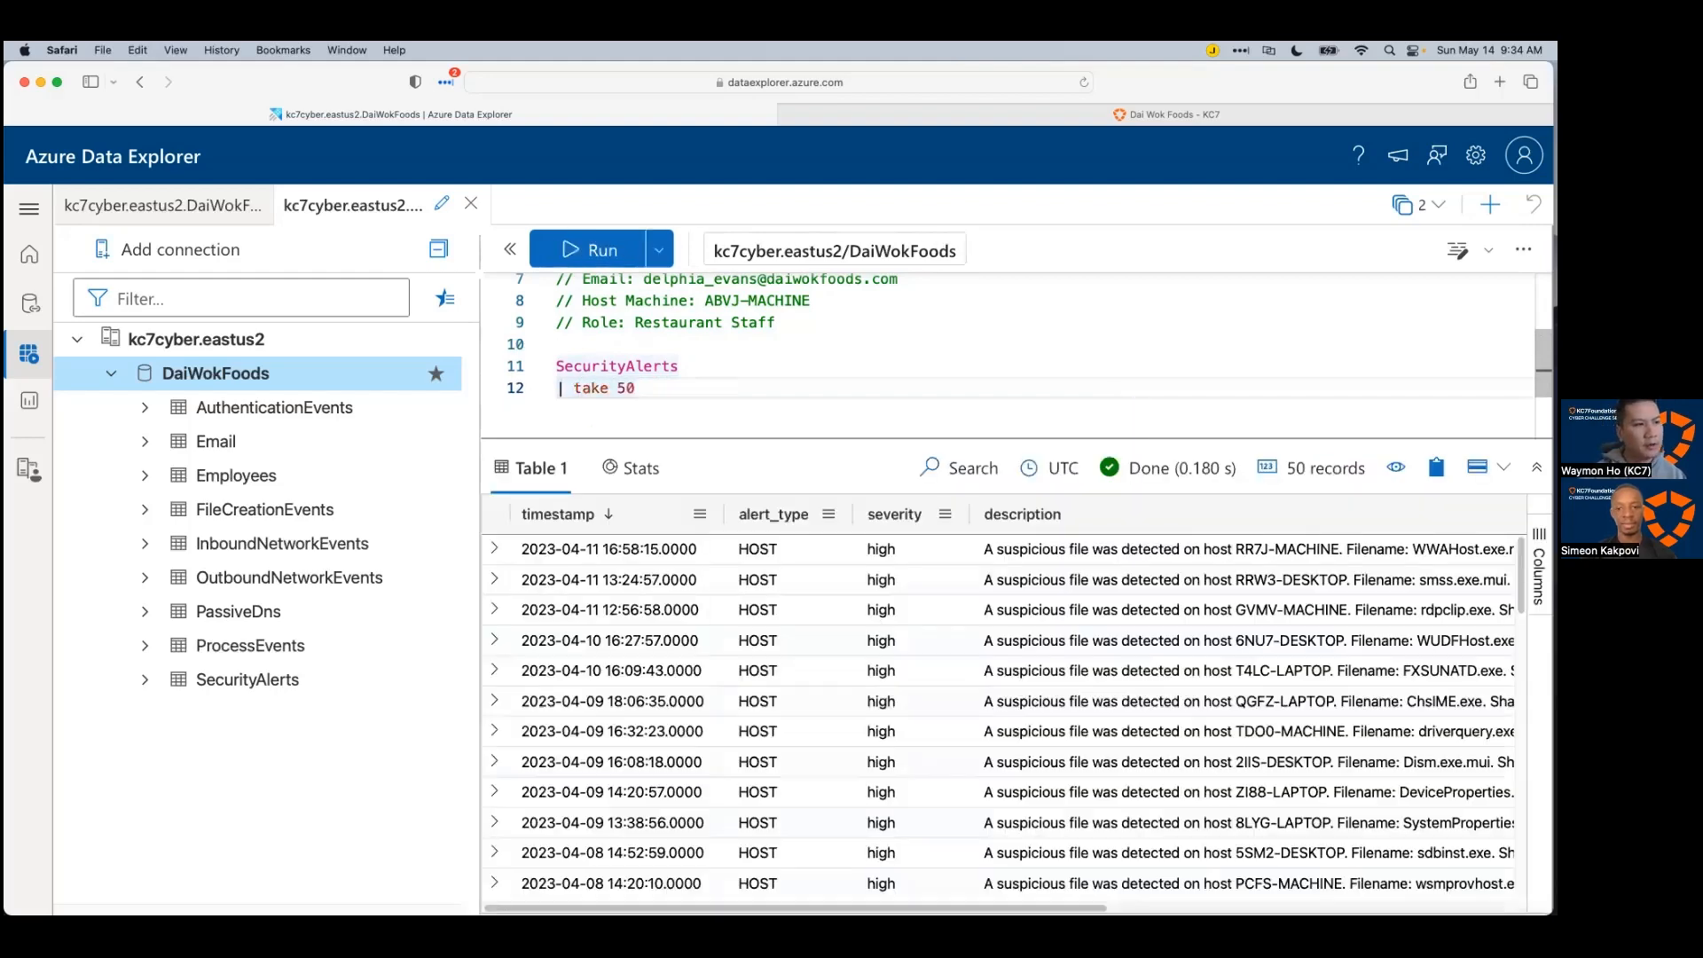
scroll(1034, 681, down, 10)
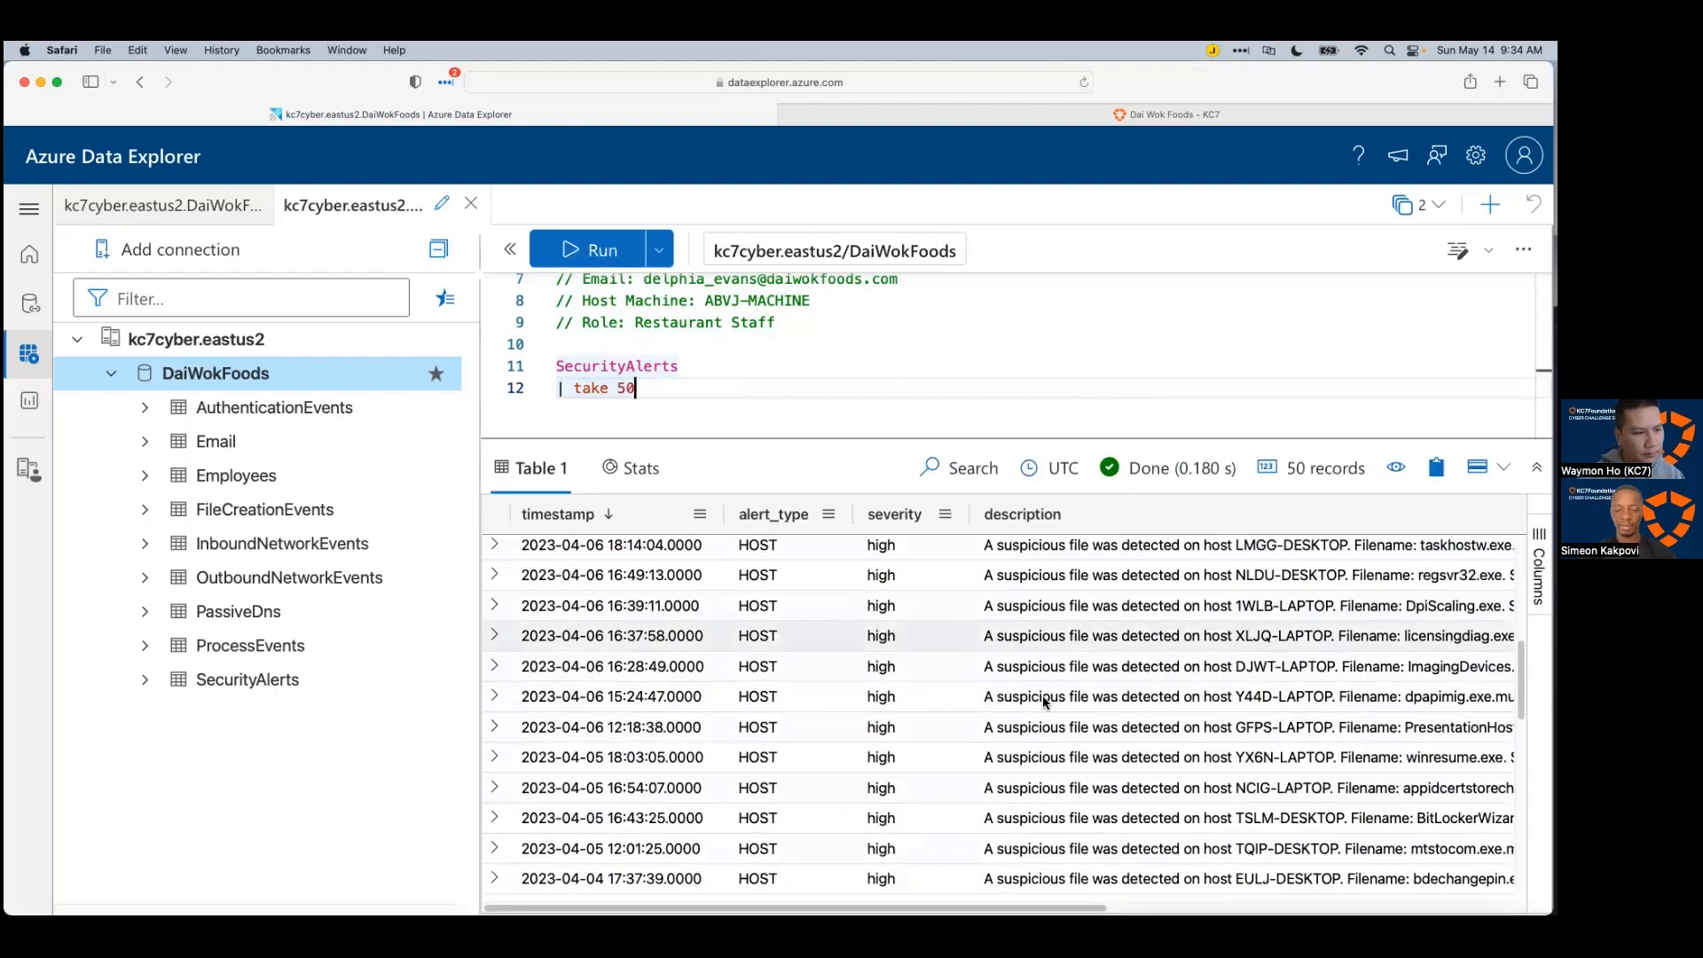
scroll(833, 736, up, 10)
drag(656, 391, 575, 390)
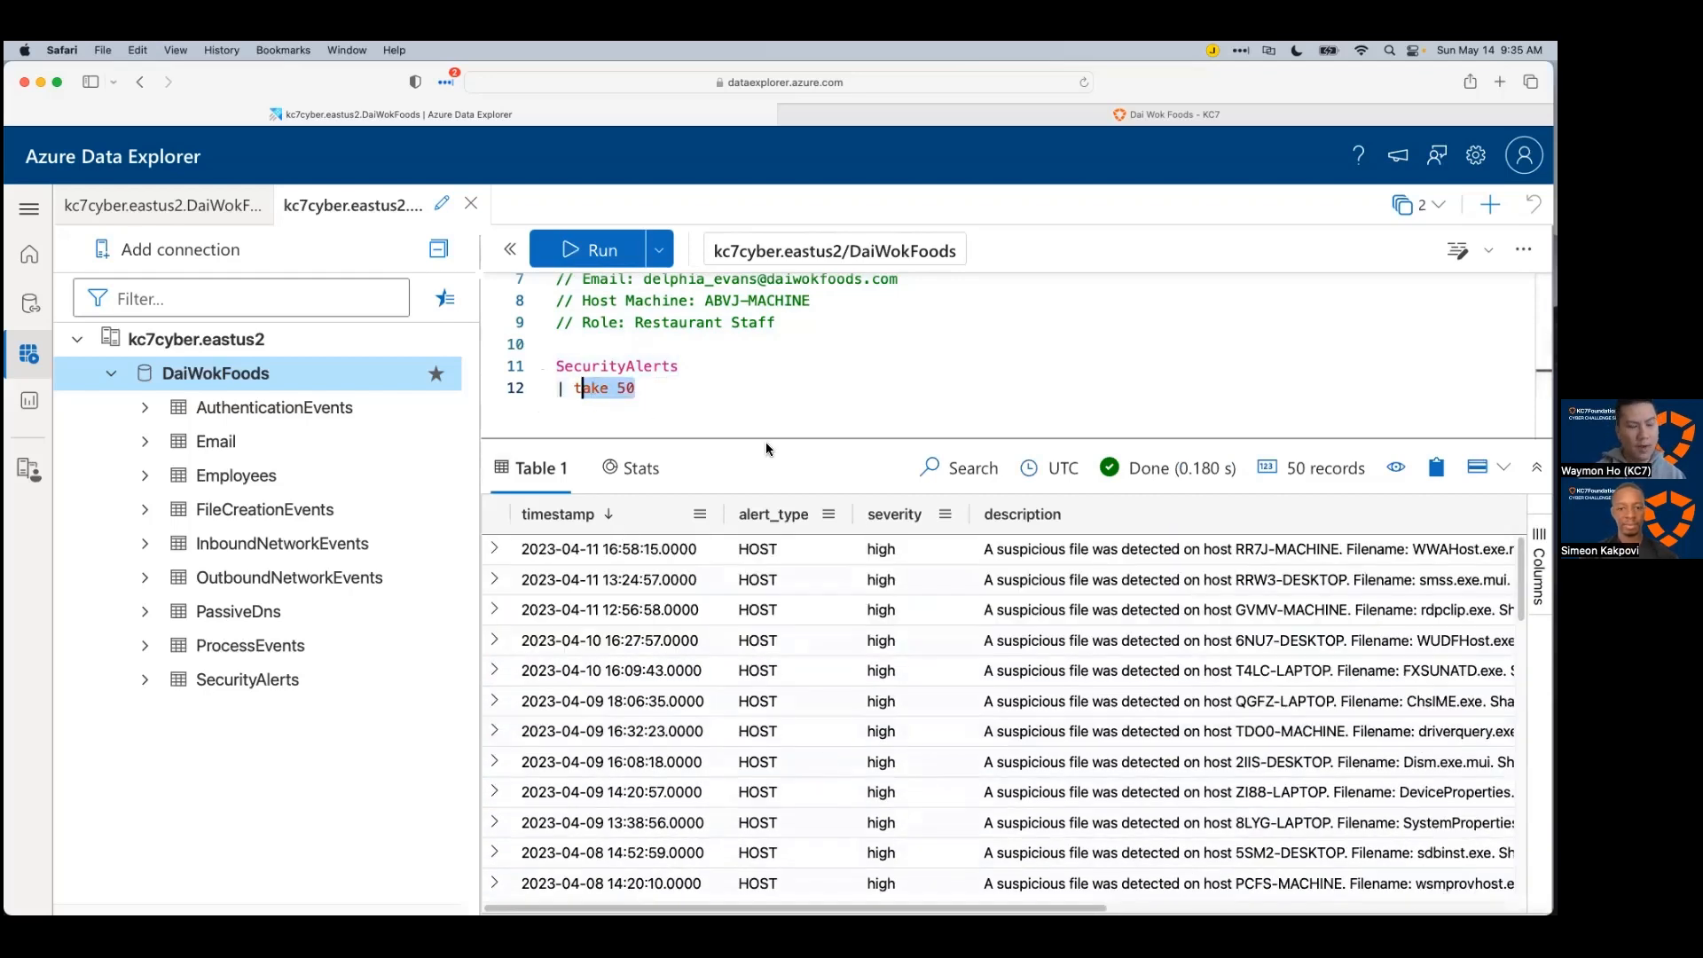
Step: Replace the take 50 line with where alert_type != "HOST" and run the SecurityAlerts query
key(BackSpace)
text(where)
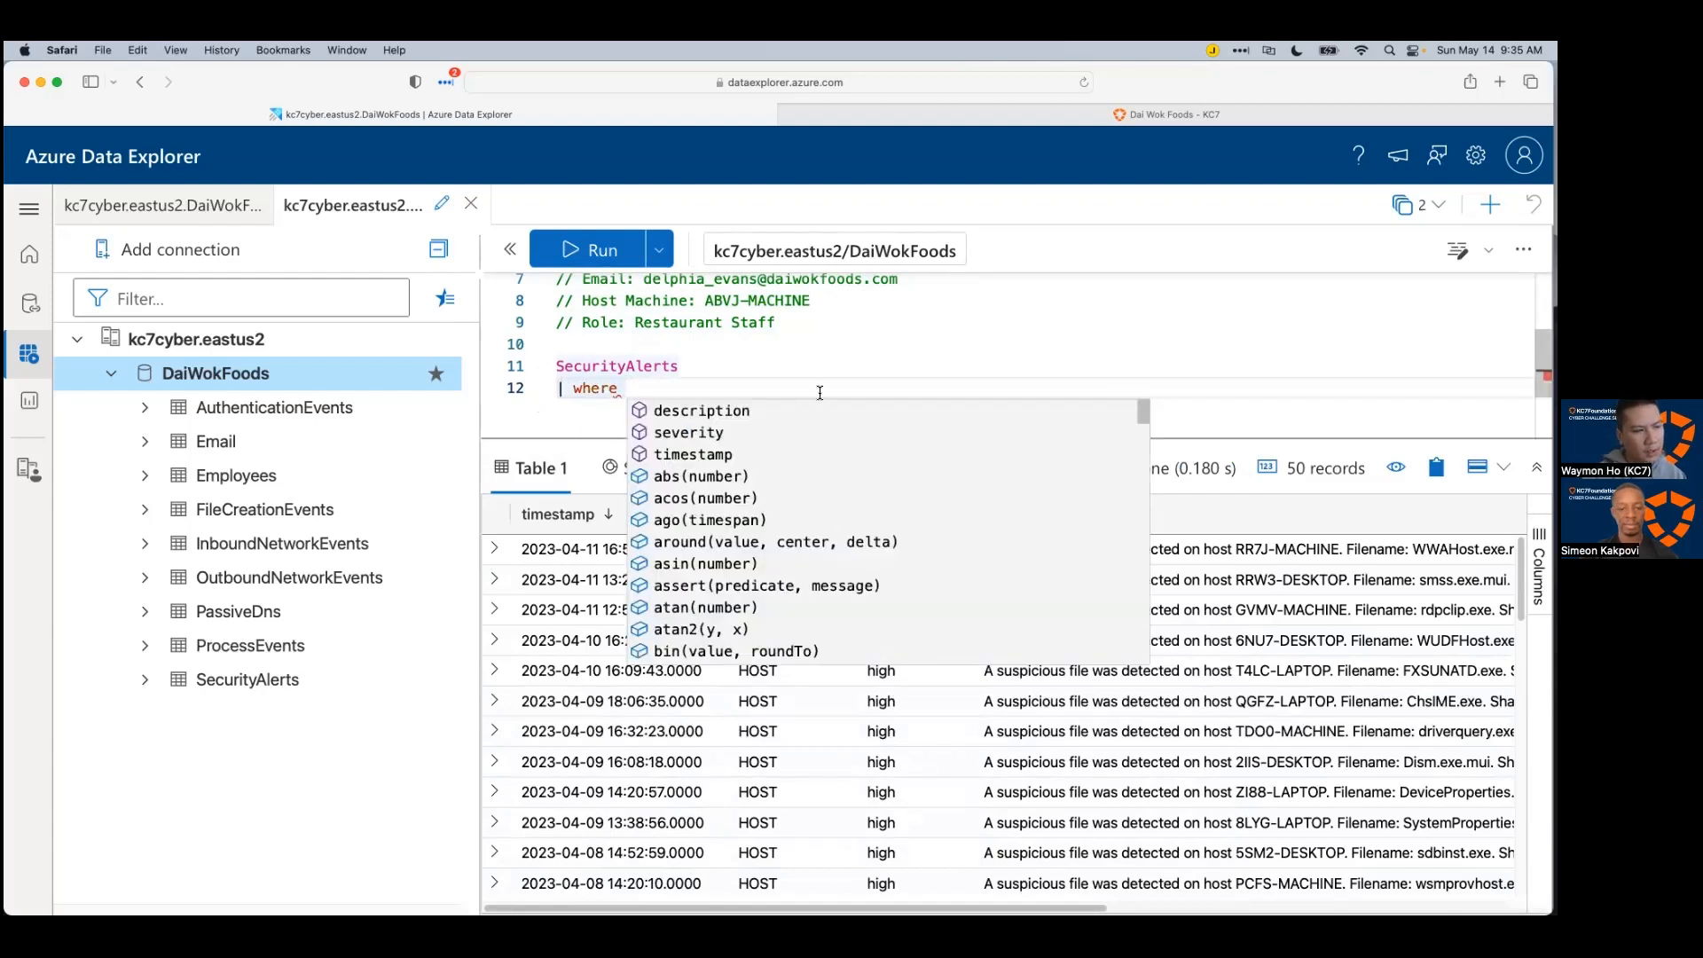
click(798, 352)
click(677, 386)
scroll(678, 386, up, 1)
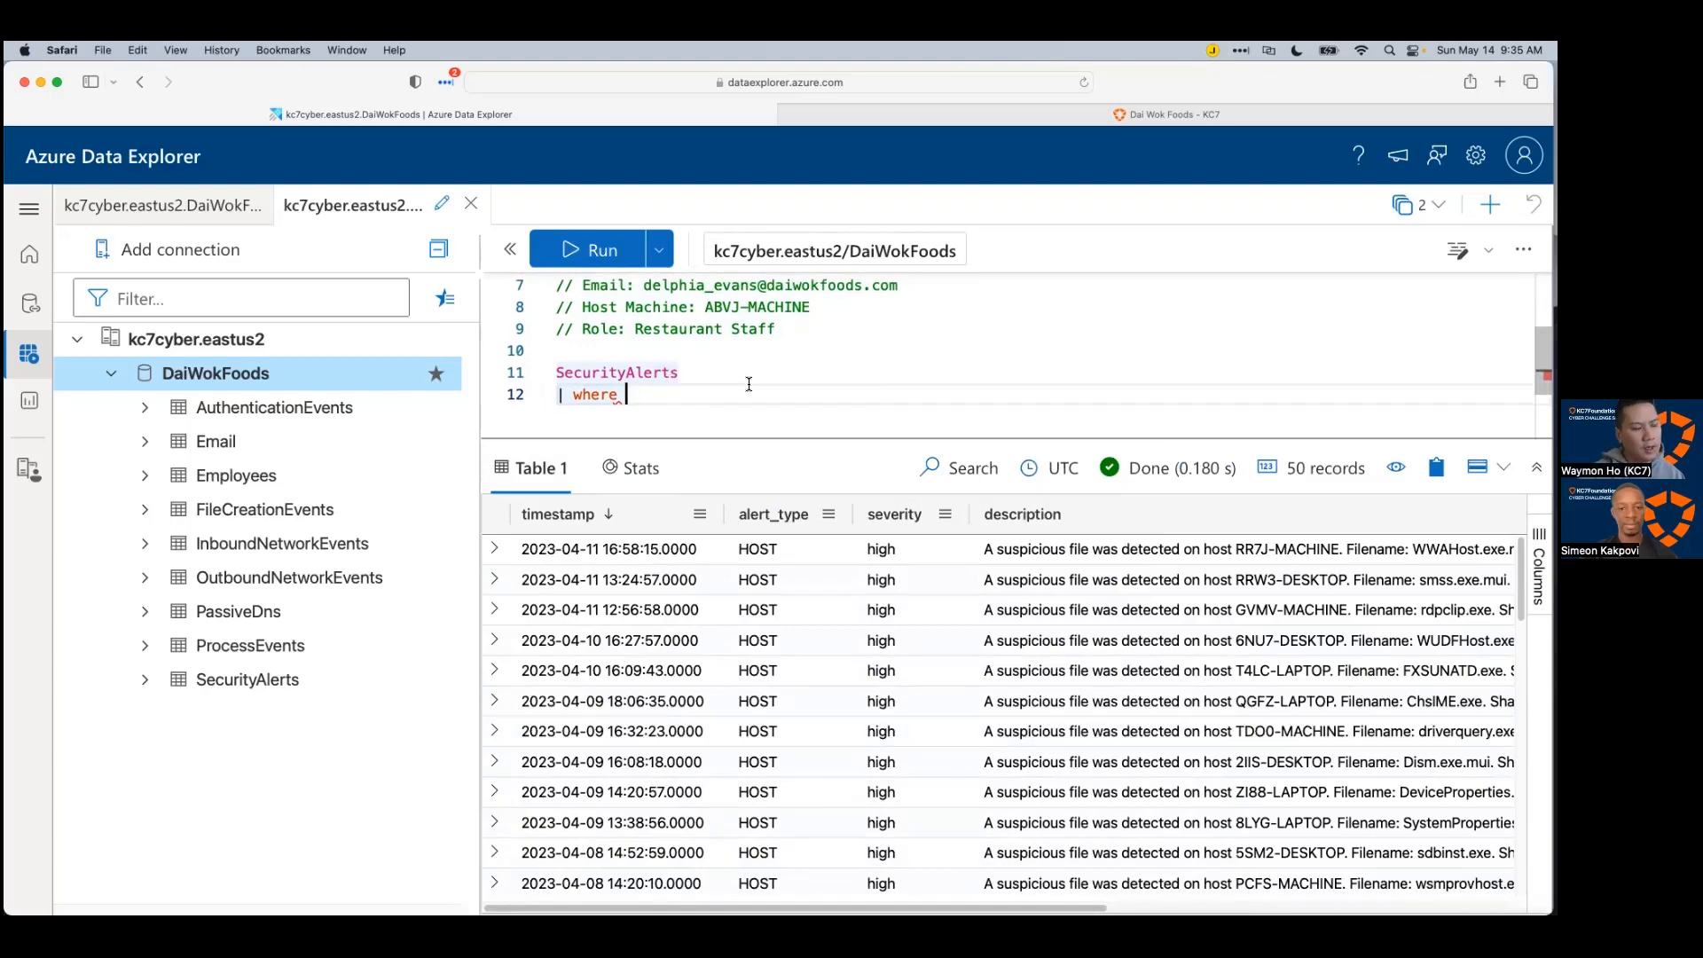
text(alert_type)
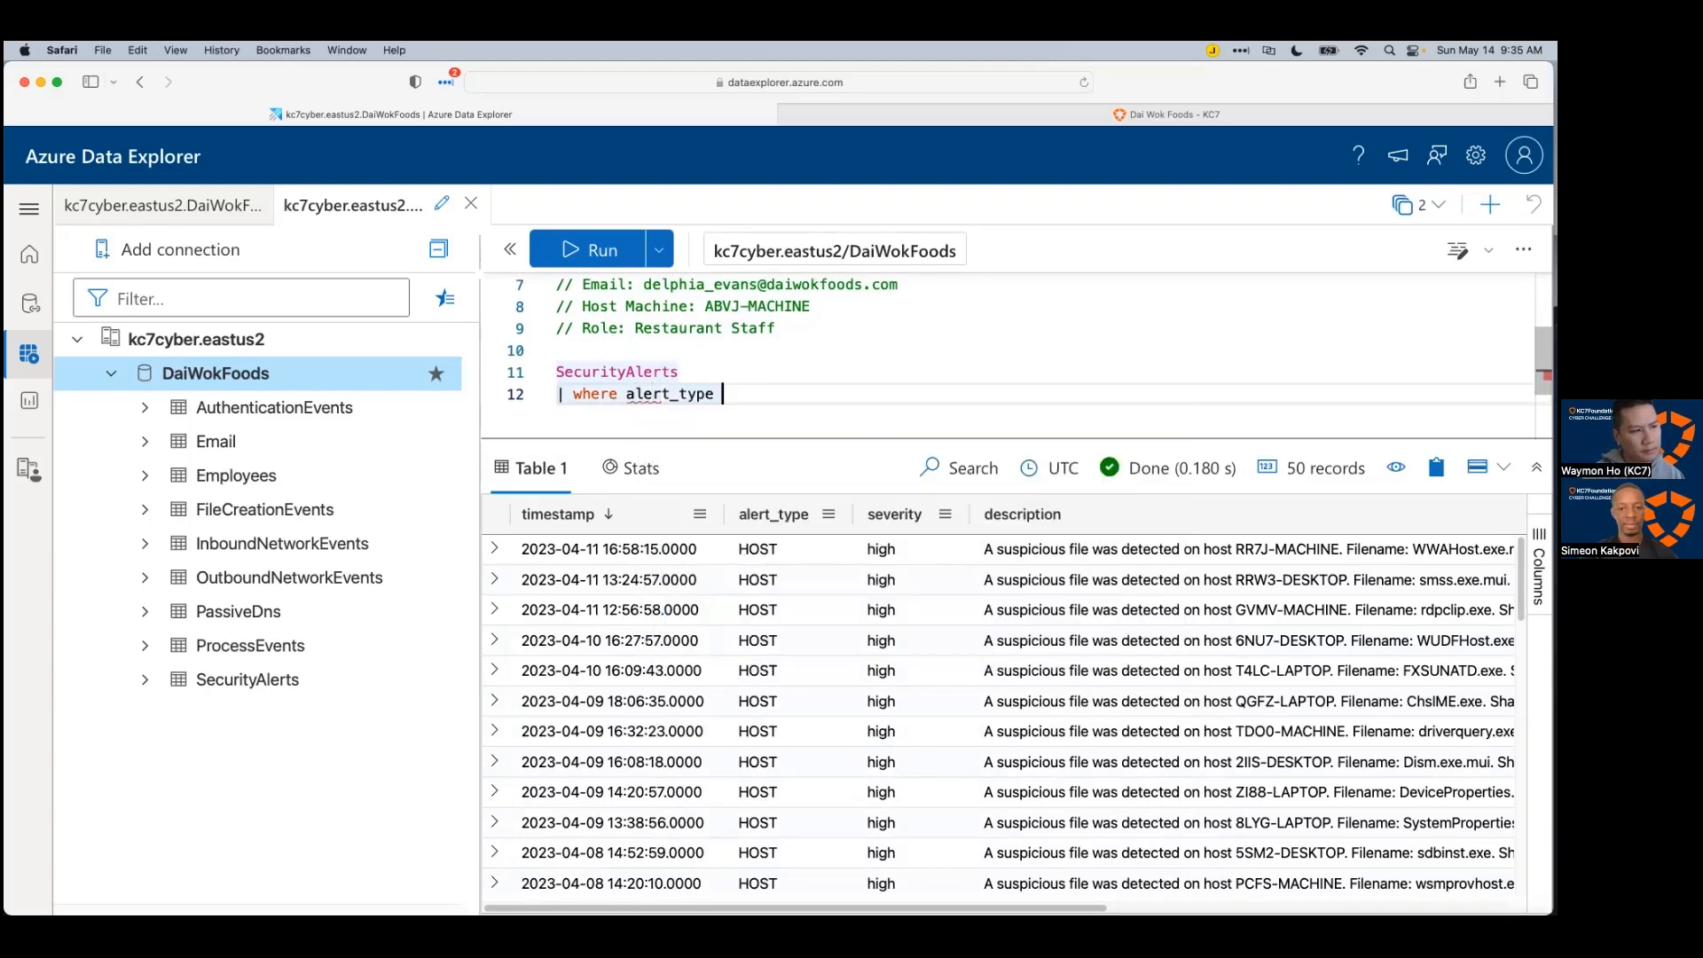
text( != "HOST")
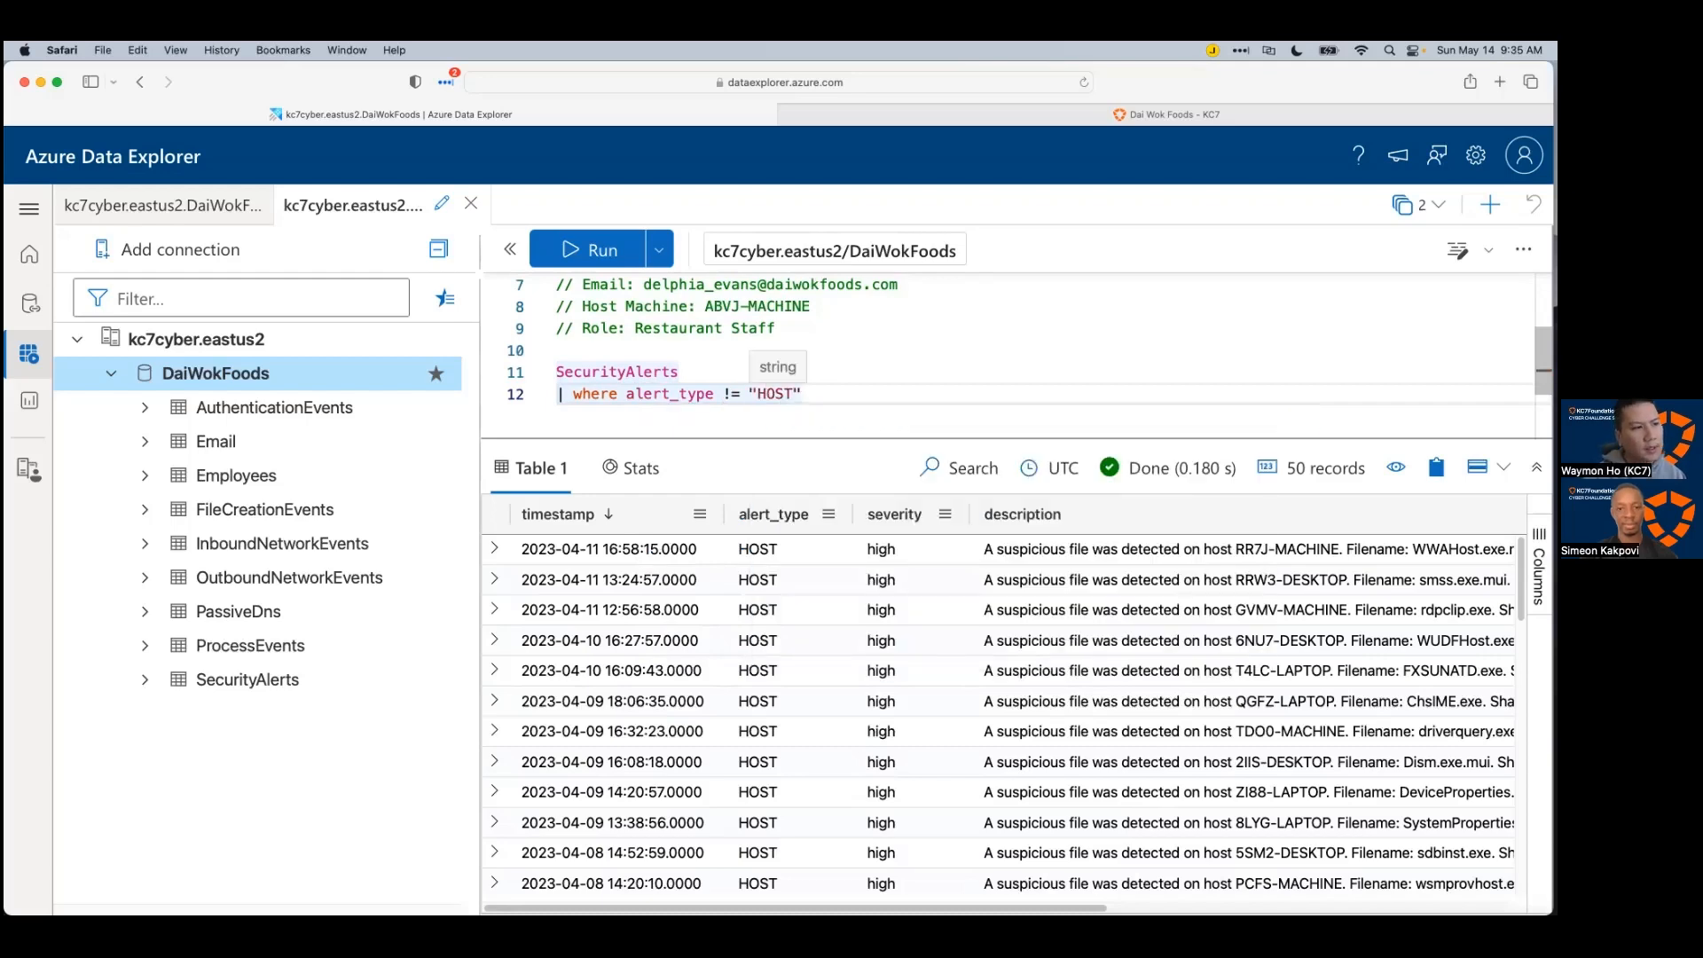
key(shift+Return)
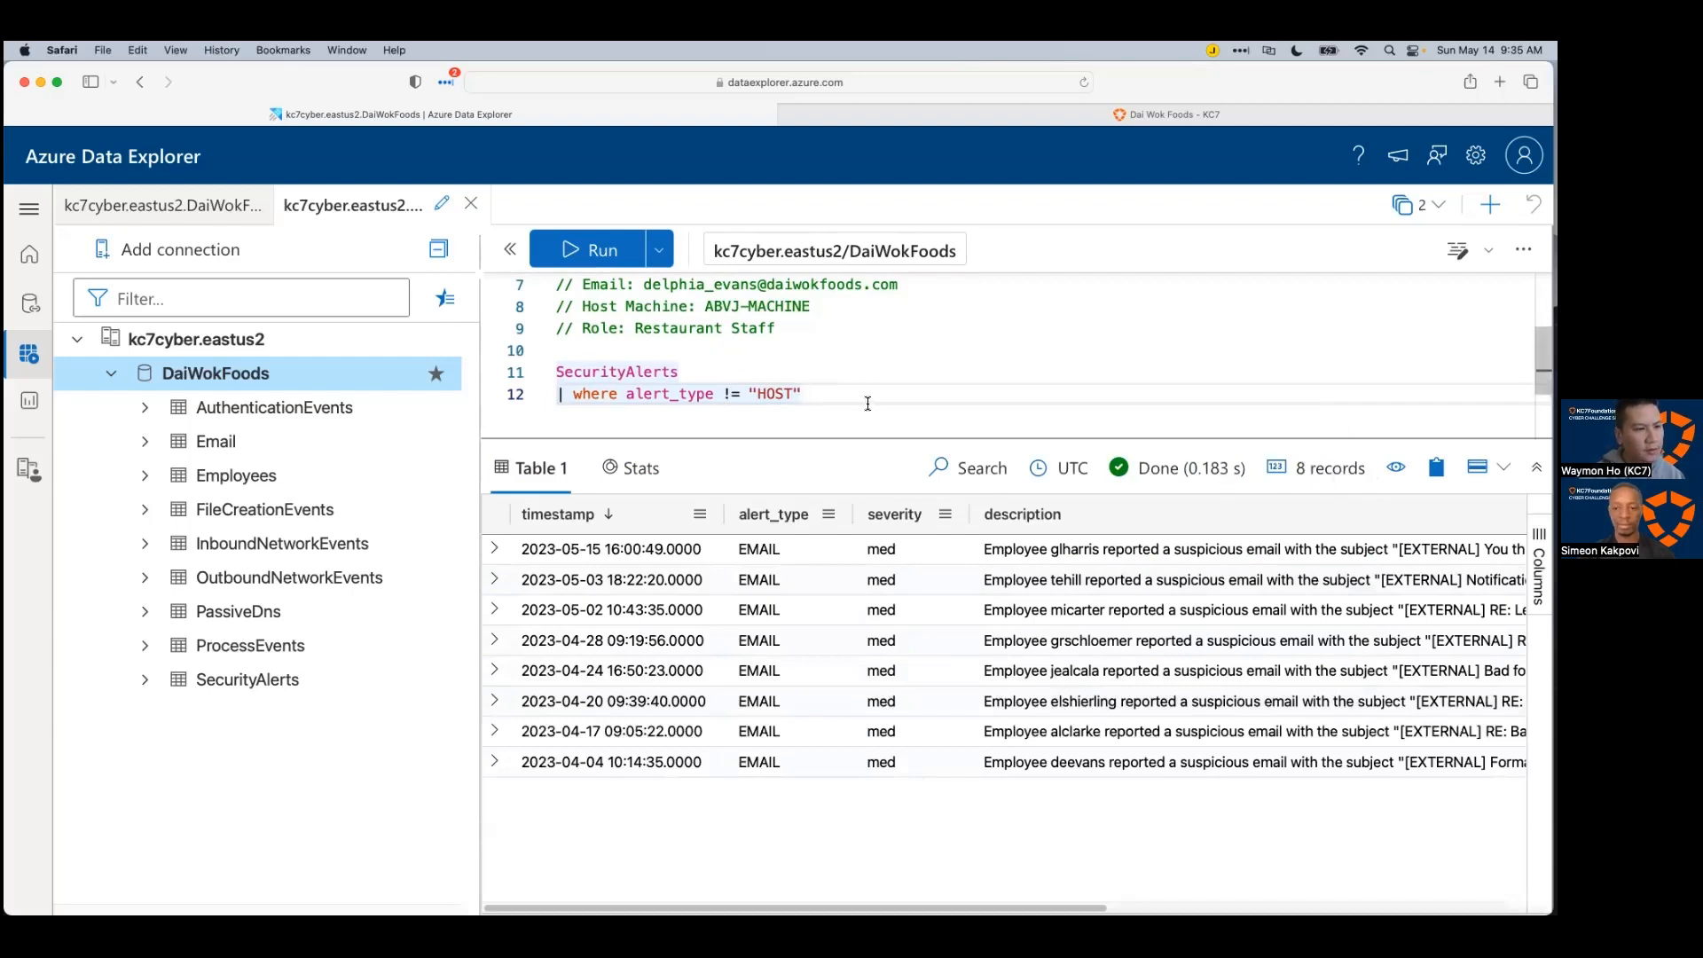
Step: Add a blank line after the HOST filter and sort the eight email alerts by timestamp, oldest first
click(1068, 770)
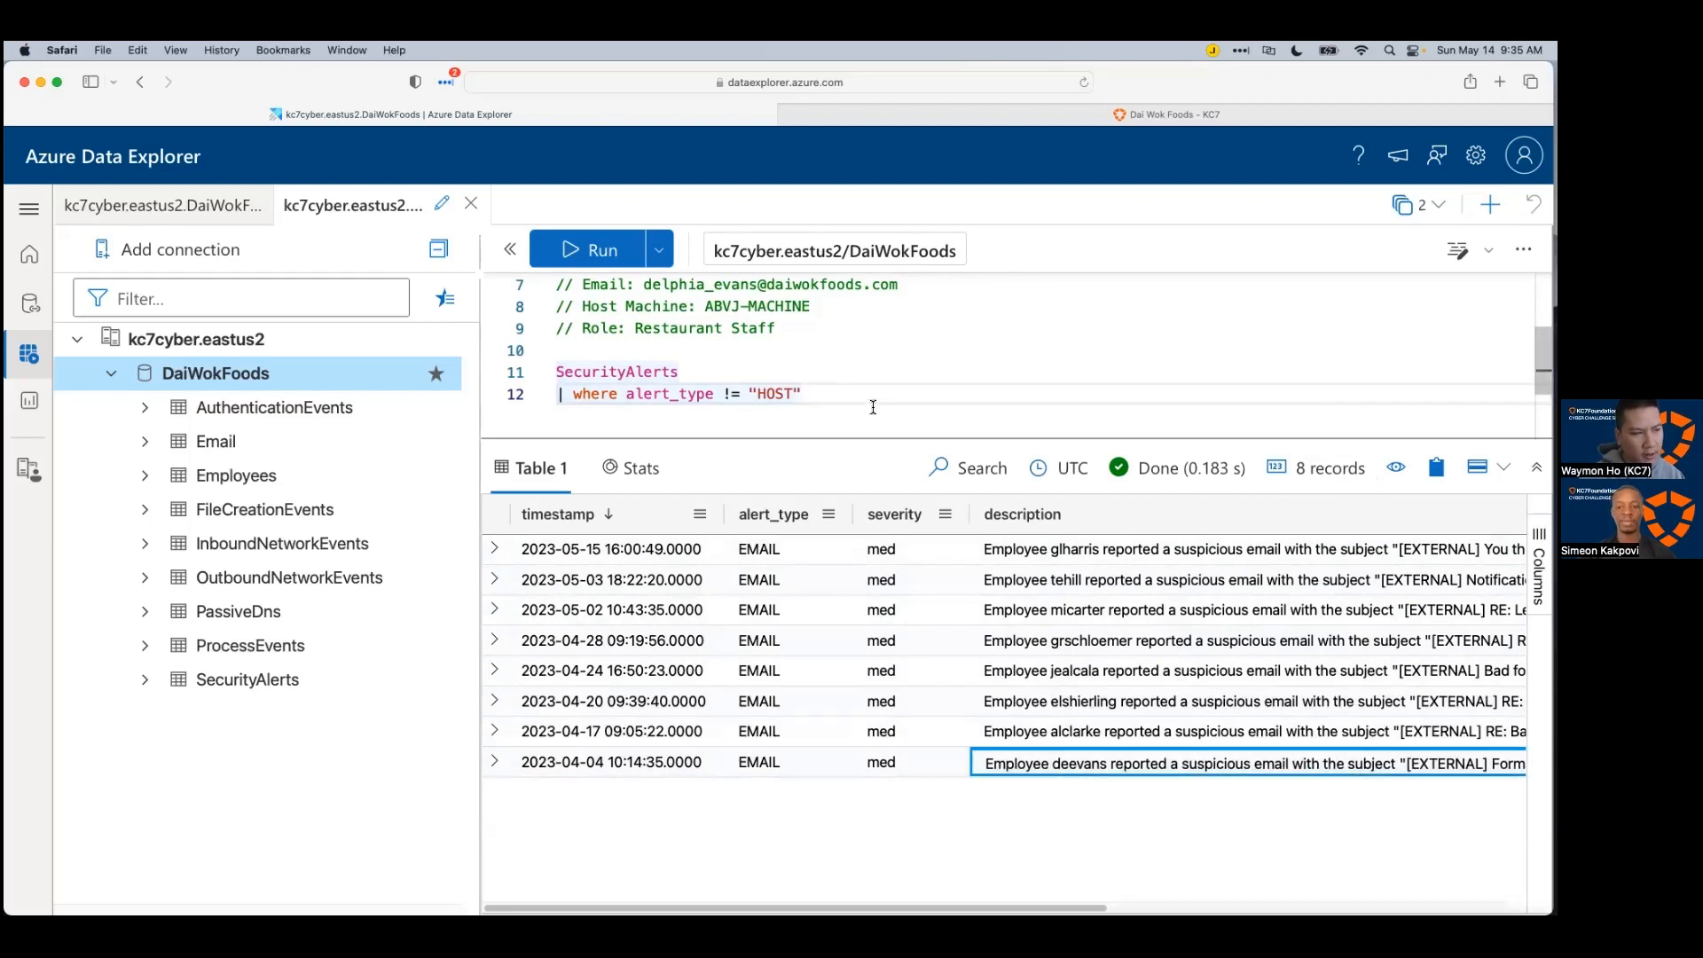
scroll(783, 361, up, 3)
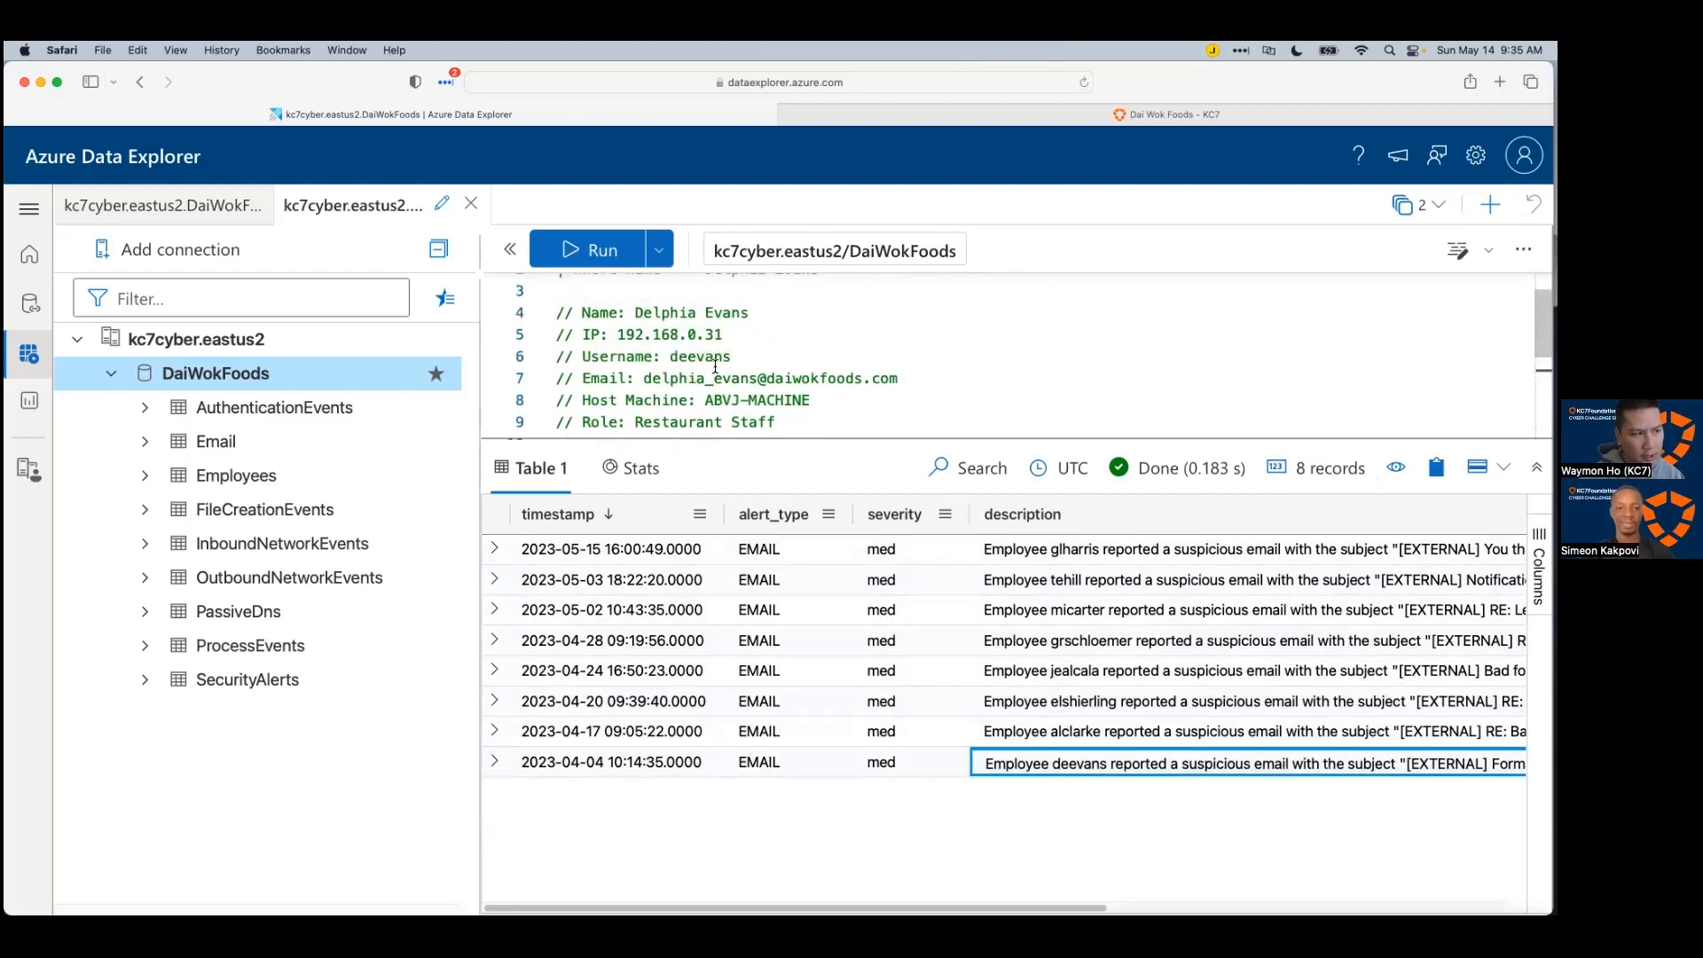
scroll(781, 372, down, 2)
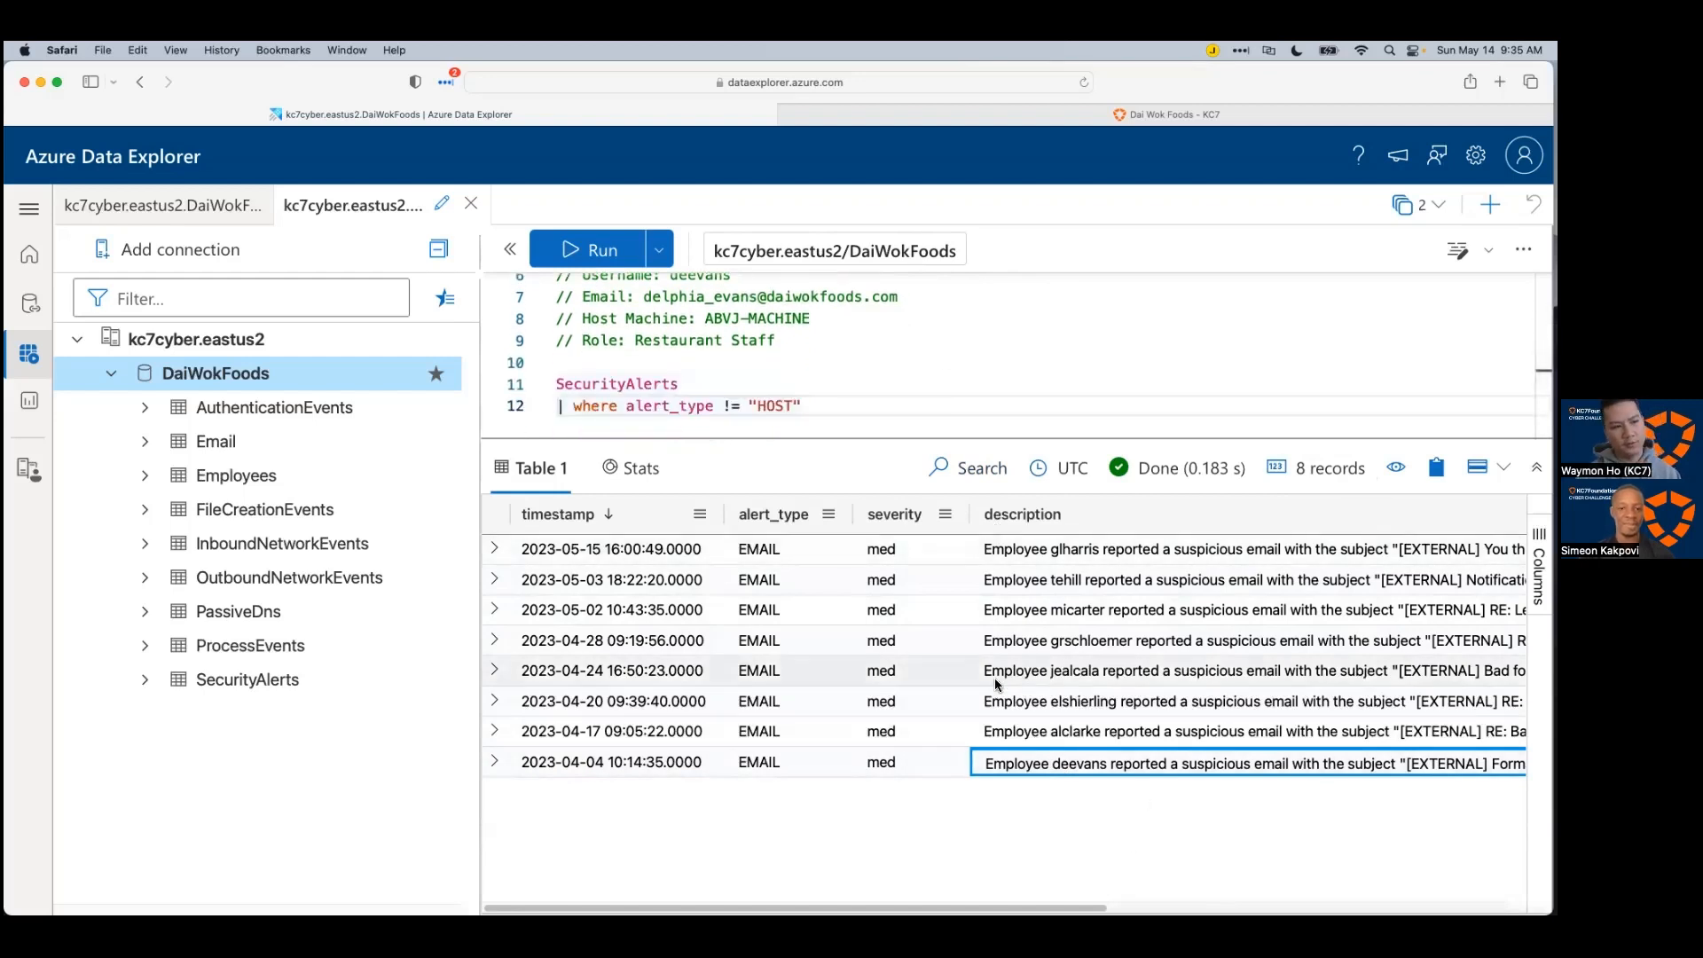
triple_click(591, 407)
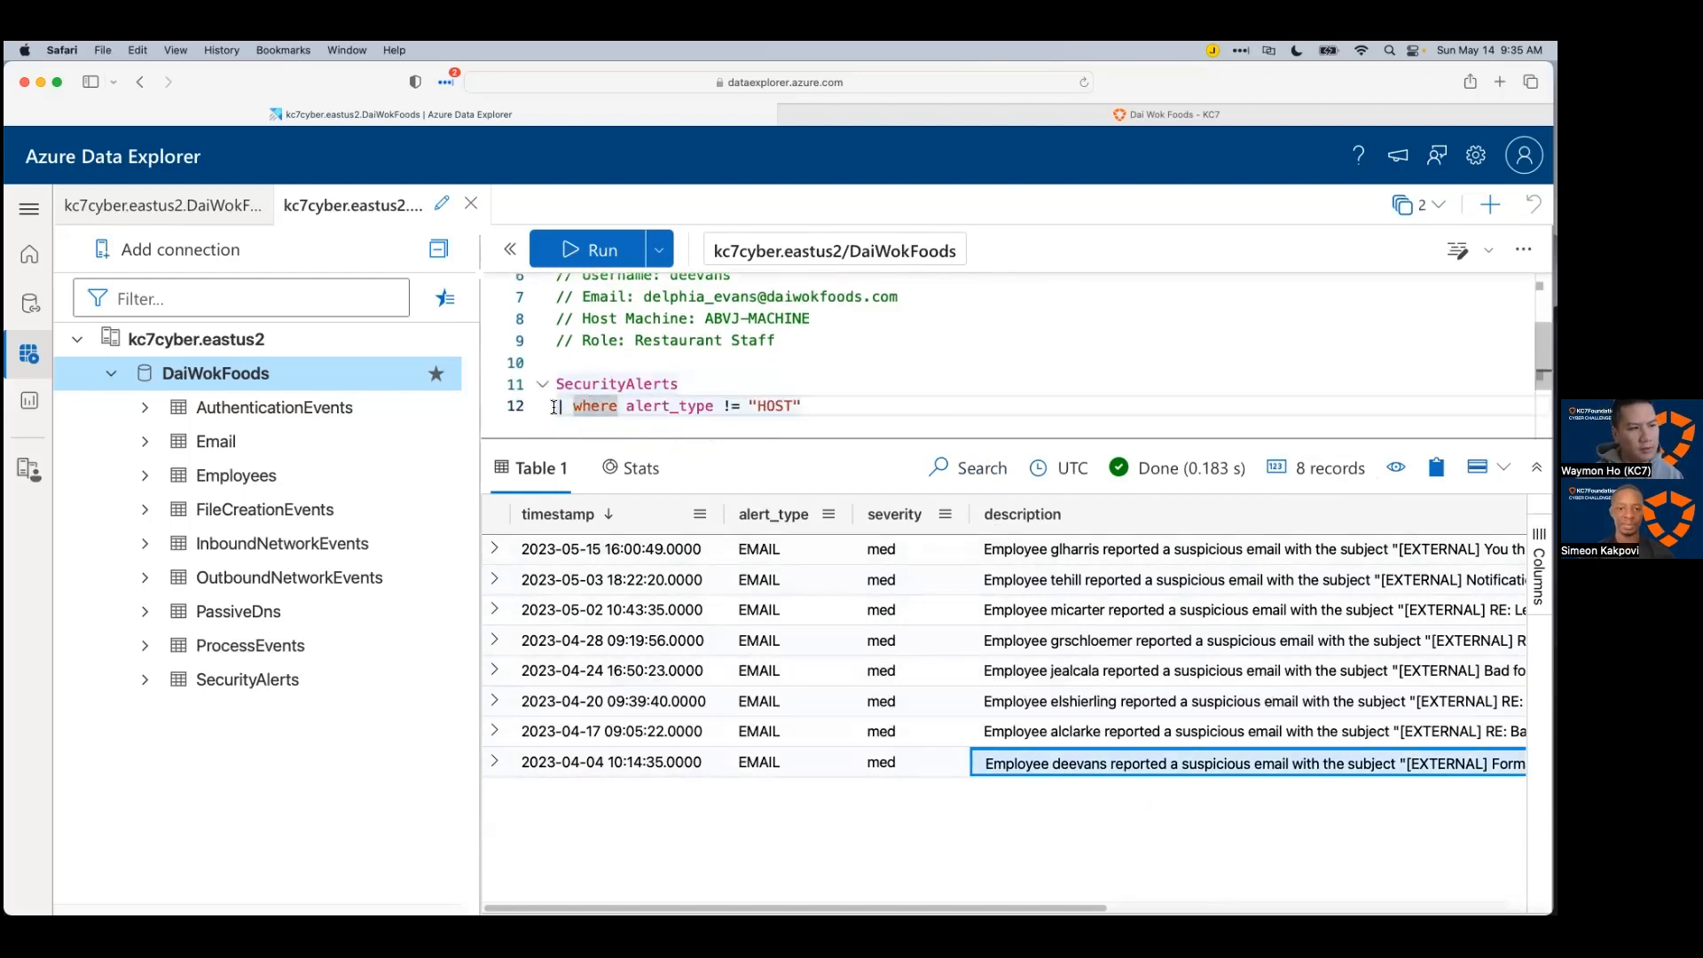
key(Return)
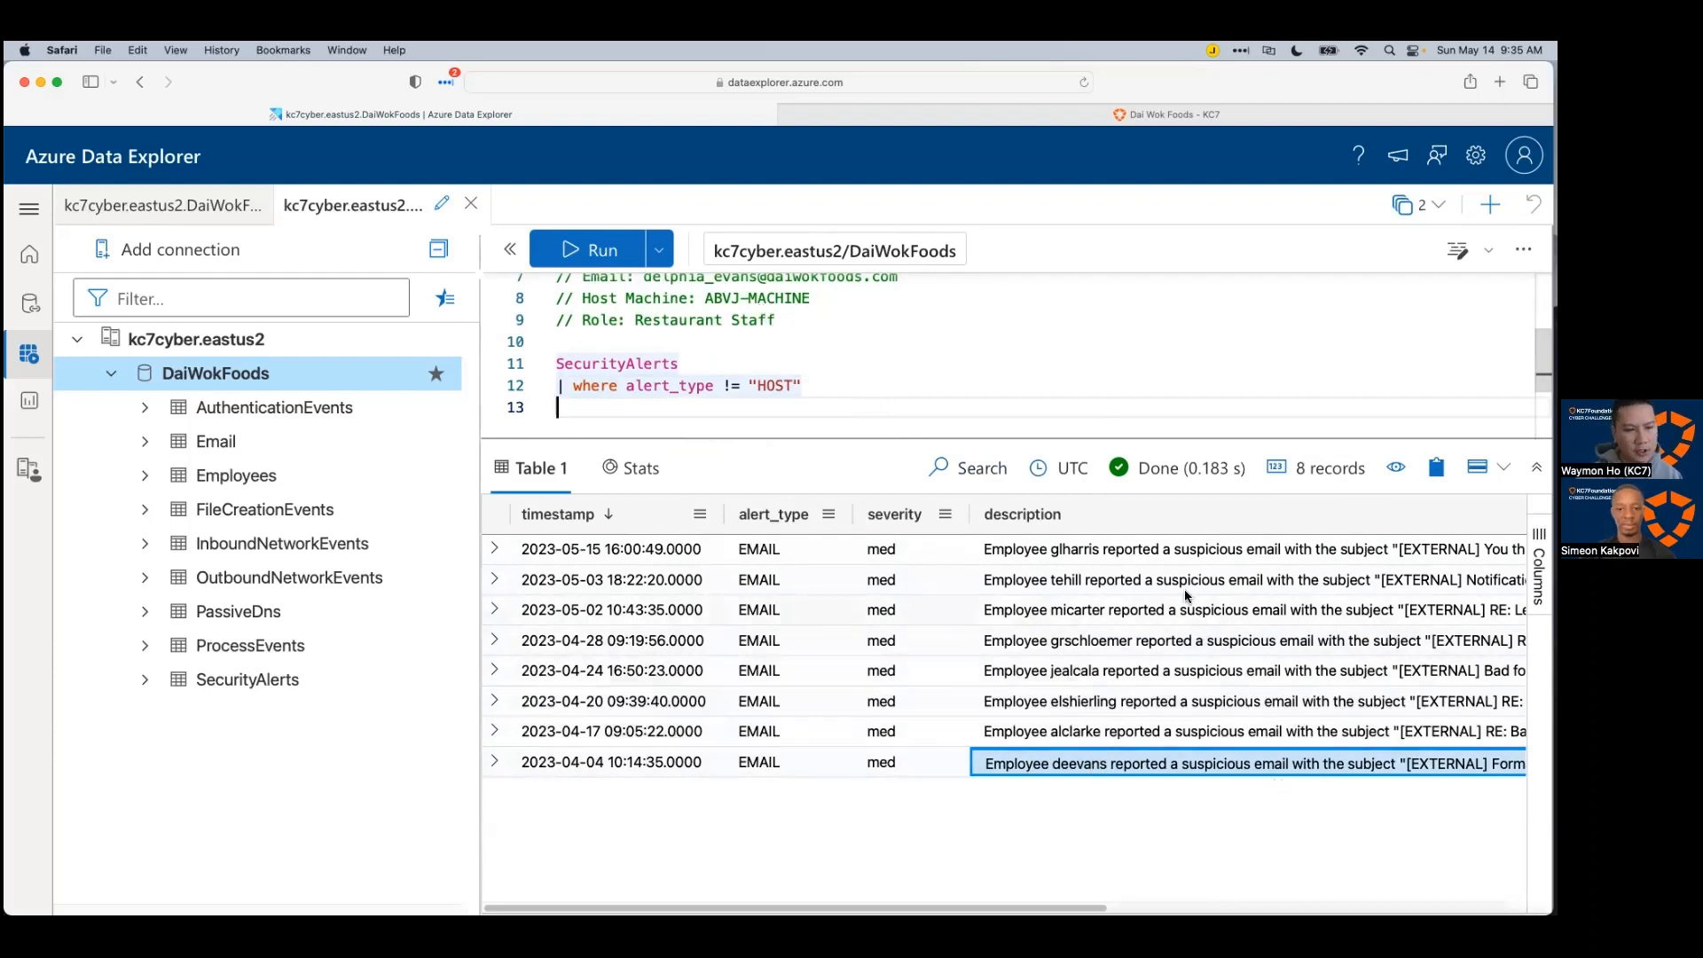
mouse_move(1084, 908)
mouse_down()
mouse_move(1229, 908)
mouse_move(1064, 908)
mouse_up()
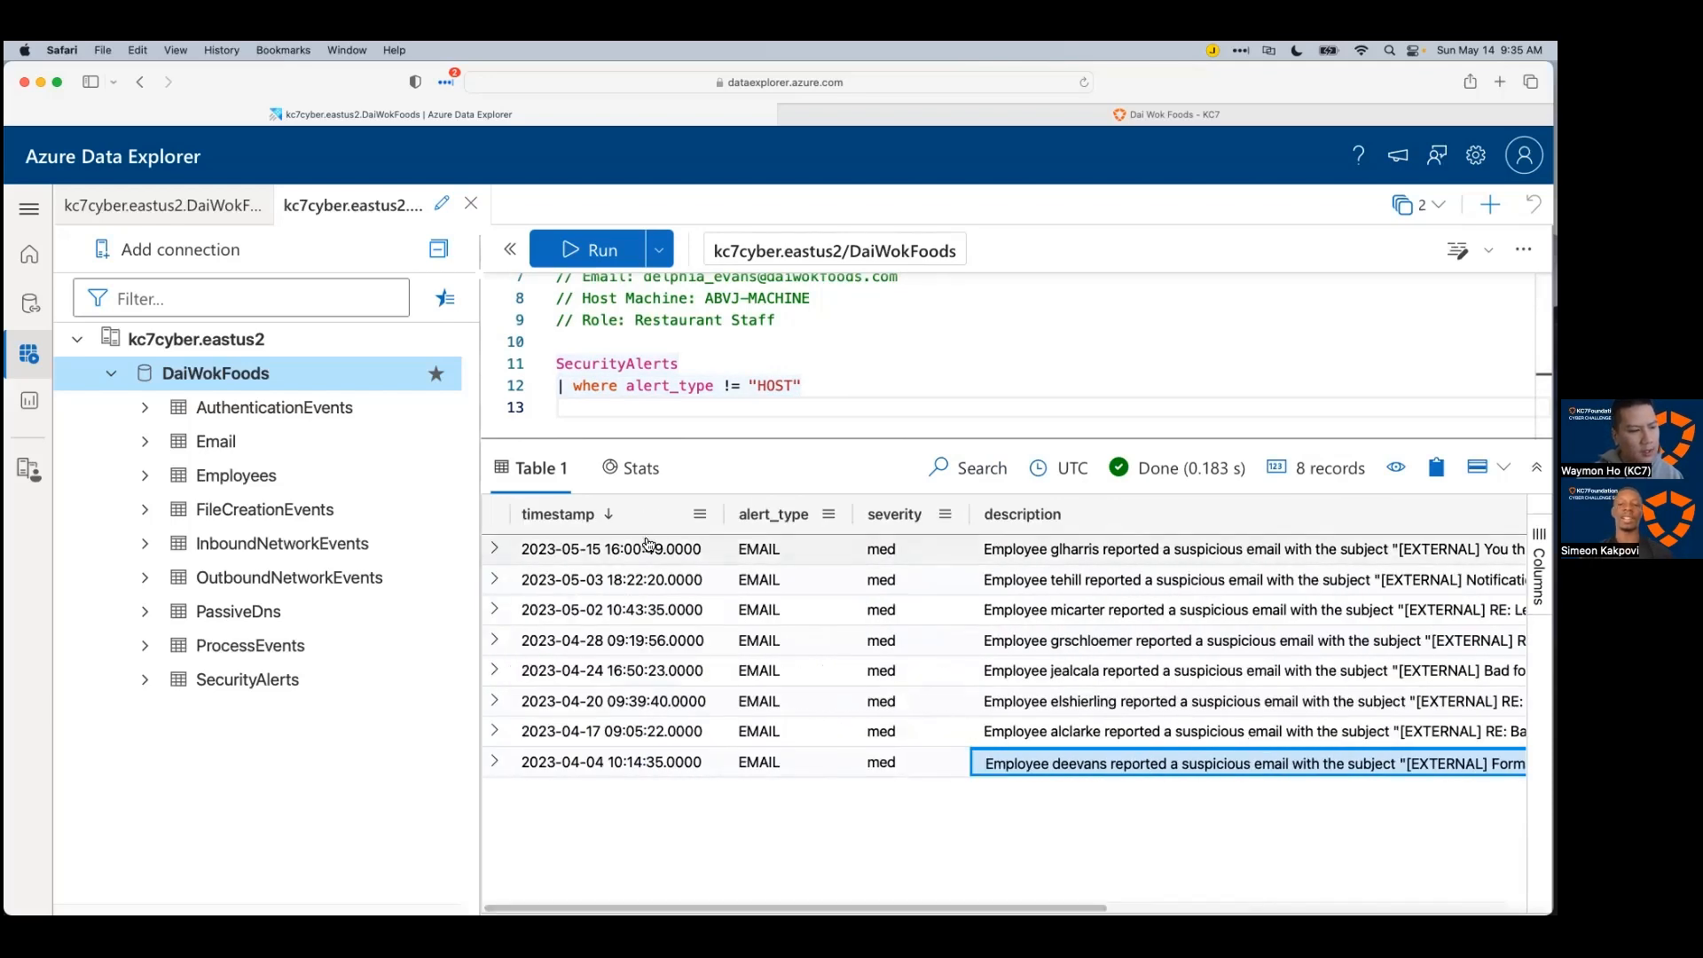
click(621, 524)
key(Up)
key(Up)
key(Up)
key(Up)
key(Up)
key(Up)
key(Up)
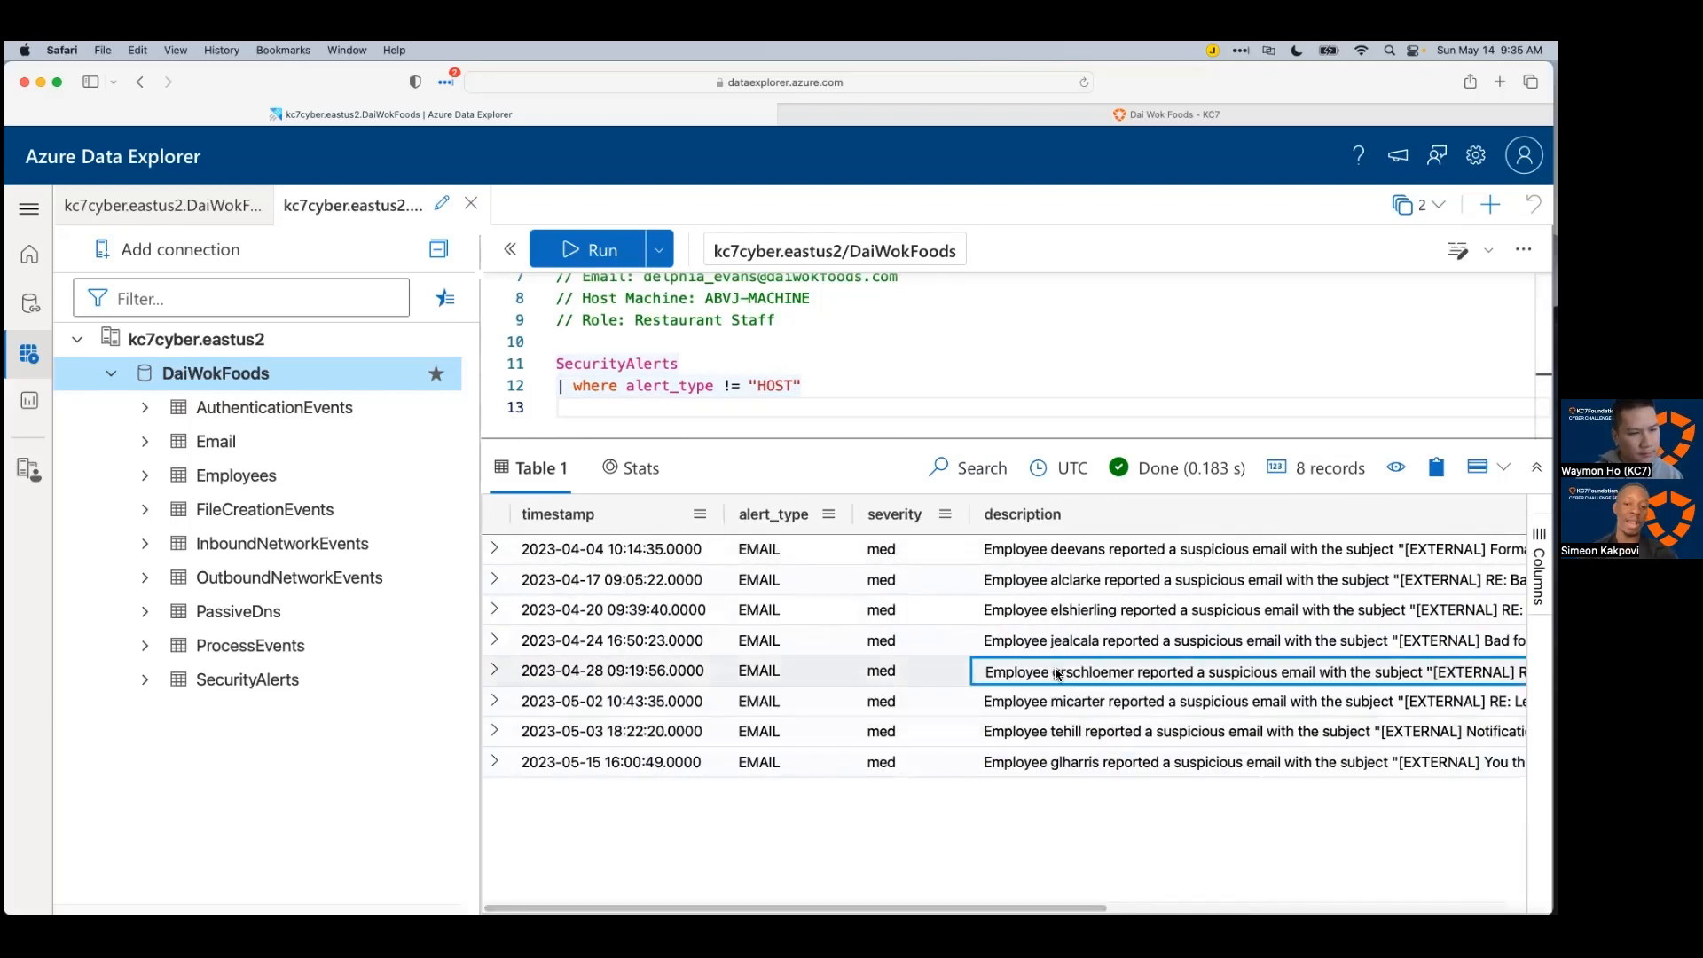
Step: Read through the eight email alert descriptions row by row, ending on the first alert
drag(1003, 908, 1023, 908)
scroll(1002, 656, right, 5)
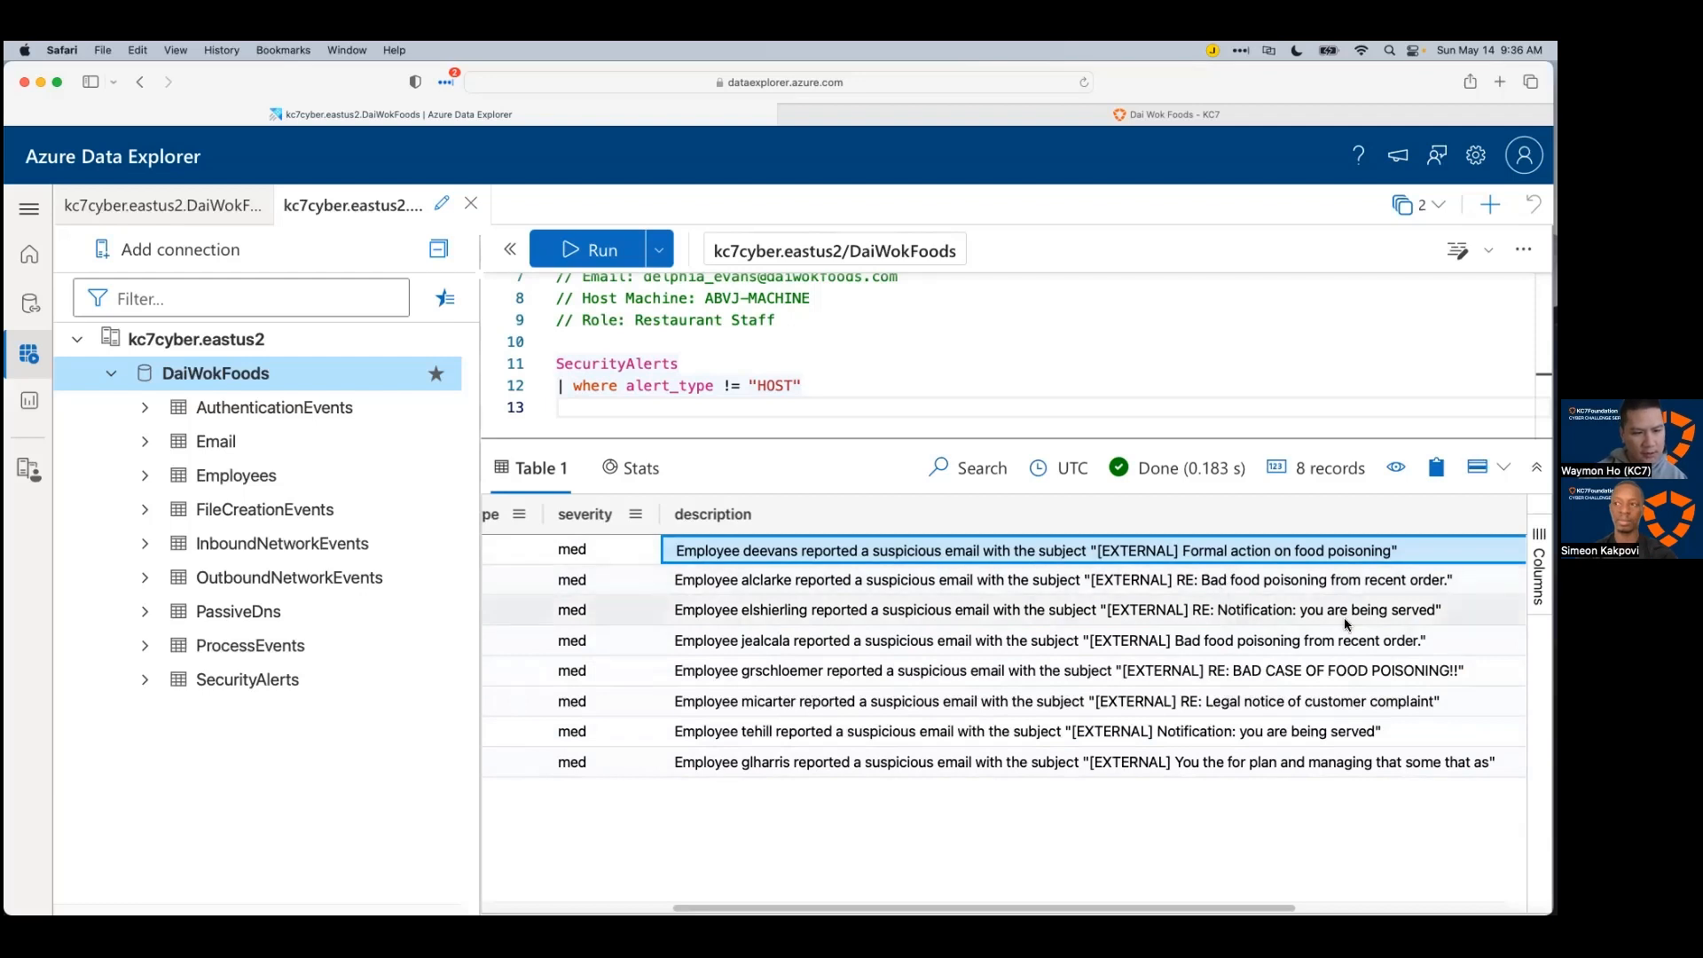
key(Down)
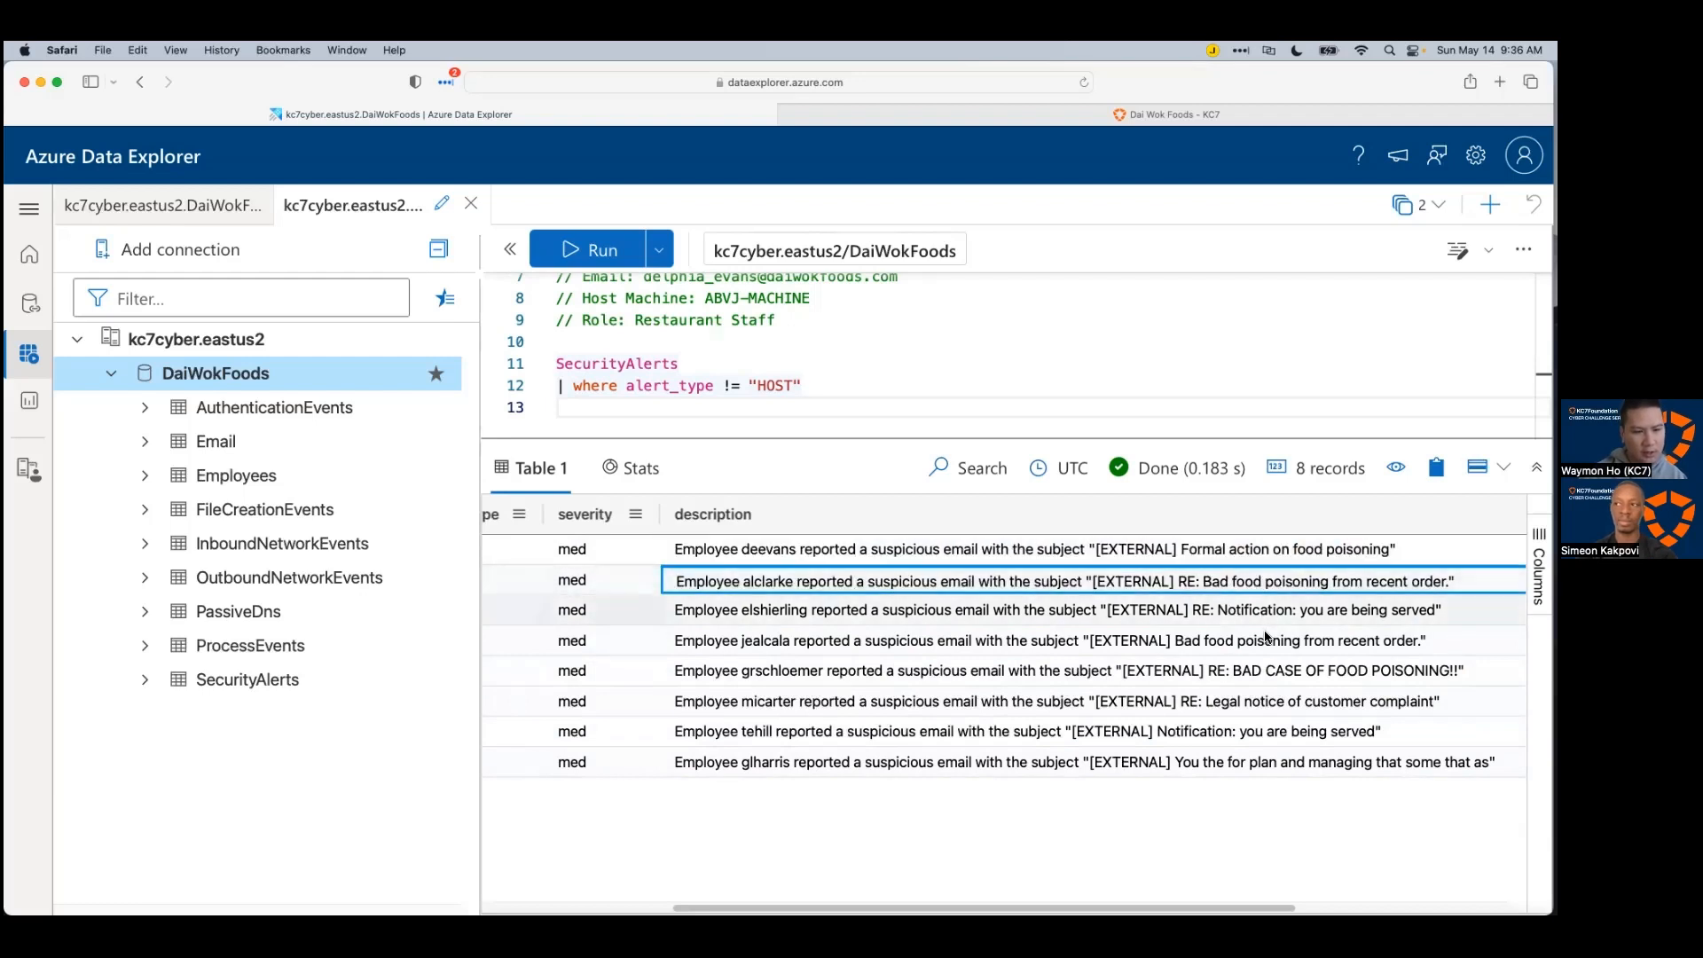
key(Down)
key(Down)
key(Down)
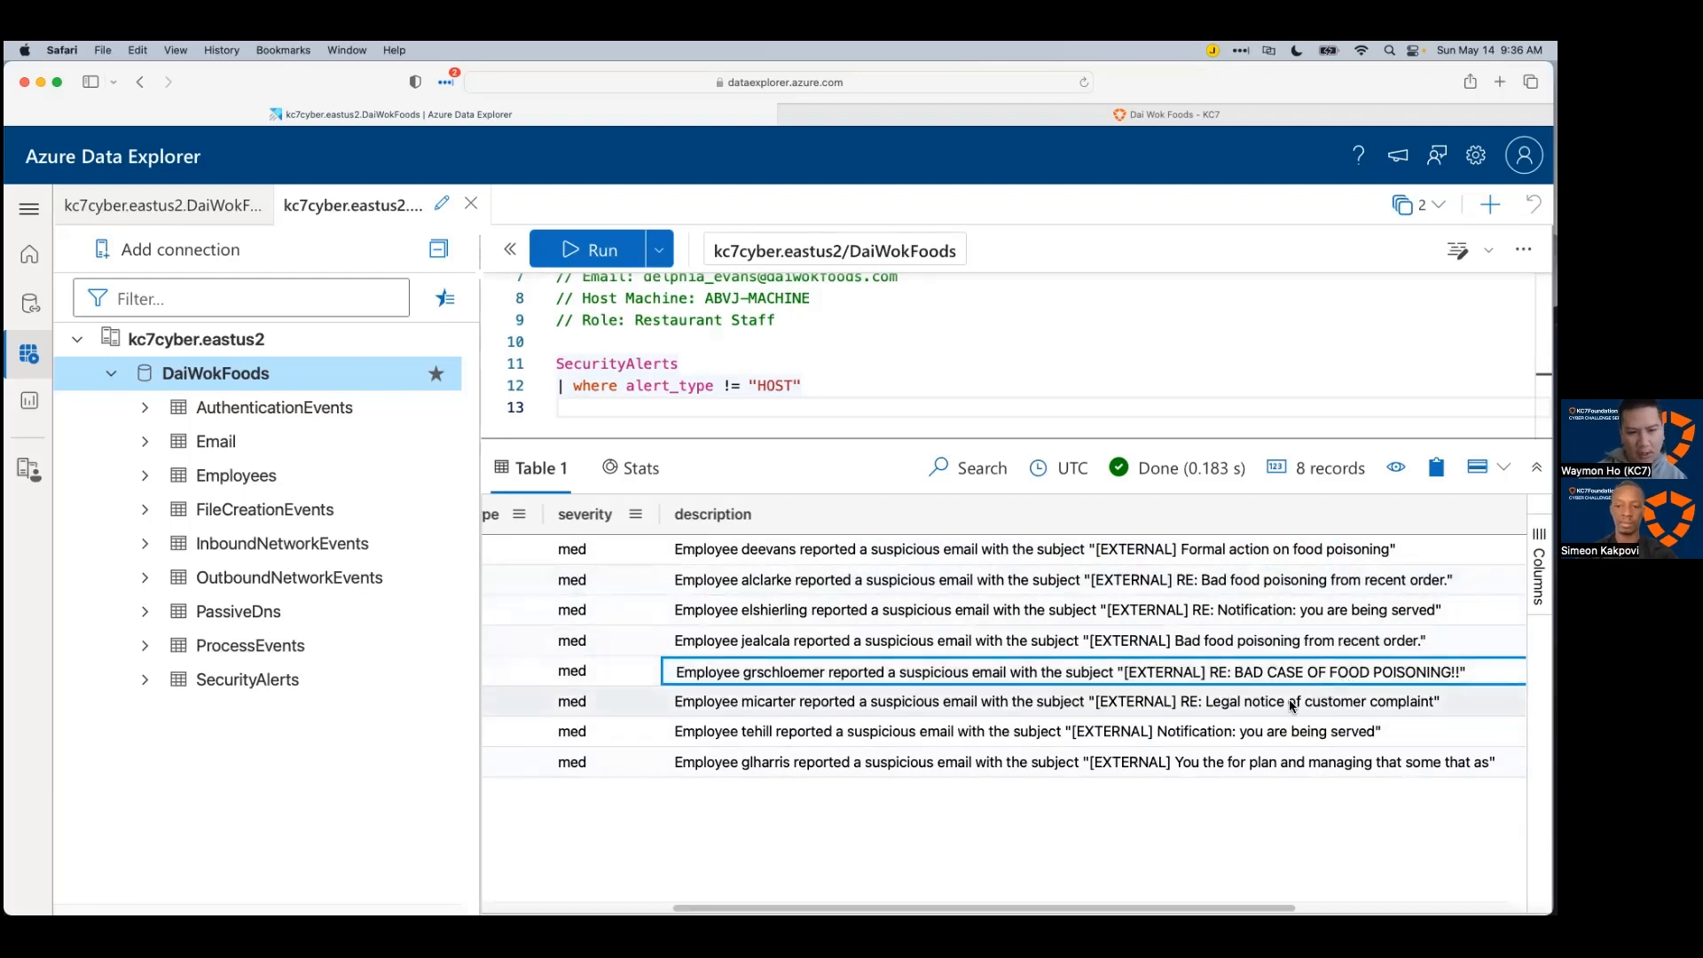
key(Down)
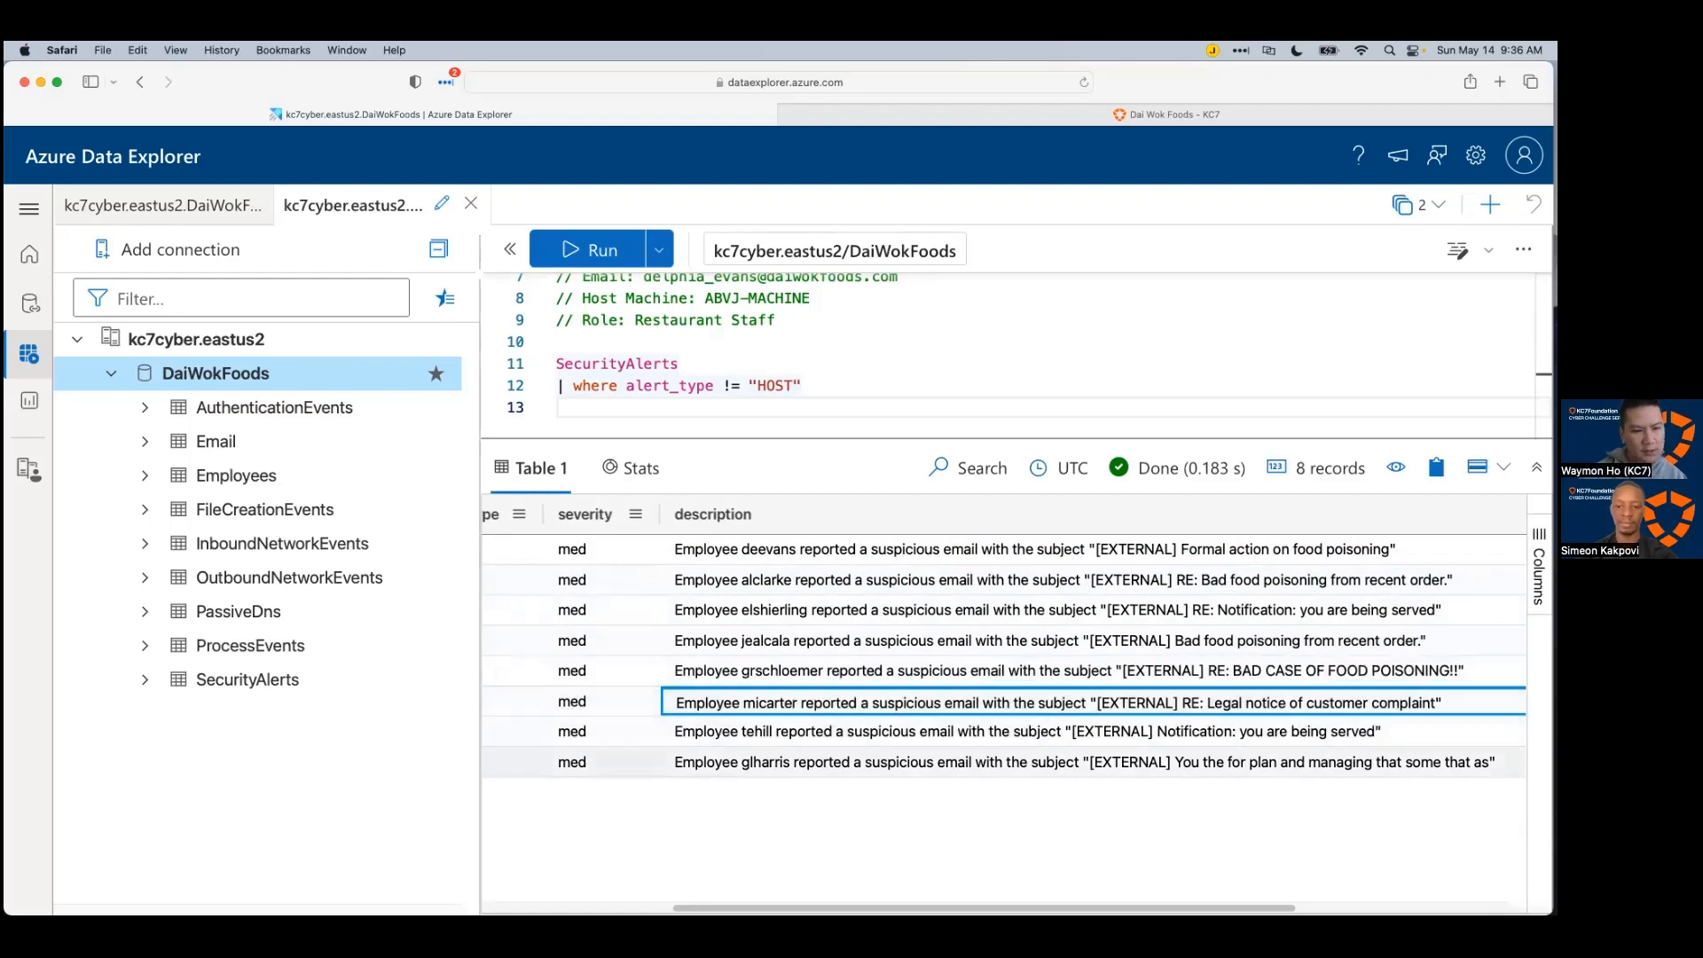
key(Down)
key(Up)
key(Up)
key(Up)
key(Up)
key(Up)
key(Up)
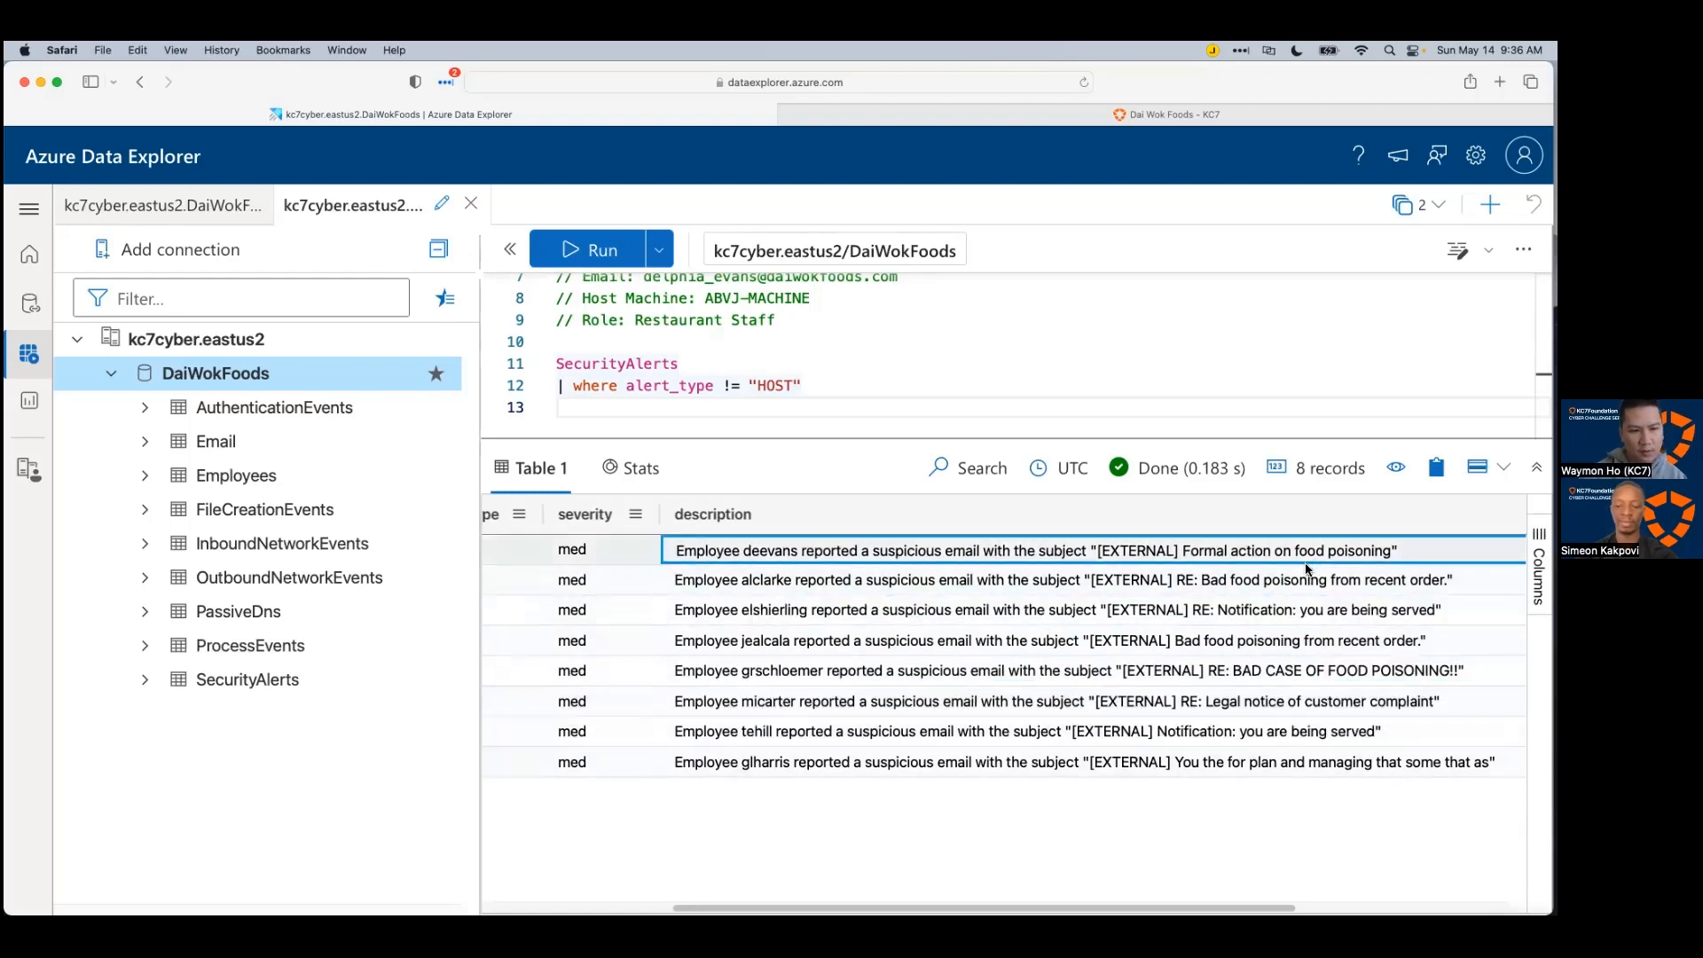
click(1225, 696)
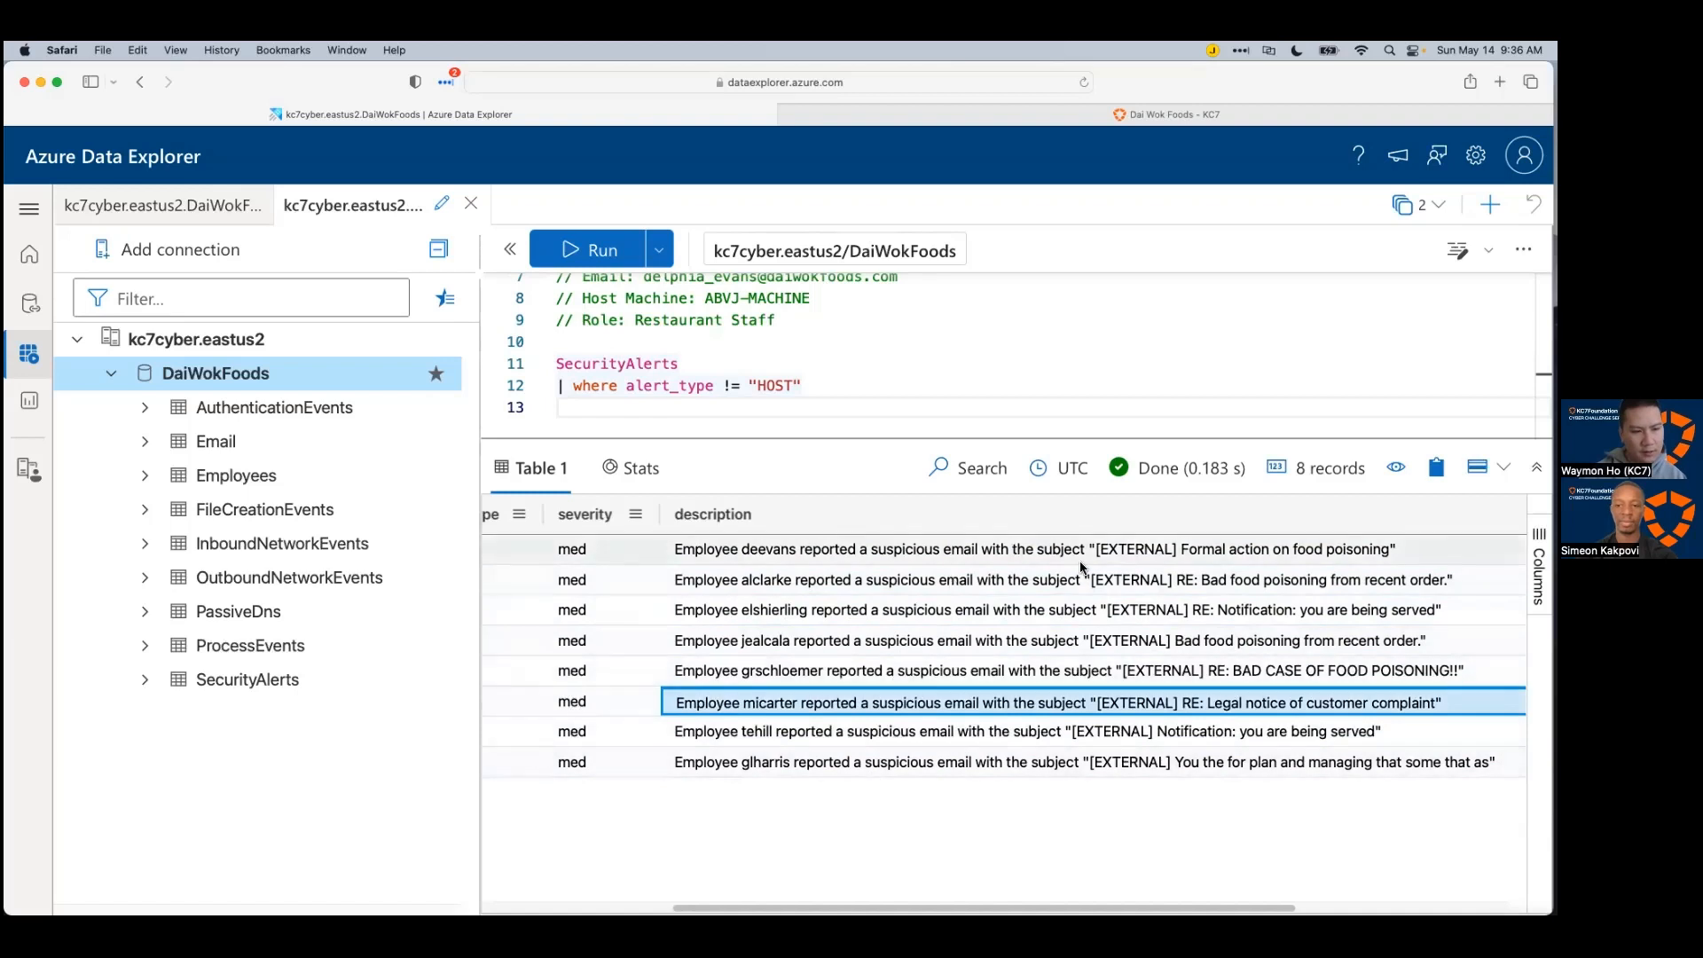
click(1207, 568)
key(Up)
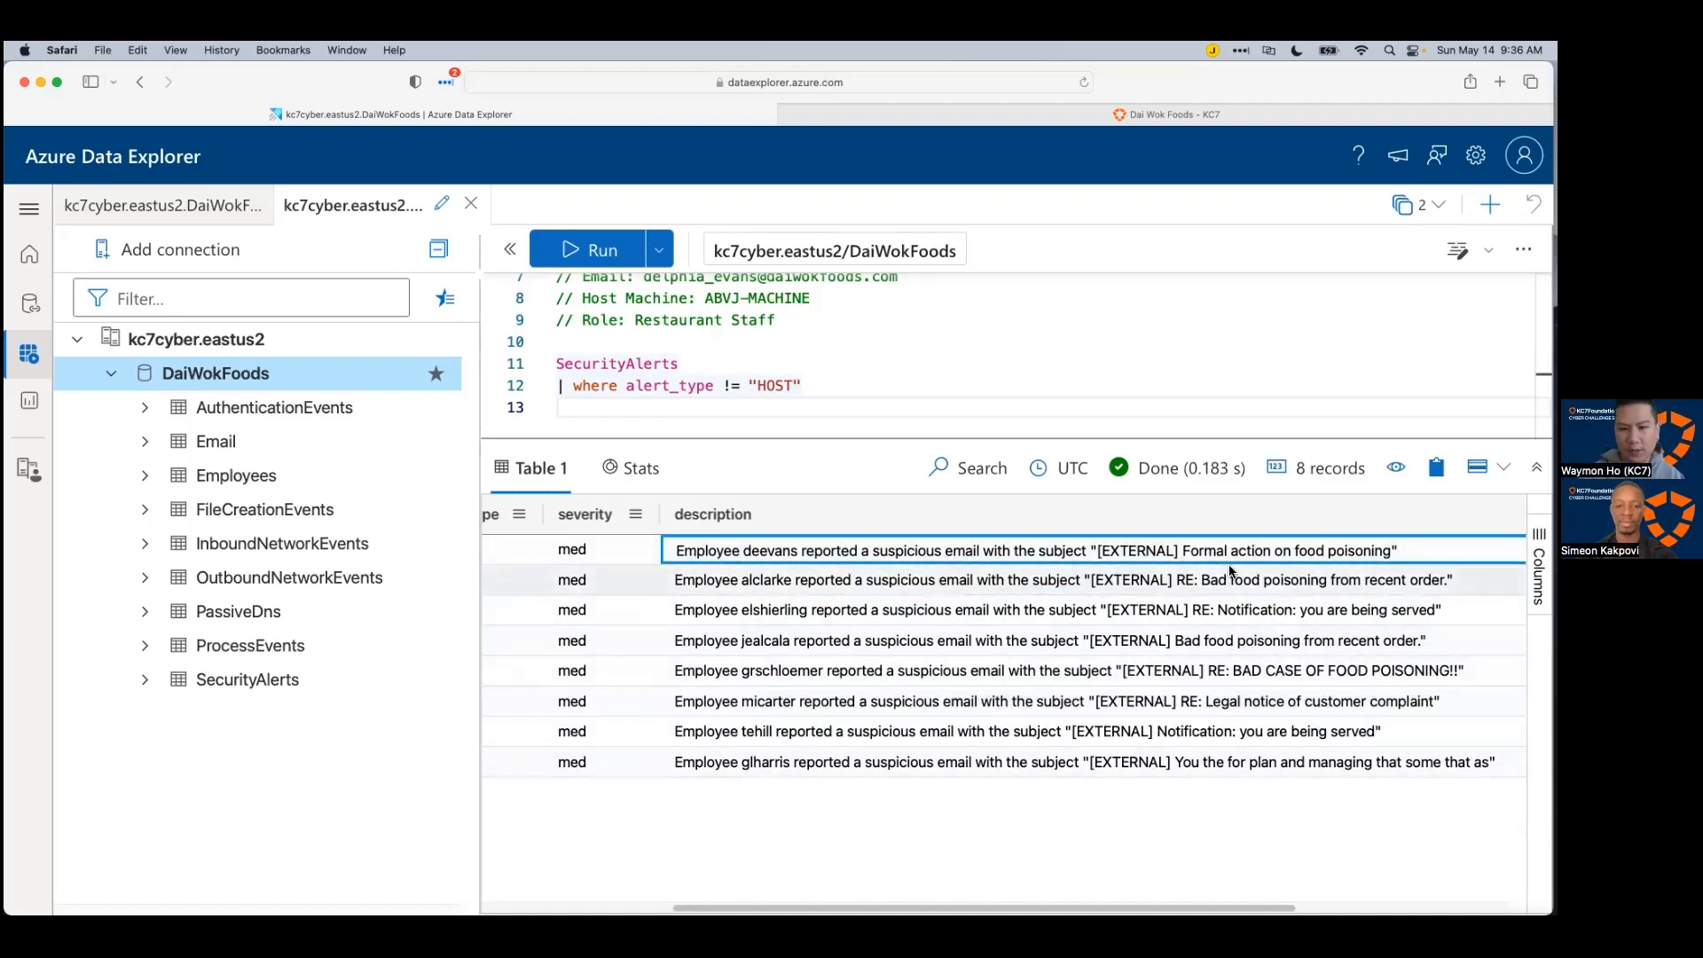
Step: Select the earliest alert's timestamp, 2023-04-04T10:14:35Z, and switch to the Xmind map
scroll(1289, 610, left, 2)
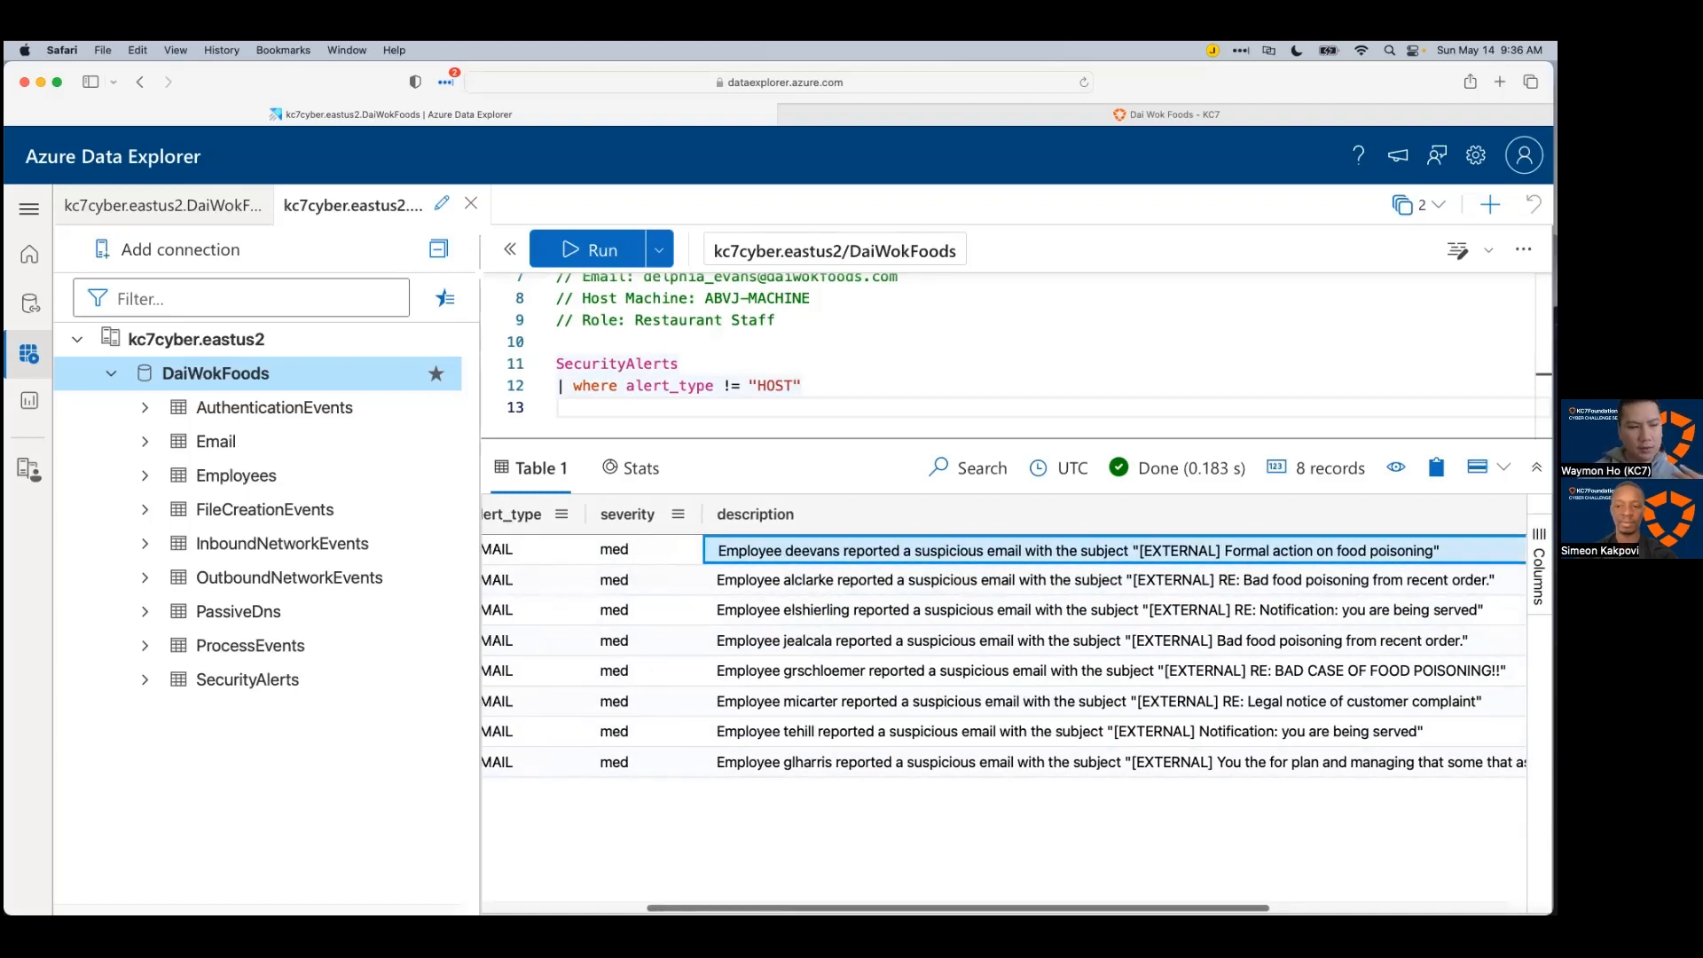
scroll(1002, 656, right, 3)
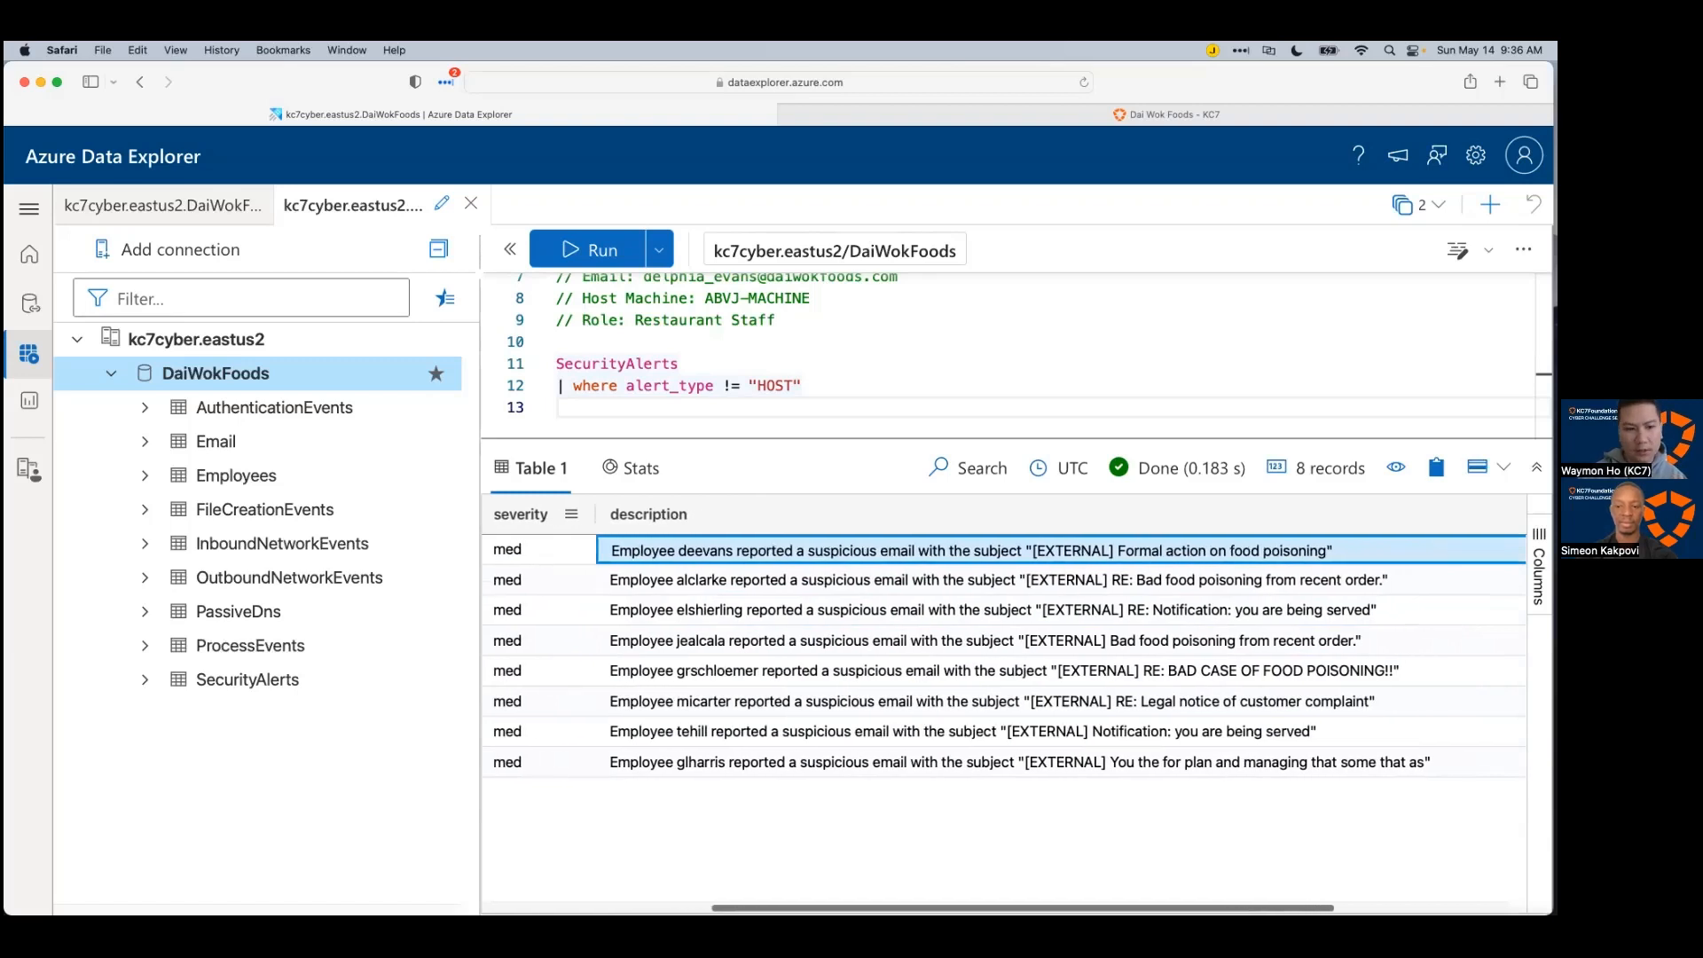
scroll(1116, 869, left, 3)
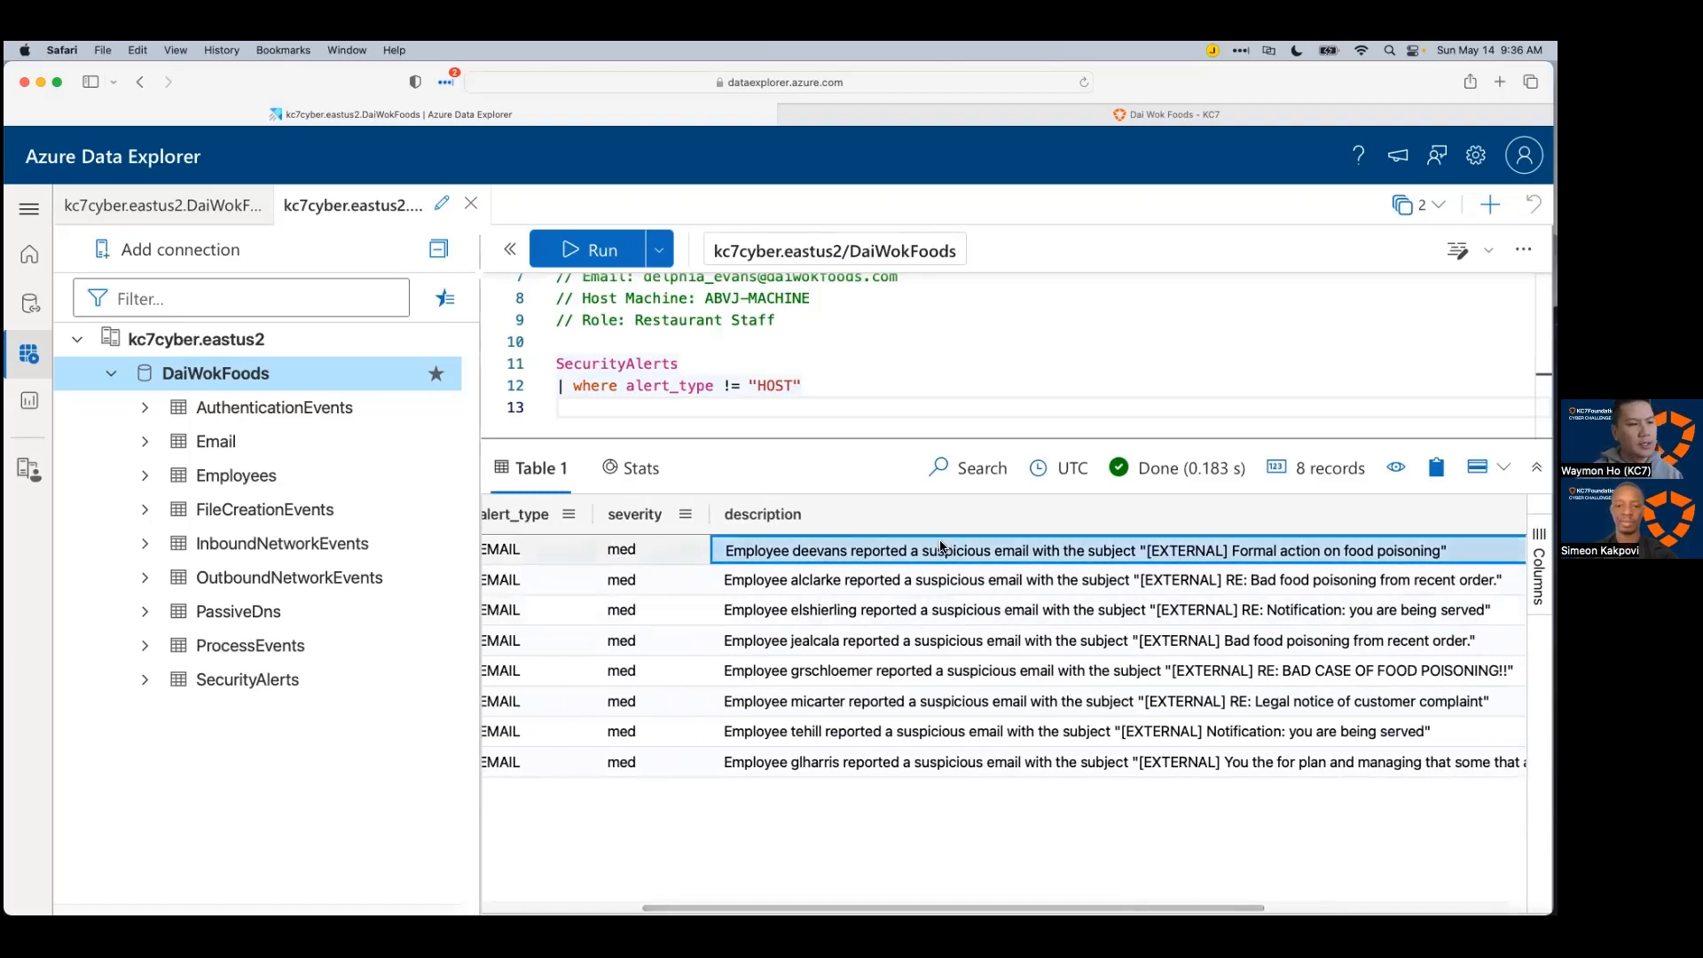
scroll(950, 883, left, 6)
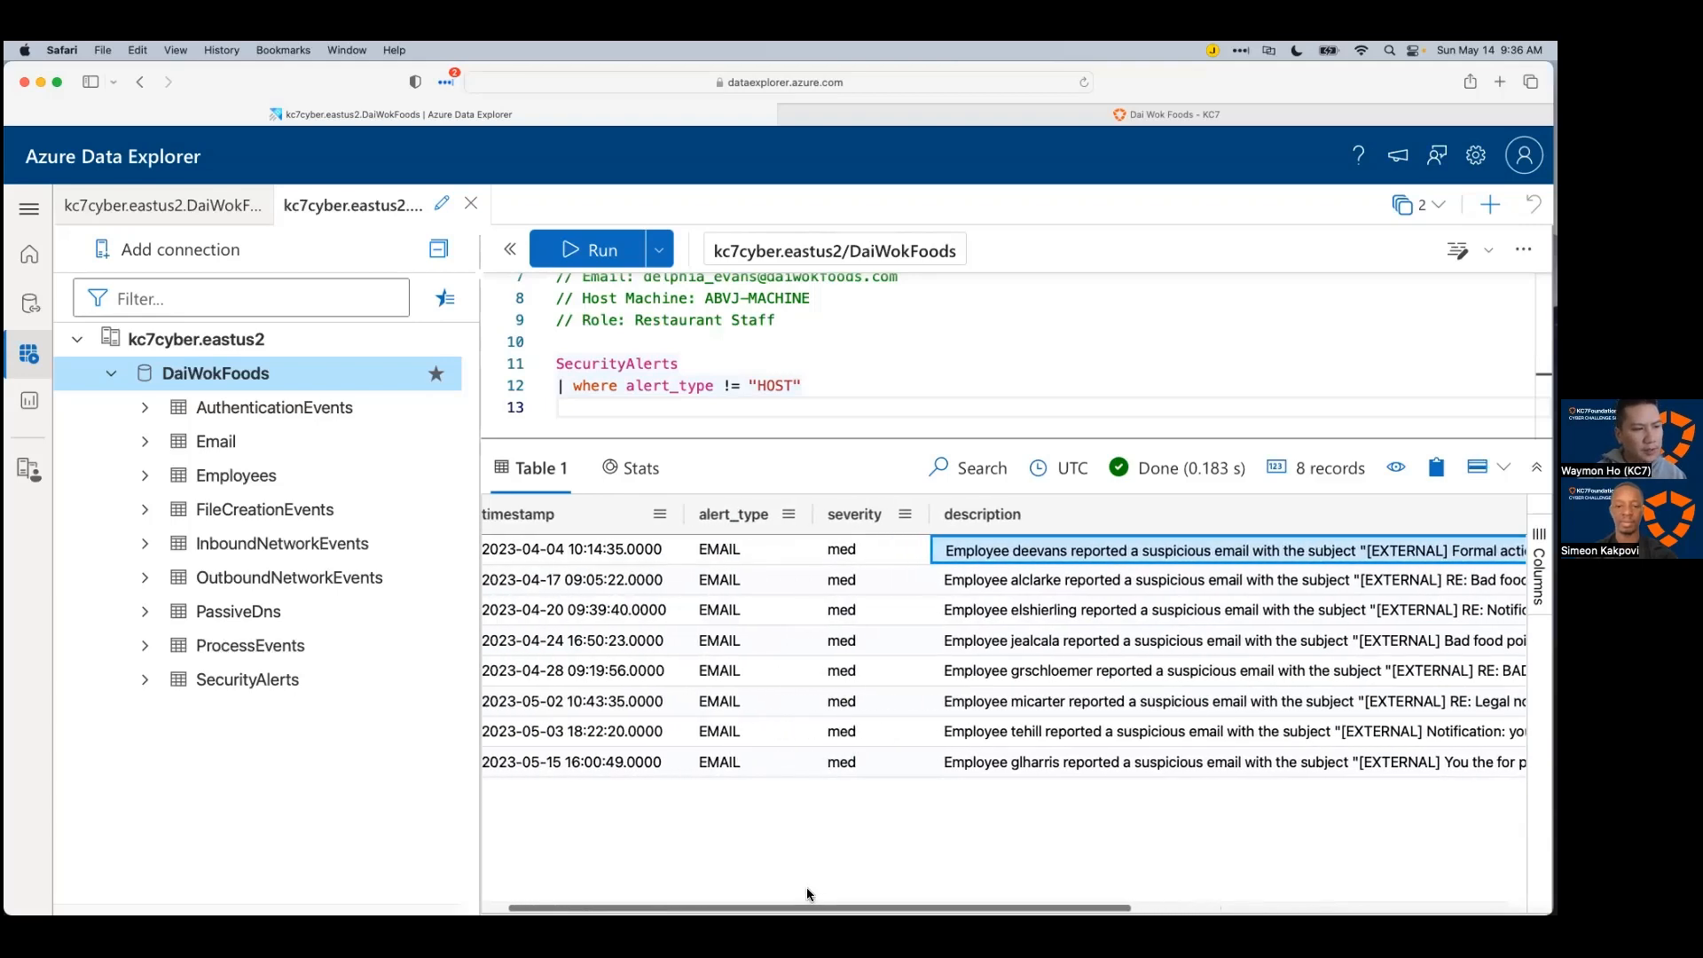
click(613, 552)
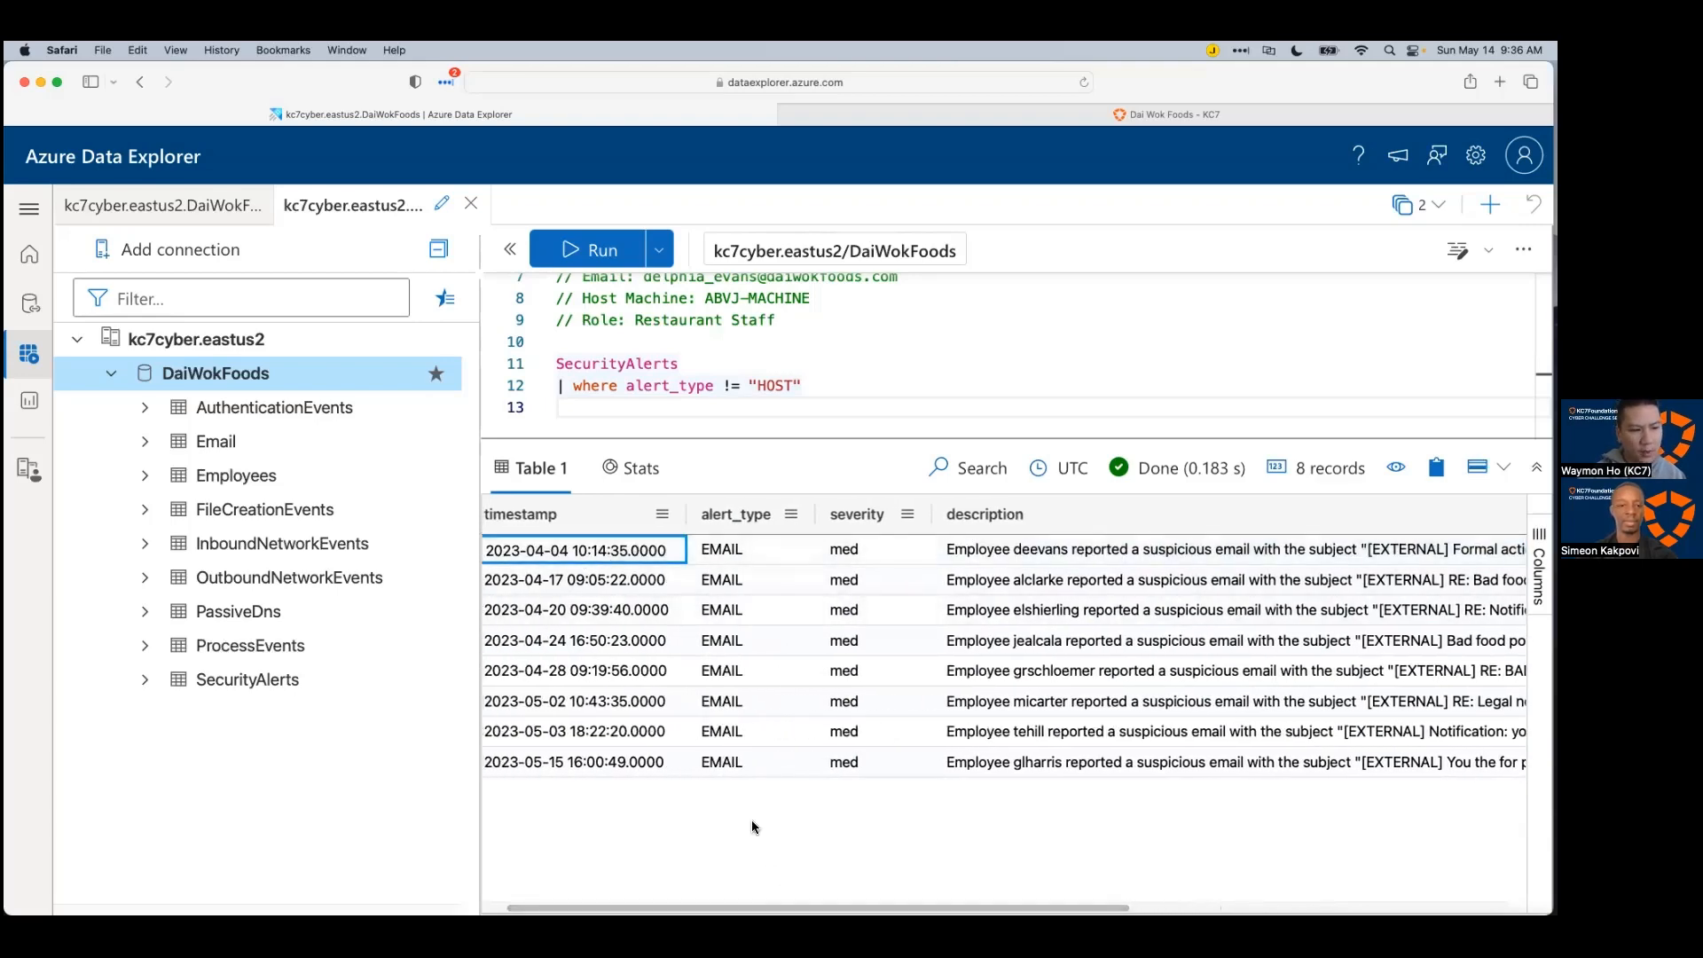
scroll(752, 820, left, 1)
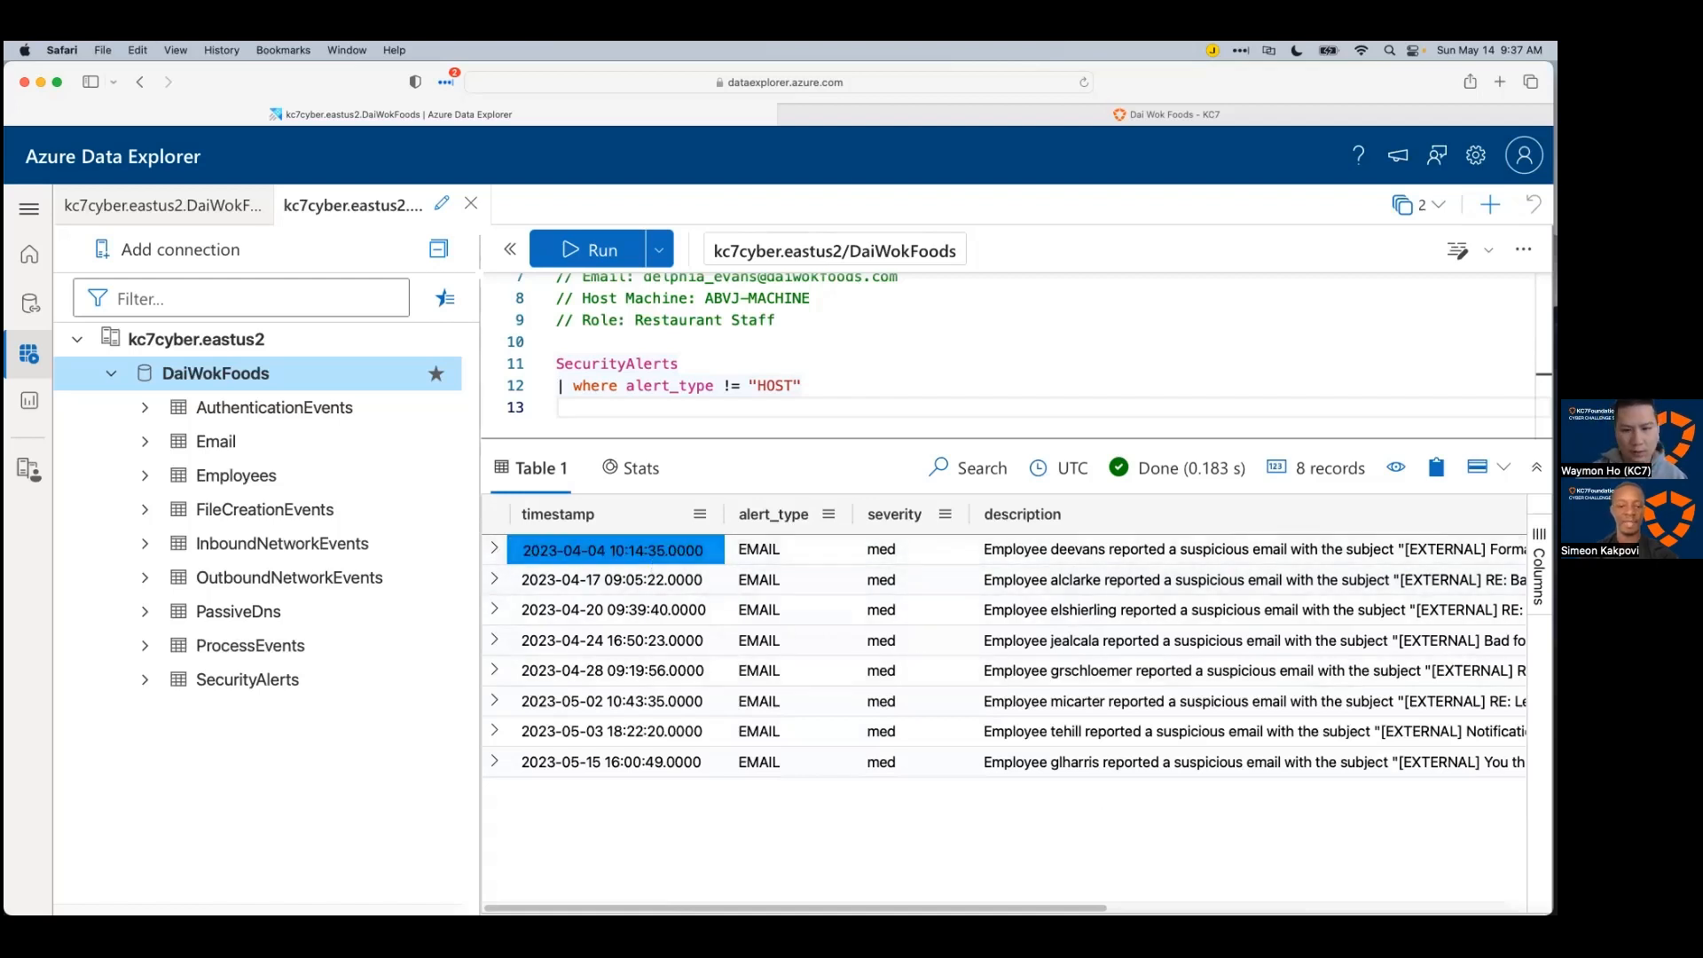
key(super+Tab)
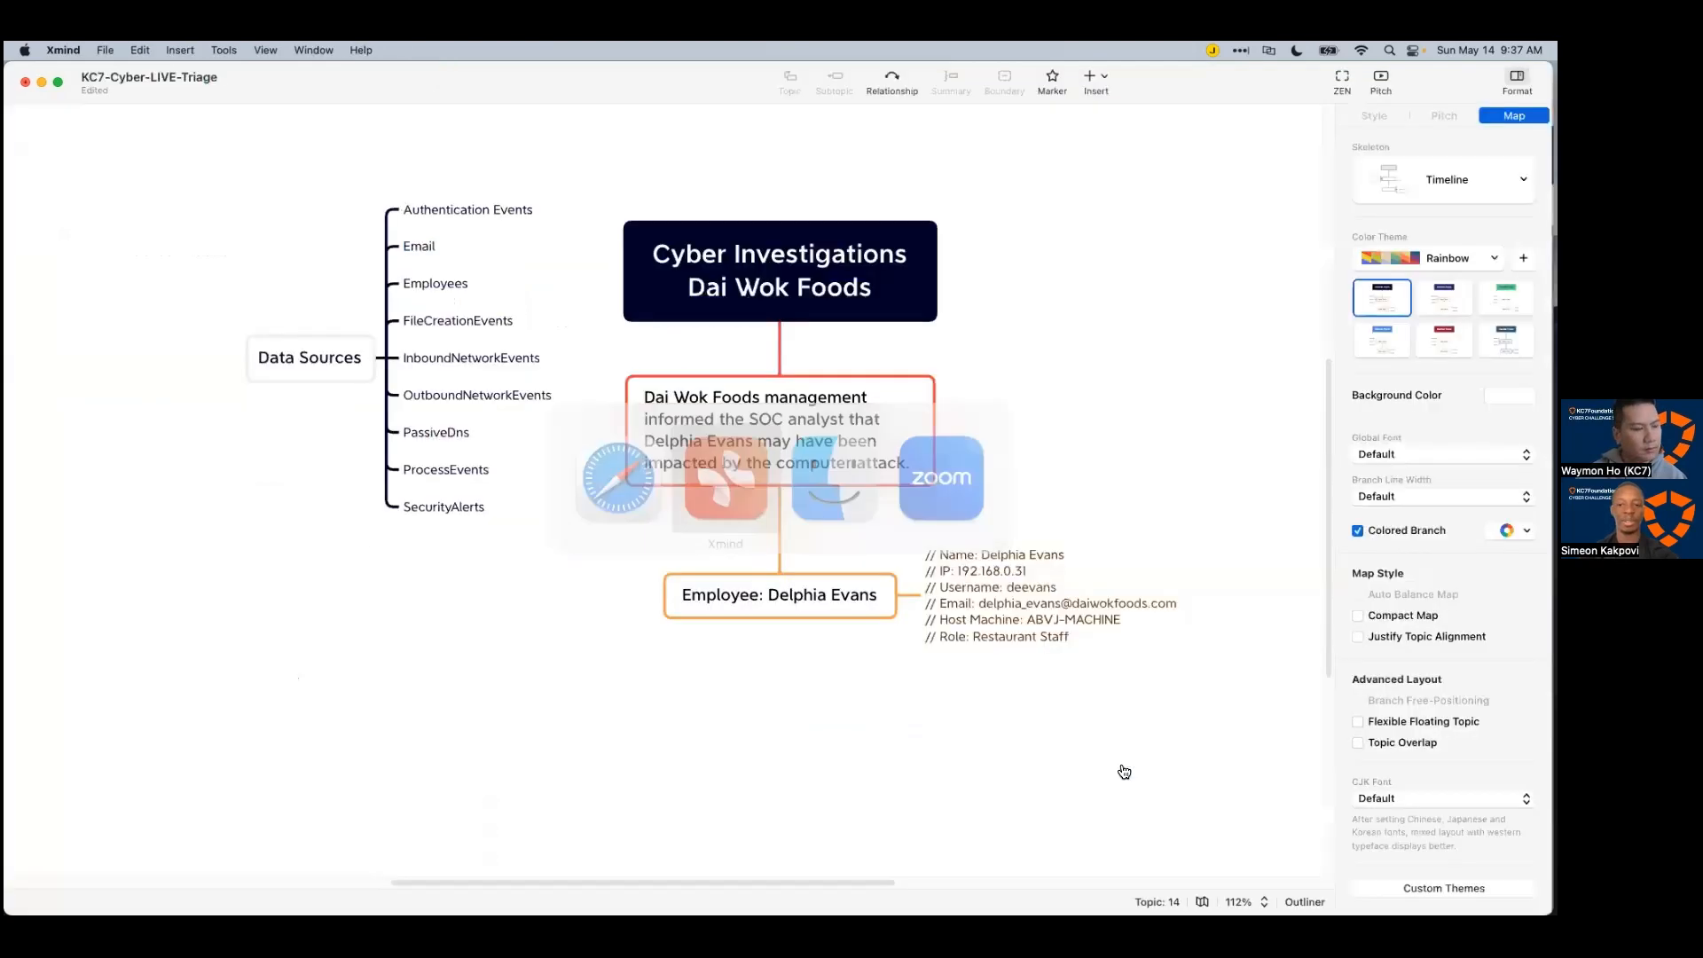
Step: Add an Alerts topic under the employee with a child topic holding timestamp 2023-04-04T10:14:35Z
click(843, 600)
key(Tab)
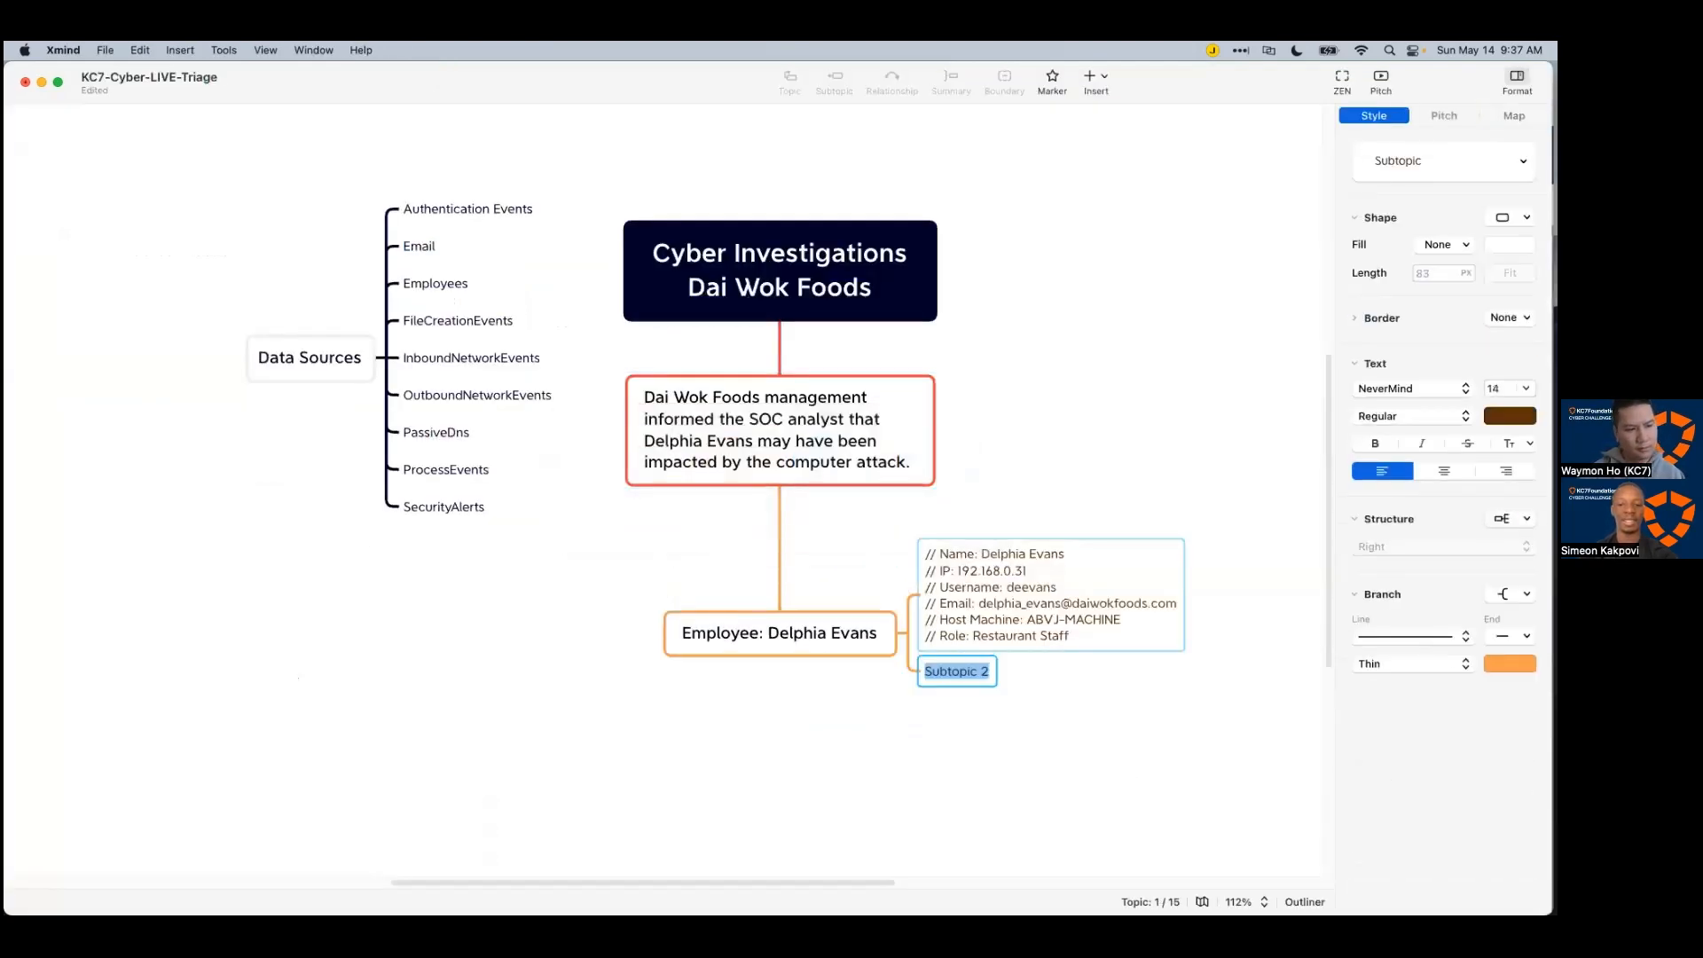
key(BackSpace)
key(Escape)
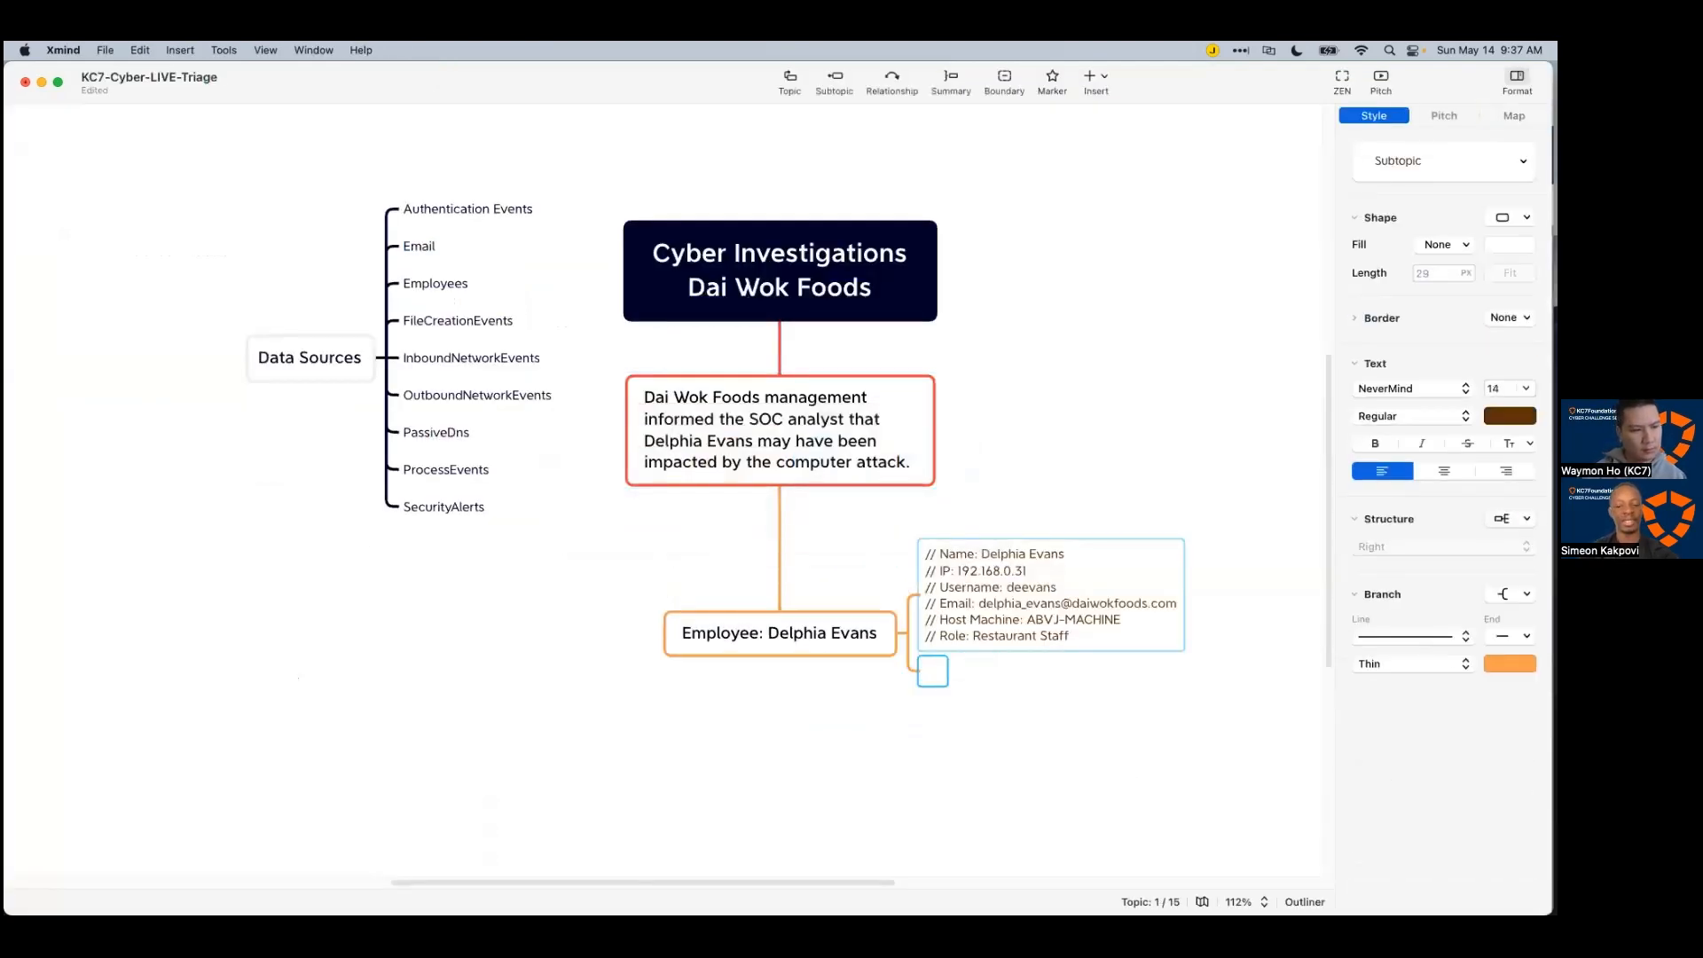
key(BackSpace)
key(Tab)
text(Alert)
key(Return)
key(Tab)
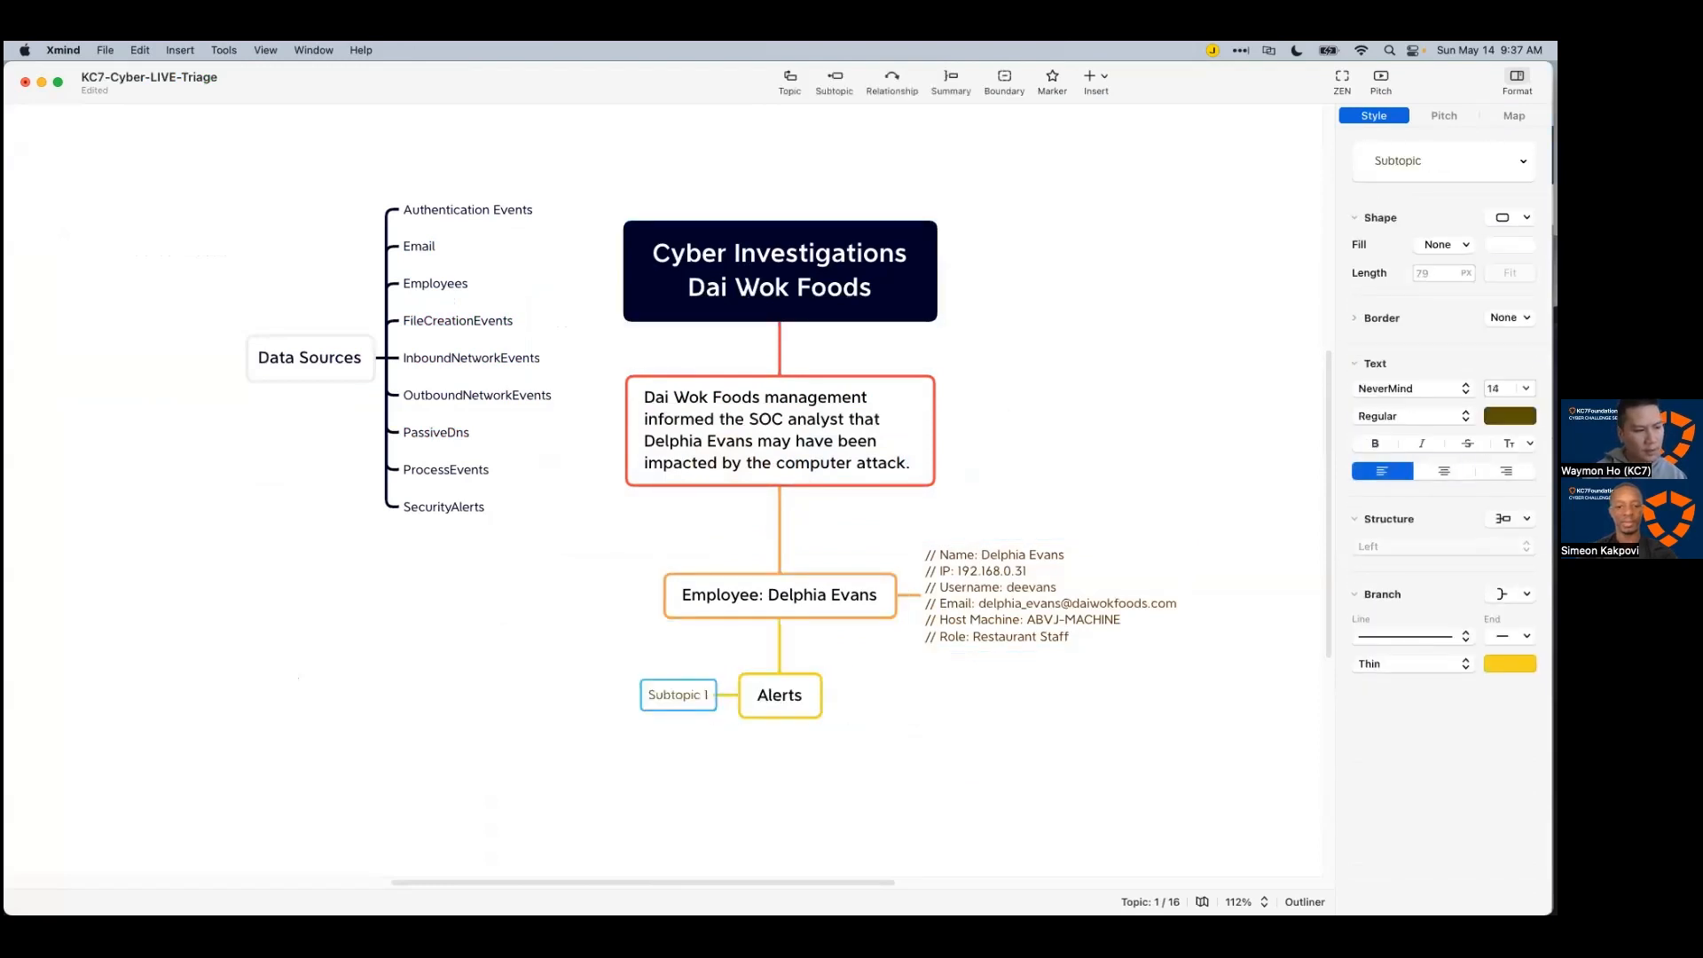
double_click(656, 698)
text(2023-04-04T10:14:35Z)
click(836, 699)
Step: Copy the first alert's description from Azure Data Explorer into a second Alerts child topic
click(808, 711)
click(1038, 702)
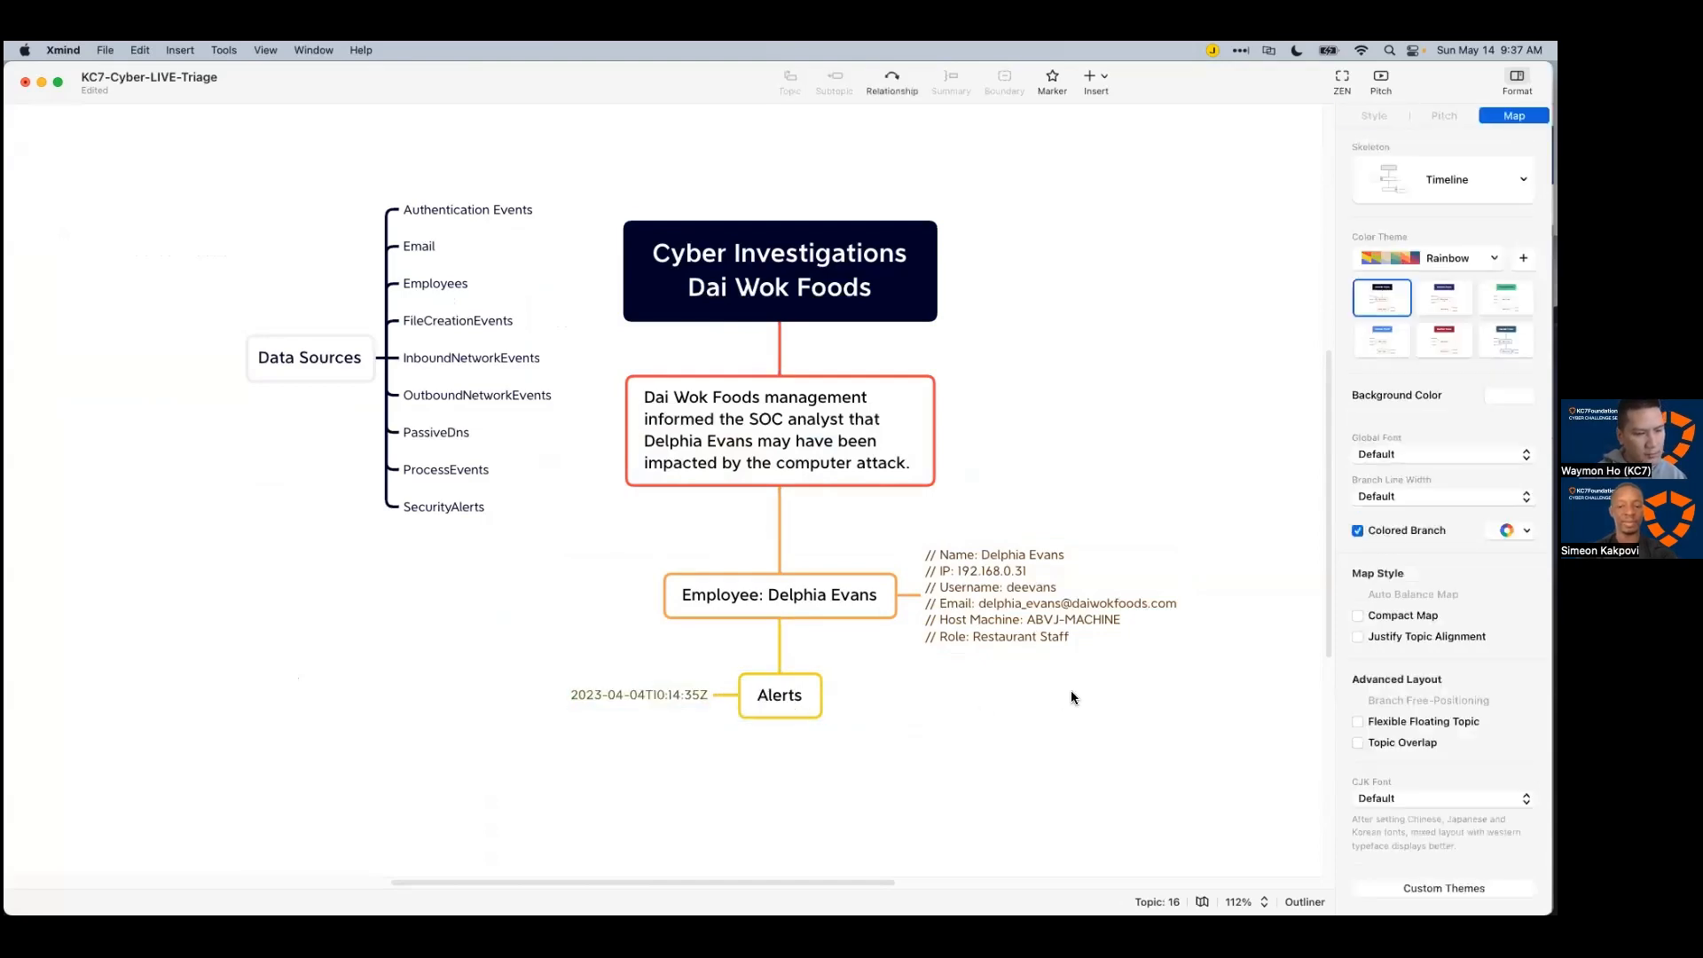
key(super+Tab)
click(1164, 525)
click(1150, 548)
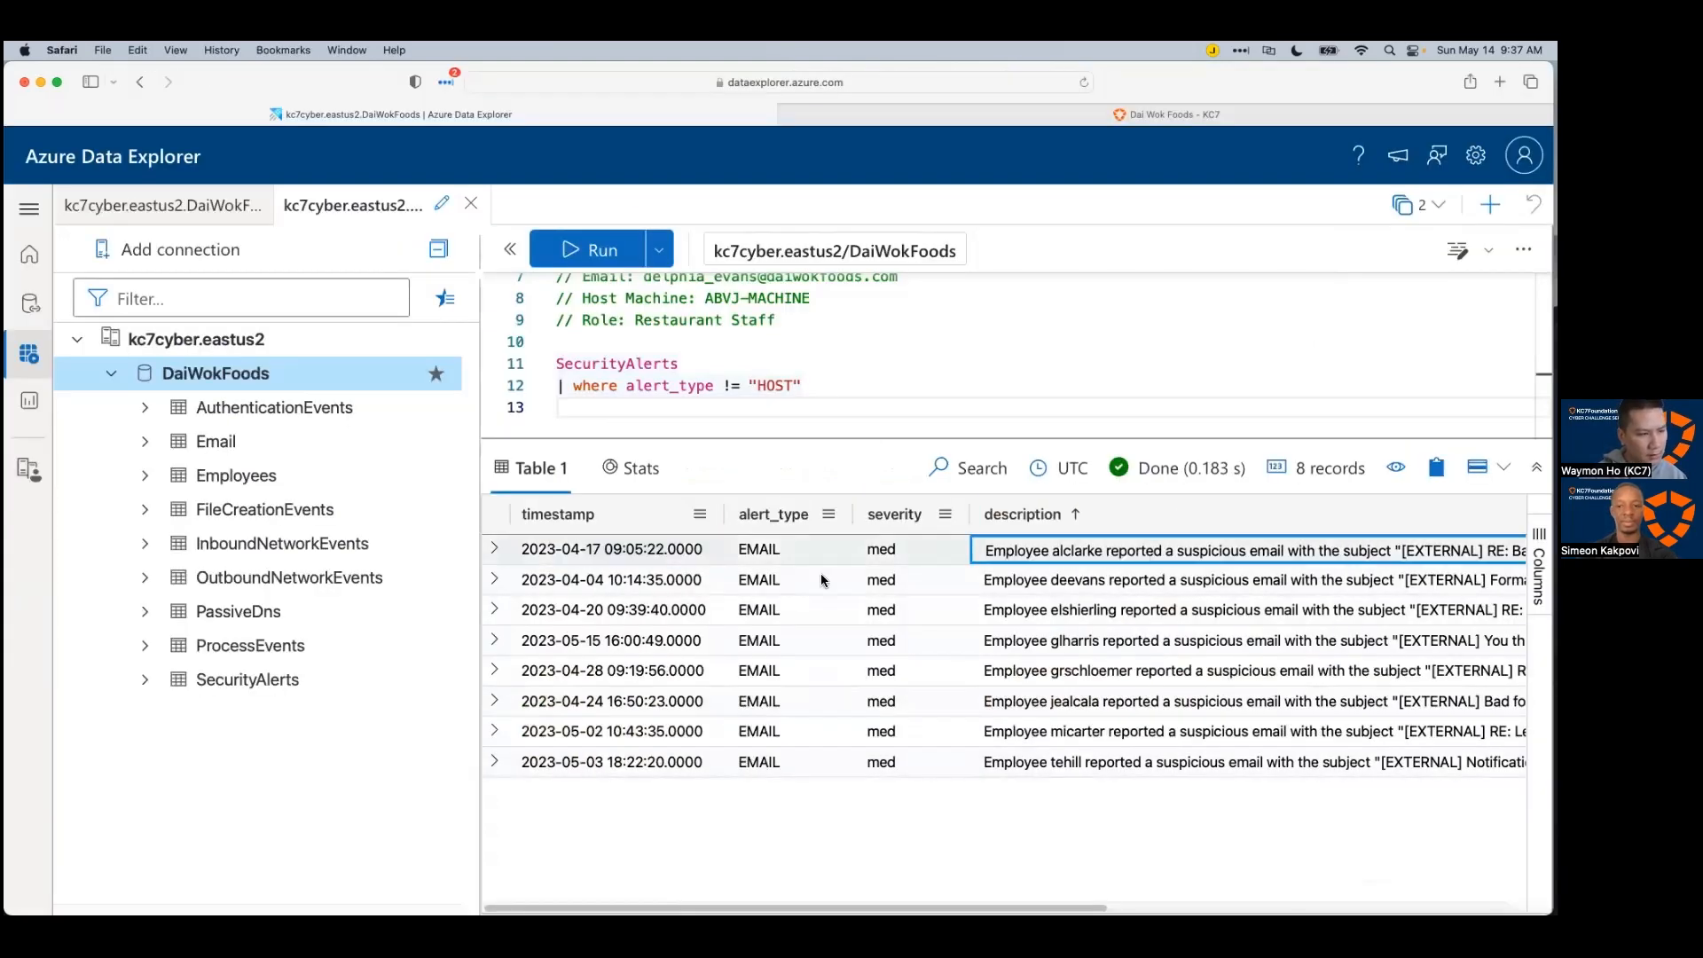
click(558, 514)
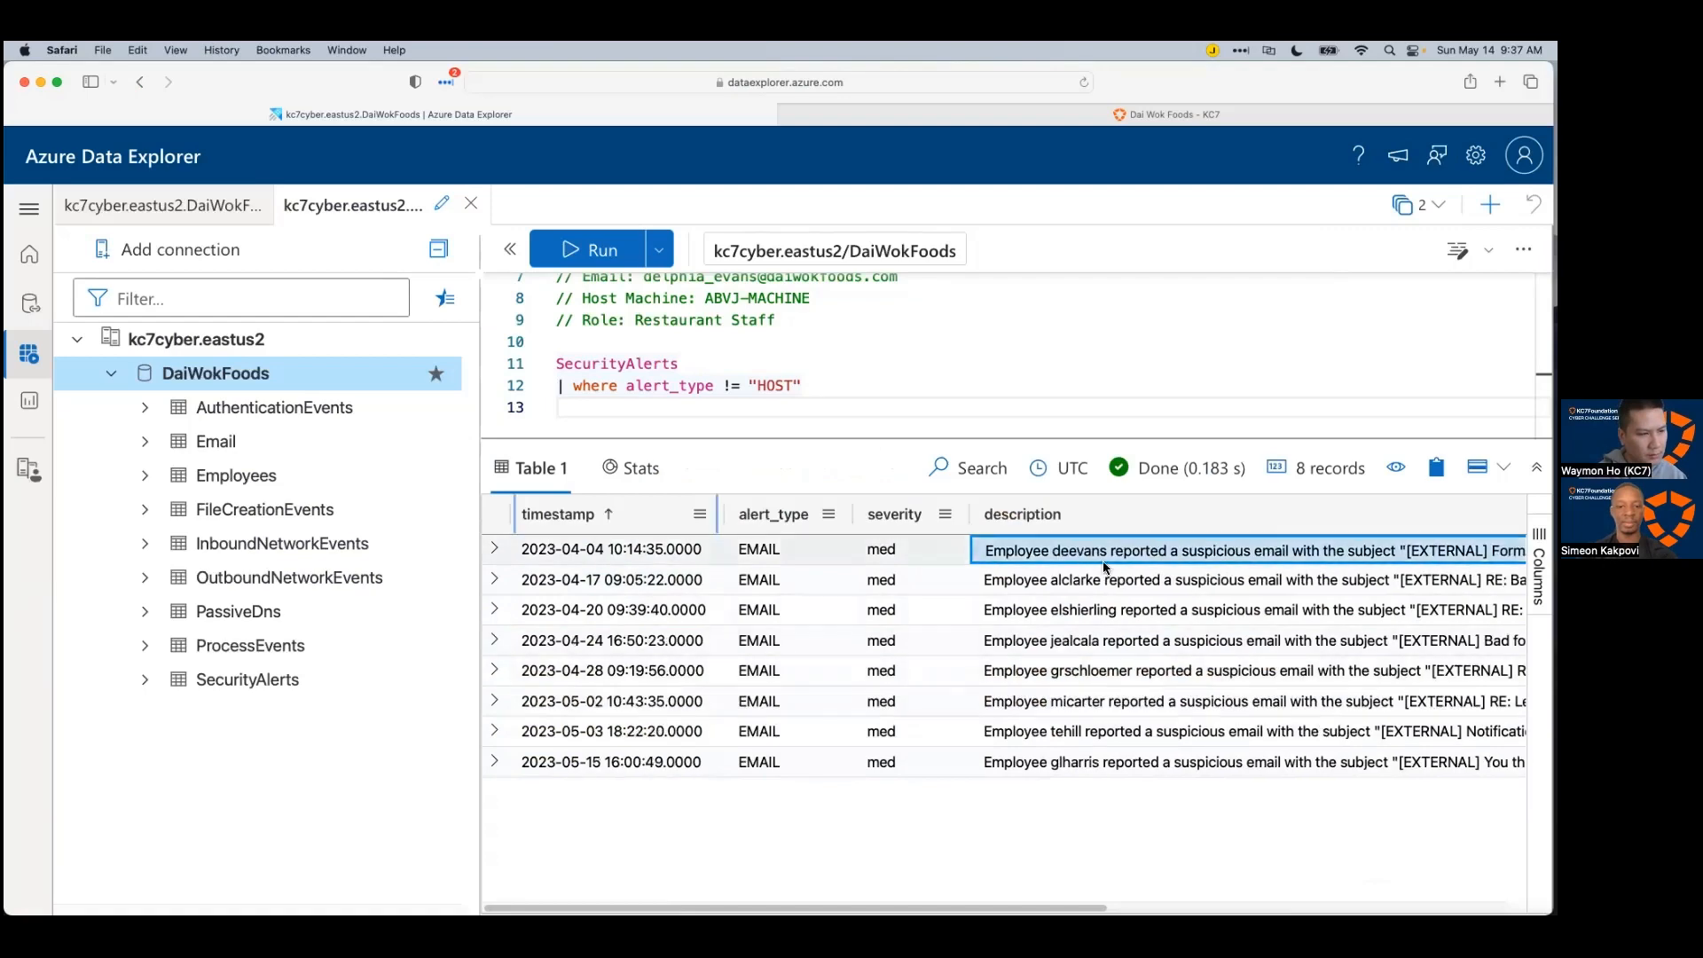
key(super+Tab)
click(745, 709)
key(Tab)
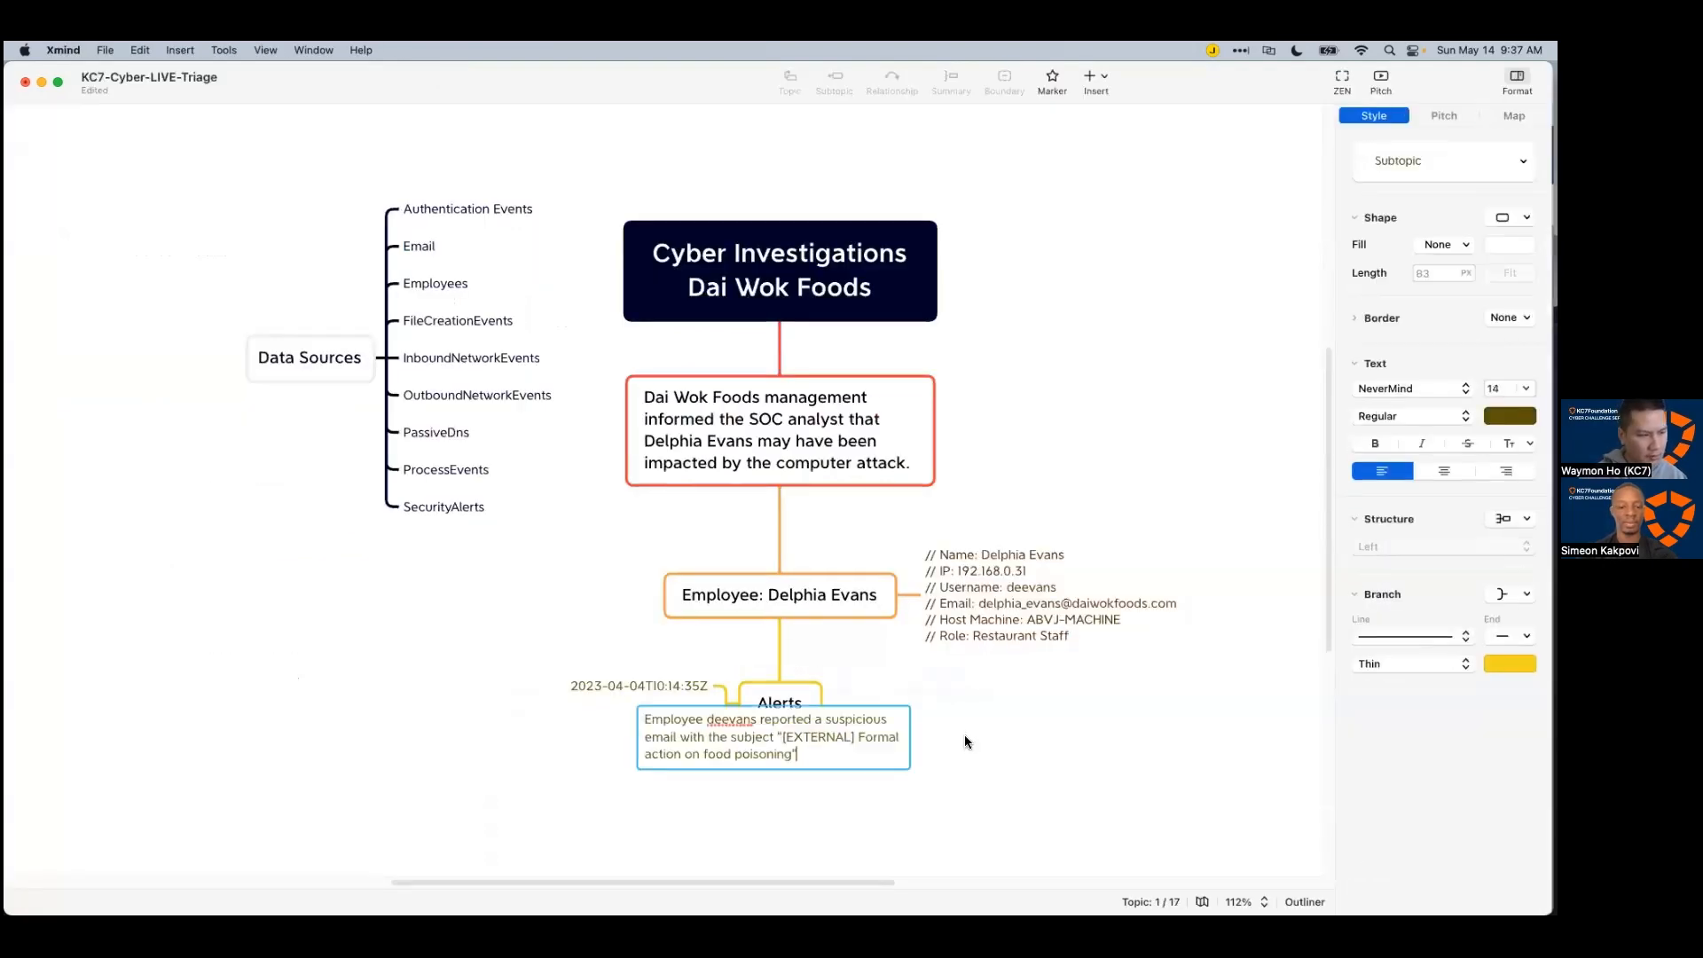
click(907, 738)
scroll(906, 738, down, 5)
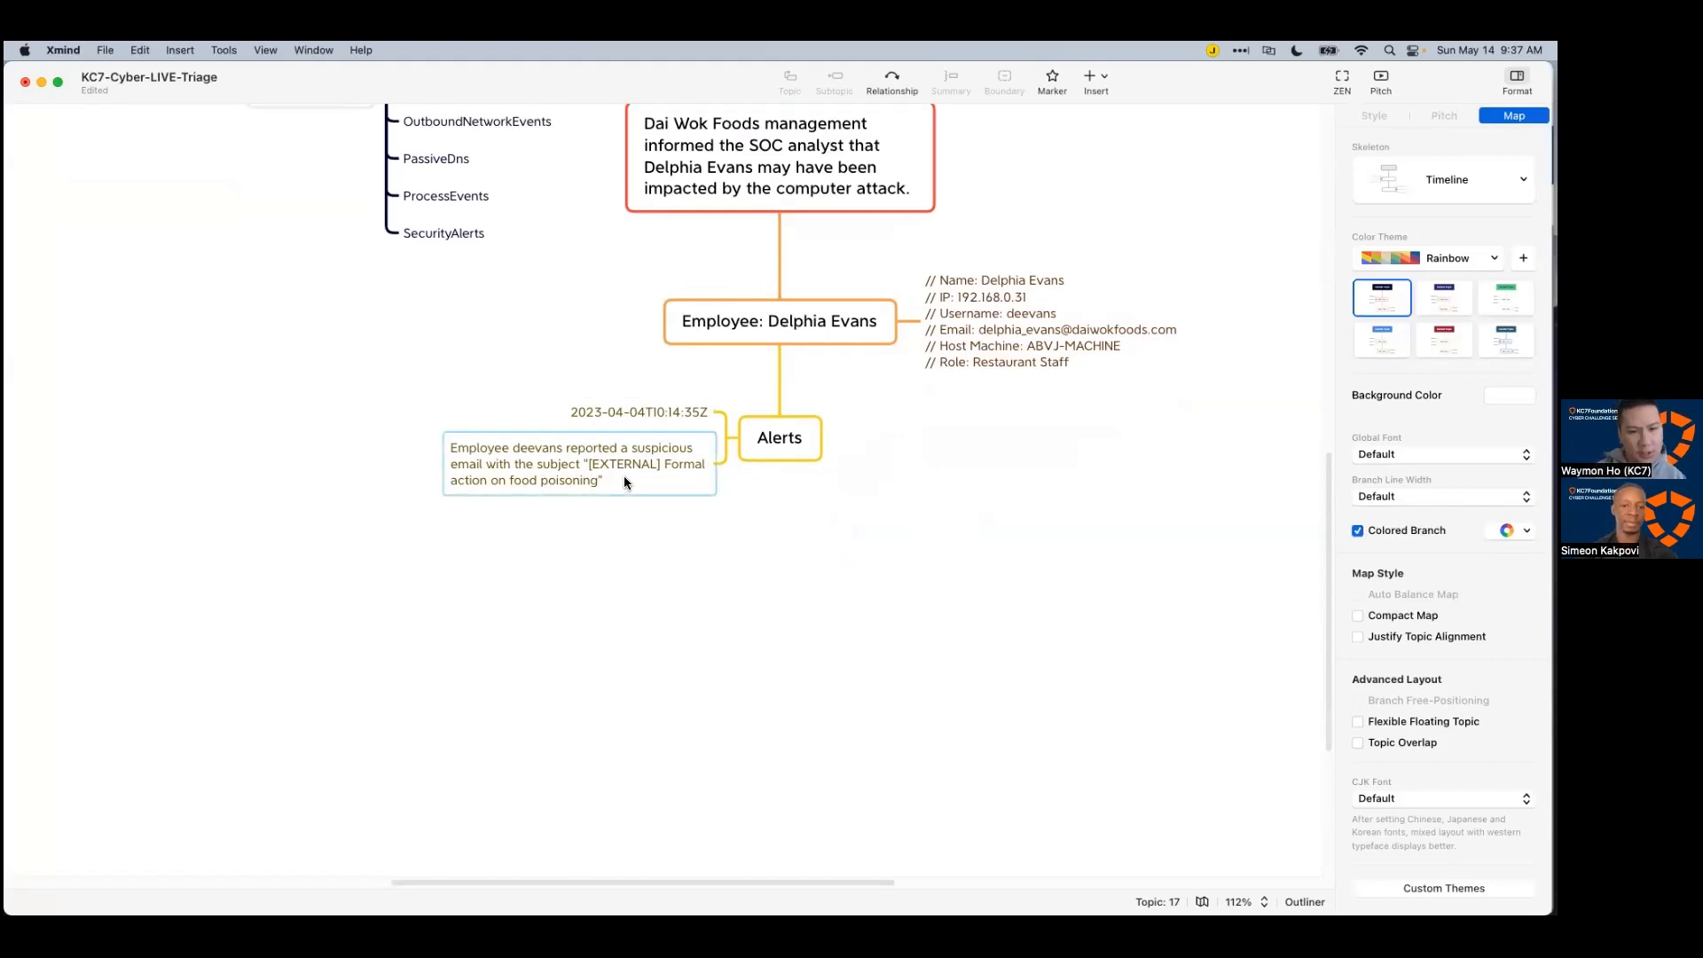
Step: Copy the email subject out of the alert description topic and return to Azure Data Explorer
click(589, 468)
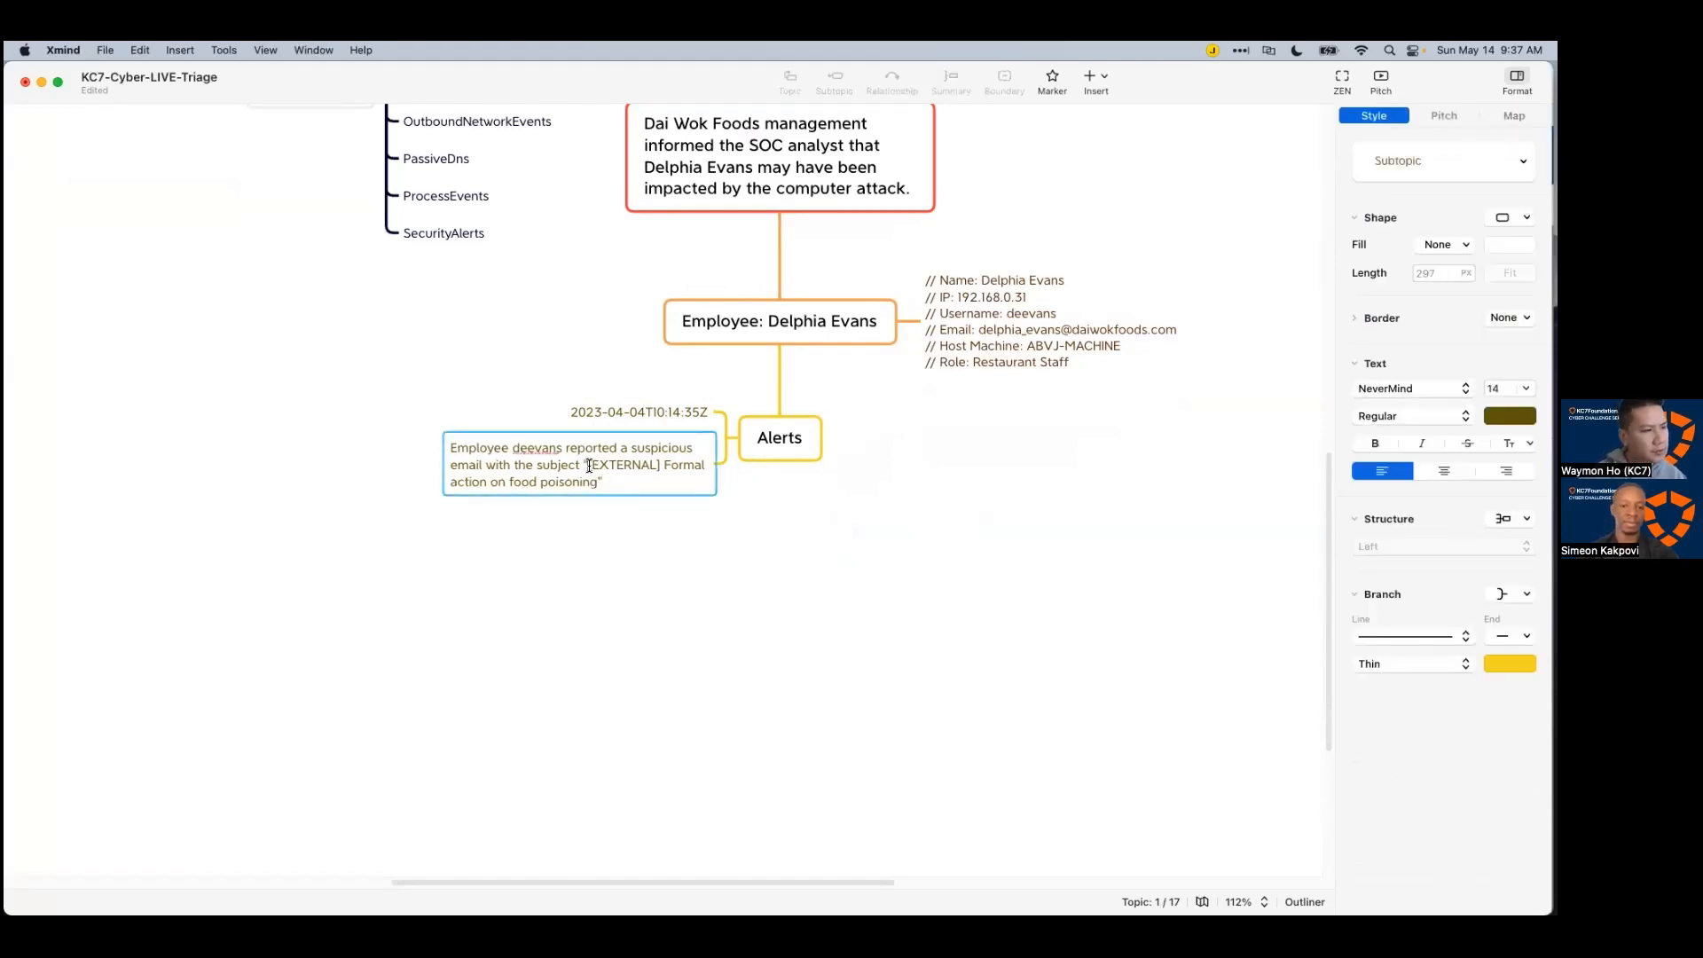
drag(588, 464, 588, 479)
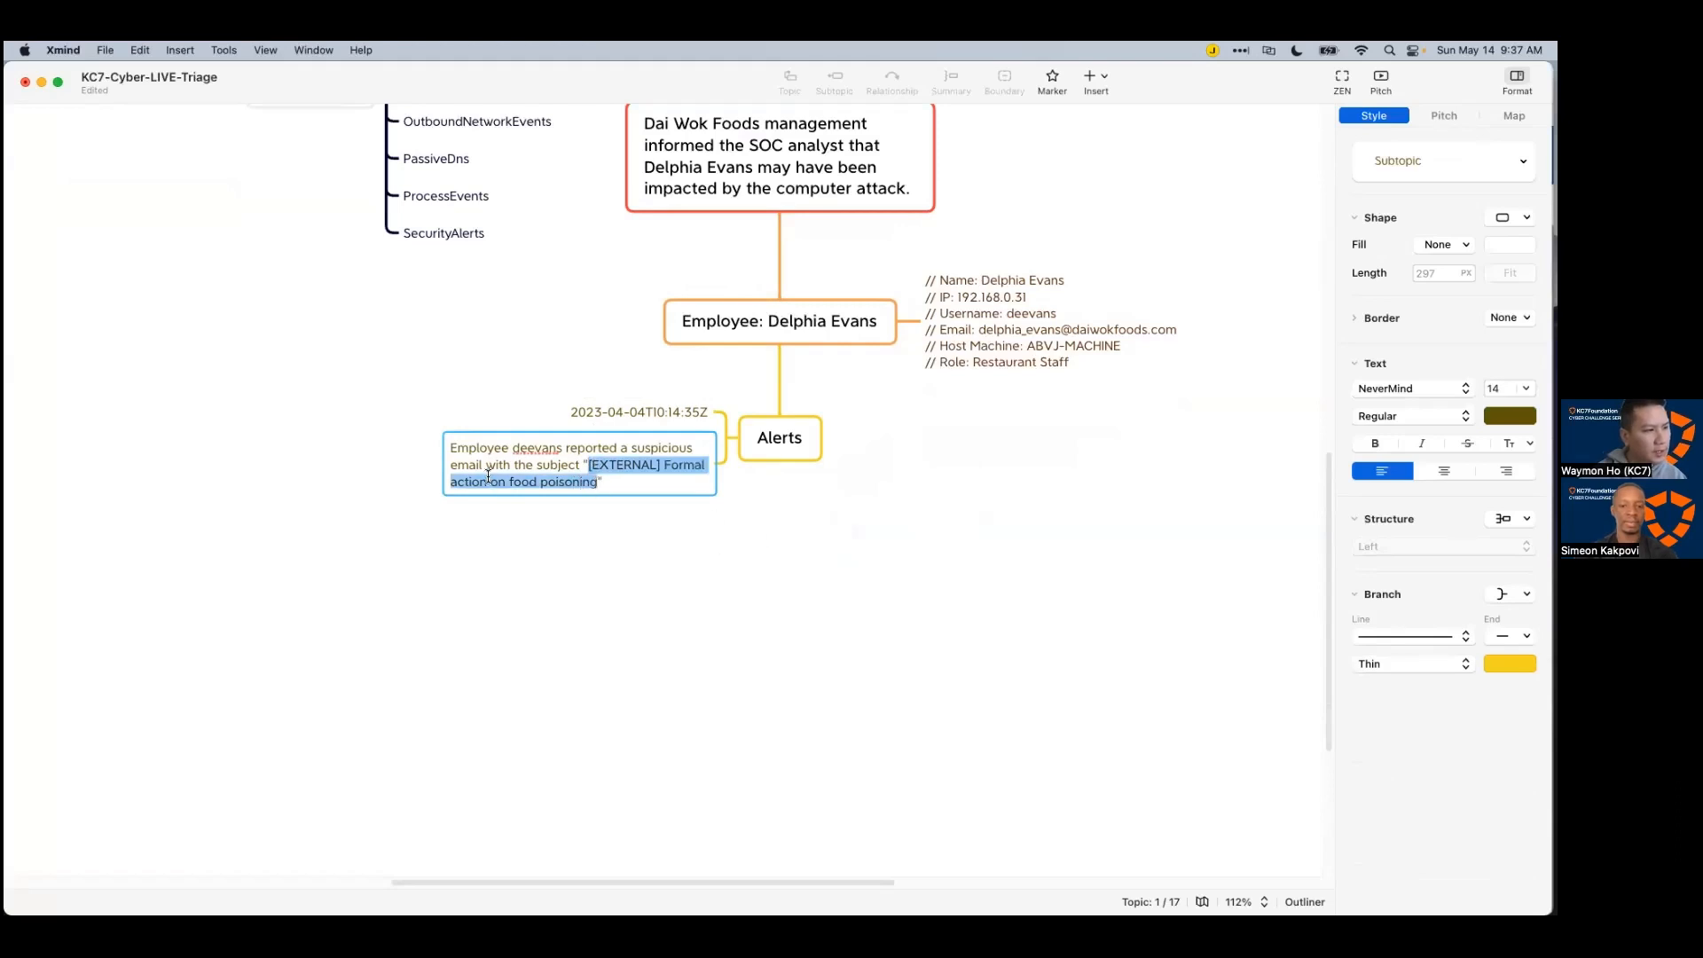
right_click(602, 477)
click(625, 546)
click(939, 498)
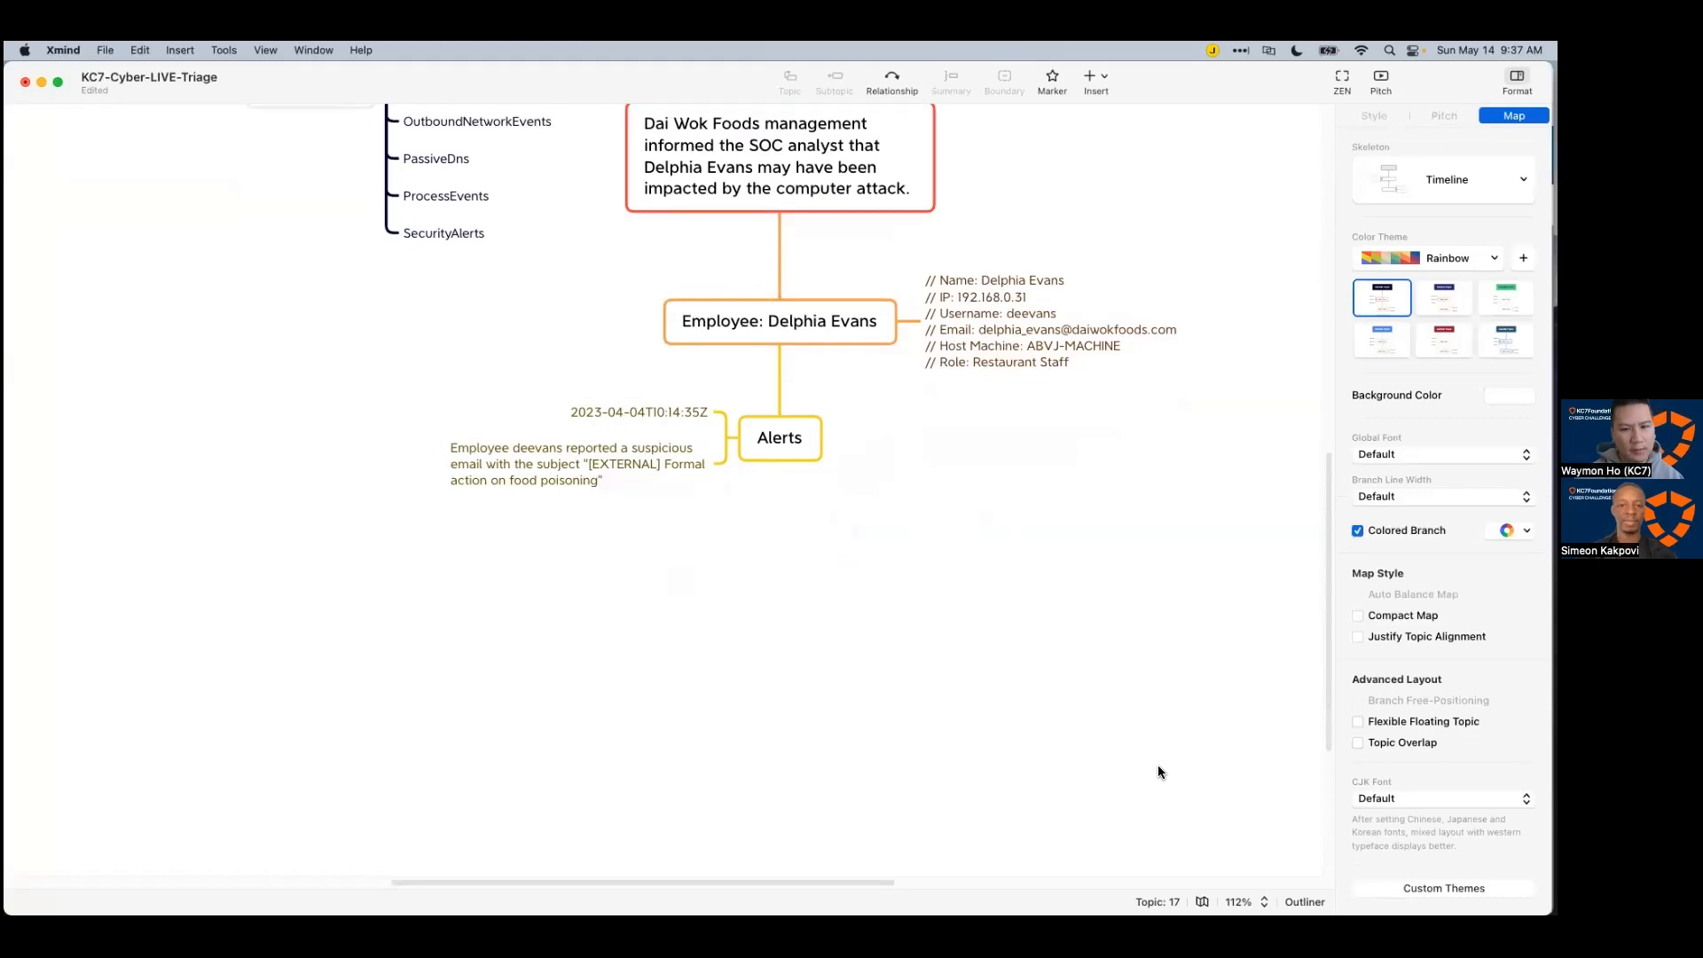
key(super+Tab)
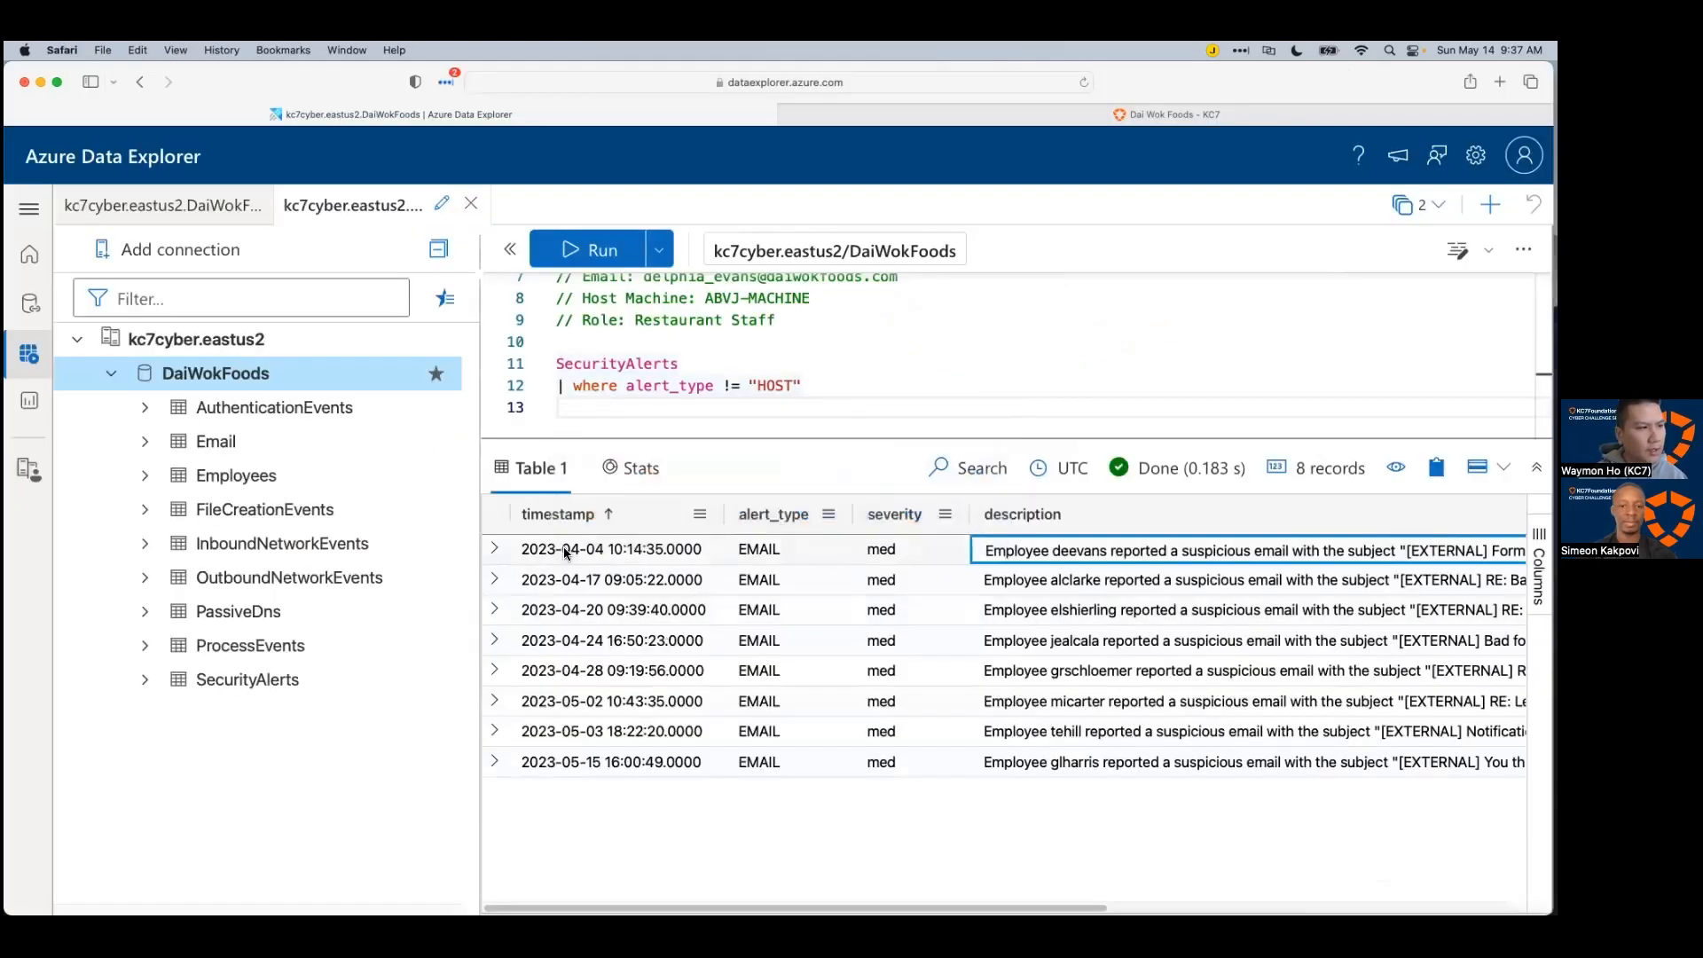
Step: Write a new query 'Email | take 10' below SecurityAlerts and run it
click(861, 462)
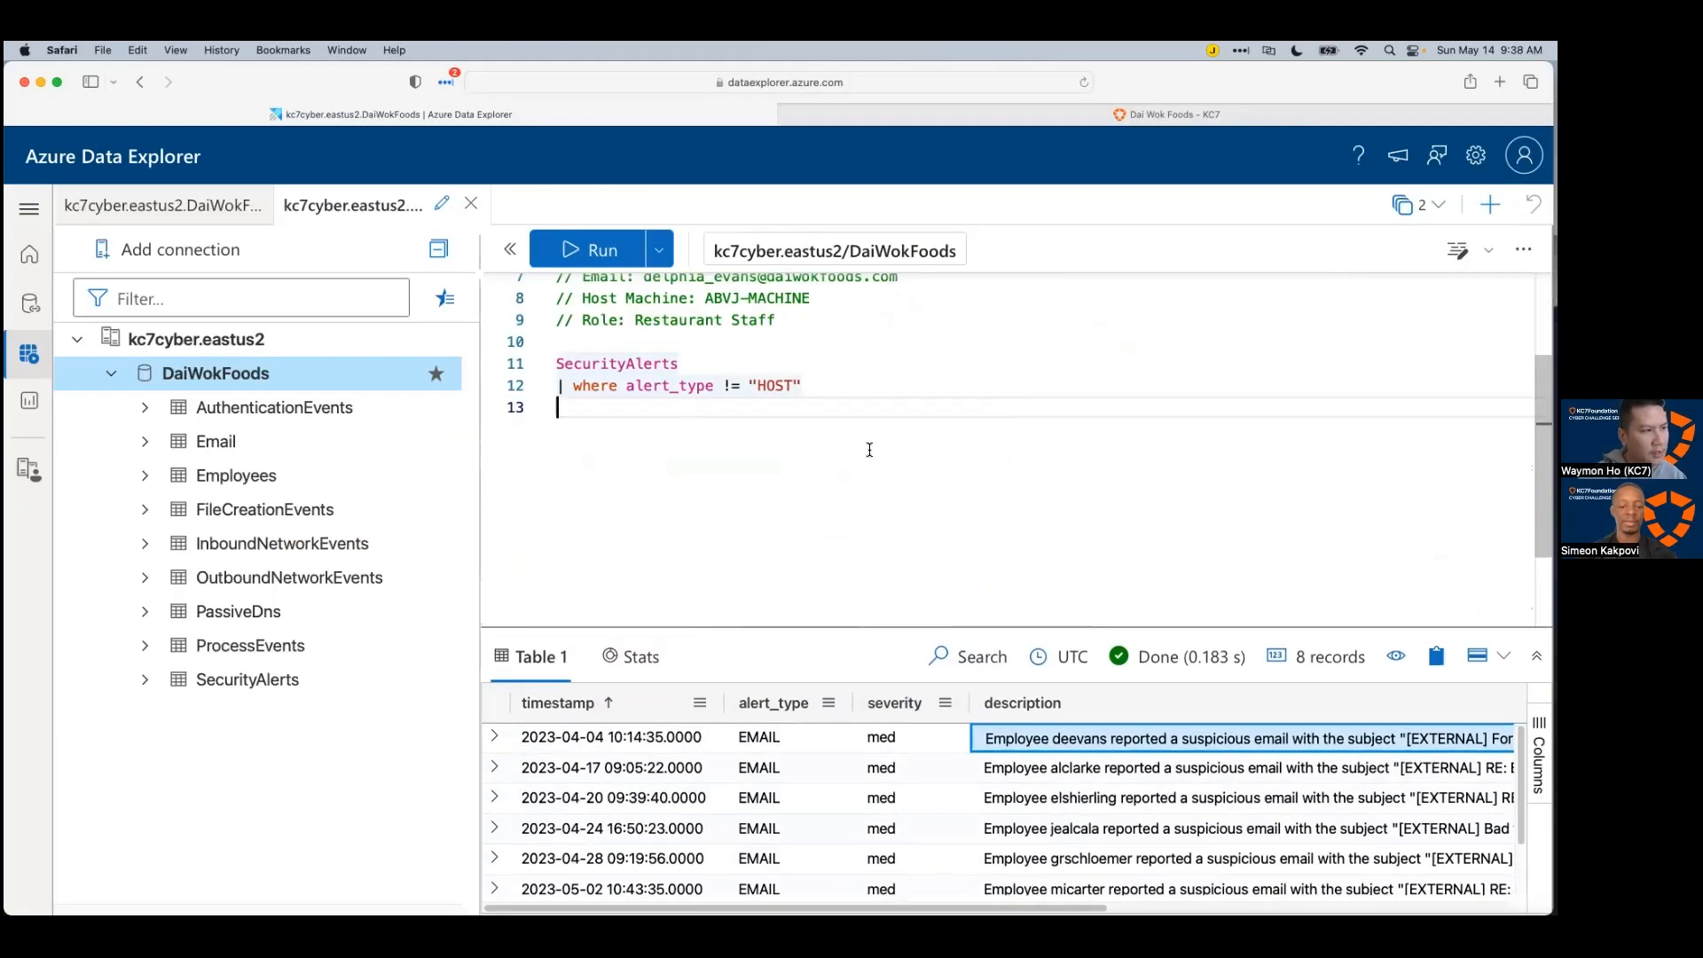
key(Return)
key(Return)
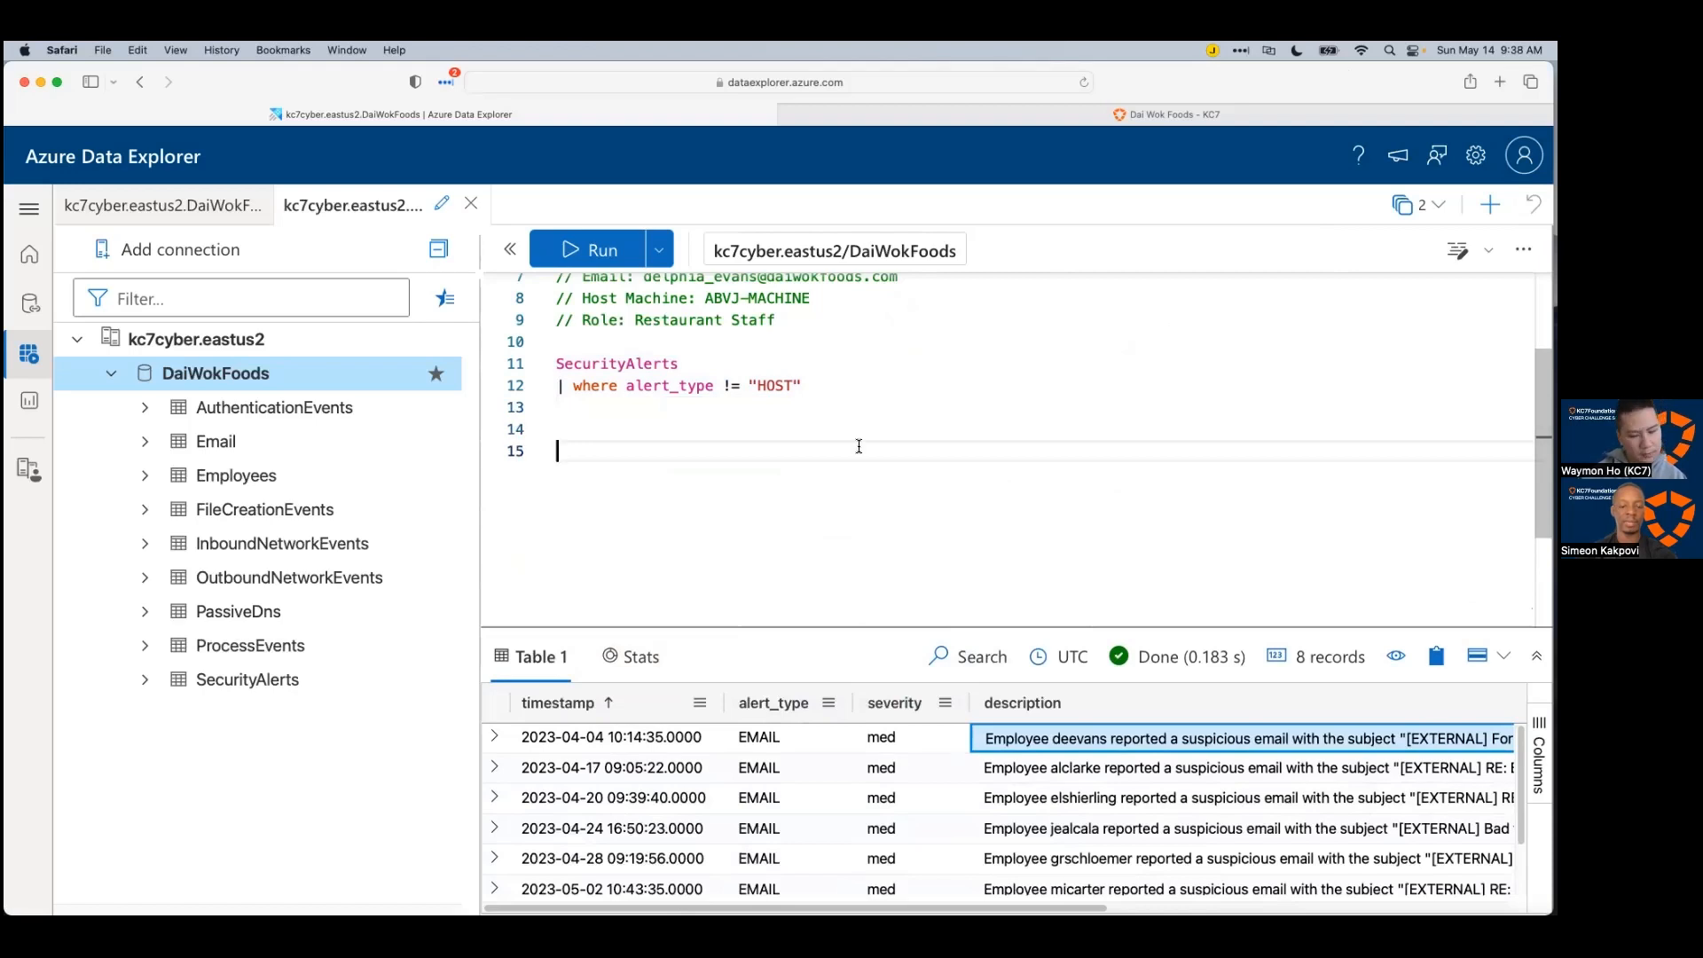
key(BackSpace)
text(Email)
key(Return)
text(| )
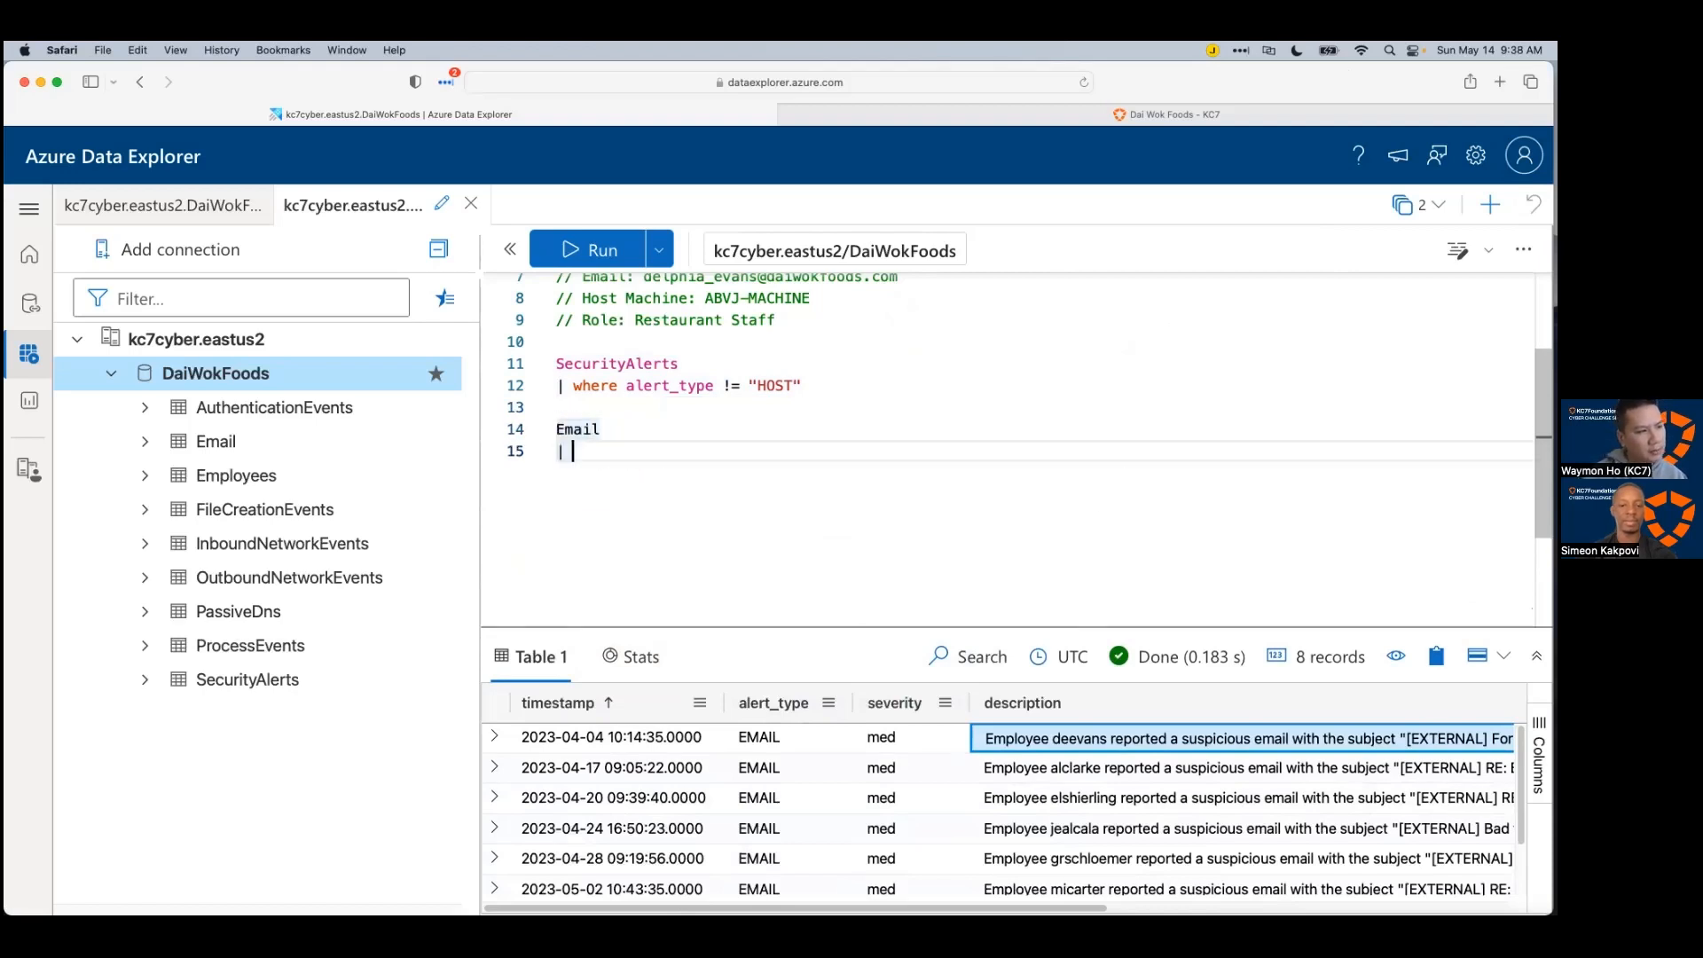
text(take 10)
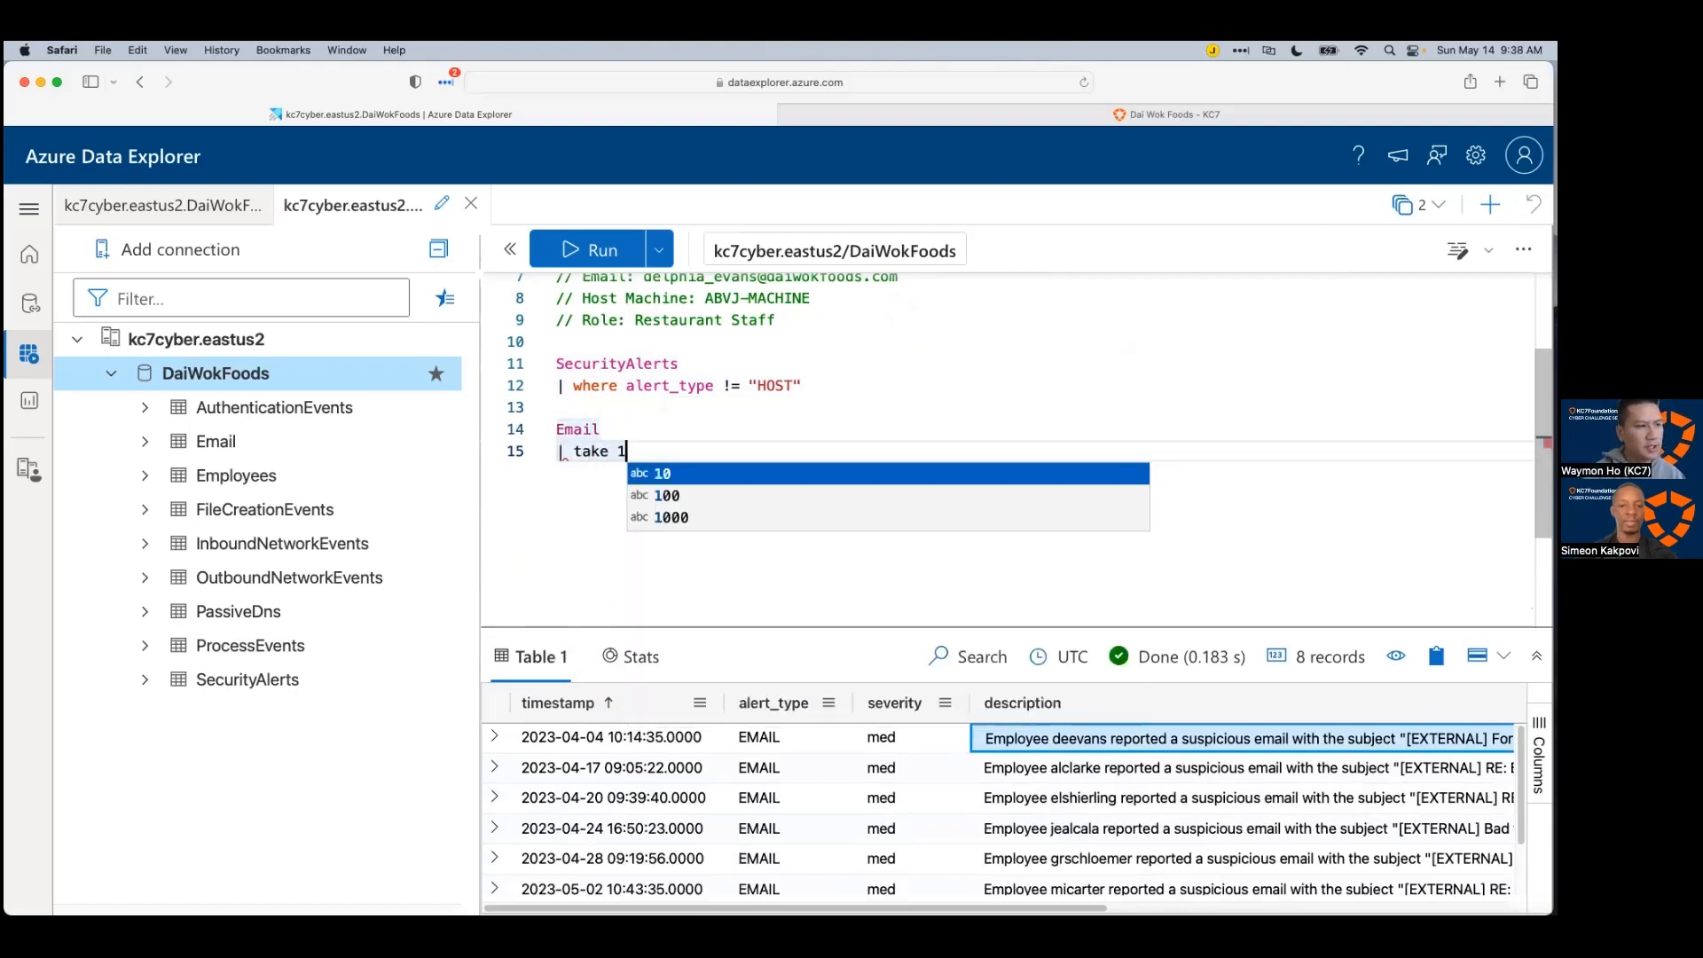
key(shift+Return)
click(938, 410)
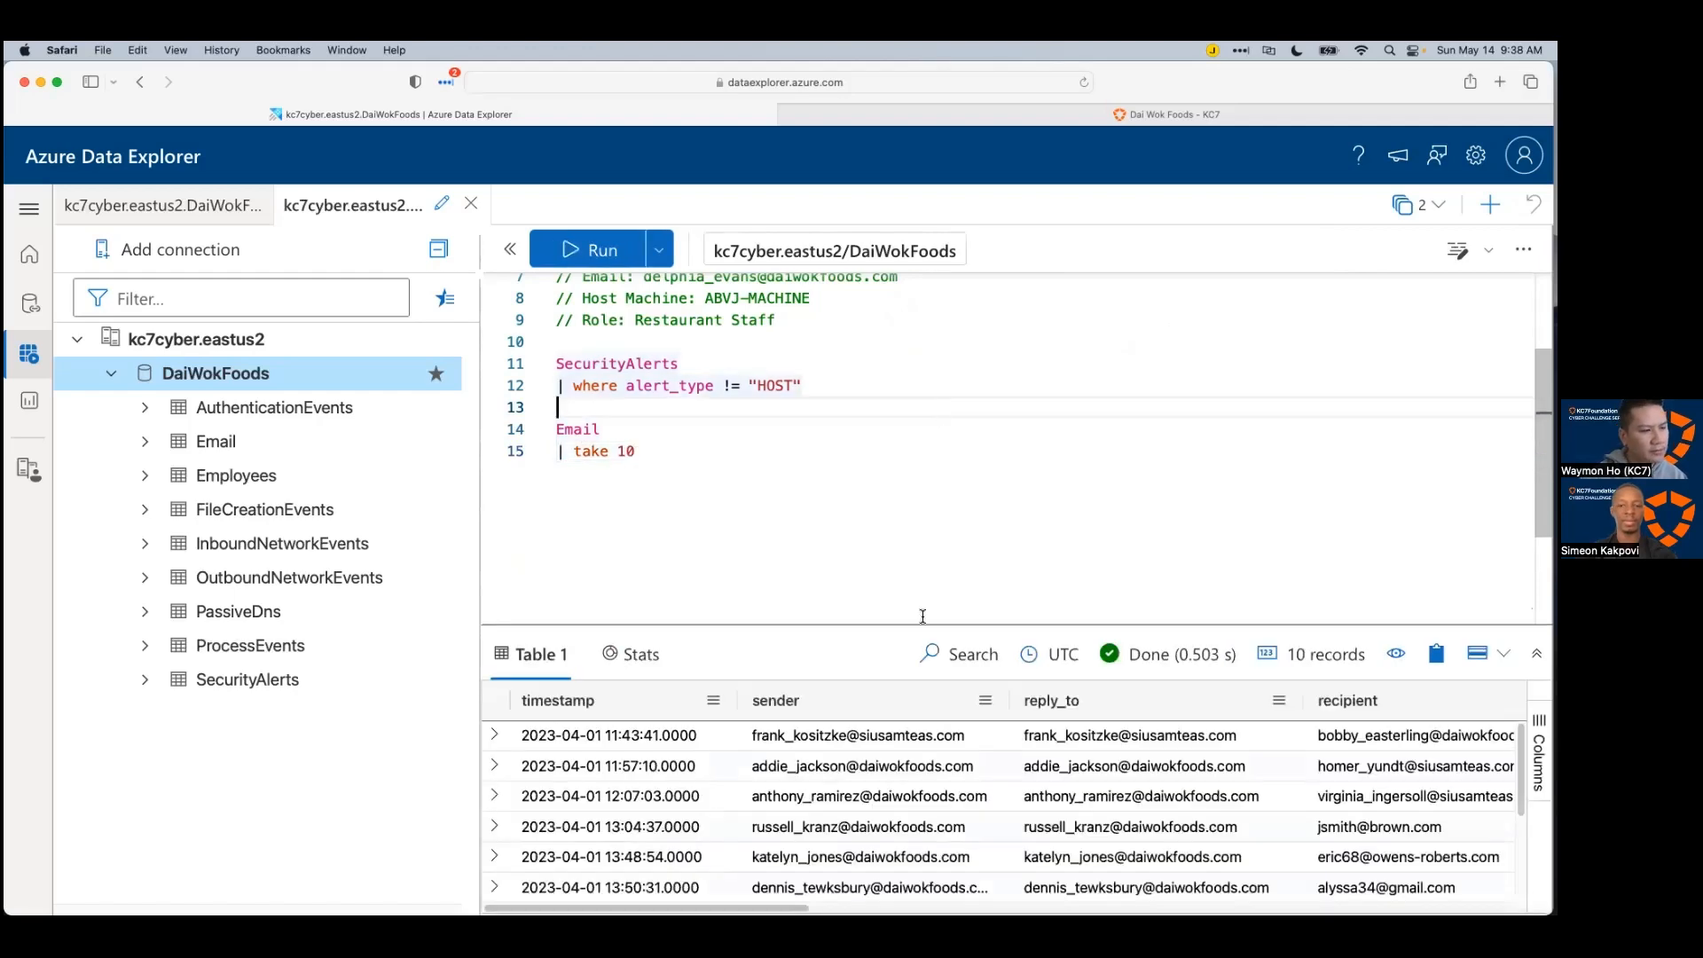
Step: Look across all columns of the ten Email records, then return to timestamp, sender, reply_to and recipient
drag(918, 625, 939, 479)
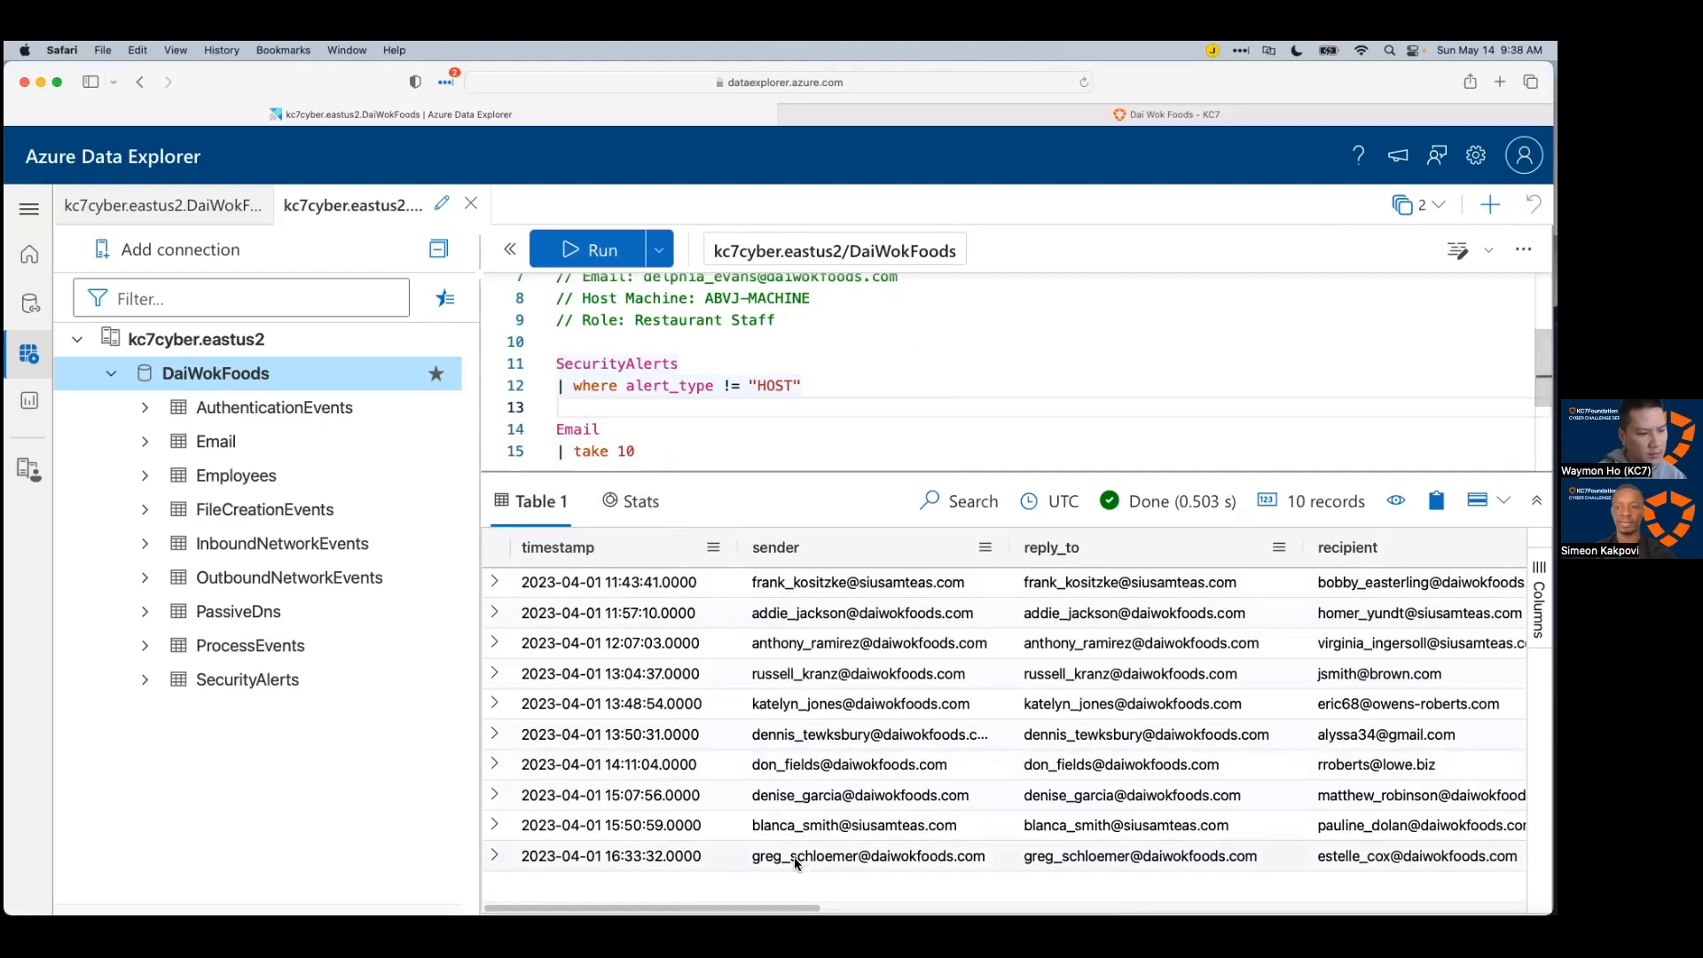
scroll(641, 676, right, 3)
scroll(642, 676, right, 1)
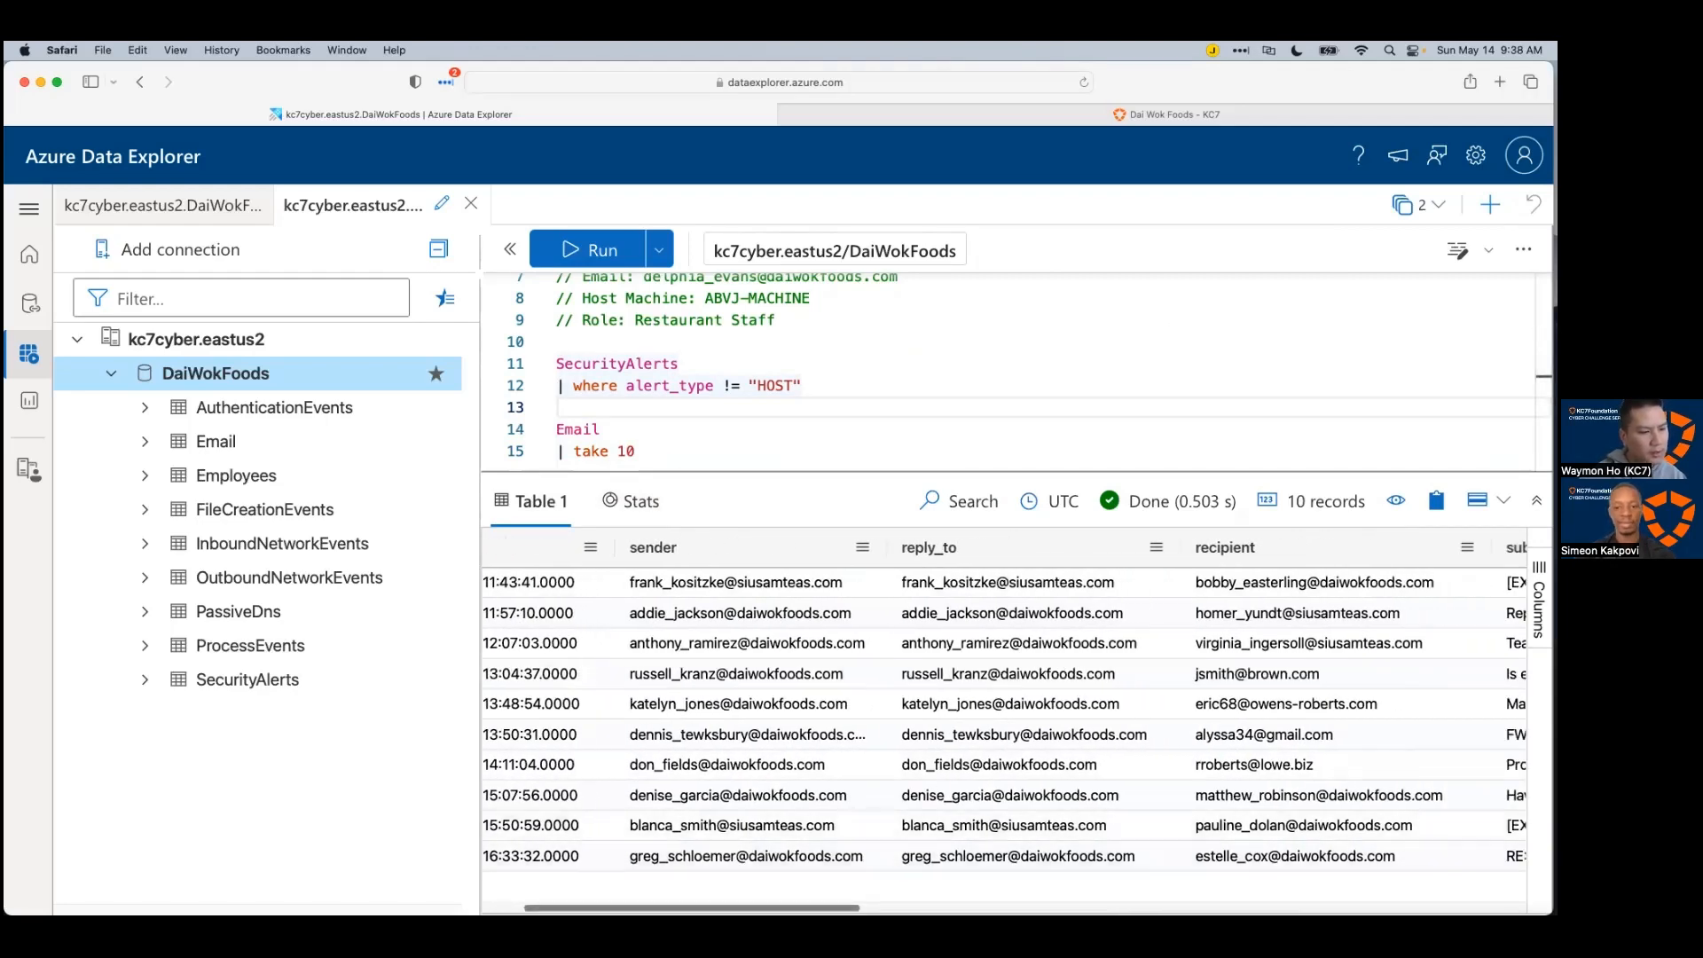
scroll(907, 838, right, 9)
scroll(907, 839, right, 12)
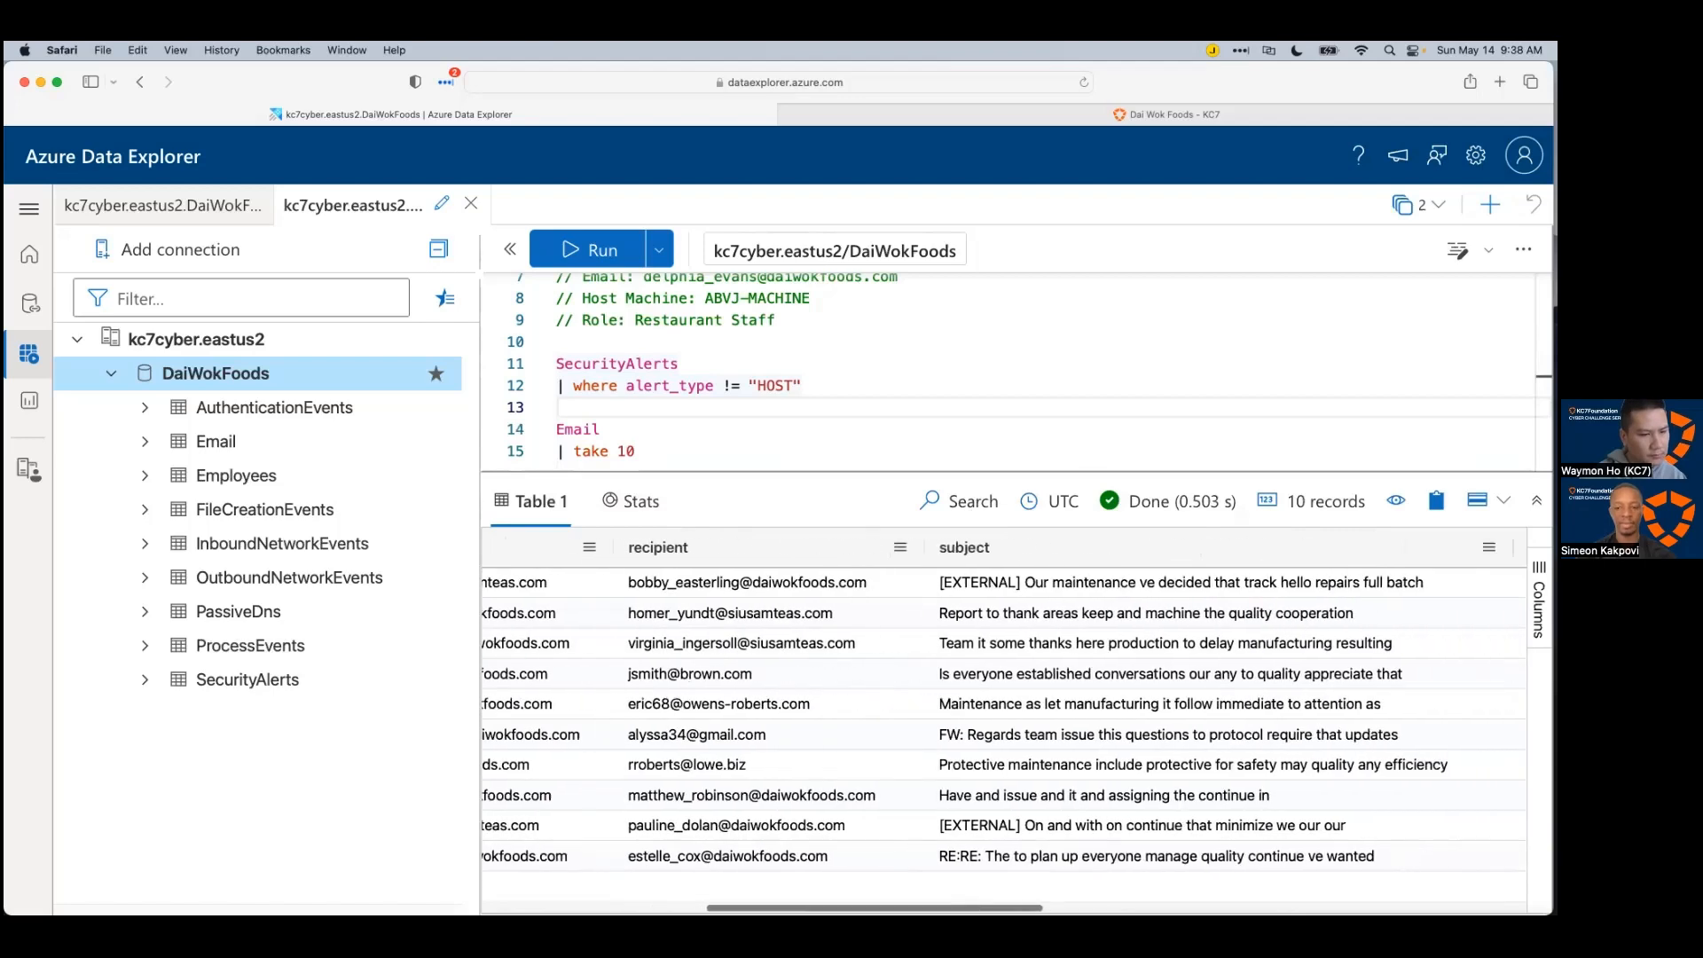
scroll(906, 839, right, 20)
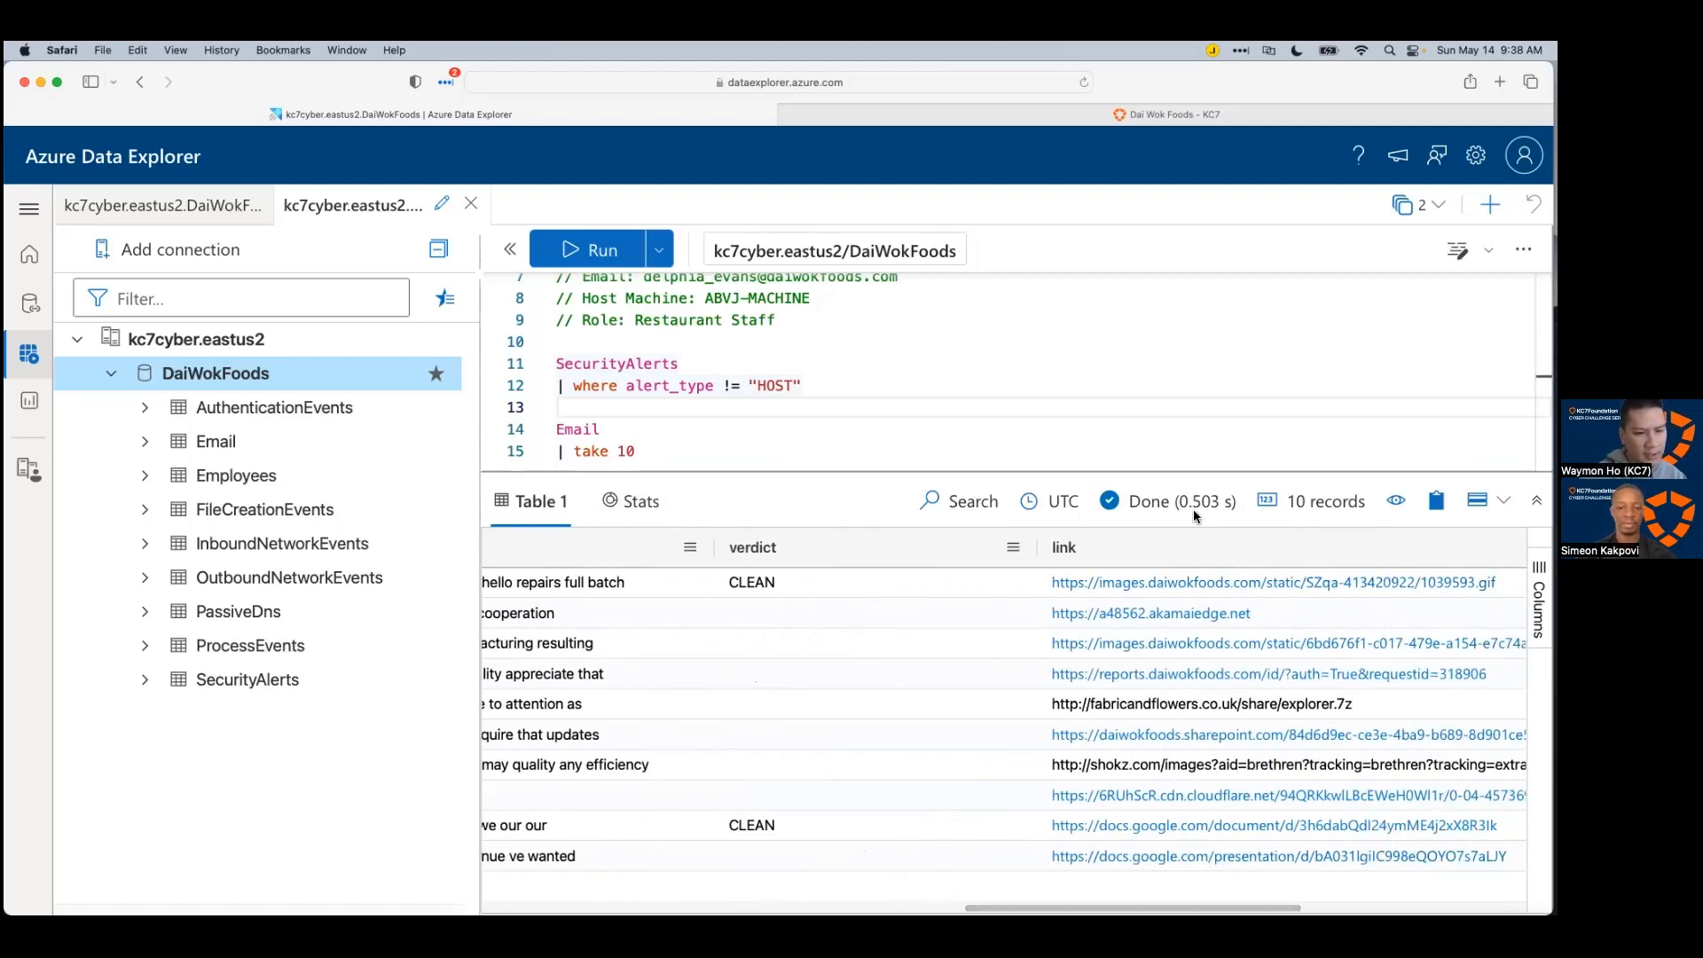
scroll(906, 839, right, 8)
scroll(1008, 862, left, 20)
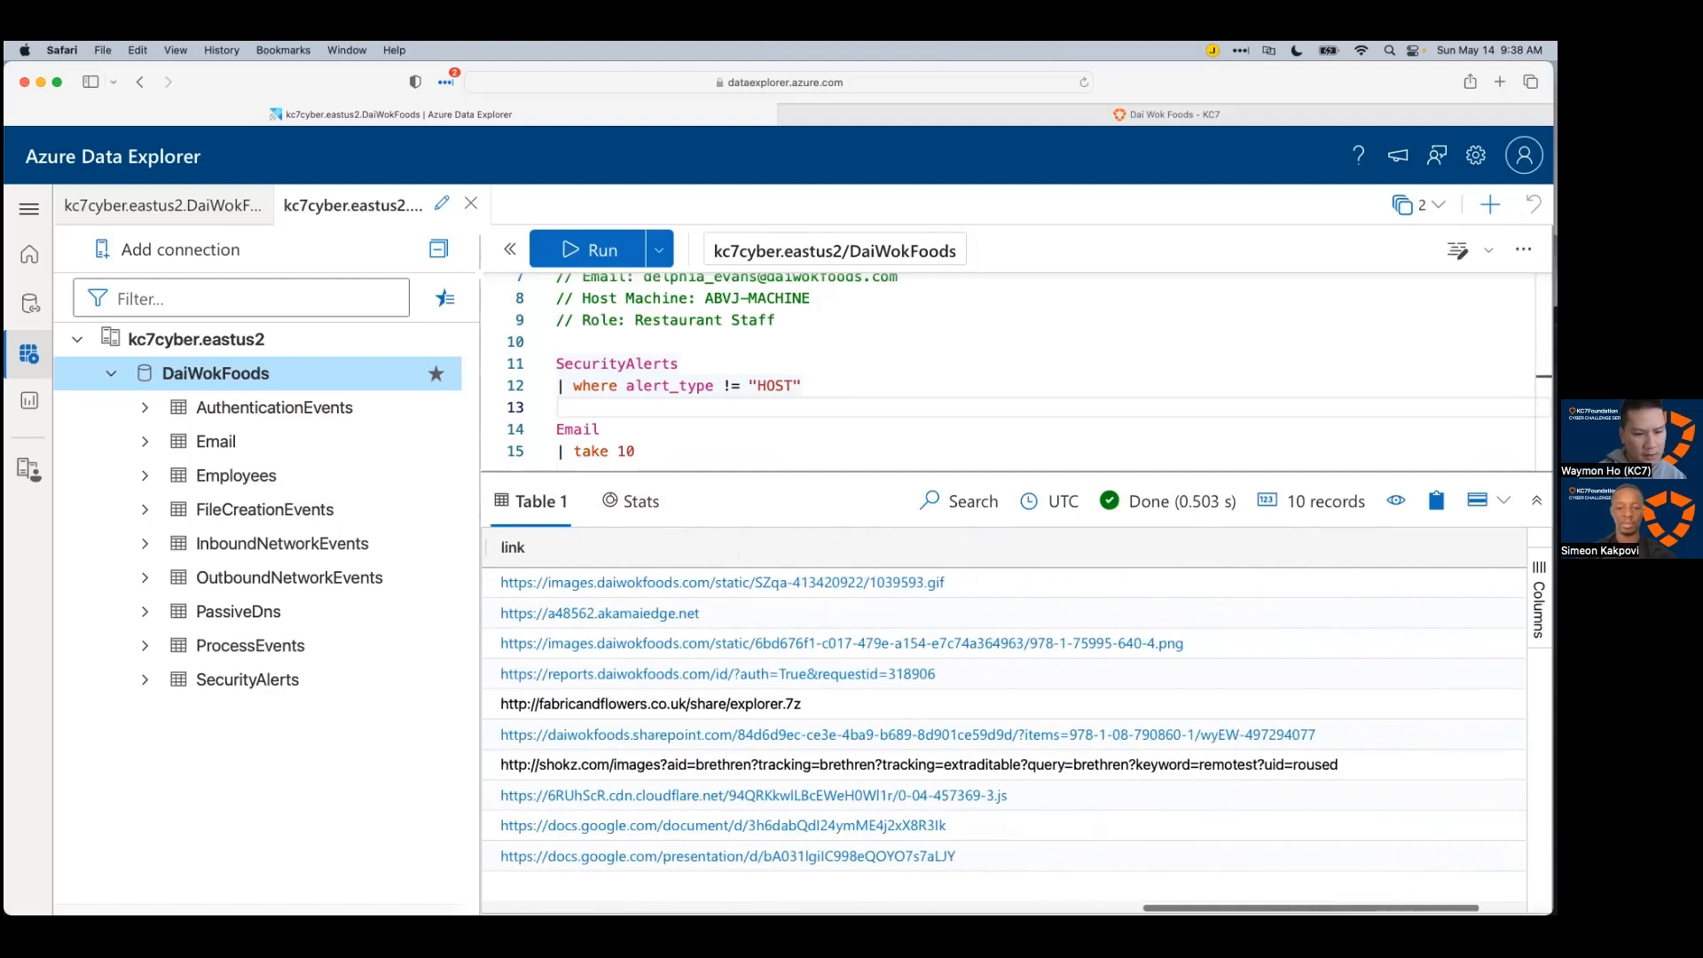
scroll(1009, 862, left, 20)
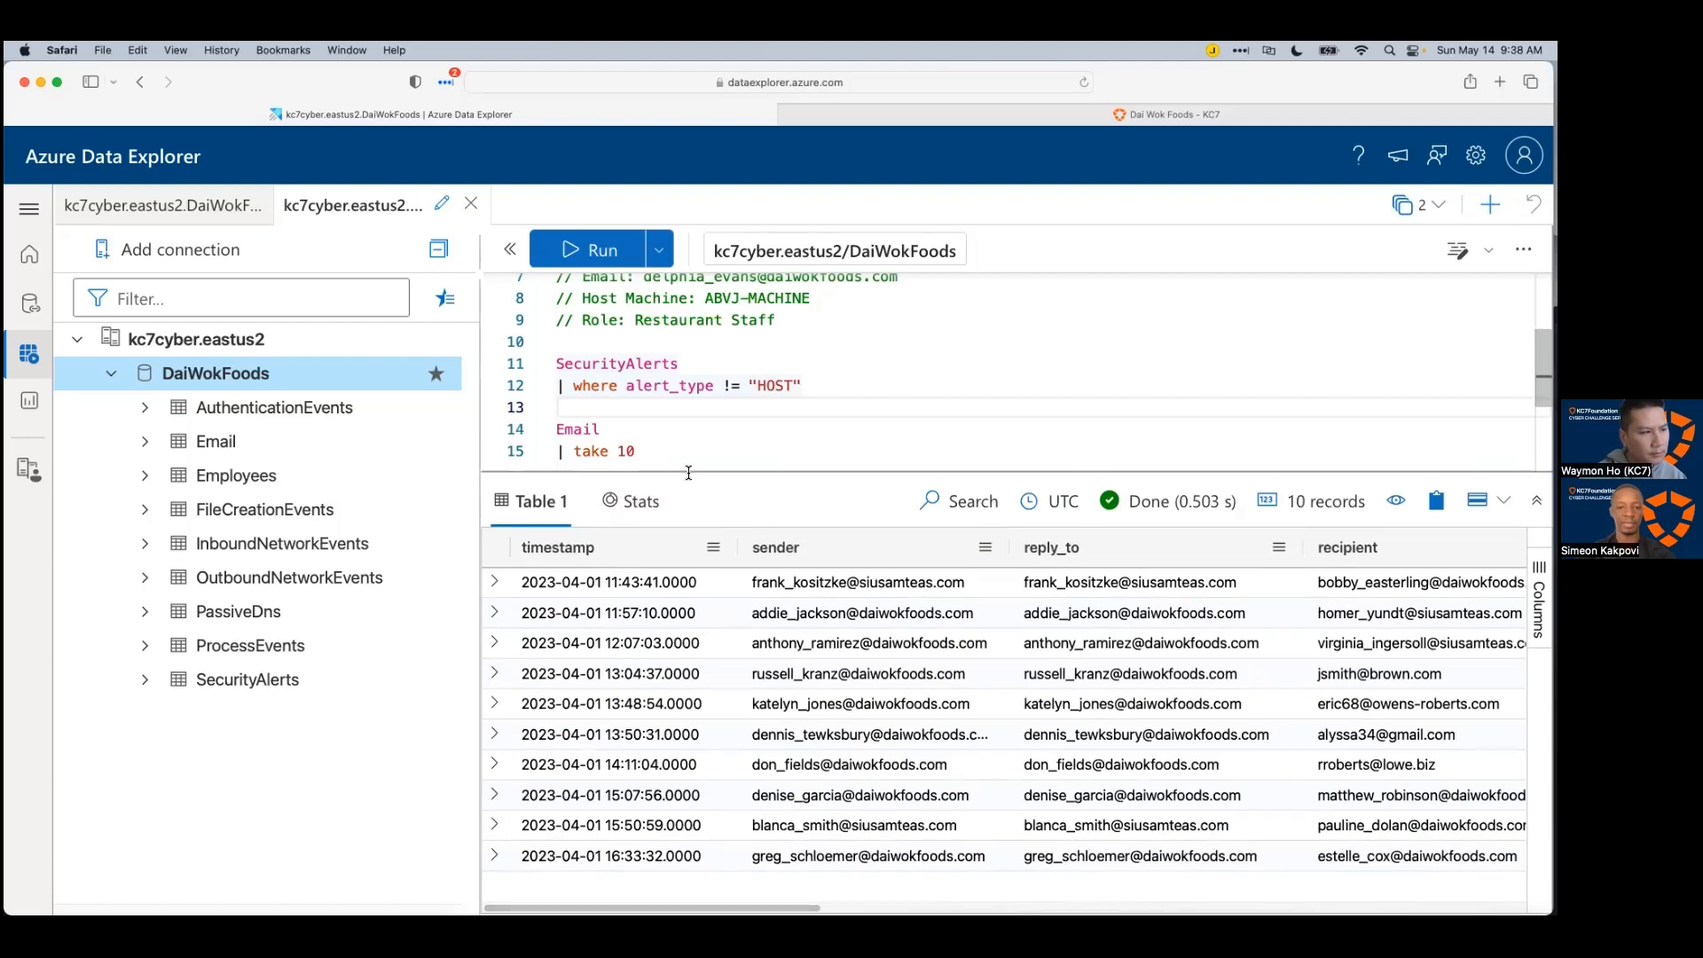
drag(674, 490, 675, 603)
drag(636, 451, 581, 453)
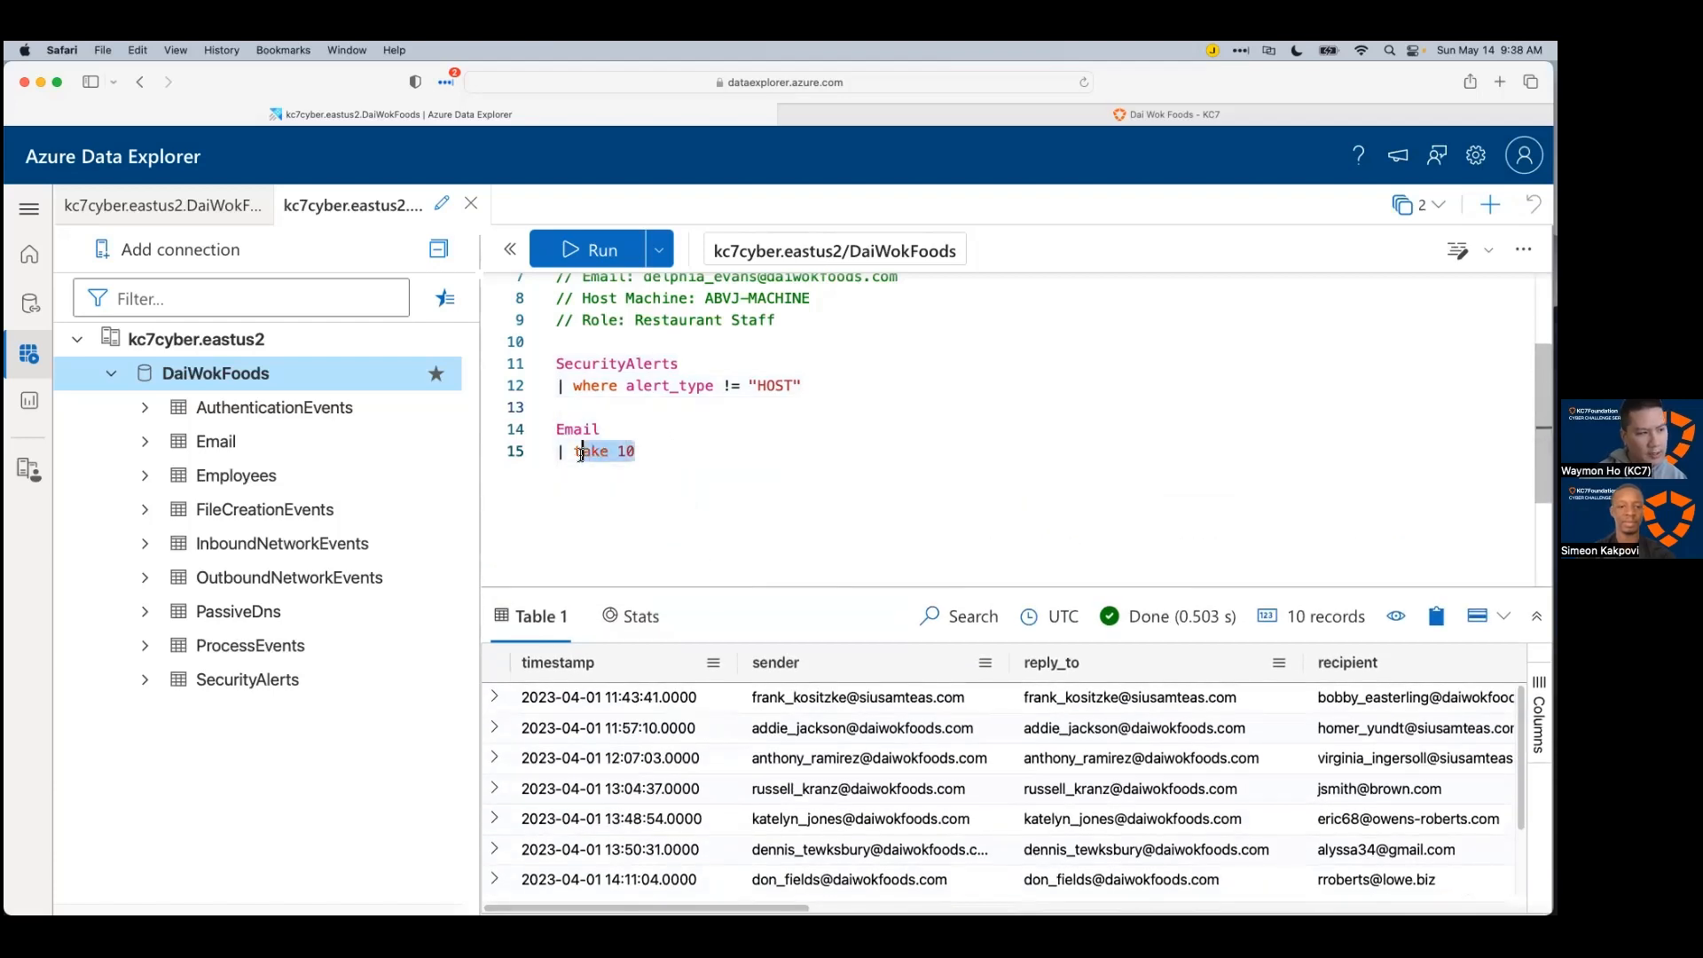
Step: Replace take 10 with a subject == "[EXTERNAL] Formal action on food poisoning" filter and run it
drag(770, 909, 967, 909)
drag(636, 450, 582, 453)
text(where sub)
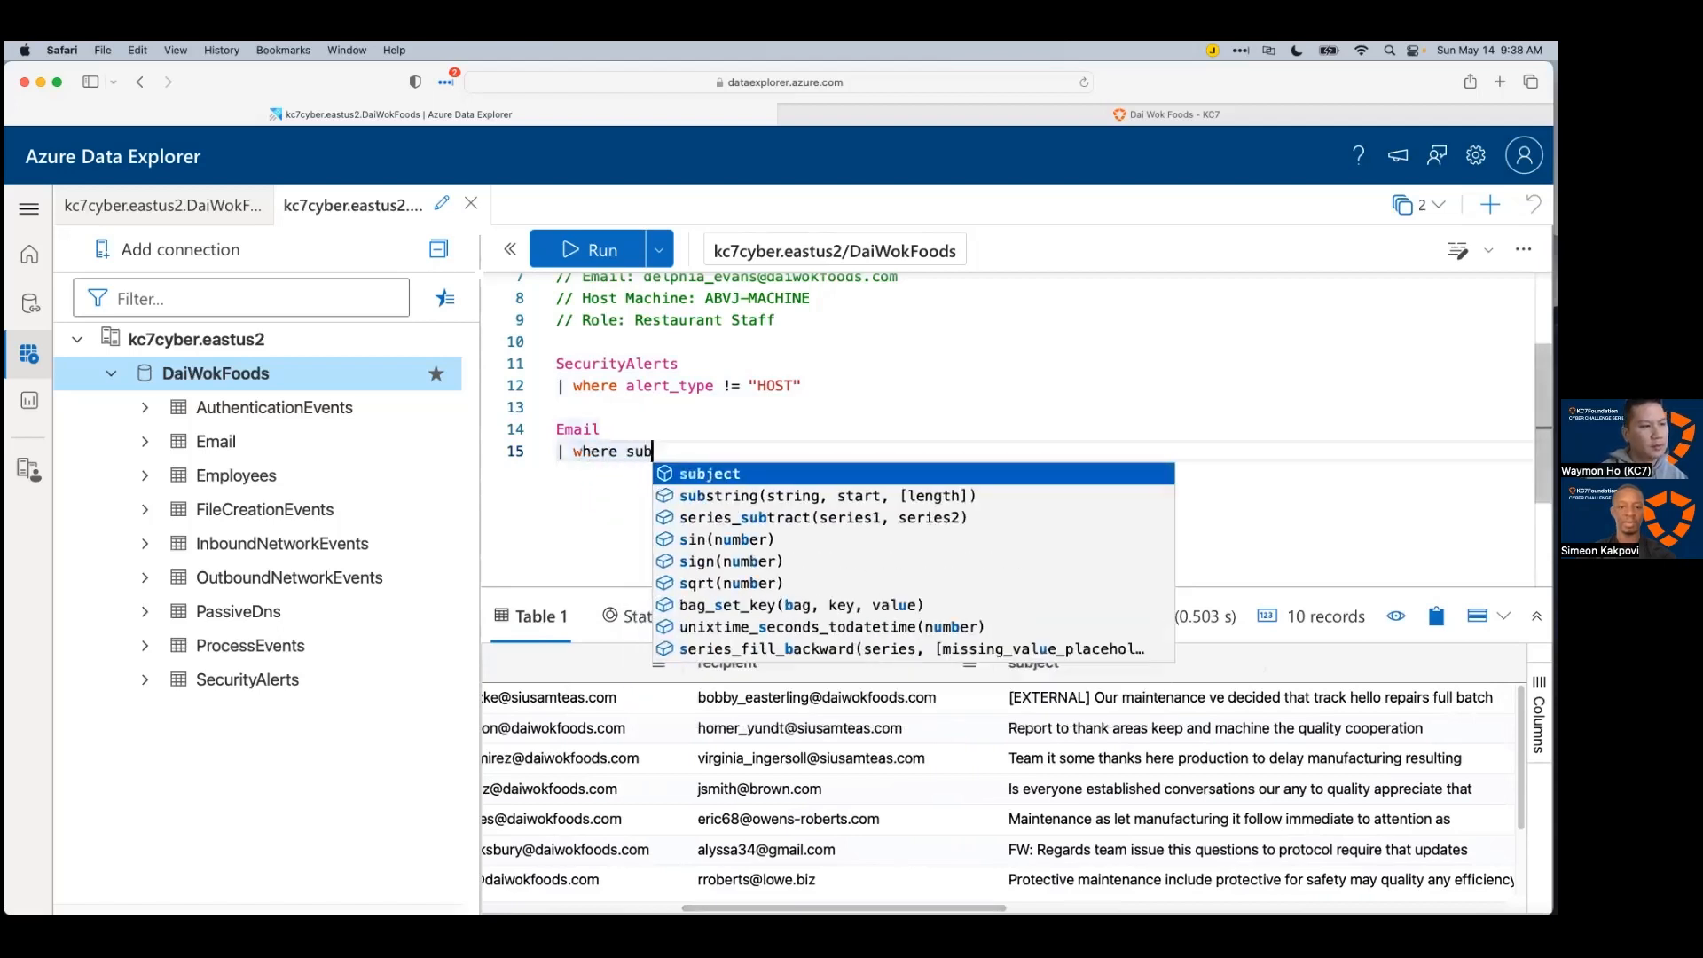
text(eject == ")
key(super+v)
text(")
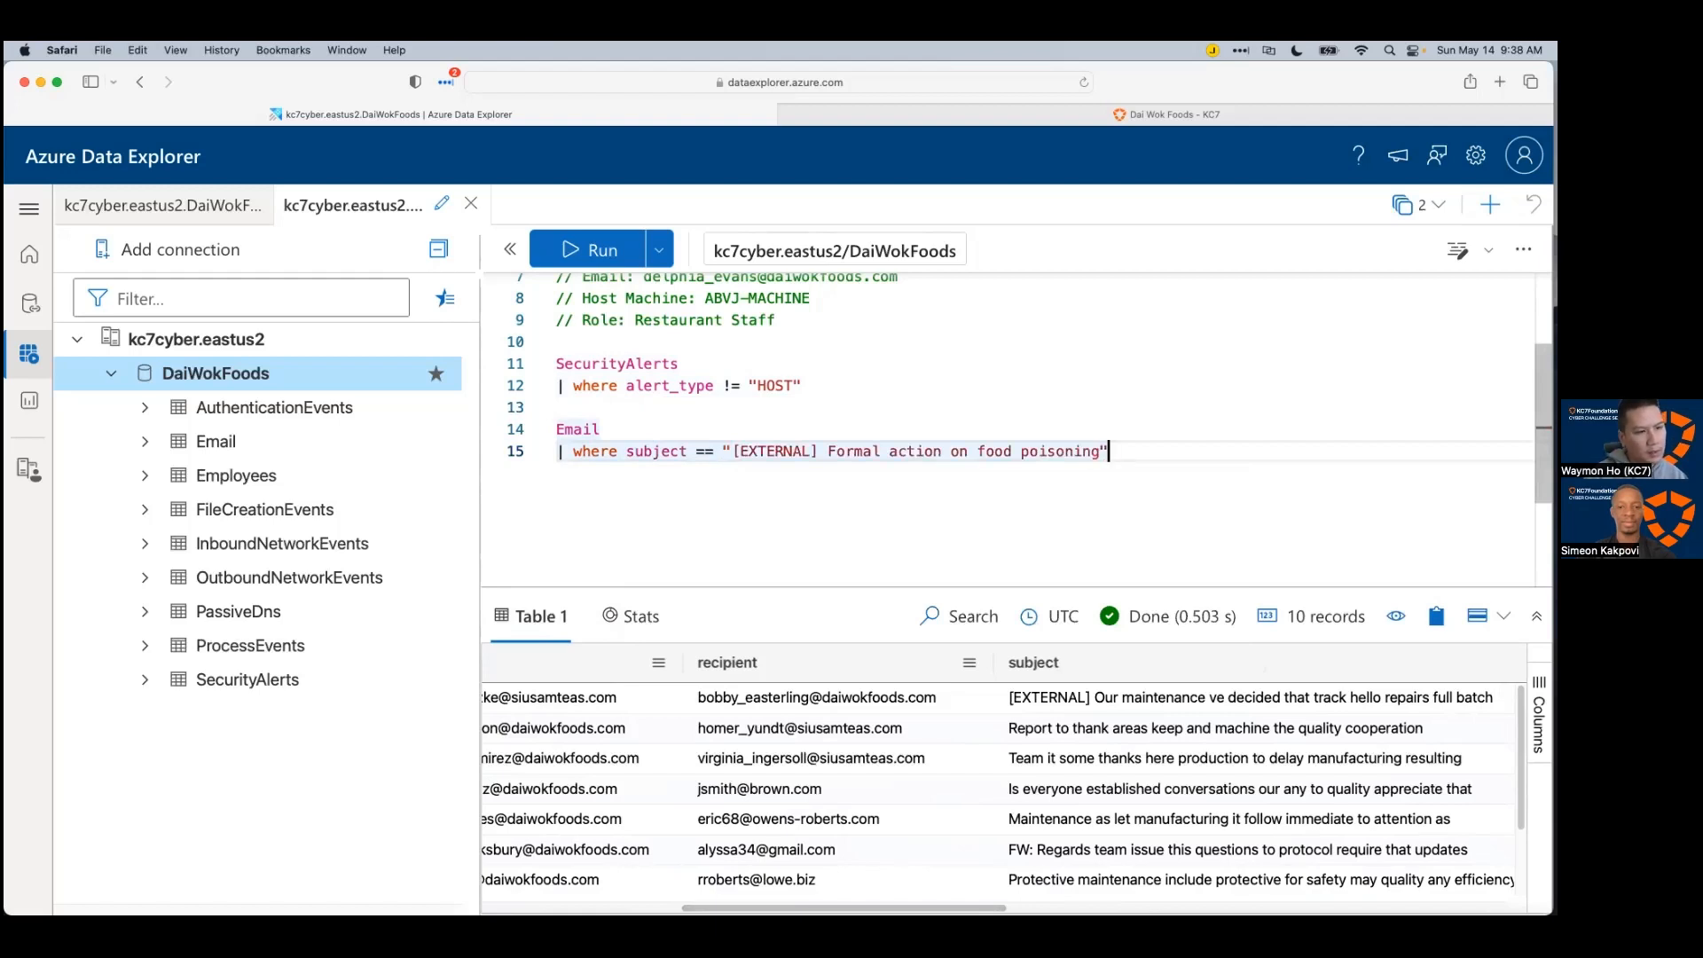
key(shift+Return)
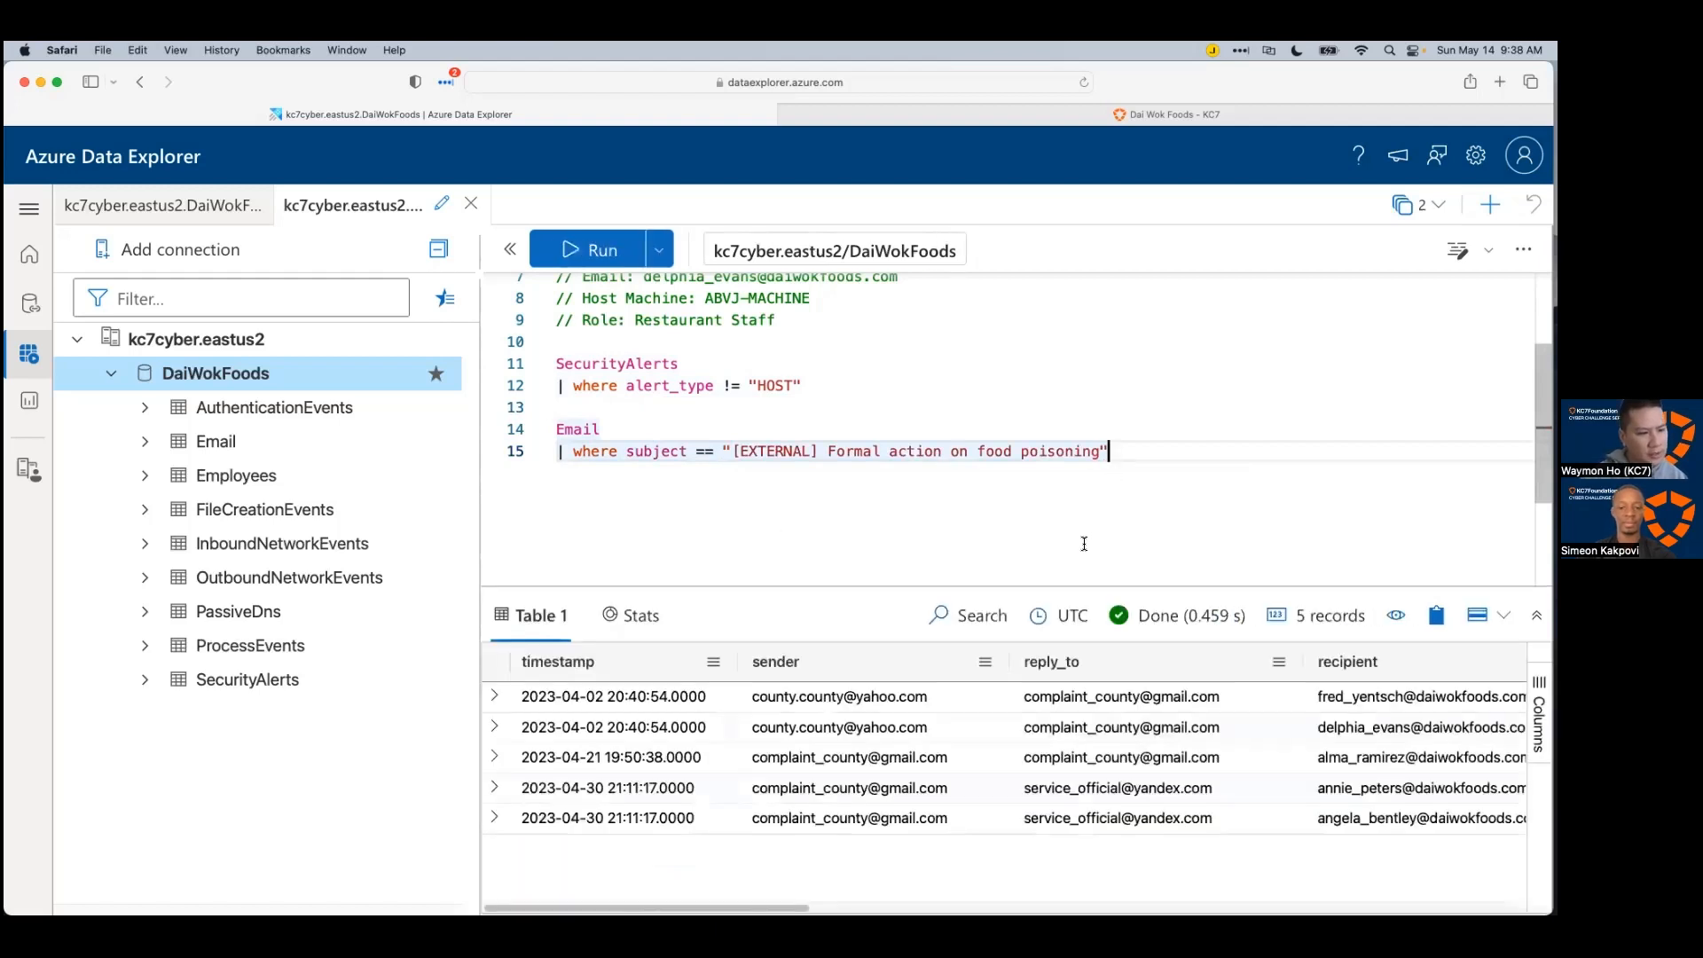
drag(1079, 587, 1077, 485)
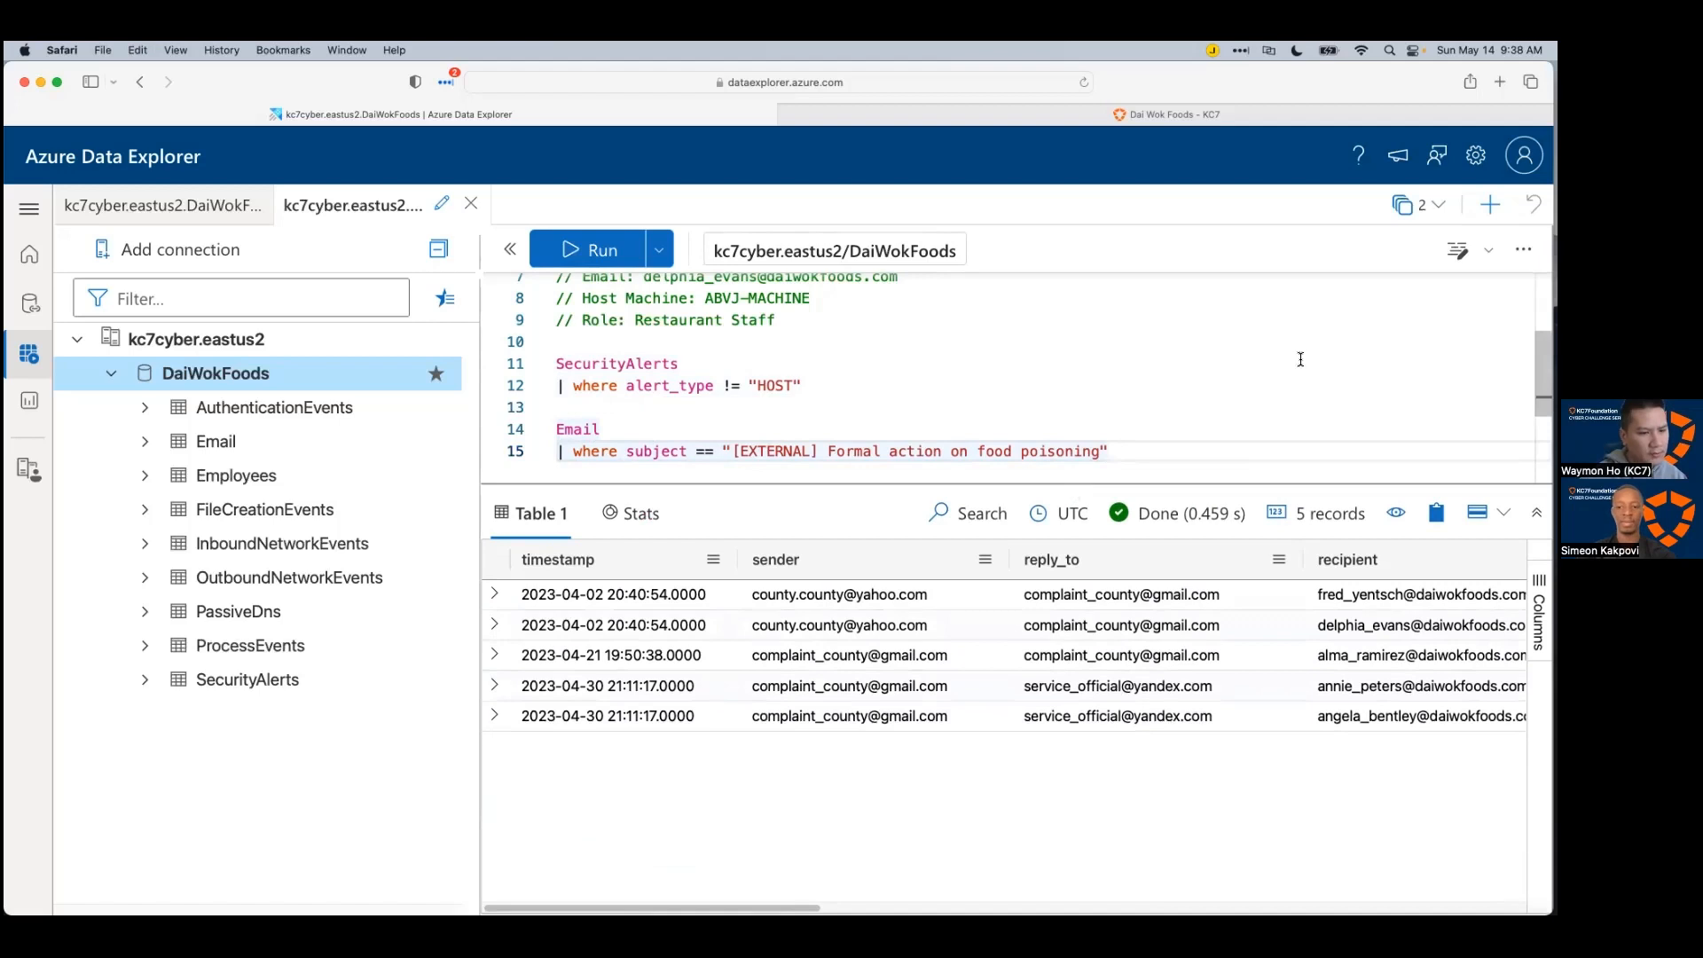
click(1321, 626)
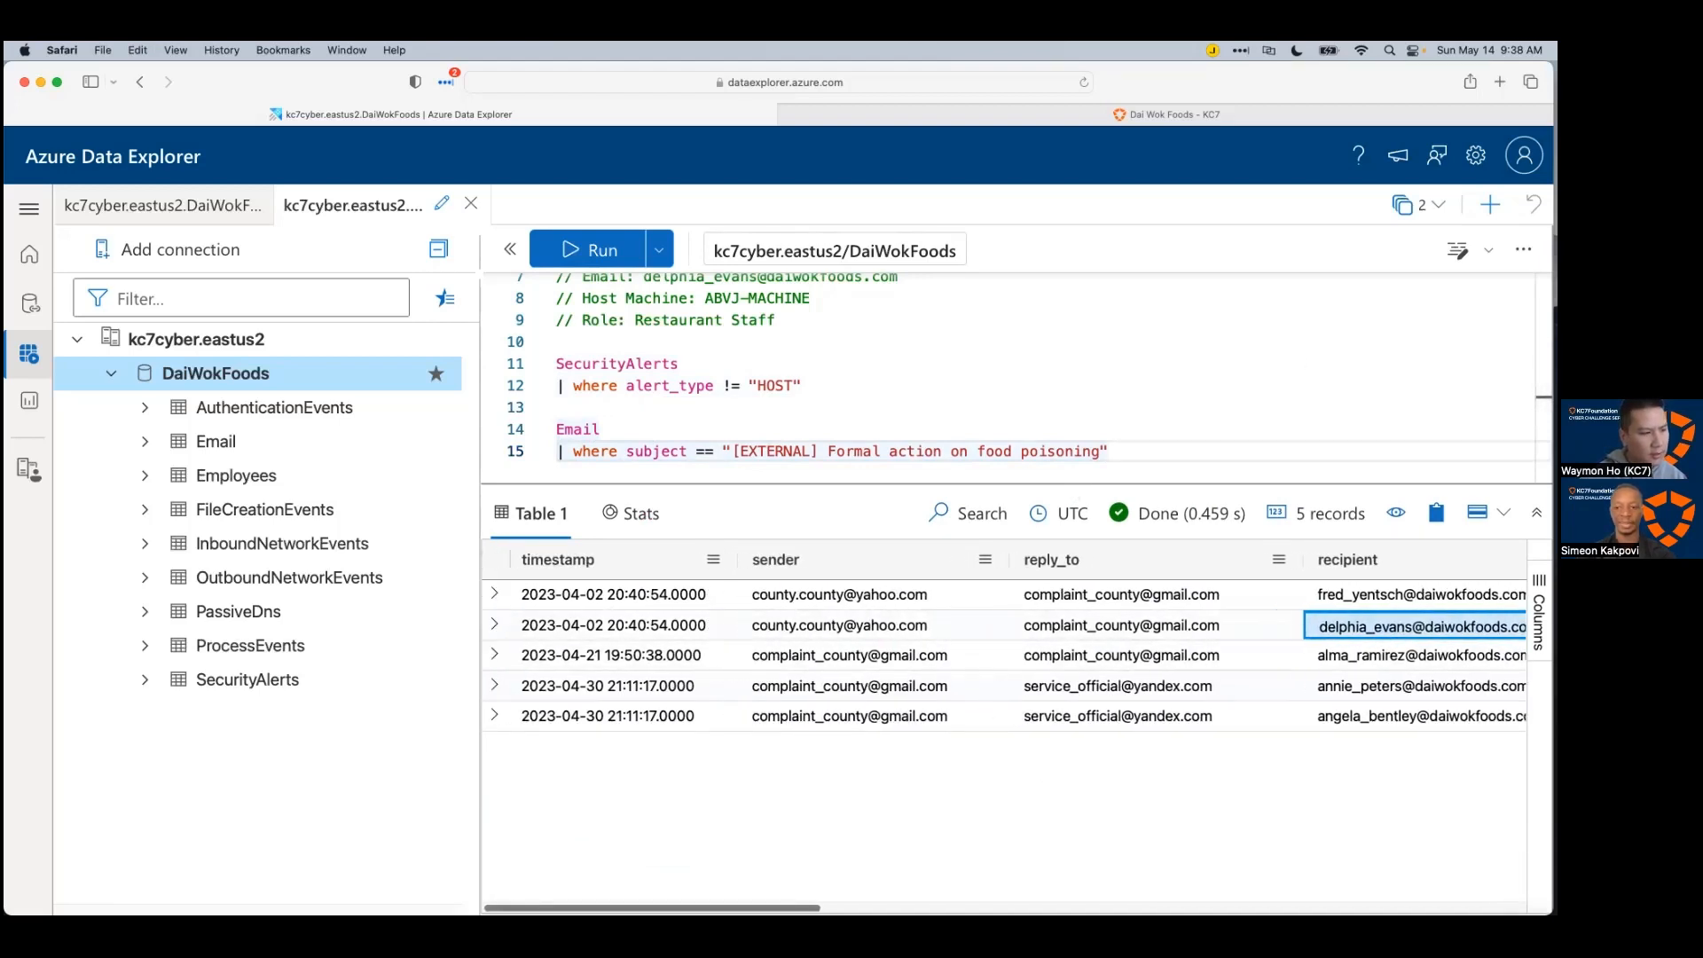
click(550, 628)
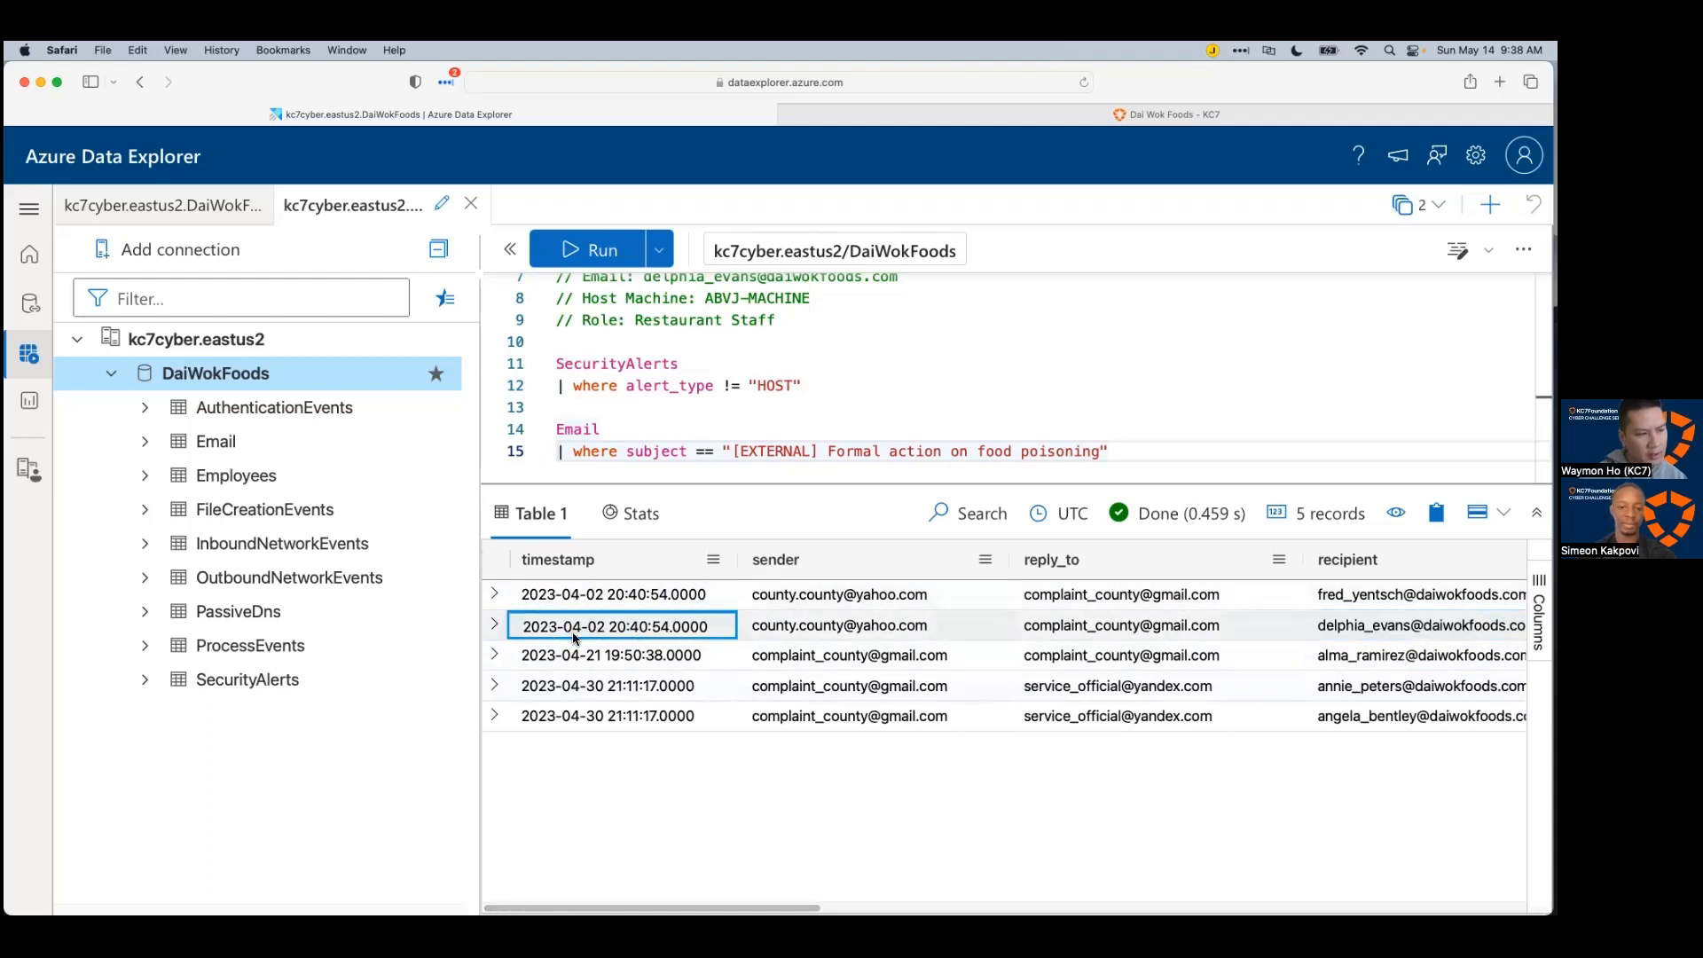
Step: Rerun the SecurityAlerts query to show the eight EMAIL alerts again
drag(679, 486, 701, 601)
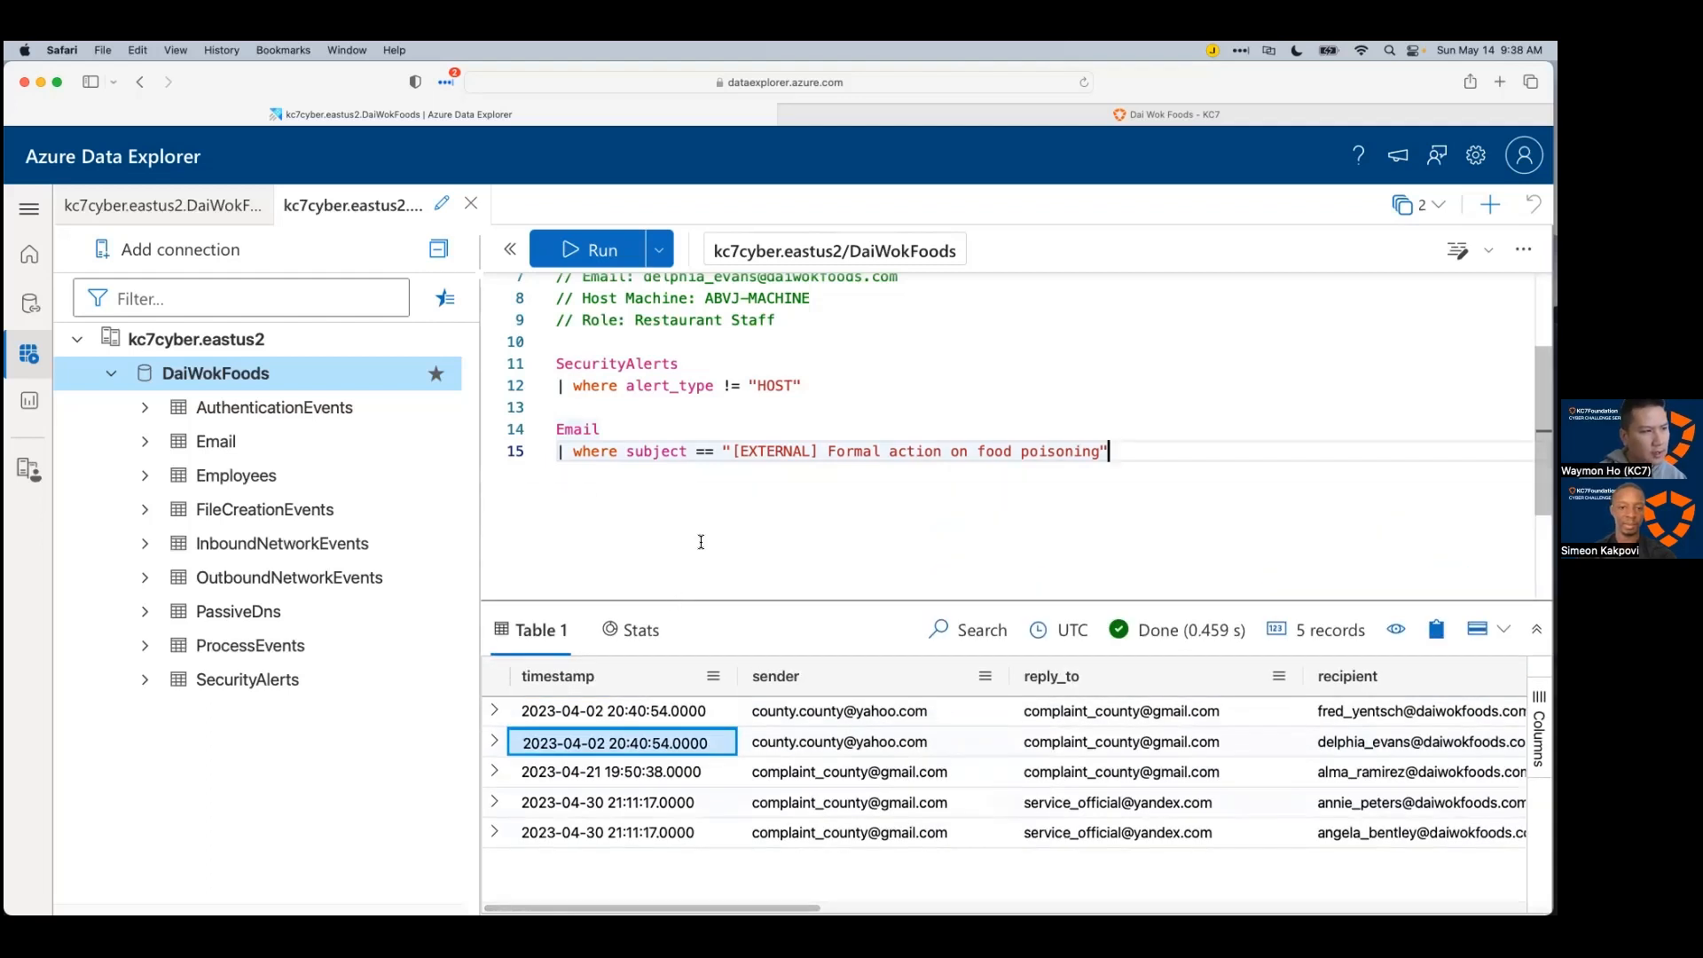
scroll(700, 541, up, 1)
click(759, 437)
scroll(949, 461, down, 1)
click(856, 432)
key(shift+Return)
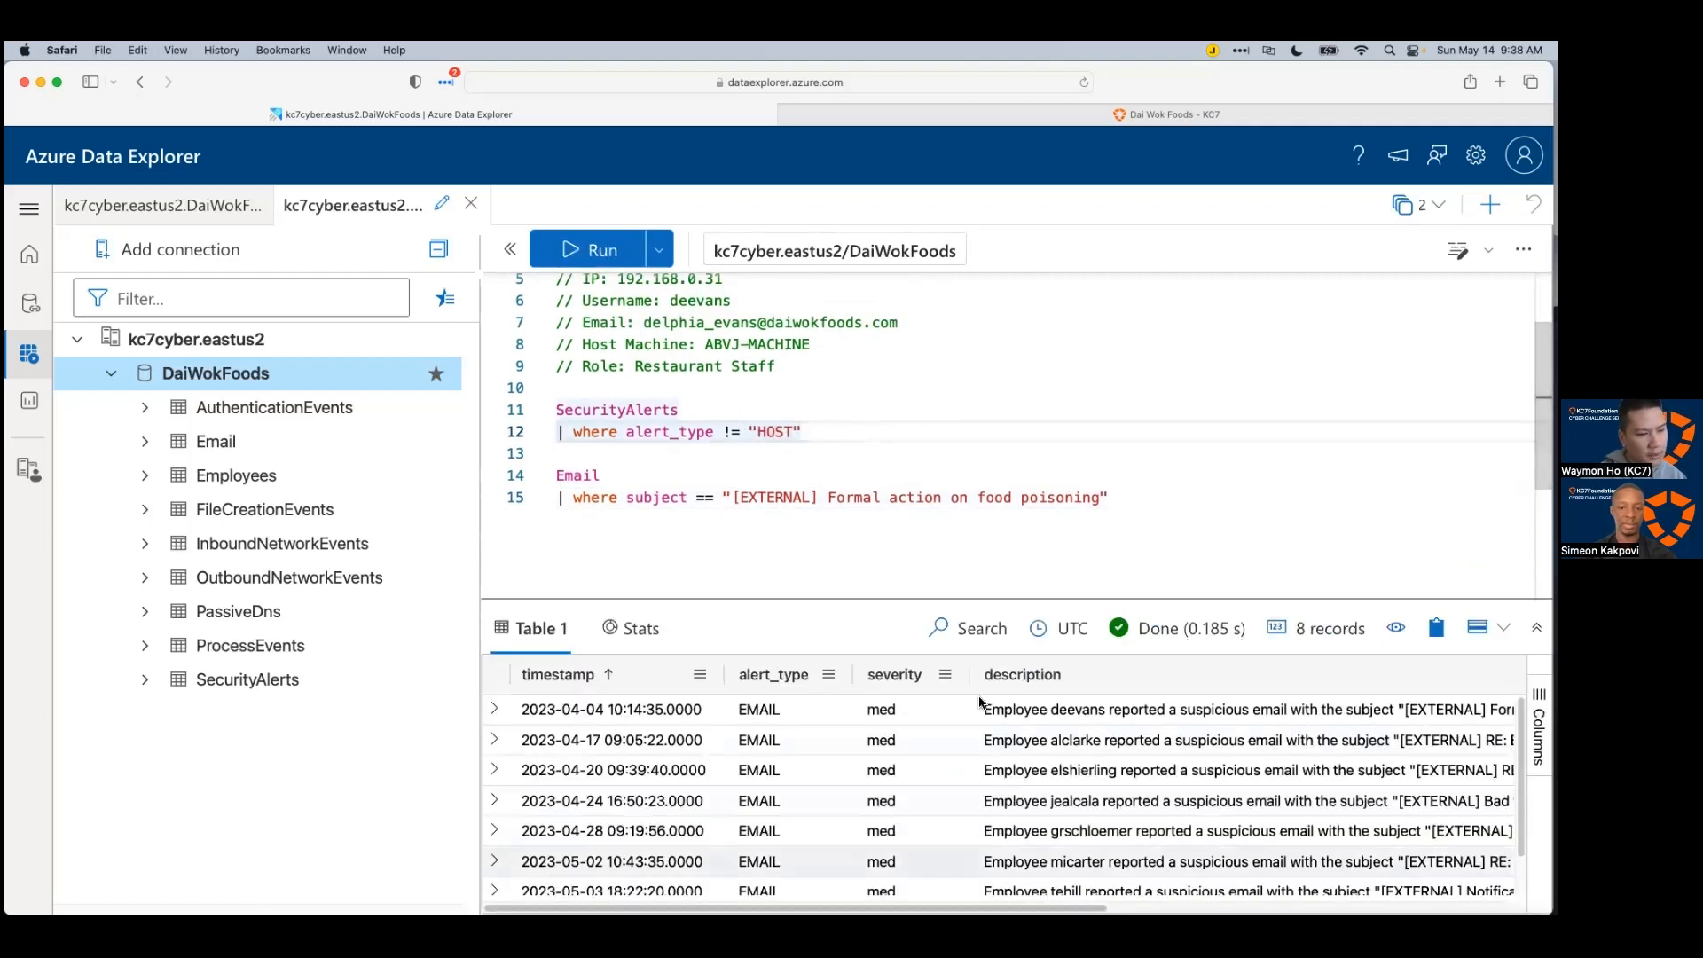
Step: Add comments '// Alerted: 2023-04-04T10:14:35Z' and '// ' plus the alert description above the Email query
click(664, 711)
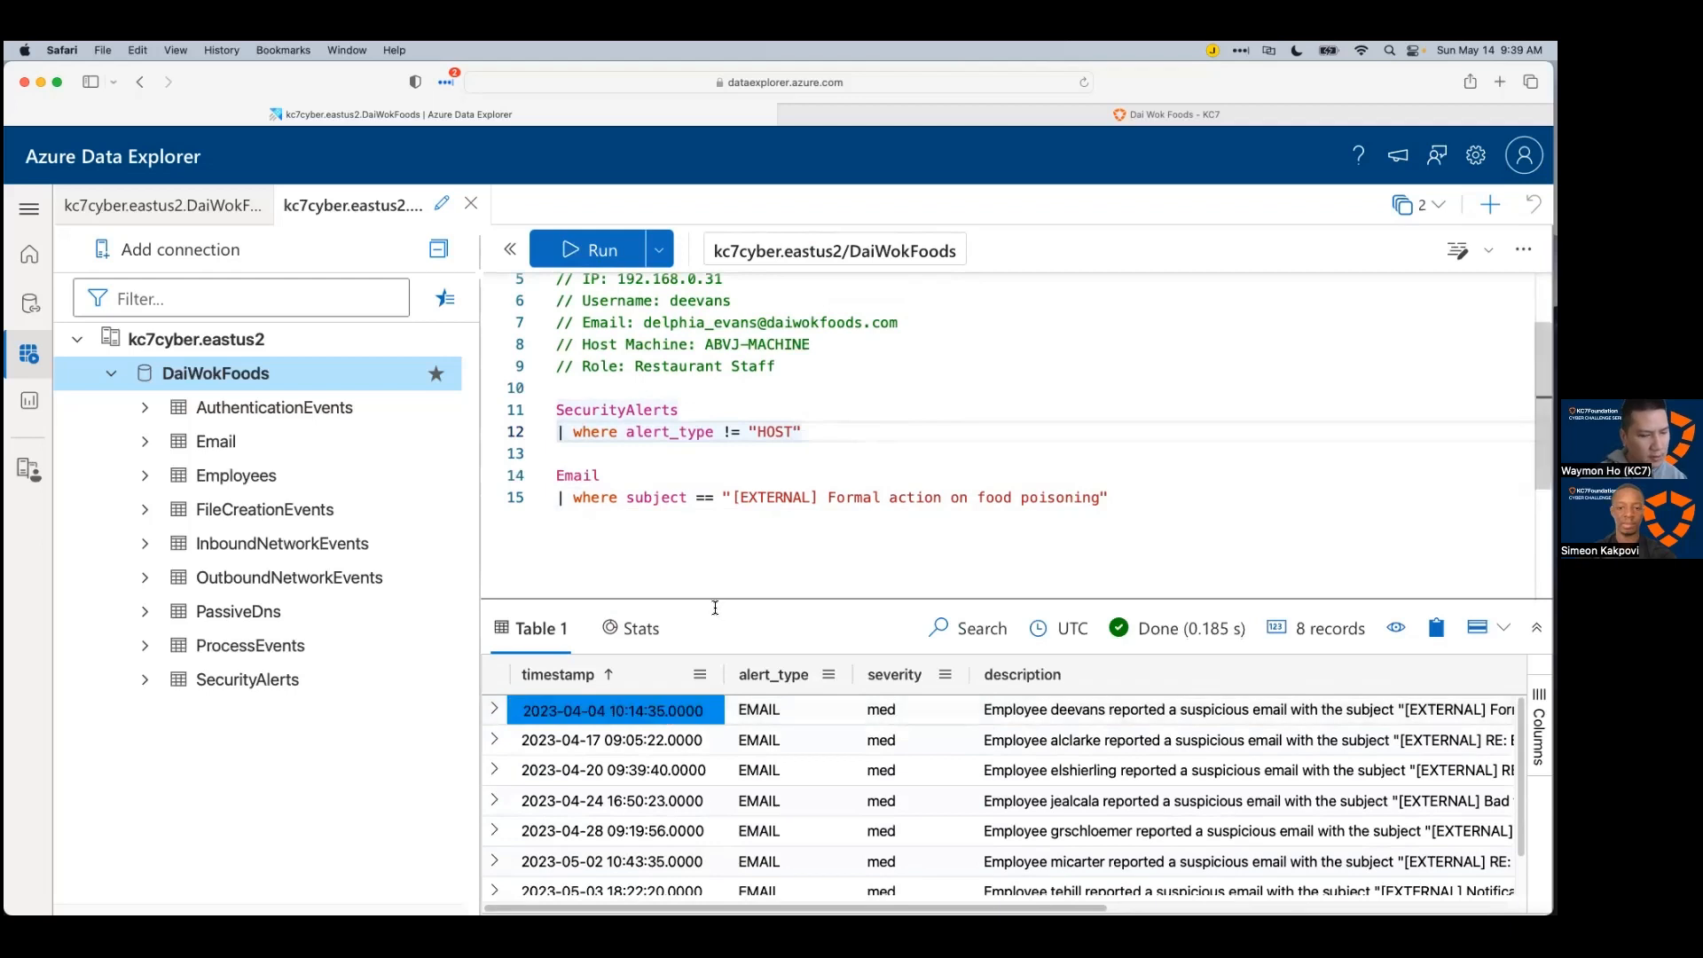
click(863, 433)
key(Return)
key(Return)
text(//)
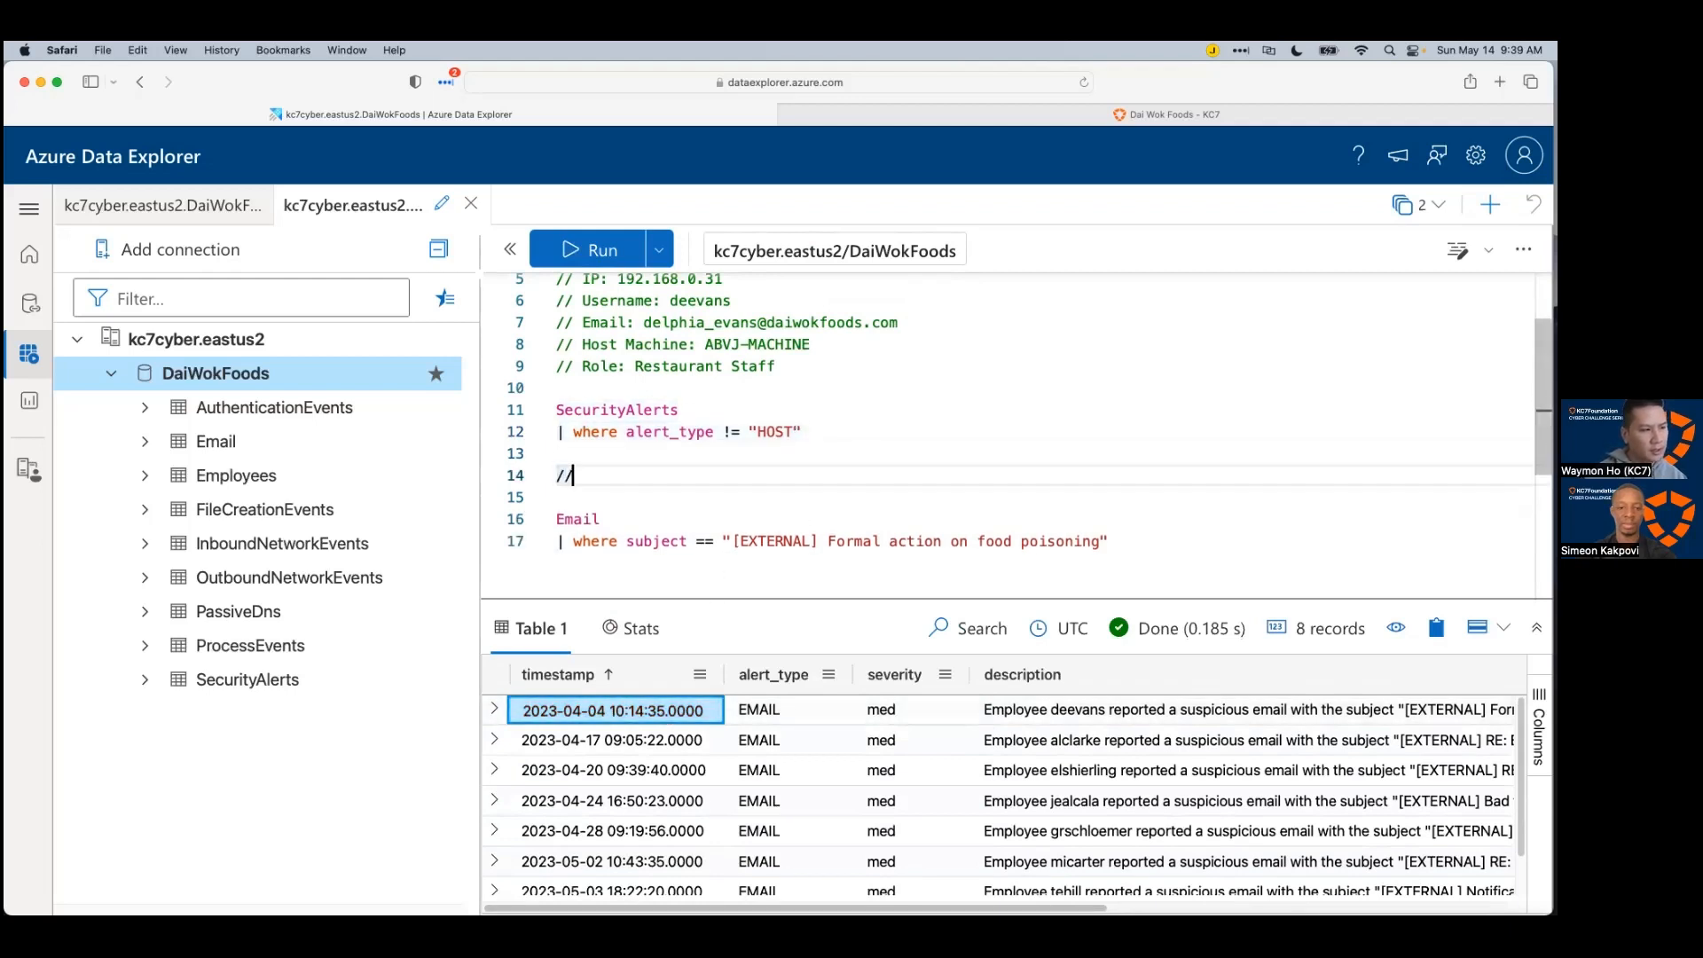
text( Alerted:)
text(2023-04-04T10:14:35Z)
key(Return)
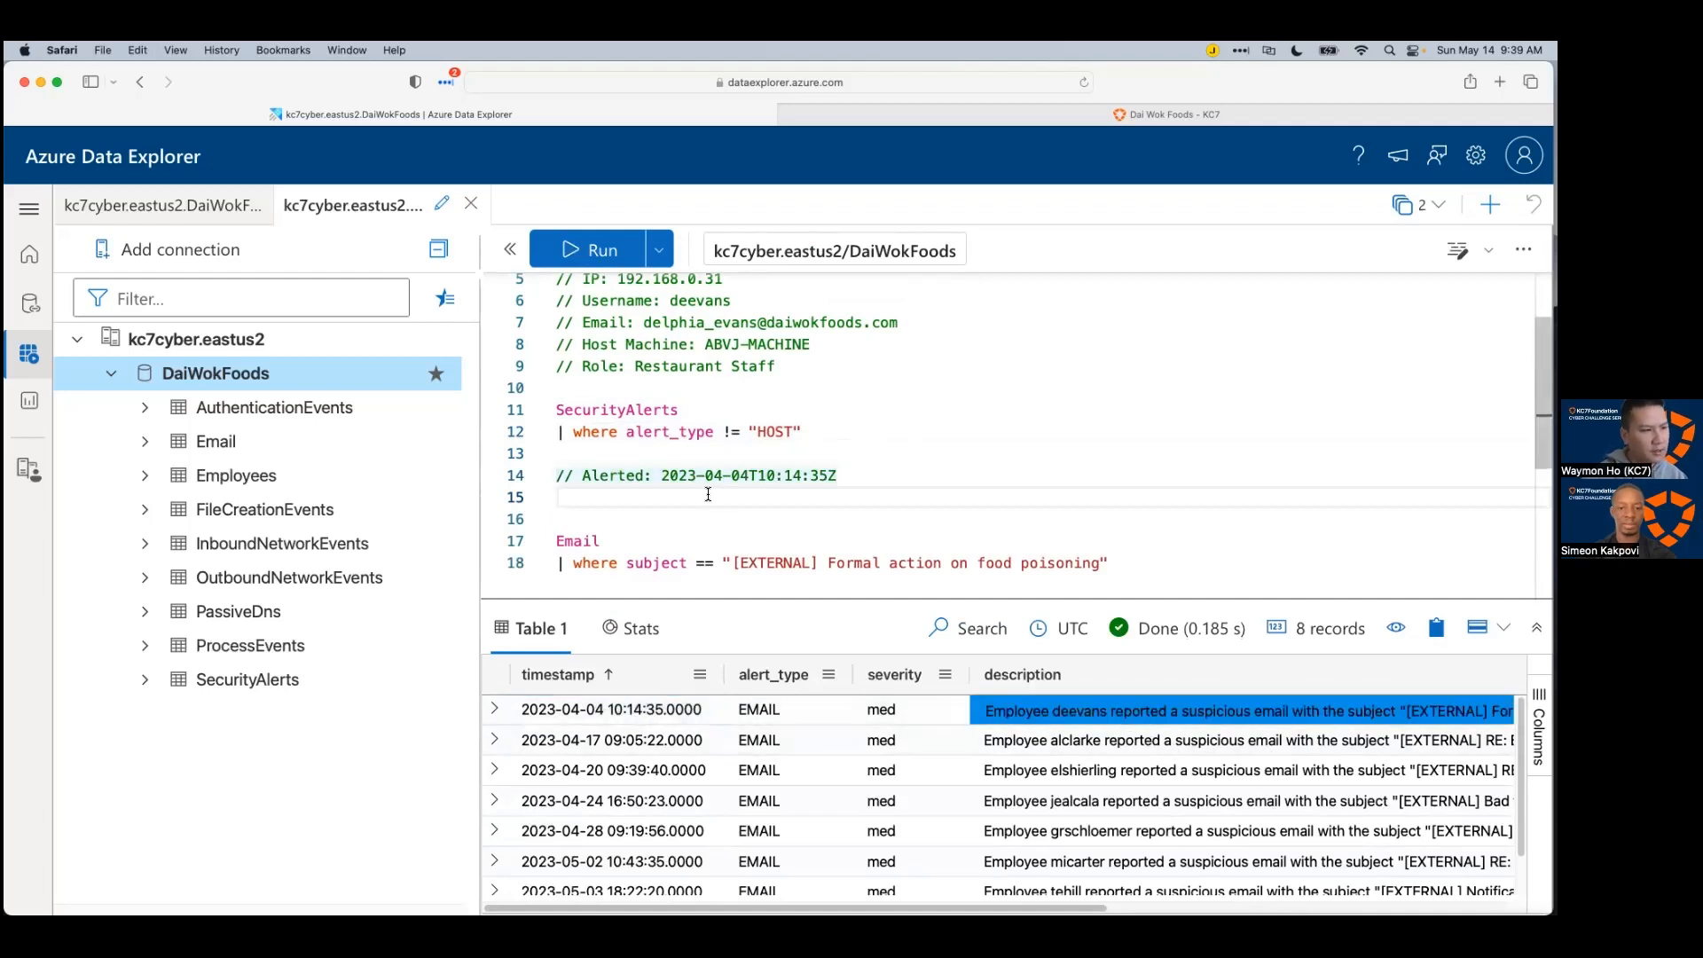
text(//)
click(992, 515)
scroll(998, 516, down, 4)
scroll(986, 508, up, 1)
click(924, 406)
Step: Run the Email query and compare the five food-poisoning emails' verdicts and links, ending on row 2's timestamp
key(shift+Return)
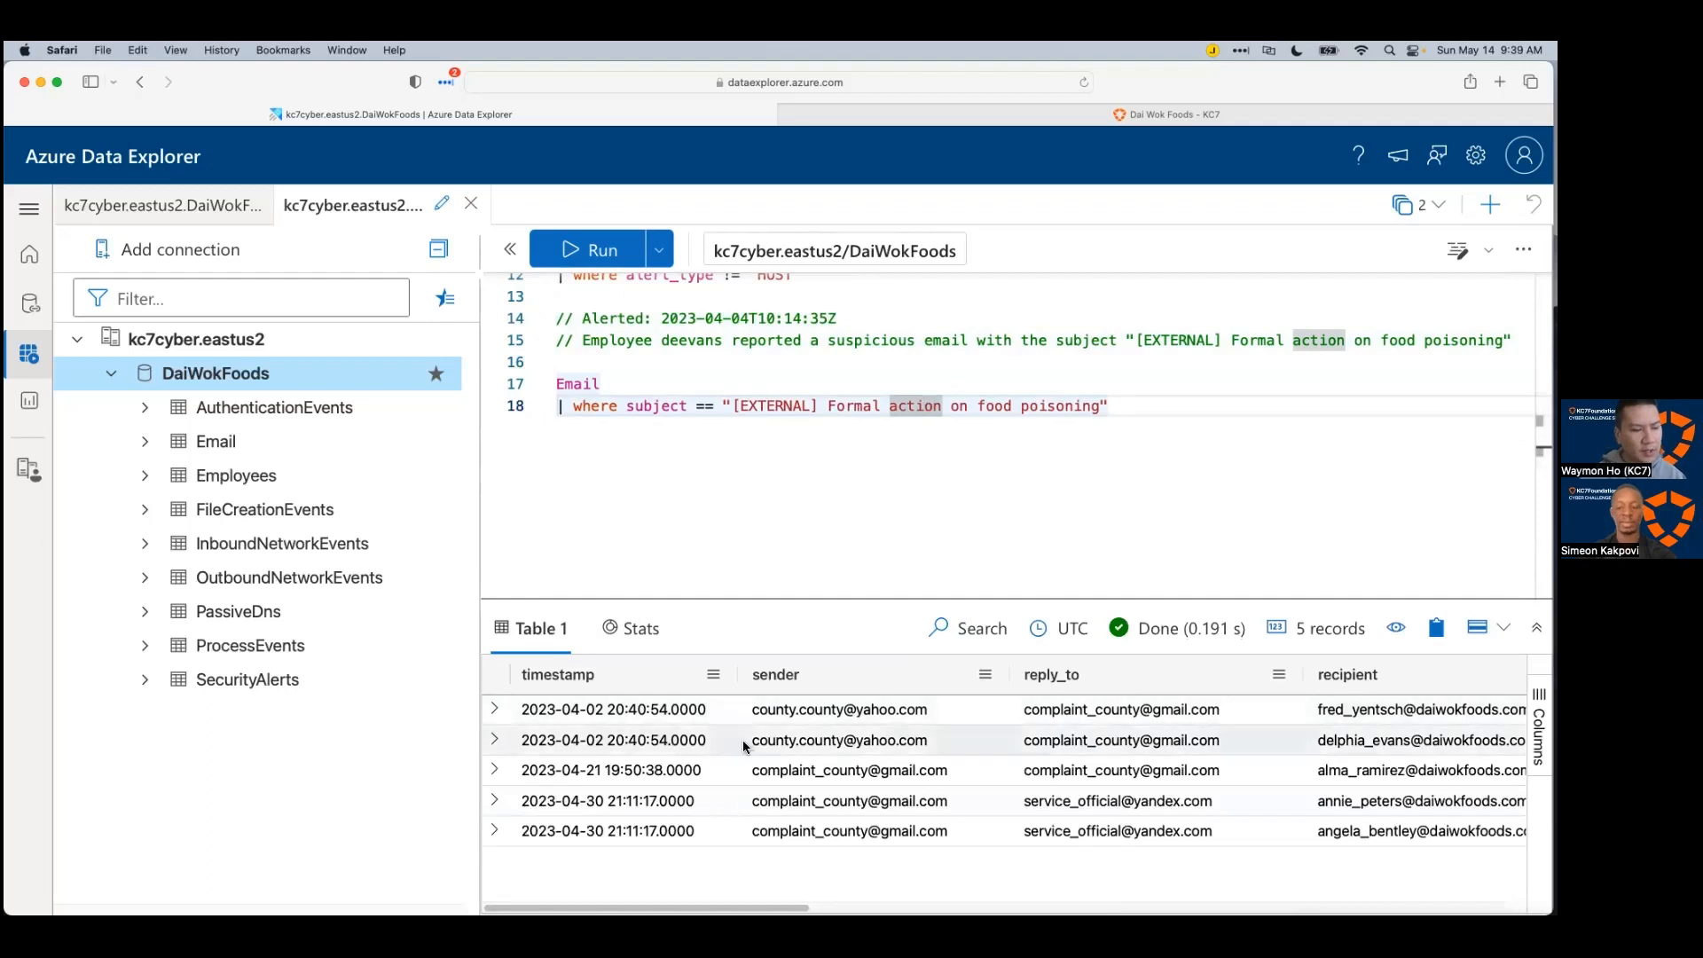
drag(781, 908, 1000, 909)
scroll(1003, 772, right, 5)
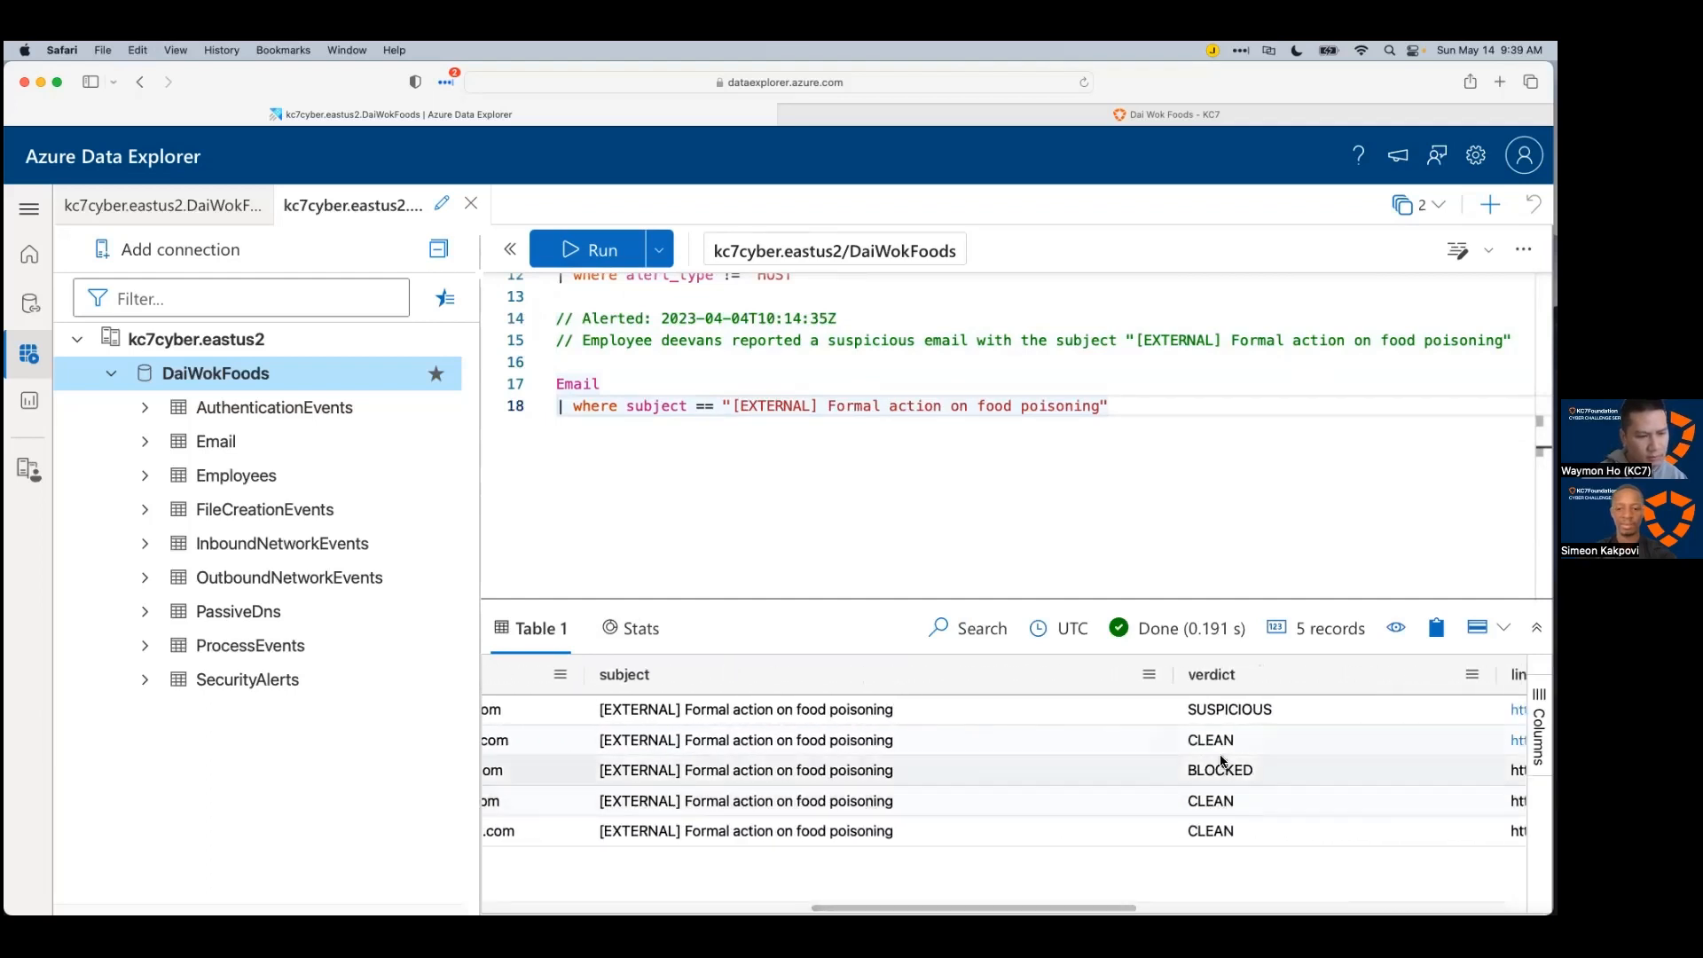
click(1322, 743)
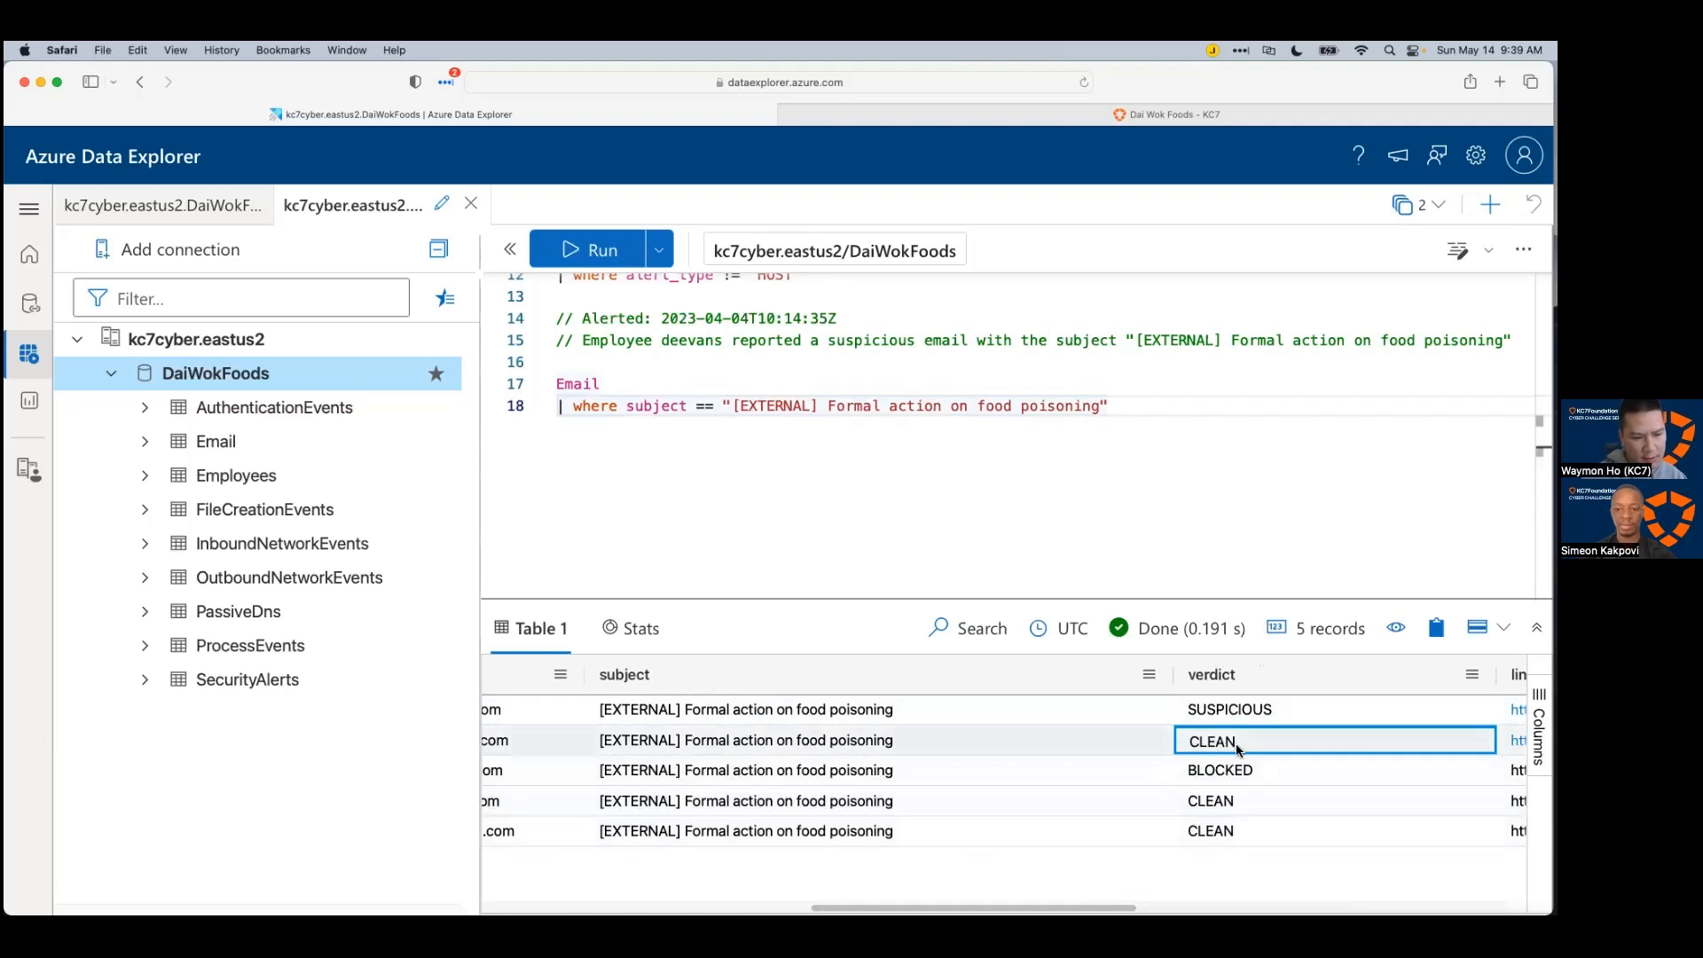
scroll(1186, 761, right, 3)
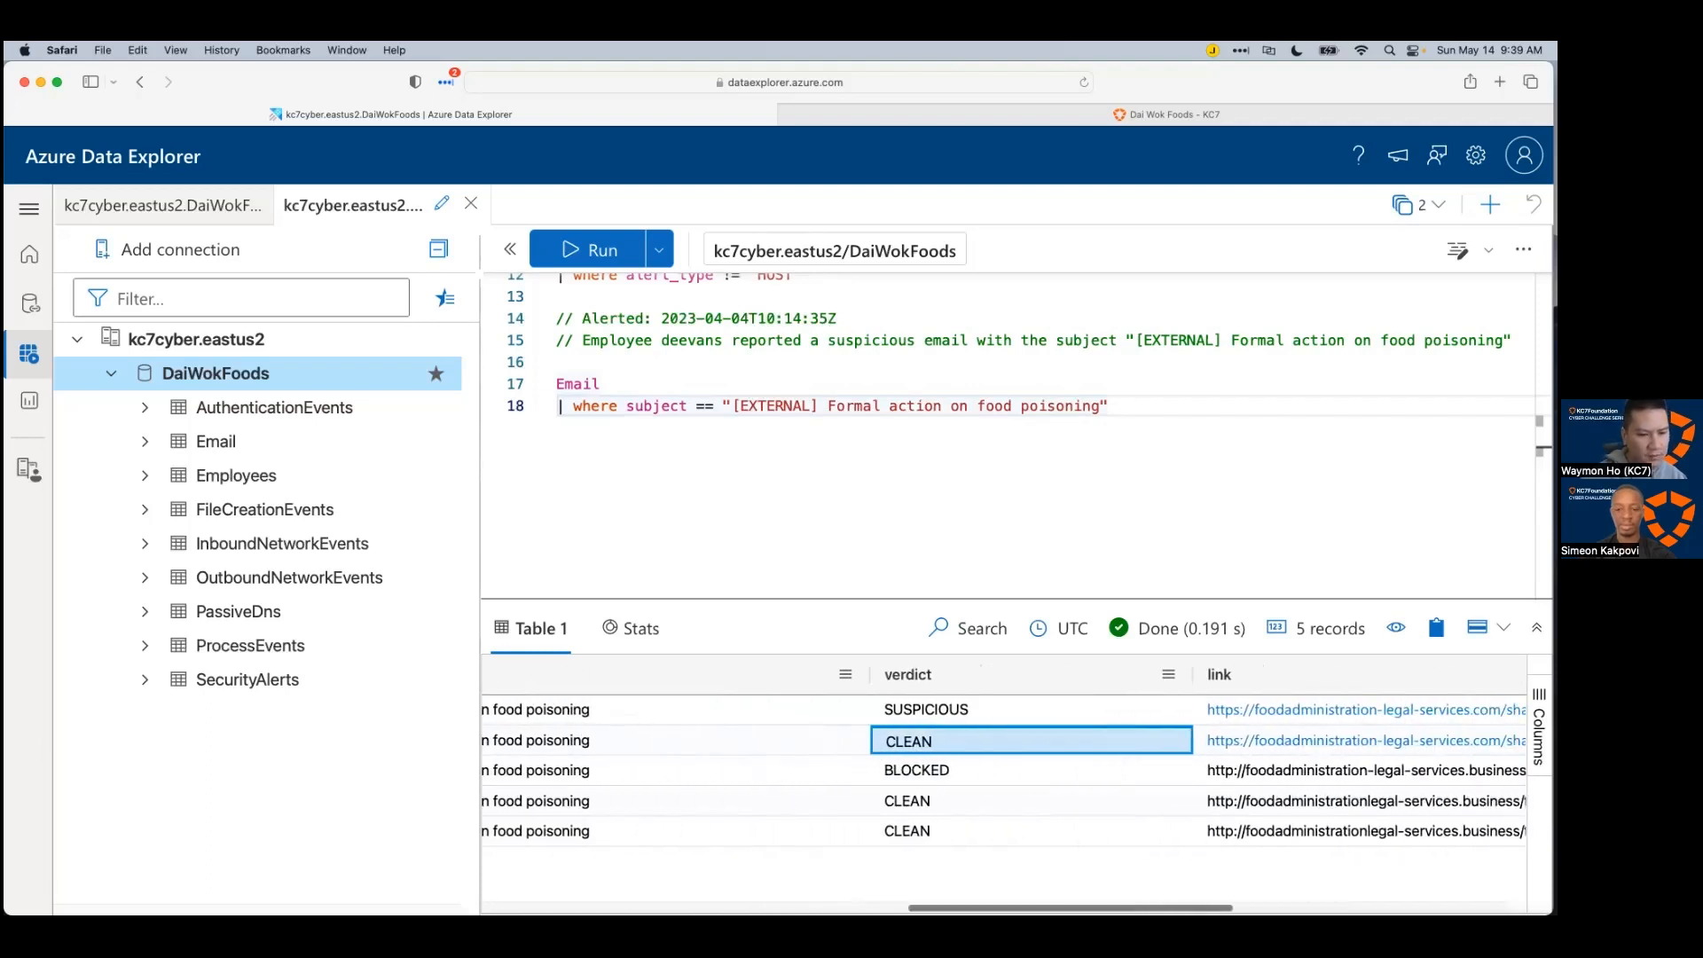
scroll(988, 750, right, 2)
click(955, 790)
click(1034, 742)
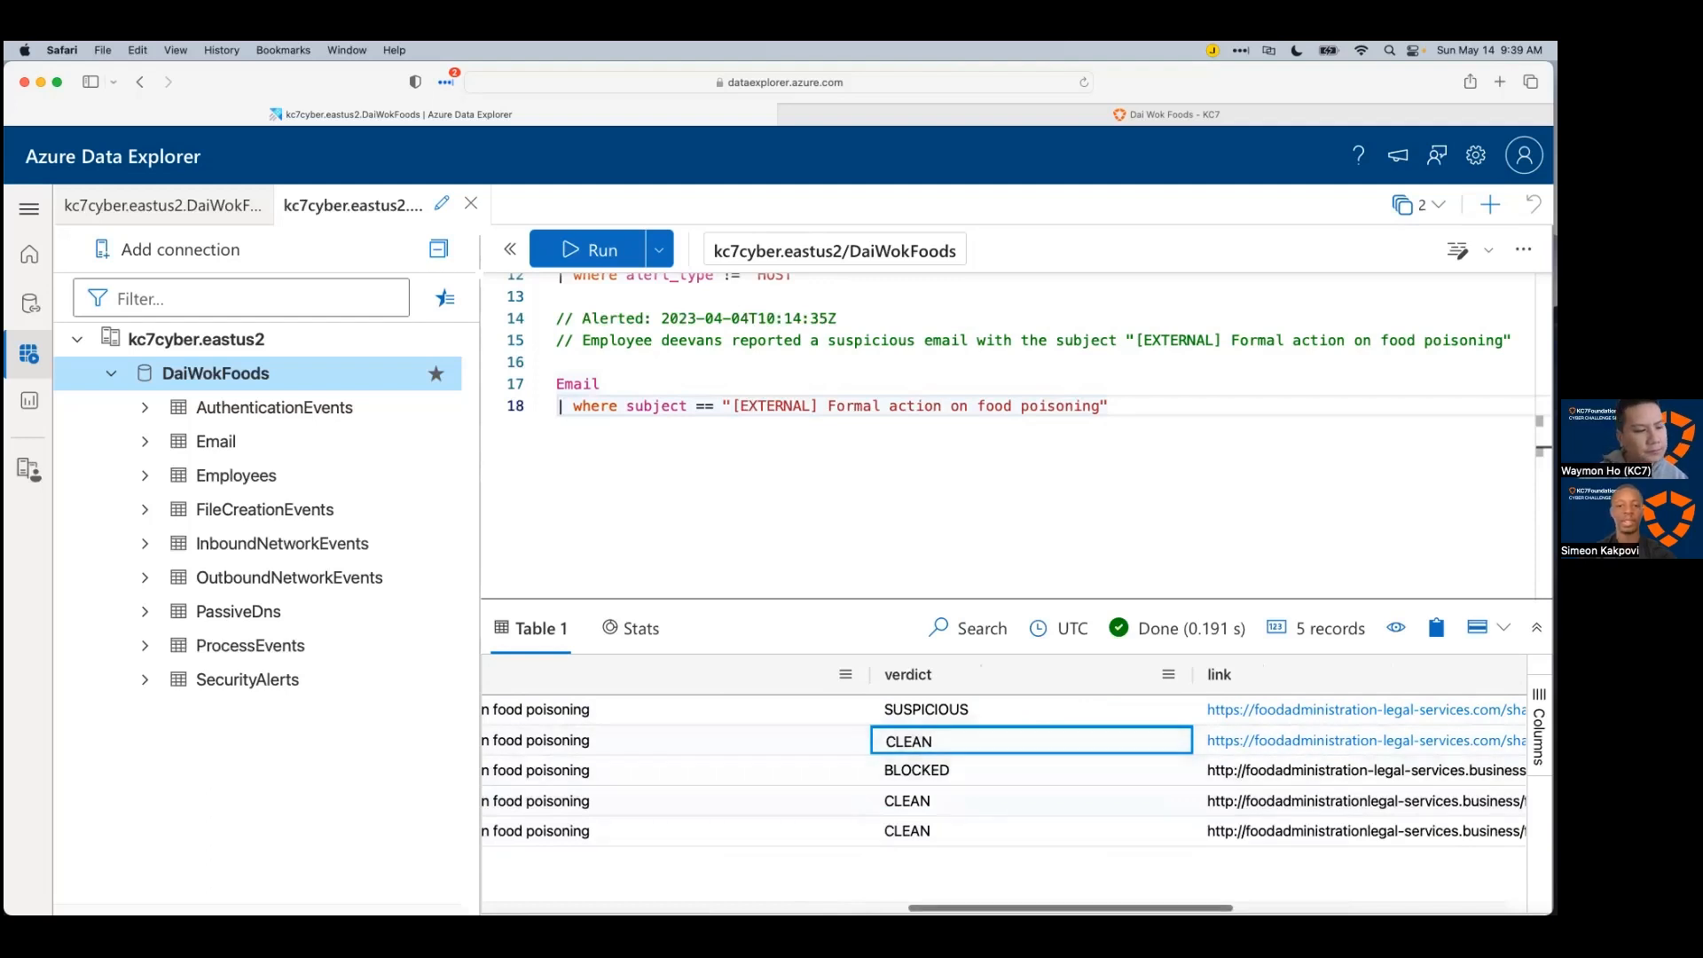
scroll(1004, 770, right, 5)
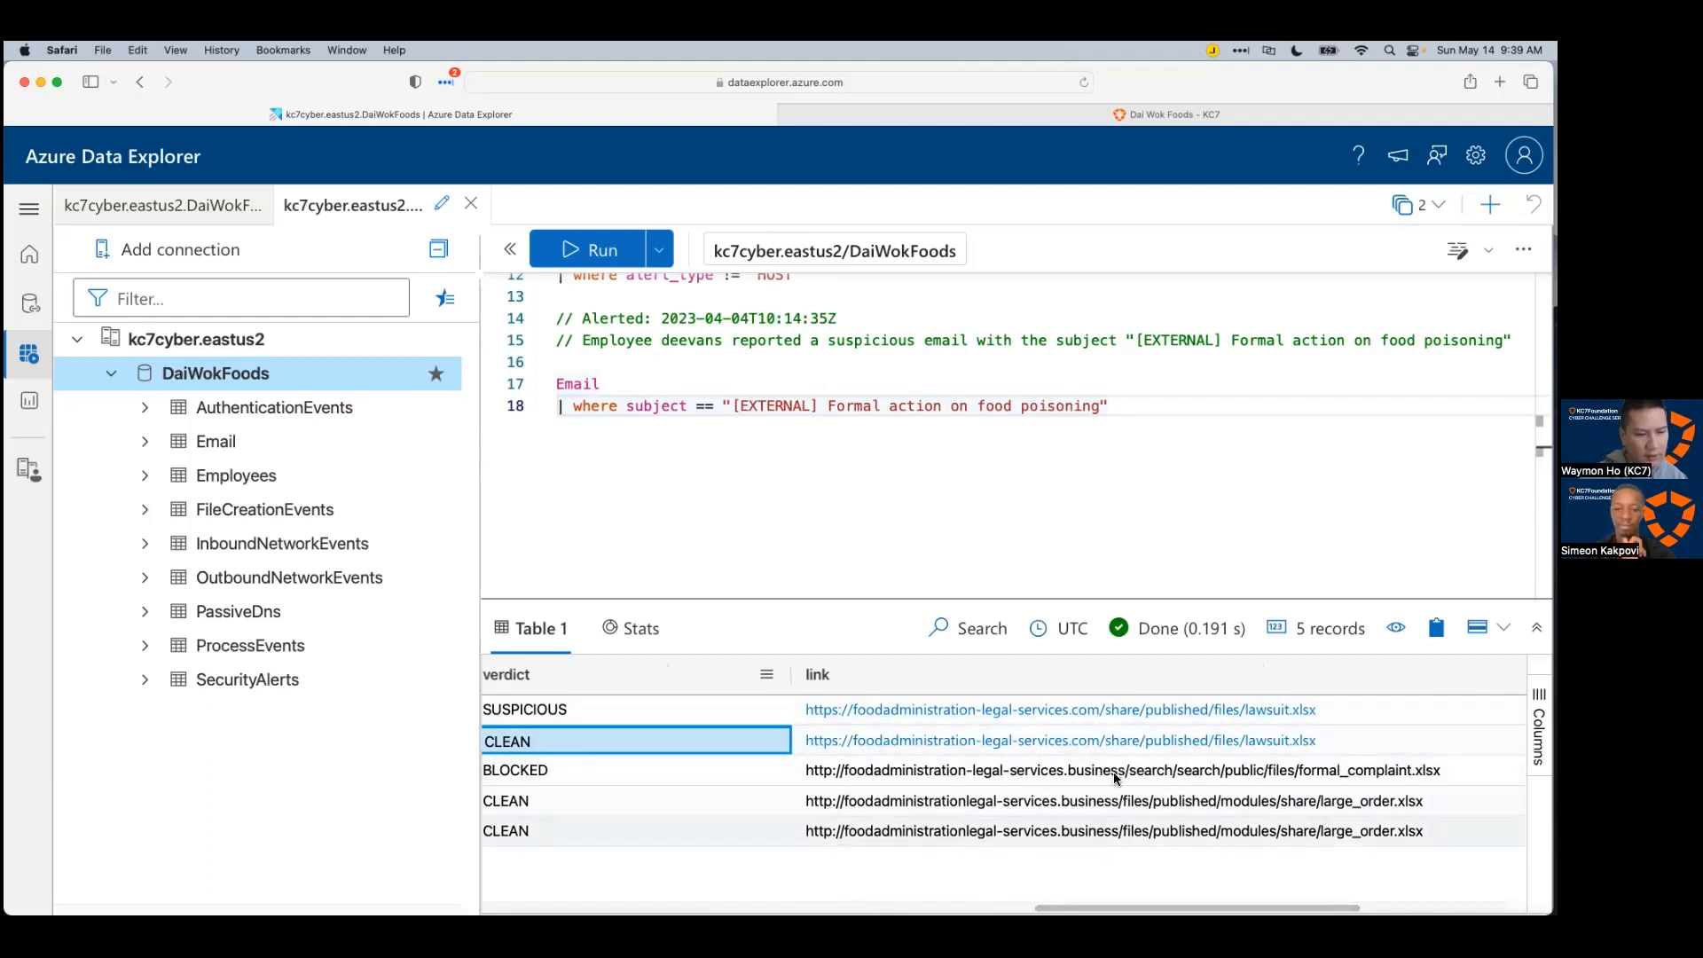
scroll(1093, 845, right, 1)
scroll(854, 876, left, 10)
scroll(657, 884, left, 10)
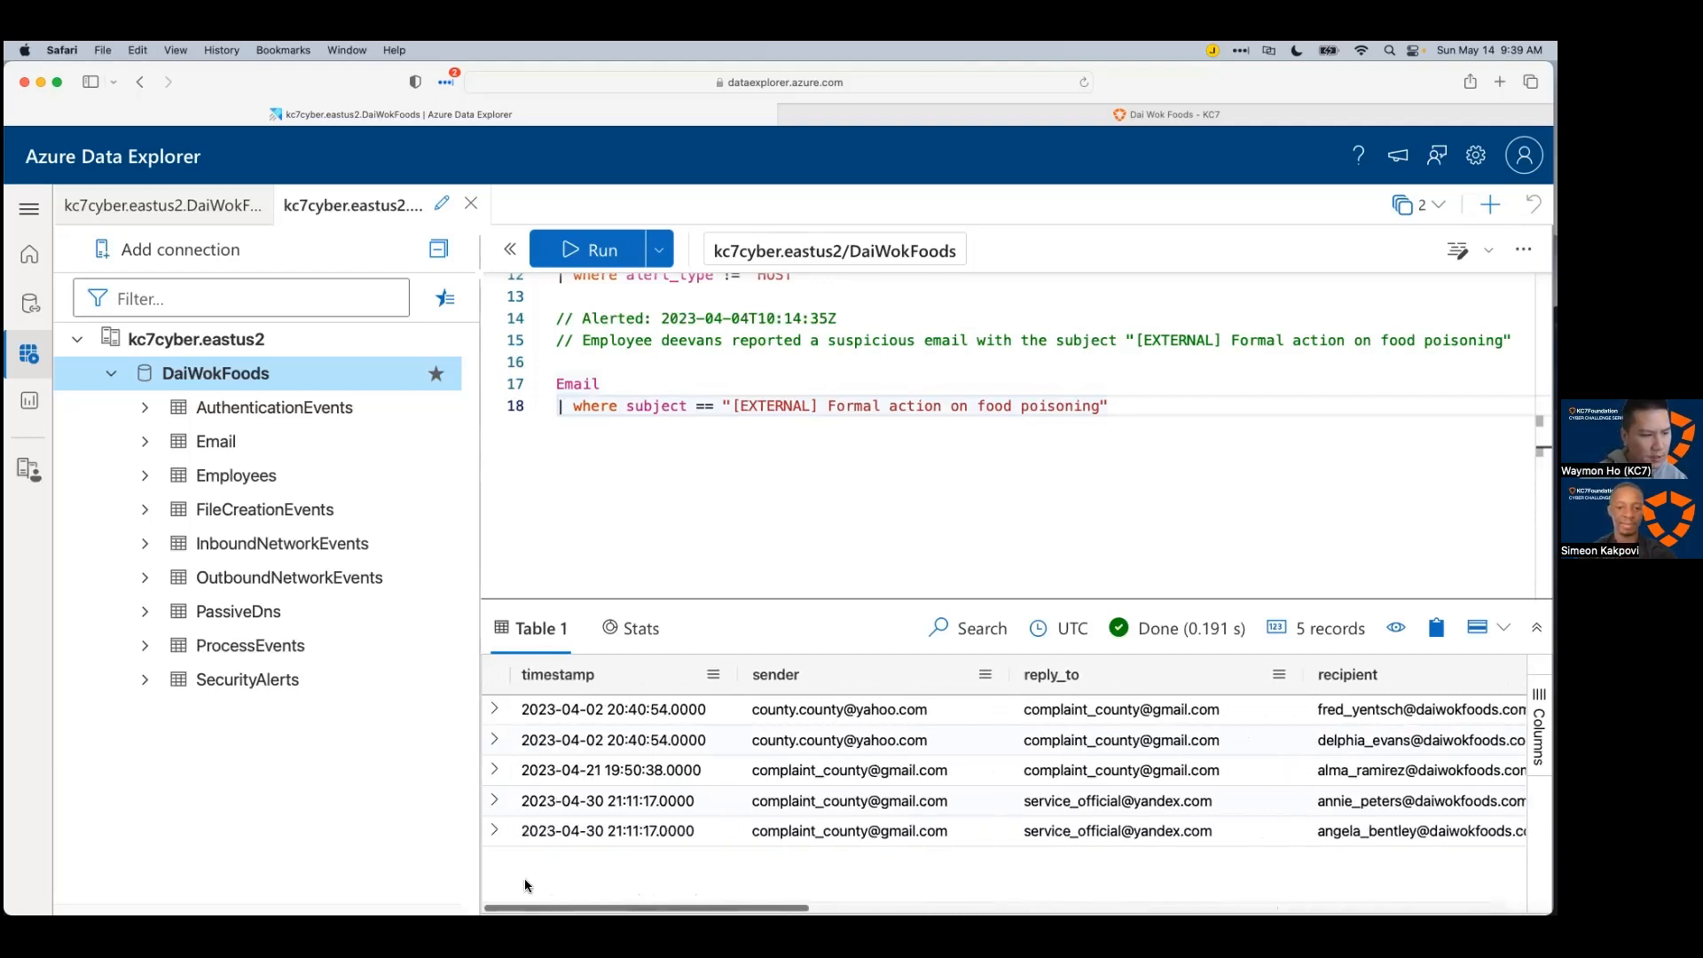
click(646, 750)
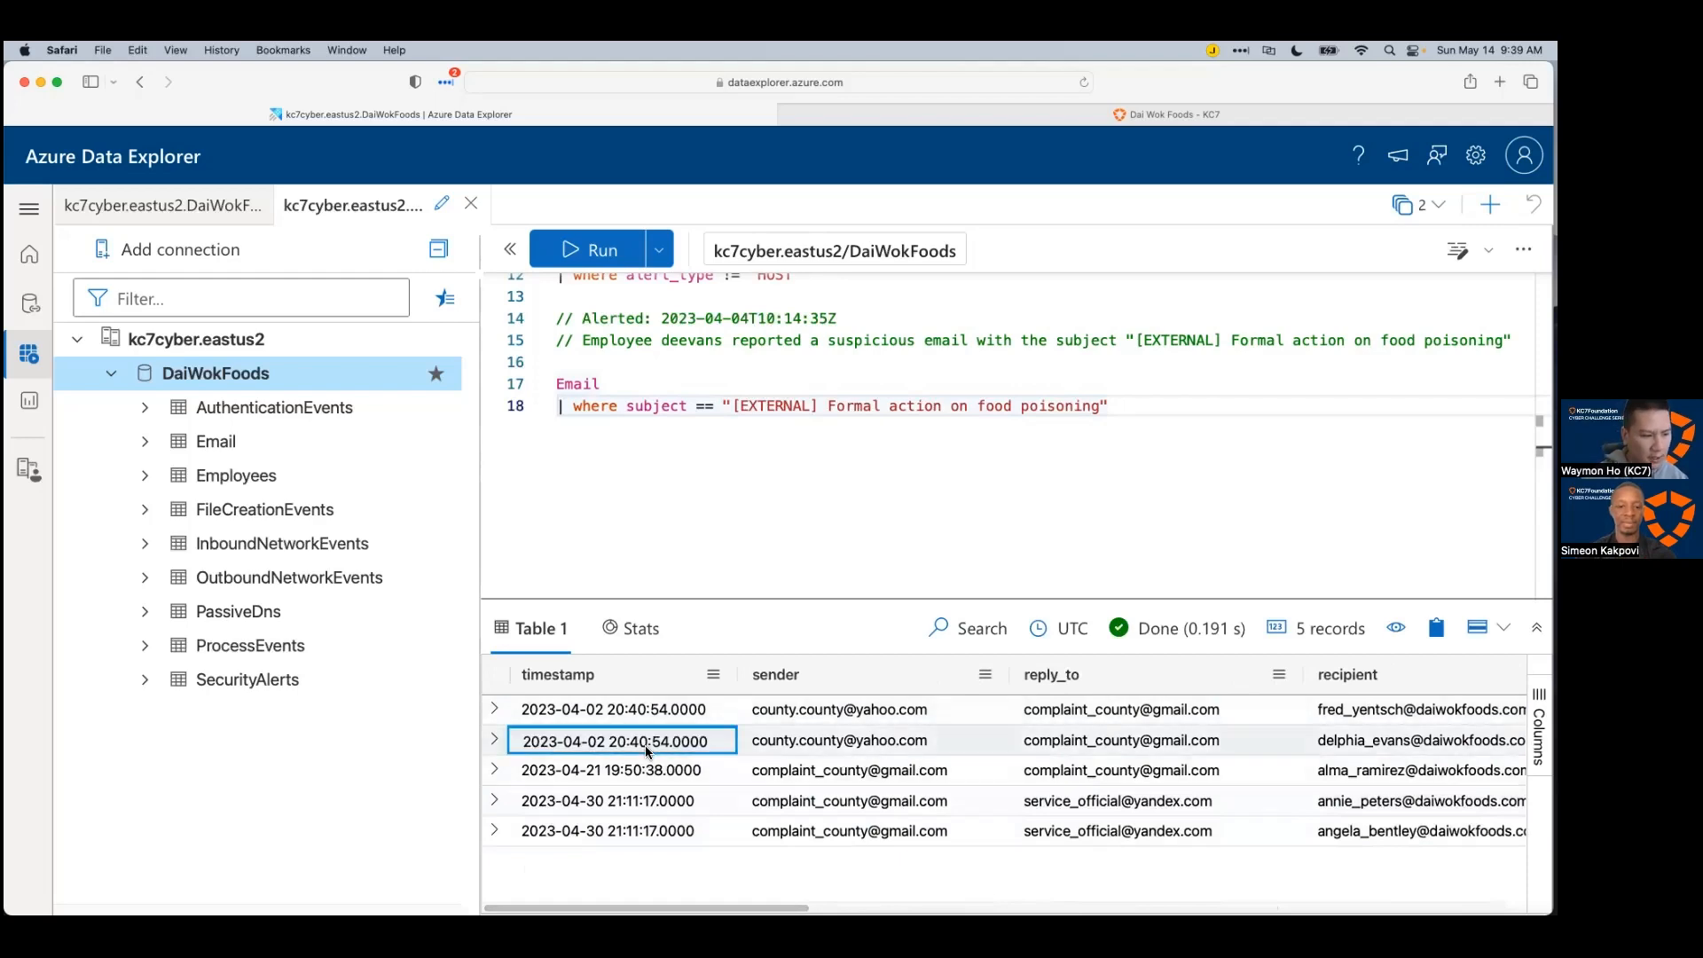
Step: Add an Email topic below Alerts with the second email's timestamp 2023-04-02T20:40:54Z as its first subtopic
key(super+c)
key(super+Tab)
click(763, 446)
key(Return)
text(Email)
key(Tab)
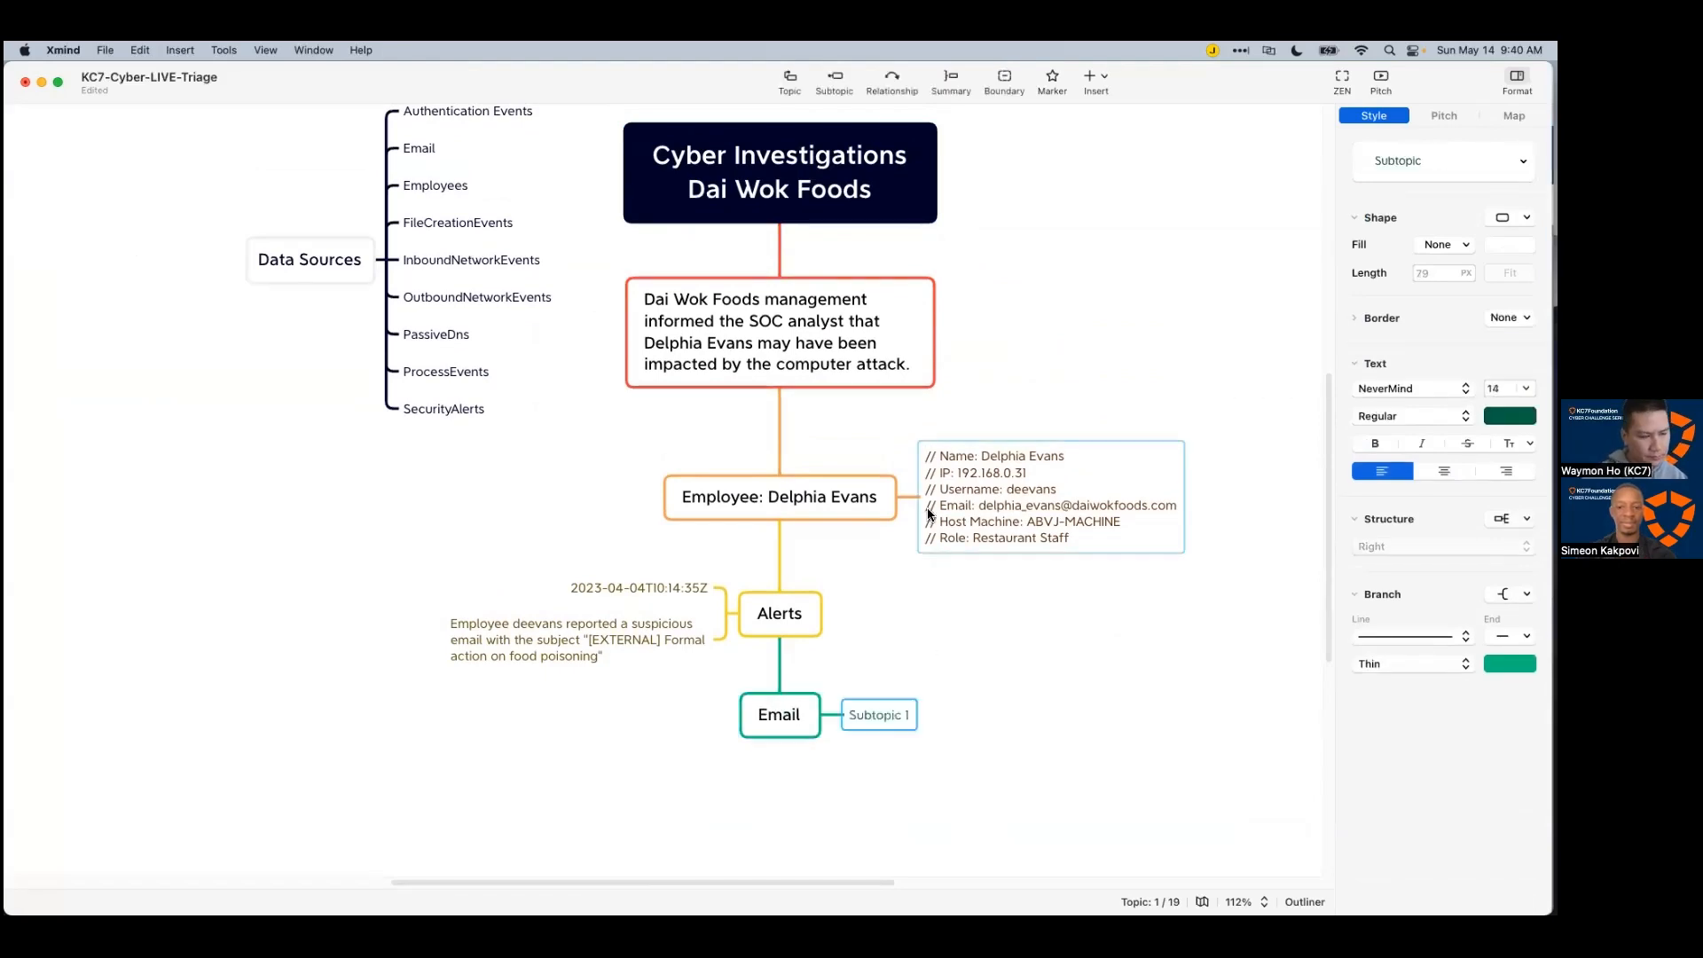
key(super+v)
click(1067, 751)
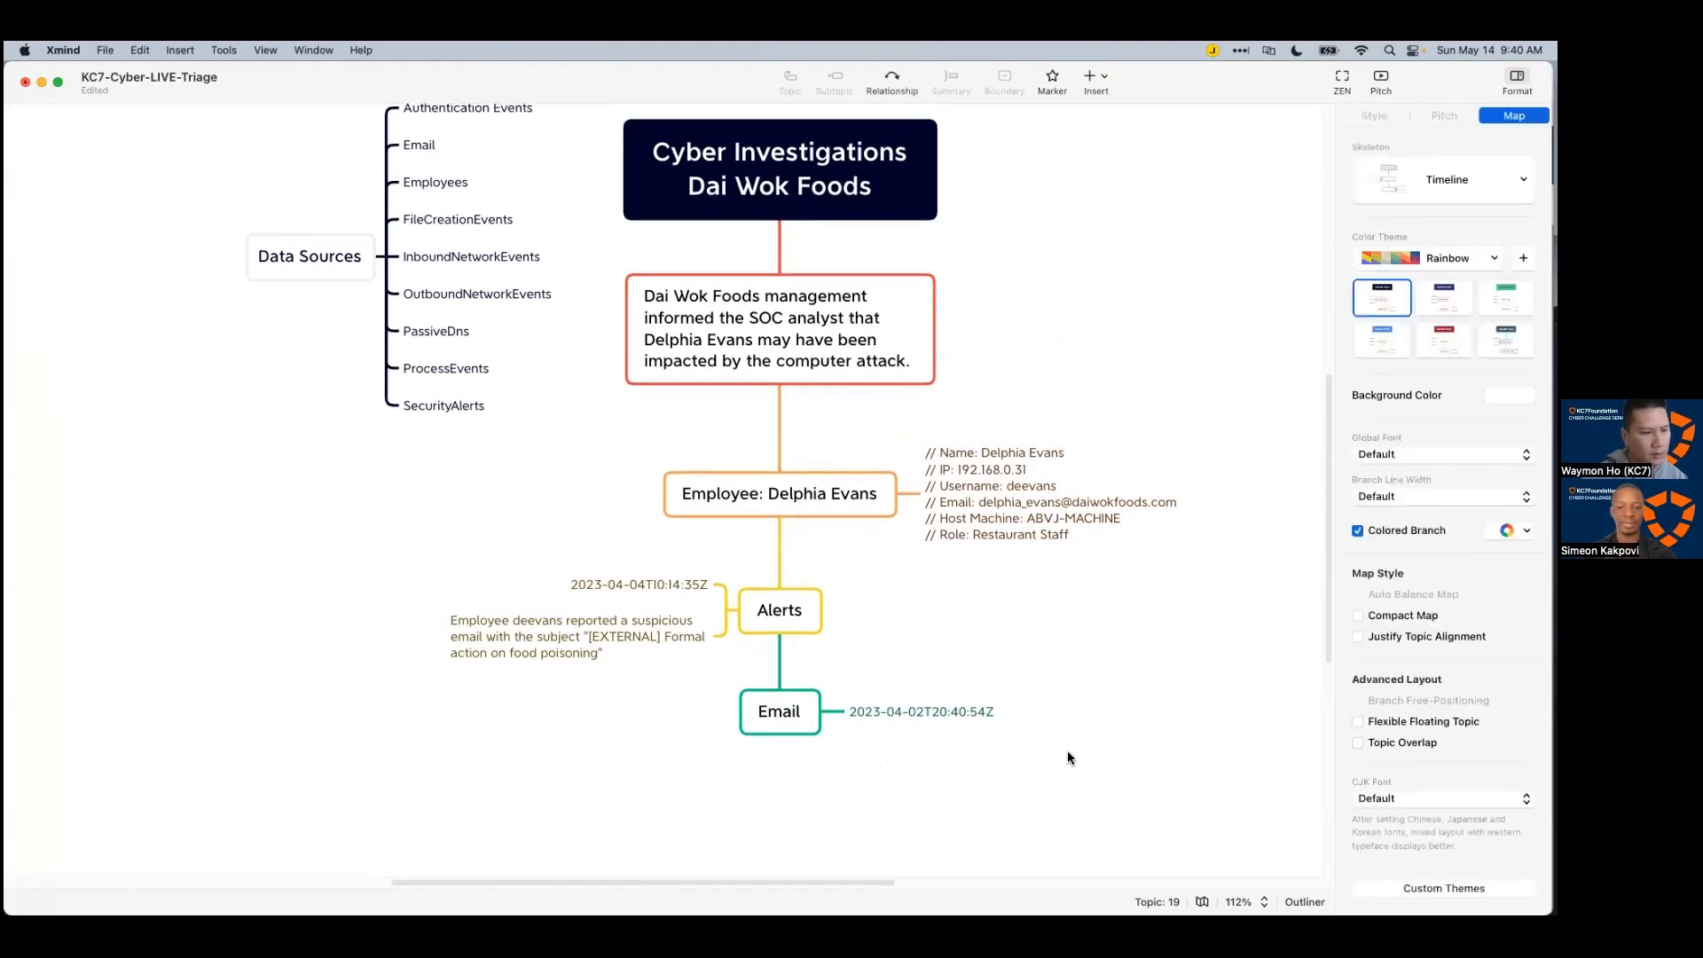
Step: Add a 'Recipient:' entry under Email holding the second email's recipient address
key(super+Tab)
click(1357, 744)
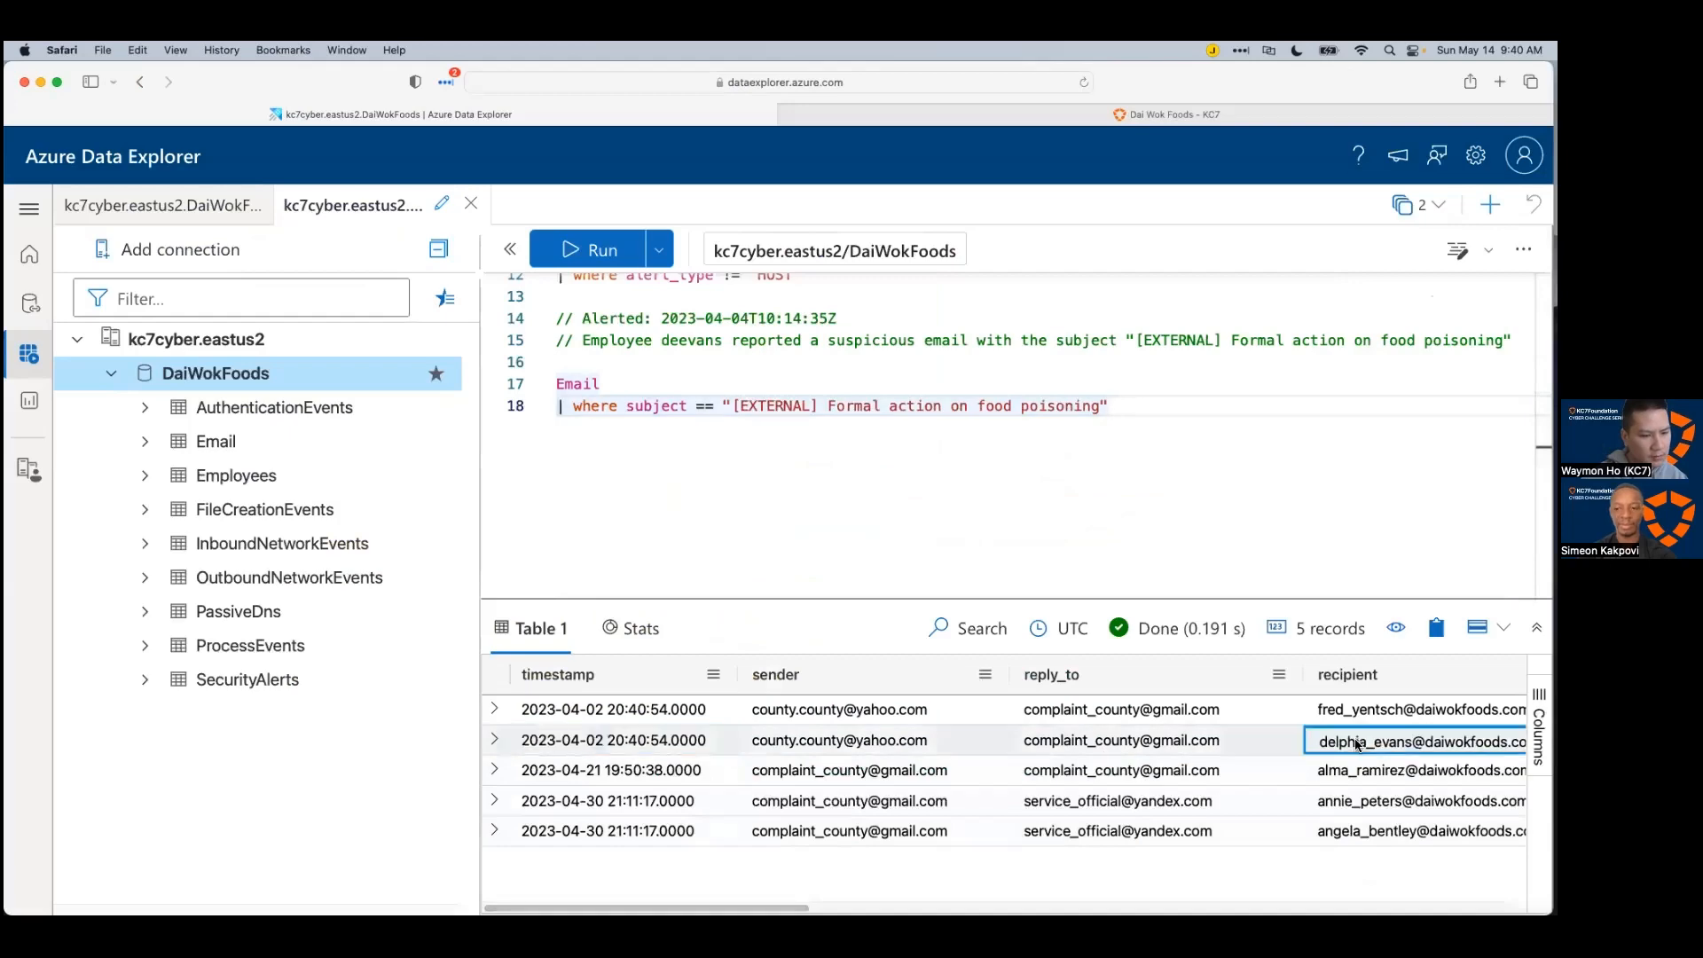
click(1358, 743)
key(super+Tab)
click(780, 714)
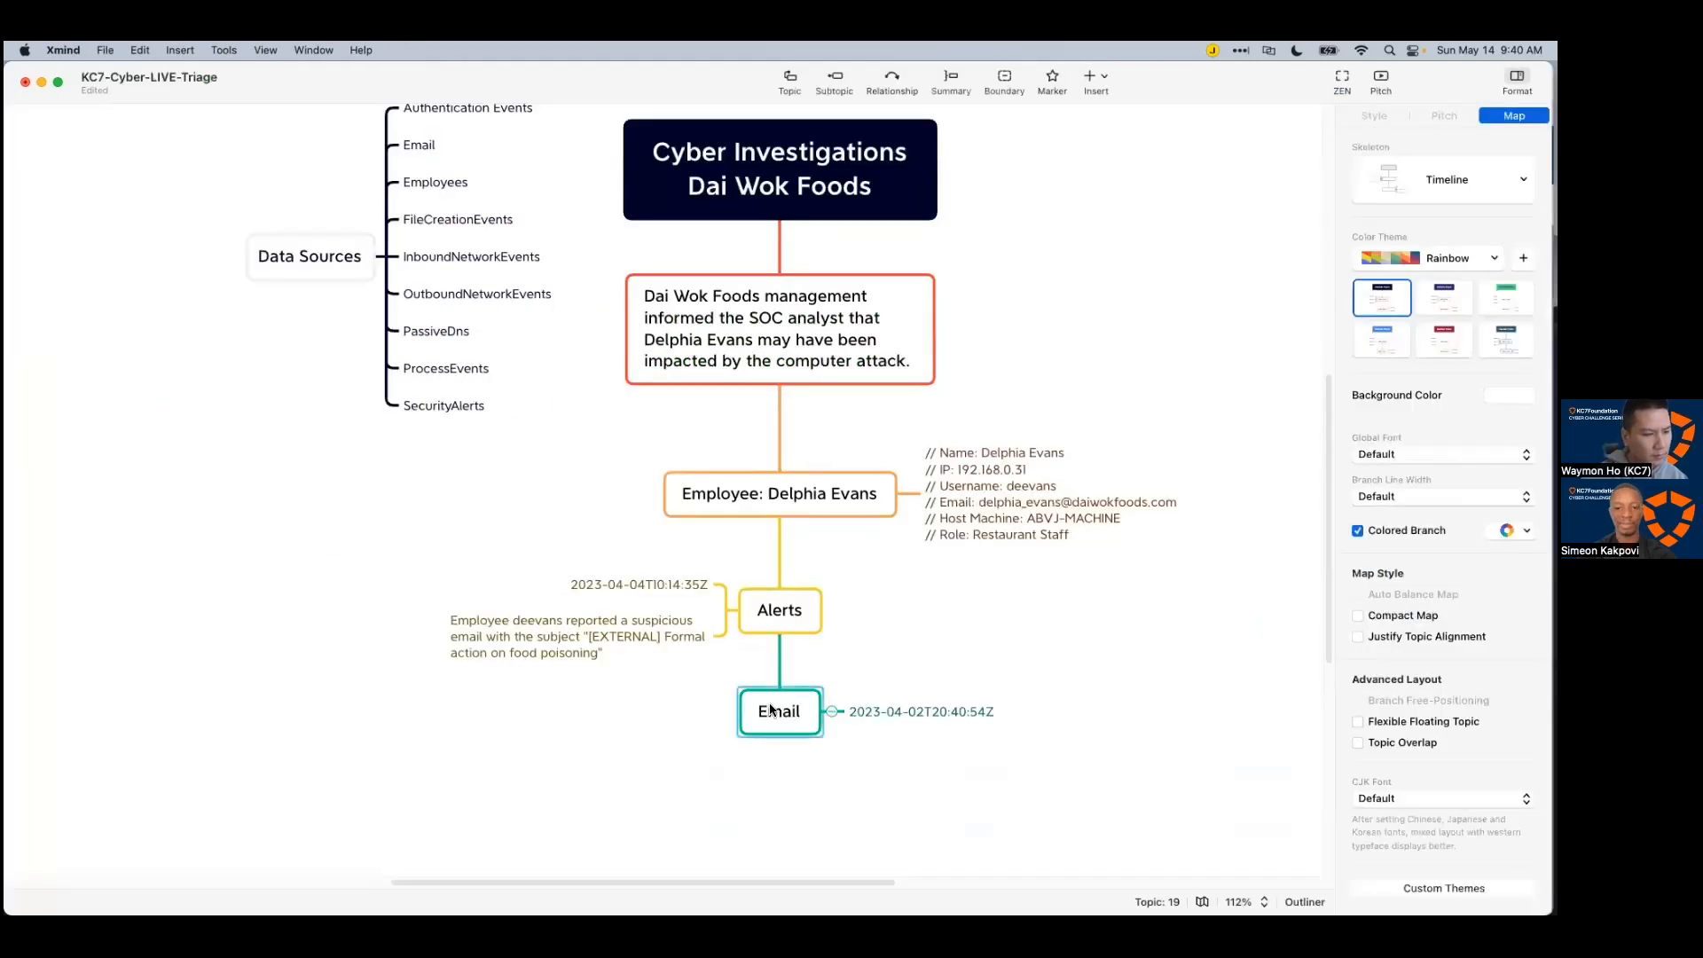
key(Tab)
text(Recipient:)
key(super+v)
key(Return)
Step: Add a 'Link:' entry under Email with the email's lawsuit.xlsx link
key(super+Tab)
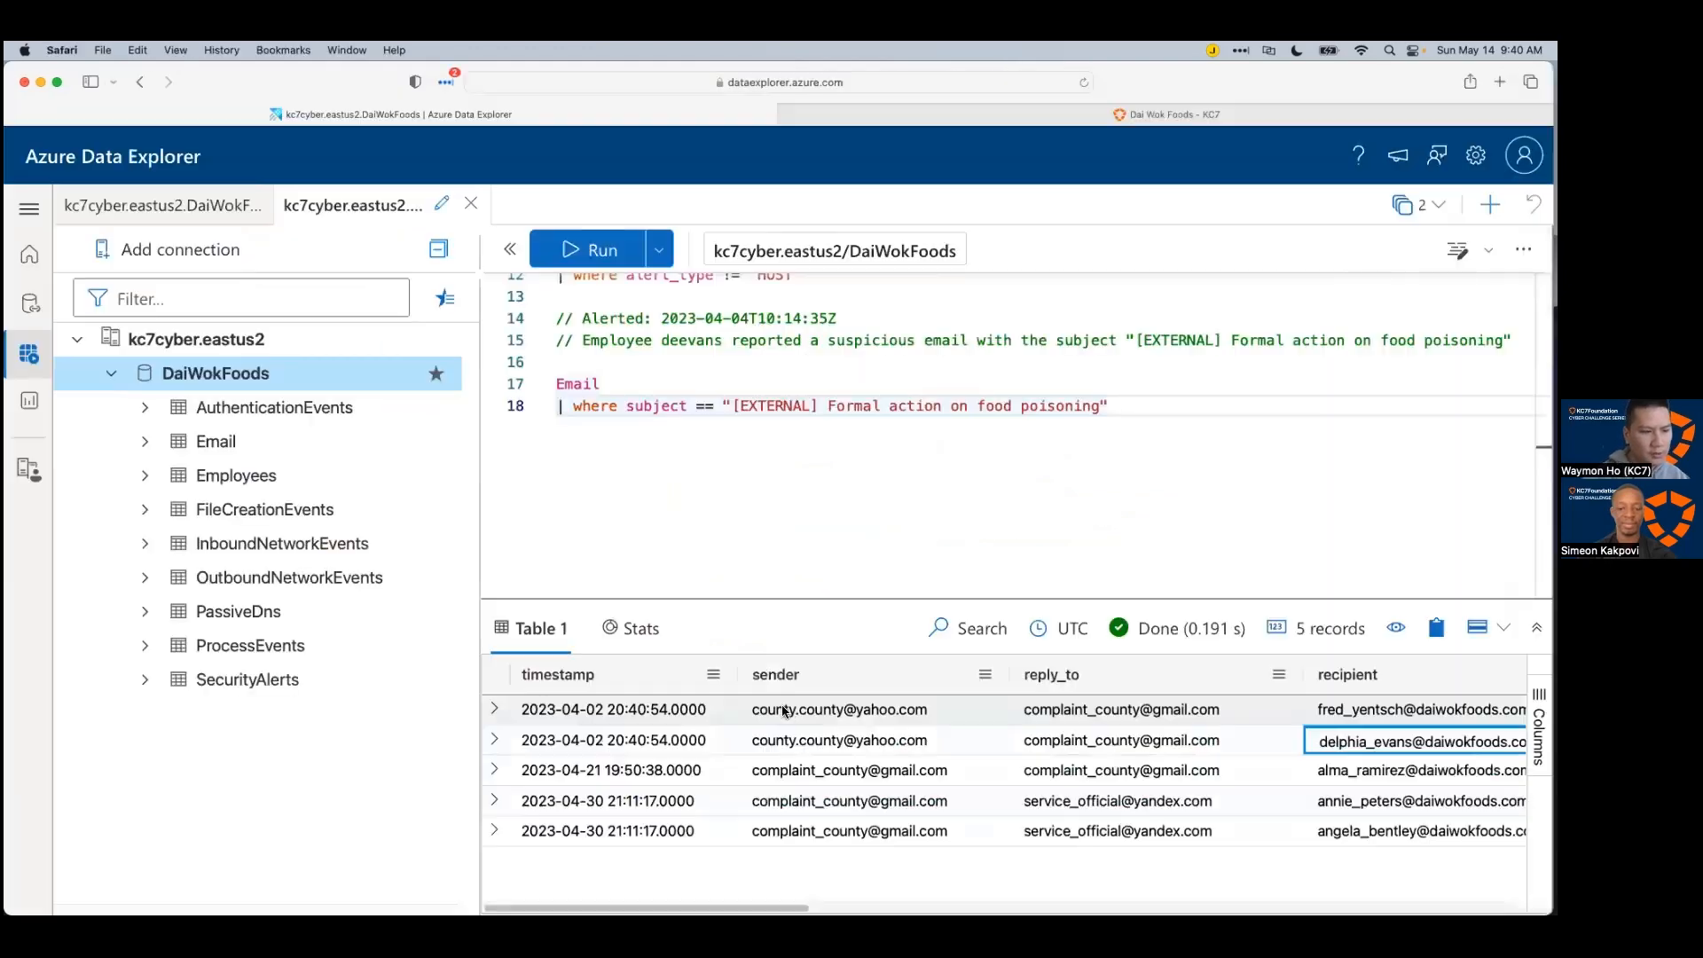
scroll(1002, 771, right, 10)
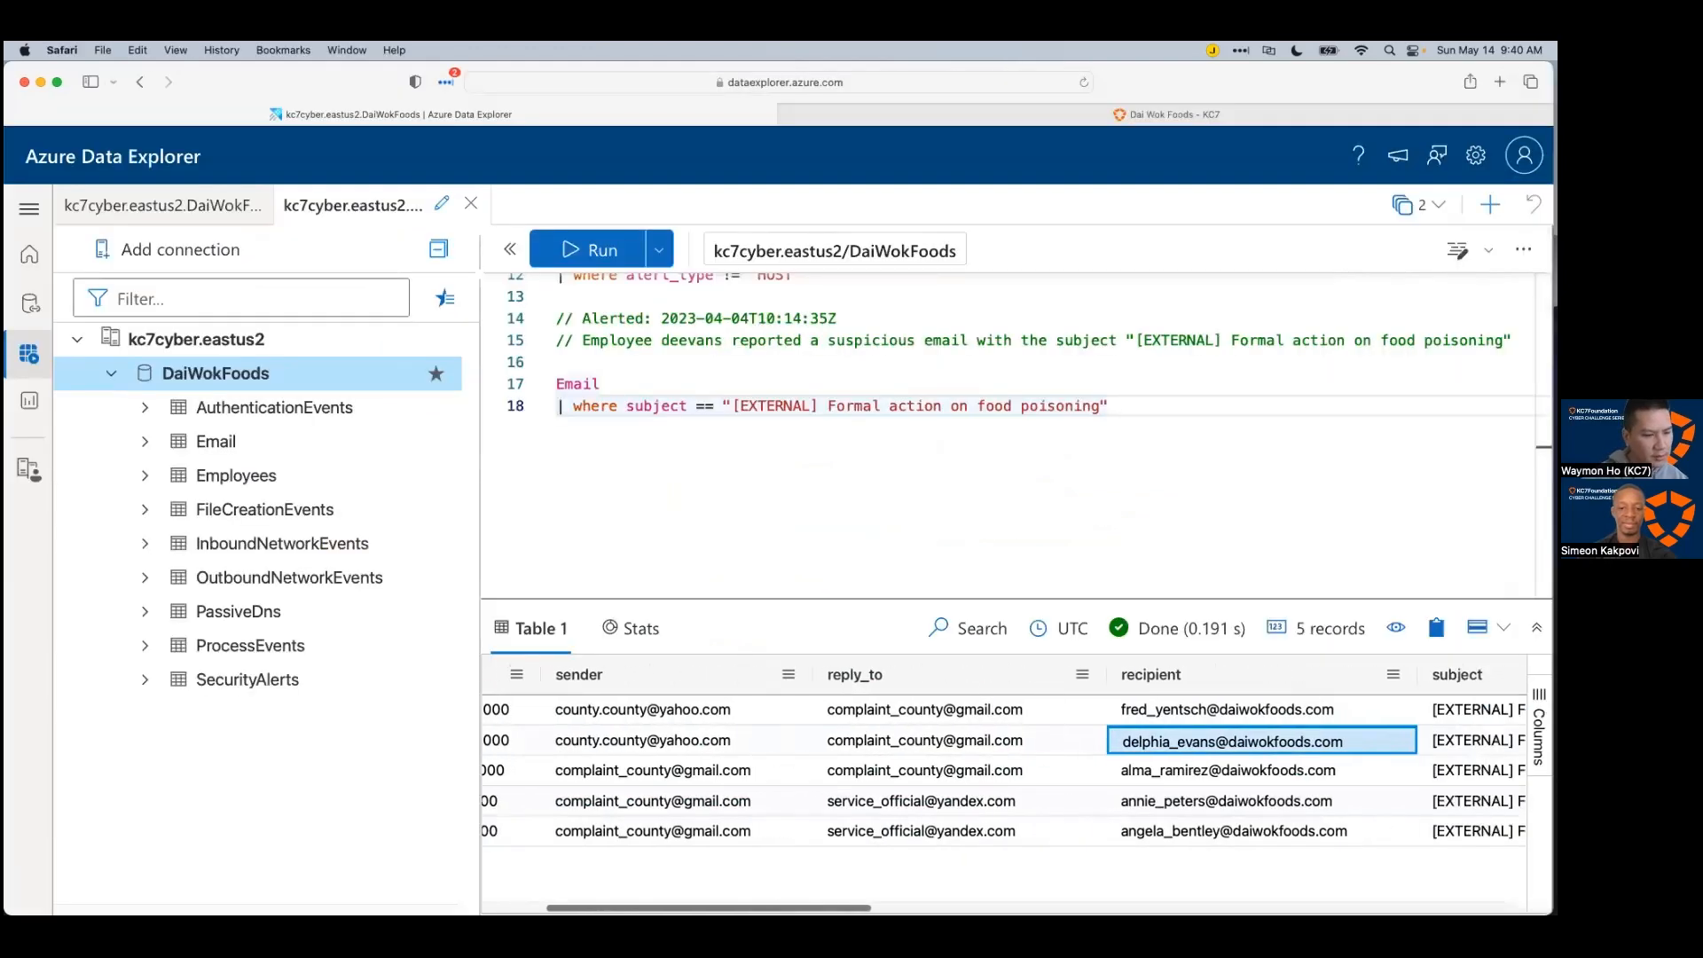
scroll(1384, 763, right, 5)
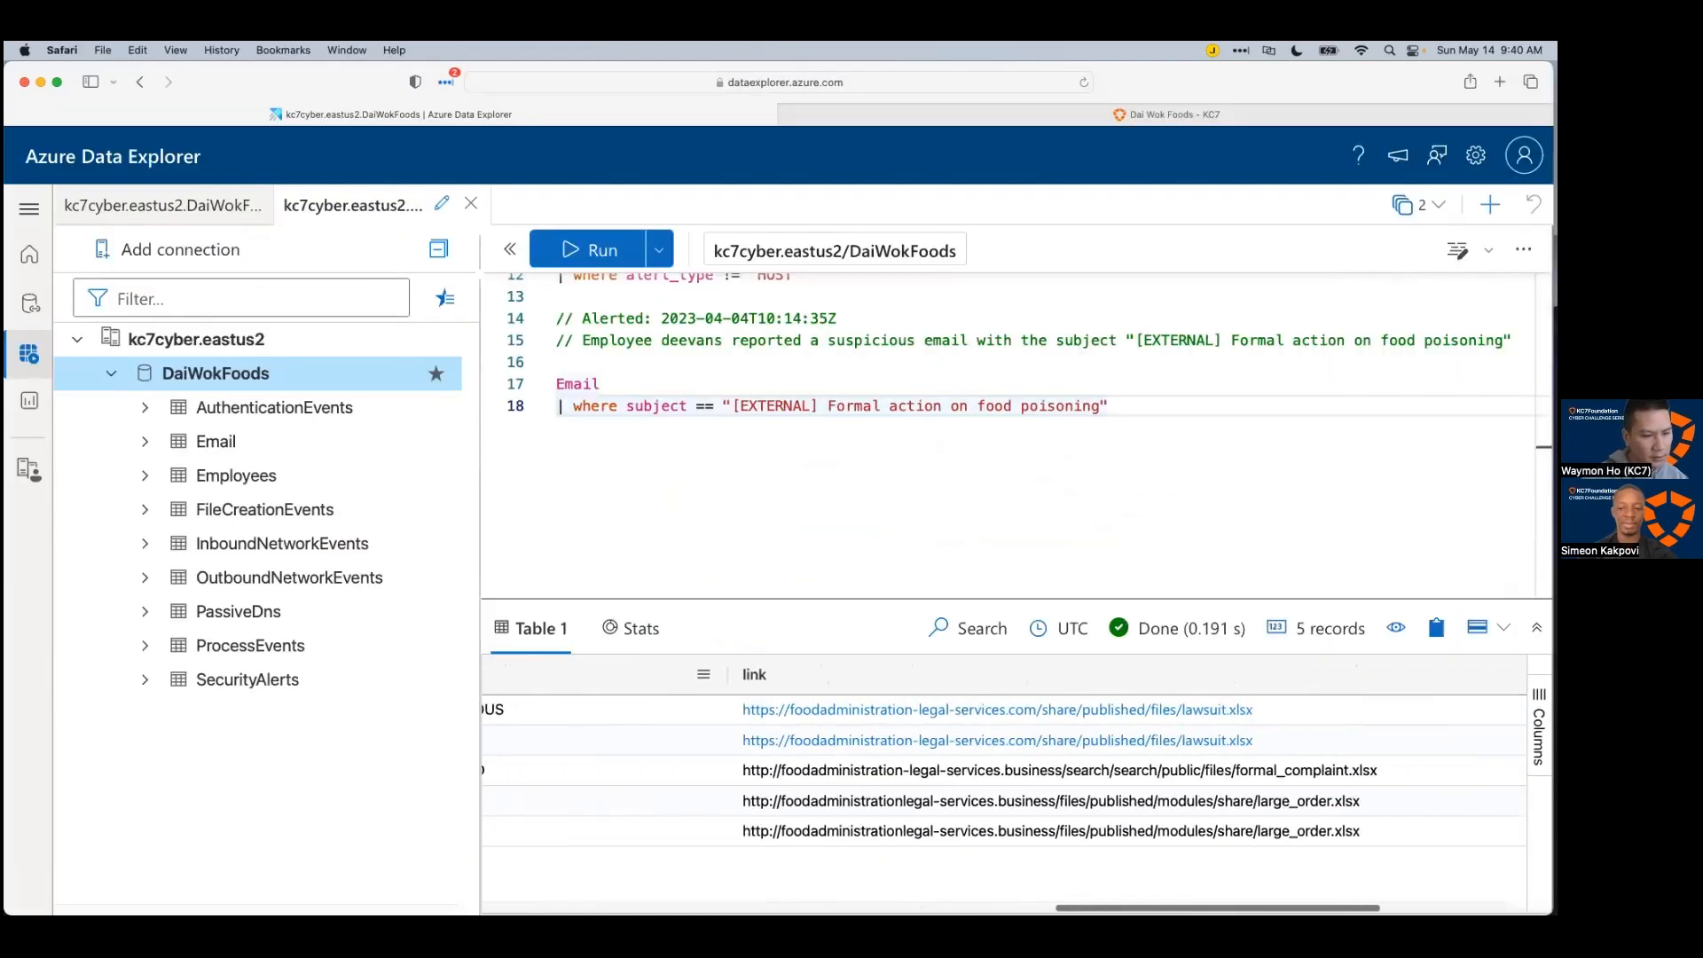
click(1386, 743)
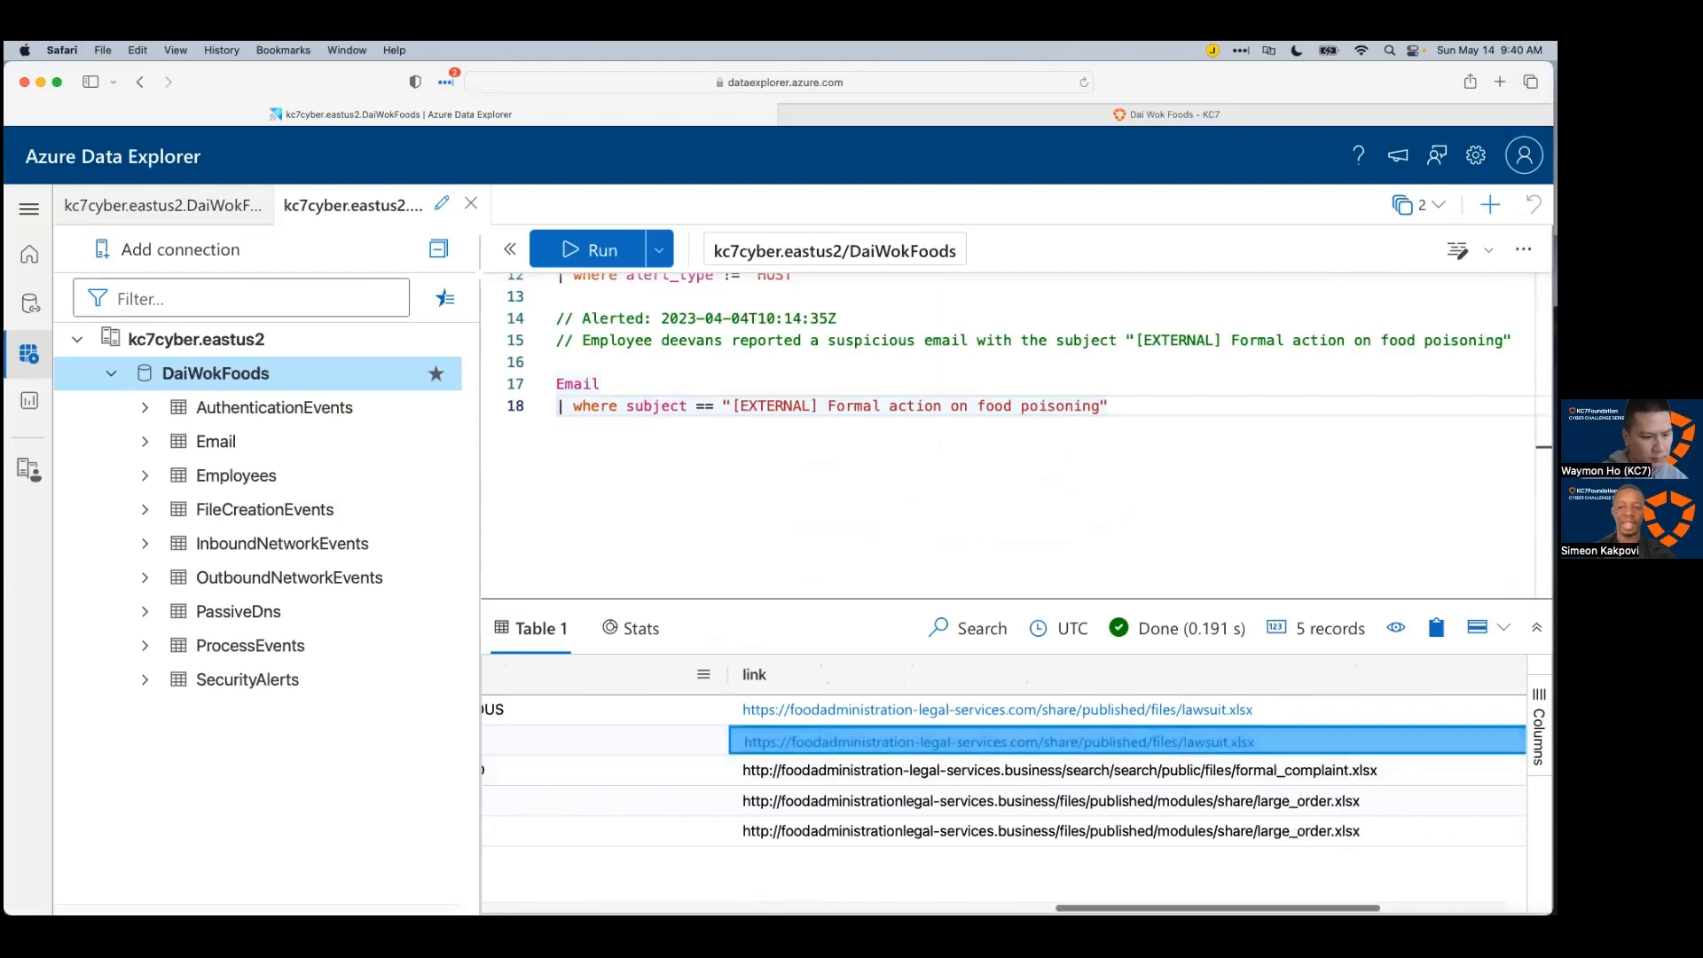
key(super+Tab)
key(Tab)
text(Lin)
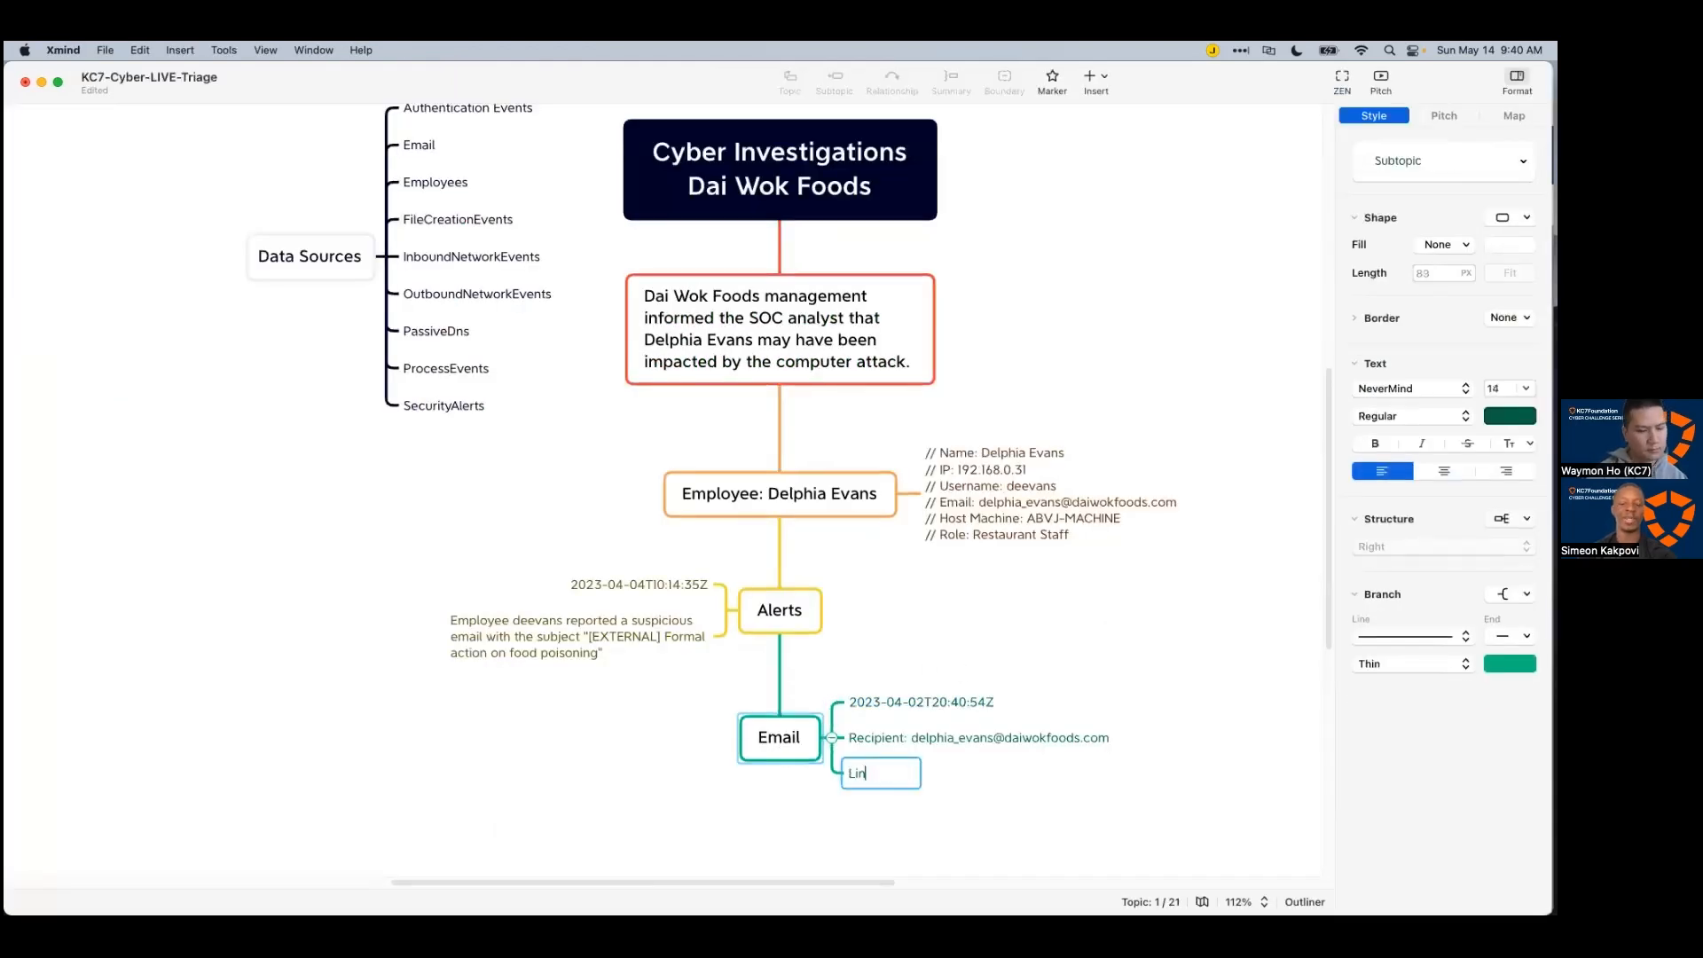
text(k:)
key(super+v)
key(Return)
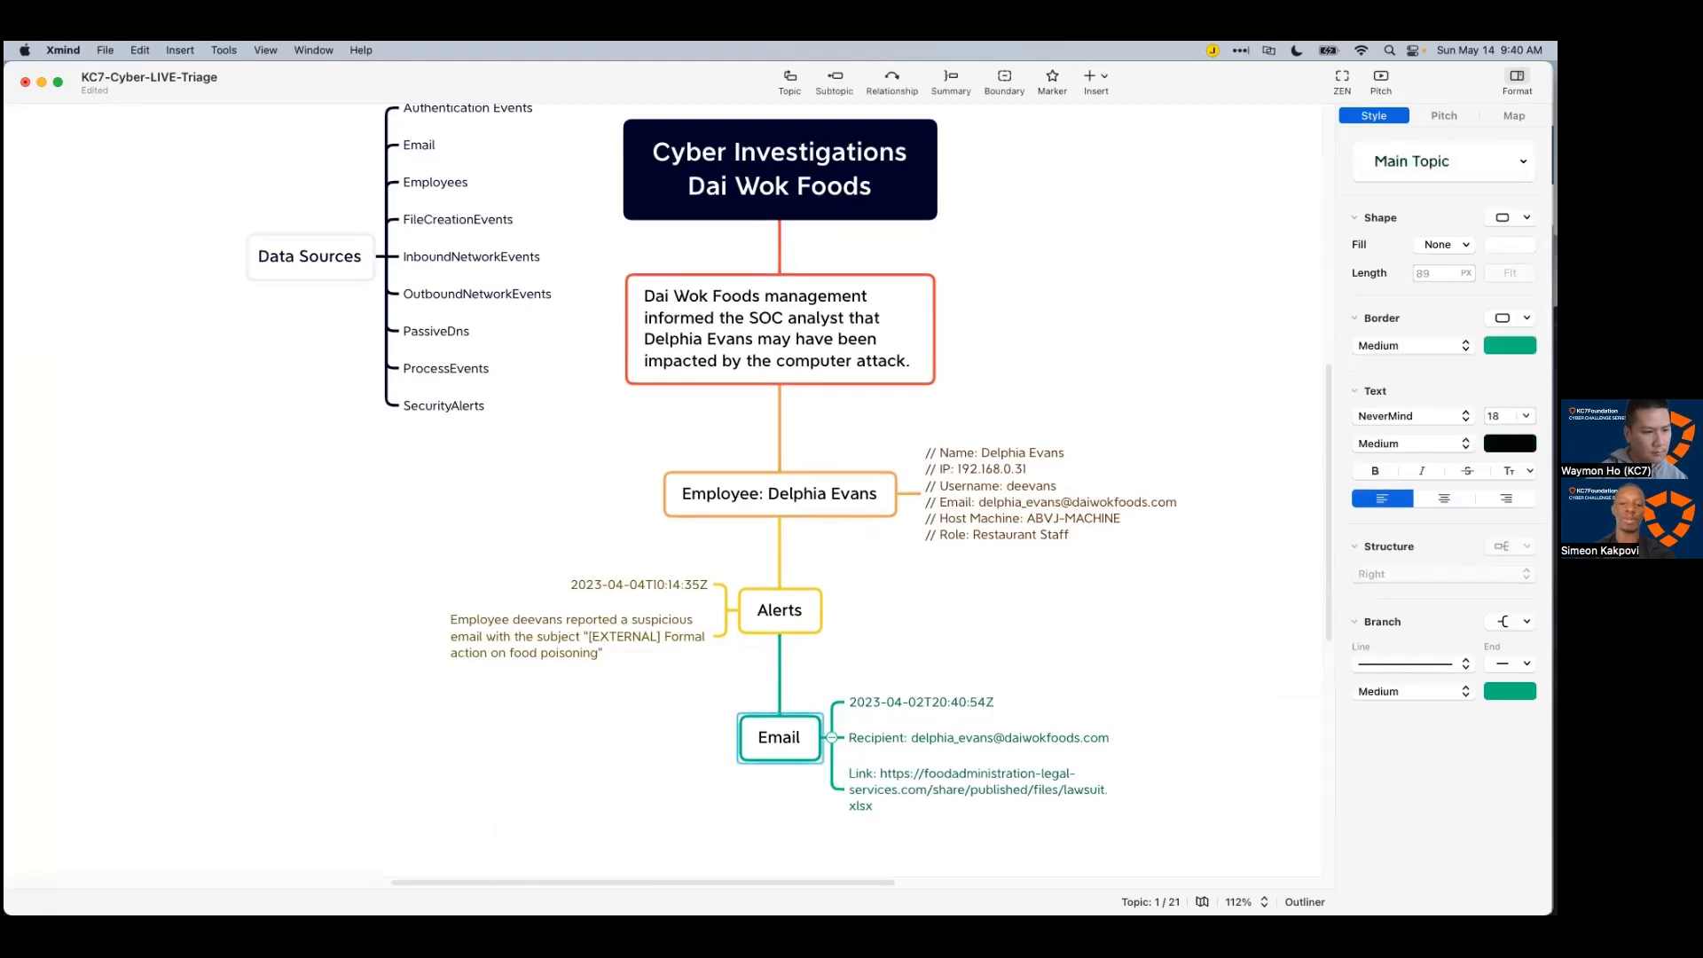
Step: Add a 'Sender:' entry under Email with the reported email's sender address
key(super+Tab)
scroll(792, 903, left, 10)
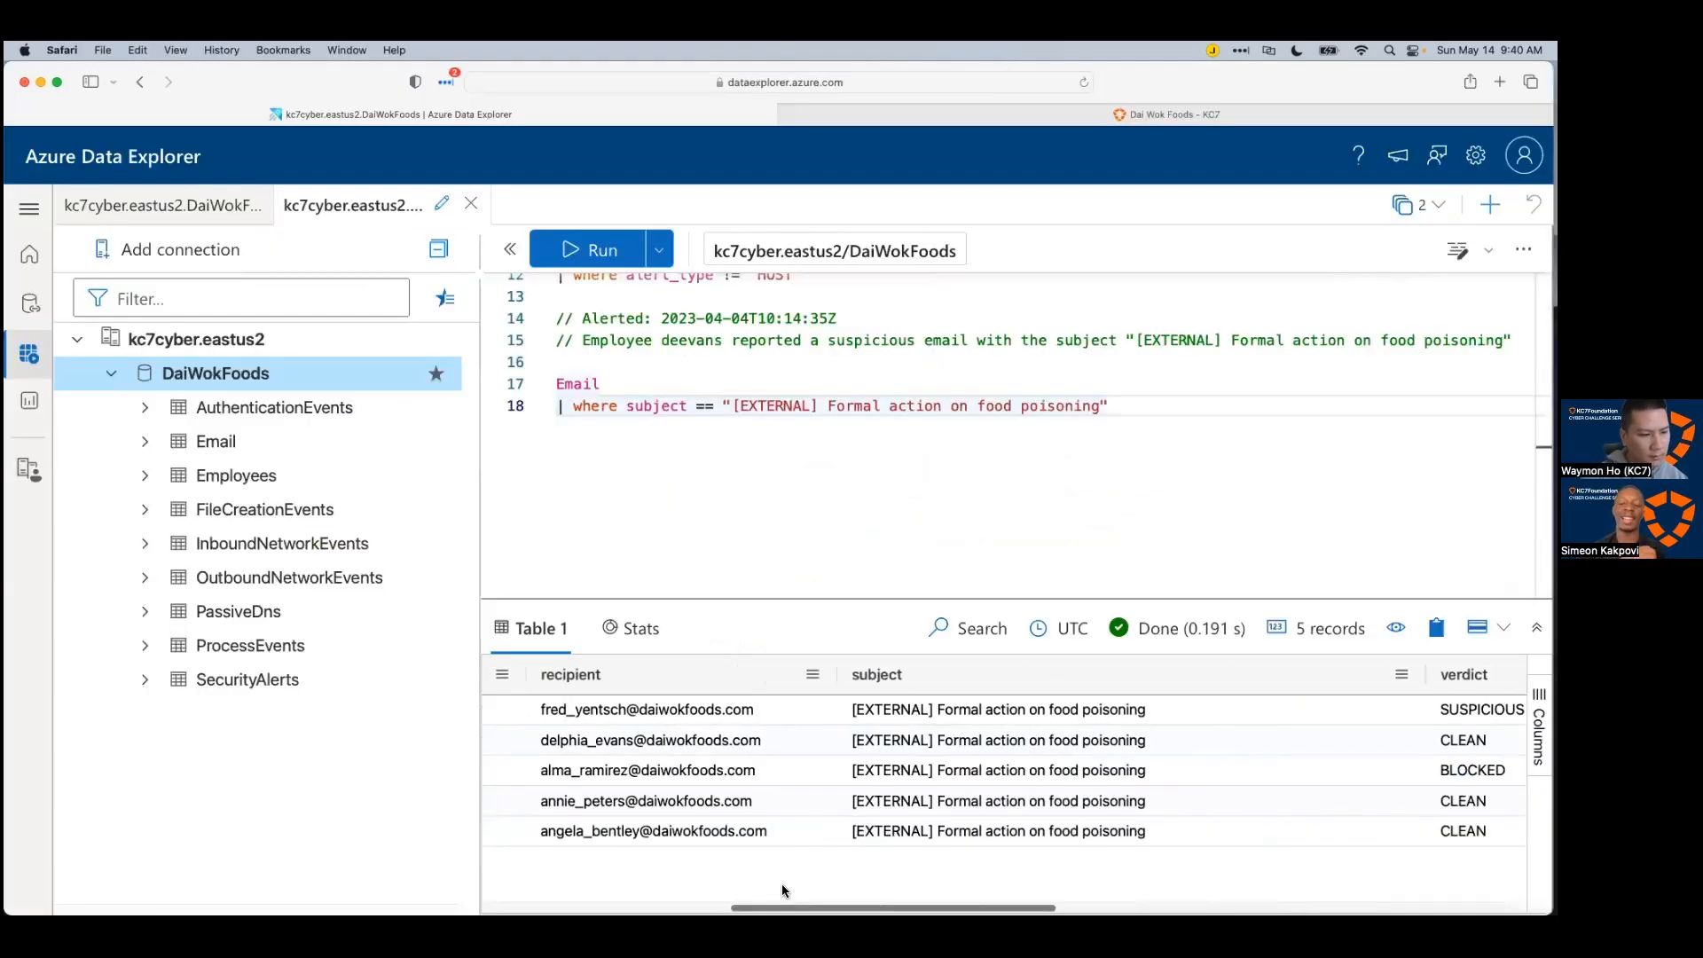
click(867, 734)
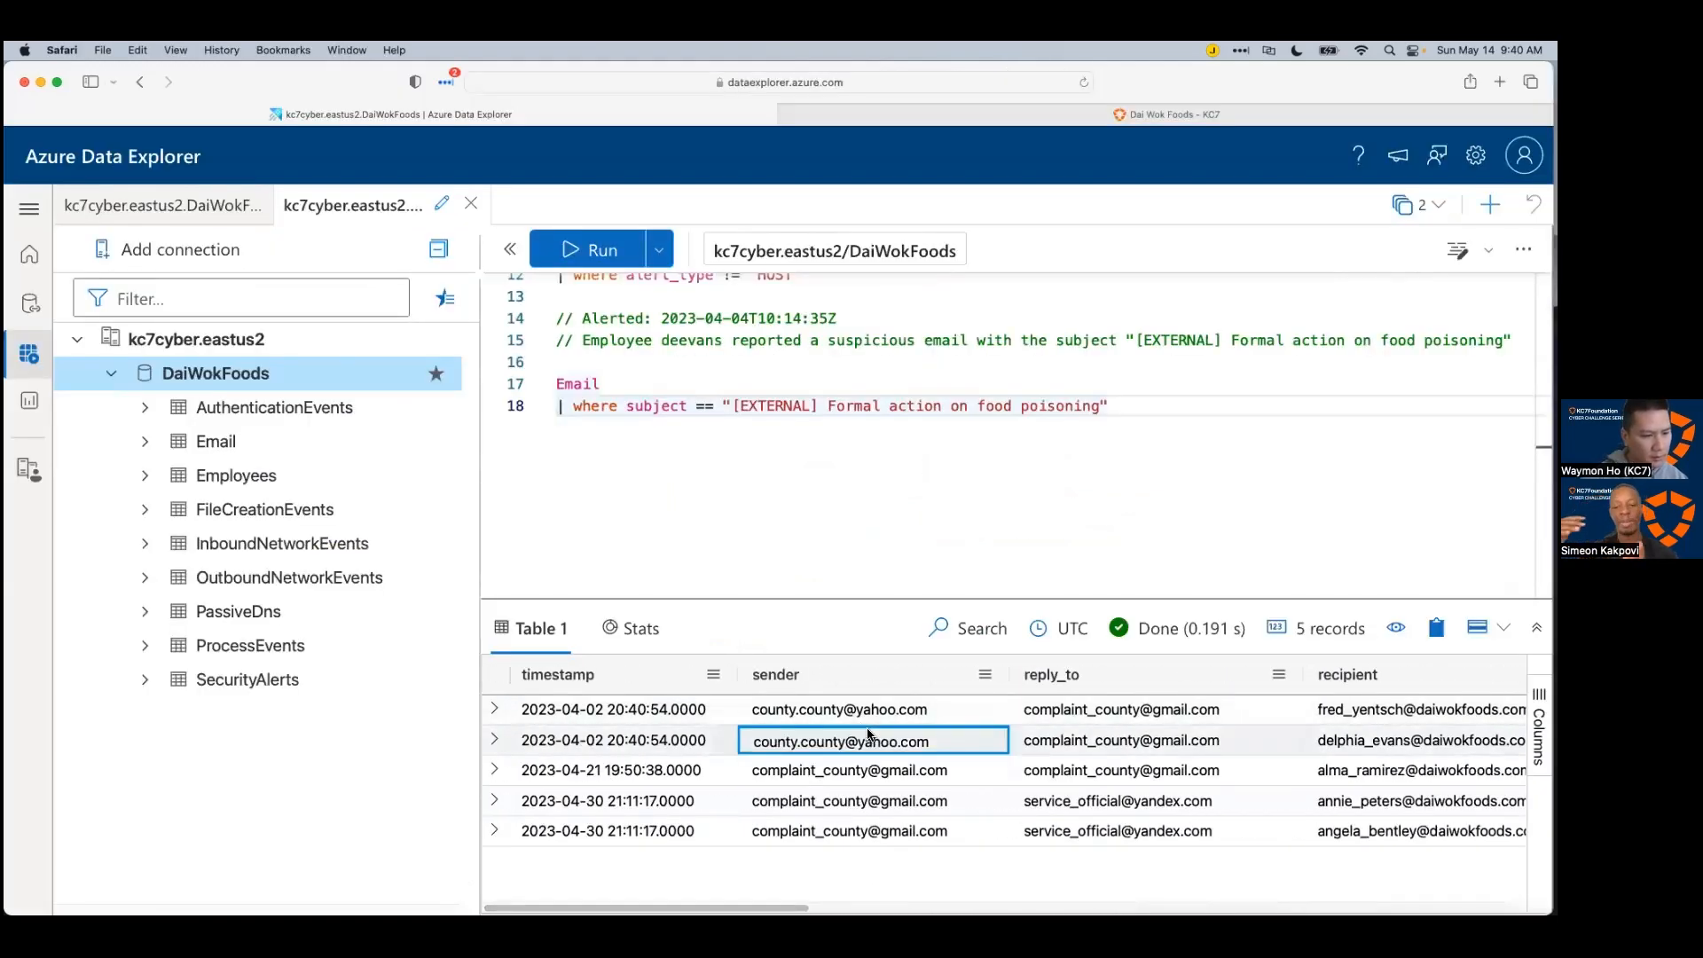
key(super+Tab)
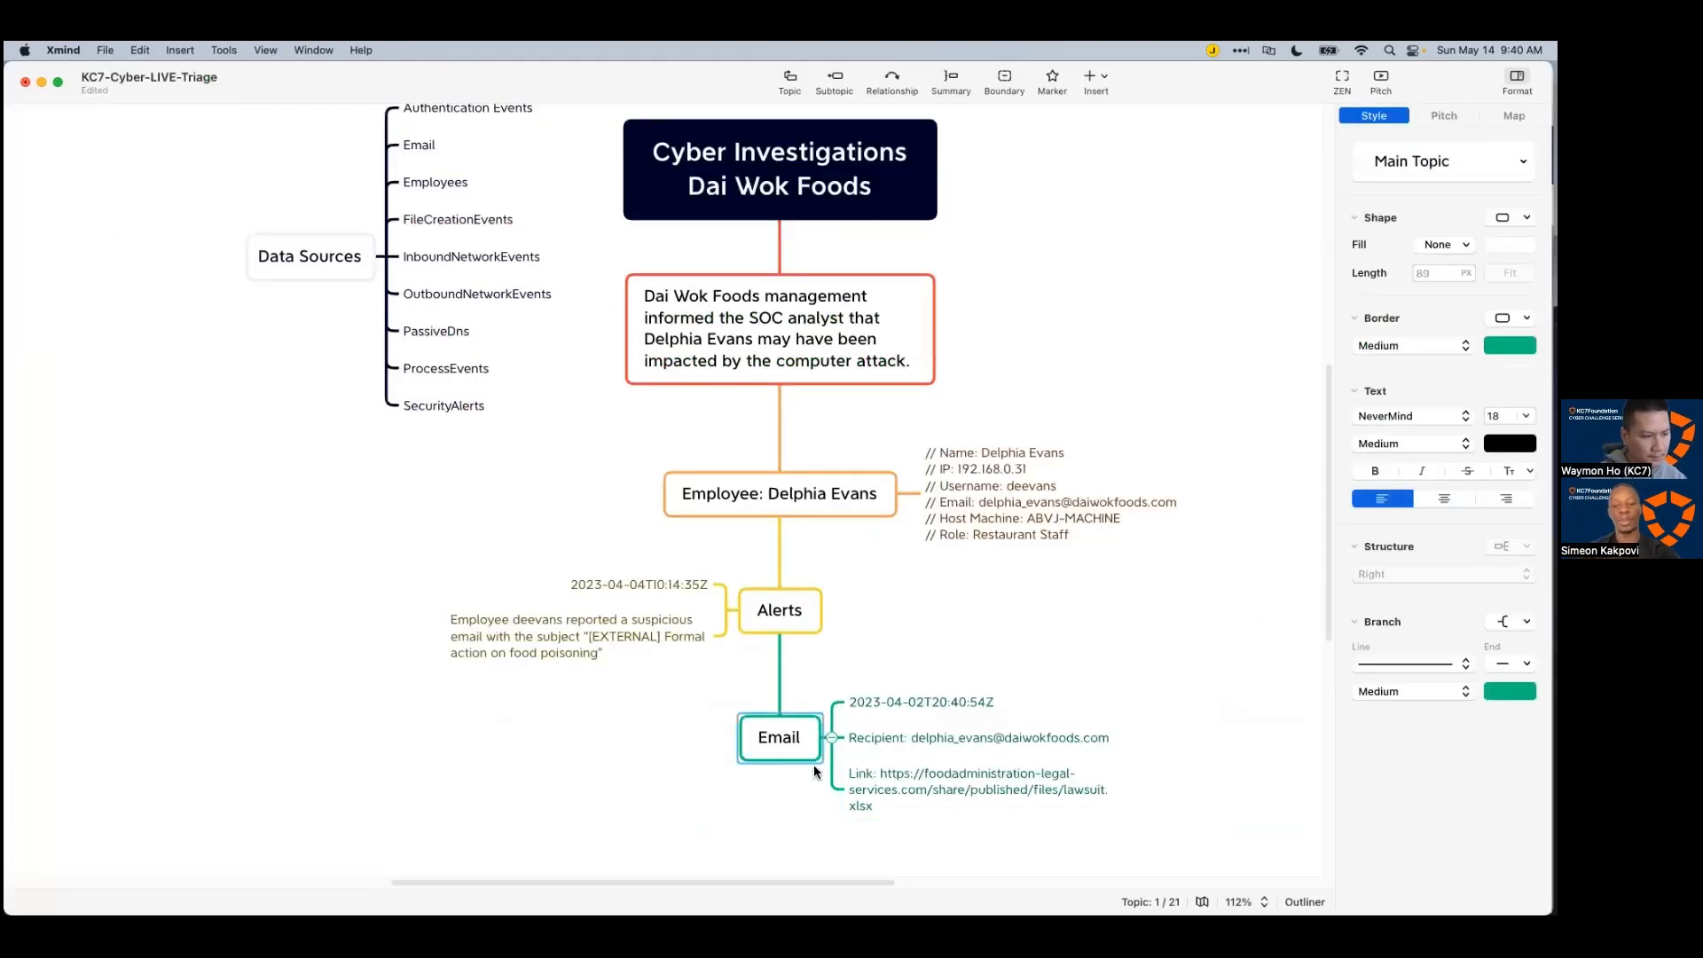
key(Tab)
text(Sender:)
key(super+v)
key(Return)
Step: Add a 'Reply_to:' entry under Email with the email's reply-to address
key(super+Tab)
click(1057, 748)
key(super+c)
key(super+Tab)
click(778, 763)
key(Tab)
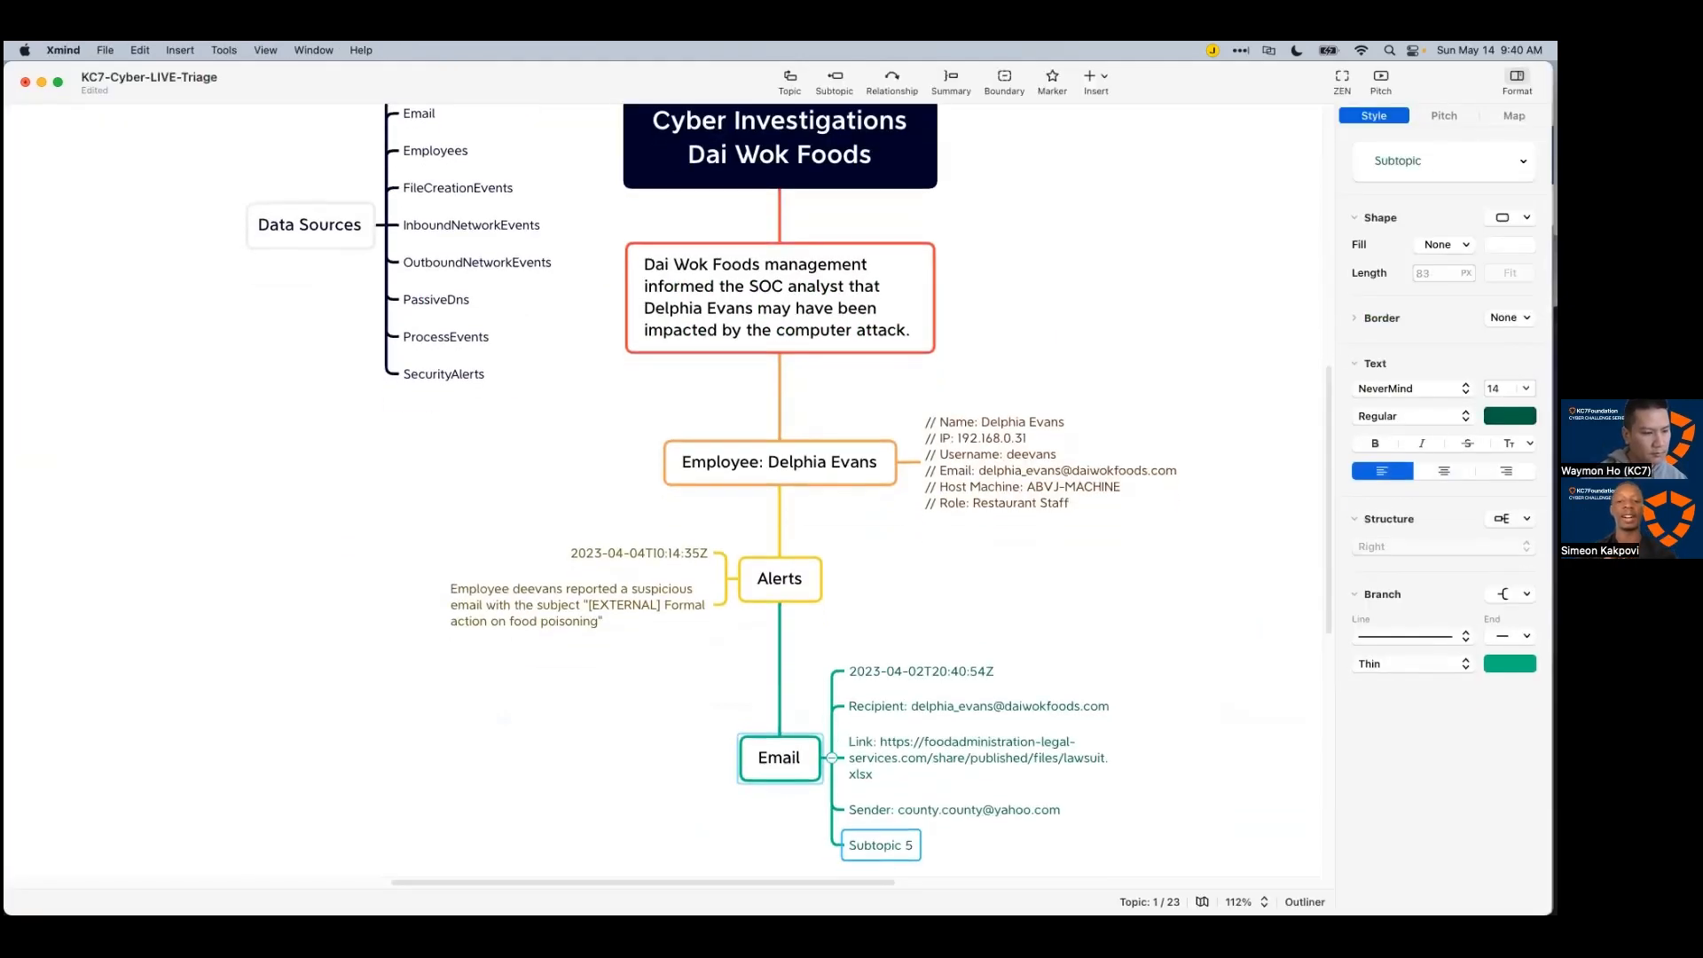
text(R)
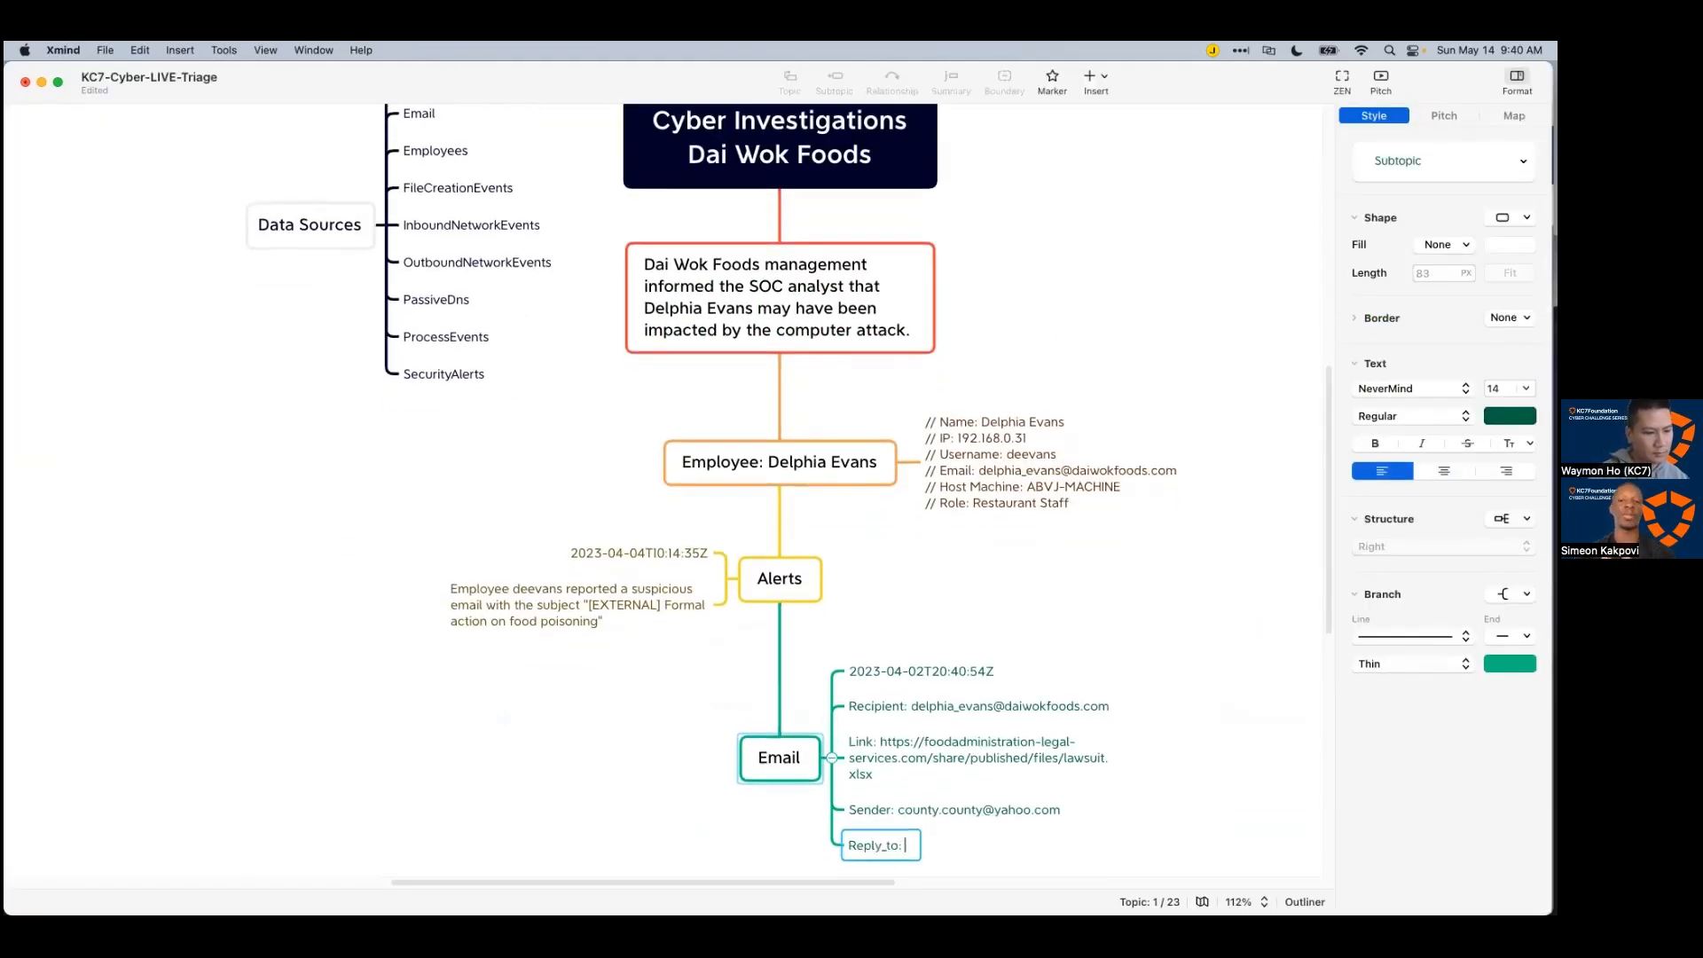
text(eply_to:)
key(super+v)
scroll(711, 635, down, 3)
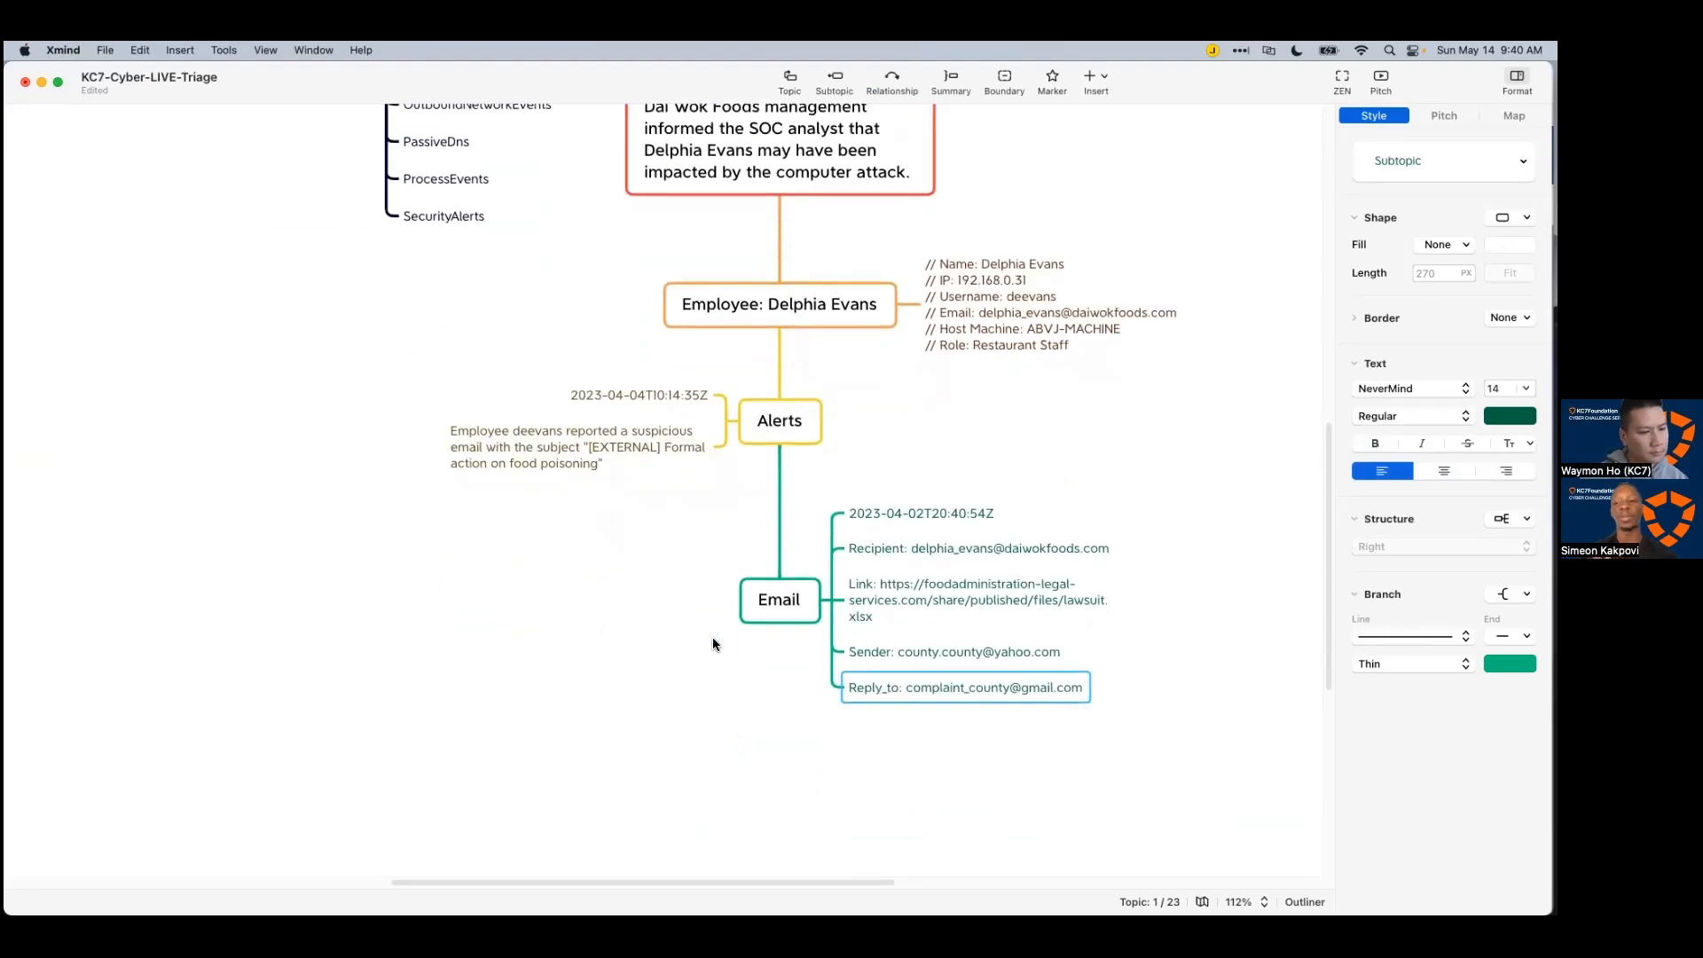
click(691, 656)
scroll(692, 658, down, 2)
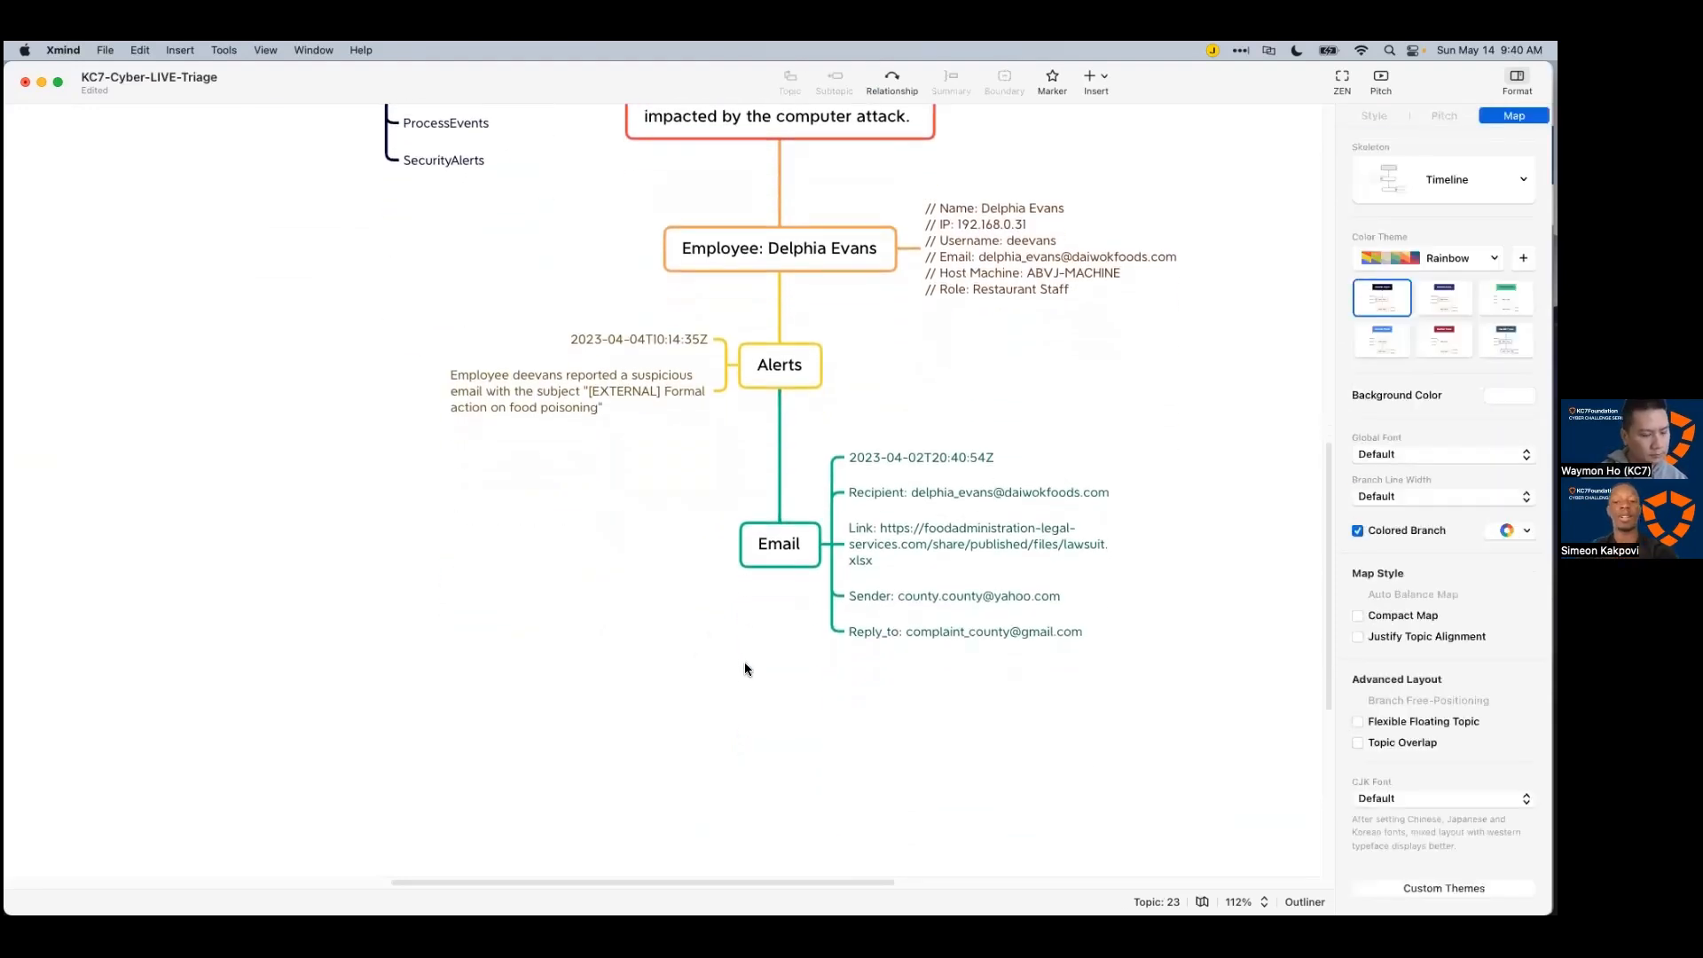
key(super+Tab)
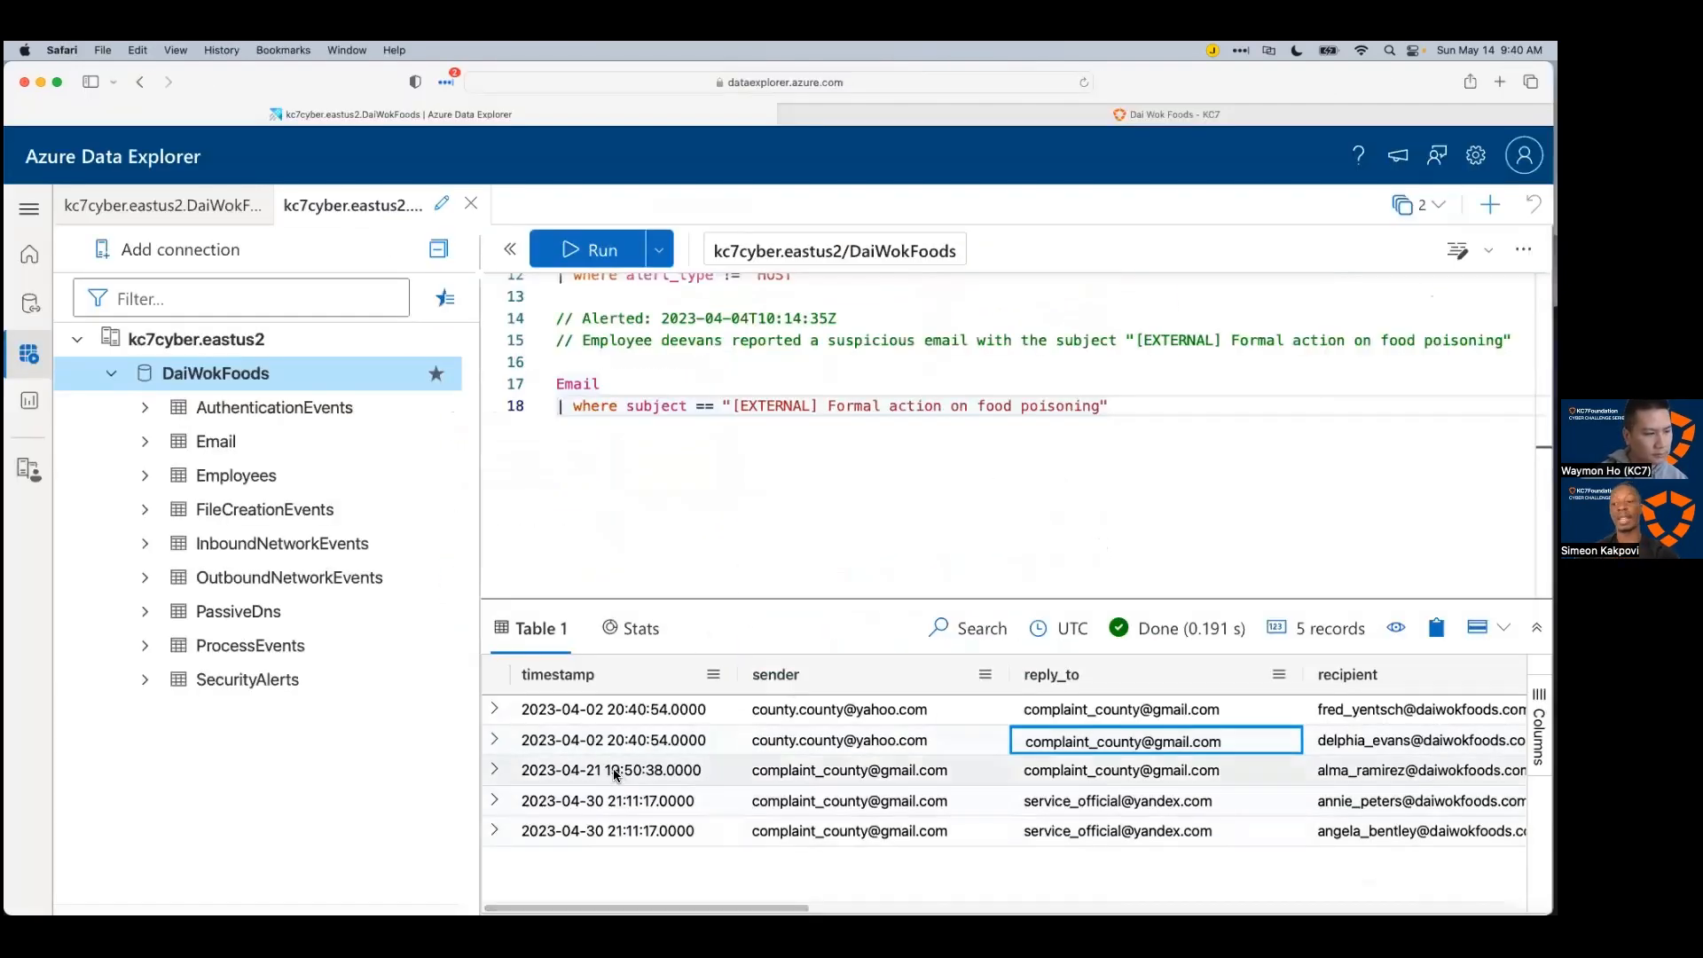
Step: Add a '6 other emails:' entry under Email listing the copied recipient addresses
drag(707, 907, 878, 907)
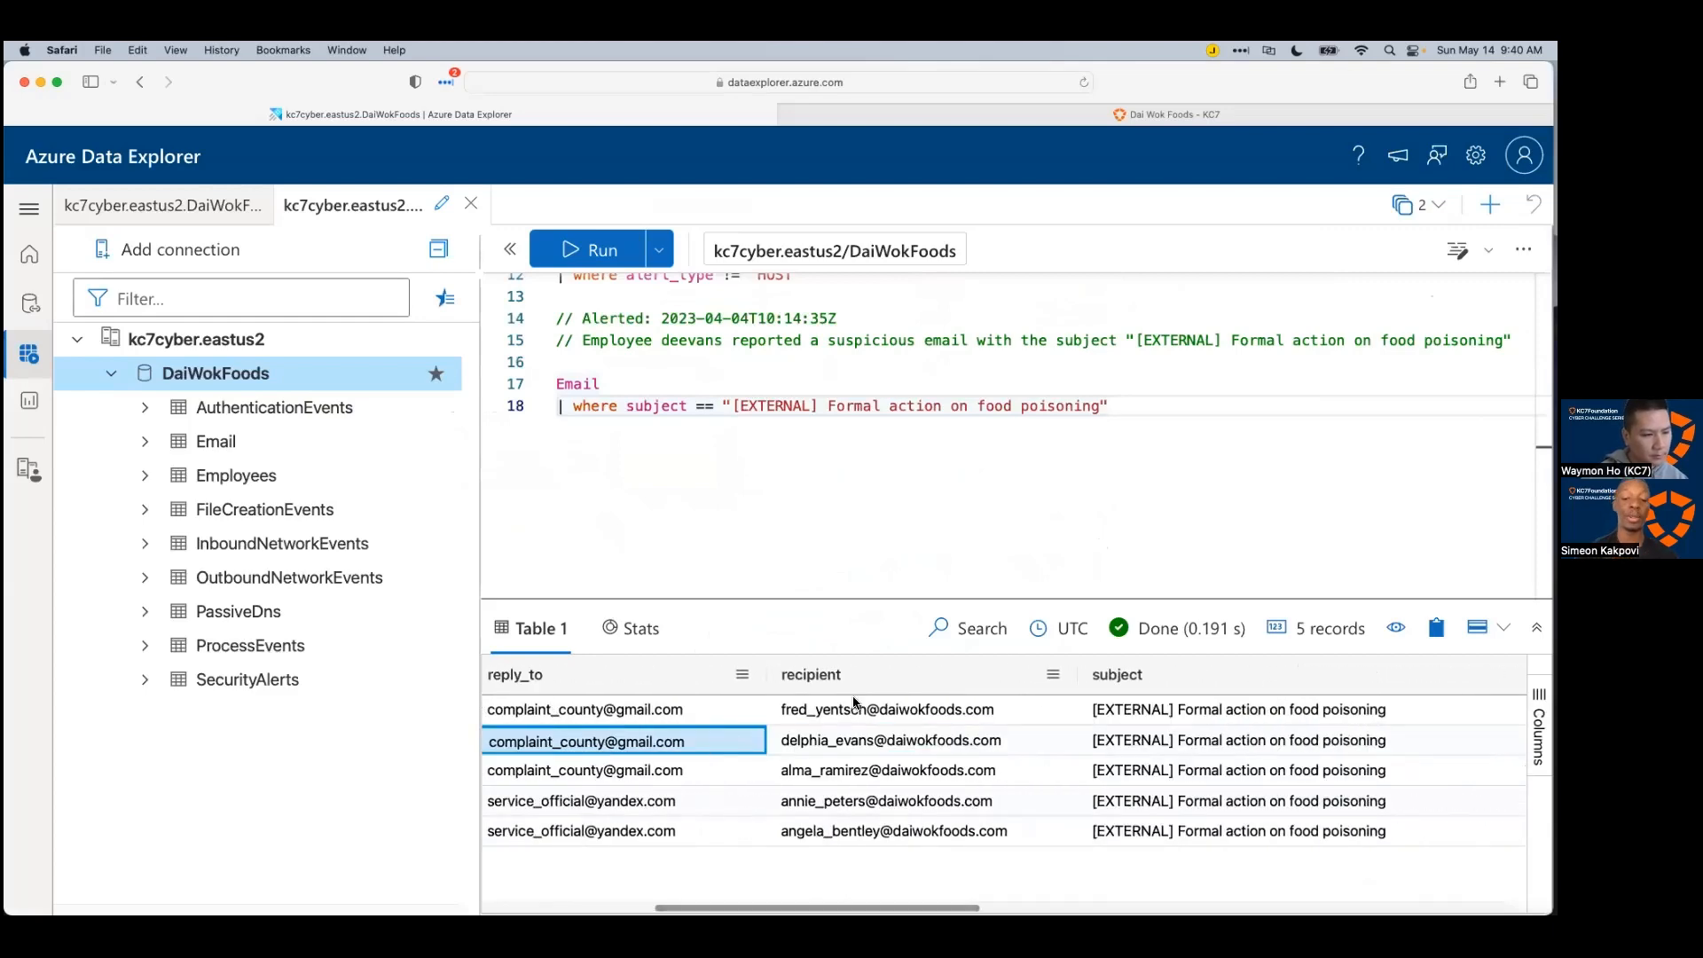
drag(854, 710, 855, 834)
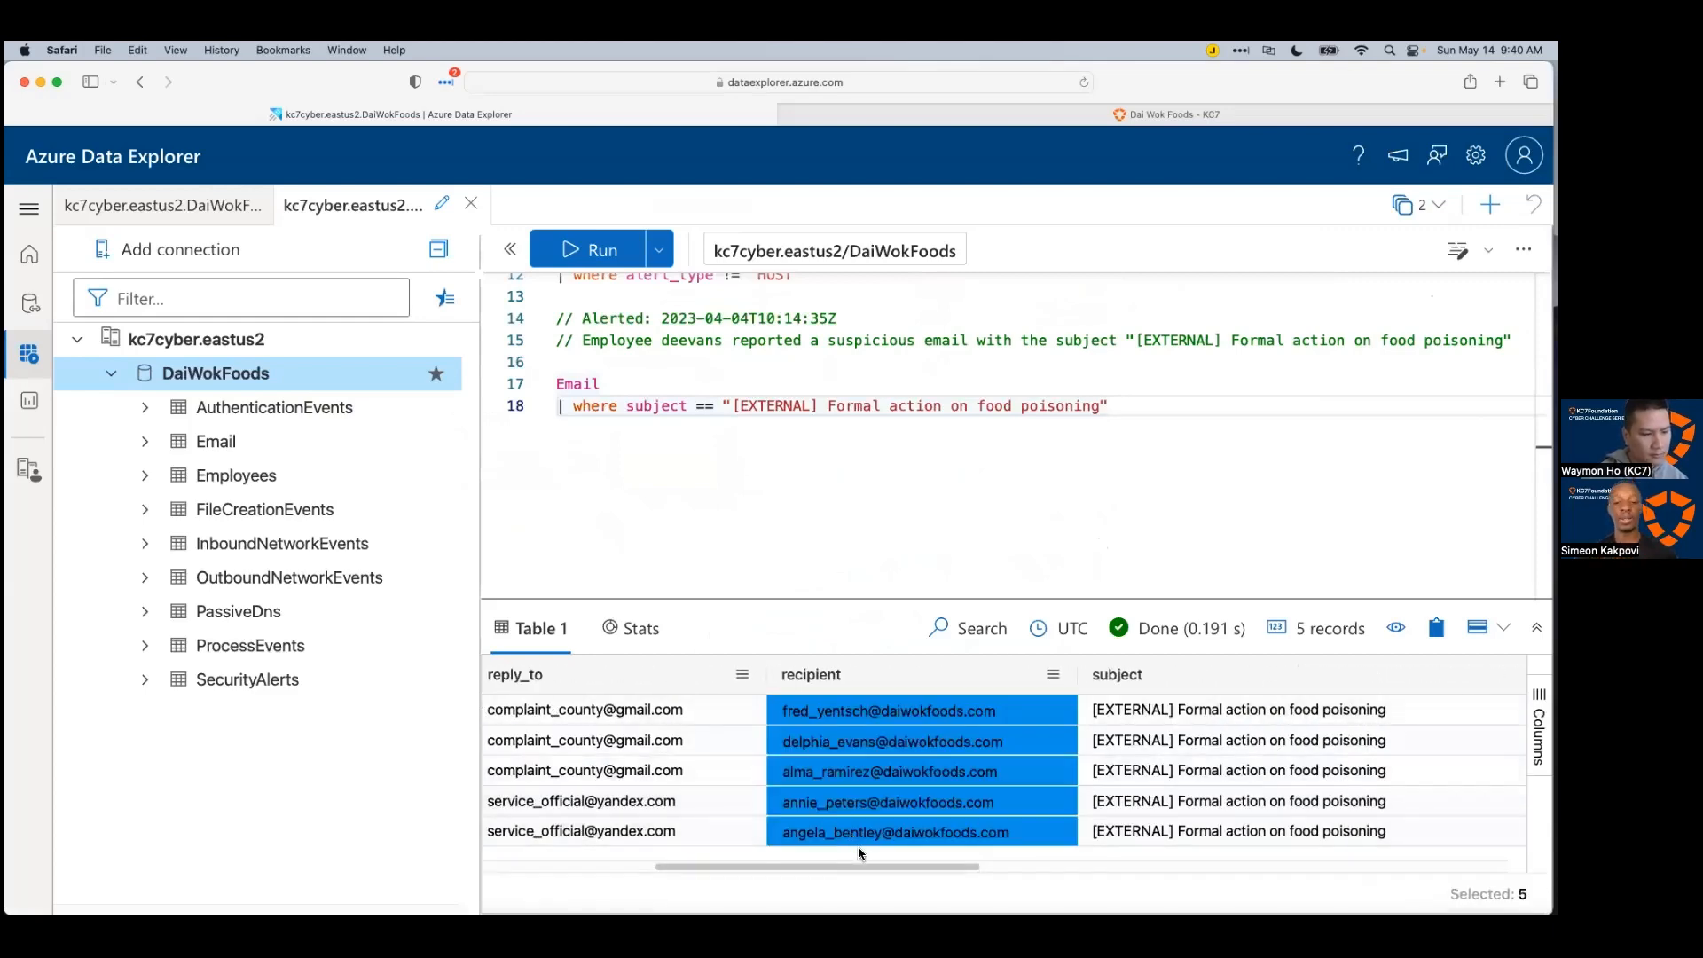
key(super+Tab)
click(756, 543)
key(Tab)
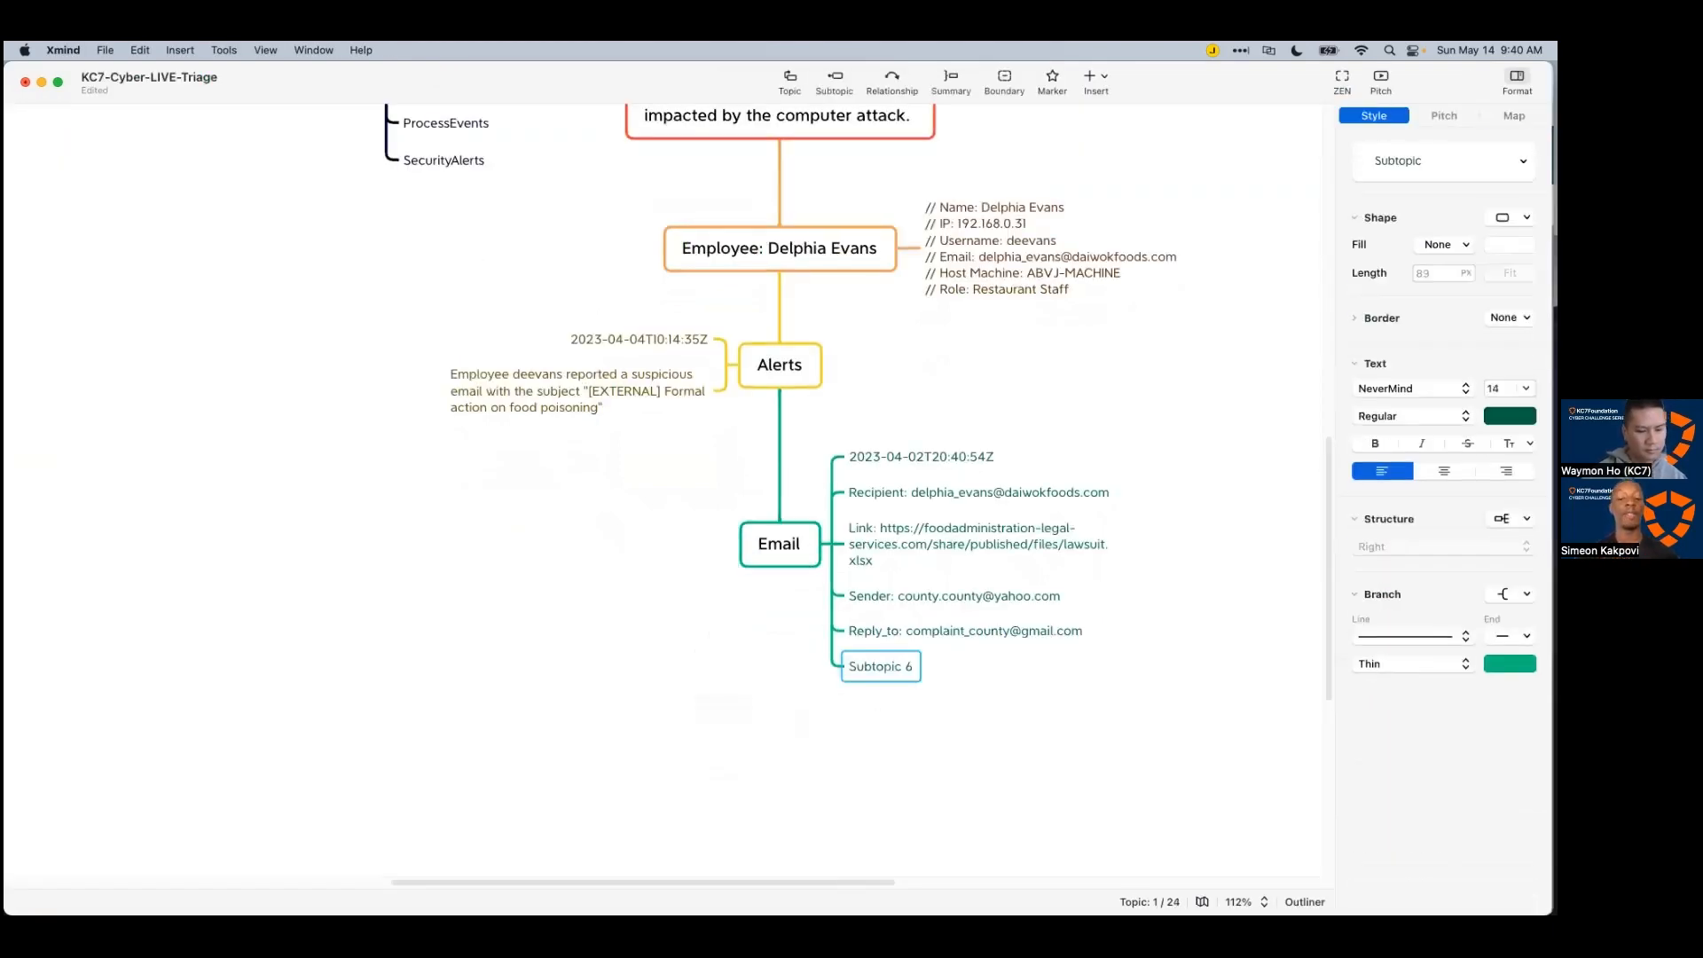
text(6 other emails:)
key(Tab)
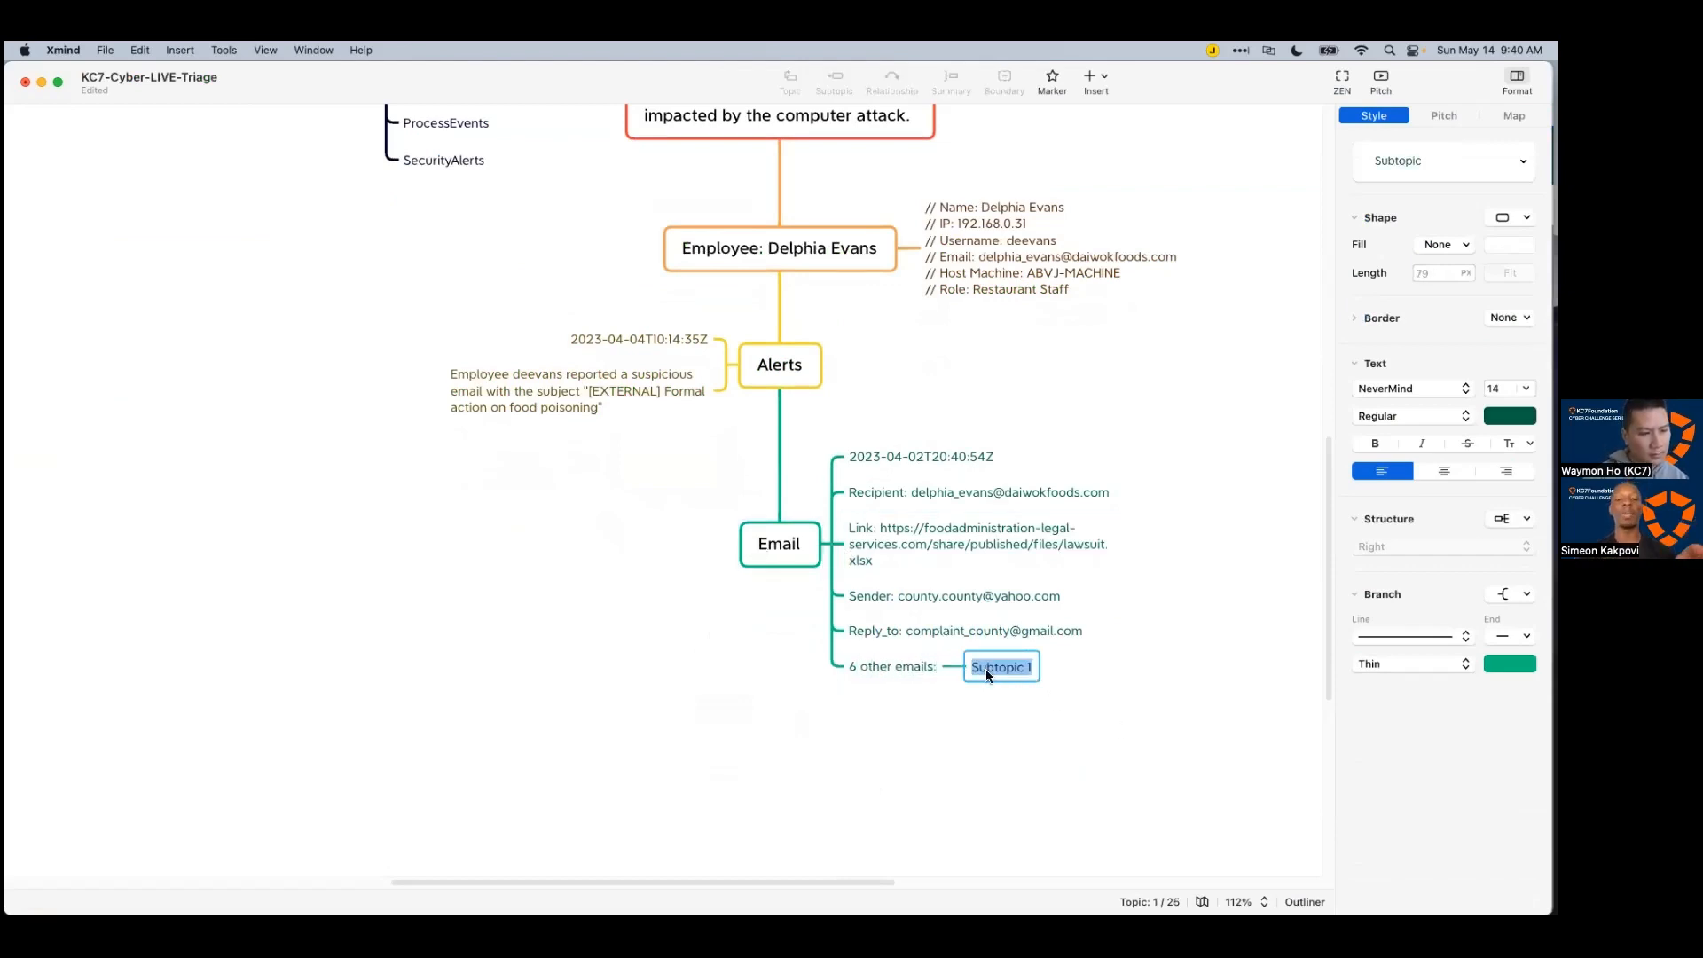
key(super+v)
click(933, 723)
scroll(869, 722, down, 3)
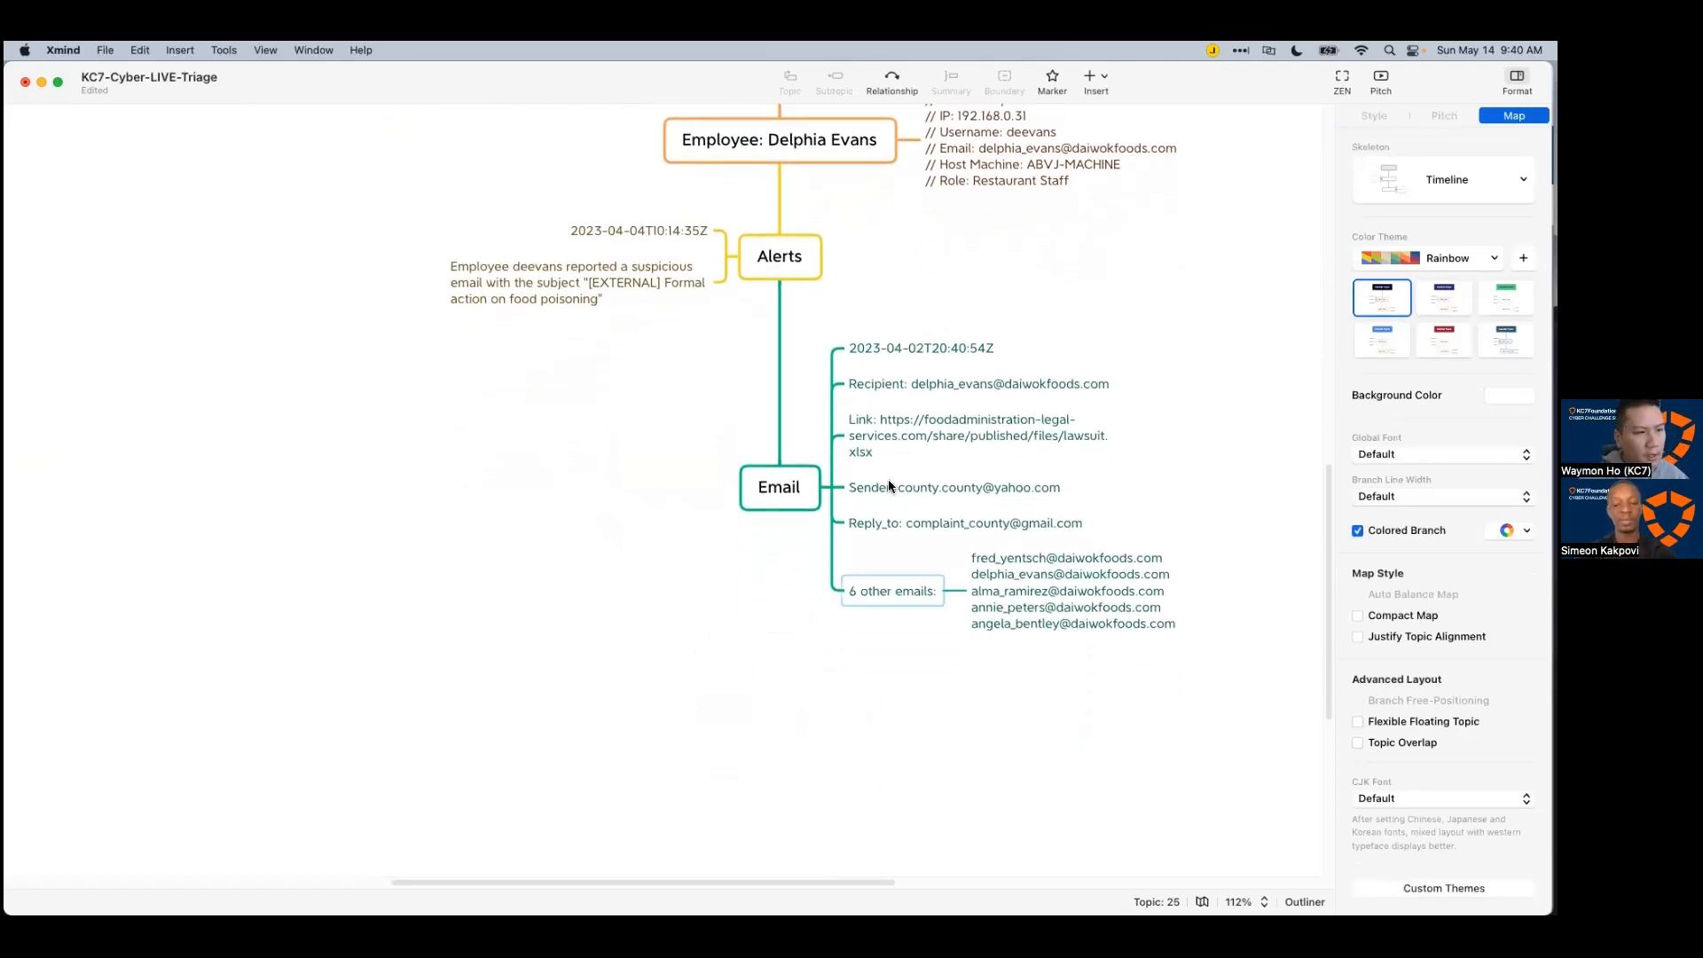
Step: Add a 'Subject:' entry with the email's subject and move it up under Recipient
key(super+Tab)
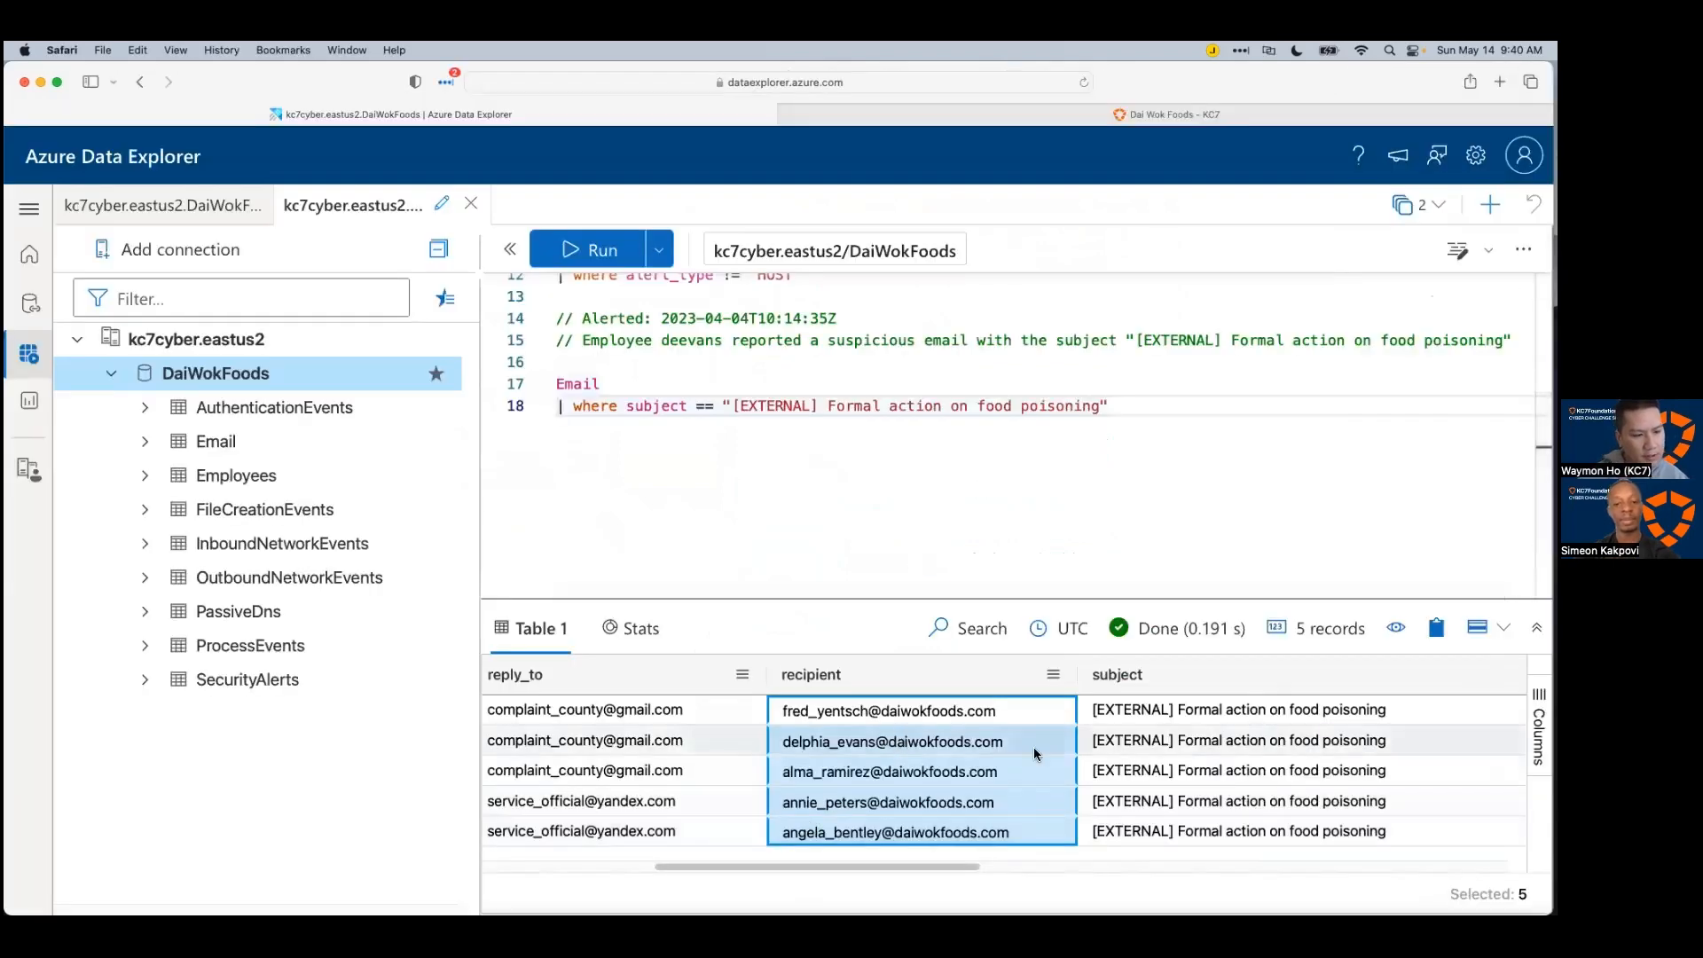
click(1121, 743)
key(super+c)
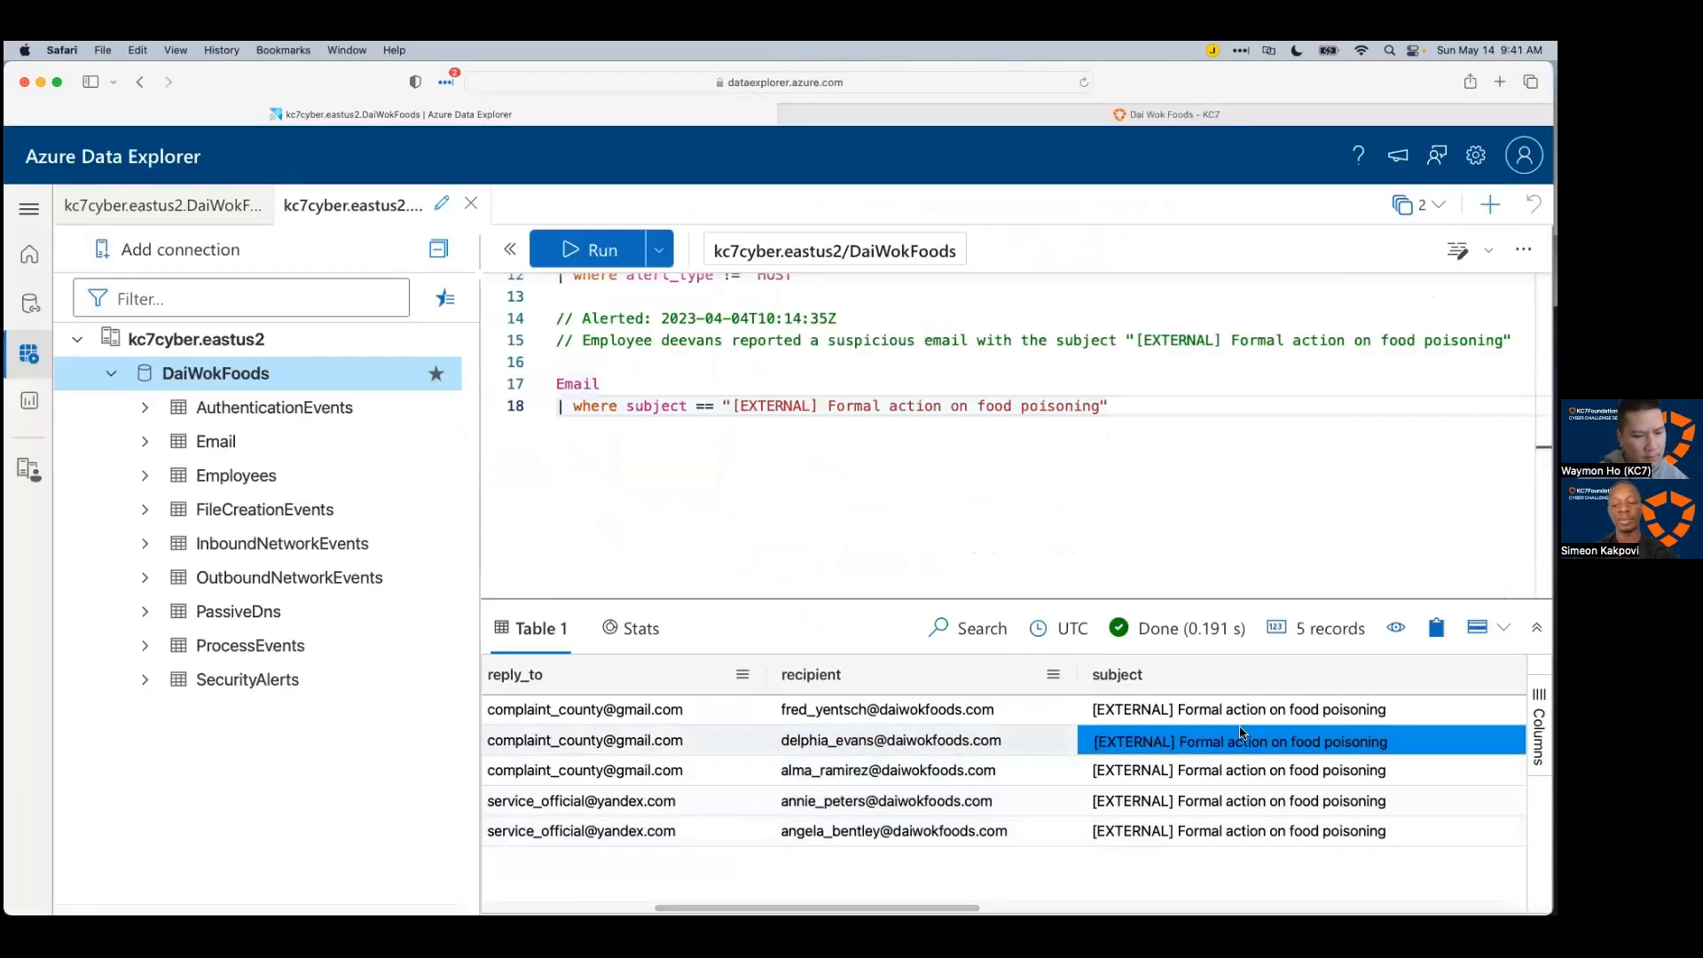
key(super+Tab)
click(768, 498)
key(Tab)
double_click(905, 660)
text(Subject:)
key(super+v)
drag(906, 679, 885, 407)
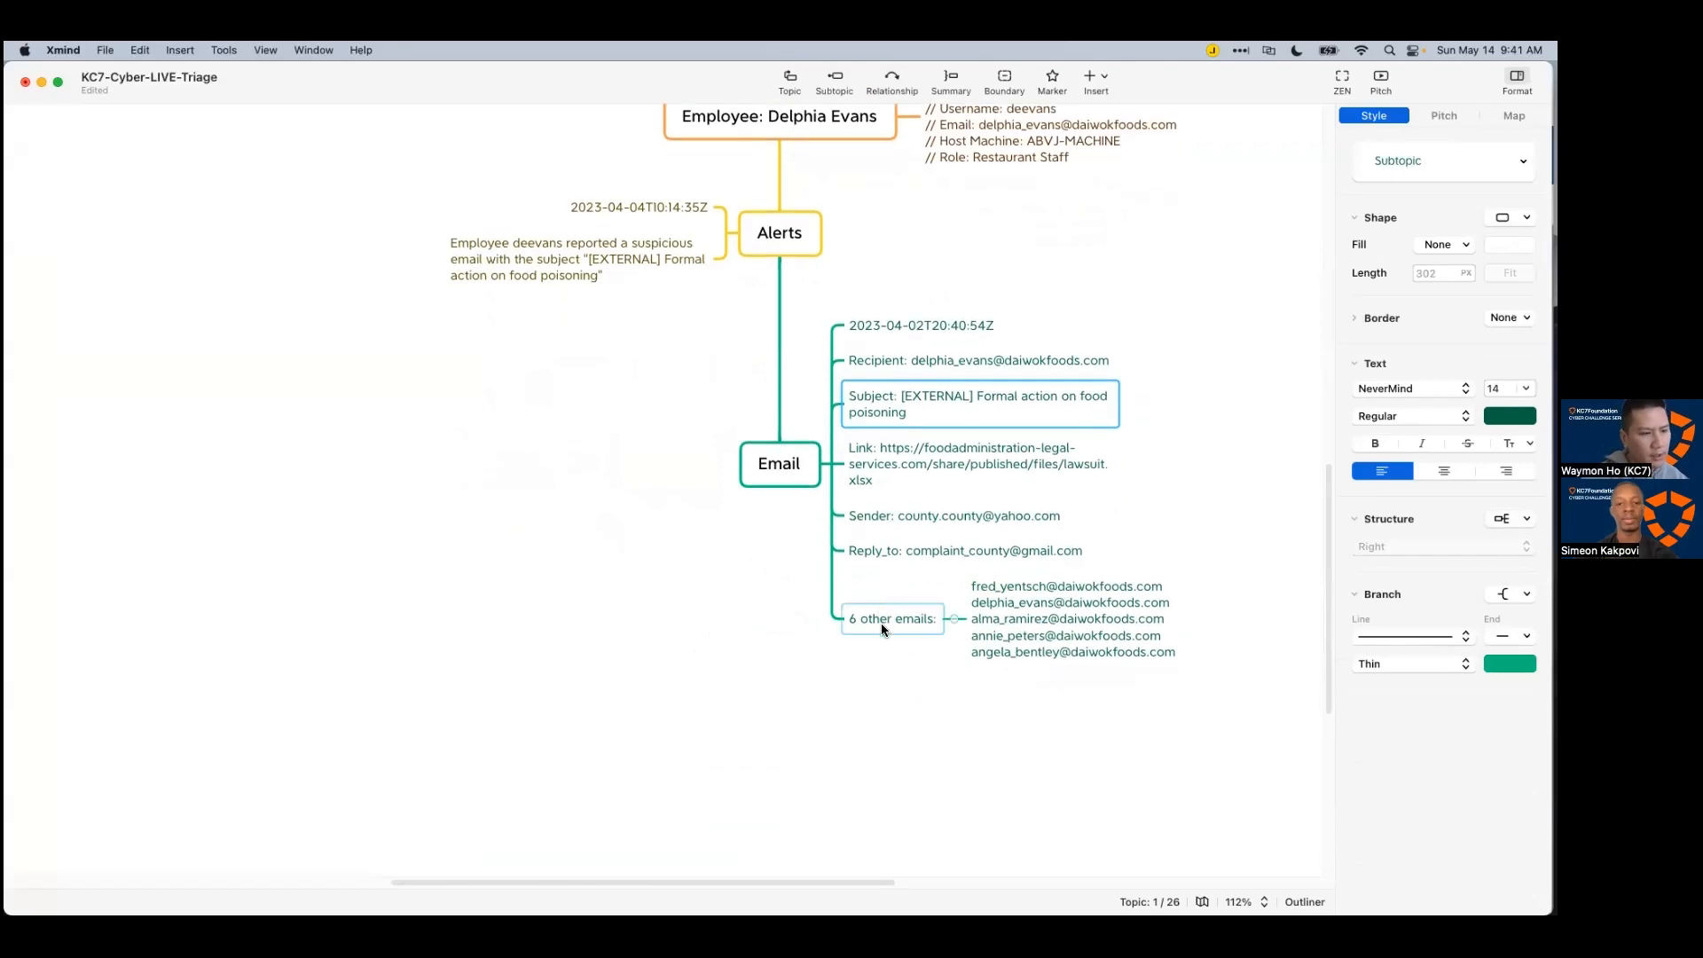
click(898, 727)
Step: Check the recipient addresses one by one in the ADX query results
key(super+Tab)
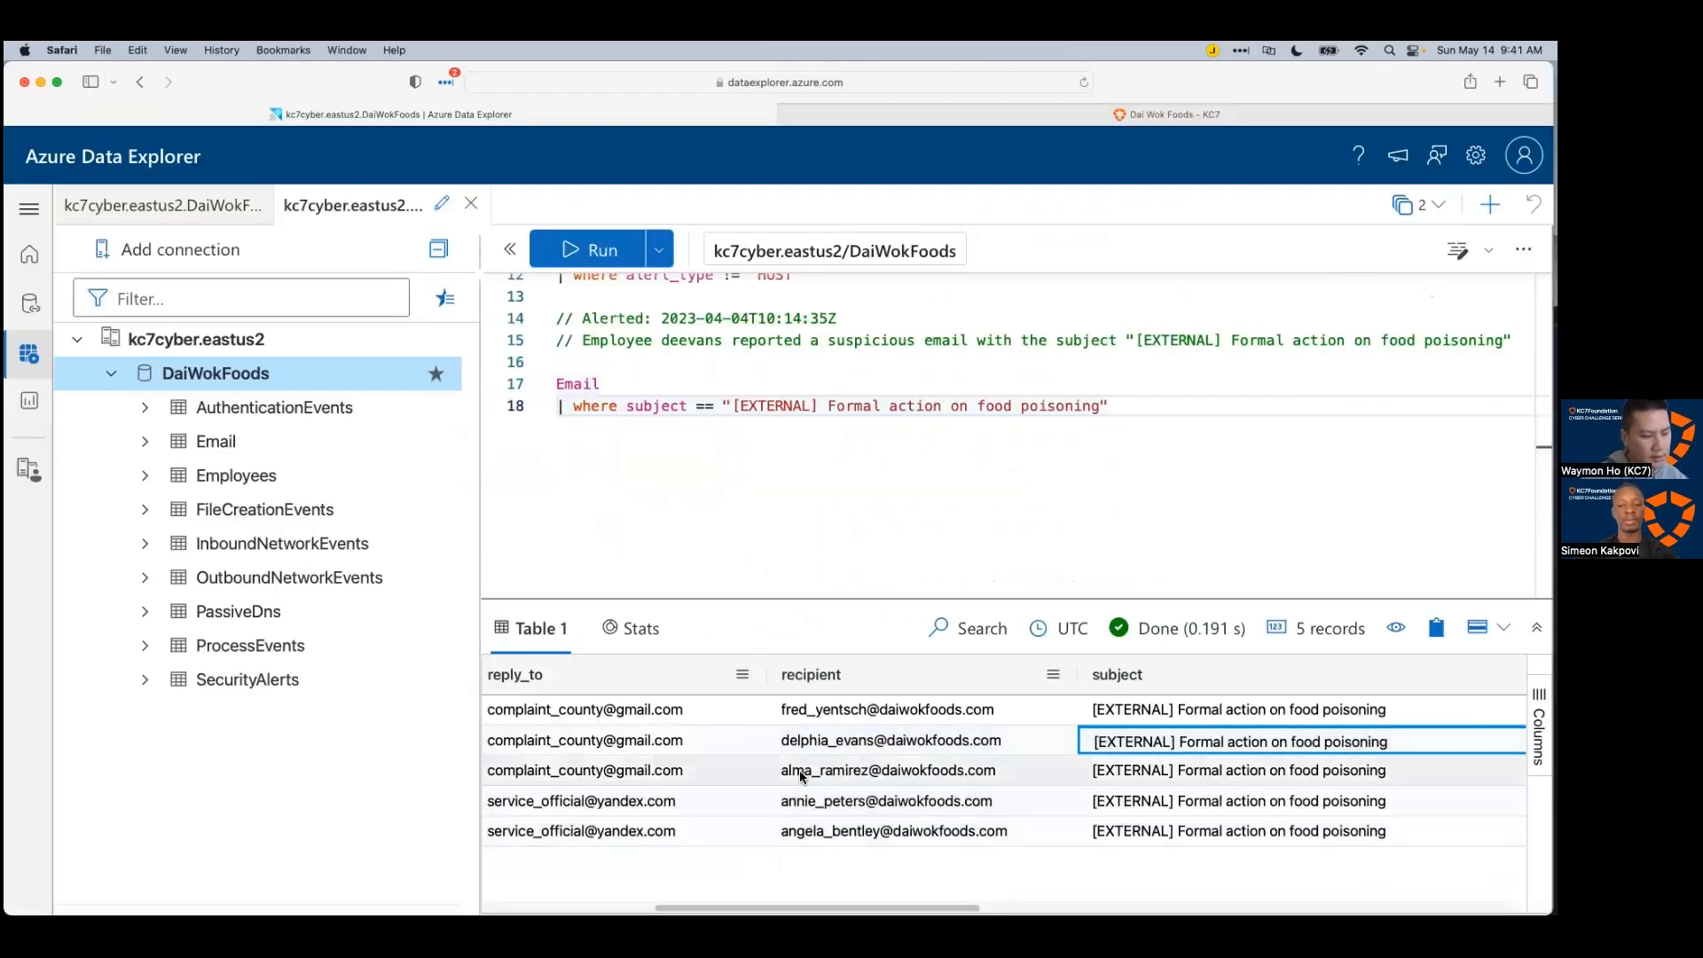
drag(845, 909, 523, 881)
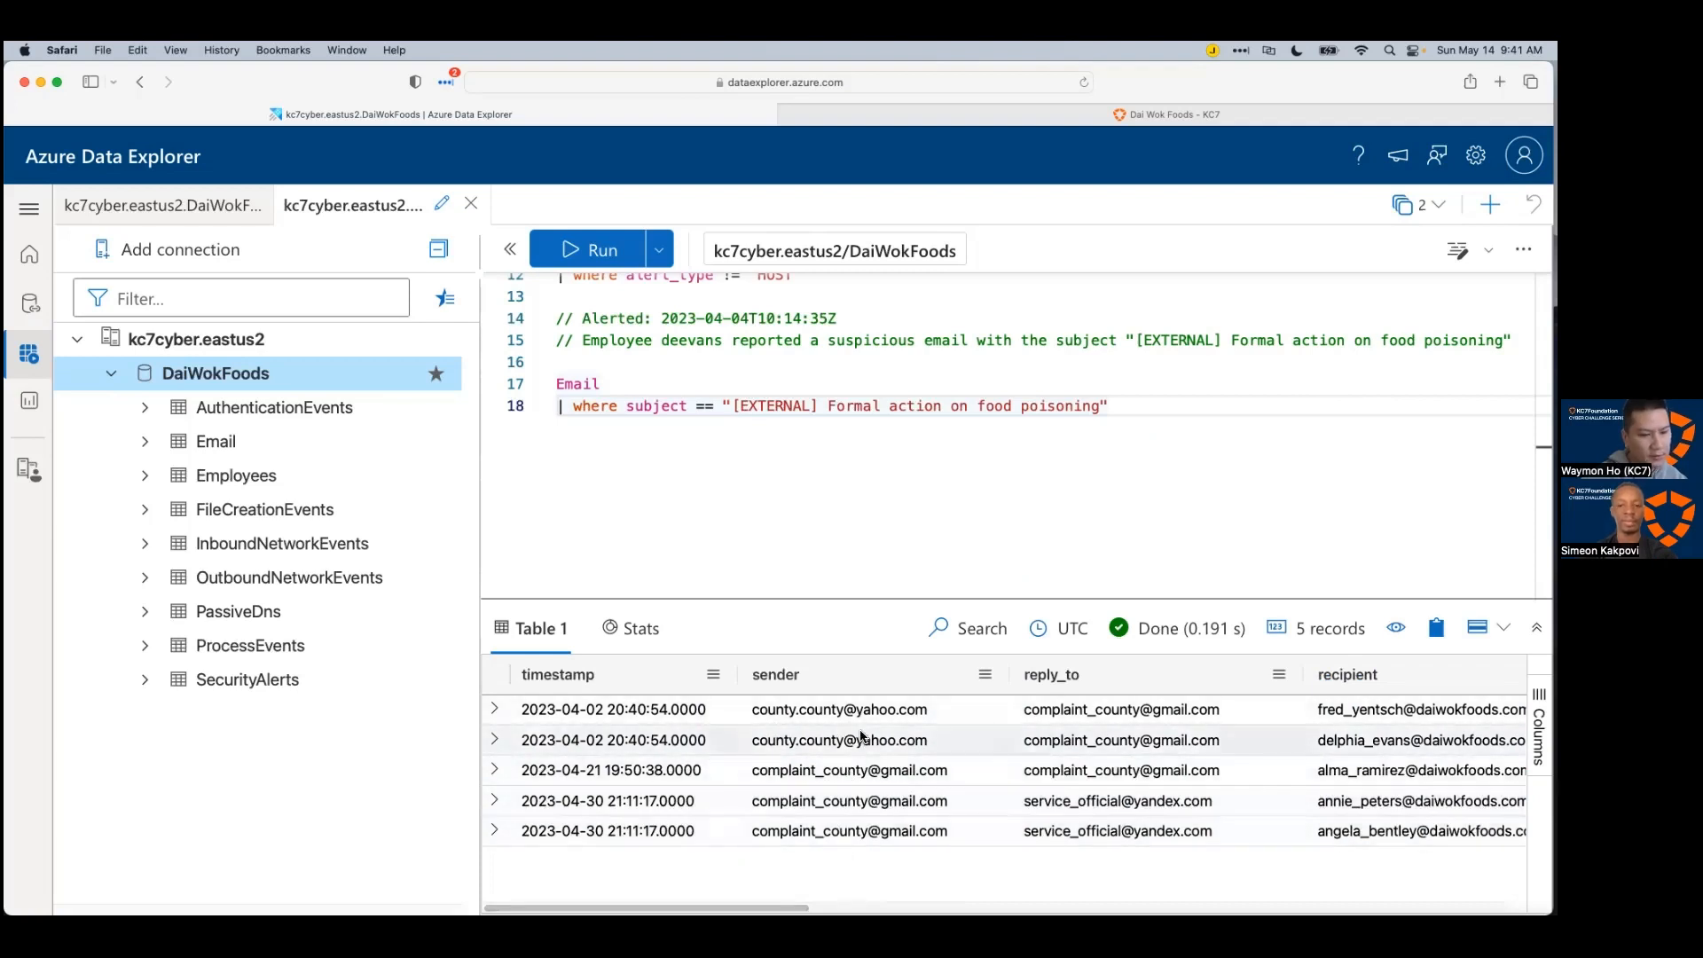
scroll(1178, 715, right, 5)
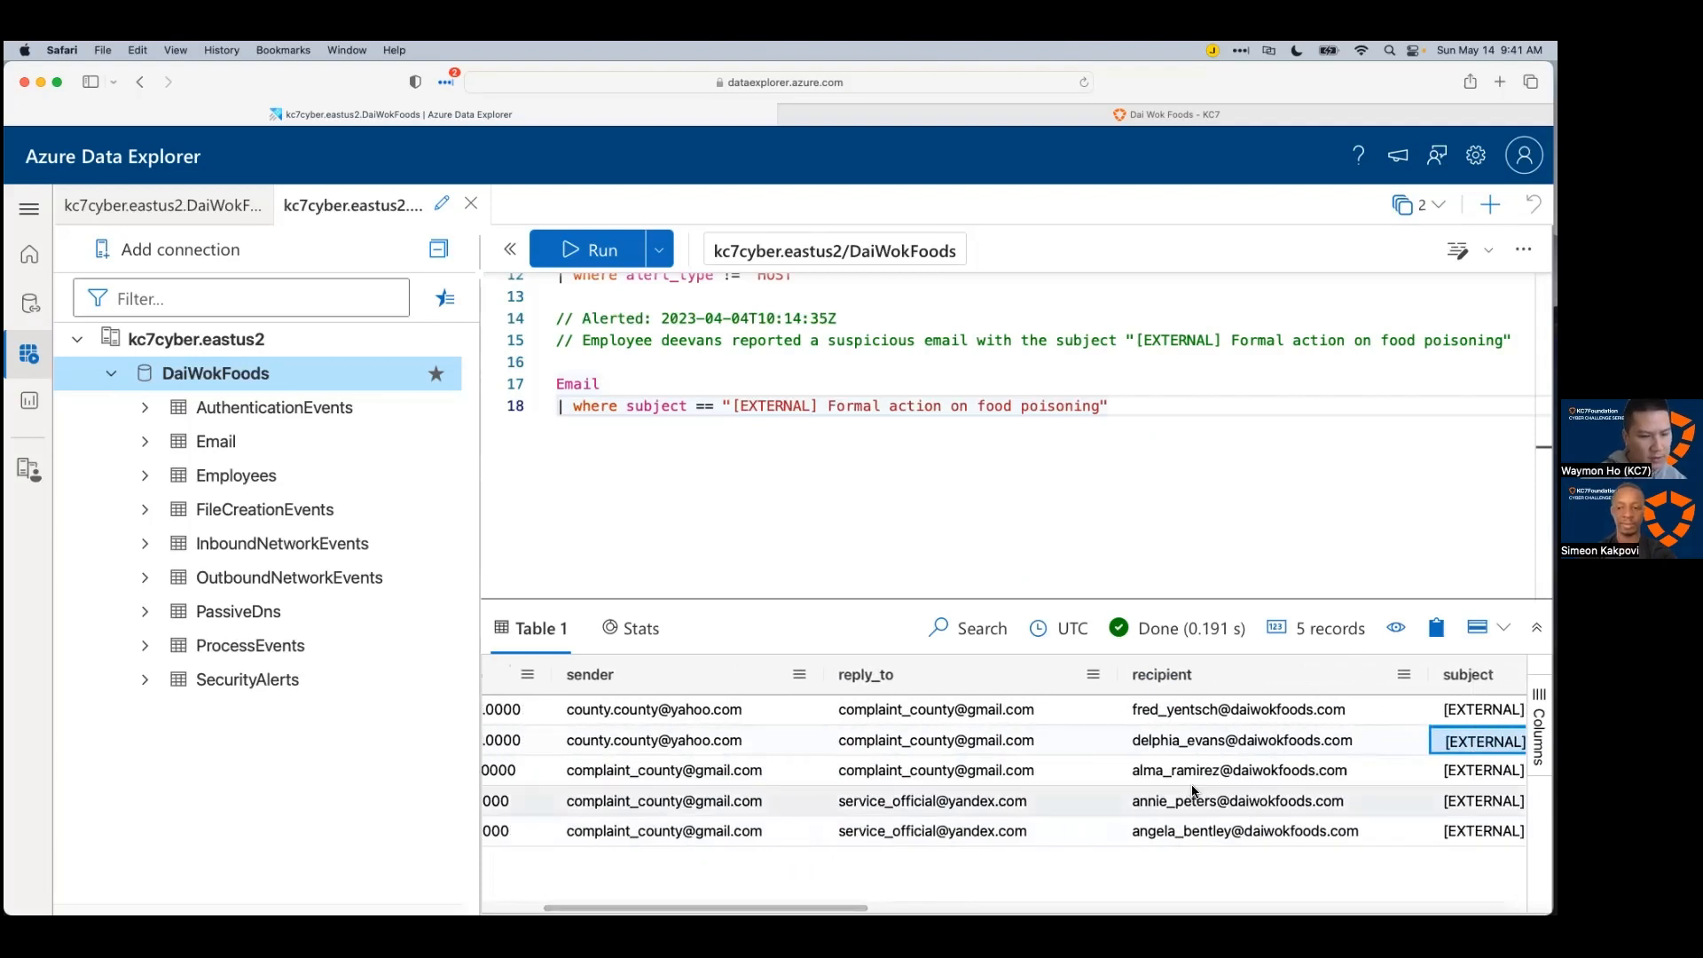
click(1179, 715)
key(Down)
key(Down)
key(Down)
key(Down)
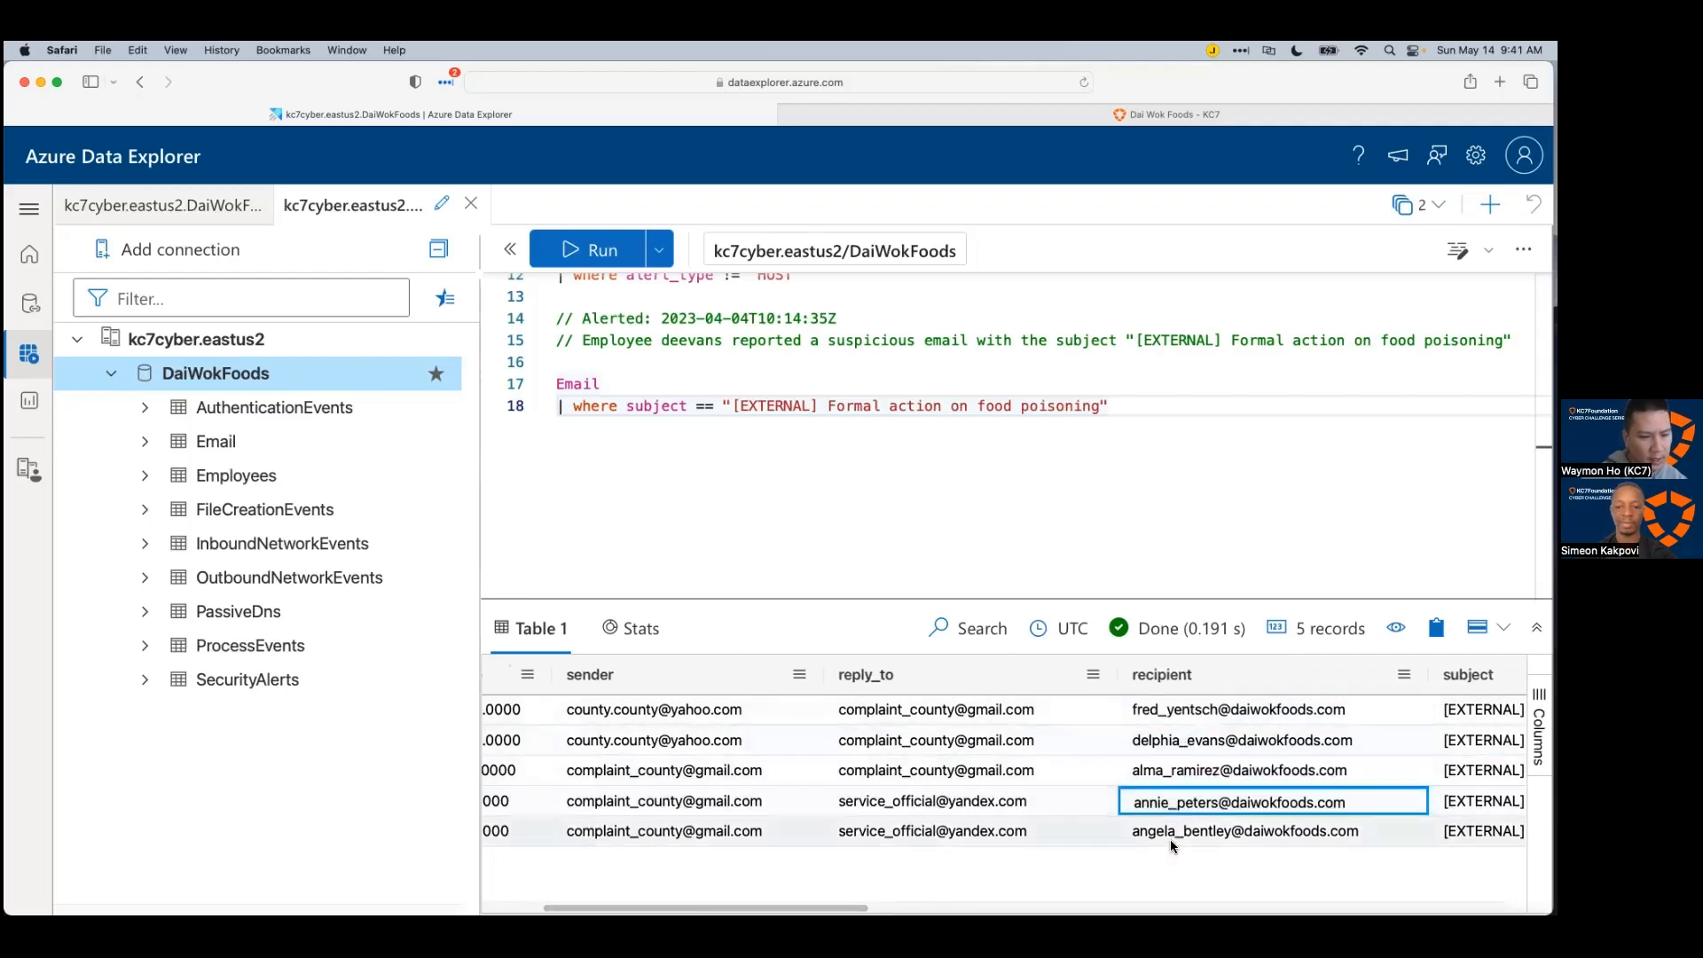
scroll(1002, 772, right, 5)
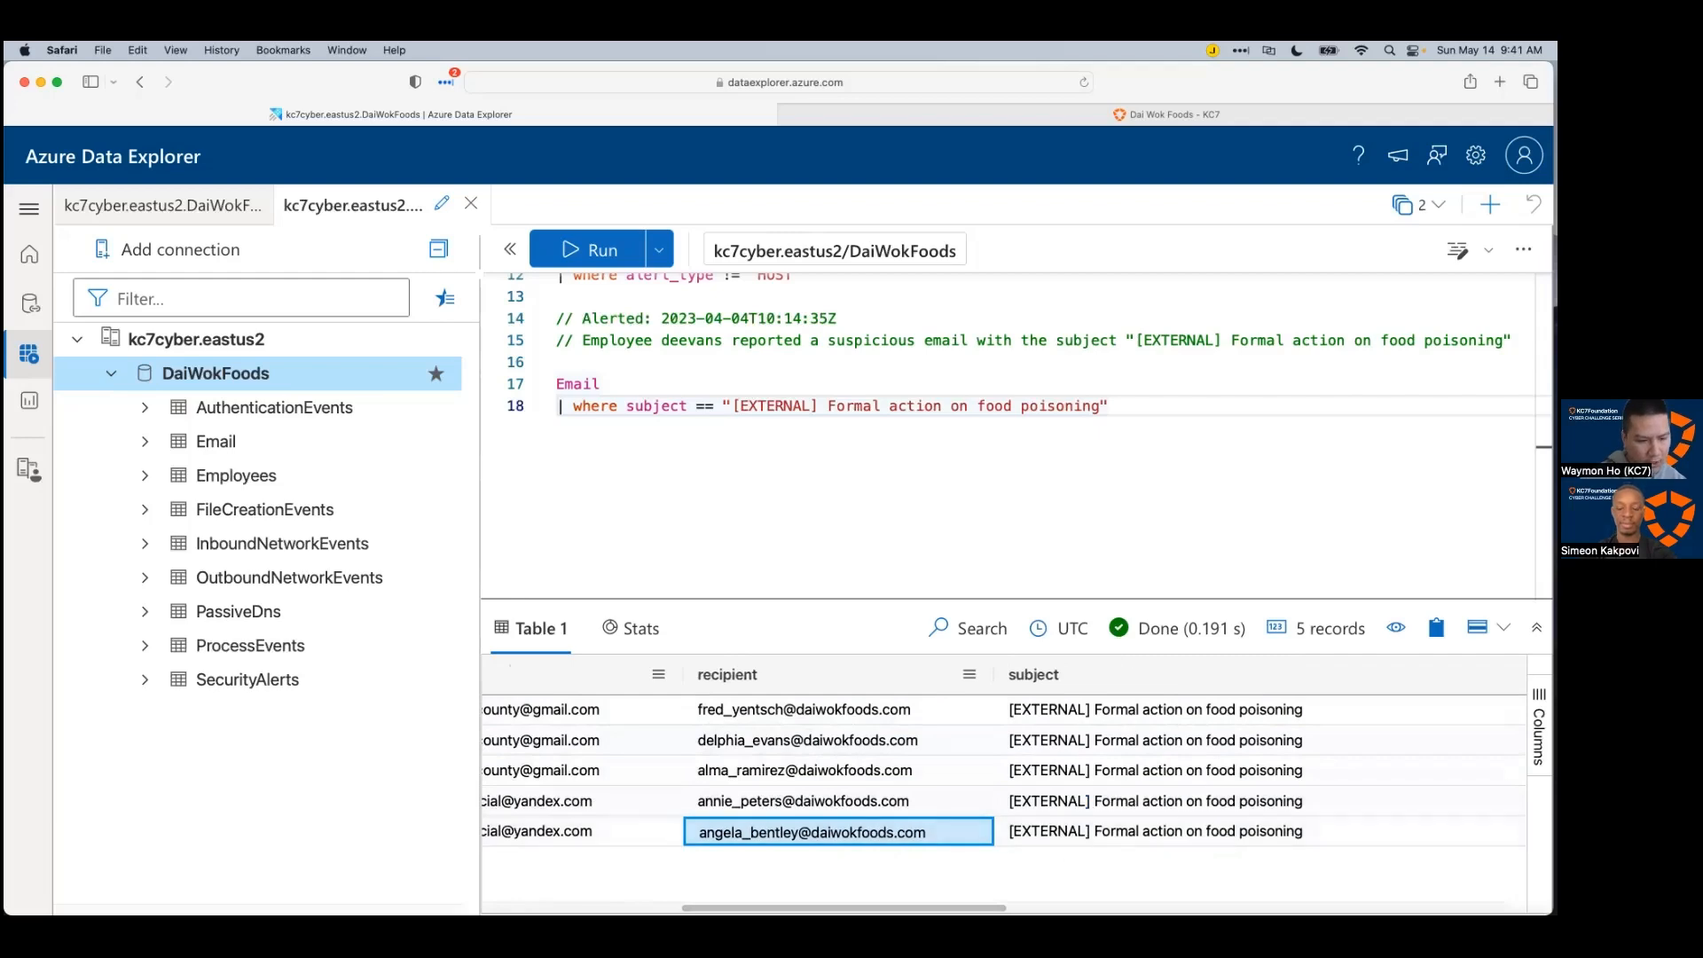
scroll(998, 772, right, 5)
scroll(998, 772, right, 5)
scroll(998, 772, left, 10)
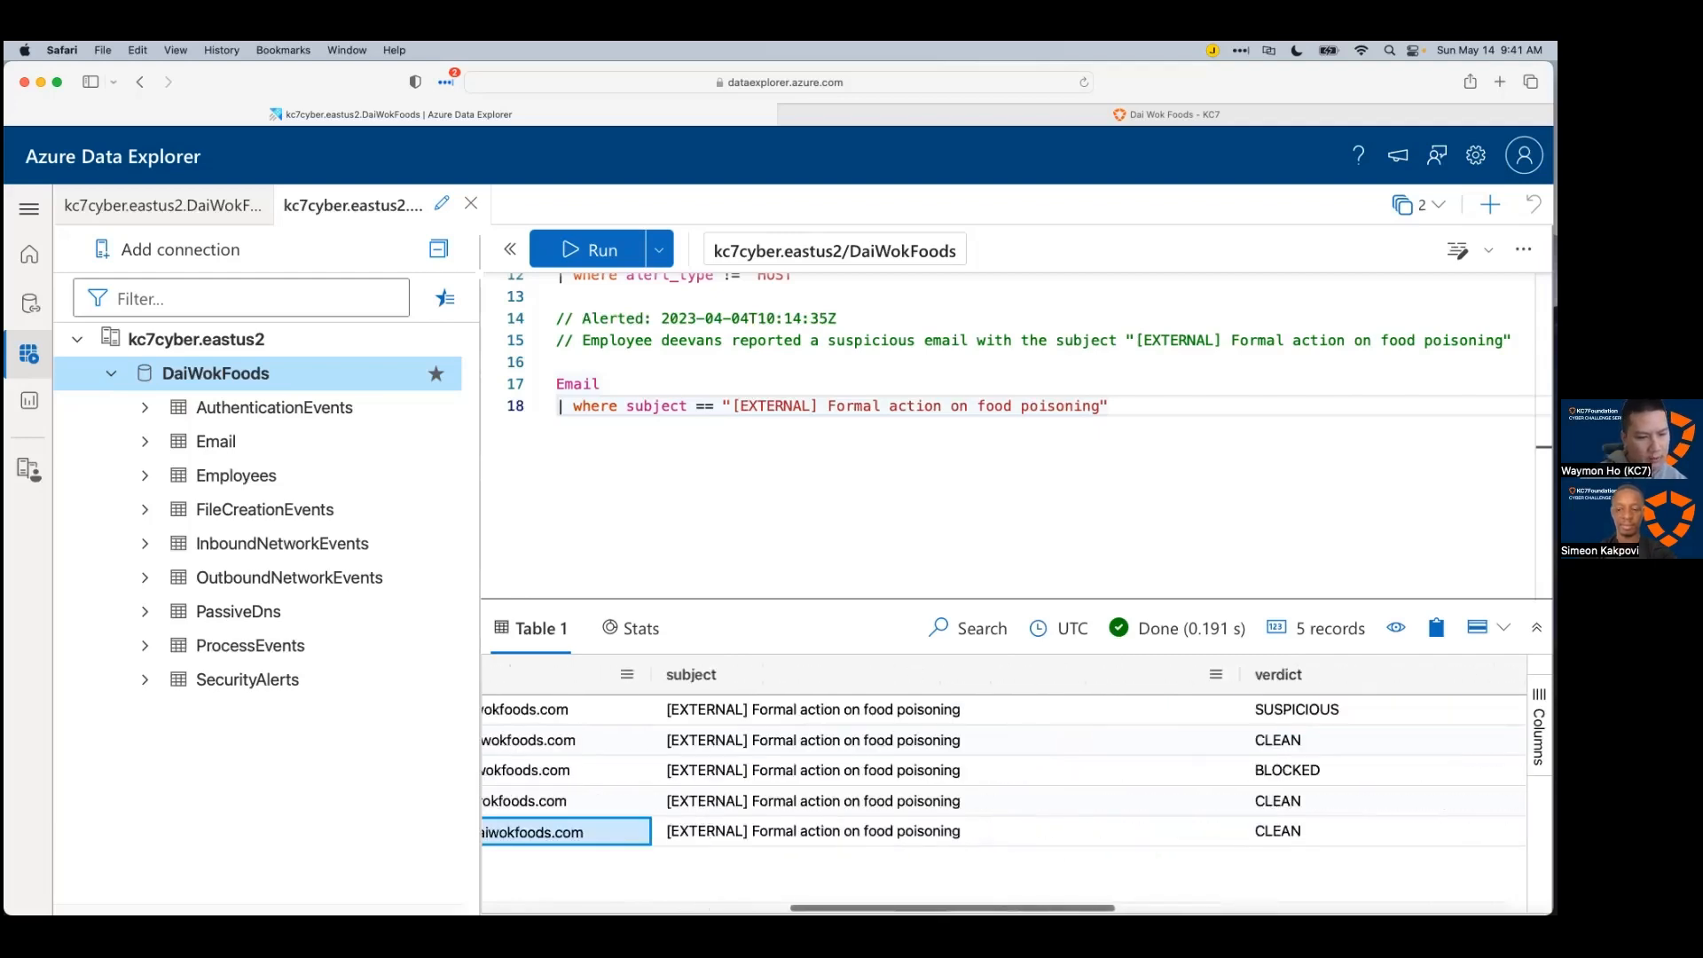
Step: Change the label to '4 other emails' and remove the victim's own address from the list
key(super+Tab)
double_click(854, 619)
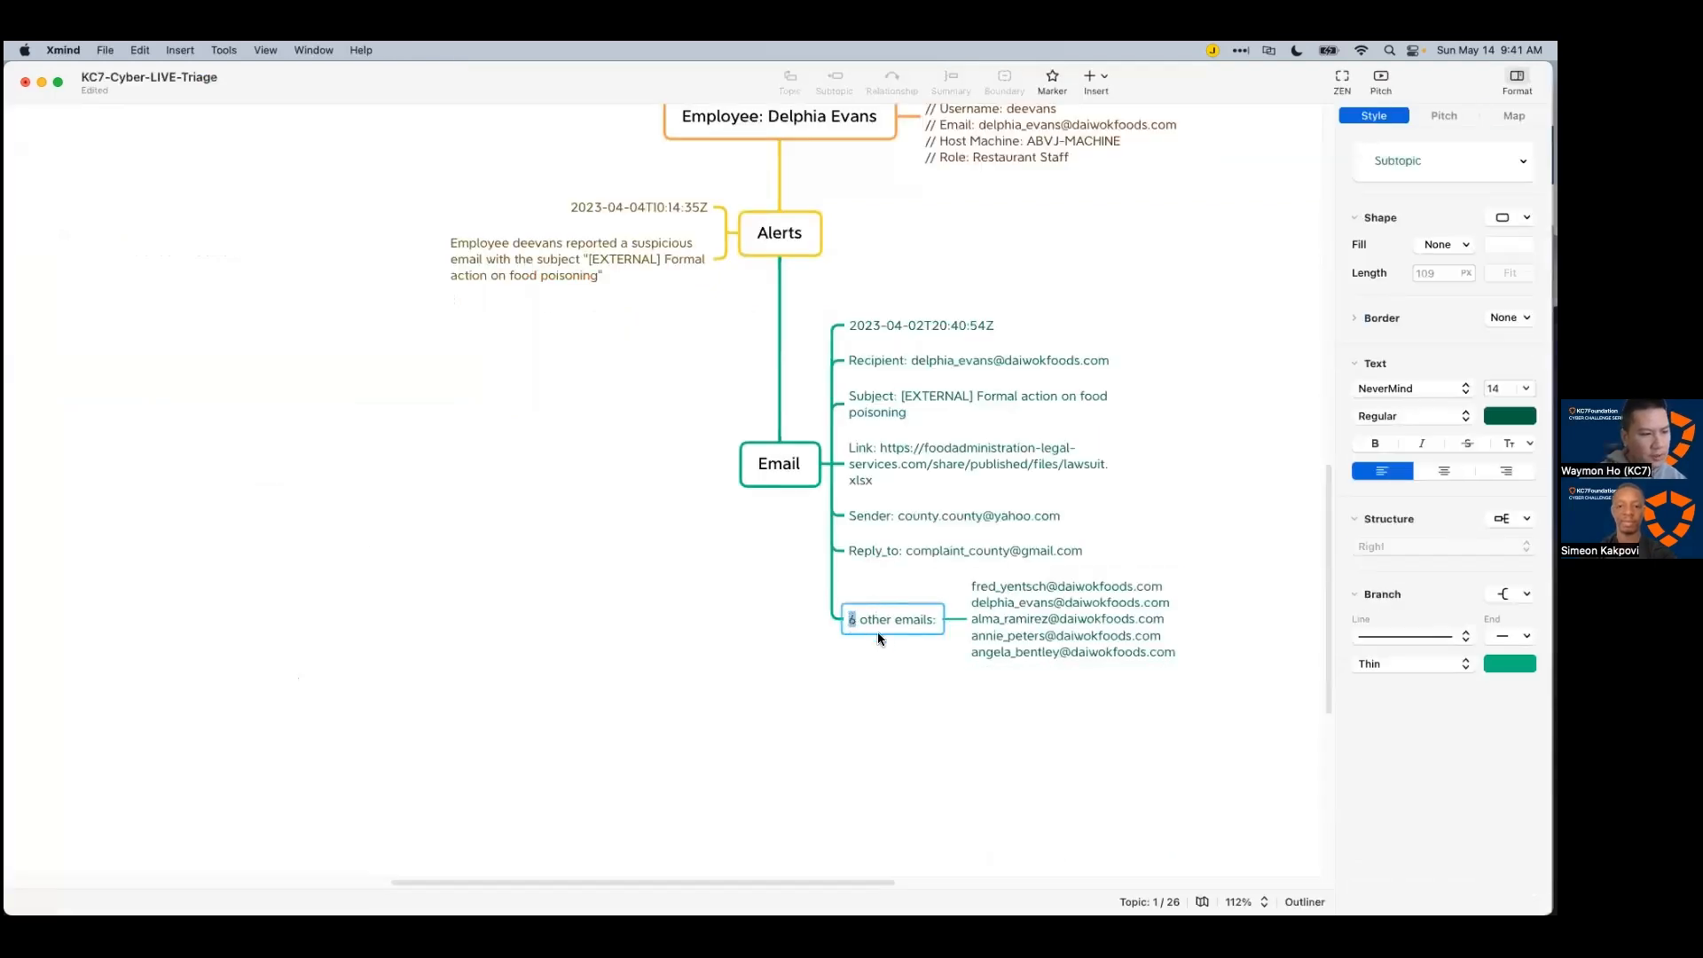
click(893, 665)
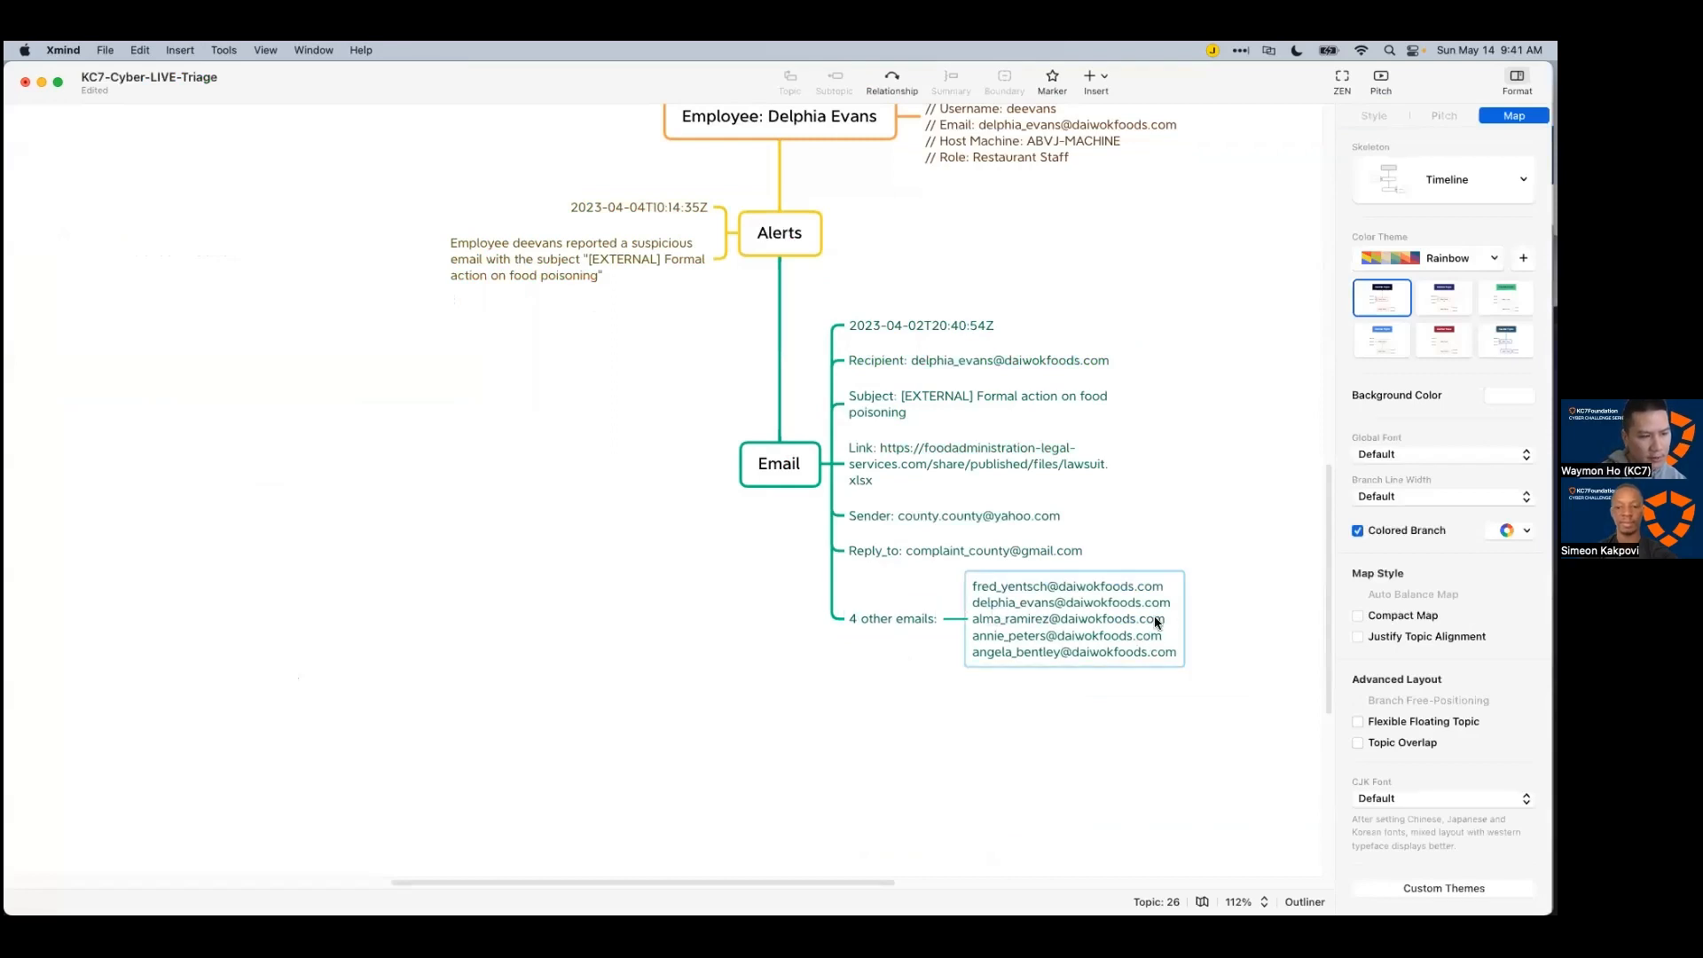
double_click(1168, 603)
triple_click(1170, 604)
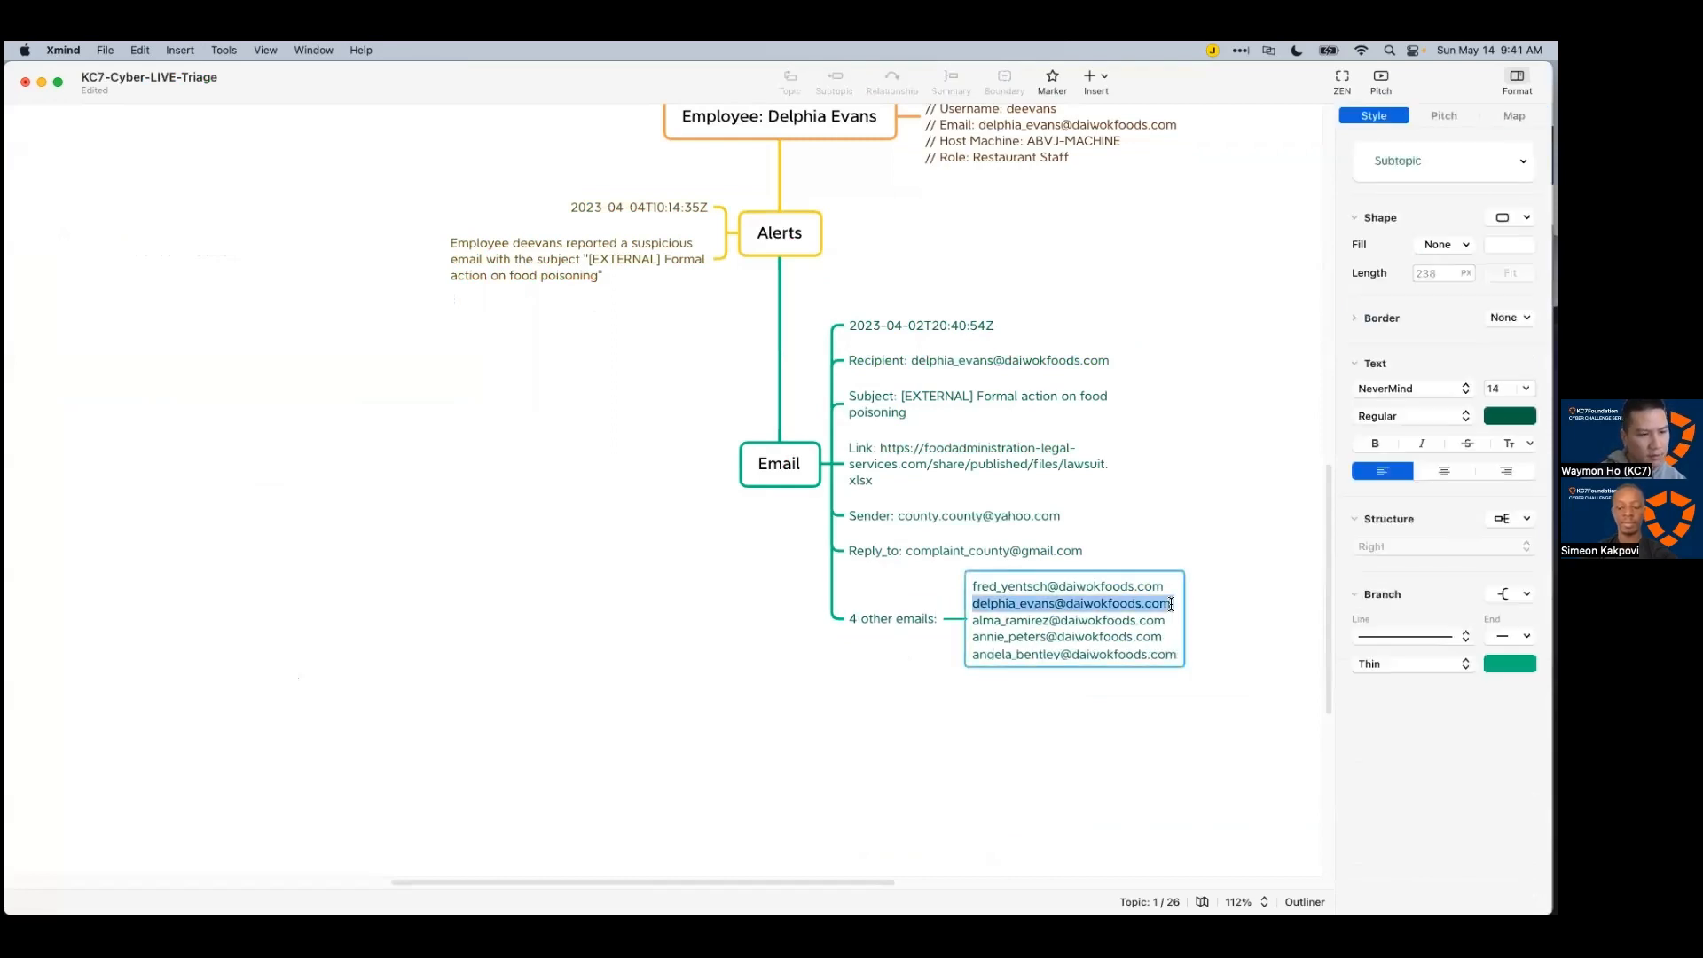
key(BackSpace)
click(1216, 642)
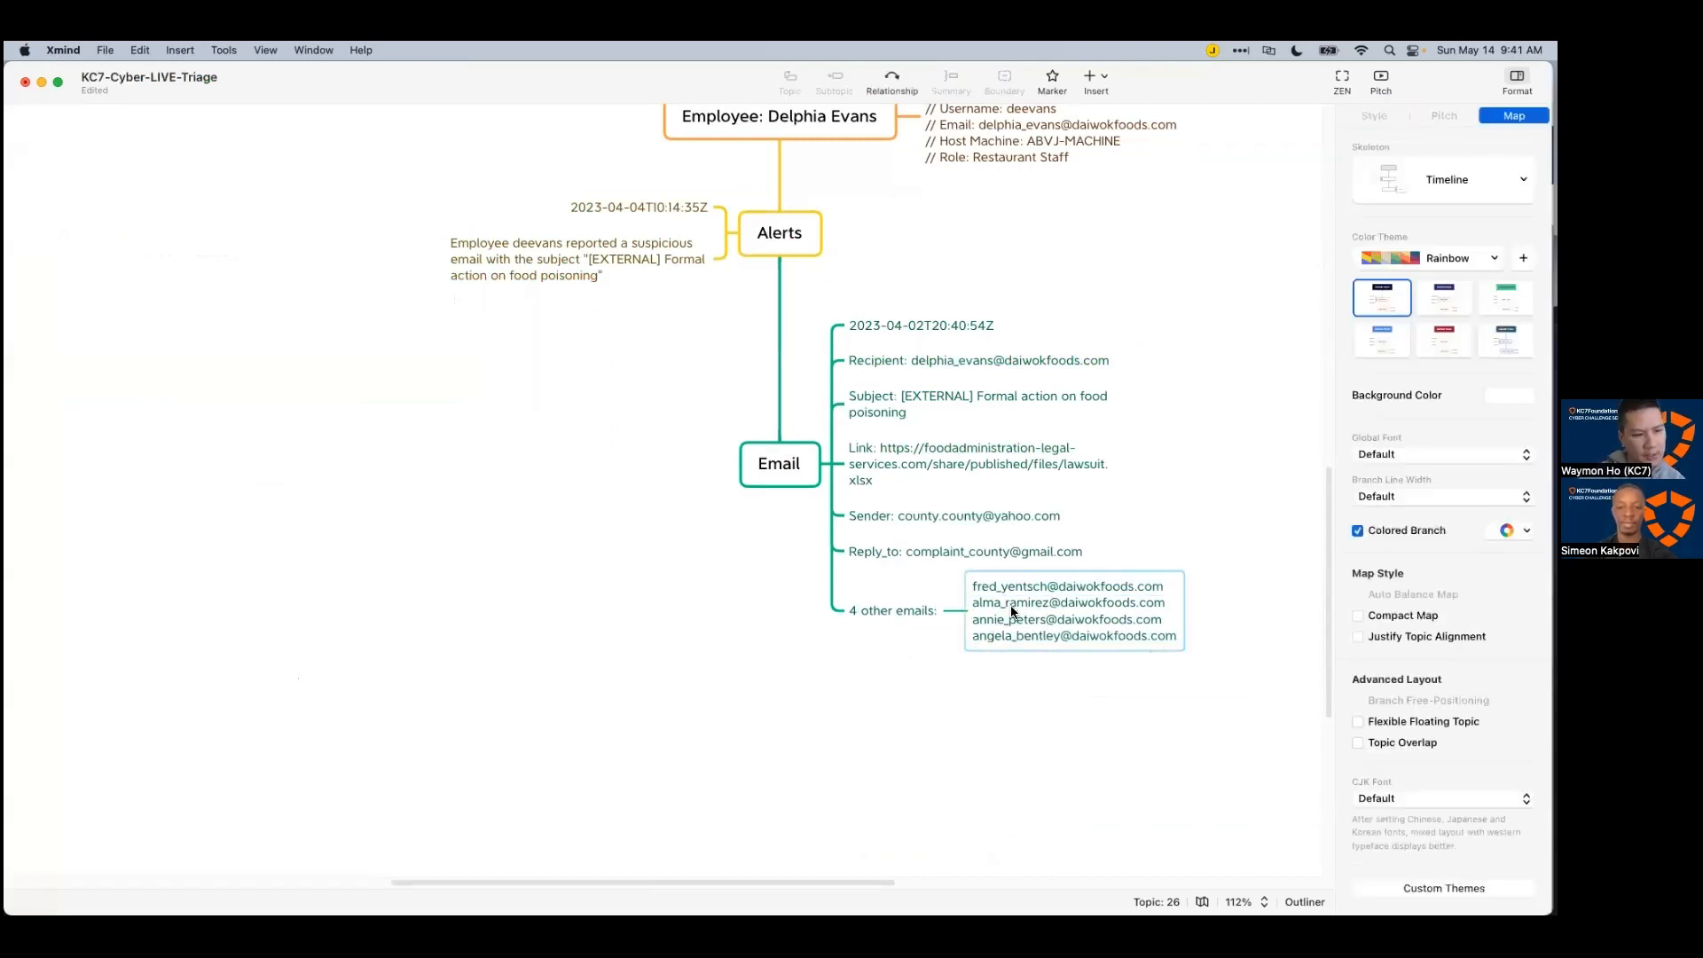
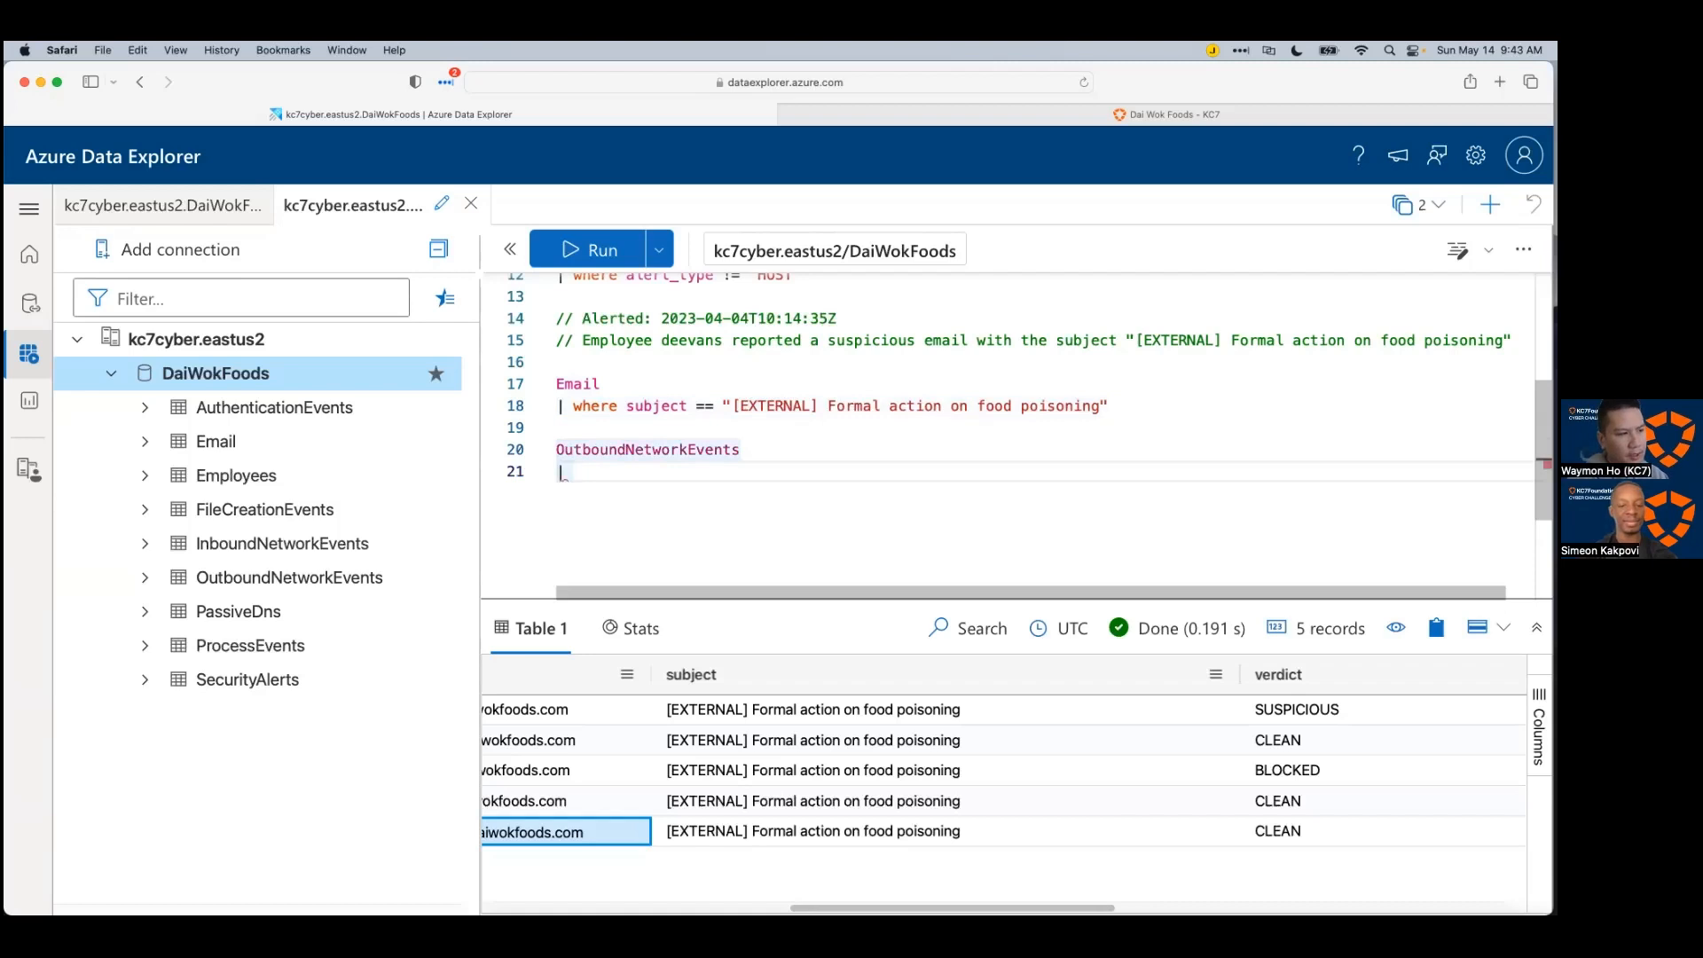
Step: Limit the OutboundNetworkEvents query to 'take 10', run it and enlarge the results pane
text(w)
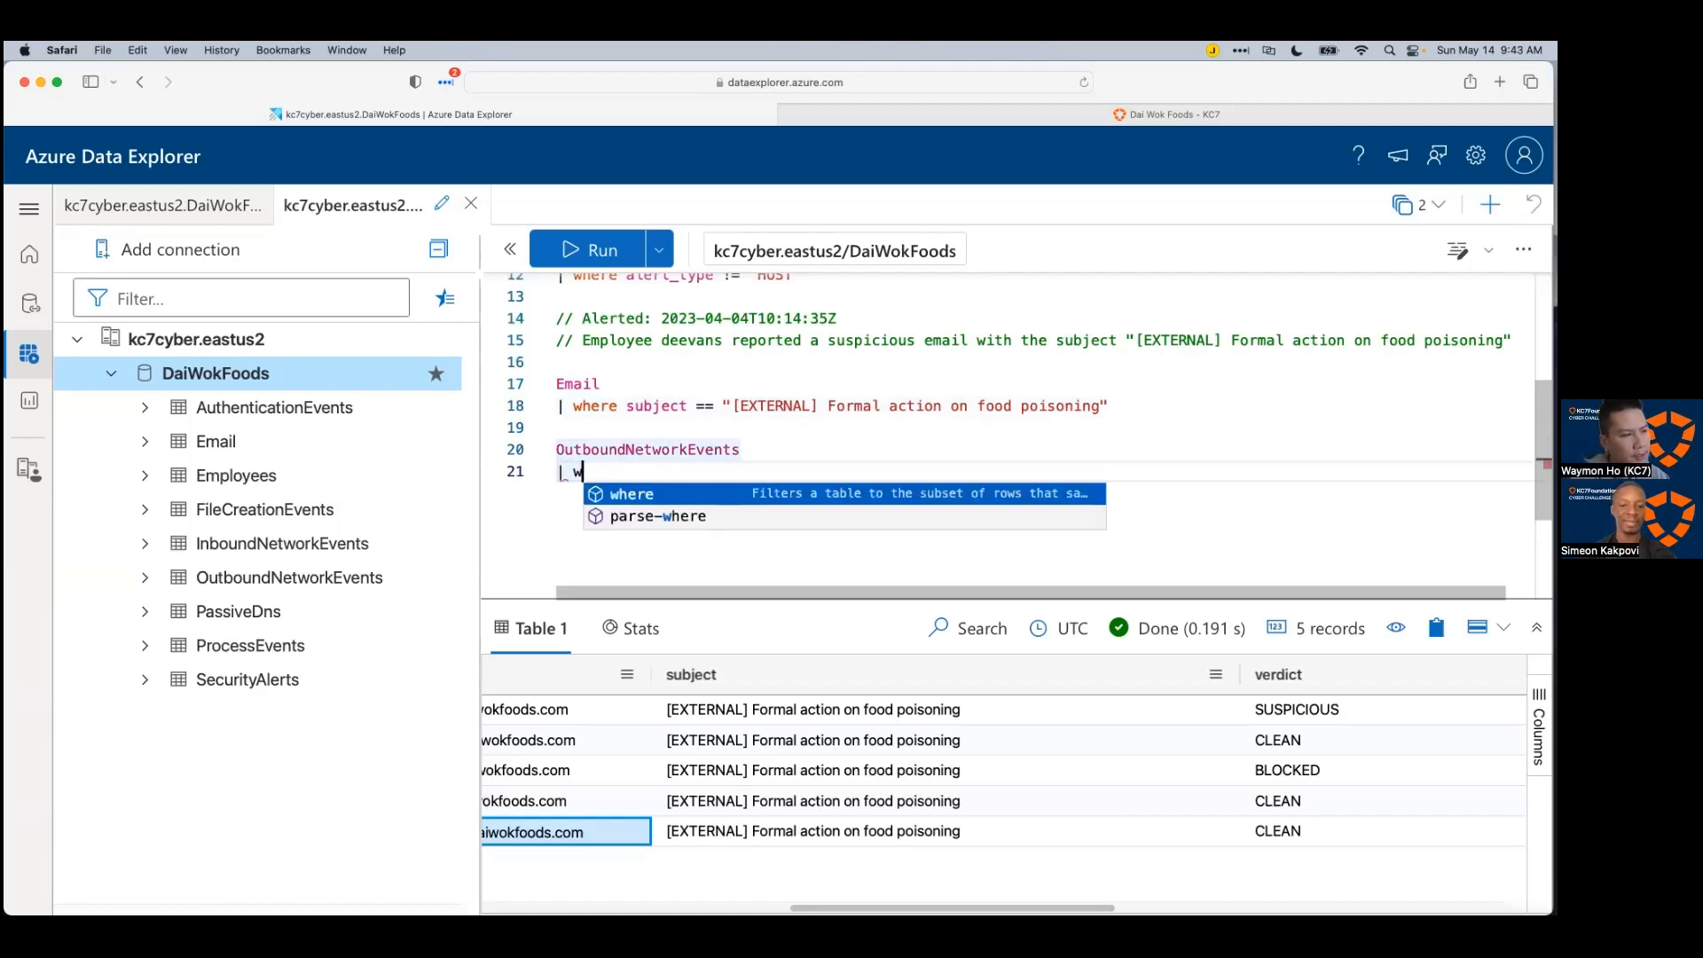
key(BackSpace)
text(take 1)
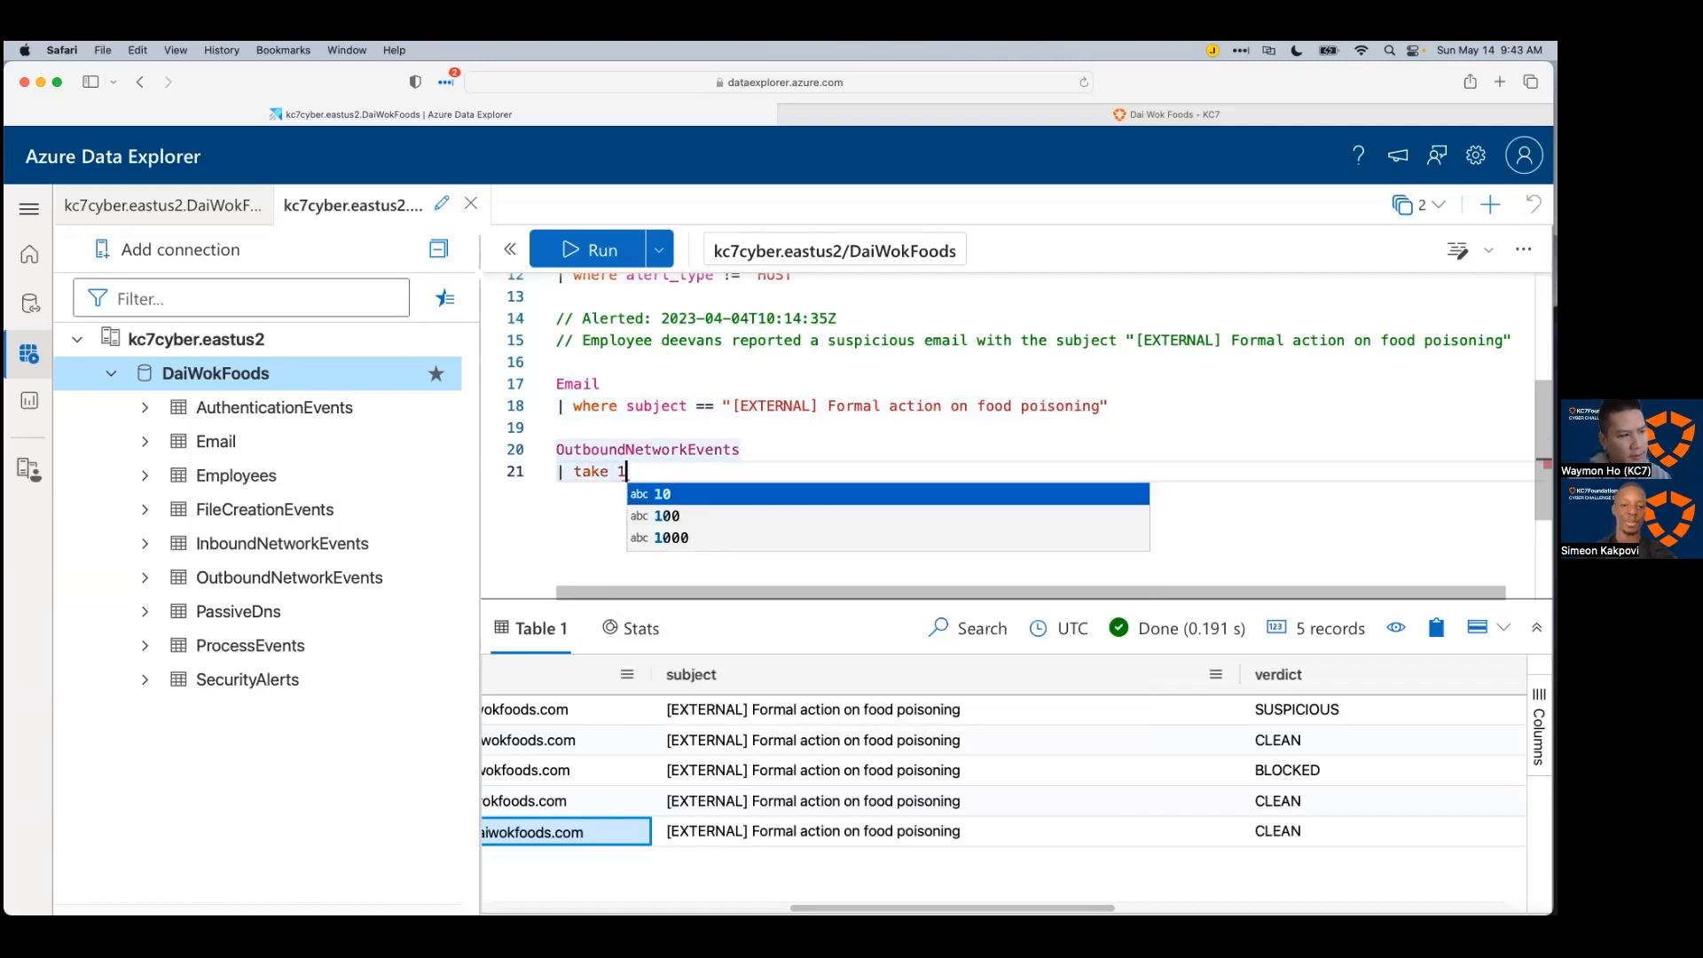
text(0)
key(shift+Return)
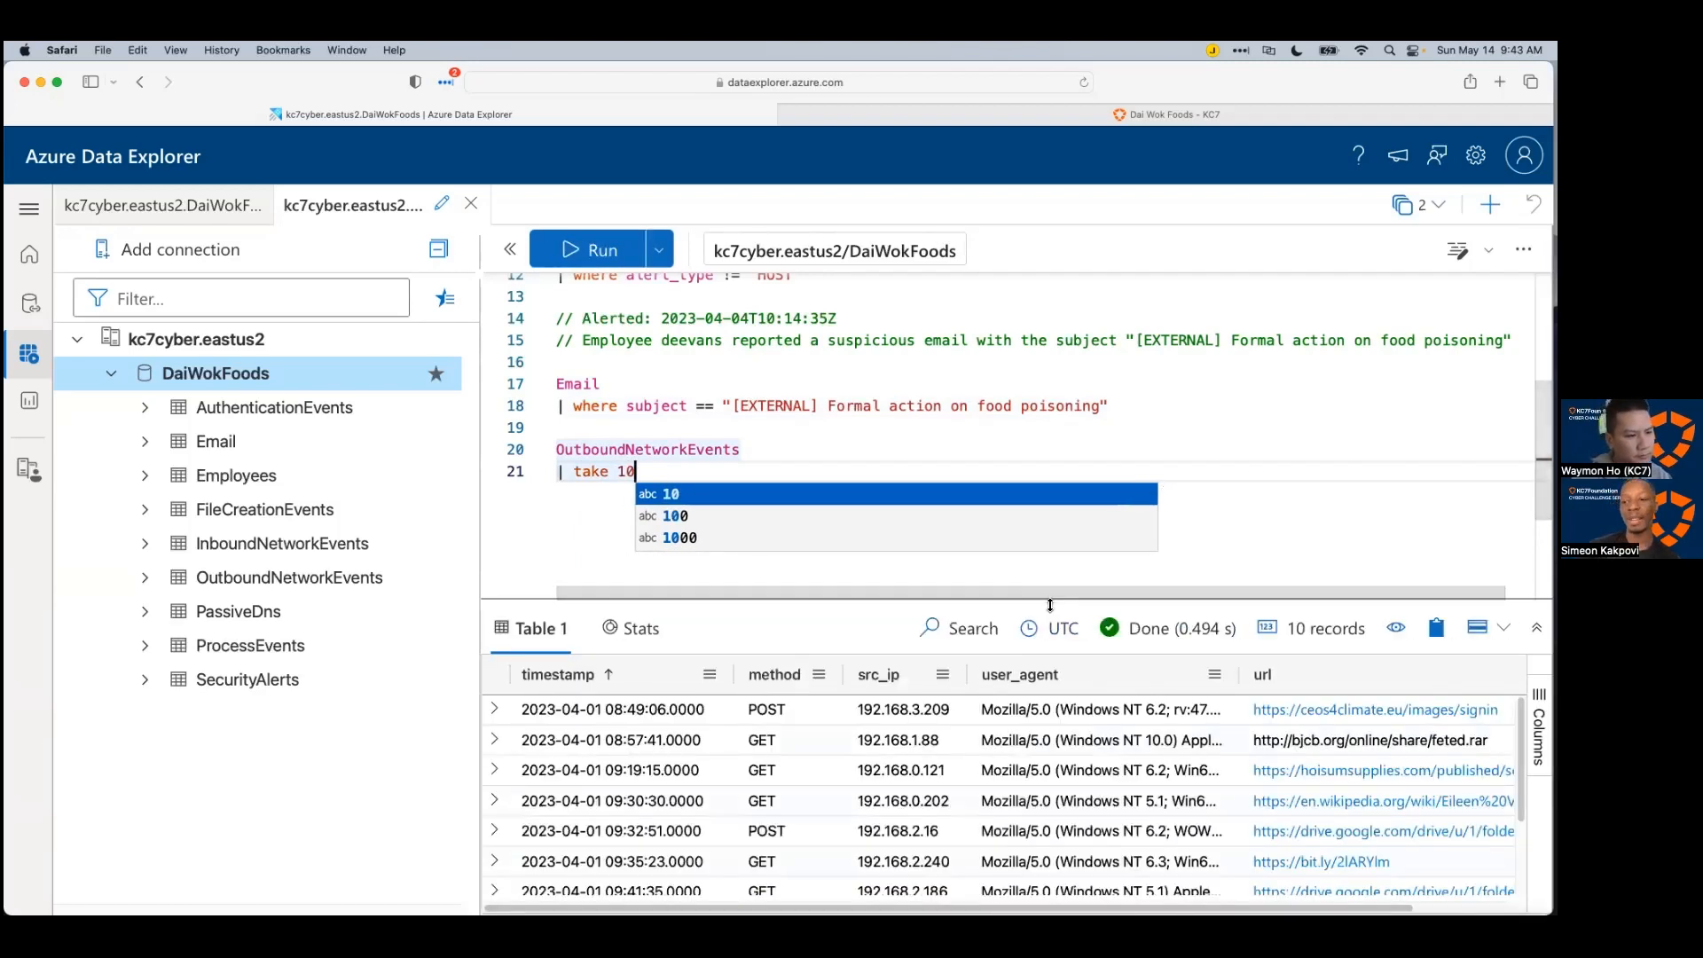
drag(1052, 595, 1034, 552)
scroll(1017, 512, down, 1)
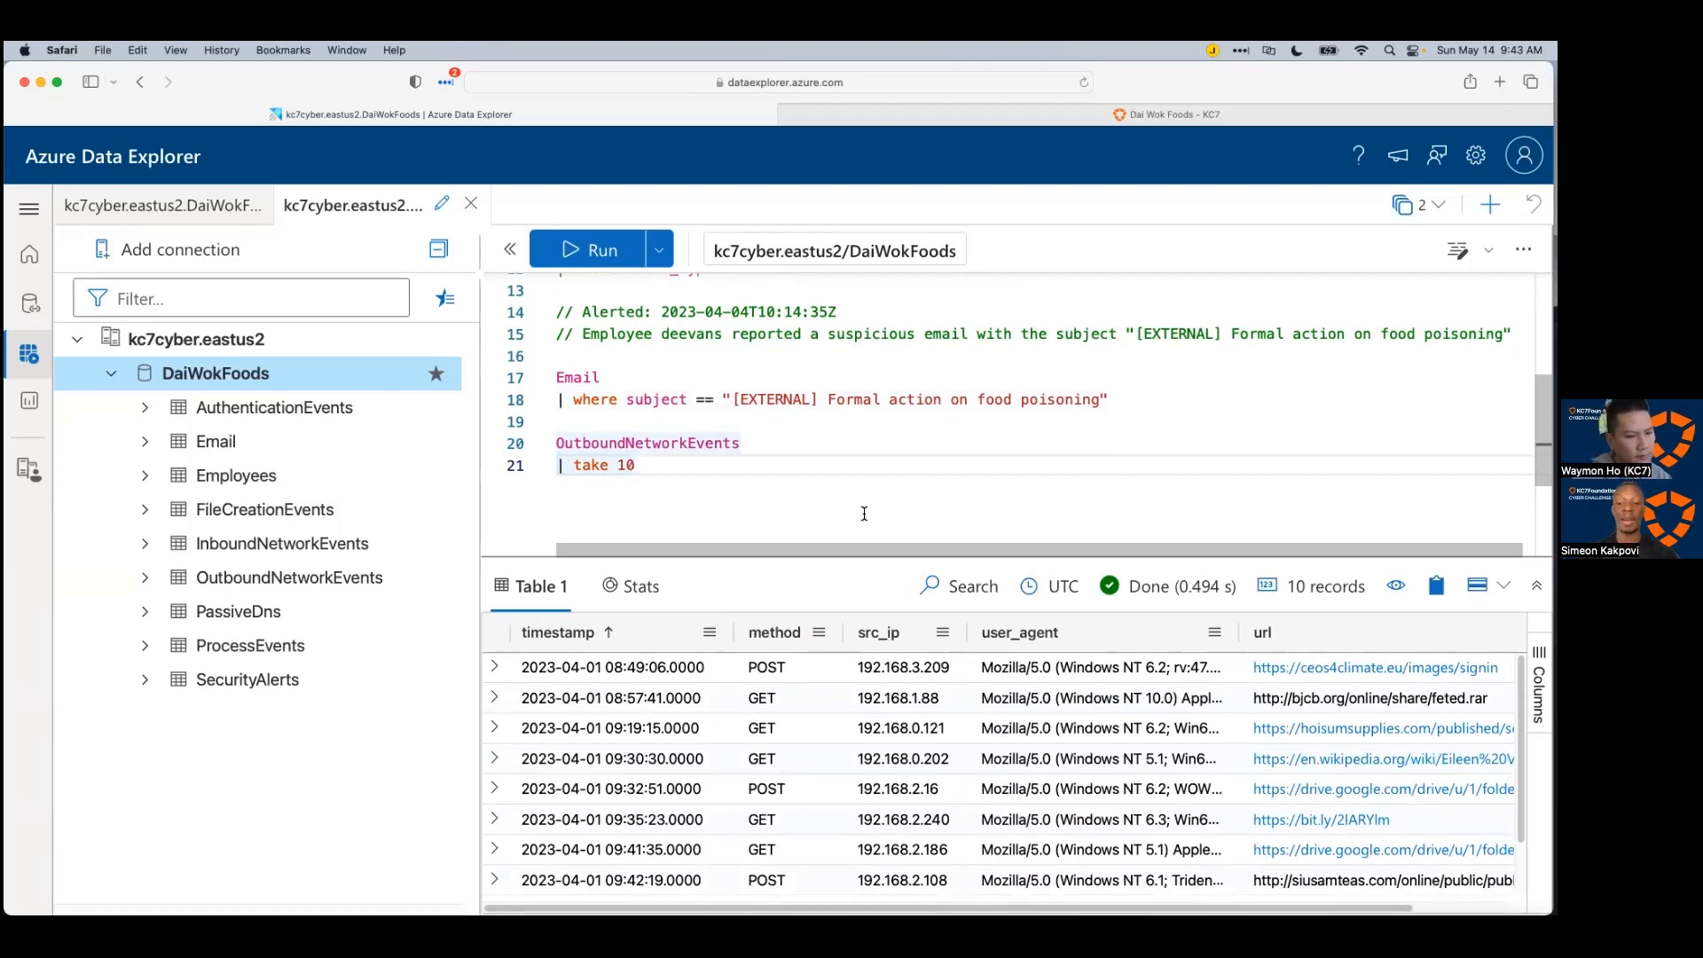
drag(885, 550, 890, 496)
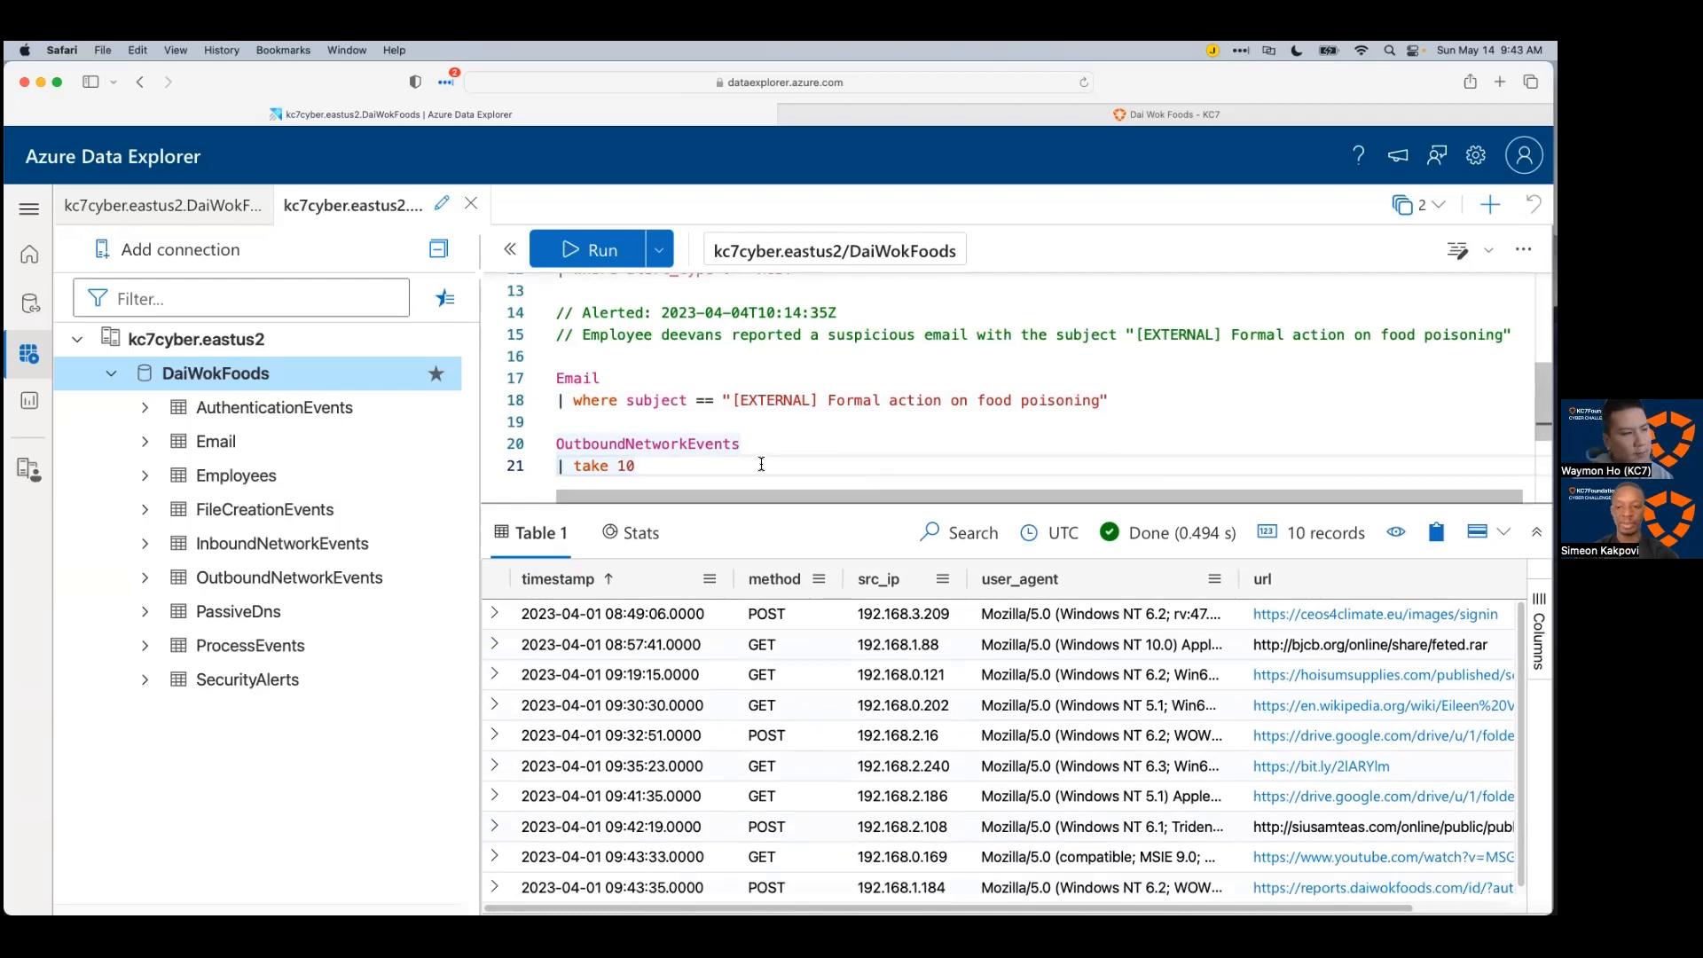
Step: Review the 10 outbound records and pick out the employee IP 192.168.0.31
double_click(734, 439)
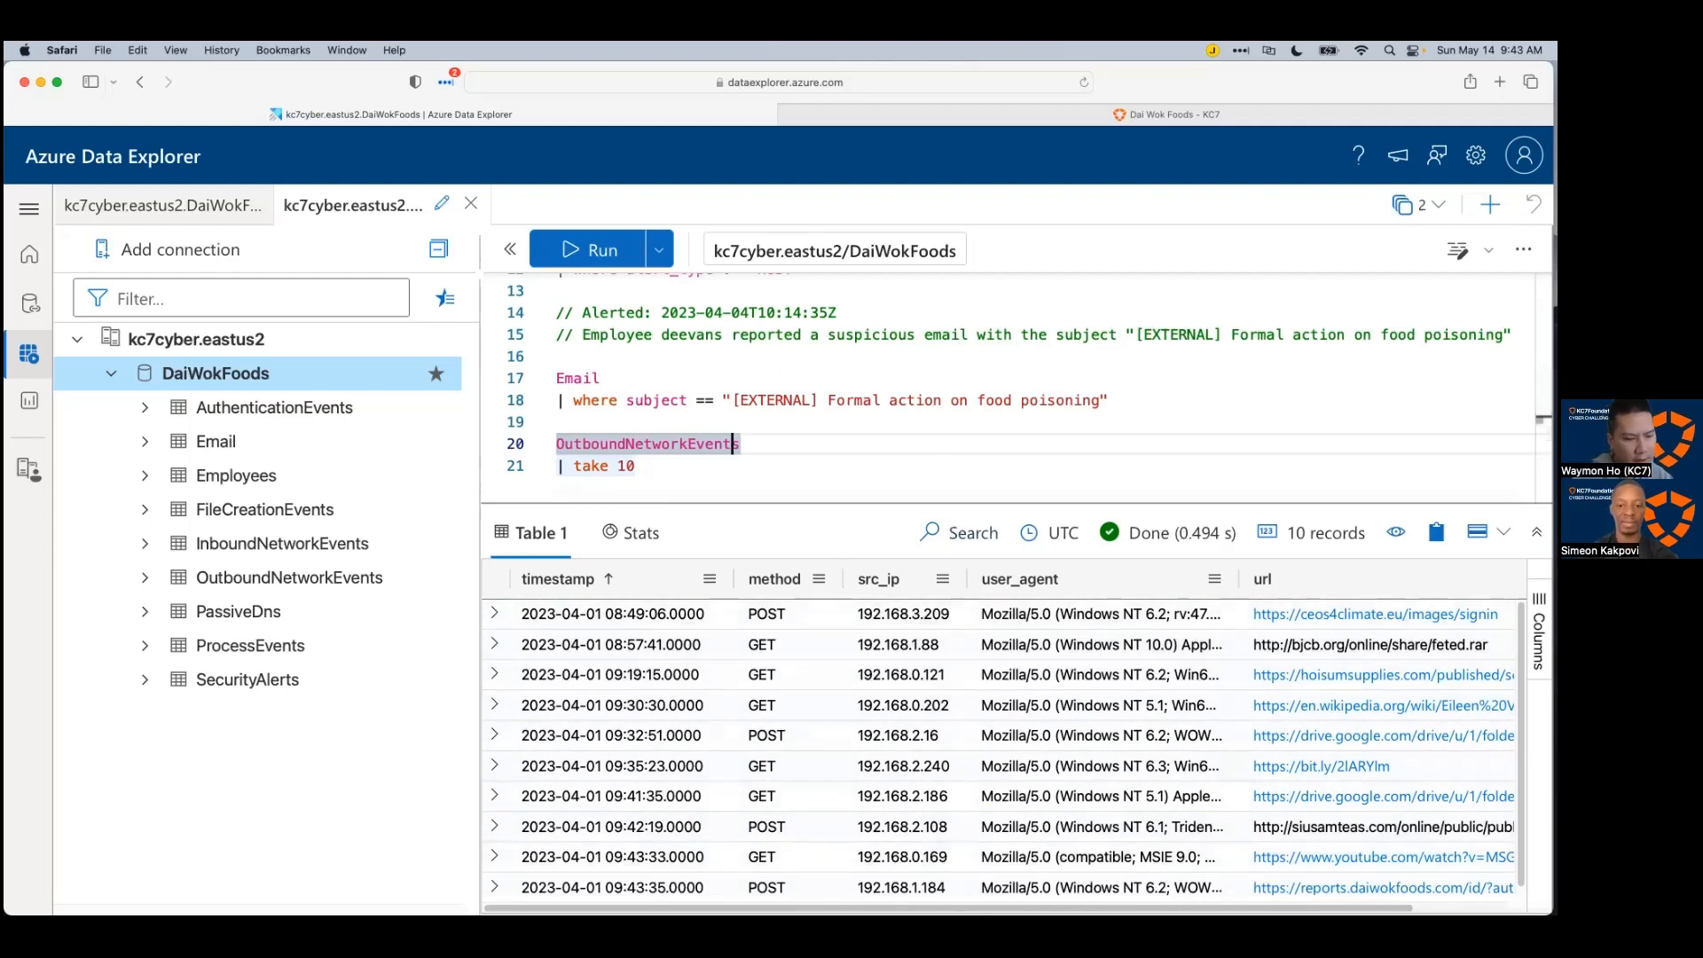
scroll(892, 679, right, 3)
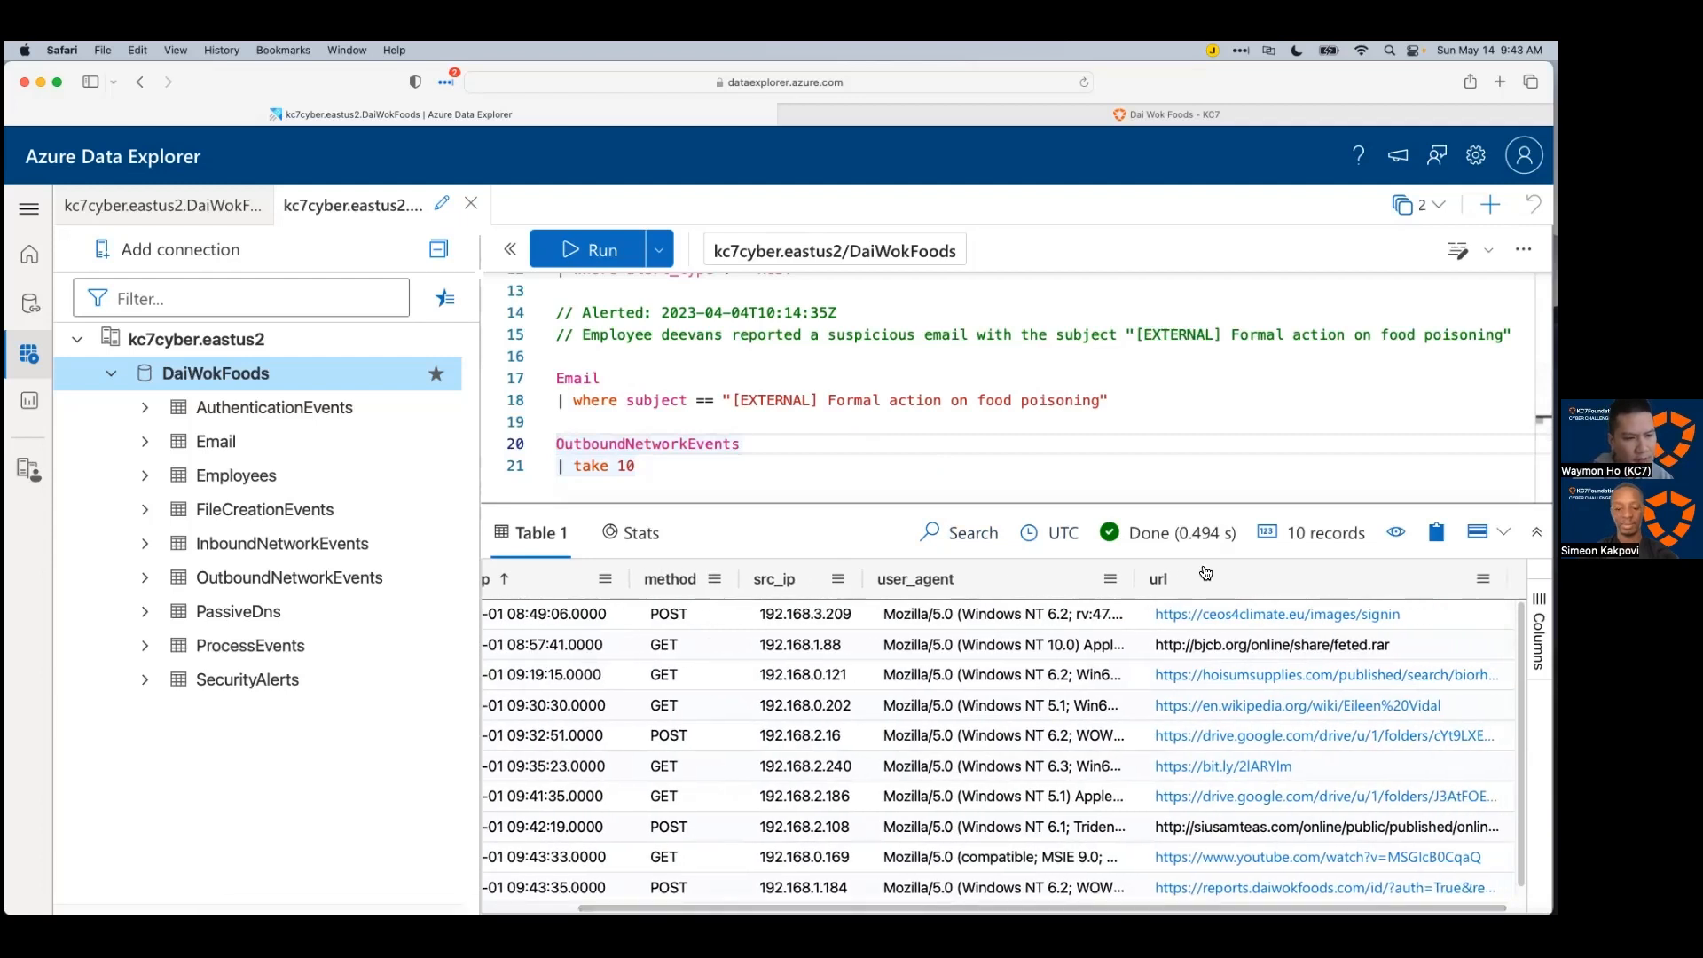
scroll(892, 701, left, 2)
scroll(741, 395, down, 1)
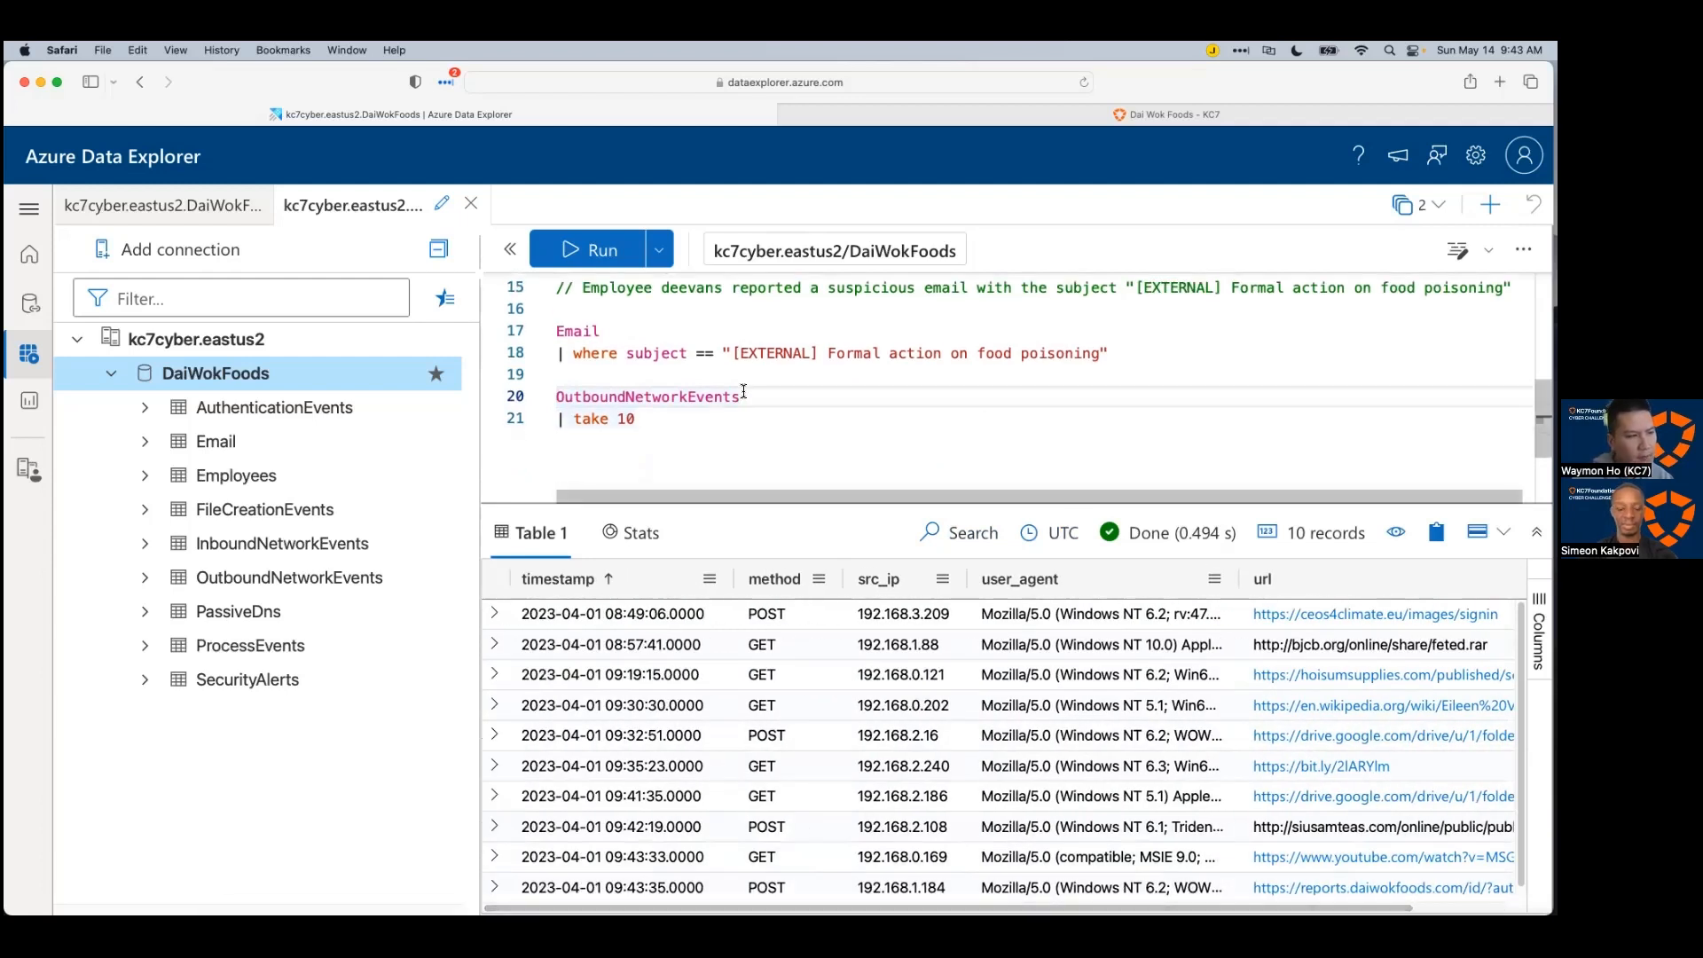
scroll(743, 406, up, 4)
drag(724, 358, 618, 357)
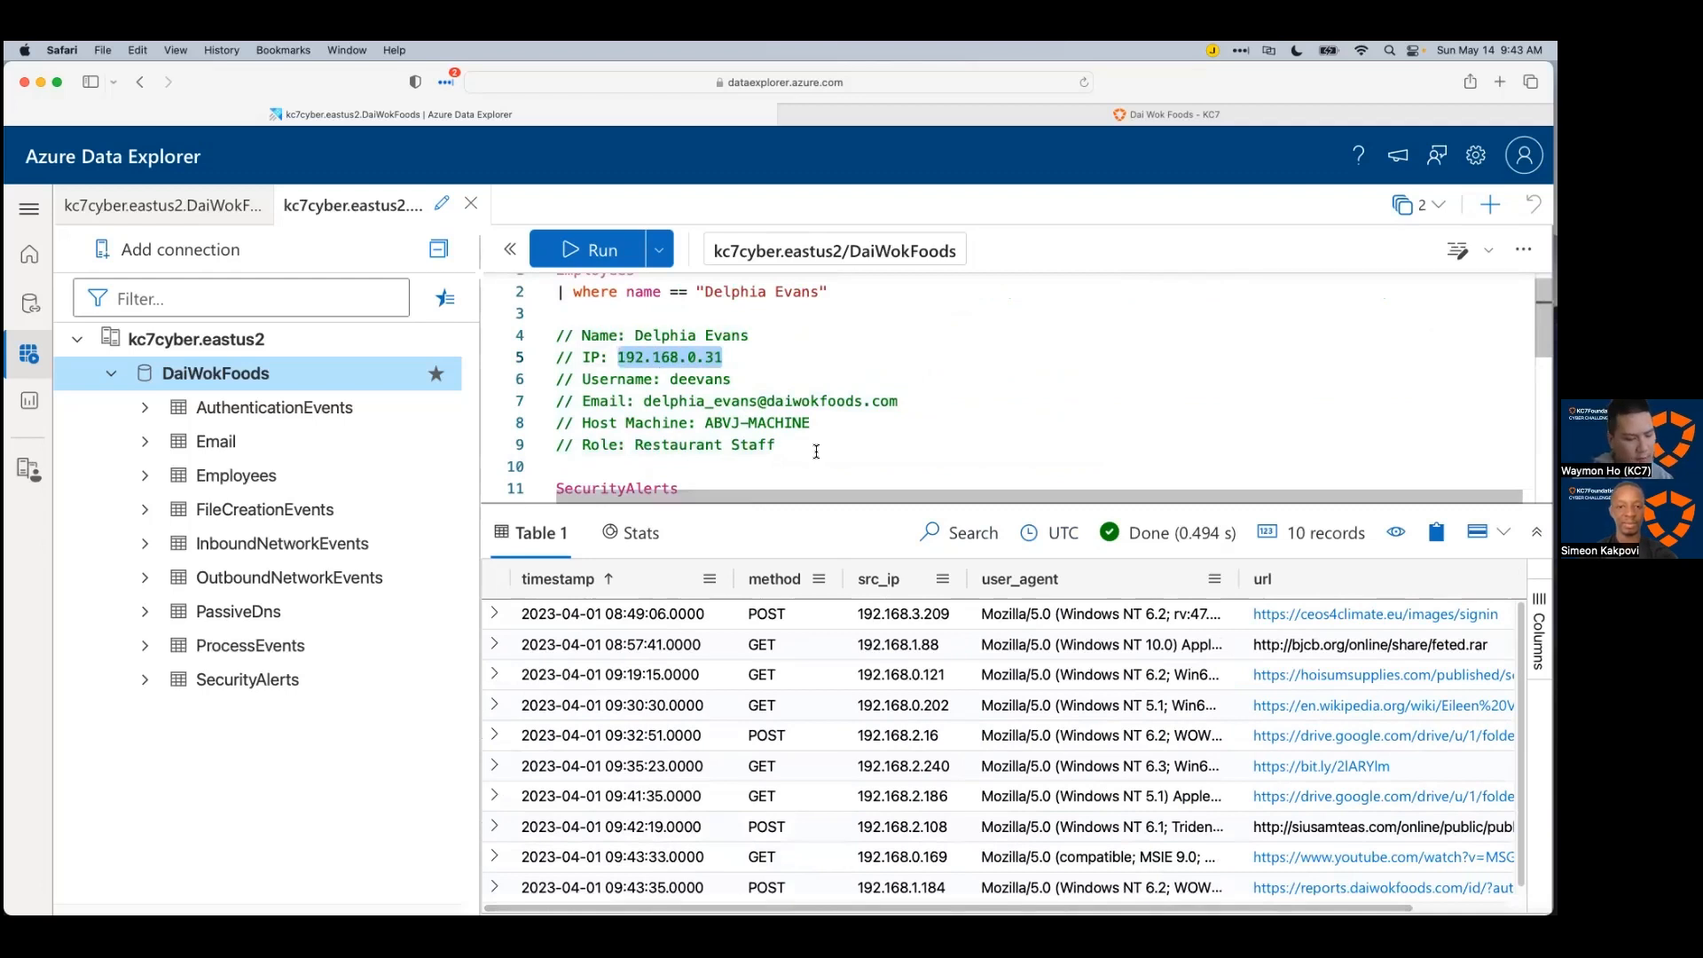
scroll(816, 452, down, 6)
scroll(863, 426, up, 2)
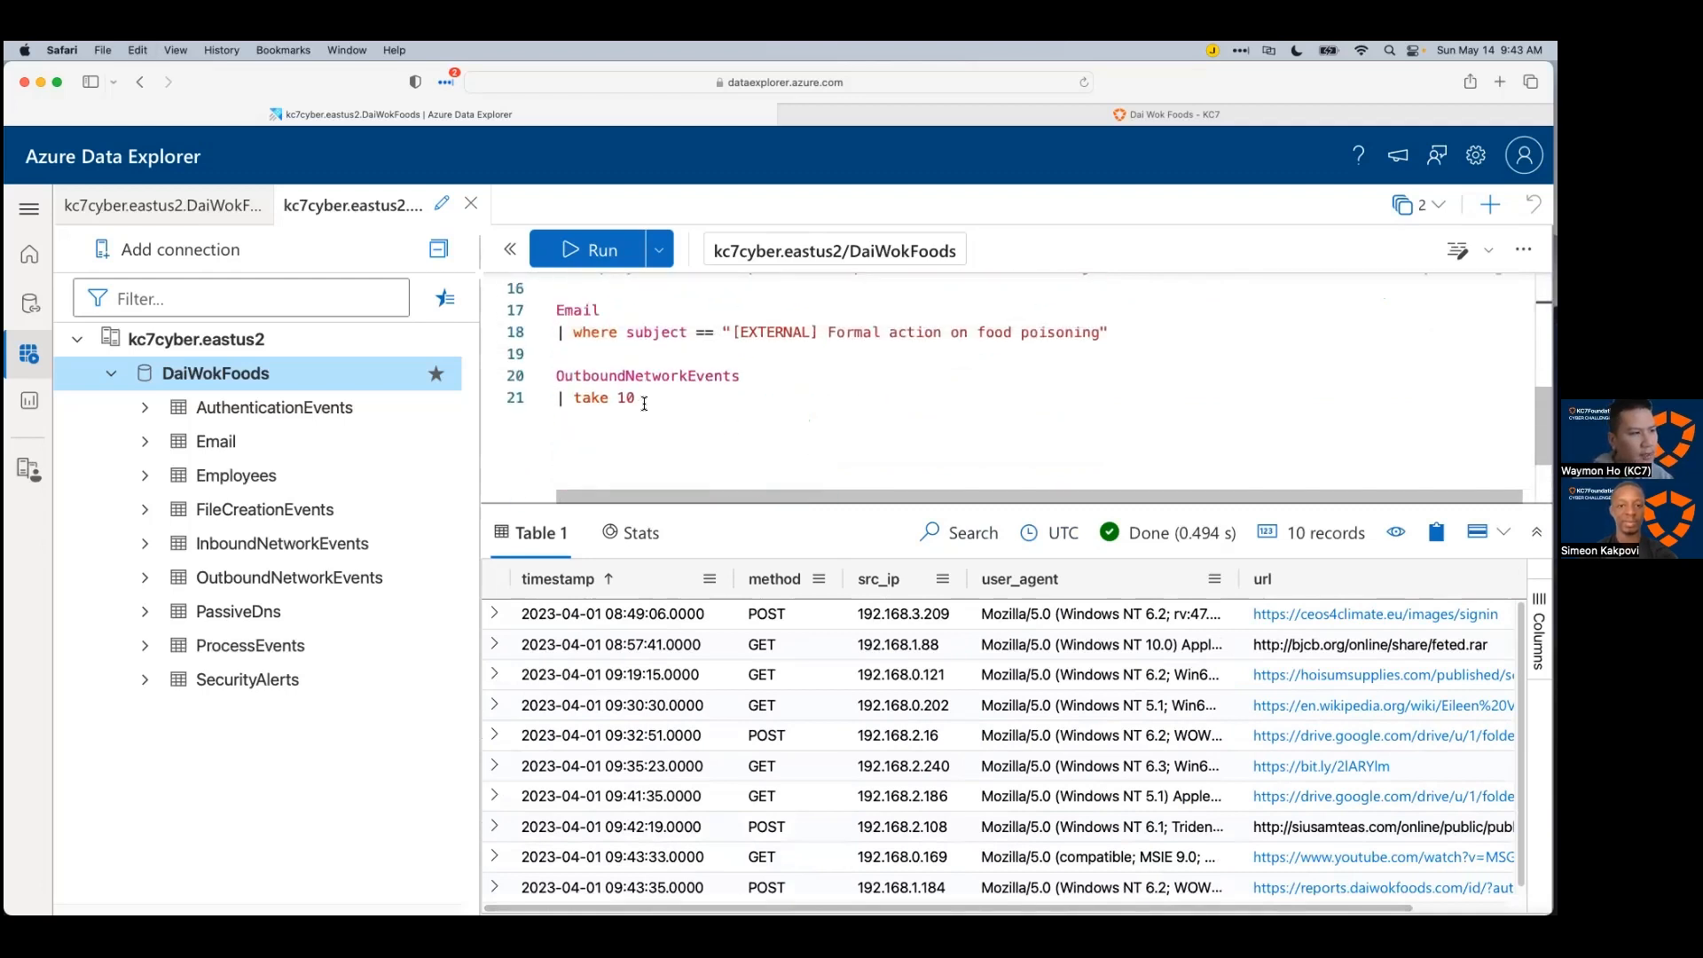
drag(644, 404, 573, 399)
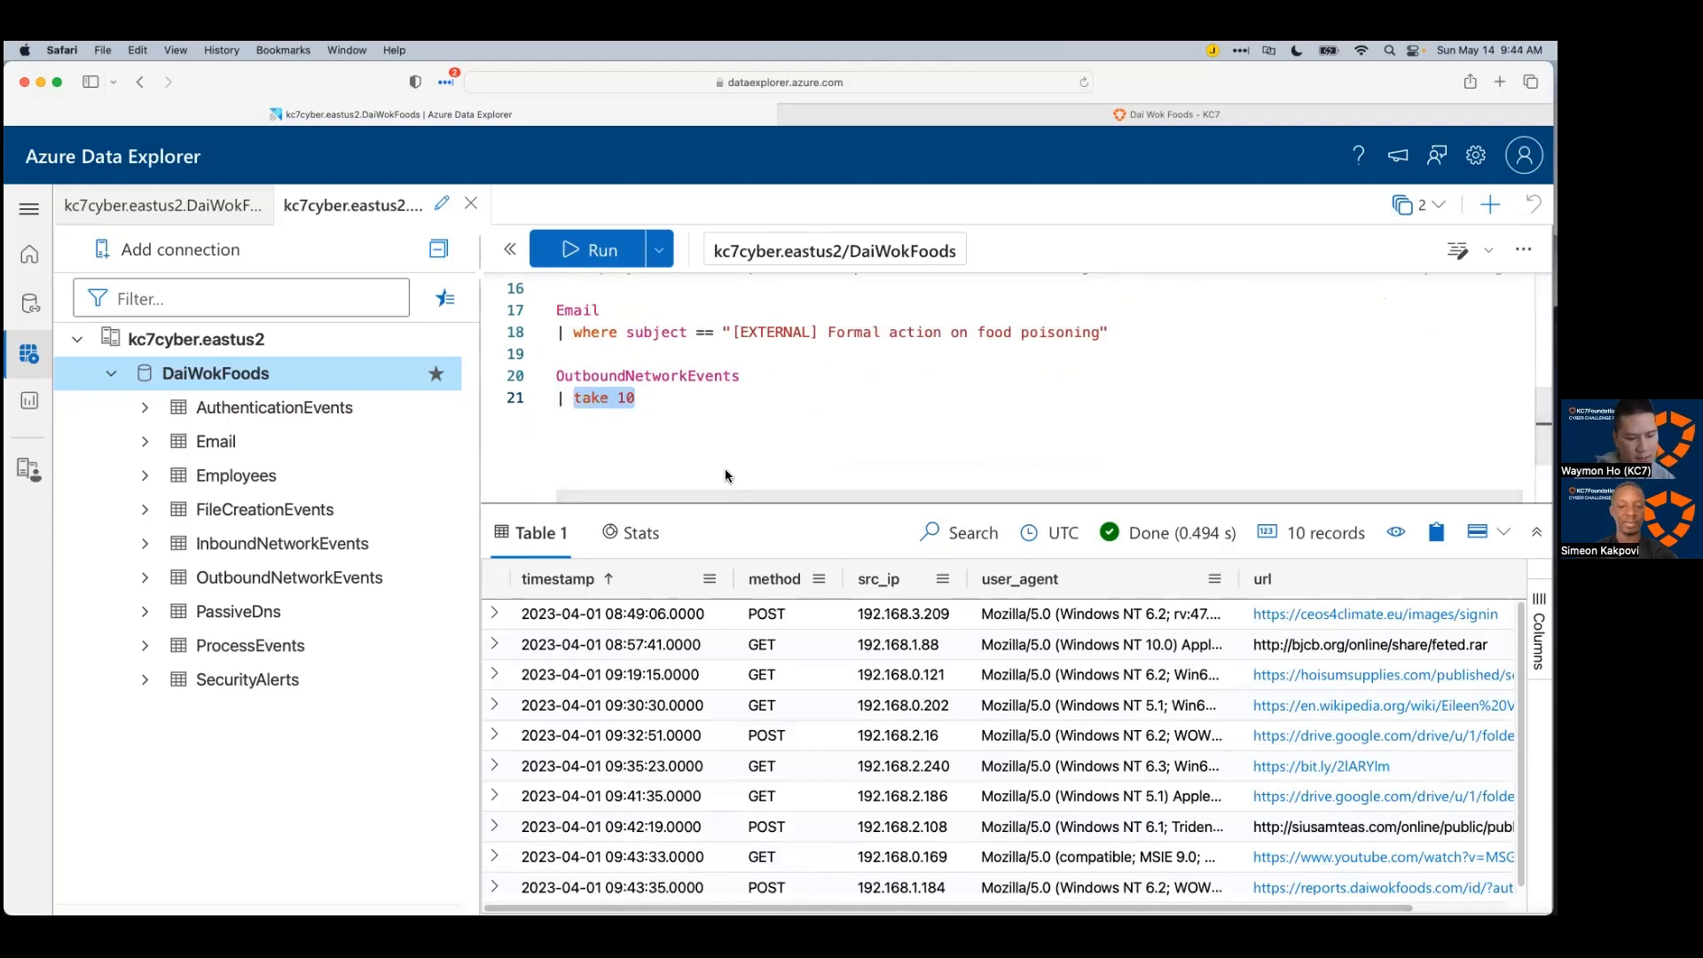
Step: Replace the row limit with 'where src_ip == "192.168.0.31"' and review the 71 records returned
text(where src_ip == ")
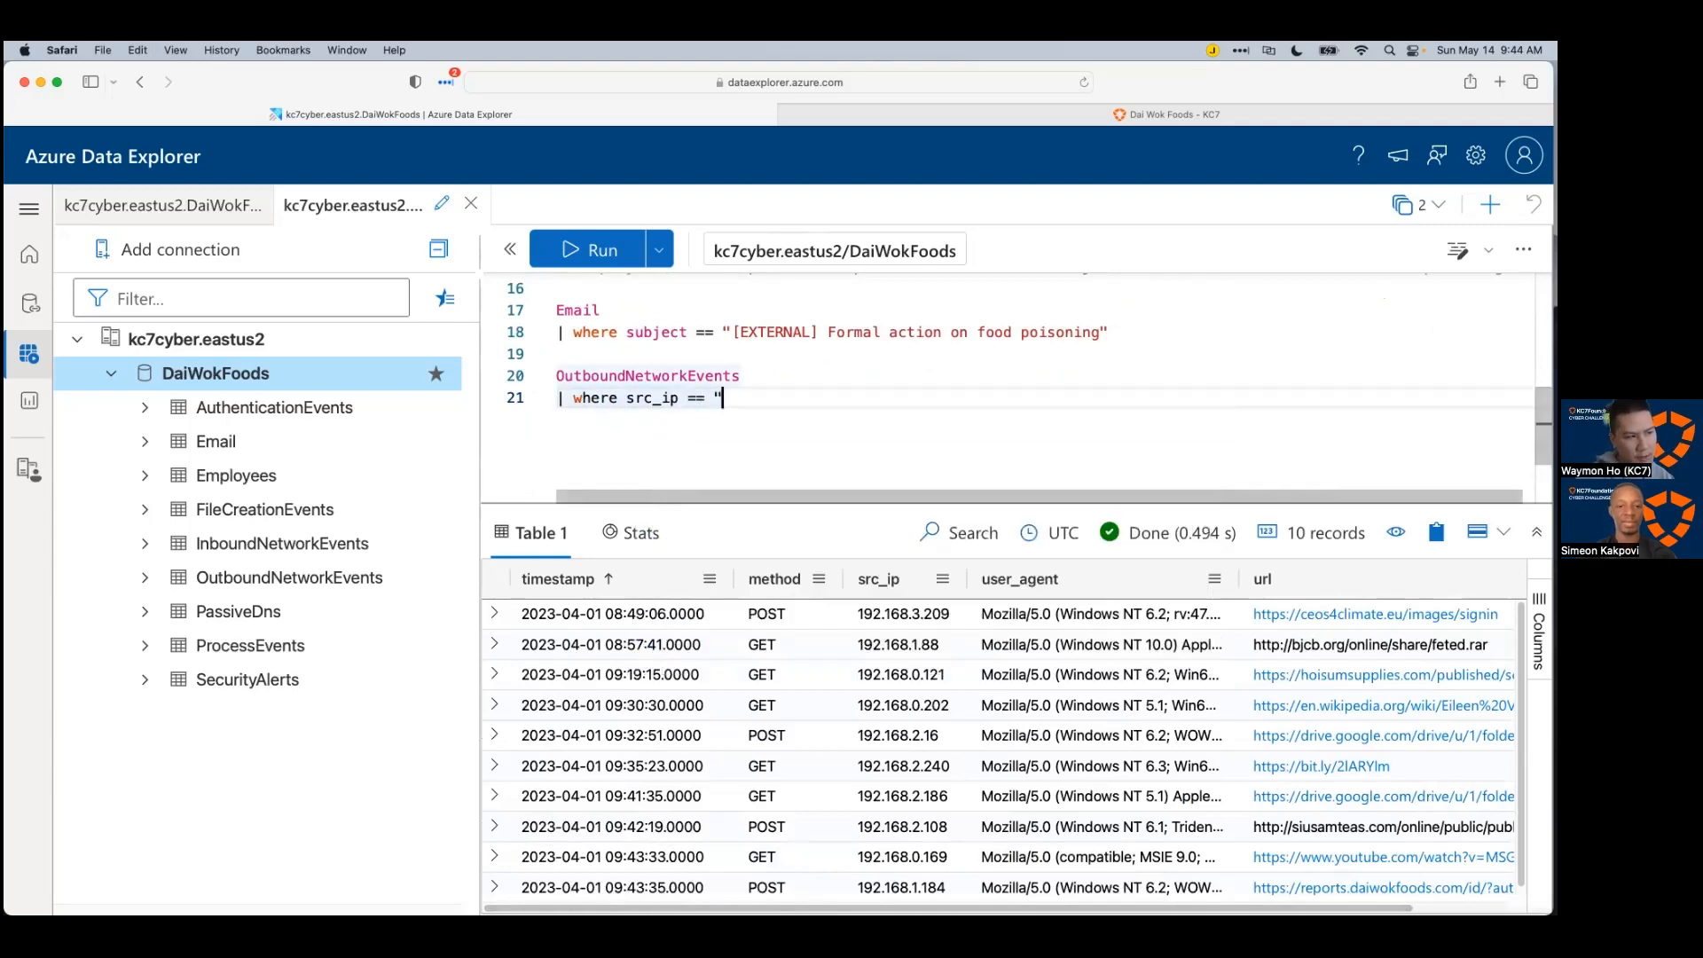
text(192.168.0.31")
key(shift+Return)
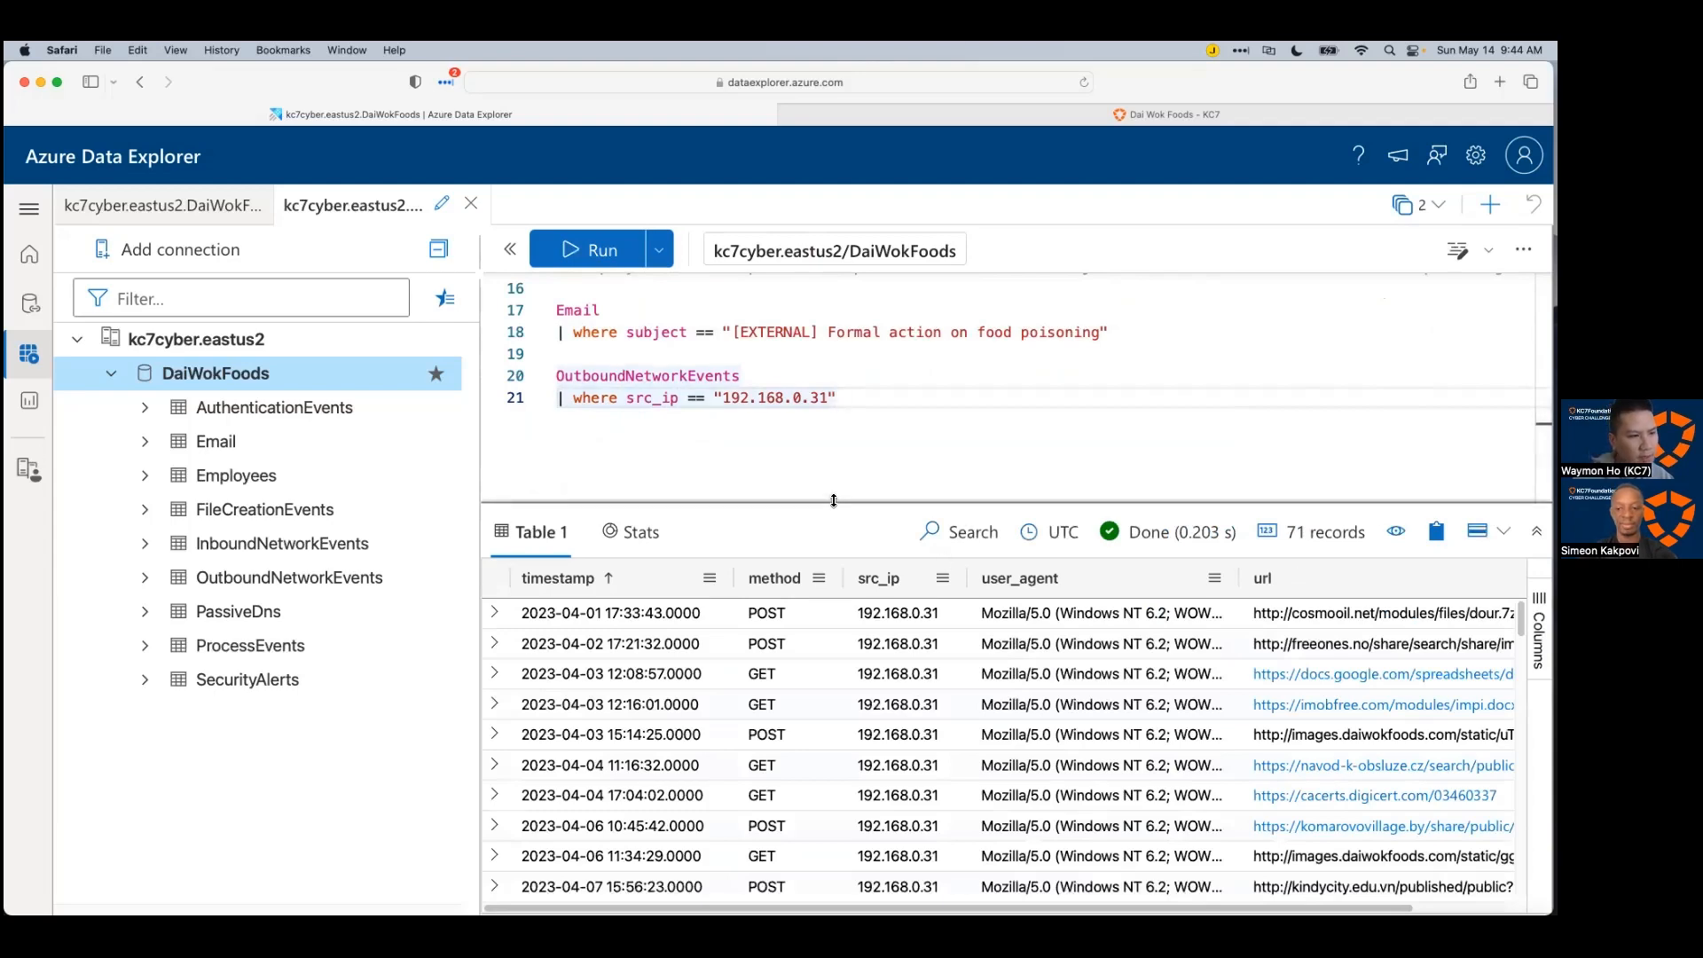
drag(813, 504, 816, 424)
scroll(1030, 777, down, 15)
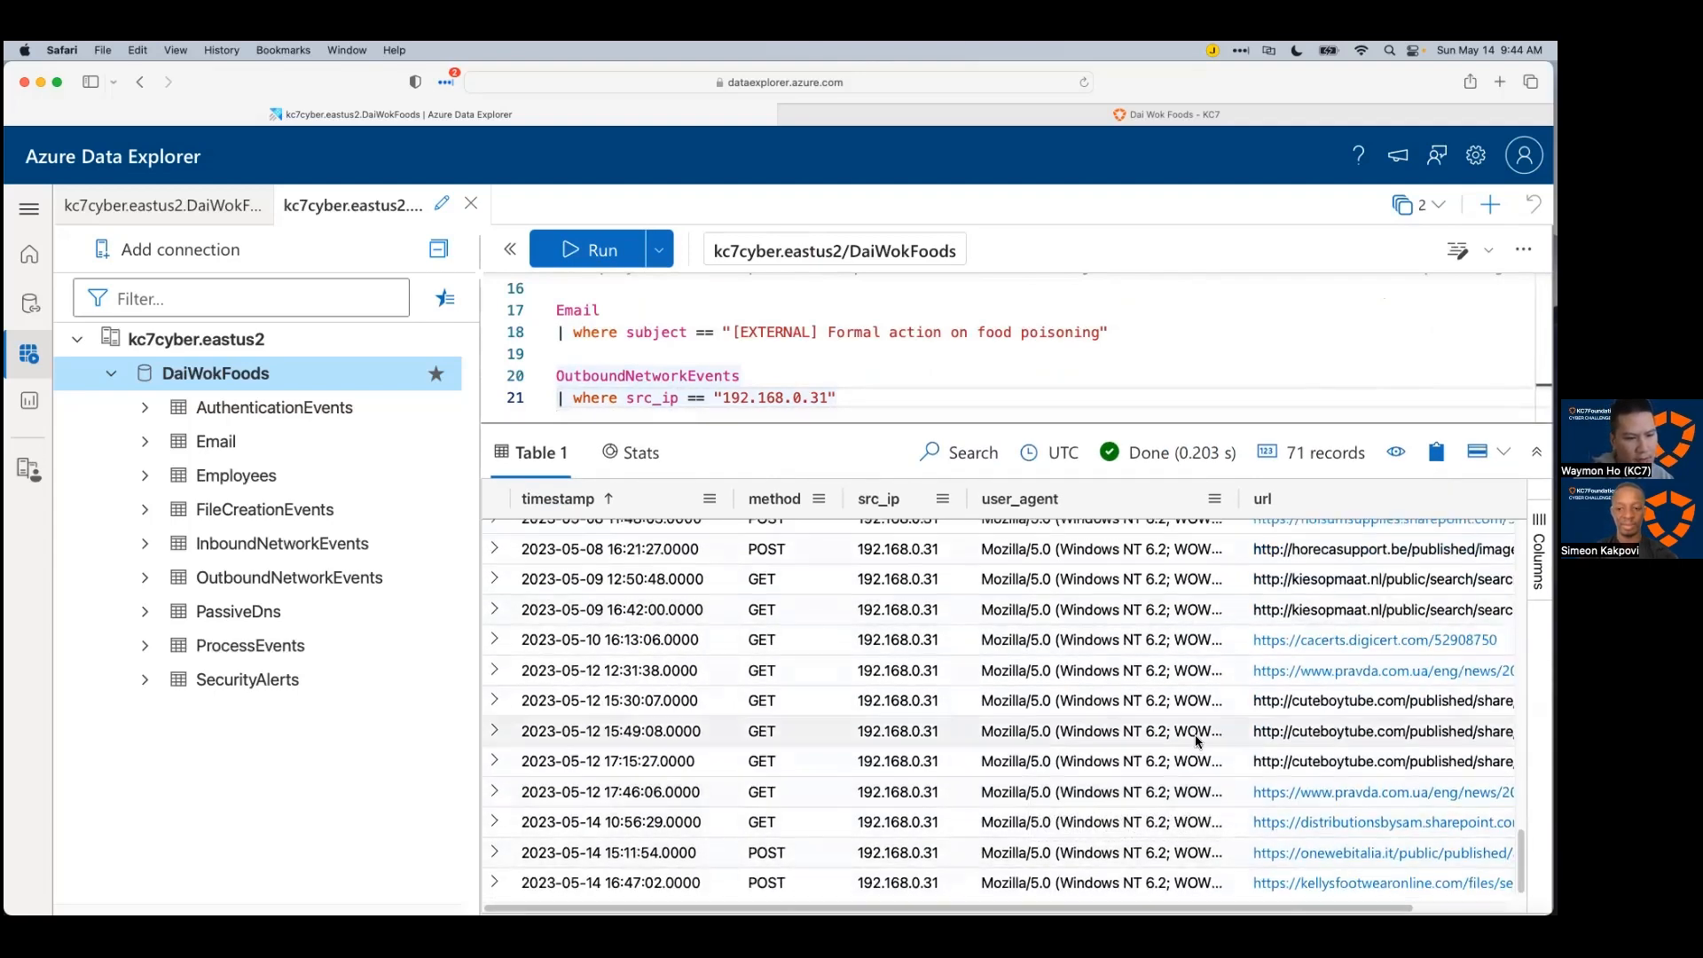
scroll(1195, 734, up, 10)
scroll(1197, 743, up, 5)
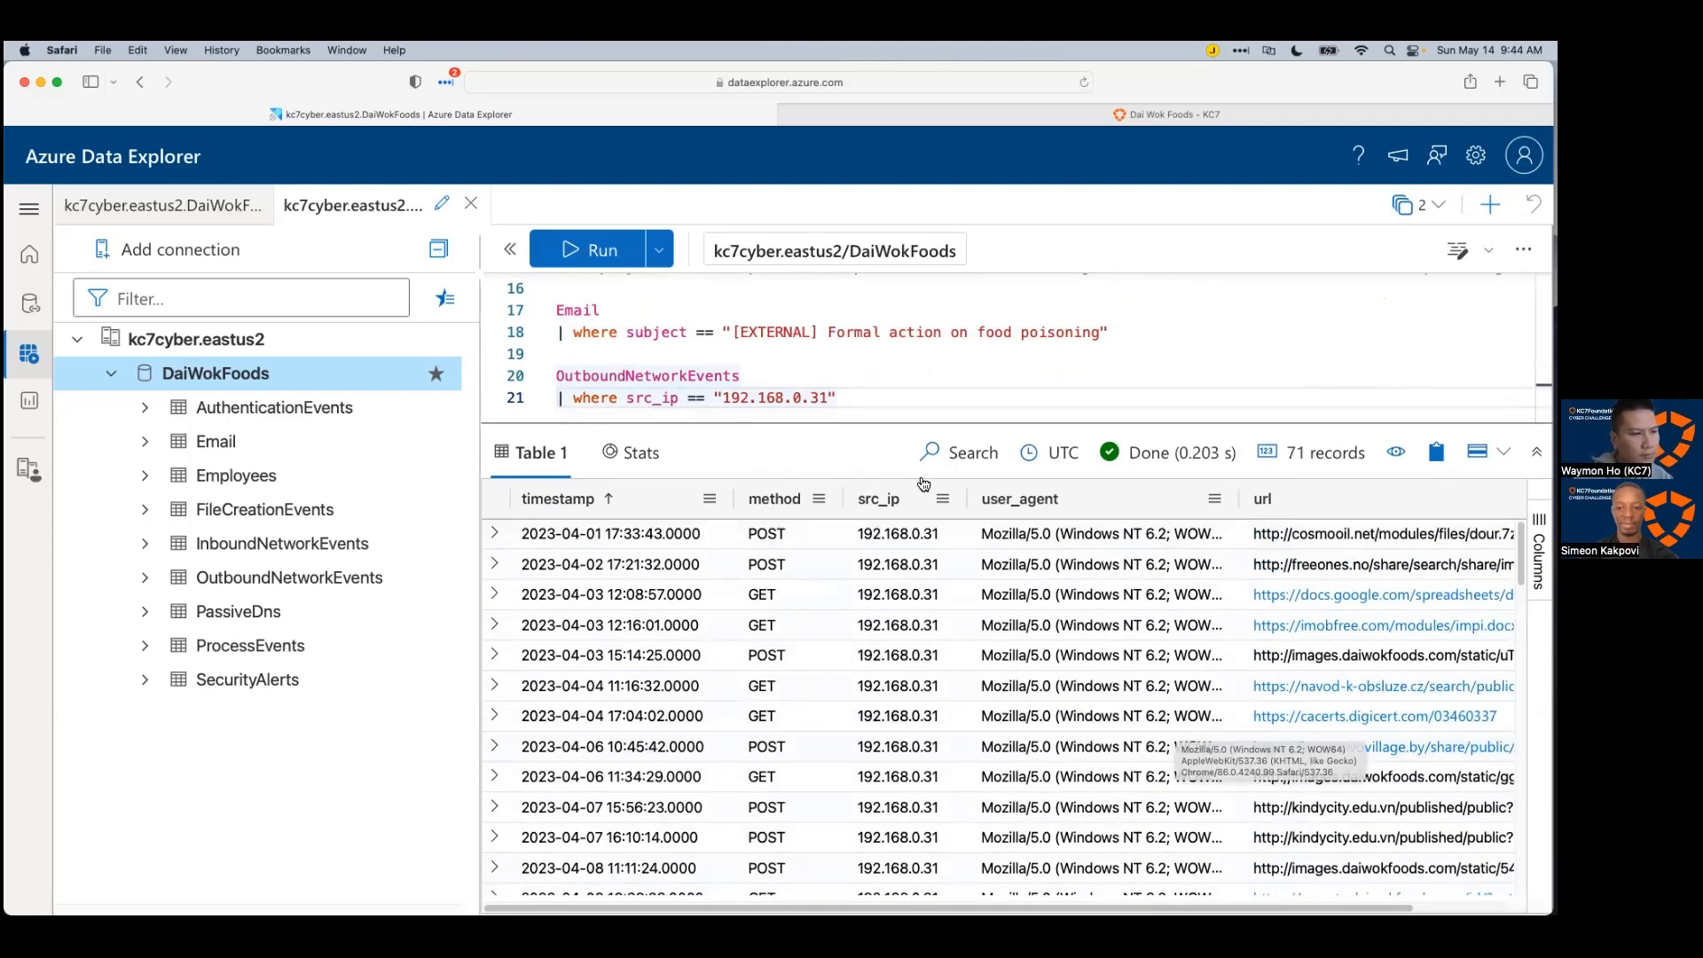
drag(902, 424, 908, 656)
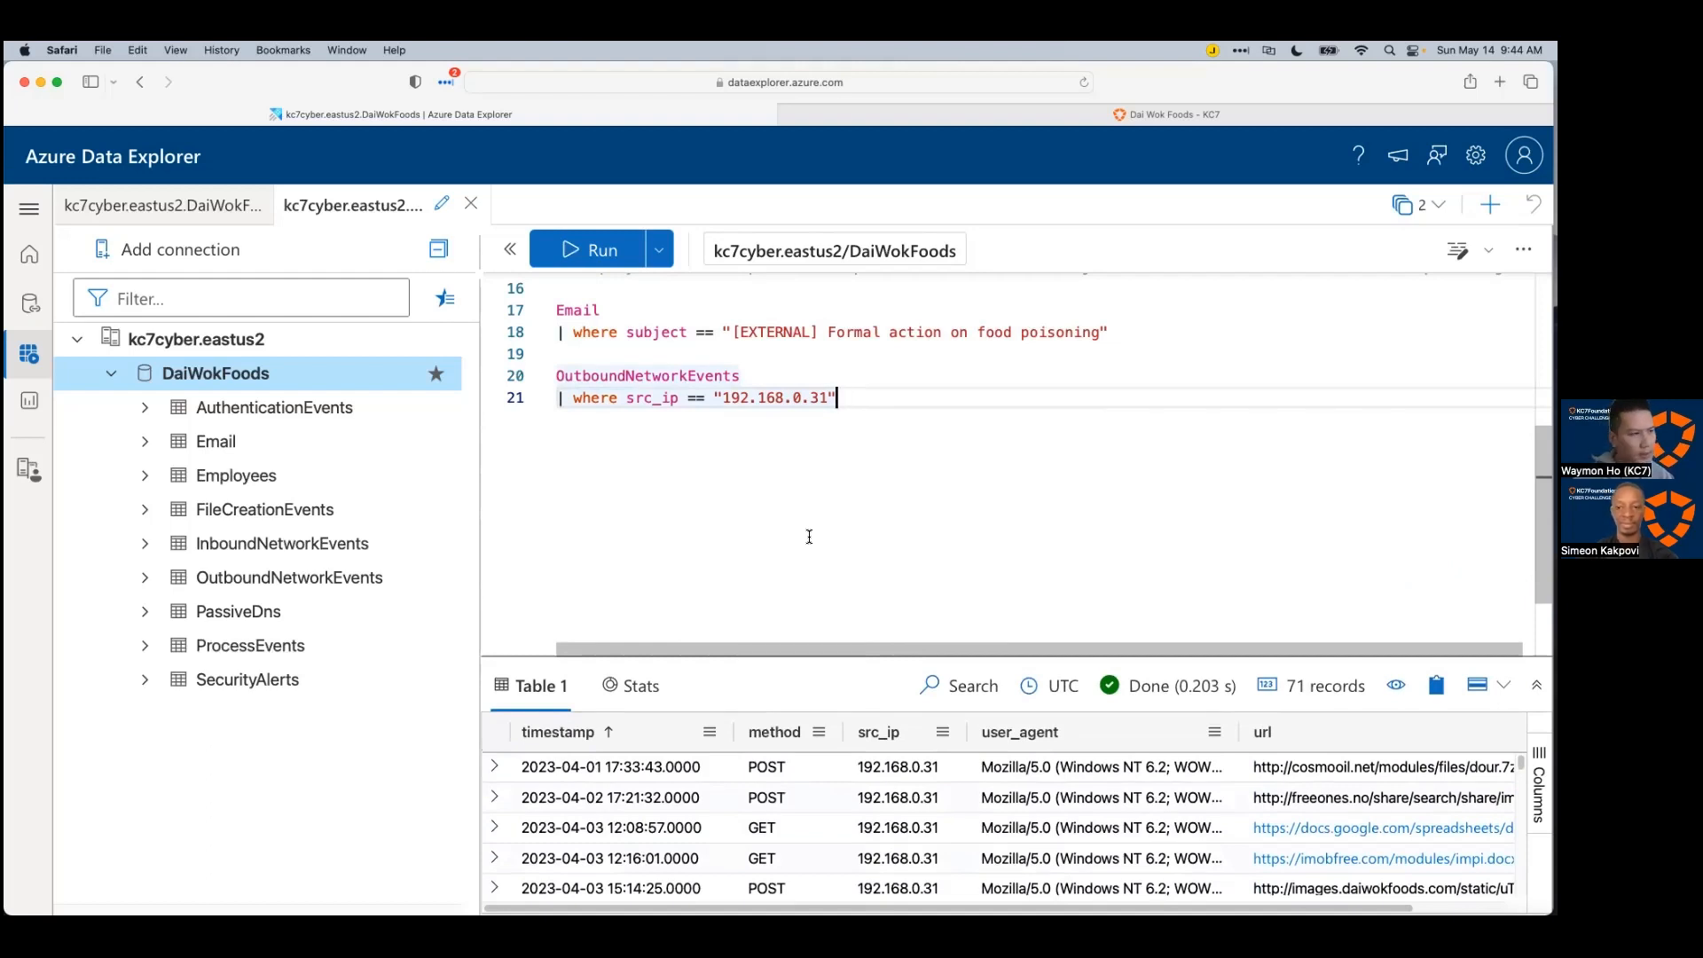
scroll(811, 535, up, 3)
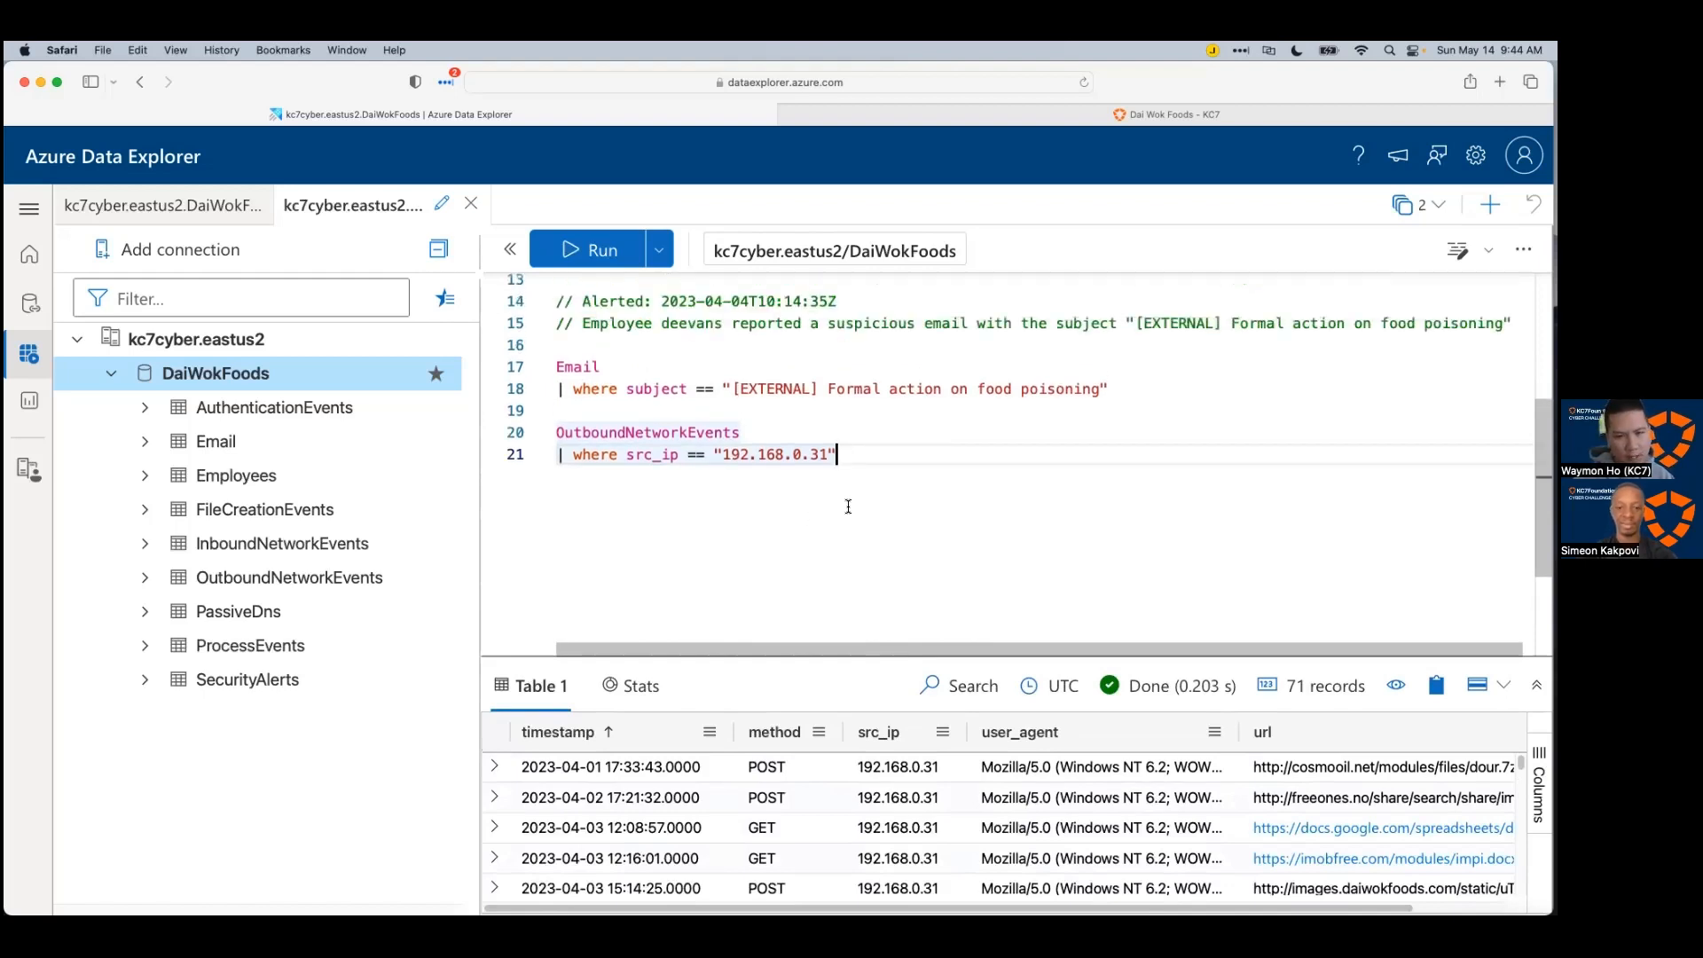
scroll(848, 507, up, 2)
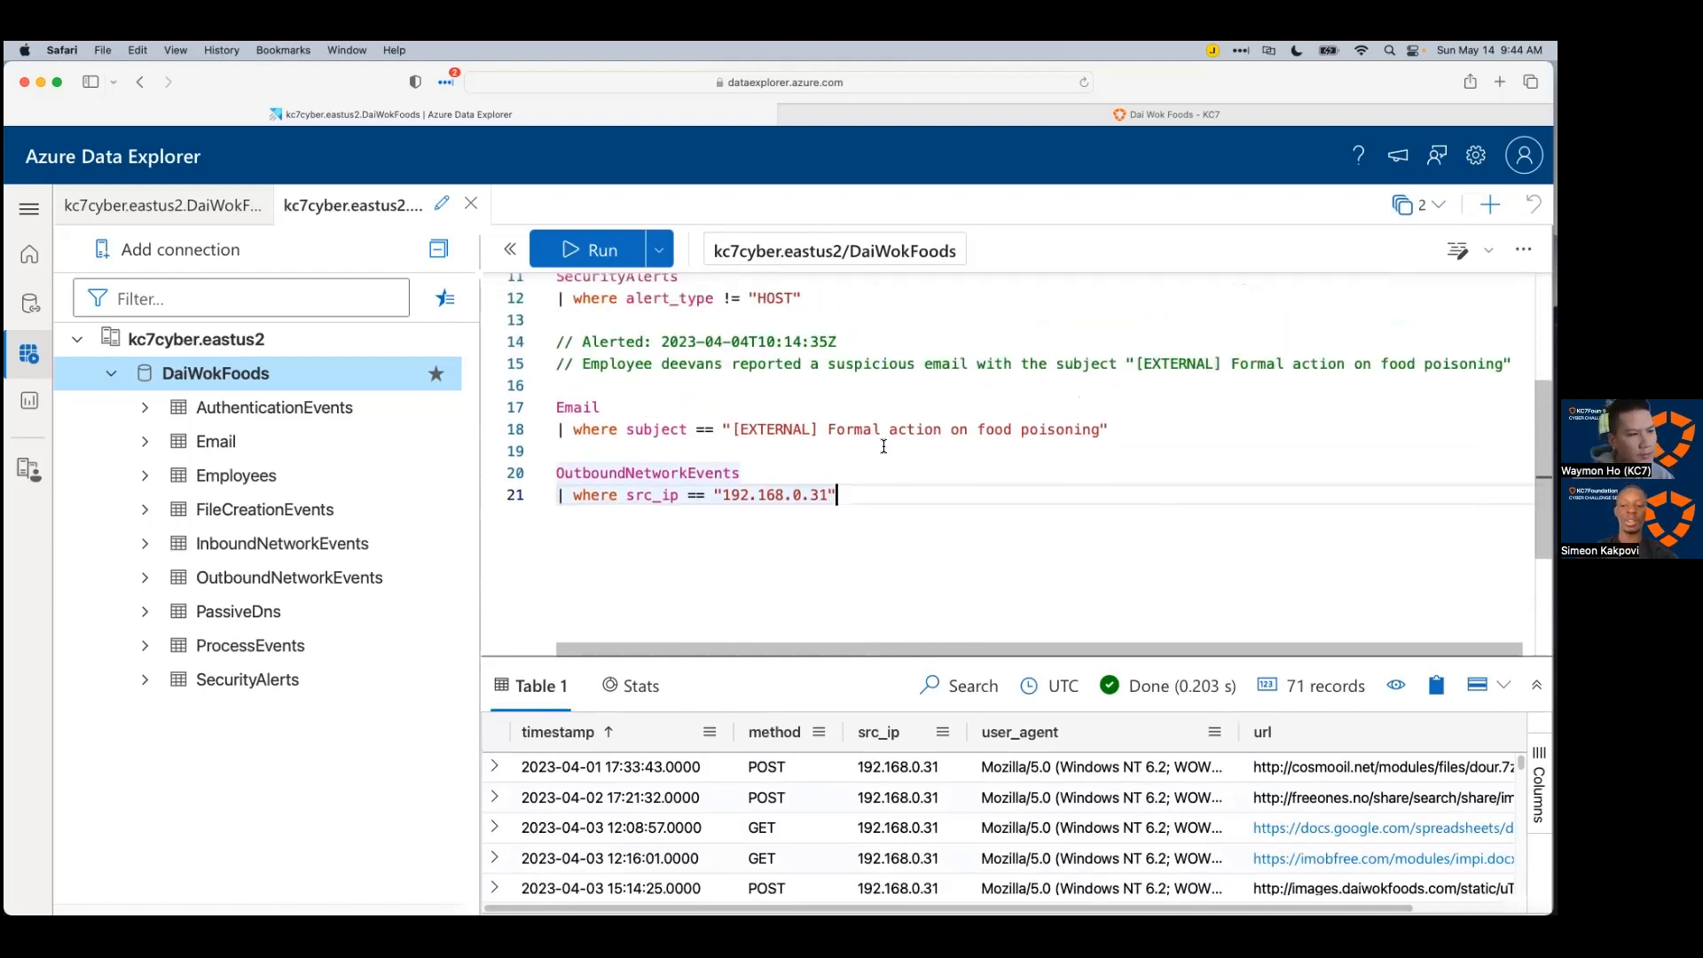
Step: Rerun the Email subject query and record the reporting employee's recipient address as a comment
click(900, 428)
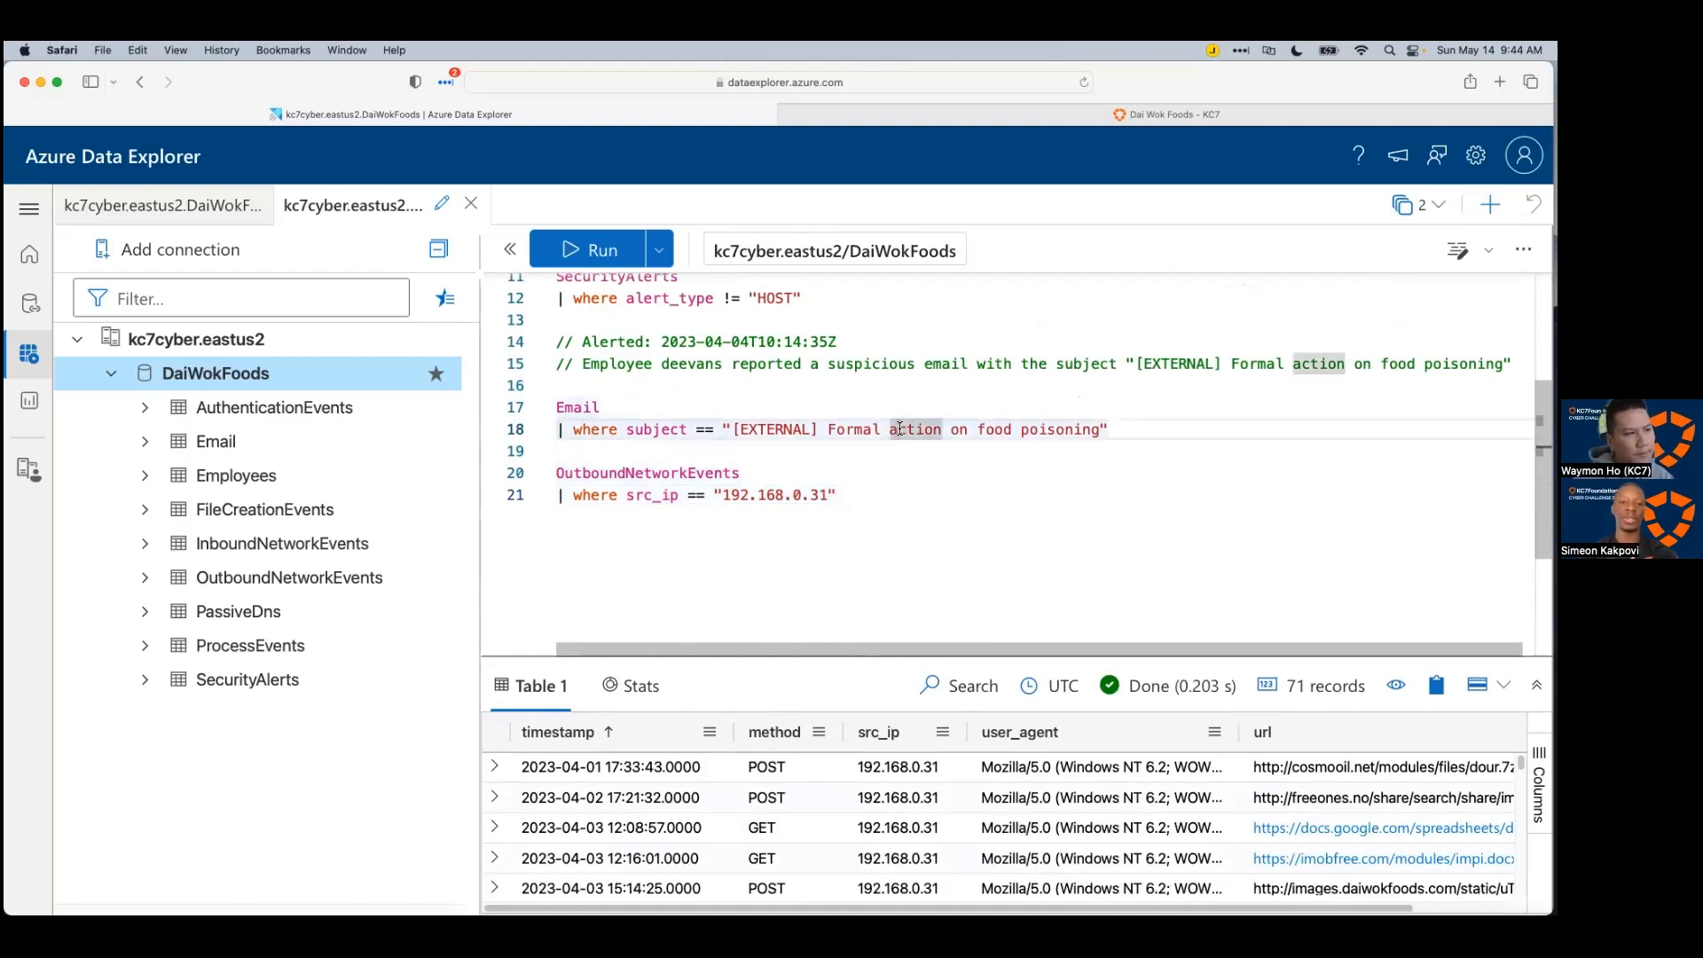
key(shift+Return)
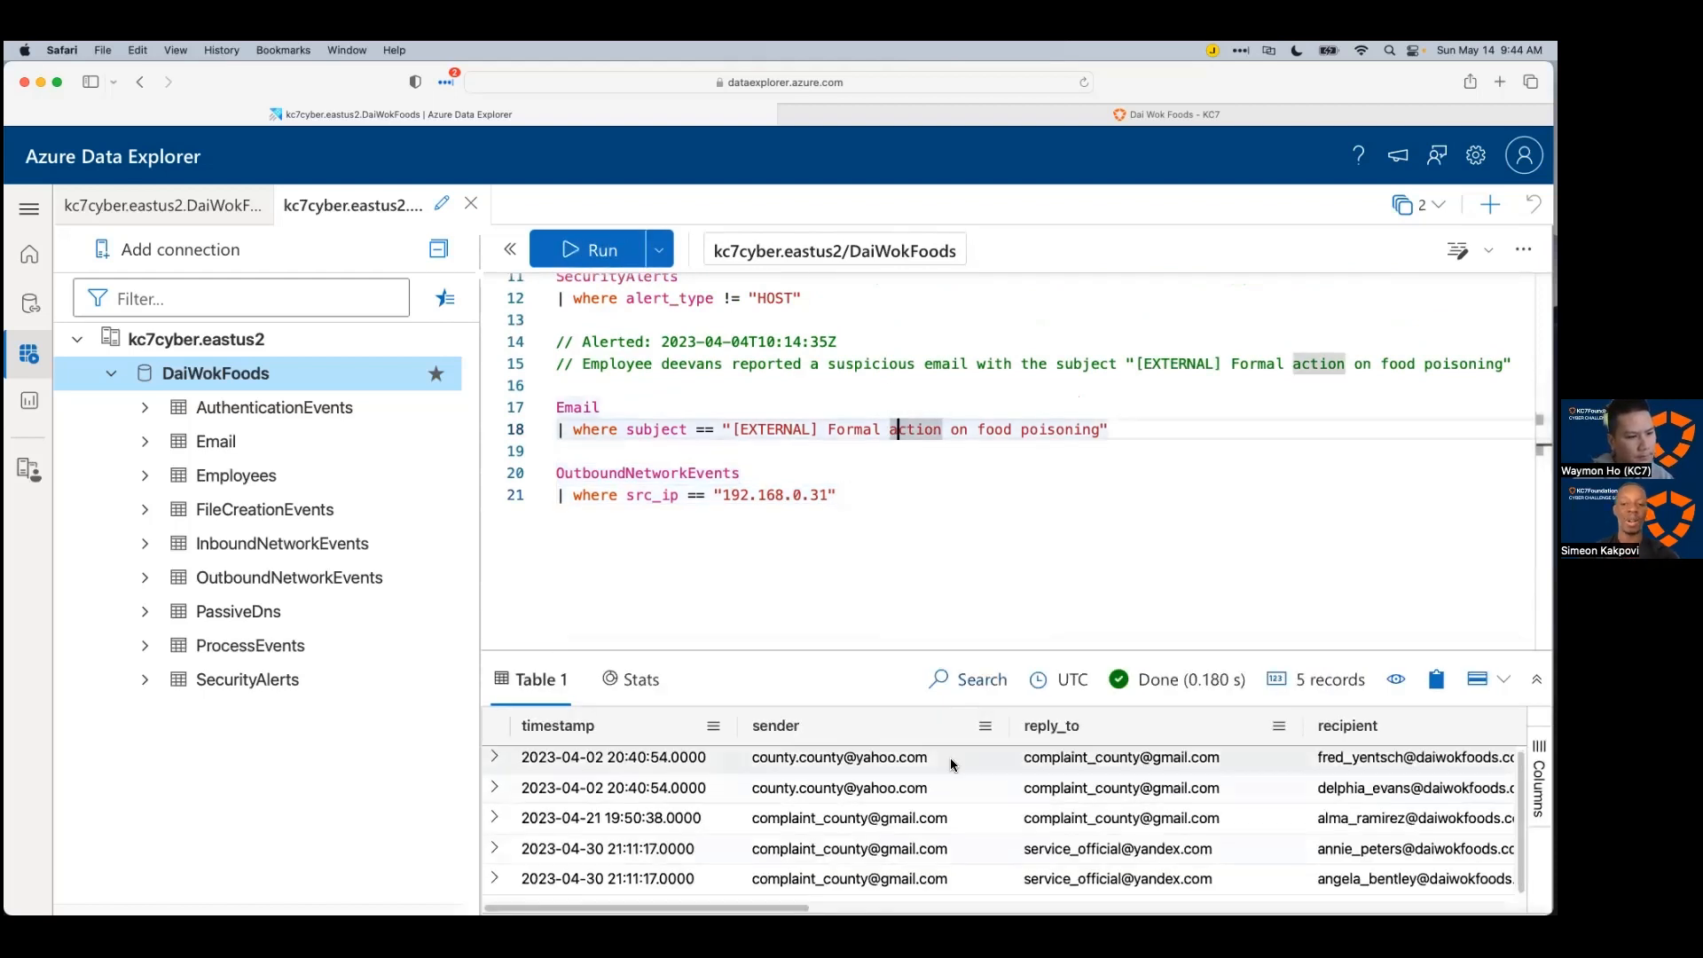
click(1411, 788)
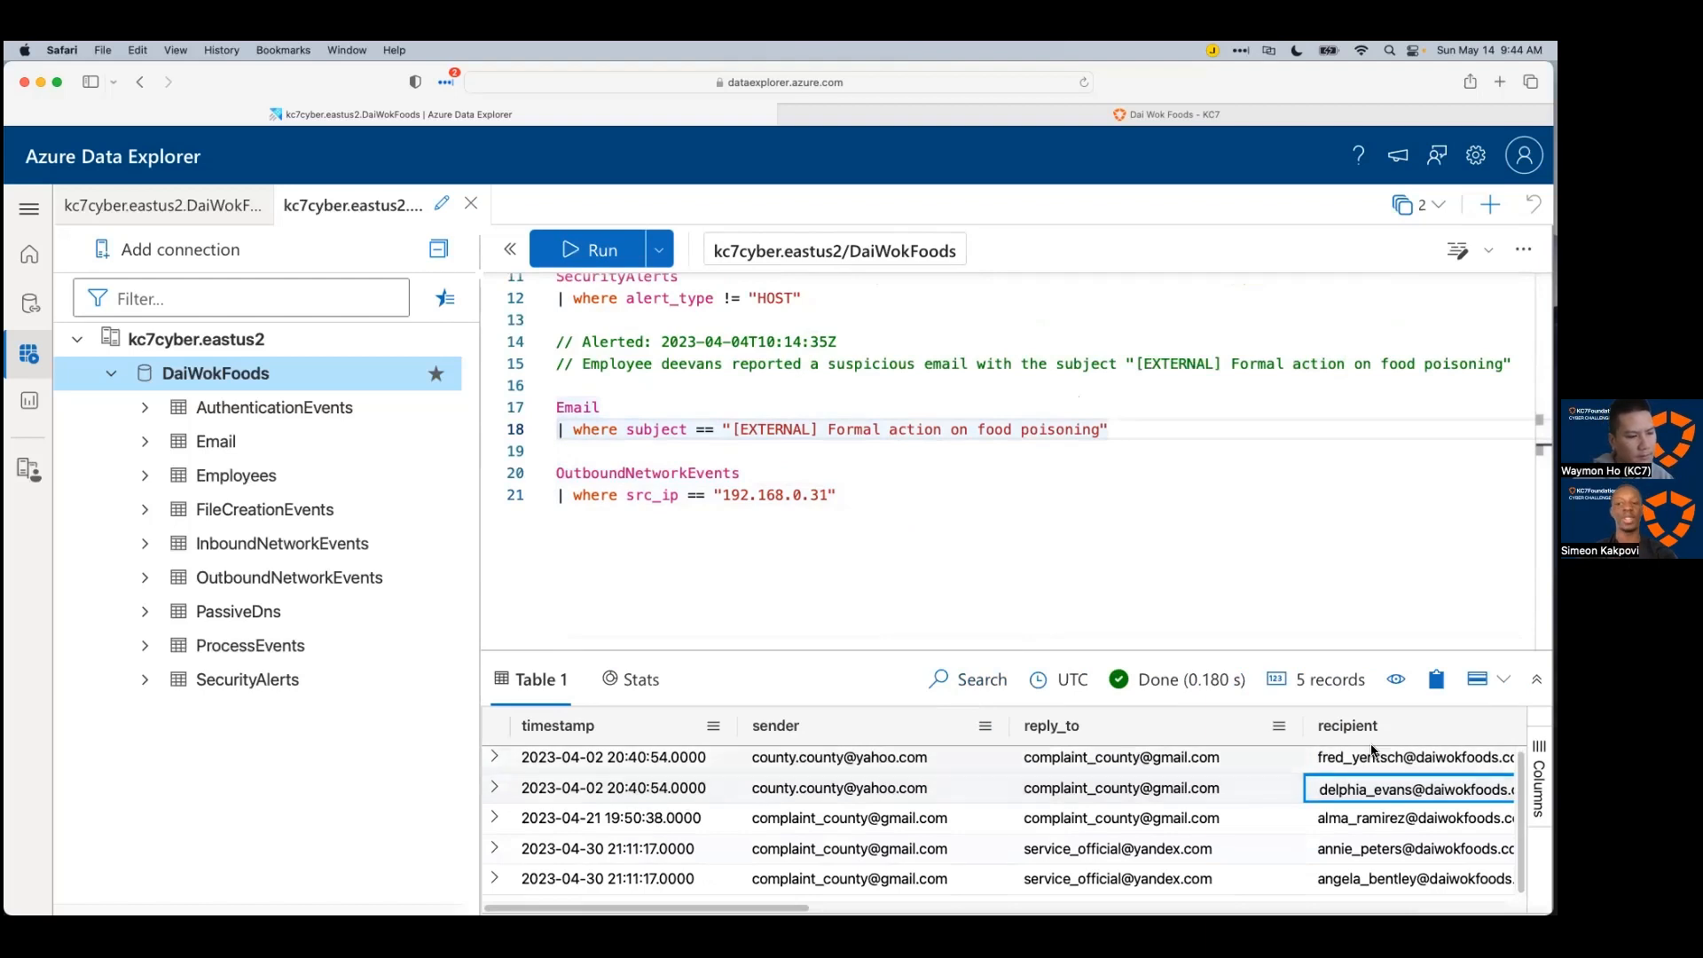
key(Return)
key(Return)
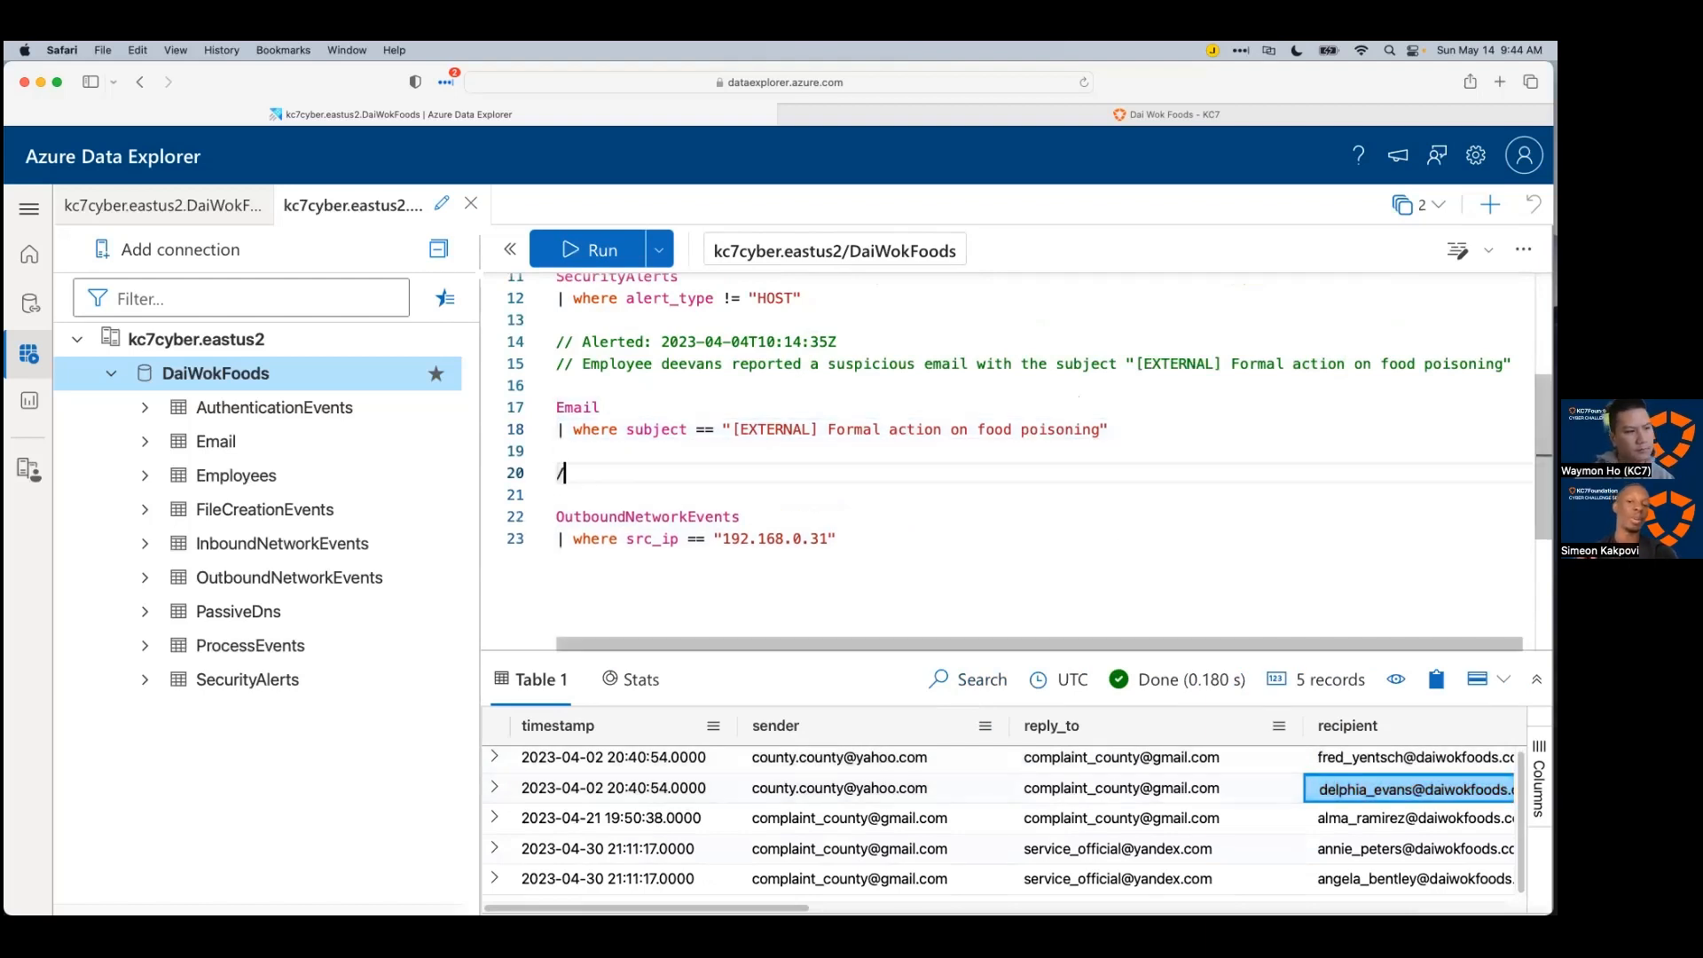
text(//)
key(ctrl+v)
key(Return)
text(//)
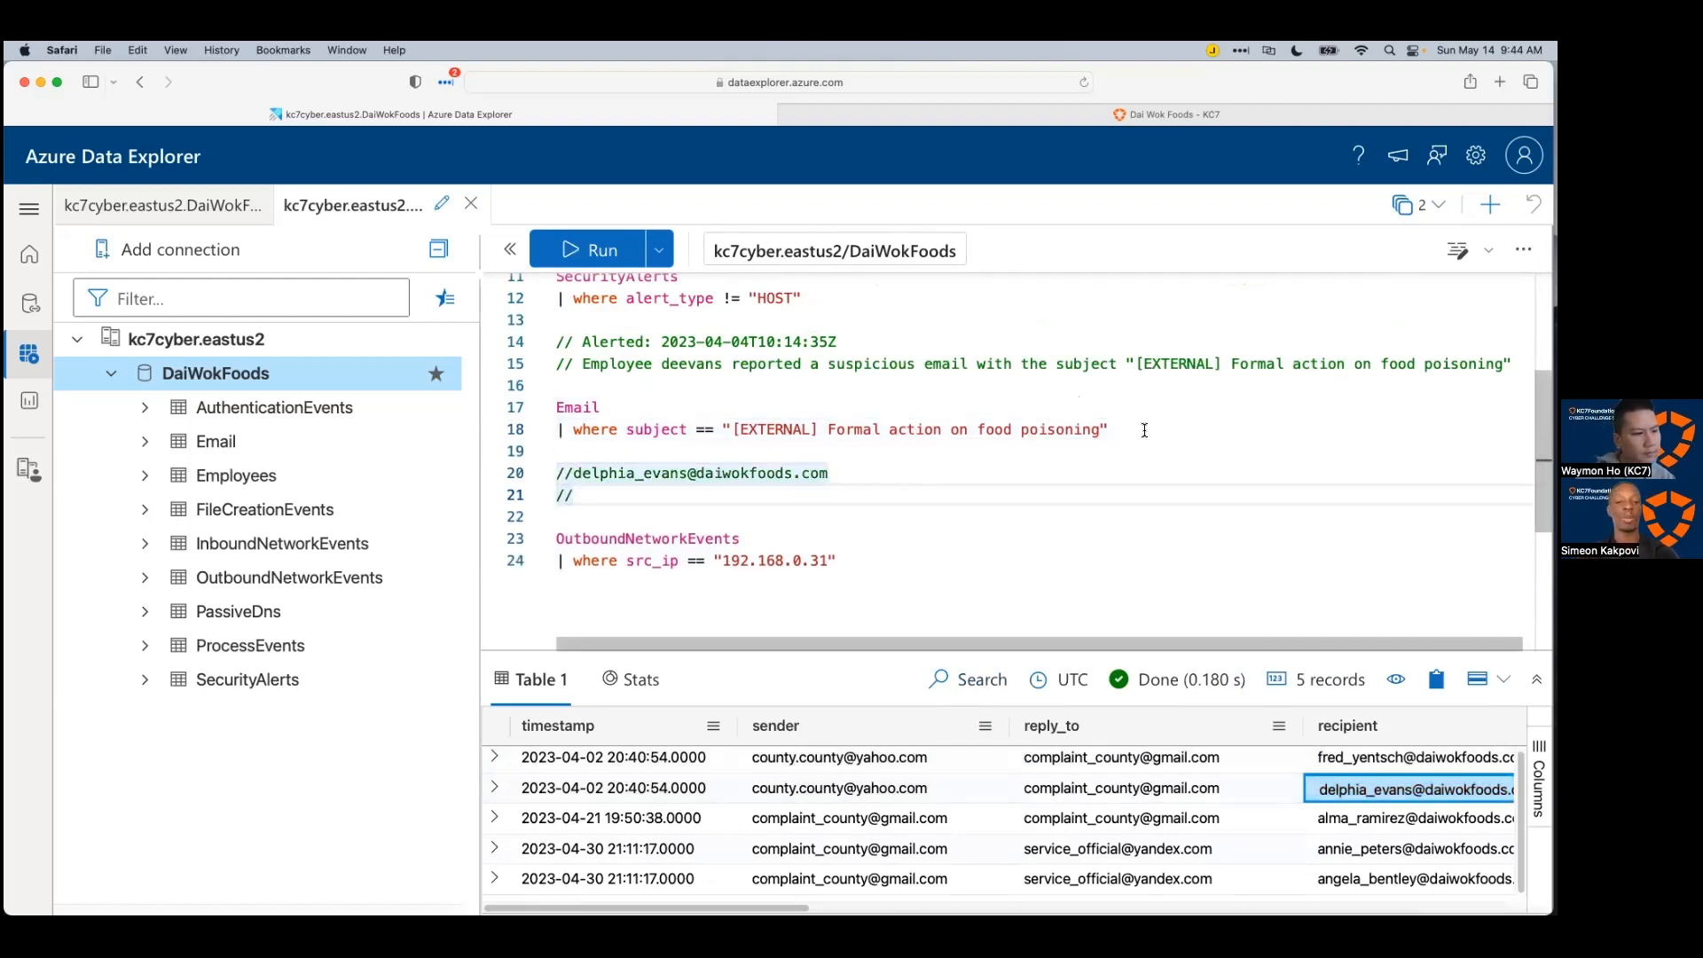
Step: Add comment lines holding the phishing sender's address and the email's reply-to address
click(971, 788)
click(624, 493)
key(super+v)
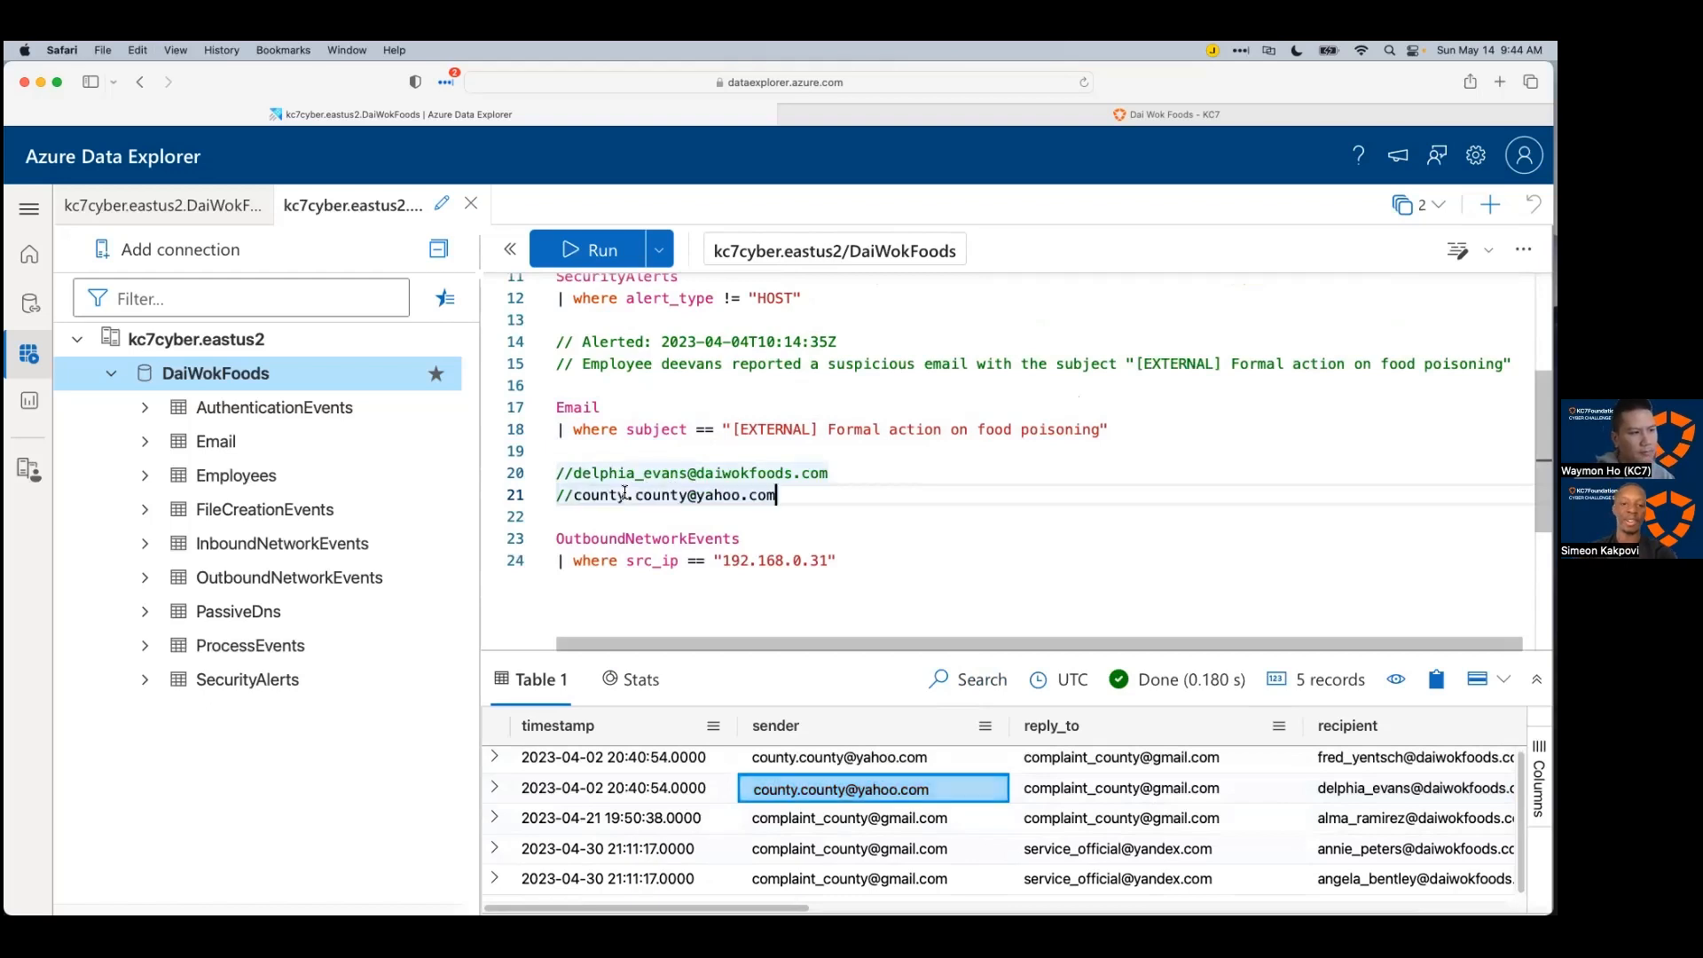
key(Return)
text(//)
click(1153, 789)
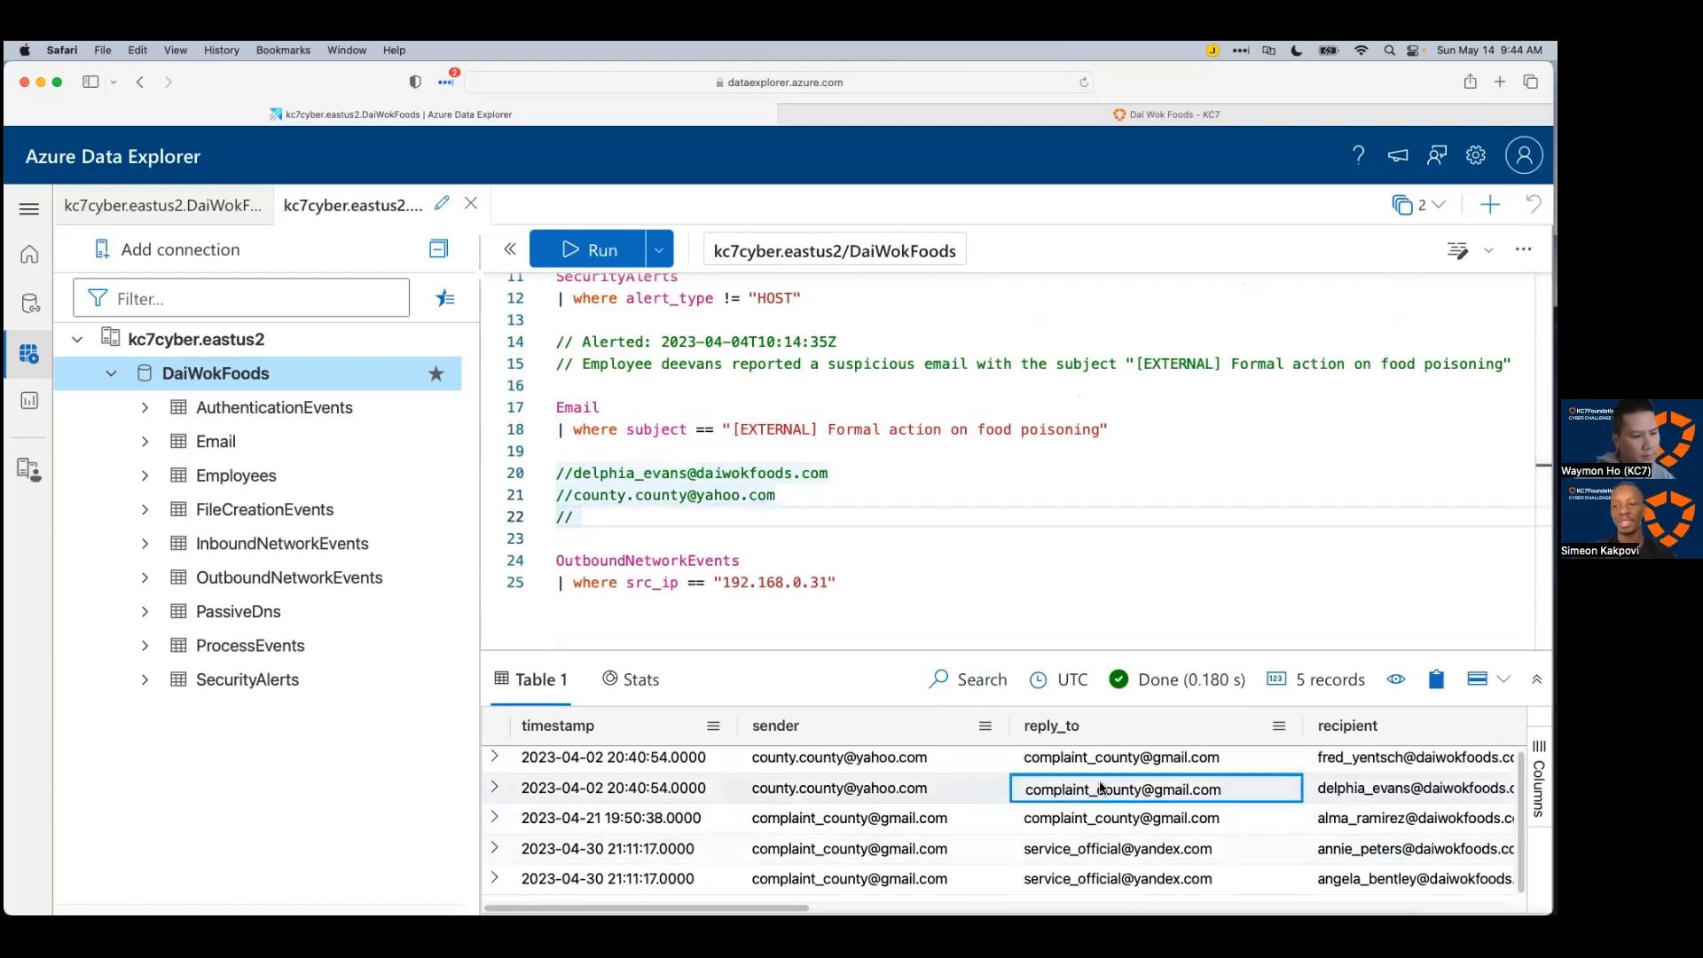
key(super+v)
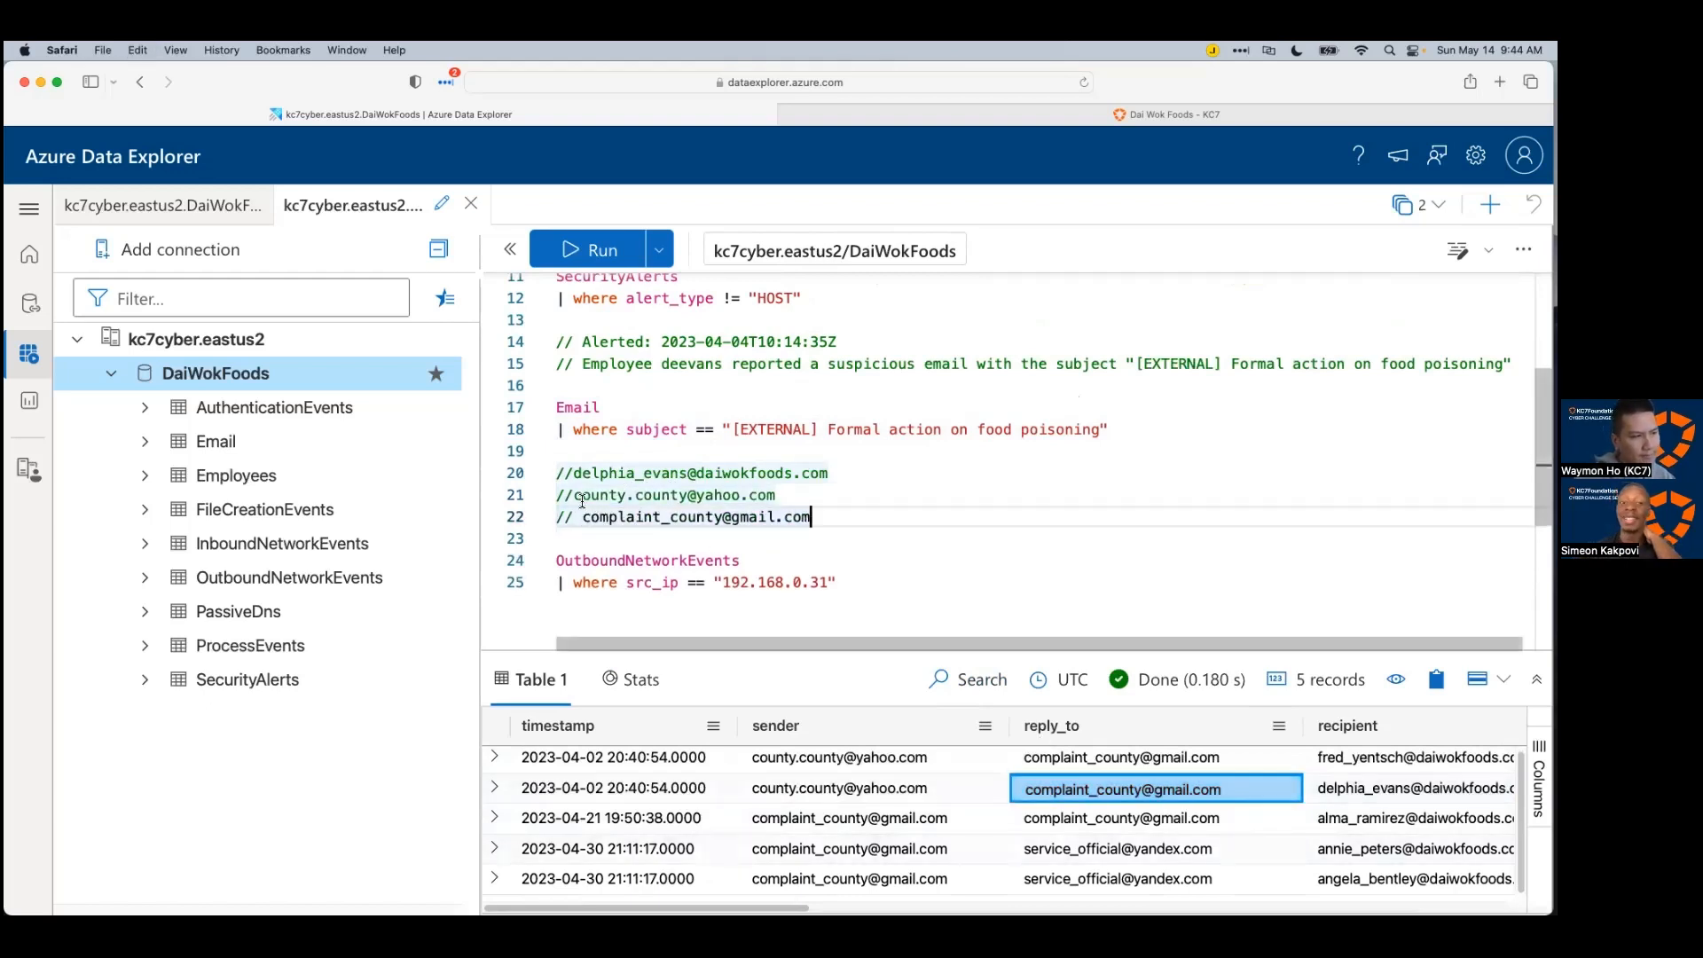
click(573, 494)
click(573, 472)
click(589, 495)
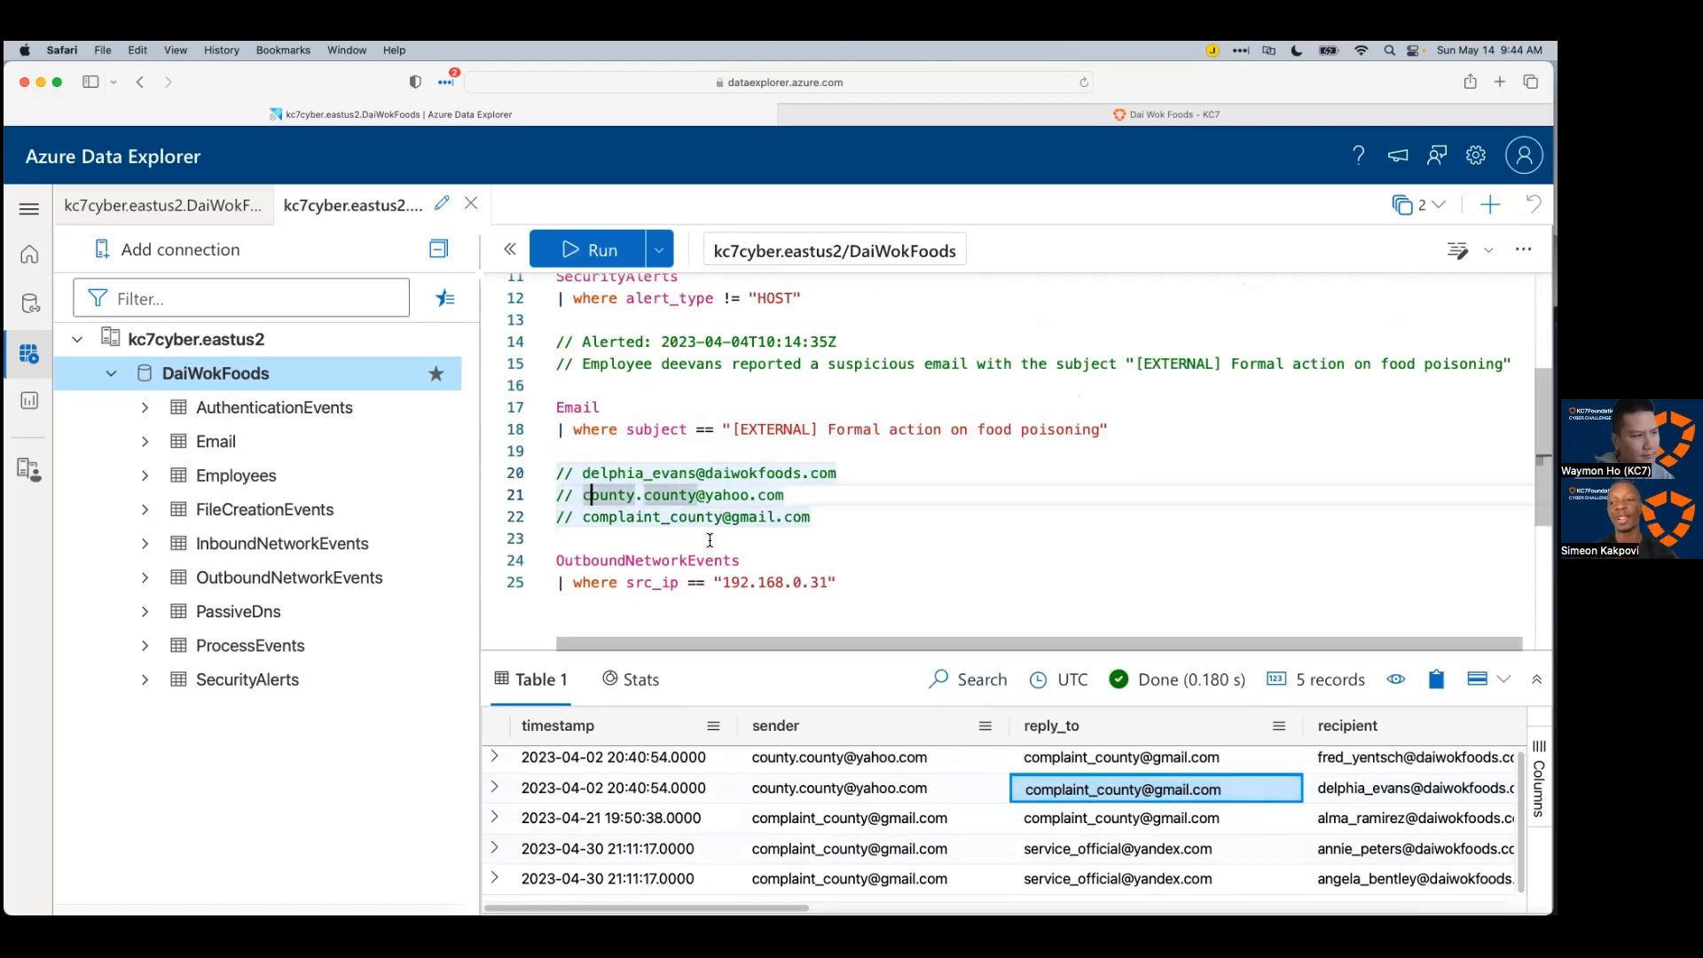
Step: Add a '// Link:' comment containing the lawsuit.xlsx URL from the email results
scroll(1002, 816, right, 10)
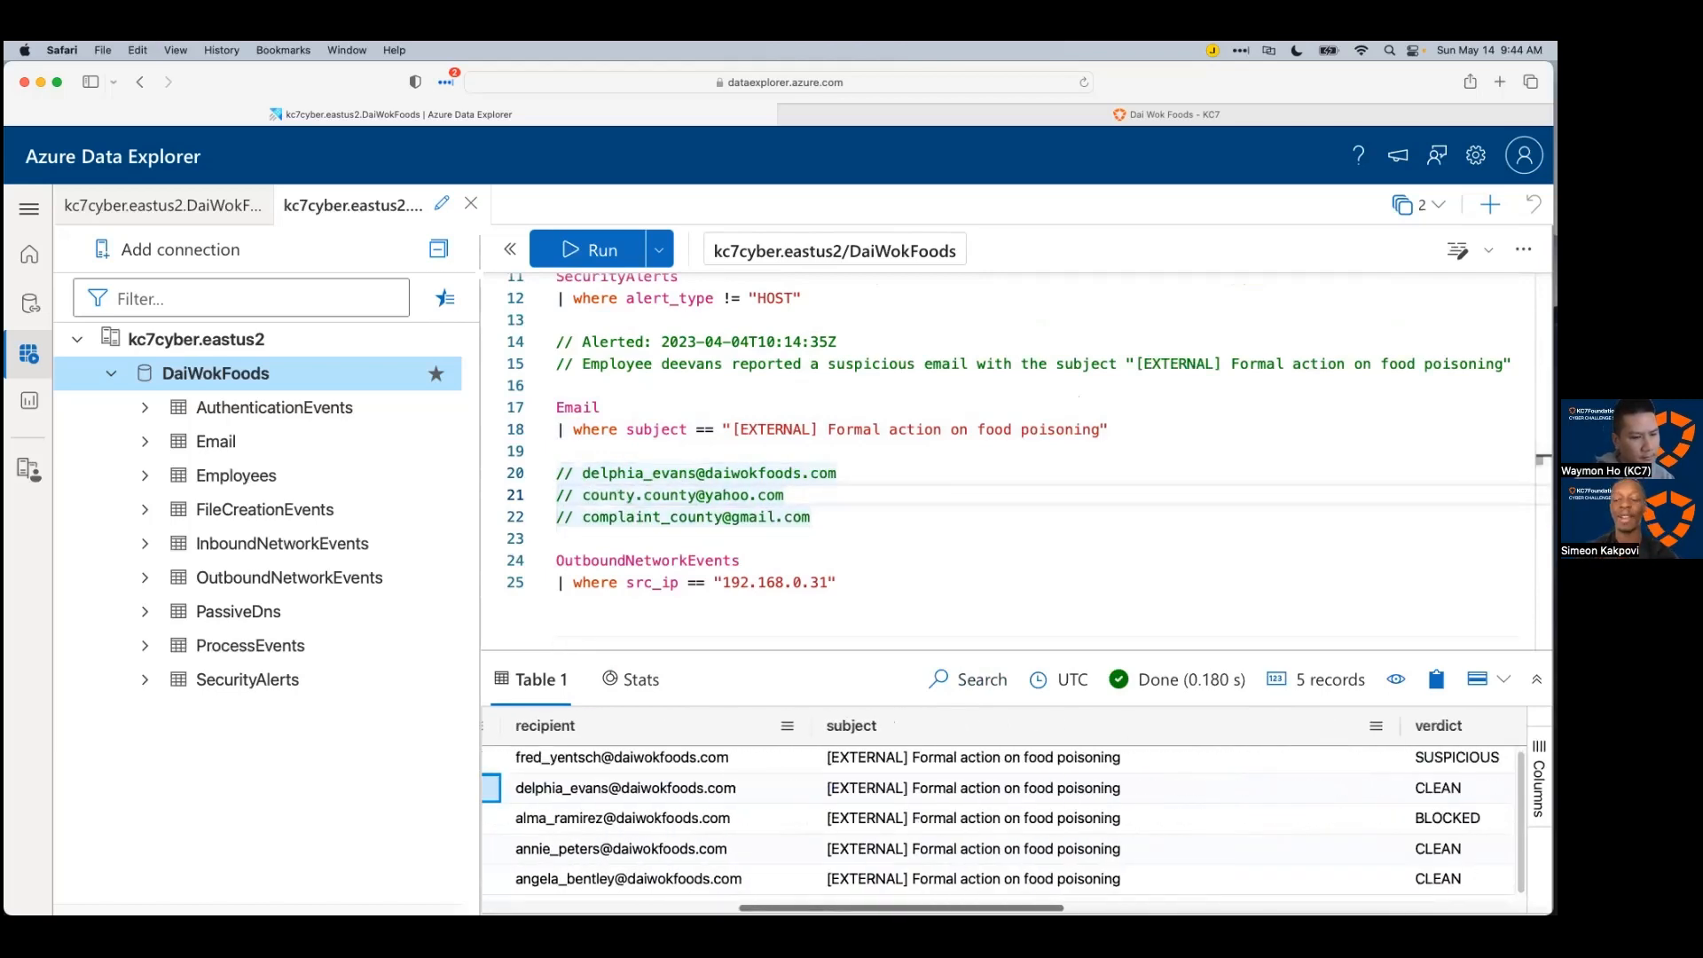
scroll(1259, 879, right, 6)
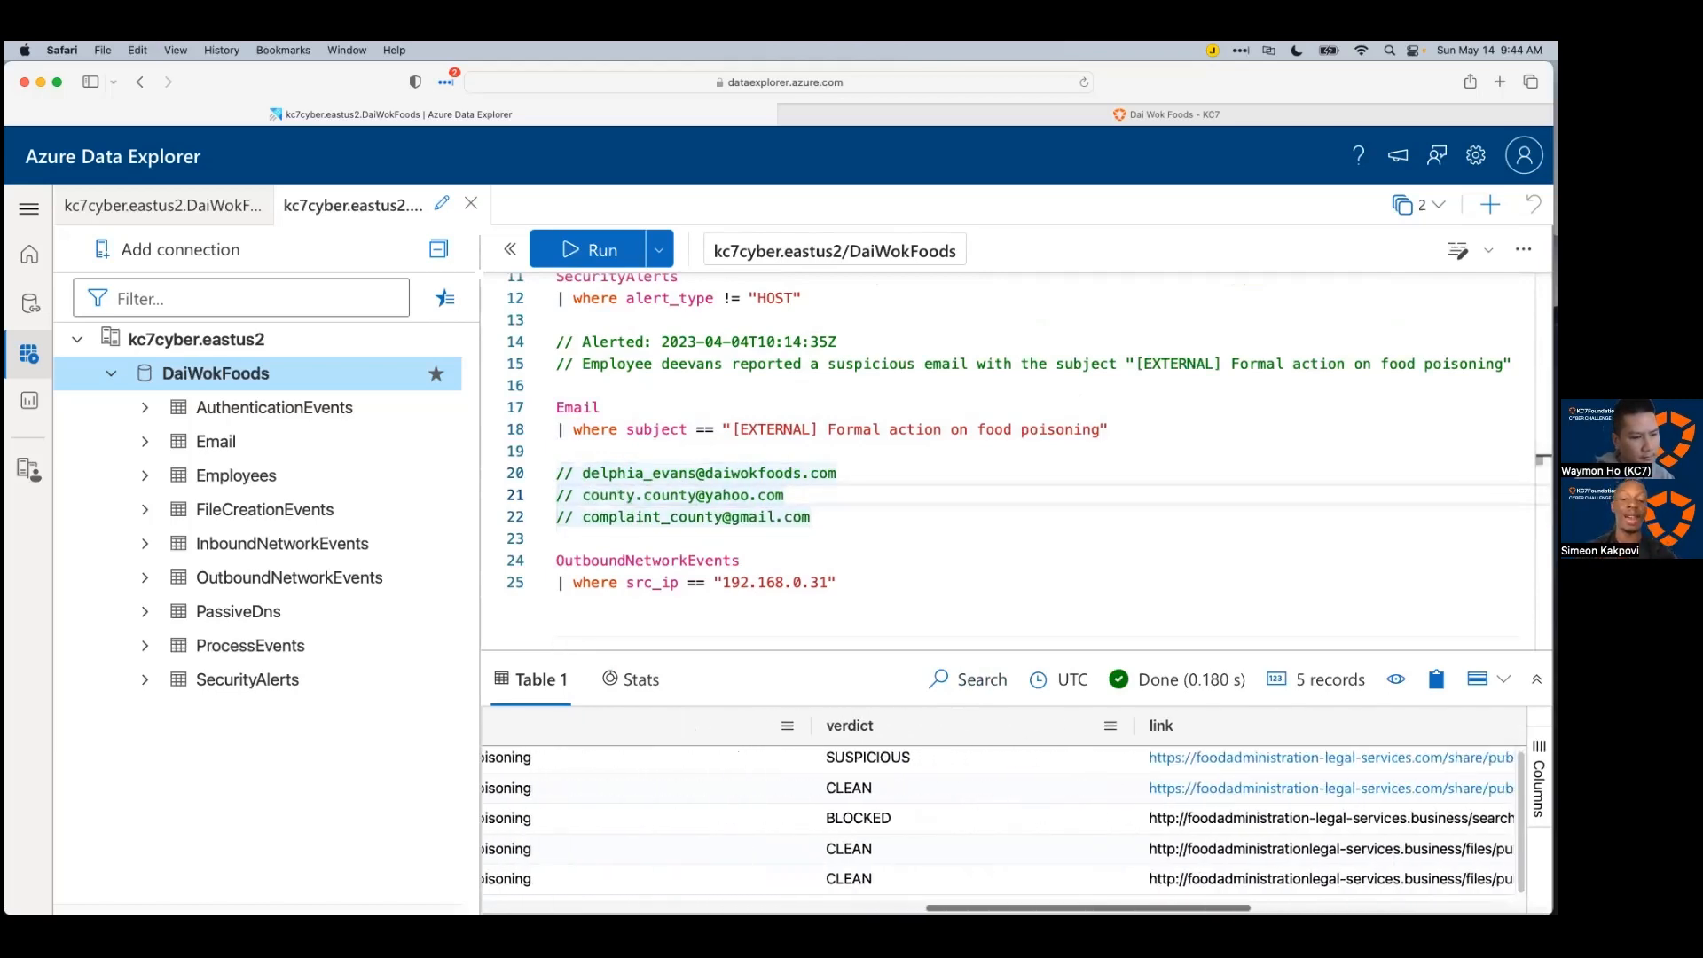
click(1309, 787)
scroll(1309, 786, right, 6)
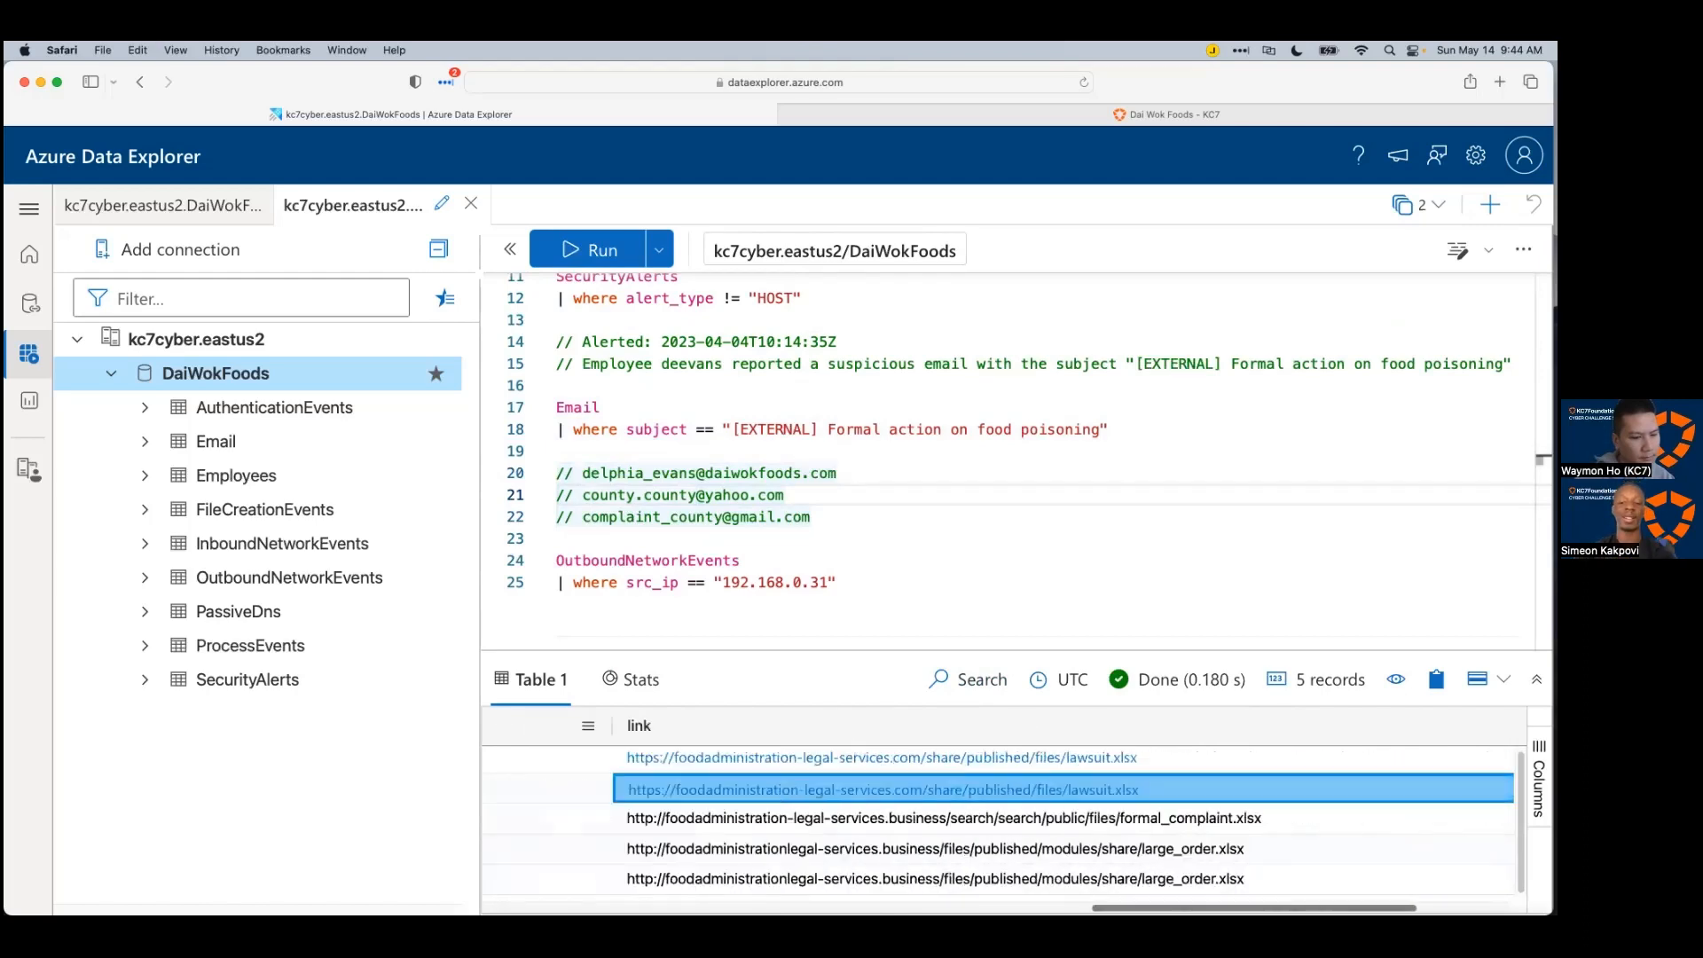
scroll(1003, 816, left, 15)
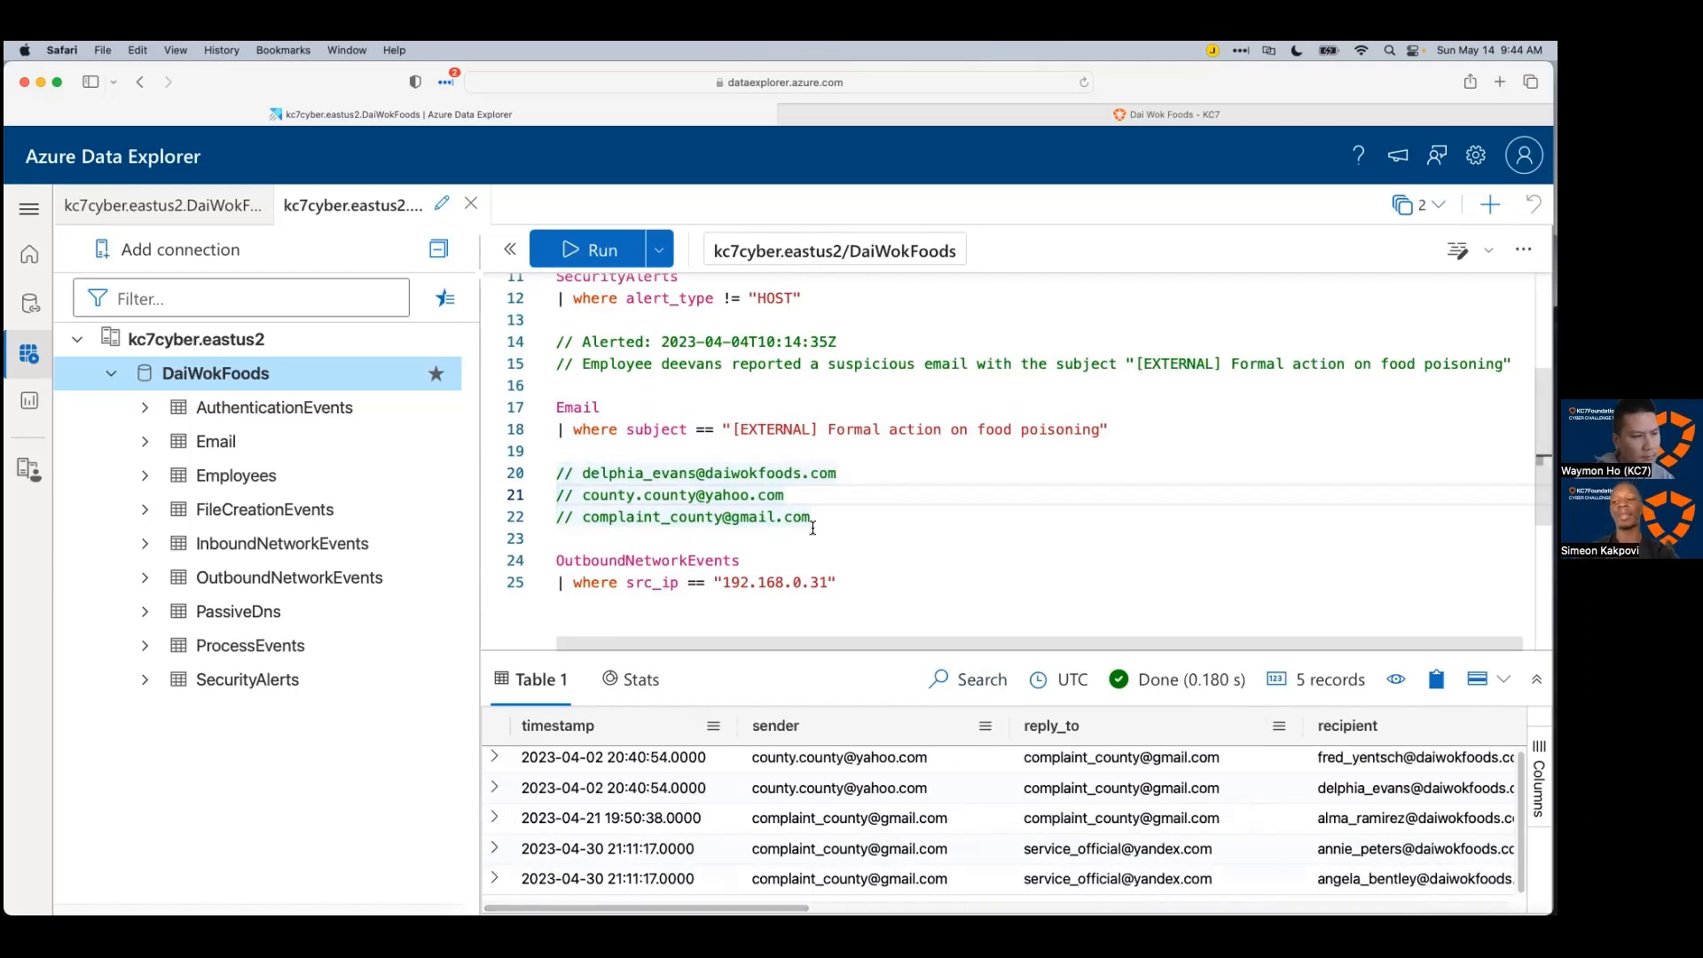
click(892, 514)
key(Return)
text(// Lin)
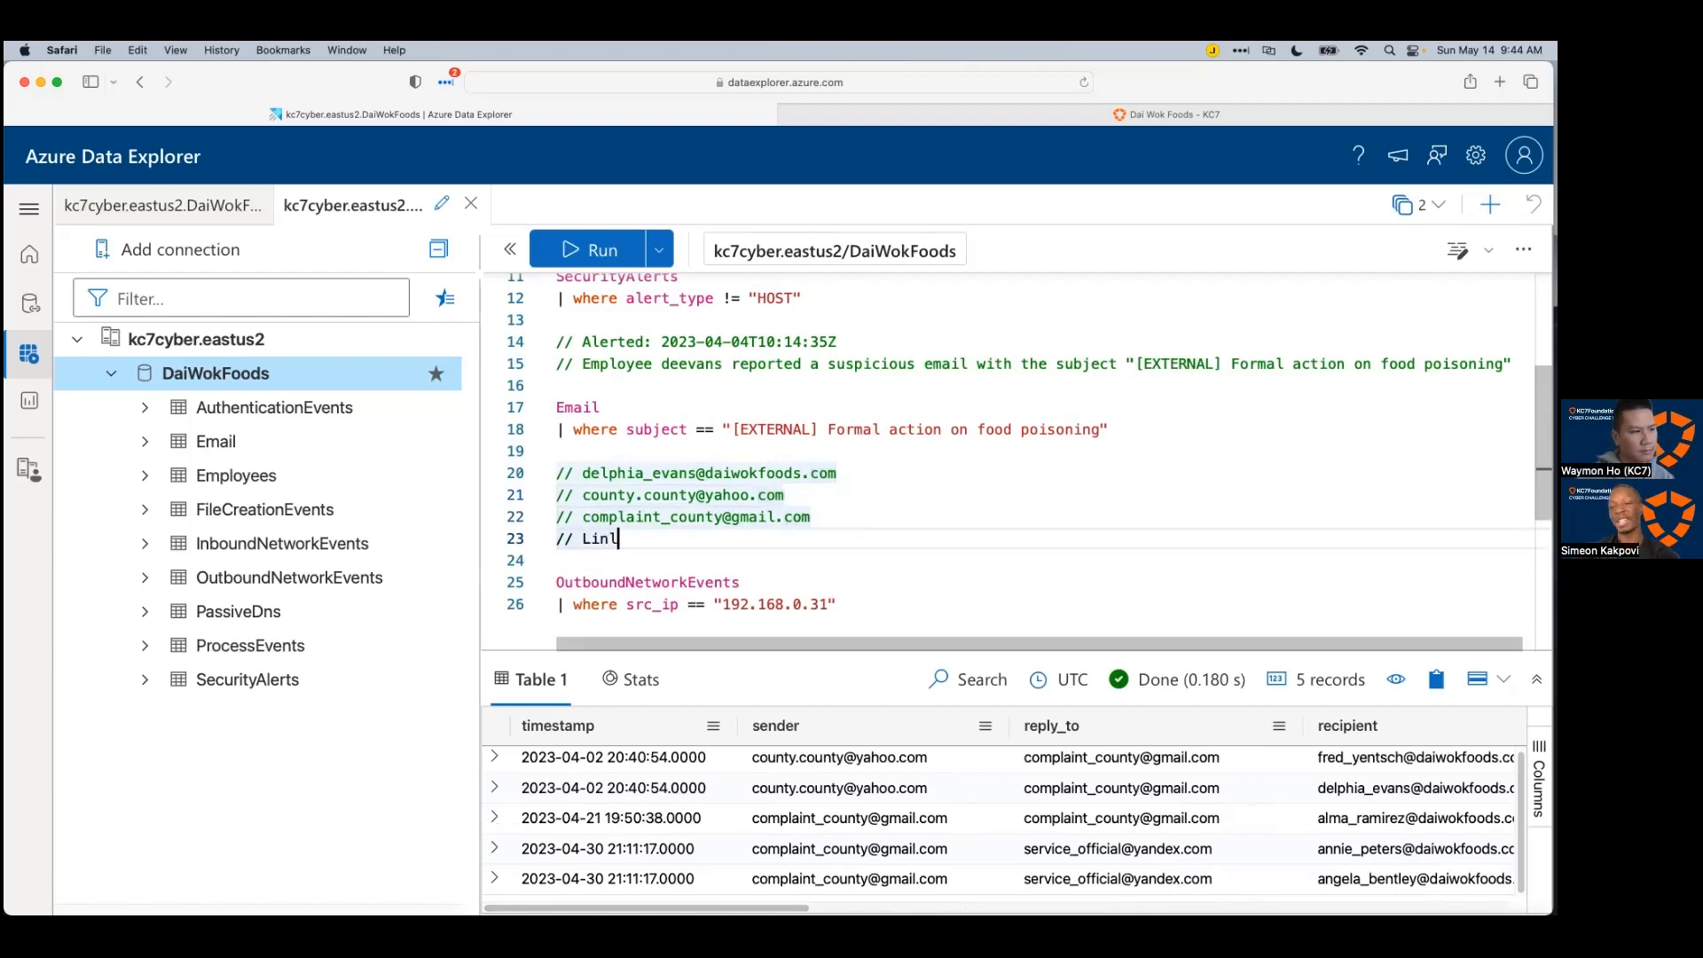
text(k:)
text(https://foodadministration-legal-services.com/share/published/files/lawsuit.xlsx)
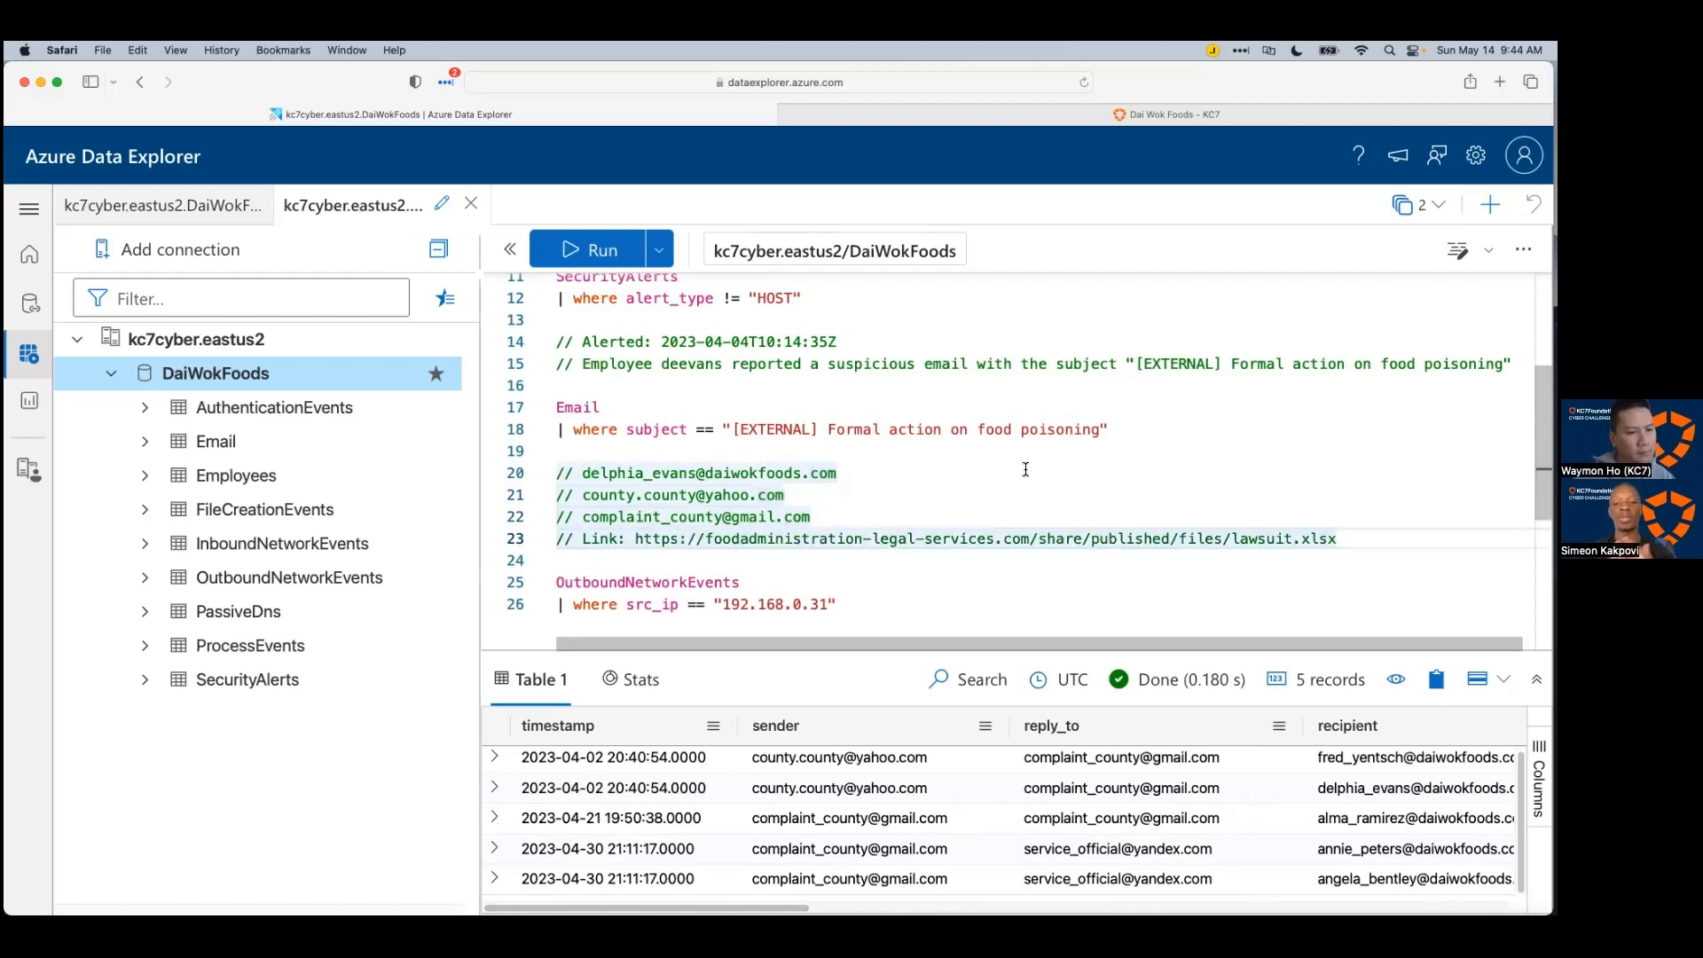
drag(557, 582, 993, 622)
scroll(994, 622, down, 3)
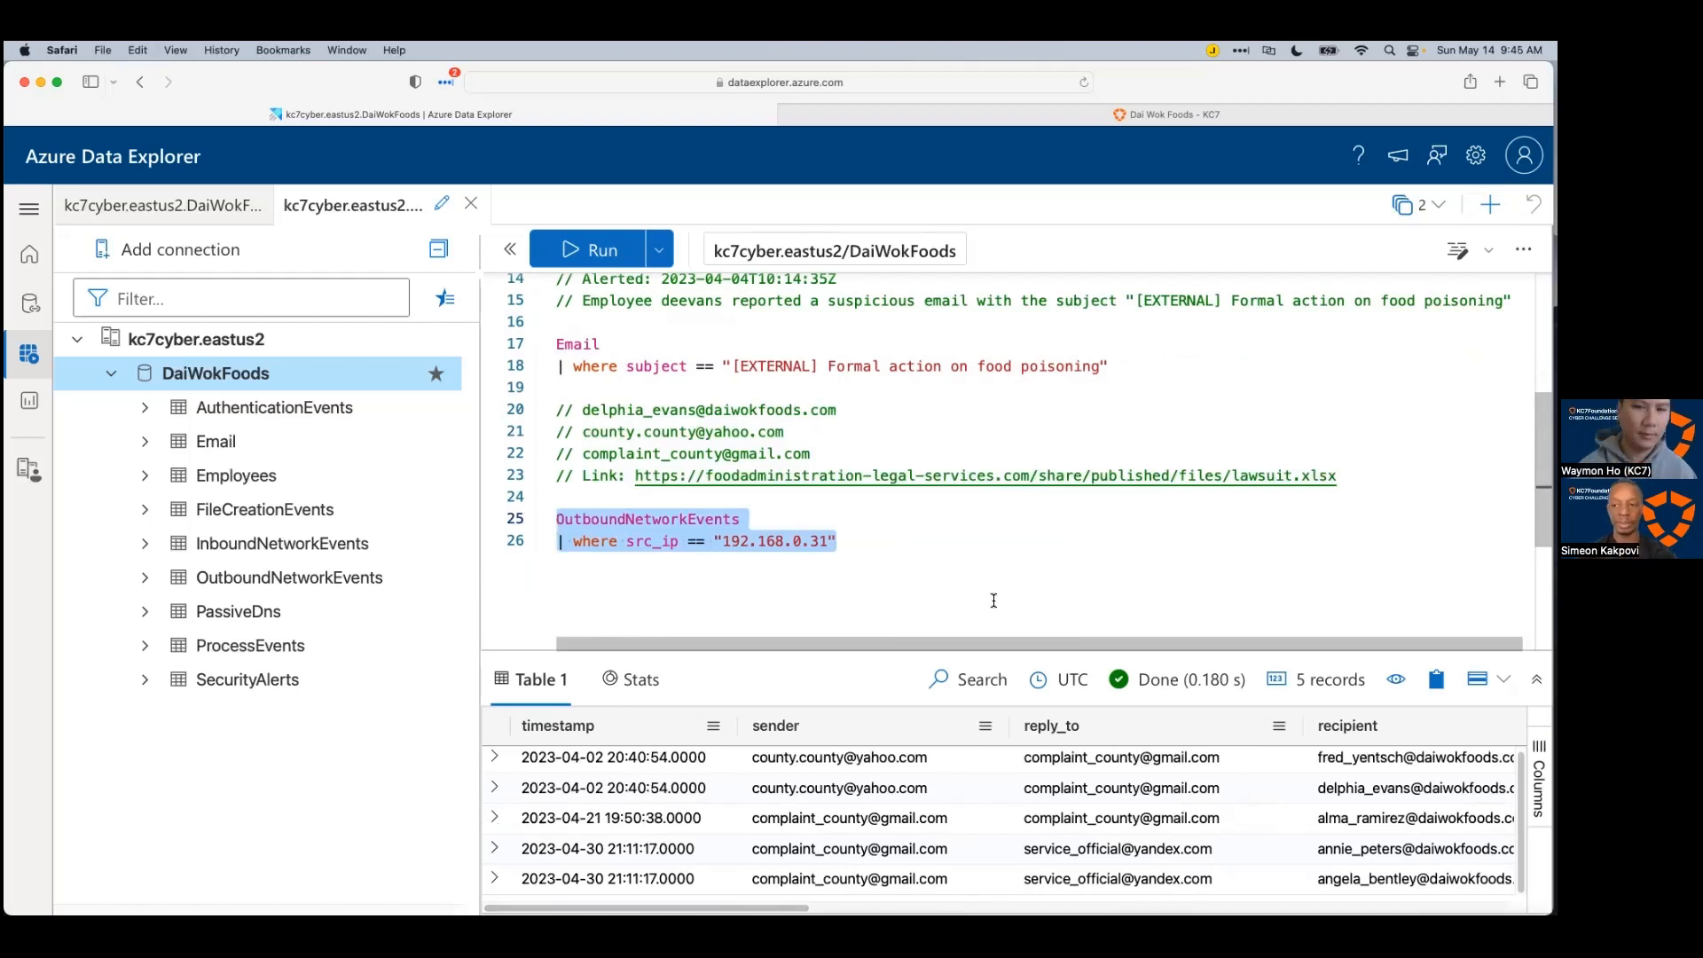
Step: Rerun the OutboundNetworkEvents query for 192.168.0.31 and enlarge the results area
click(944, 542)
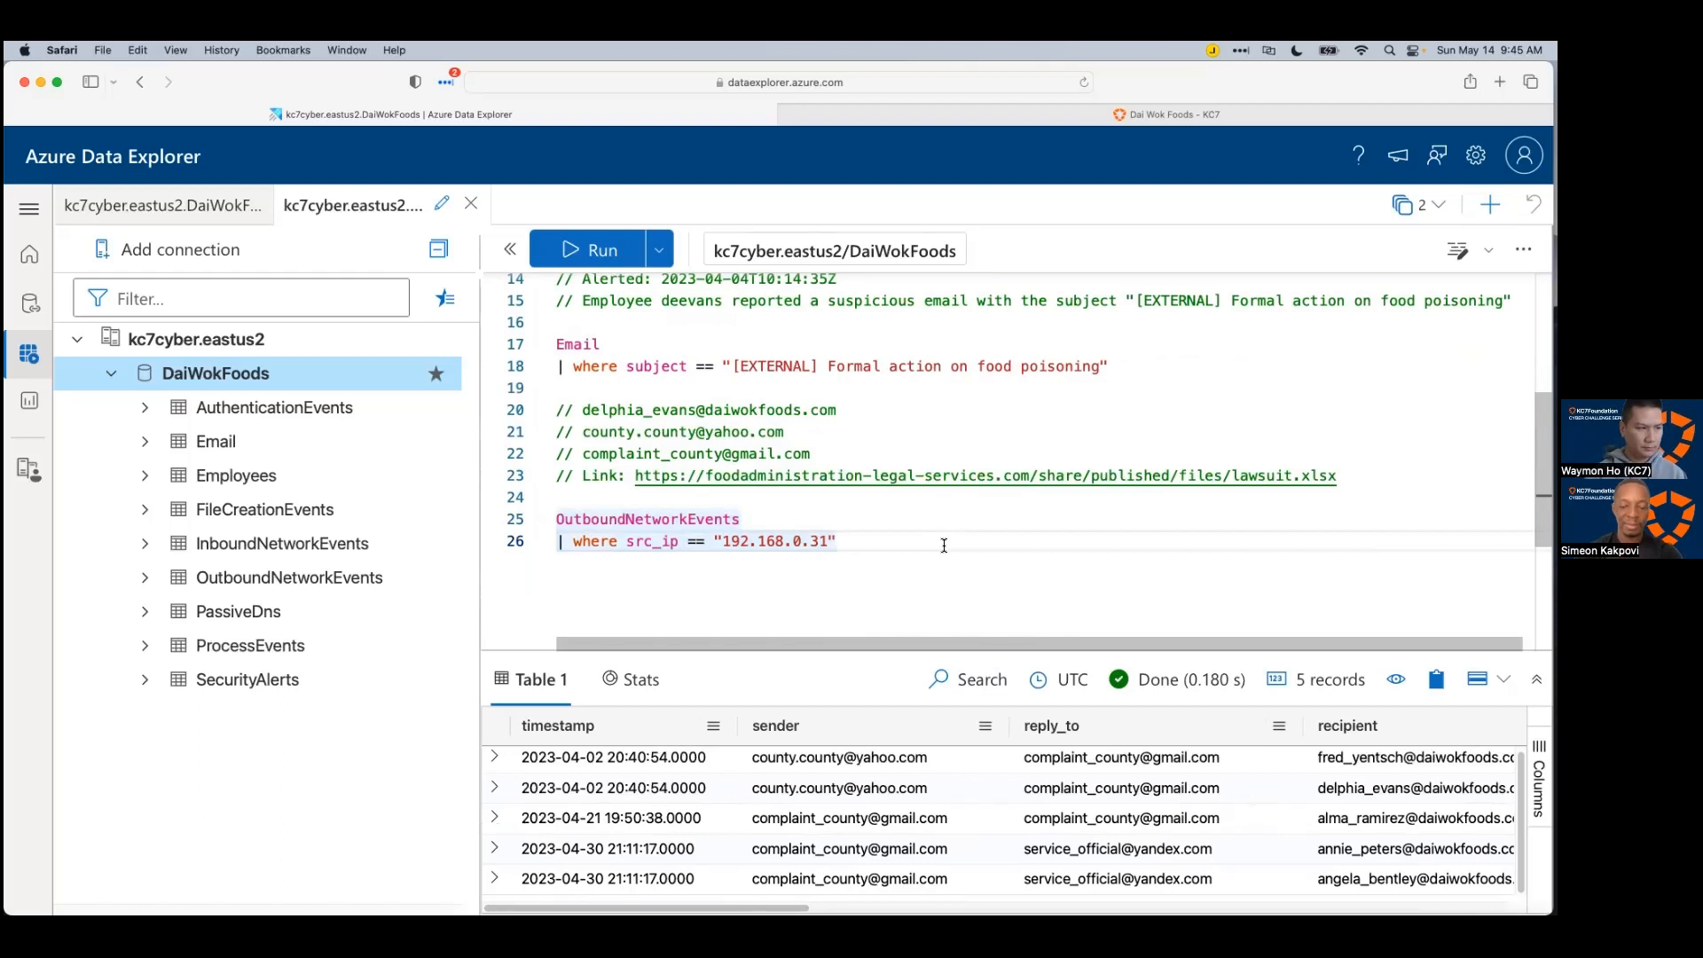
key(shift+Return)
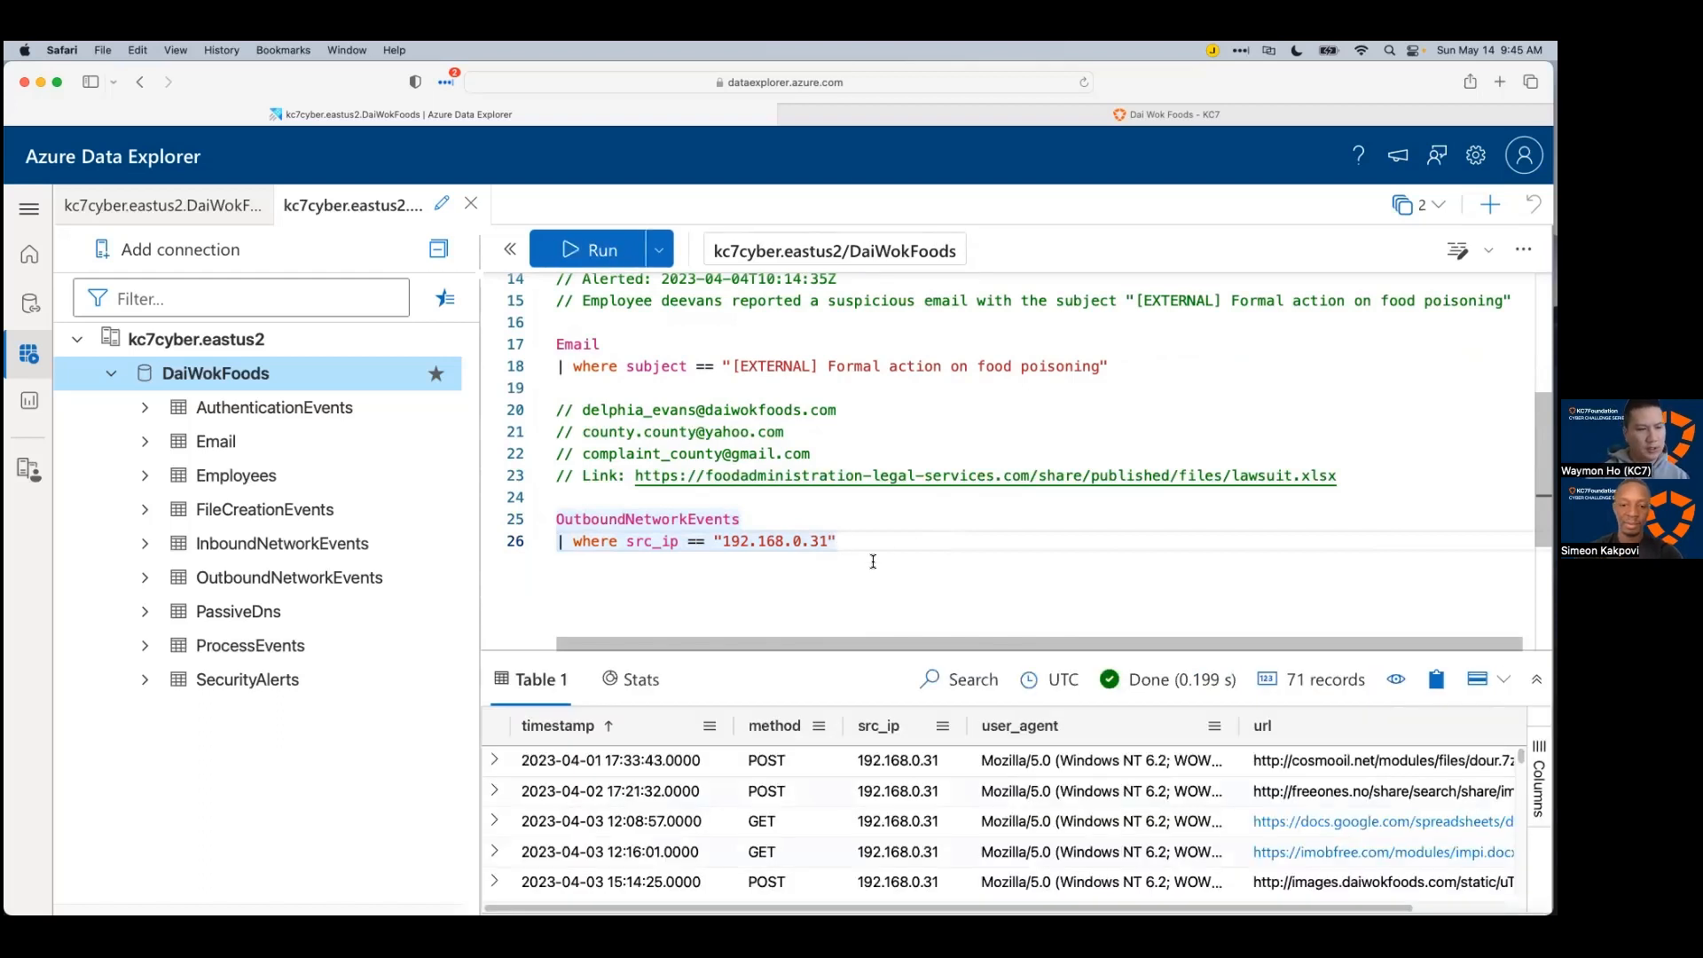
scroll(885, 483, down, 5)
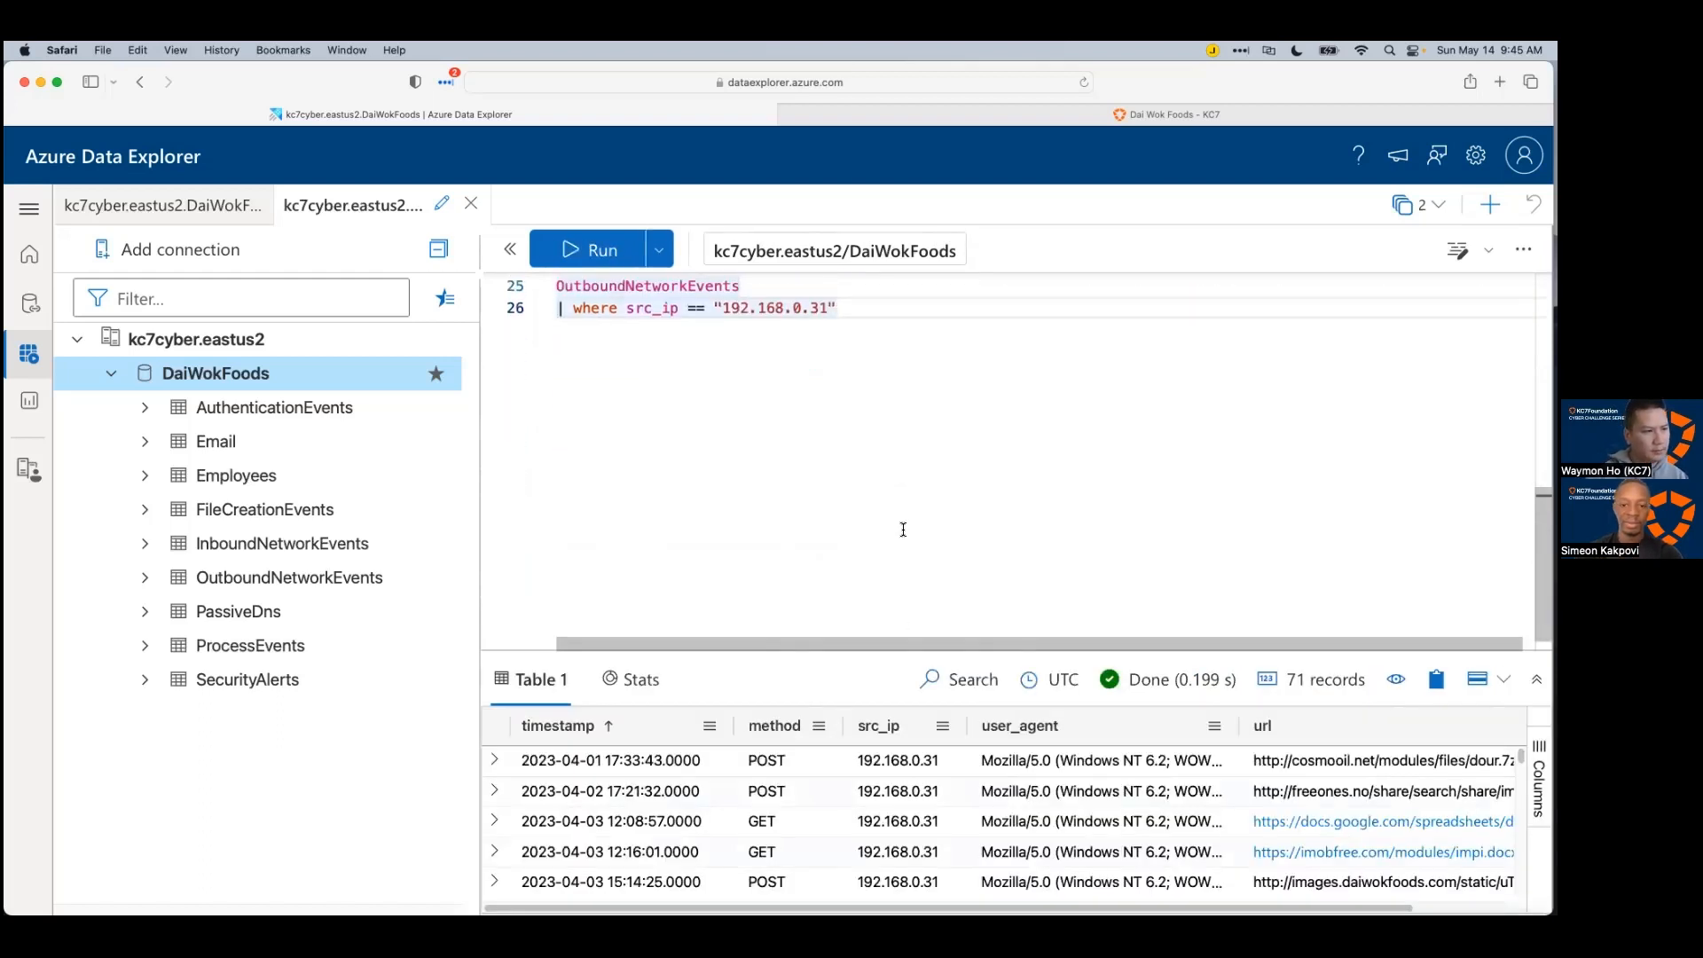
drag(890, 644, 876, 366)
Step: Add a '| where url ==' filter for the lawsuit.xlsx URL and run it, returning no rows
click(885, 310)
key(Return)
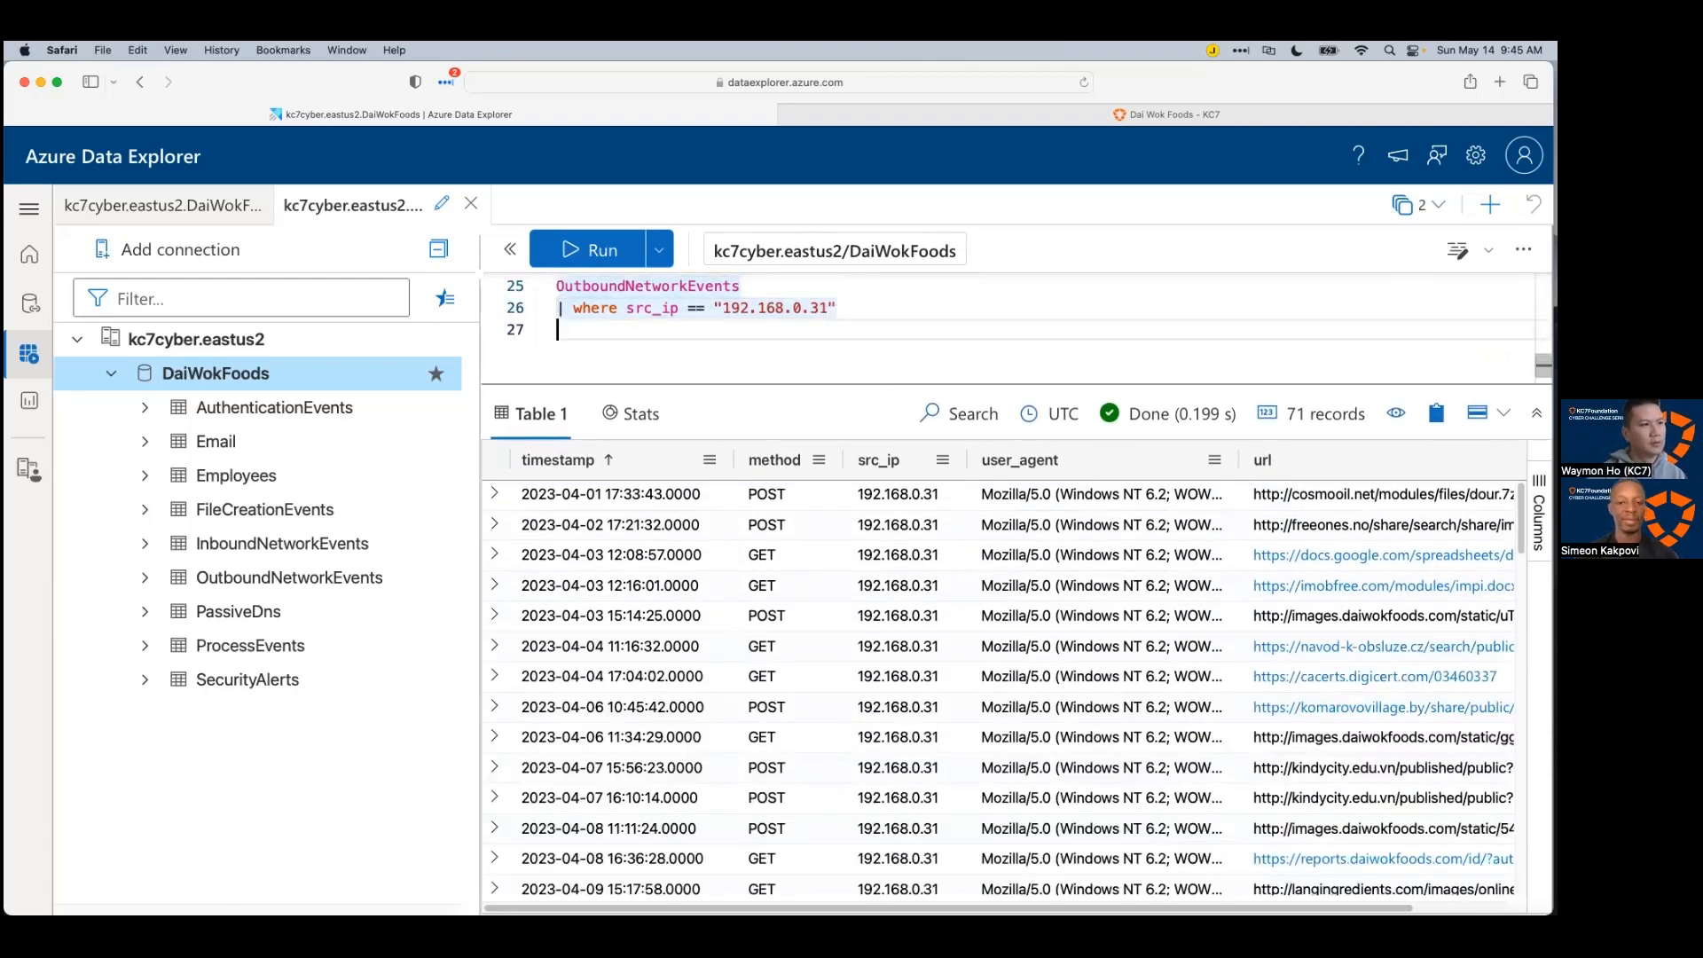
text(| where url.)
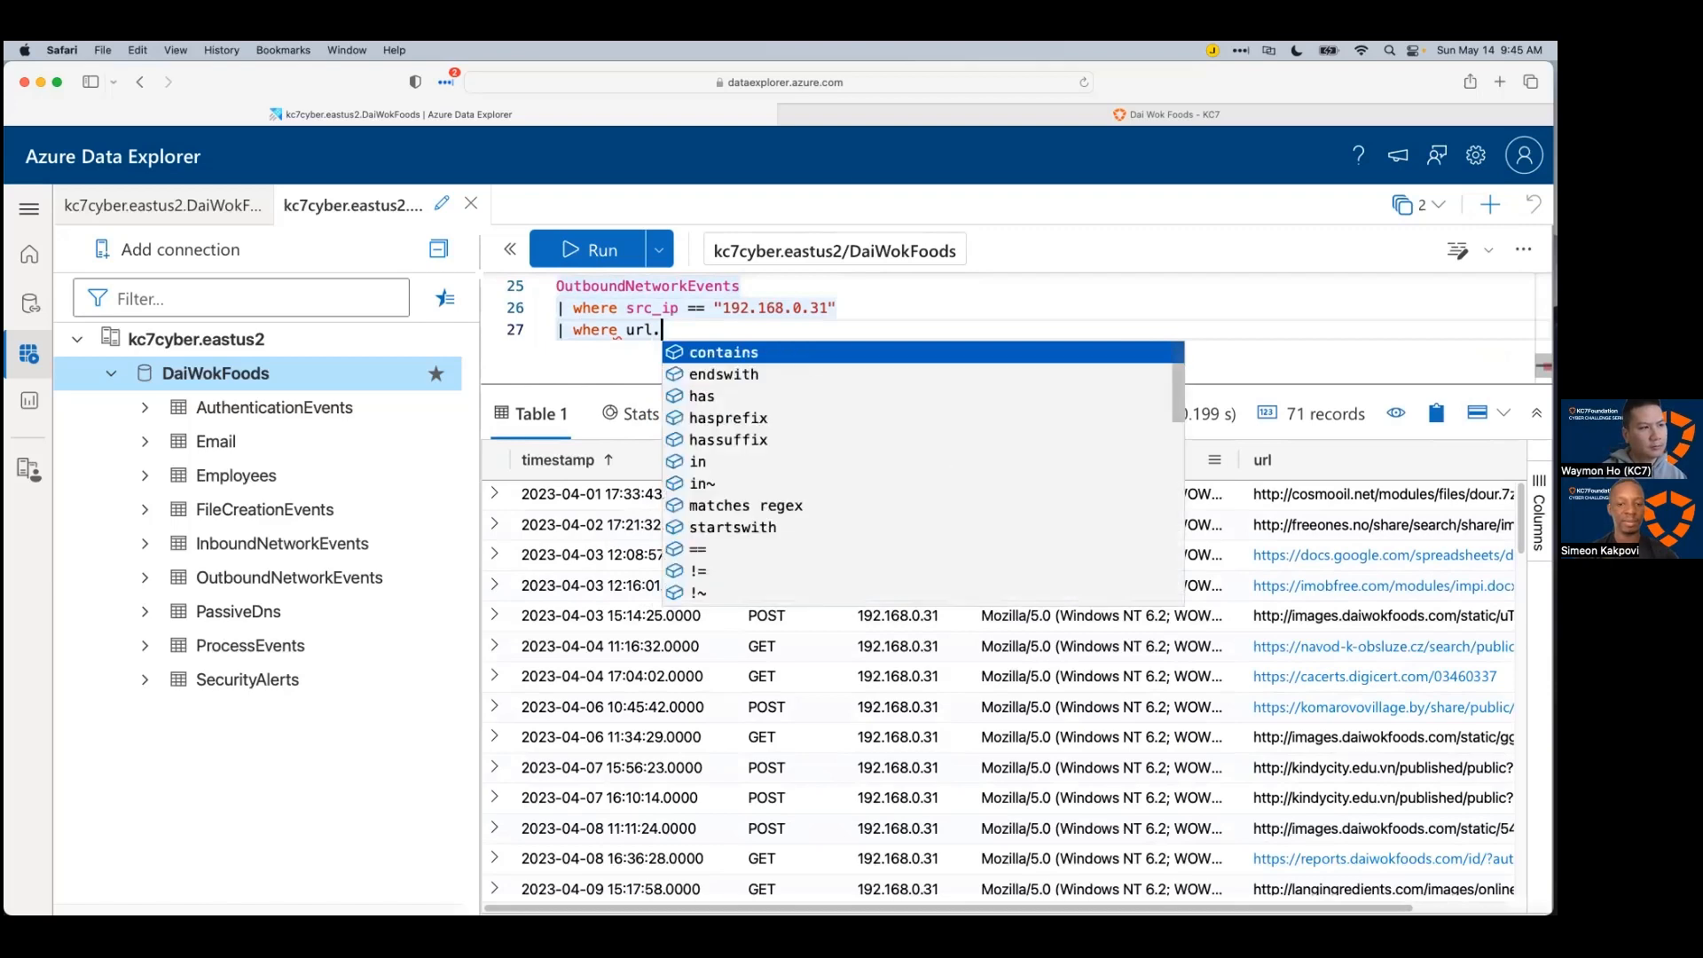
key(BackSpace)
text(== ")
text(https://foodadministration-legal-services.com/share/published/files/lawsuit.xlsx)
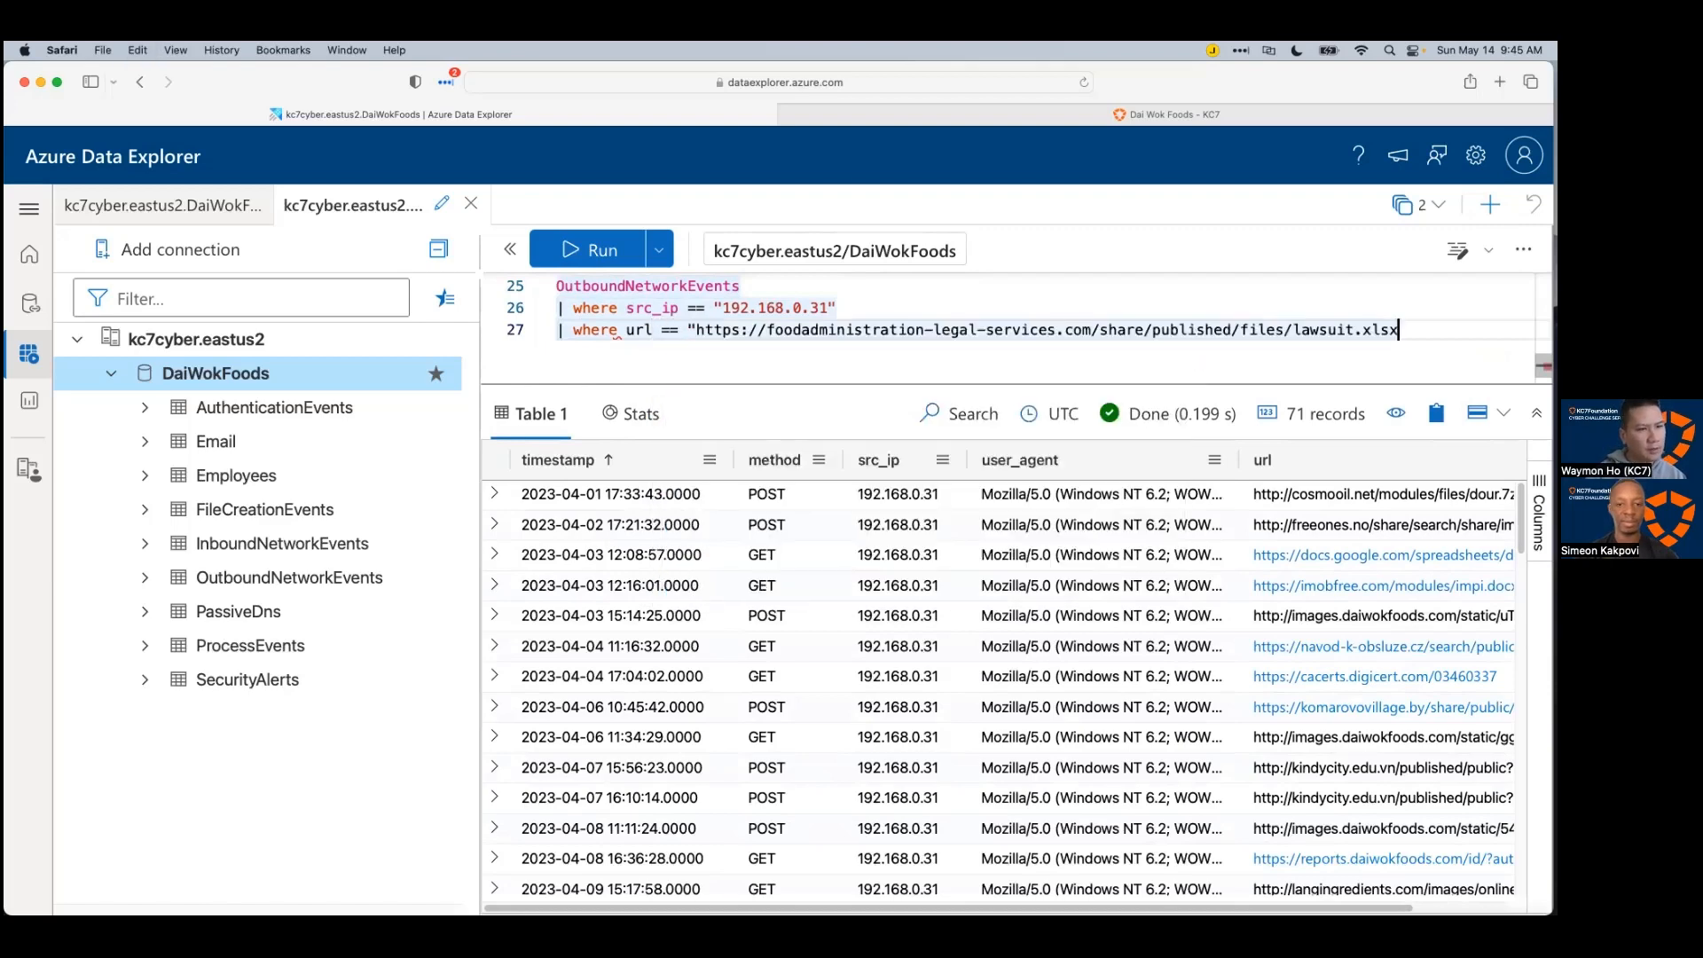
text(")
key(shift+Return)
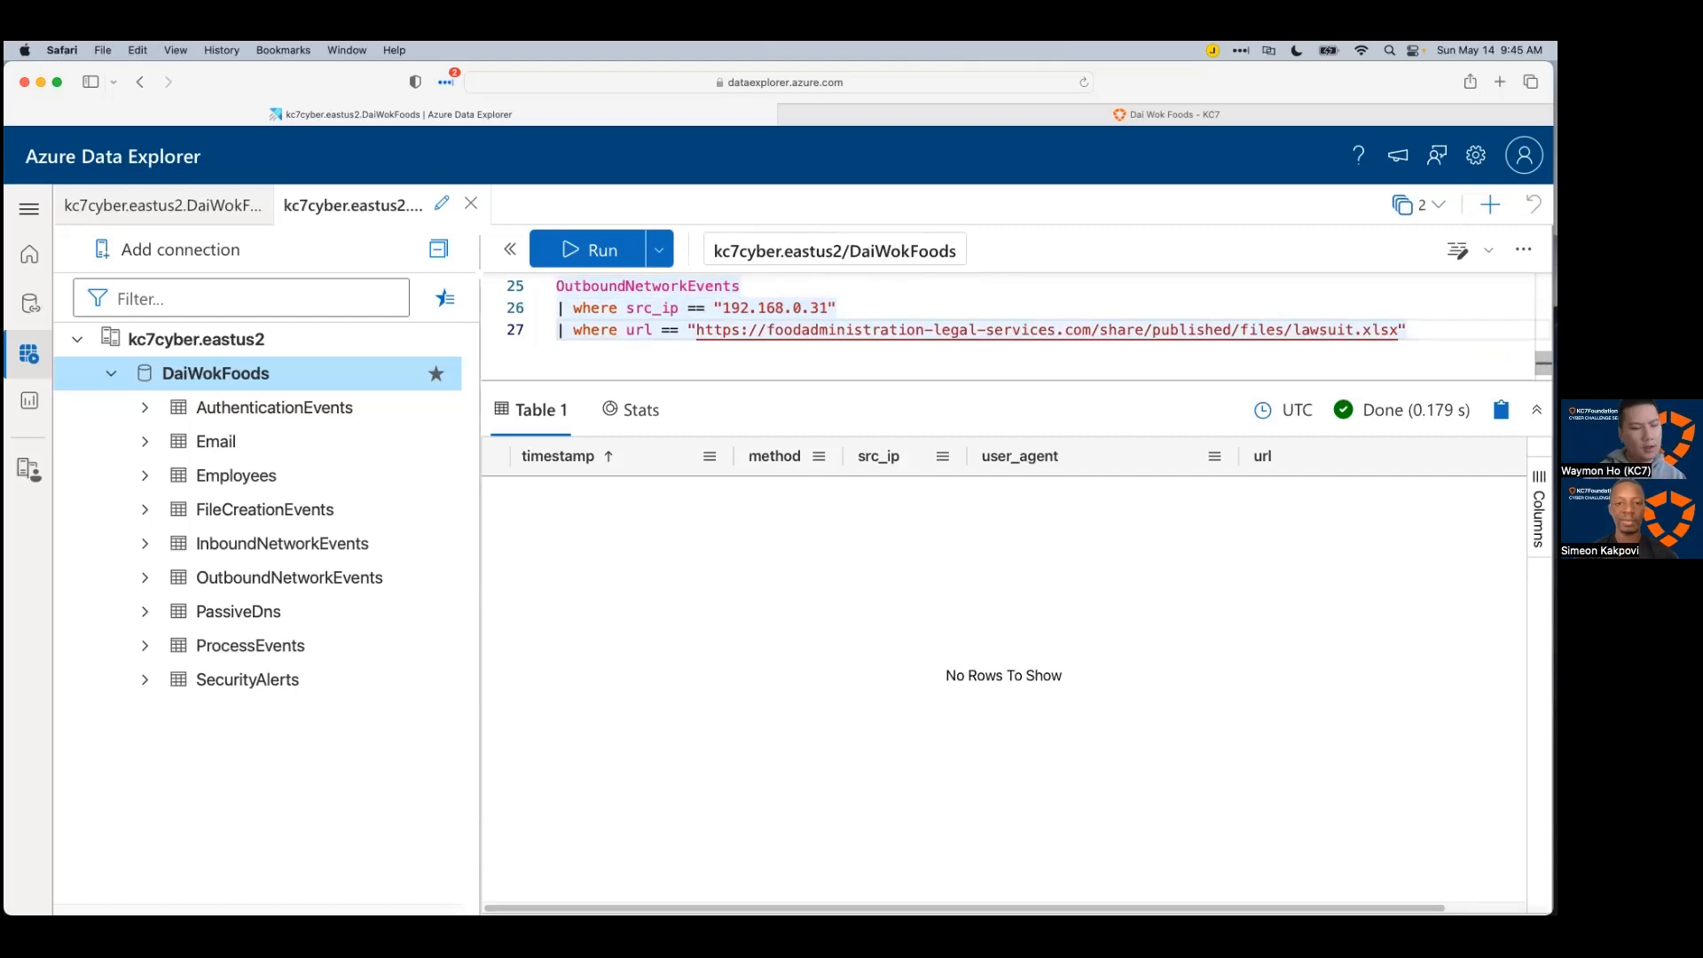
drag(851, 383, 847, 419)
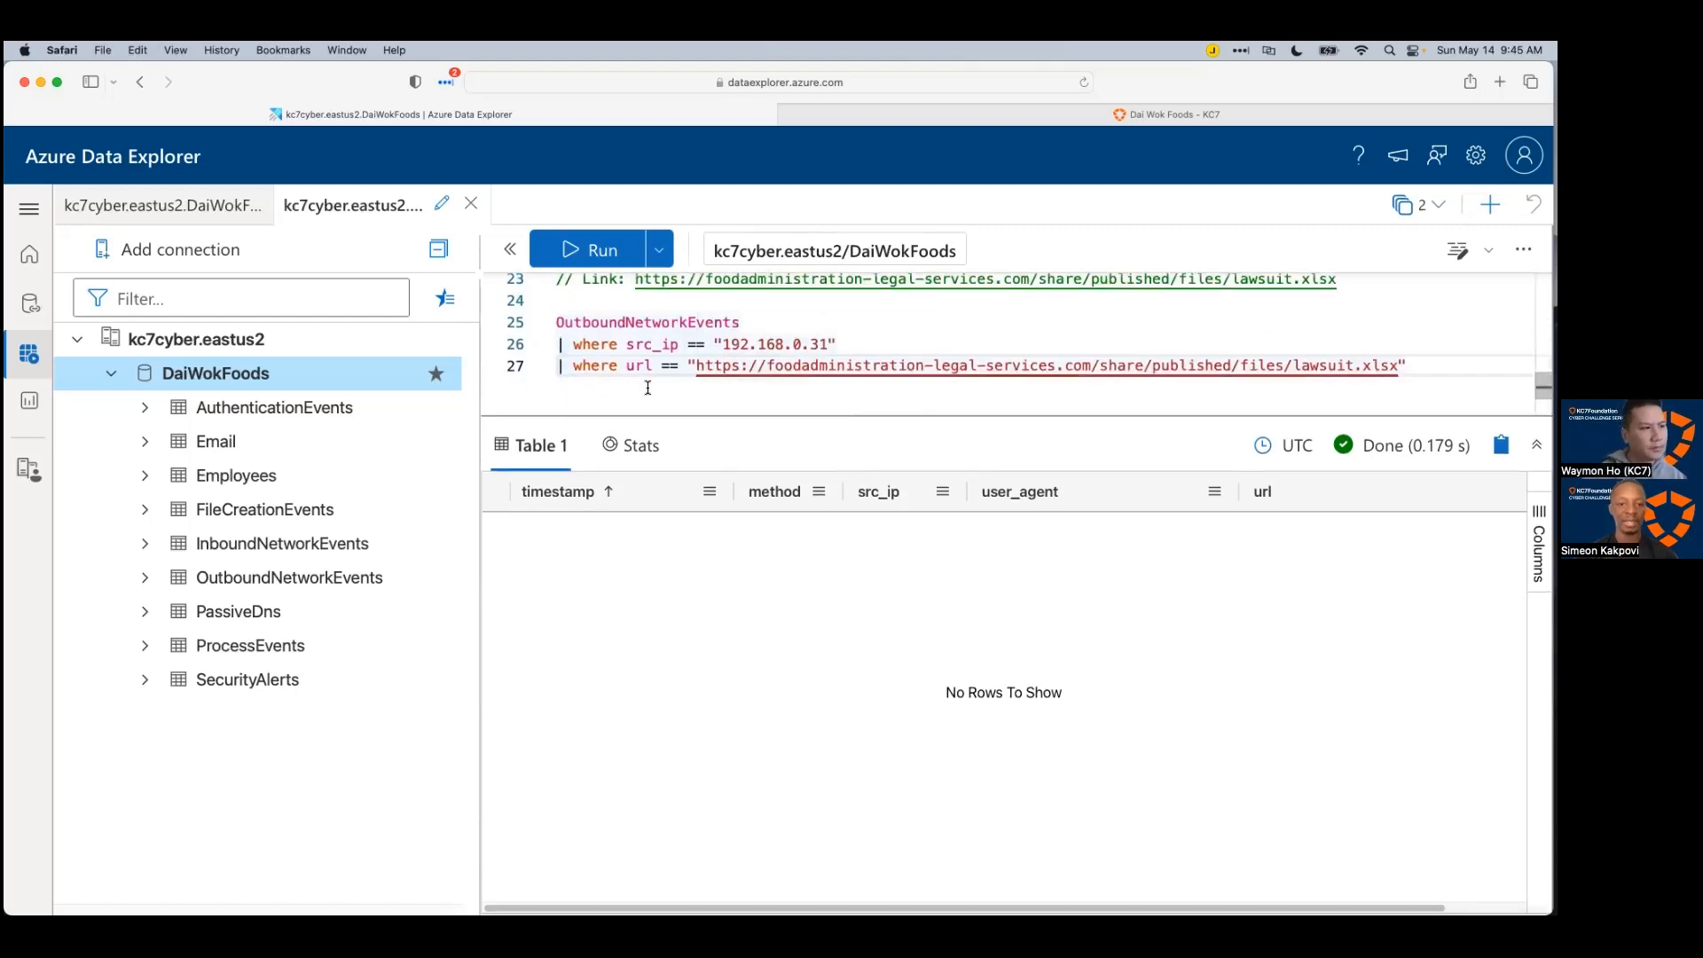
drag(648, 387, 557, 322)
click(915, 720)
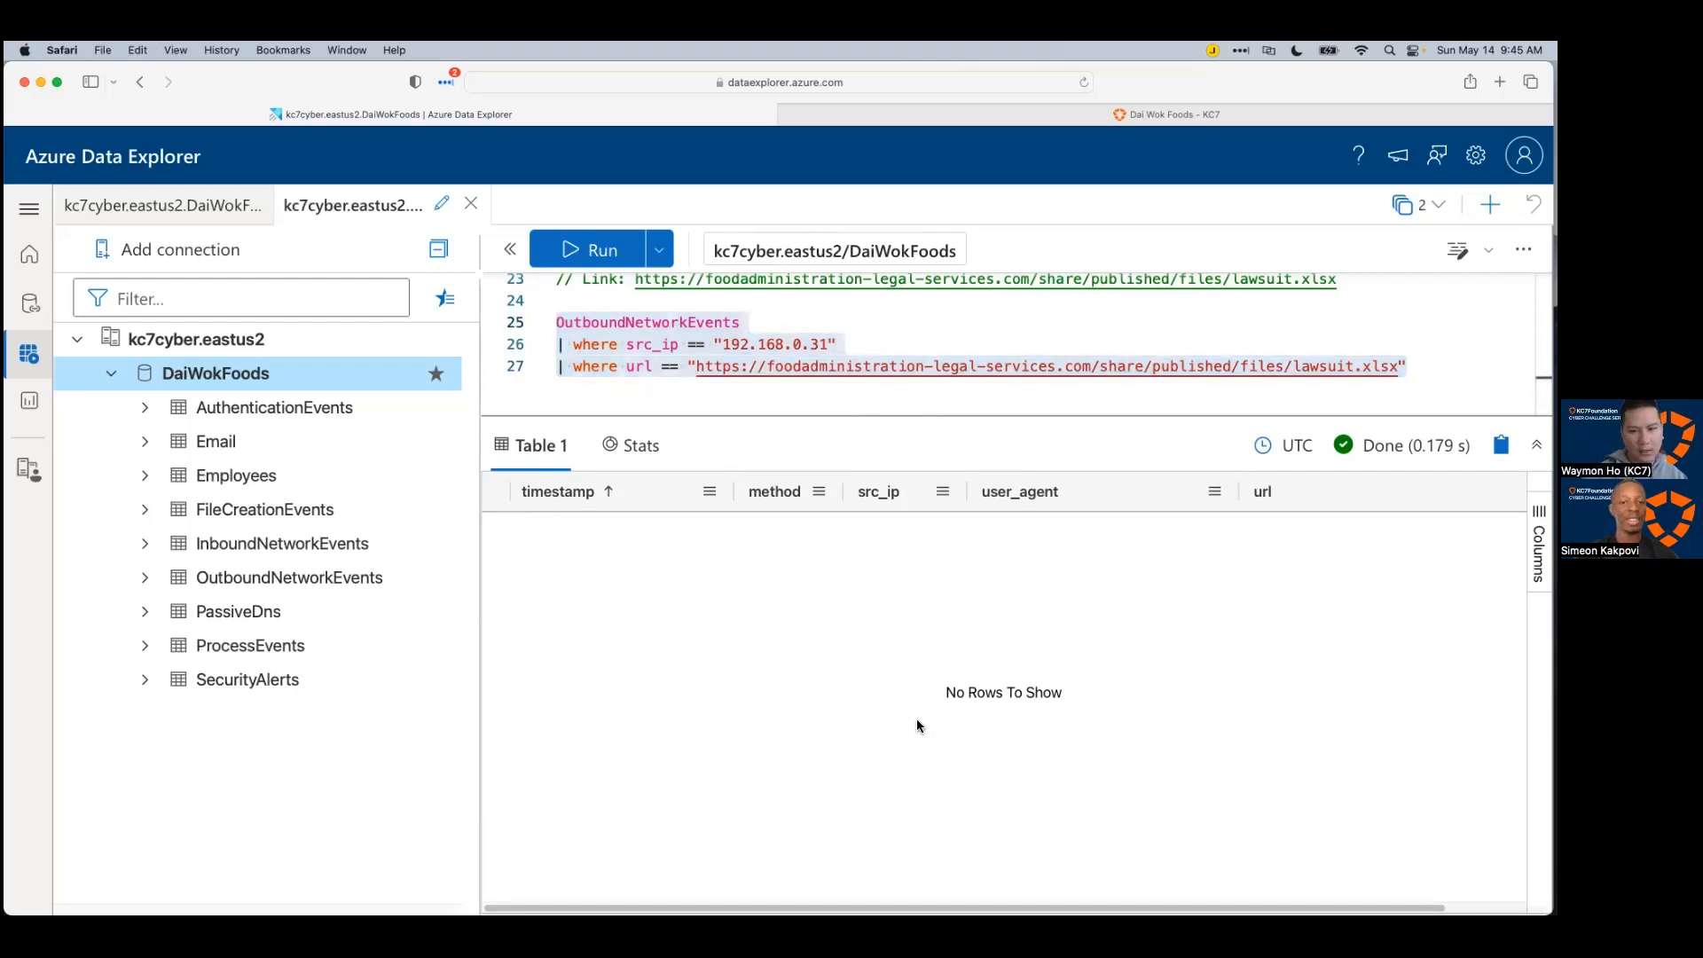
click(741, 408)
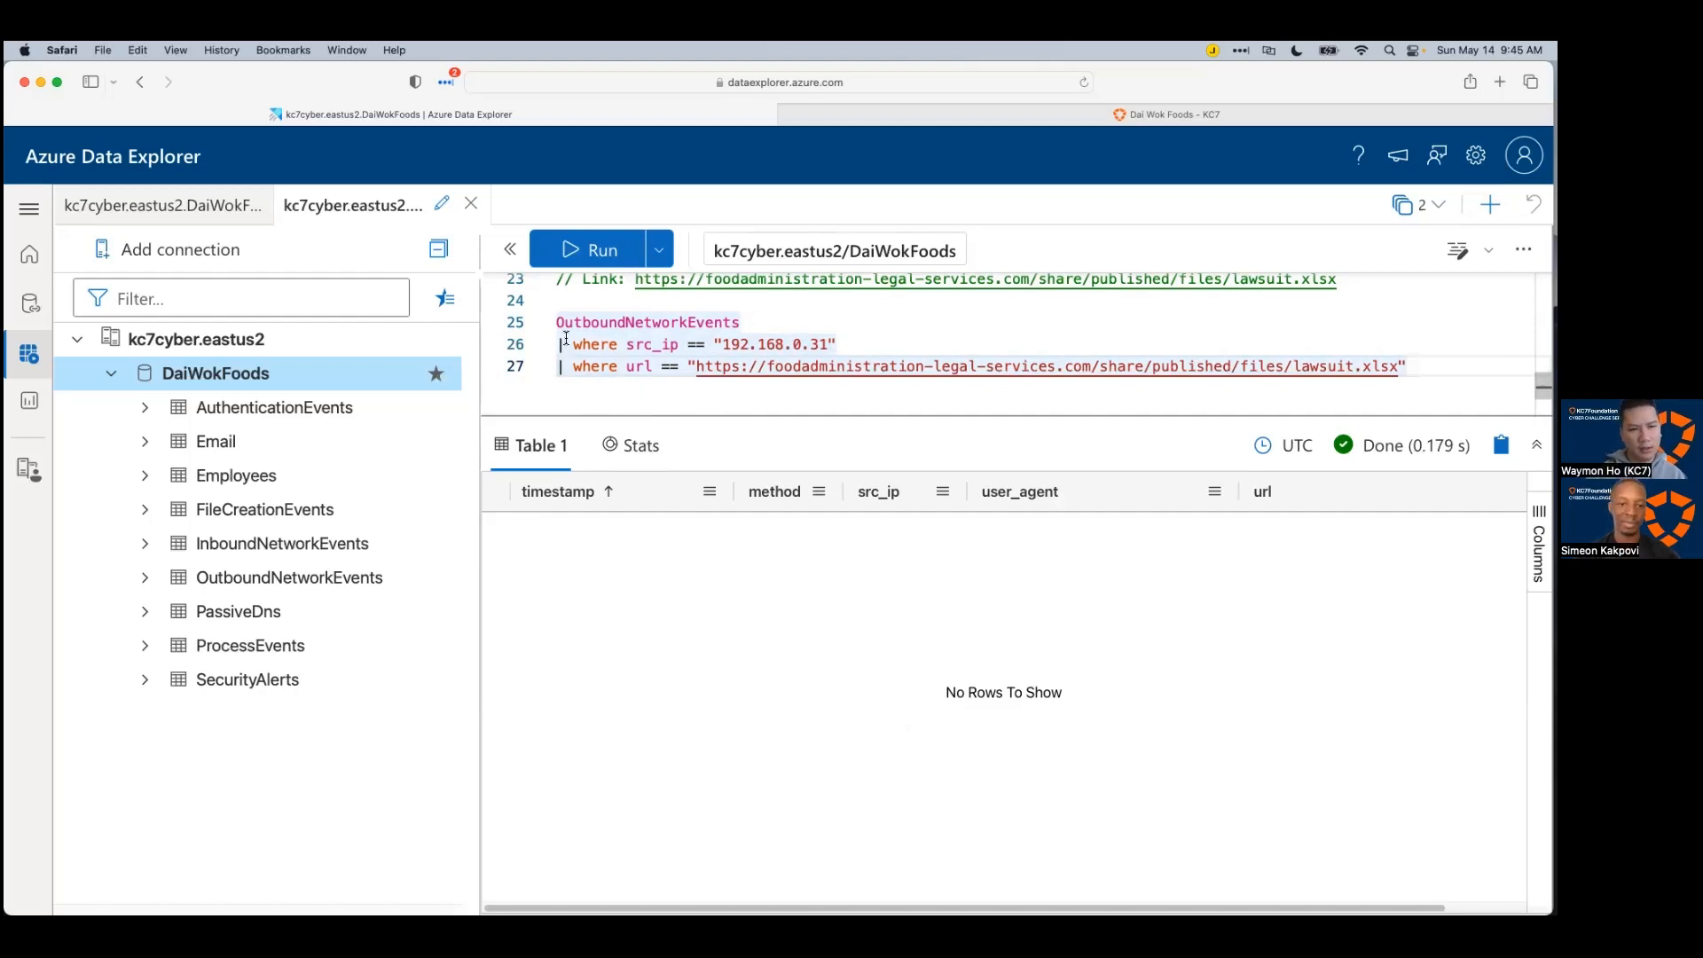
Step: In Xmind, add a child note under the Link topic saying the employee appears not to have clicked the link
key(super+Tab)
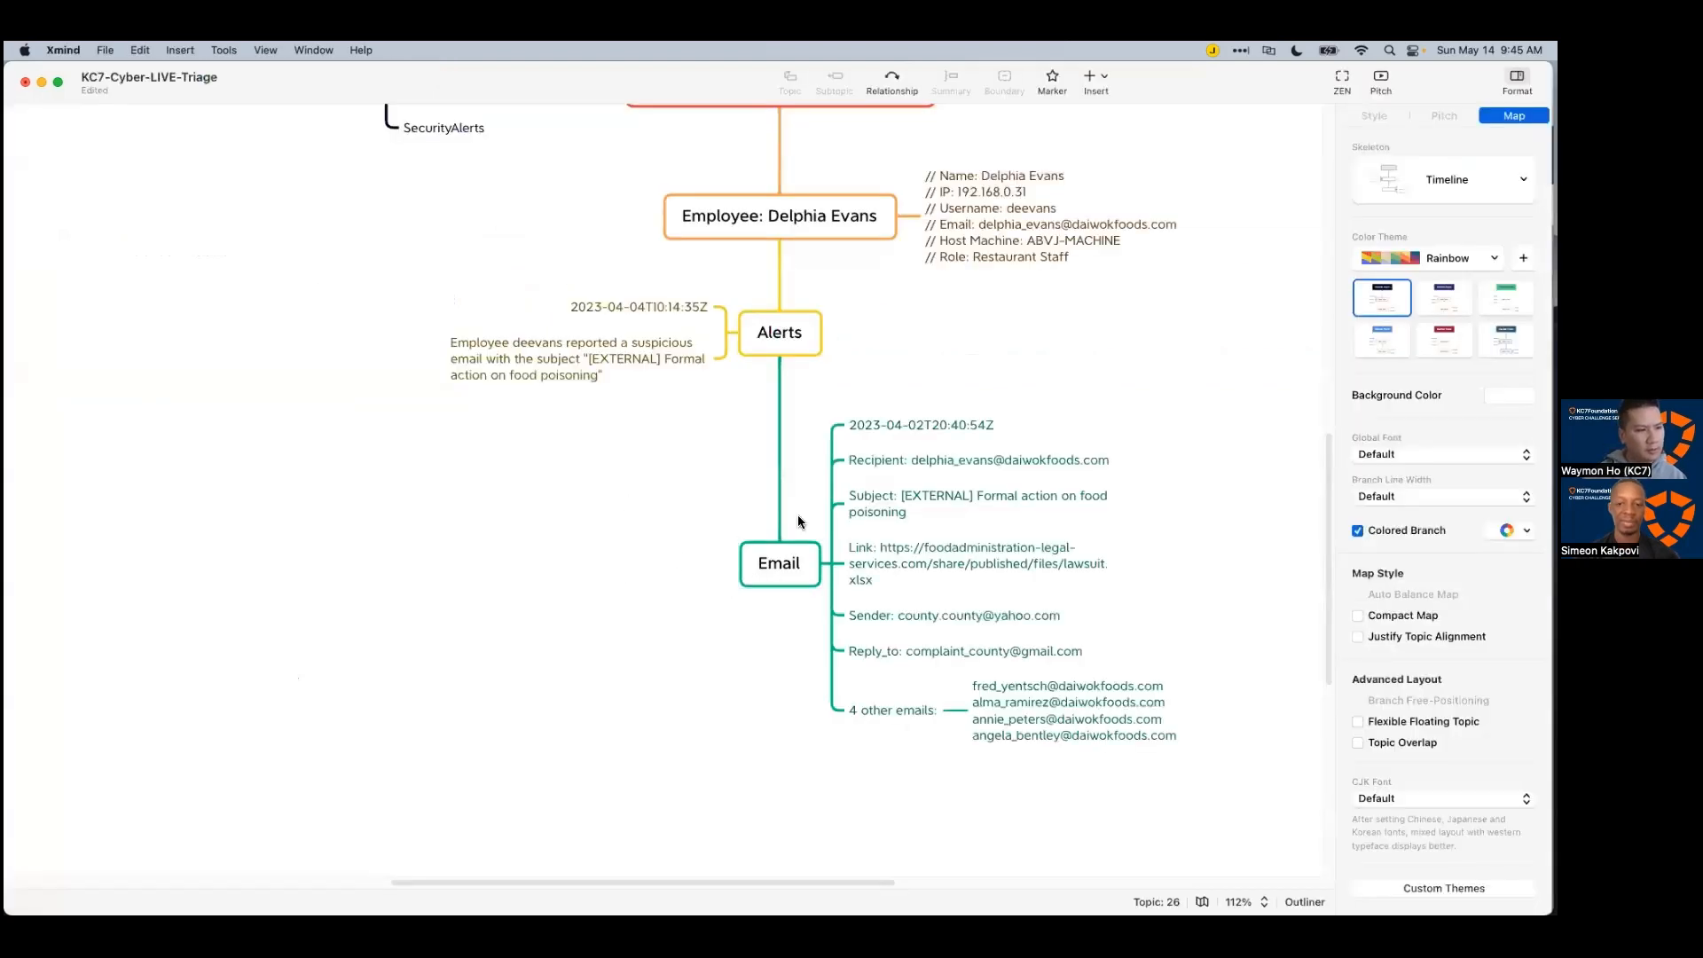
scroll(1020, 496, down, 3)
click(1074, 501)
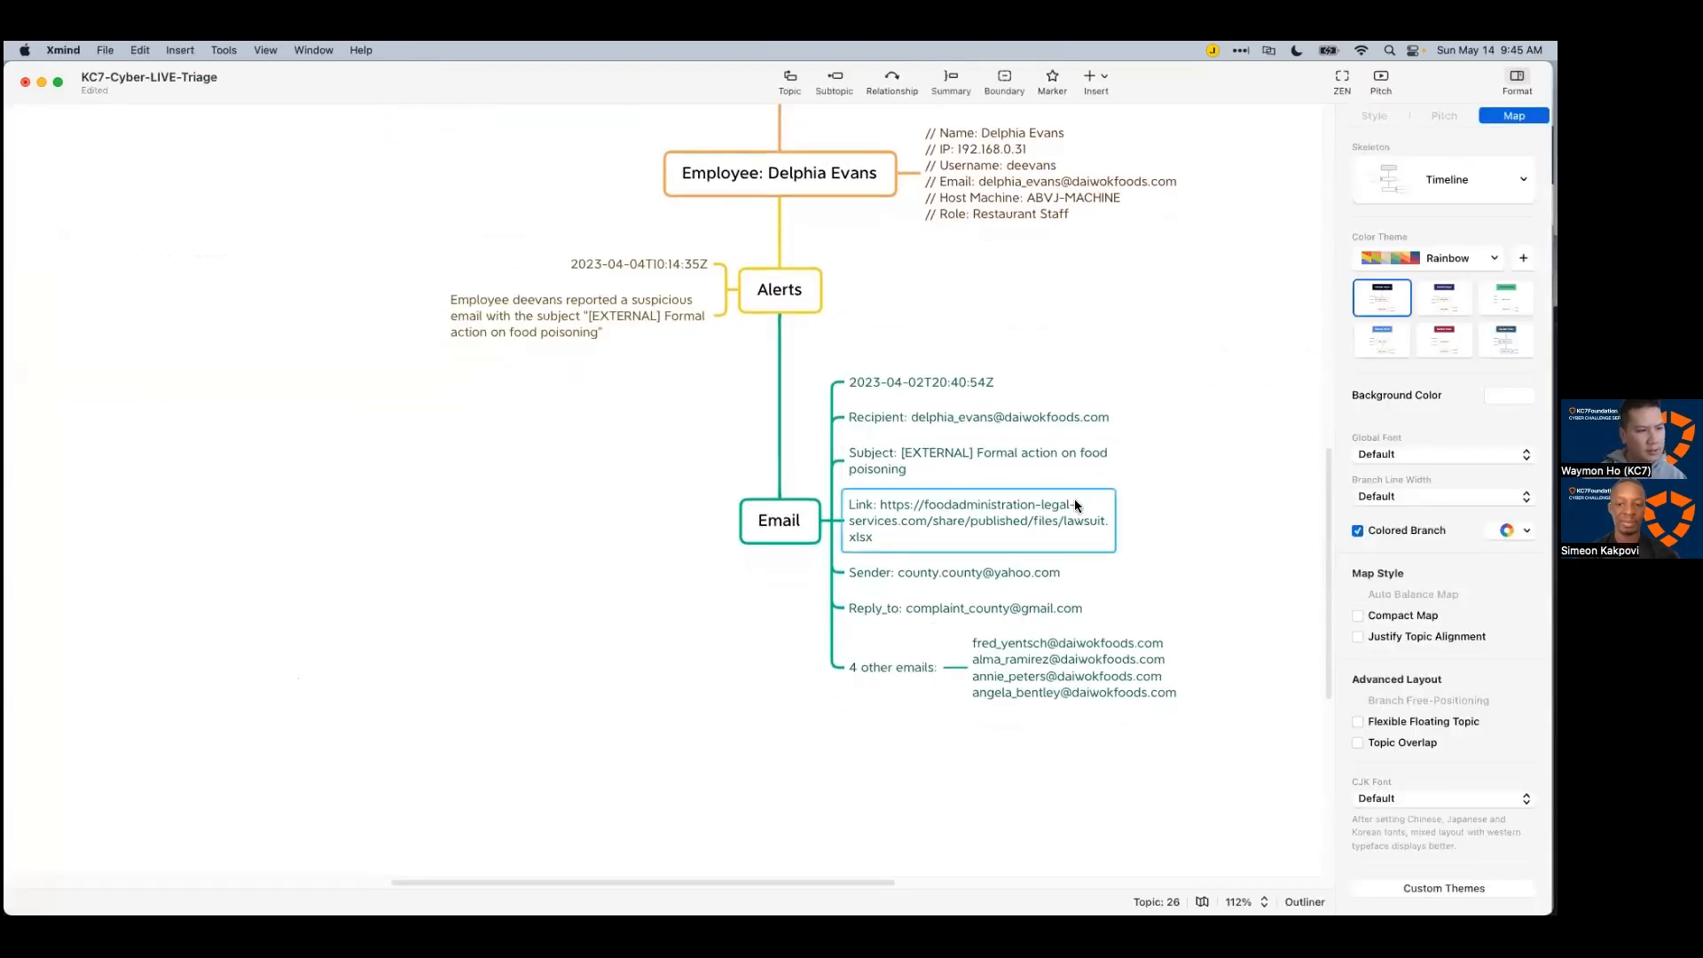
key(Tab)
text(Delphia ap)
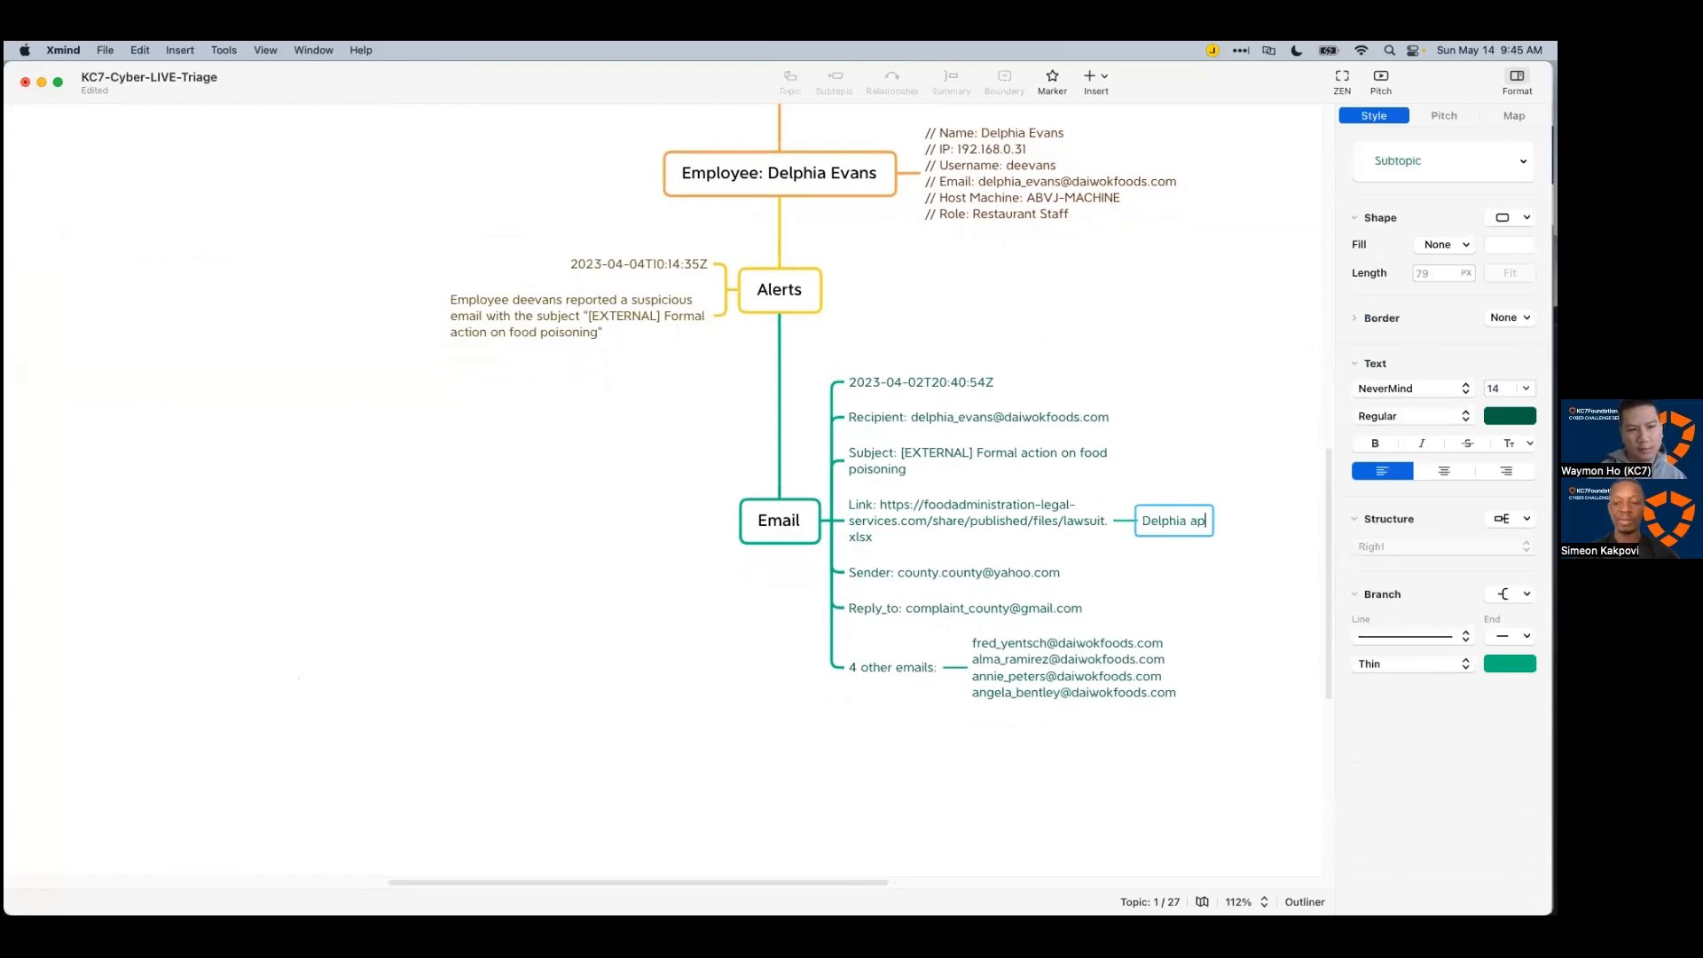
text(pears to not have c)
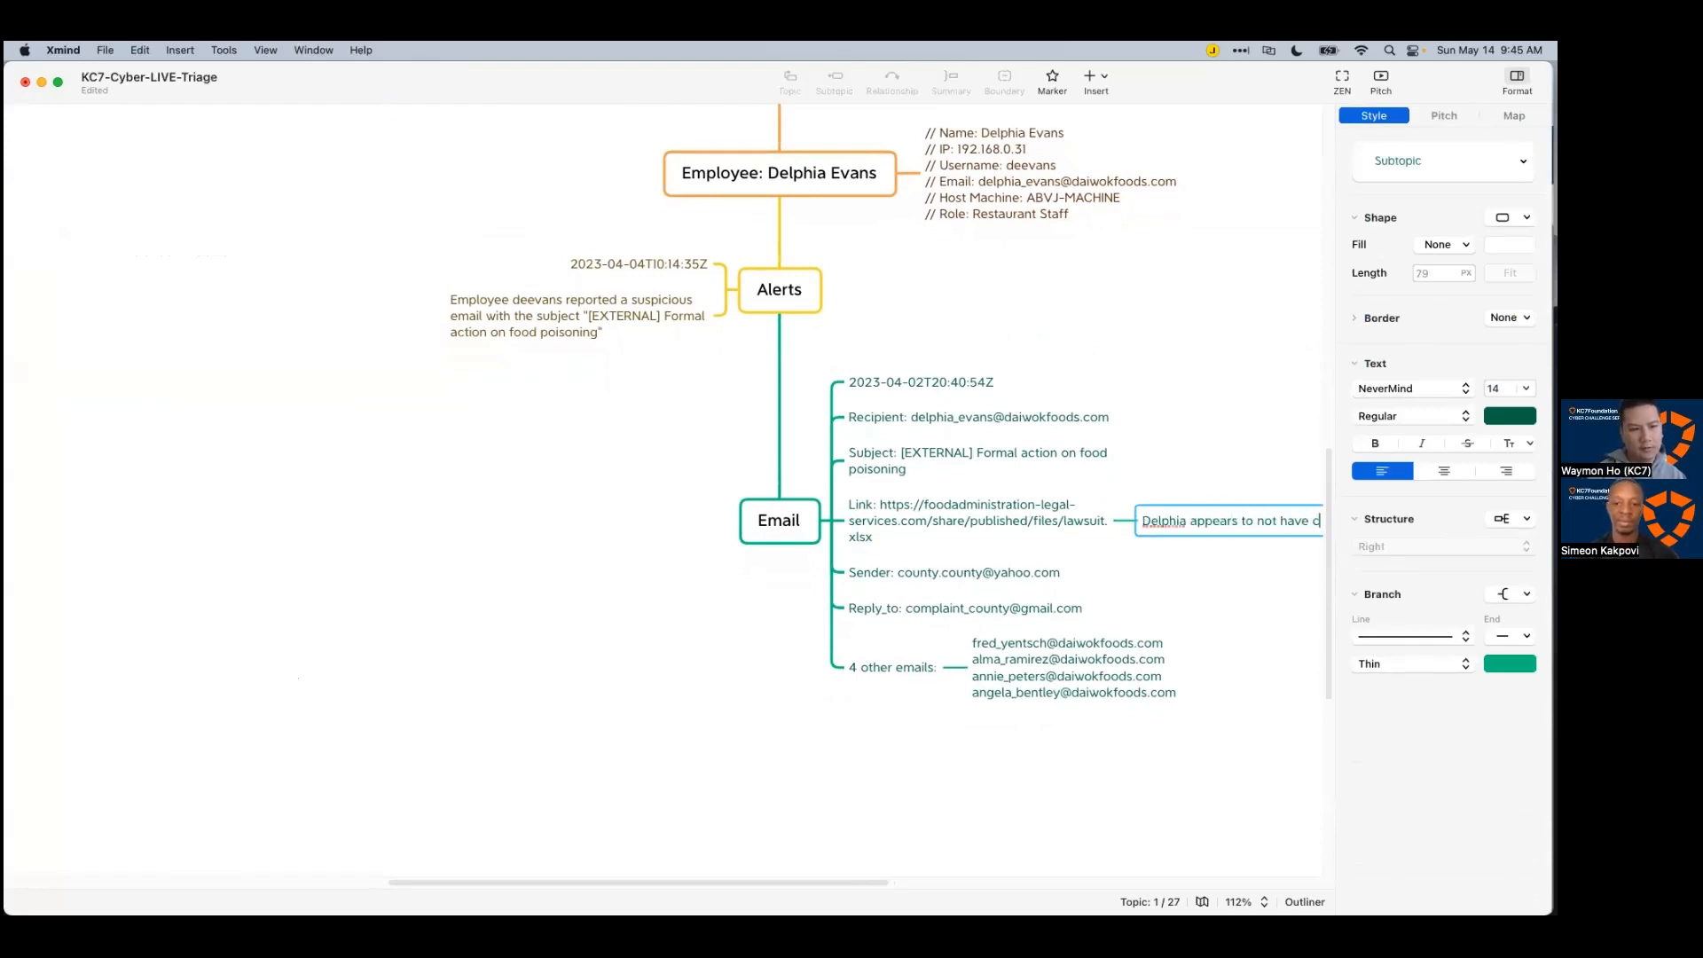
text(licked on the link)
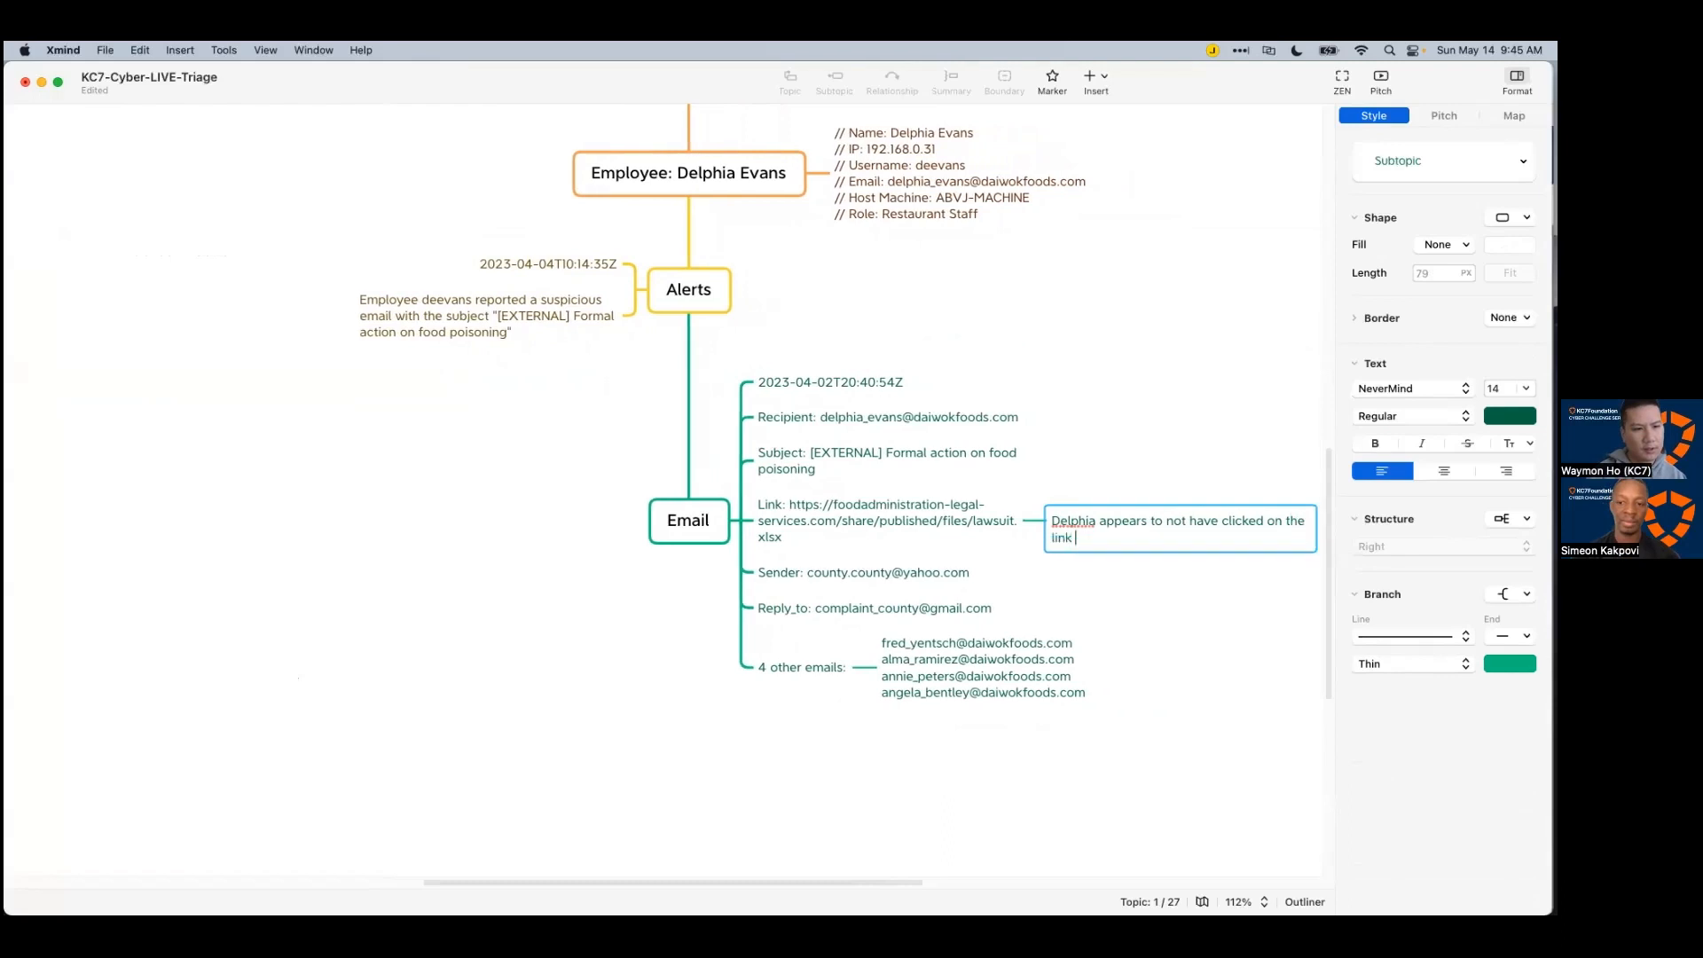
key(Return)
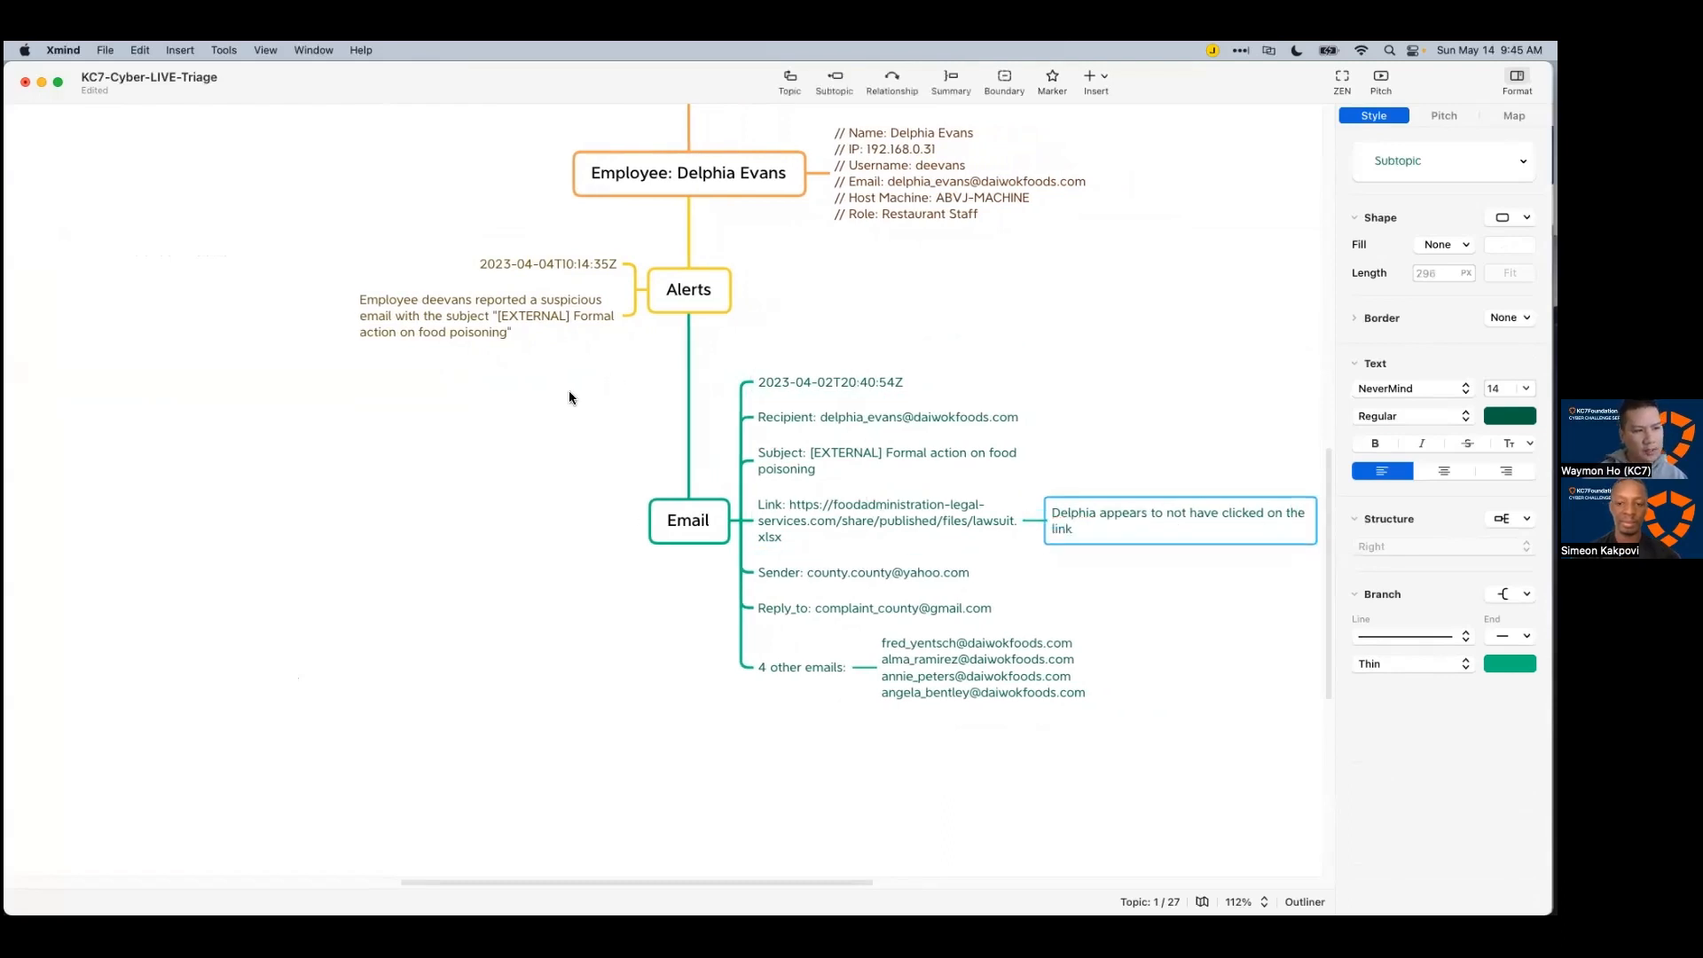
click(1034, 607)
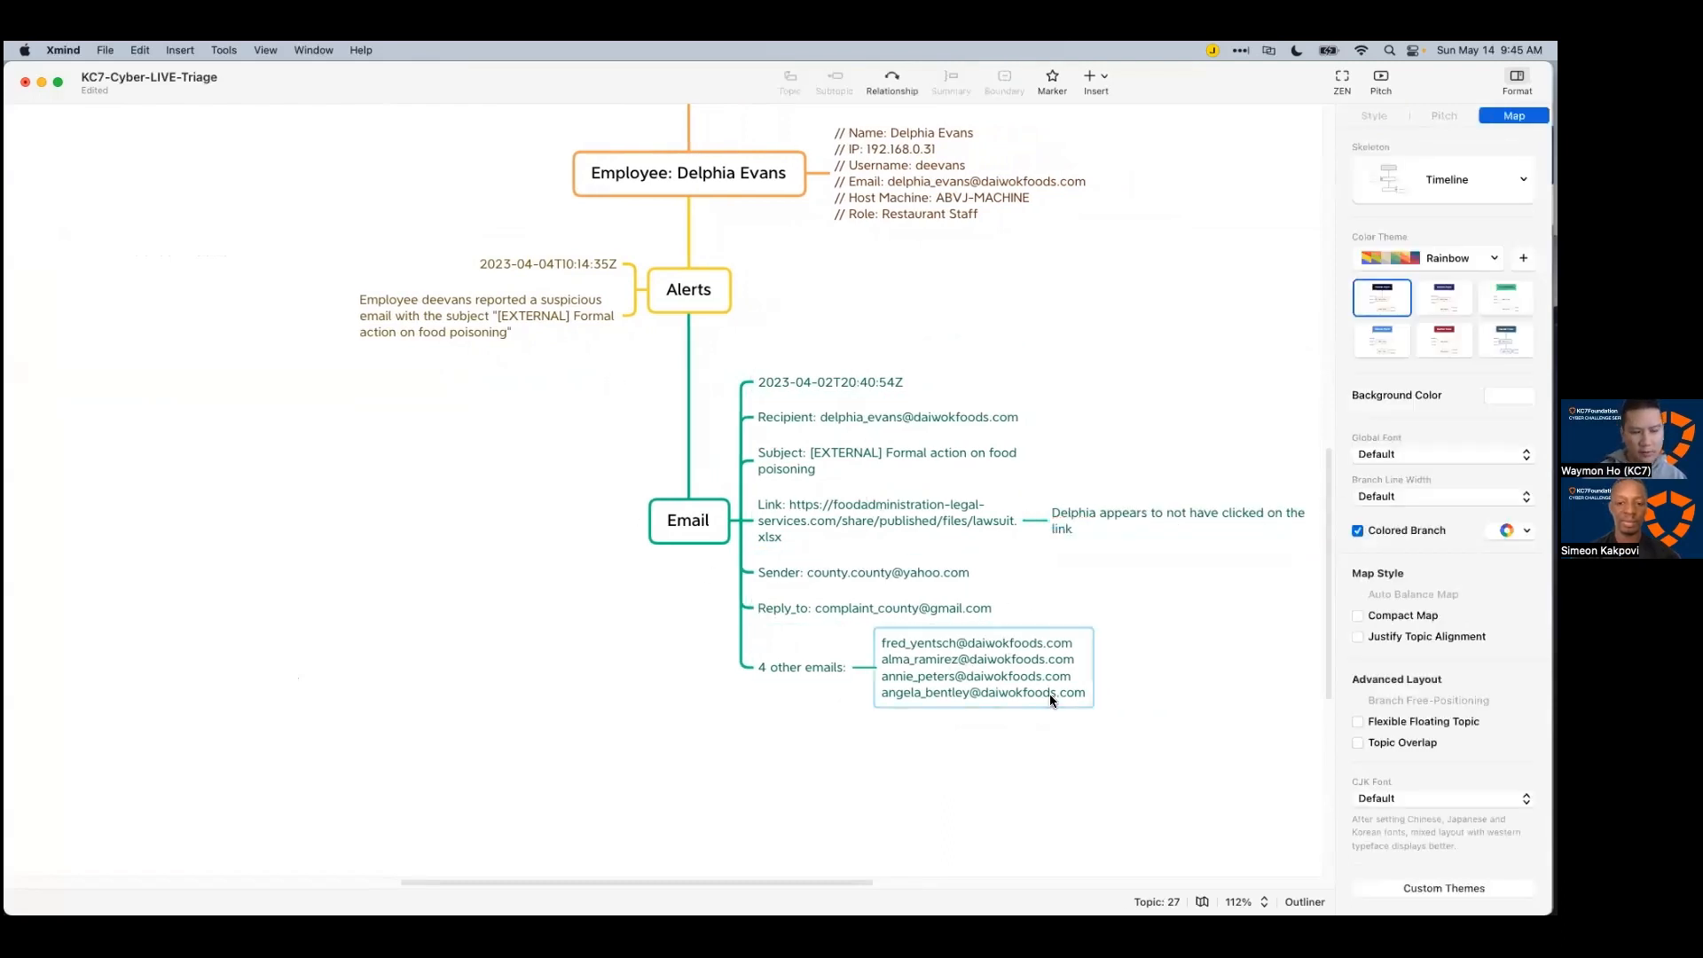
key(super+Tab)
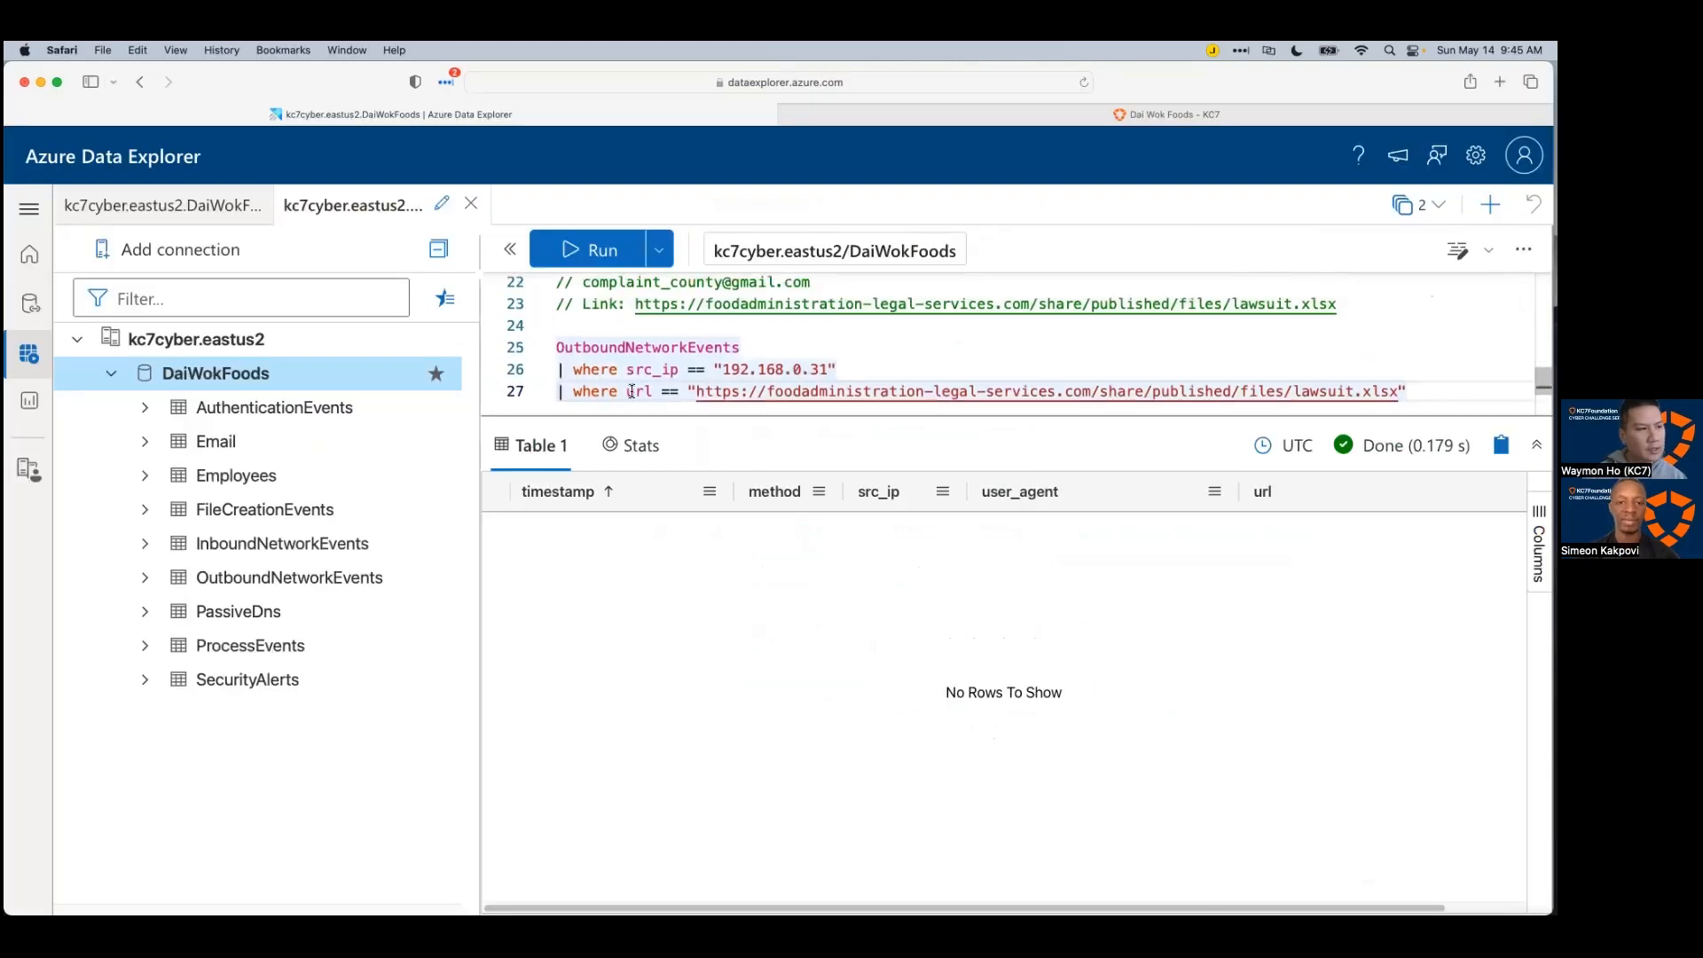
Step: Comment out the src_ip filter with // and rerun the URL-only search, which still returns nothing
text(//)
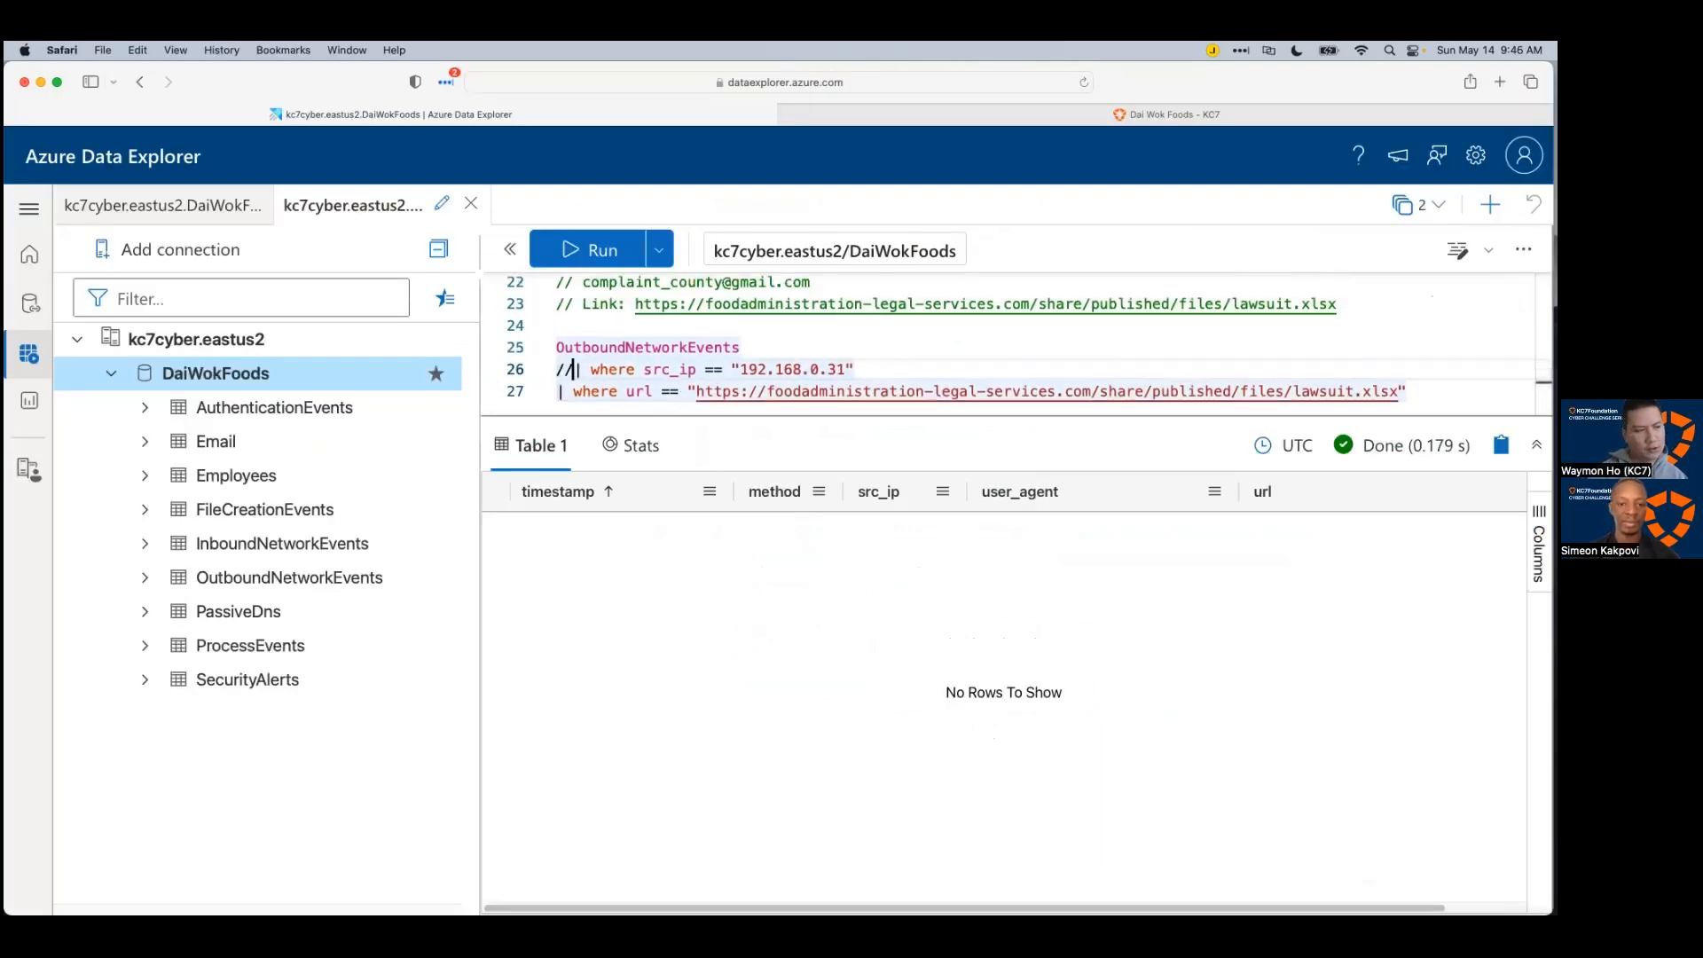
click(899, 352)
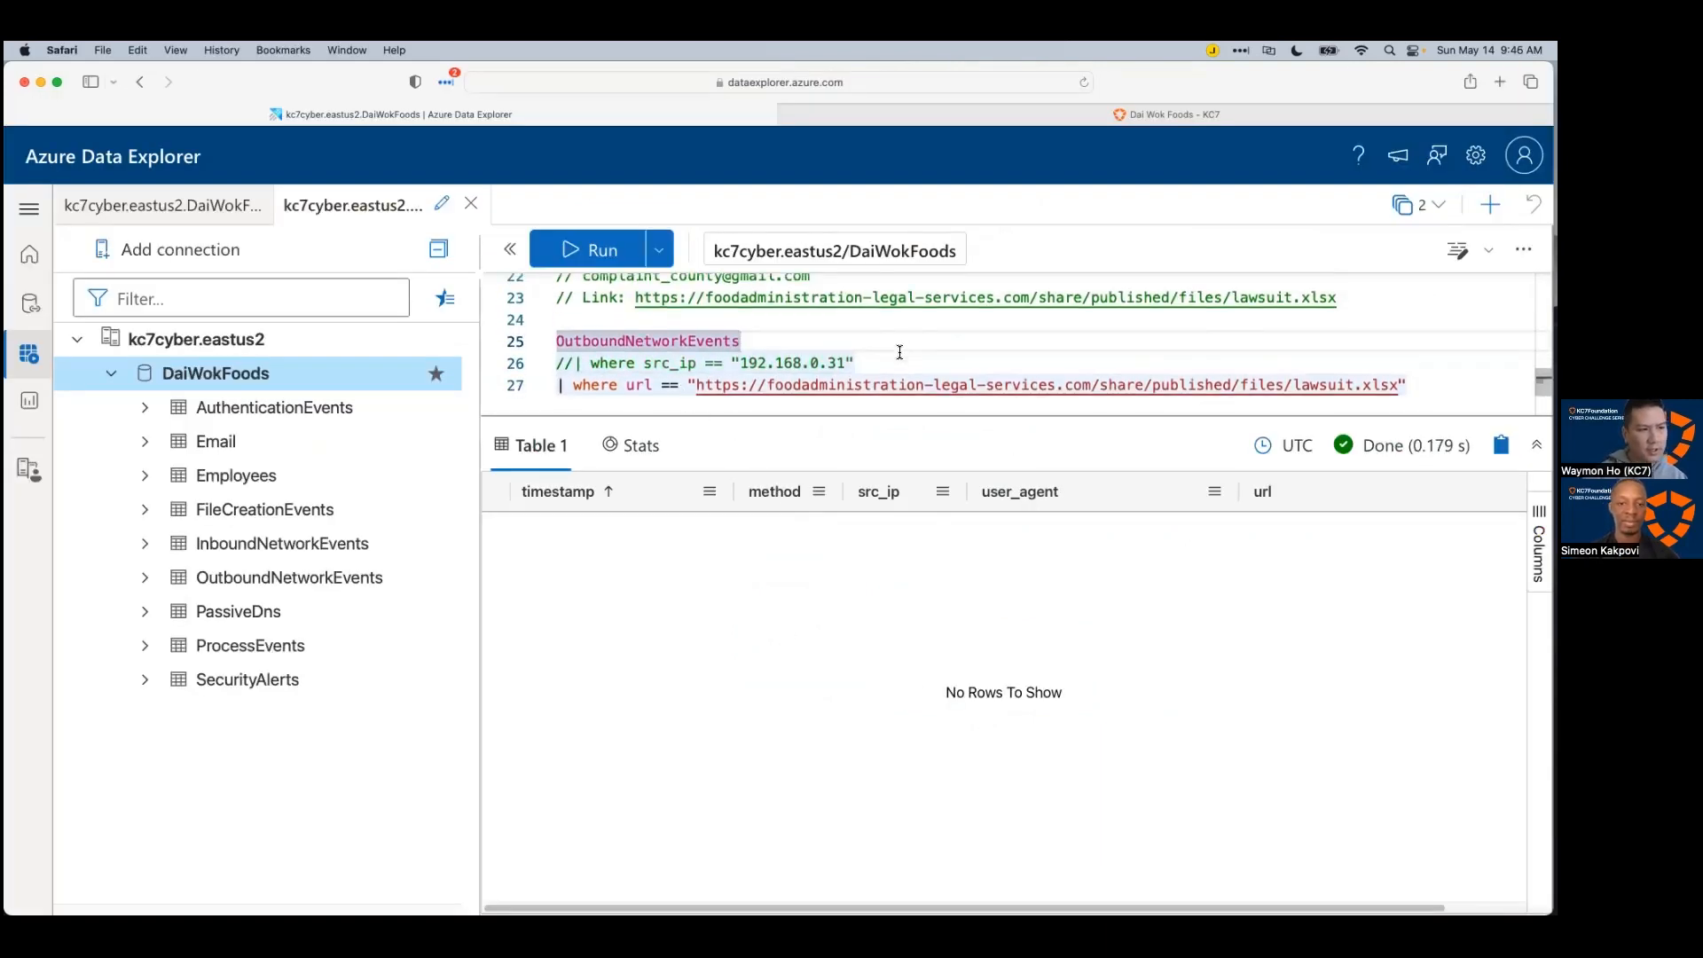
click(899, 355)
key(shift+Return)
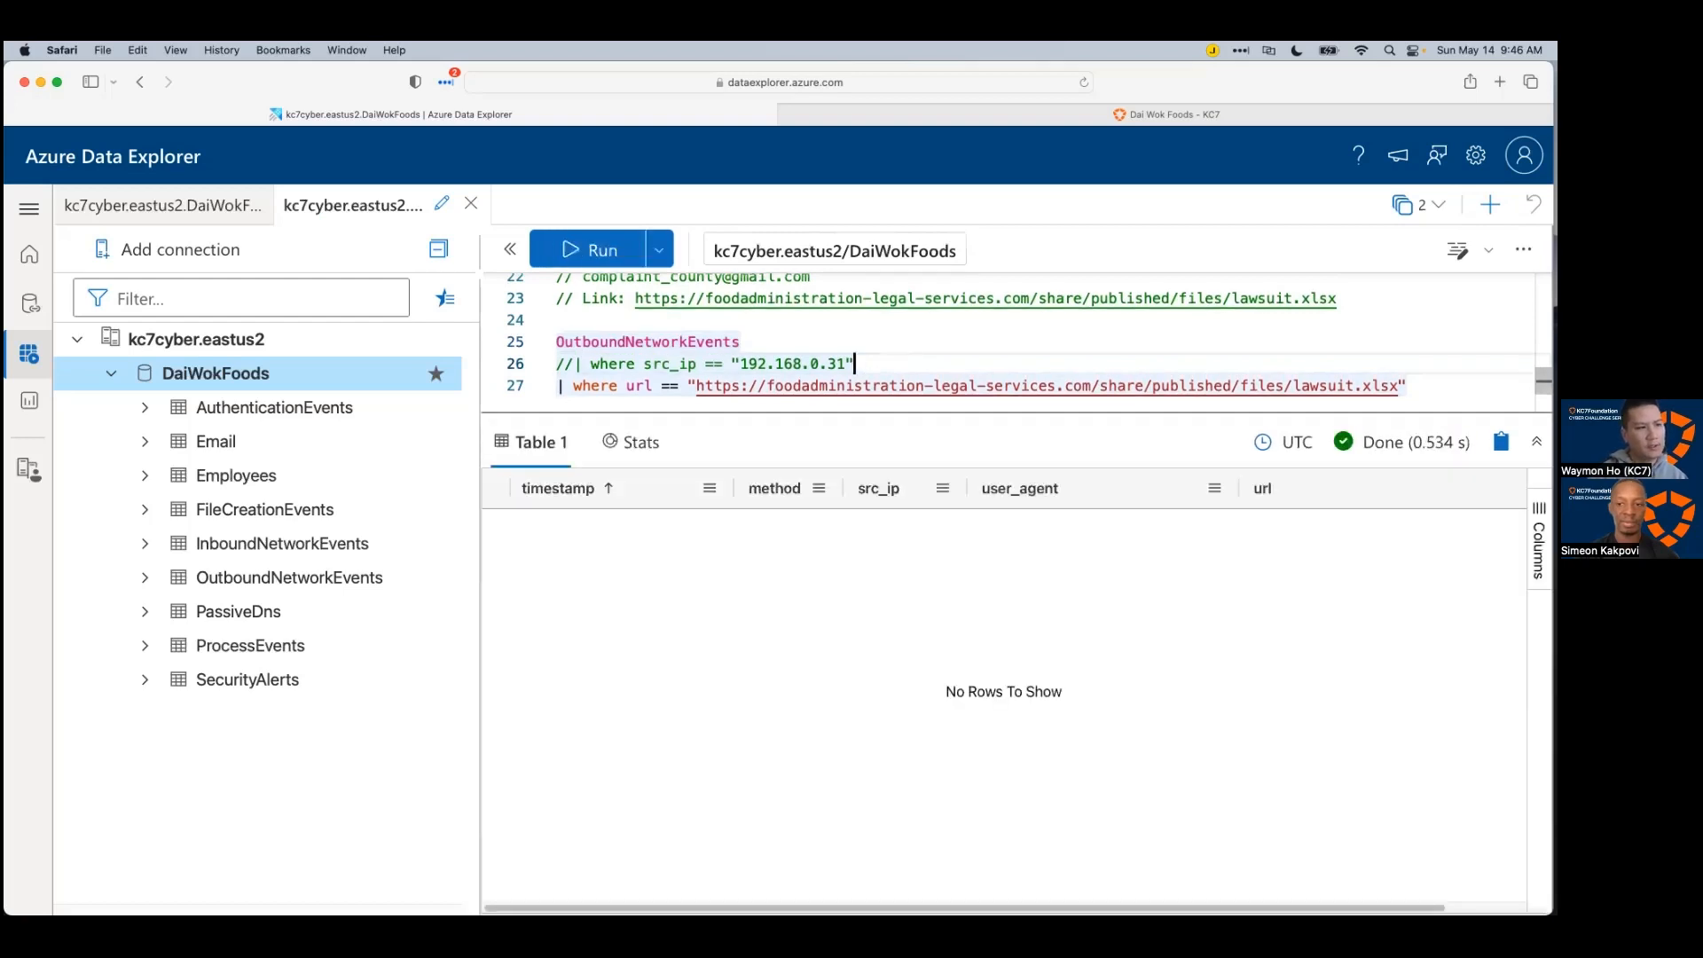
drag(1003, 411, 1131, 559)
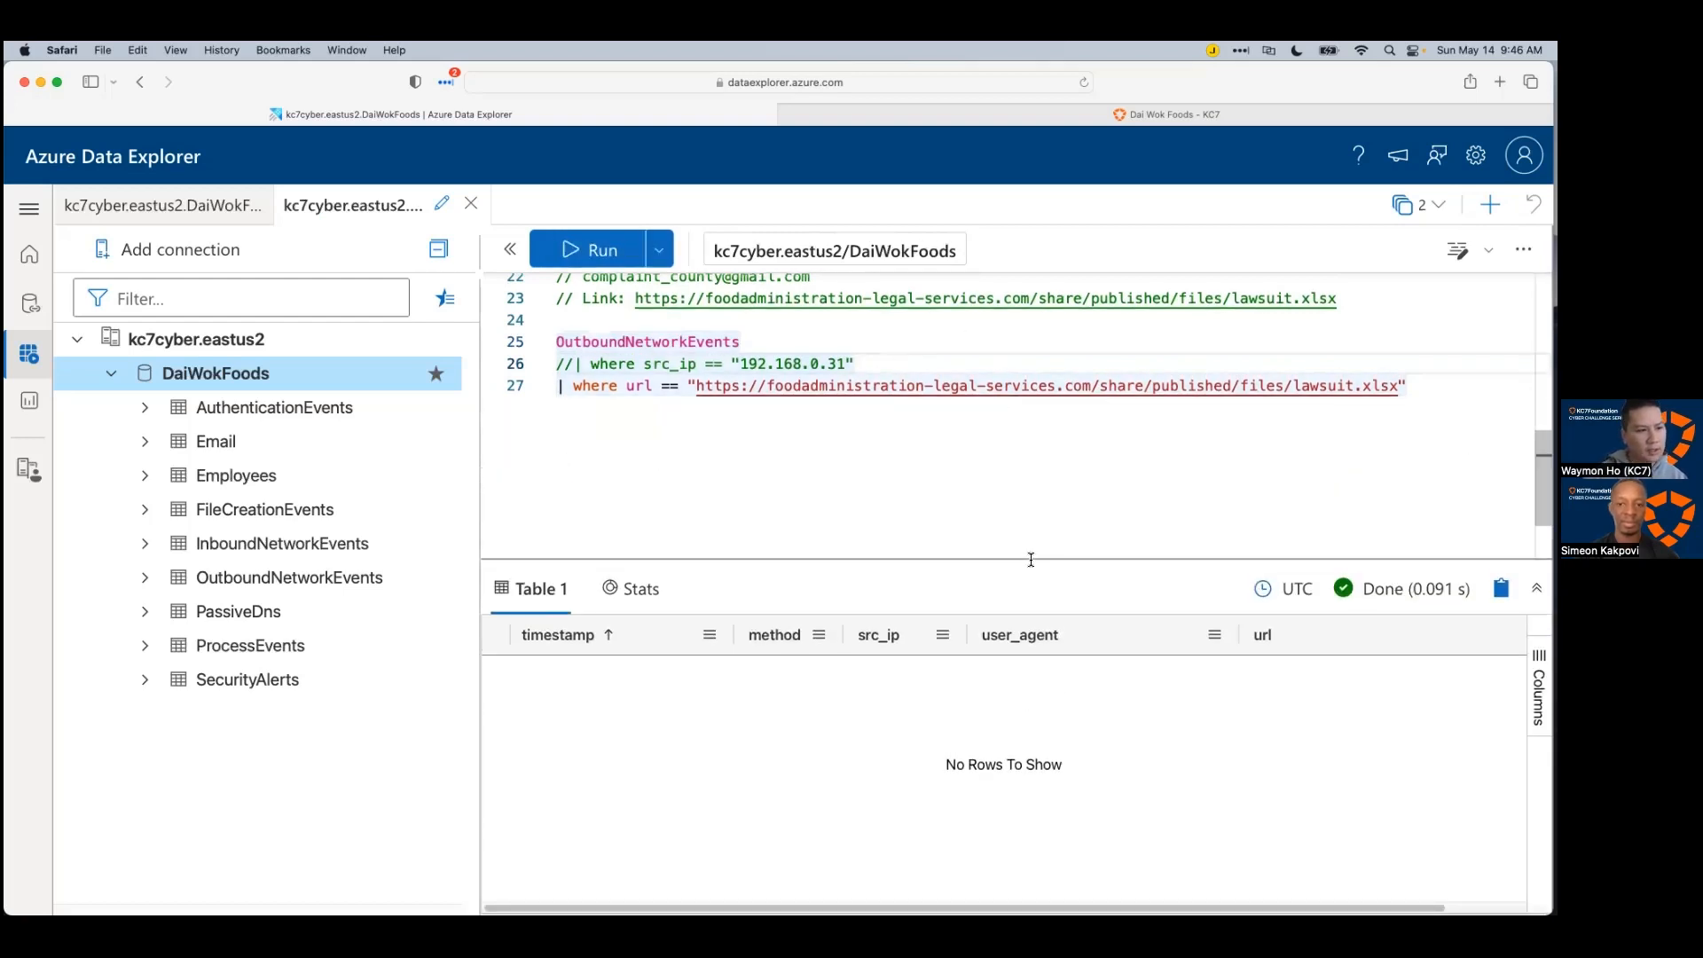
click(878, 449)
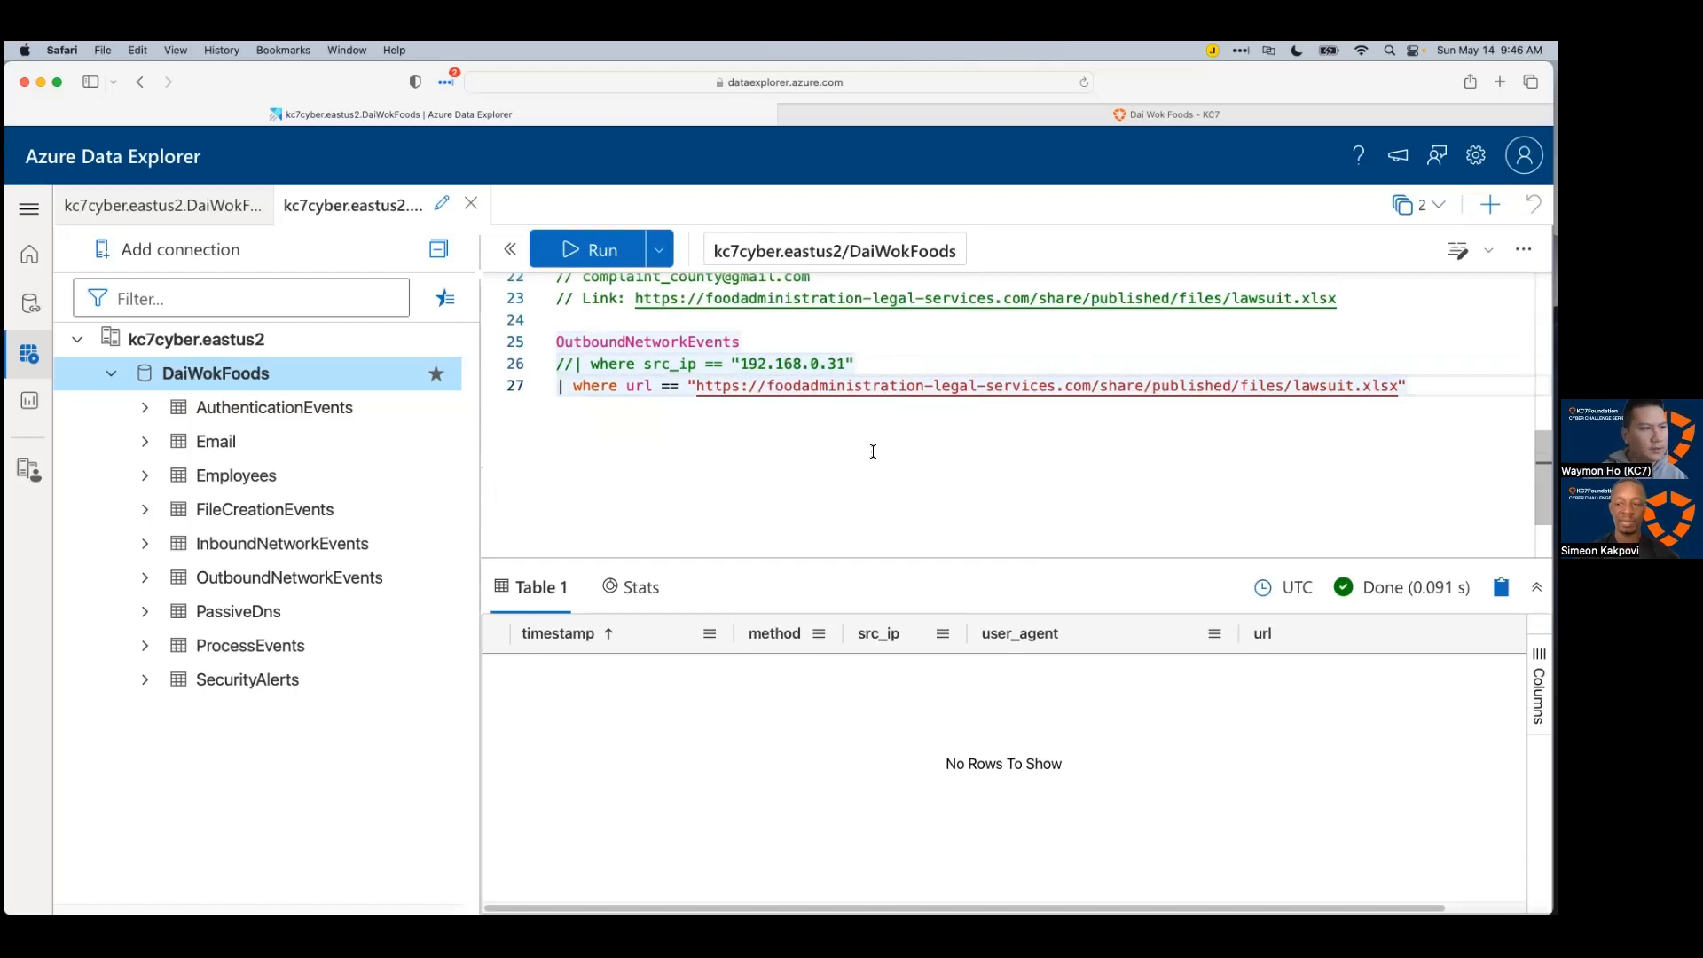
key(super+Tab)
Step: Add an 'Employees appear not to have clicked on the particular link' note under the four other emails topic
click(1087, 673)
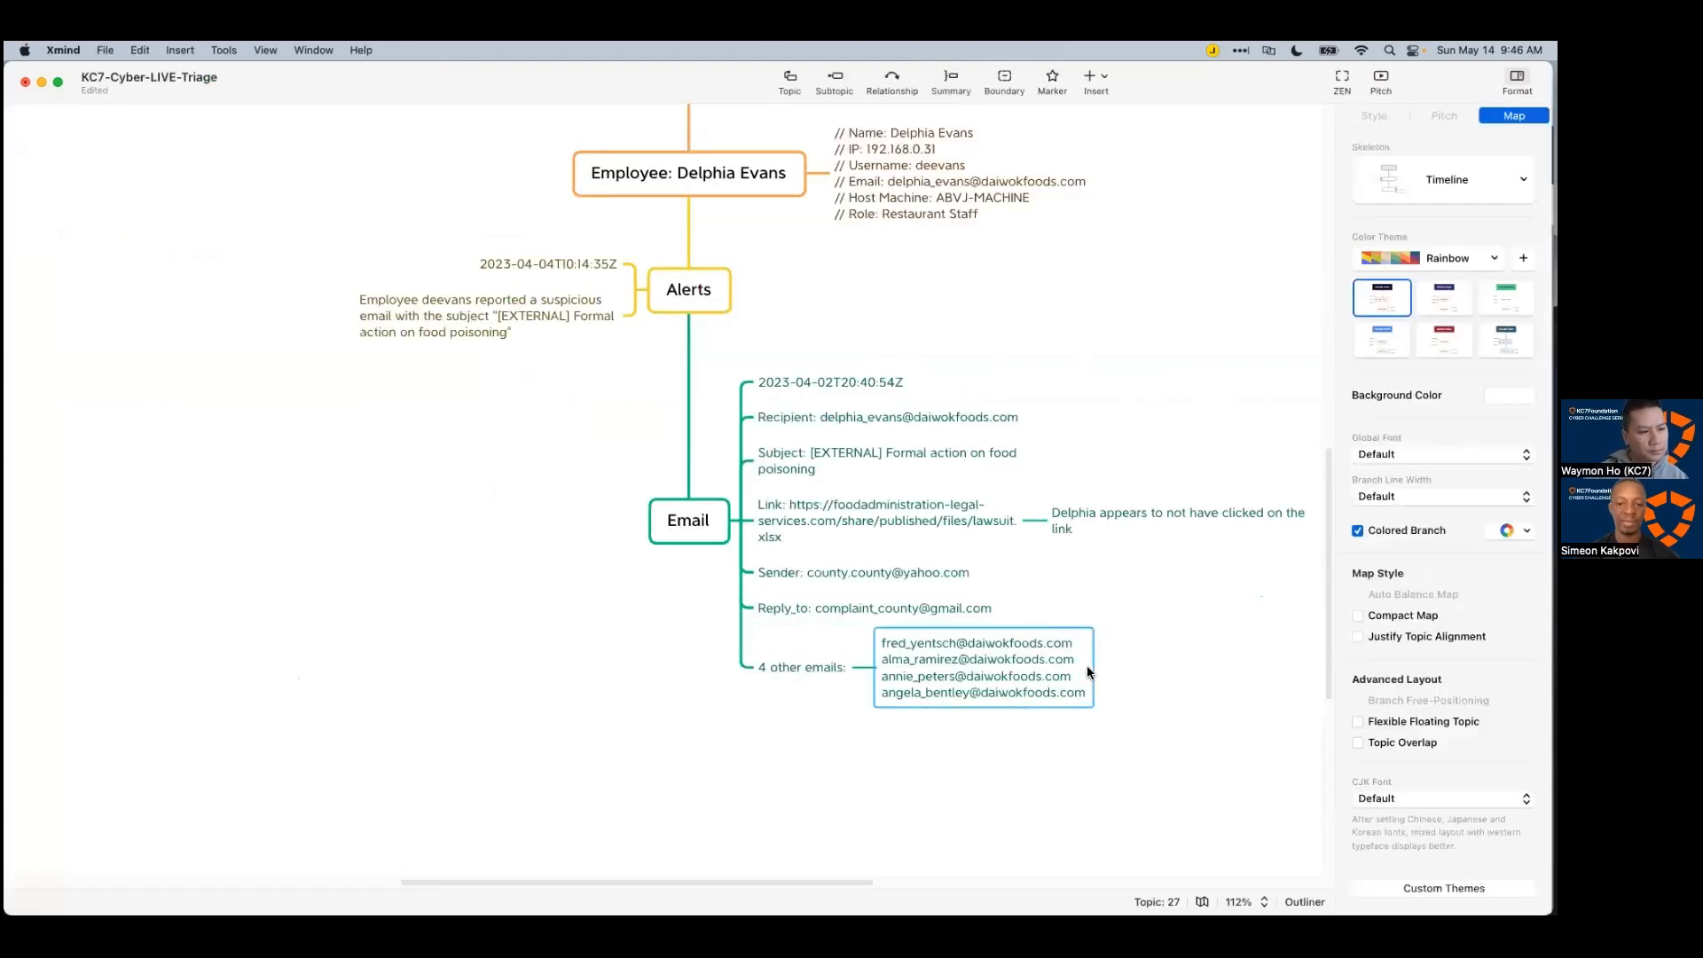
key(Tab)
text(Employ)
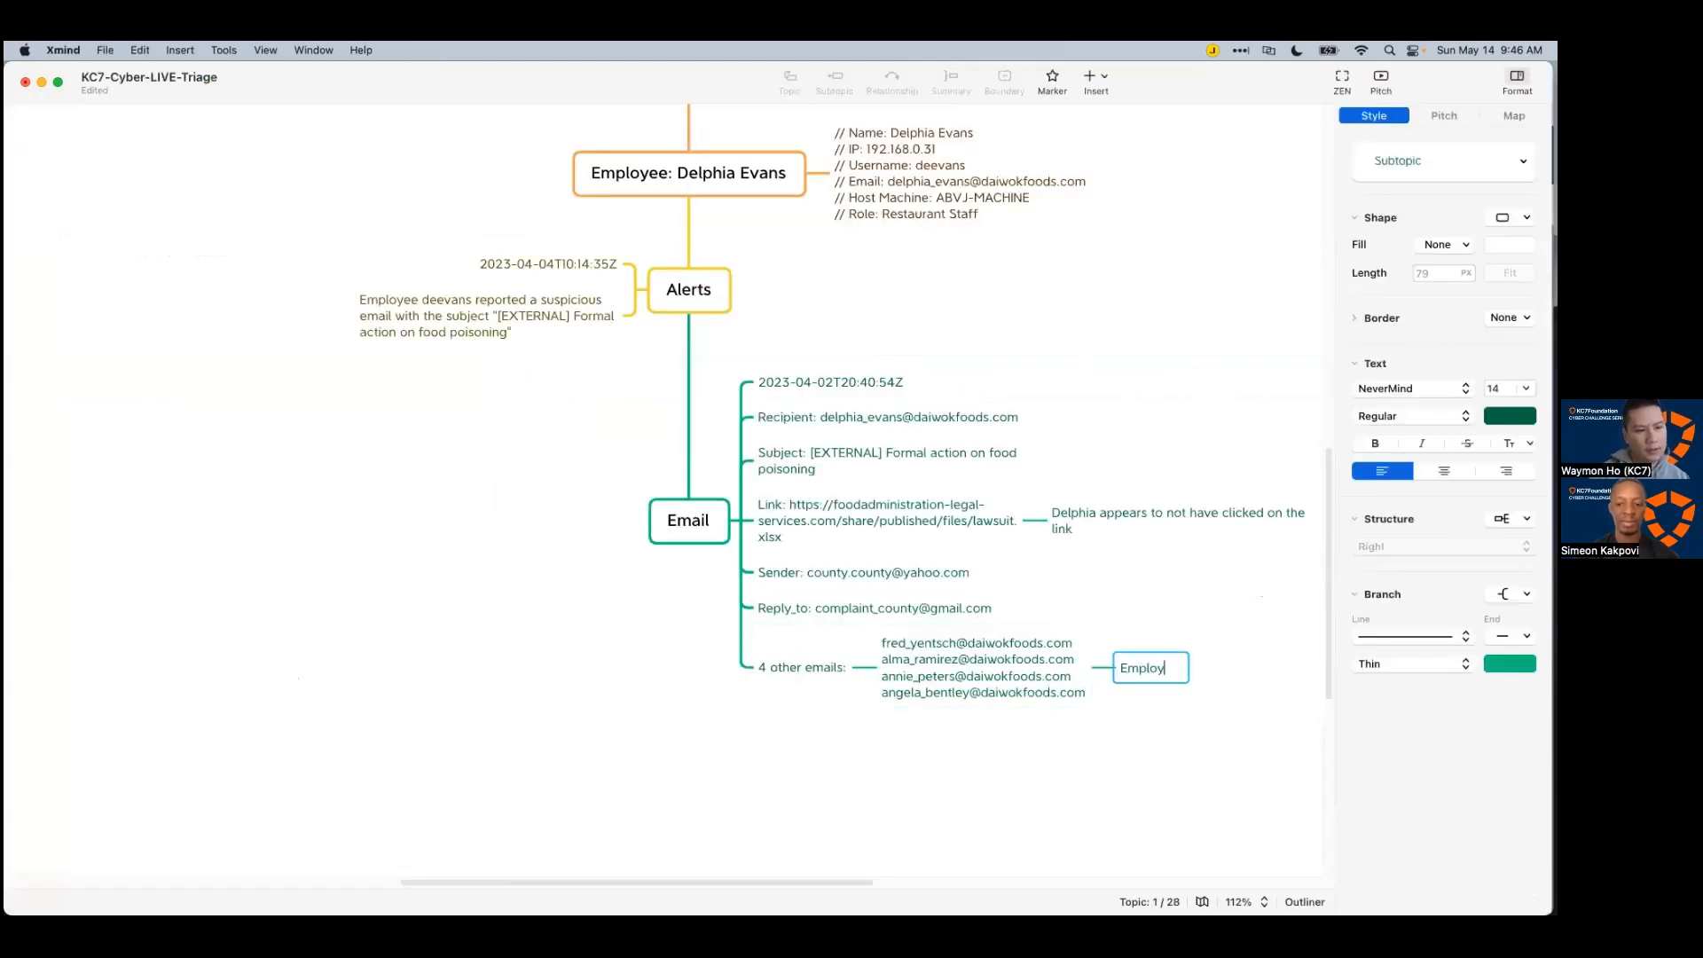
text(ees appear not to have clicked on the link)
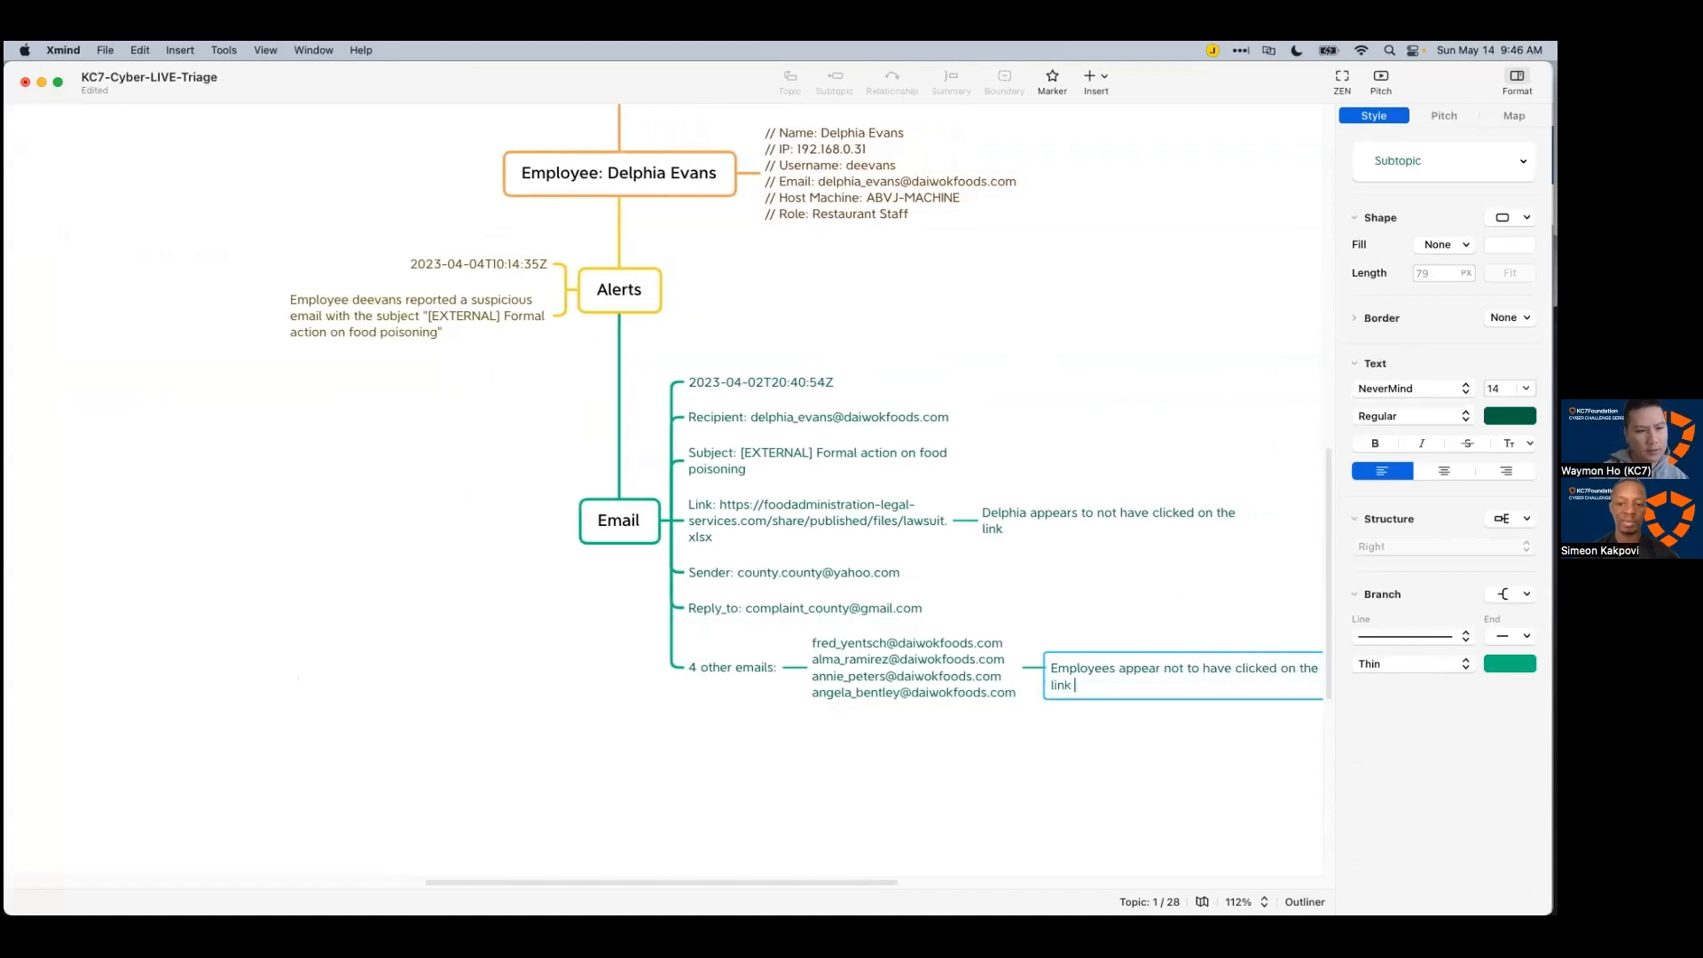
key(Return)
click(893, 726)
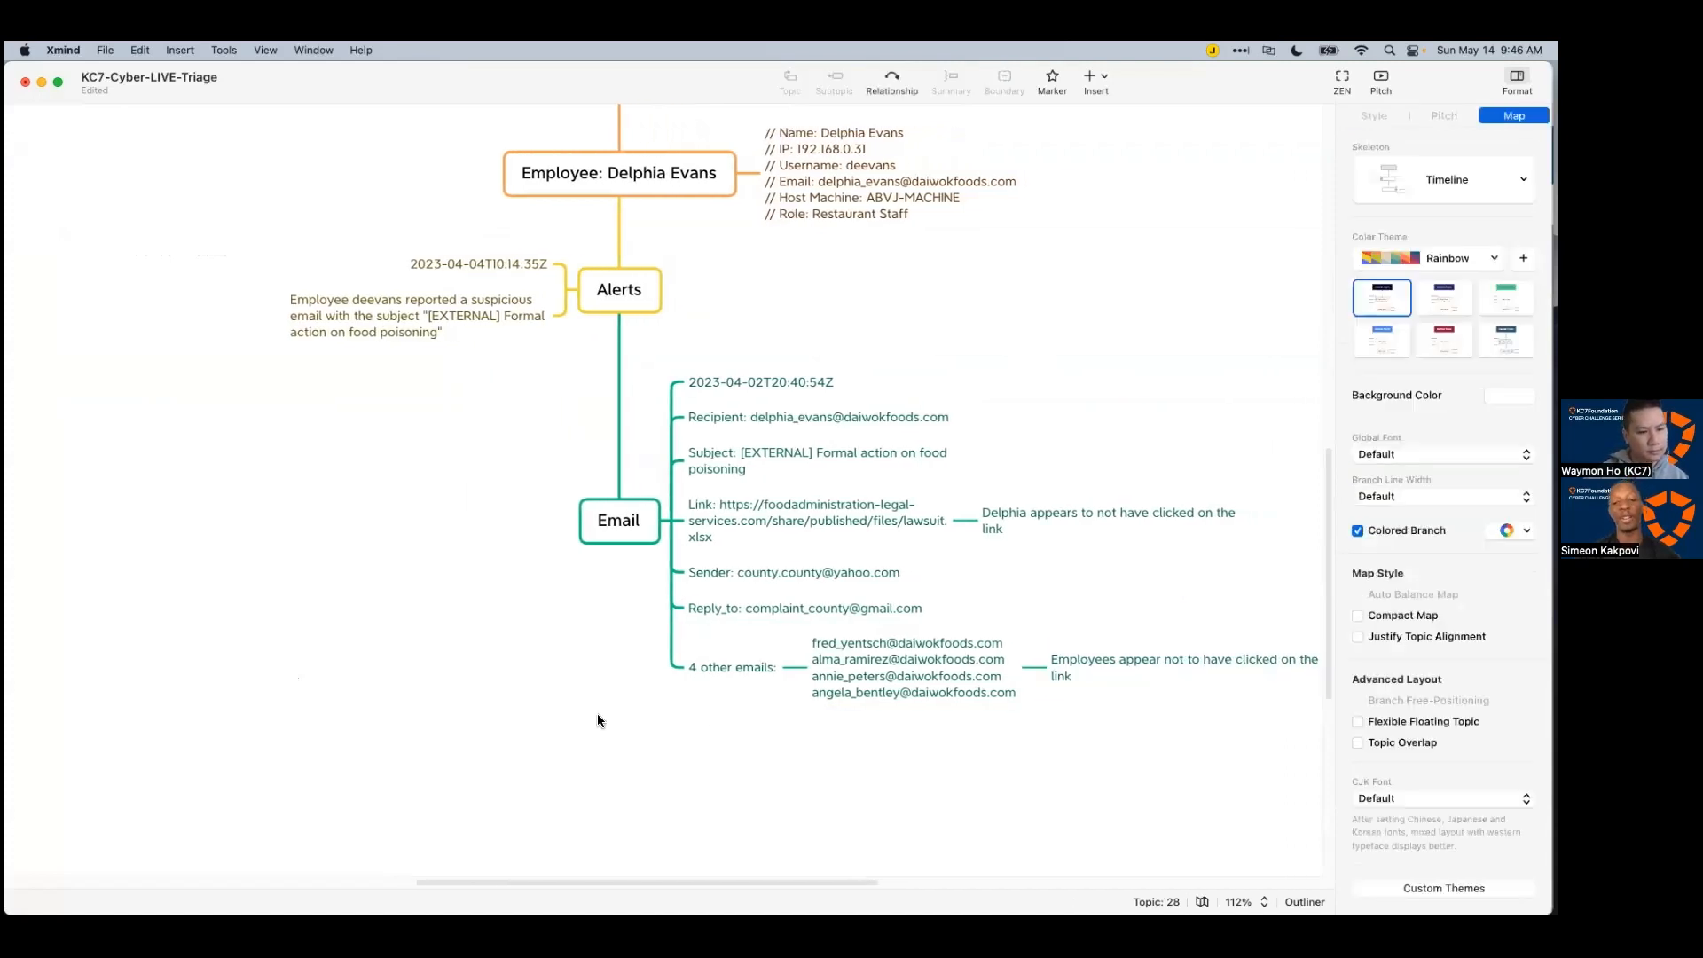
double_click(1115, 675)
text(particular)
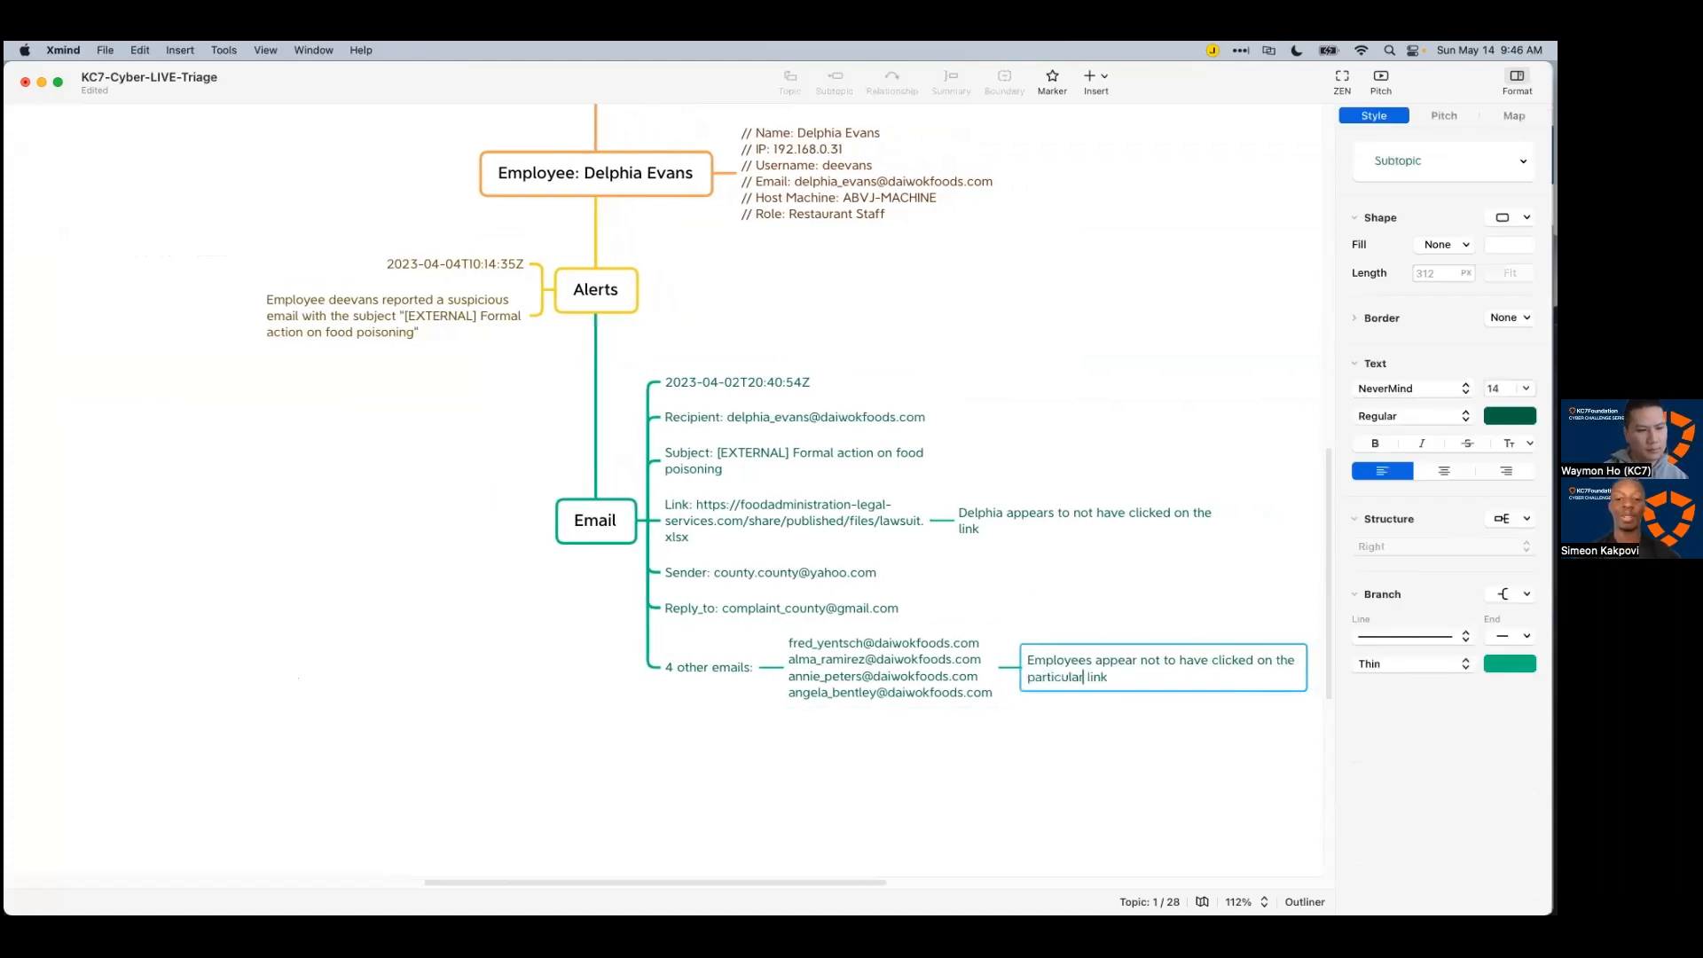
key(Return)
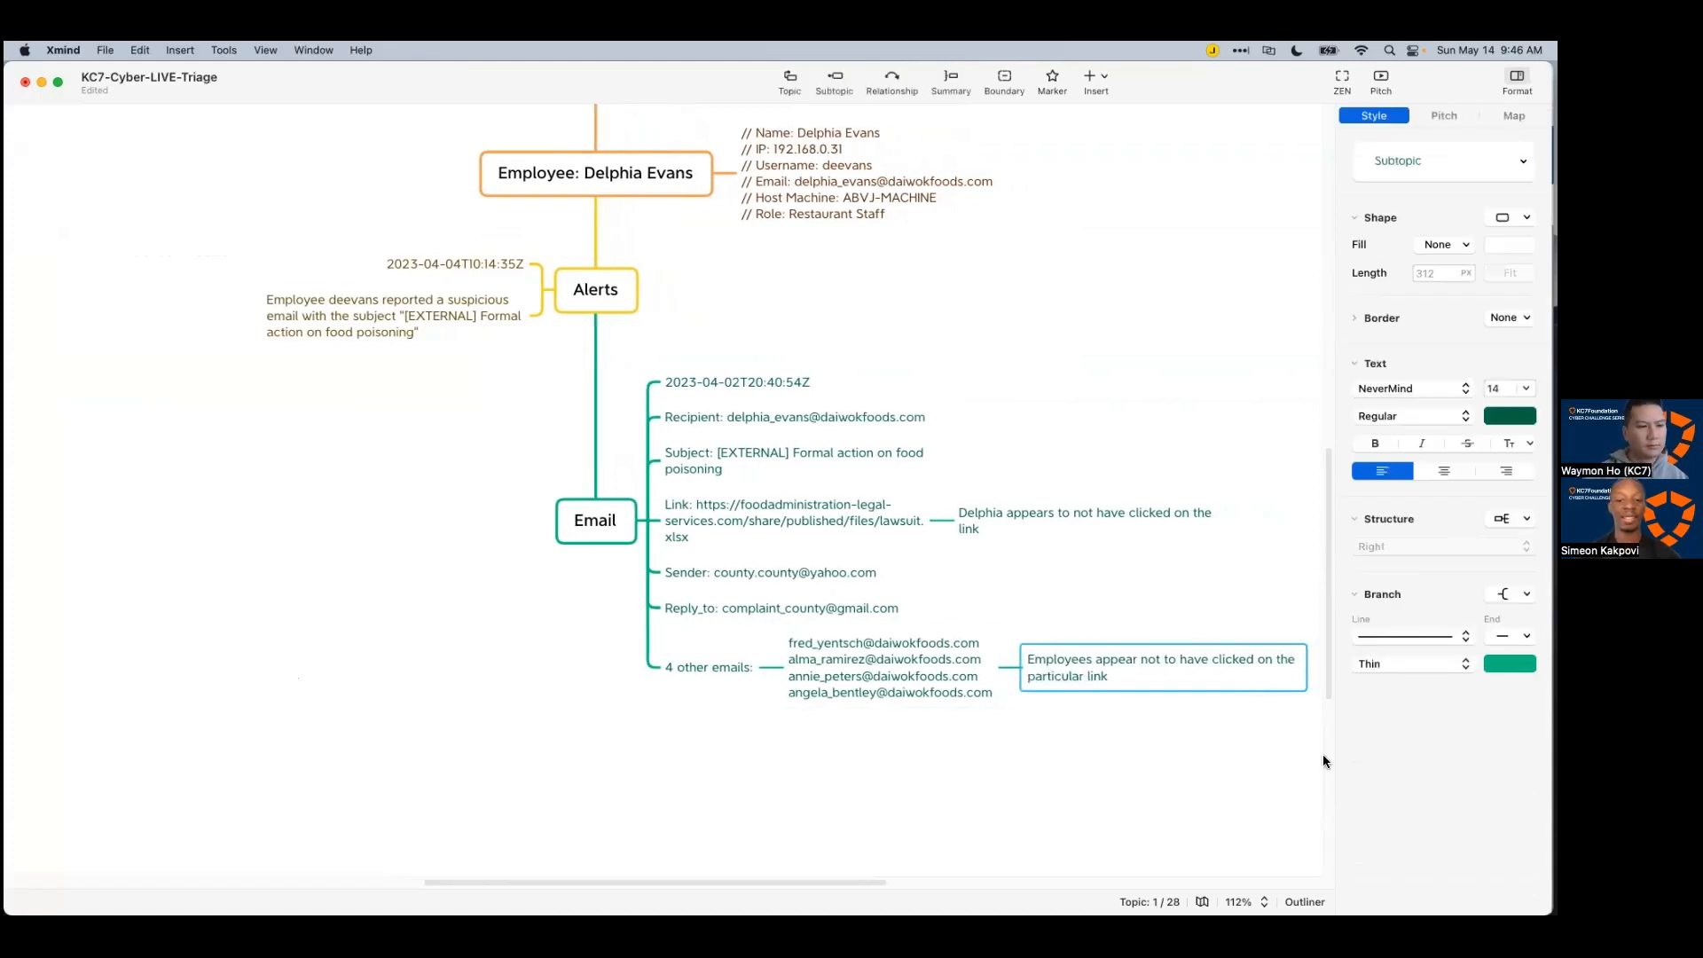
click(1065, 738)
Step: Move the note after the recipient's not-clicked note and reword it to begin with 'Other'
key(super+Tab)
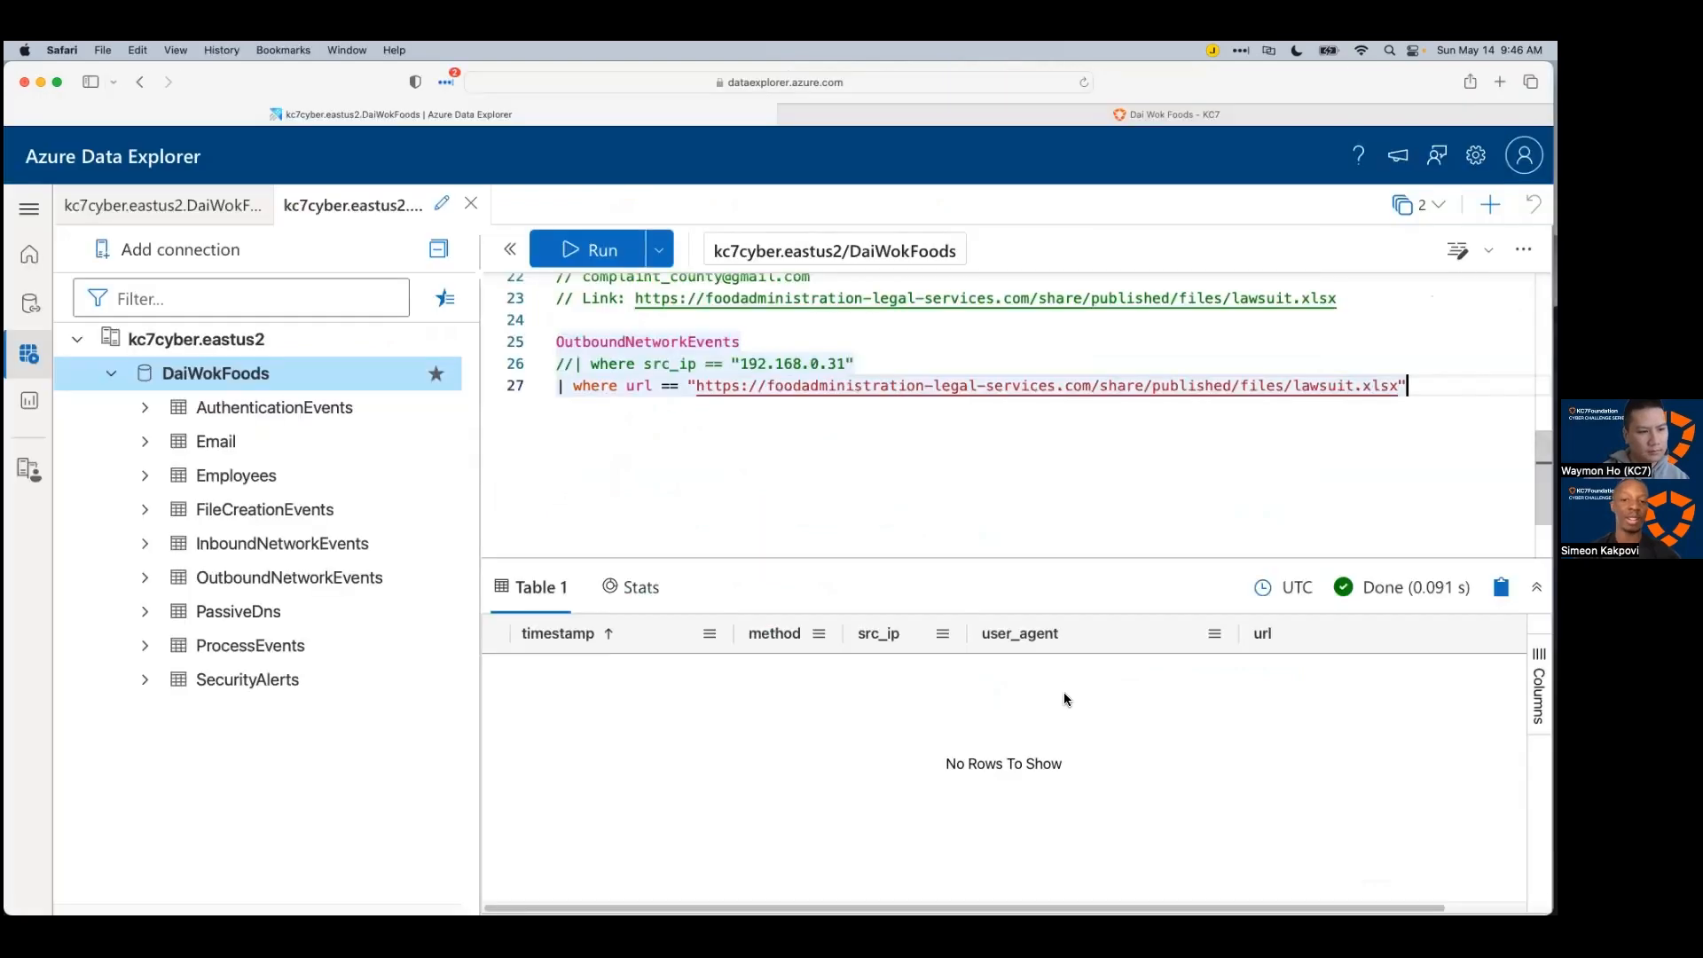
key(super+Tab)
click(1141, 674)
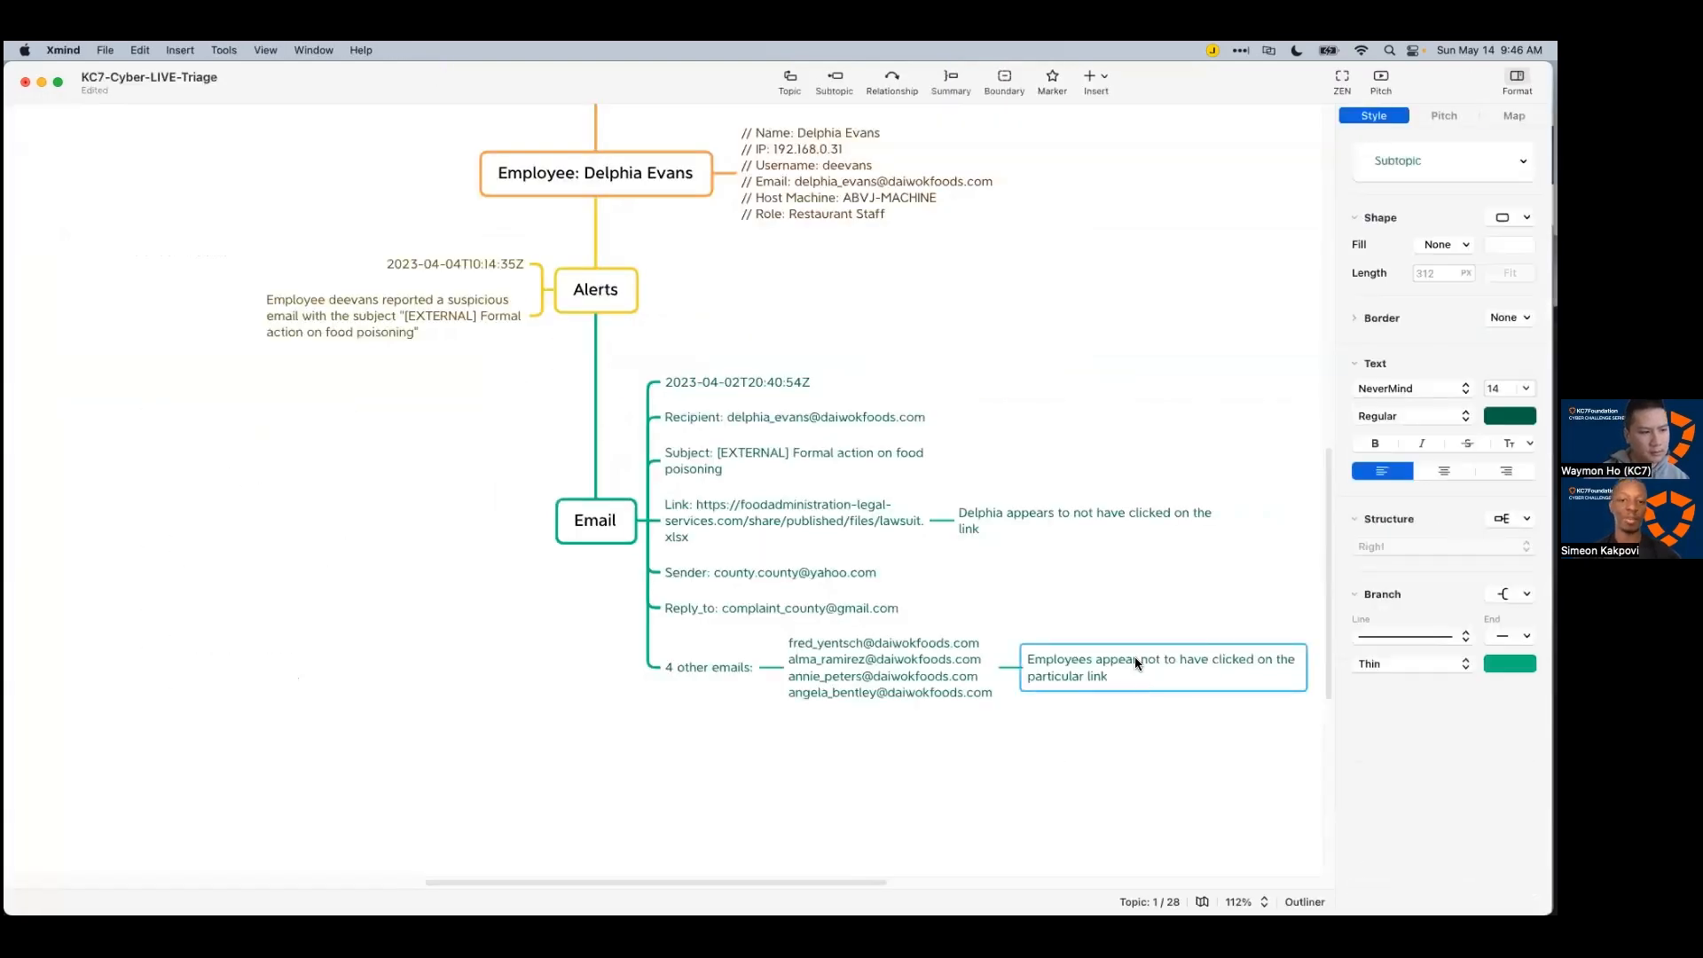
drag(1100, 663, 1248, 515)
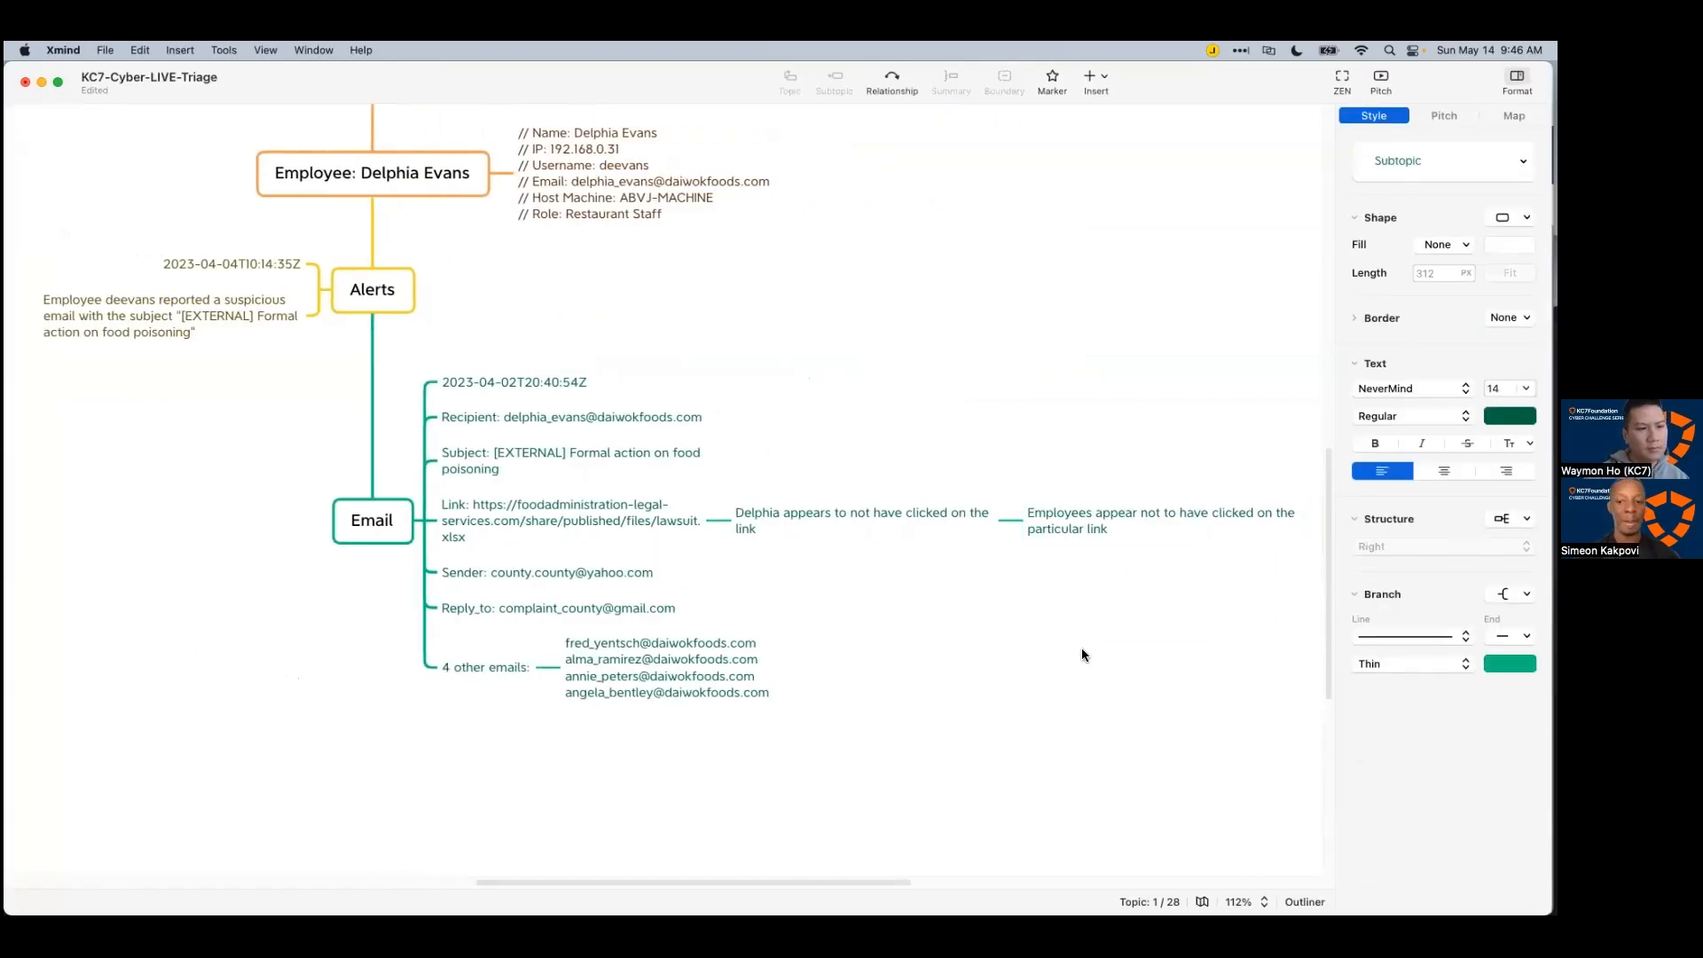
click(1082, 650)
click(1088, 526)
click(1027, 512)
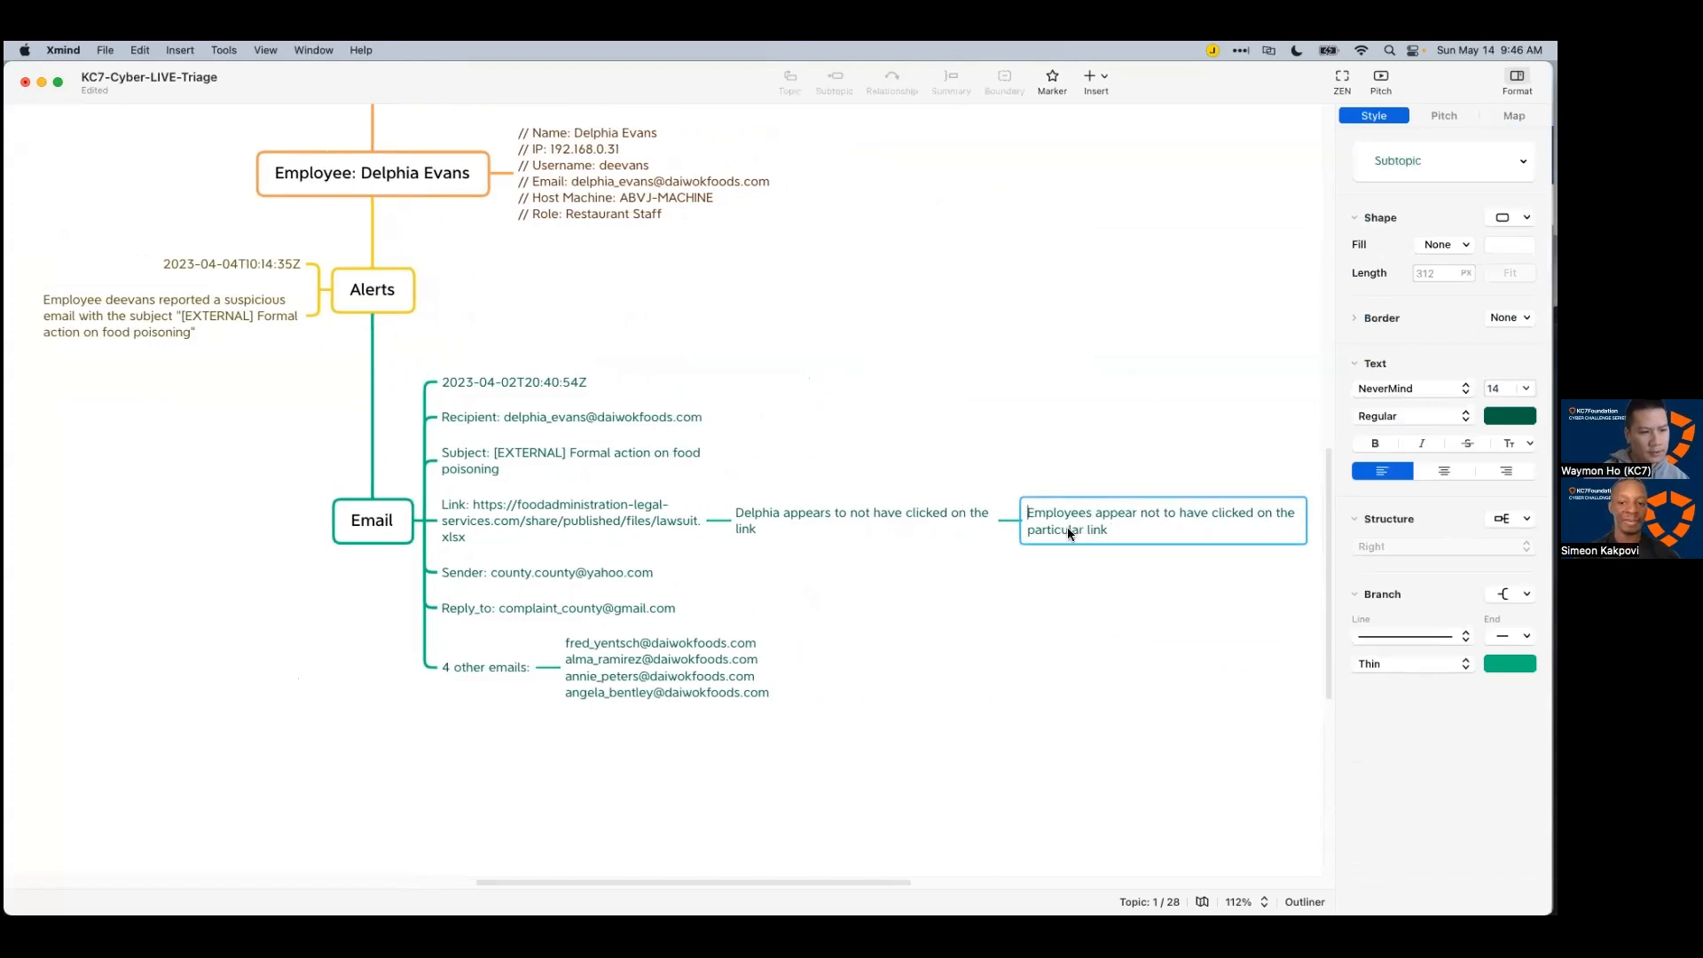
text(Other e)
key(Escape)
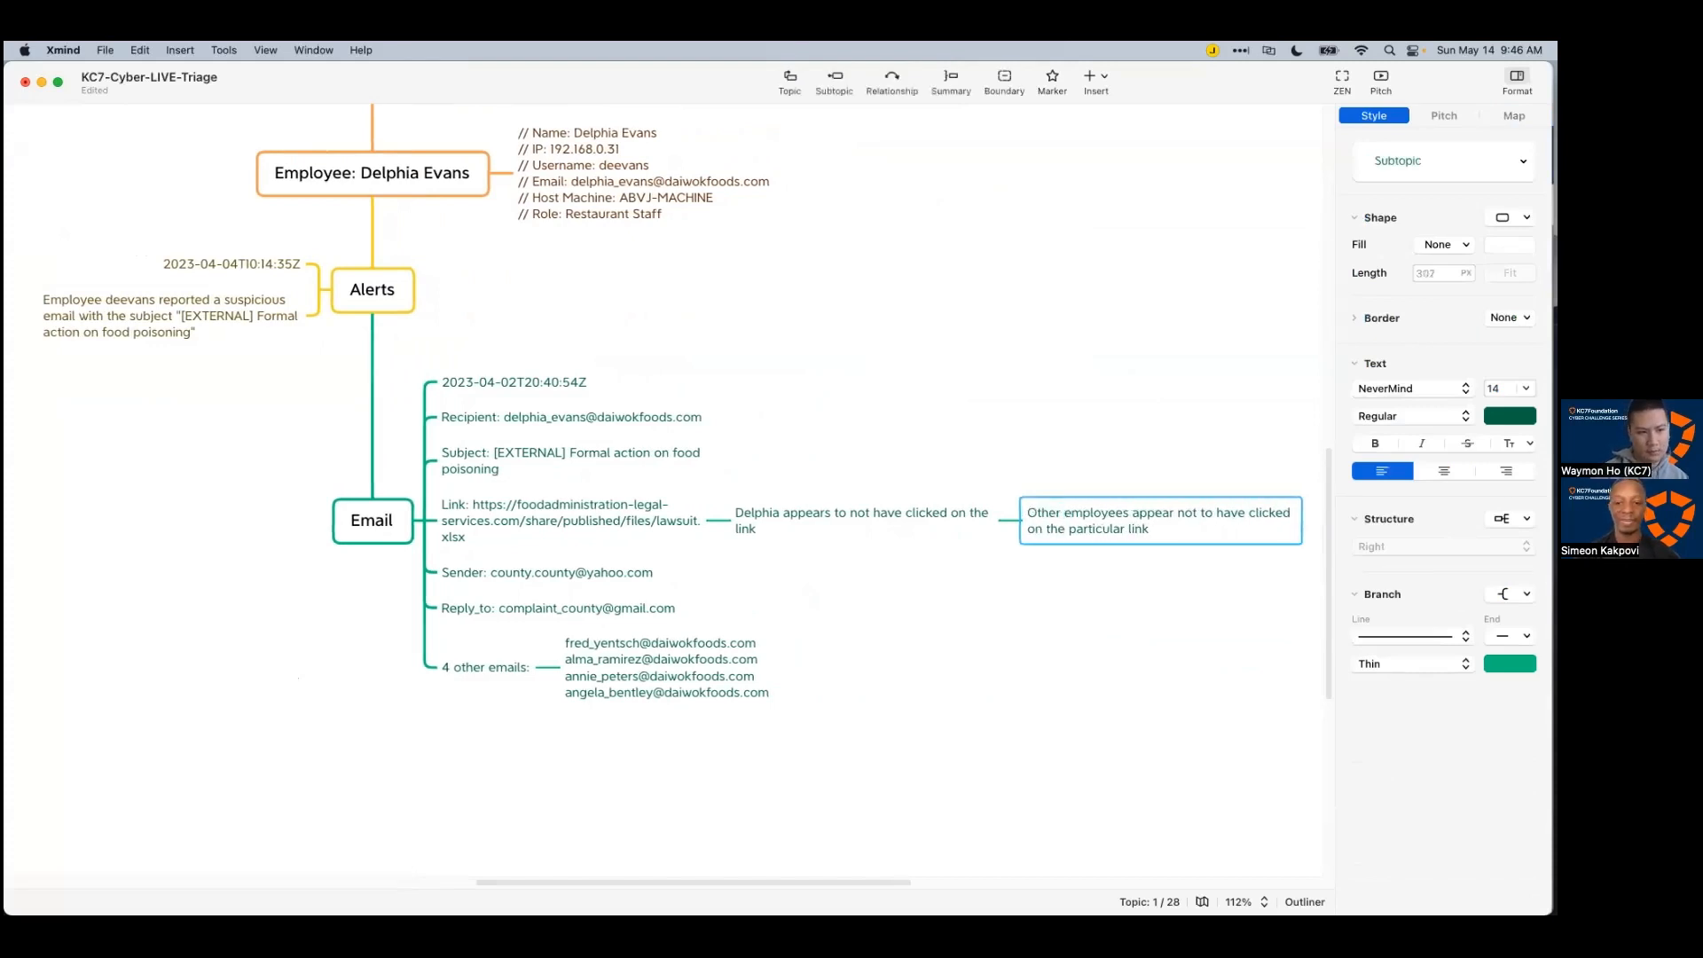
click(1040, 704)
drag(769, 882, 688, 867)
Step: Rerun the subject-filtered Email query and scroll the 5 phishing results across to the link column
key(super+Tab)
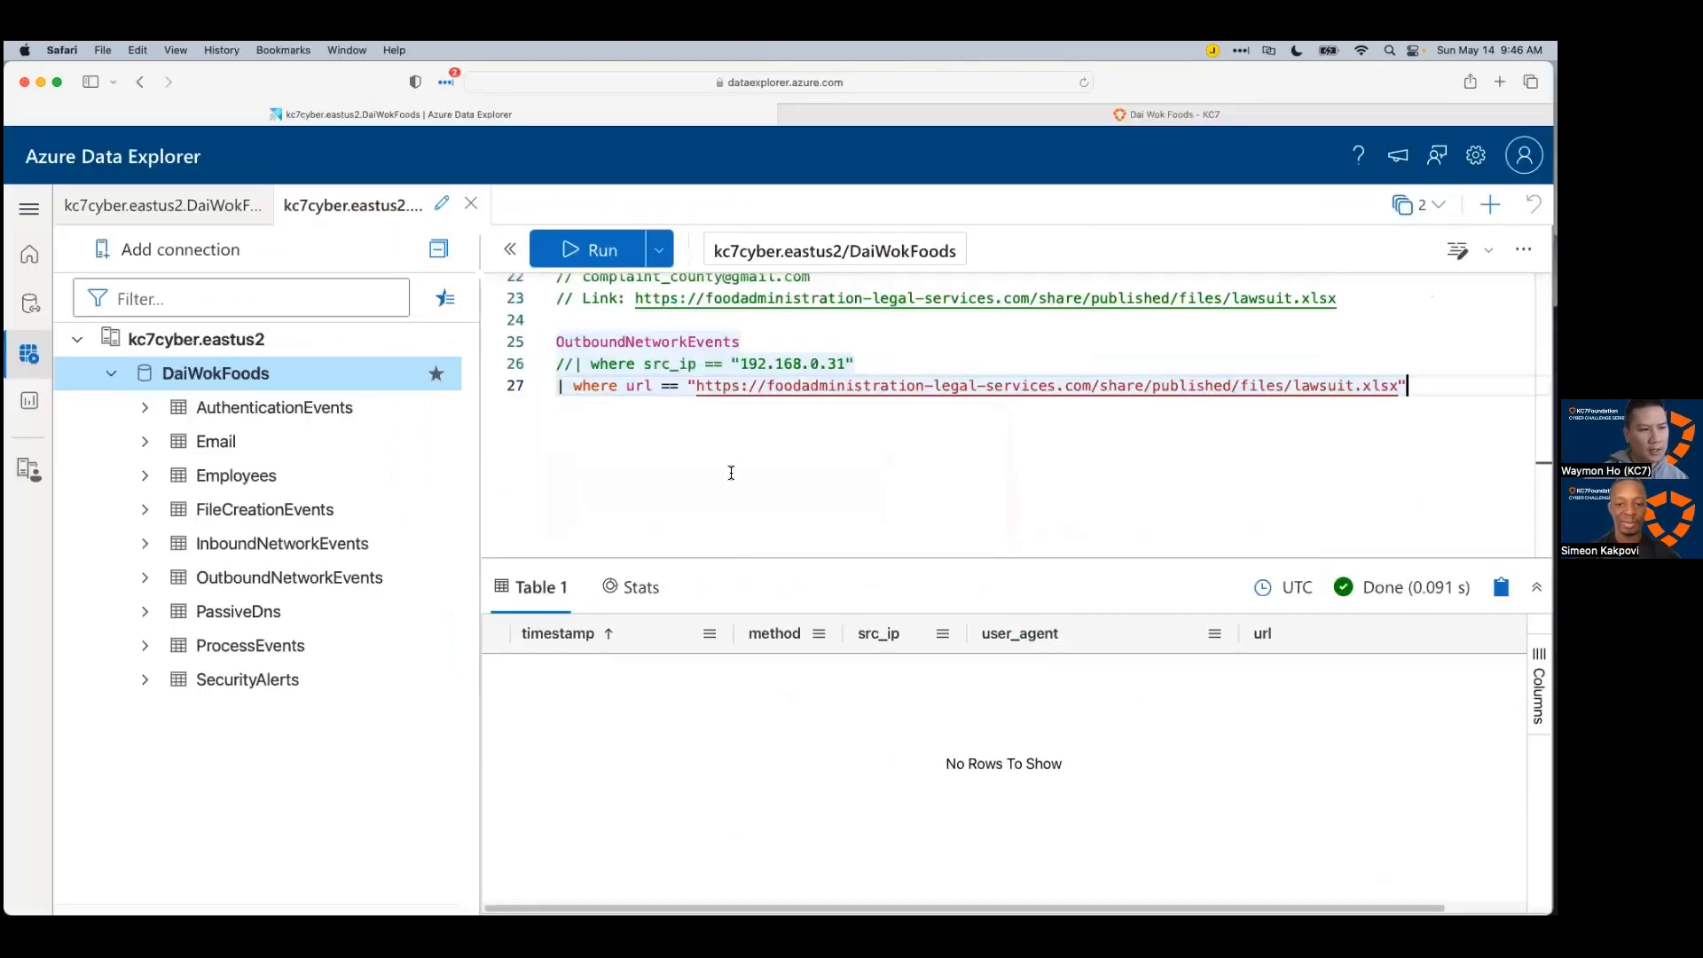
scroll(958, 487, up, 2)
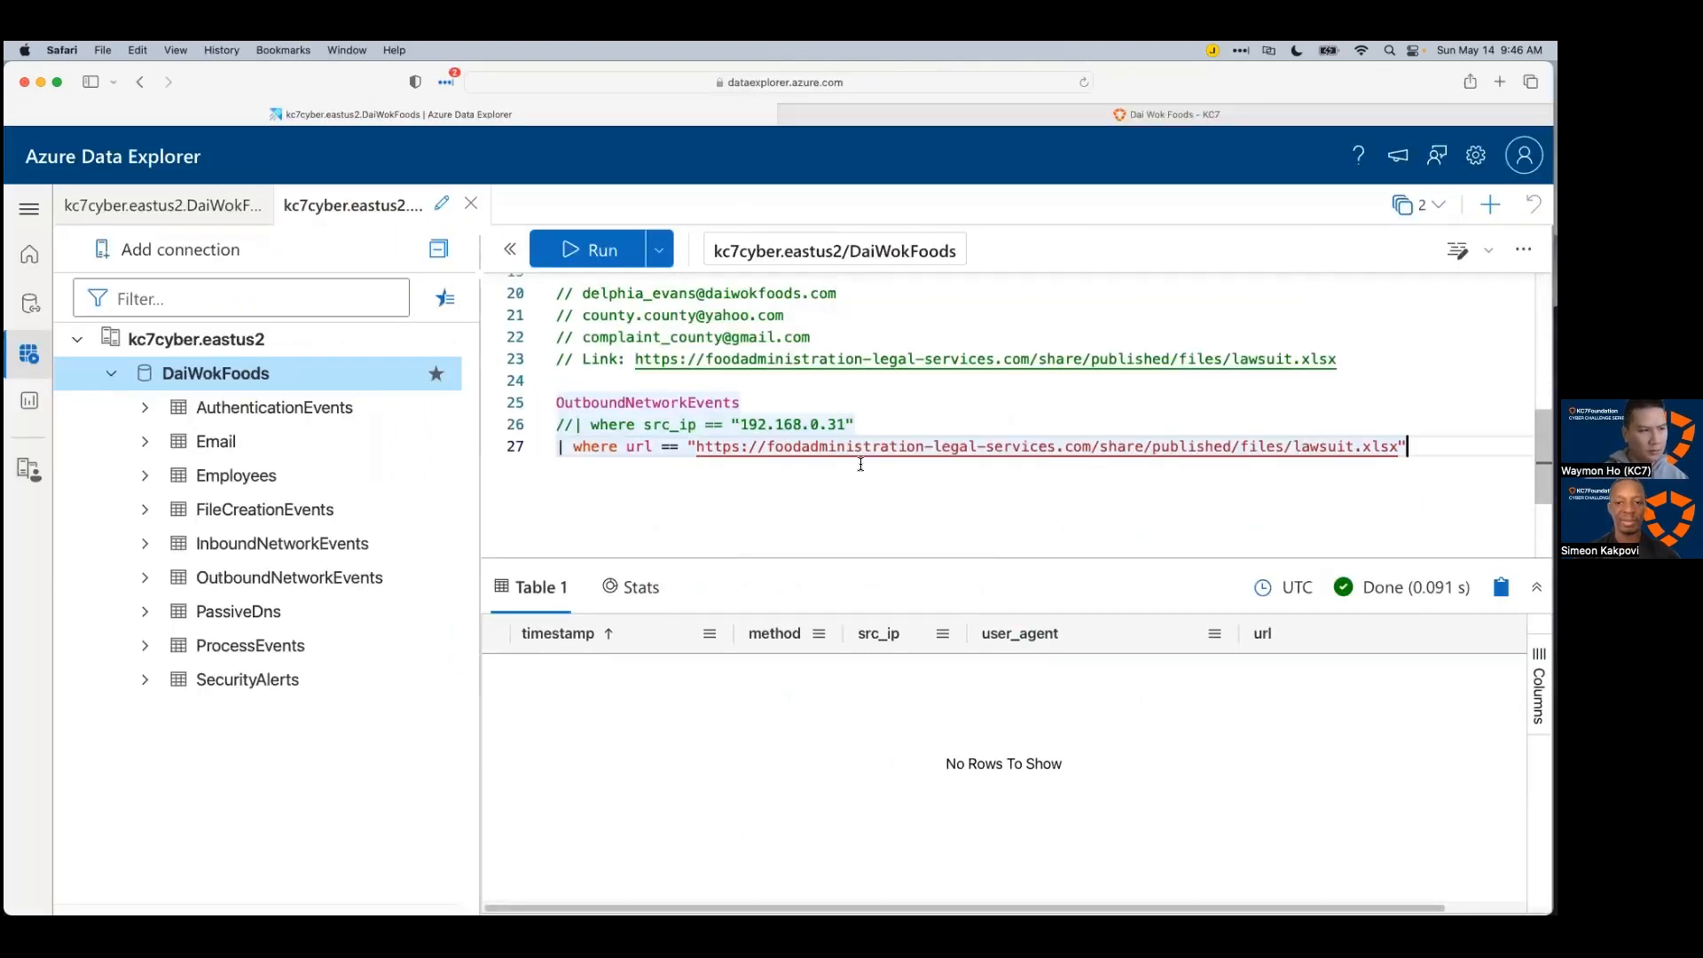
scroll(860, 444, up, 5)
scroll(859, 408, down, 4)
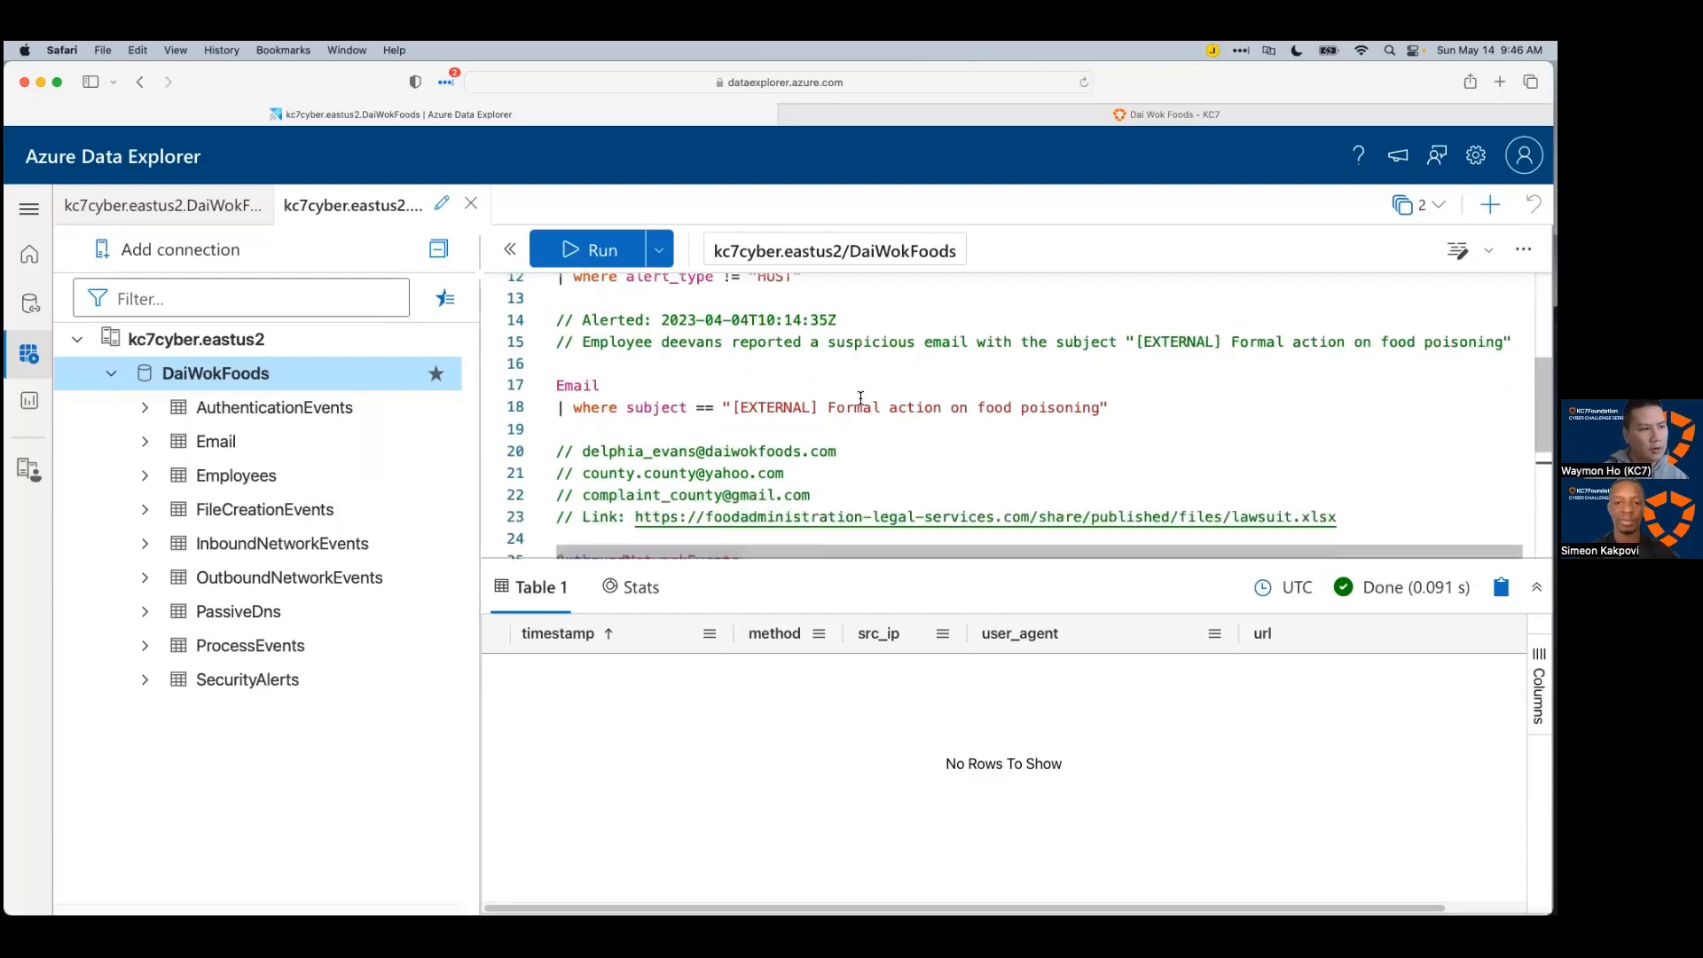
scroll(858, 396, up, 1)
click(577, 299)
key(shift+Return)
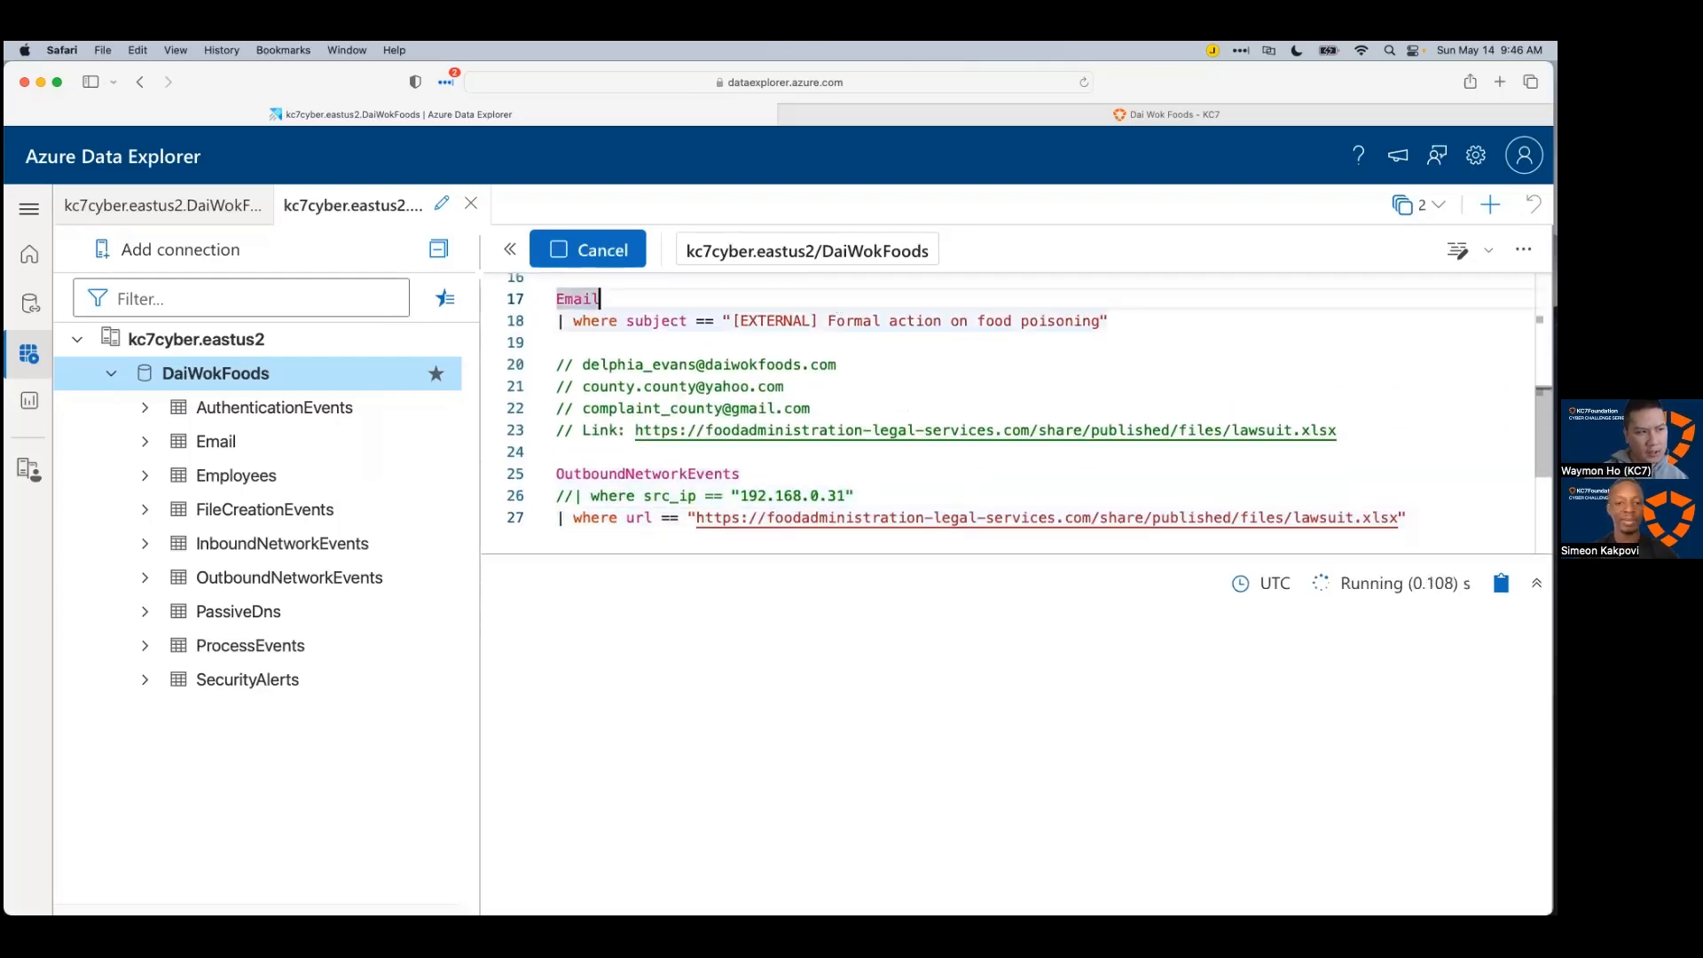
scroll(1350, 839, right, 6)
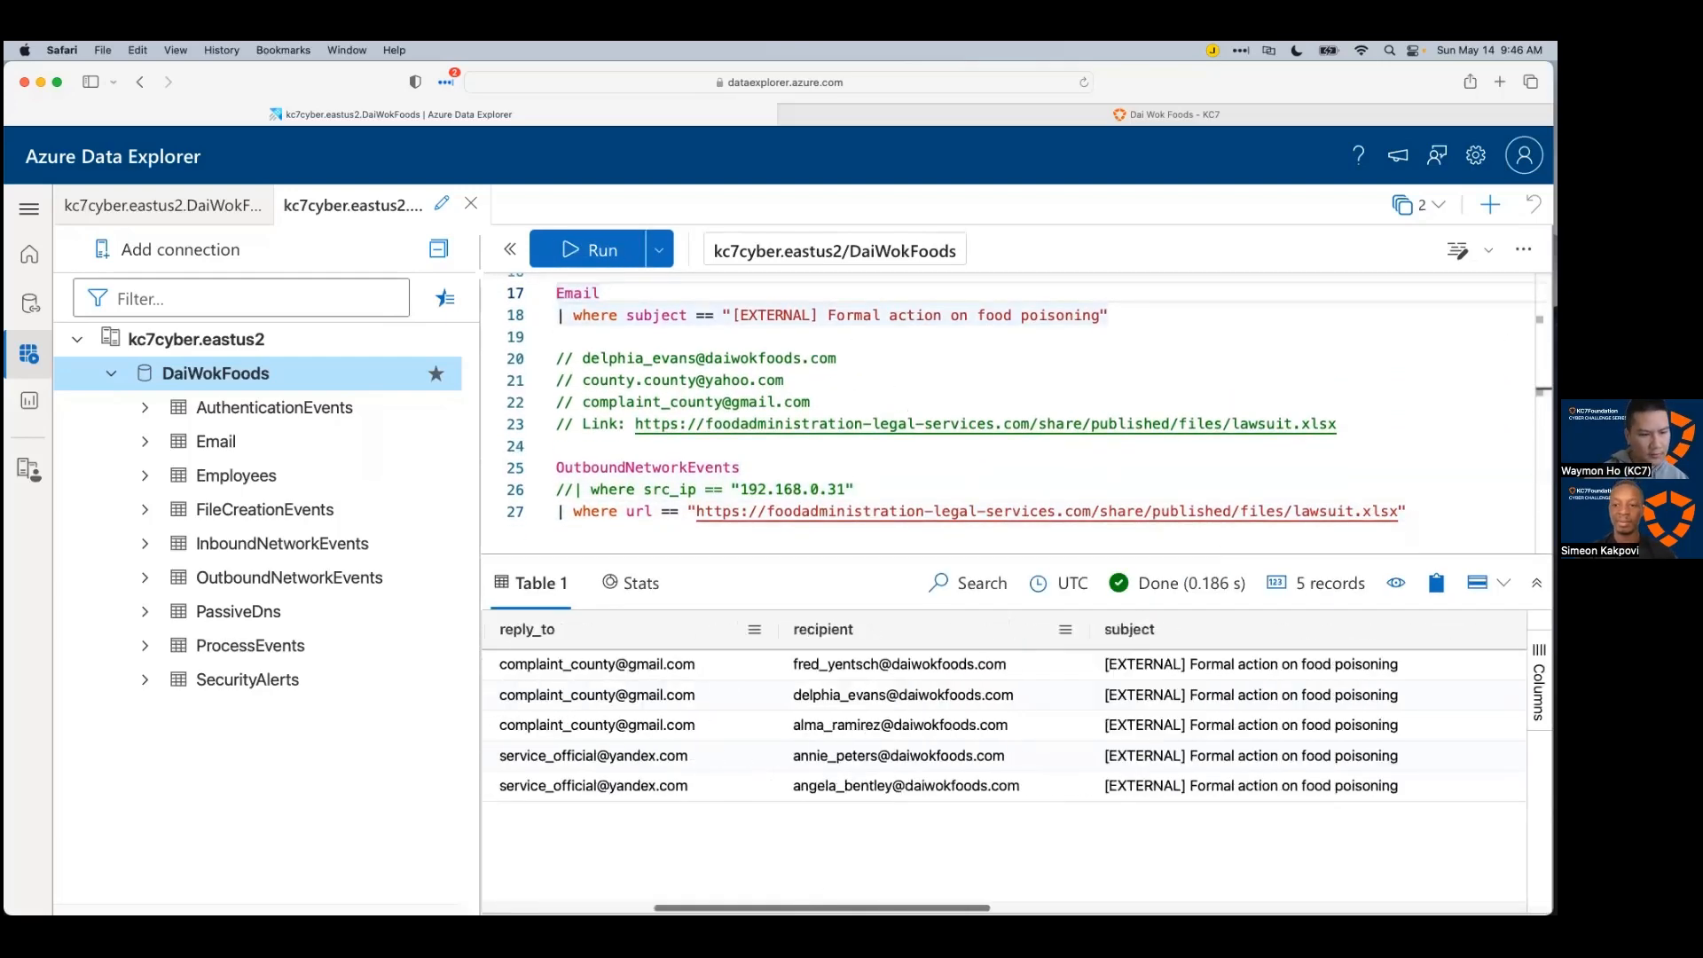
scroll(1129, 703, right, 10)
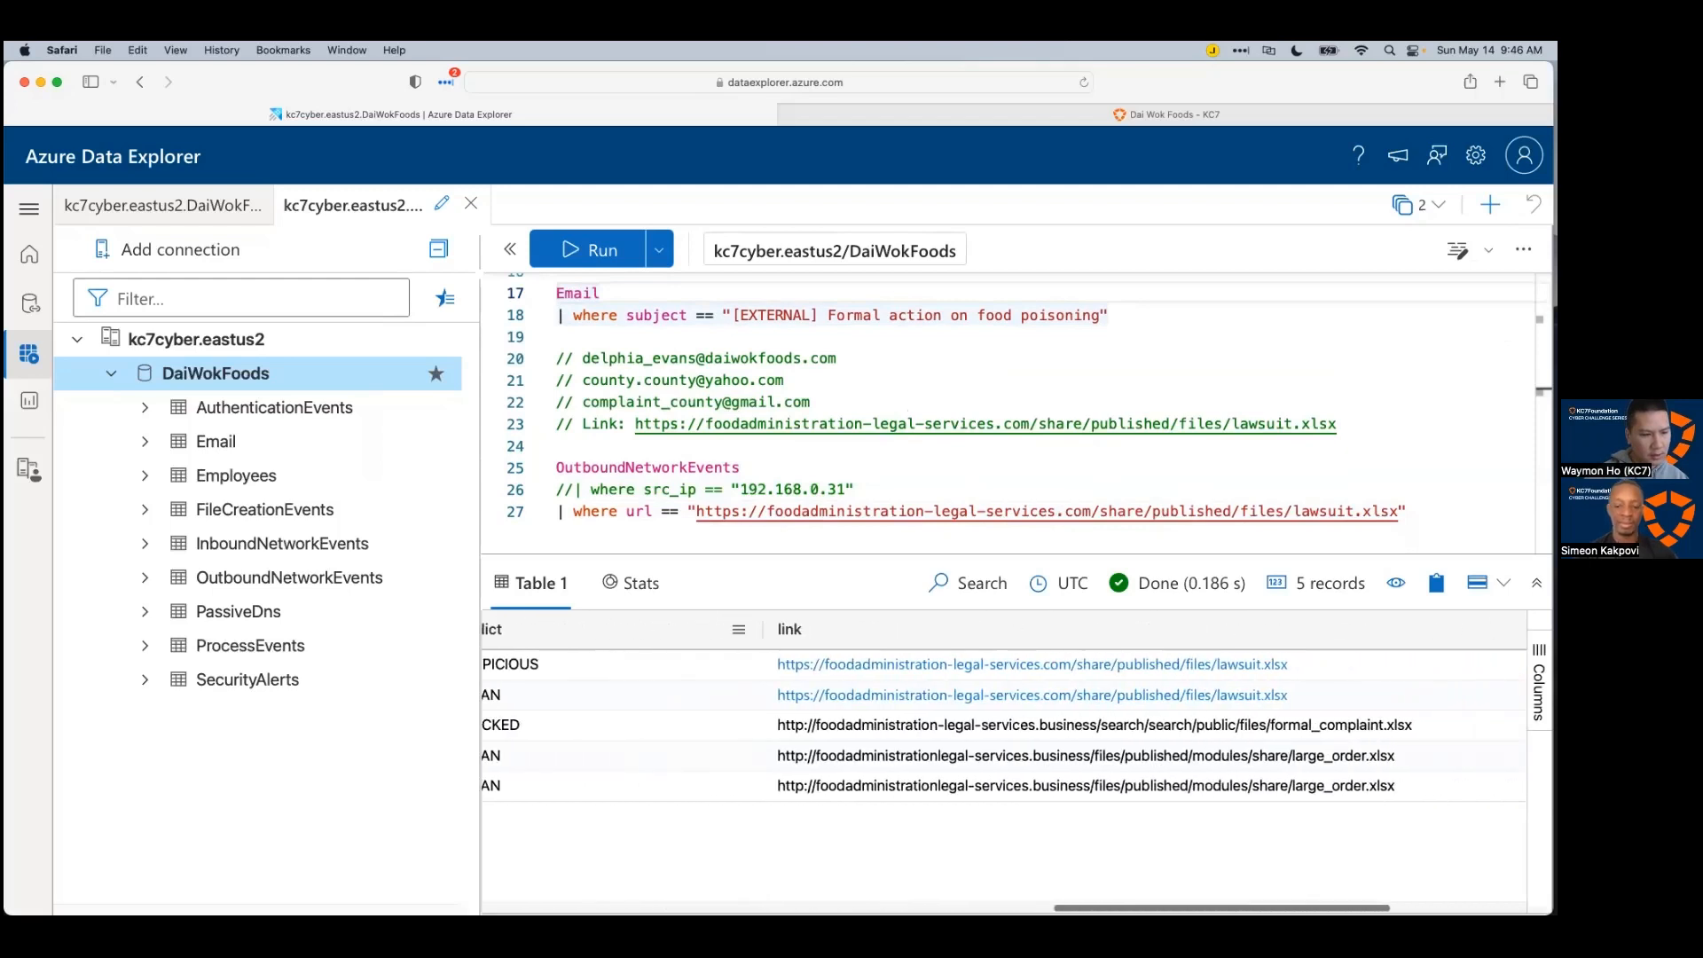
scroll(813, 436, up, 2)
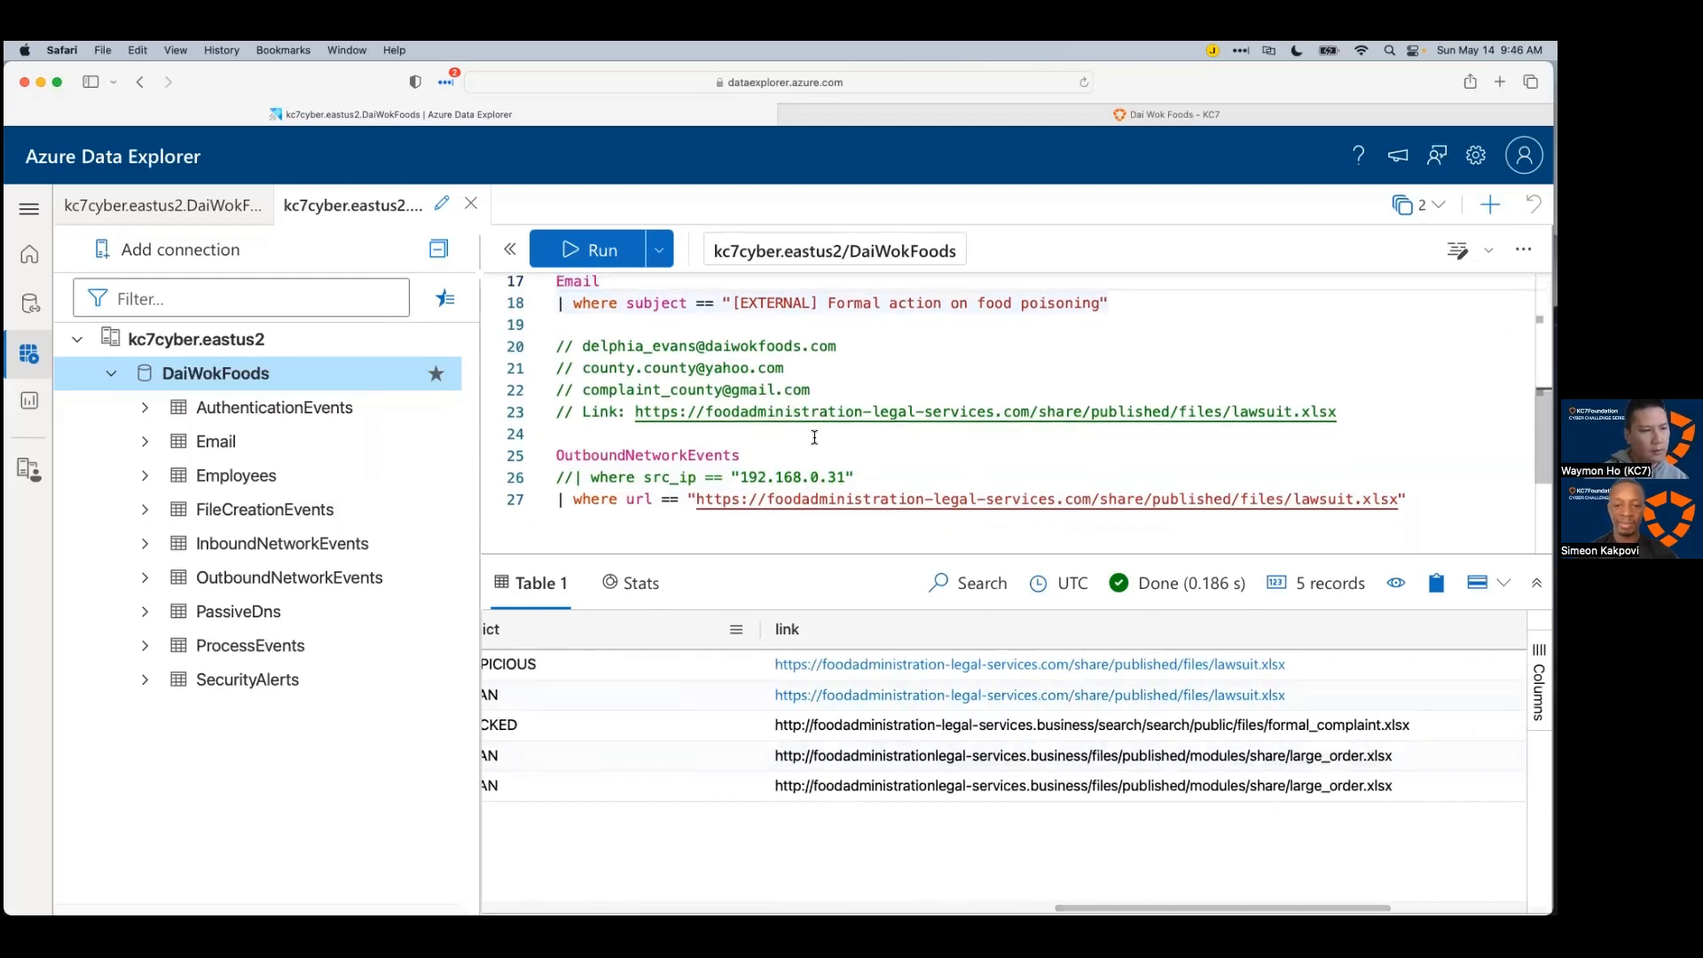
scroll(812, 436, down, 1)
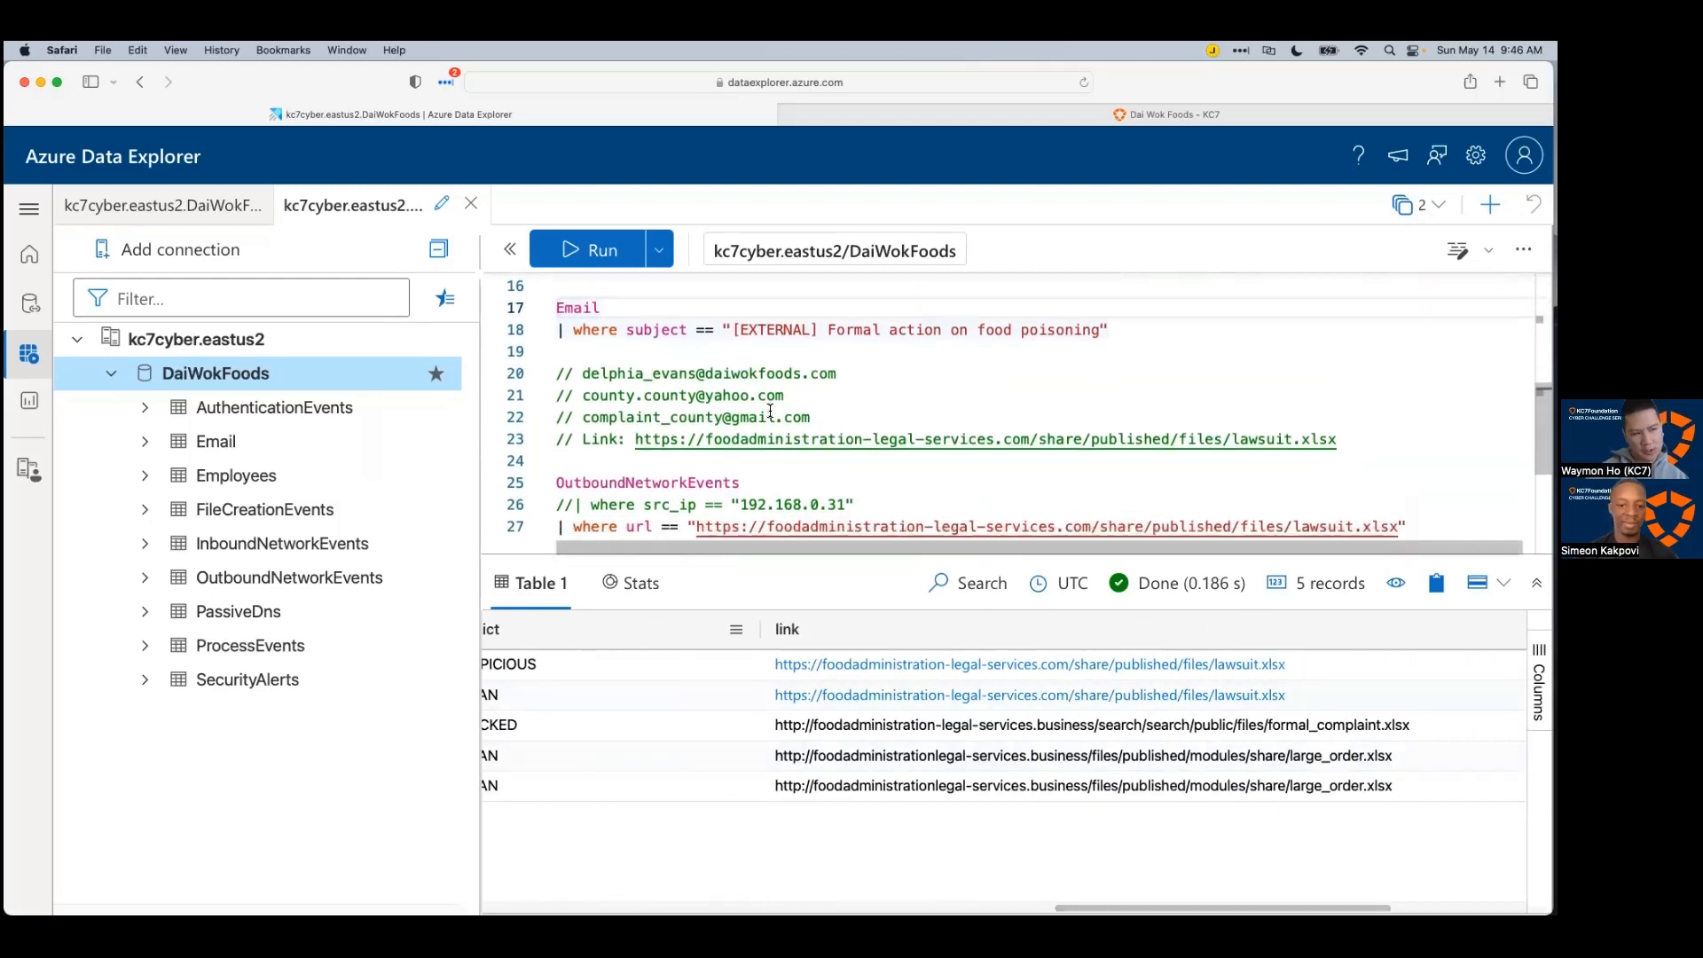
scroll(770, 412, up, 2)
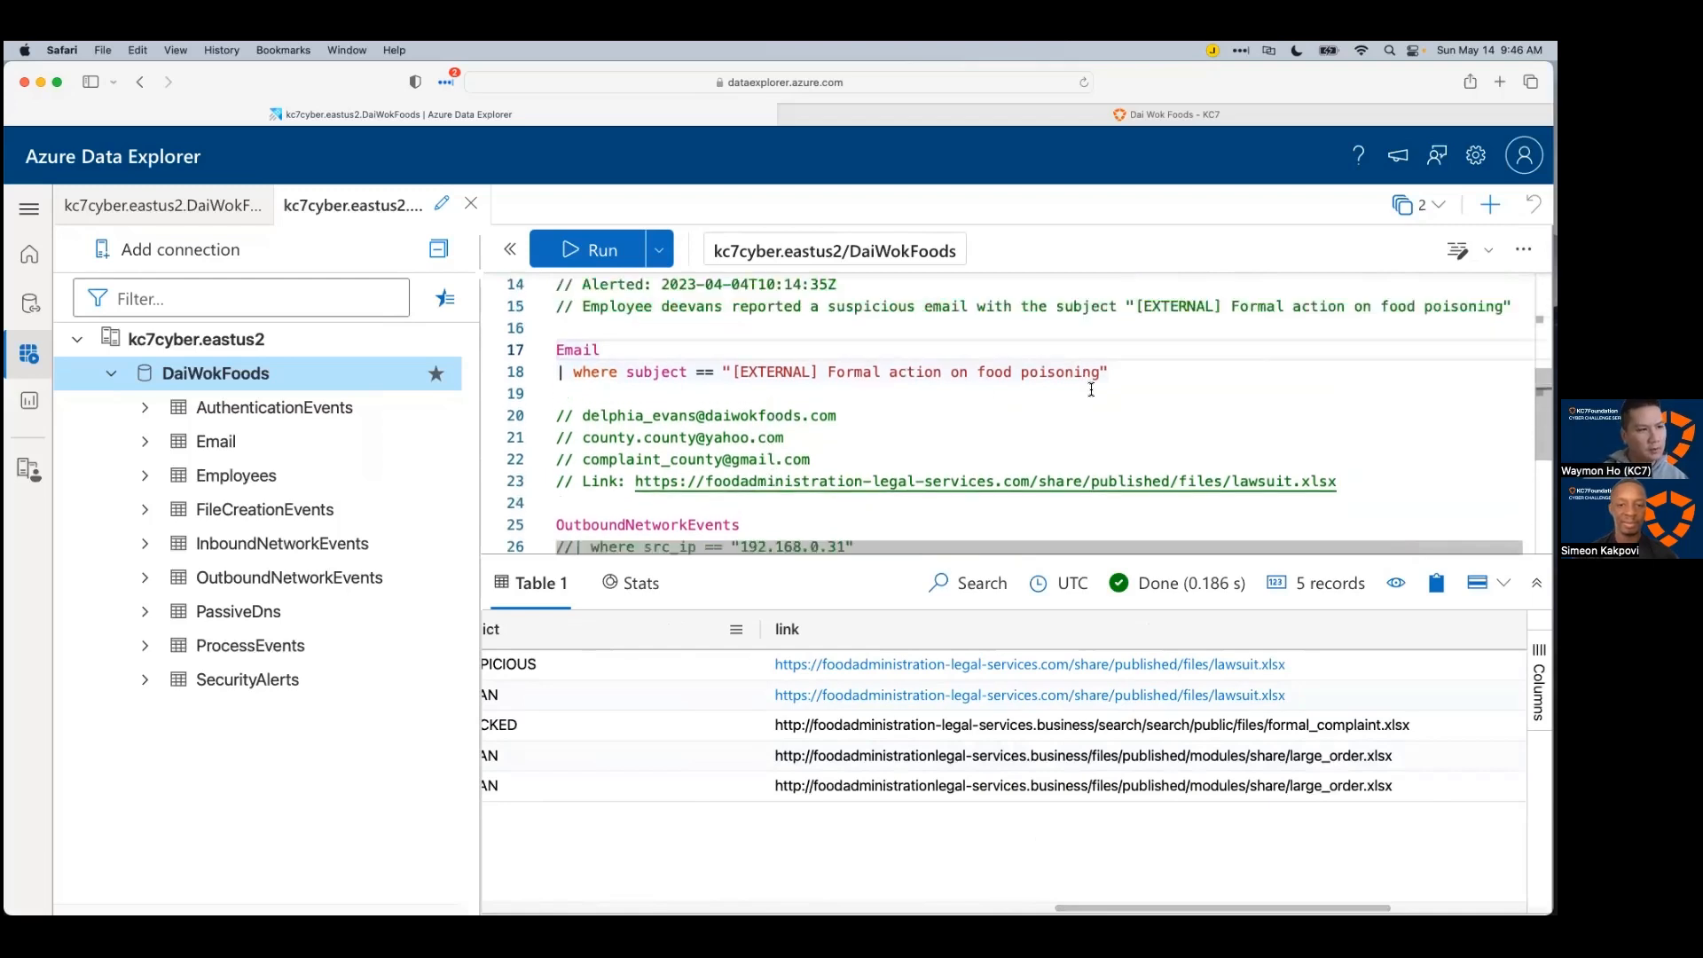
Step: Copy the Email filter lines for '[EXTERNAL] Formal action on food poisoning' and slightly enlarge the results
drag(1111, 371, 575, 371)
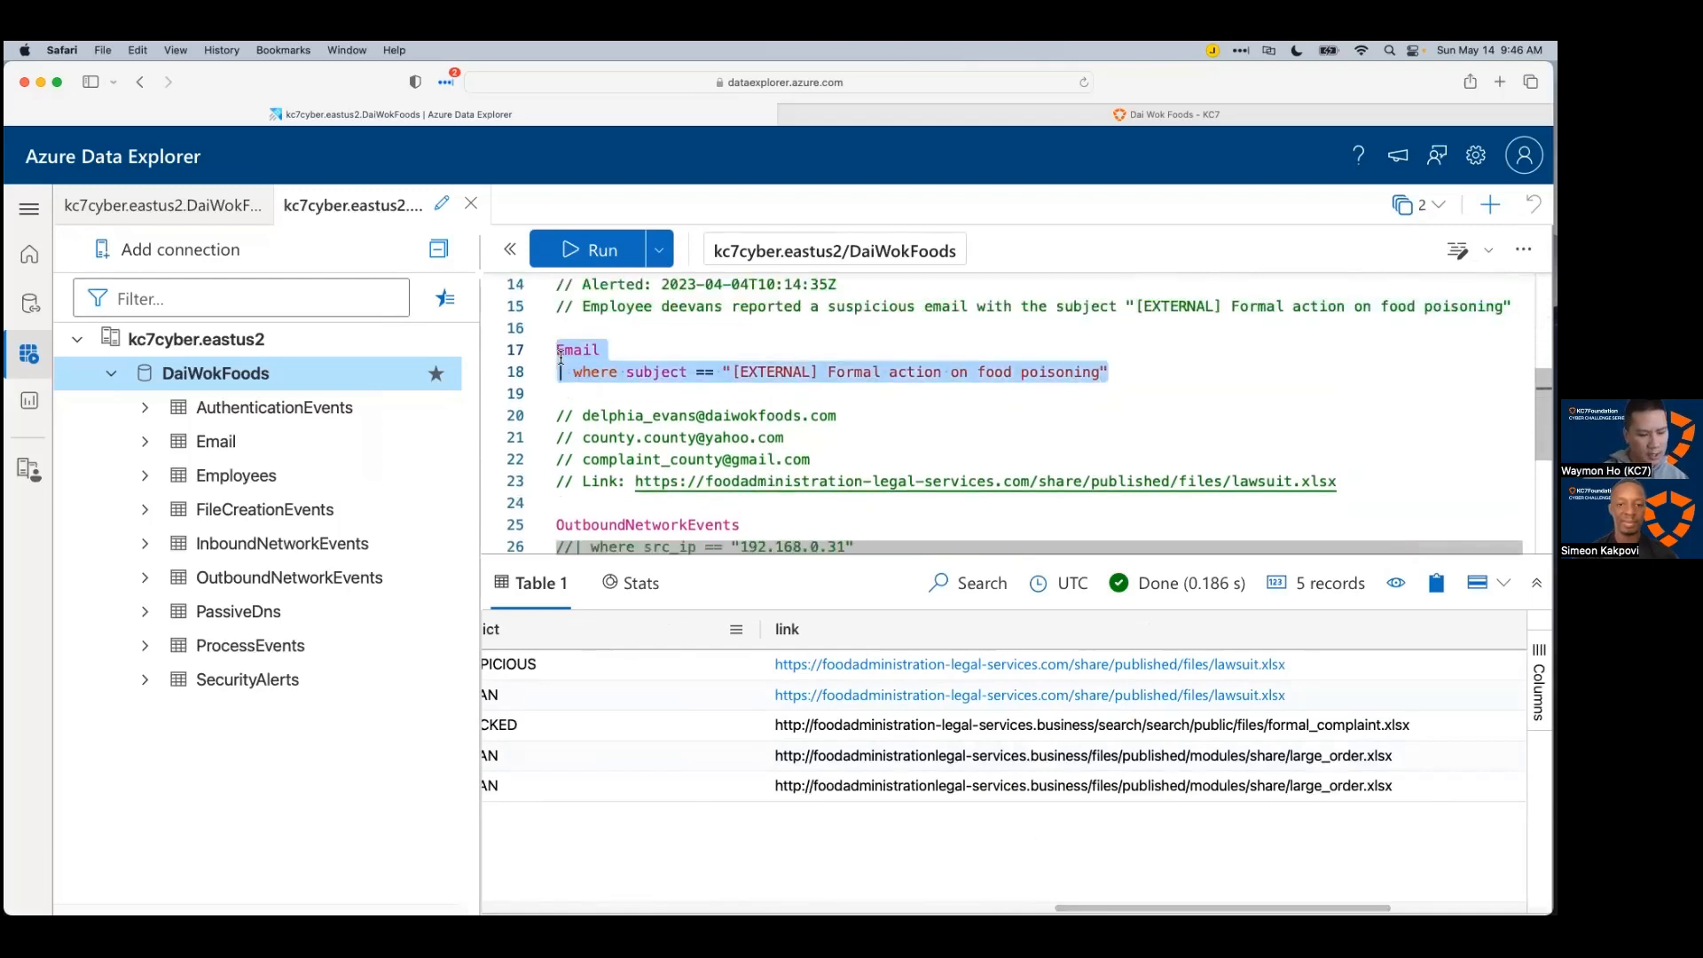
key(super+c)
scroll(704, 400, down, 5)
scroll(871, 424, up, 1)
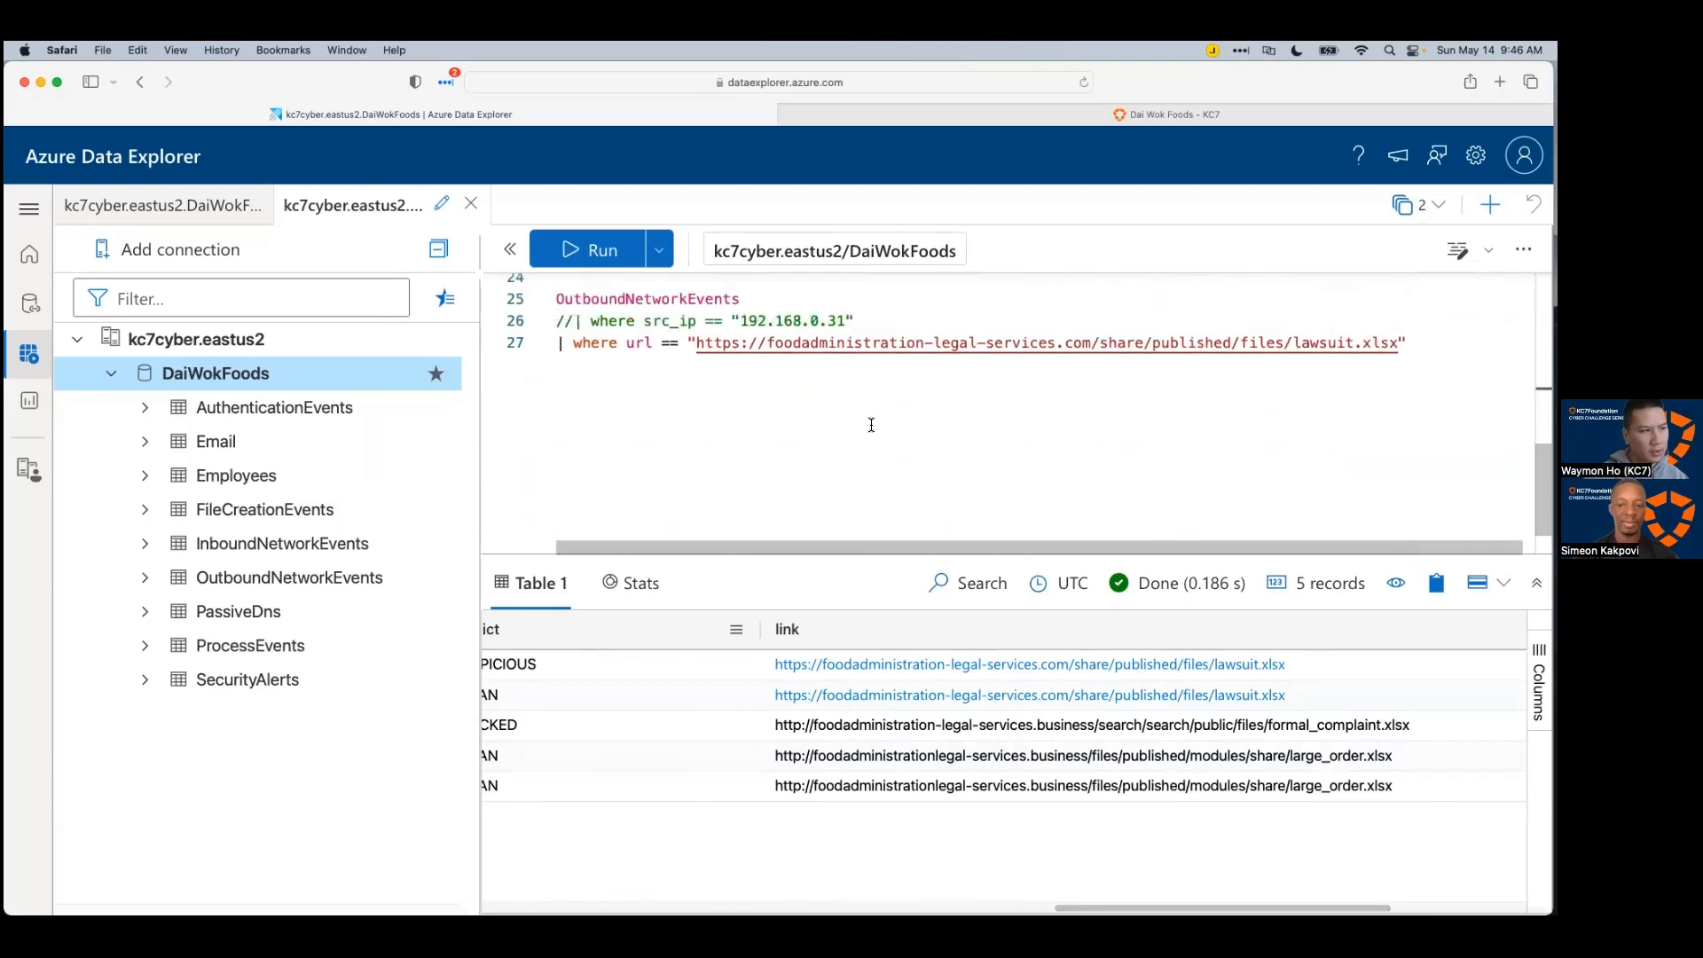
drag(835, 552, 845, 507)
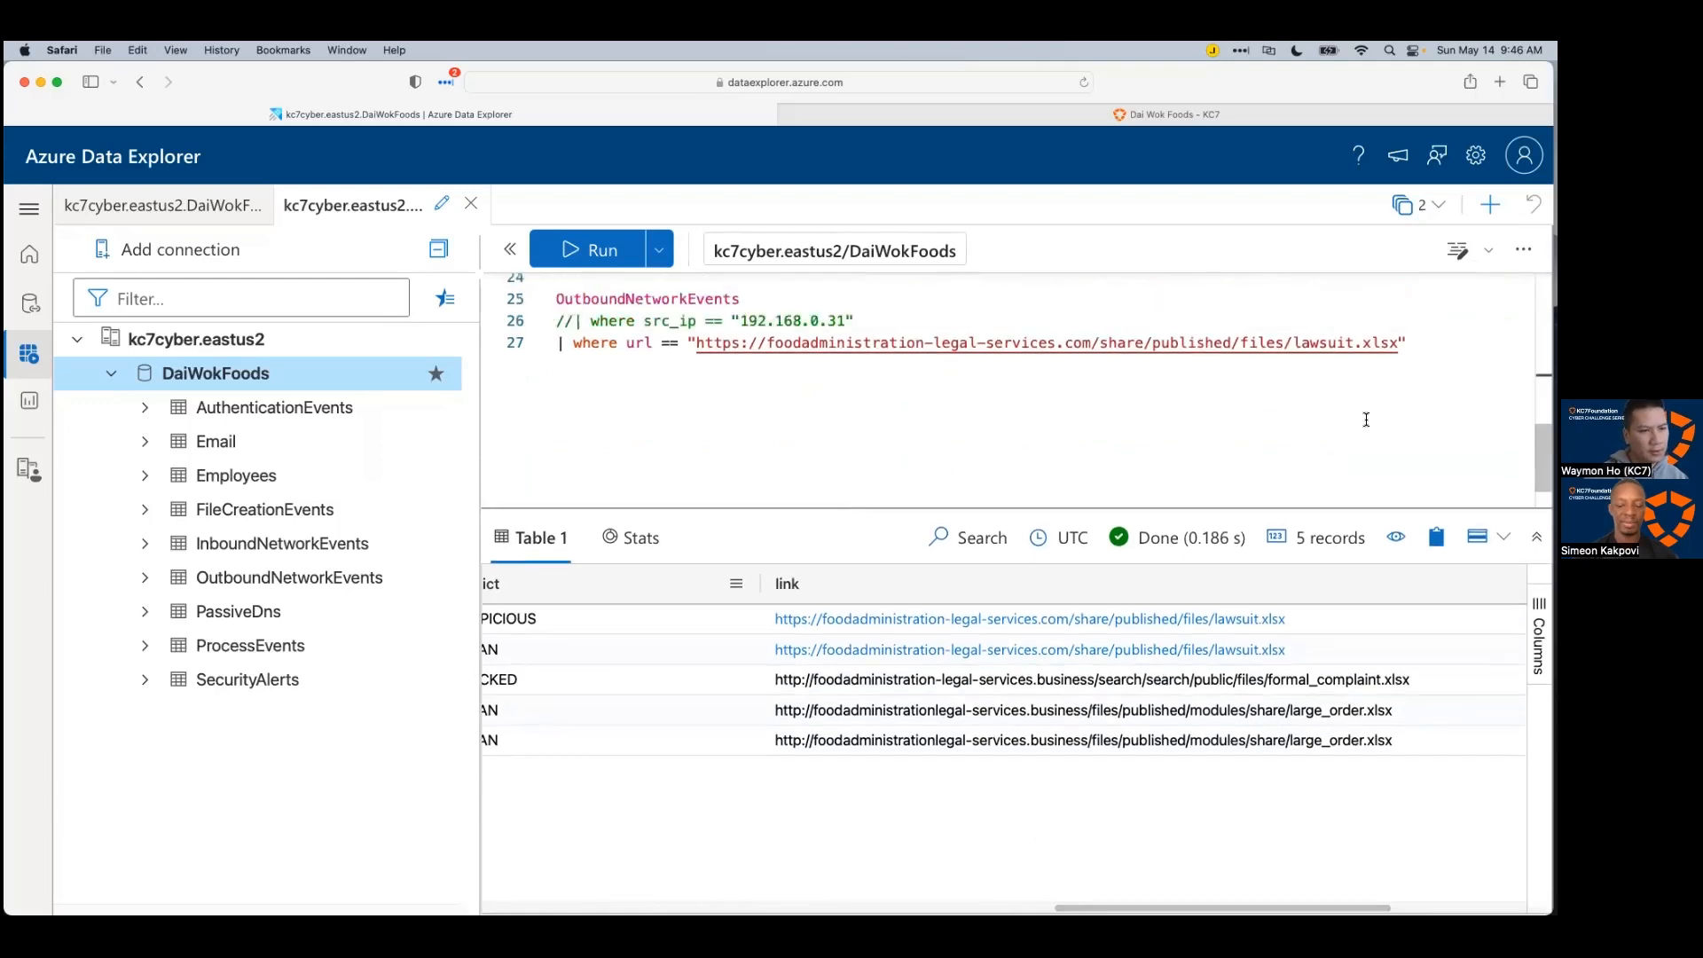
click(1366, 418)
Step: Paste the Email subject filter and run it with '| distinct link' to list the phishing links
key(Return)
key(super+v)
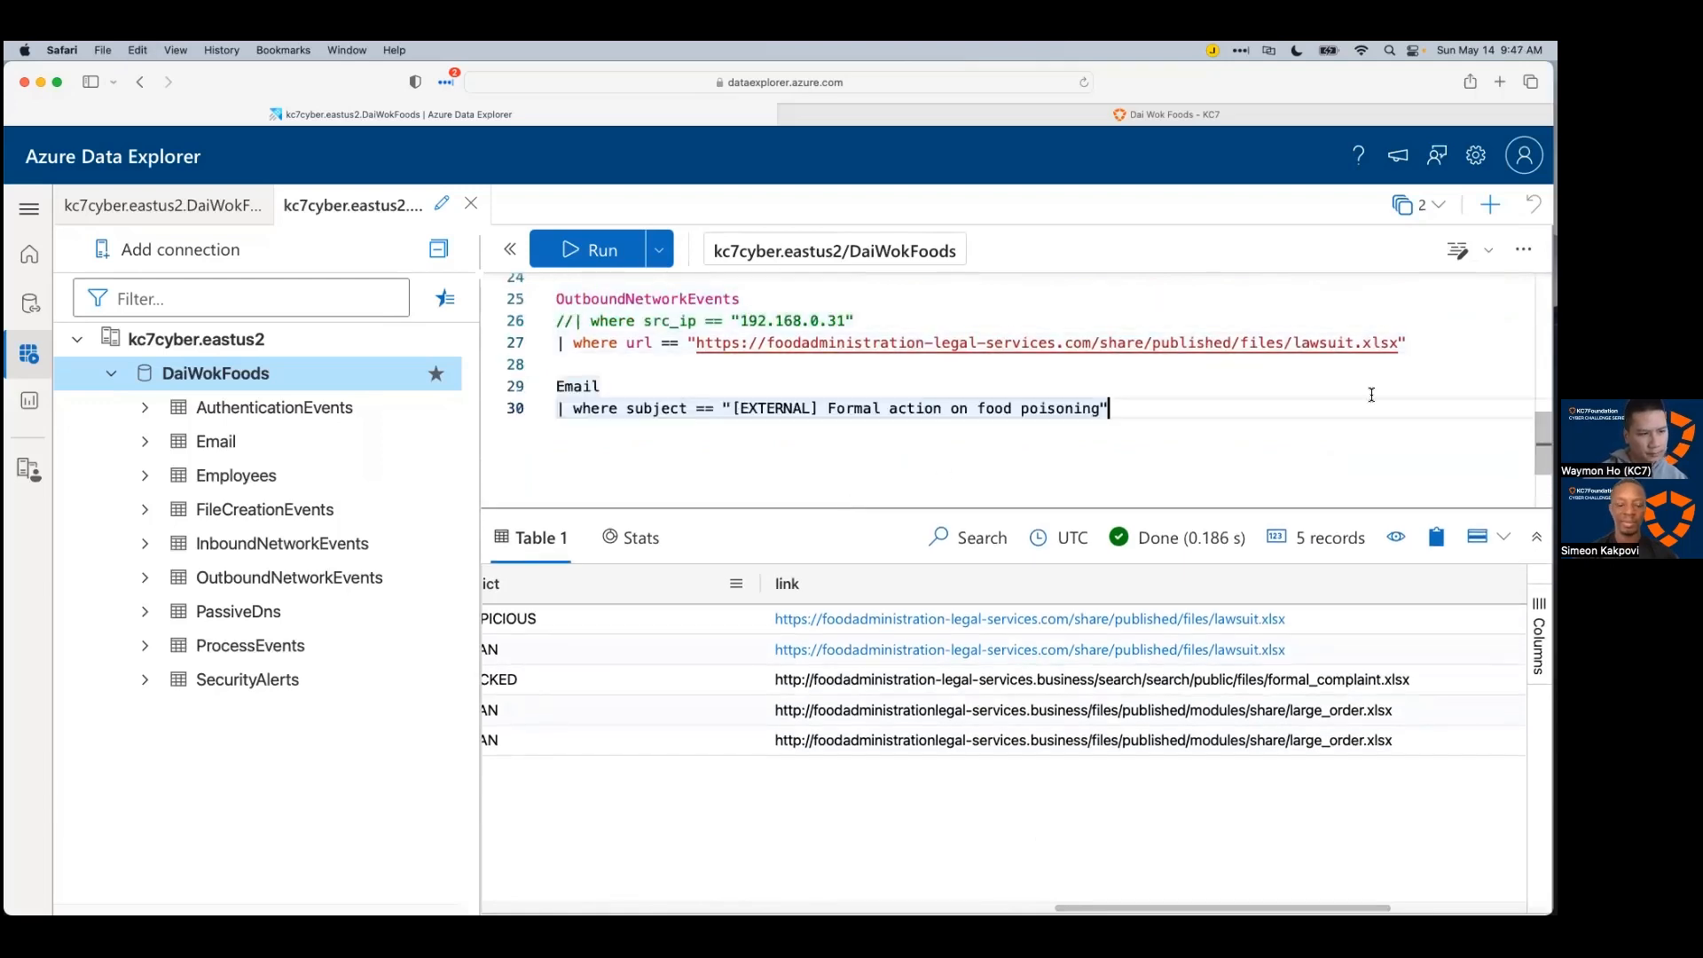
text(|)
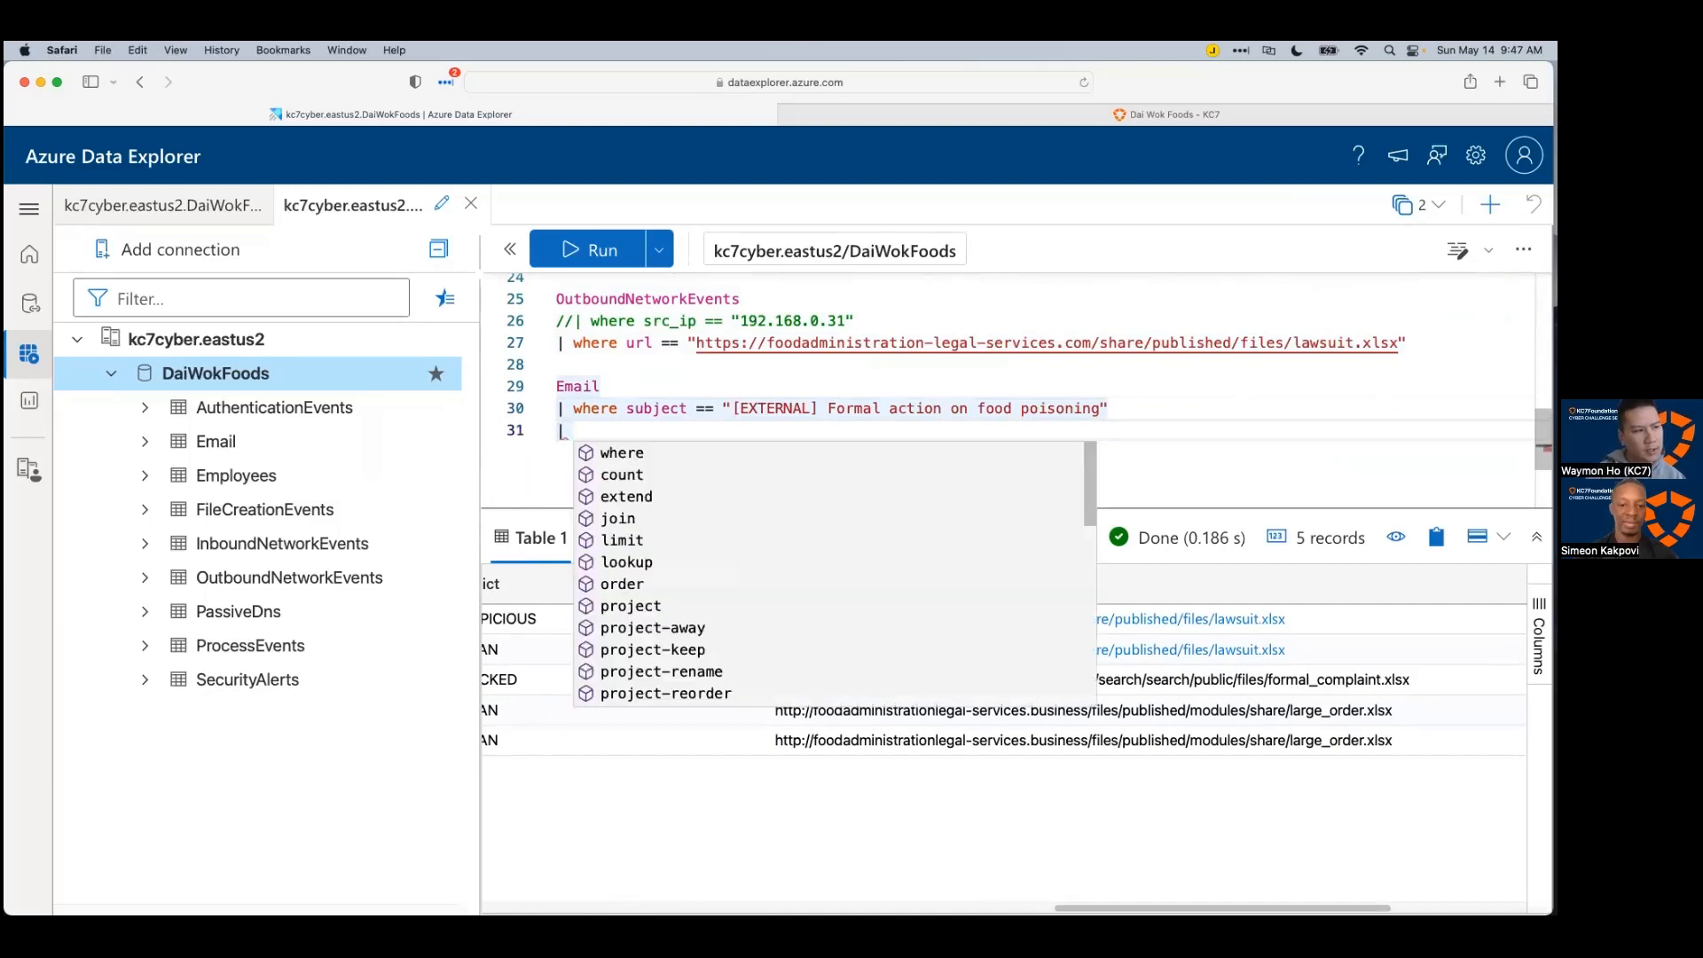
text( distinct link)
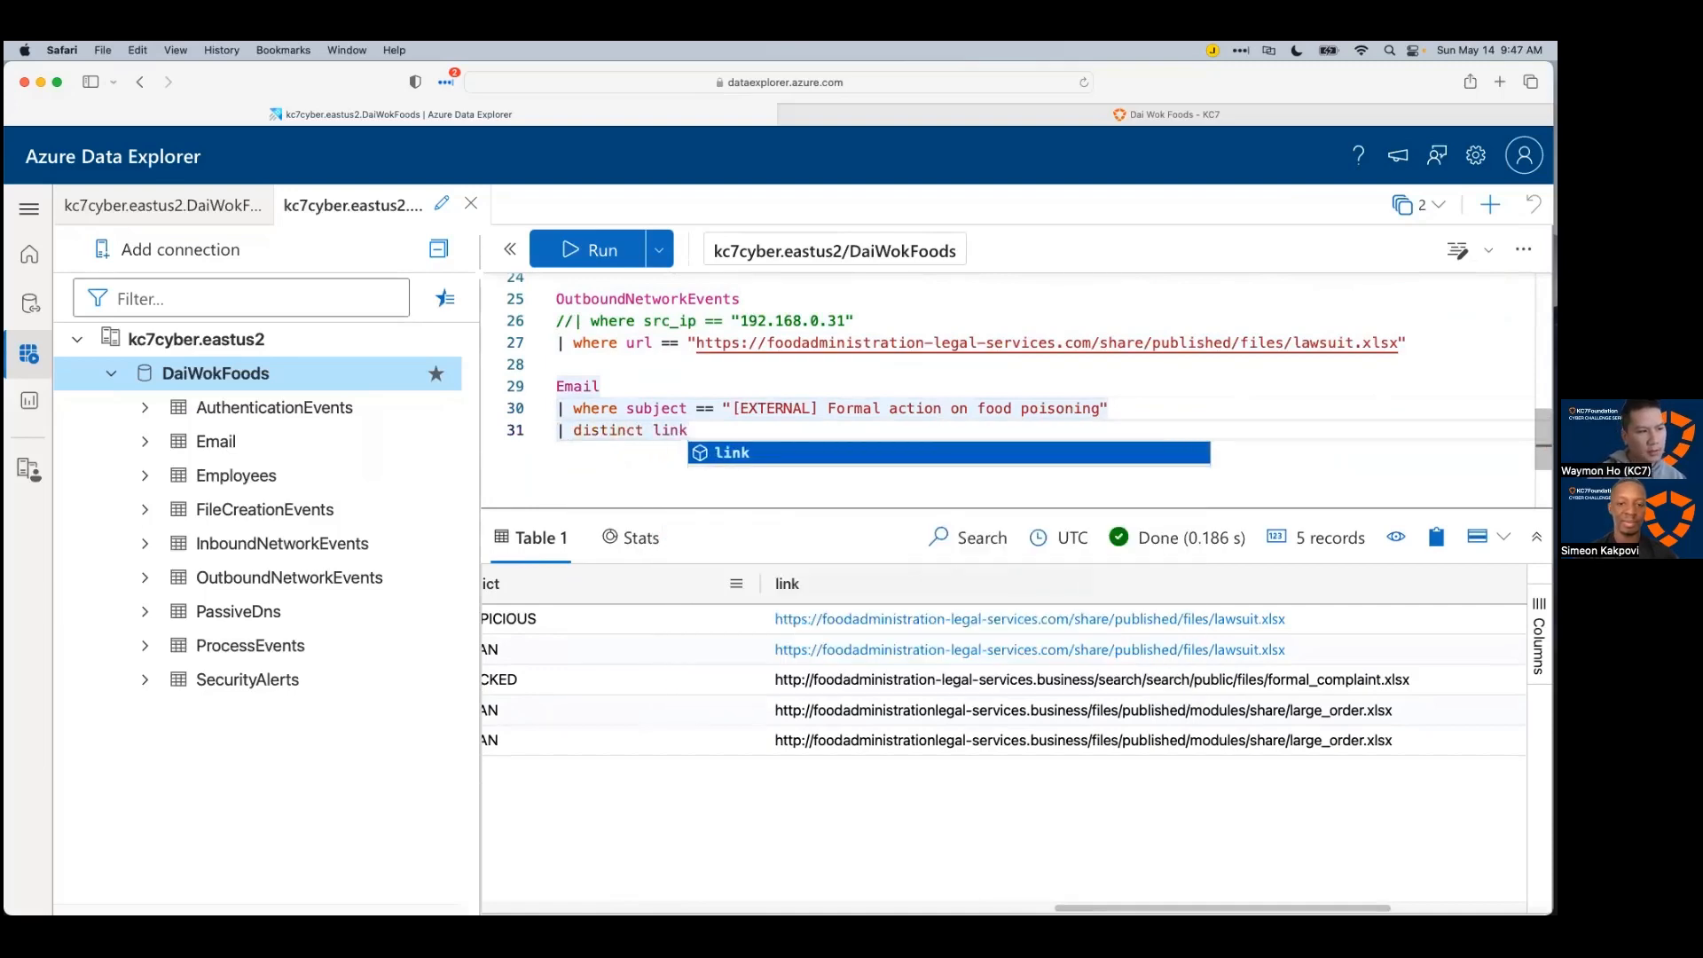
key(shift+Return)
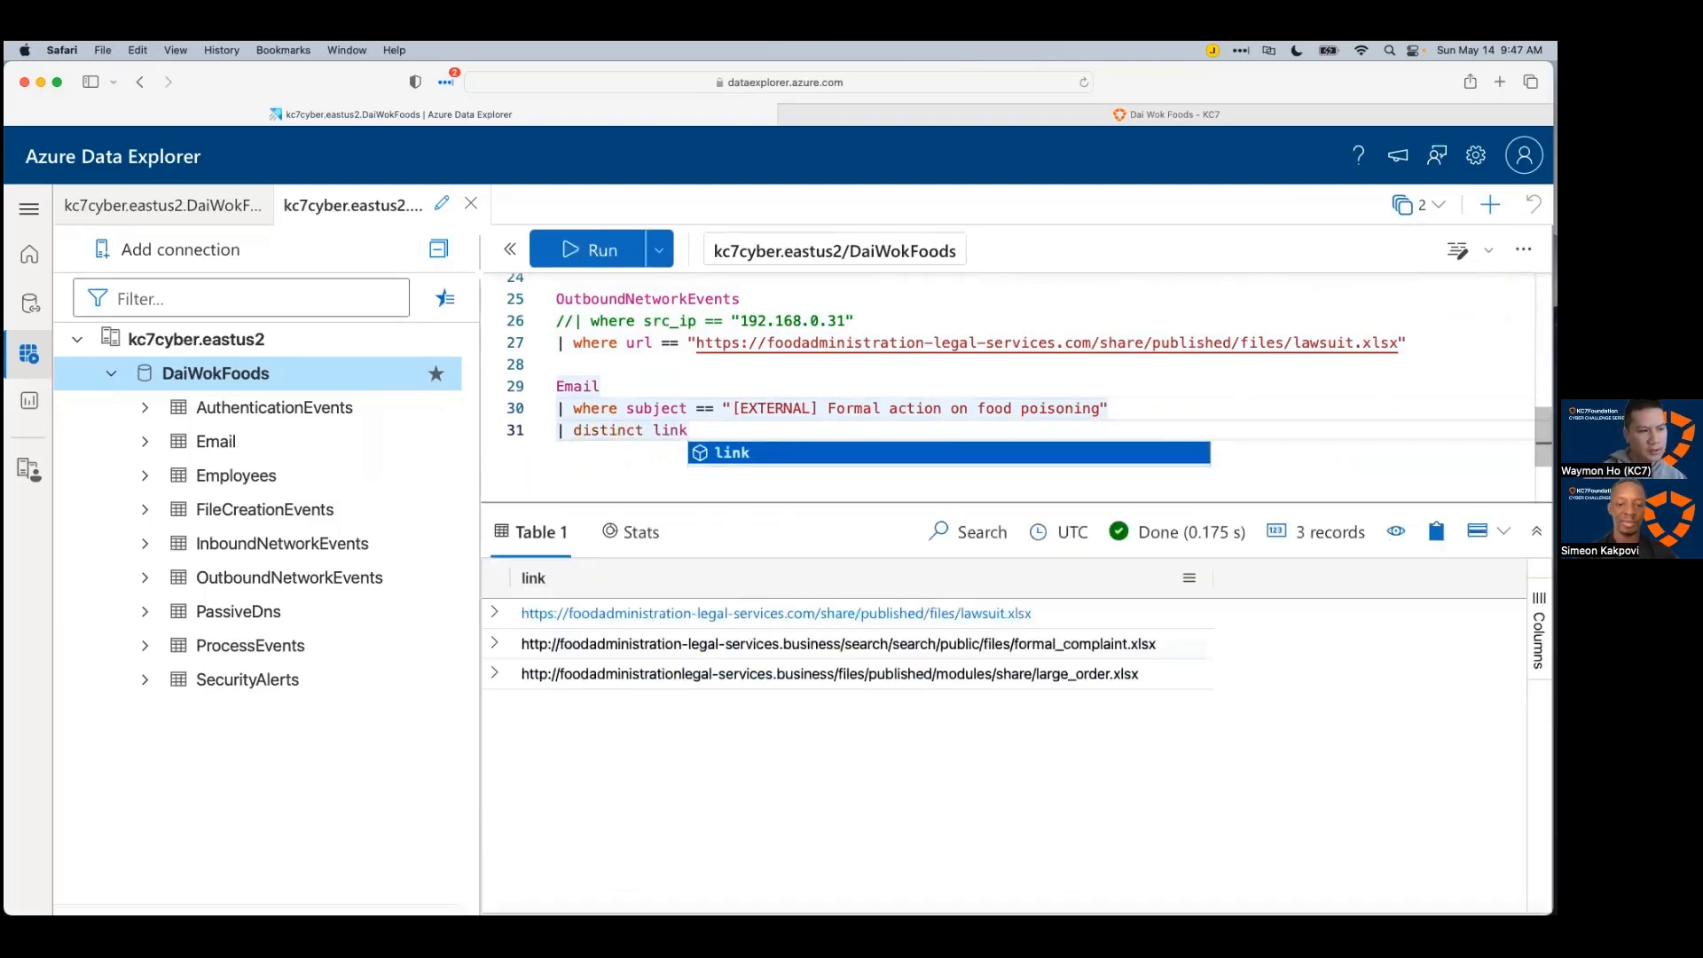
click(1048, 786)
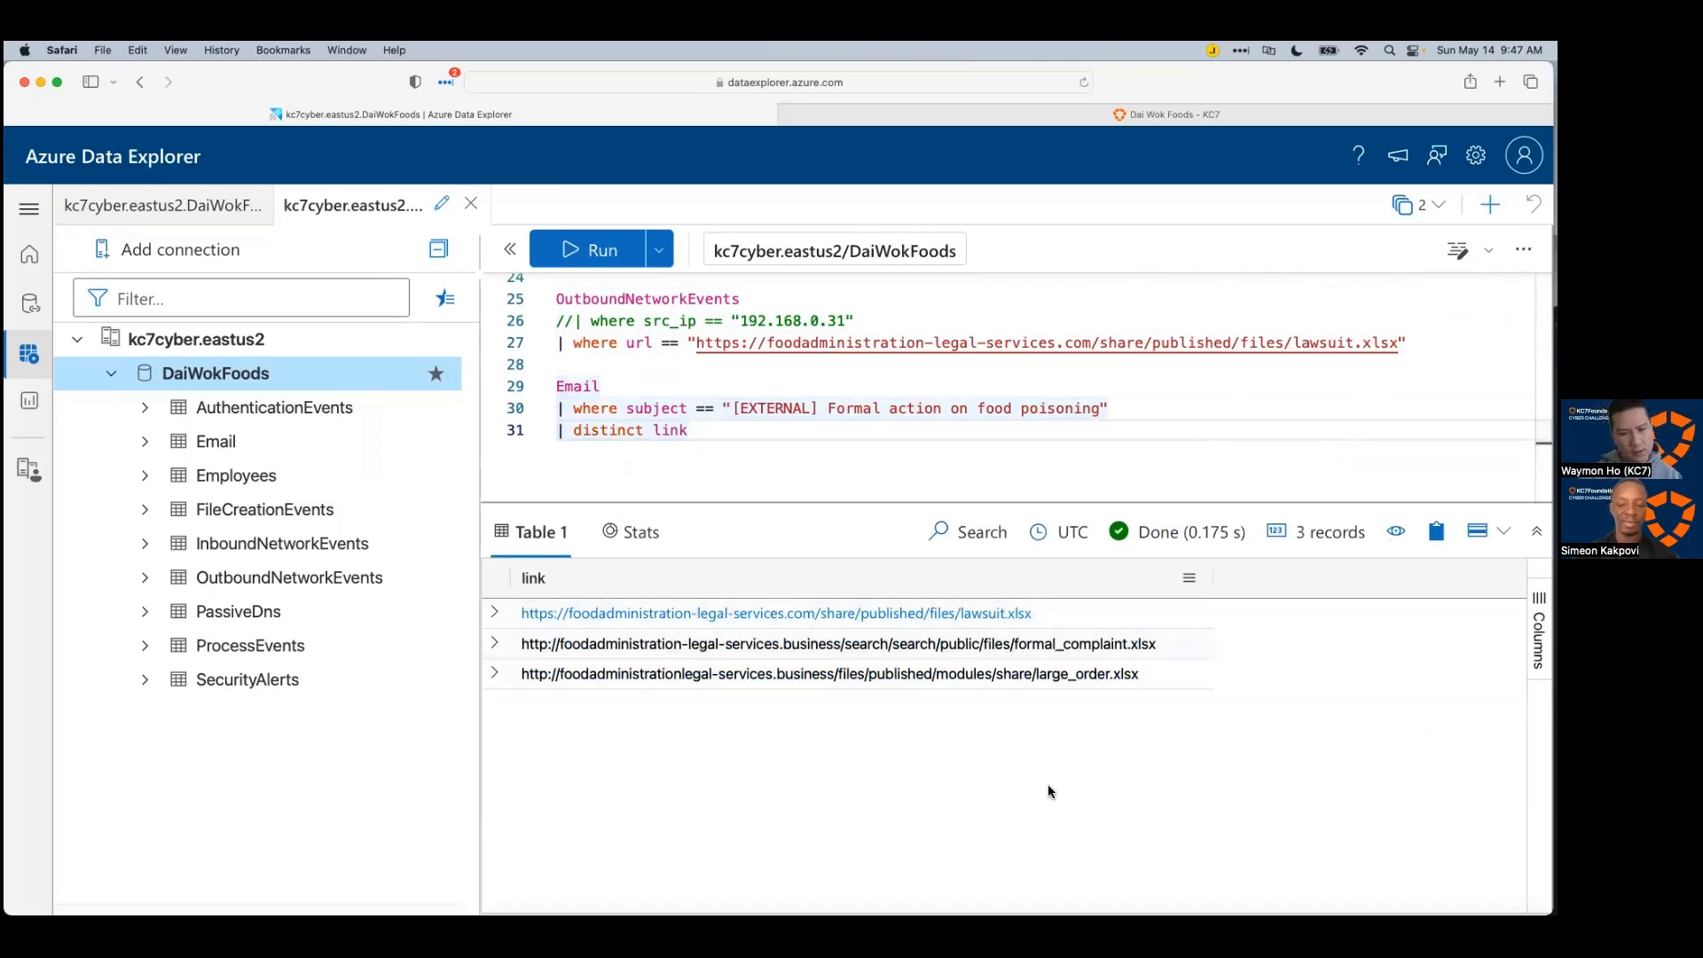
Step: Store the distinct-link query as a variable with 'let _links ='
double_click(573, 383)
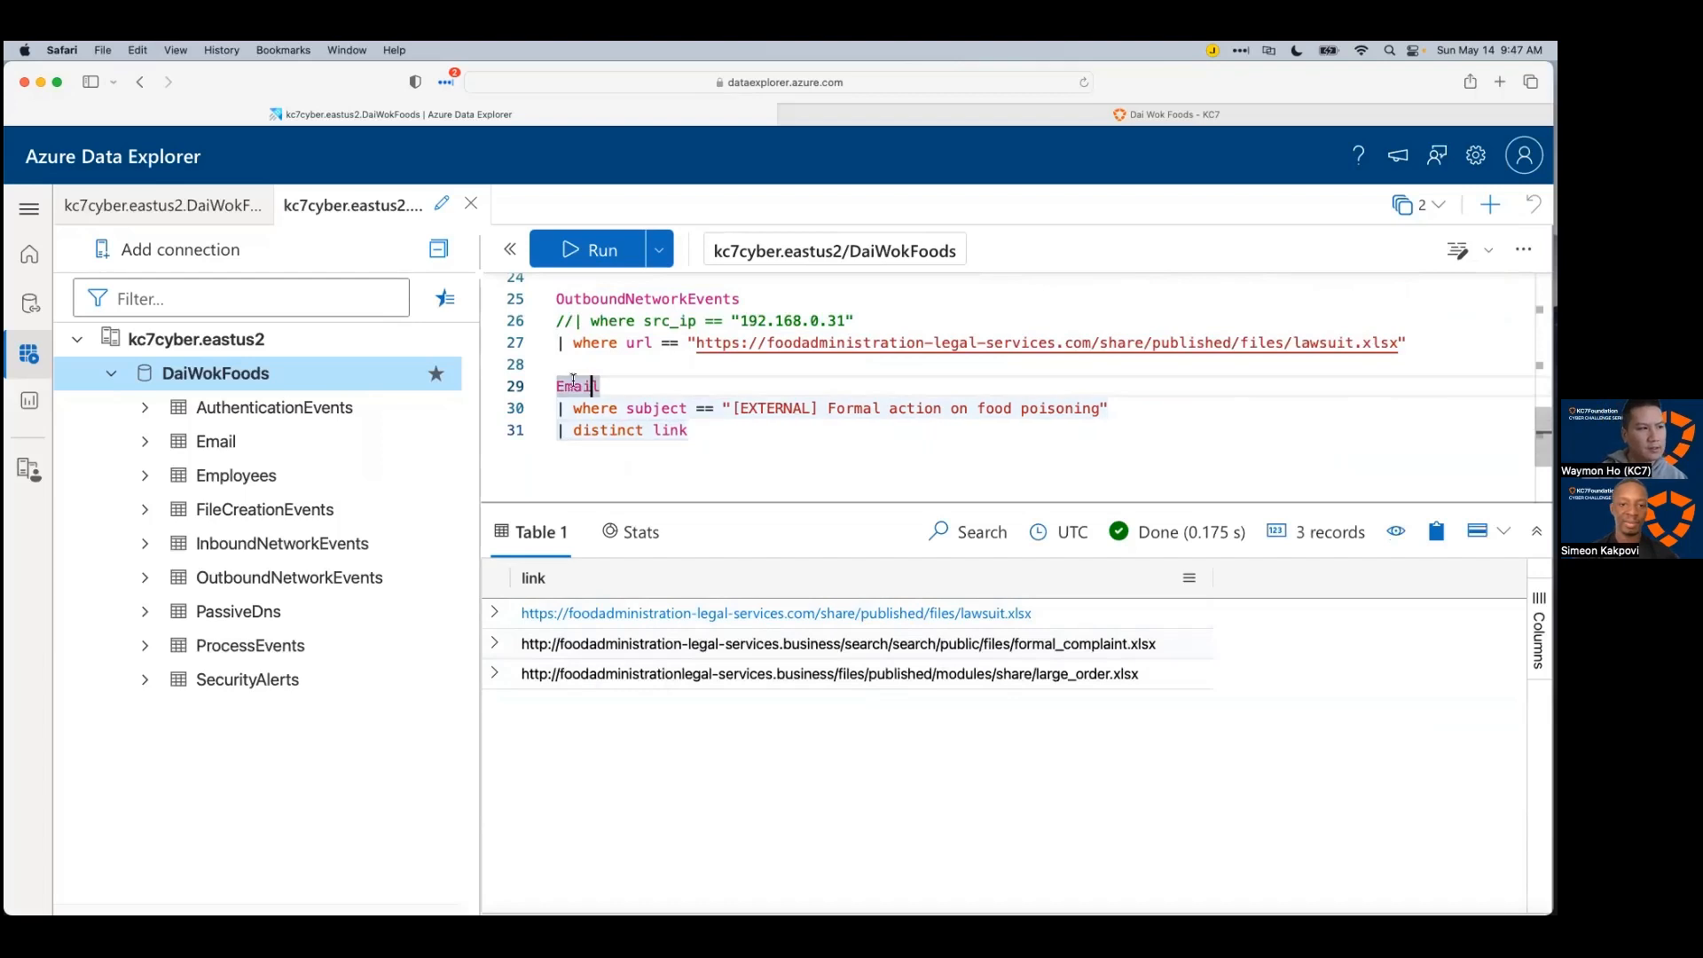
click(563, 366)
click(556, 387)
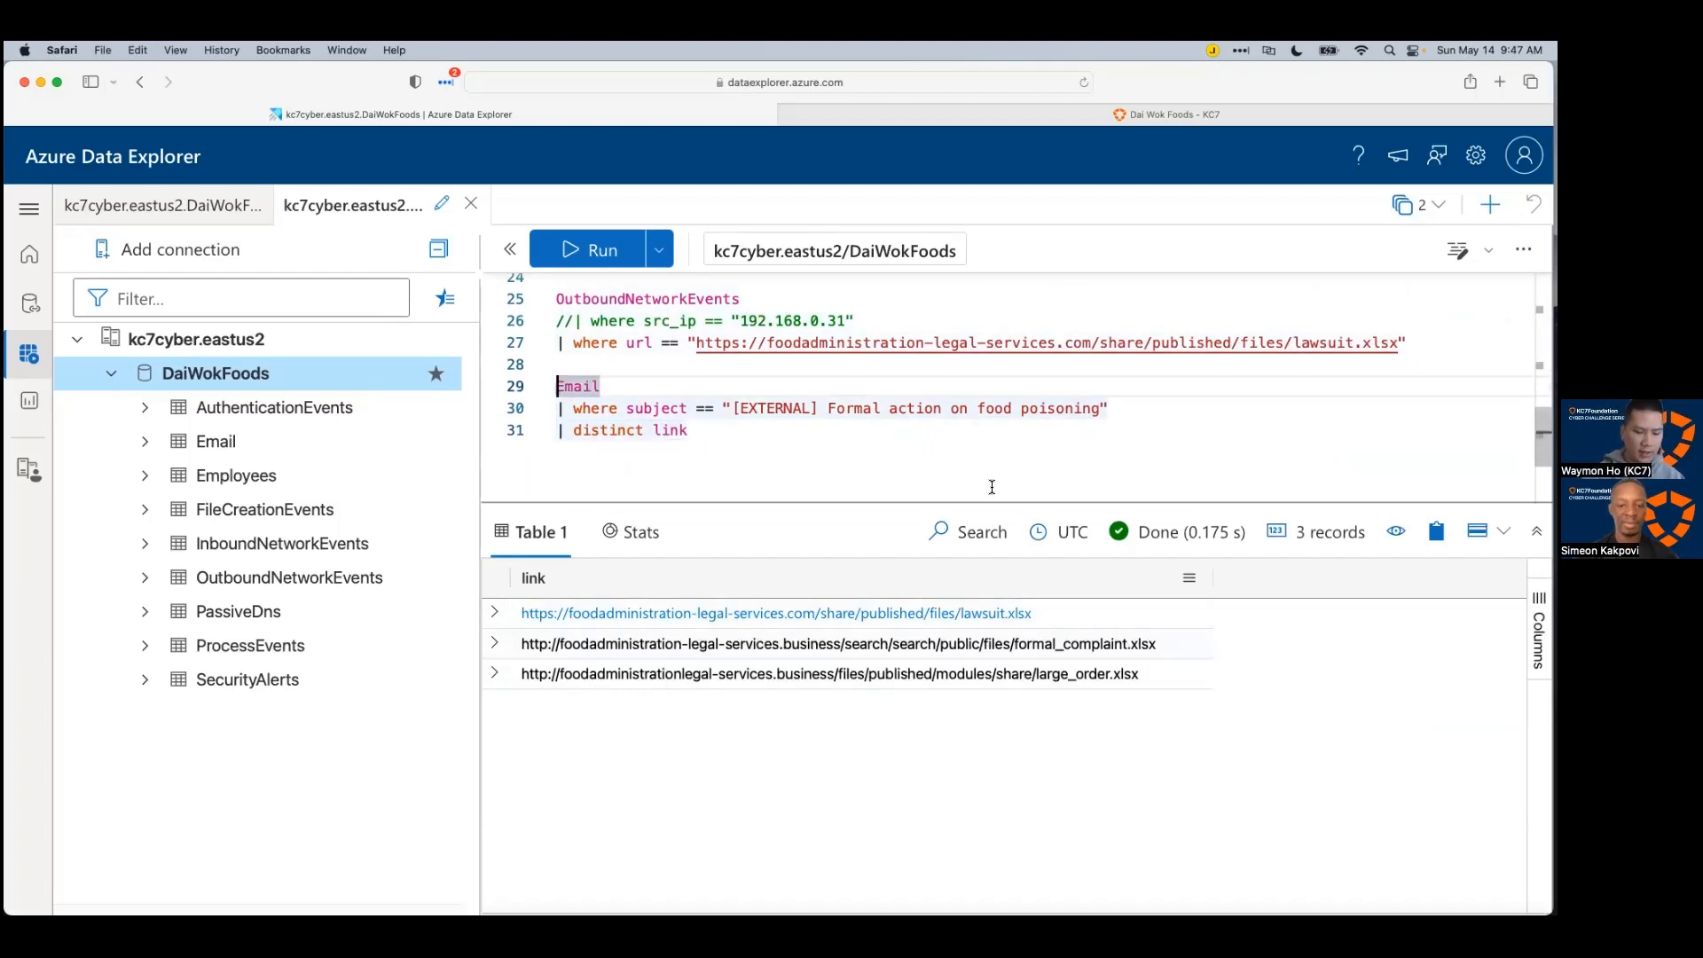
text(let _l)
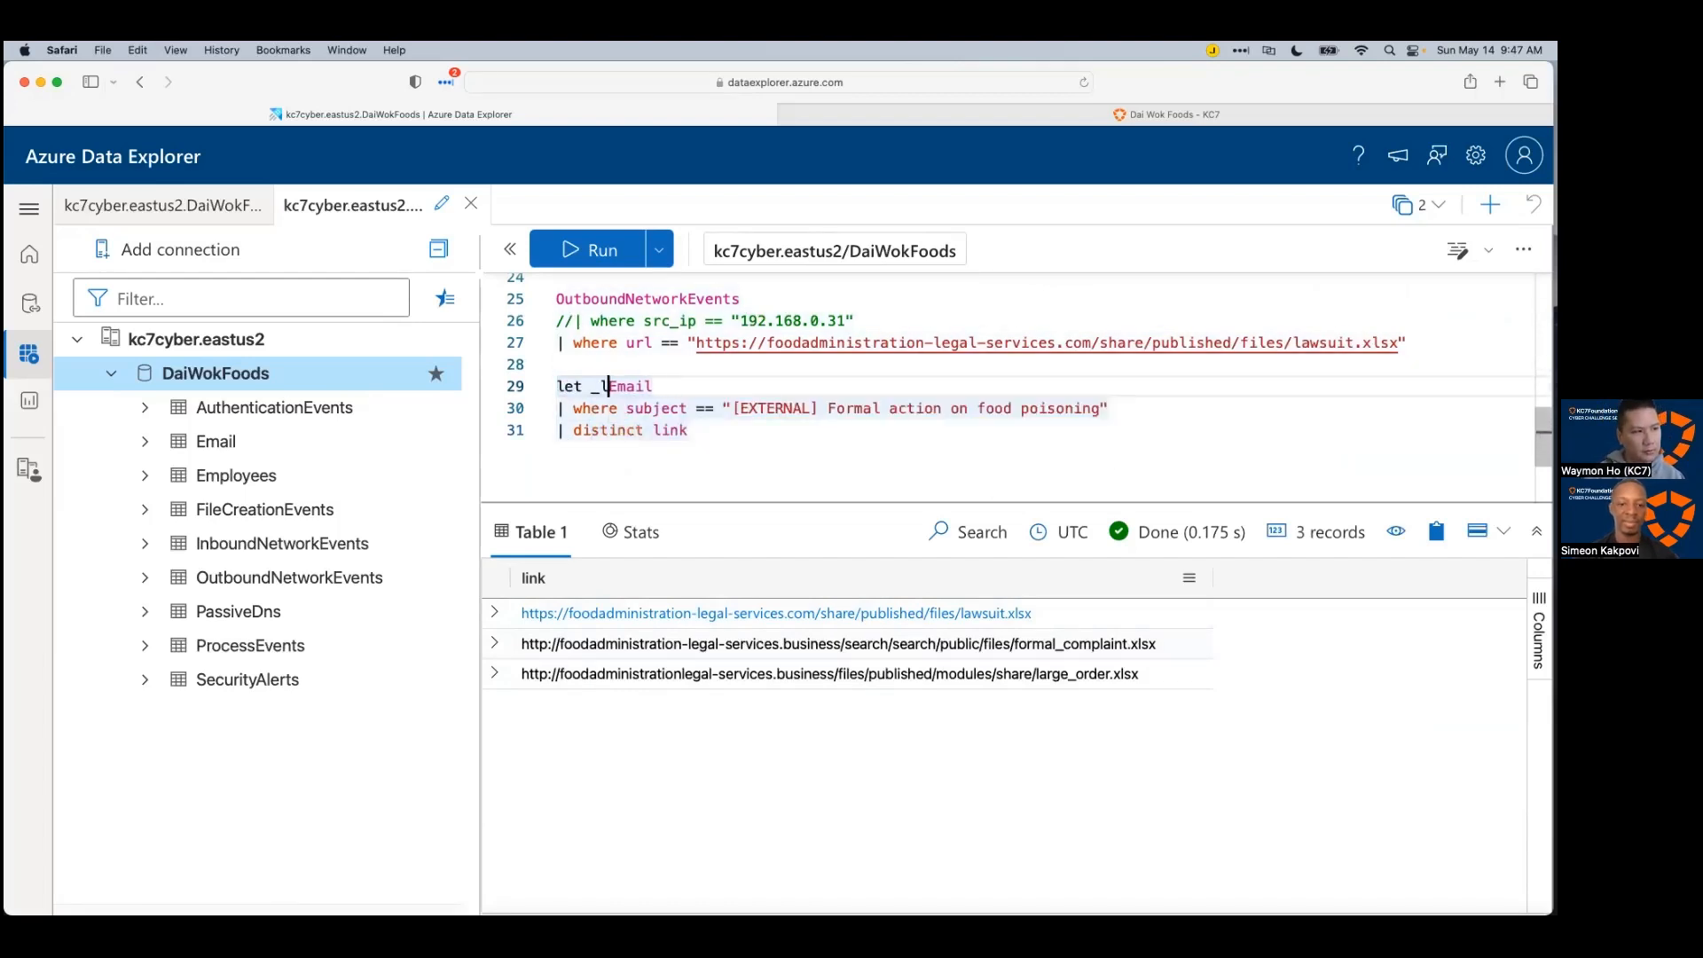
text(inks =)
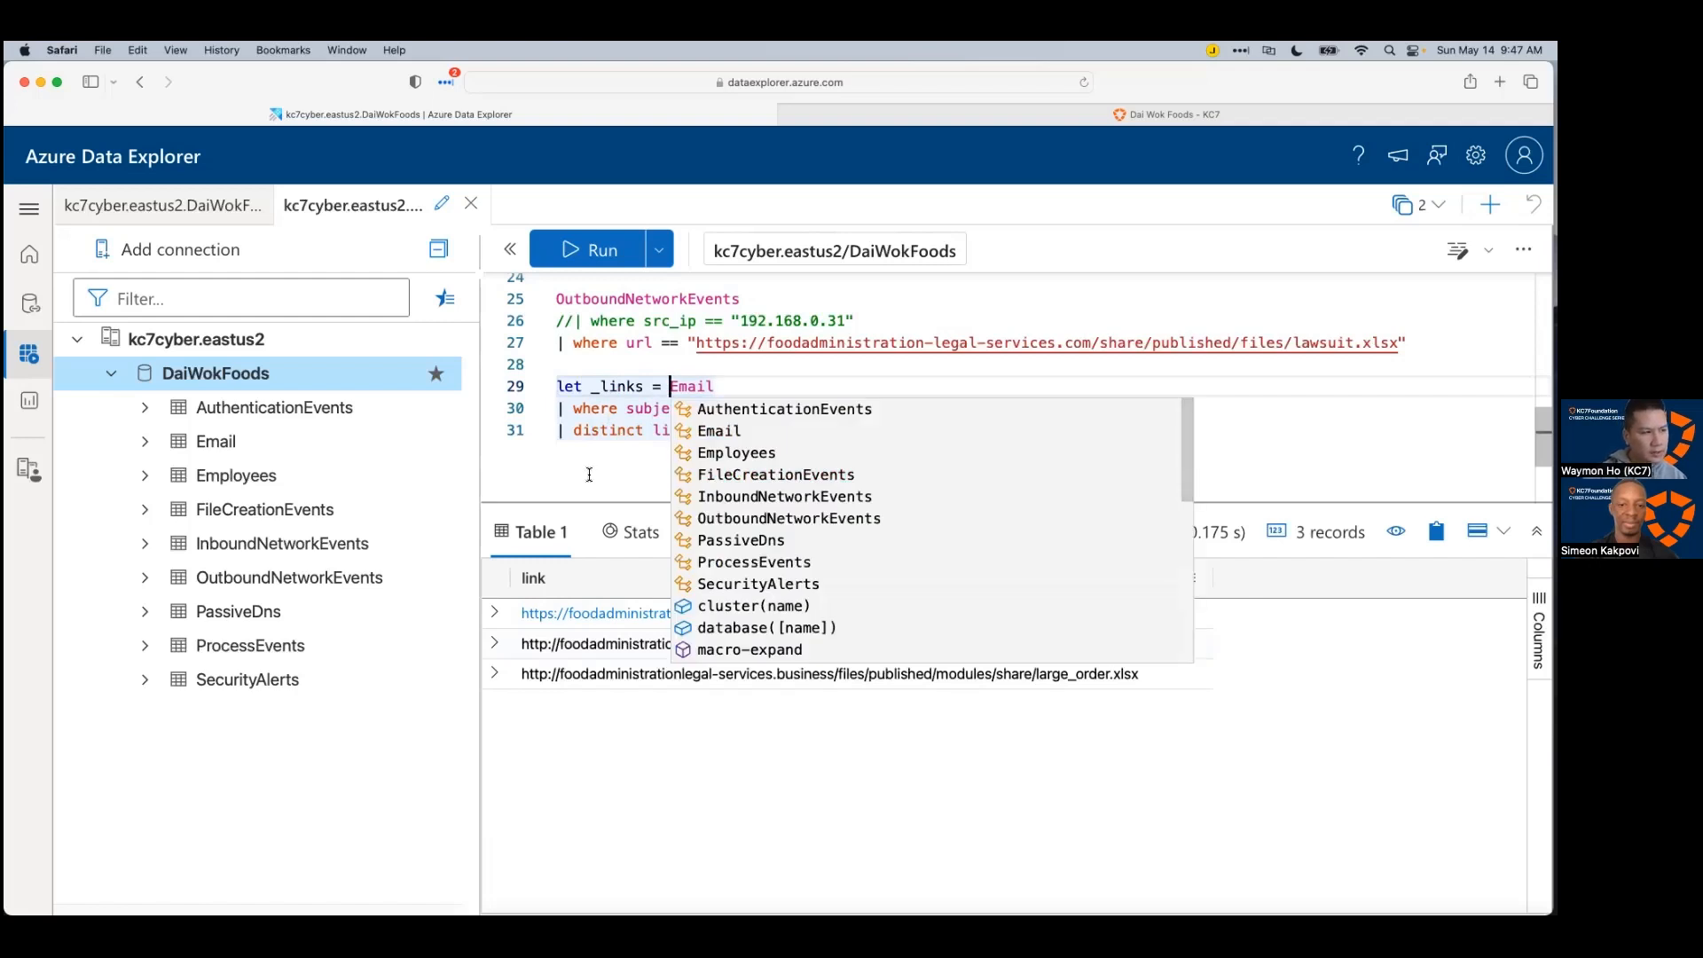
click(712, 439)
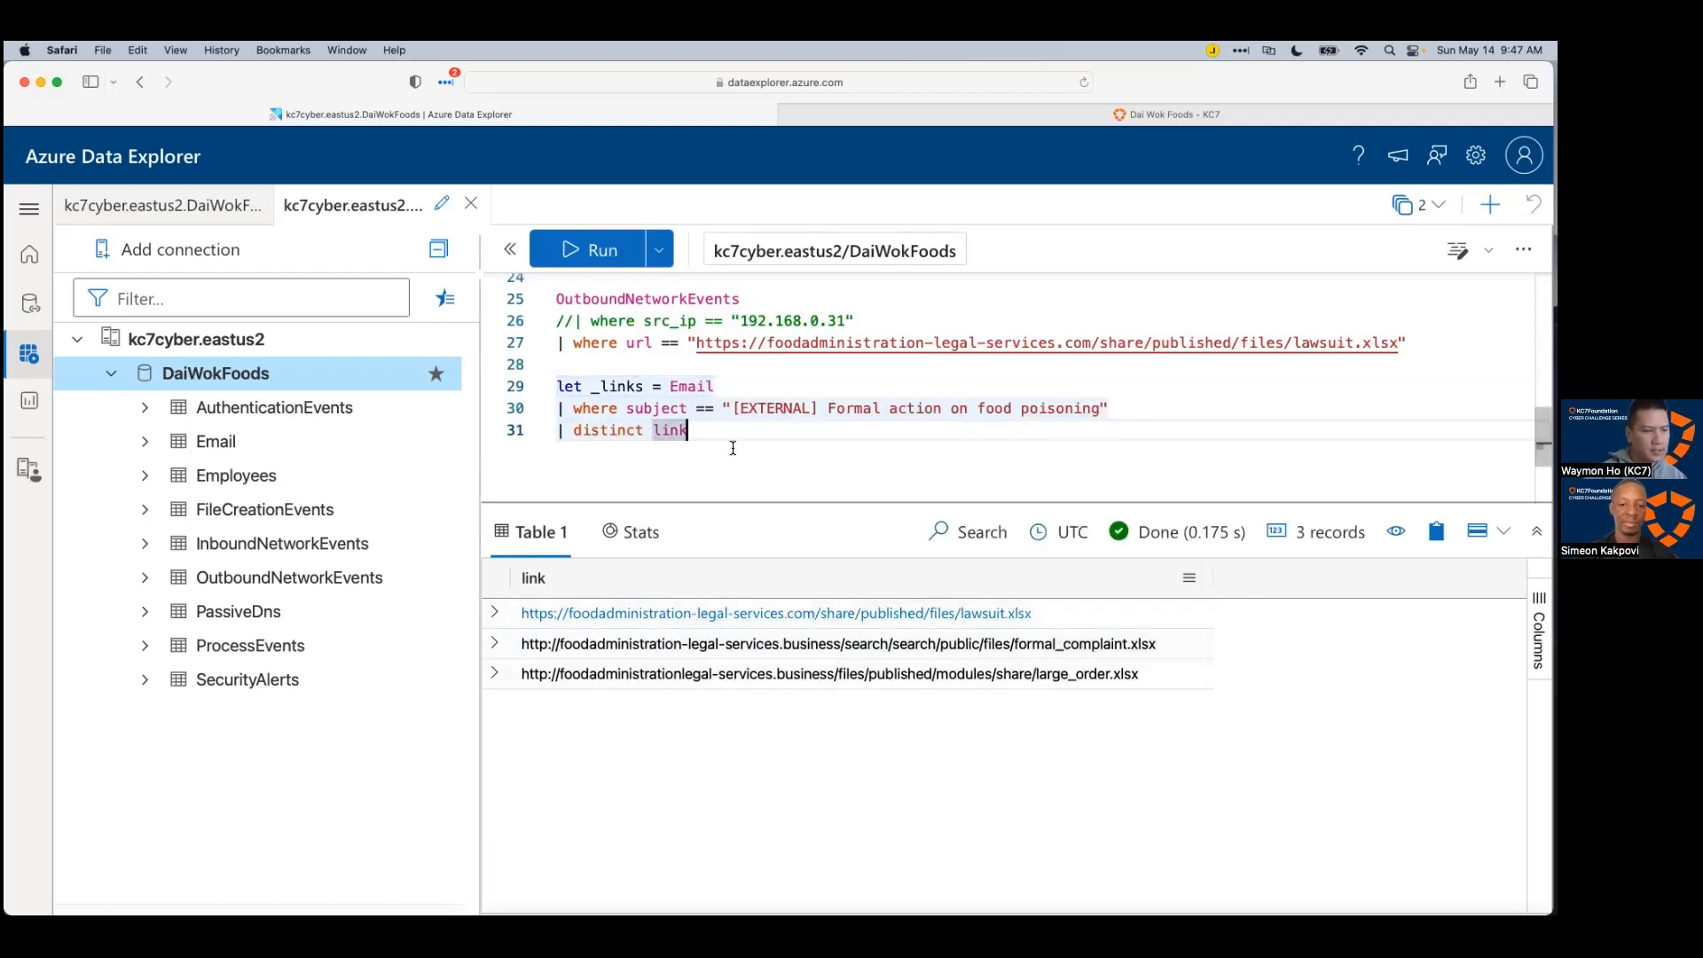
Step: End the let with ';' and run 'OutboundNetworkEvents | where url in (_links)', which returns no rows
drag(733, 439, 558, 342)
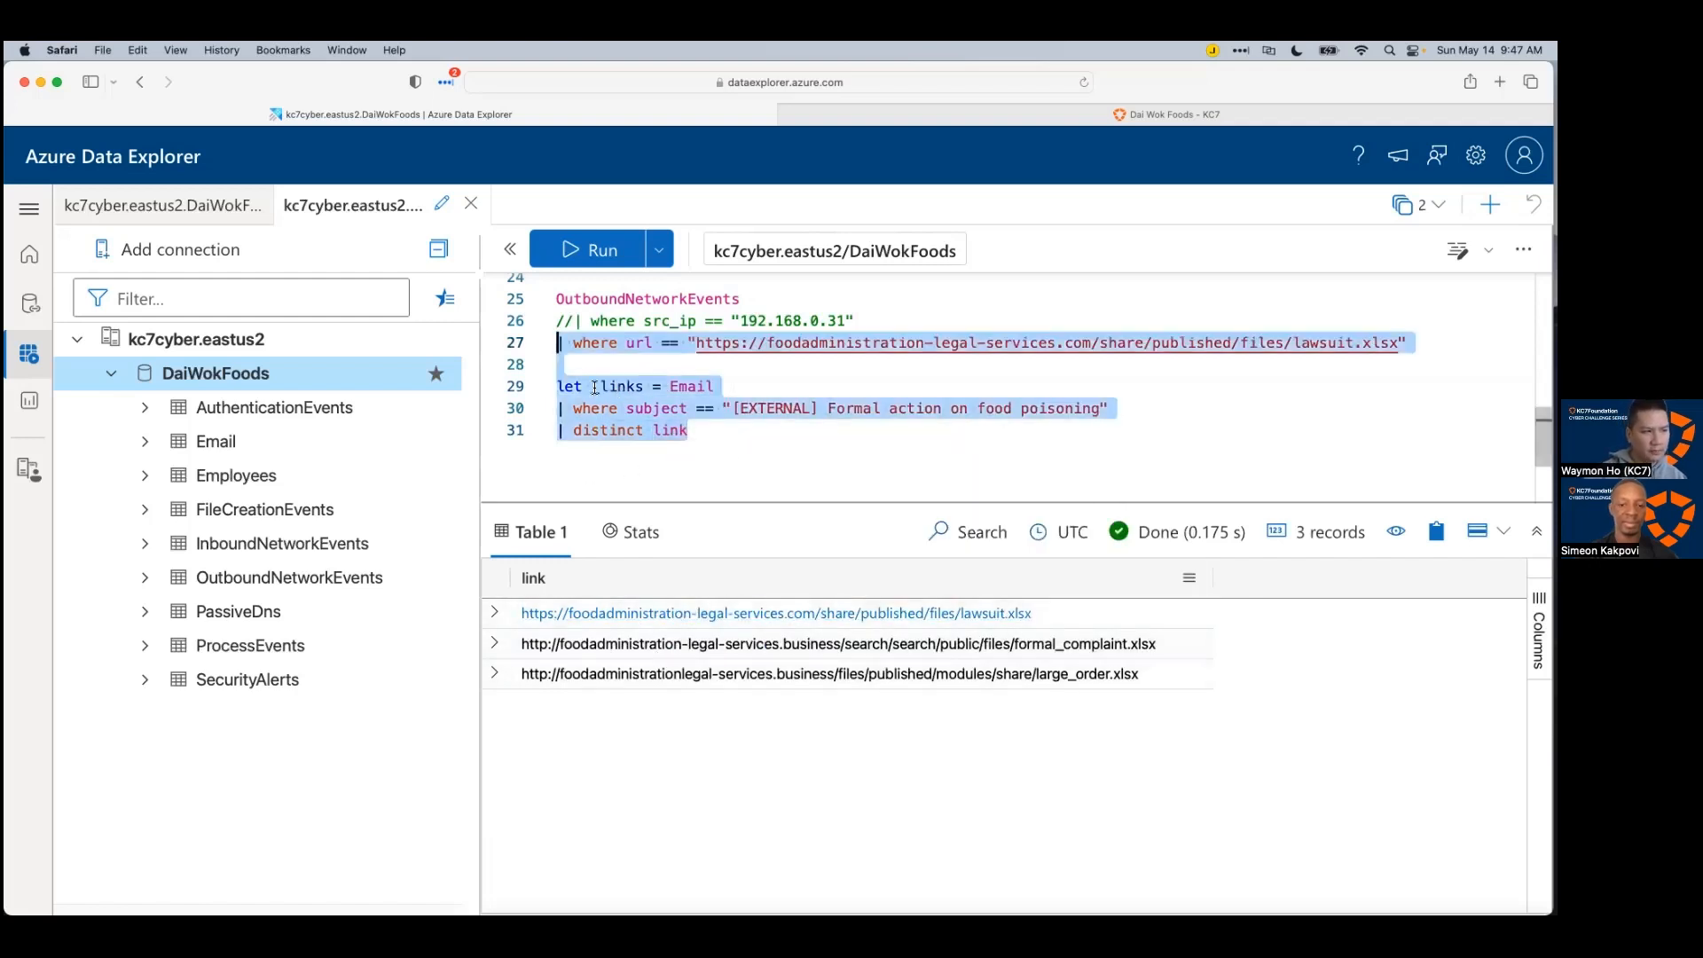
click(757, 435)
text(;)
key(Return)
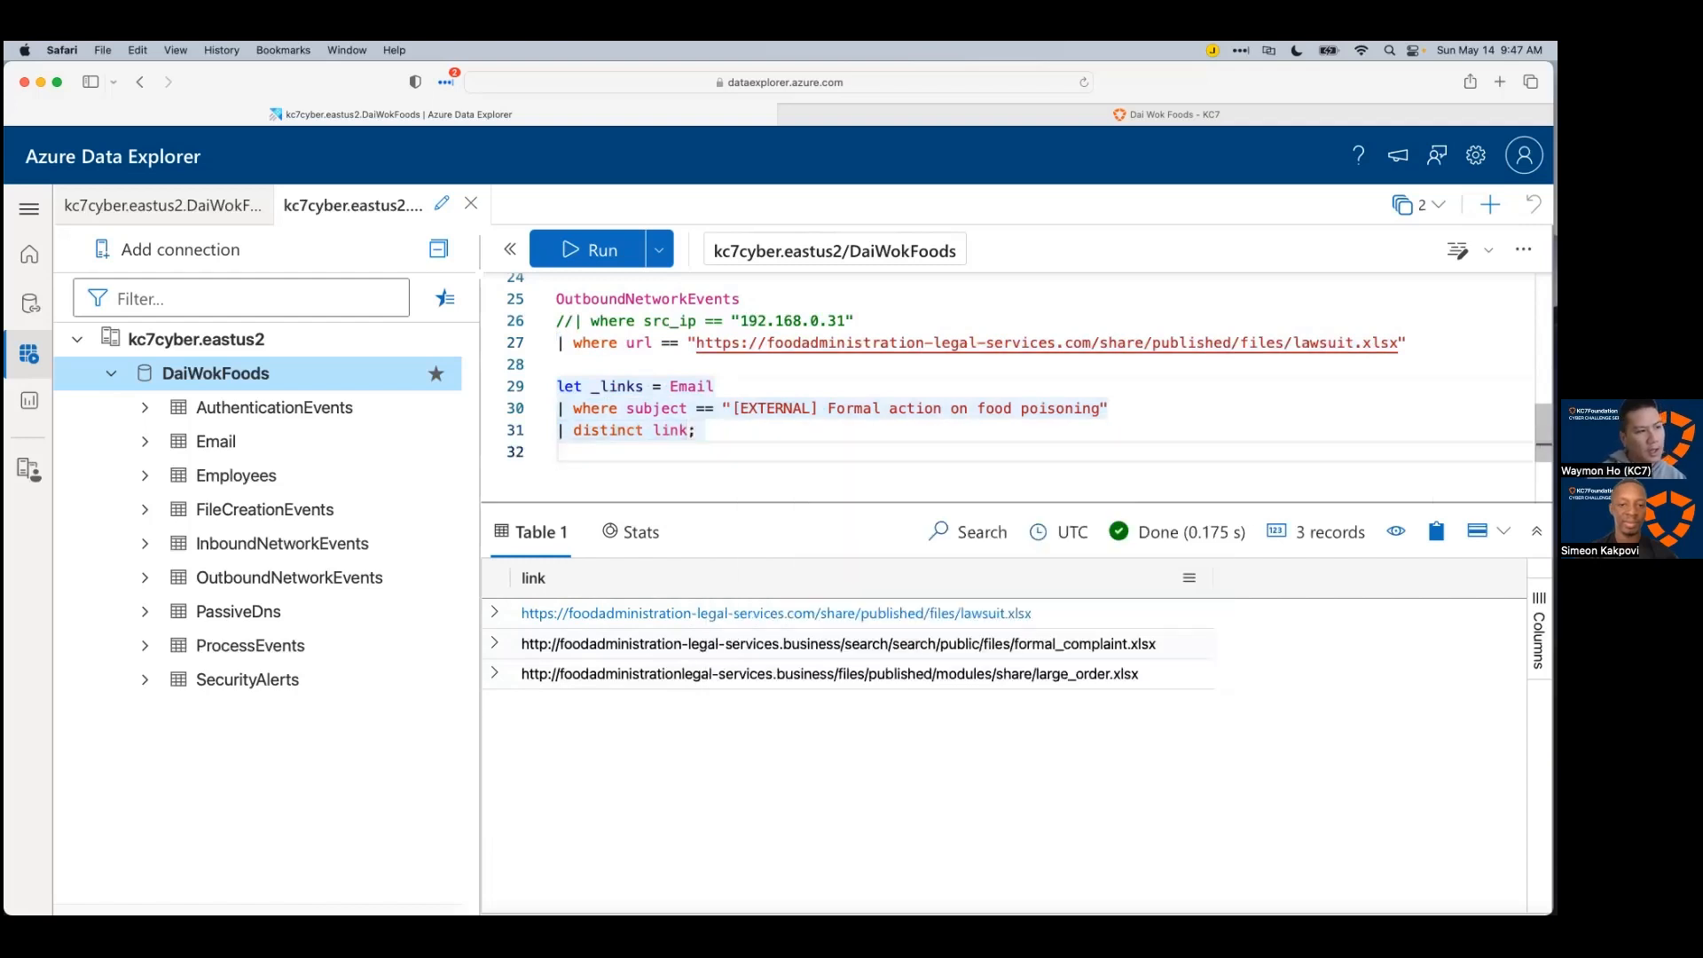
text(Out)
key(Tab)
key(Return)
text(| )
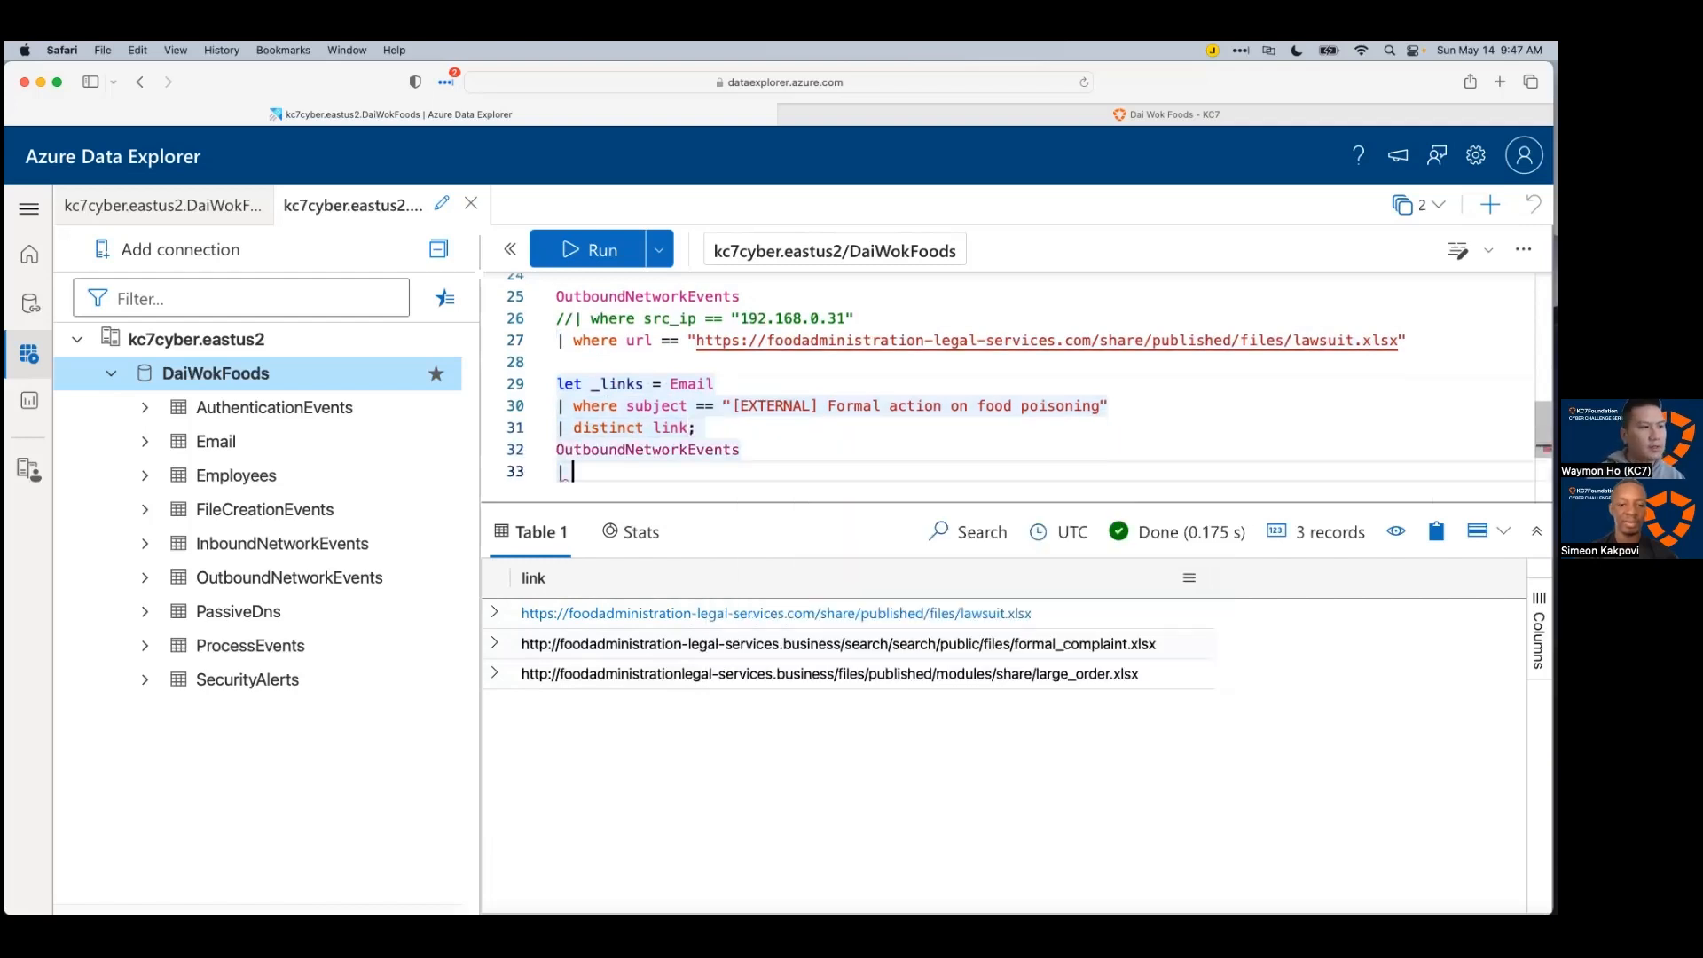
text(where url )
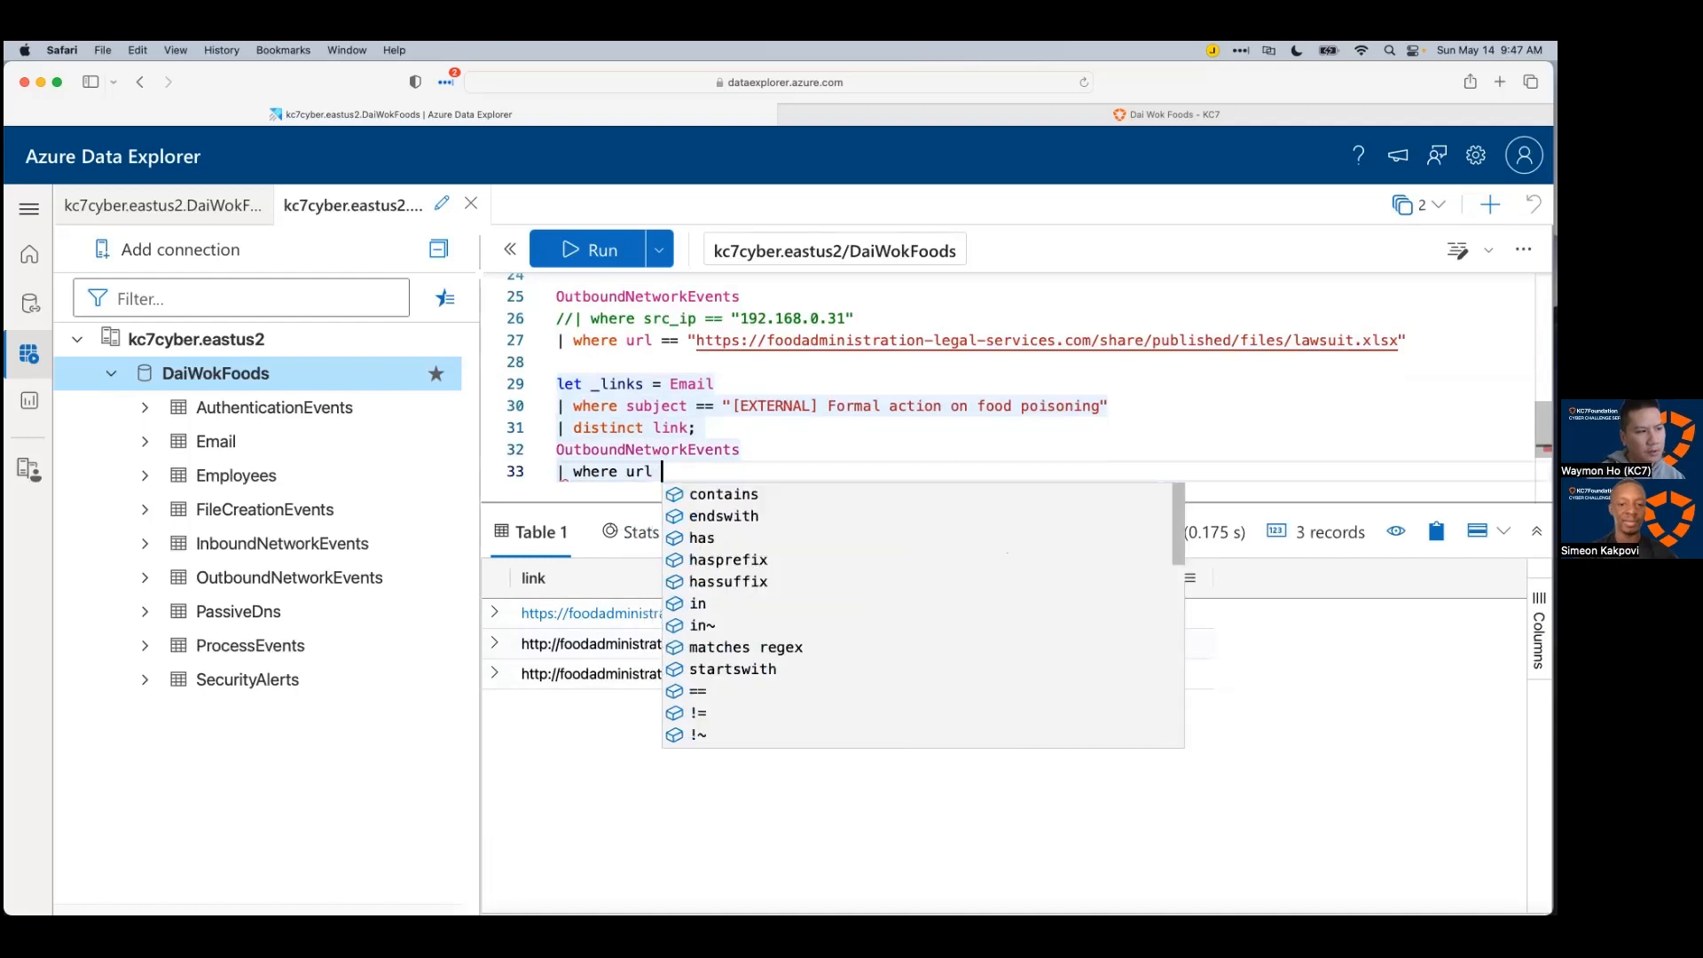
text(in (_links))
key(shift+Return)
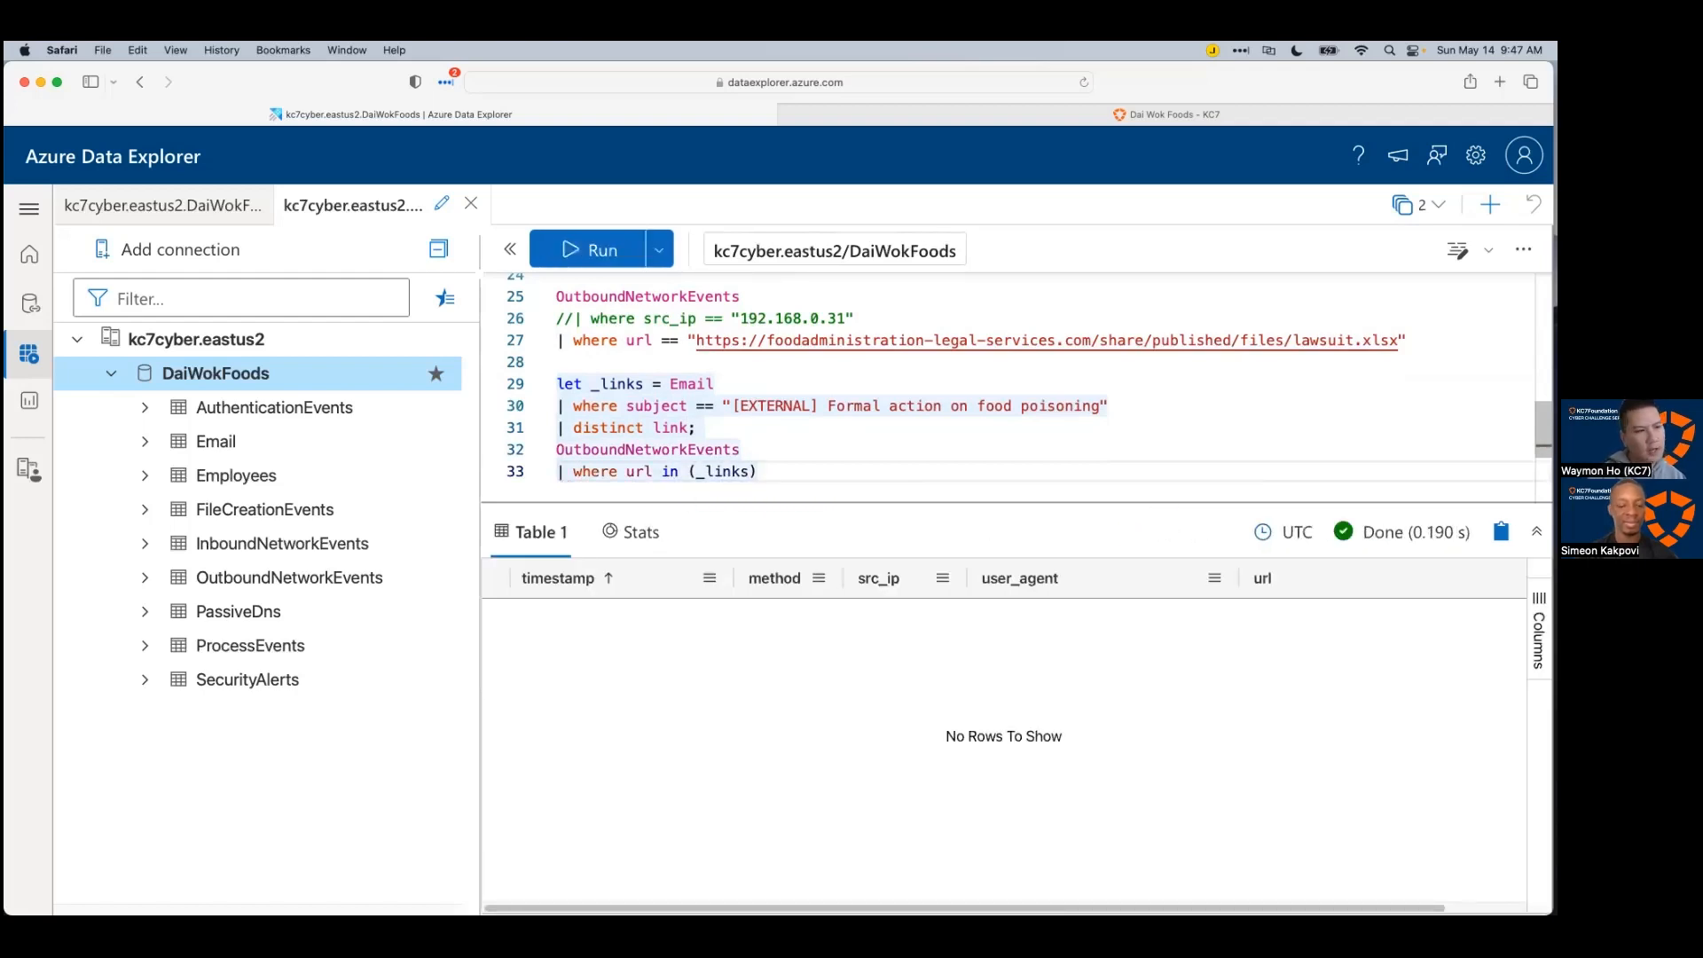
drag(826, 502, 829, 558)
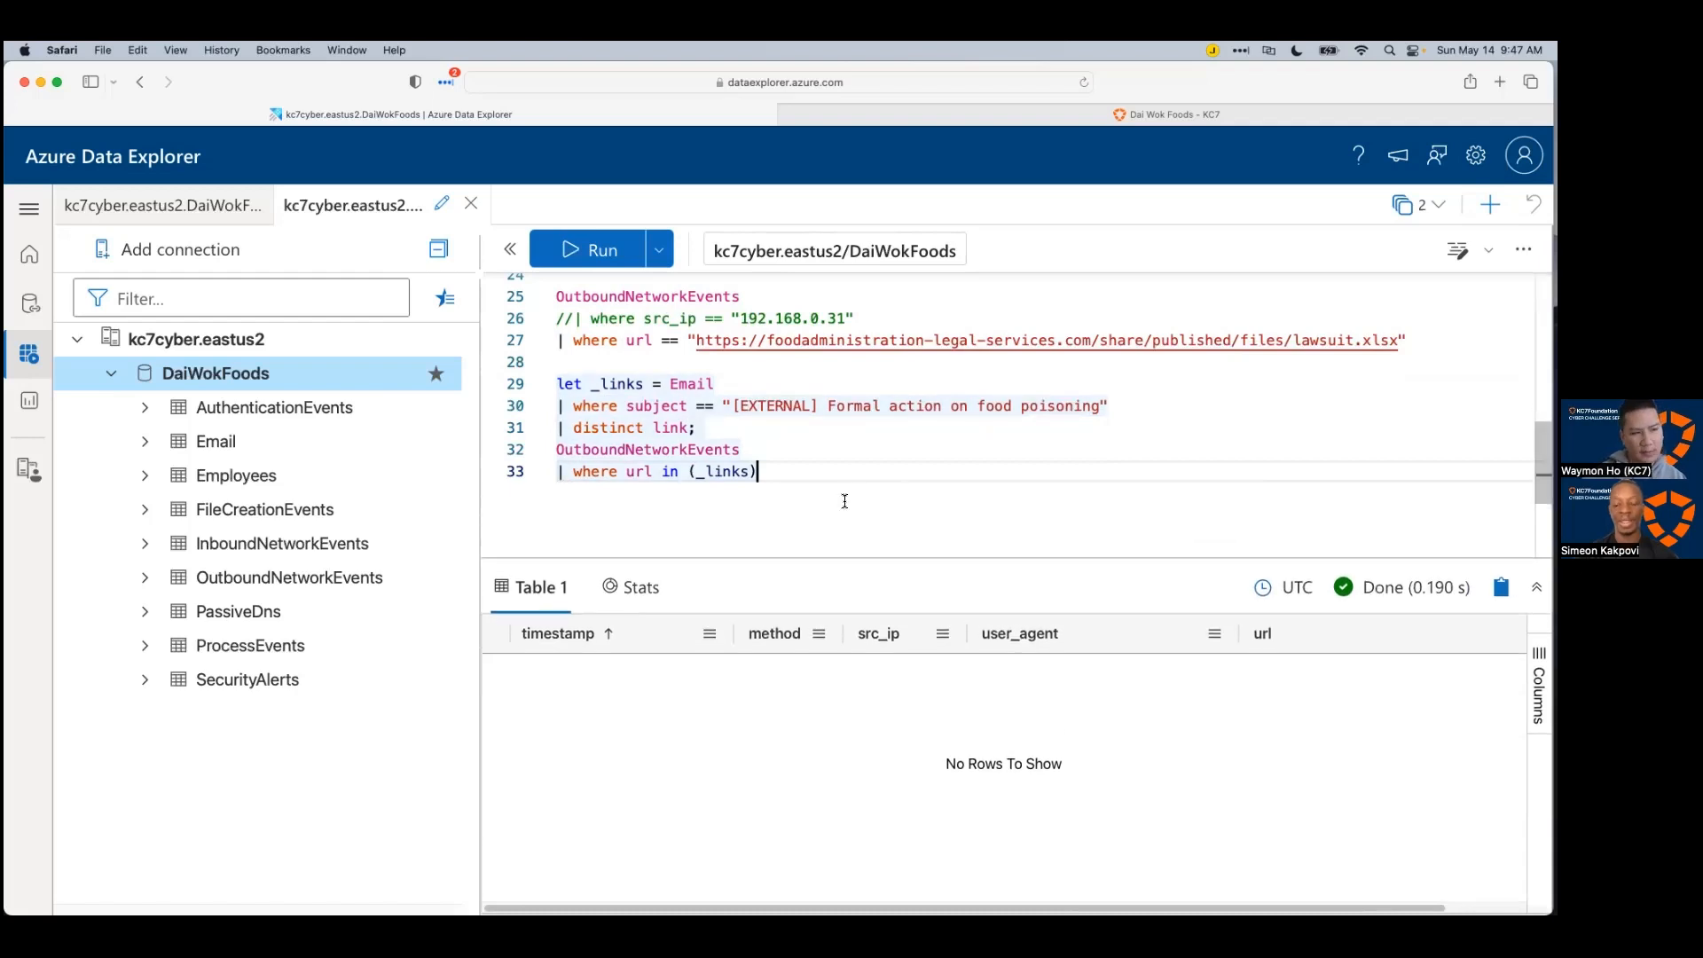
scroll(846, 499, down, 1)
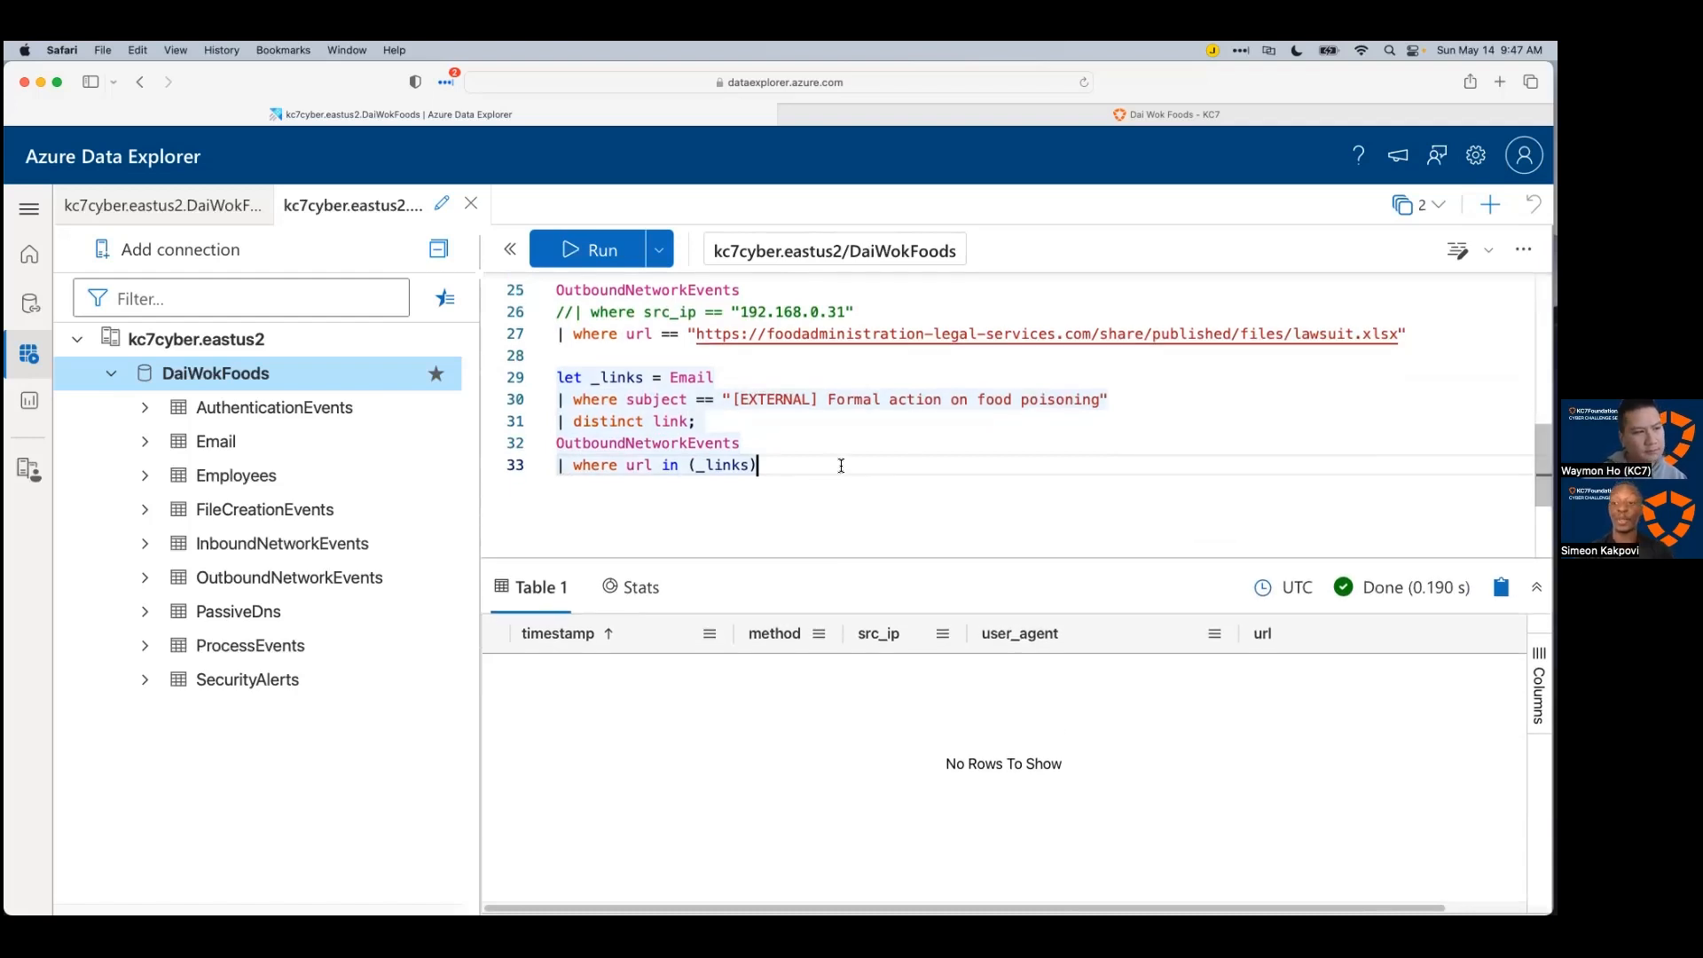
key(super+Tab)
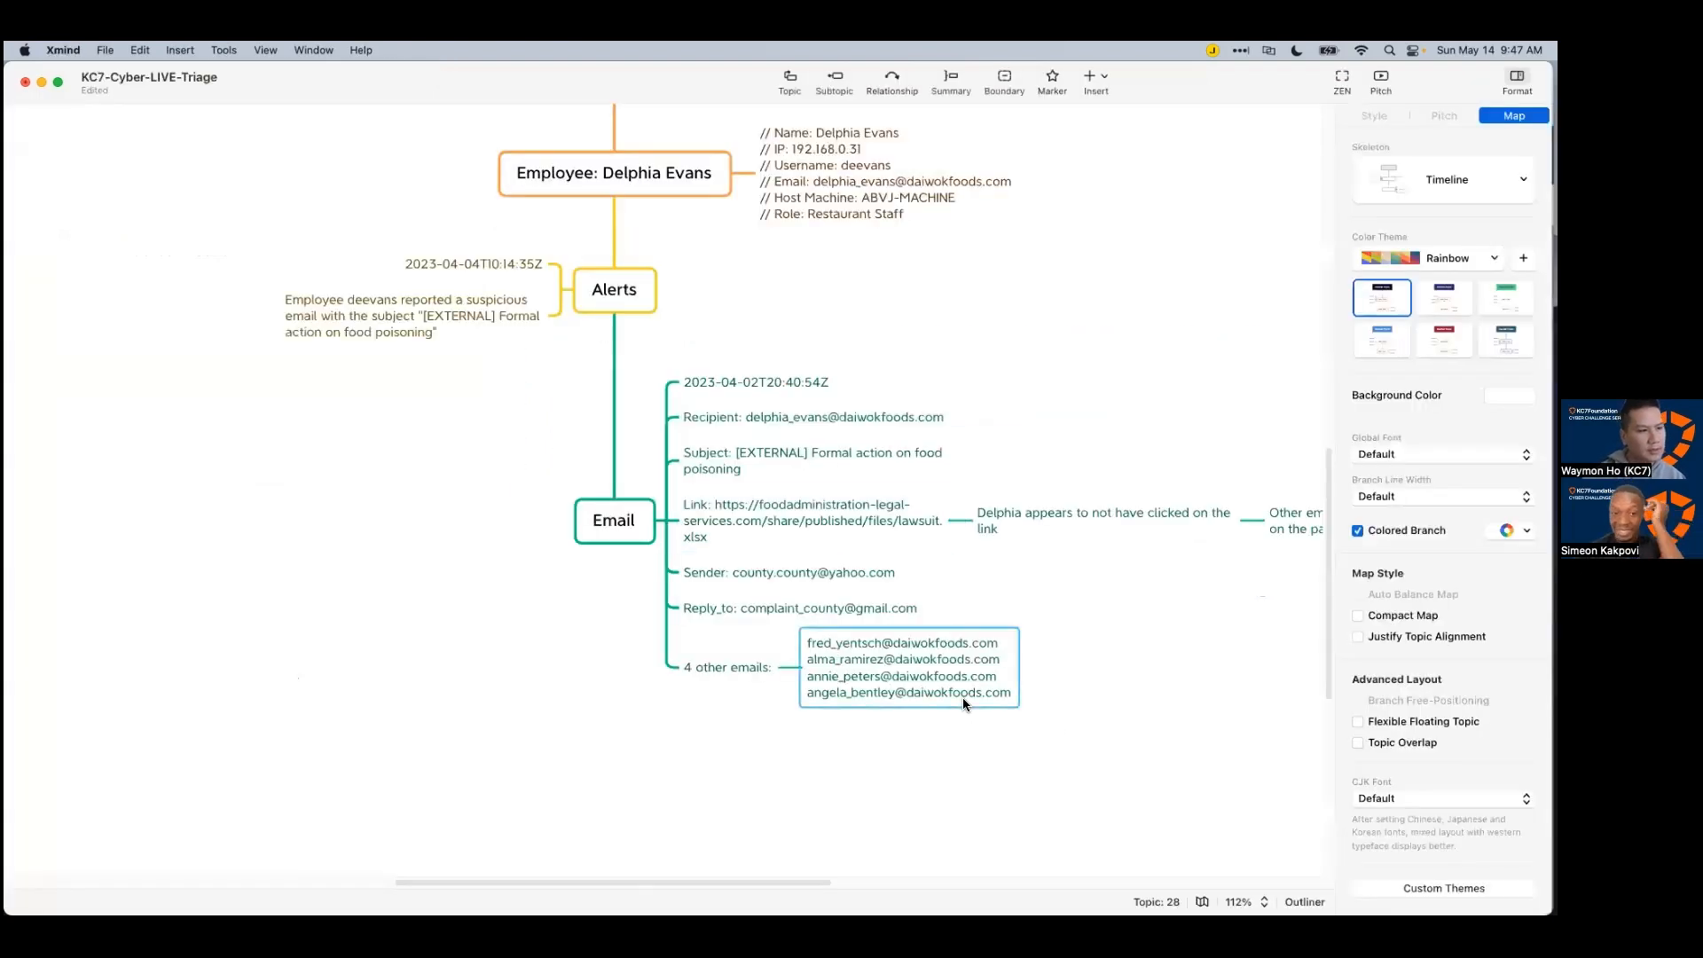
Step: Add the subtopic 'Other employees did not click on the link' under the 4 other emails topic
click(963, 704)
key(Tab)
text(Other em)
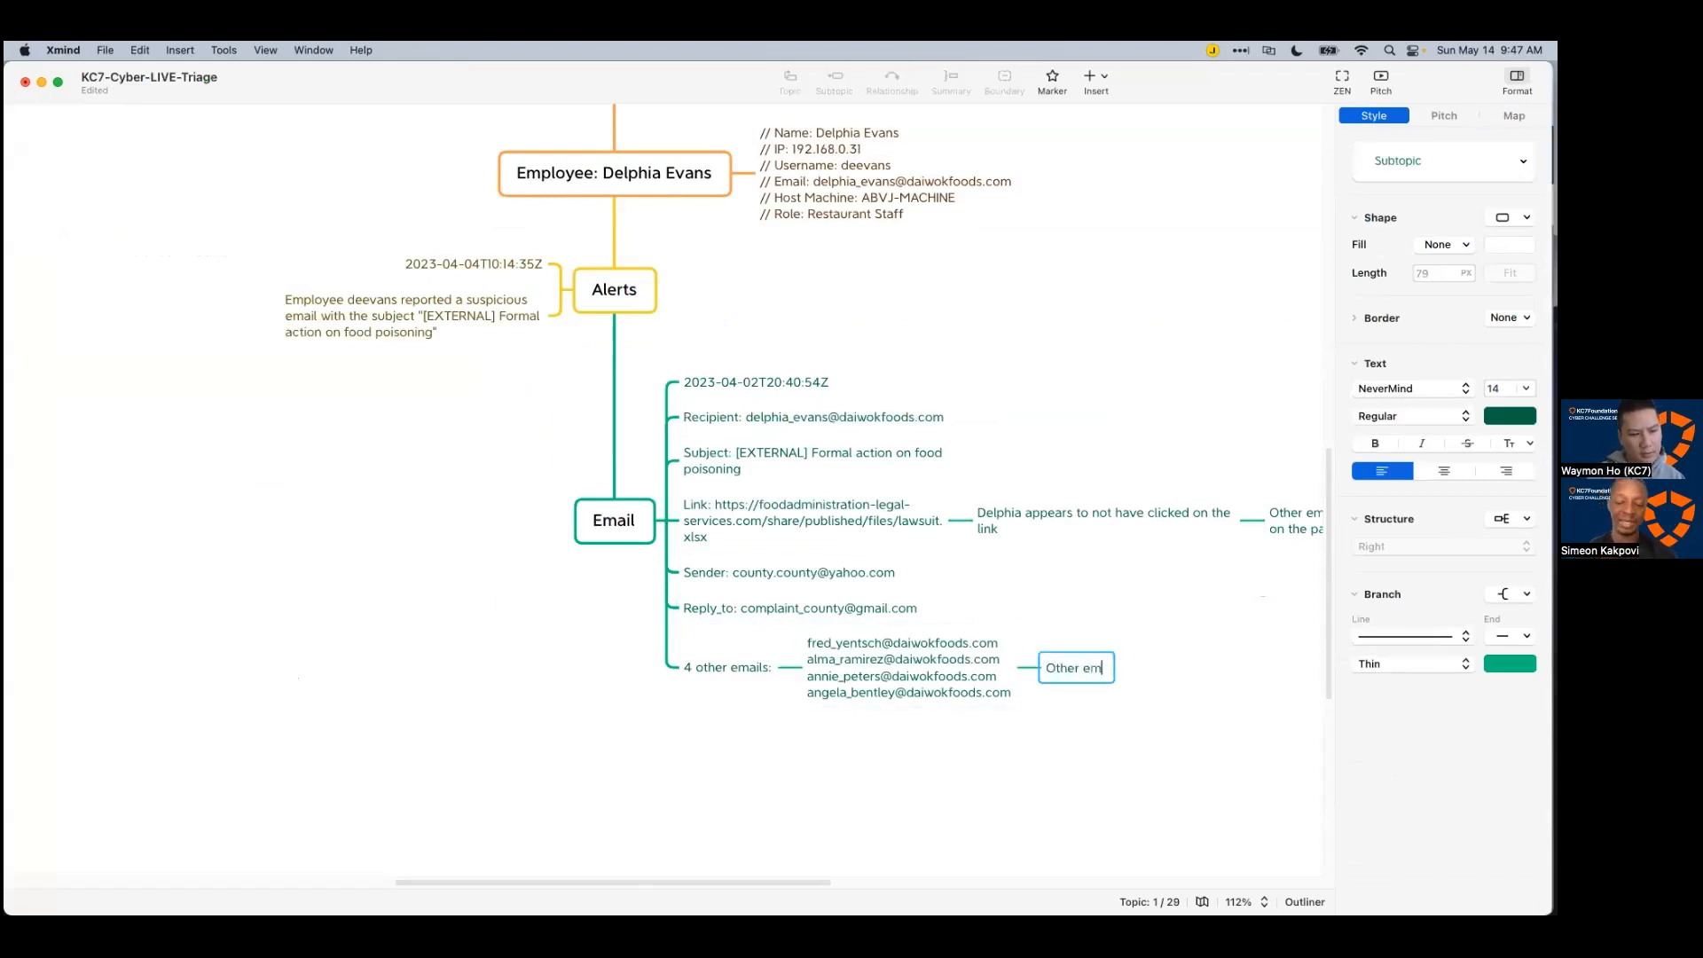
text(ployees did not lo)
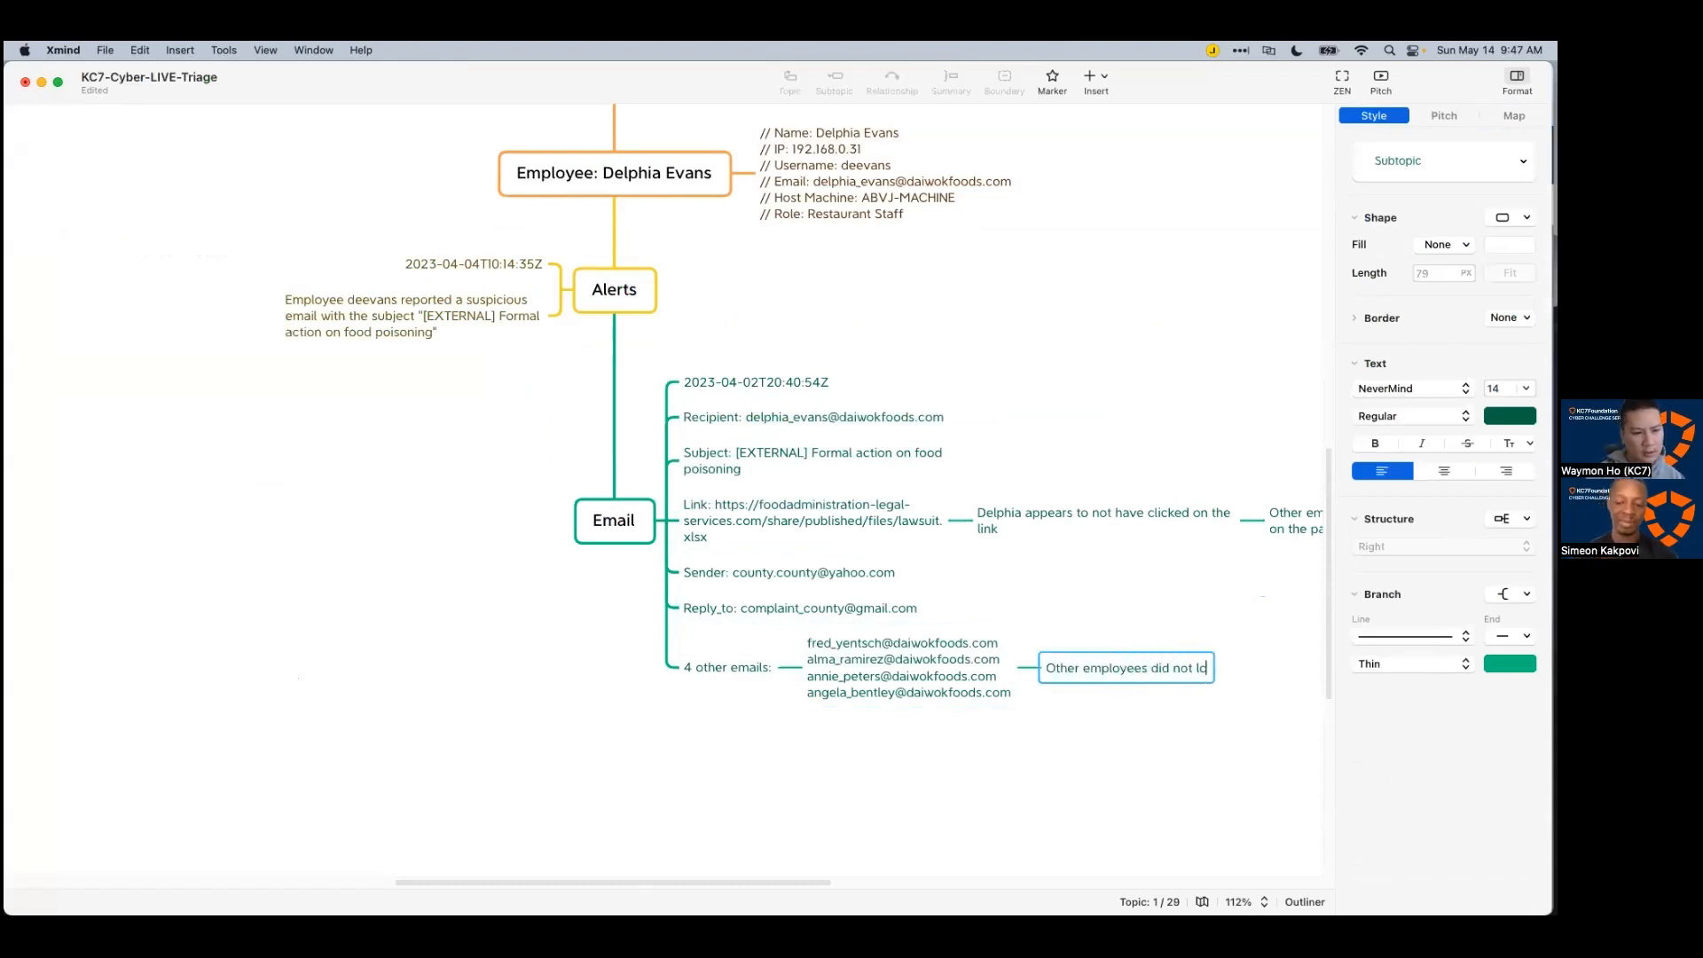
text(ick on the link)
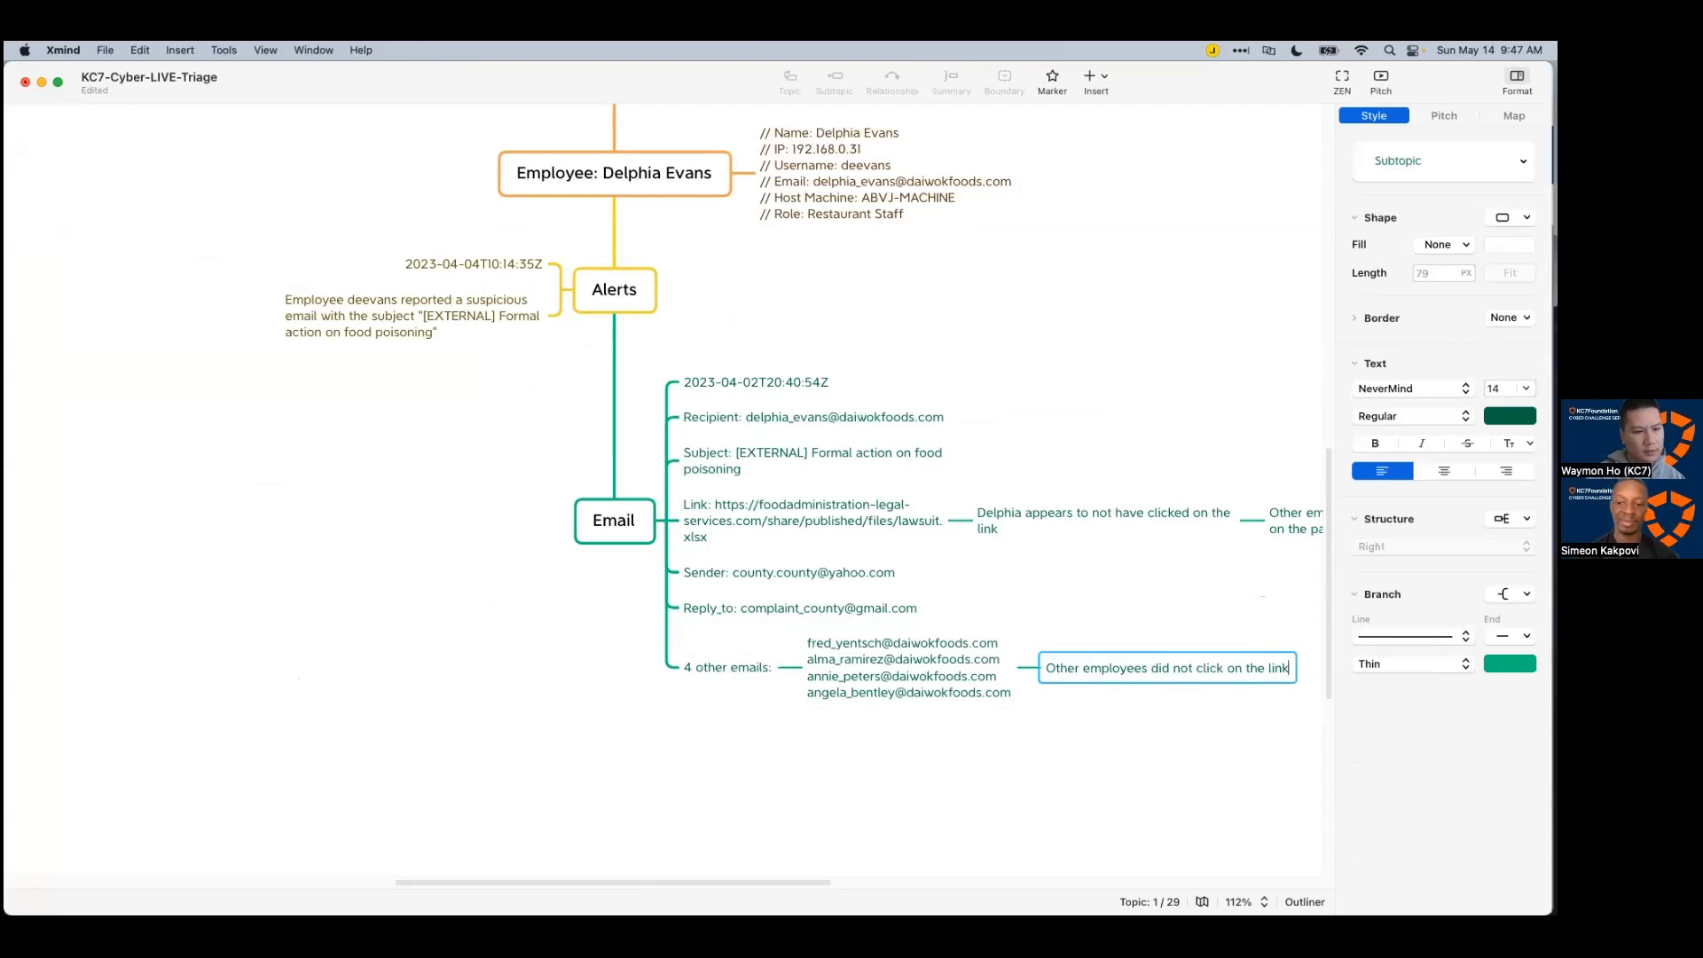
key(Return)
click(812, 824)
mouse_move(811, 874)
mouse_down()
mouse_move(912, 871)
mouse_move(811, 873)
mouse_up()
Step: Return to the query editor and tidy the blank lines after the _links query
key(super+Tab)
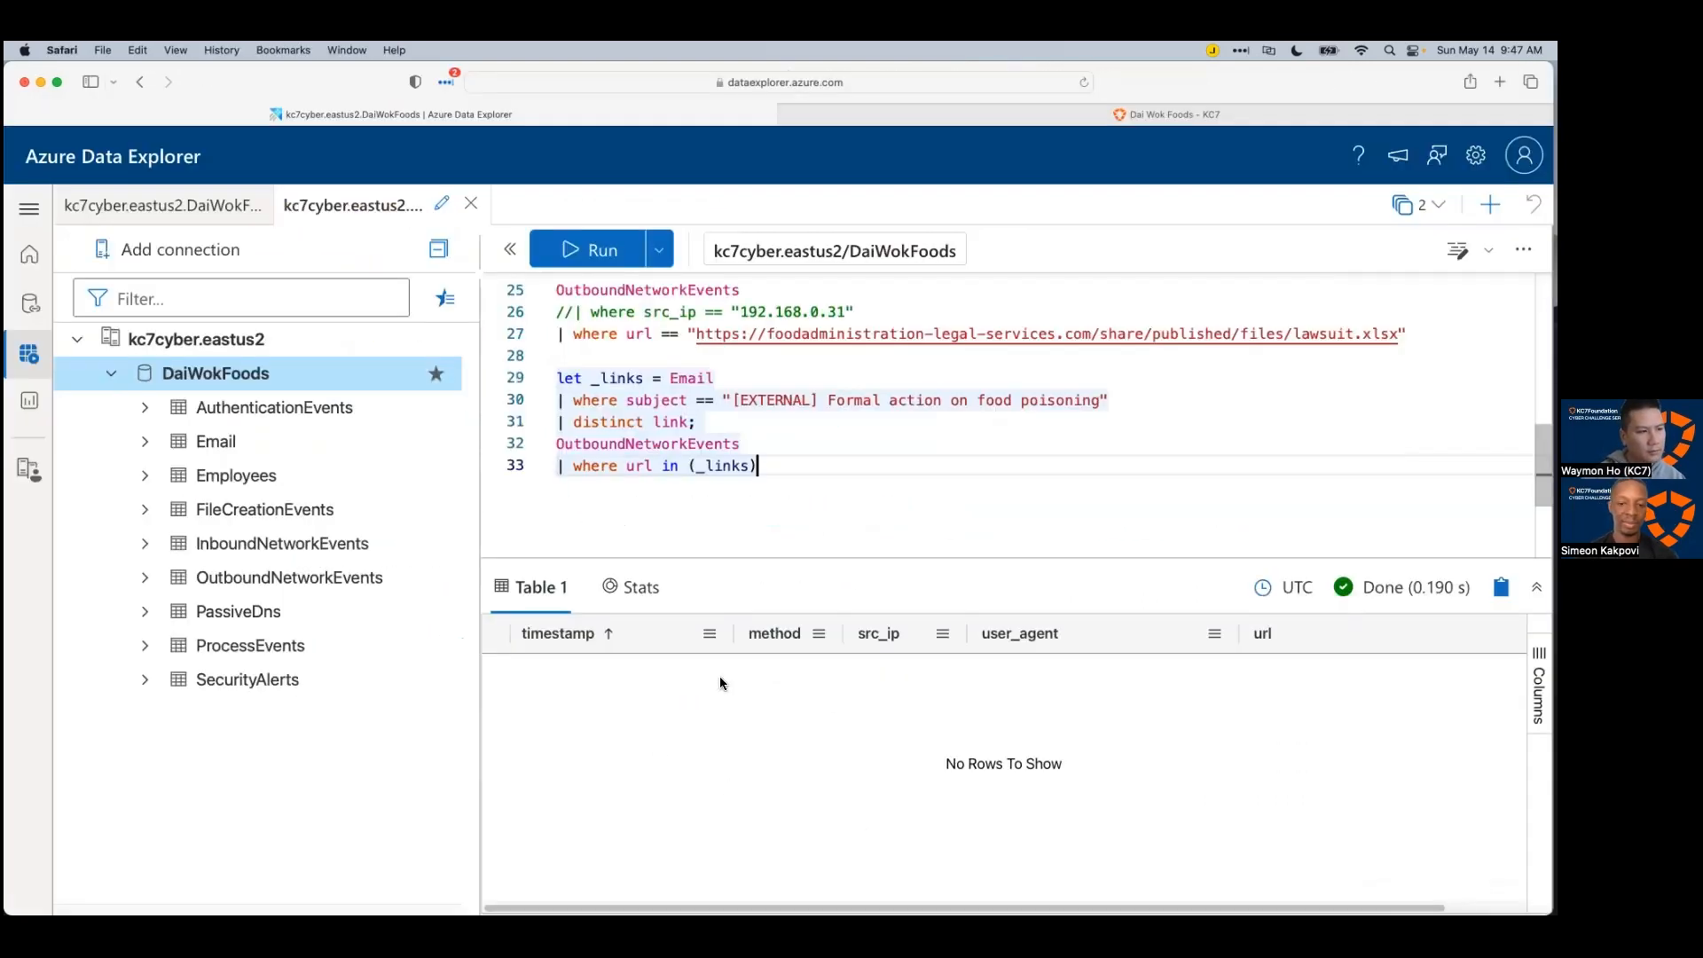
click(818, 526)
click(841, 495)
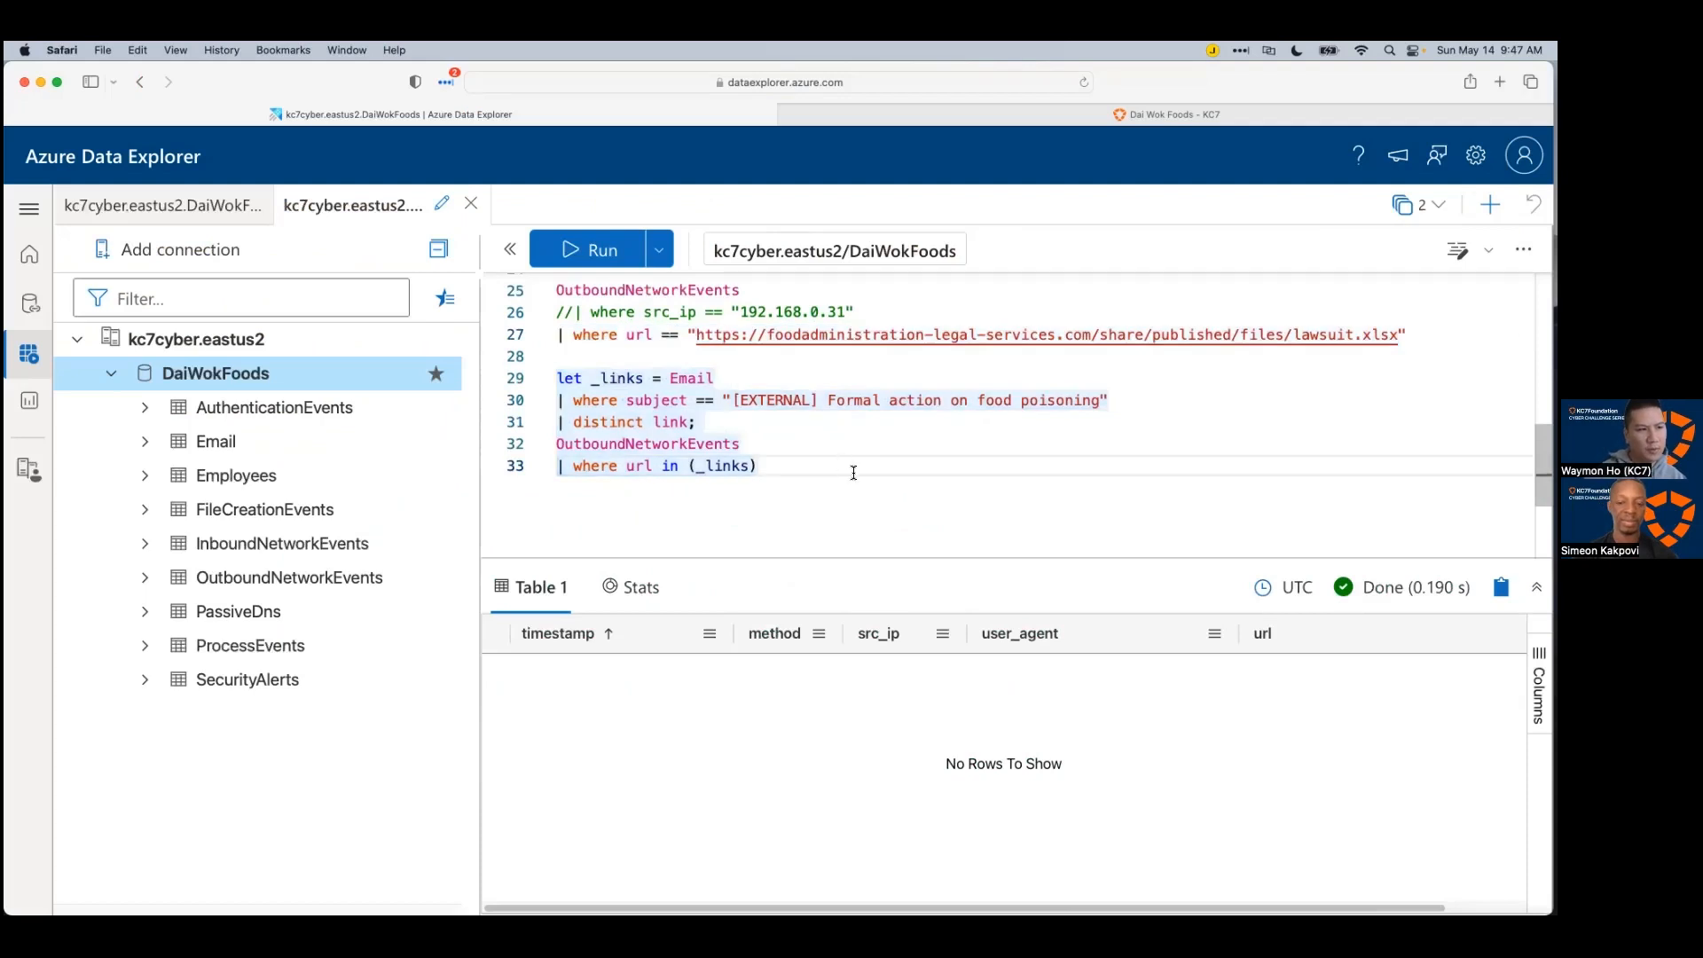
scroll(854, 473, up, 2)
scroll(850, 461, up, 3)
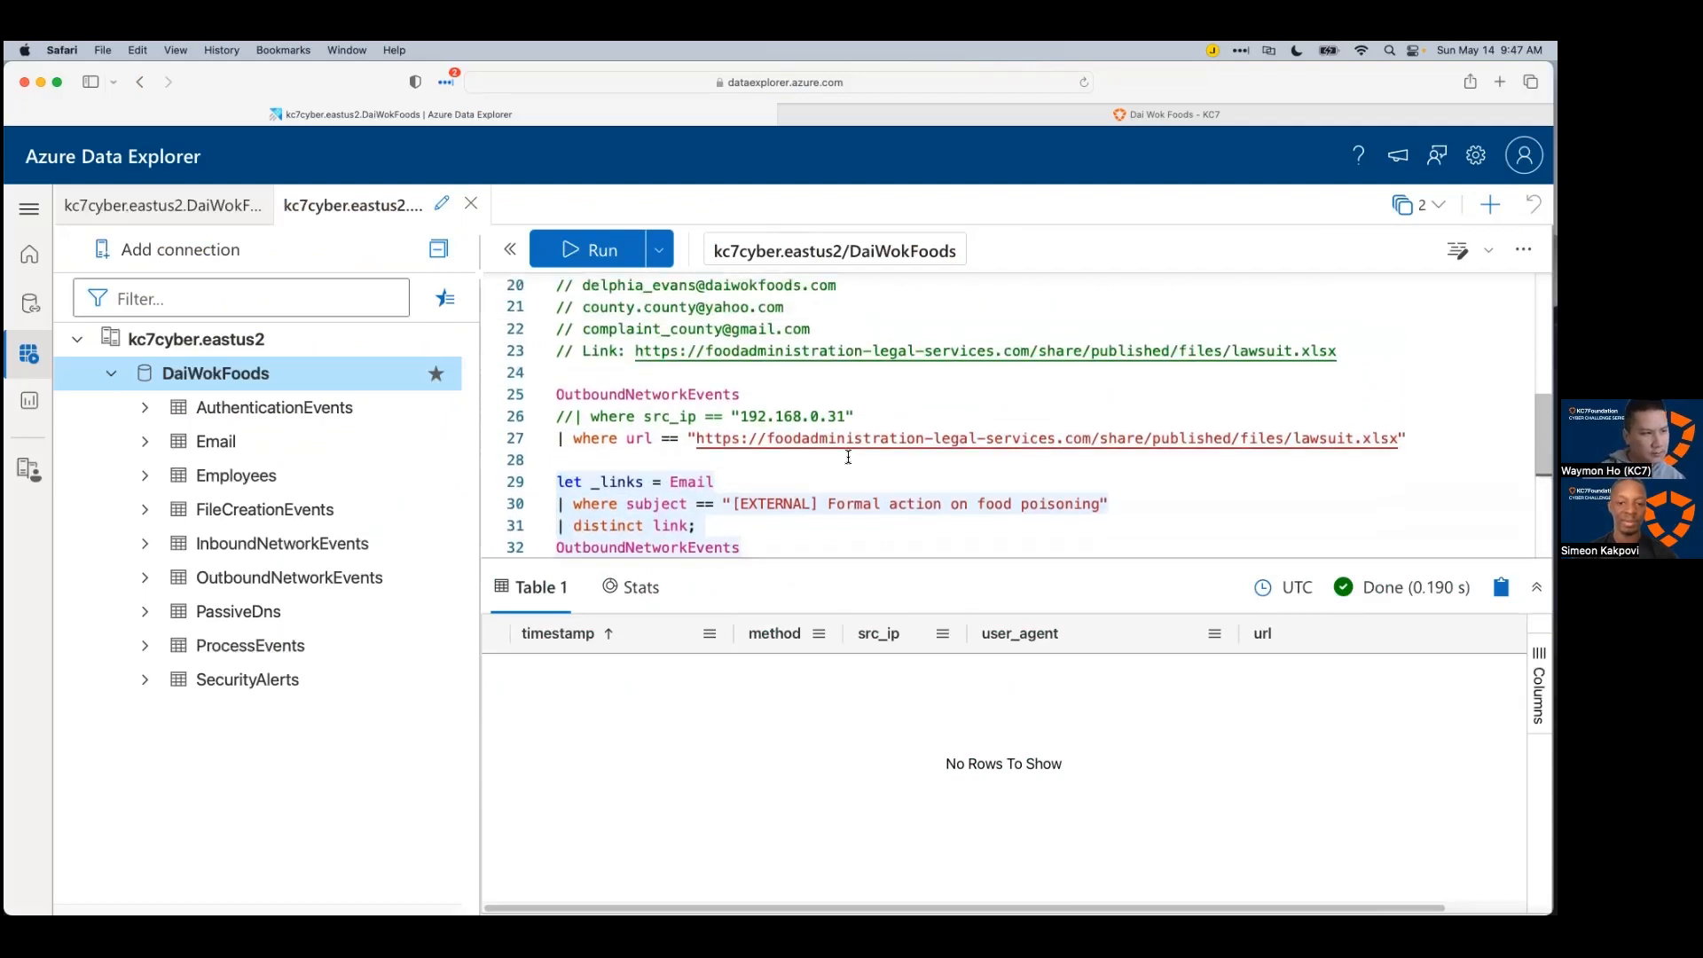
scroll(754, 434, down, 3)
click(811, 443)
key(Return)
key(Return)
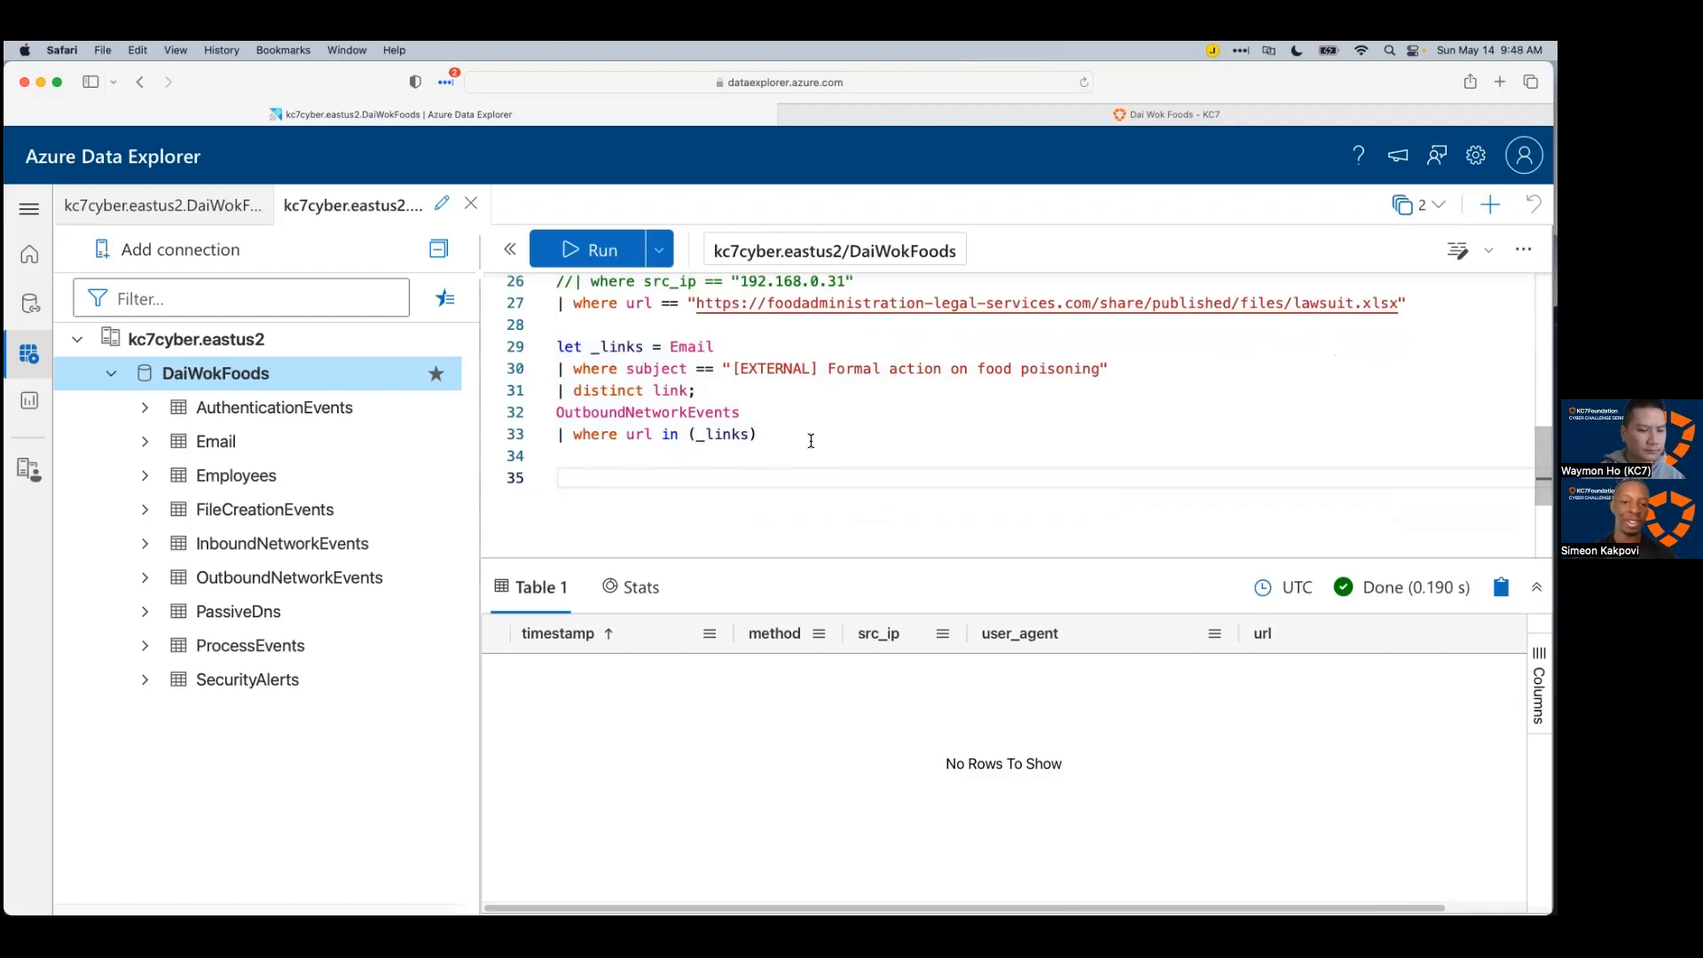
scroll(810, 441, up, 1)
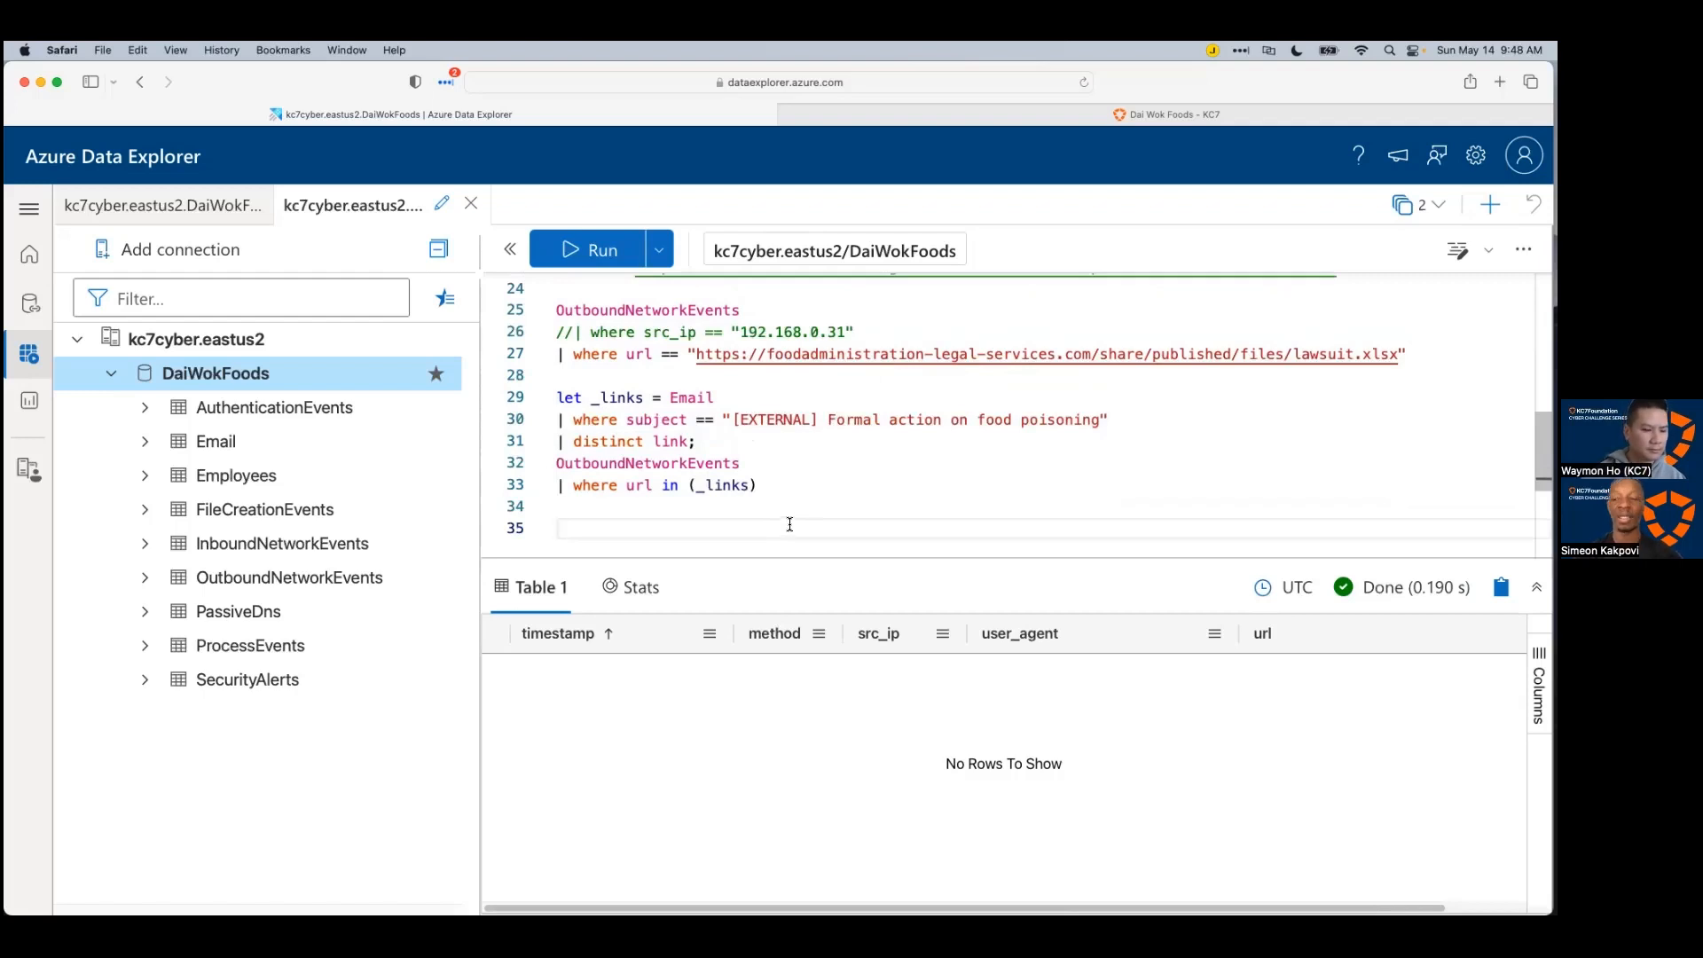
key(BackSpace)
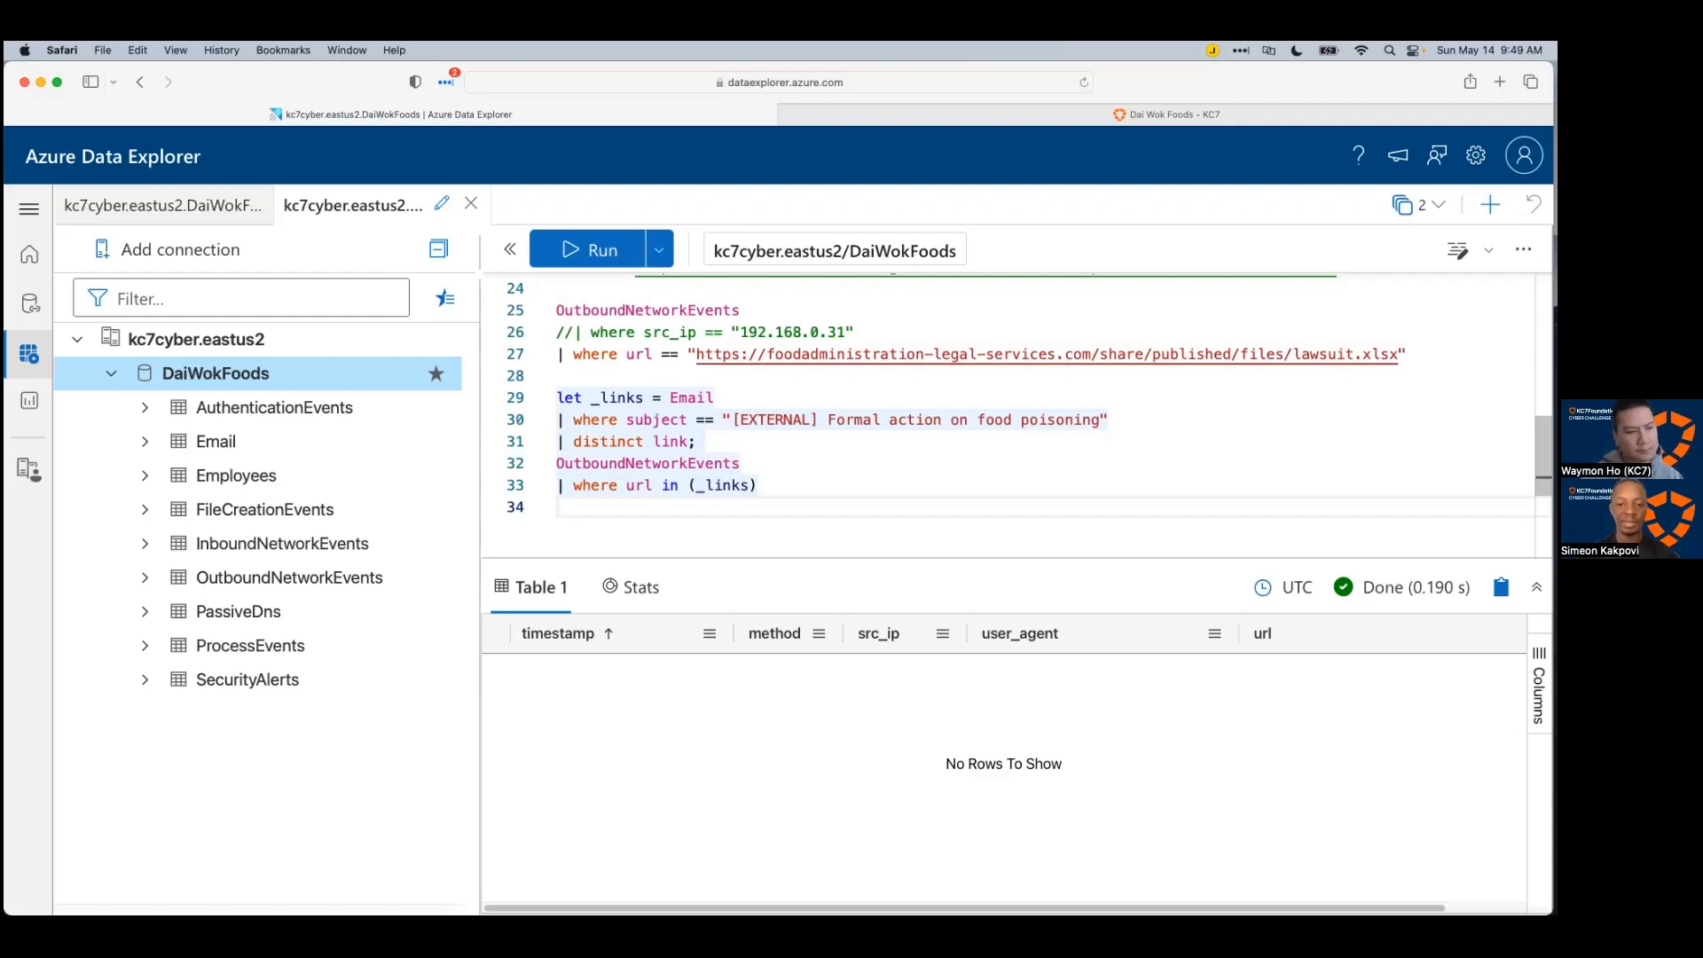
Step: Add the comment '// No hits' on line 34 below the OutboundNetworkEvents query
scroll(710, 394, up, 1)
click(710, 394)
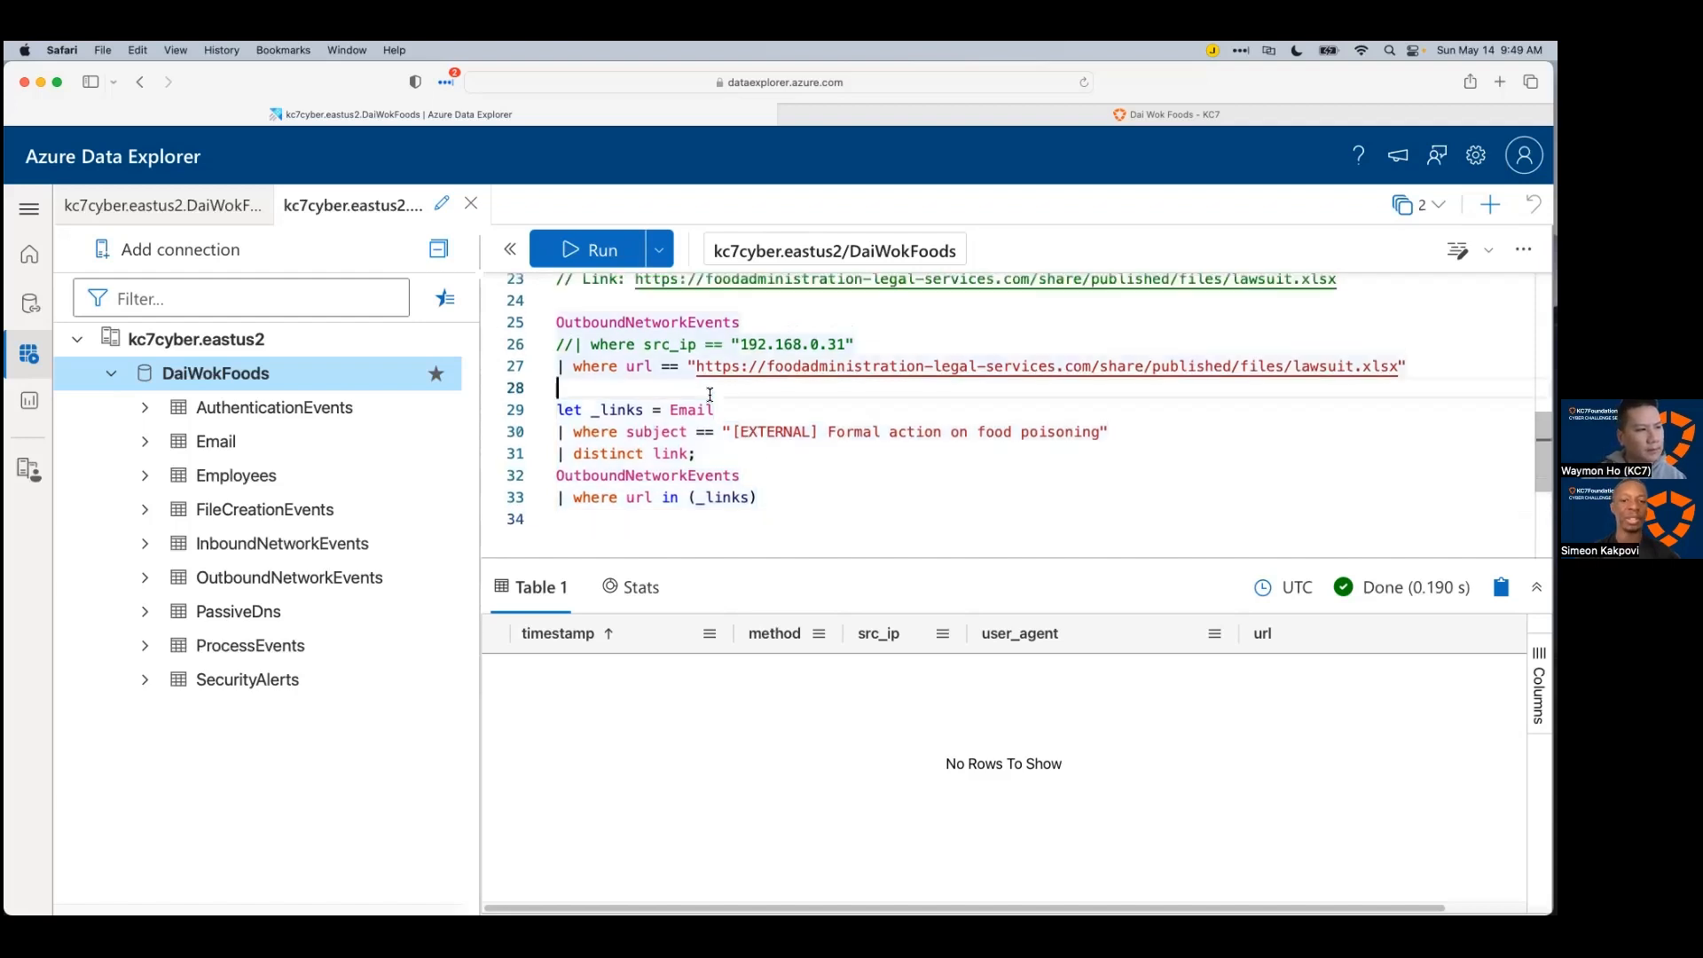
click(721, 499)
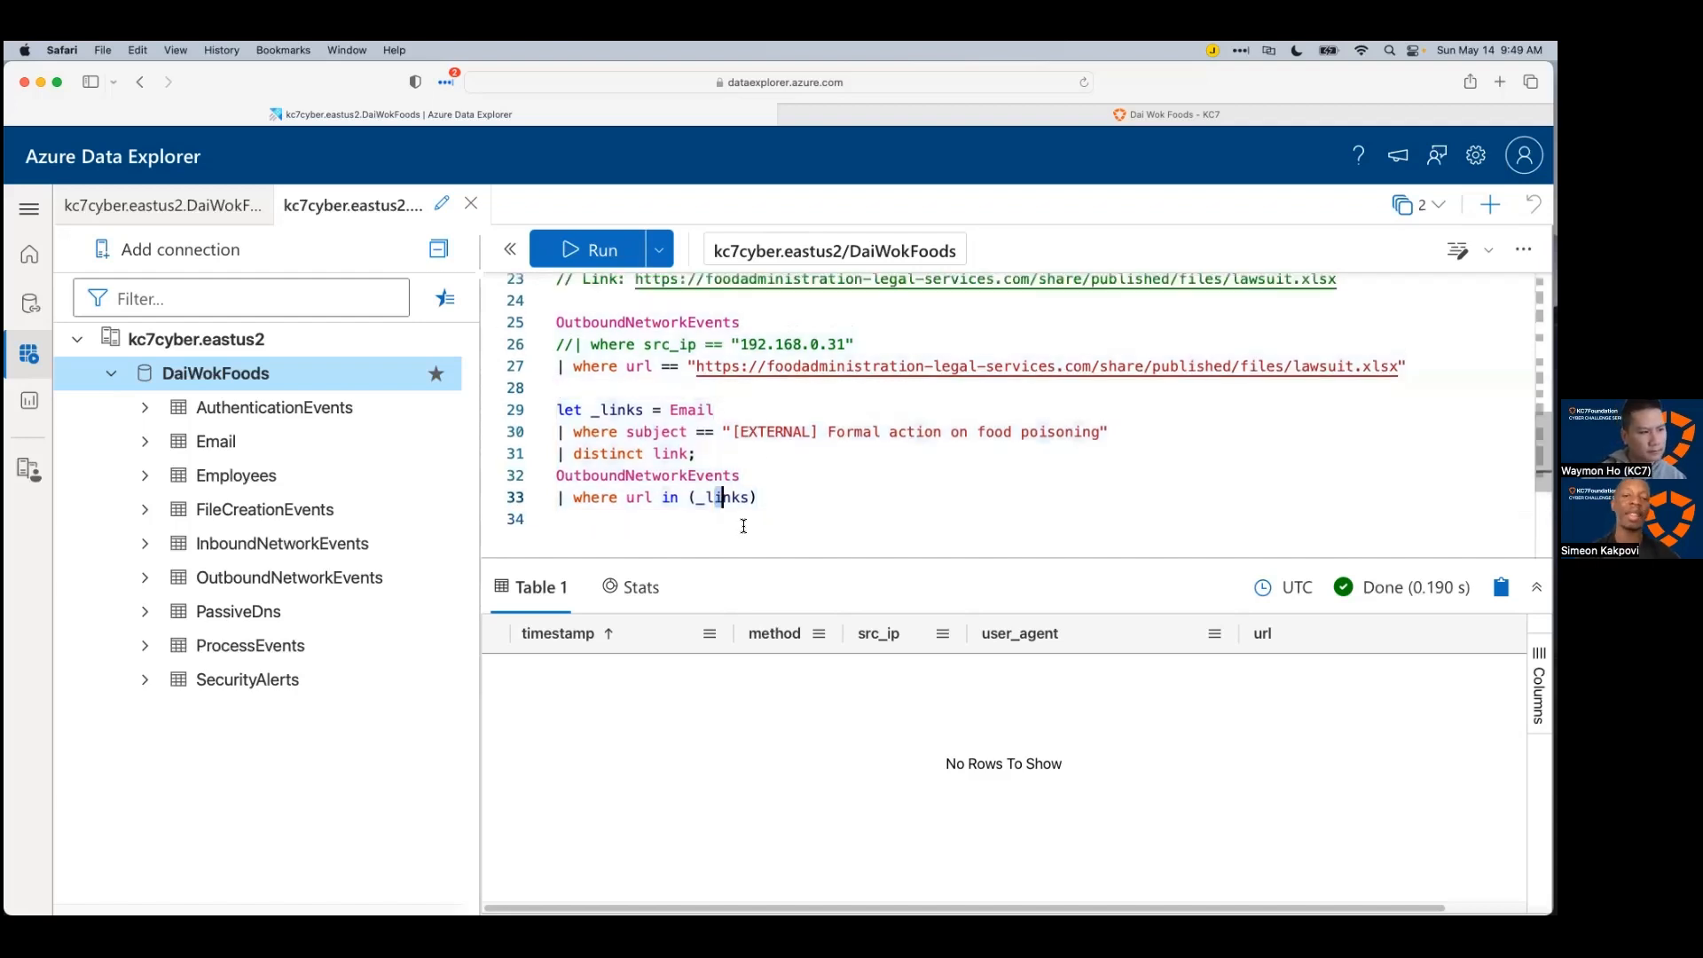
click(743, 526)
text(// No hits)
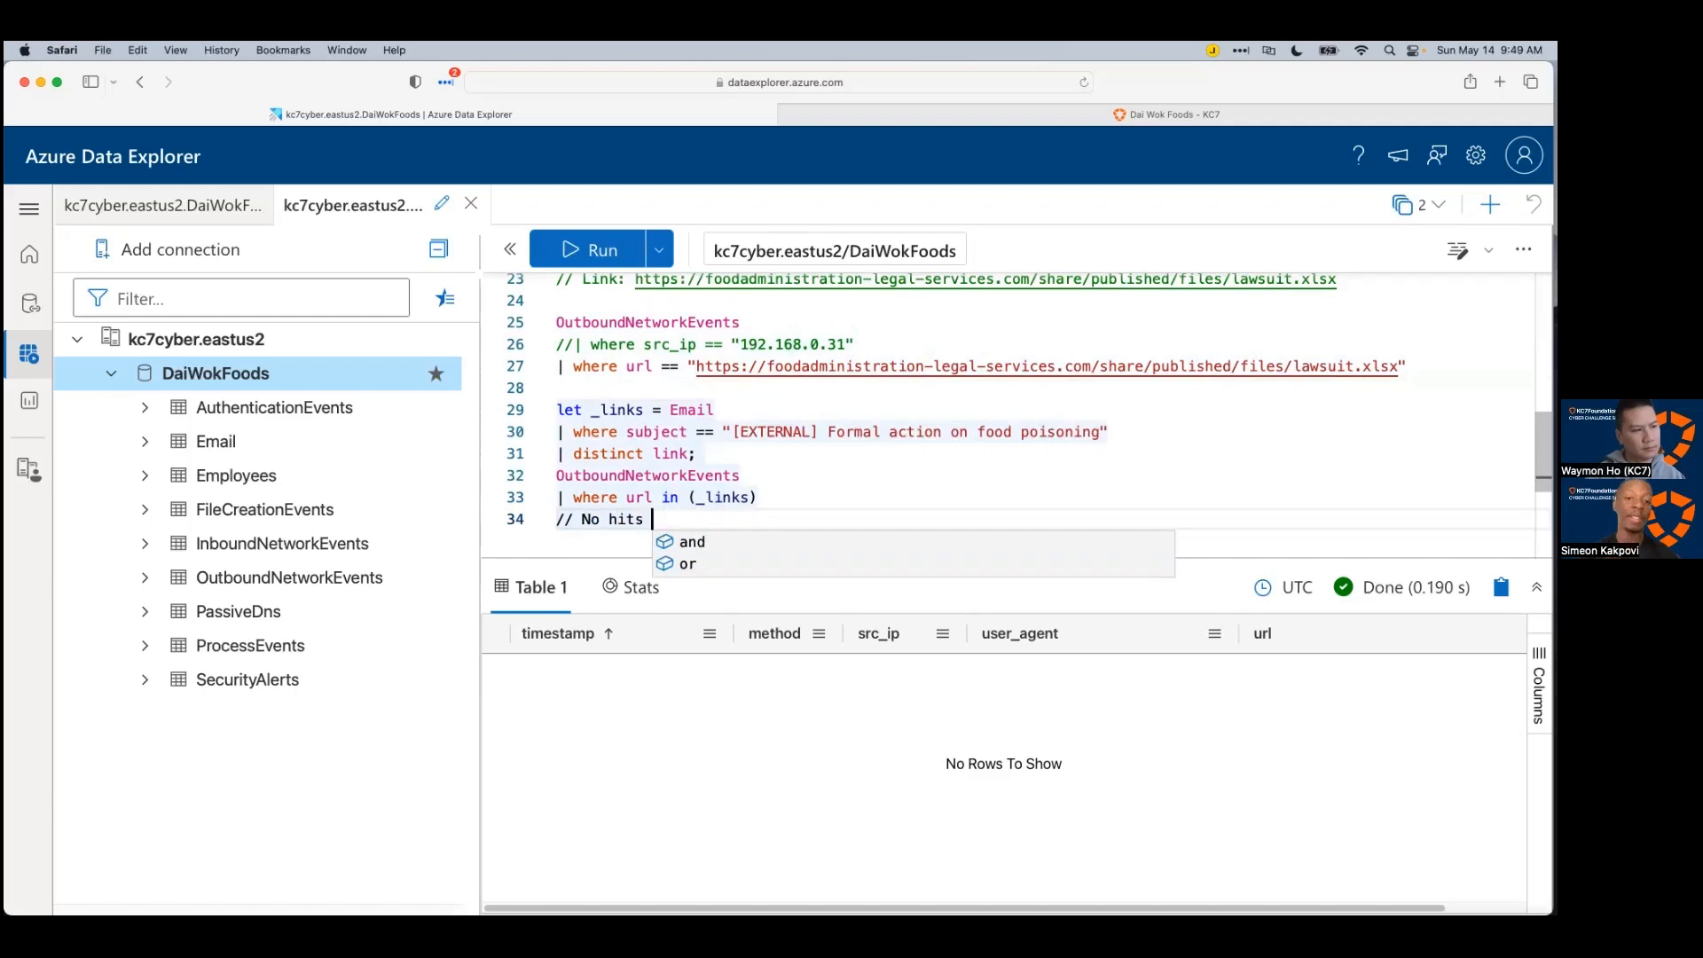
click(816, 480)
key(super+Tab)
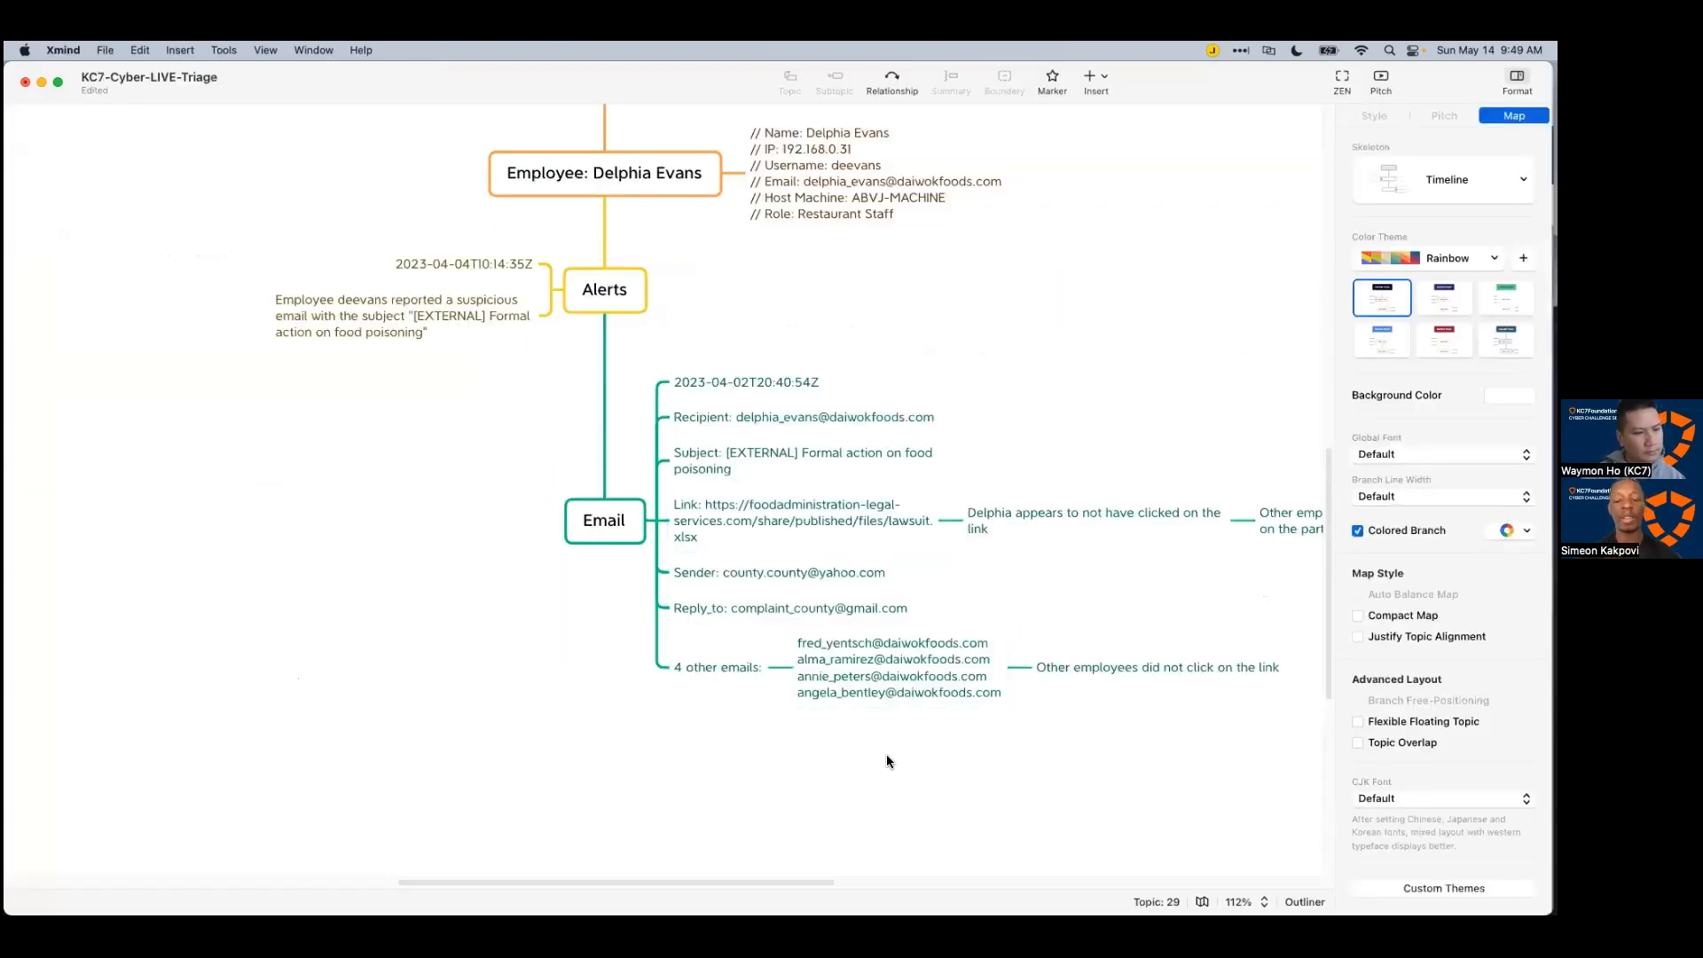
Step: Add a main topic named 'FileEvents' to the central Cyber Investigations topic
scroll(935, 759, up, 1)
mouse_move(801, 874)
mouse_down()
mouse_move(892, 875)
mouse_move(759, 874)
mouse_move(797, 879)
mouse_up()
scroll(784, 843, up, 5)
scroll(705, 766, down, 5)
scroll(700, 767, up, 20)
click(589, 409)
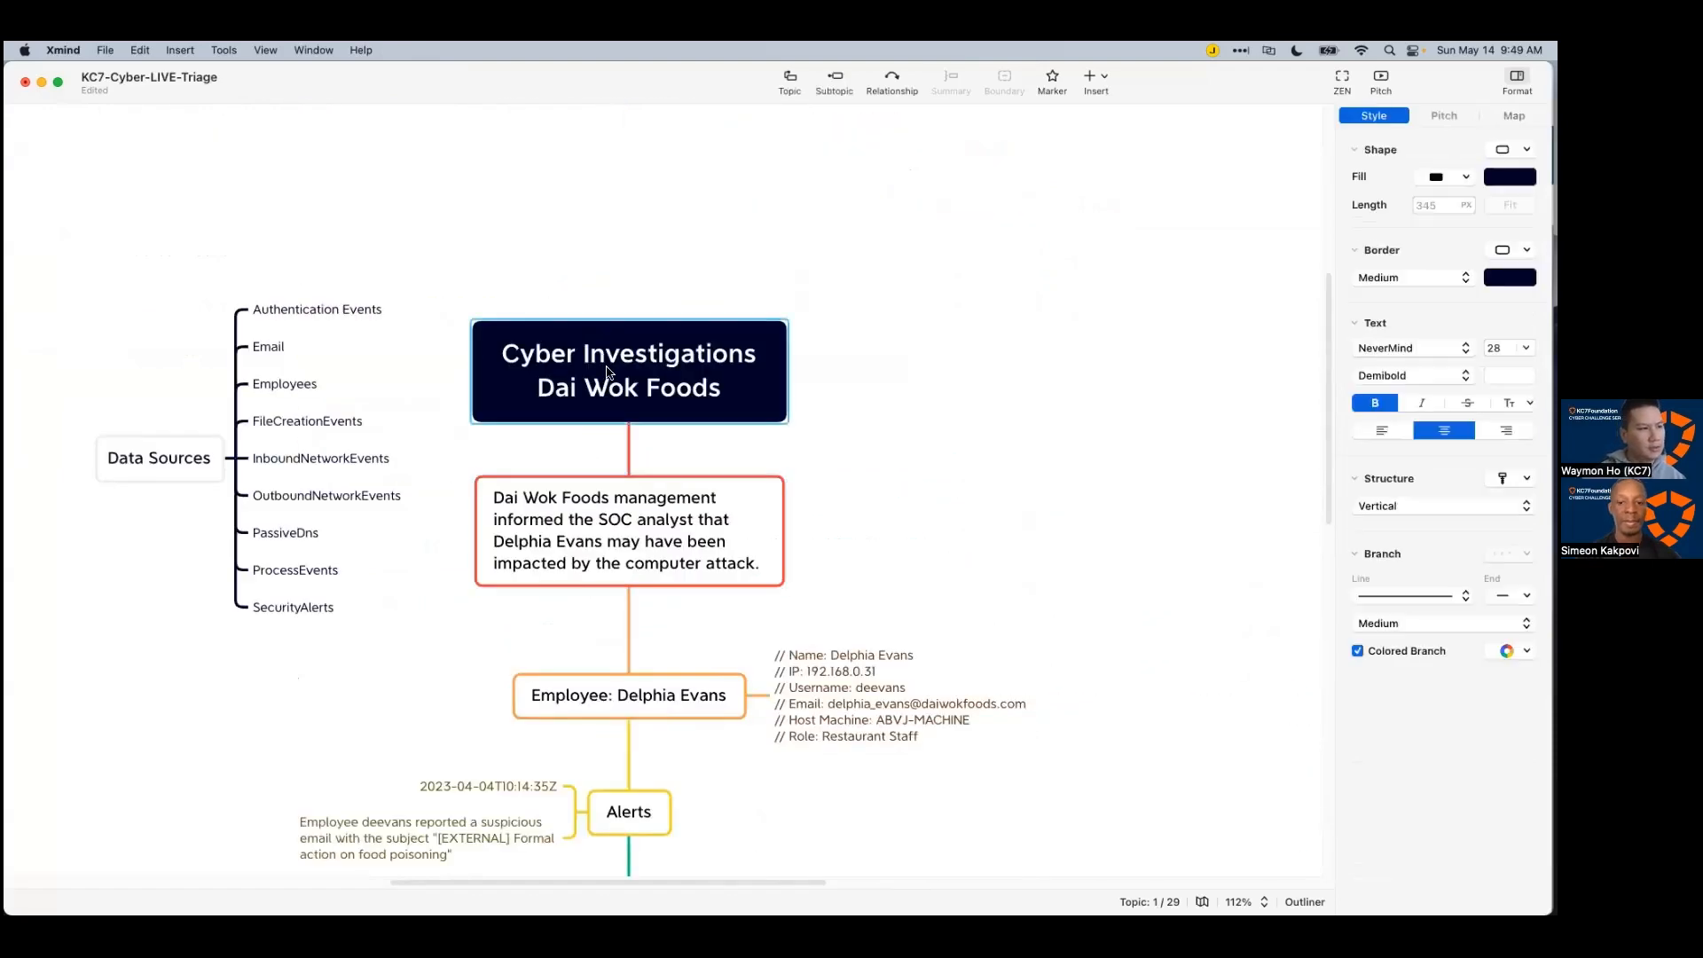
key(Tab)
text(FileEVents)
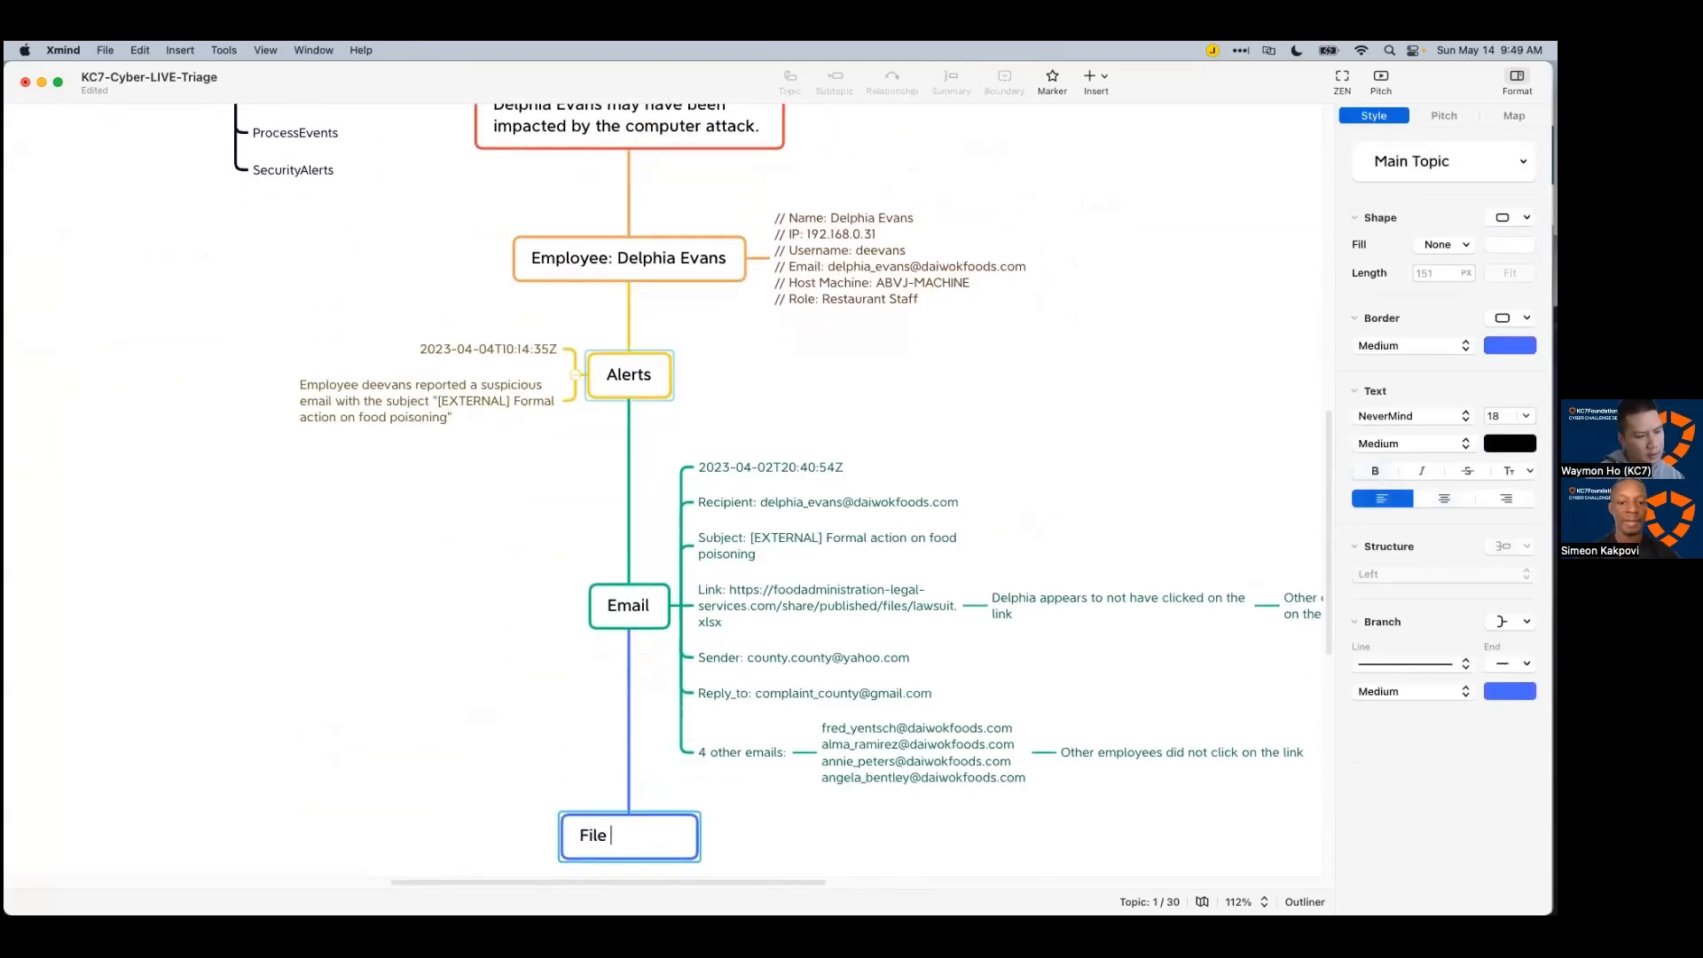
key(BackSpace)
key(BackSpace)
key(BackSpace)
key(BackSpace)
key(BackSpace)
text(vents)
key(Return)
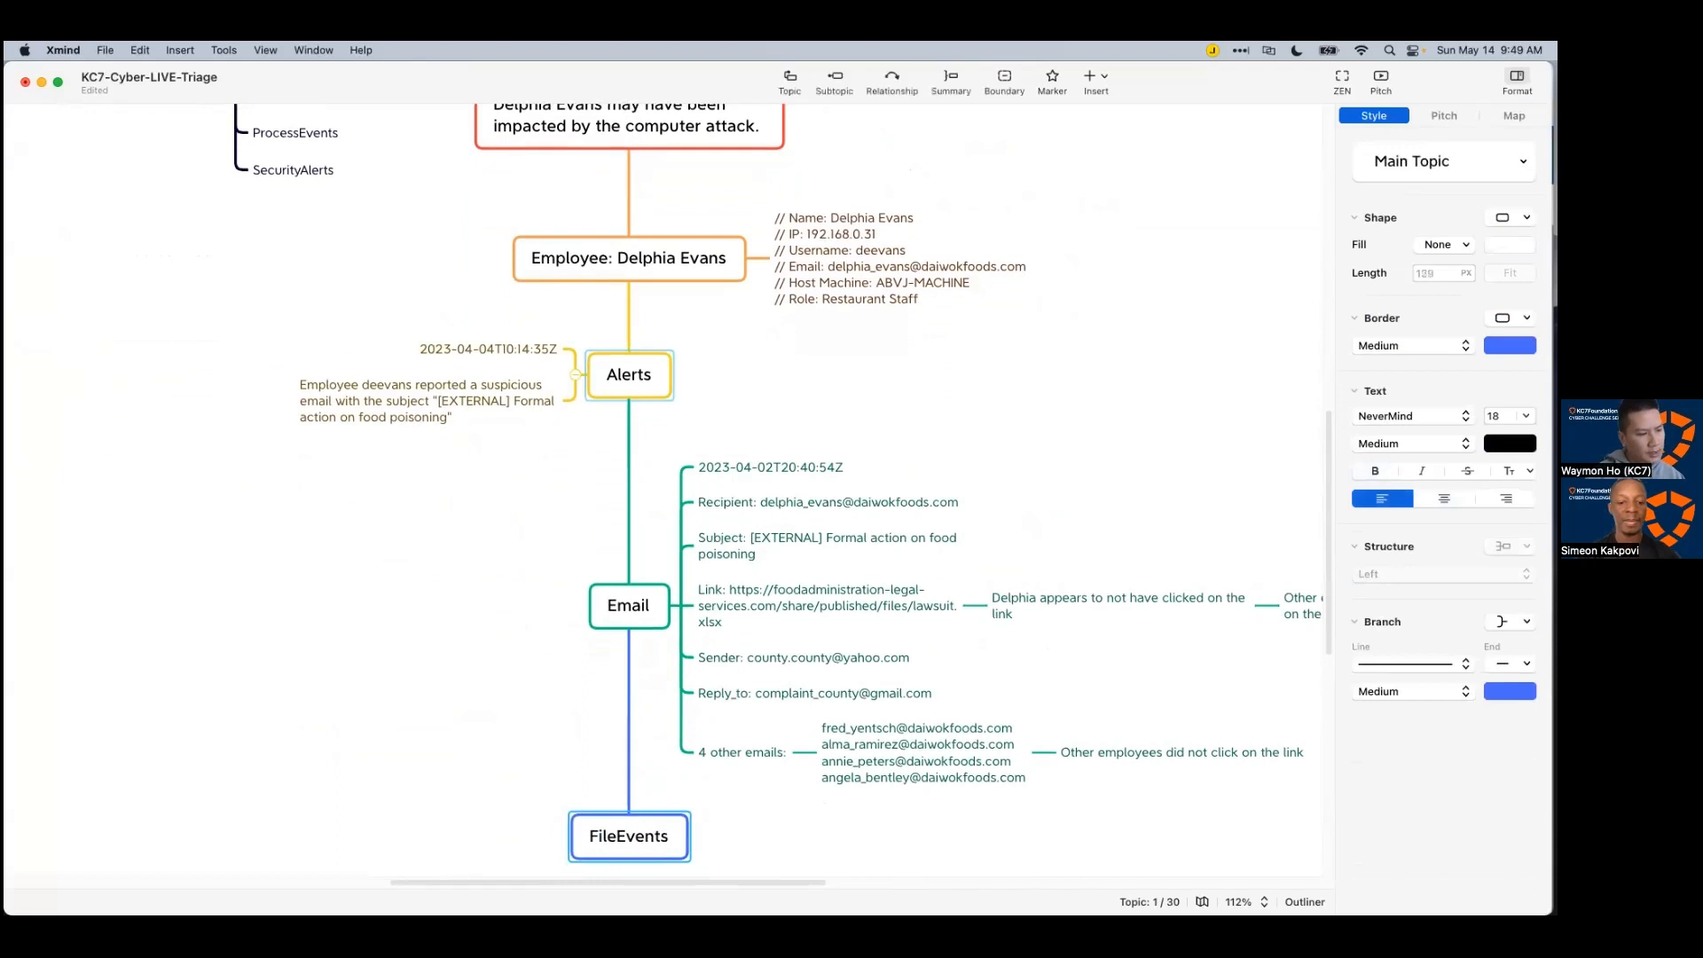
scroll(805, 806, down, 1)
click(803, 806)
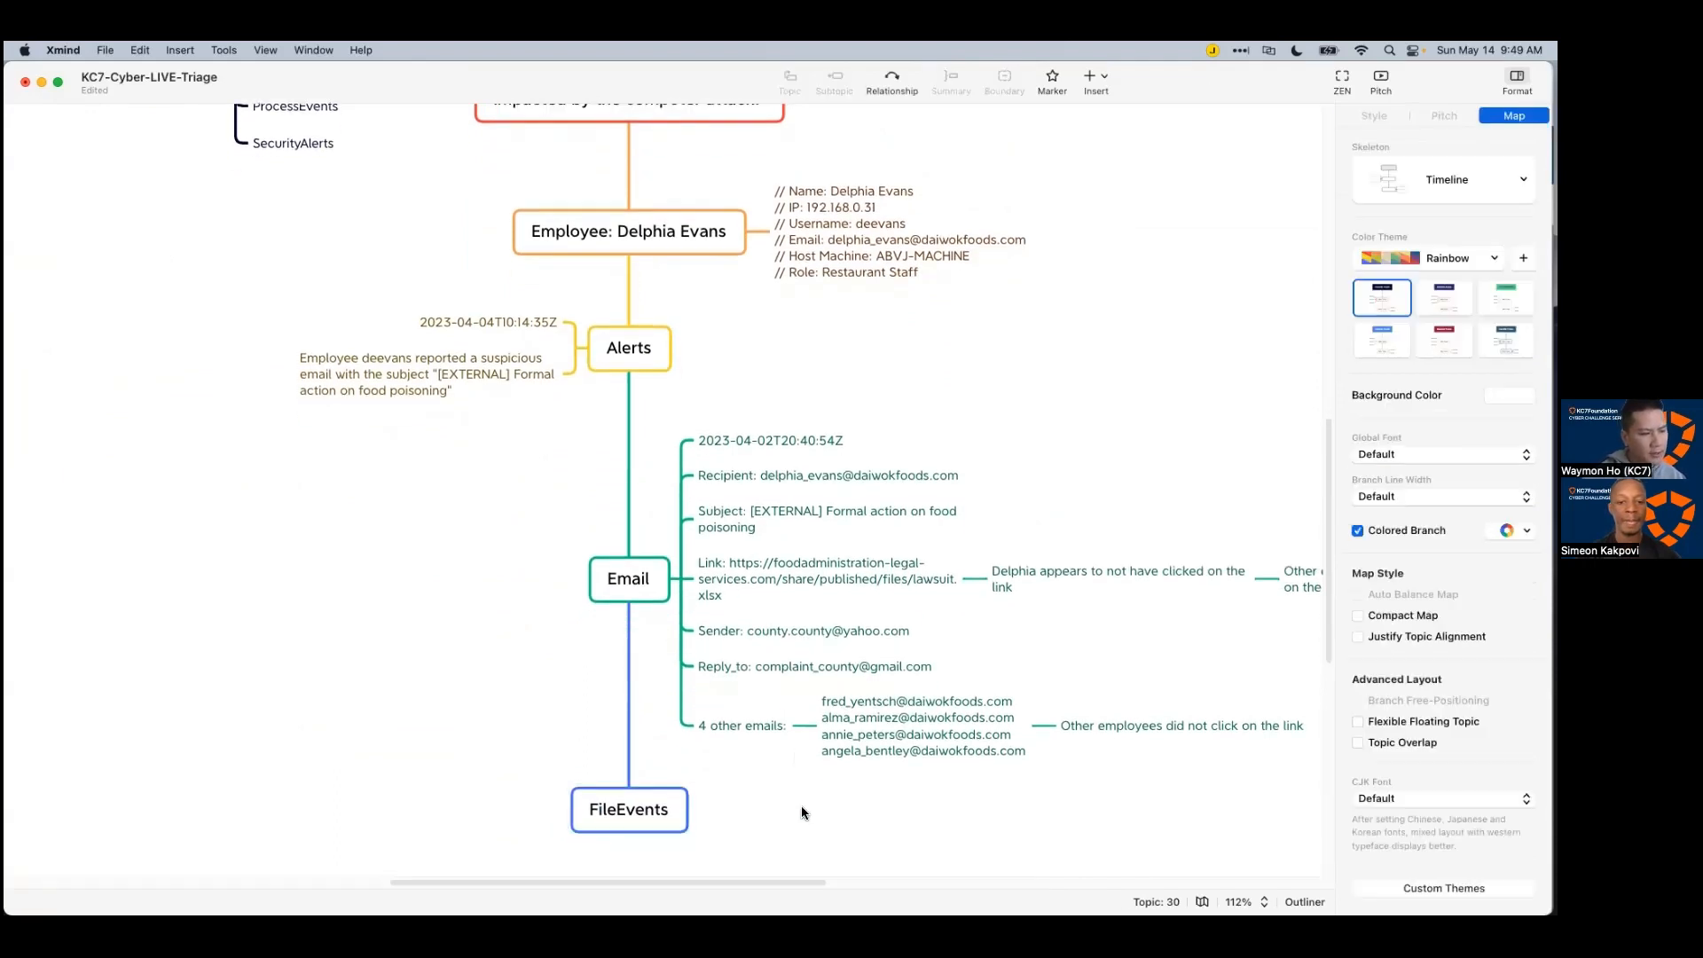
key(super+Tab)
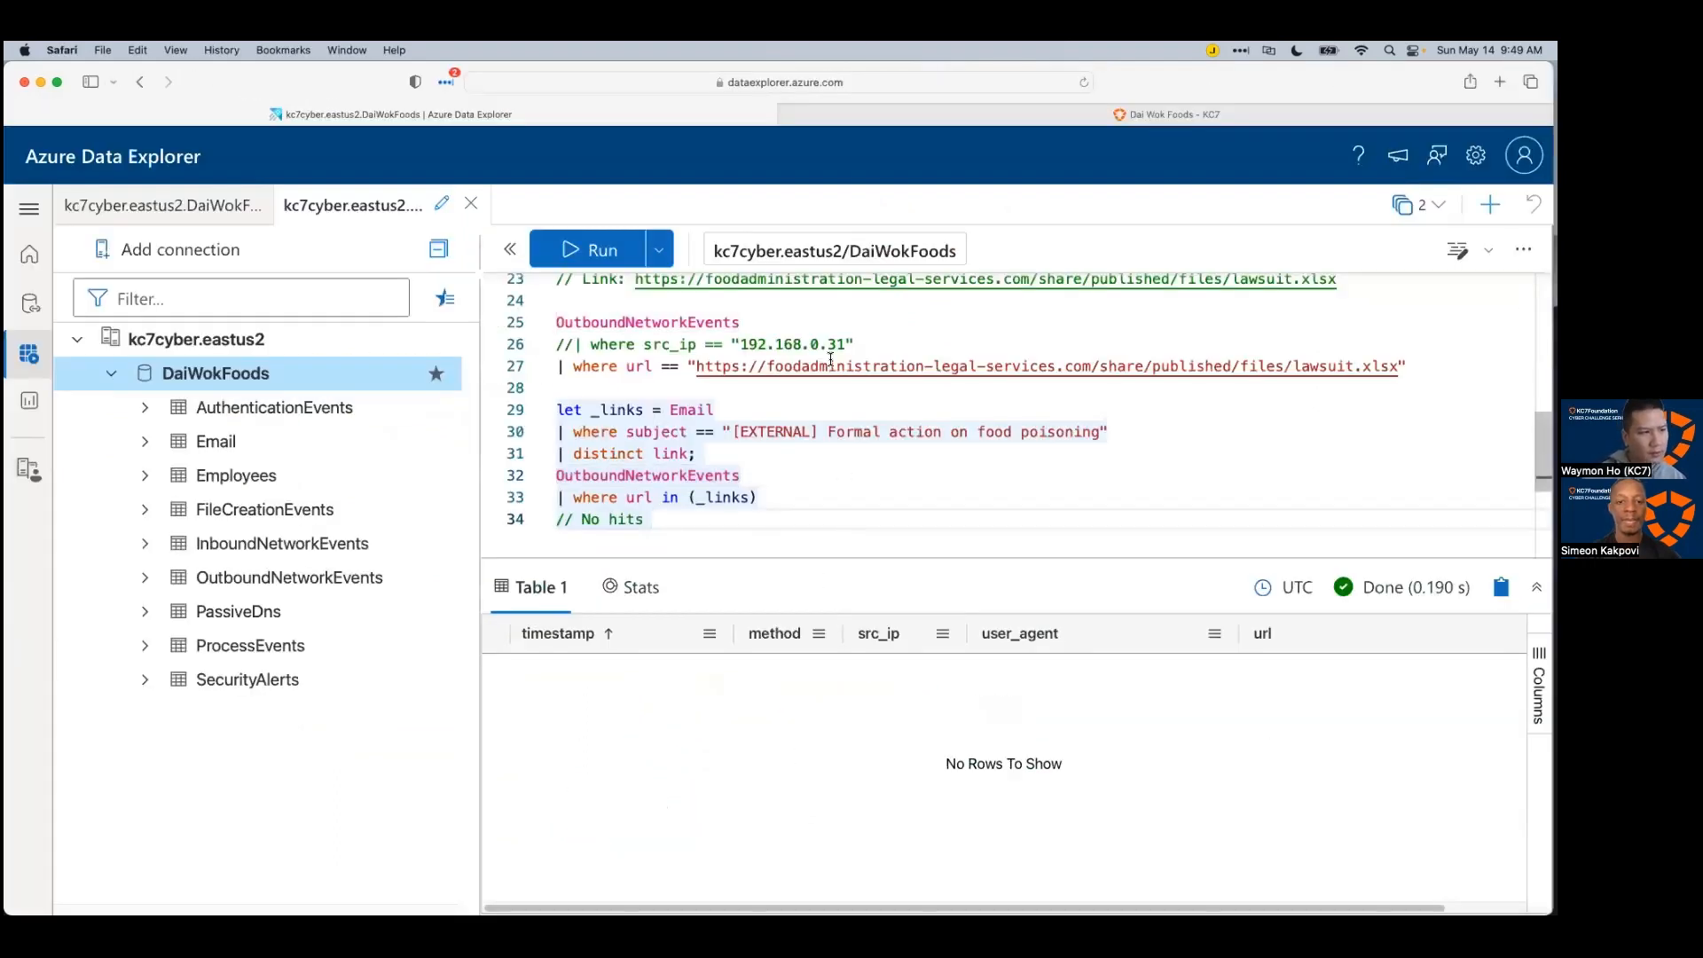
Step: Rerun the Email subject filter query and scroll through its results
scroll(825, 396, up, 1)
scroll(799, 416, down, 4)
scroll(887, 408, up, 10)
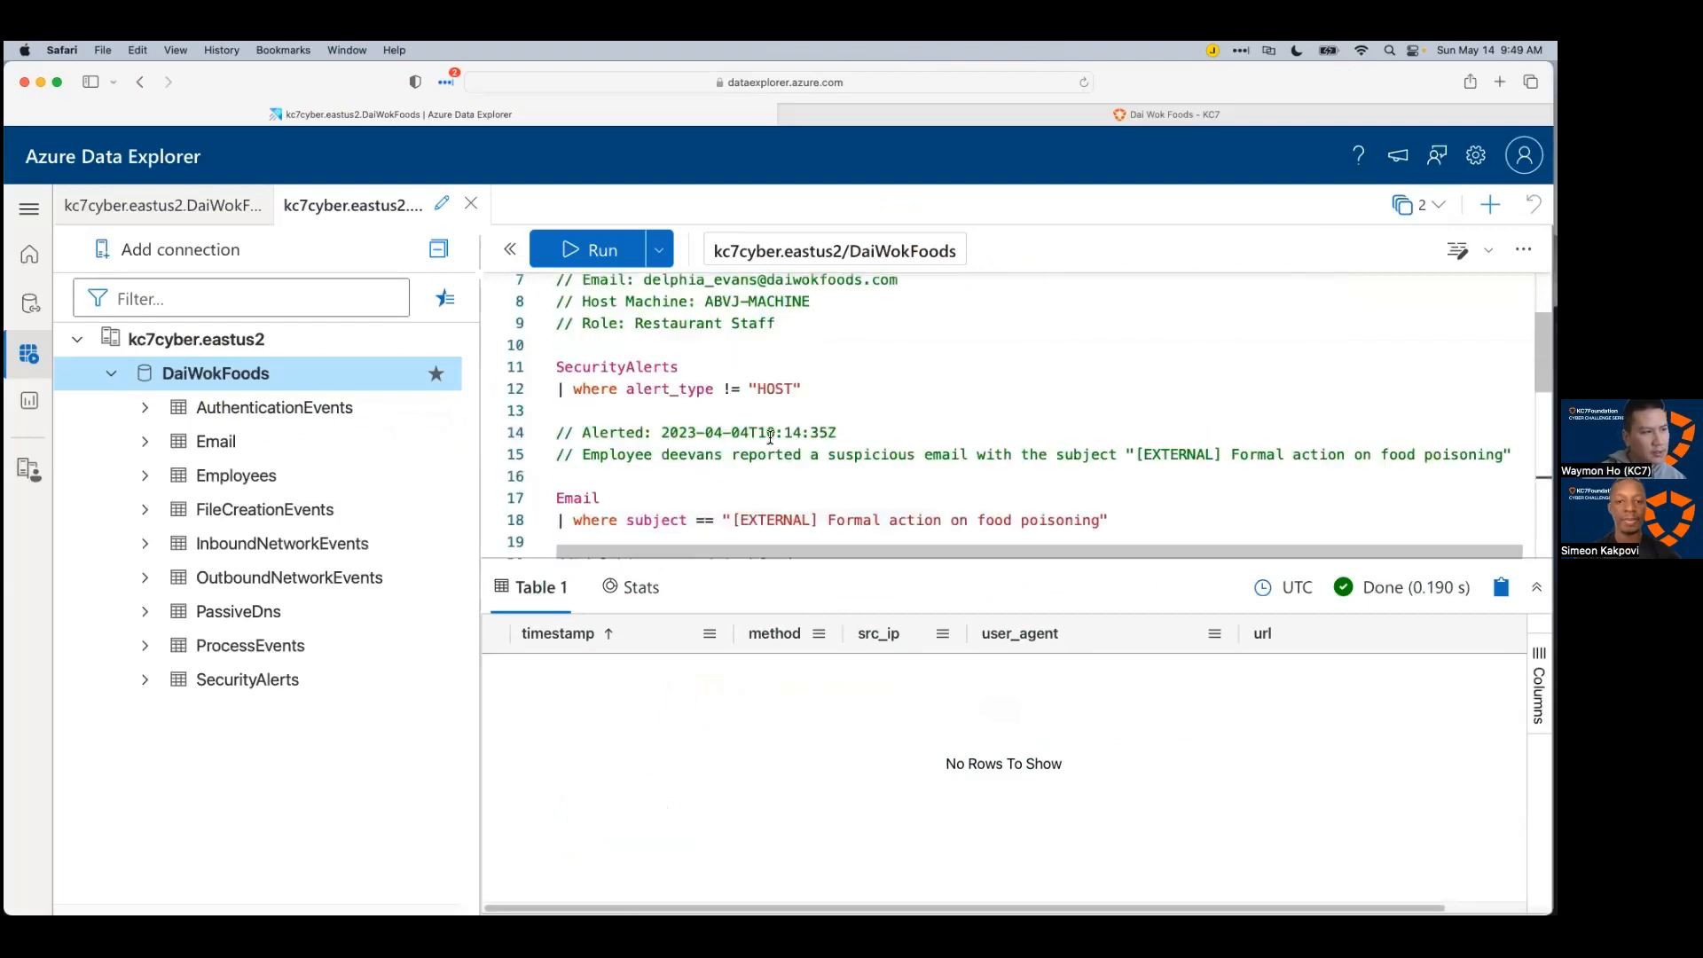
scroll(901, 411, down, 3)
click(890, 364)
key(shift+Return)
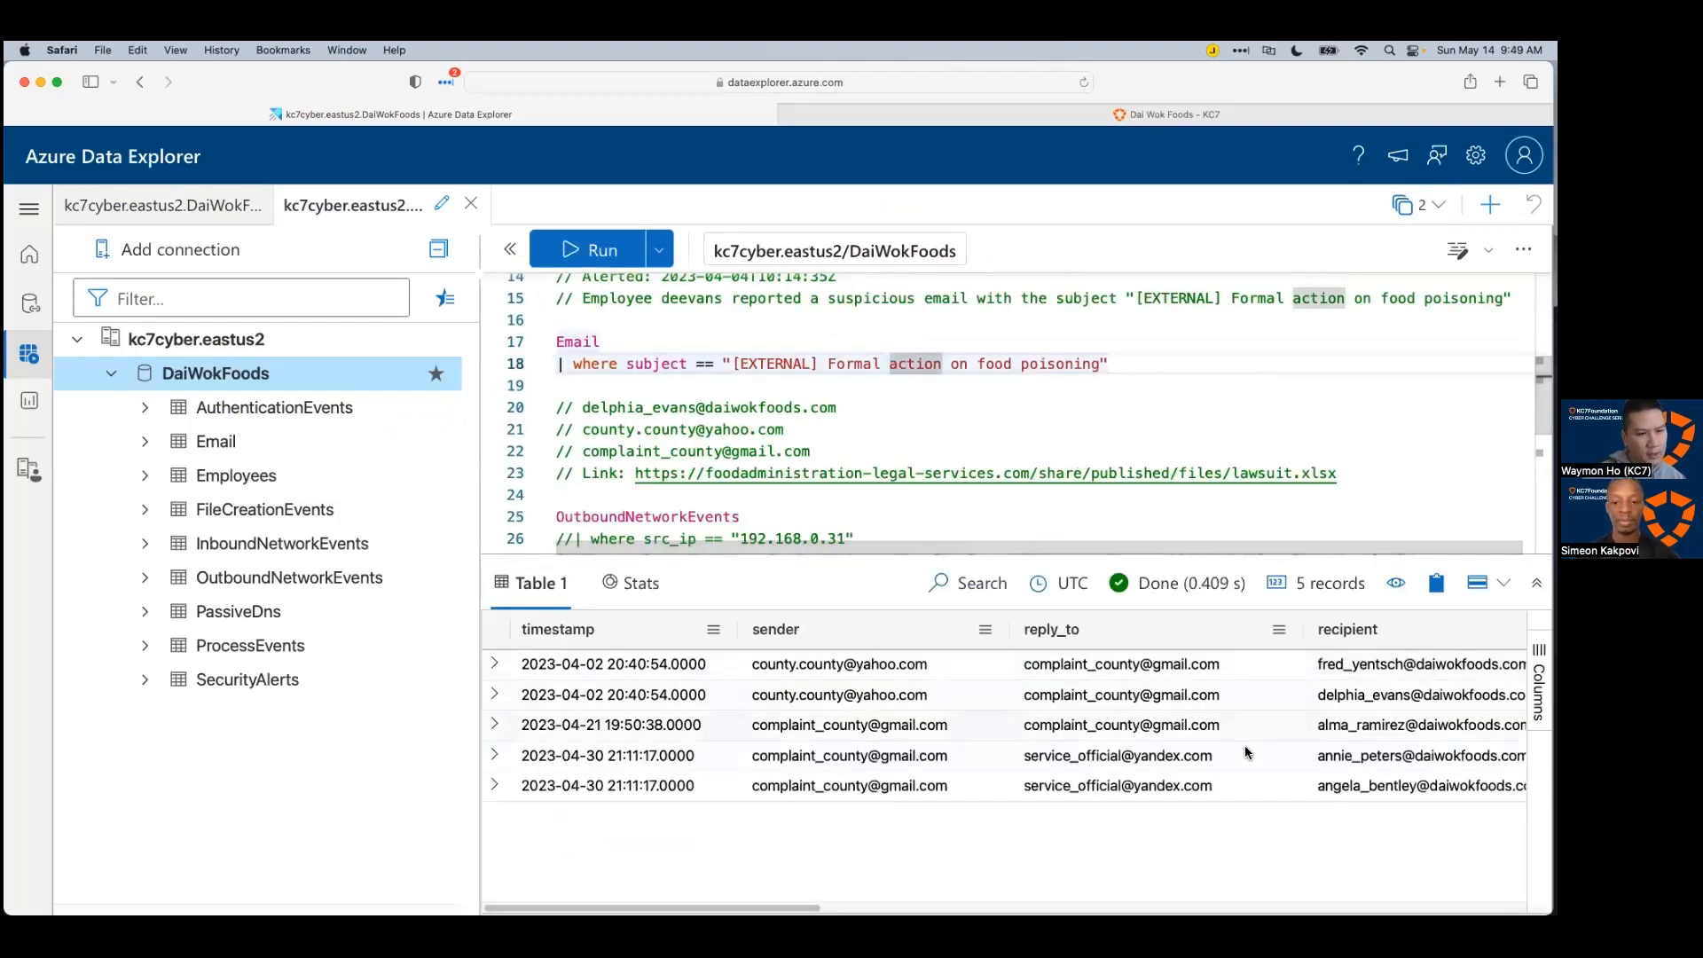
scroll(1002, 723, right, 10)
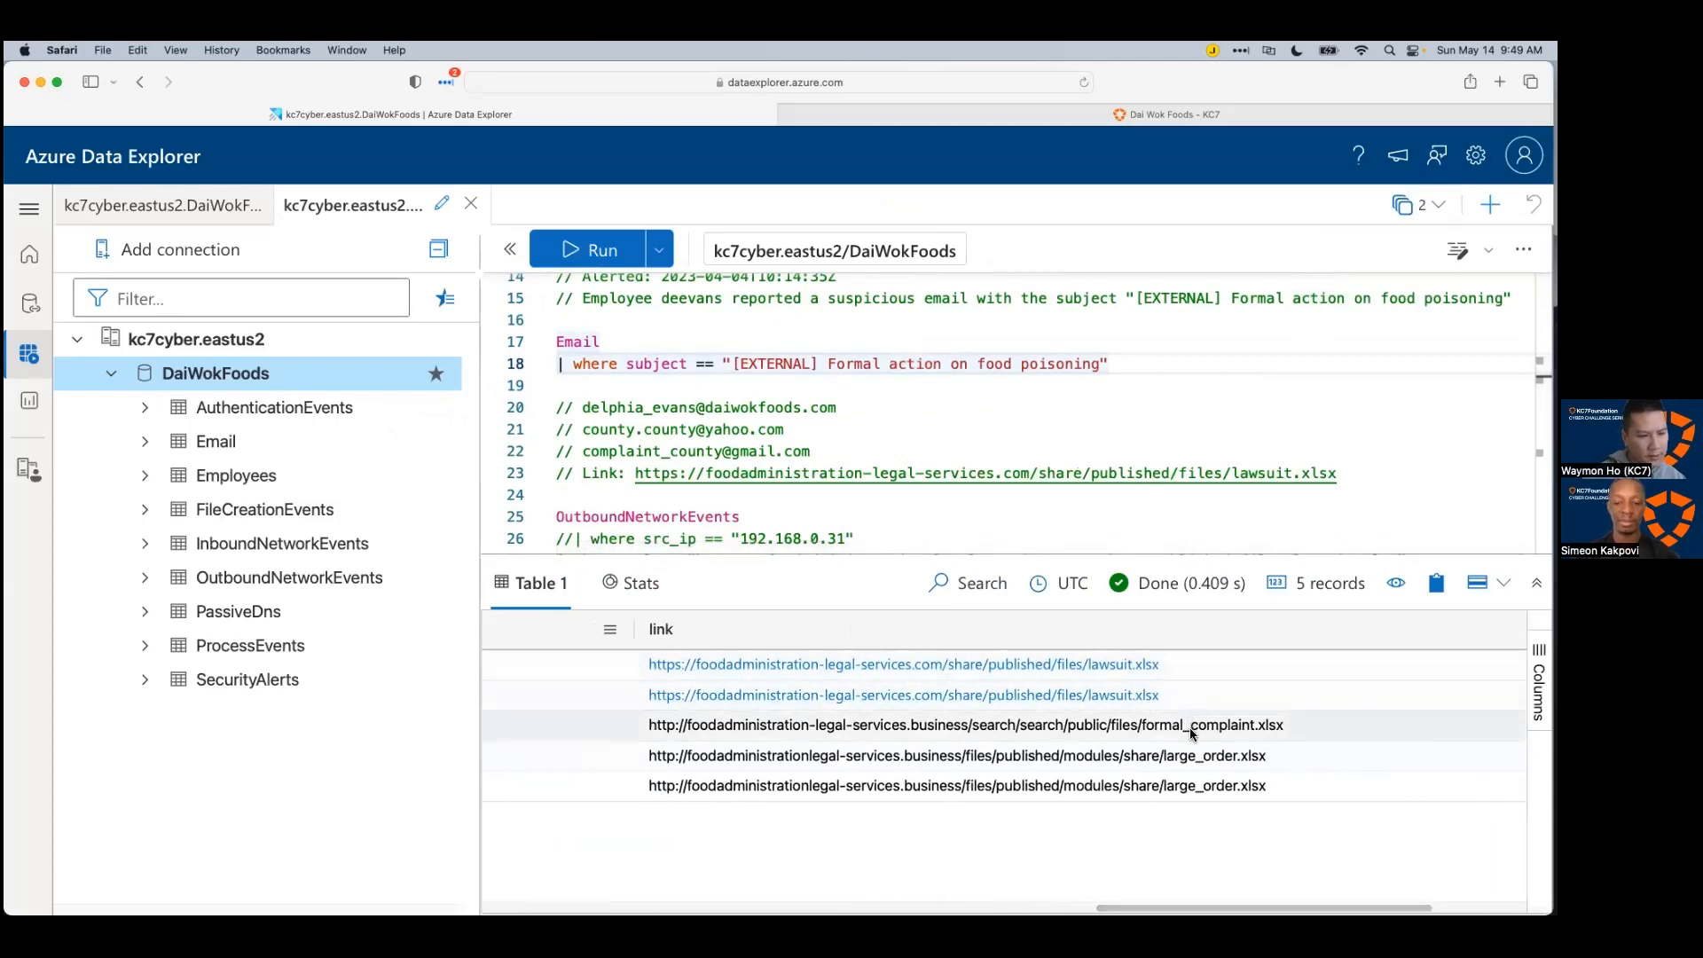
scroll(930, 391, down, 4)
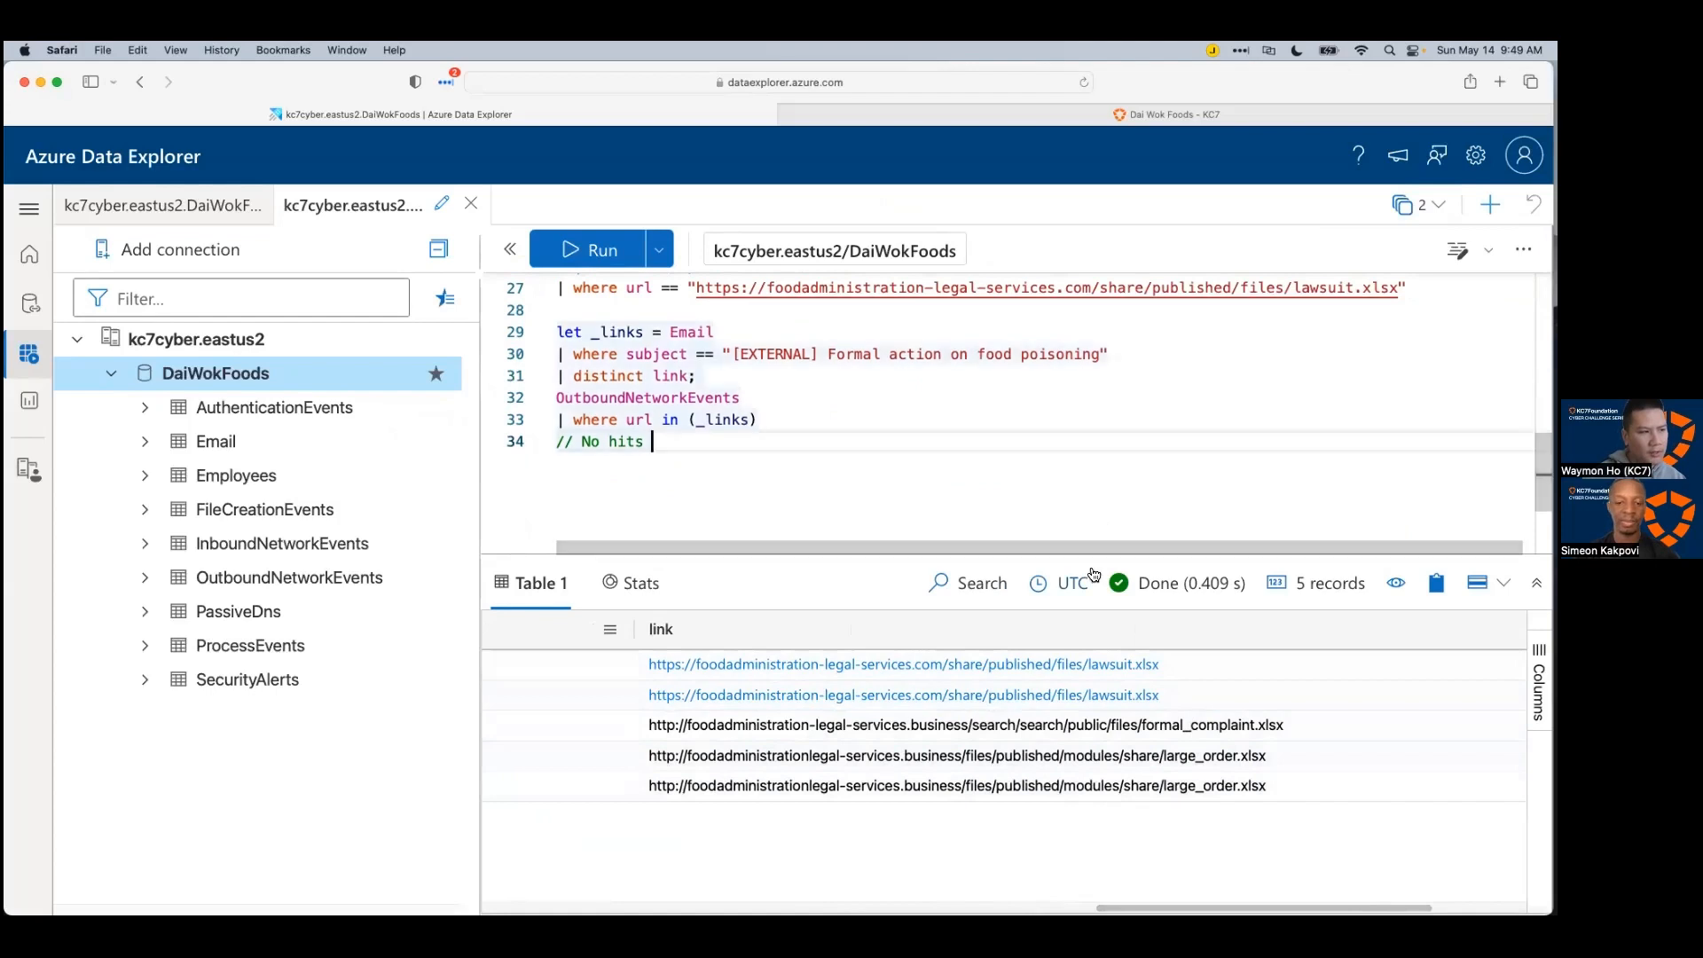
Step: Add comment lines for lawsuit.xlsx, formal_complaint.xlsx and large_order.xlsx below '// No hits'
click(961, 486)
key(Return)
key(Return)
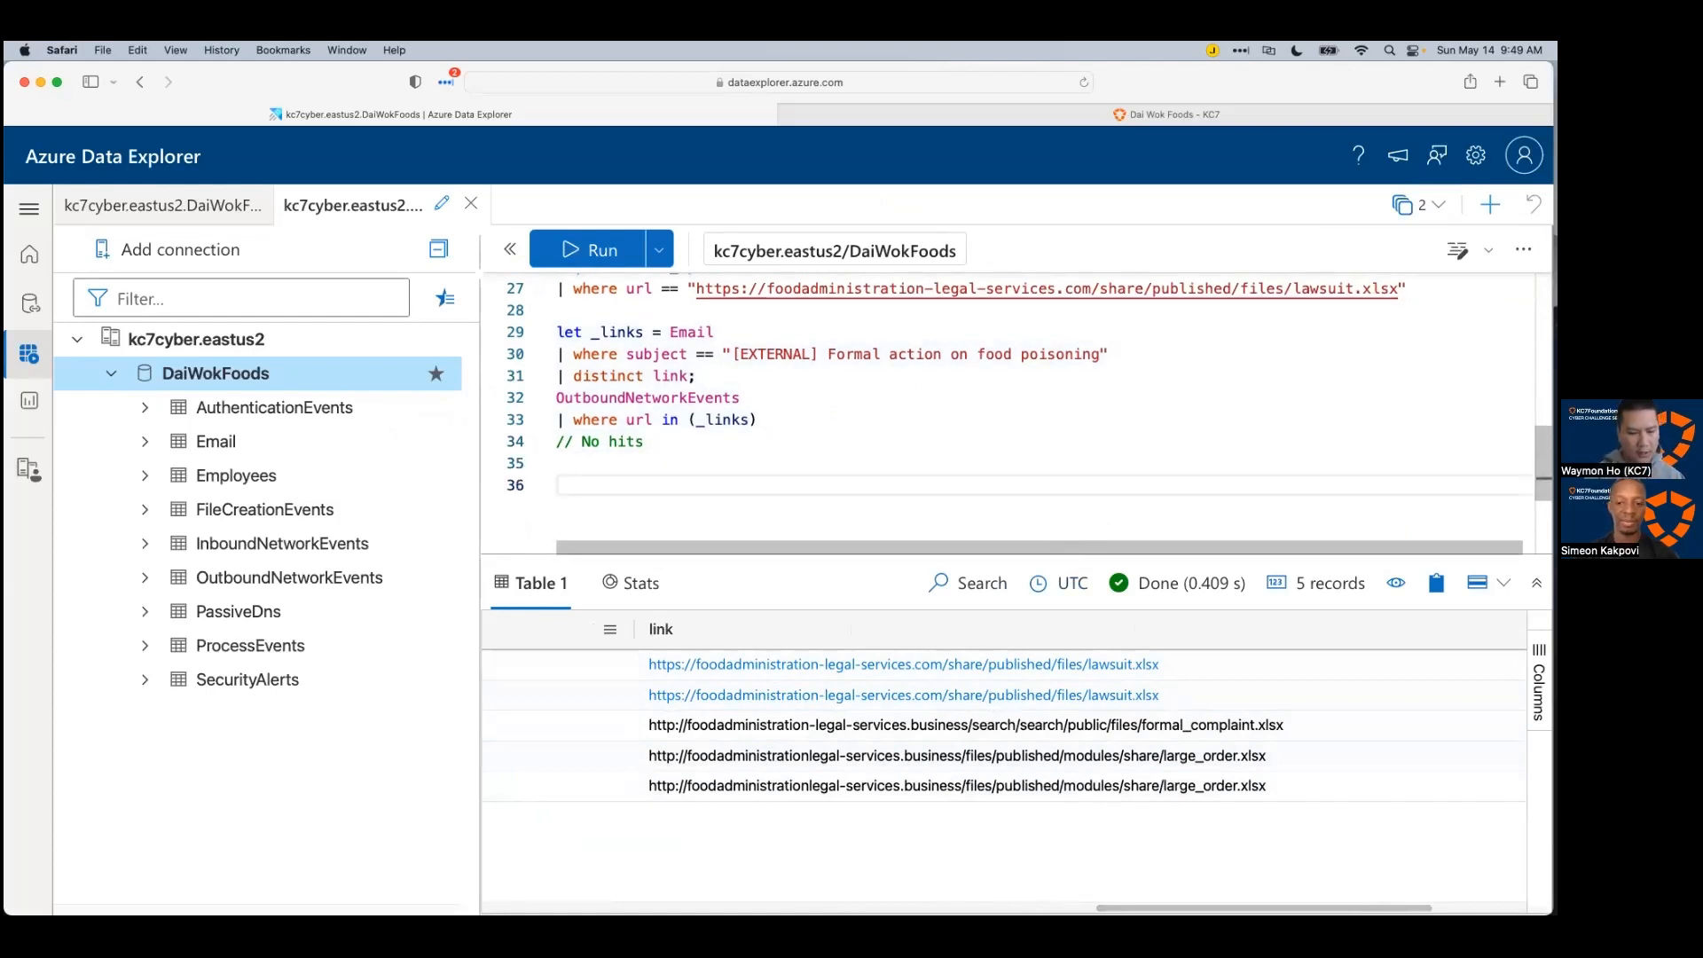
text(// la)
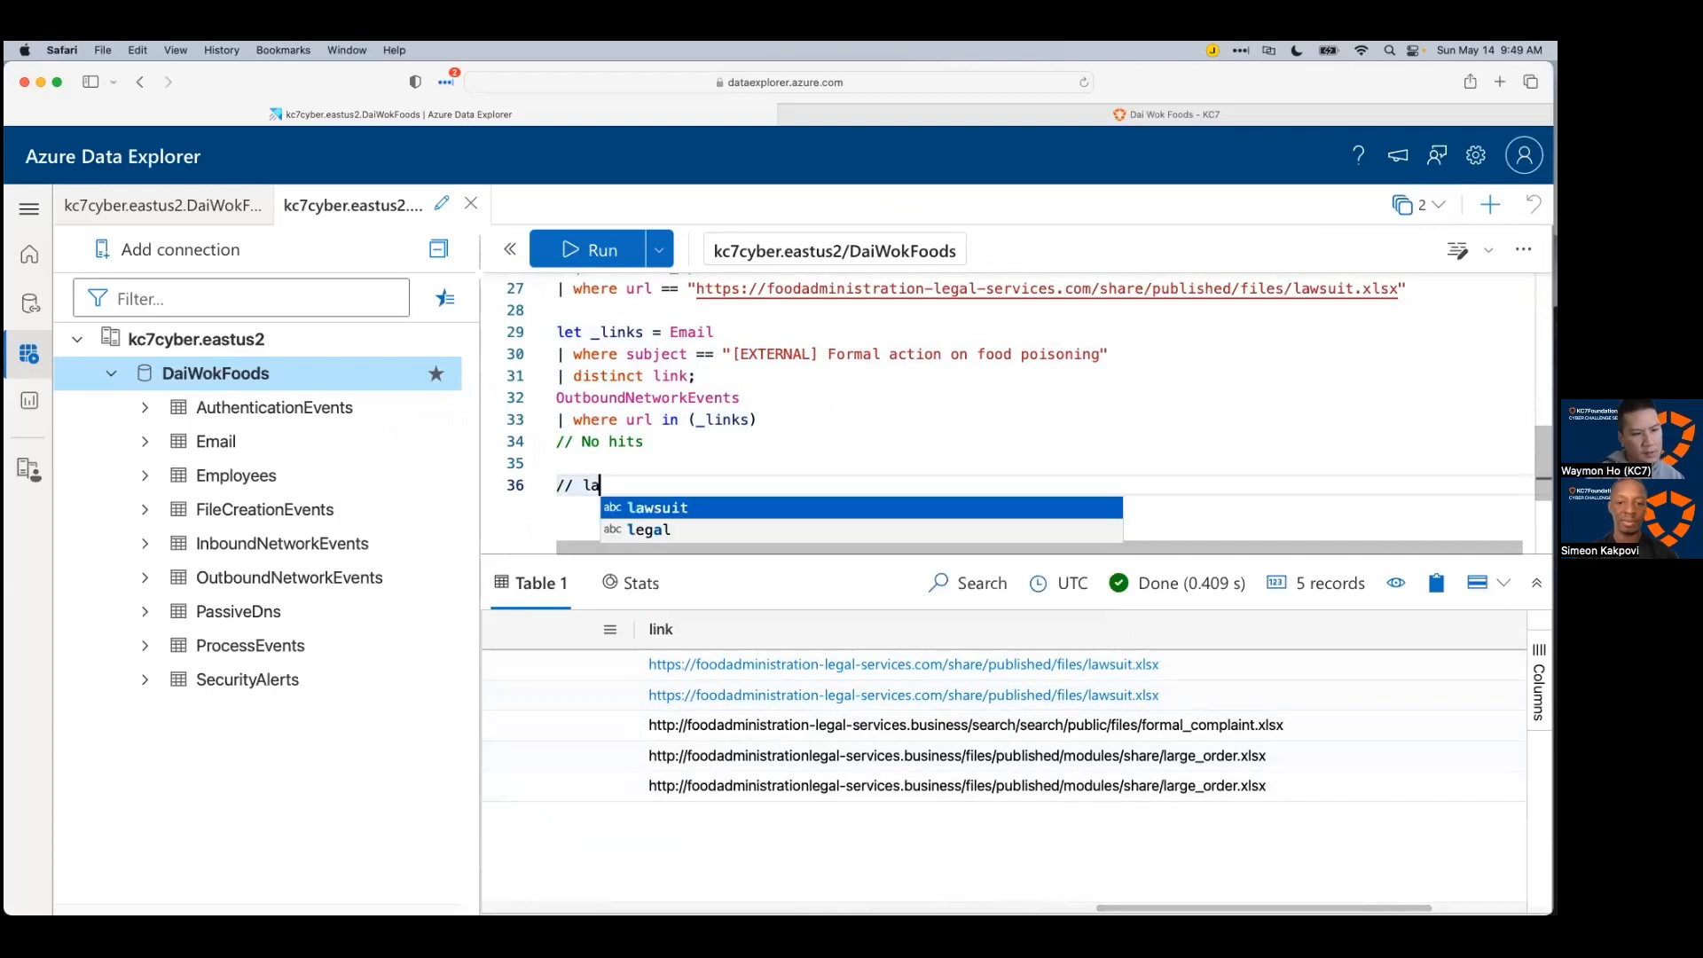
text(wsuit.xlsx)
key(Return)
key(Return)
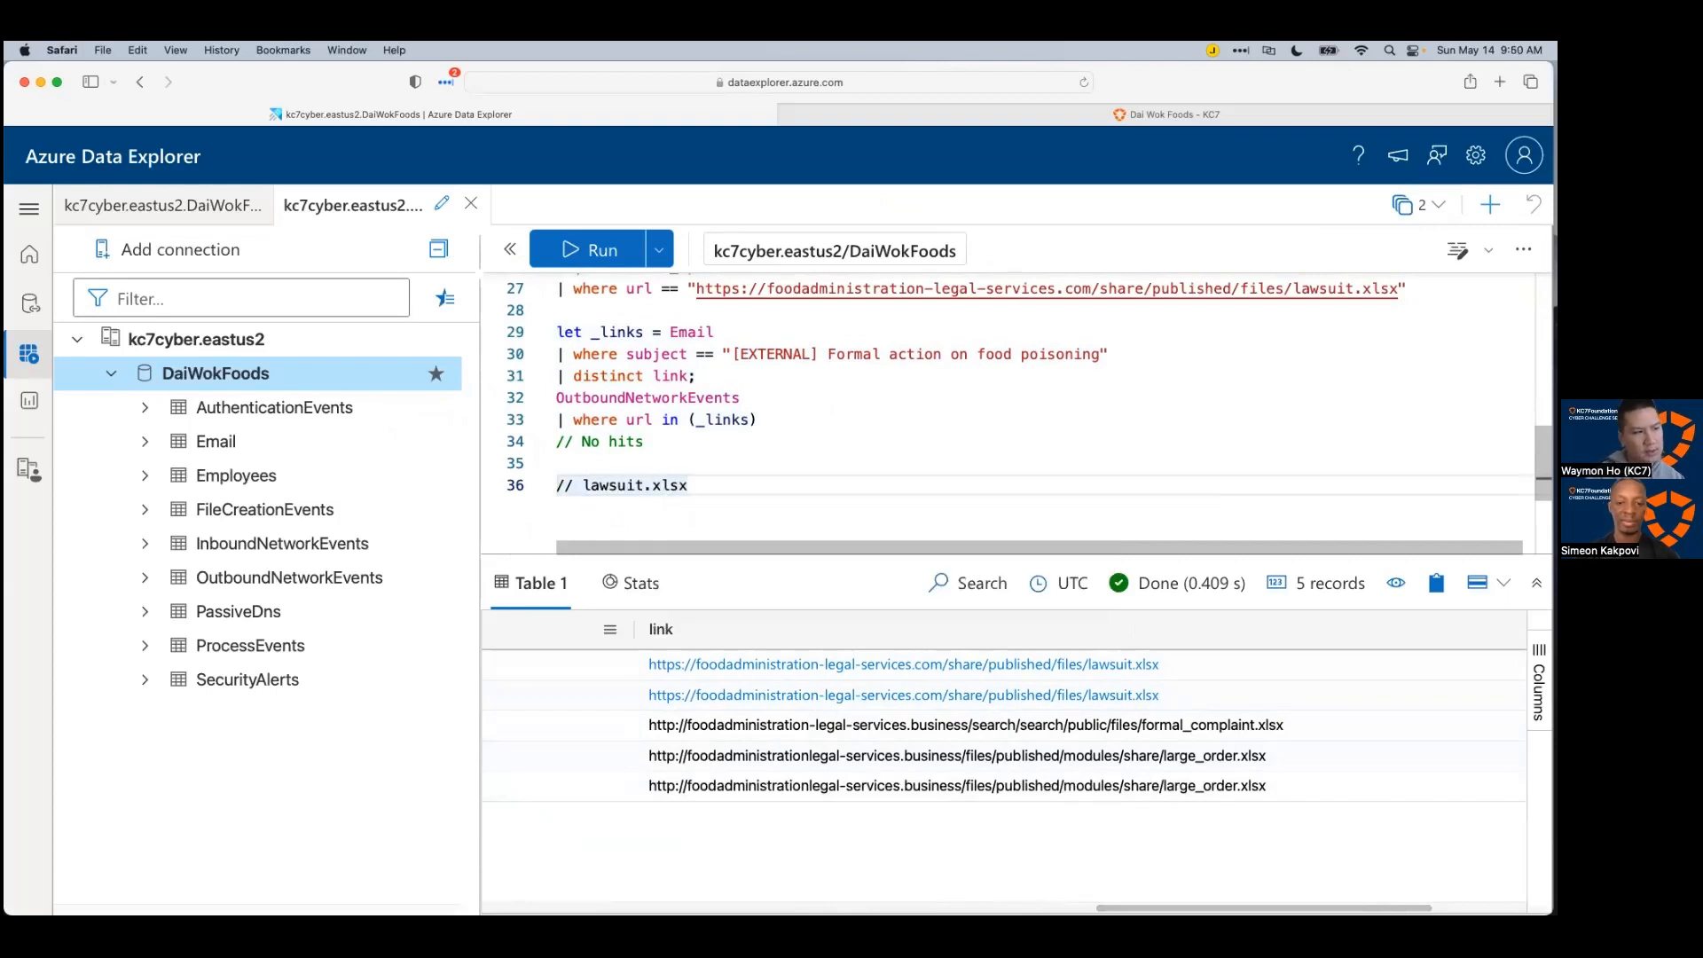
text(// form)
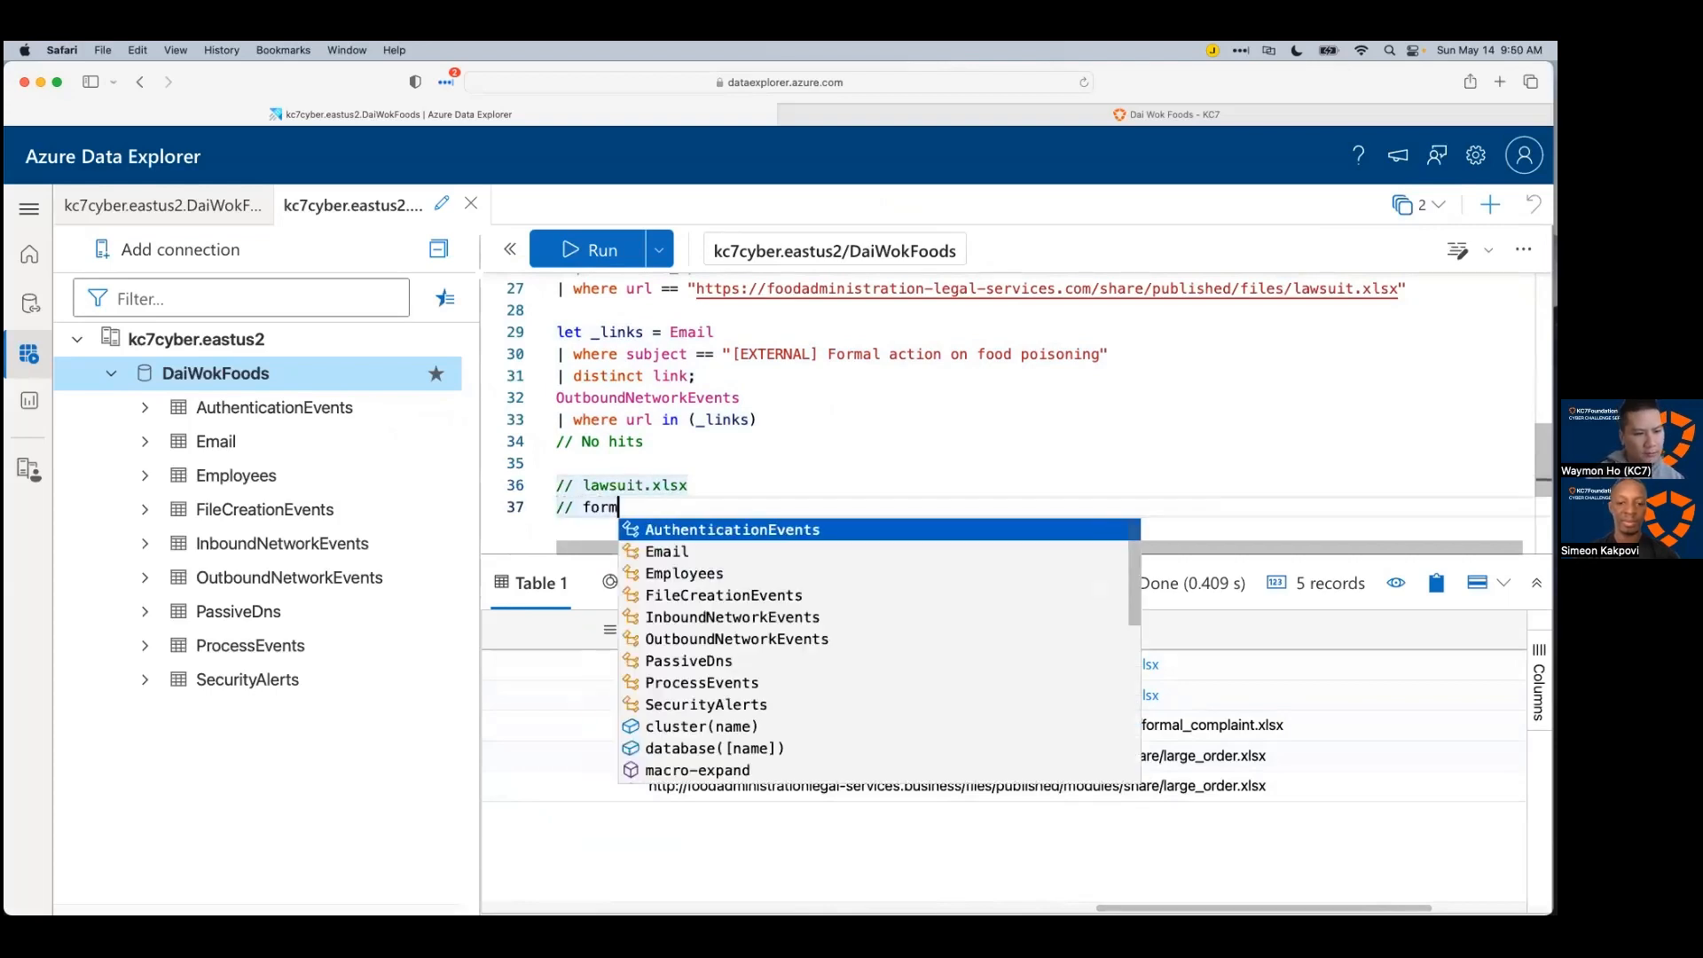
text(al_complaint.xlsx)
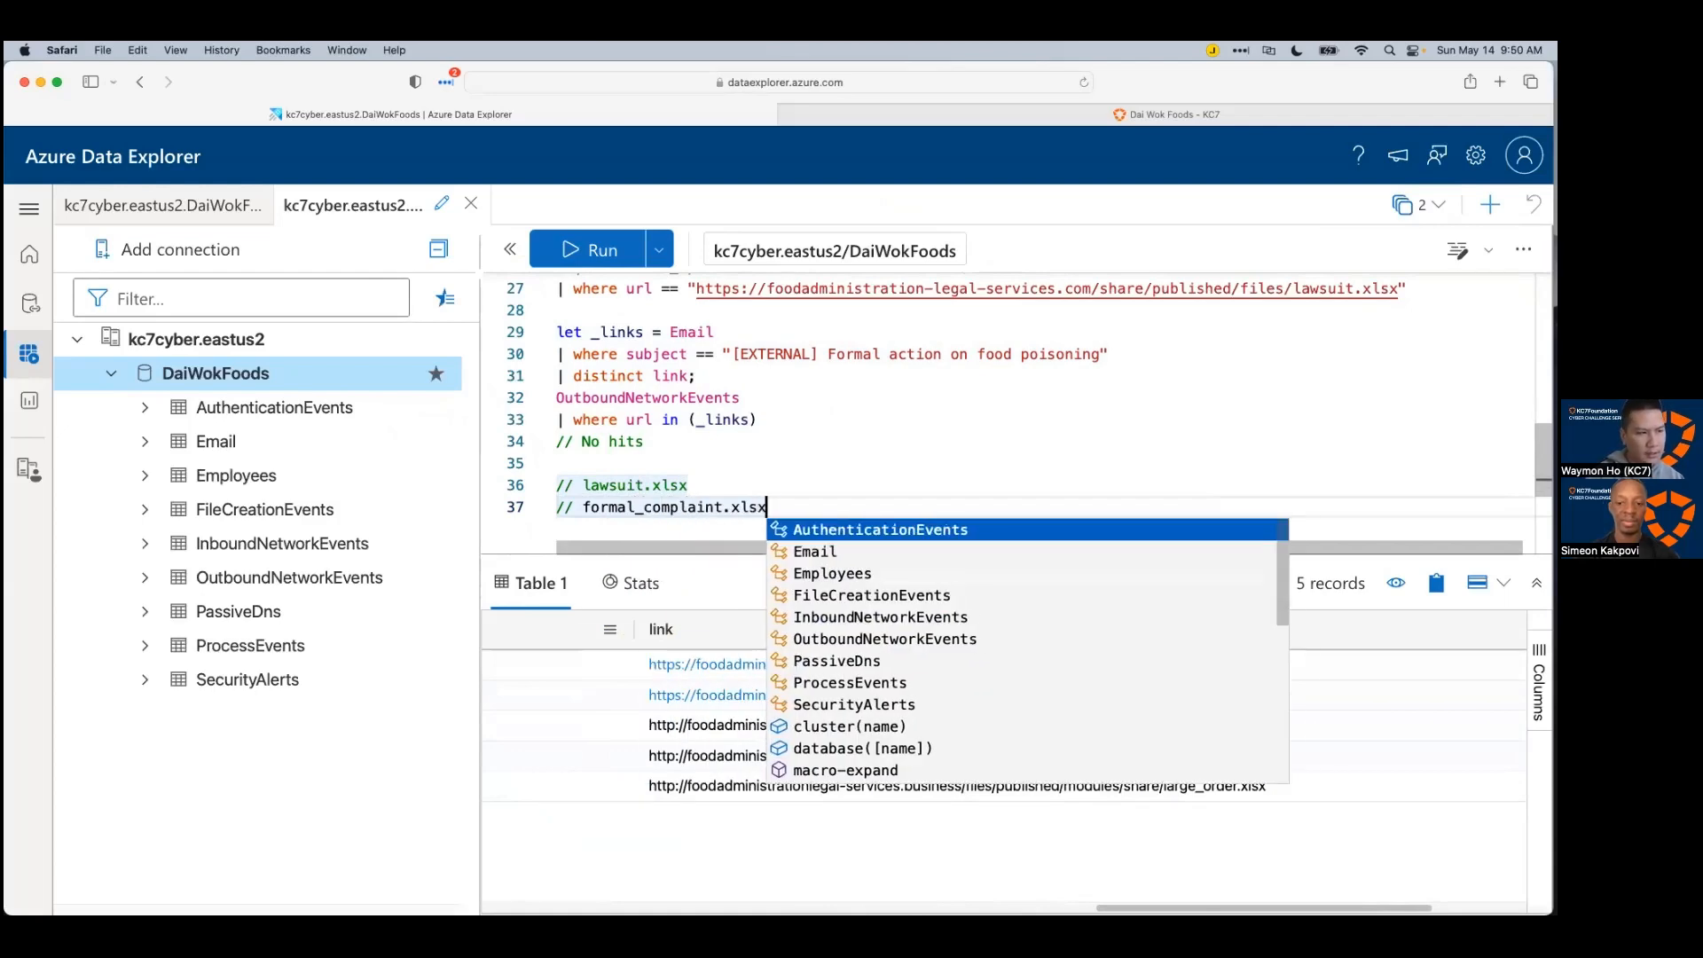
key(Return)
text(// lar)
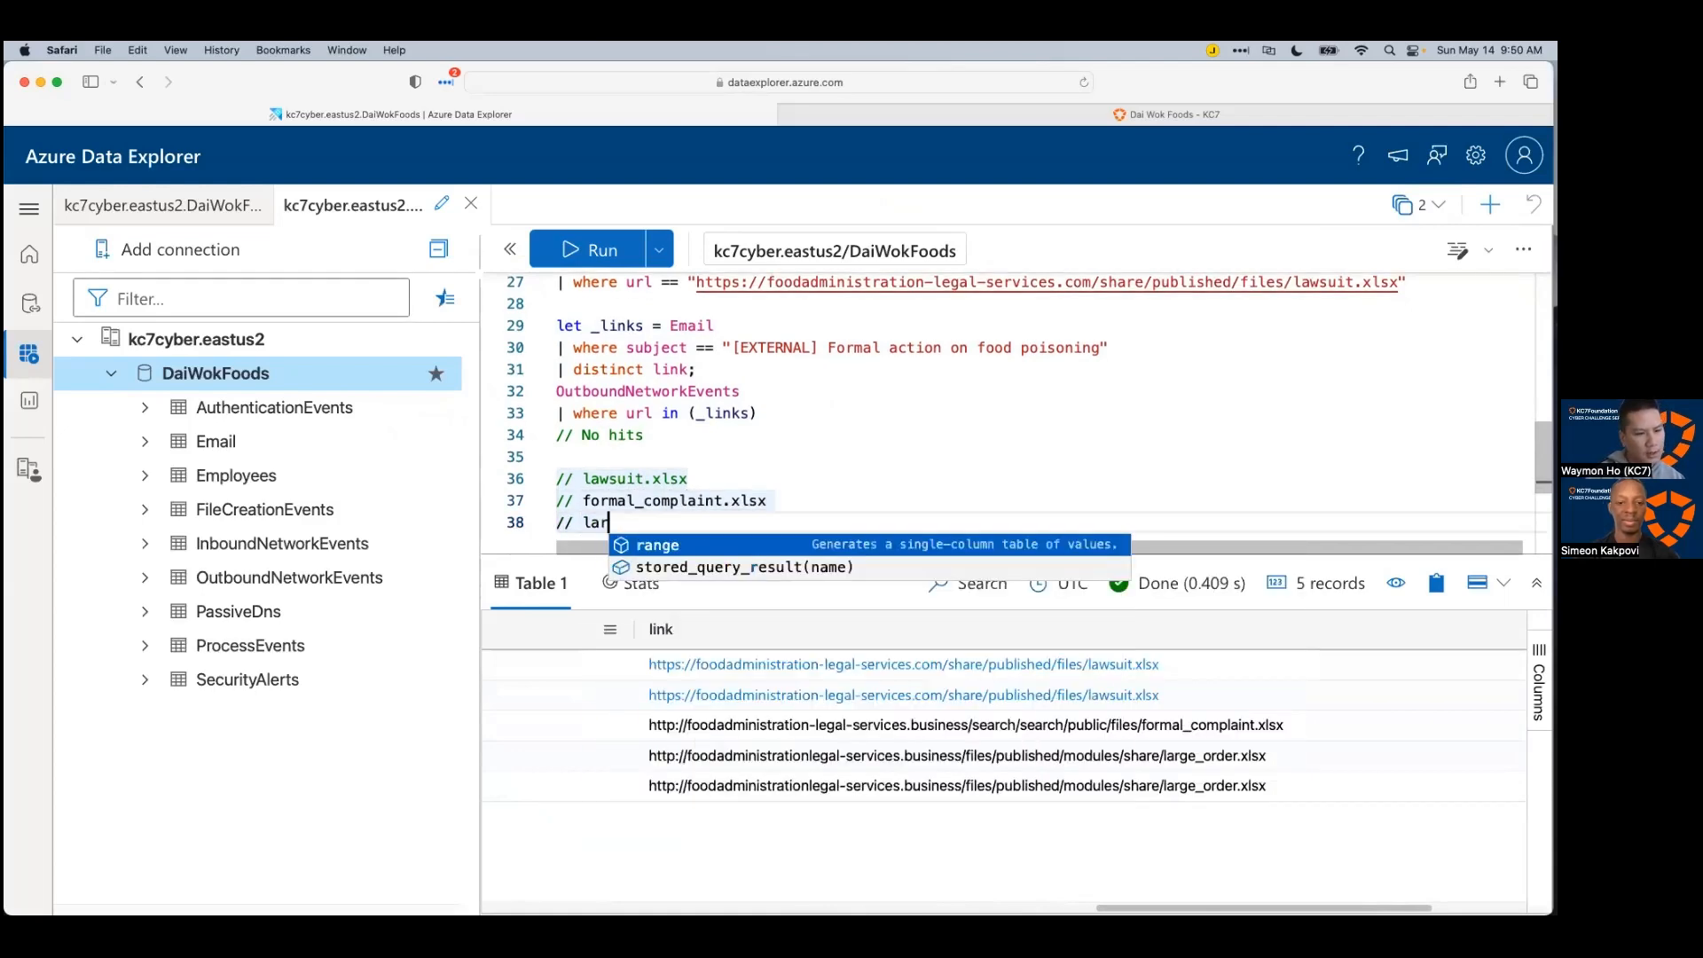
text(ge_roder.xlsx)
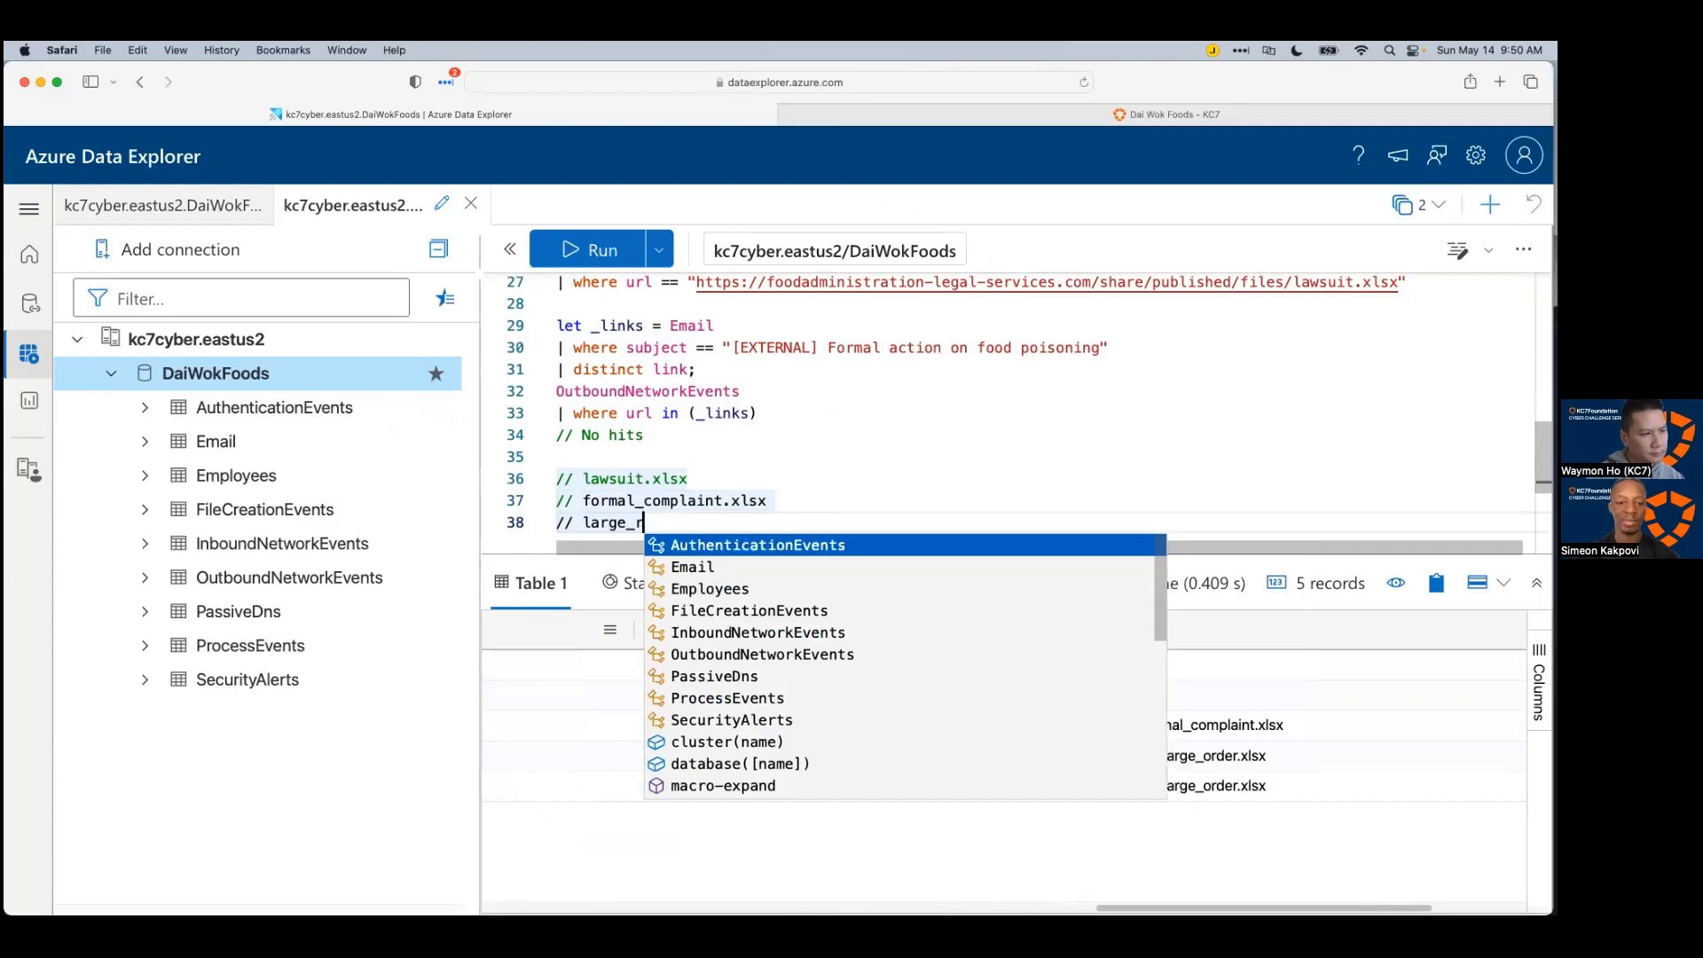
key(Escape)
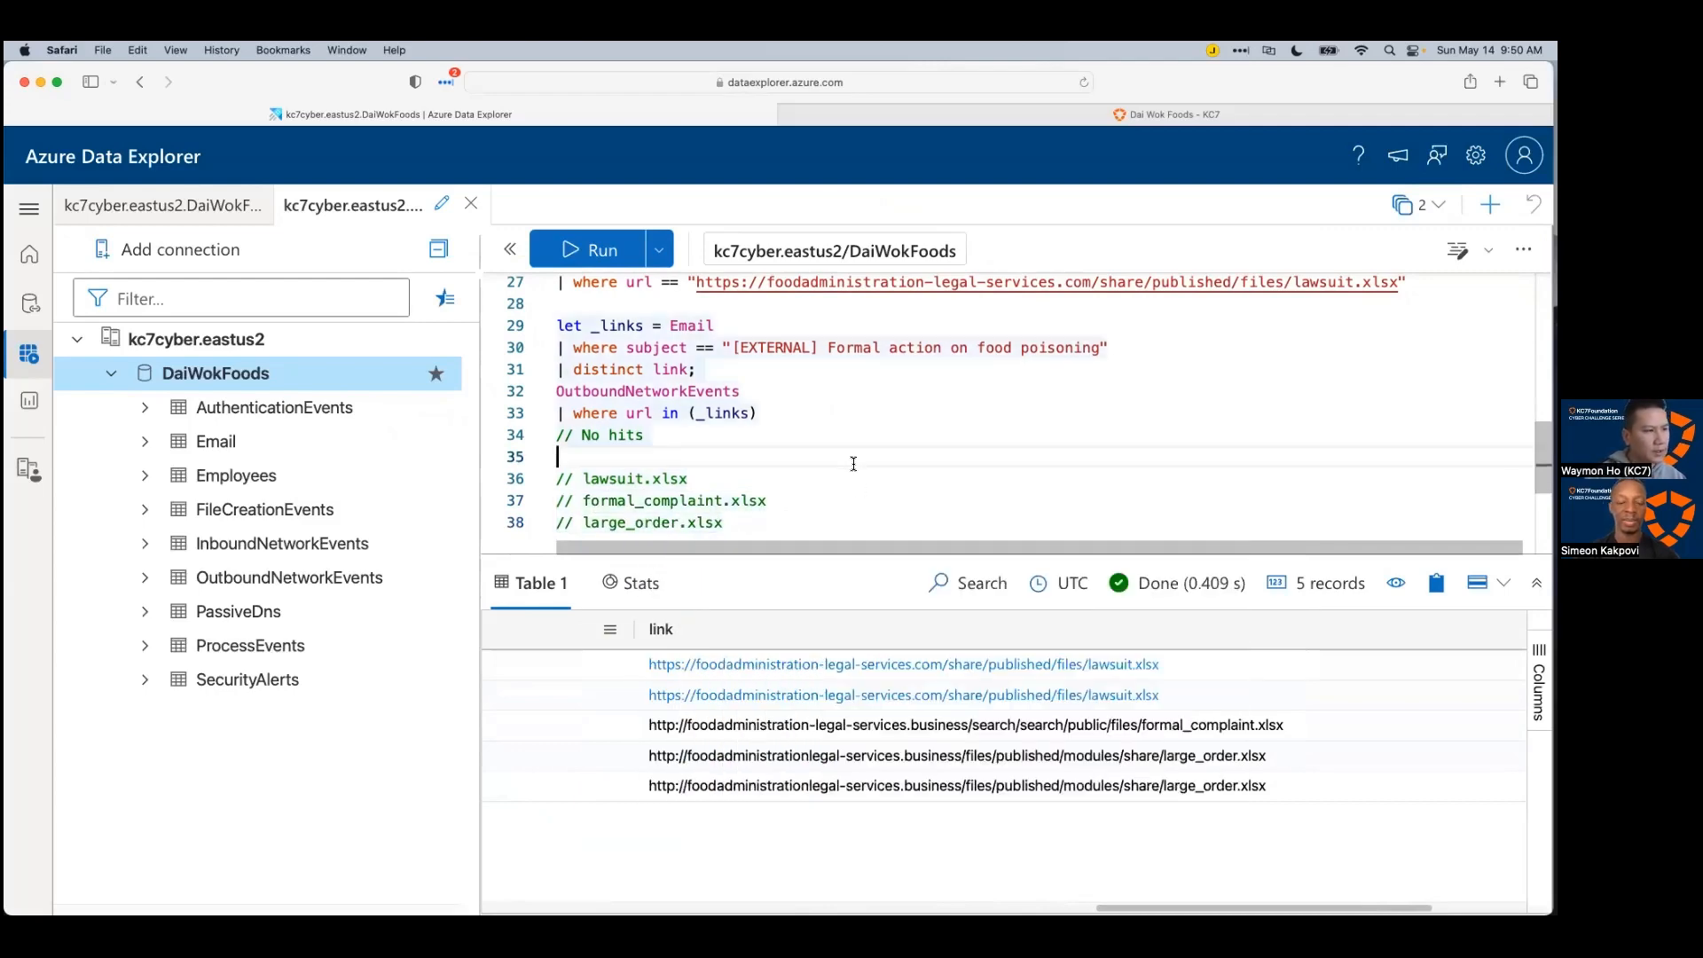
scroll(860, 490, down, 2)
Step: Start a '//sender' comment block and note the first phishing sender's e-mail address
key(Return)
key(Return)
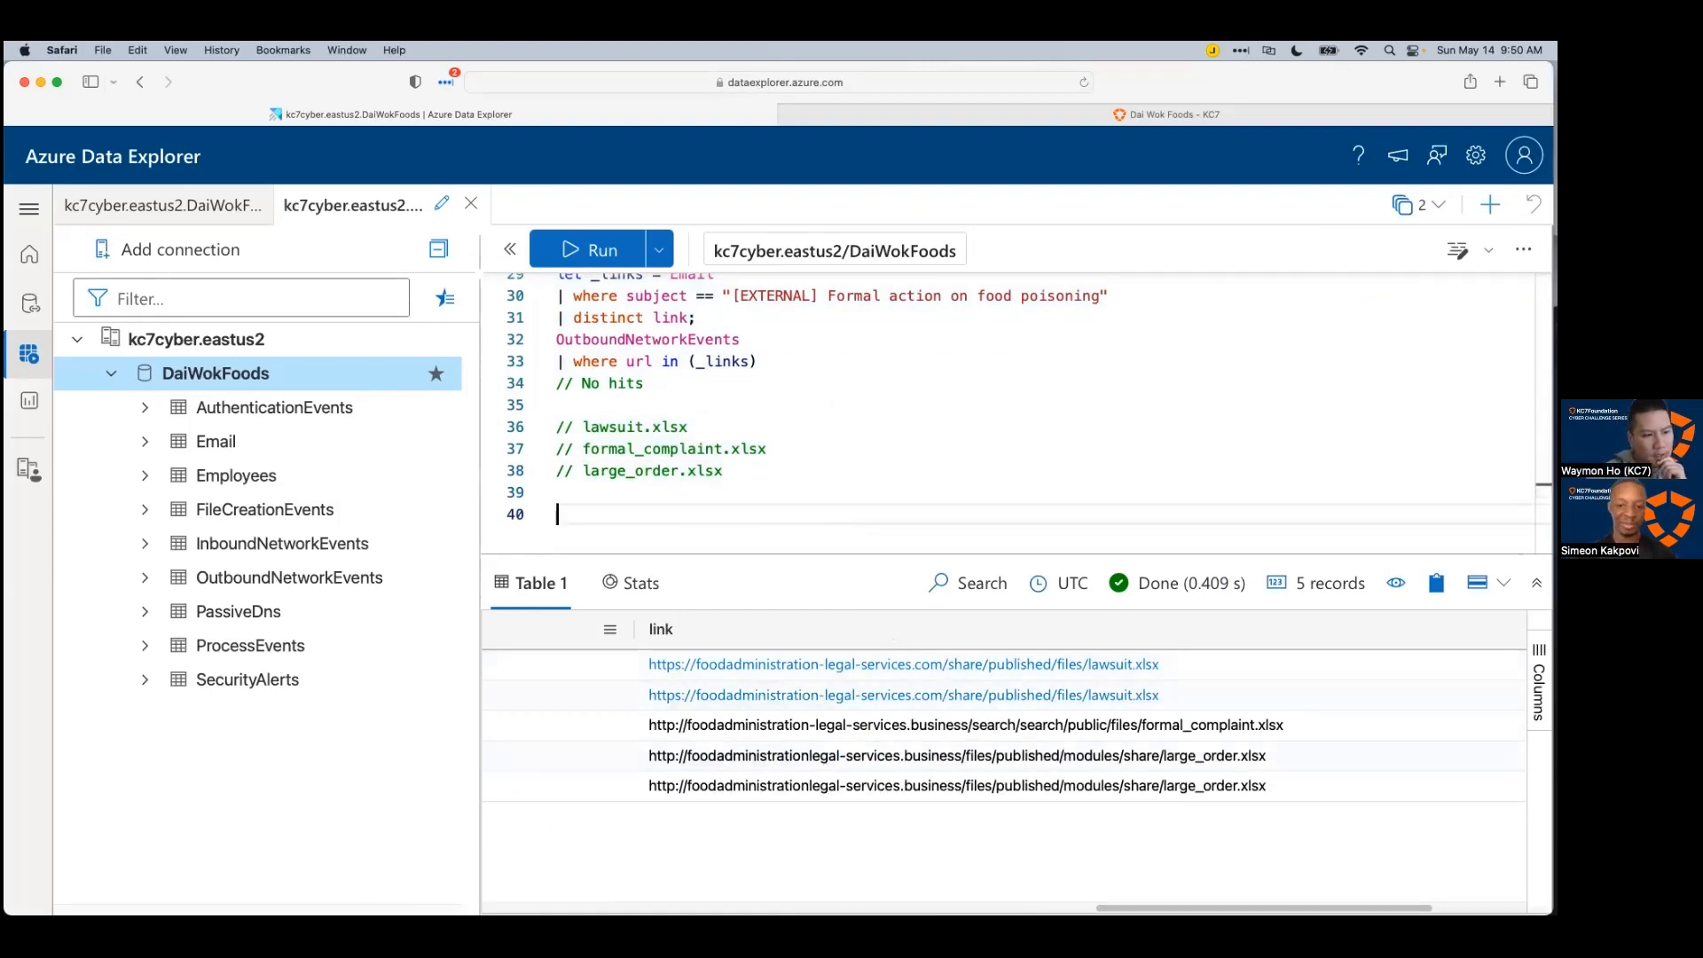
scroll(943, 691, right, 5)
scroll(943, 690, left, 8)
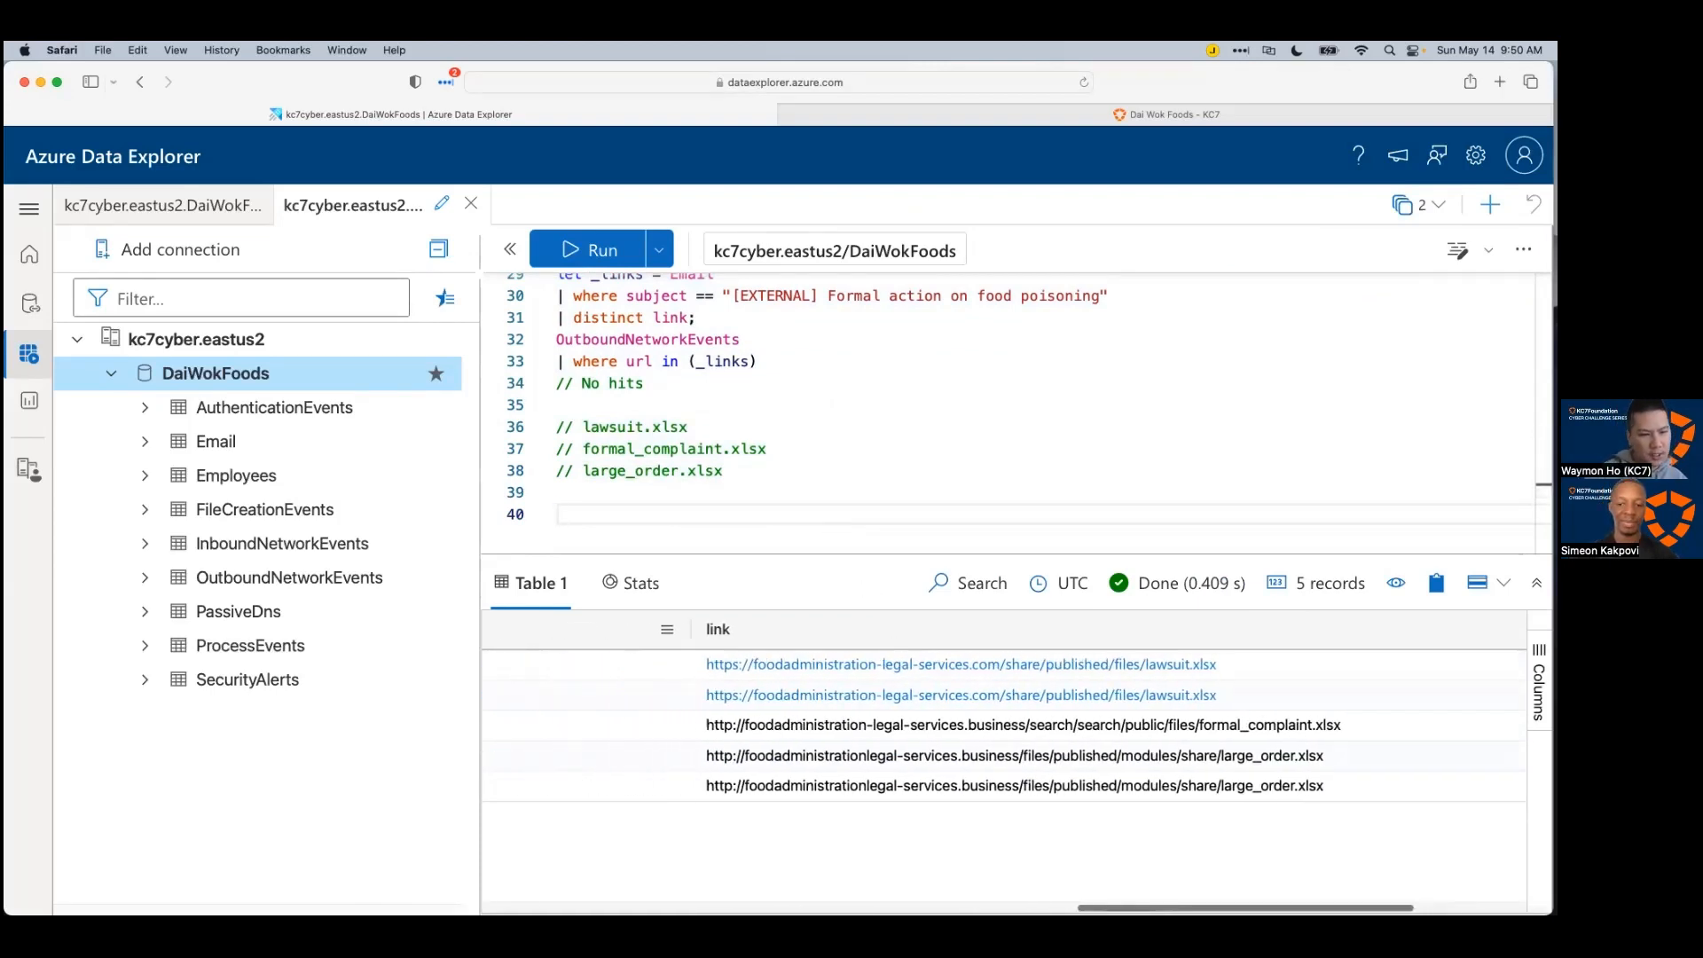
scroll(922, 887, left, 9)
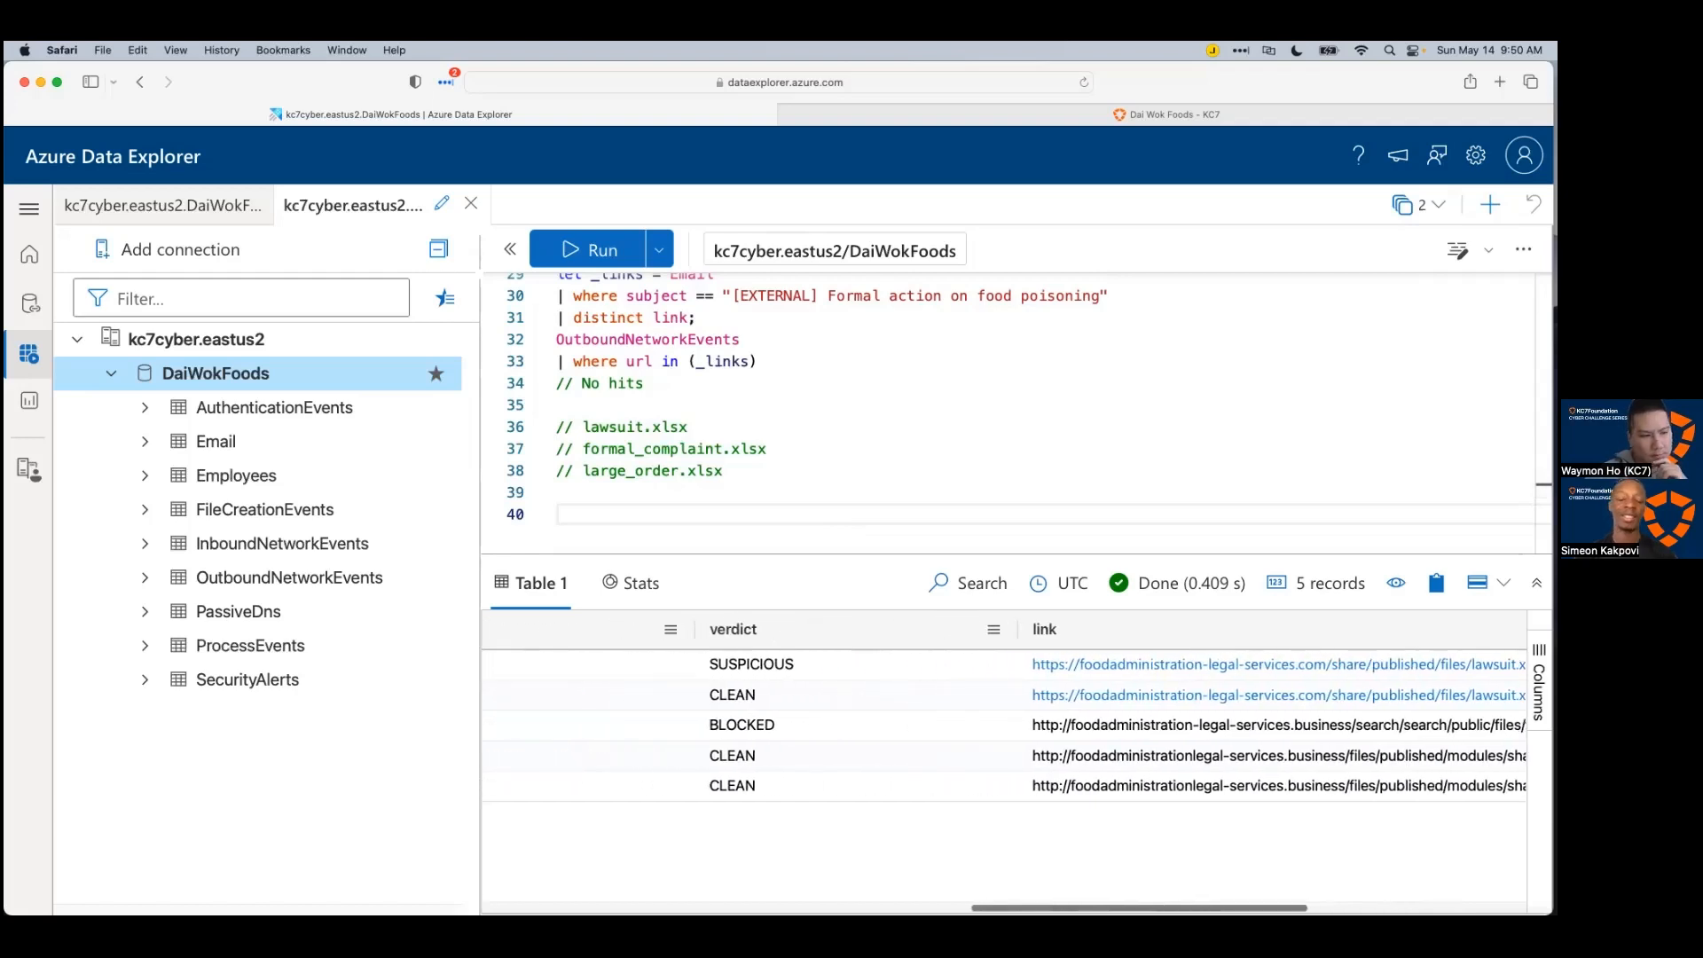
scroll(922, 887, right, 12)
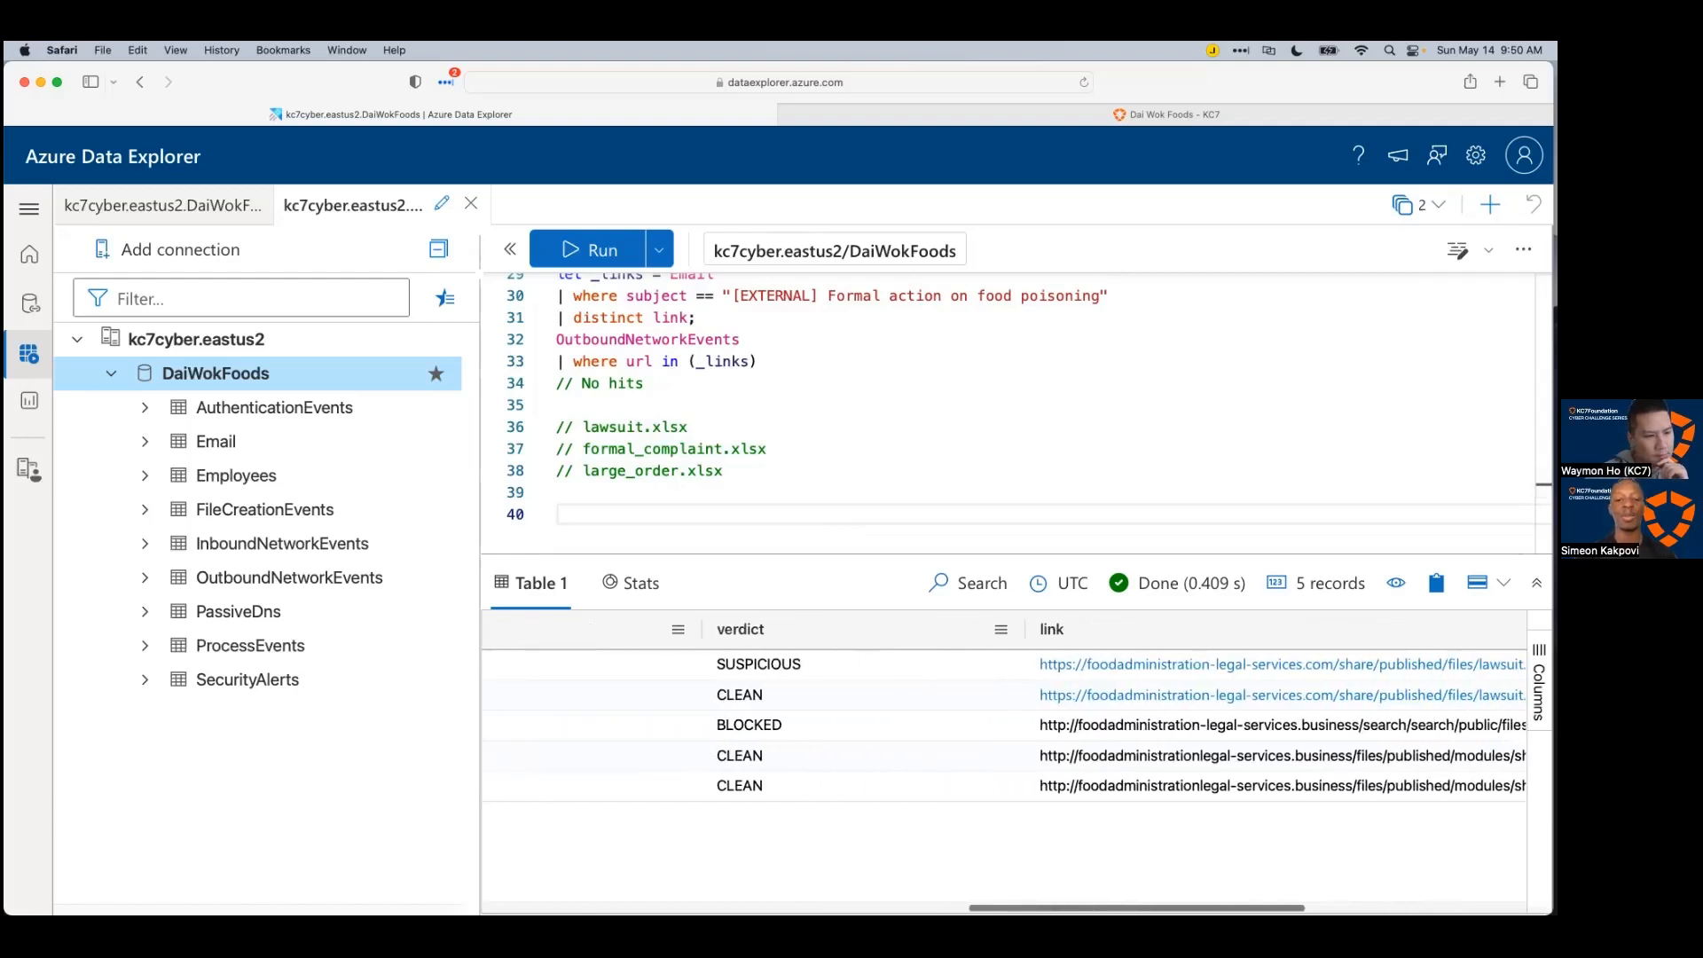
scroll(1002, 723, left, 15)
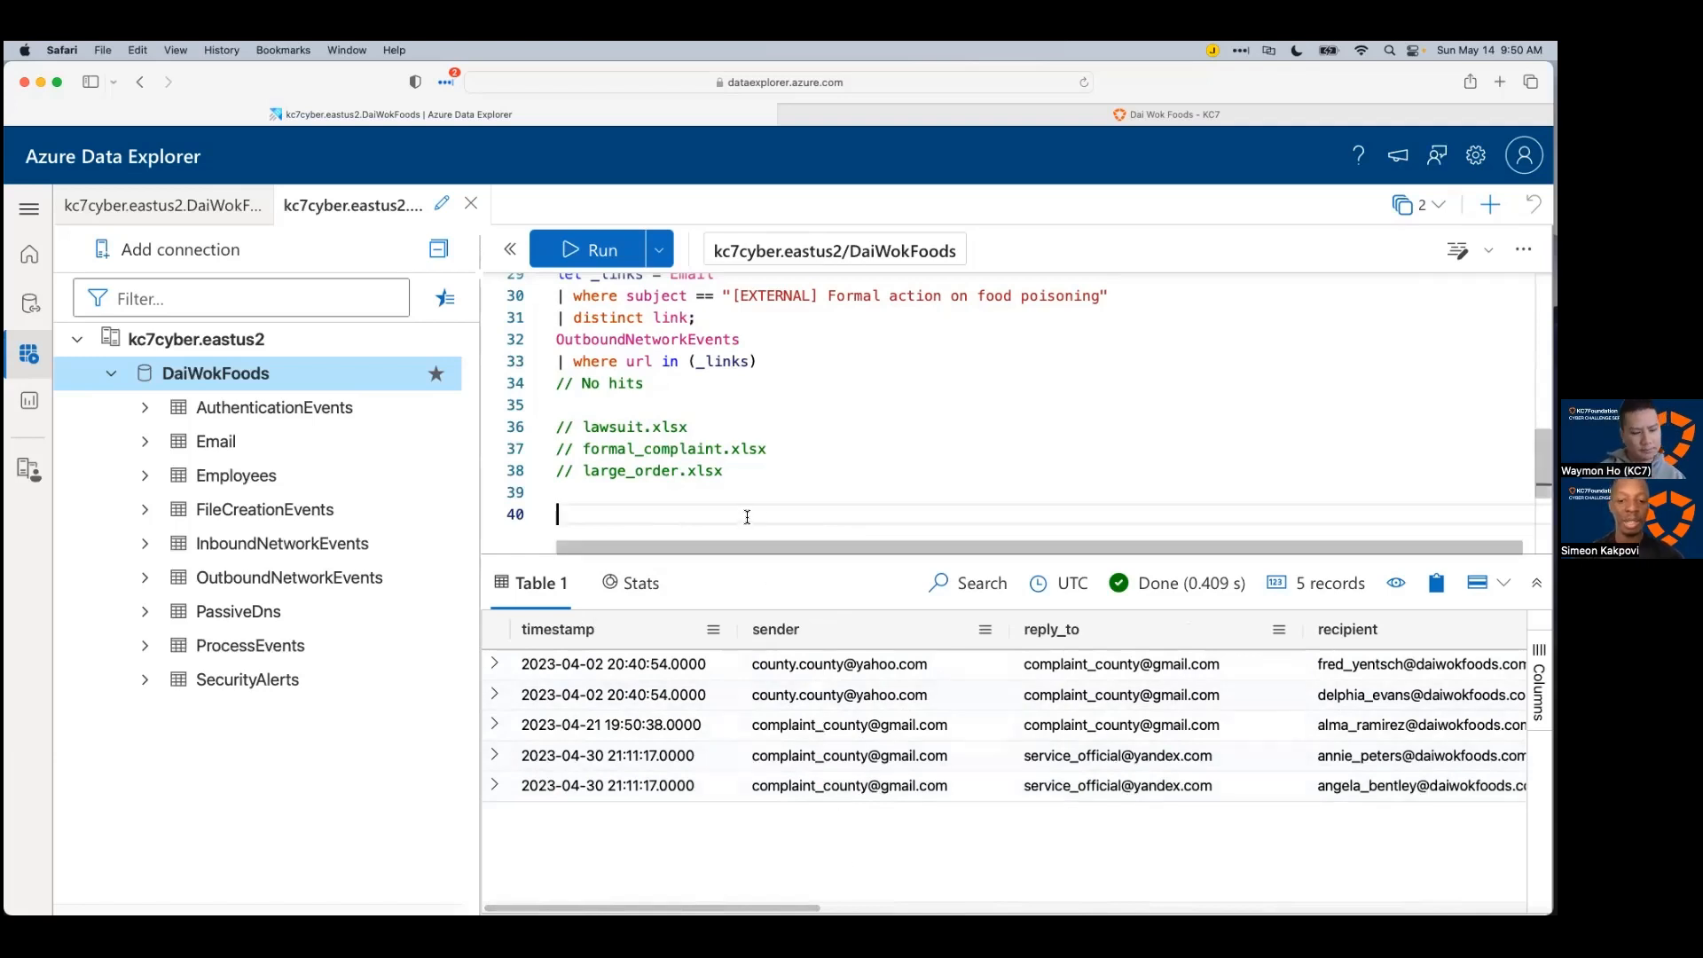
text(//s)
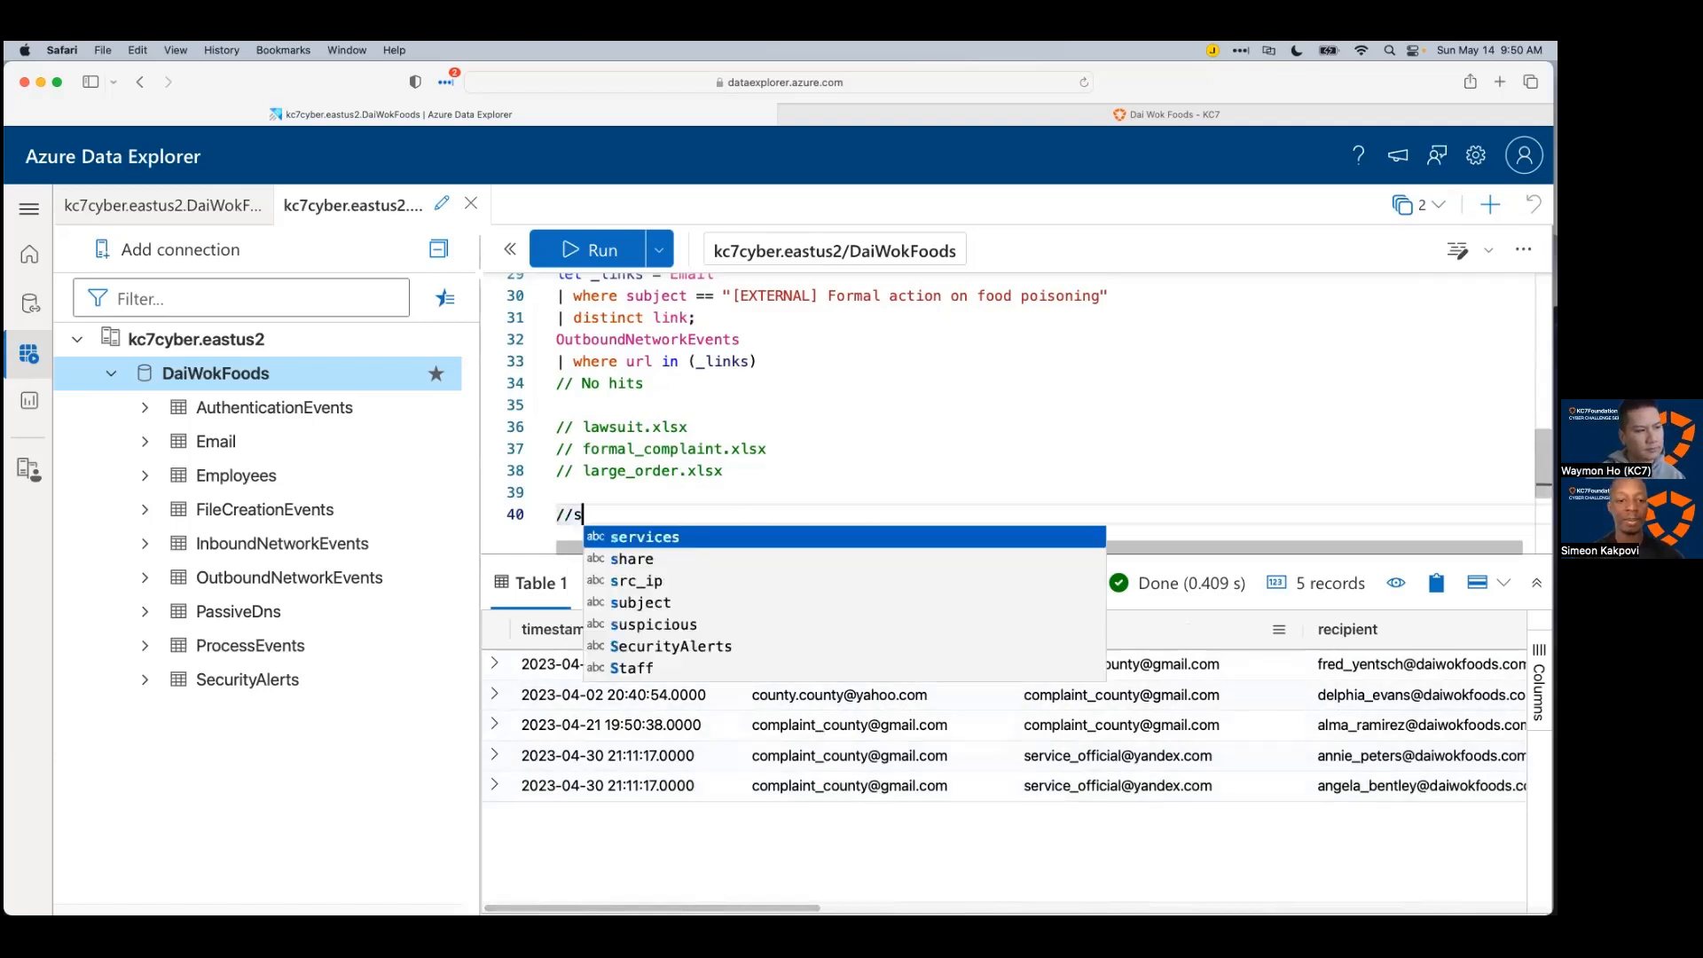
text(ender)
key(Return)
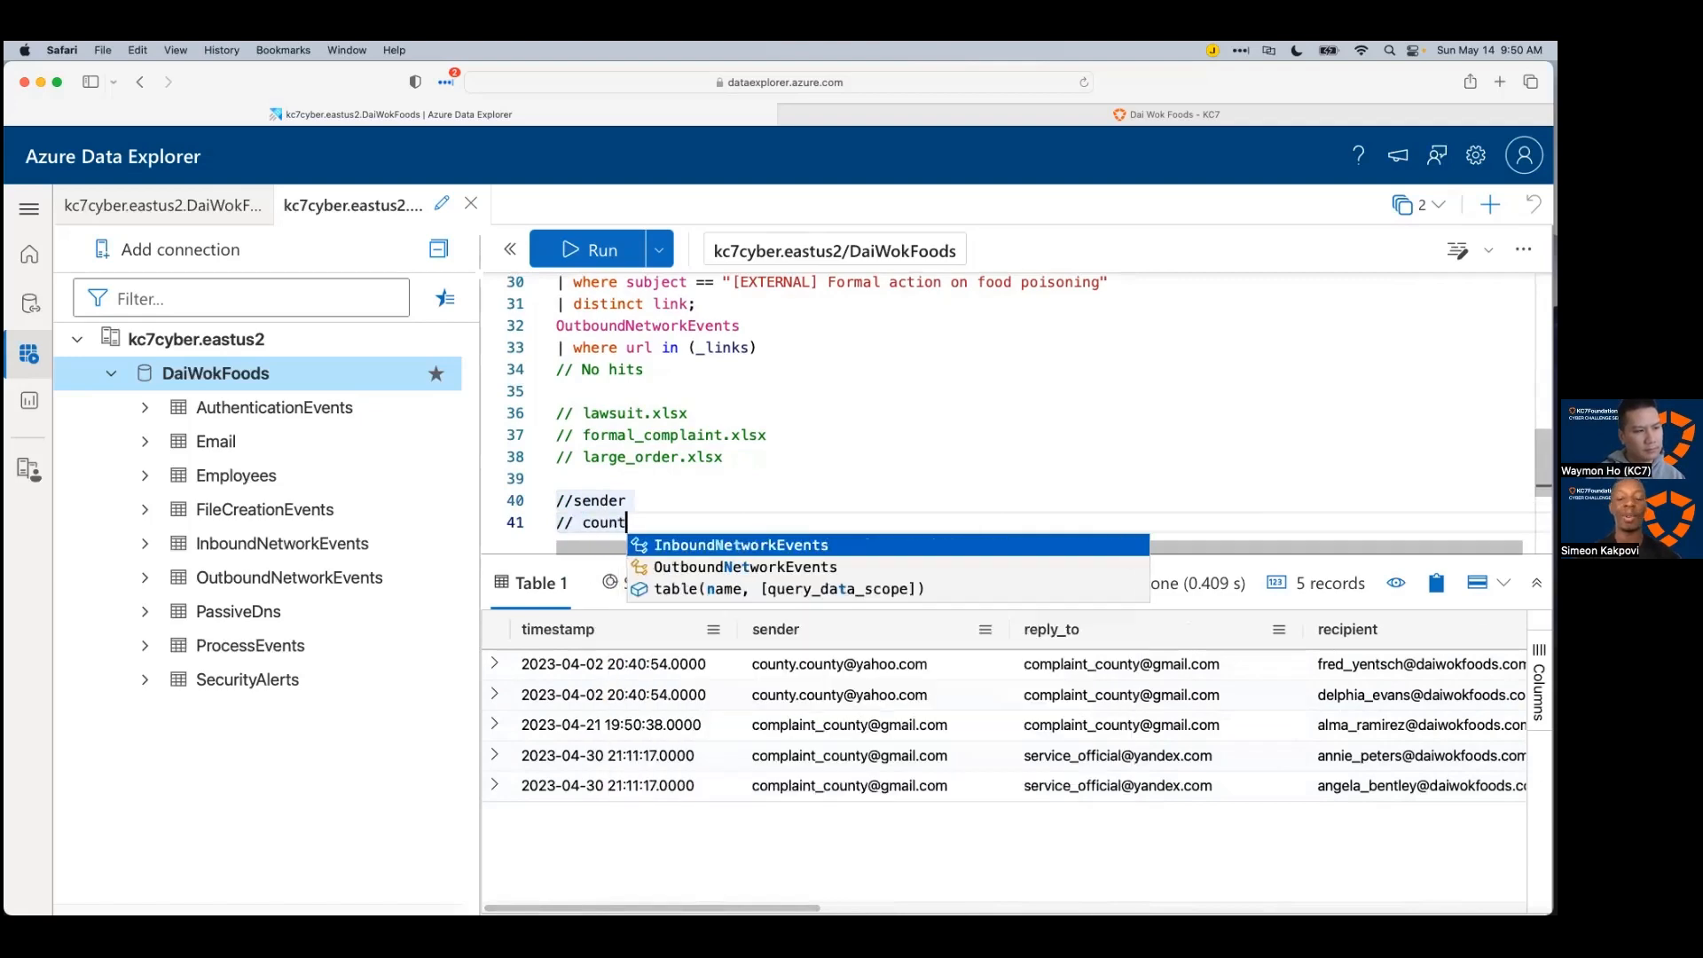
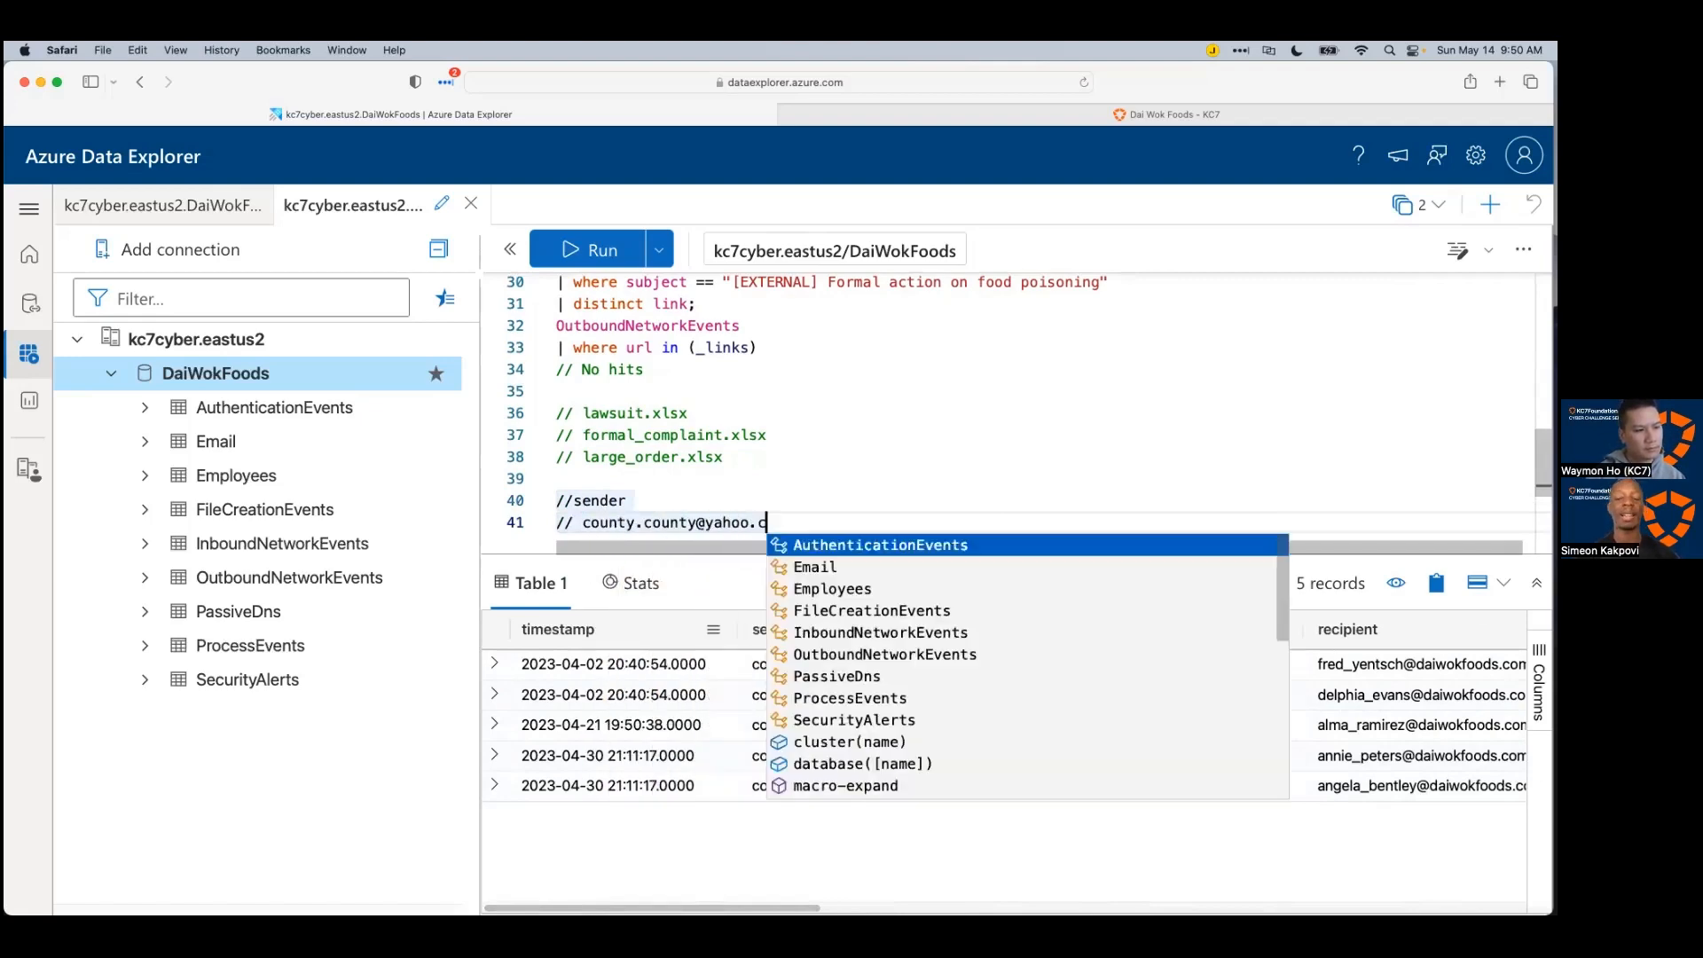
key(Return)
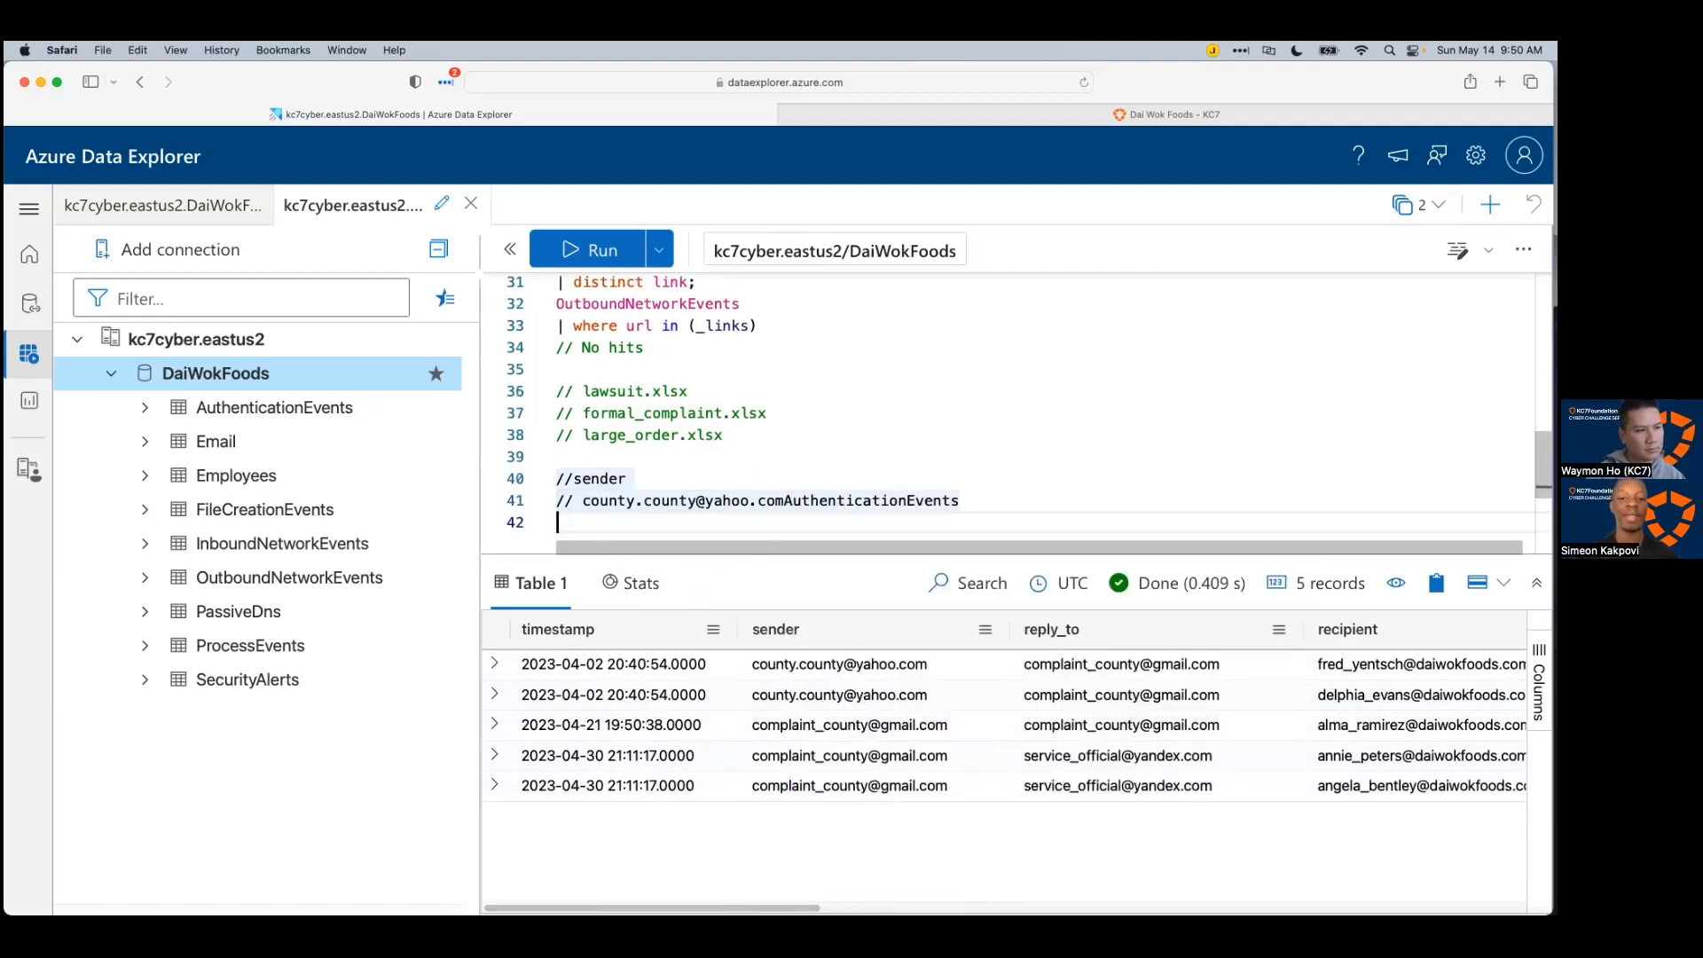
key(BackSpace)
key(BackSpace)
key(BackSpace)
key(BackSpace)
key(BackSpace)
key(BackSpace)
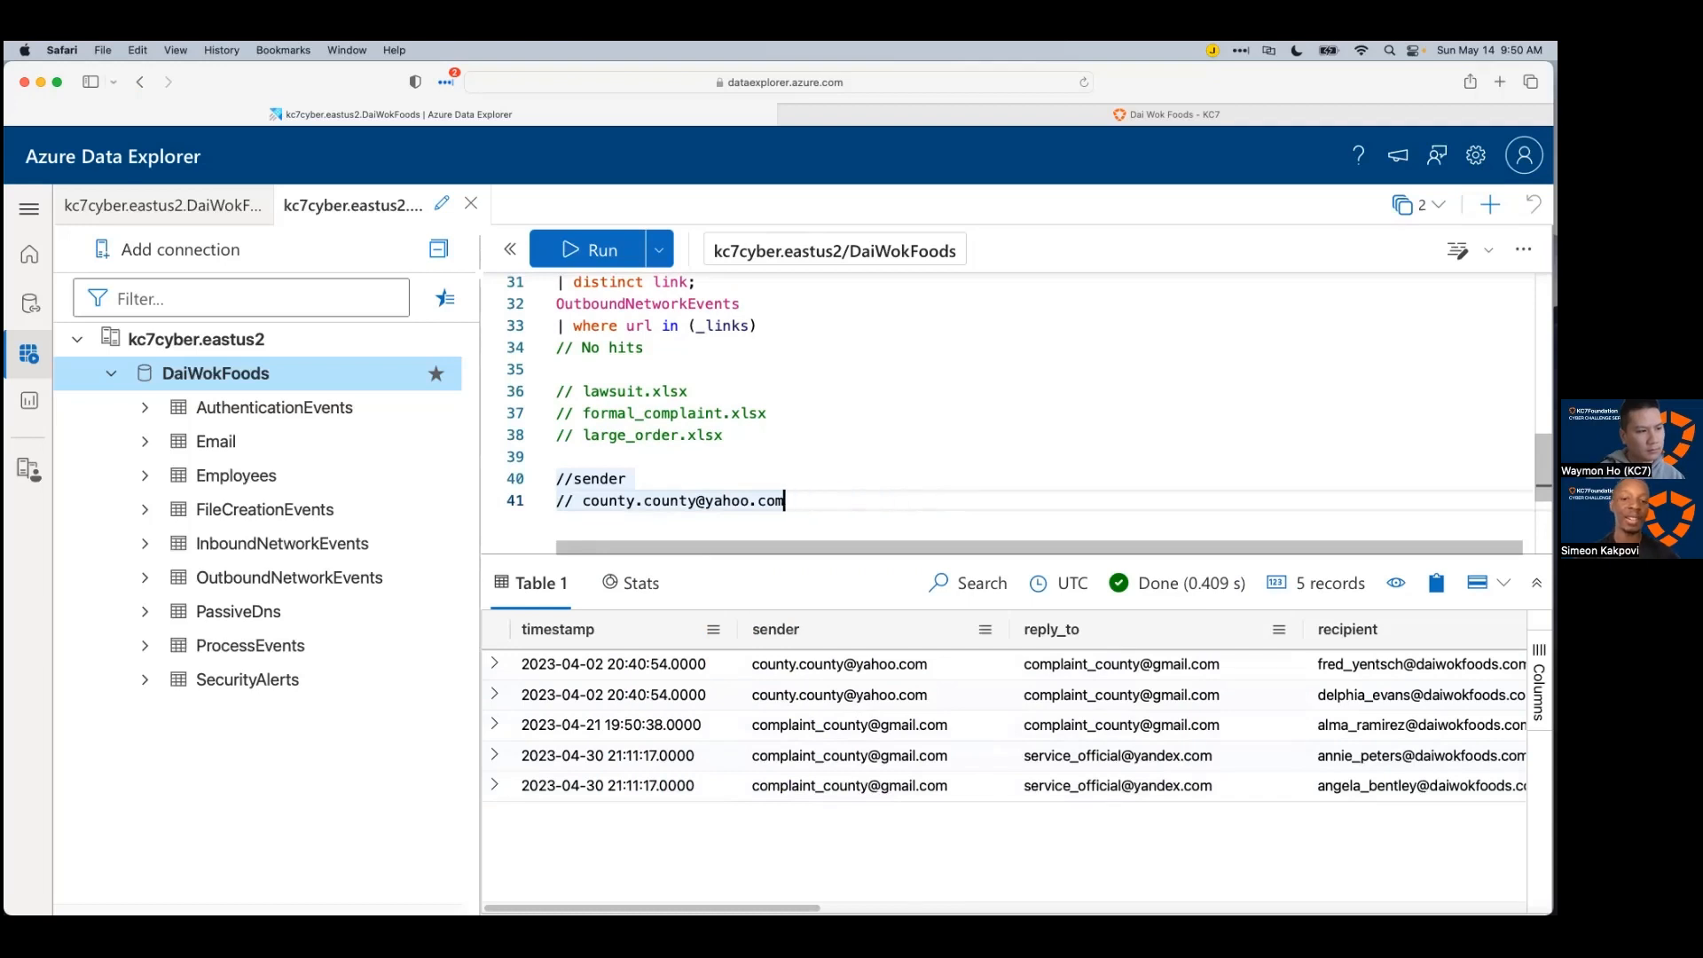
key(Escape)
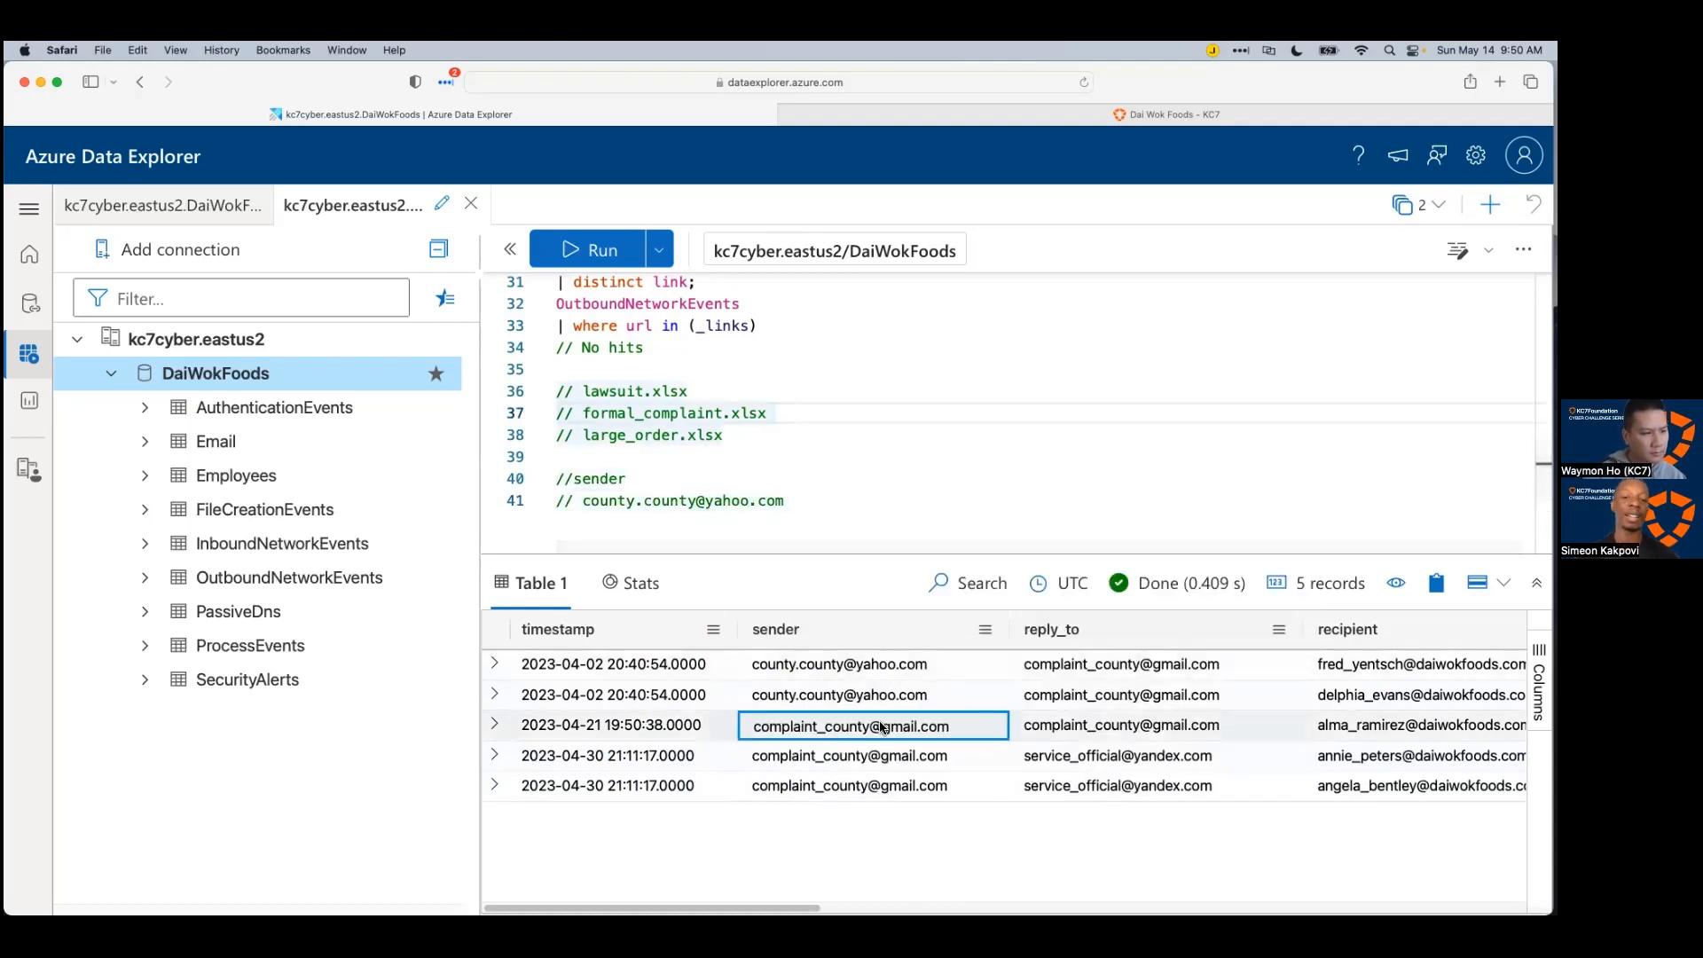
Step: Add row 3's sender and row 4's reply_to addresses from the results as // comment lines
click(874, 725)
click(614, 517)
key(Return)
text(//)
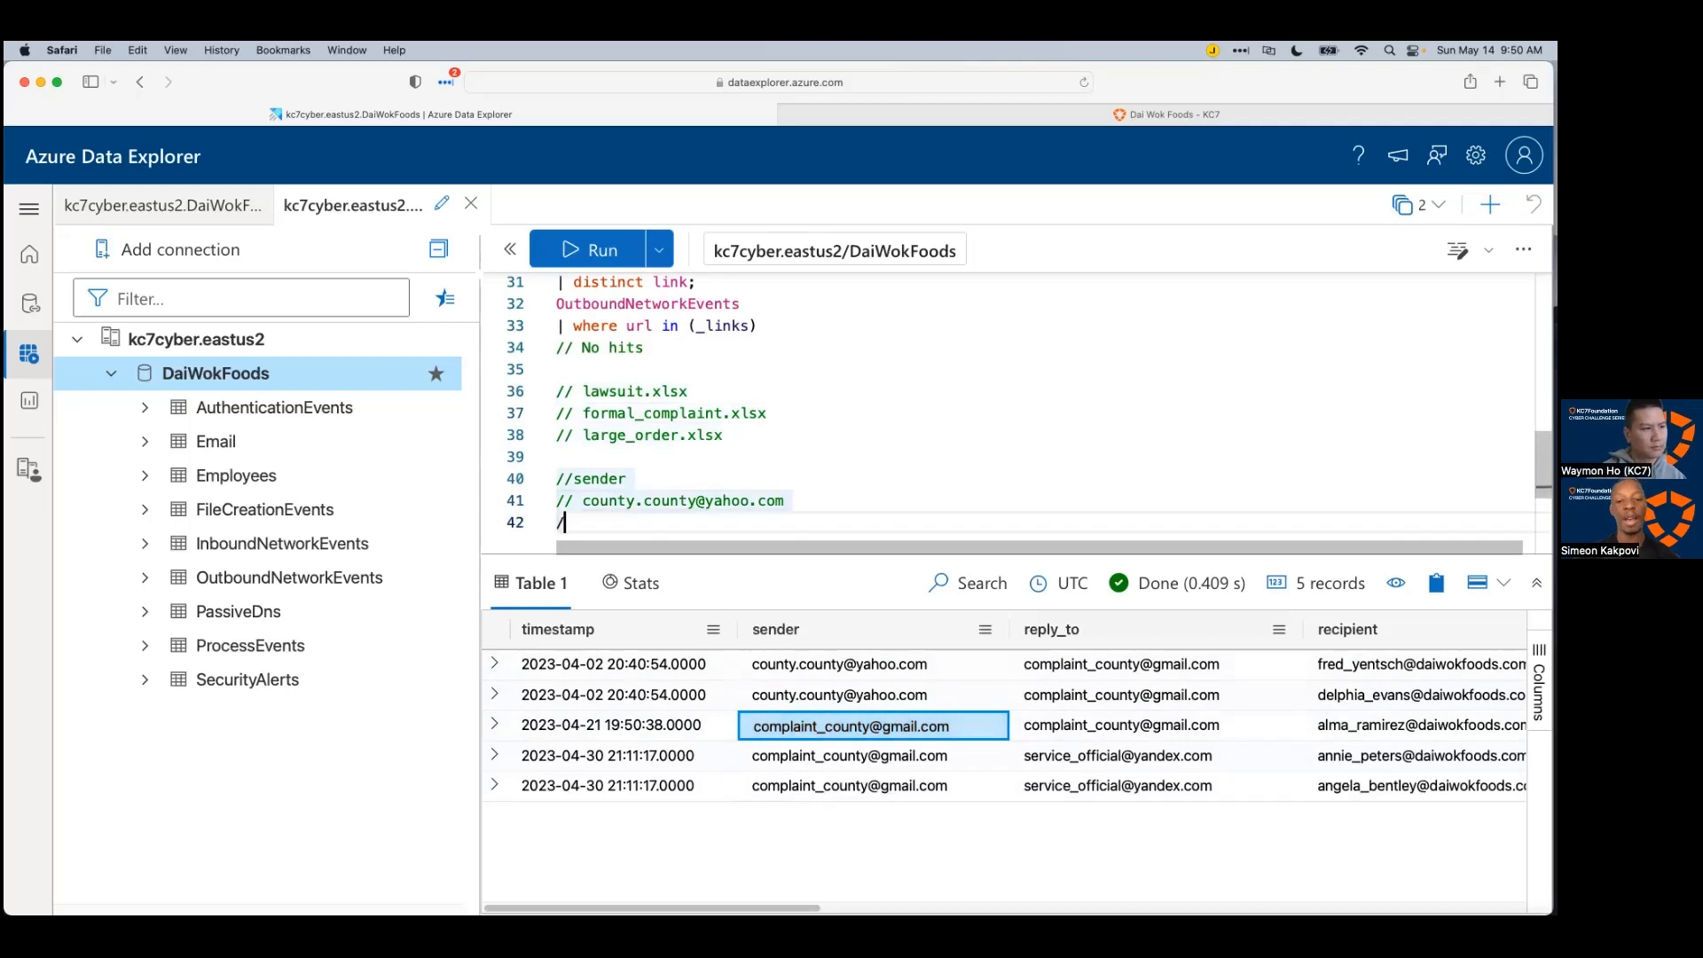
key(cmd+v)
click(1064, 663)
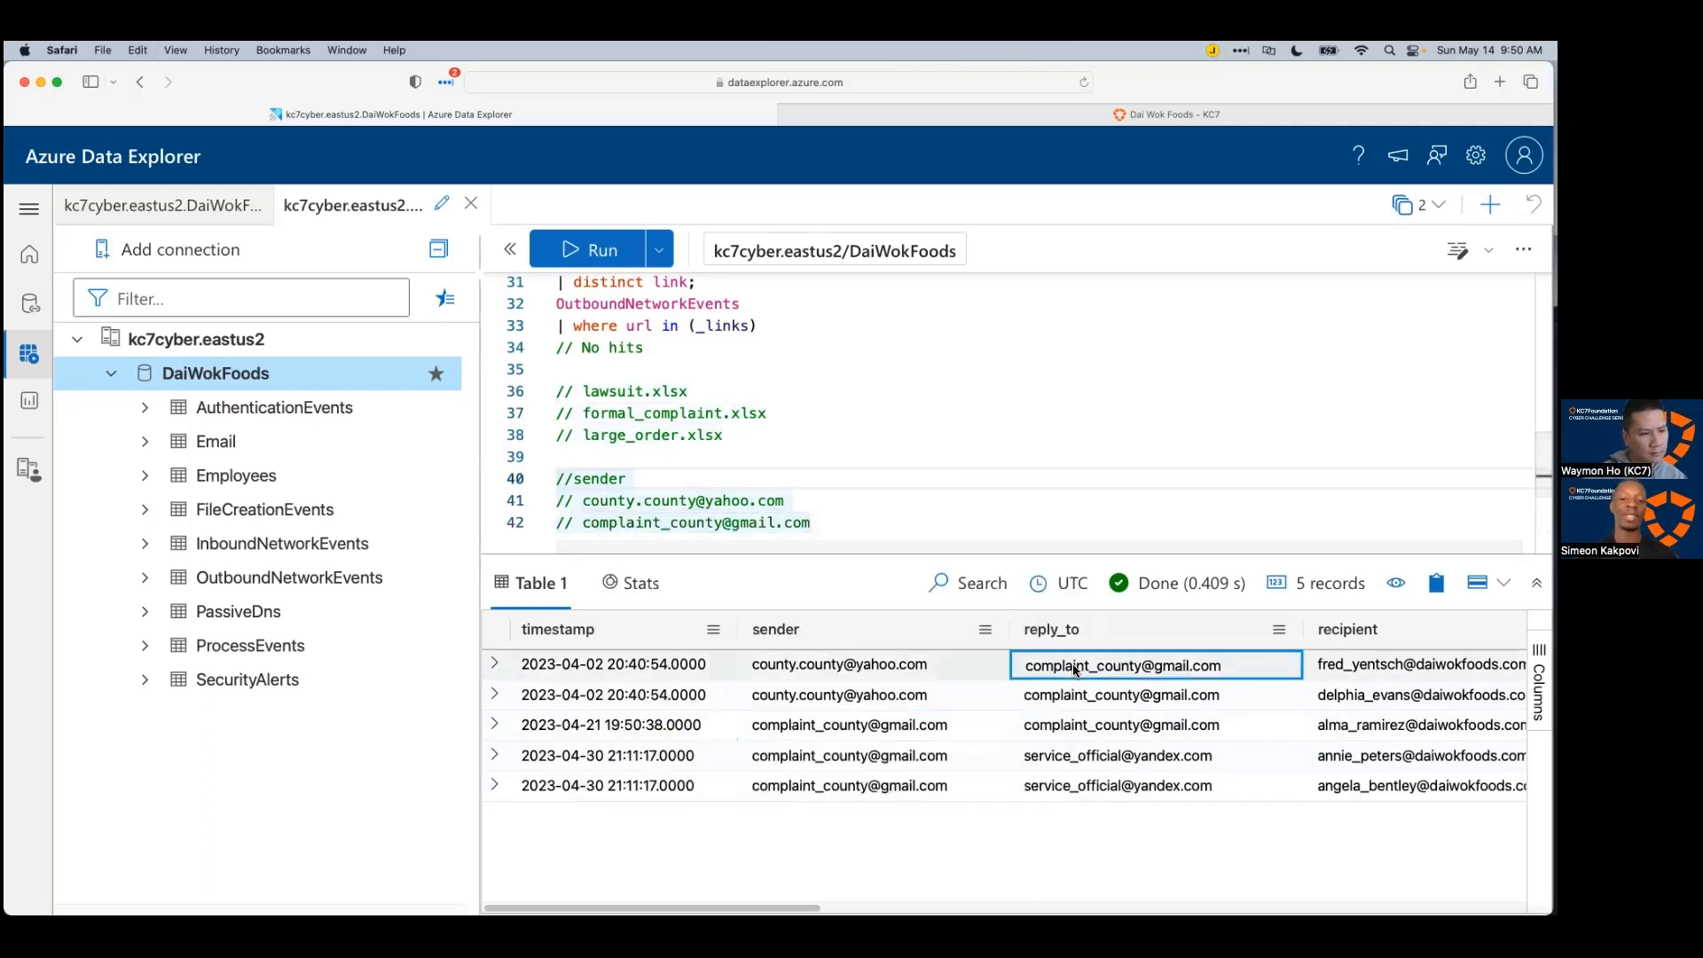
click(1084, 759)
key(cmd+c)
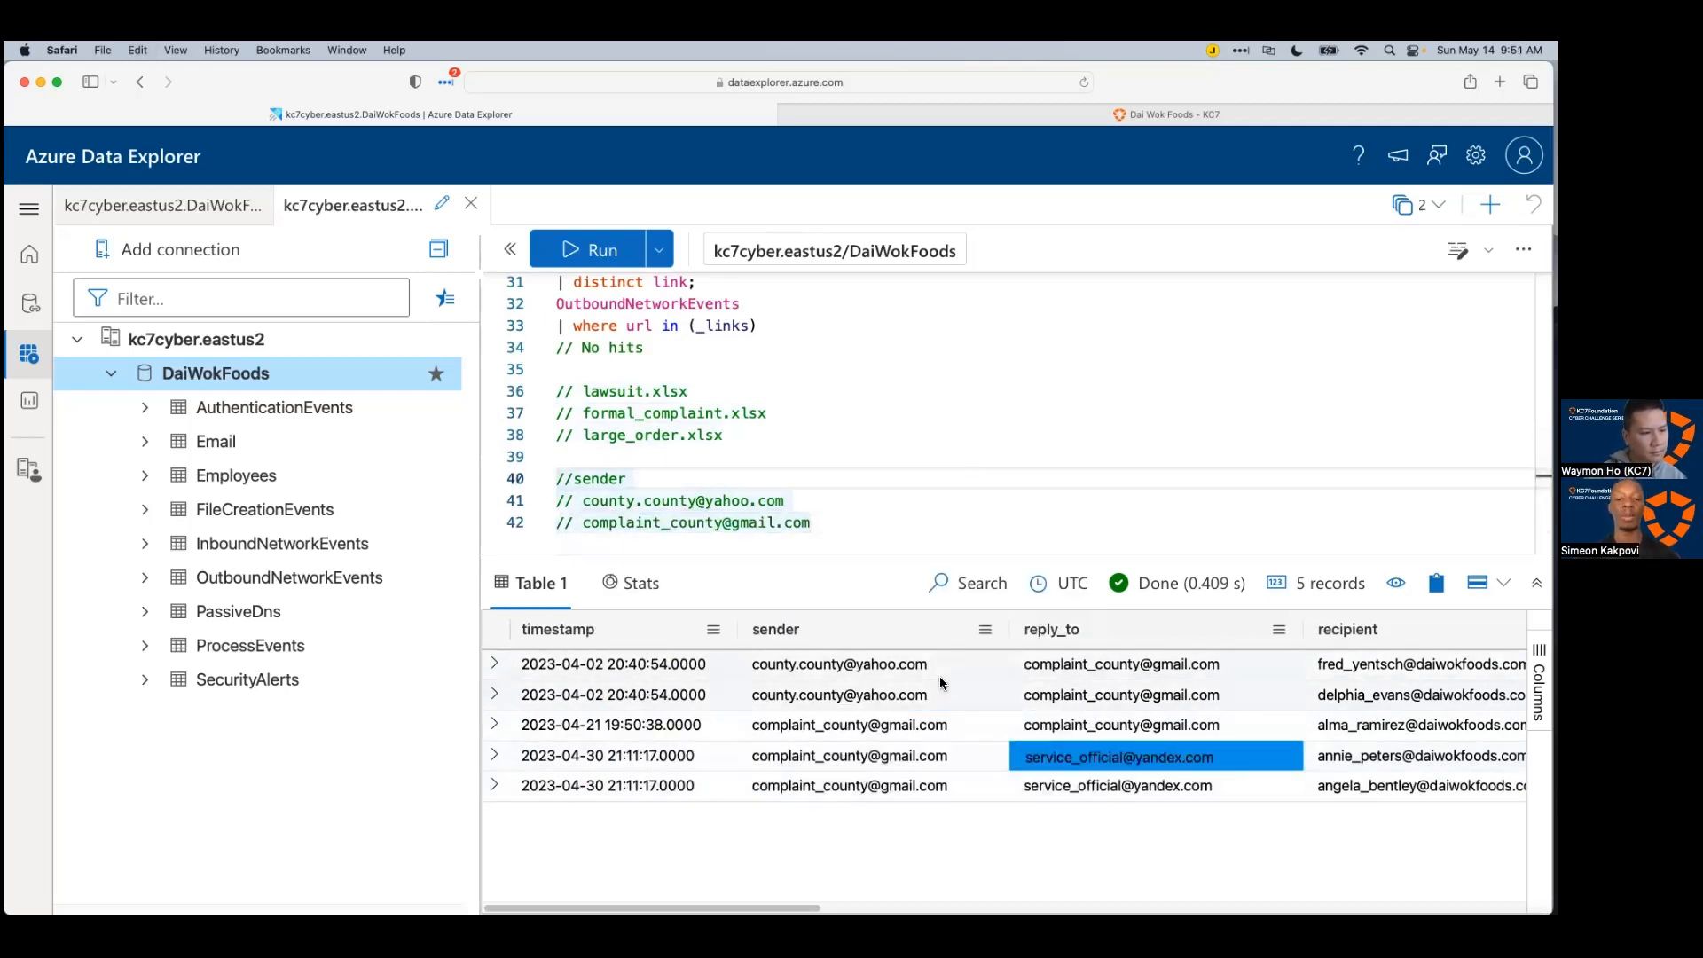
click(928, 504)
click(928, 522)
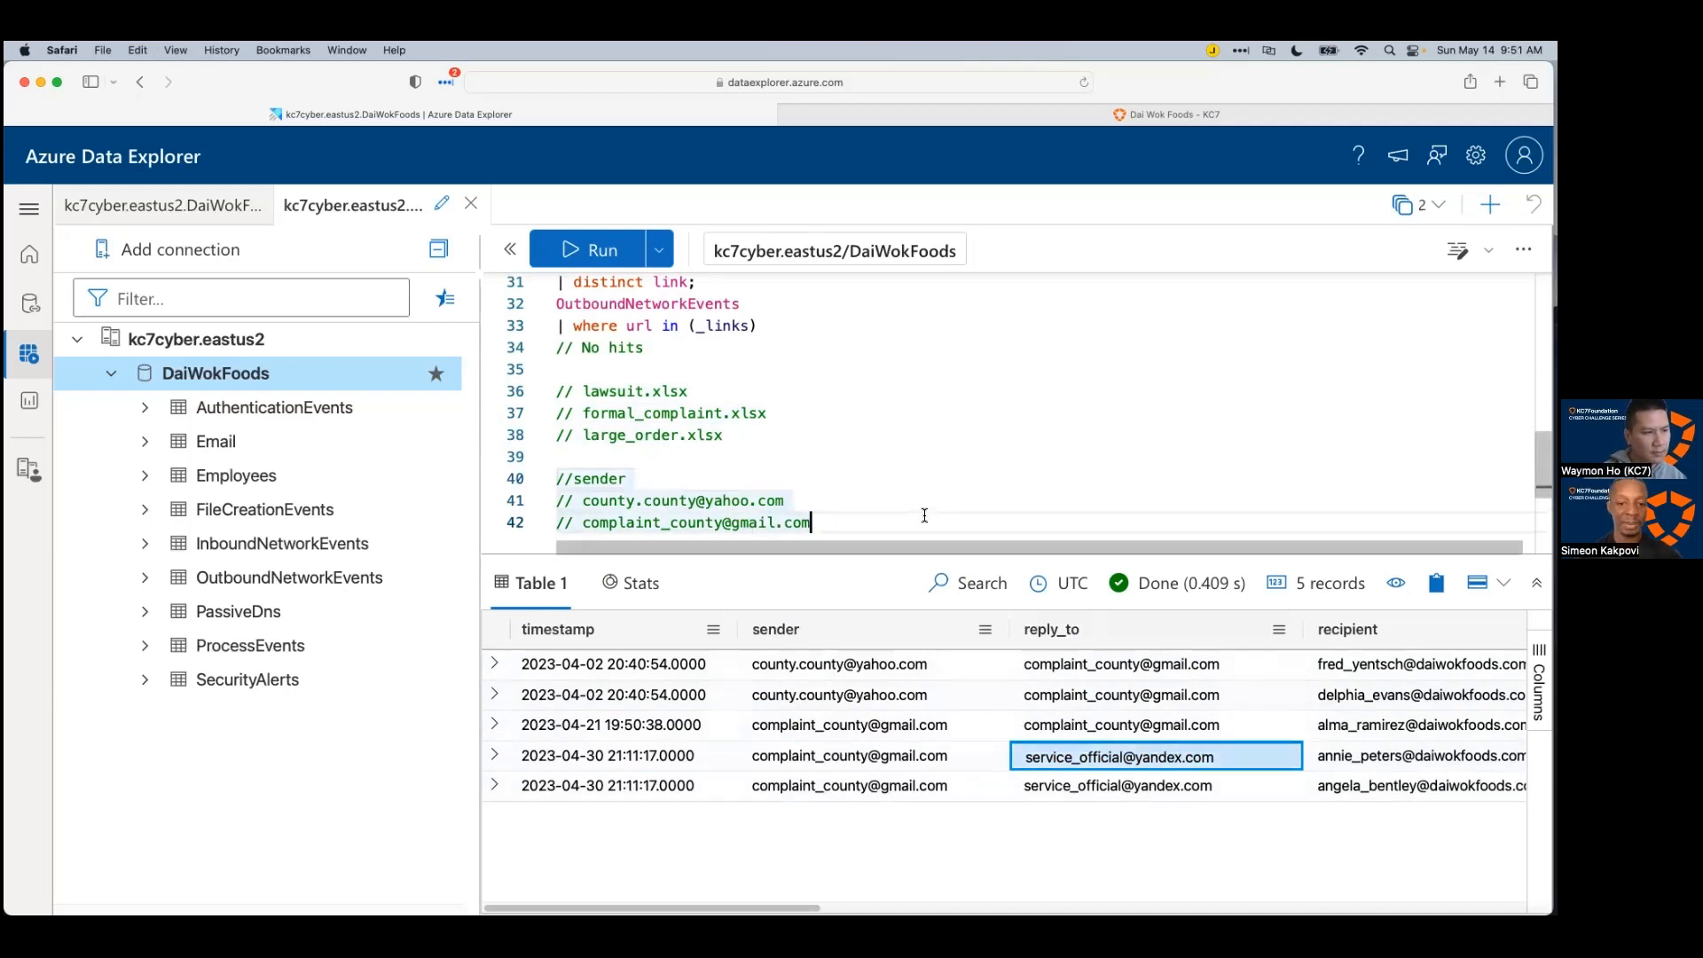
key(Return)
text(//)
key(super+v)
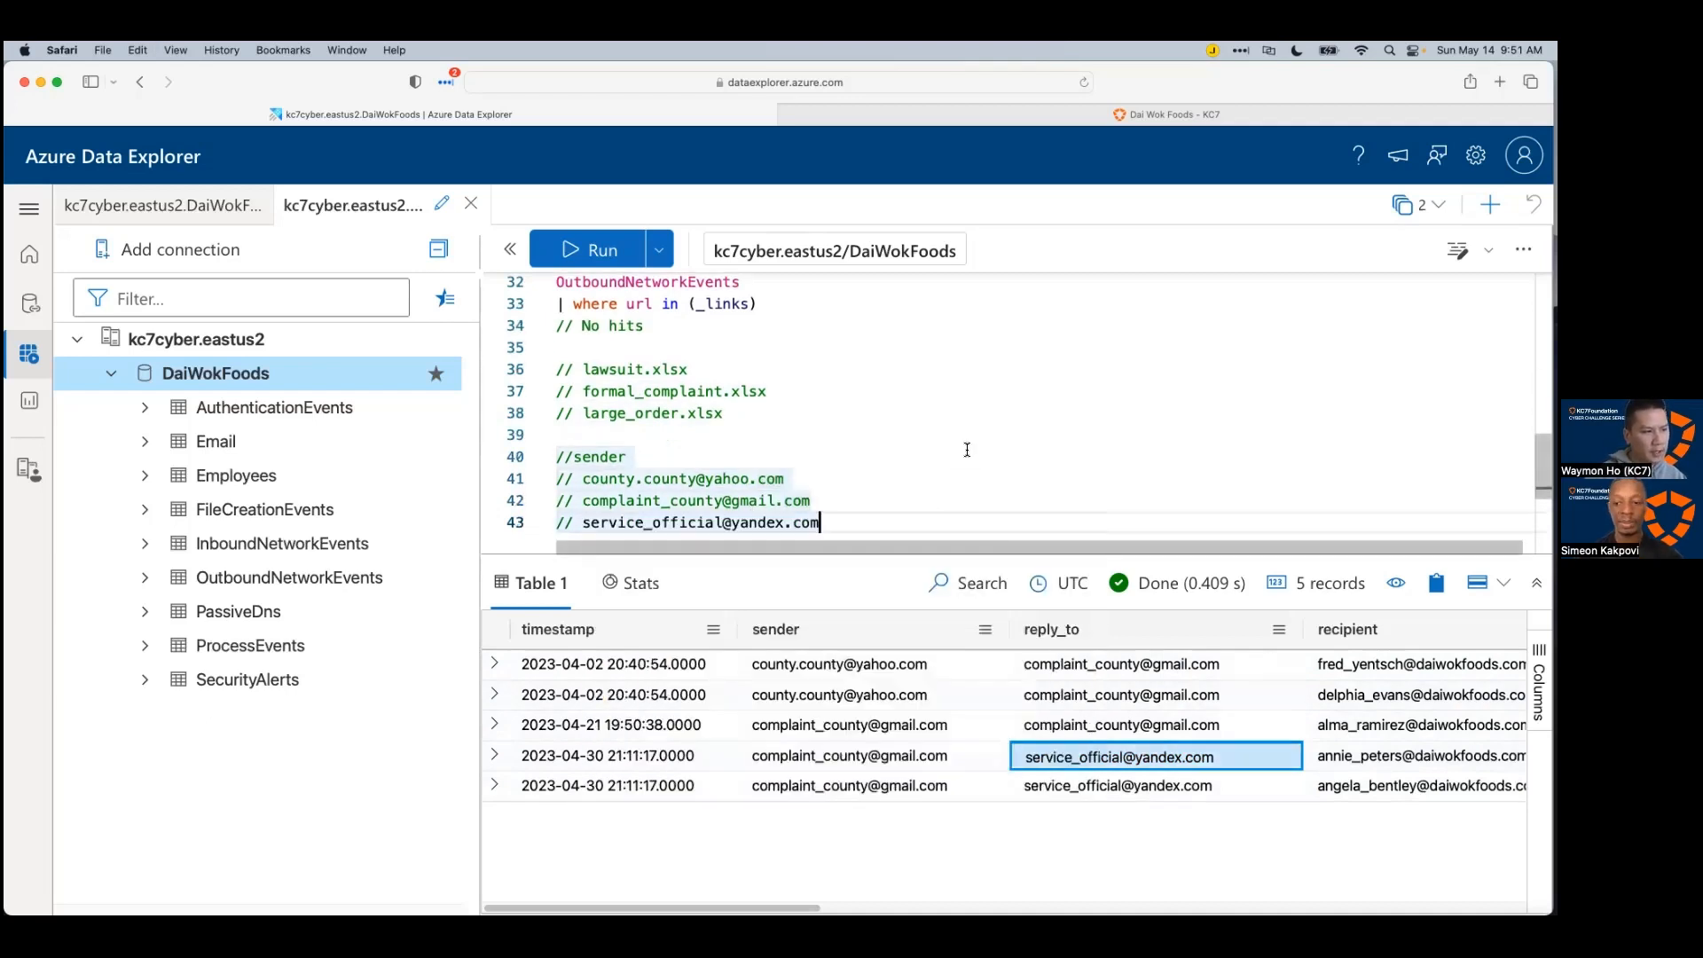
Step: Review the sender and reply_to values across all five phishing email rows
scroll(1002, 710, right, 5)
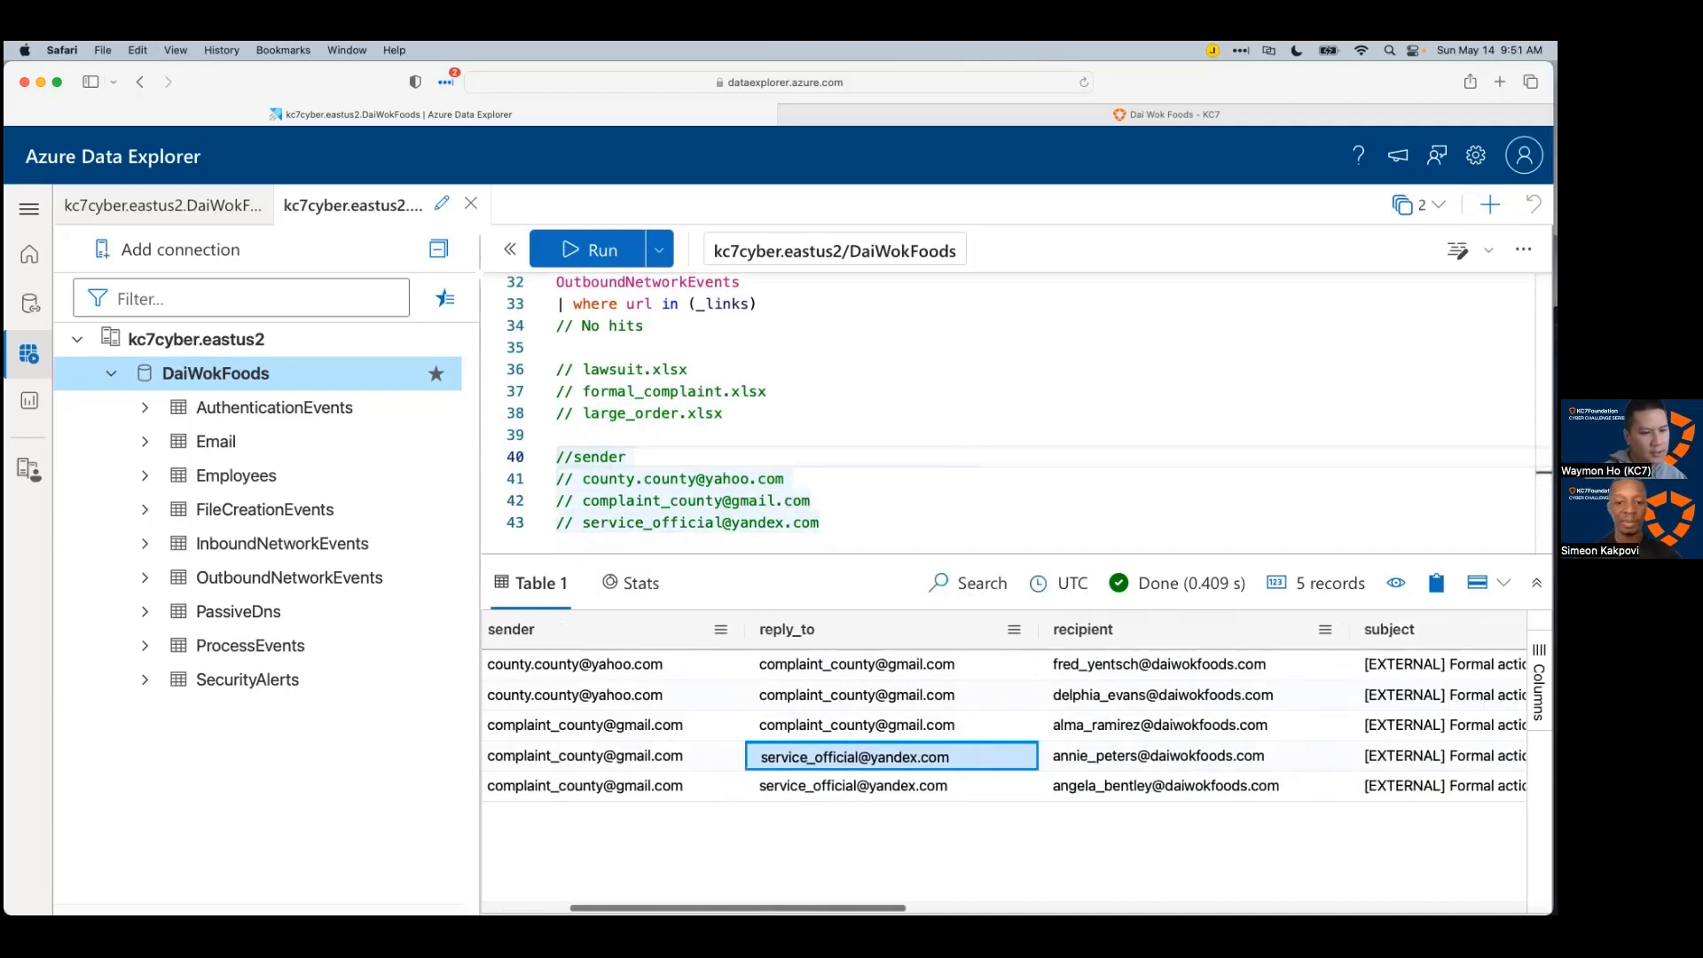
scroll(1002, 710, right, 5)
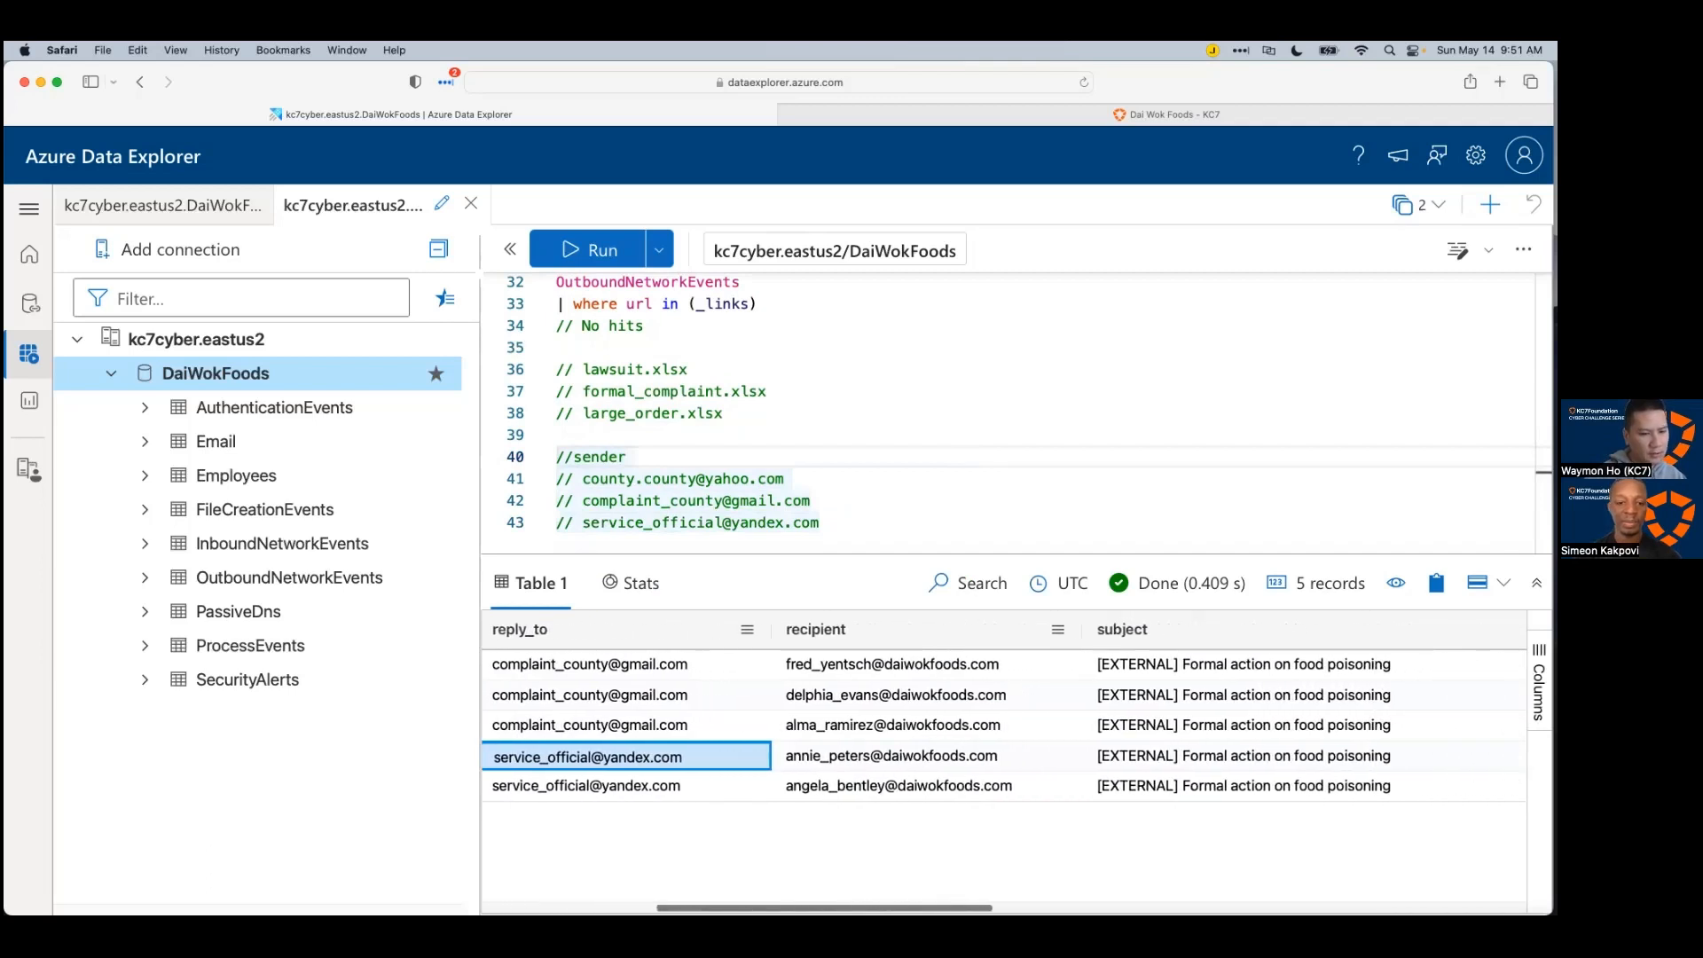
scroll(1002, 709, left, 8)
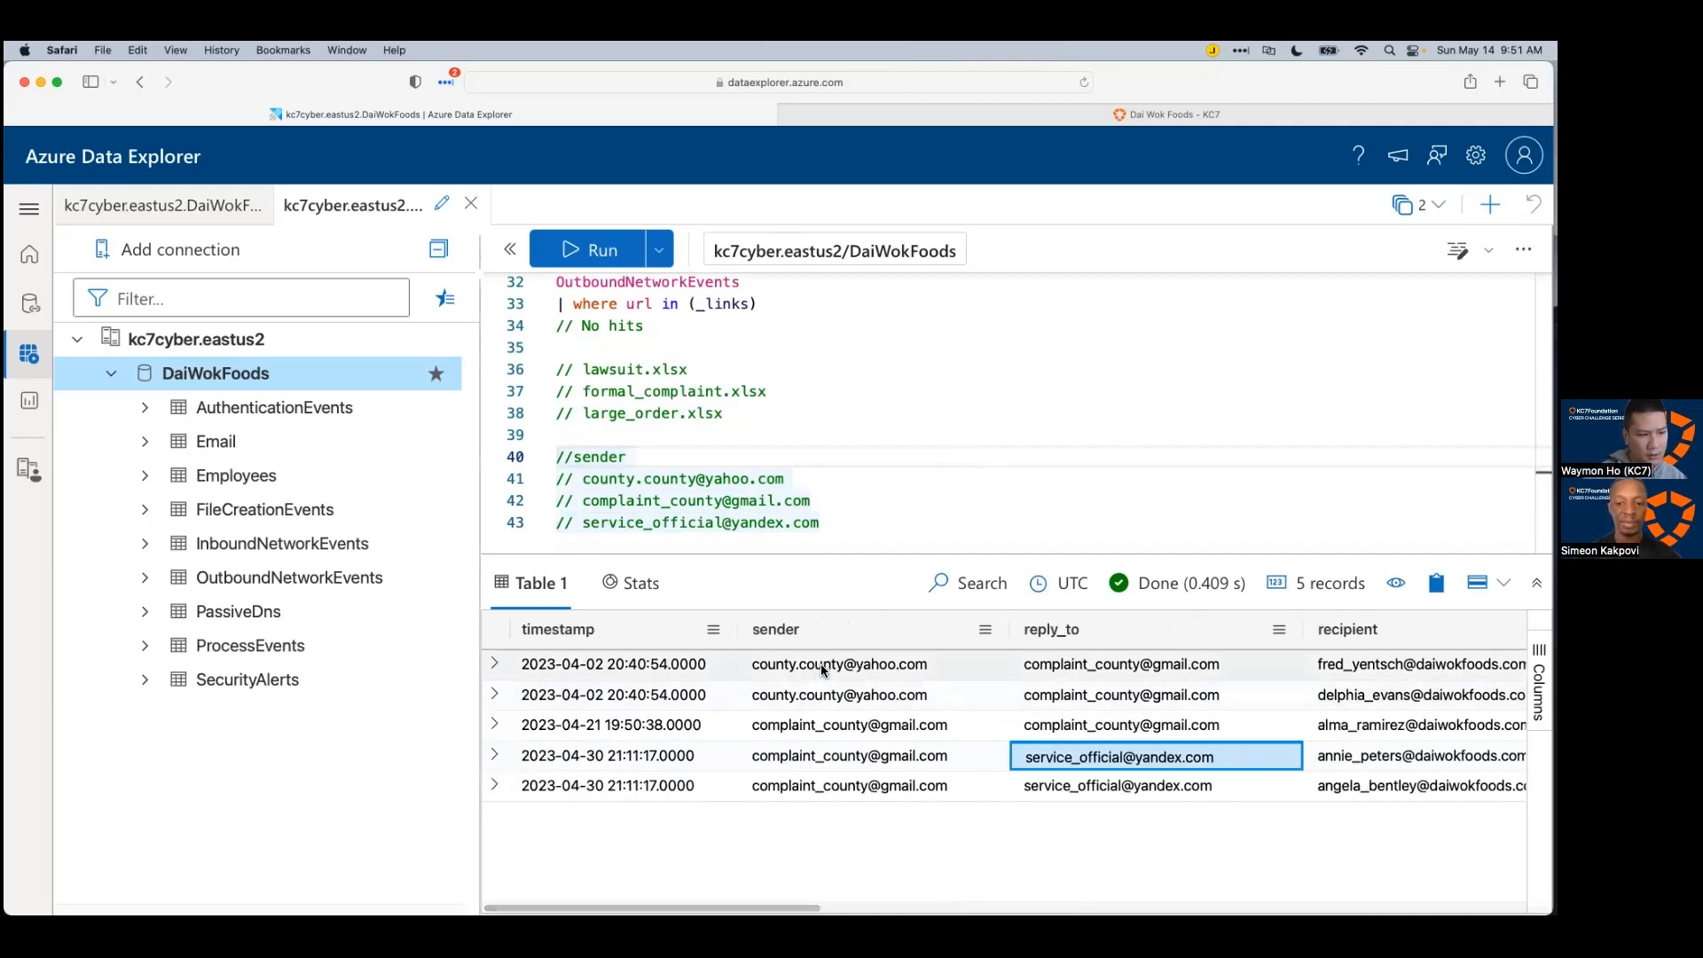
drag(750, 667, 1100, 785)
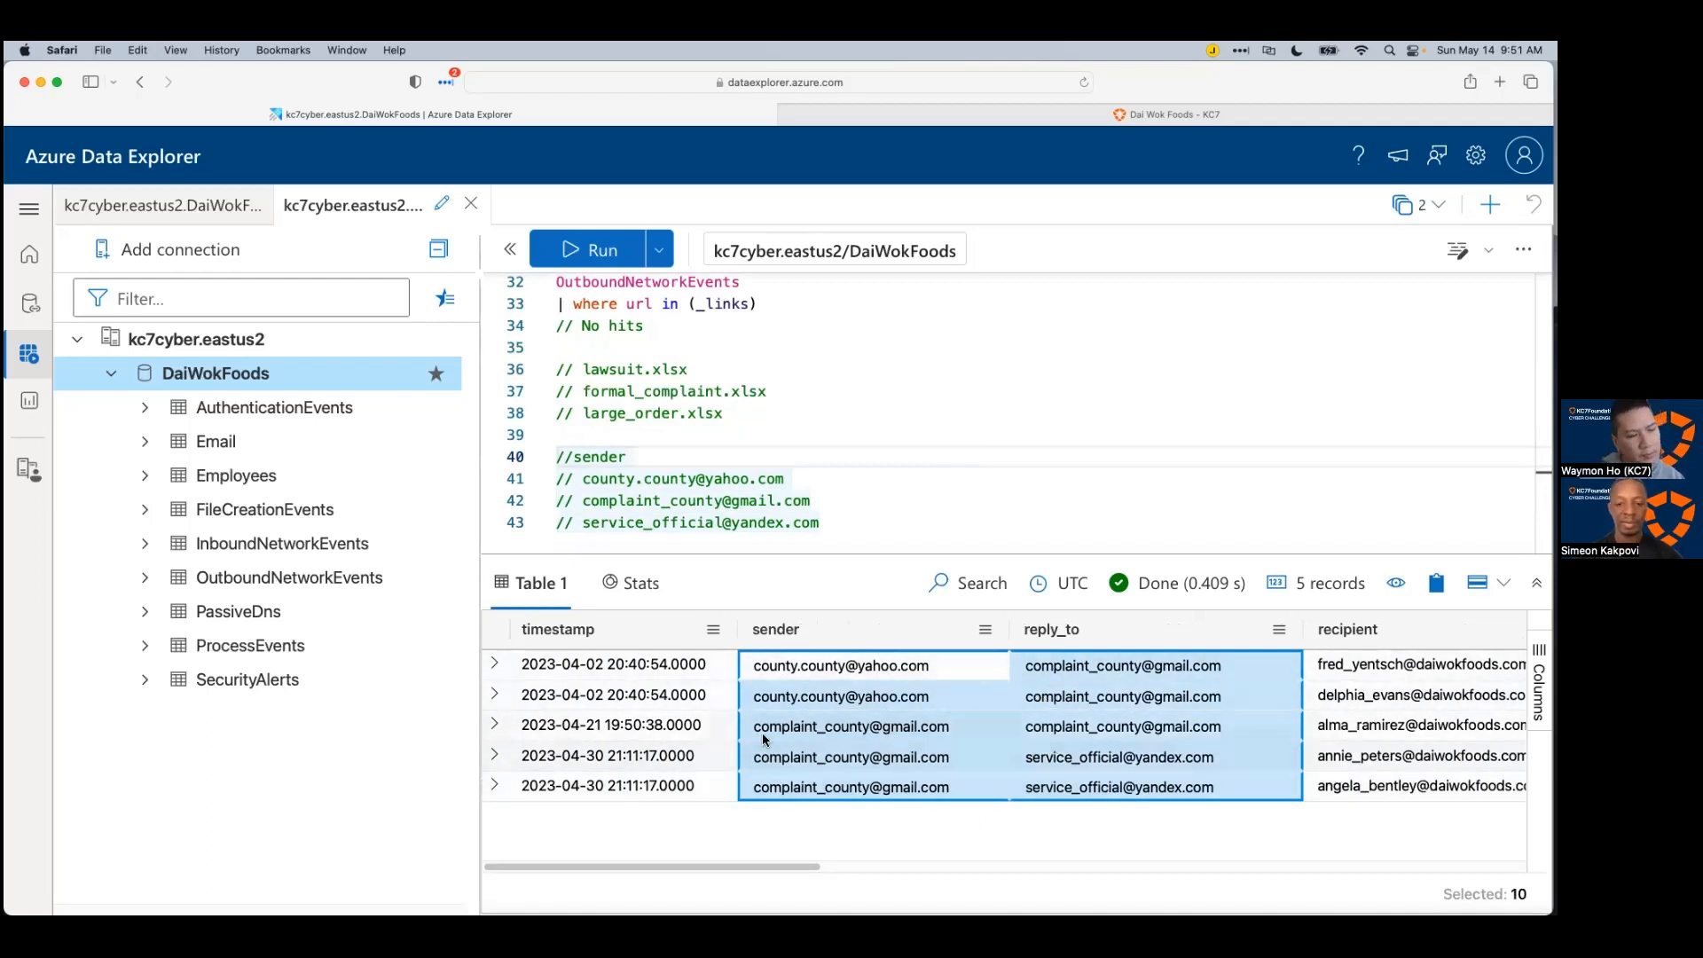
click(667, 500)
click(644, 480)
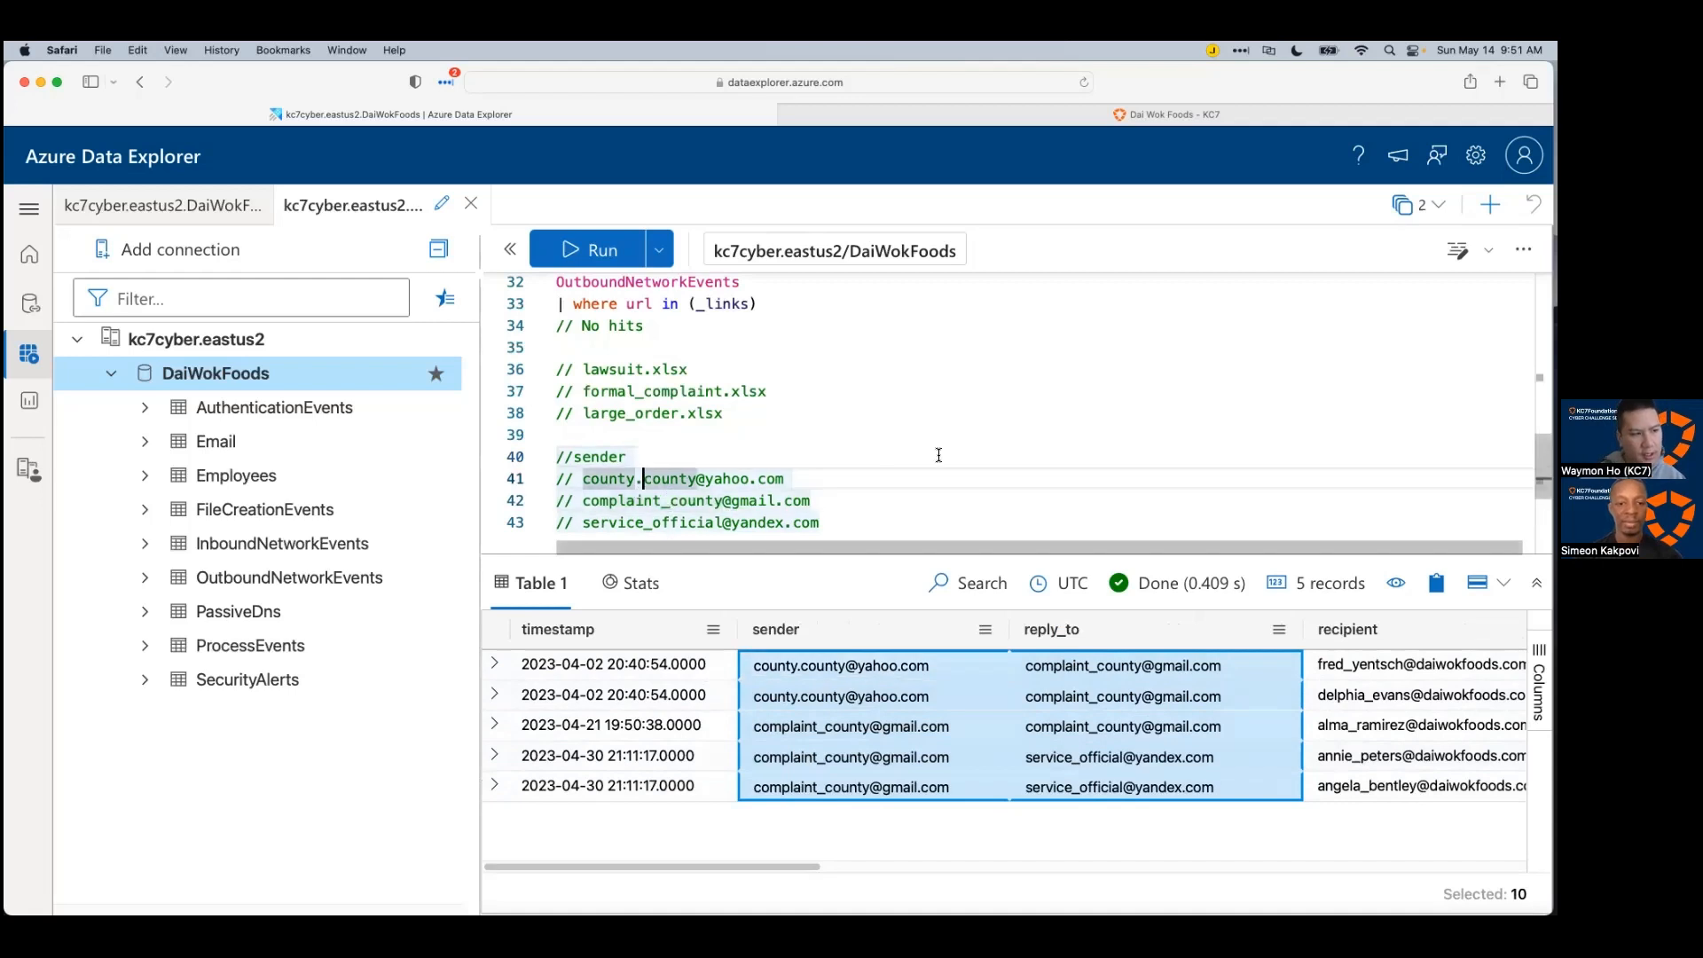
click(906, 506)
click(890, 519)
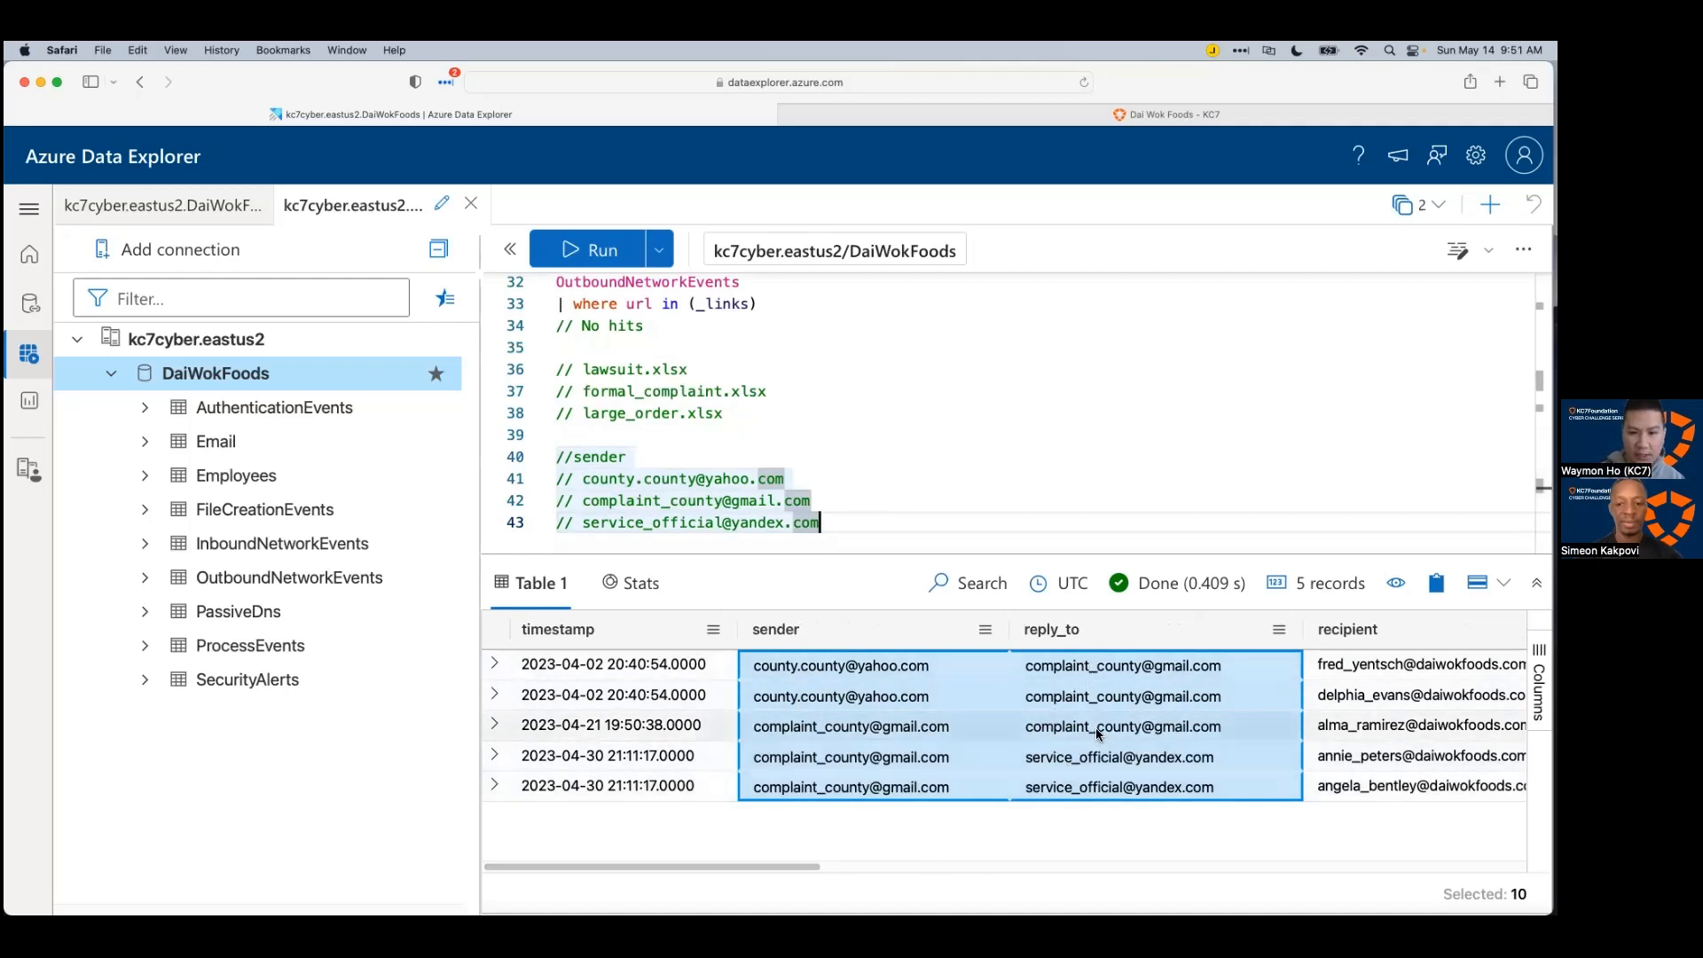
drag(814, 853, 972, 866)
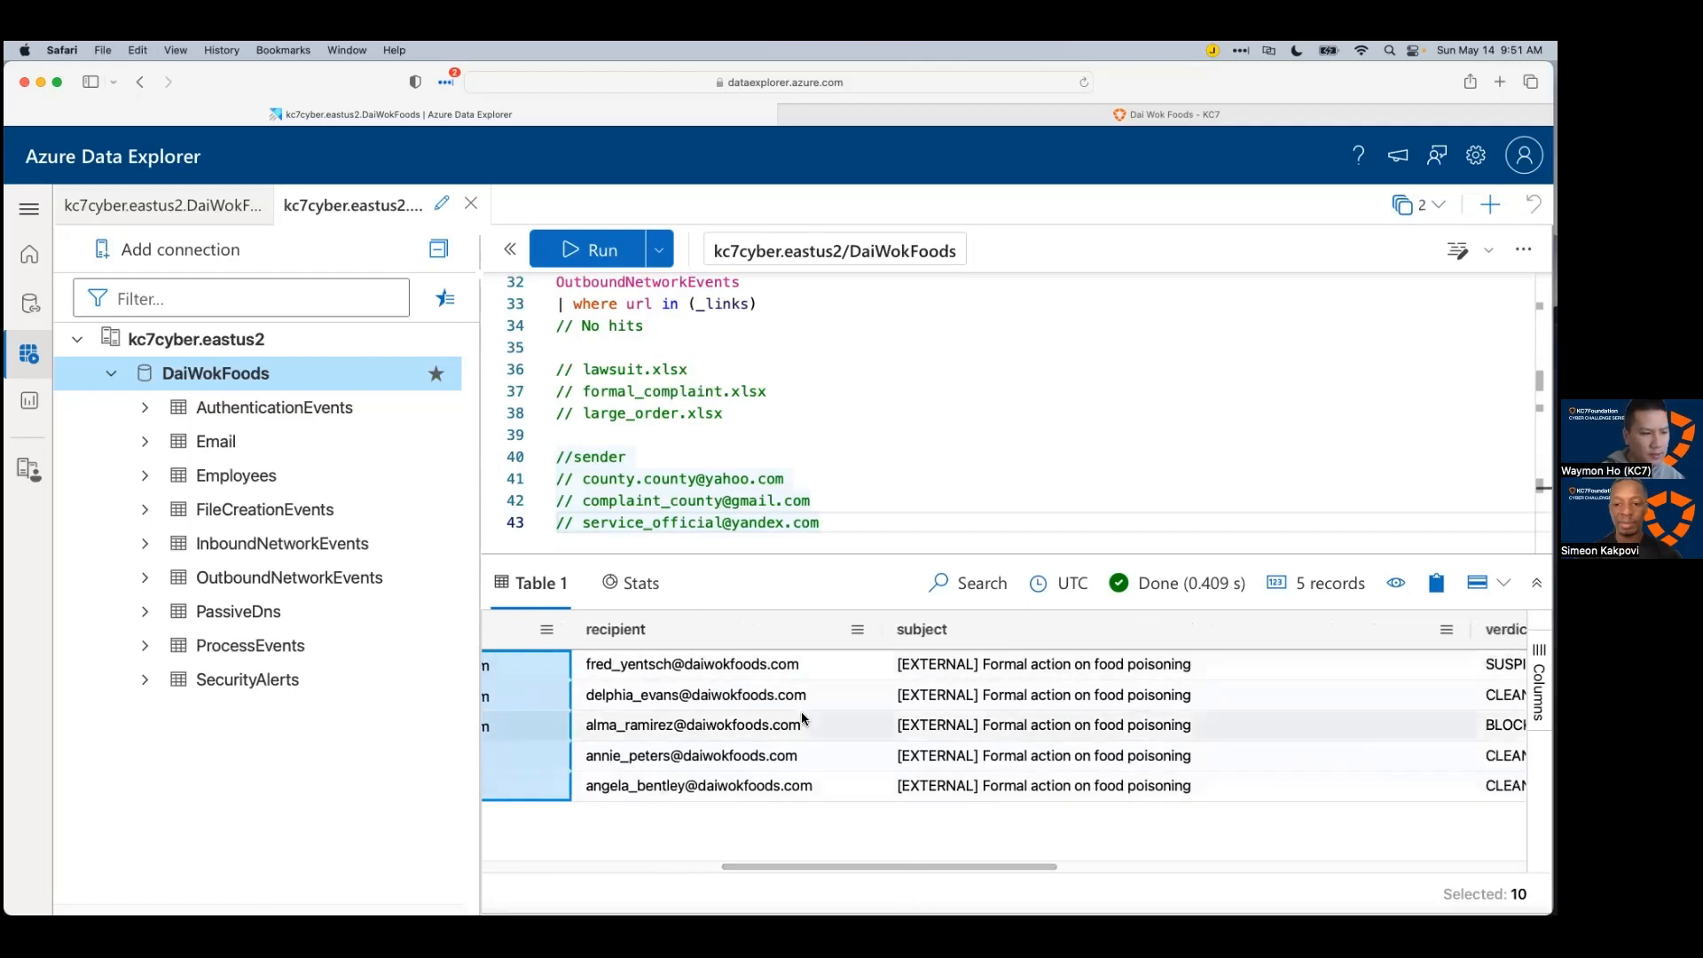
Step: Select the five recipient addresses, then move on to the subject, verdict and link columns
drag(823, 674, 754, 786)
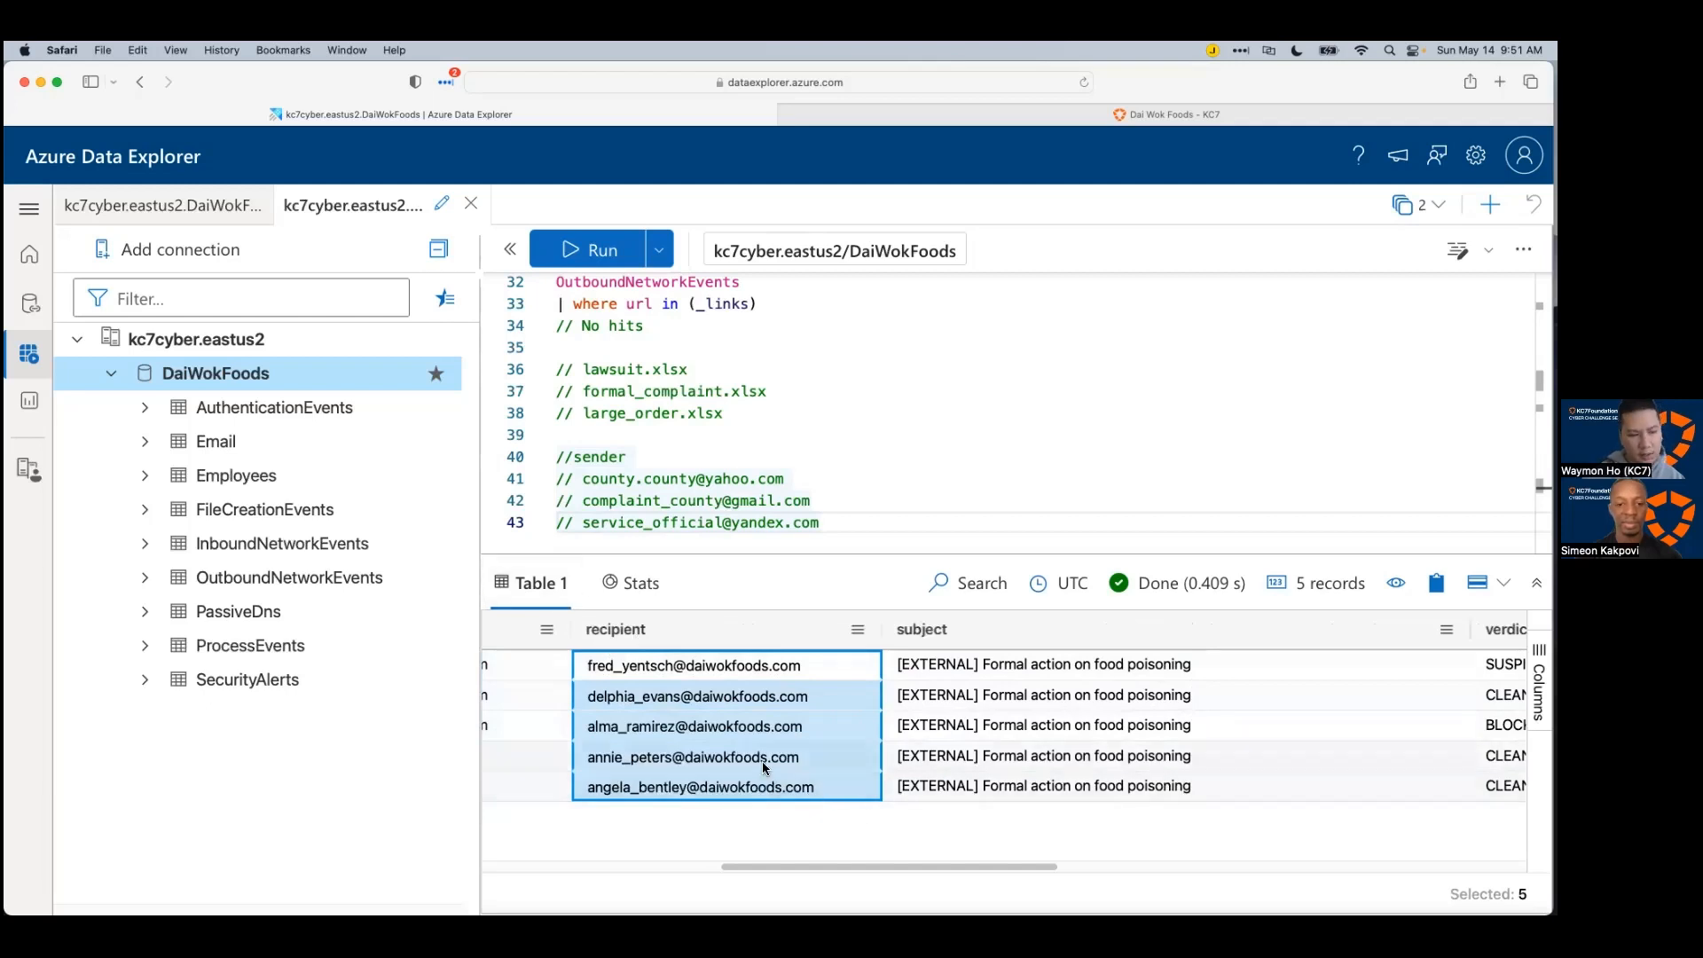
scroll(757, 863, left, 2)
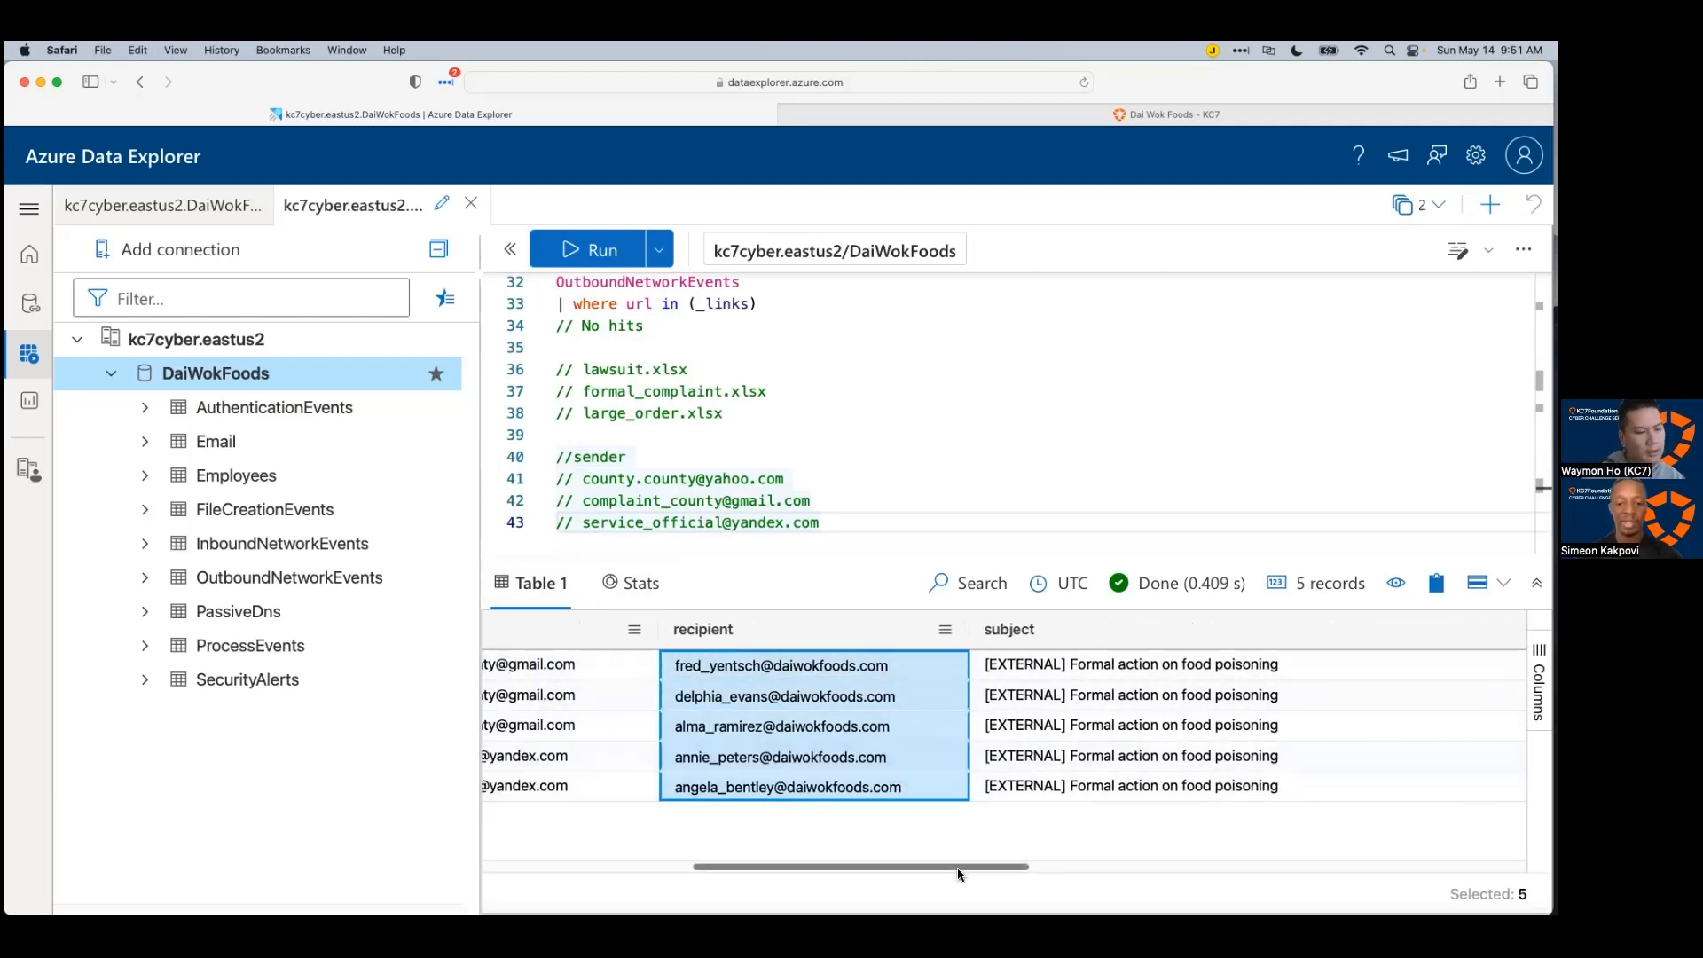
scroll(956, 868, right, 4)
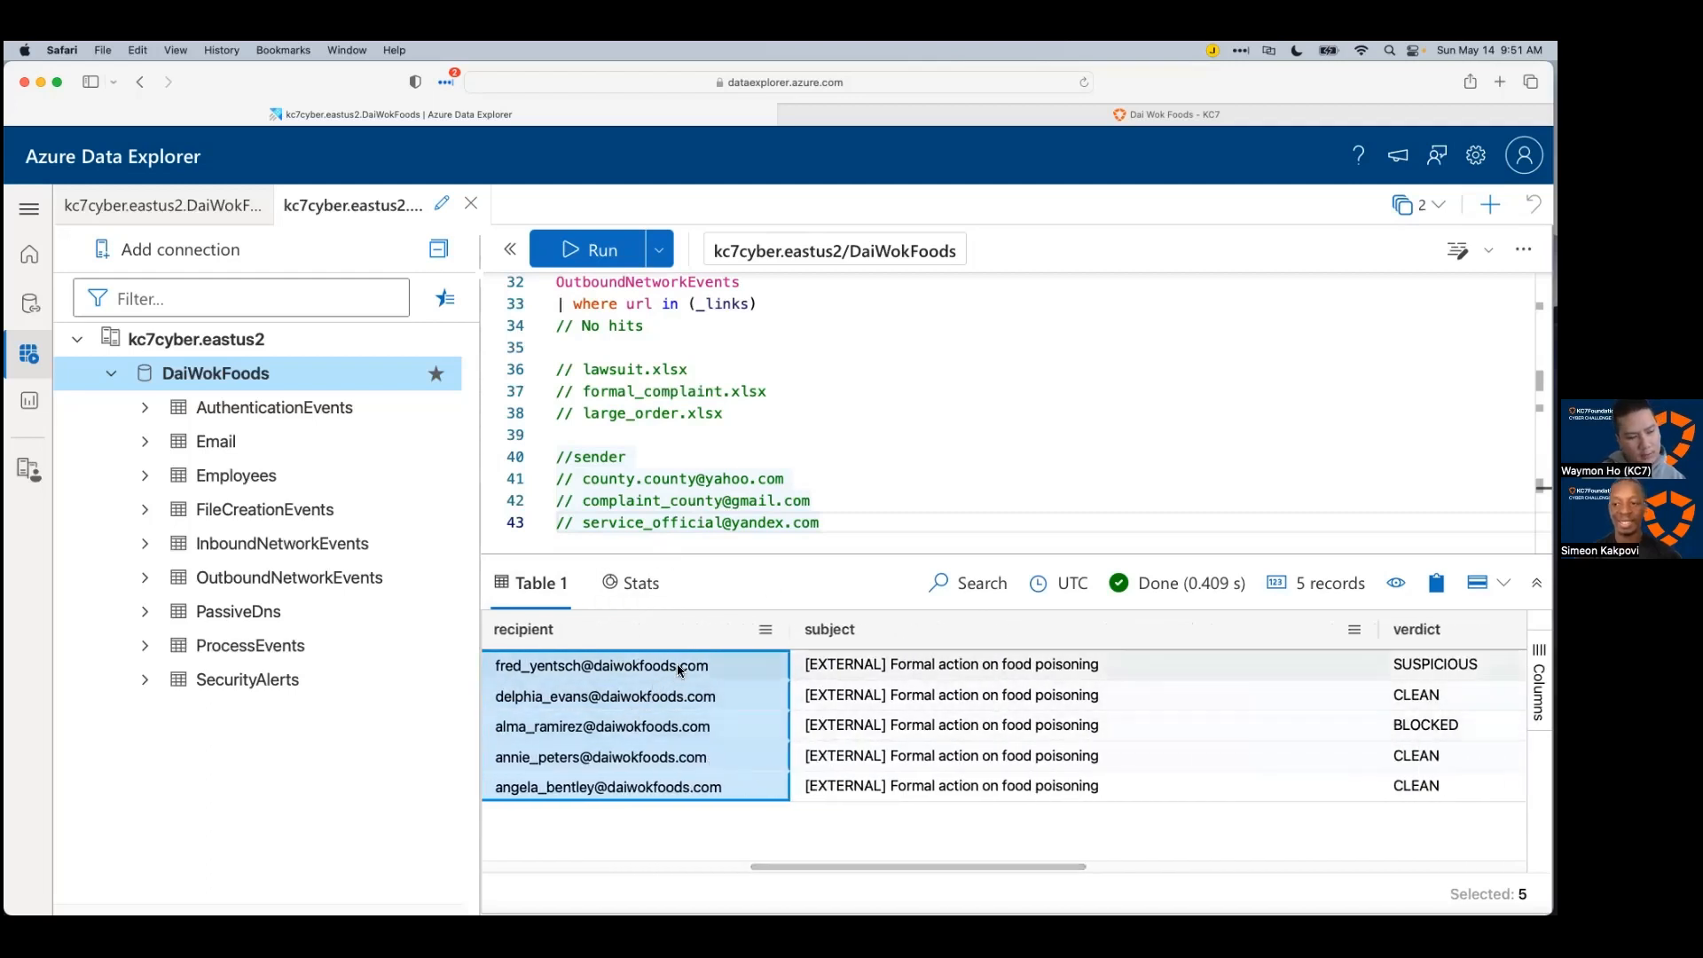
drag(895, 865, 1216, 887)
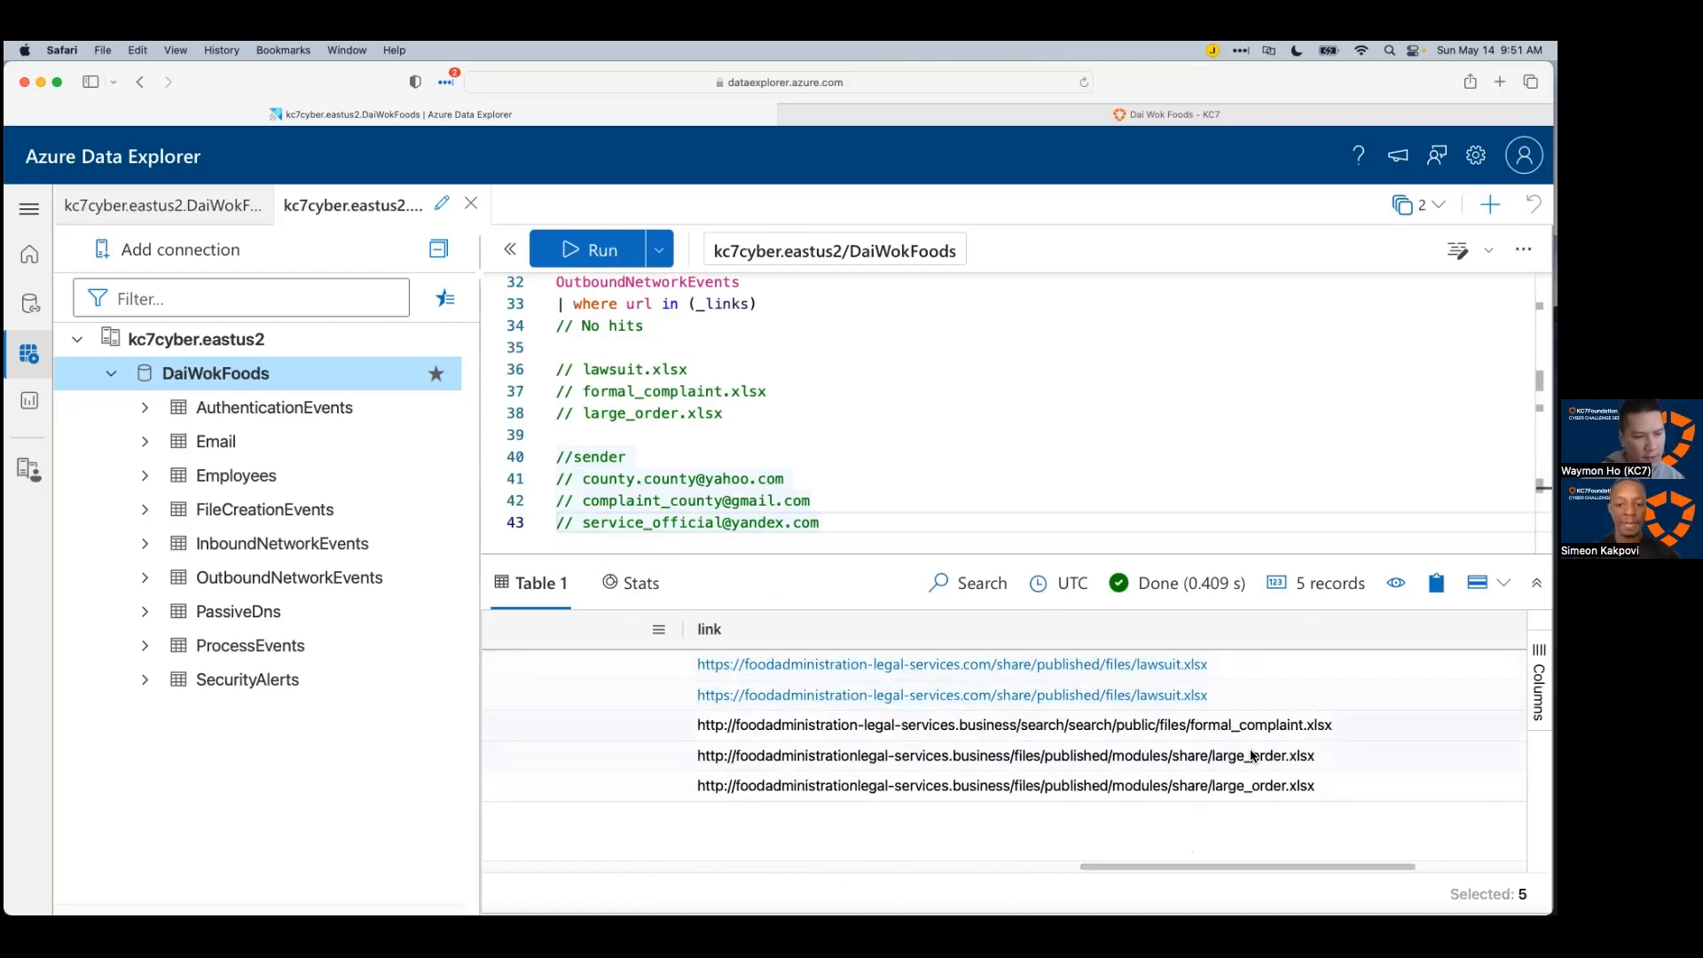
drag(1231, 872, 1238, 870)
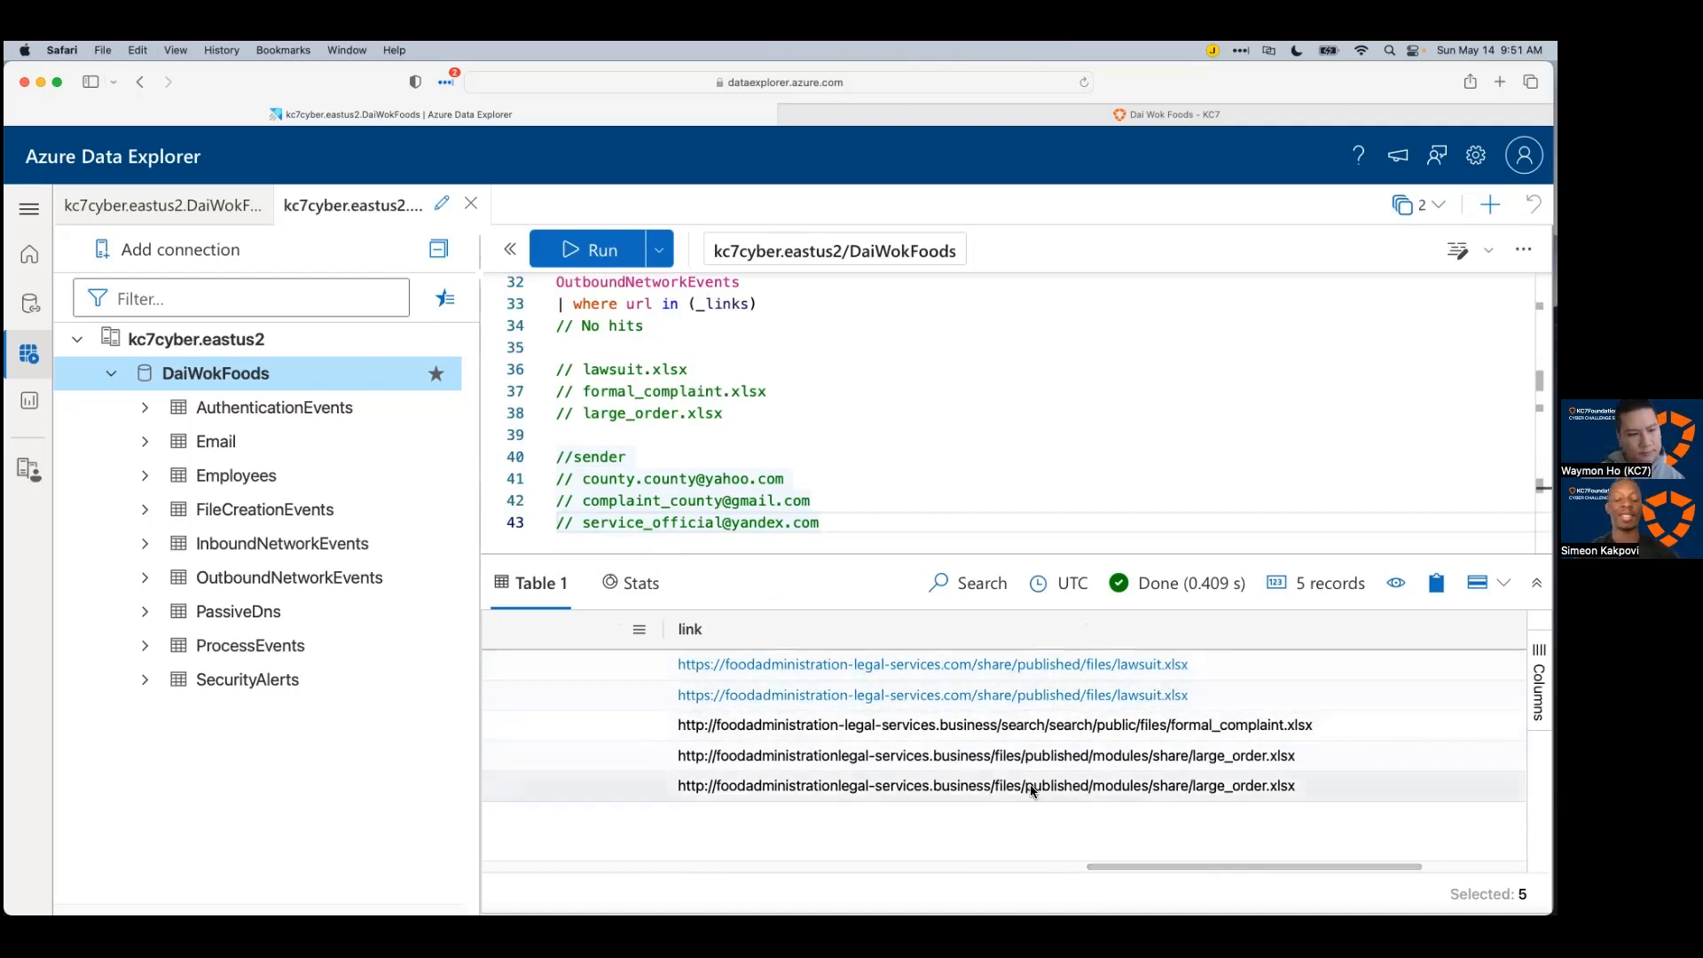
Step: Add a '// domains' comment below the sender notes with foodadministration-legal-services.com as its first entry
click(866, 536)
key(Return)
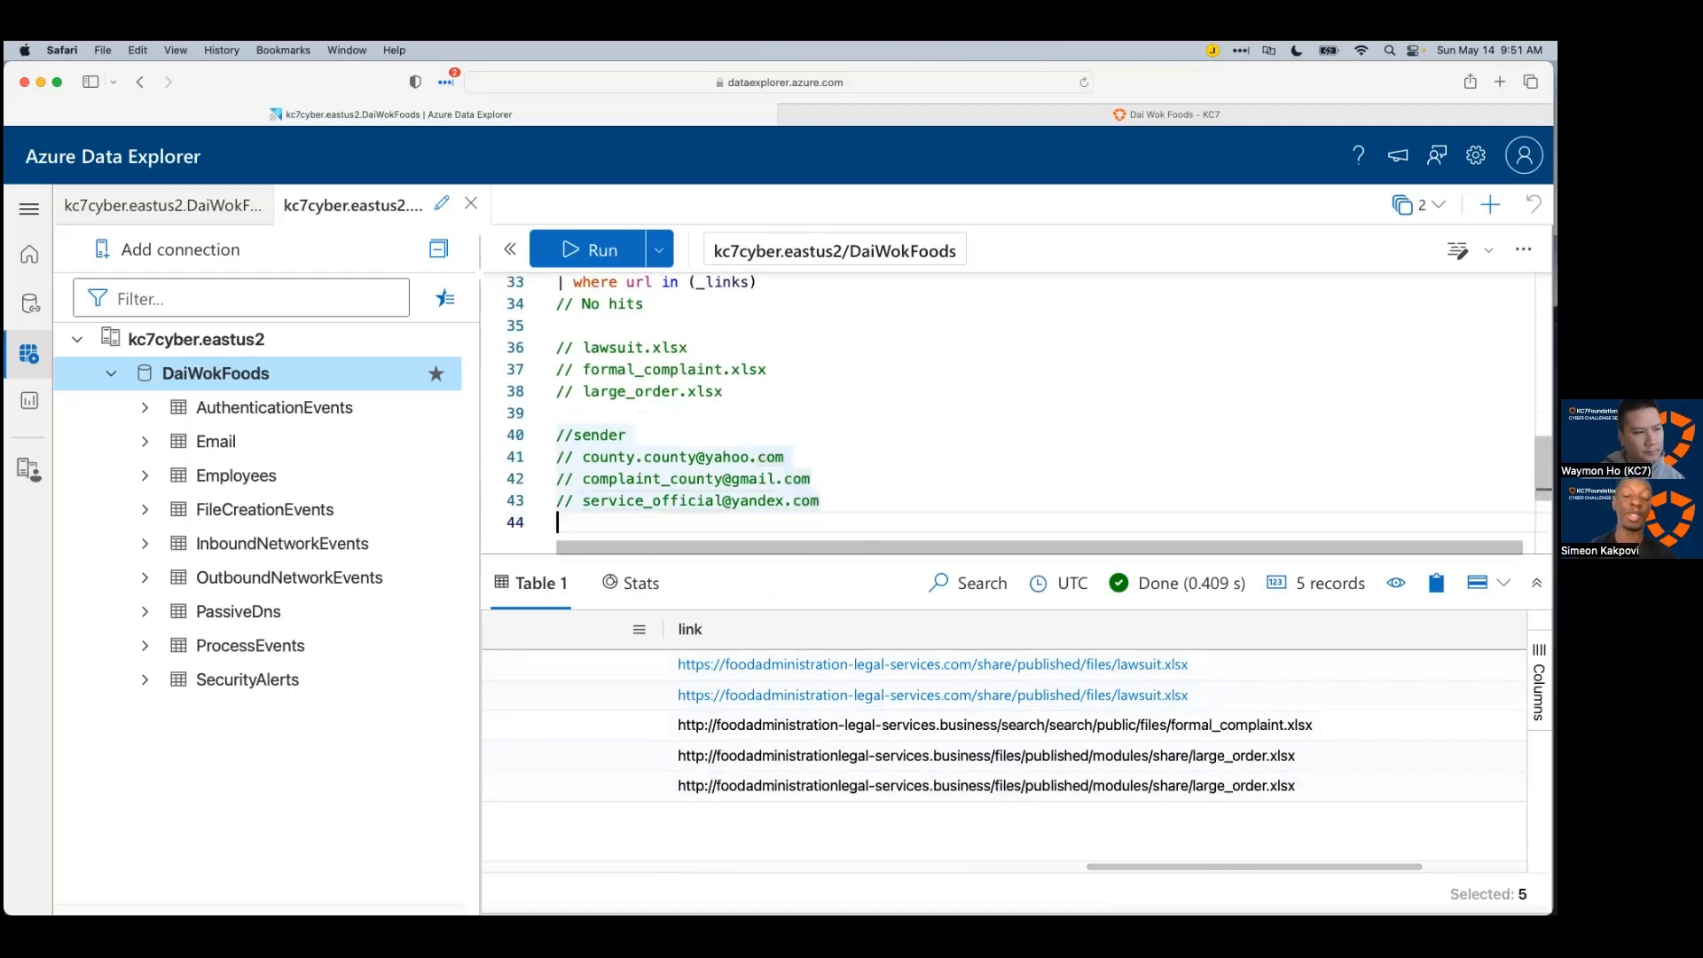
key(Return)
text(// domains)
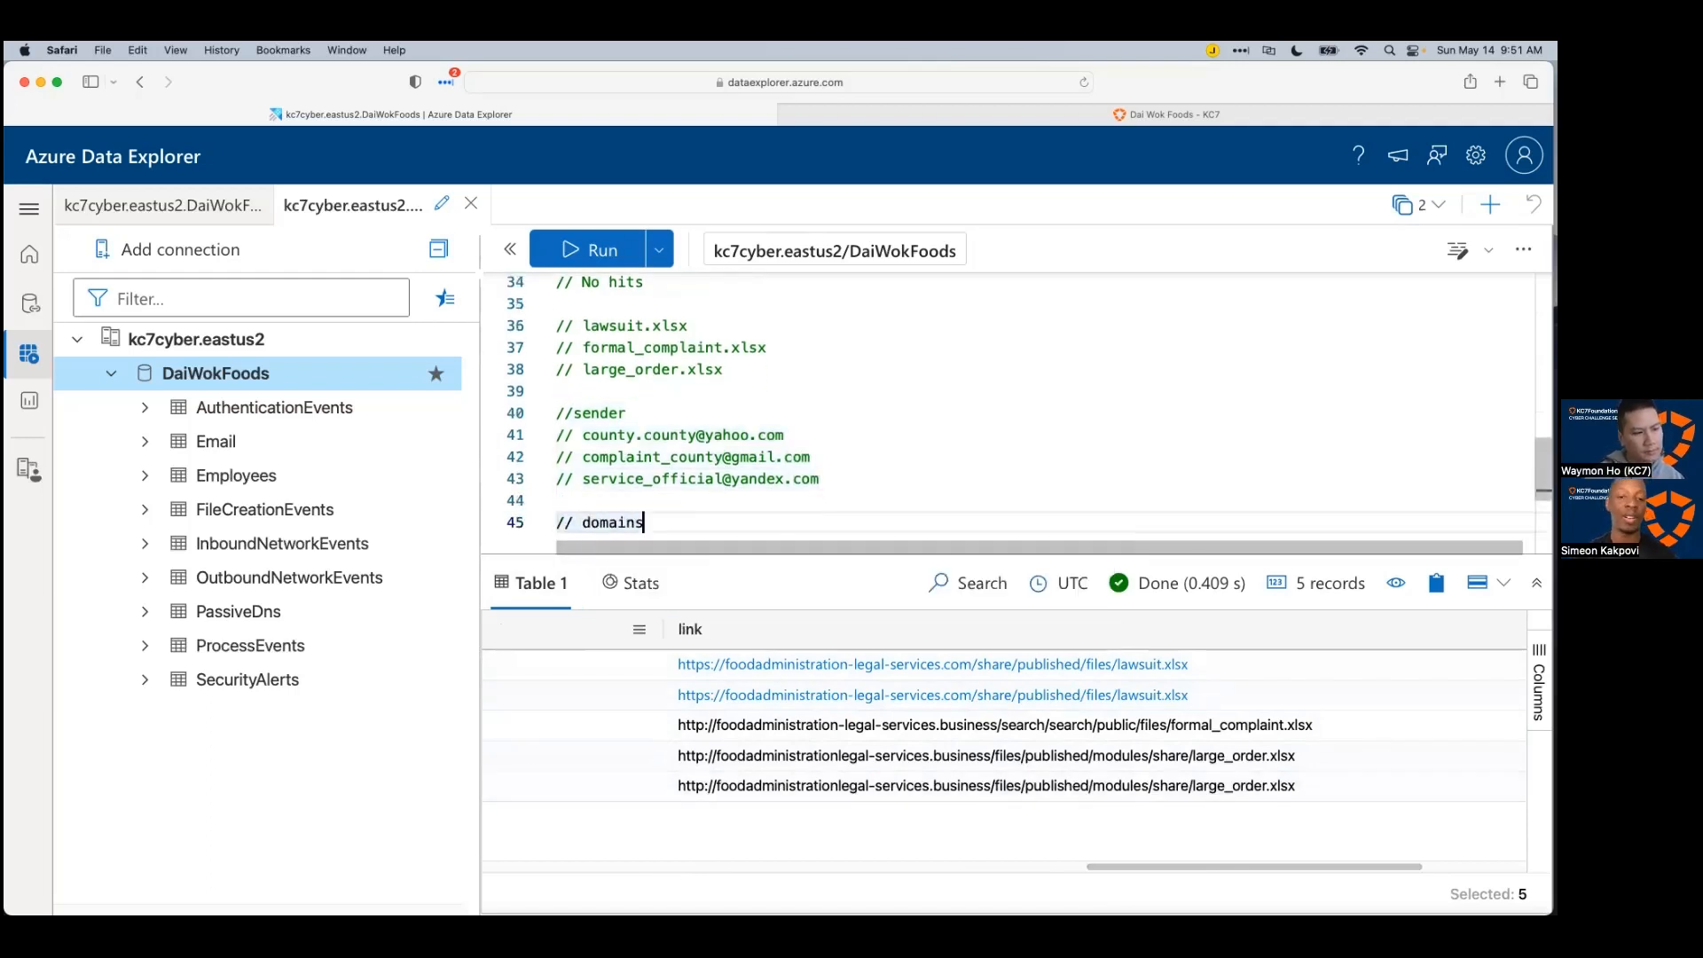
key(Return)
text(// fo)
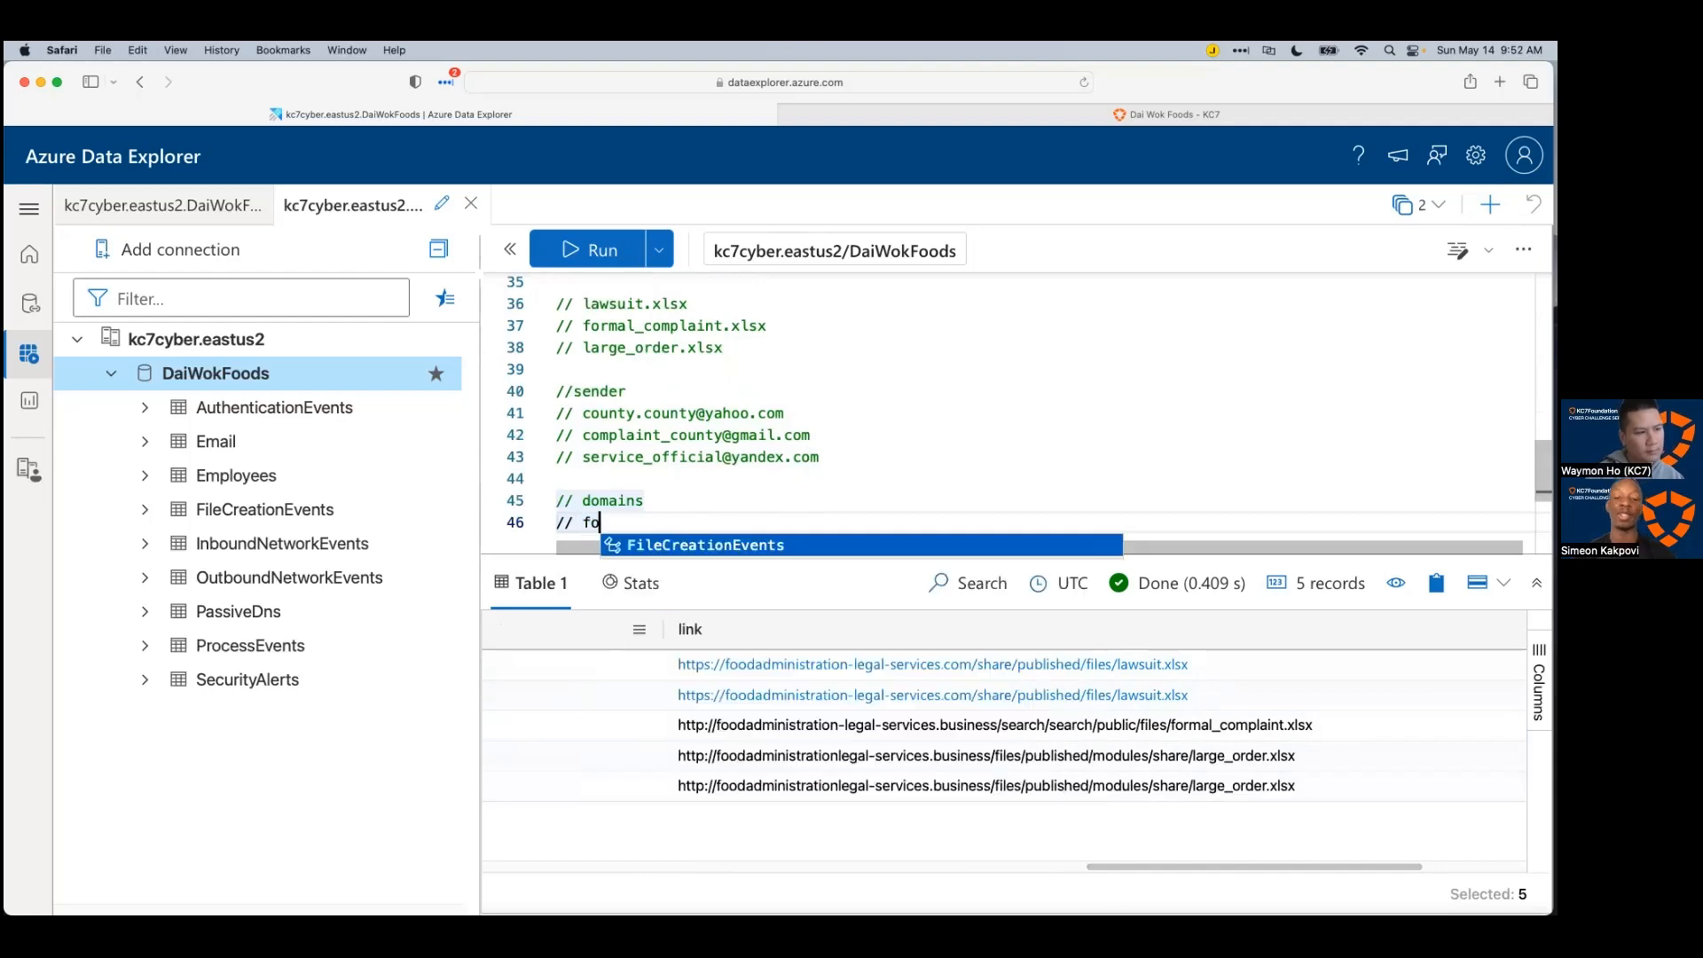
text(odadministration-legal-services.com)
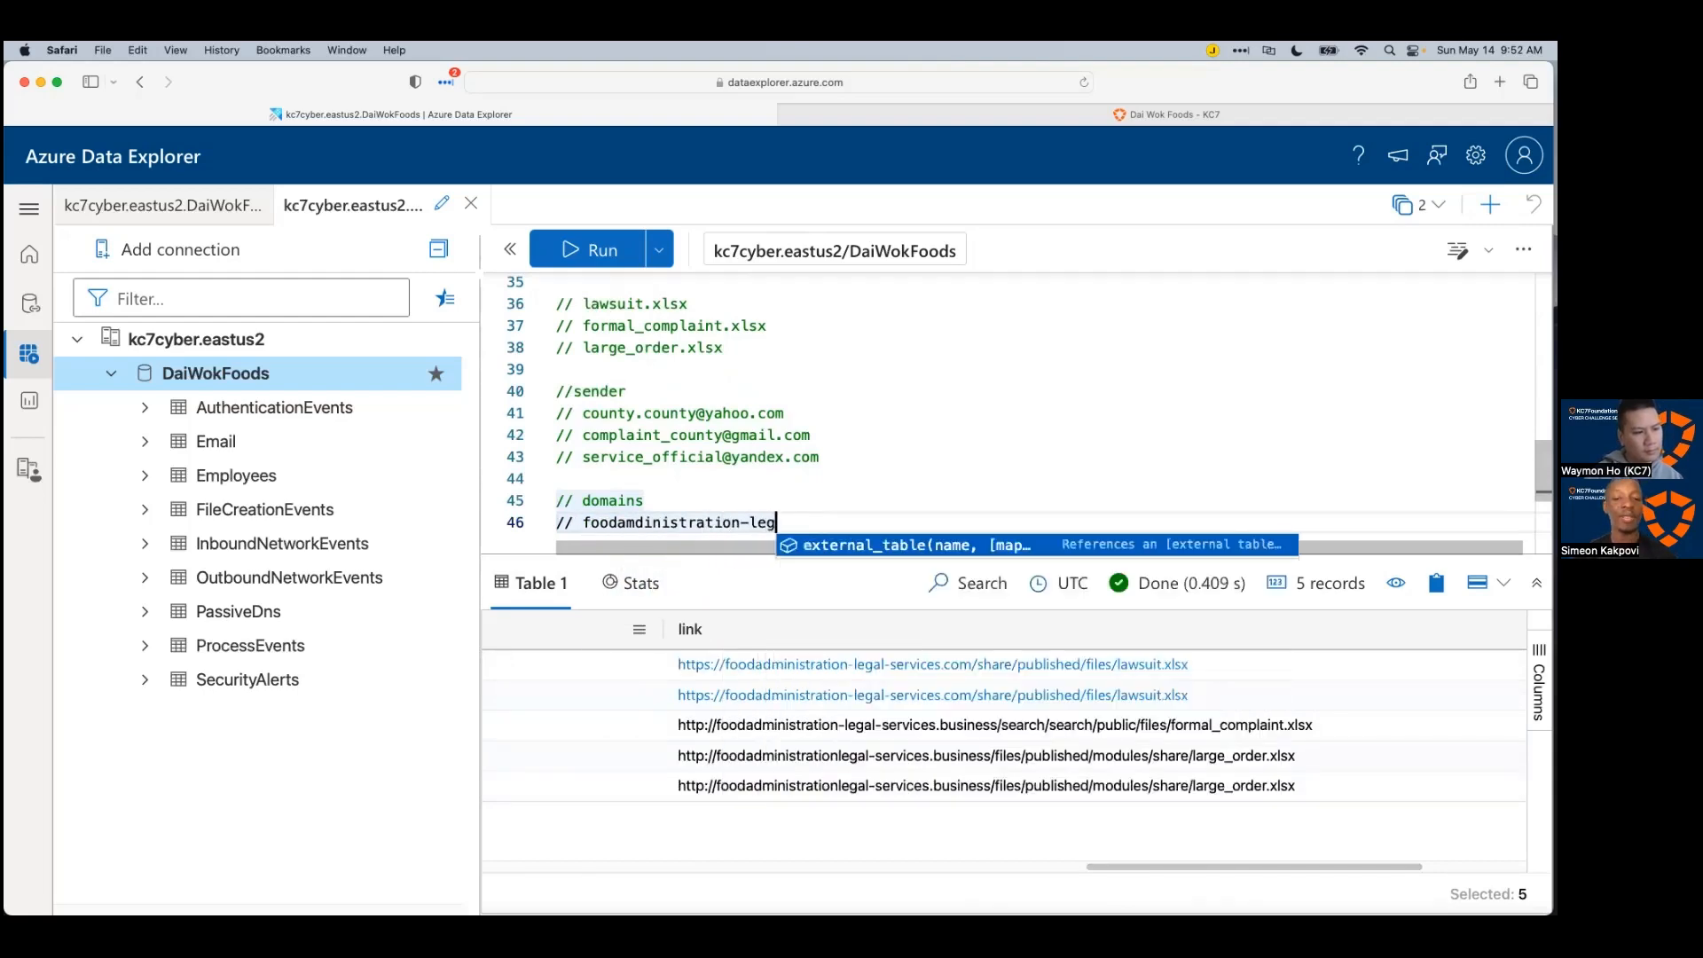
Step: Paste the formal_complaint link from the results onto a new comment line
key(Escape)
key(Return)
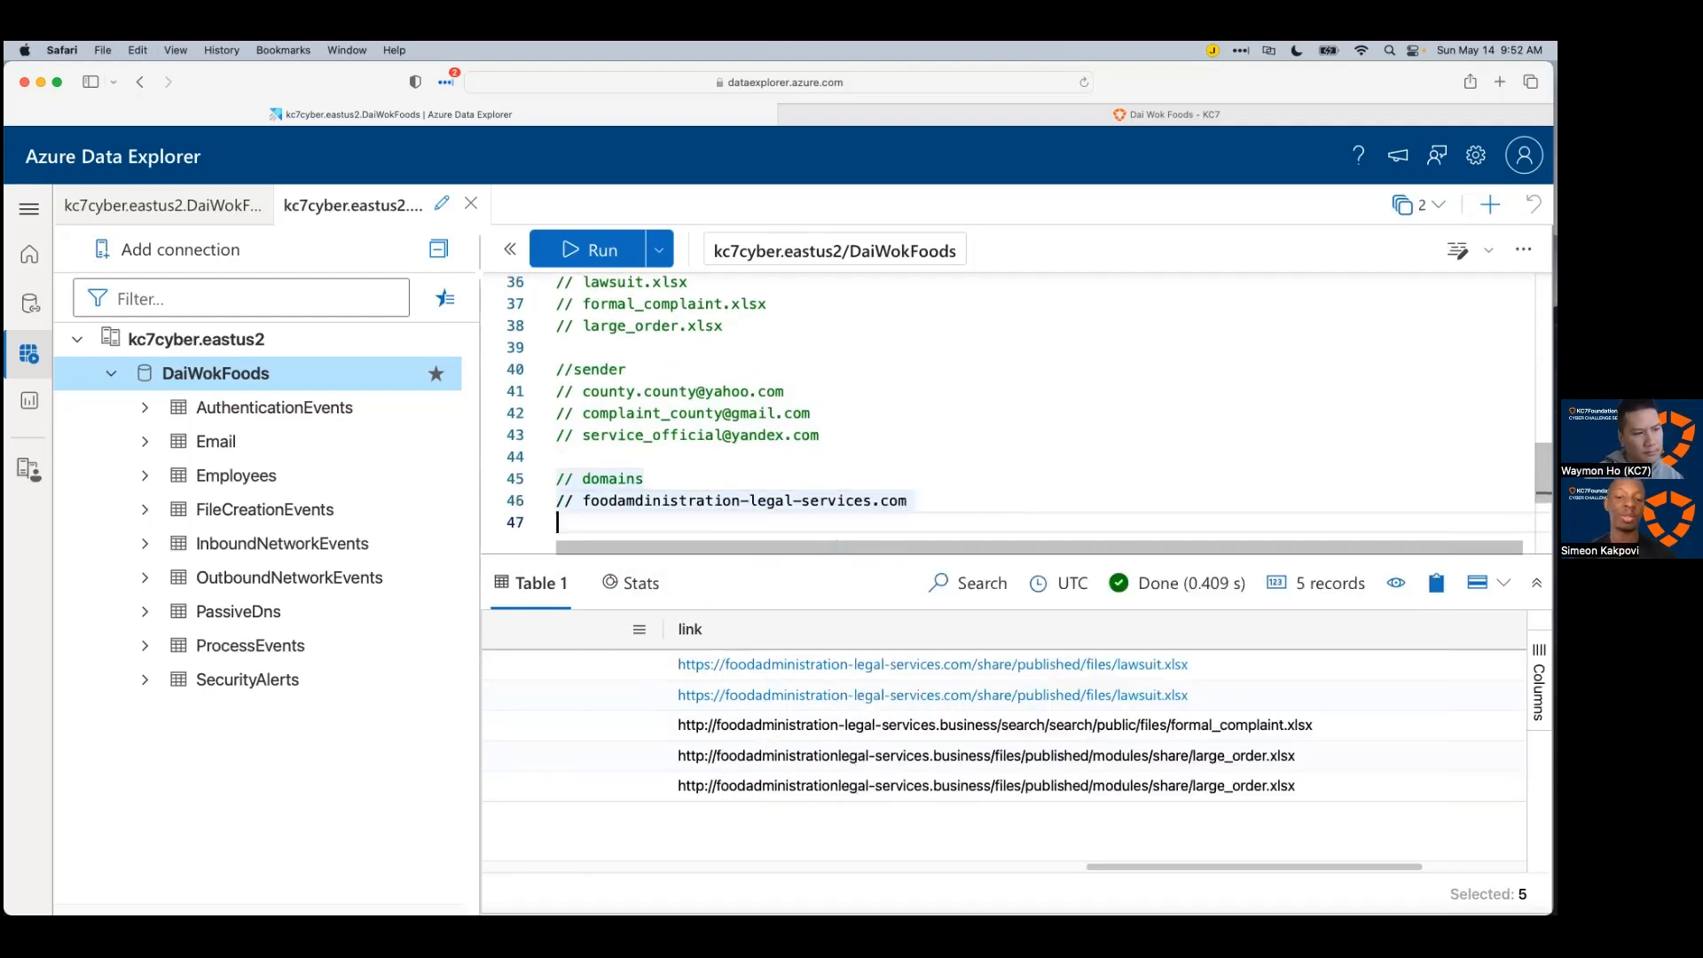
text(//)
key(Escape)
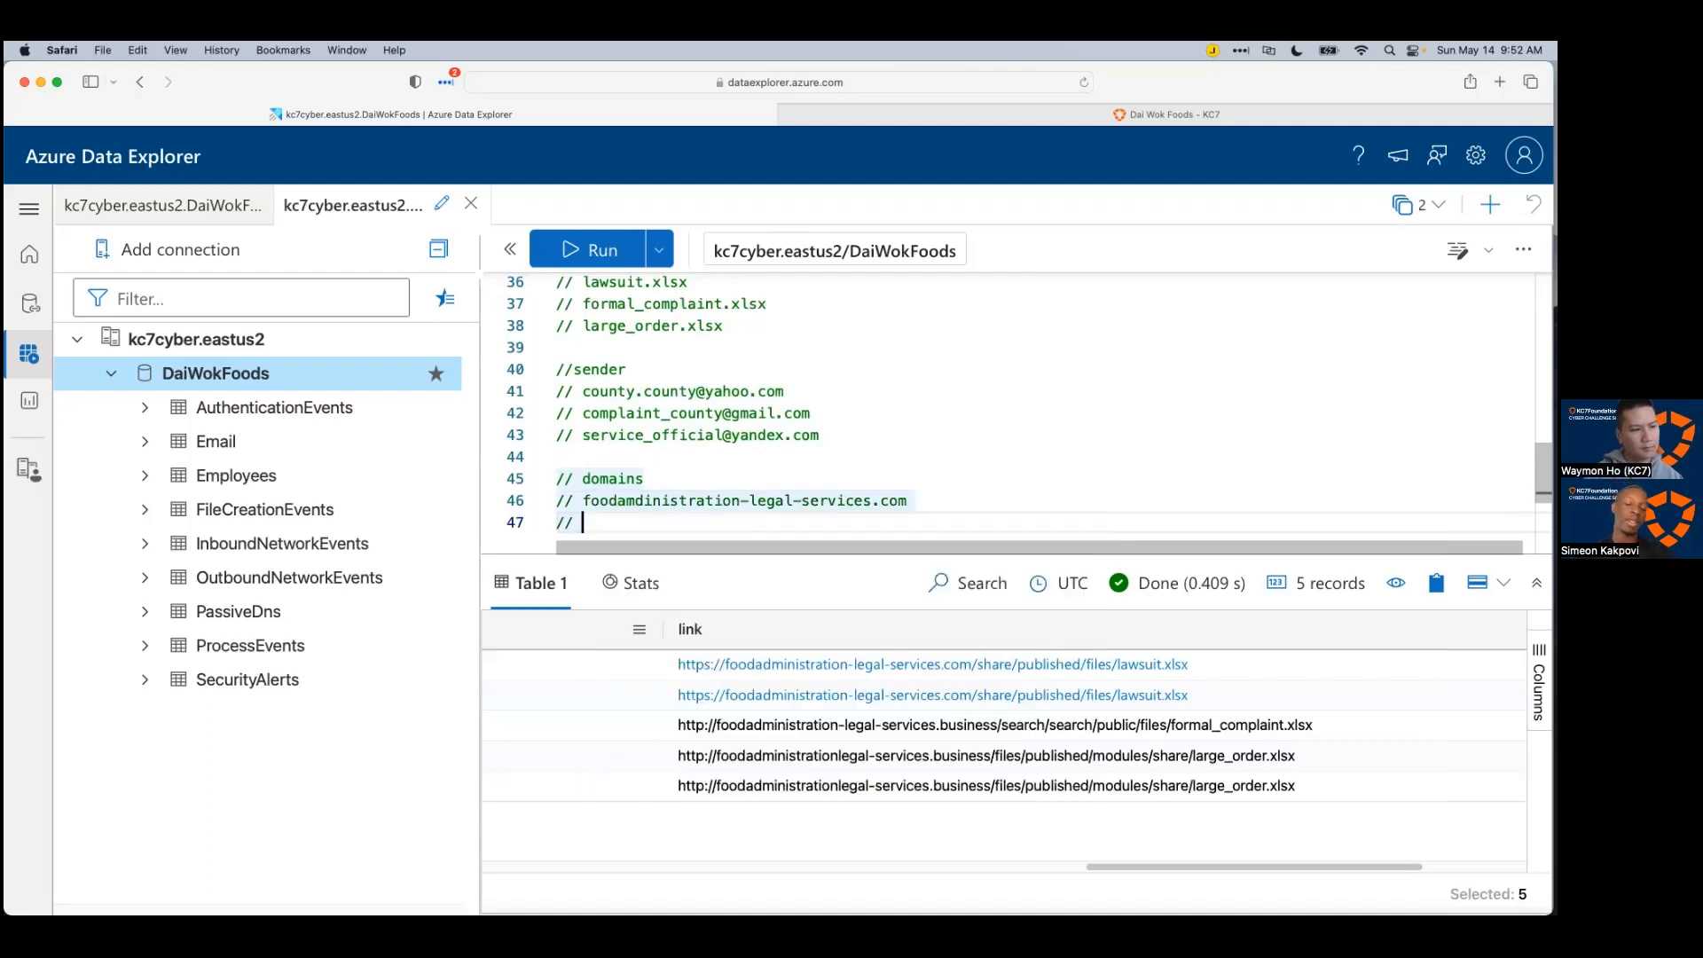
click(963, 725)
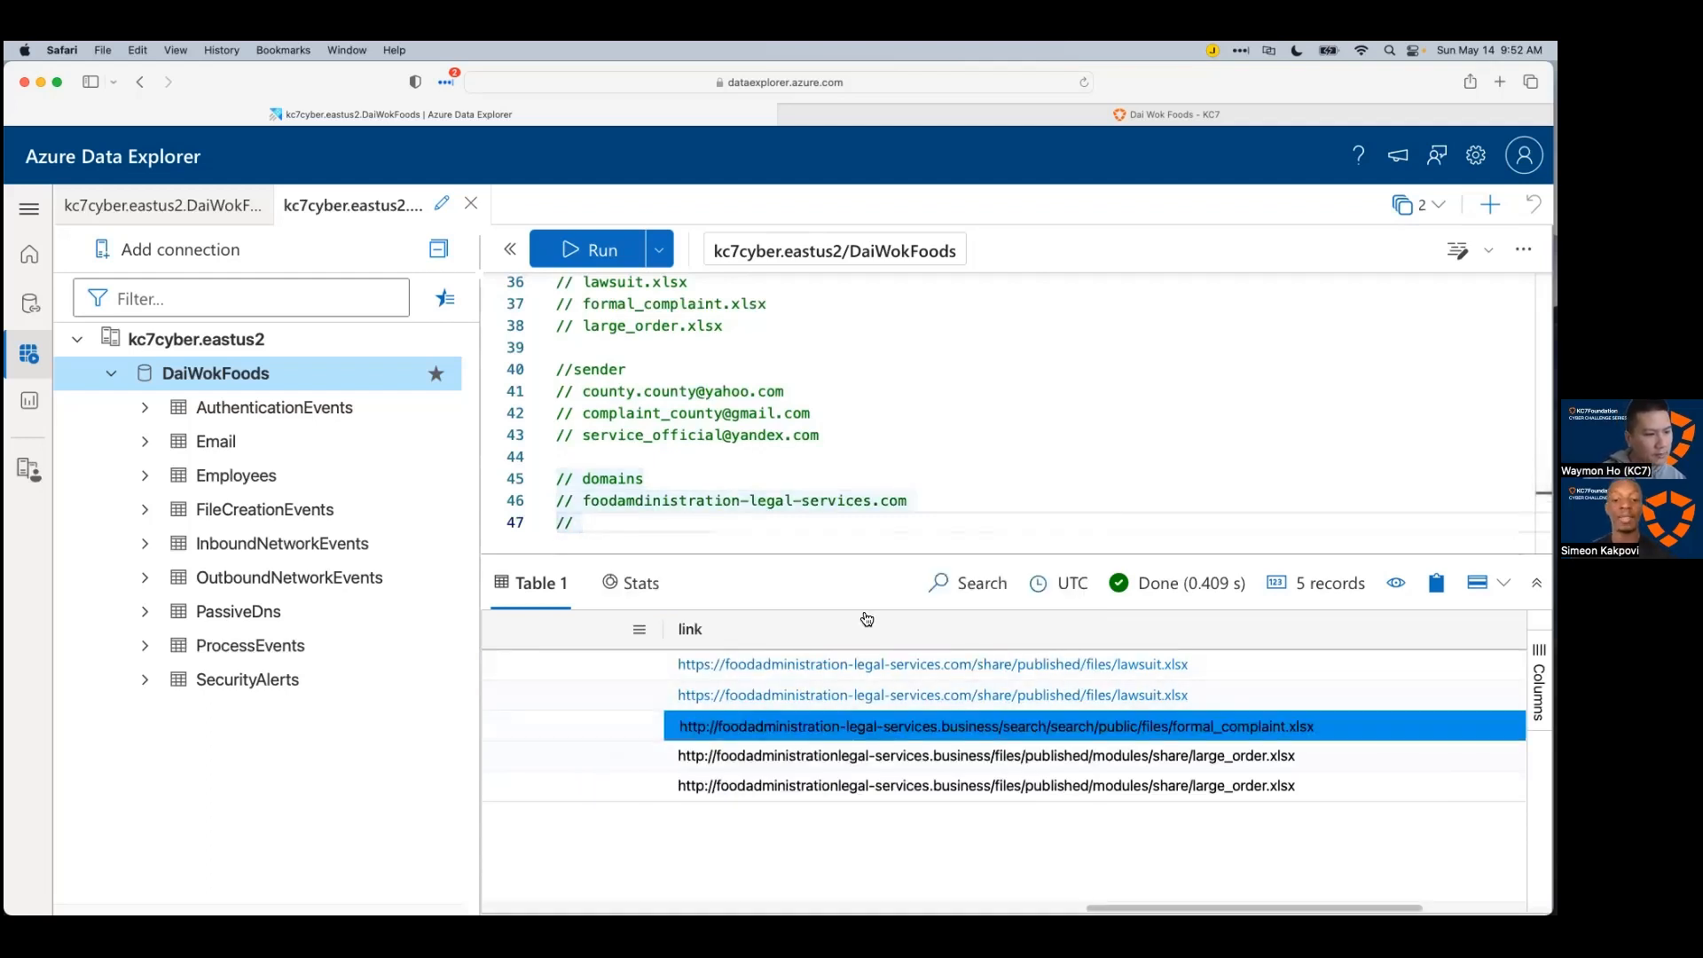
key(ctrl+c)
click(843, 522)
key(ctrl+v)
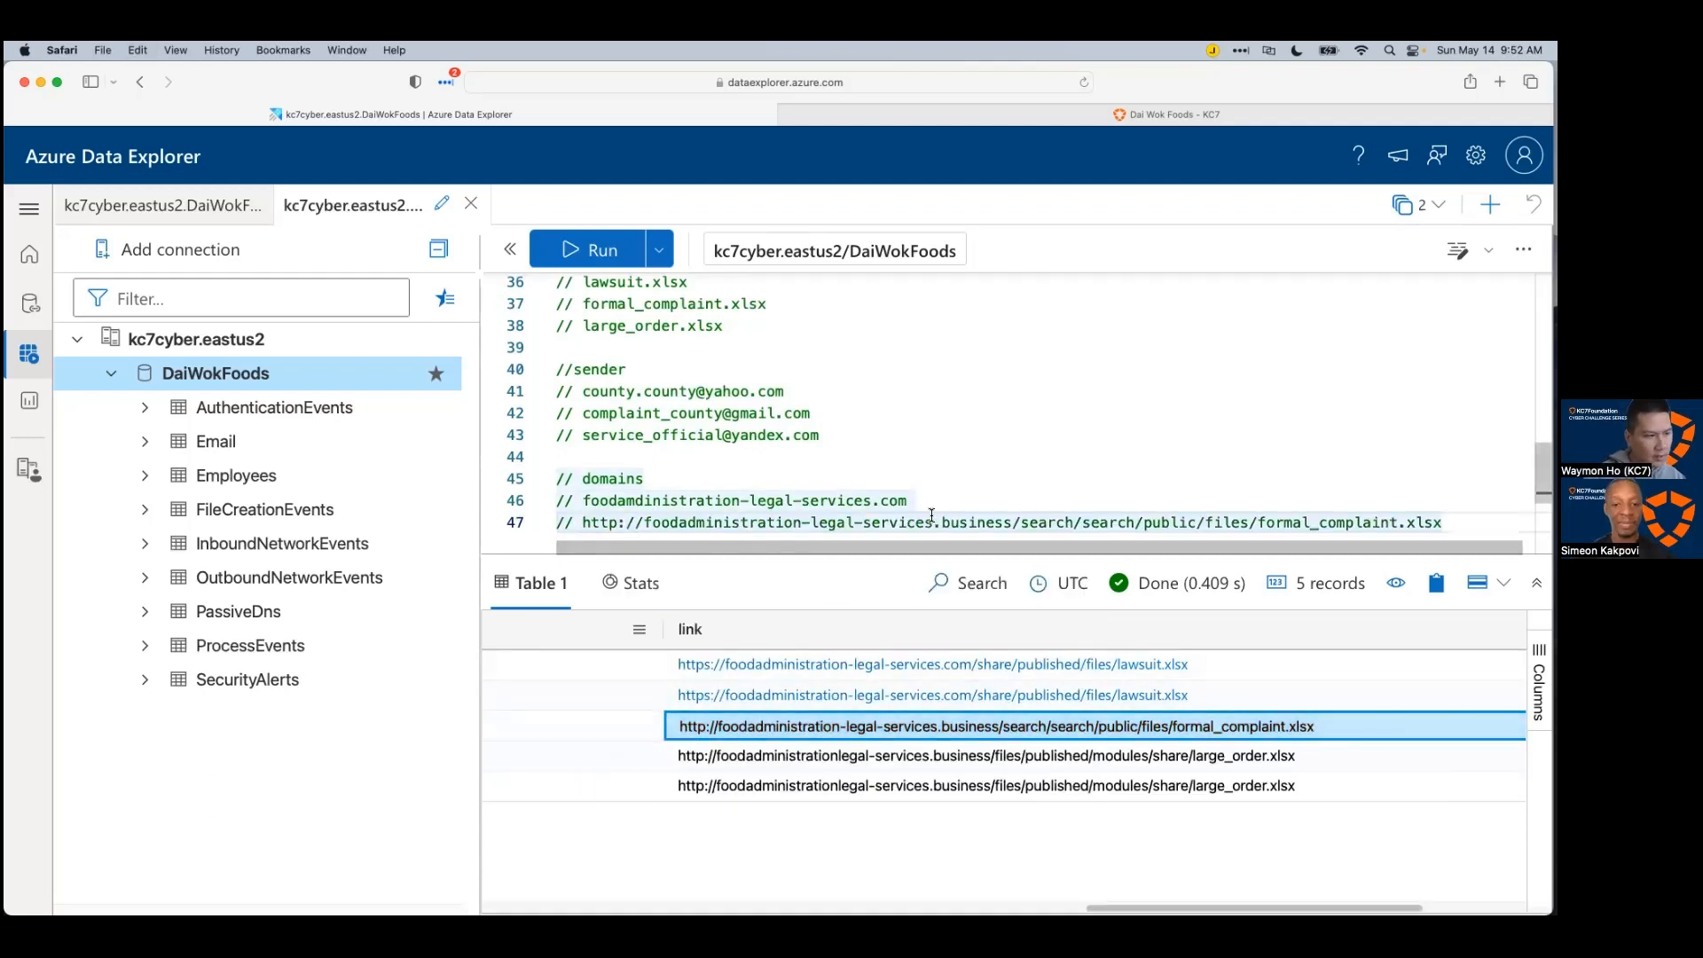
drag(1011, 523, 557, 284)
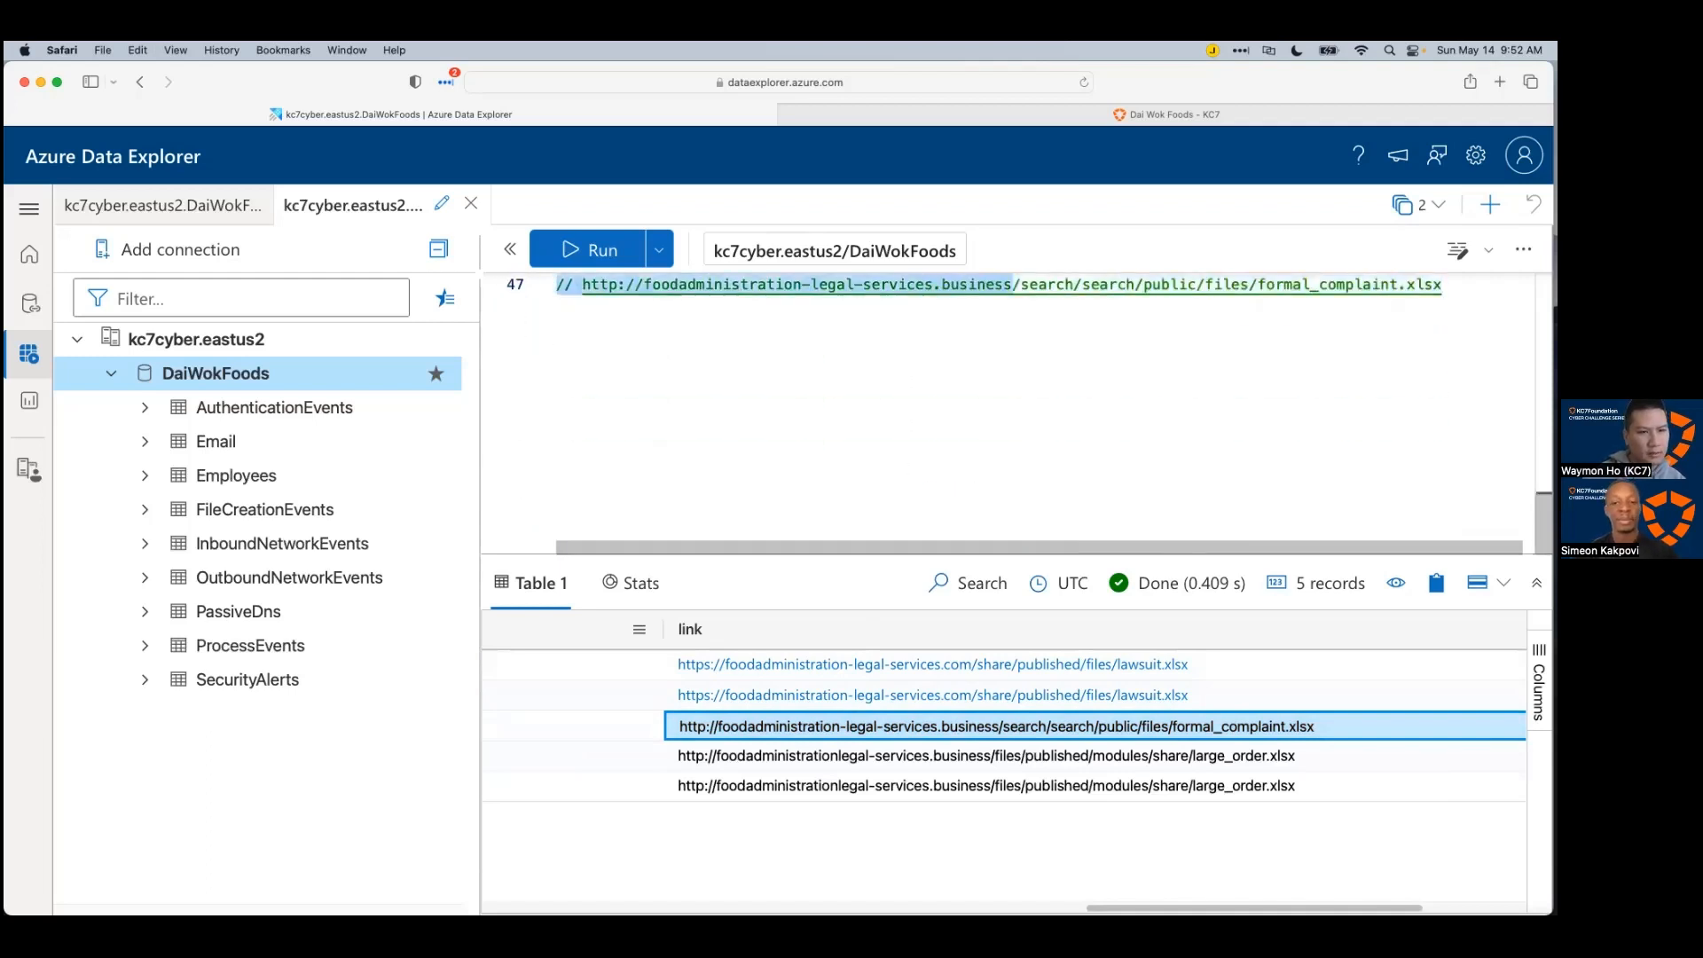
key(shift+super+Right)
key(BackSpace)
key(shift+super+Left)
scroll(713, 450, up, 1)
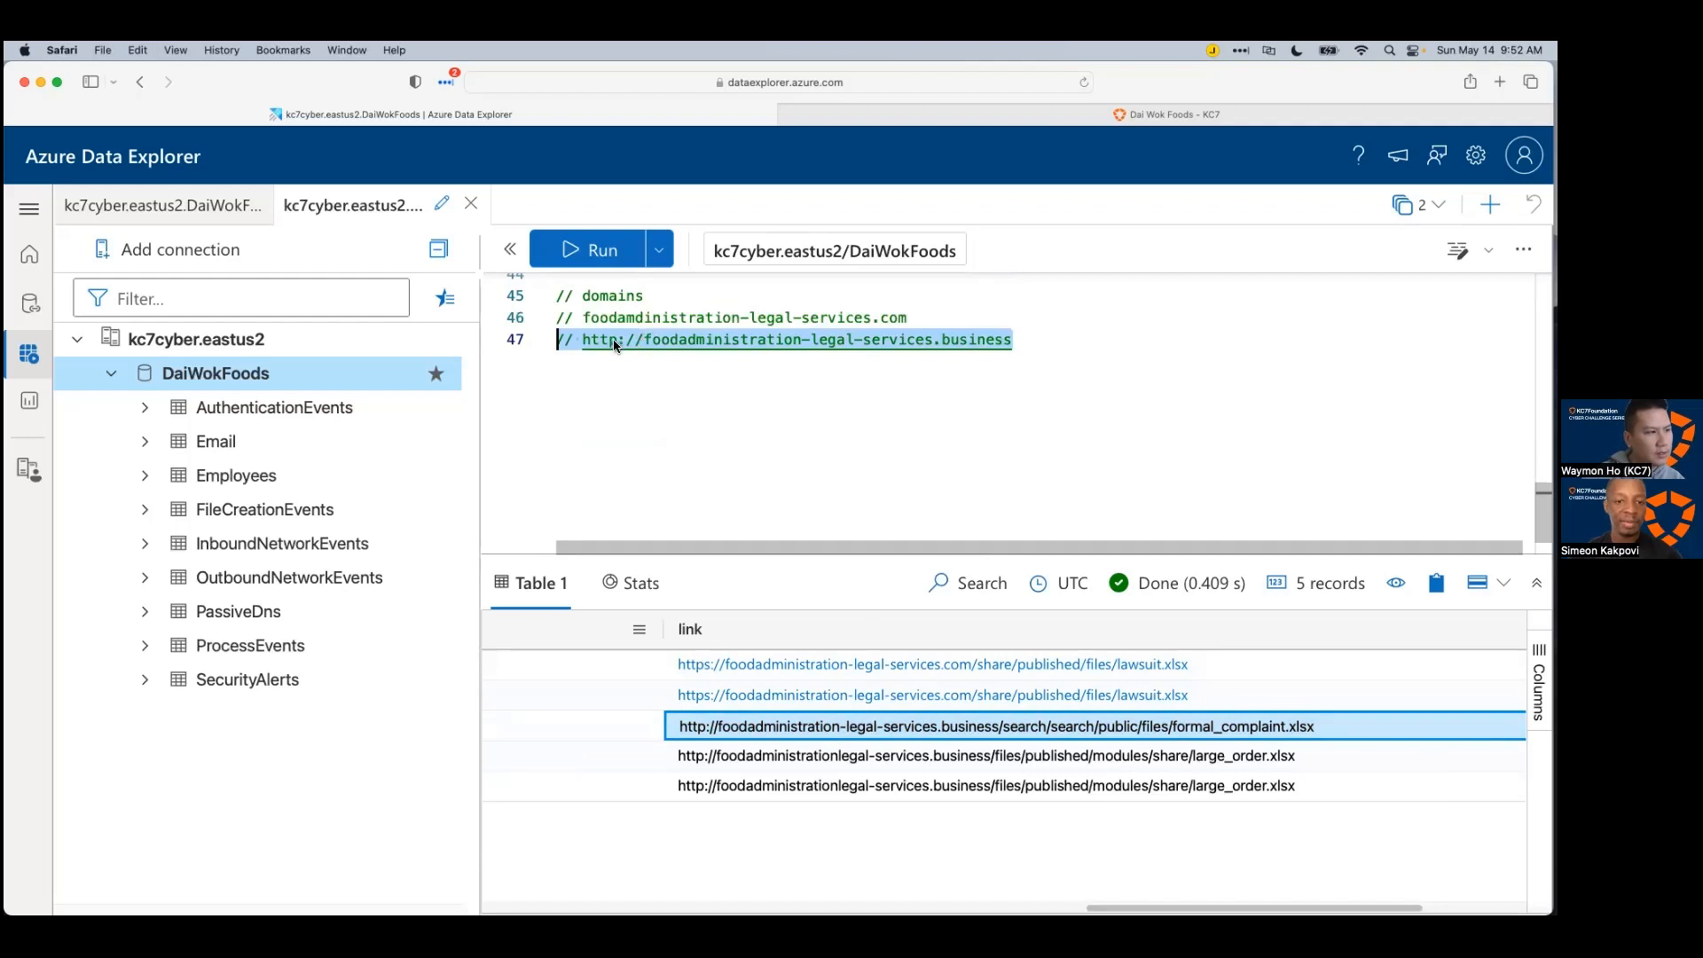
scroll(653, 361, up, 1)
click(645, 392)
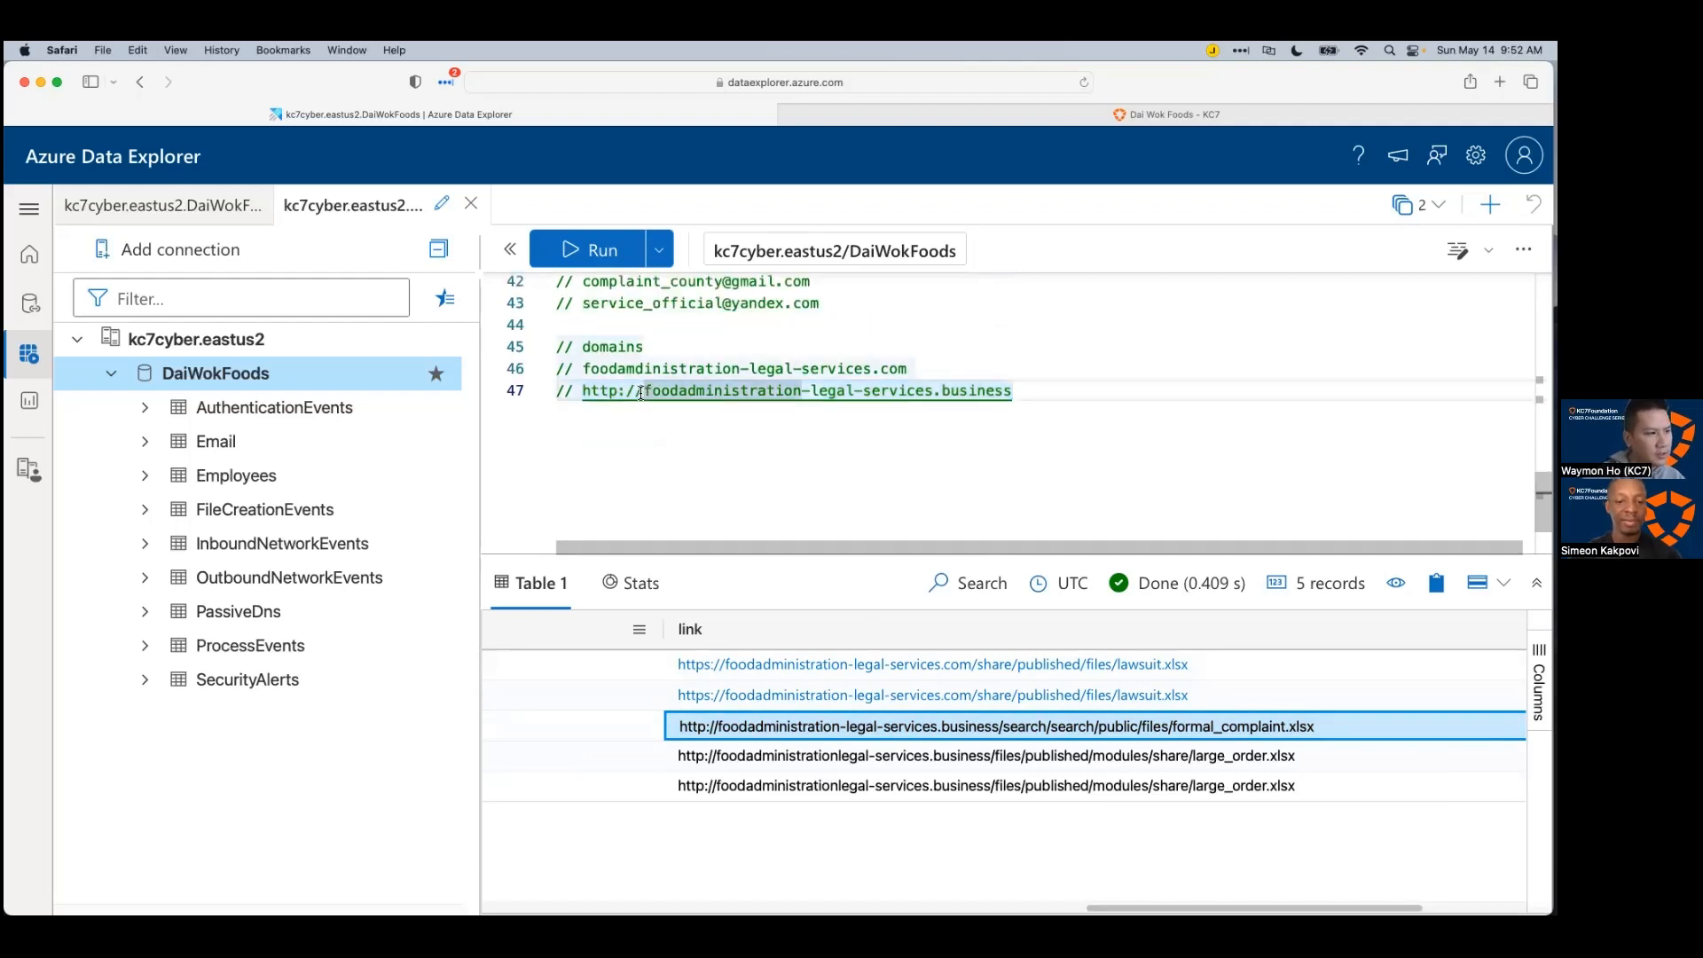
drag(645, 391, 583, 392)
key(BackSpace)
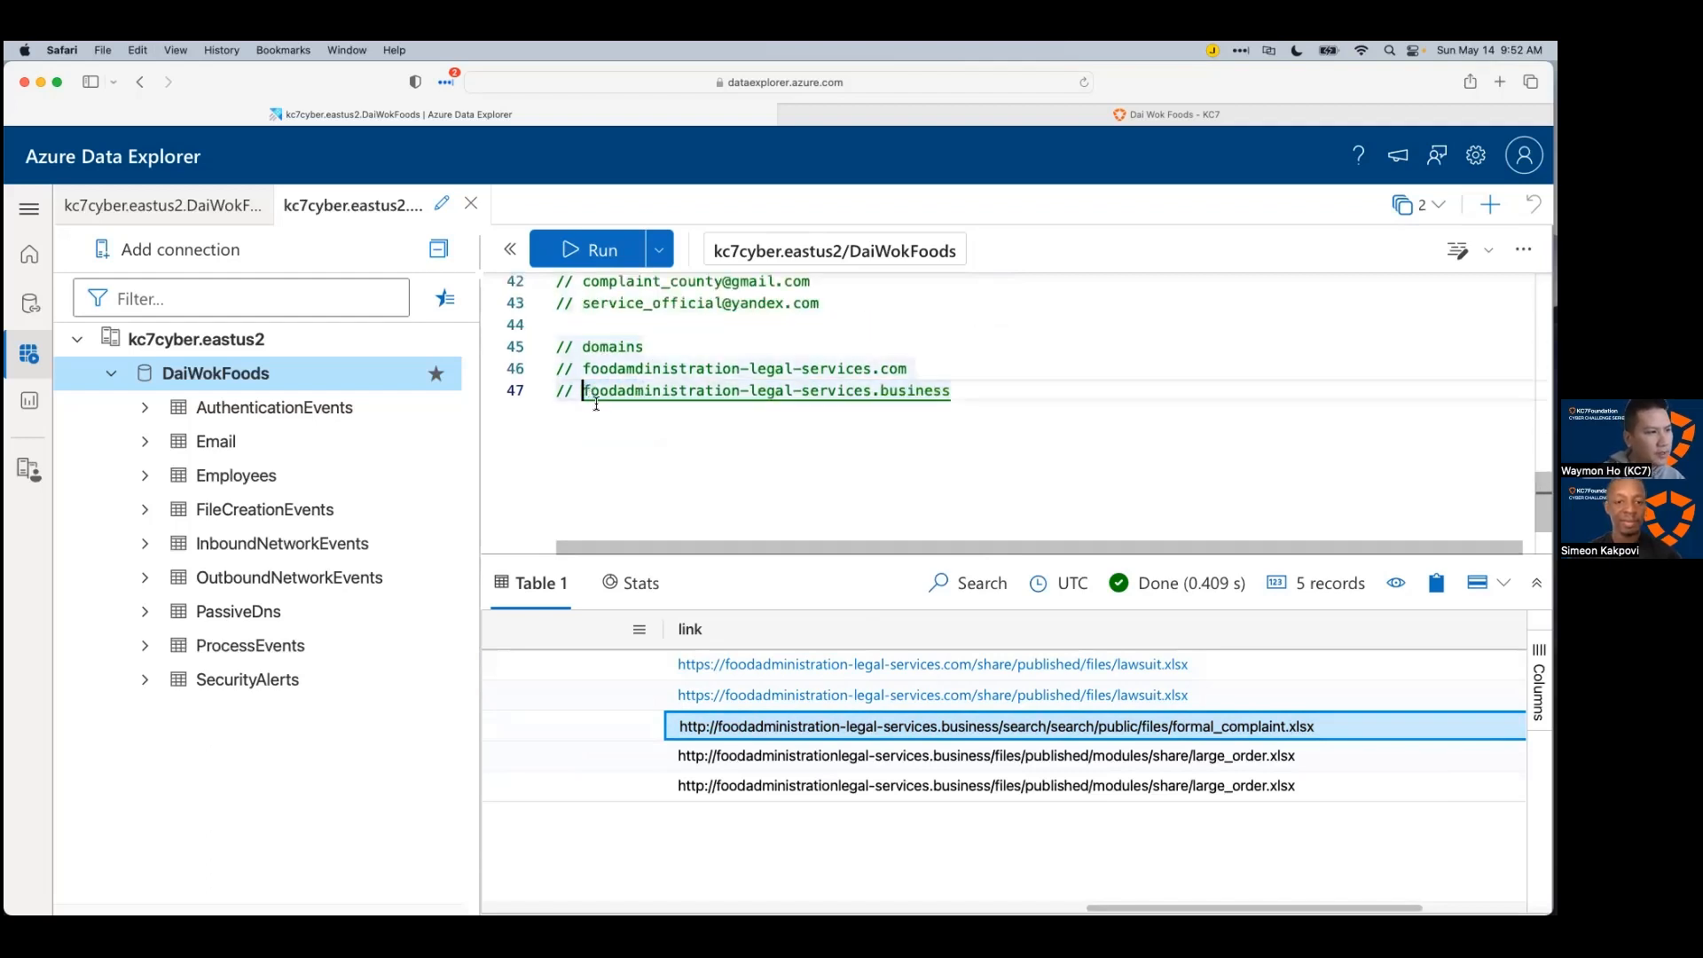
Step: Add the large_order link's domain as the third comment line under // domains
click(849, 758)
double_click(844, 760)
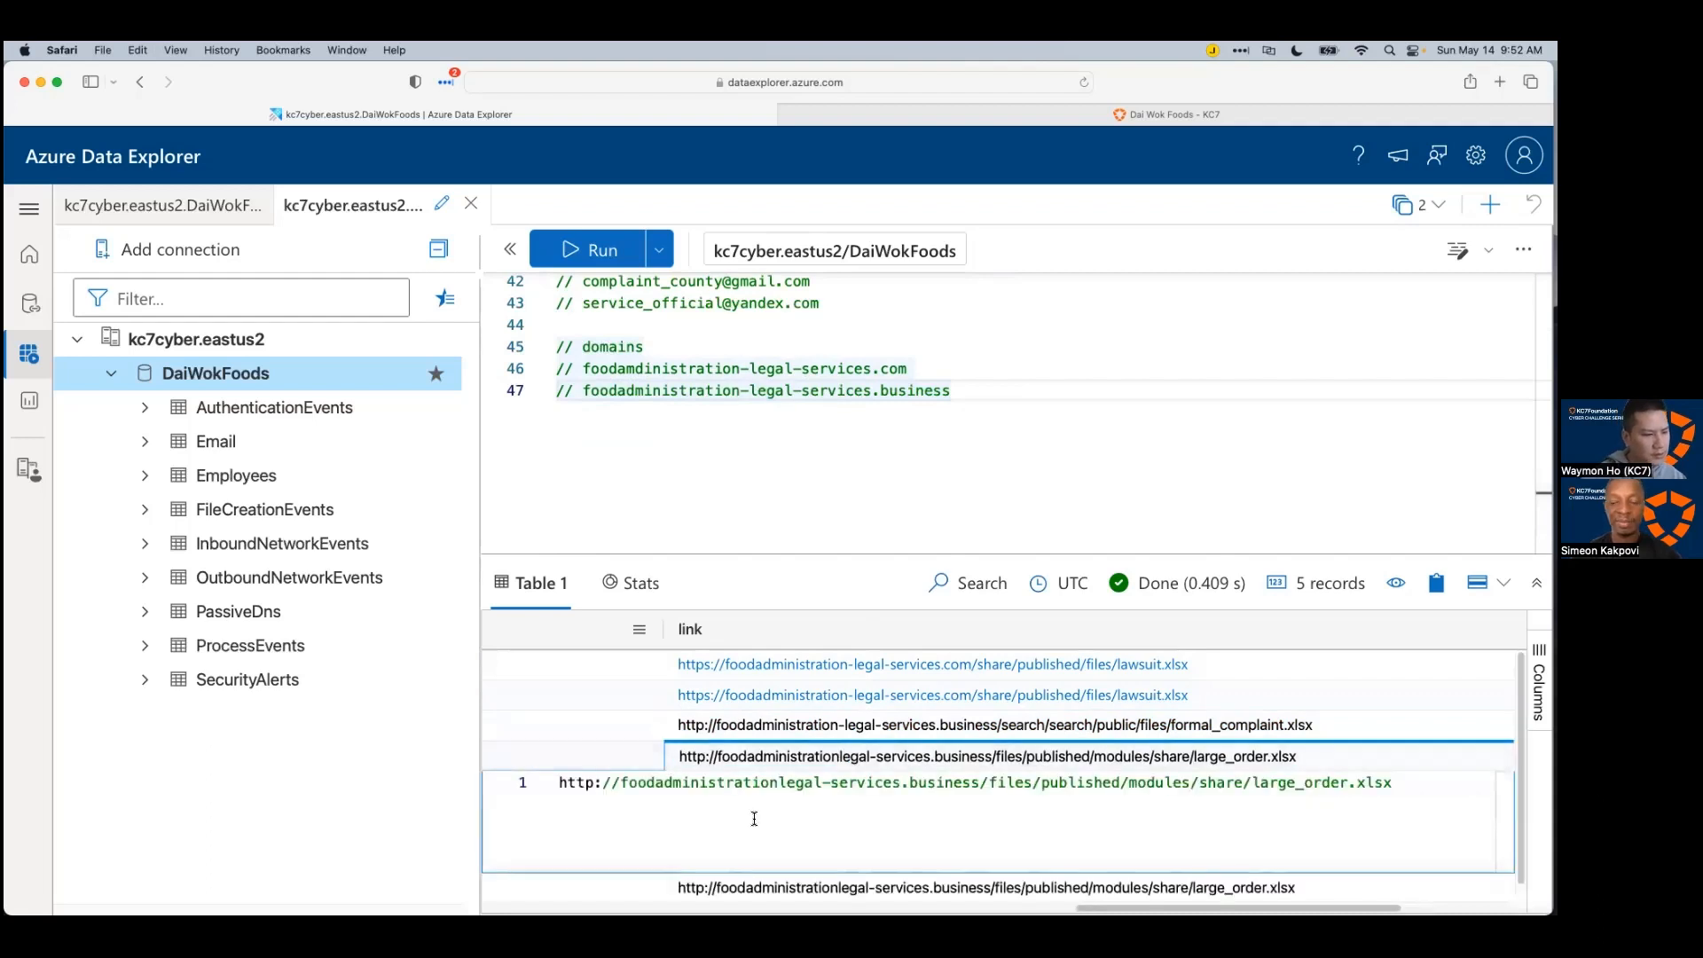
drag(621, 781, 779, 780)
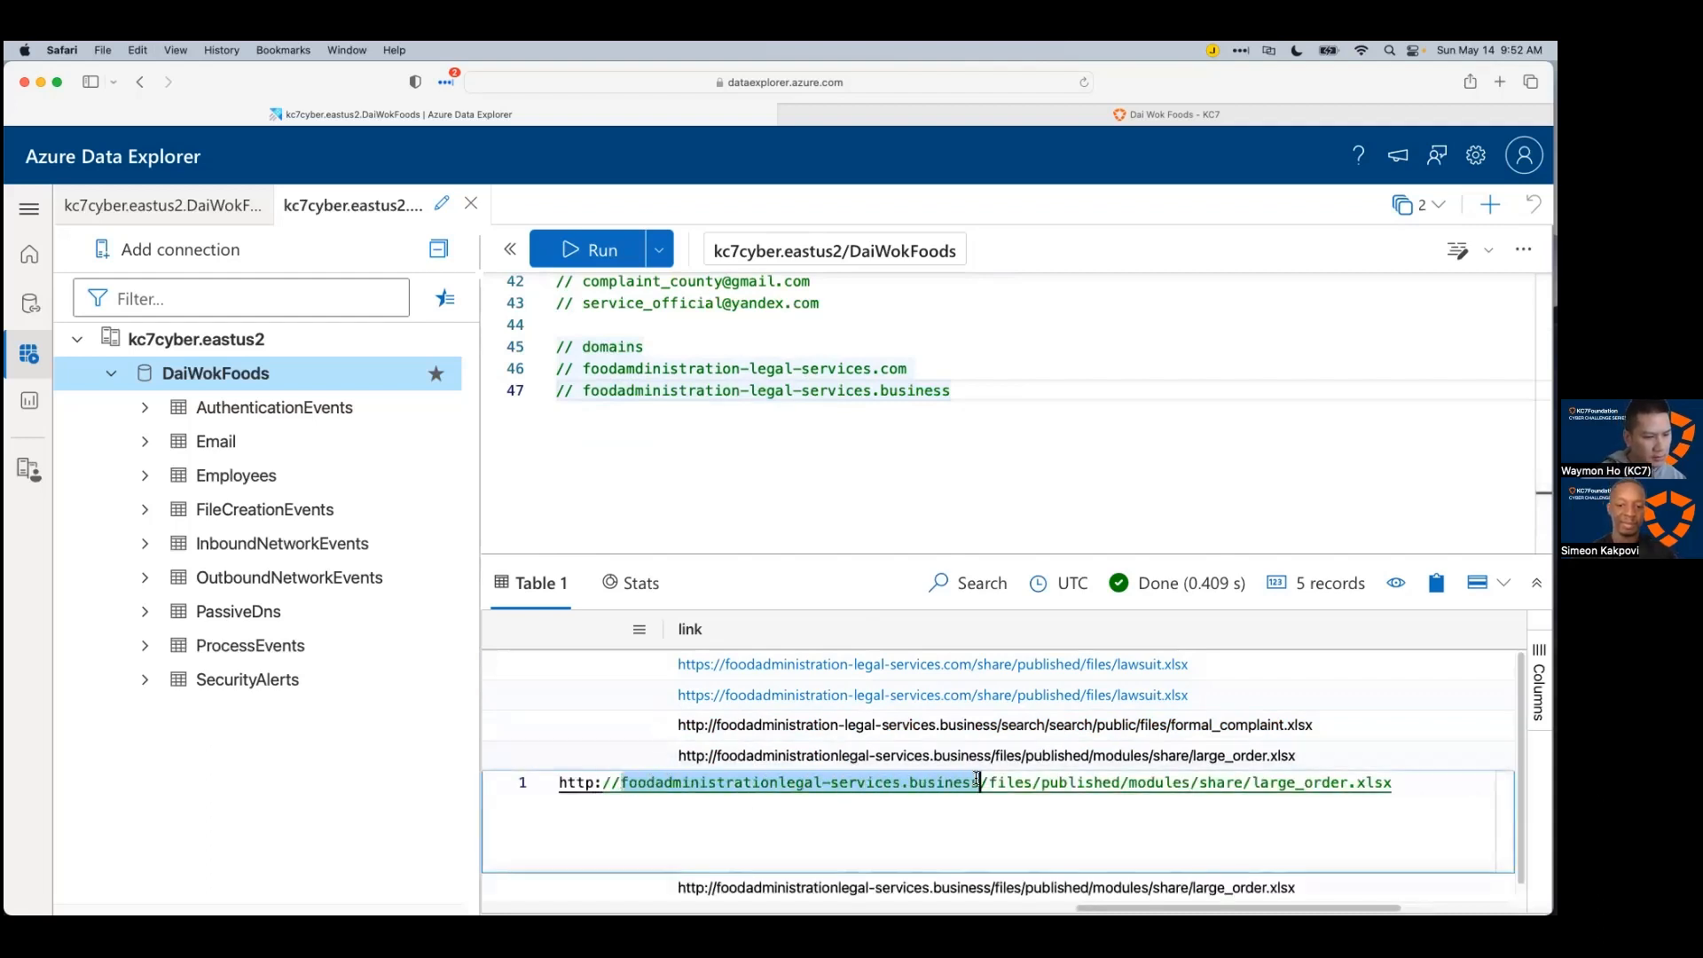
click(986, 393)
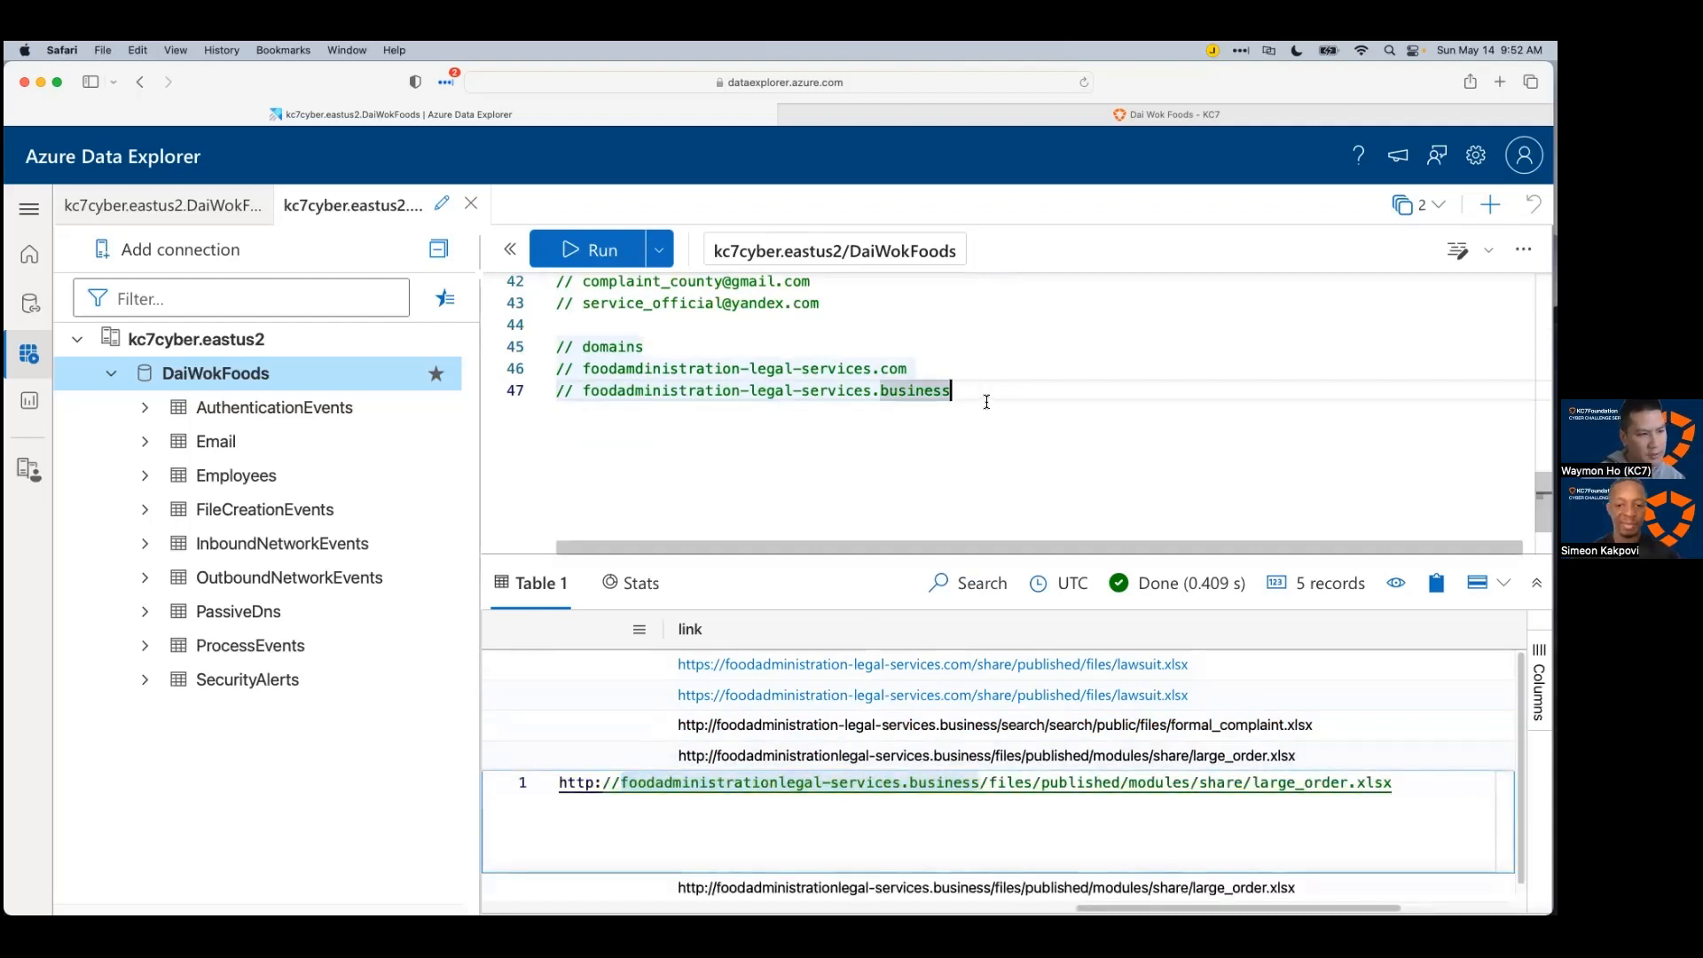
key(Return)
text(//)
key(super+v)
Step: Insert a '// Files' heading above the three file-name notes and select that block
click(1076, 345)
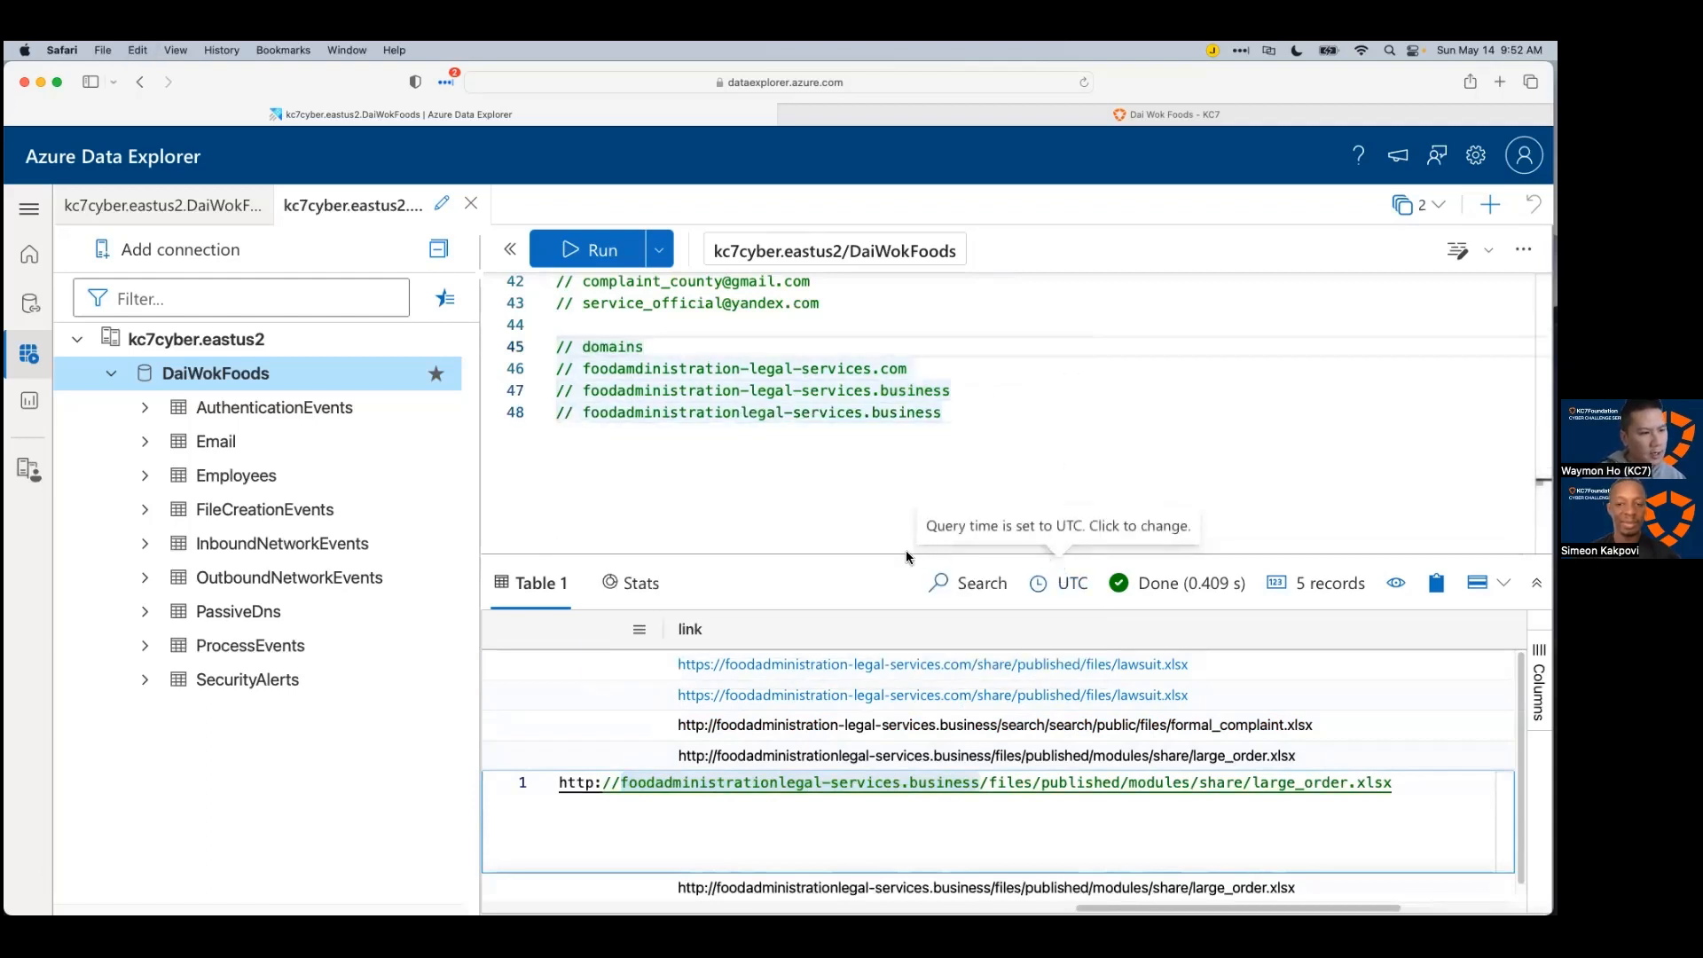
drag(906, 557, 896, 493)
scroll(842, 435, up, 2)
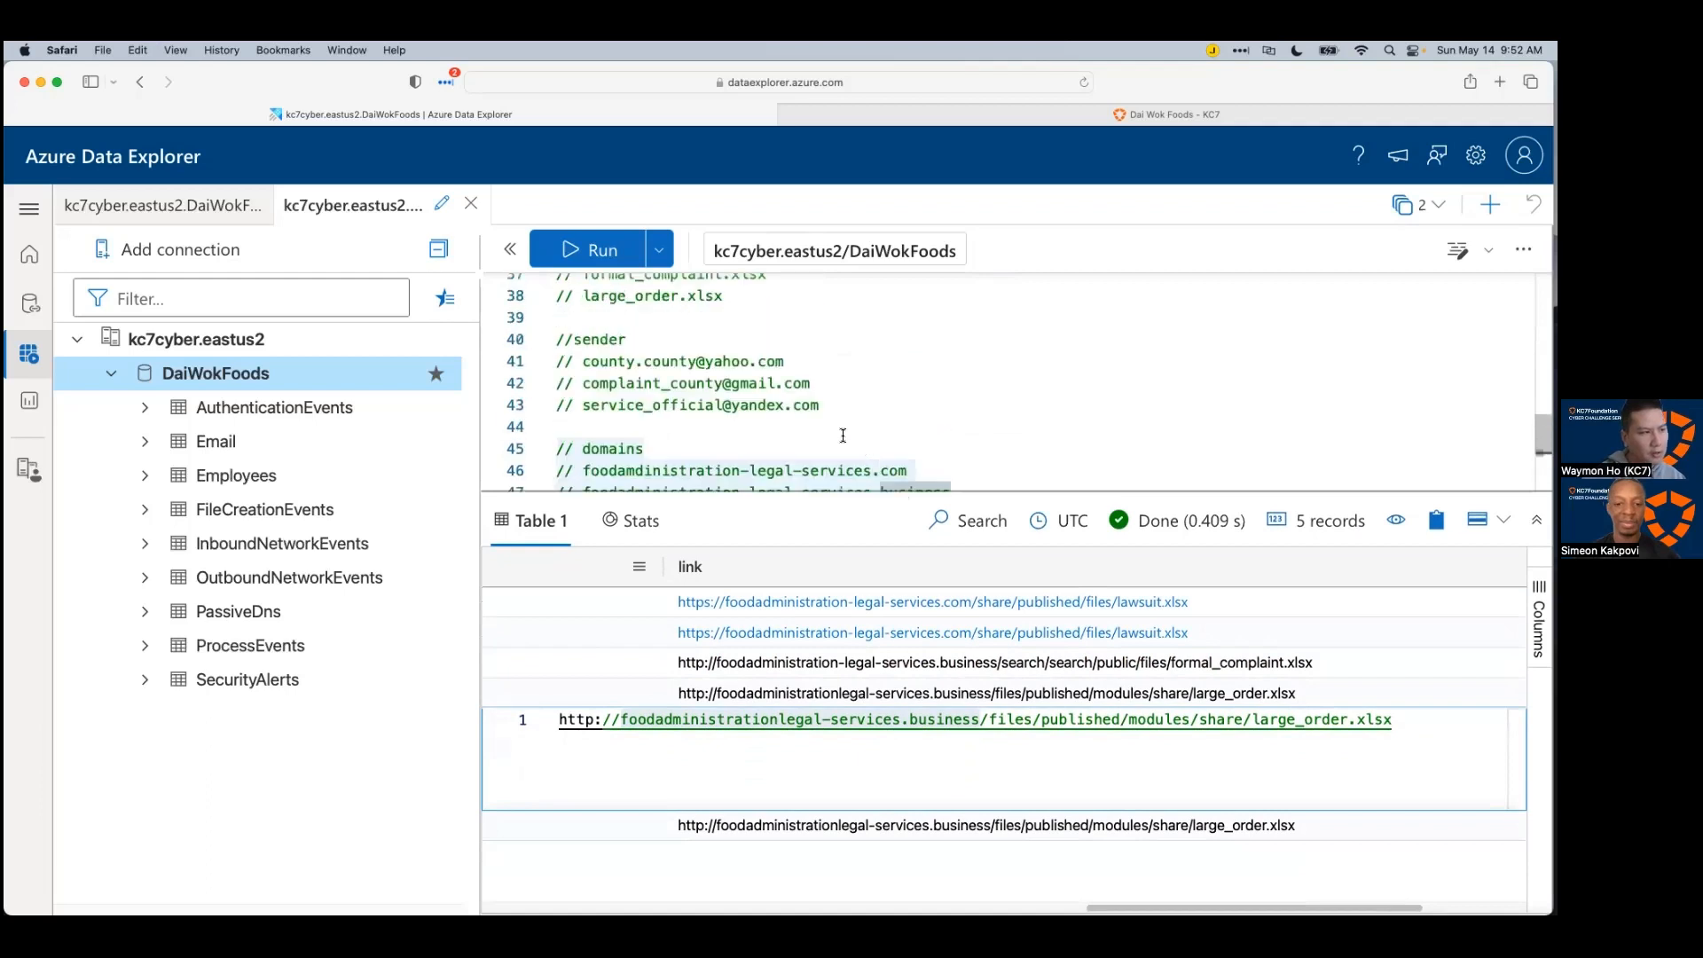
scroll(843, 435, up, 3)
scroll(789, 422, down, 1)
click(625, 340)
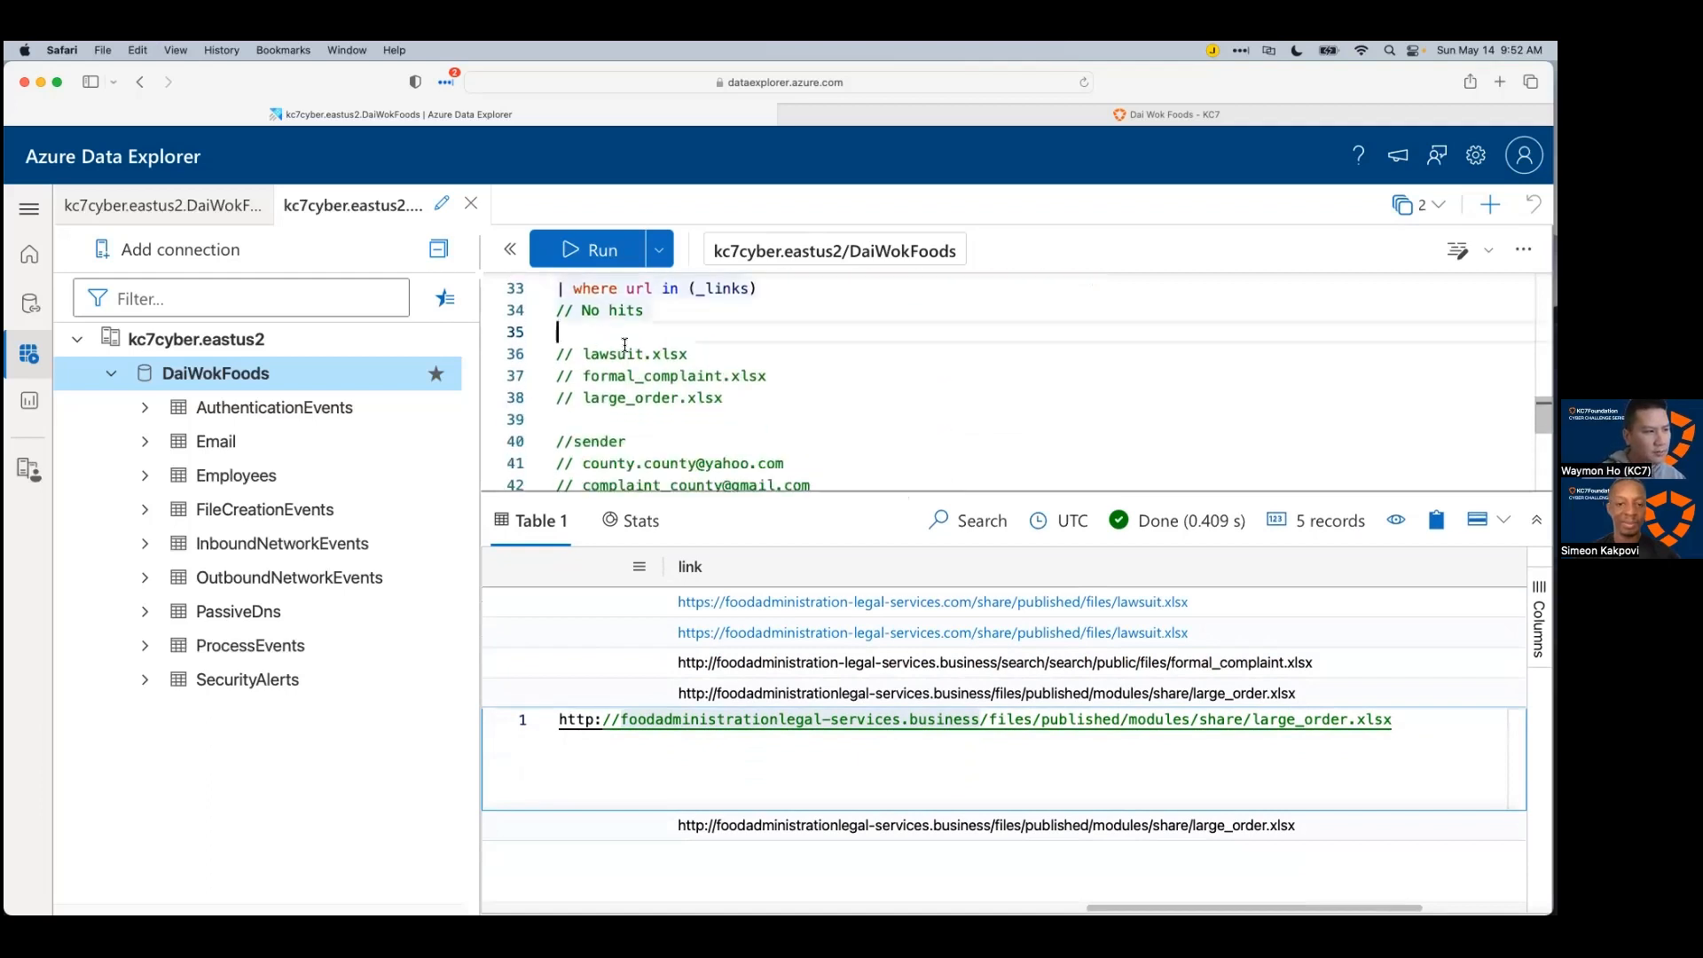
key(Return)
text(// Files)
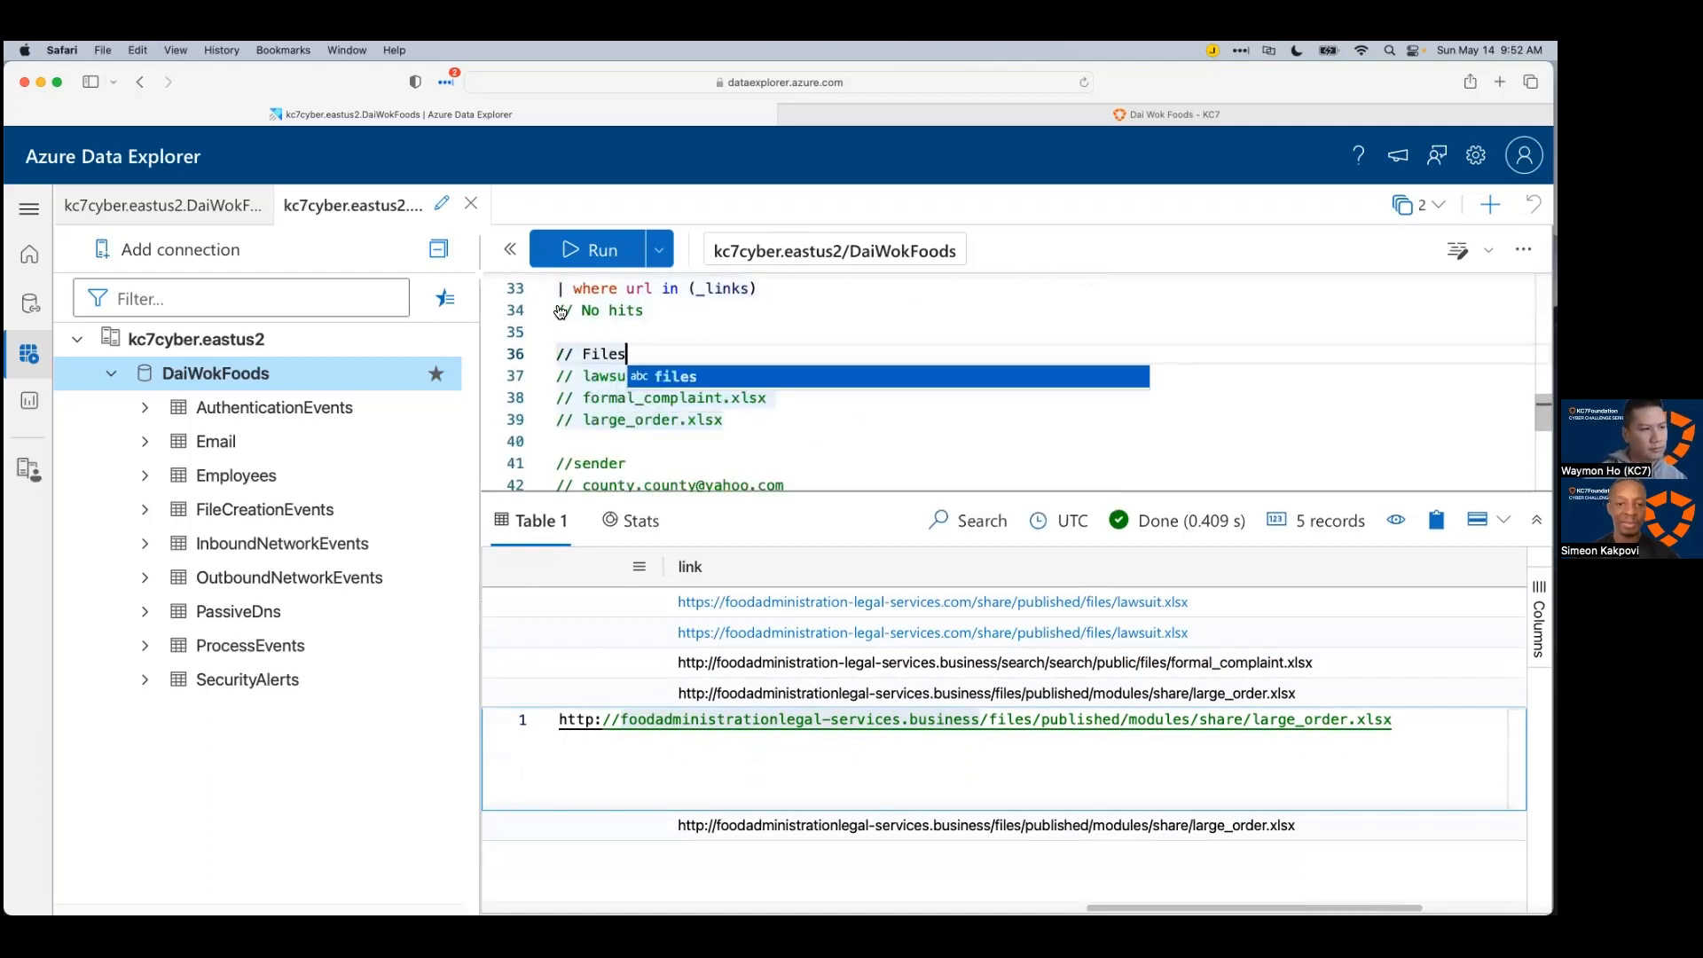
key(Escape)
drag(745, 422, 557, 354)
key(super+c)
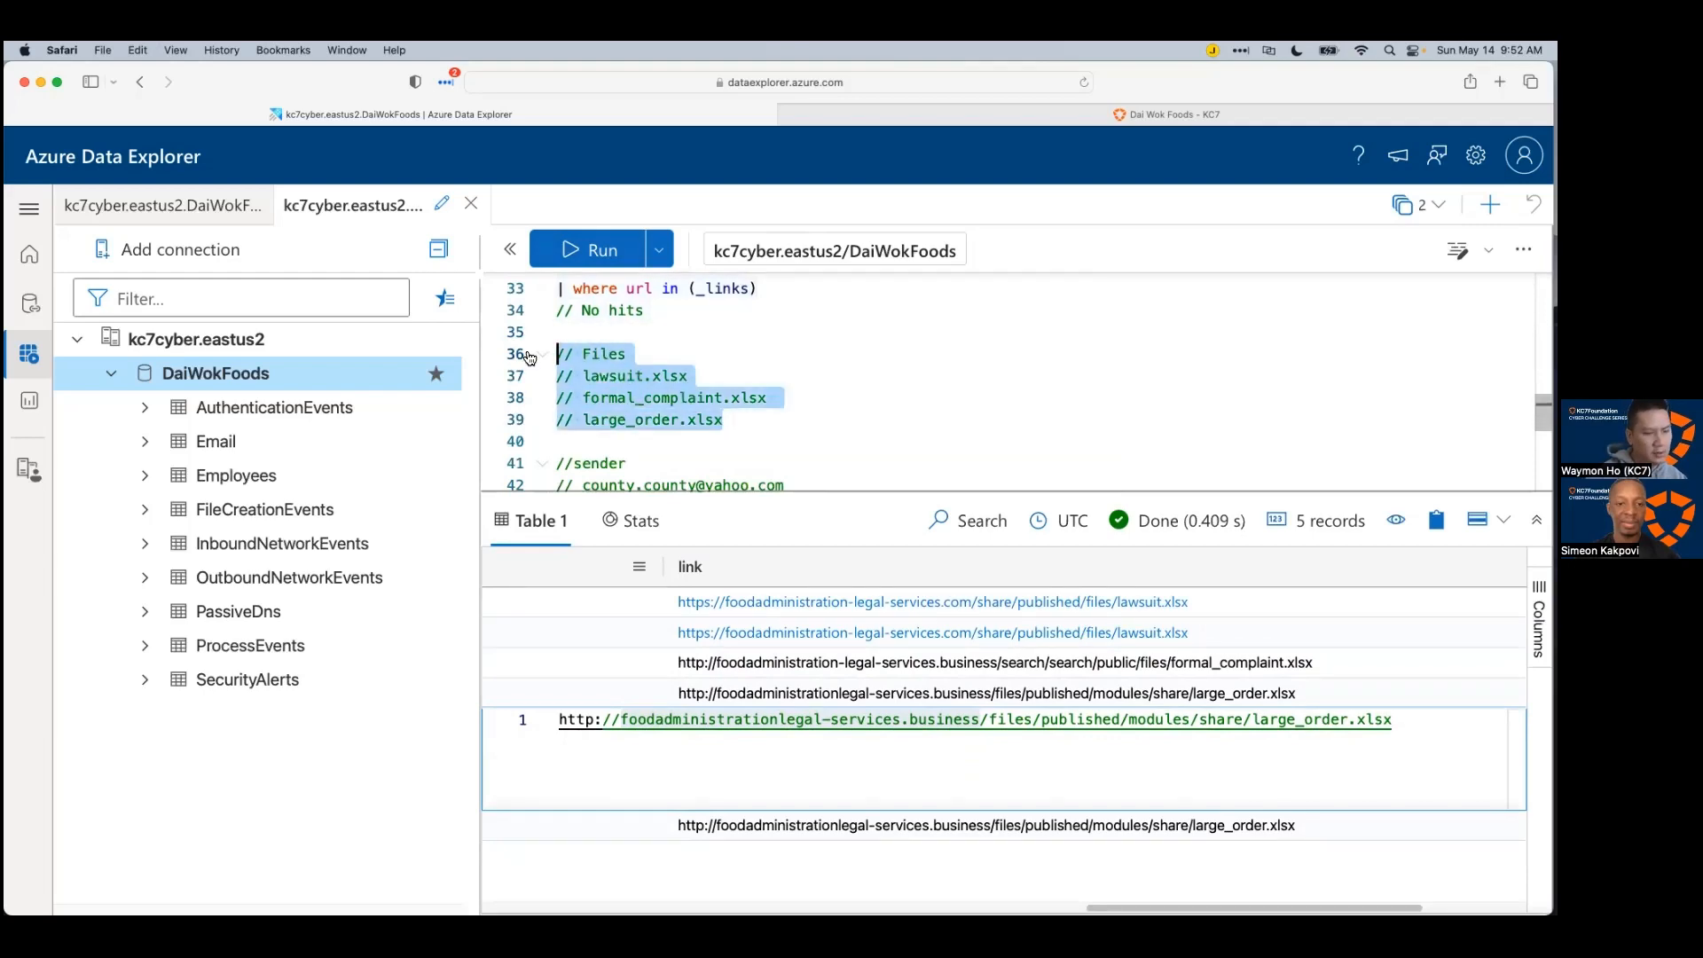
Step: In Xmind, add a Leads subtopic under Email with the file names as its first child
key(super+Tab)
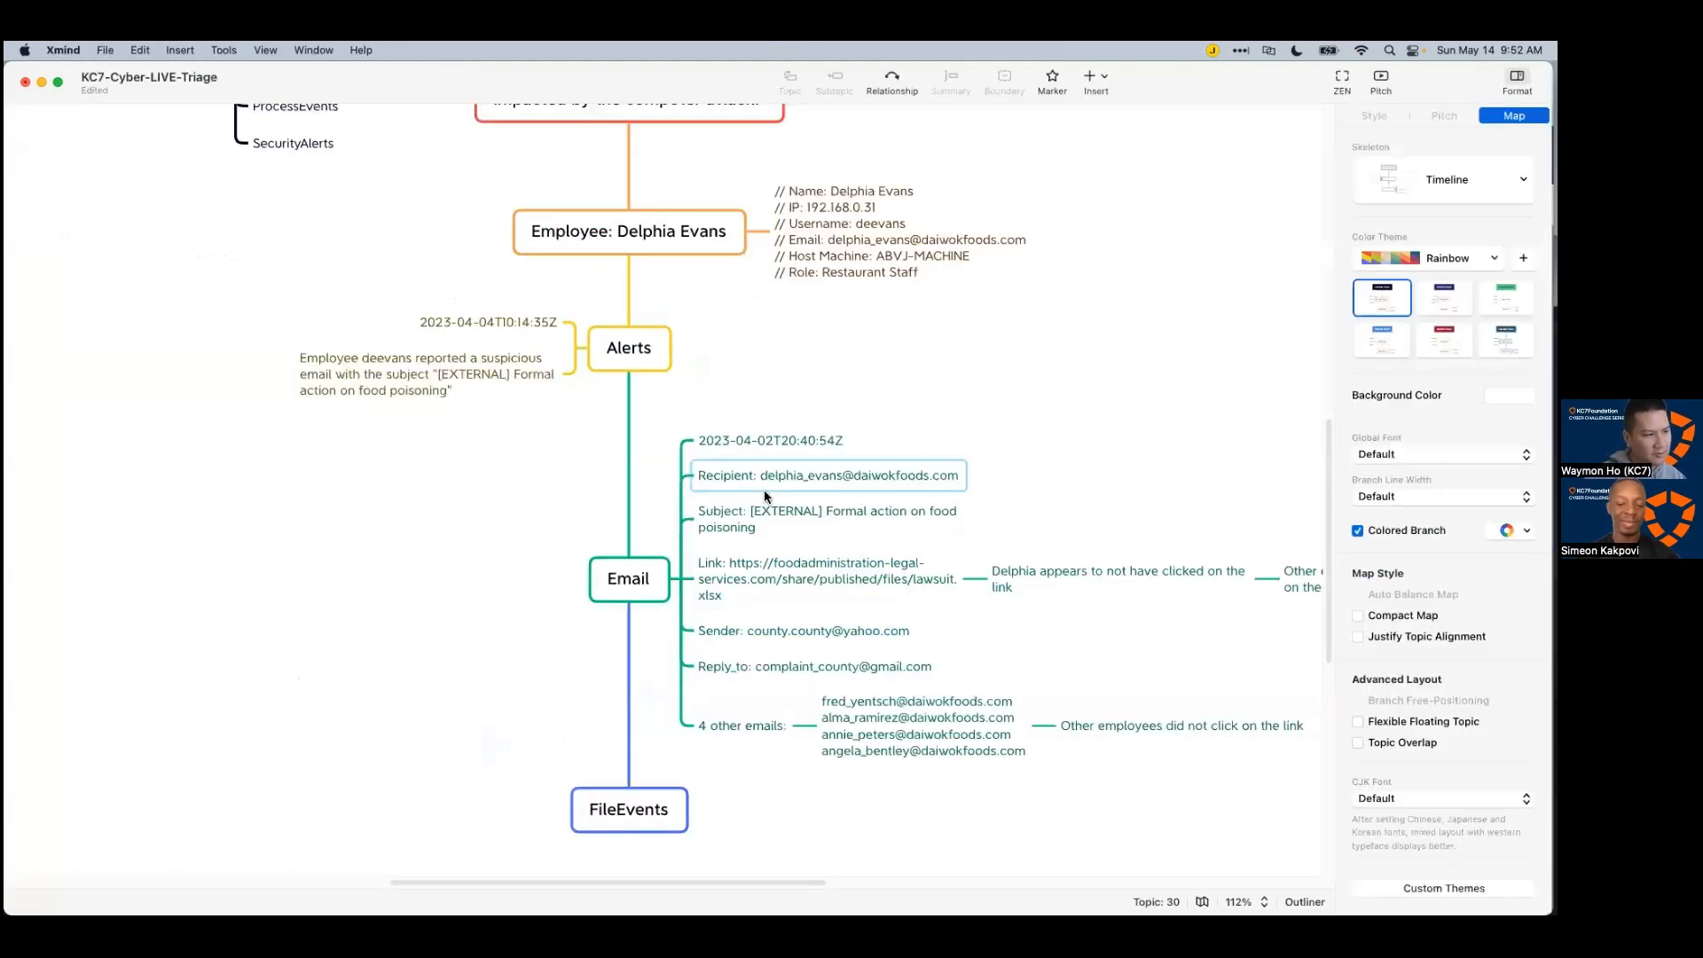
scroll(494, 585, down, 3)
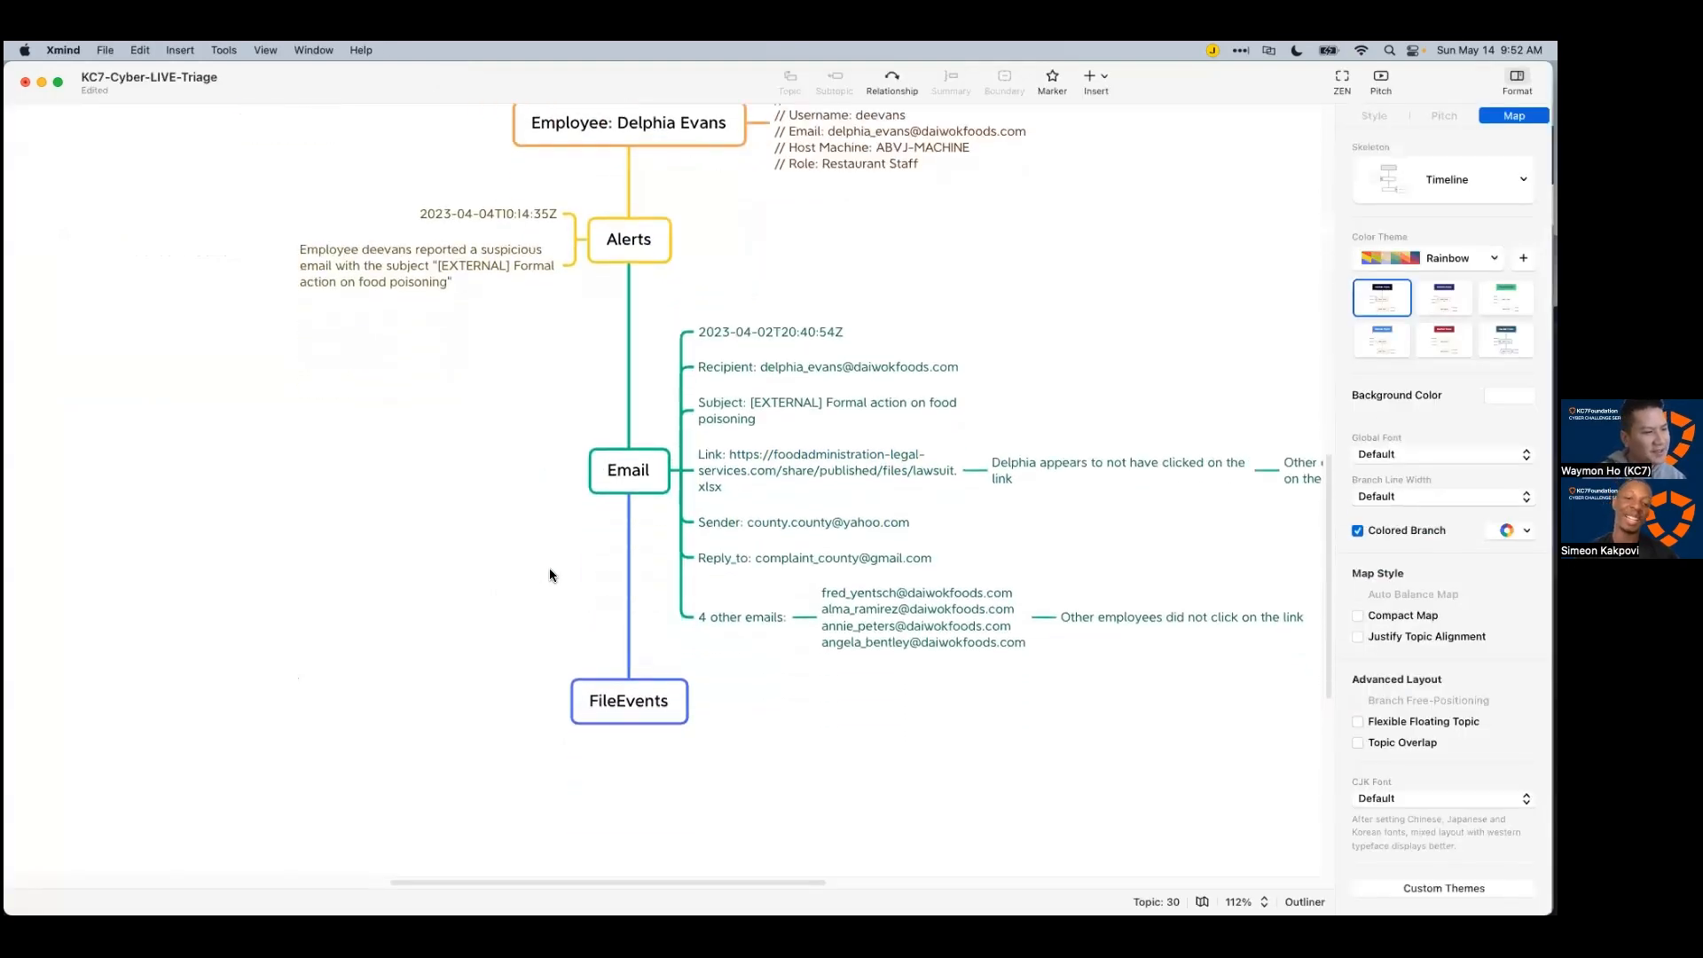
click(613, 473)
key(Tab)
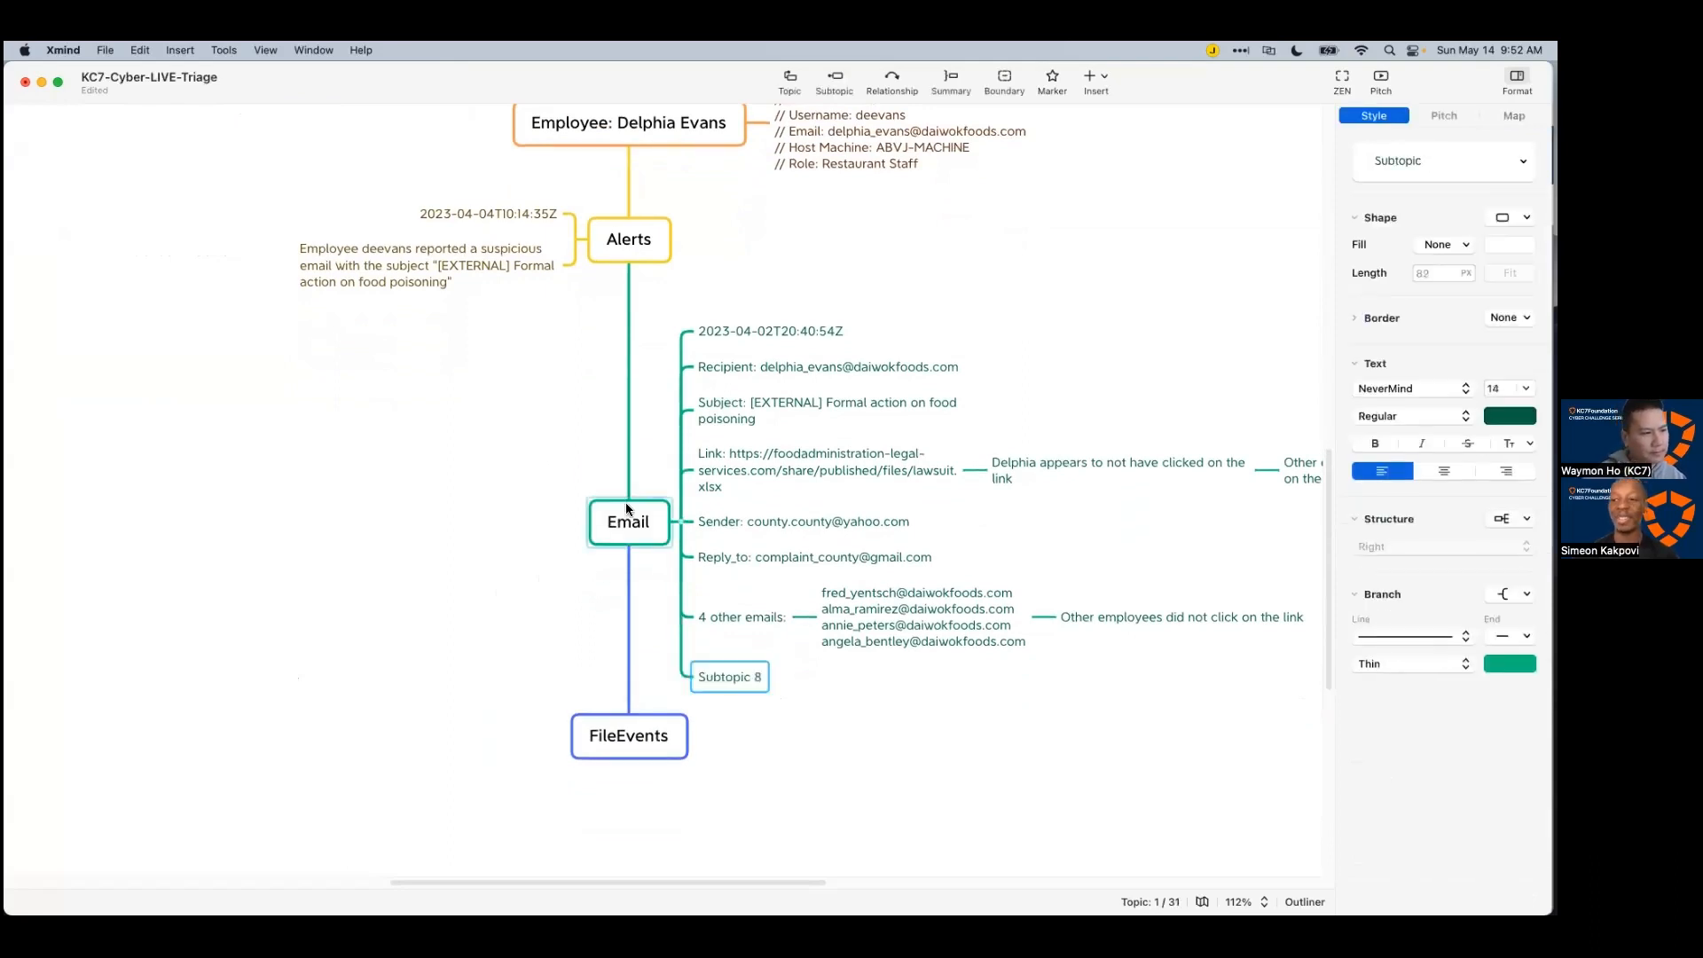
text(Leads)
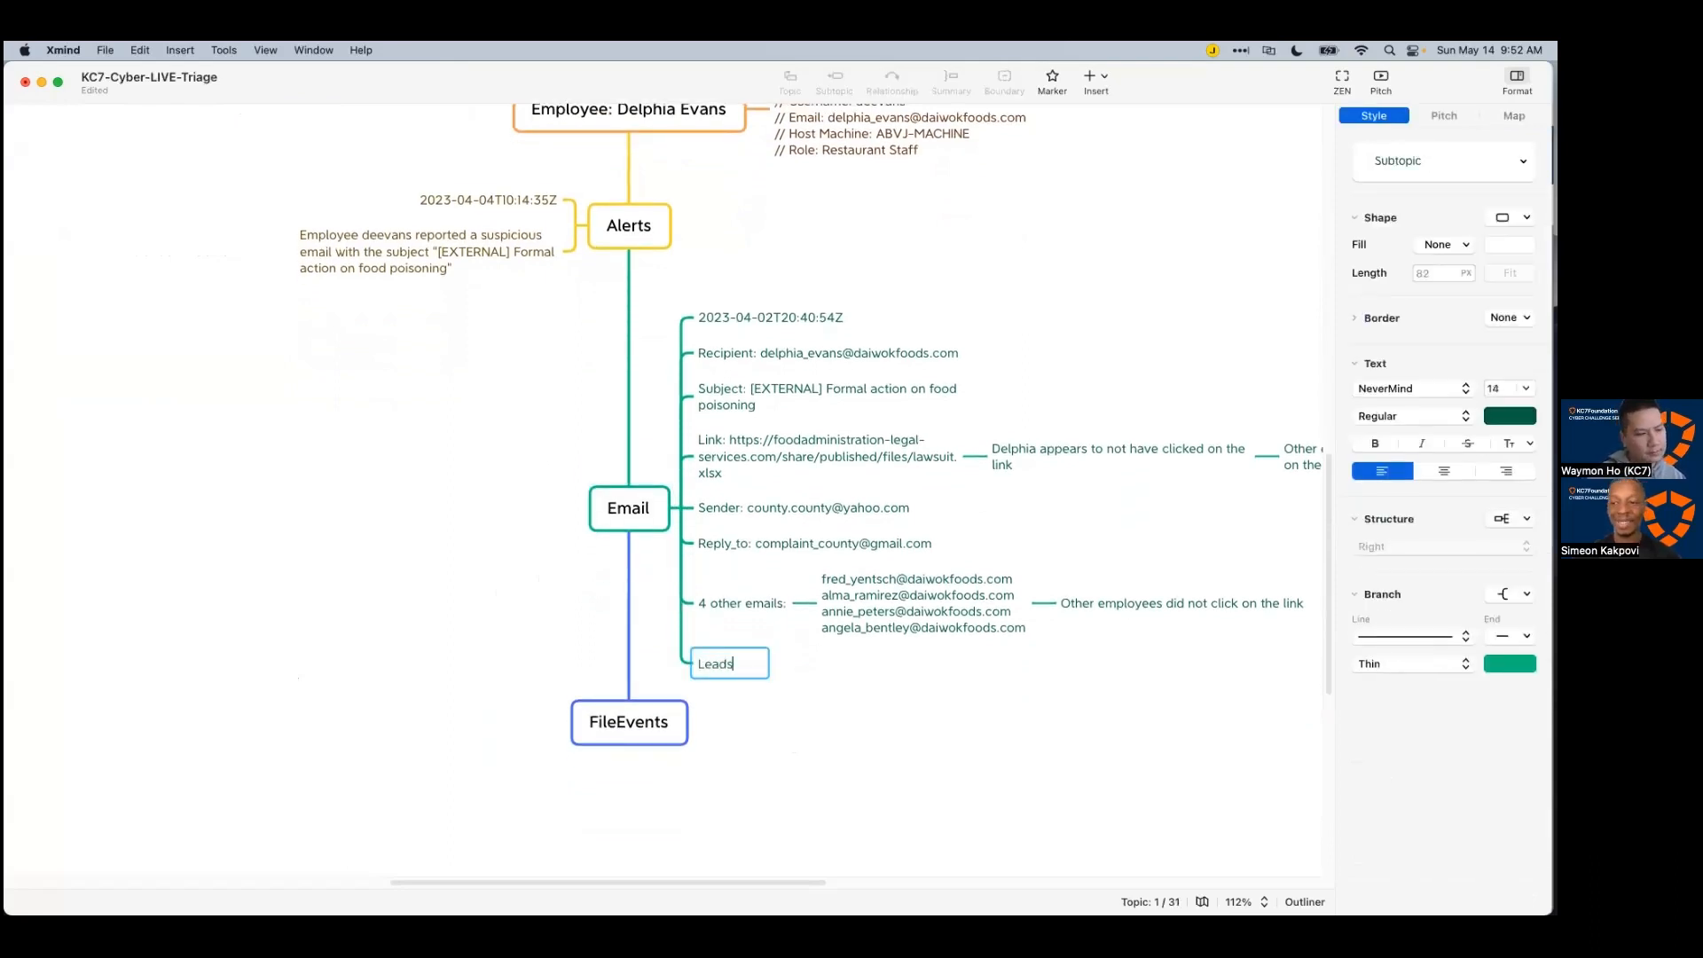
key(Return)
key(Tab)
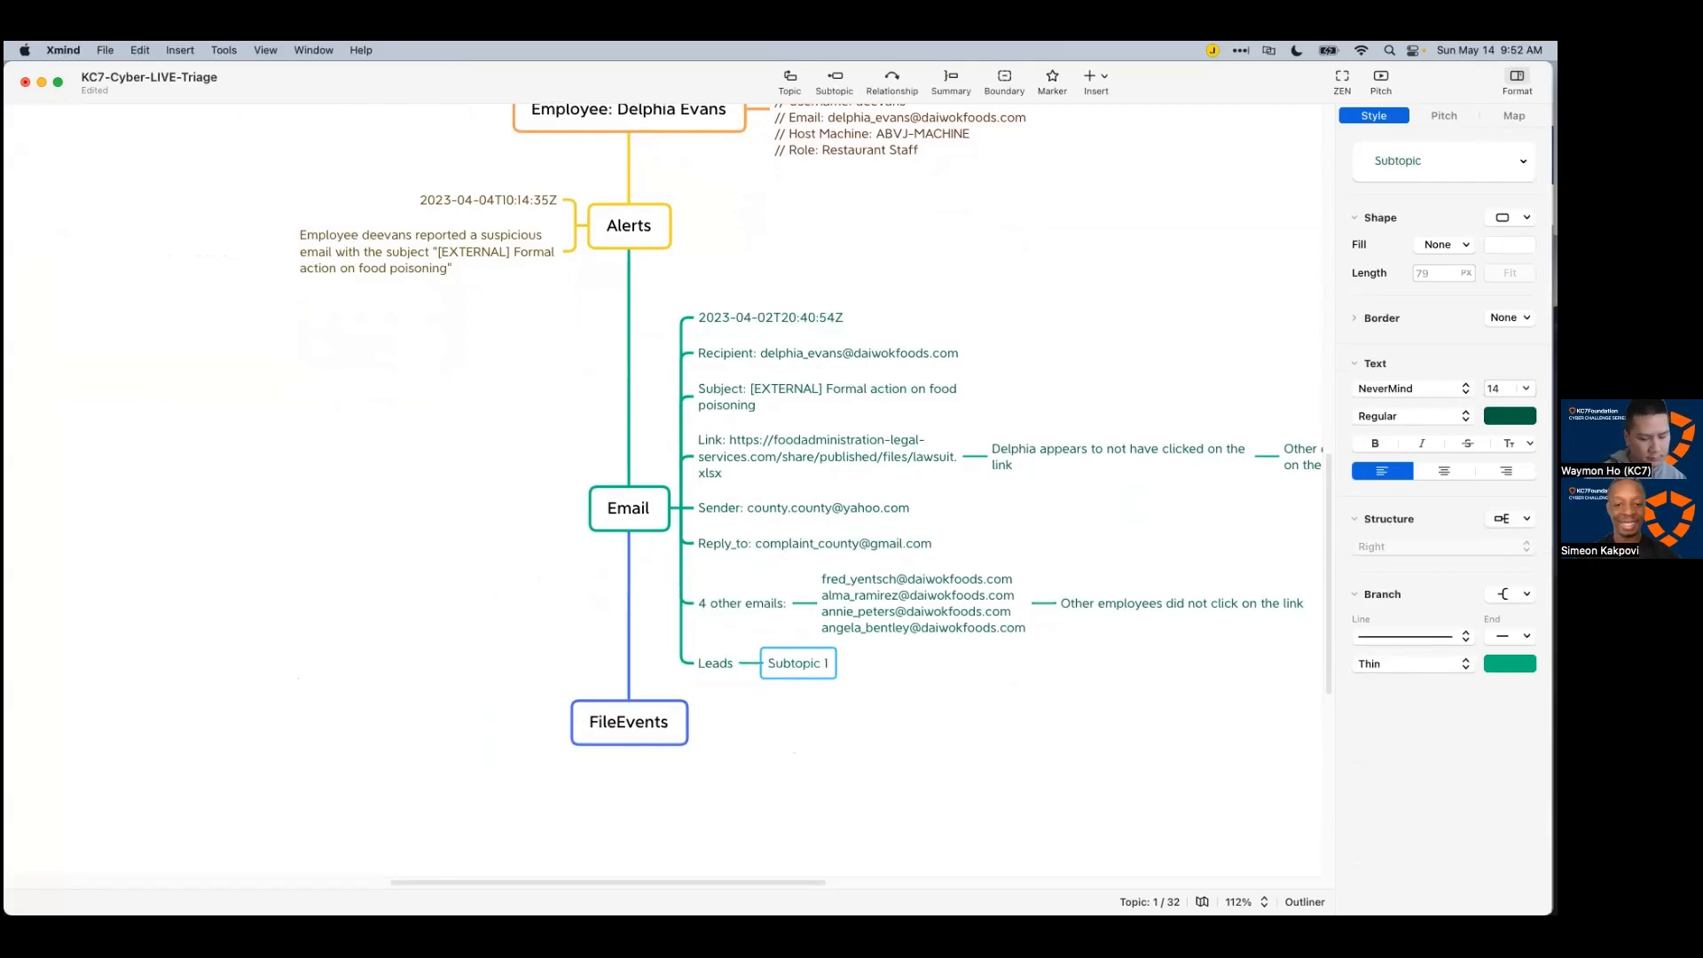
key(super+v)
click(1029, 688)
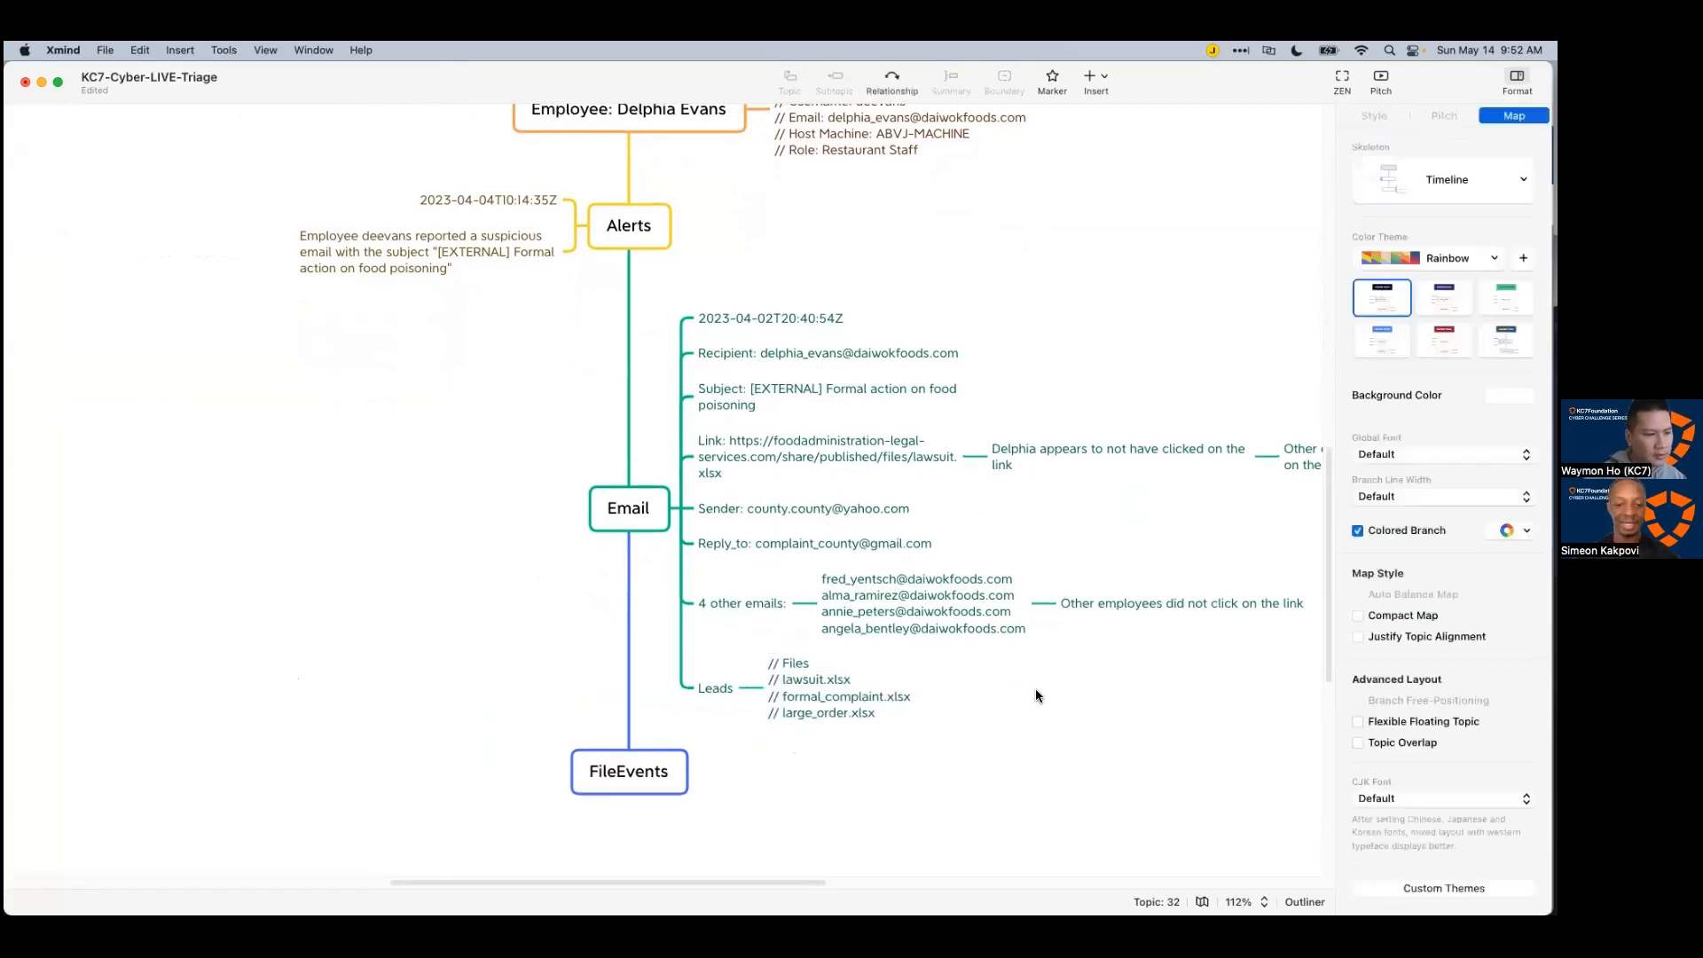
Step: Copy the sender comment lines from the query into a new child topic under Leads
key(super+Tab)
scroll(647, 436, down, 3)
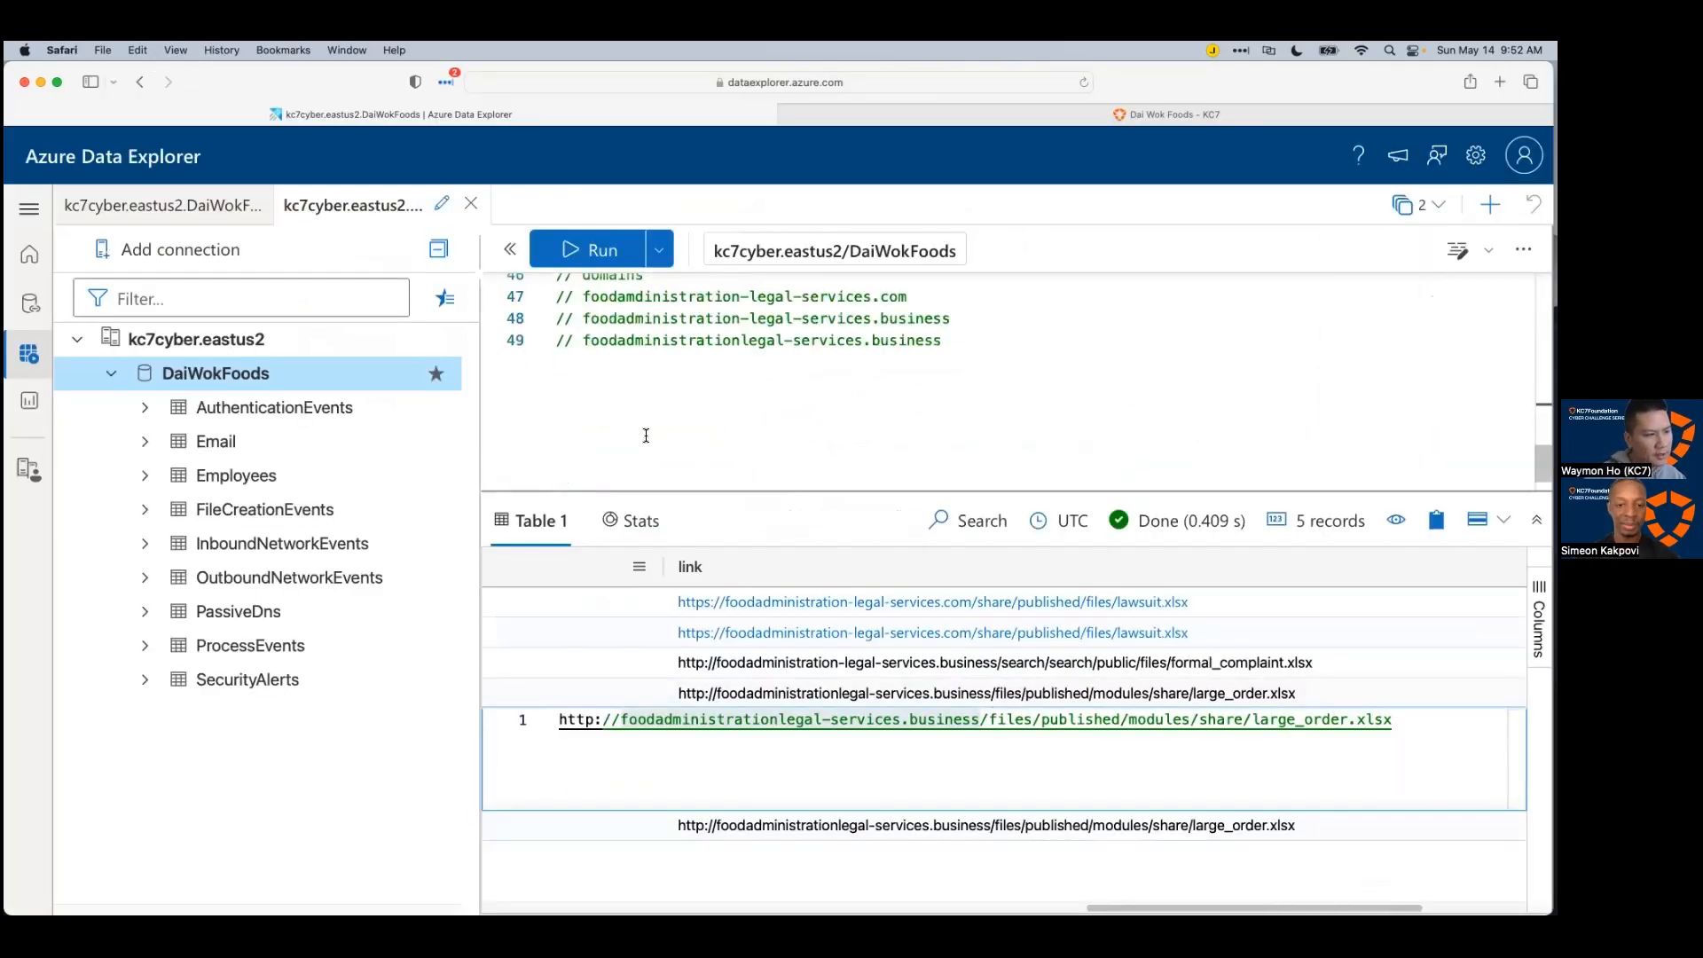
drag(818, 378, 546, 326)
key(super+c)
key(super+Tab)
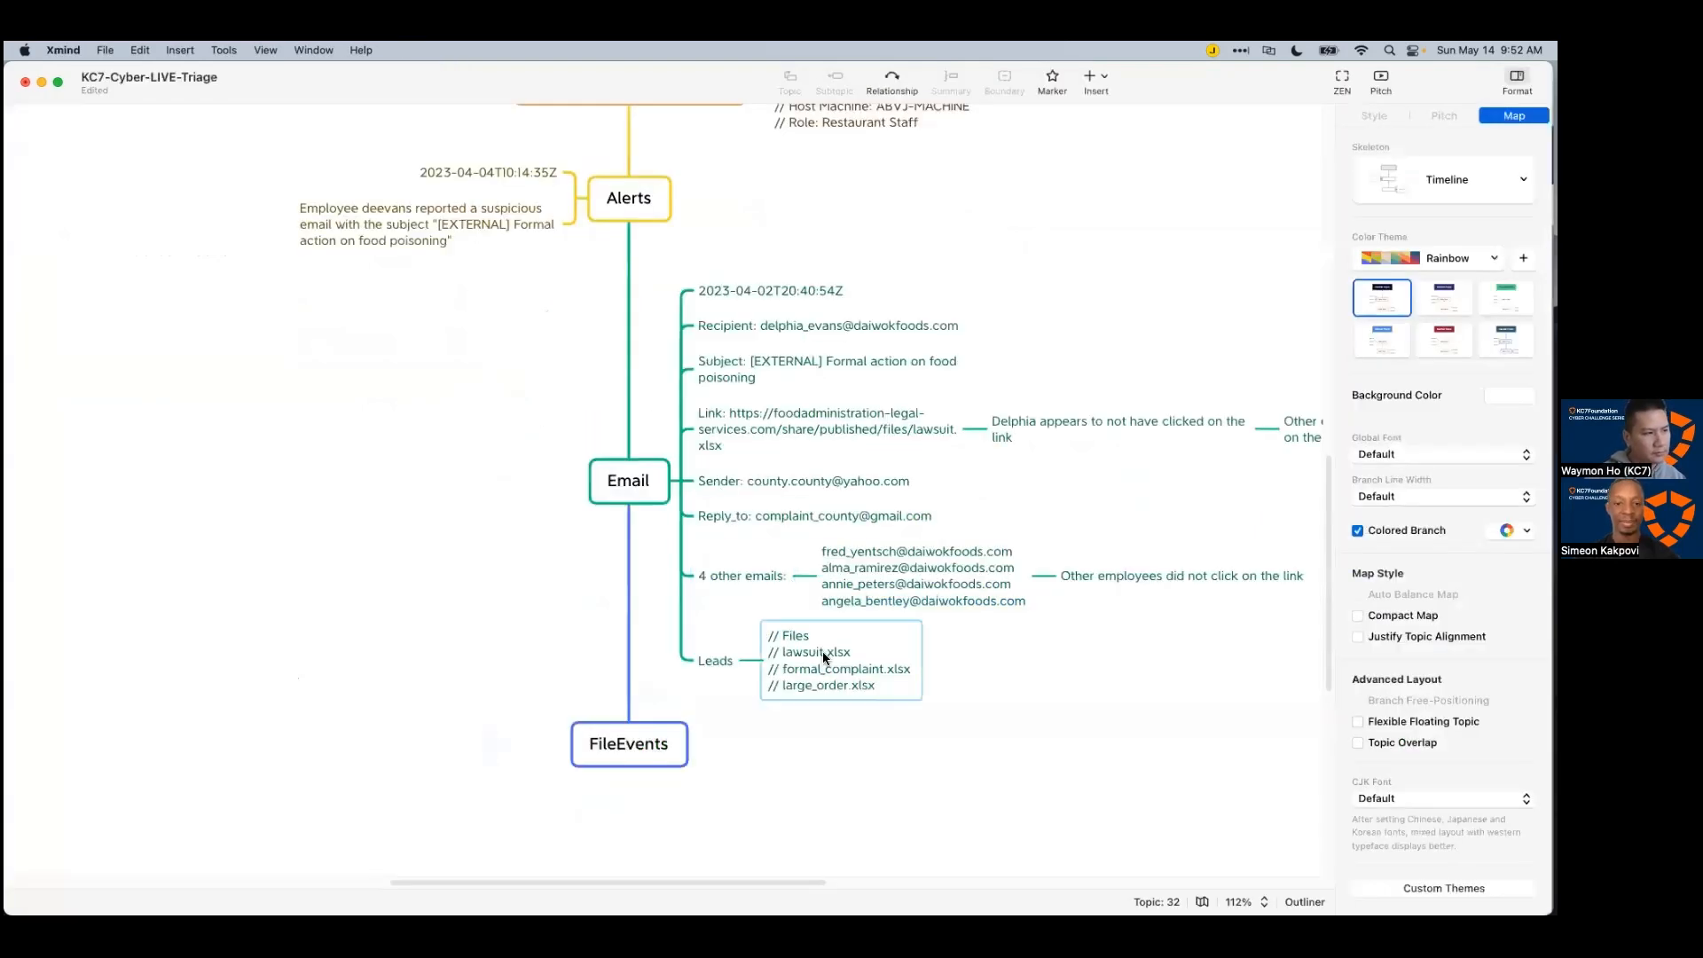
key(Tab)
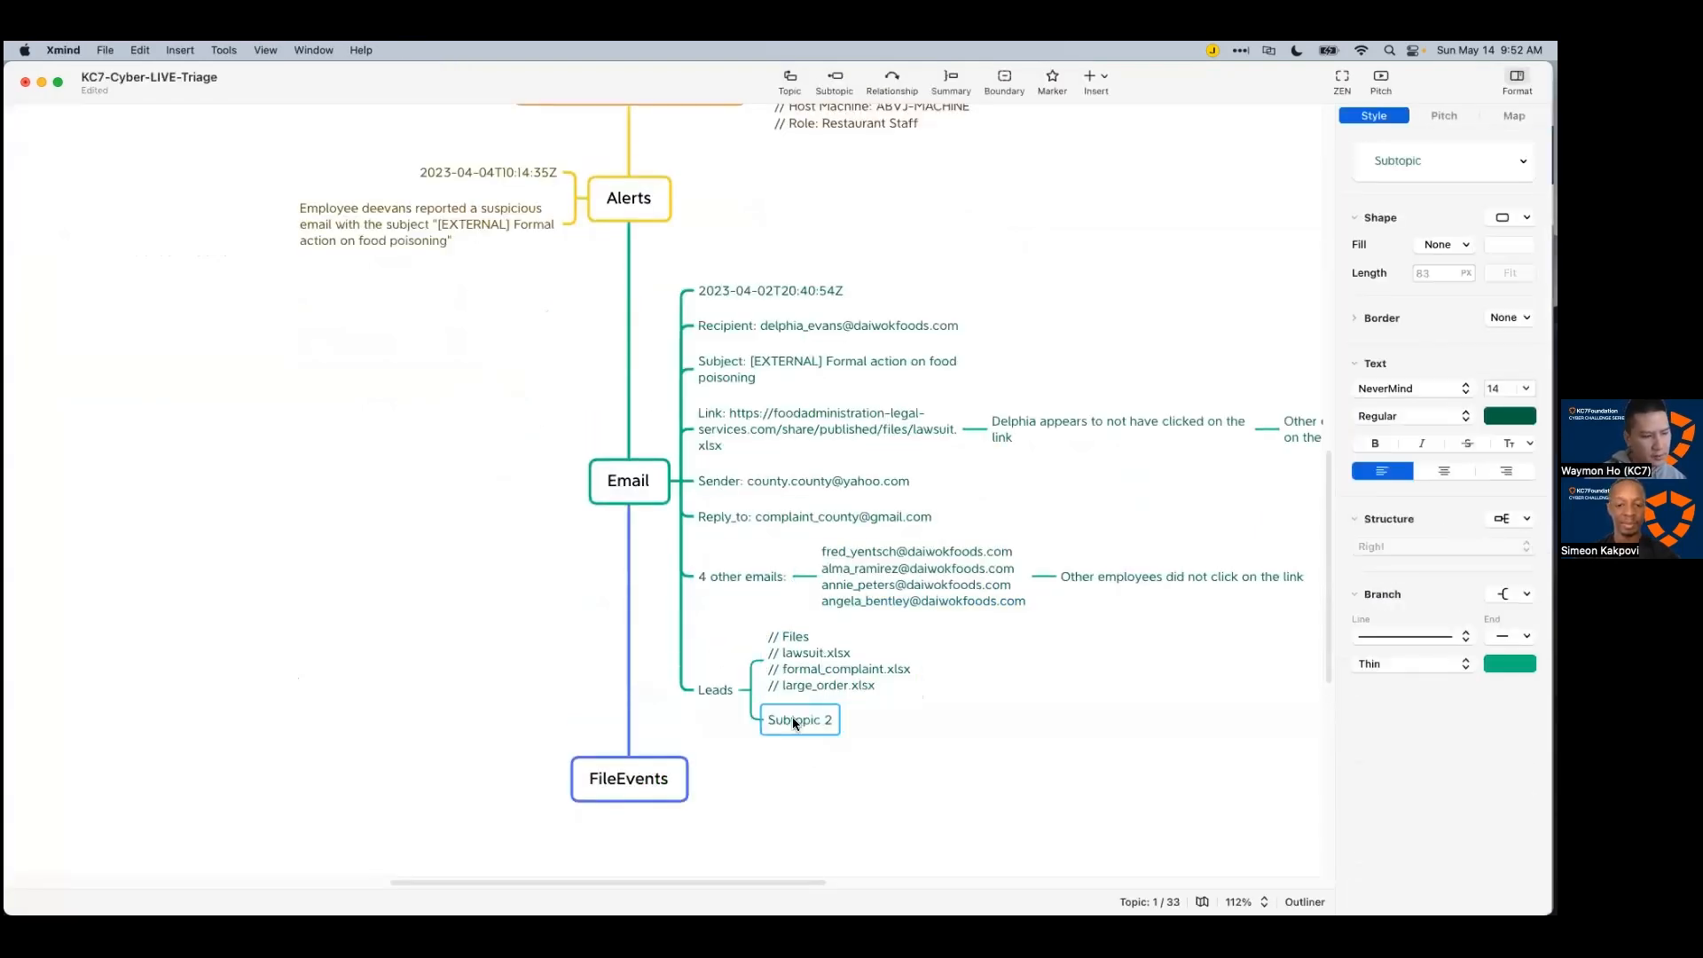
key(super+v)
key(Escape)
Step: Copy the domains comment block into a third child topic under Leads
key(super+Tab)
scroll(710, 399, down, 2)
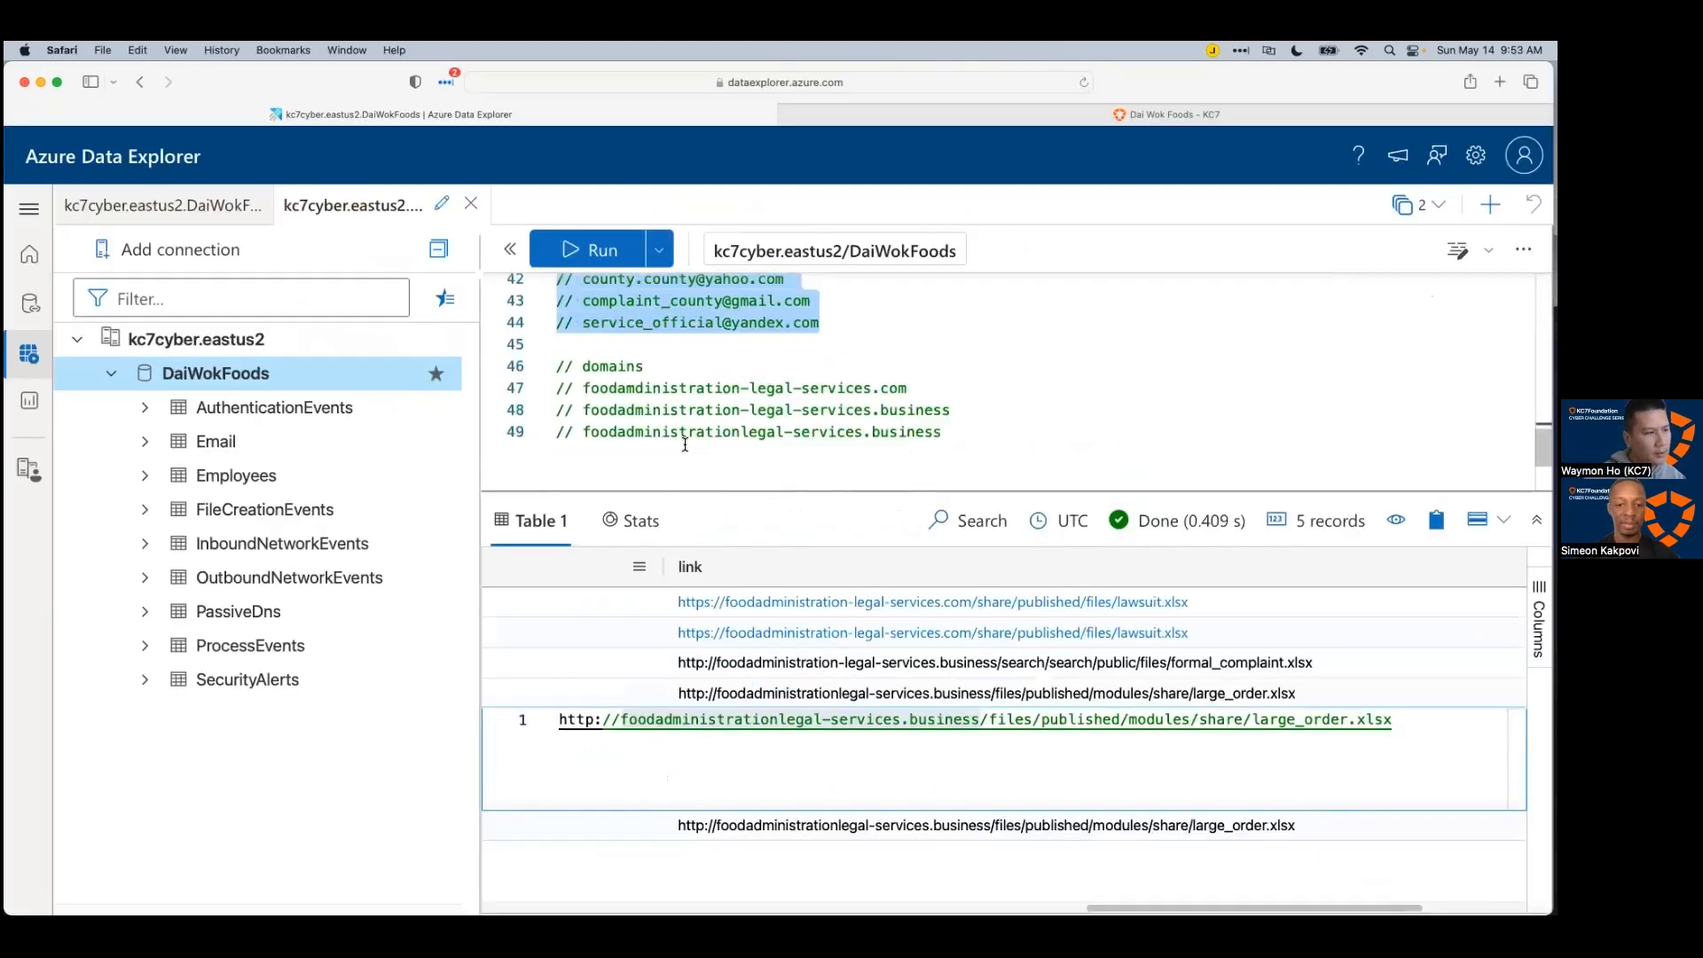
drag(942, 411, 557, 366)
drag(744, 388, 517, 353)
key(super+c)
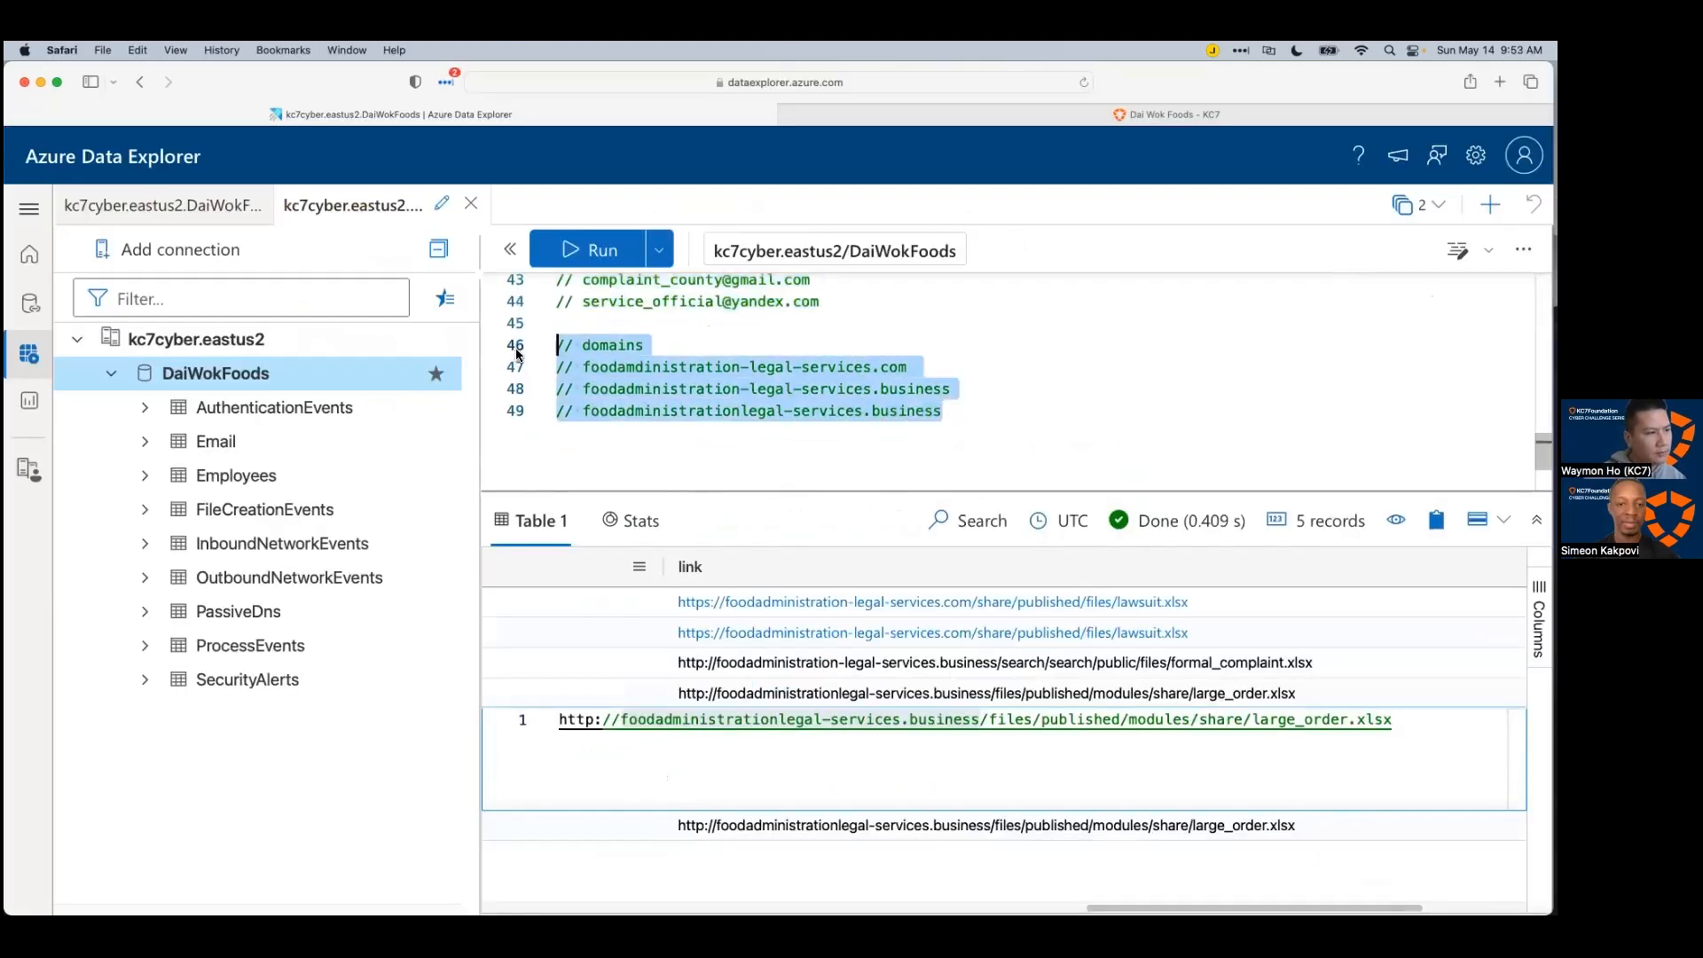
key(super+Tab)
key(Return)
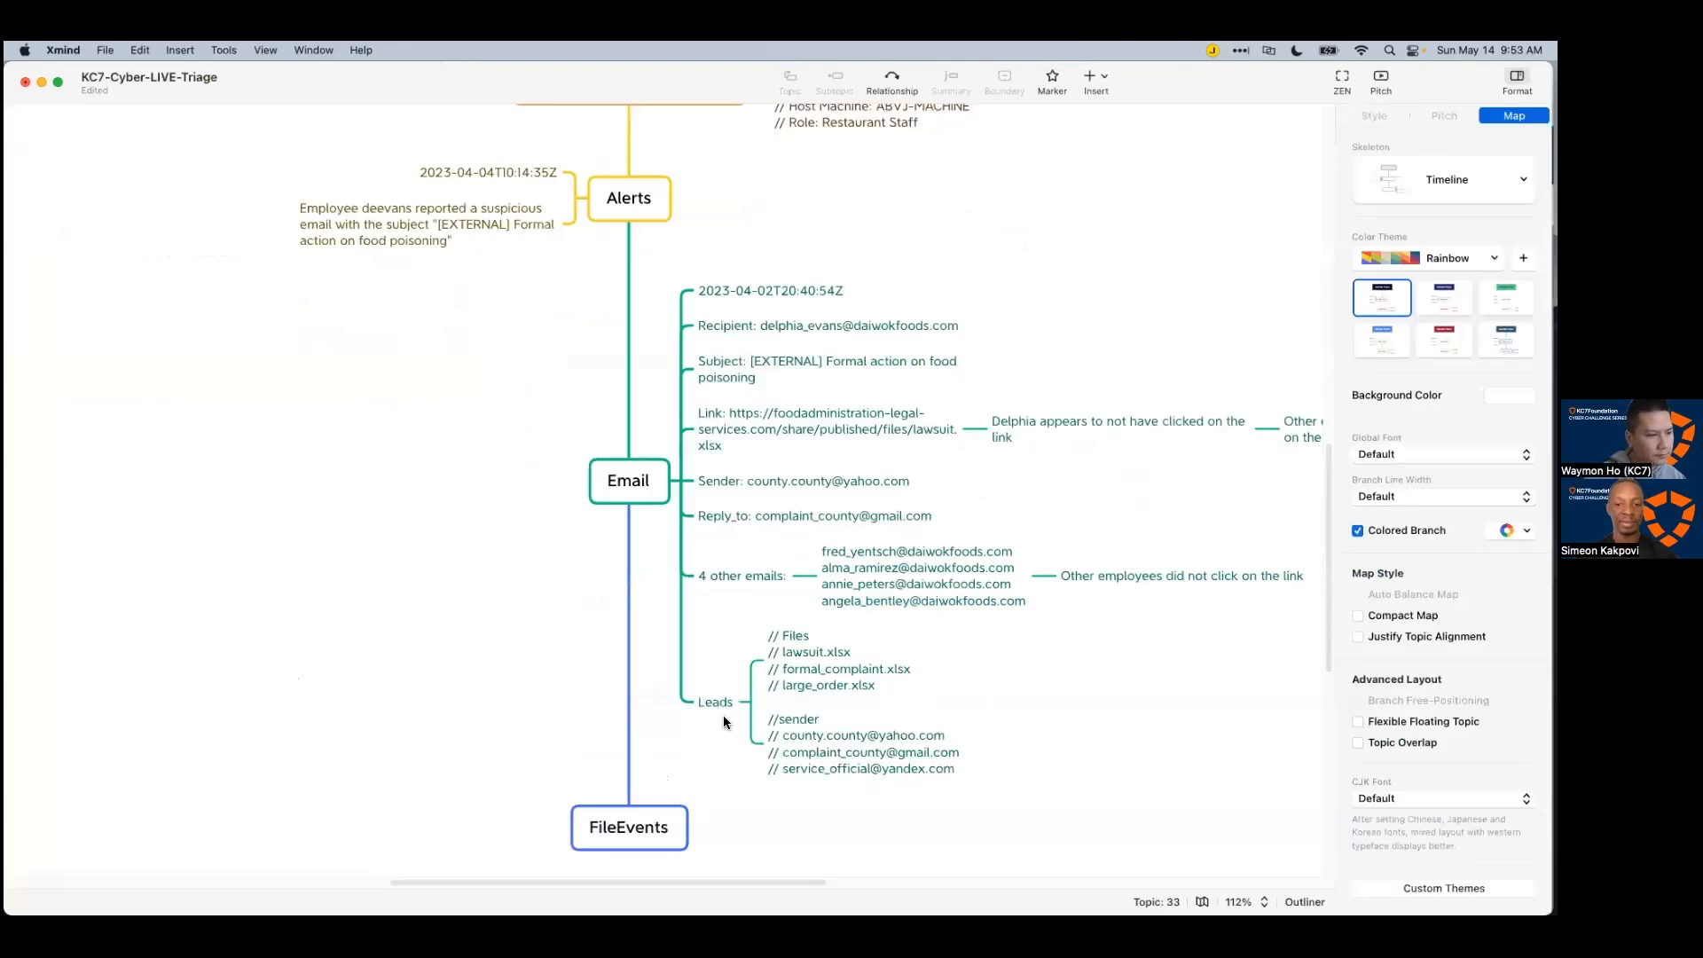
key(super+v)
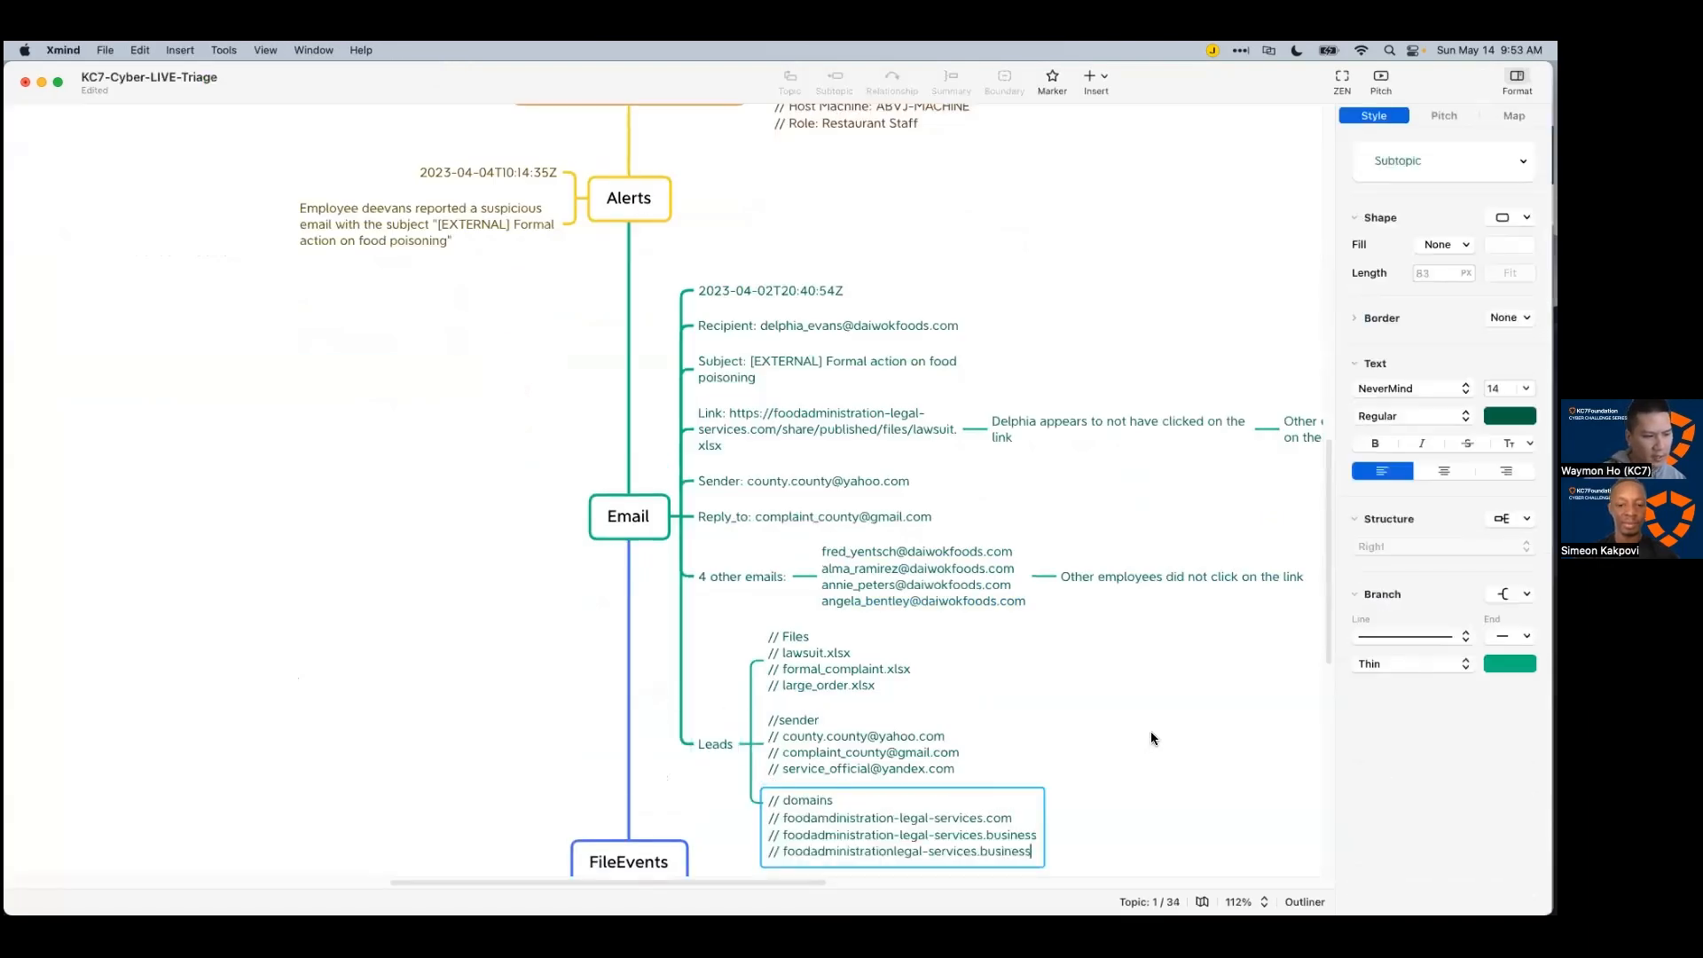
click(1151, 731)
Step: Move the sender topic above the Files topic, then return to the query
scroll(1130, 727, down, 4)
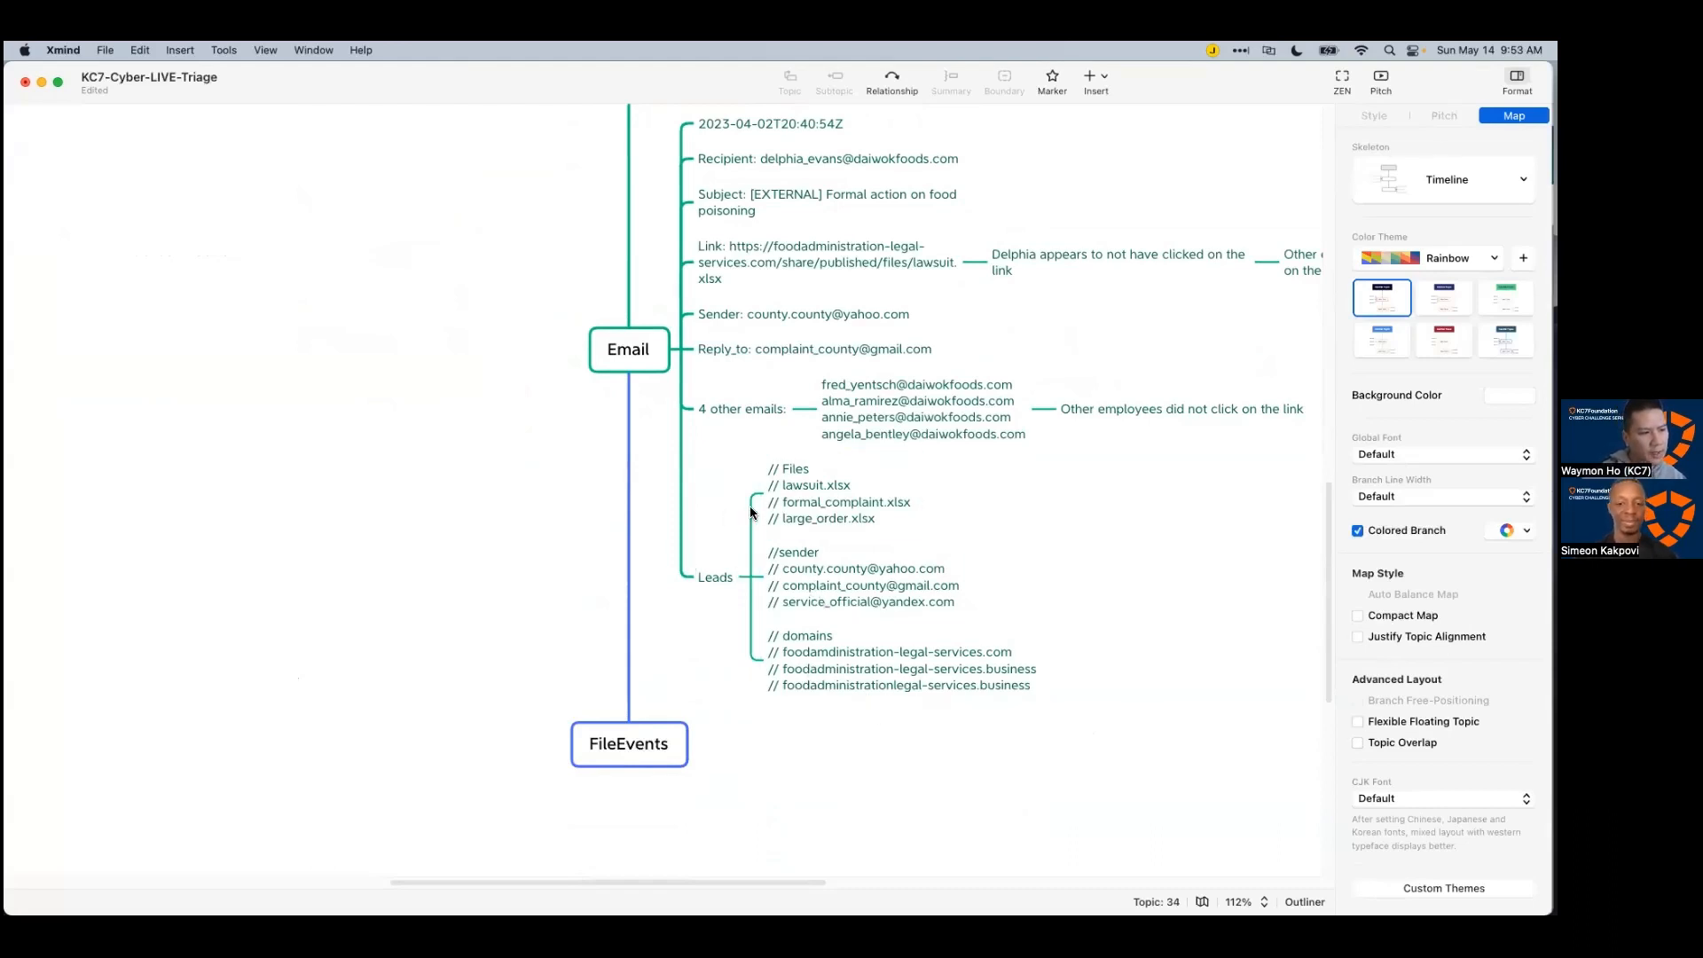
drag(832, 600, 812, 474)
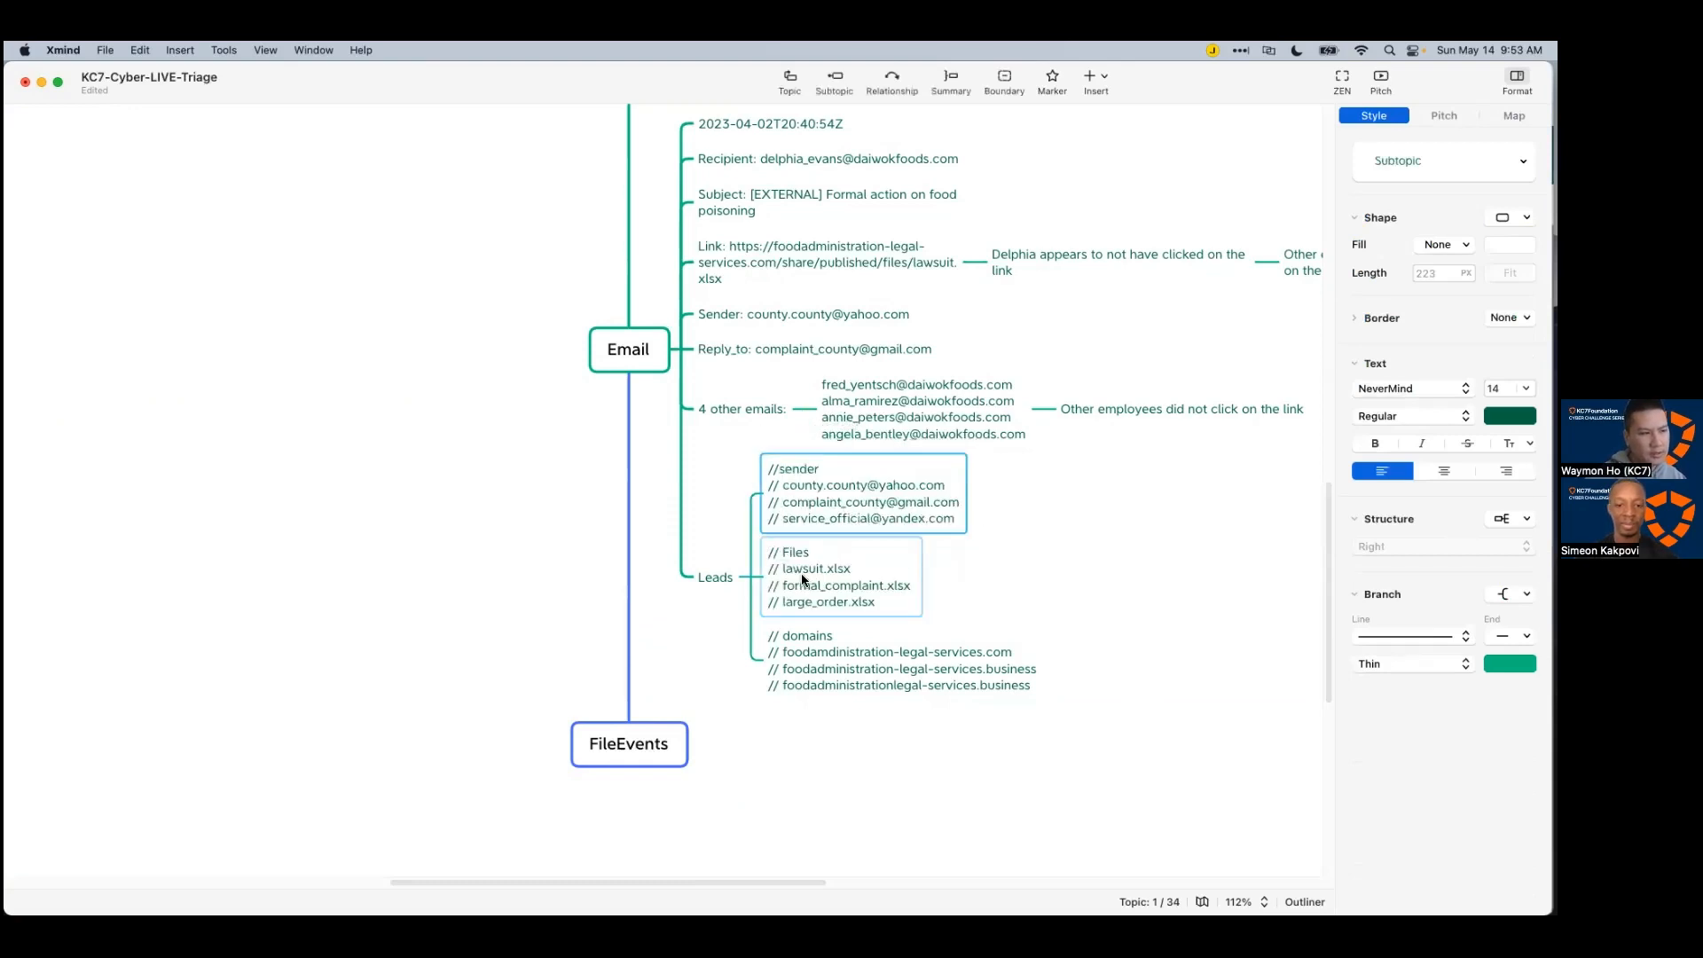
click(1077, 573)
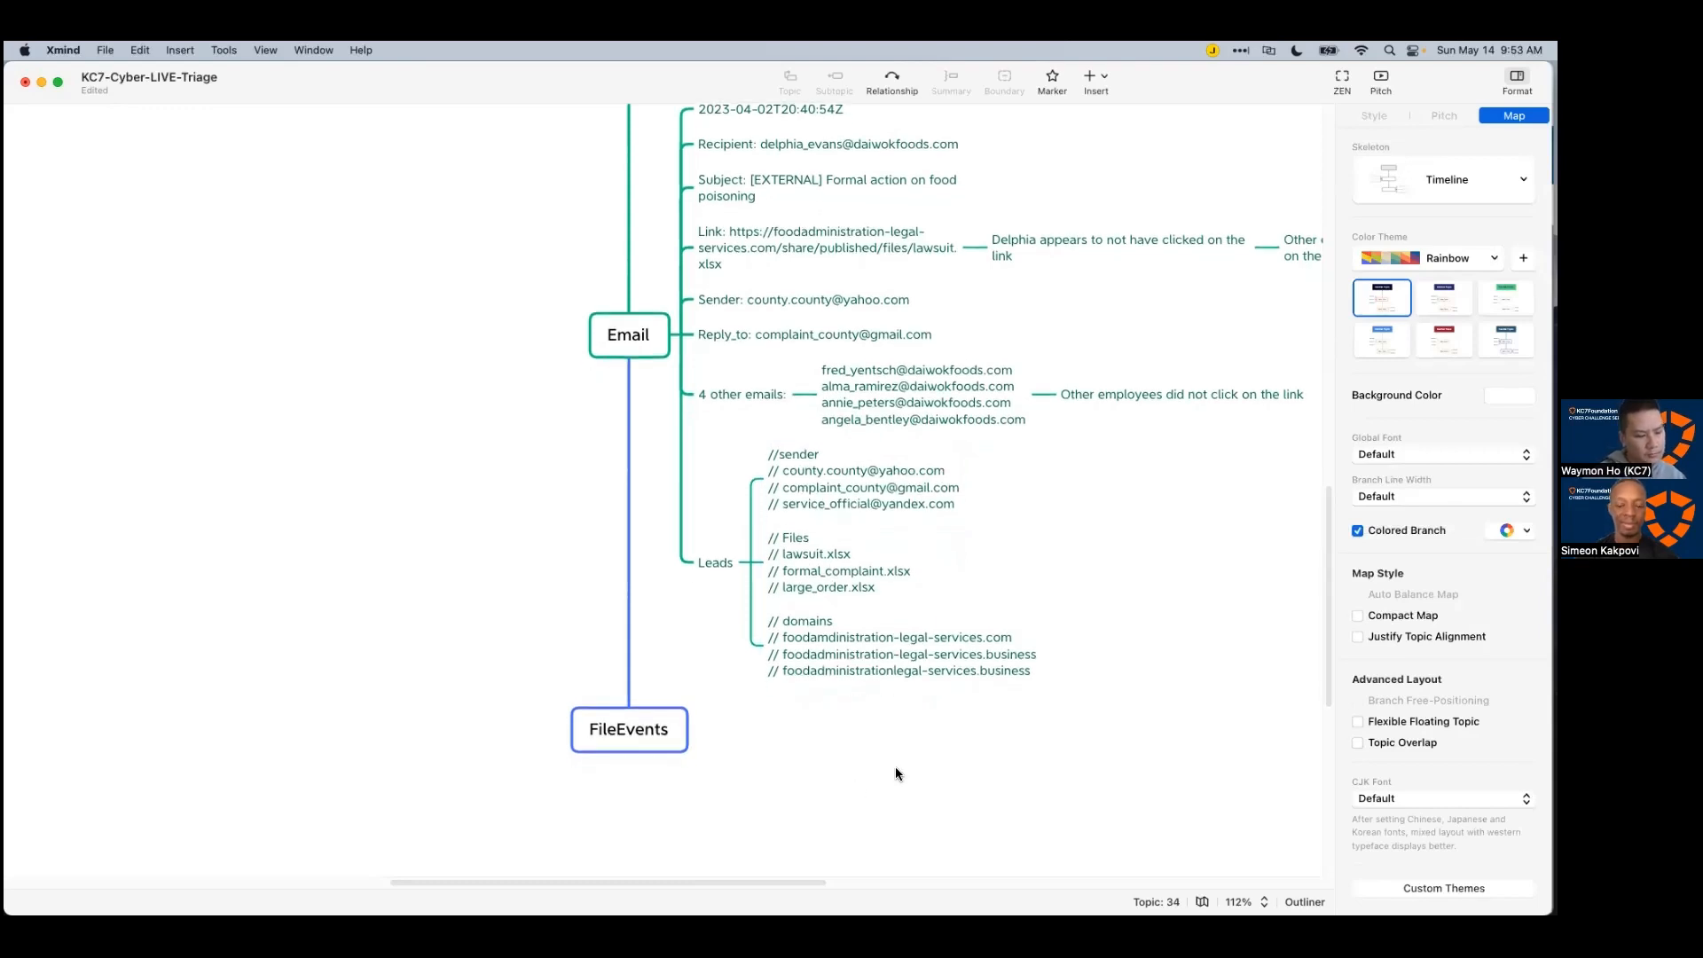
key(super+Tab)
click(657, 459)
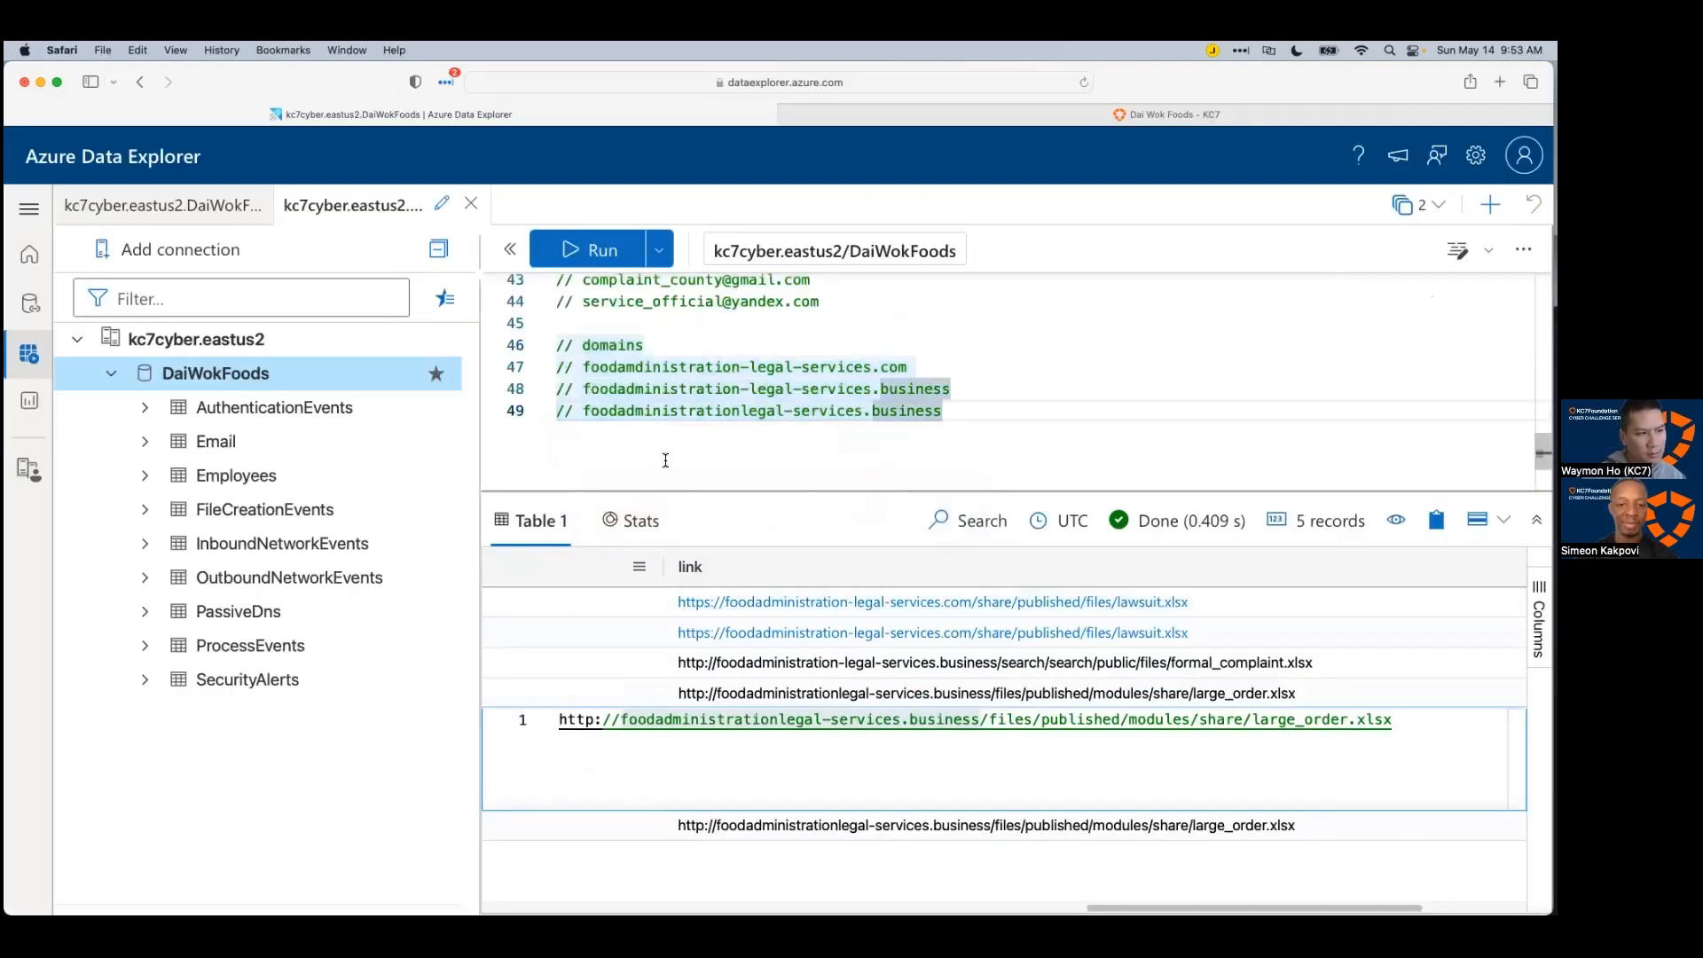
Step: Copy the earlier Email subject query and paste it at the end of the script
scroll(665, 463, up, 1)
key(Return)
key(Return)
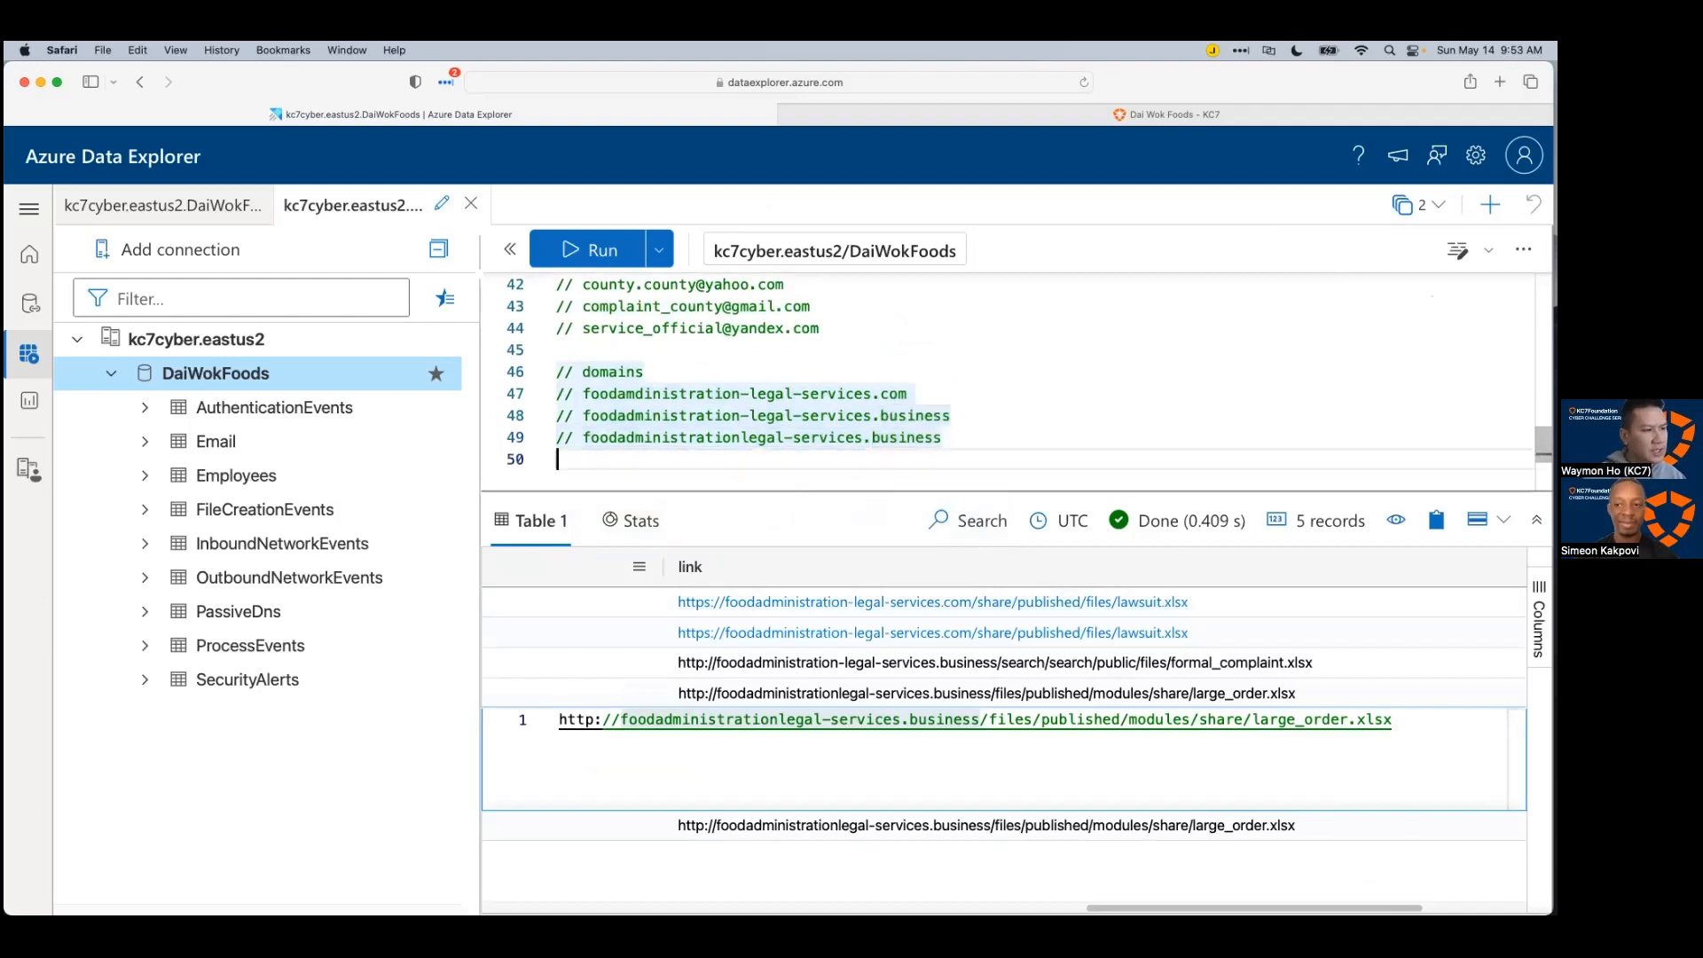
drag(754, 490, 754, 497)
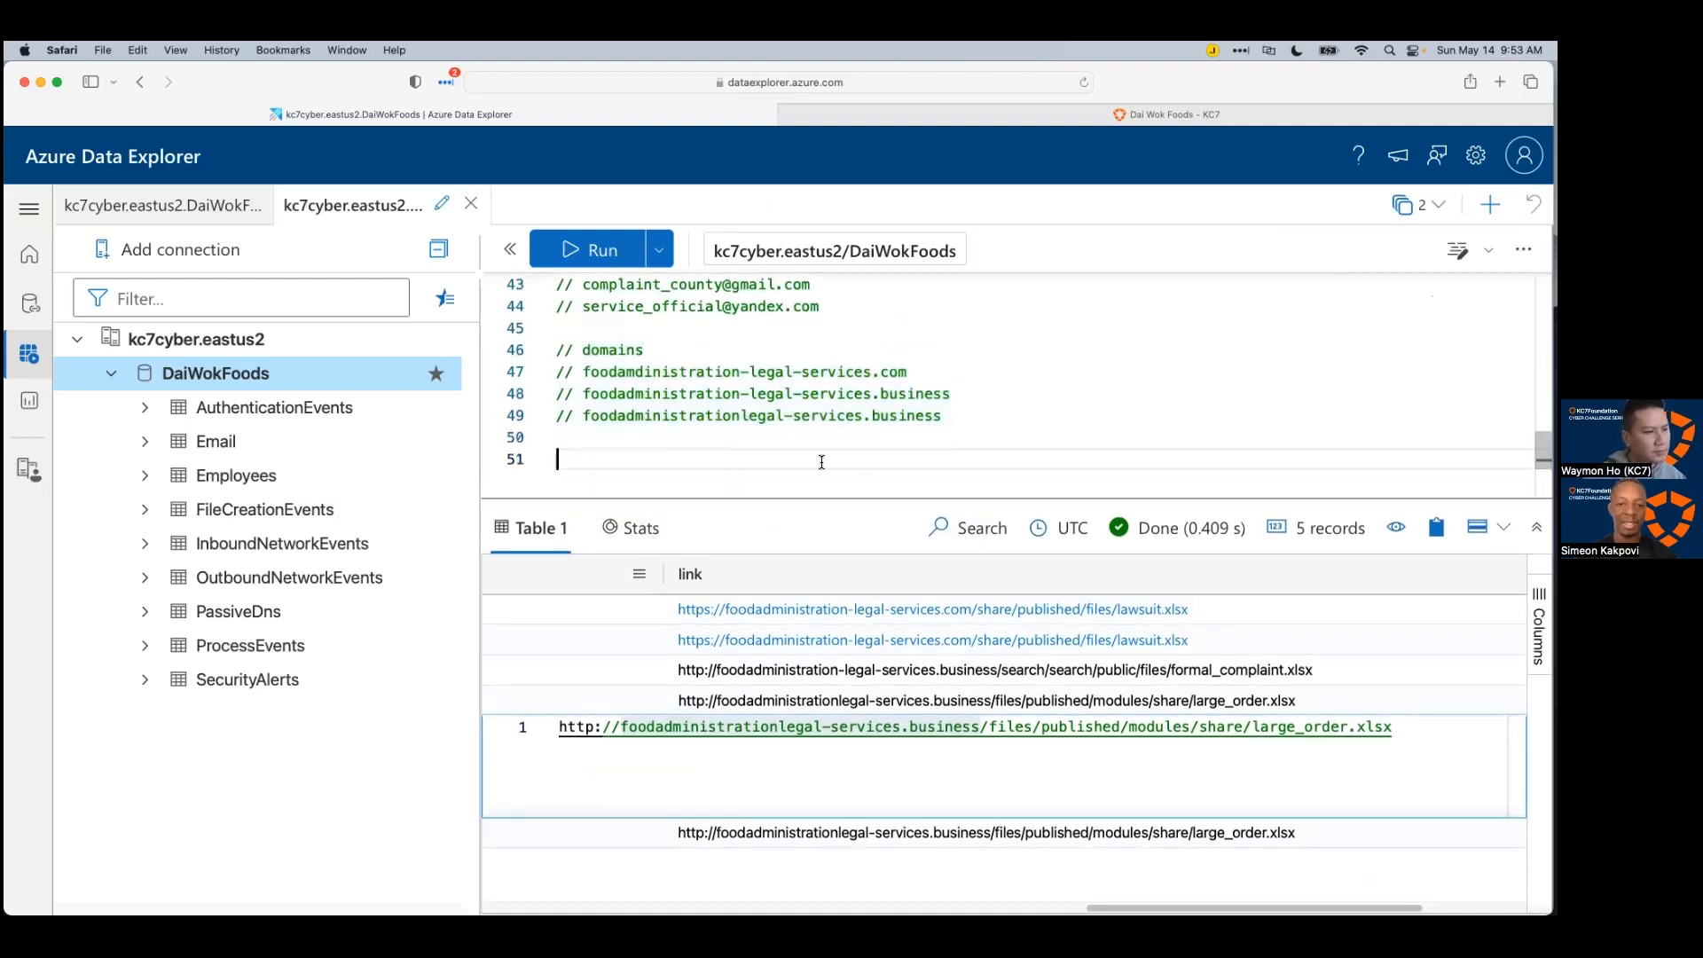
scroll(780, 460, up, 3)
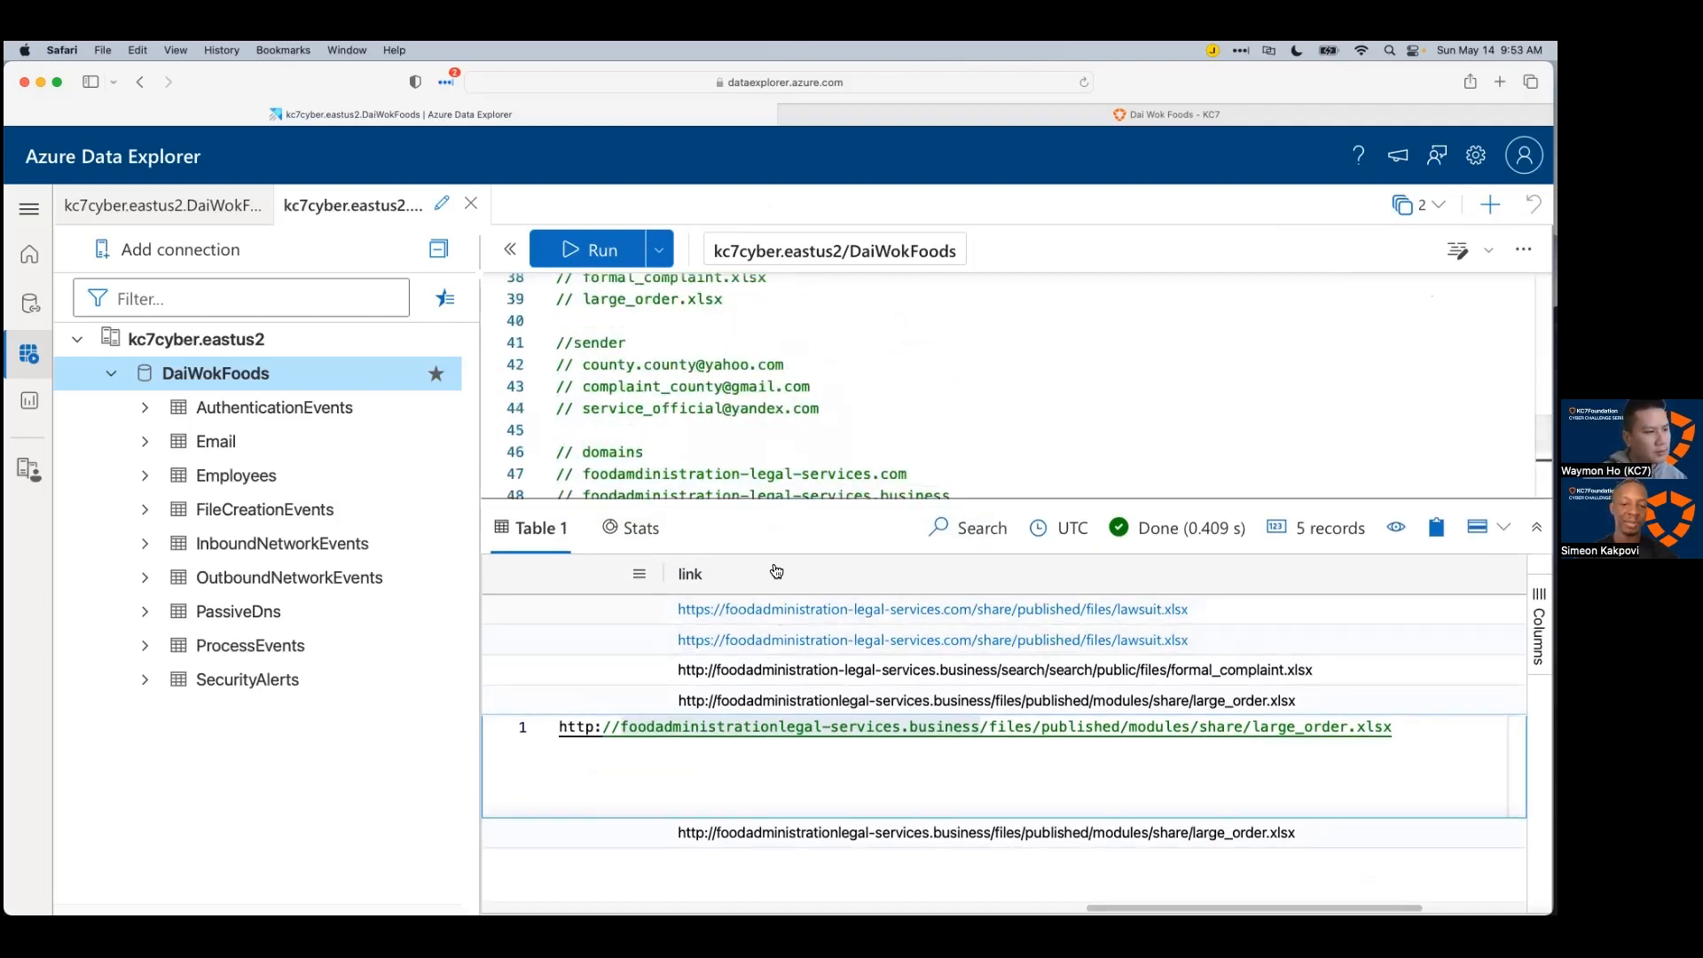
scroll(765, 479, up, 7)
scroll(763, 484, down, 4)
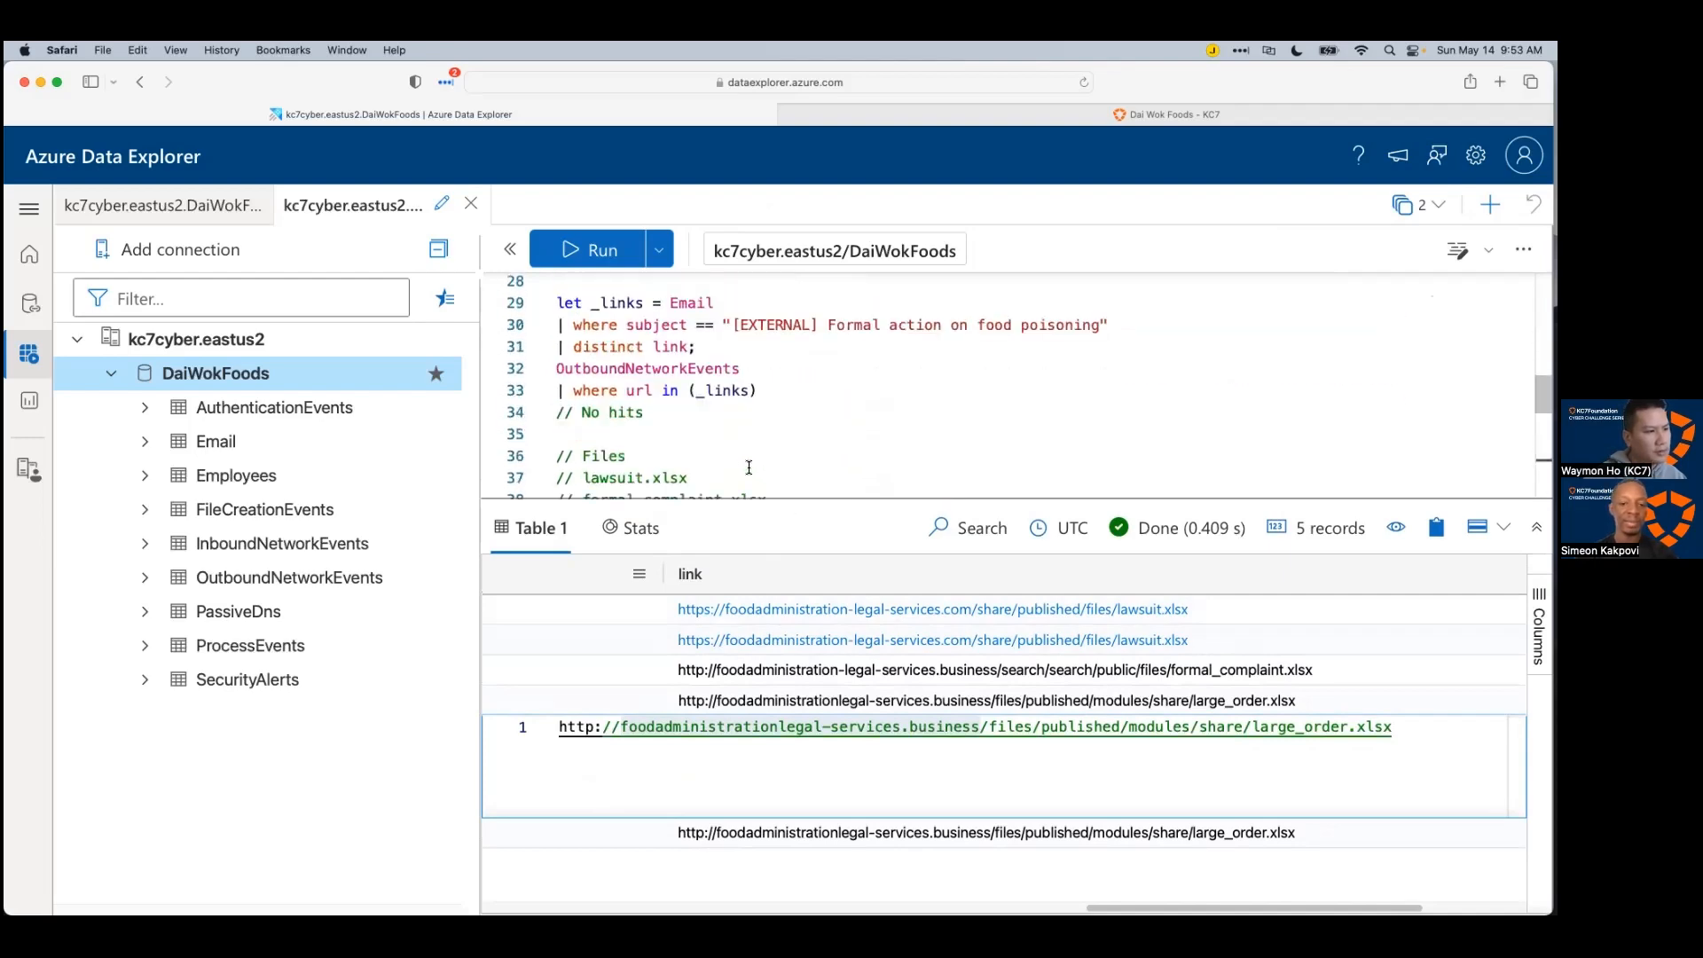
scroll(719, 446, up, 8)
drag(1144, 459, 572, 436)
key(super+c)
scroll(674, 426, down, 12)
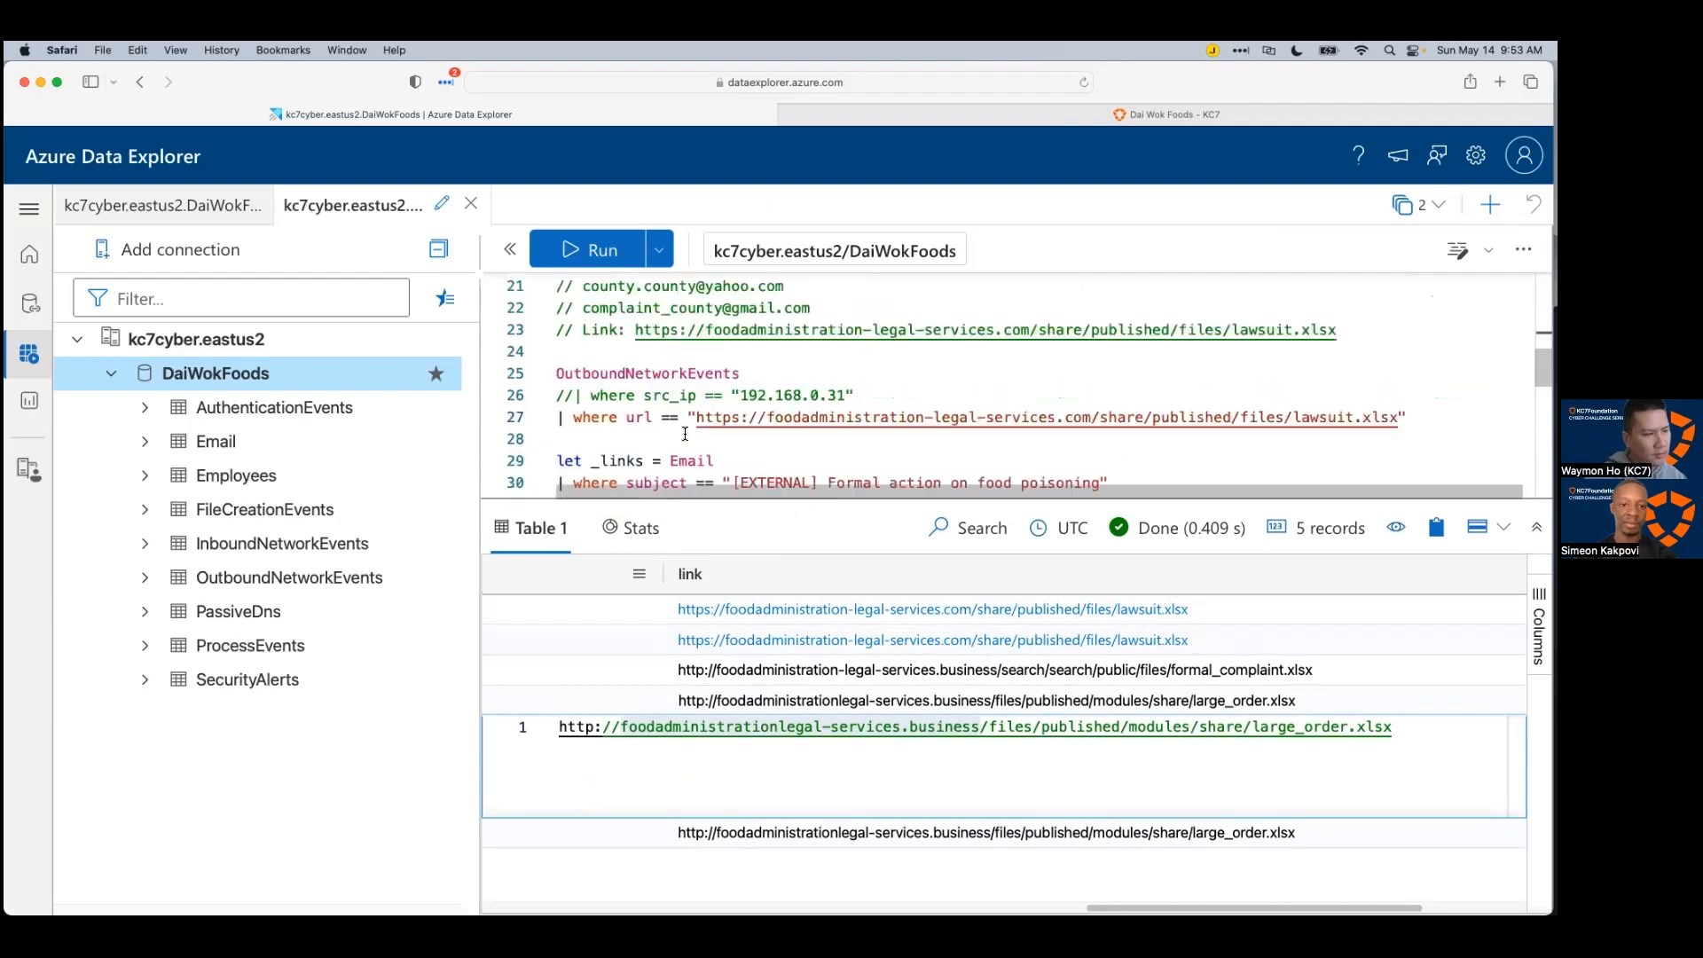
click(674, 422)
key(super+v)
key(Return)
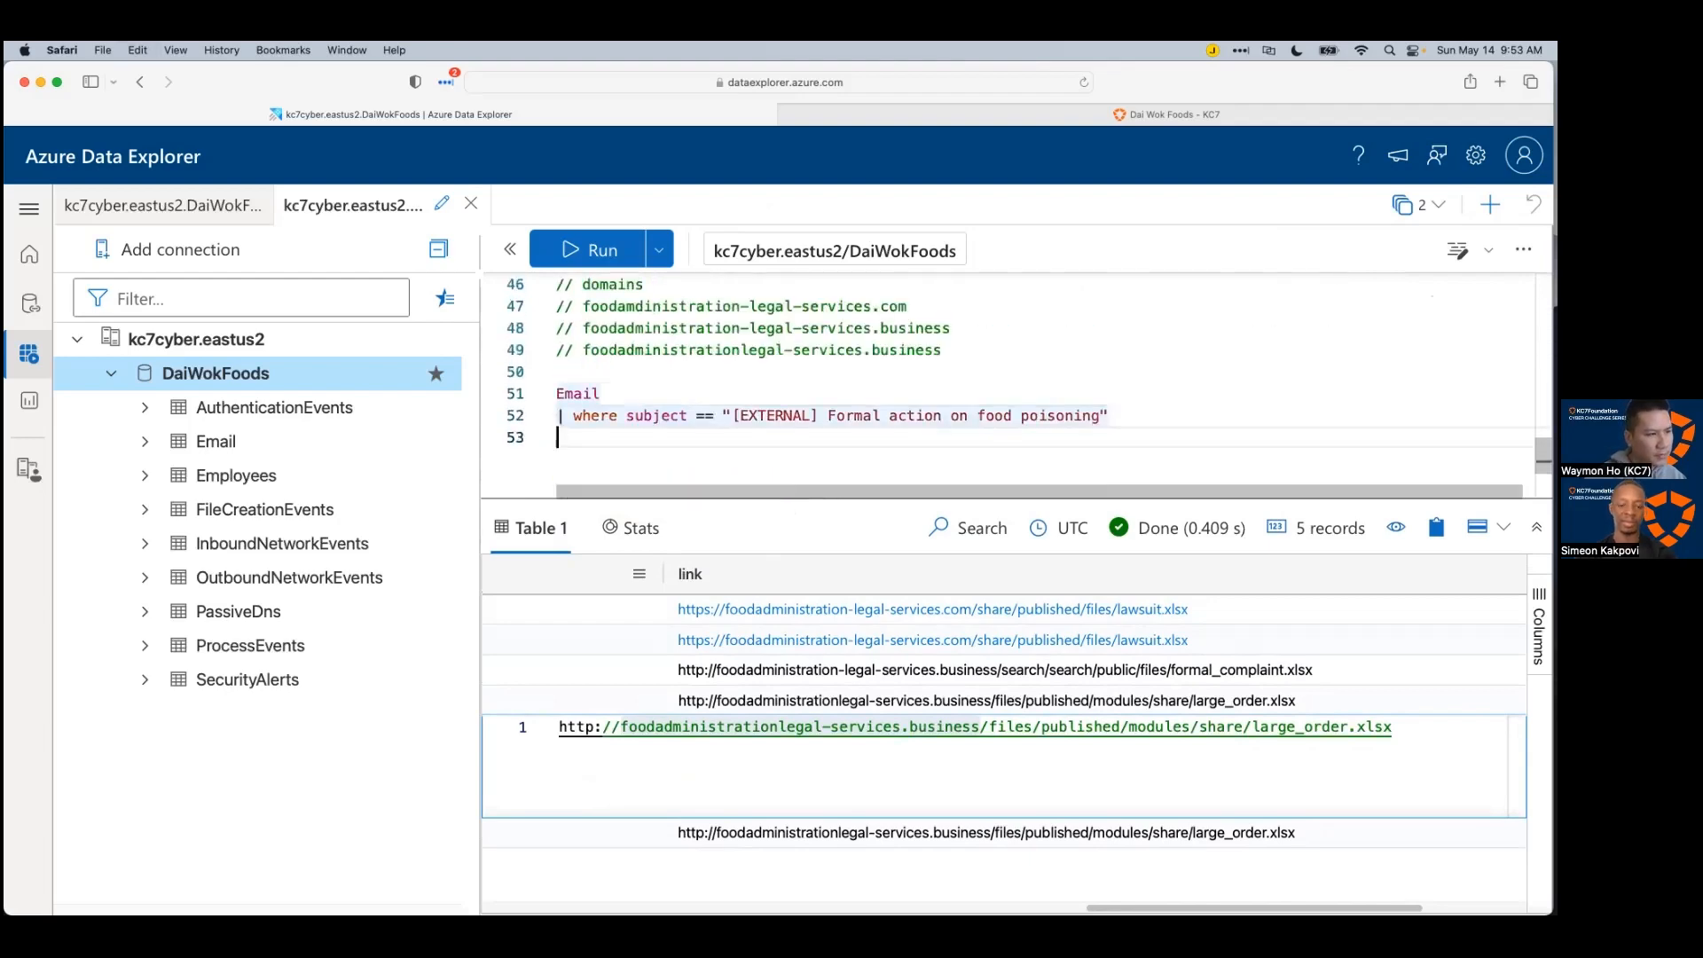
Step: Append '| distinct sender' and run it, returning two sender addresses
drag(1128, 907, 427, 880)
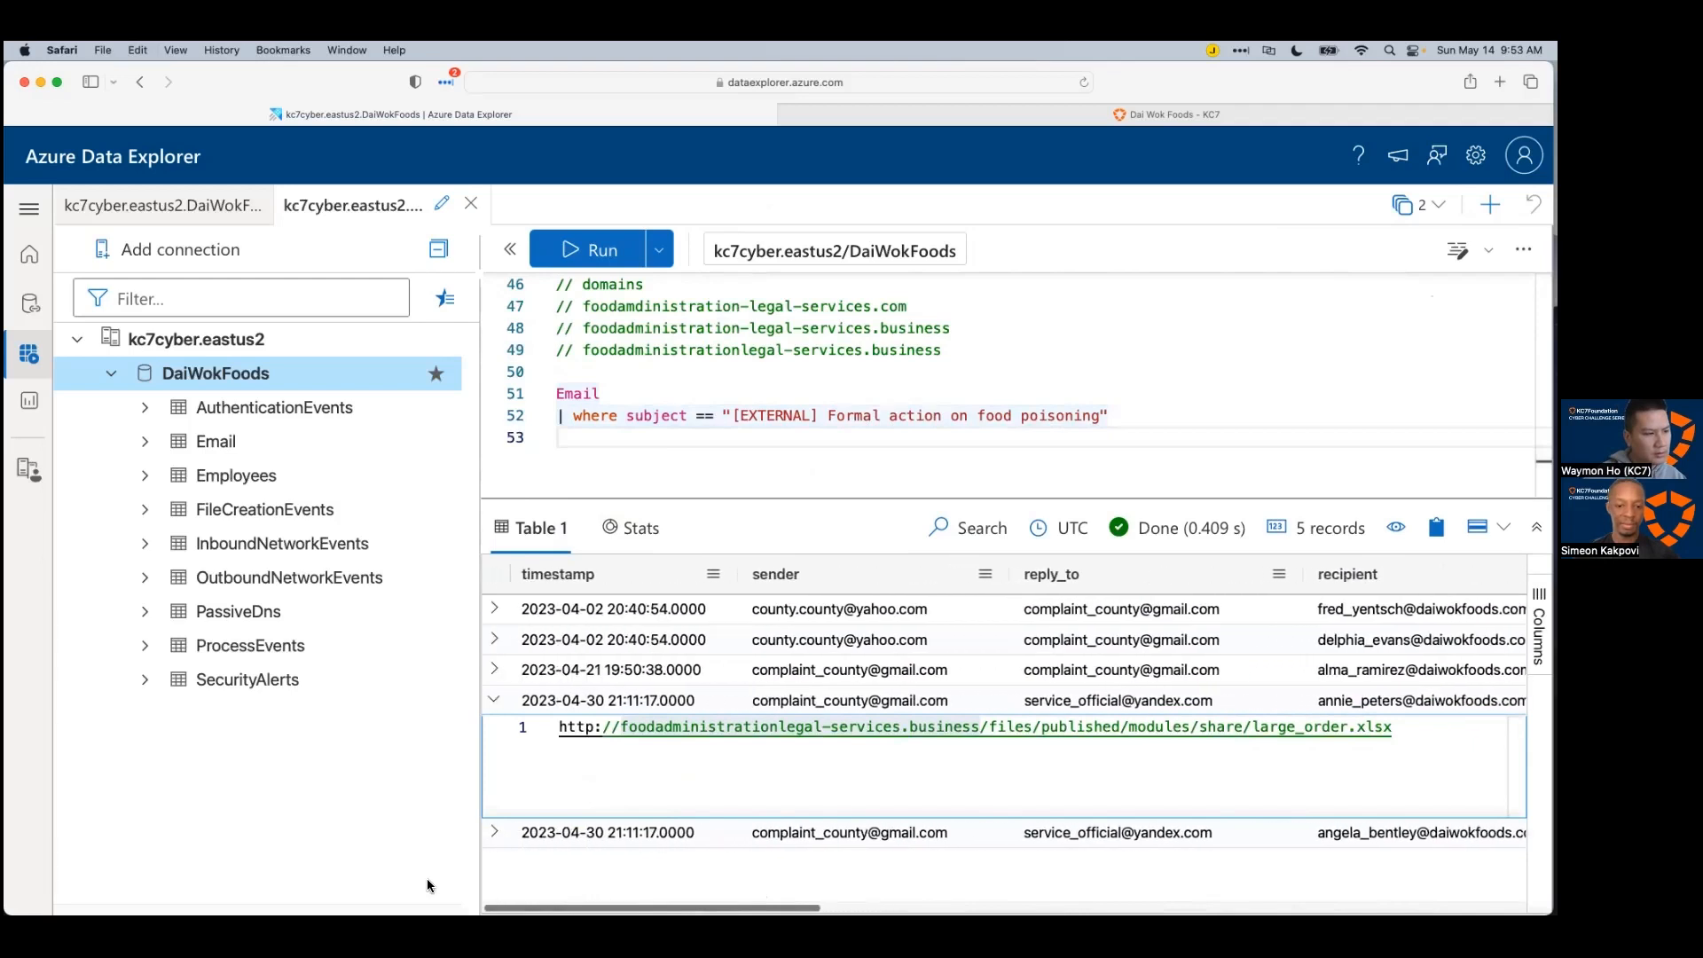
click(494, 700)
click(494, 701)
click(494, 701)
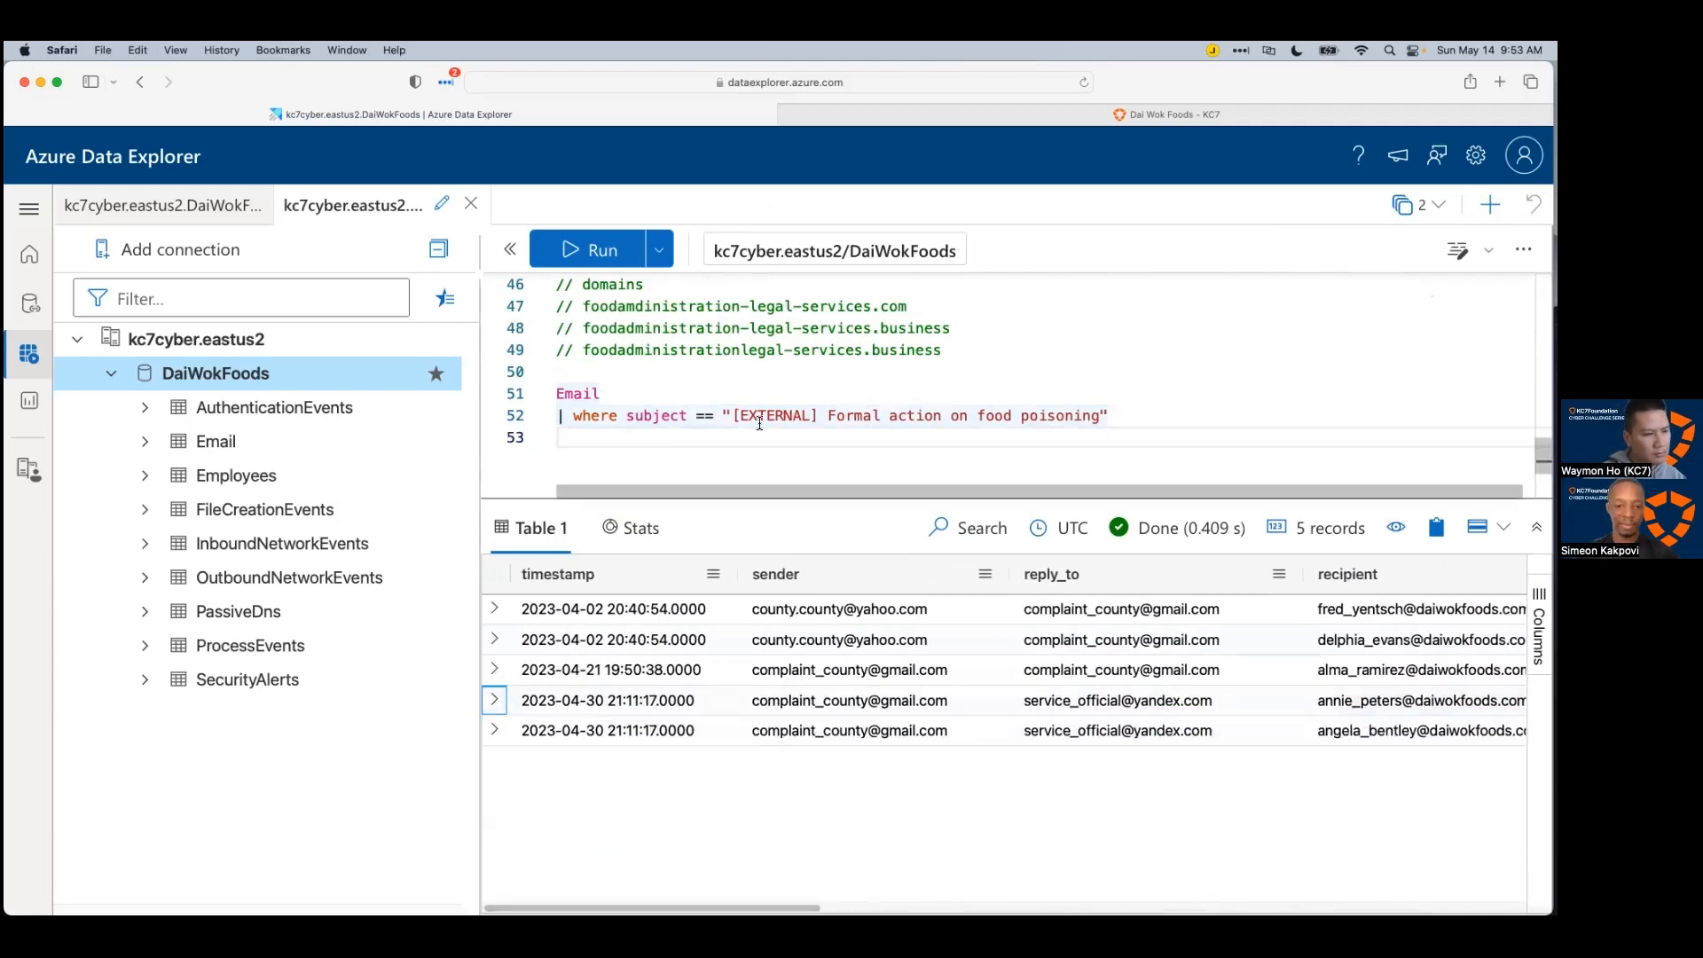
text(| distinct send)
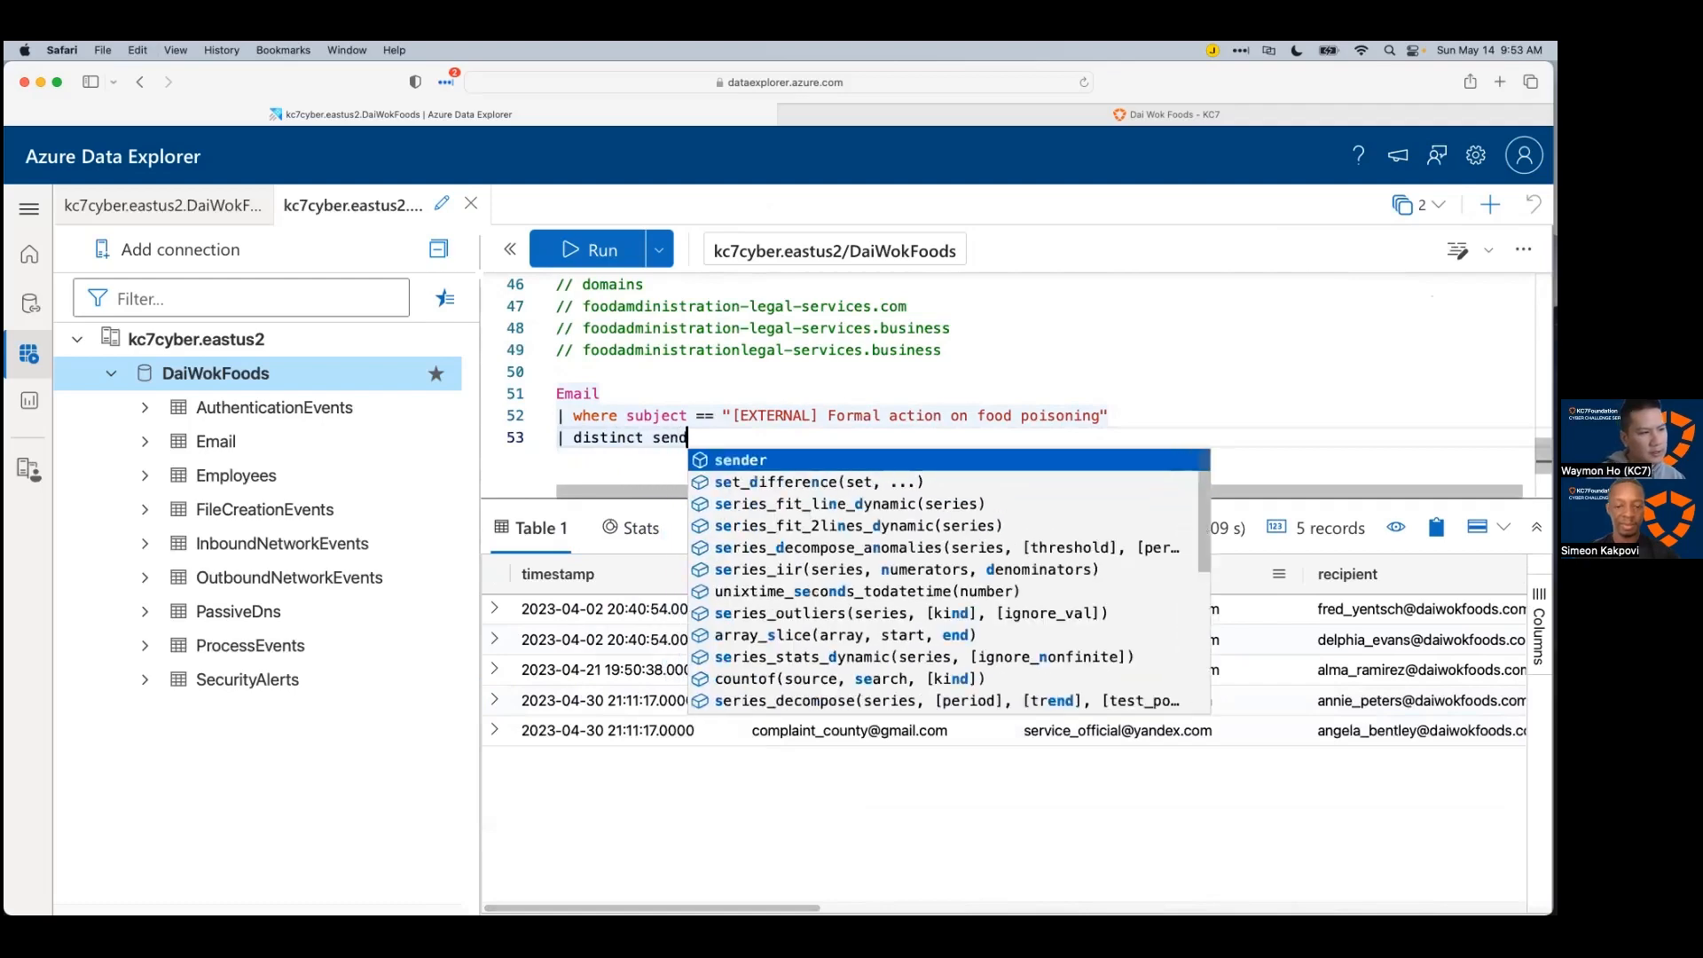
key(Tab)
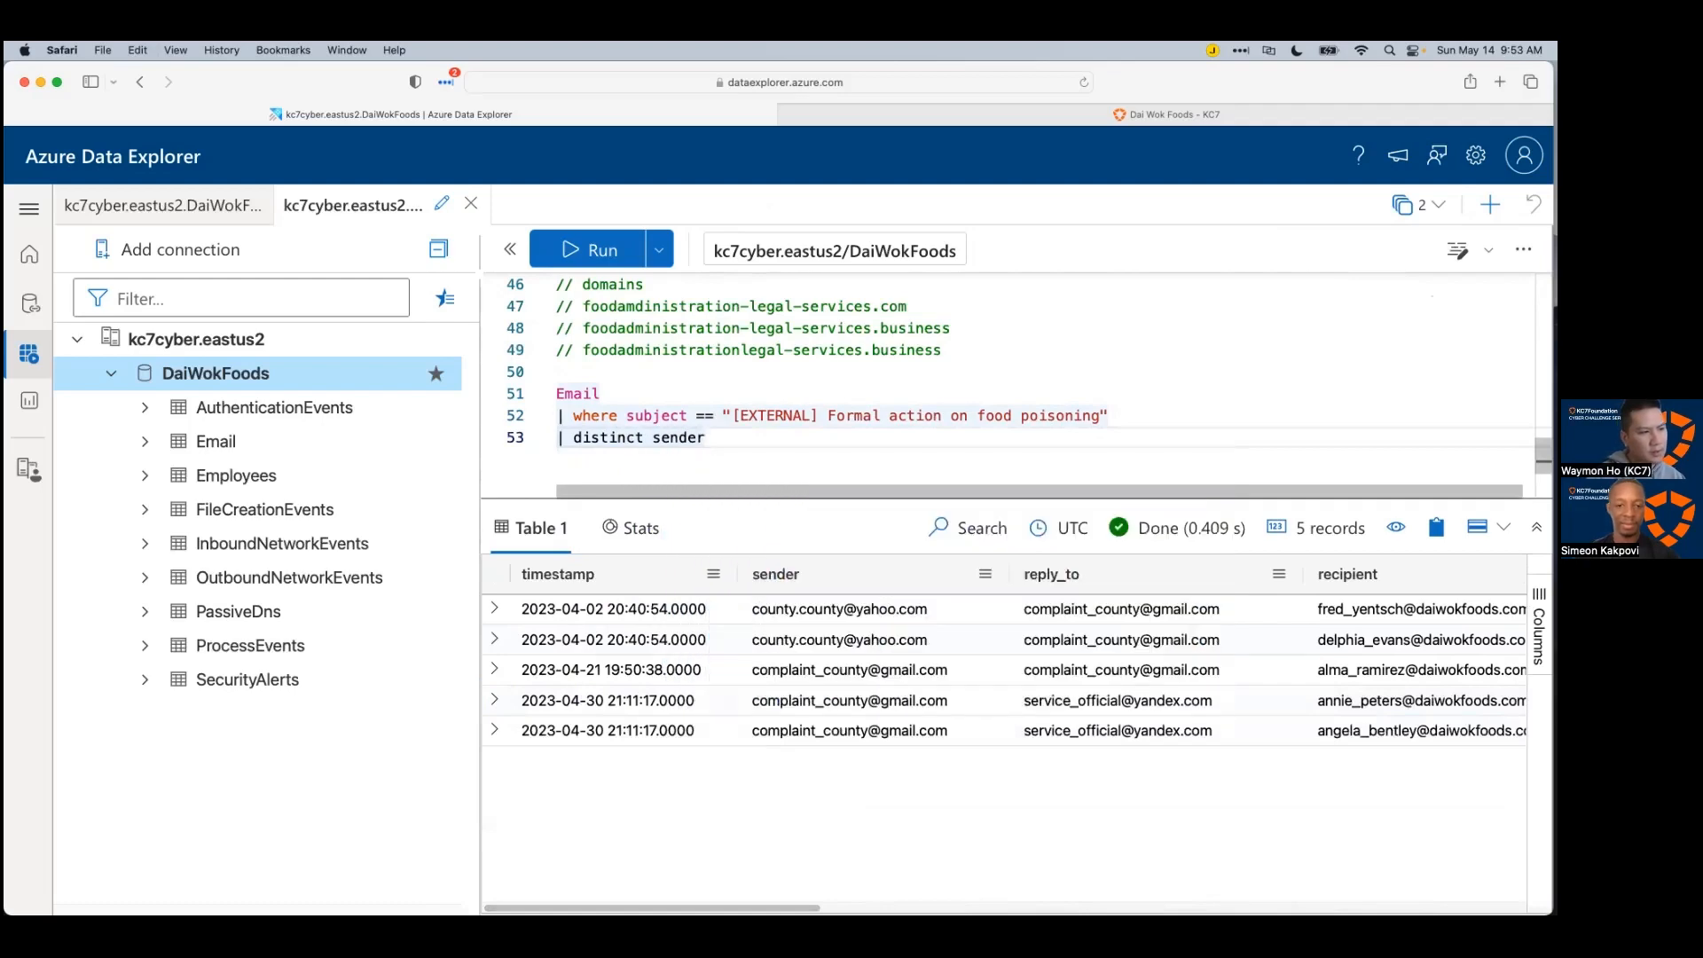
key(shift+Return)
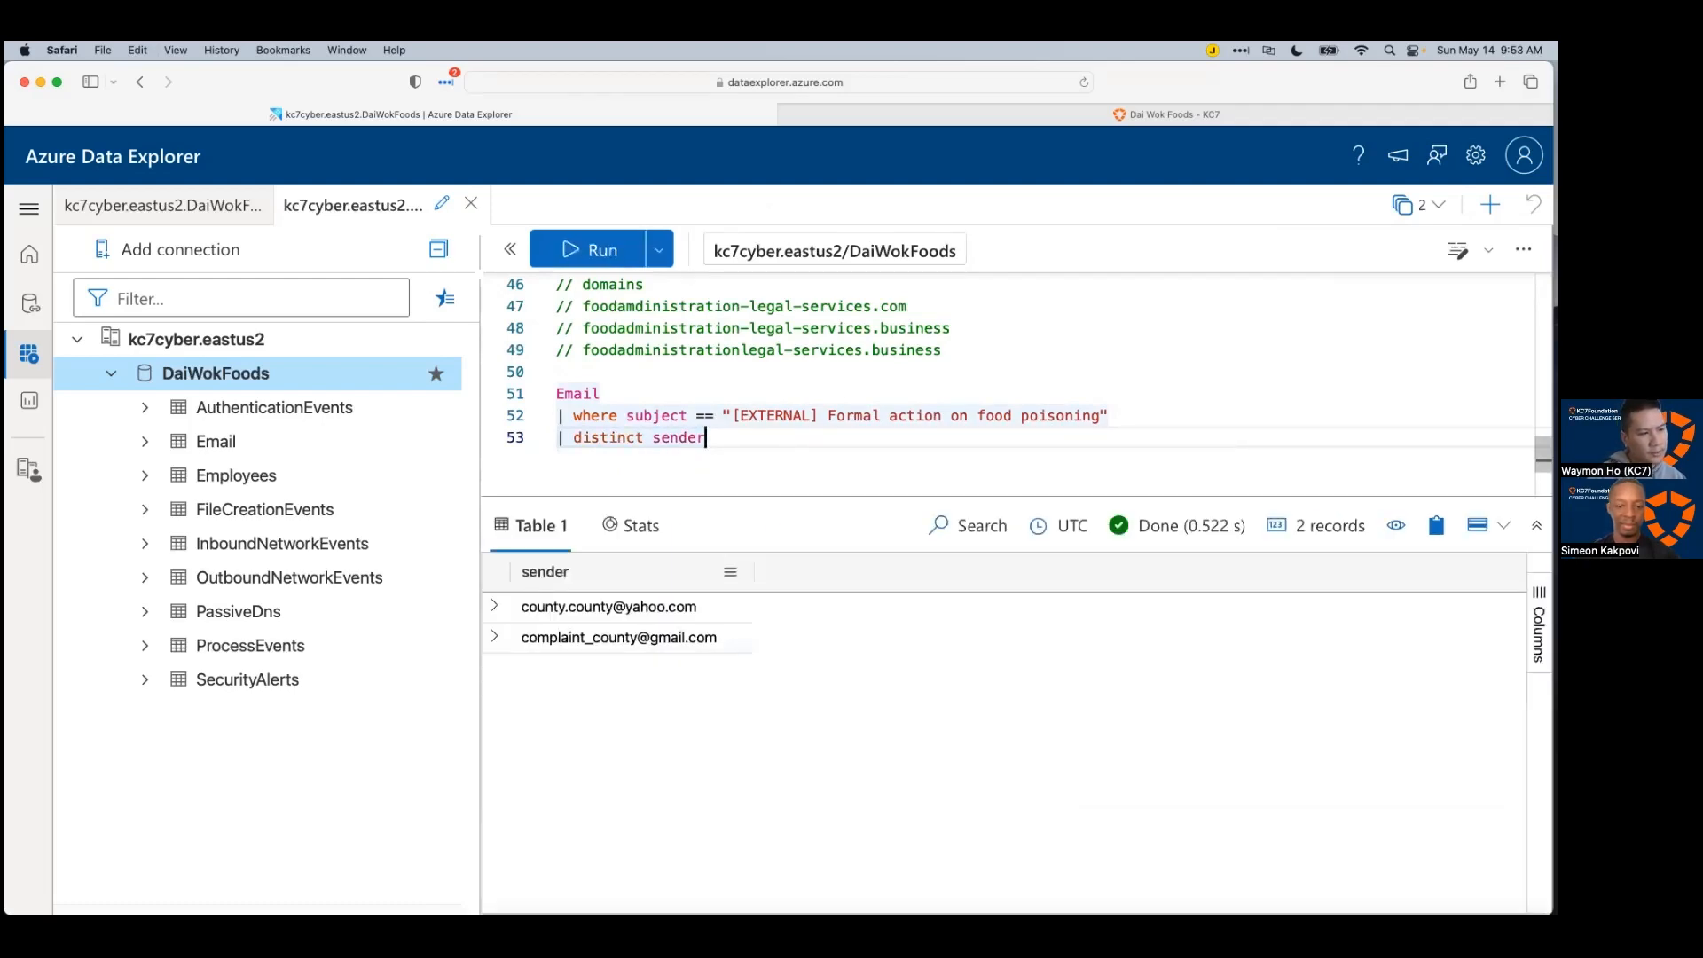
click(557, 392)
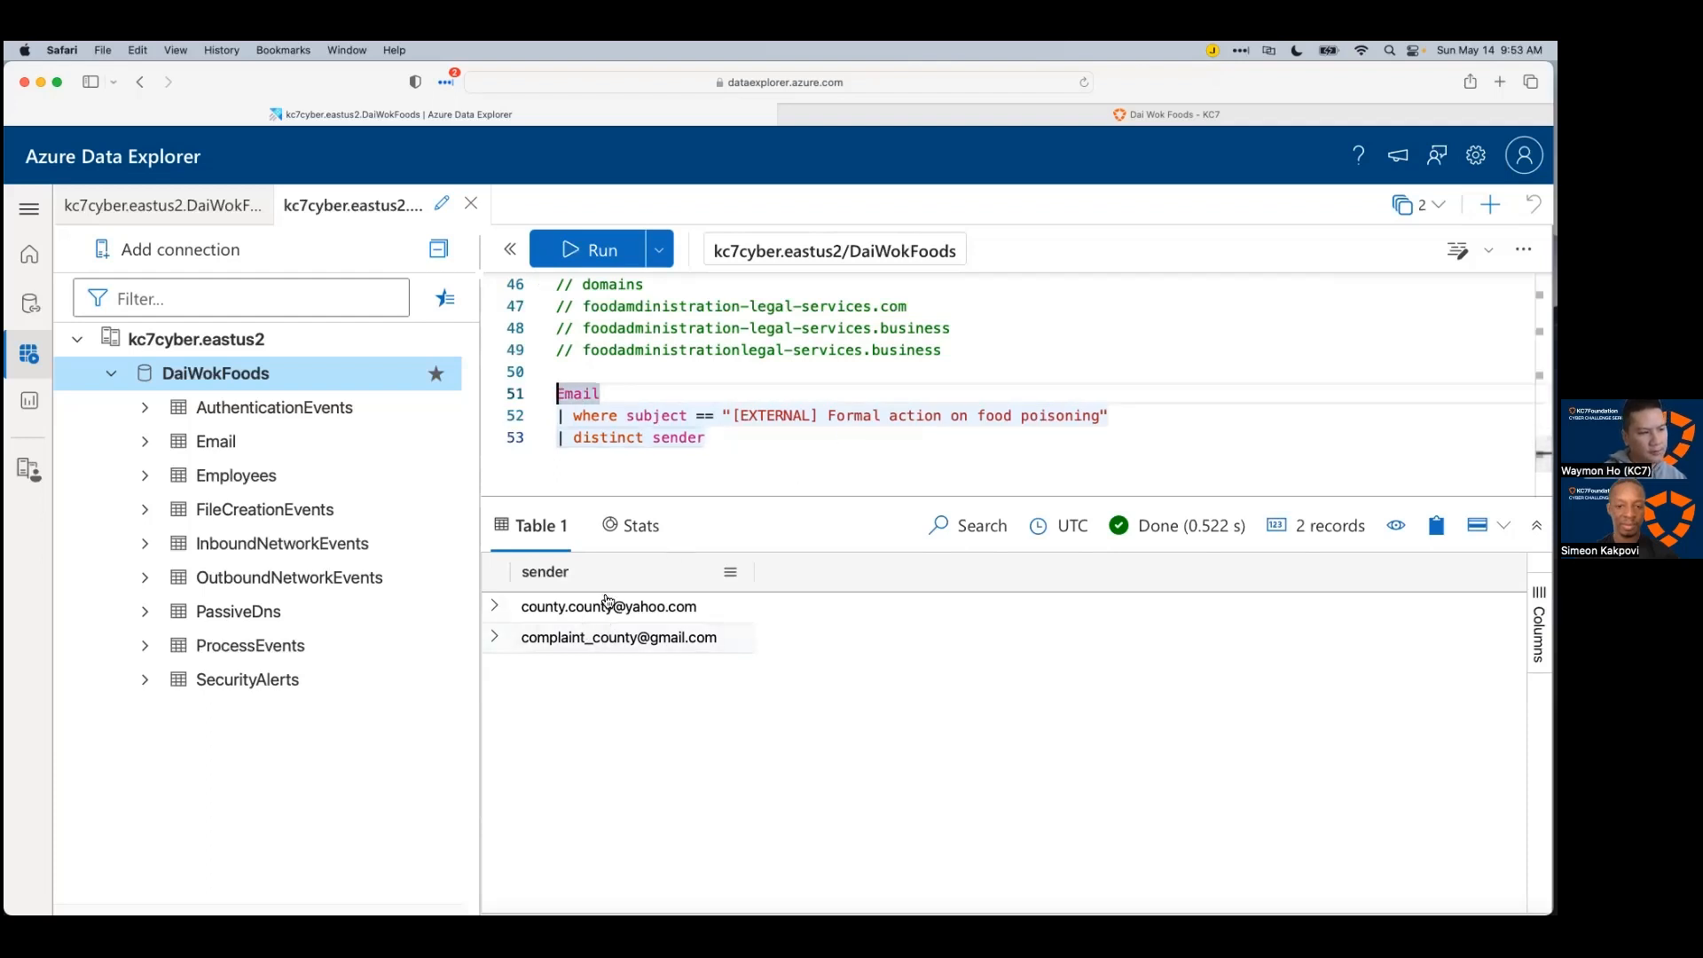
Step: Store the senders as 'let _emails = …;' and query Email '| where sender in (_emails)'
text(let _emails =)
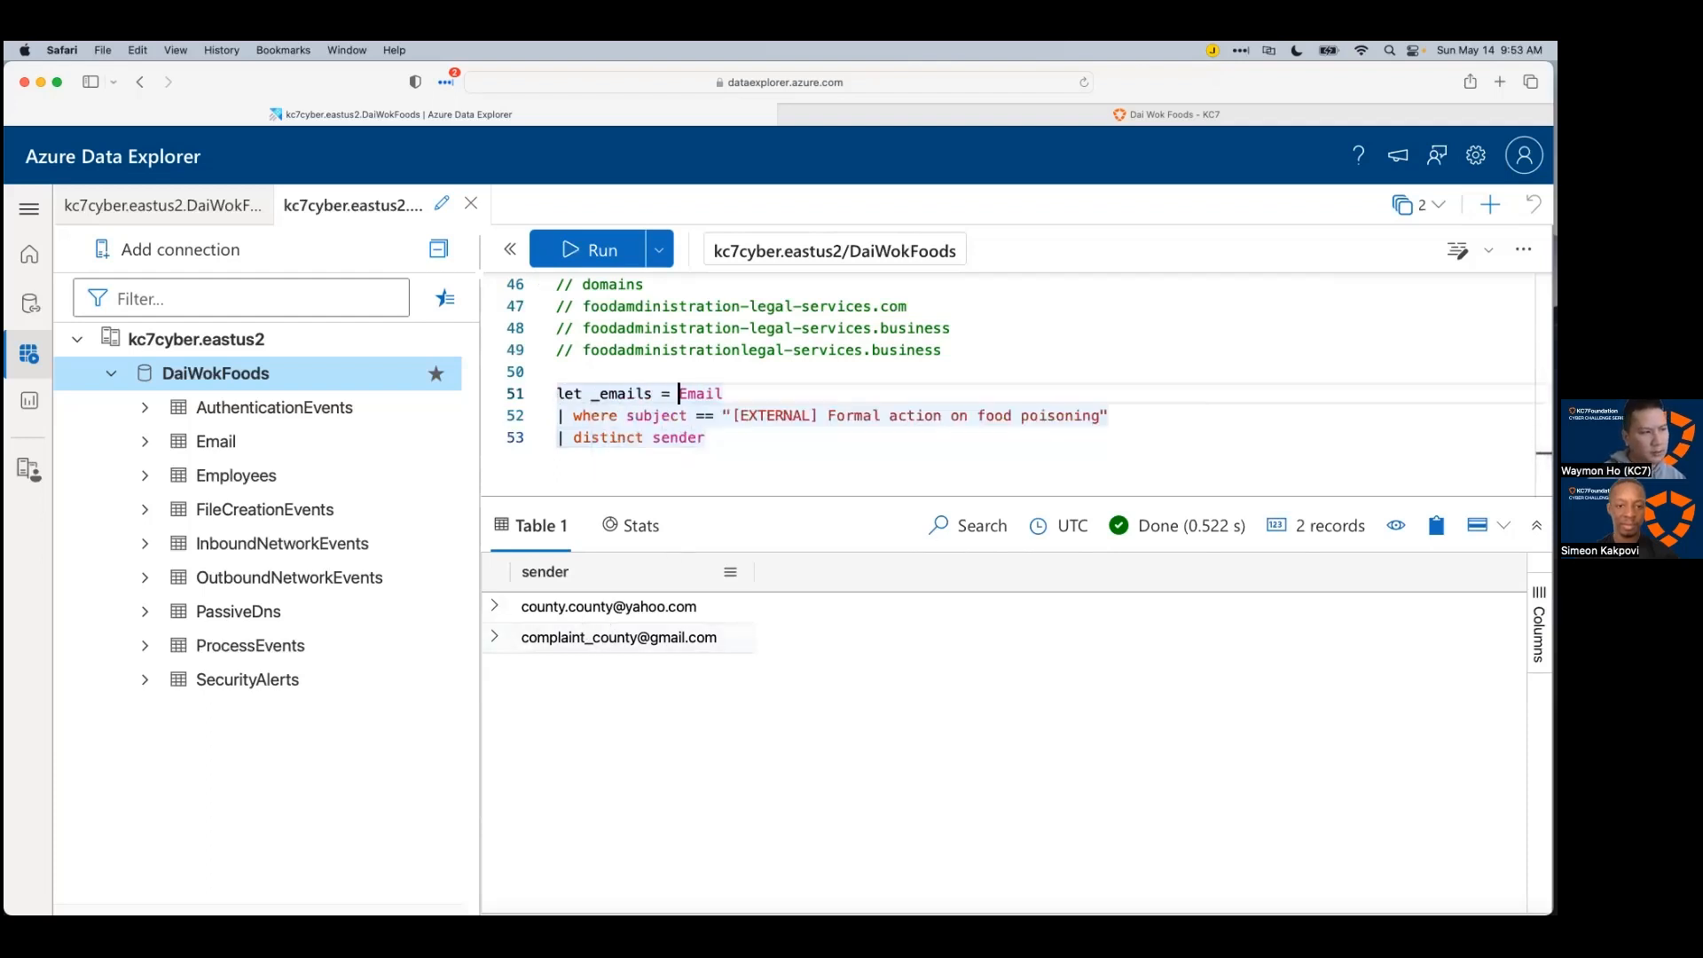
click(664, 457)
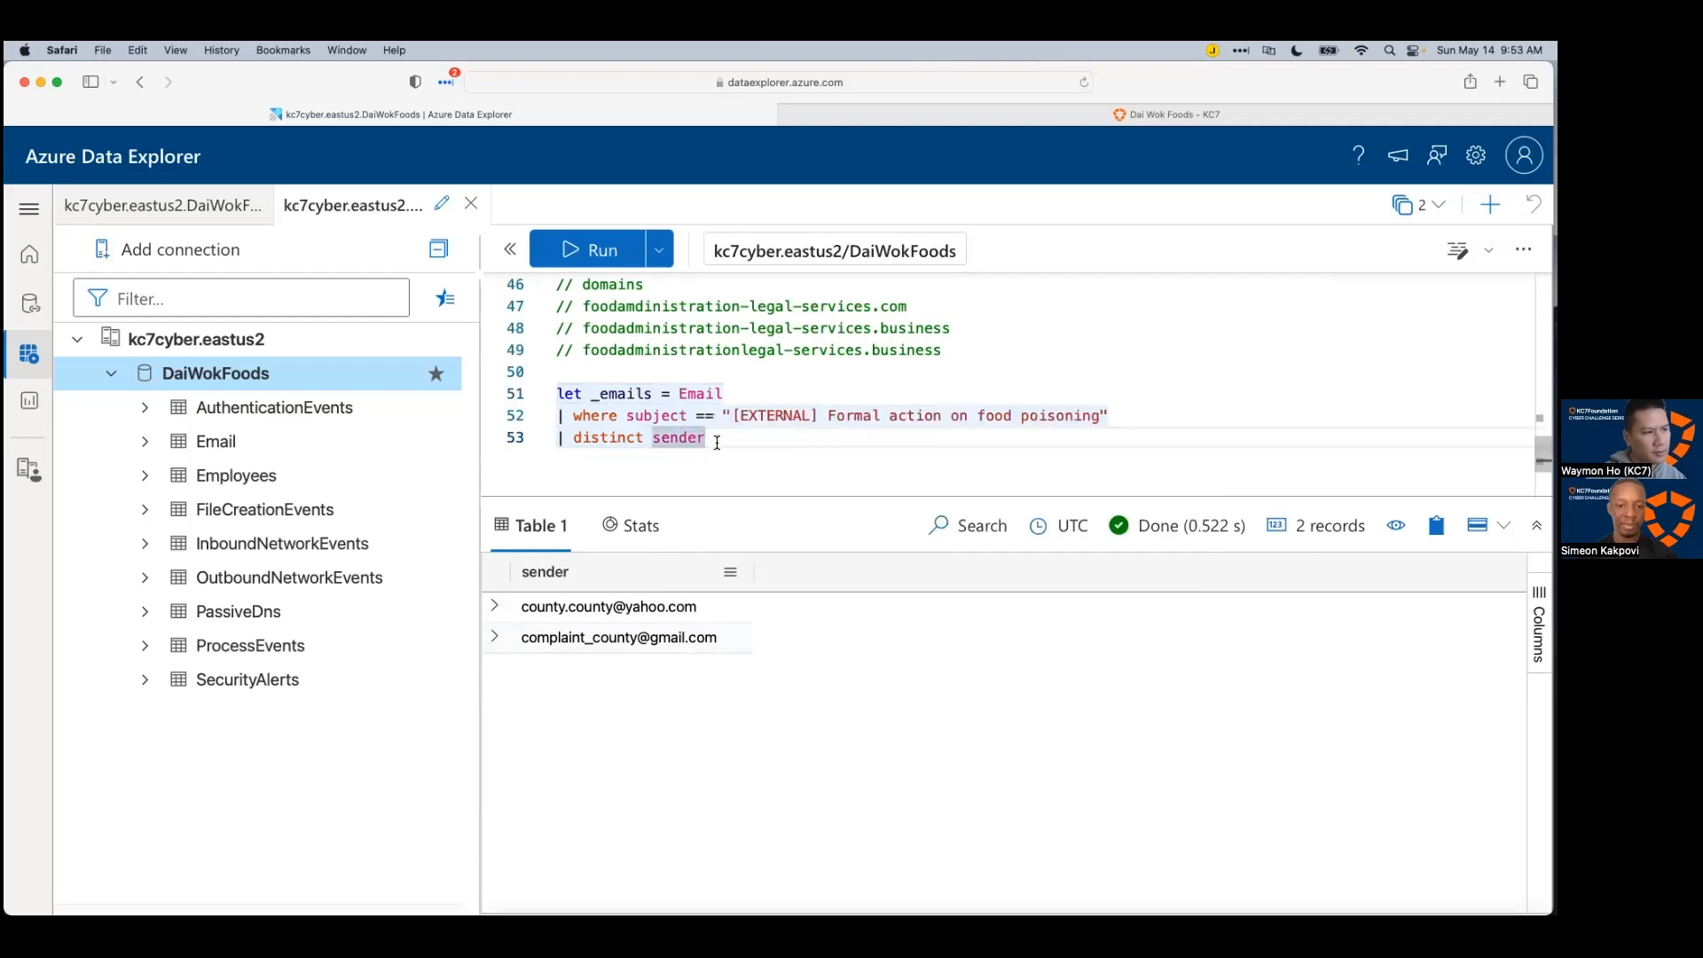
text(;)
key(Return)
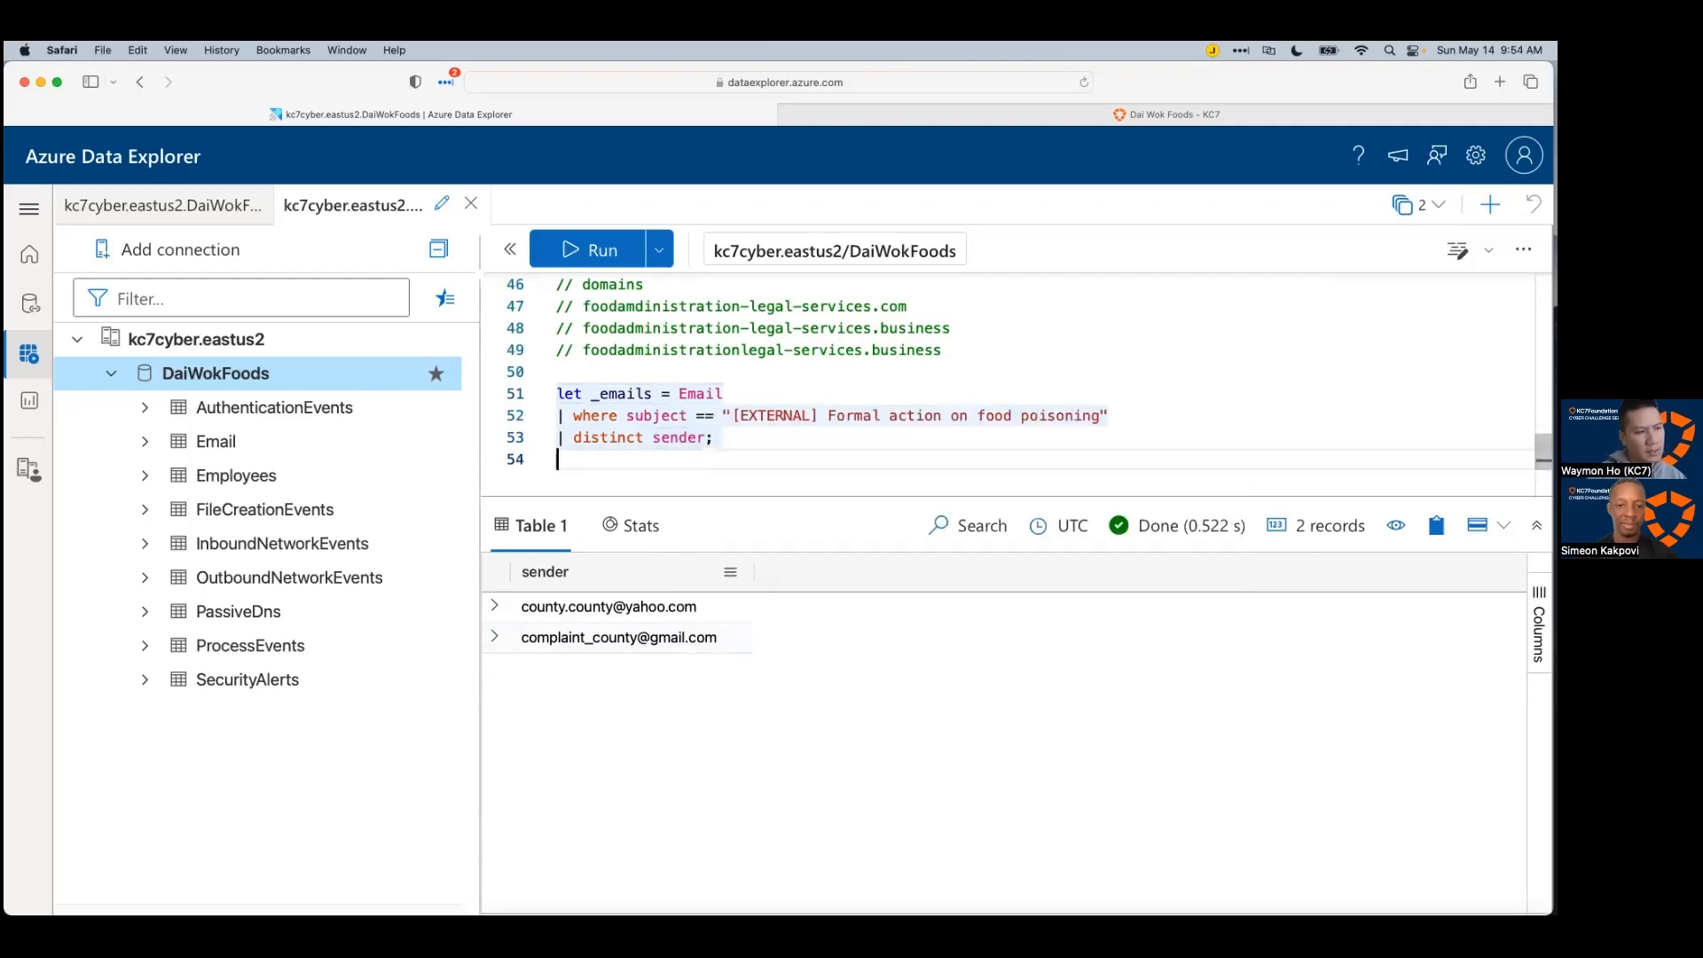
text(Email)
key(Return)
text(| where s)
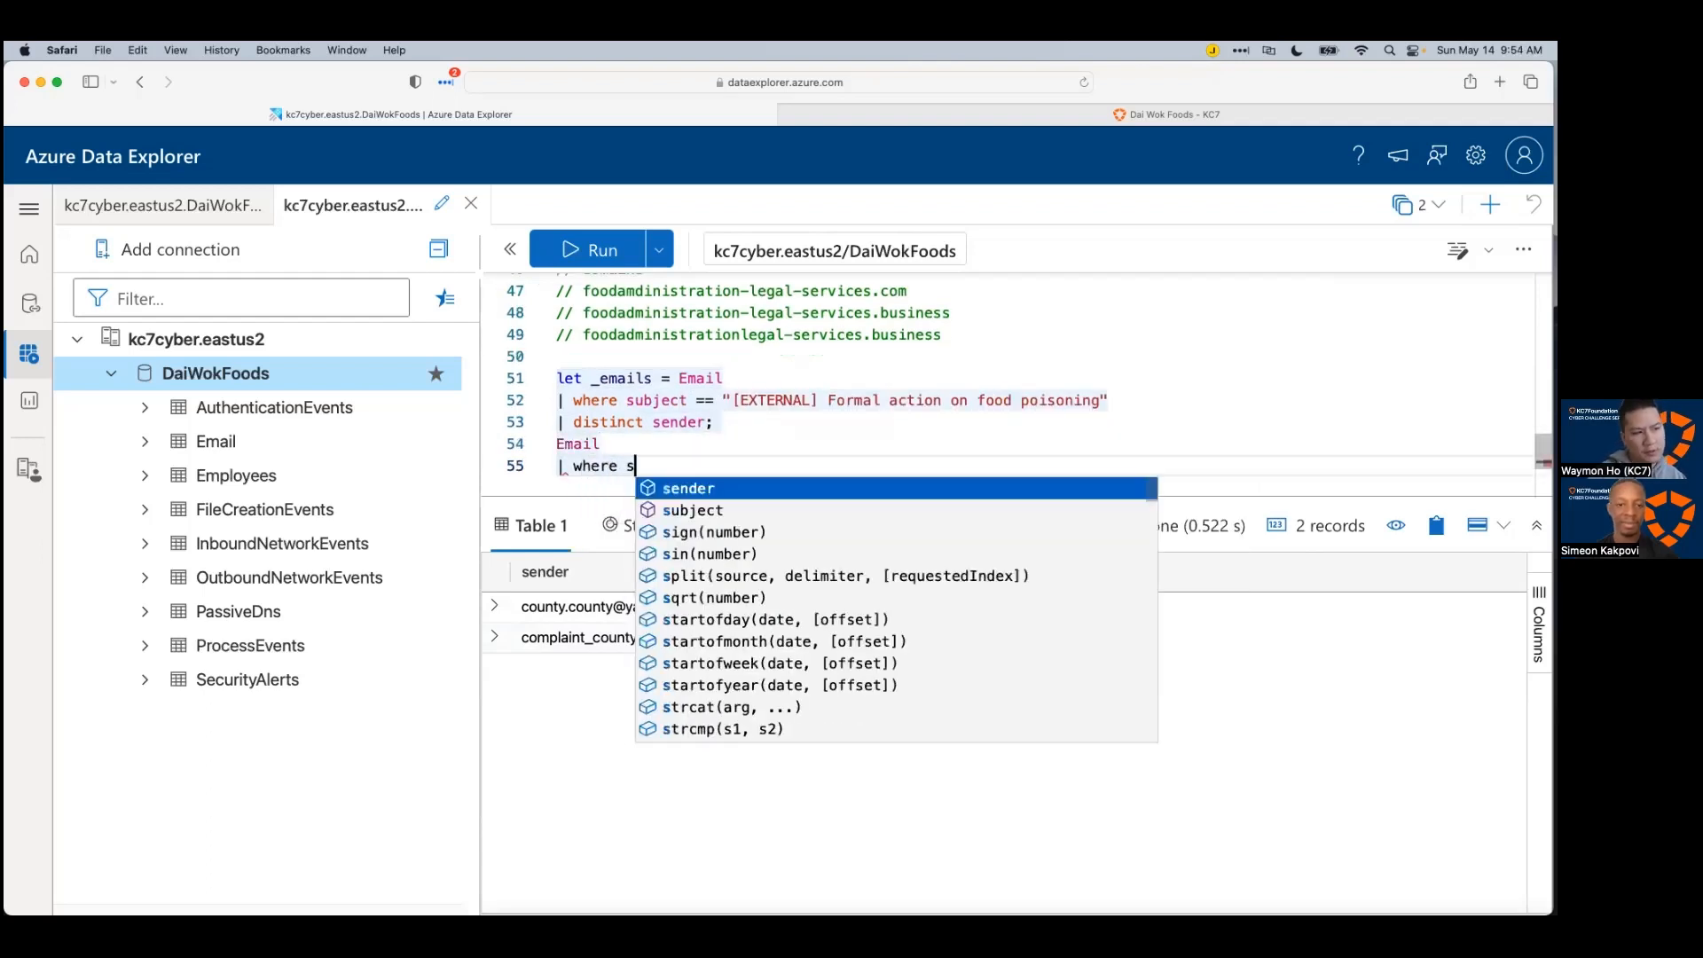
text(ender in )
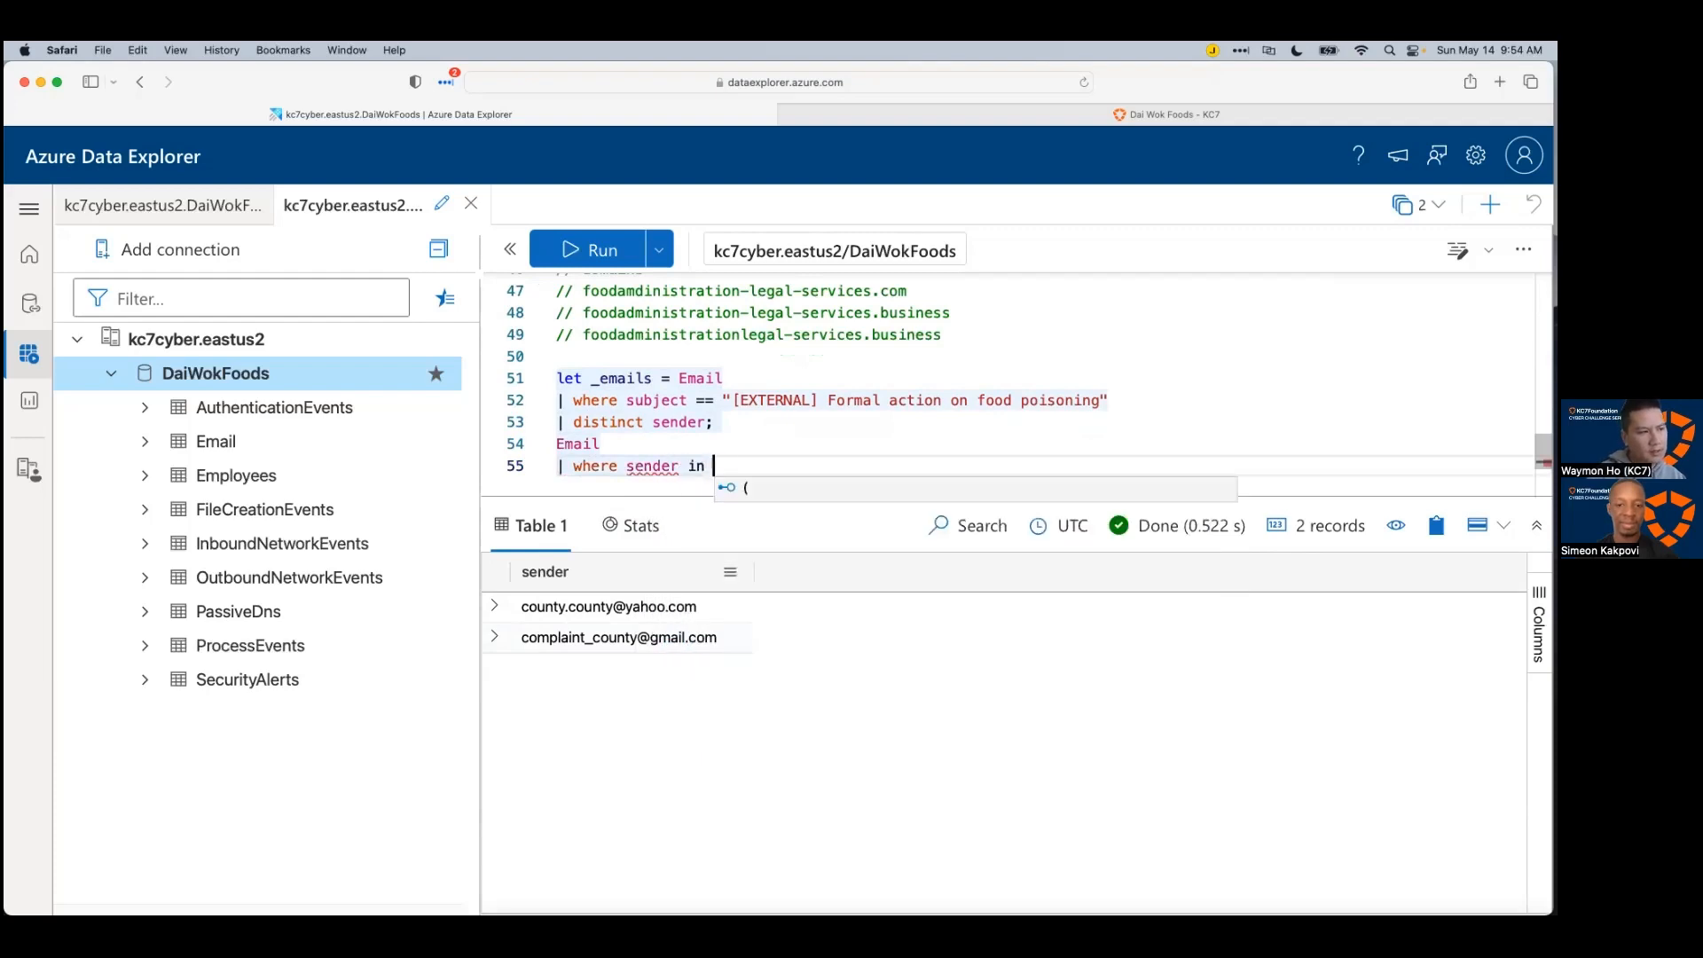
text((_emails))
key(shift+Return)
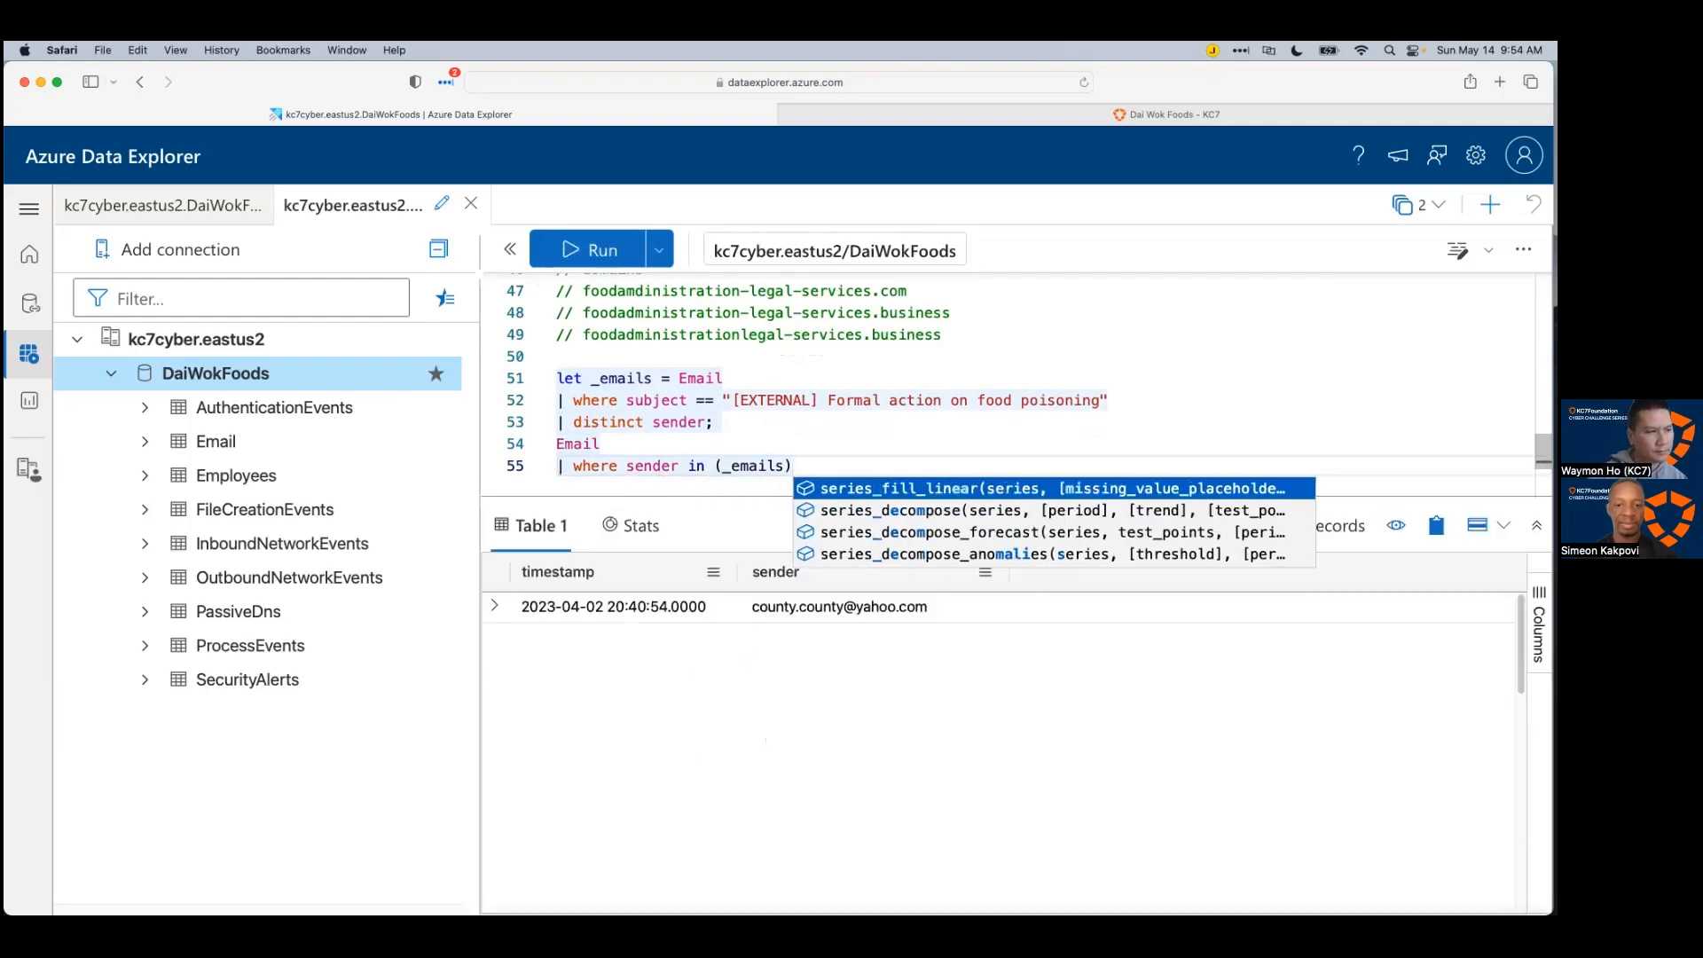
Step: Review the 30 returned emails and sort them by recipient
click(1294, 412)
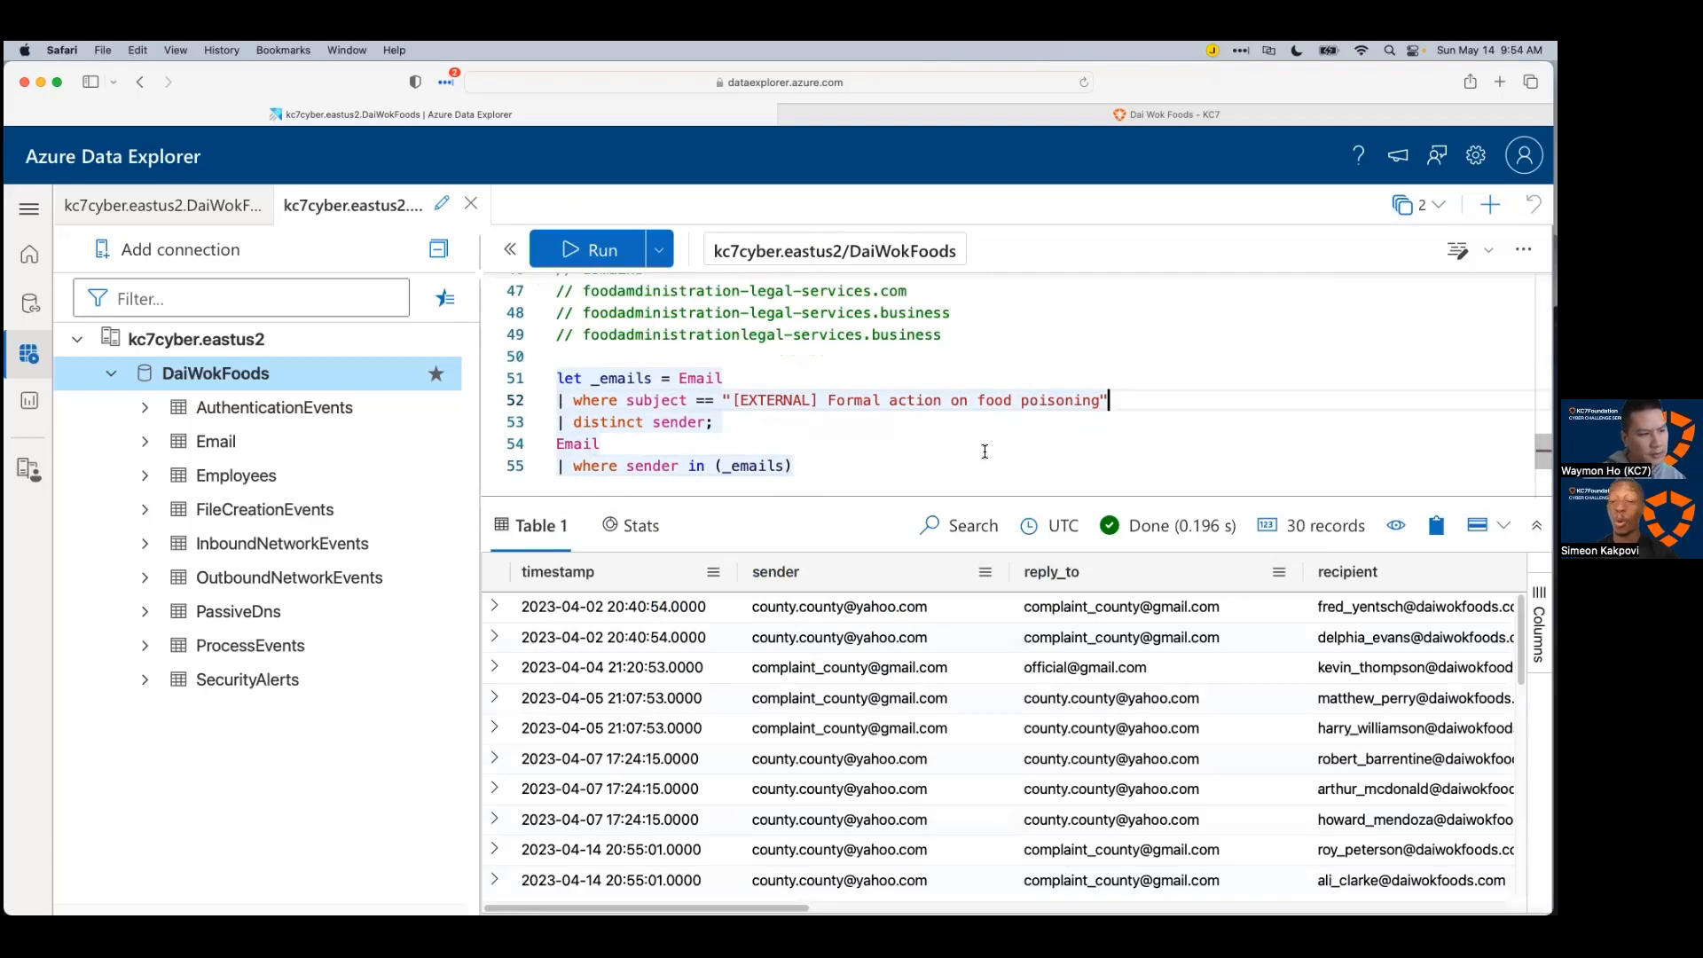
drag(940, 491, 942, 443)
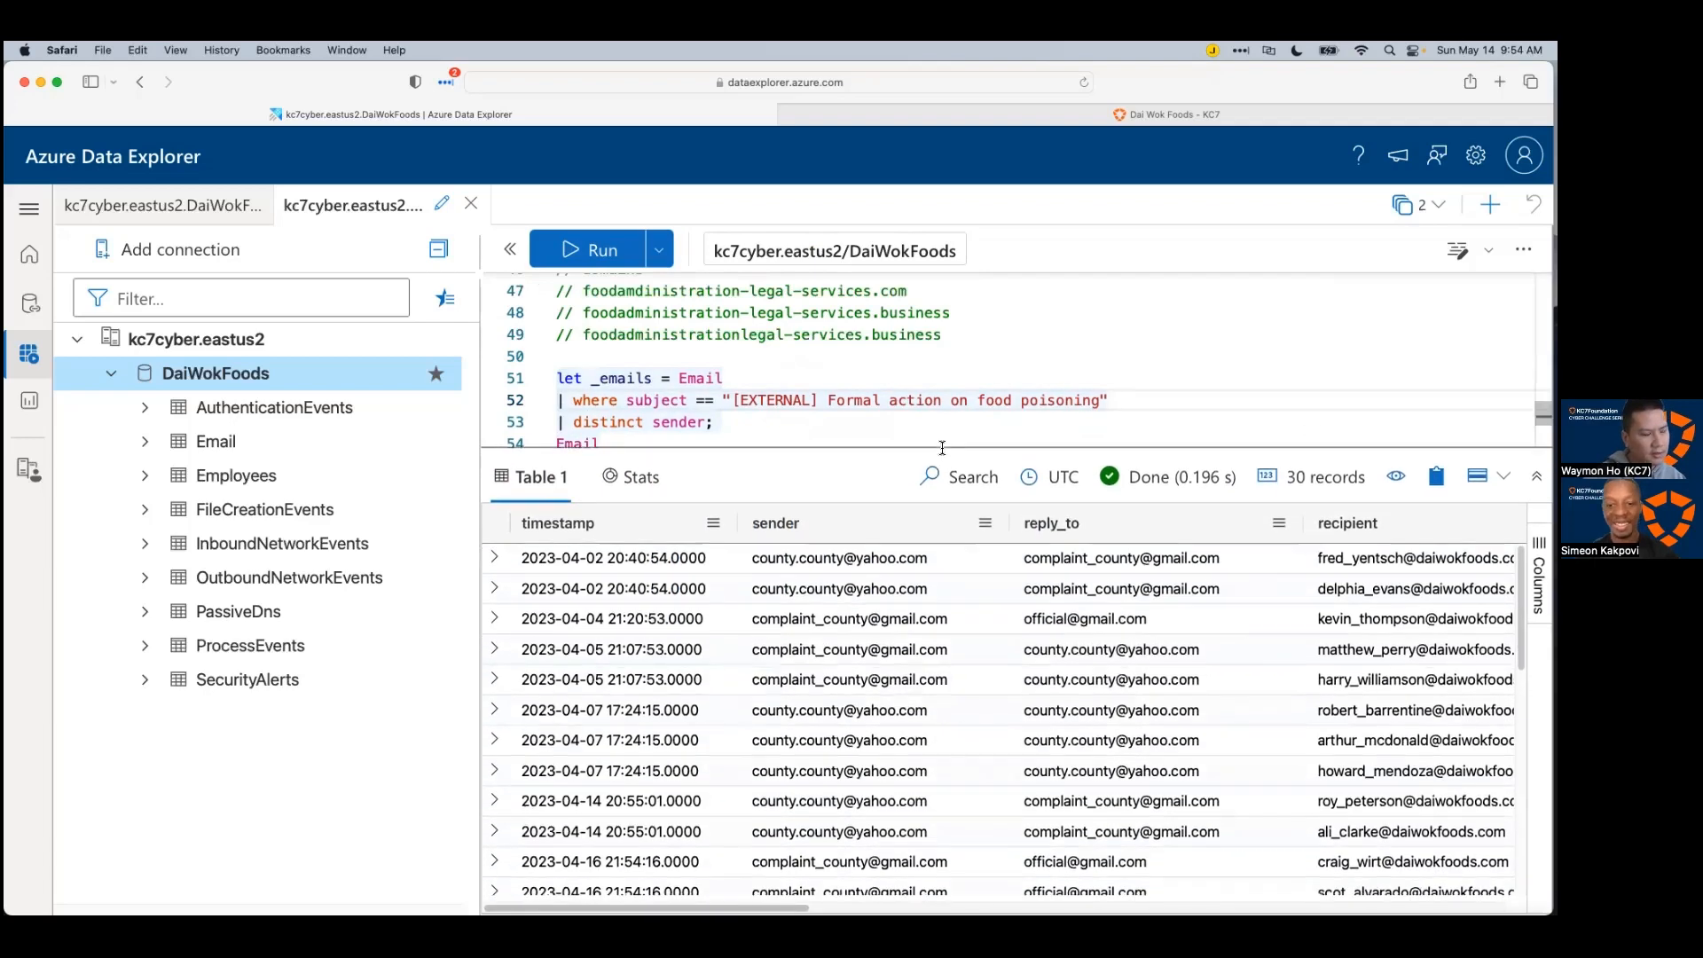
scroll(898, 358, down, 2)
scroll(898, 357, down, 2)
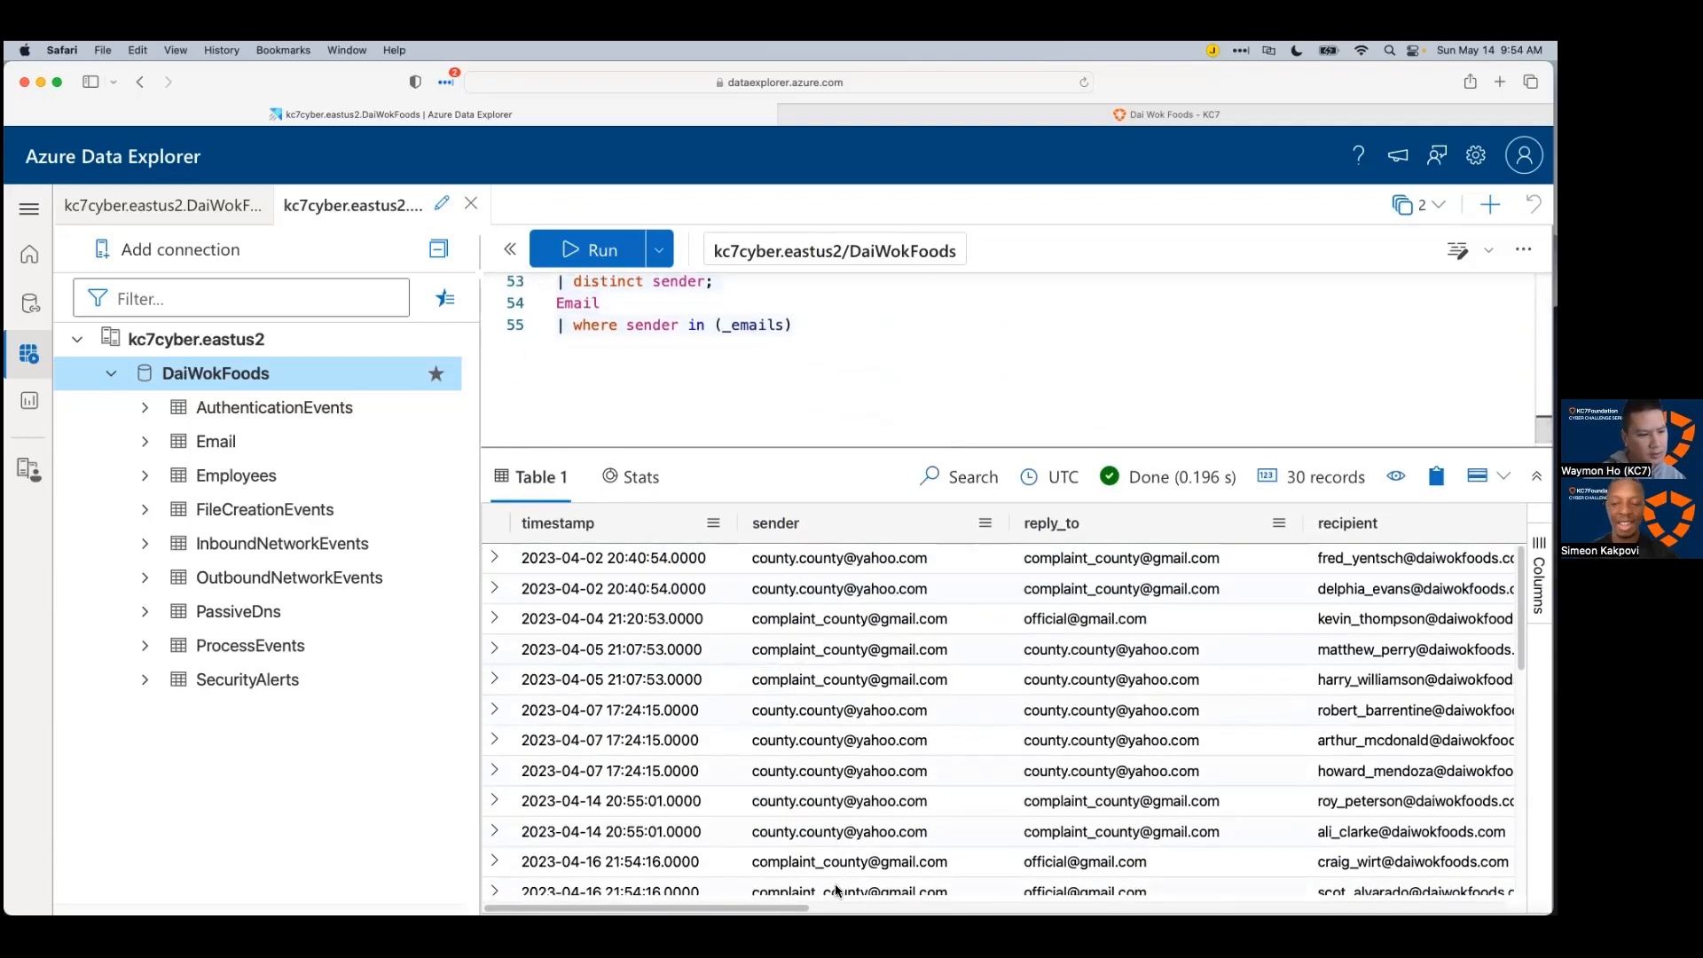
scroll(835, 890, down, 10)
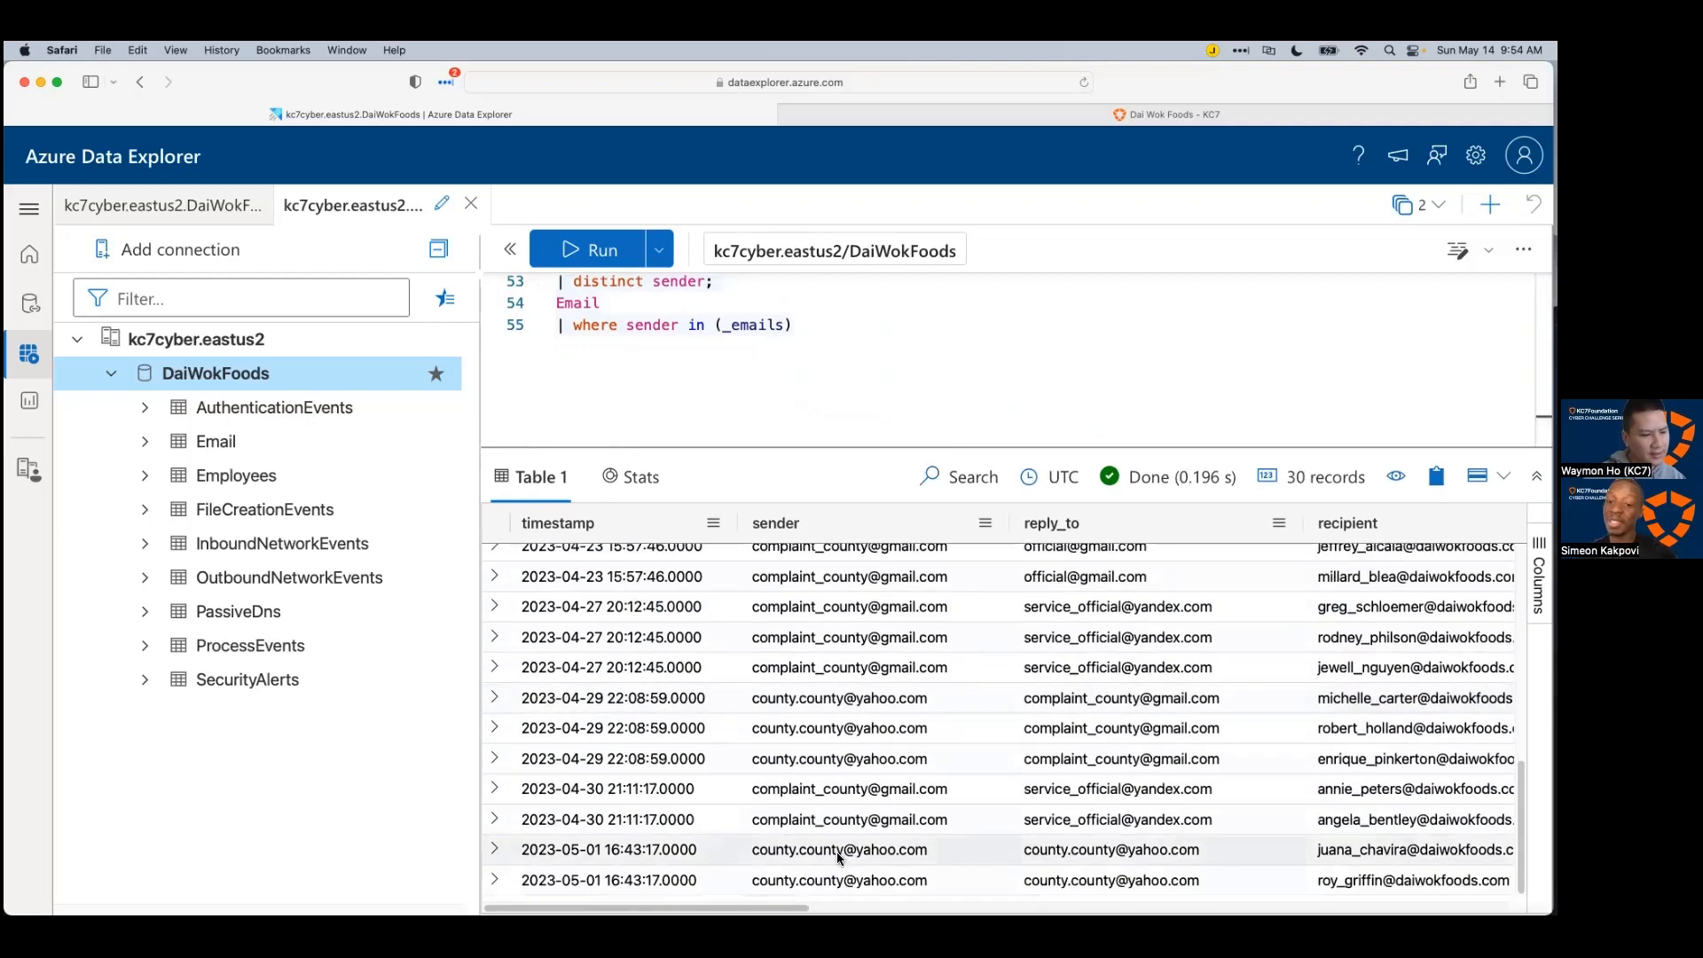
scroll(838, 853, up, 10)
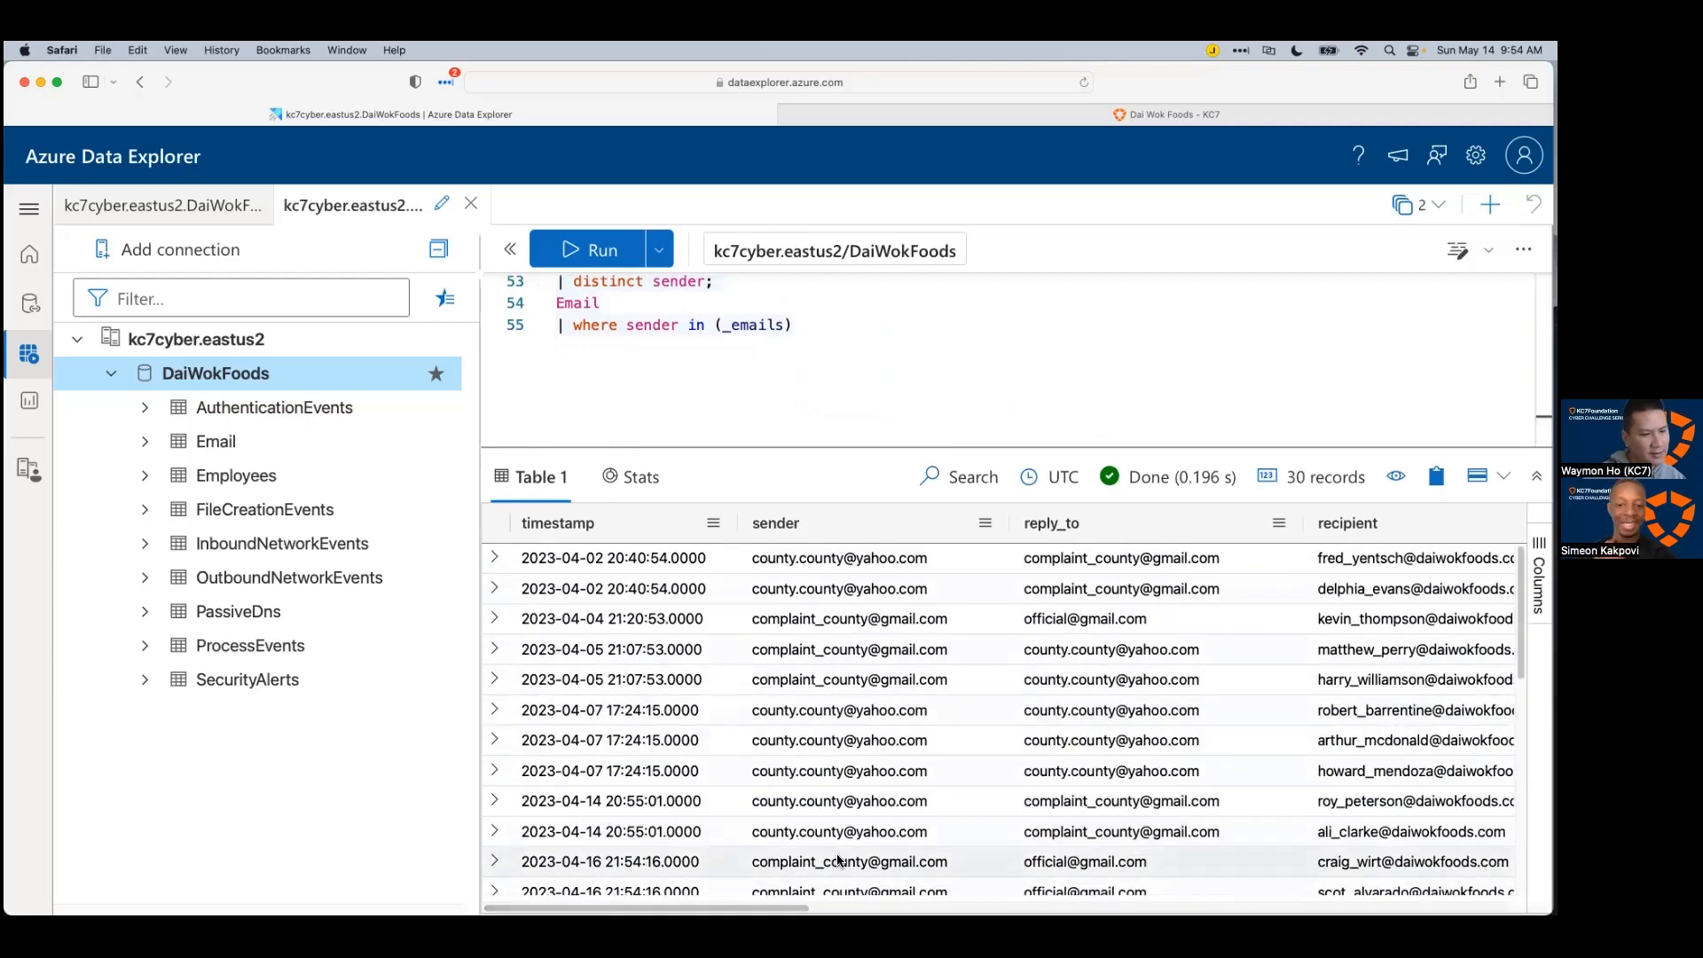
click(1347, 523)
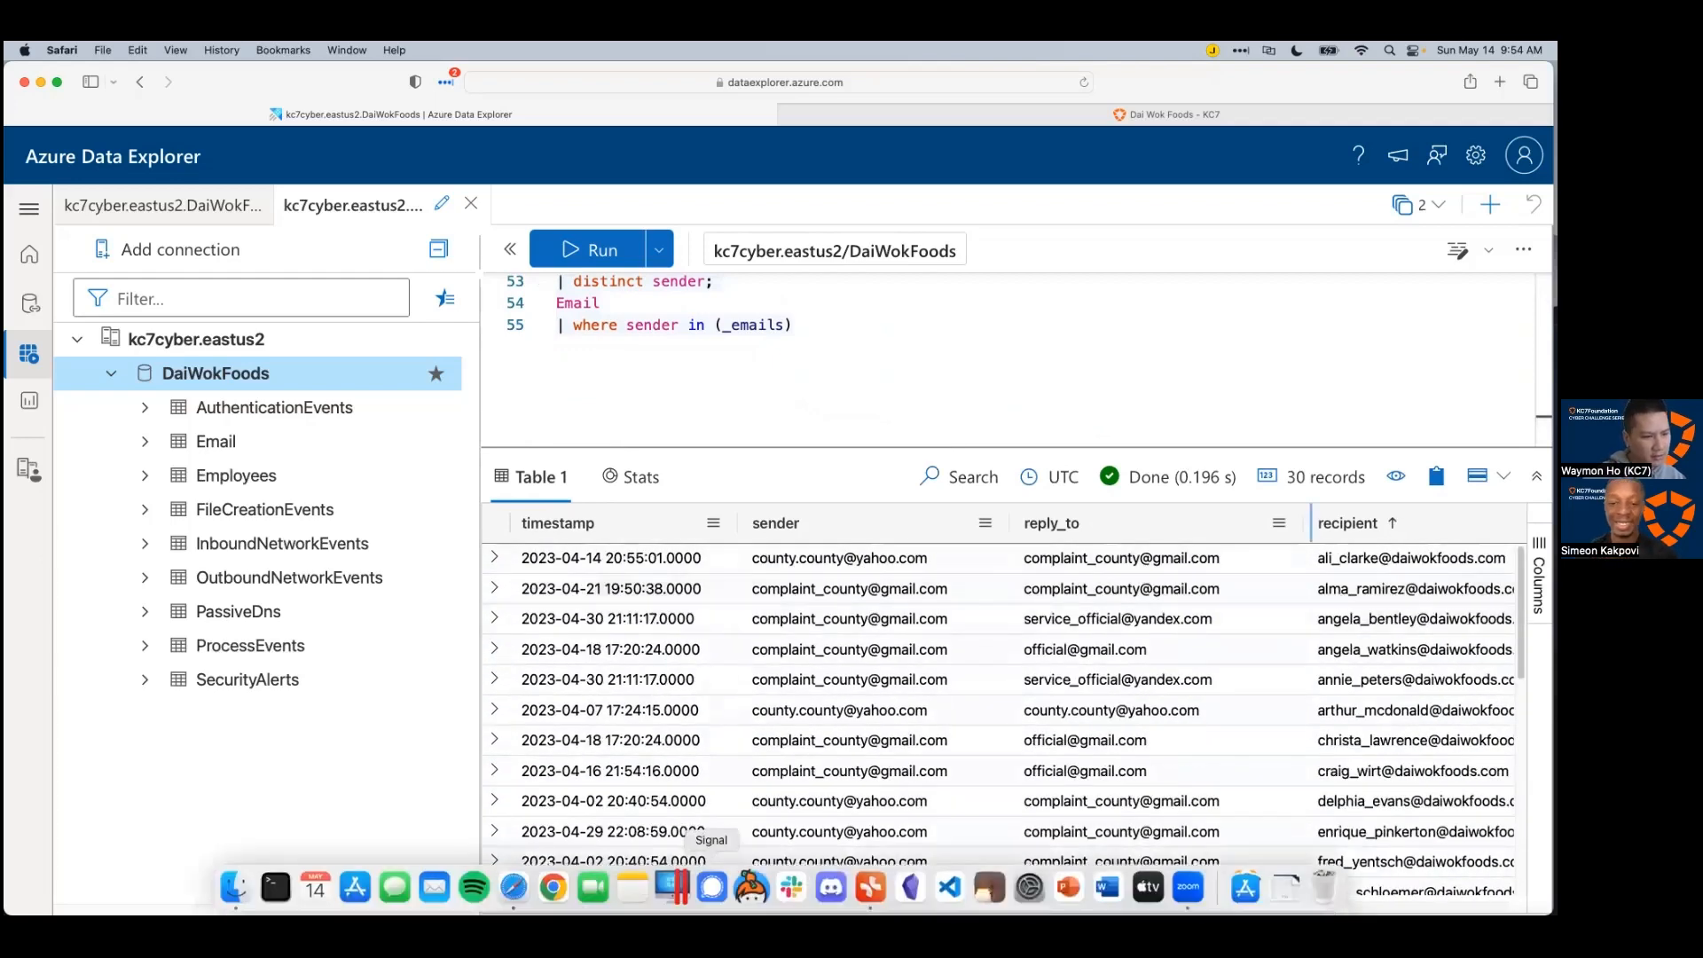
Step: Temporarily add '| distinct recipient' to list the recipients, then select that line for removal
click(803, 370)
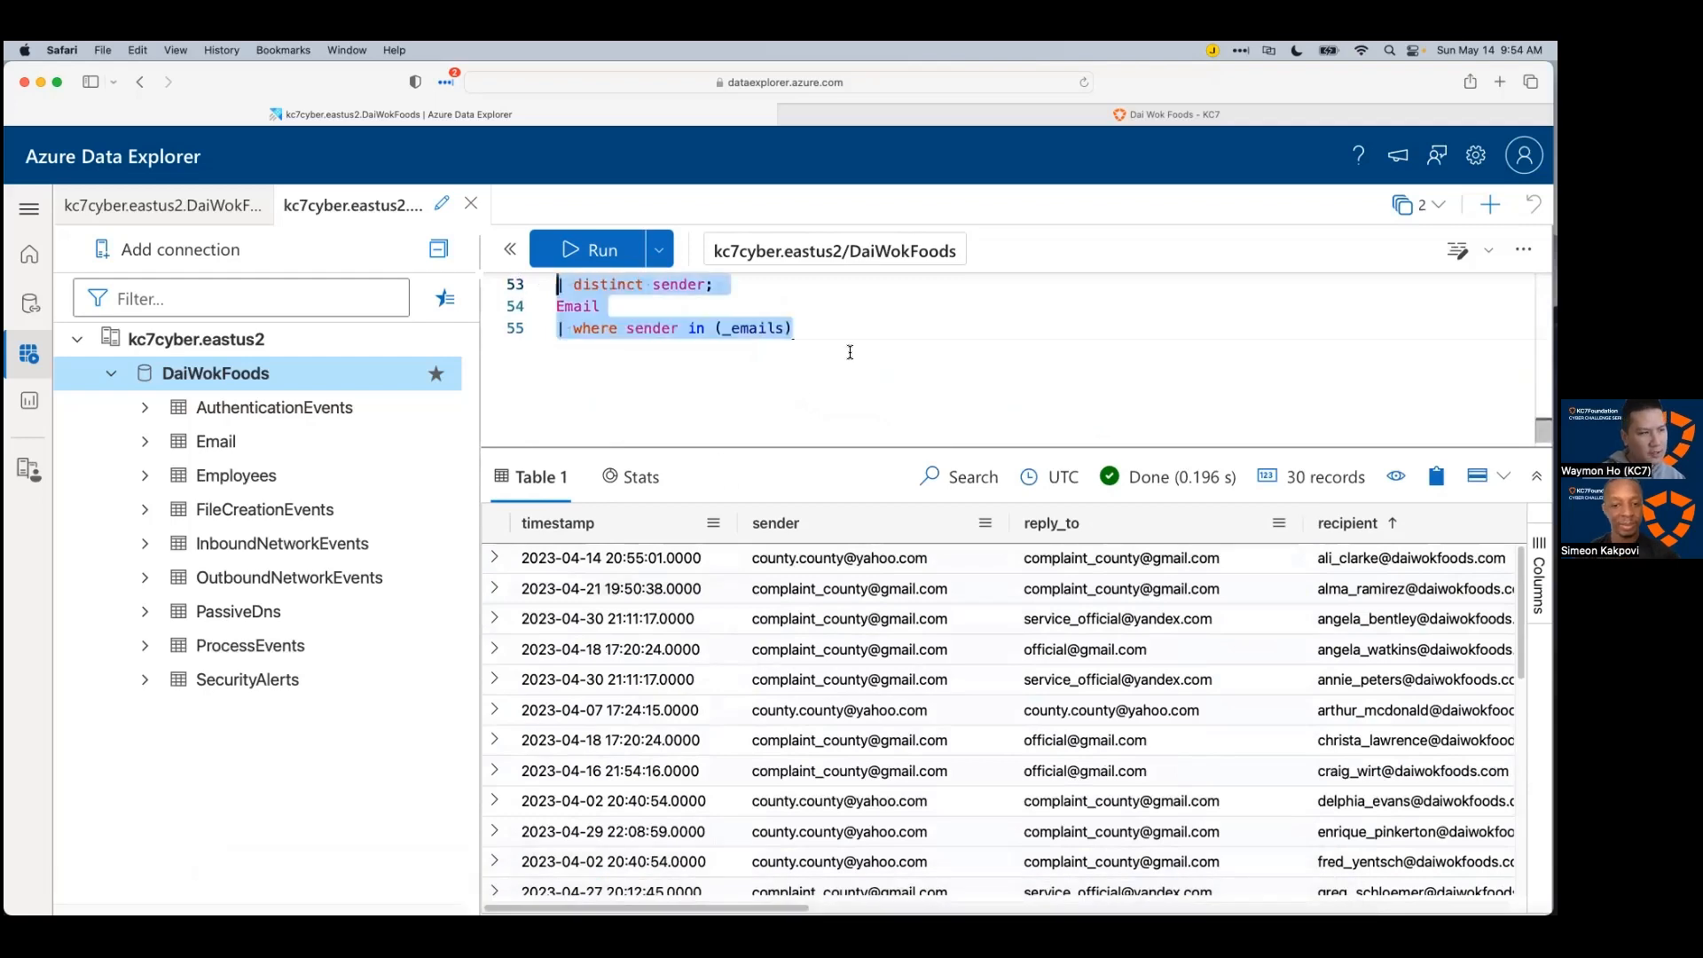
click(843, 333)
key(Return)
text(| distinct rec)
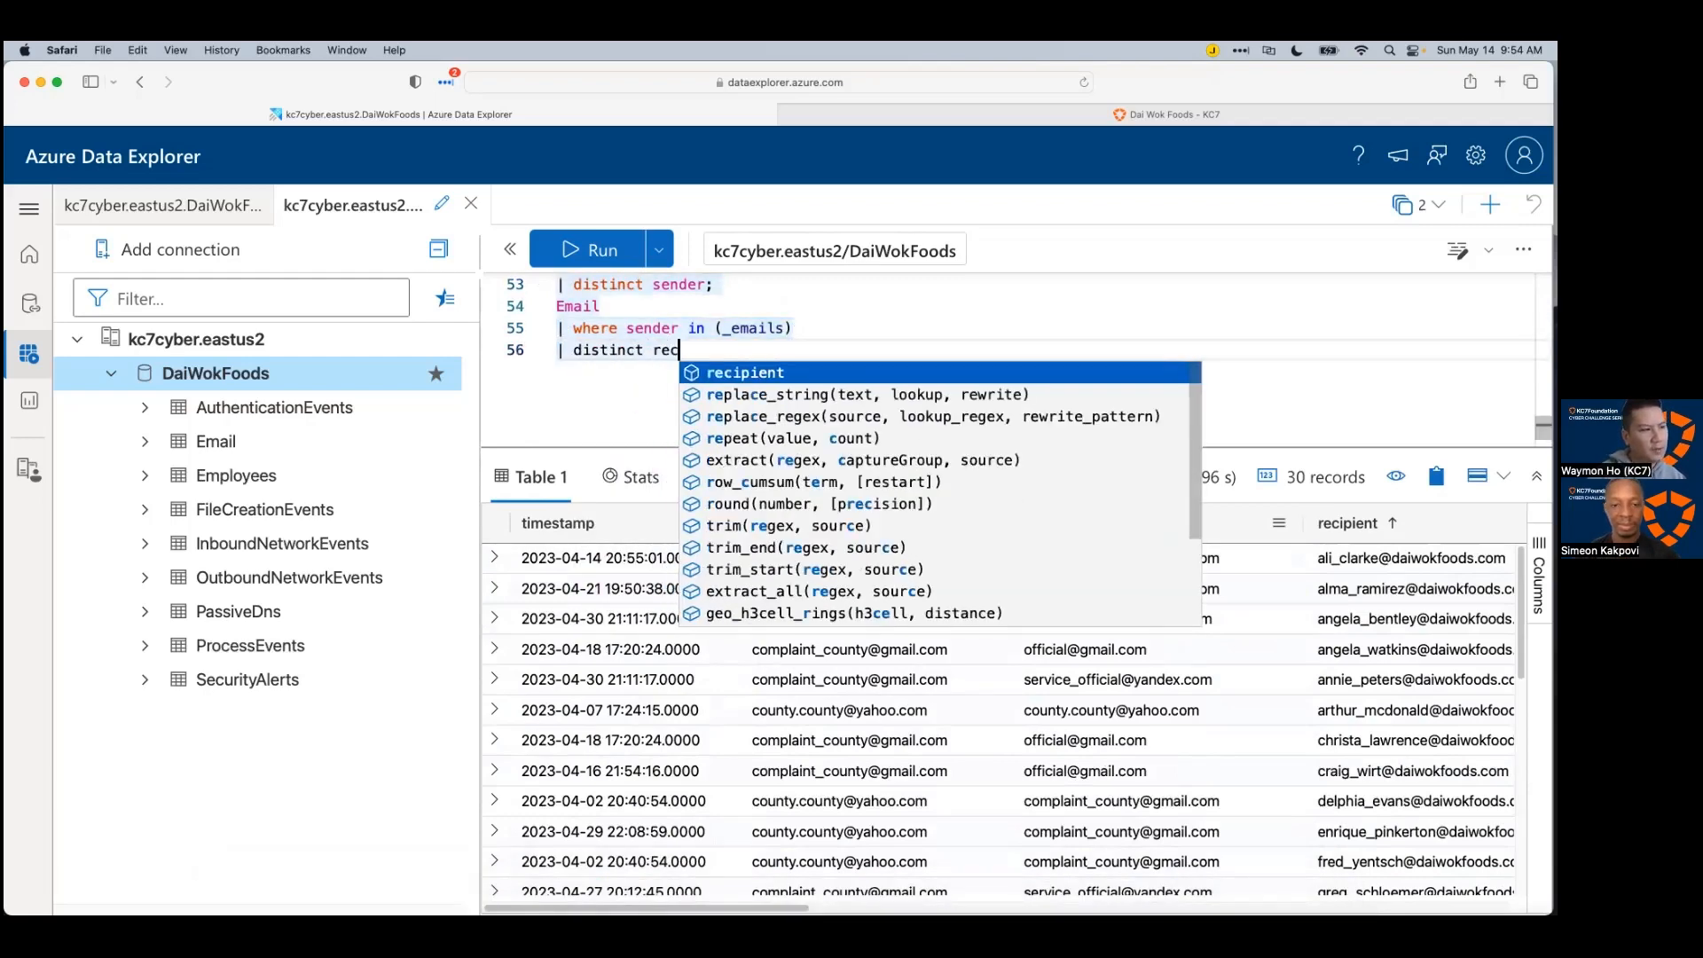
key(Tab)
key(shift+Return)
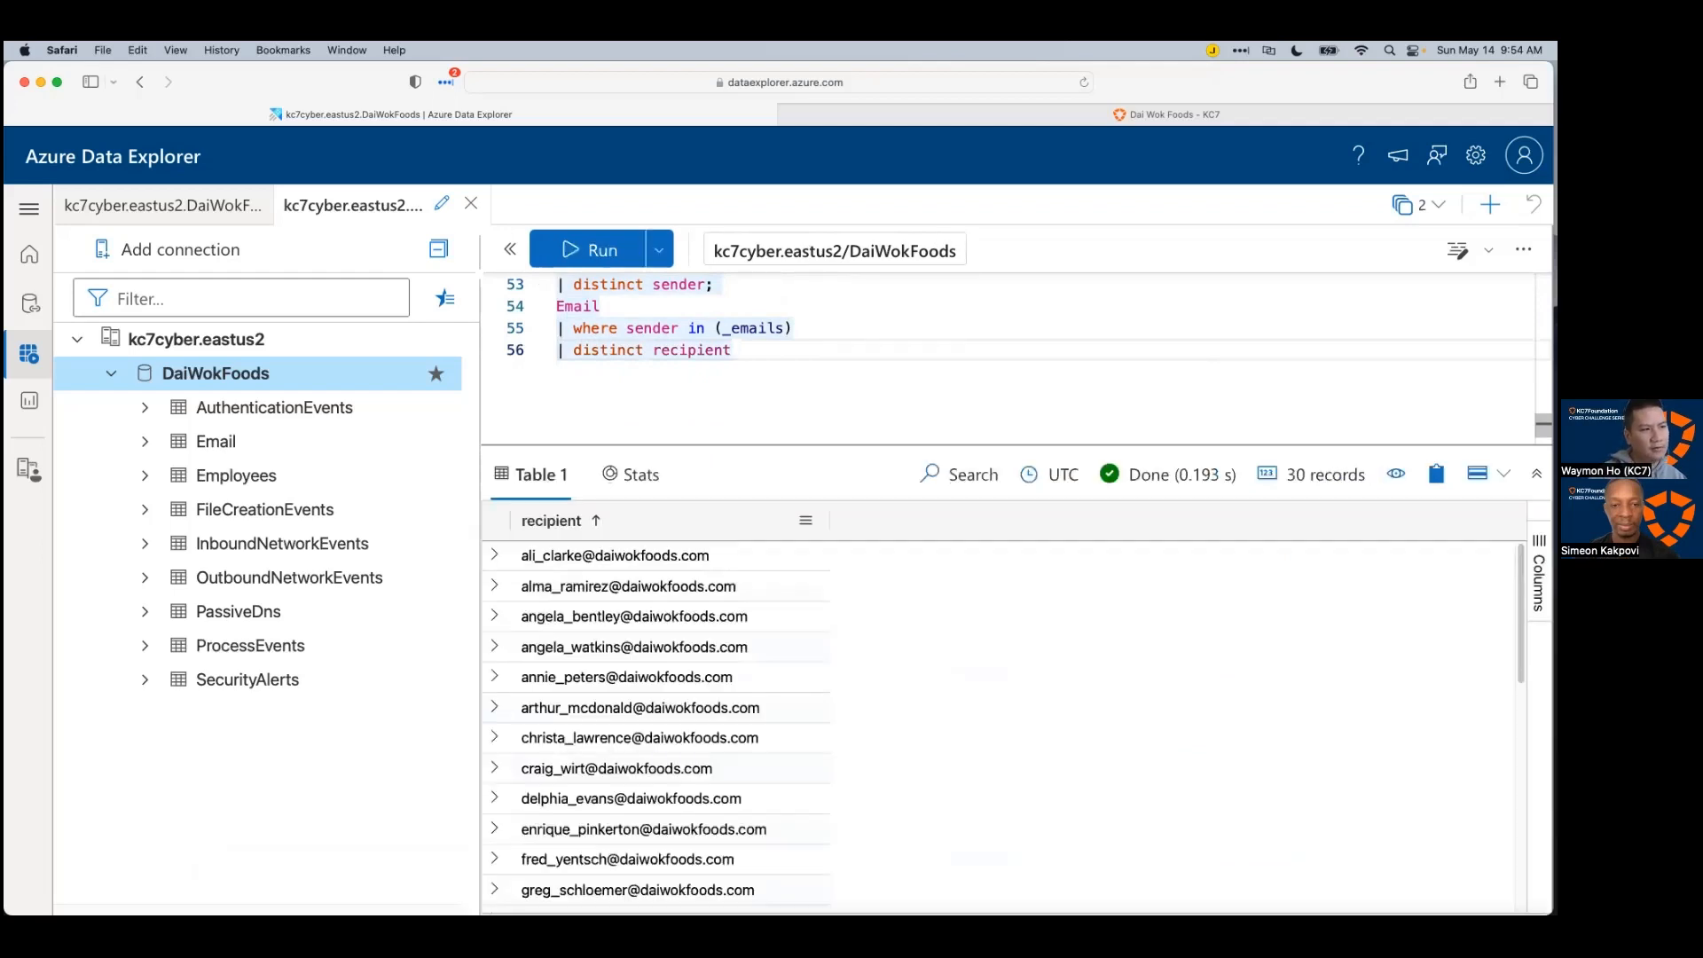
scroll(692, 674, down, 4)
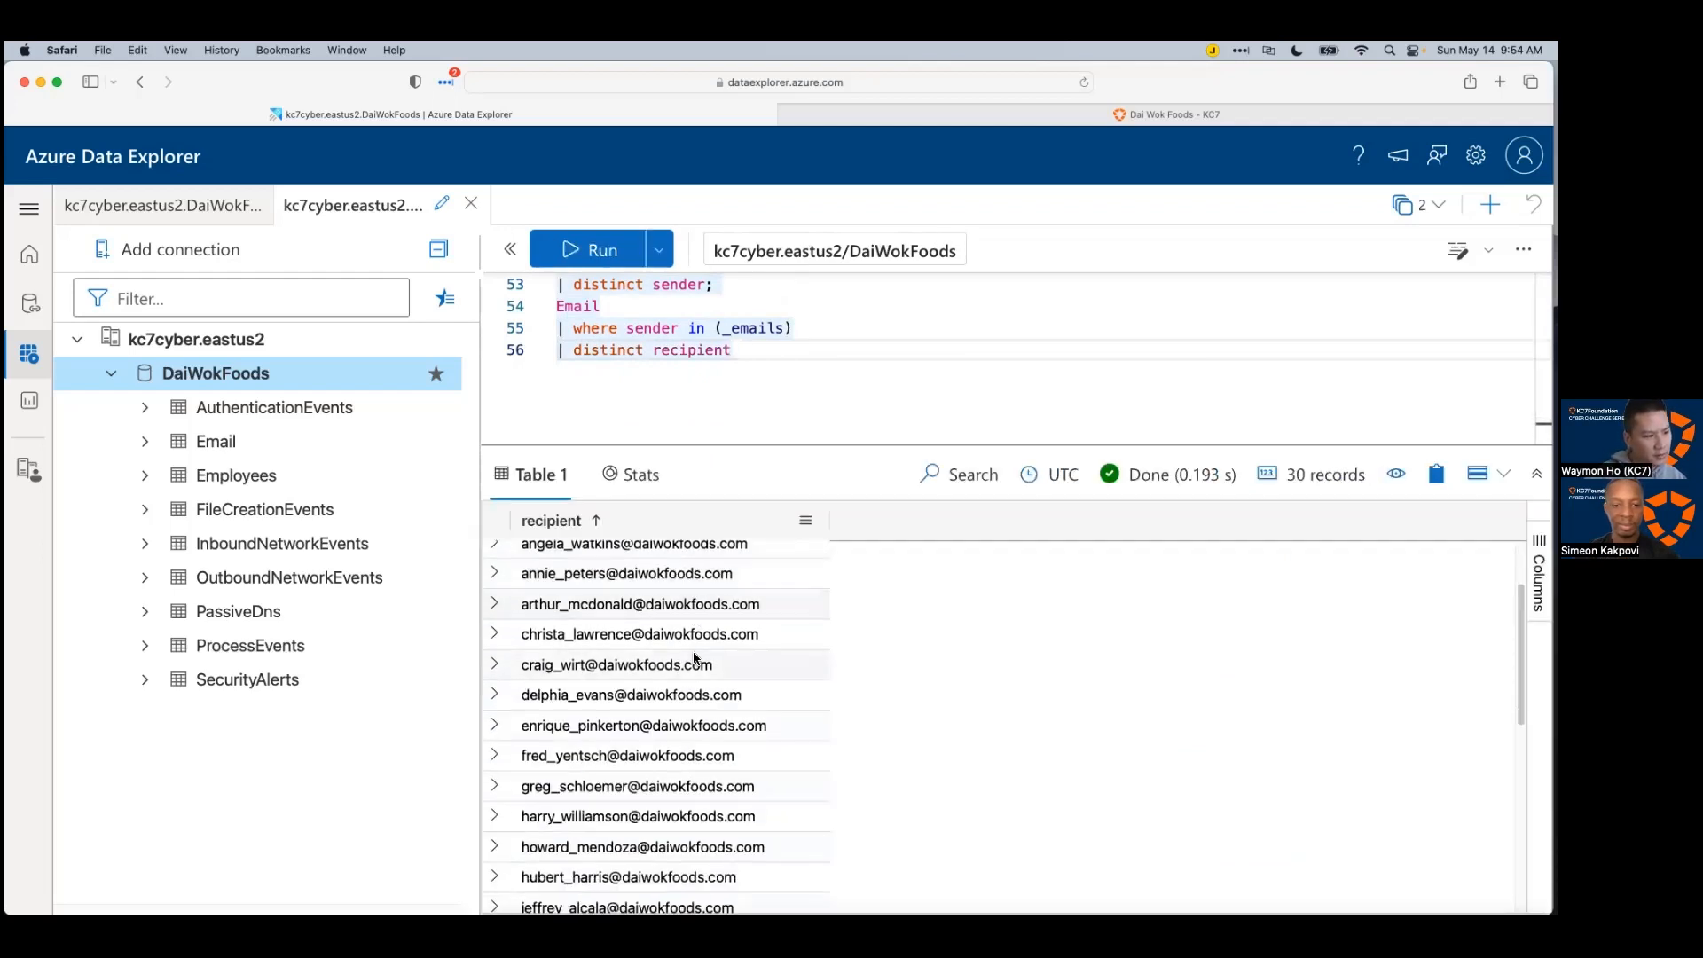
scroll(691, 685, down, 5)
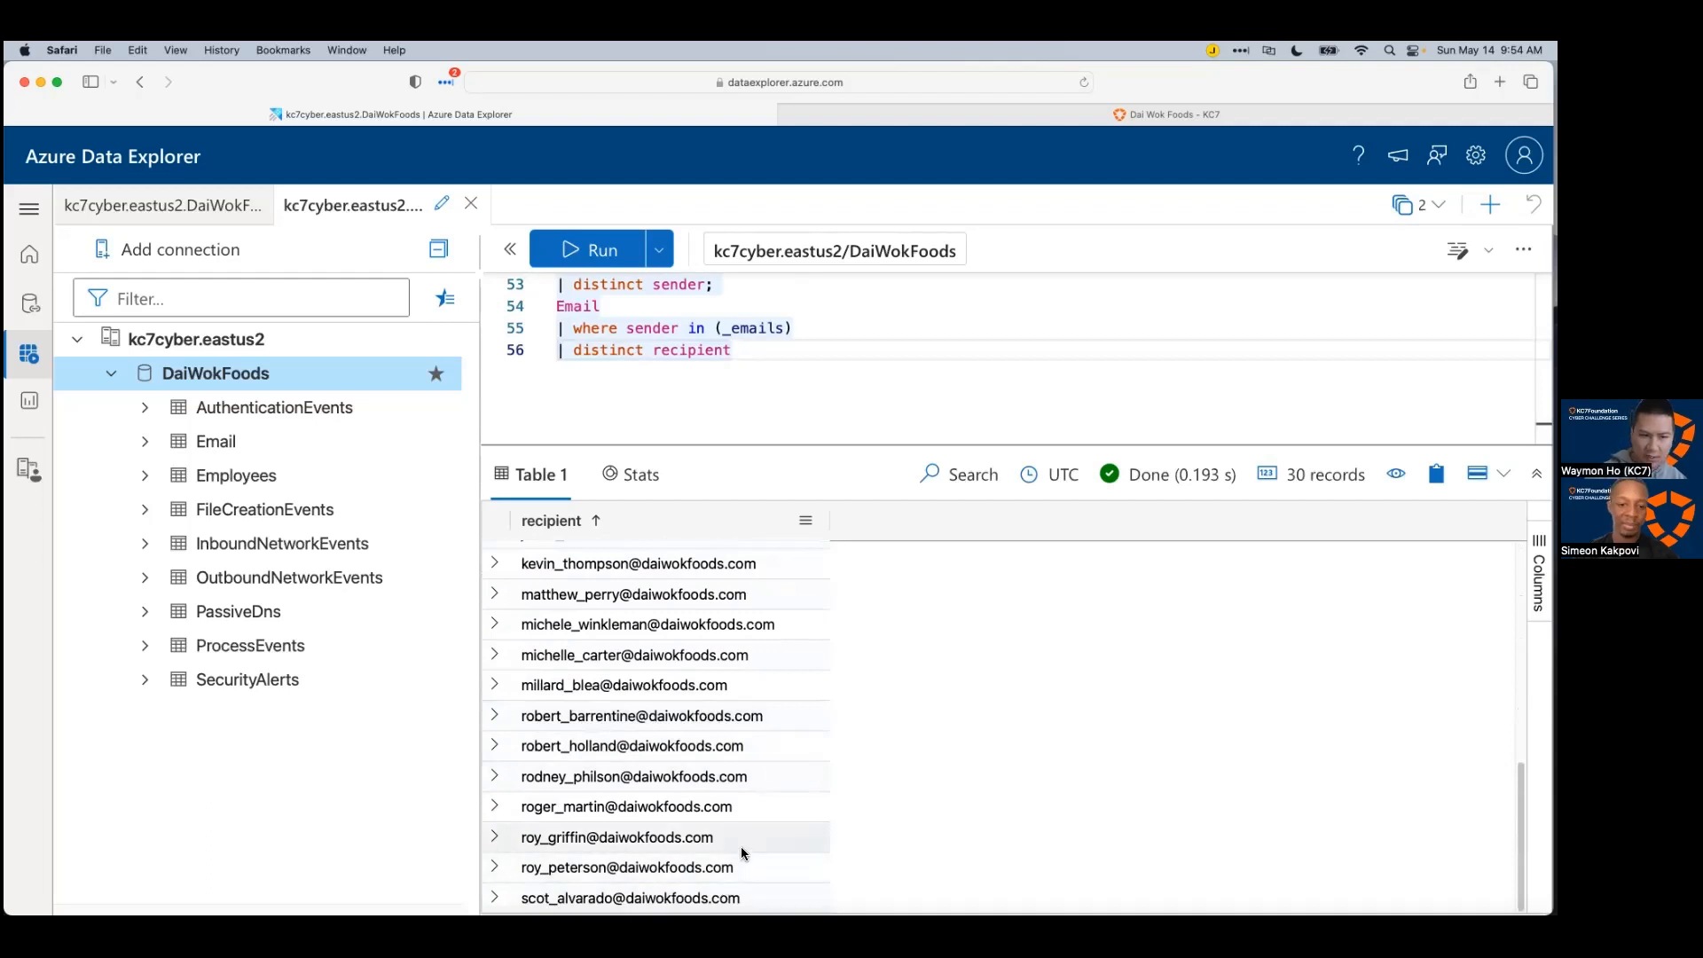
scroll(738, 845, up, 9)
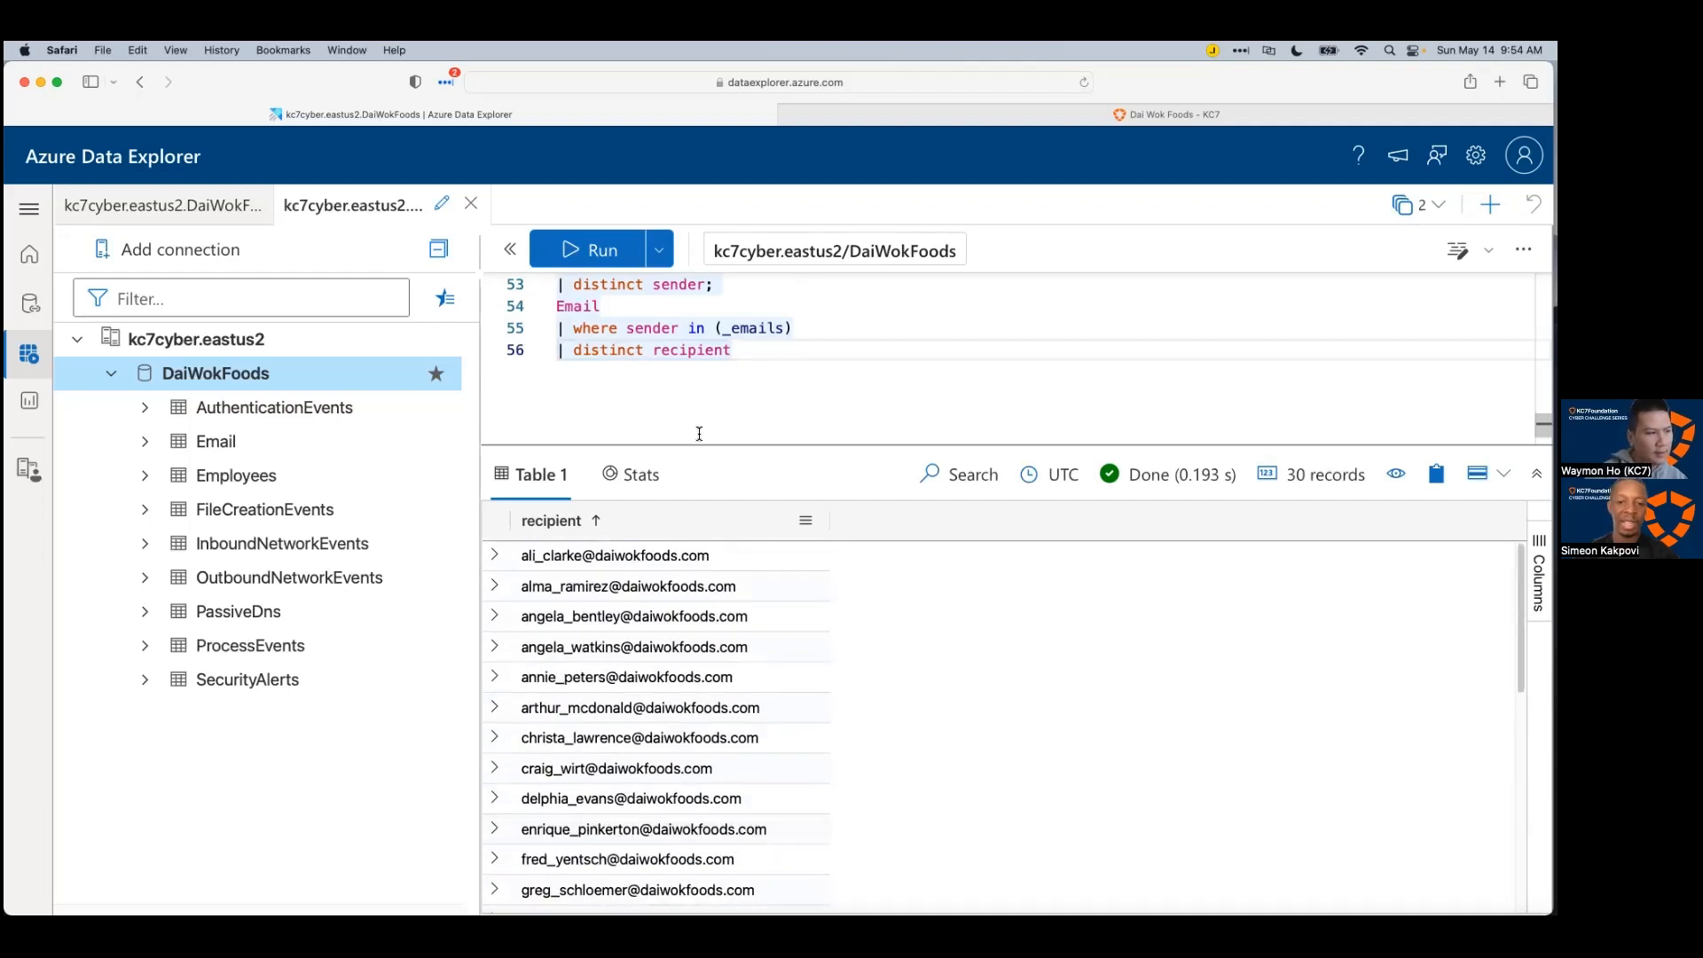
drag(705, 445, 704, 443)
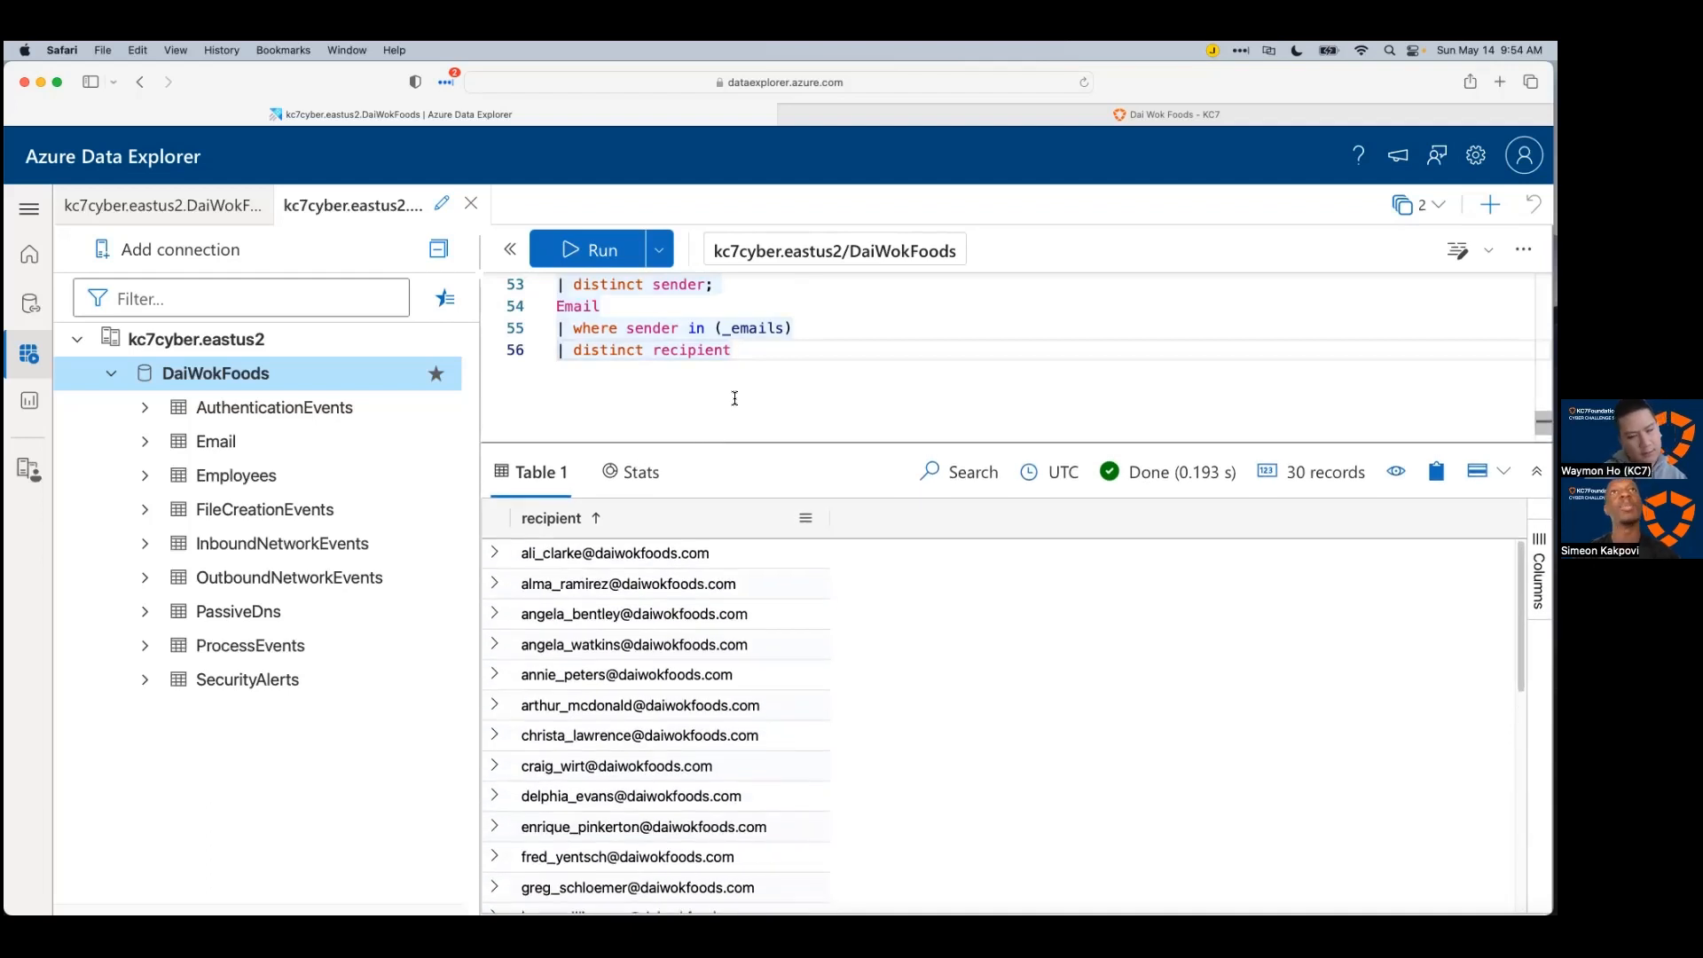
key(super+shift+Left)
key(BackSpace)
key(BackSpace)
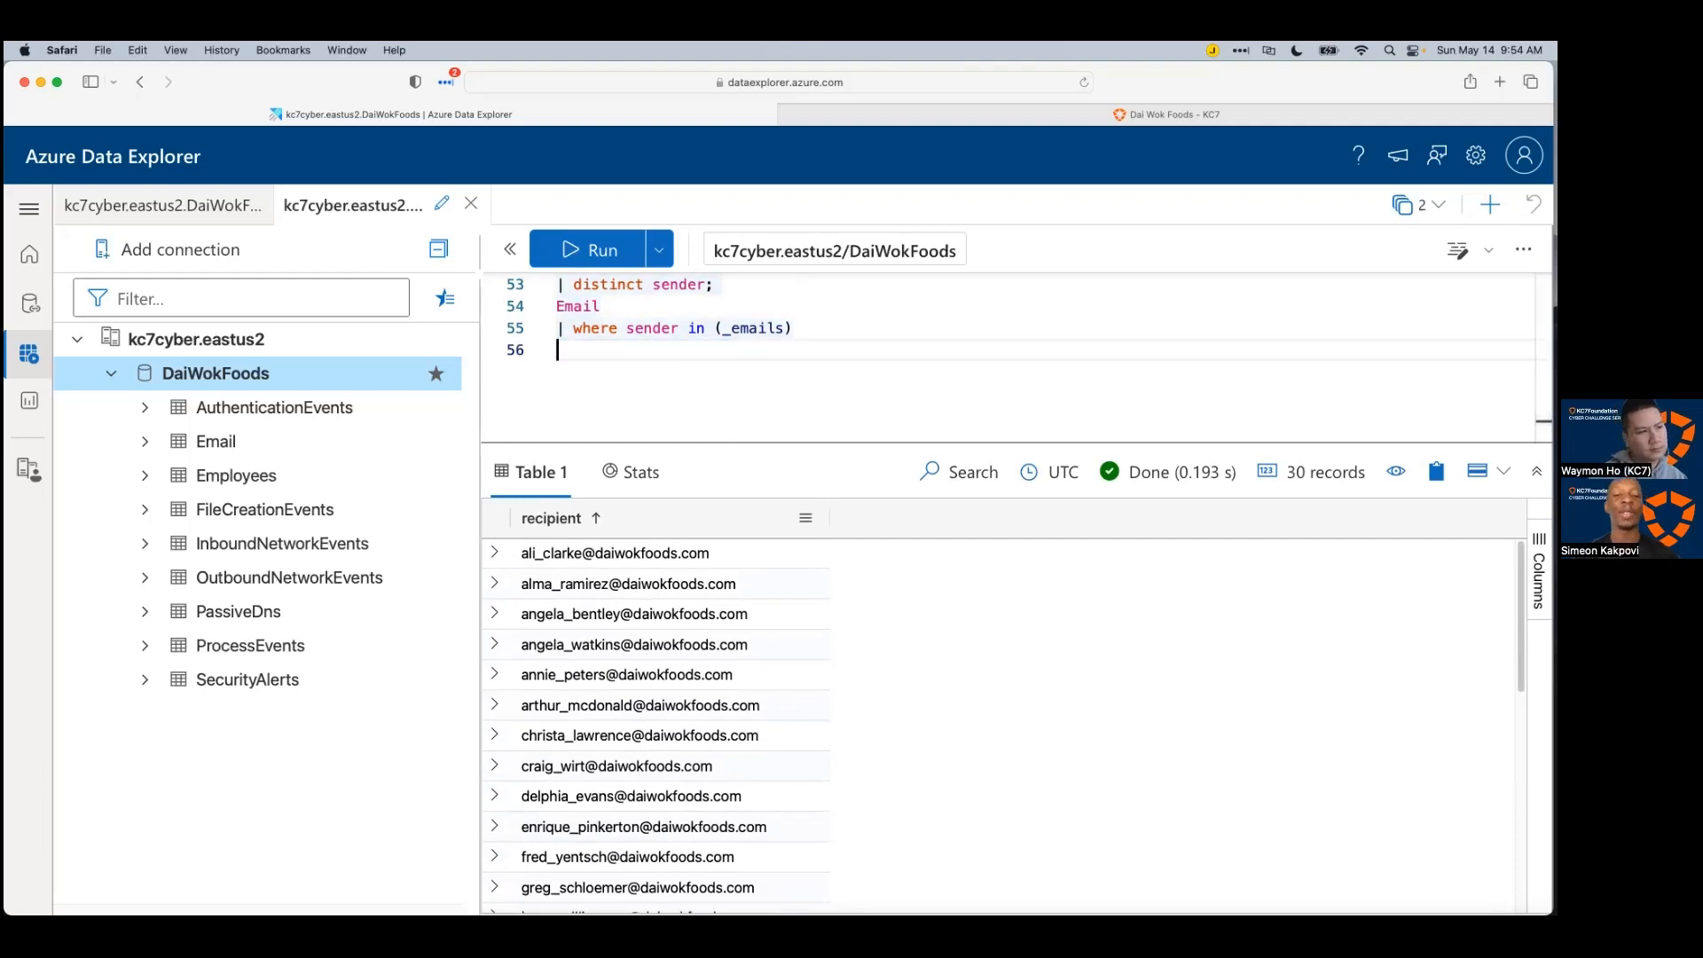
key(shift+Return)
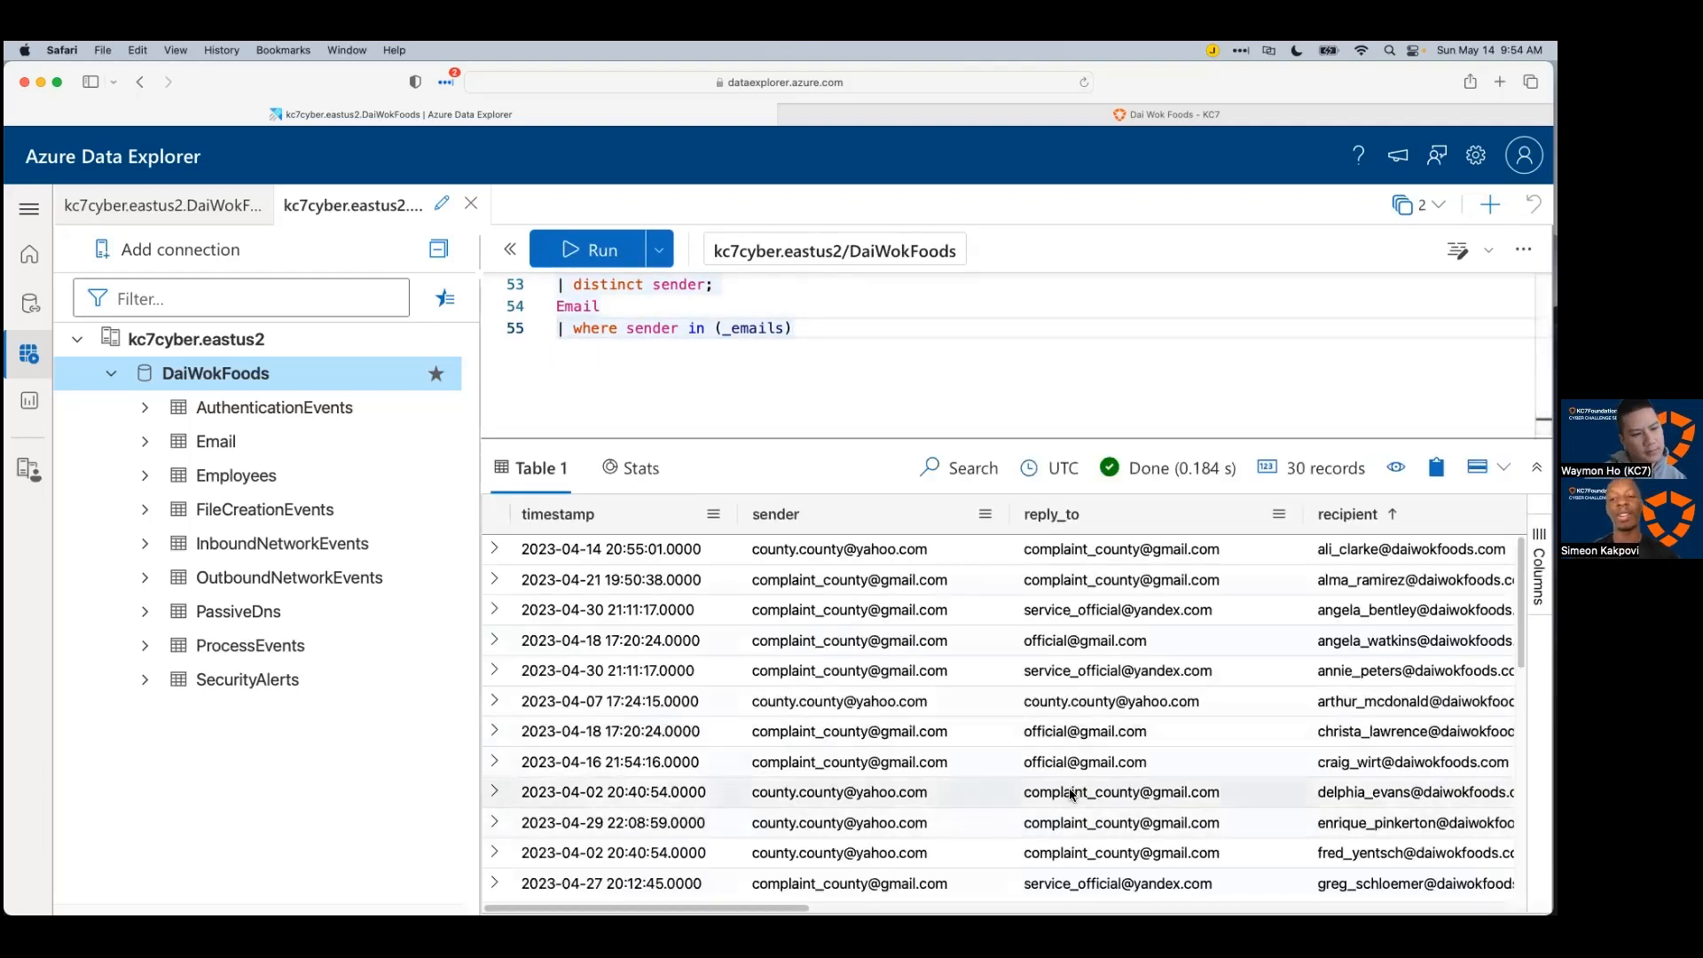
scroll(1013, 801, down, 5)
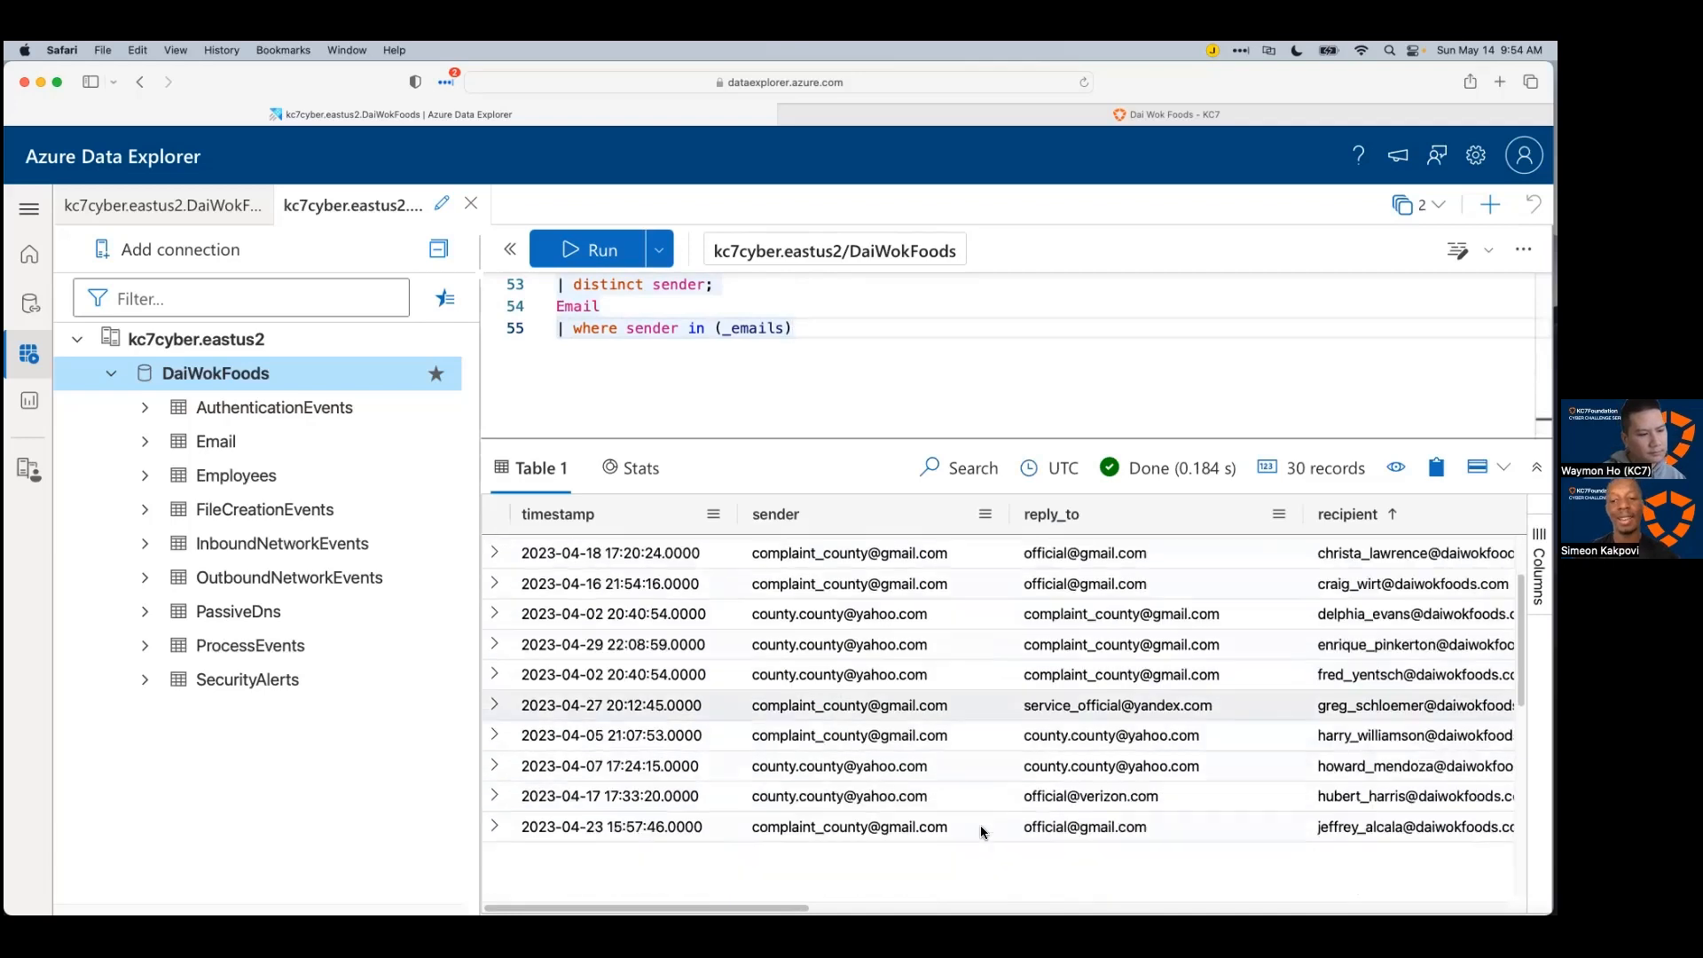
scroll(981, 828, down, 5)
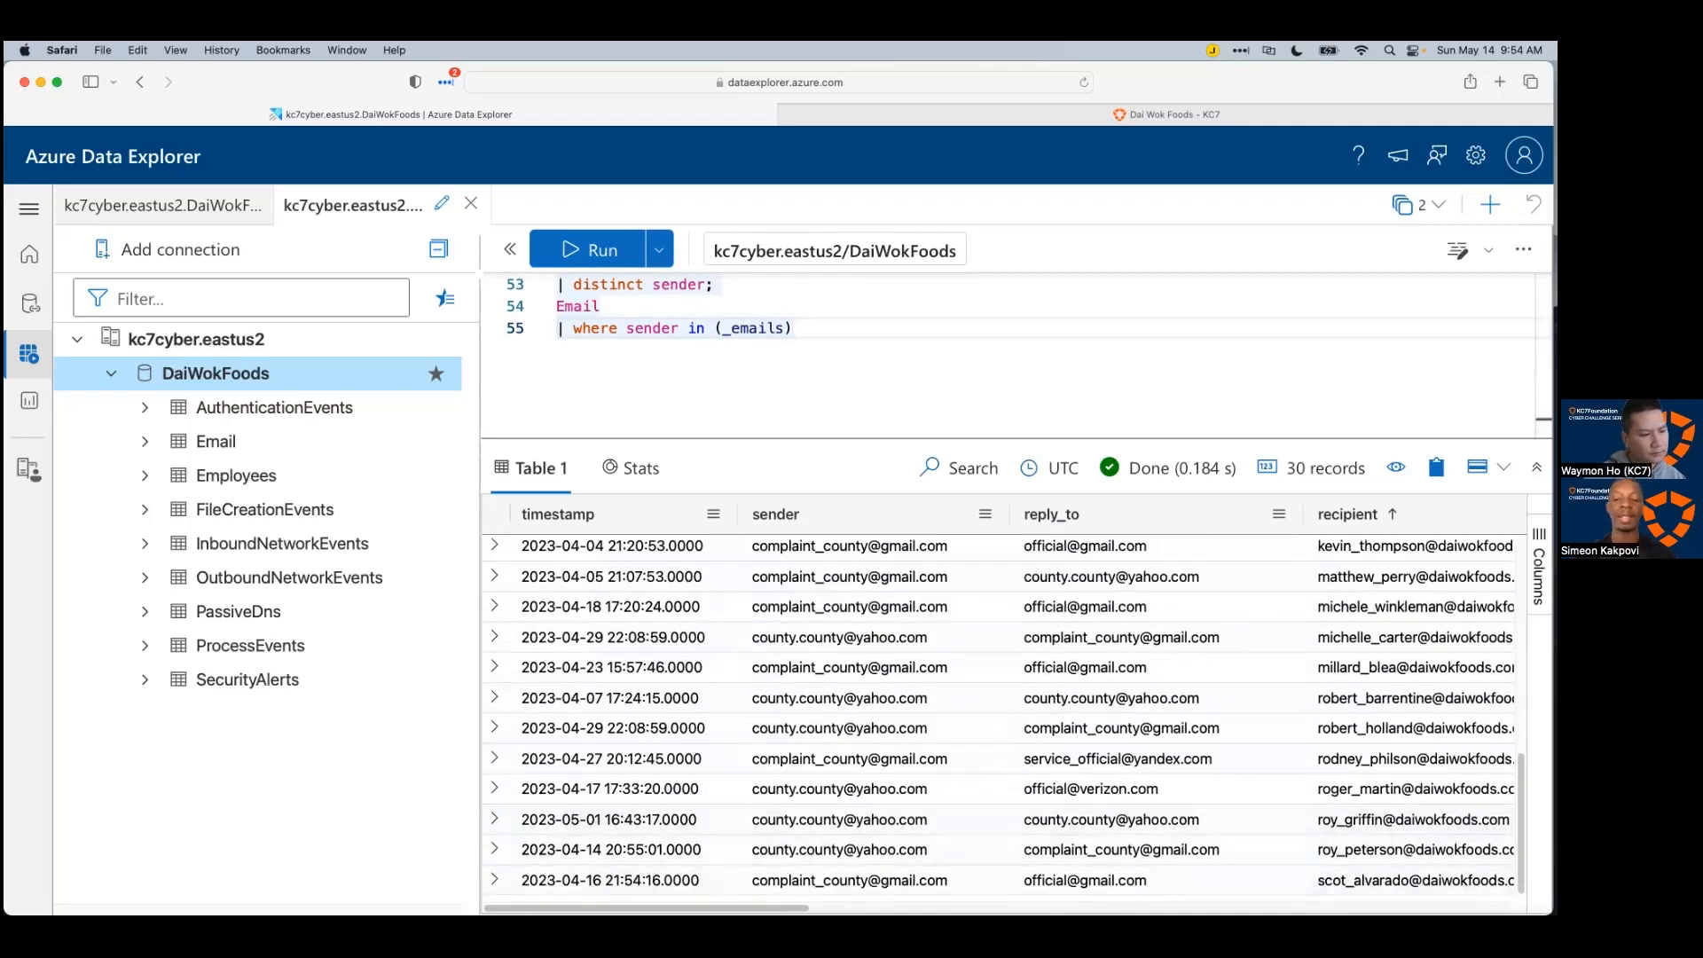
scroll(1003, 710, right, 5)
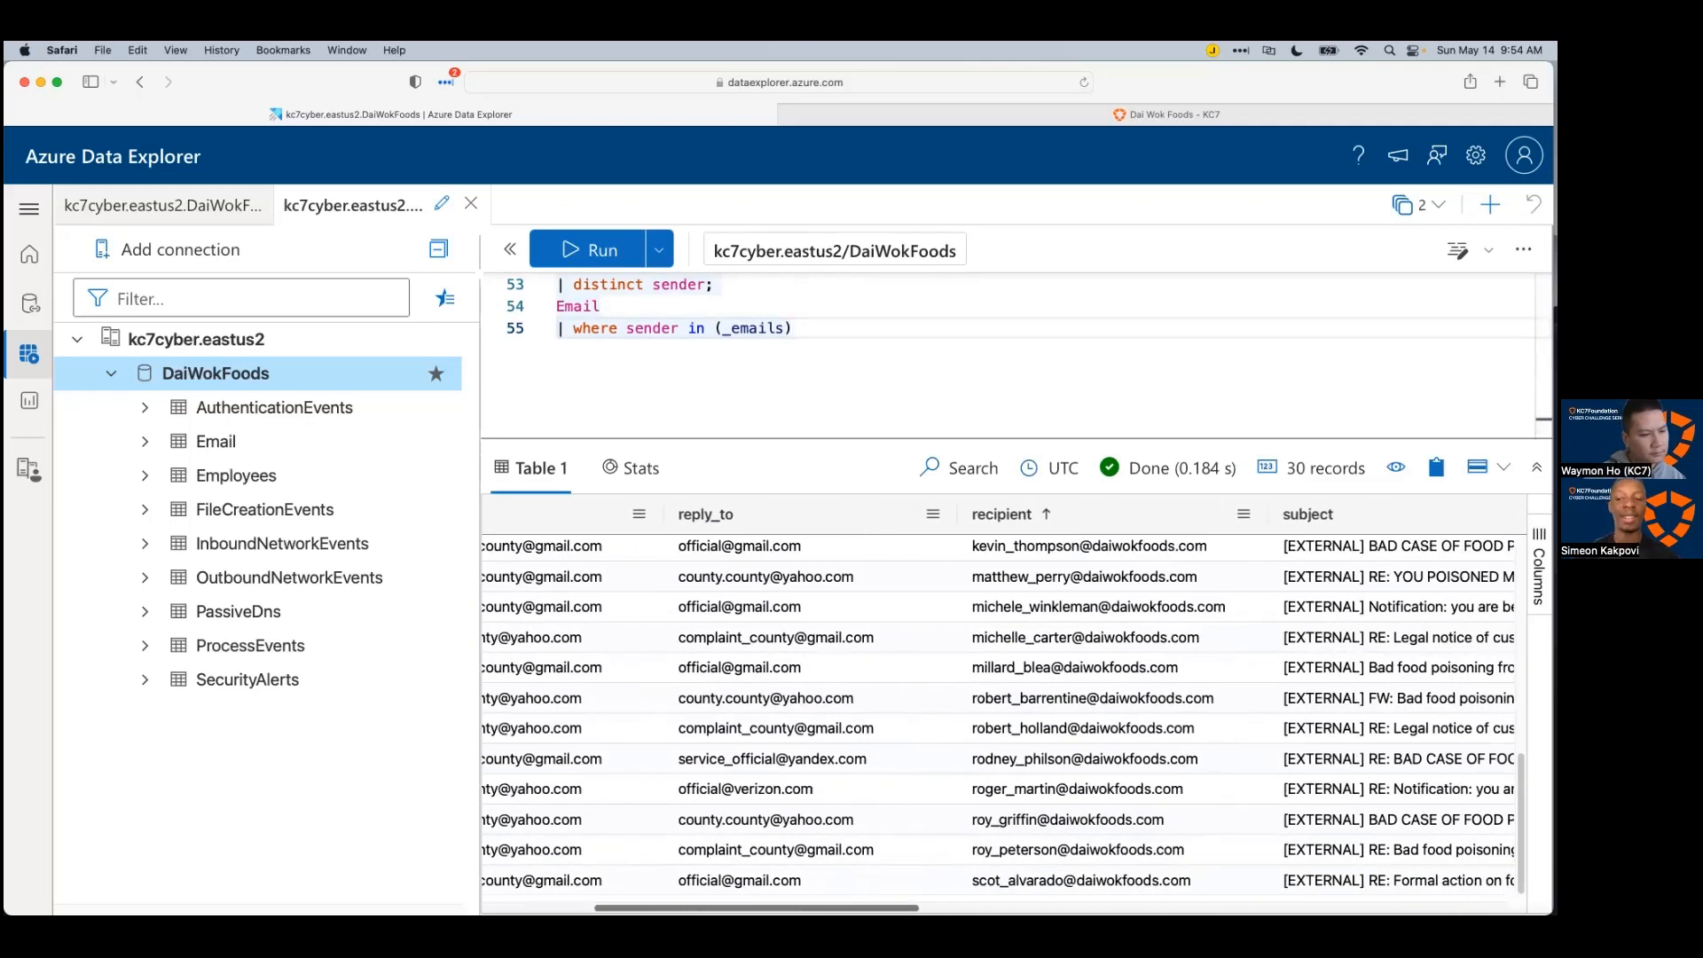
scroll(832, 876, left, 4)
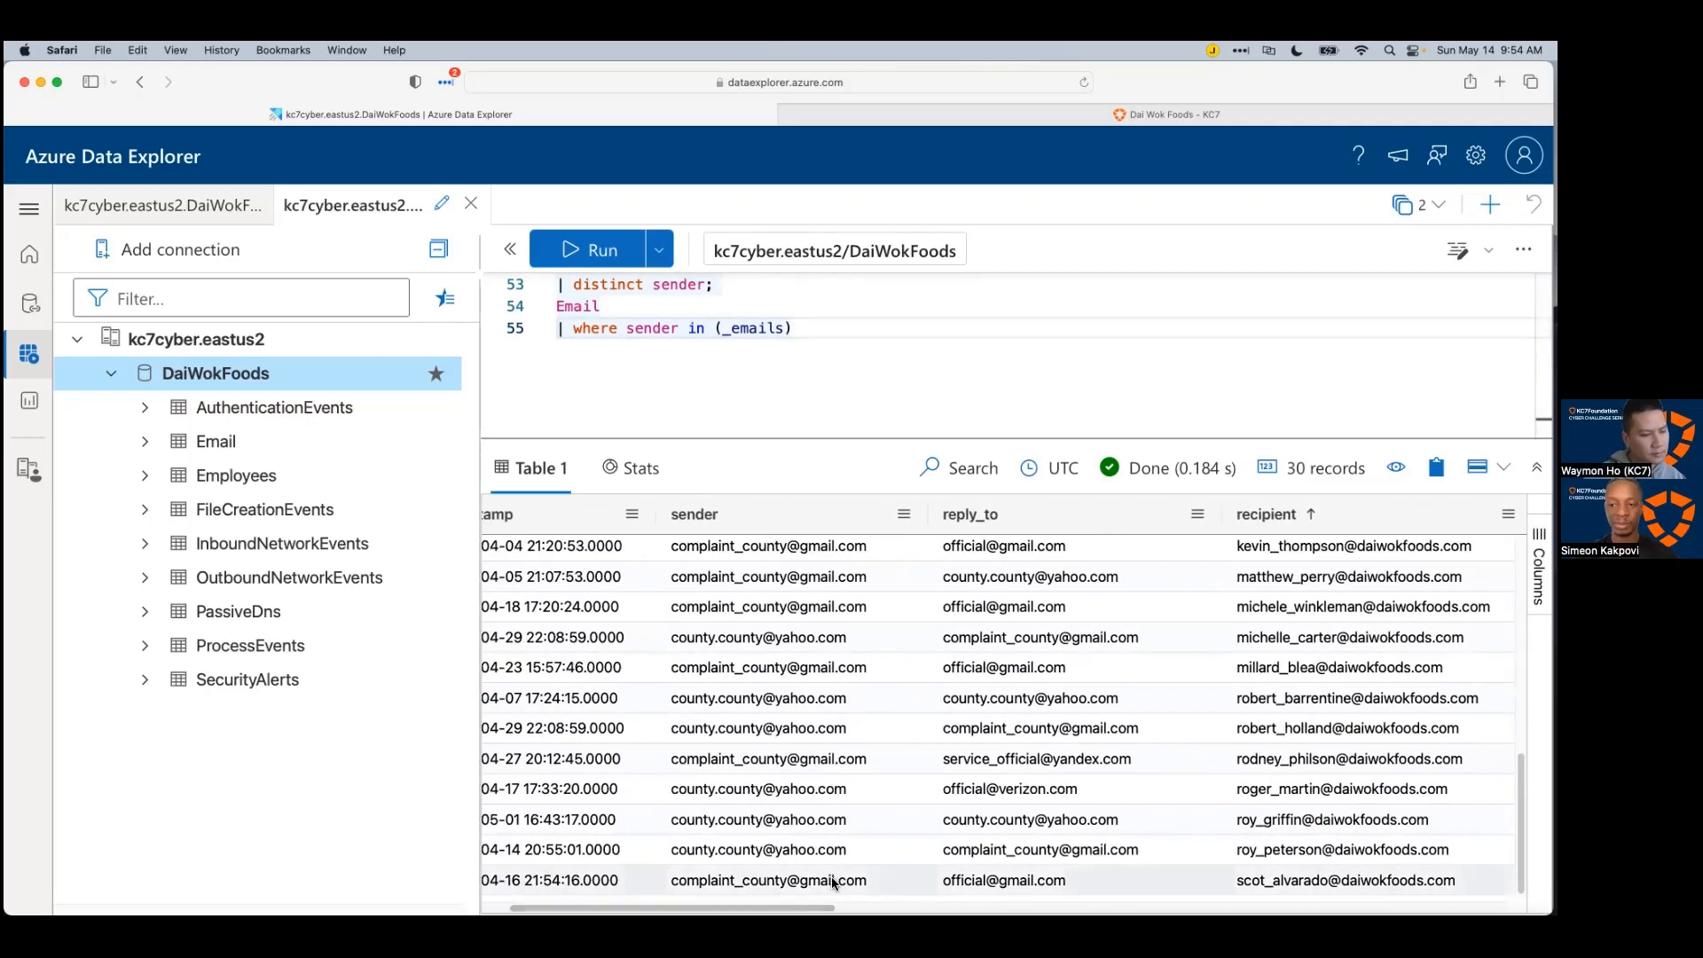
scroll(859, 825, up, 6)
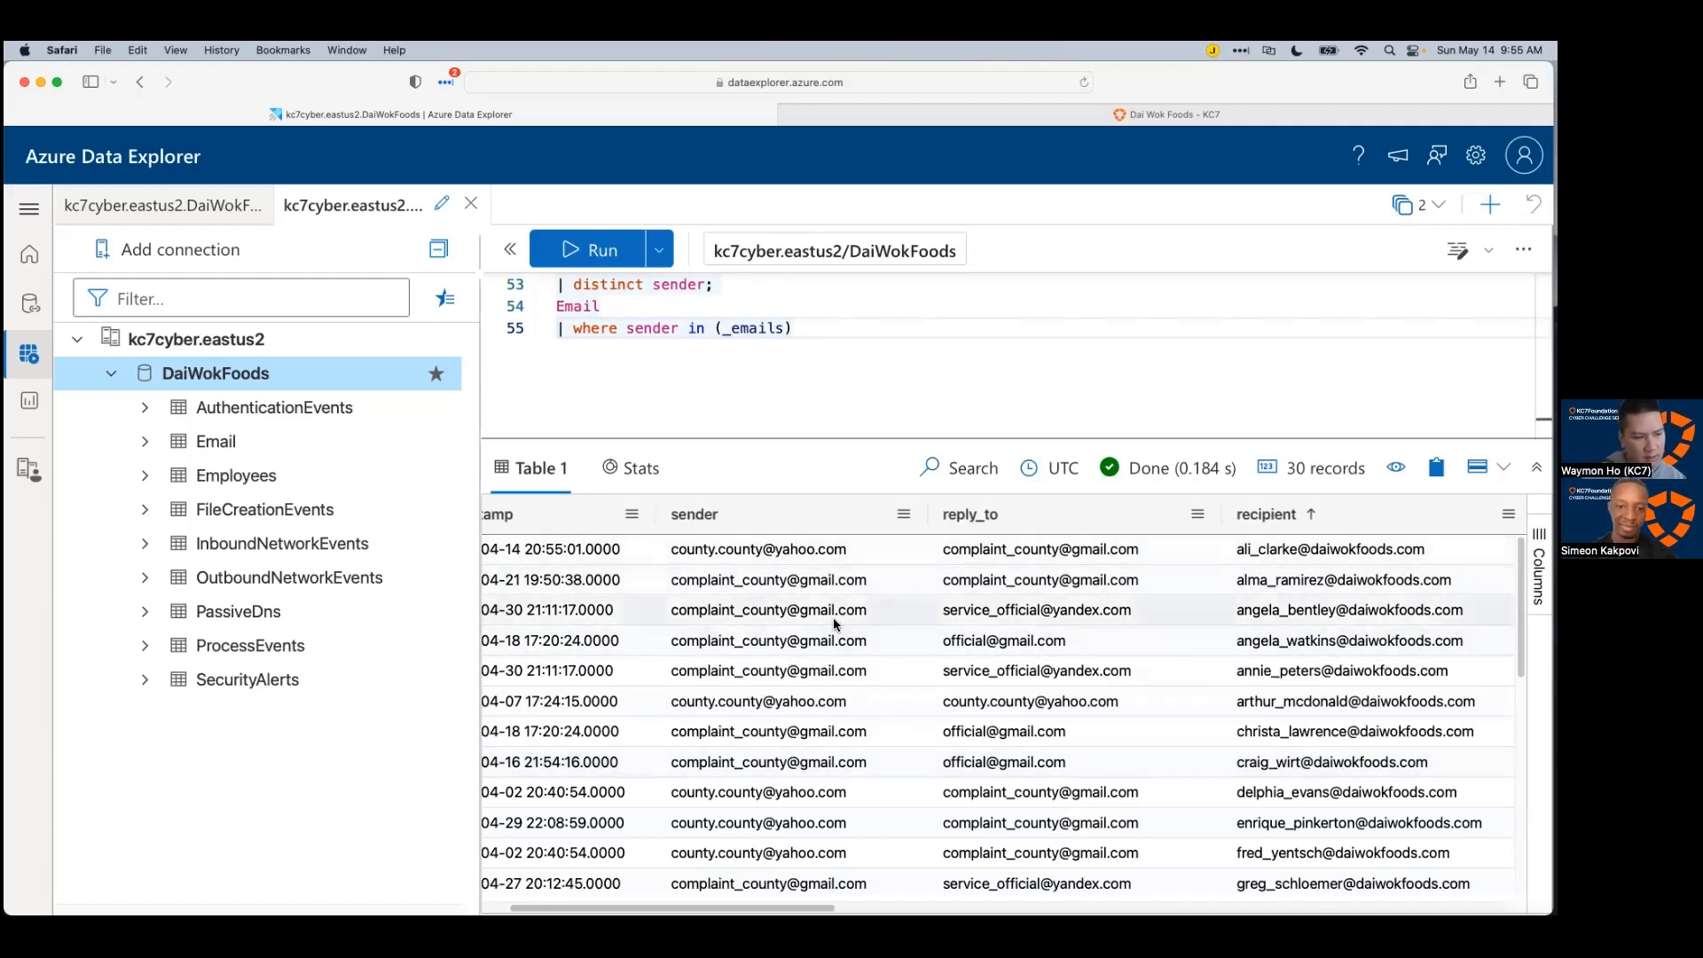
scroll(818, 750, down, 1)
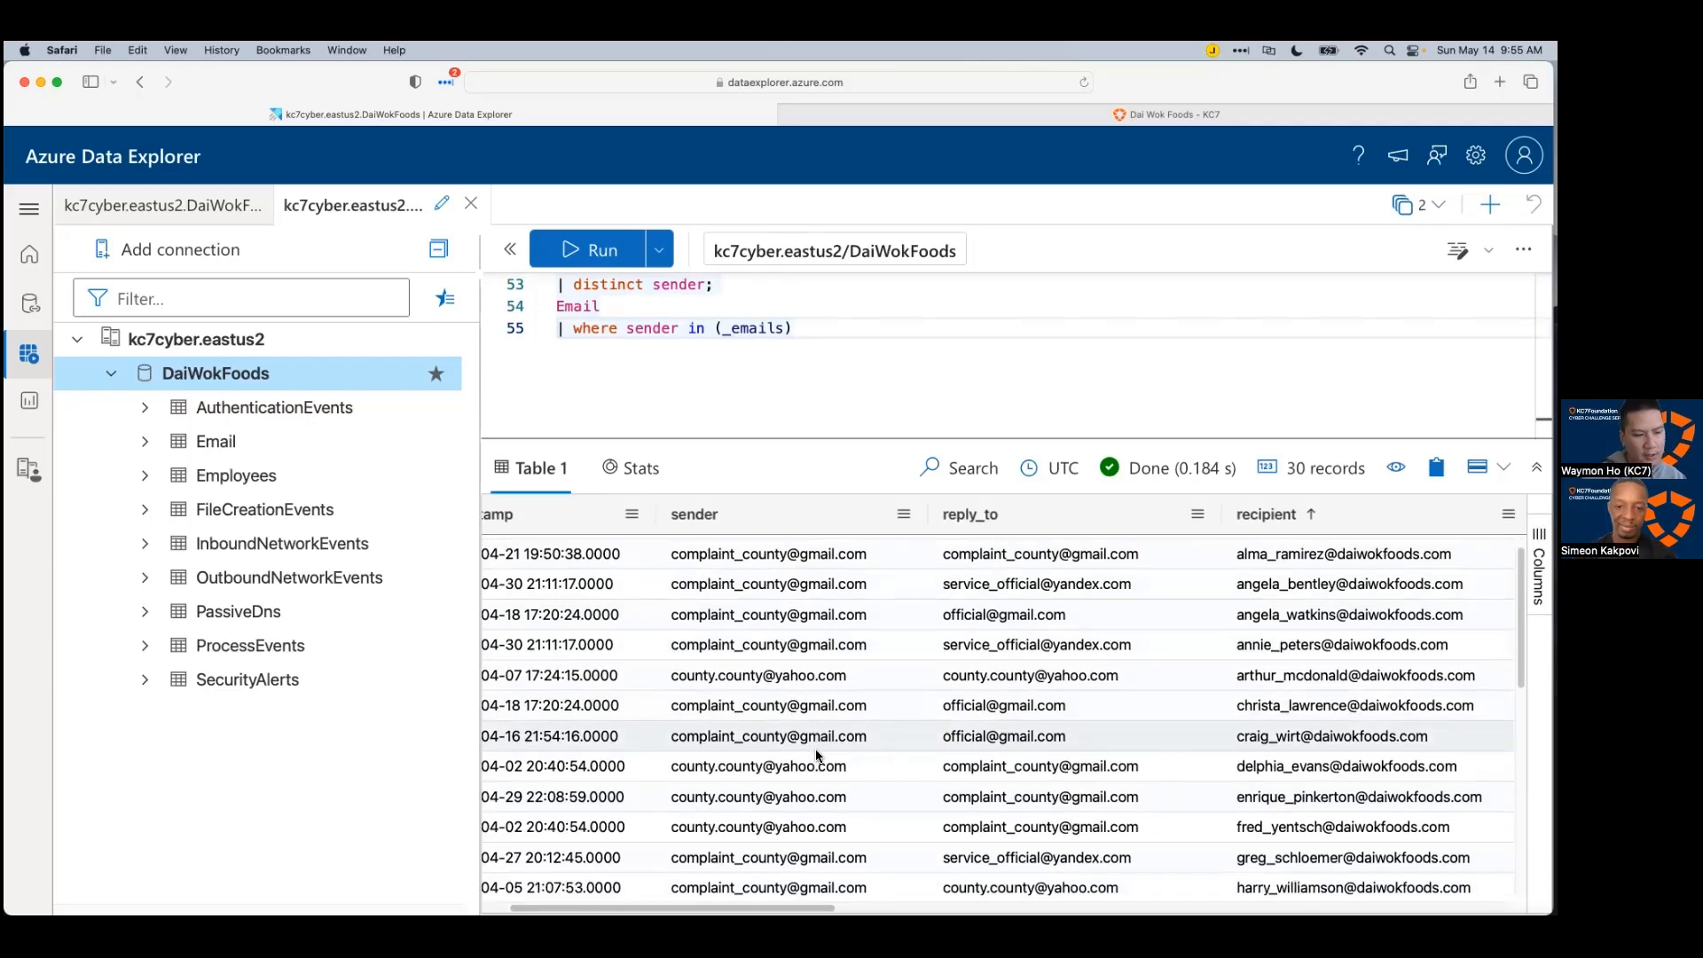
scroll(807, 741, down, 3)
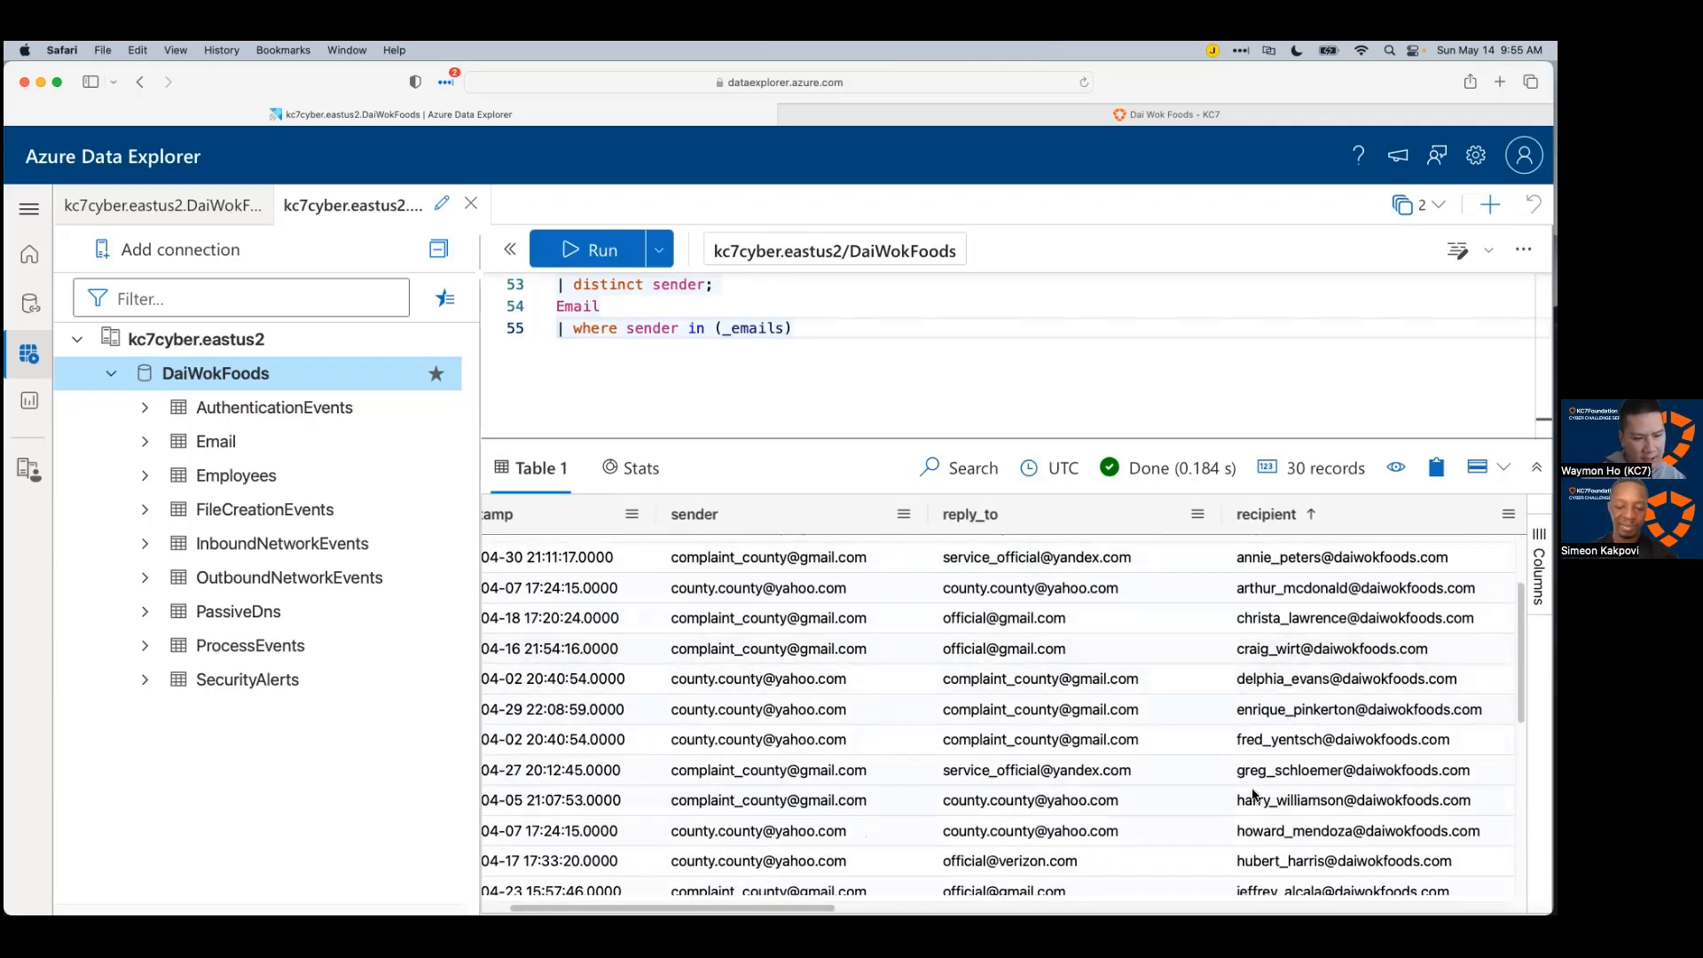
scroll(948, 748, down, 10)
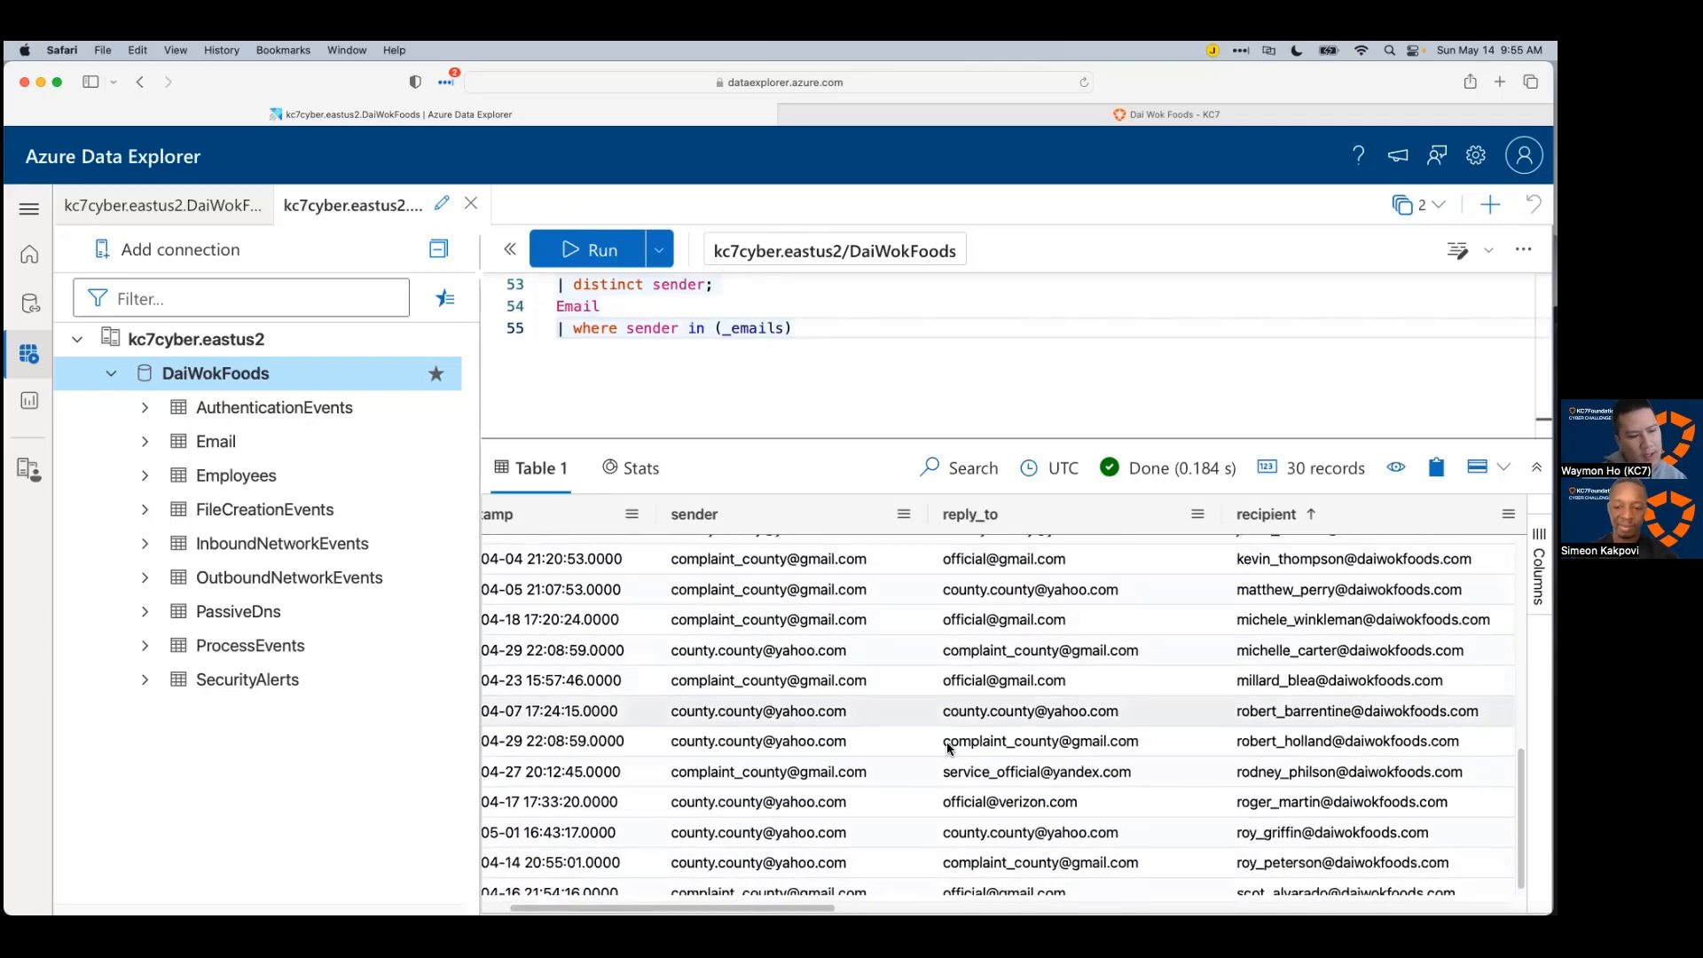
scroll(948, 748, down, 1)
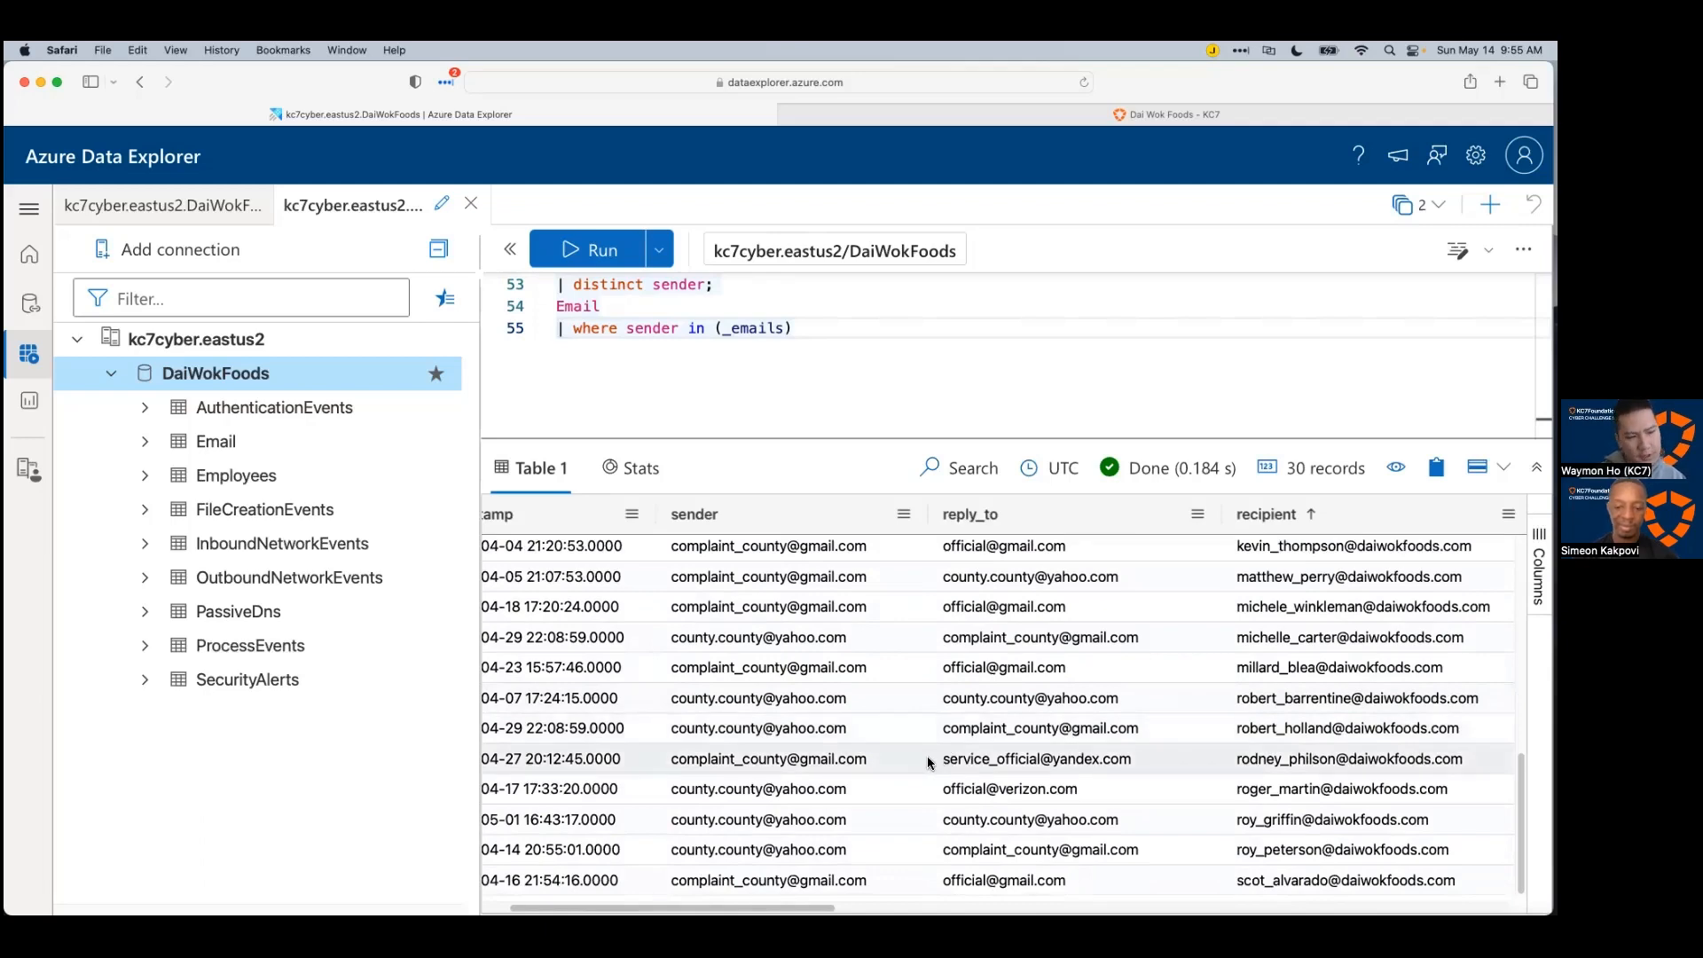
scroll(927, 762, up, 10)
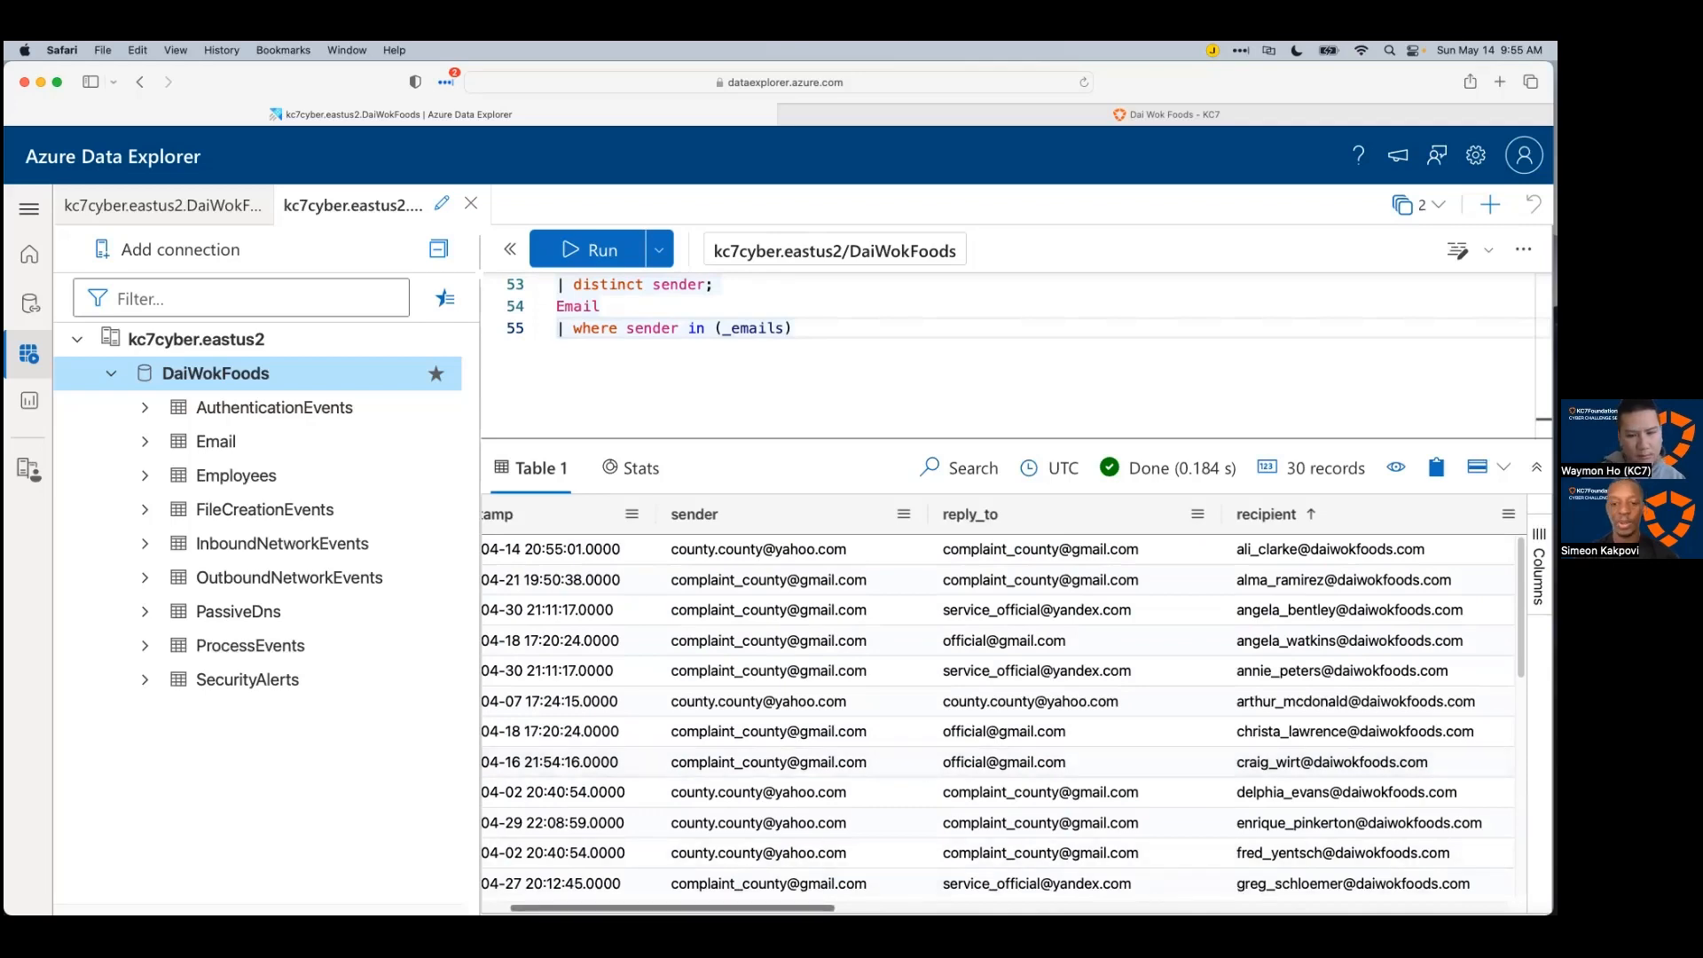
scroll(991, 887, down, 1)
scroll(992, 893, right, 8)
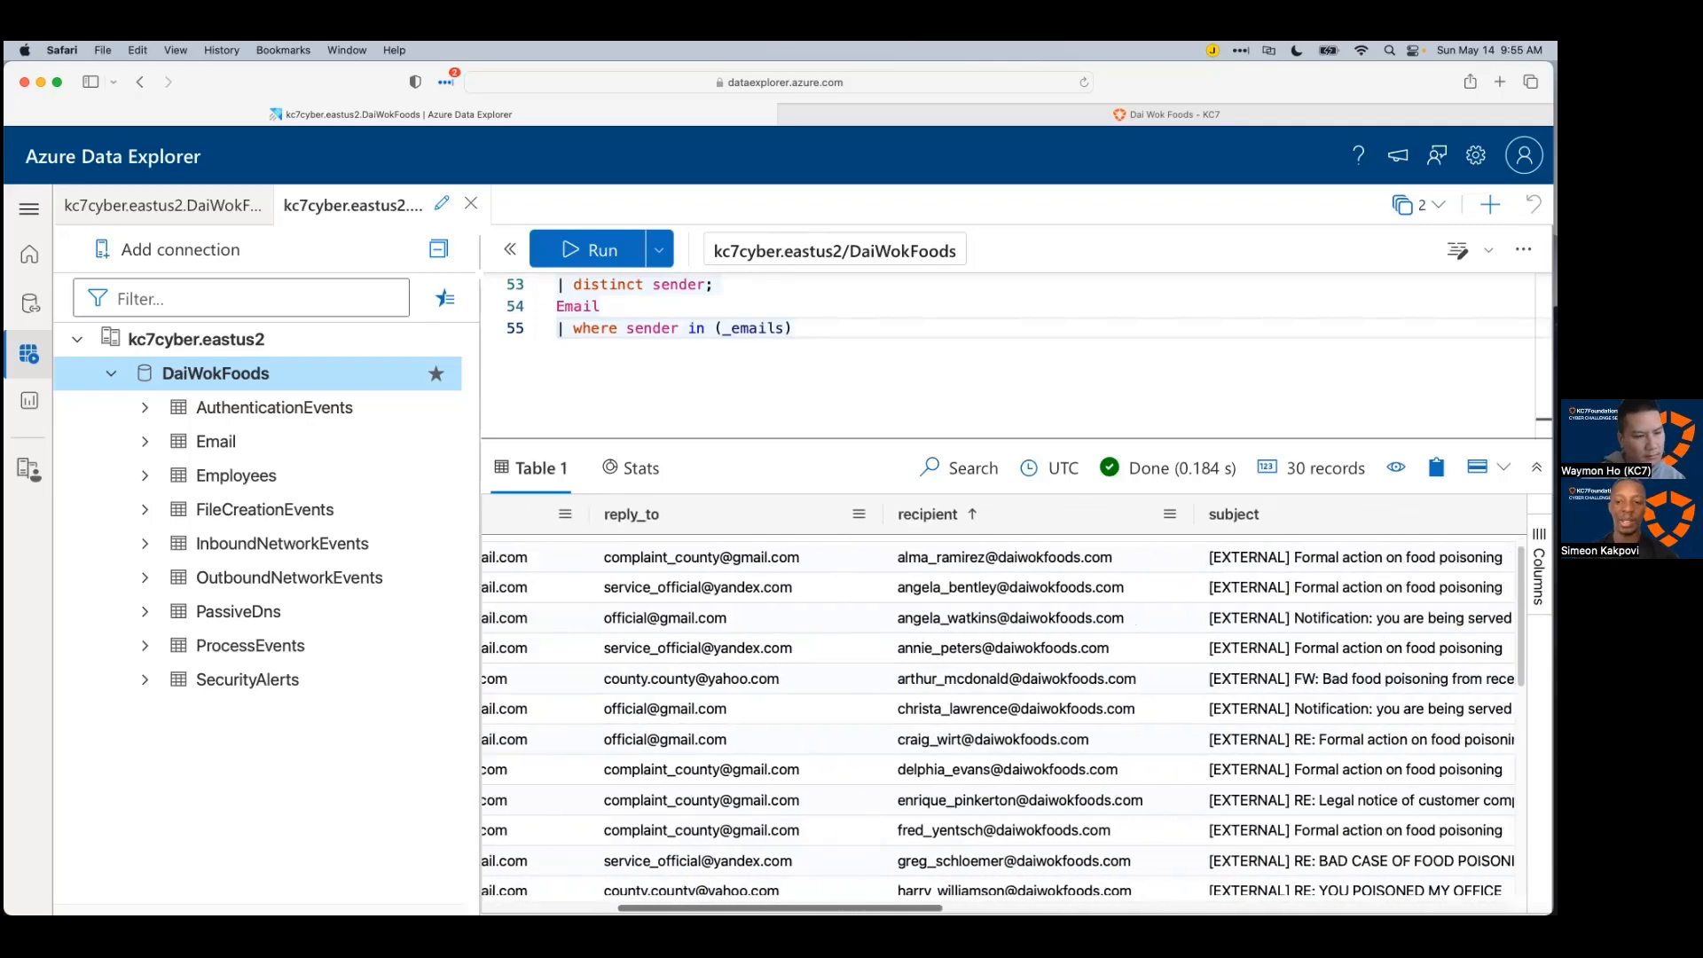
scroll(1098, 792, up, 1)
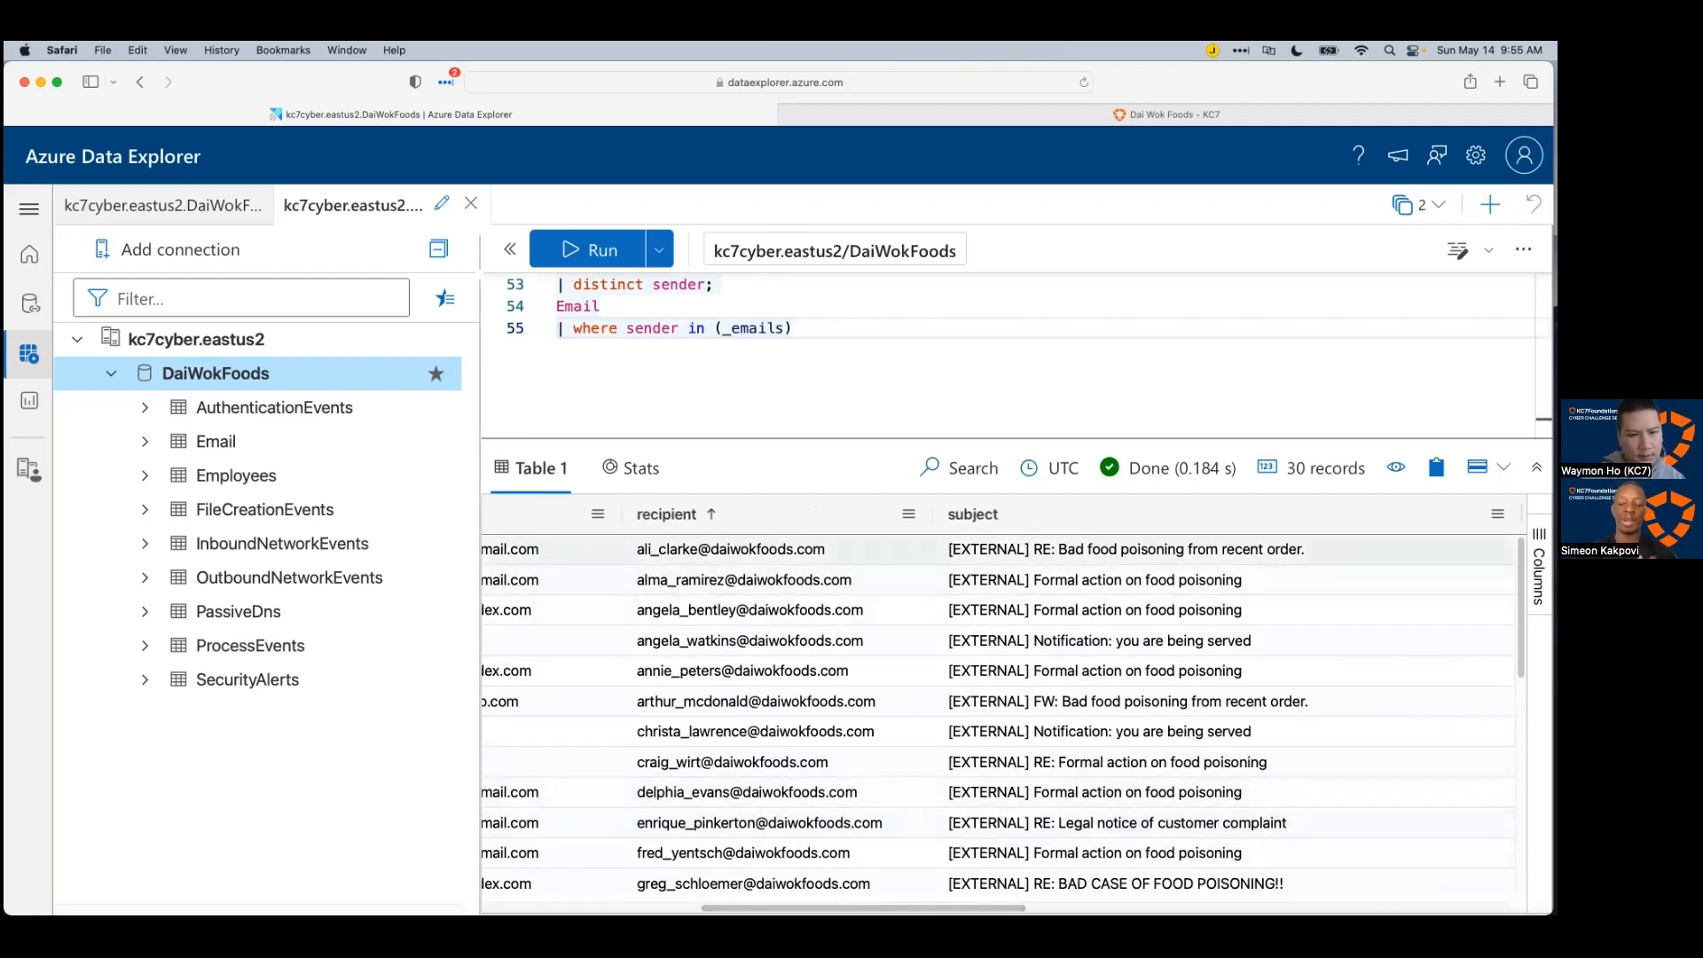
click(1171, 519)
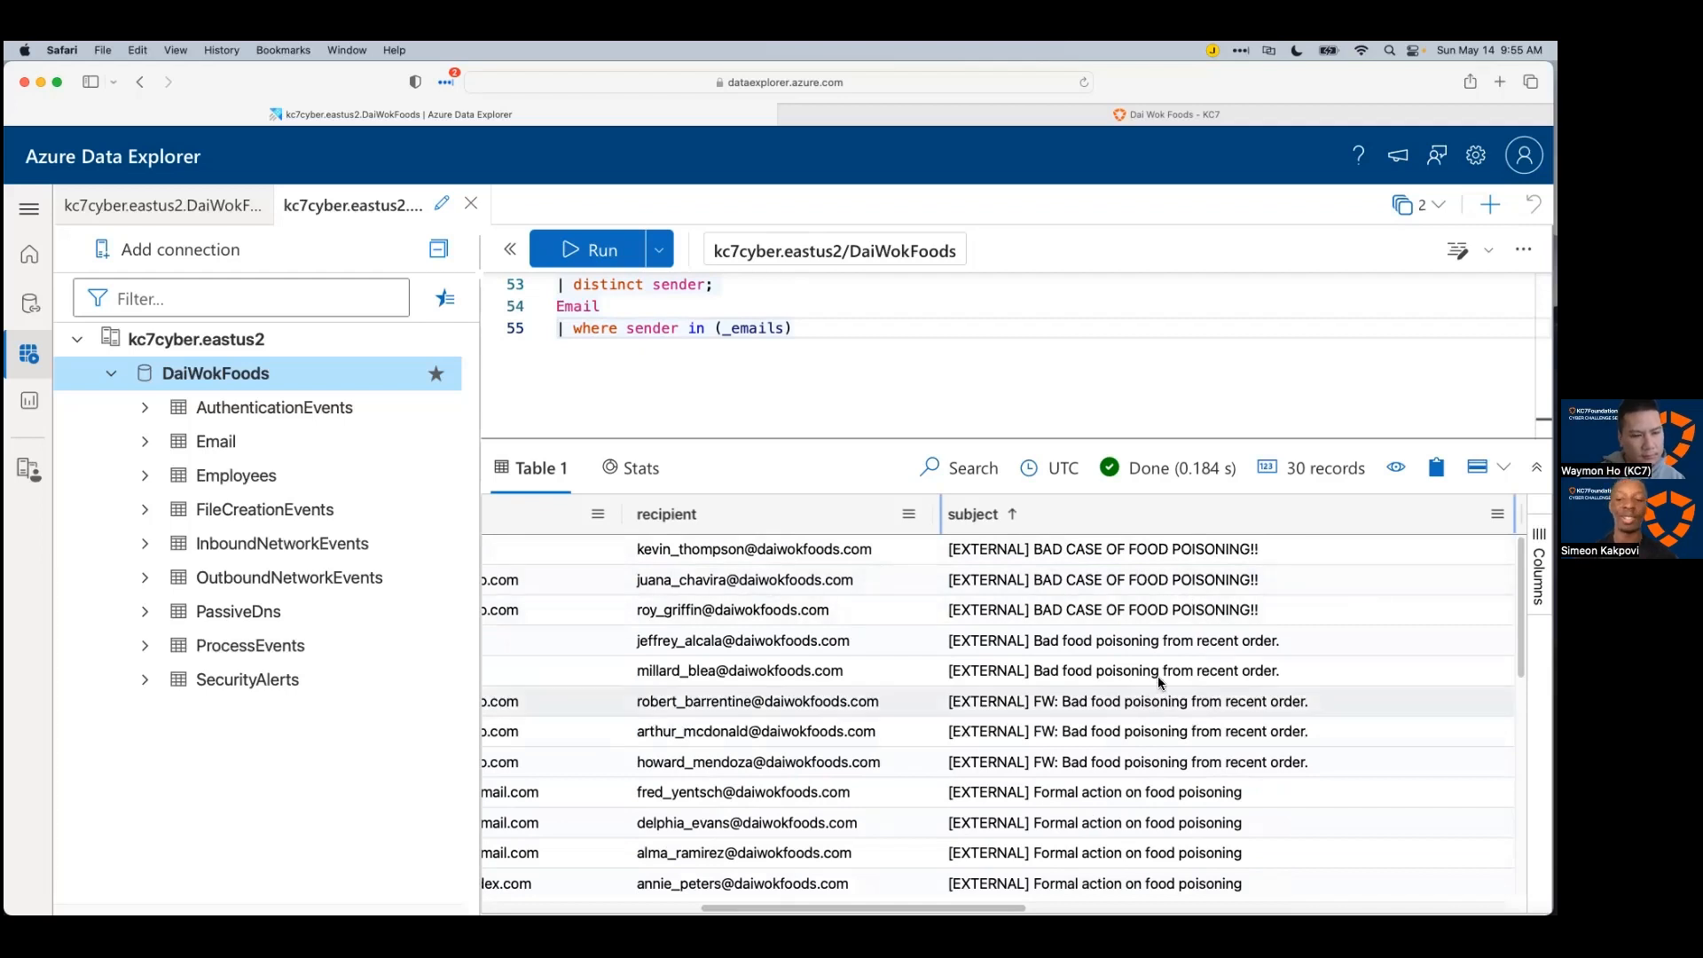
click(1157, 620)
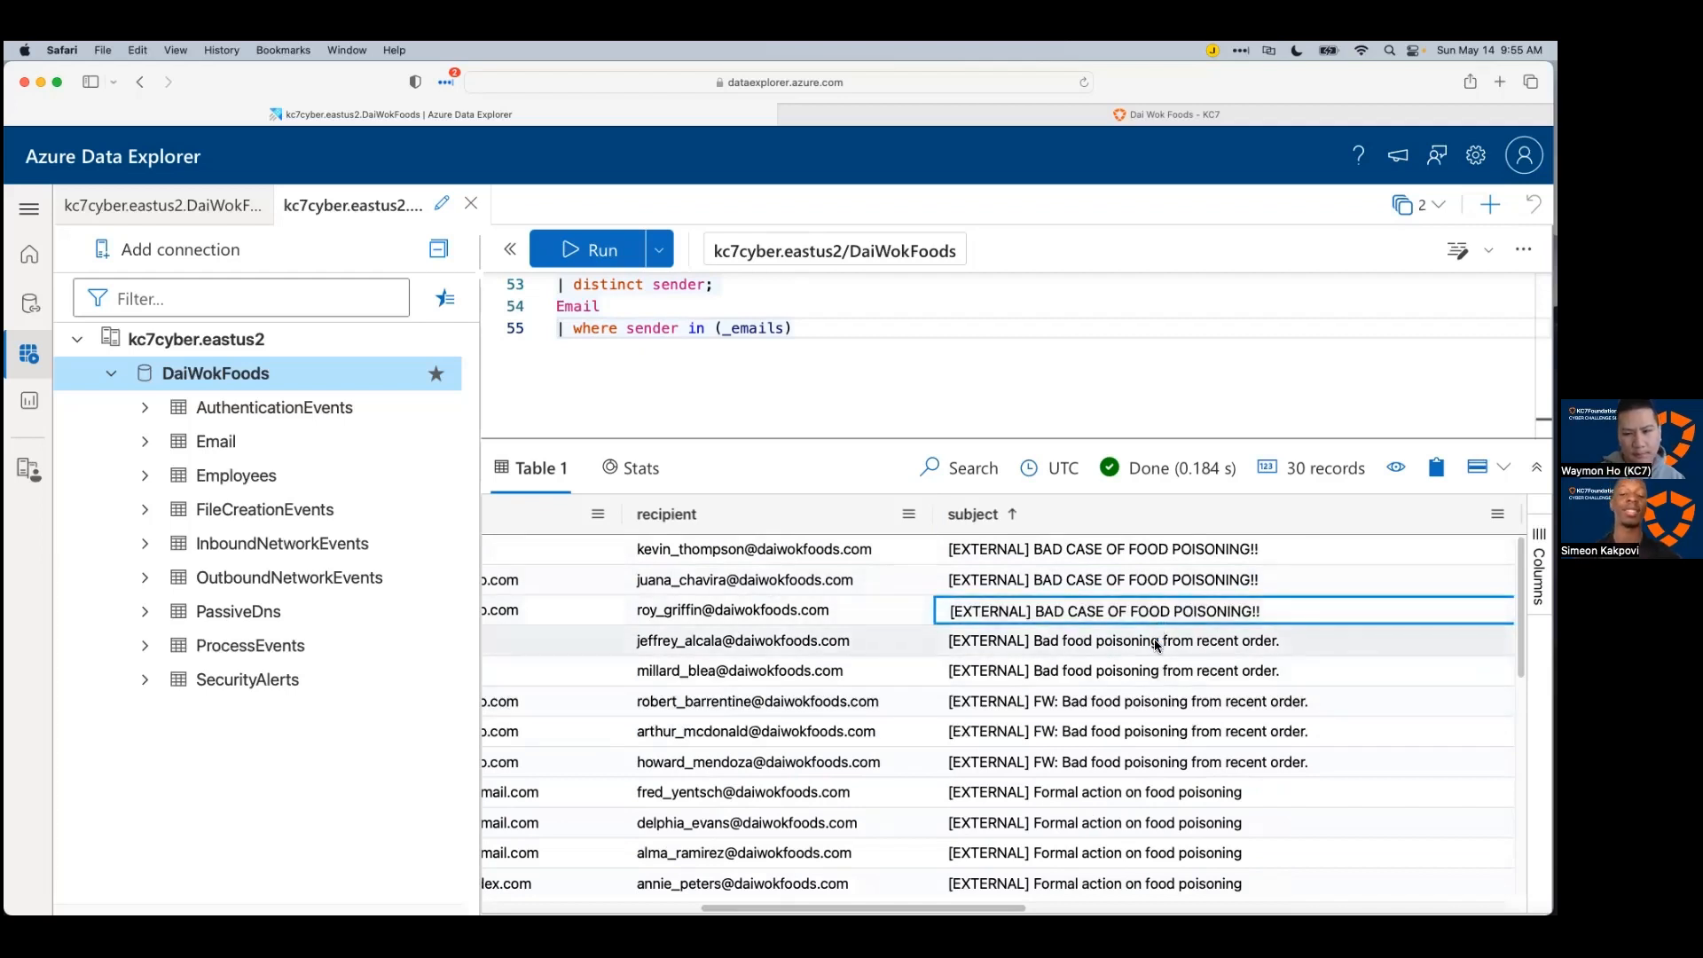
click(1153, 647)
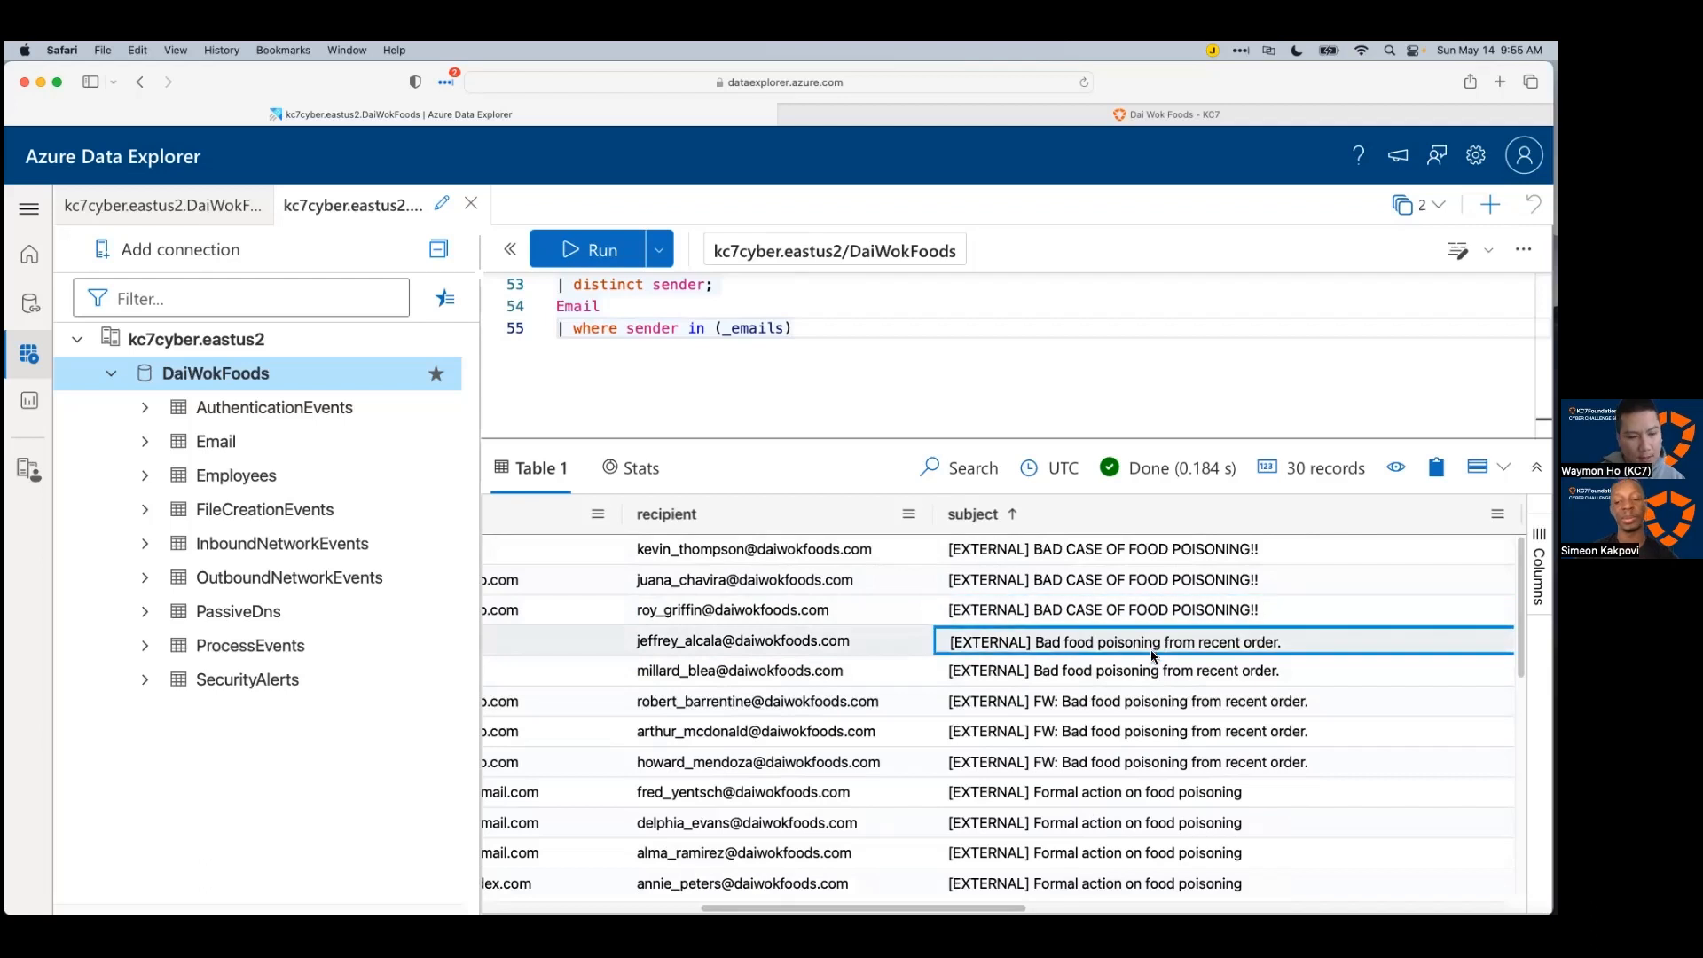
click(1155, 671)
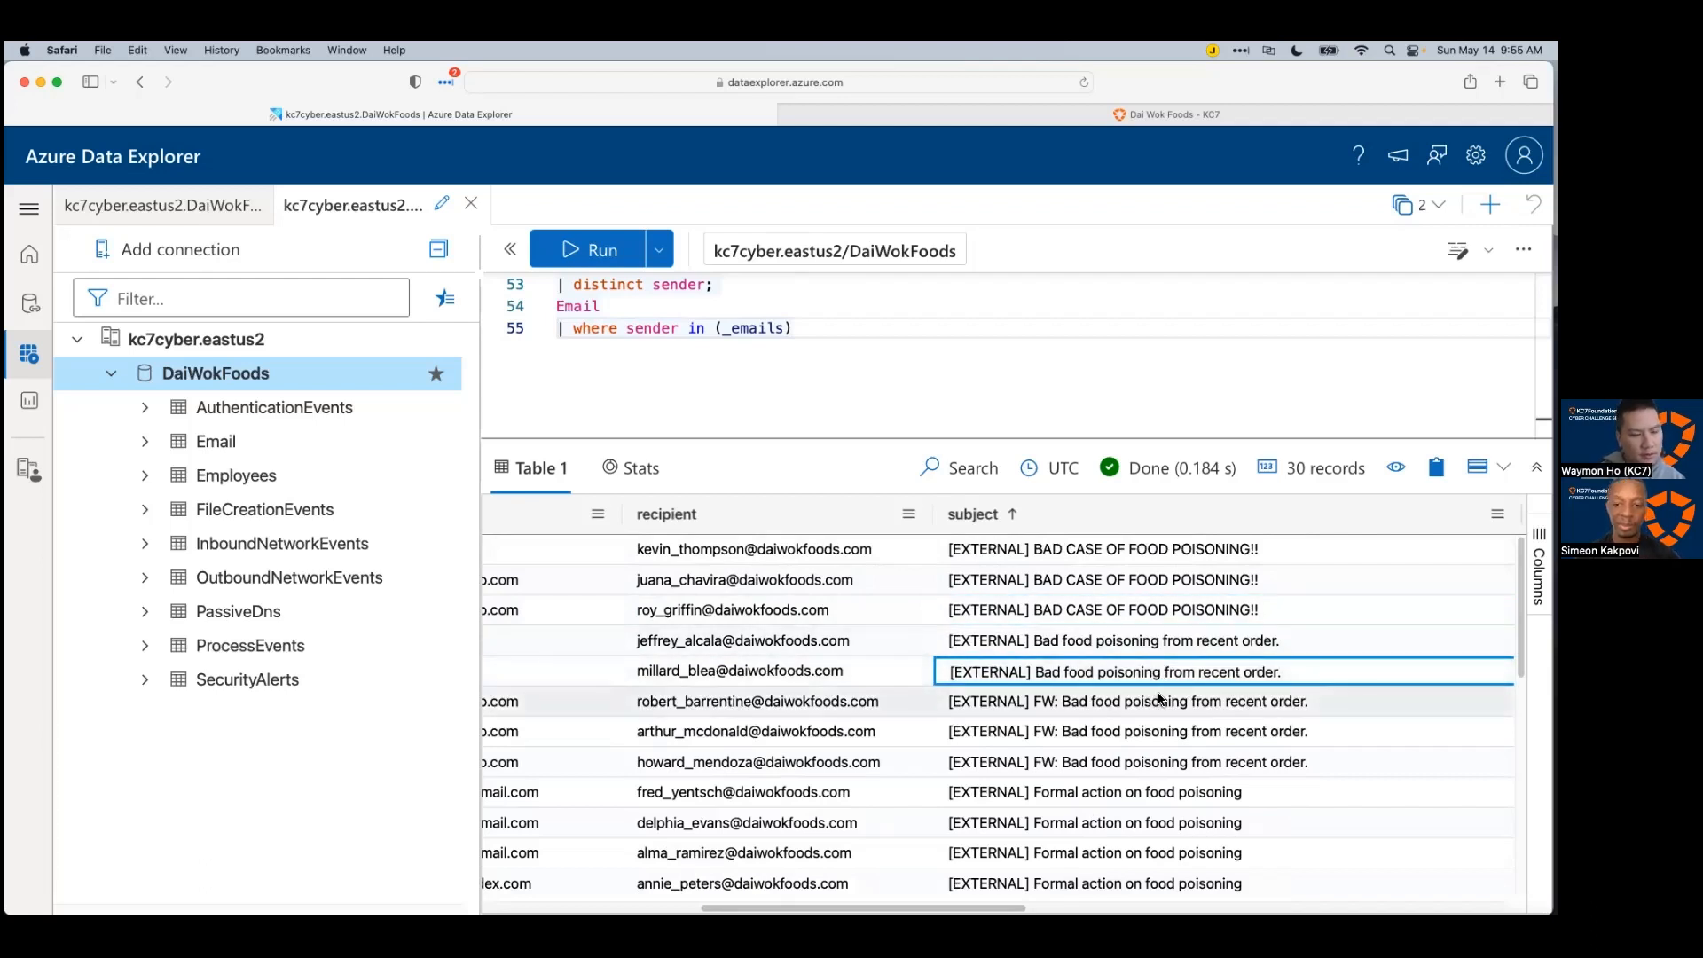
click(1162, 703)
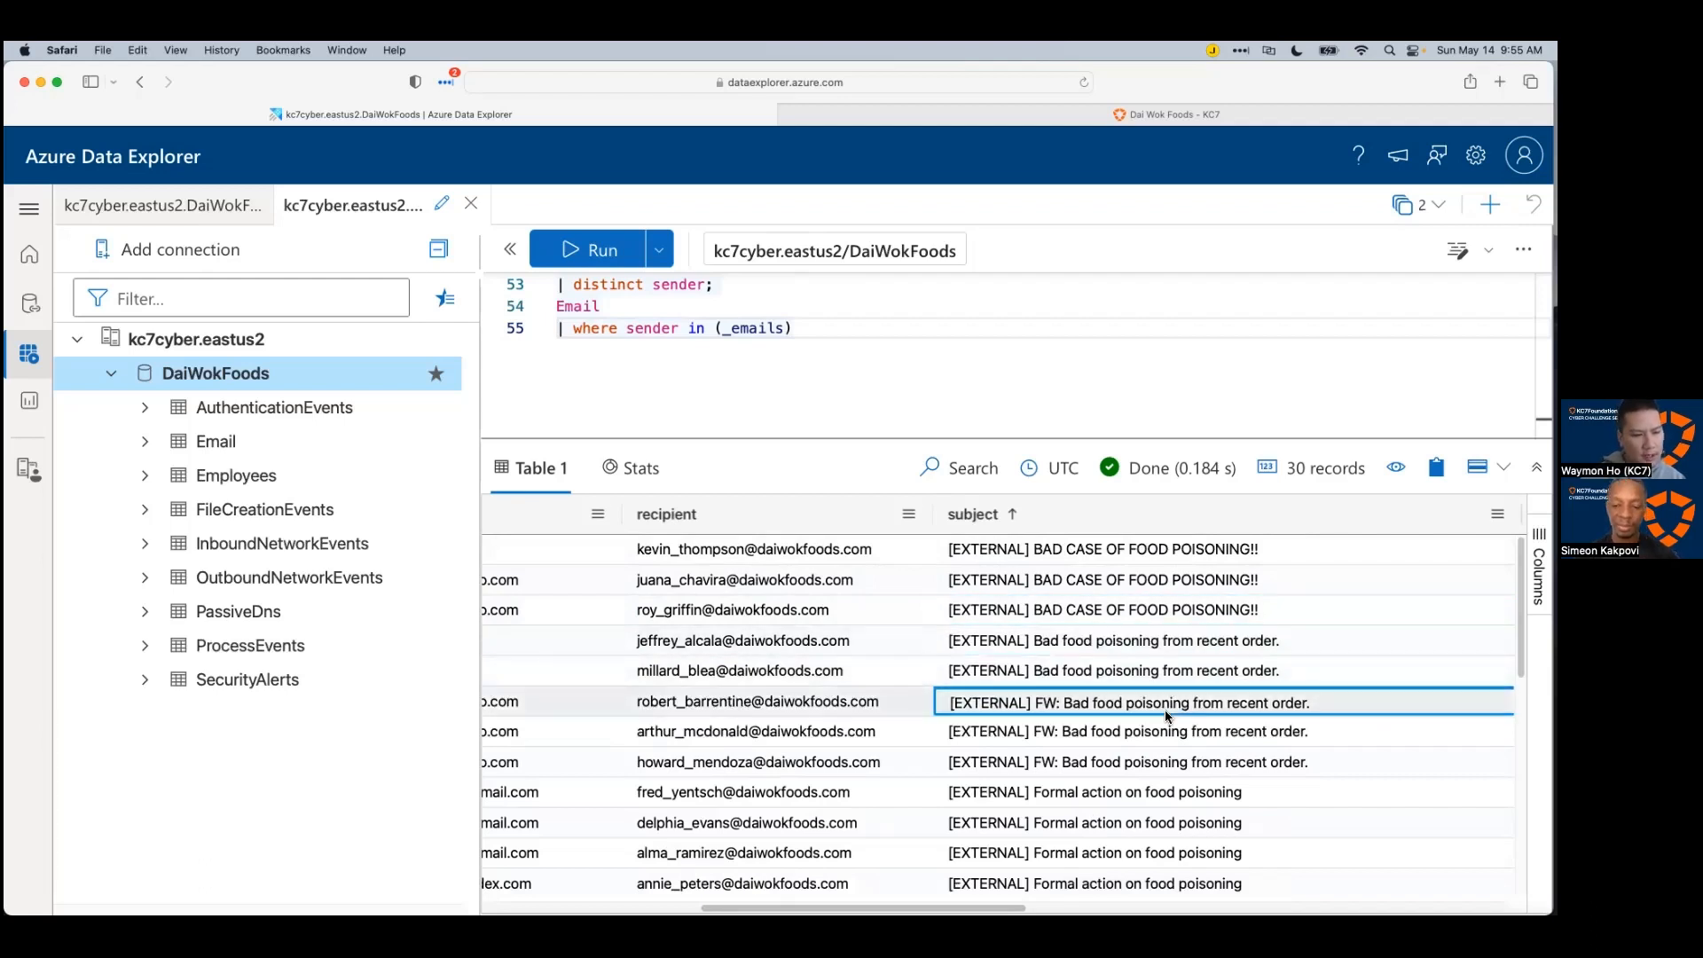
click(1130, 557)
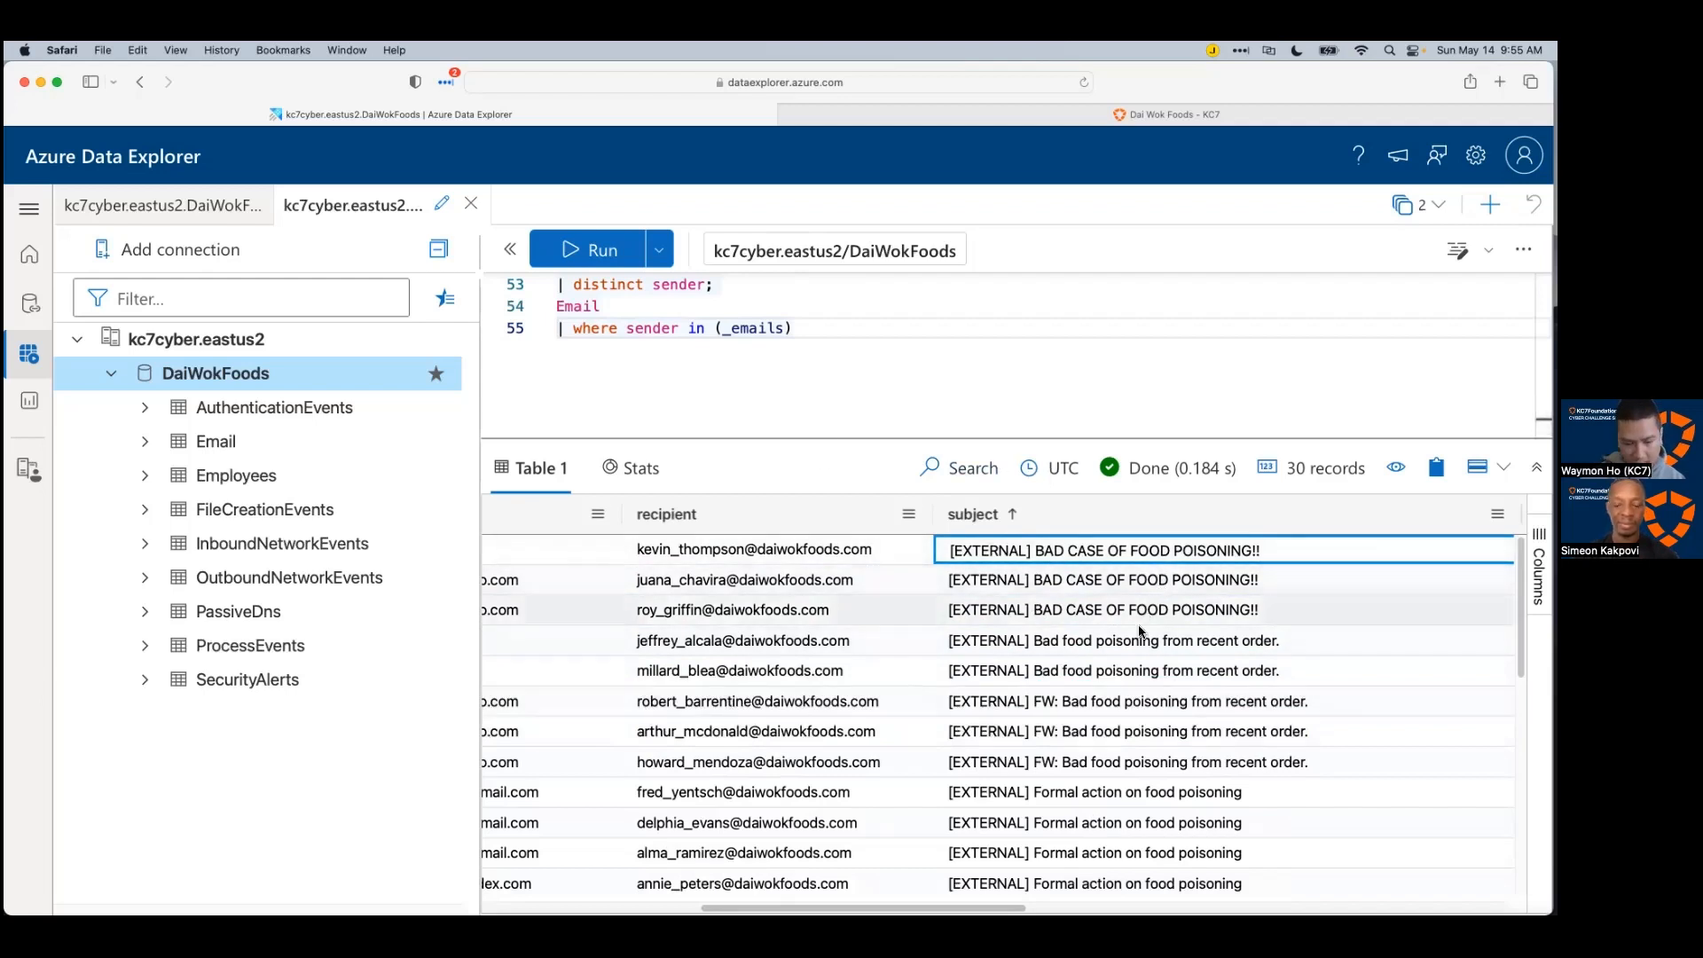
scroll(1148, 631, down, 1)
scroll(1150, 631, down, 1)
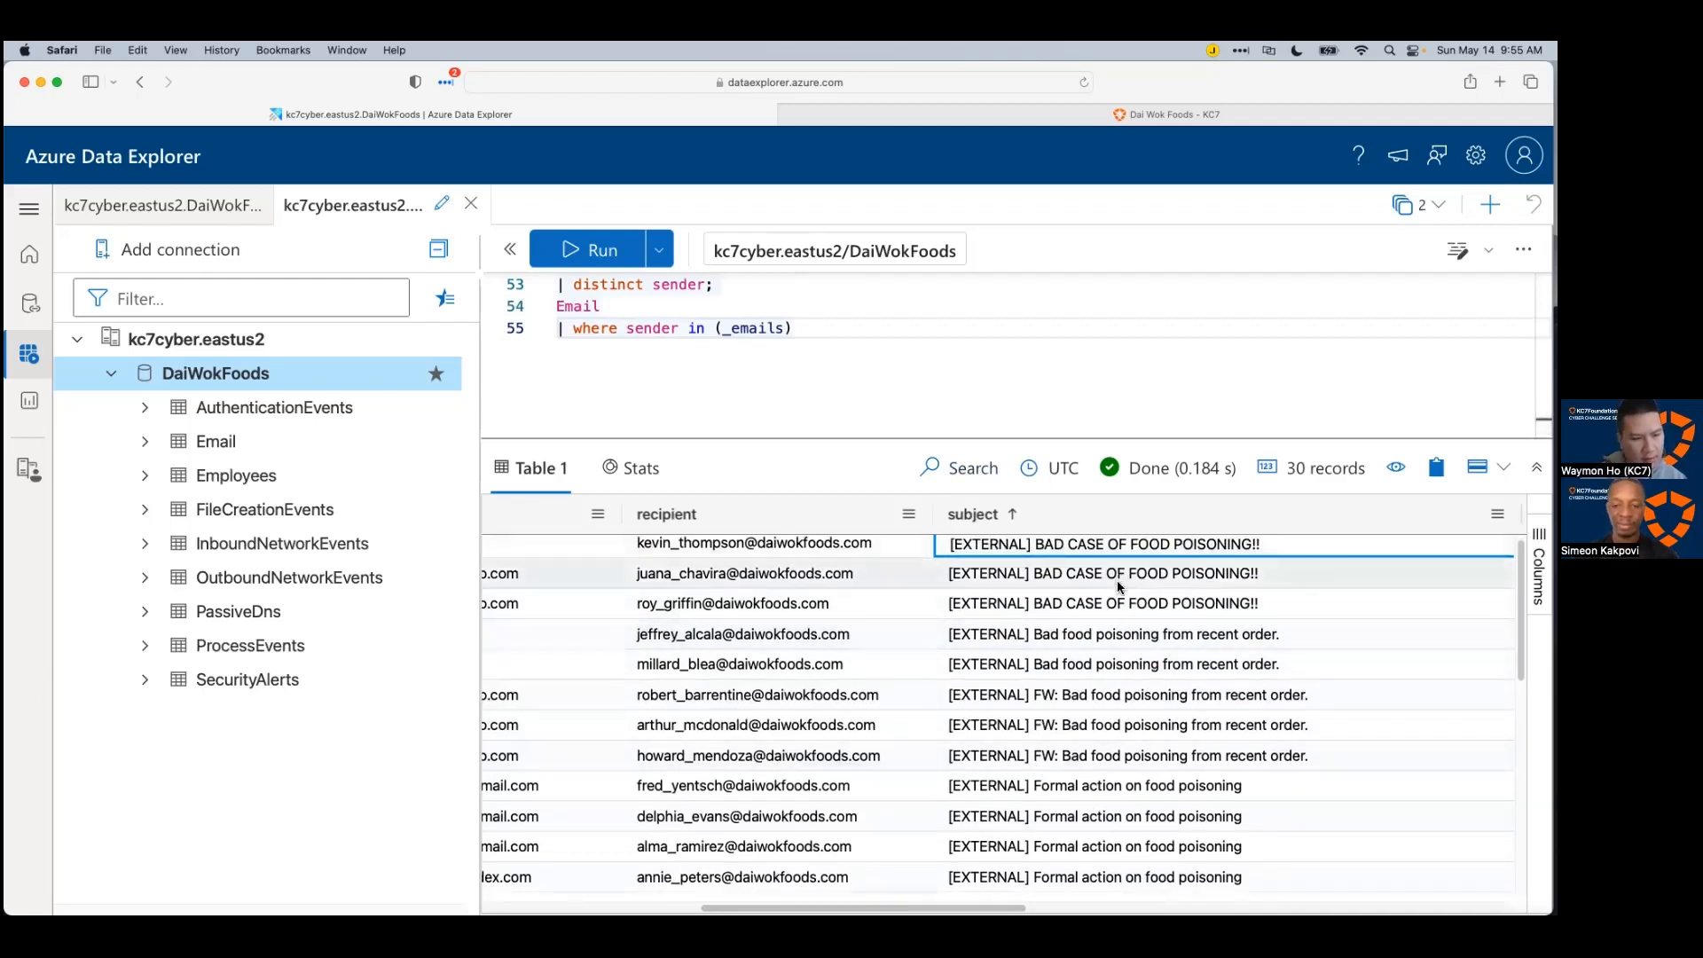
scroll(1120, 620, down, 3)
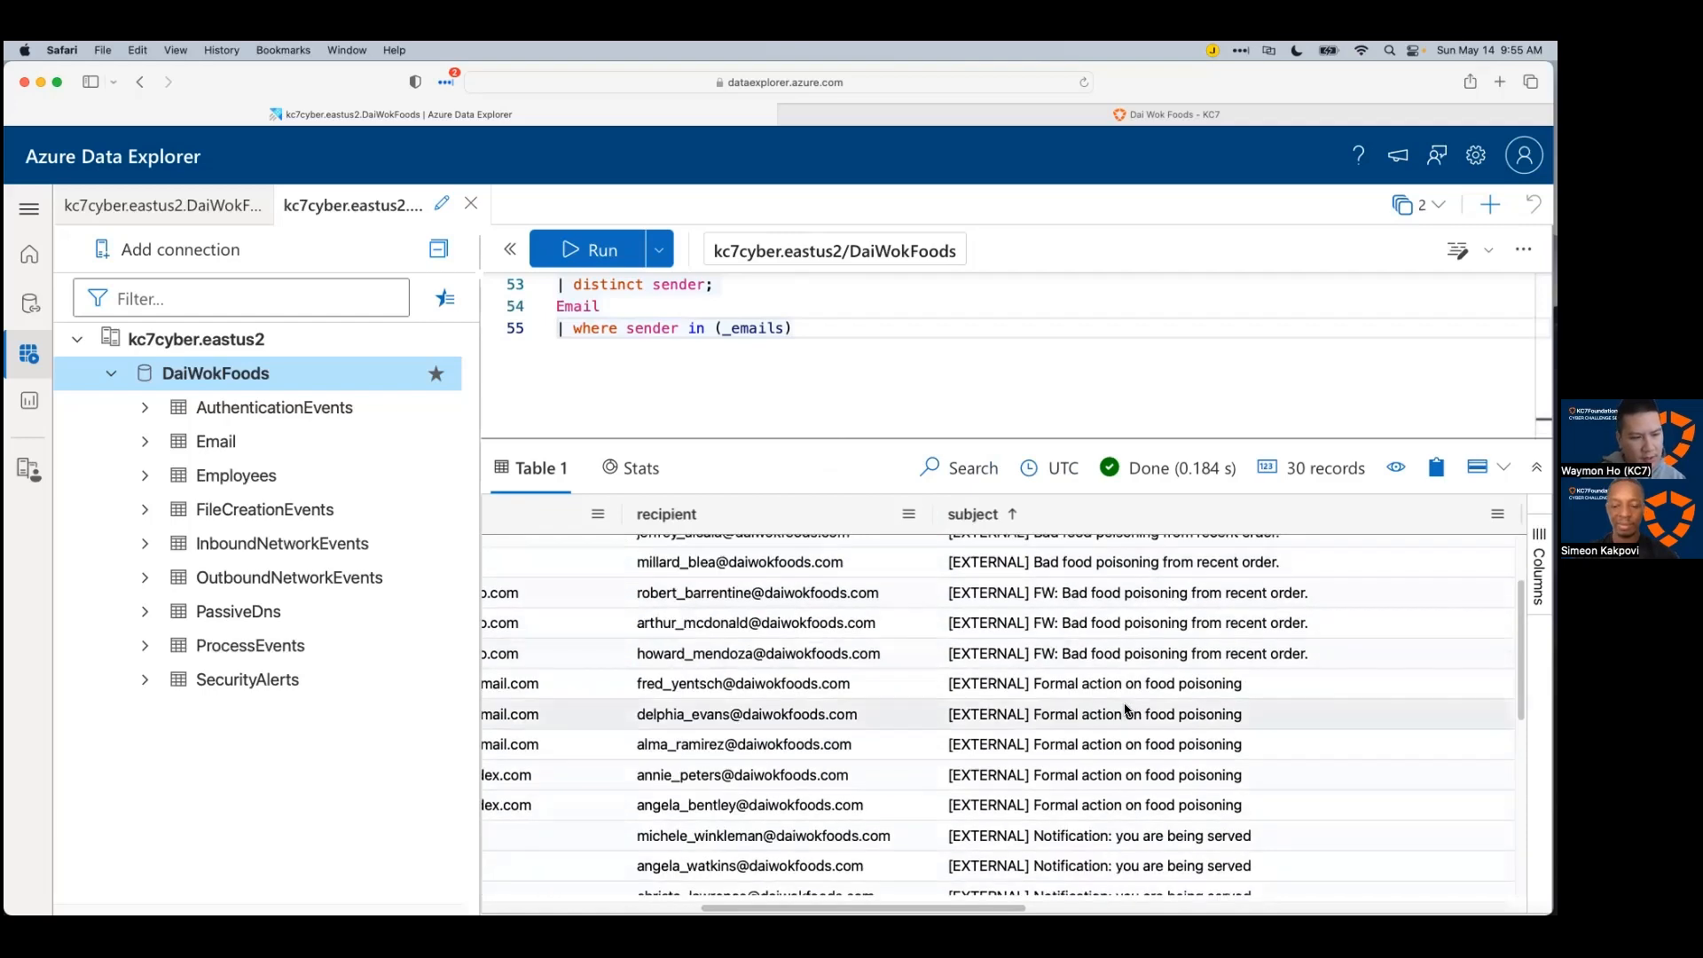
scroll(1130, 694, down, 4)
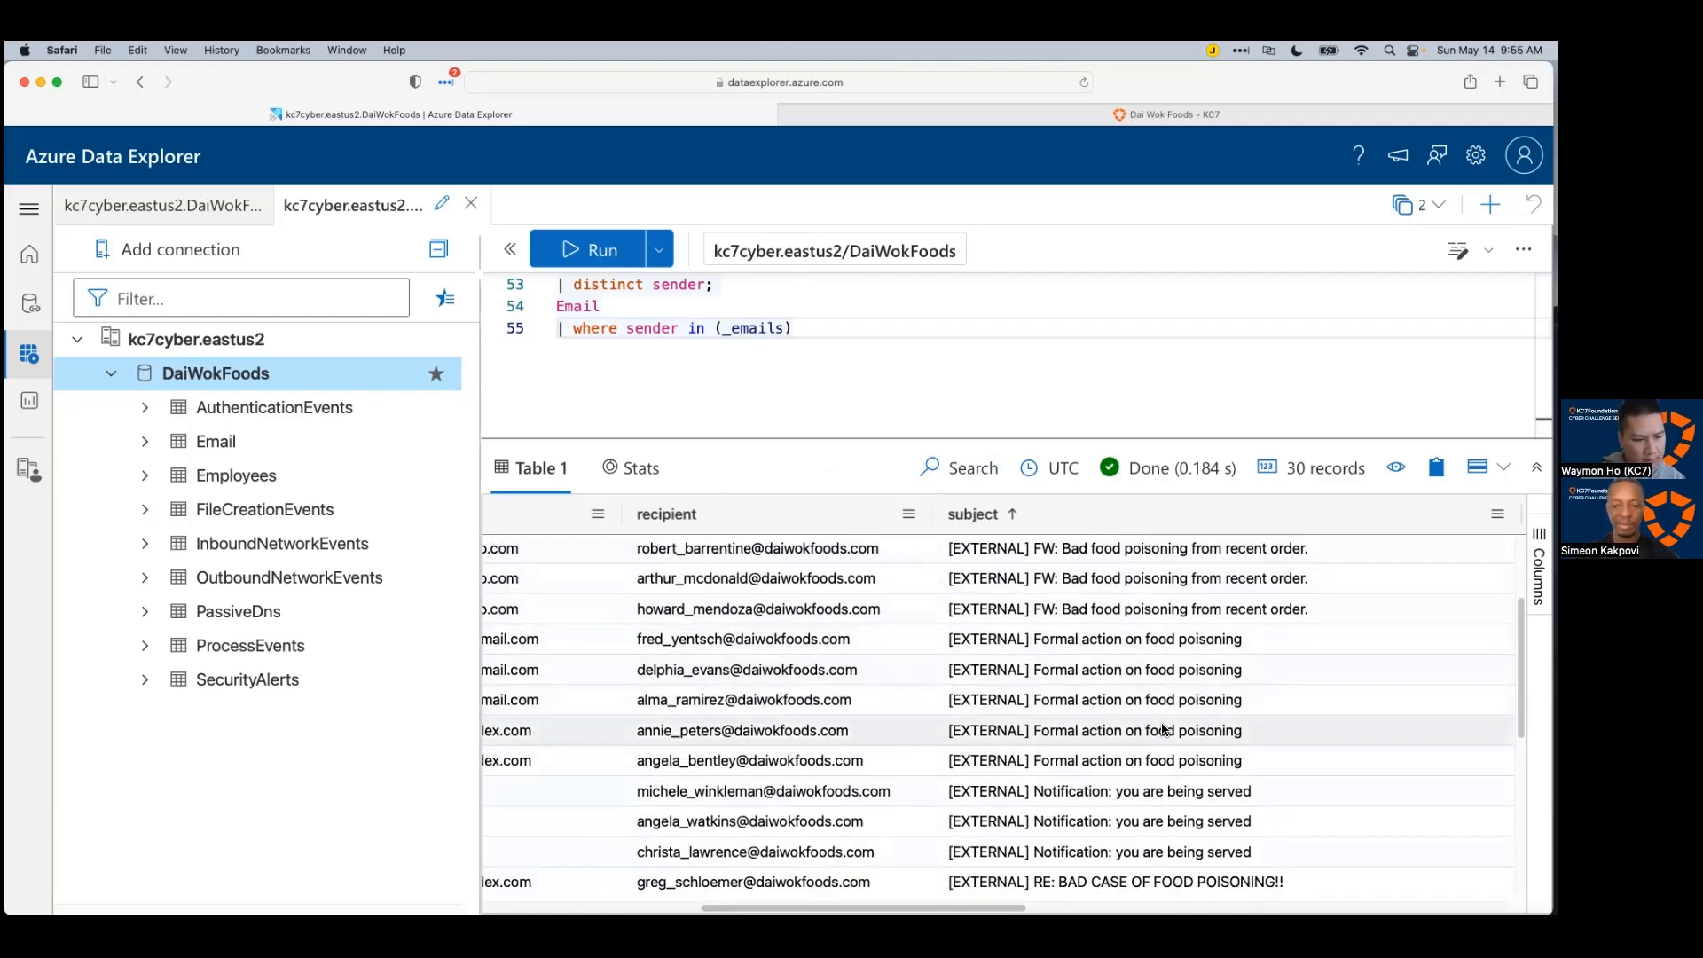
scroll(1179, 780, down, 6)
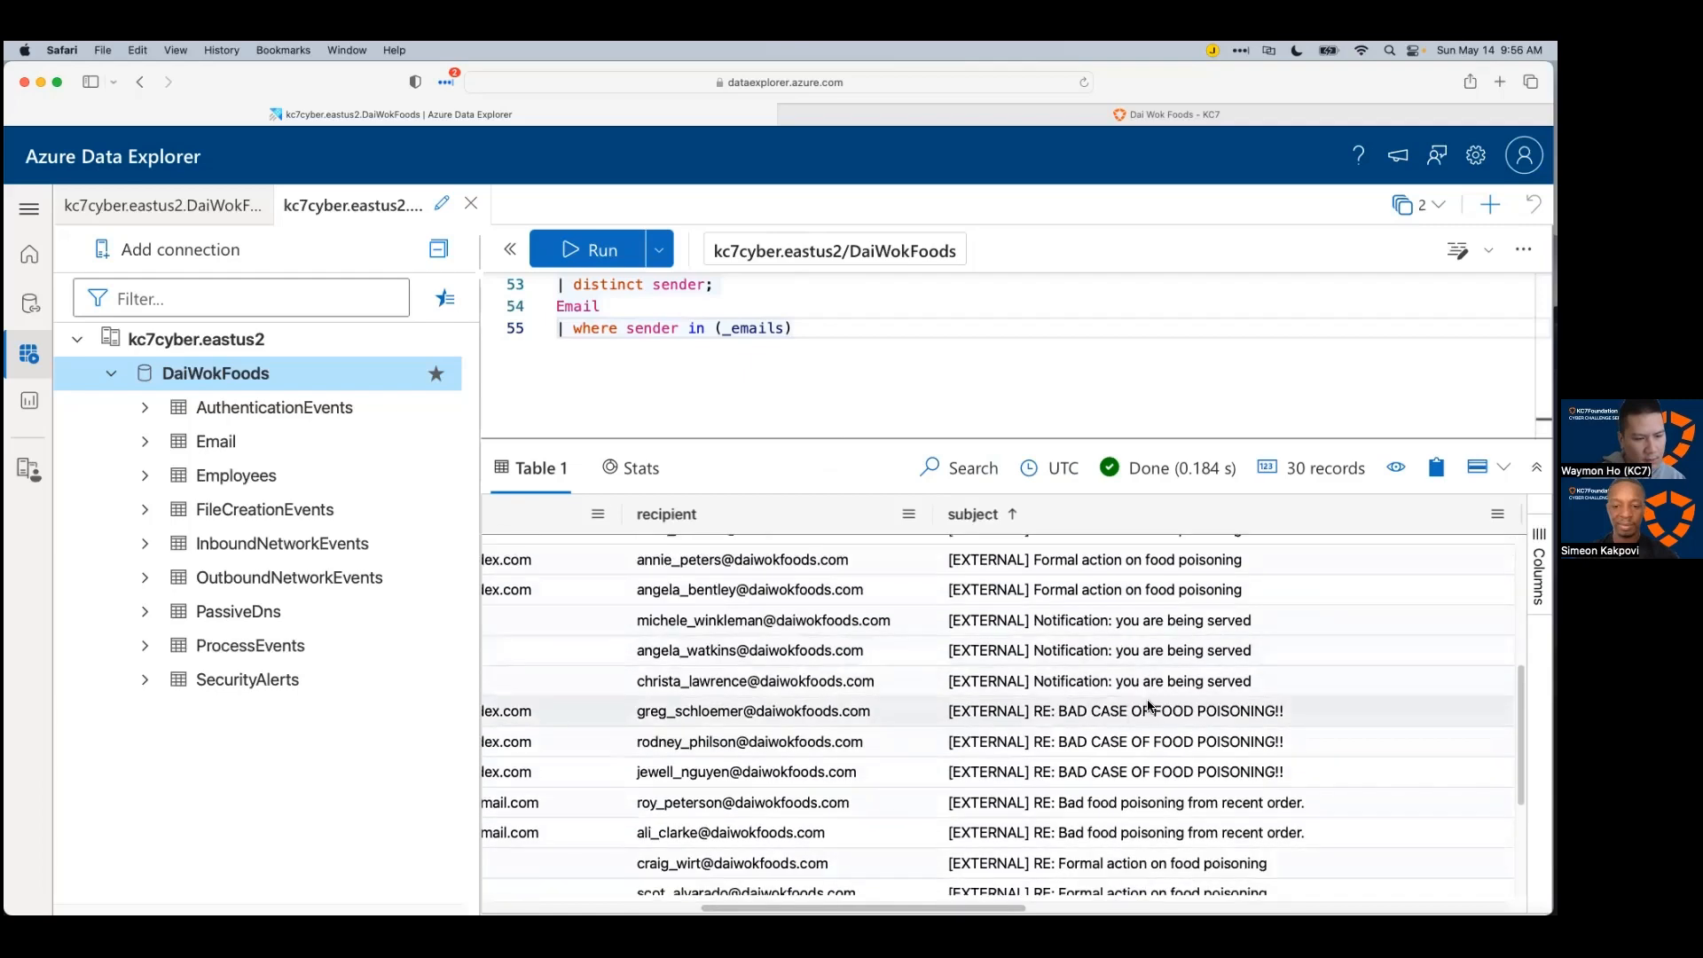
scroll(1153, 720, down, 1)
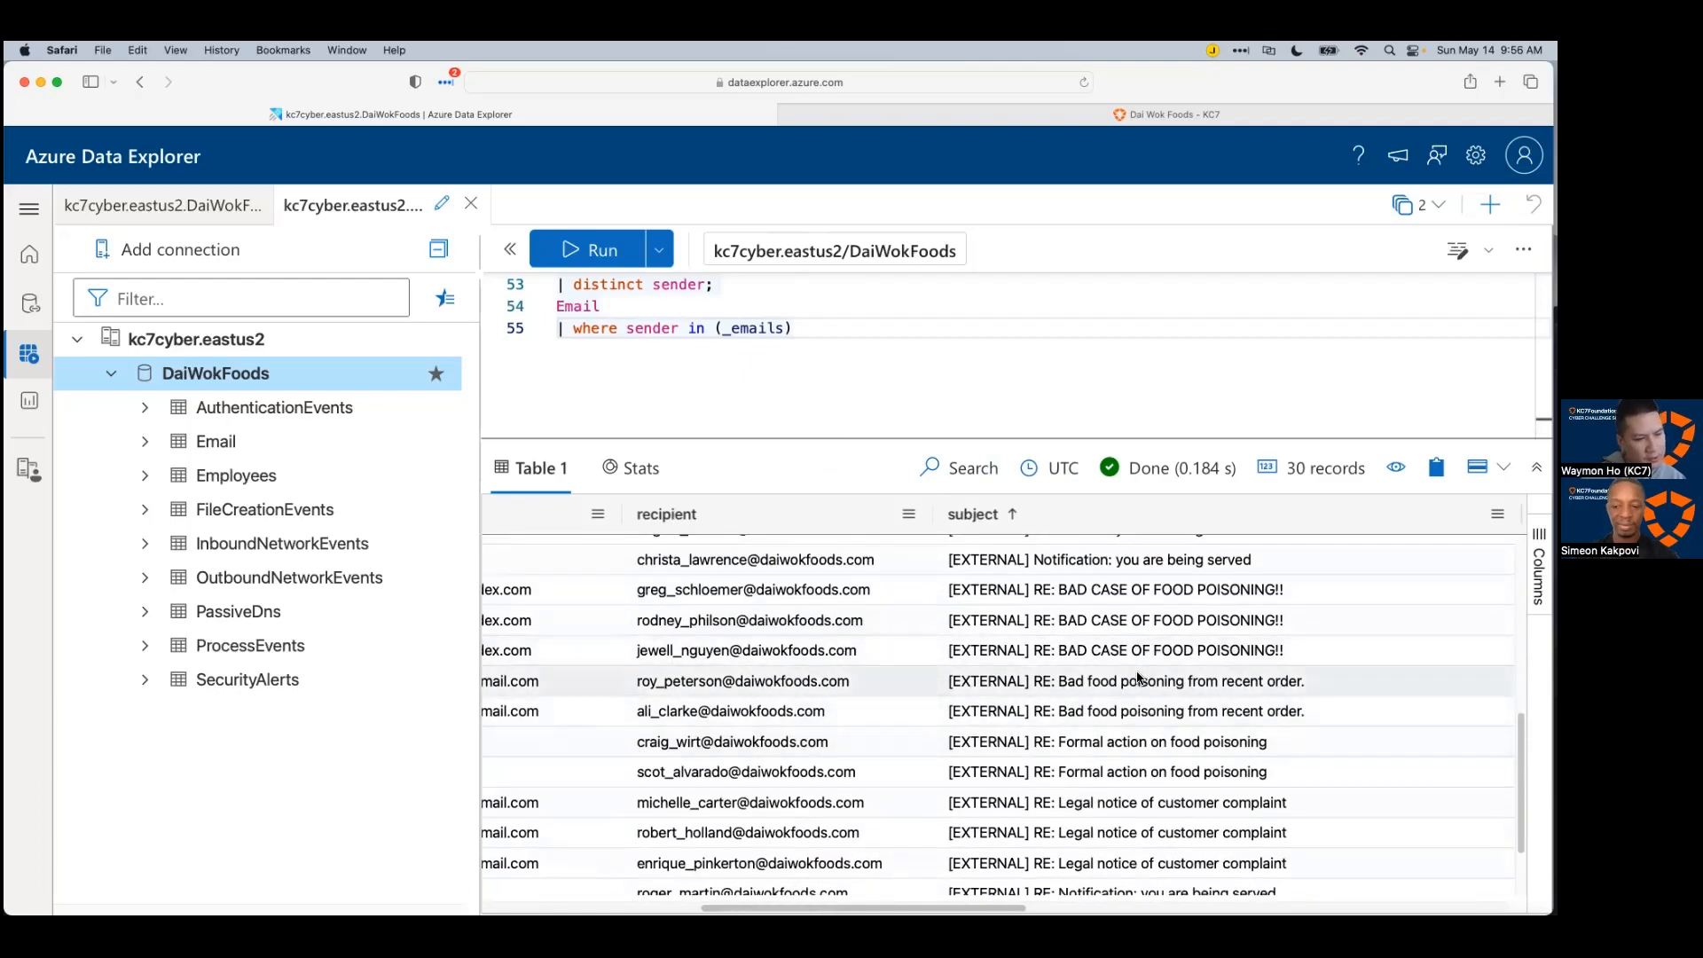
scroll(1147, 682, down, 2)
scroll(1147, 684, down, 2)
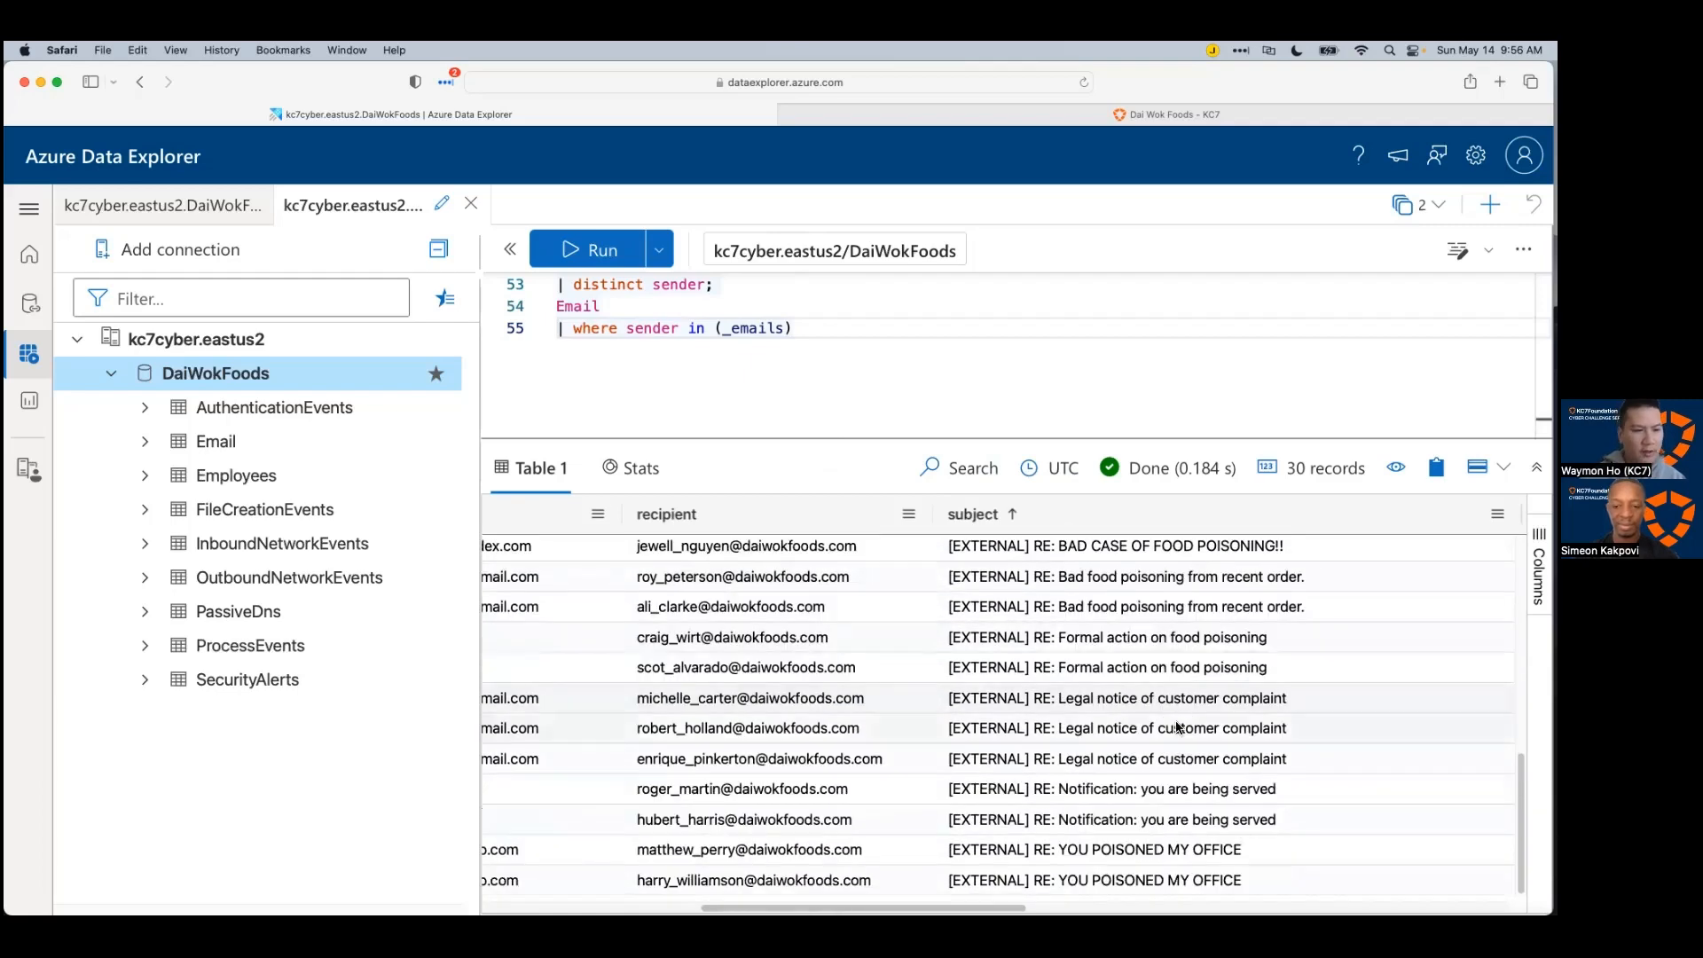
scroll(1003, 697, left, 10)
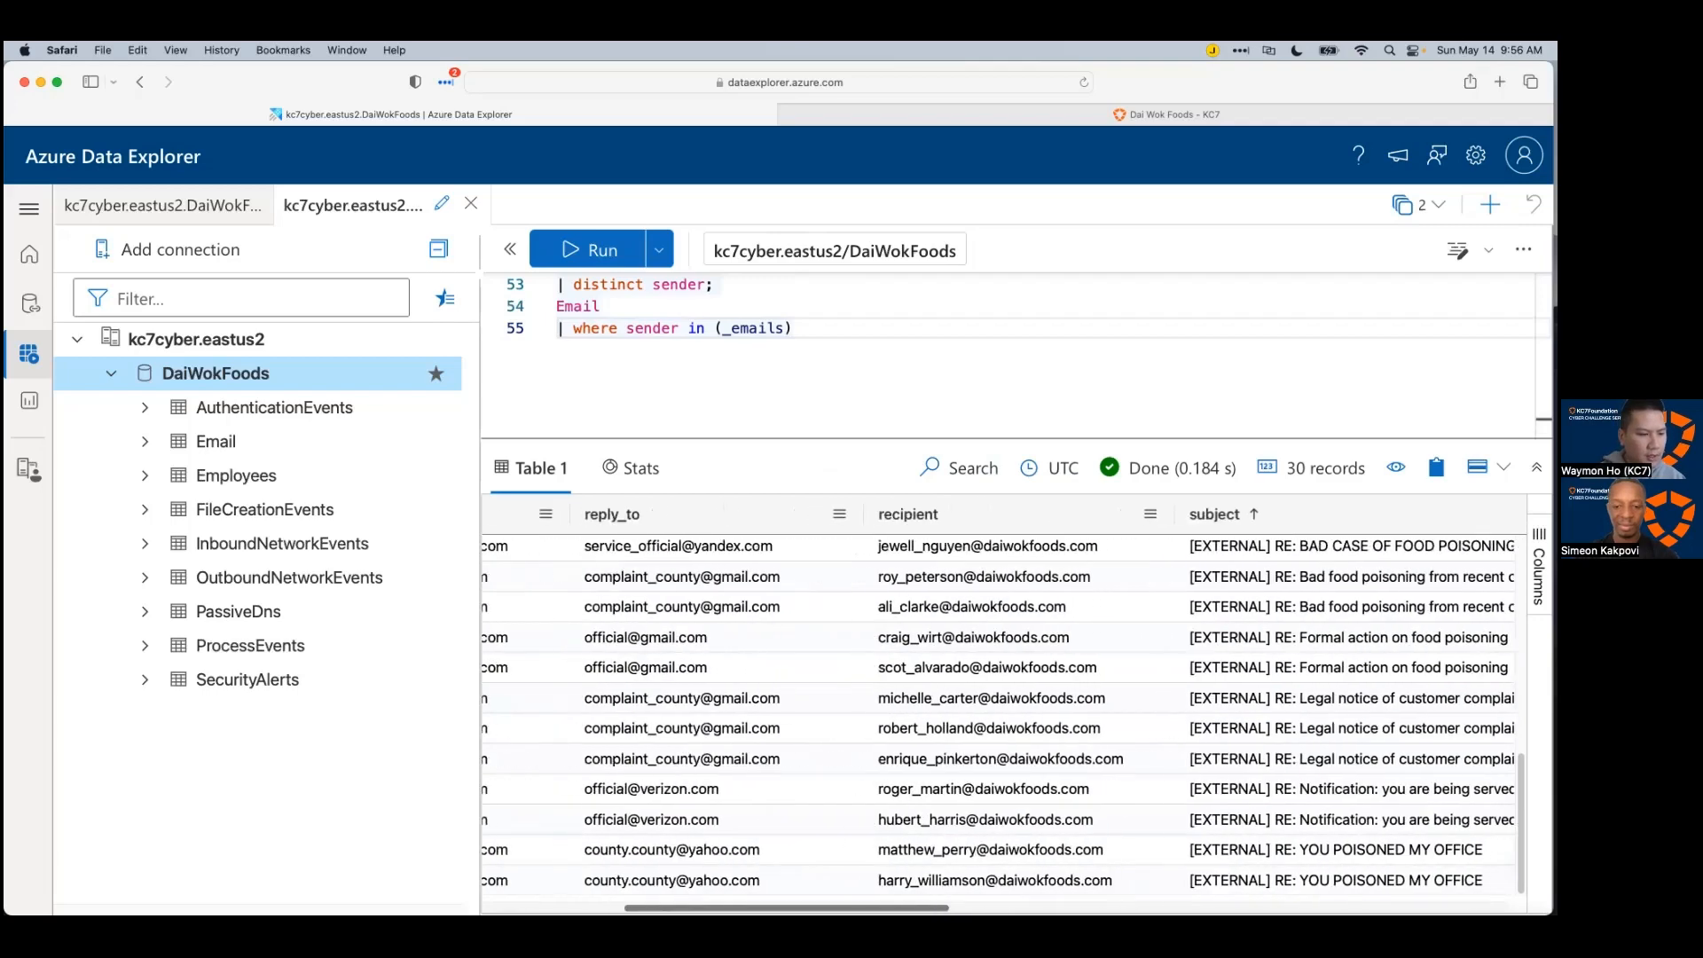
scroll(1031, 880, right, 10)
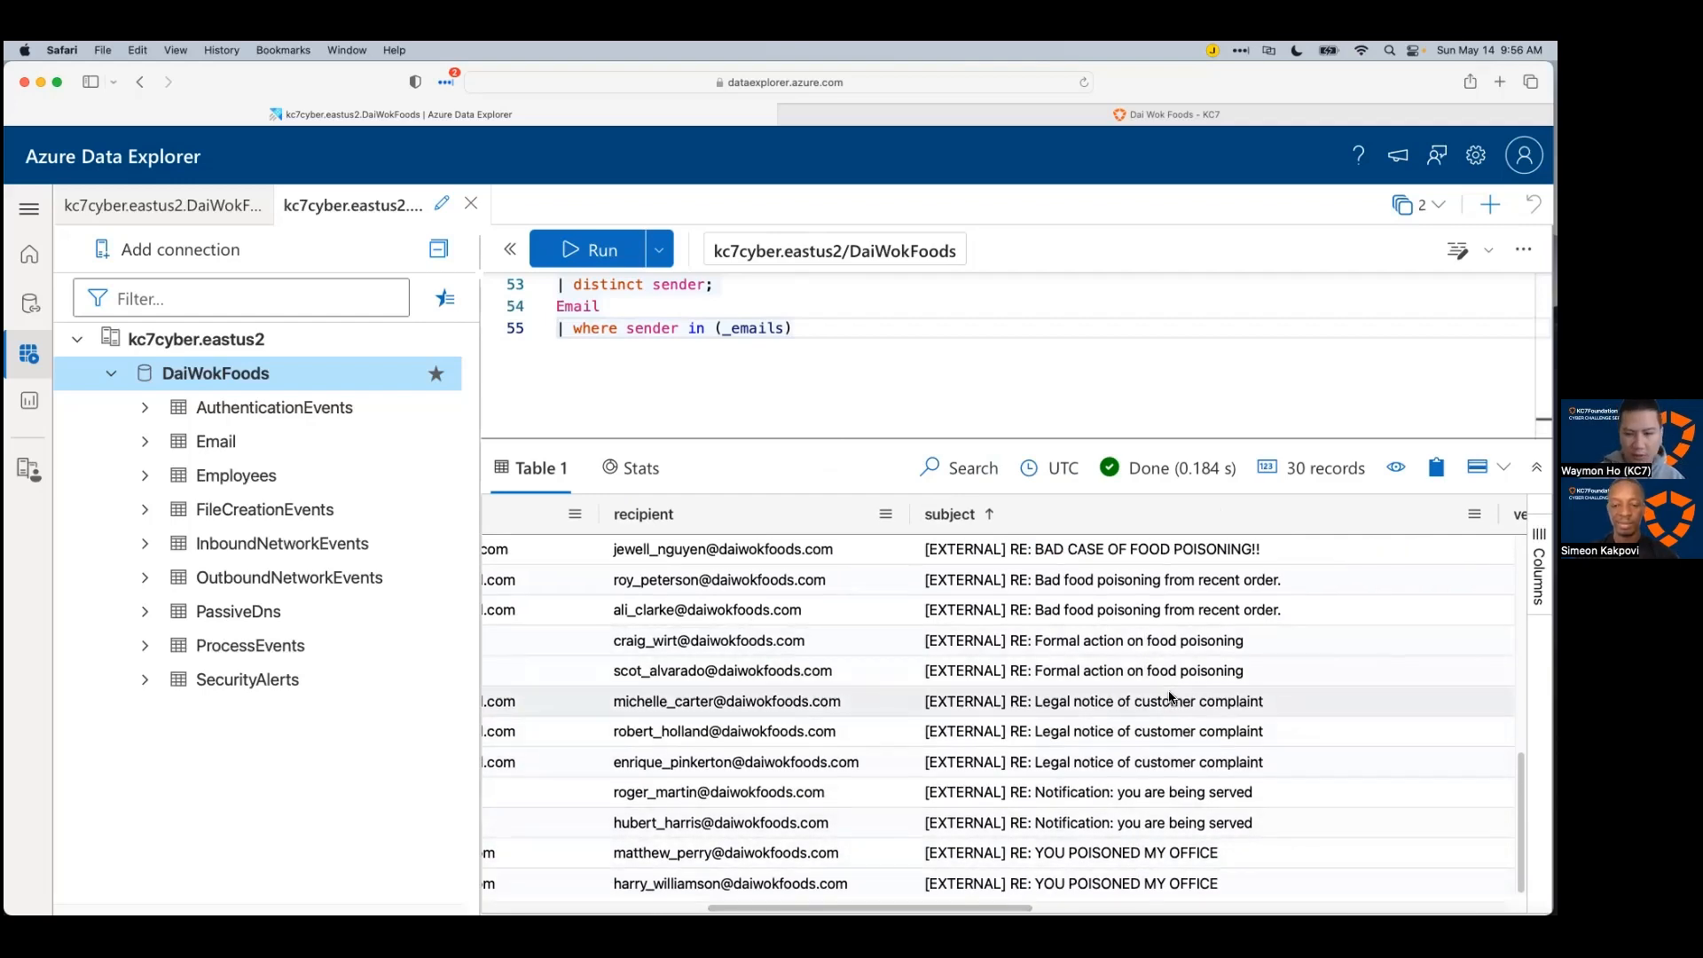
scroll(1169, 700, up, 5)
scroll(1227, 742, up, 3)
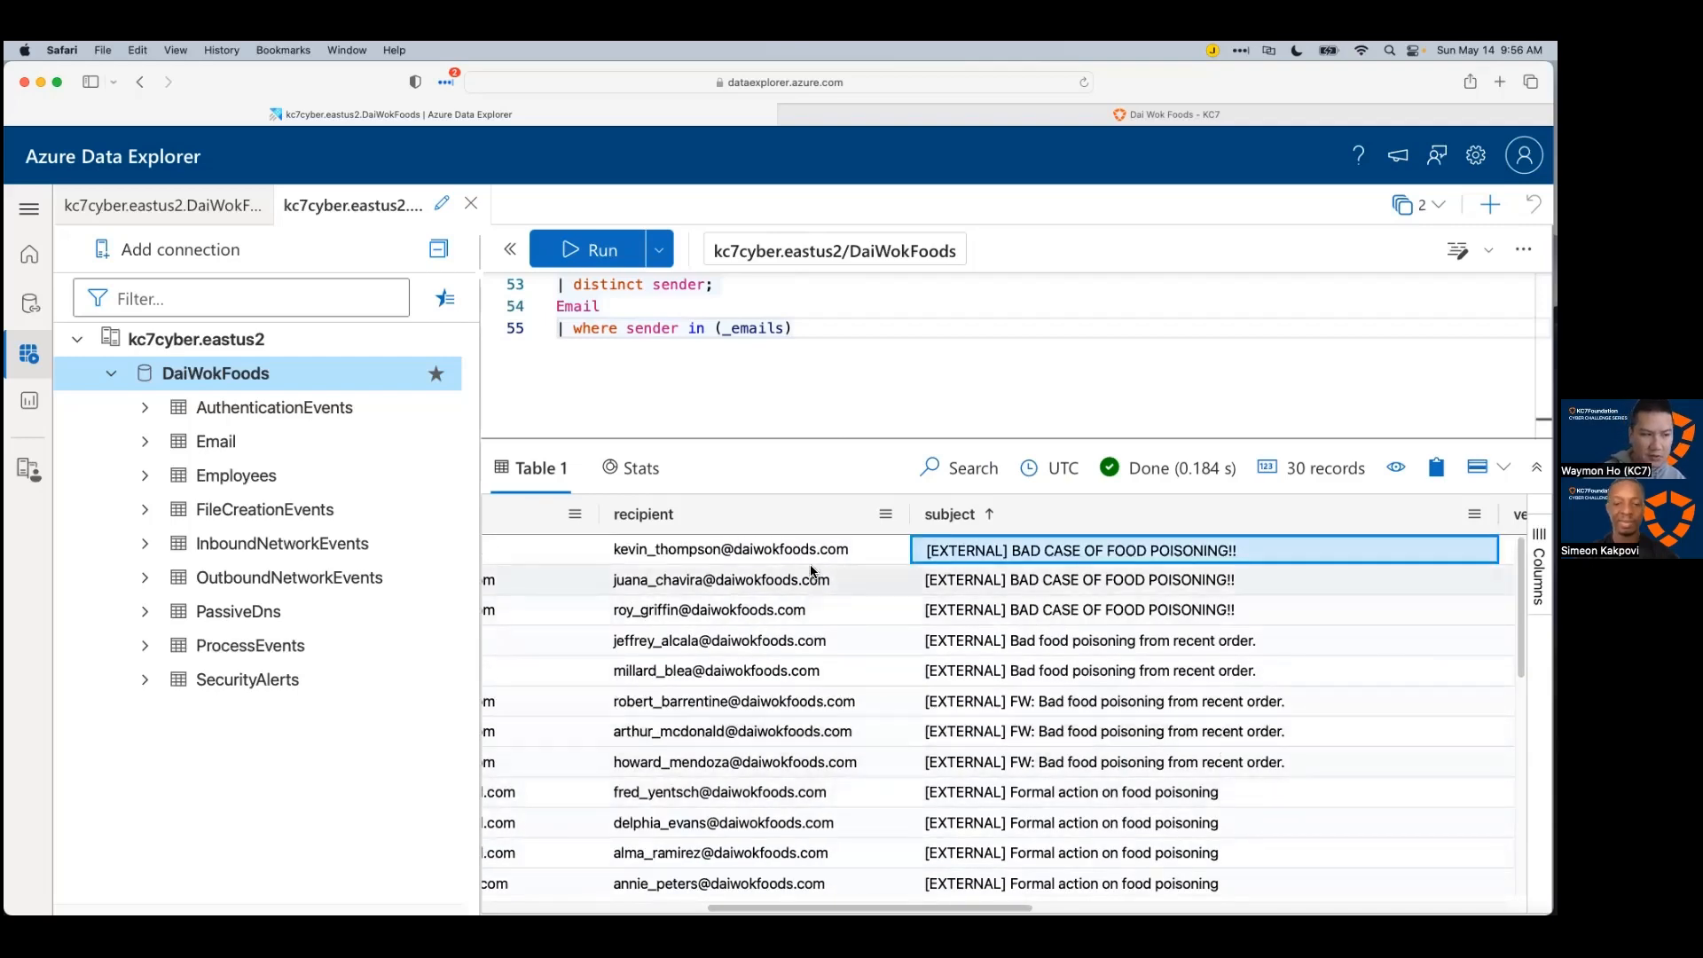
scroll(814, 638, down, 6)
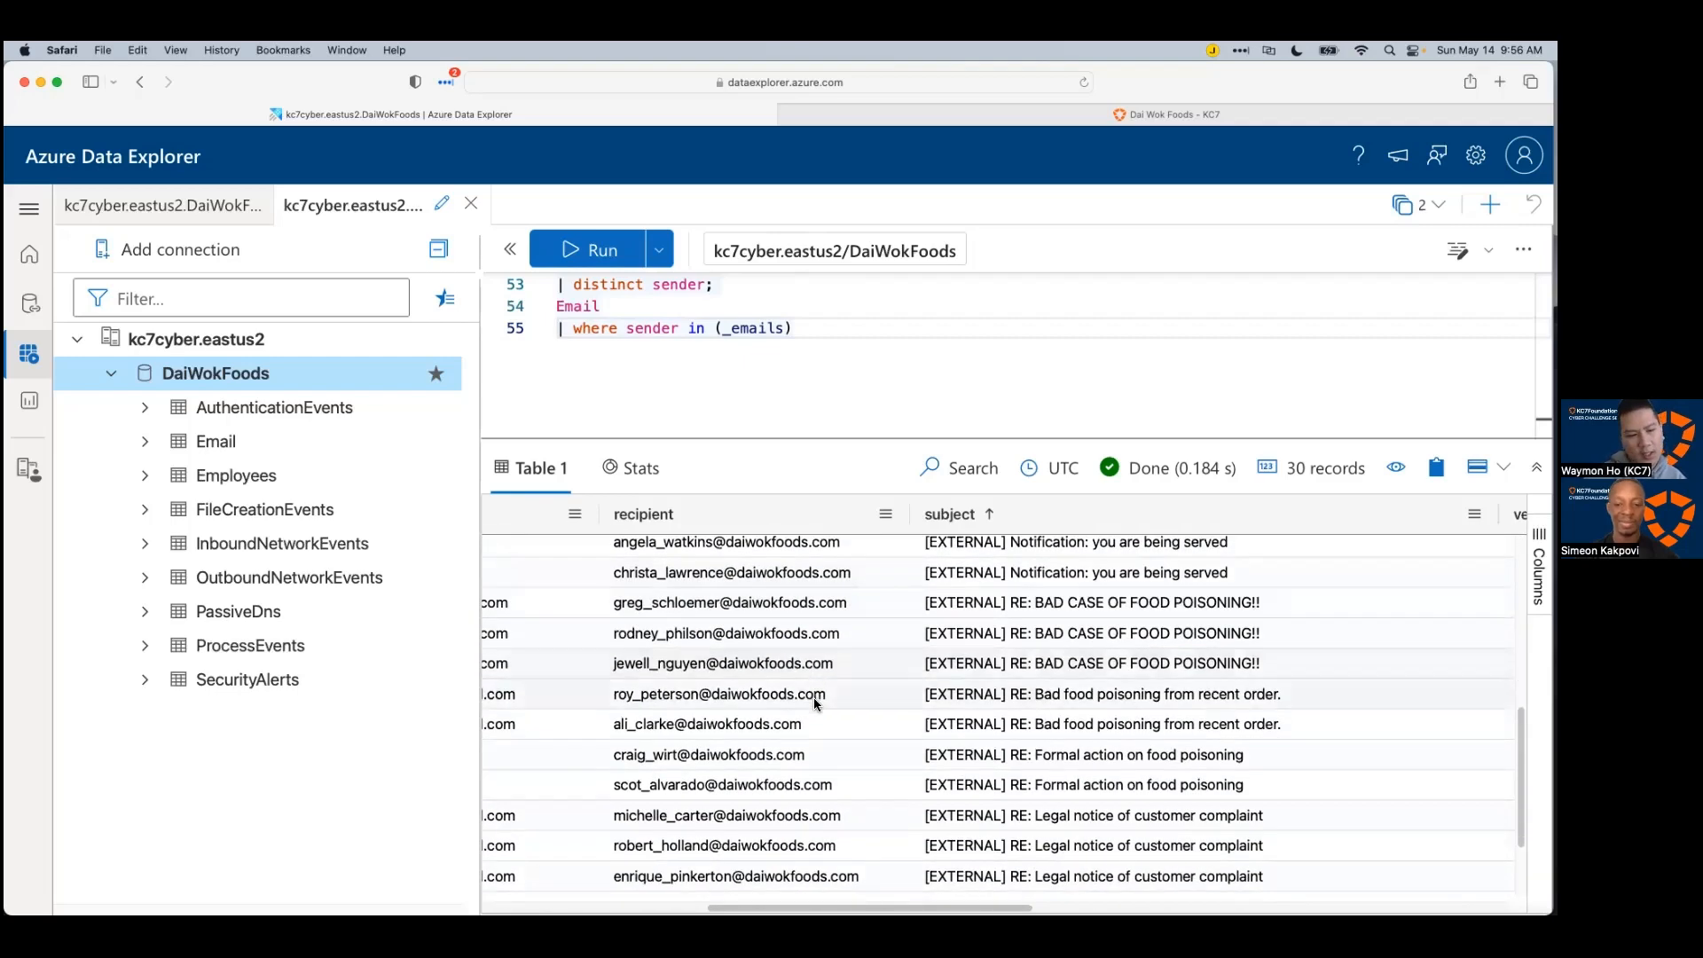
scroll(813, 697, down, 2)
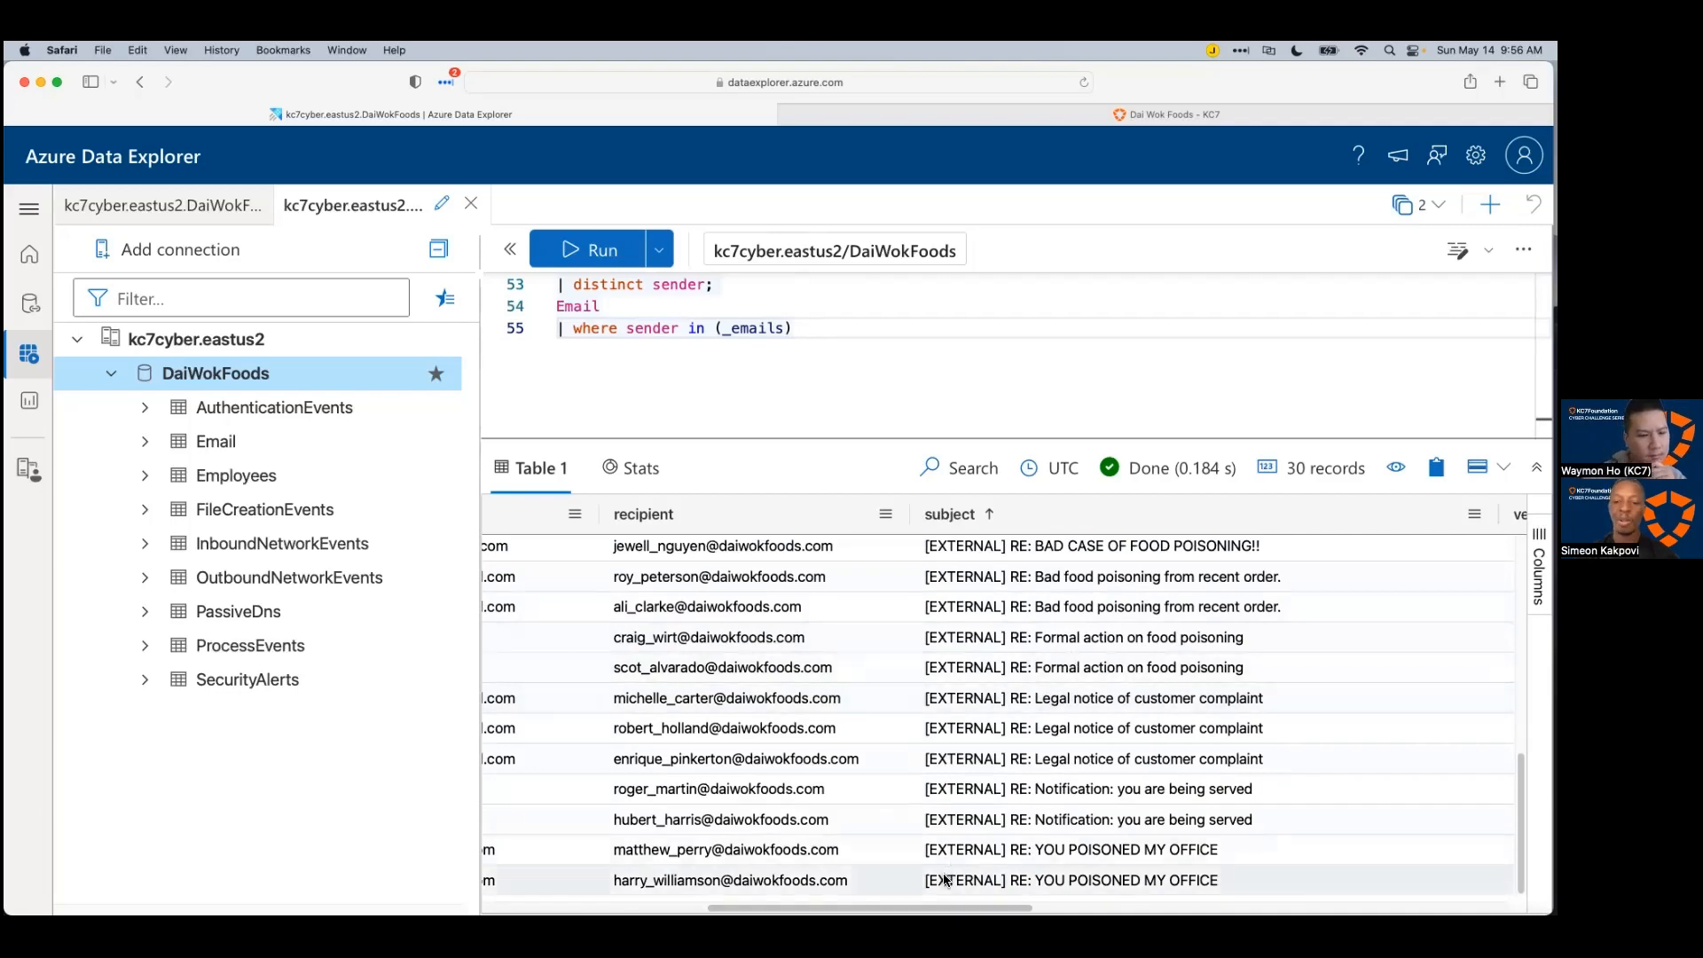
scroll(1002, 709, right, 8)
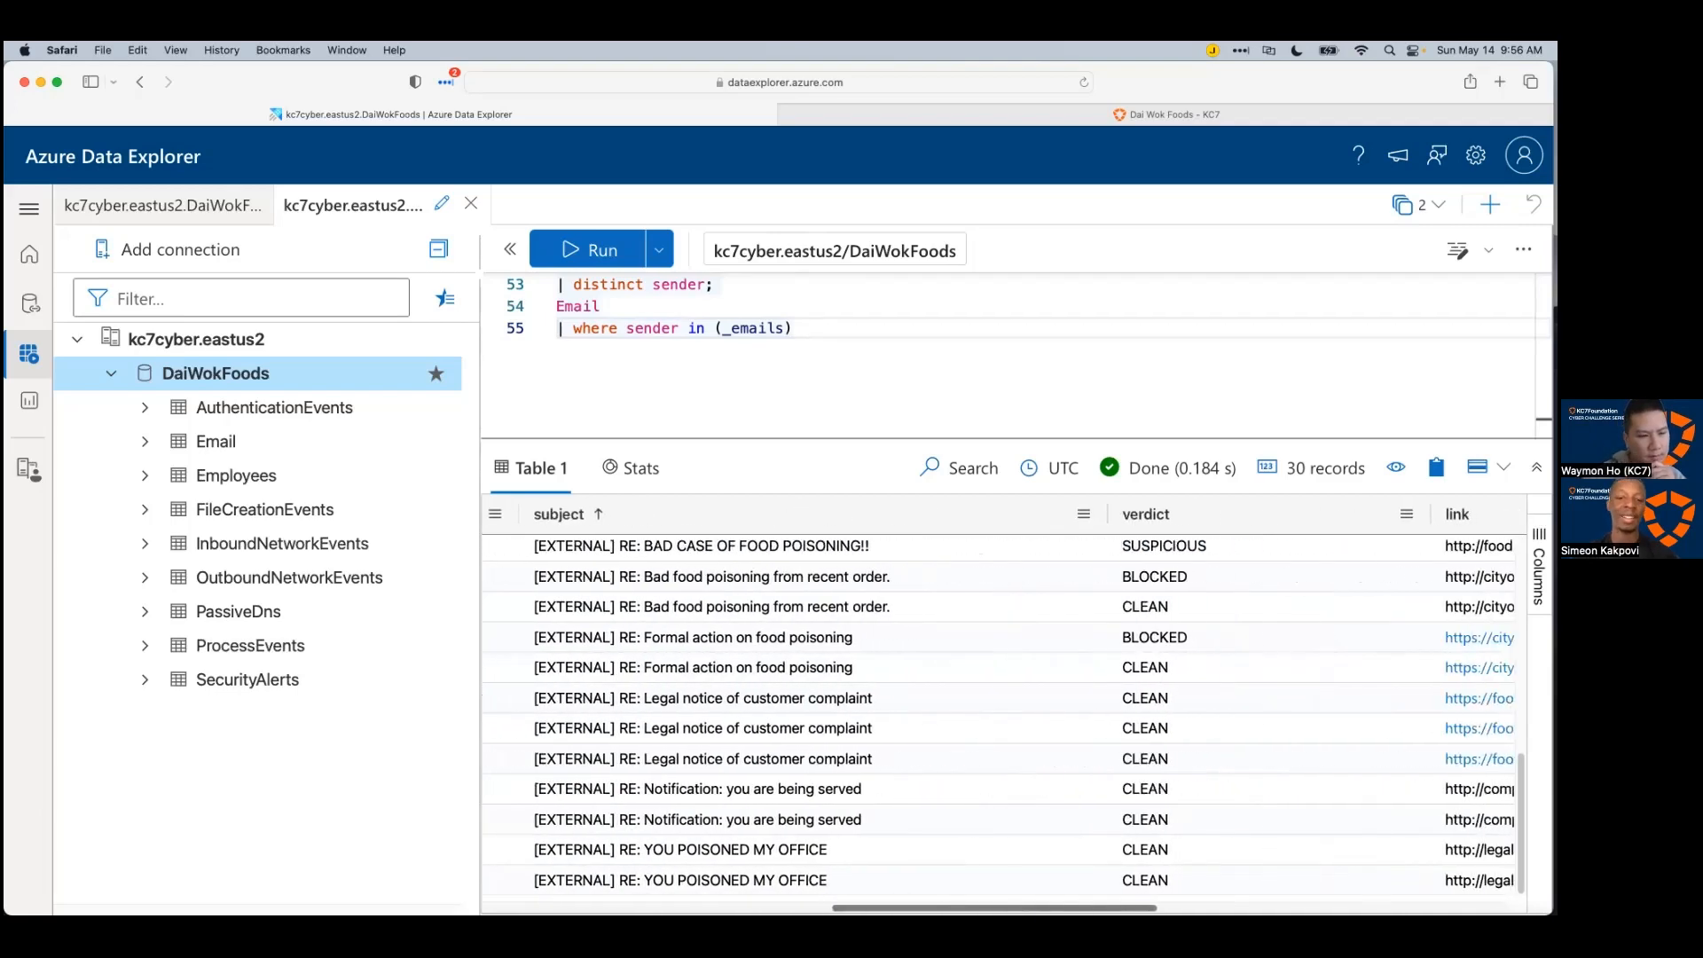
scroll(1002, 710, right, 3)
scroll(1100, 851, right, 2)
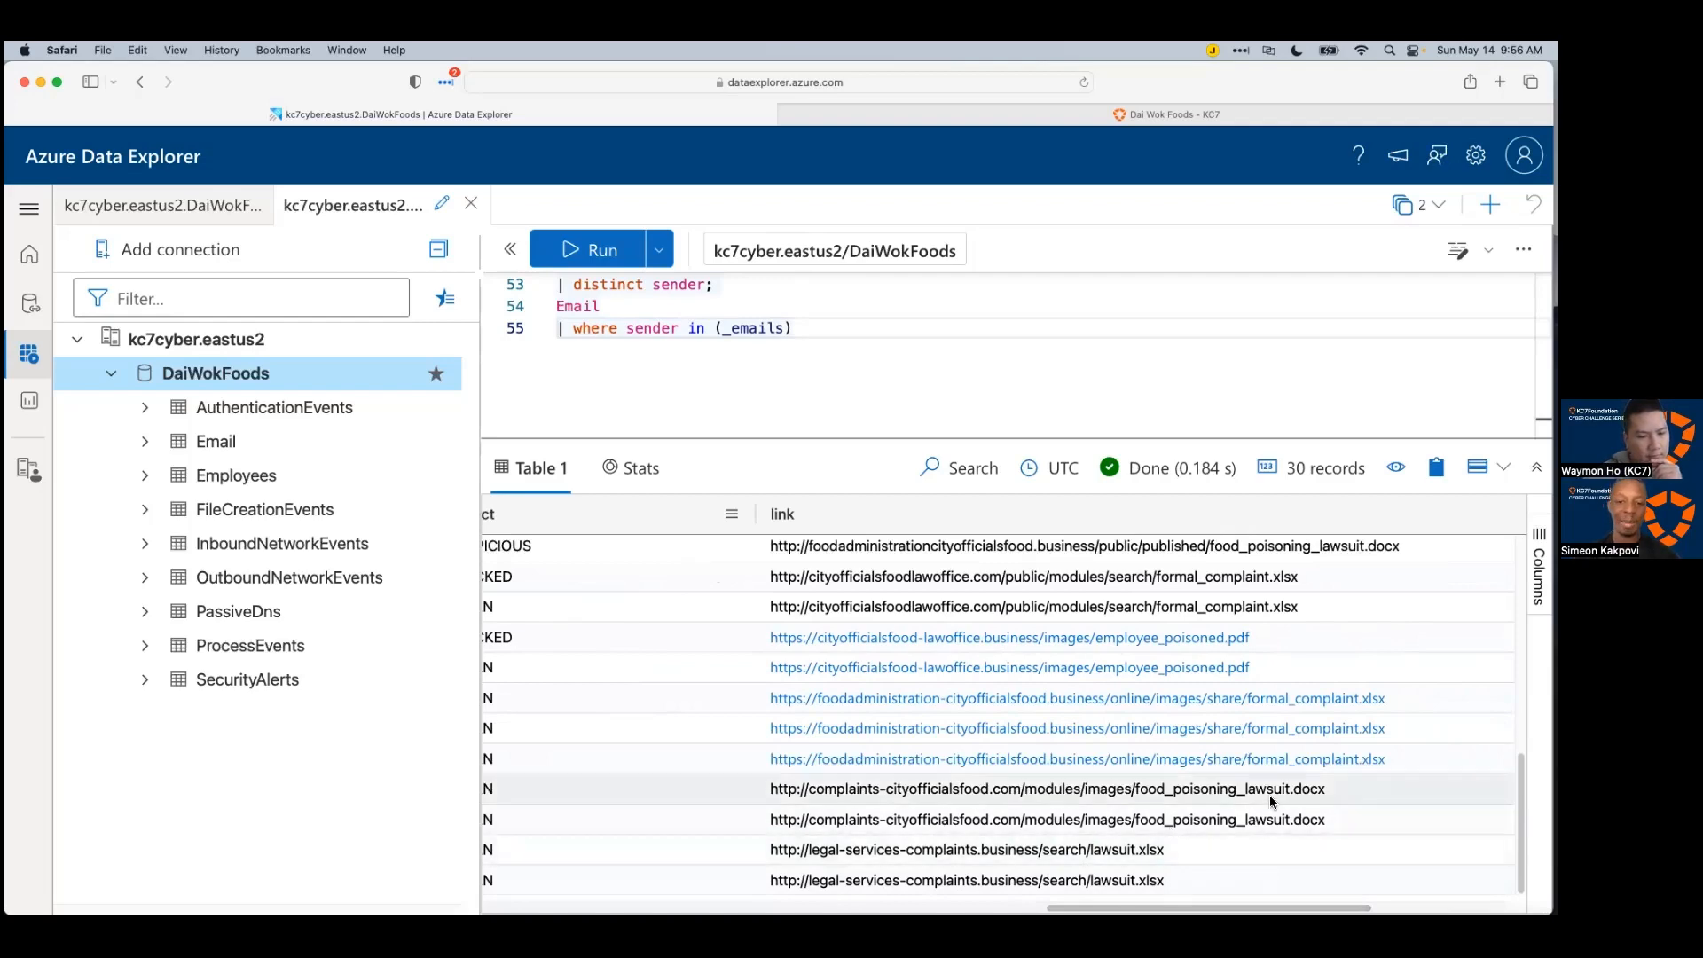
scroll(1277, 787, up, 1)
scroll(1280, 786, up, 3)
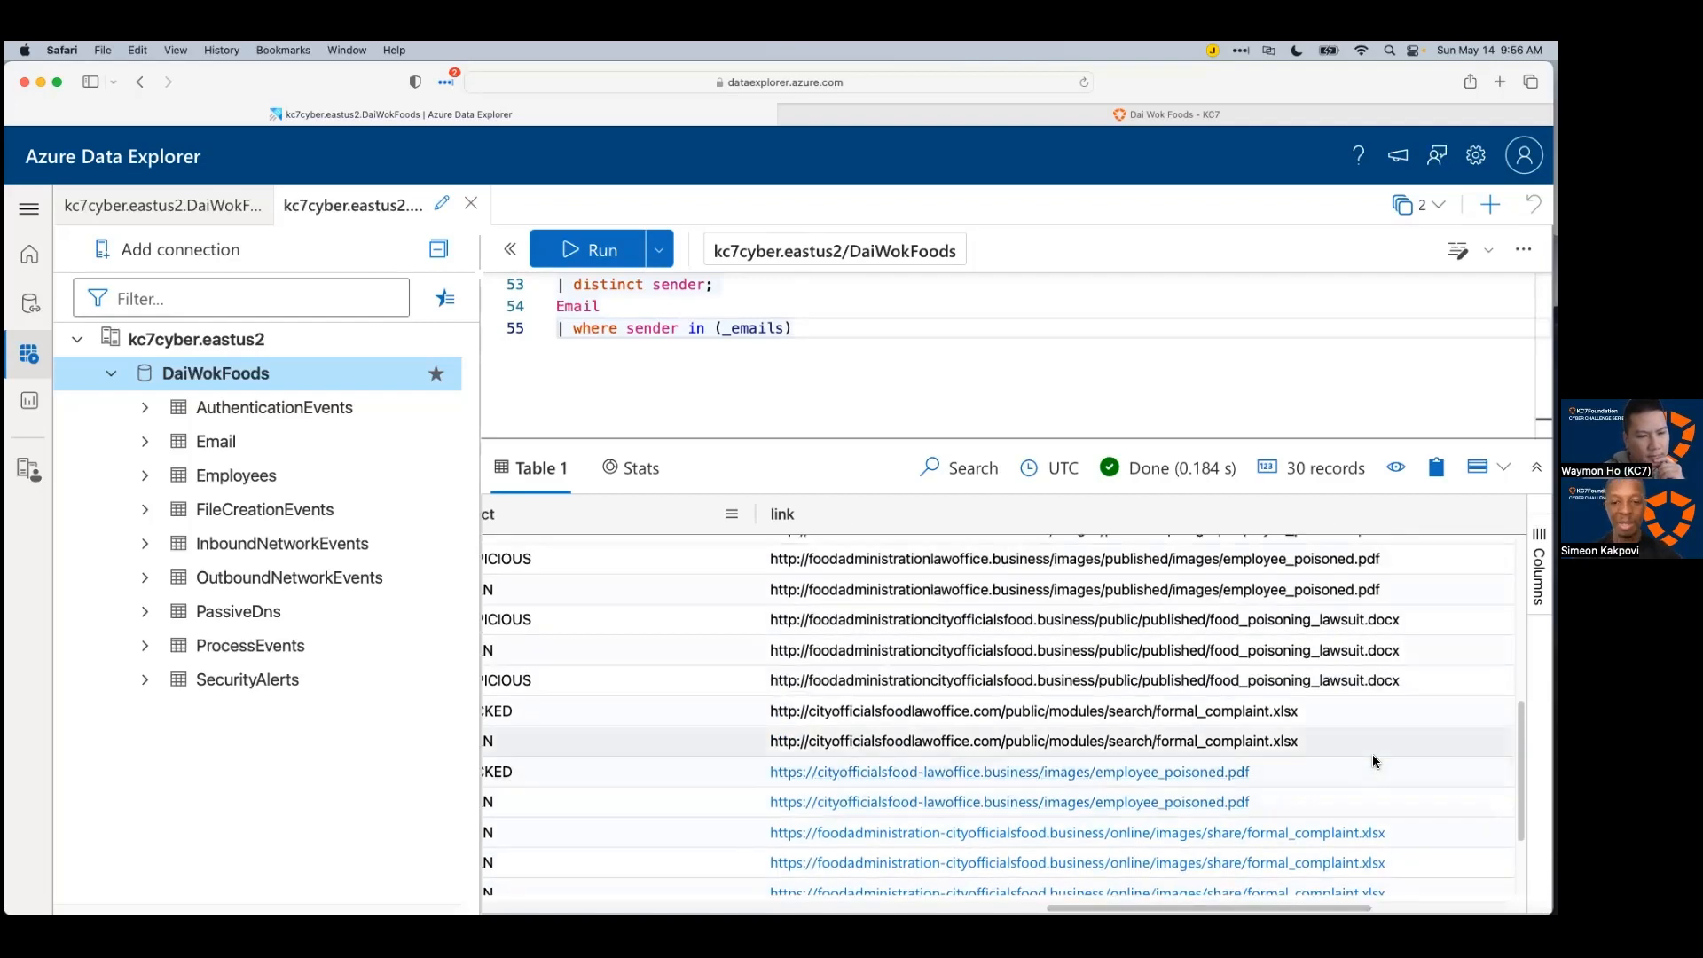
scroll(1170, 736, up, 2)
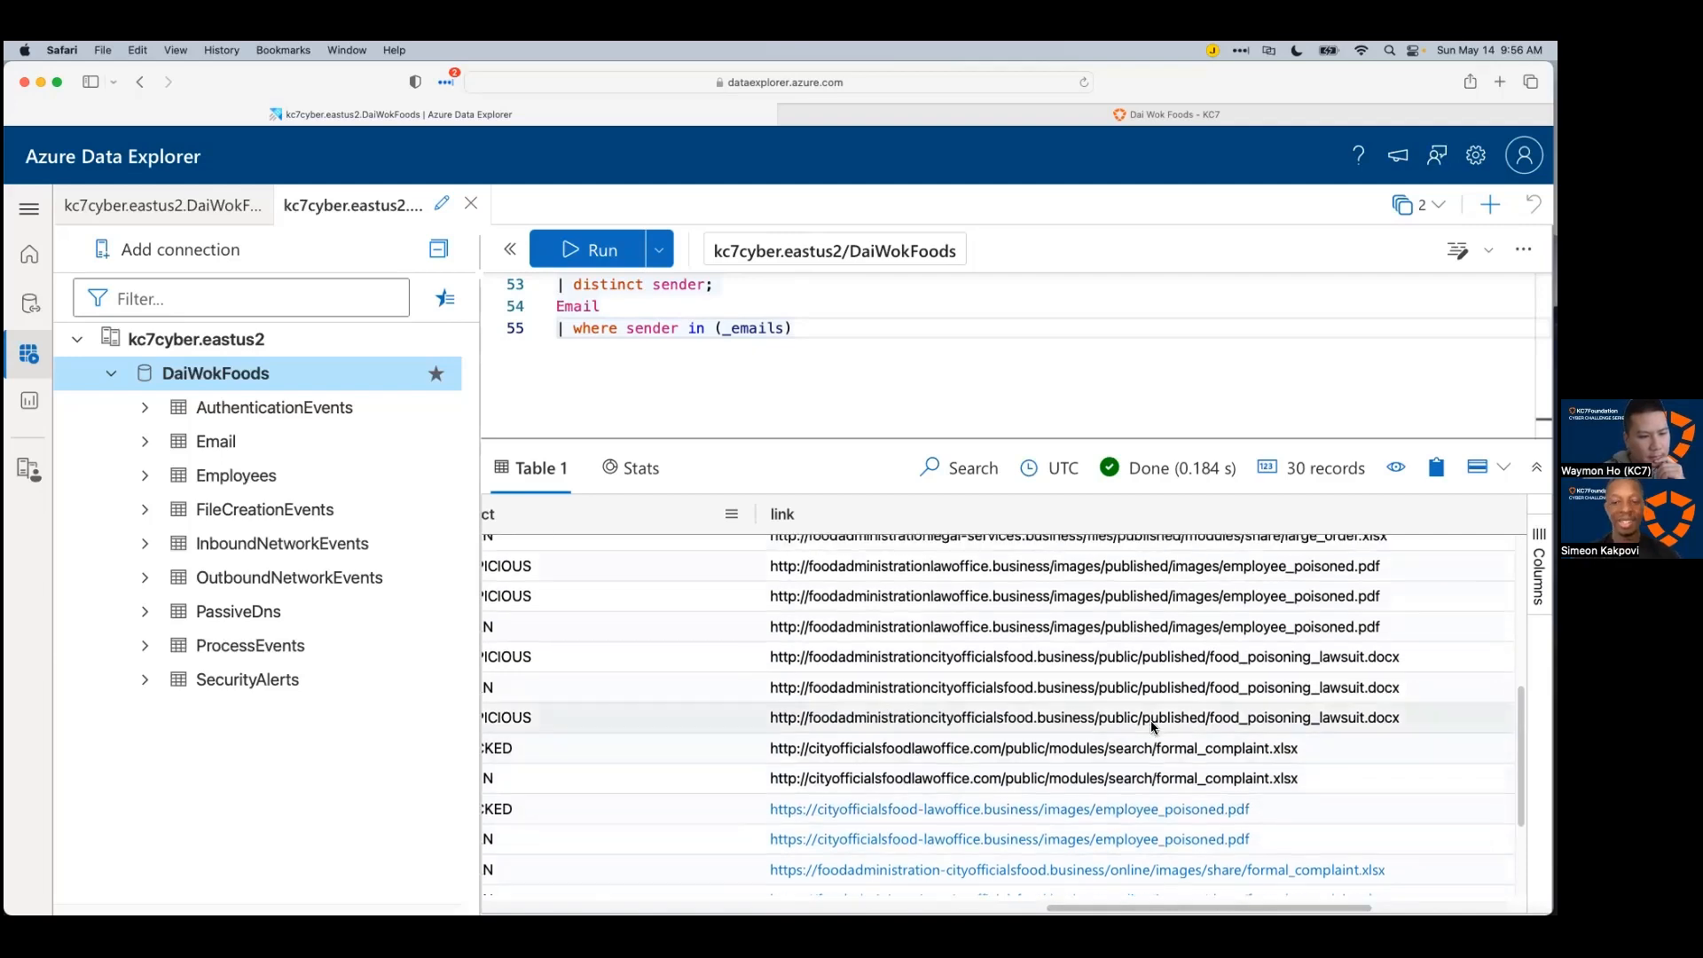
scroll(1159, 721, up, 5)
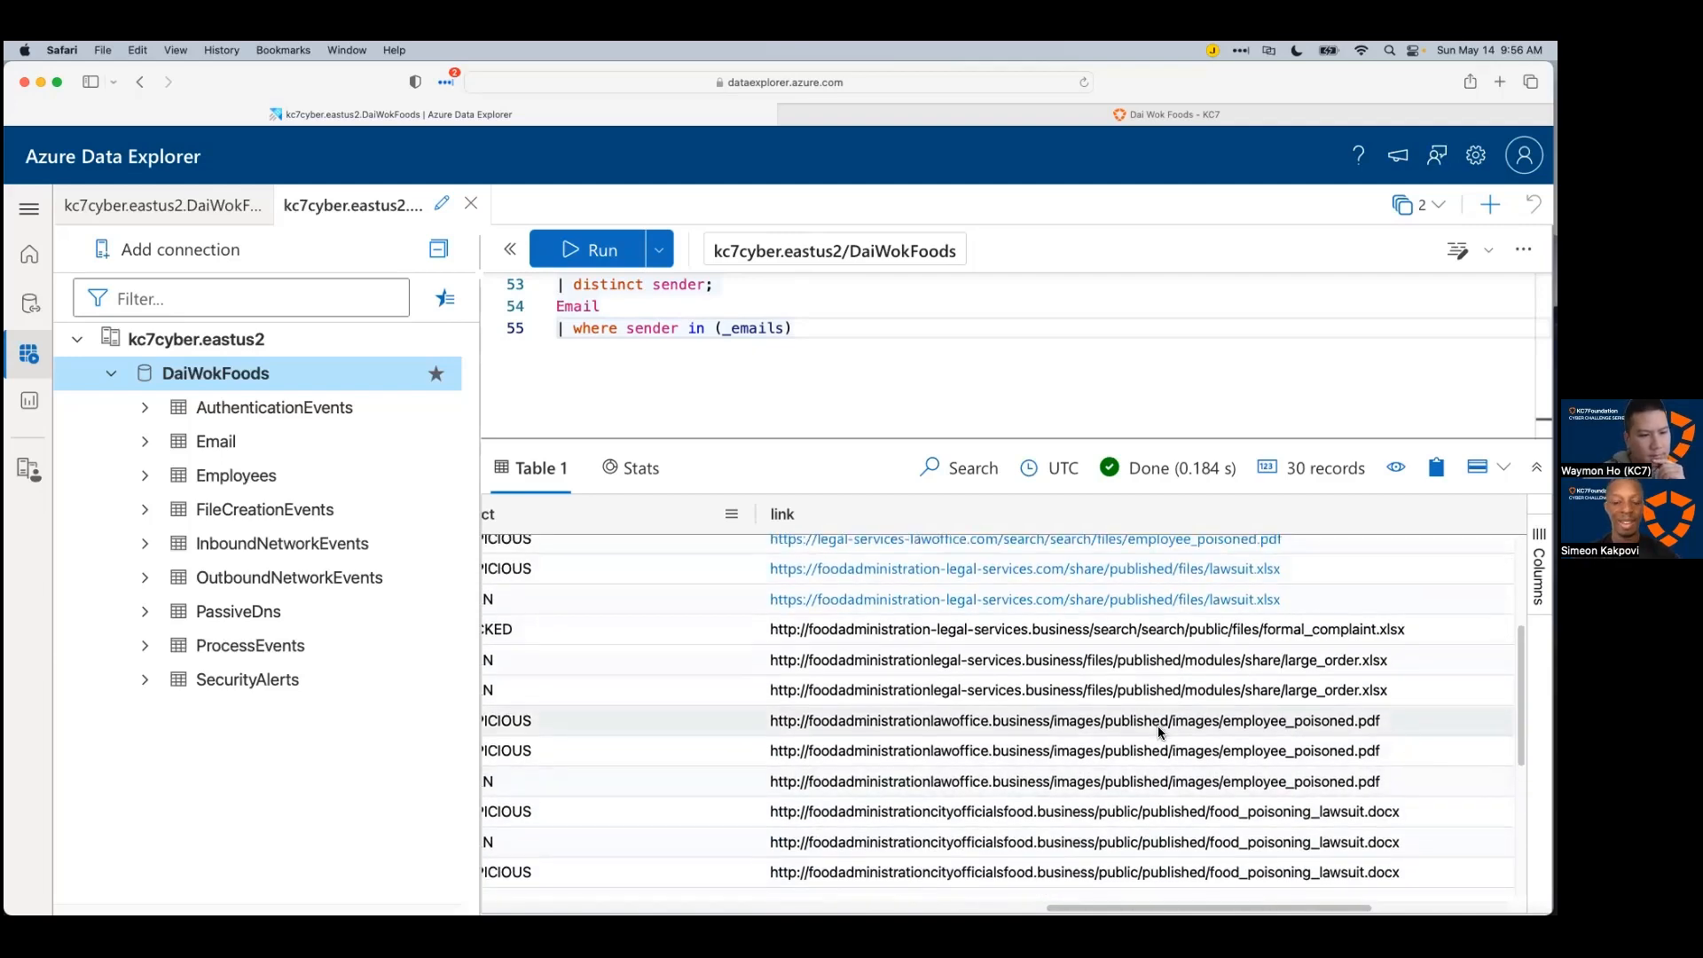
scroll(1160, 733, up, 4)
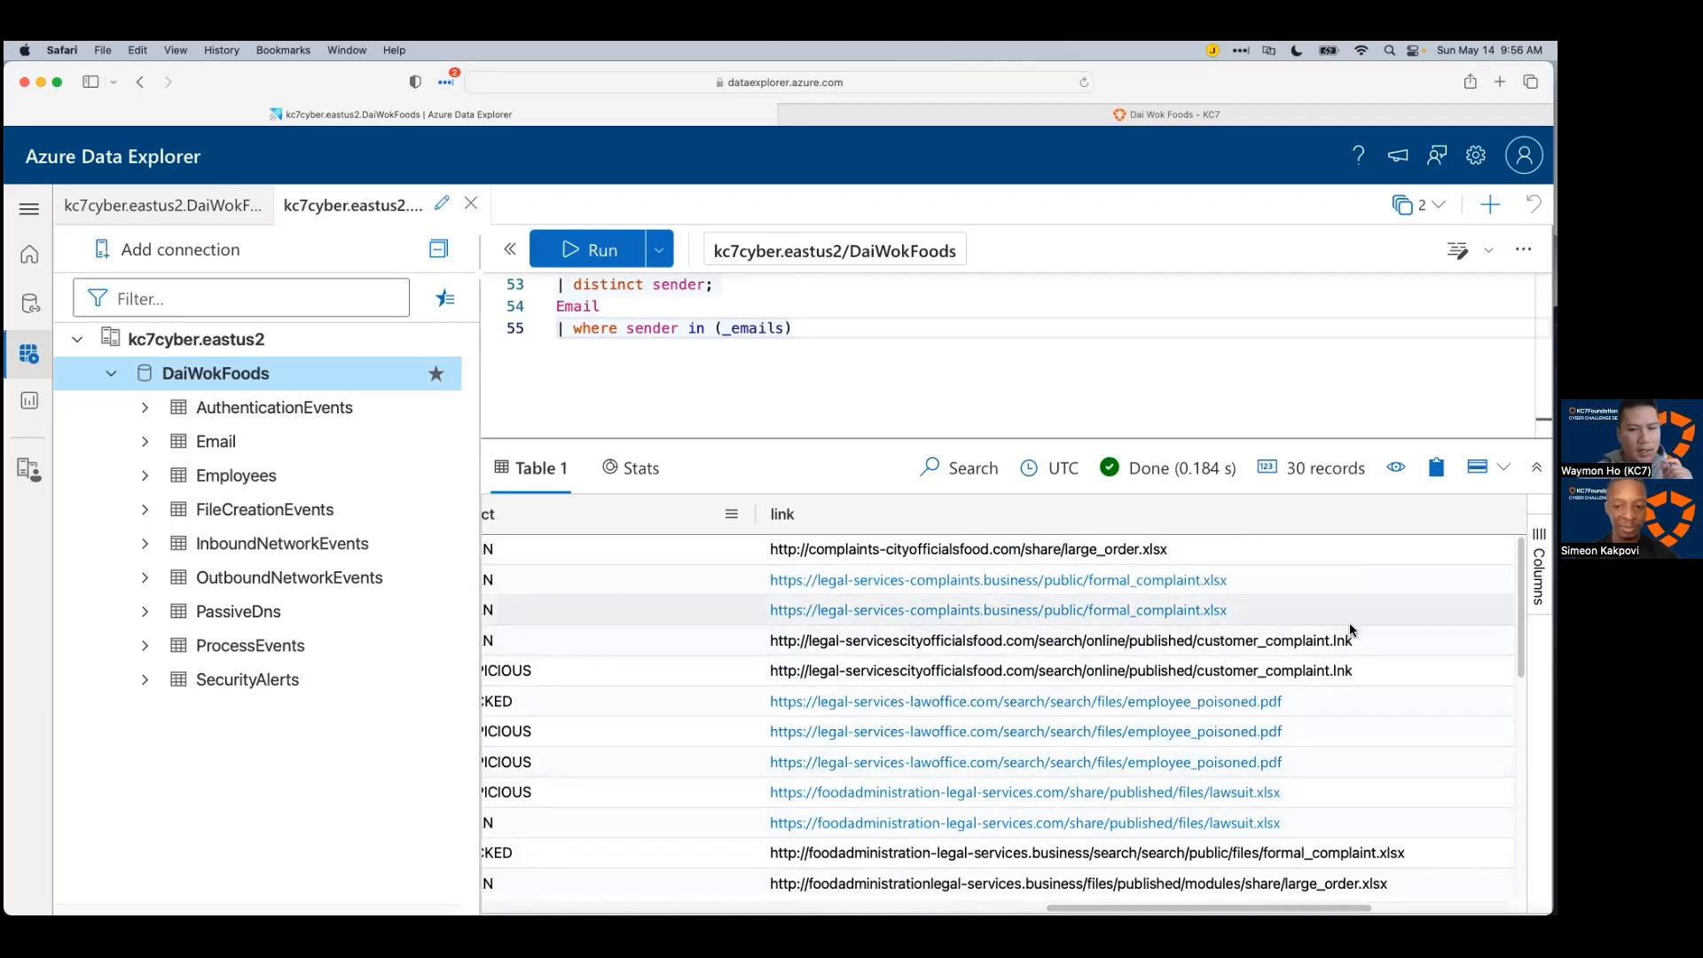
scroll(1115, 883, right, 3)
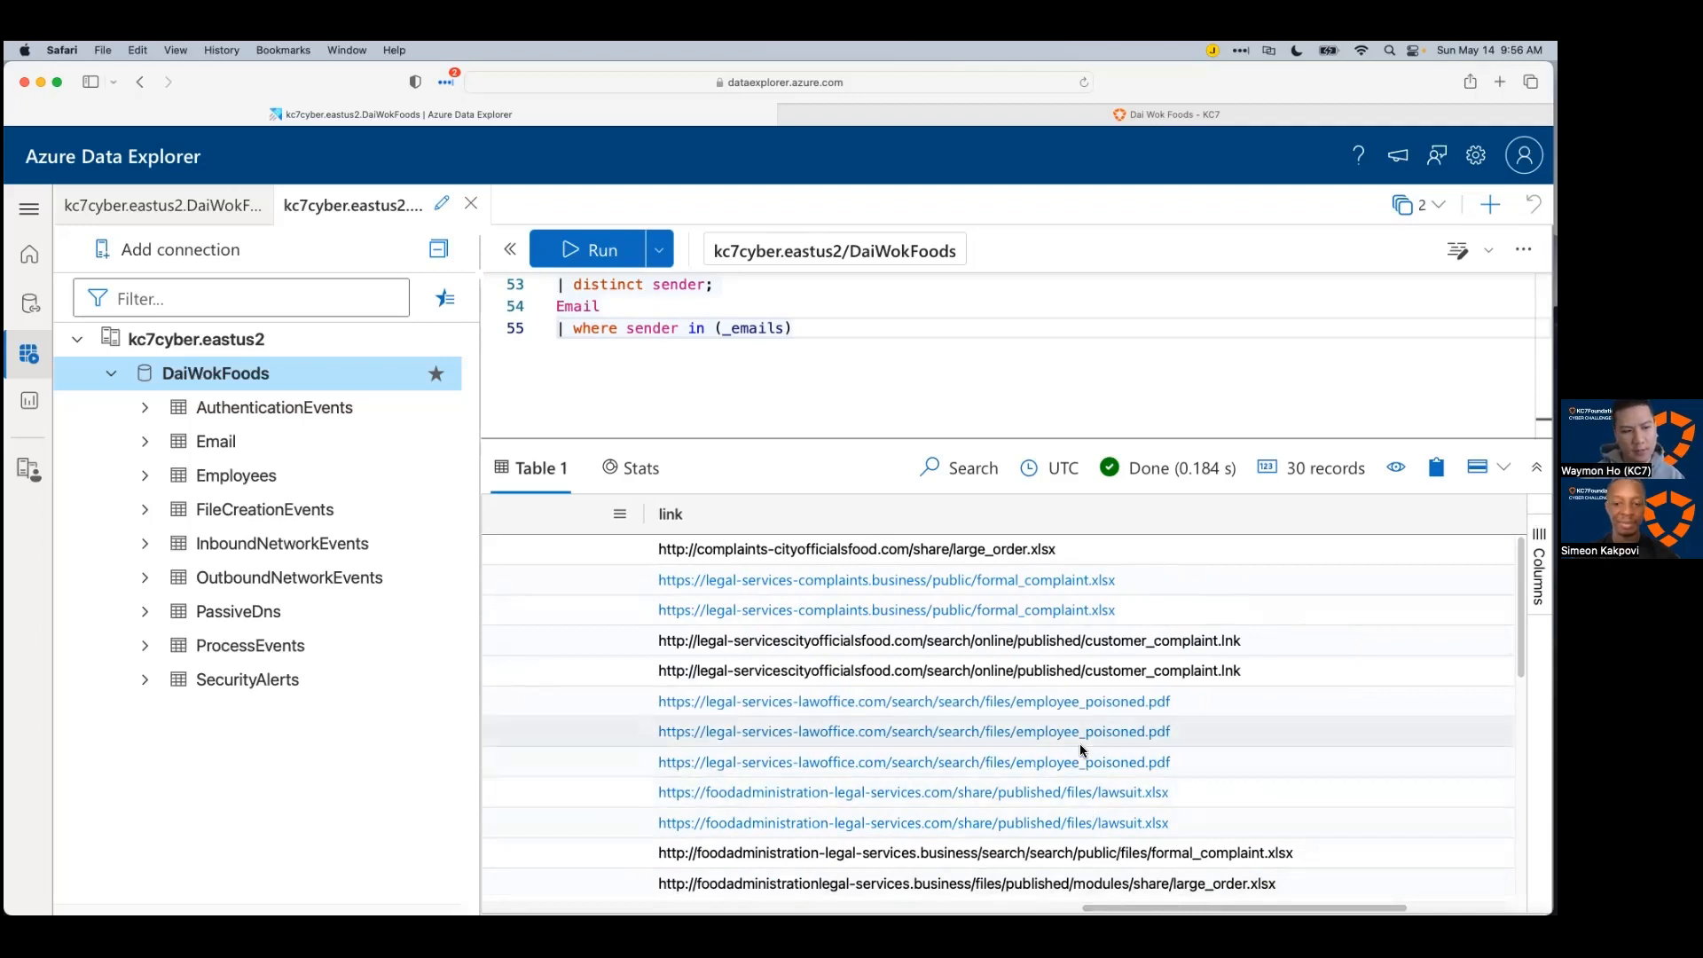
scroll(1074, 753, down, 10)
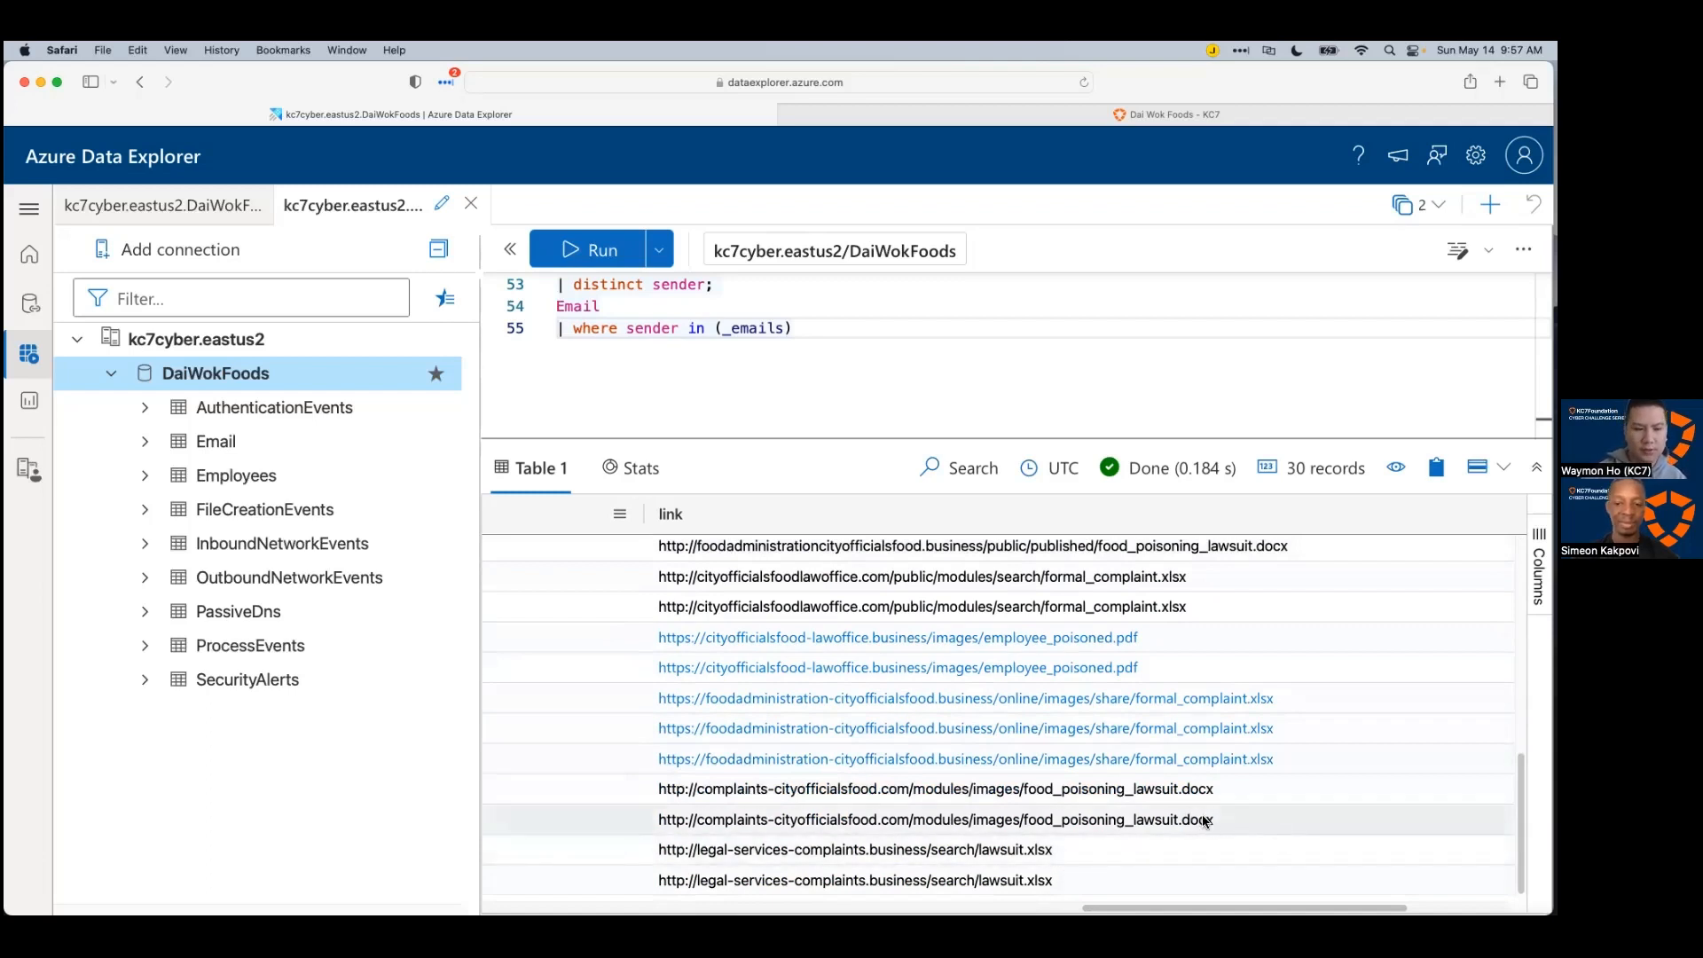
scroll(1217, 799, up, 4)
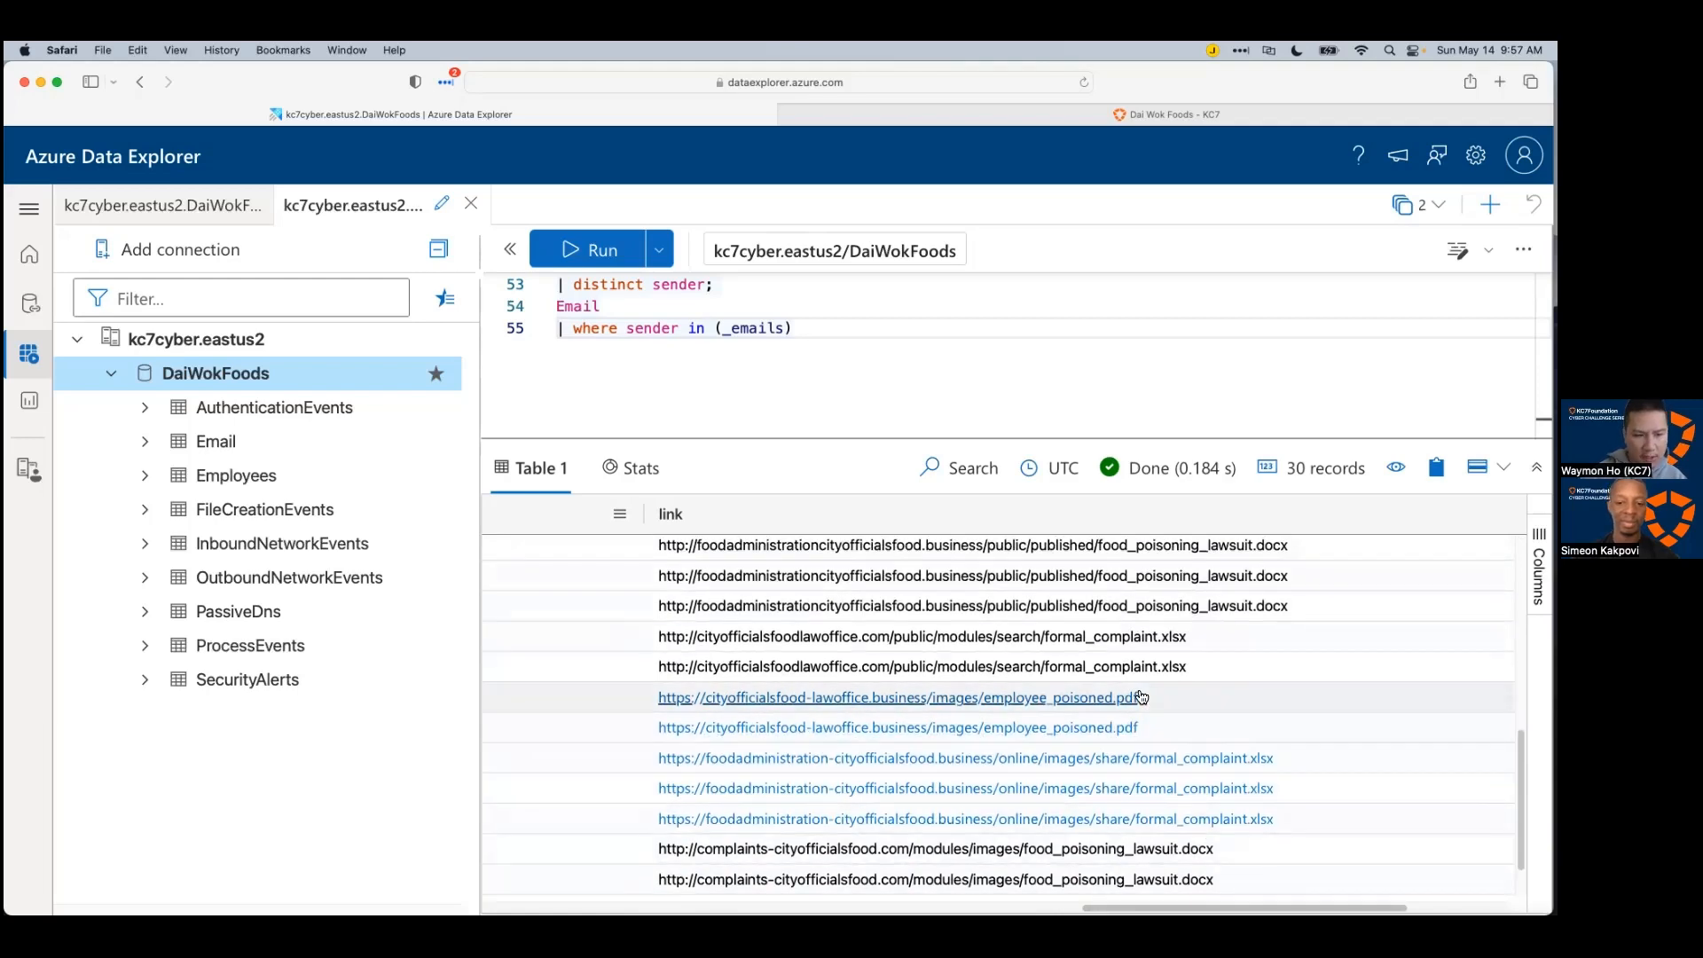
scroll(1295, 758, up, 5)
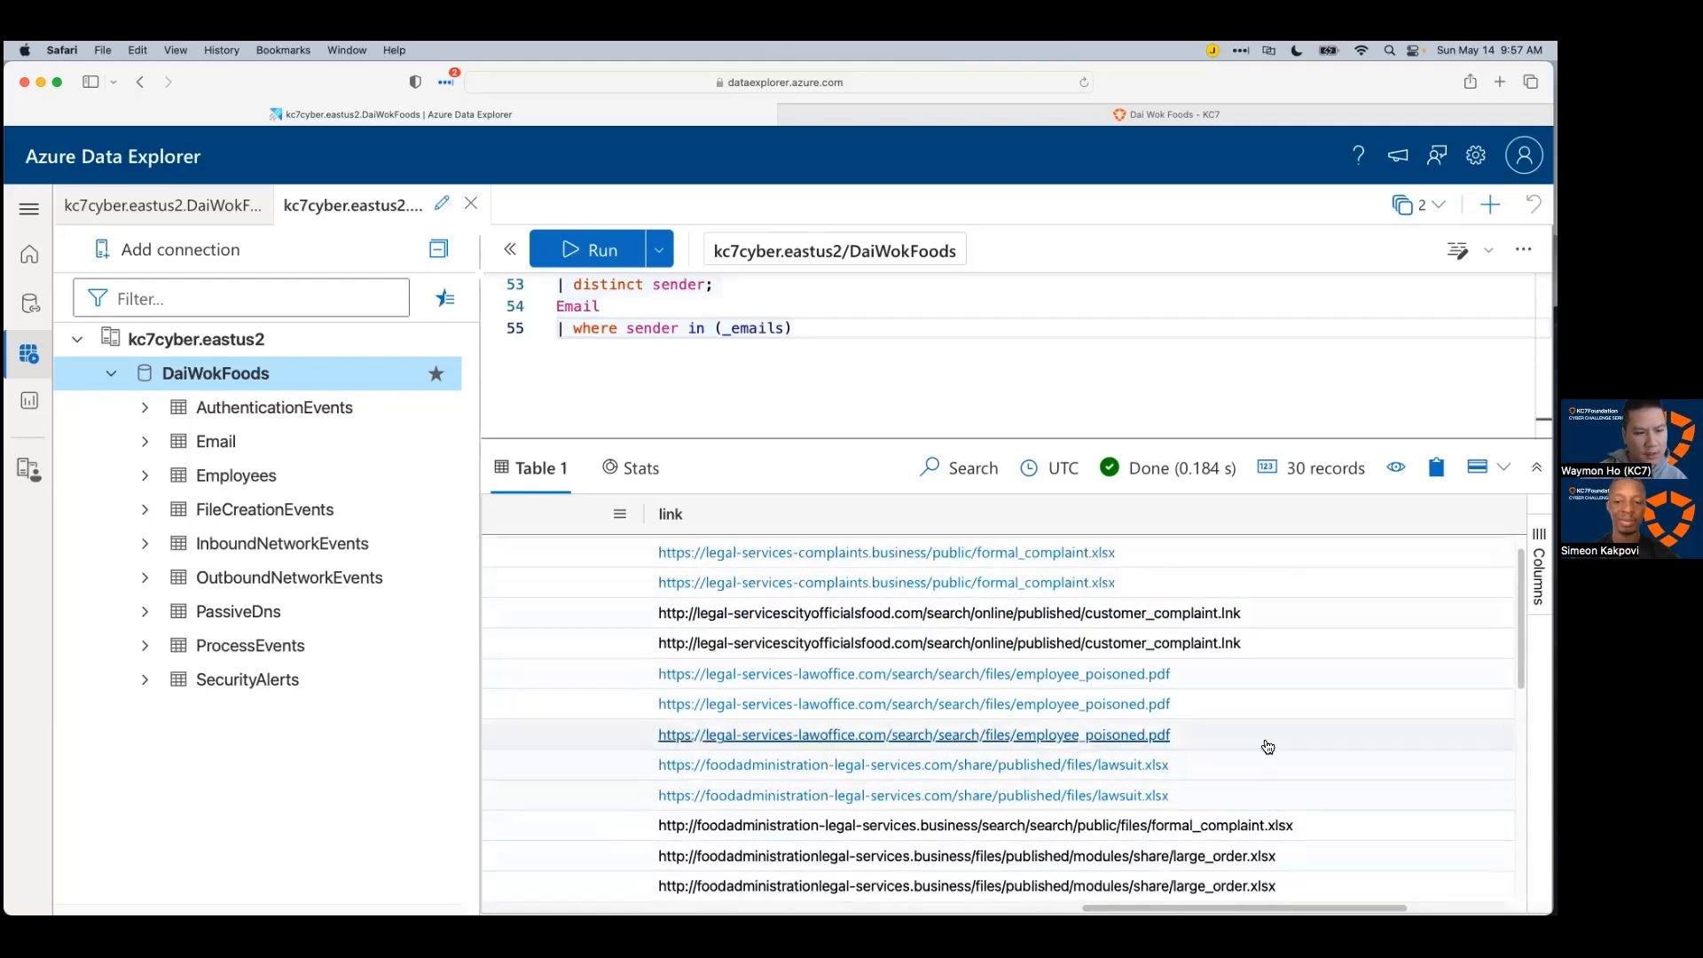
scroll(1251, 639, up, 1)
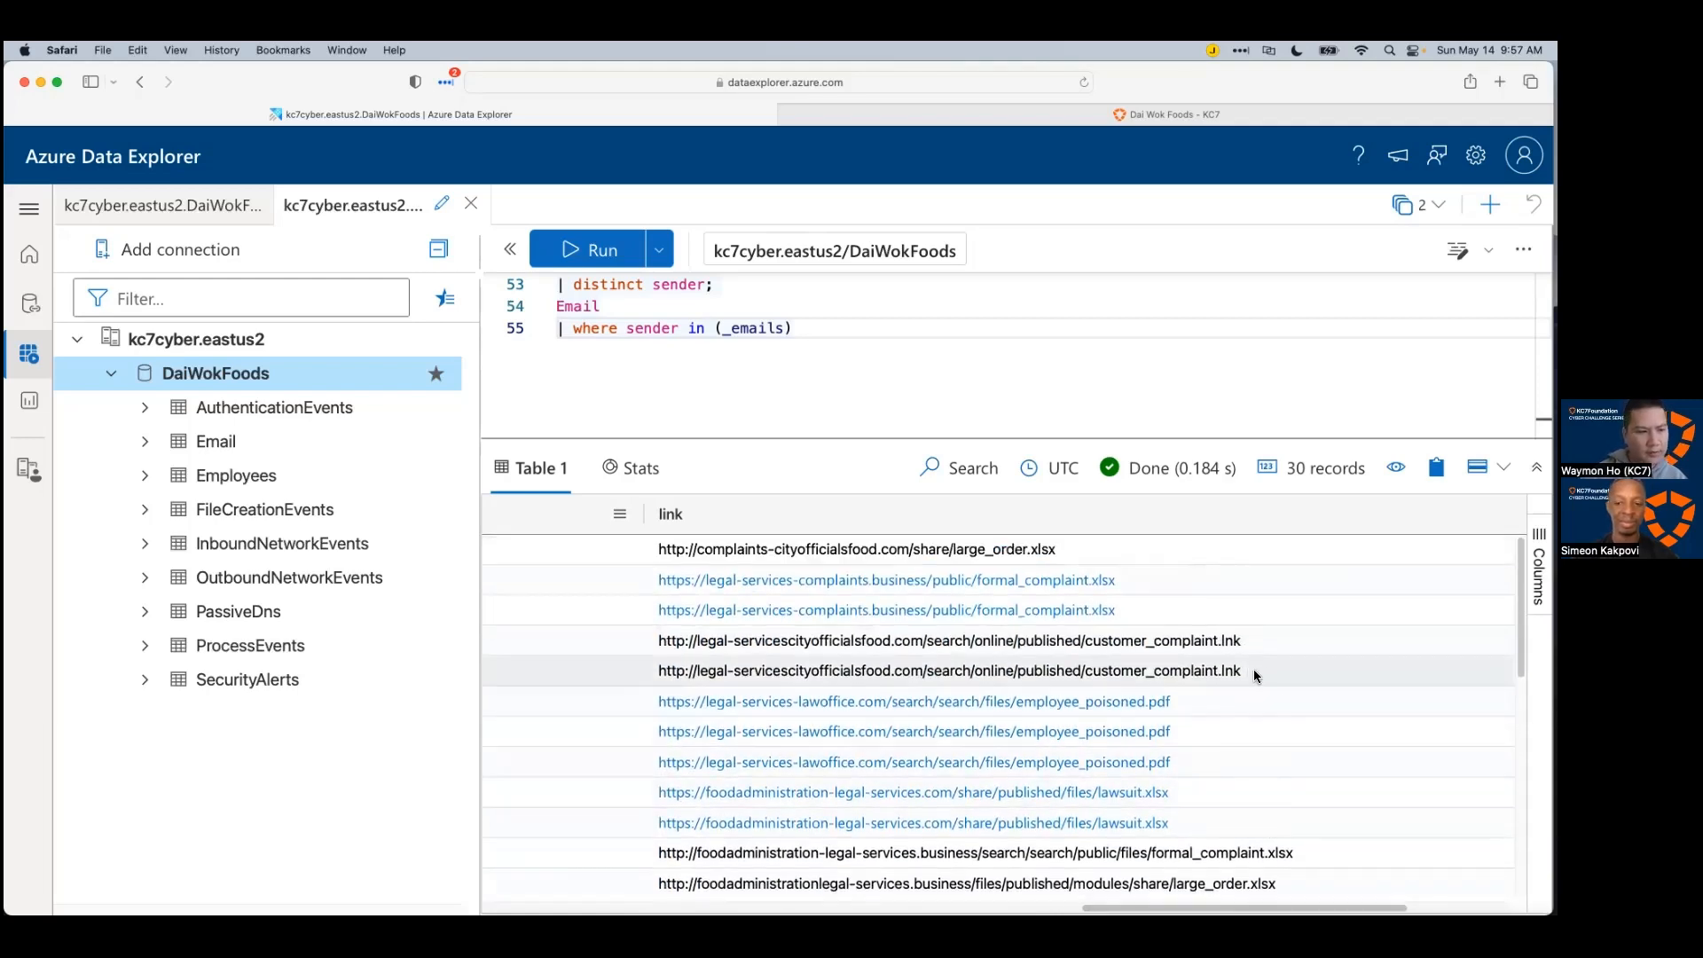
scroll(1286, 781, down, 1)
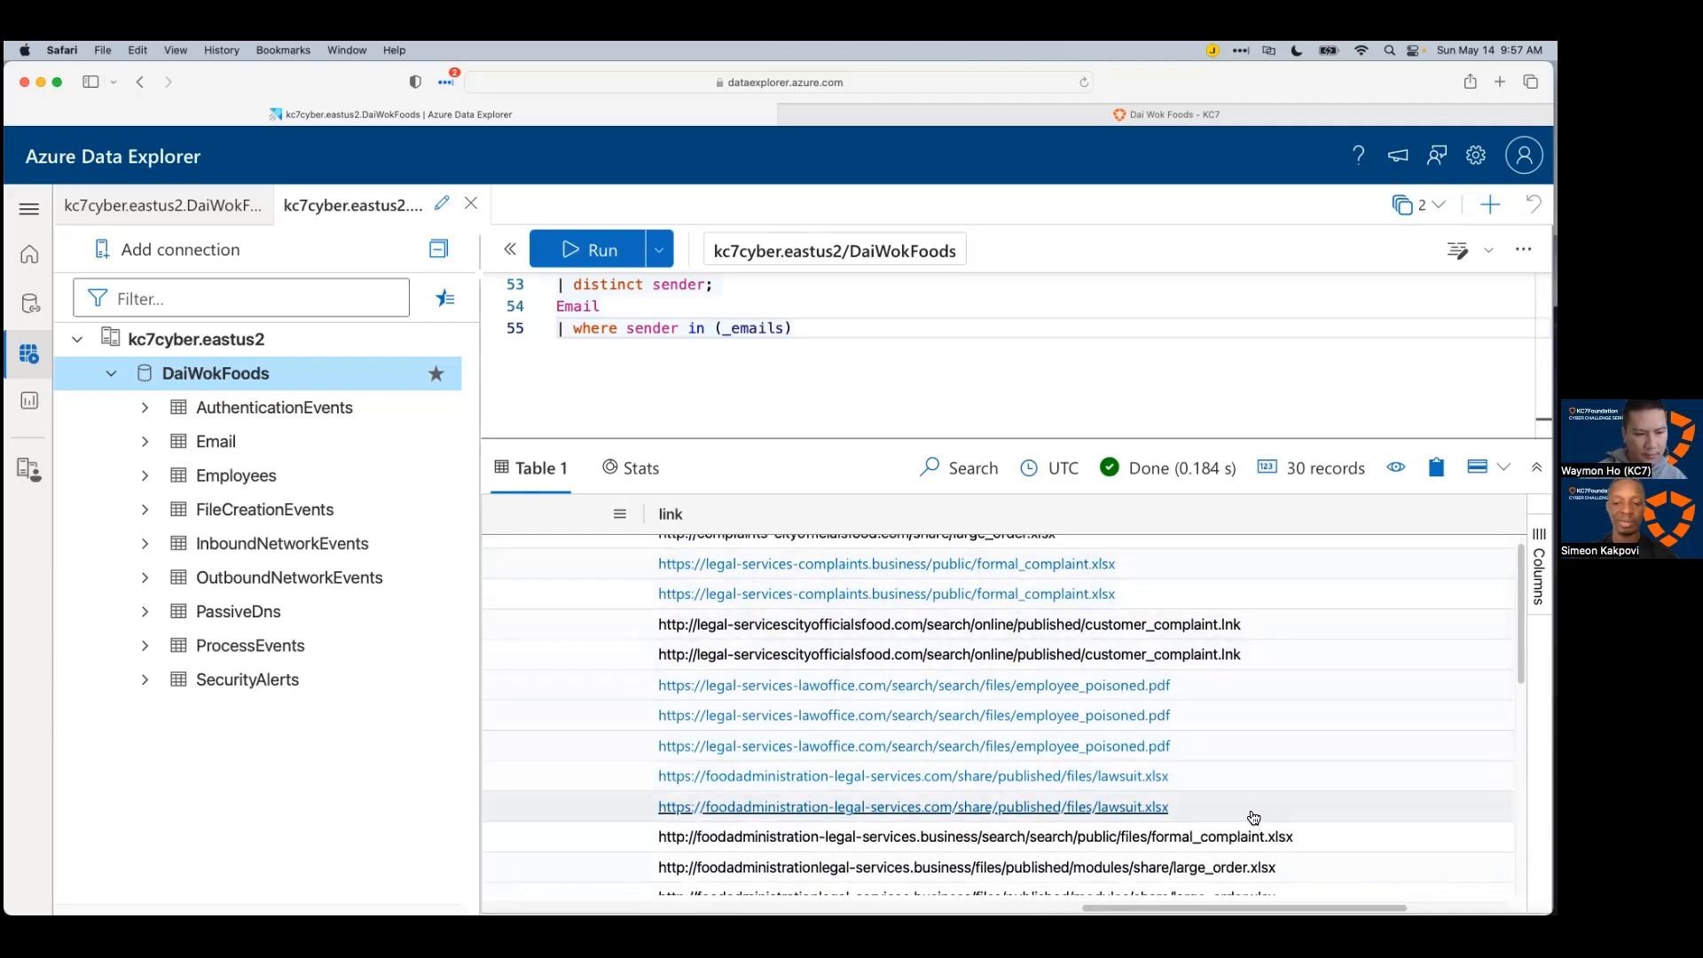
scroll(1253, 816, down, 10)
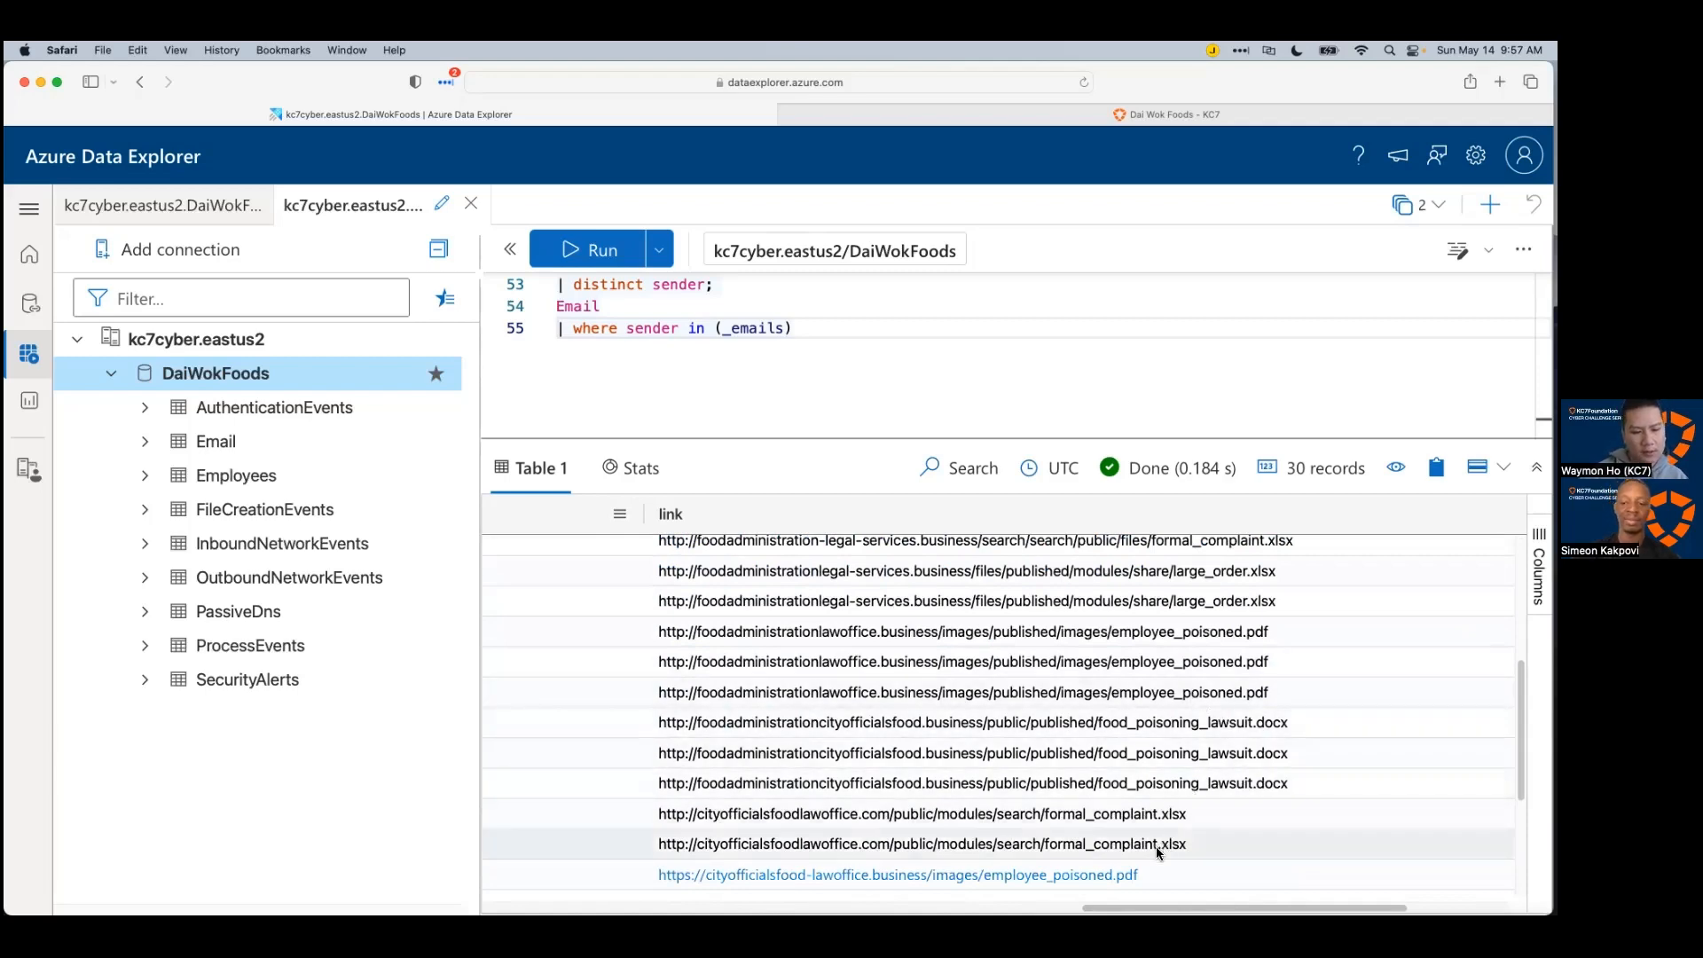
scroll(1322, 771, down, 8)
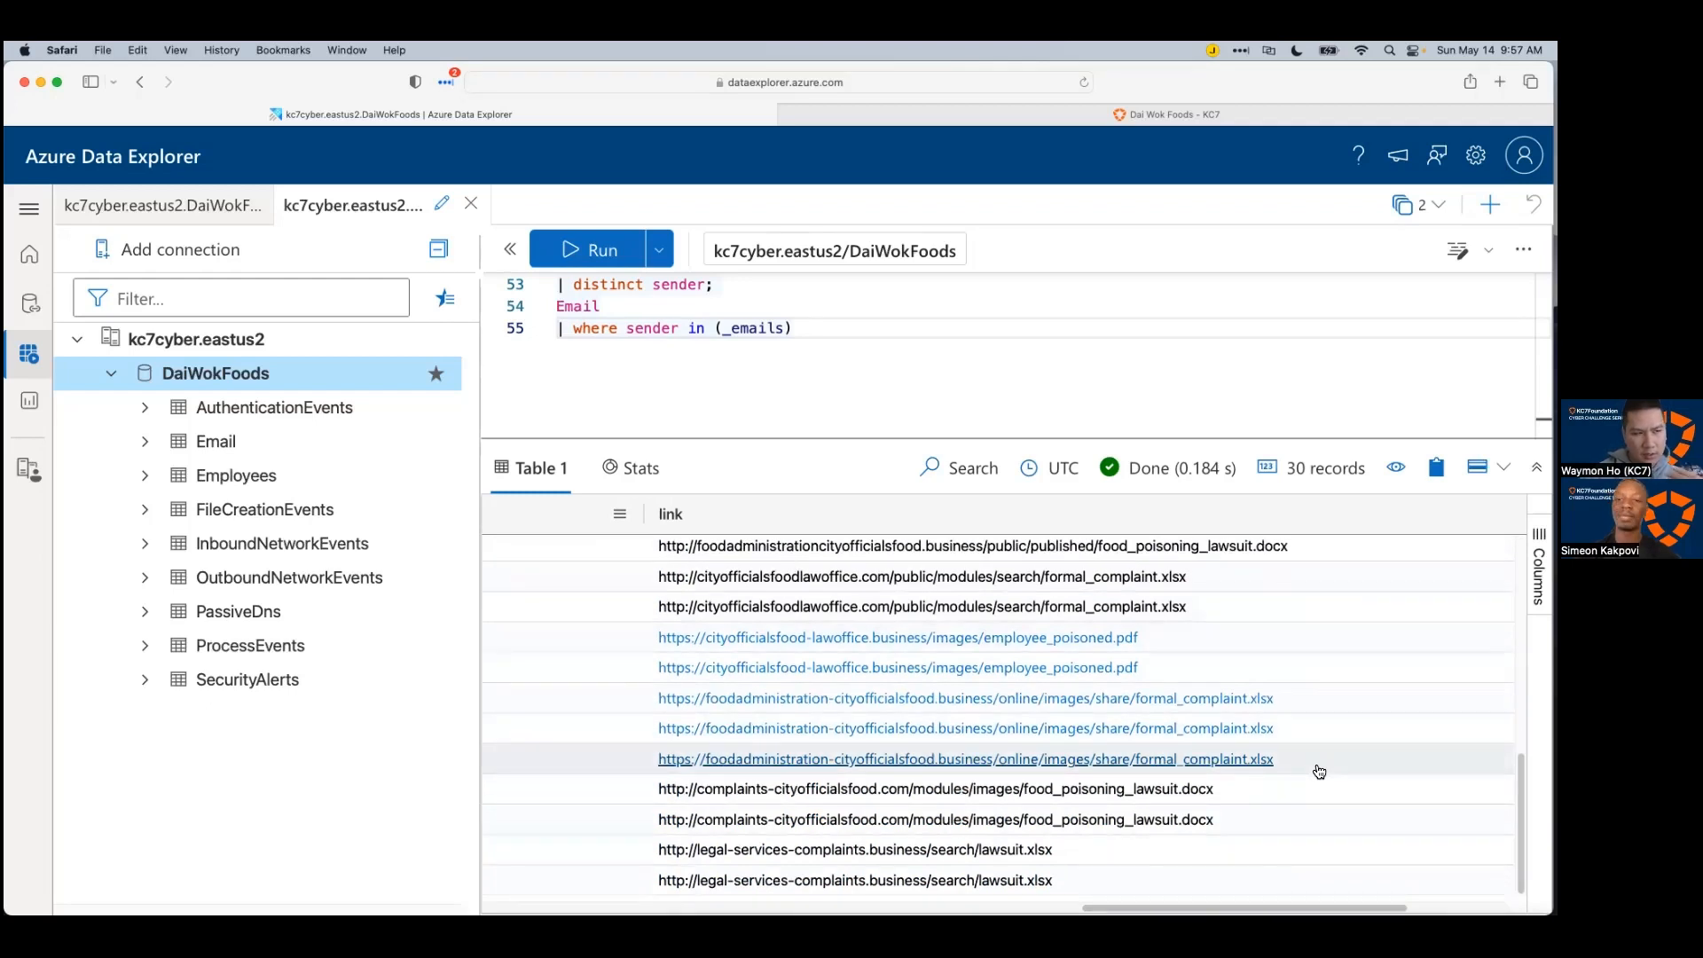
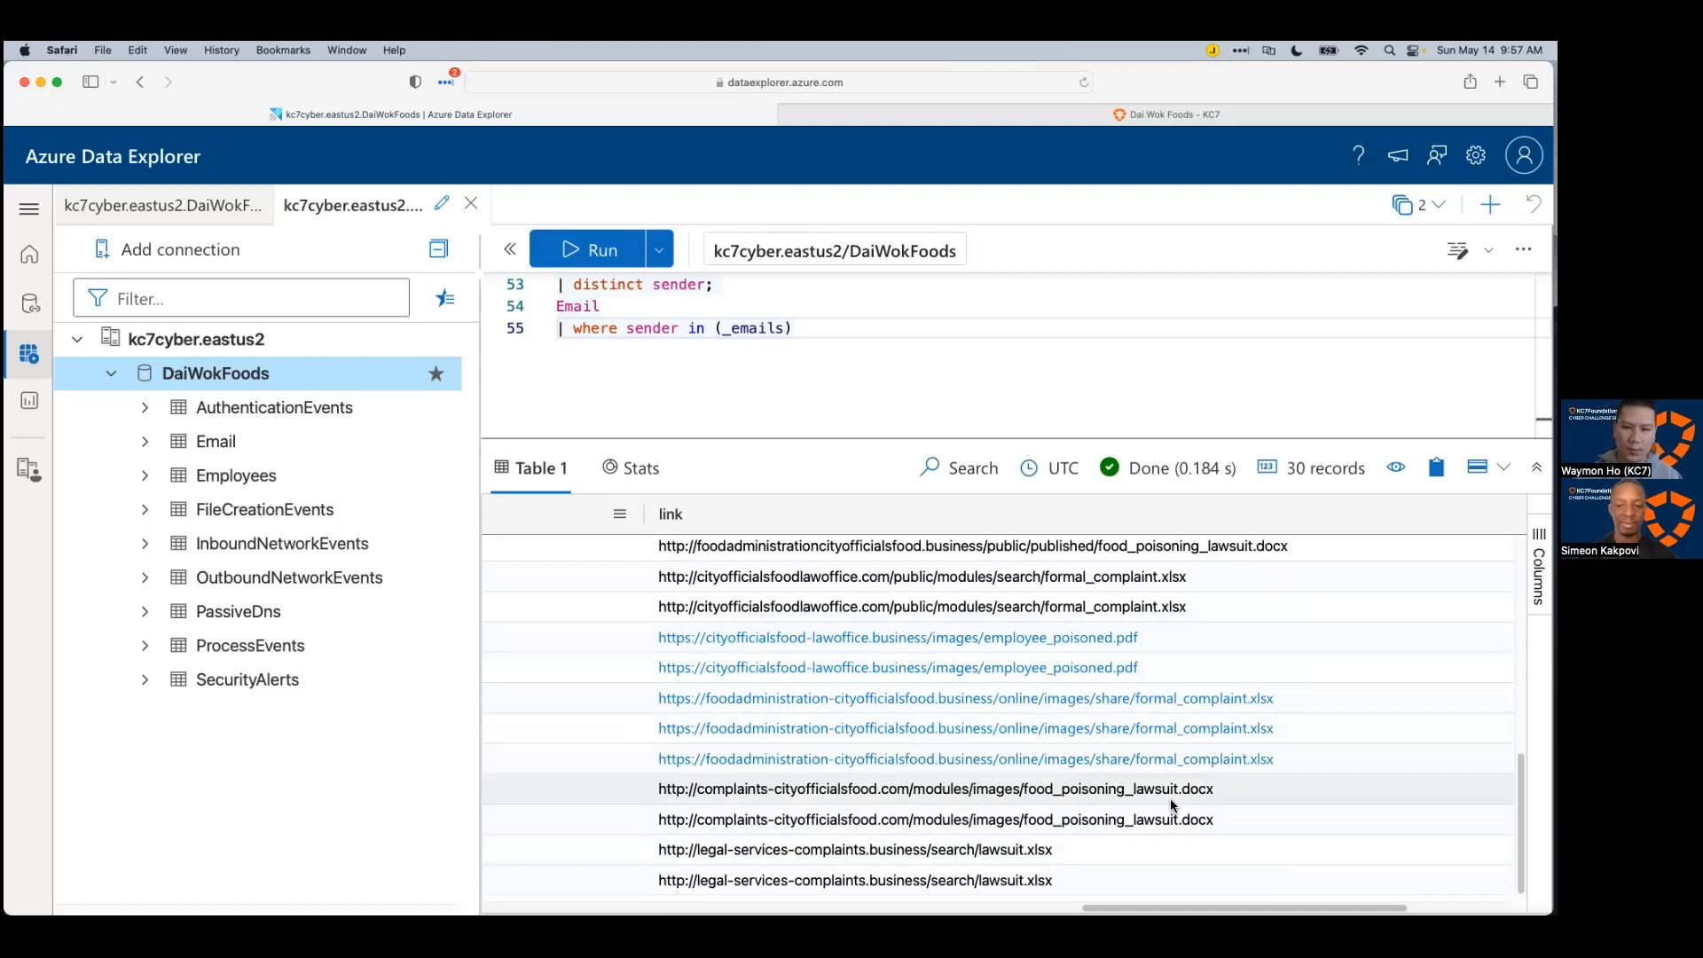
Step: Scroll across and through the 30 Email results to review their link values
scroll(1158, 745, up, 1)
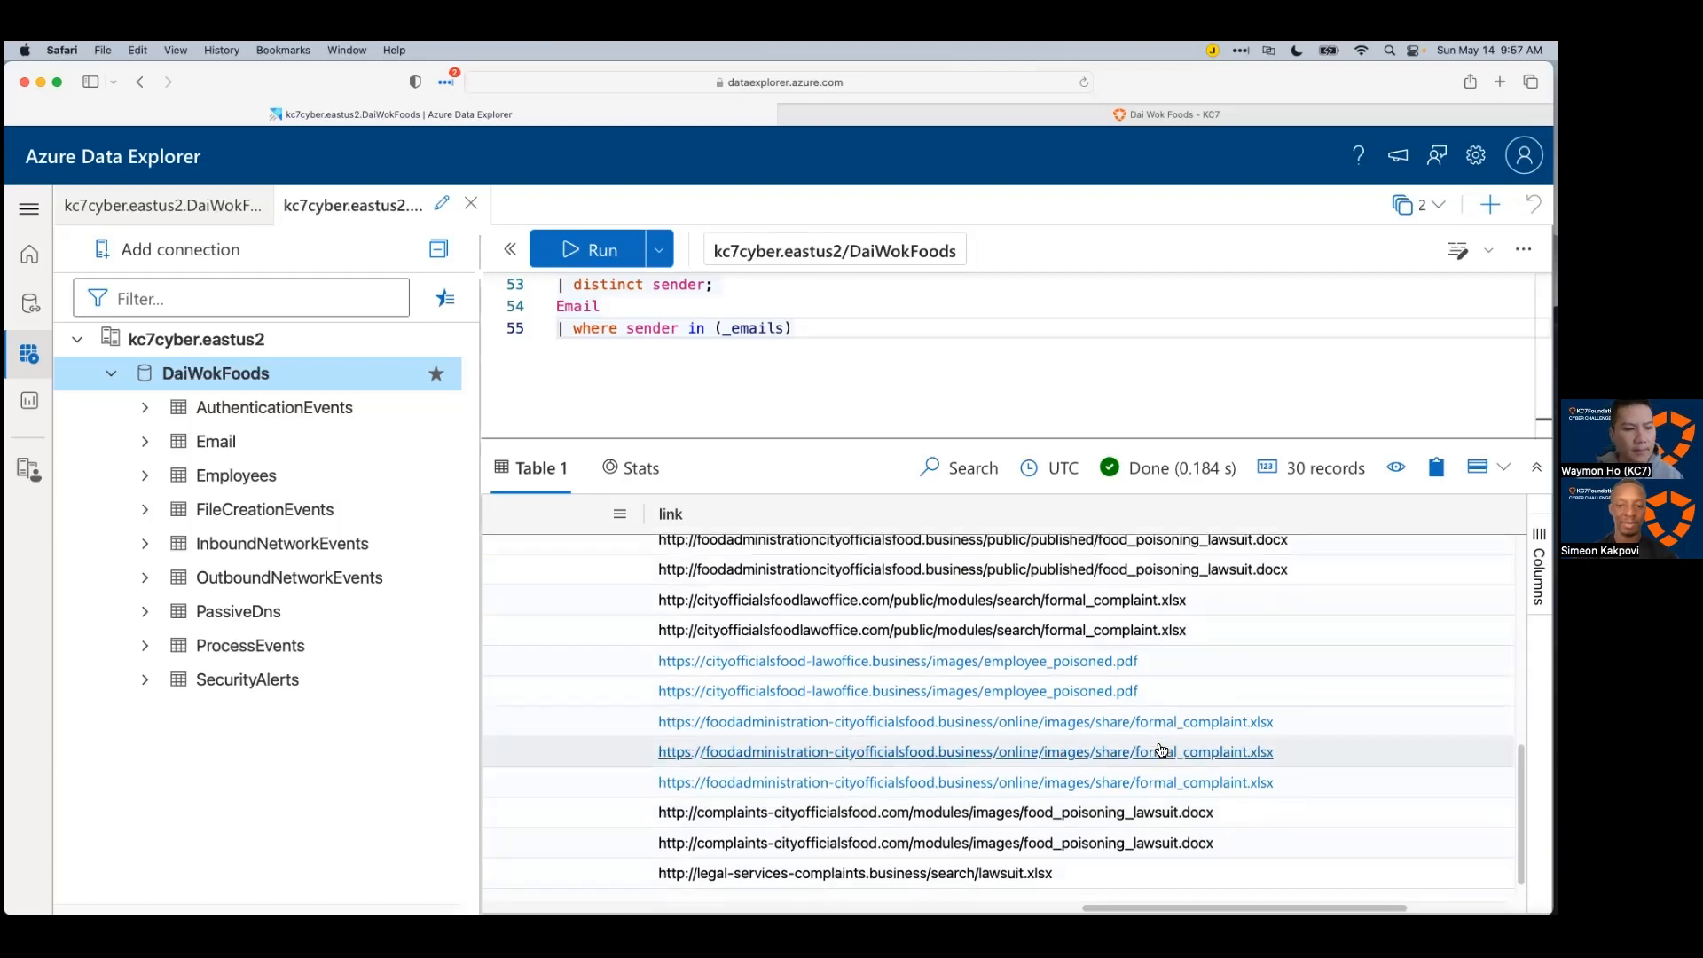
scroll(1160, 750, up, 10)
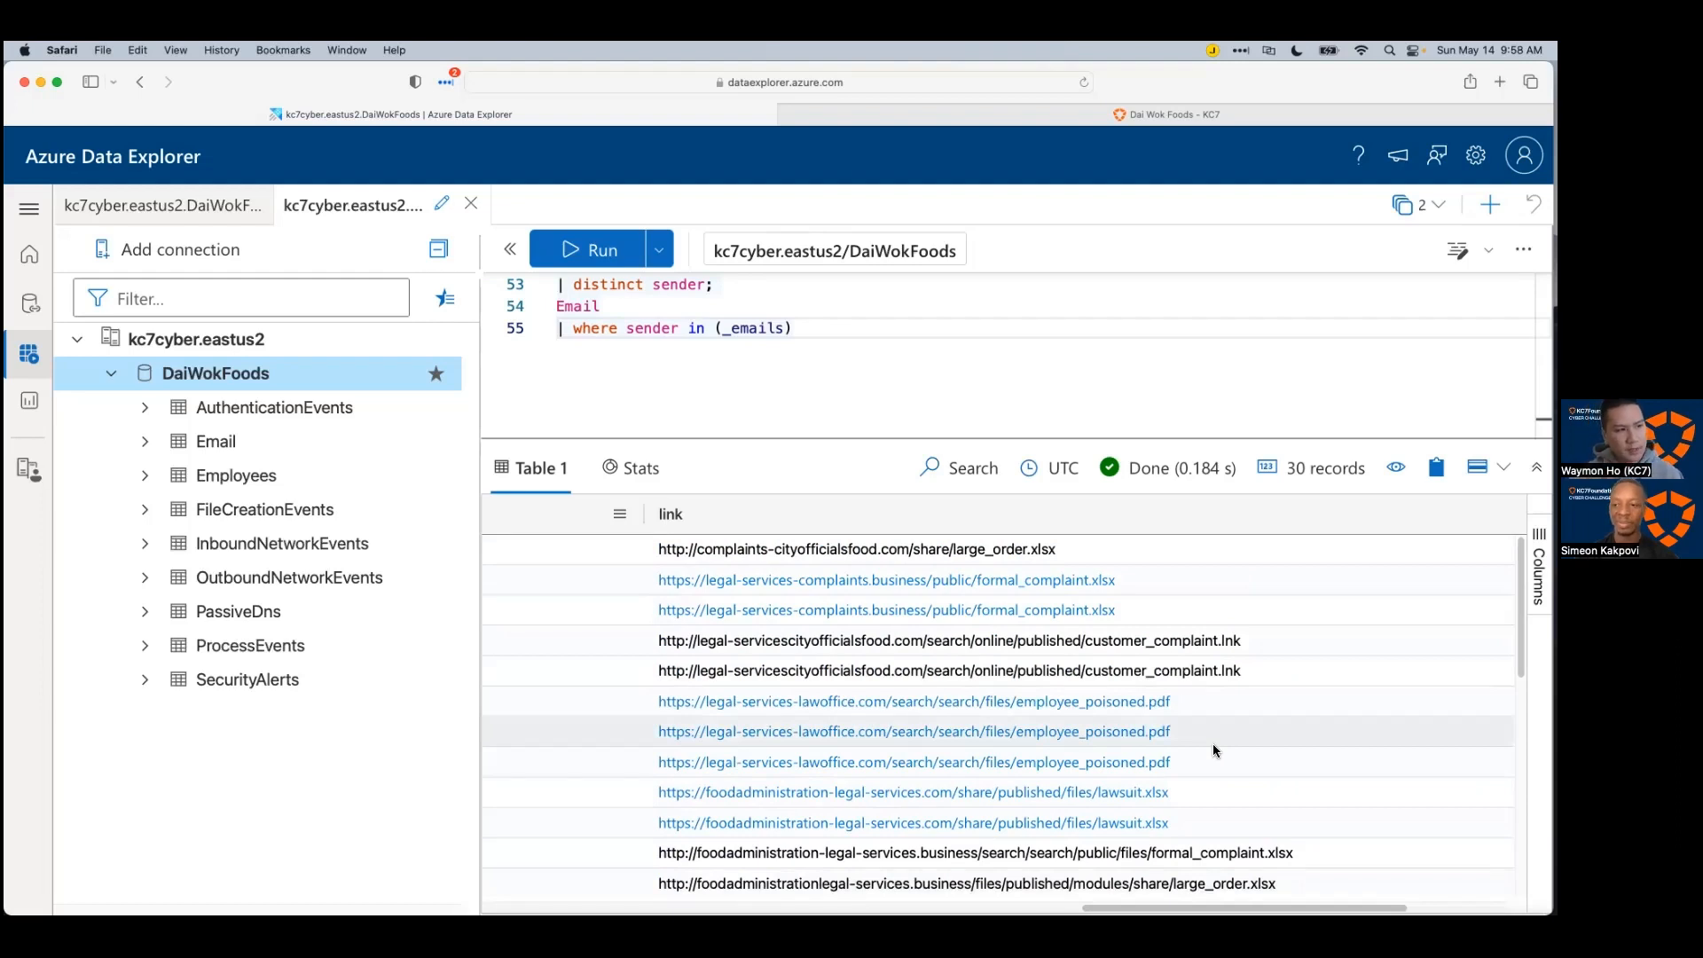
drag(1103, 909, 950, 896)
scroll(949, 889, left, 10)
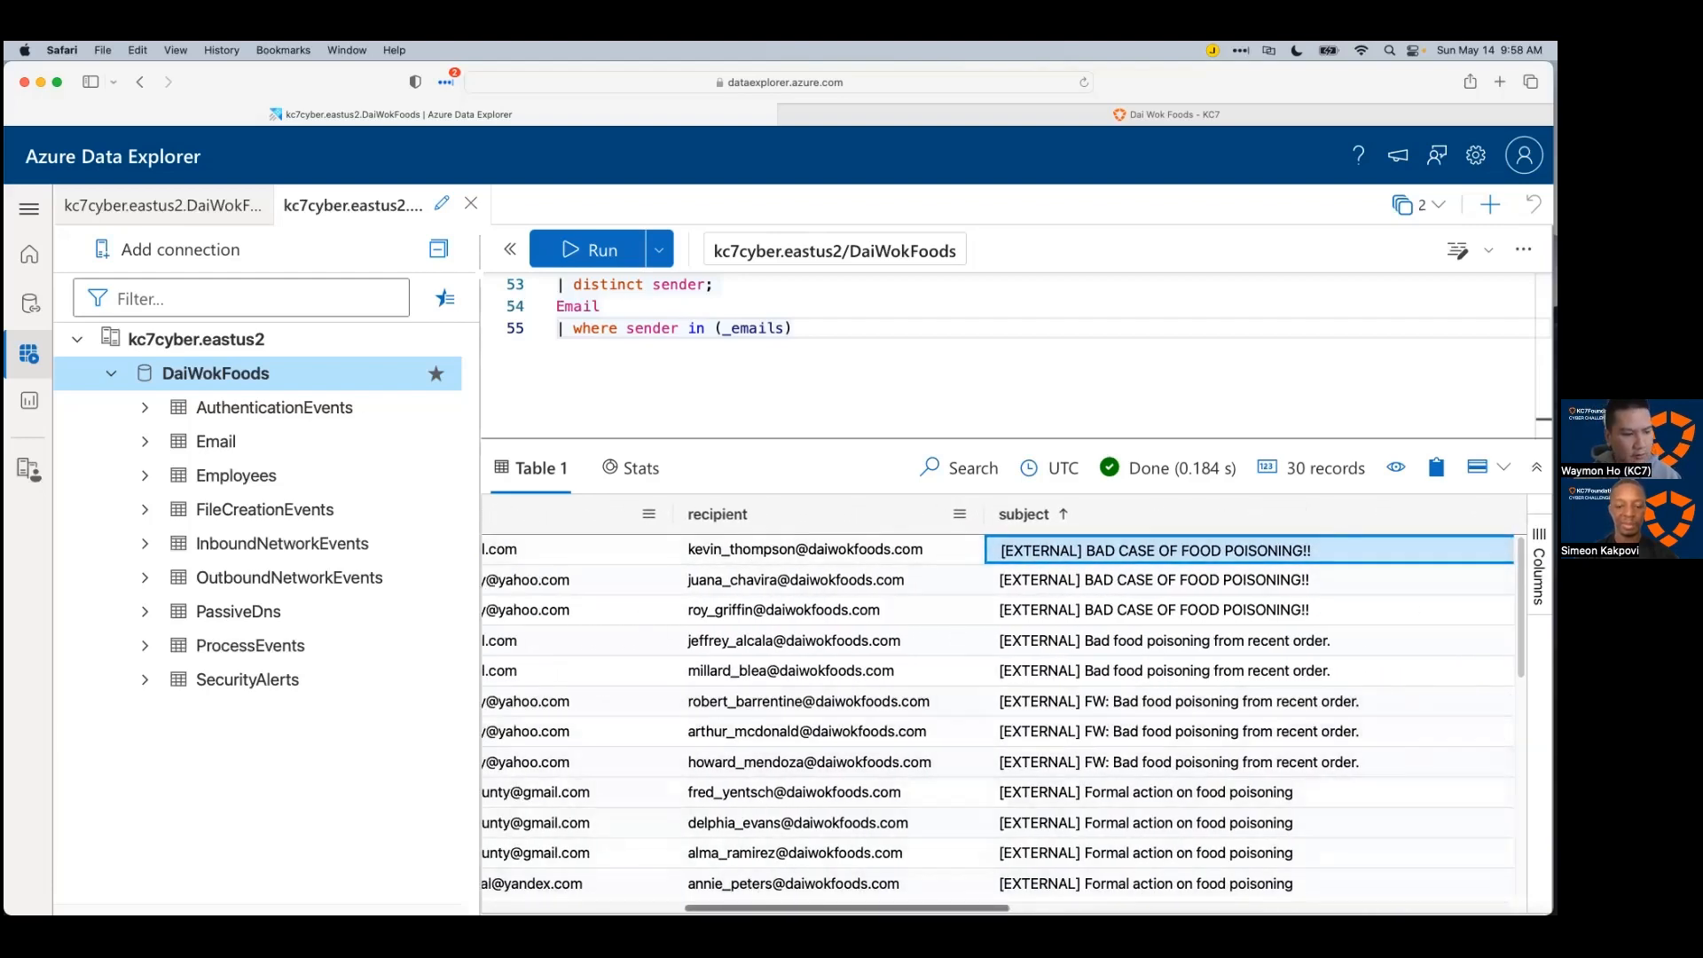
scroll(753, 581, left, 3)
scroll(651, 885, left, 8)
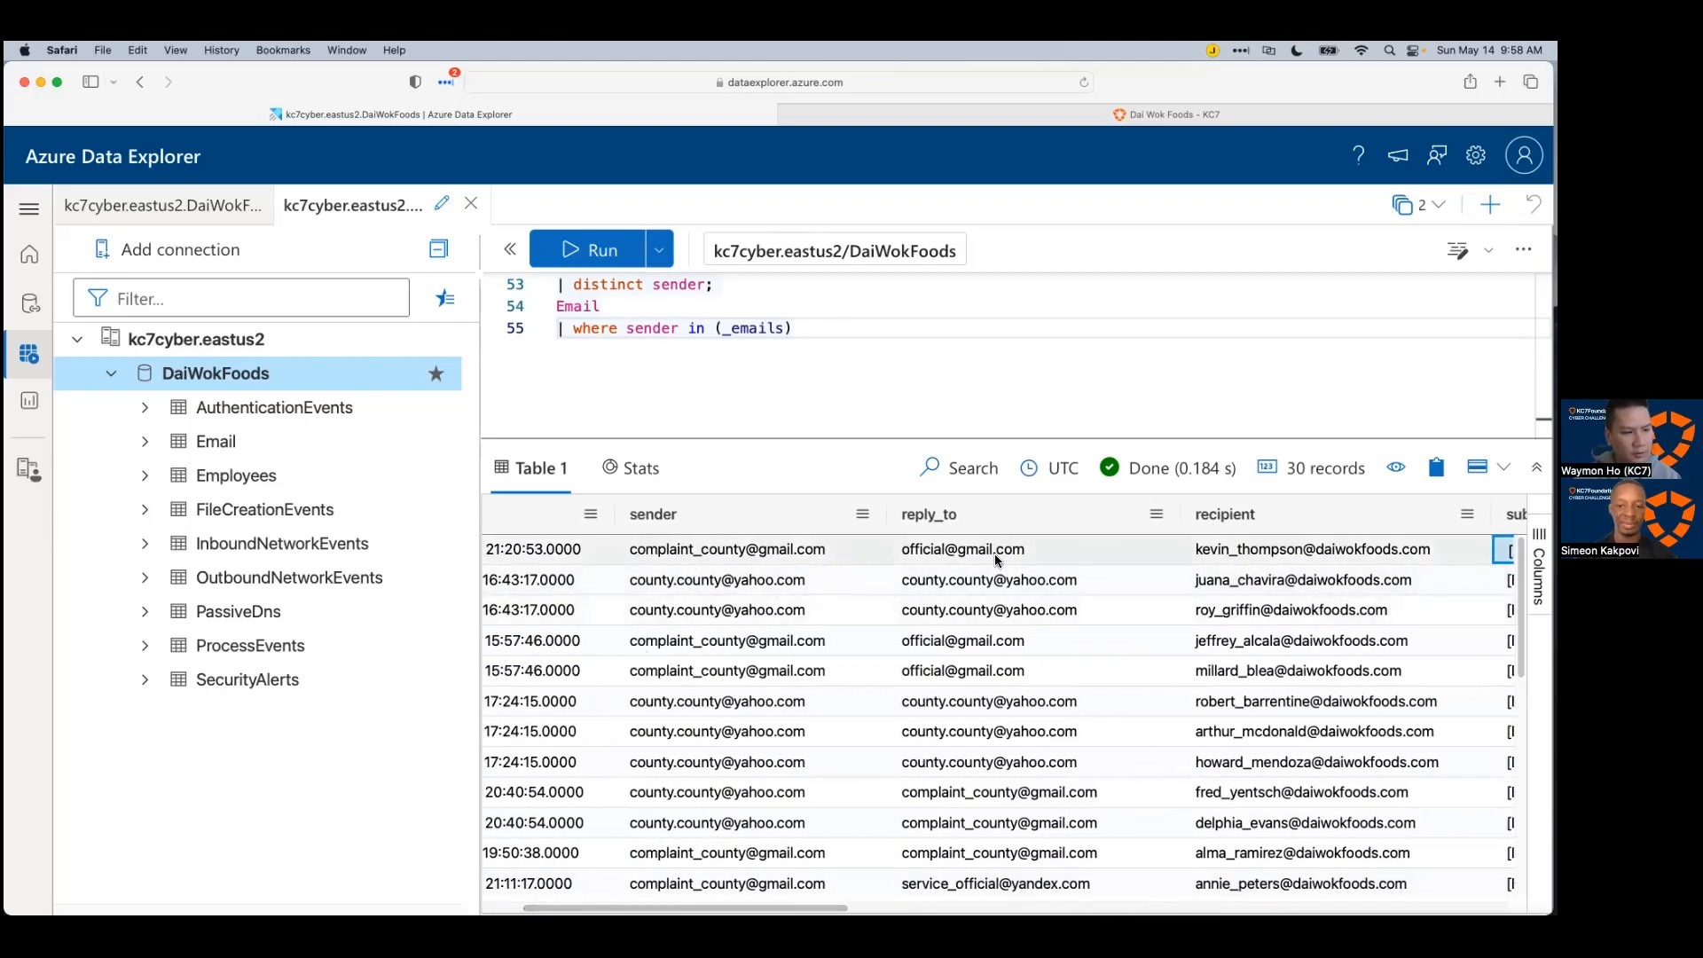
scroll(977, 883, down, 10)
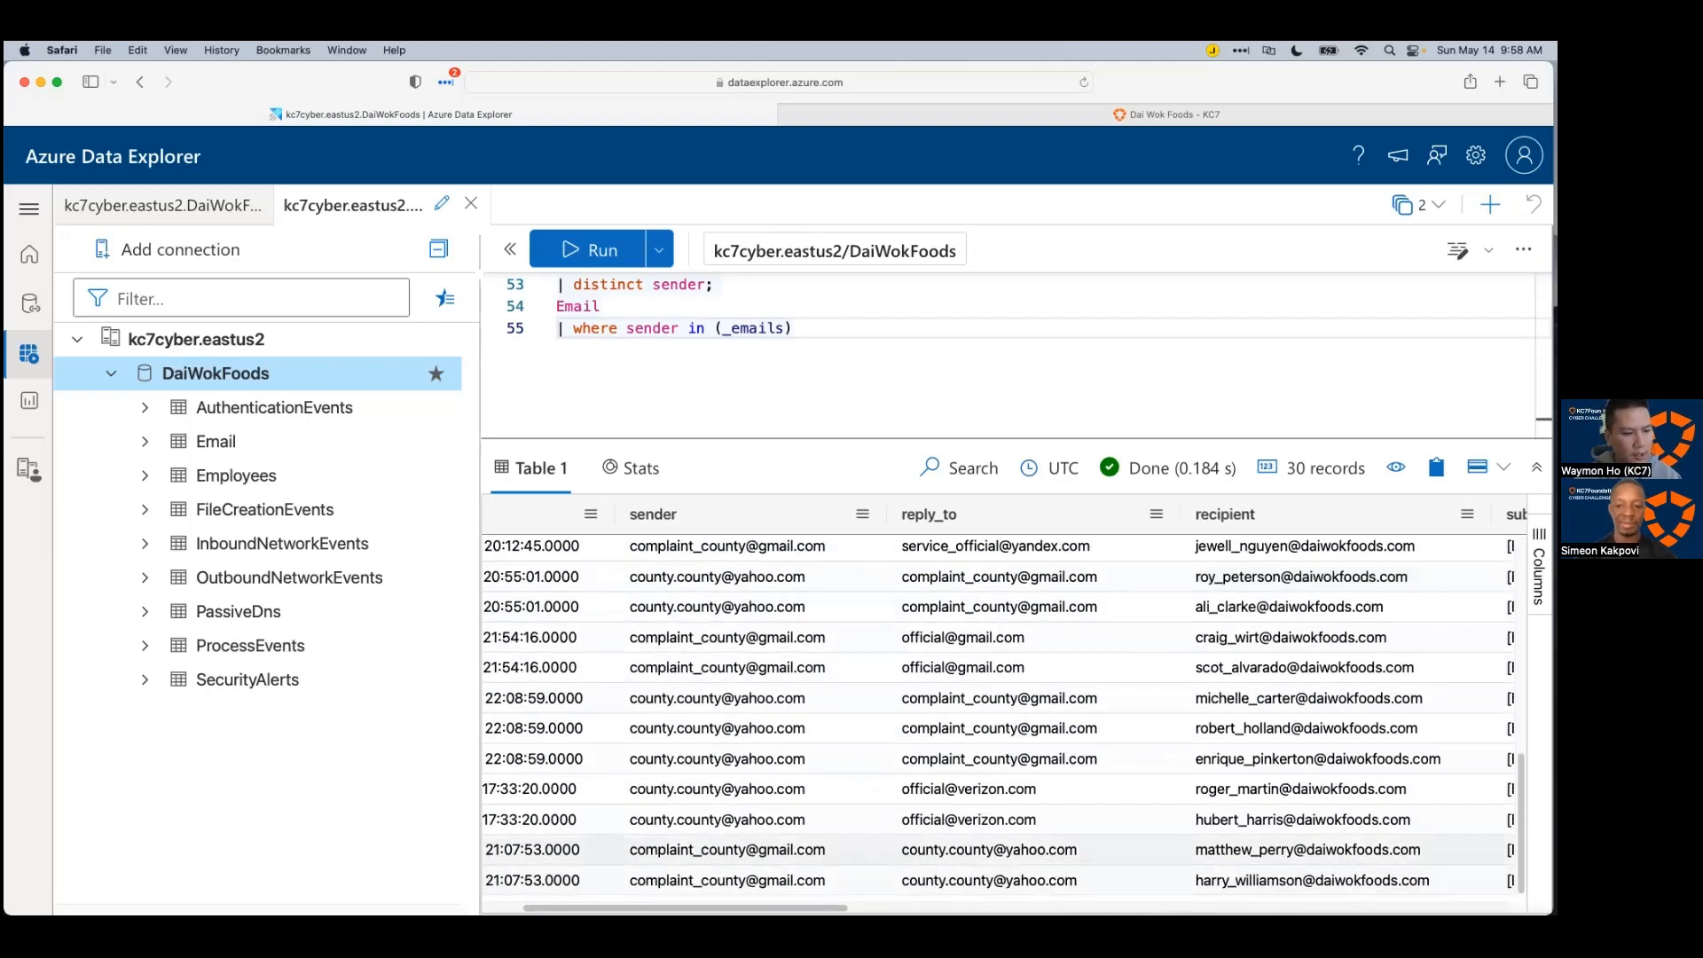
scroll(1359, 887, right, 15)
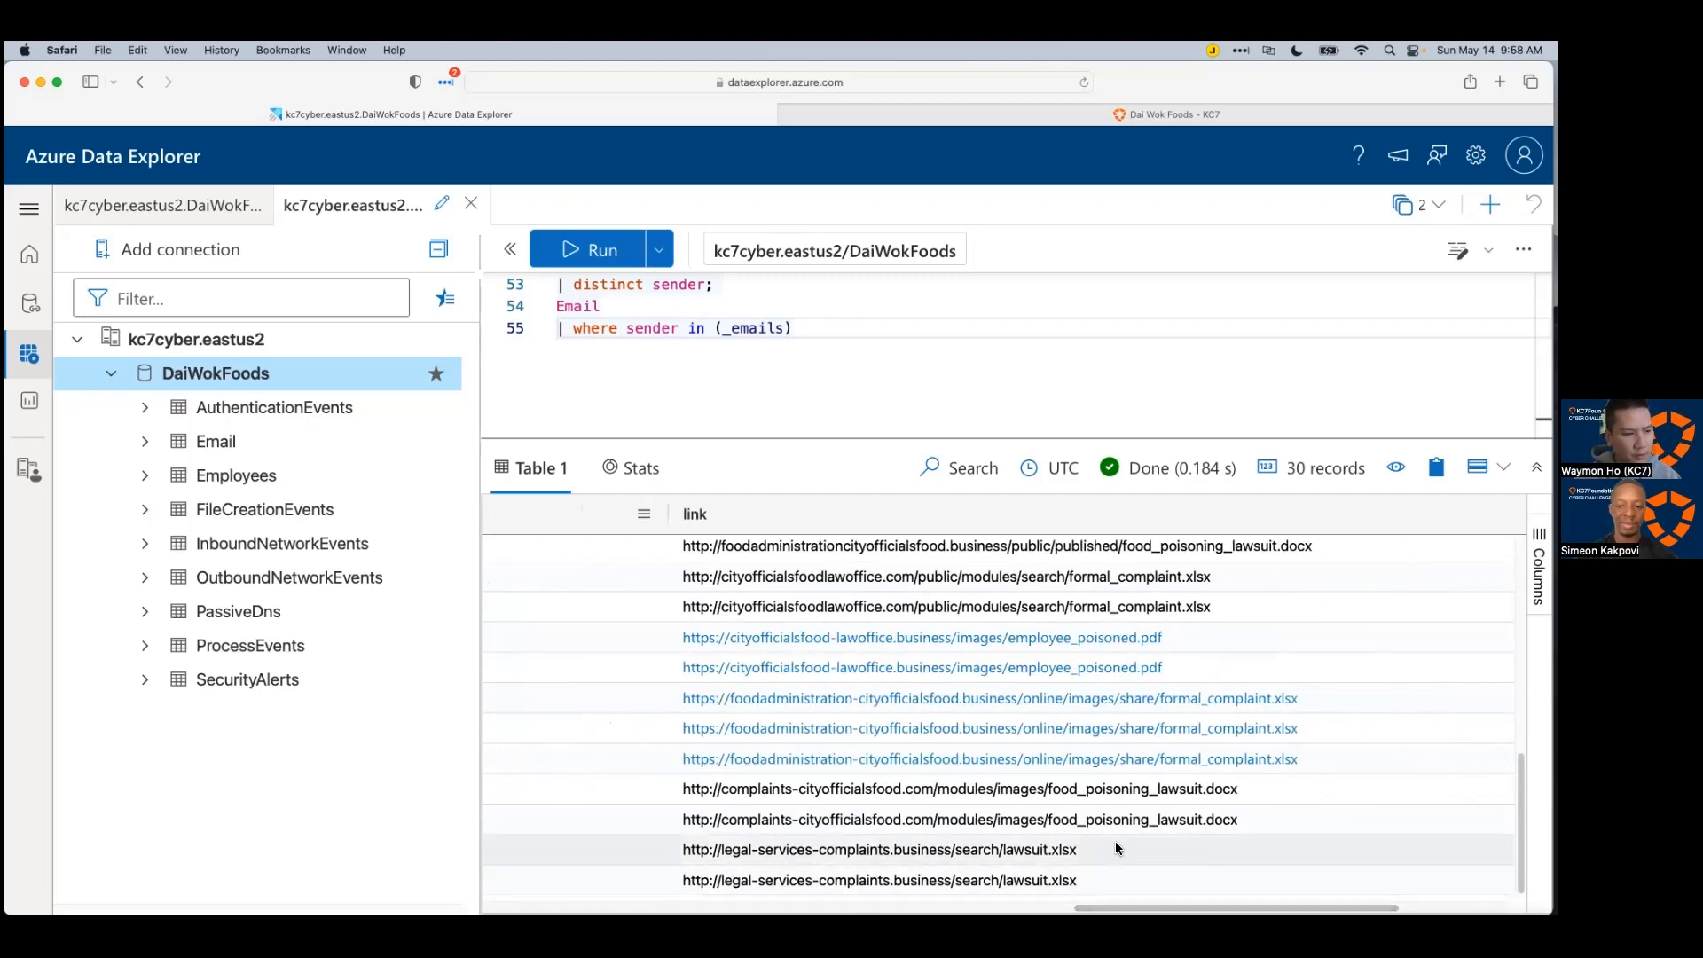
scroll(1115, 842, up, 8)
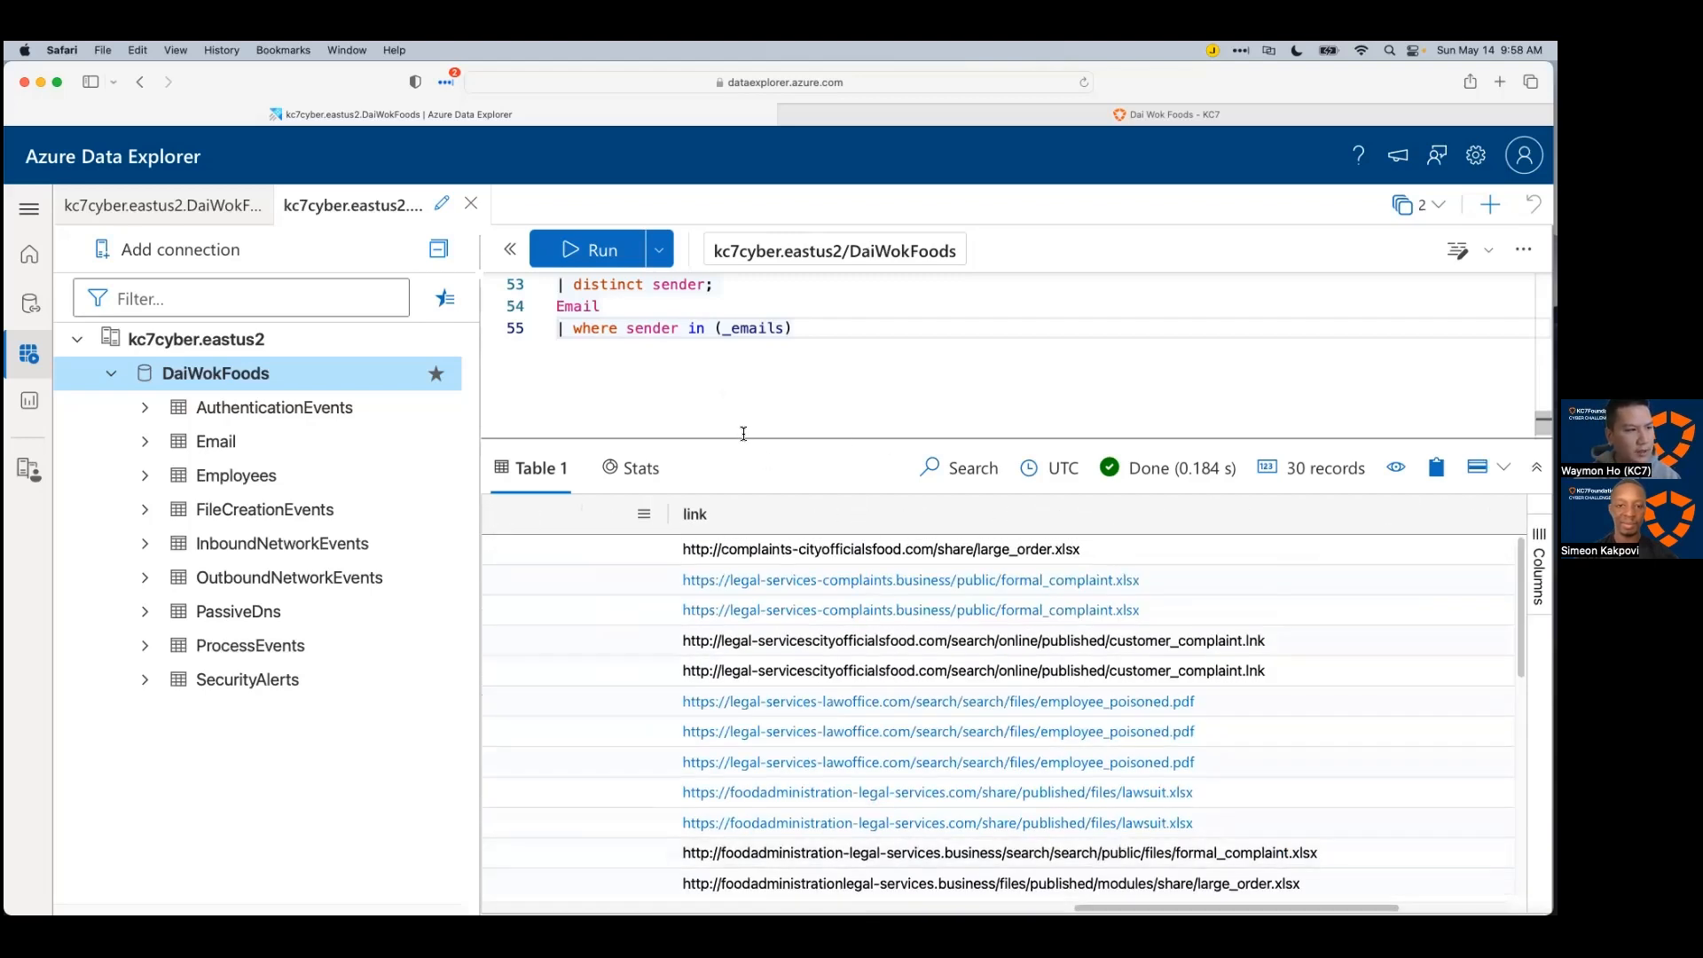
drag(743, 437, 743, 459)
scroll(772, 429, up, 4)
scroll(800, 426, down, 5)
scroll(800, 423, up, 1)
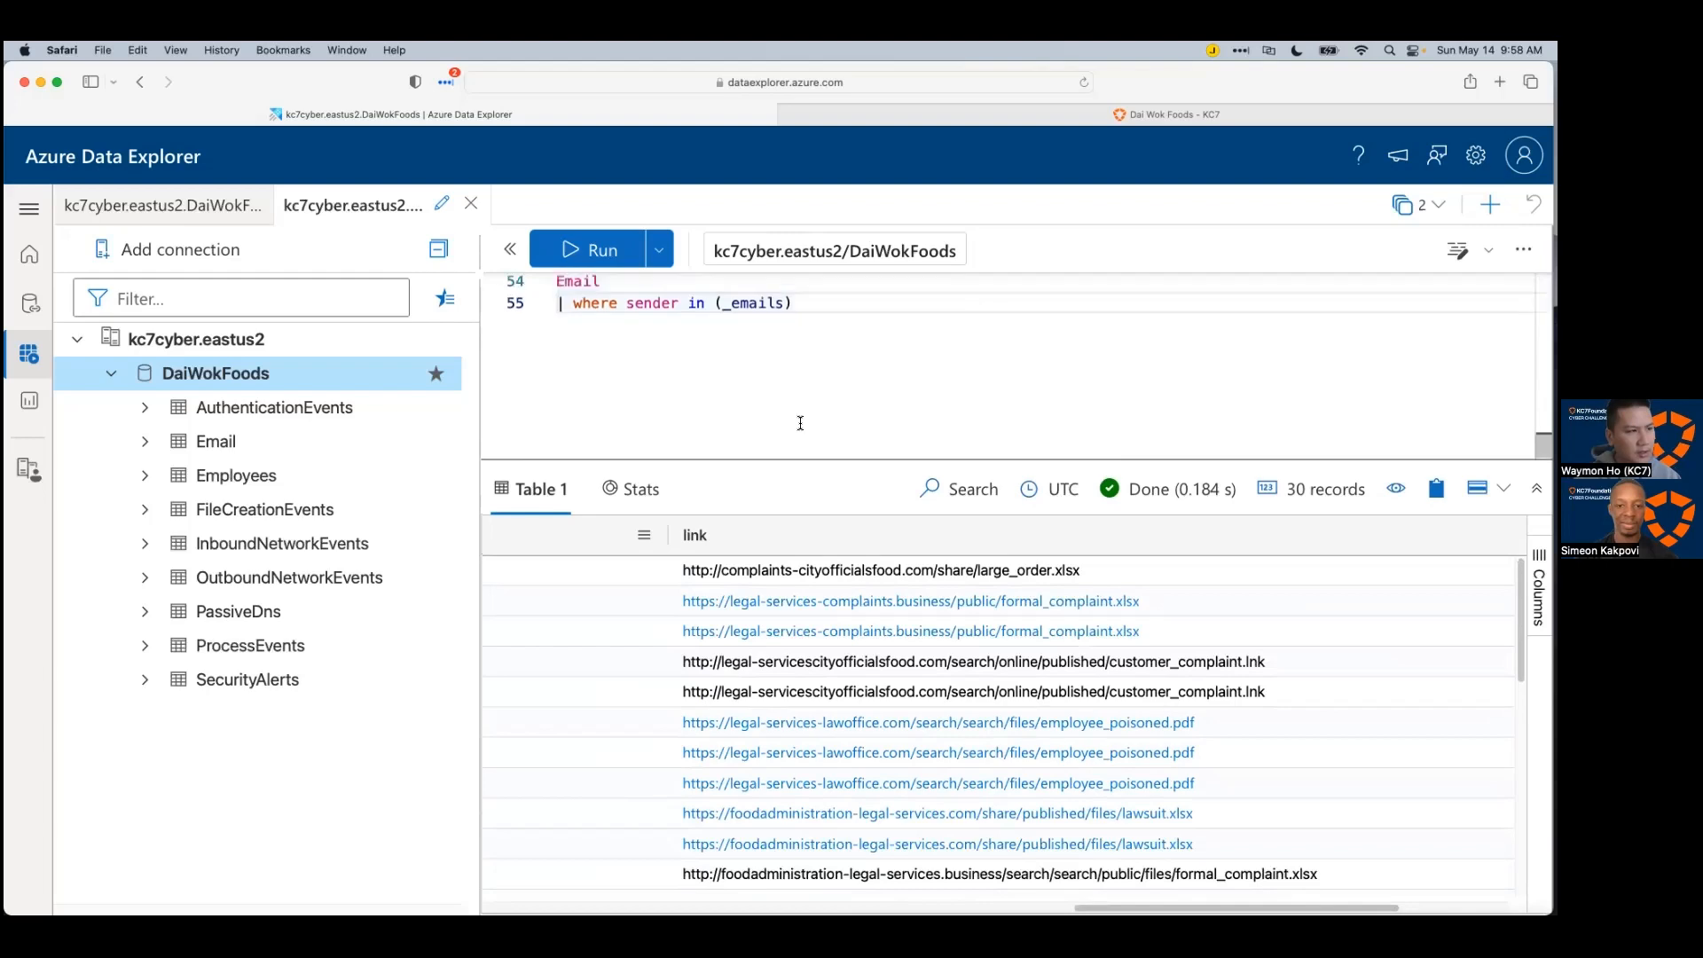
scroll(807, 412, up, 1)
Step: Add '| distinct link' to the sender query and run it to list the unique links
key(Return)
text(| d)
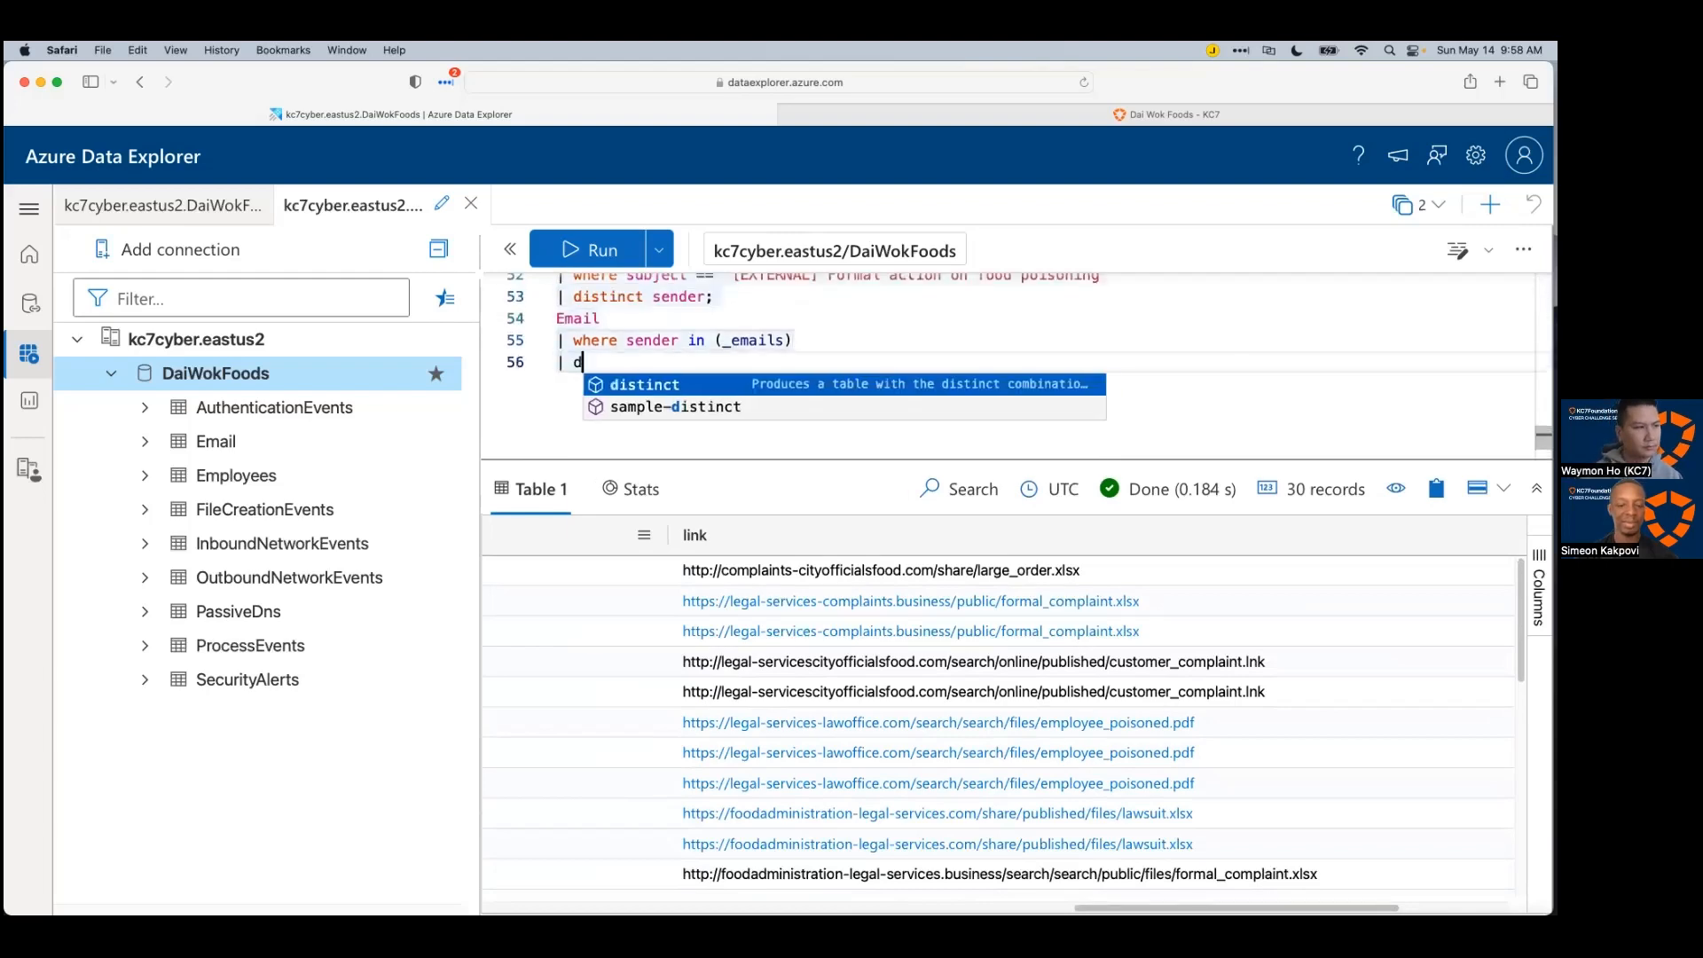
text(istinct link)
key(shift+Return)
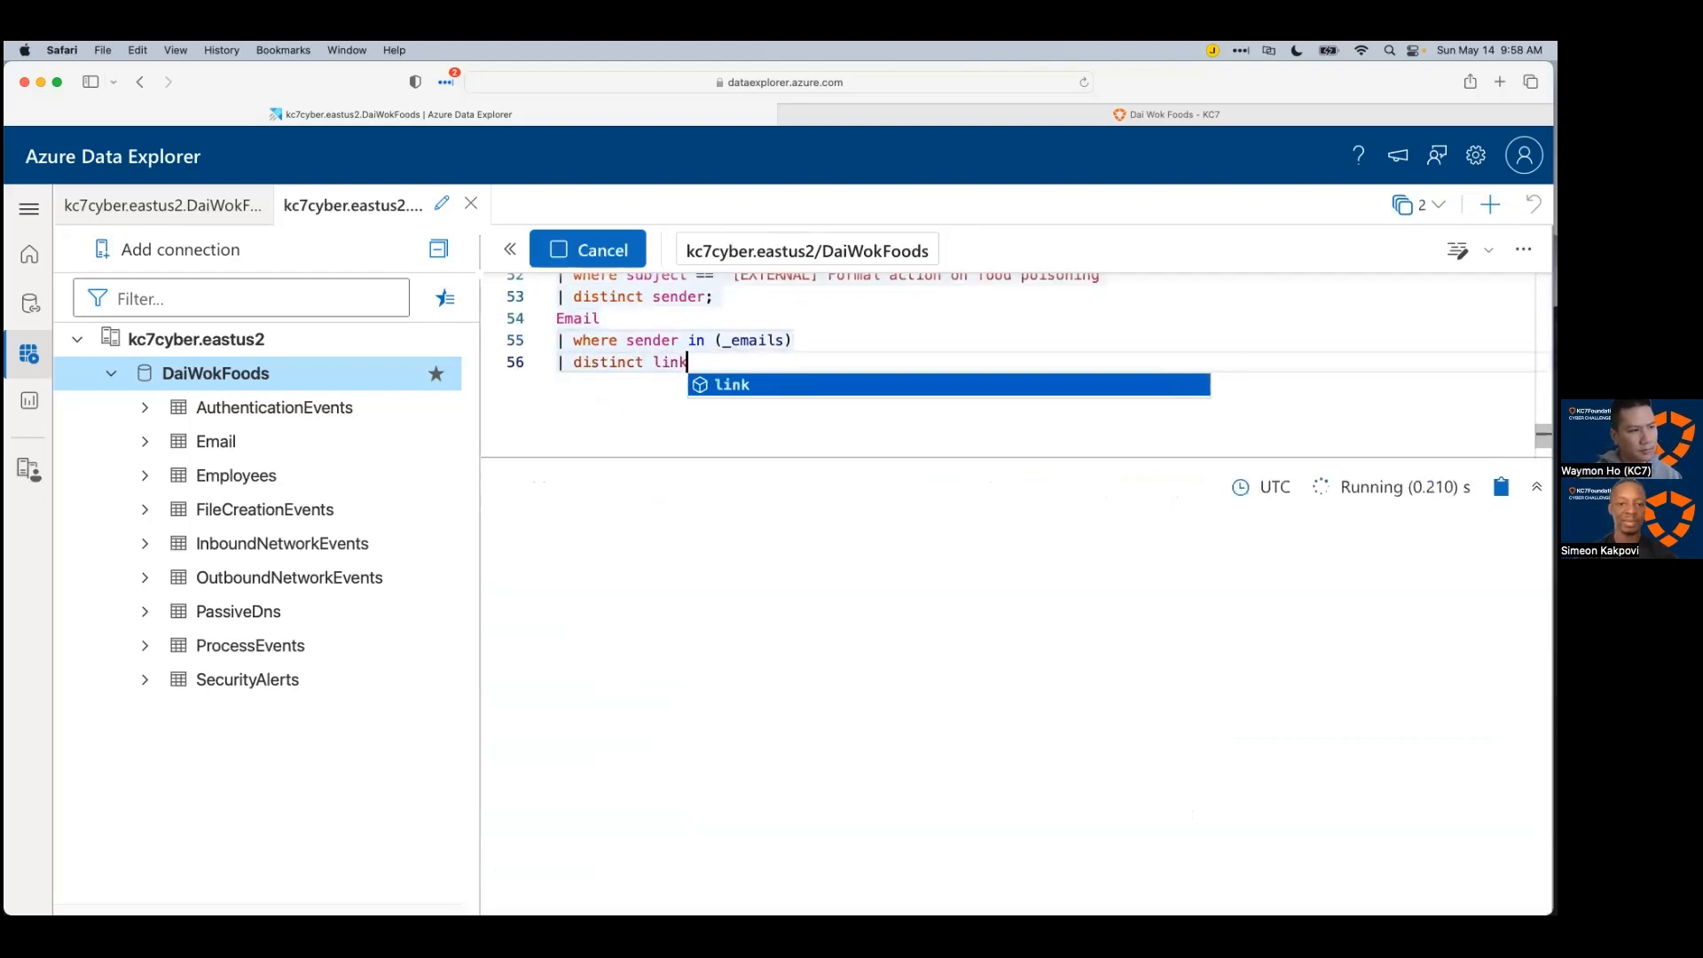
scroll(950, 699, down, 1)
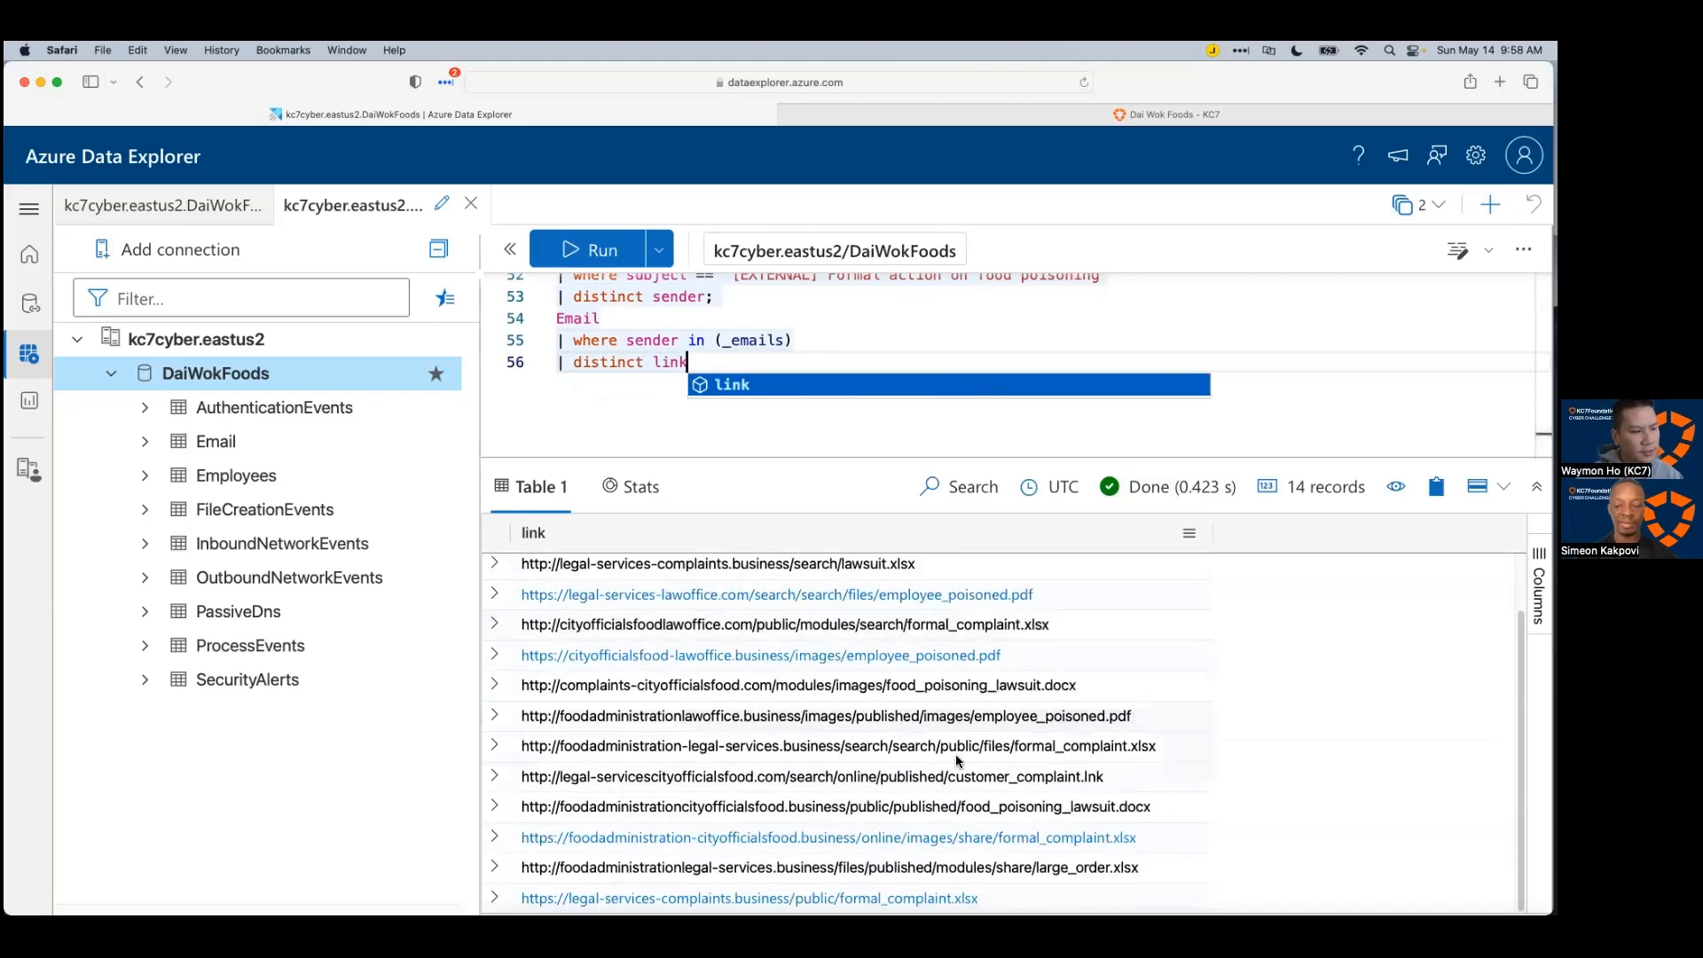
scroll(1153, 858, up, 1)
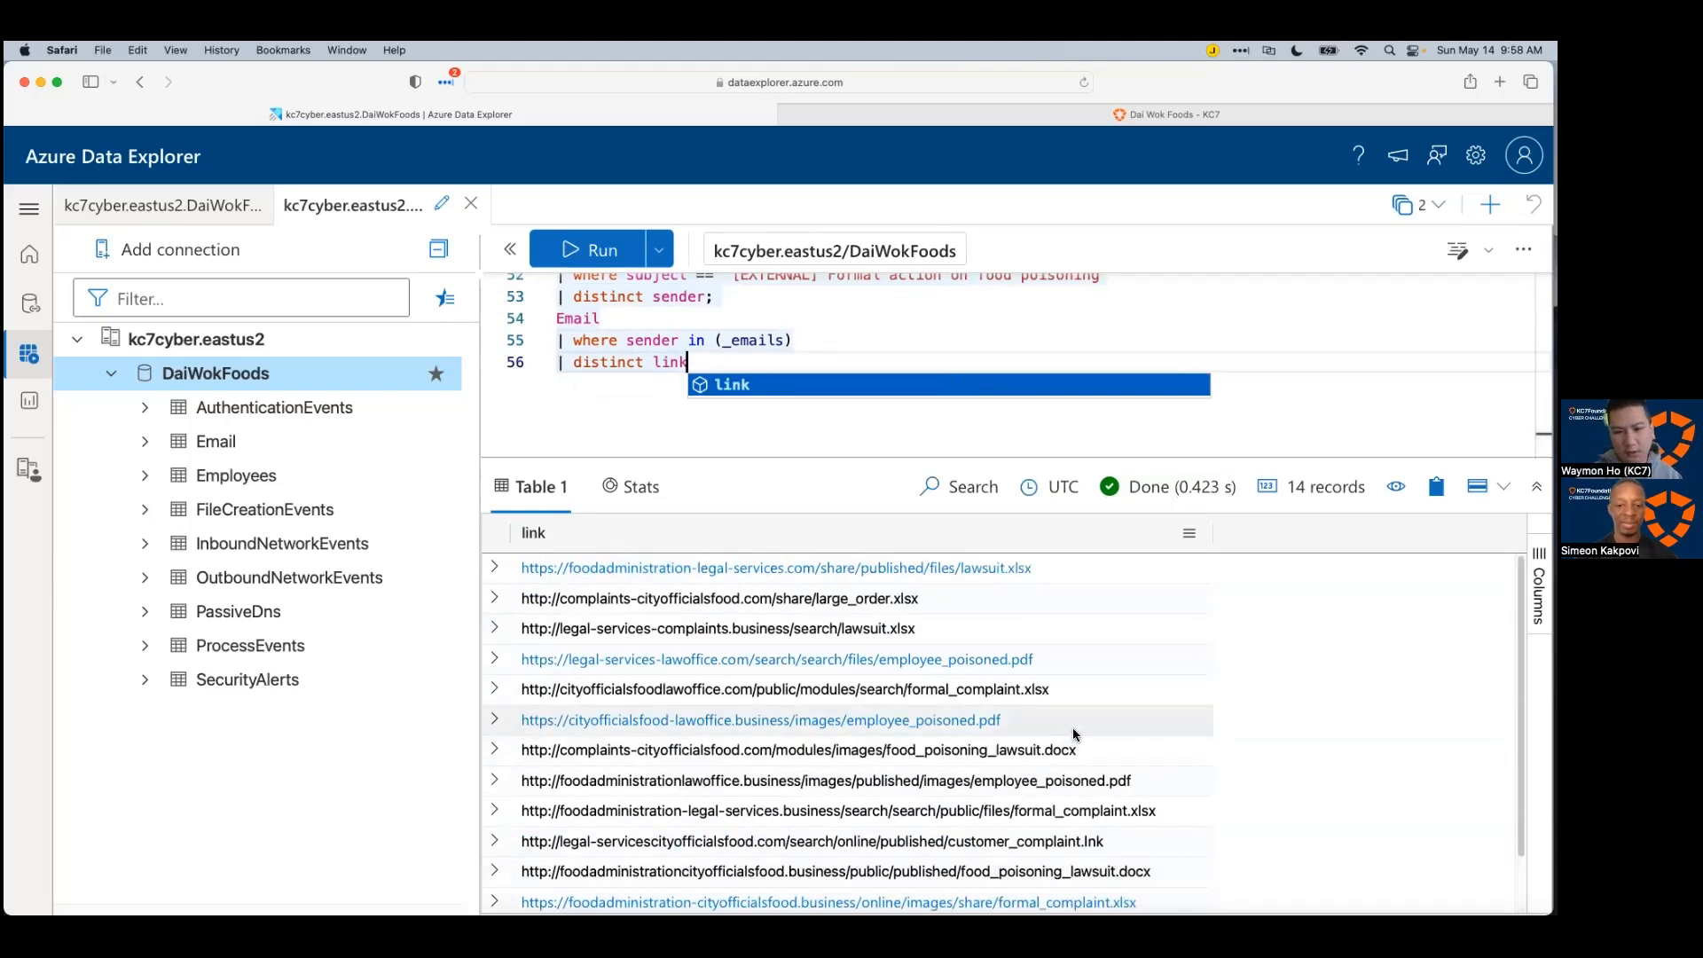
Step: Wrap the distinct-link query as 'let _links = …;'
drag(767, 457, 770, 501)
click(760, 475)
key(shift+super+Left)
key(shift+Up)
scroll(759, 477, up, 1)
scroll(759, 476, up, 3)
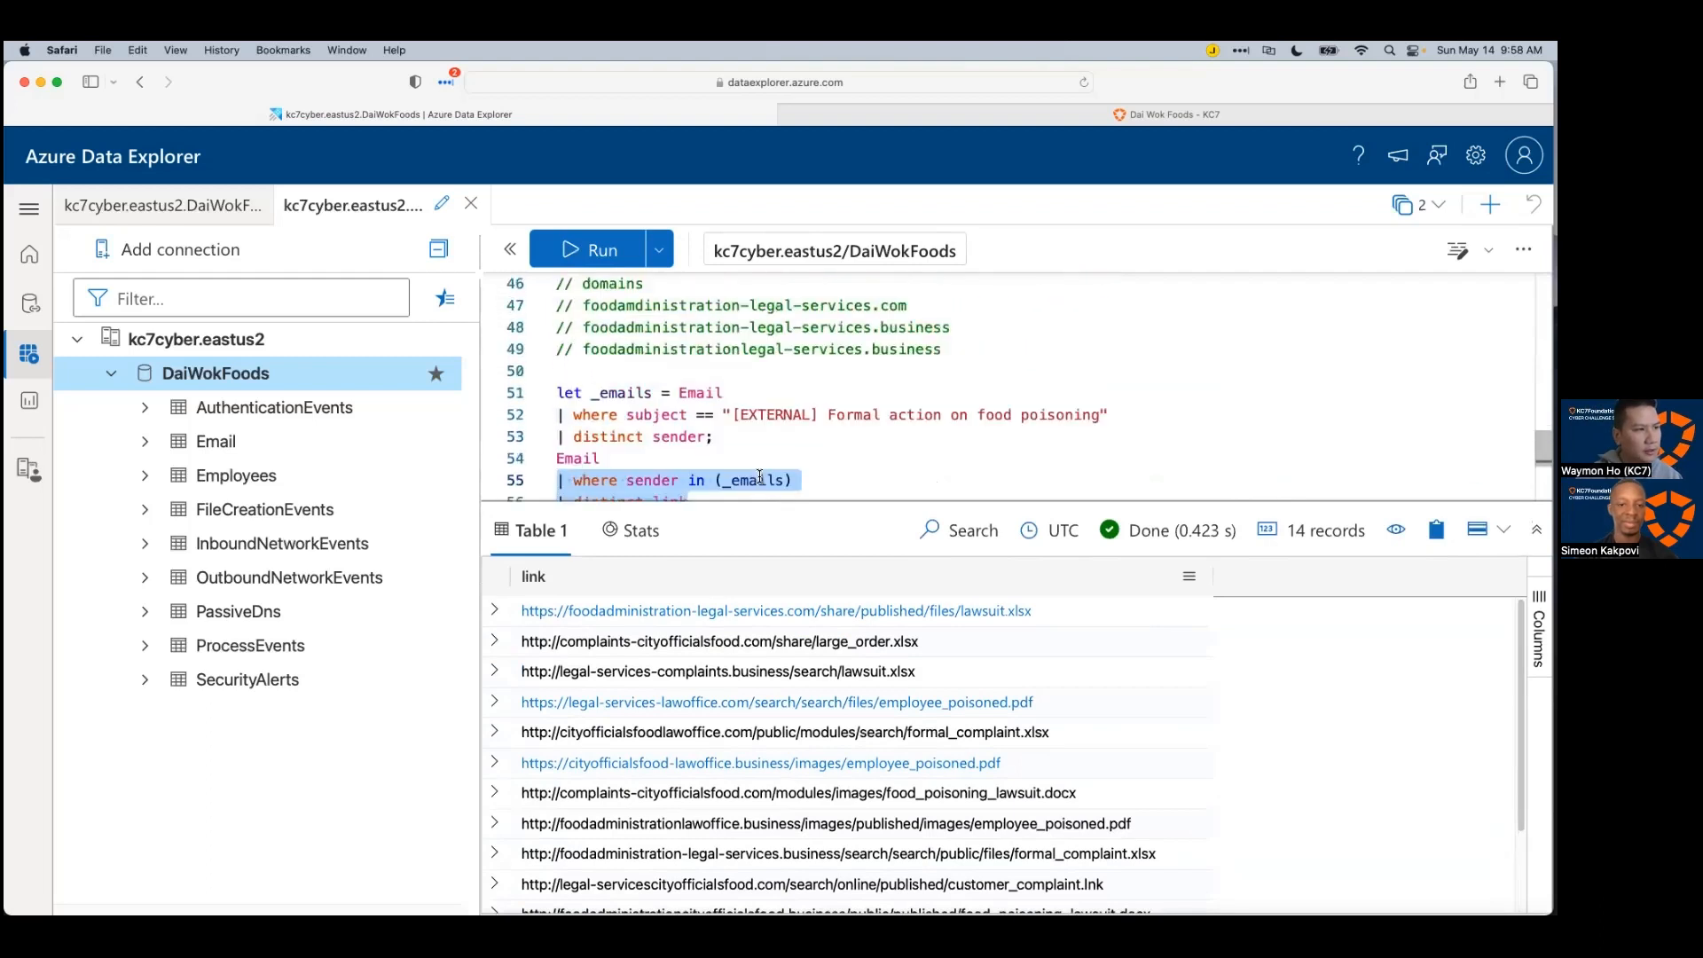
click(552, 426)
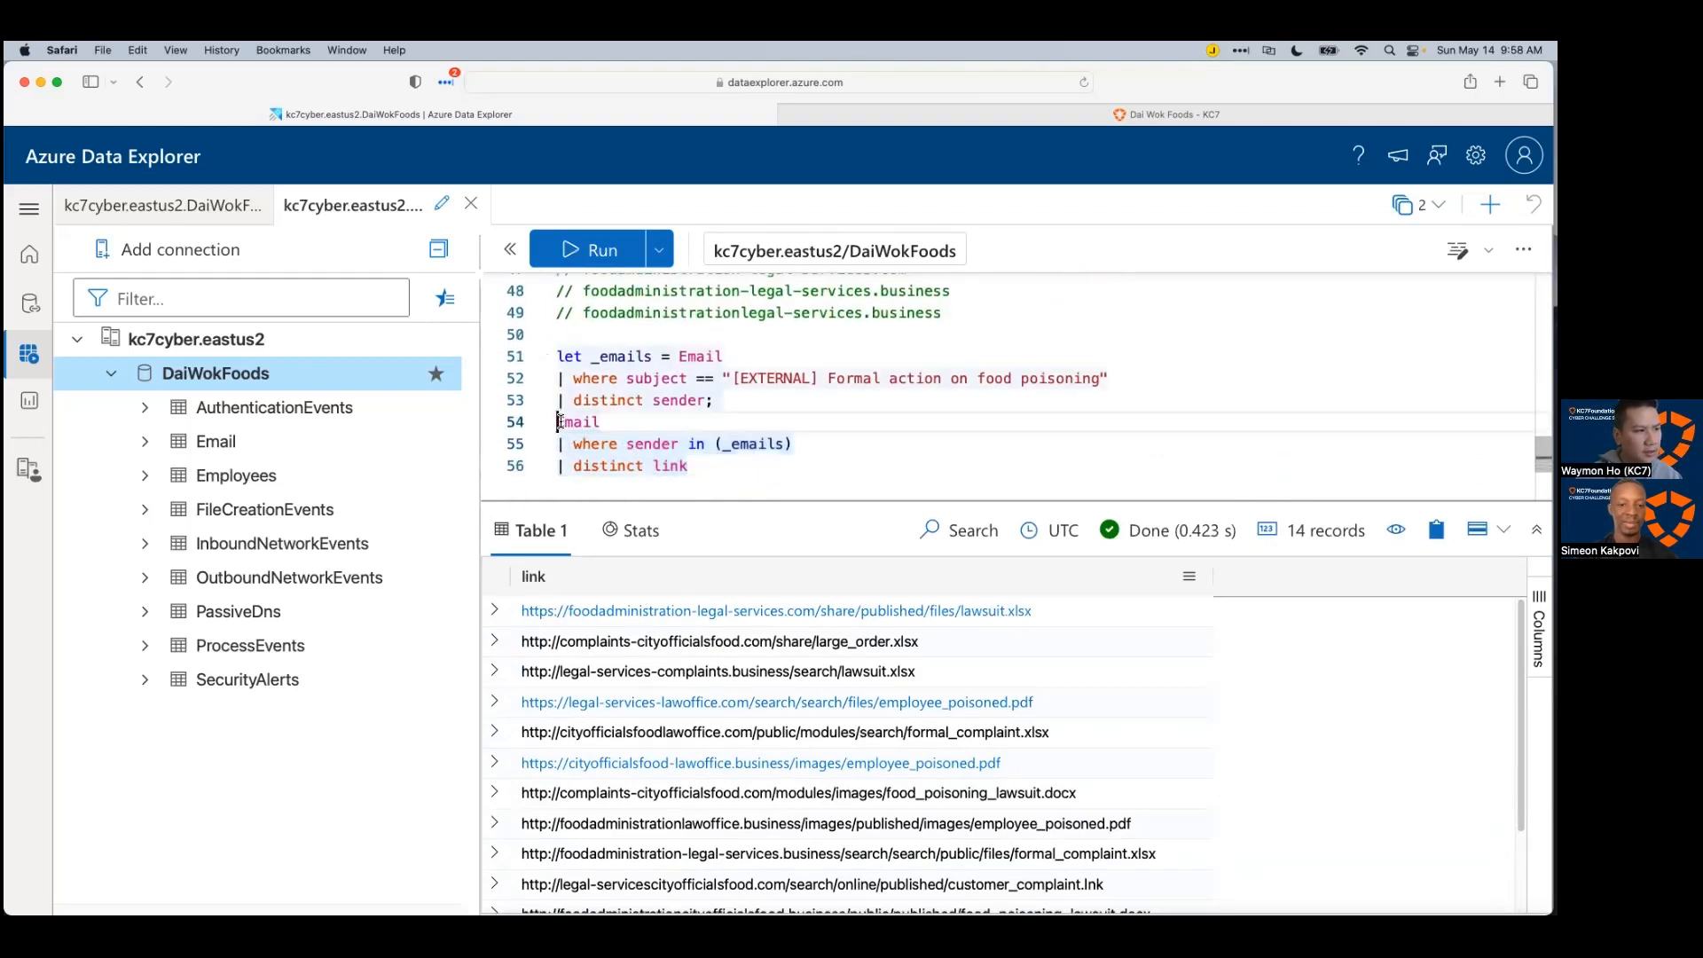
text(;et)
key(BackSpace)
key(BackSpace)
key(BackSpace)
key(BackSpace)
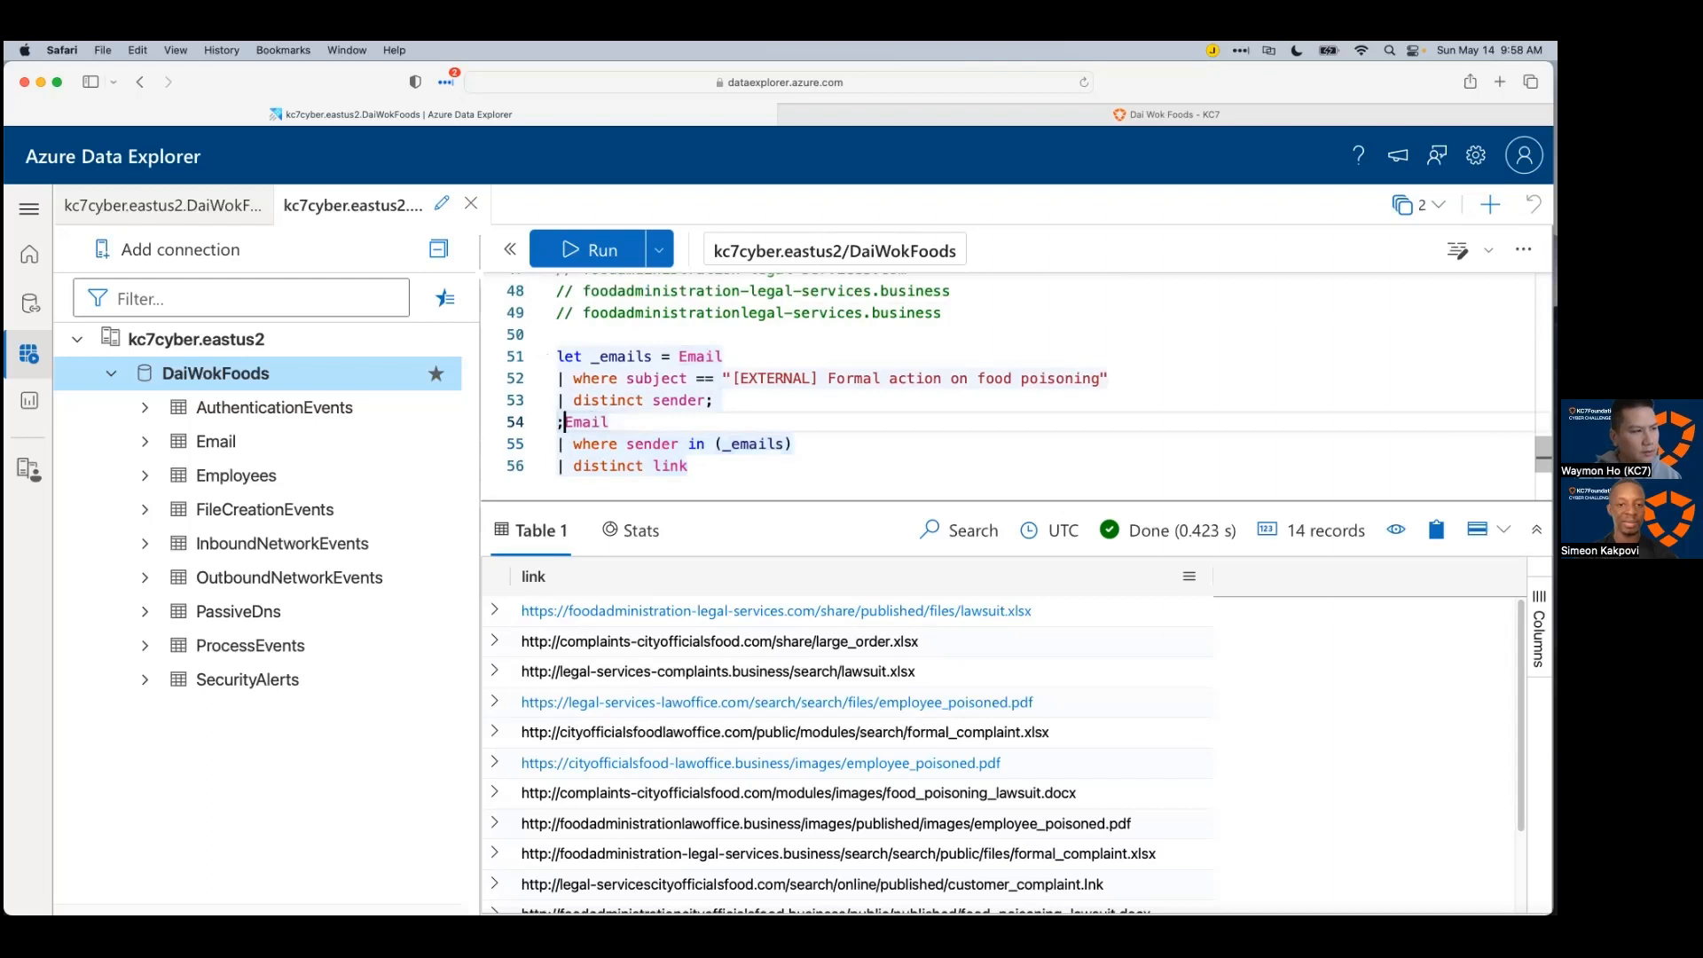
text(let _)
text(links =)
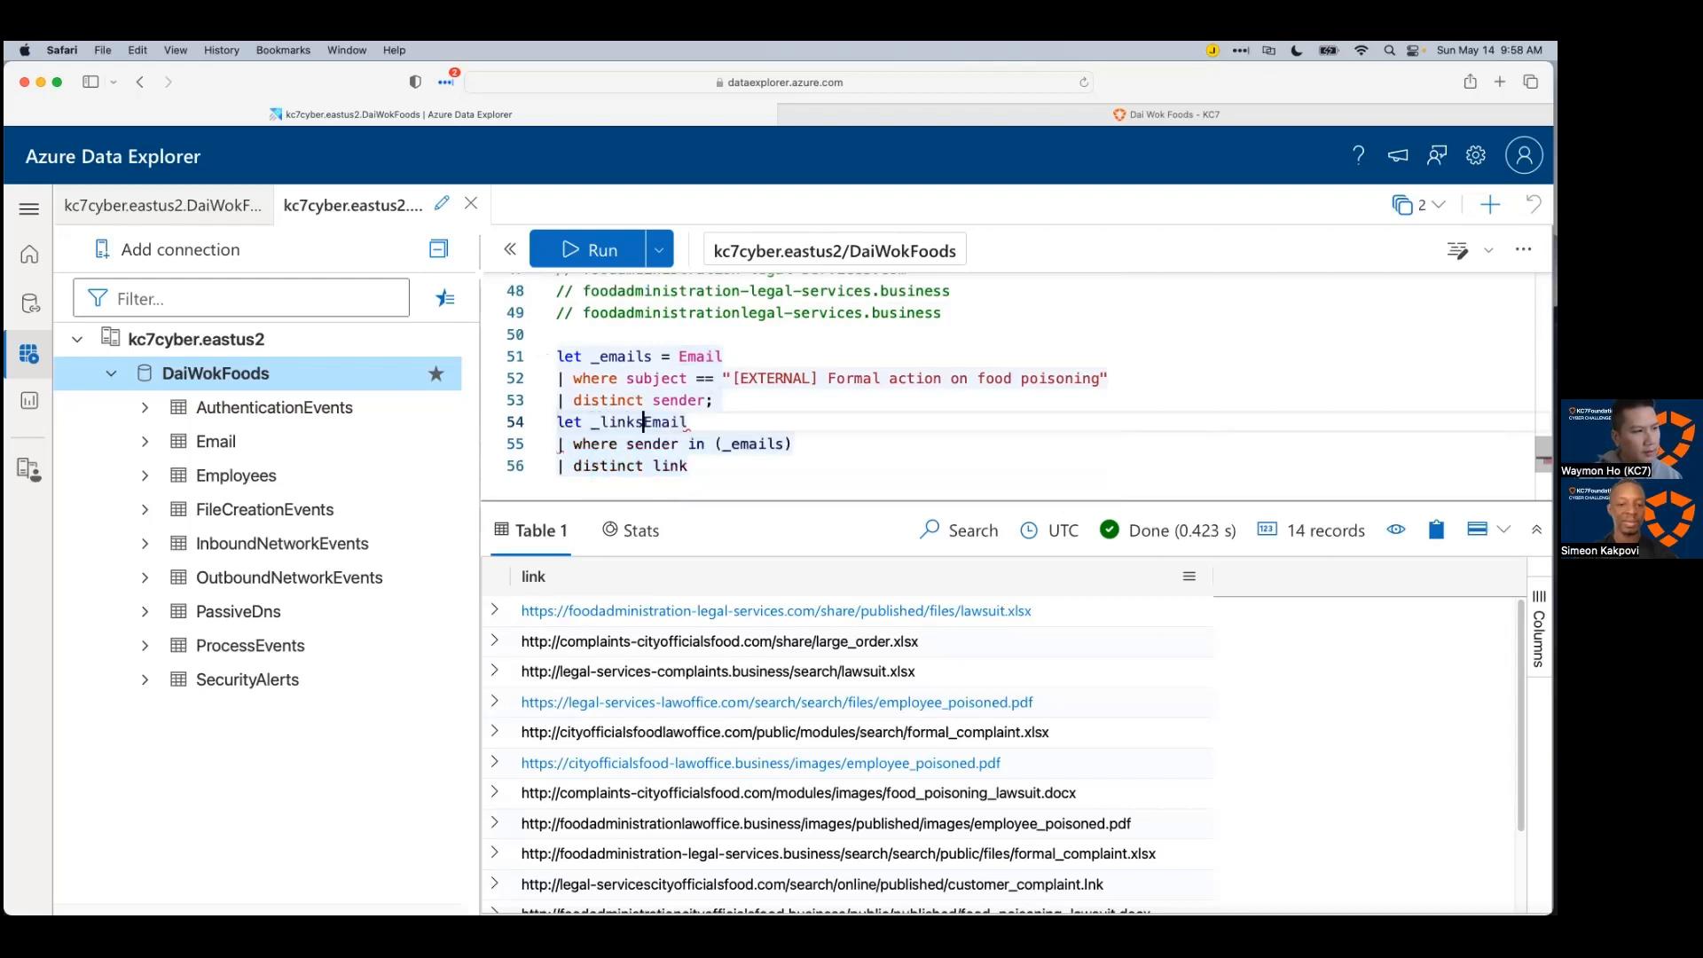
click(736, 467)
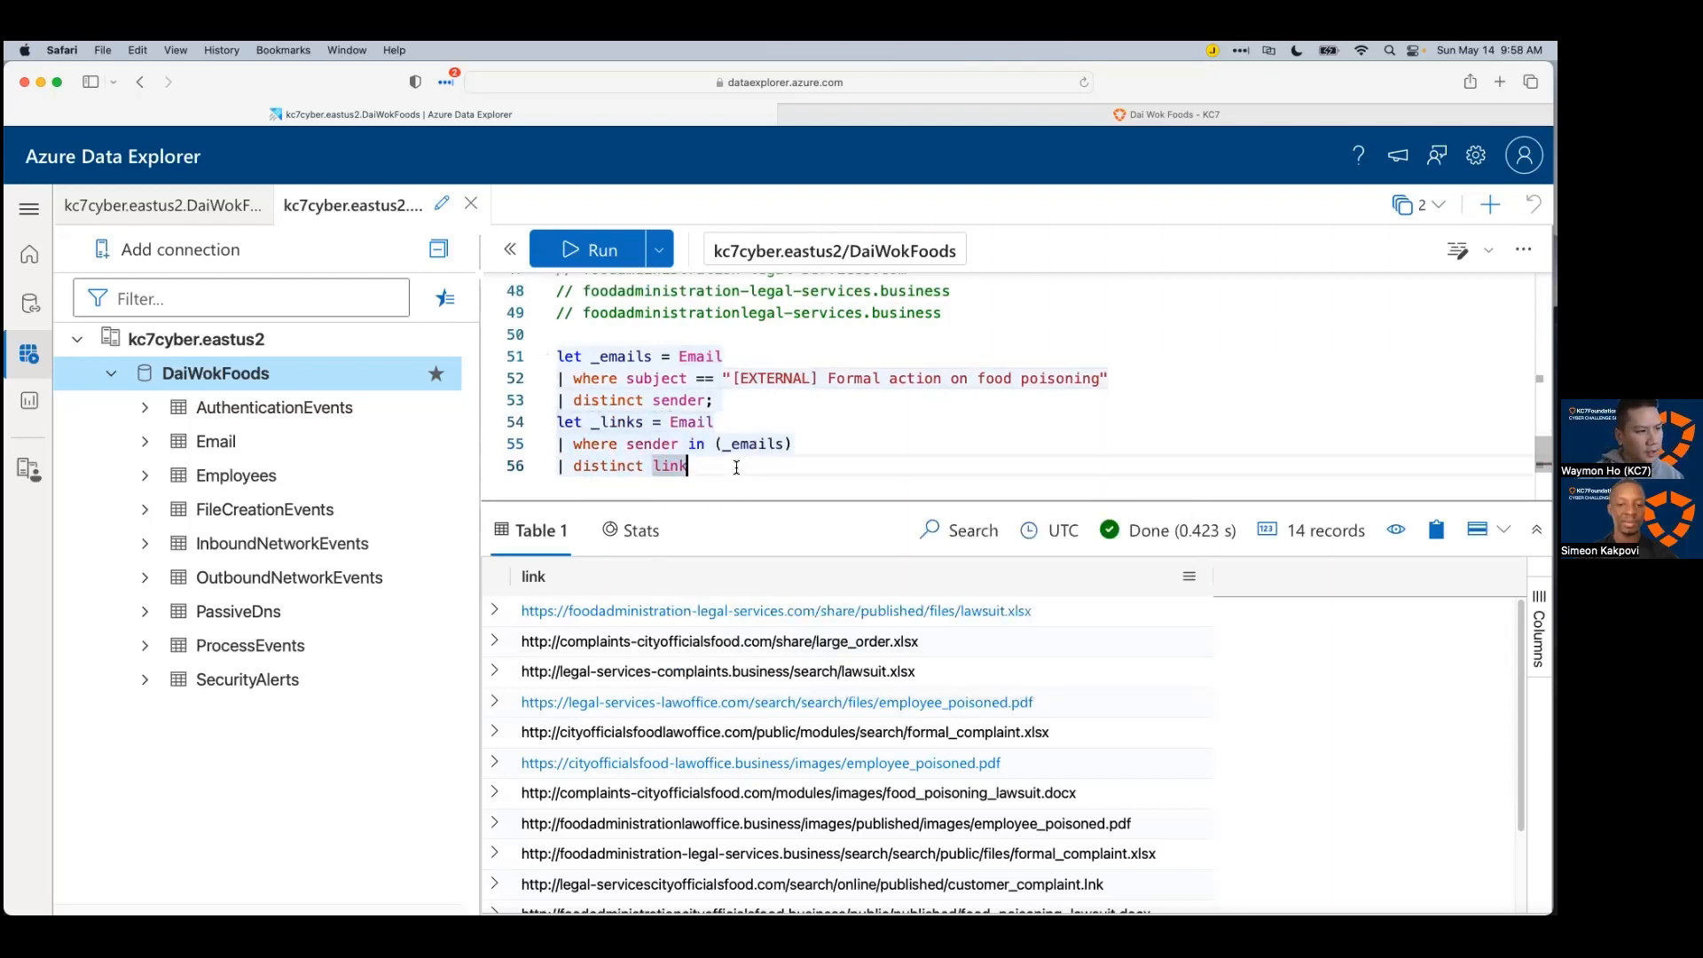
text(;)
Step: Query 'OutboundNetworkEvents | where url in (_links)' and run it, which returns no rows
key(Return)
text(Out)
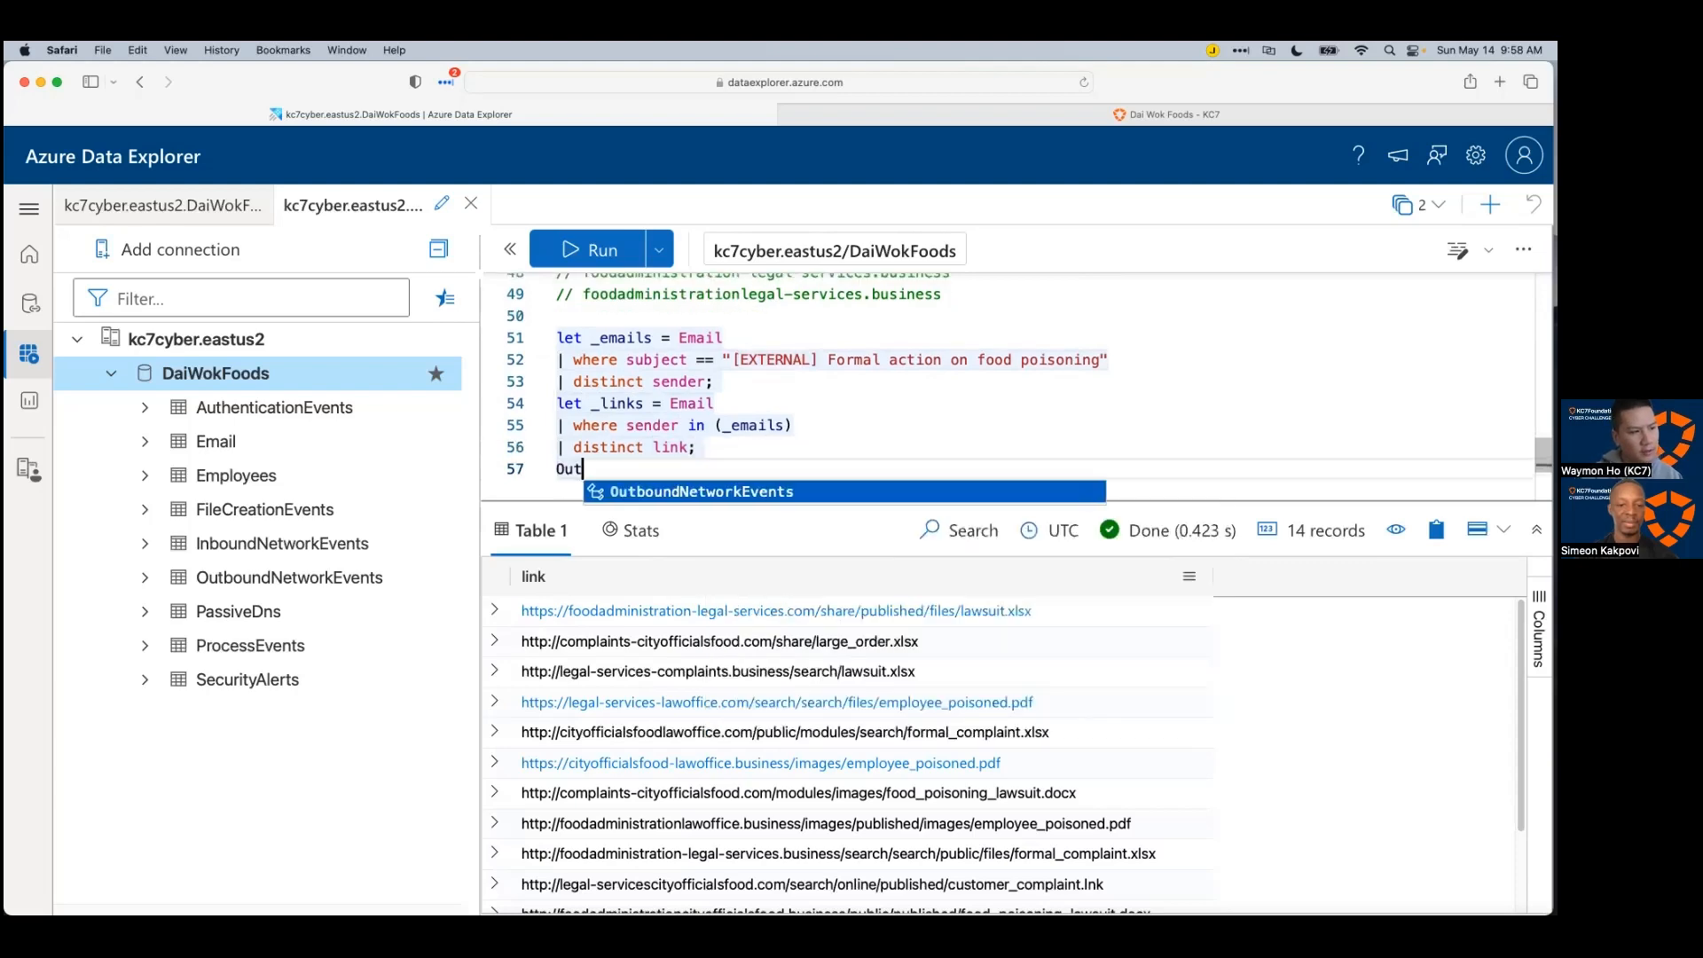
key(Tab)
key(Return)
text(| where u)
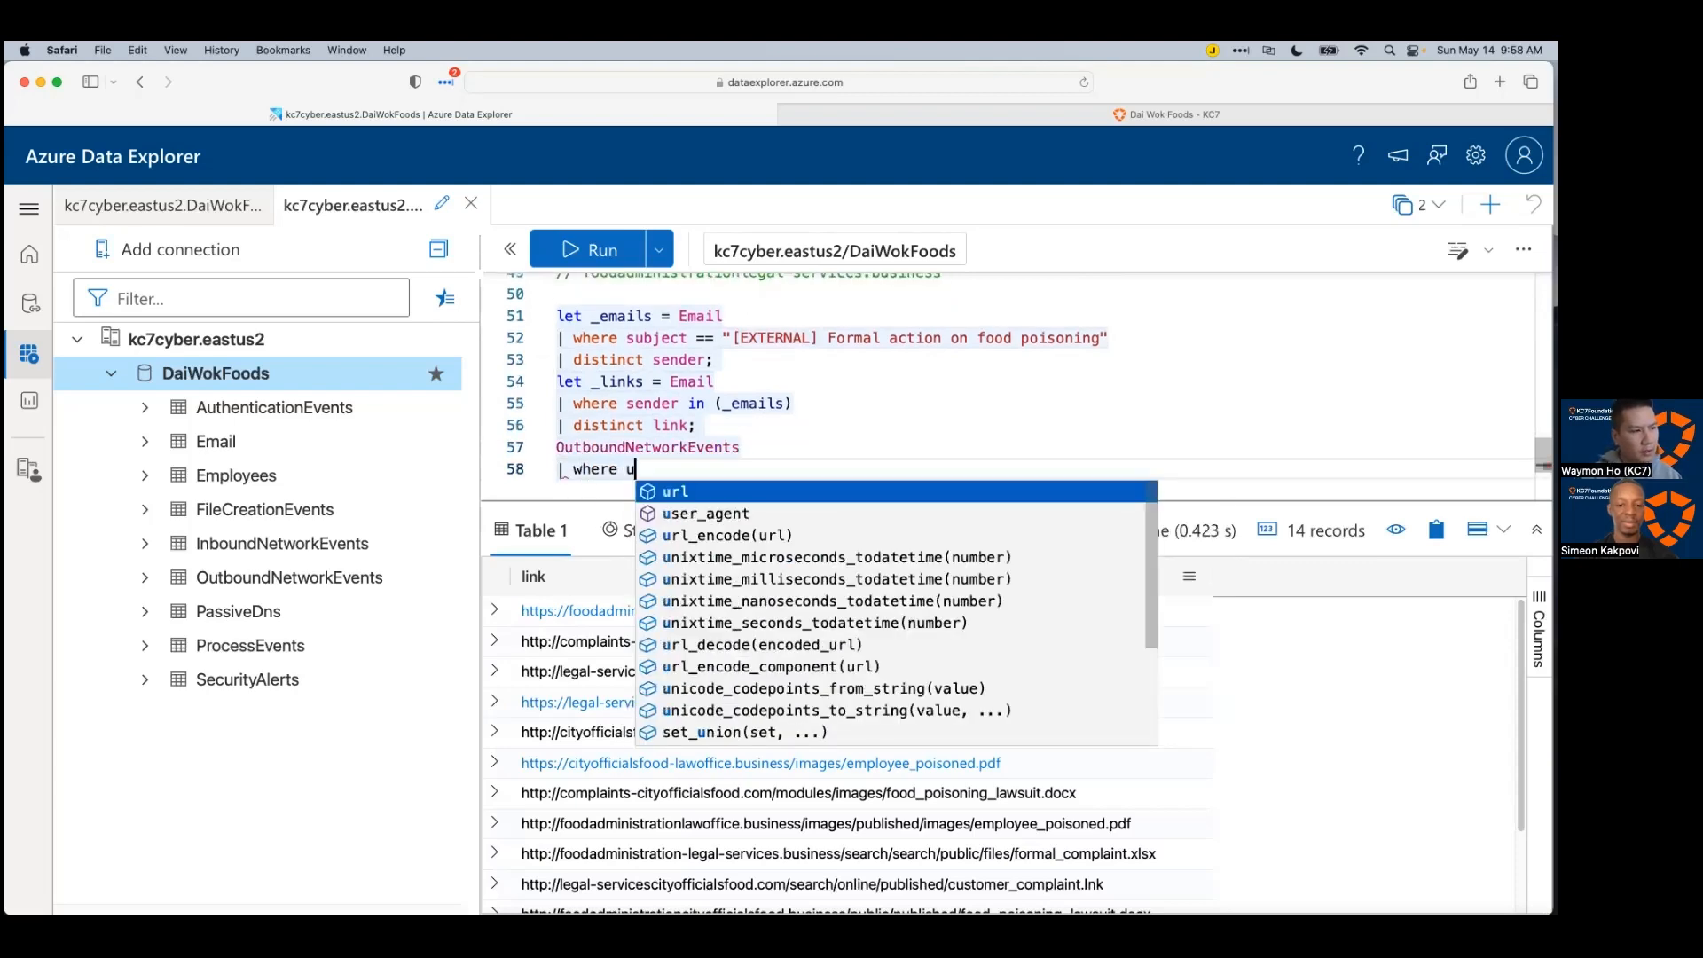
text(rl in (_links))
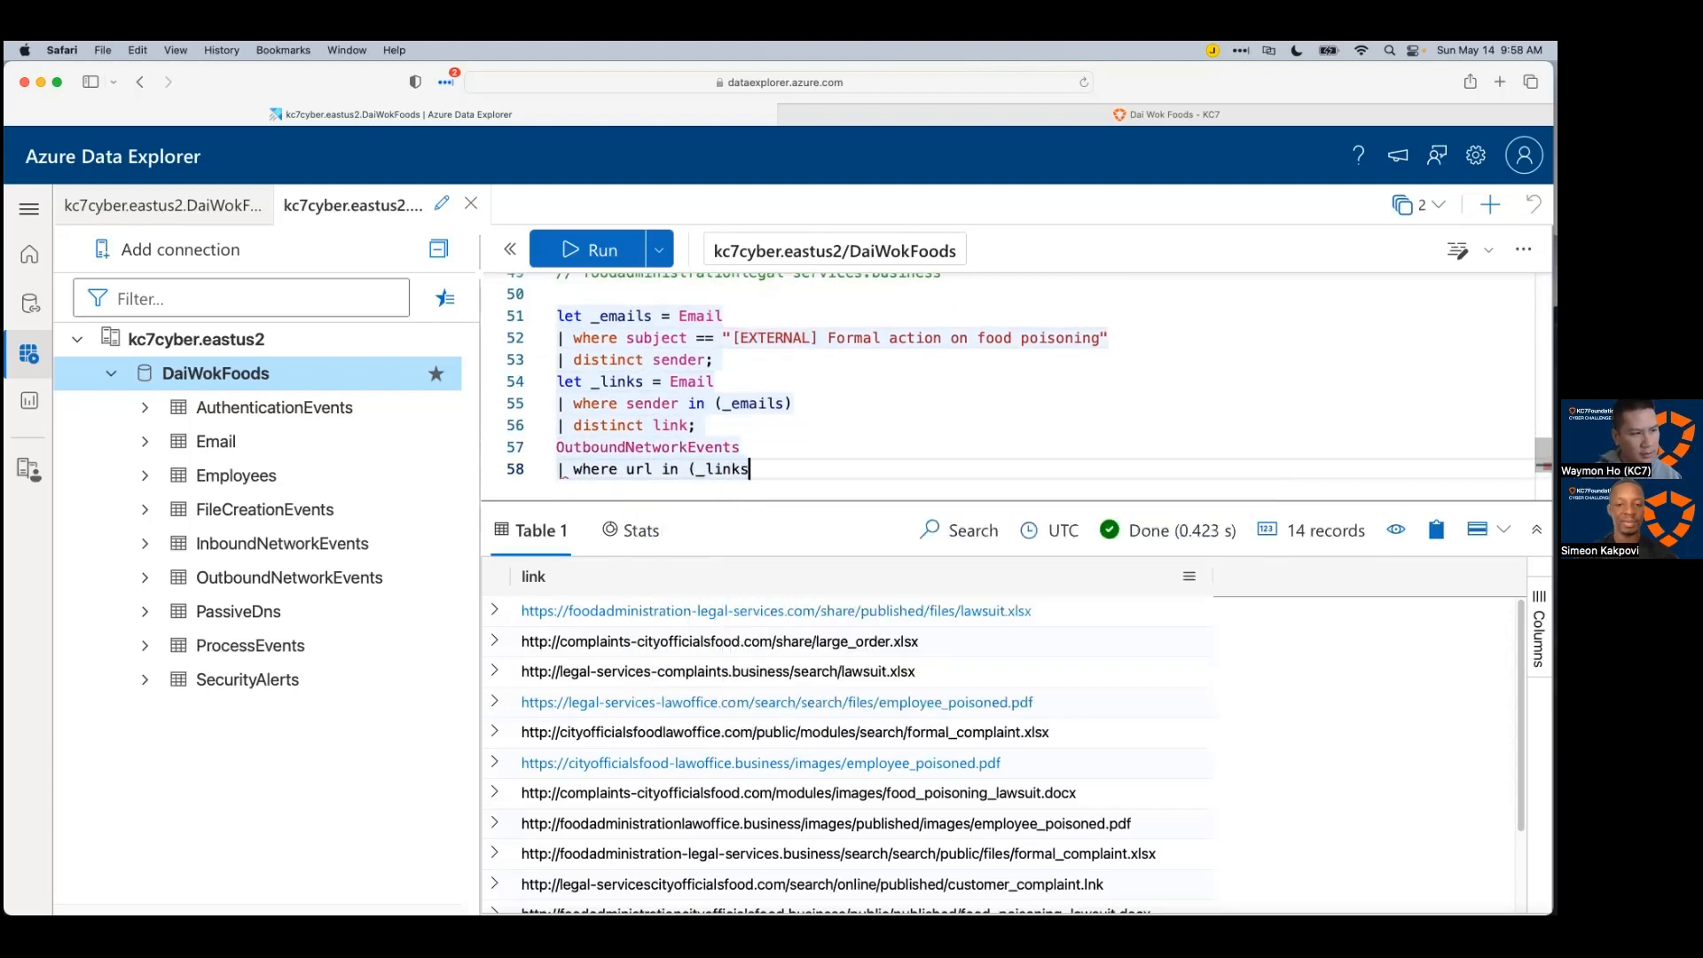
key(shift+Return)
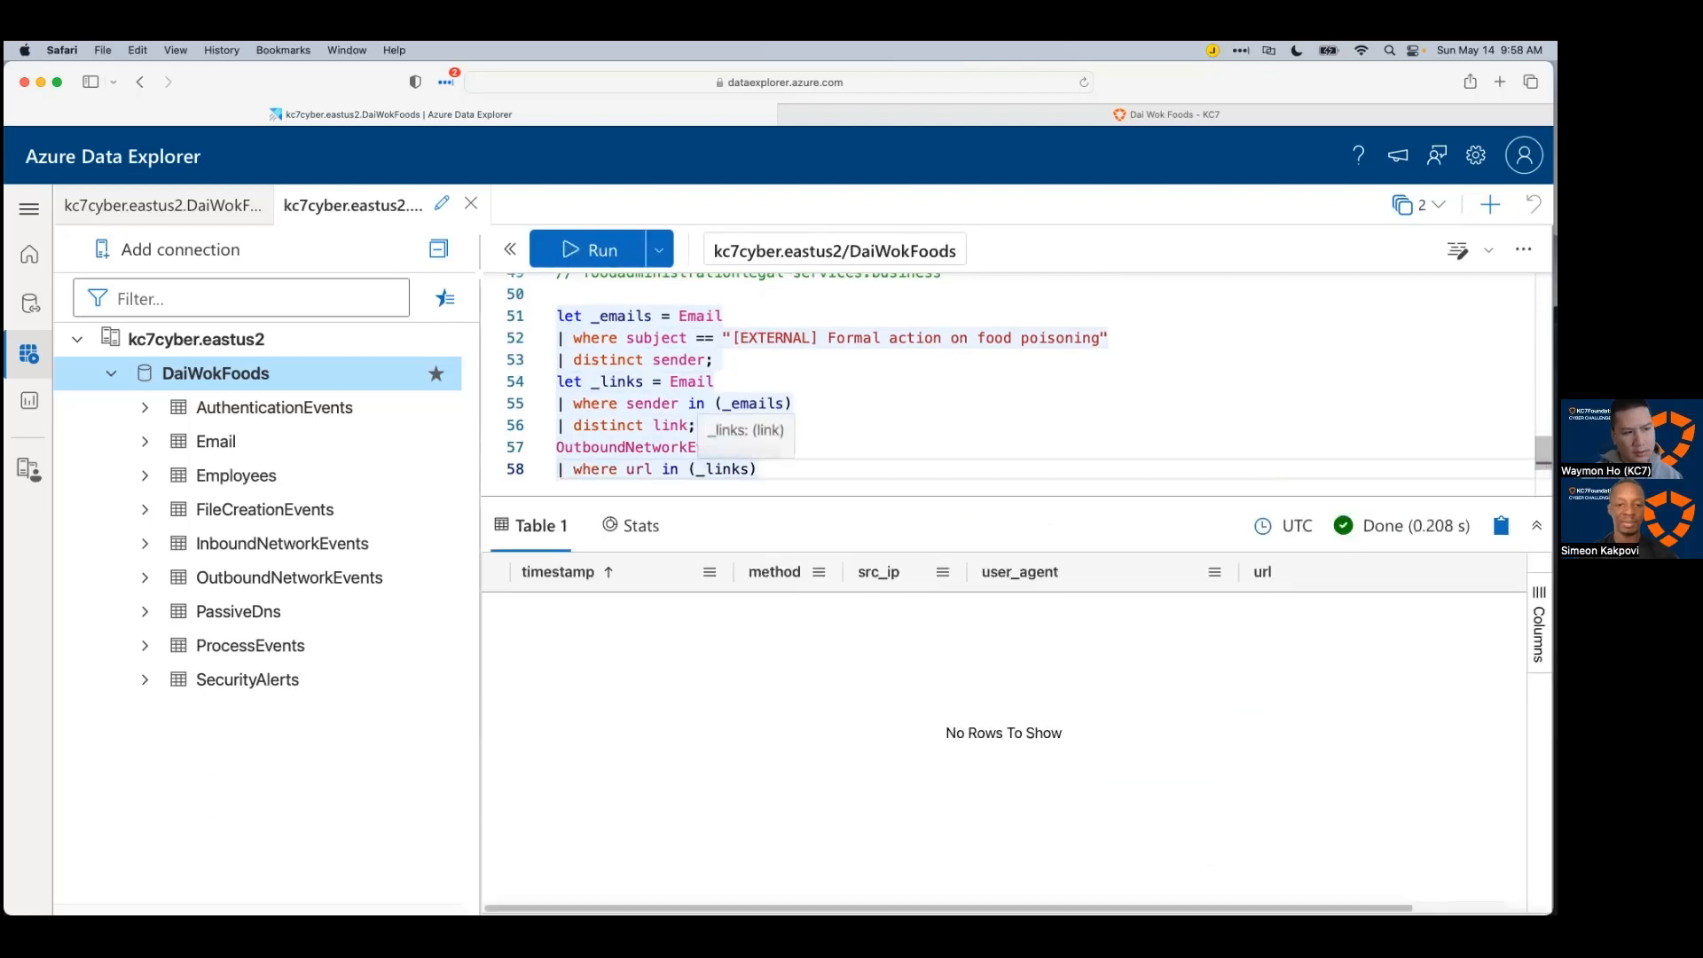
key(Up)
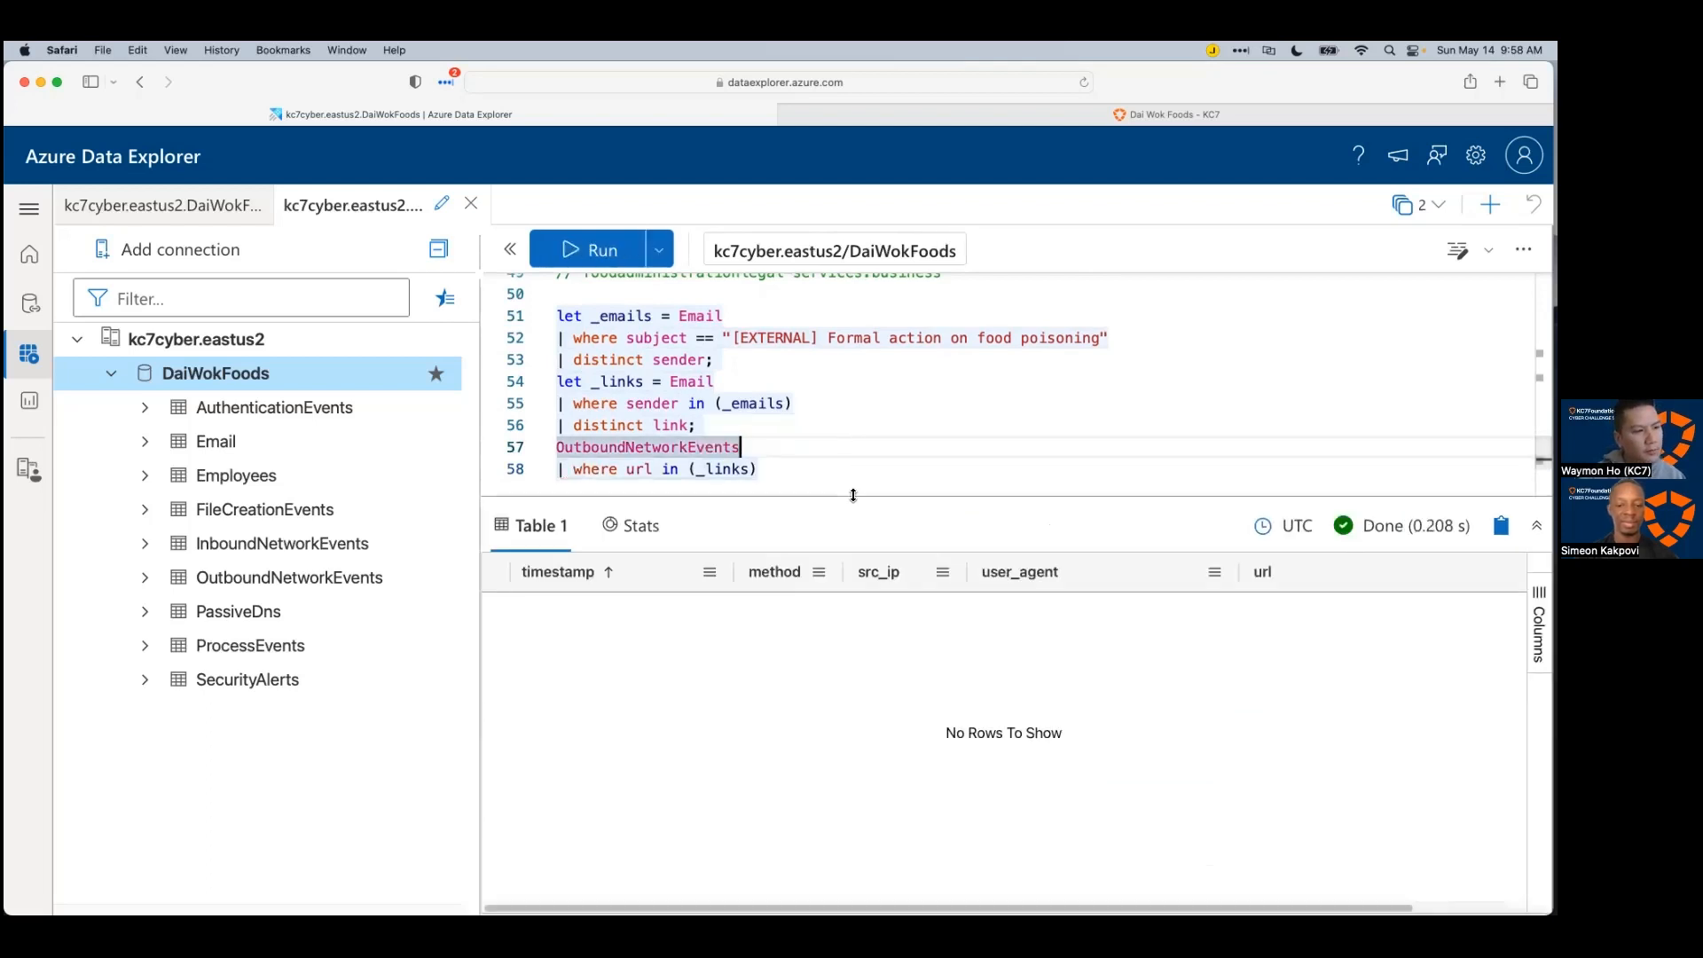
drag(849, 494, 557, 403)
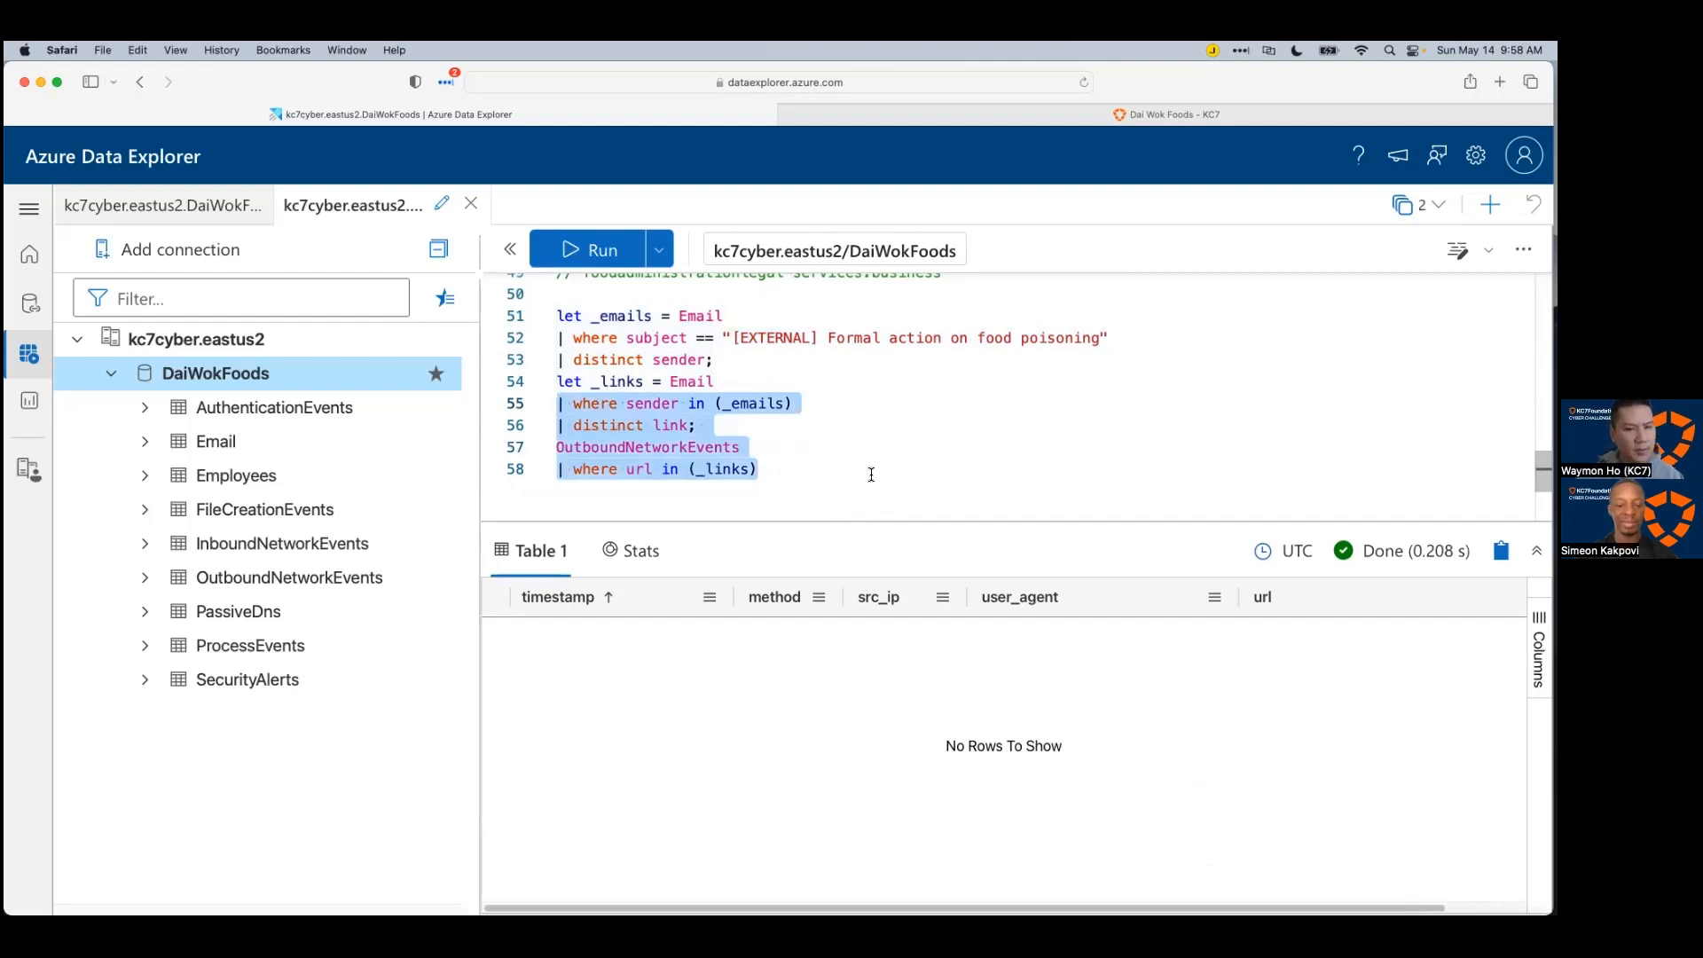
click(816, 477)
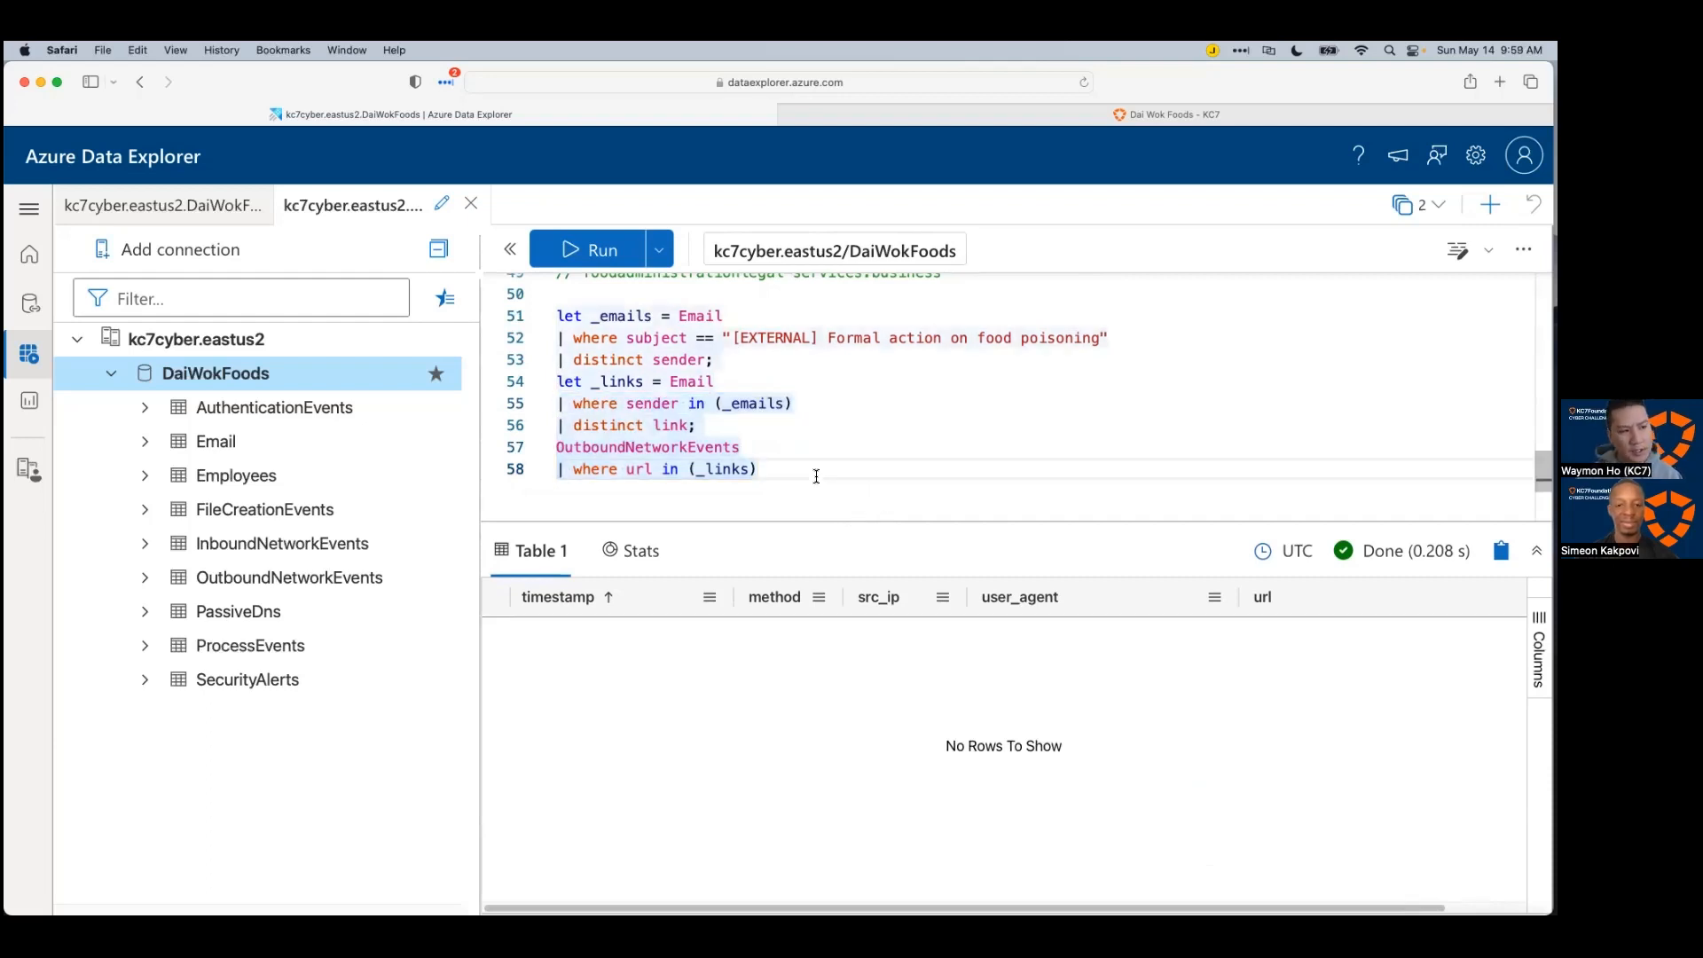
Step: In Xmind, add 'Sender links did not yield results' beneath the //sender leads, then return to Azure Data Explorer
key(super+Tab)
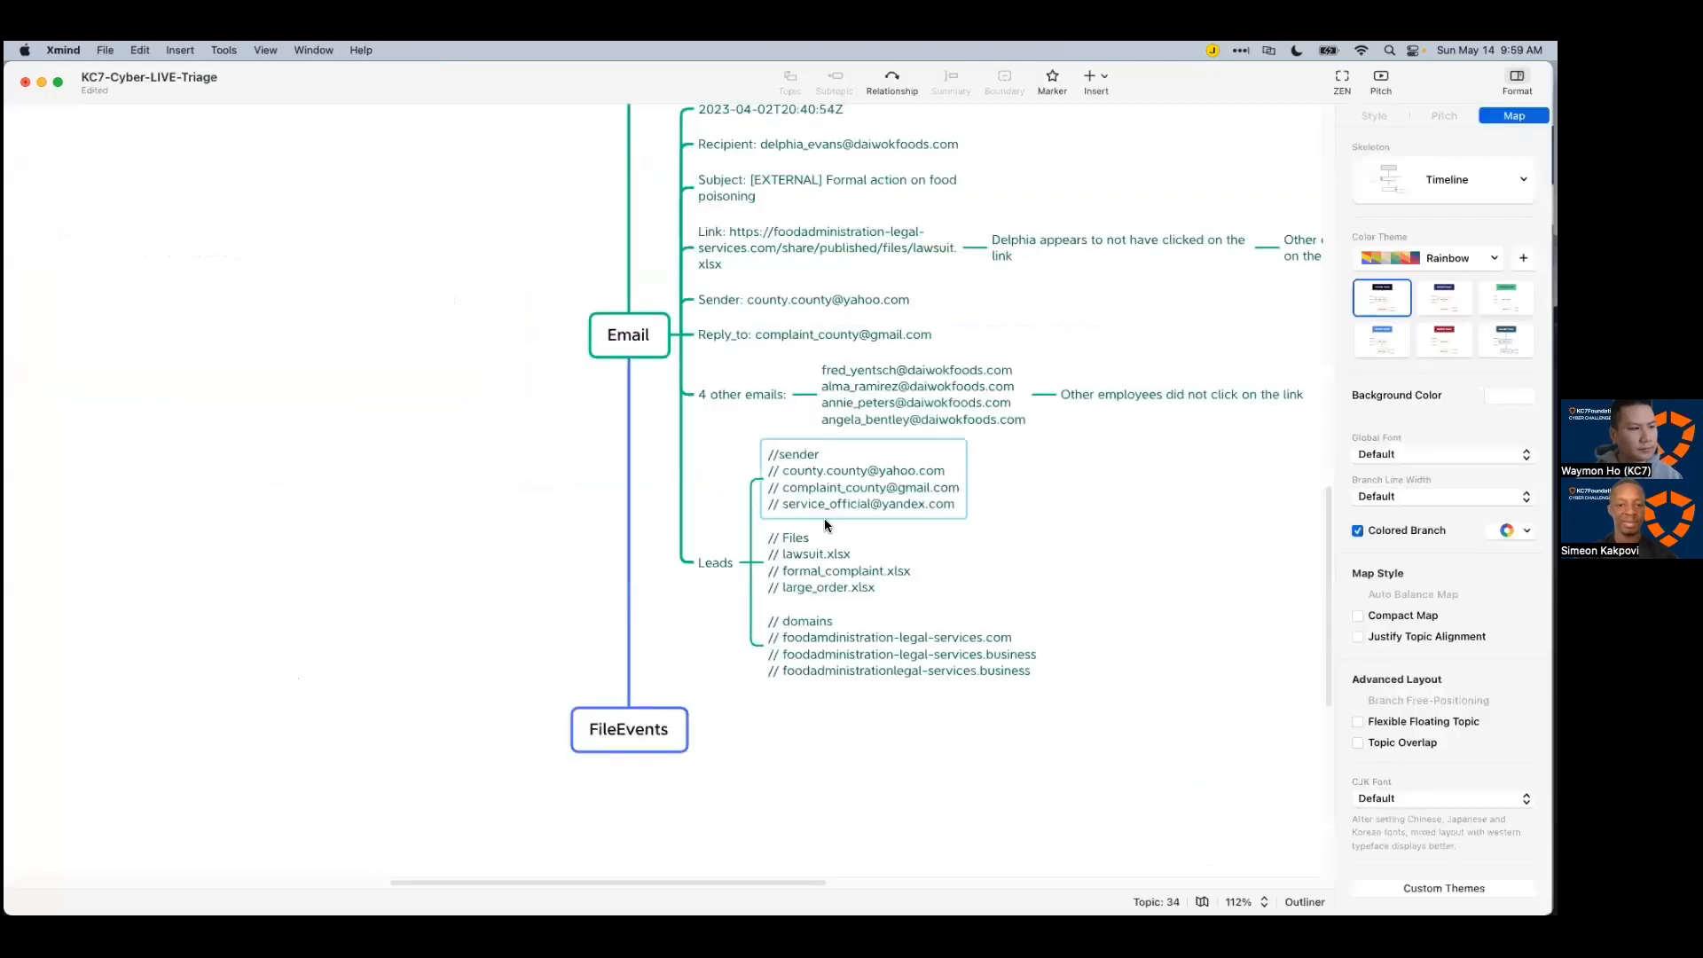
click(625, 335)
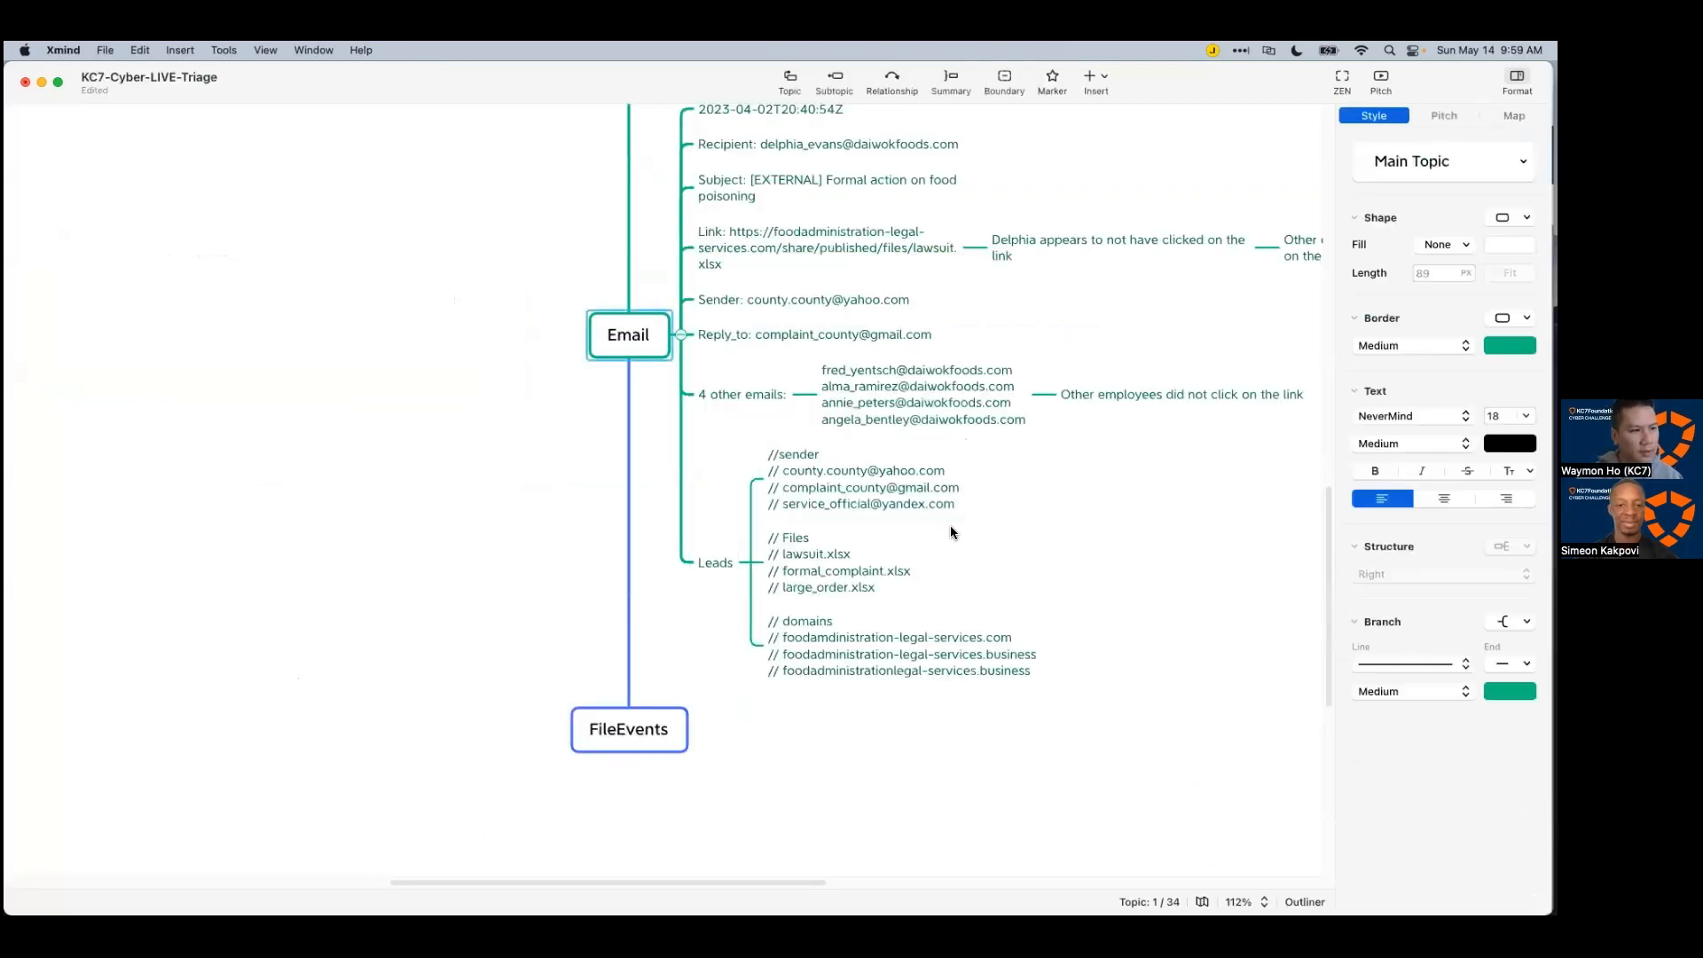
click(839, 482)
key(Tab)
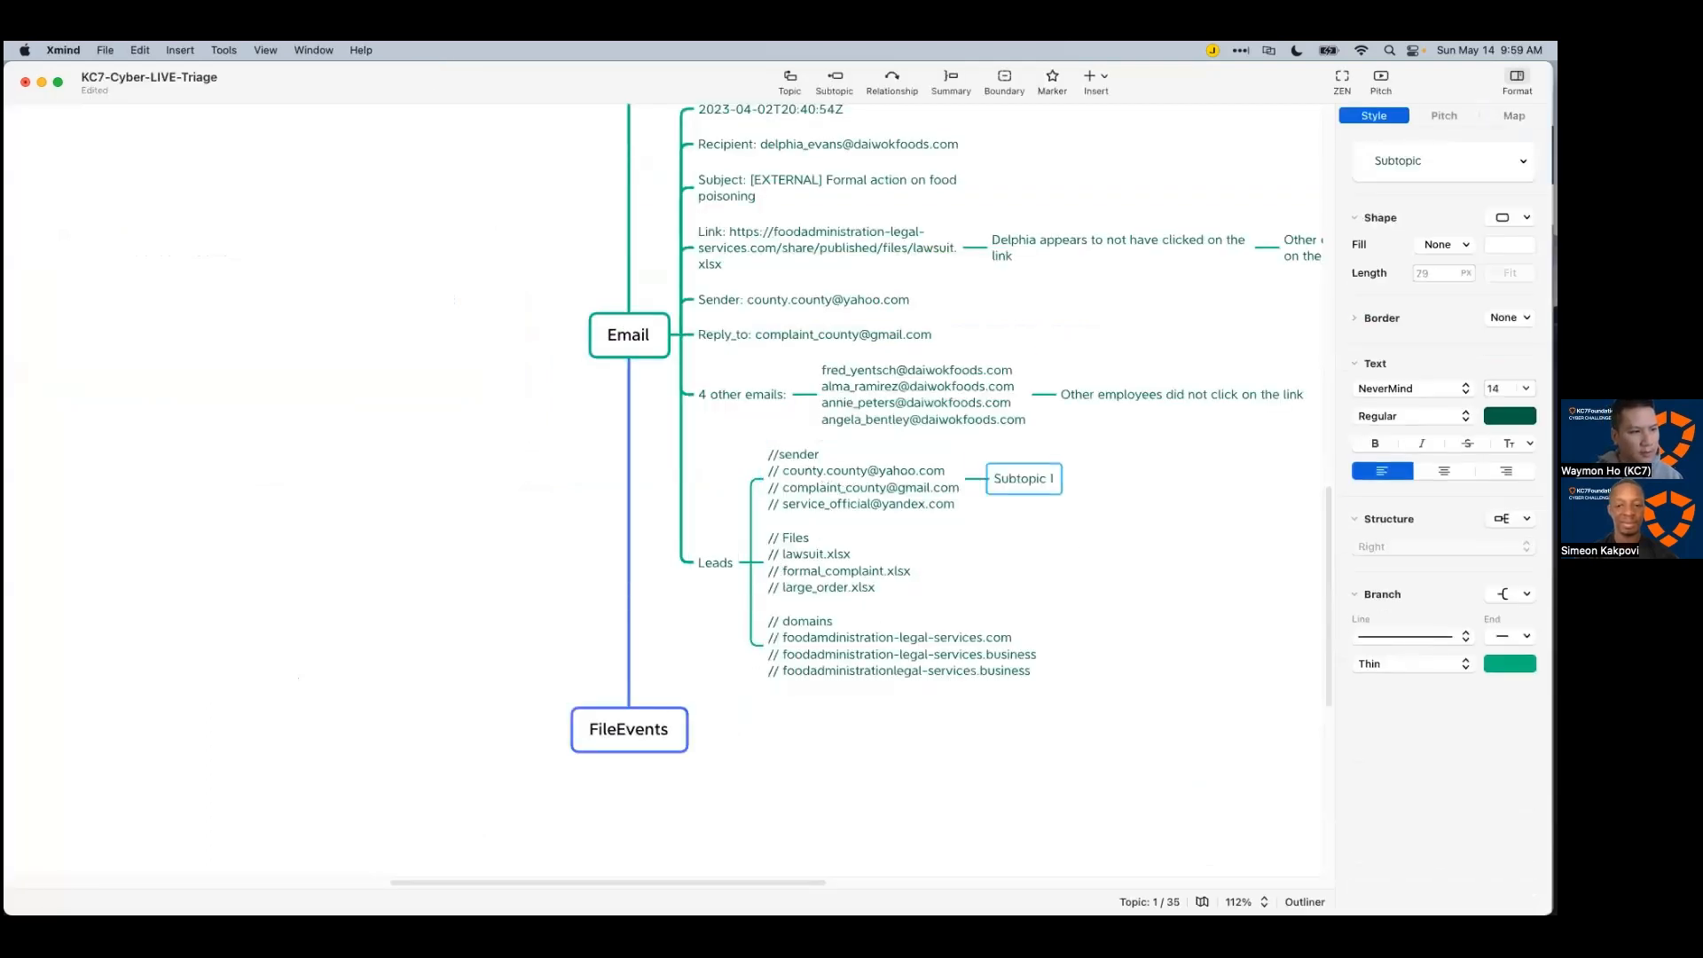
text(Sender links)
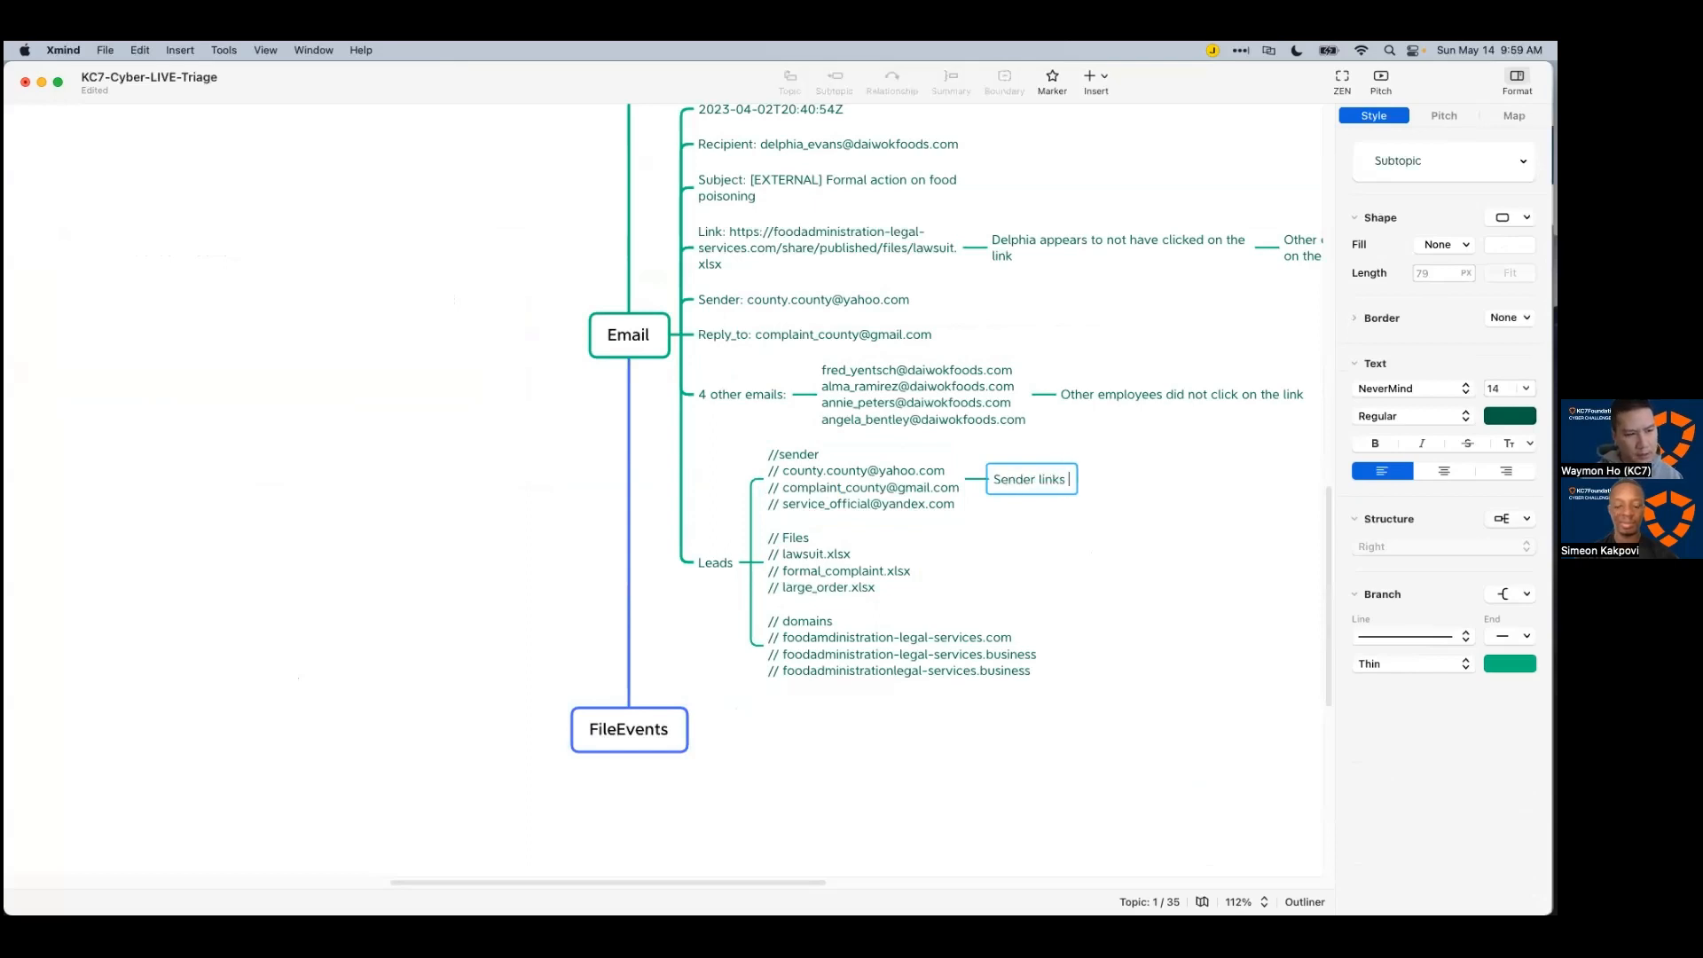
text( did not yield results)
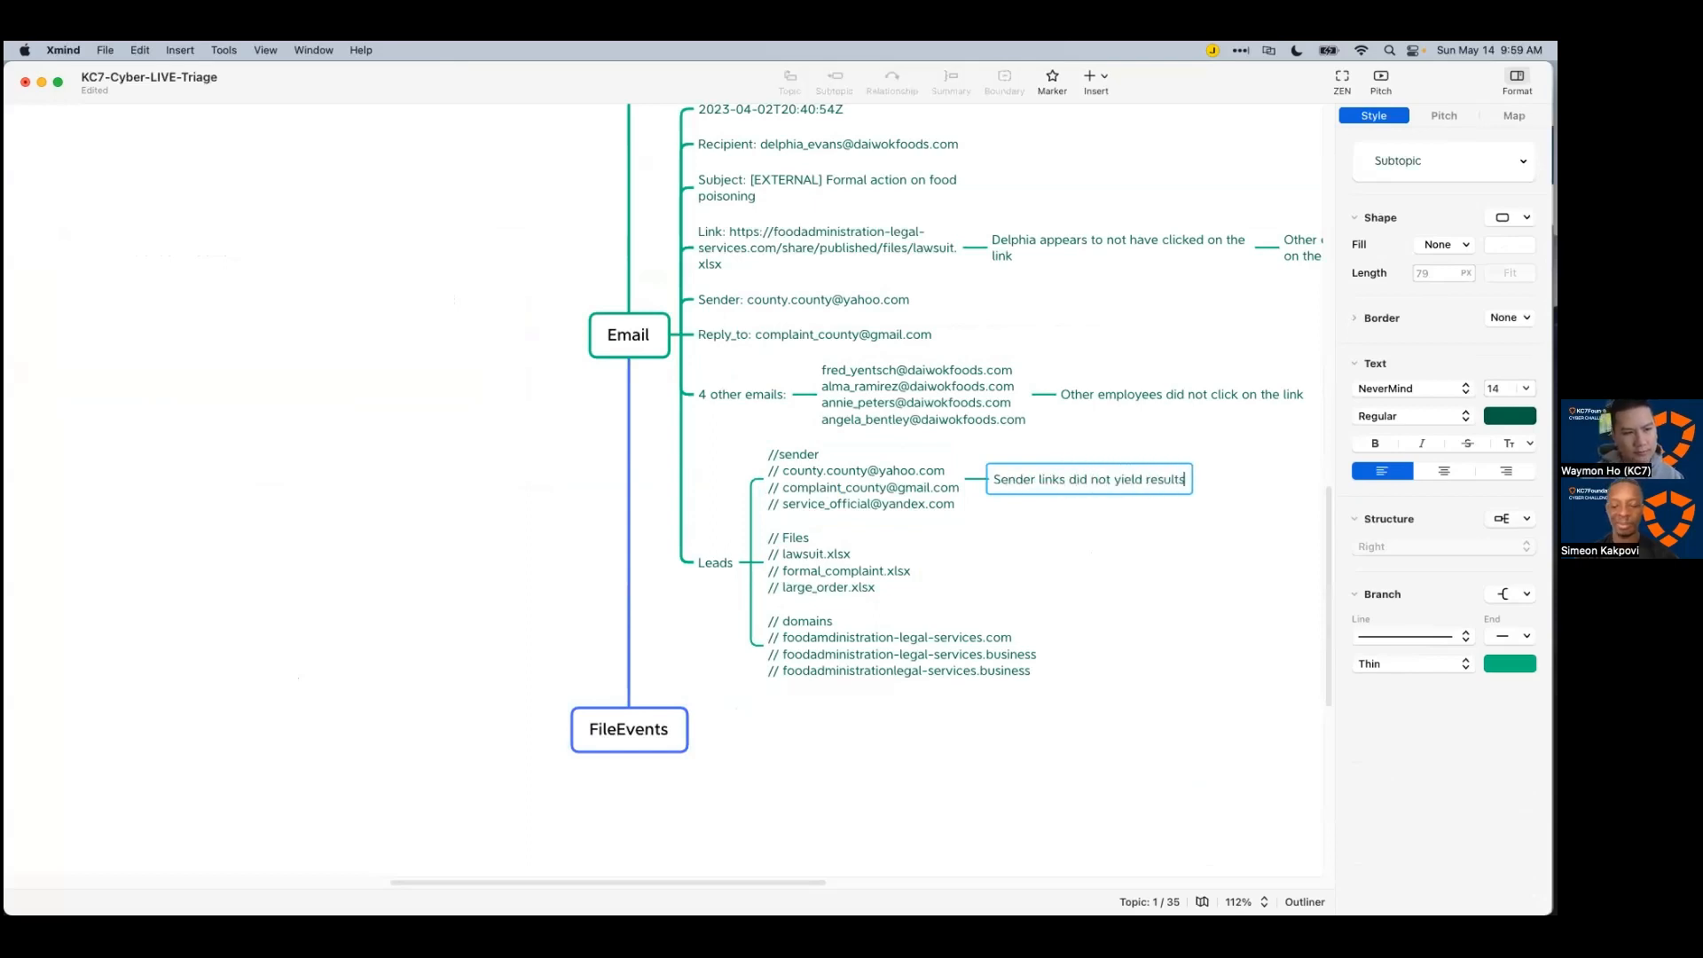
key(Return)
key(Left)
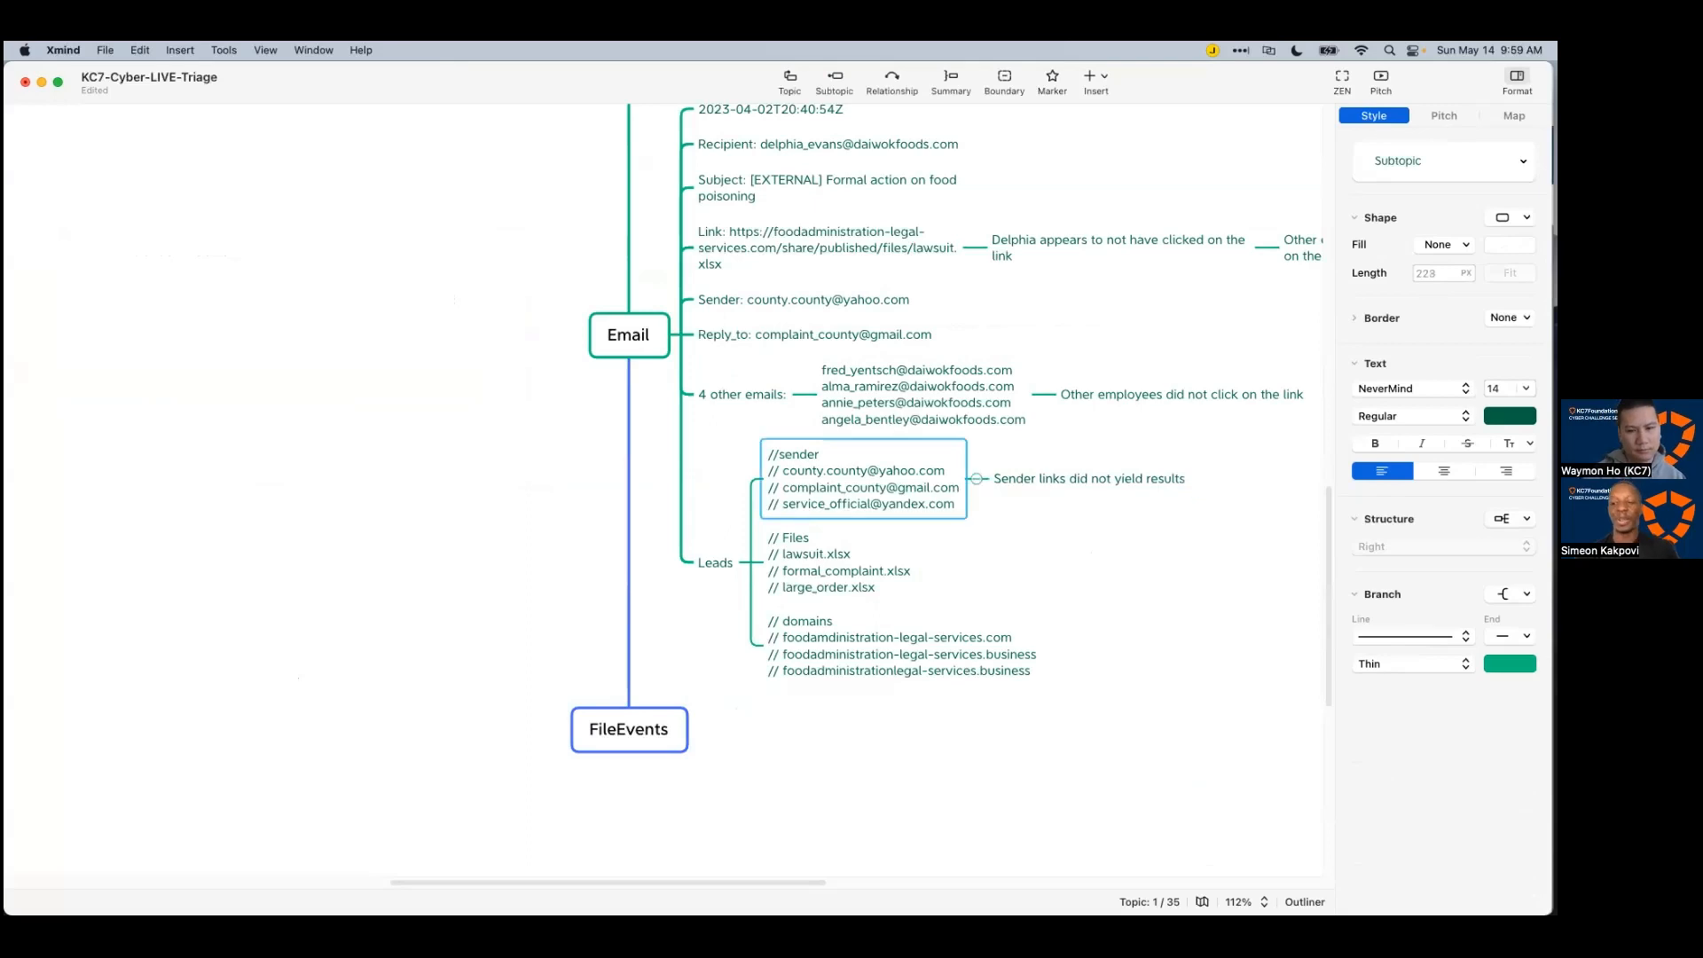
click(927, 731)
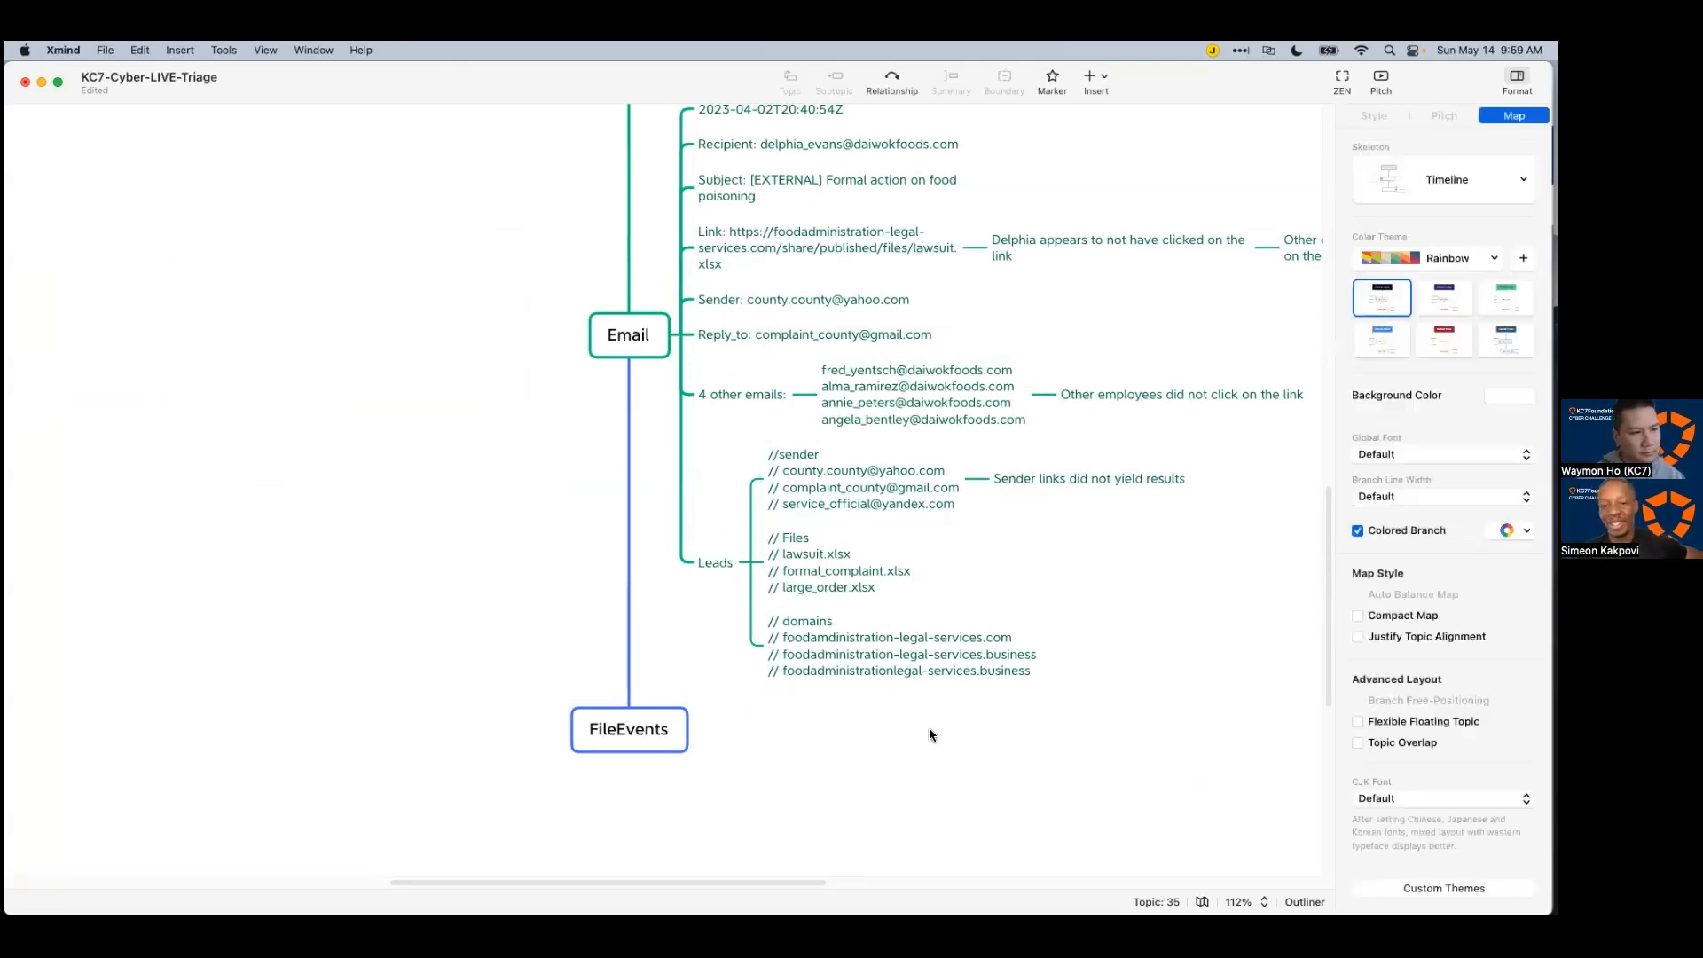
key(super+Tab)
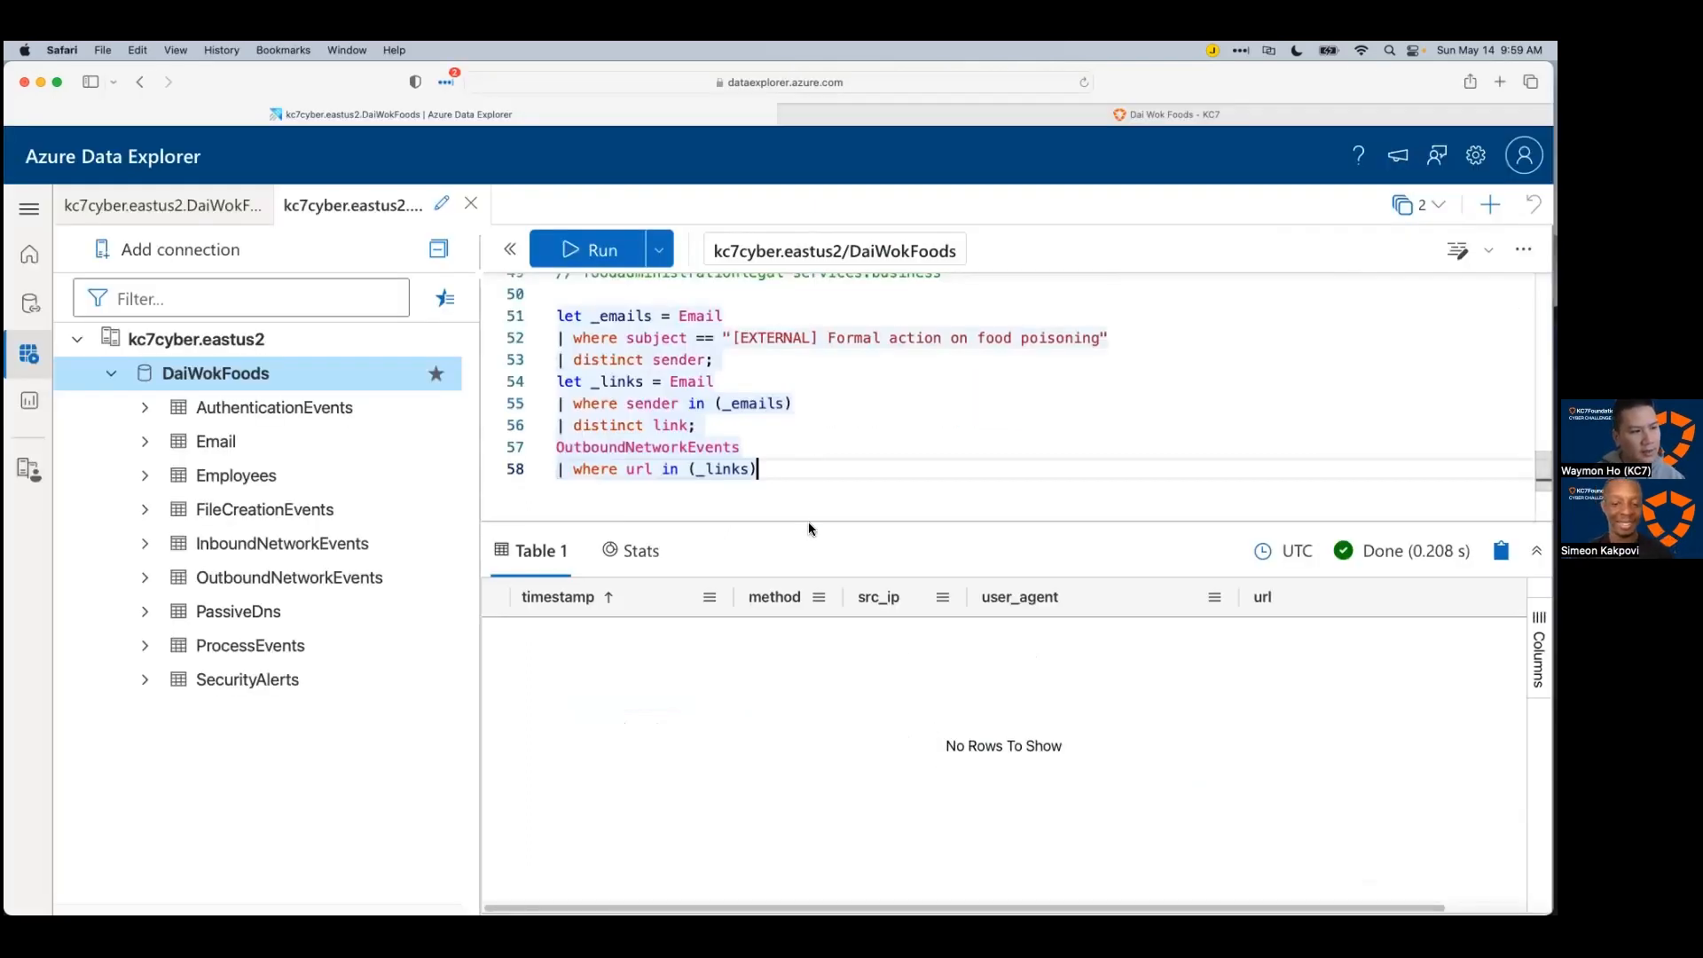
Step: Copy the _emails let block and paste it below the existing query
drag(807, 522, 823, 552)
scroll(832, 509, down, 3)
scroll(828, 508, up, 5)
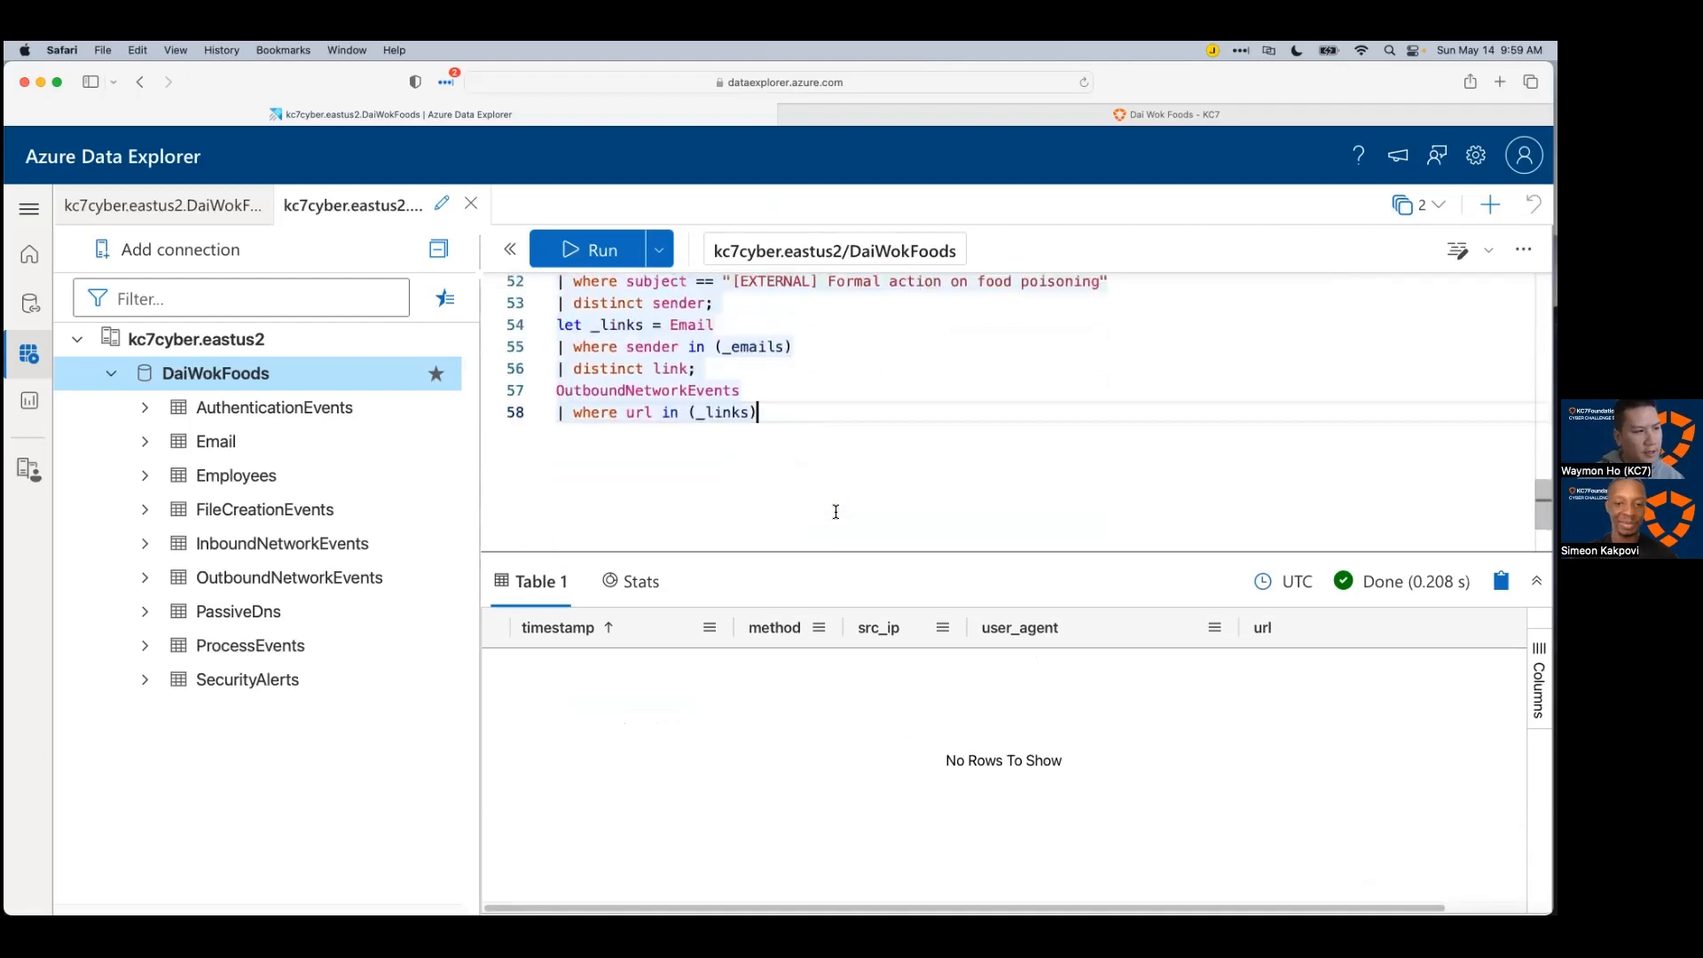
scroll(829, 507, down, 1)
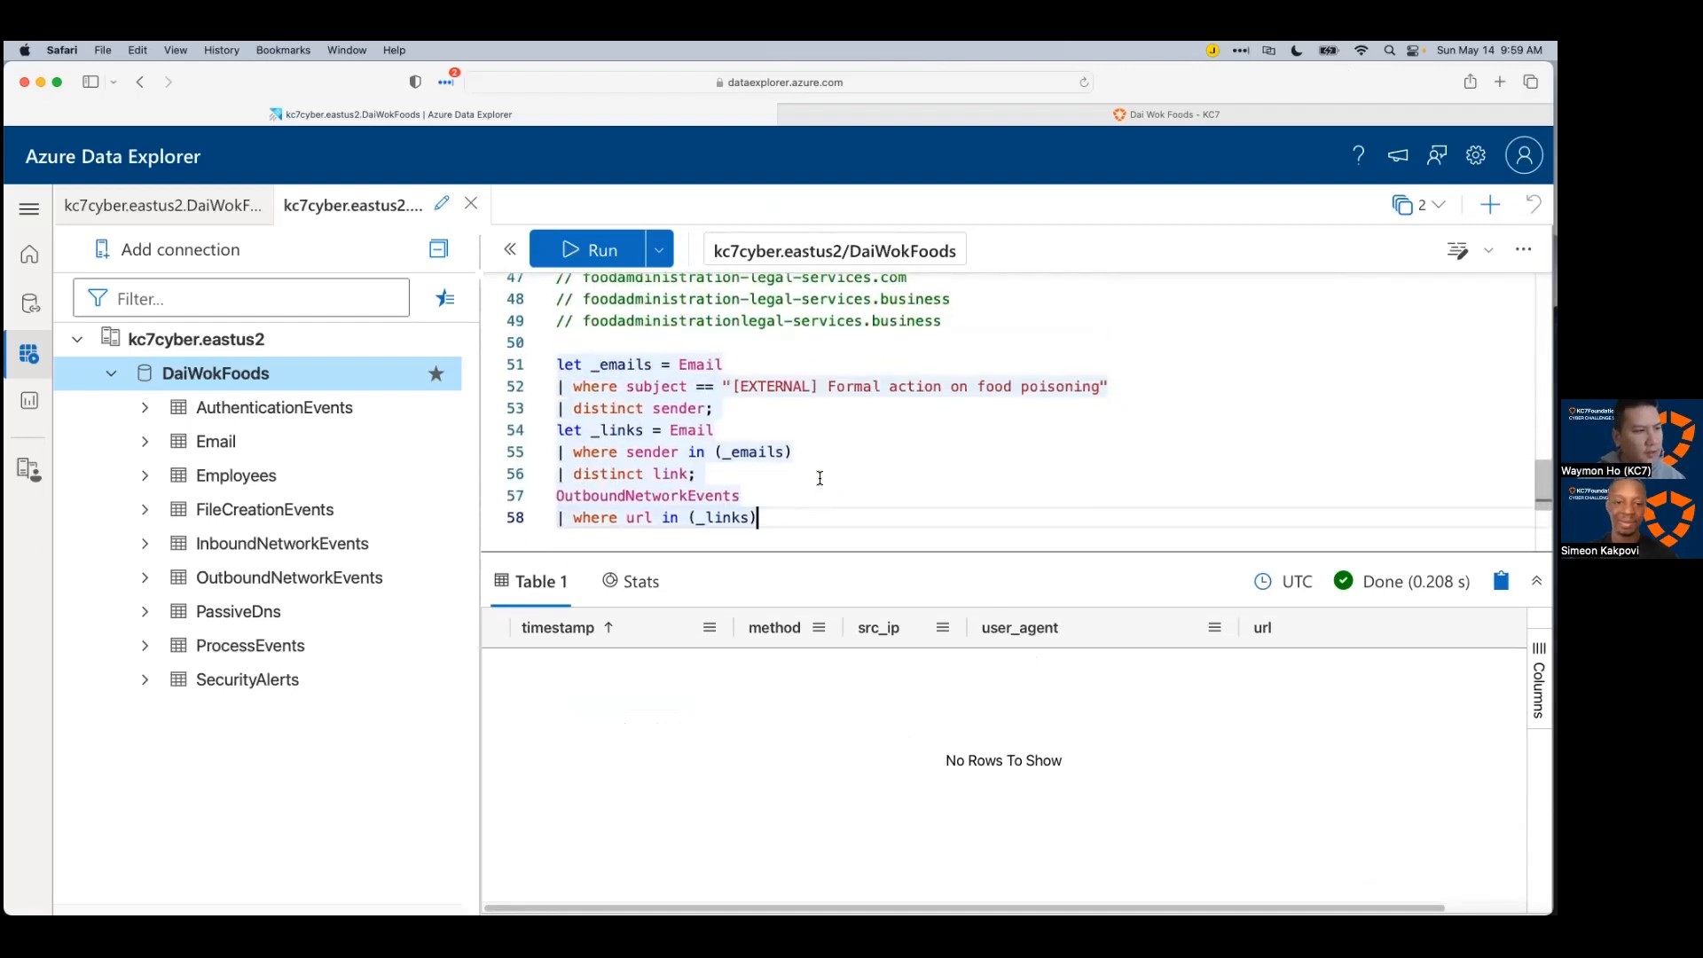
scroll(790, 443, down, 1)
key(Up)
key(Up)
key(Up)
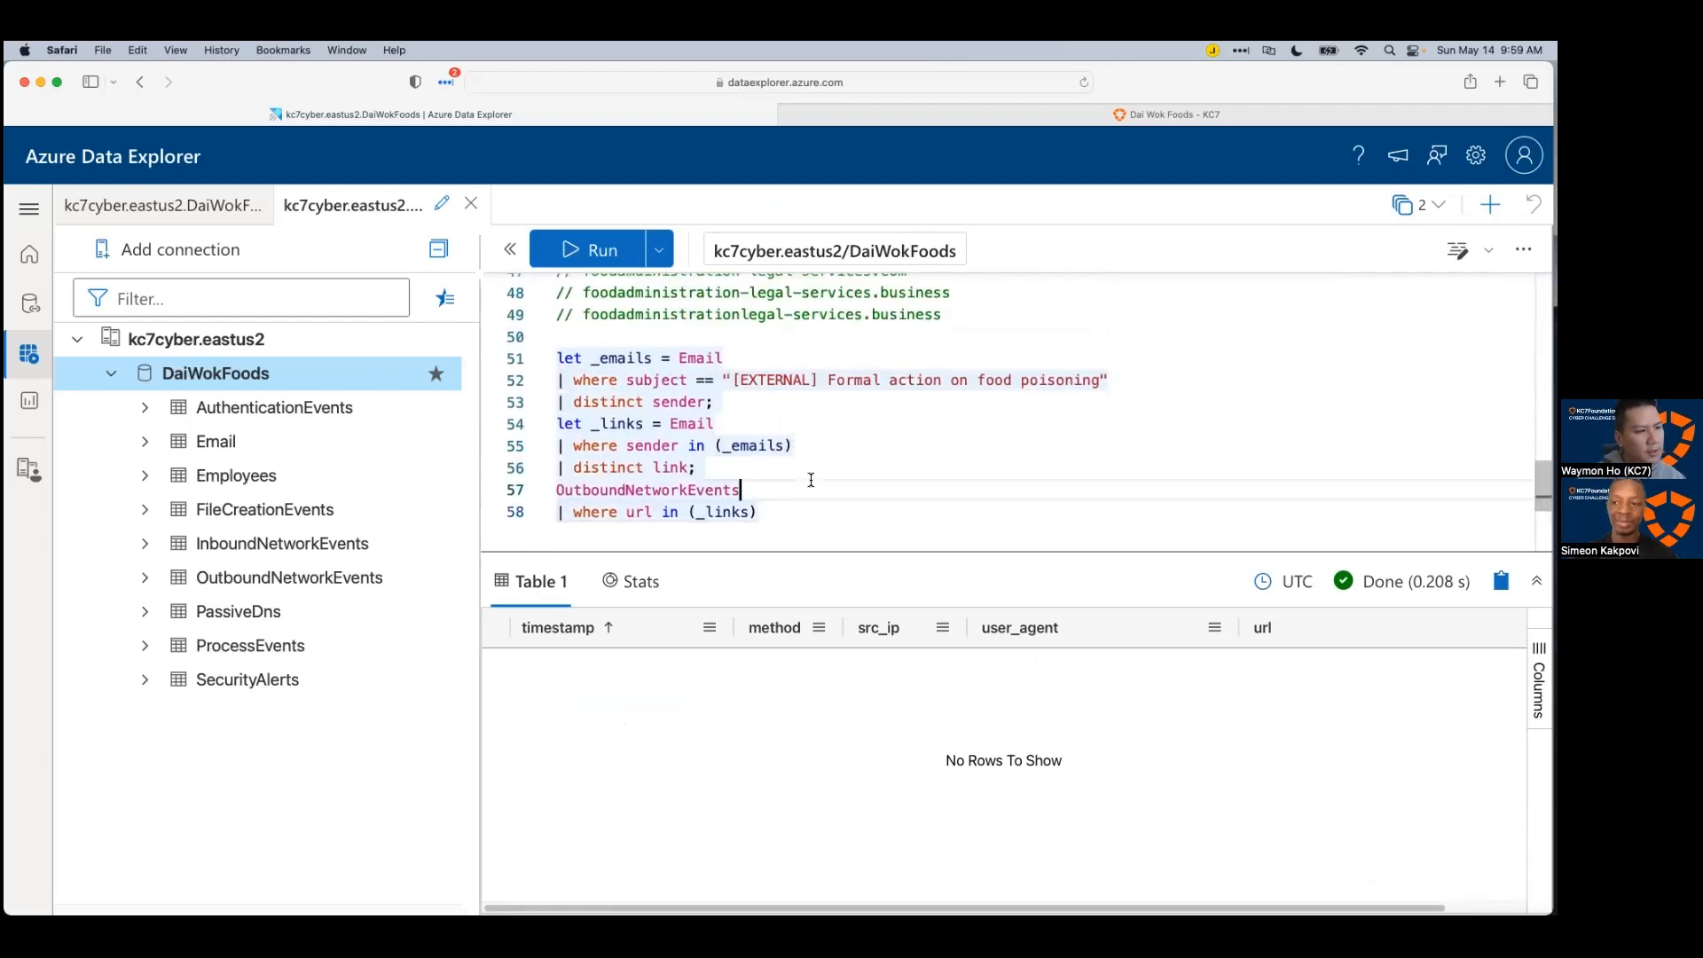
key(Up)
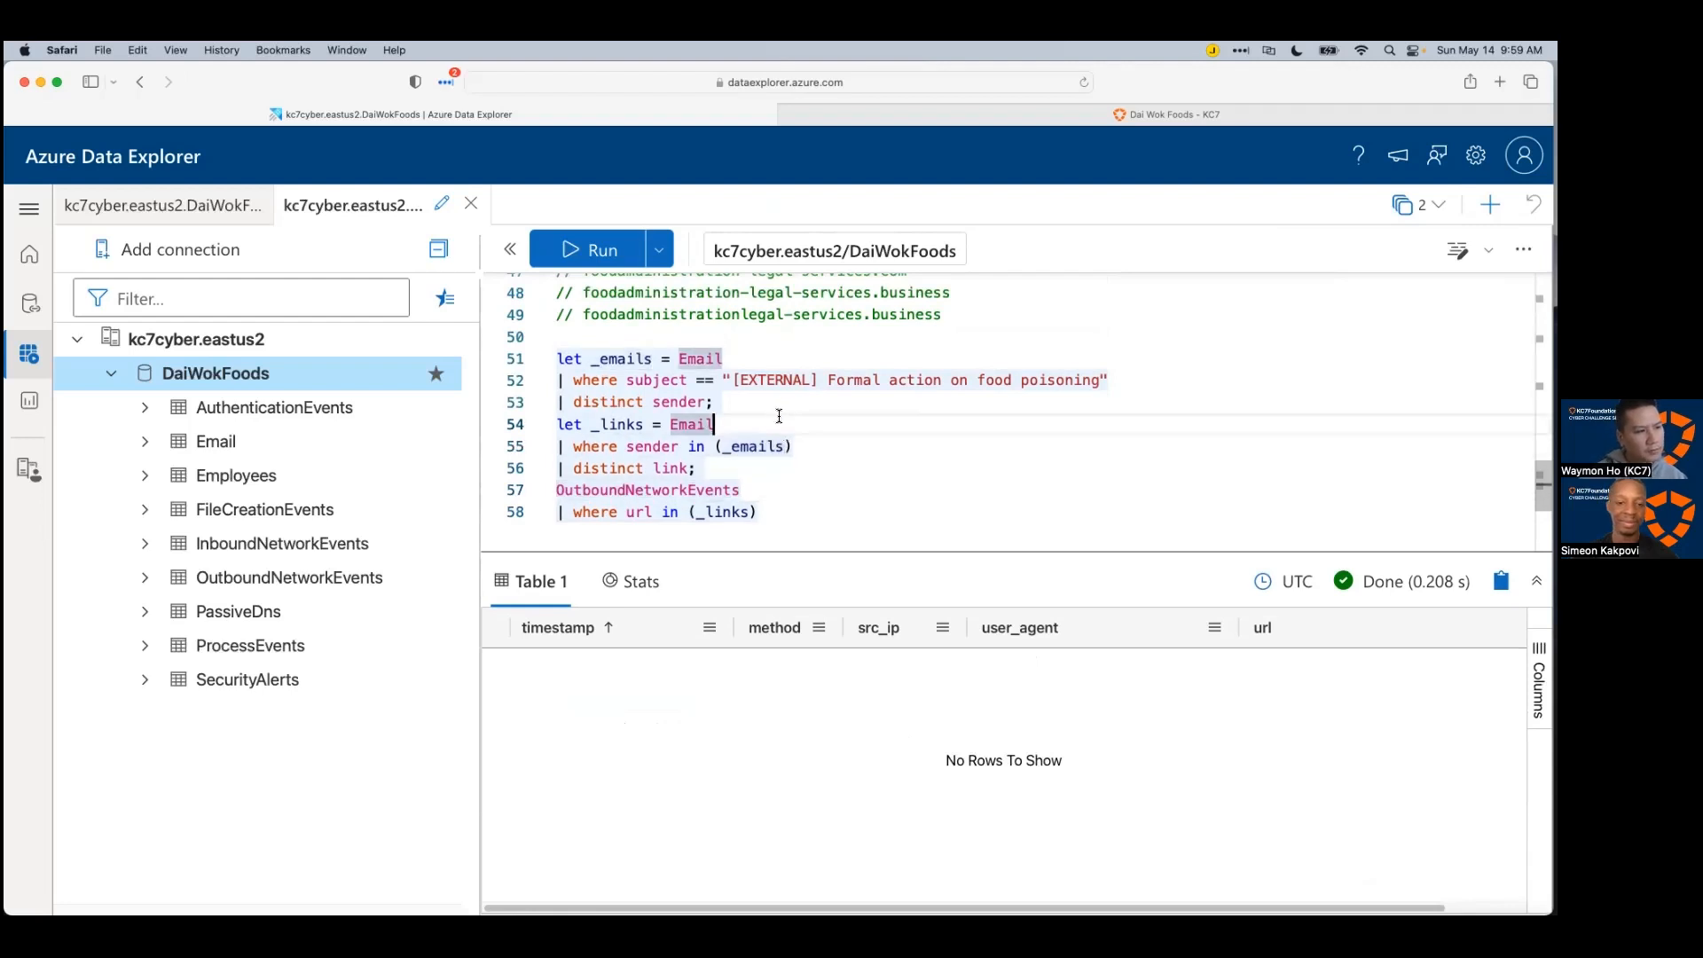
drag(770, 408, 537, 376)
key(ctrl+c)
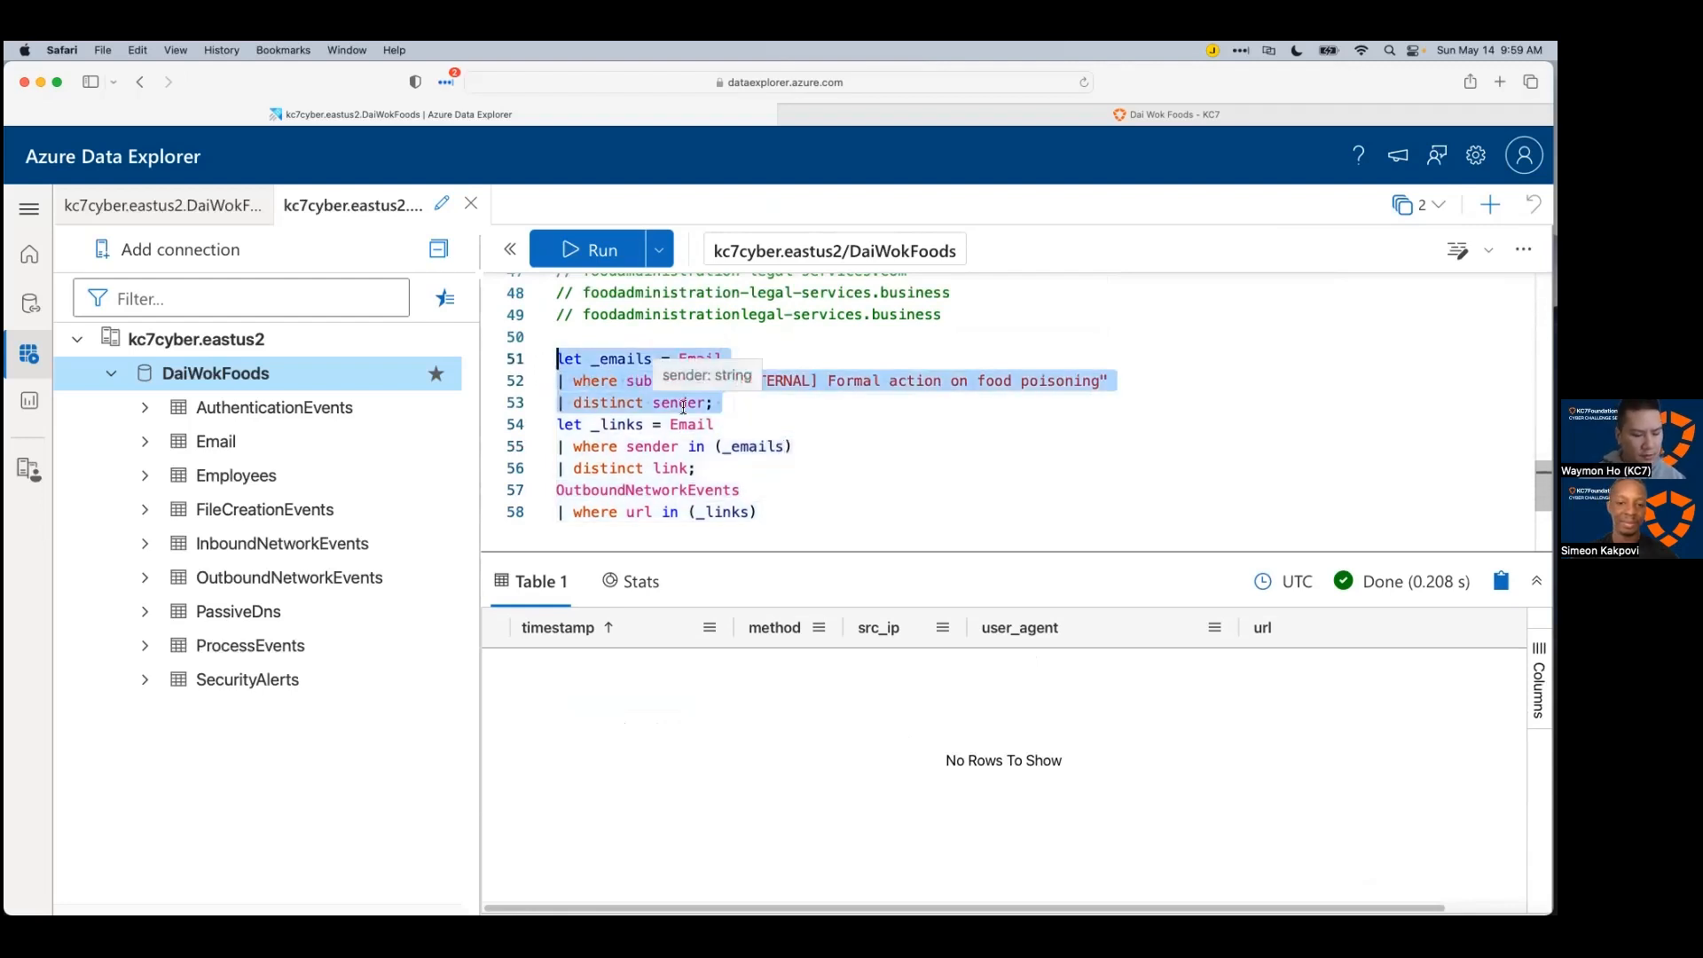
click(800, 526)
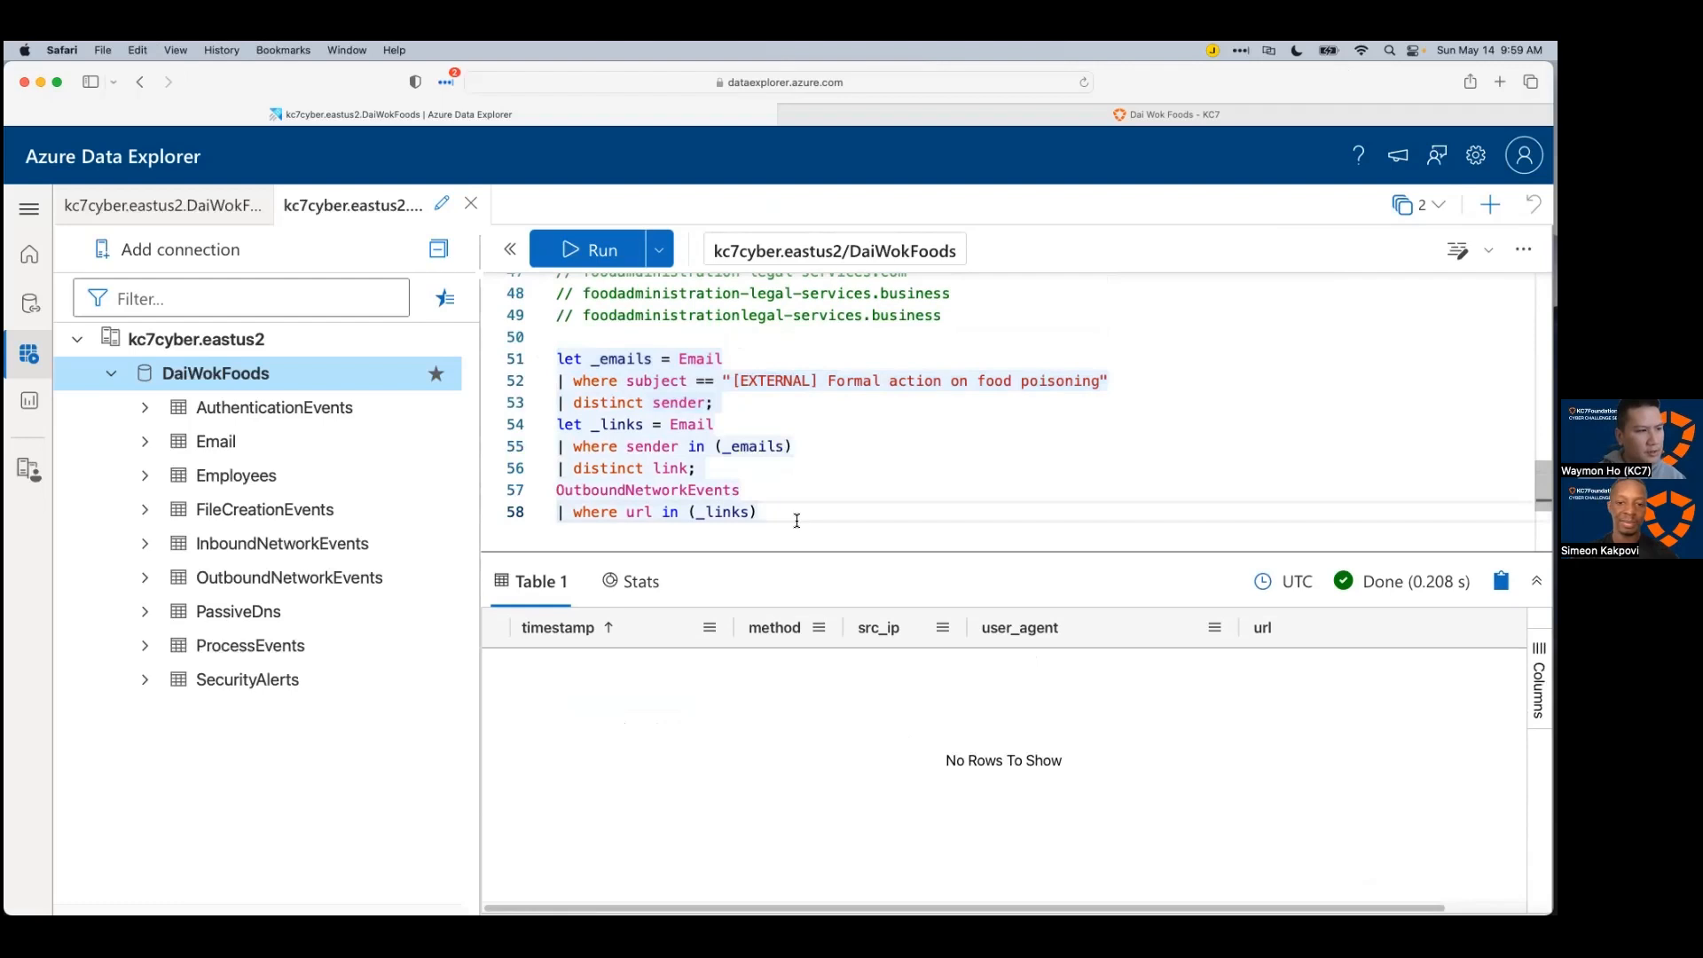
key(Return)
key(Return)
key(ctrl+v)
Step: Delete the duplicated sender lines that were just pasted
scroll(773, 479, down, 3)
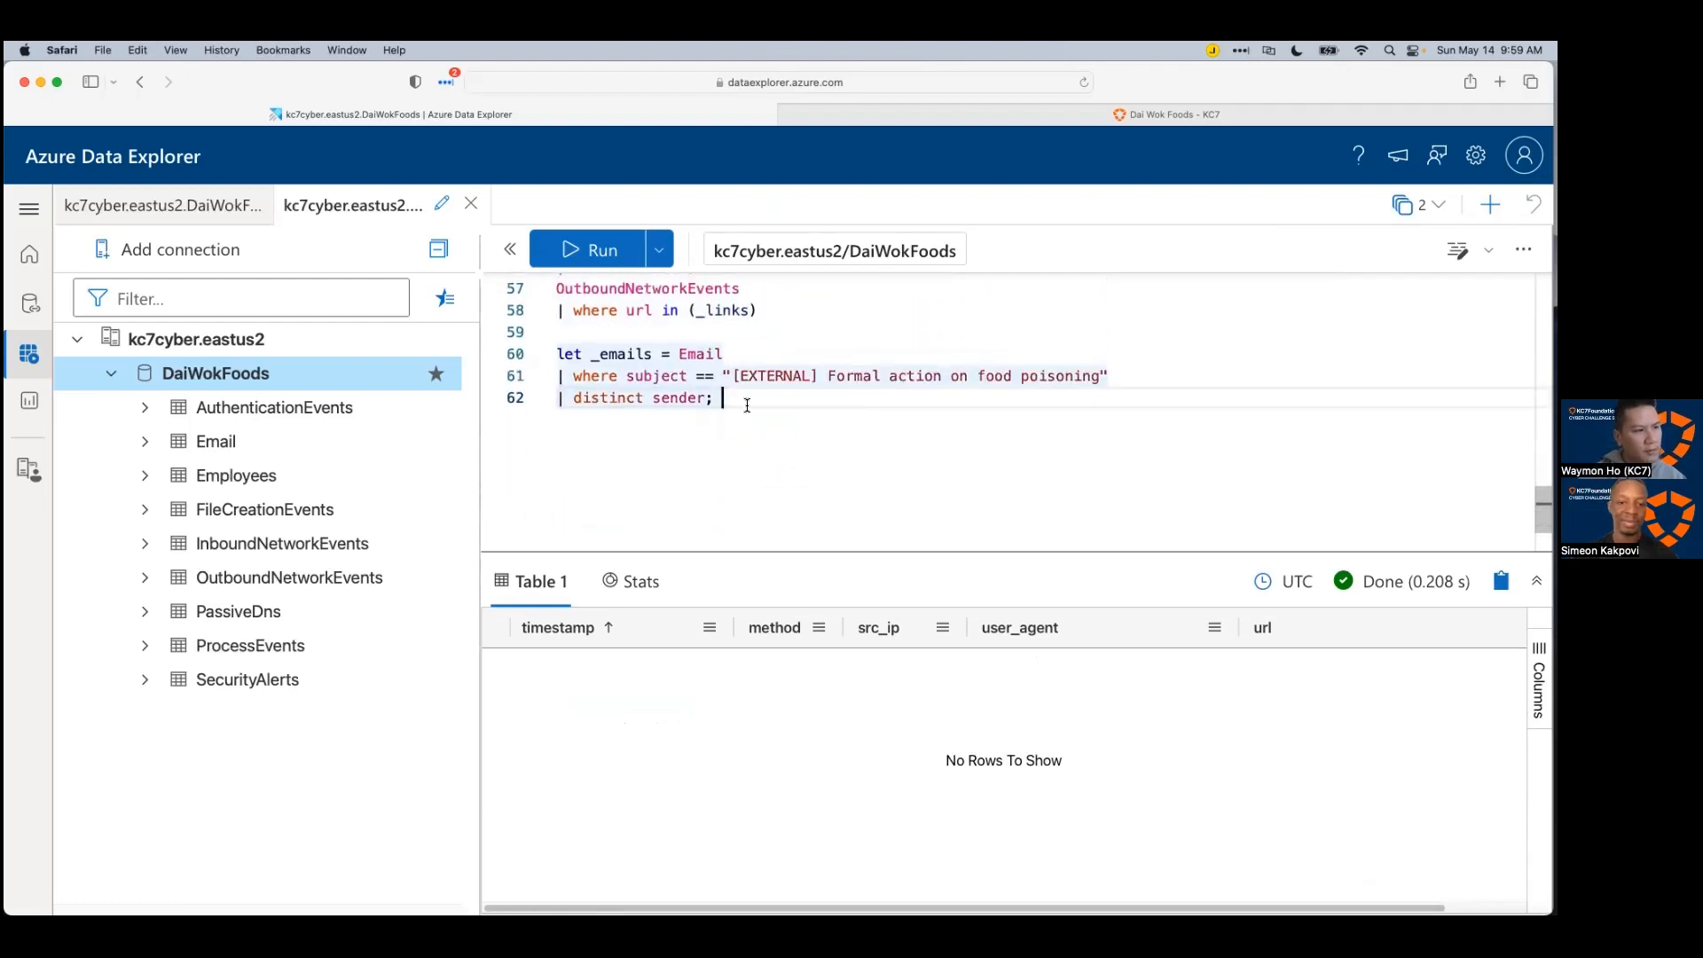
drag(717, 401, 557, 417)
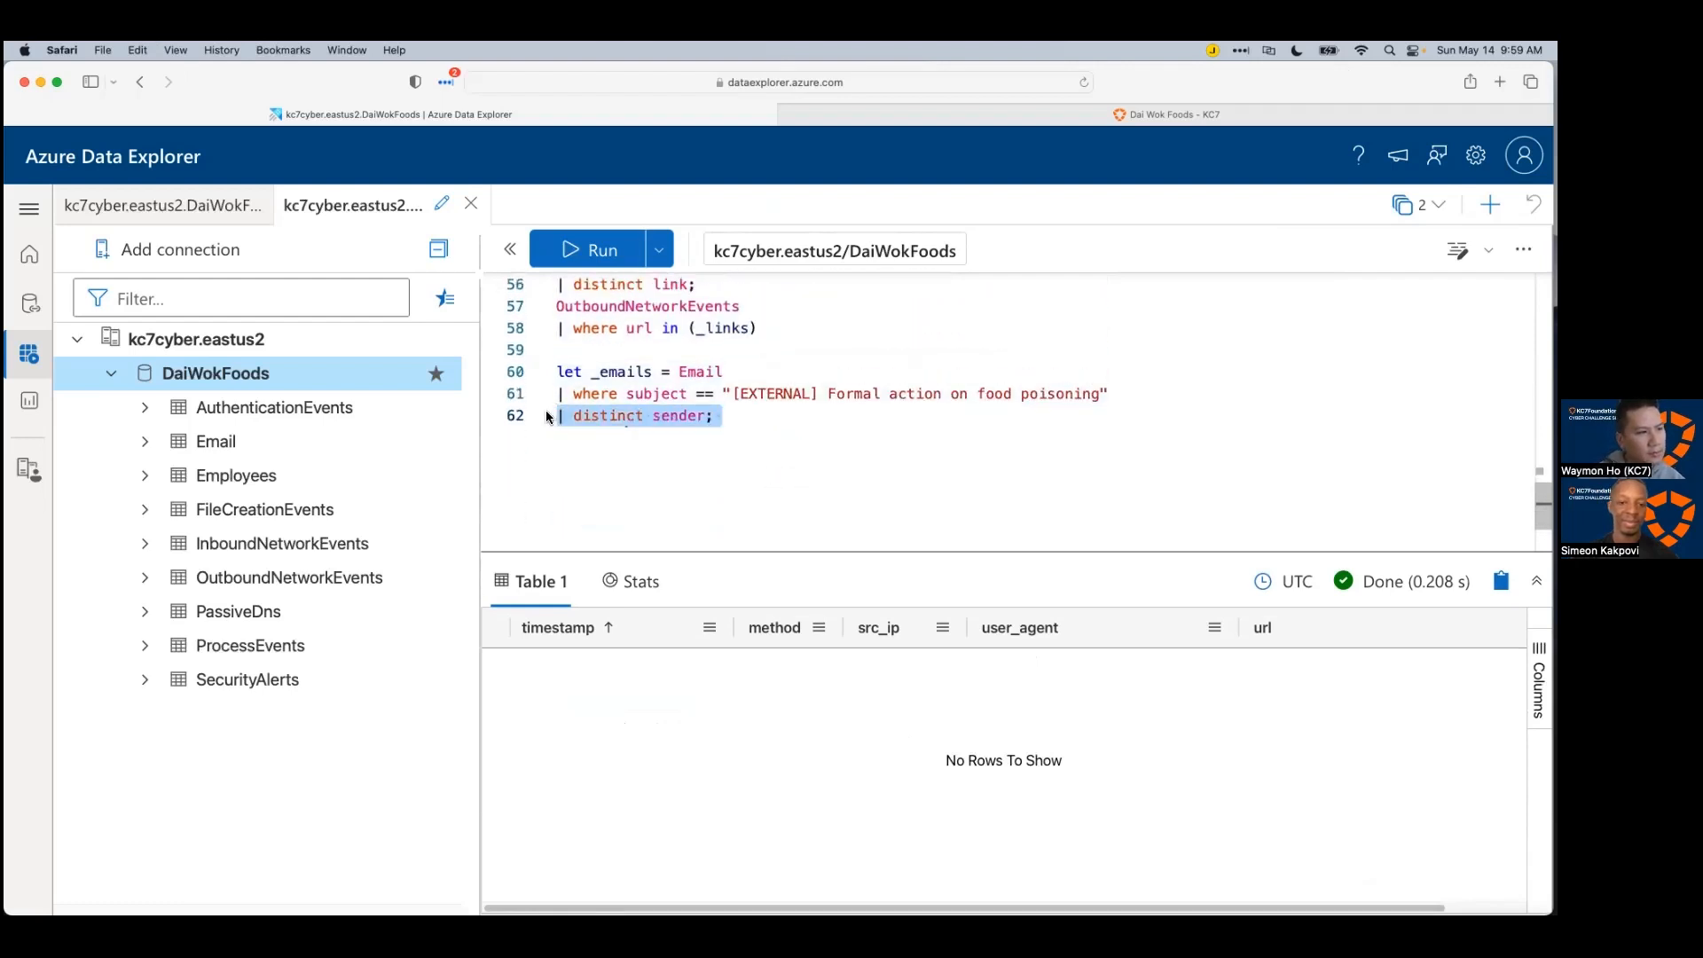
key(shift+Up)
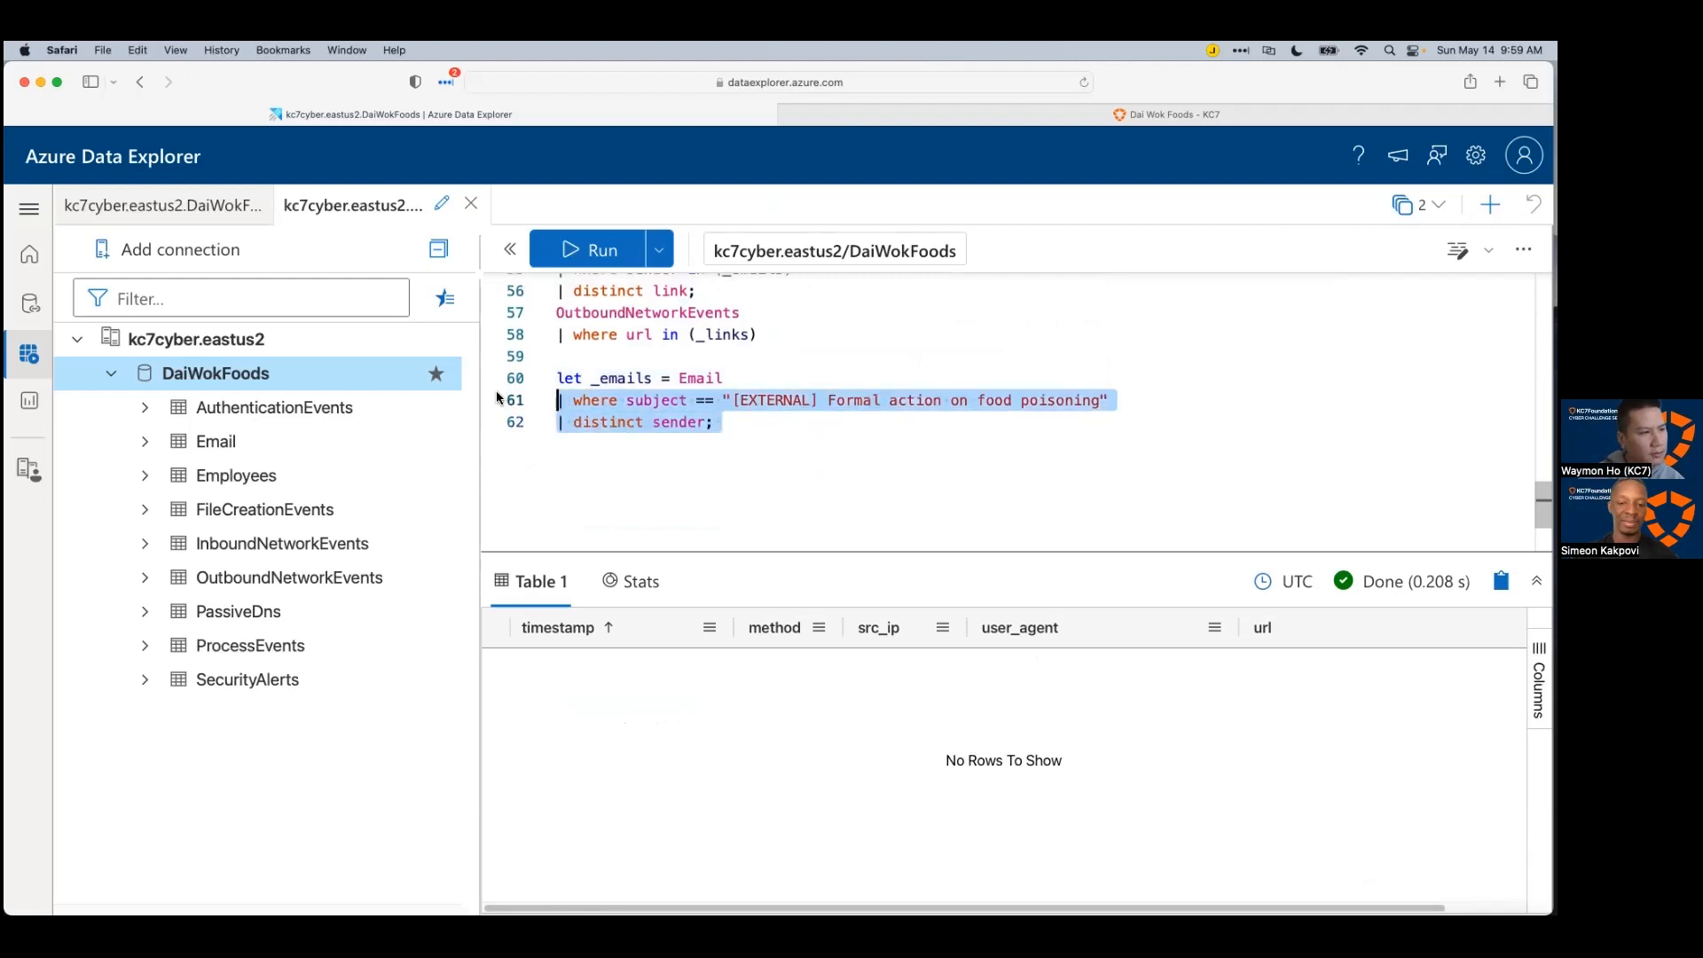
key(shift+Up)
key(BackSpace)
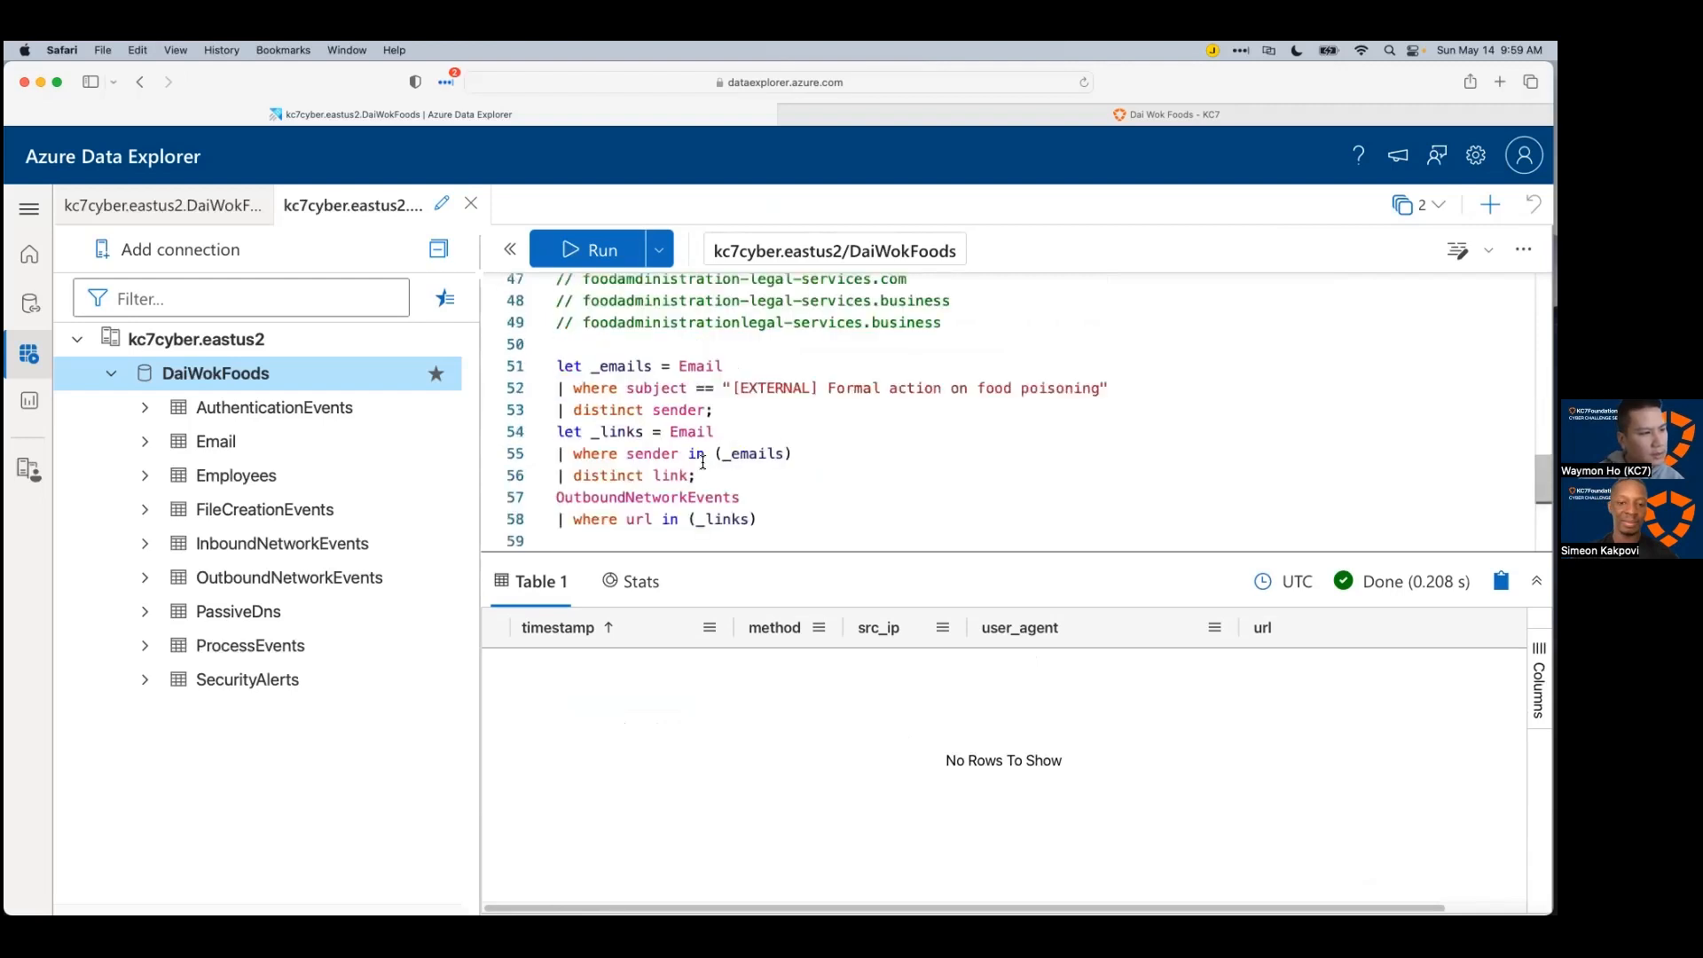
Step: Copy lines 51–55 to line 60, drop the _links assignment, and run 'Email | where sender in (_emails)'
drag(843, 446, 558, 368)
key(super+c)
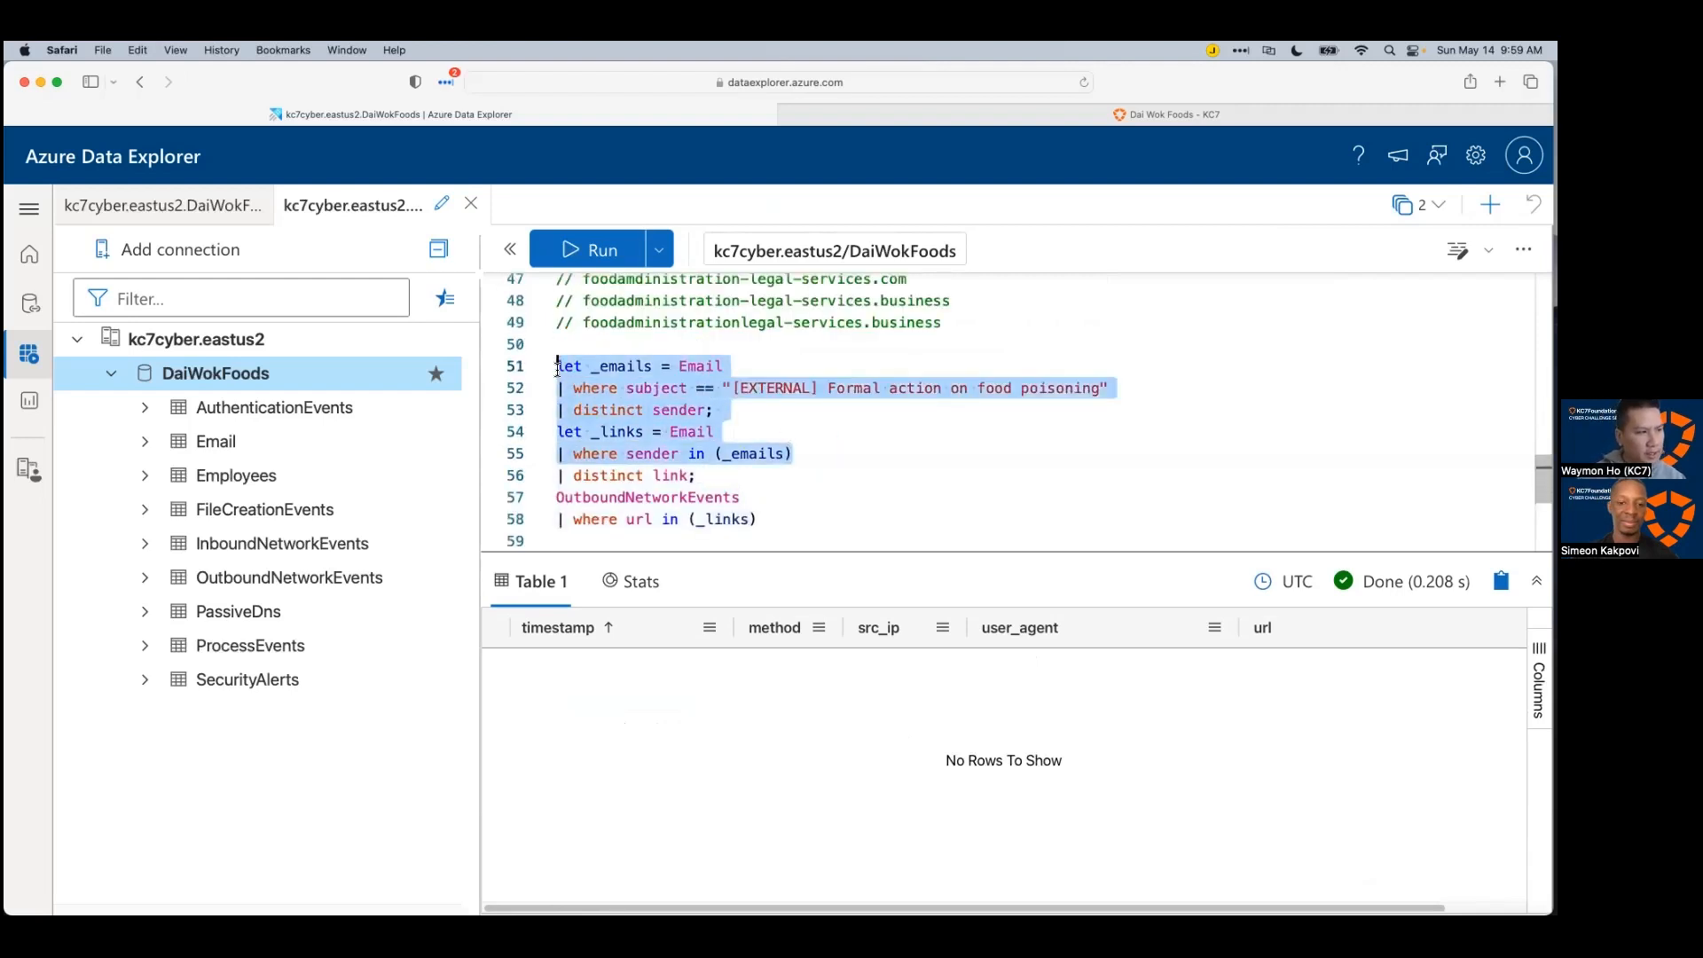
scroll(884, 505, down, 1)
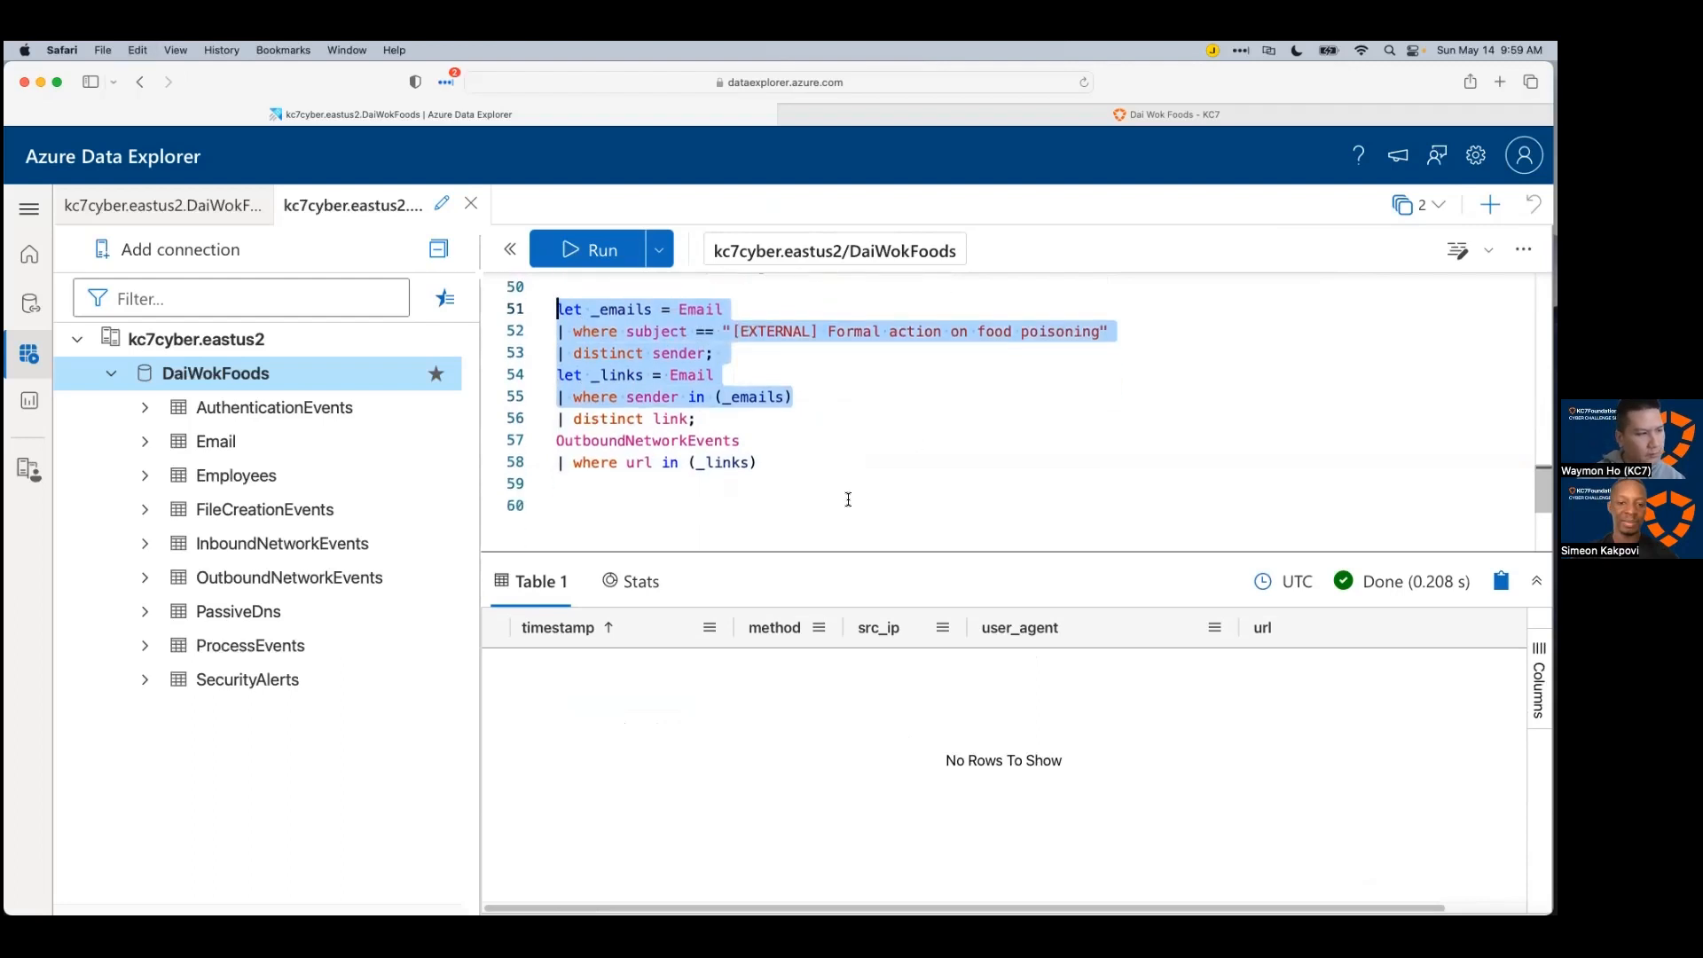
click(847, 499)
key(super+v)
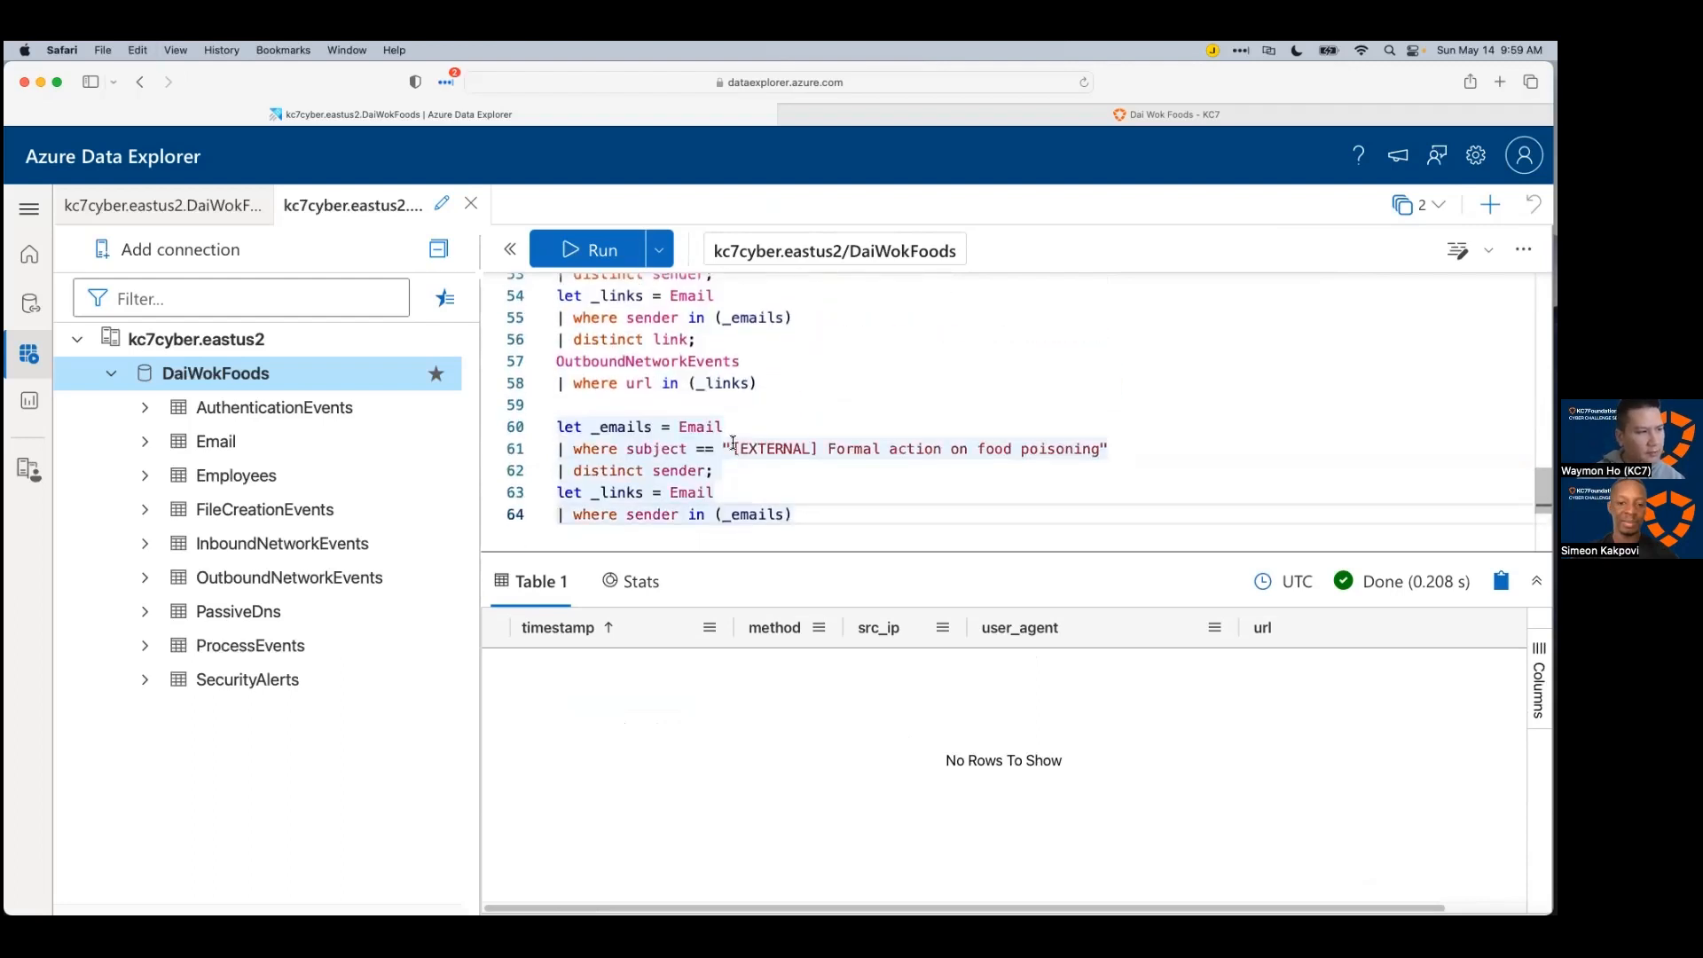
click(733, 448)
drag(669, 499, 557, 493)
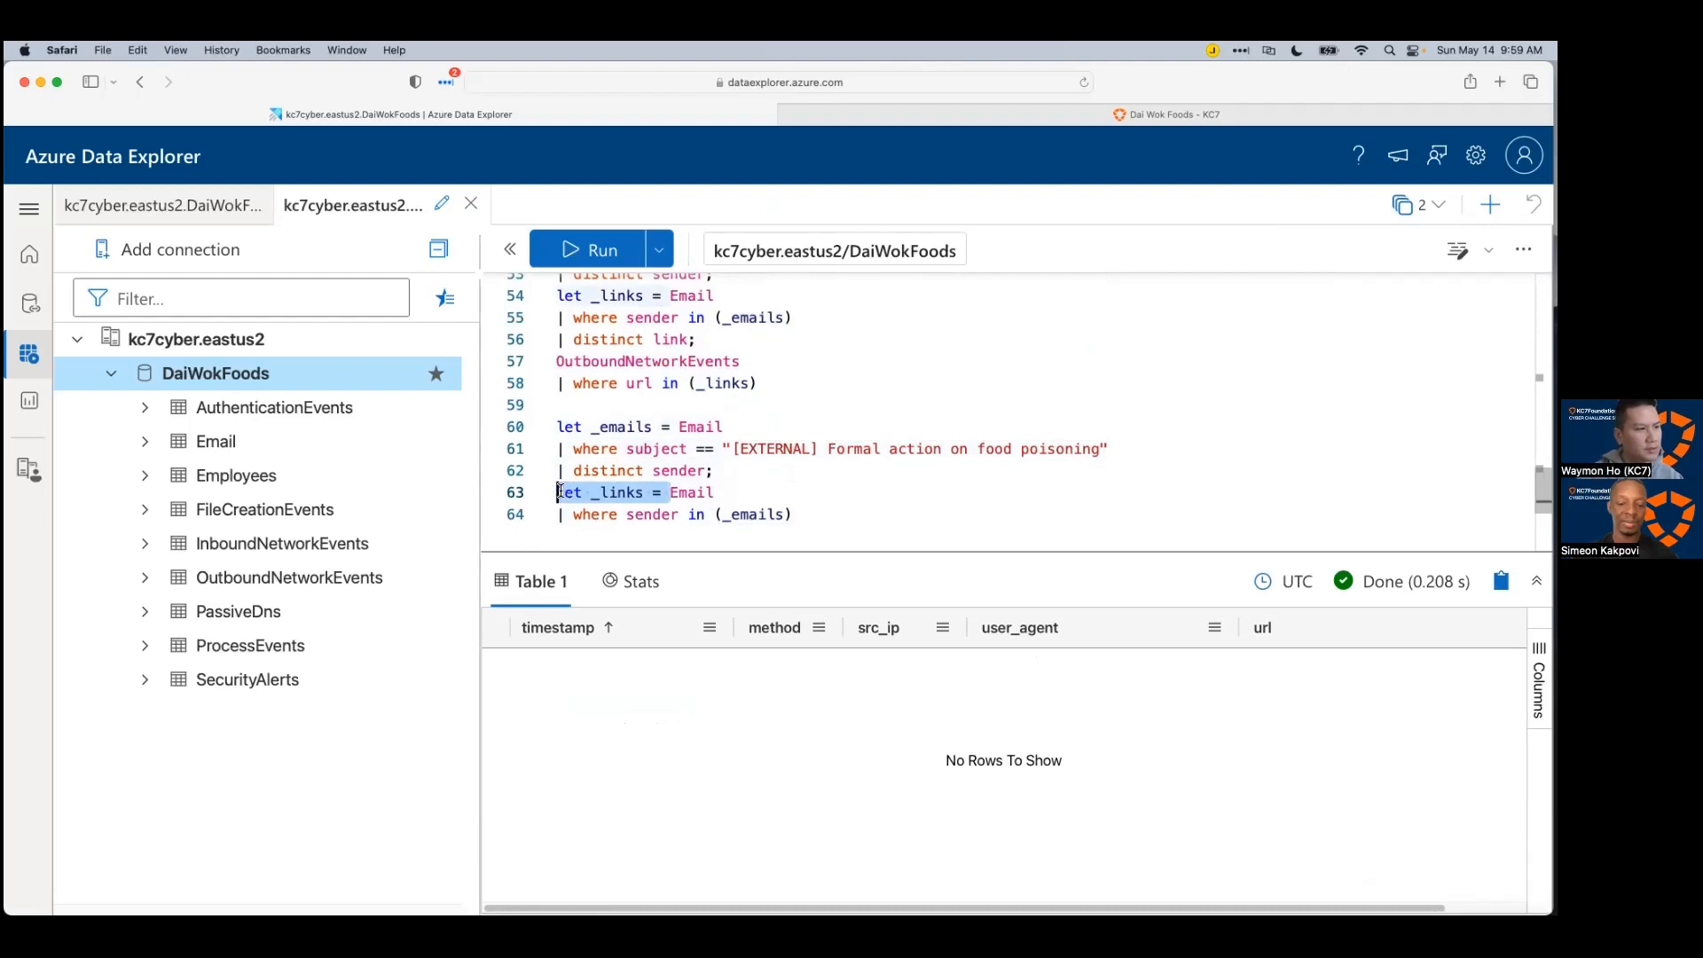
key(BackSpace)
key(shift+Return)
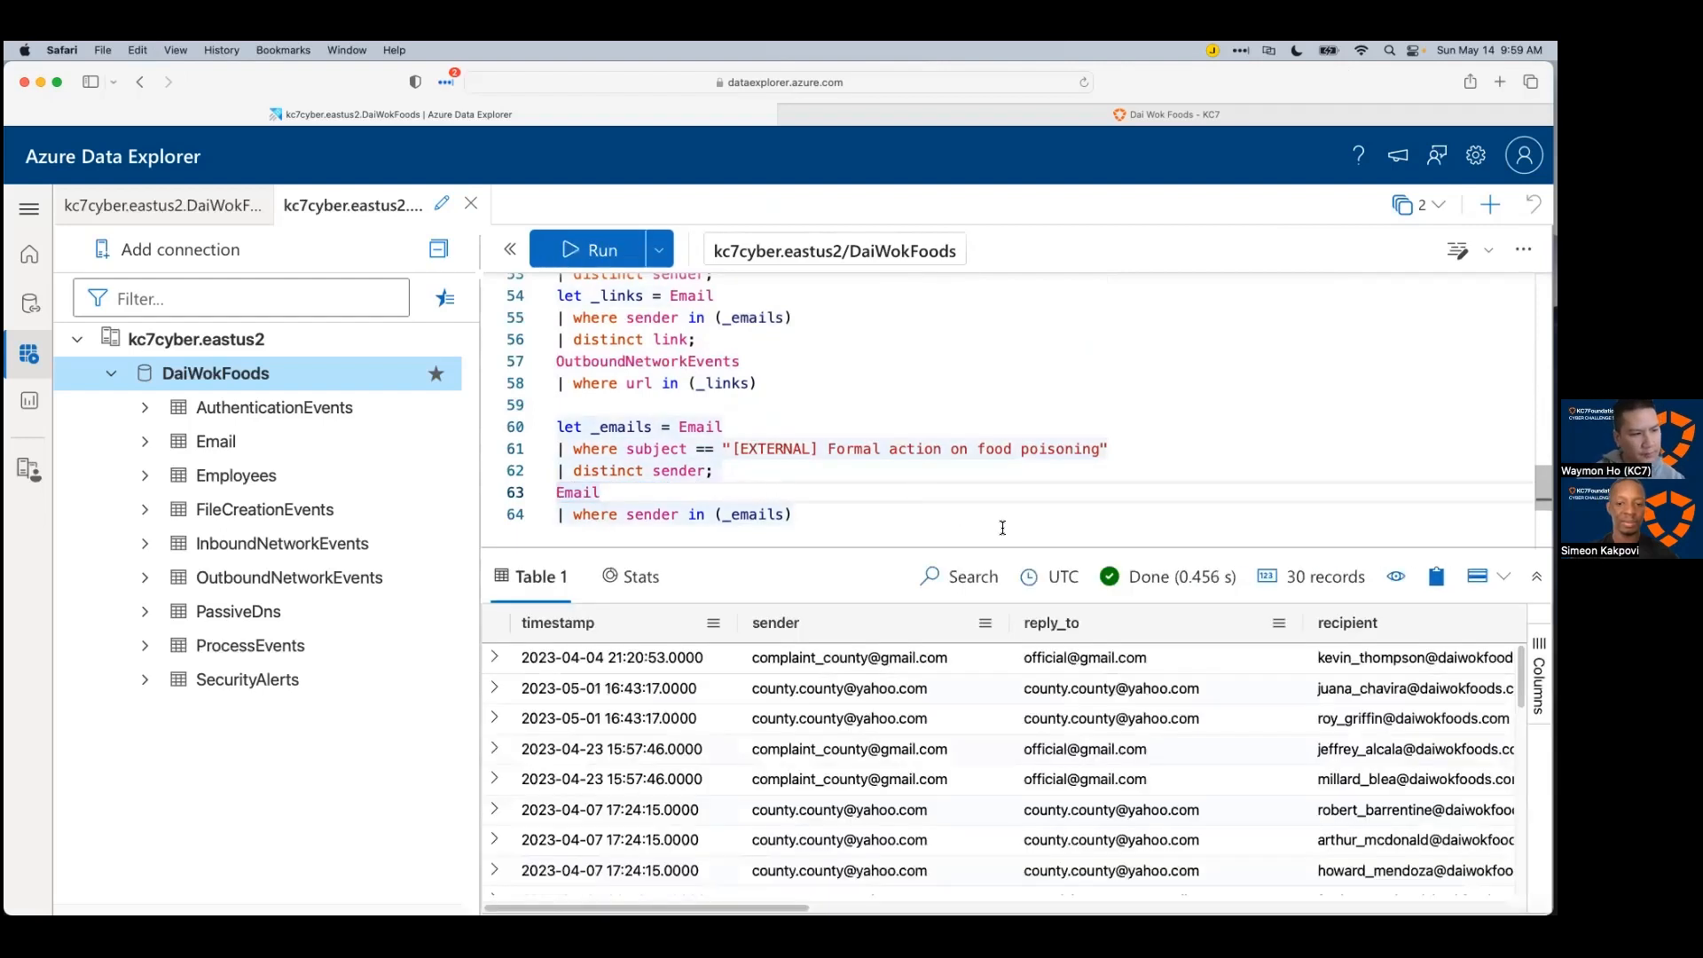
Step: Enlarge the results grid and inspect the reply_to addresses of the 30 returned emails
drag(1099, 548, 1105, 464)
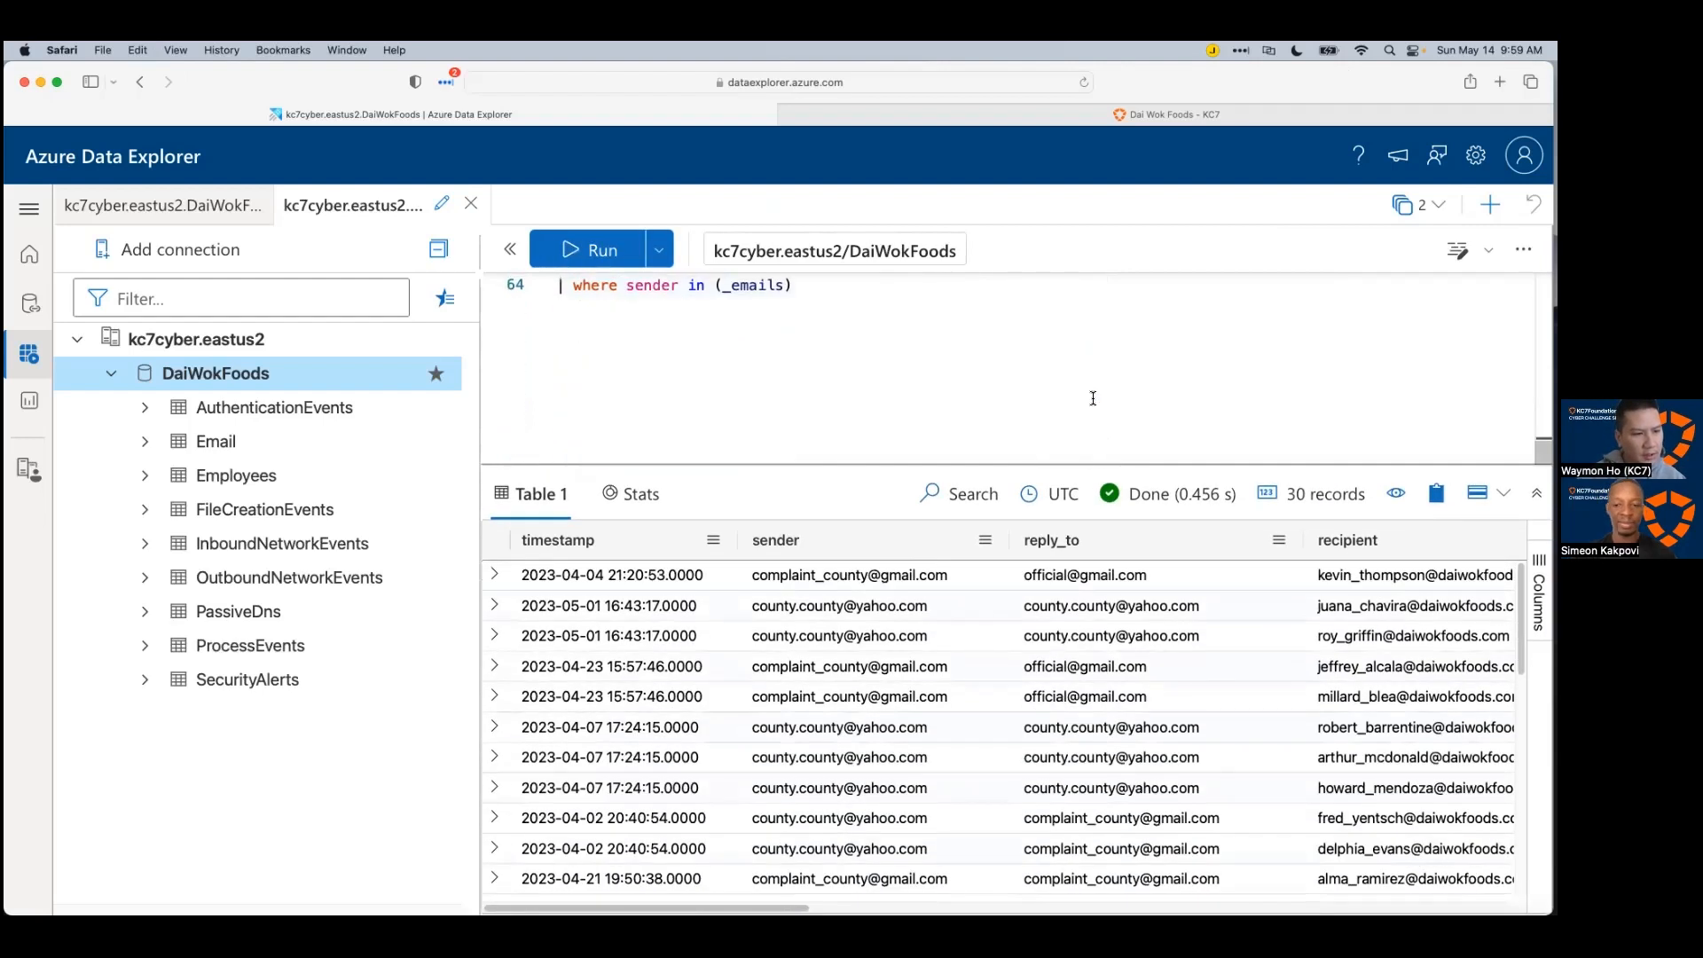
click(1104, 575)
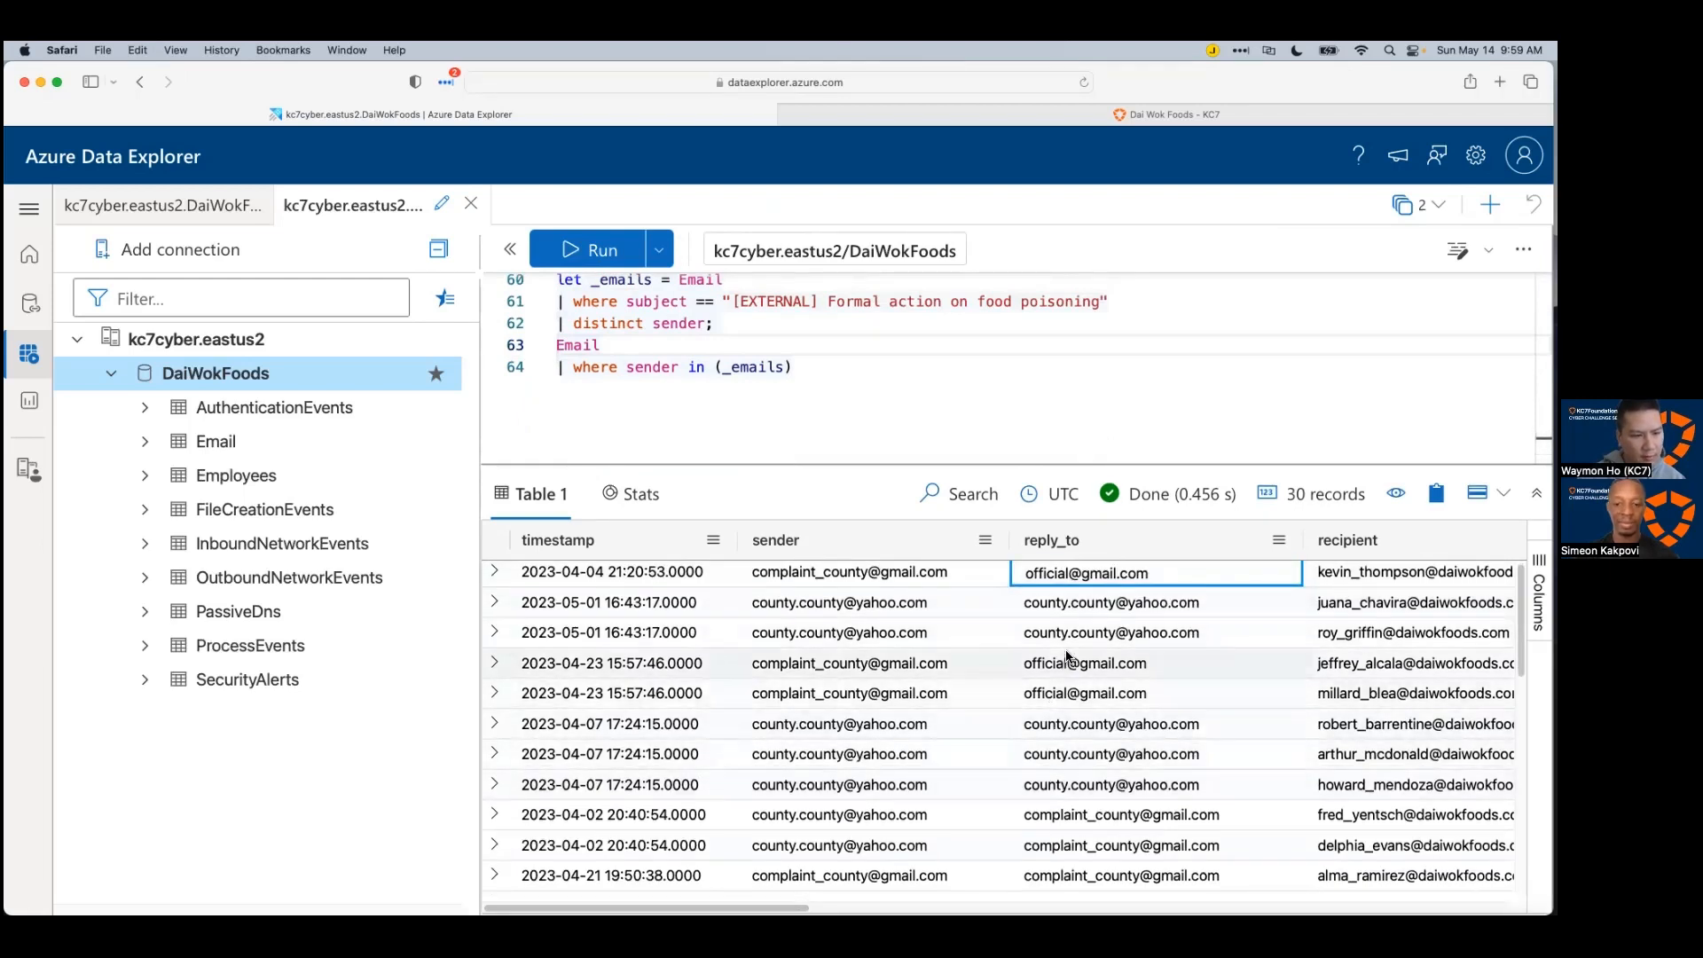
scroll(1065, 658, up, 1)
scroll(615, 409, up, 1)
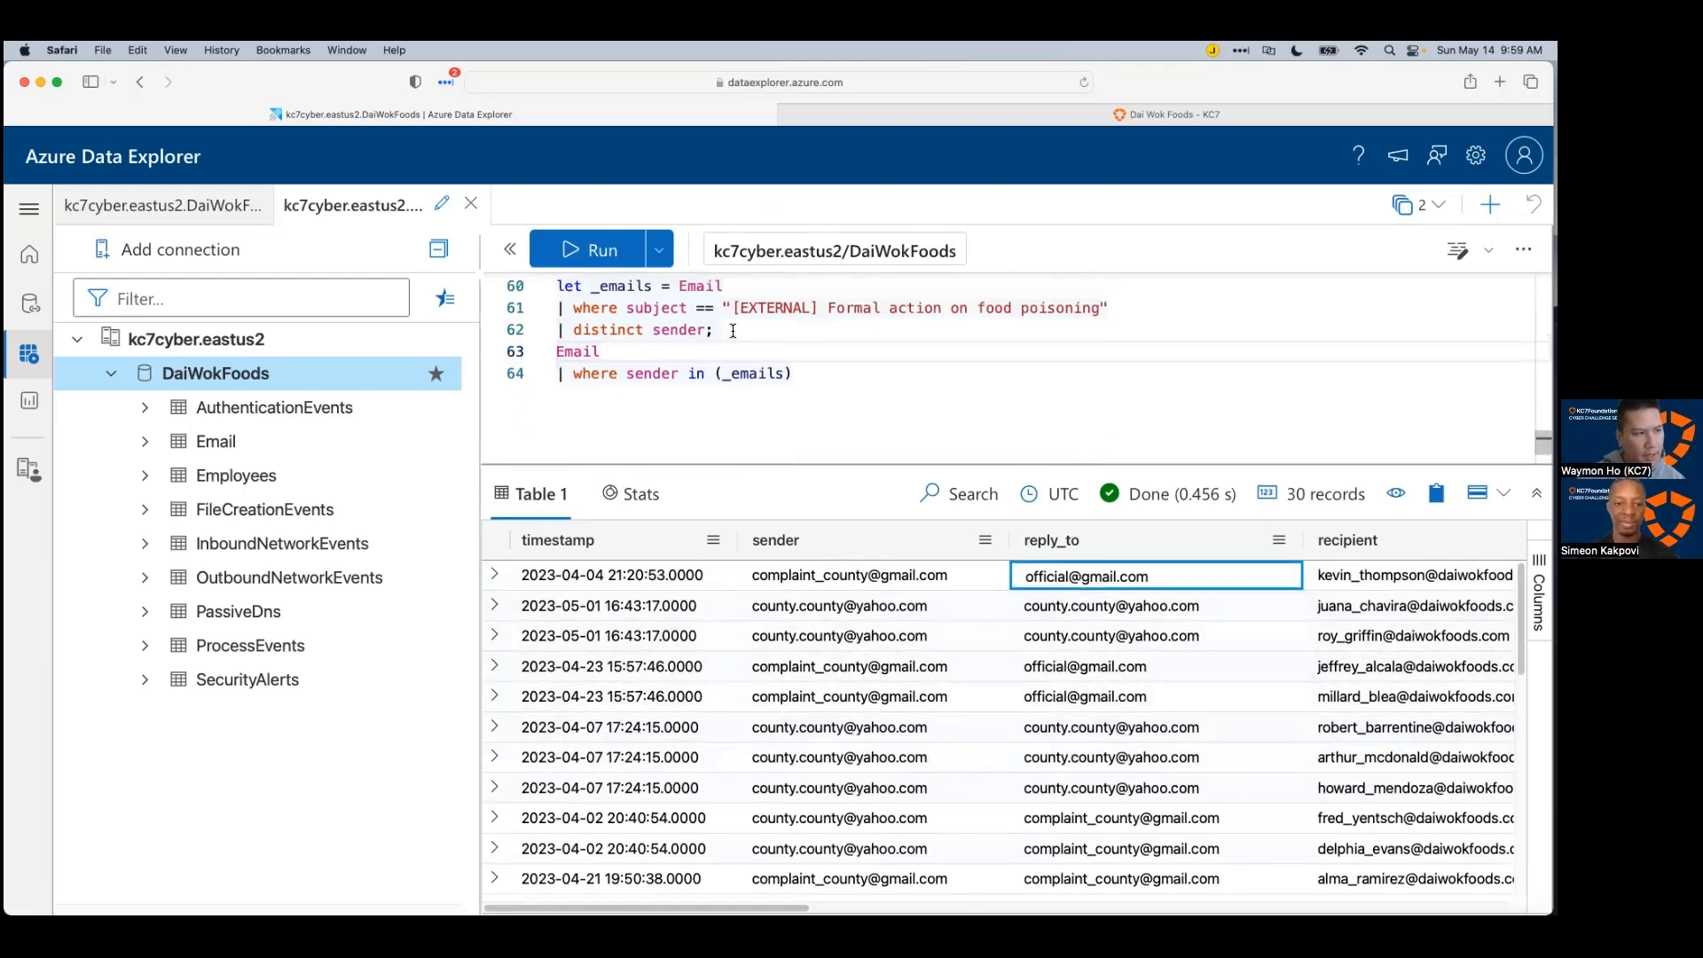
click(661, 330)
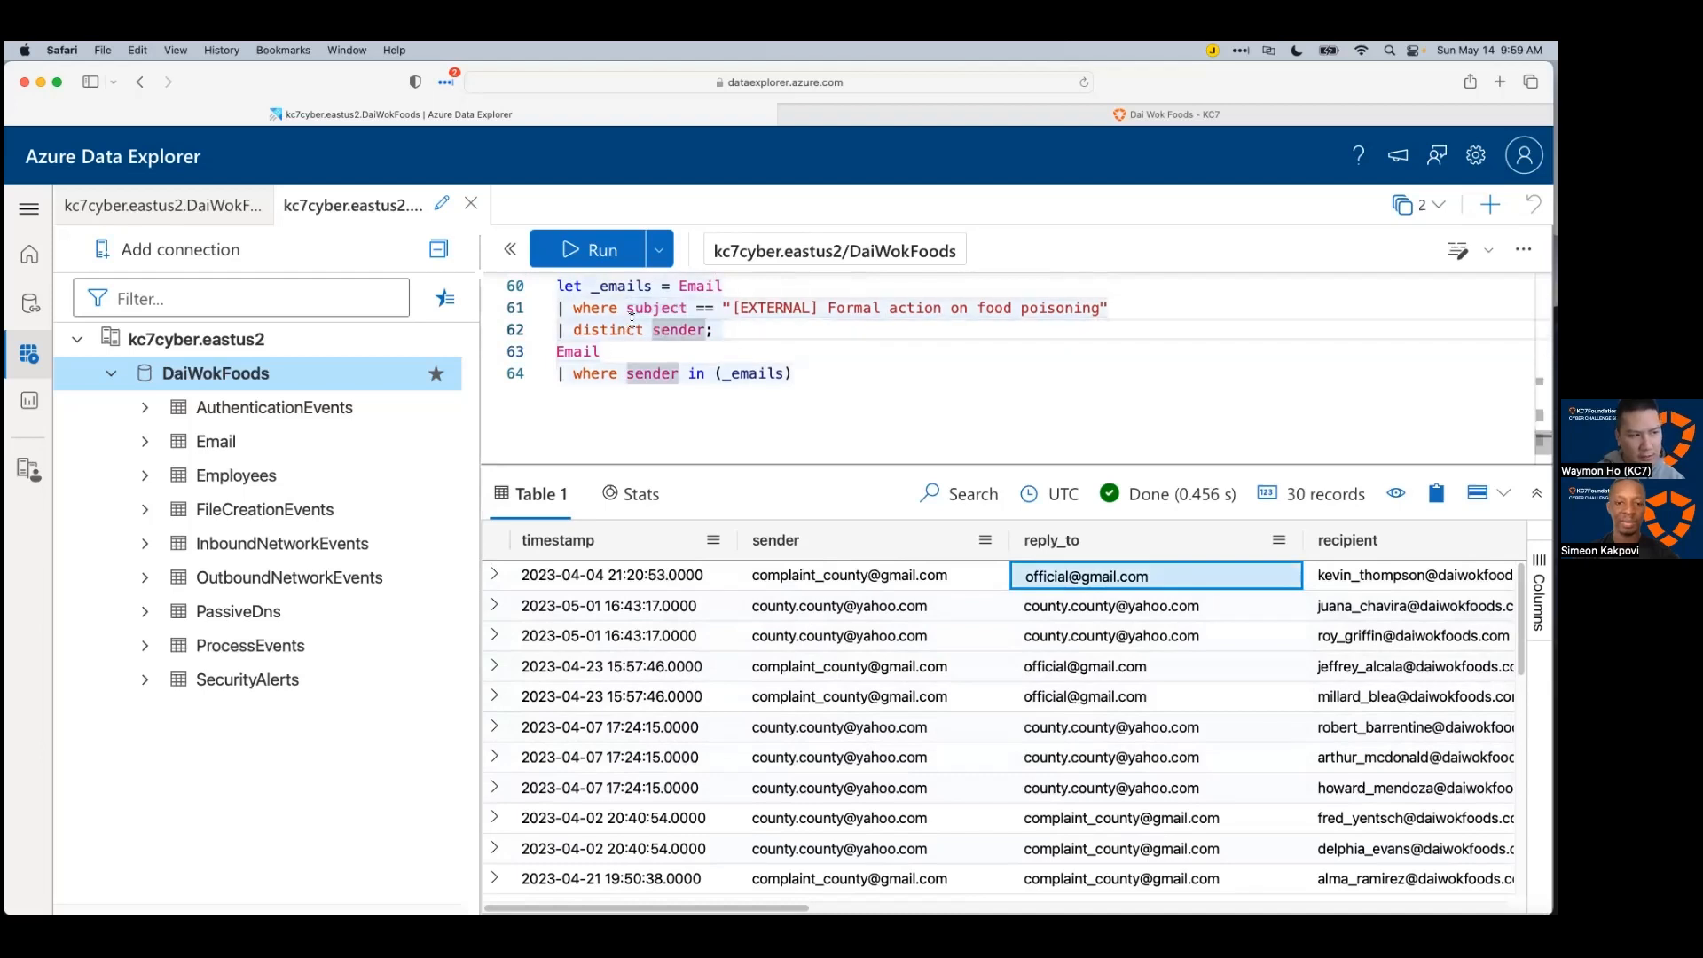
scroll(786, 409, up, 6)
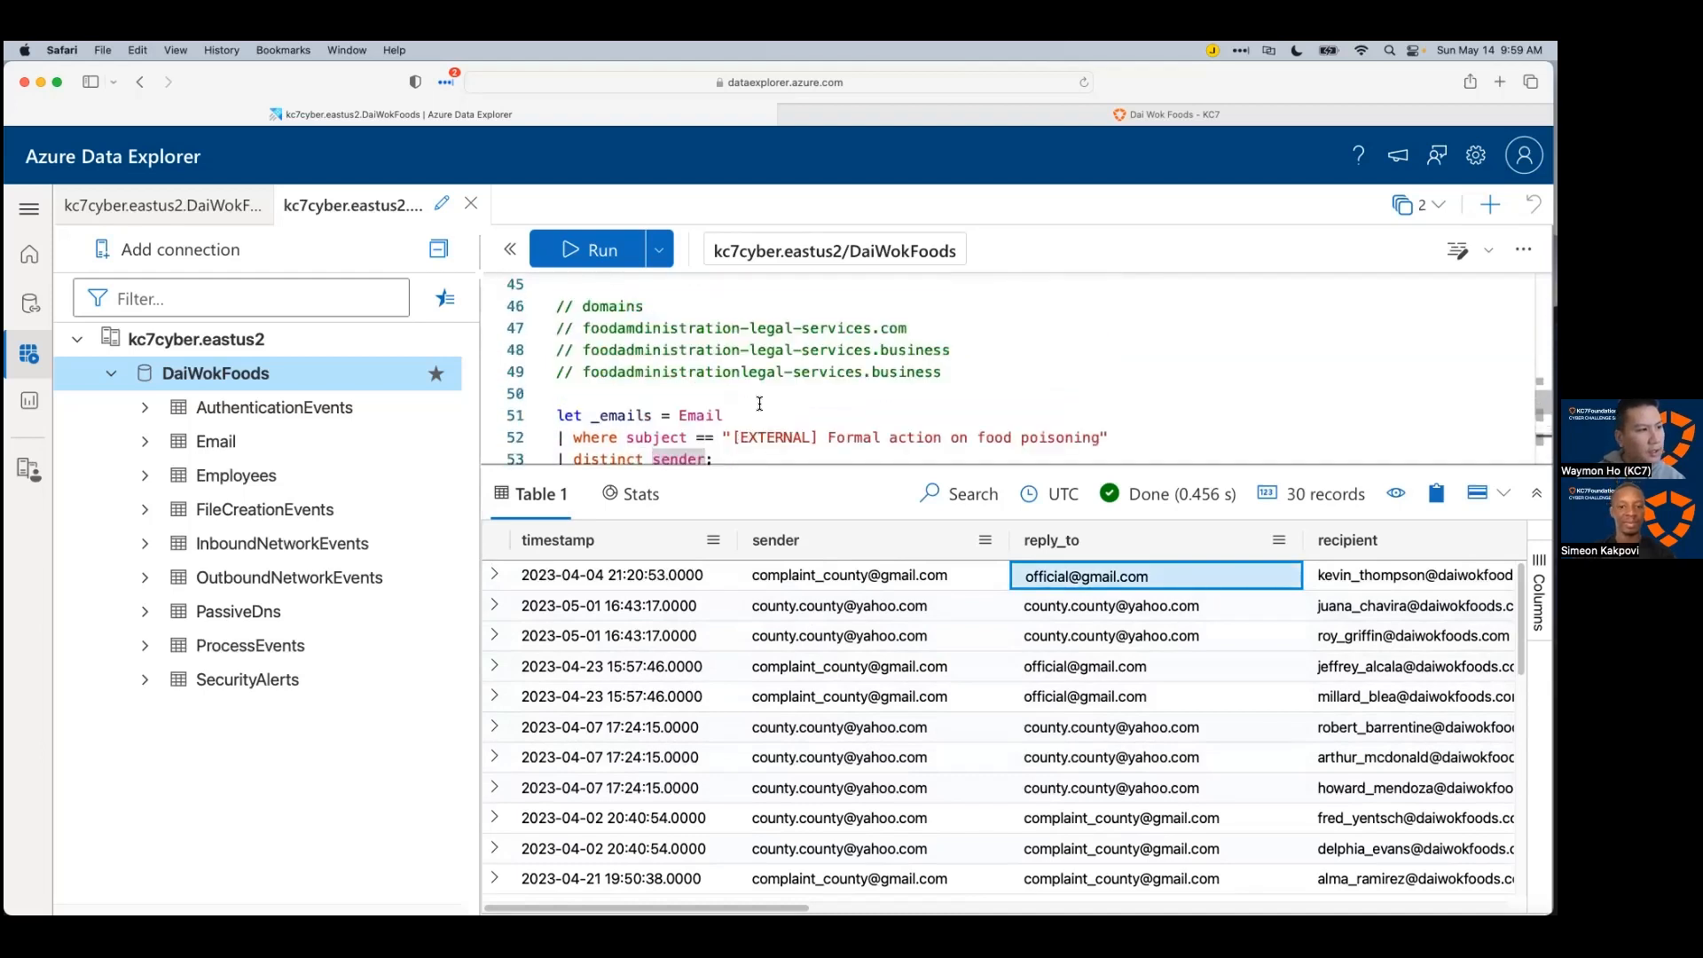
scroll(729, 396, up, 1)
Step: Review the commented sender addresses in the query editor notes
click(831, 369)
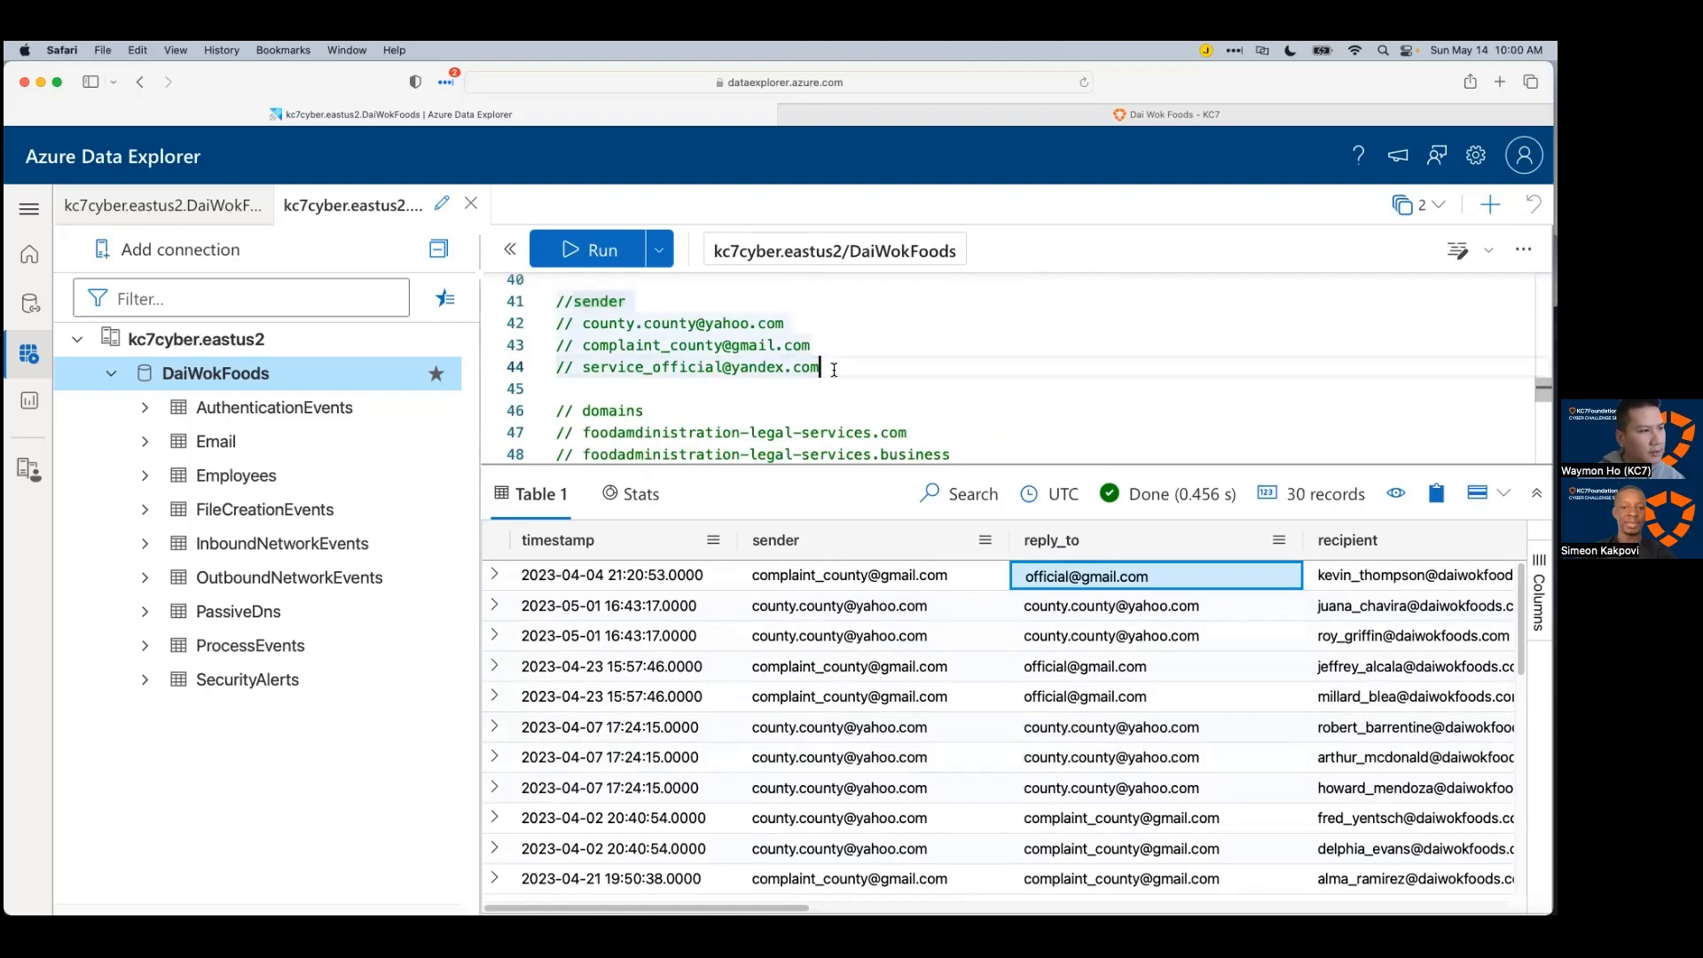
drag(830, 356, 600, 324)
click(937, 368)
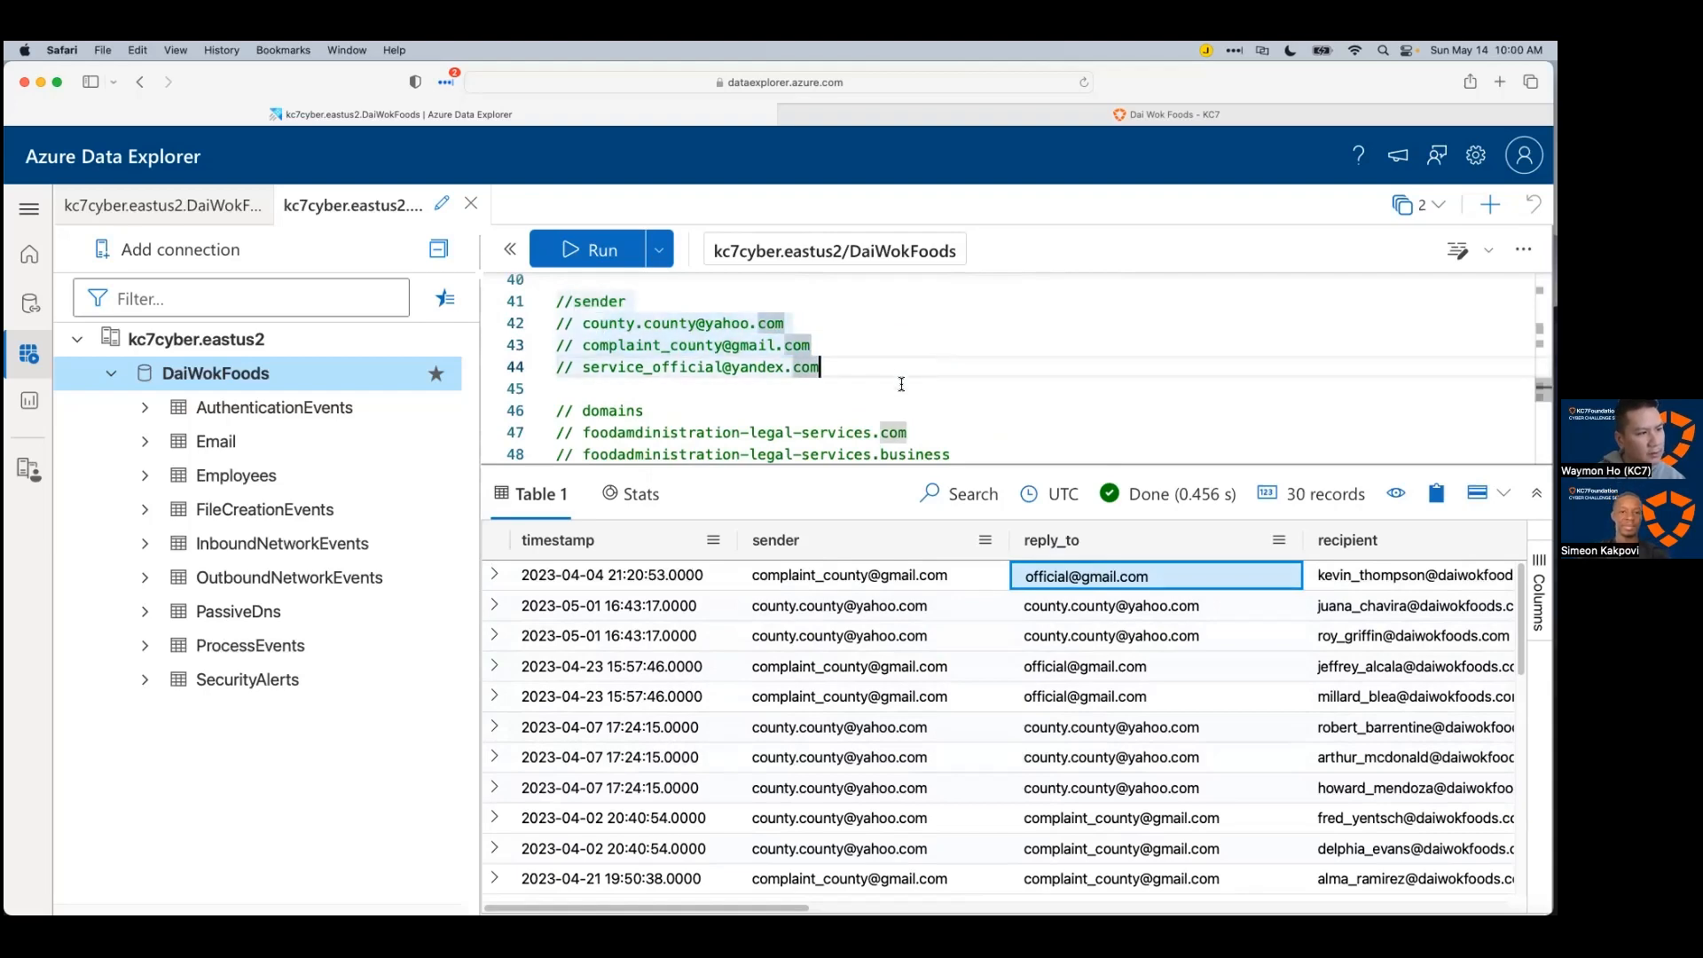
scroll(900, 386, down, 5)
scroll(856, 710, down, 5)
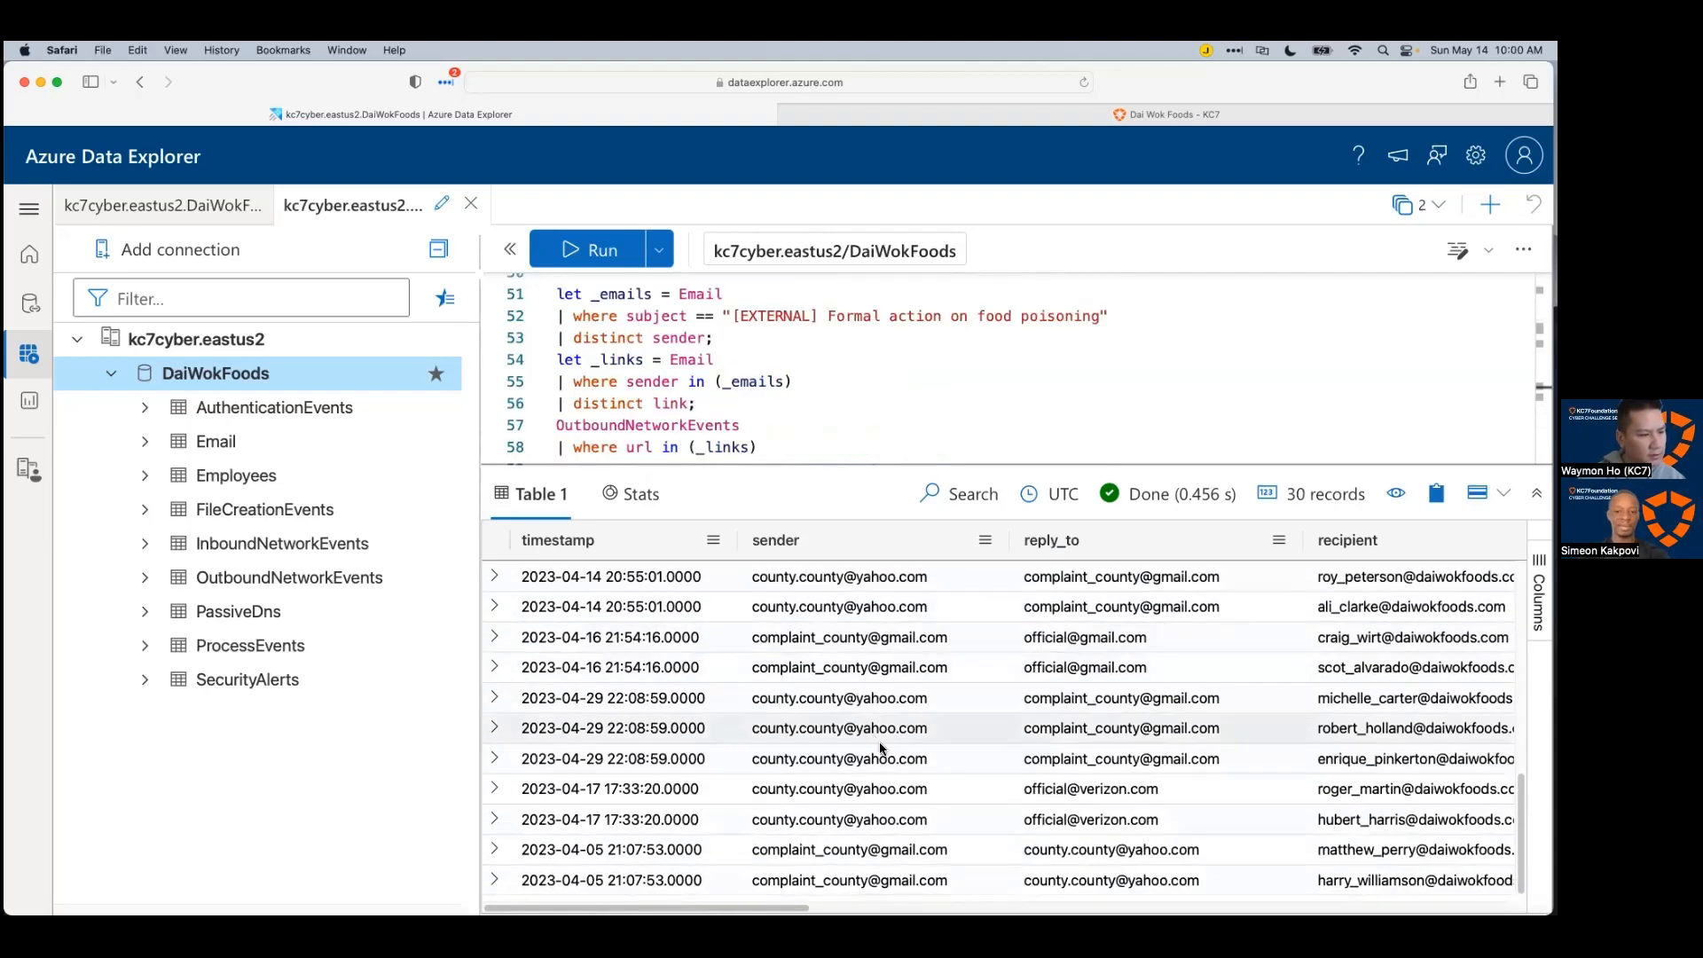
scroll(860, 723, up, 5)
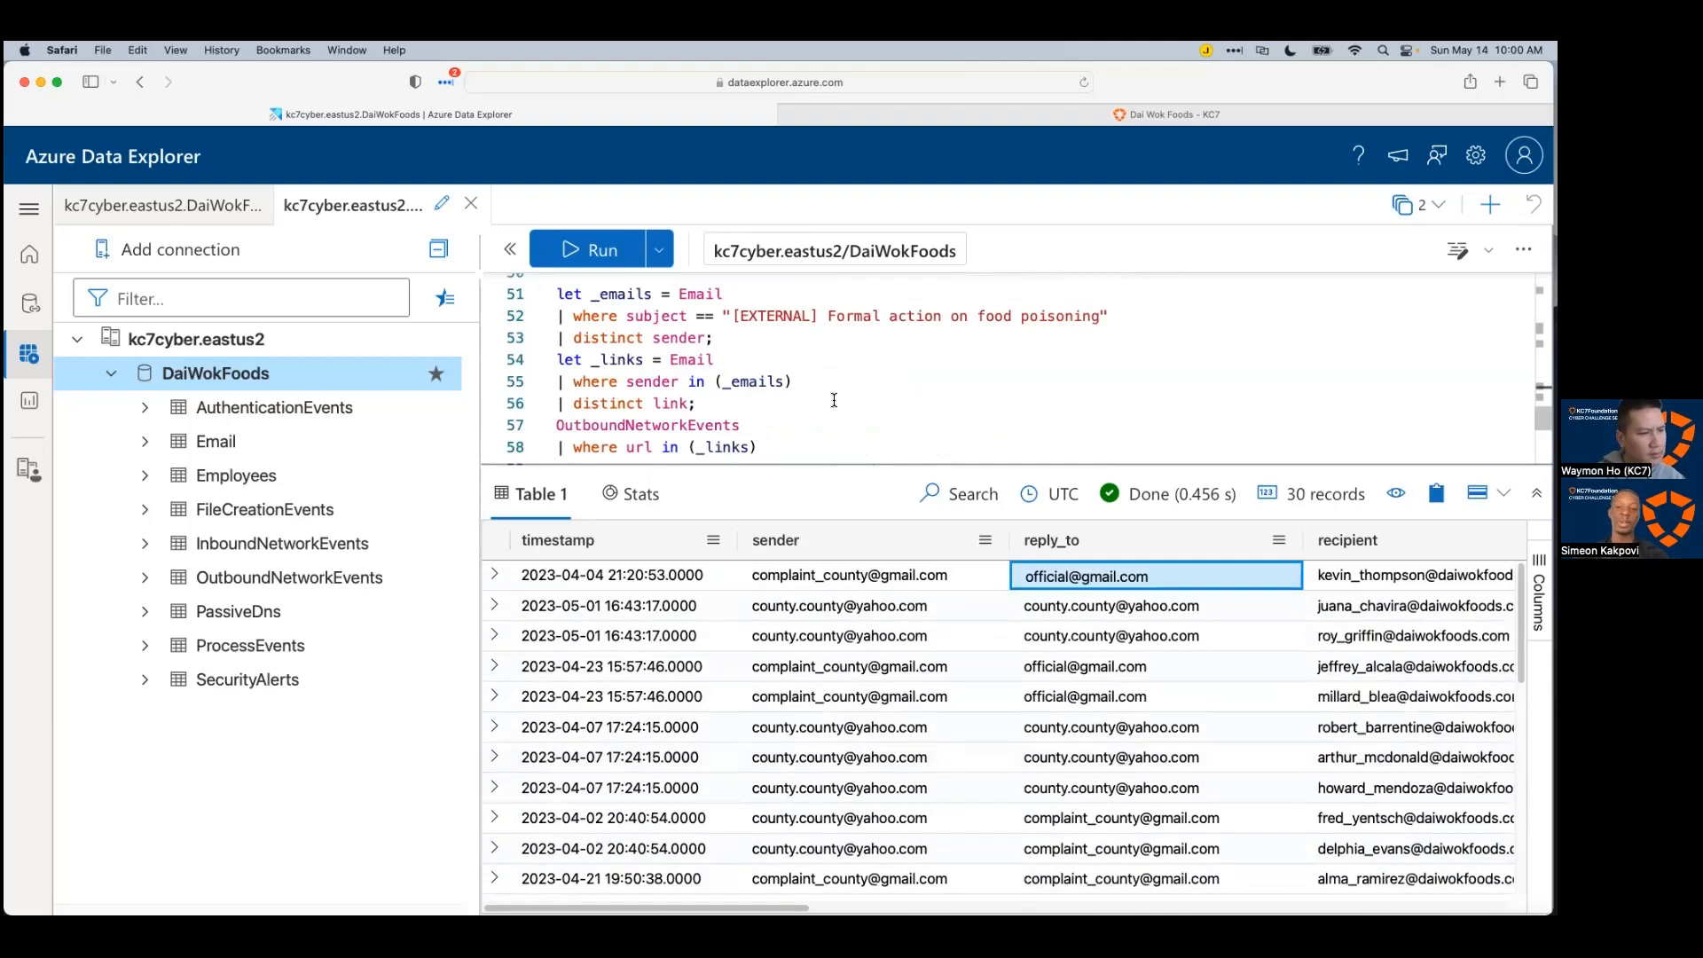
scroll(730, 355, up, 5)
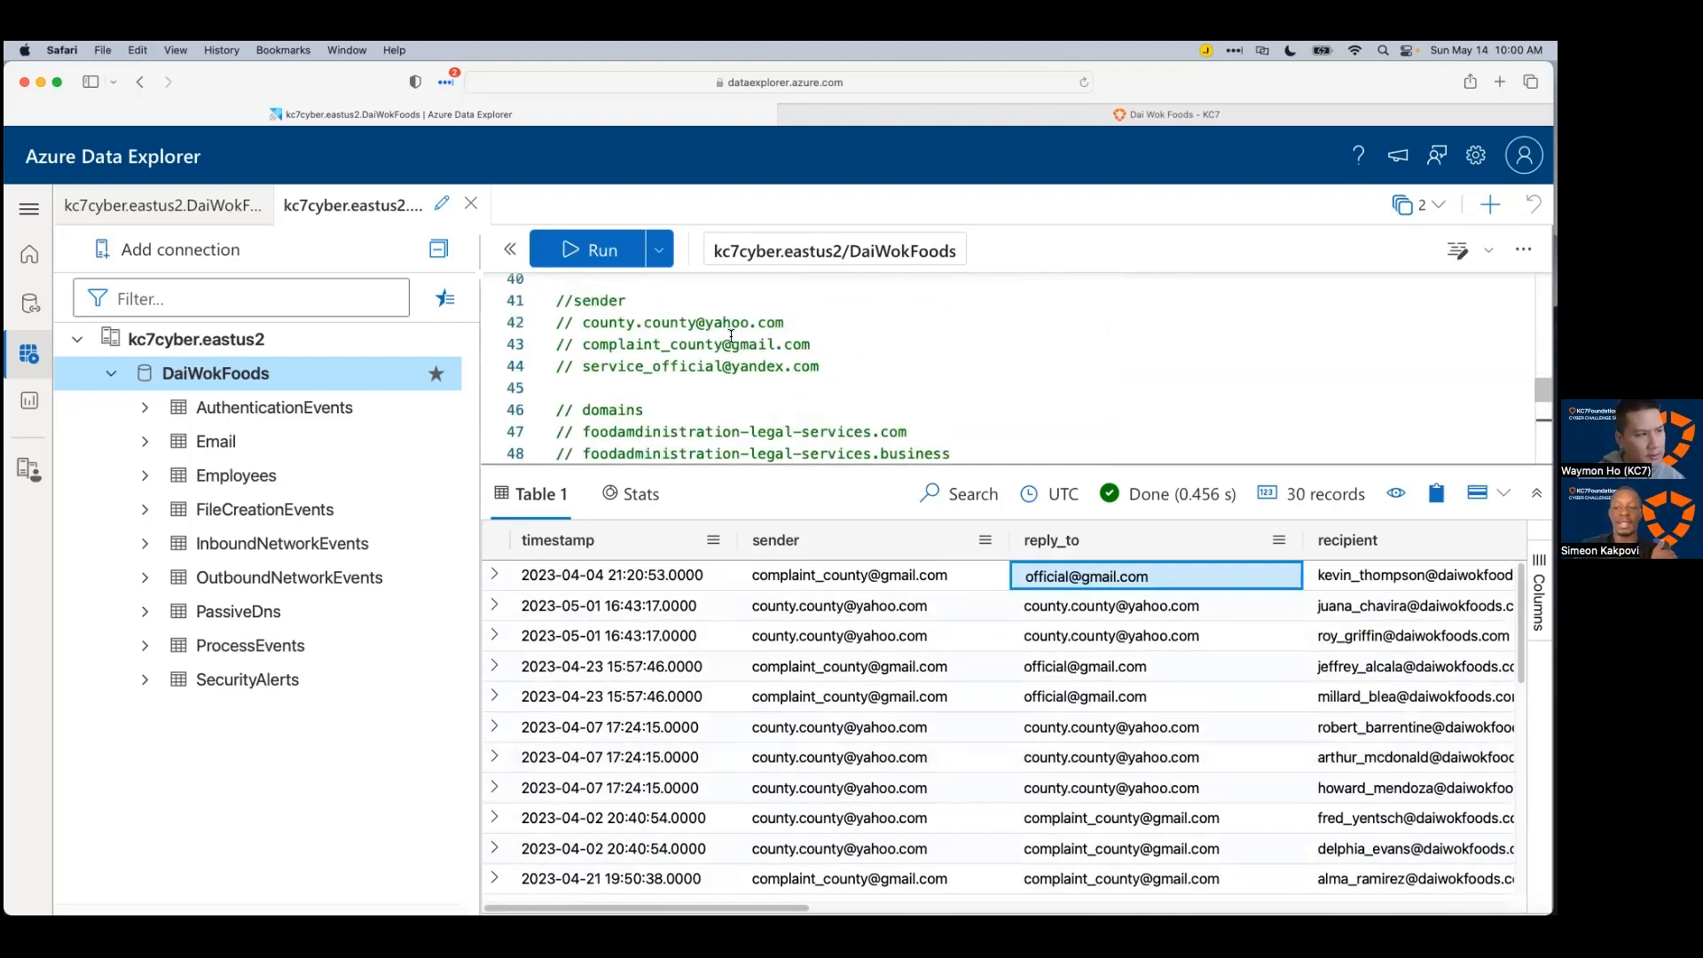
Step: Add a '// reply-to' comment heading above the yandex address in the notes
click(843, 345)
key(Return)
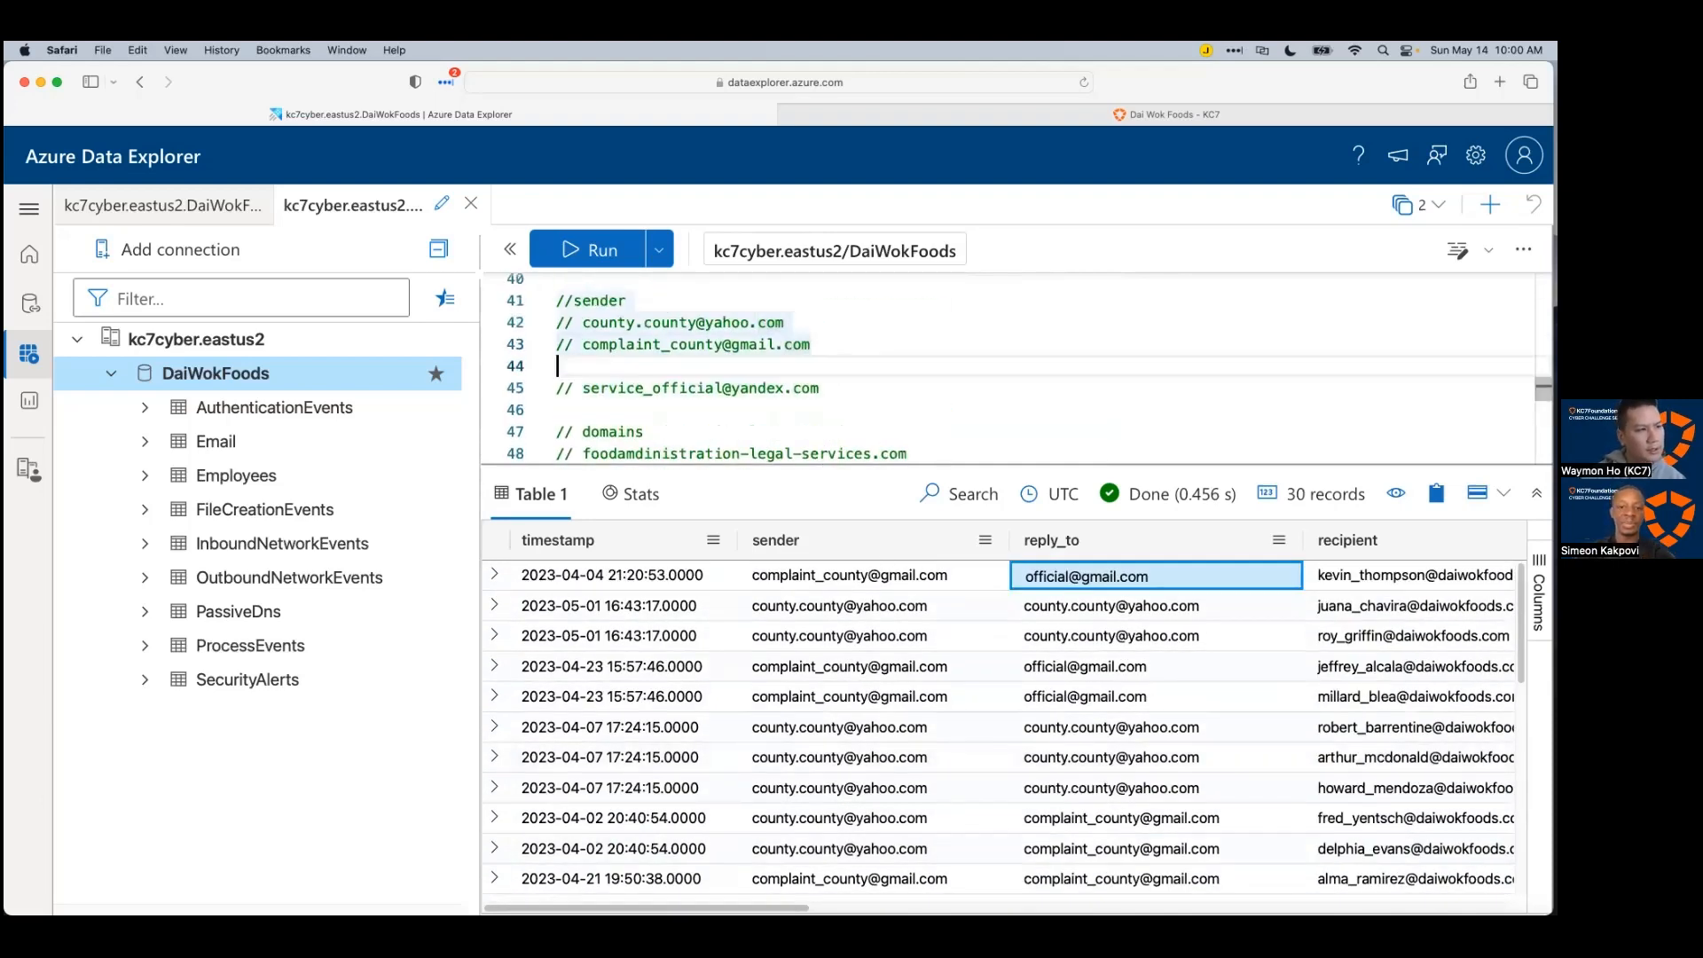
key(Return)
text(//)
text(ew)
key(BackSpace)
key(BackSpace)
text(reploy)
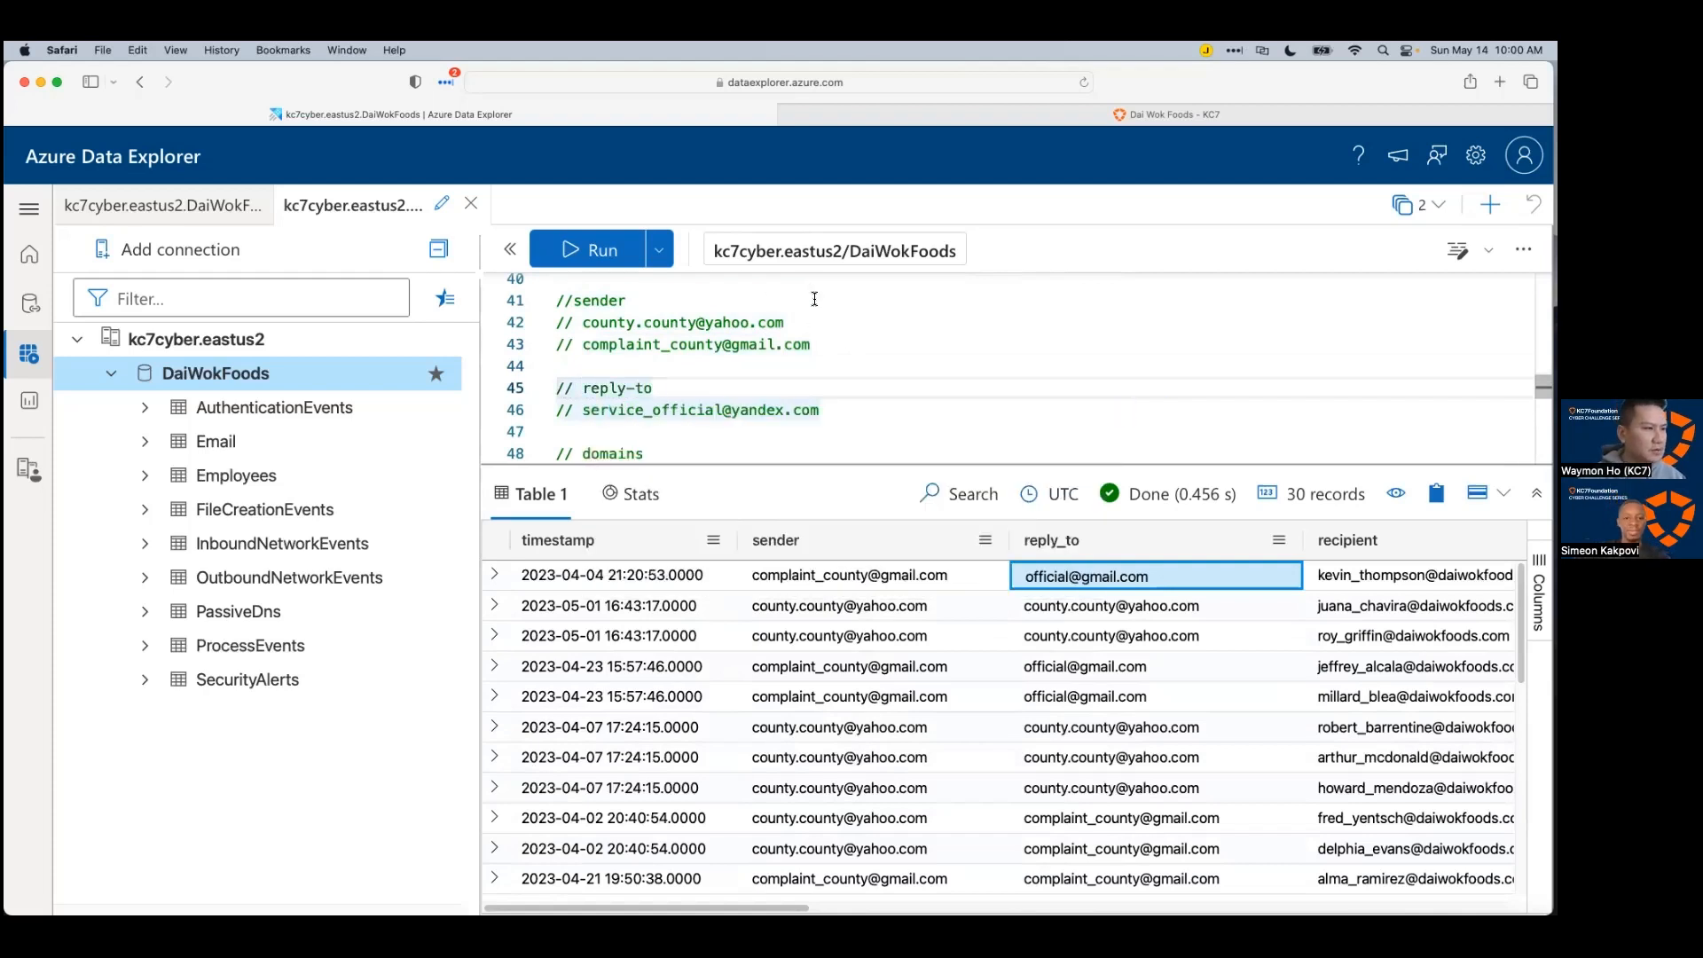
scroll(884, 430, down, 8)
scroll(884, 430, up, 8)
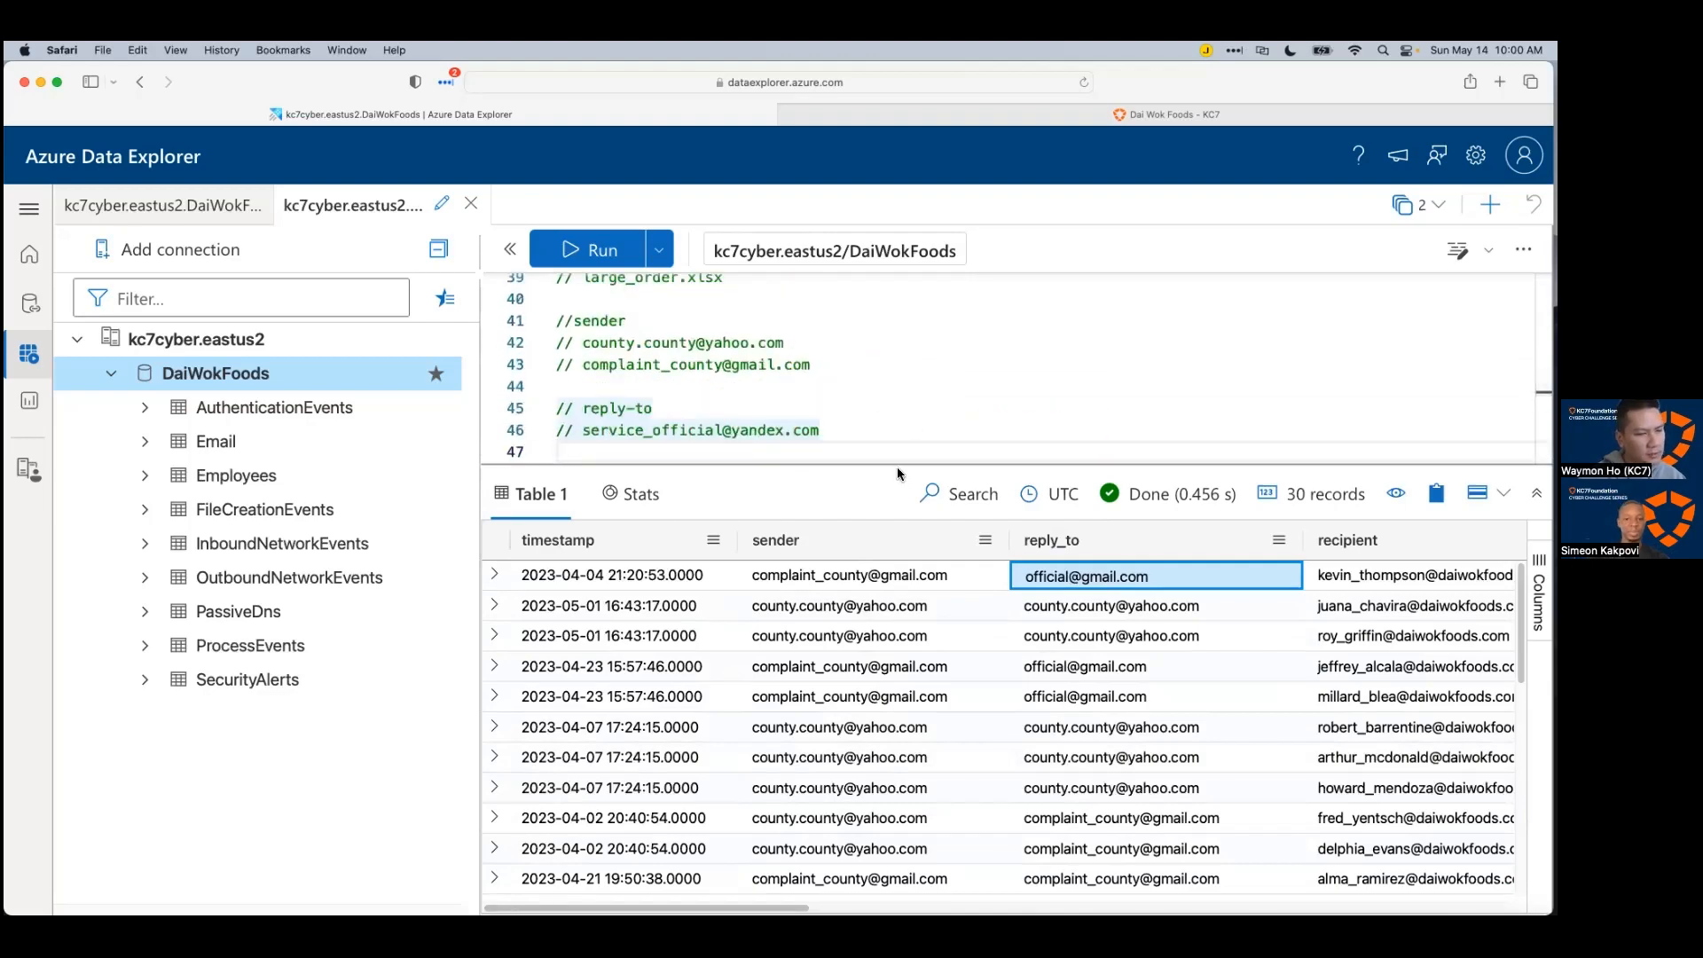
key(super+Tab)
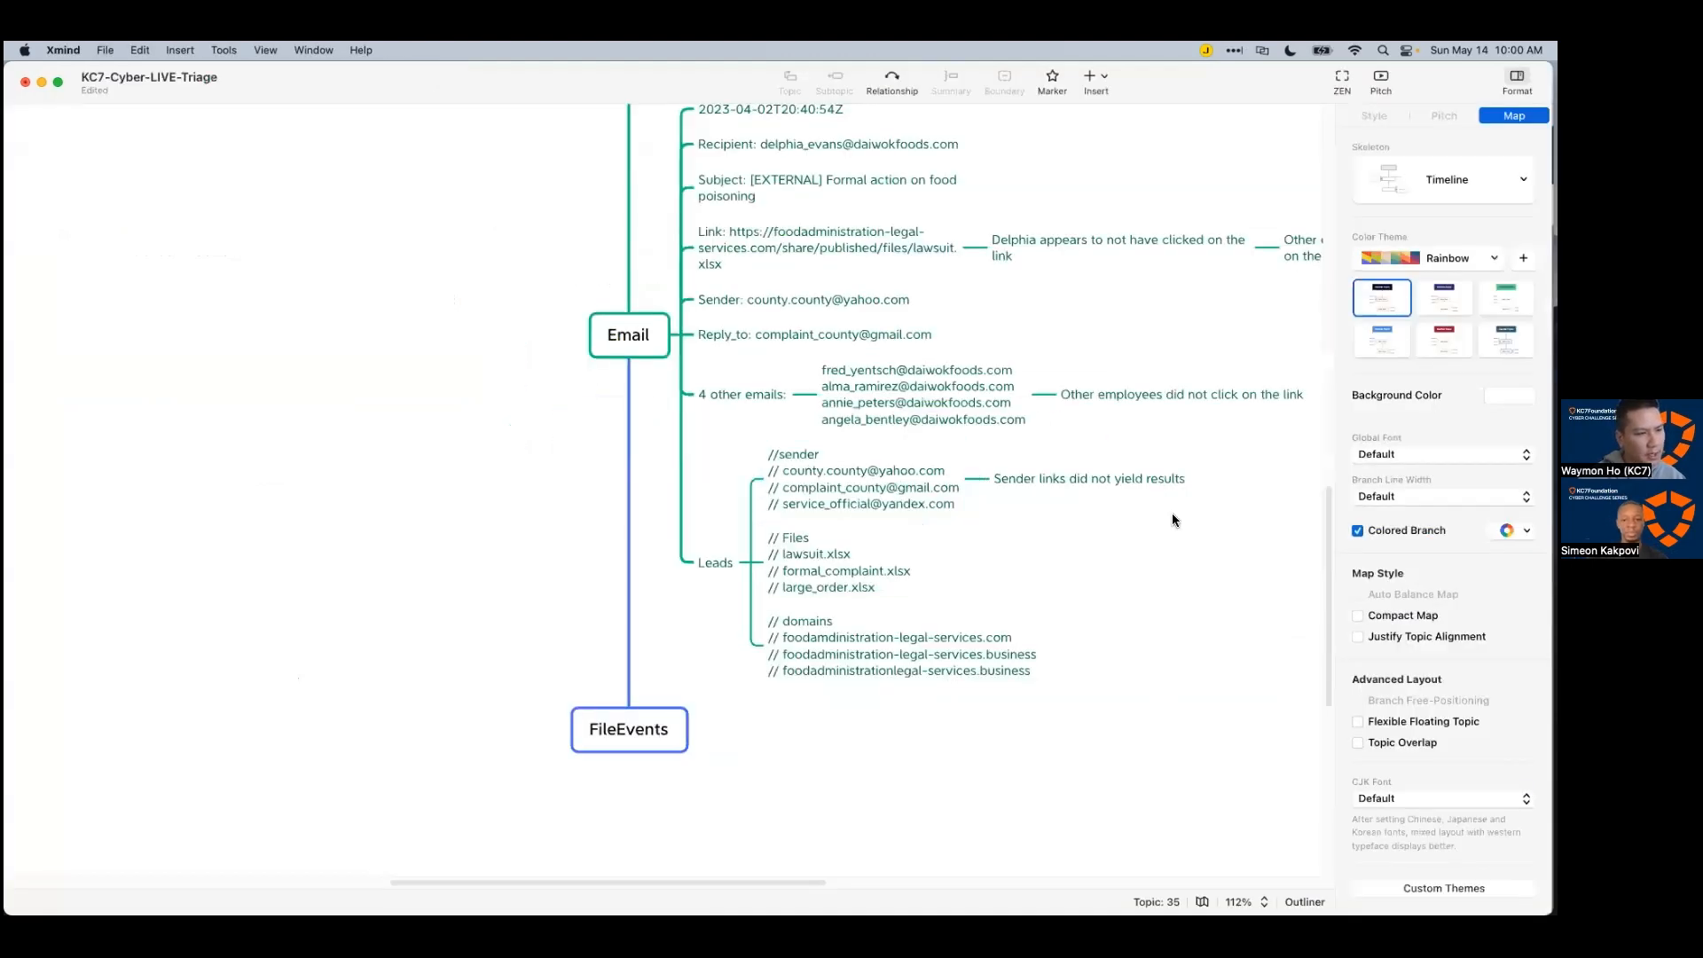
Step: Remove the yandex address line from Xmind's sender leads topic
double_click(881, 495)
triple_click(876, 509)
key(super+c)
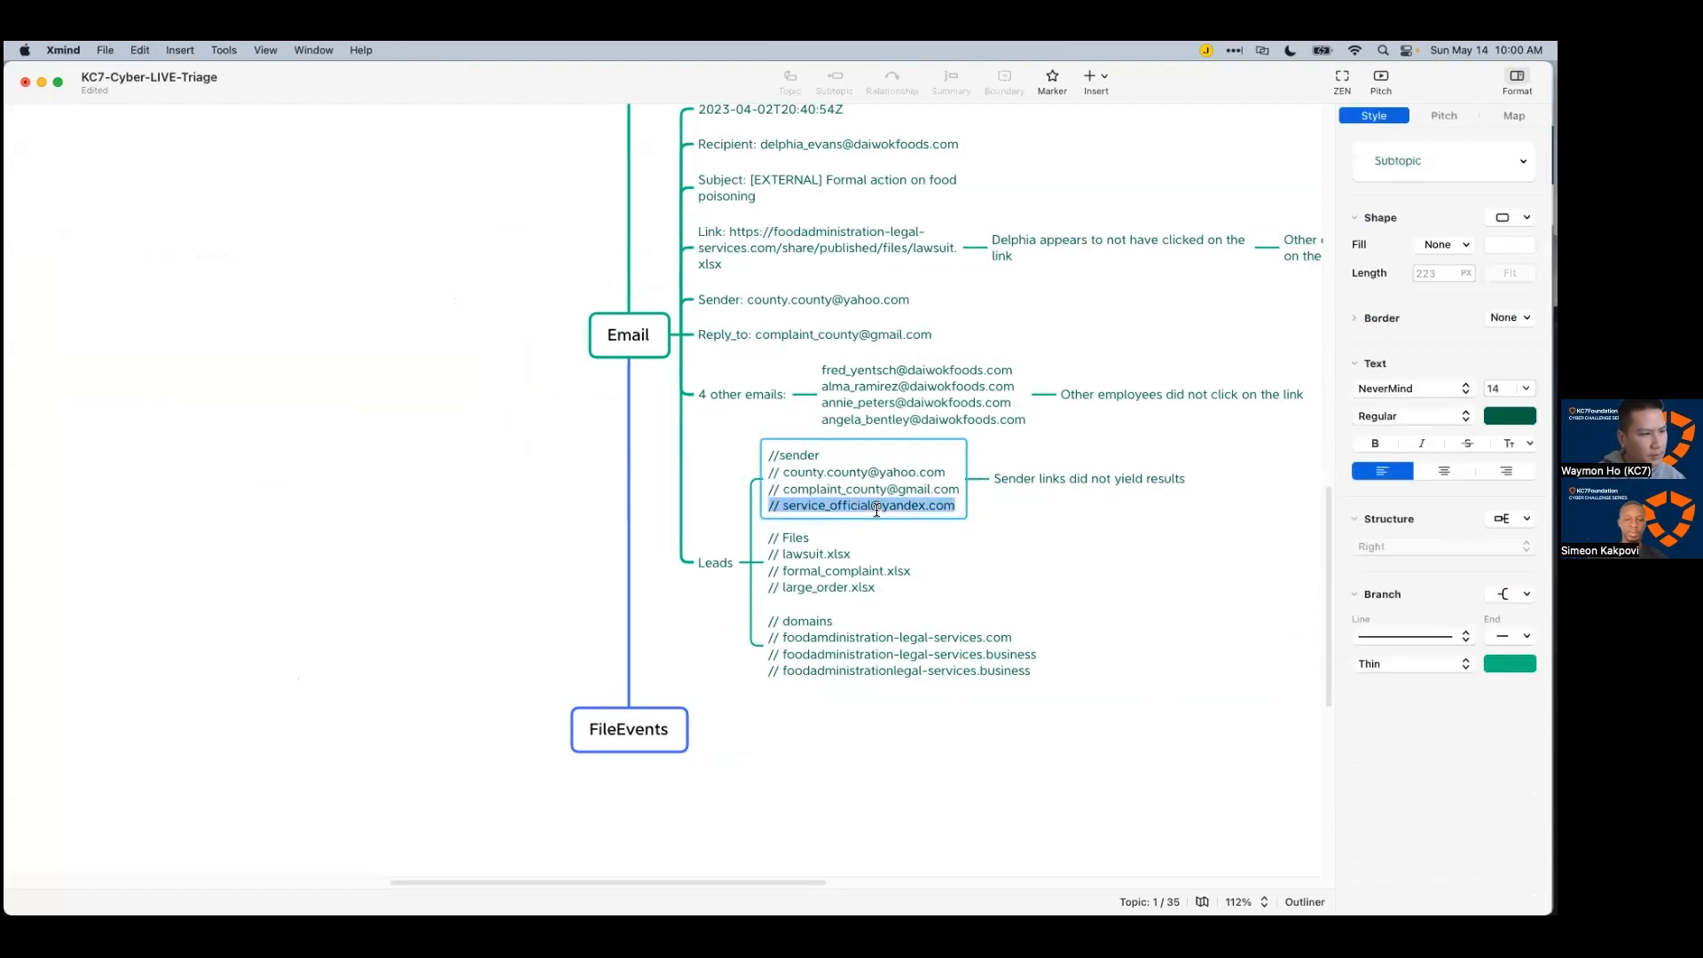
key(BackSpace)
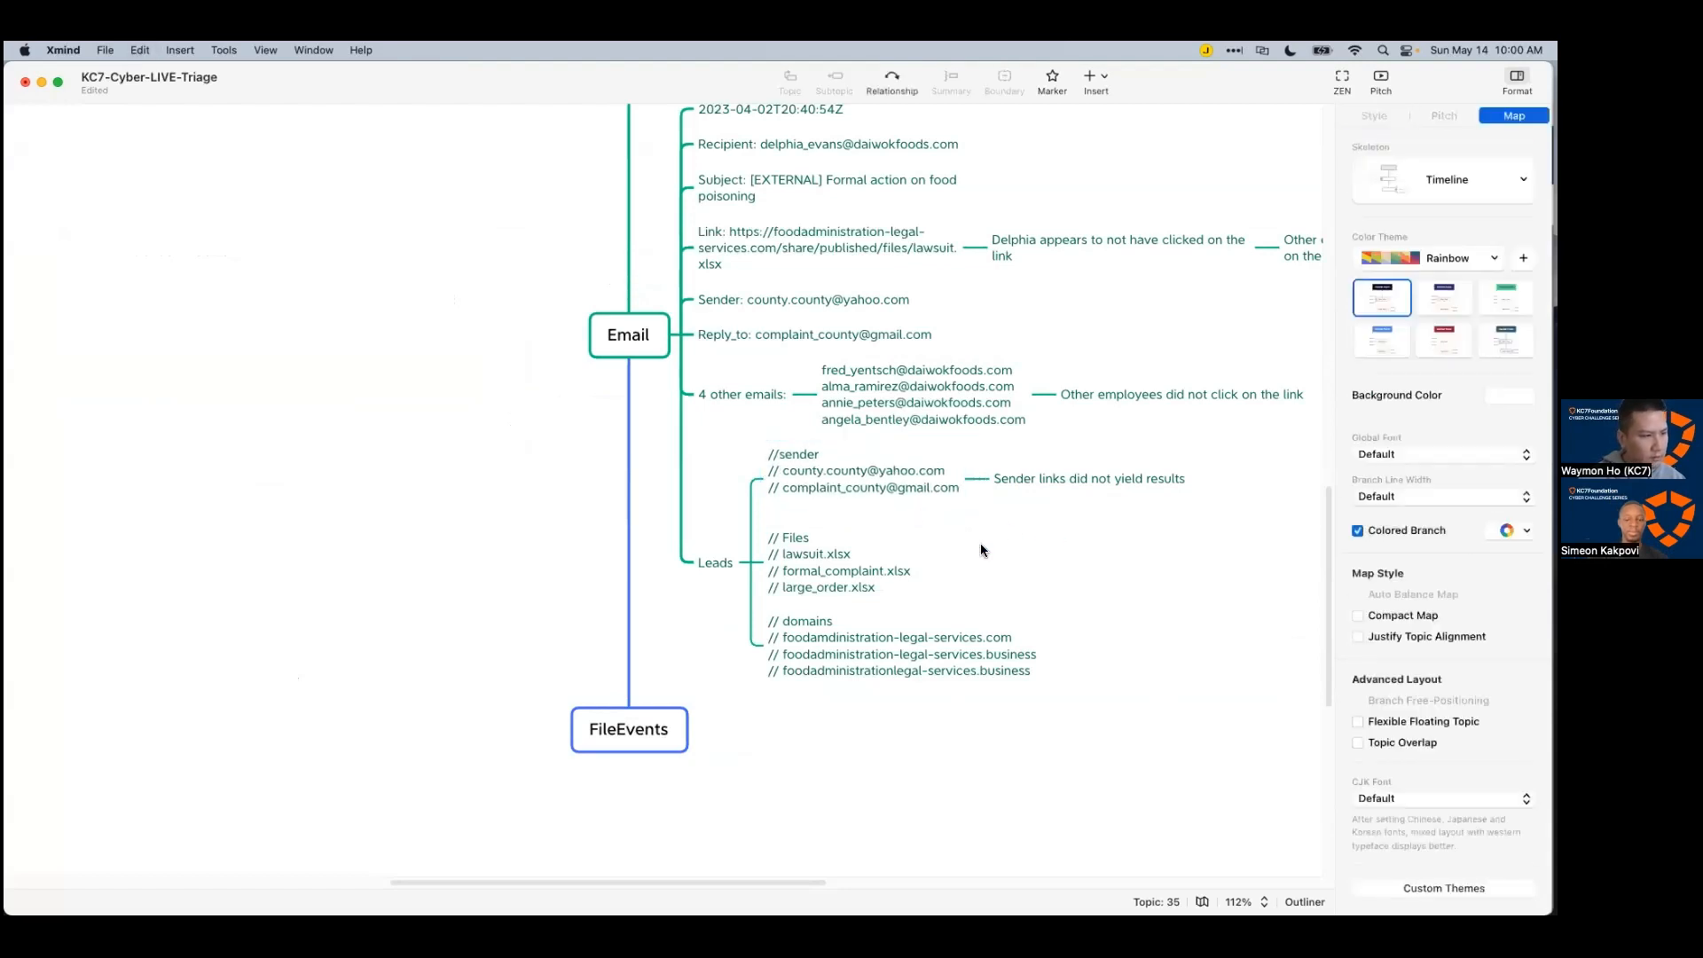
Step: Add a '//reply-to' subtopic under Leads holding the pasted yandex address
click(715, 563)
key(Tab)
text(R)
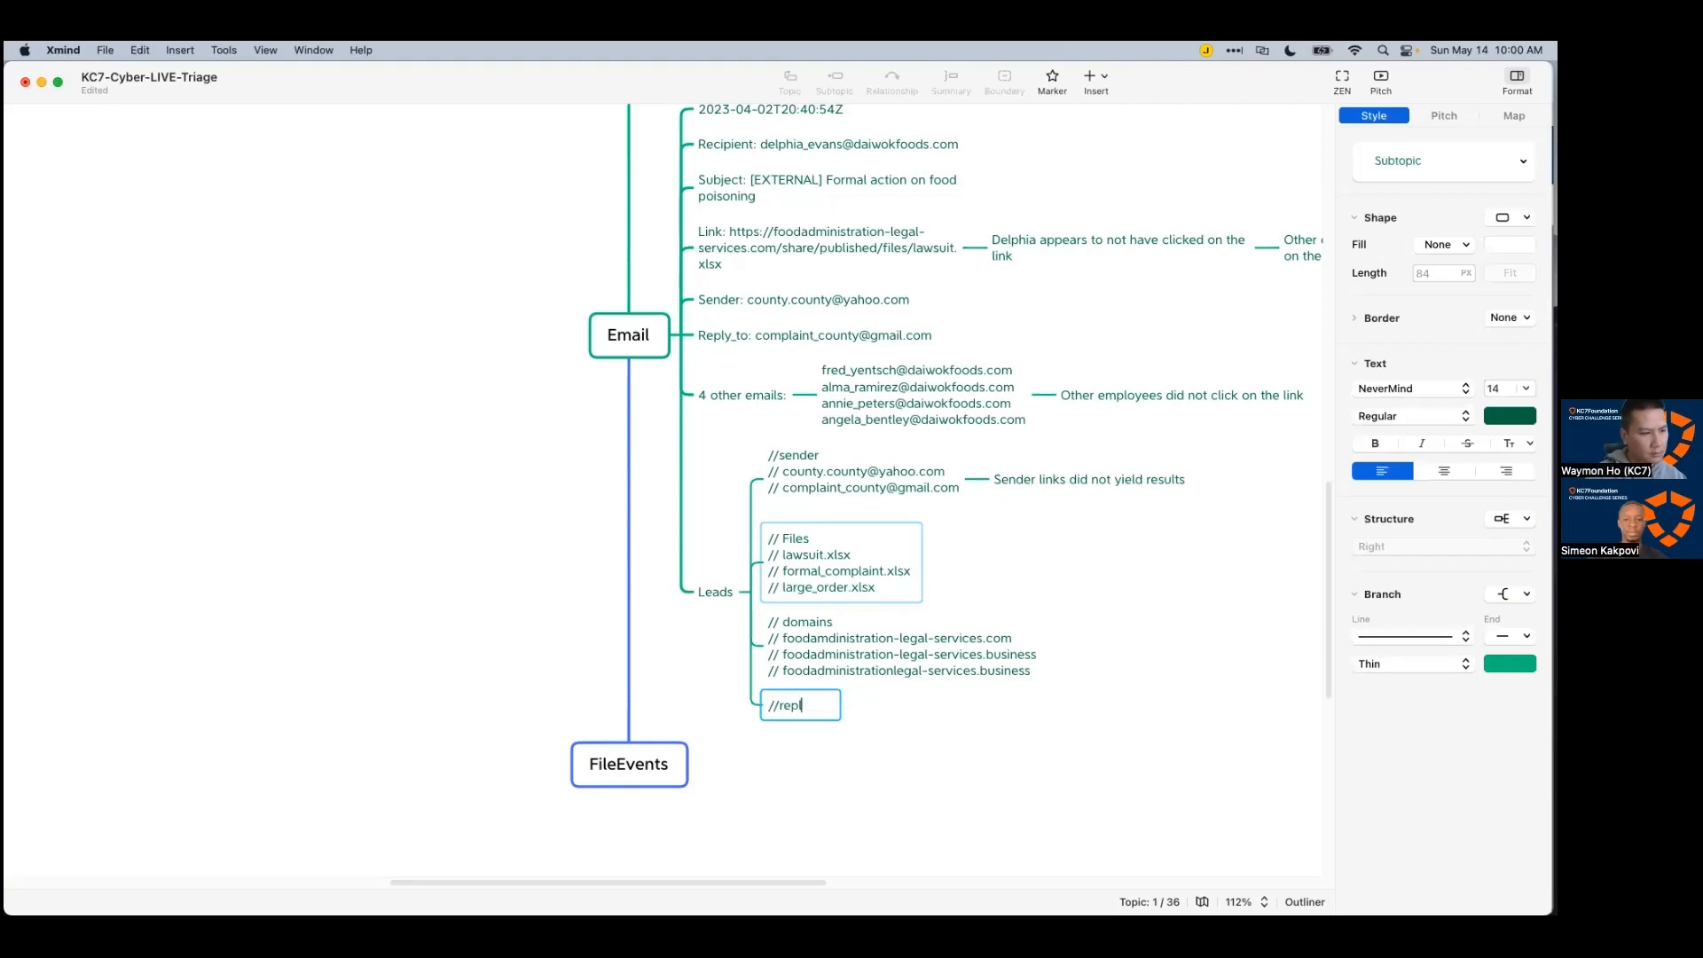
text(/reply-to)
key(shift+Return)
text(//)
key(super+v)
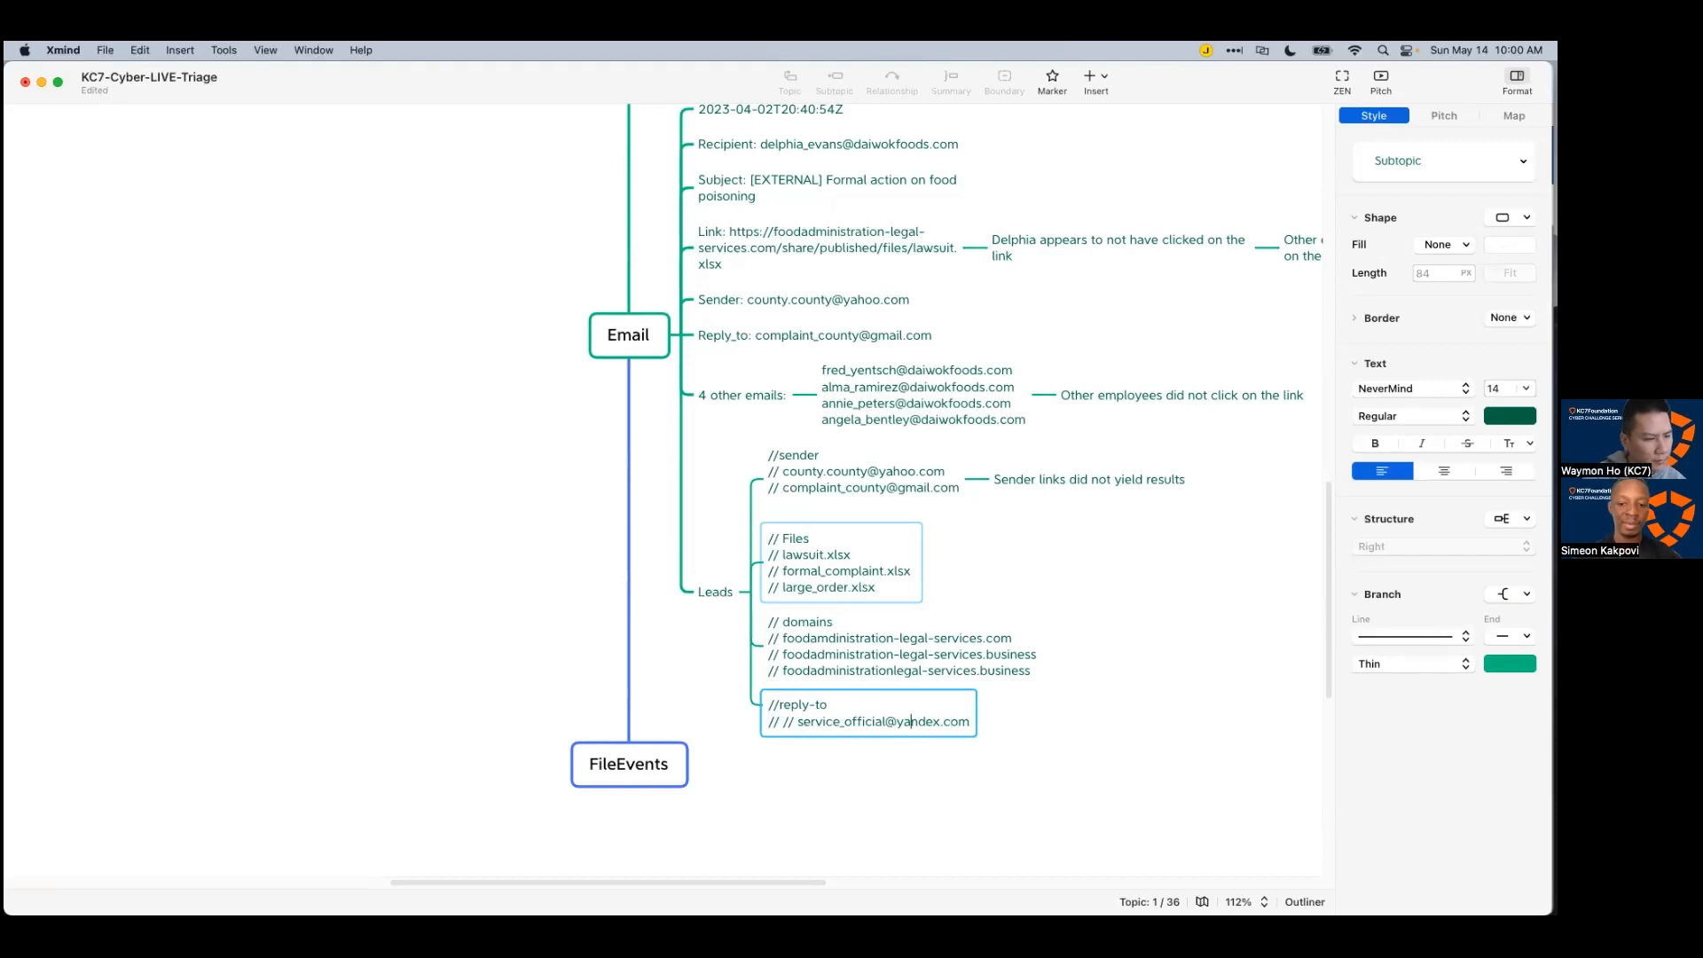
drag(787, 722, 807, 507)
key(BackSpace)
text(/)
click(945, 745)
click(1120, 631)
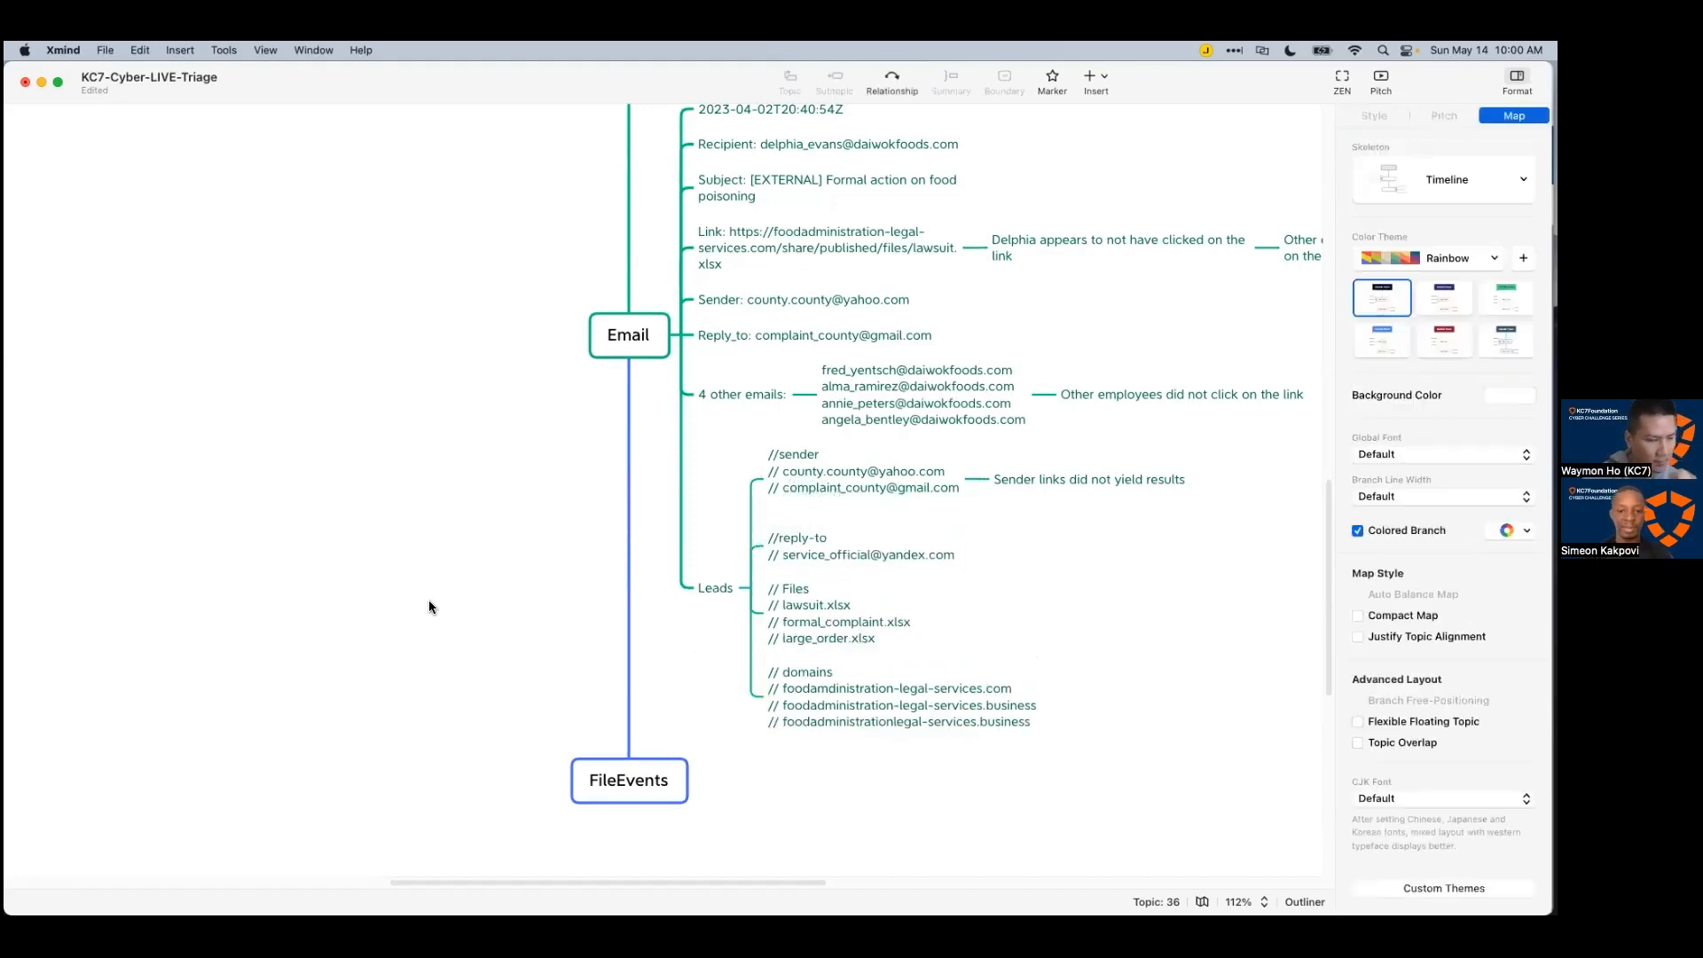
key(super+Tab)
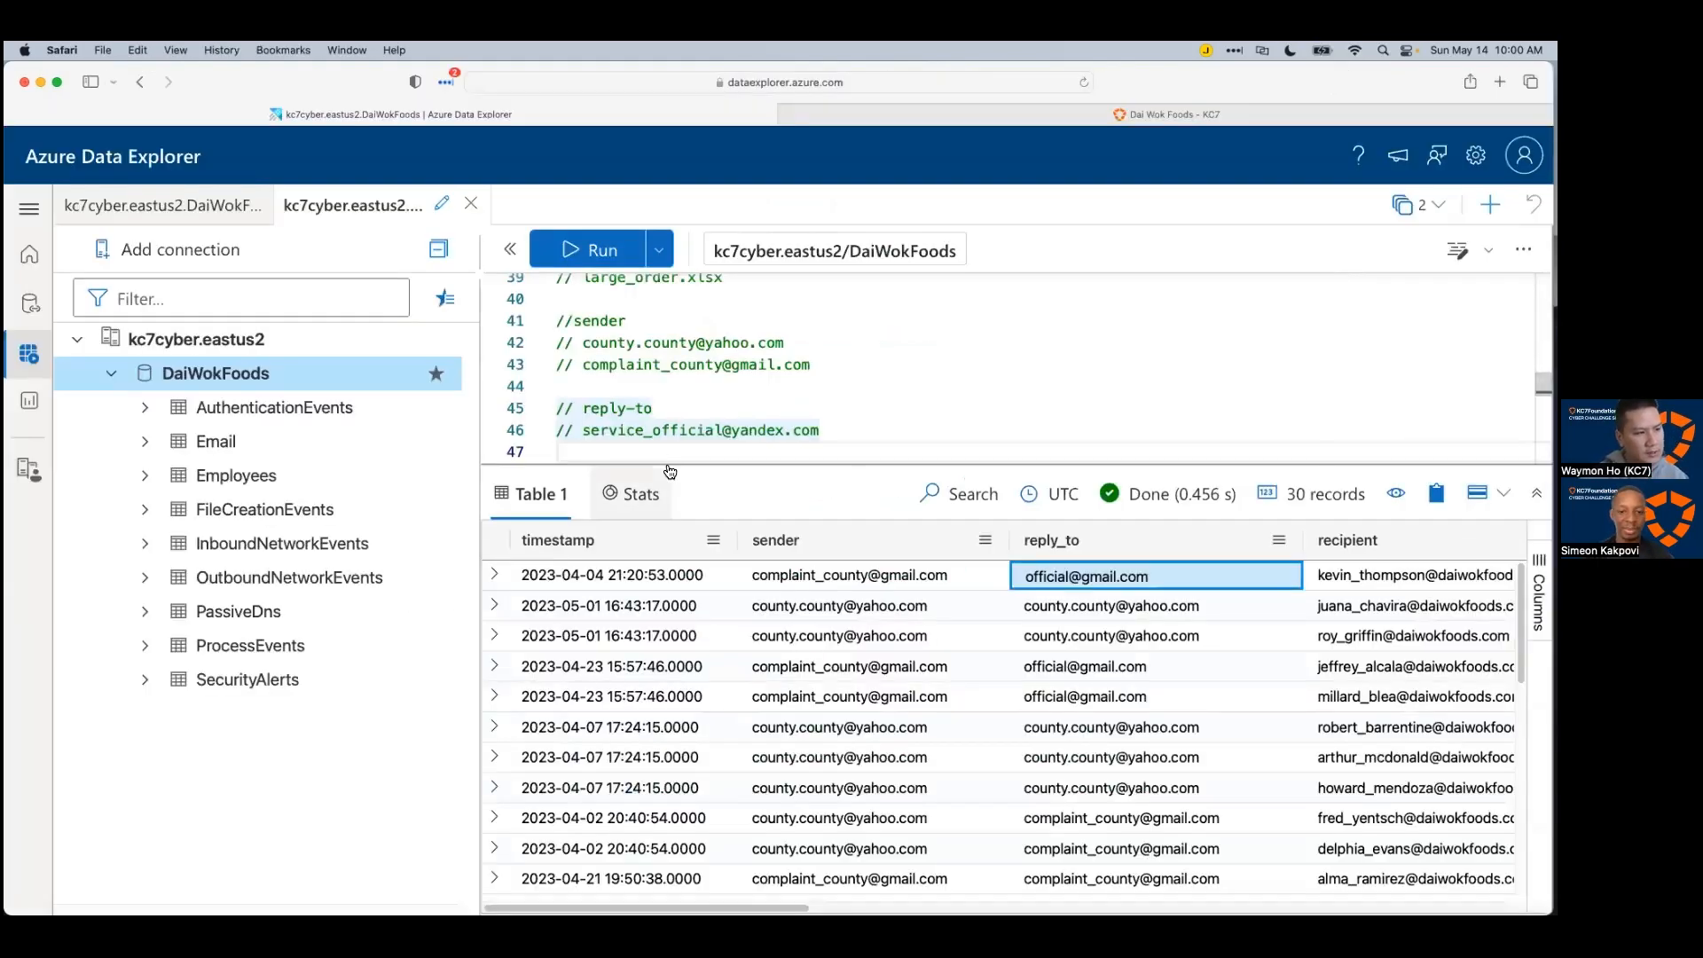
Step: Add '| distinct reply_to' to list the suspicious senders' distinct reply-to addresses
drag(669, 465, 683, 640)
scroll(733, 599, down, 8)
scroll(732, 598, up, 10)
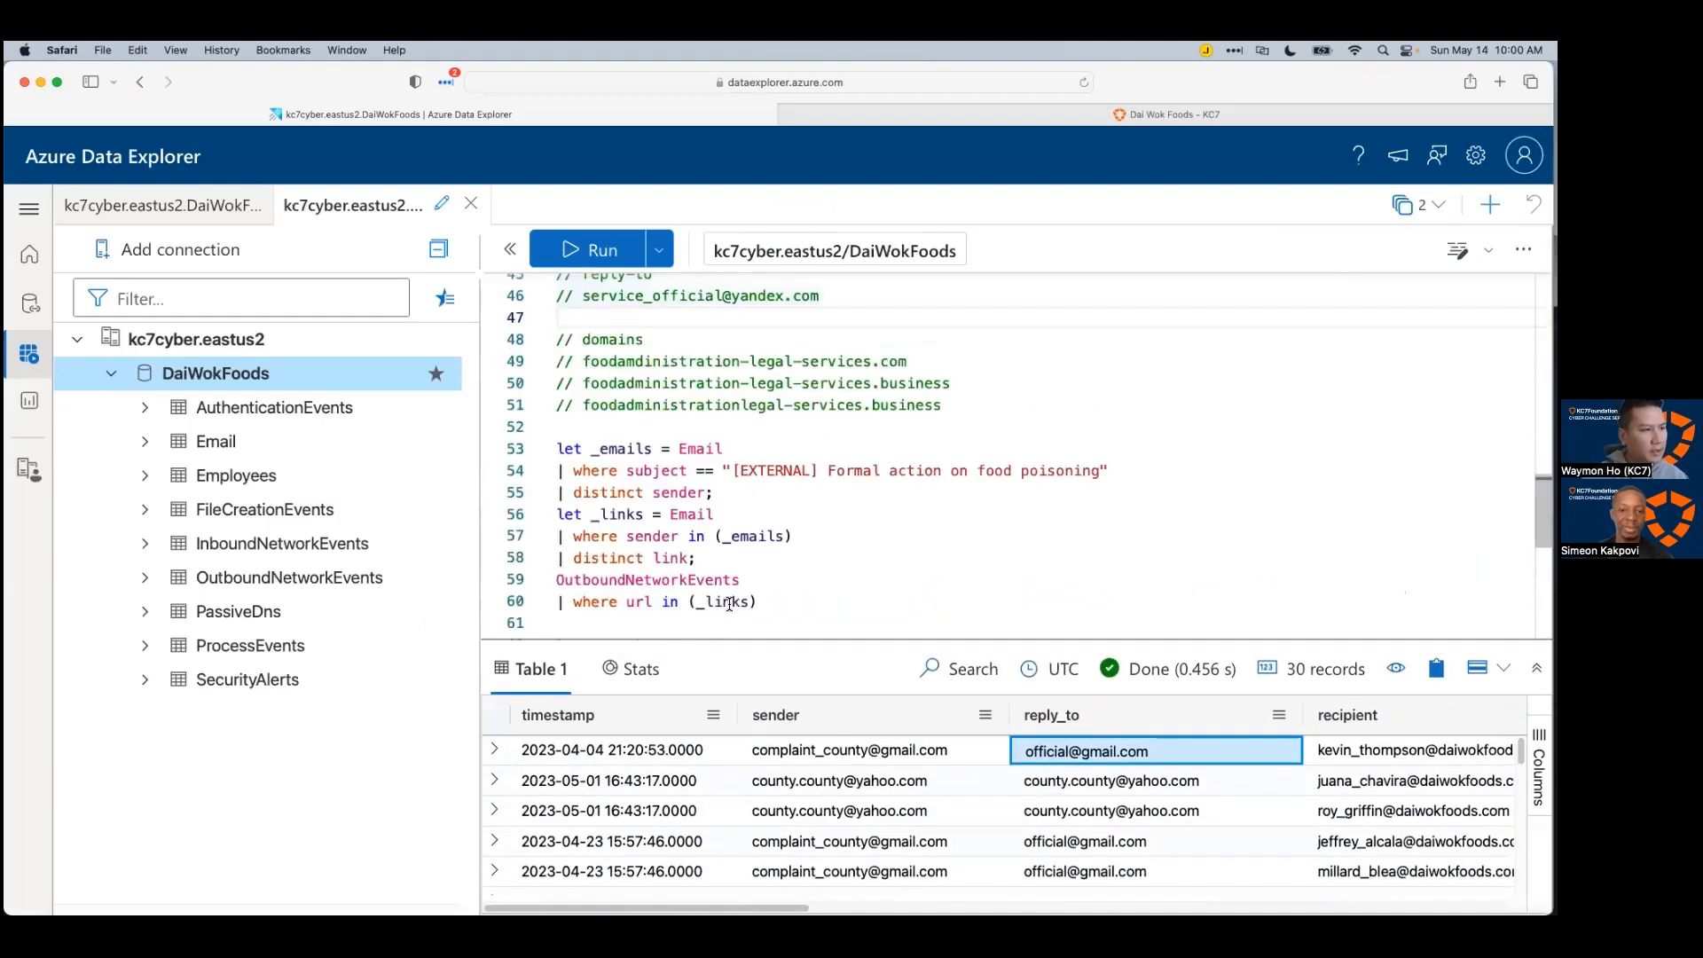
scroll(736, 590, down, 4)
click(822, 560)
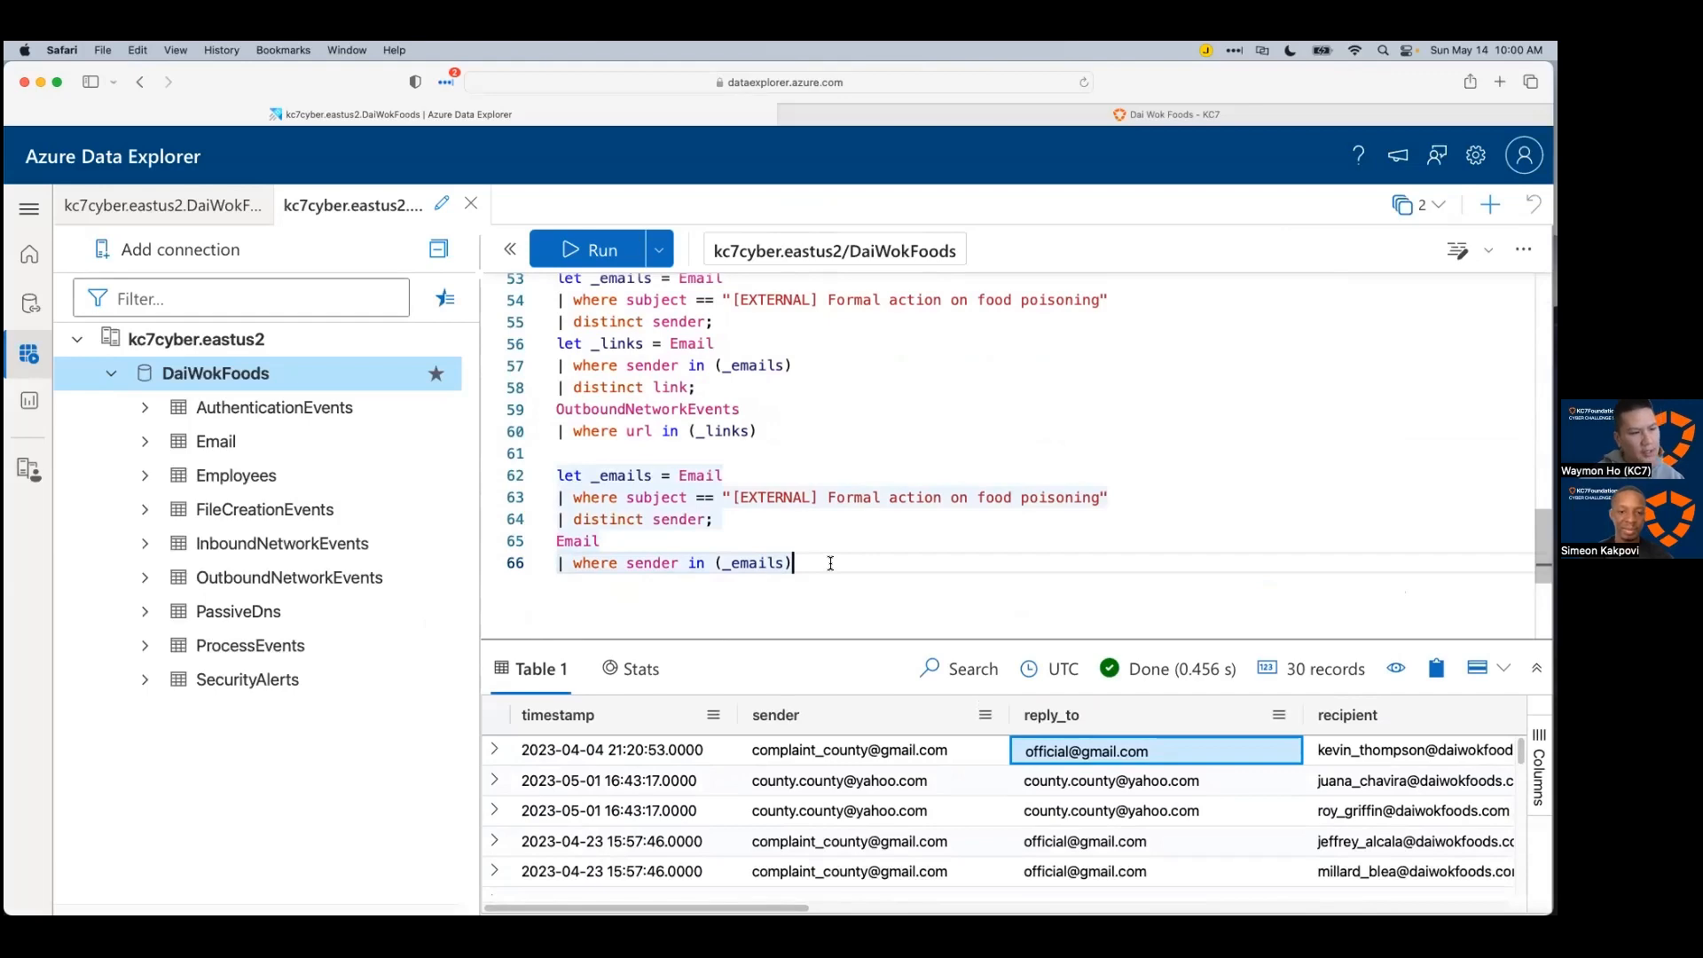
key(Return)
text(| distinct reply)
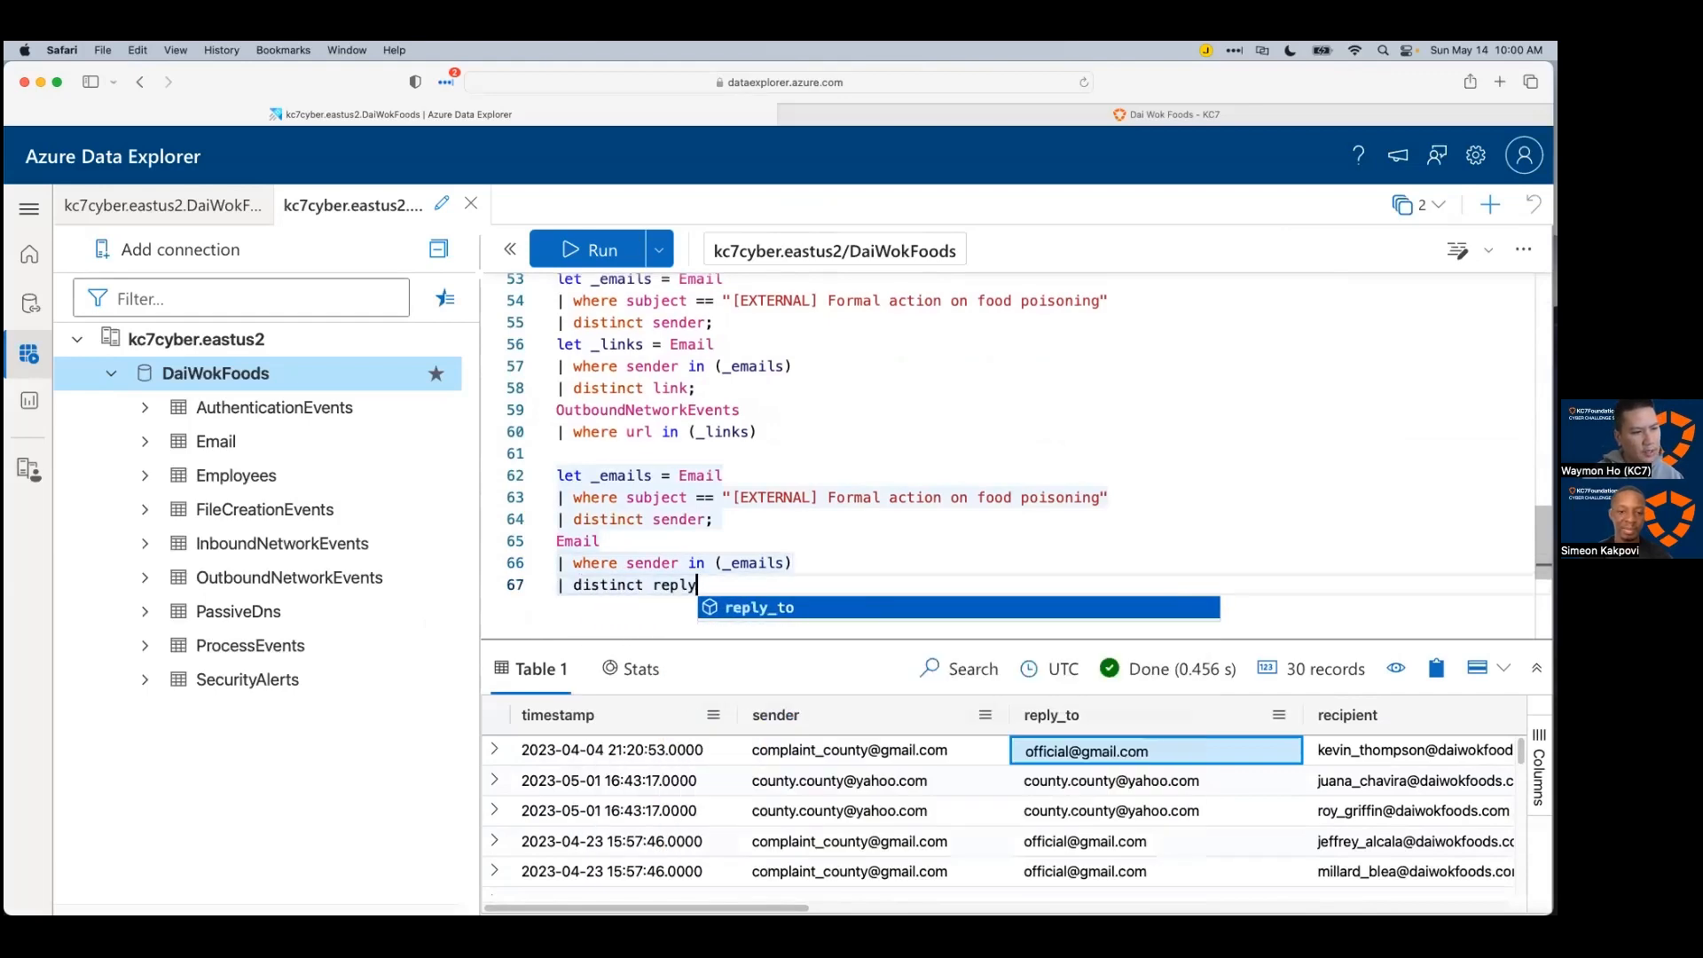
text(_to)
key(shift+Return)
scroll(806, 520, down, 2)
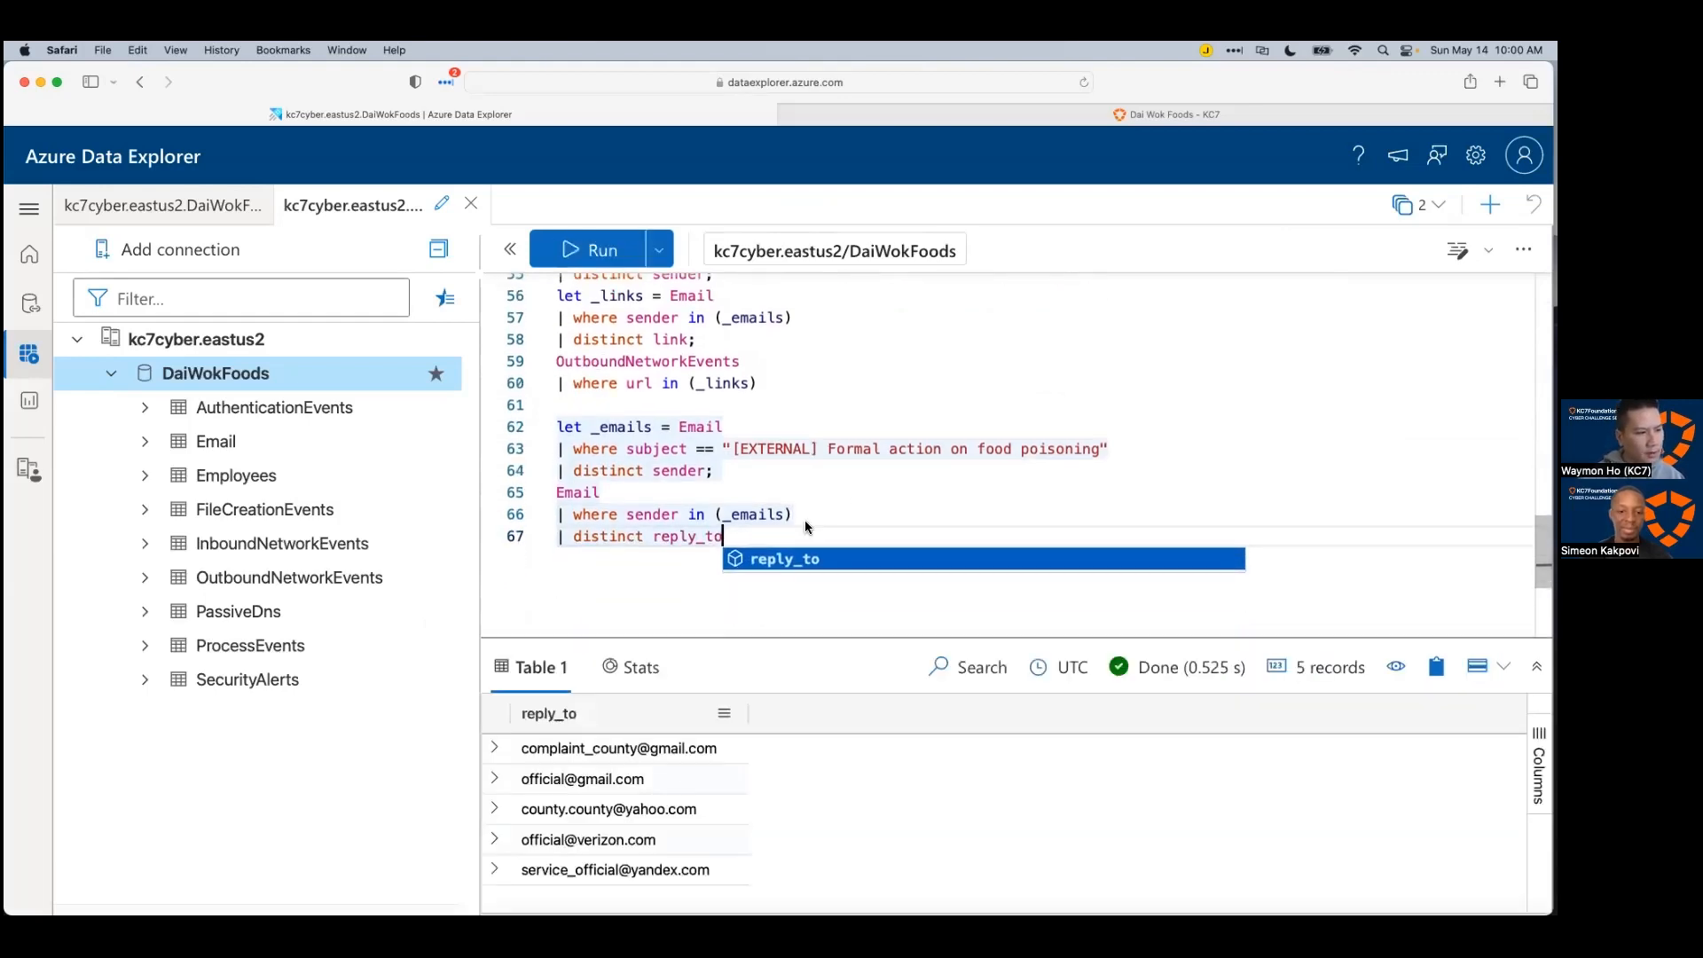
drag(683, 638, 685, 606)
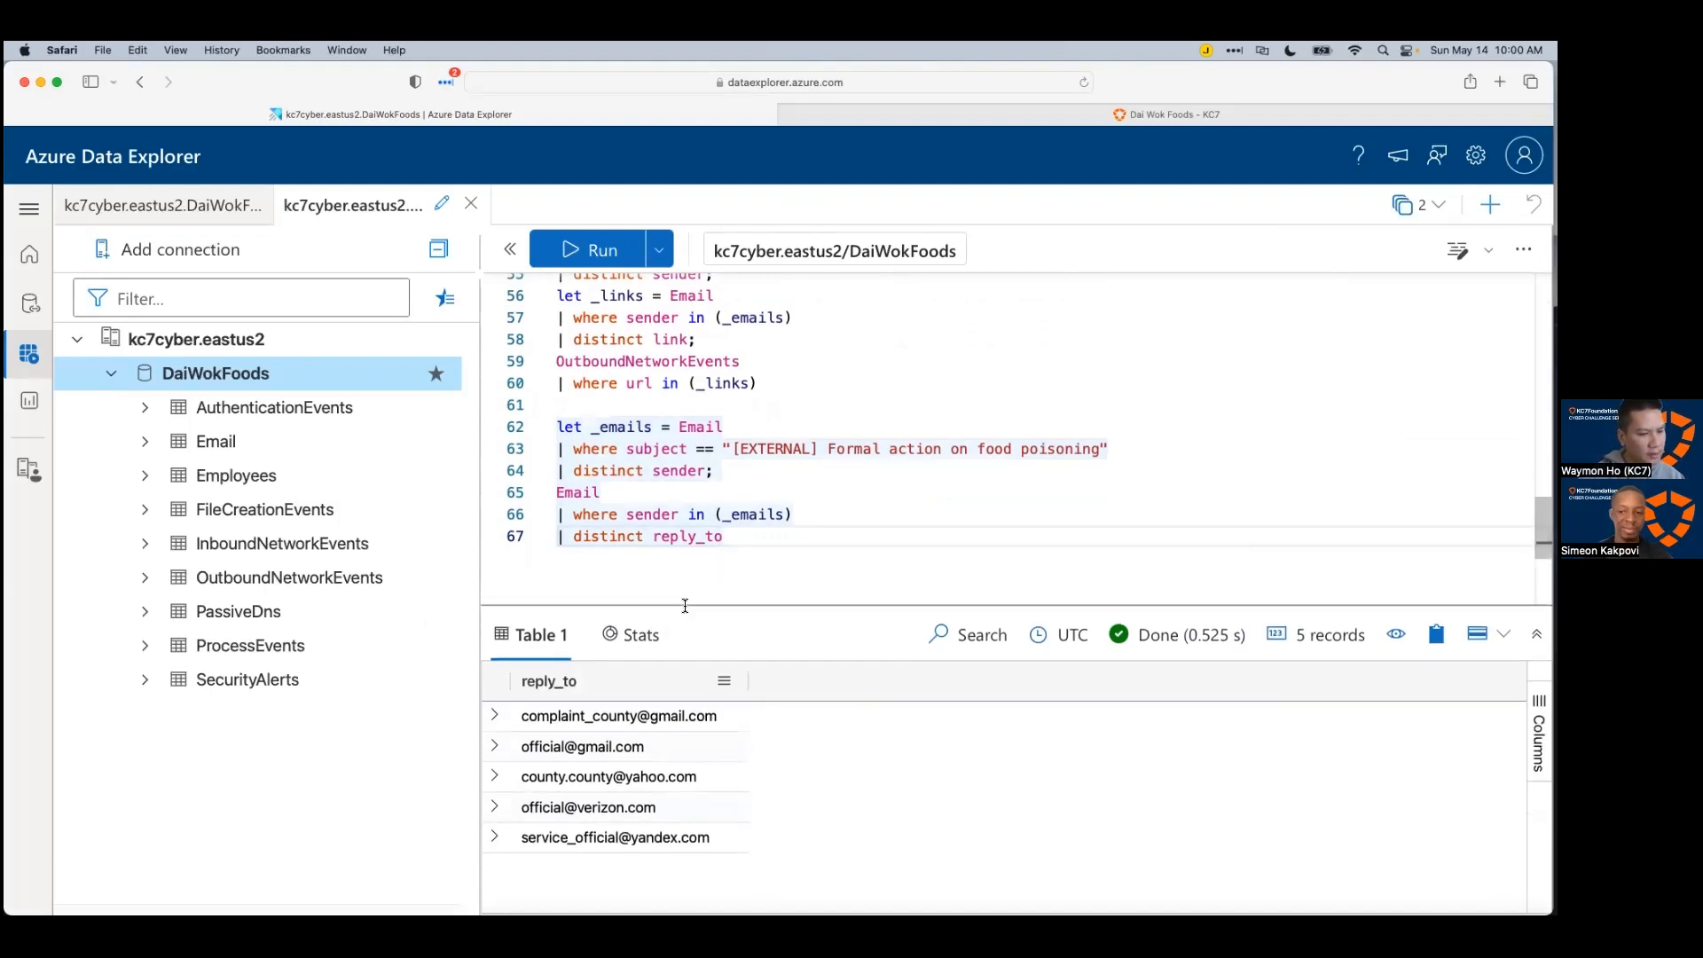
Step: Save the reply-to query as the variable _replyto, ending it with a semicolon
click(793, 467)
click(786, 542)
key(Return)
key(Up)
key(Up)
key(Up)
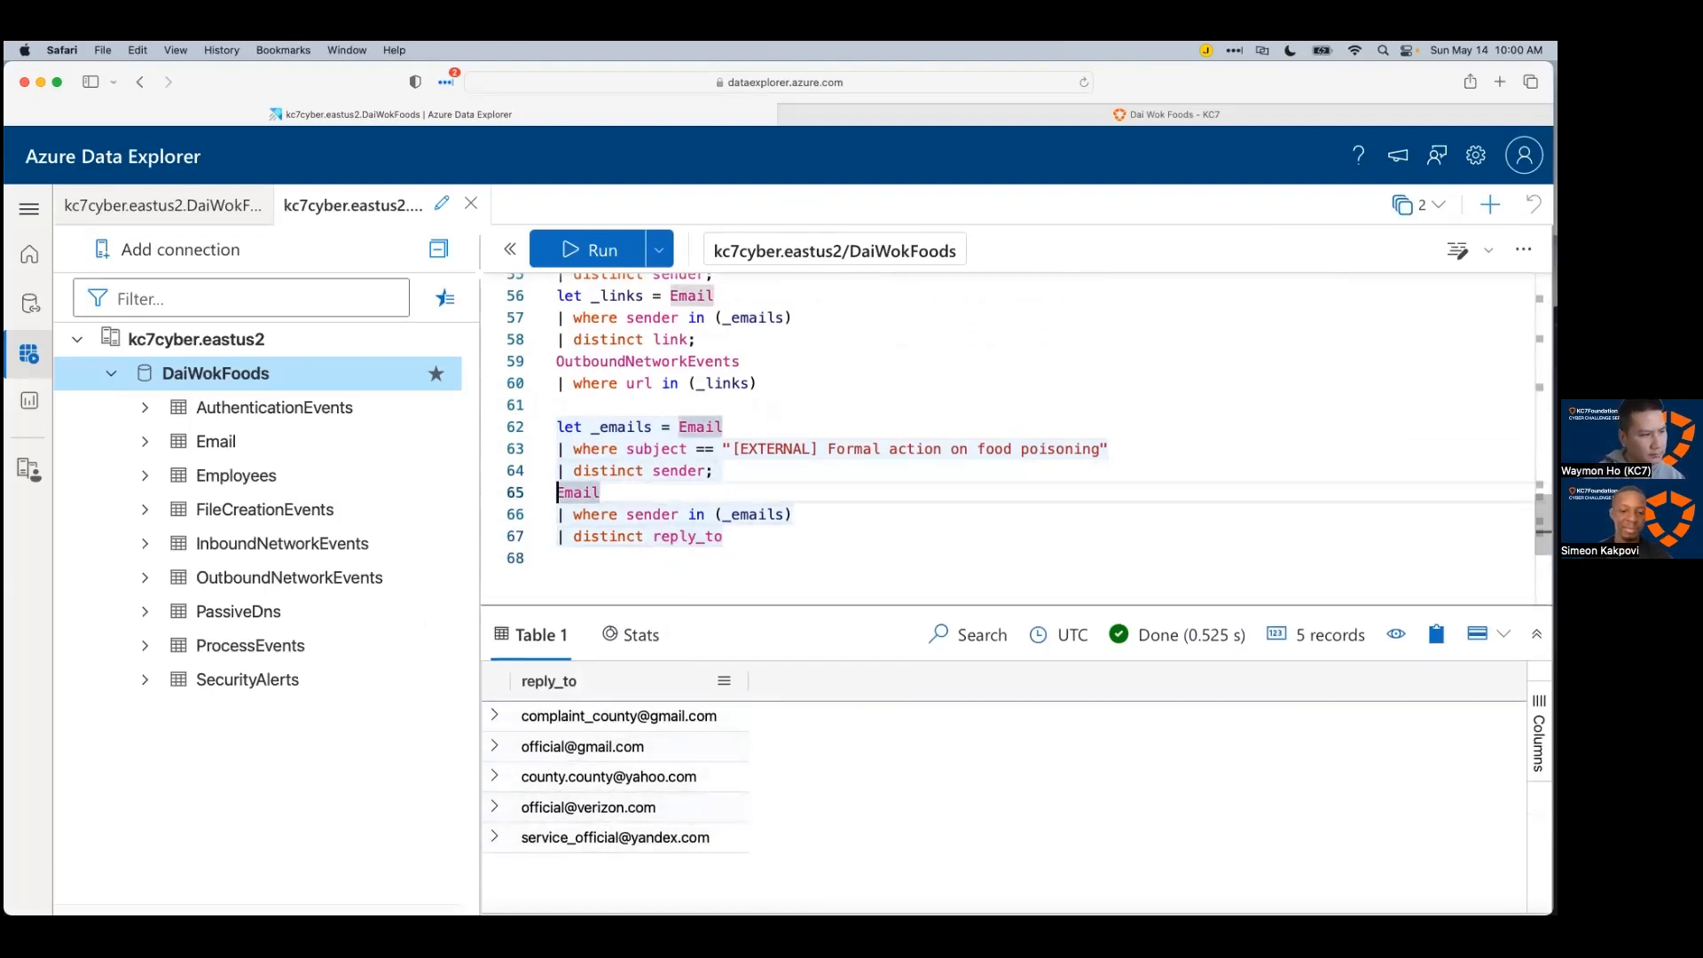
text(let _)
key(BackSpace)
text(replyto)
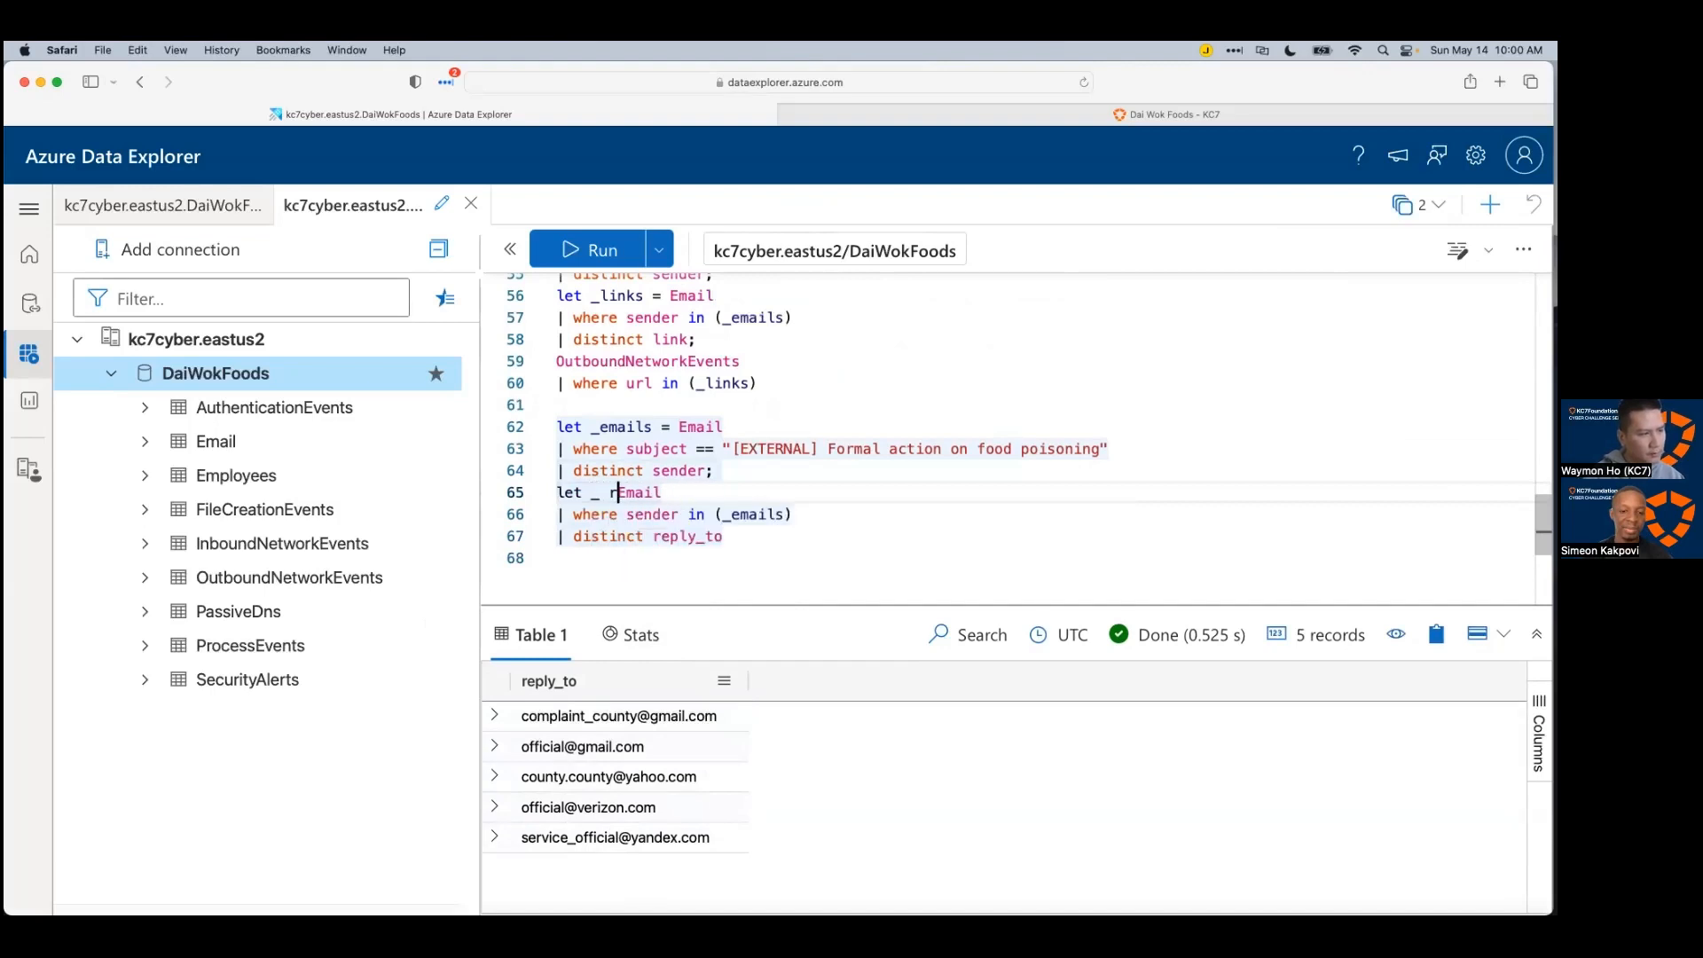
text( =)
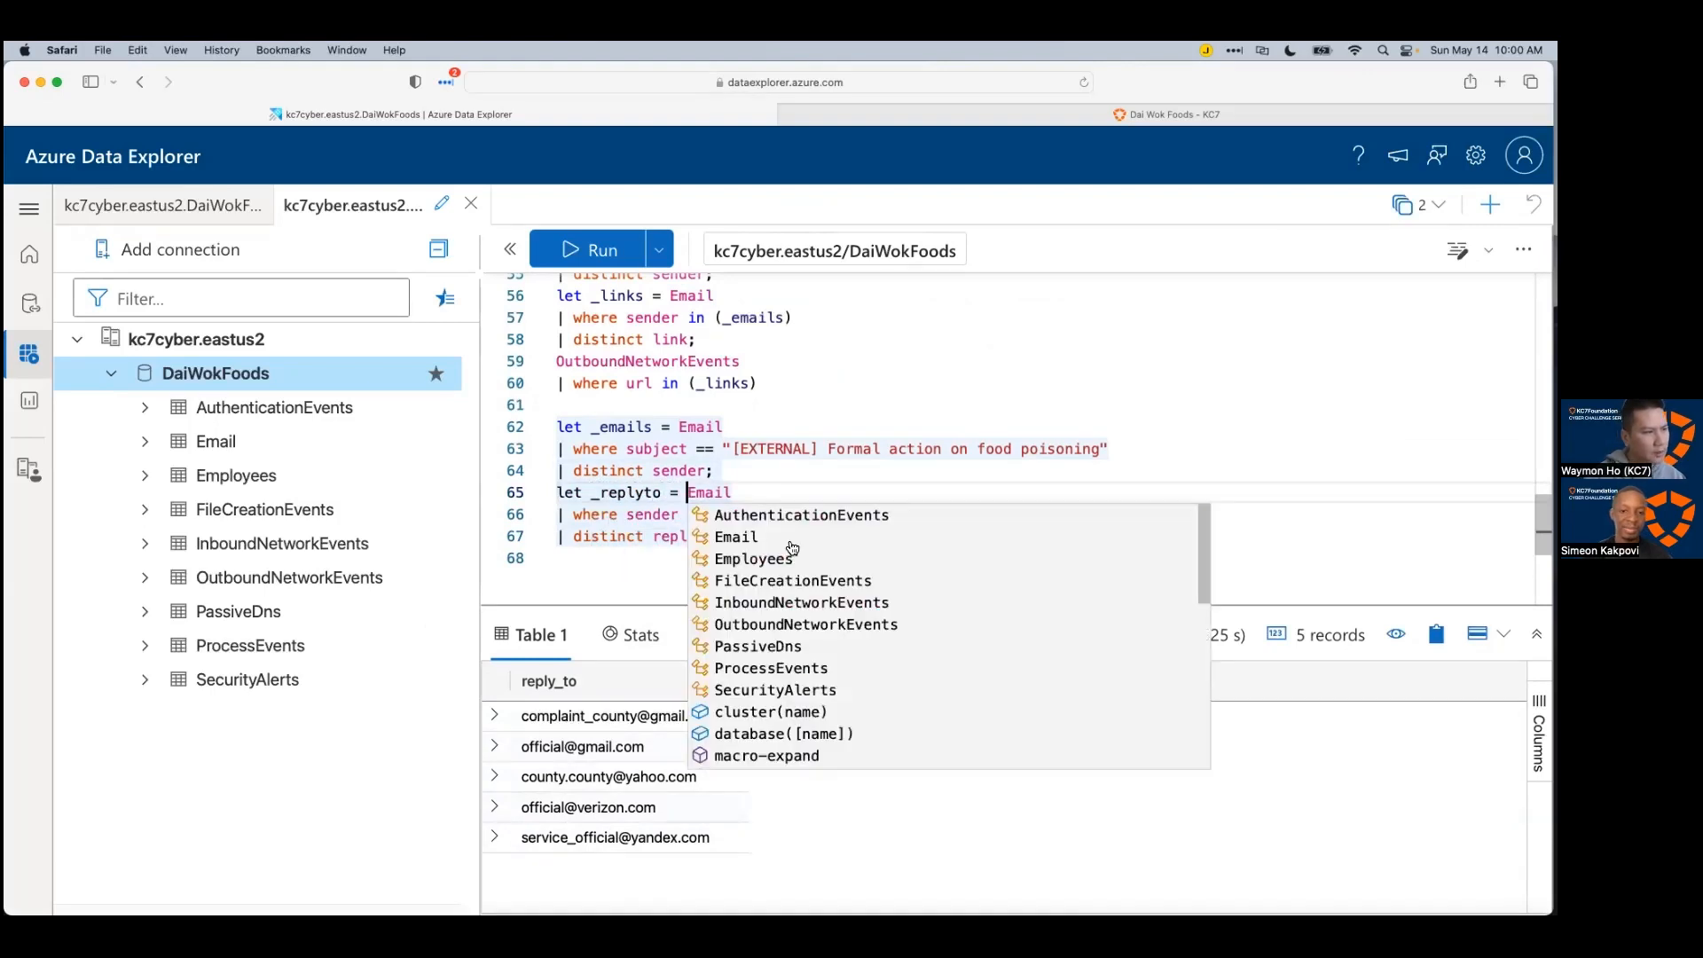
click(743, 532)
text(;)
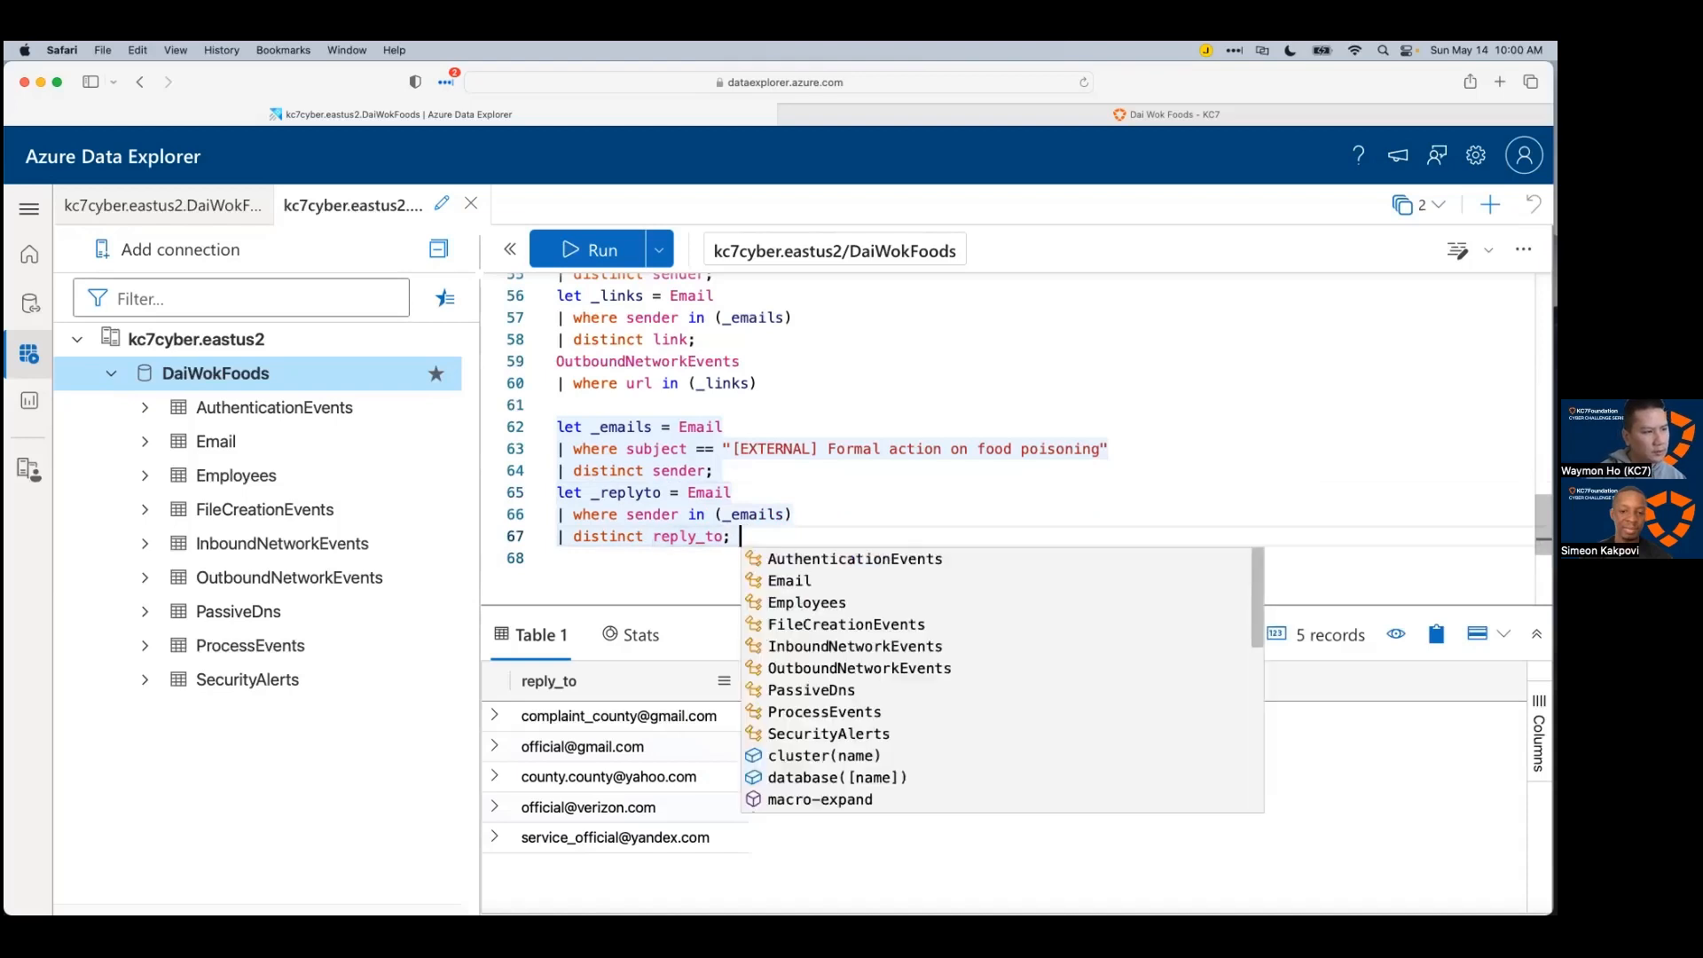
Step: Query Email for messages where reply_to is in (_replyto)
key(Return)
text(Em)
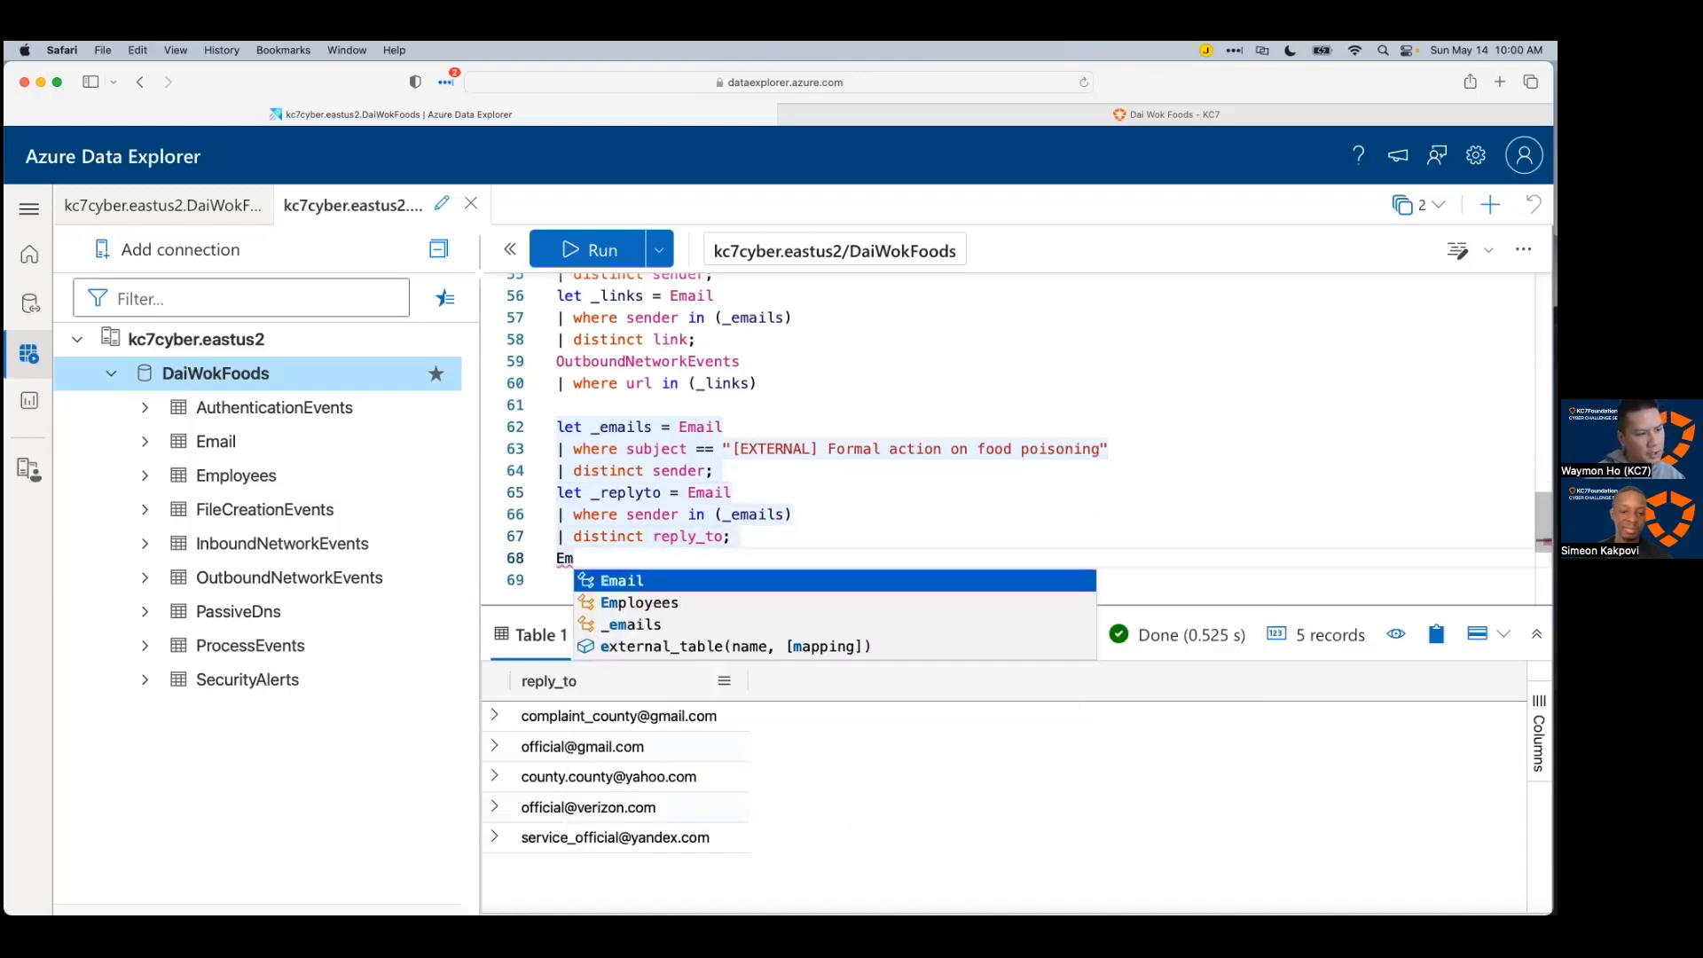
key(Tab)
key(Return)
text(| where repl)
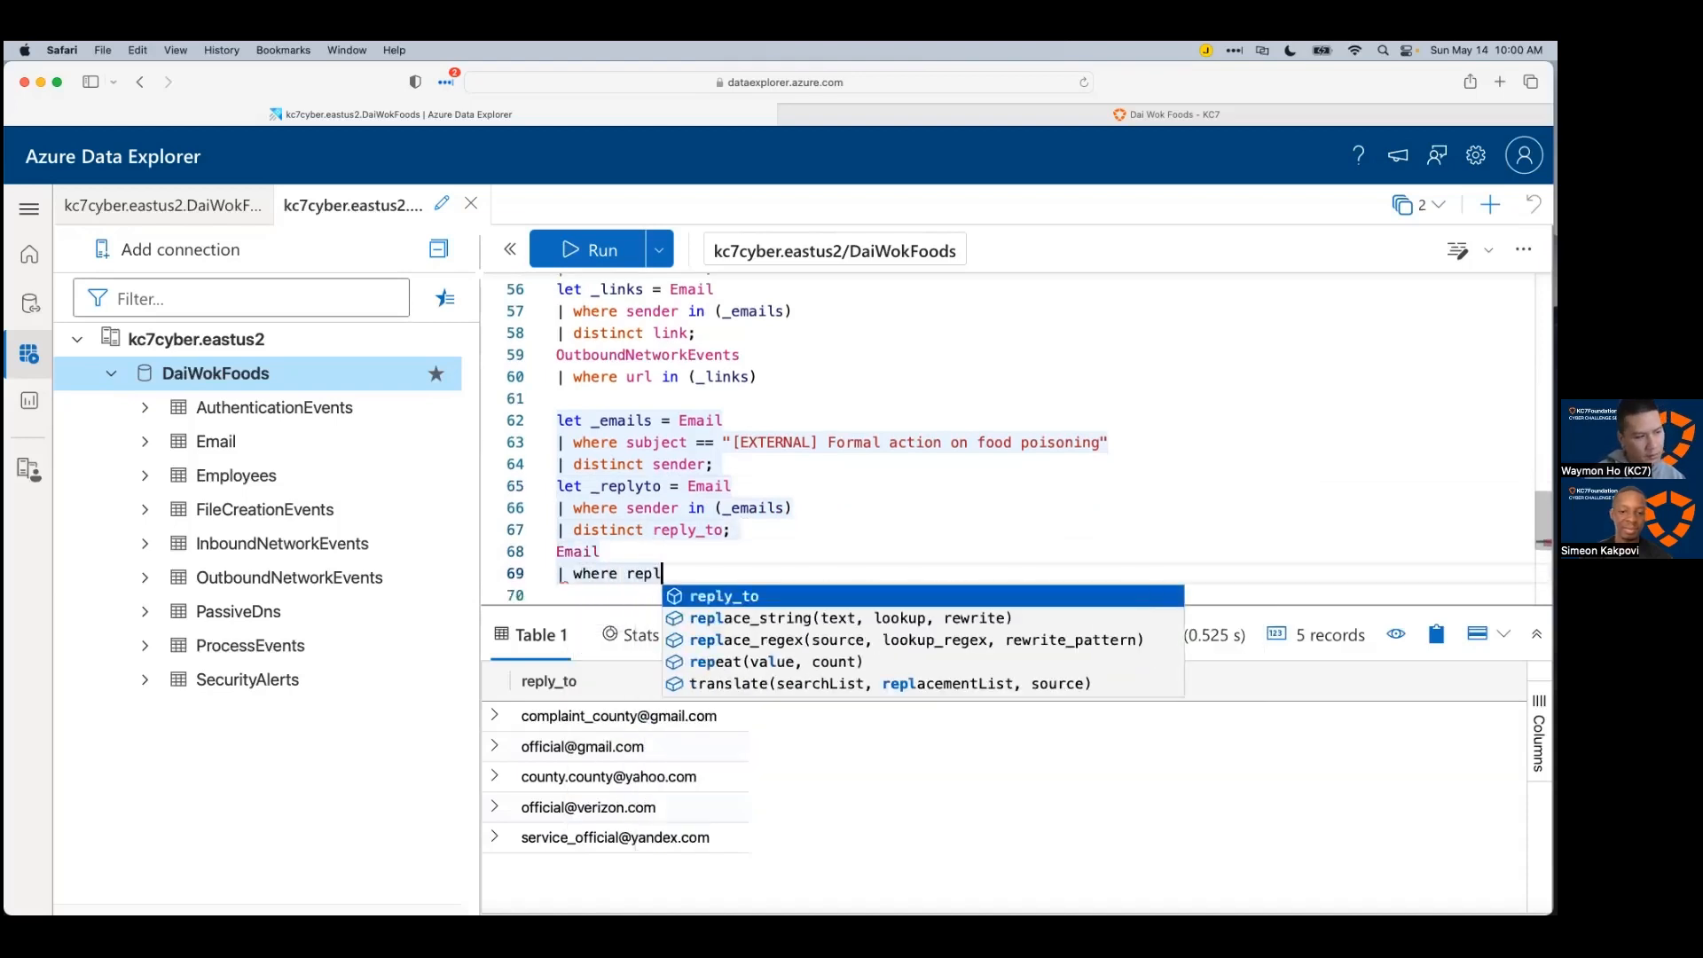
key(Tab)
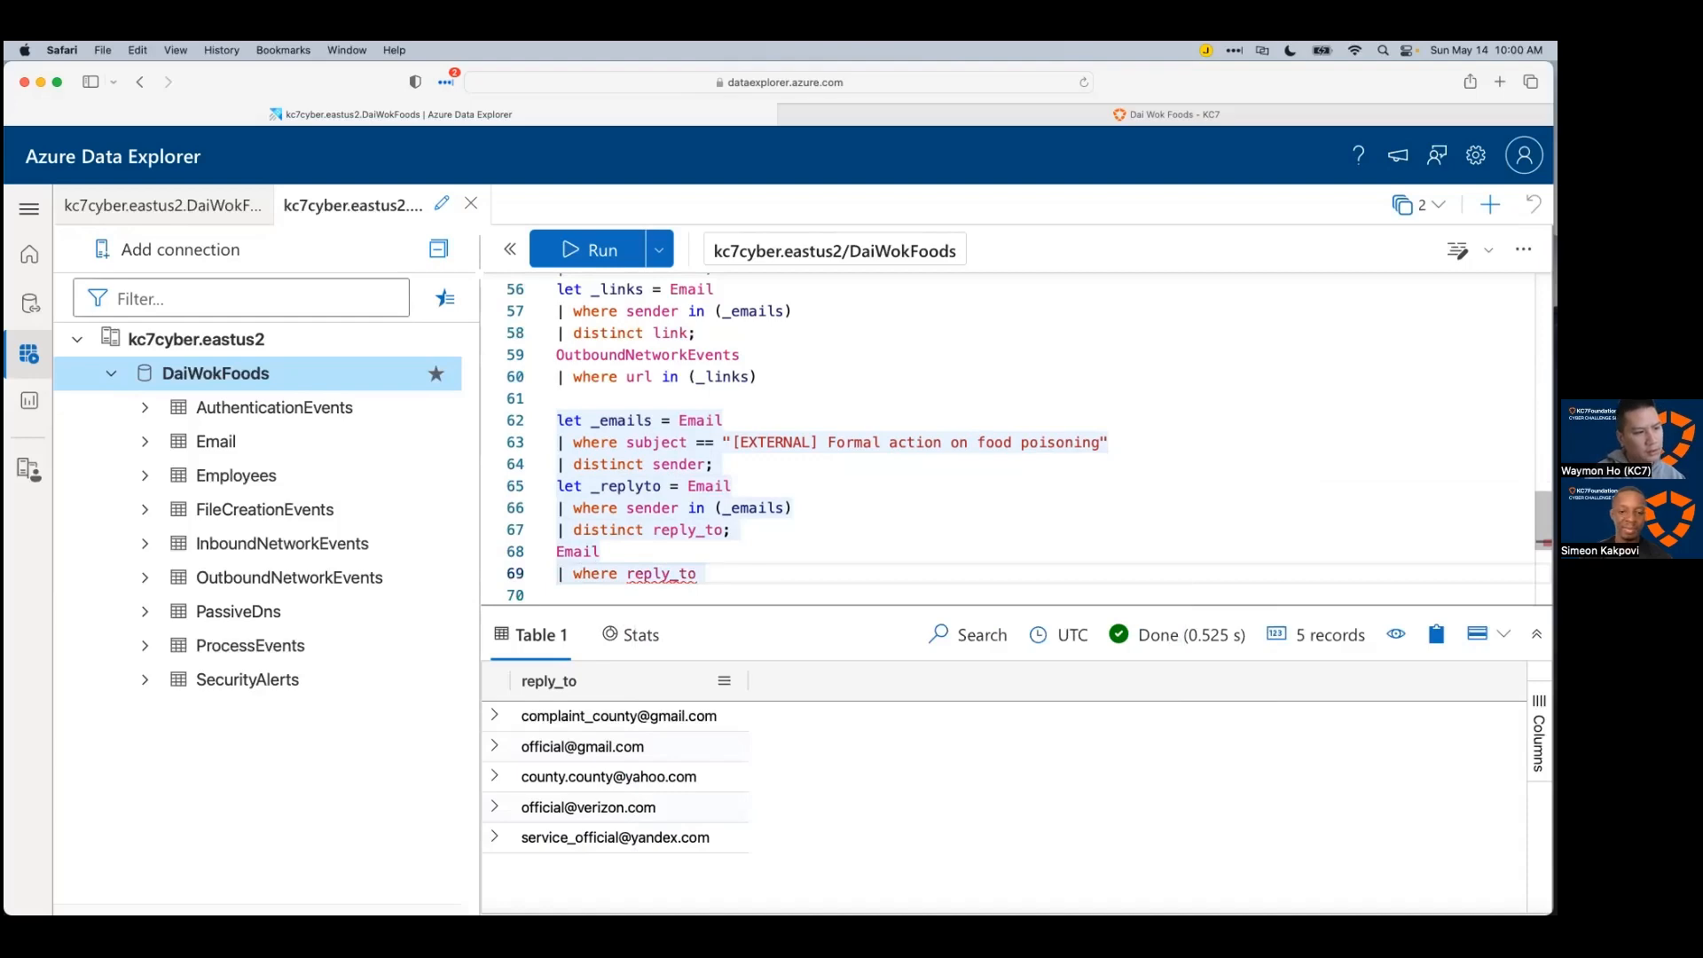
text(in (_)
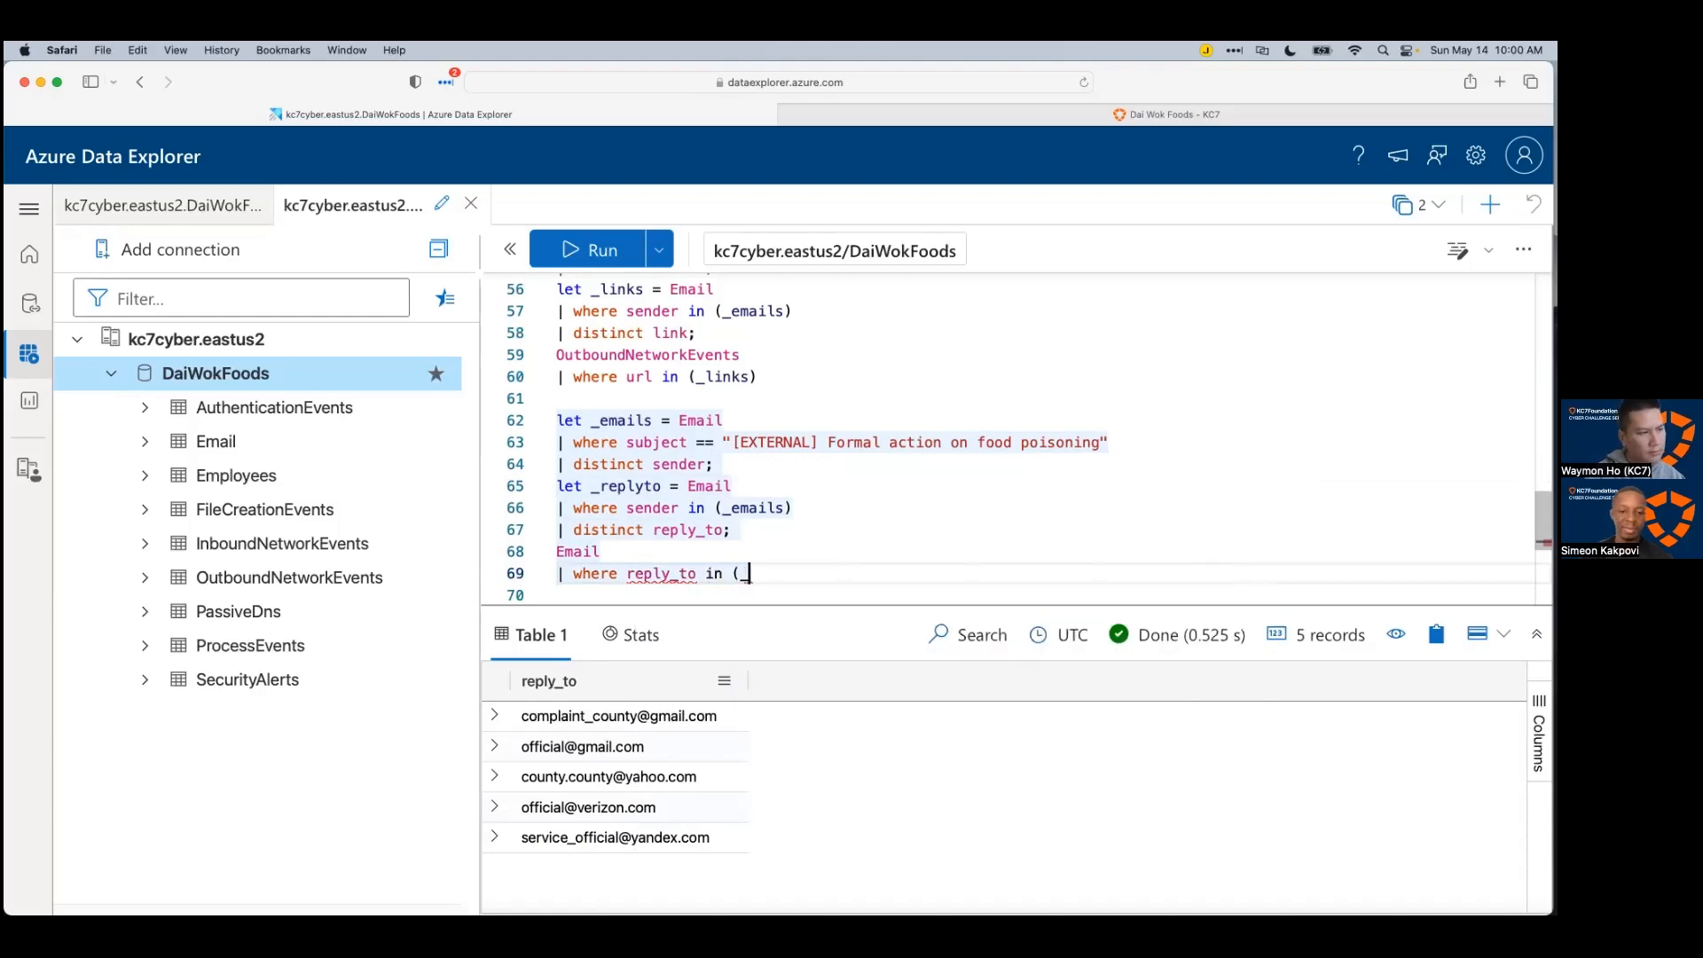
text(replyto))
key(shift+Return)
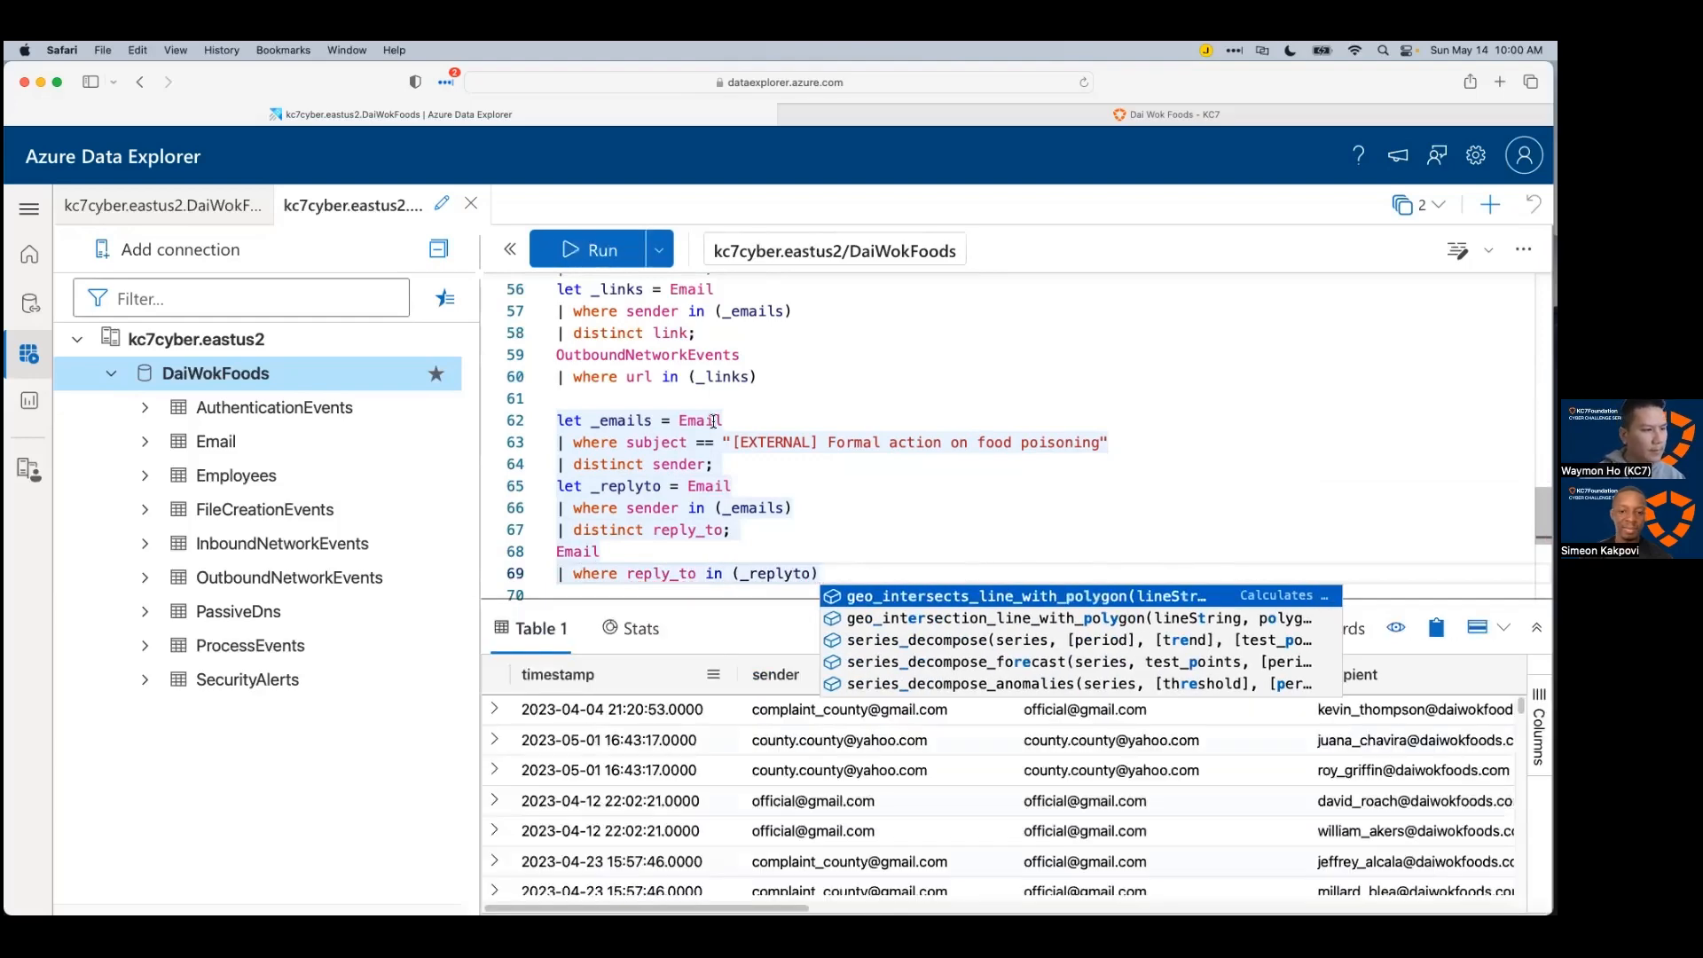
click(1258, 491)
scroll(1257, 521, down, 1)
drag(1204, 598, 1241, 498)
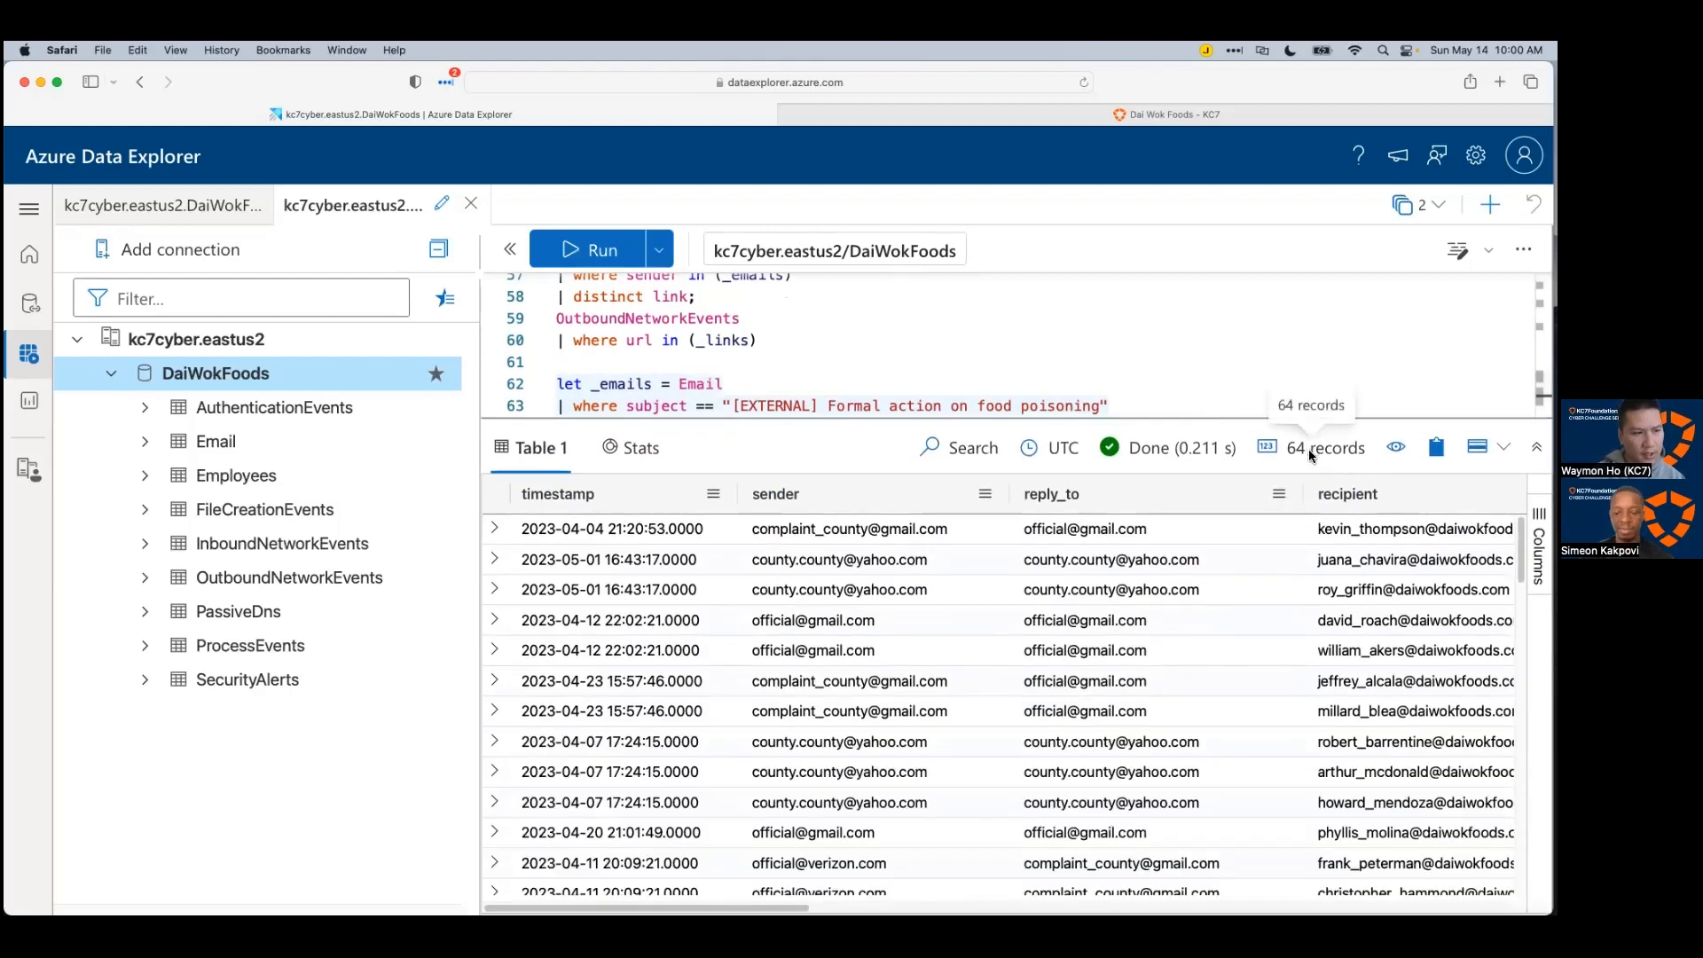
scroll(867, 379, down, 3)
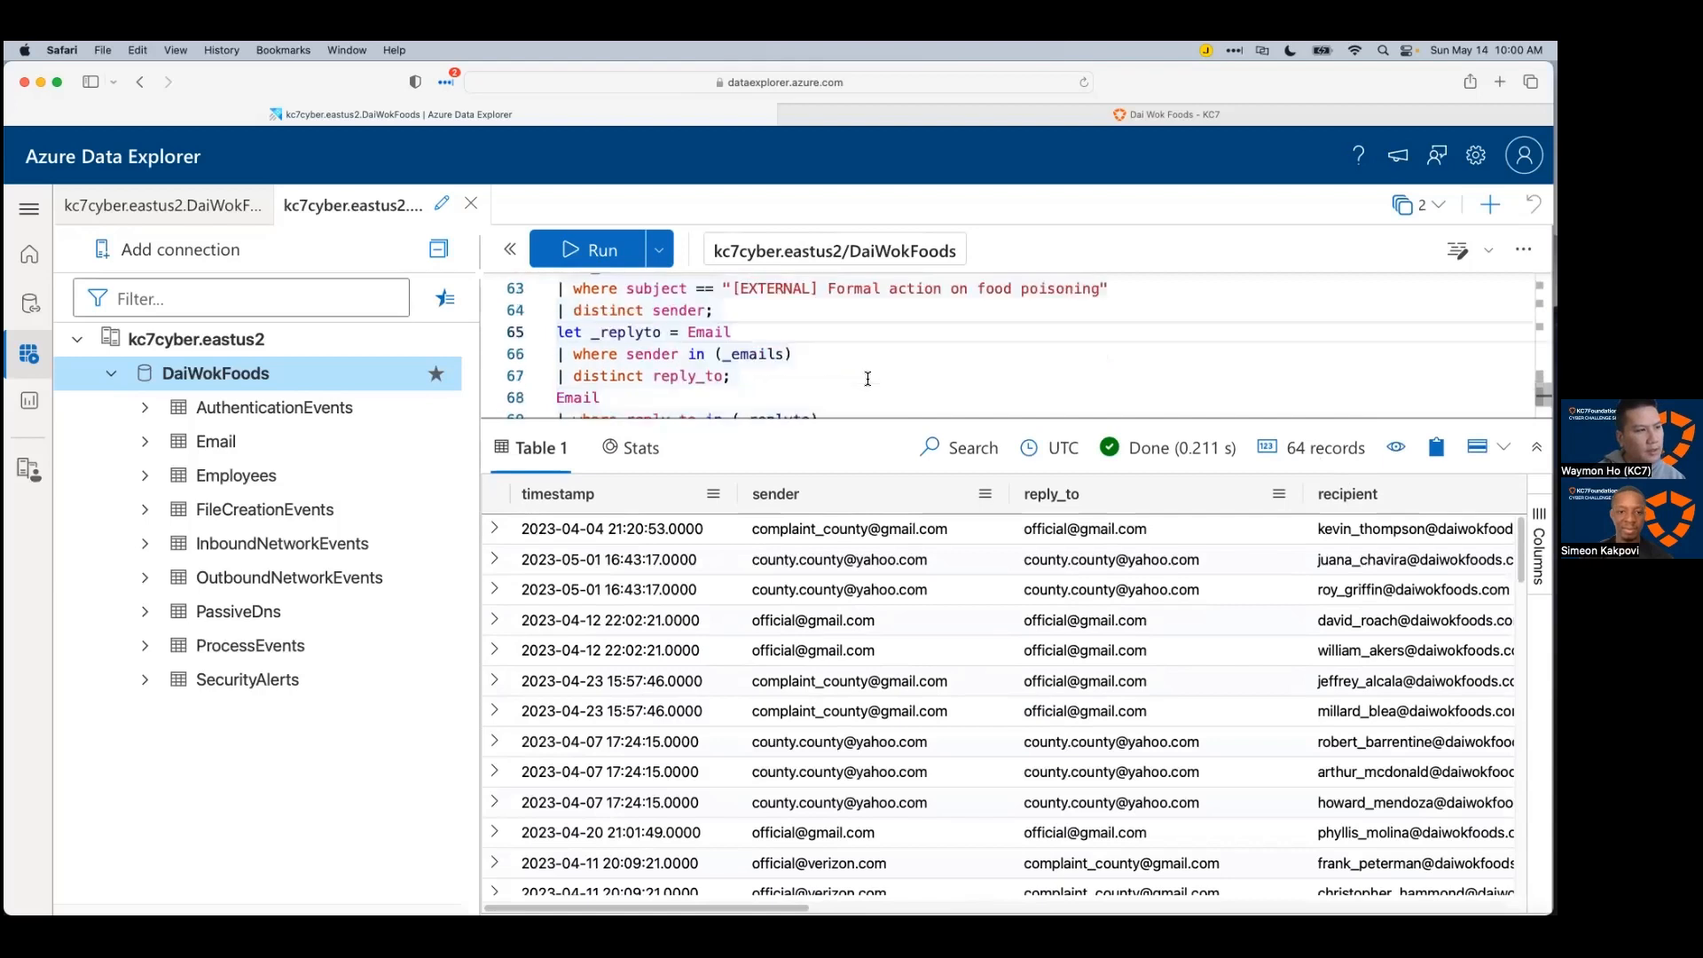
scroll(868, 379, down, 2)
Step: Append '| distinct link' and run it, returning 31 distinct links
click(877, 364)
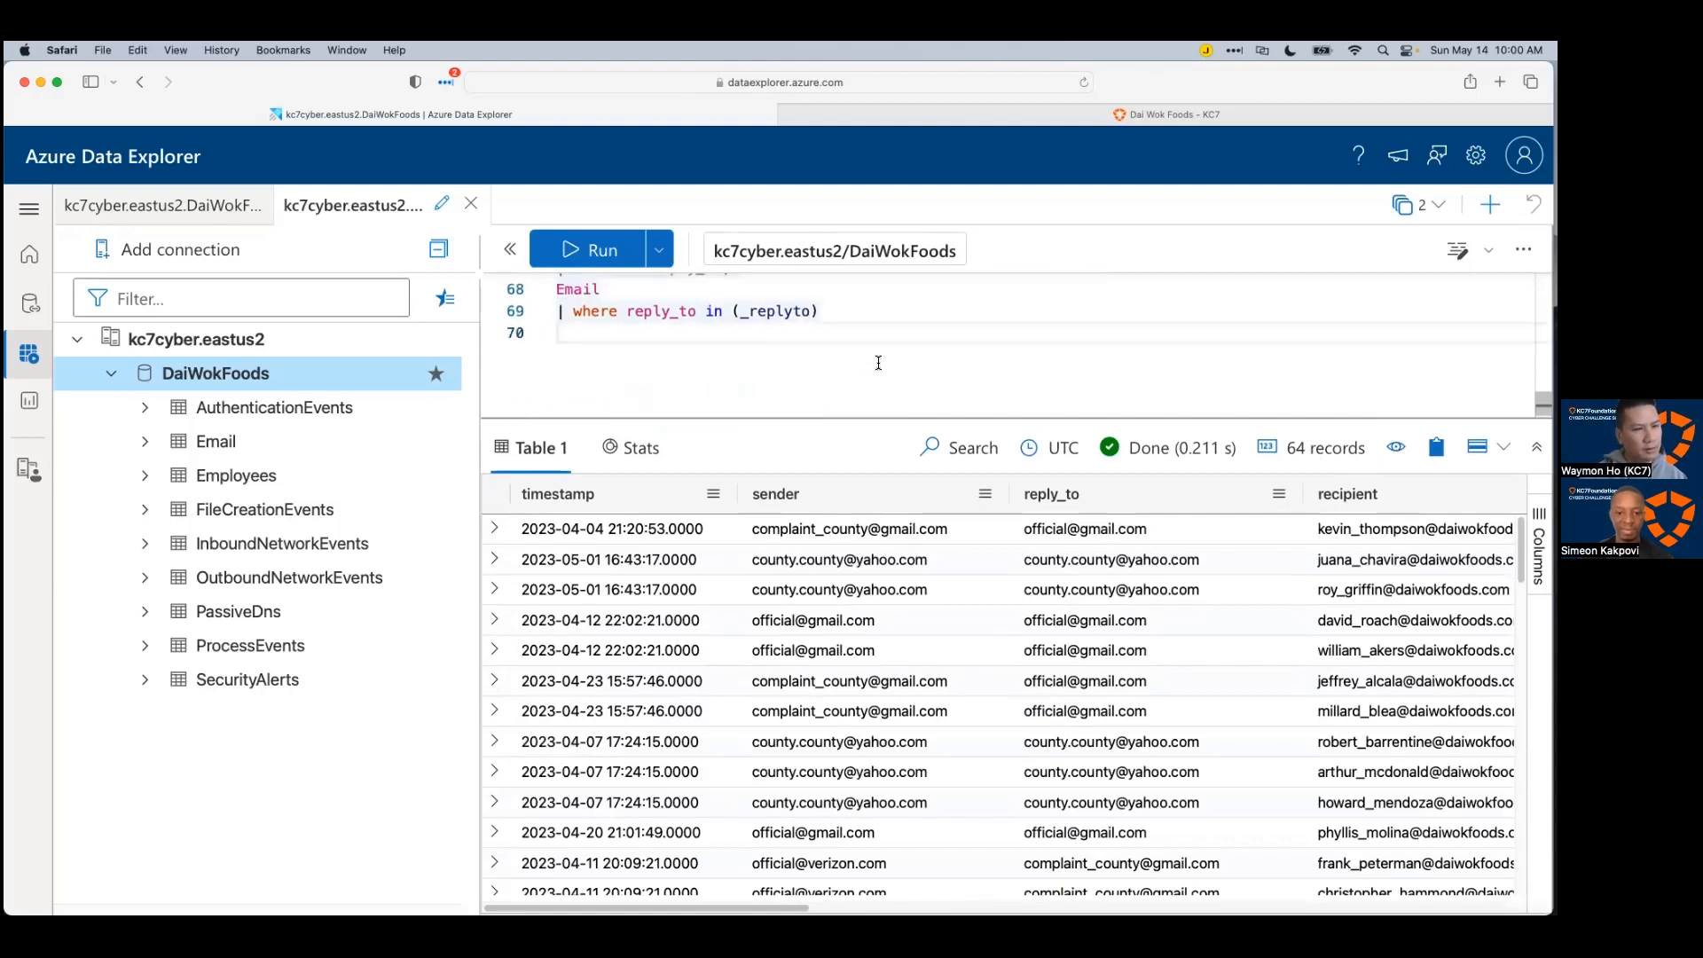
text(| li)
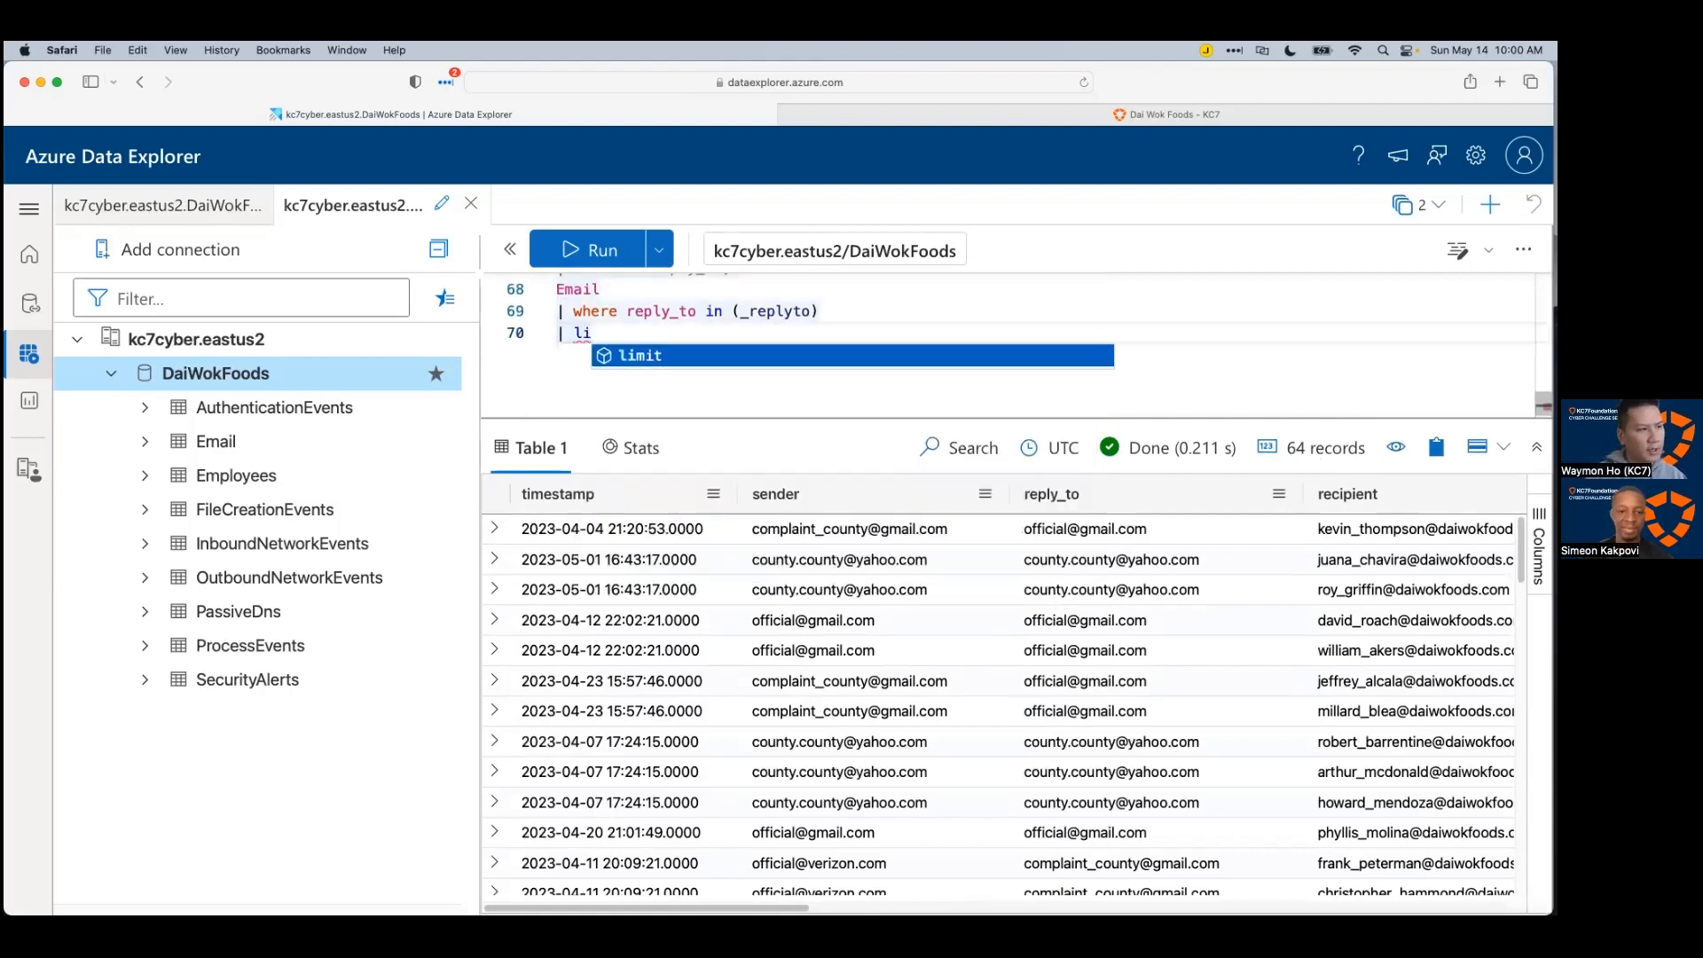
key(BackSpace)
key(BackSpace)
text(distinct )
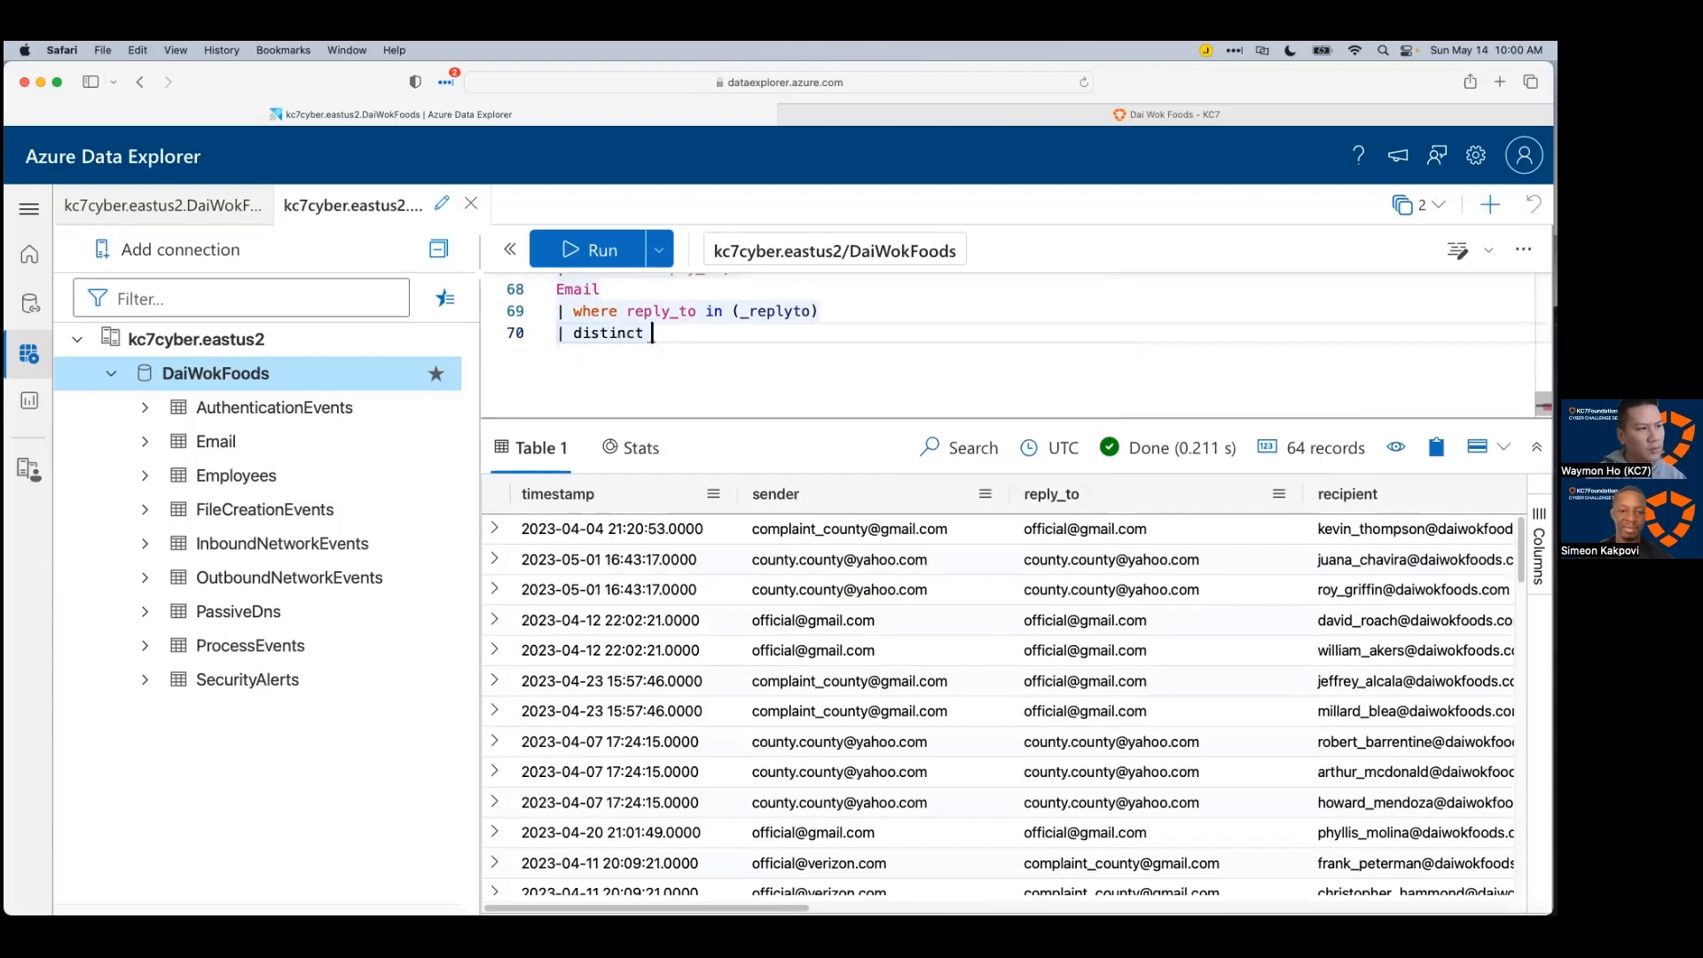
text(link)
key(shift+Return)
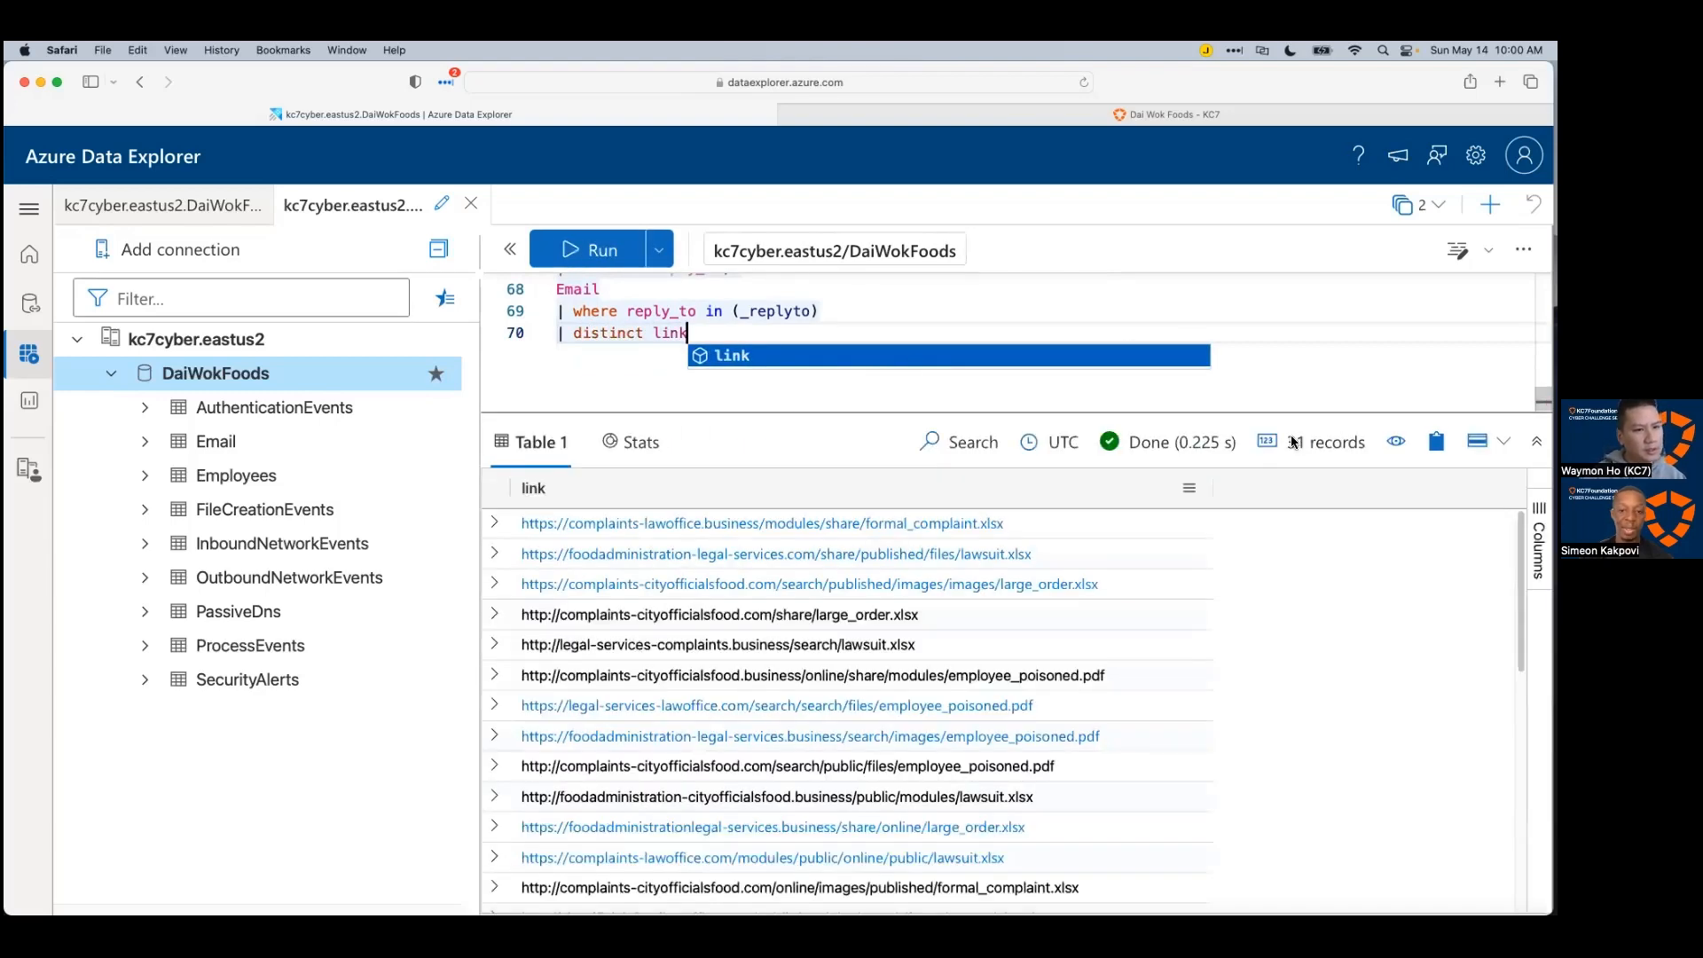
click(936, 403)
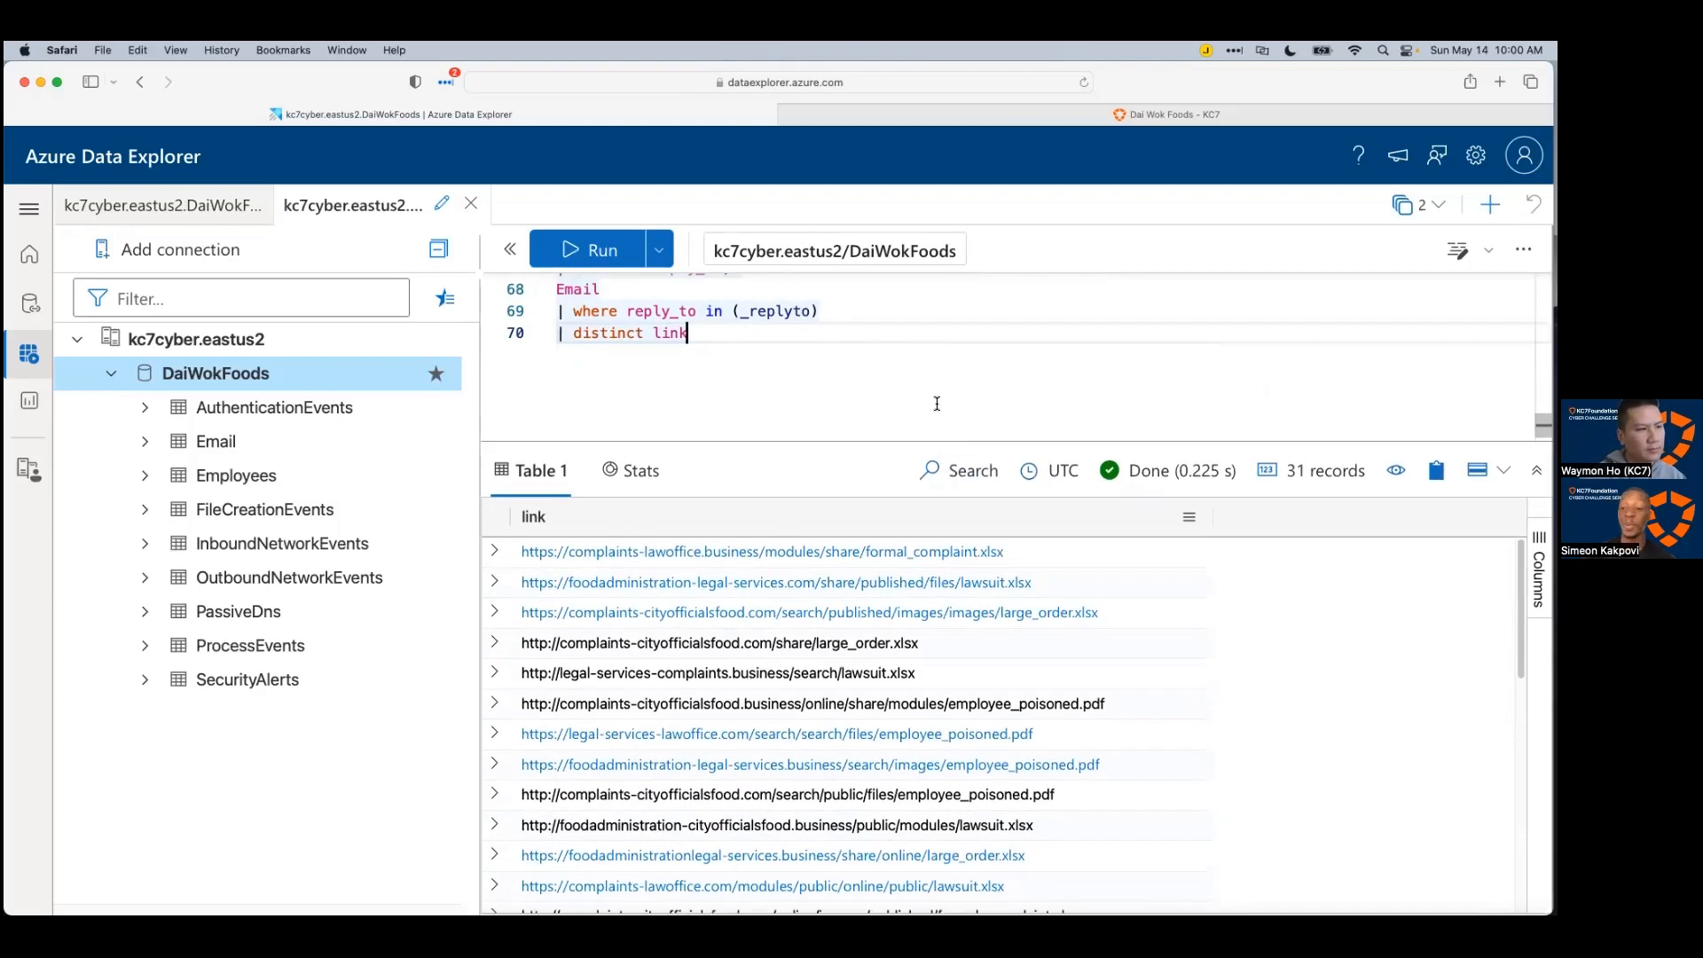
Step: Select and copy the 'OutboundNetworkEvents | where url in (_links)' lookup on lines 59-60
scroll(937, 404, up, 5)
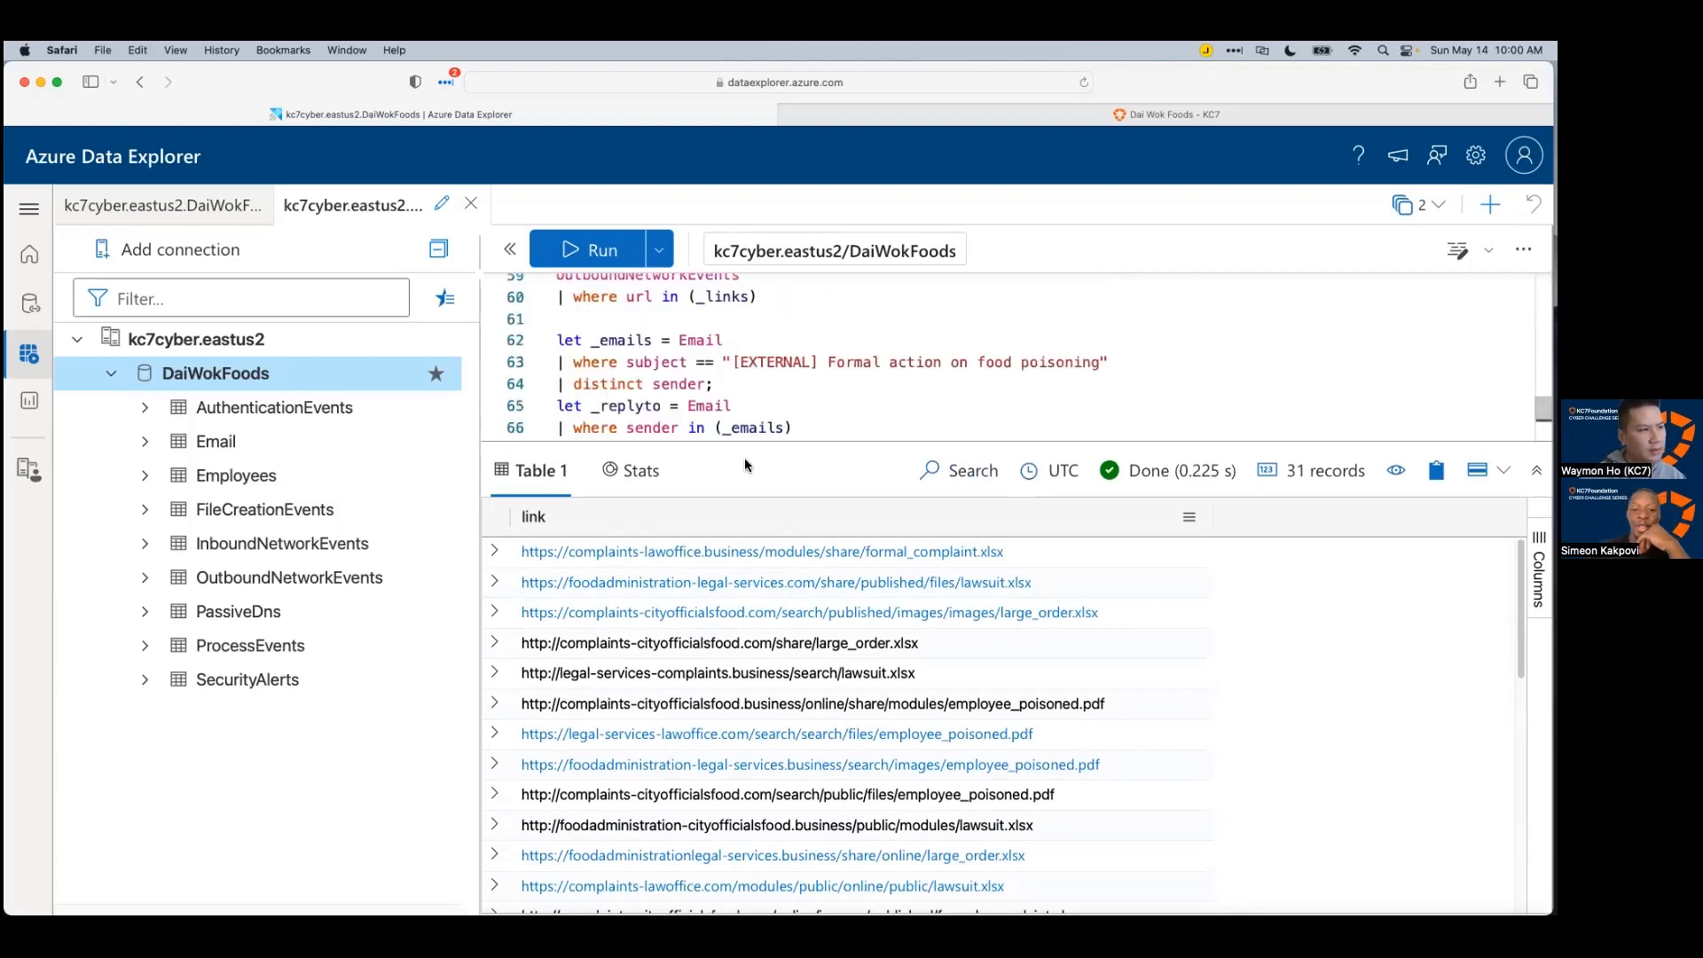
drag(743, 457, 763, 538)
click(770, 442)
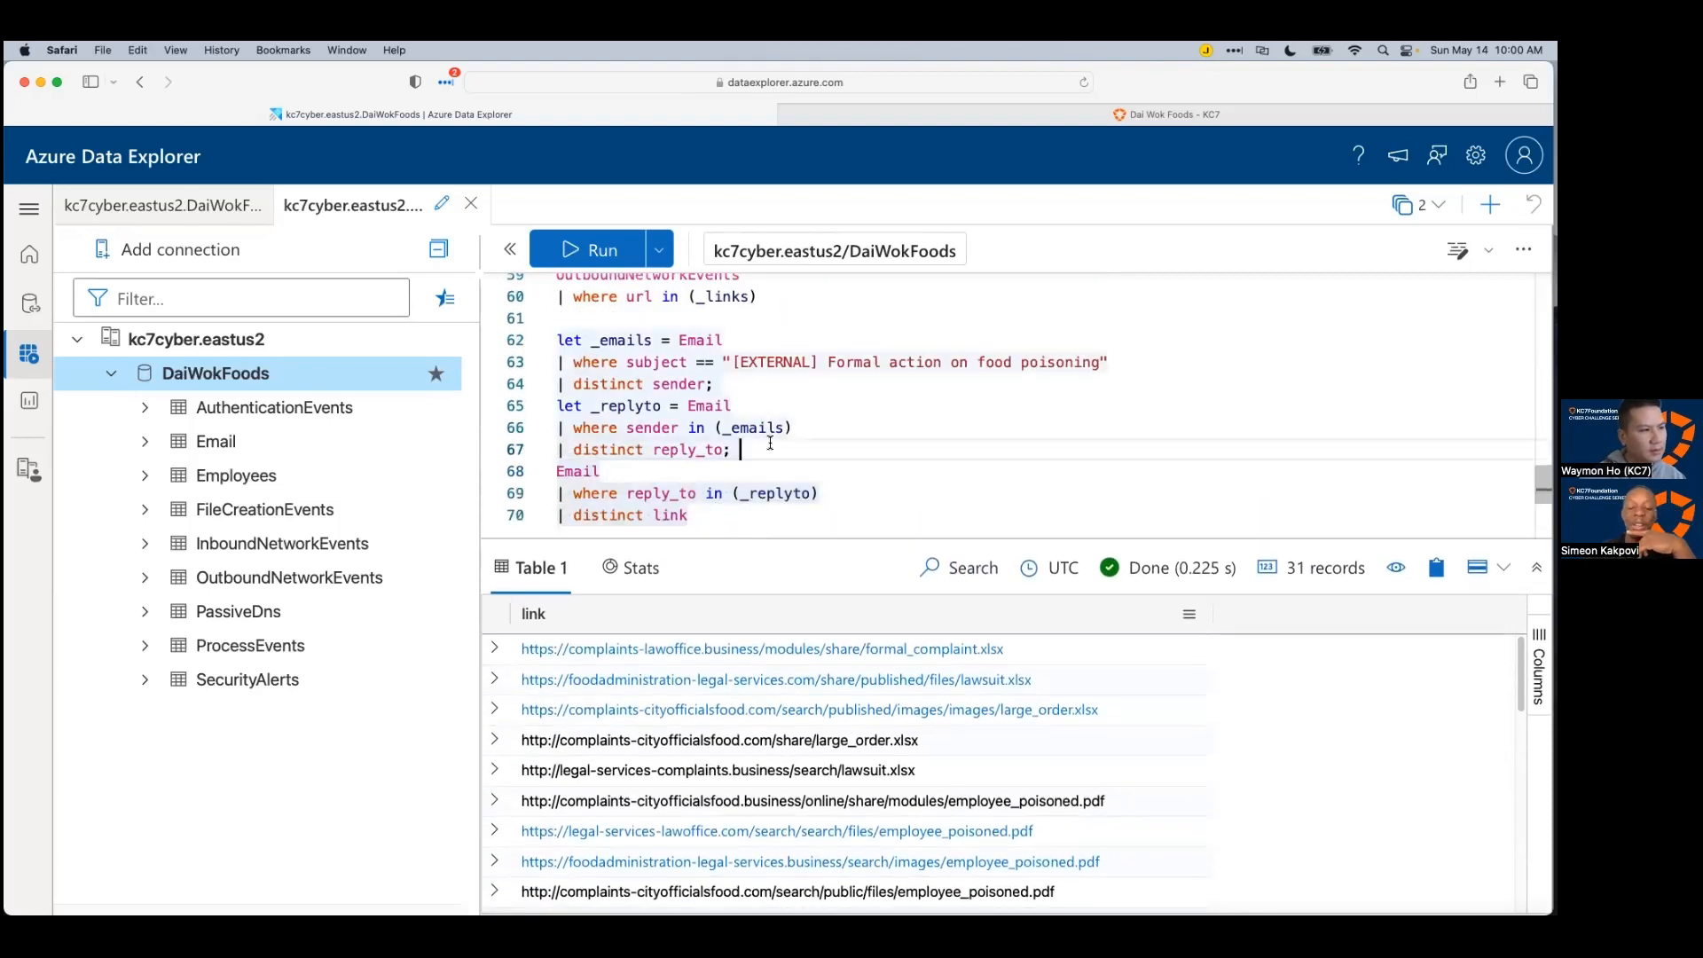
scroll(766, 438, up, 3)
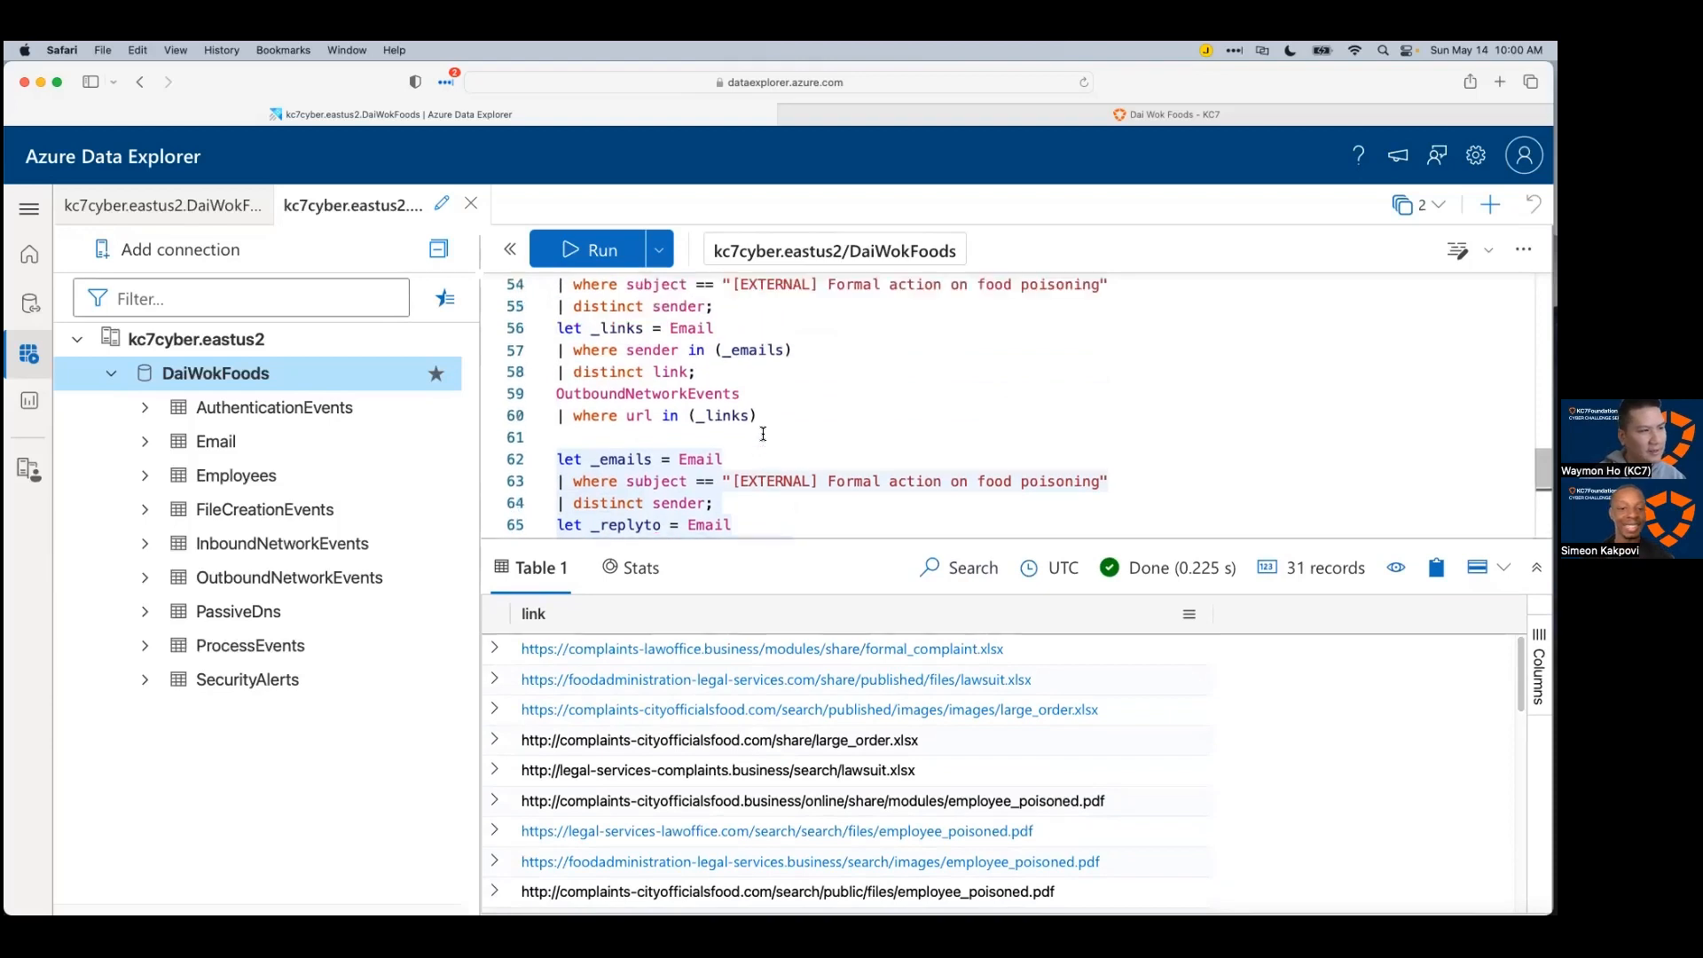
scroll(759, 411, down, 5)
scroll(756, 407, up, 4)
double_click(729, 370)
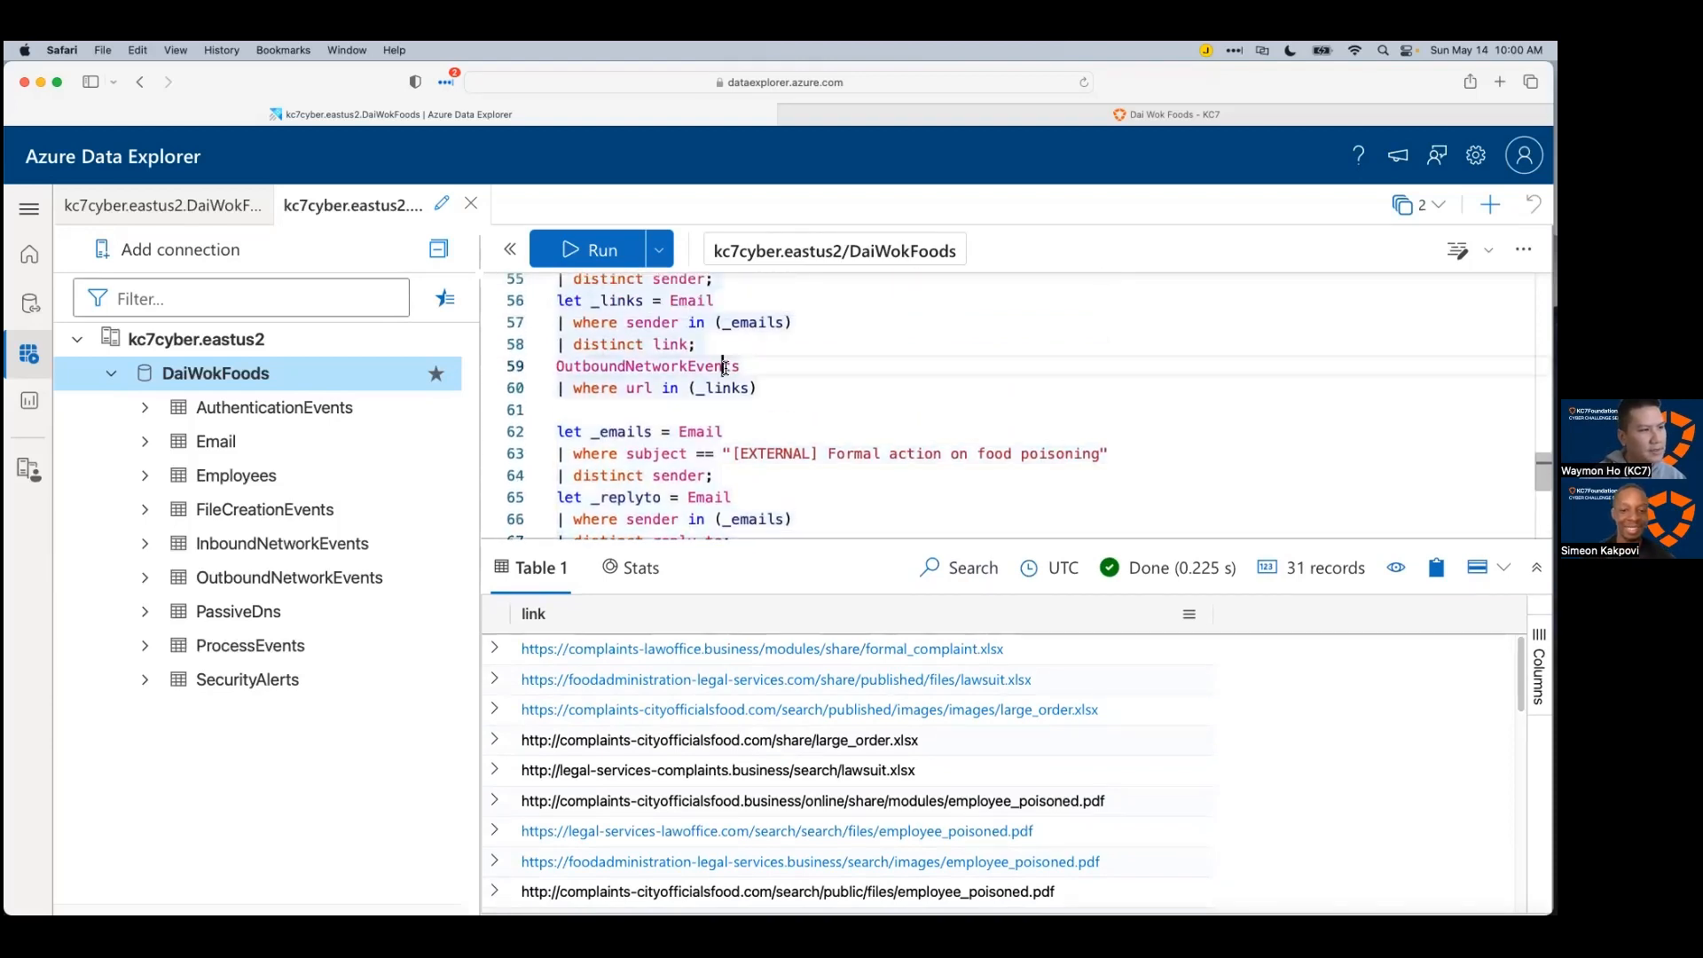
scroll(731, 373, down, 3)
scroll(731, 373, up, 3)
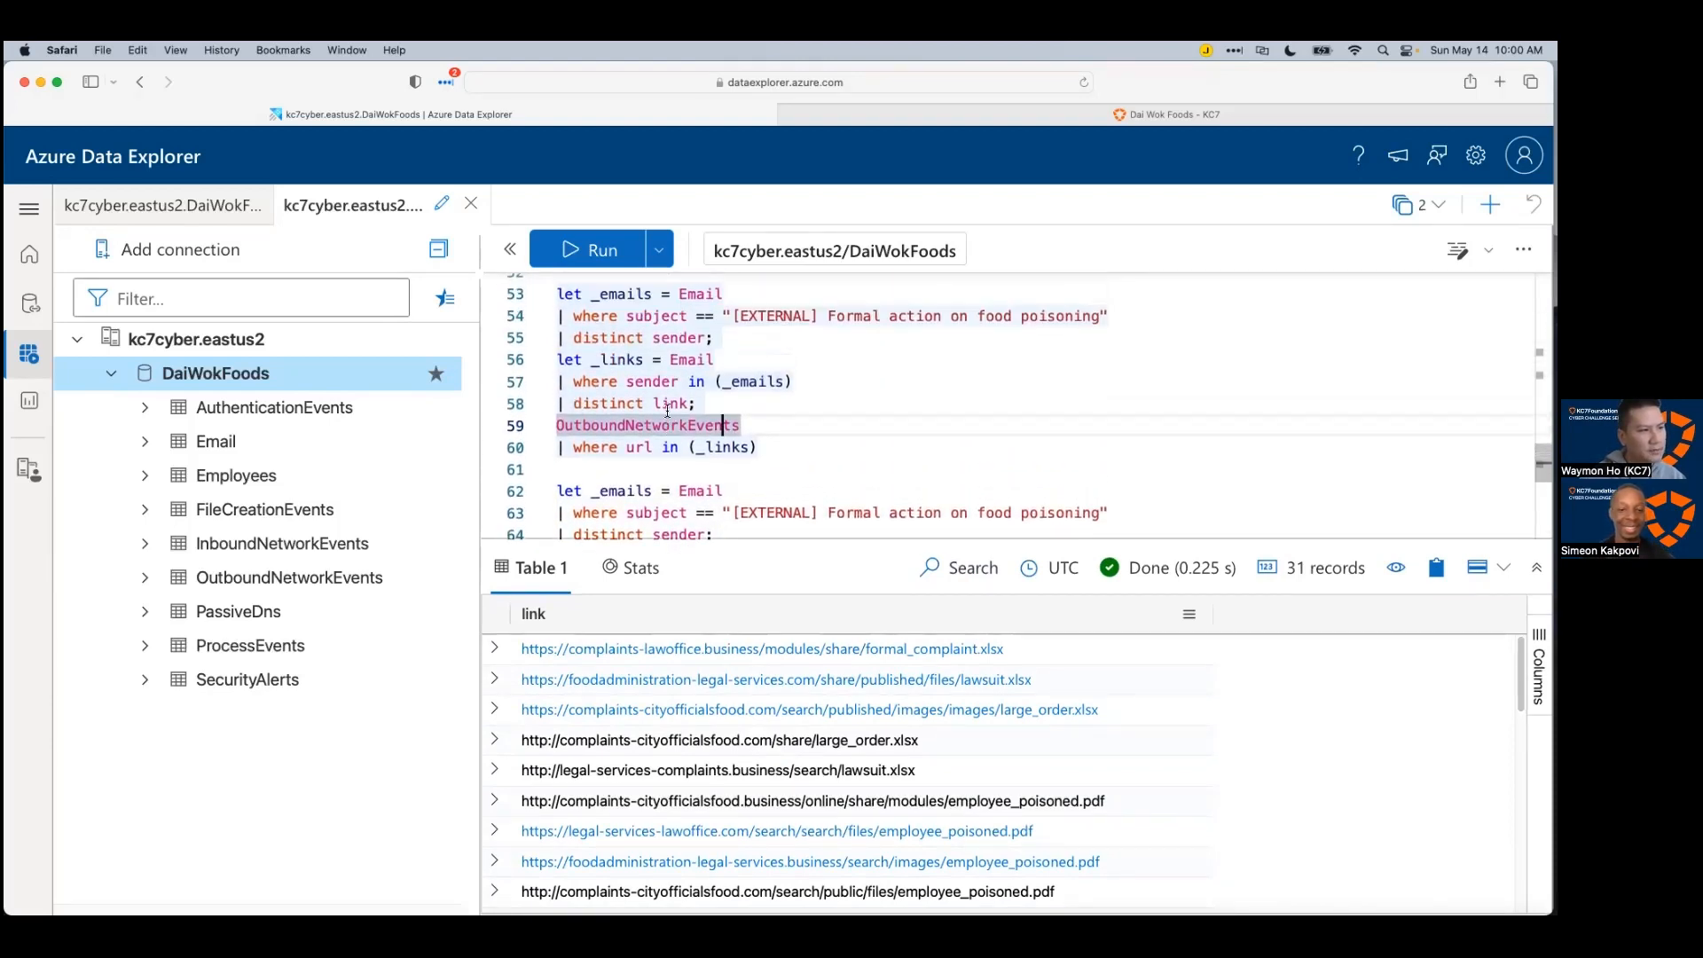
drag(758, 447, 566, 426)
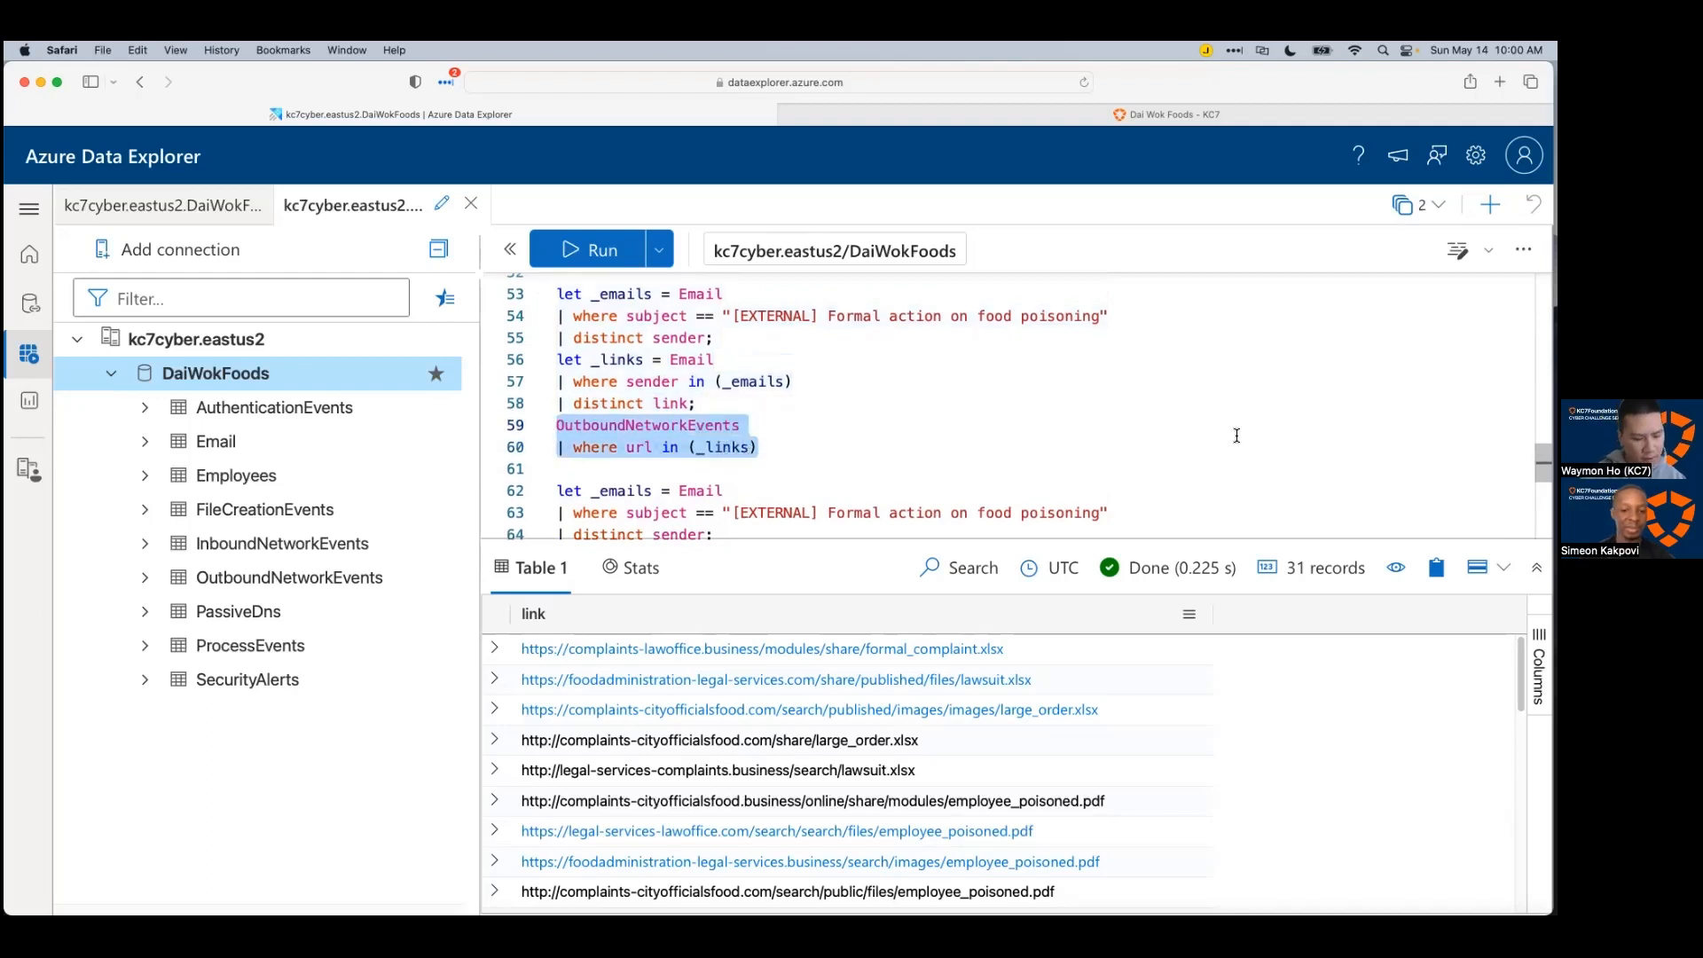
click(1146, 411)
drag(799, 459, 539, 435)
key(super+c)
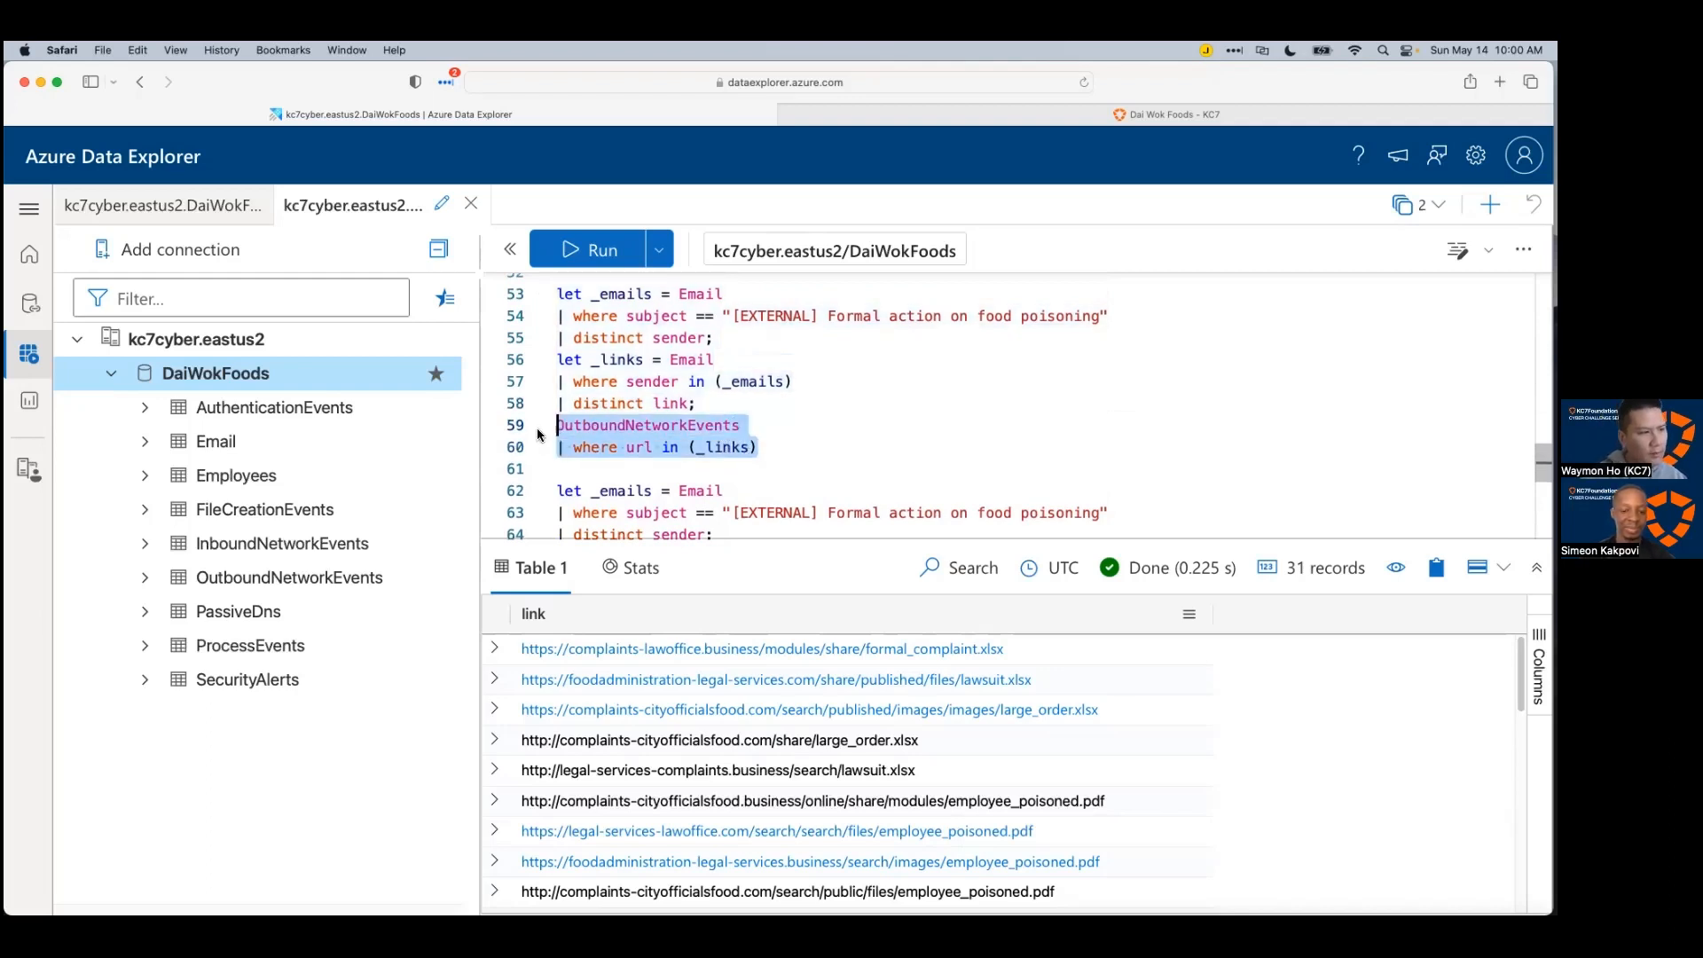
scroll(948, 449, down, 5)
Step: Turn the links query into 'let _links = Email ...;' and run the pasted OutboundNetworkEvents filter after it
scroll(878, 446, up, 2)
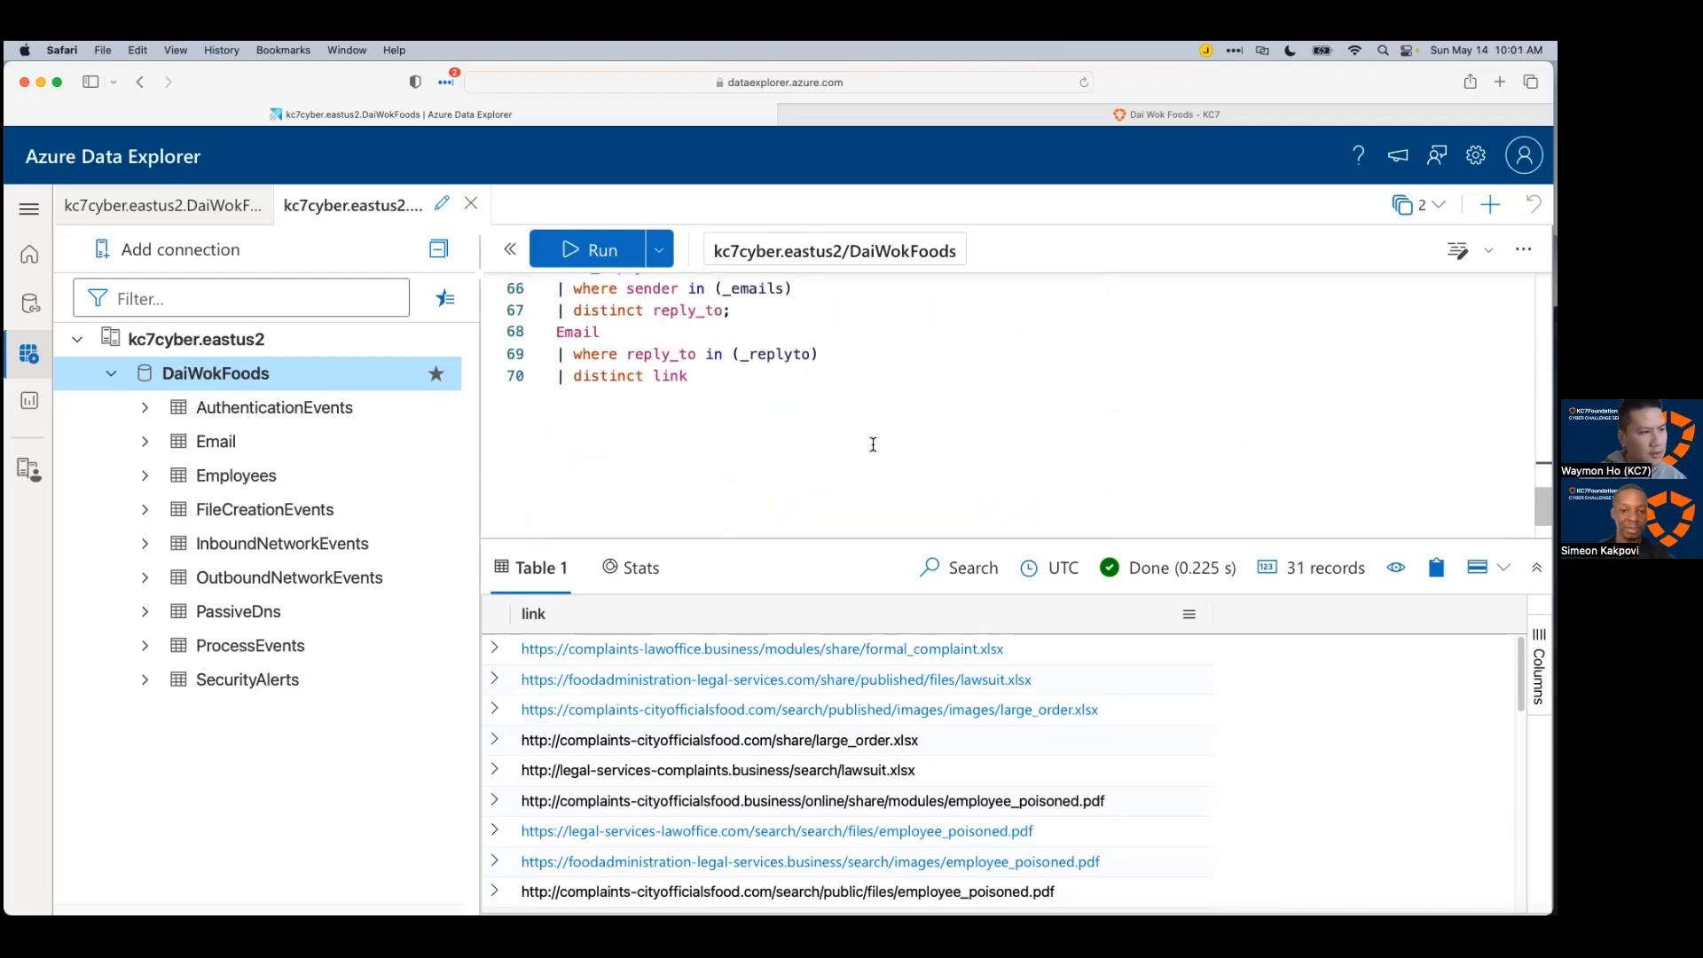
click(557, 398)
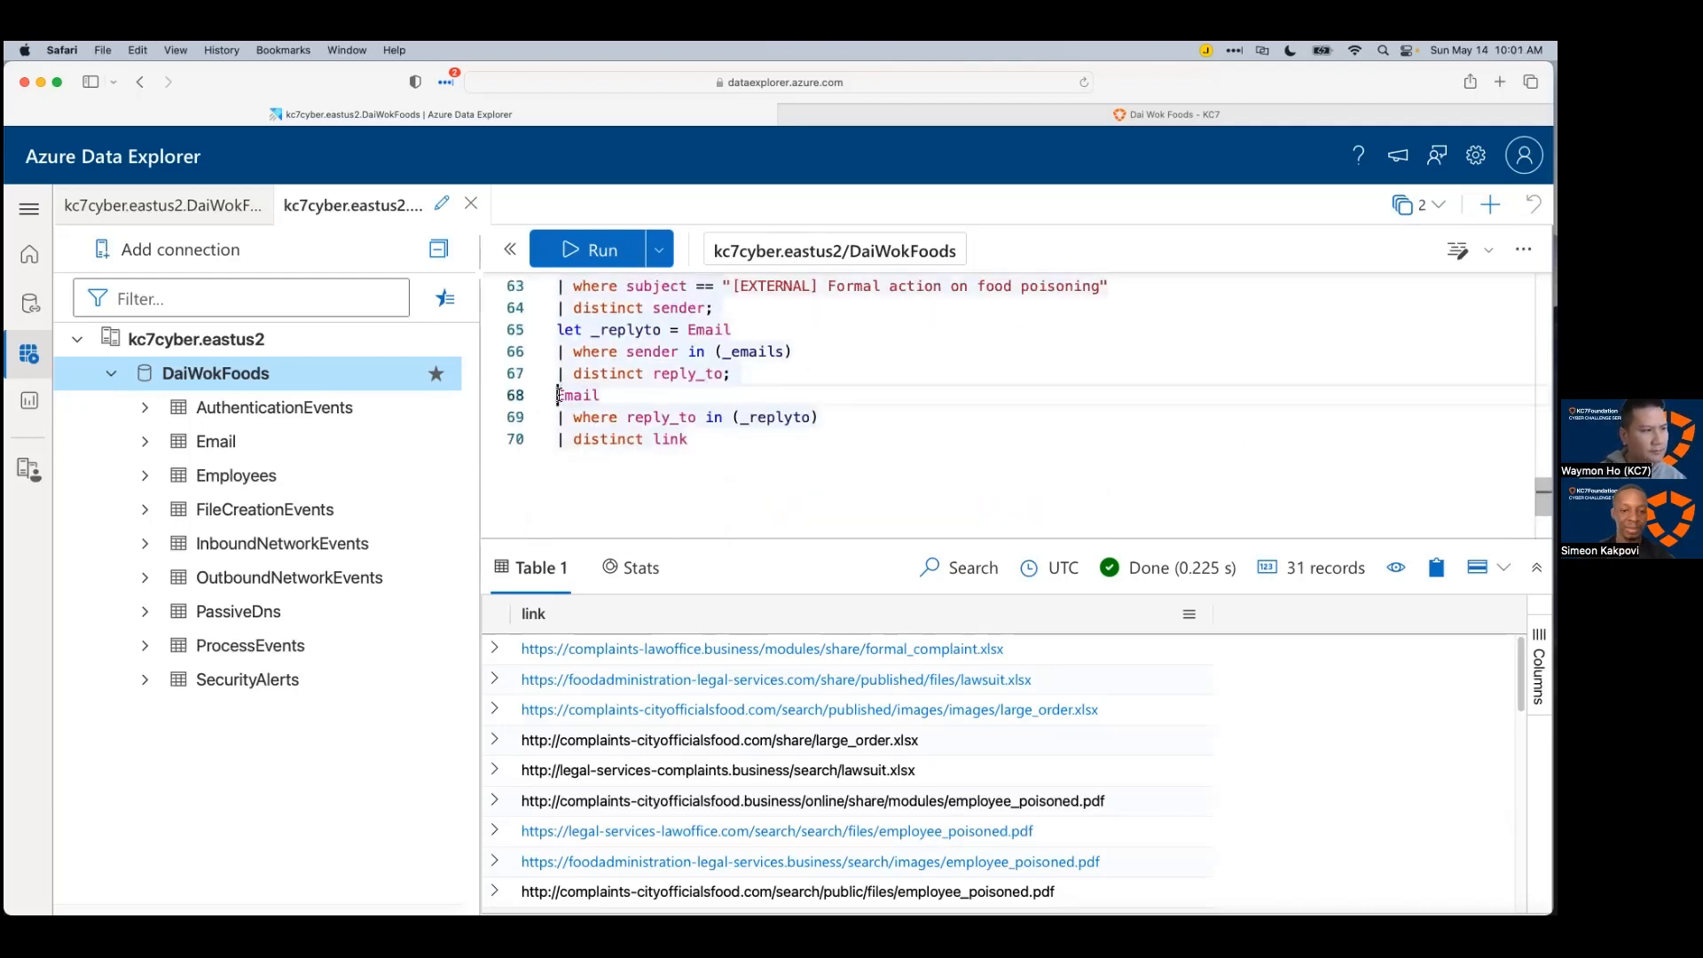
text(let _)
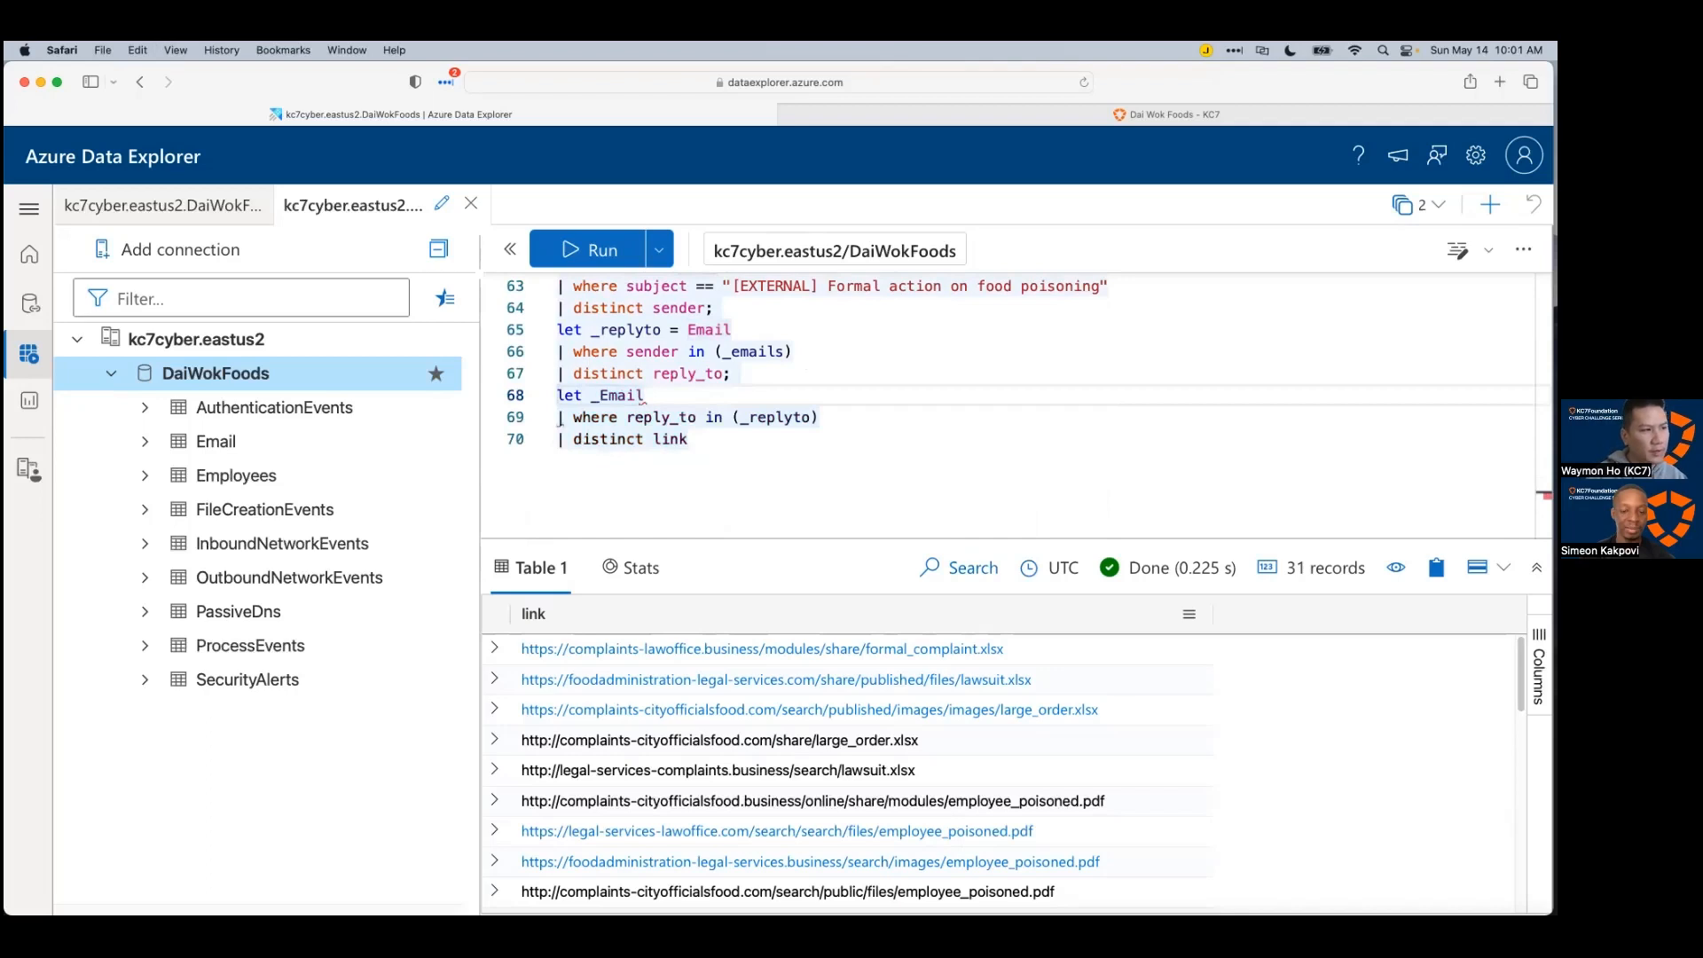
text(links =)
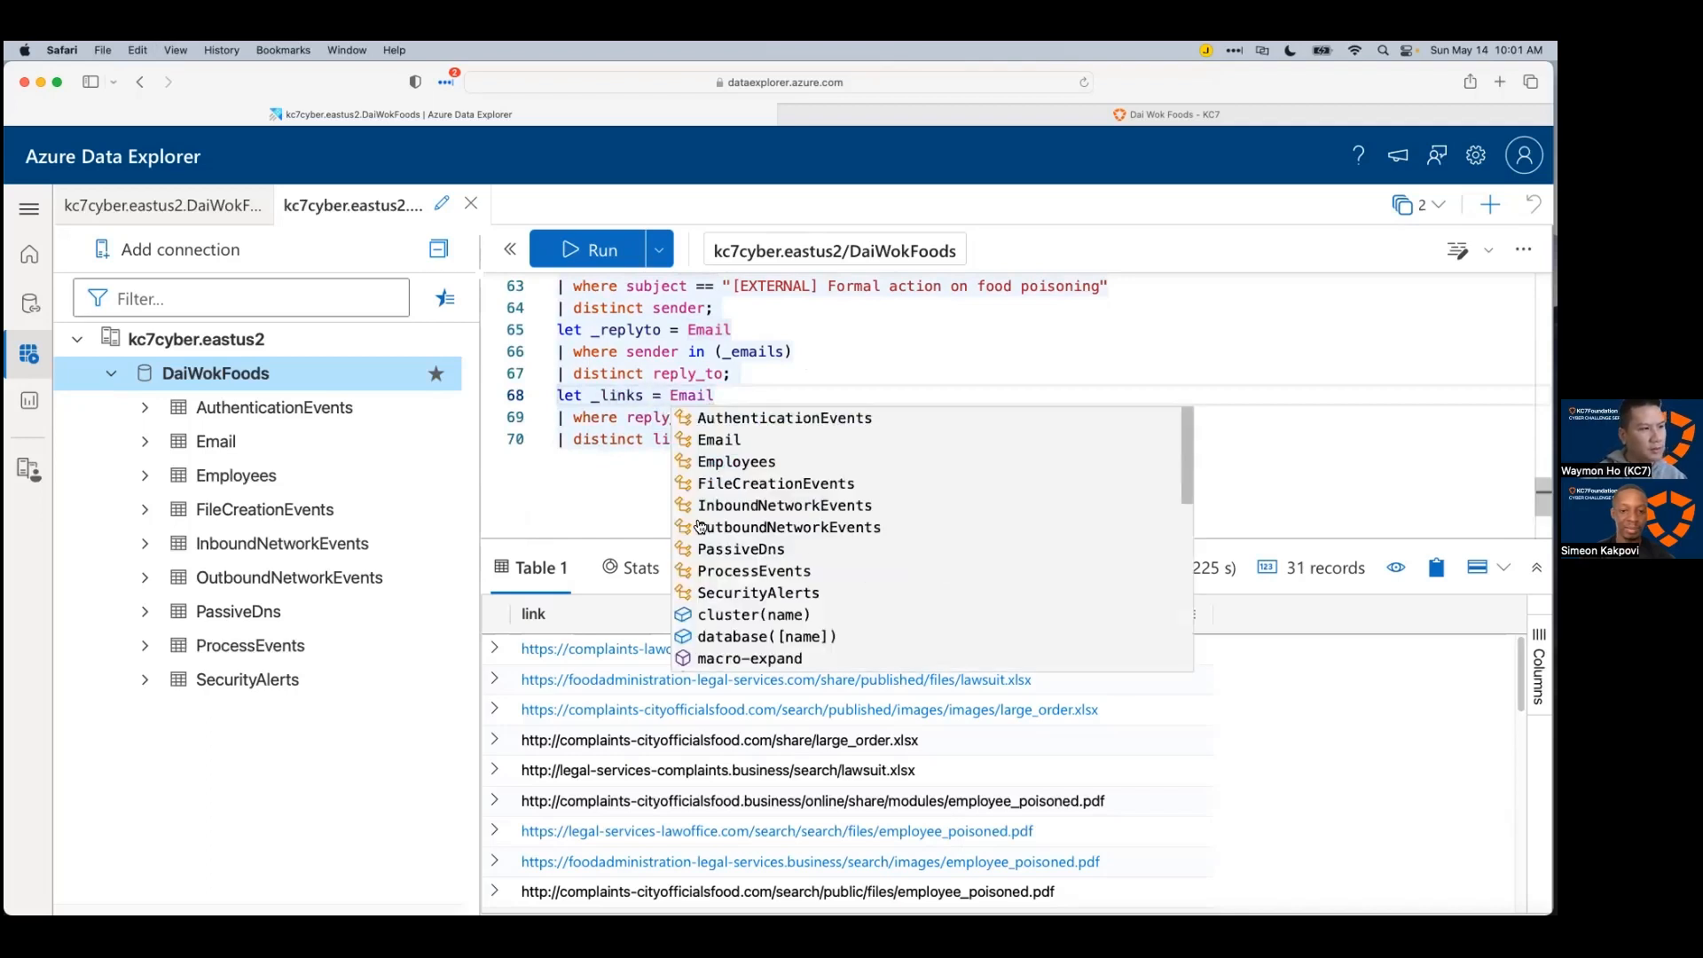
click(674, 475)
text(;)
key(Return)
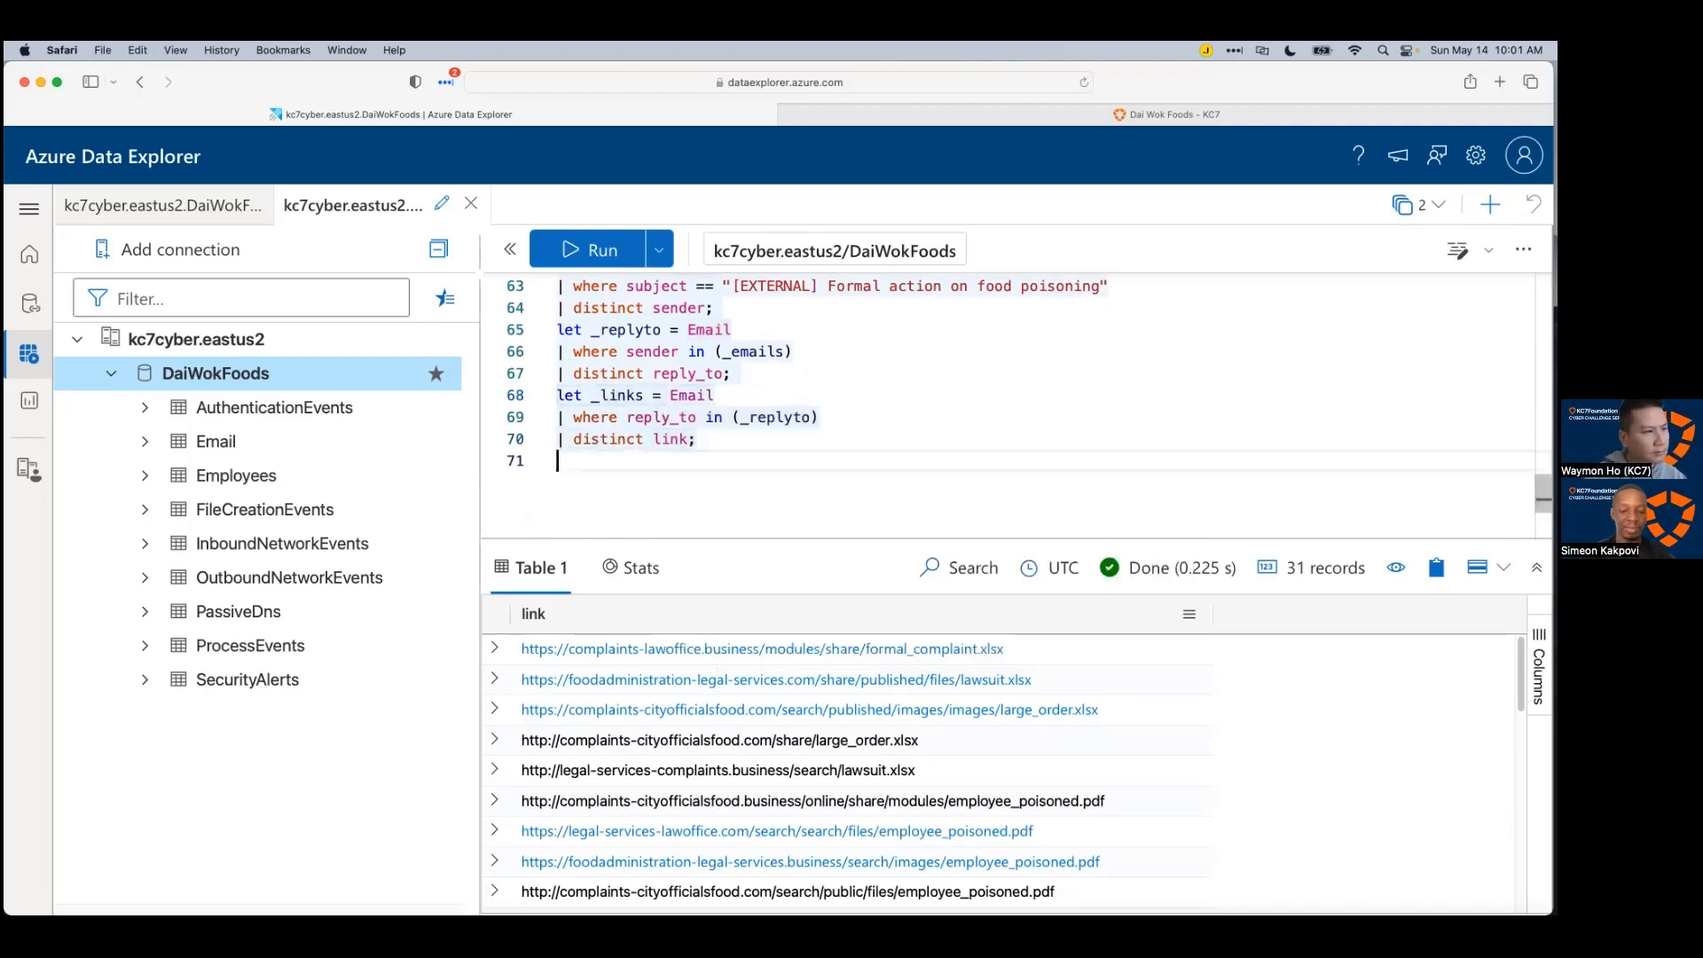
key(super+v)
click(832, 460)
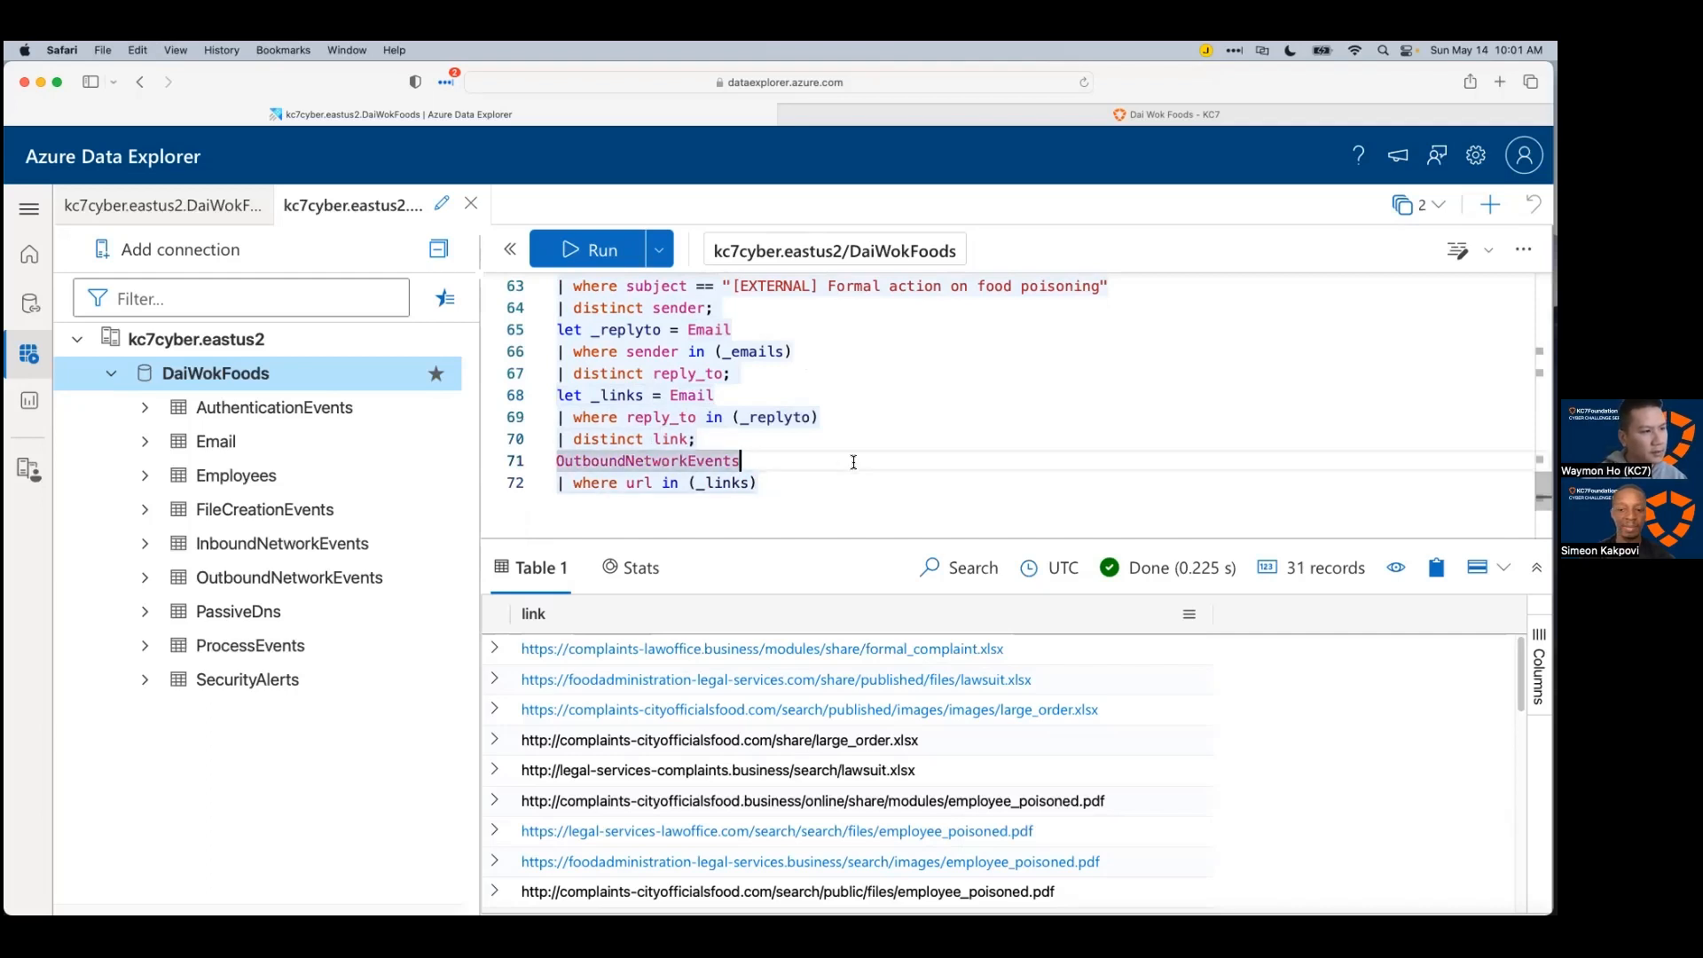
key(shift+Return)
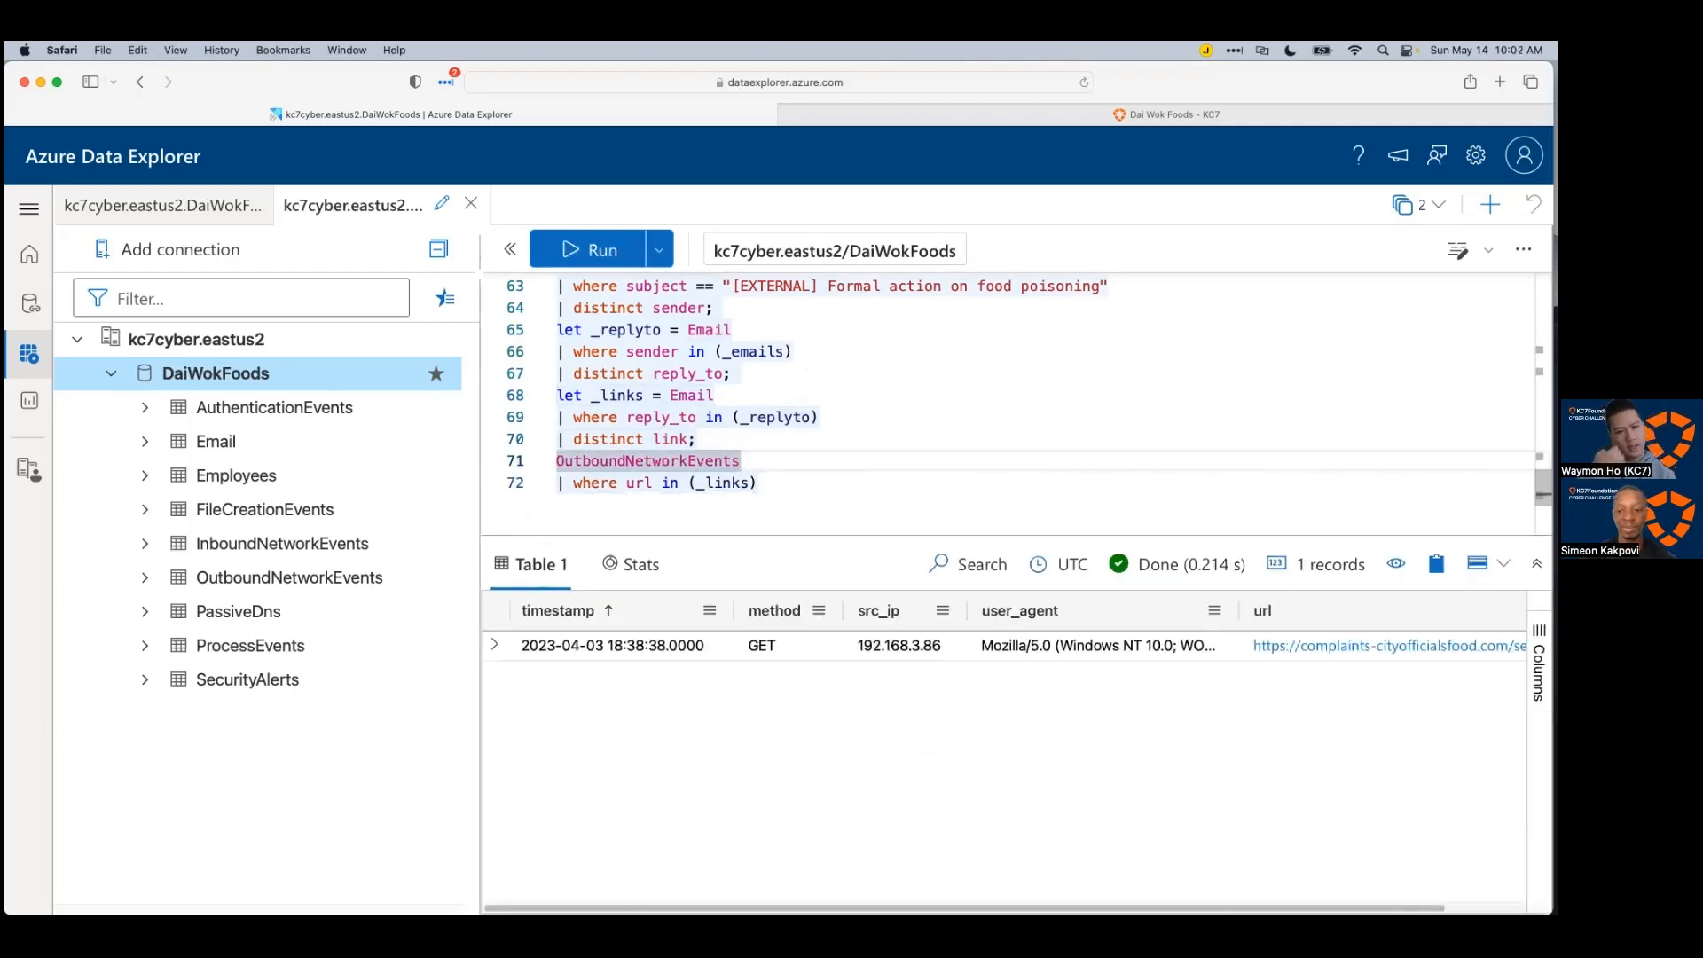
Step: Inspect the single GET match: its timestamp, source IP 192.168.3.86 and complaints-cityofficialsfood.com URL
drag(828, 535, 809, 493)
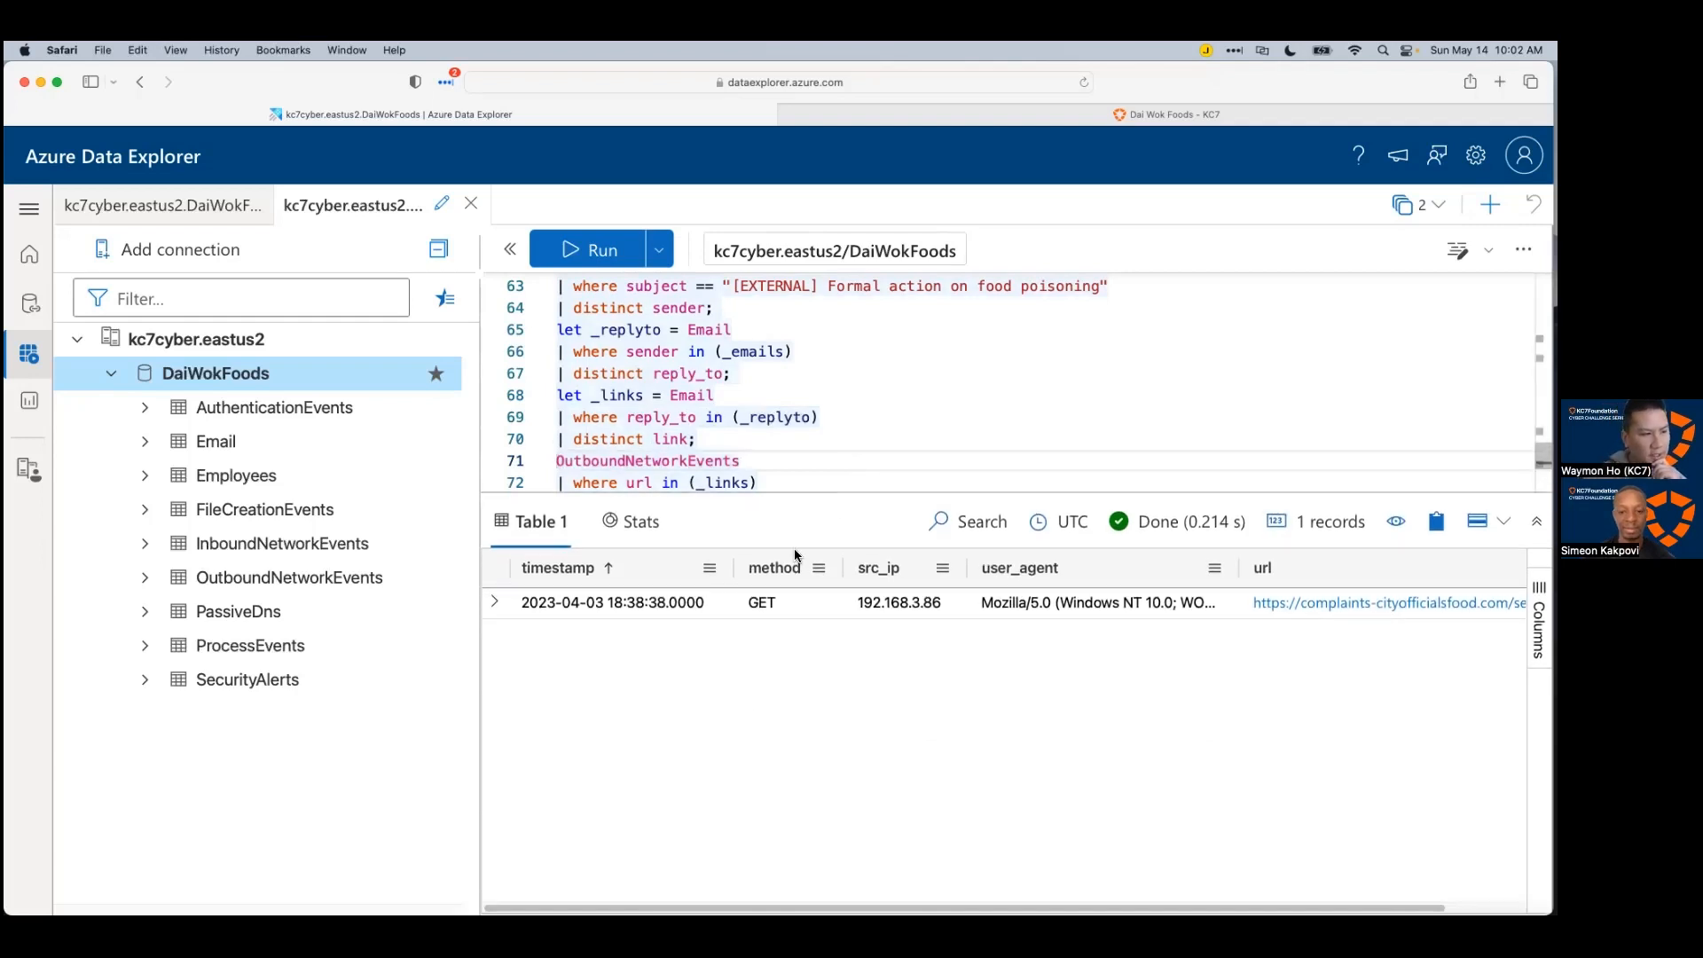
click(575, 603)
click(886, 603)
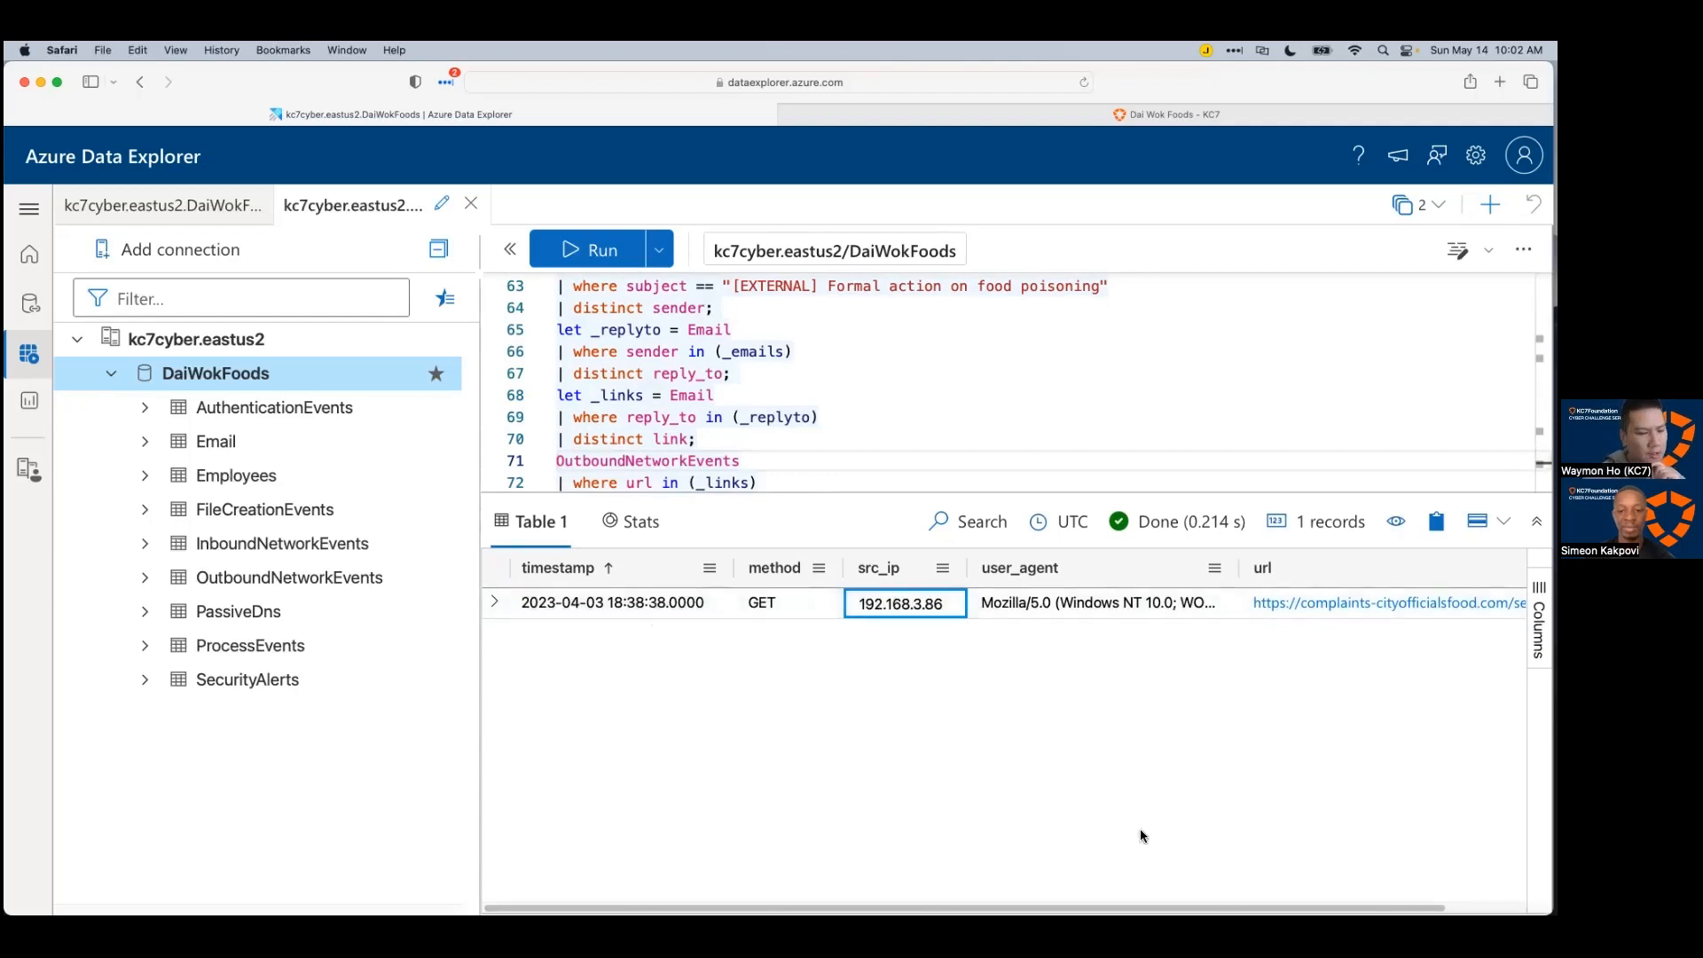
scroll(1074, 892, right, 1)
scroll(1296, 587, right, 3)
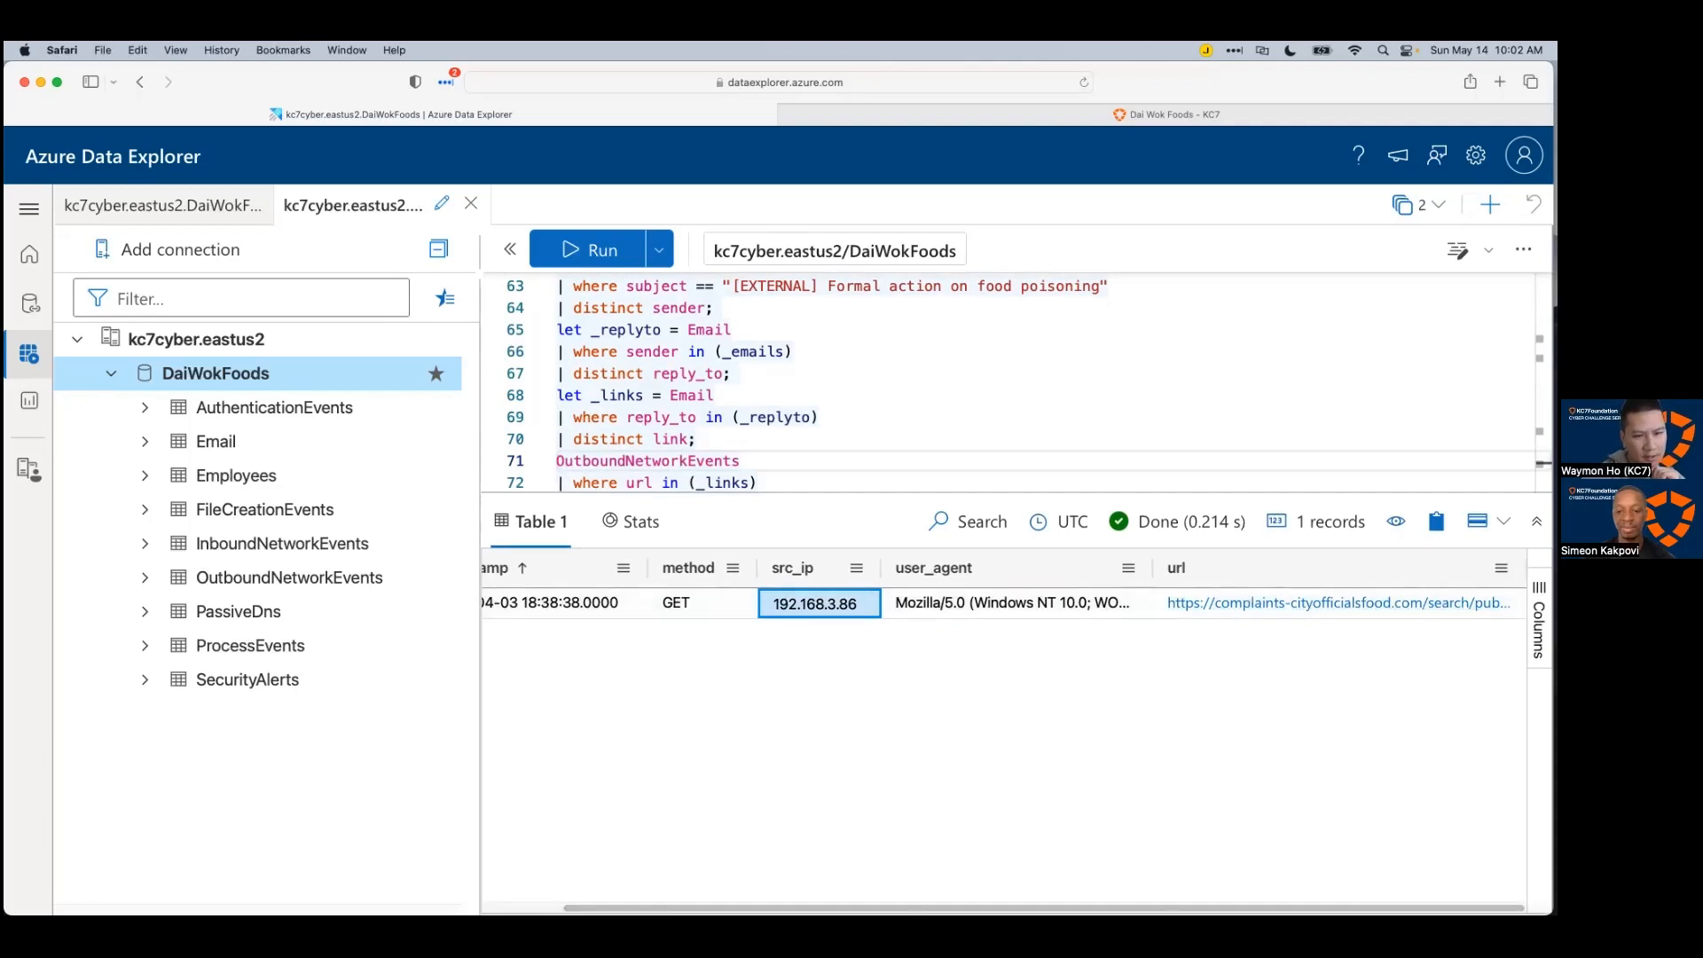
click(1296, 603)
click(1046, 410)
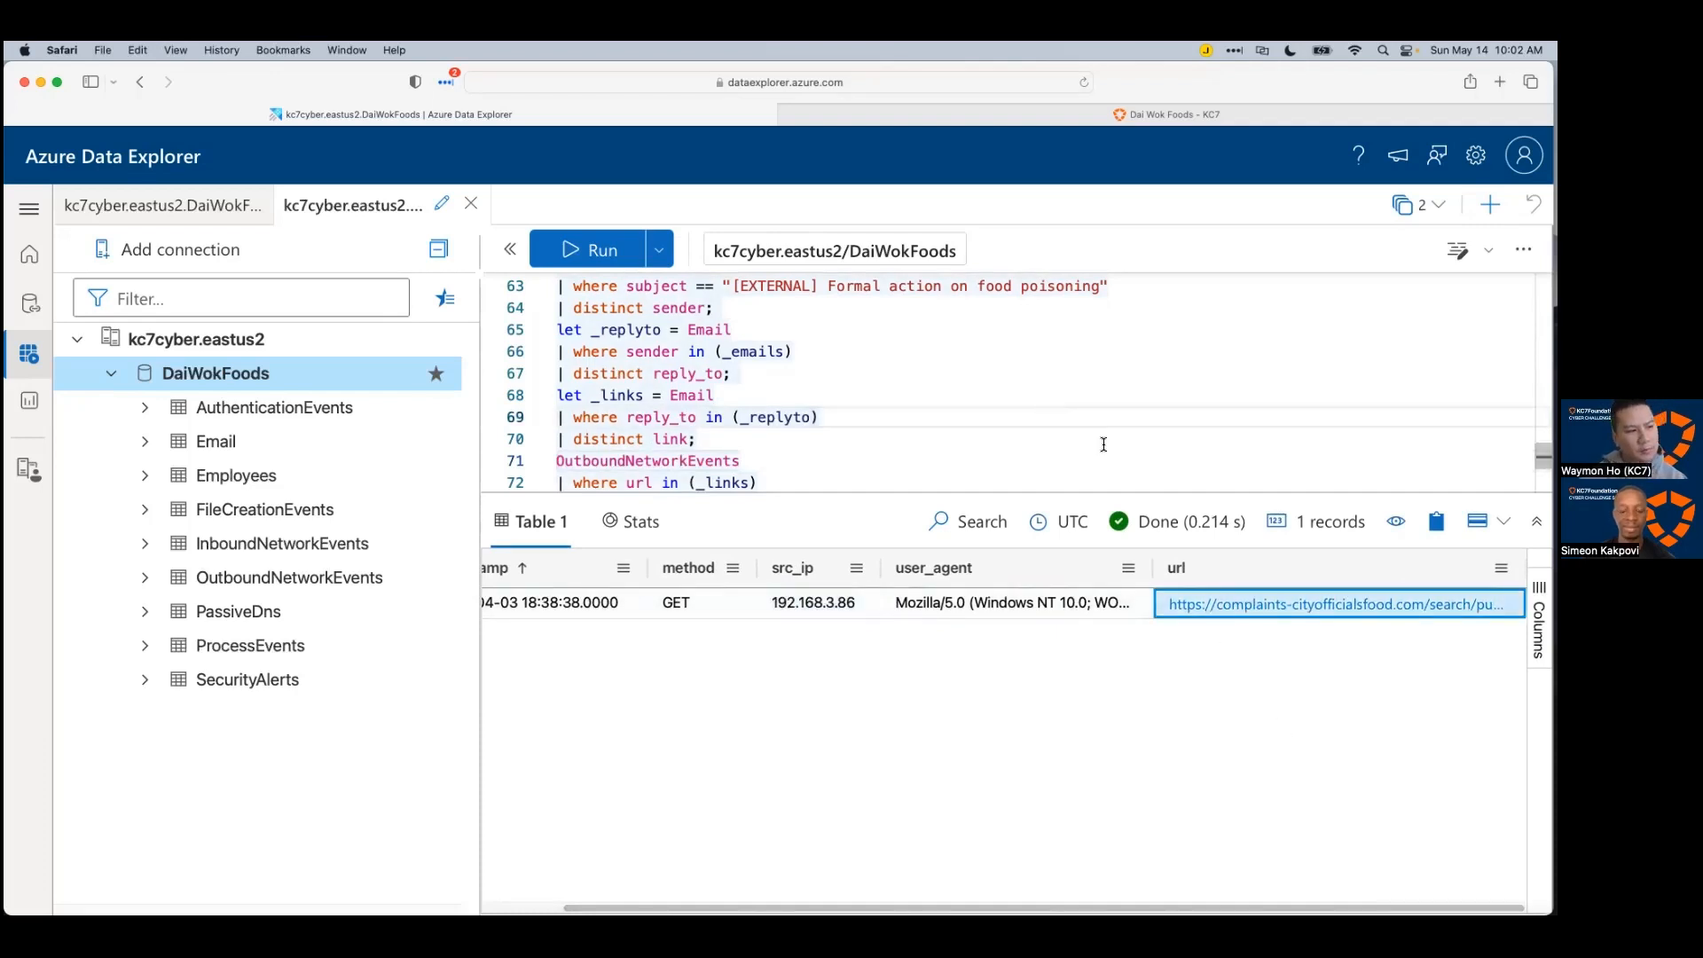
key(super+Tab)
Step: Add the subtopic 'reply_to hit on a url that was clicked by an employee' under the //reply-to lead
click(955, 553)
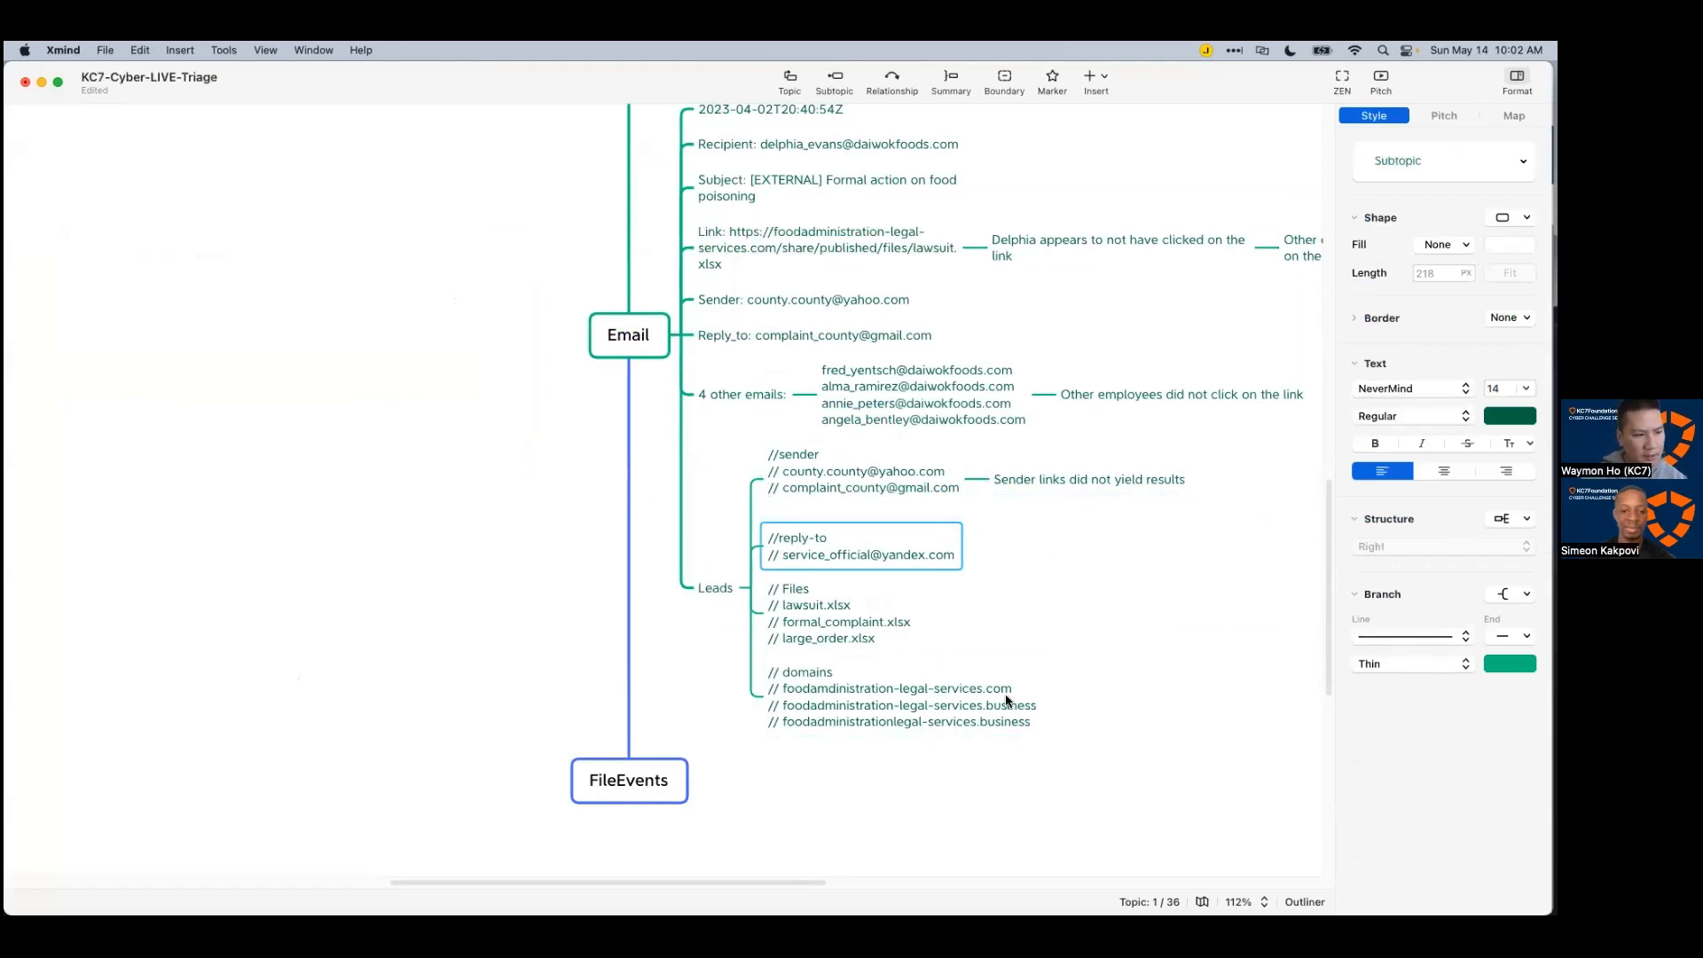
key(Tab)
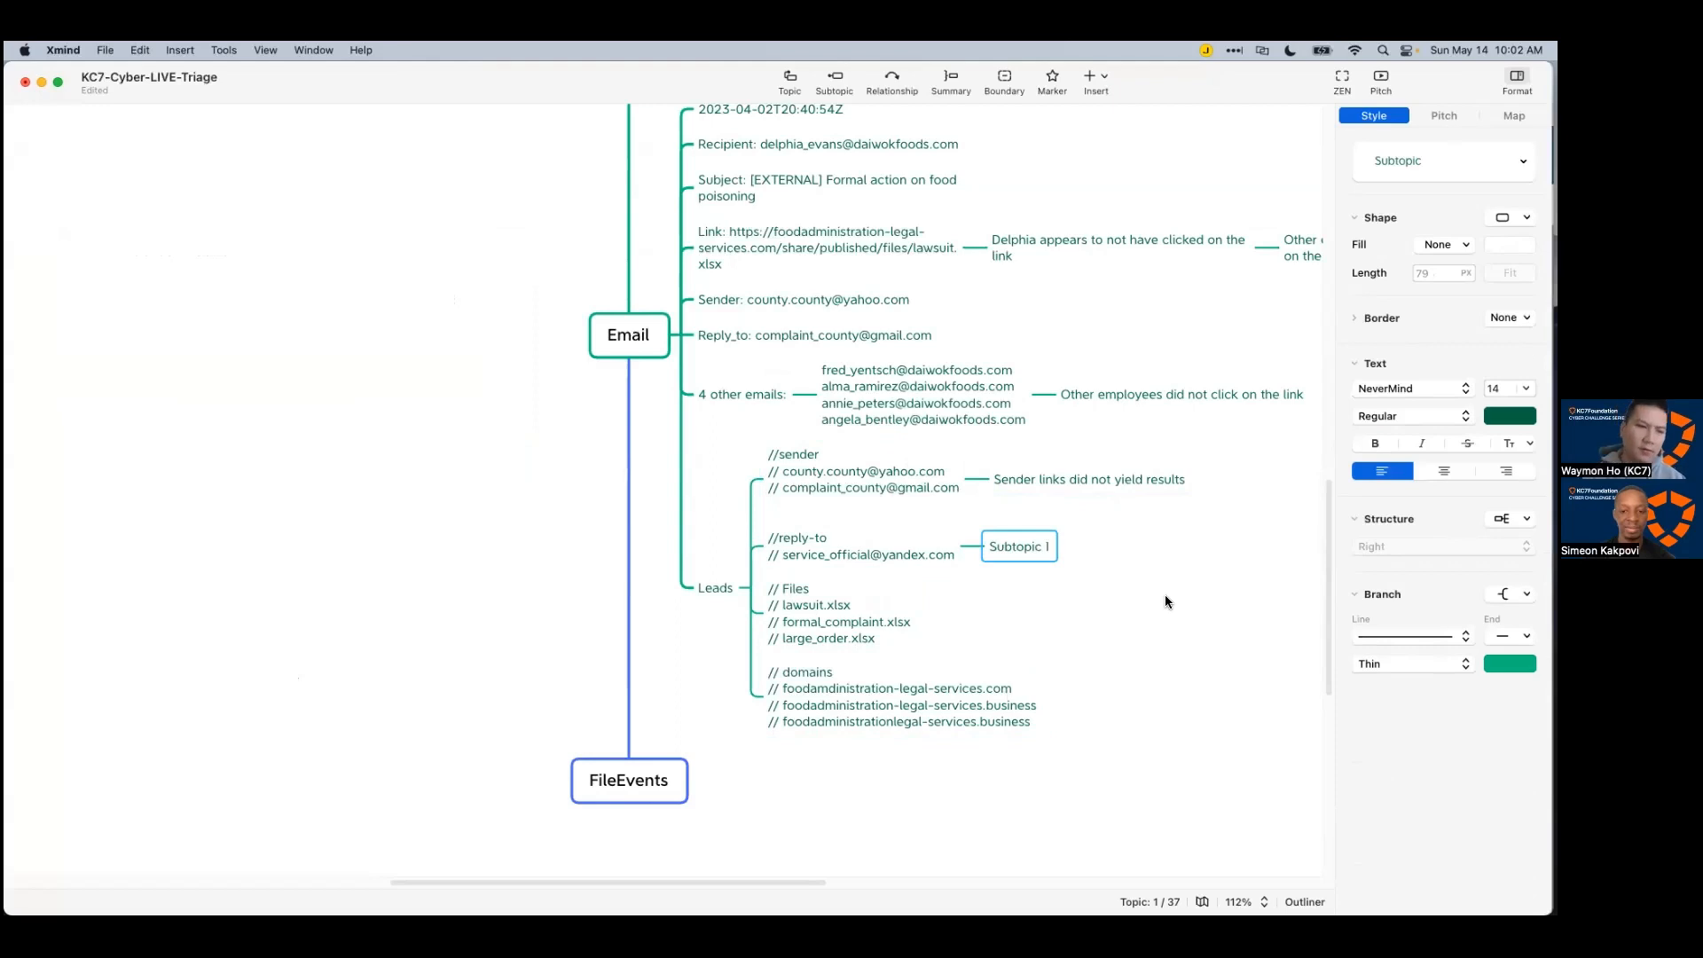
text(reply_to hit on a)
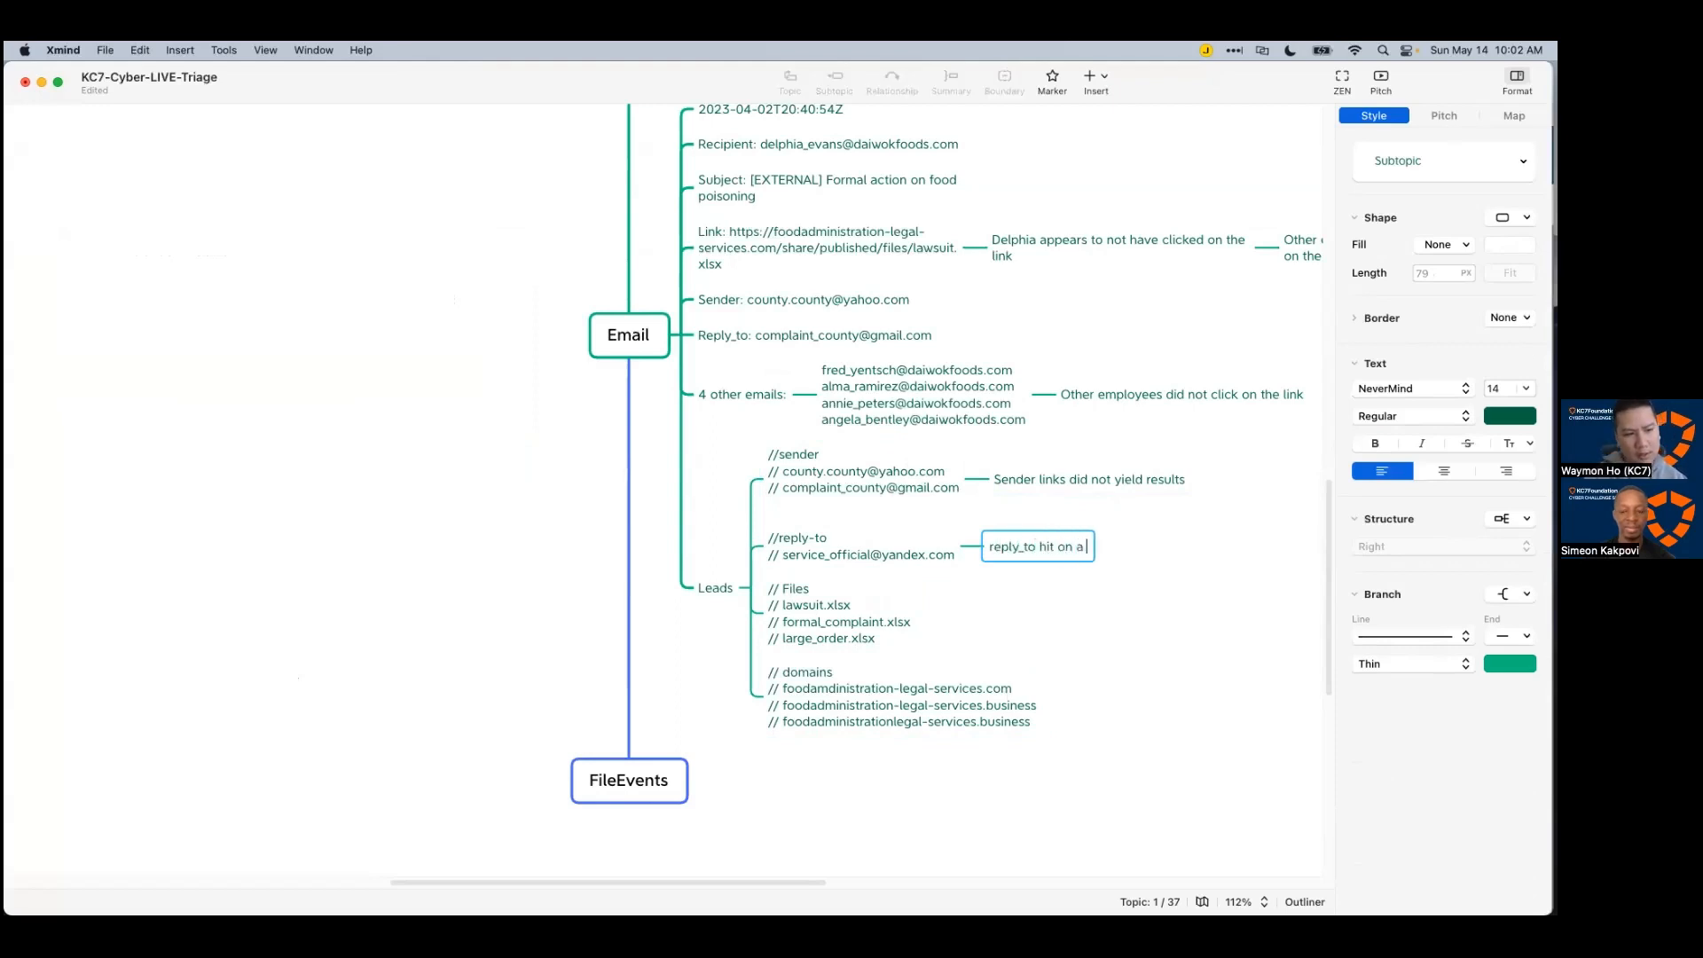
text( url that wa)
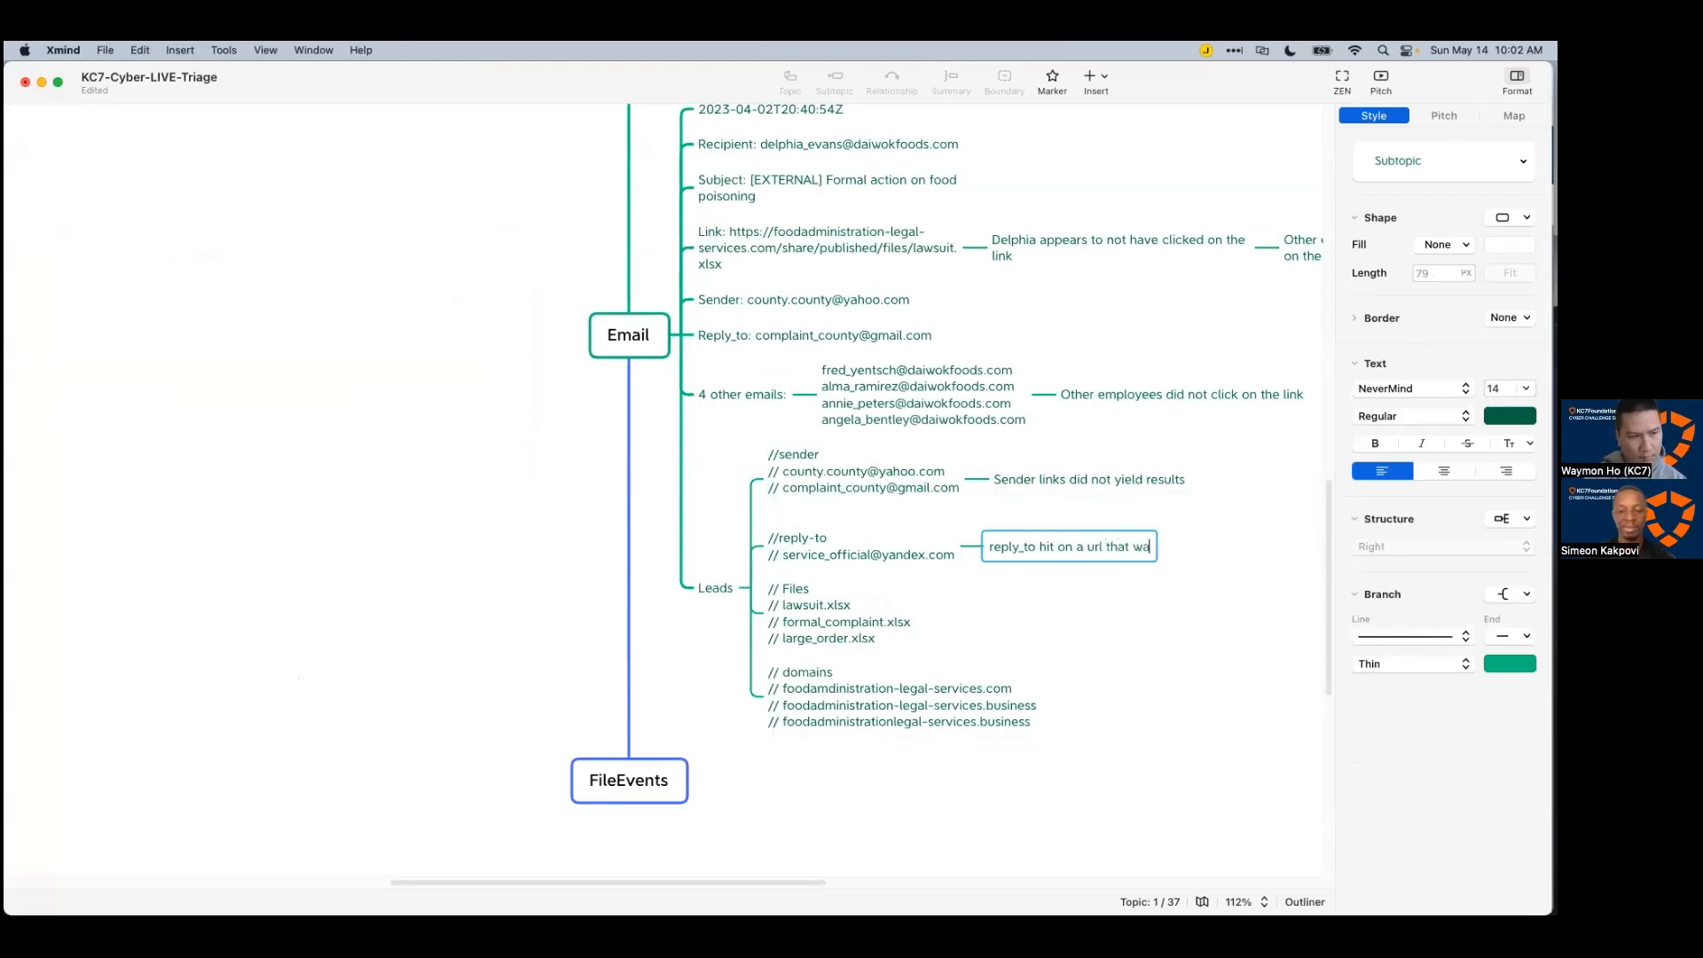
text(s clicked by an empl)
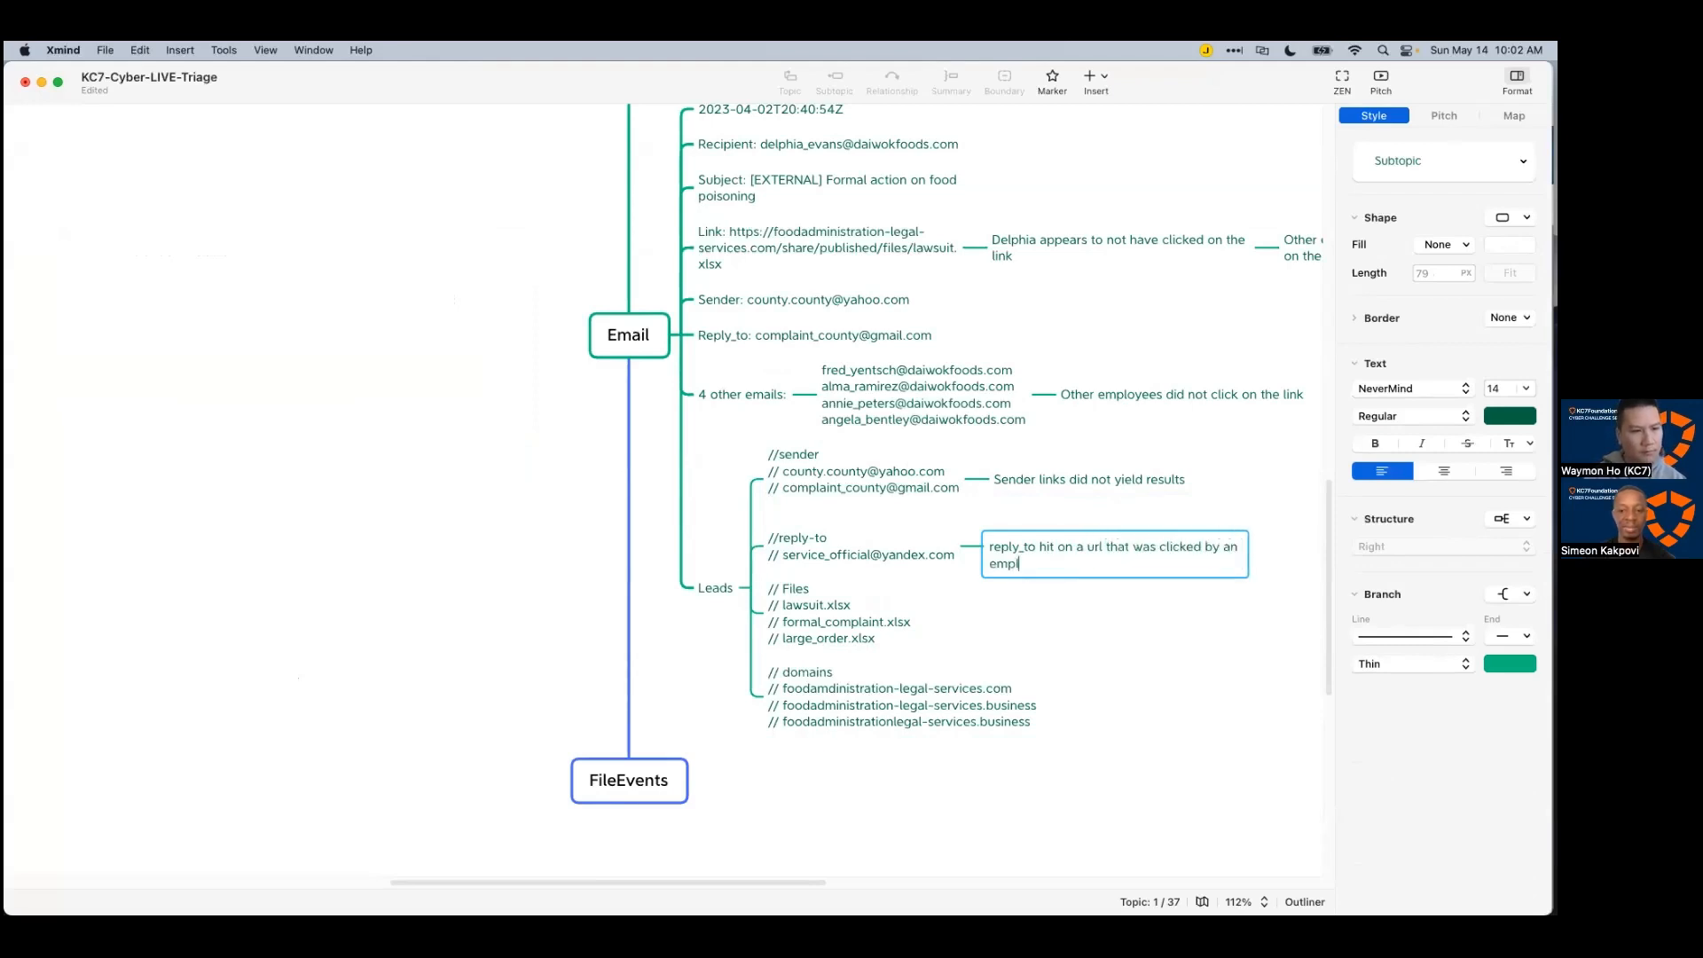
text(oyee)
key(Tab)
click(1144, 587)
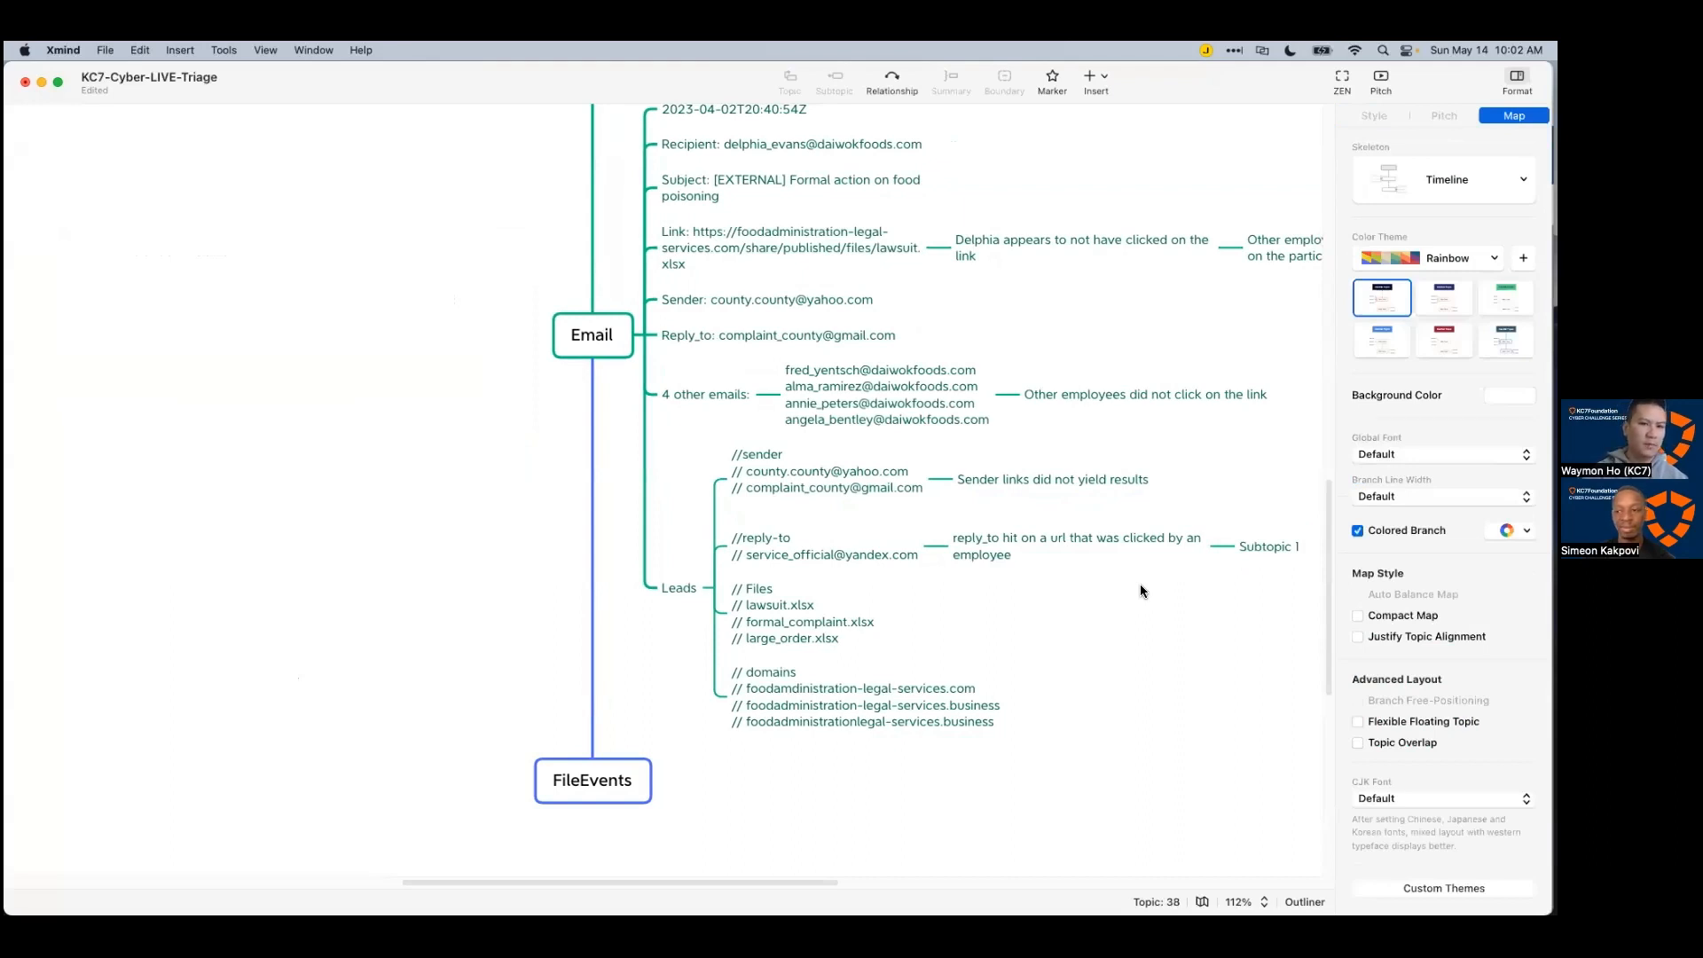
key(super+Tab)
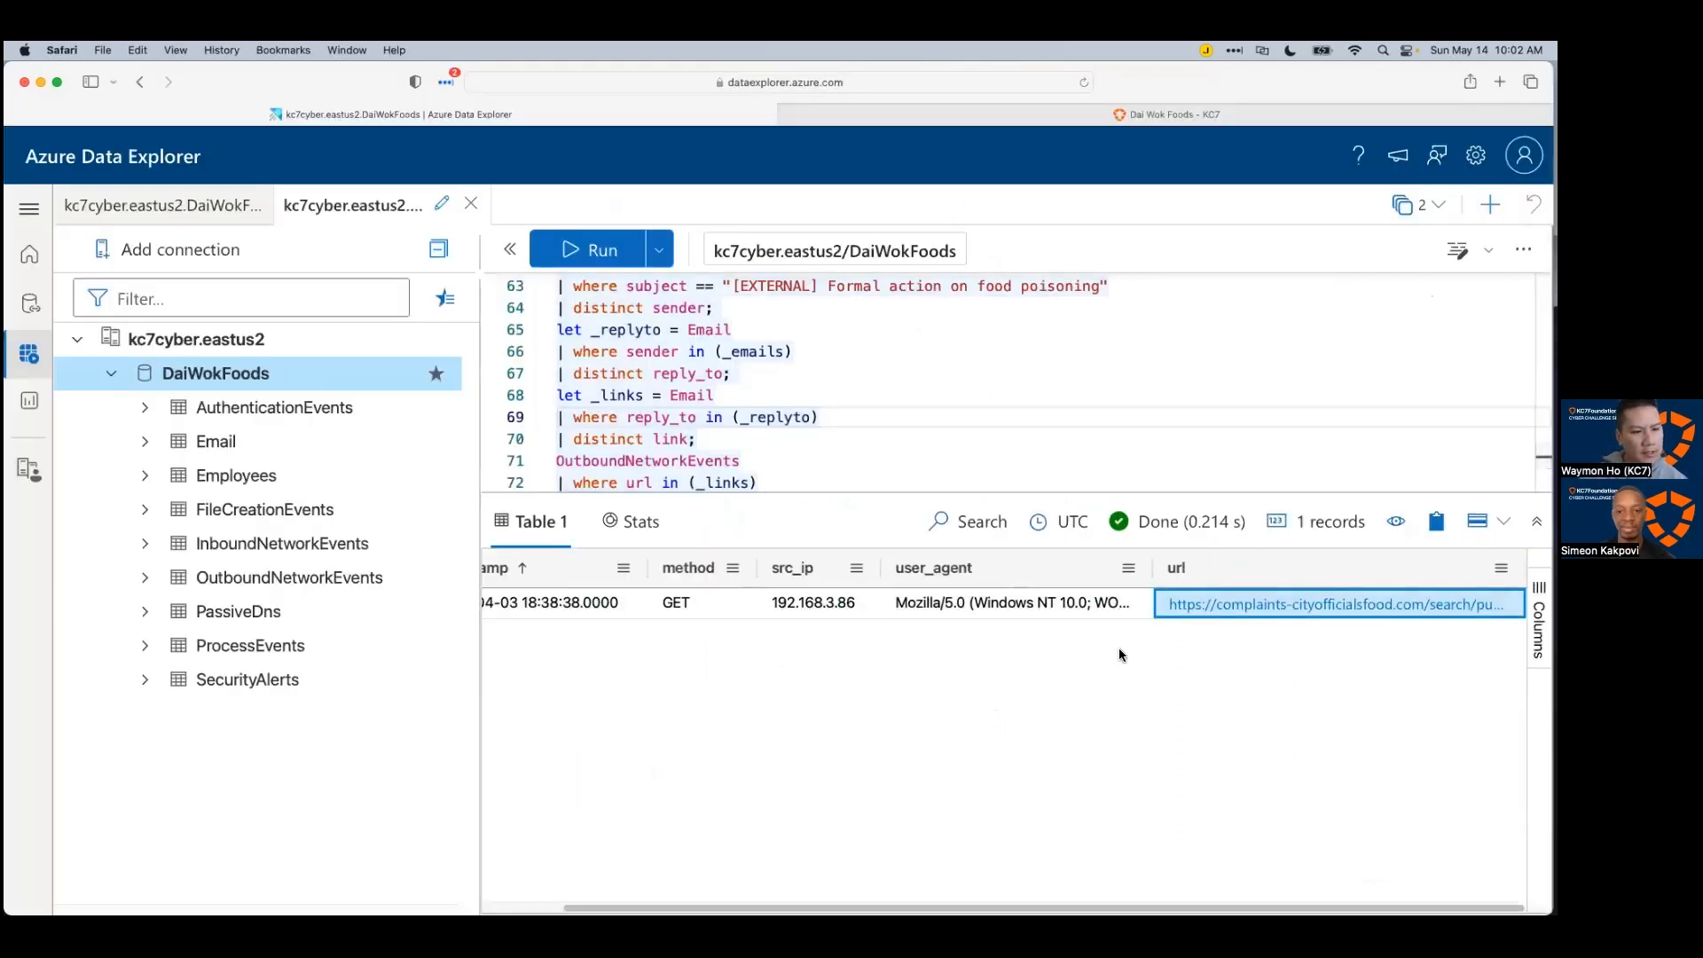
Step: Copy the 2023-04-03T18:38:38Z timestamp into the blank Subtopic 1 in Xmind
click(593, 607)
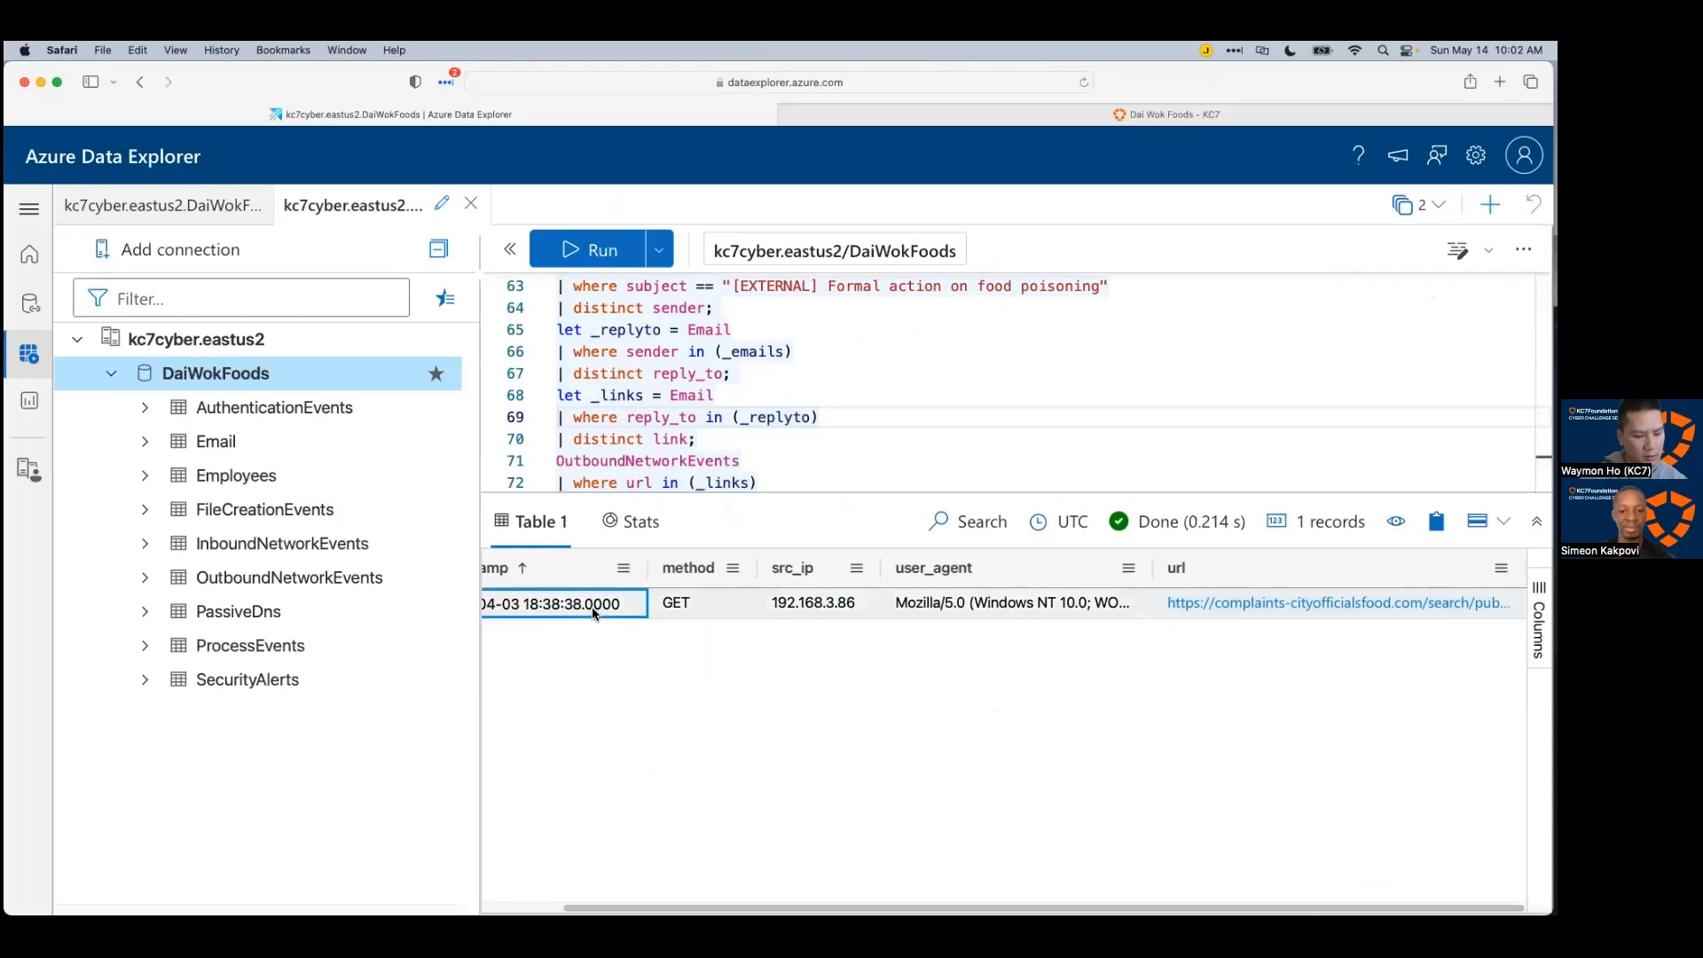
key(super+c)
key(super+Tab)
double_click(1266, 552)
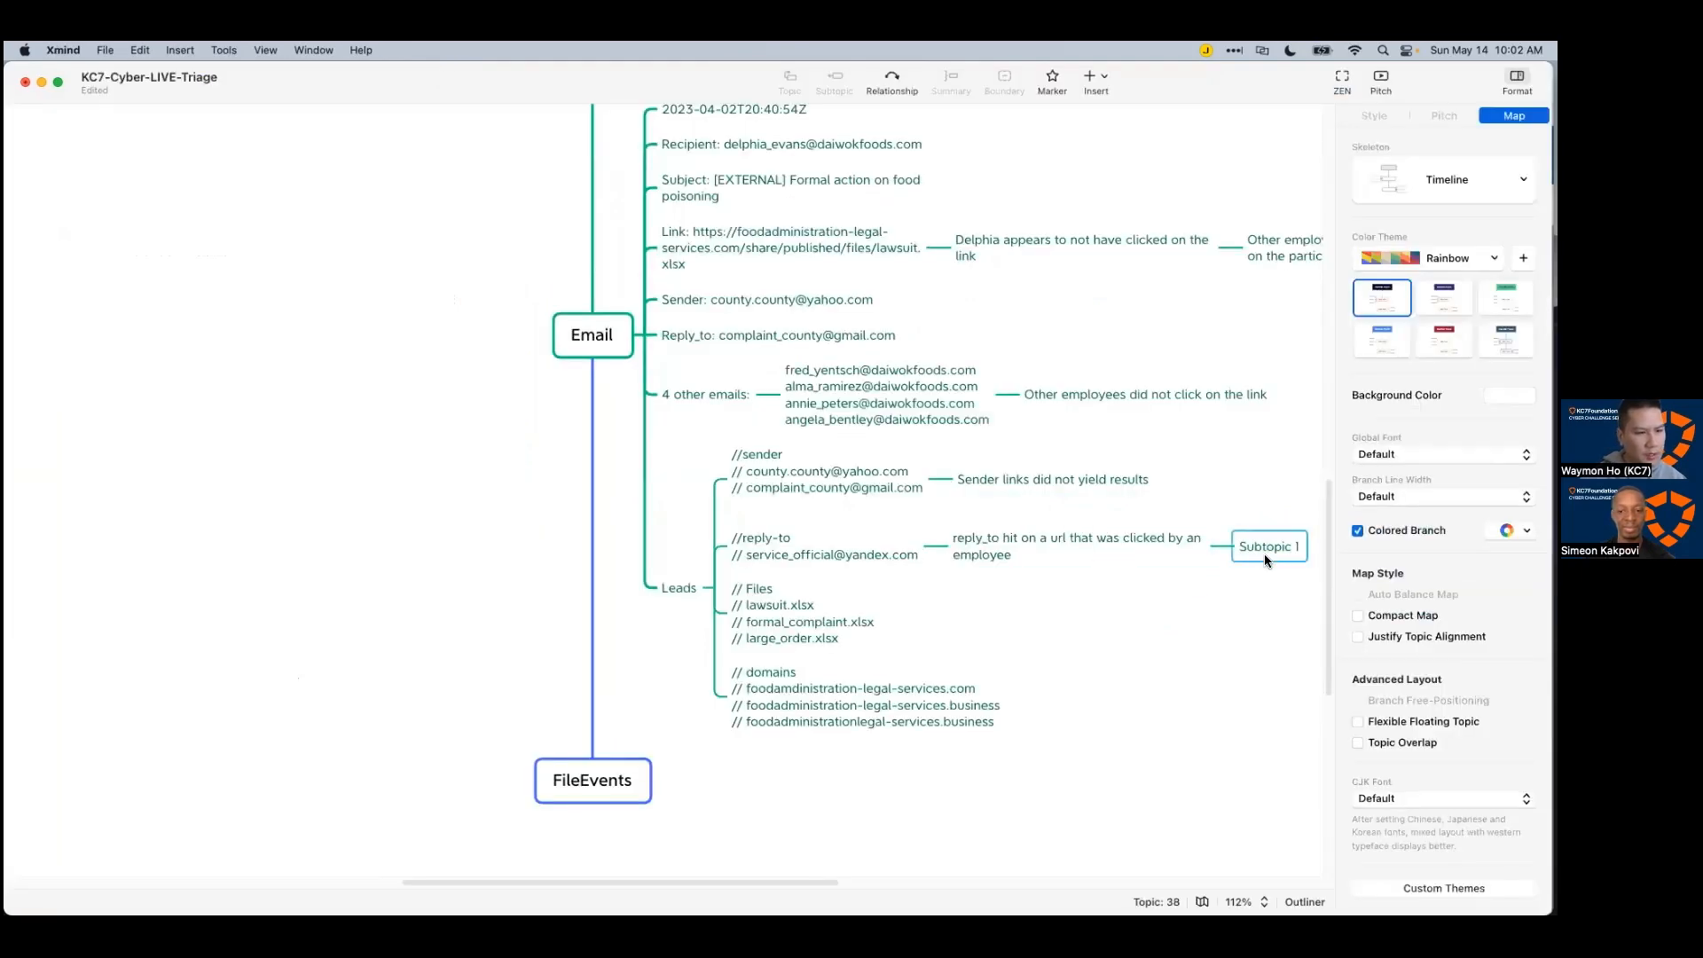
key(super+v)
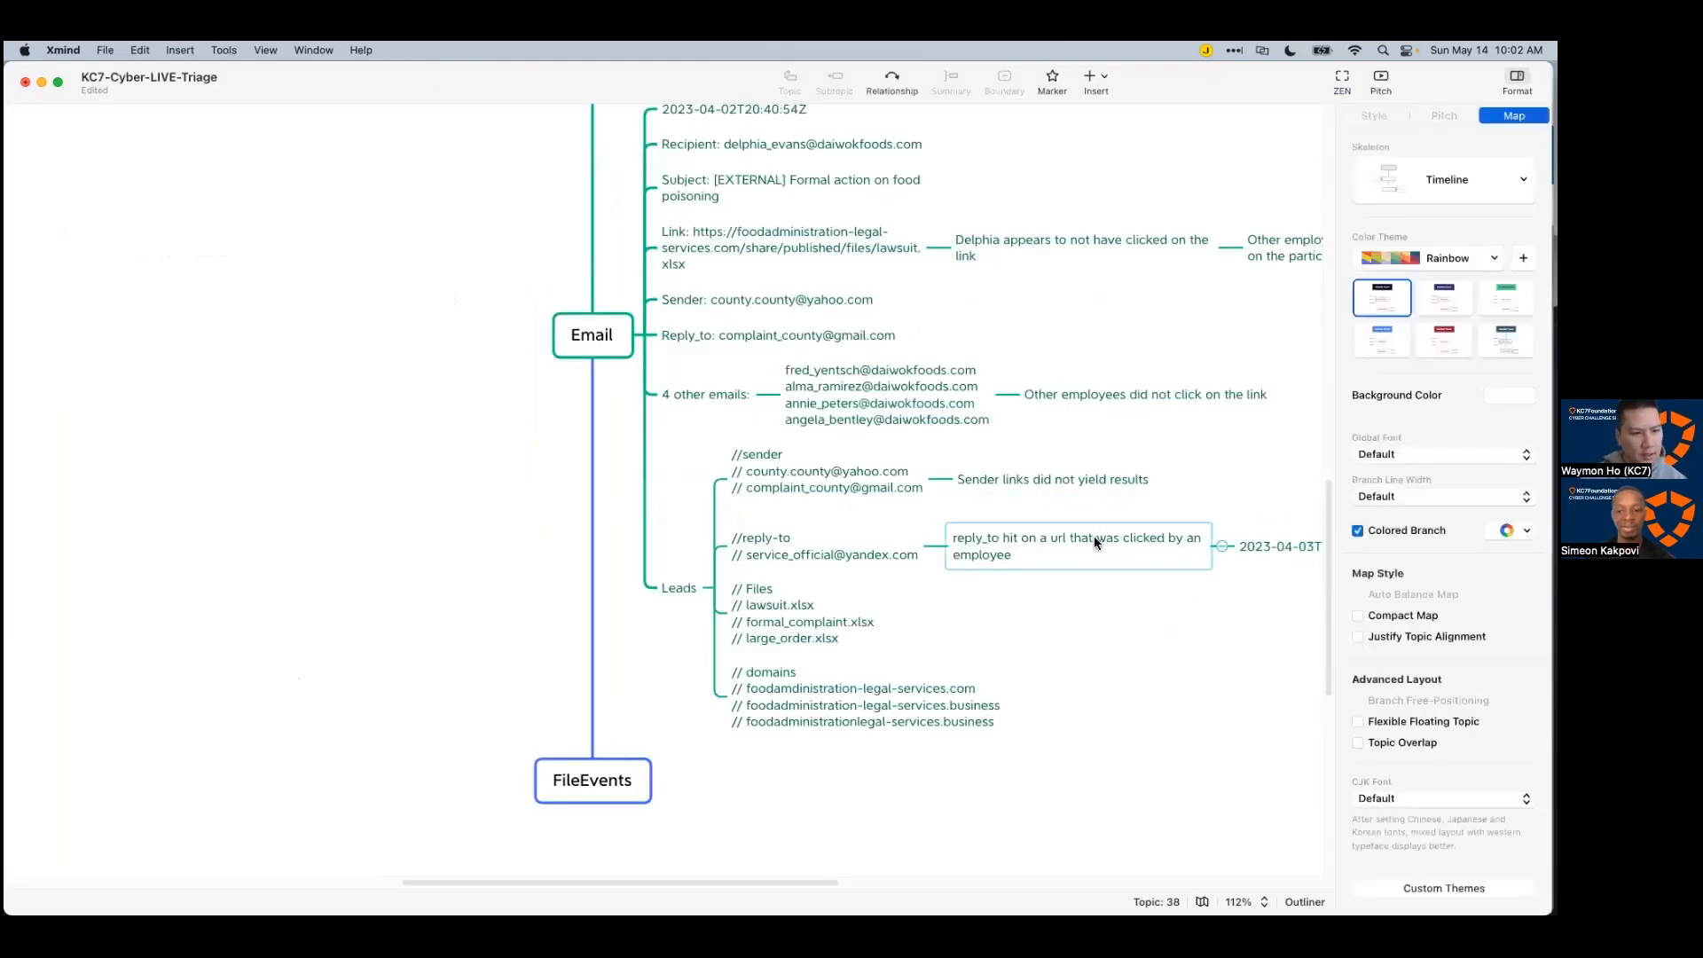
Step: Add the source IP 192.168.3.86 as a child of the reply_to hit topic
key(super+Tab)
click(802, 606)
key(super+c)
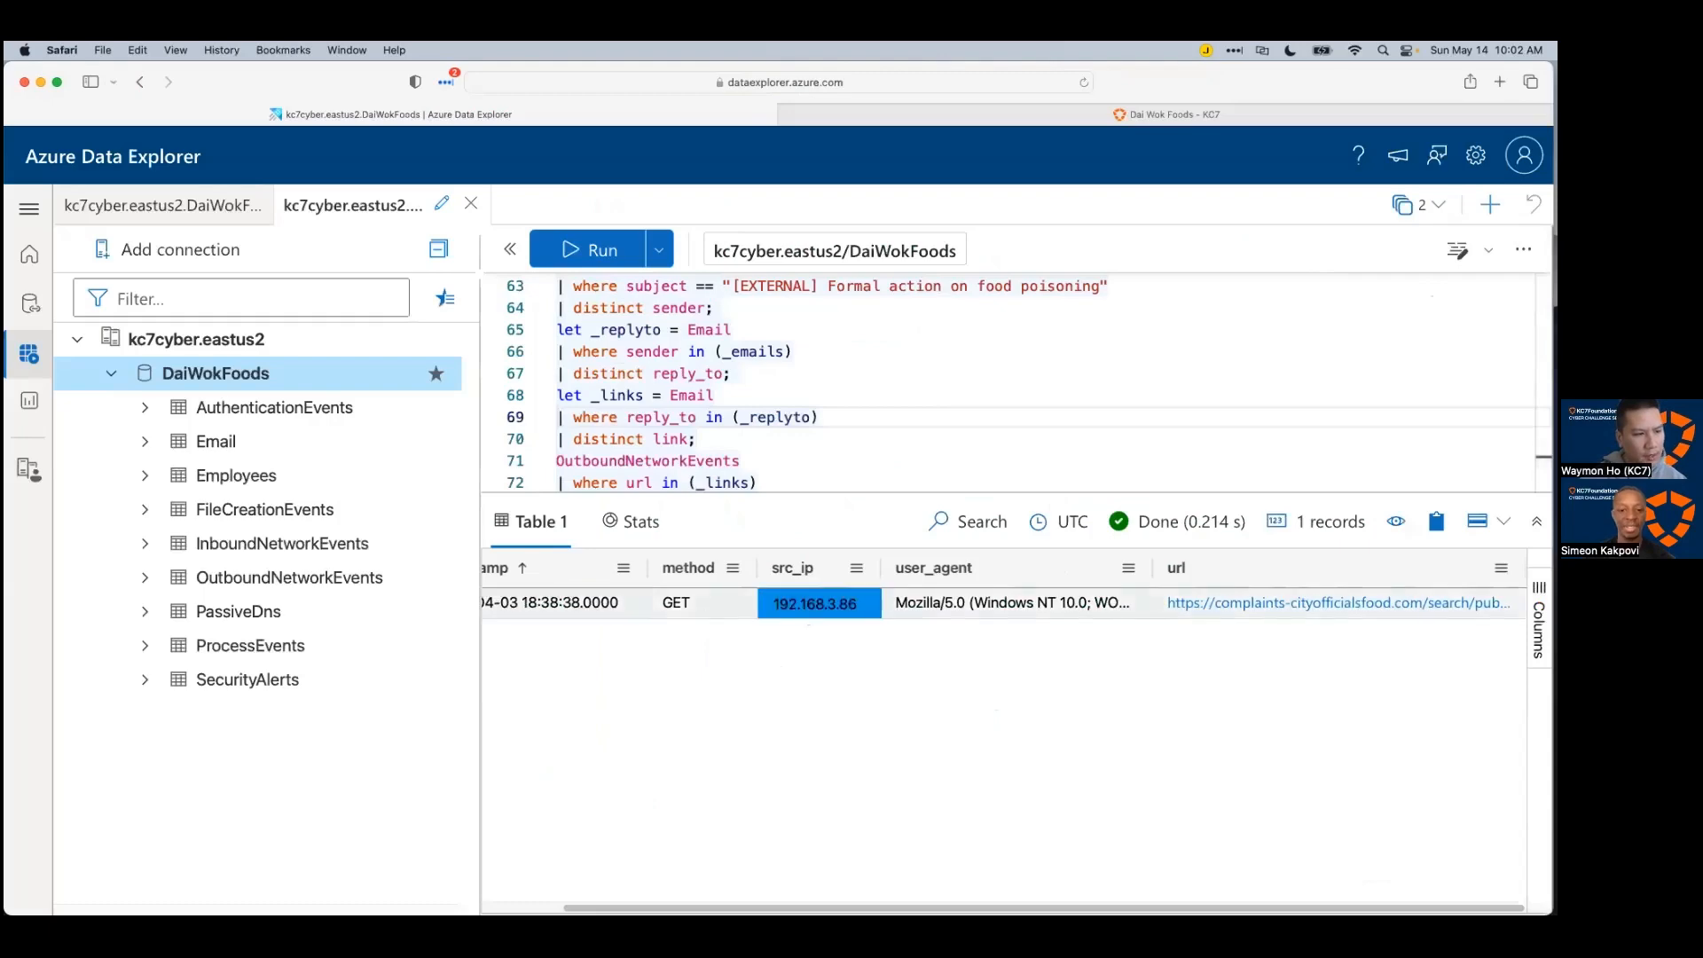
key(super+Tab)
click(1046, 559)
key(Tab)
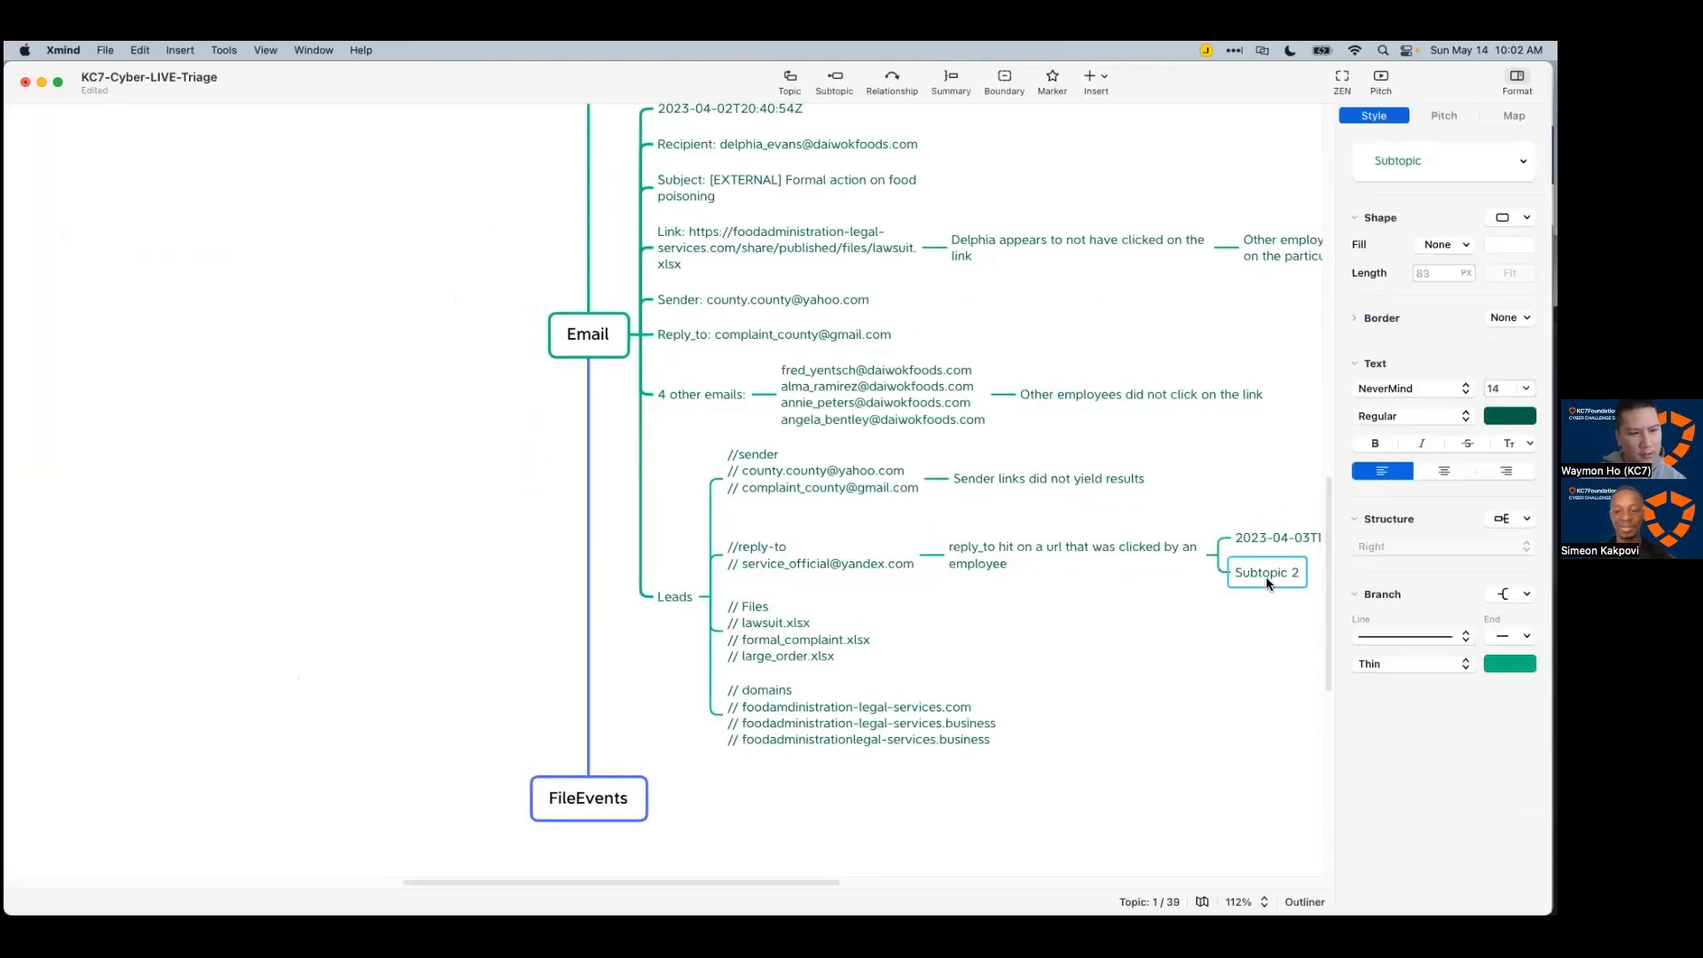
key(super+v)
Step: Add the complaints-cityofficialsfood.com large_order.xlsx URL as another child of the reply_to hit topic
key(super+Tab)
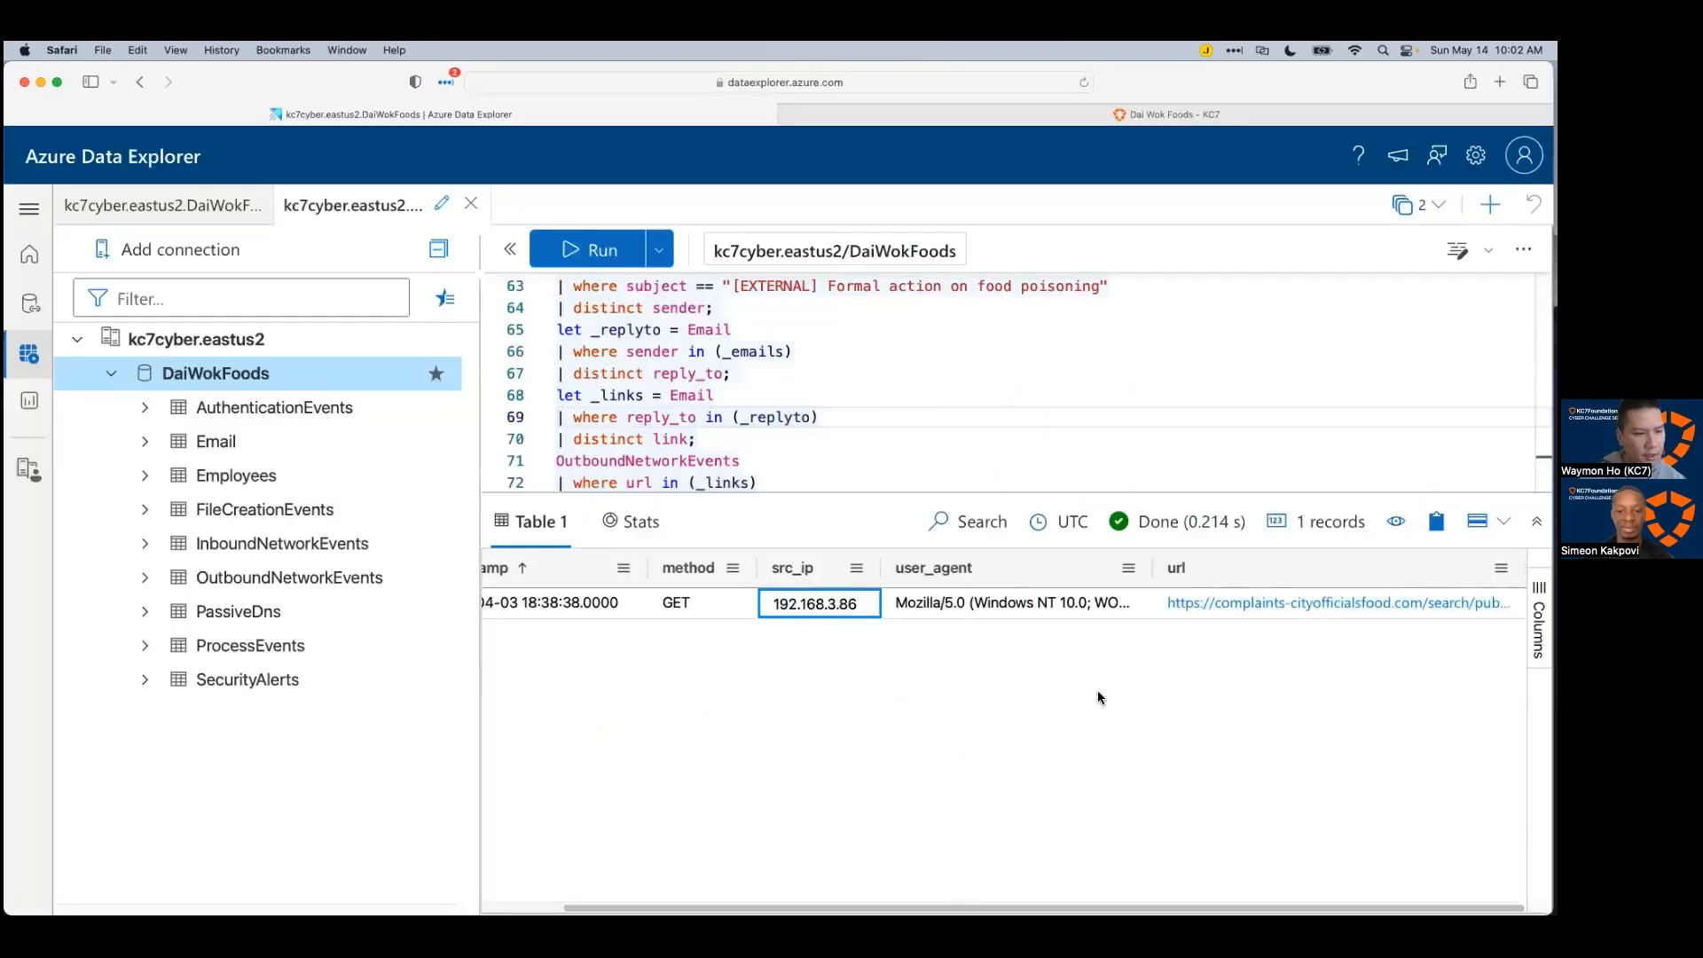
click(1160, 602)
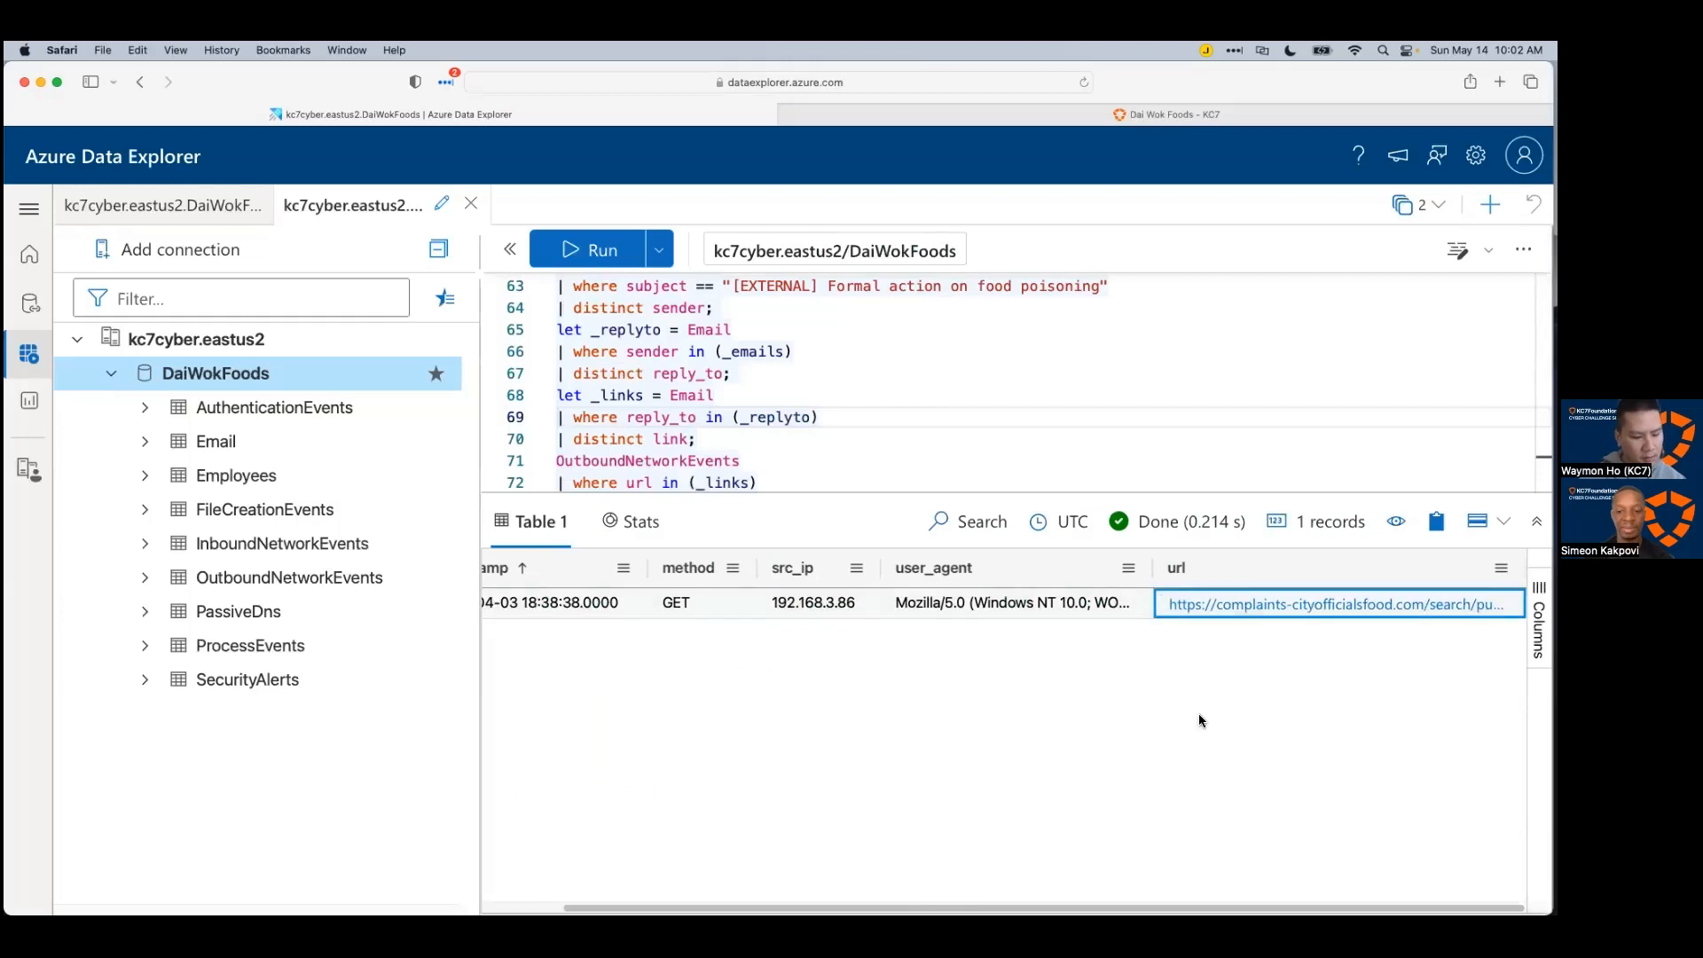
key(super+c)
key(super+Tab)
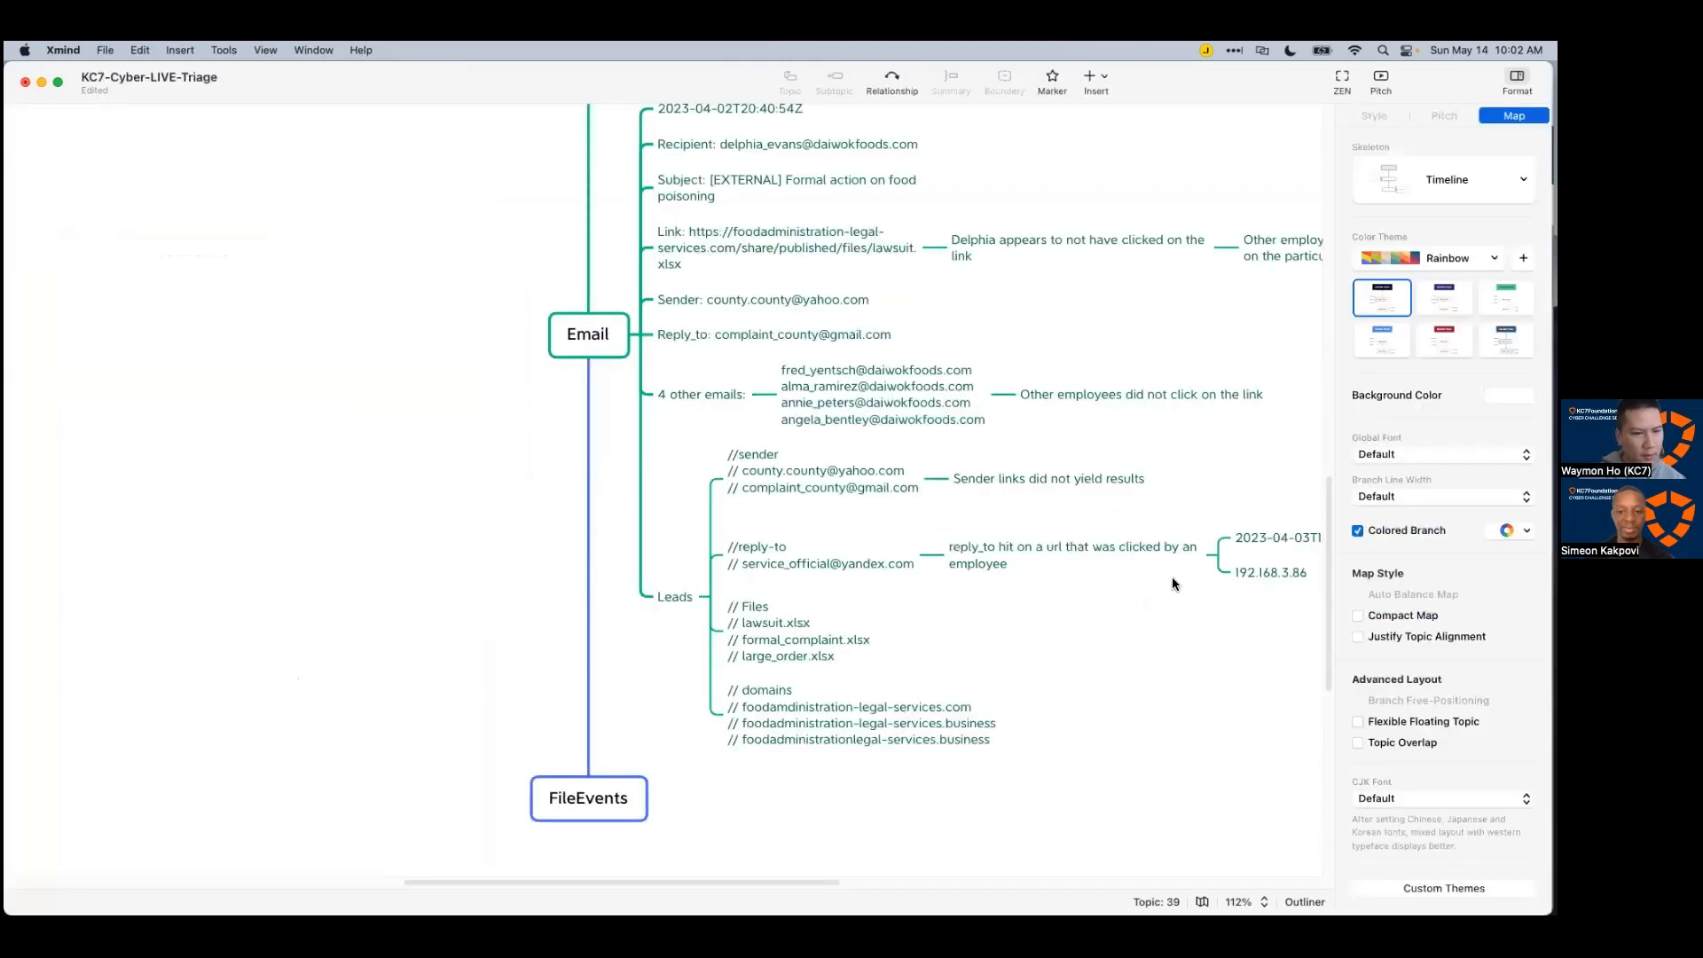
click(1173, 577)
key(Tab)
key(super+v)
click(1158, 728)
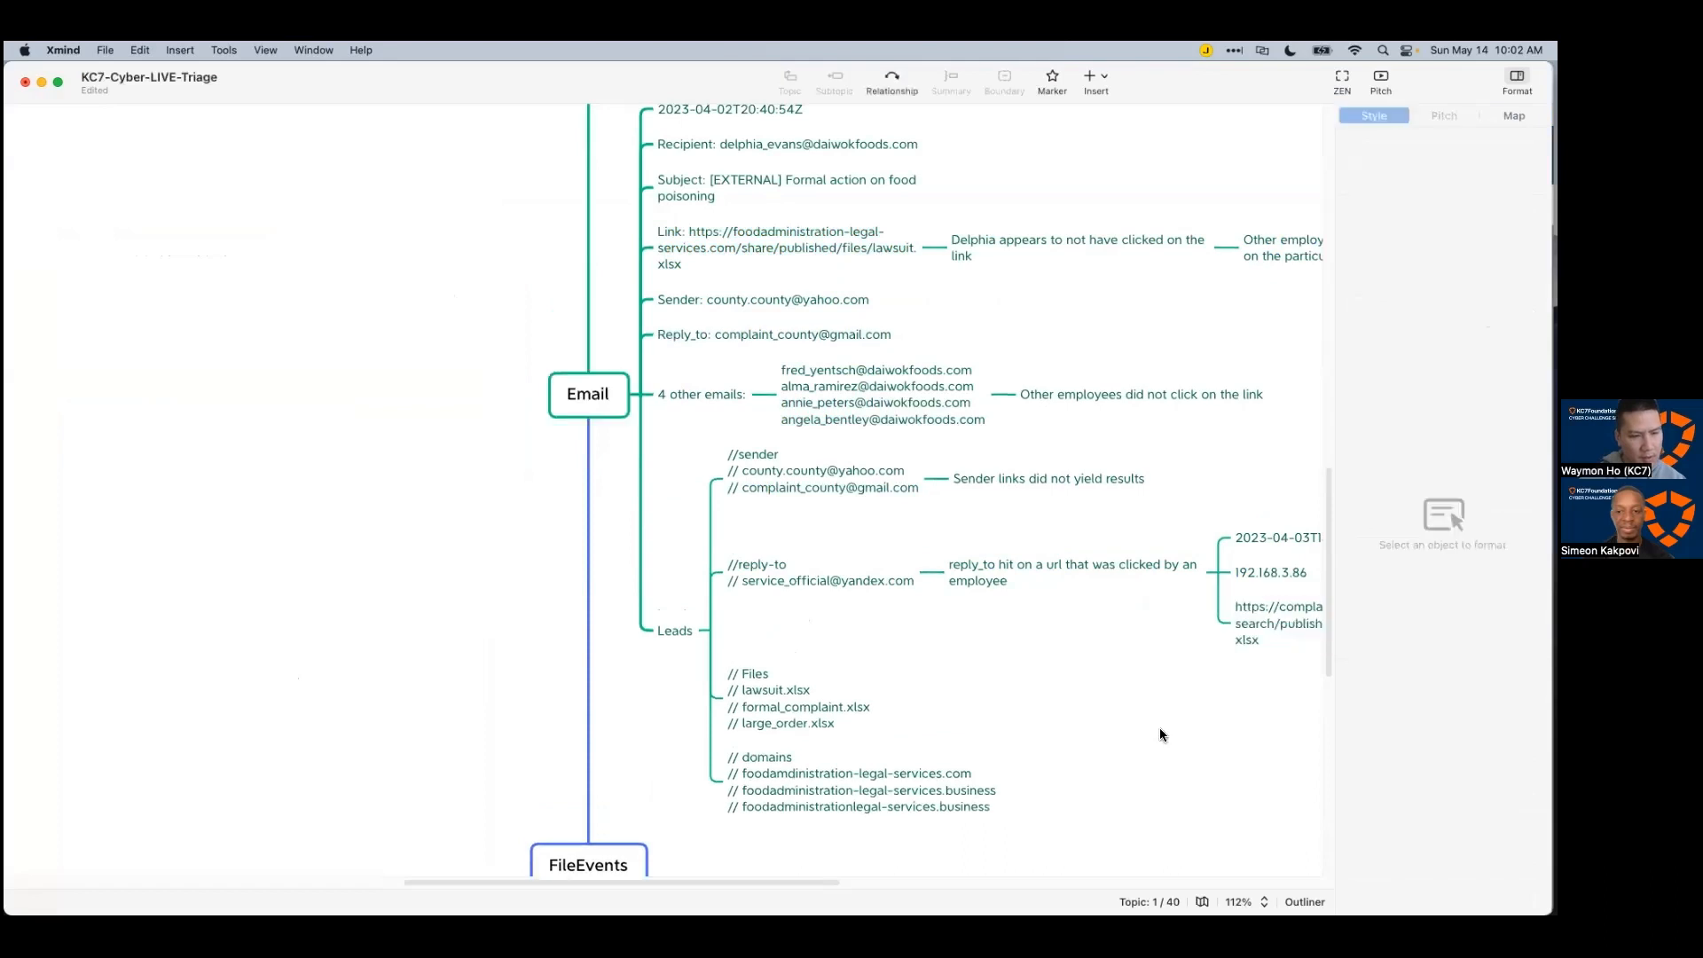
drag(797, 883, 897, 883)
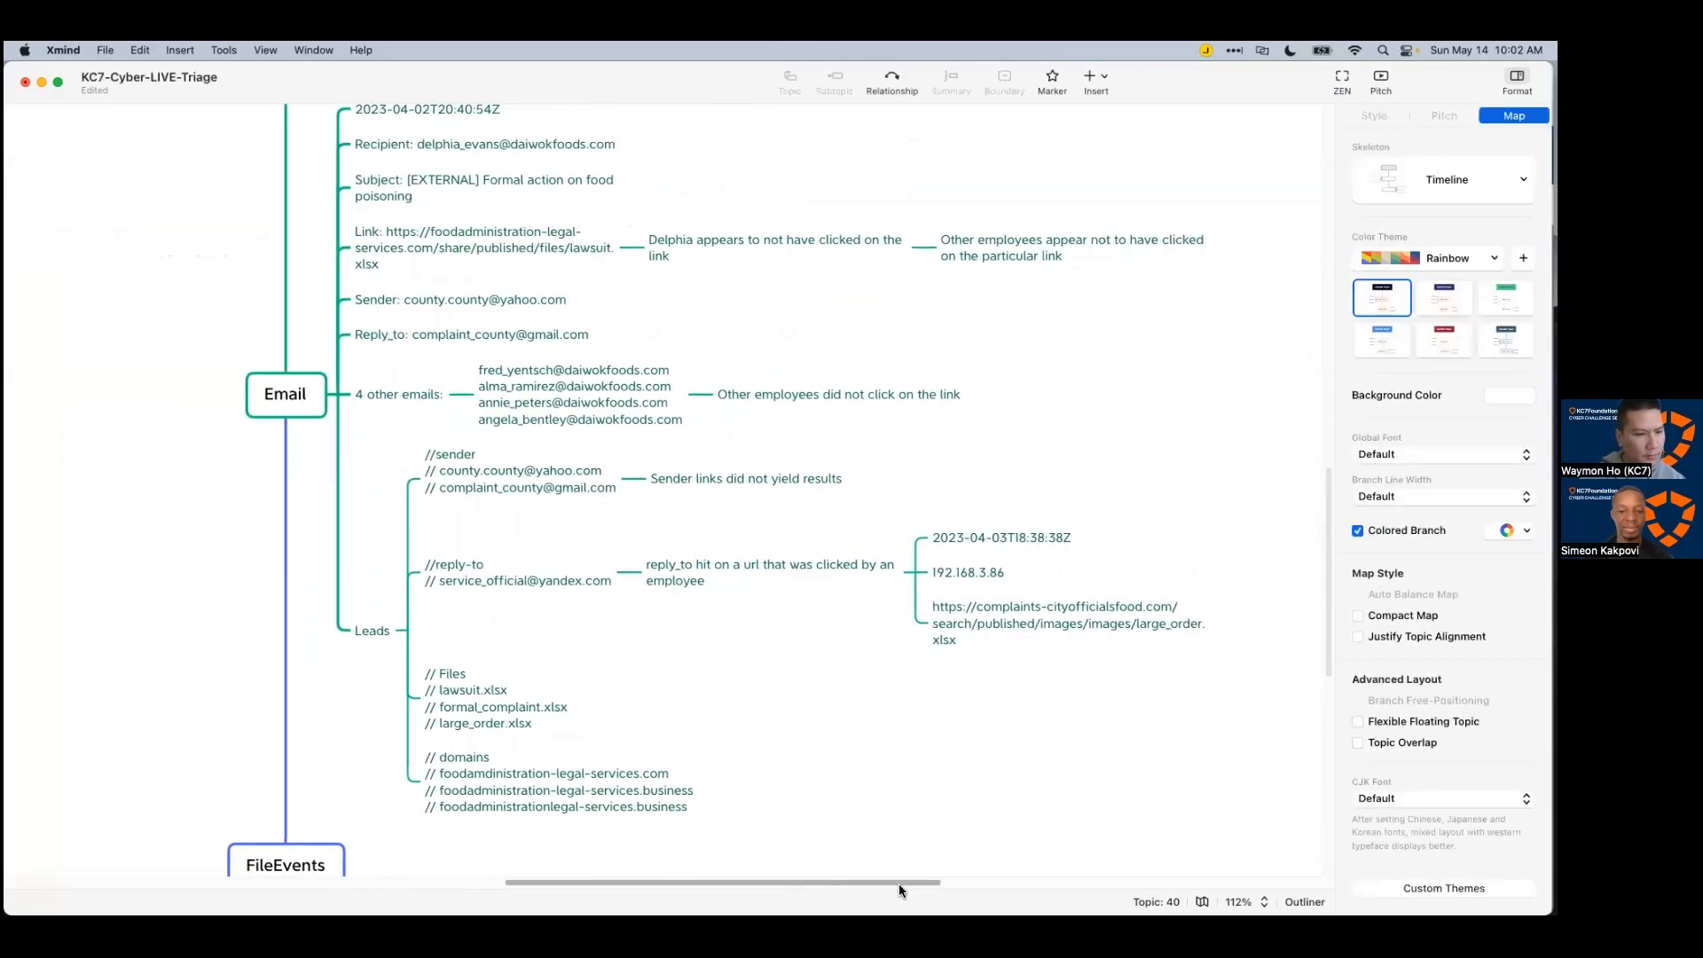
scroll(603, 610, down, 3)
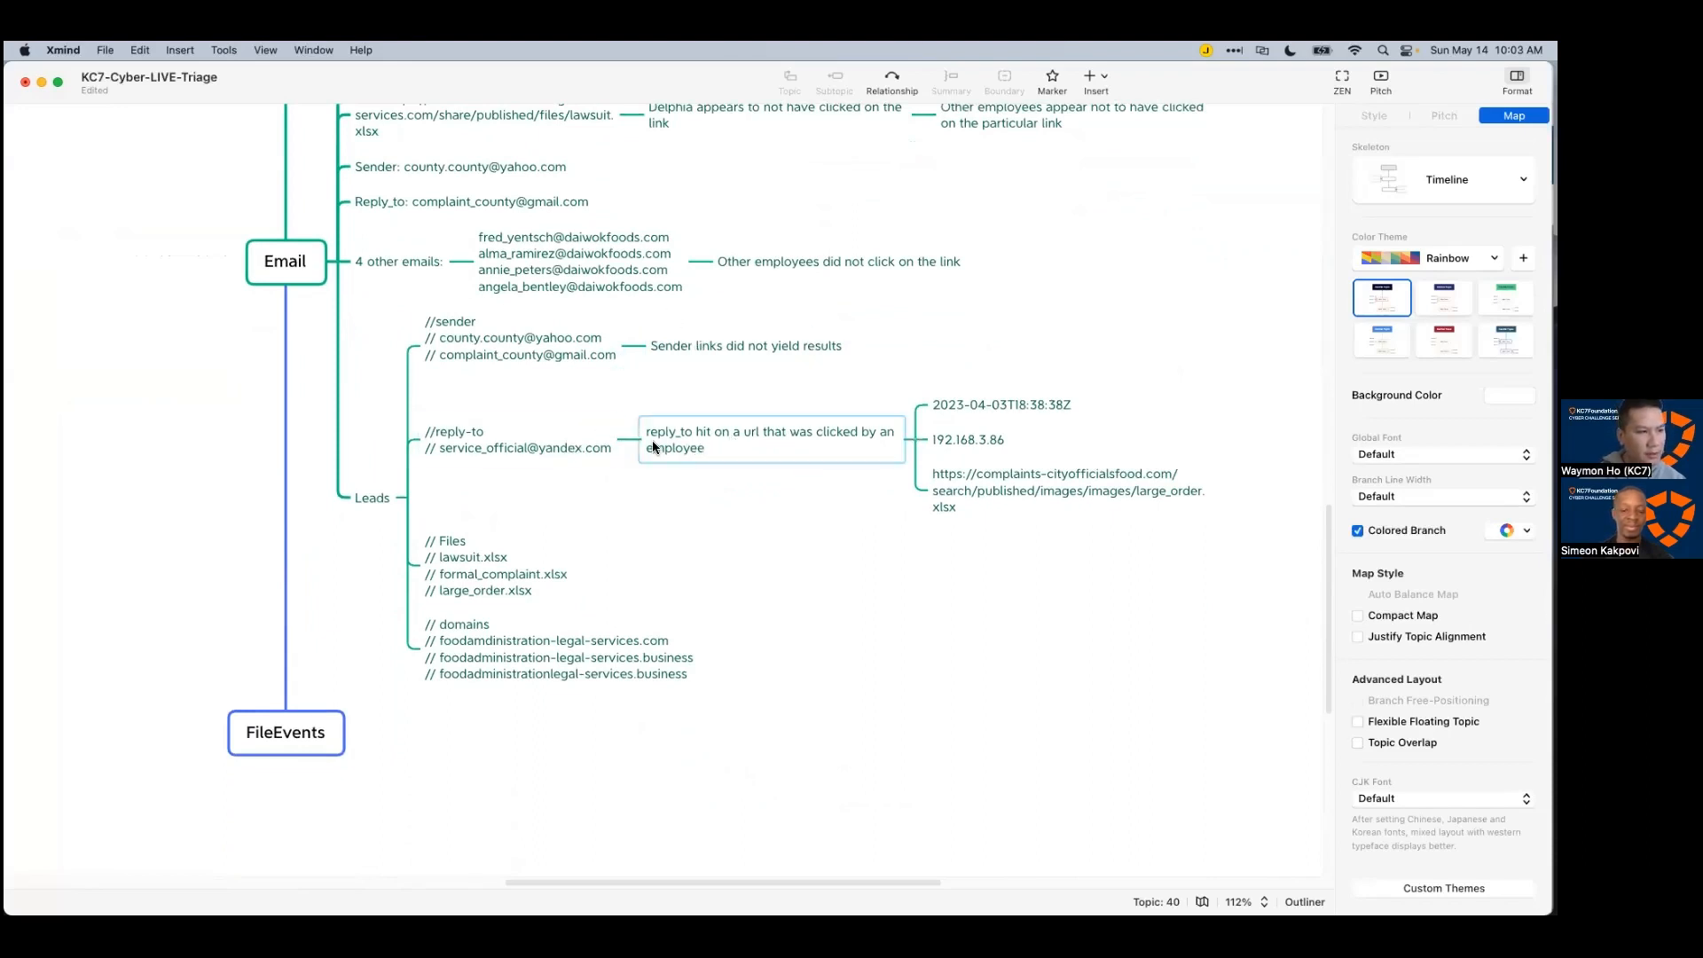
Step: Append the line '// do search for all reply_tos from sender' to the //reply-to lead topic
click(520, 449)
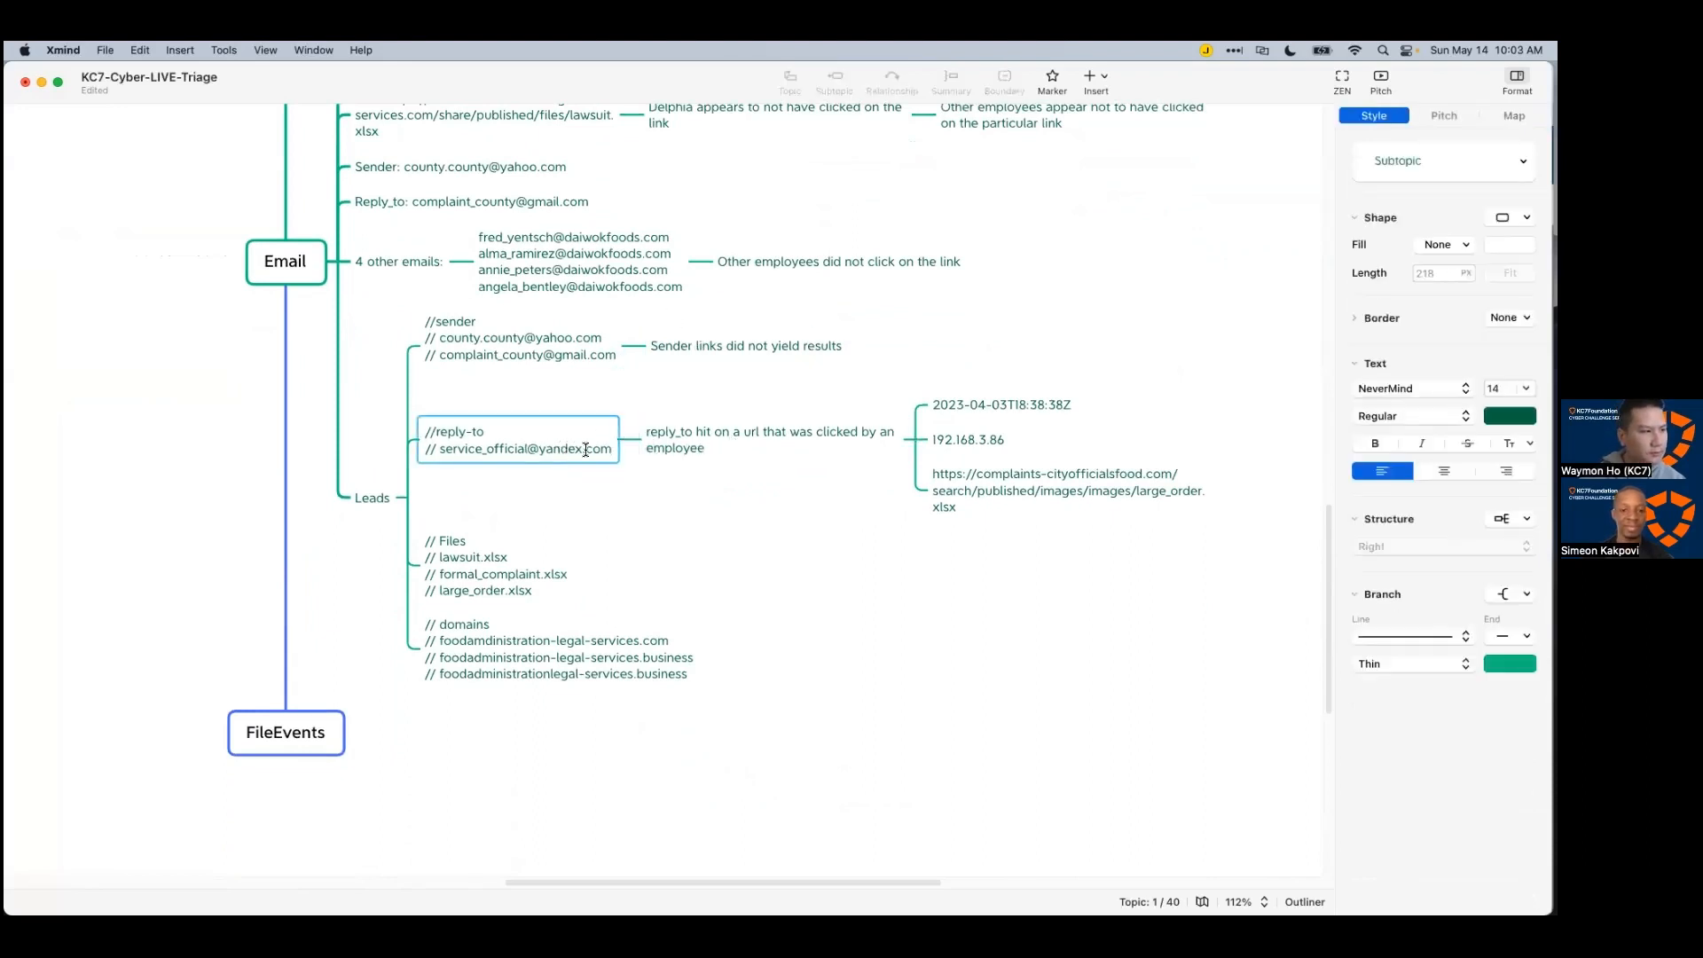
key(shift+Return)
text(/)
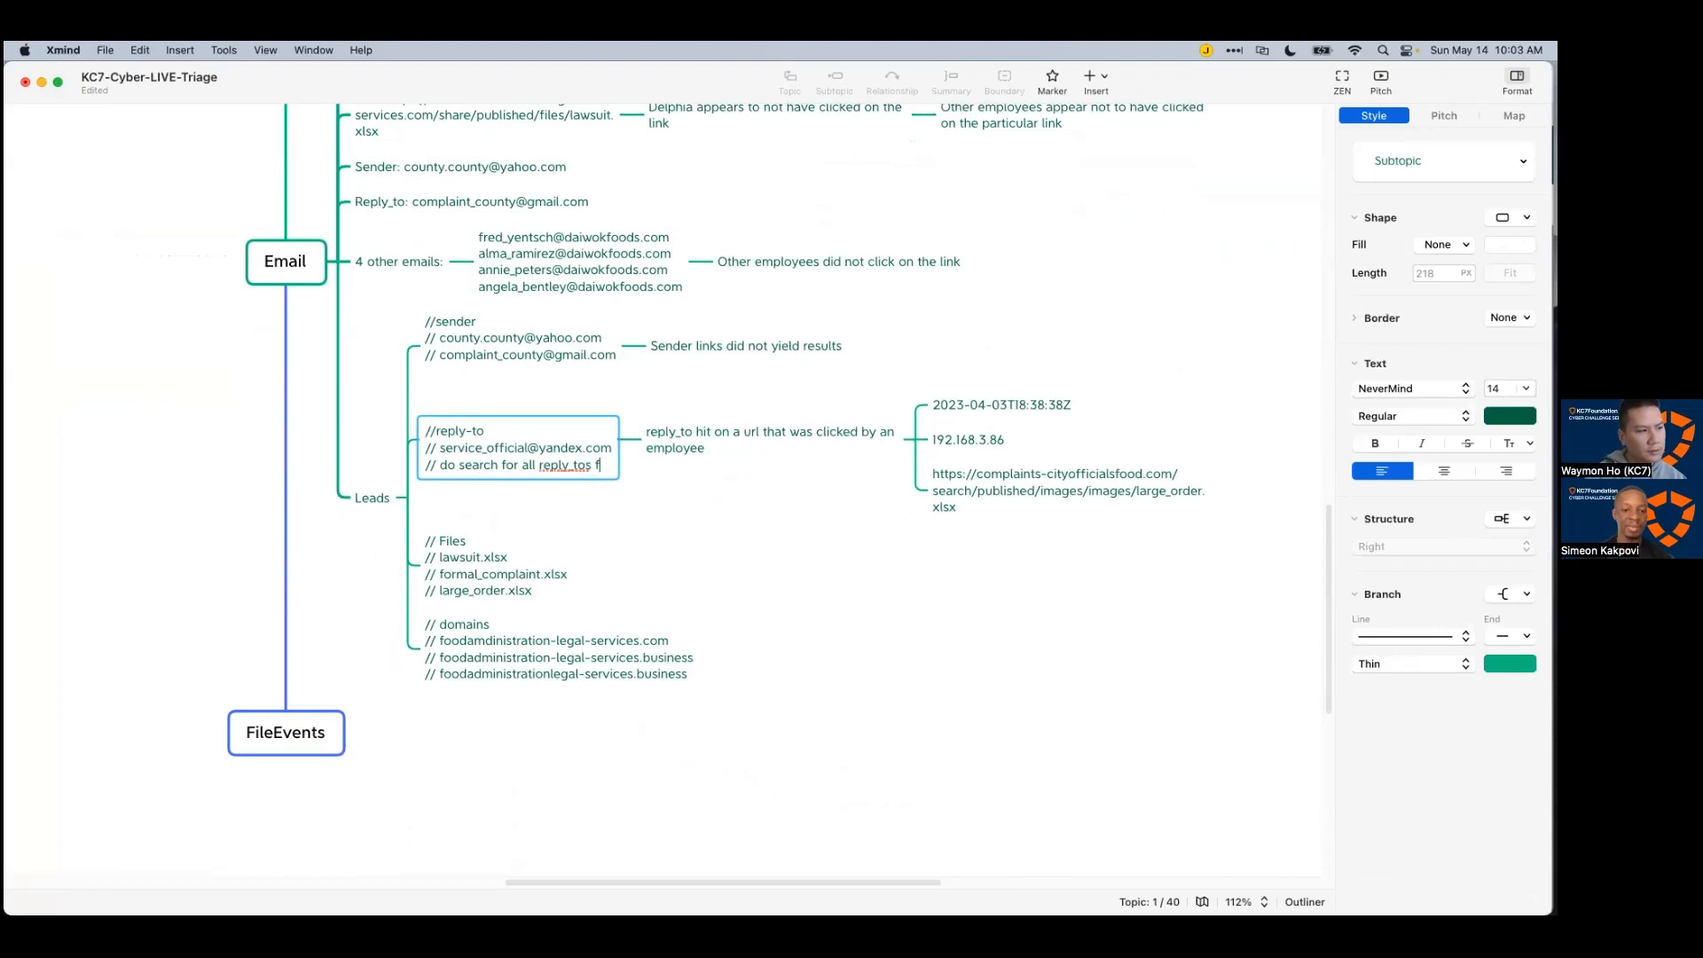
text(rom sender)
key(Return)
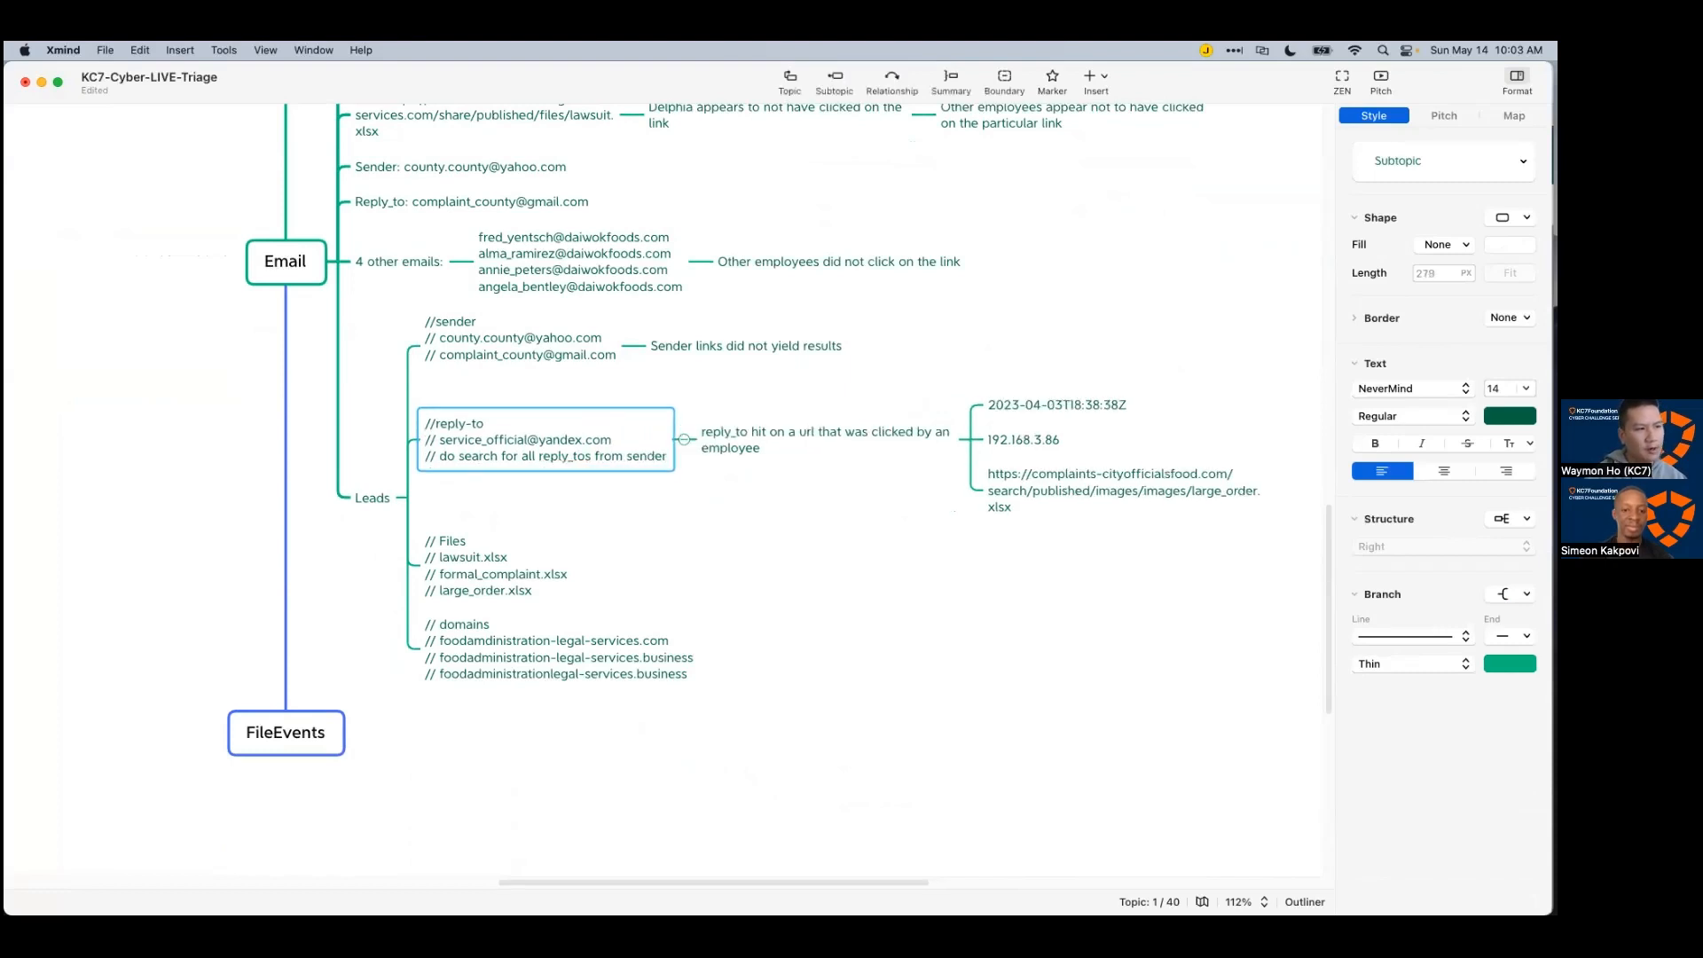
click(537, 401)
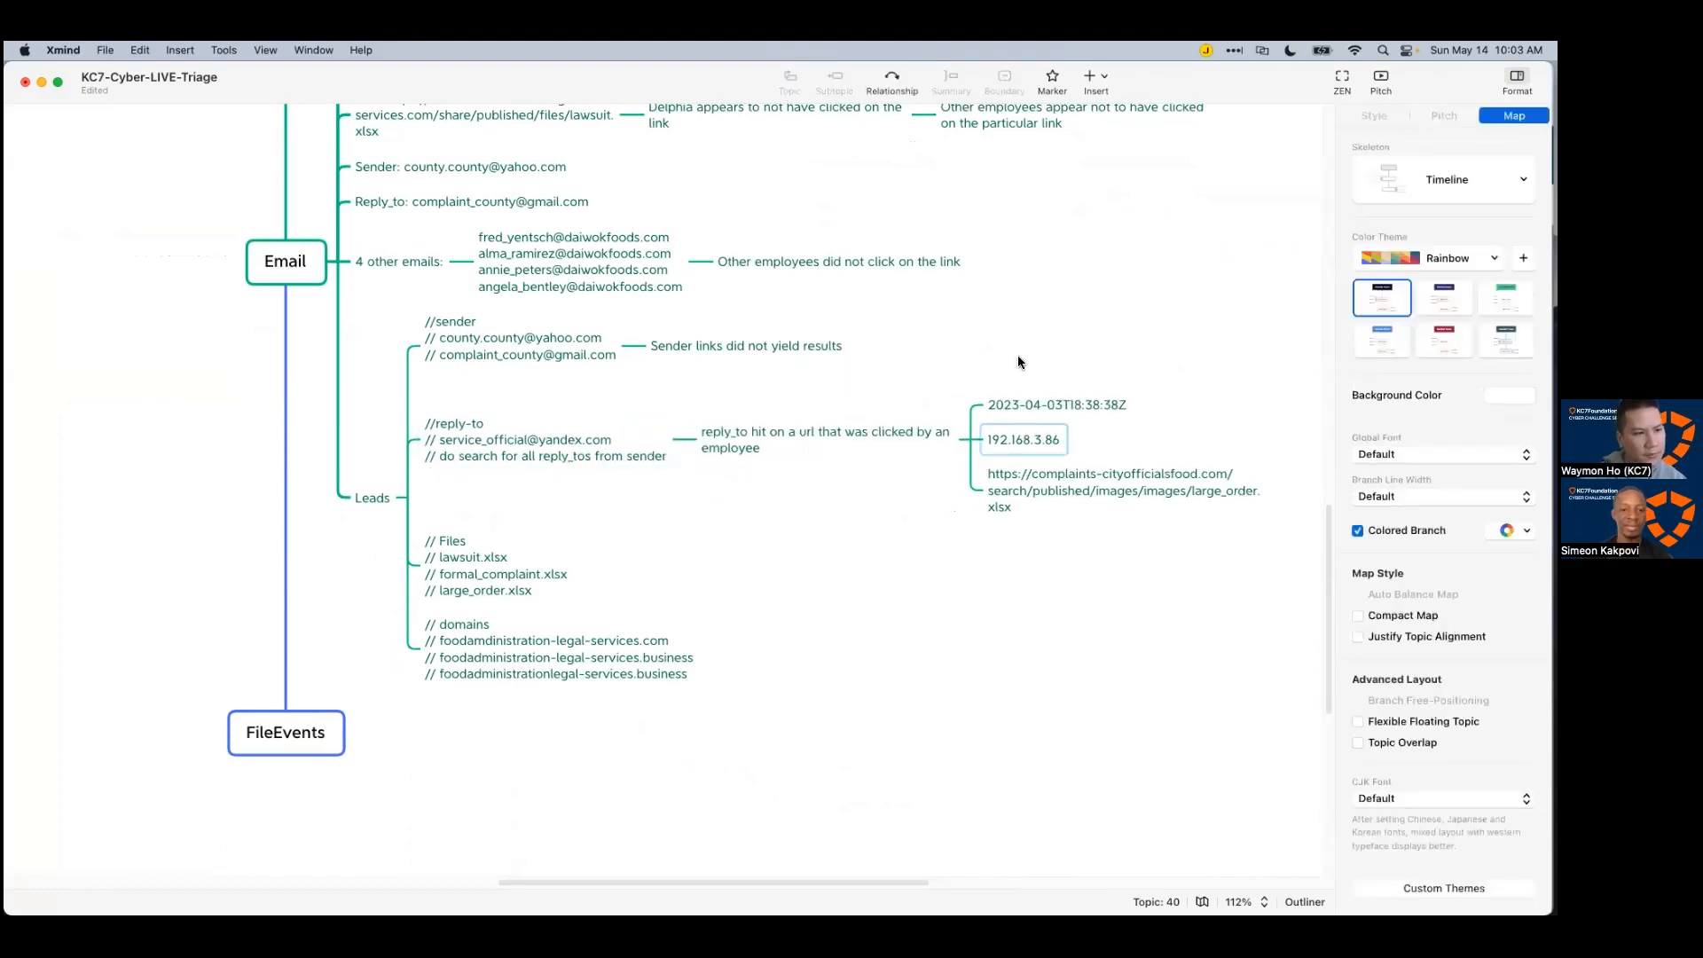
click(1029, 438)
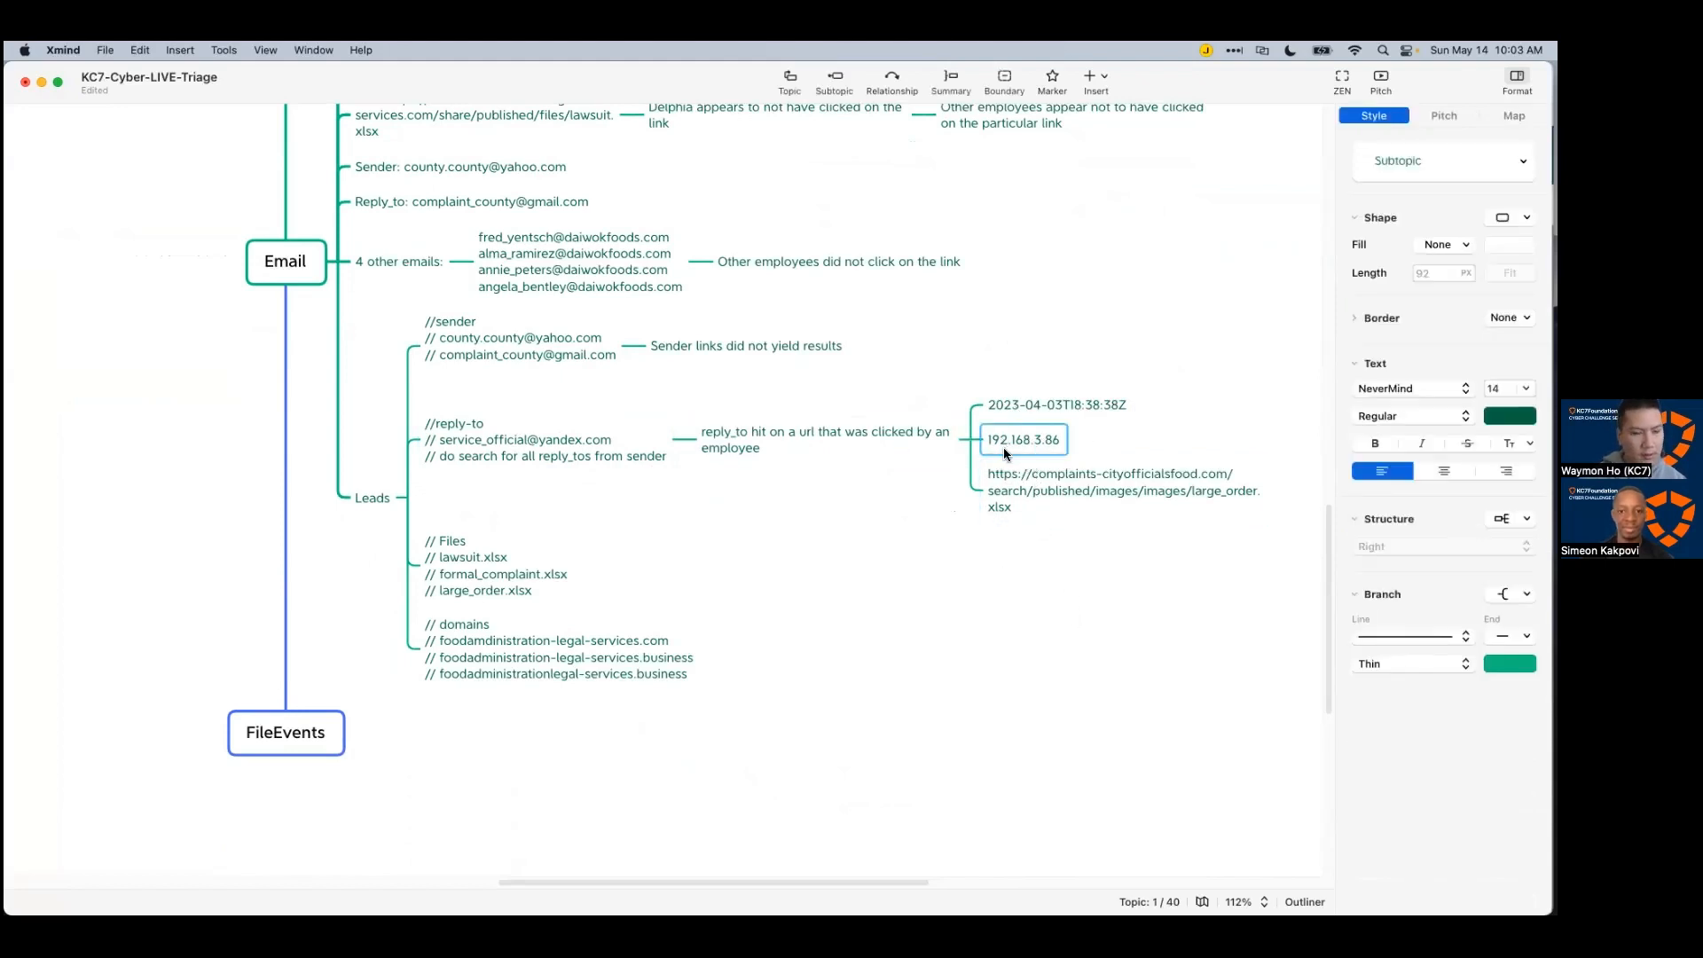
key(super+Tab)
Step: Run 'Employees | where ip_addr == "192.168.3.86"' to find the laptop's owner
scroll(881, 439, down, 3)
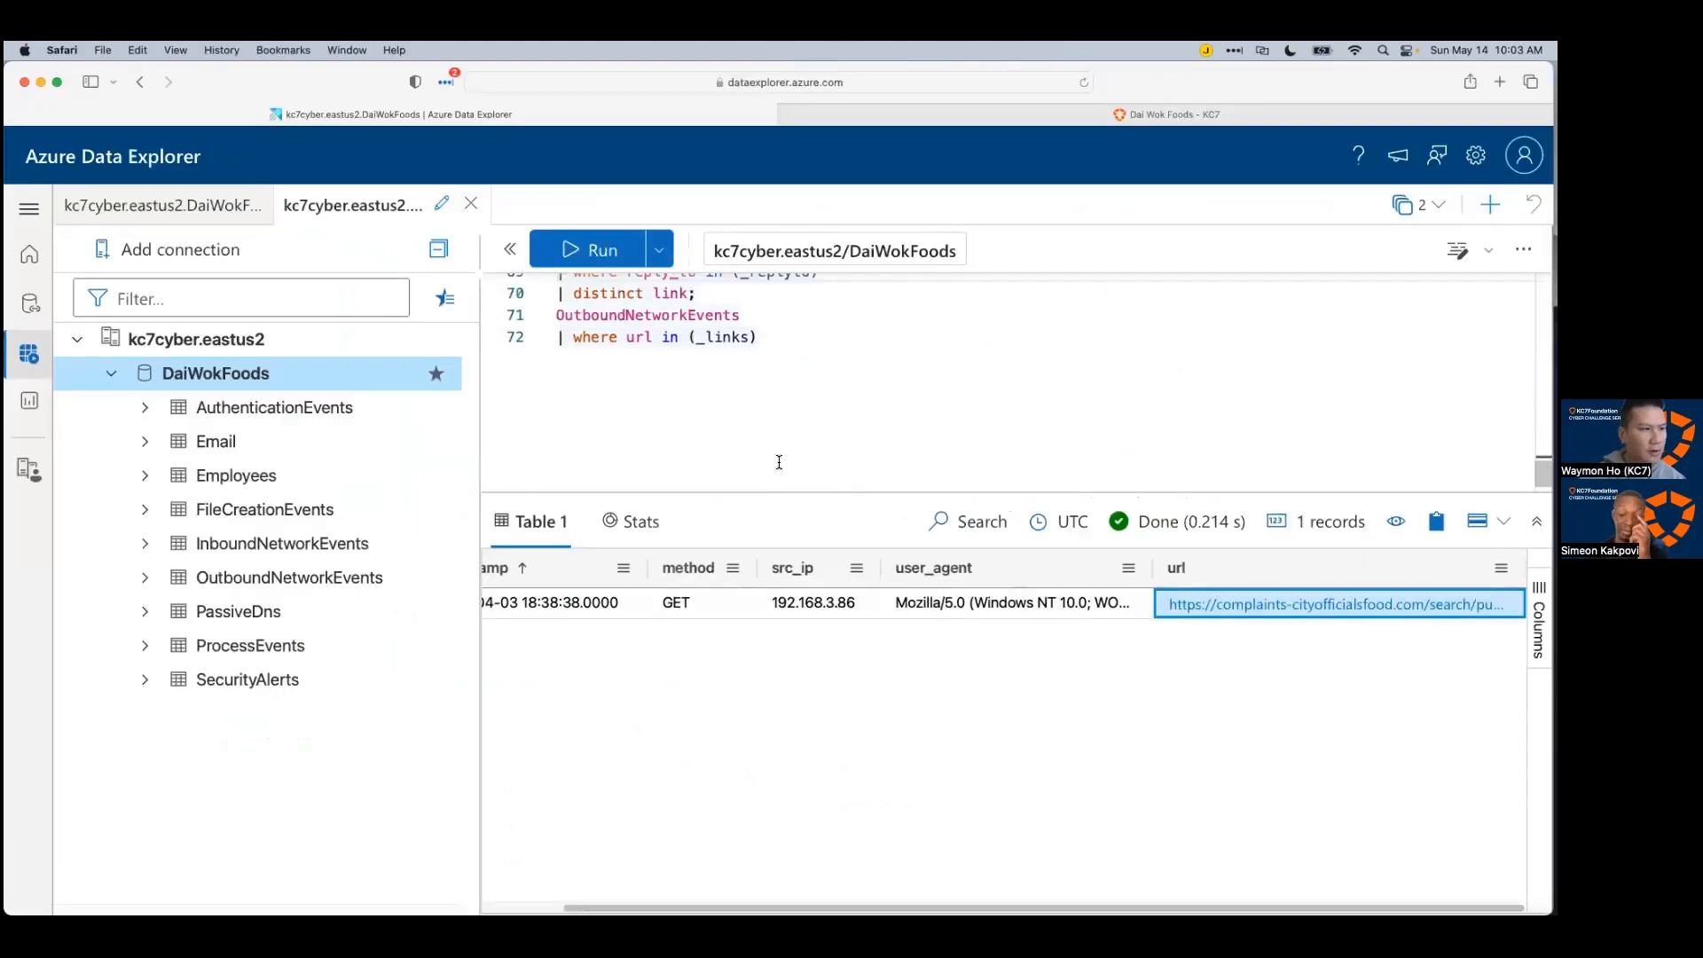
key(Return)
key(Return)
text(Em)
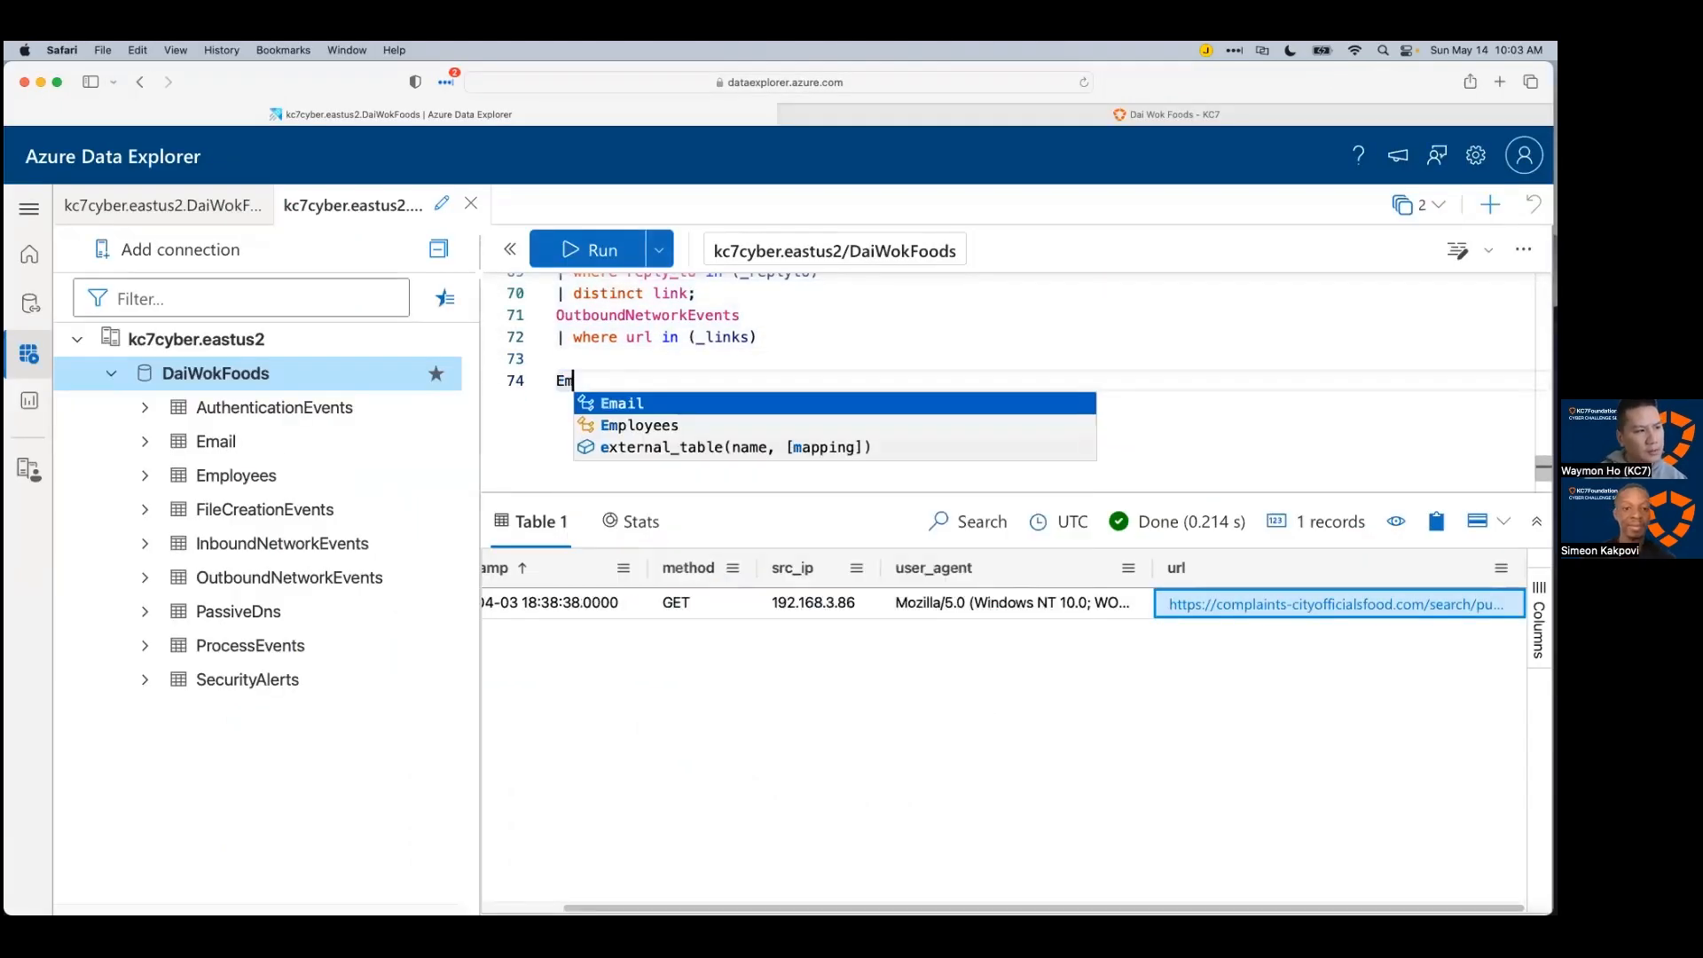
key(Down)
key(Return)
key(Return)
text(| where )
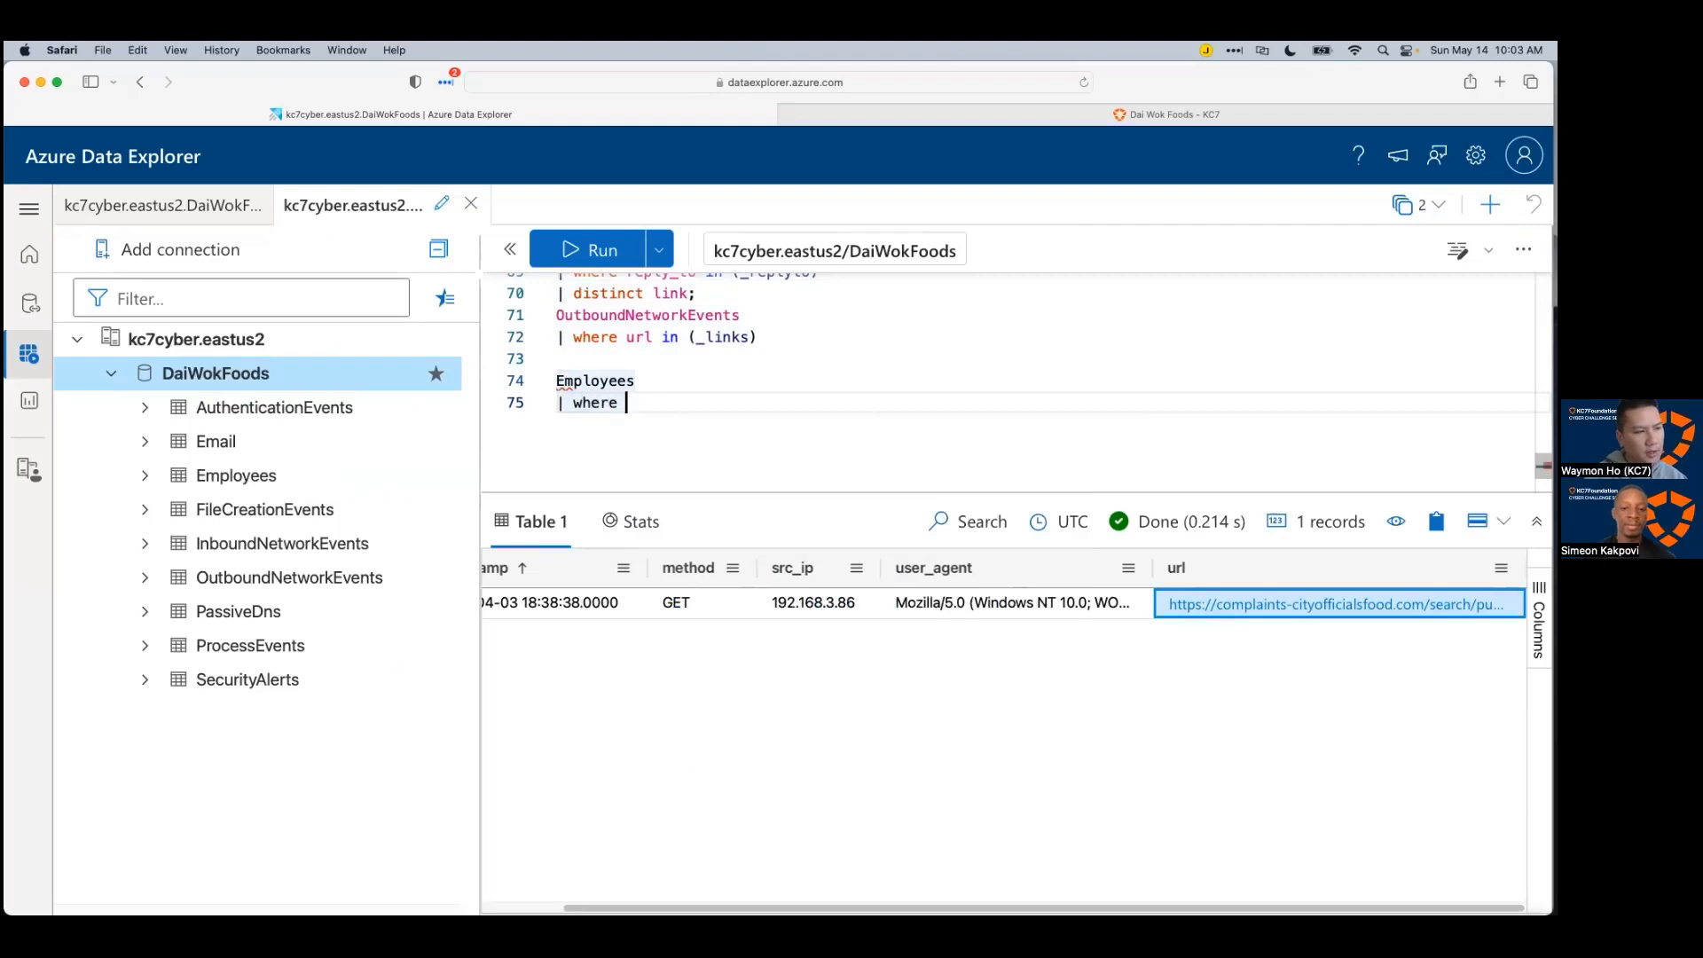
text(ip_addr )
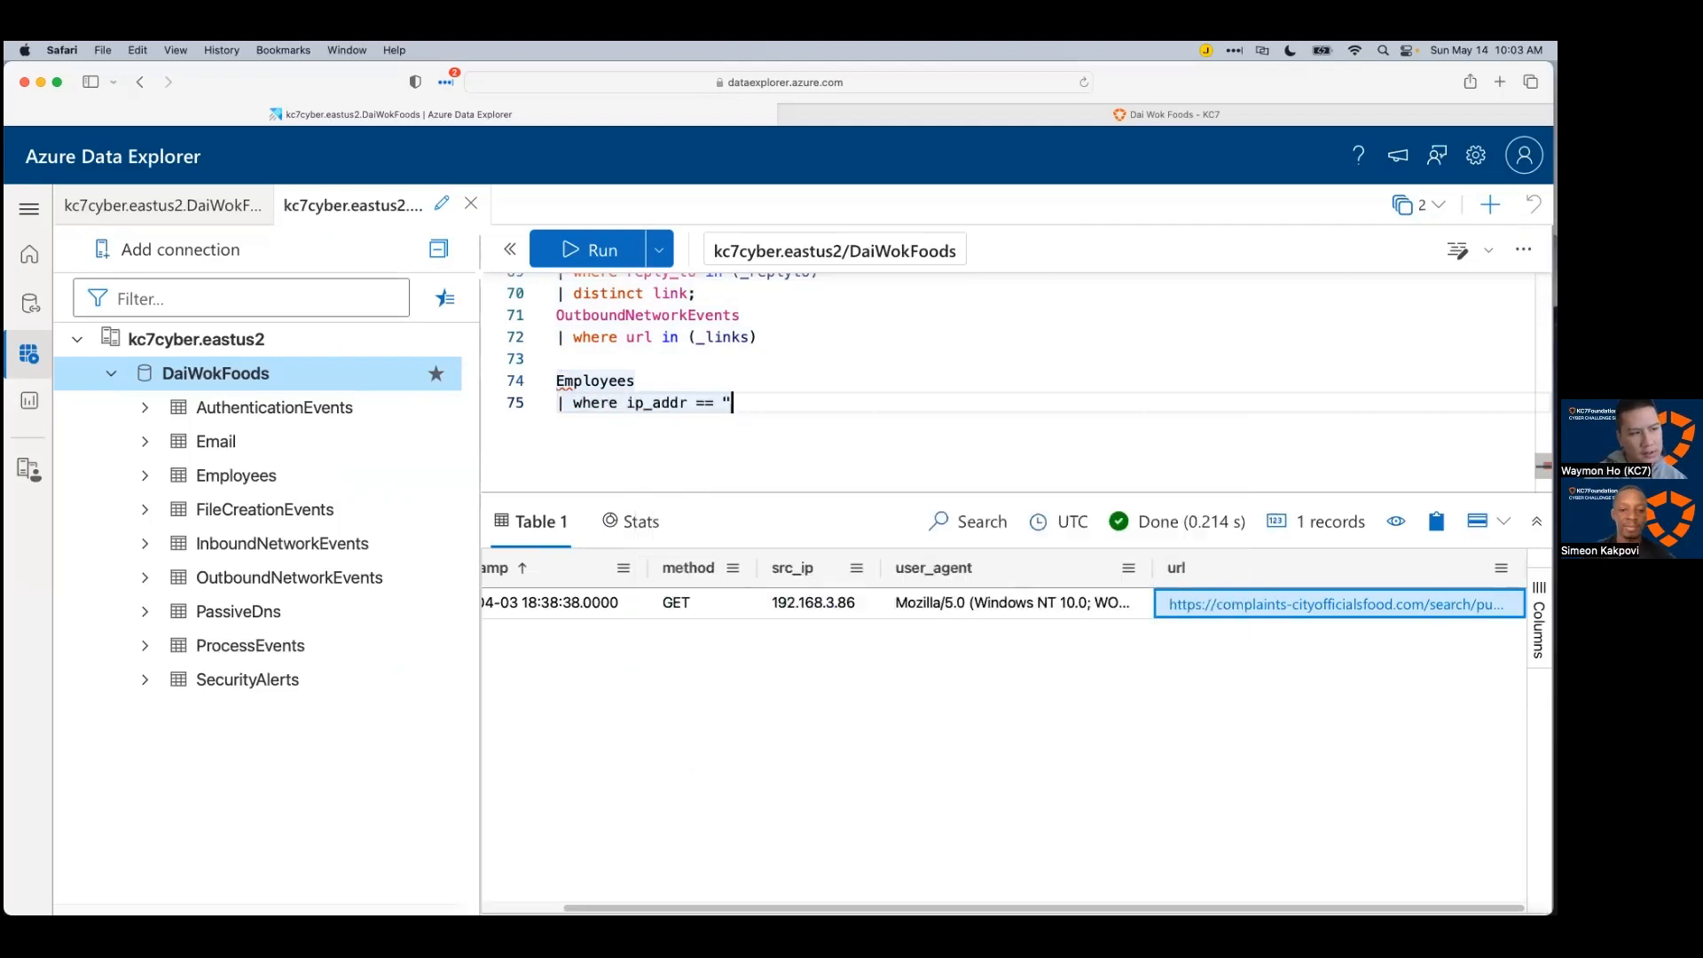
text(== ")
key(super+v)
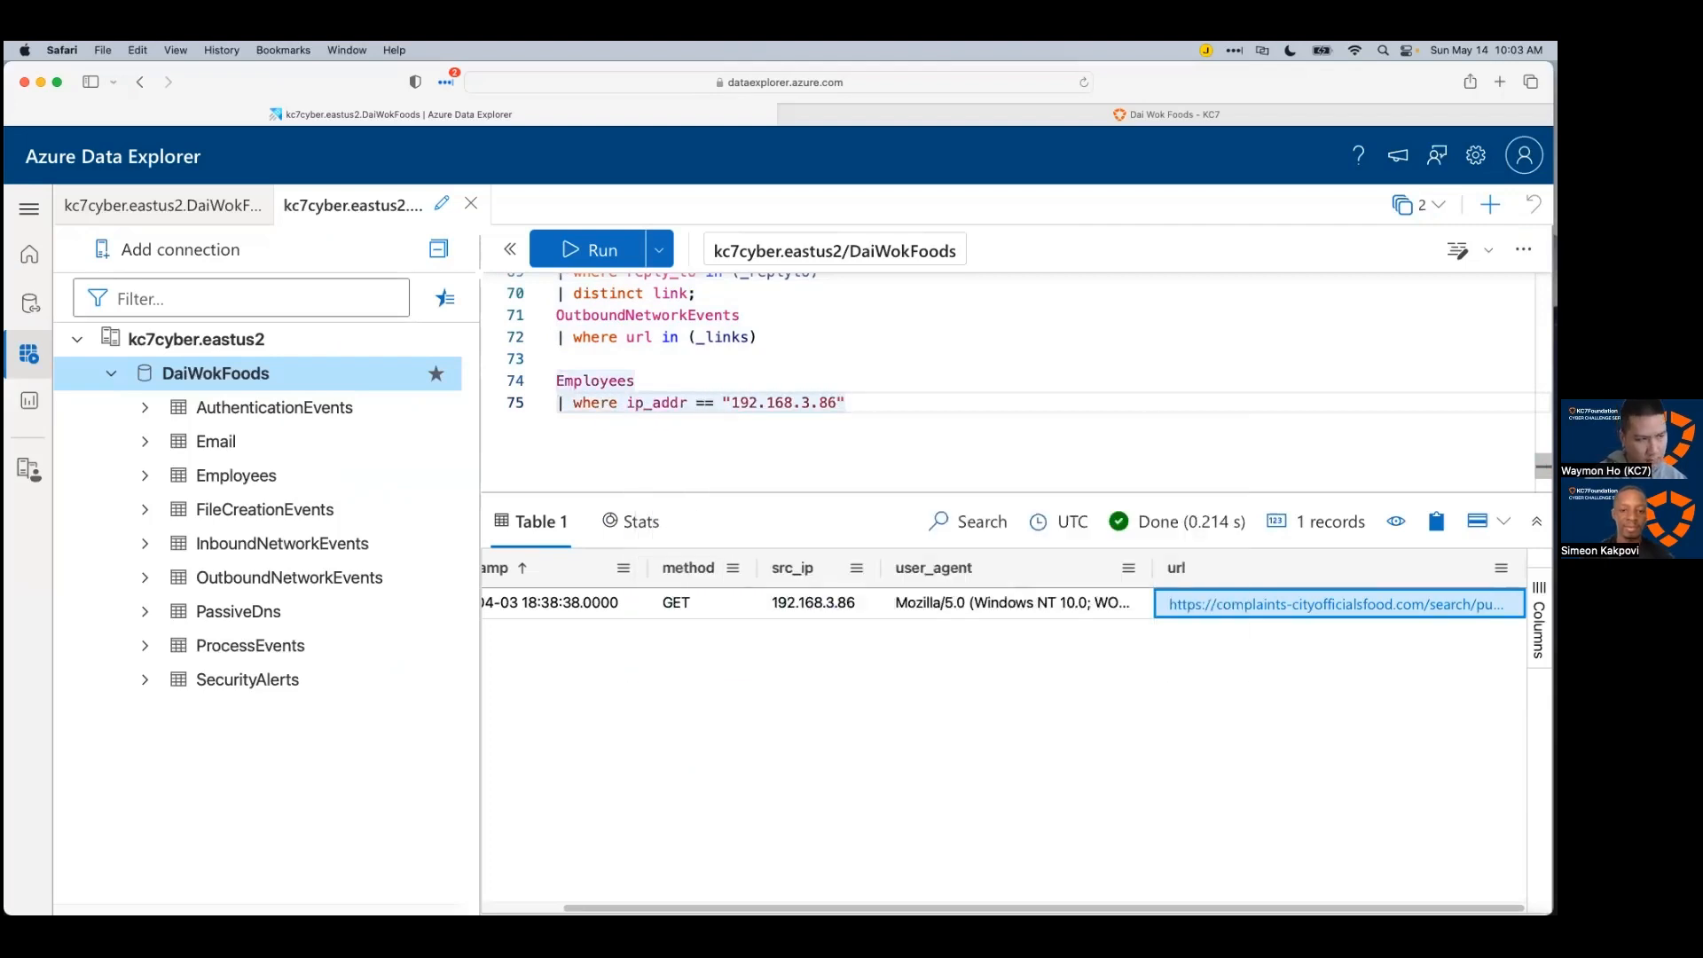
key(shift+Return)
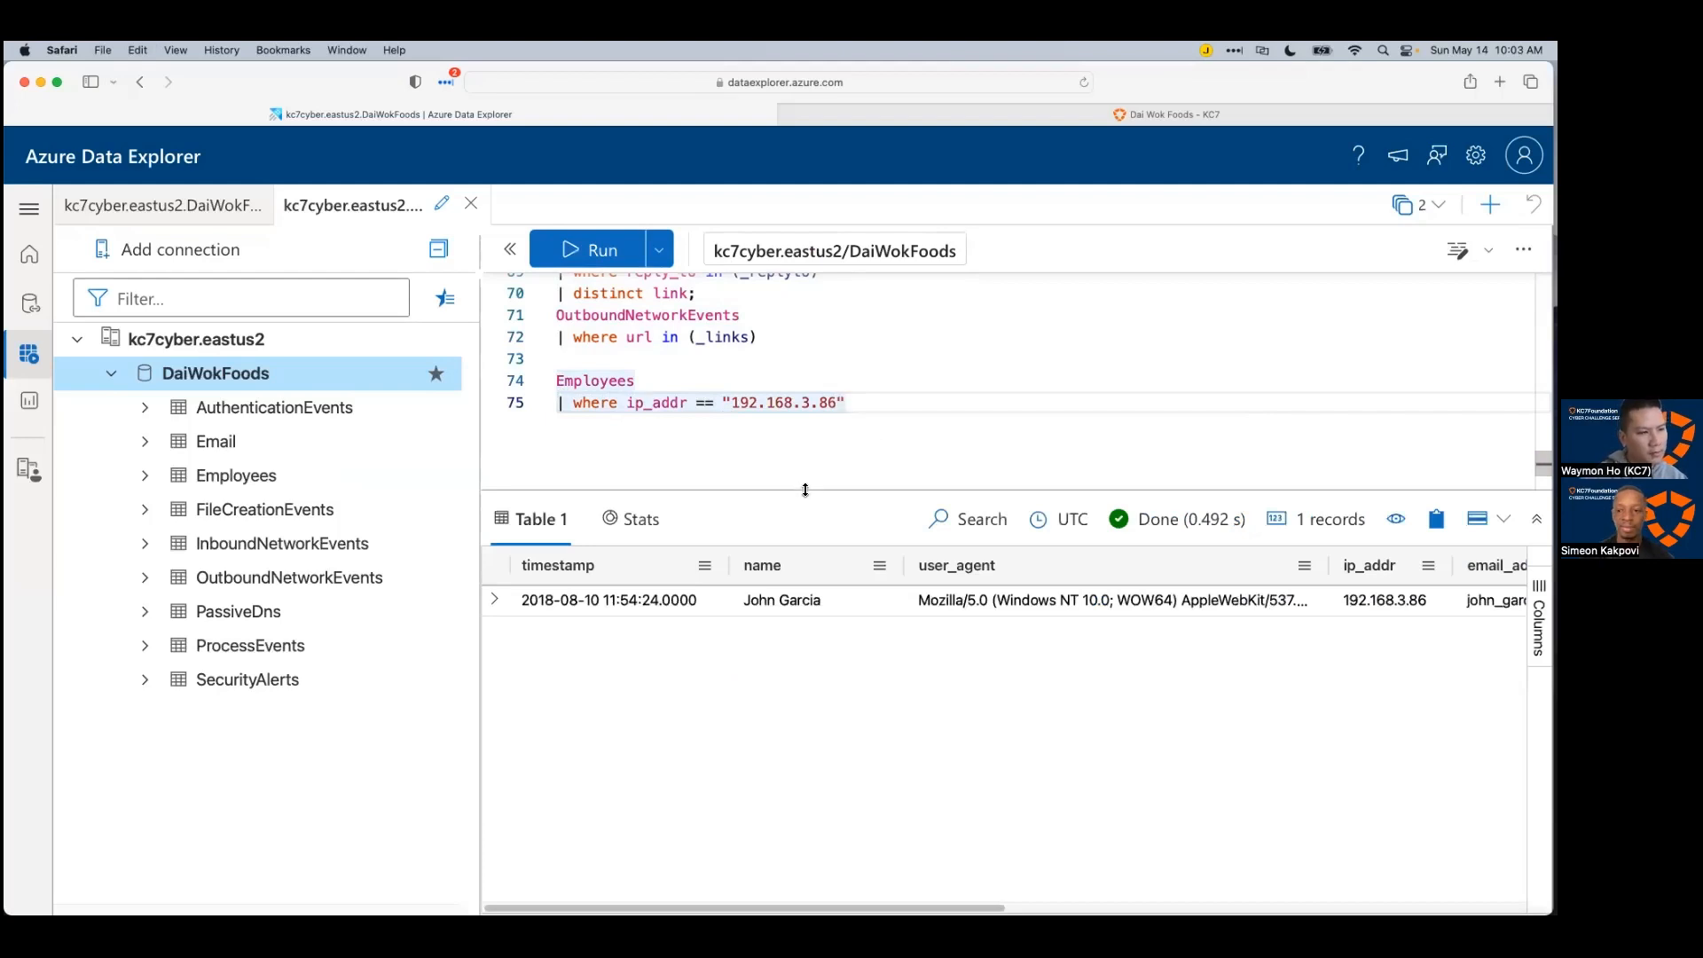
drag(805, 489, 805, 472)
Step: Copy the returned employee's name into a new subtopic beside 192.168.3.86 in Xmind
click(797, 590)
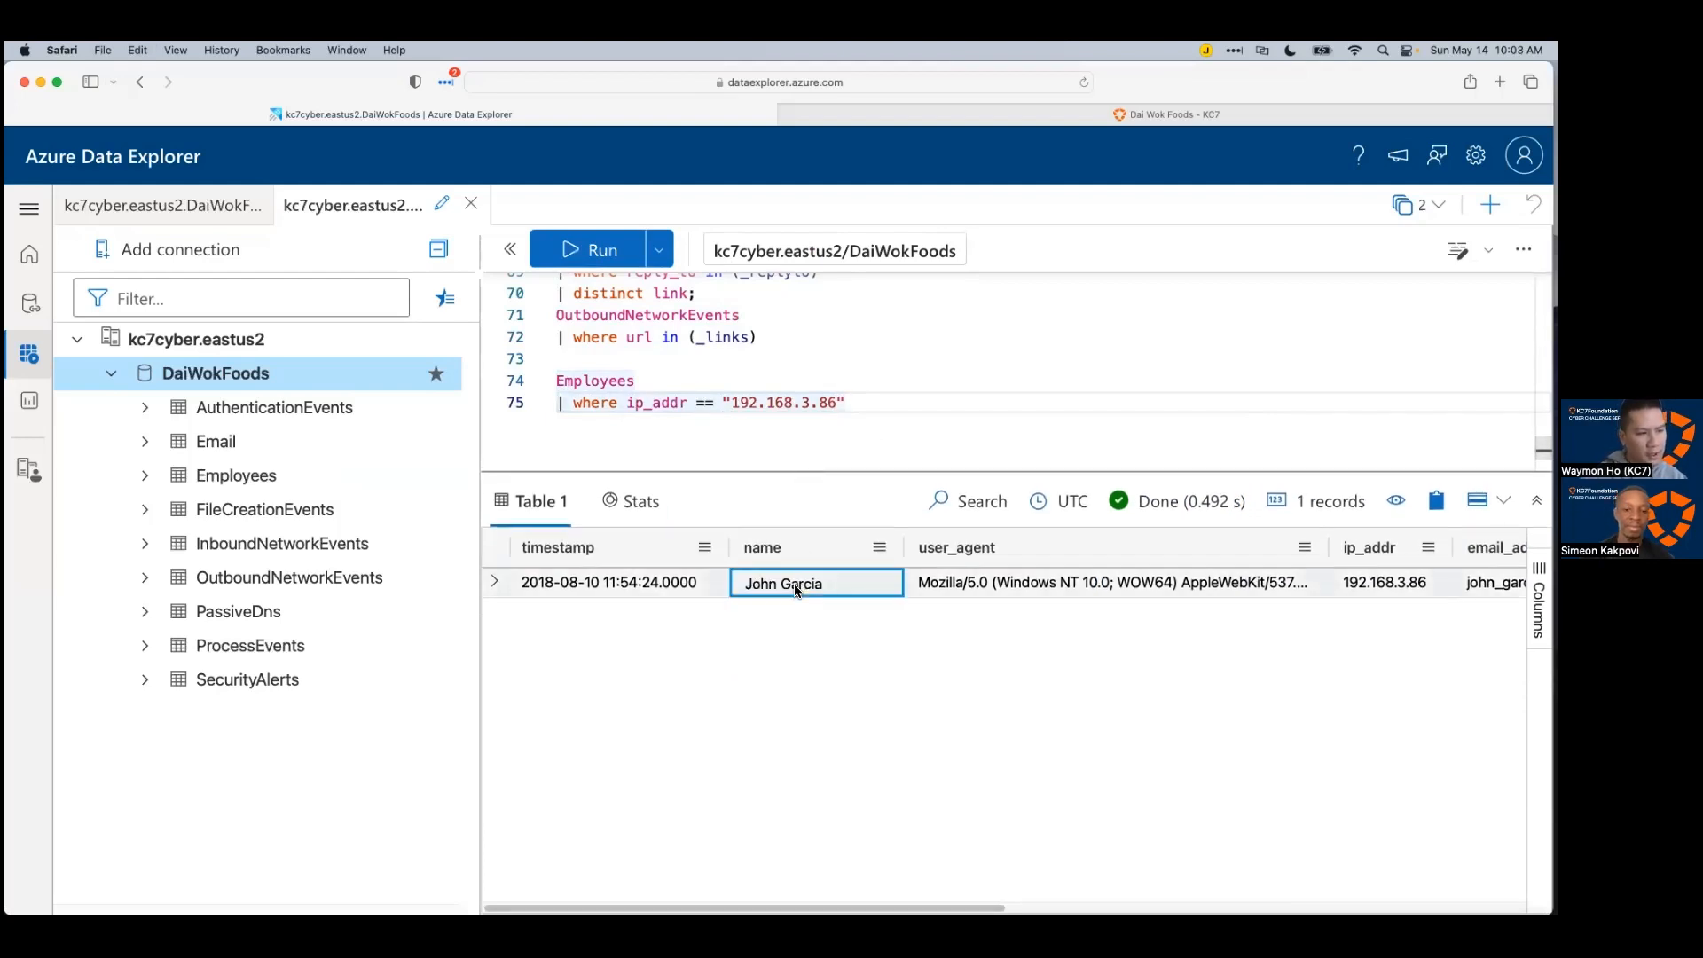
key(super+c)
key(super+Tab)
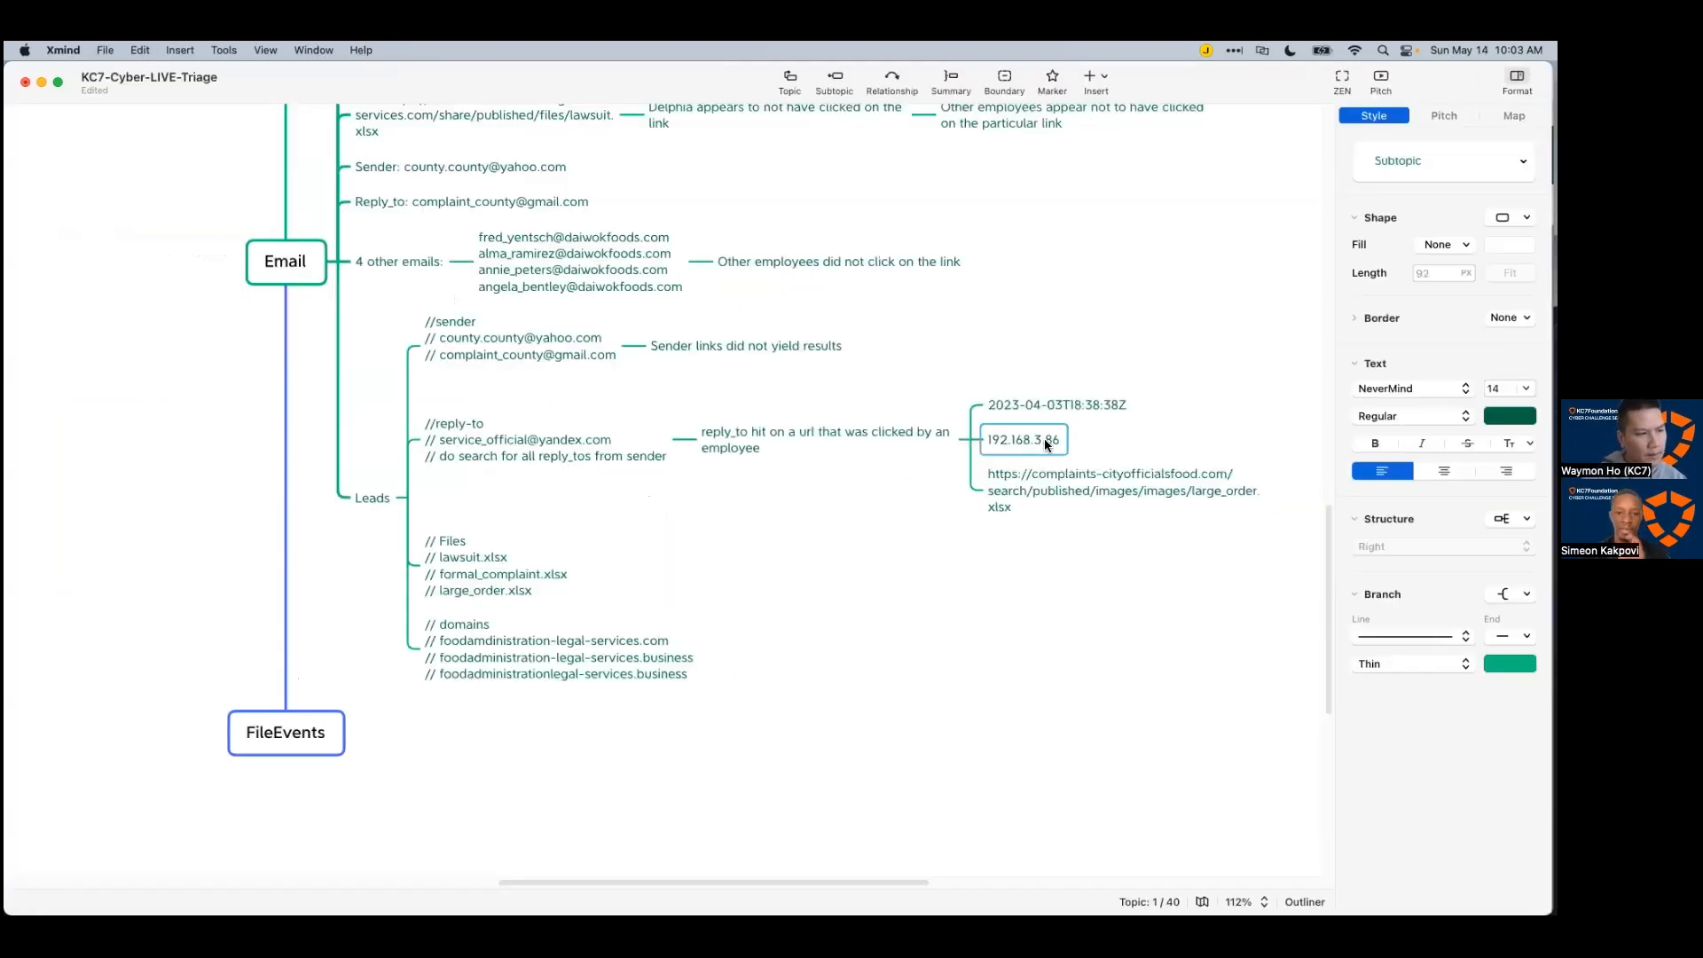
key(Tab)
double_click(1139, 442)
key(super+v)
click(1201, 430)
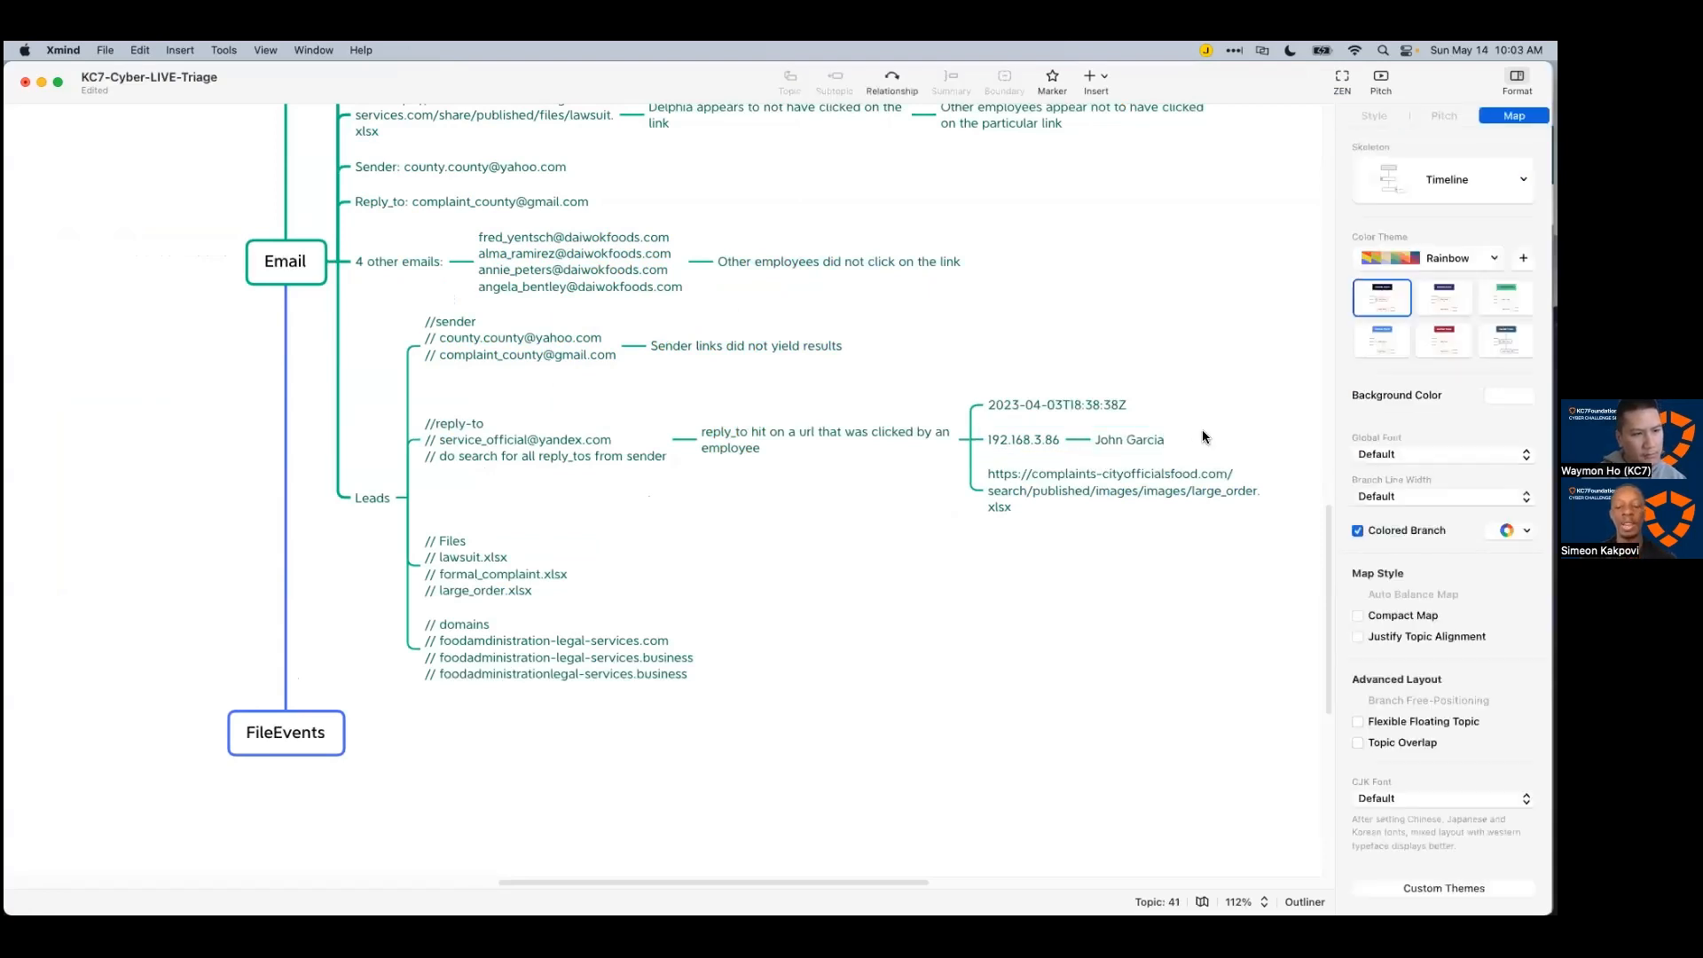
key(super+Tab)
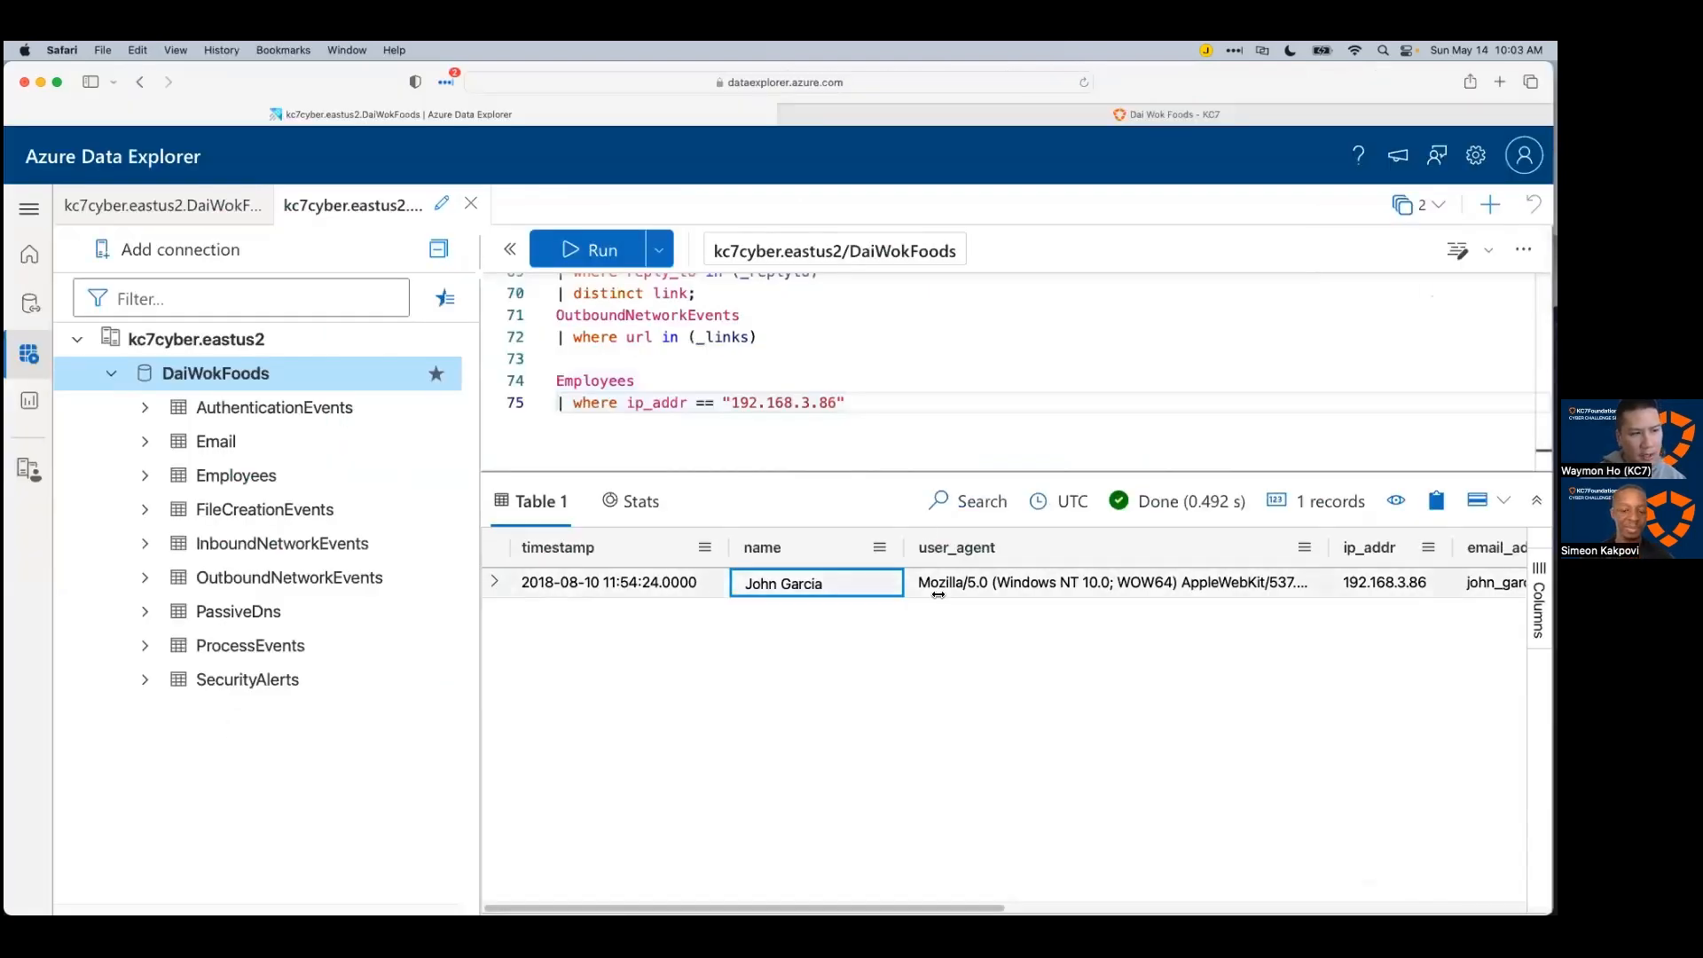
Step: Add // comment lines below the query holding the employee's name and e-mail address
mouse_move(869, 903)
scroll(867, 451, down, 1)
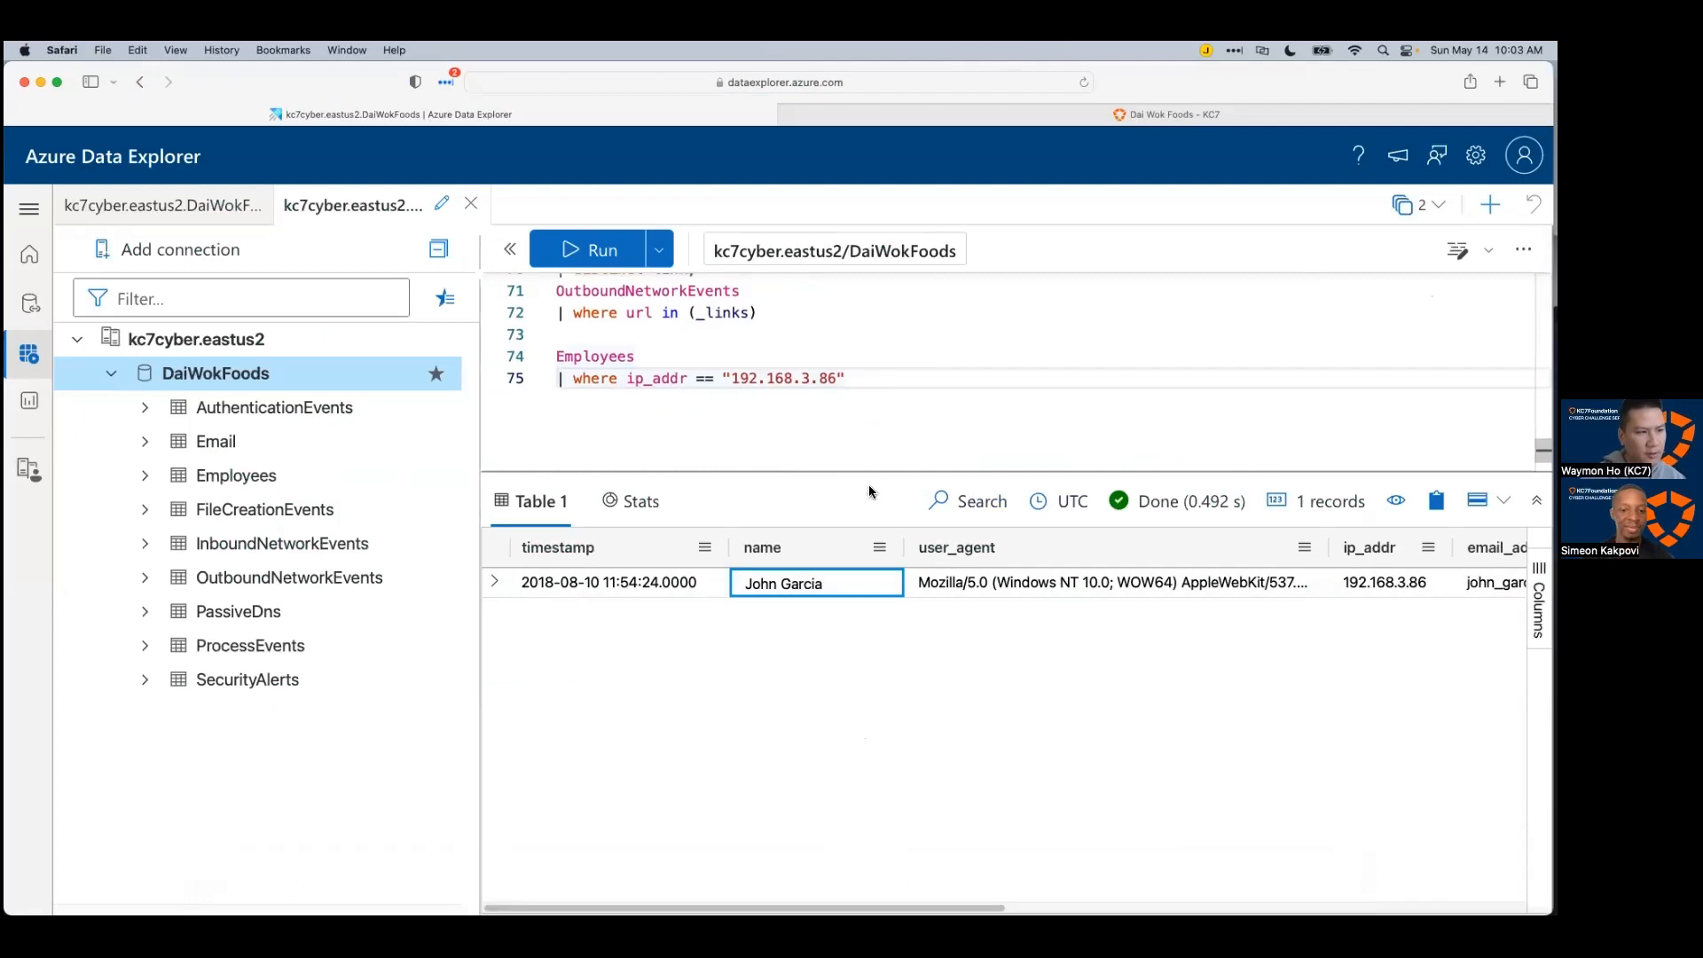
scroll(994, 674, right, 1)
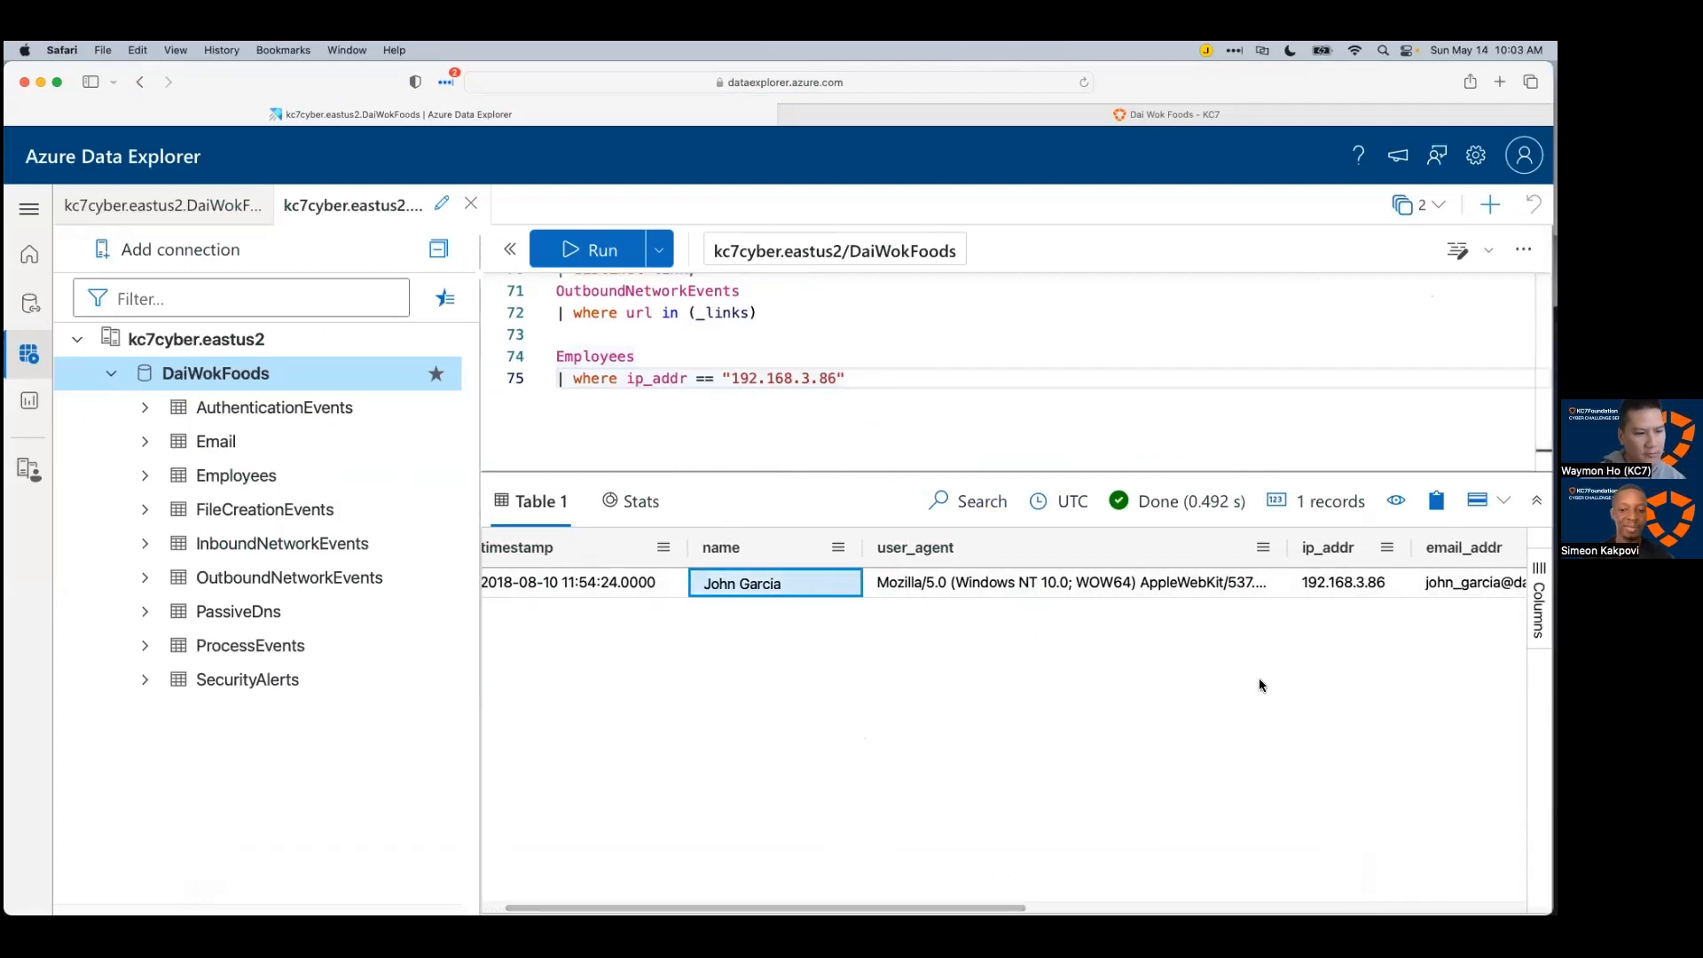
key(Return)
key(Return)
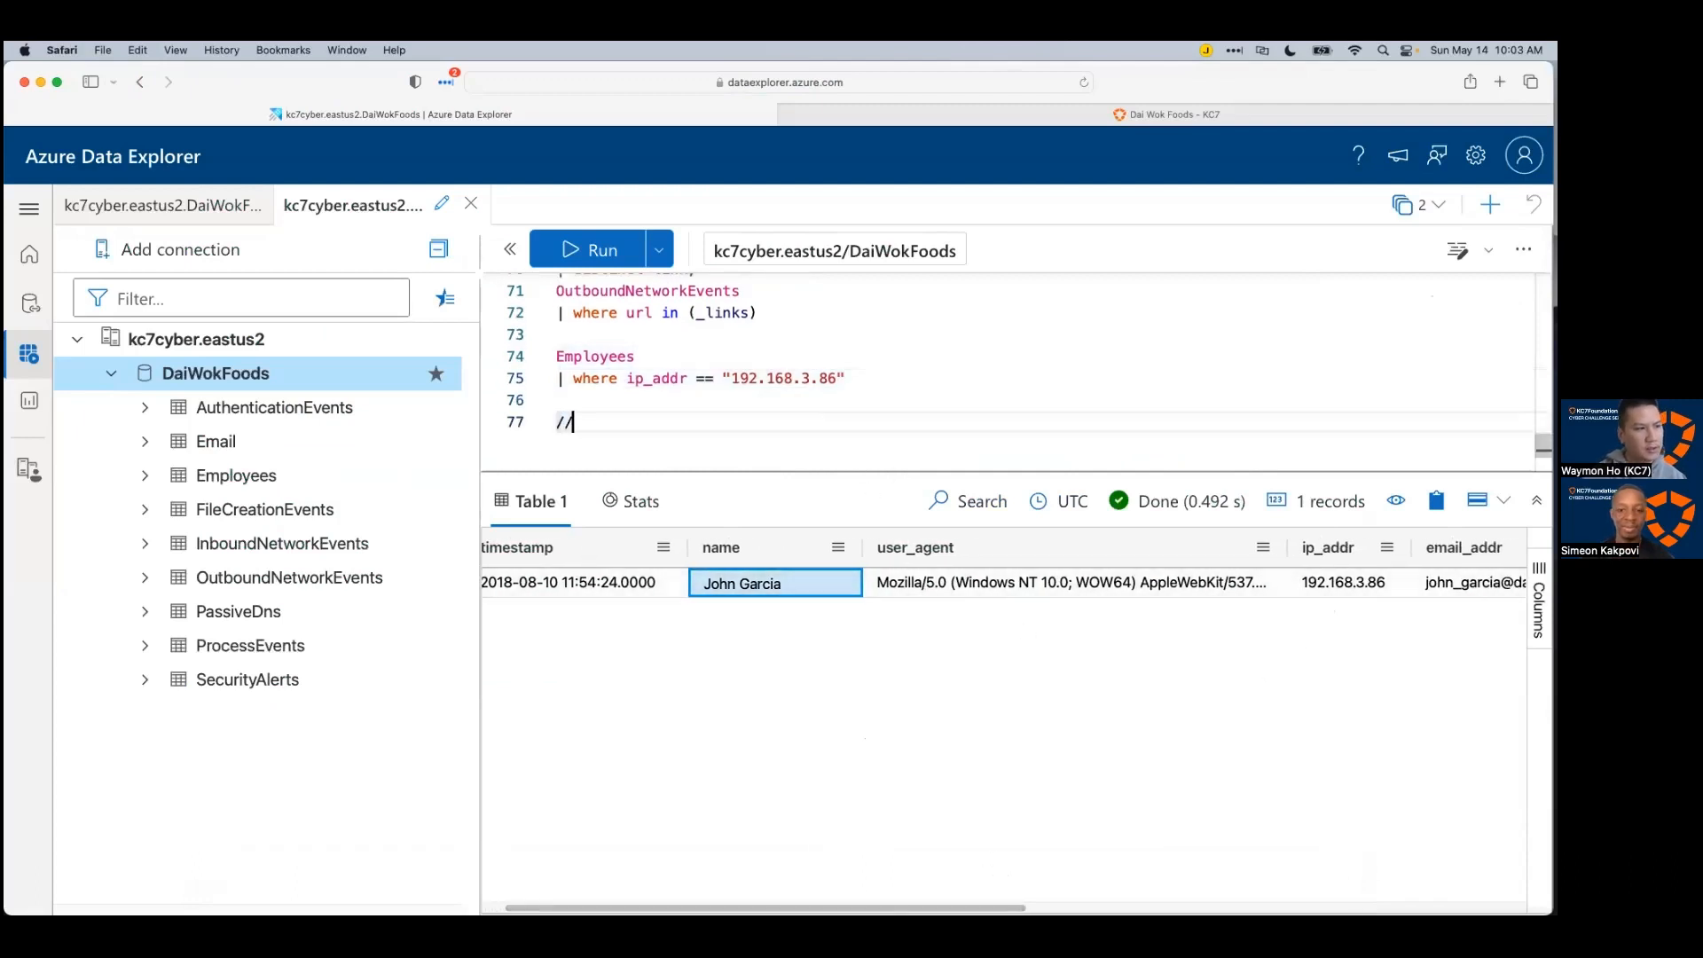
text(//)
key(super+v)
key(Return)
text(//)
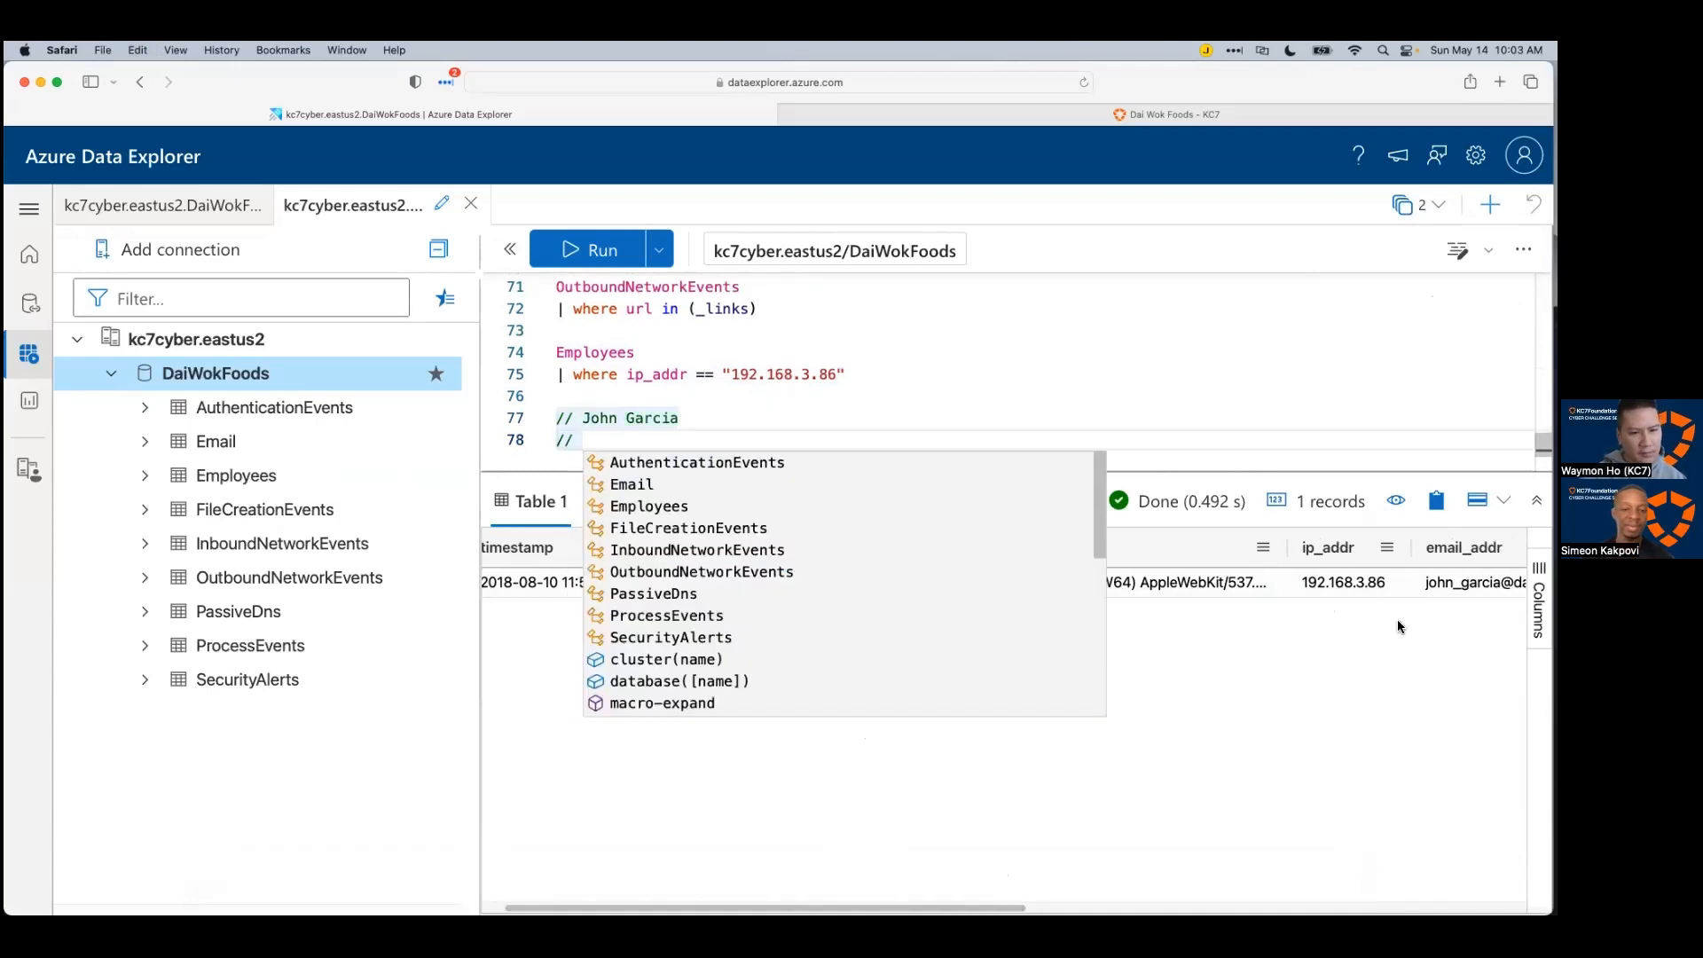
click(1464, 583)
key(super+c)
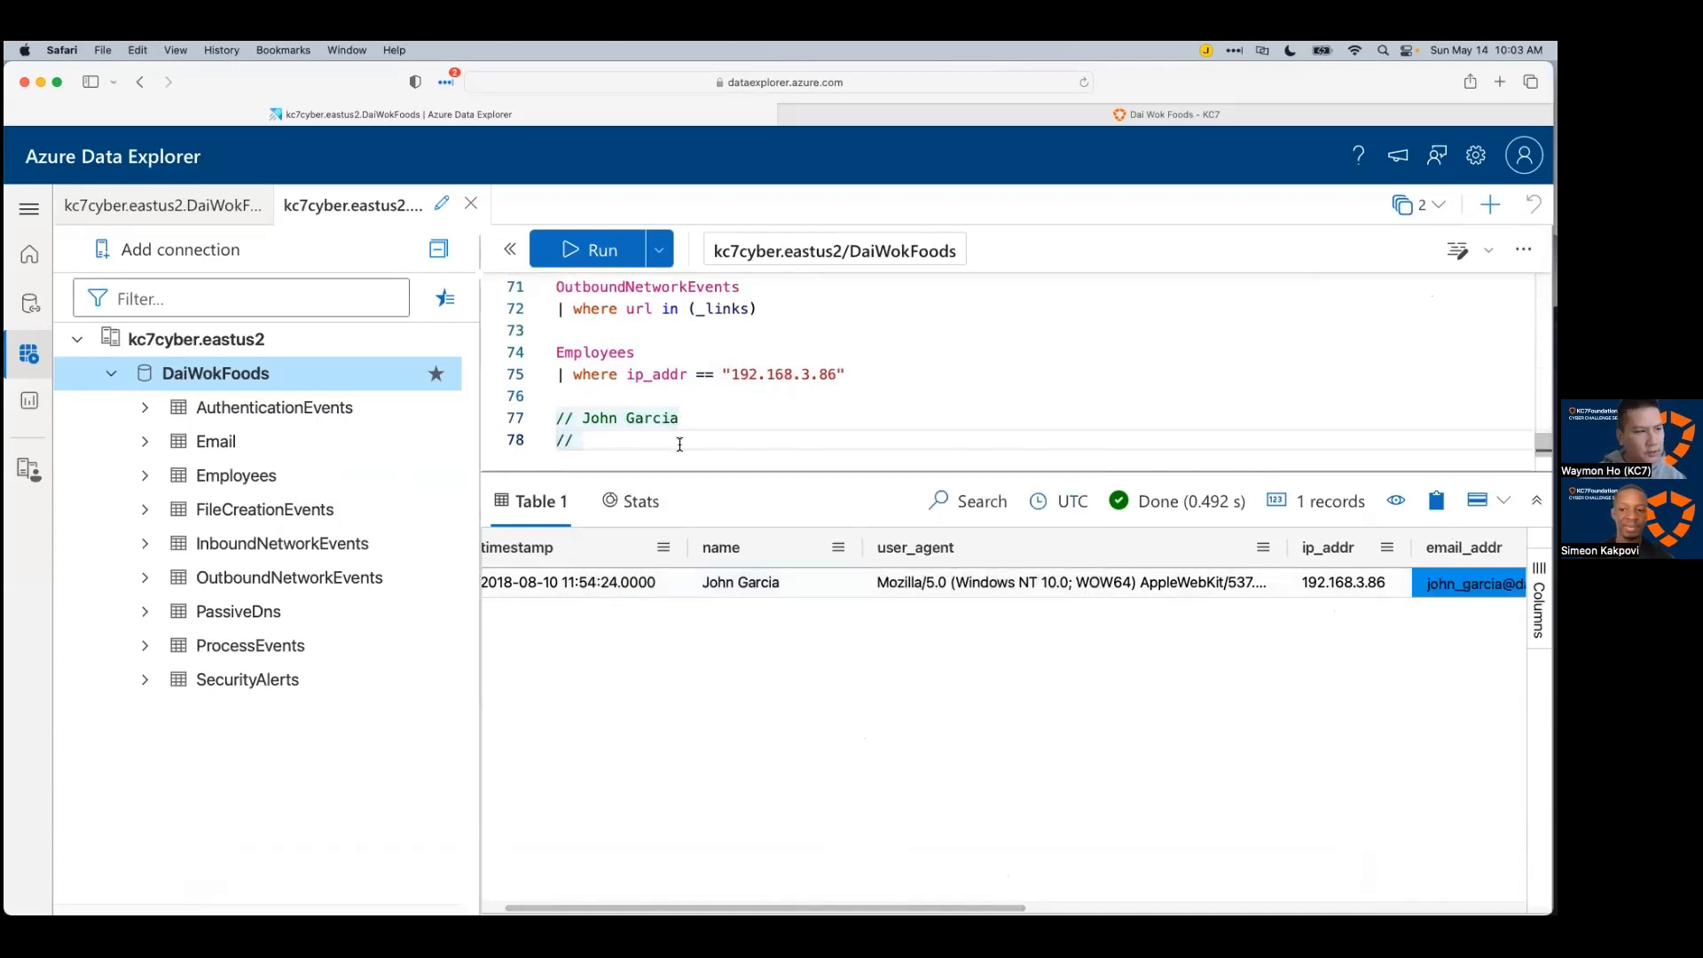
click(681, 443)
key(super+v)
Step: Copy the username and role Logistics Coordinator into new comment lines 79 and 80
scroll(1125, 789, right, 5)
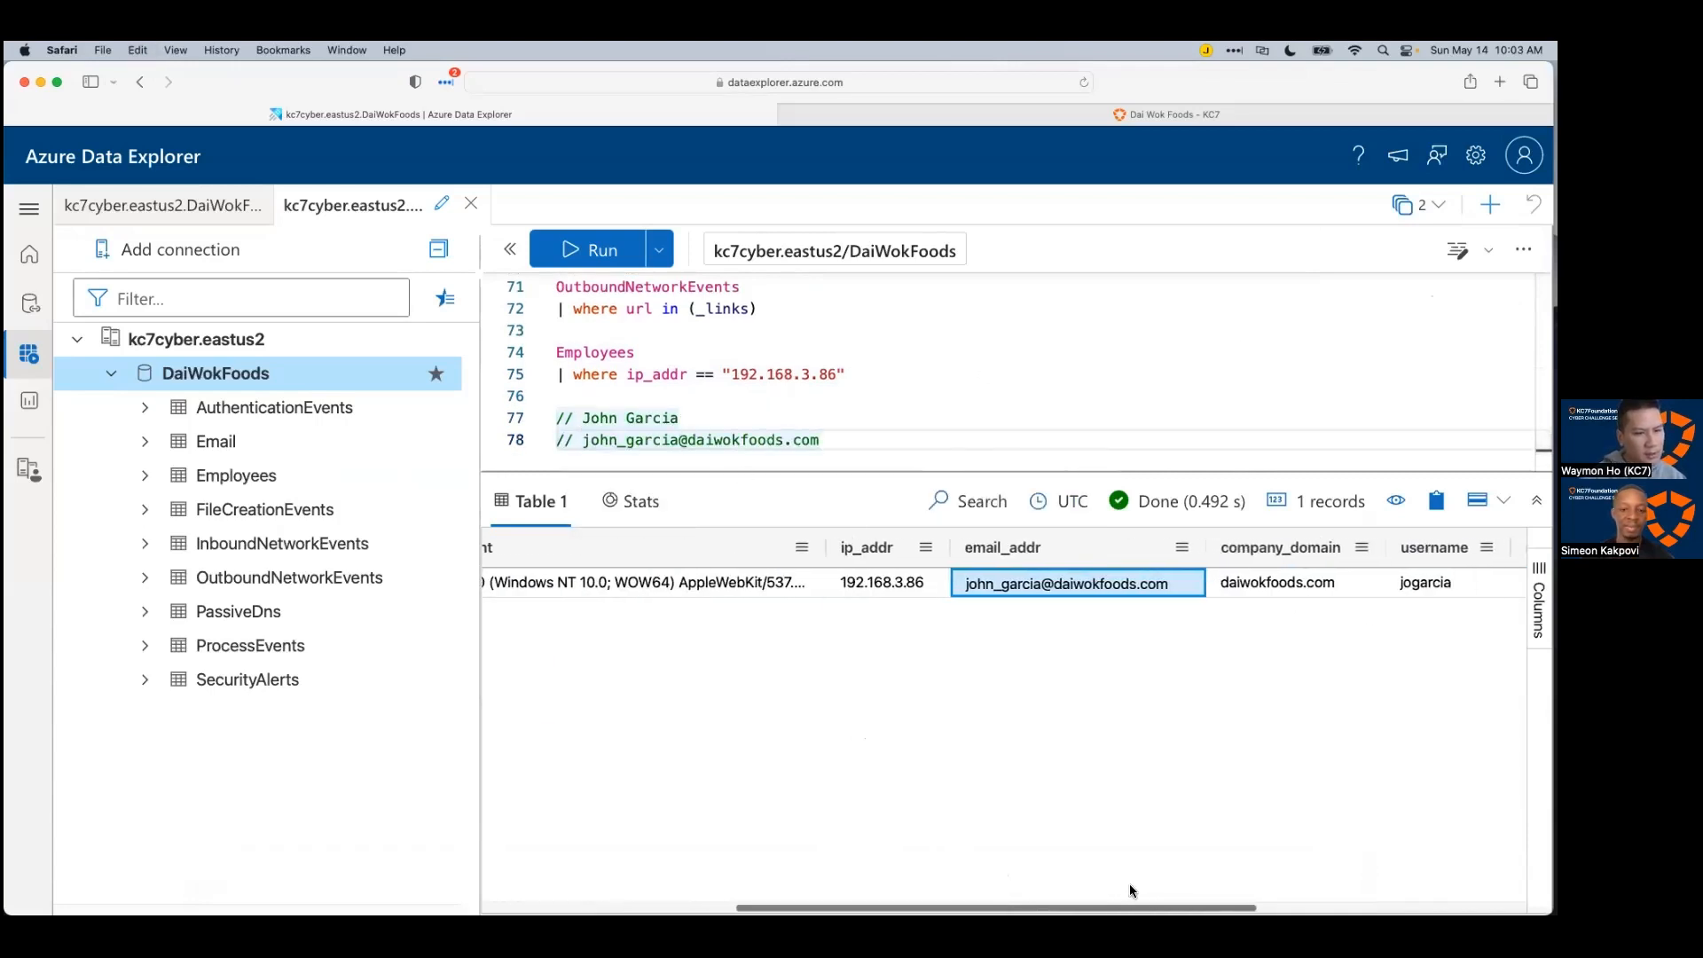
click(1385, 584)
key(super+c)
click(894, 438)
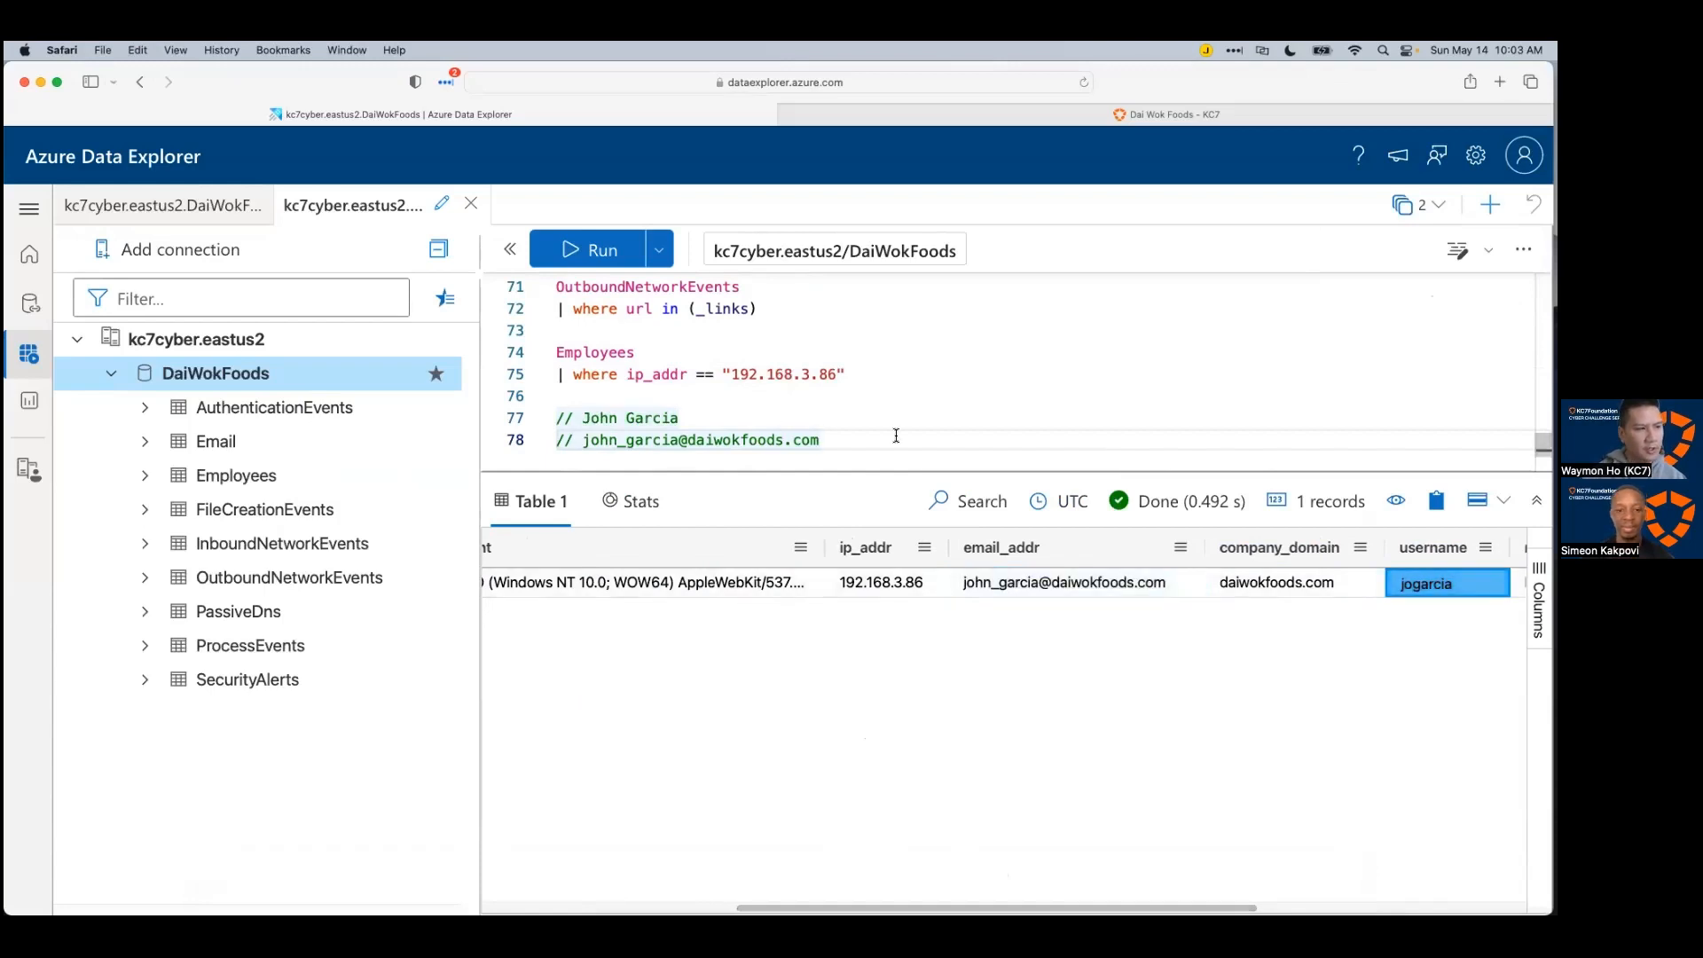
key(Return)
text(//)
key(super+v)
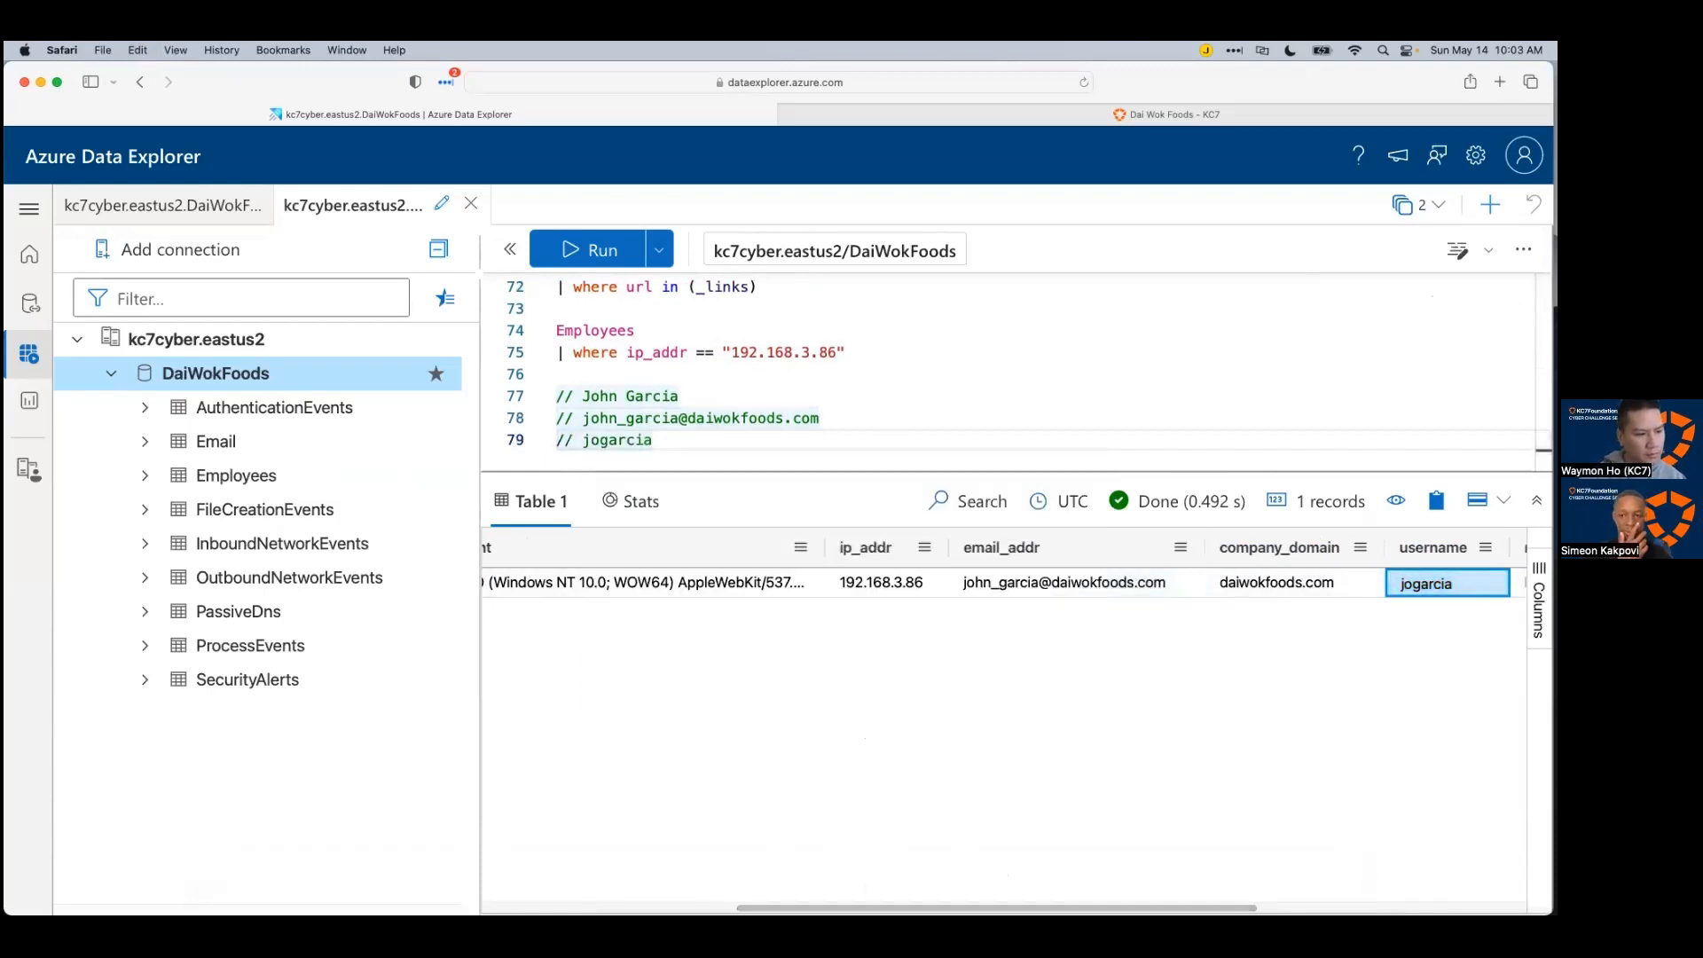
scroll(1002, 709, right, 2)
scroll(1002, 709, right, 3)
click(1154, 584)
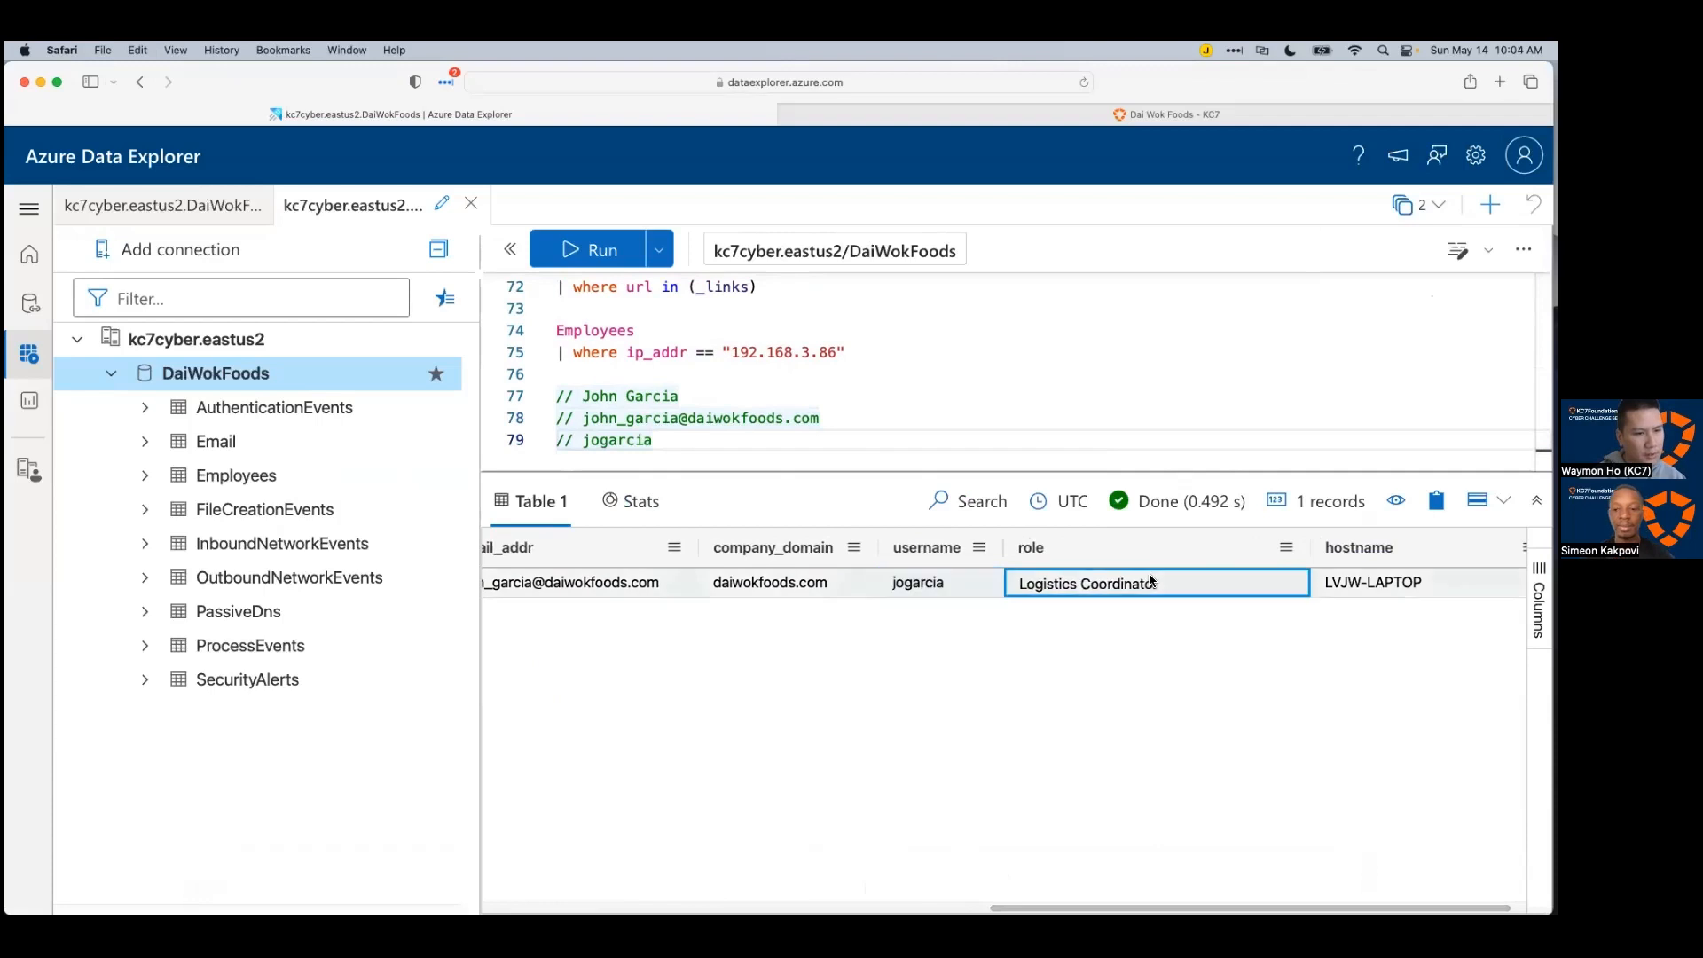
key(super+c)
click(868, 437)
key(Return)
text(//)
key(super+v)
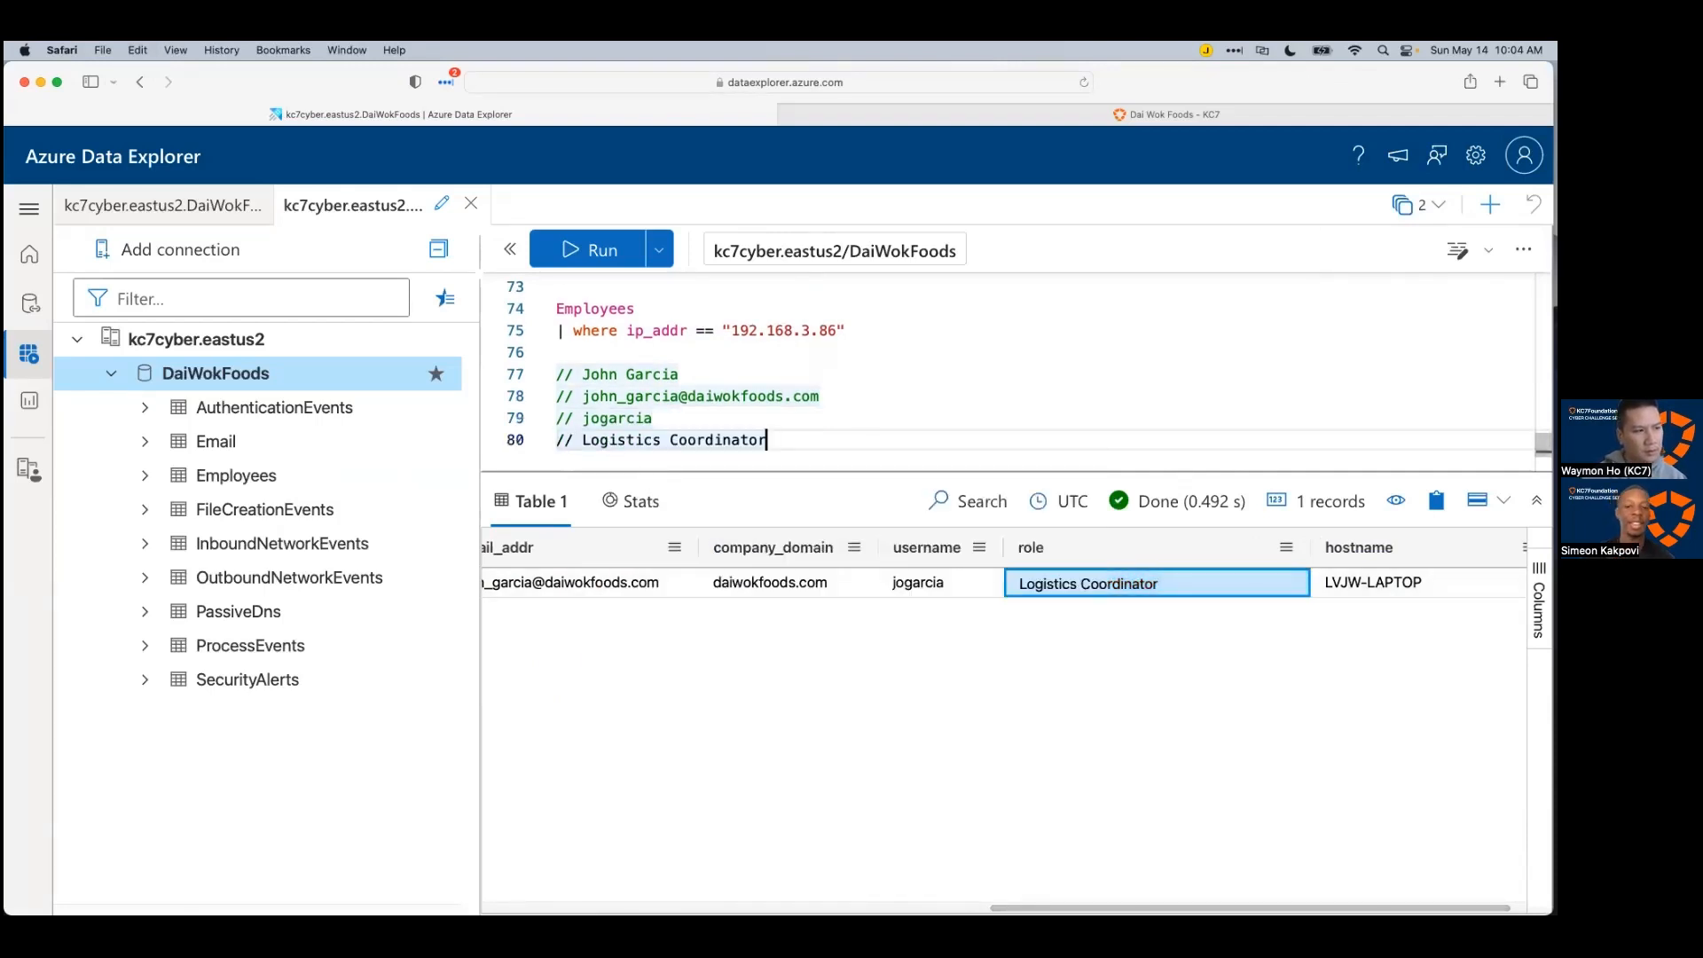
Step: Add hostname LVJW-LAPTOP as a comment on line 81
click(1384, 586)
key(super+c)
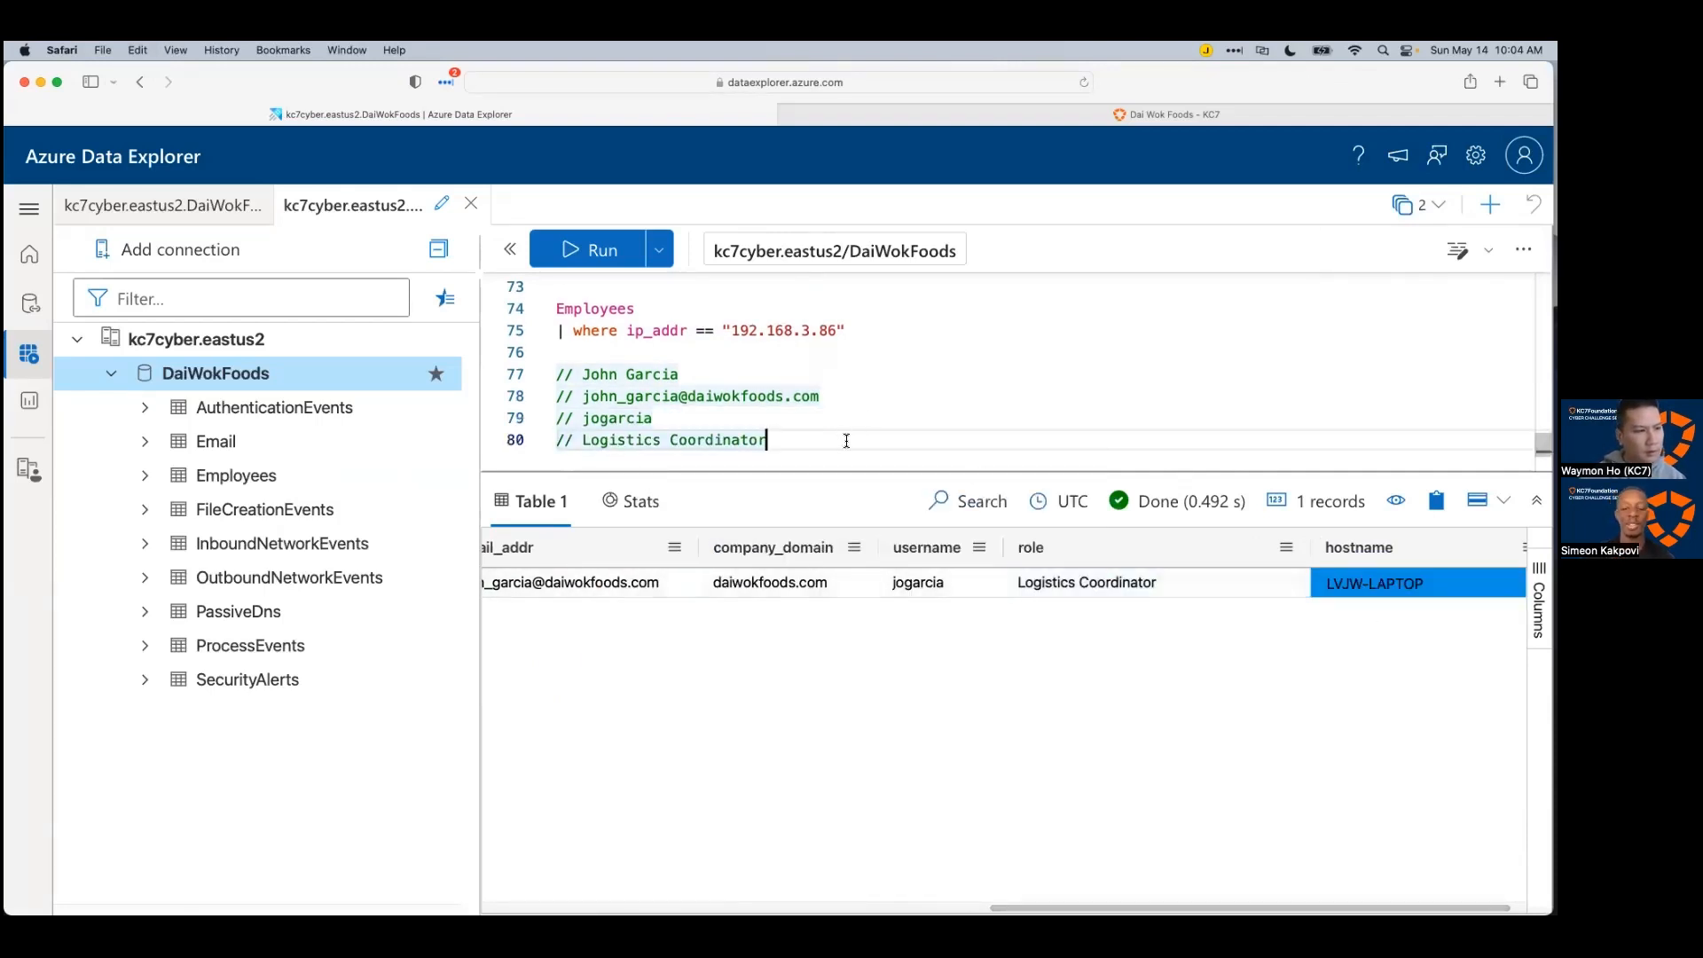
key(Return)
text(//)
key(super+v)
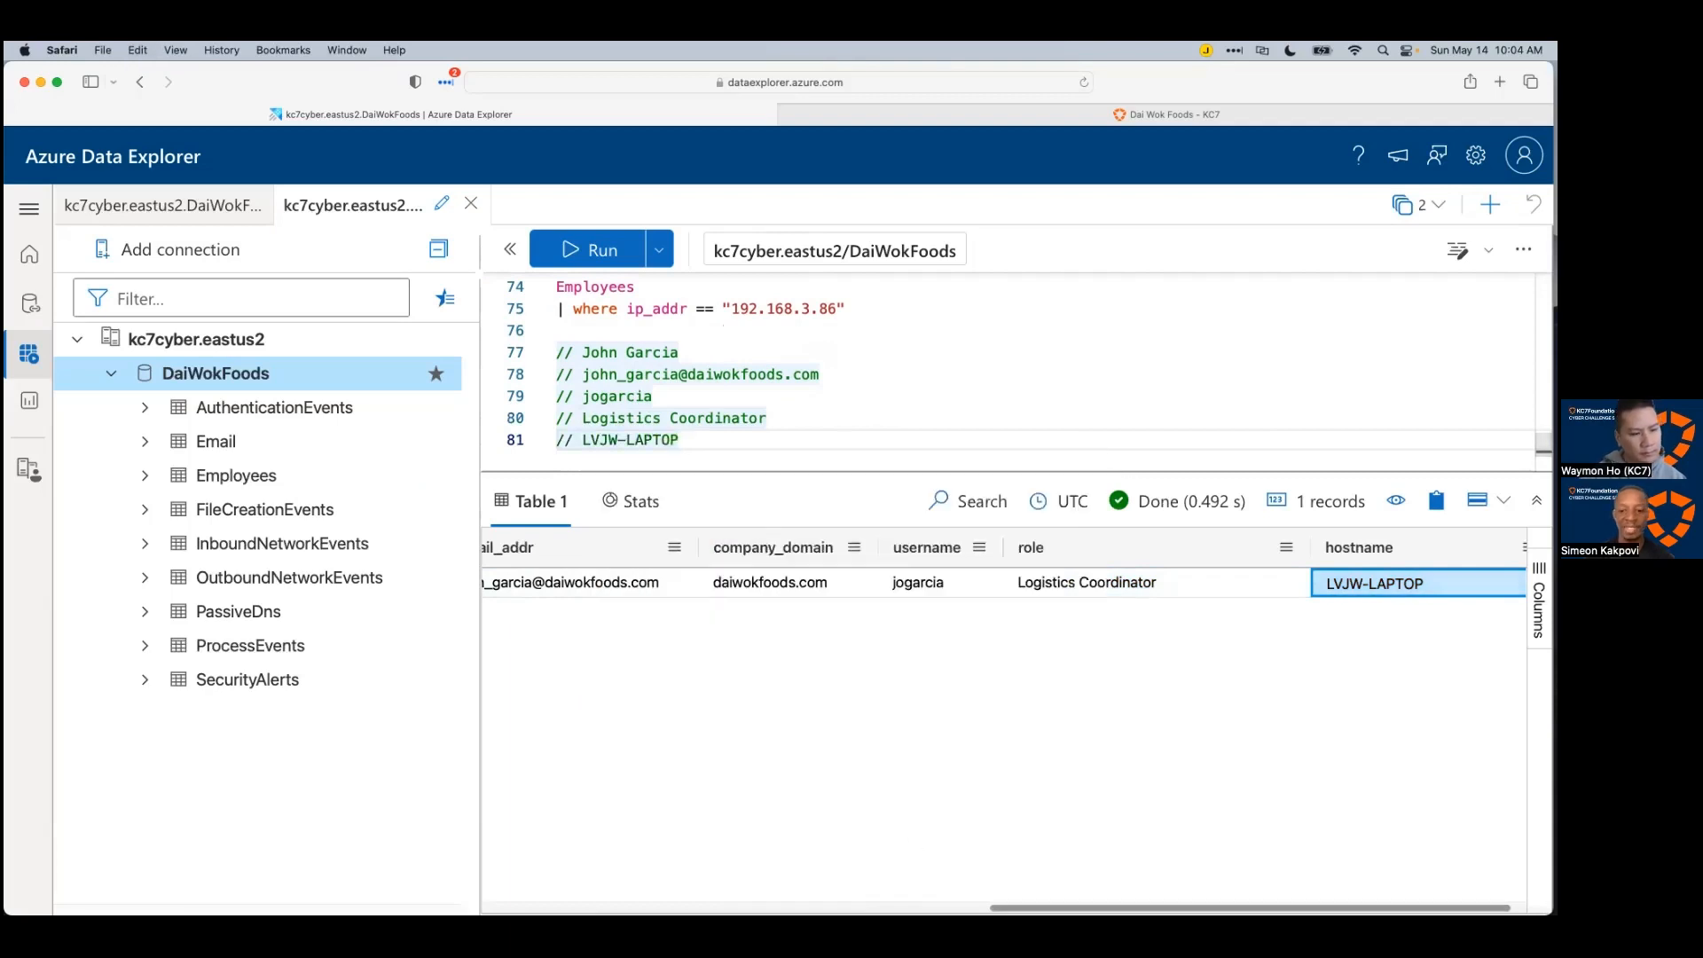
drag(1014, 907, 433, 859)
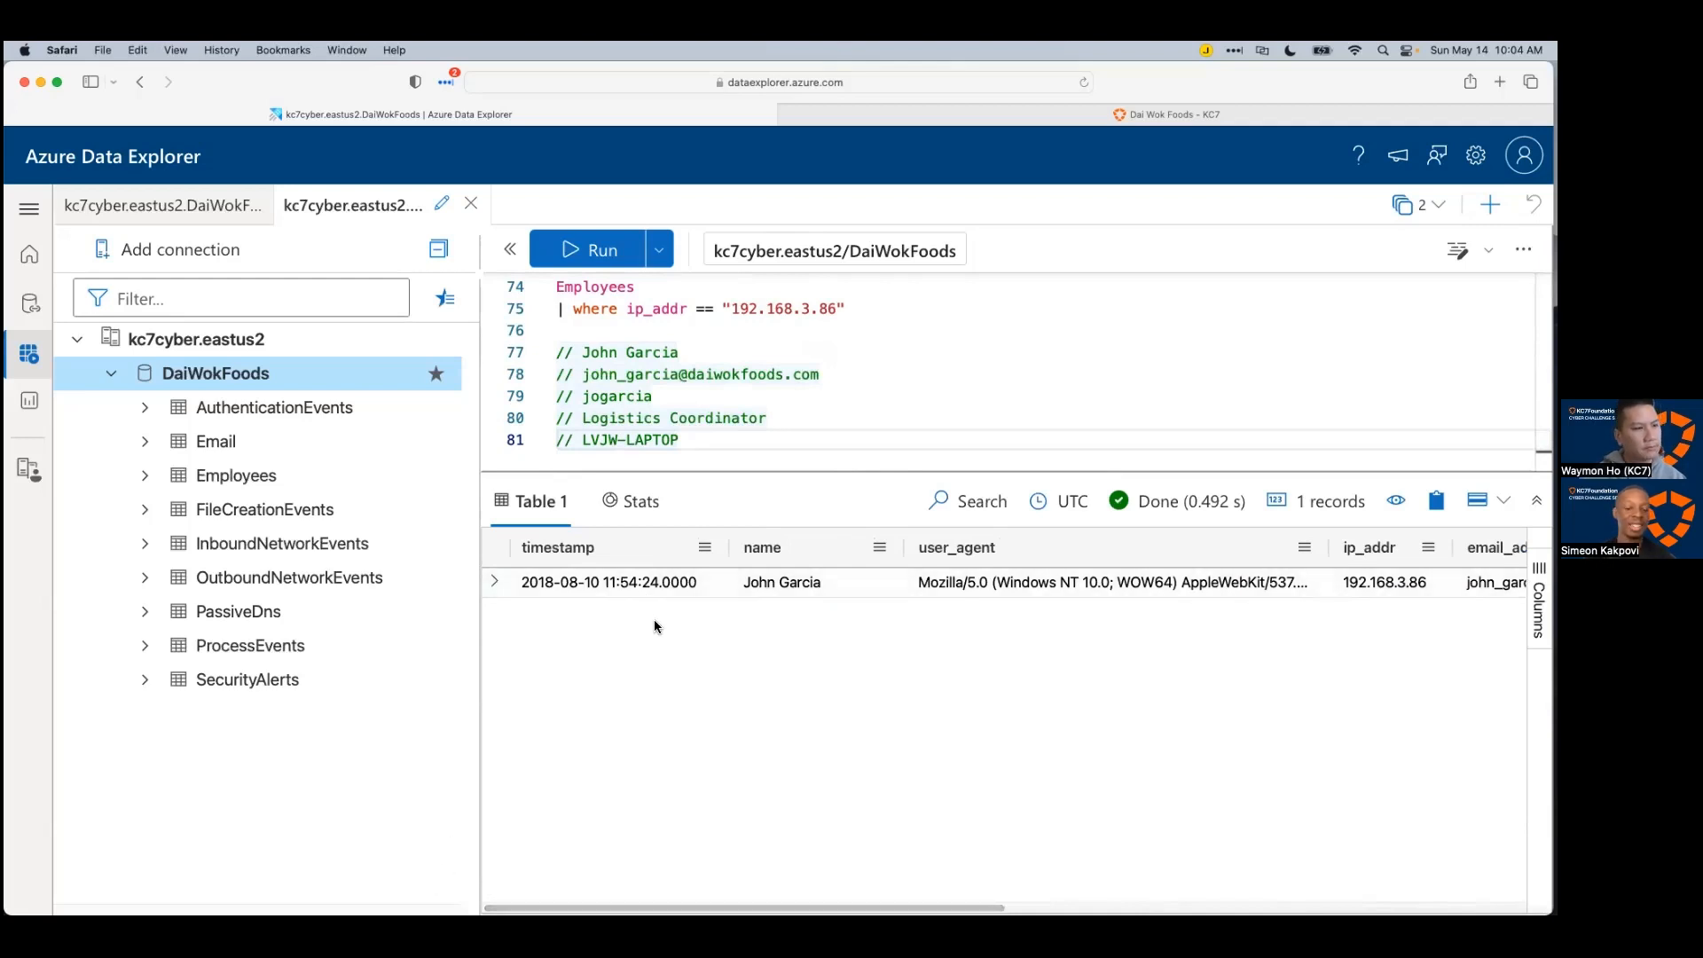
Step: Expand the employee row, copy its full JSON record, and bring up the Xmind map
click(488, 582)
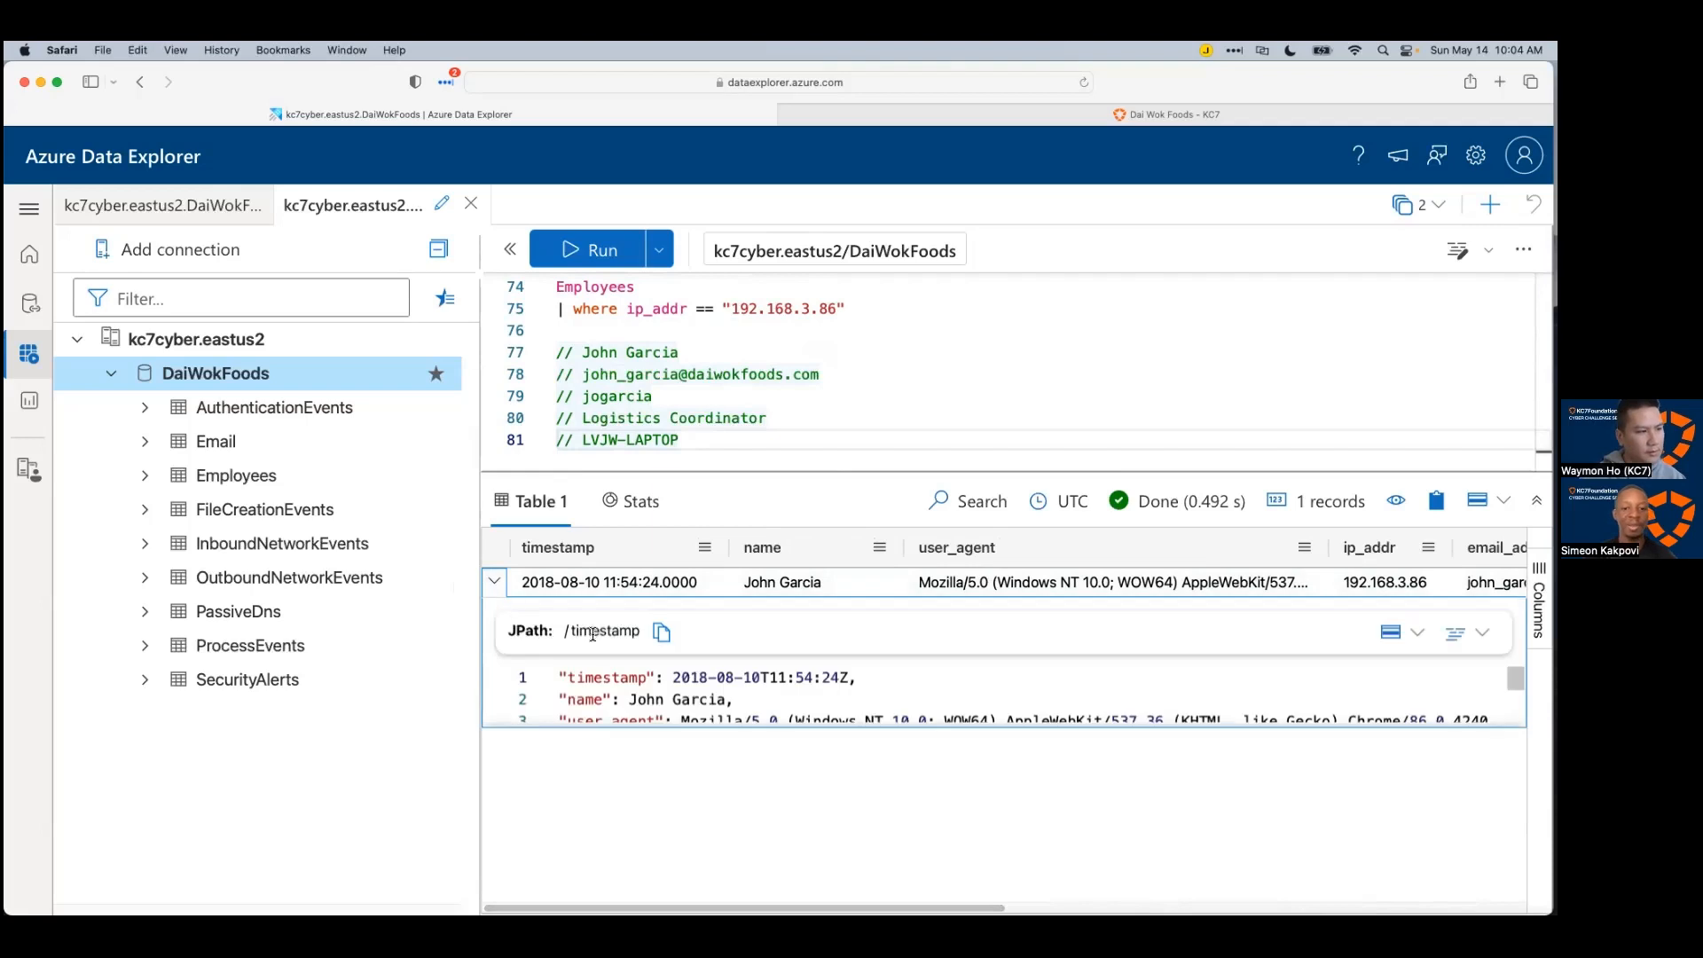
scroll(735, 809, down, 1)
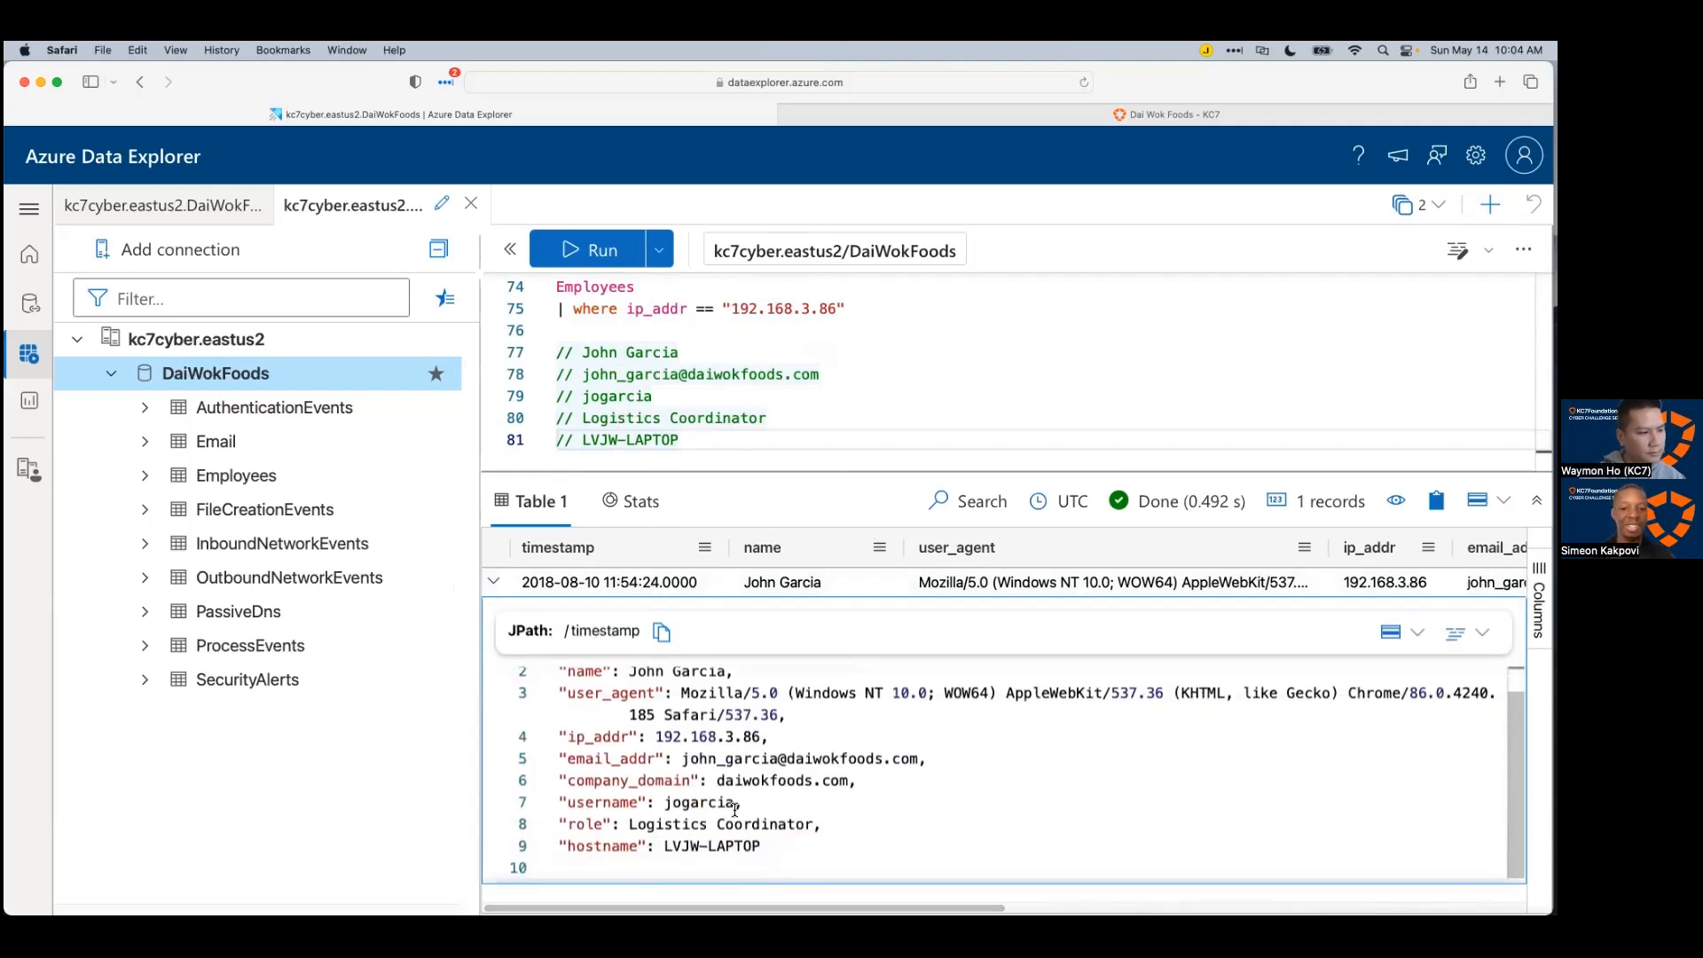
scroll(849, 848, up, 1)
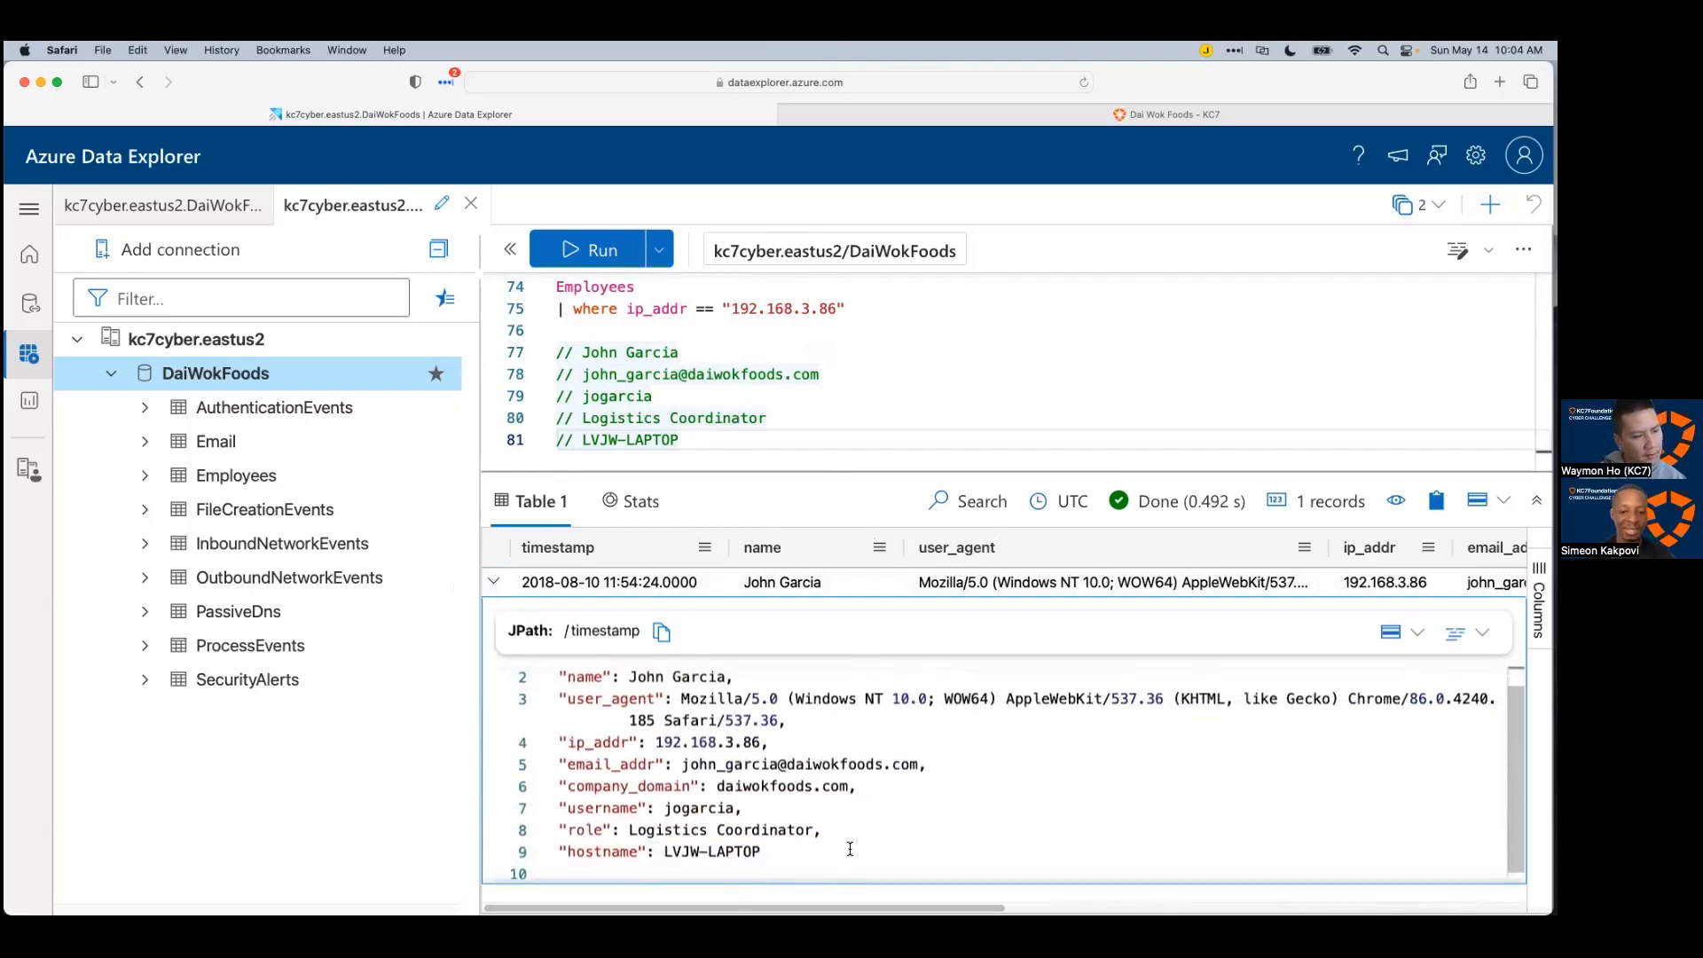
scroll(850, 849, up, 1)
scroll(848, 843, down, 1)
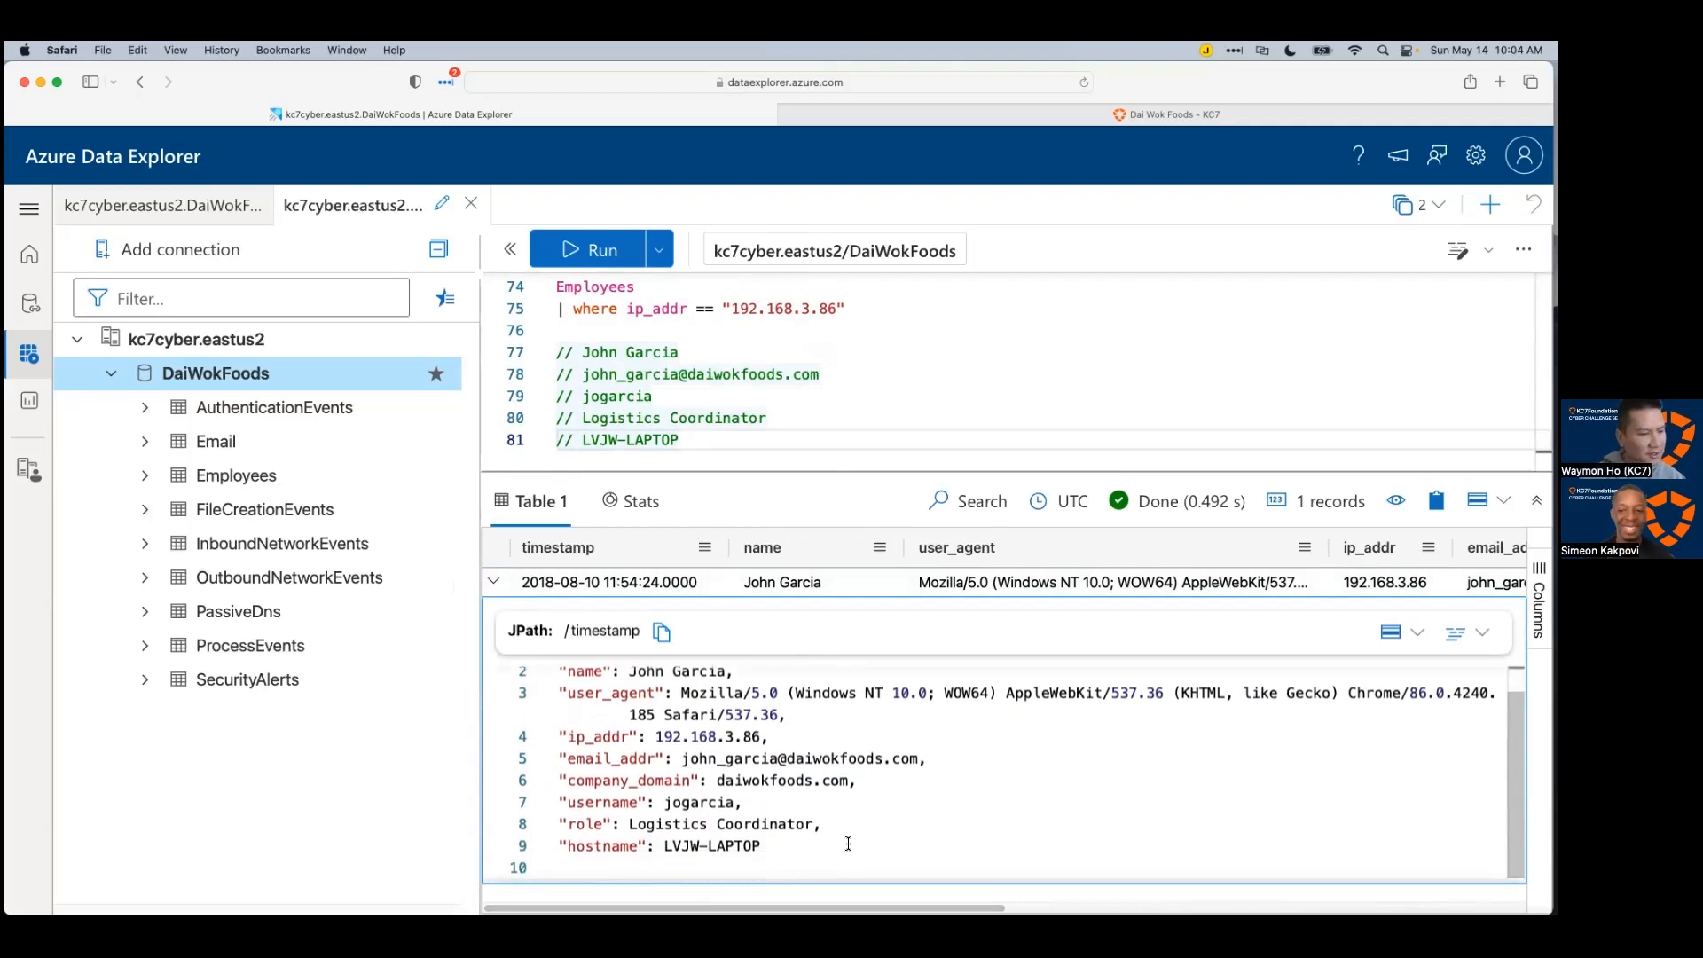
drag(846, 847, 556, 688)
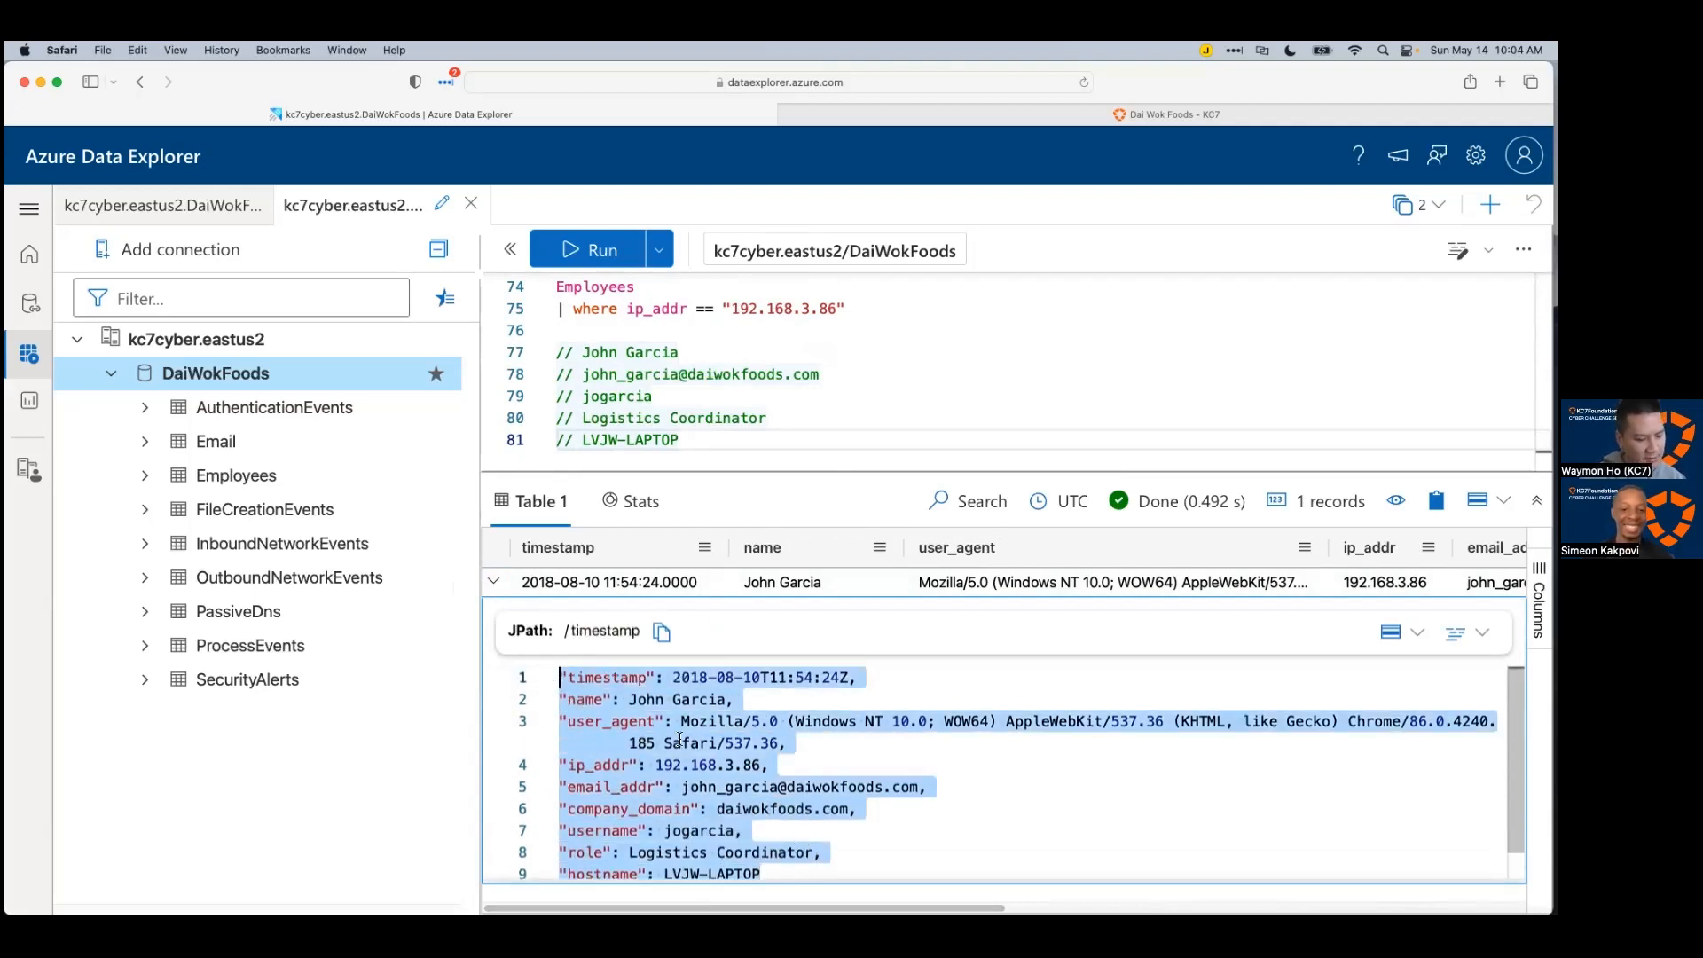
key(super+c)
key(super+Tab)
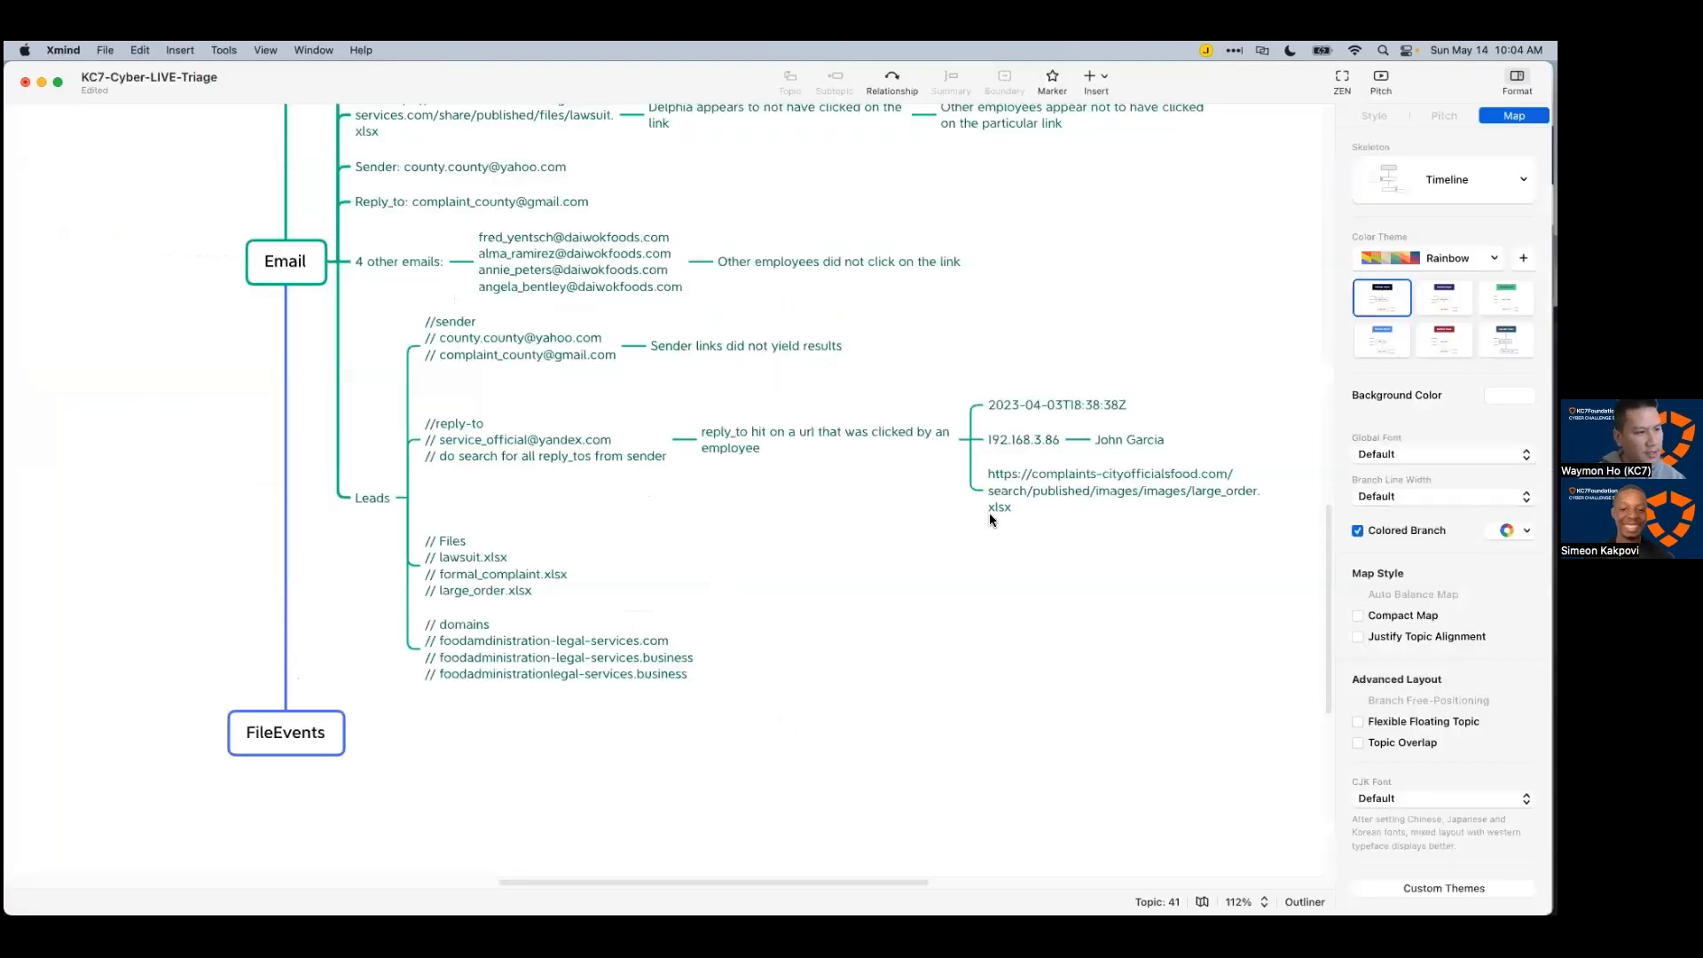
Step: Replace the employee's name topic under 192.168.3.86 with a subtopic containing the pasted JSON record
click(1134, 438)
key(Delete)
key(Tab)
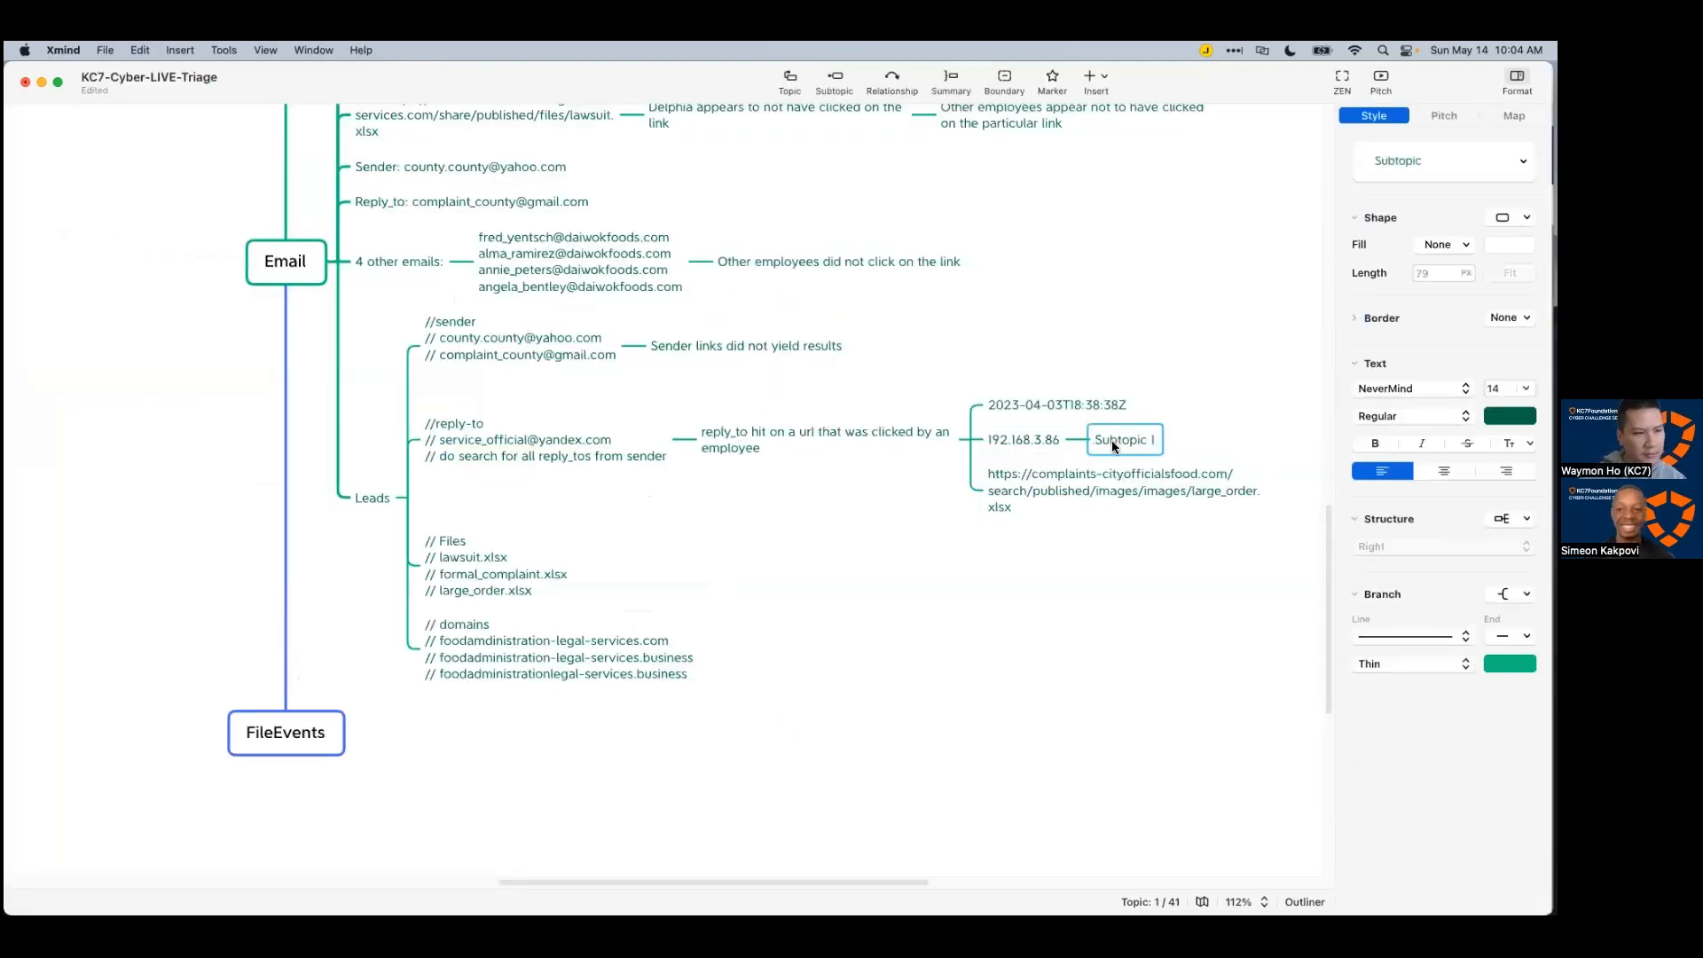
key(super+v)
click(1199, 424)
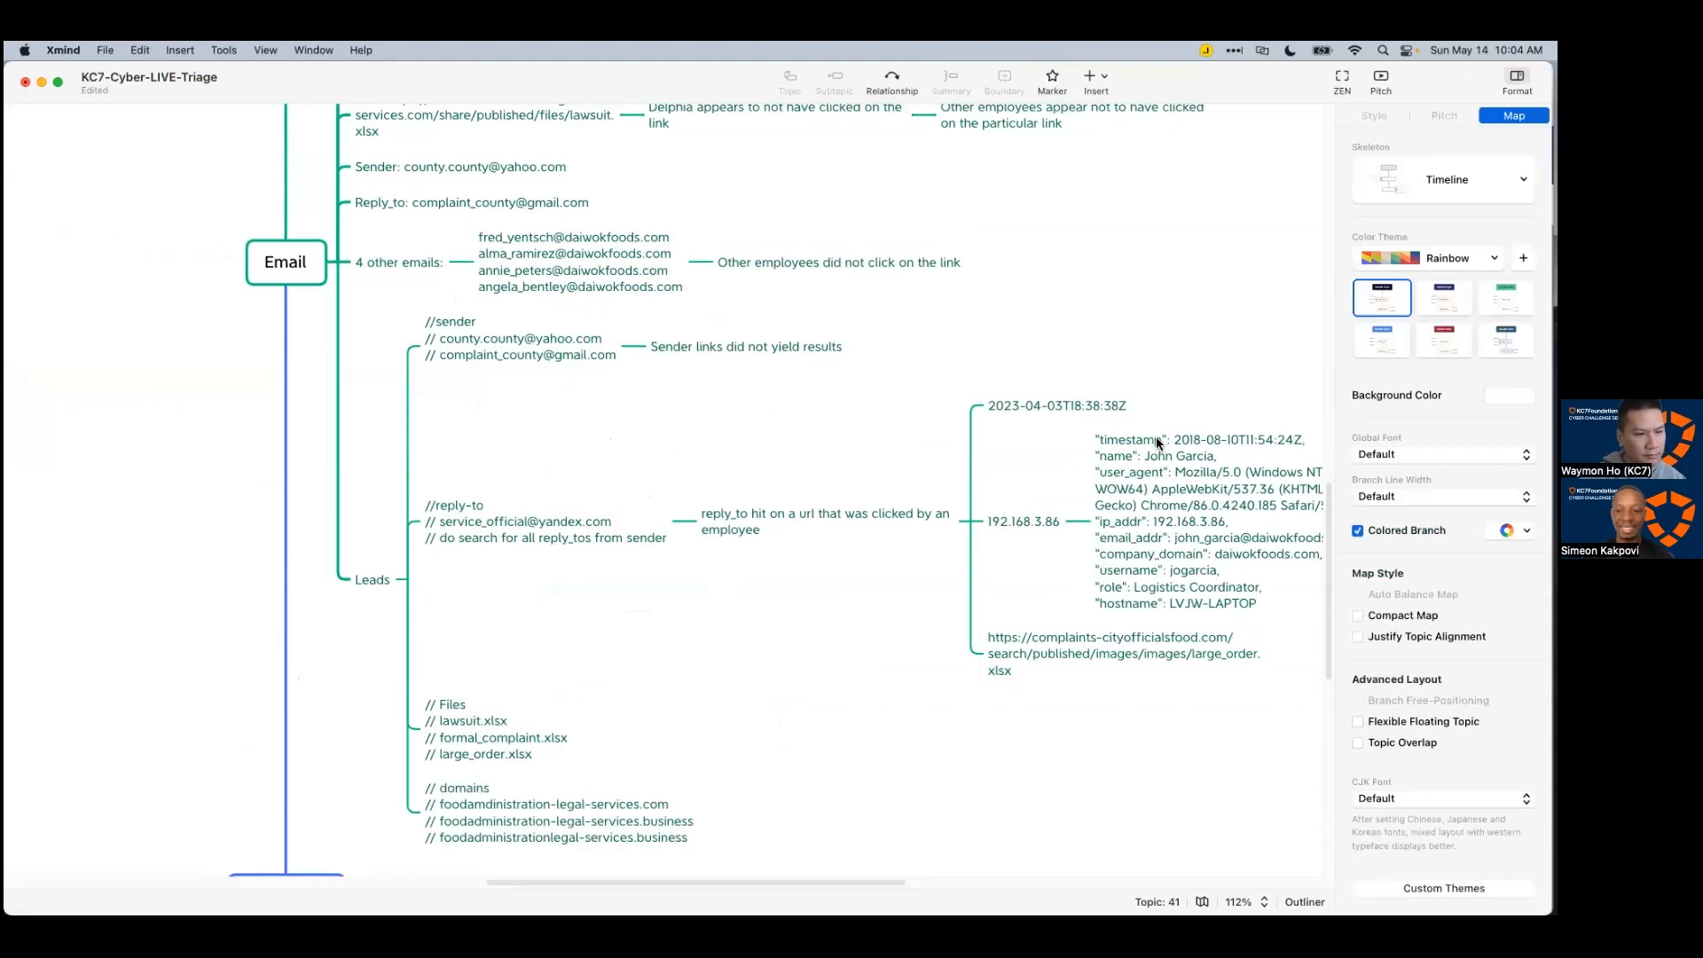
drag(850, 882, 891, 871)
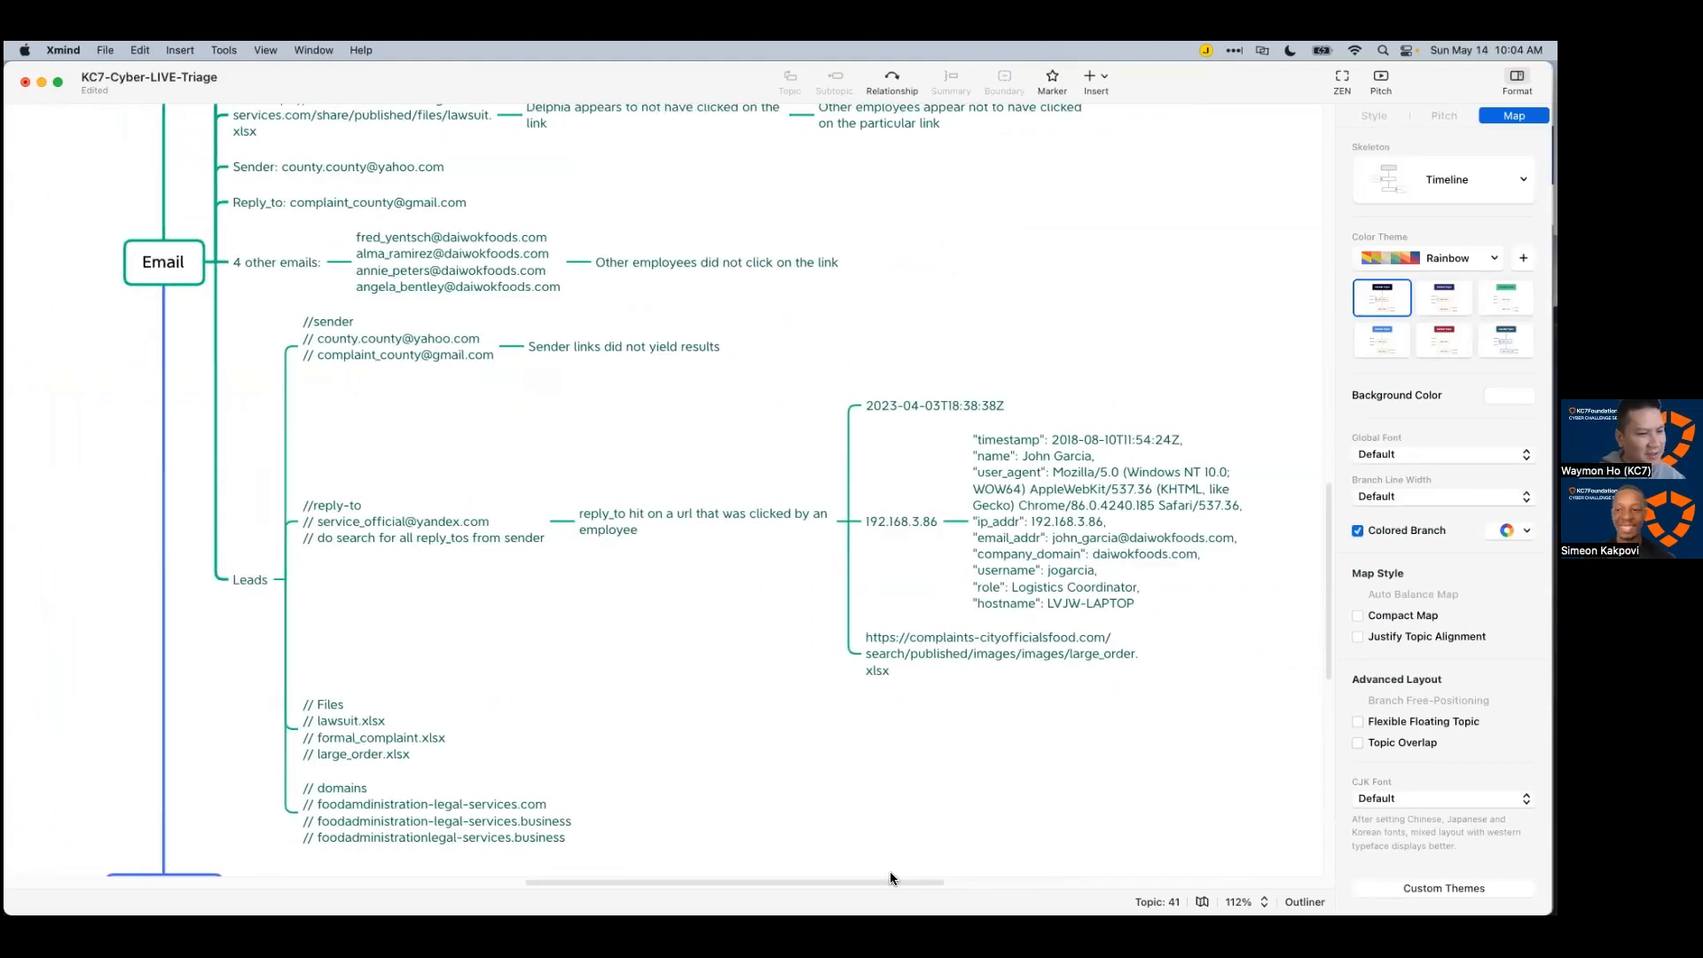
scroll(838, 718, down, 3)
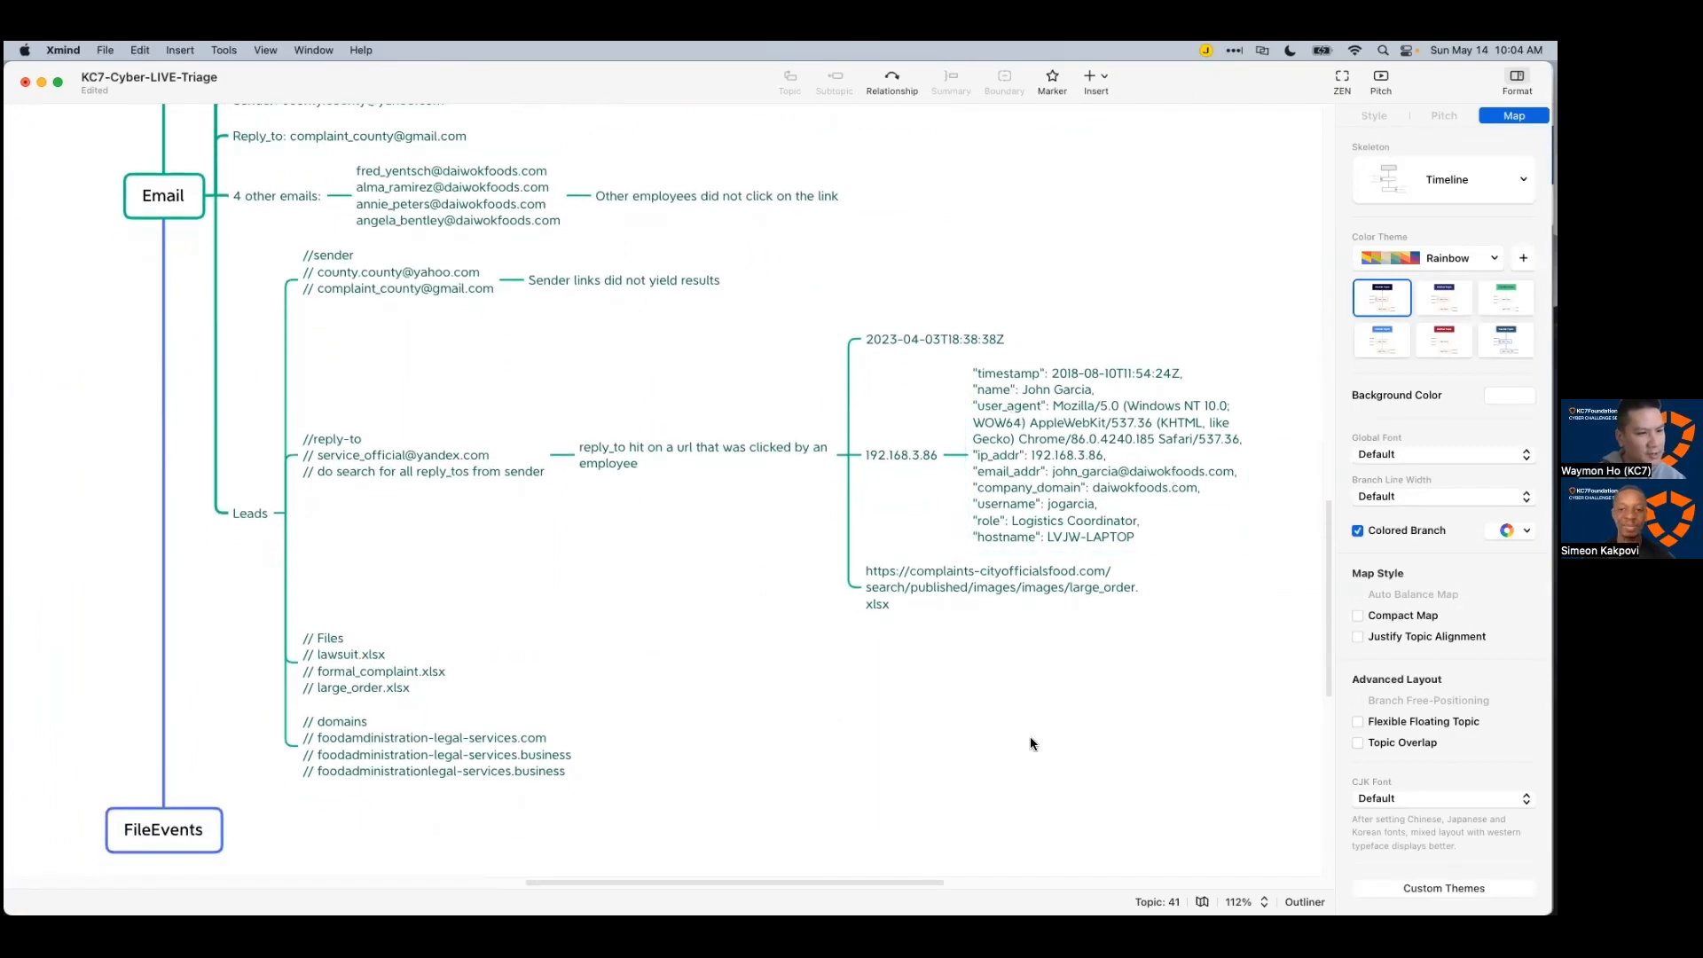
Step: Back in Azure Data Explorer, collapse the employee JSON details and enlarge the query editor
key(super+Tab)
click(951, 698)
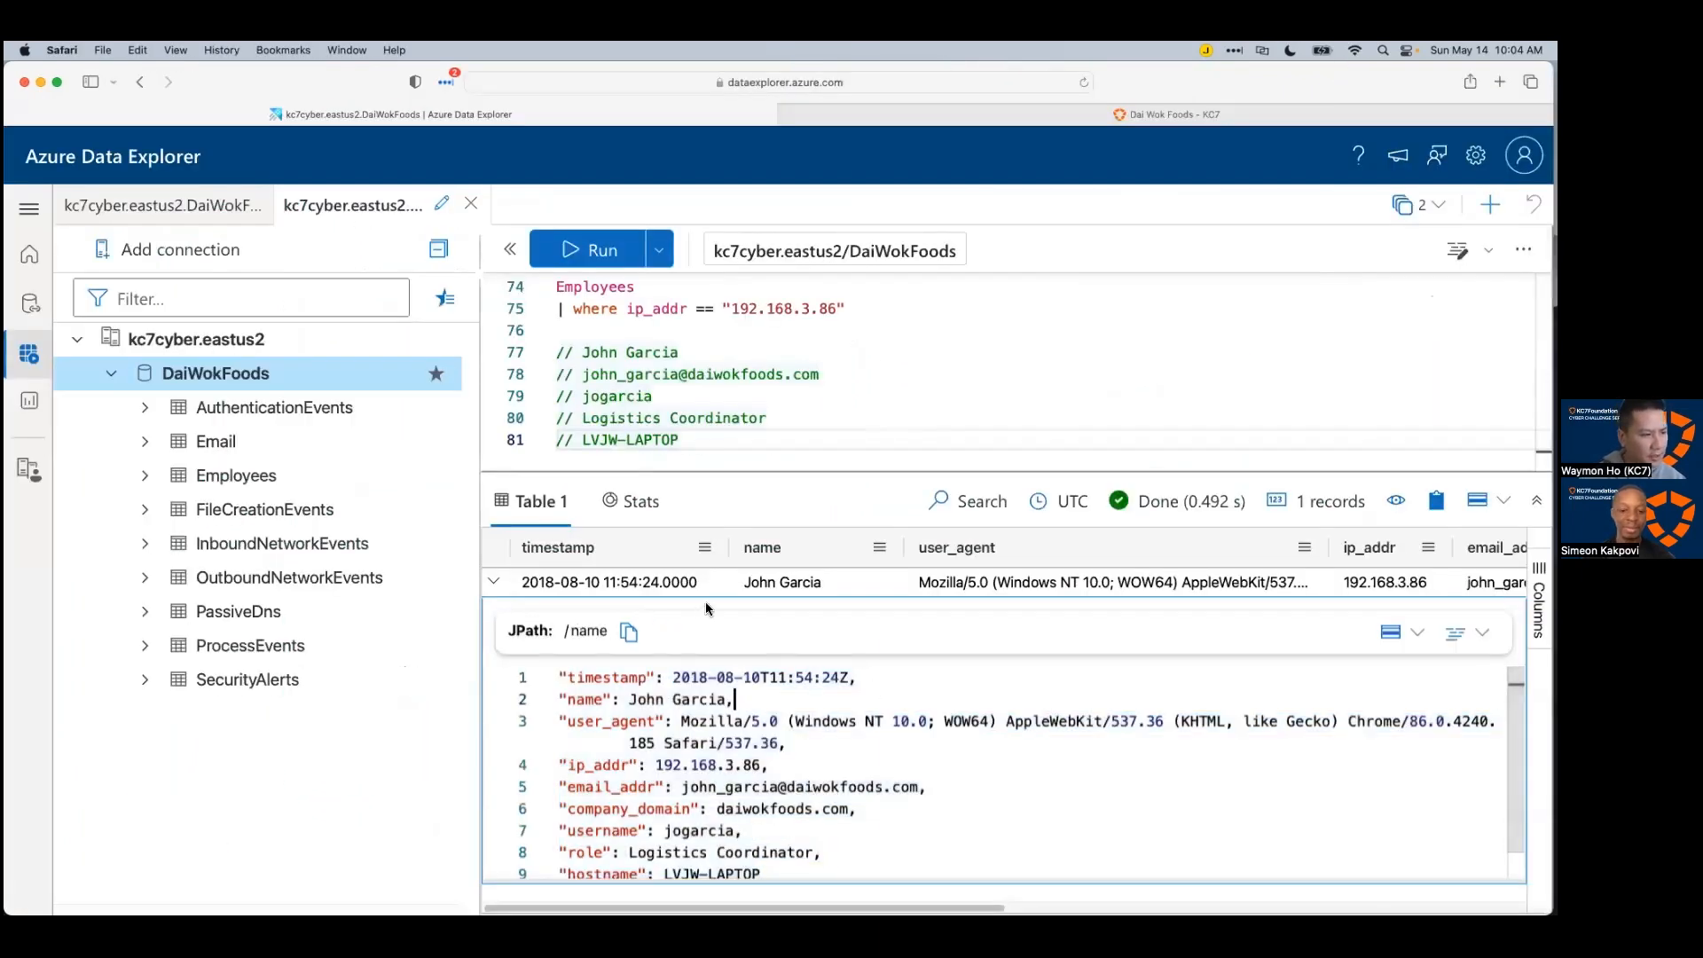
click(1467, 632)
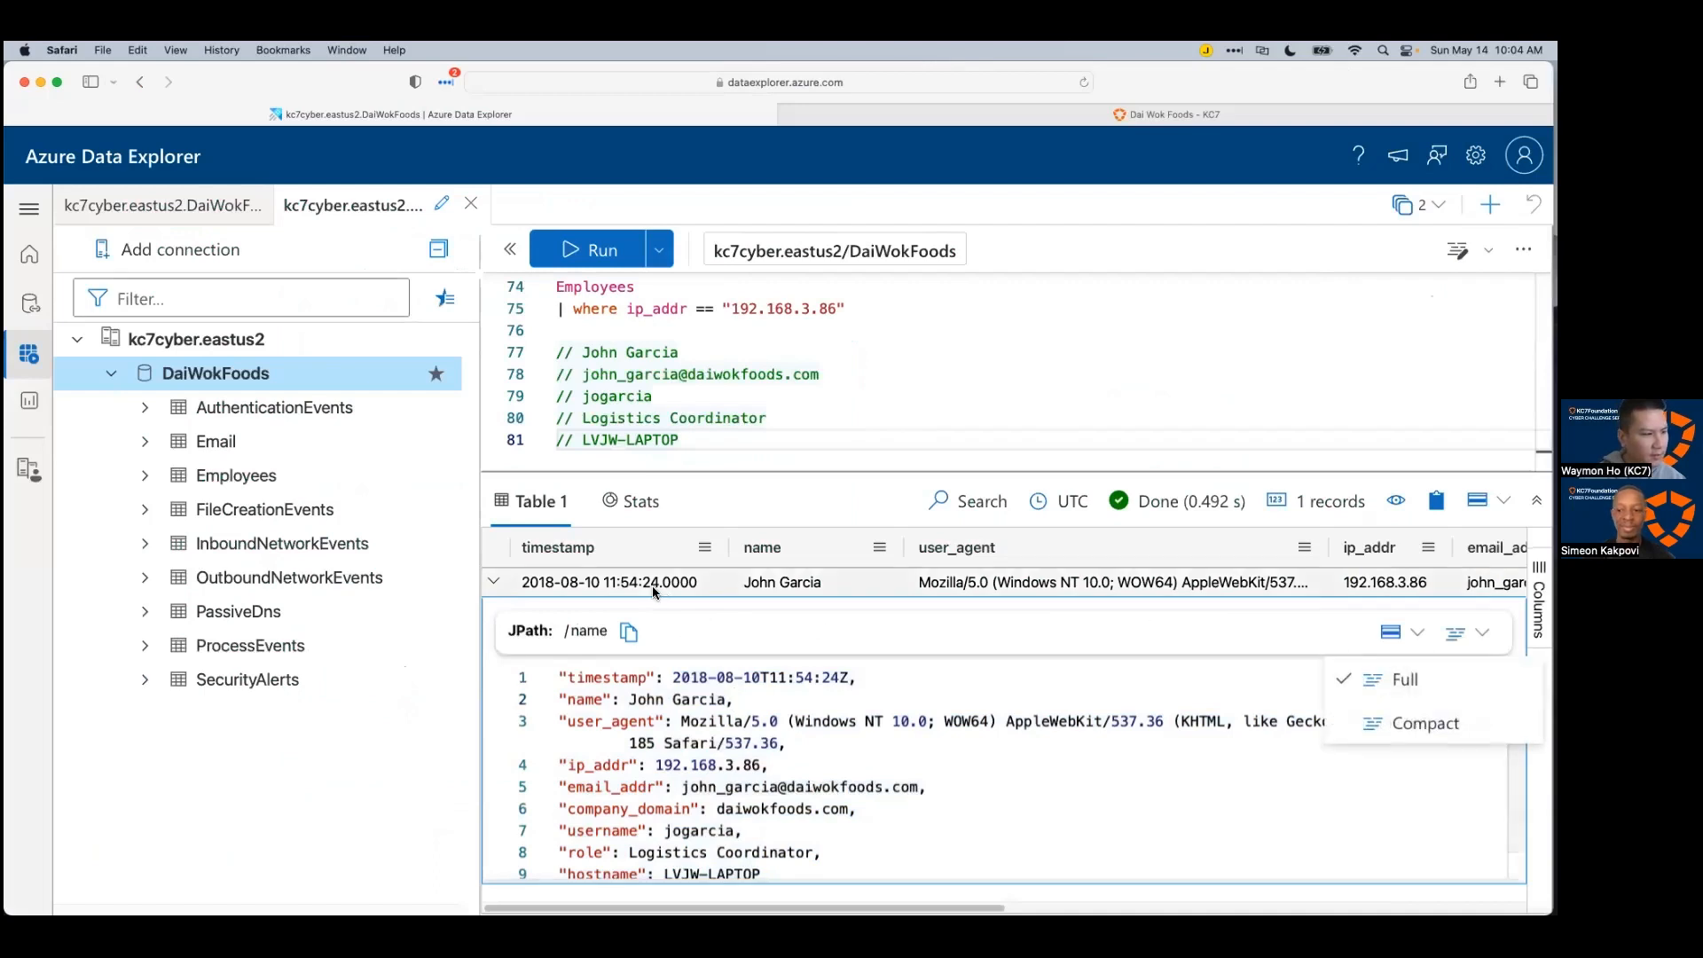
click(495, 583)
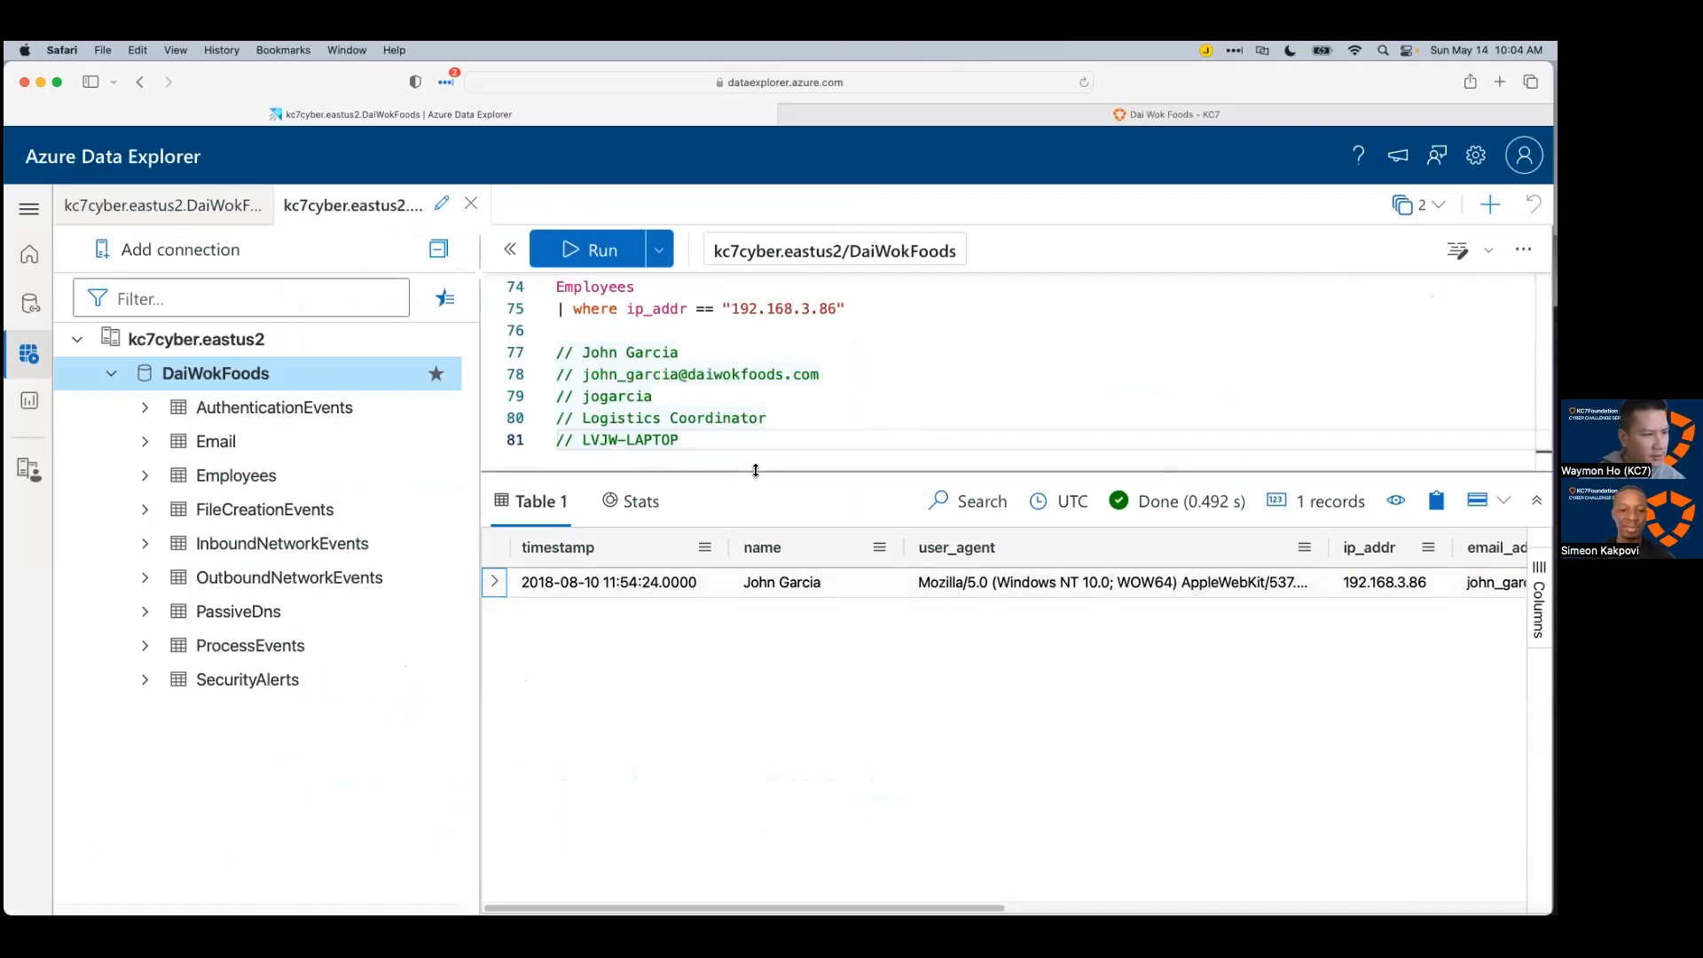
drag(756, 470, 780, 583)
Step: Write and run a SecurityAlerts query filtering description for the employee's username
click(782, 517)
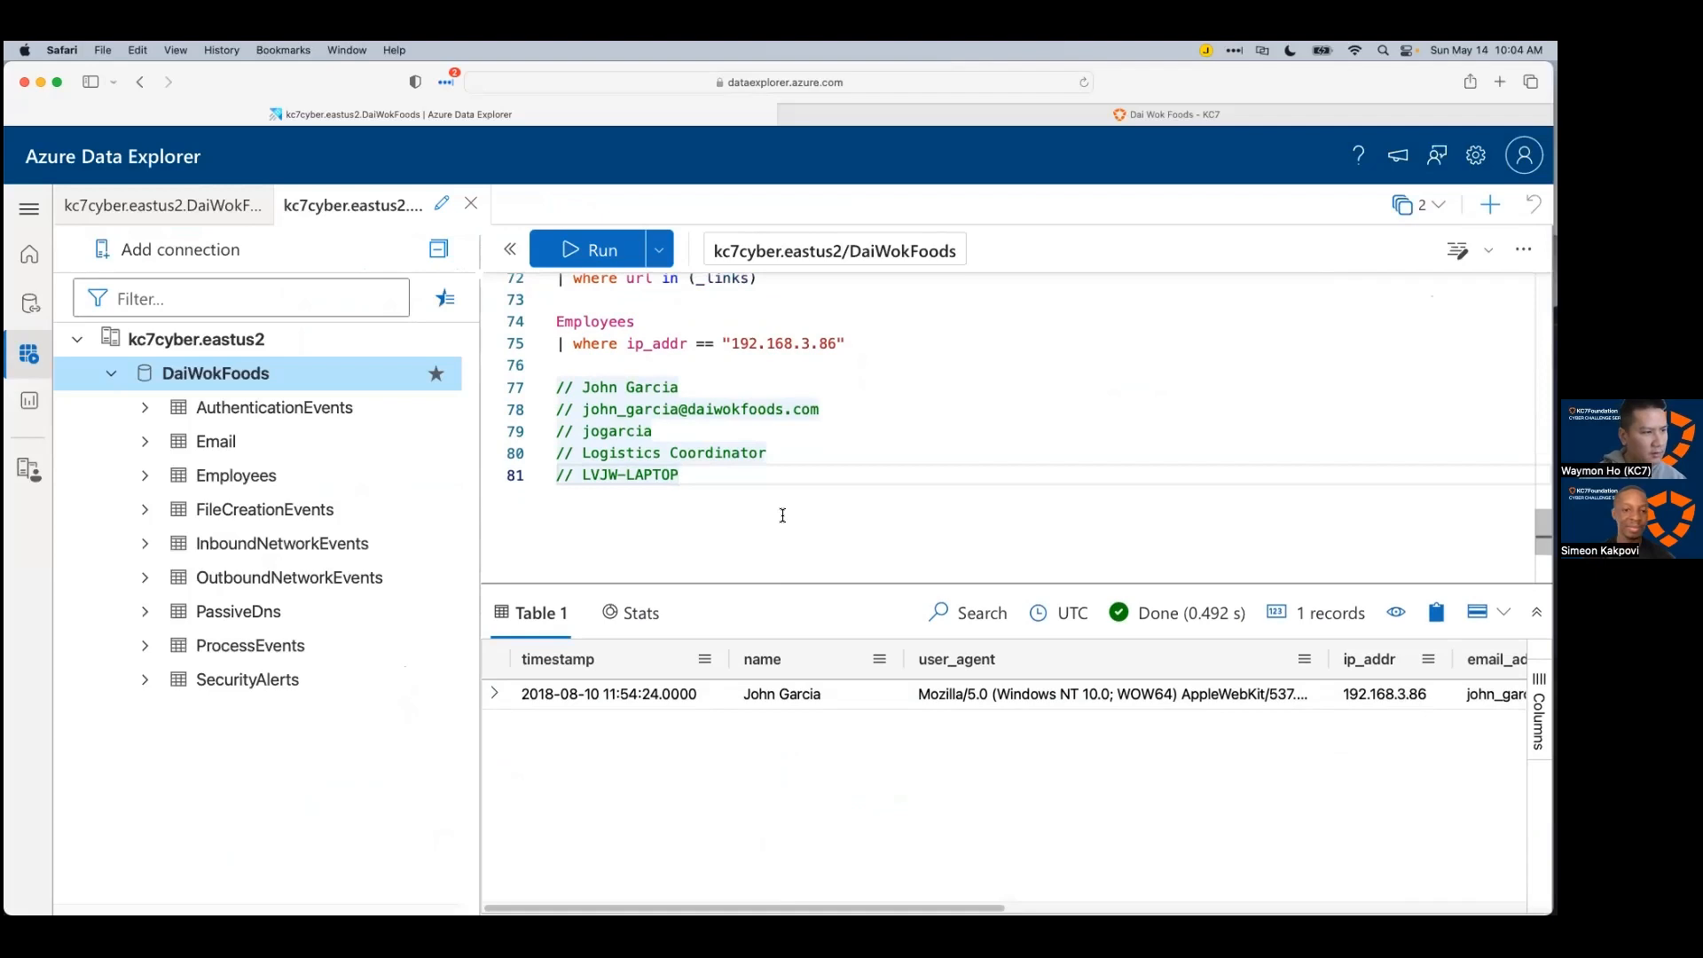
key(Return)
key(Return)
text(Se)
key(Tab)
key(Return)
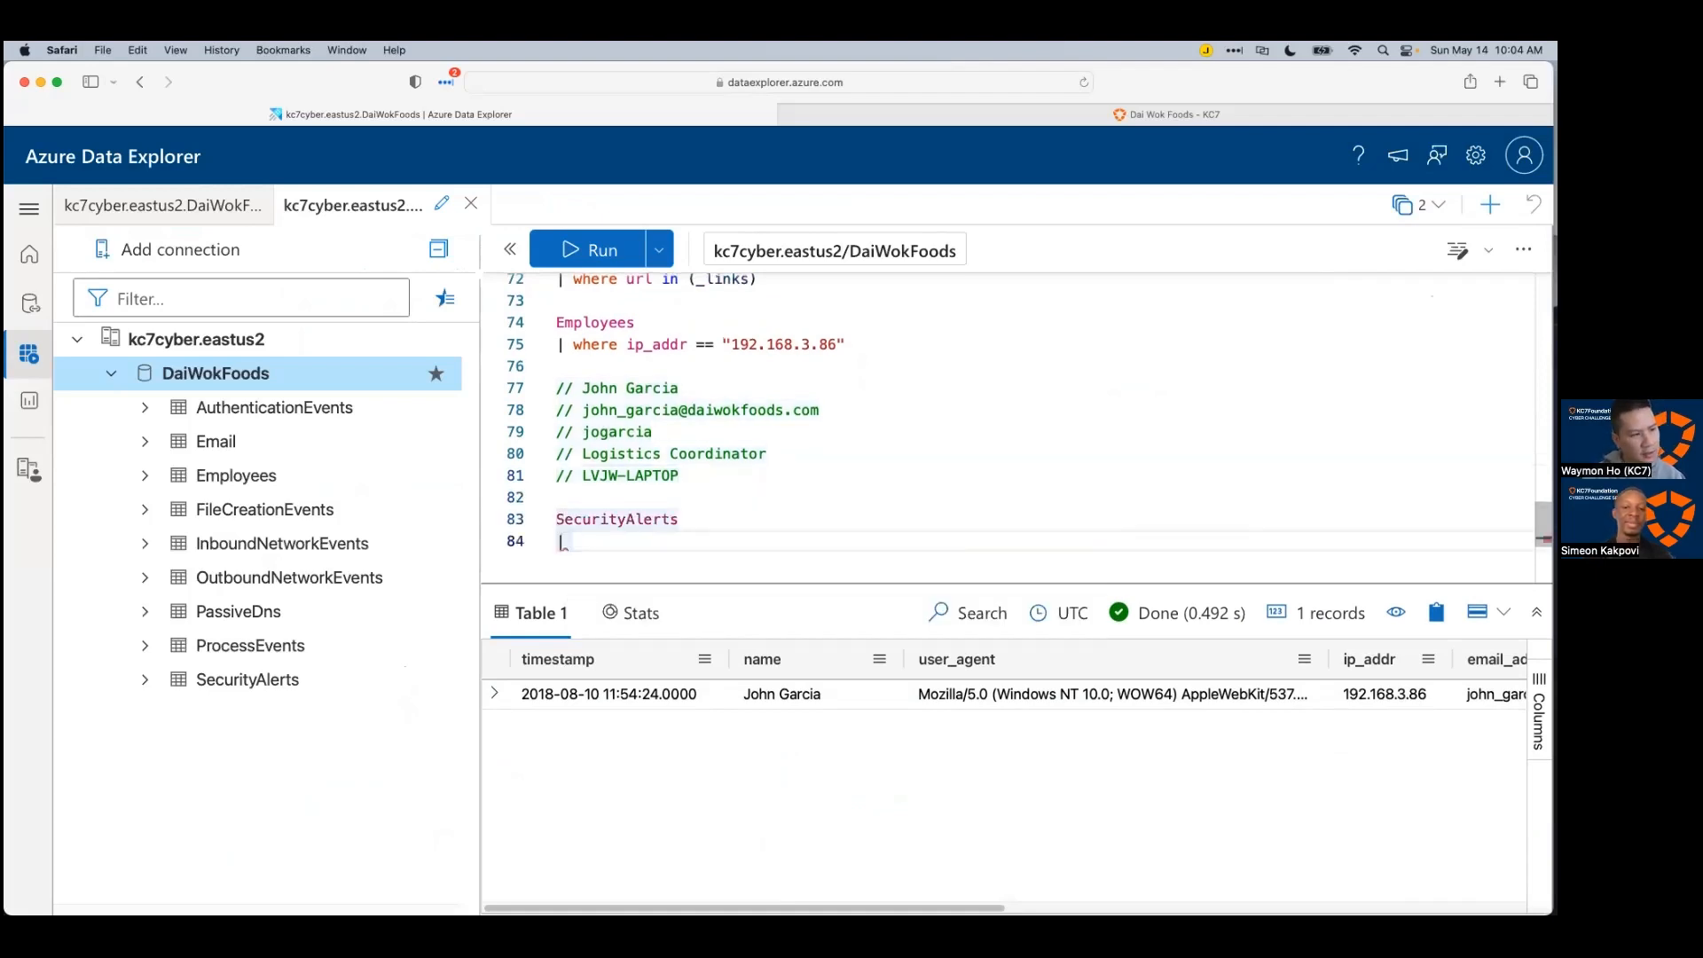
text(| w)
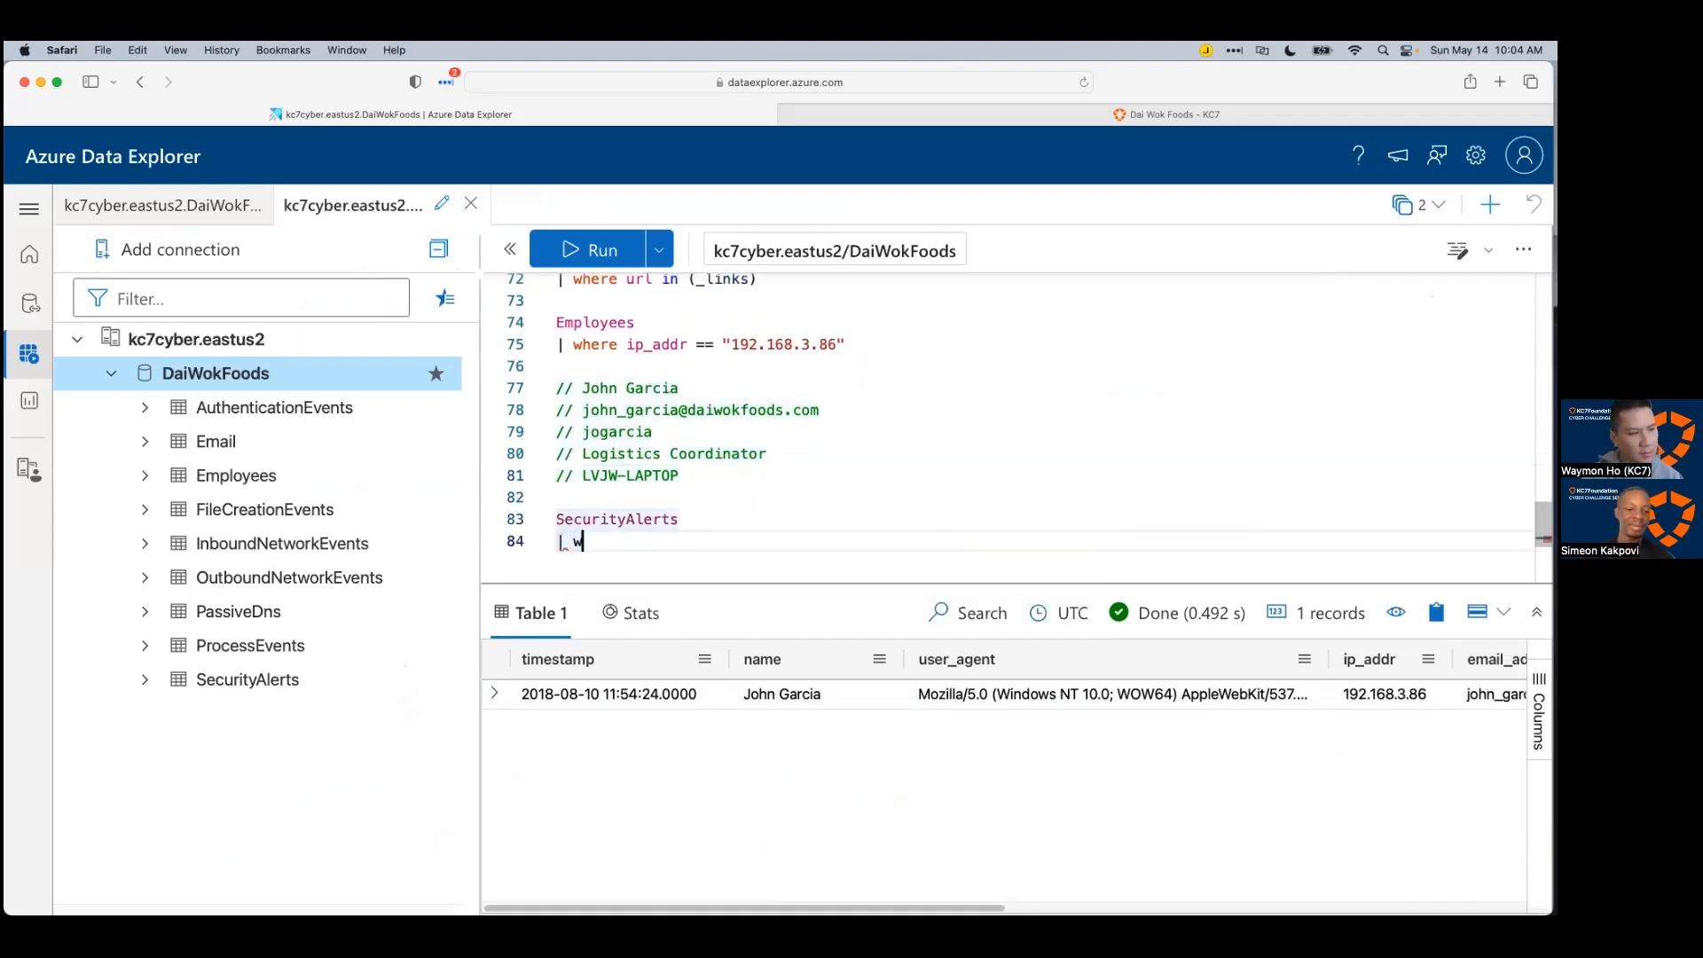
text(here de)
key(Tab)
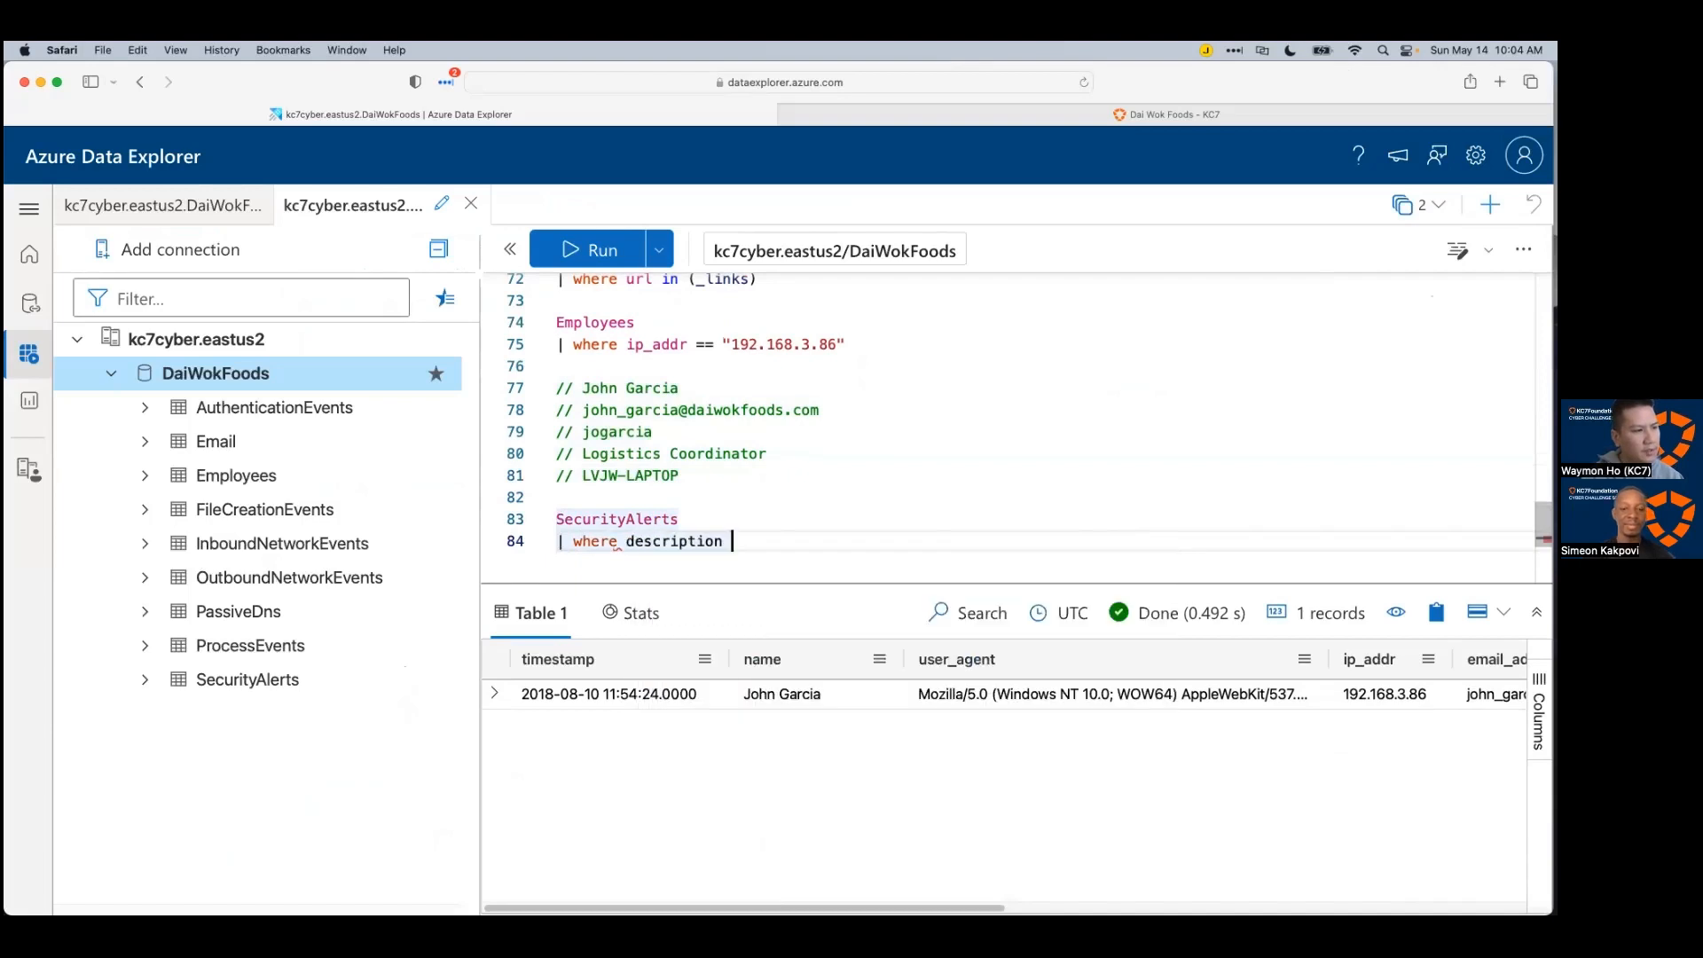
text(has ")
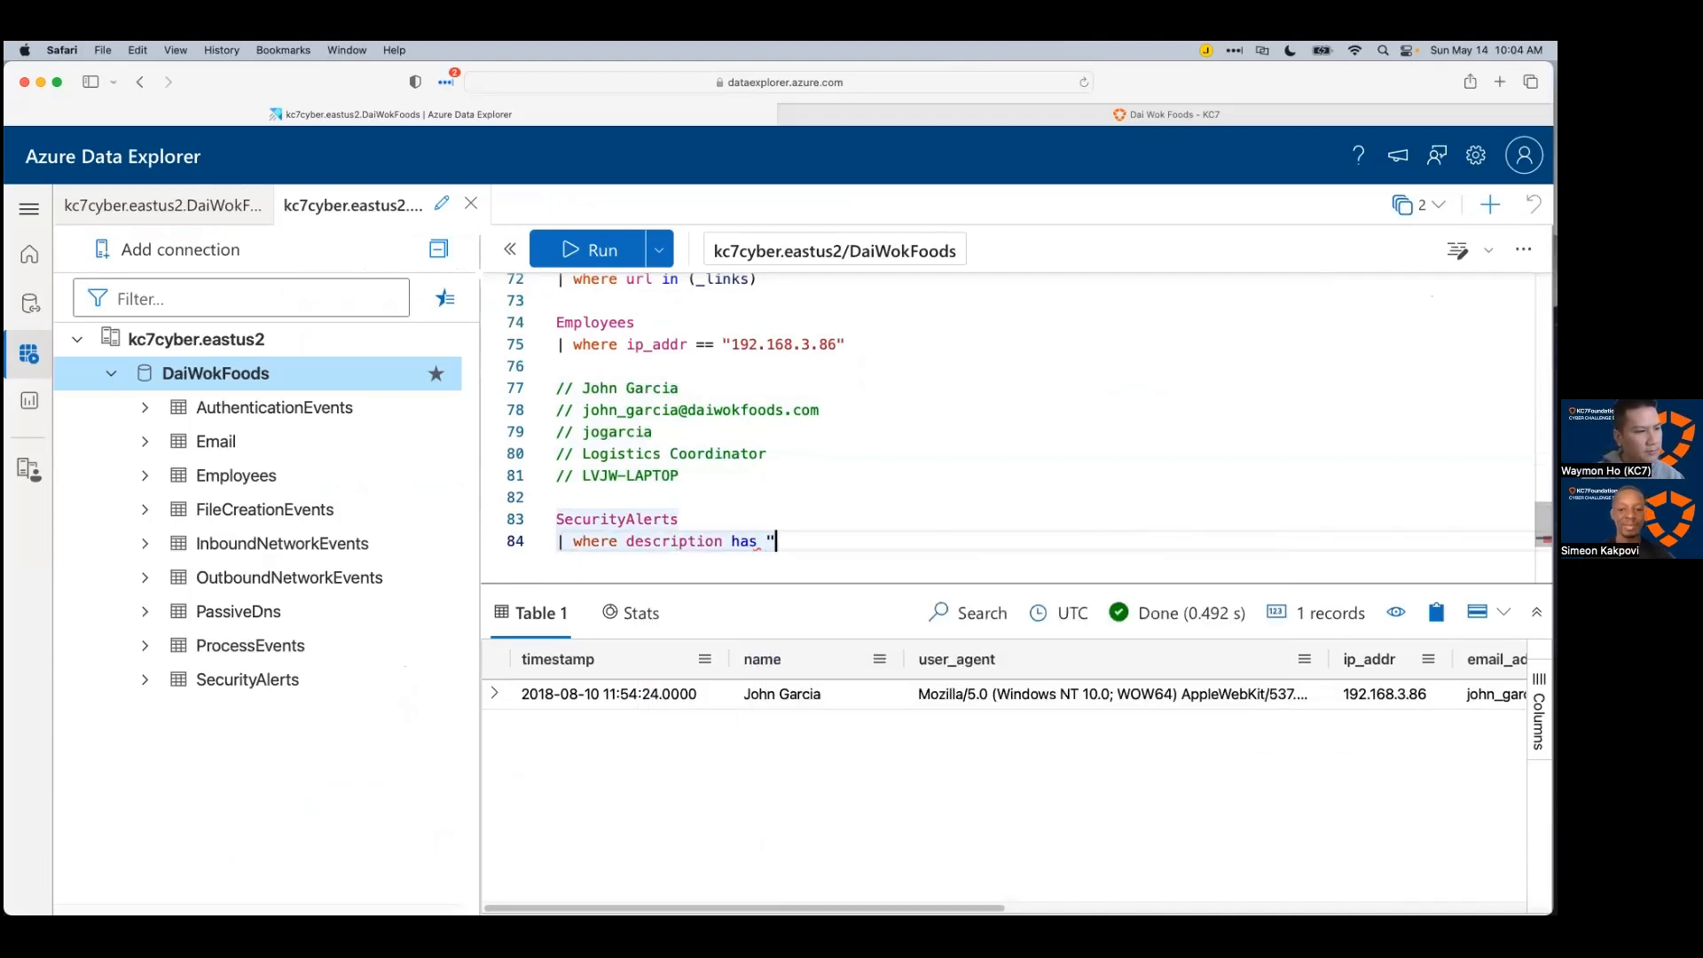
double_click(618, 432)
key(super+c)
click(832, 543)
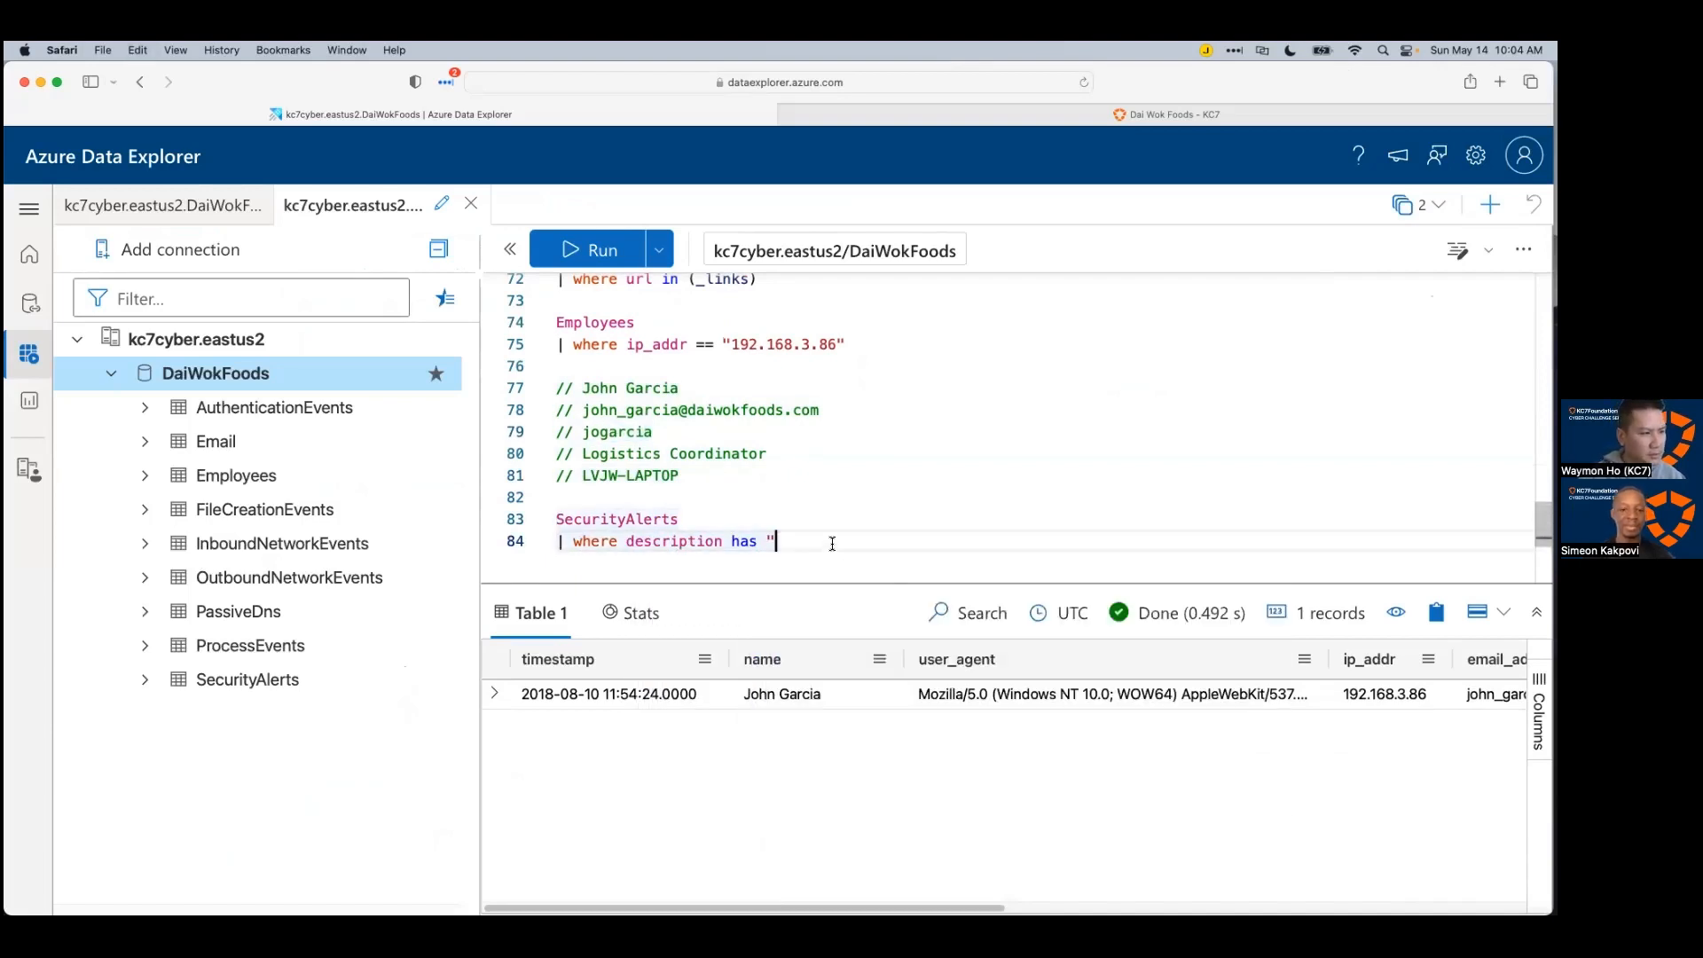
key(super+v)
text(")
key(shift+Return)
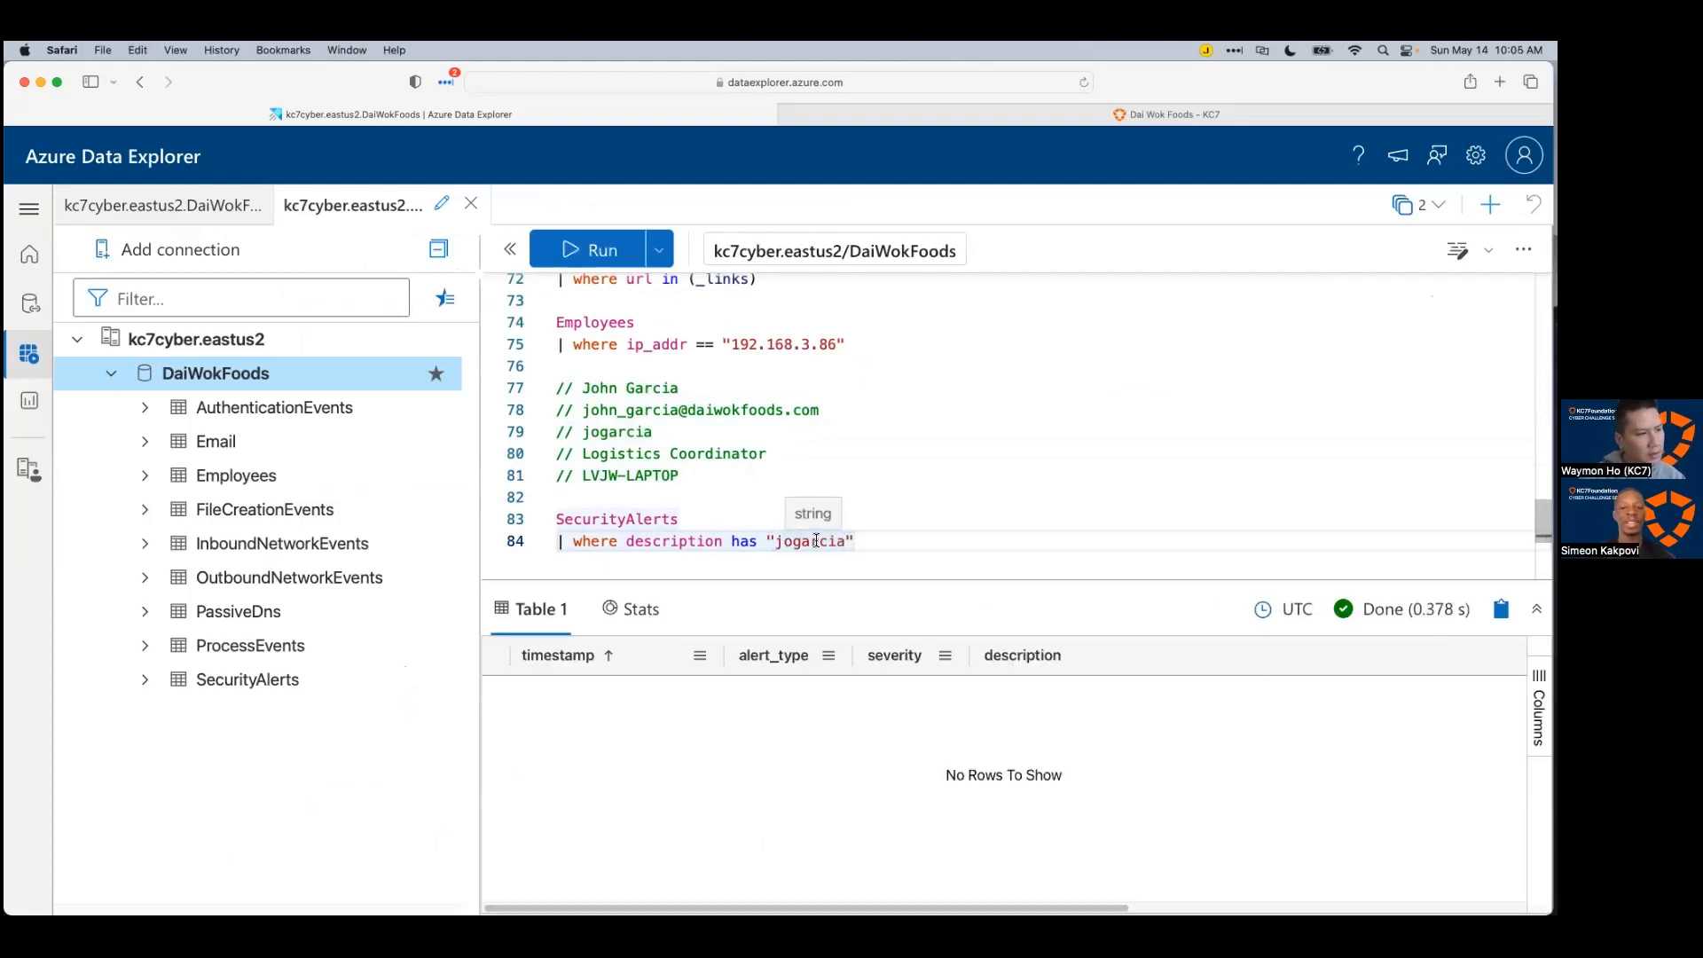
Step: Swap the filter term for LVJW-LAPTOP and rerun the SecurityAlerts query
drag(679, 476, 586, 479)
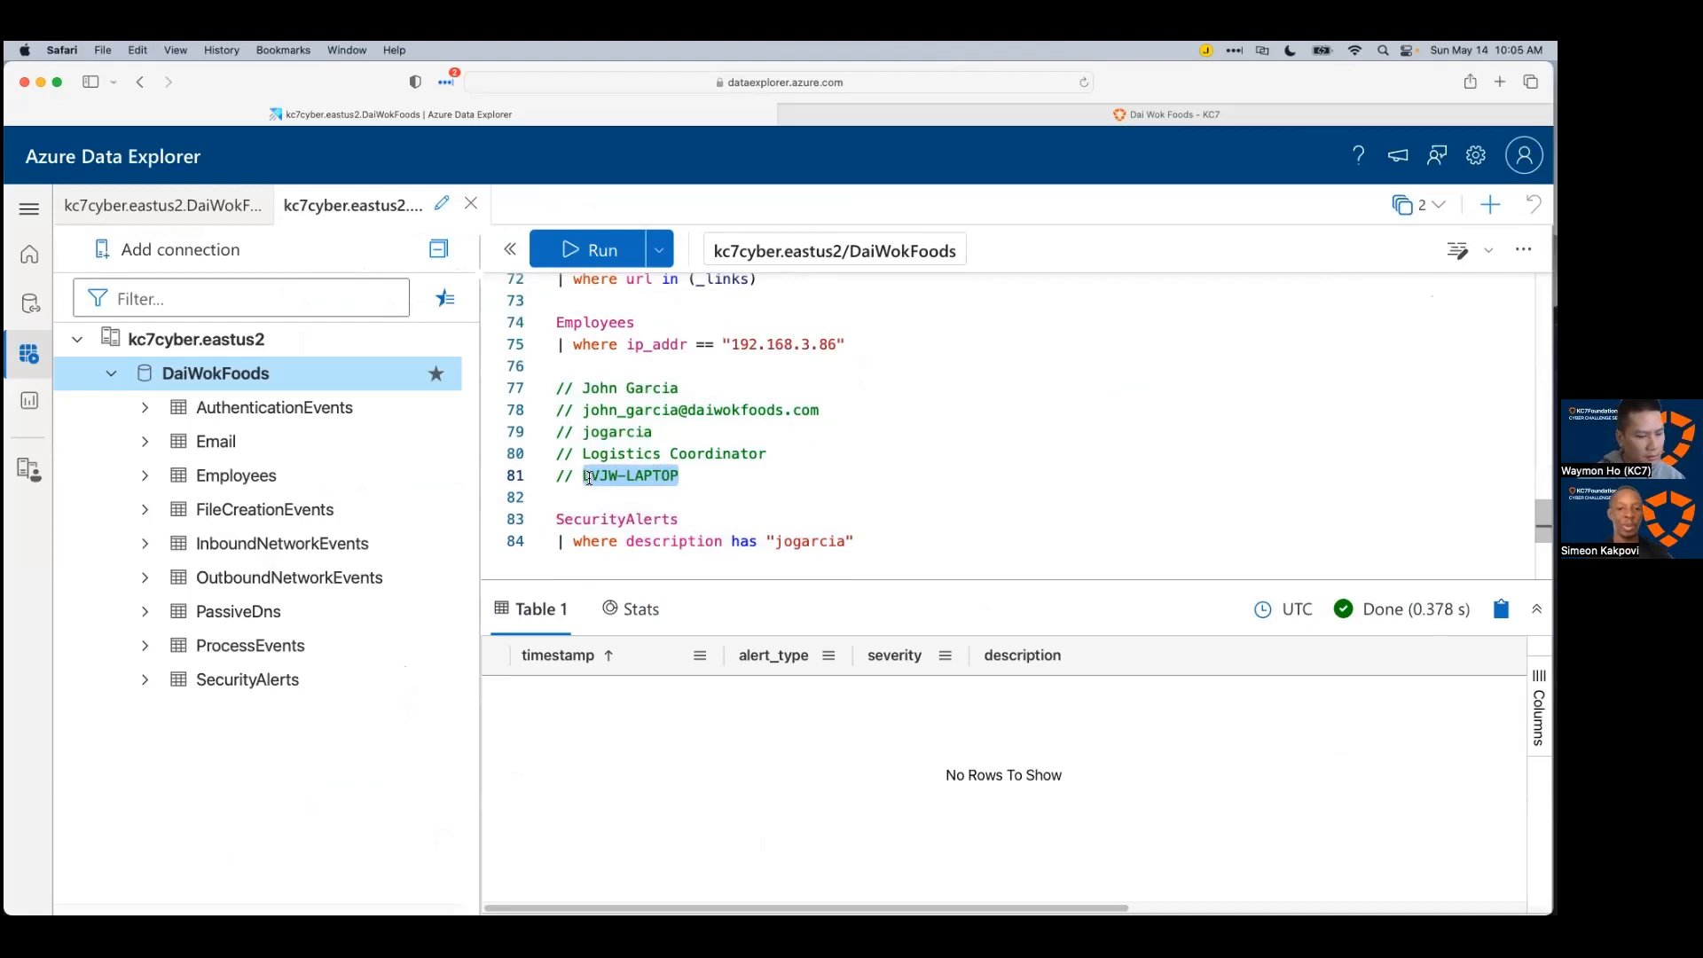
key(super+c)
double_click(807, 541)
key(super+v)
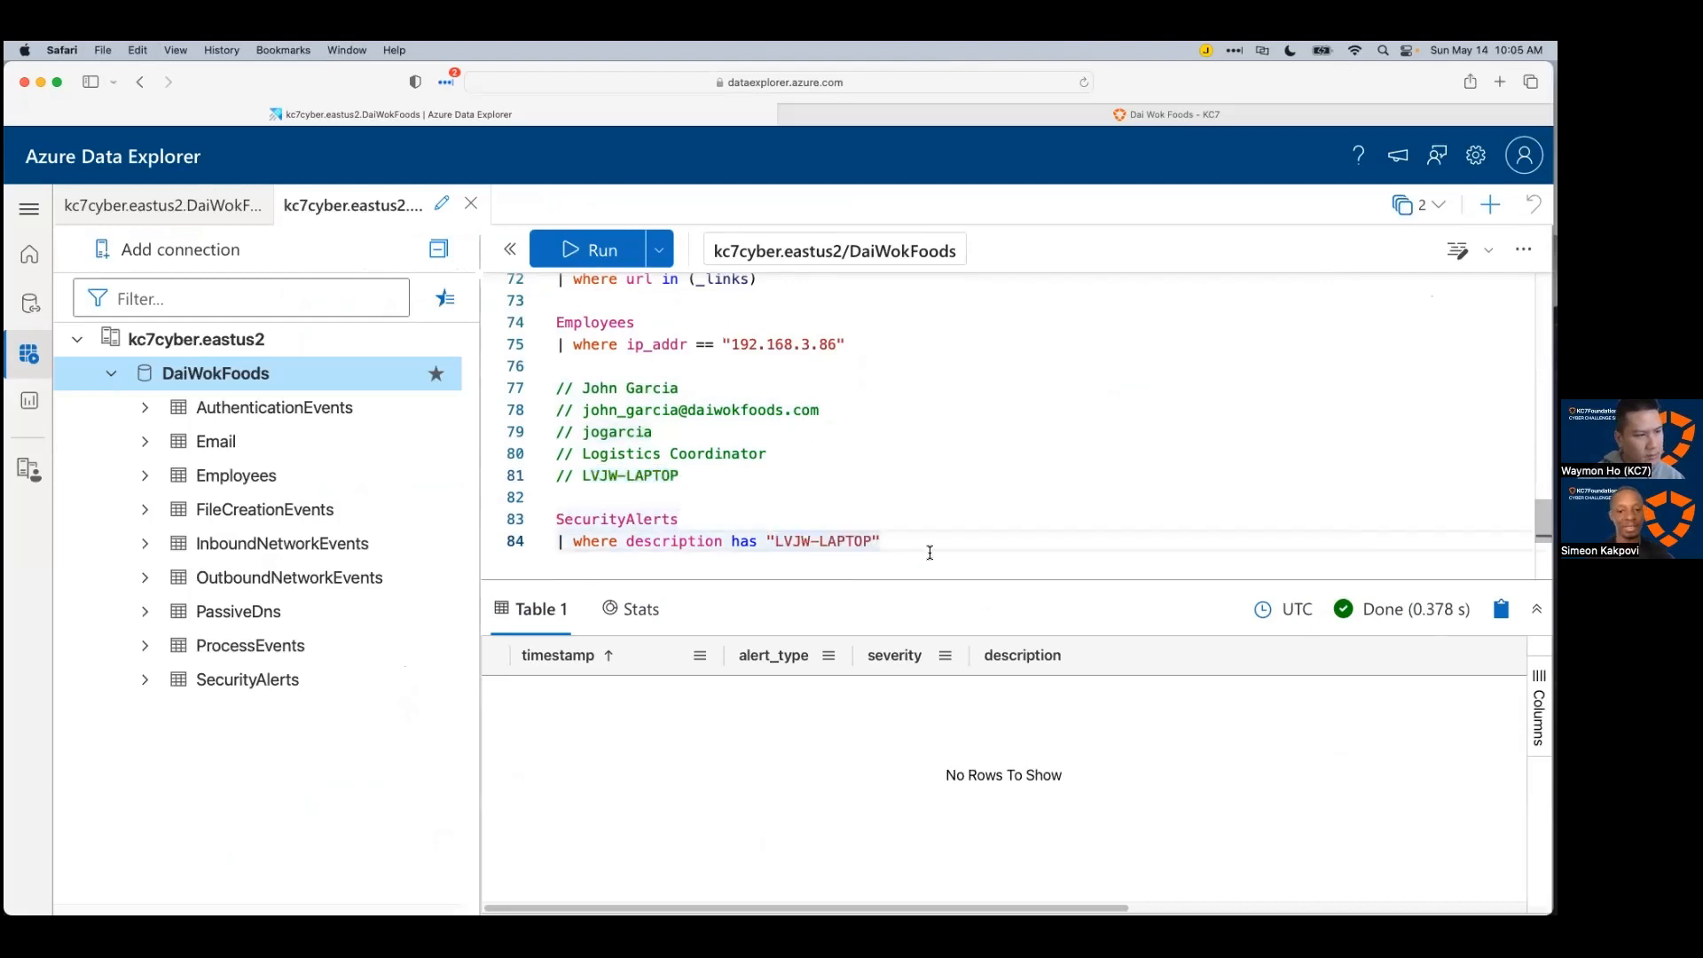
key(shift+Return)
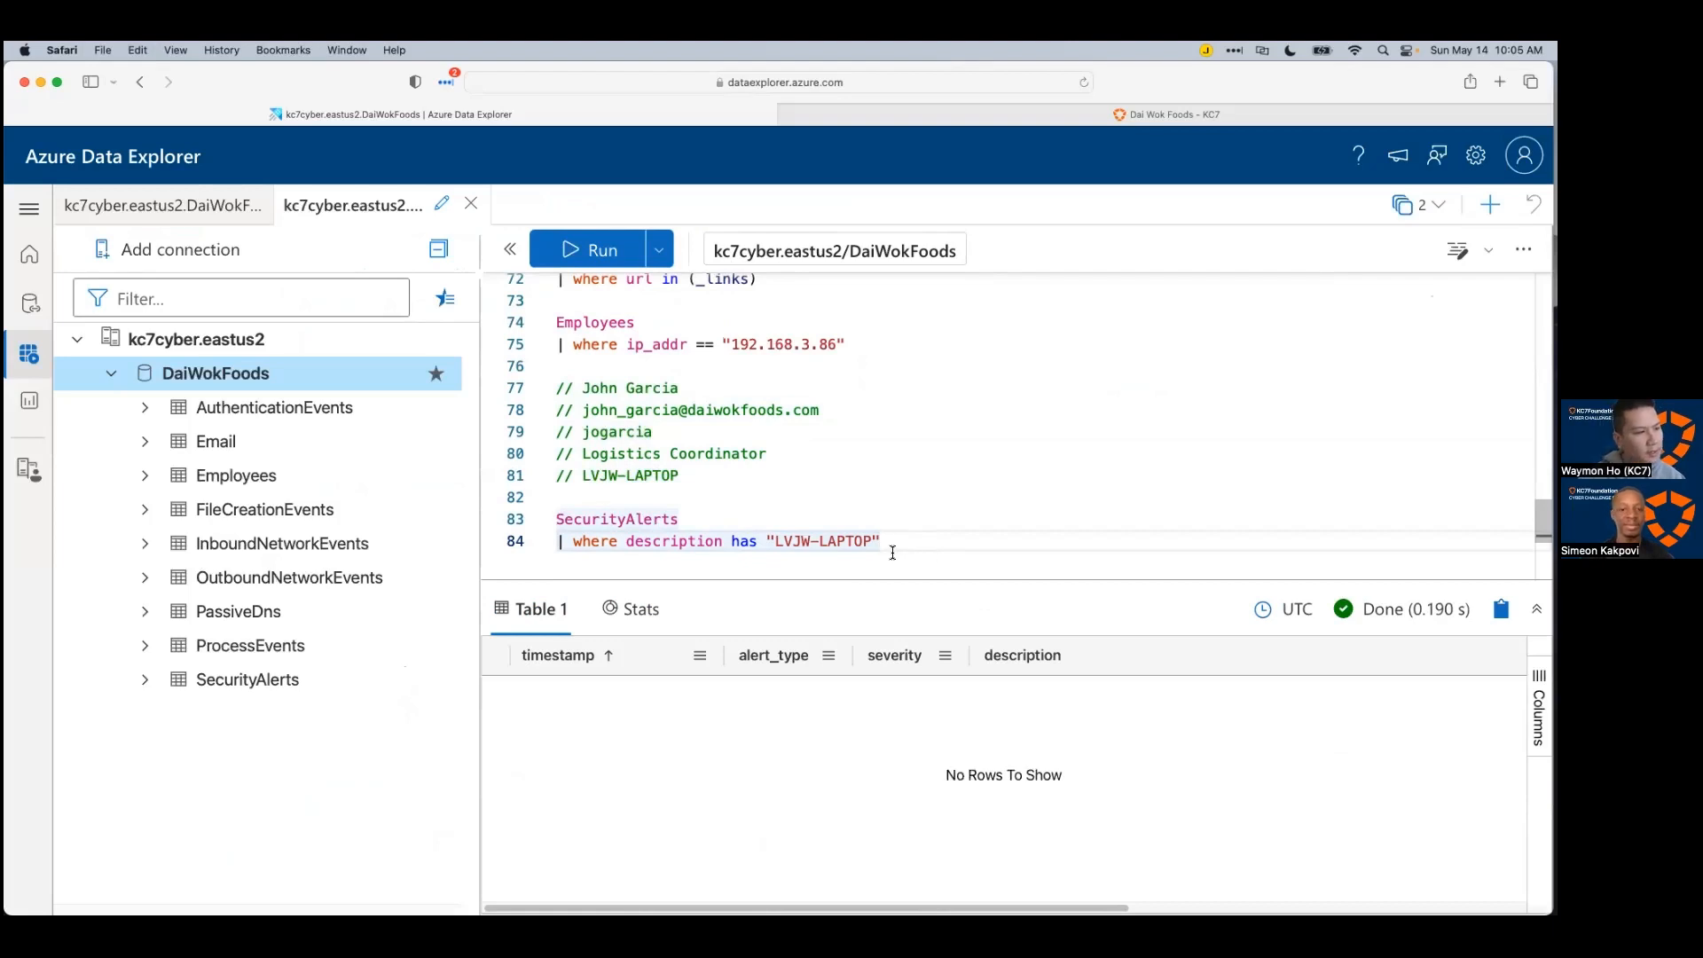
Step: Review the SecurityAlerts filter and move to the OutboundNetworkEvents query
click(809, 521)
scroll(742, 498, down, 1)
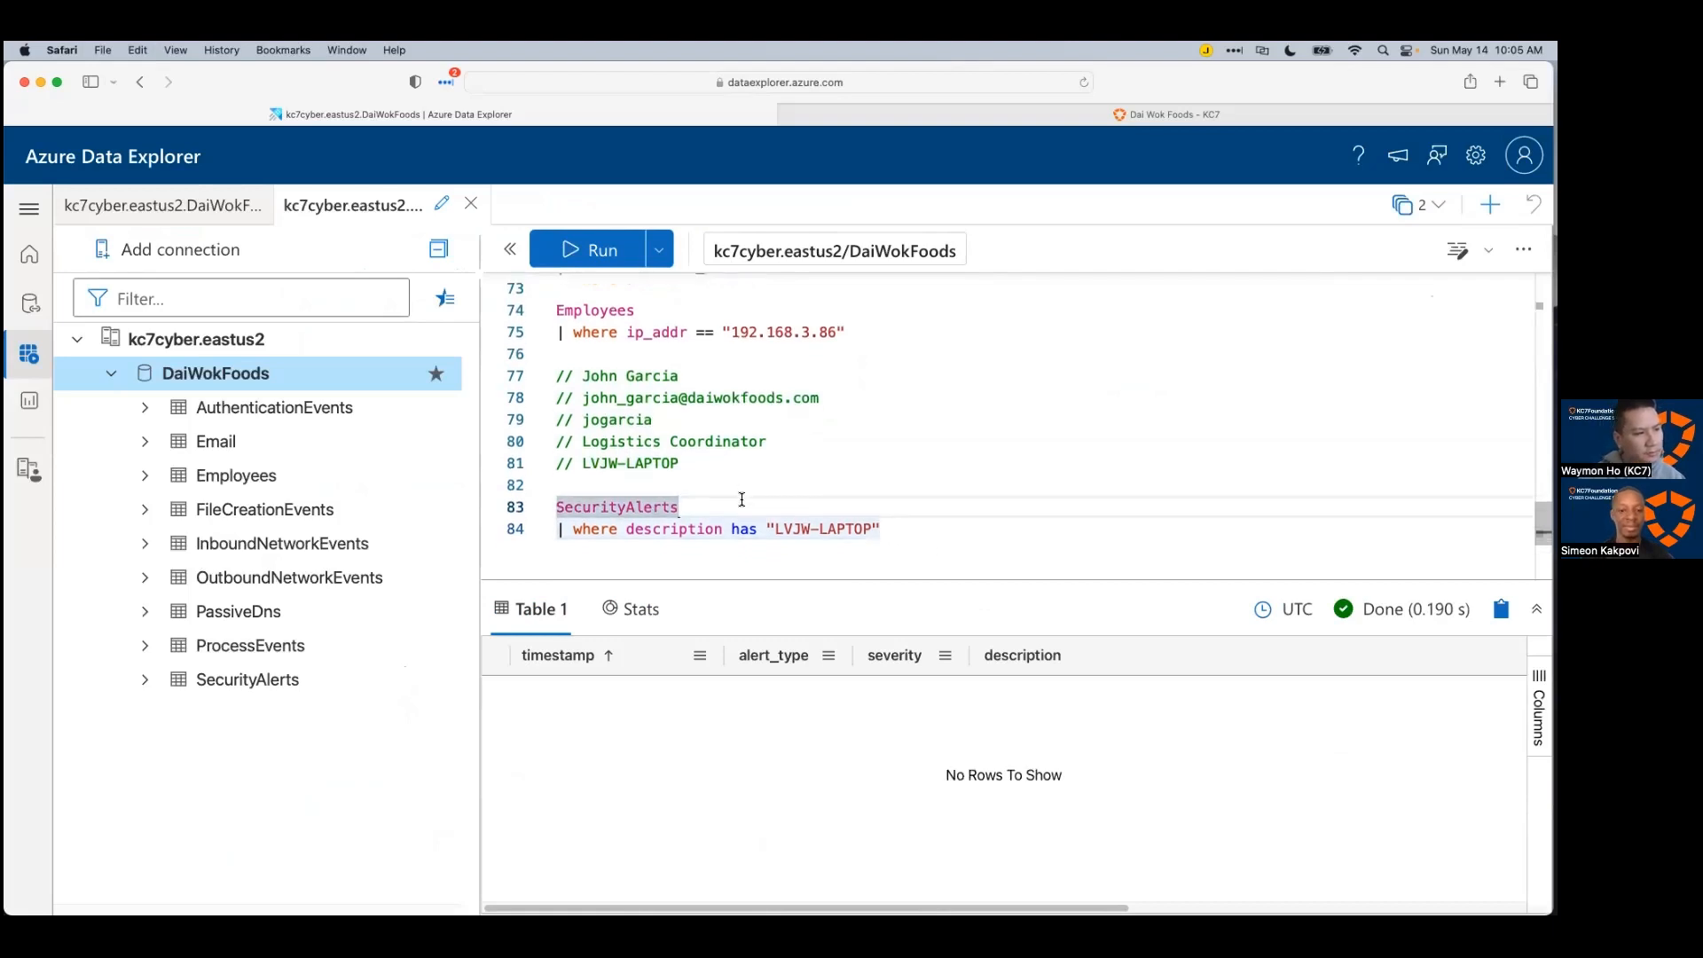
click(736, 530)
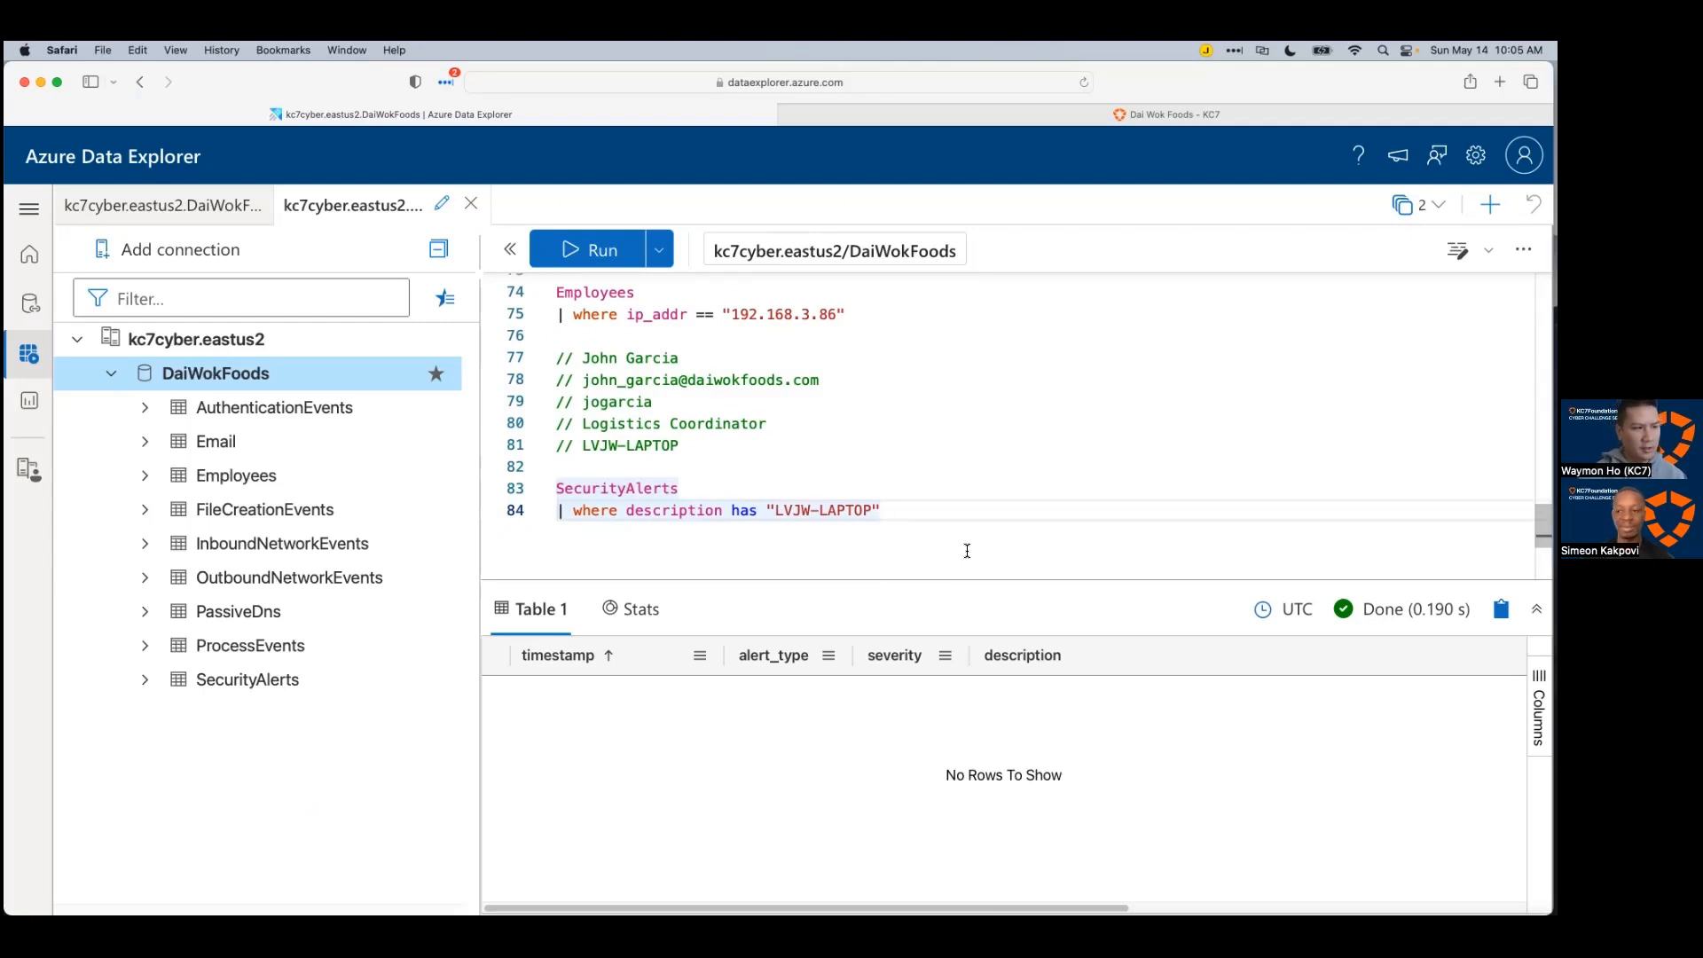
scroll(566, 499, up, 2)
scroll(593, 489, down, 1)
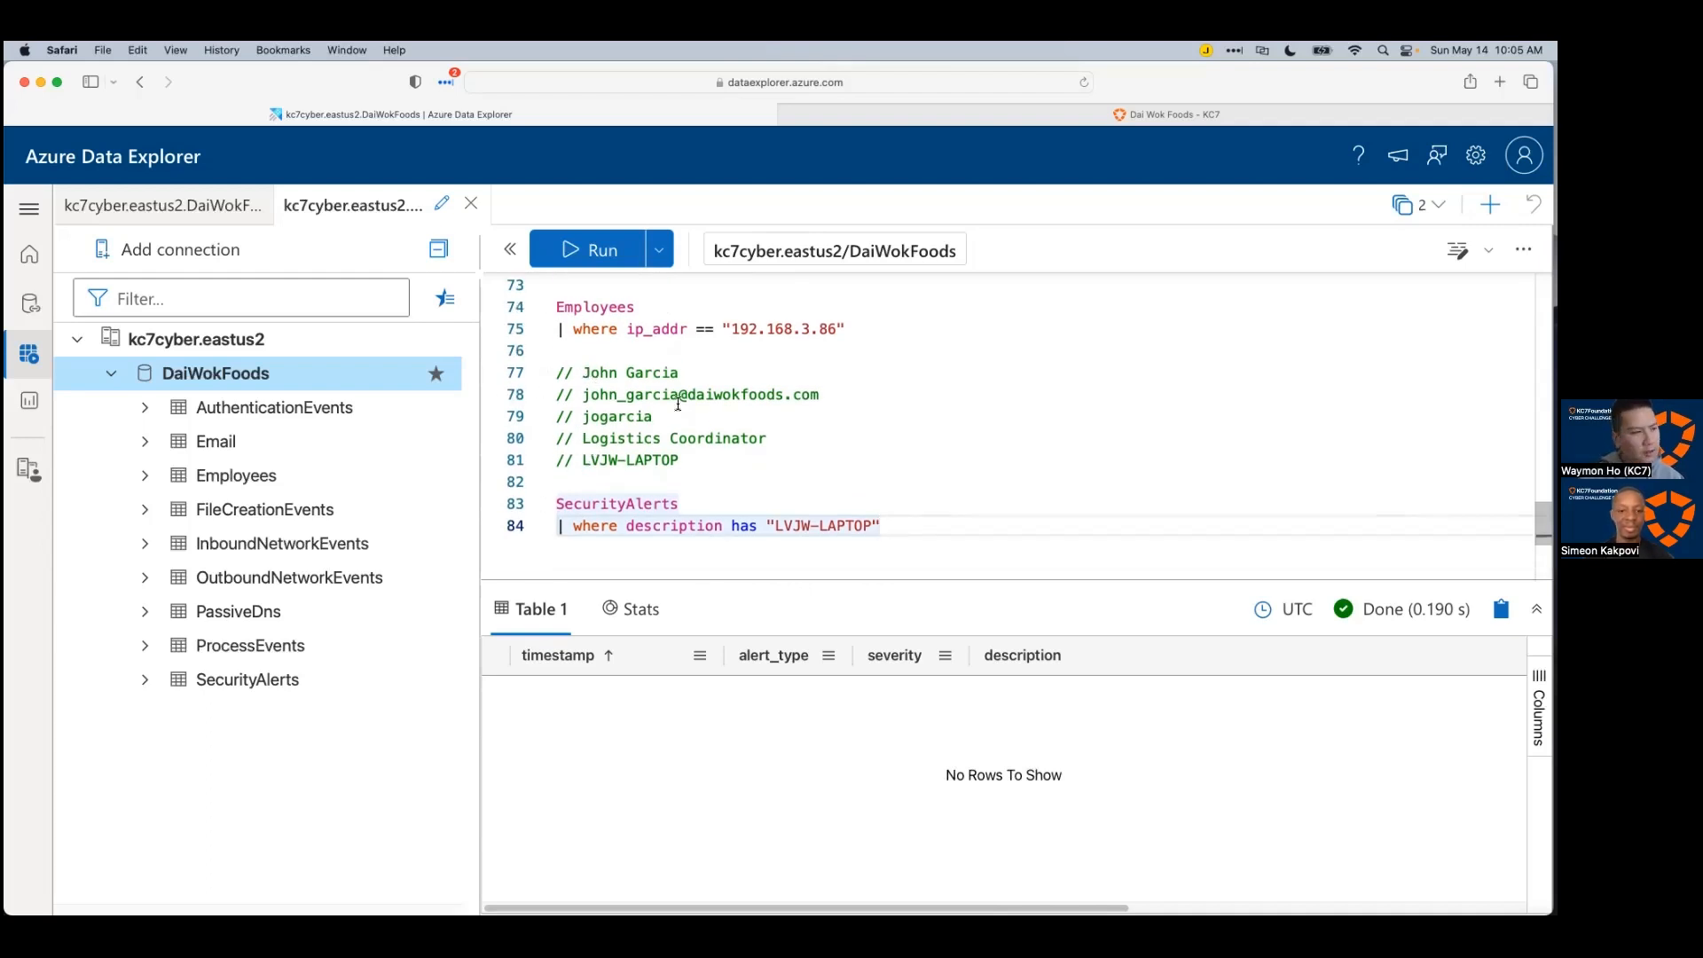
click(839, 337)
scroll(914, 397, up, 3)
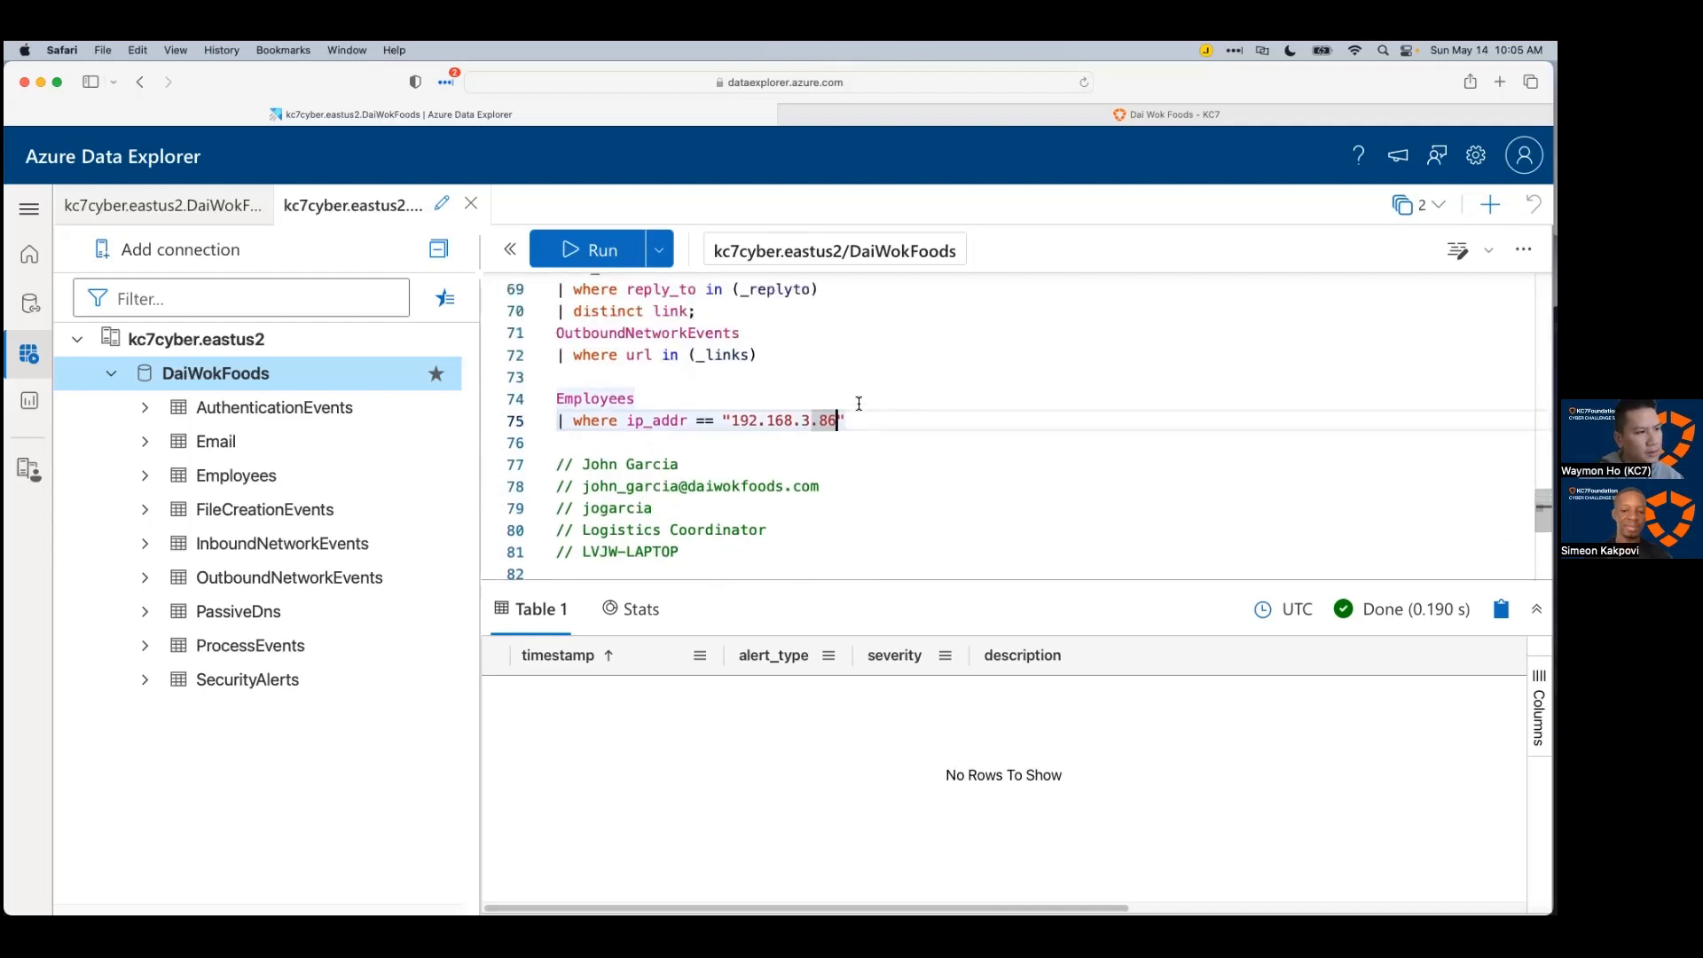
click(809, 358)
scroll(825, 368, down, 1)
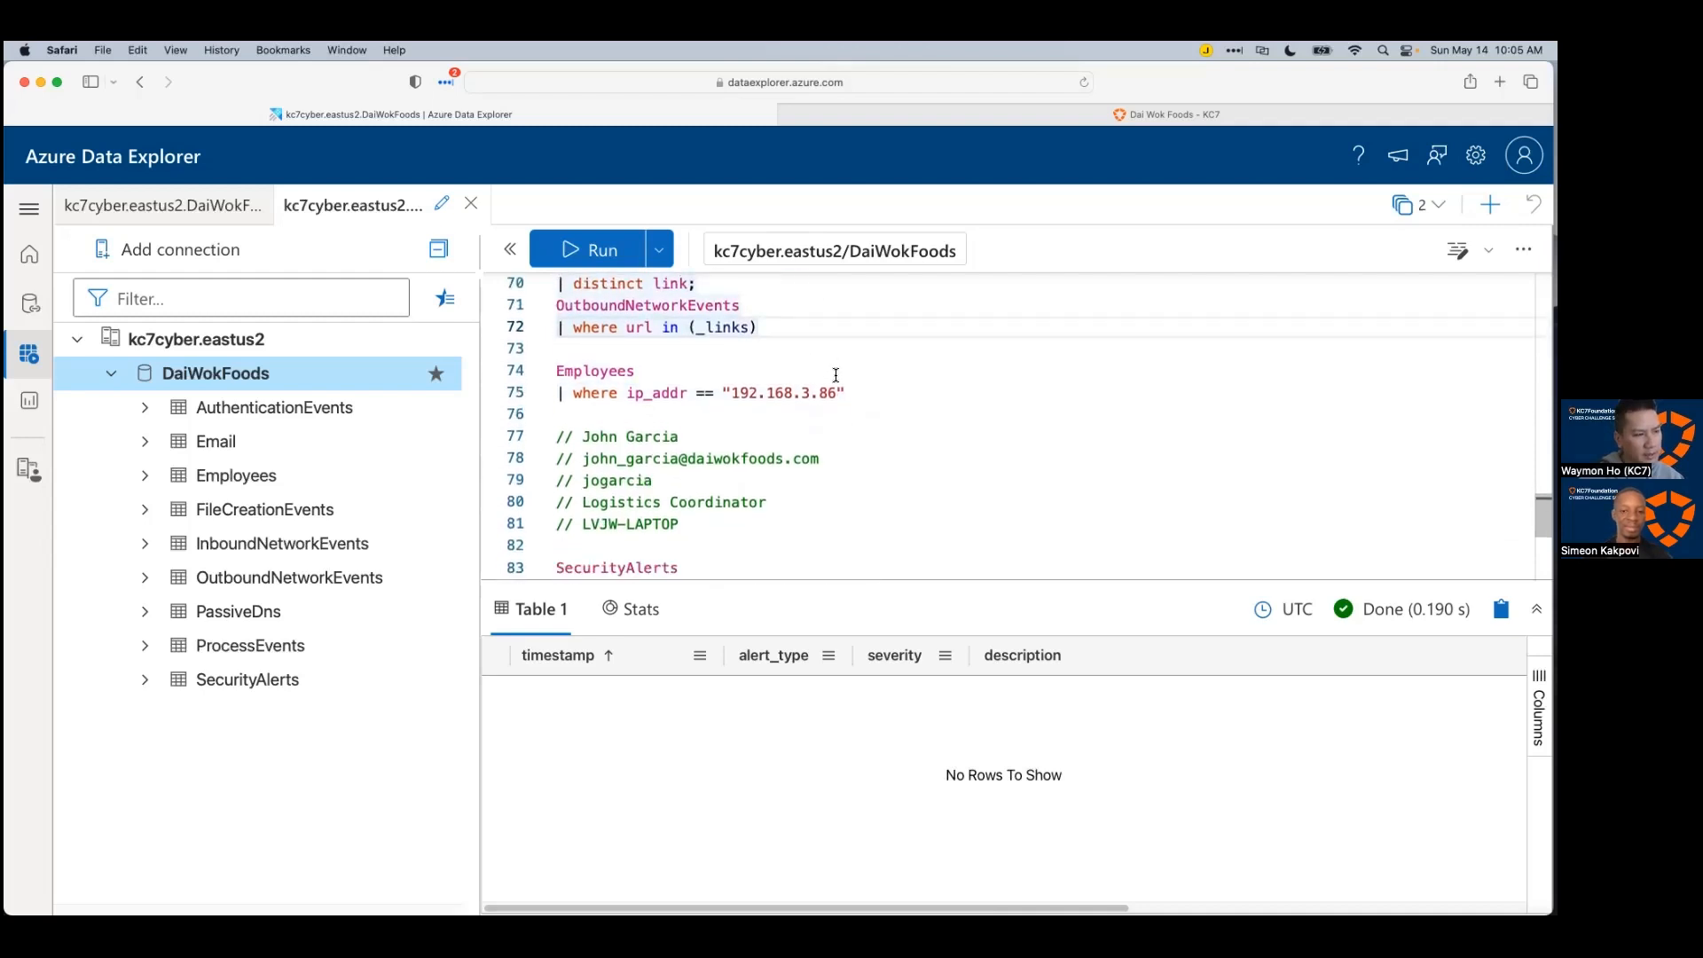
Step: Run the OutboundNetworkEvents query and inspect the single request row's expanded details
key(shift+Return)
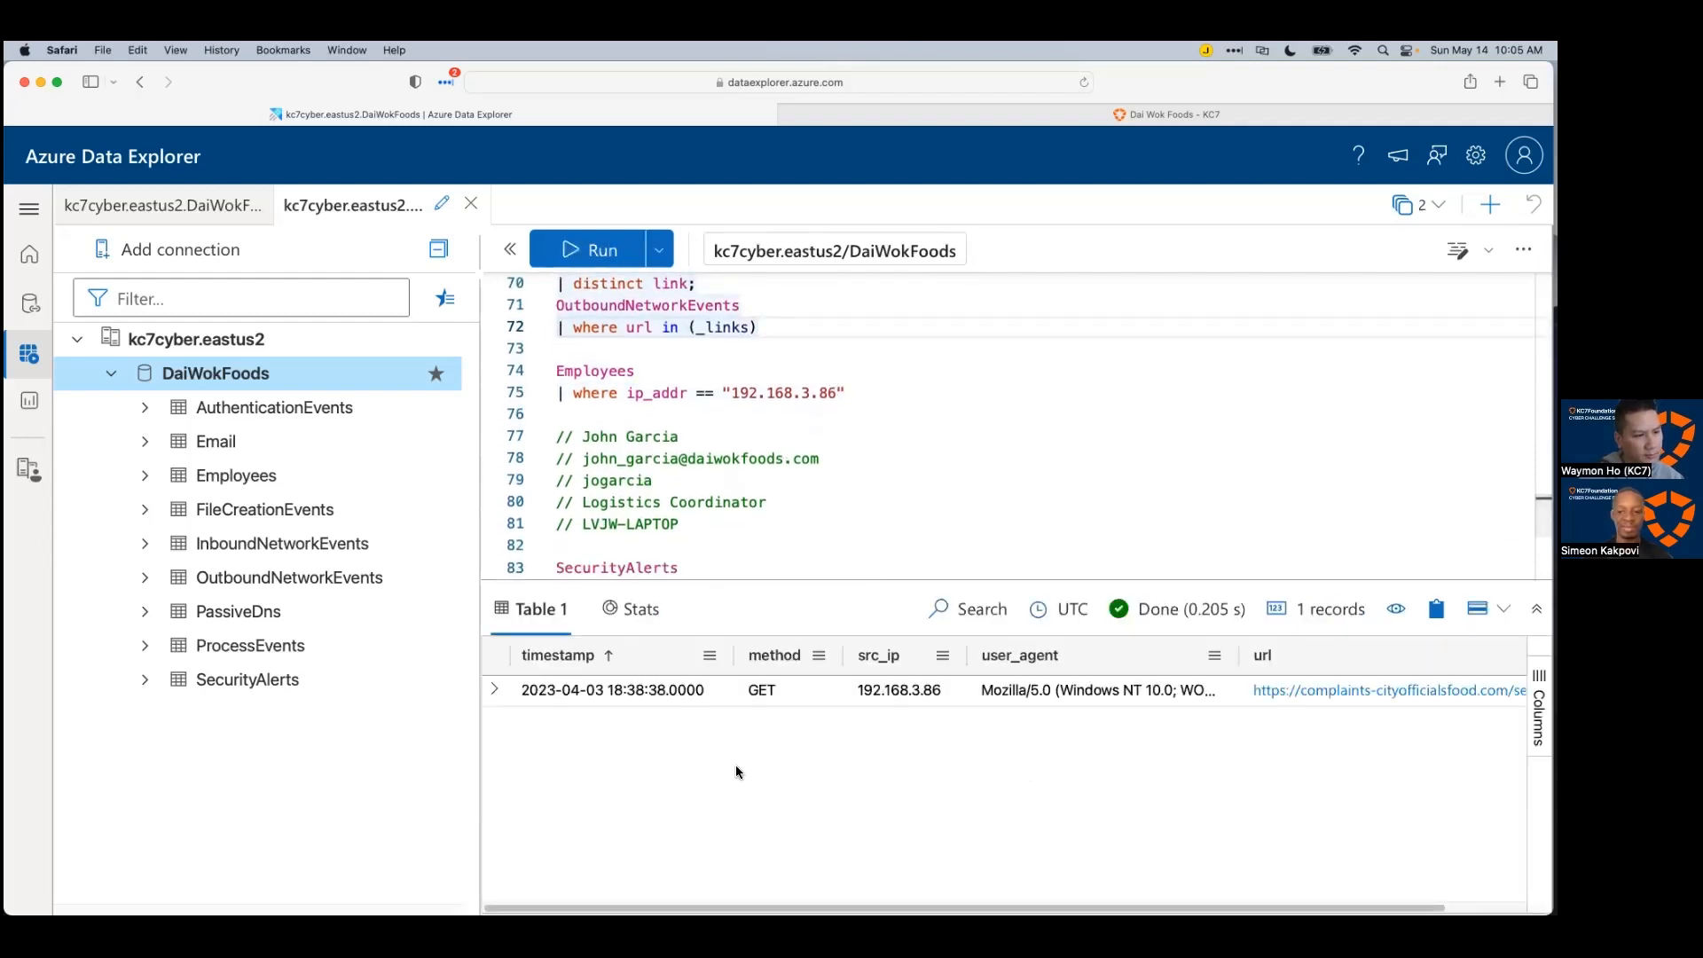
click(495, 690)
scroll(692, 779, down, 1)
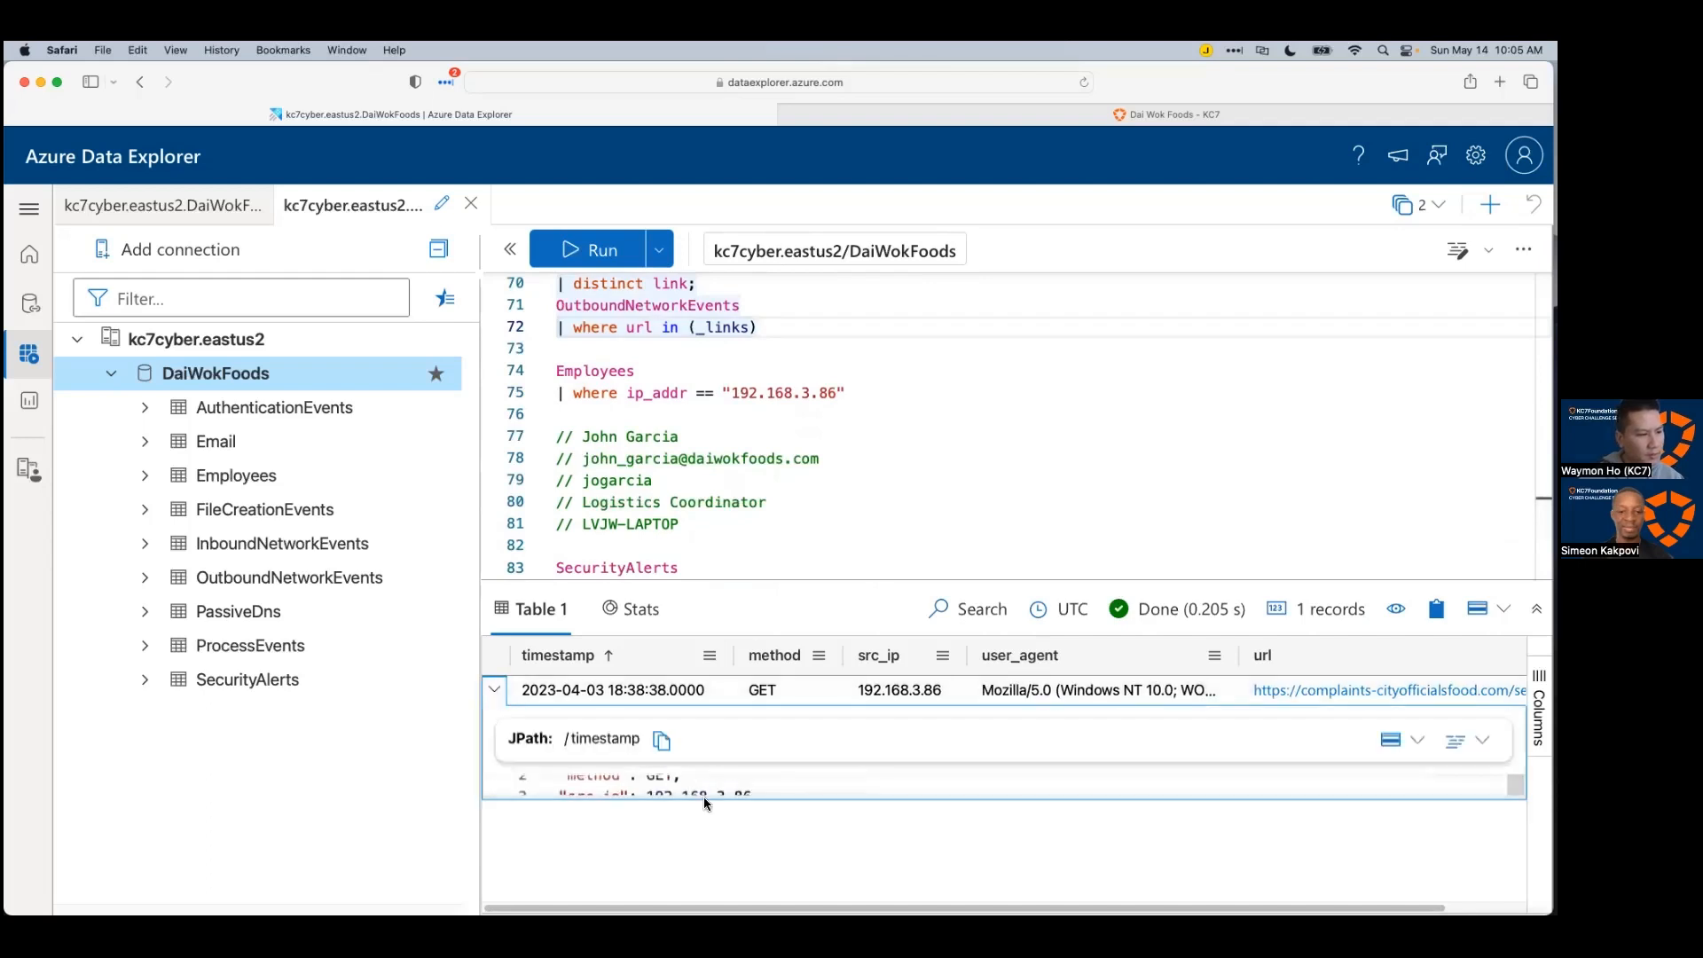
scroll(777, 538, down, 5)
scroll(777, 538, down, 1)
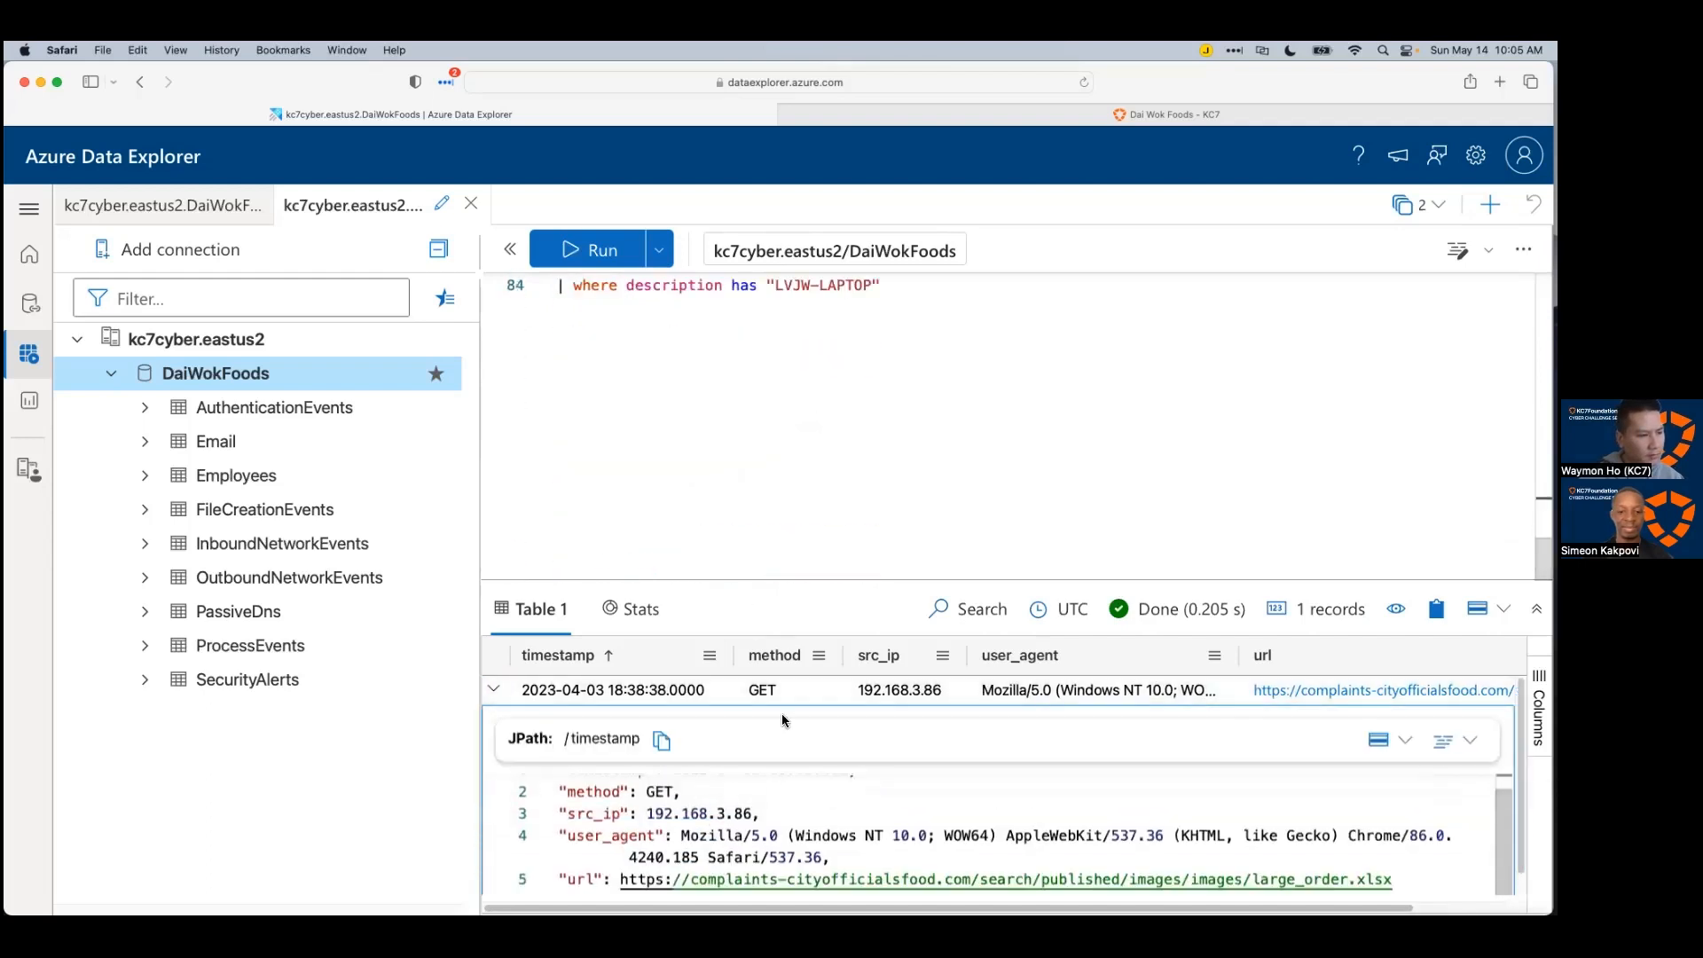
drag(799, 581, 839, 396)
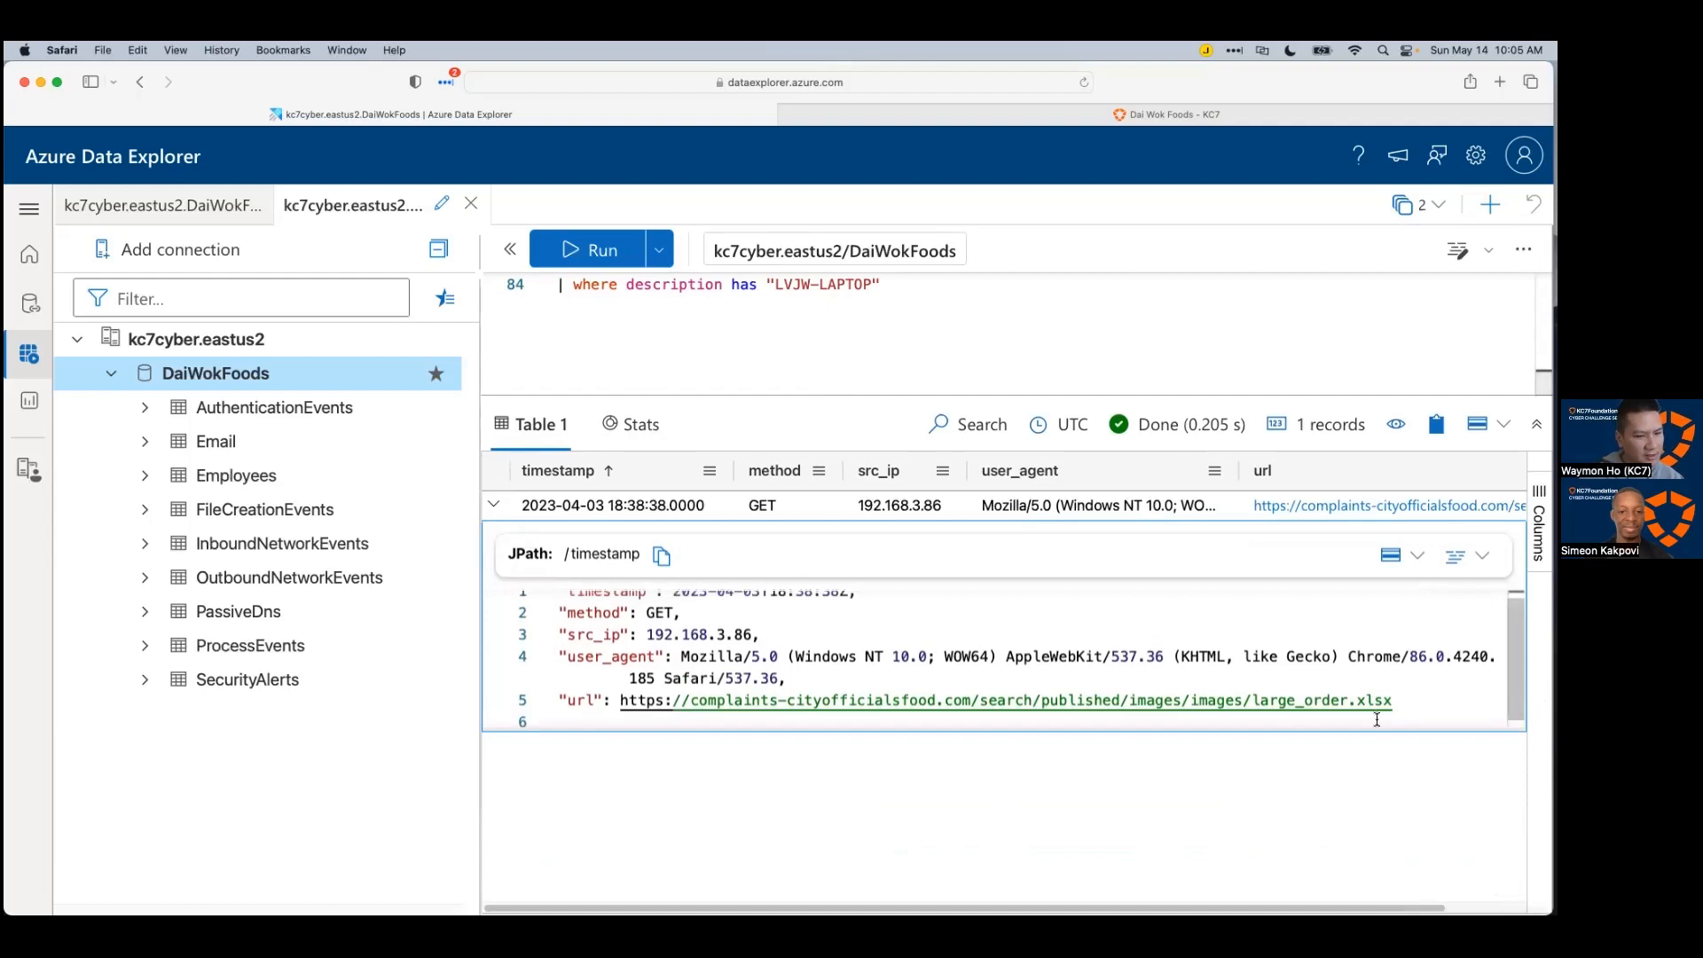
drag(1377, 718, 531, 604)
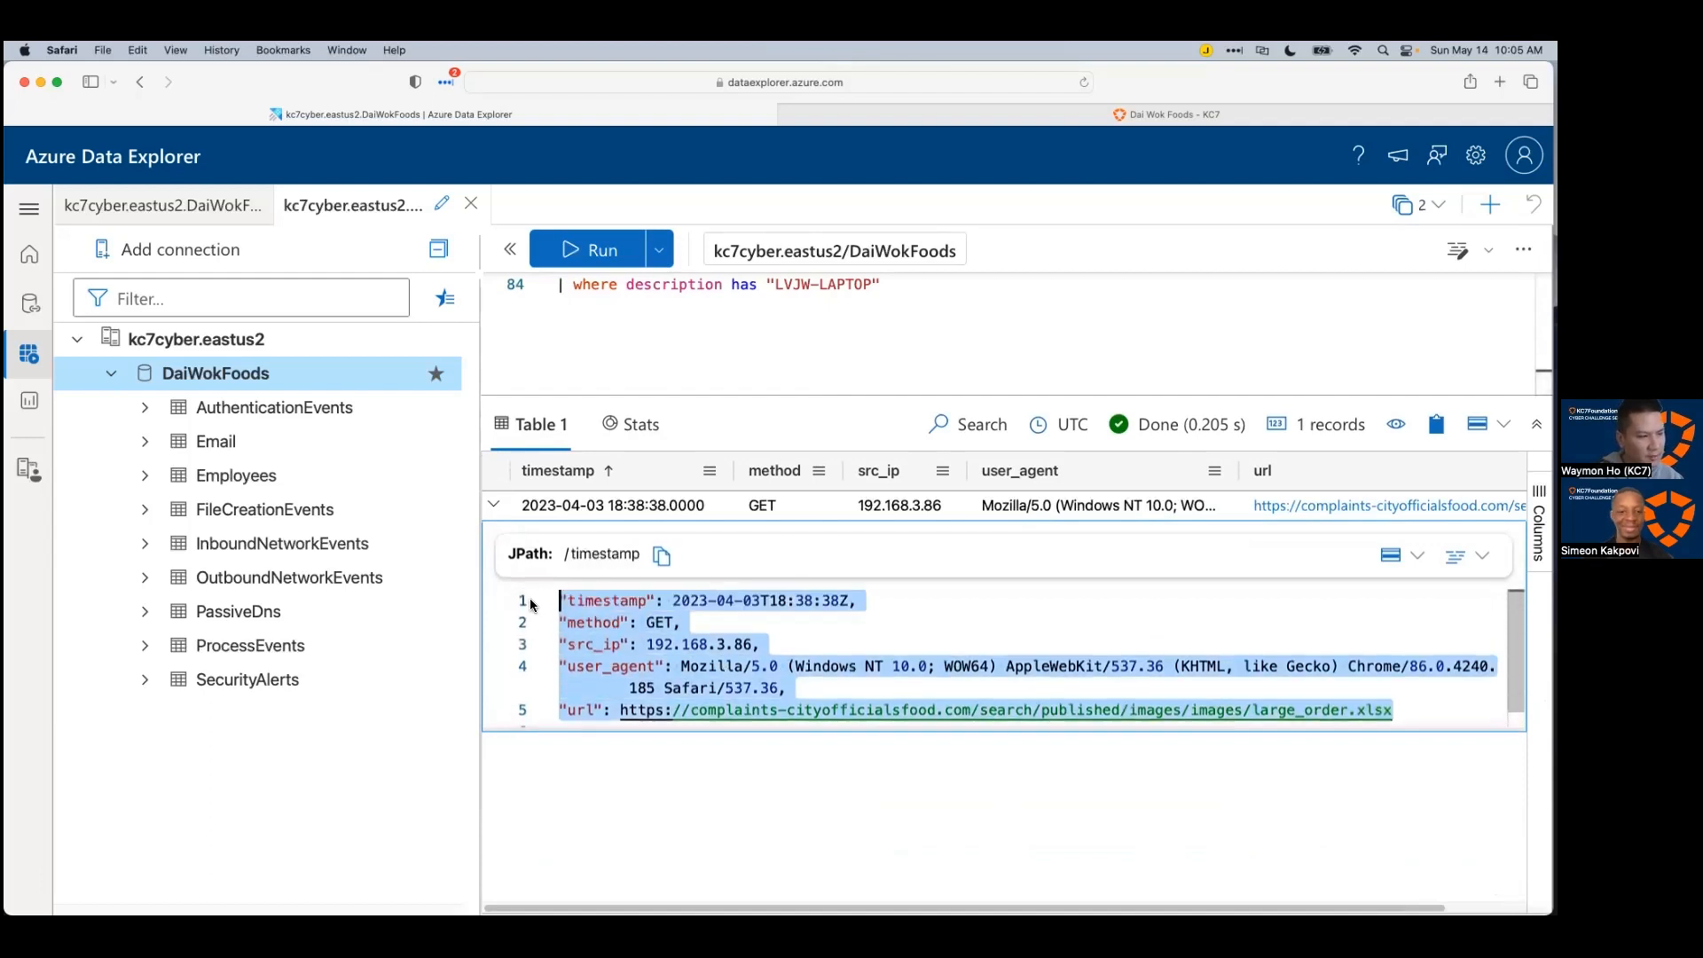
click(493, 505)
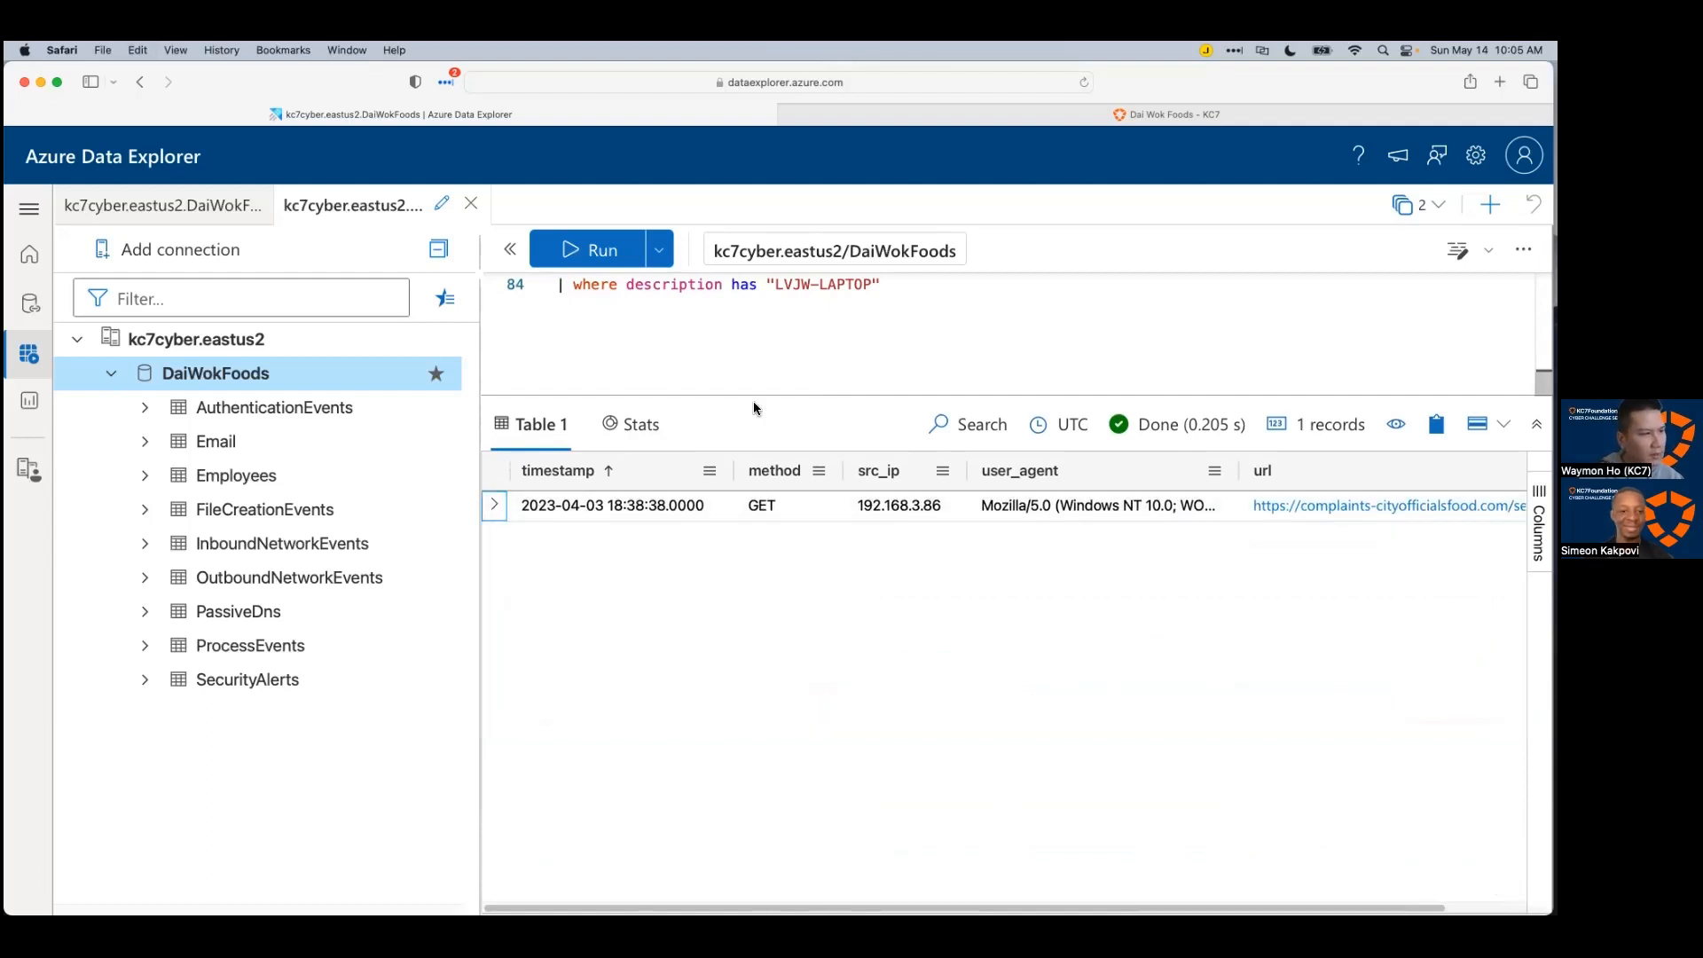
drag(766, 394, 761, 500)
Step: Paste the request details below line 84 as // comments, including method, src_ip, user_agent and url lines
click(912, 428)
key(super+shift+Left)
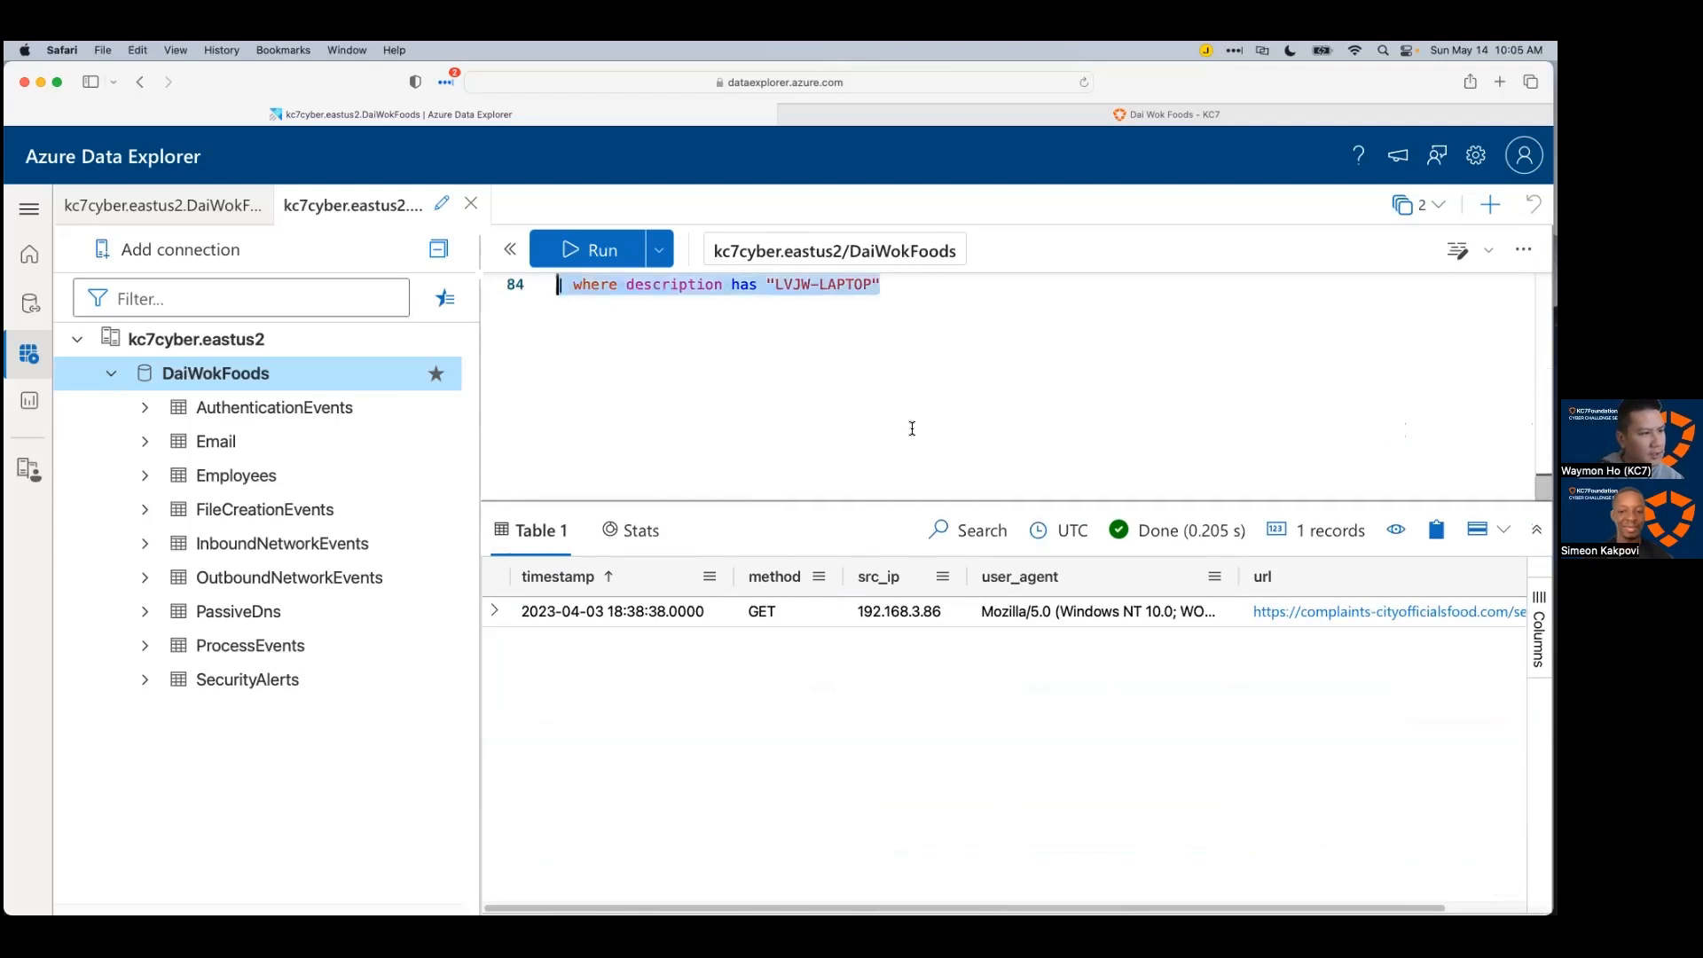
scroll(956, 375, up, 1)
click(951, 370)
key(Return)
key(Return)
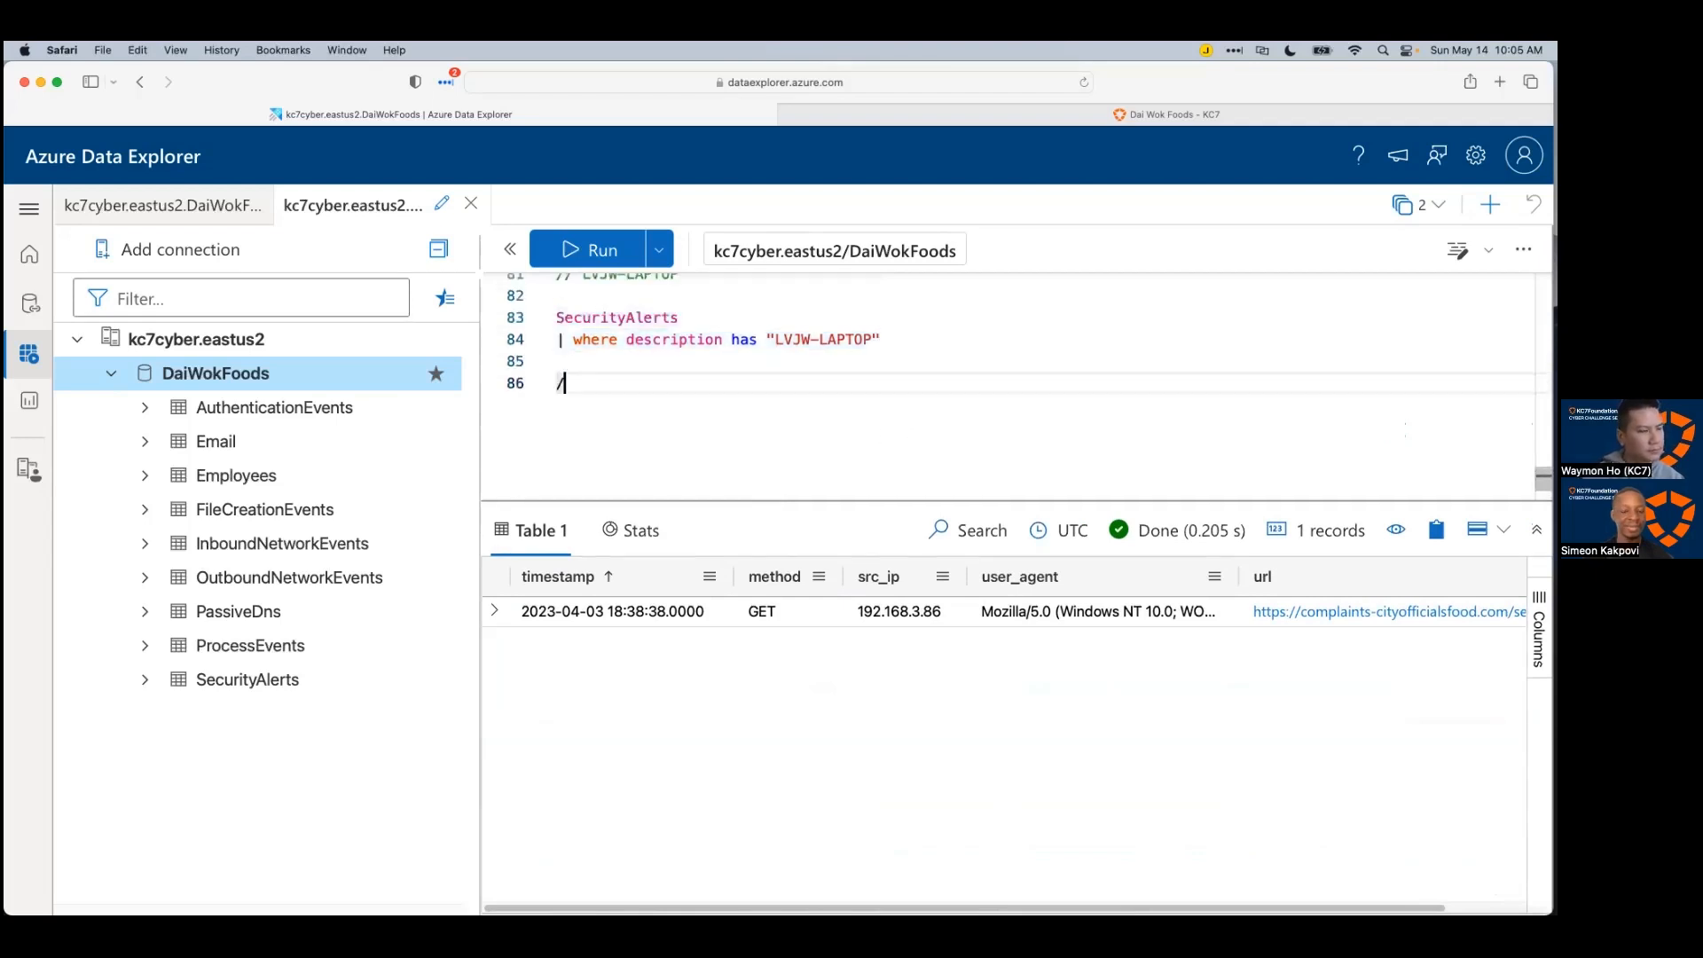
text(//)
key(super+v)
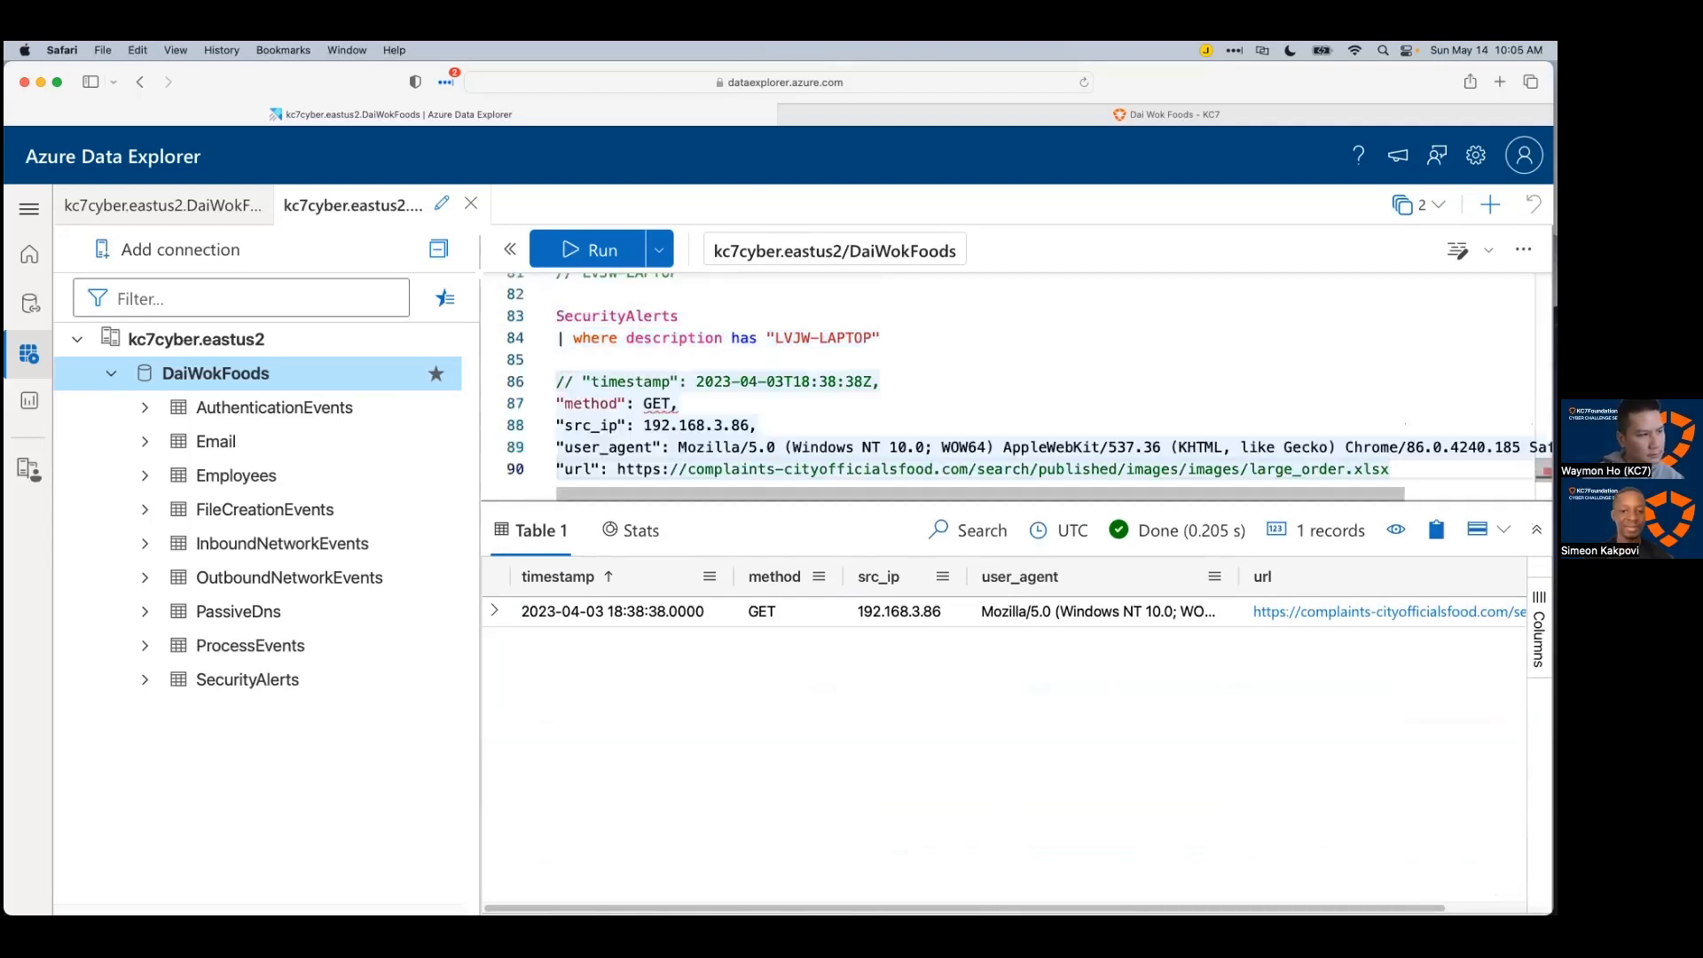
click(558, 404)
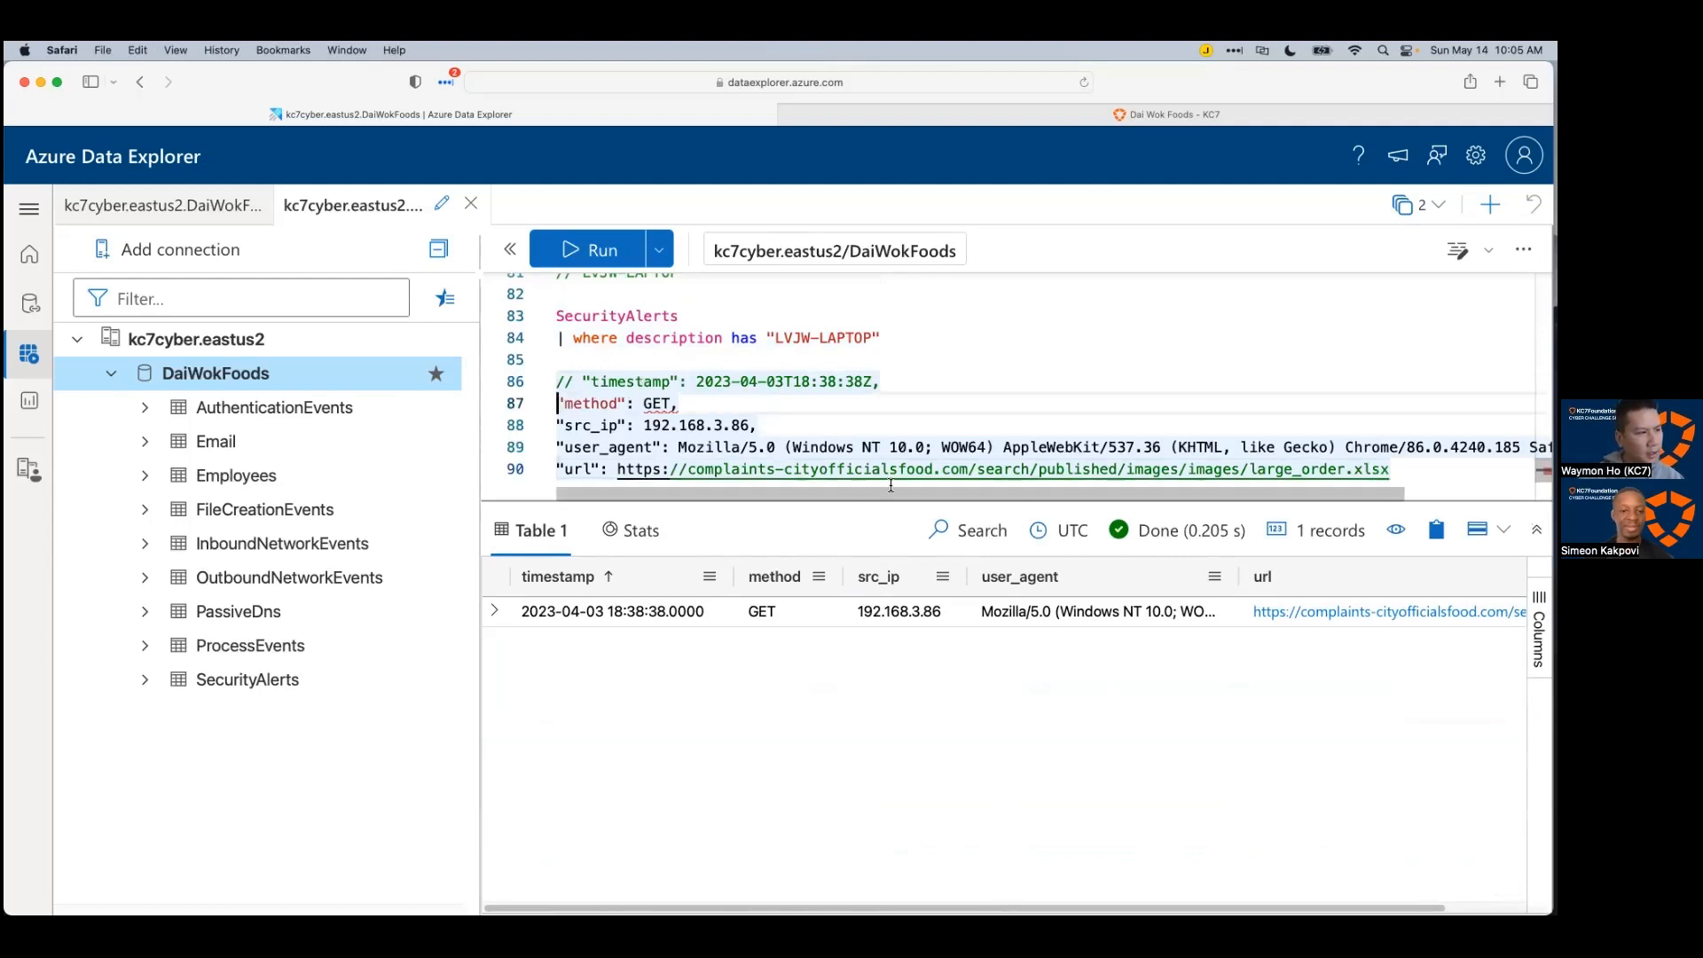
text(//)
click(558, 425)
text(//)
click(557, 447)
text(//)
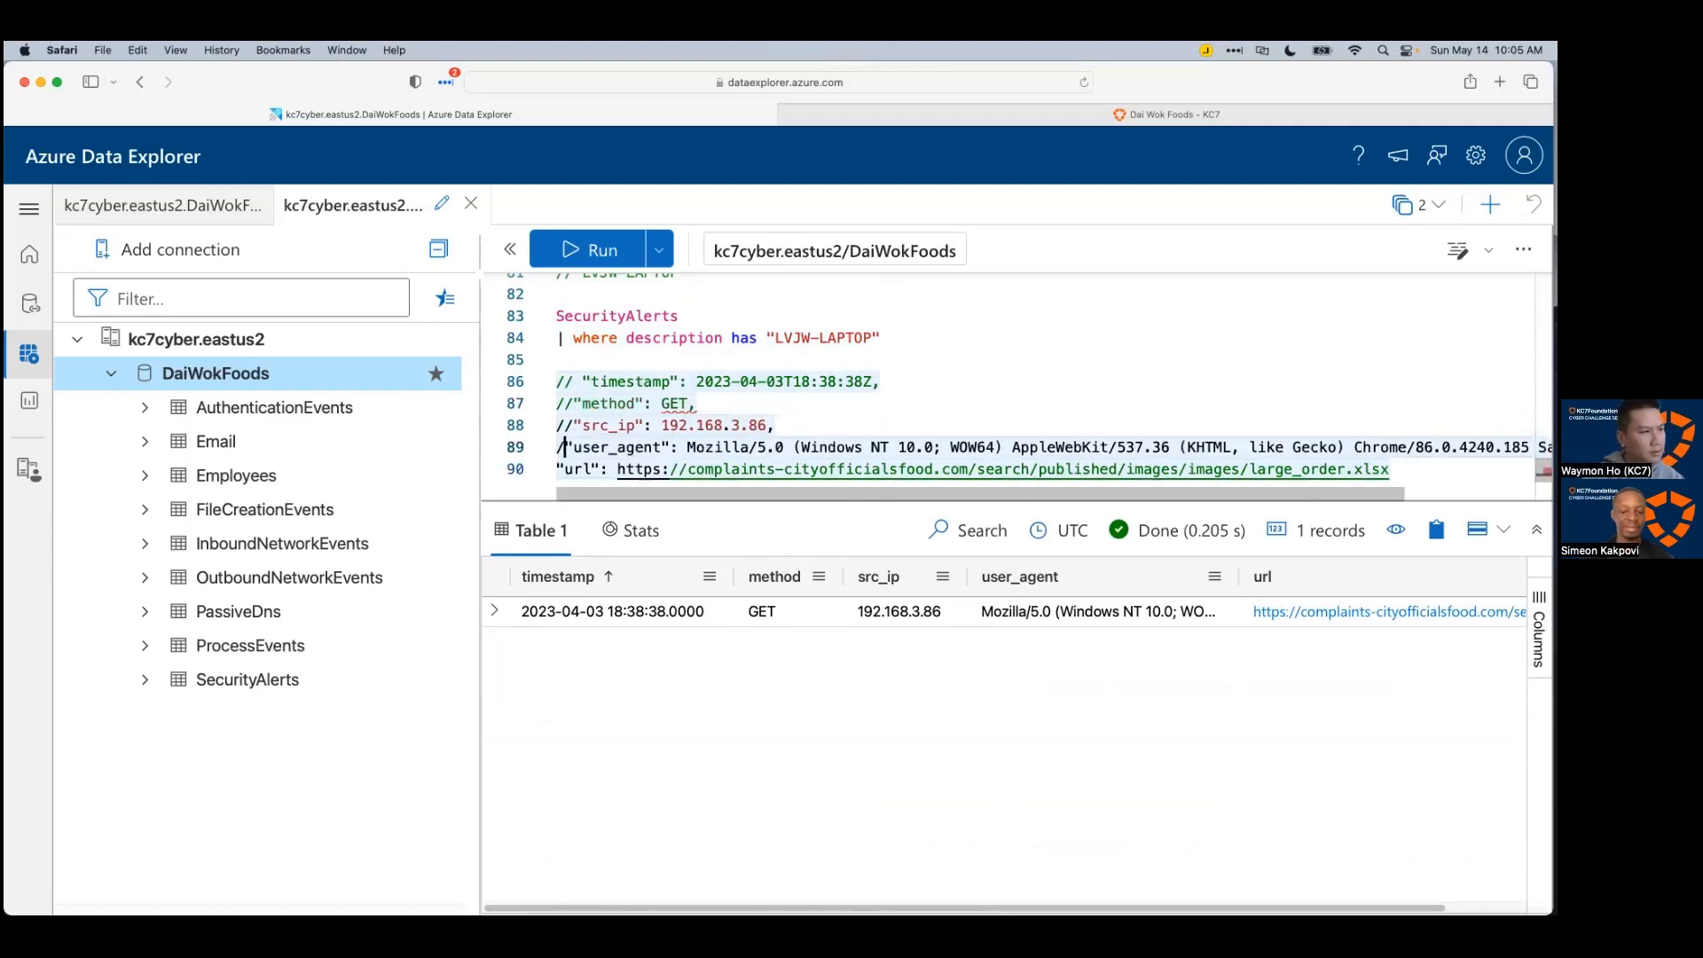
click(558, 469)
text(//)
Step: Review the new comment lines and select hostname LVJW-LAPTOP on line 81
scroll(878, 427, down, 1)
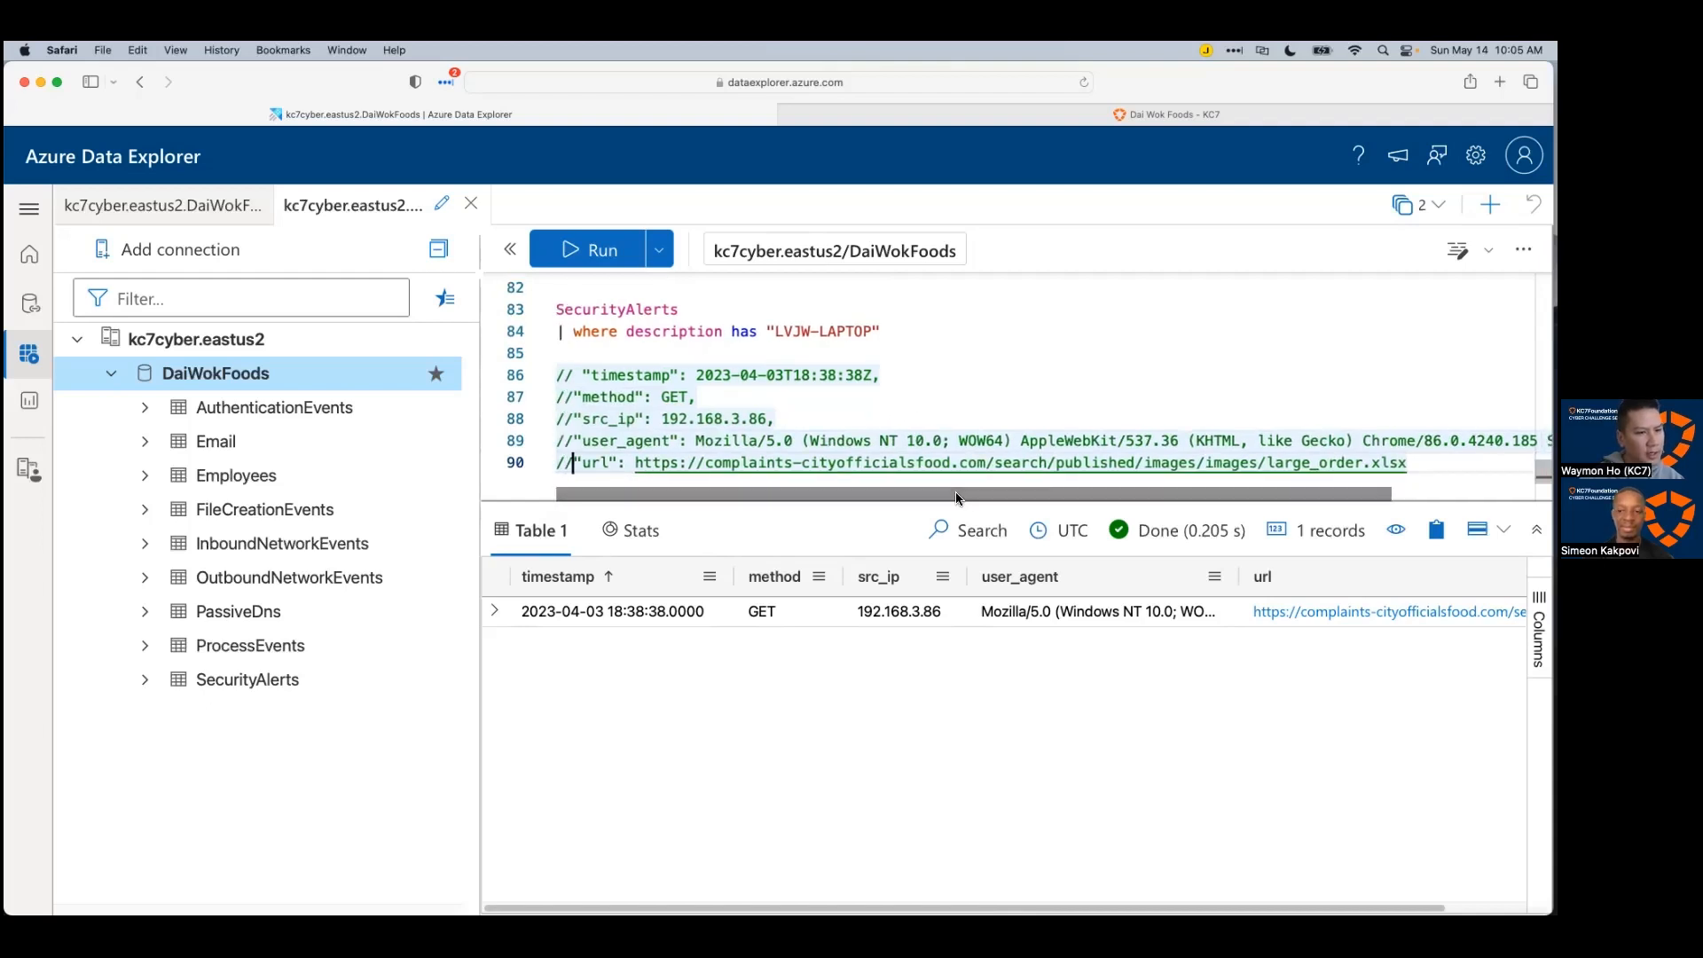
click(803, 391)
click(795, 420)
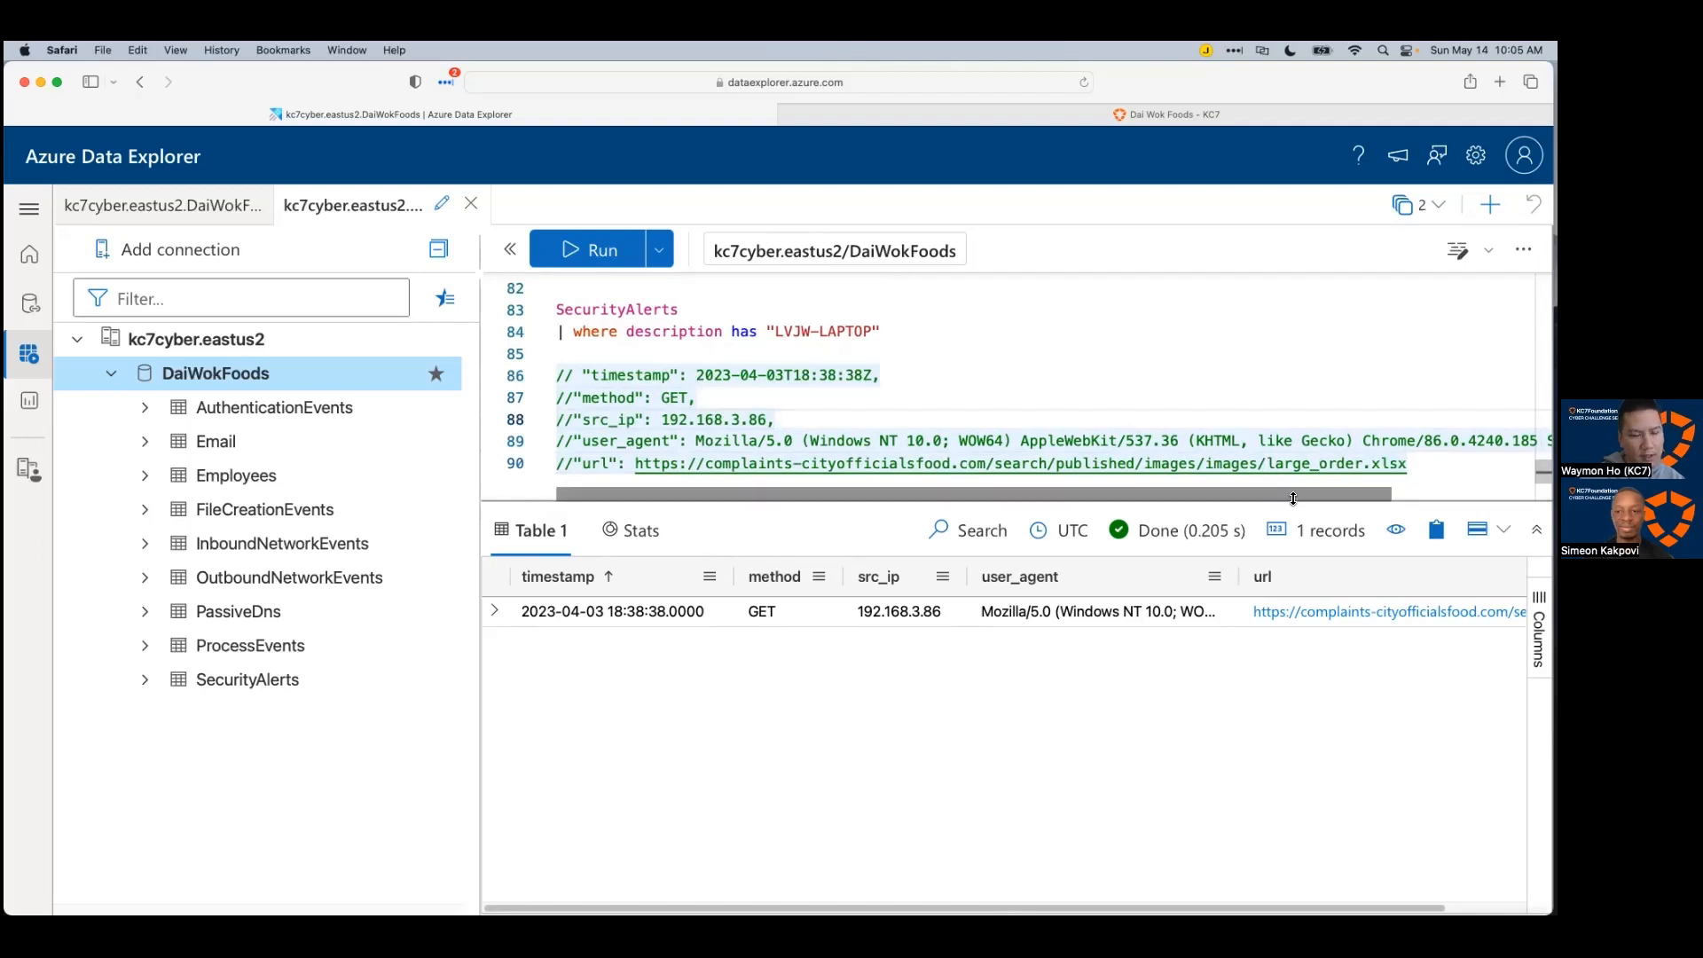
scroll(1280, 501, right, 5)
scroll(1167, 500, left, 5)
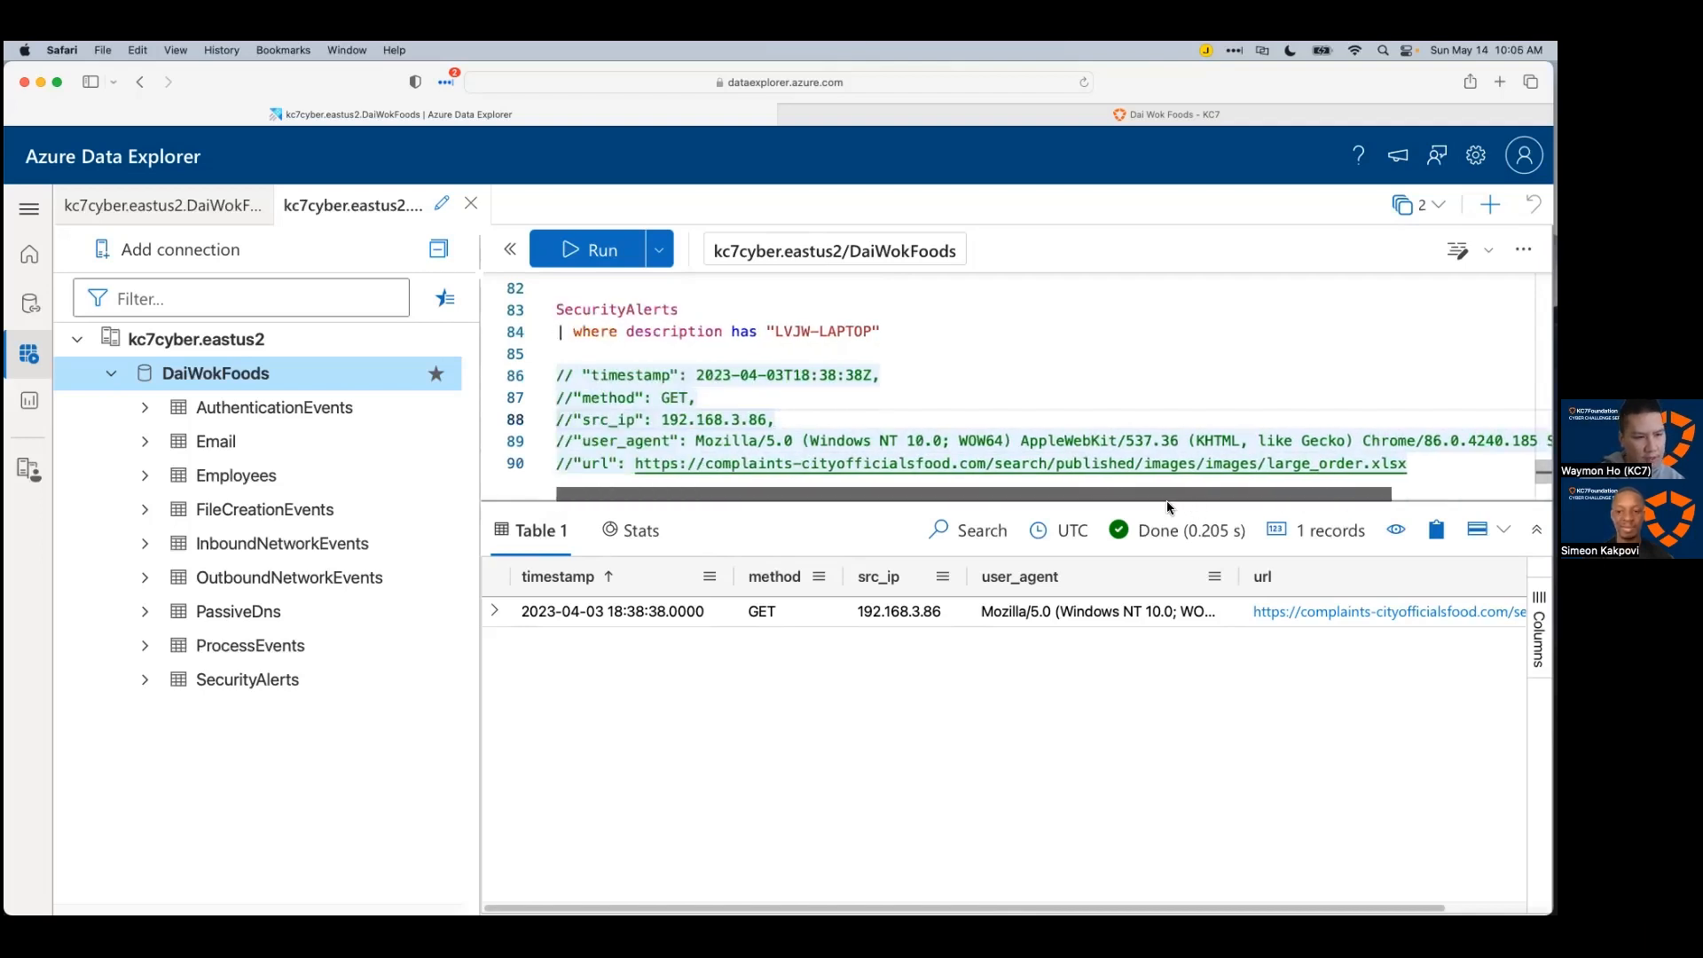
scroll(765, 392, up, 1)
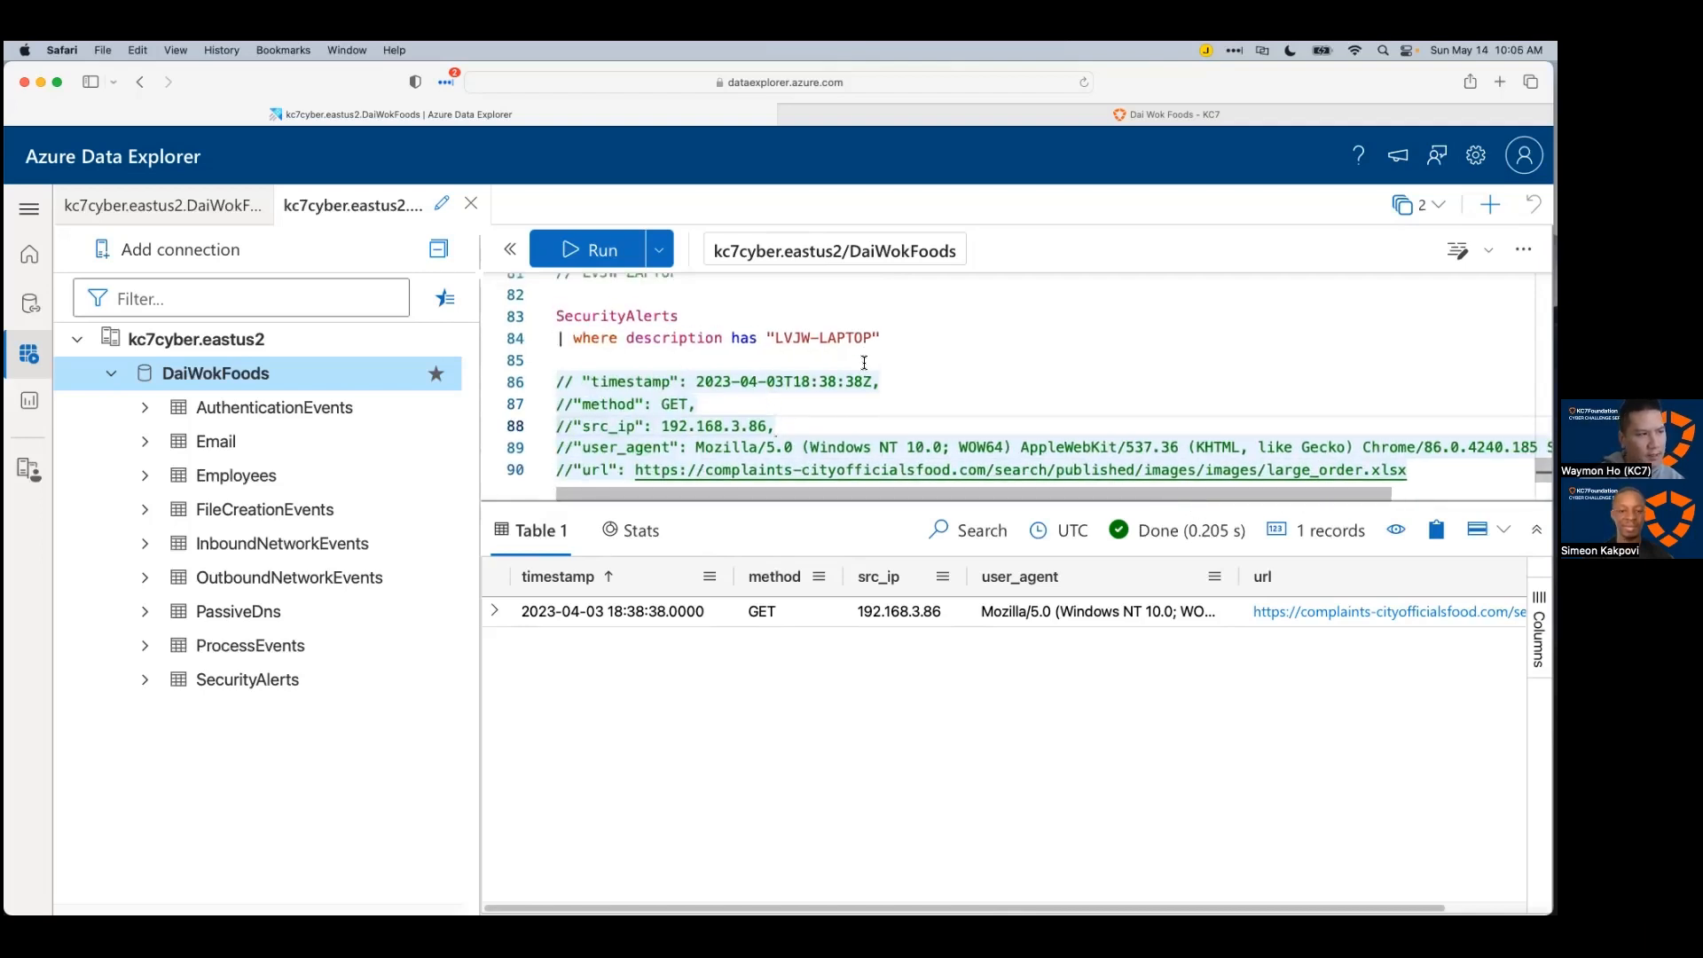
scroll(776, 338, up, 4)
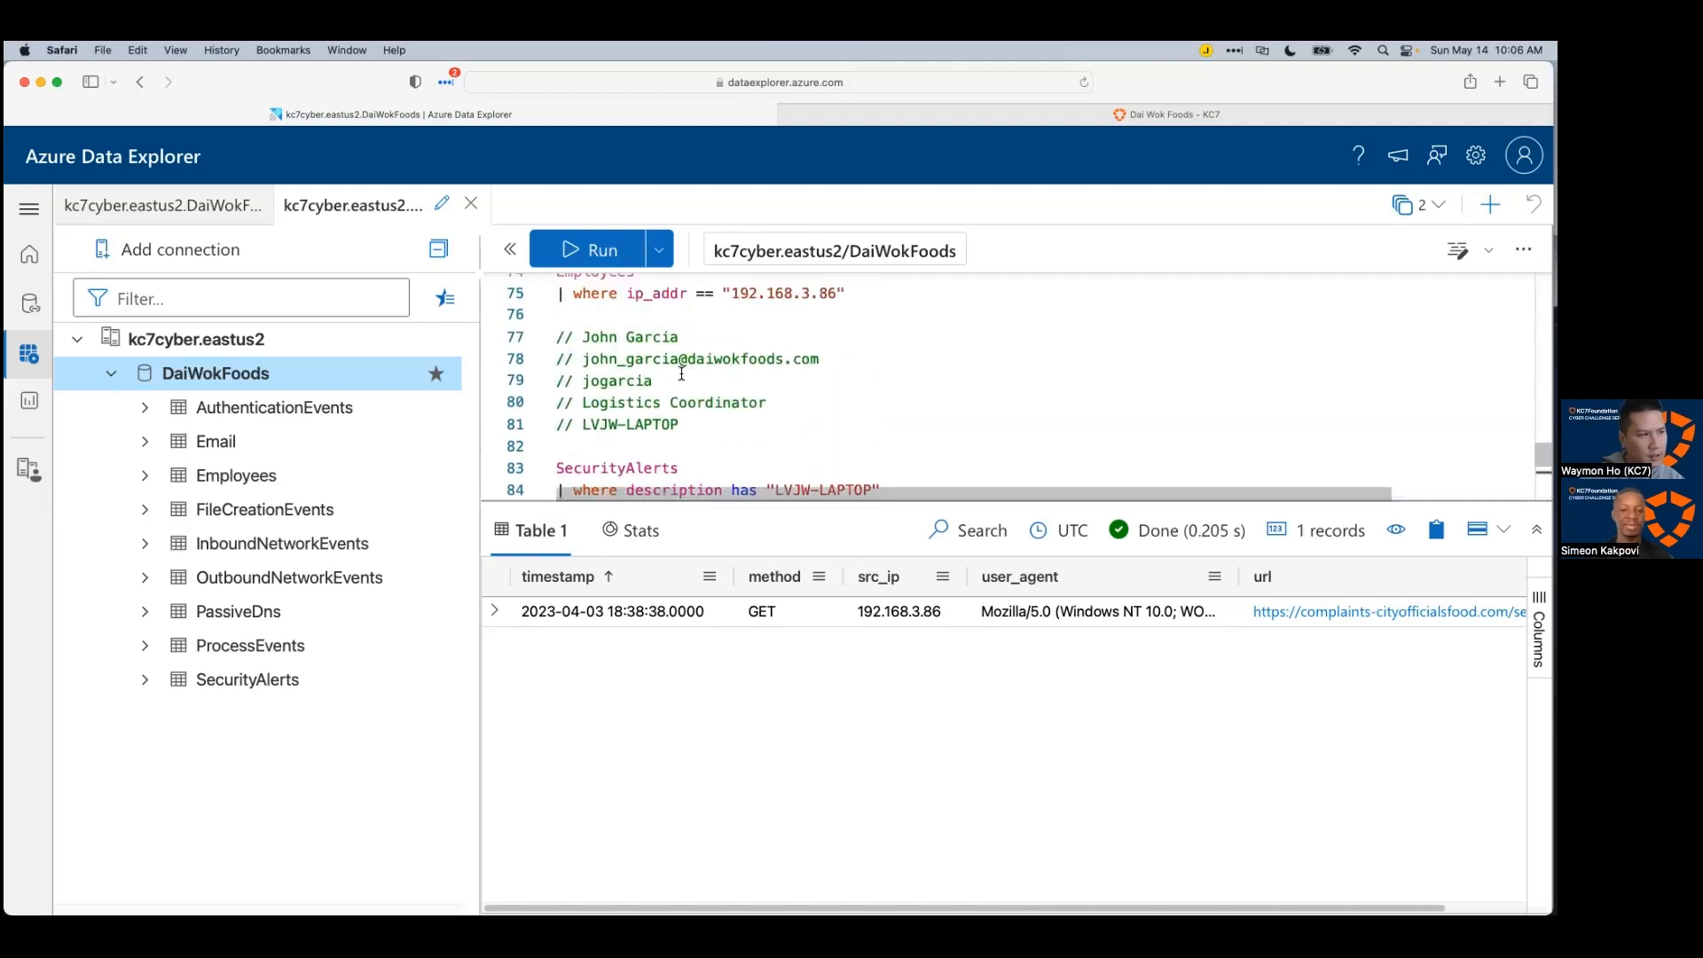
drag(684, 424, 573, 424)
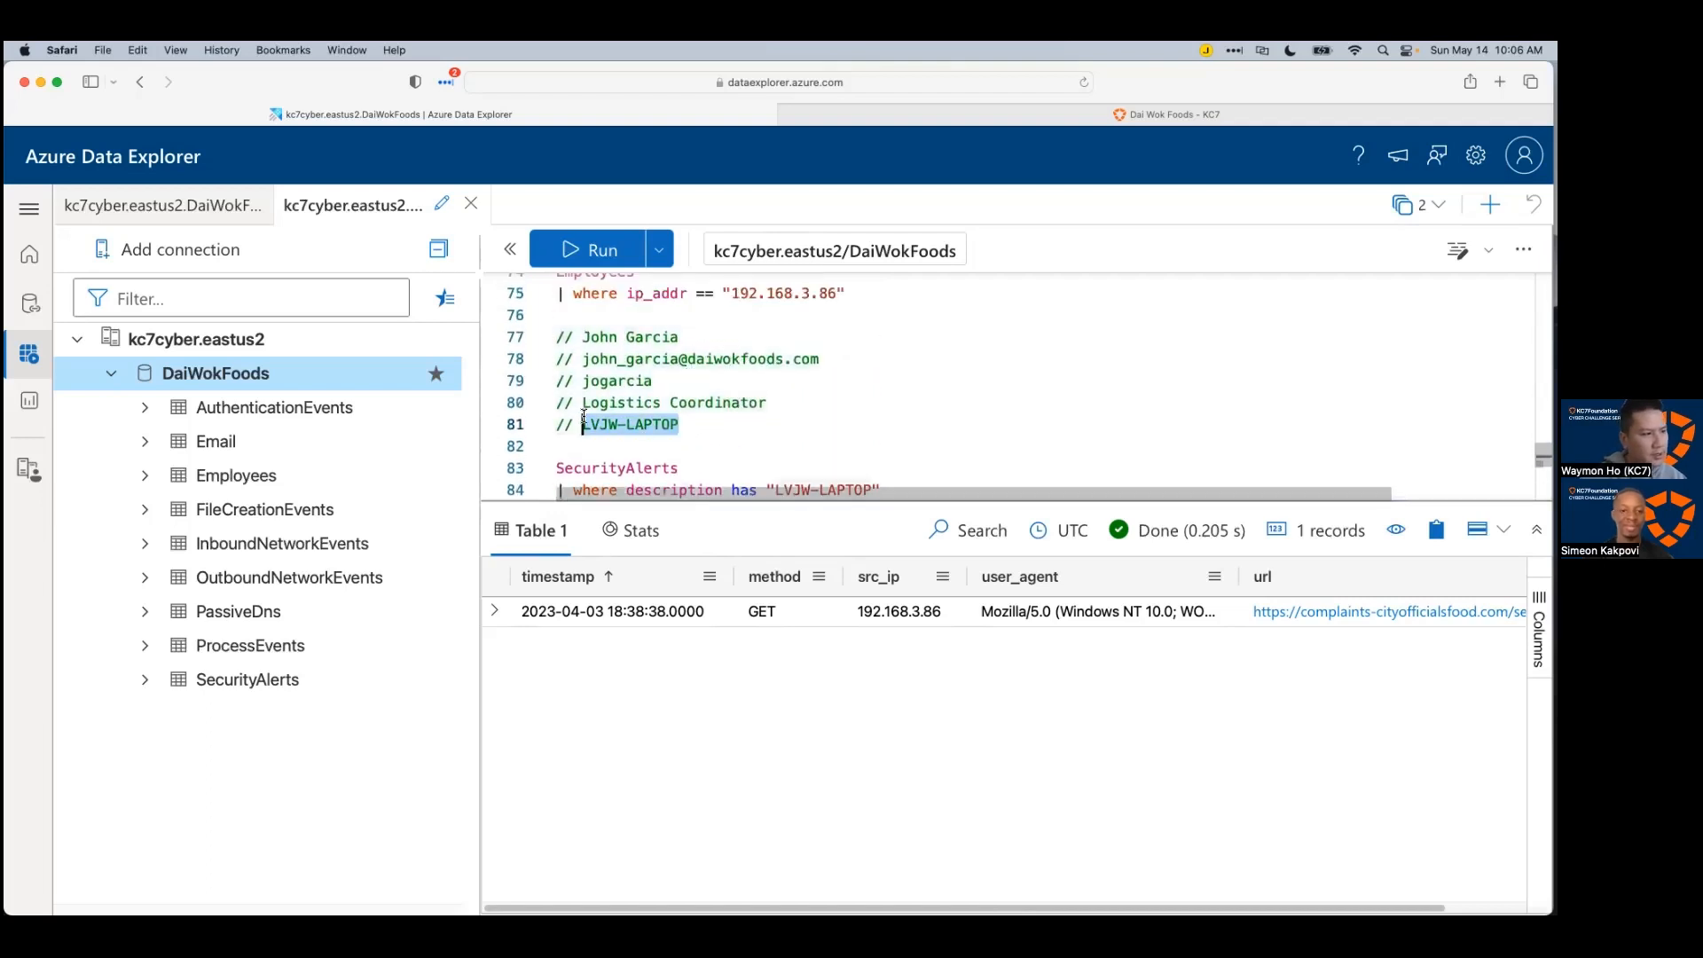
scroll(968, 395, down, 5)
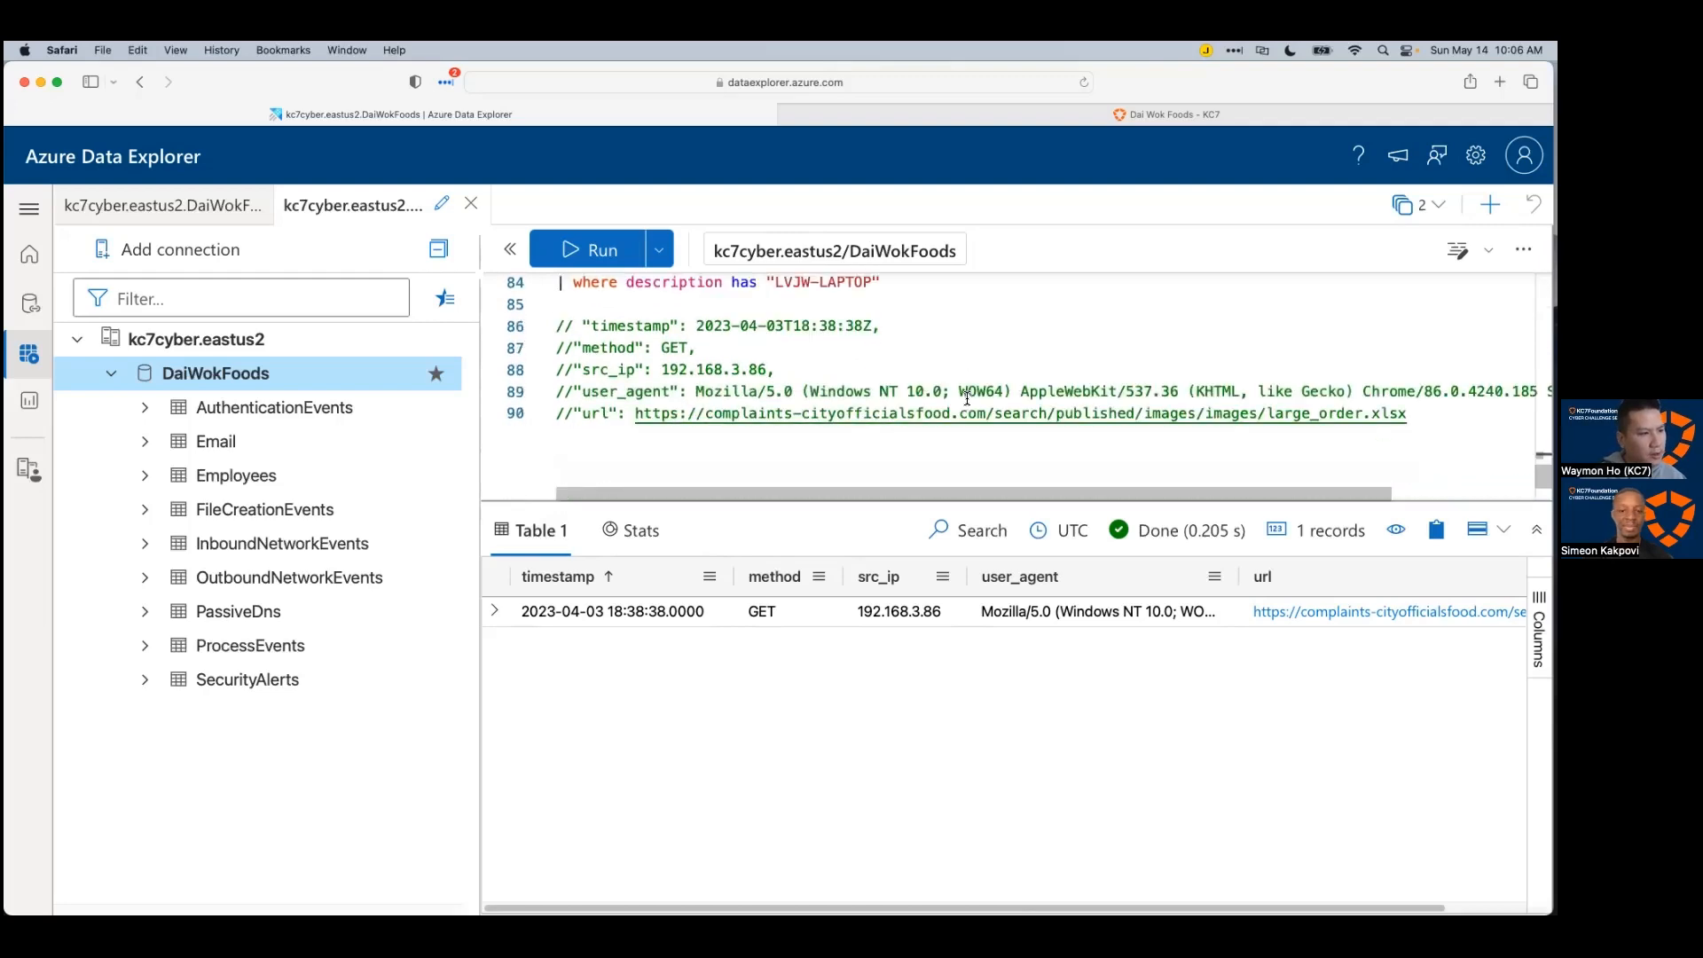
key(super+Tab)
Step: Expand the request row in Azure Data Explorer and select its full JSON
scroll(411, 799, down, 1)
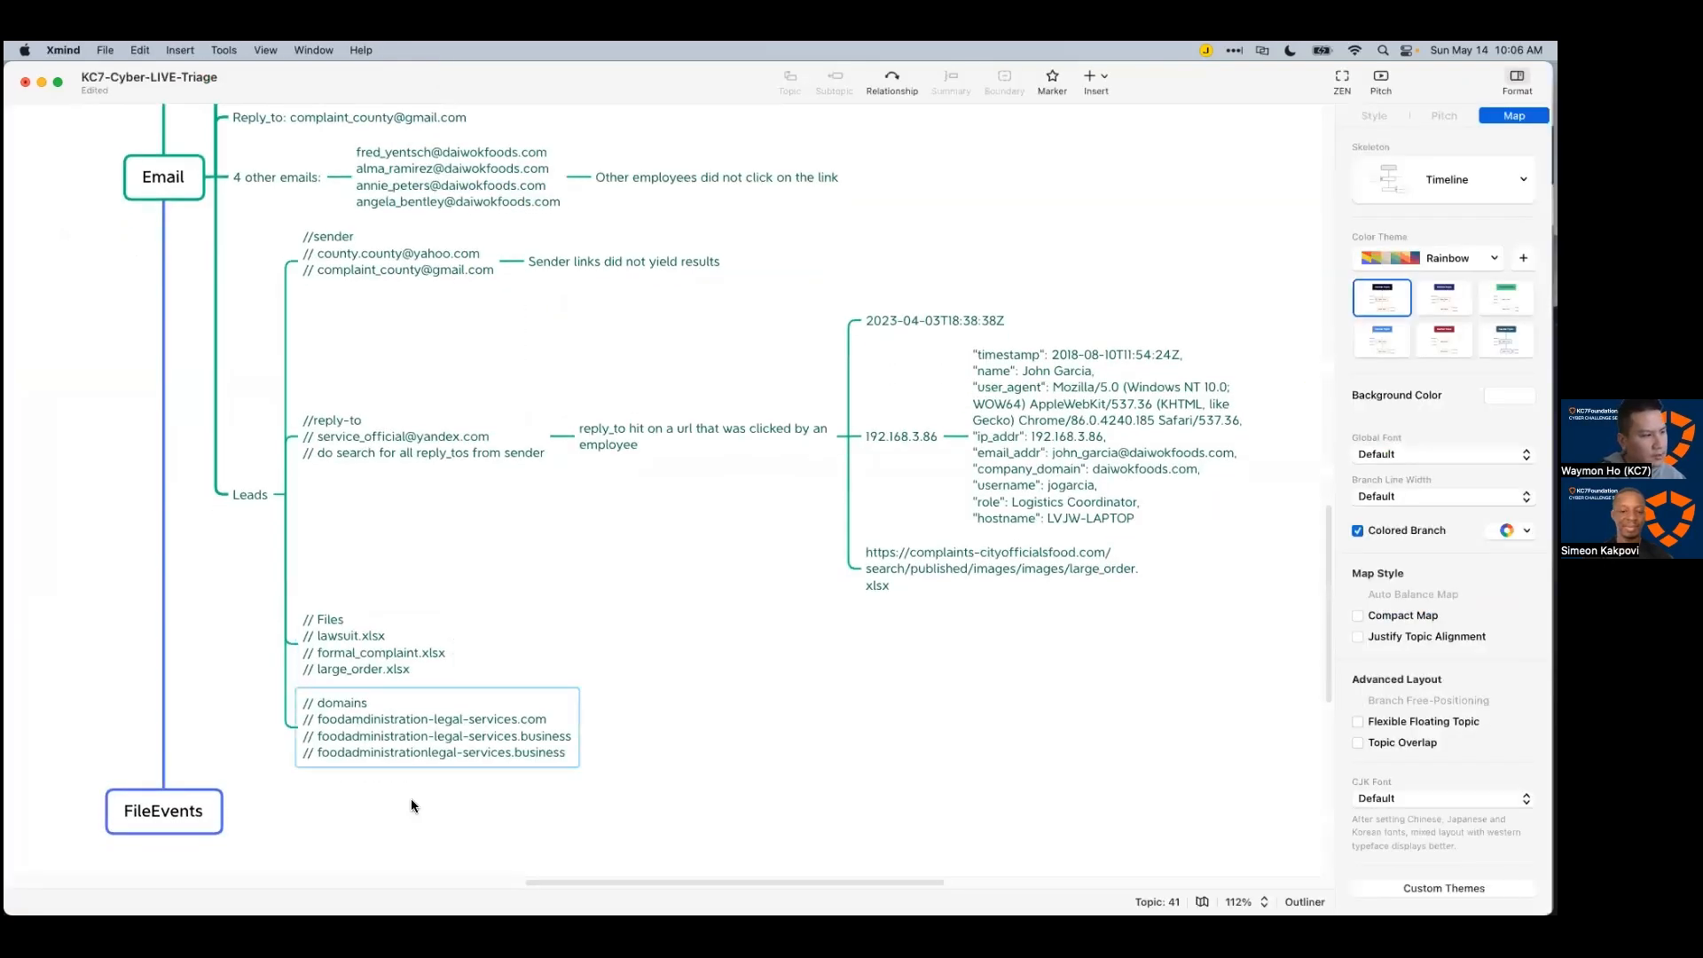
mouse_move(678, 880)
mouse_down()
mouse_move(609, 880)
mouse_move(647, 877)
mouse_up()
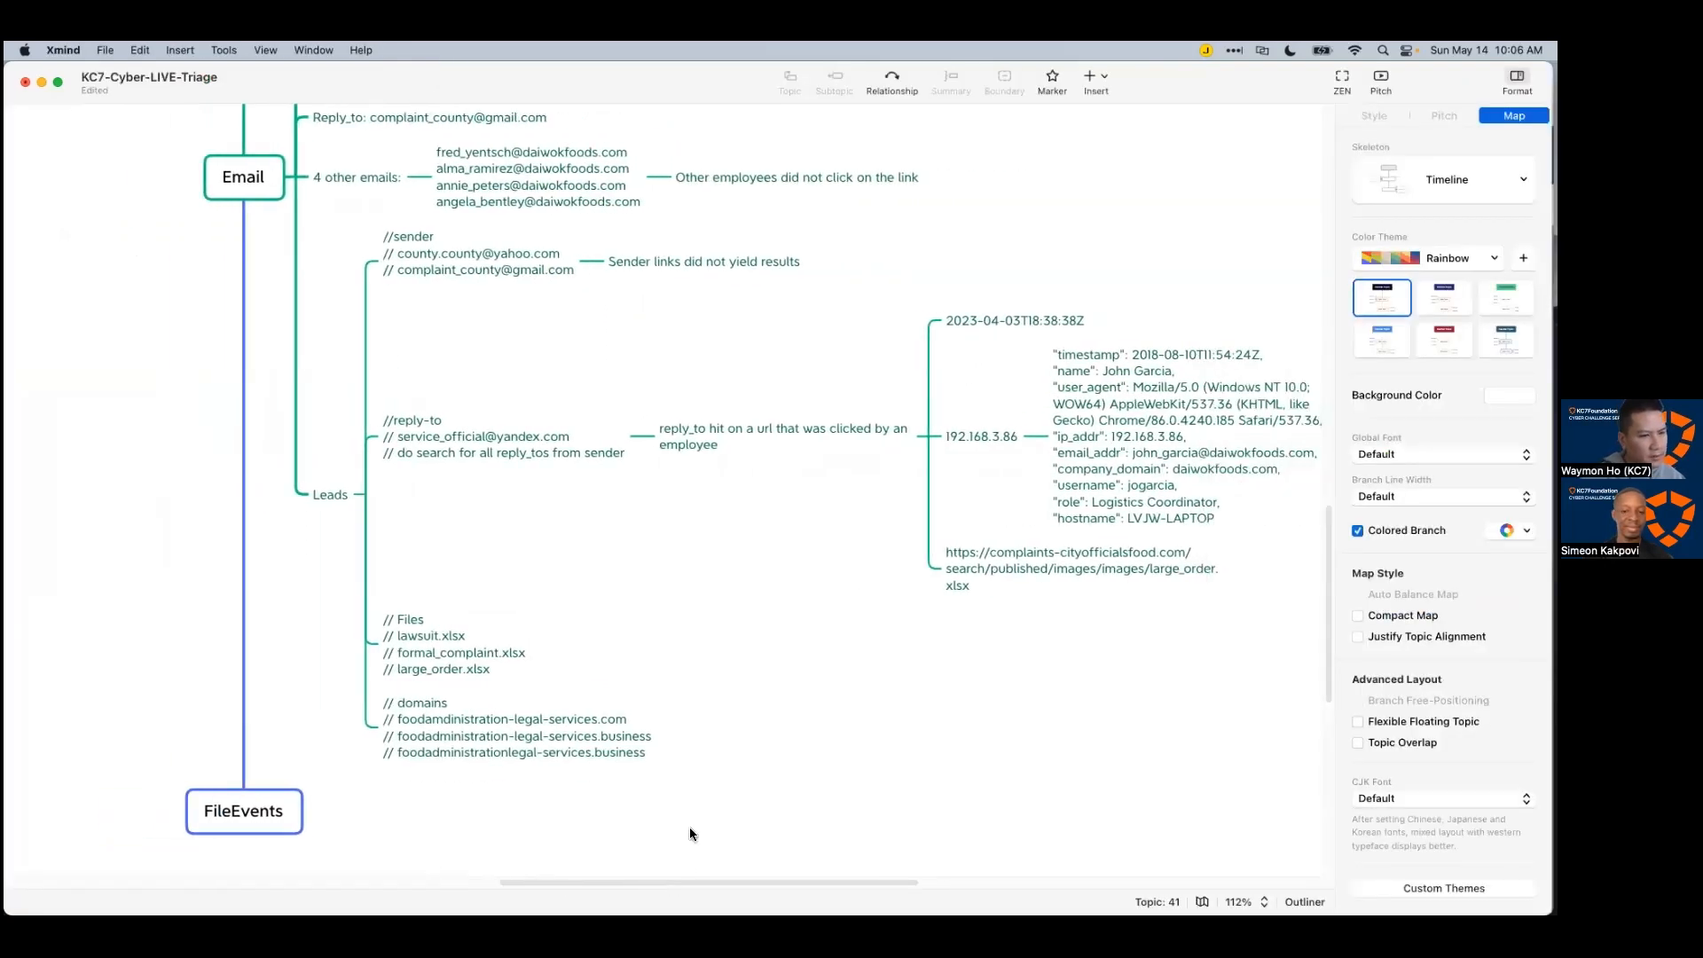
click(1141, 434)
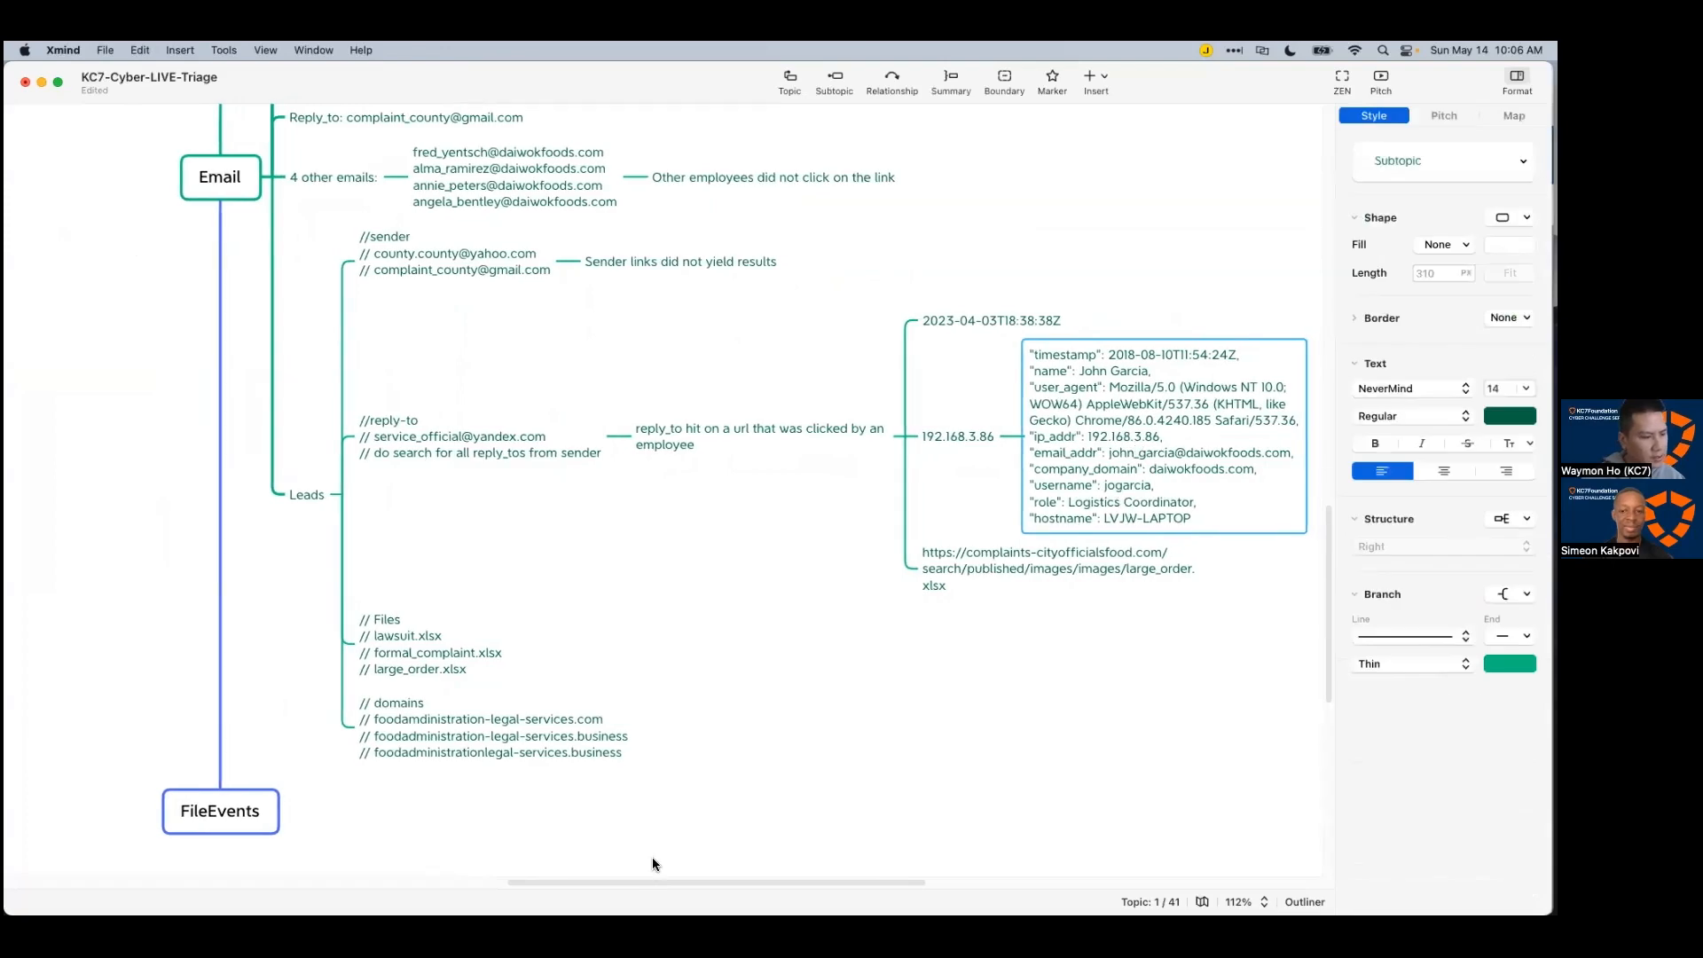
drag(646, 876, 580, 877)
key(super+Tab)
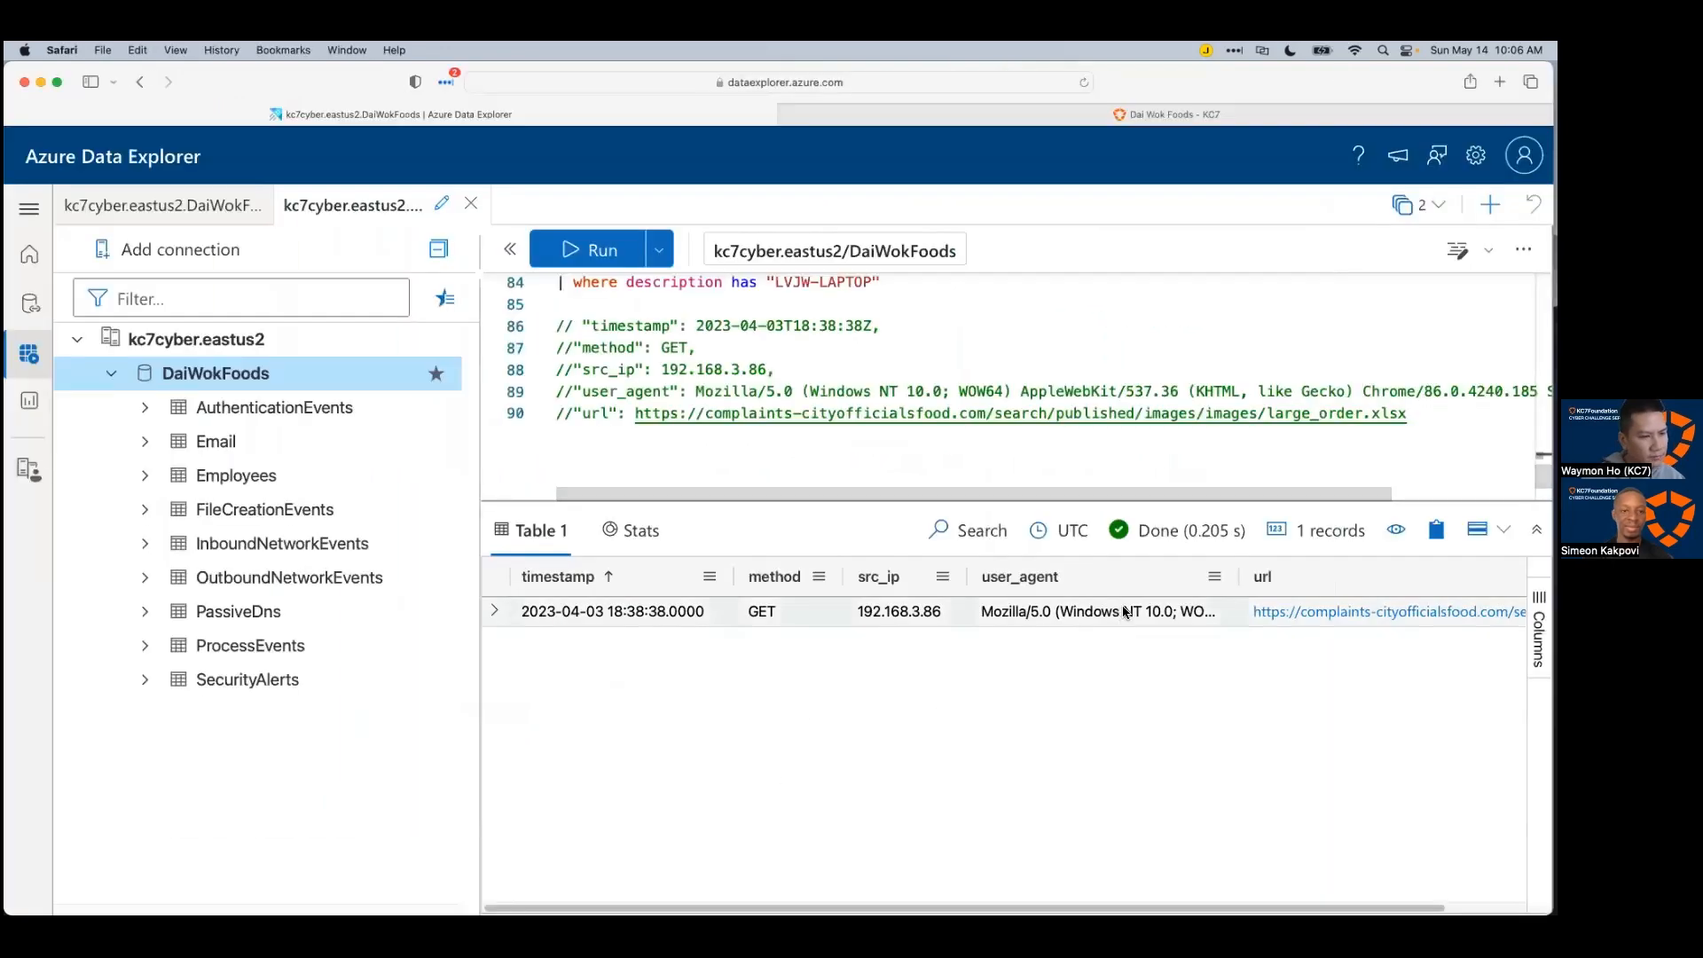
click(1189, 441)
click(494, 611)
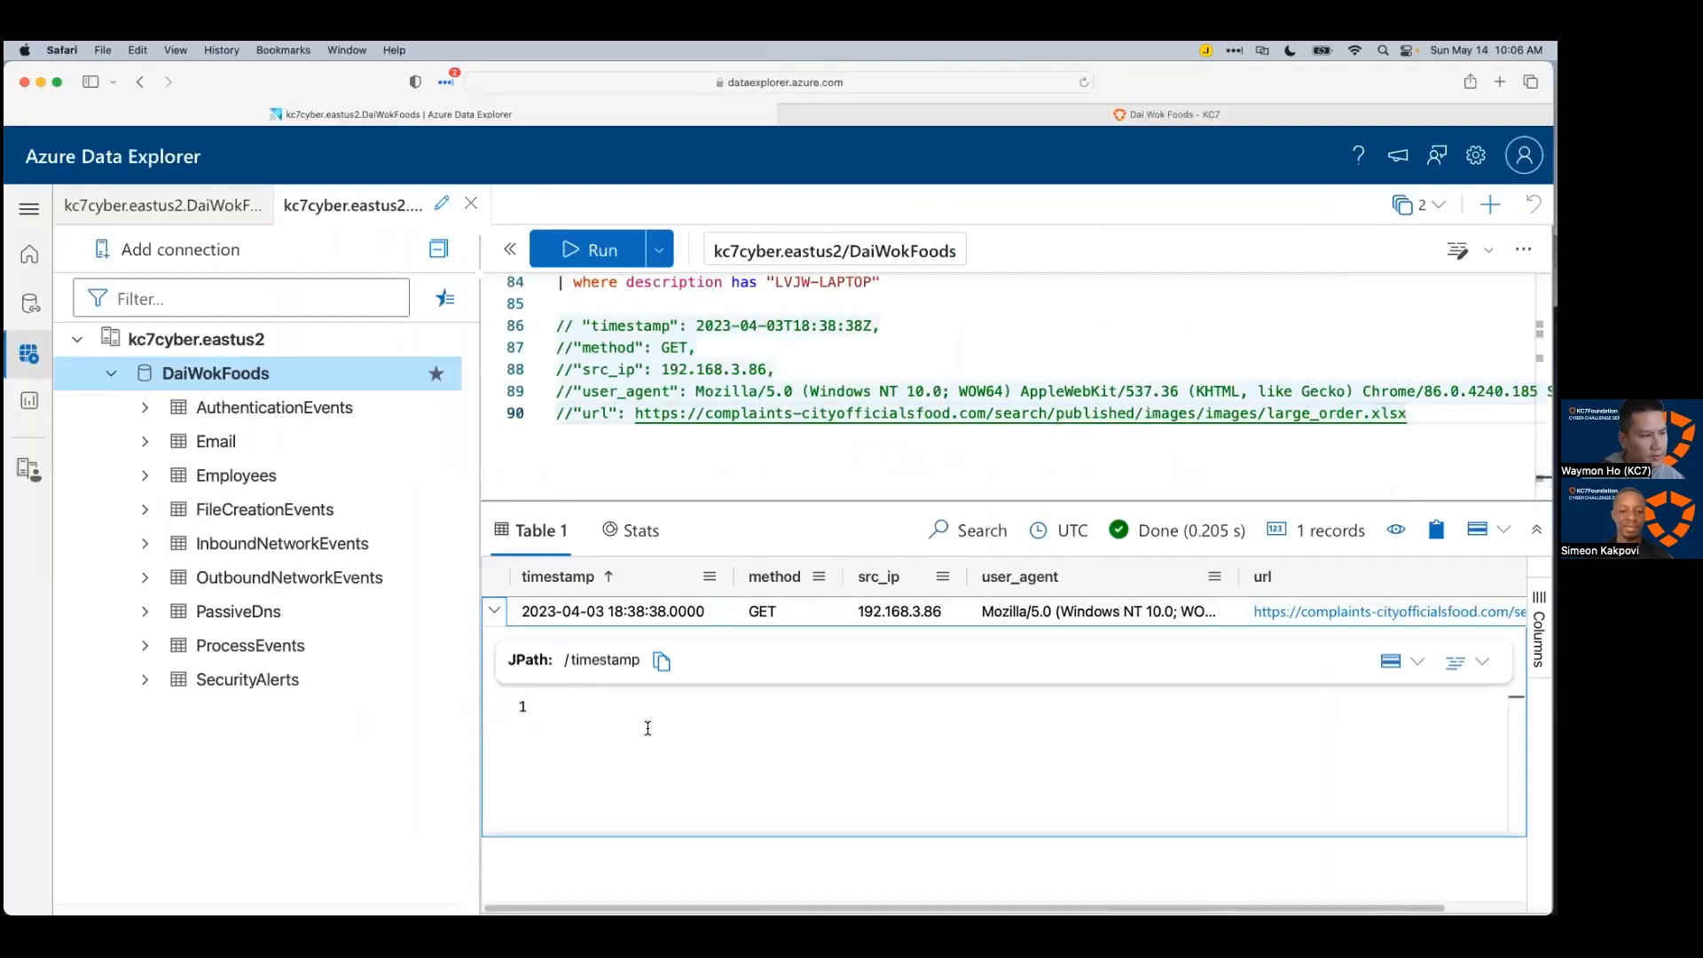
scroll(692, 788, down, 1)
drag(1412, 809, 652, 674)
key(super+c)
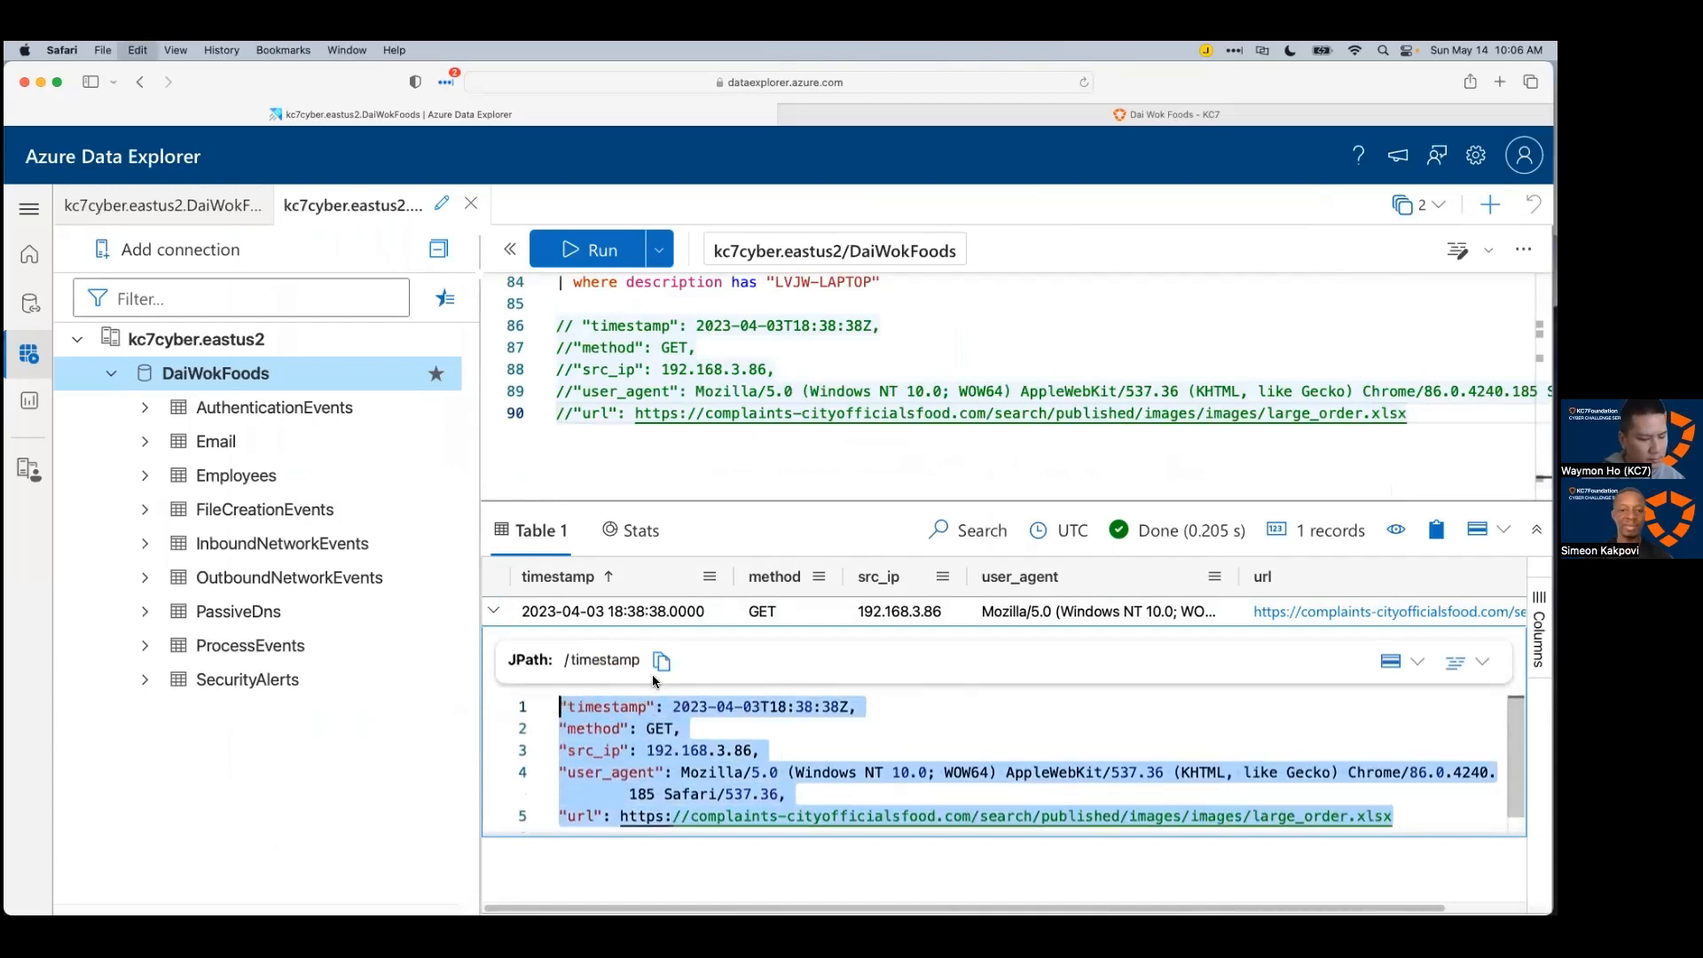
Step: Add a FileEvents subtopic in Xmind containing the request JSON for large_order.xlsx
key(super+Tab)
scroll(434, 789, down, 3)
key(Tab)
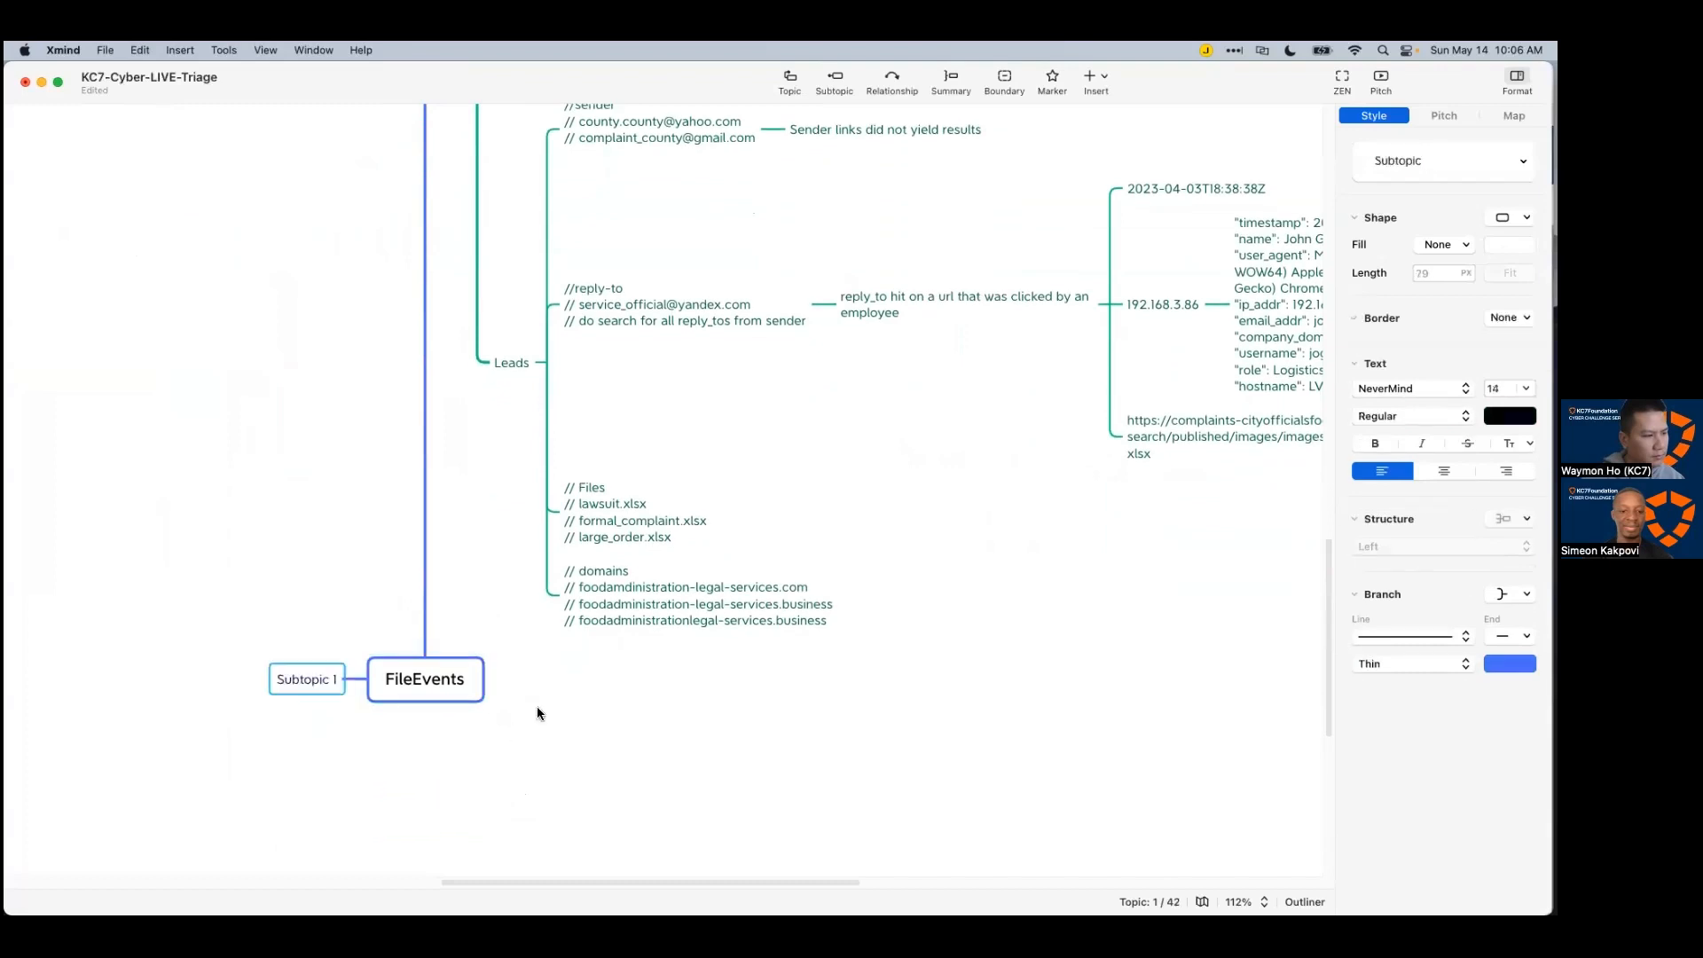
double_click(311, 680)
key(super+v)
click(464, 770)
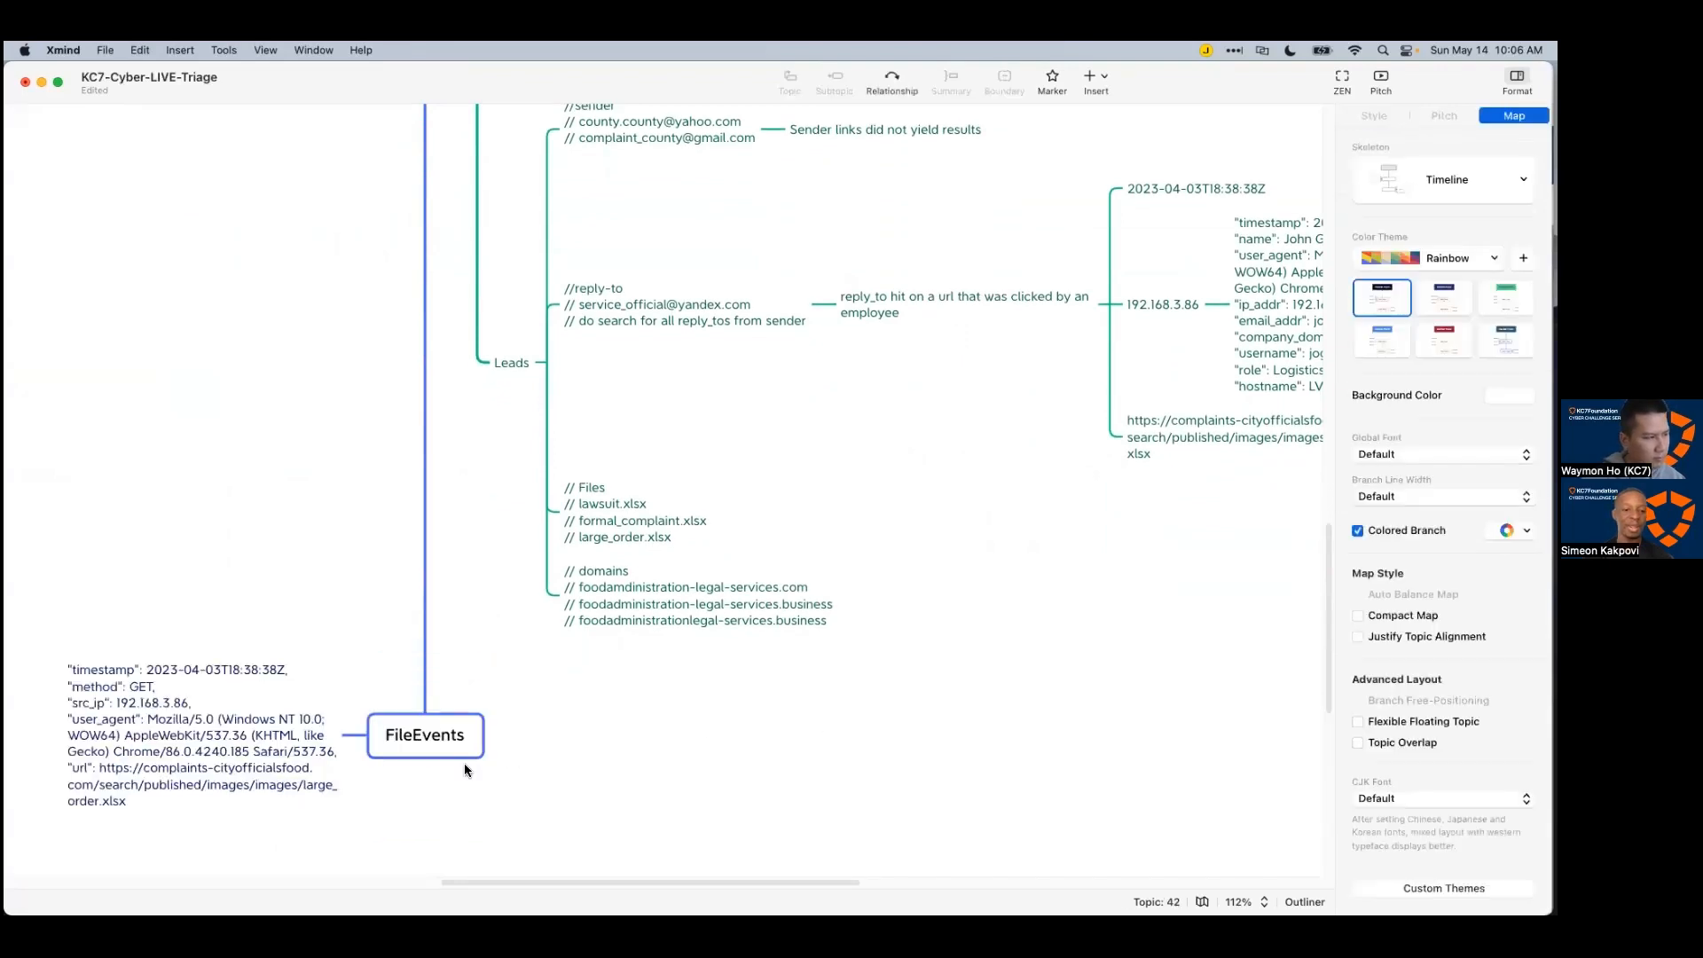
scroll(305, 777, down, 1)
drag(523, 883, 433, 874)
scroll(568, 772, down, 2)
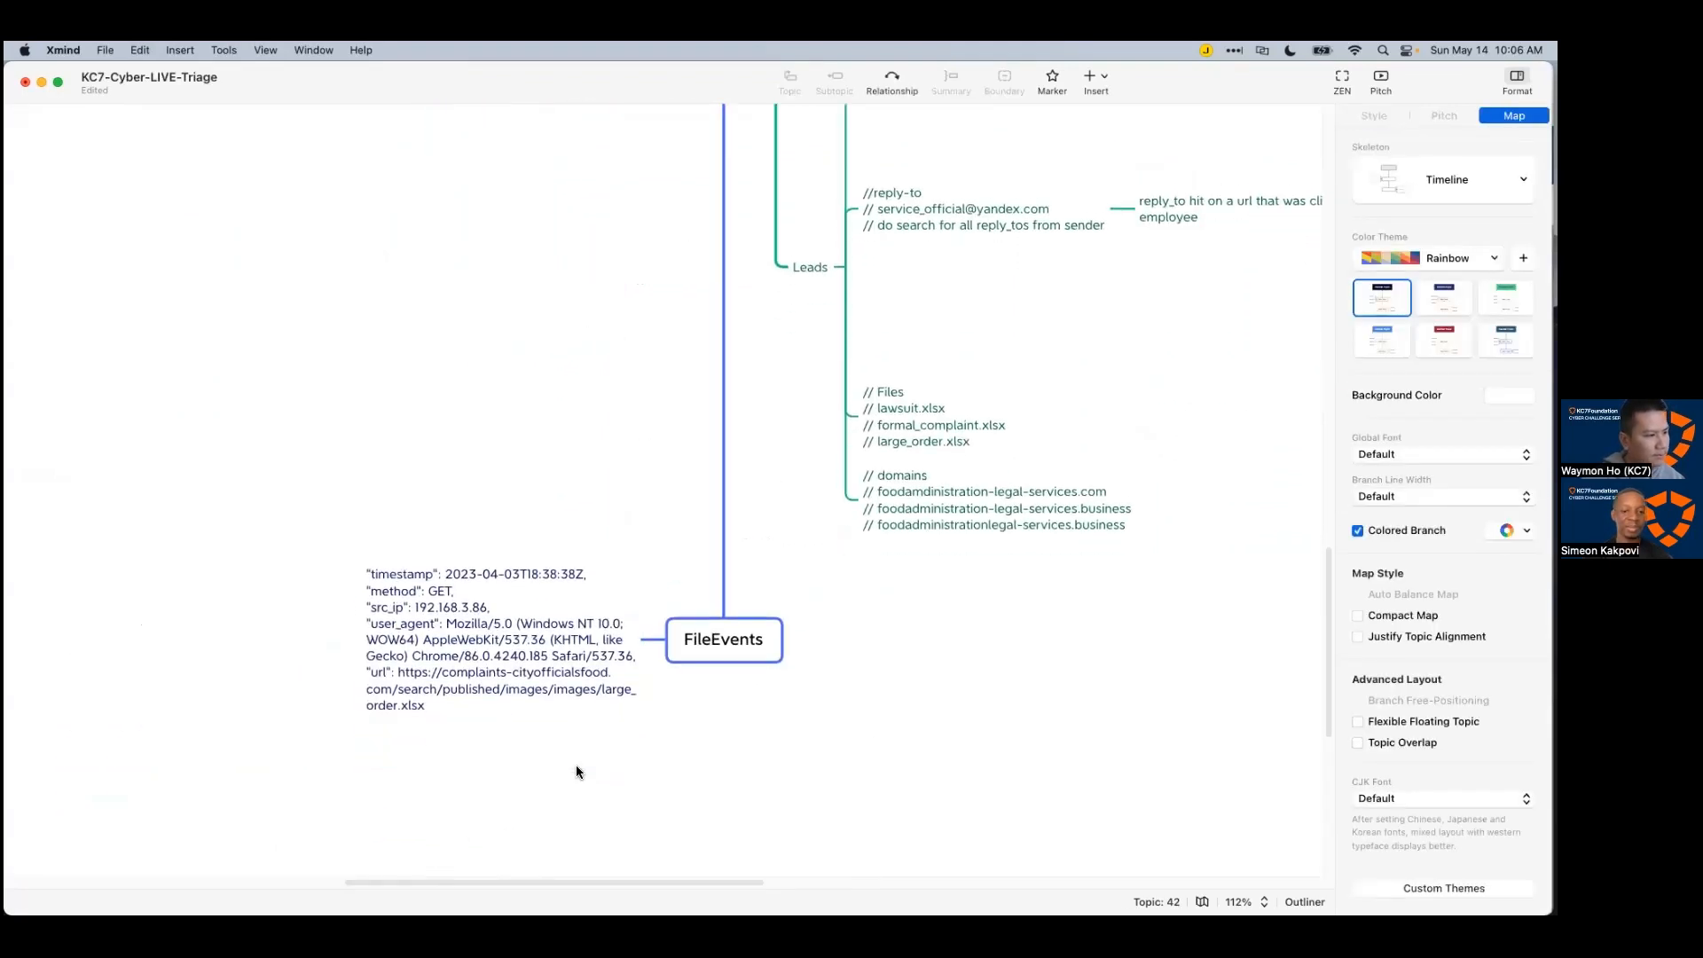
scroll(532, 728, down, 1)
Step: Start a new FileCreationEvents query with a hostname filter below the commented request details
key(super+Tab)
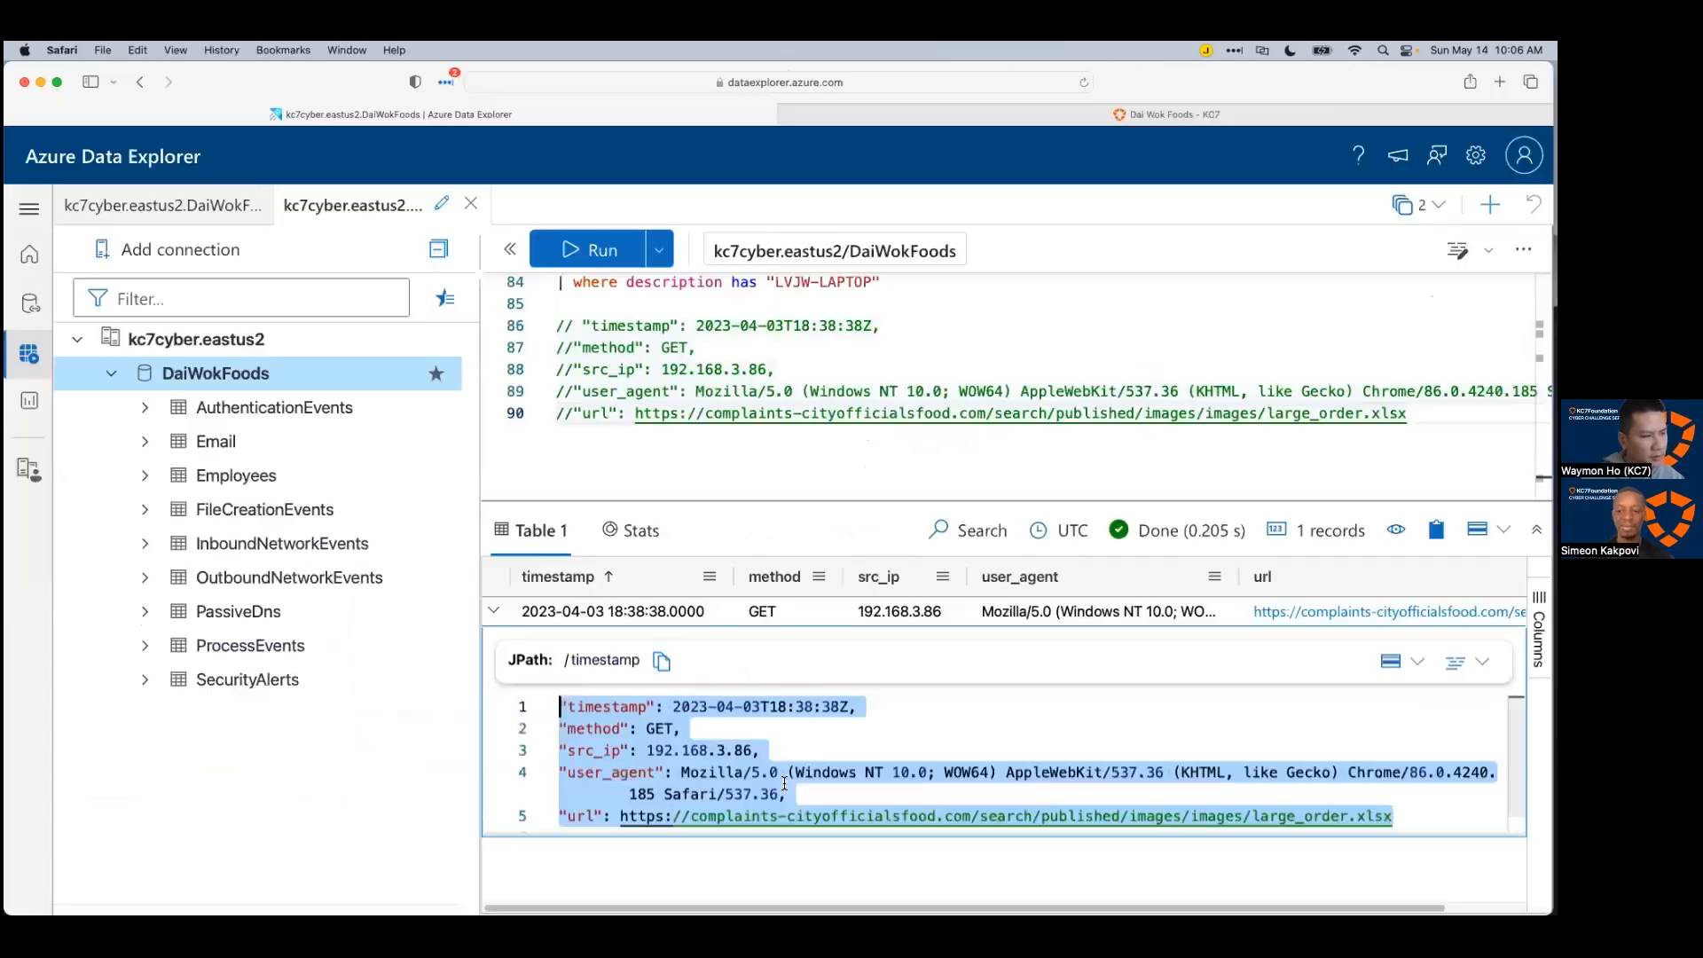
click(731, 474)
key(Return)
key(Return)
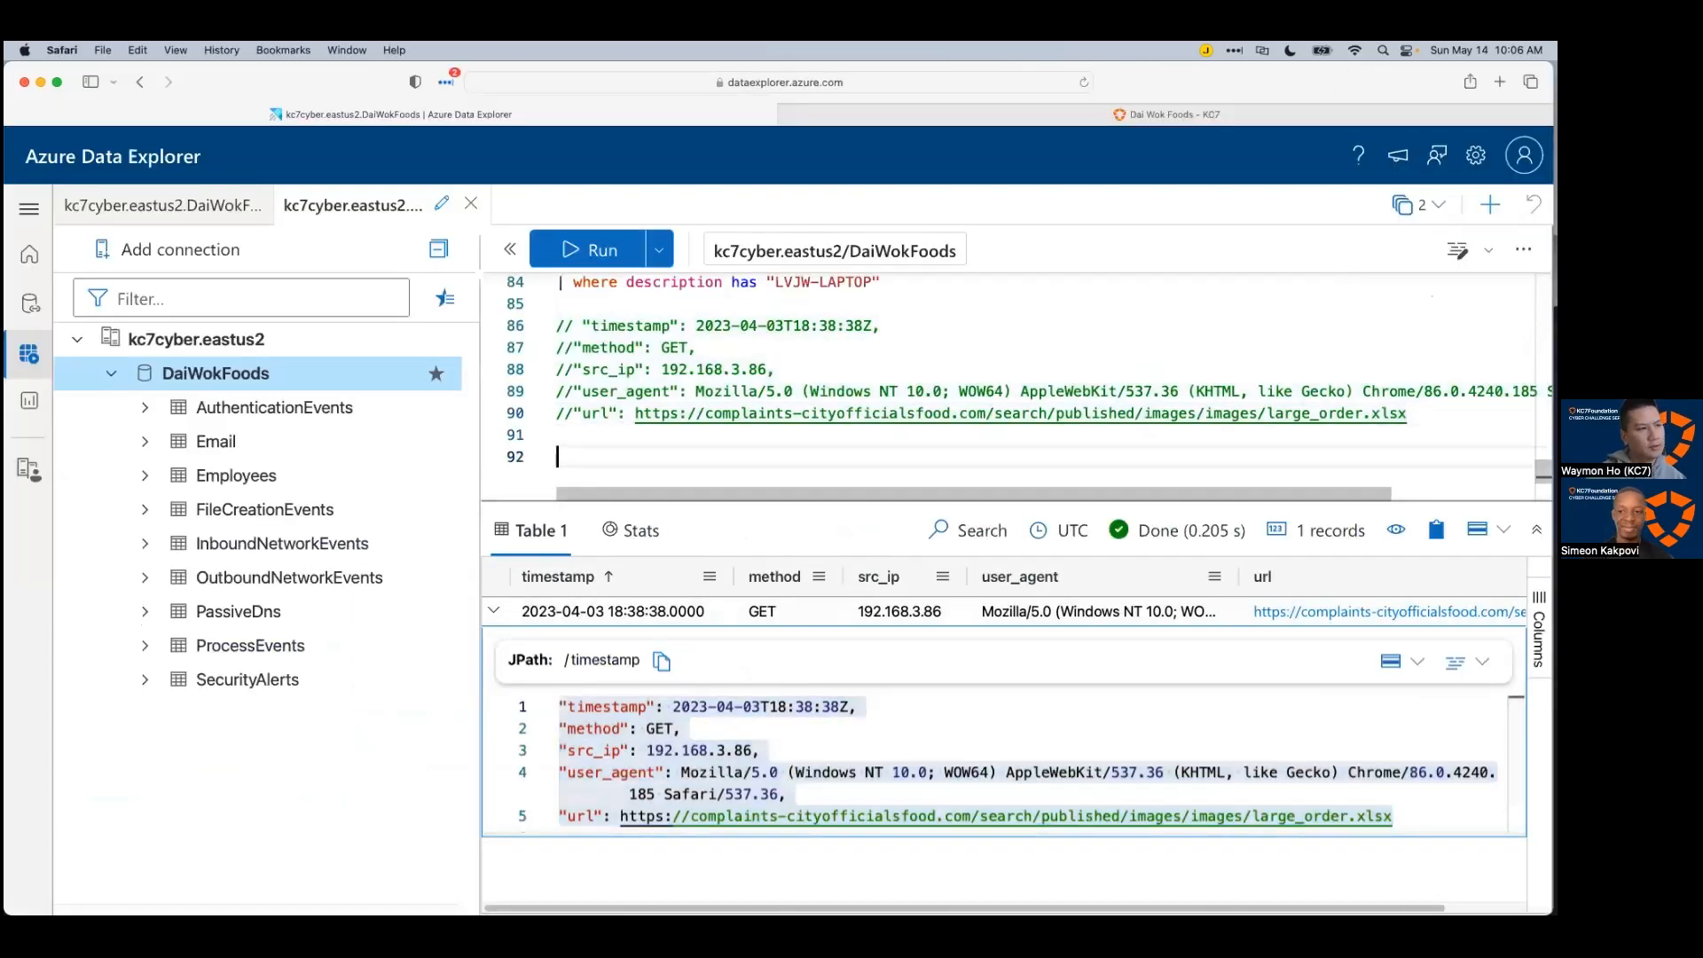
text(FileCreationEvents)
key(Return)
text(| wher)
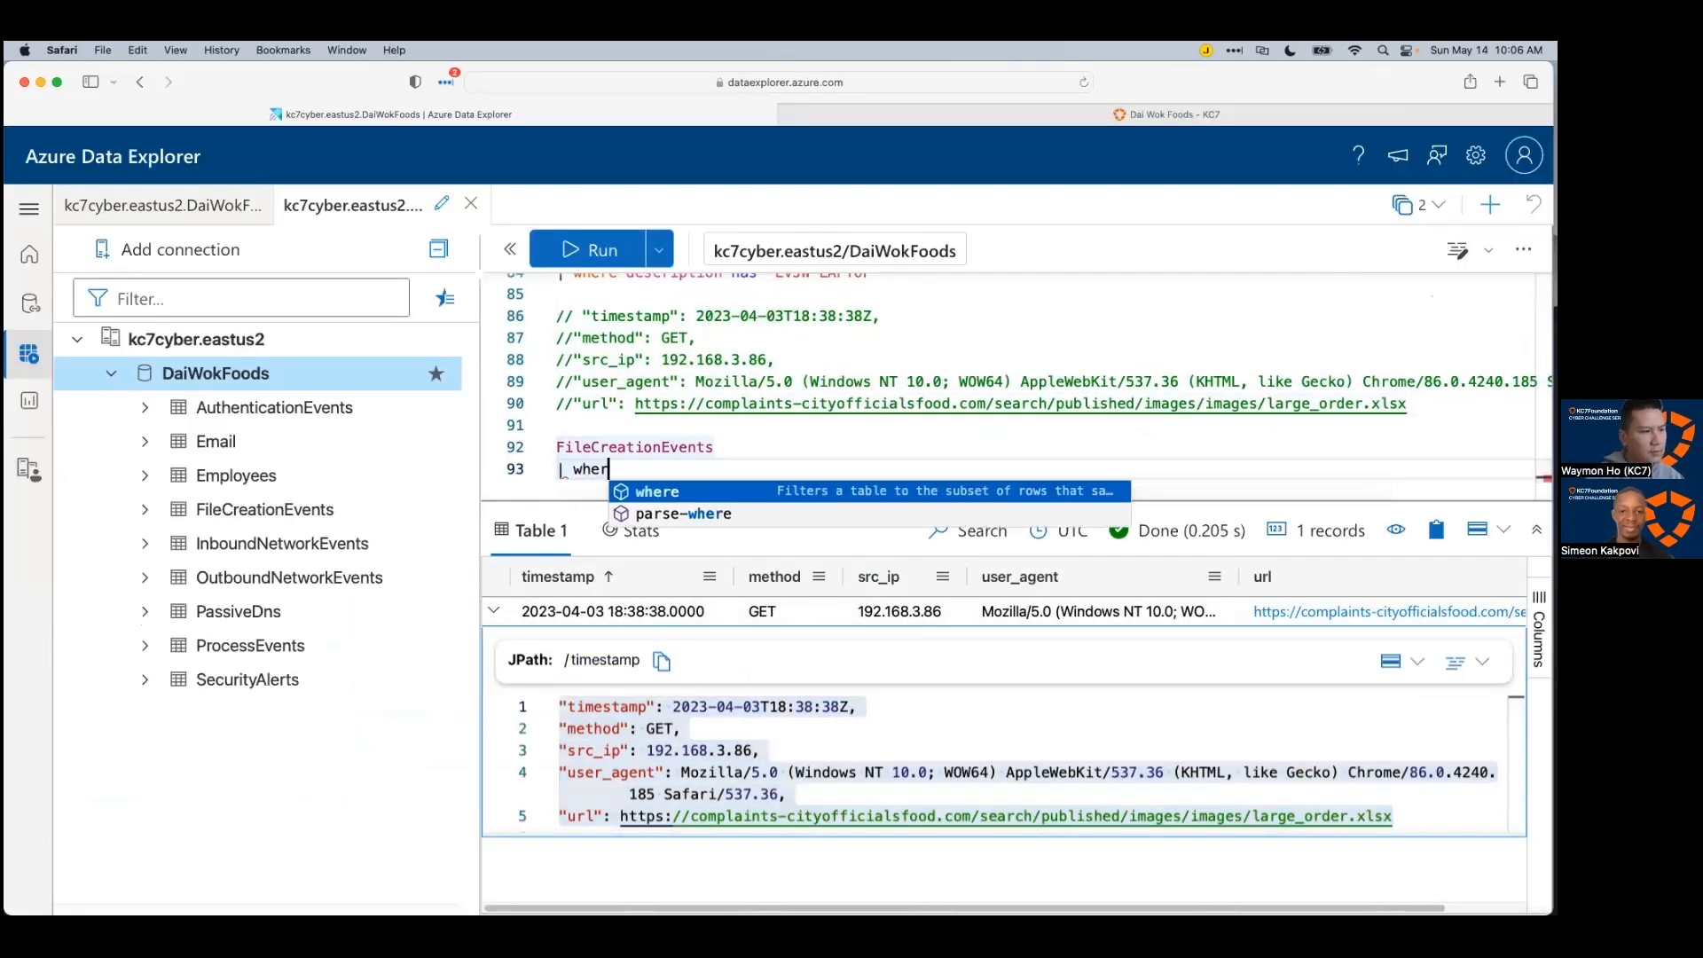
text(e hostname == ")
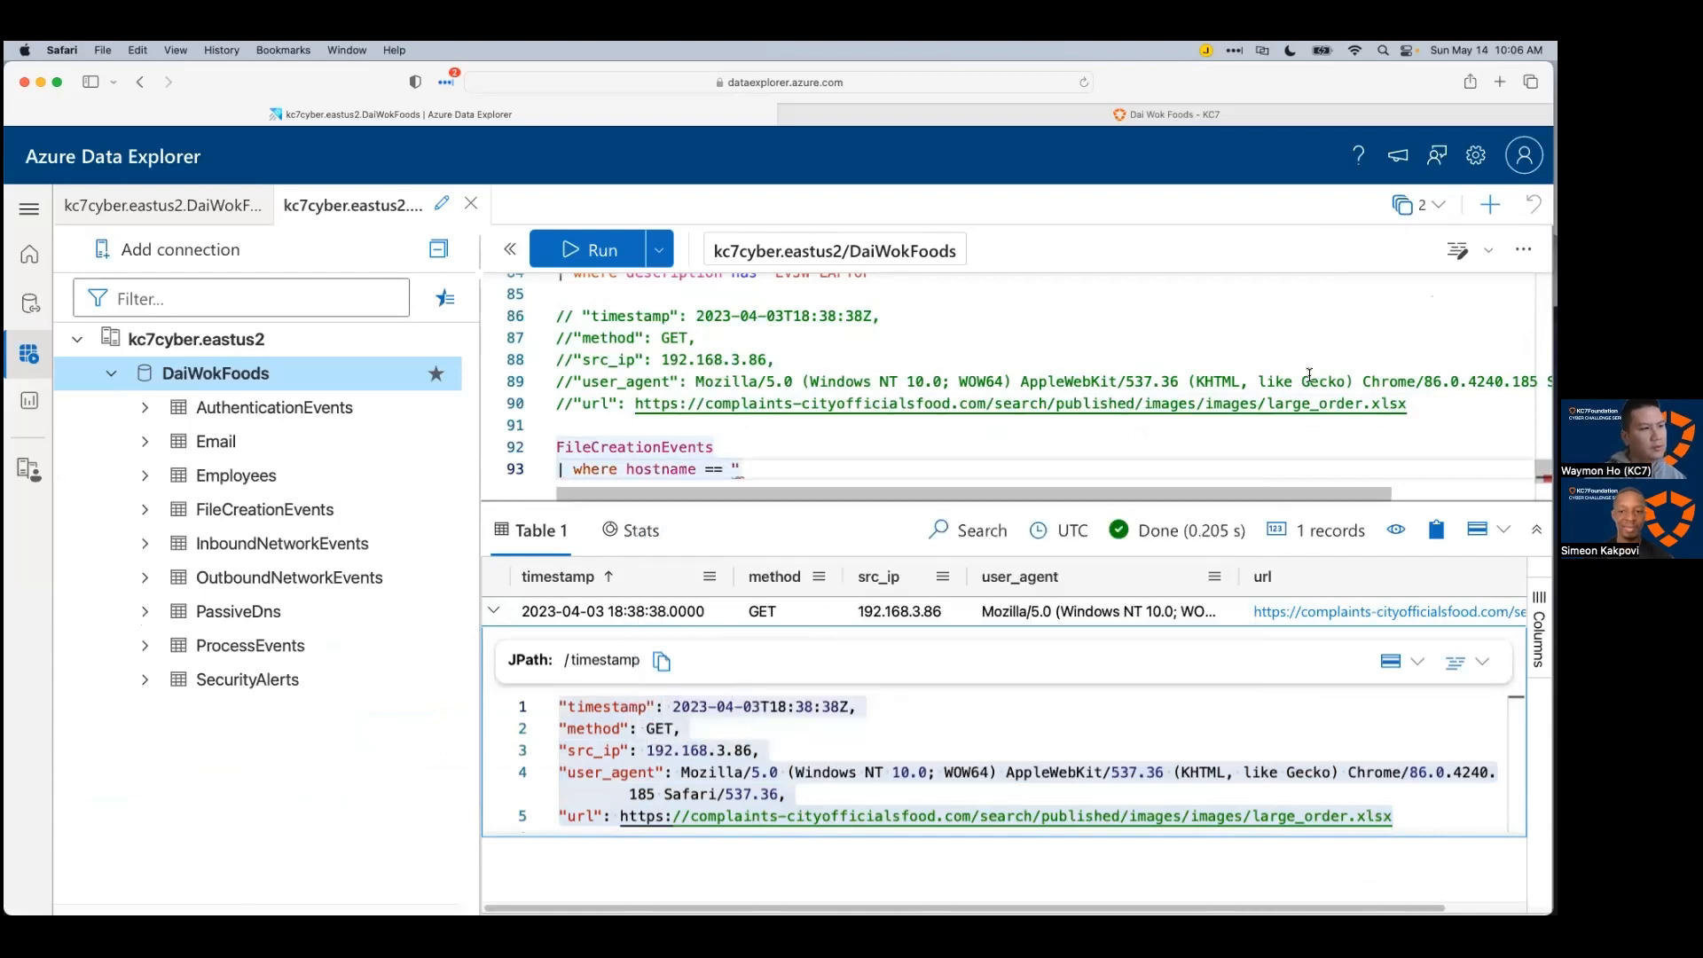
Step: Copy LVJW-LAPTOP into the hostname filter and run the file-creation query
scroll(1026, 420, up, 3)
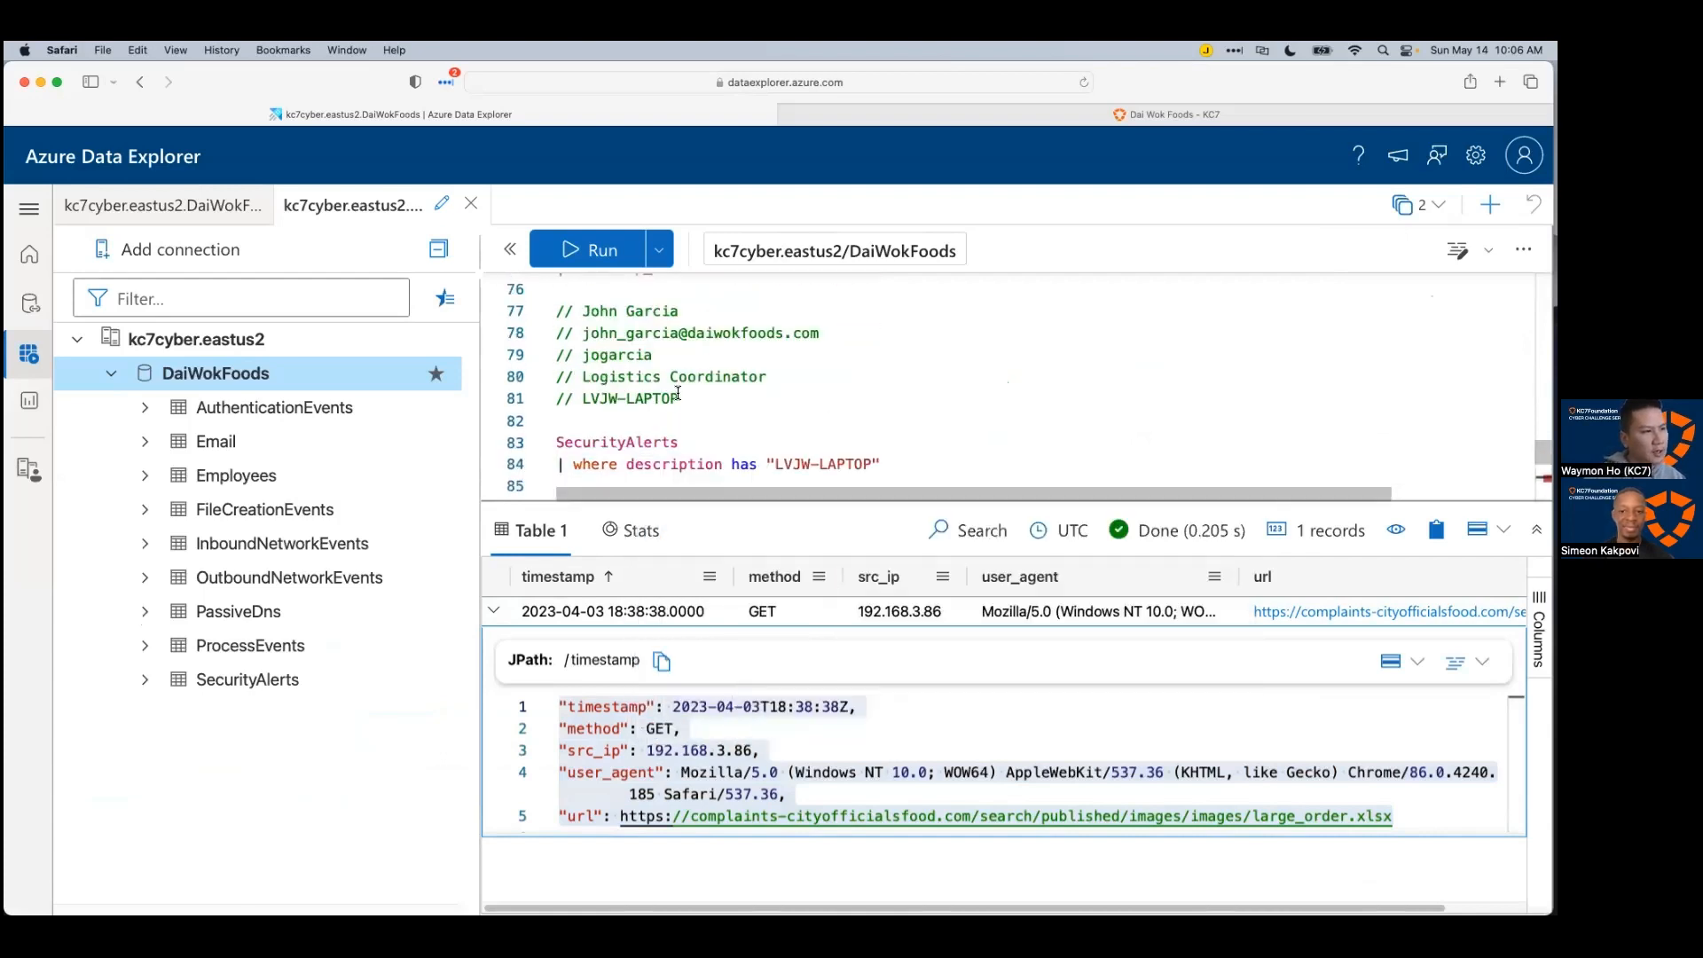
drag(679, 398, 583, 398)
key(super+c)
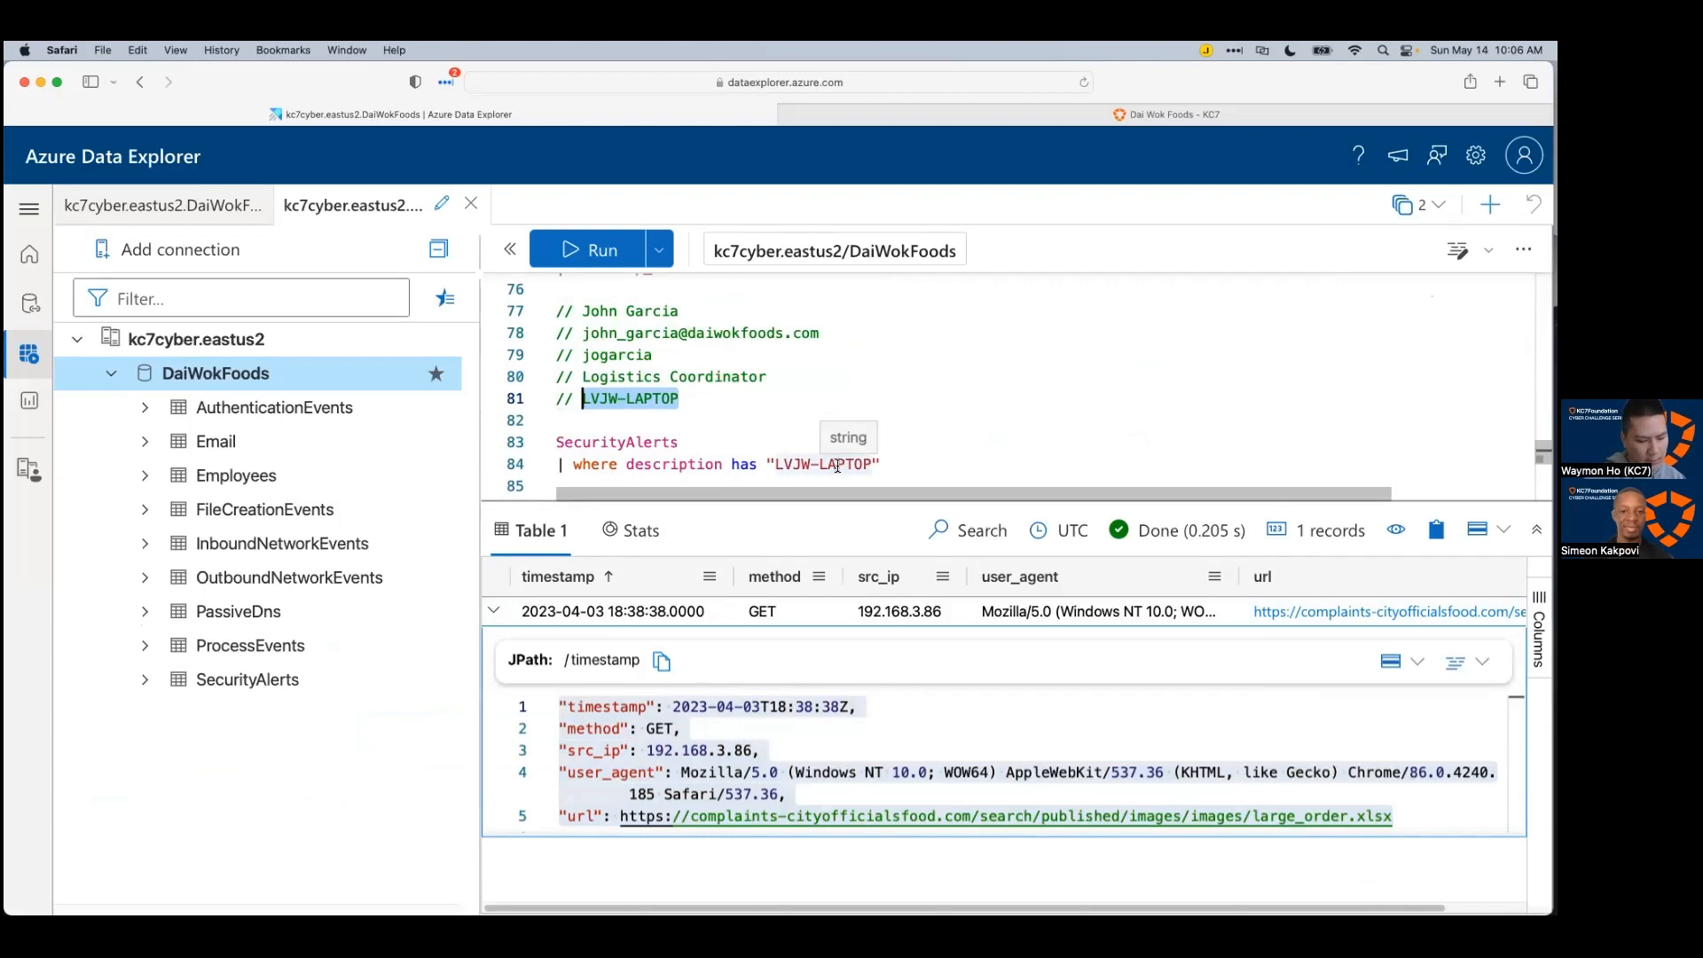
scroll(830, 444, down, 4)
click(825, 427)
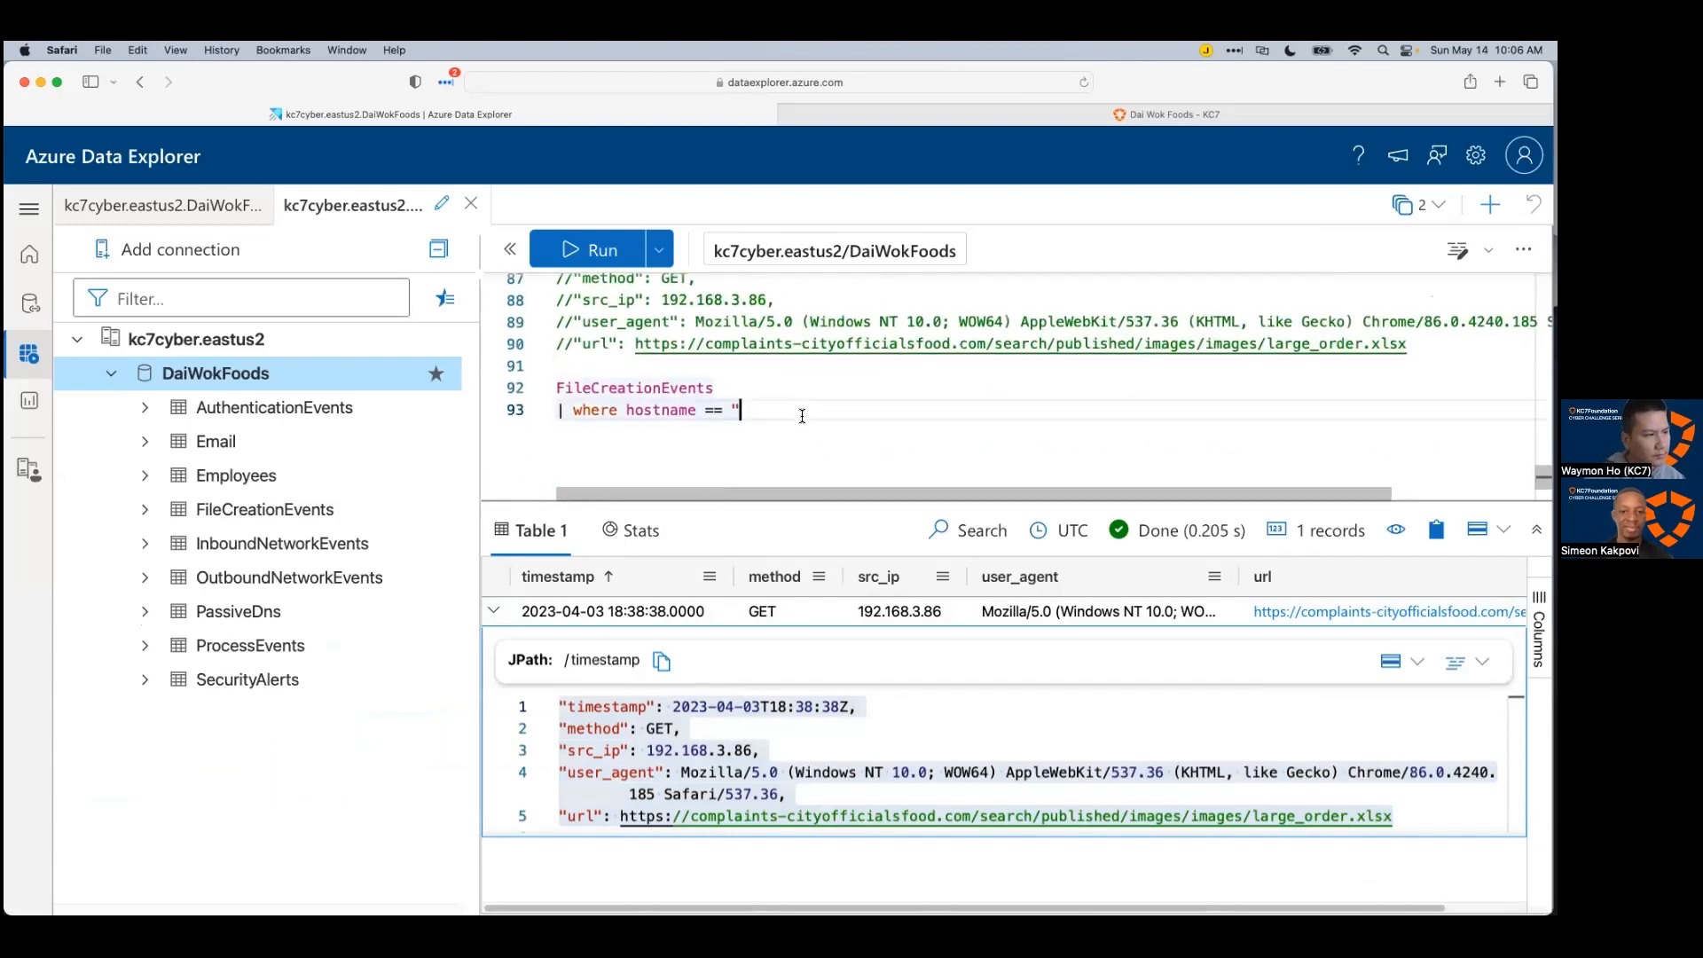
key(super+v)
text(")
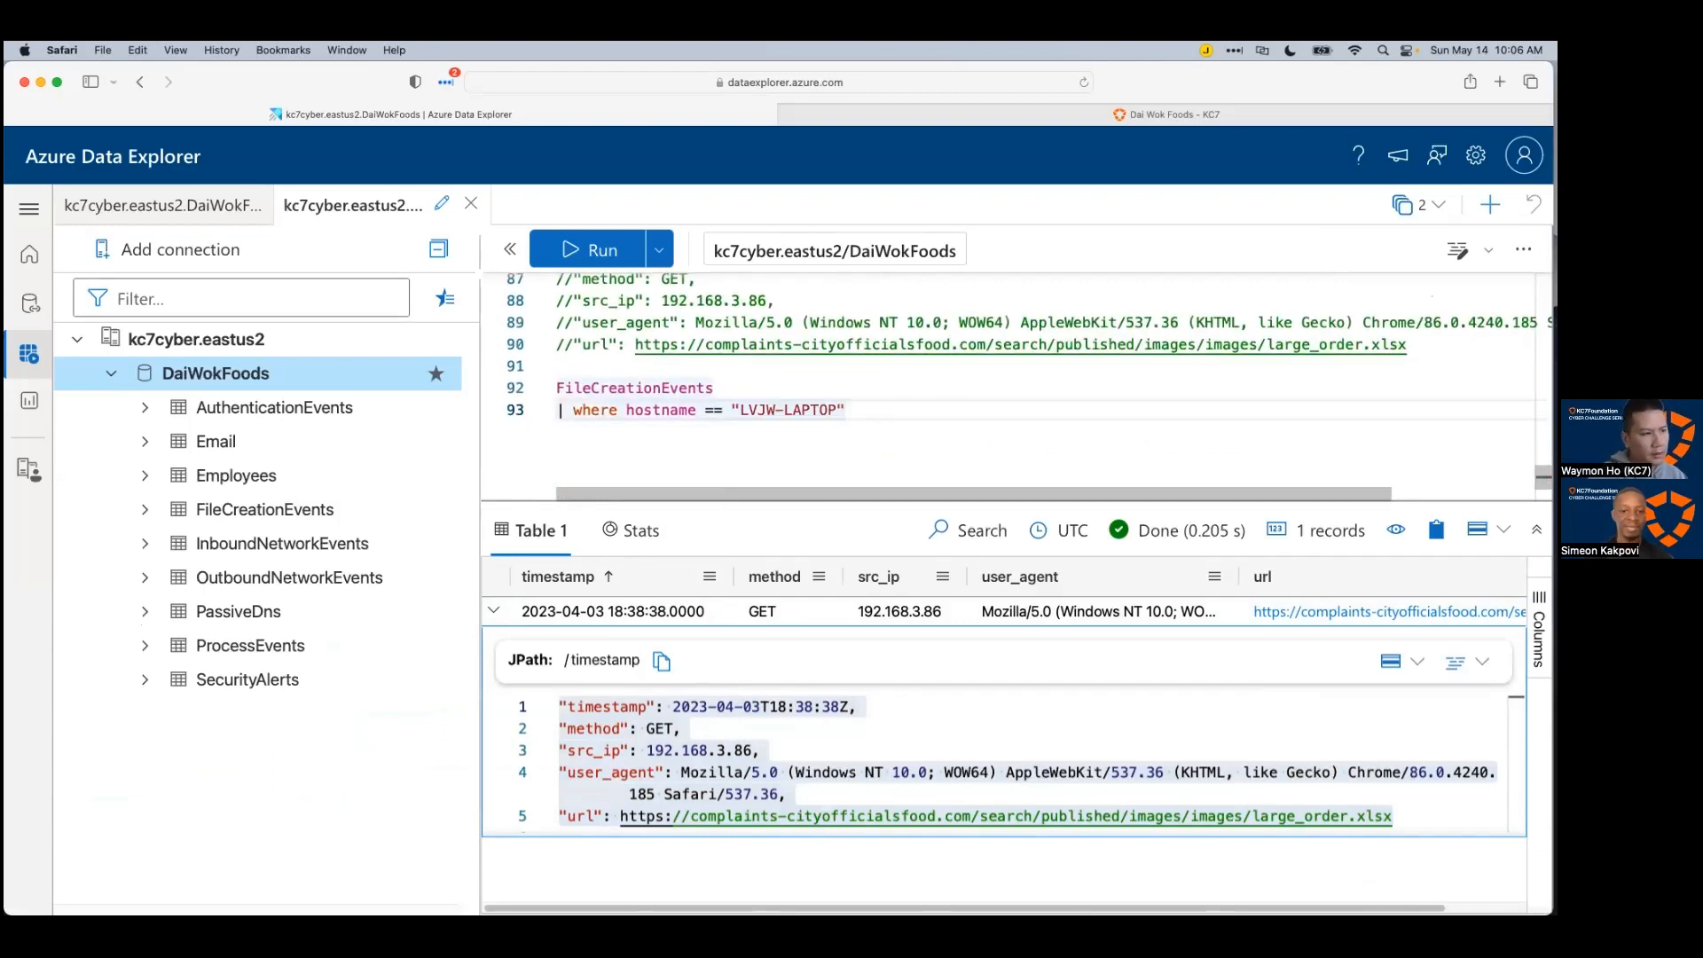
key(shift+Return)
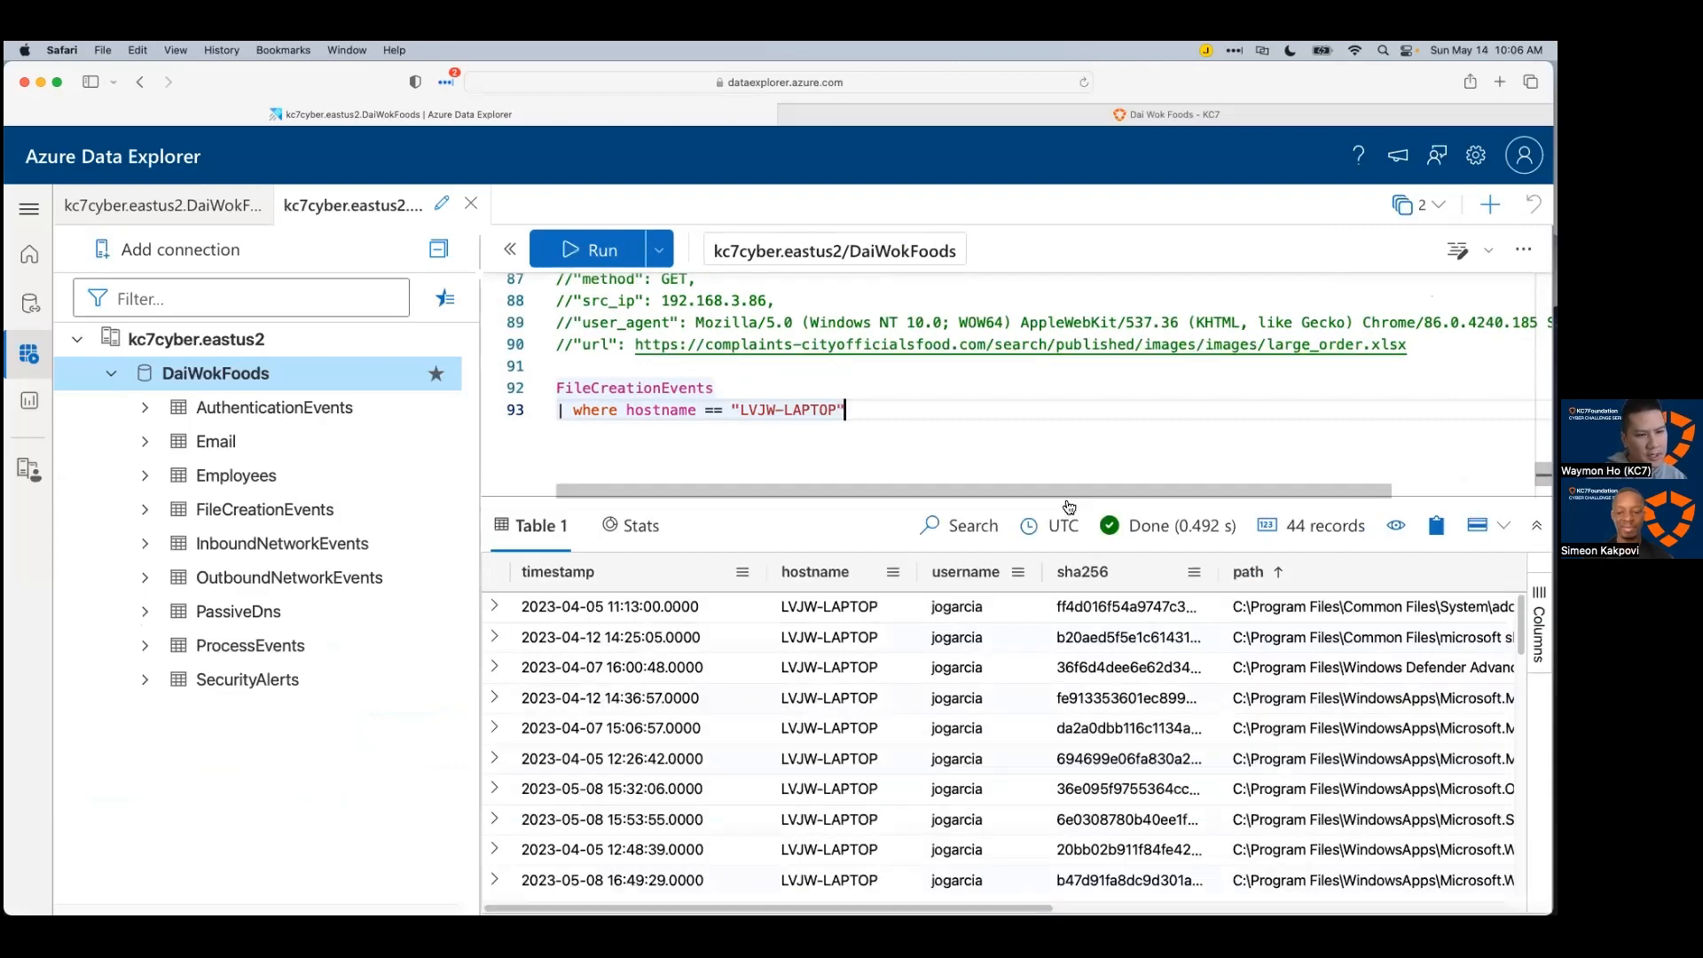
Step: Limit the query with | take 10 and rerun it
drag(1063, 499, 1063, 558)
click(910, 416)
key(Return)
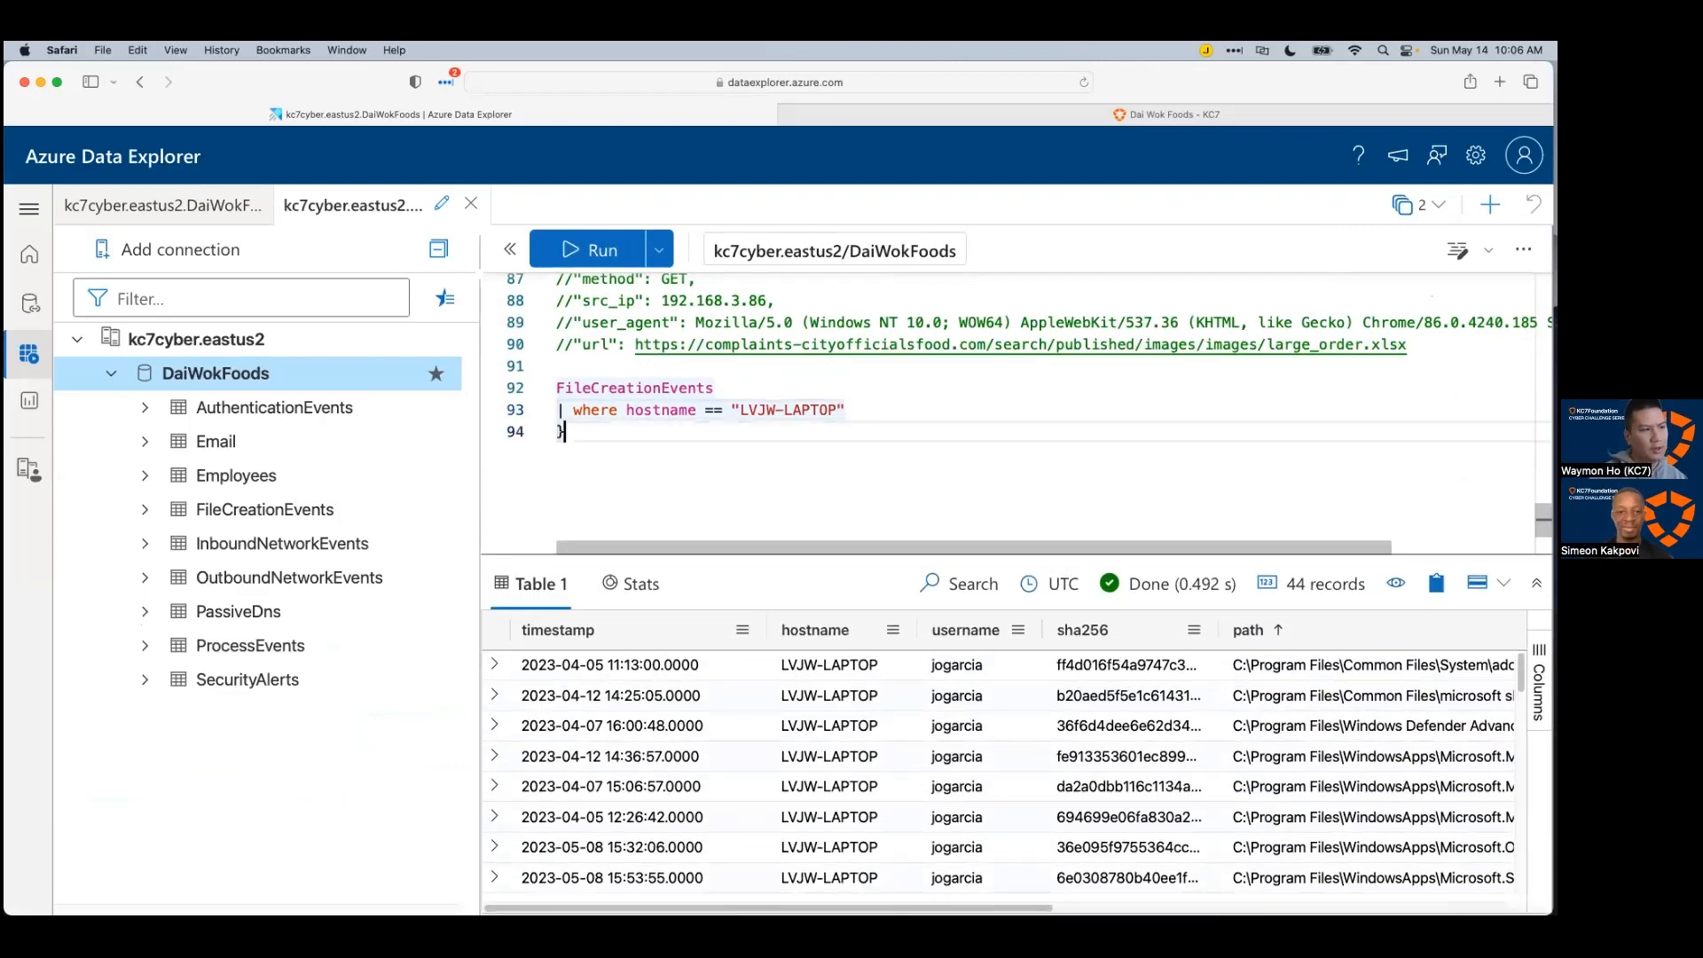
text(| take 10)
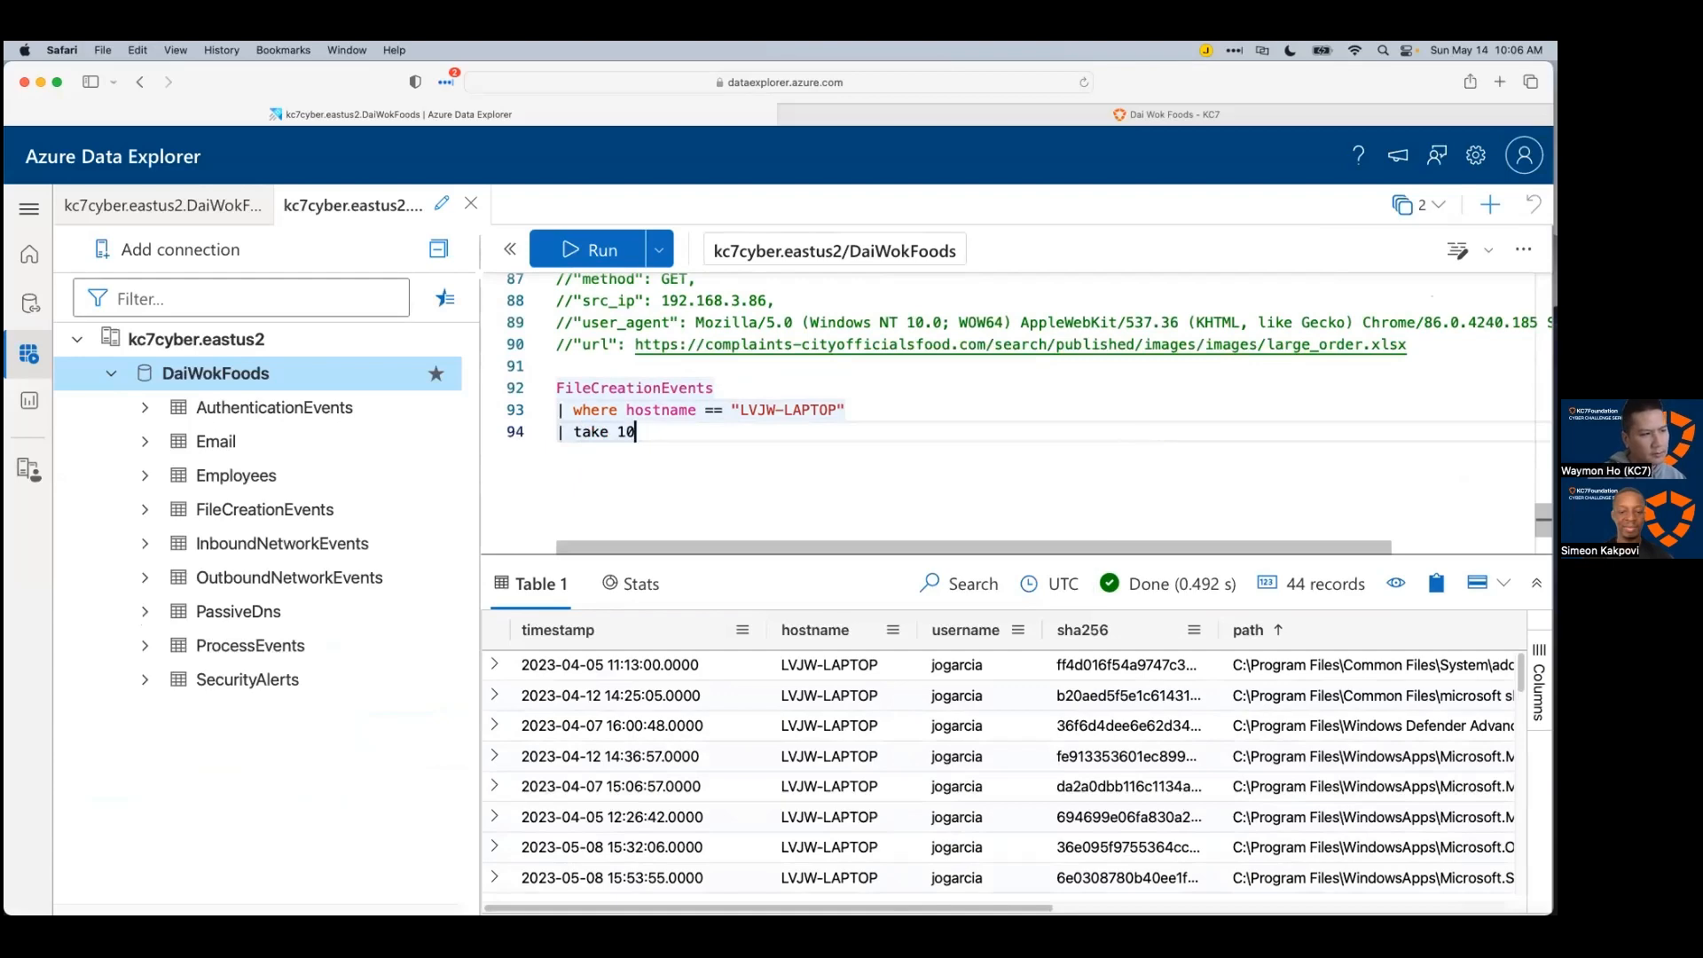
key(shift+Return)
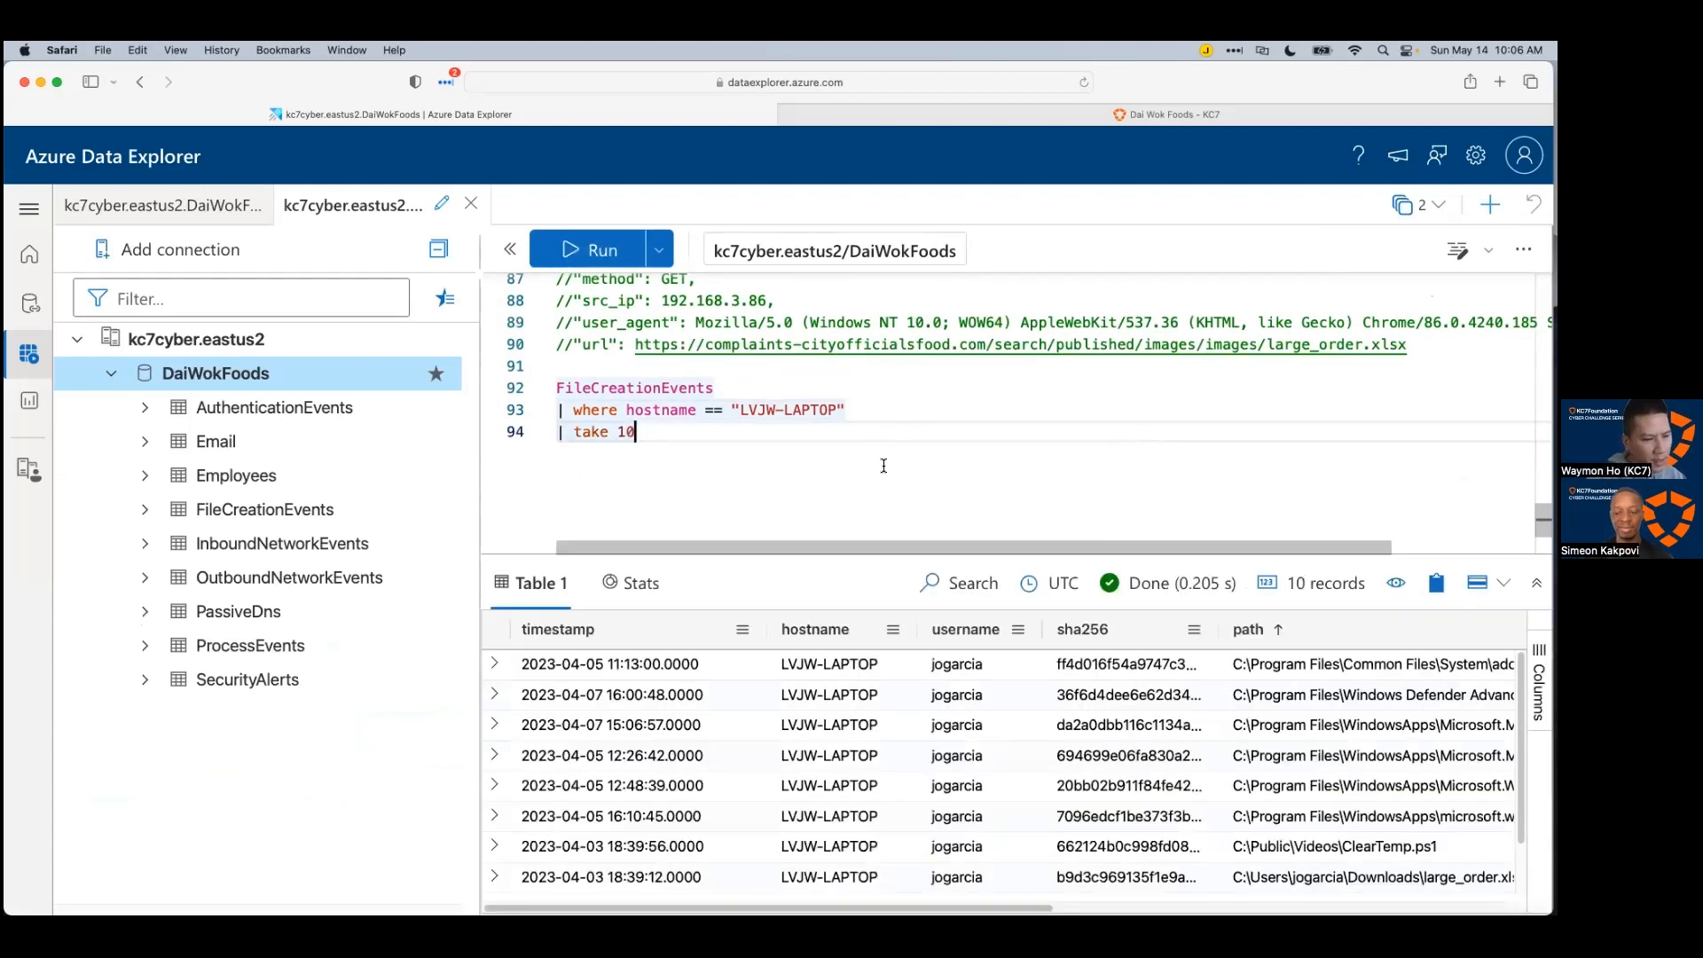
Step: Enlarge the results grid, find large_order.xlsx in the filename column, and select the take 10 line
drag(881, 553, 883, 511)
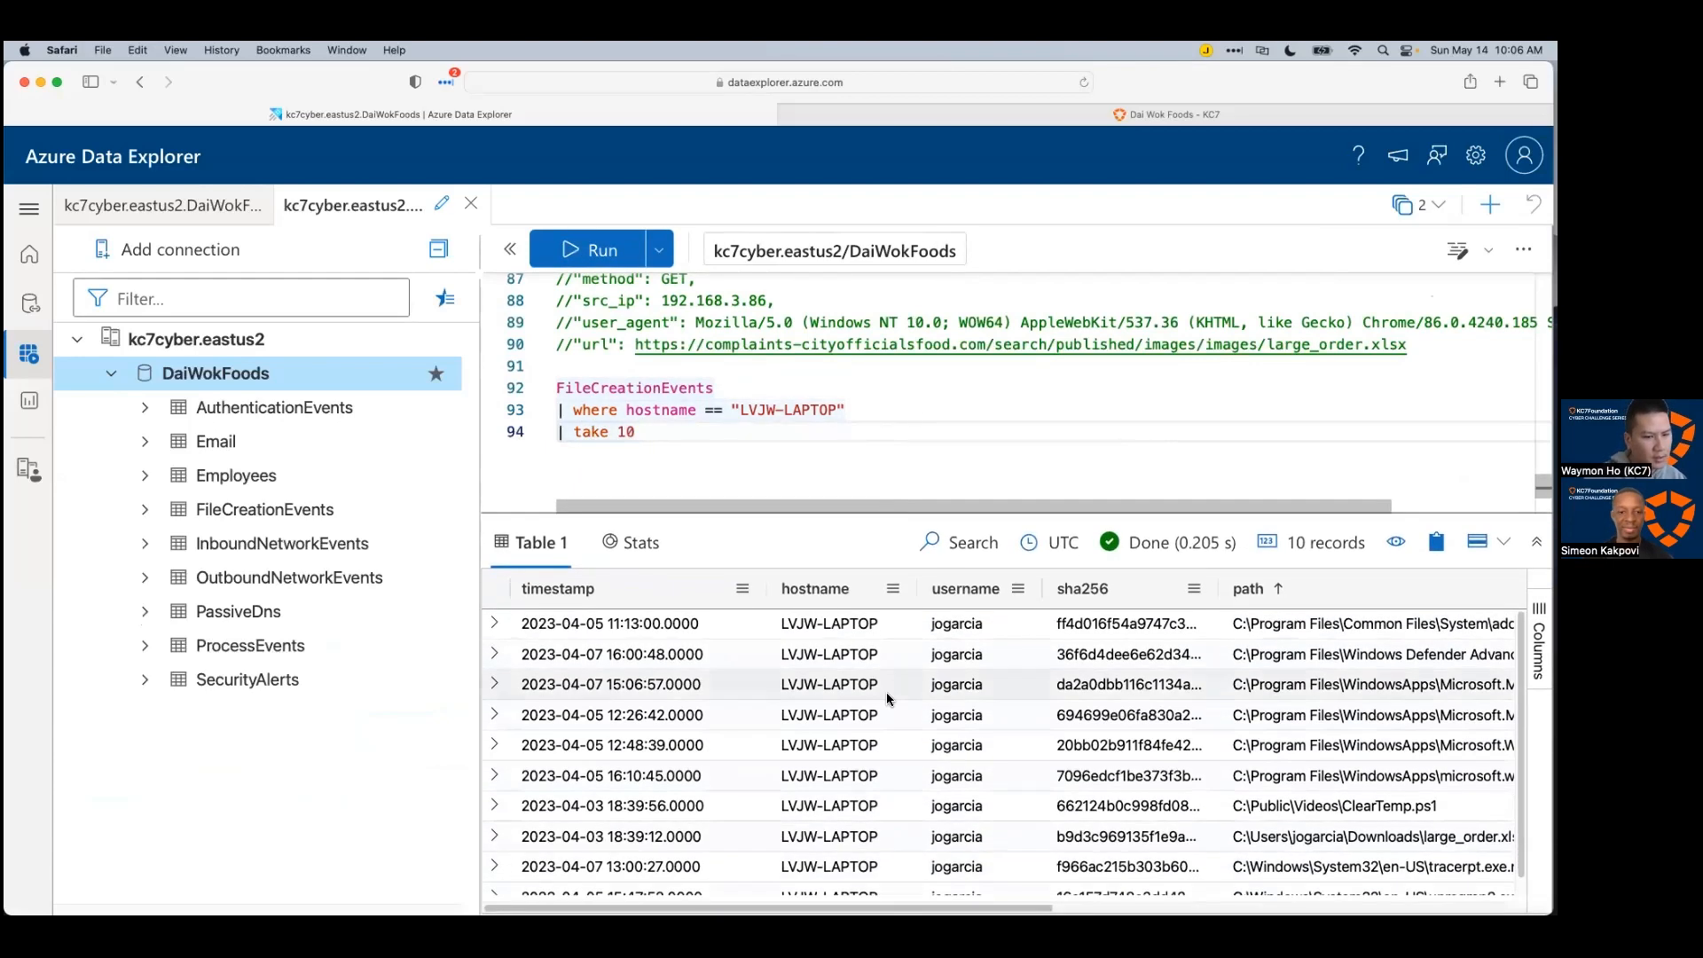
scroll(889, 750, down, 1)
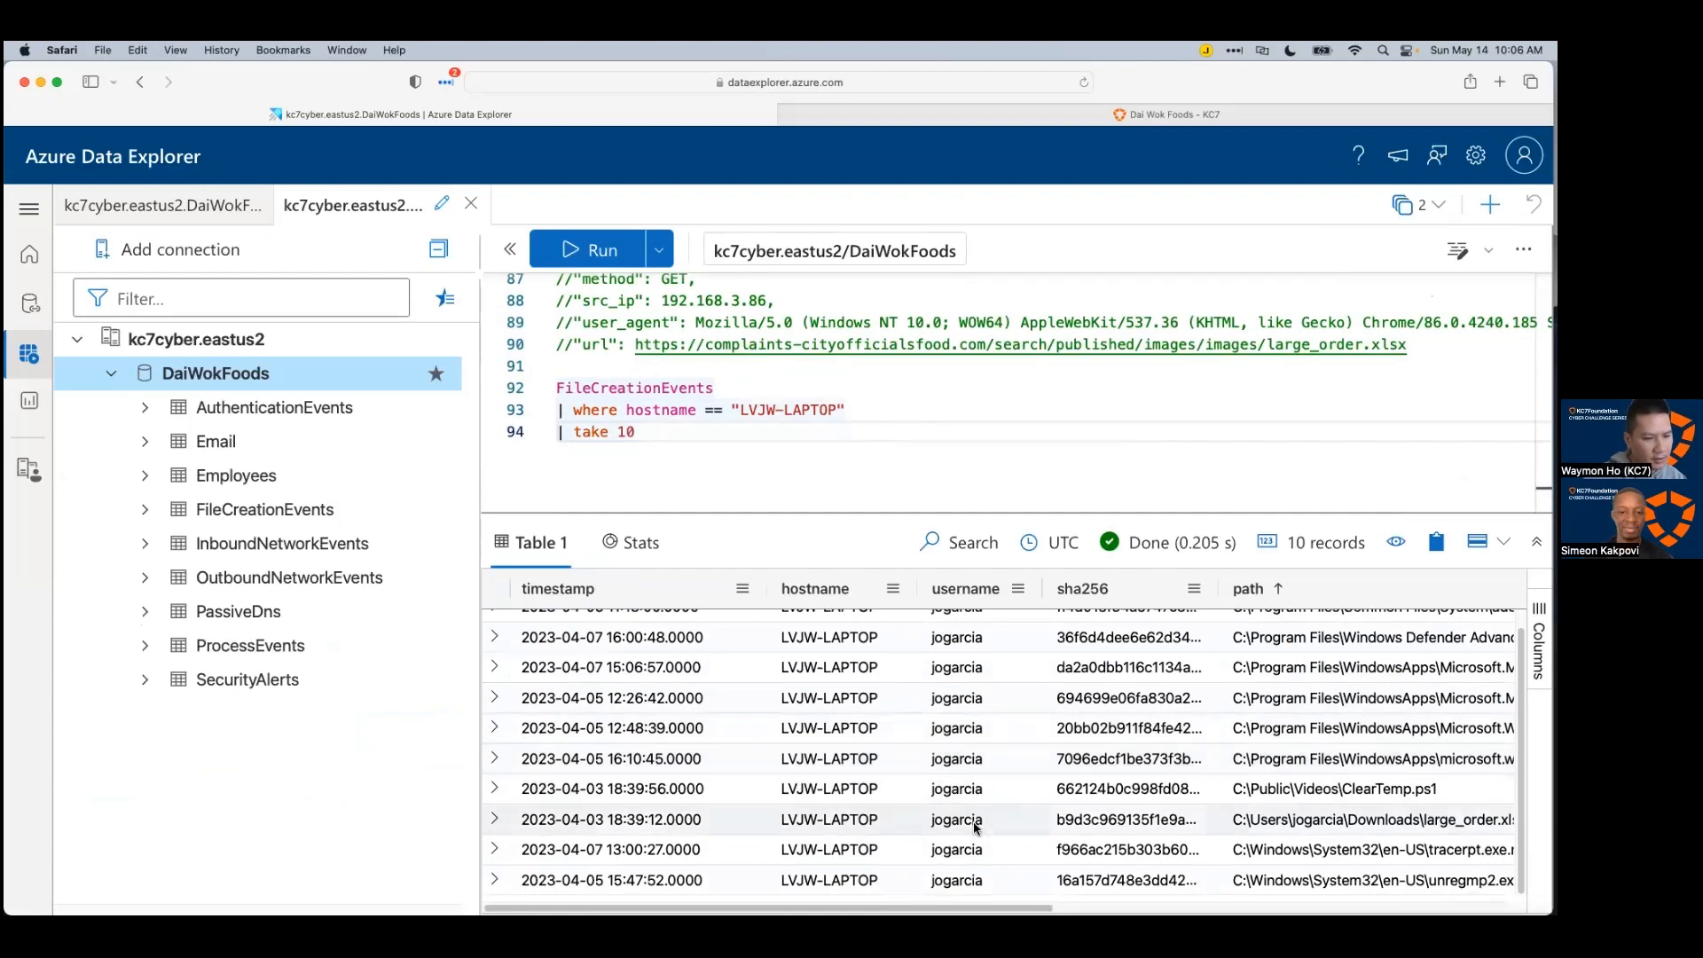
scroll(983, 821, up, 1)
scroll(991, 821, right, 10)
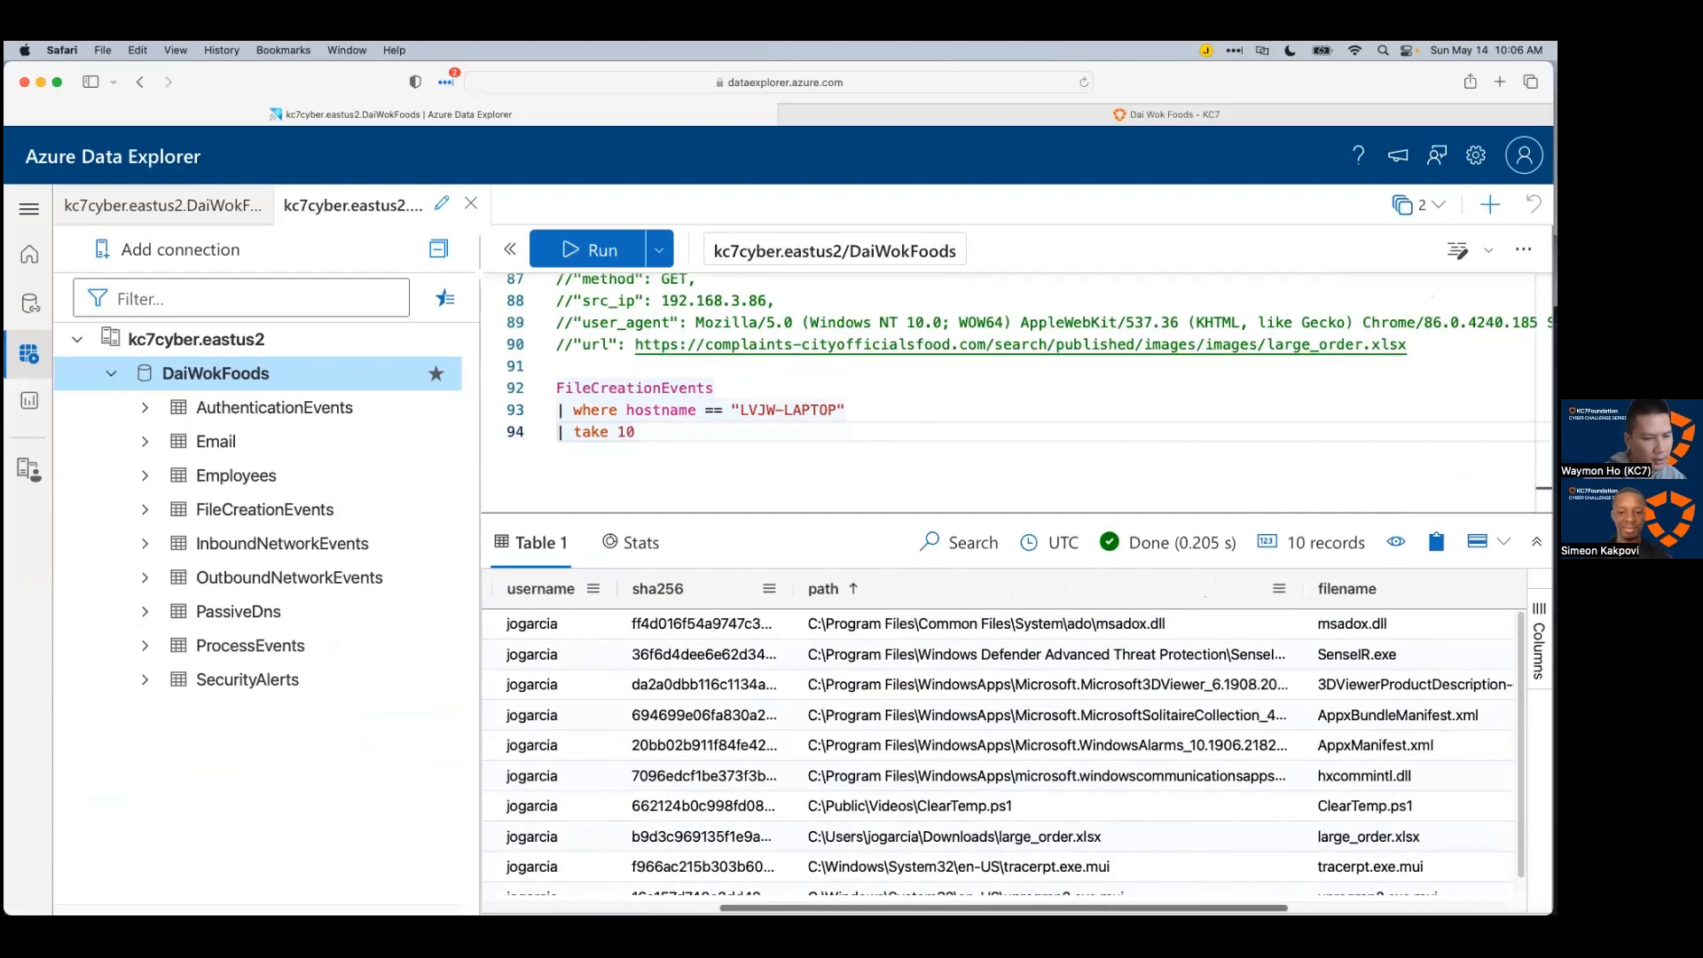
scroll(1002, 754, right, 3)
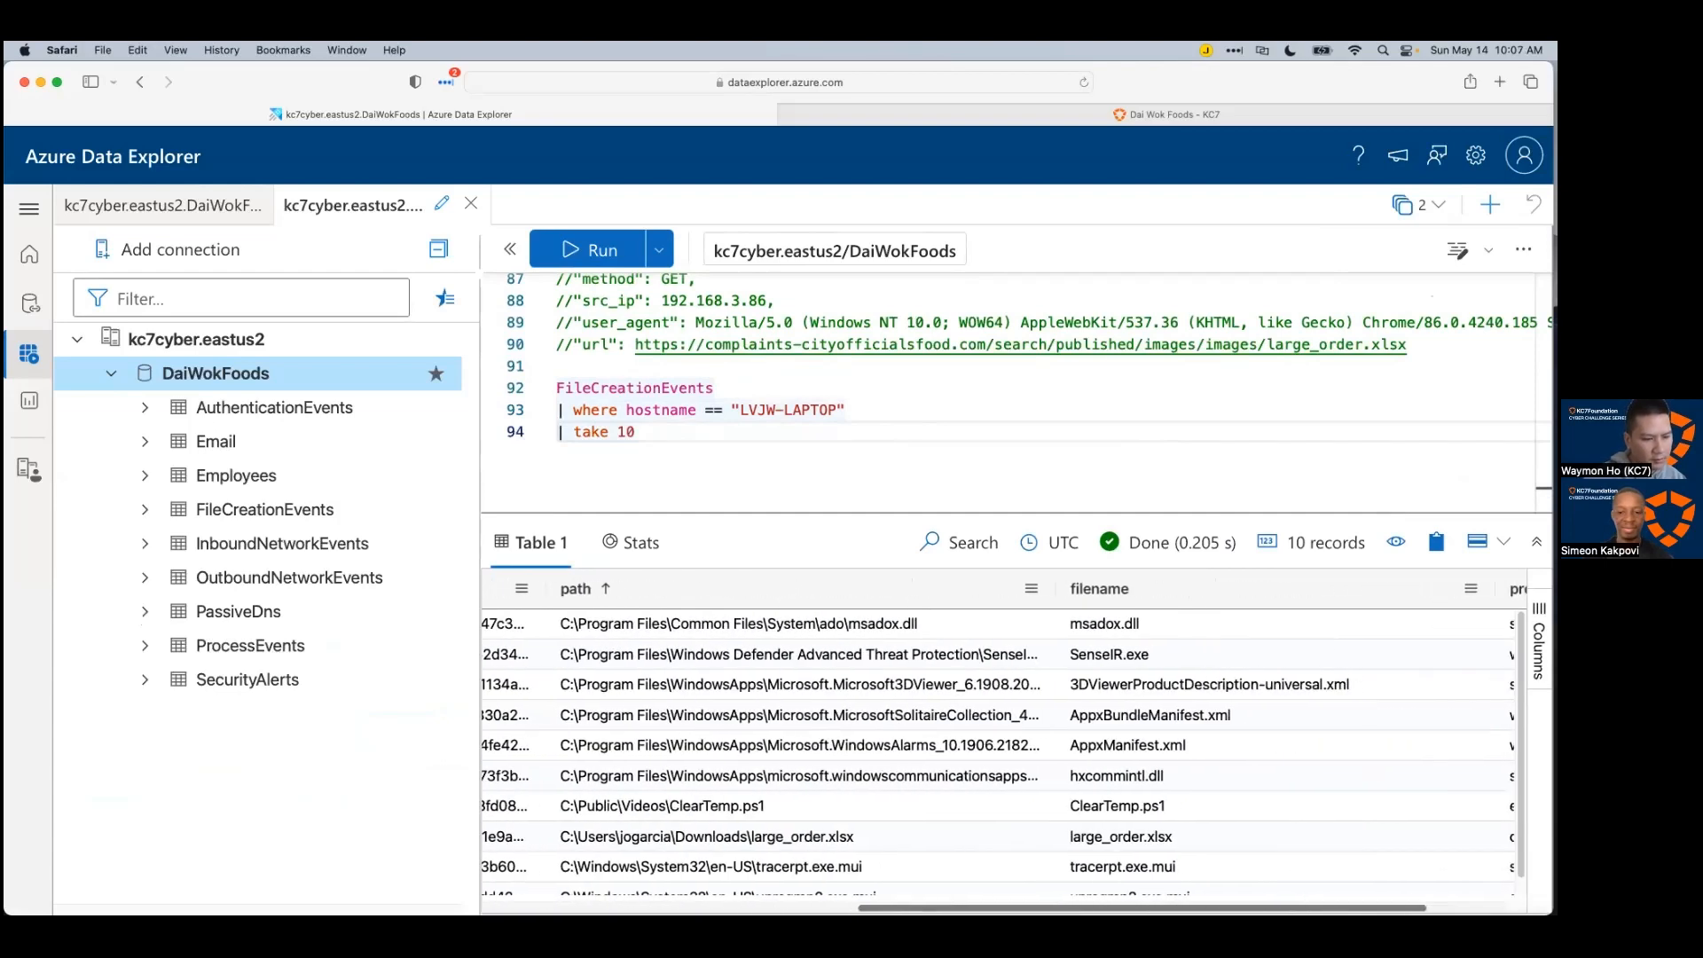
click(1123, 838)
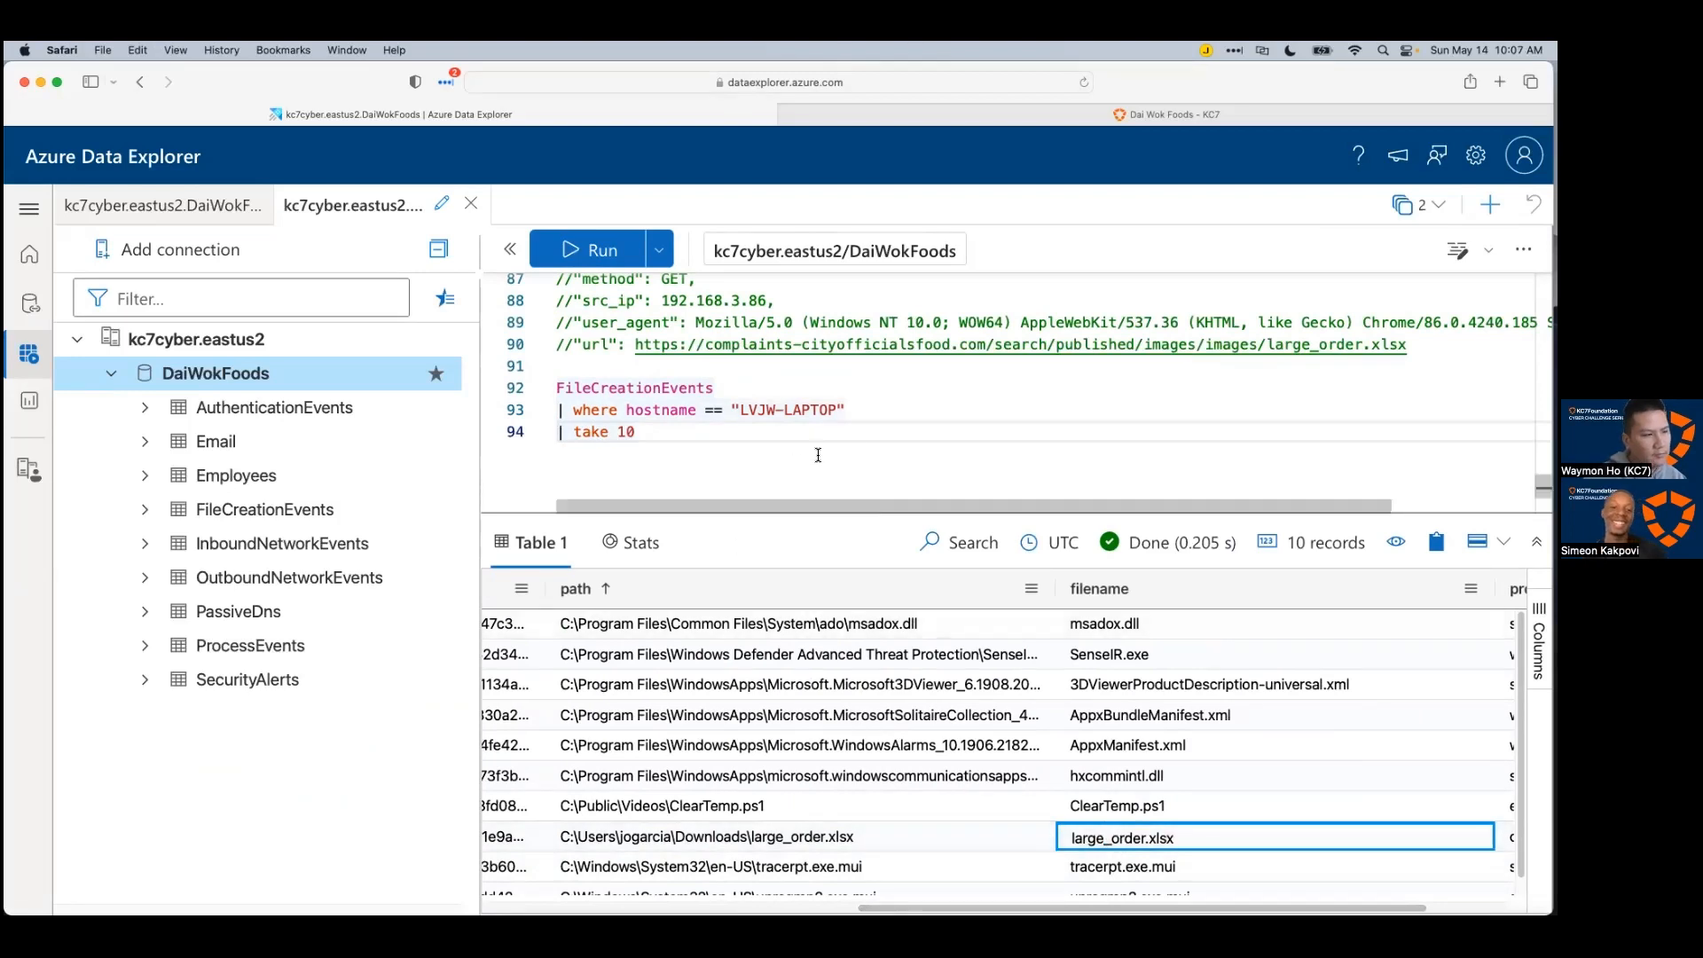
click(863, 439)
drag(652, 435, 578, 435)
Step: Replace the row limit with where filename == "large_order.xlsx" and run the query
text(wh)
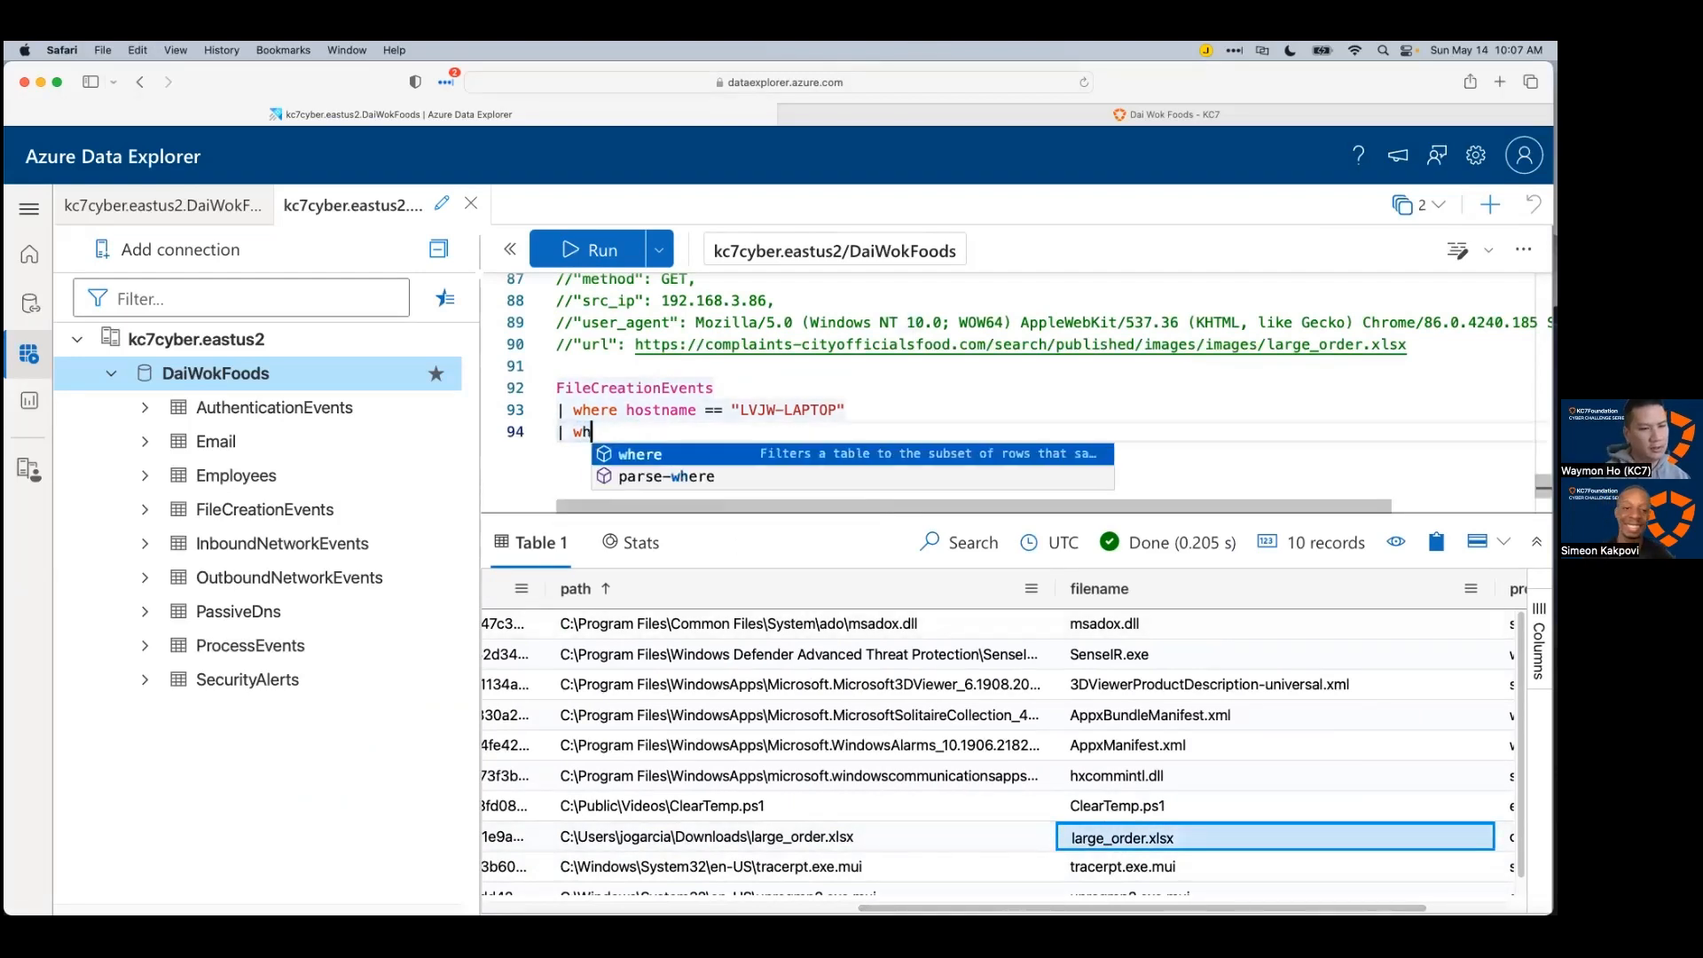
text(ere f)
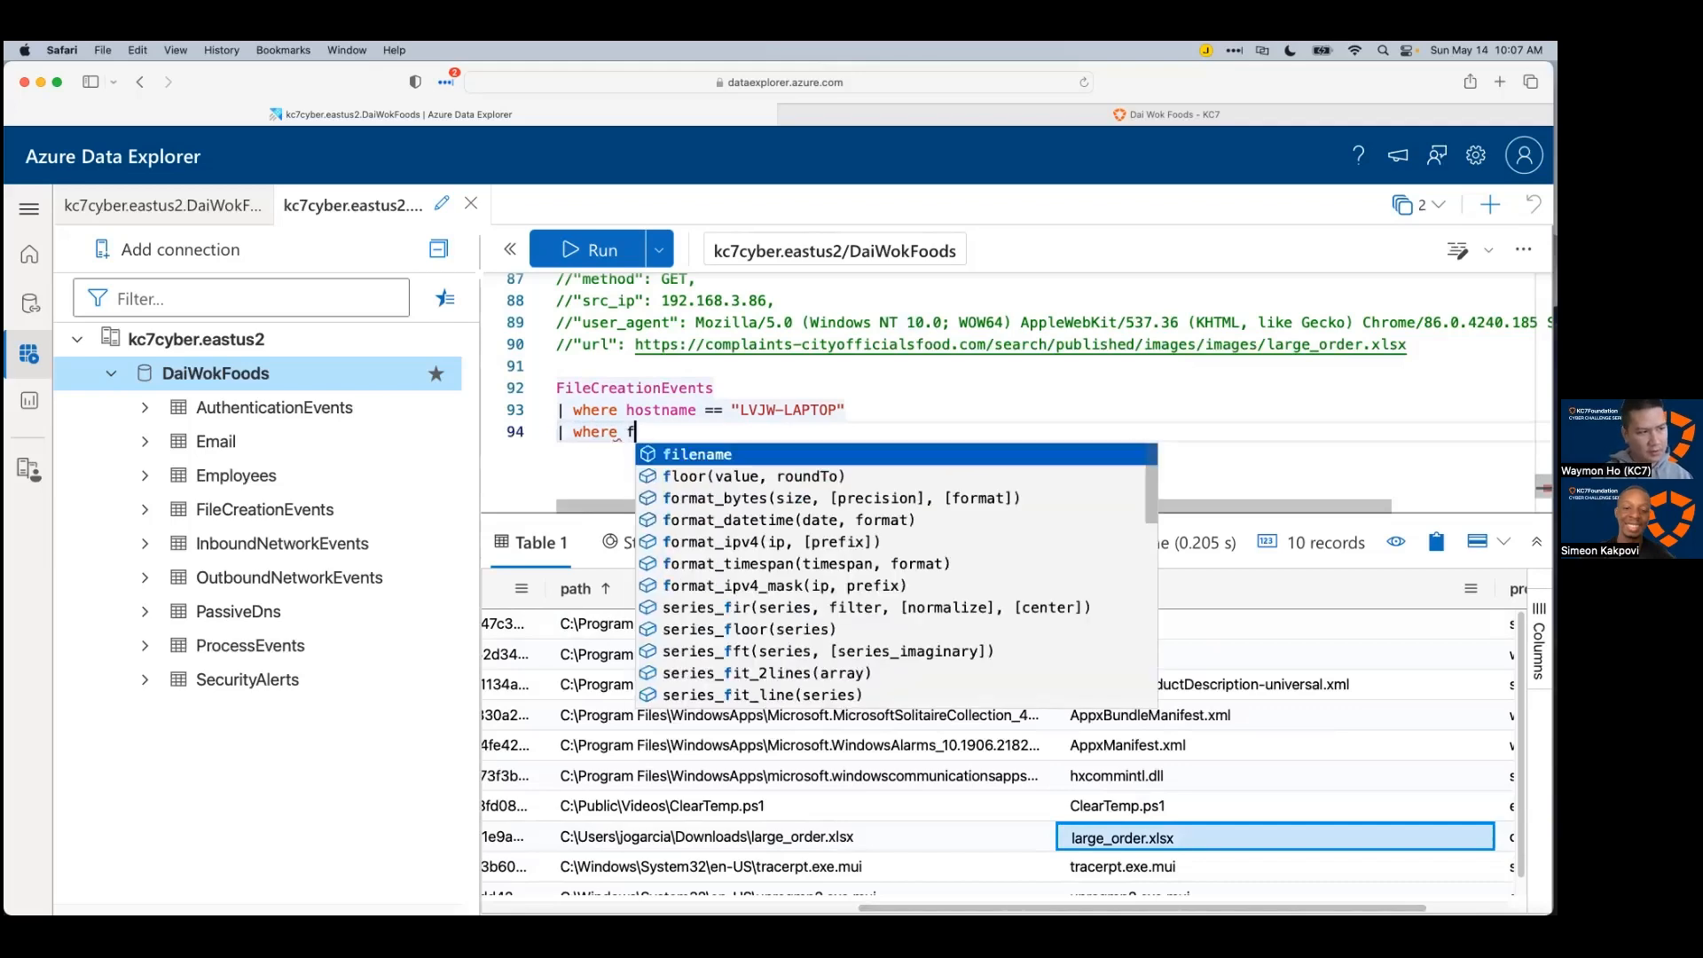
text(ilename == "k)
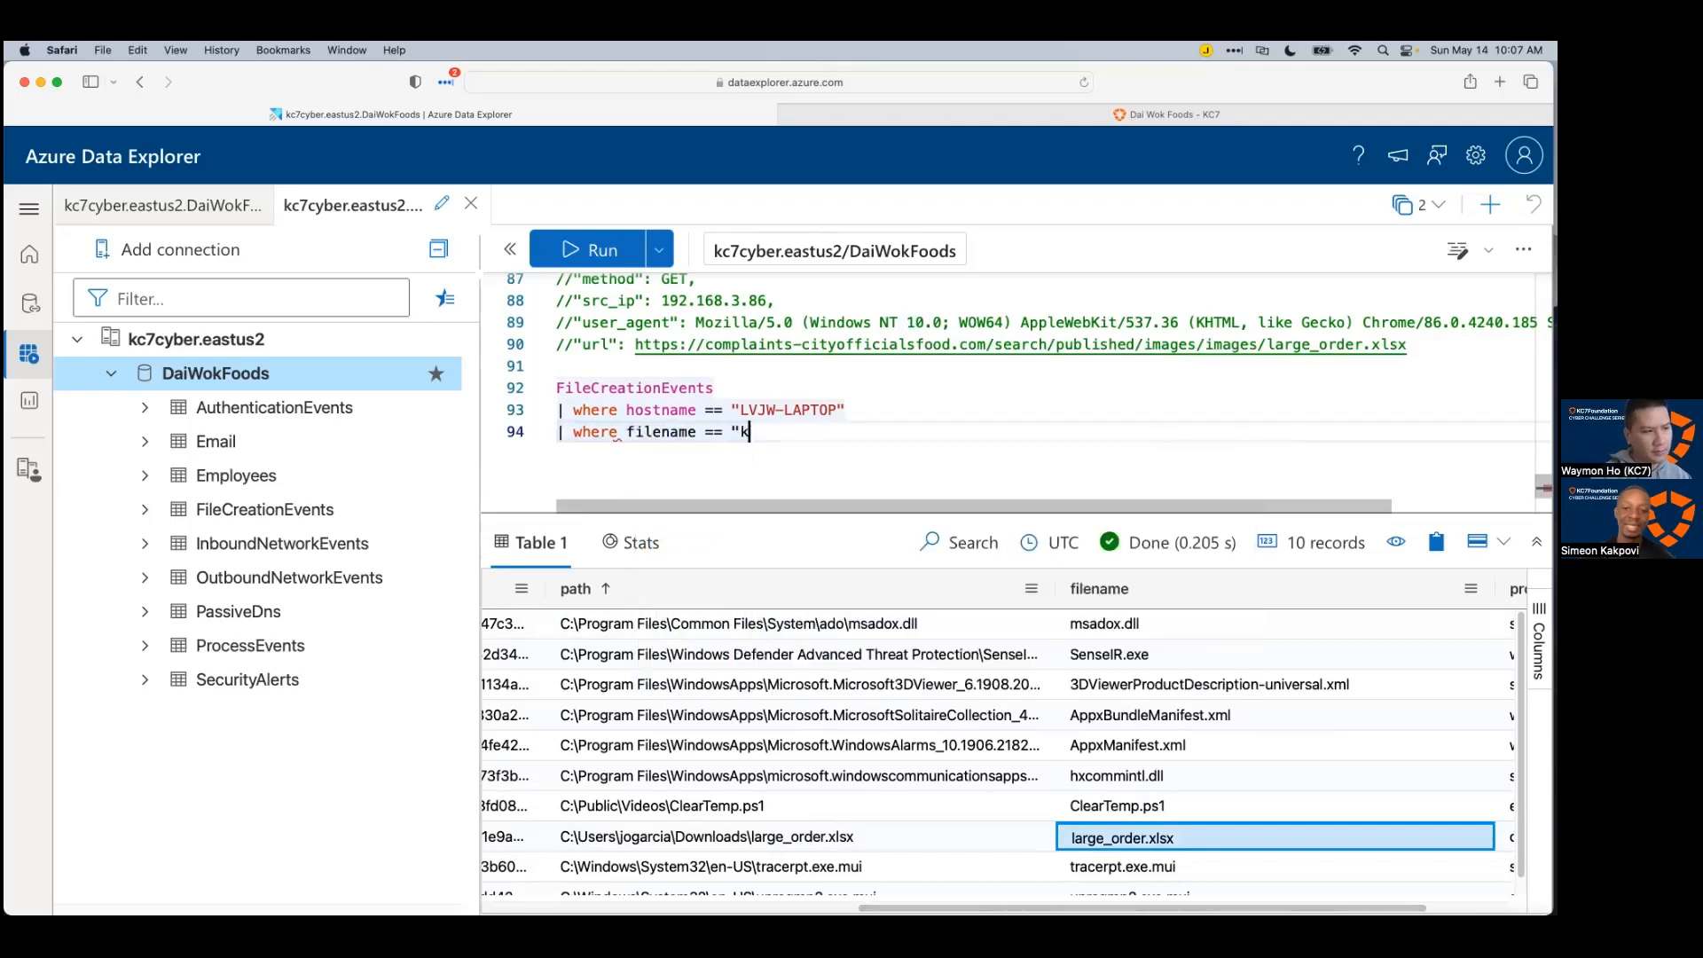
key(BackSpace)
text(large_order)
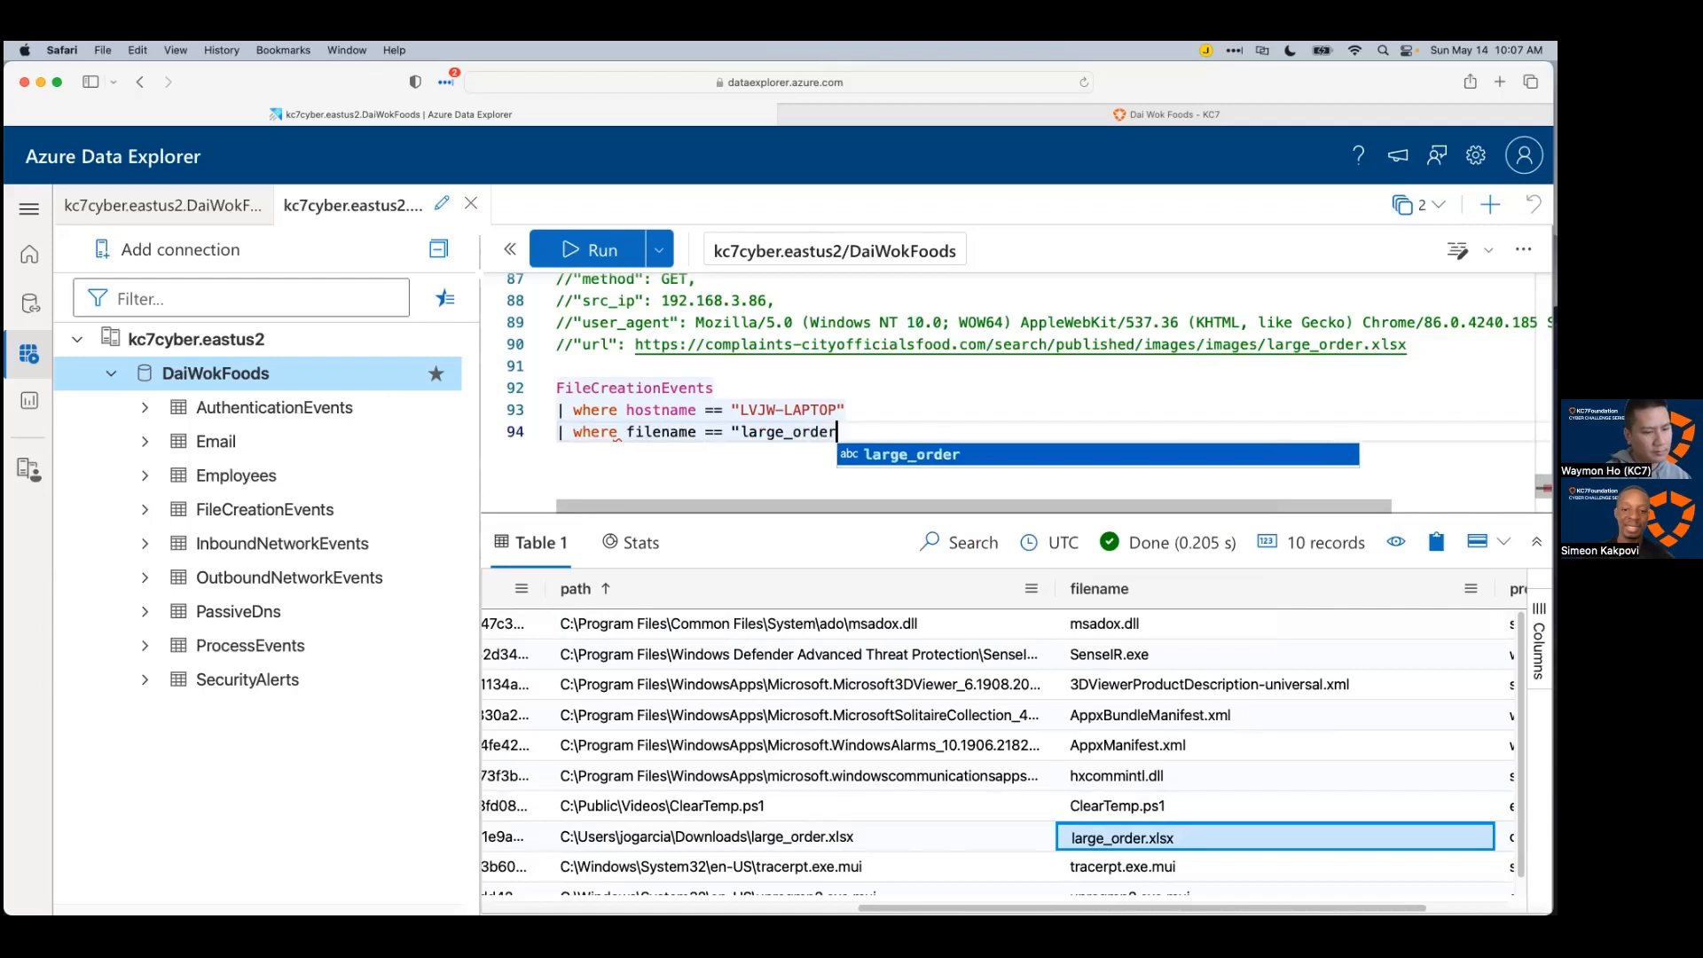
text(.xlsx")
key(shift+Return)
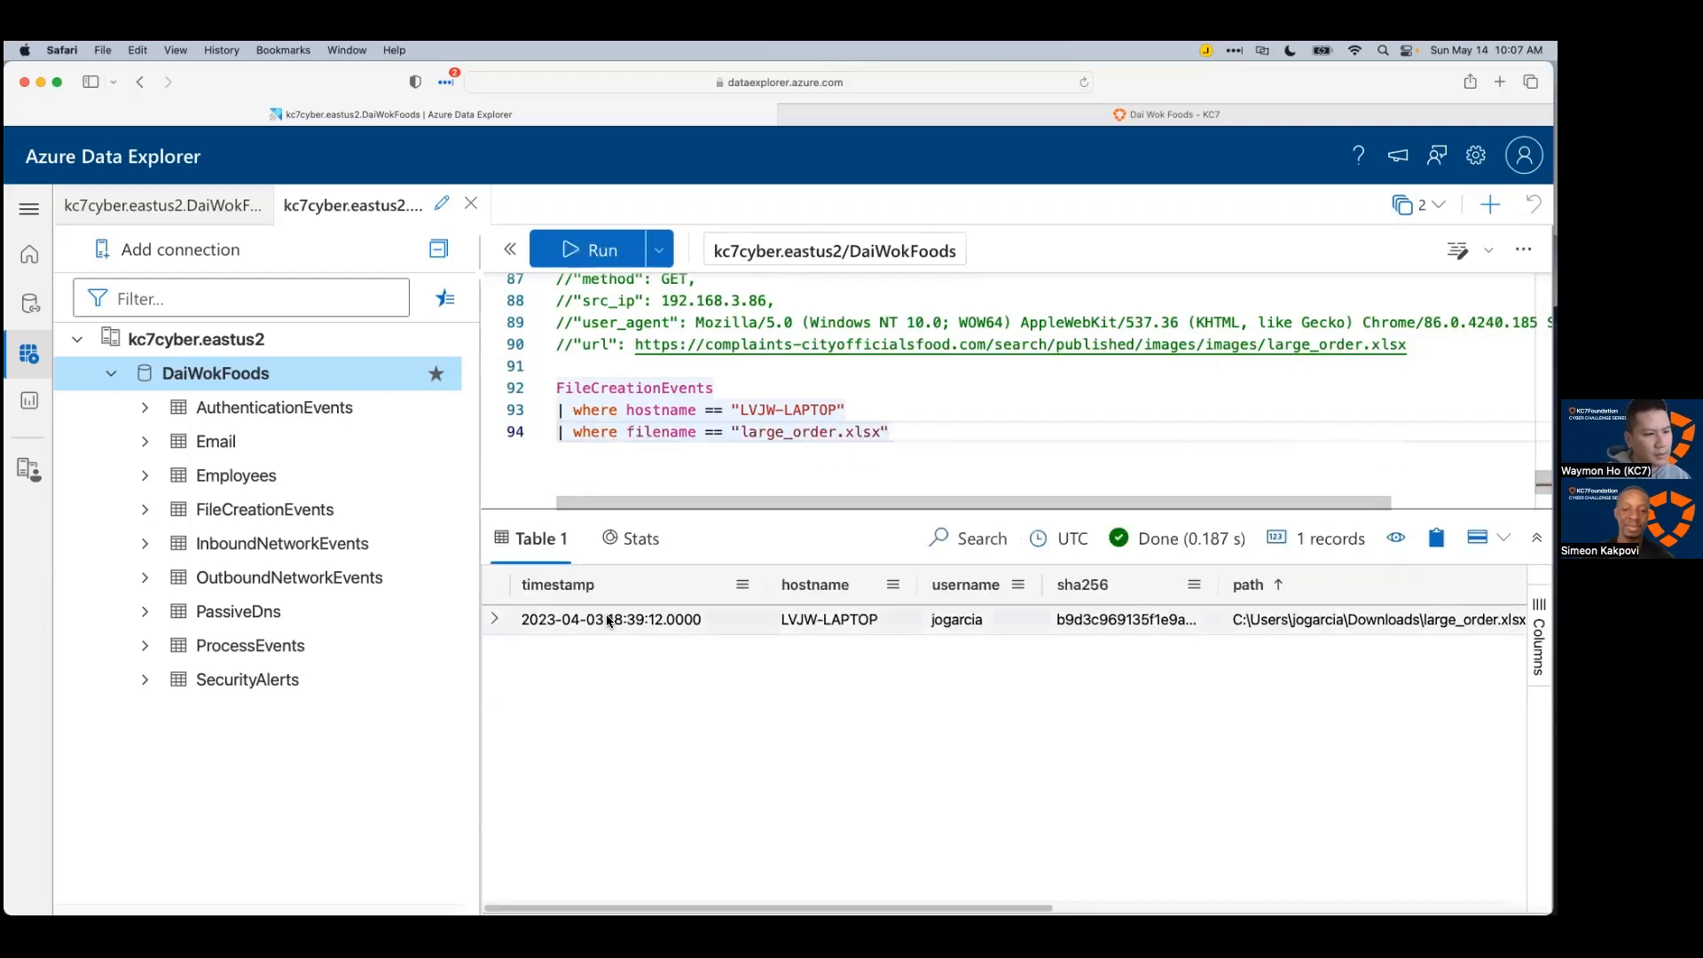
Step: Expand the single large_order.xlsx result row to show its JSON details
scroll(982, 765, right, 5)
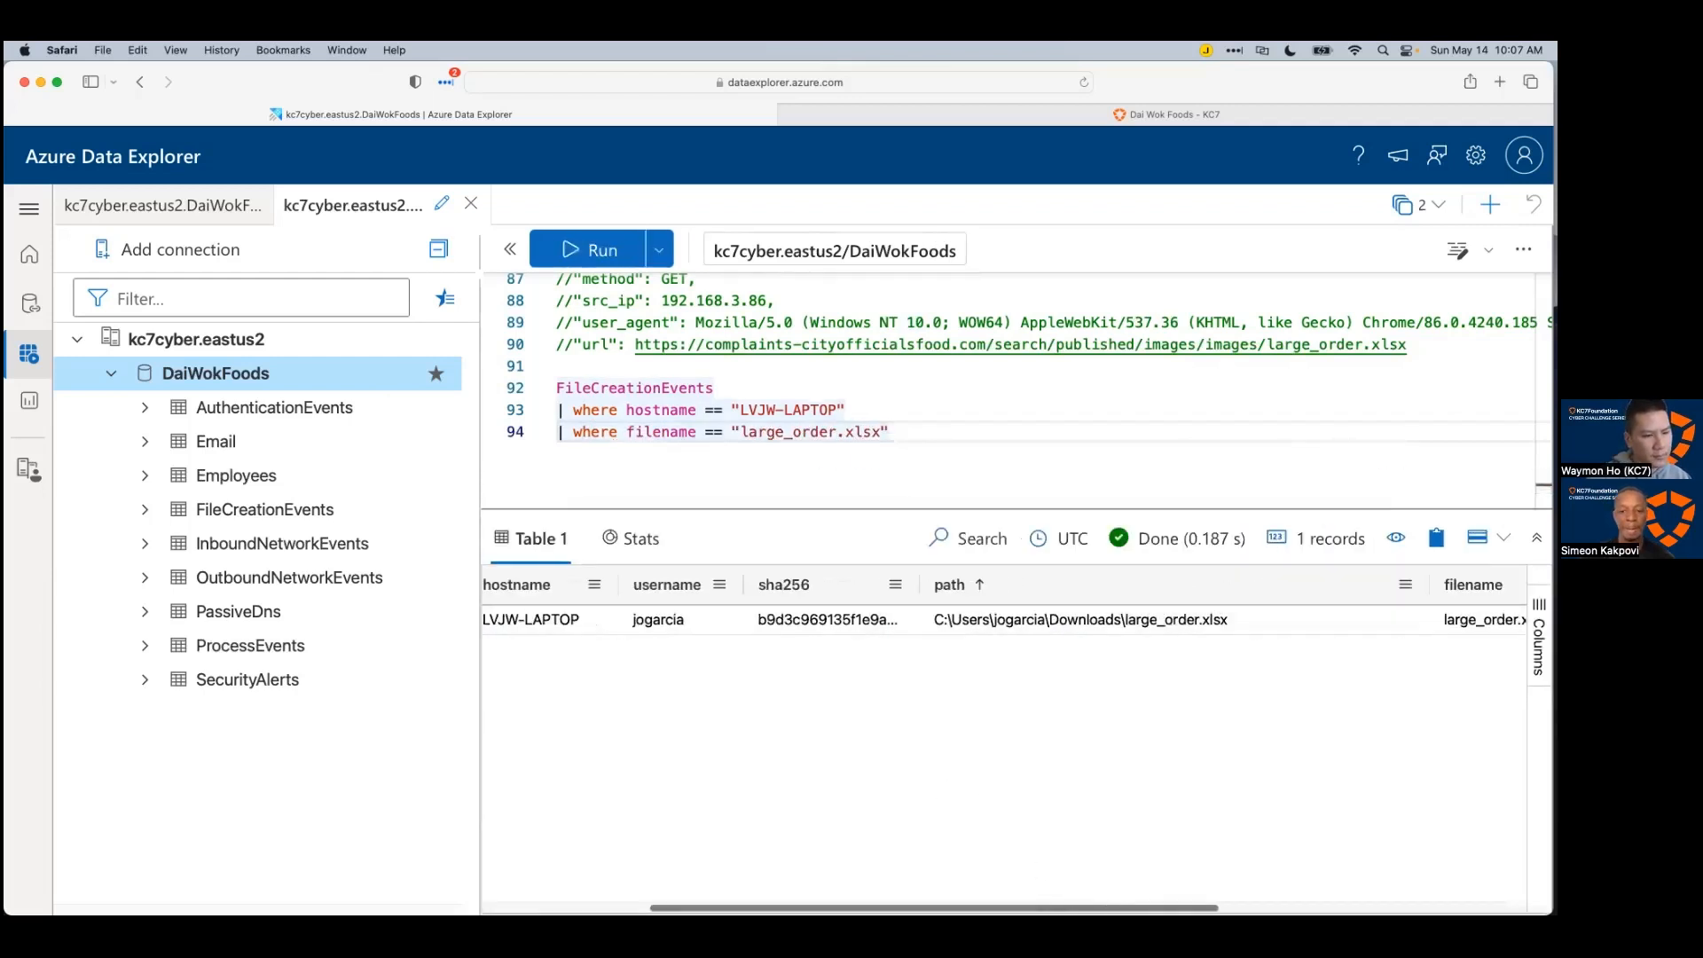
scroll(896, 883, right, 3)
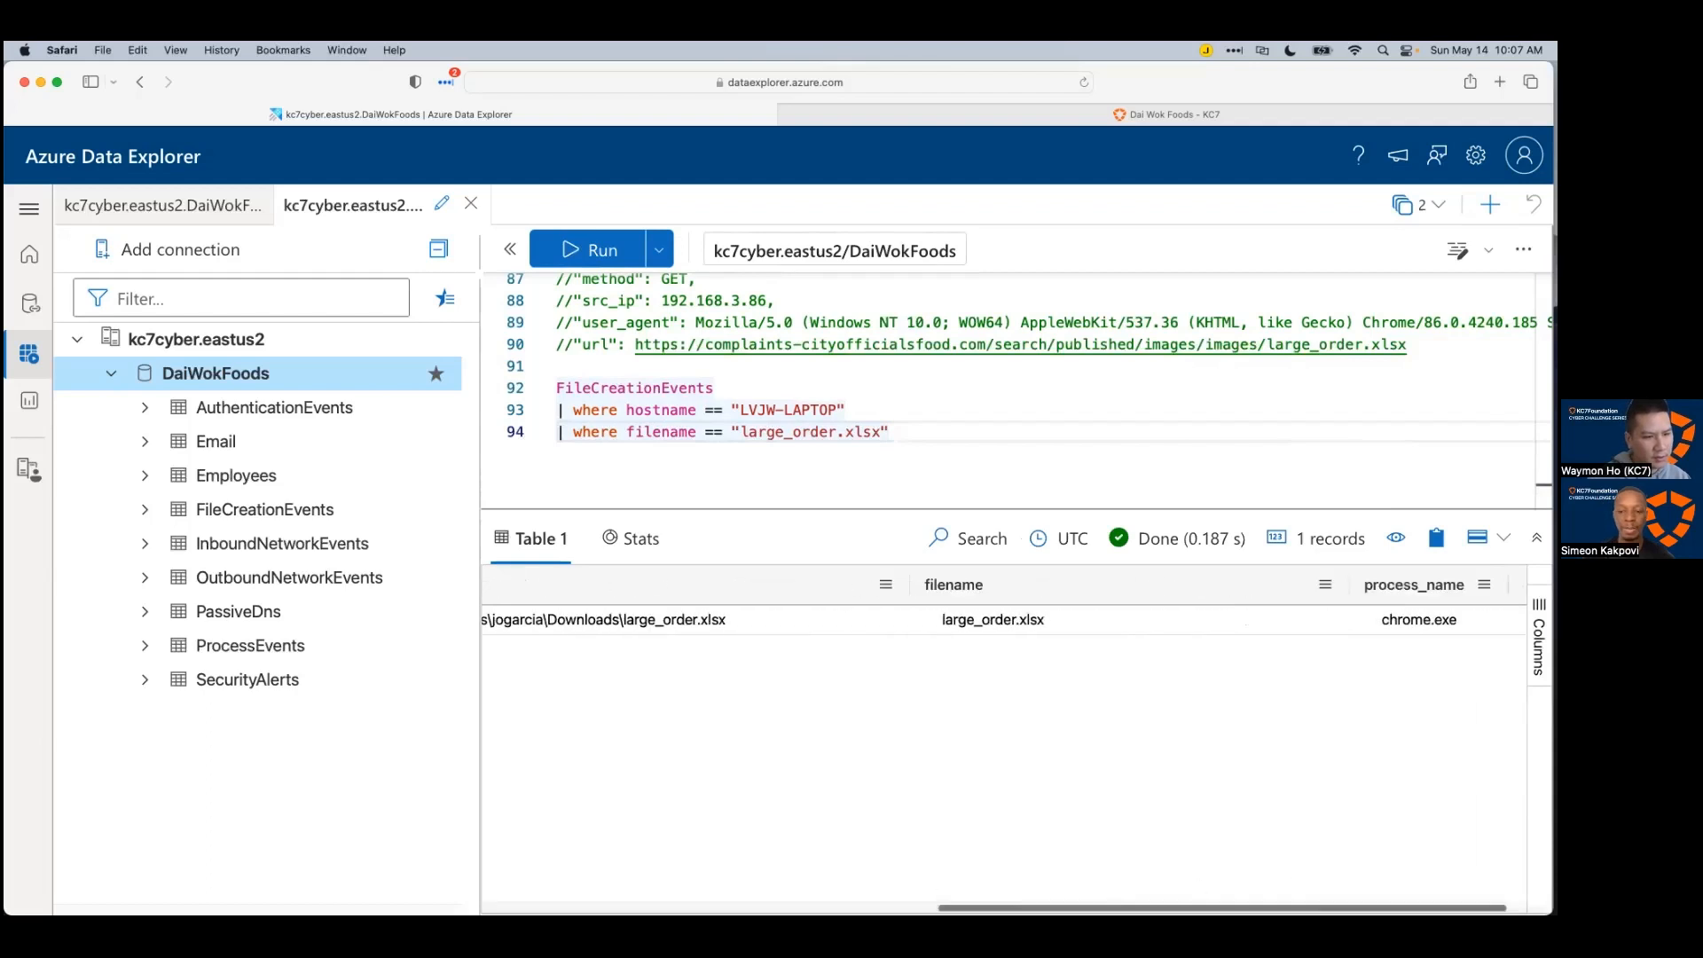
scroll(1093, 883, left, 8)
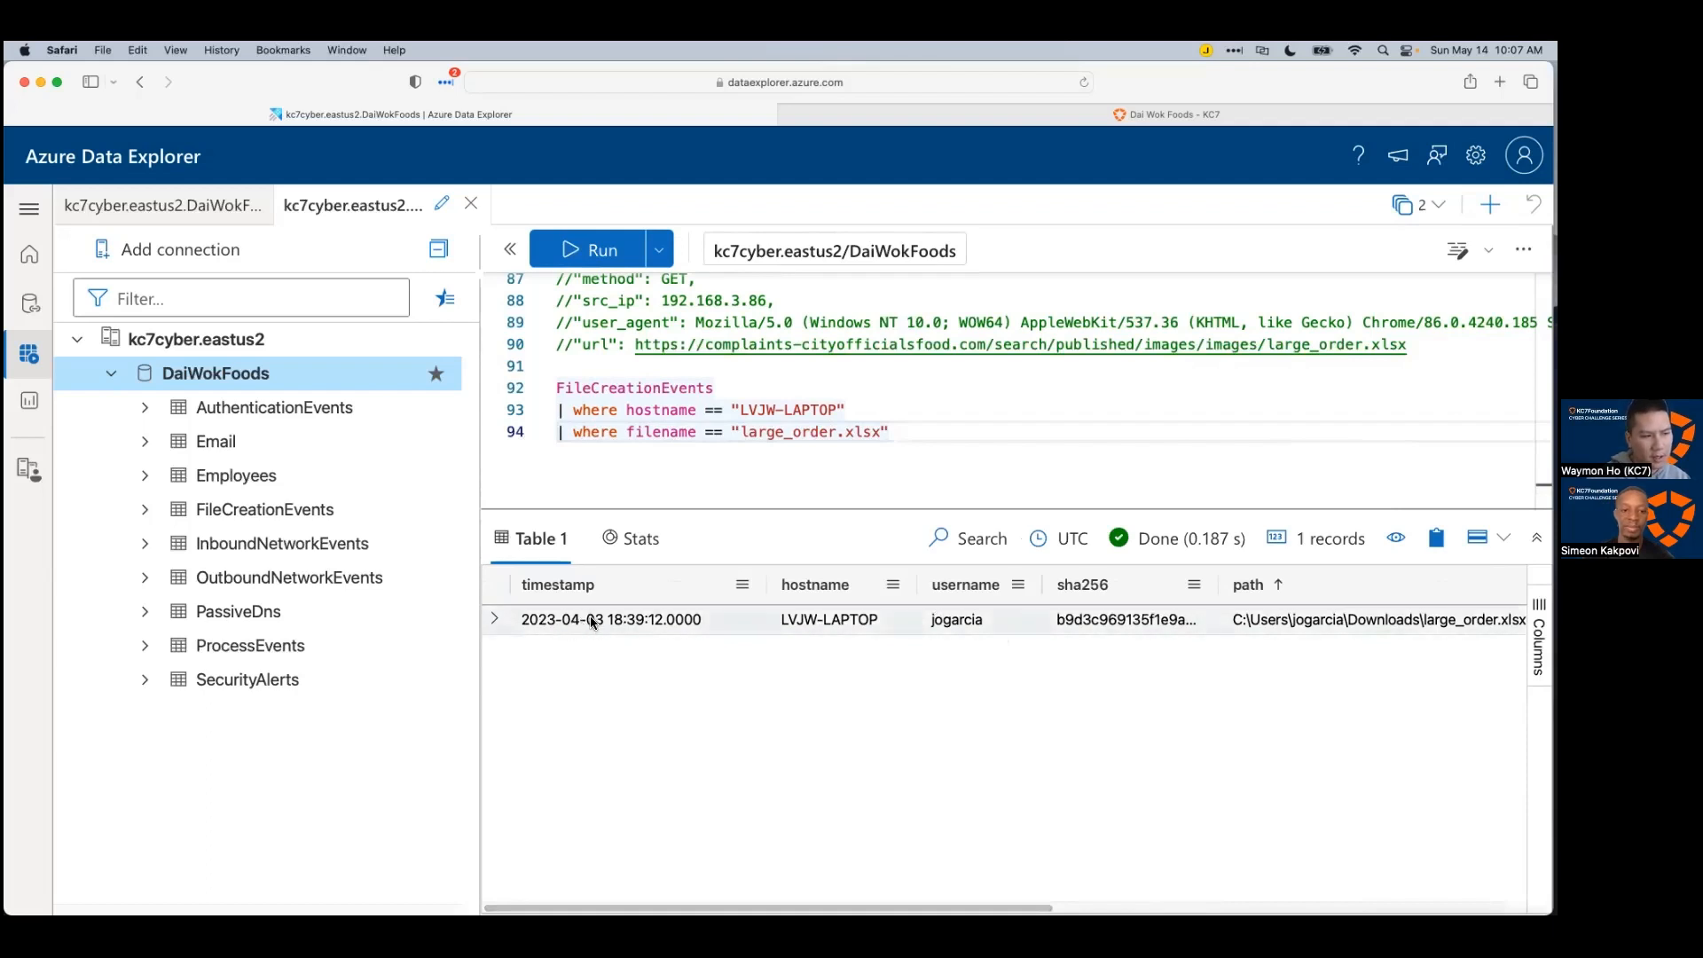
drag(637, 511, 637, 556)
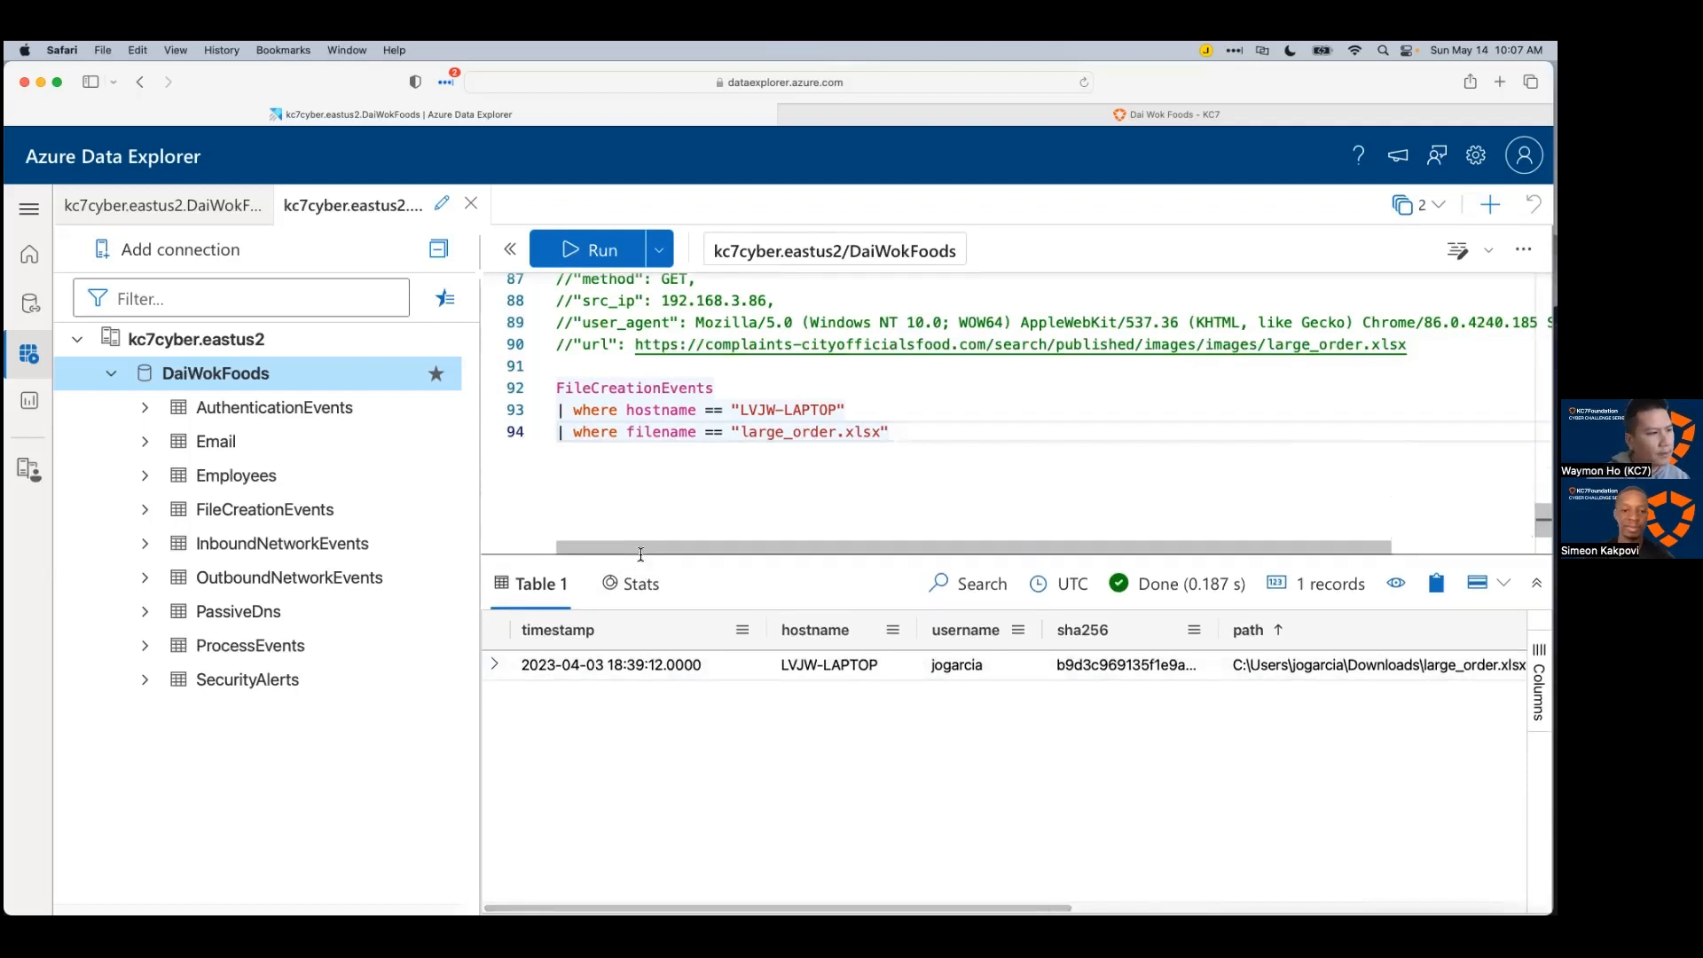
click(495, 664)
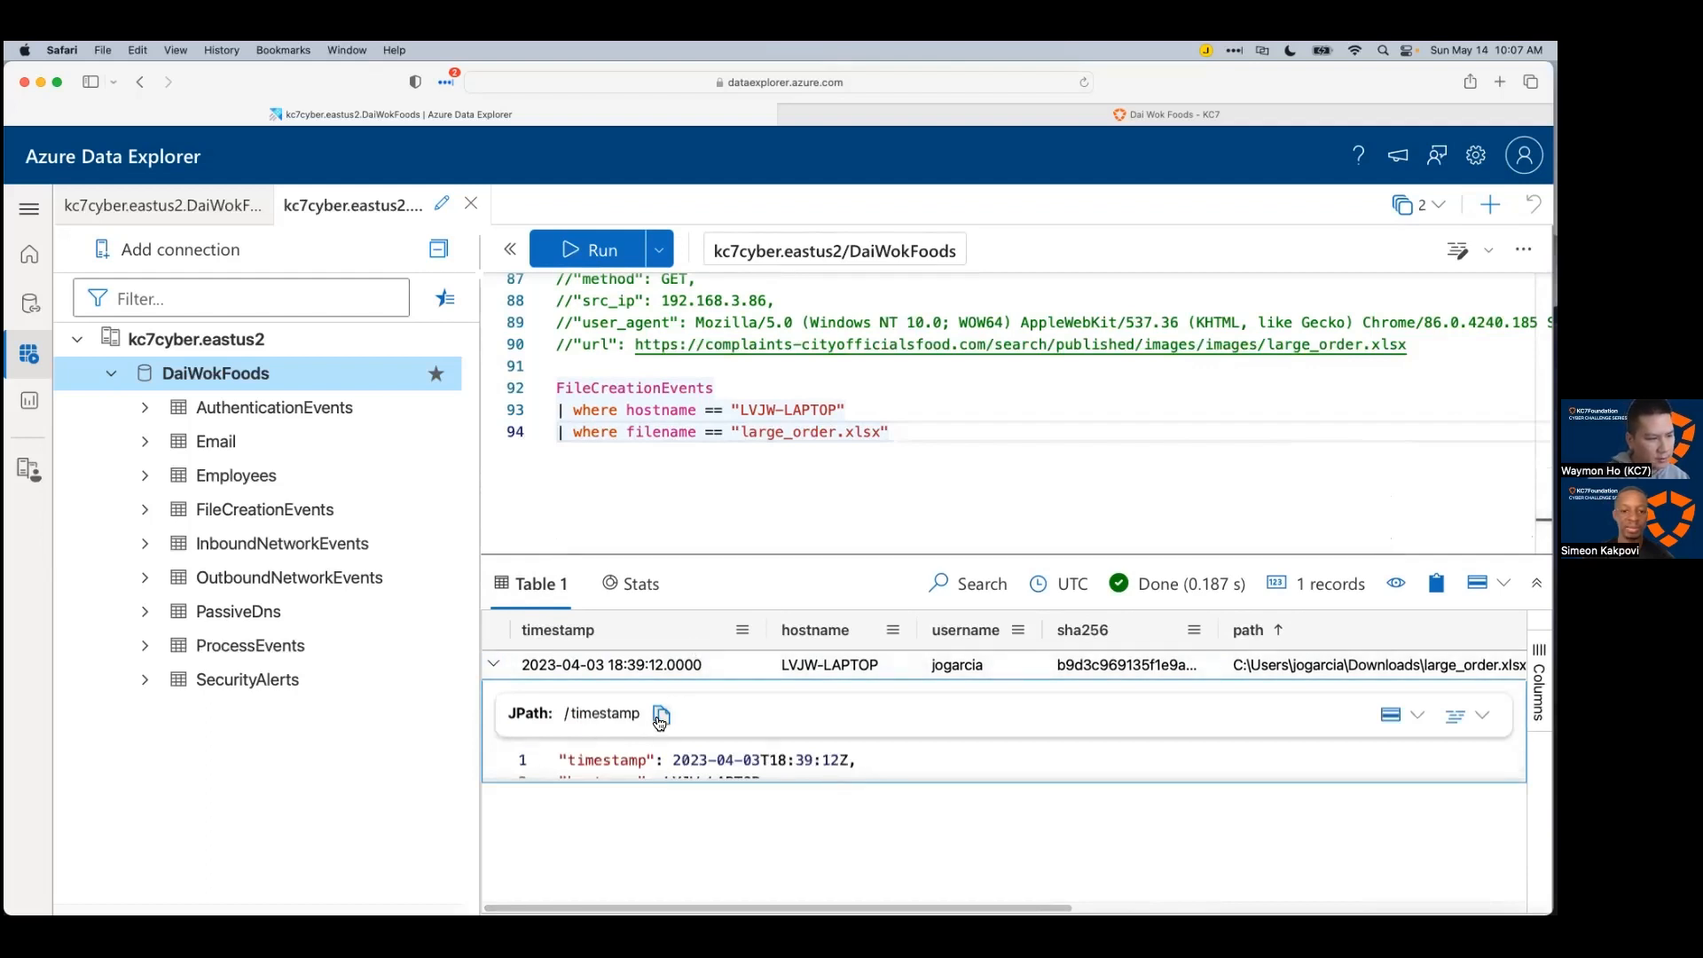
click(673, 760)
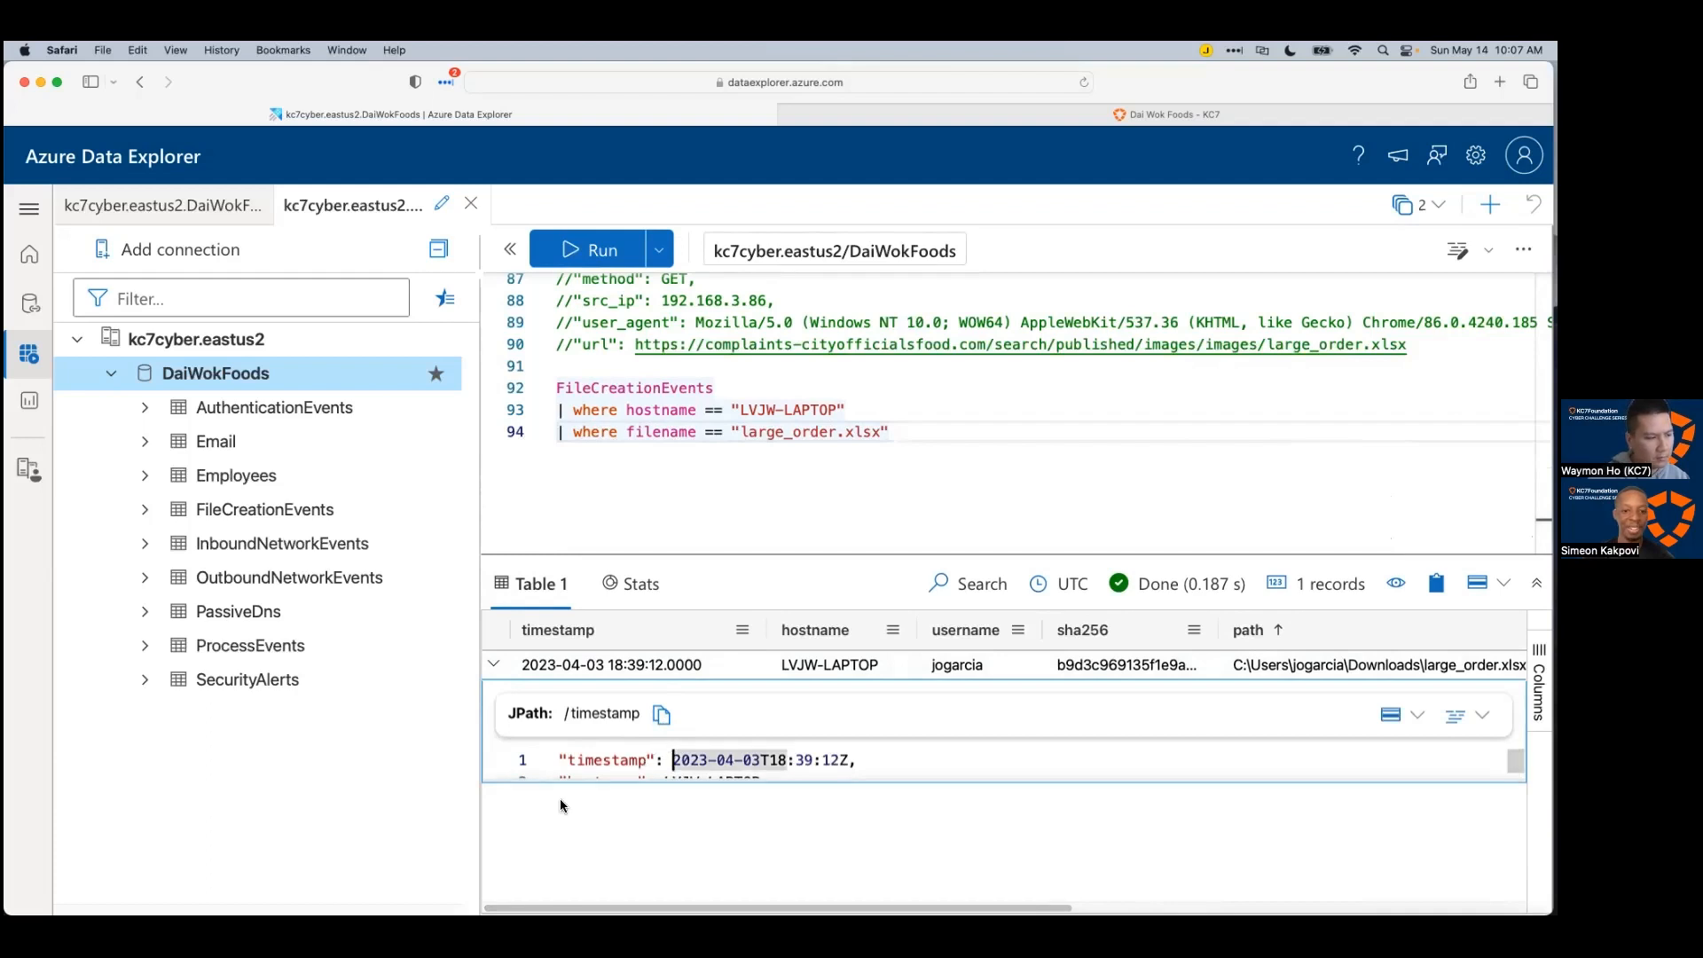
Step: Add a subtopic under FileEvents and paste the large_order.xlsx record JSON into it
key(super+Tab)
click(754, 643)
key(Tab)
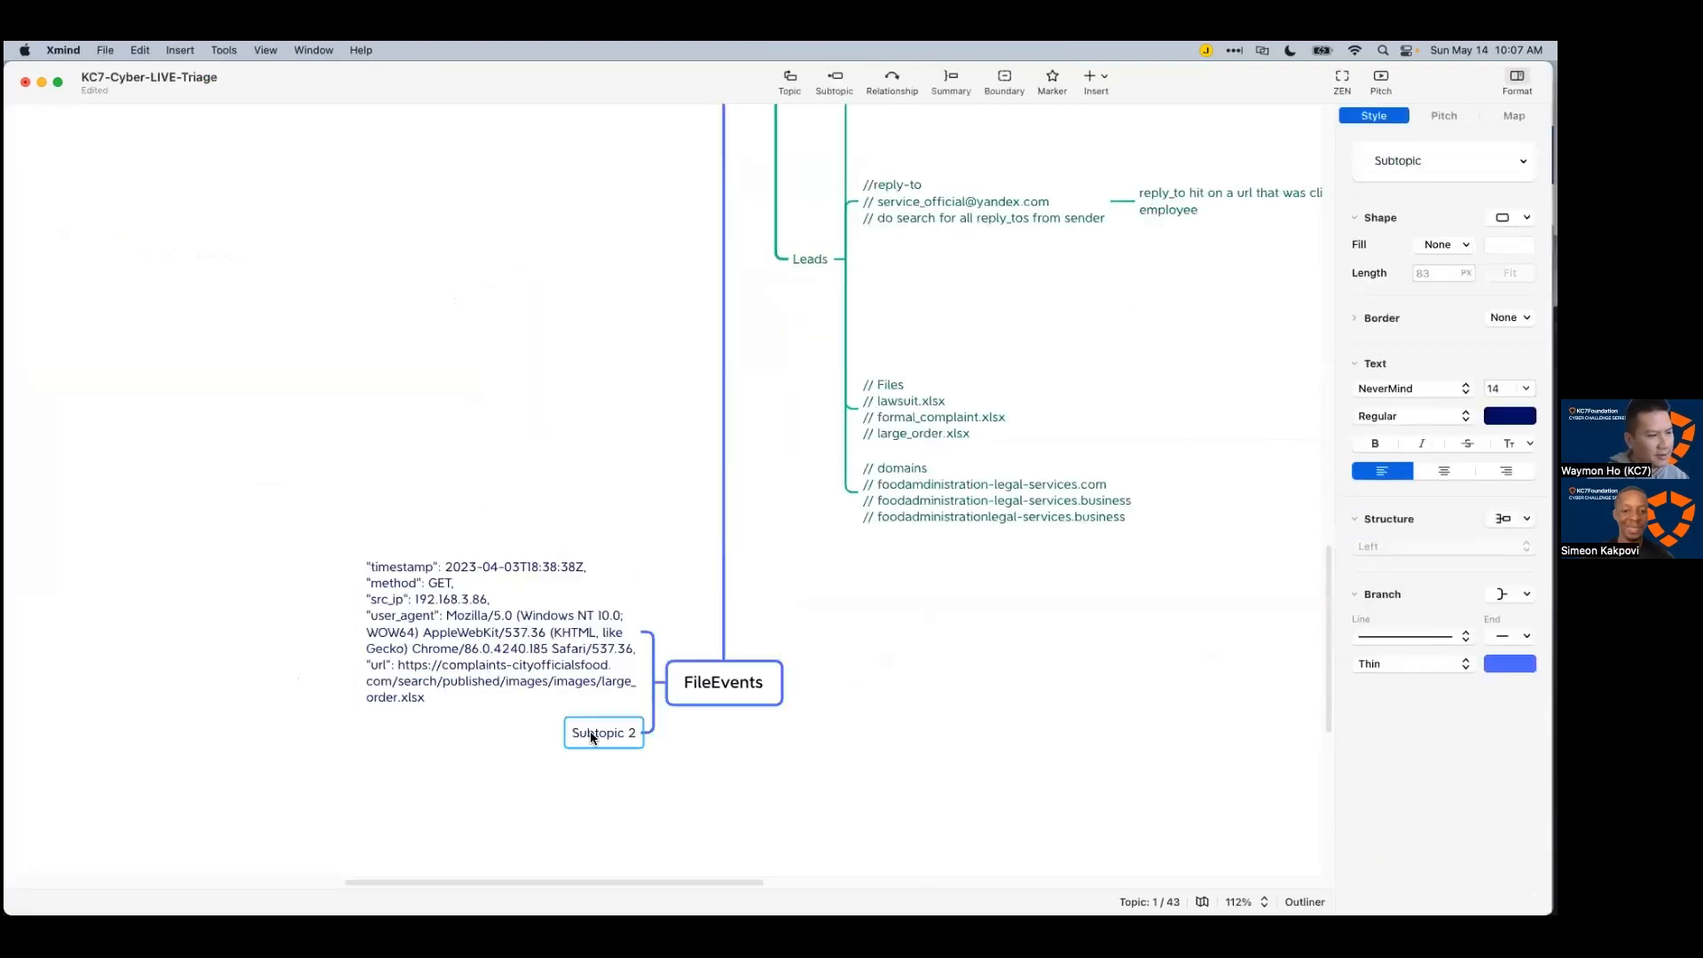
click(711, 741)
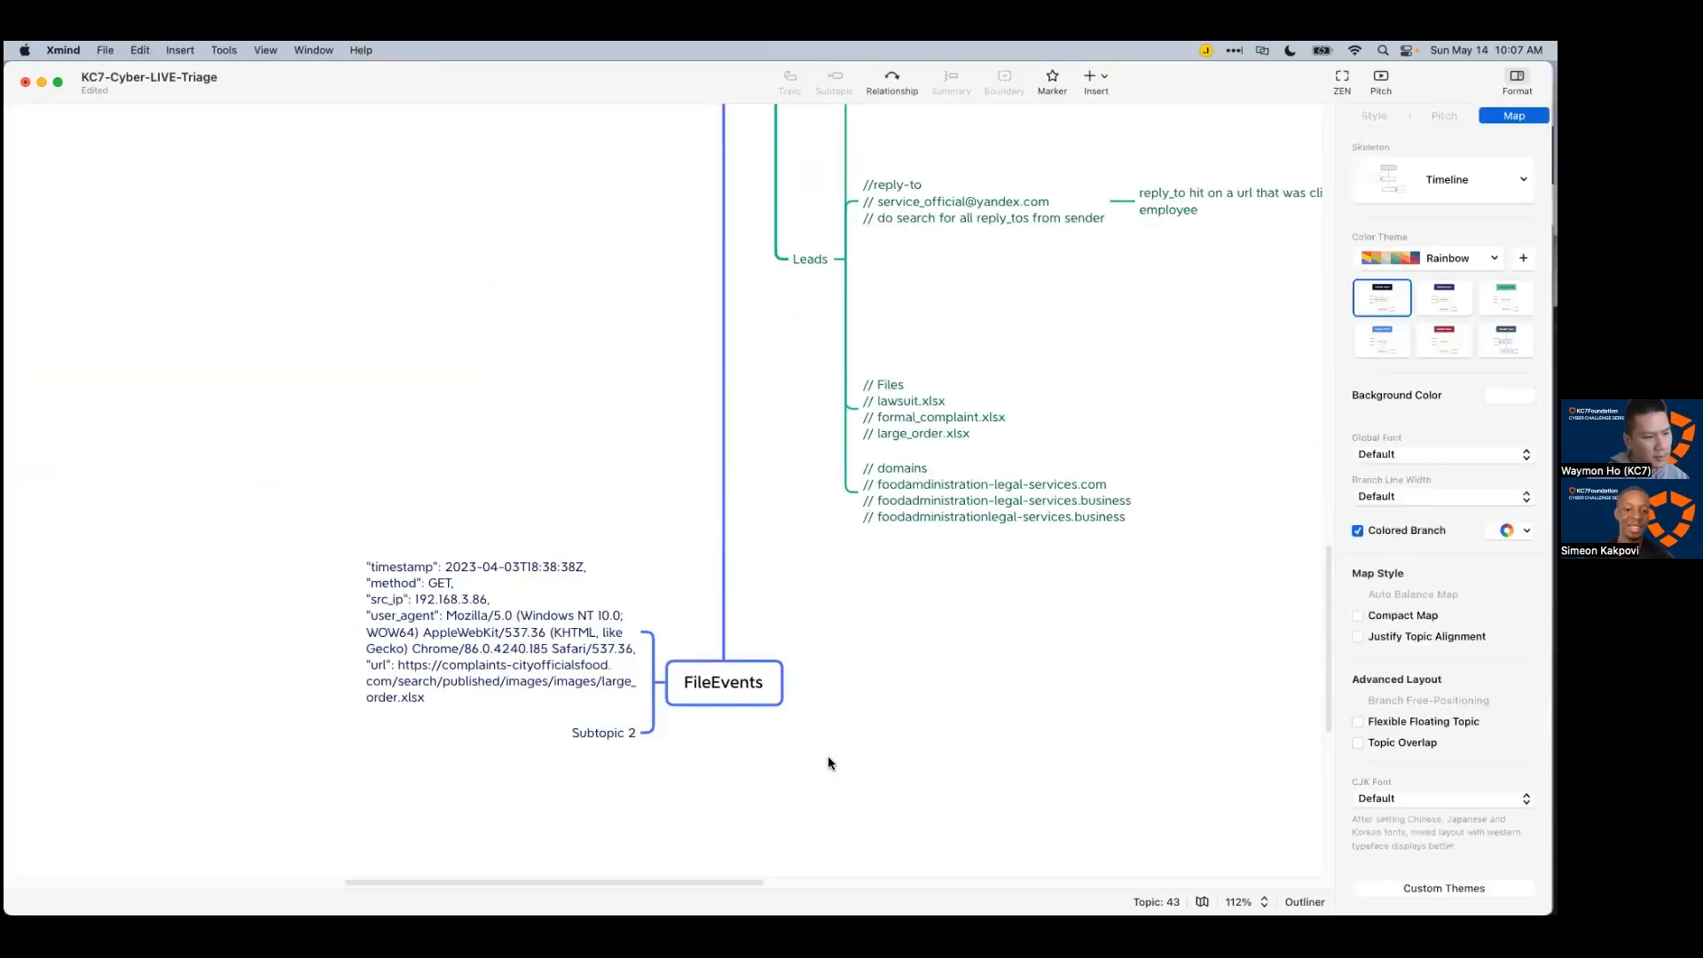
key(super+Tab)
key(super+a)
key(cmd+c)
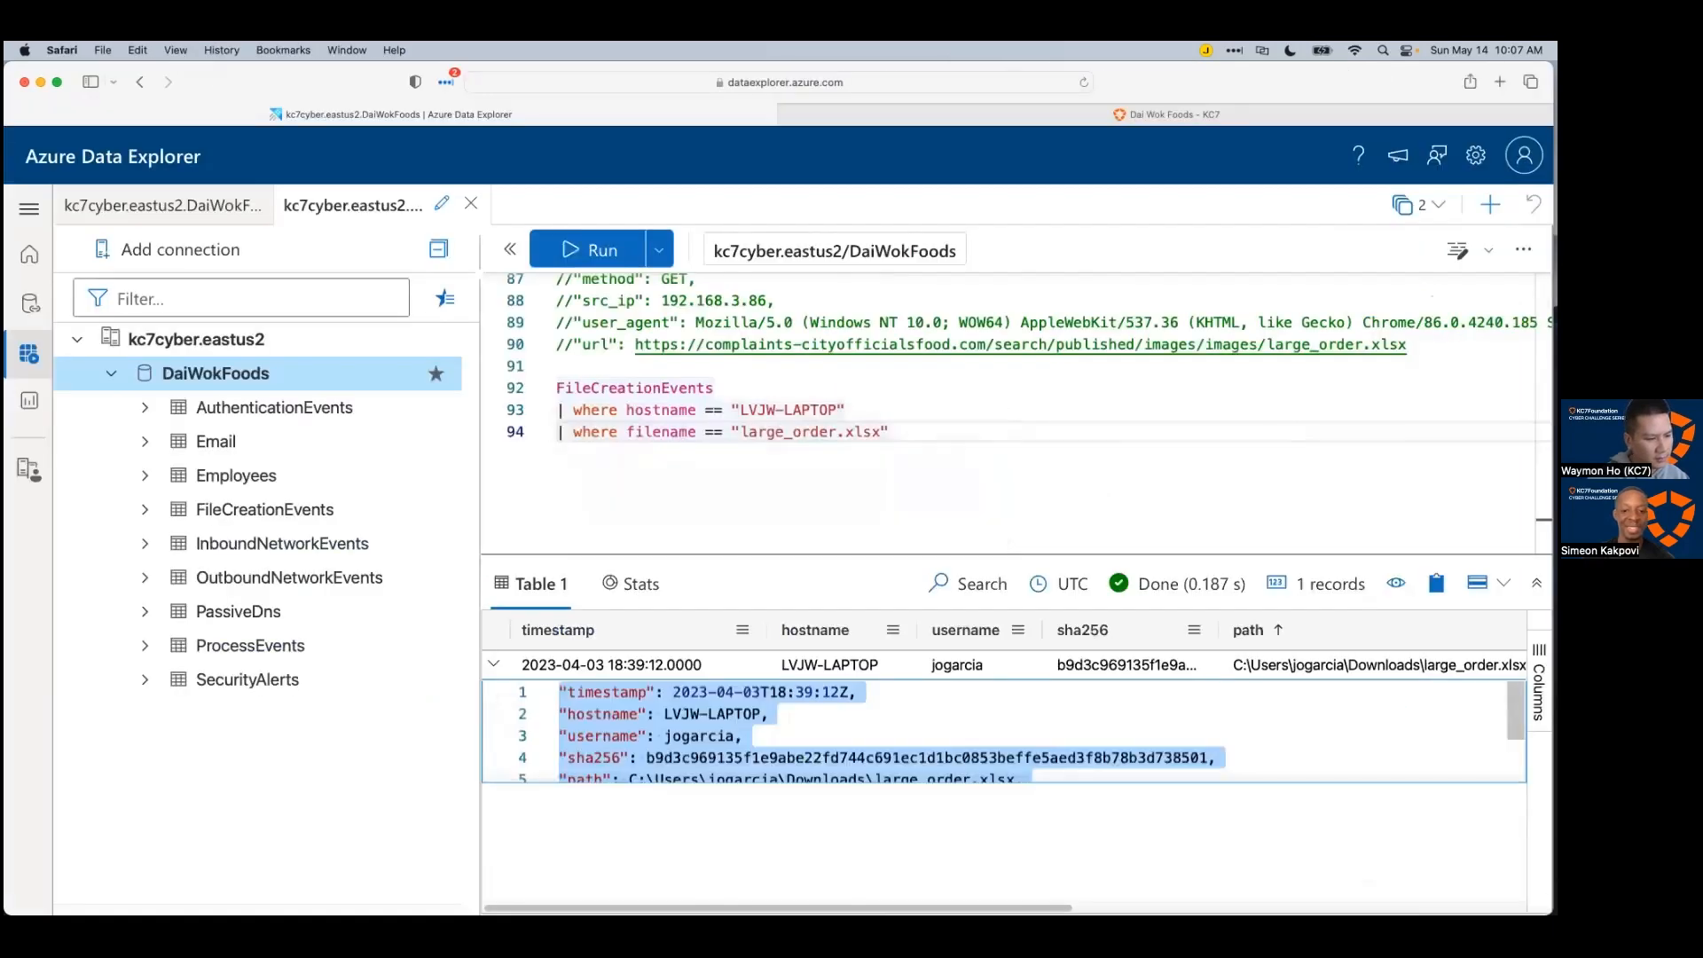
key(super+Tab)
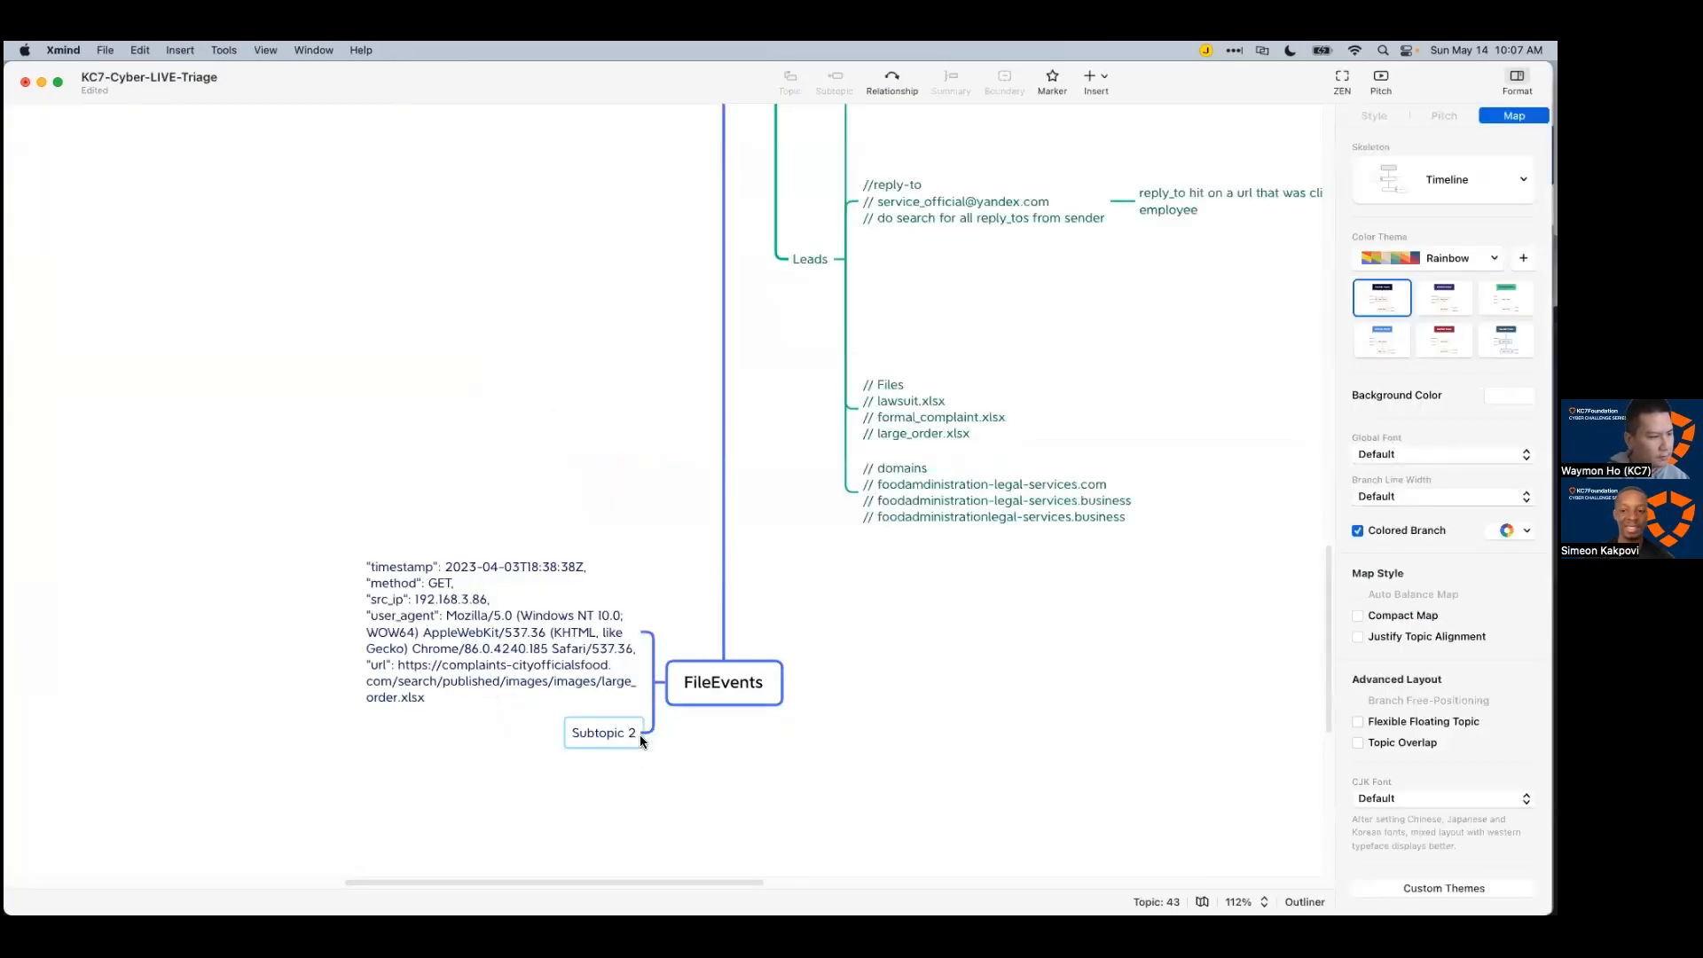
double_click(614, 735)
key(cmd+v)
click(932, 762)
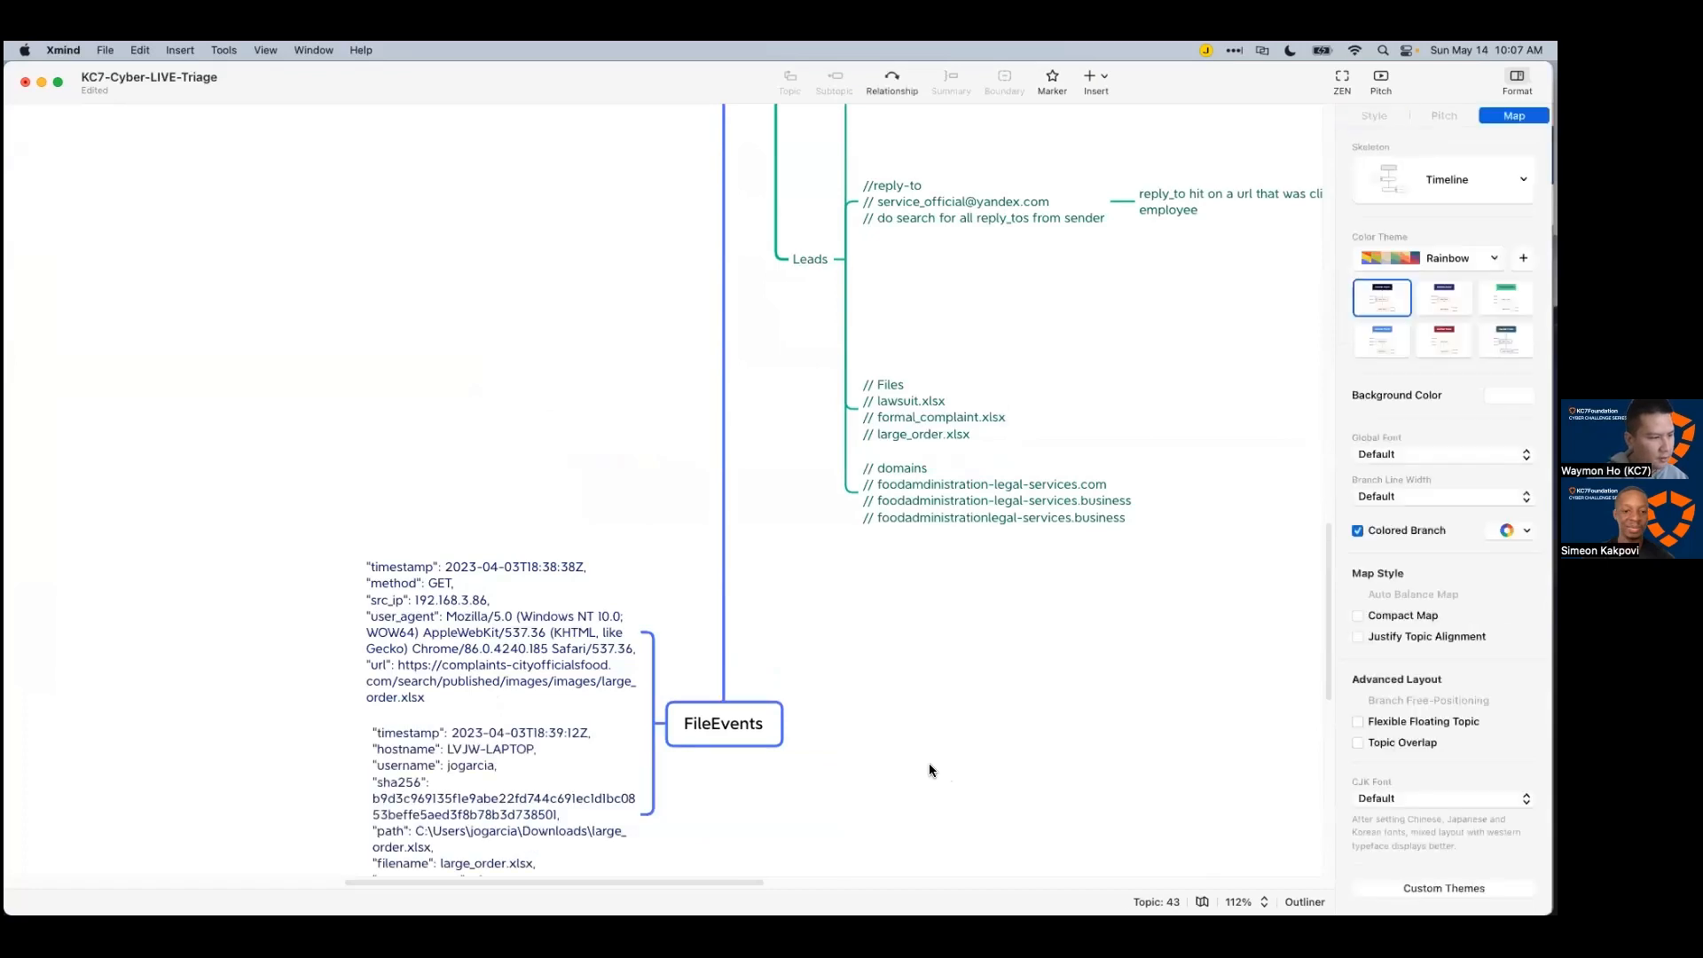
Step: Copy the sha256 hash from the new large_order record subtopic
scroll(887, 756, down, 5)
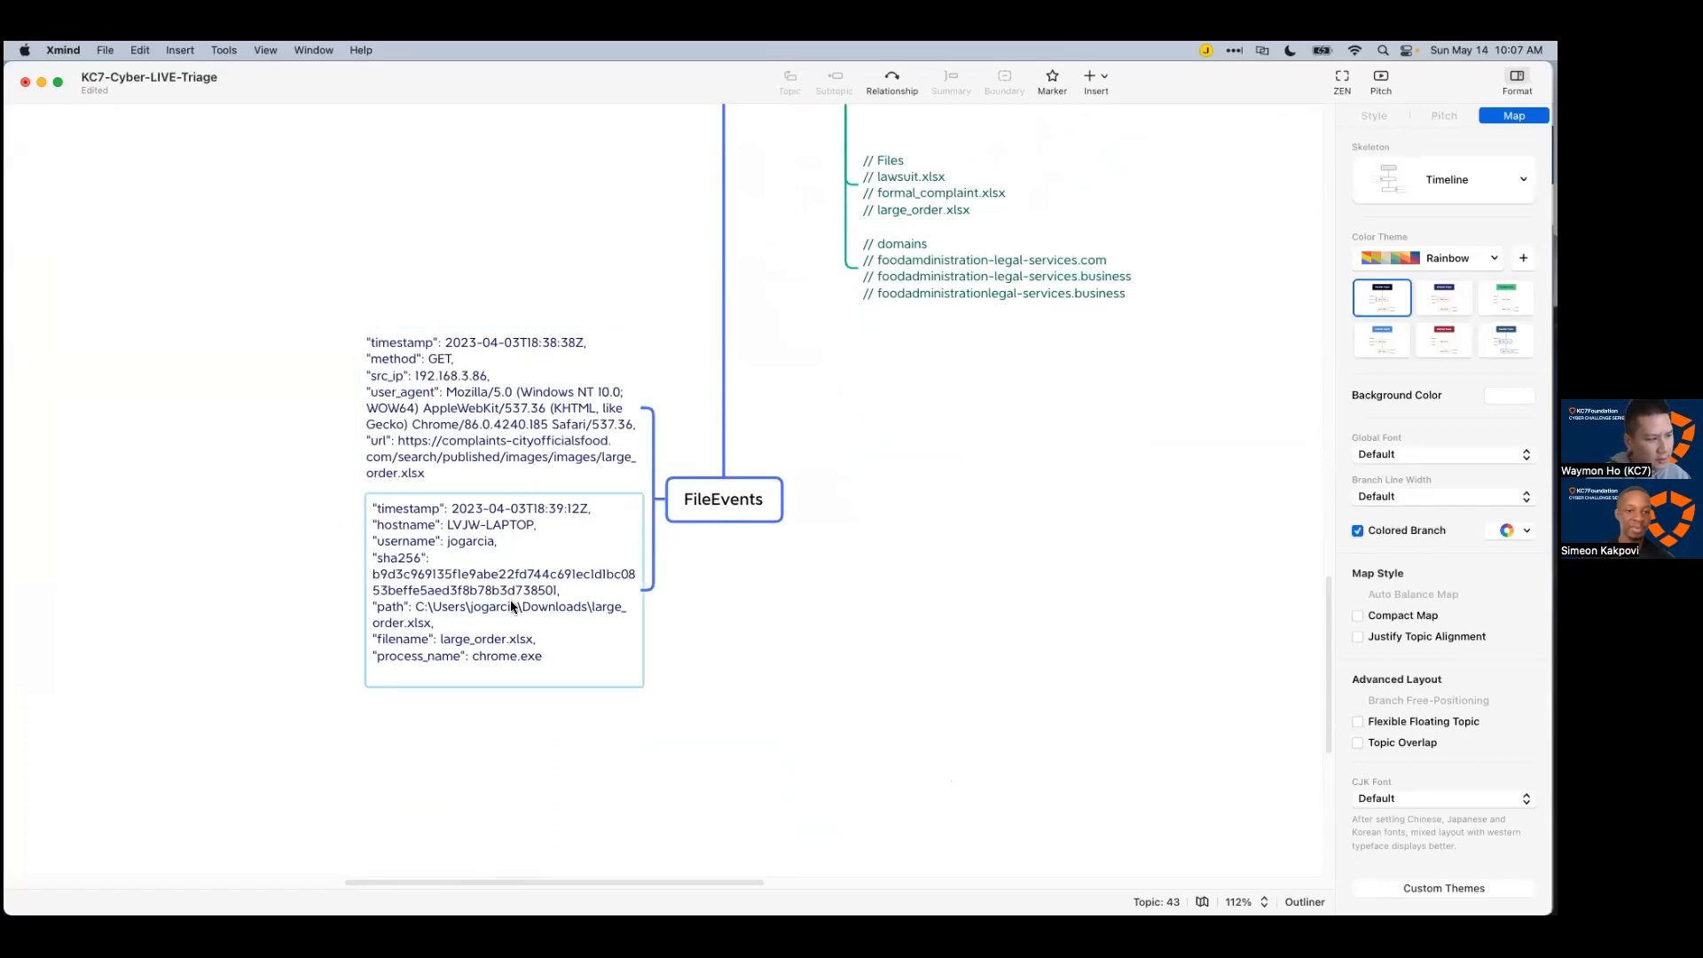
double_click(531, 585)
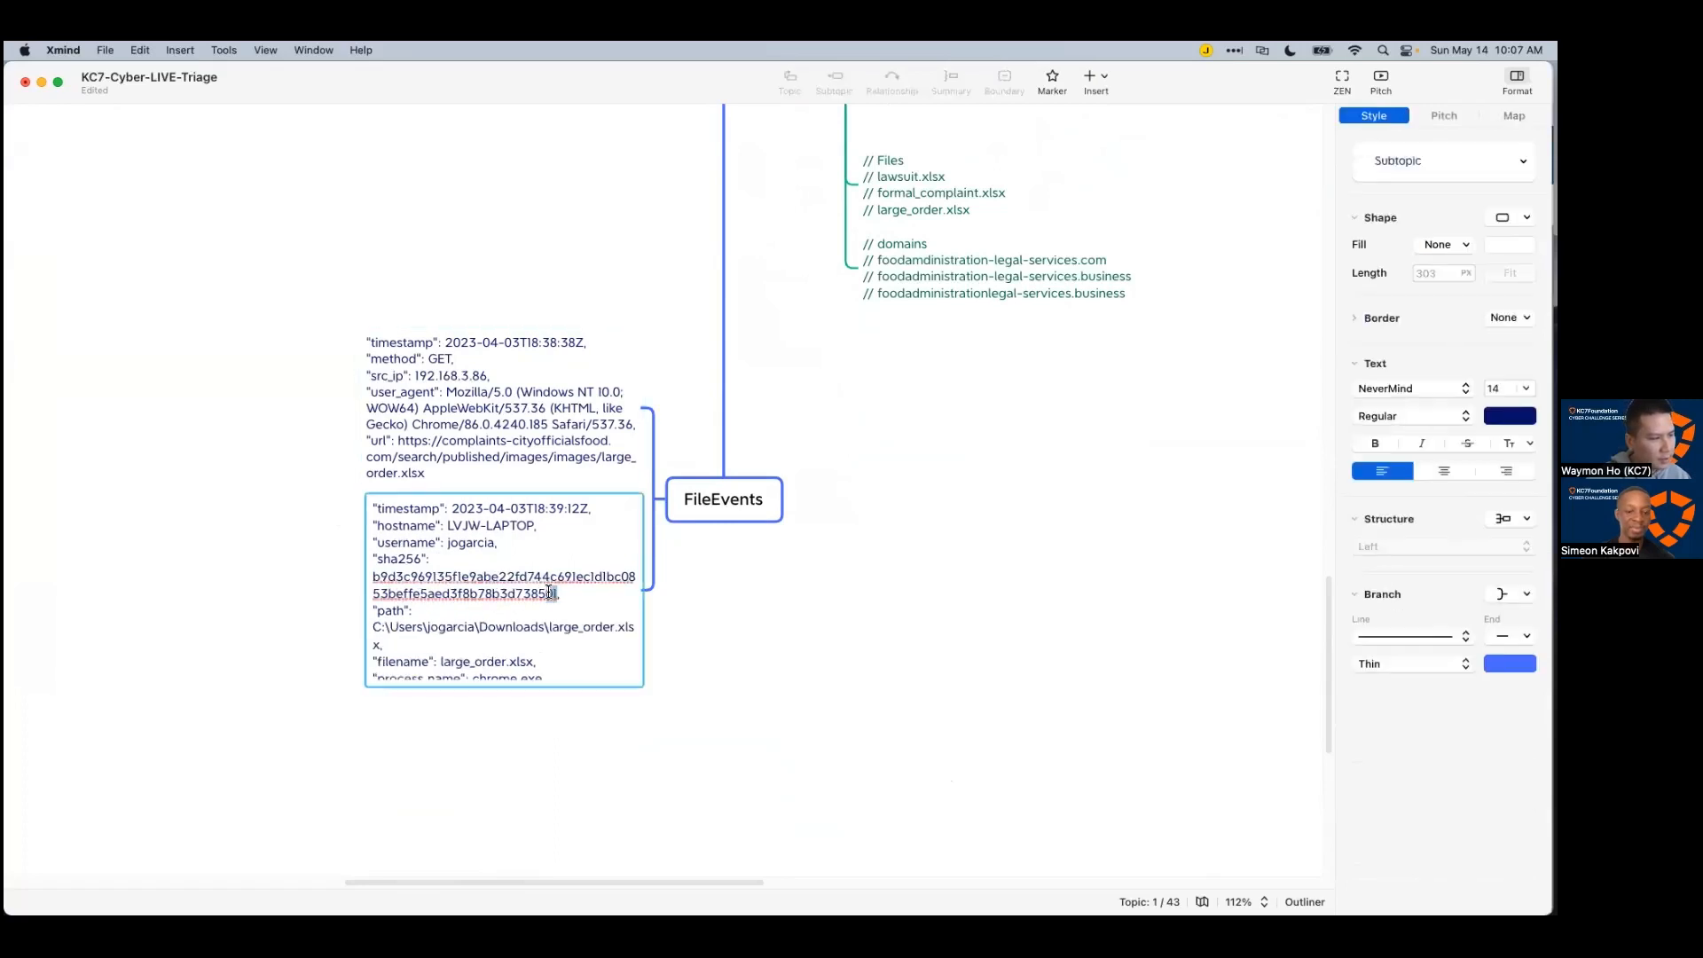
drag(550, 592, 371, 576)
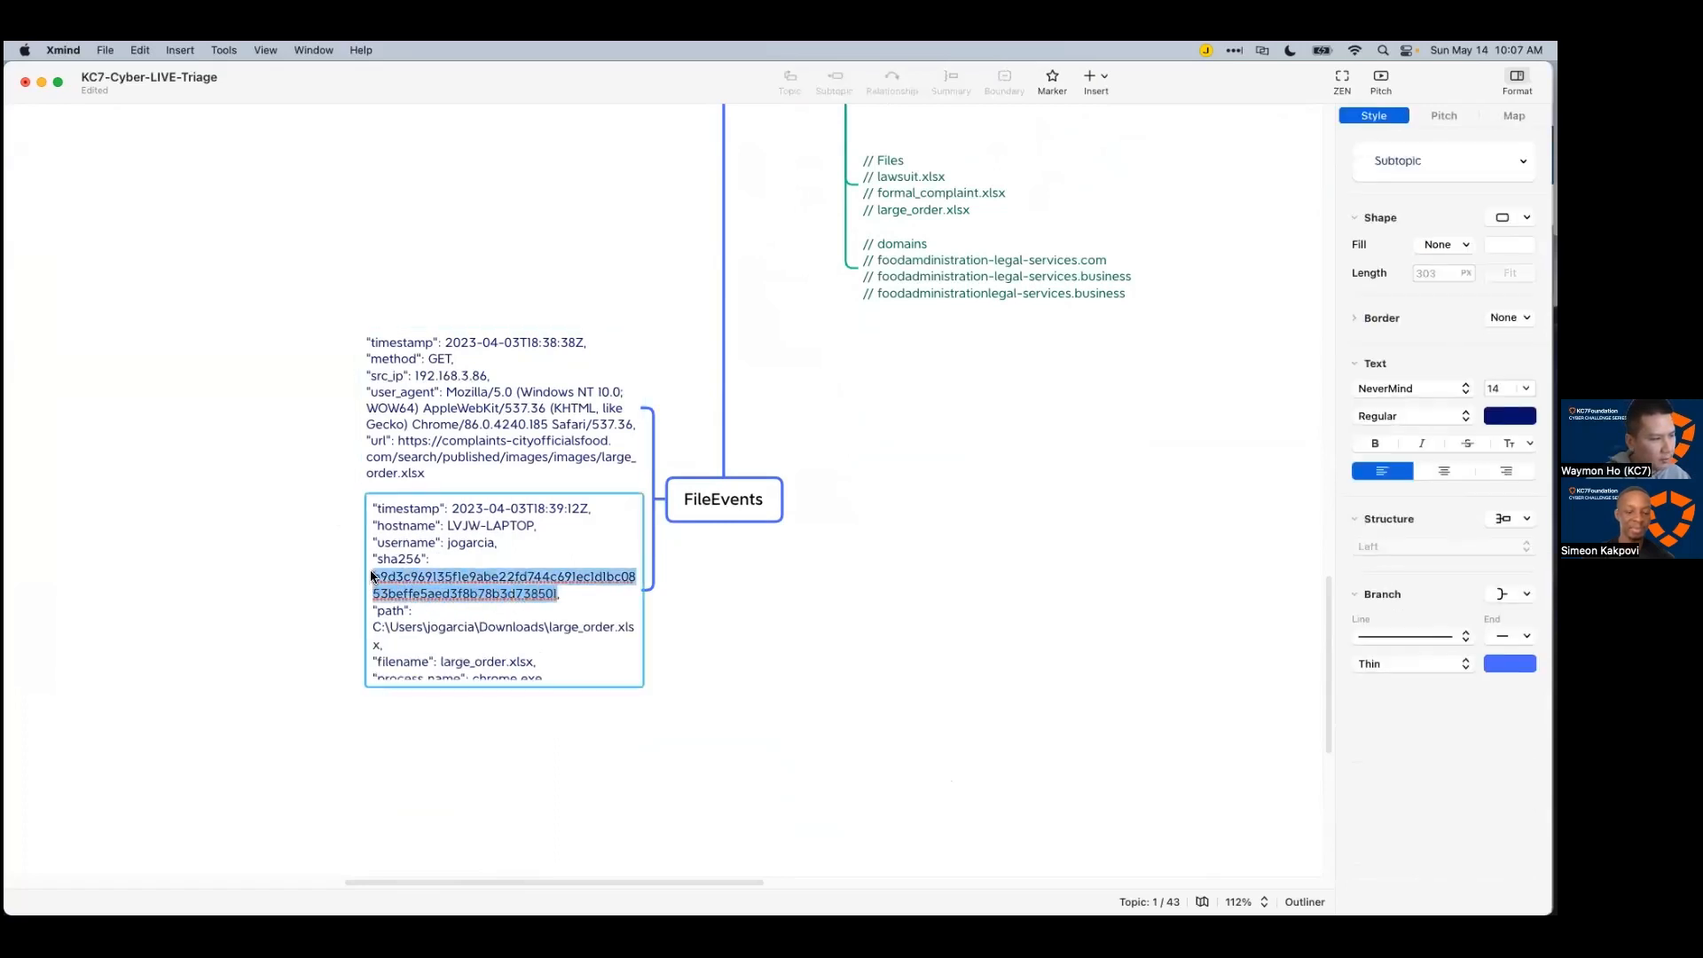
right_click(372, 576)
click(424, 656)
click(991, 642)
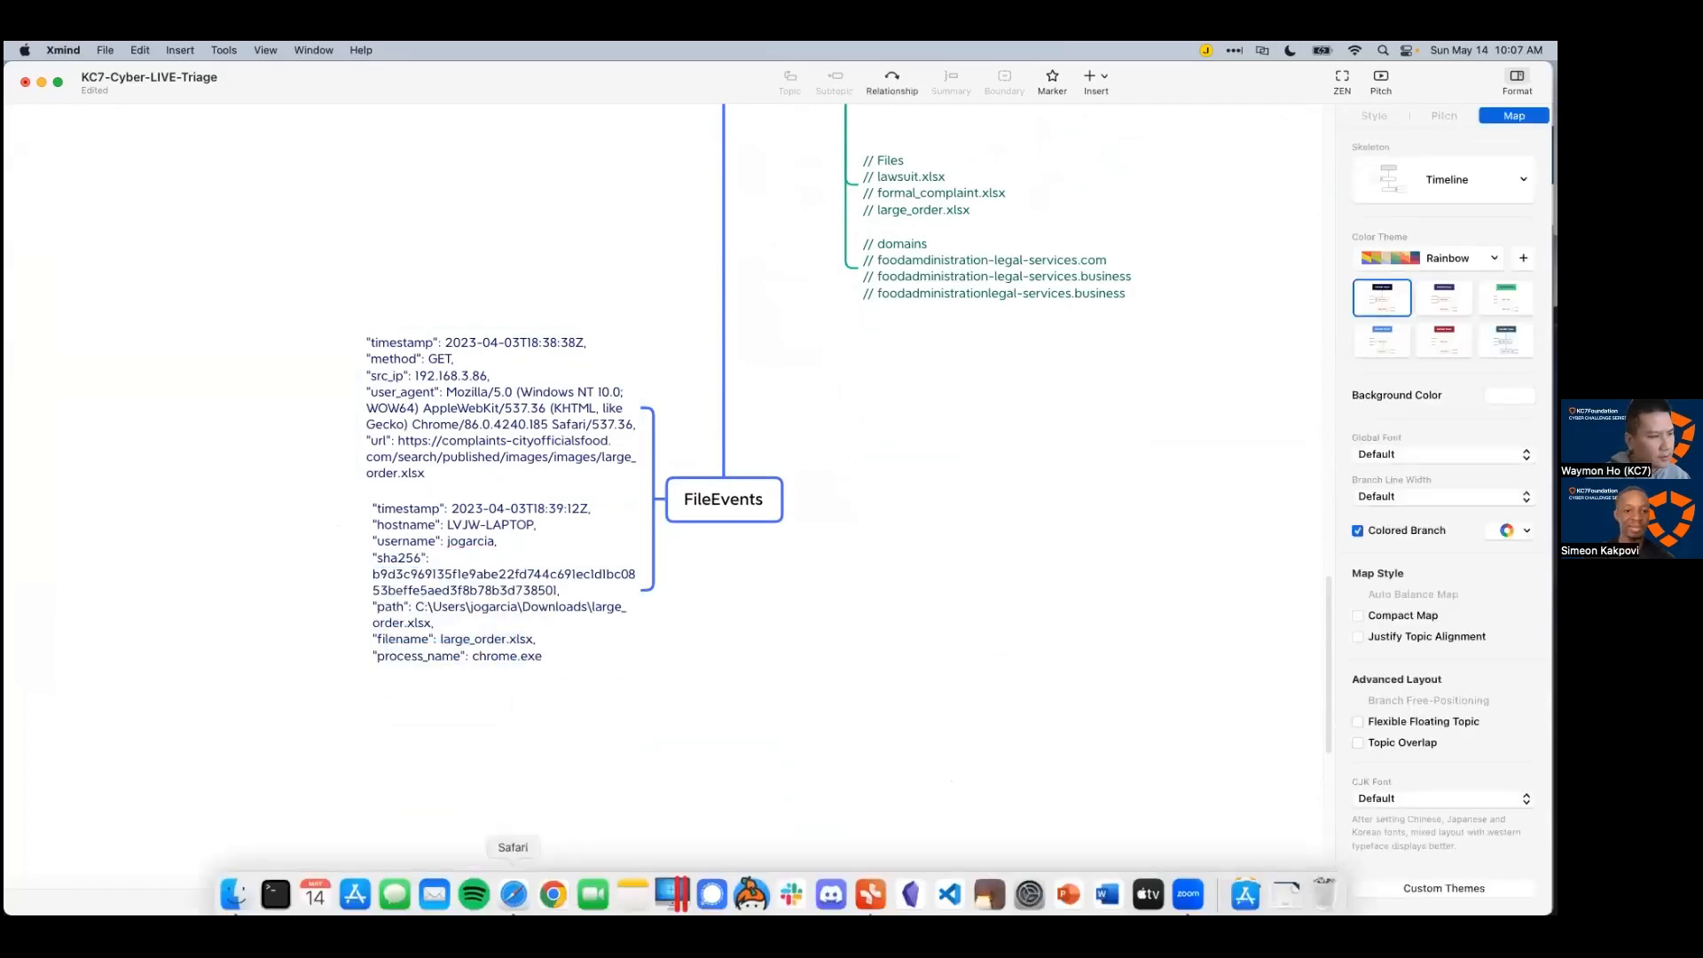
Step: Back in Azure Data Explorer, make the record's JSON detail pane taller
click(512, 894)
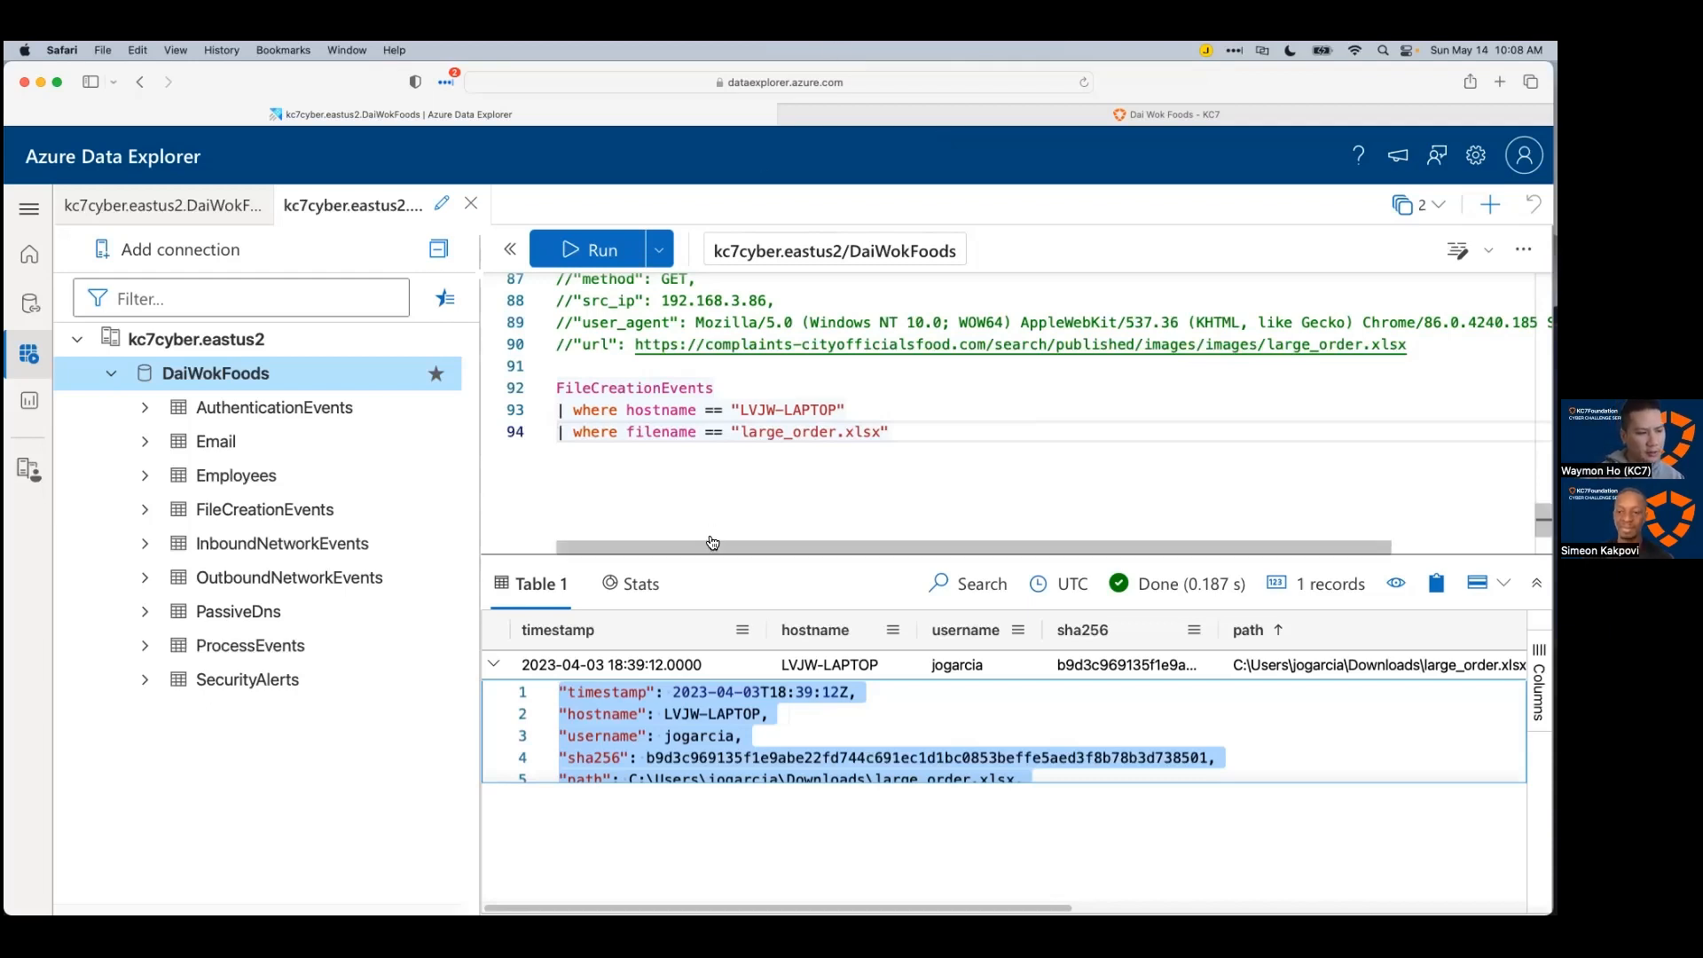
click(711, 753)
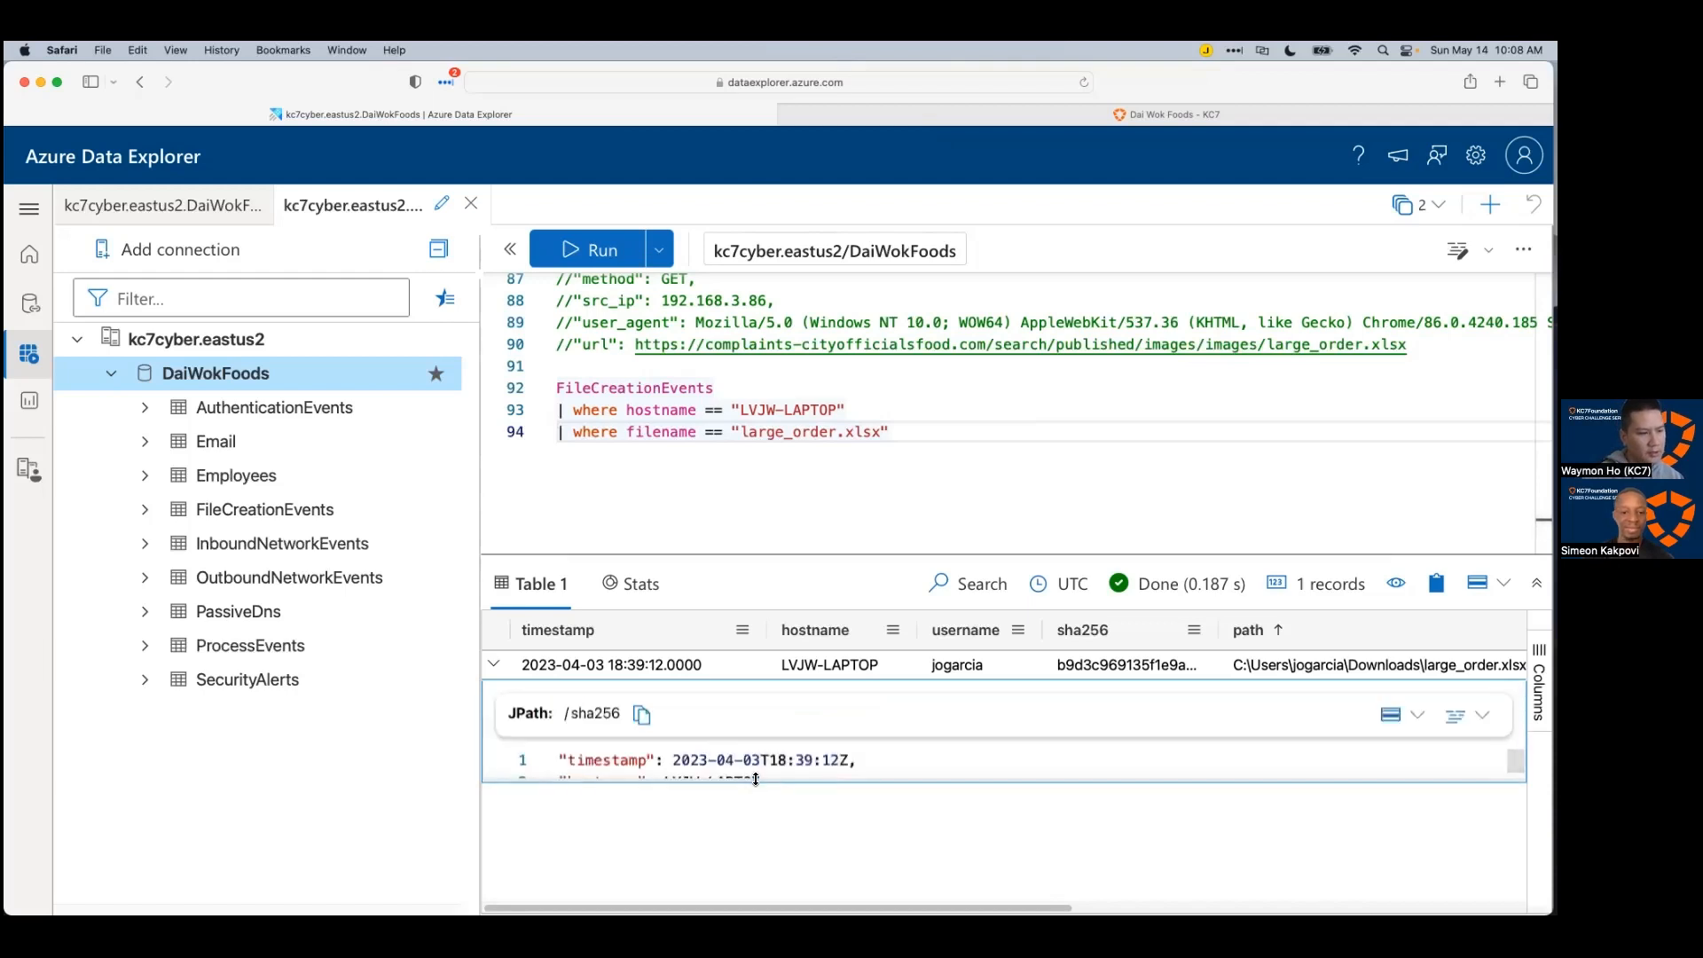
drag(756, 781, 756, 831)
scroll(802, 781, down, 2)
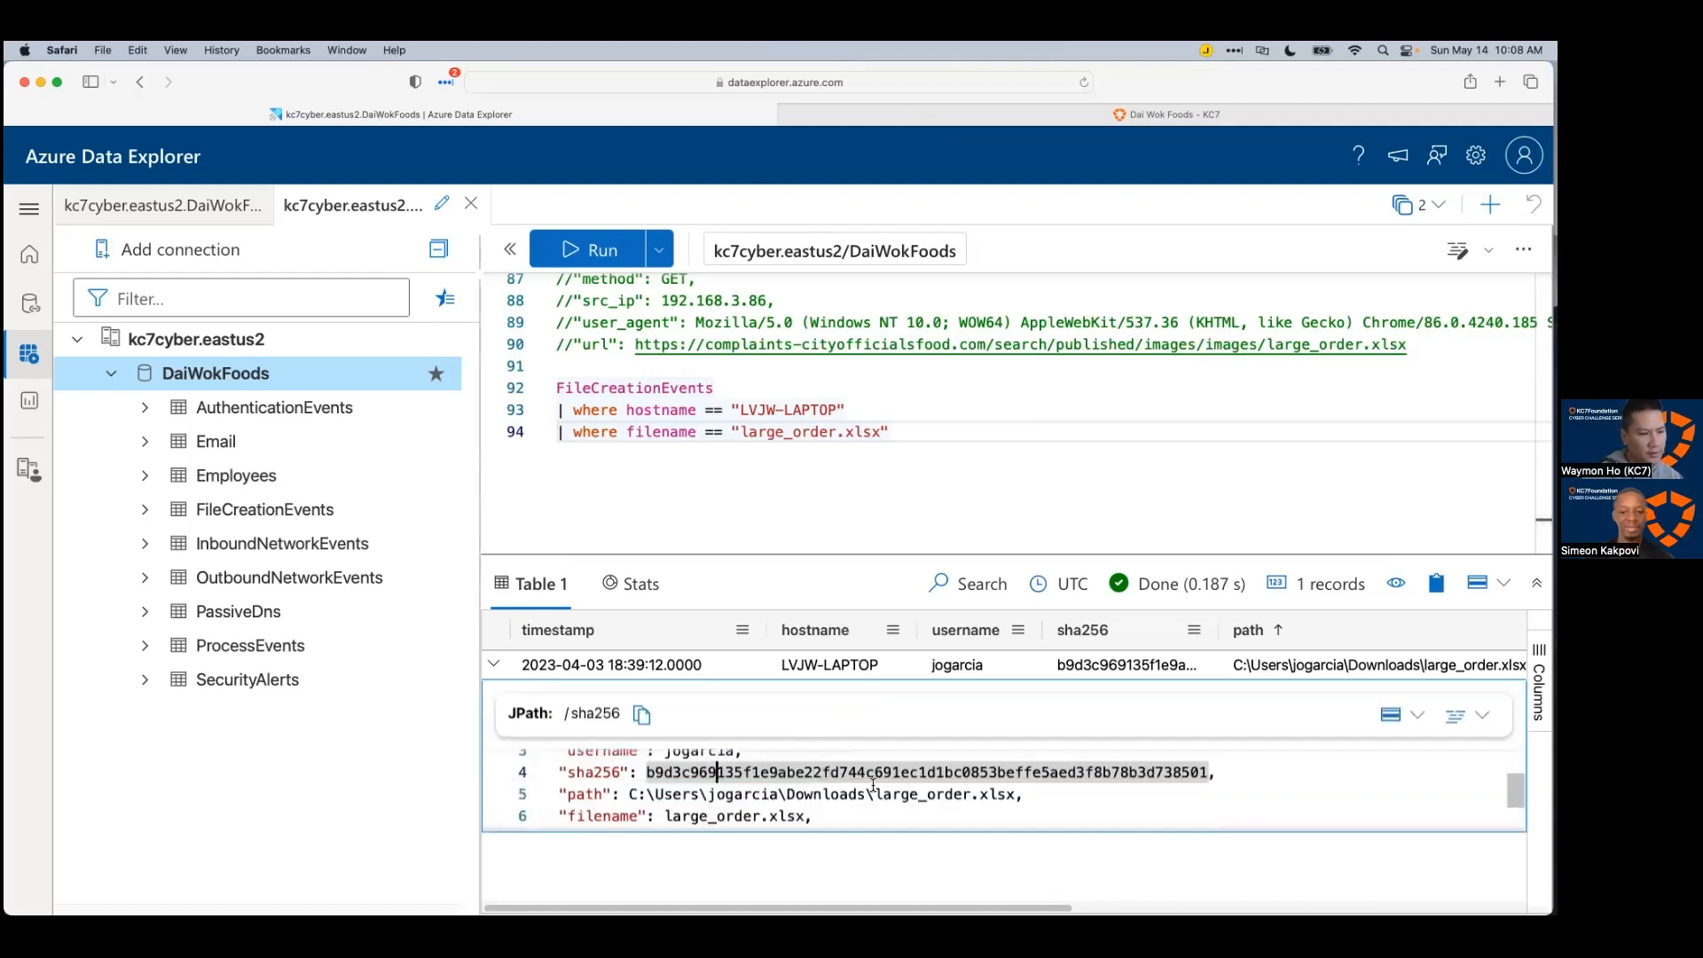
Step: Select the large_order.xlsx sha256 hash value in the JSON, checking the path line alongside
double_click(1104, 772)
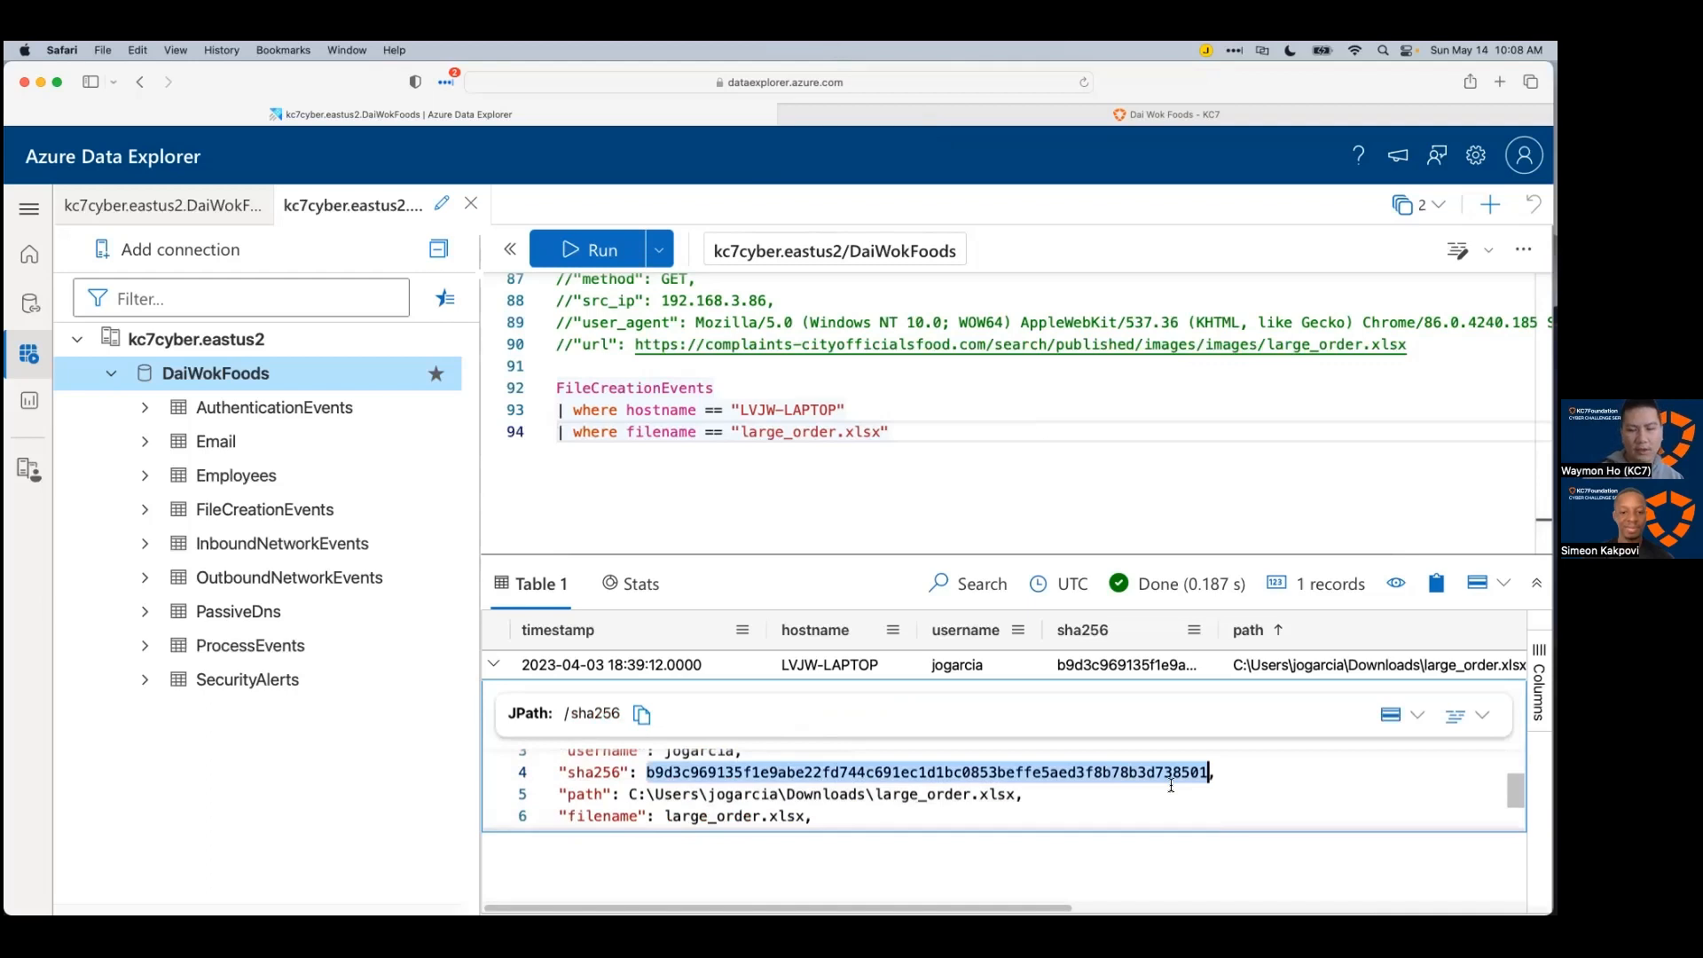
click(1171, 785)
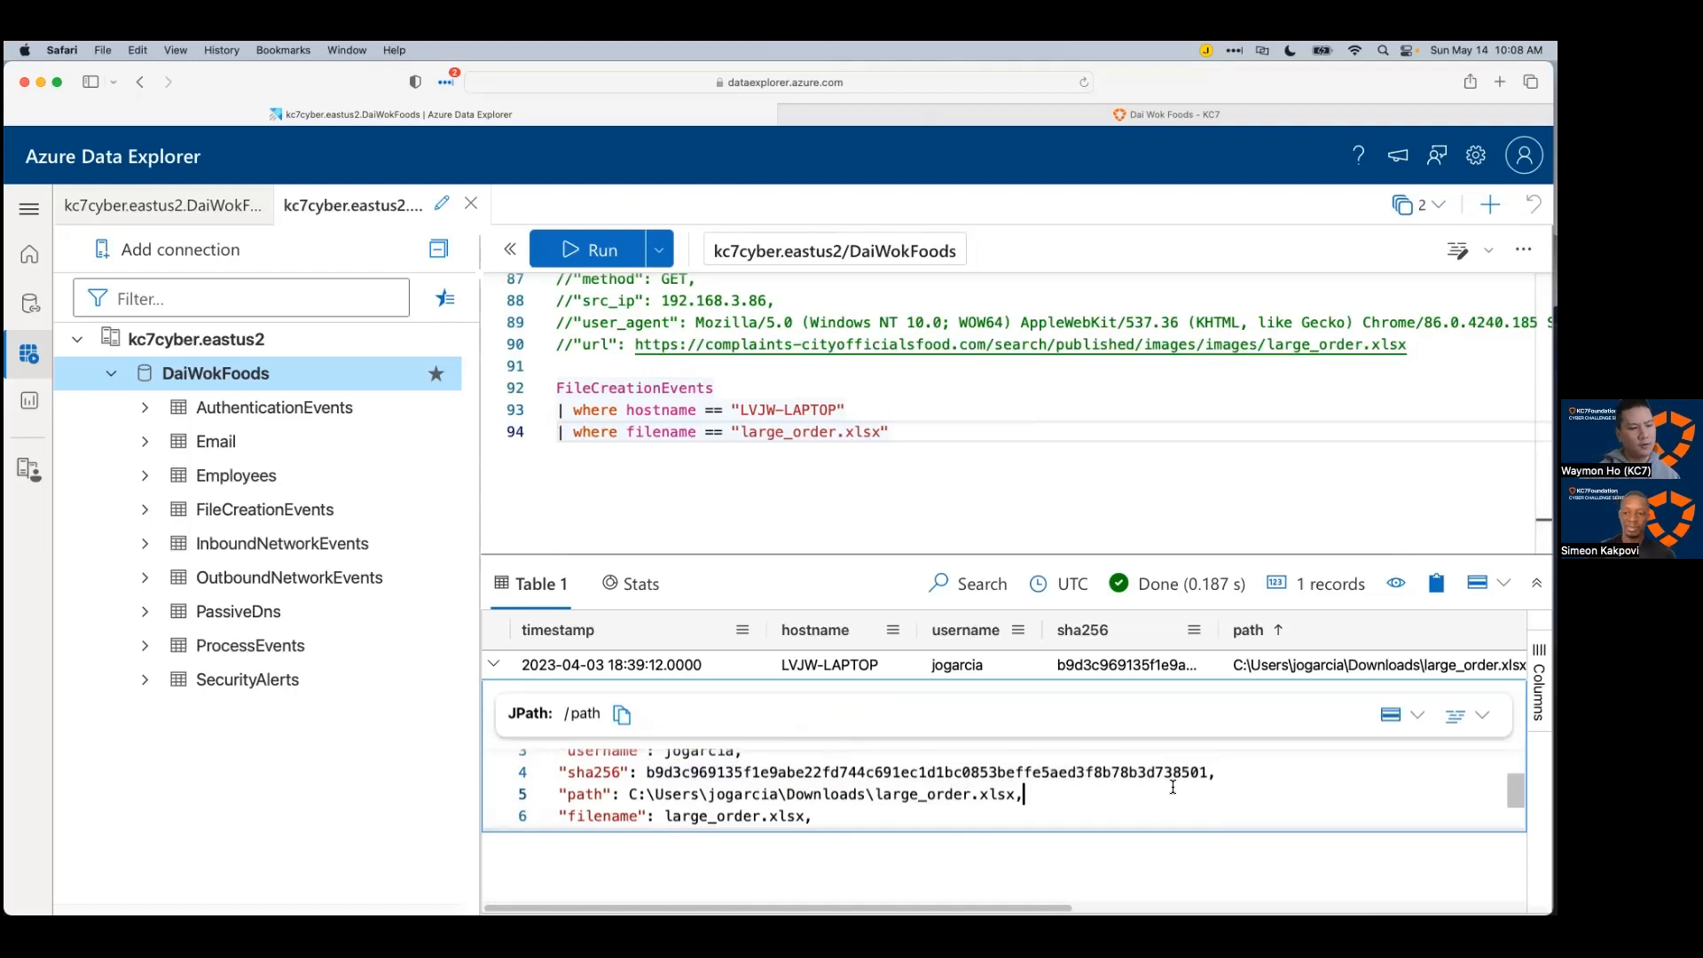
click(683, 772)
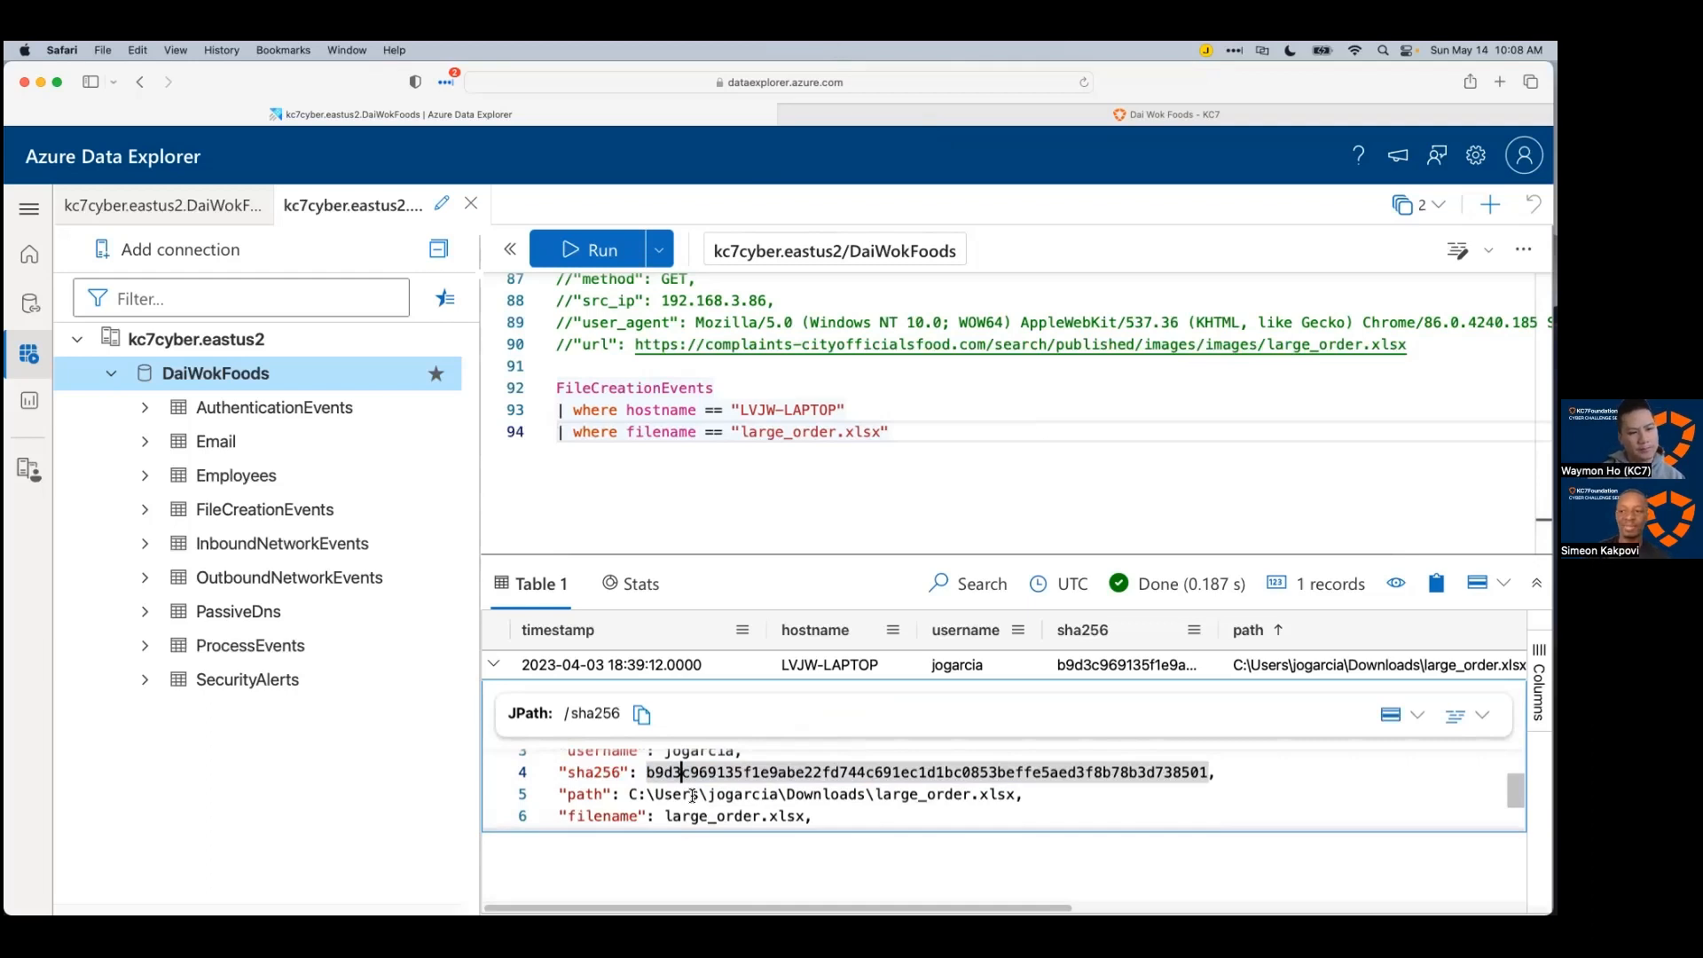
click(946, 794)
click(952, 772)
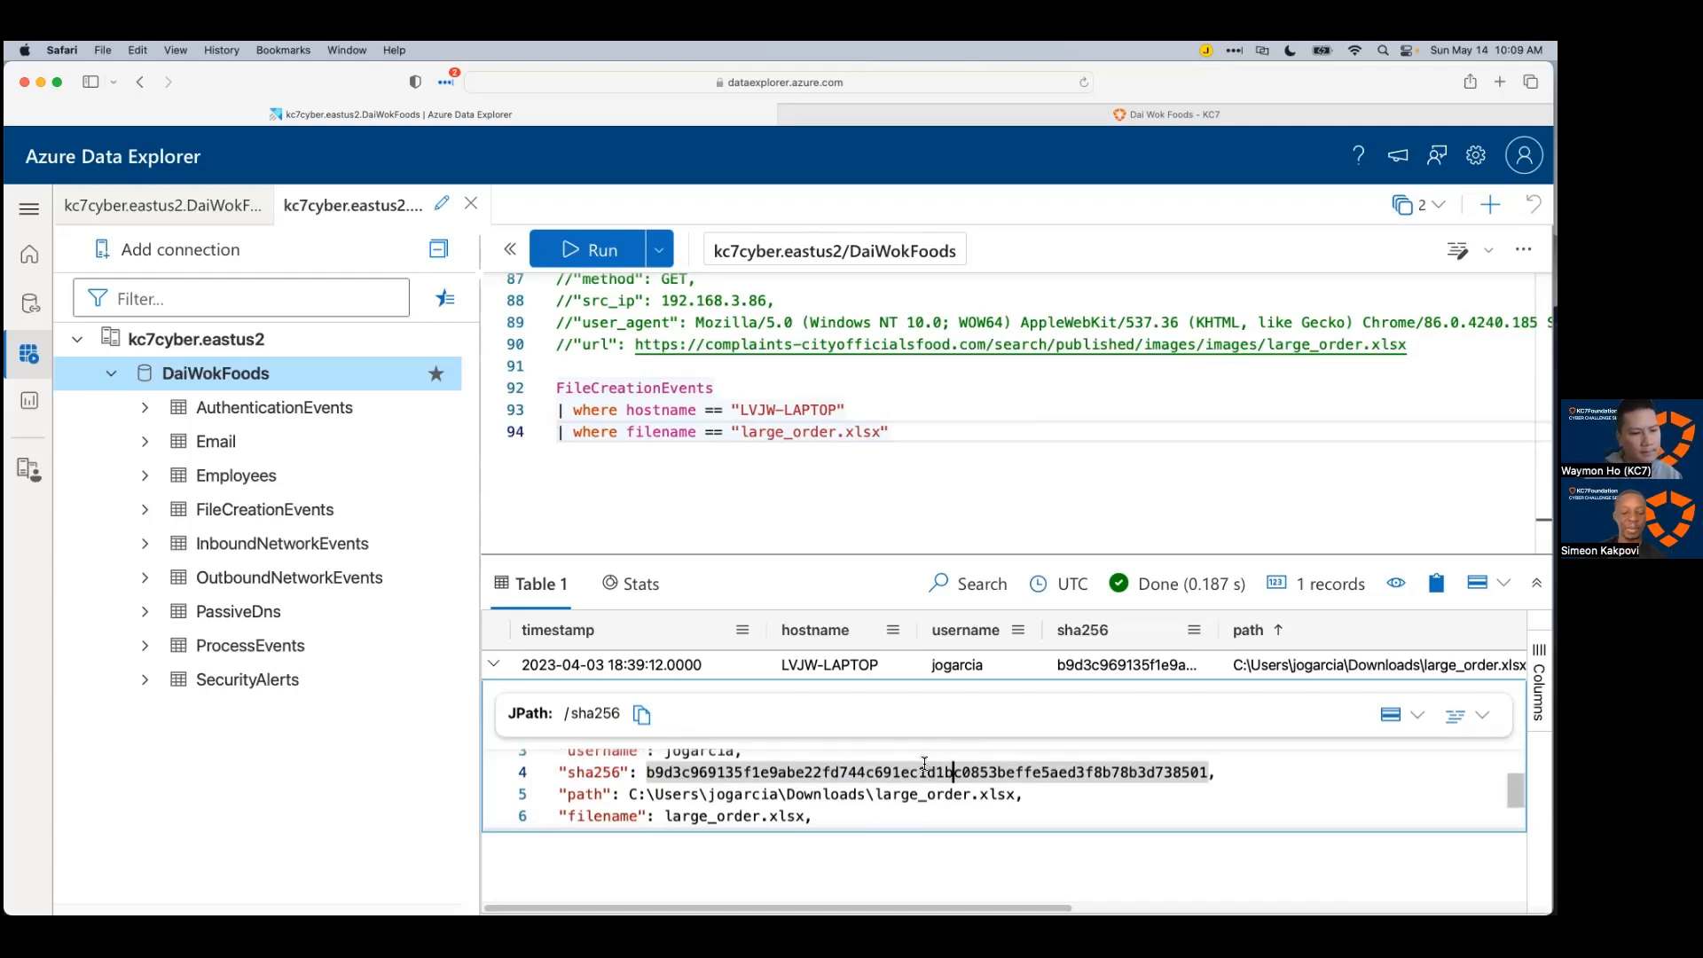
double_click(926, 768)
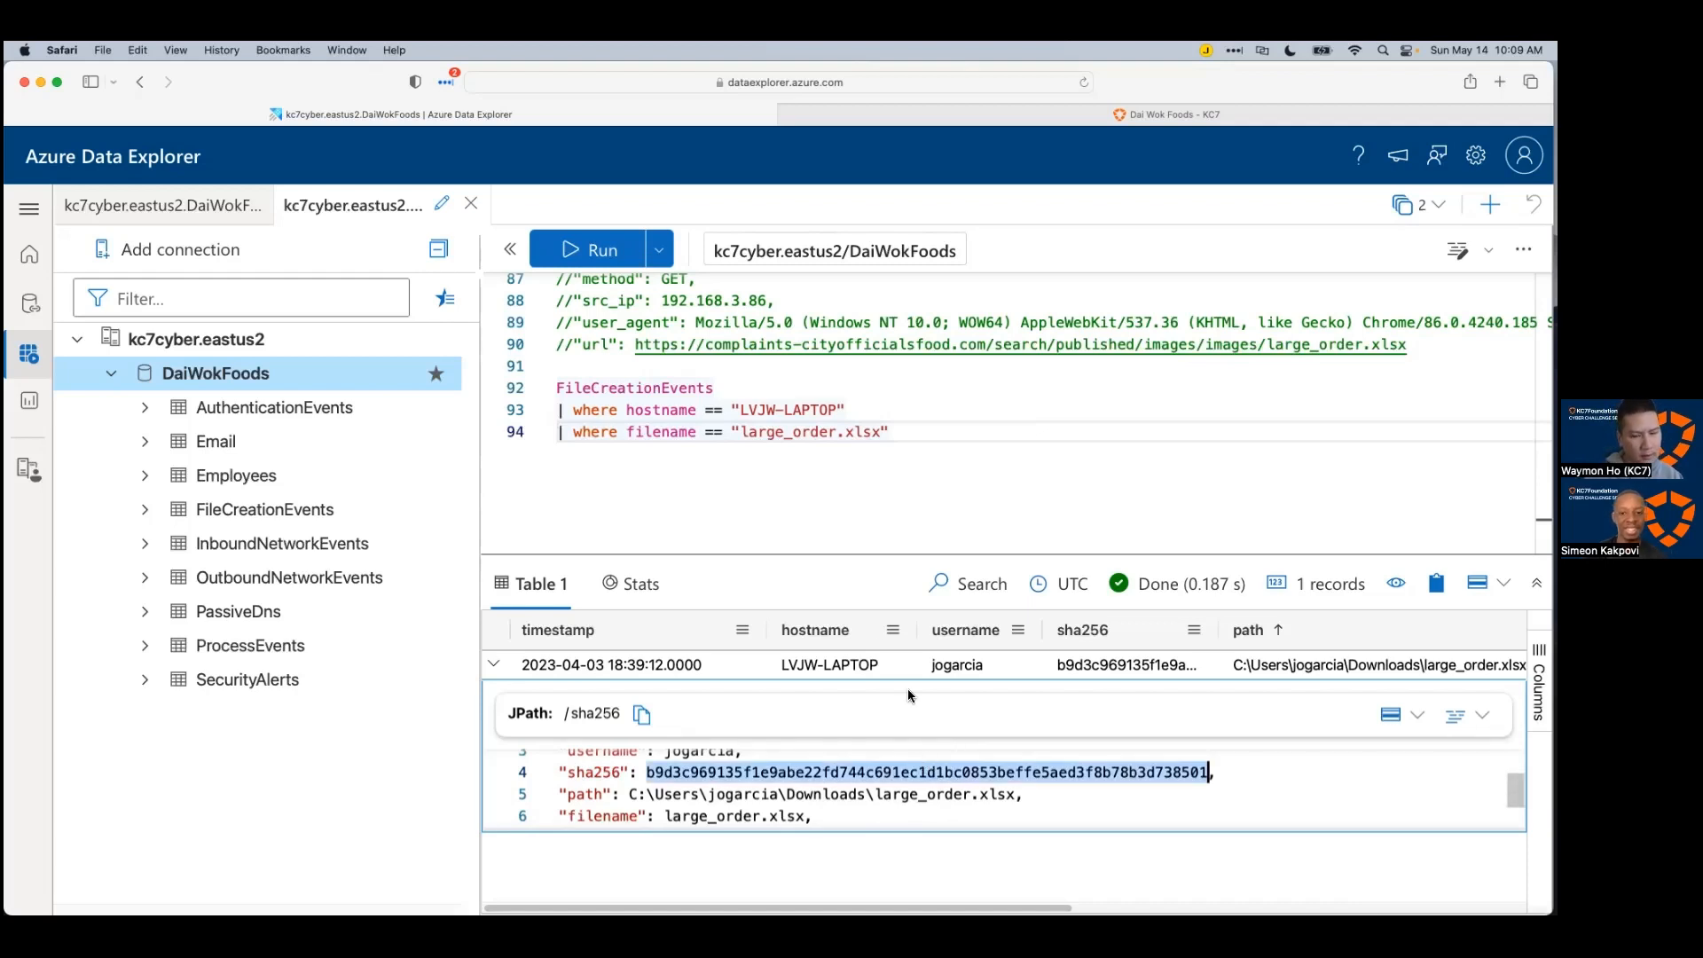
click(724, 514)
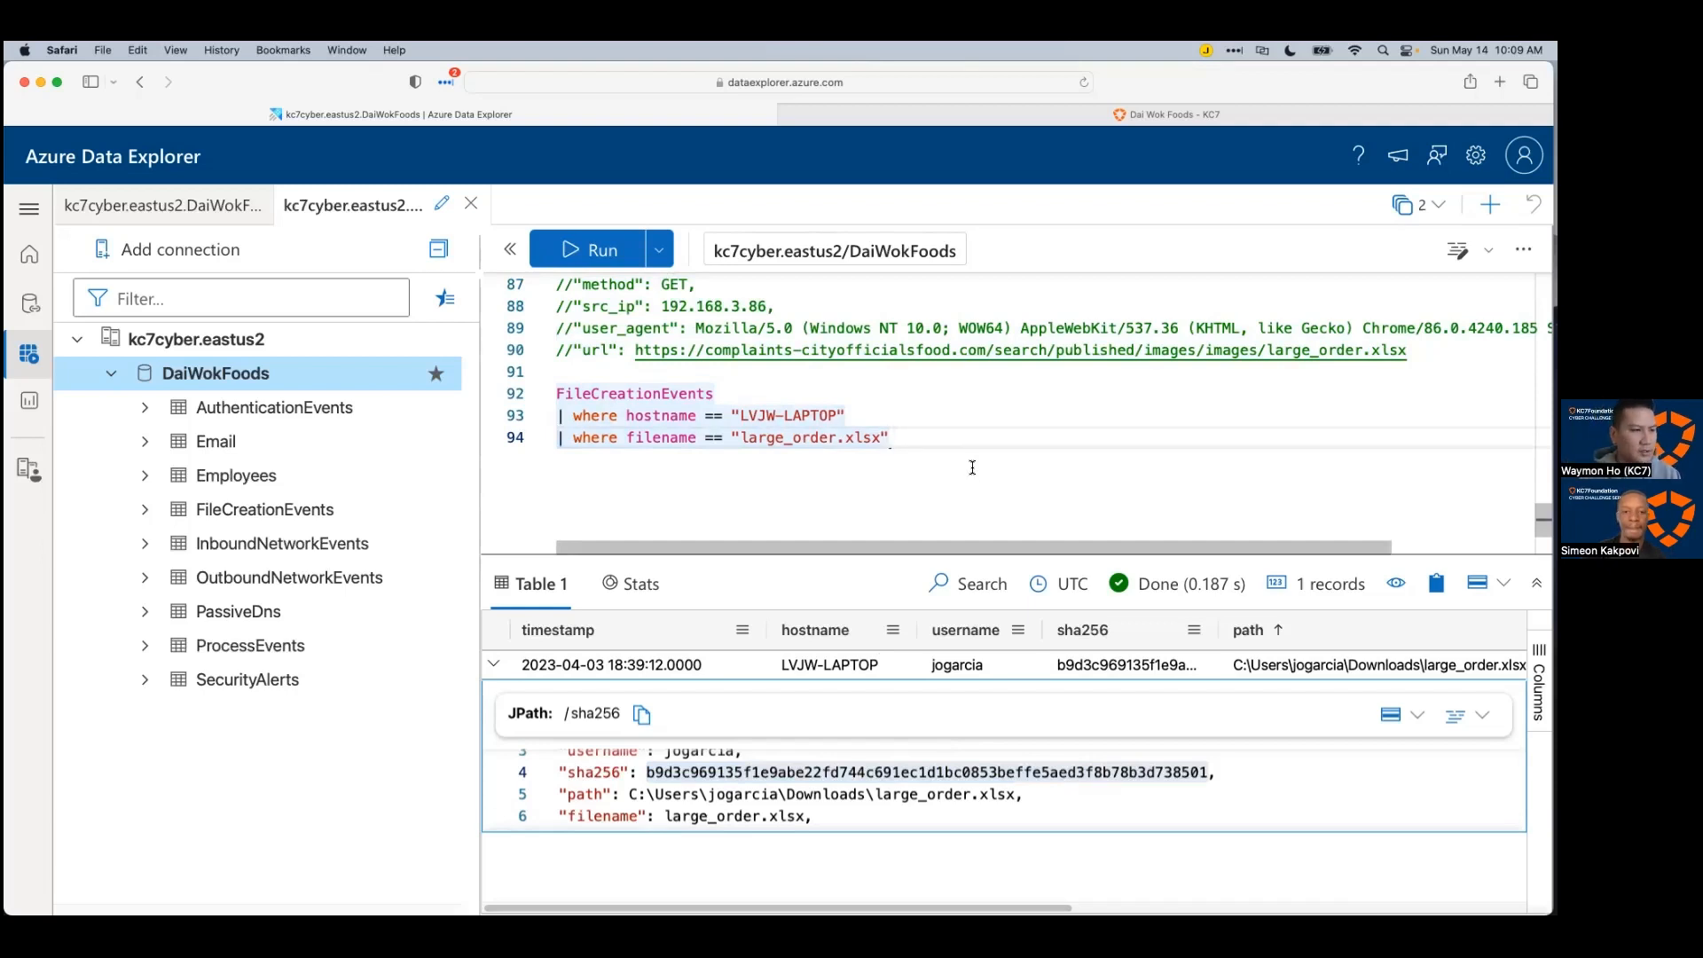
Step: Load virustotal.com in a new browser tab
key(super+t)
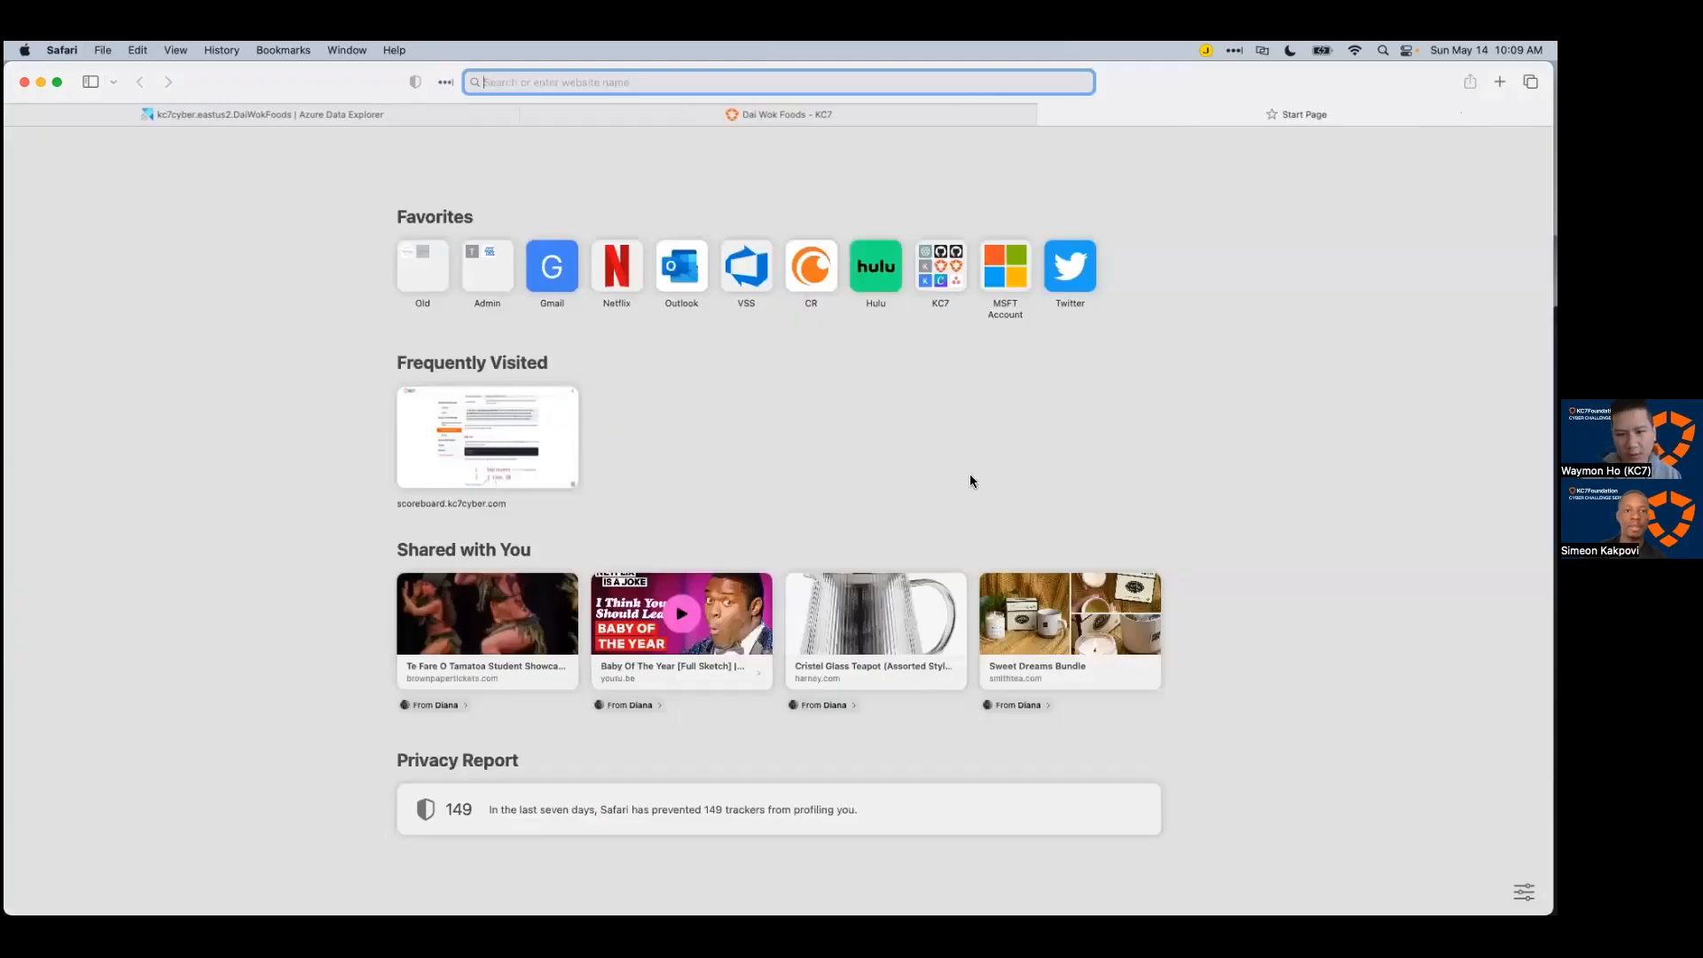
text(virustotal.com)
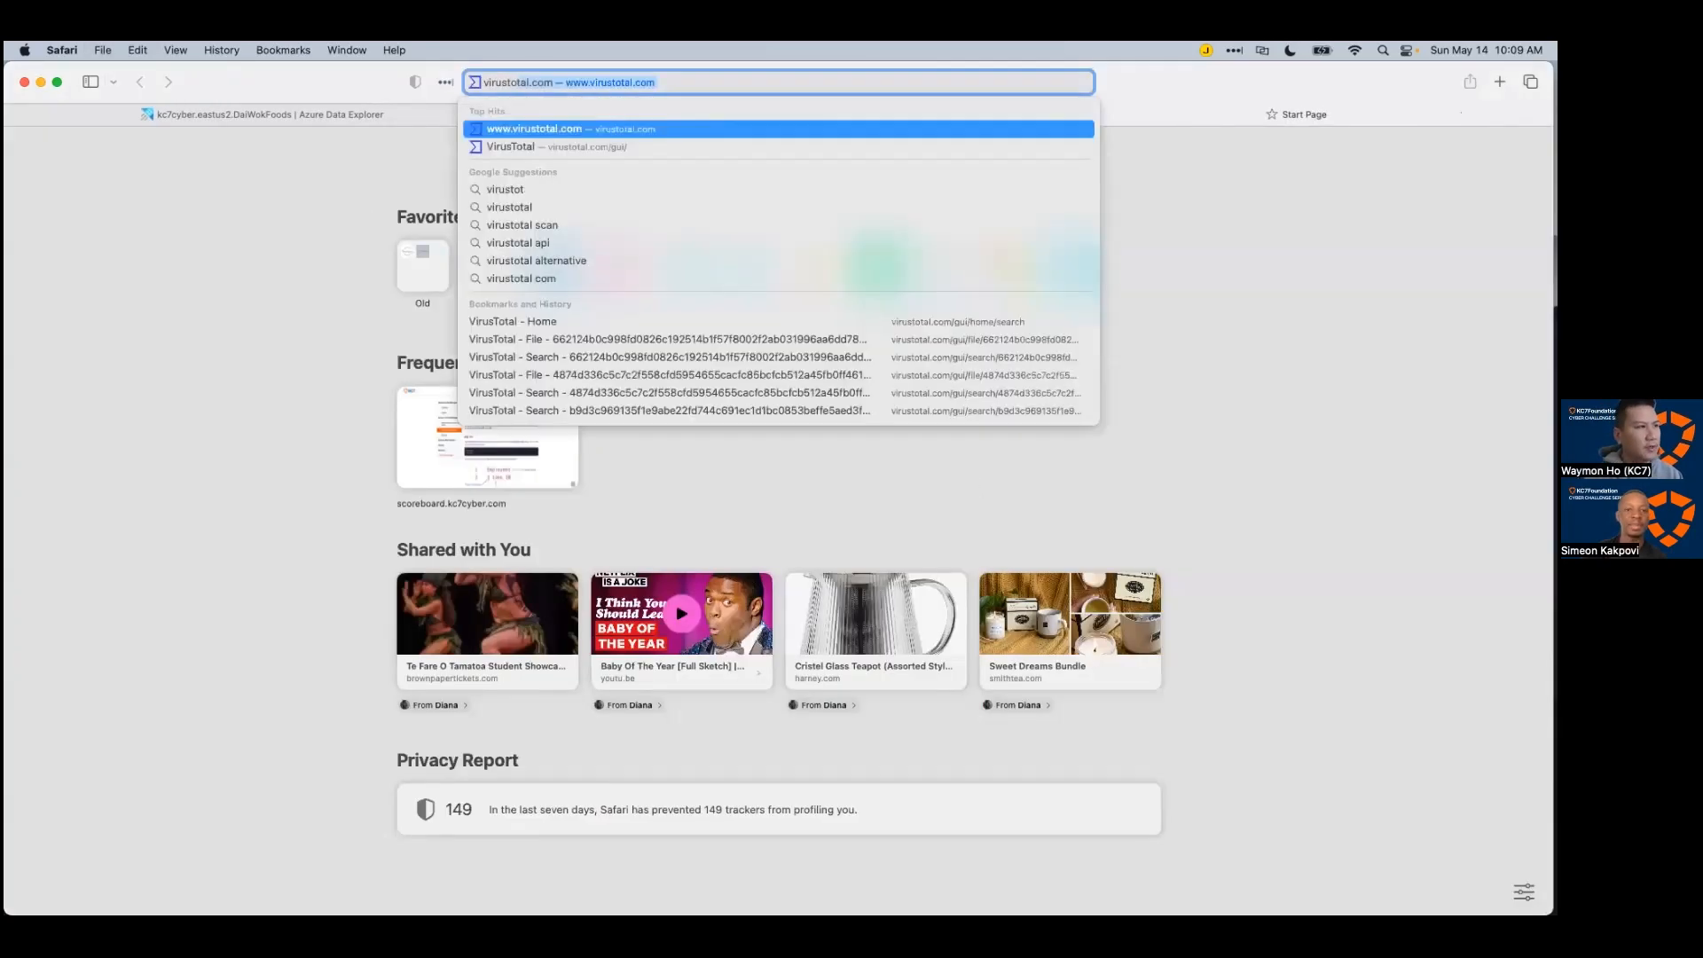
key(Return)
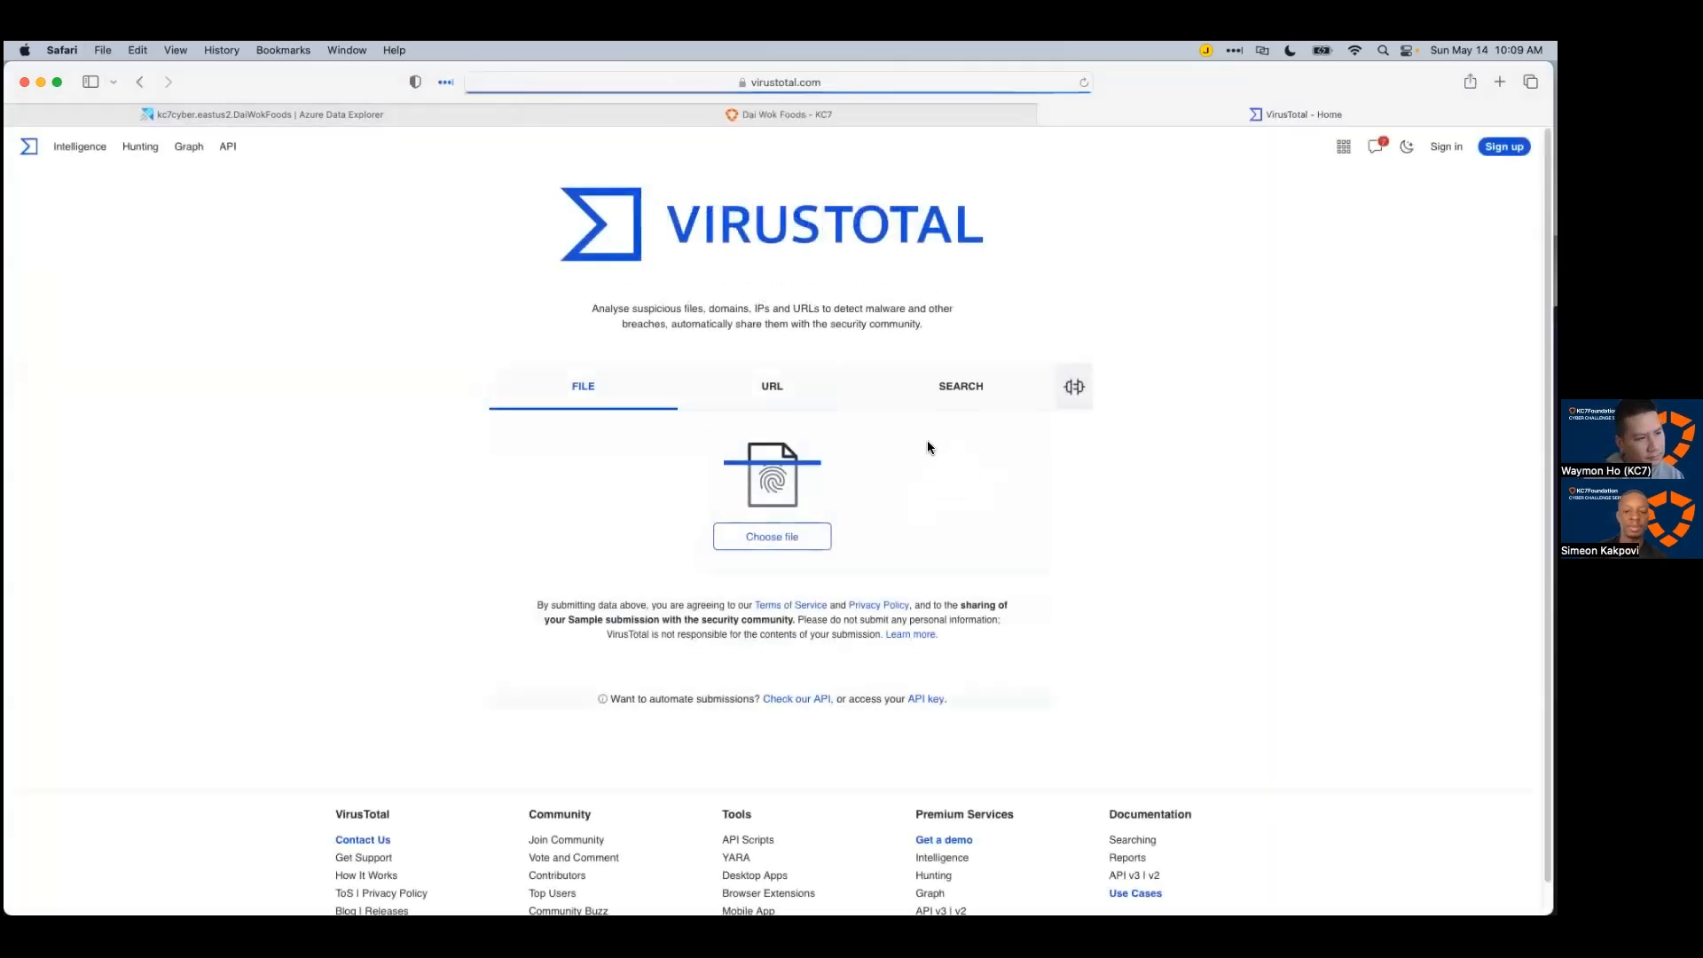
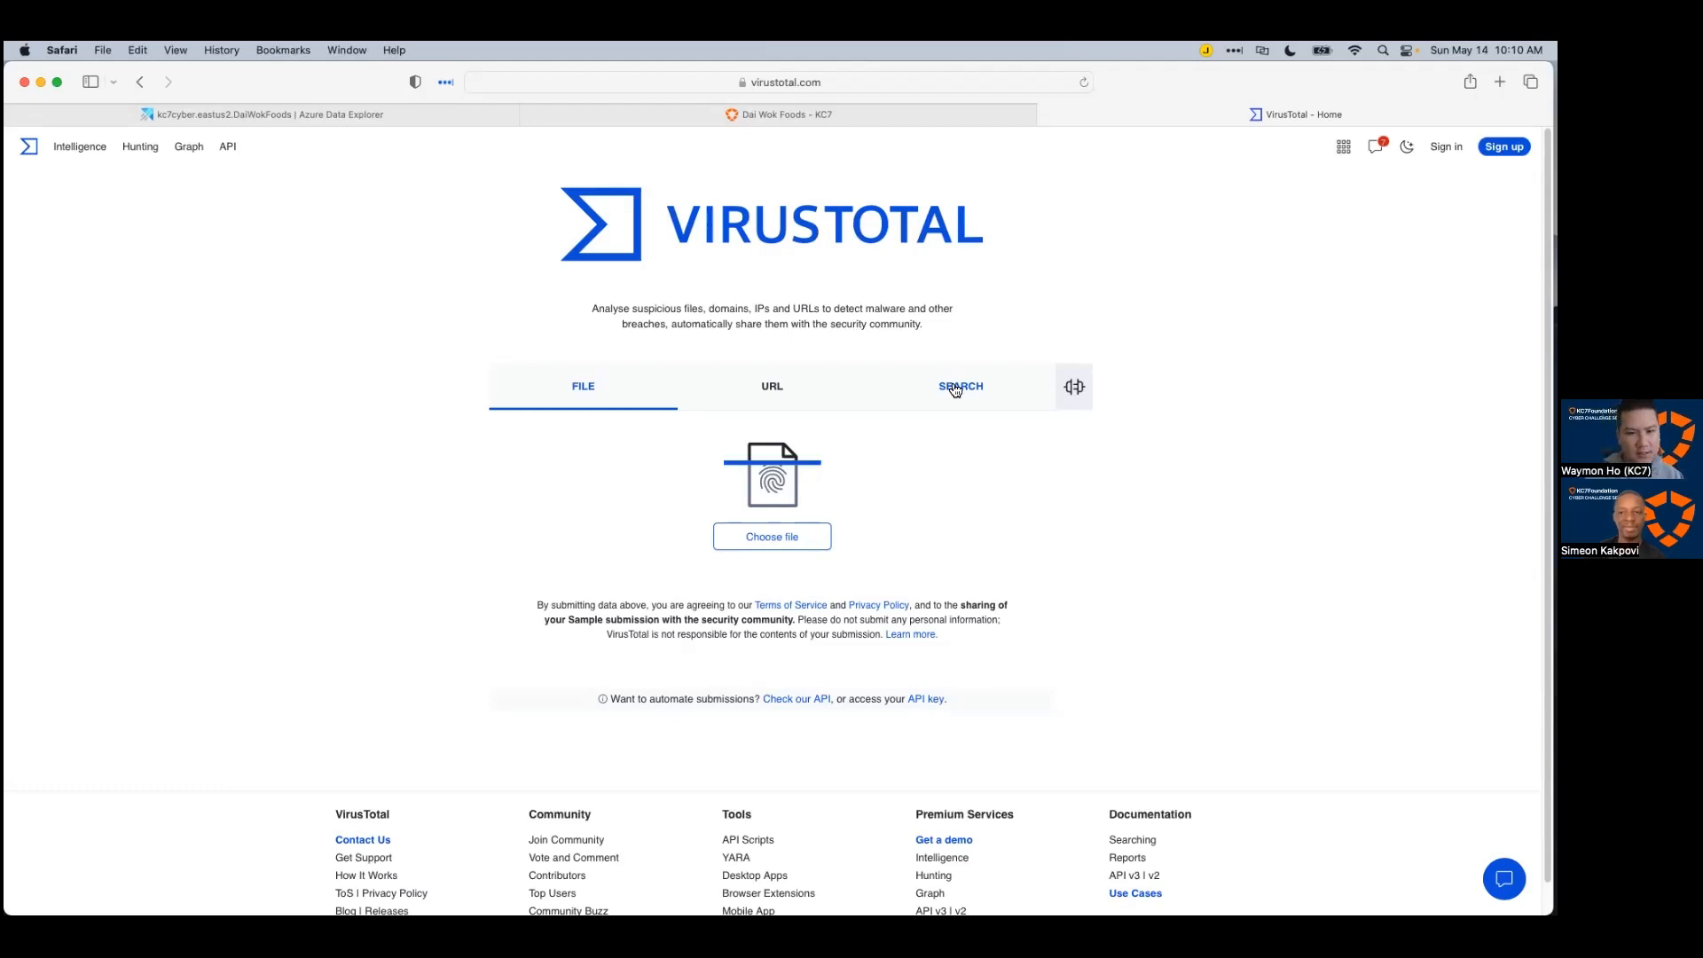
Step: Search VirusTotal for the large_order.xlsx sha256 hash (No matches found), then return to Azure Data Explorer
click(955, 389)
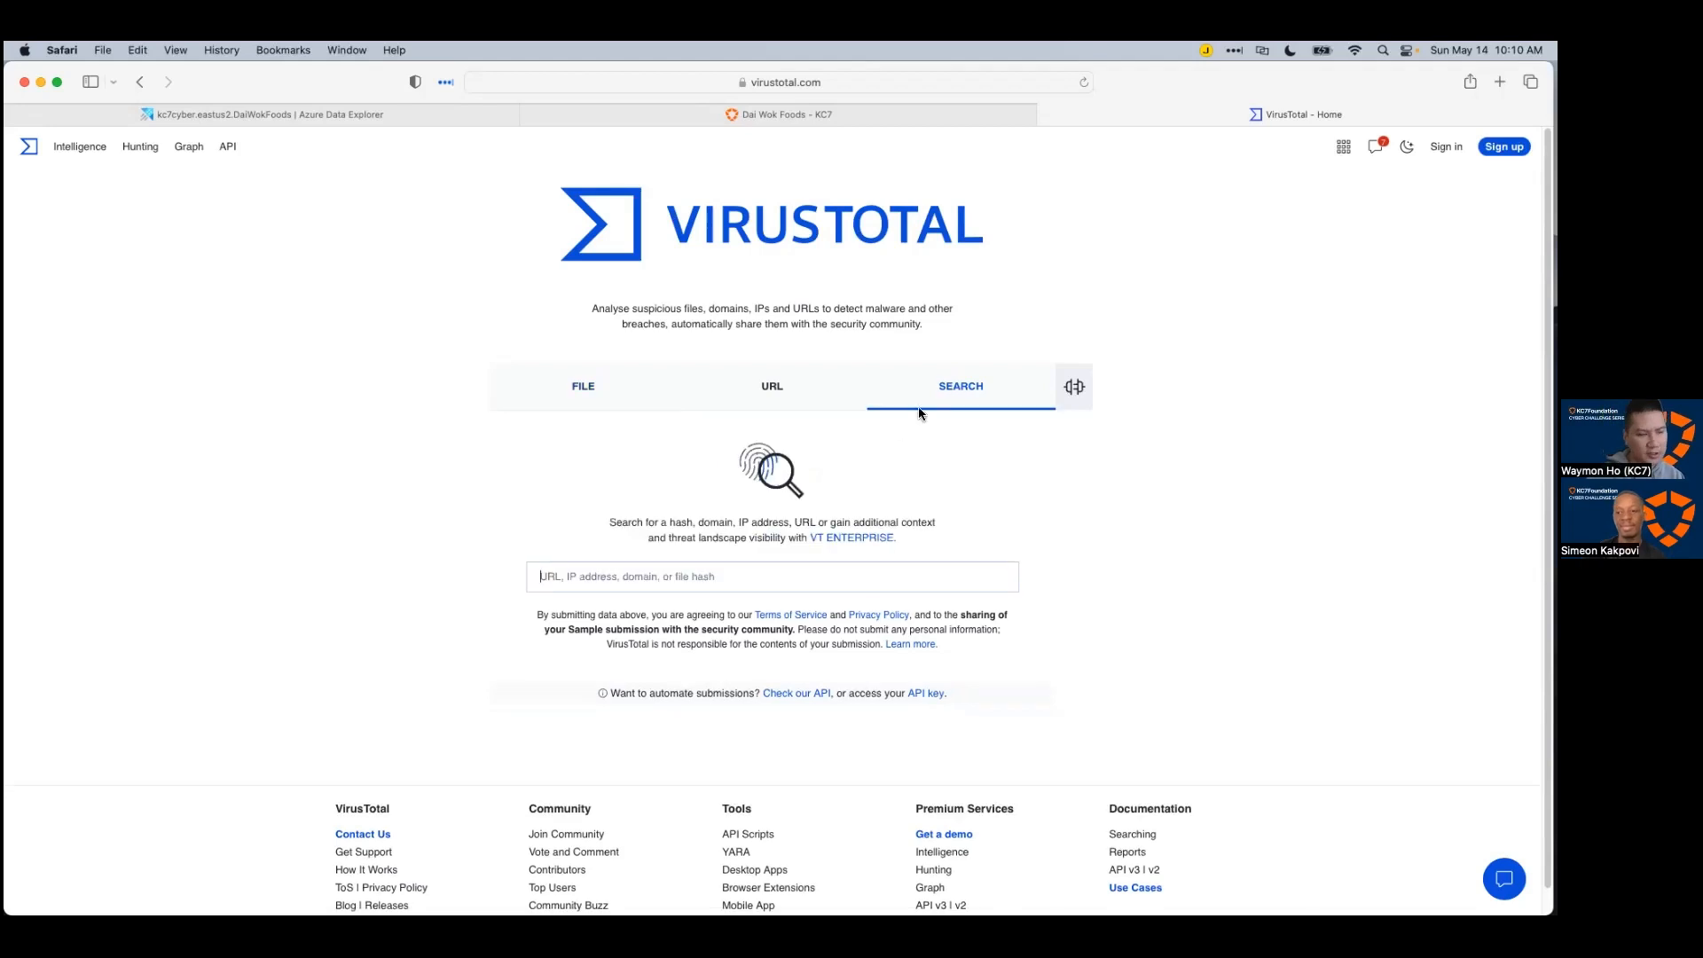
text(b9d3c969135f1e9abe22fd744c691ec1d1bc0853beffe5aed3f8b78b3d738501)
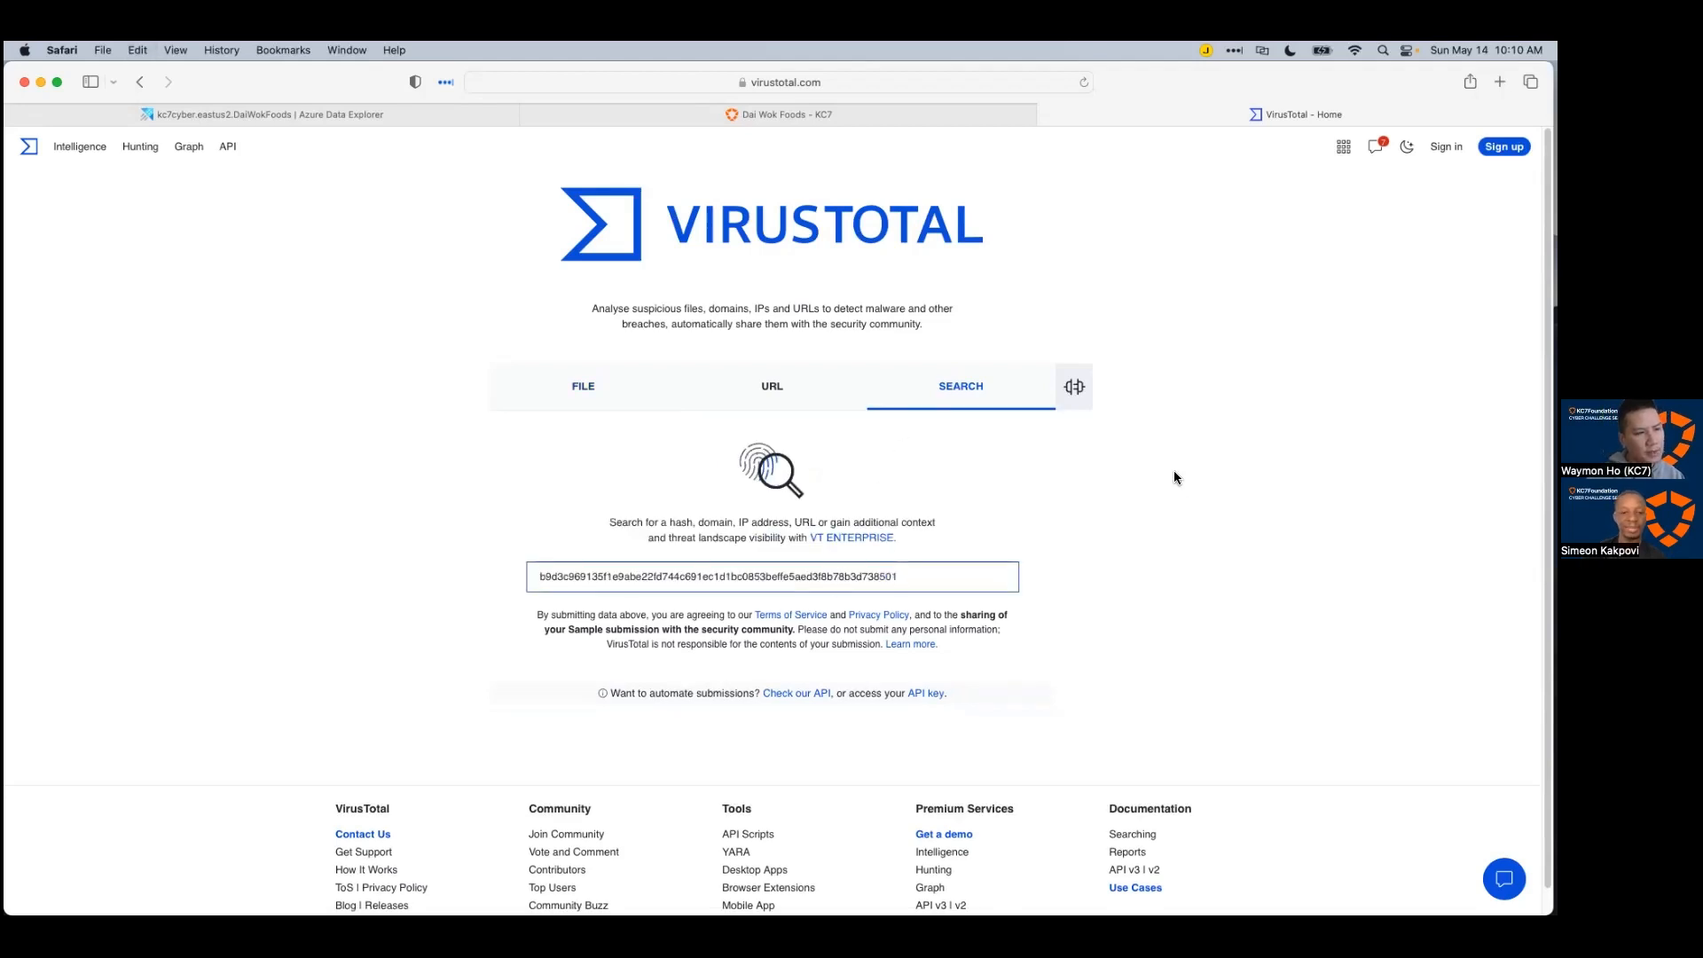
key(Return)
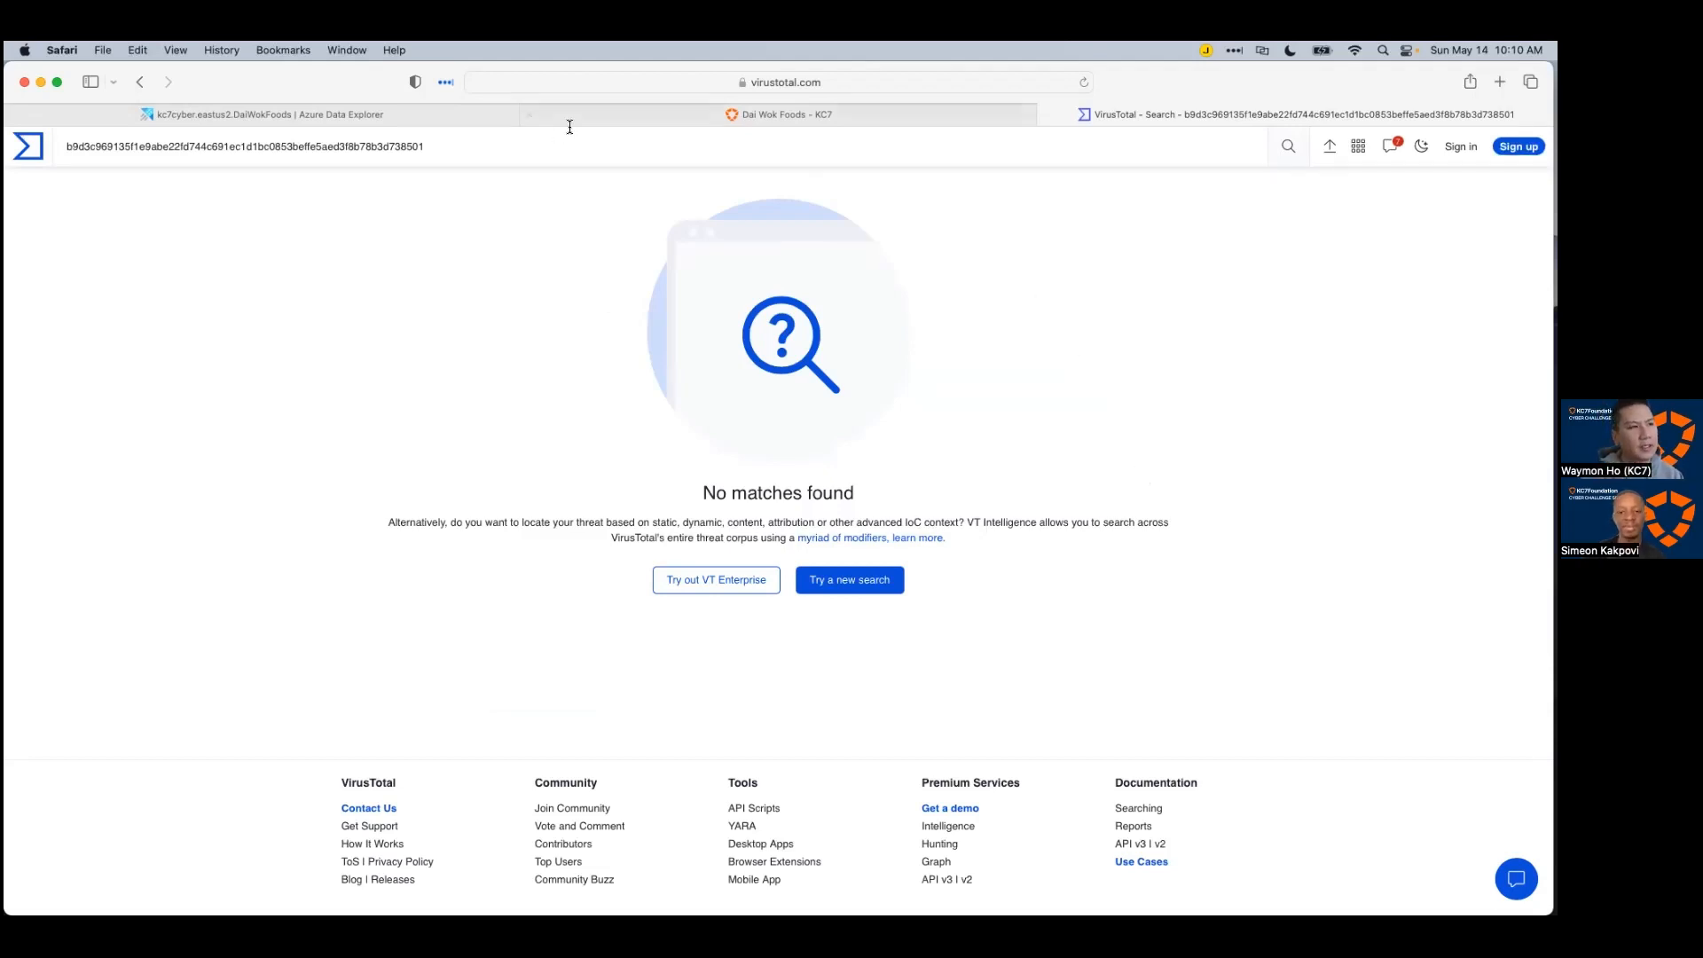
click(335, 114)
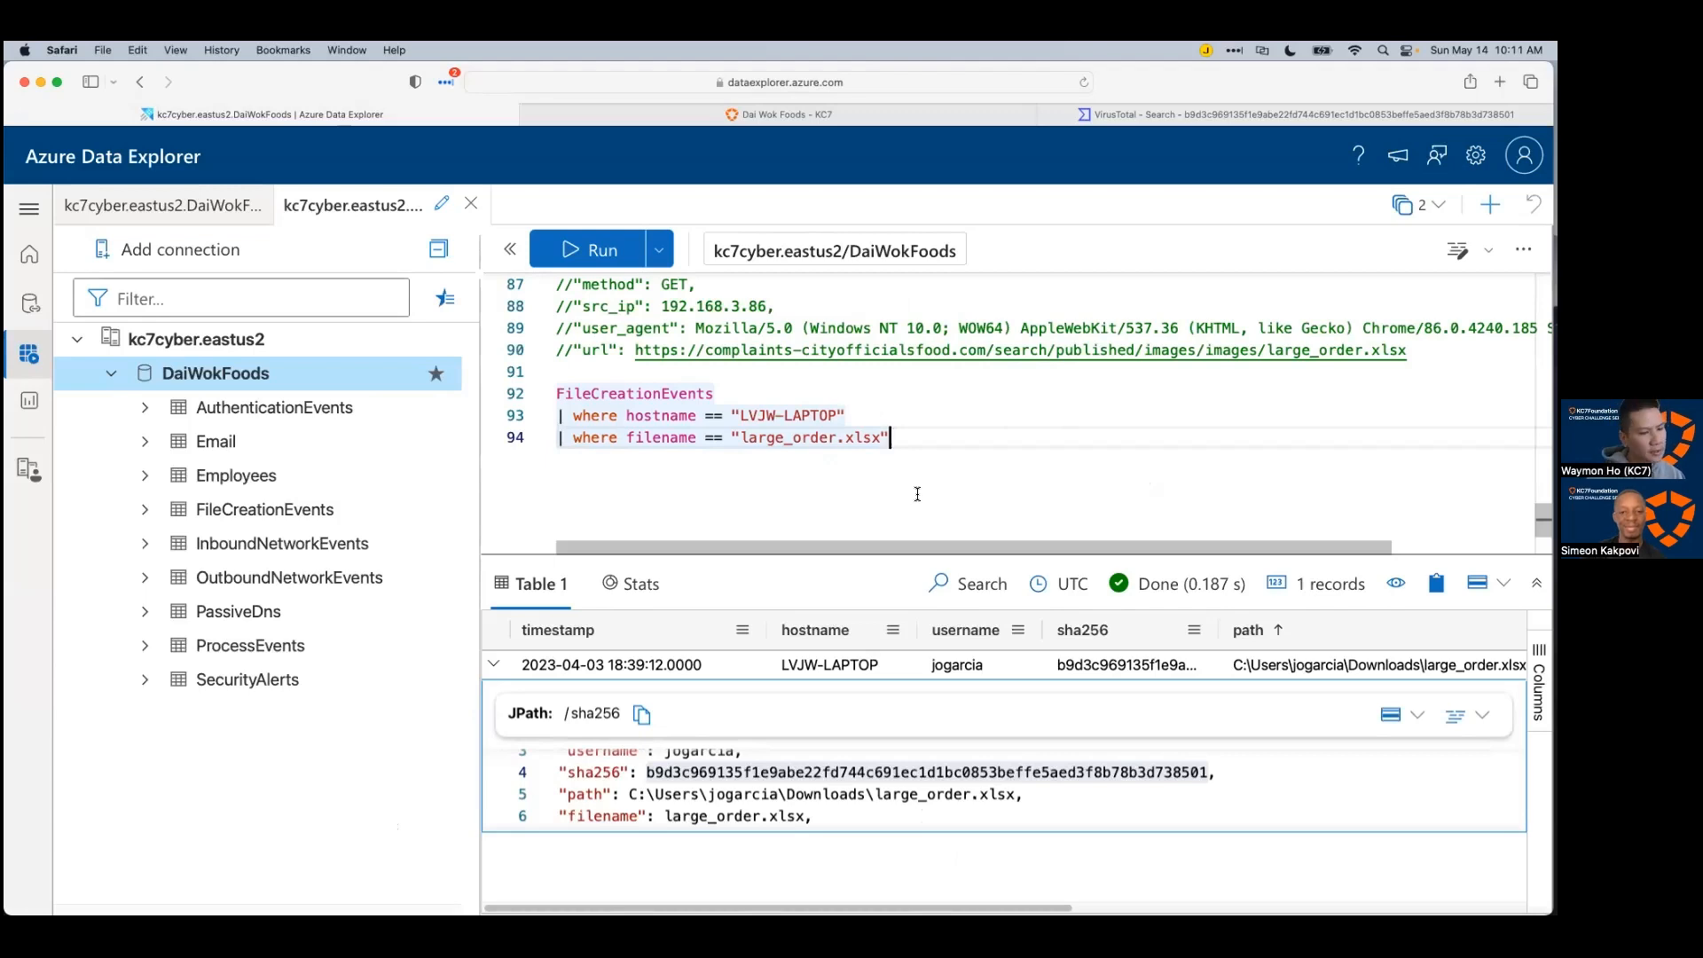
drag(910, 558, 910, 500)
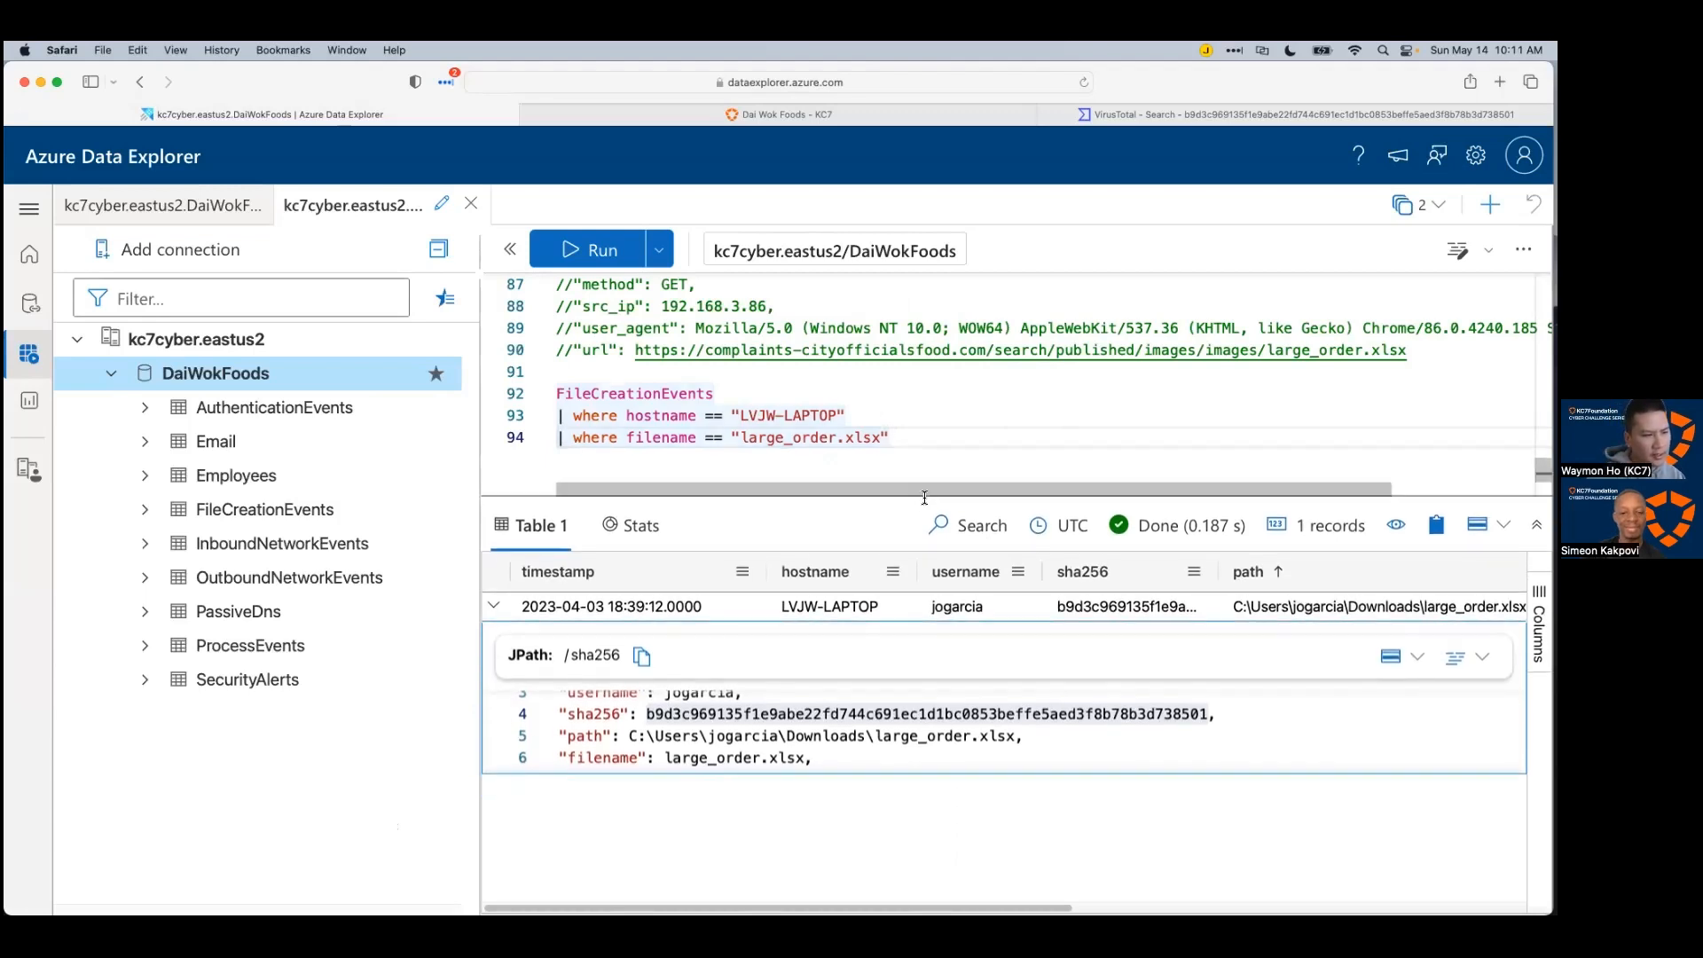
scroll(842, 710, up, 2)
drag(831, 774, 837, 892)
click(843, 798)
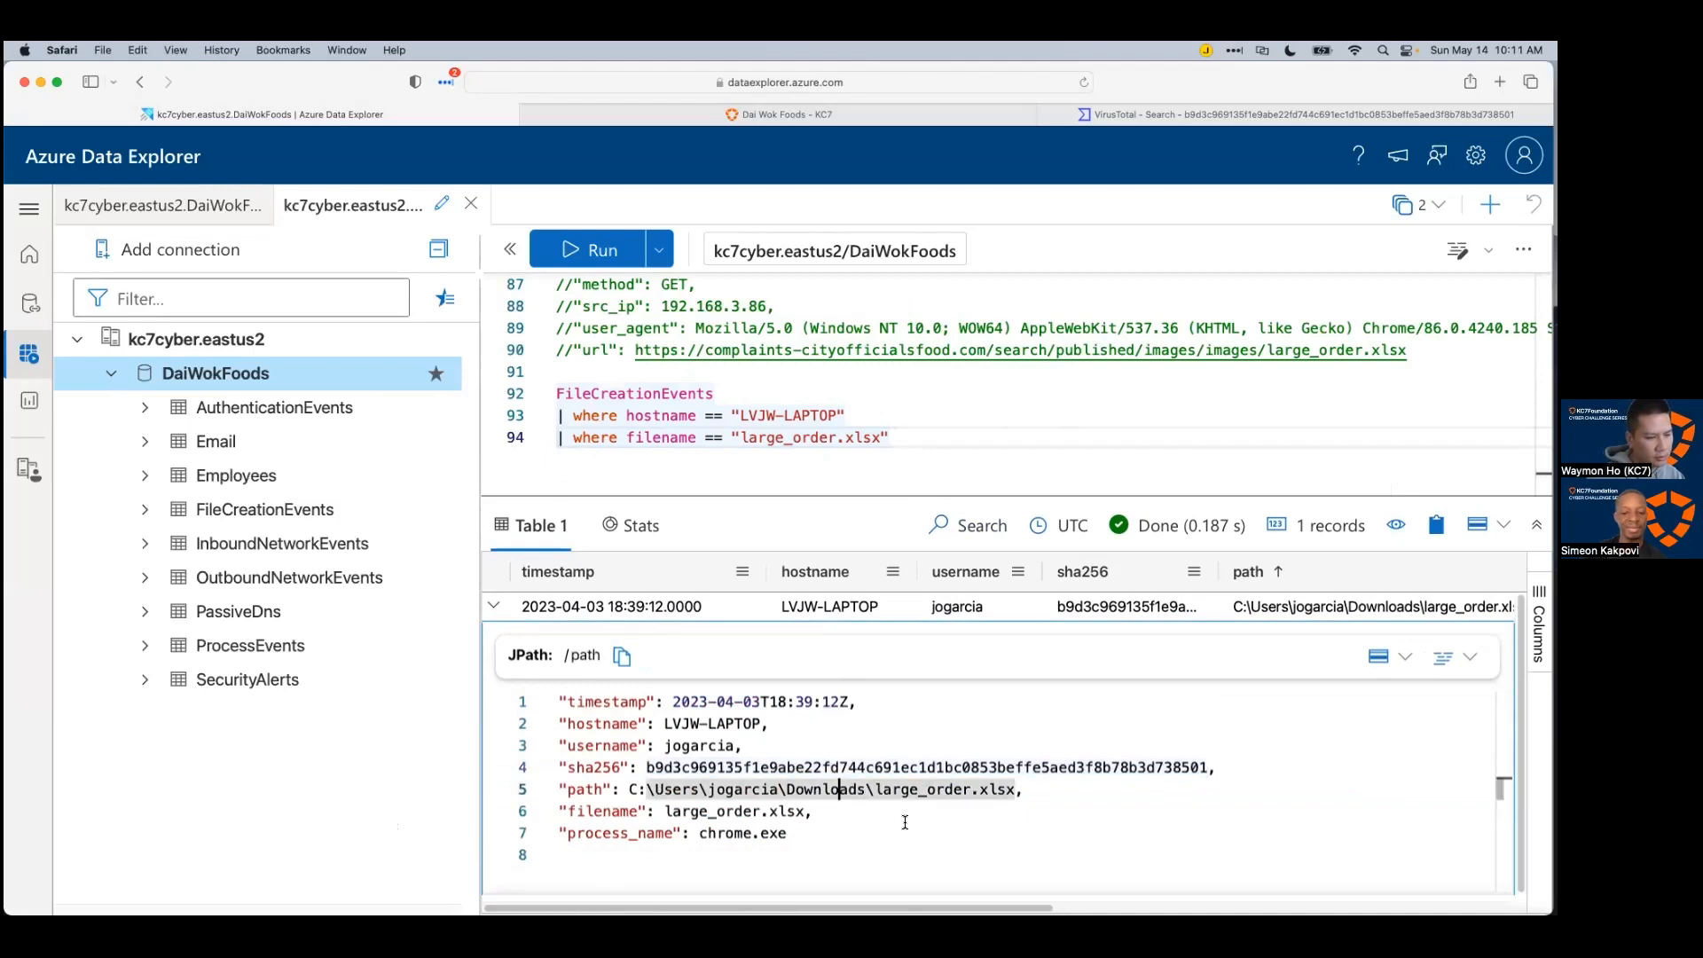
click(901, 821)
click(856, 844)
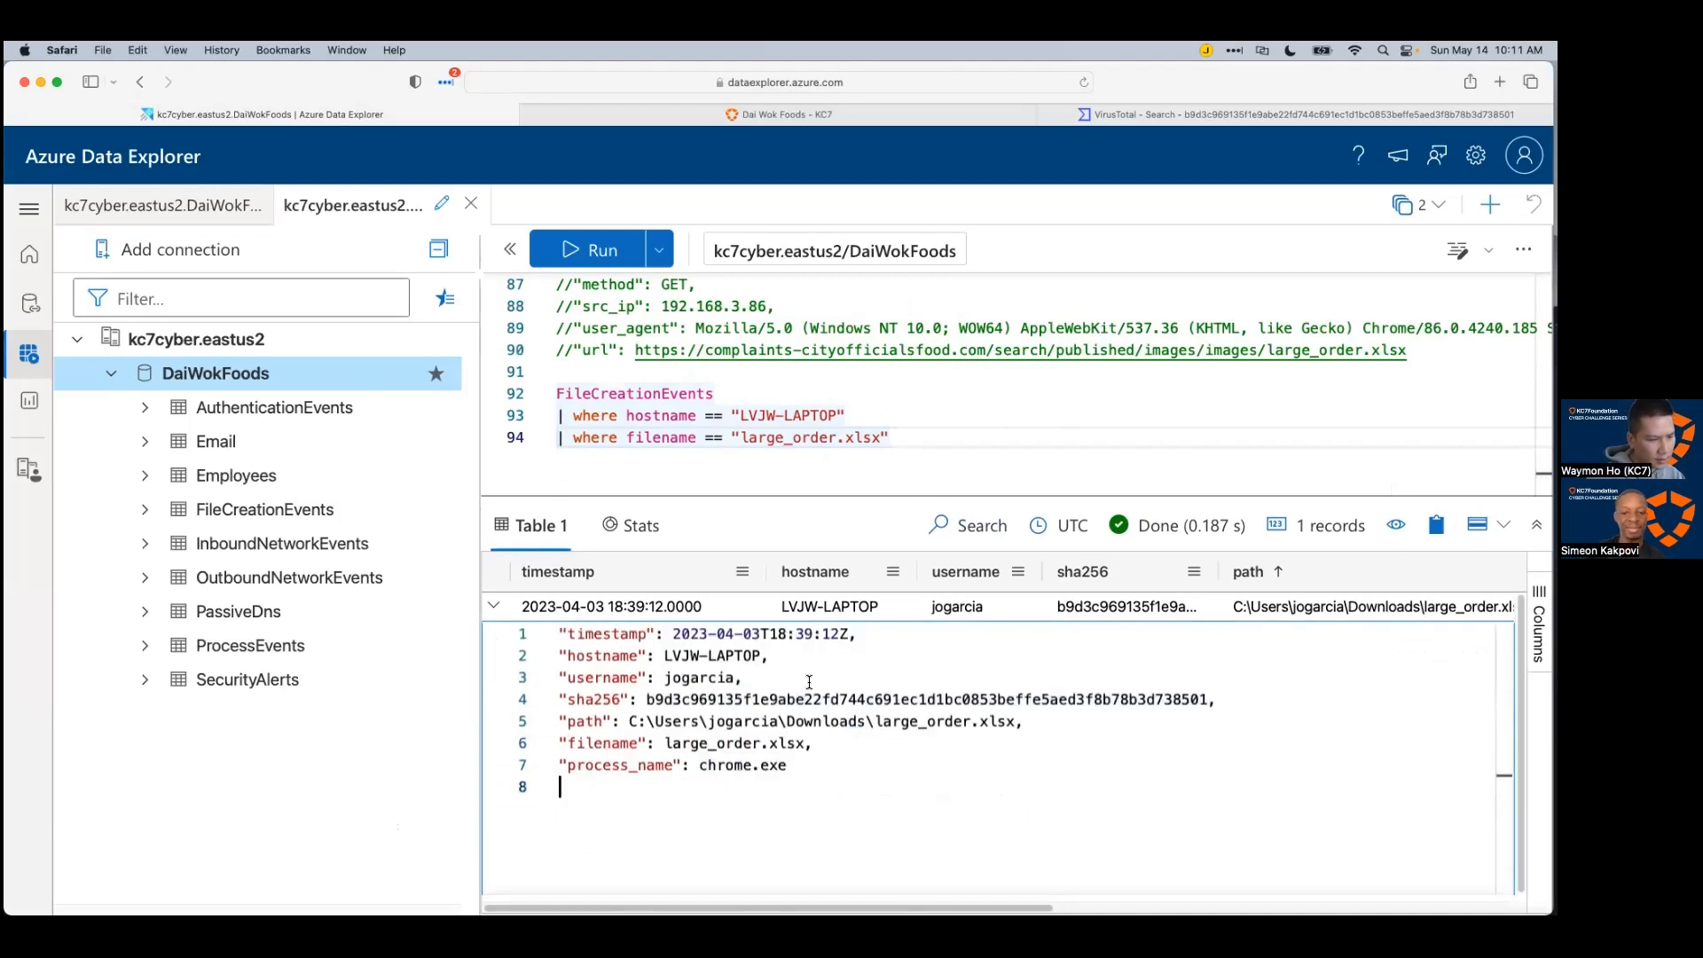
drag(674, 634, 786, 635)
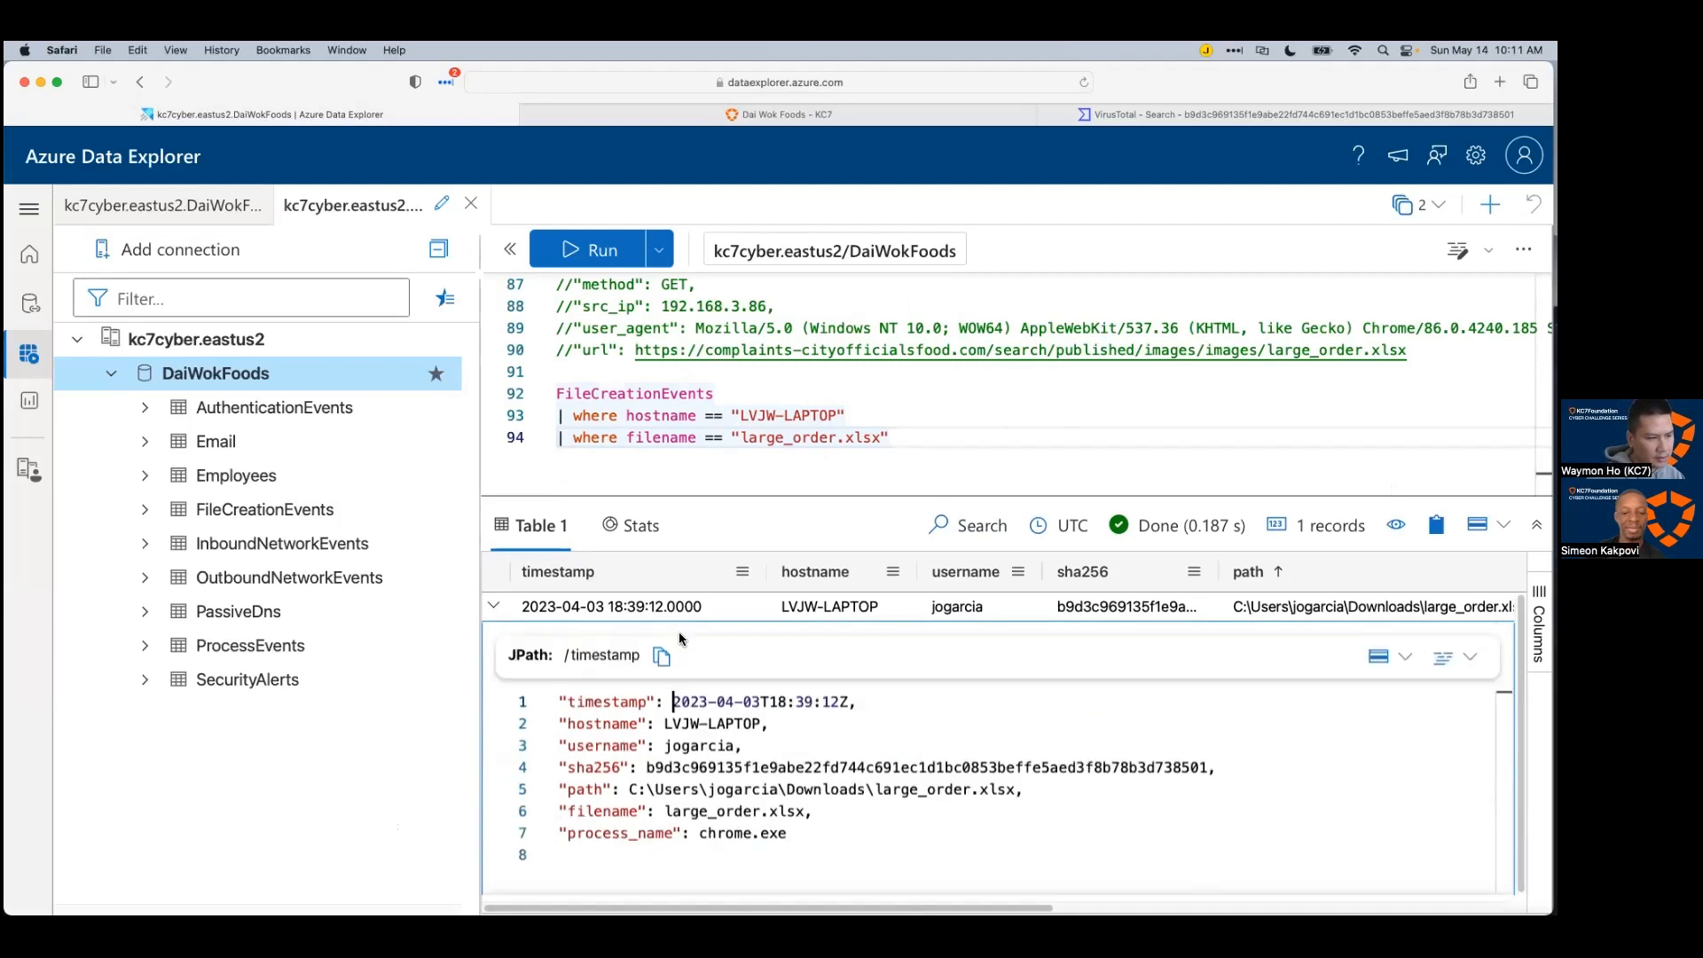
drag(848, 701, 675, 700)
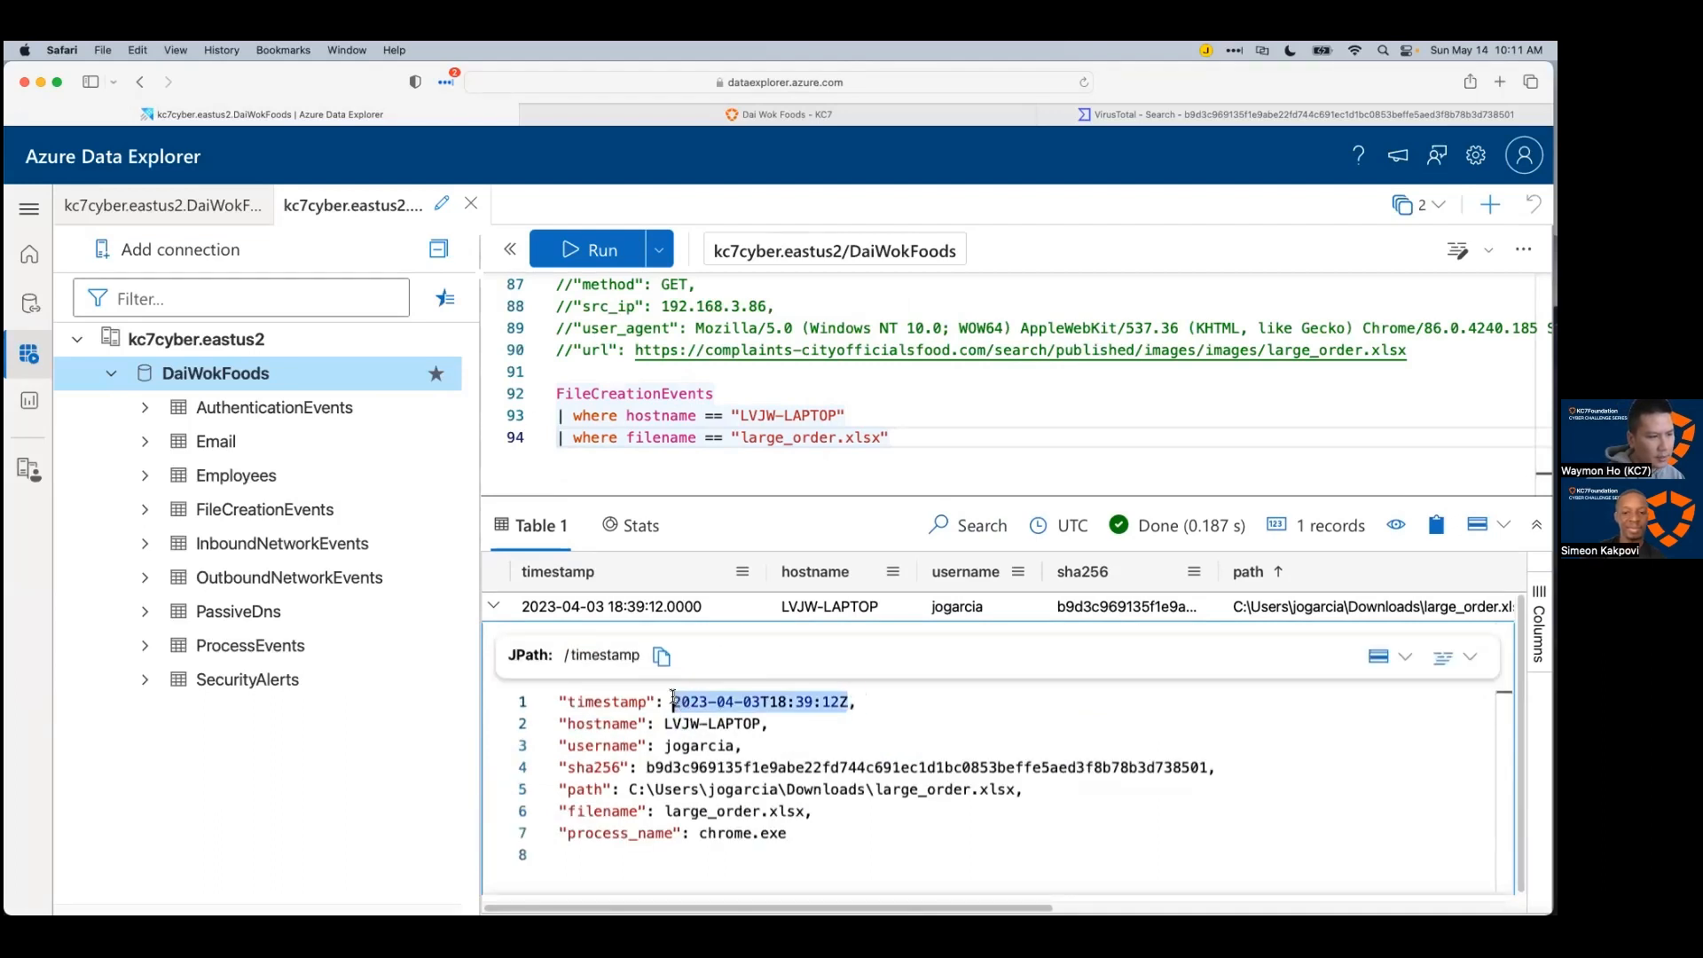
click(753, 721)
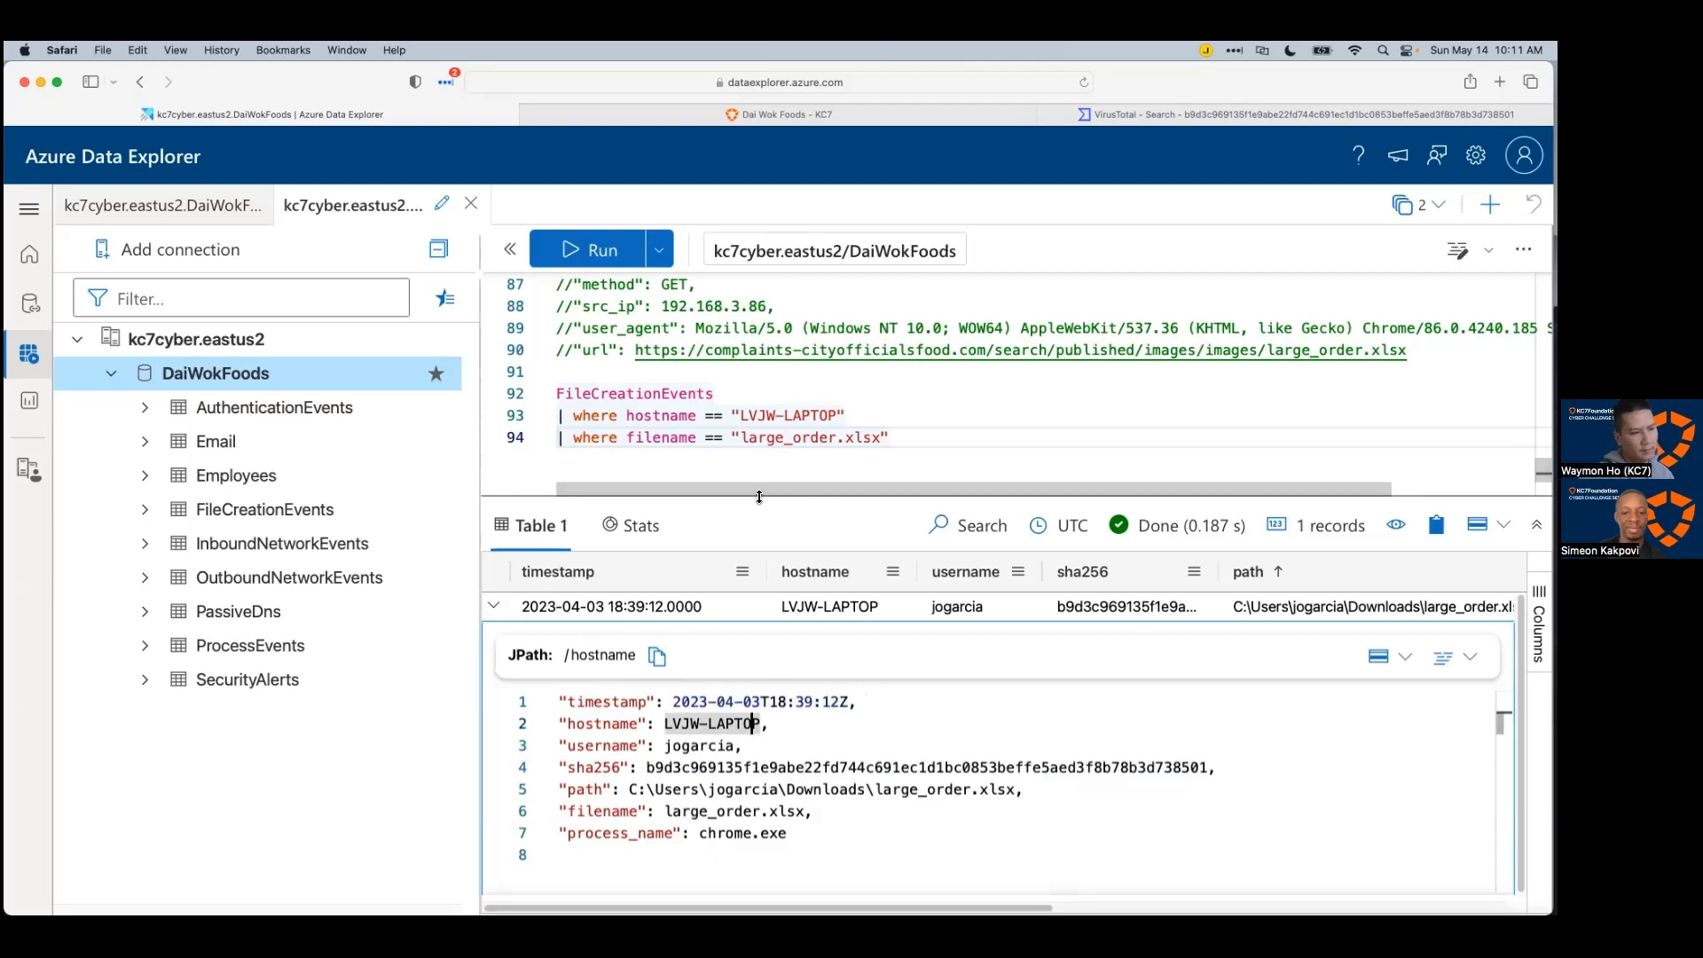
drag(758, 502, 763, 576)
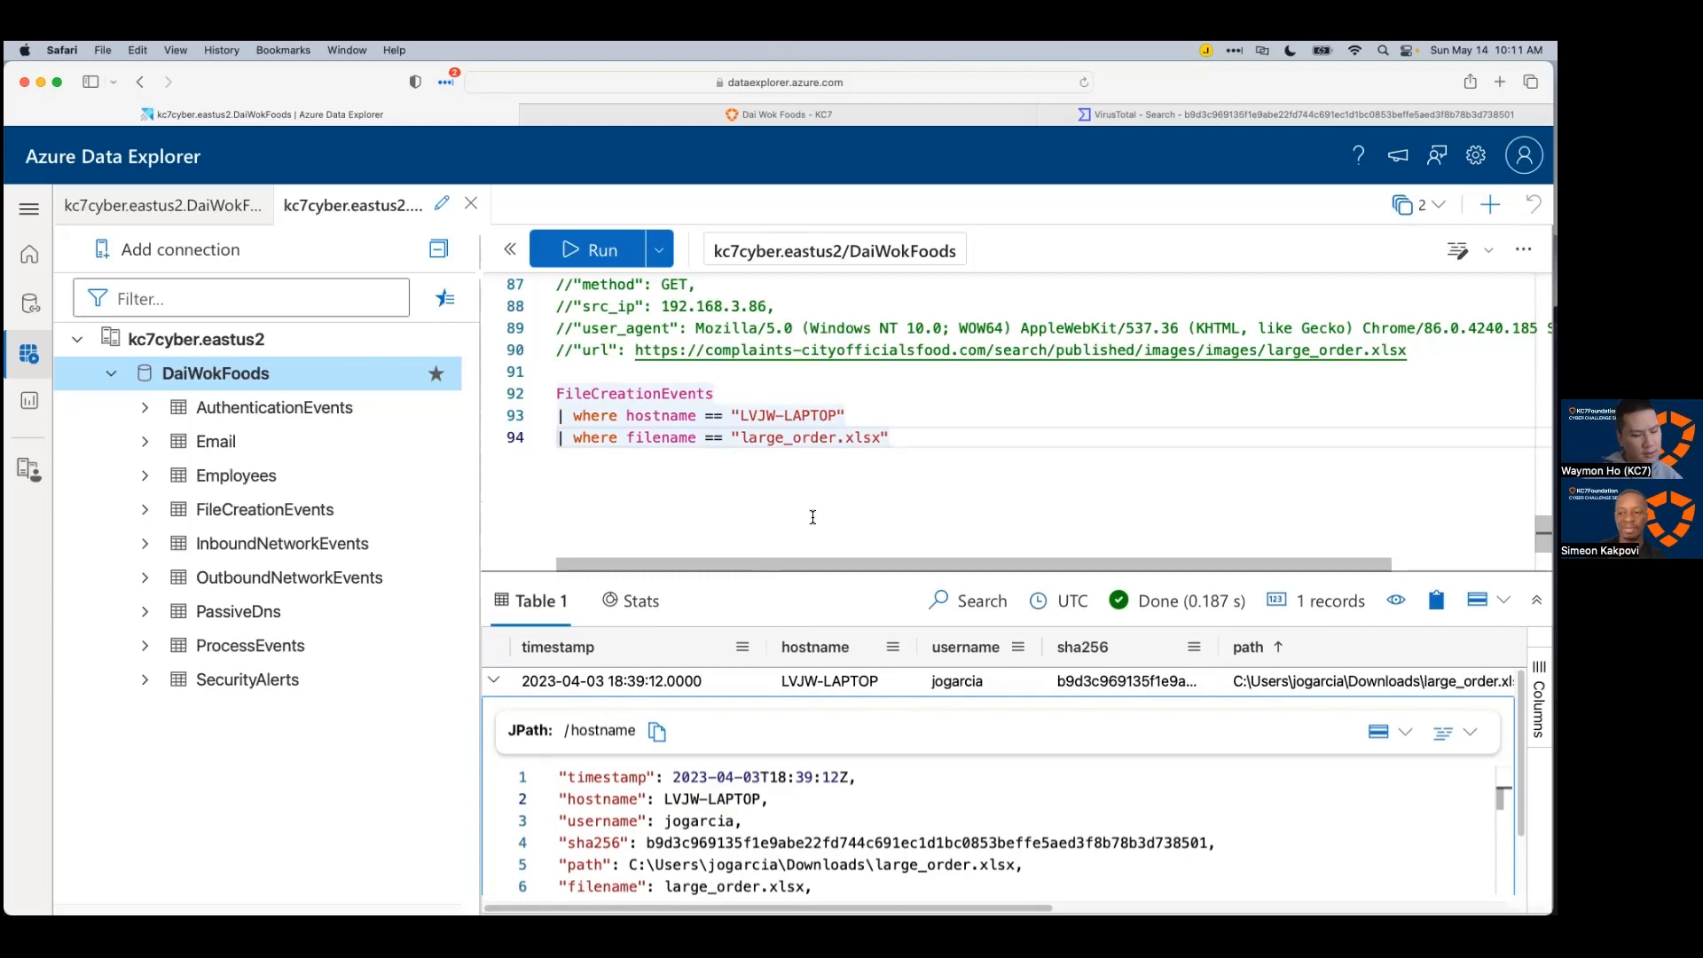
key(super+Tab)
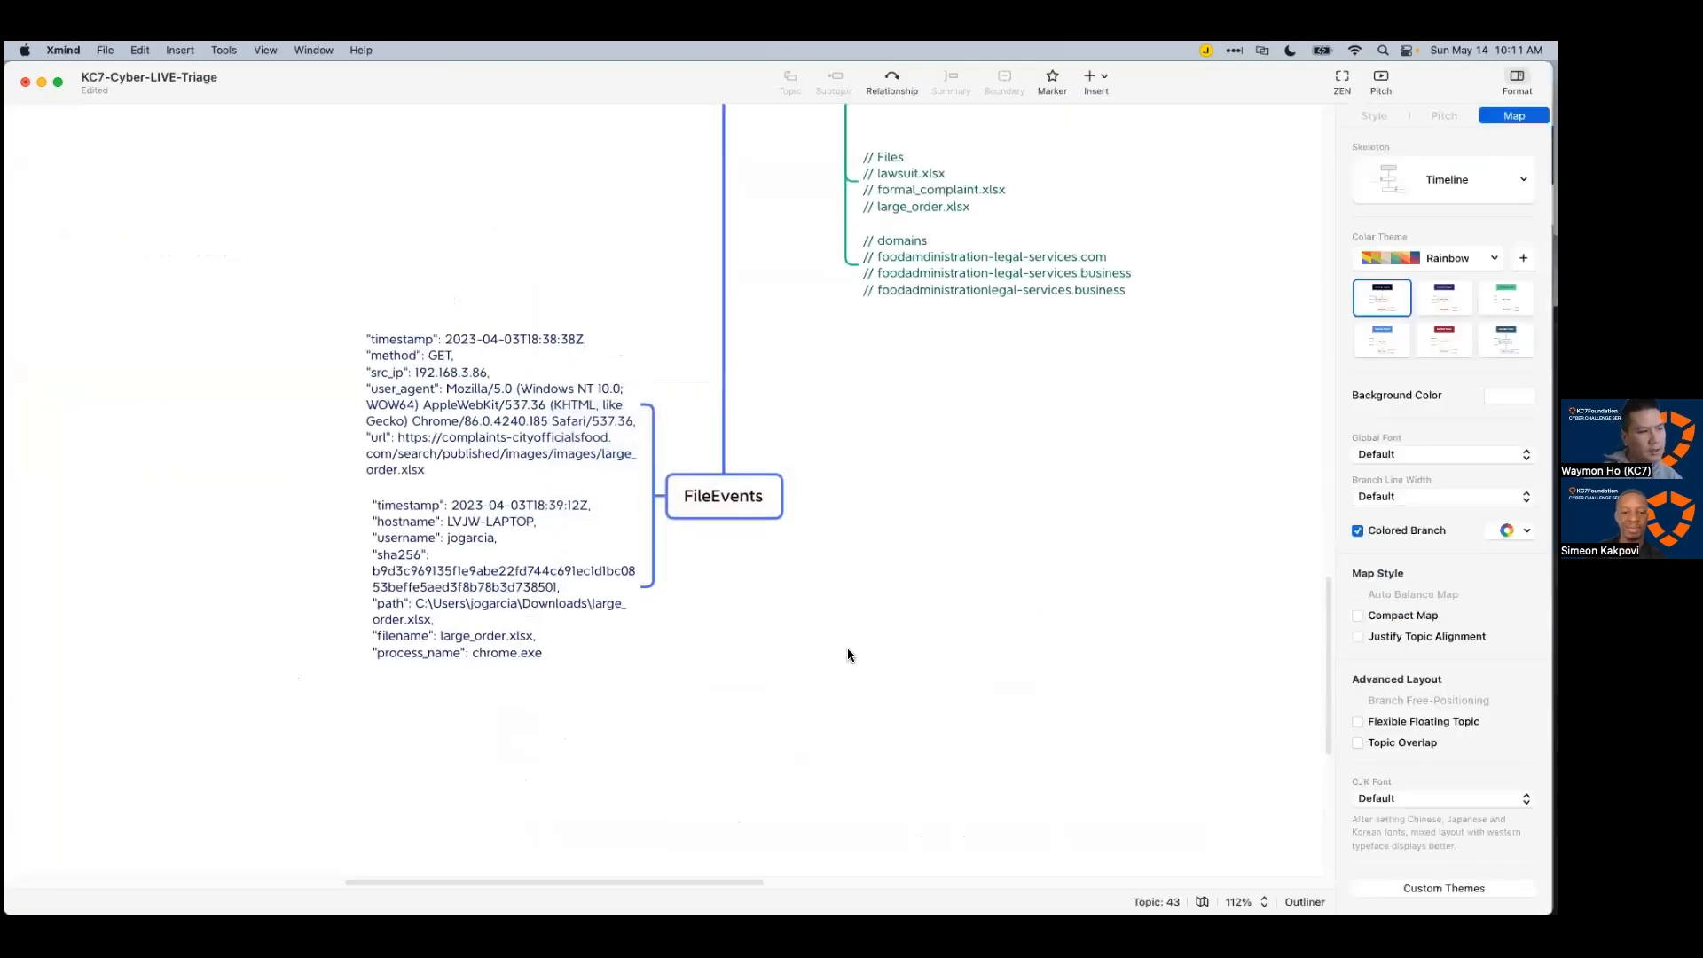
scroll(855, 646, up, 5)
scroll(845, 665, down, 5)
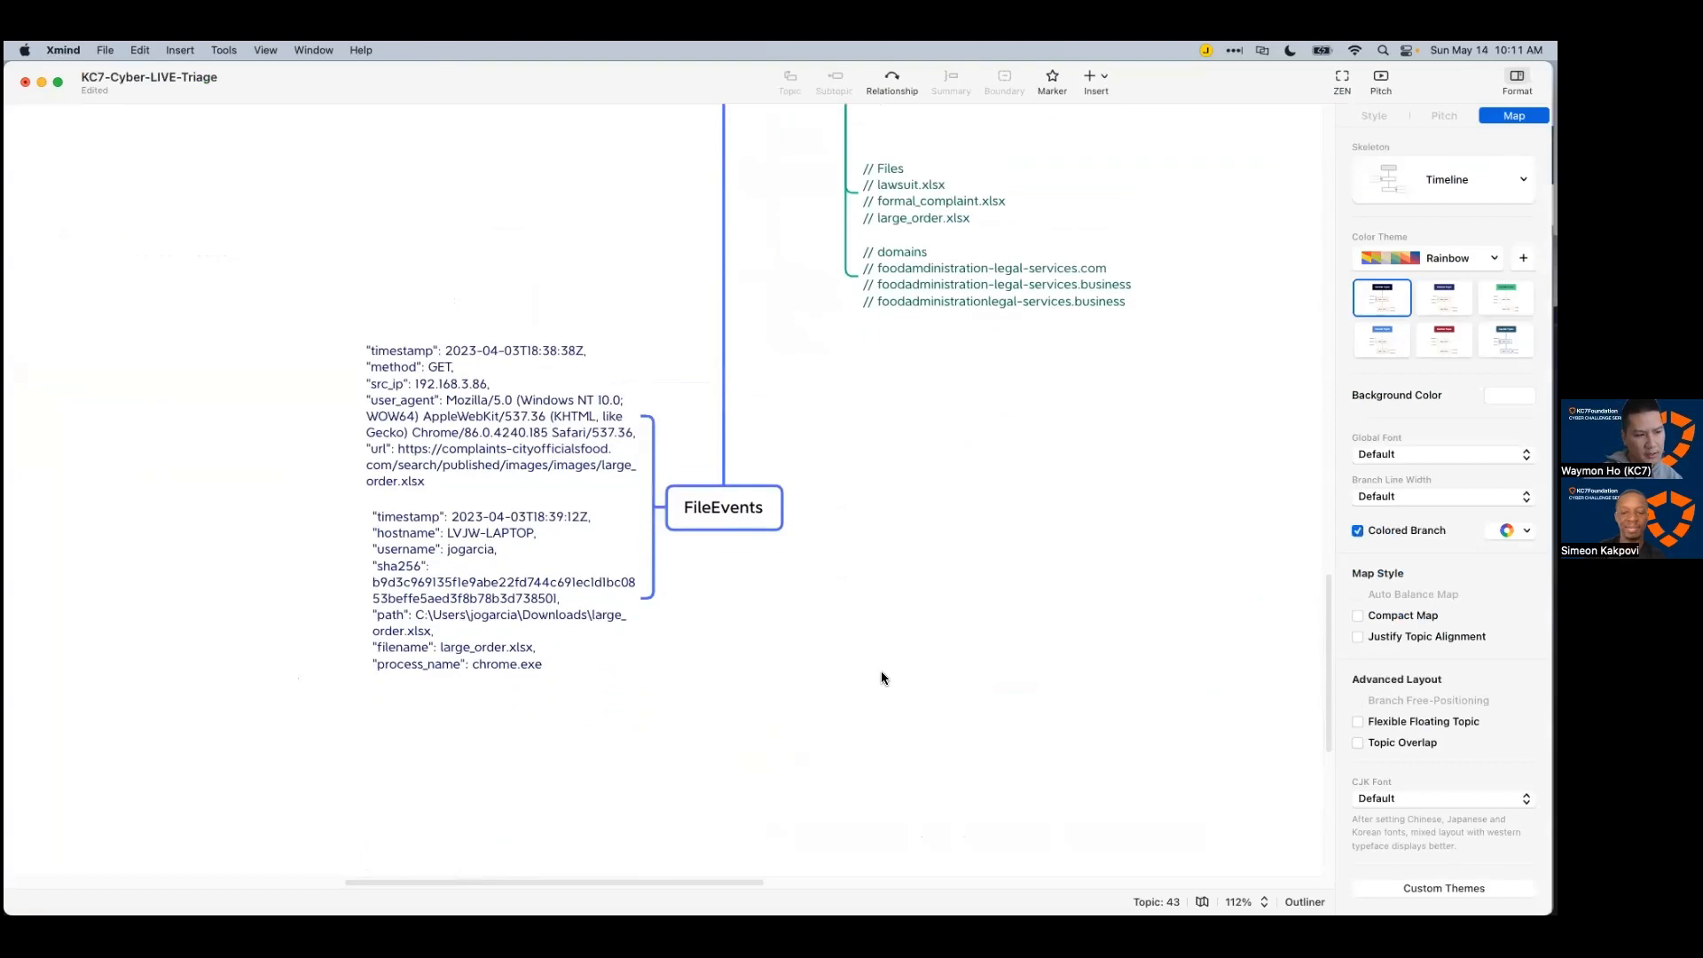
scroll(881, 676, up, 15)
scroll(870, 660, down, 16)
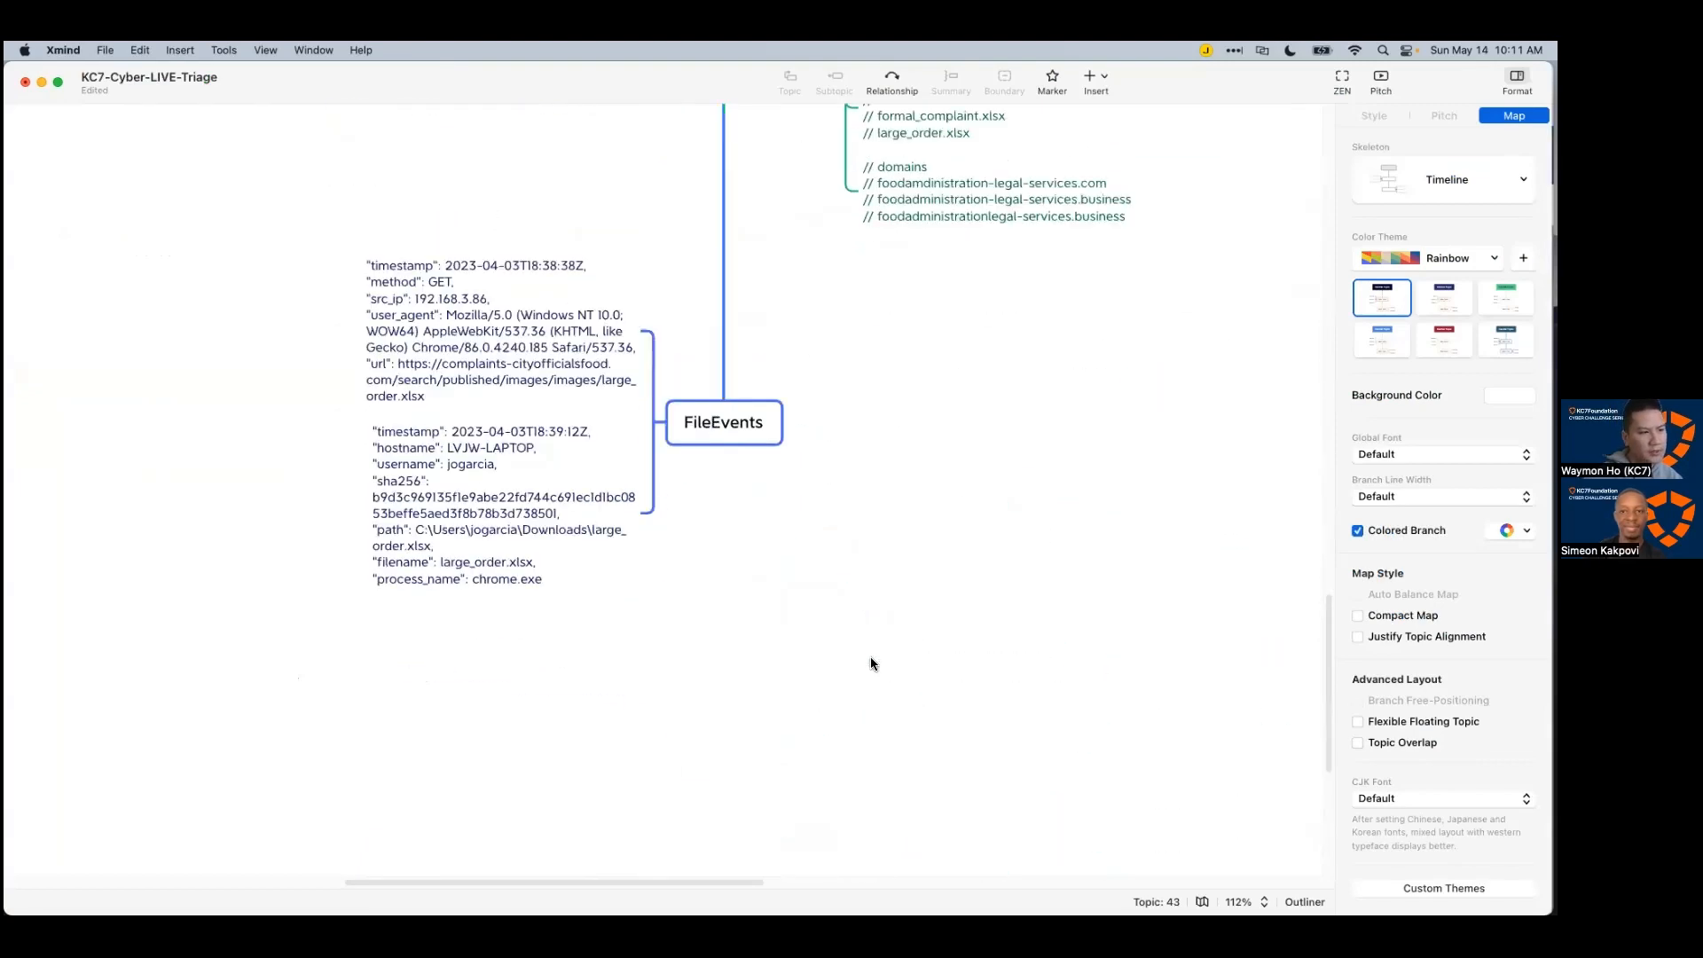
scroll(865, 643, up, 2)
key(super+Tab)
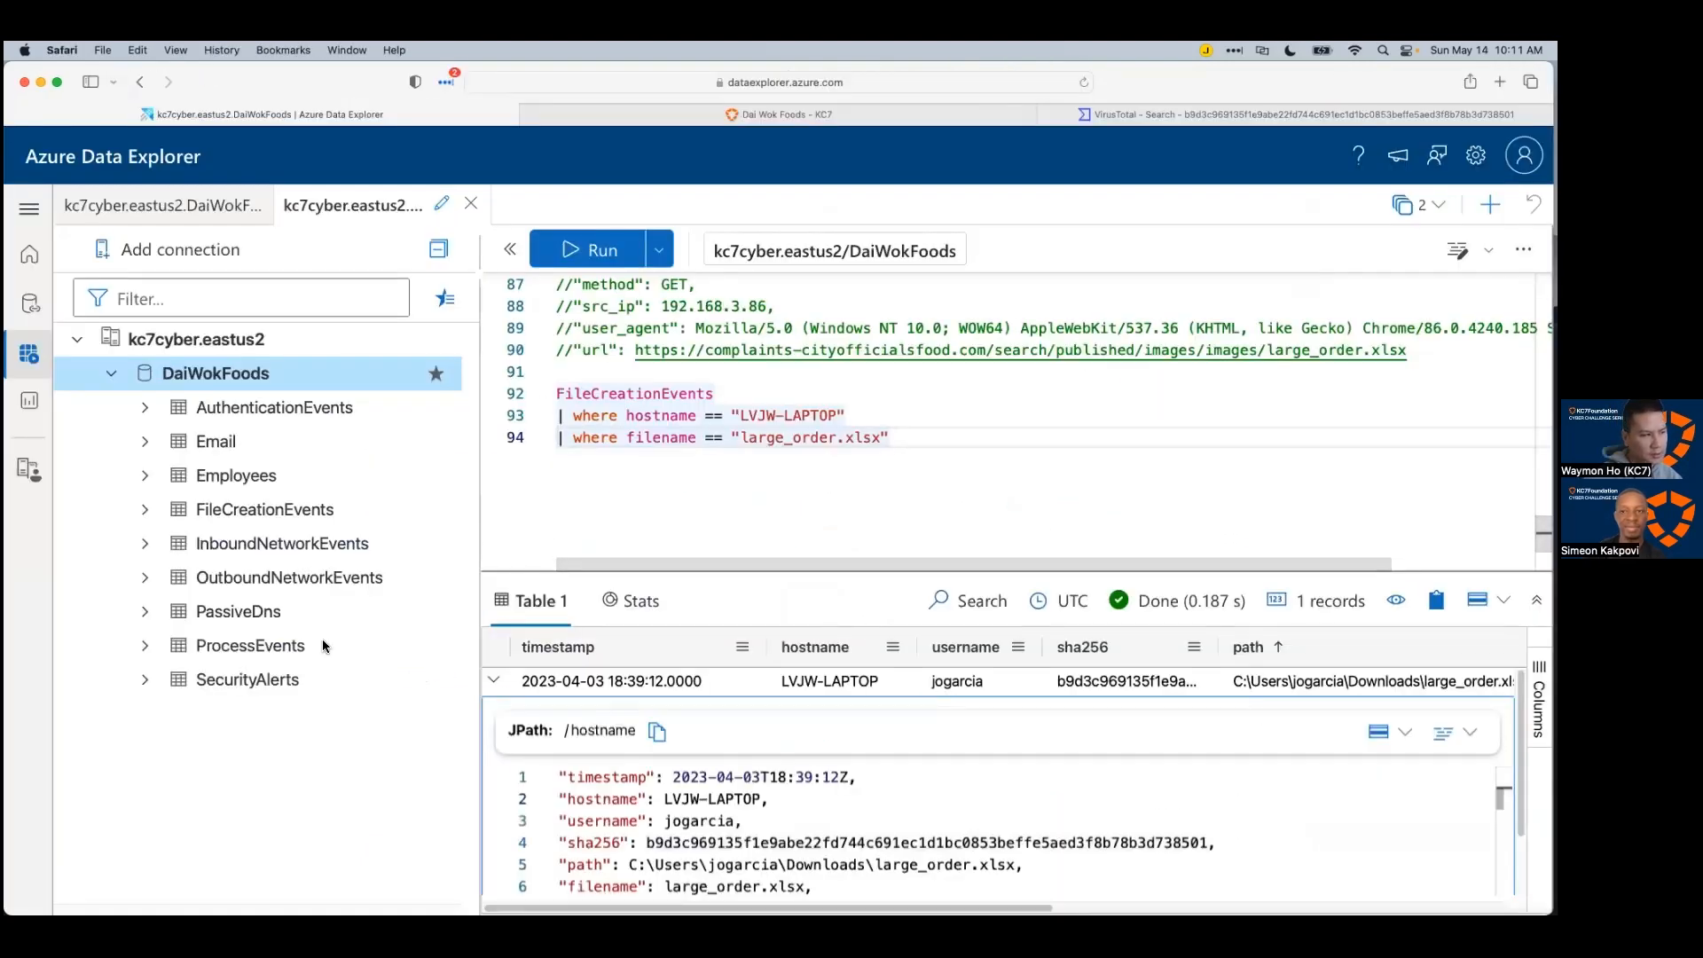
Step: Write and run 'ProcessEvents | take 10' below the existing FileCreationEvents query
click(257, 655)
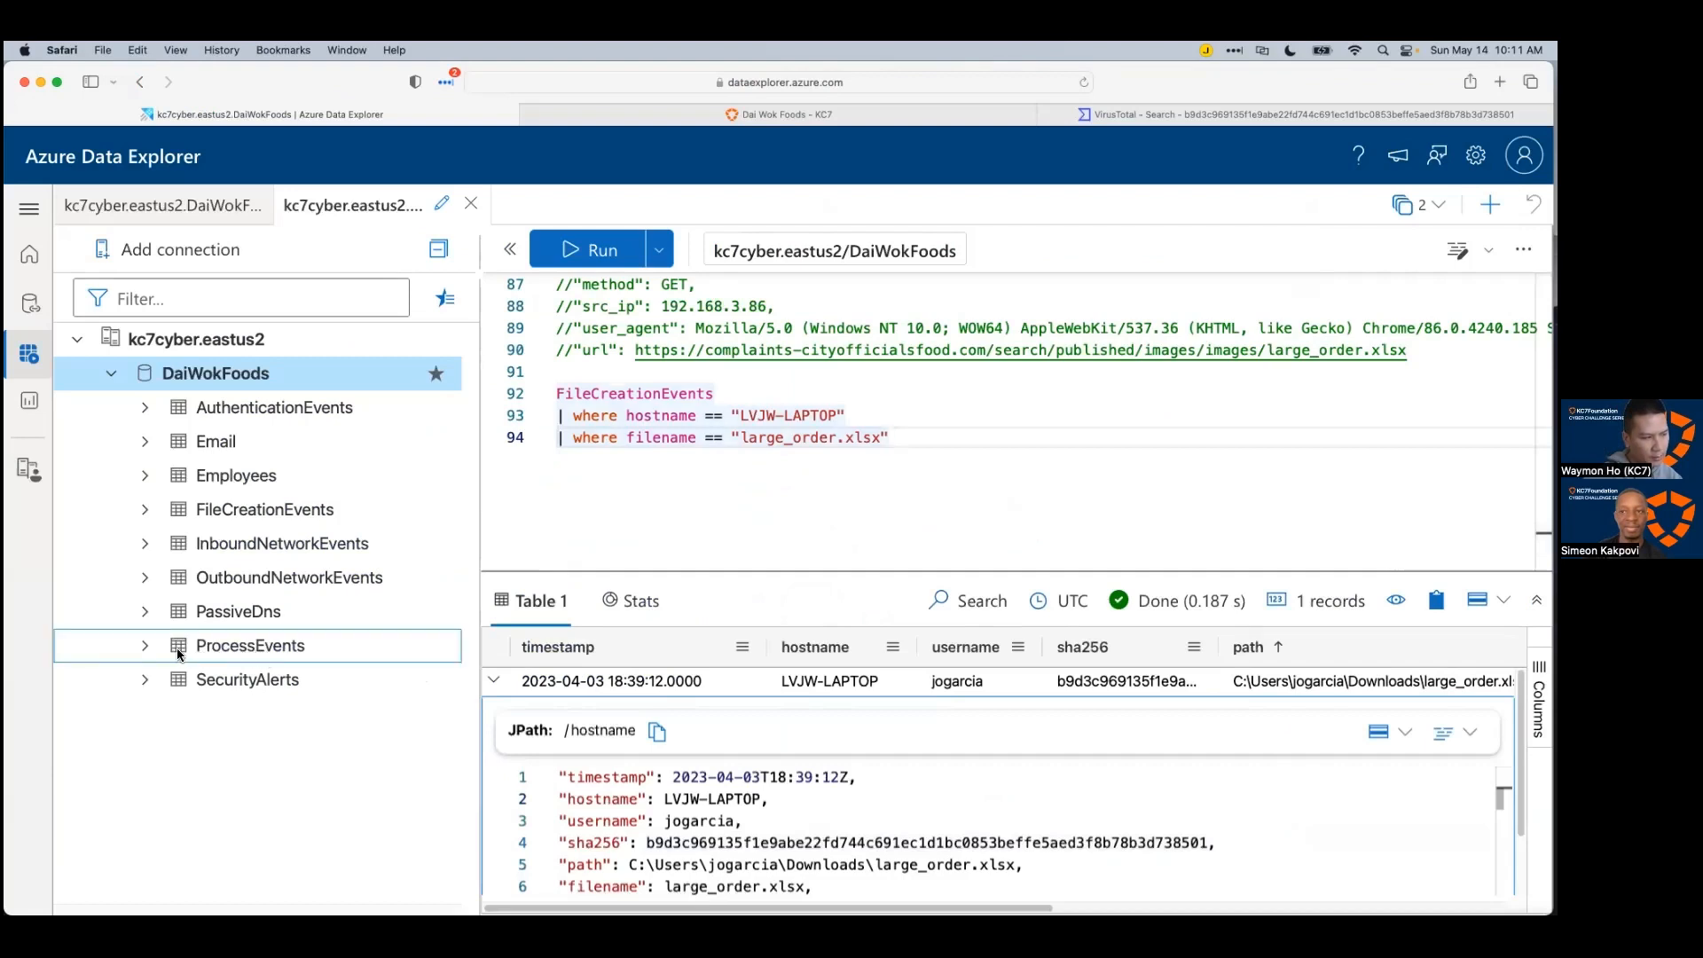
click(990, 462)
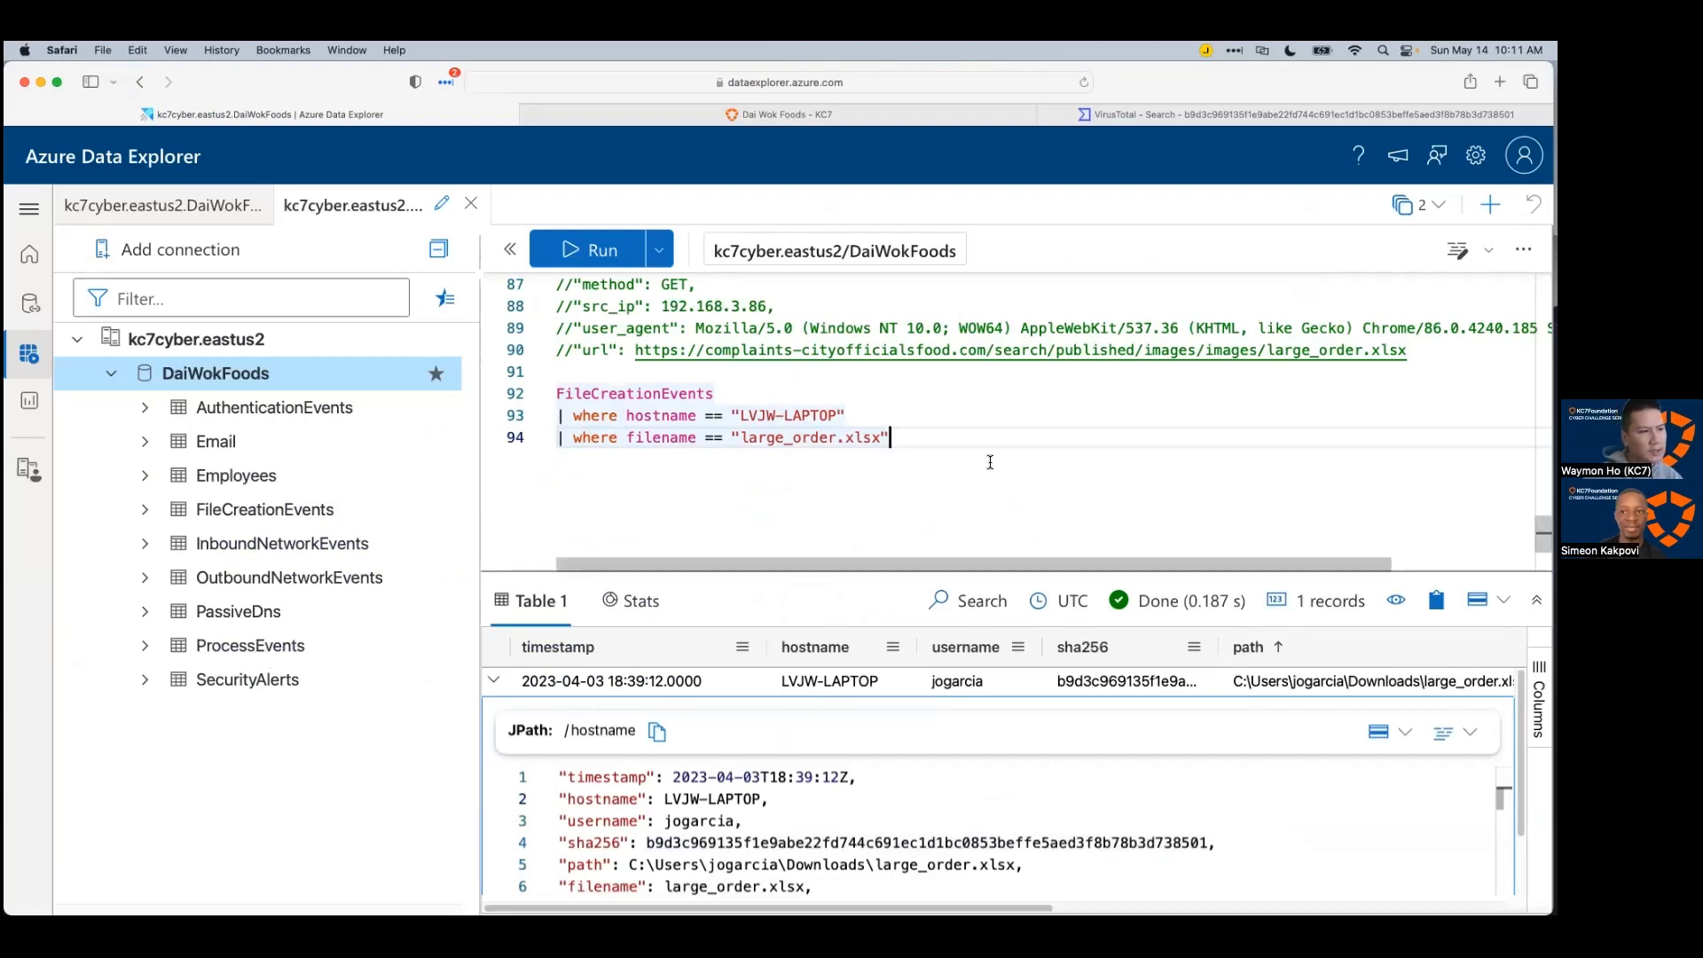
key(Return)
key(Return)
text(ProcessEvents)
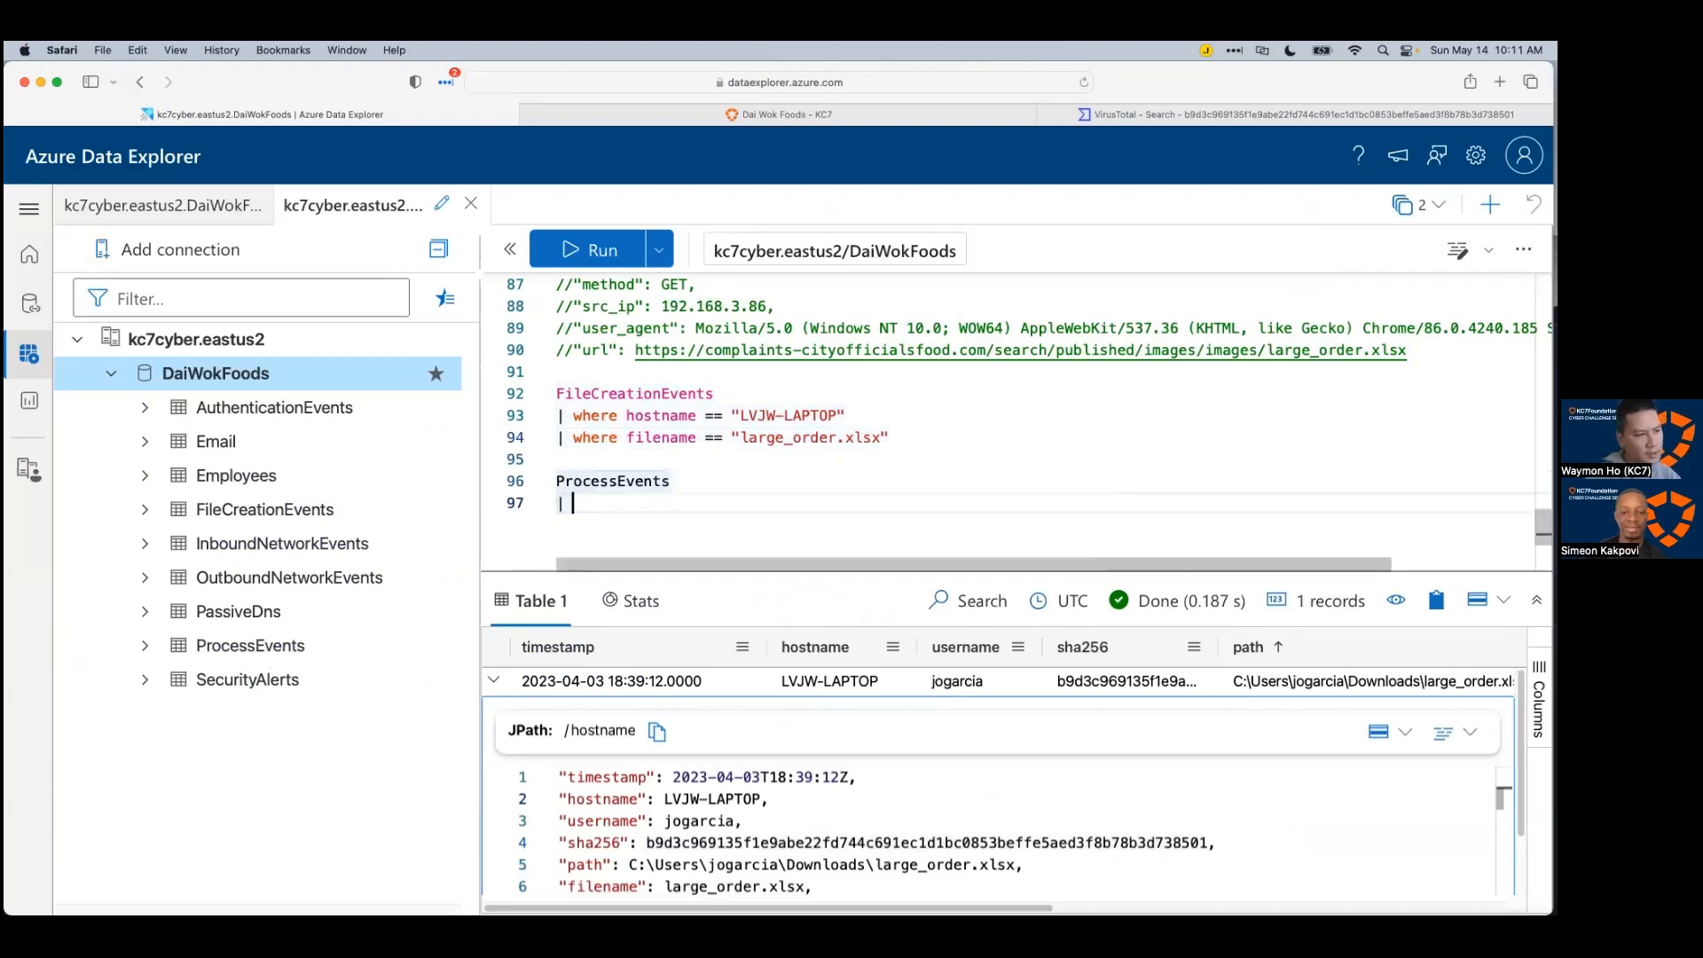
key(Return)
text(|)
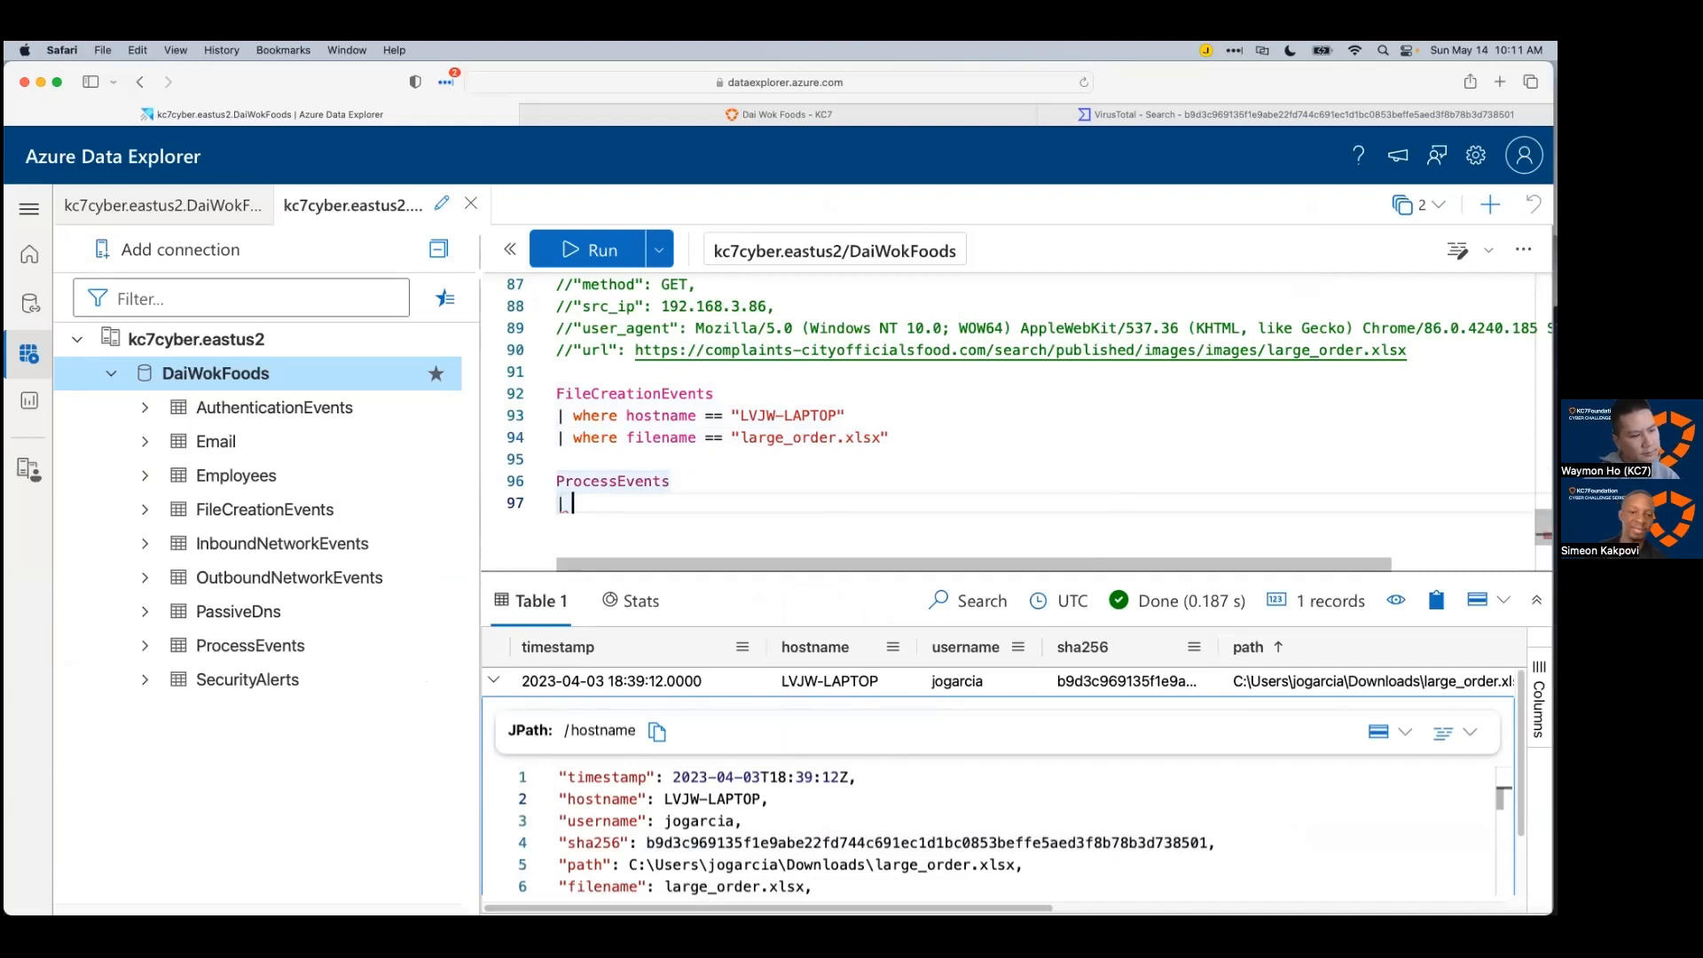
text( take 10)
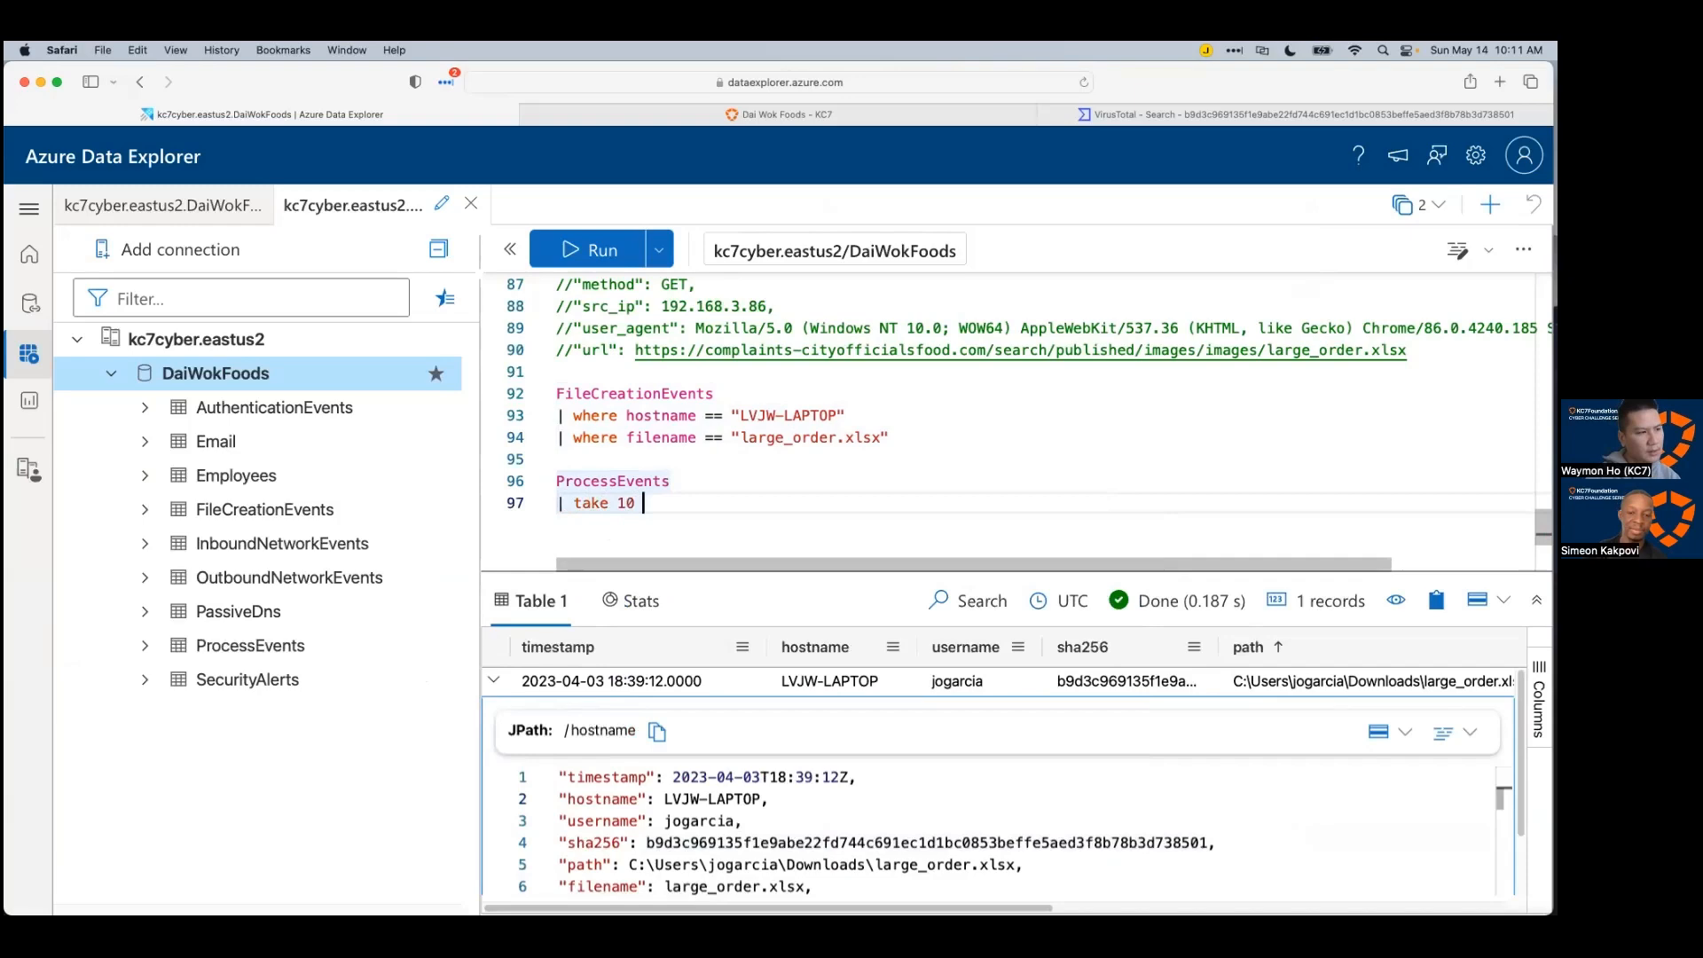
key(shift+Return)
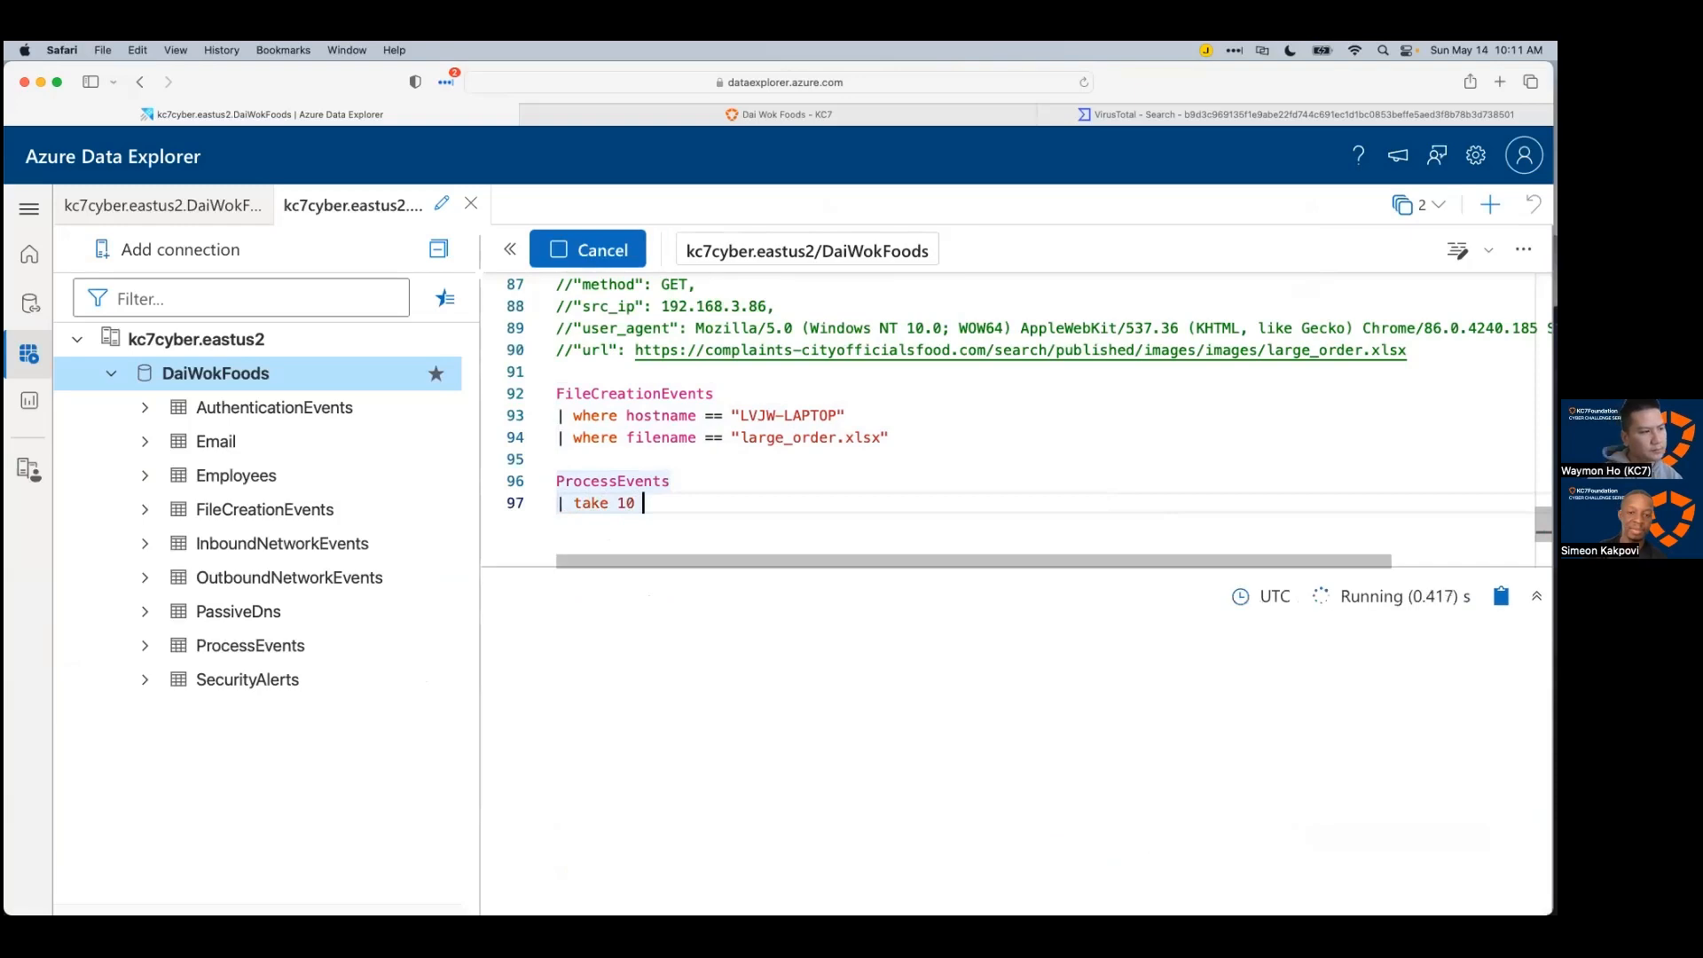
Step: Enlarge the results table and scroll across the 10 sample process records' columns
drag(903, 566, 903, 528)
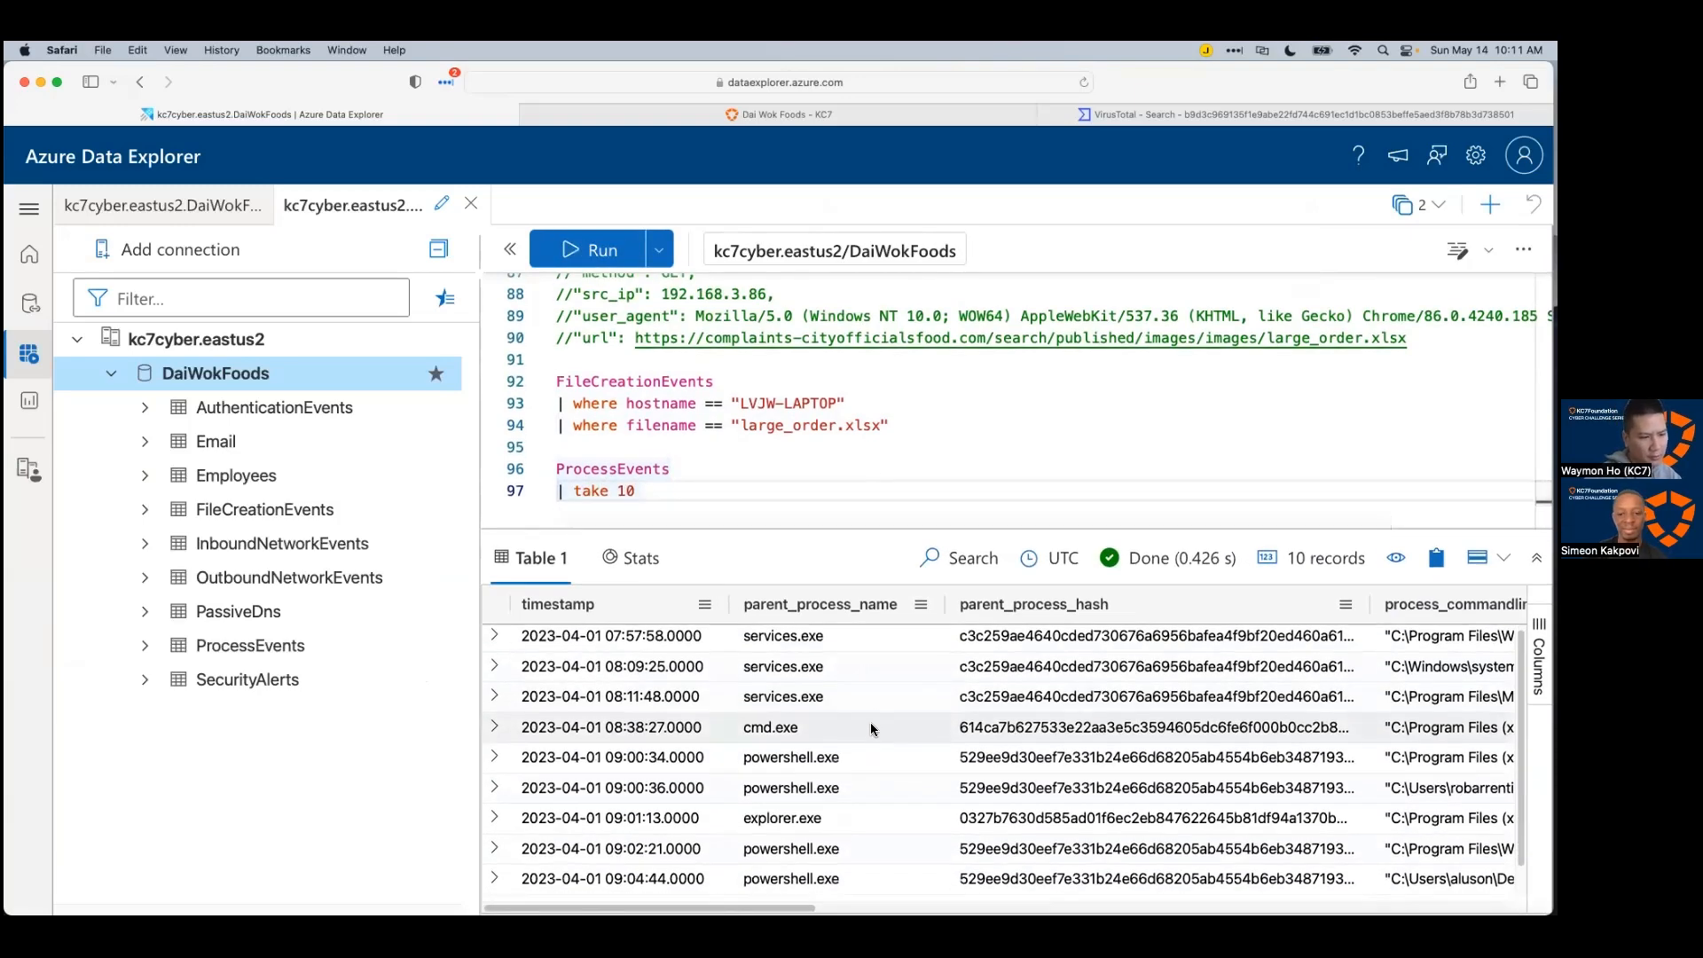
scroll(1002, 754, right, 10)
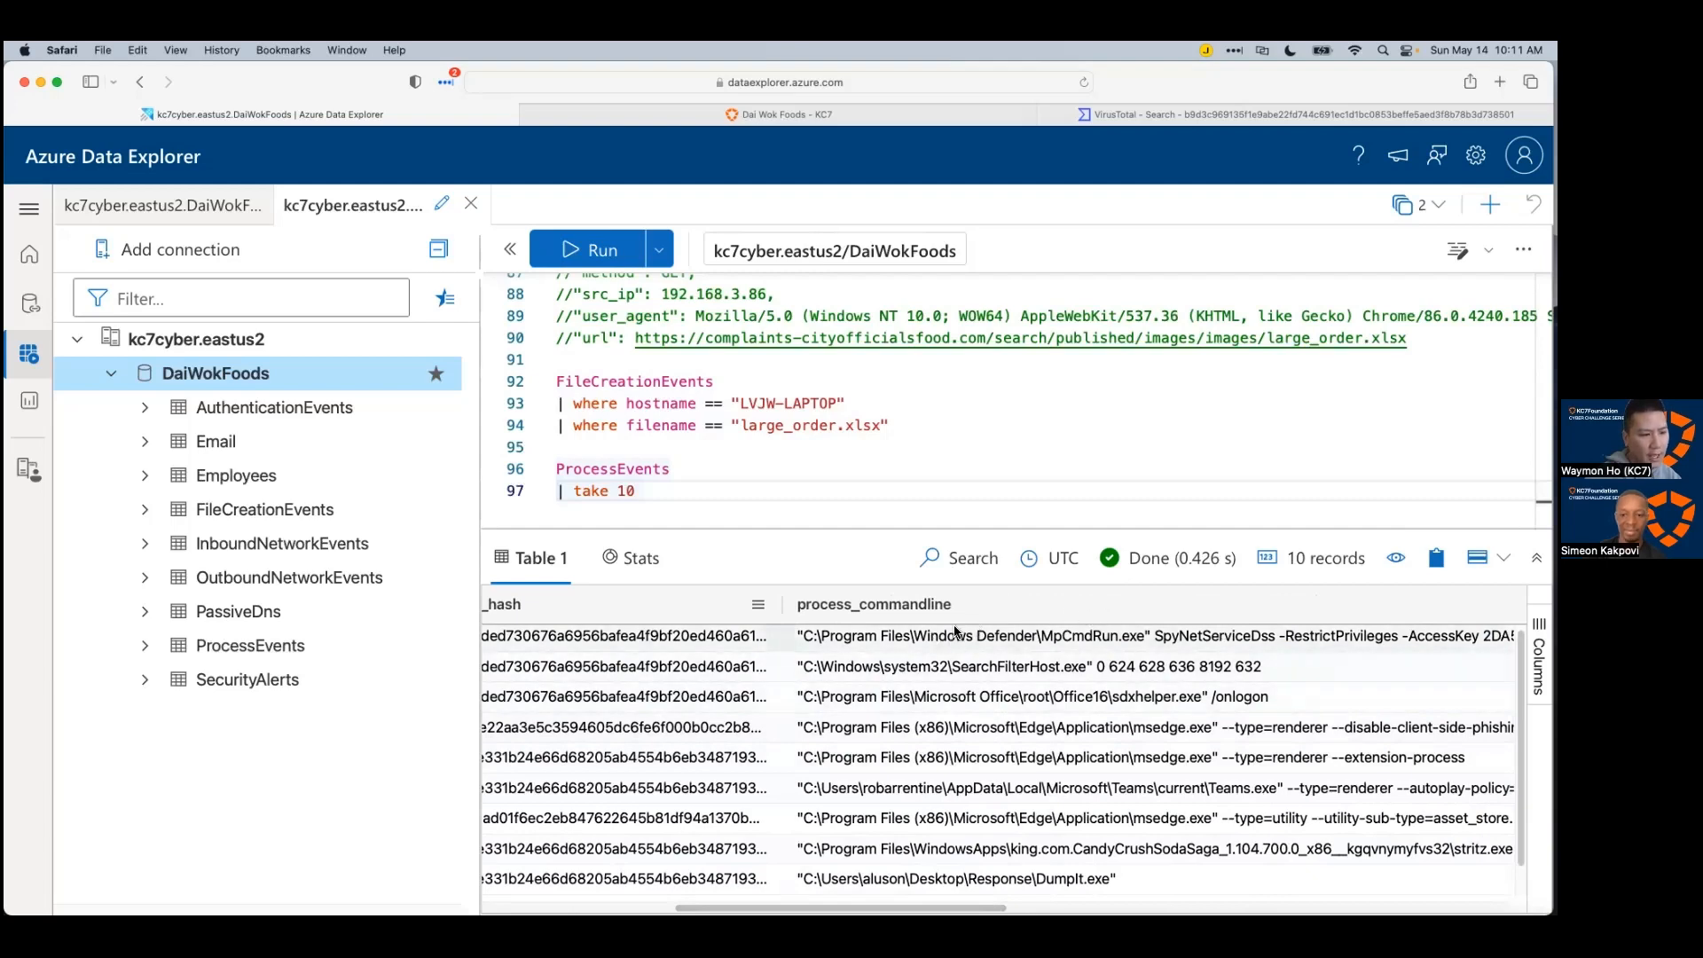
scroll(1034, 638, right, 10)
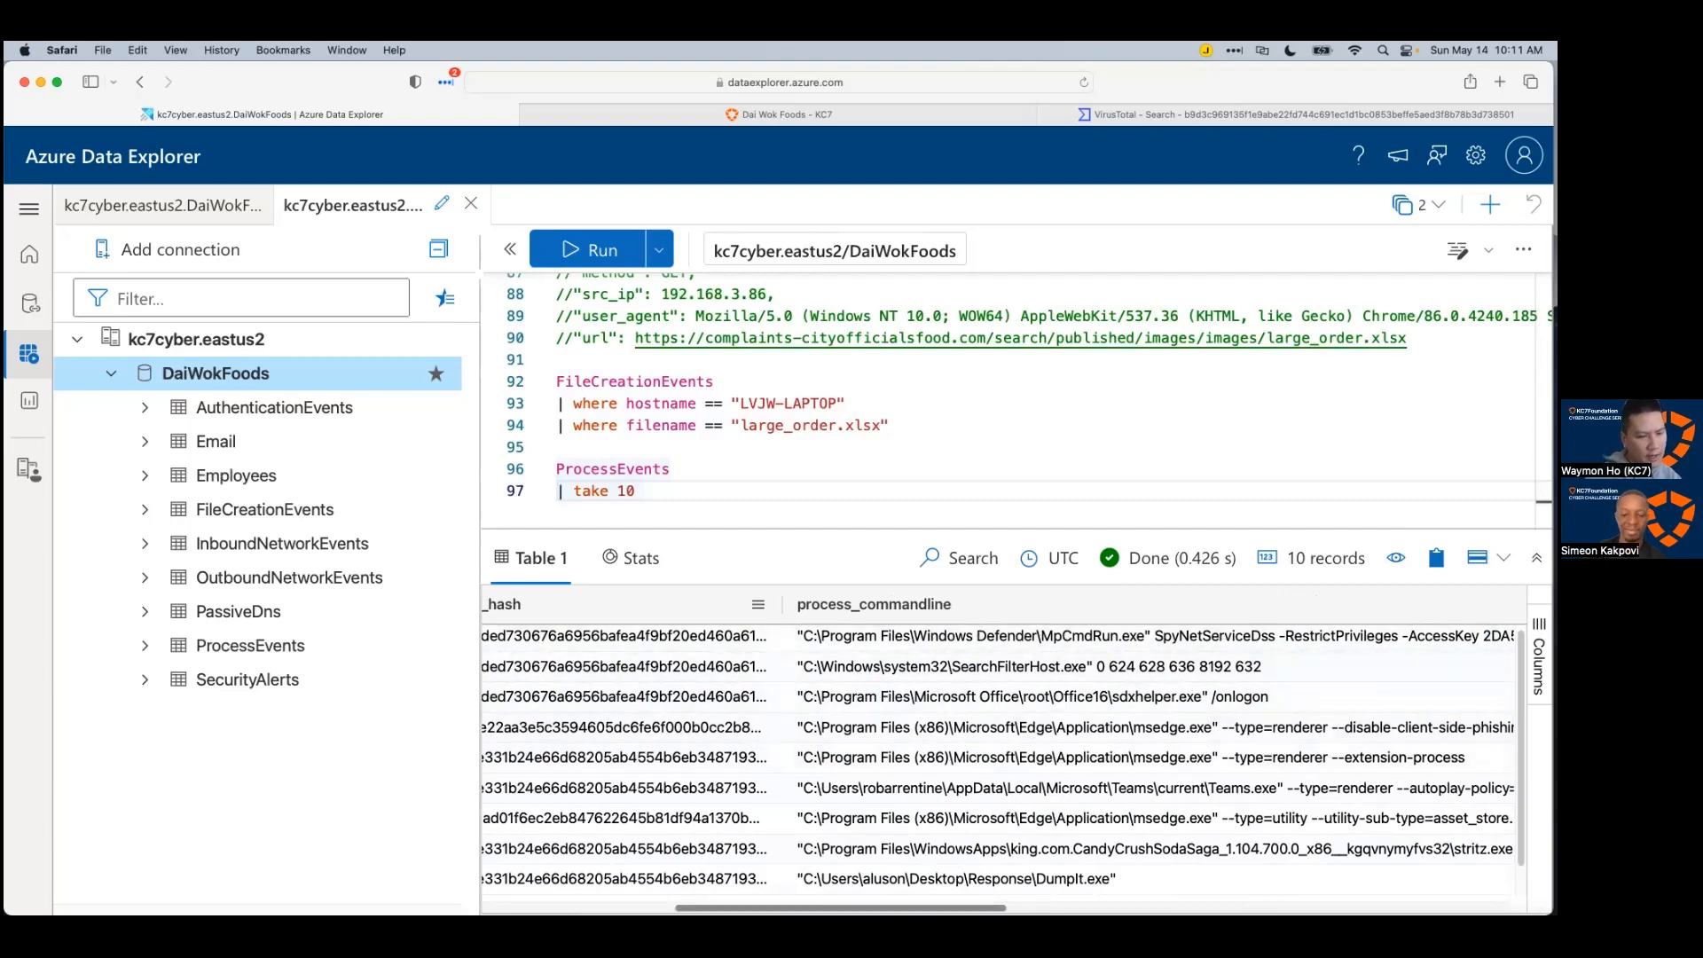
scroll(810, 719, right, 10)
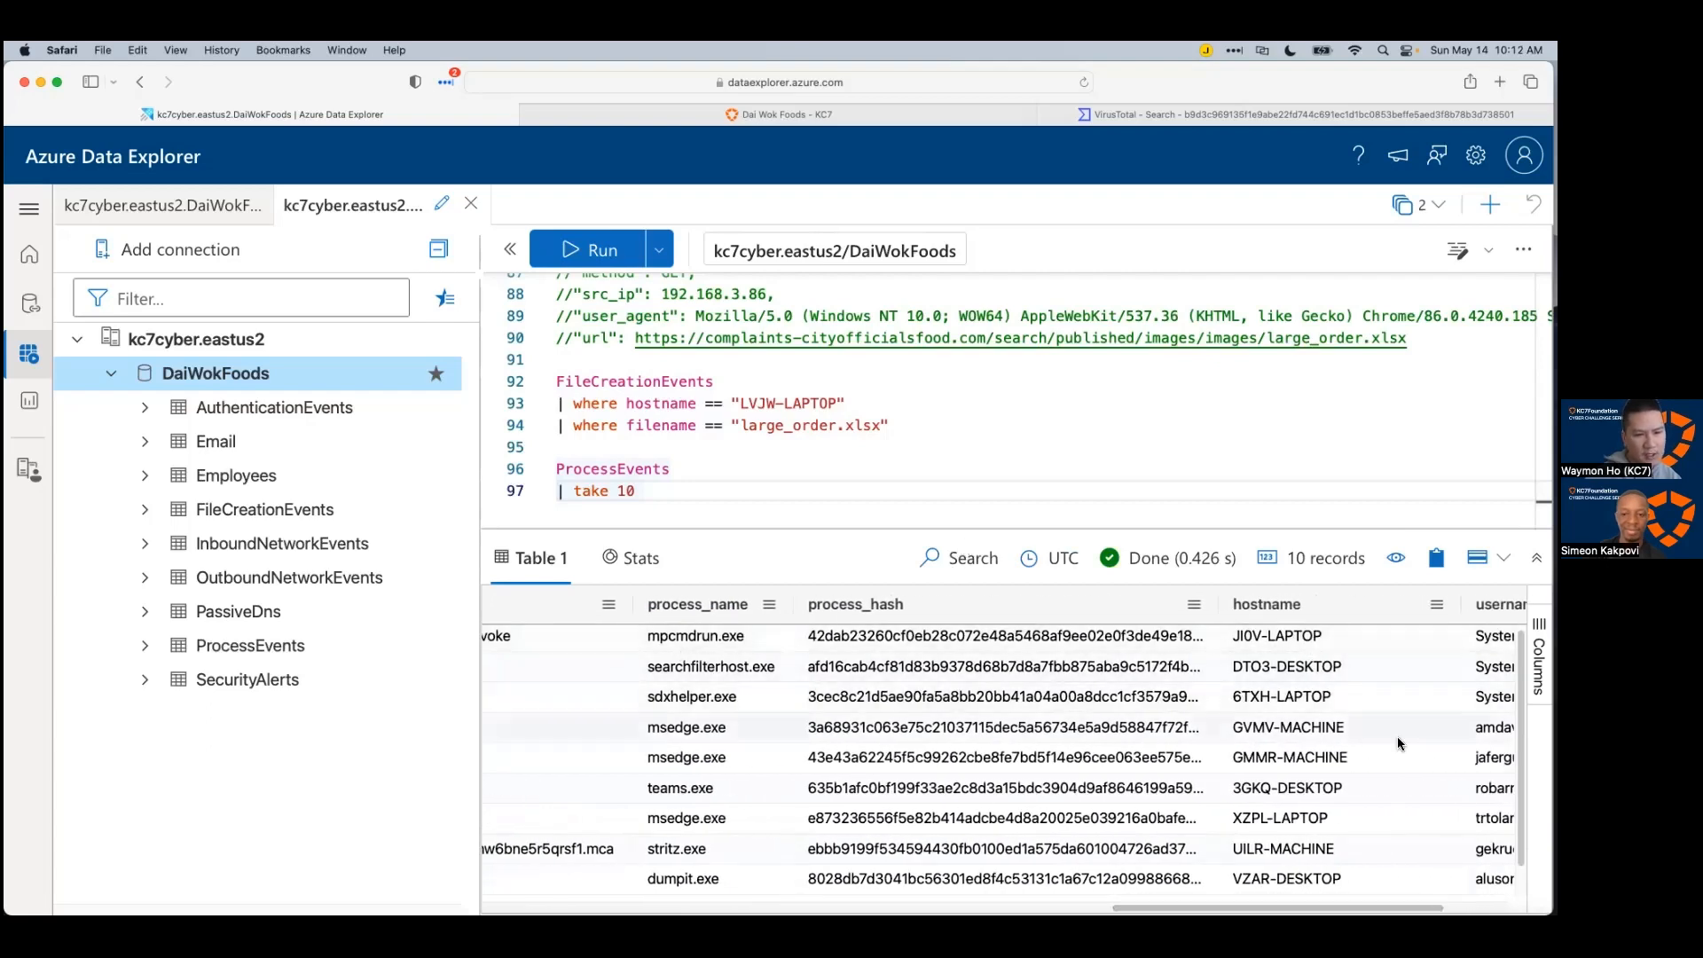
scroll(1002, 879, right, 3)
scroll(1352, 633, right, 4)
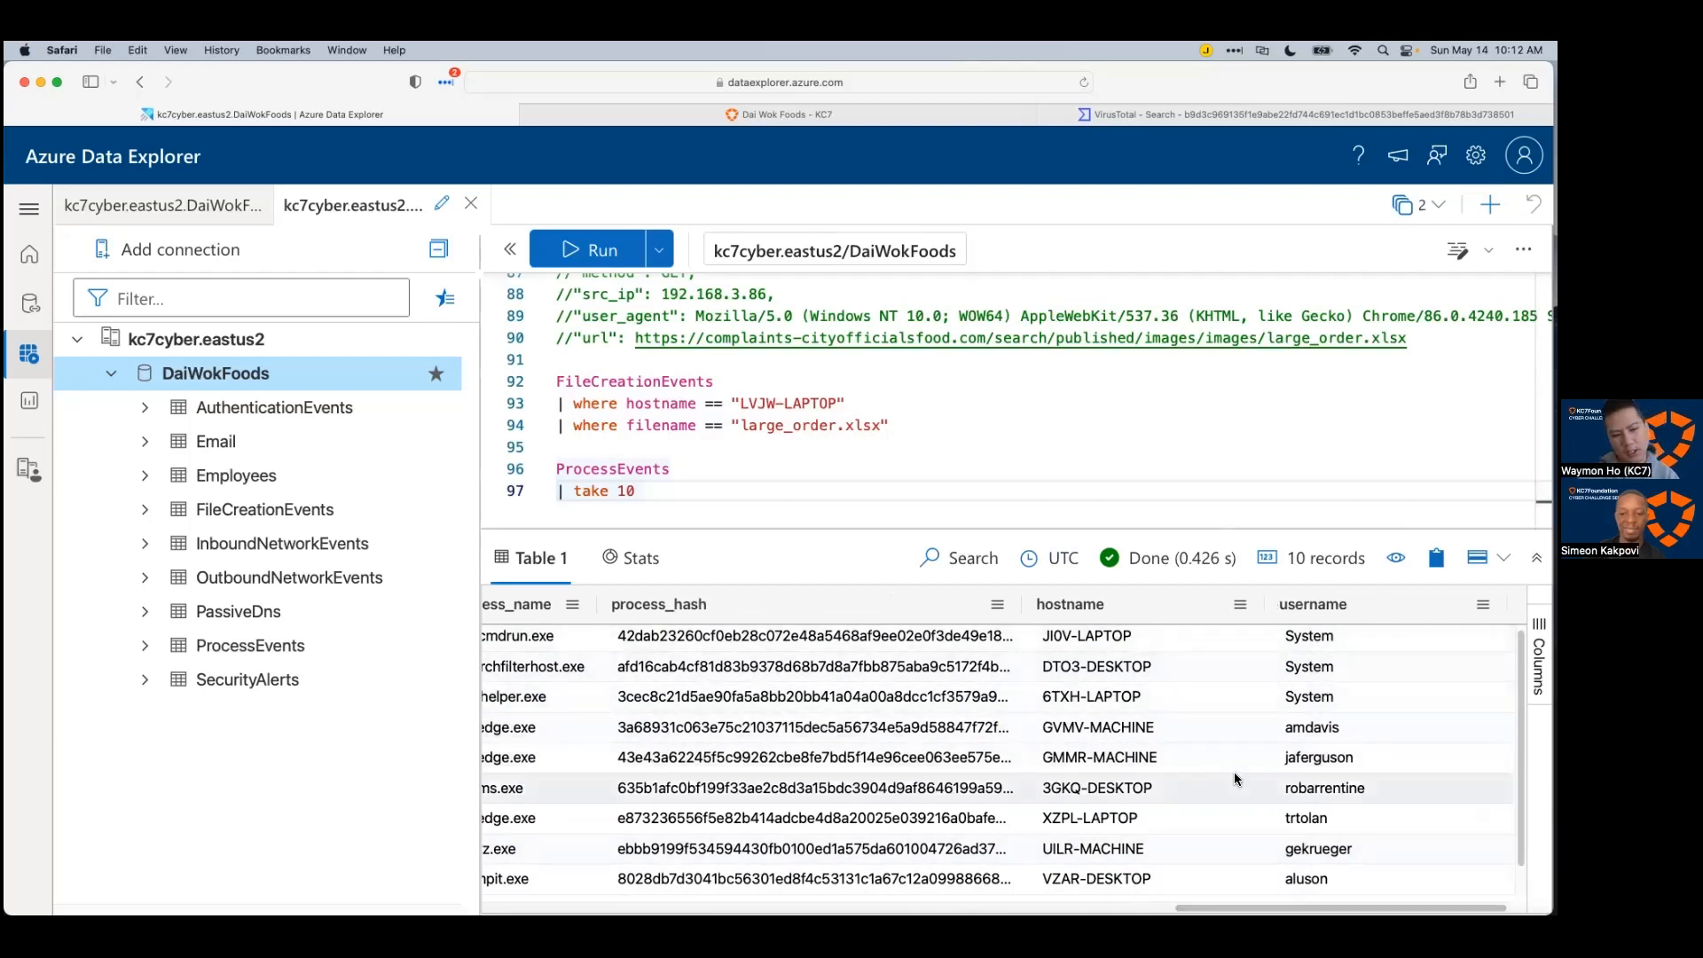
drag(1256, 907, 447, 845)
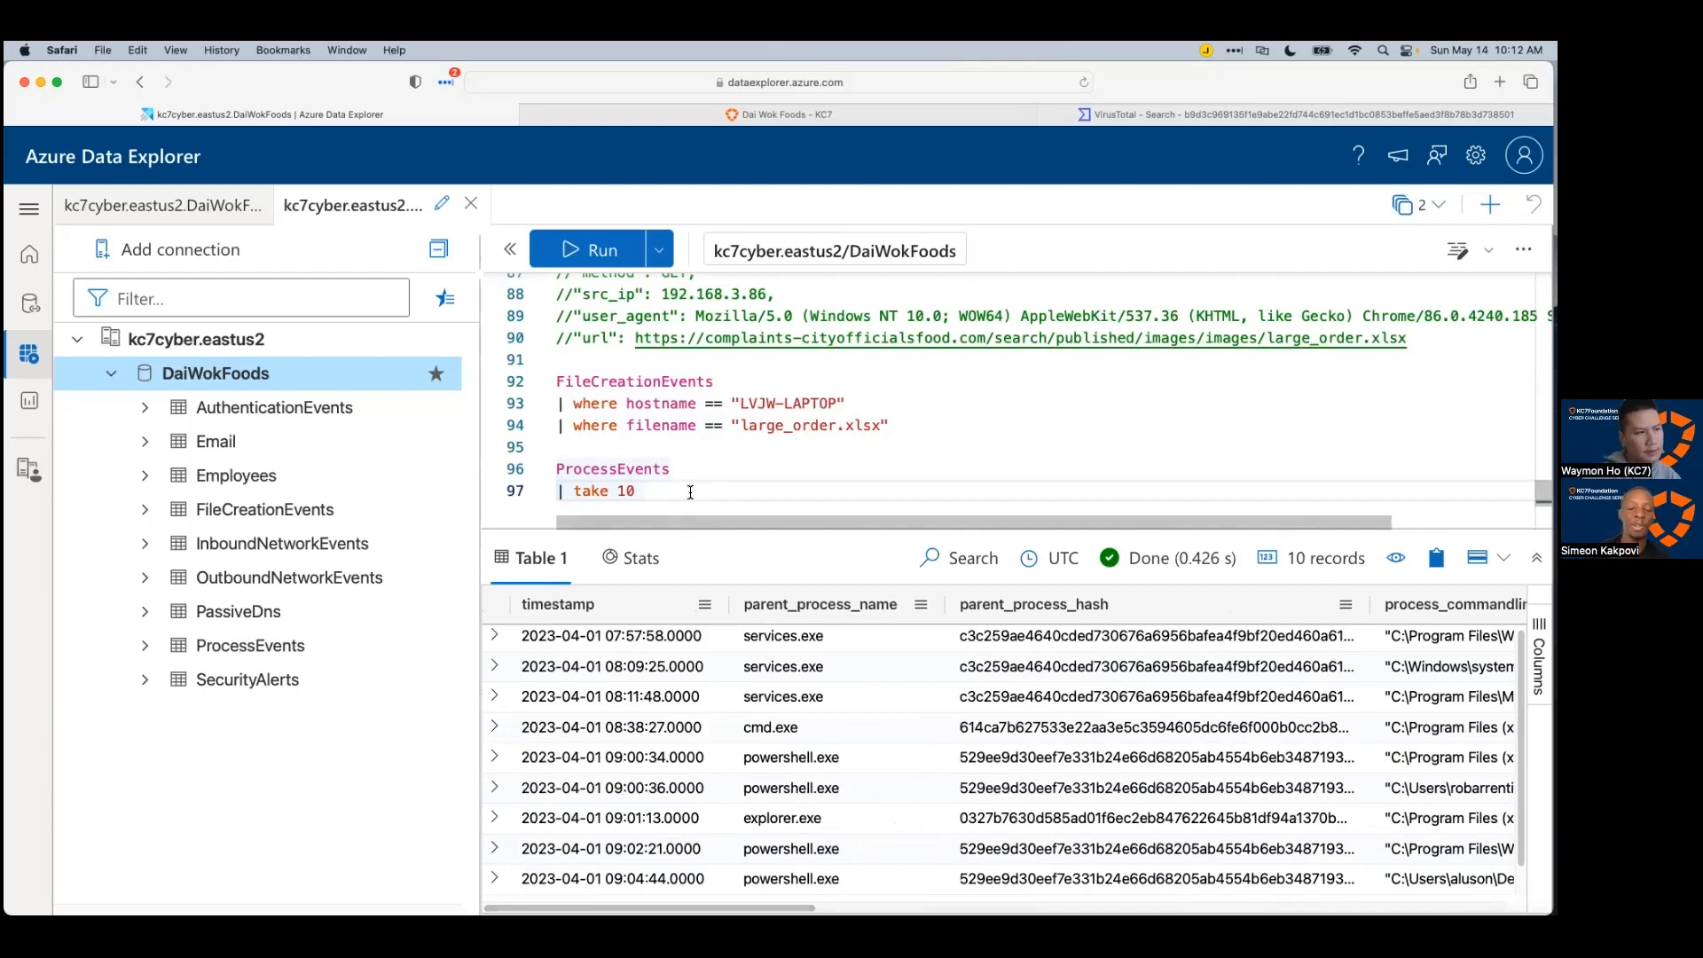
click(749, 426)
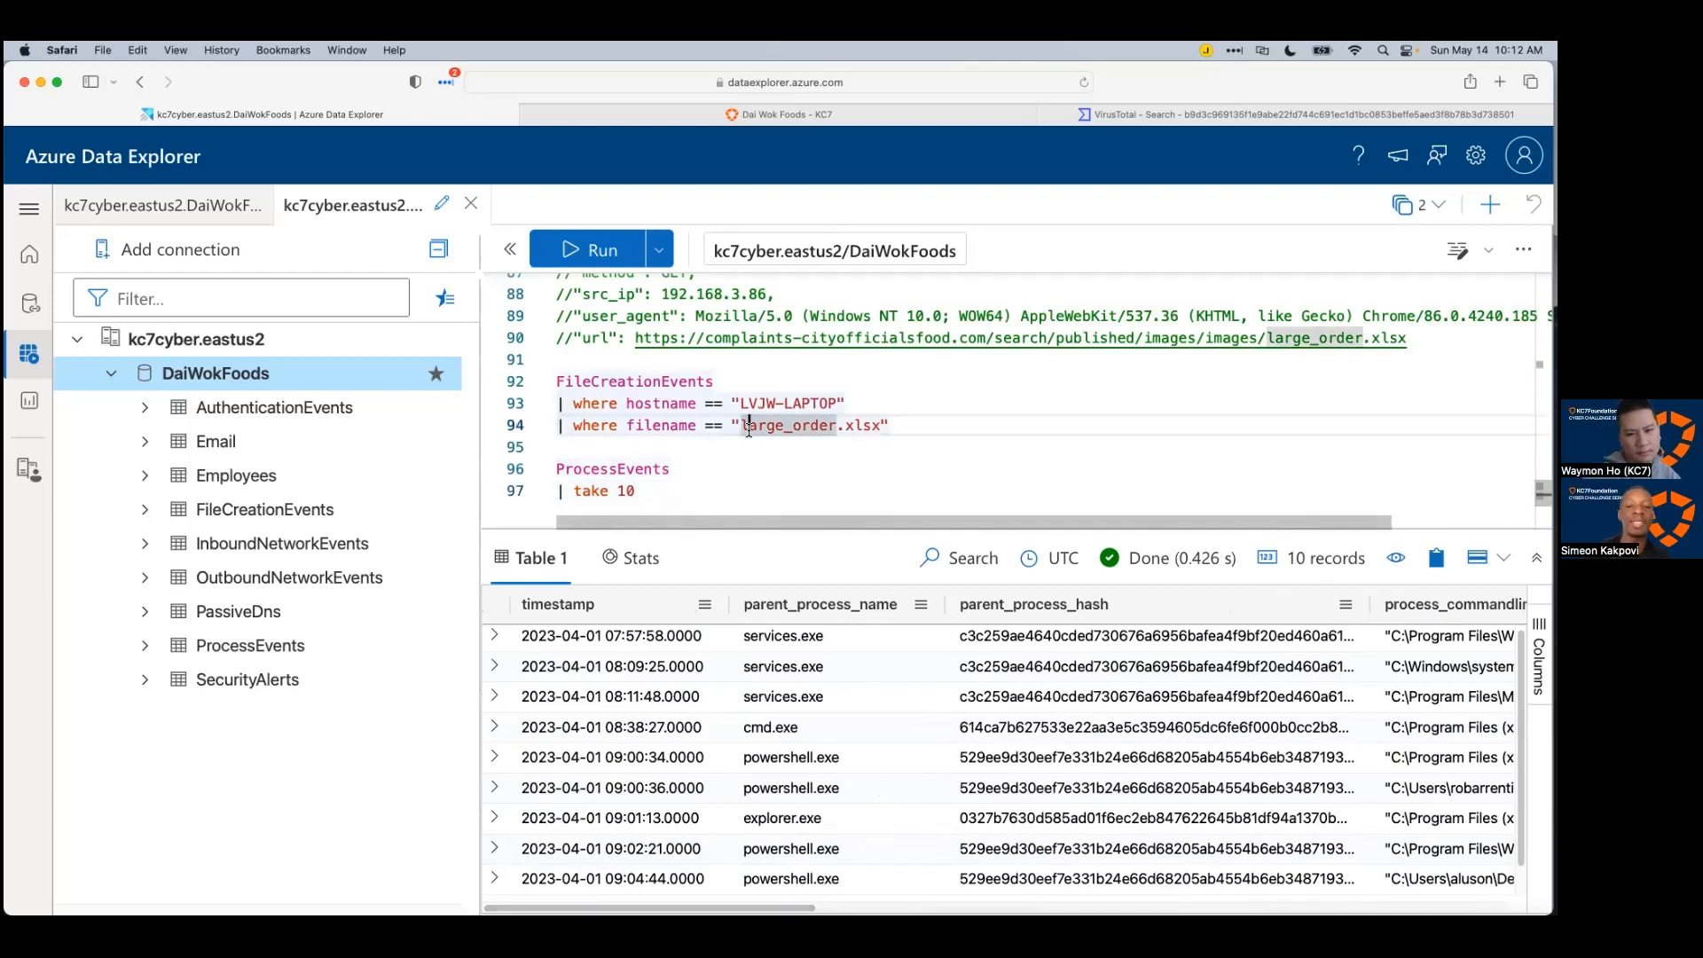
key(shift+Return)
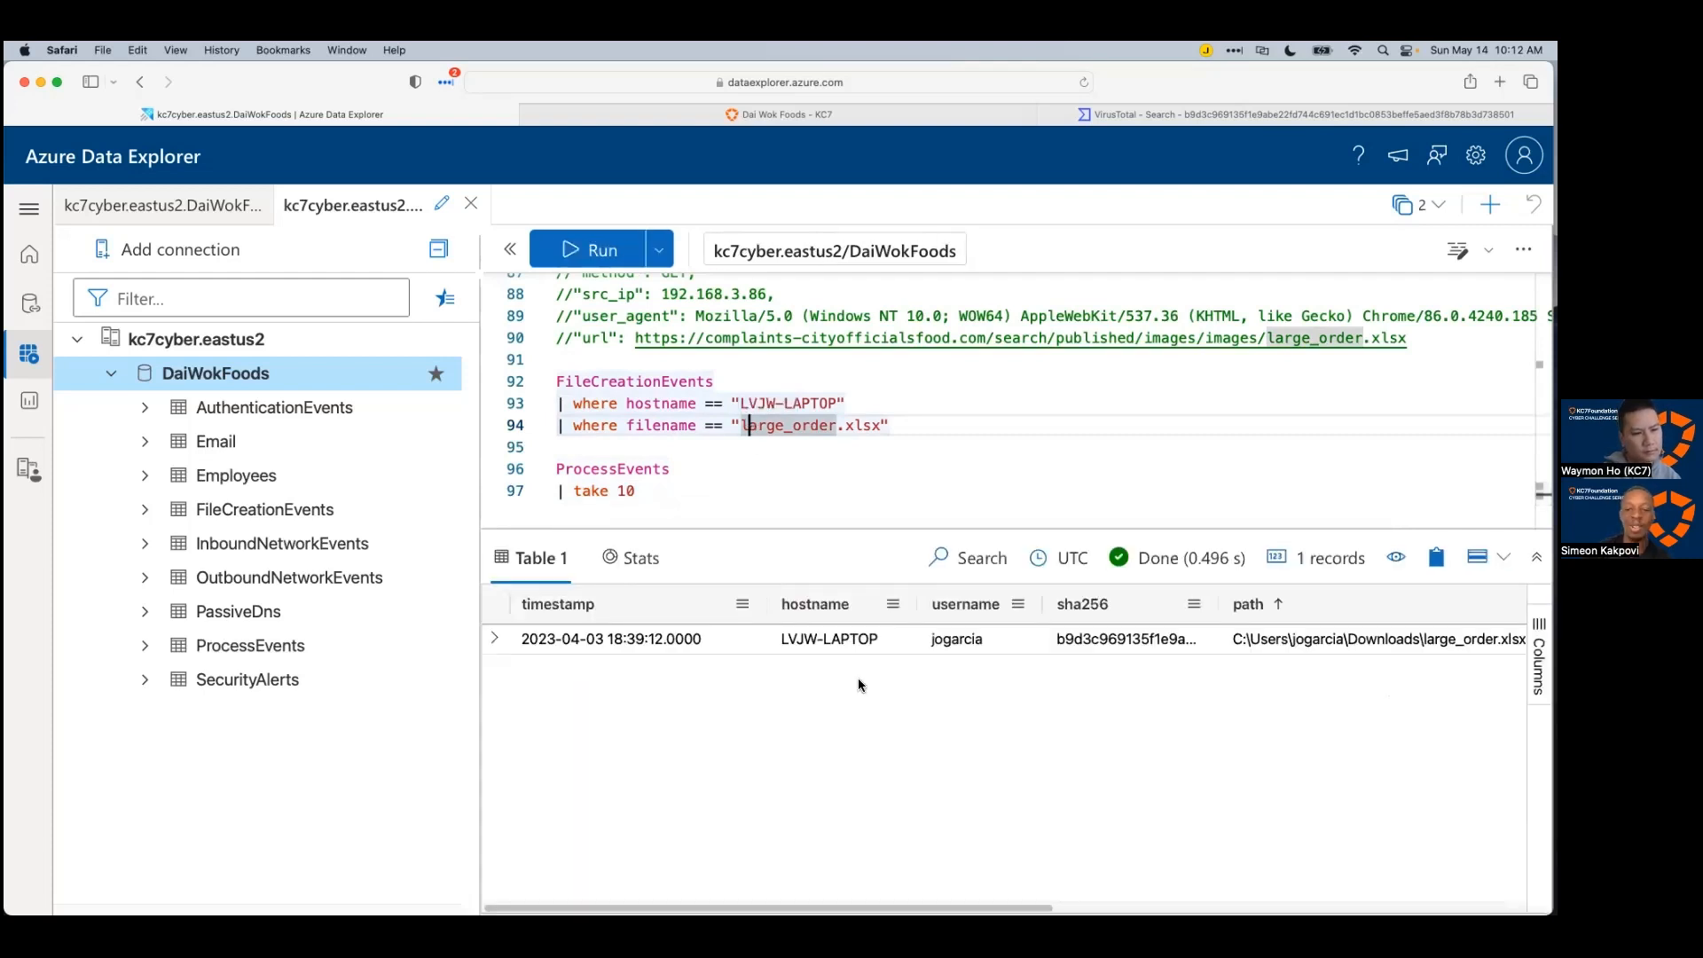
click(676, 632)
click(727, 477)
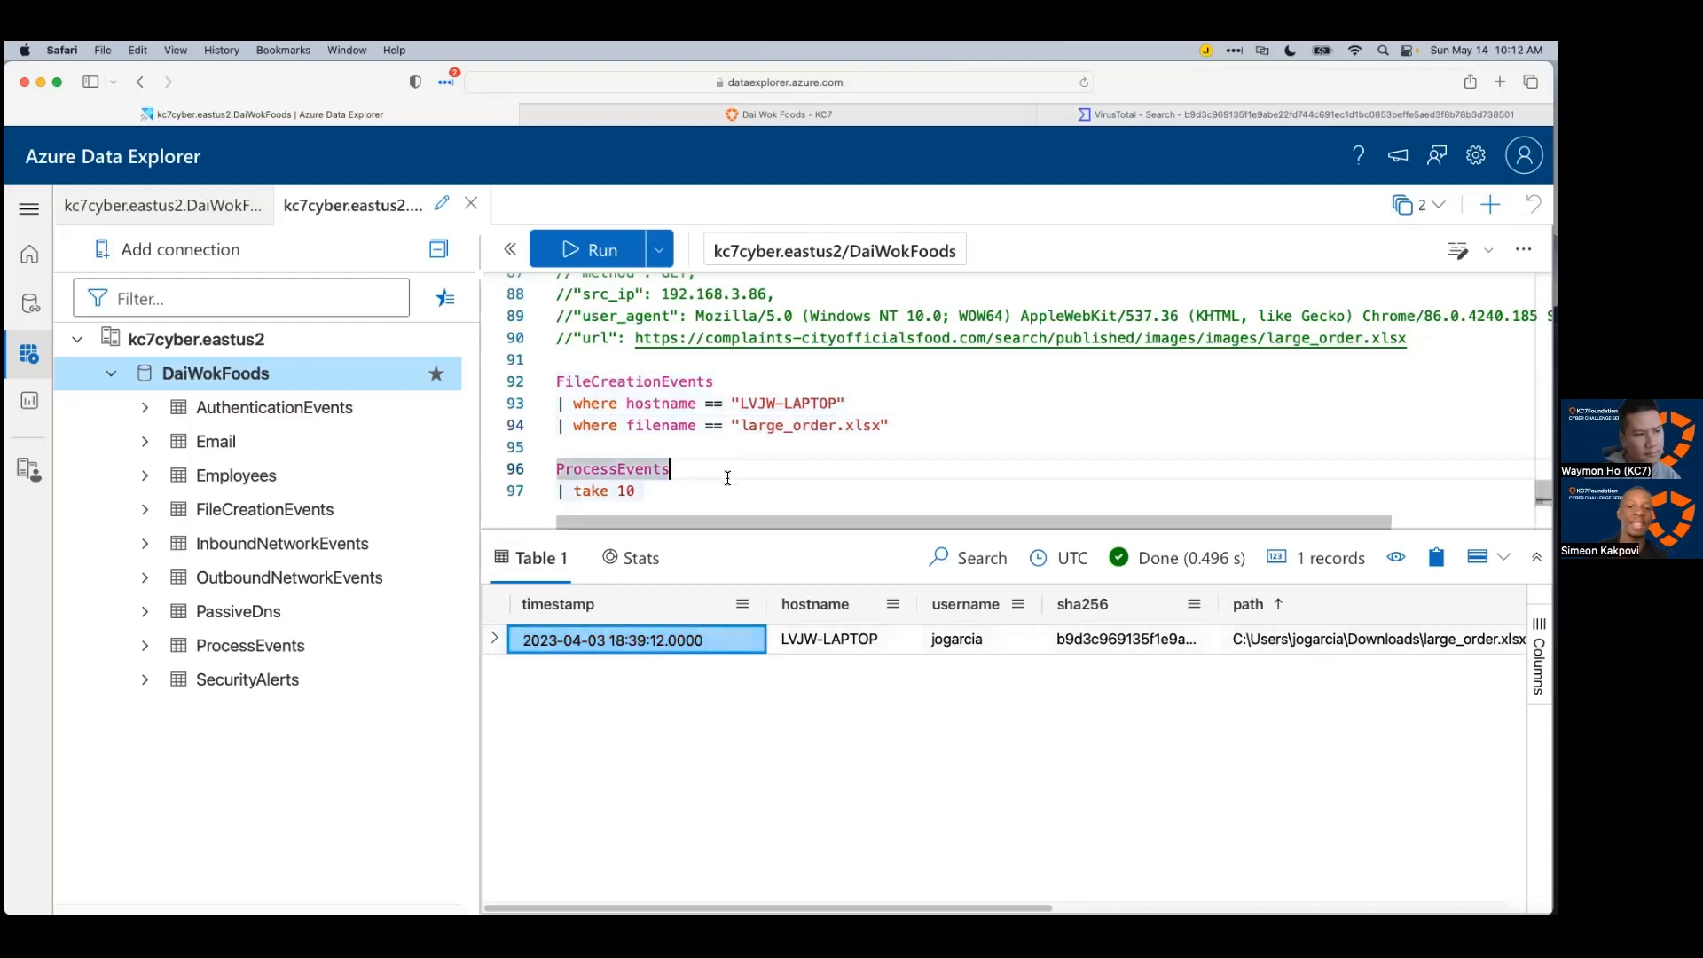
click(722, 488)
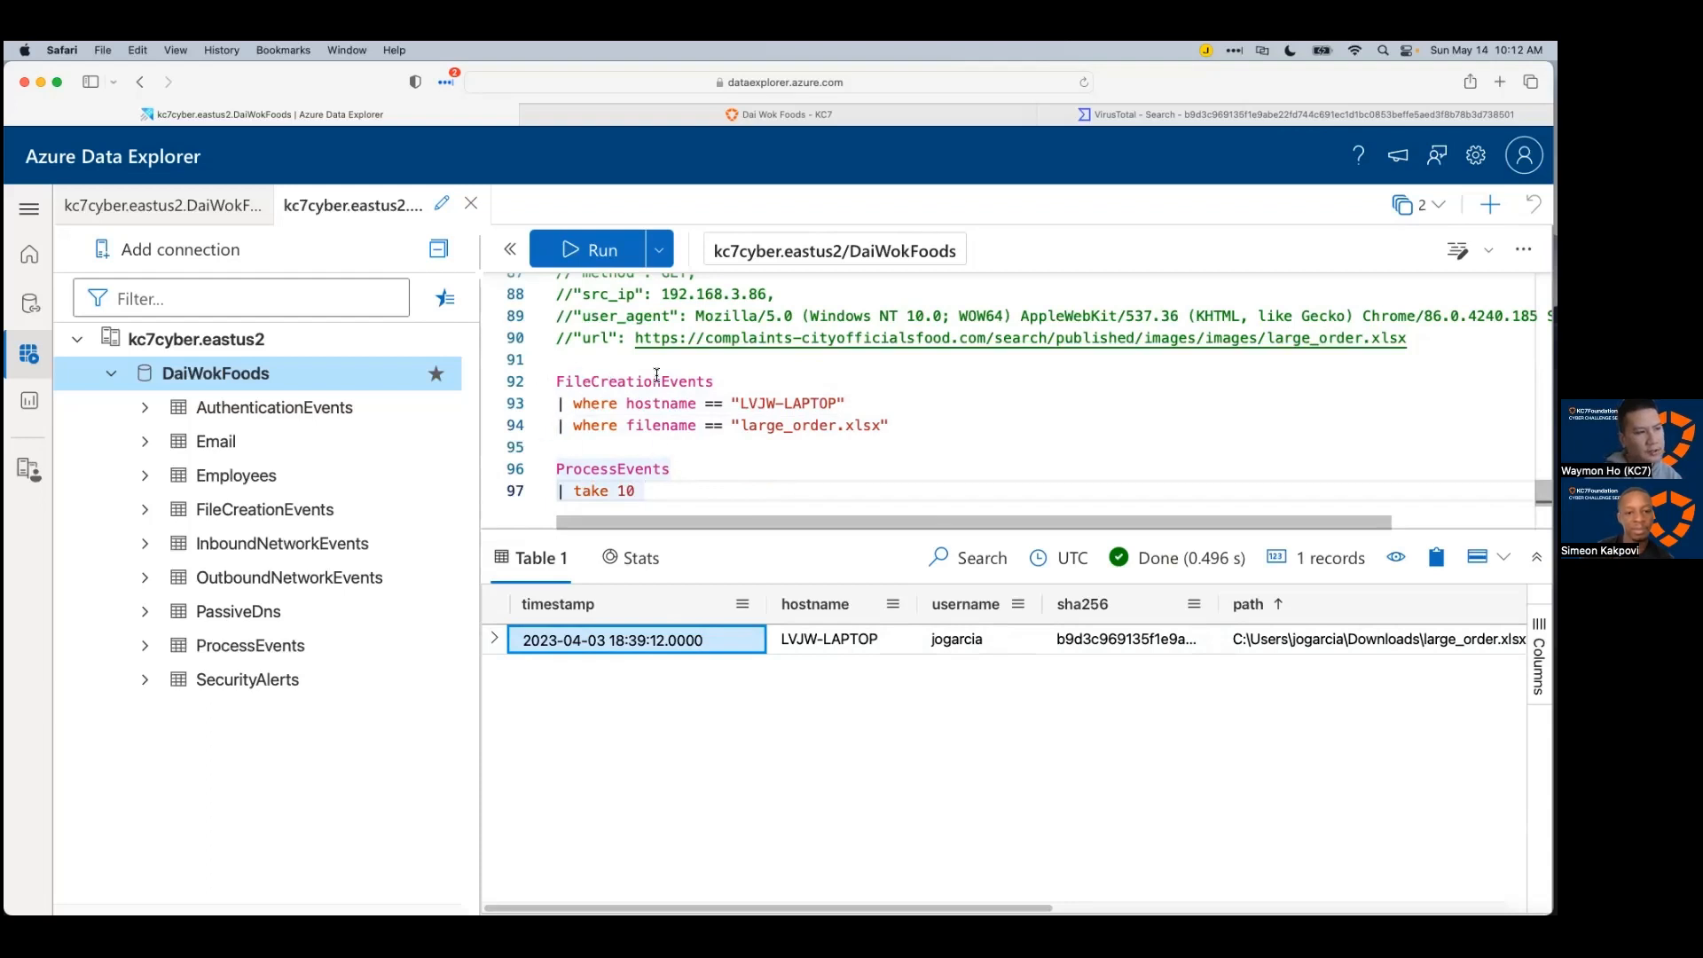
Step: Insert a blank line after the large_order.xlsx filename filter line
click(914, 427)
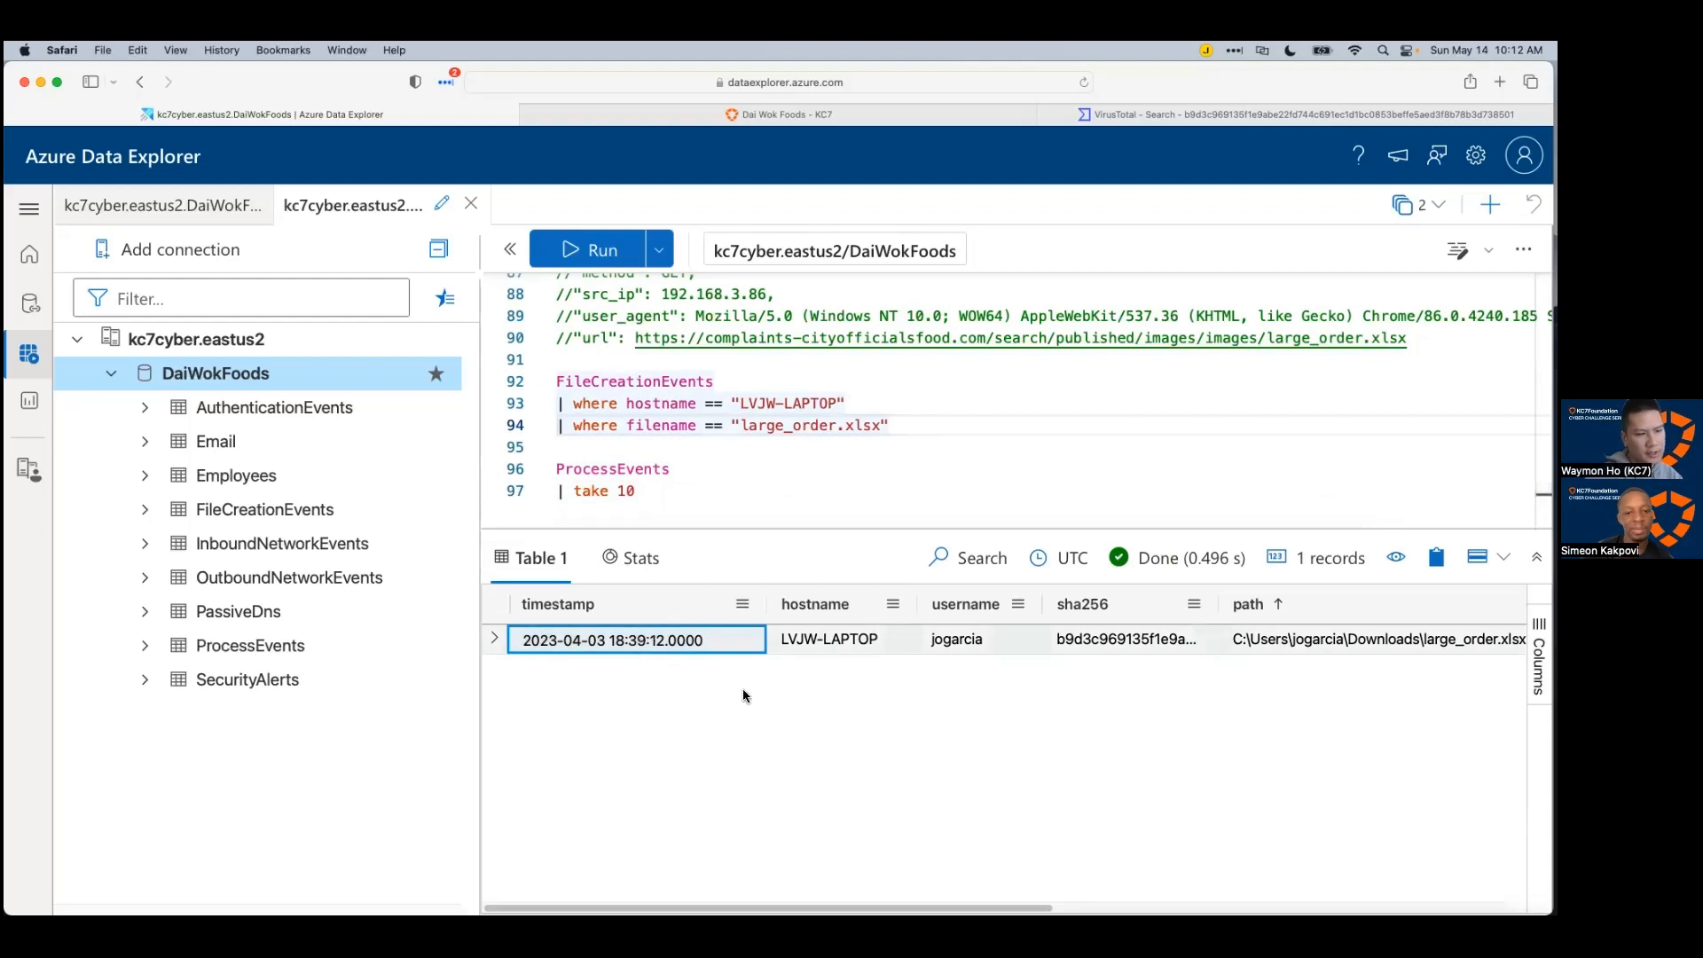
scroll(1002, 754, right, 10)
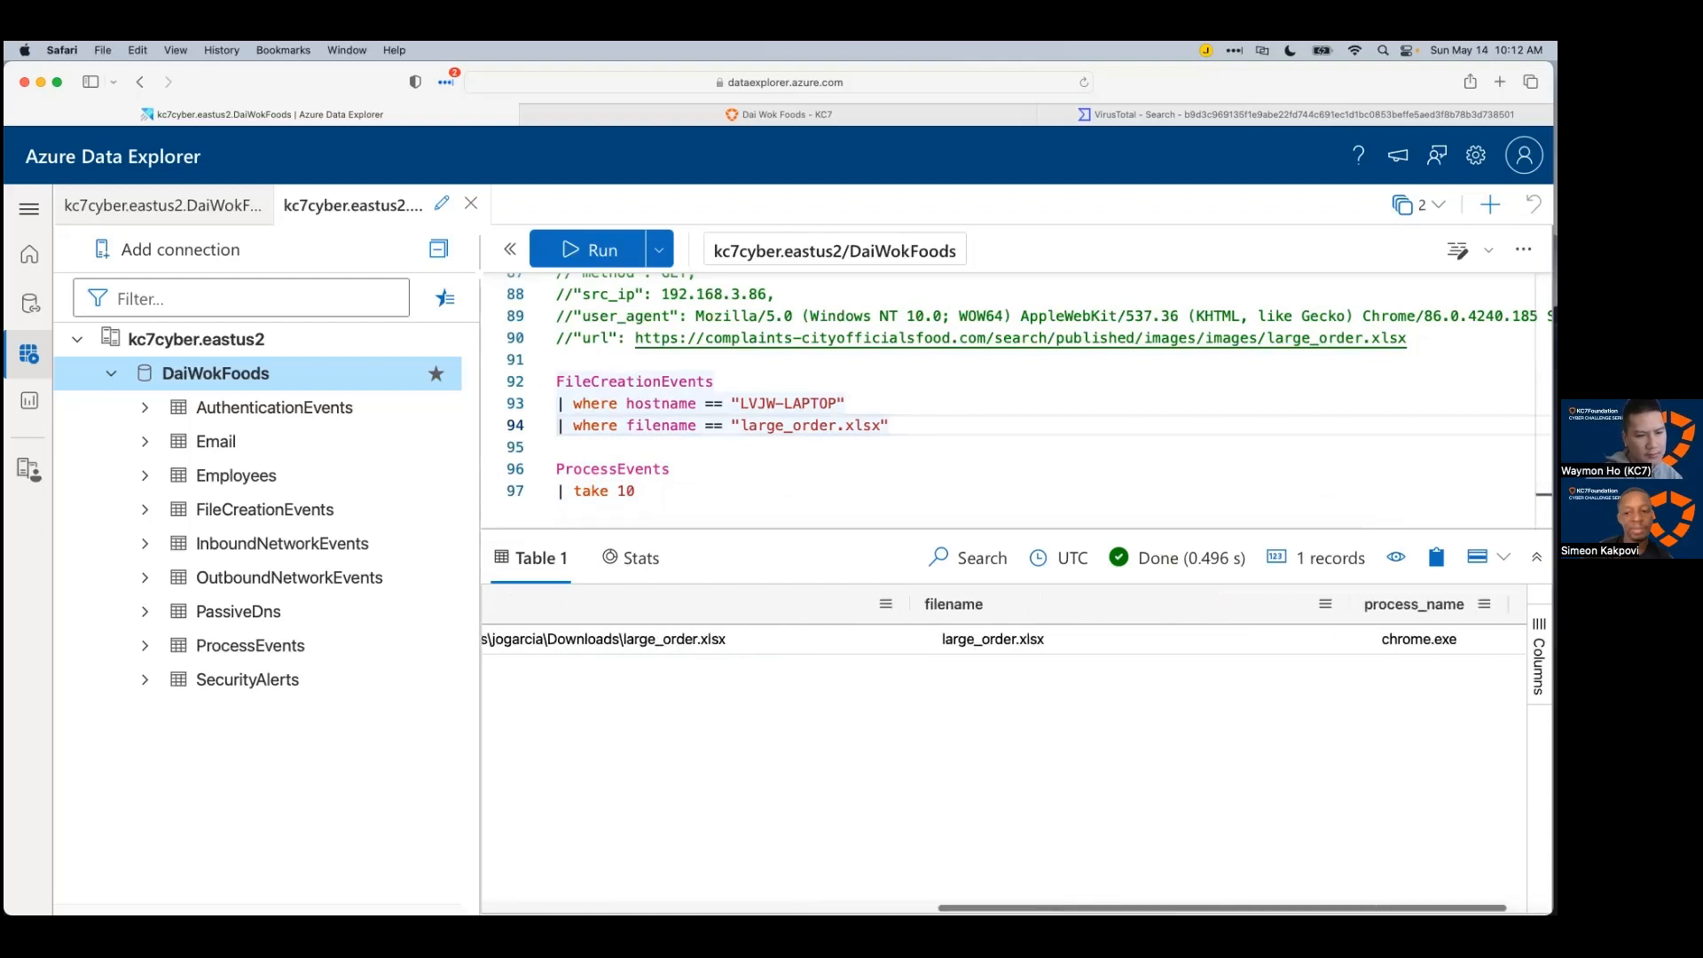
scroll(1002, 753, left, 8)
scroll(616, 759, left, 3)
click(611, 440)
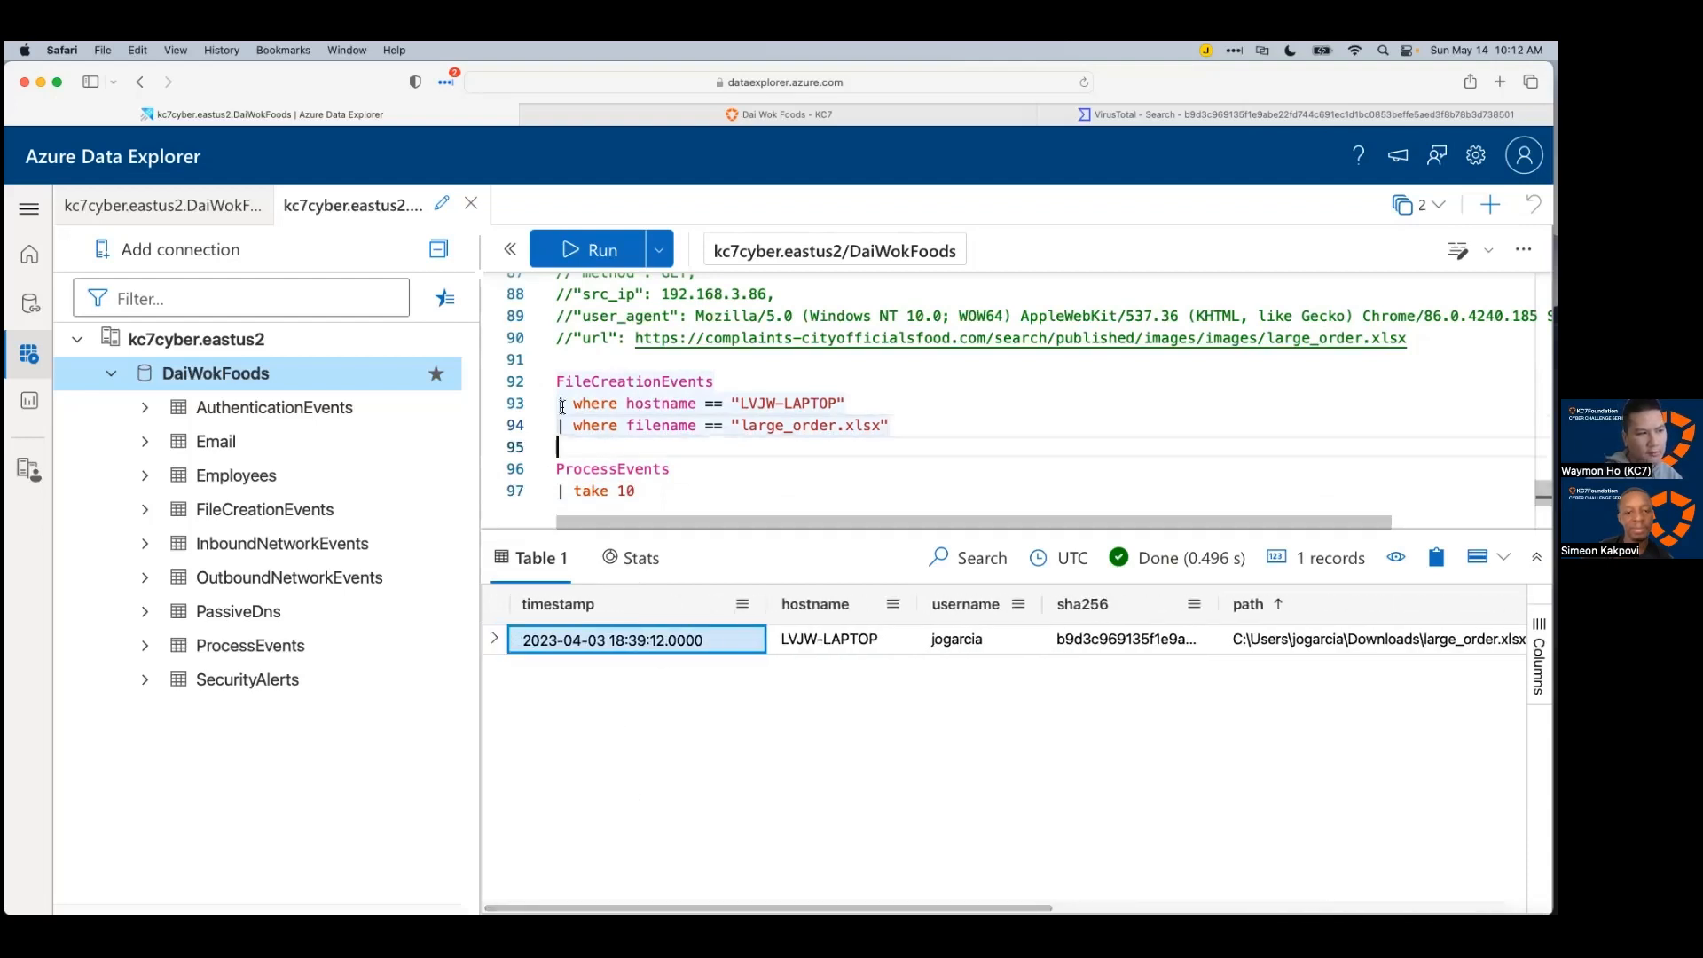
click(640, 497)
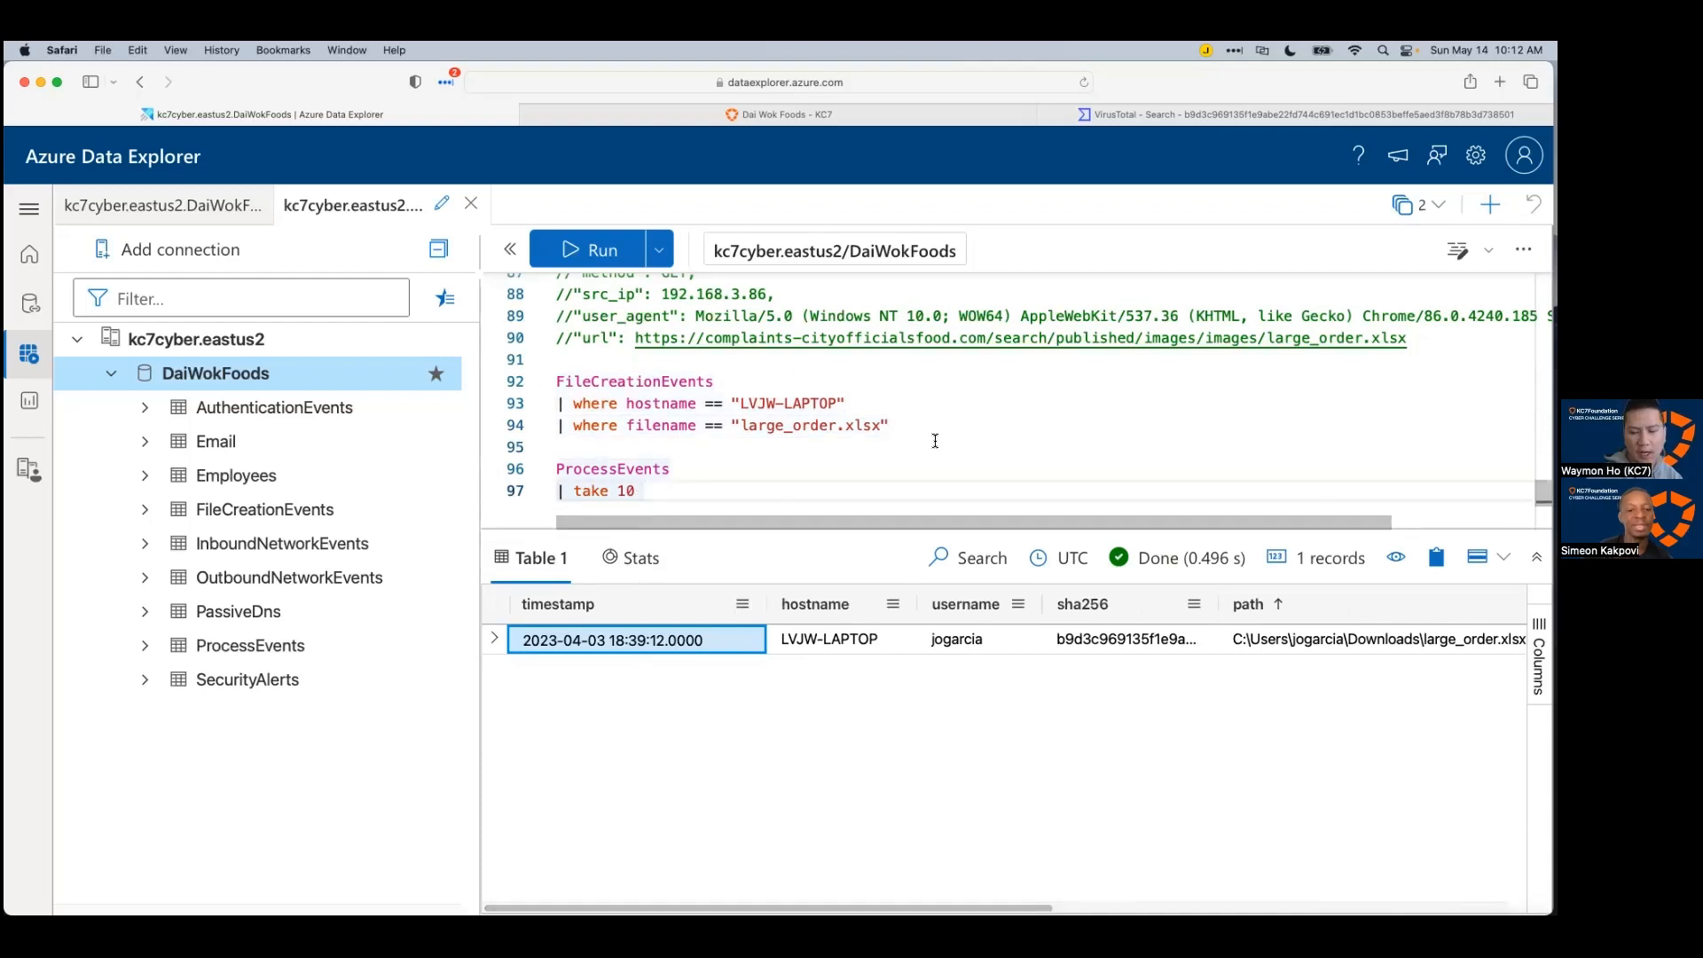
click(999, 443)
click(996, 426)
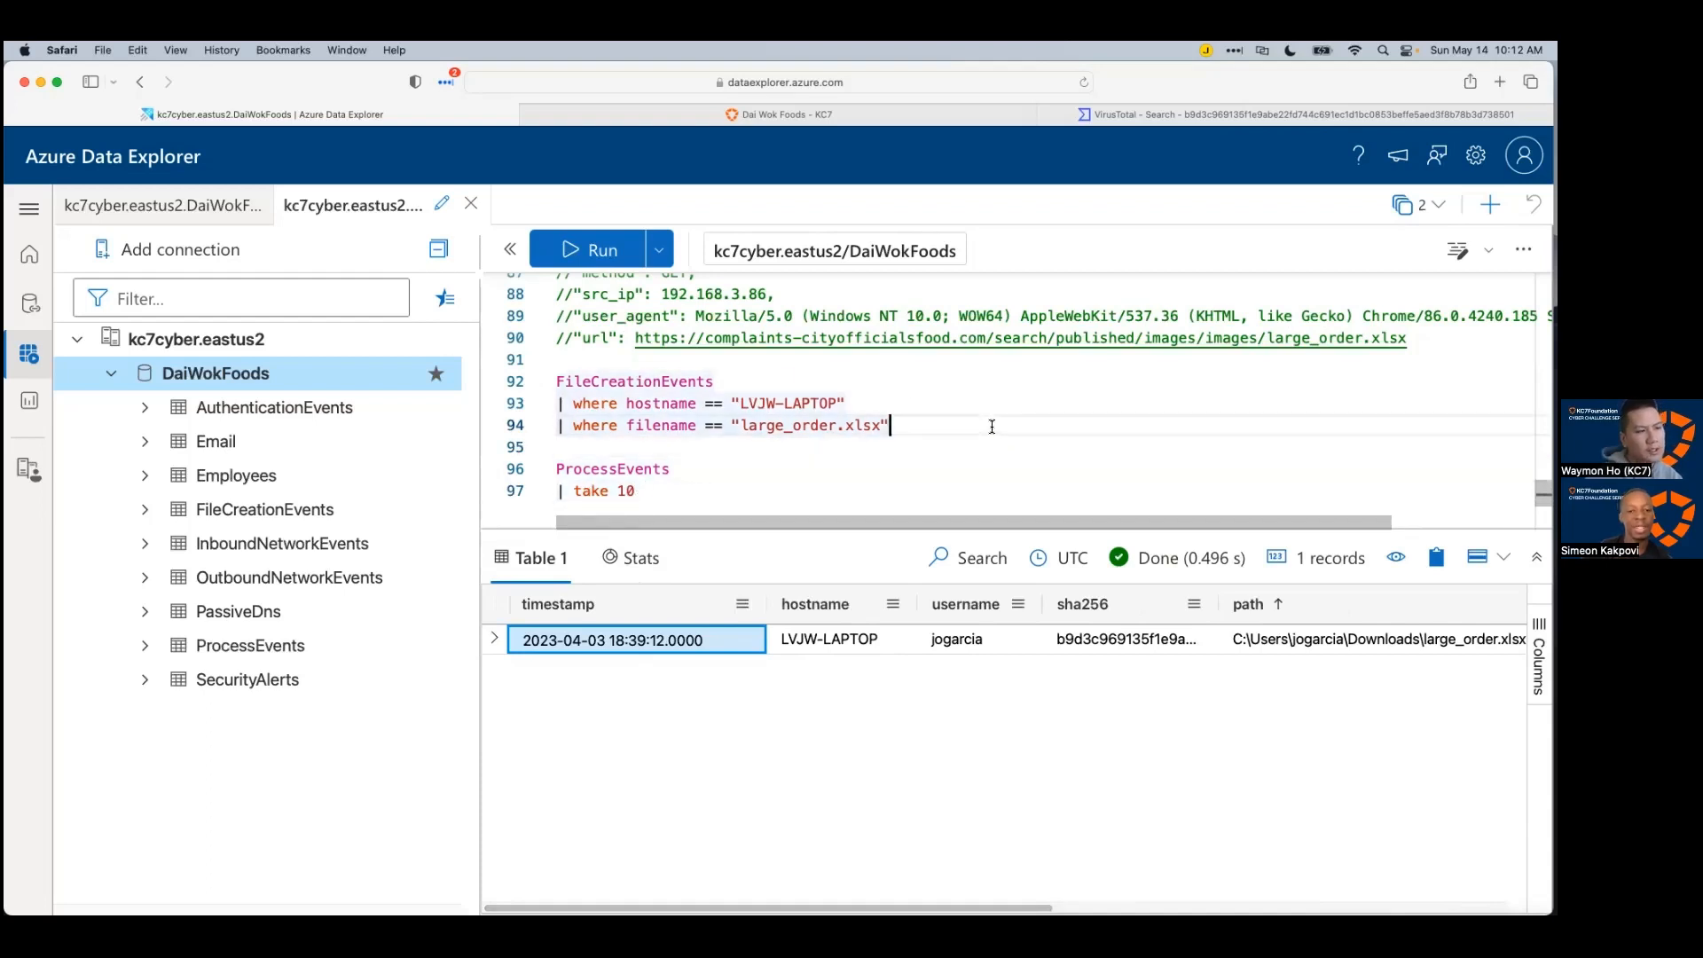
key(Return)
Step: Start a second FileCreationEvents query reusing the LVJW-LAPTOP hostname filter
key(shift+Up)
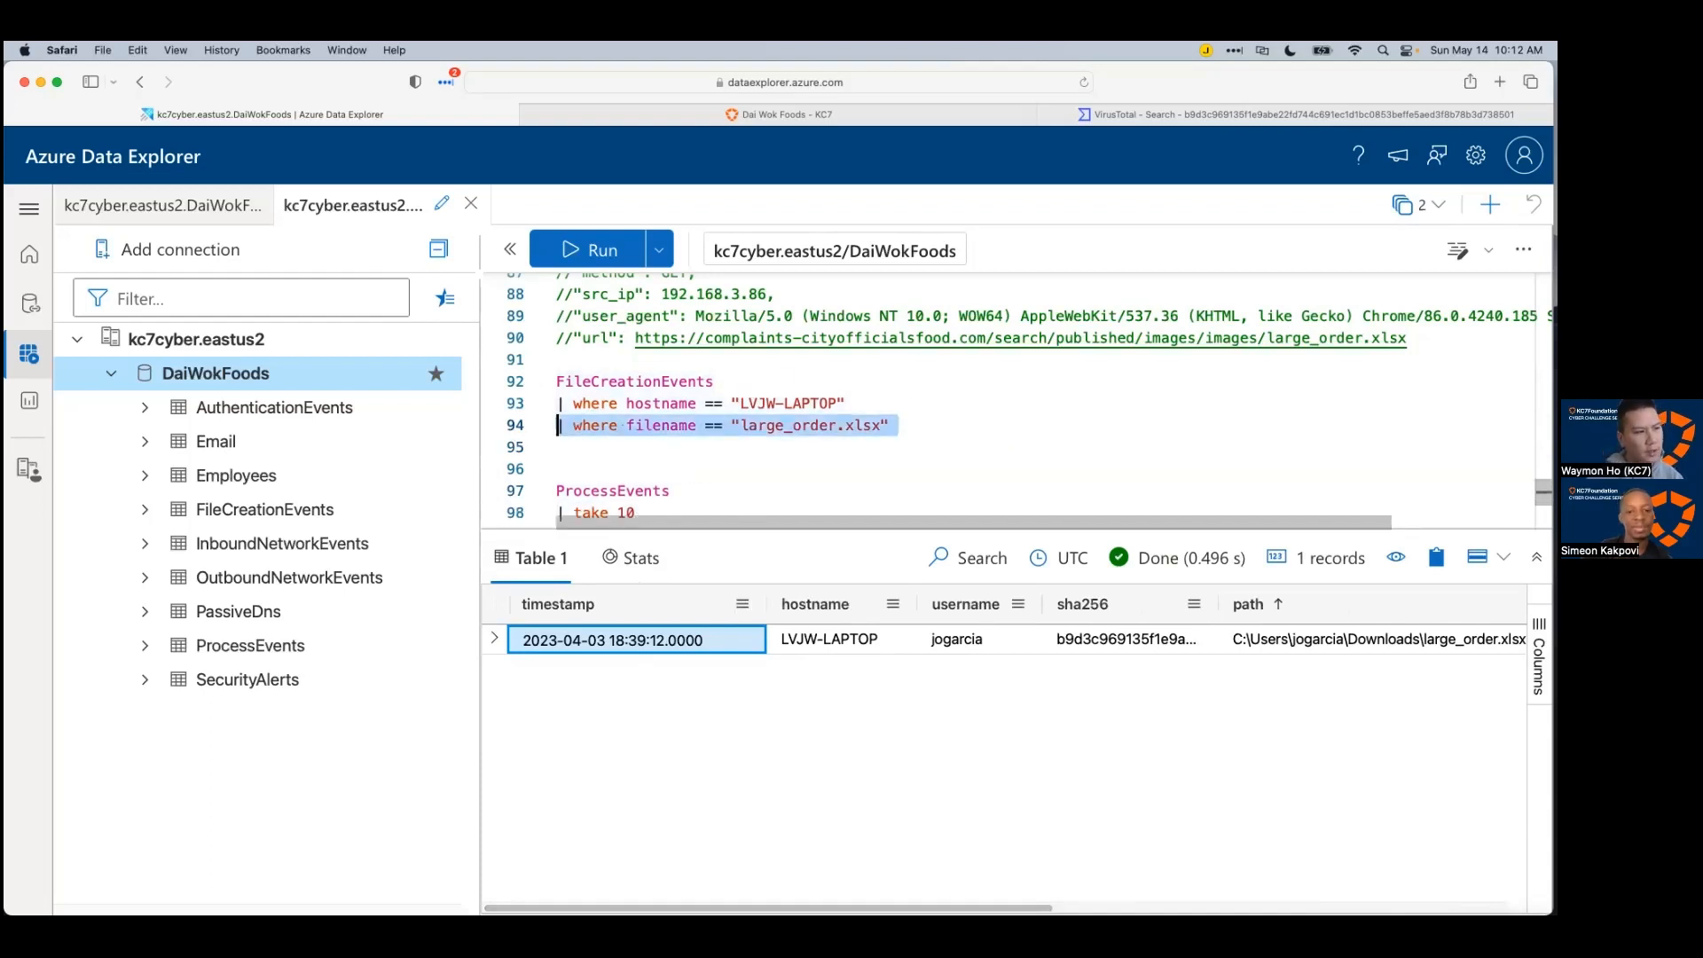
key(Down)
key(Return)
key(Up)
text(FileCreationEvents)
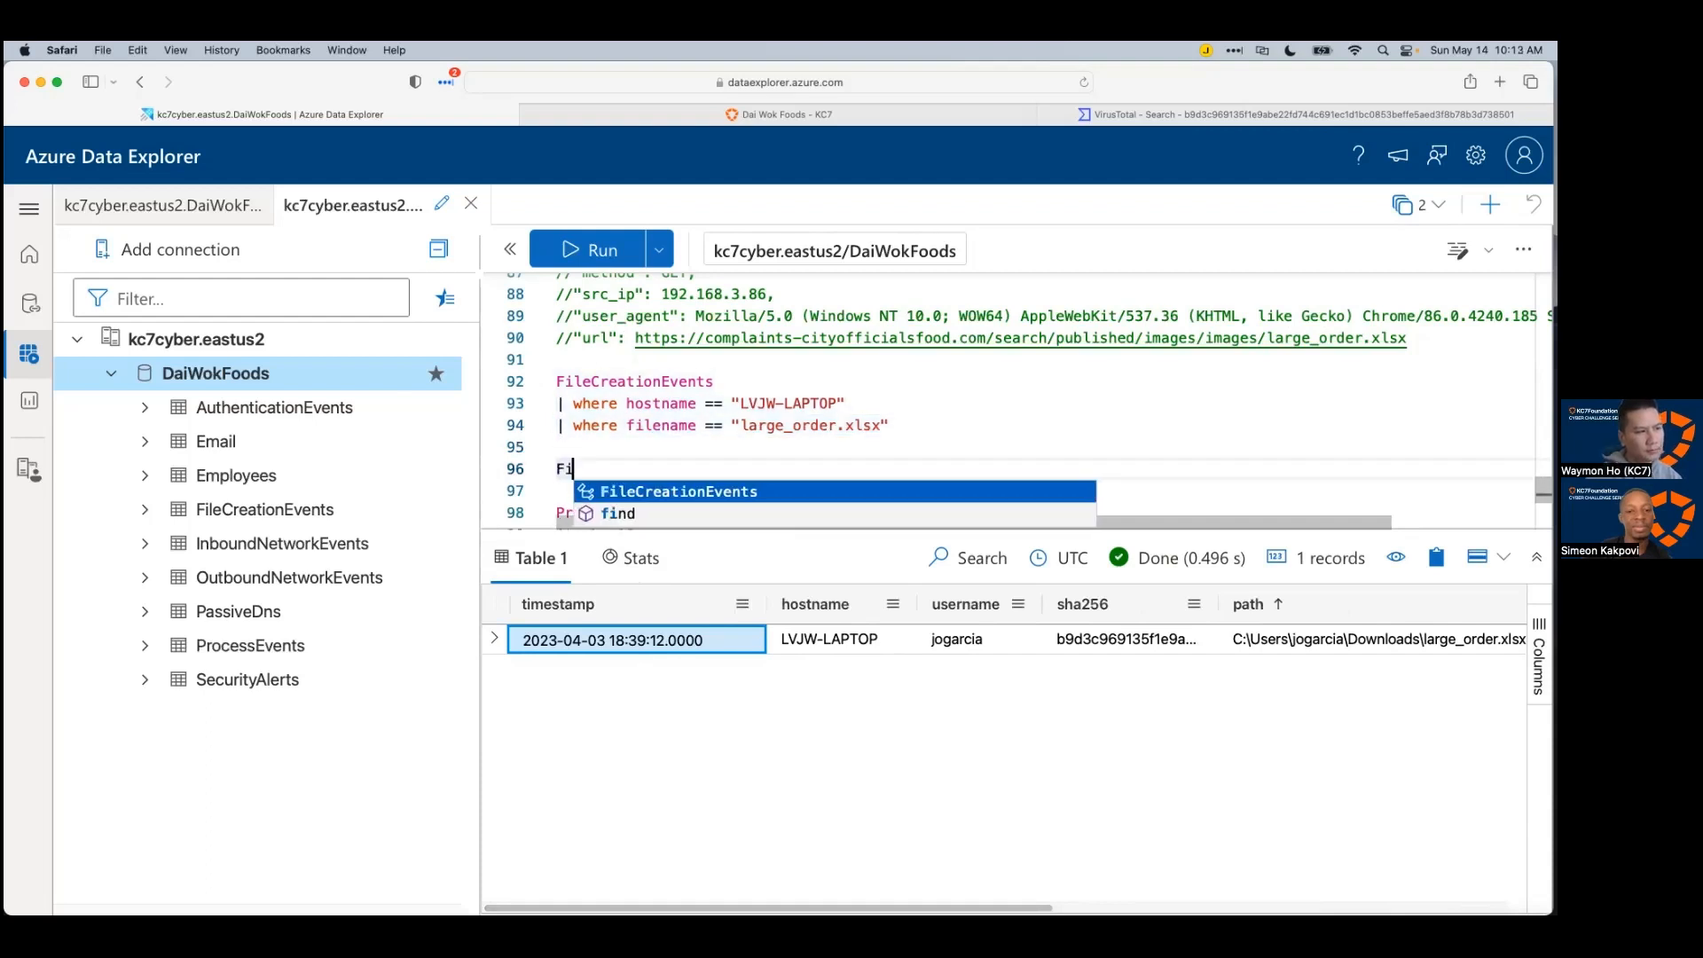
key(Return)
scroll(768, 399, down, 2)
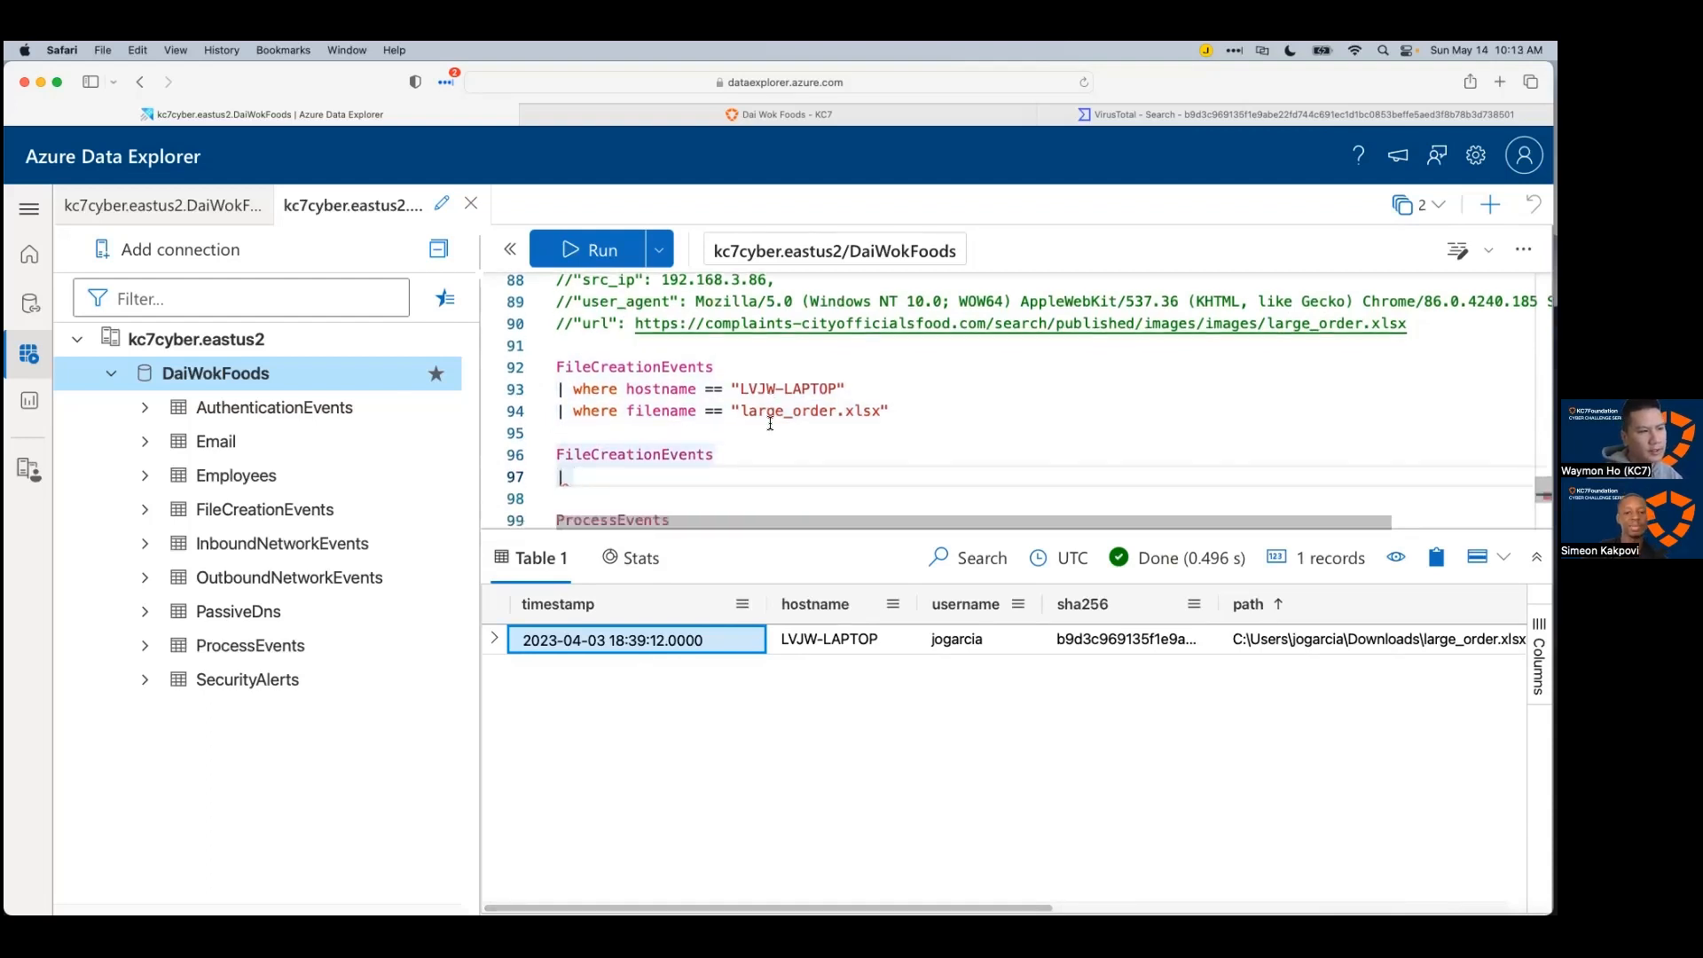
drag(849, 352, 563, 352)
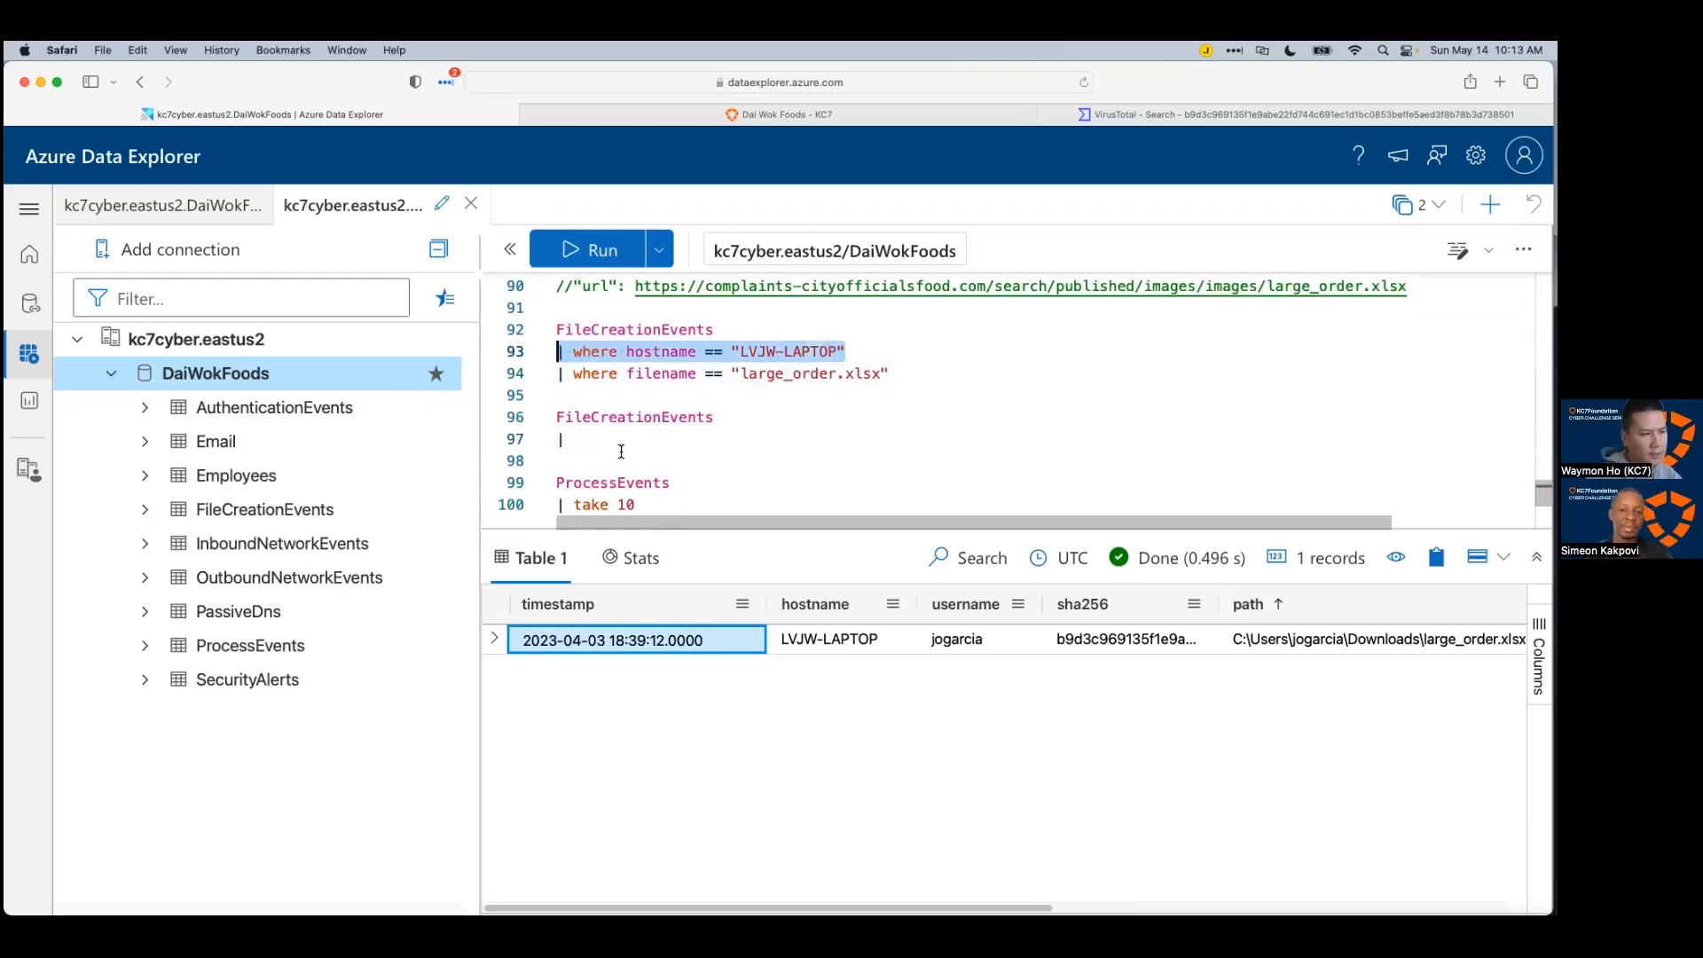
click(522, 441)
text(| where hostname == "LVJW-LAPTOP")
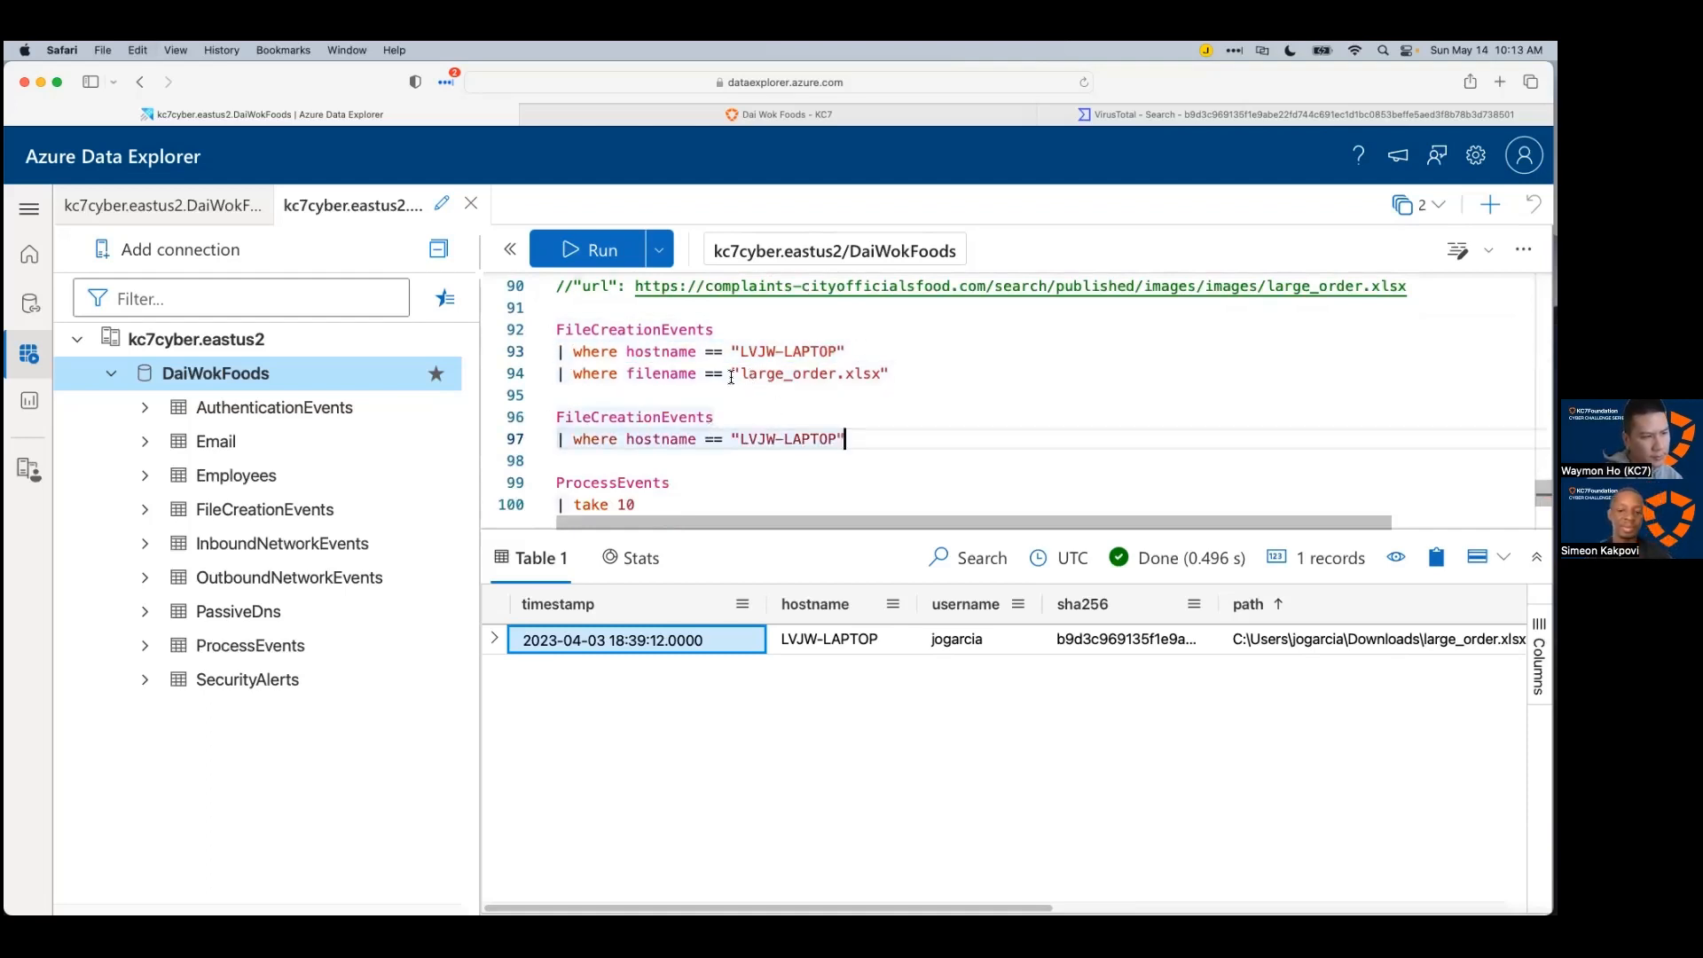
Step: Add a '| where timestamp between' filter line to the new query
click(667, 641)
click(1010, 435)
key(Return)
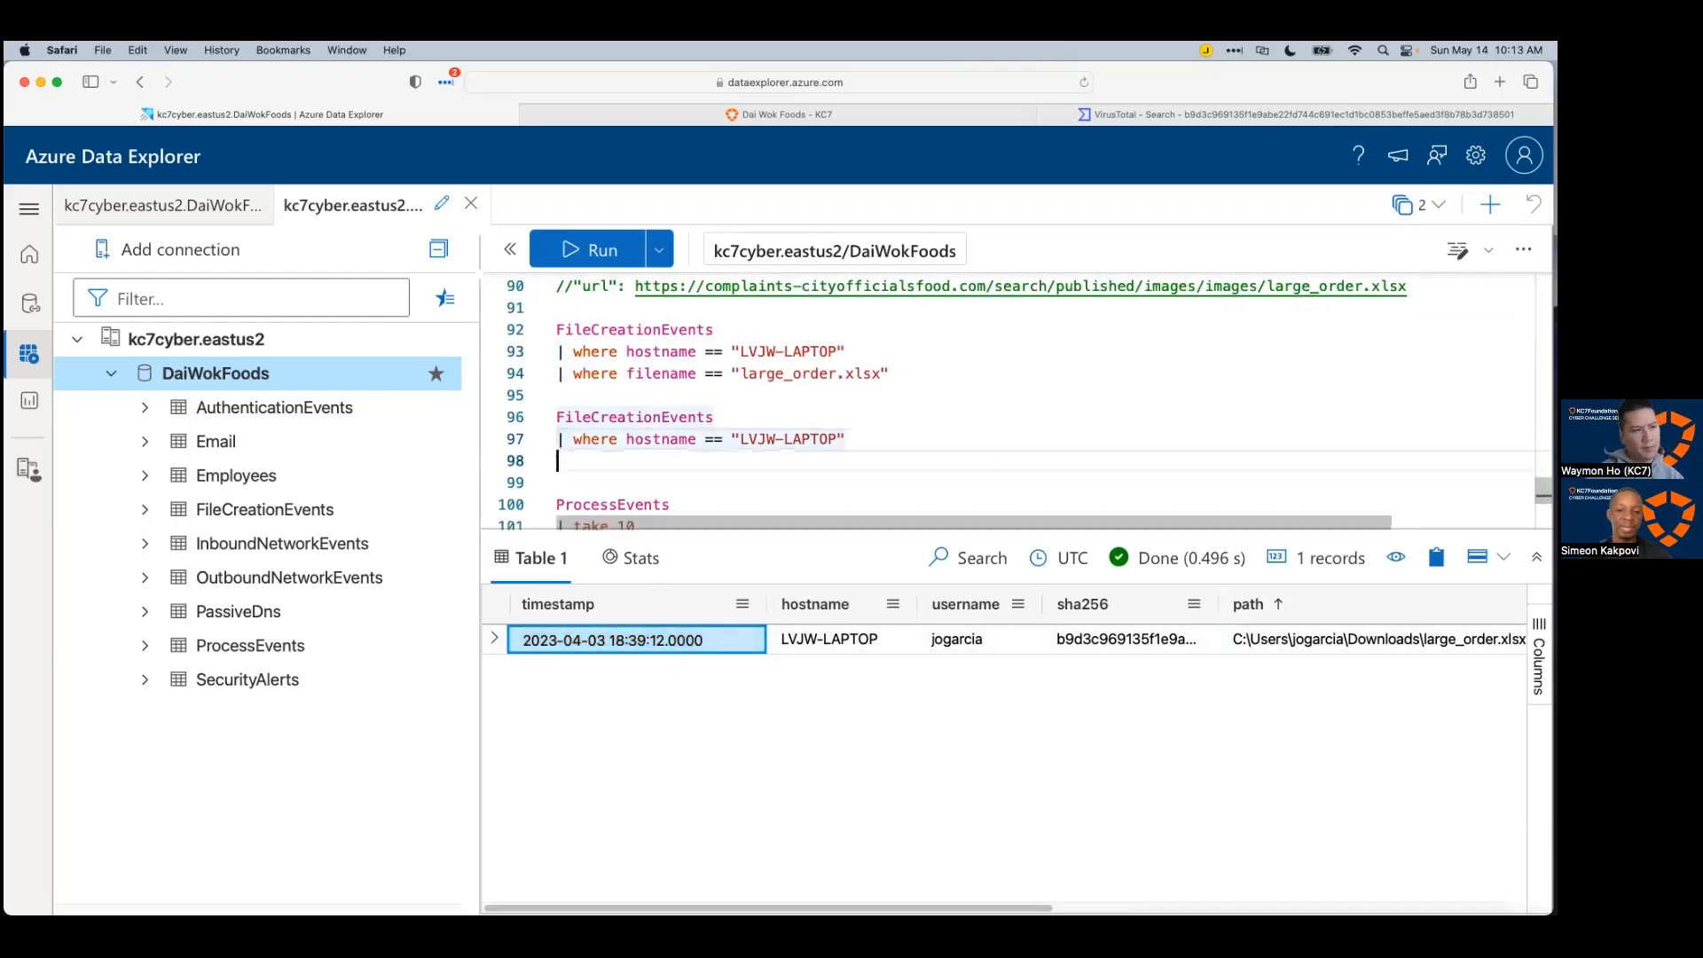
text(|)
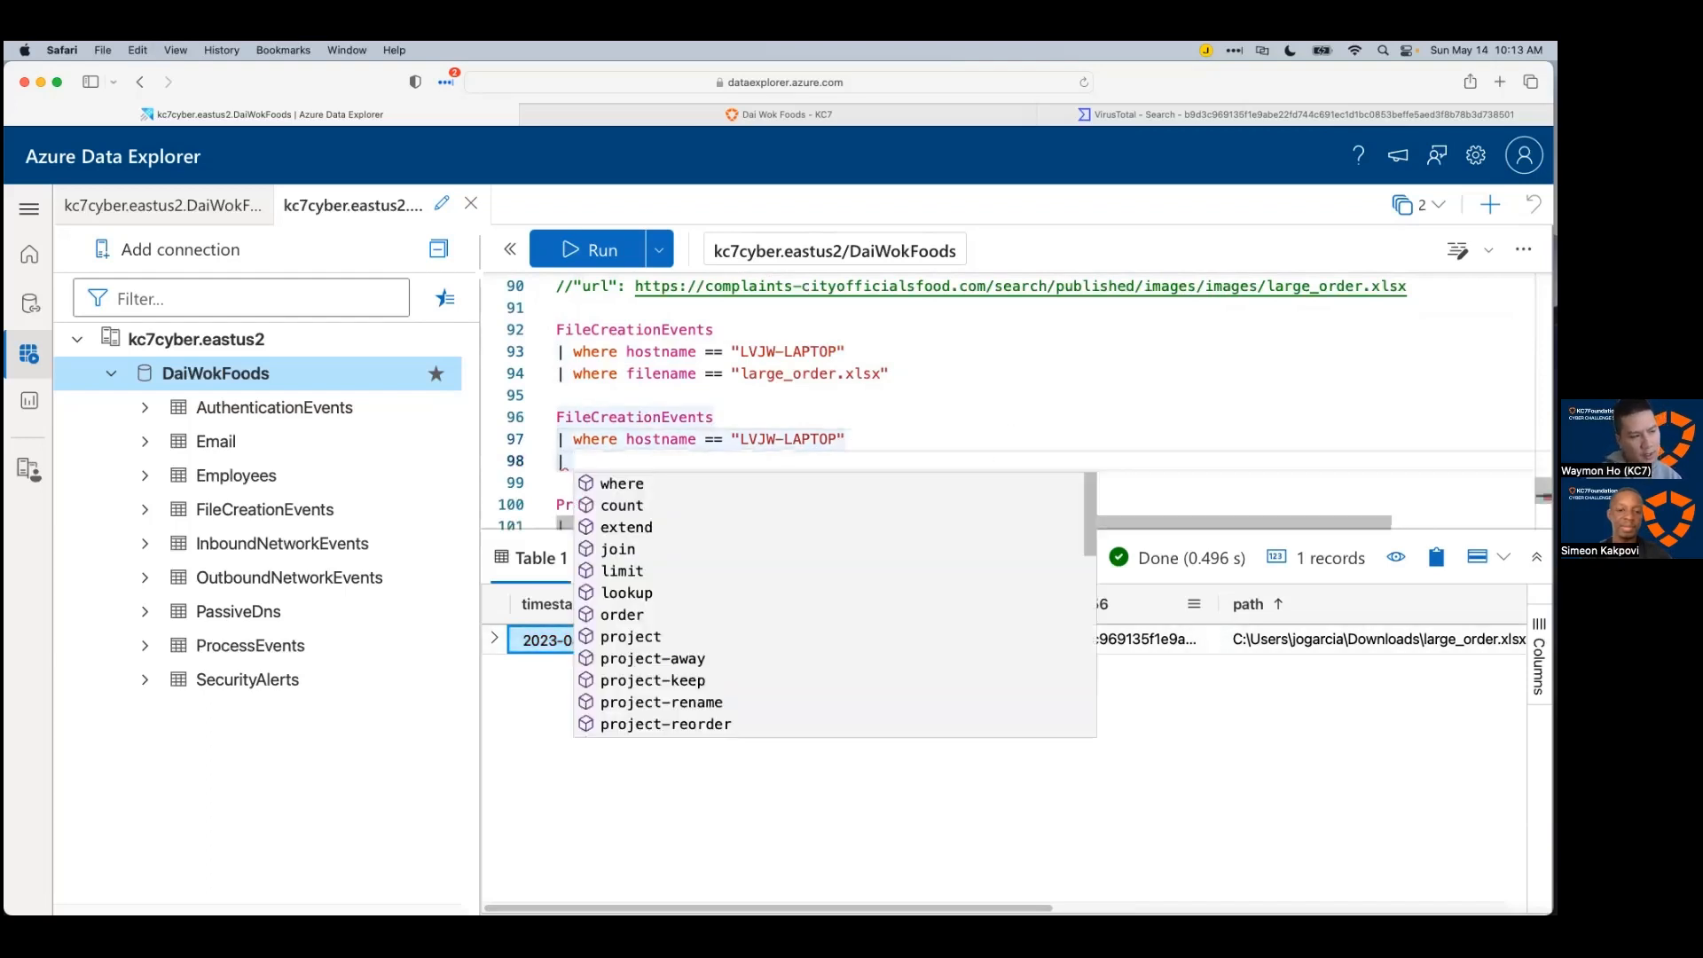
text( where tim)
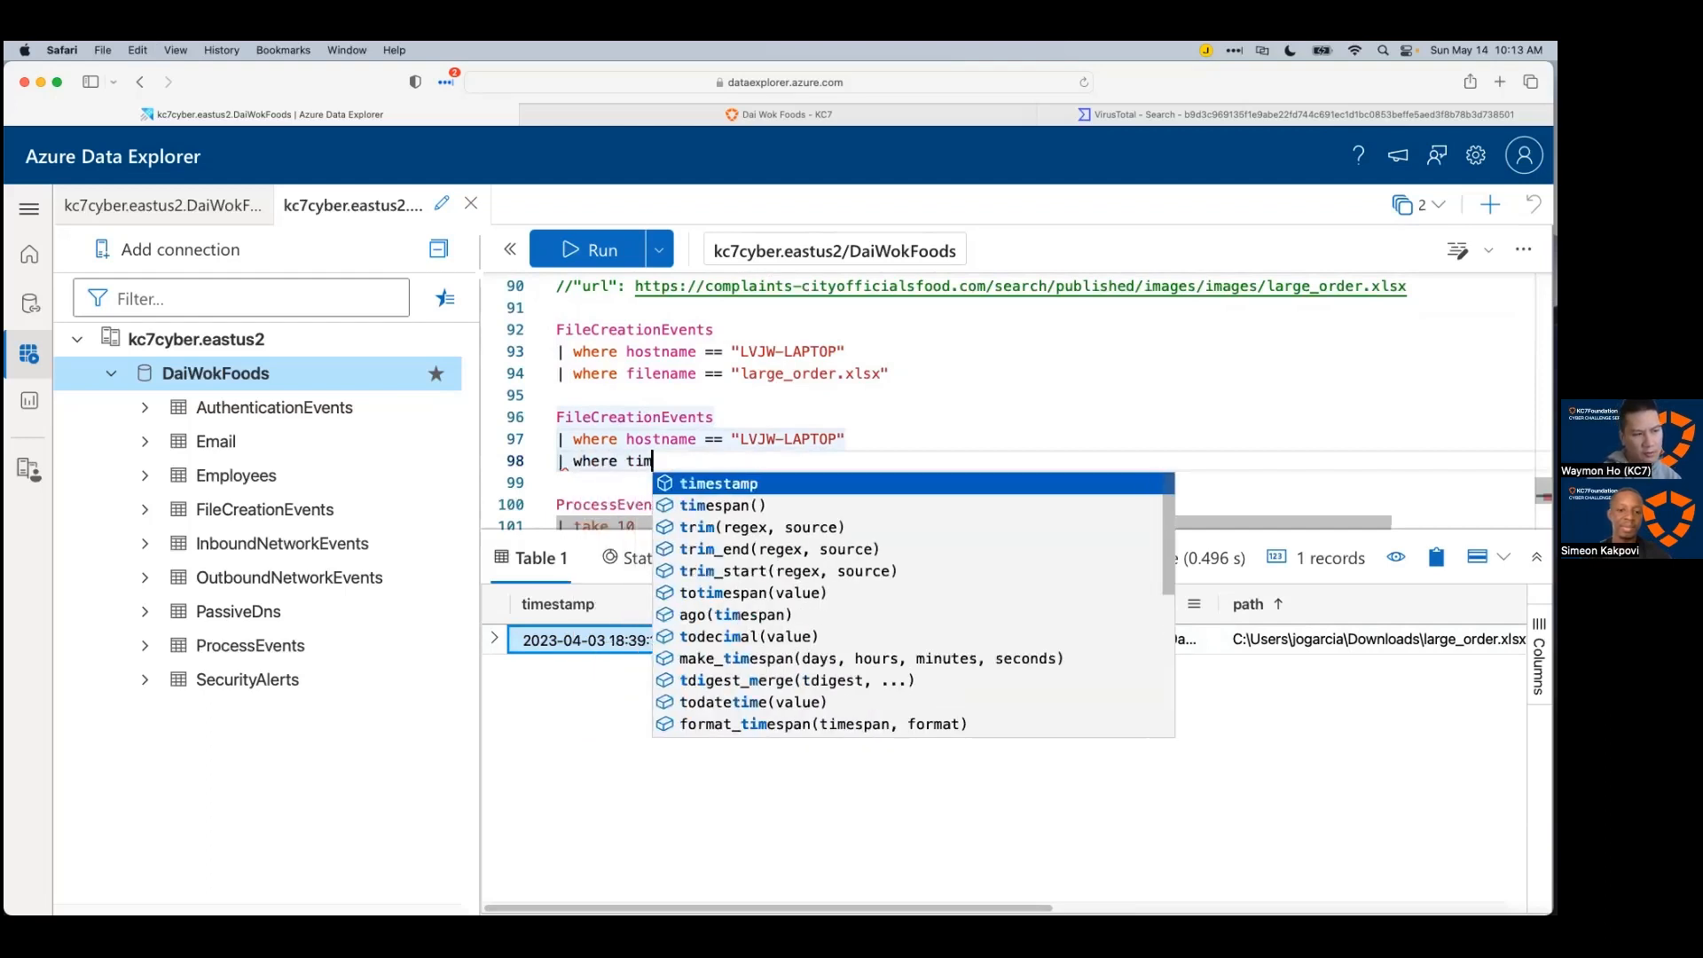
key(Tab)
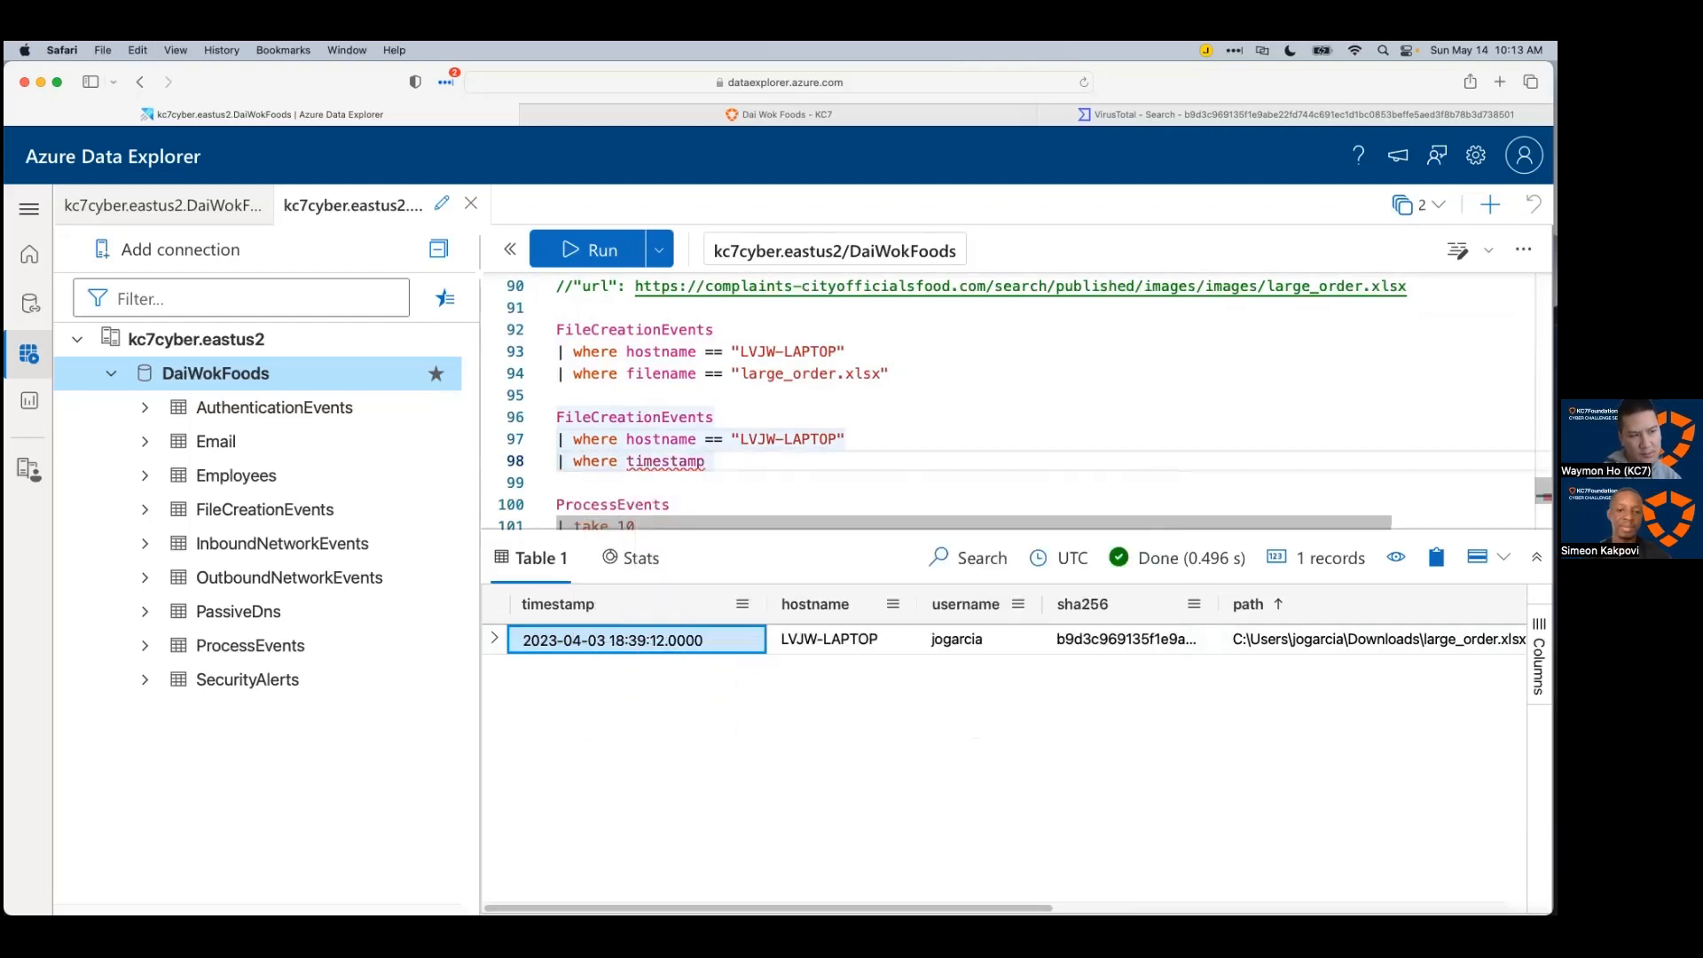
text(bet)
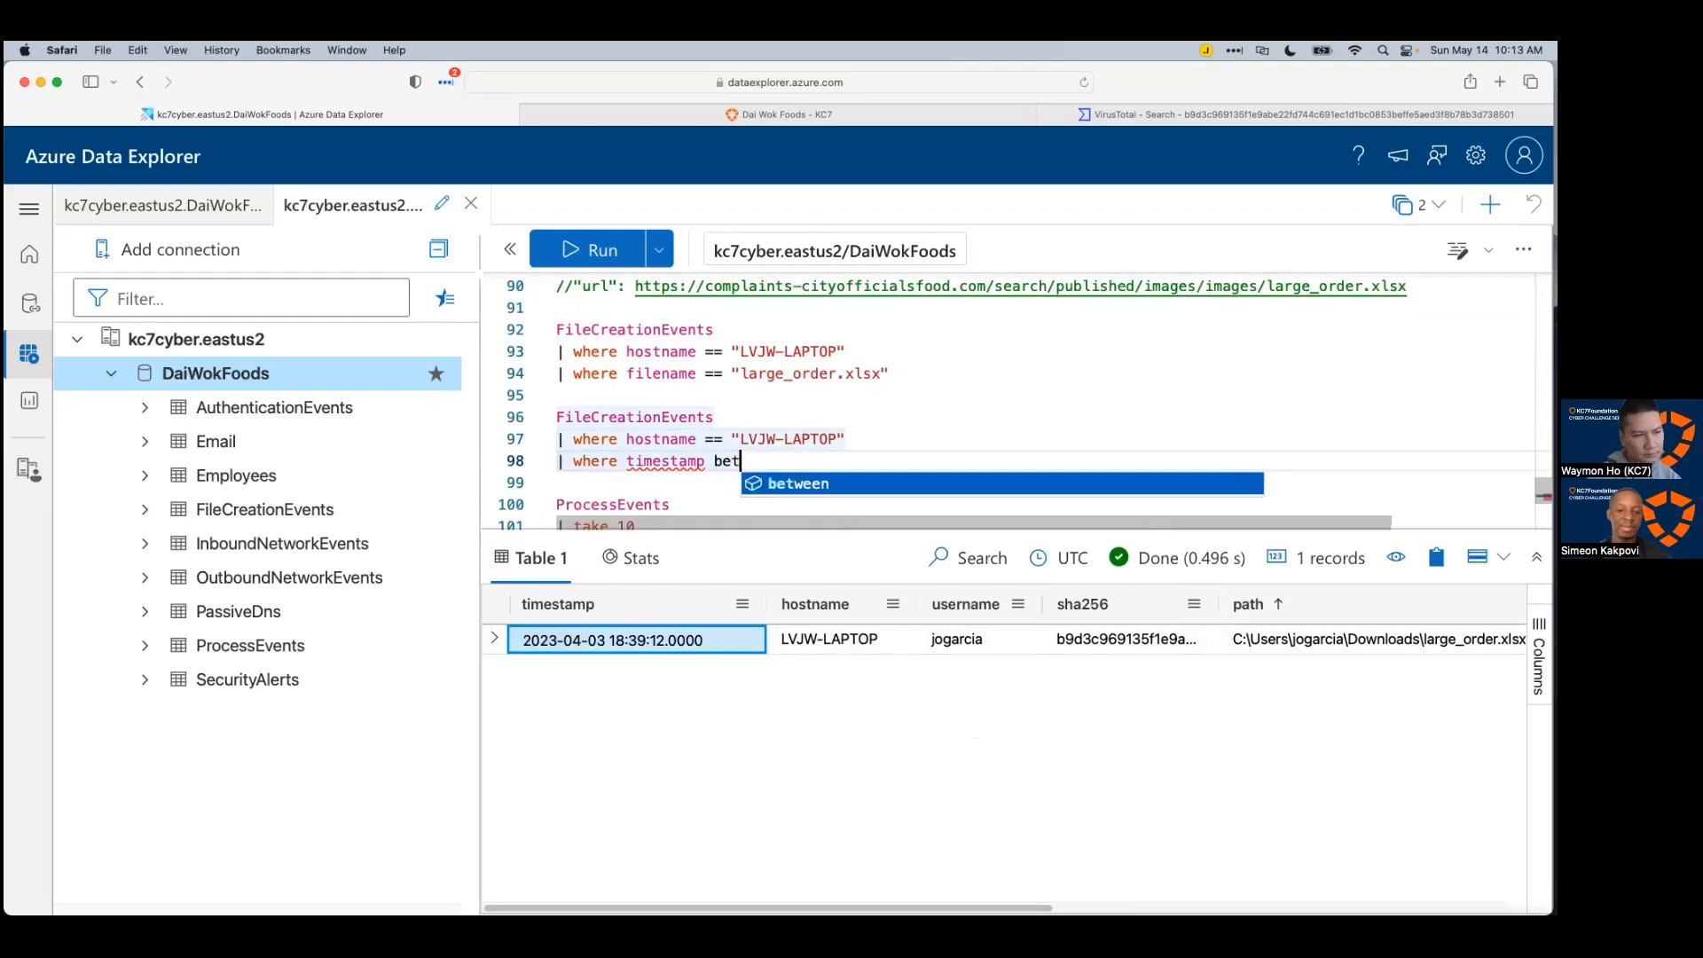
key(Tab)
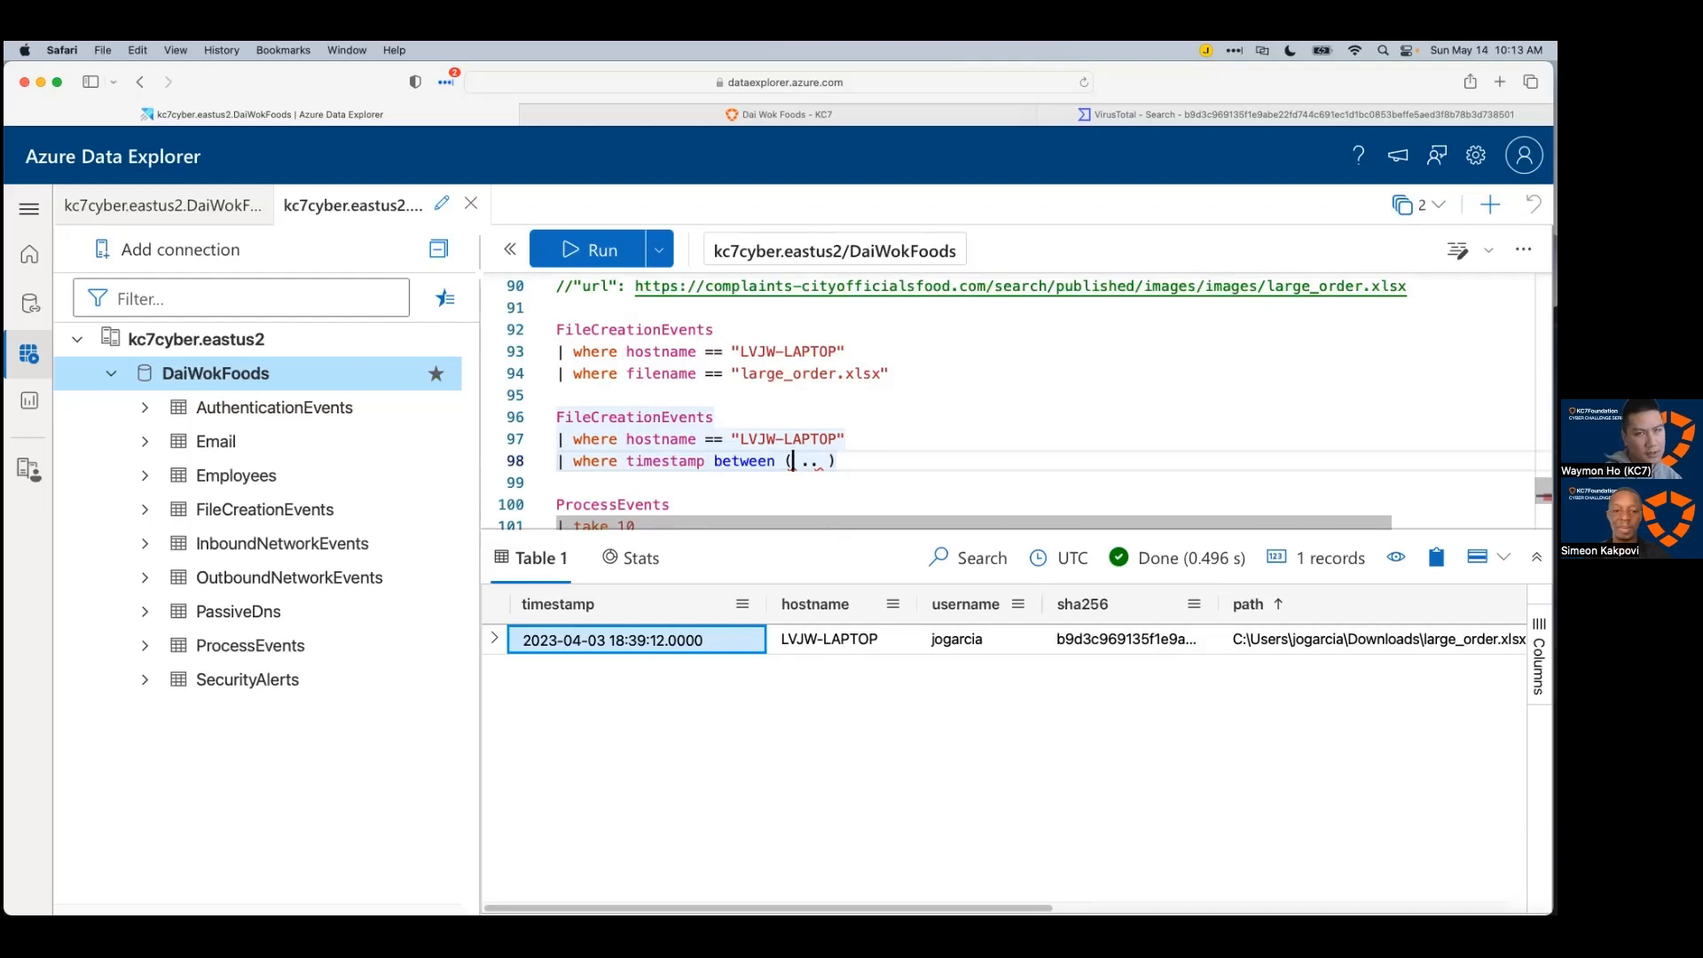
Step: Set the range to datetime(2023-04-03T18:39:12Z) .. datetime(2023-04-04T18:39:12Z)
text(2023-04-03T18:39:12Z)
key(super+z)
text(datetime()
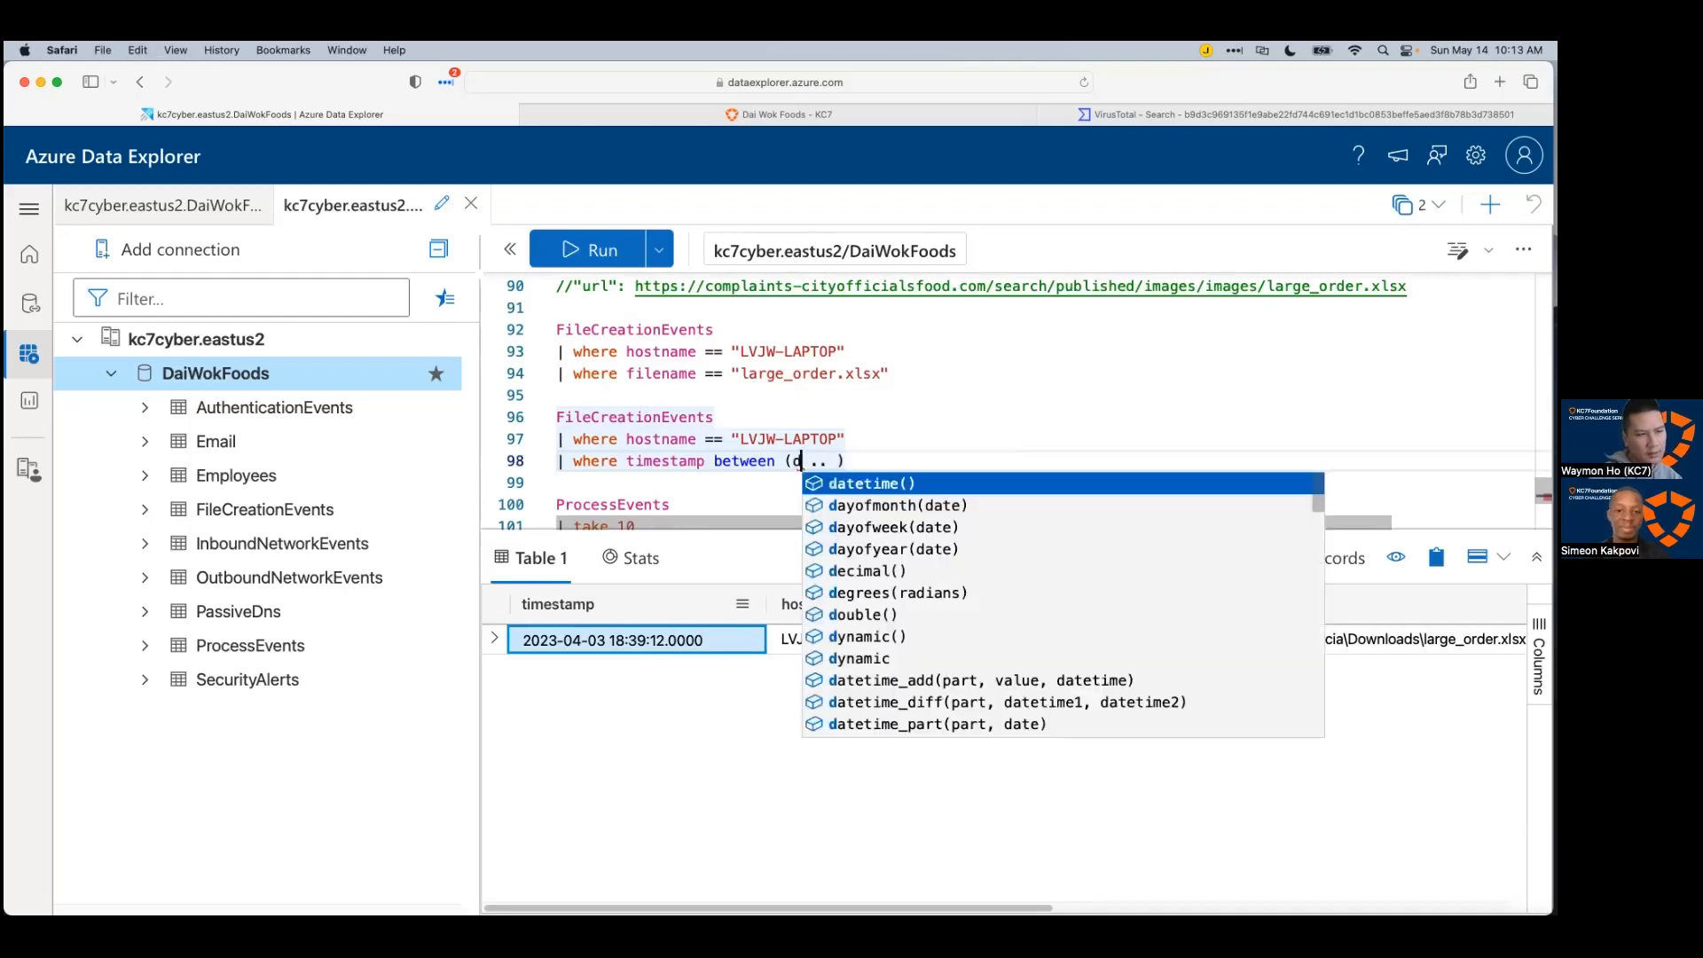
text(2023-04-03T18:39:12Z)
text())
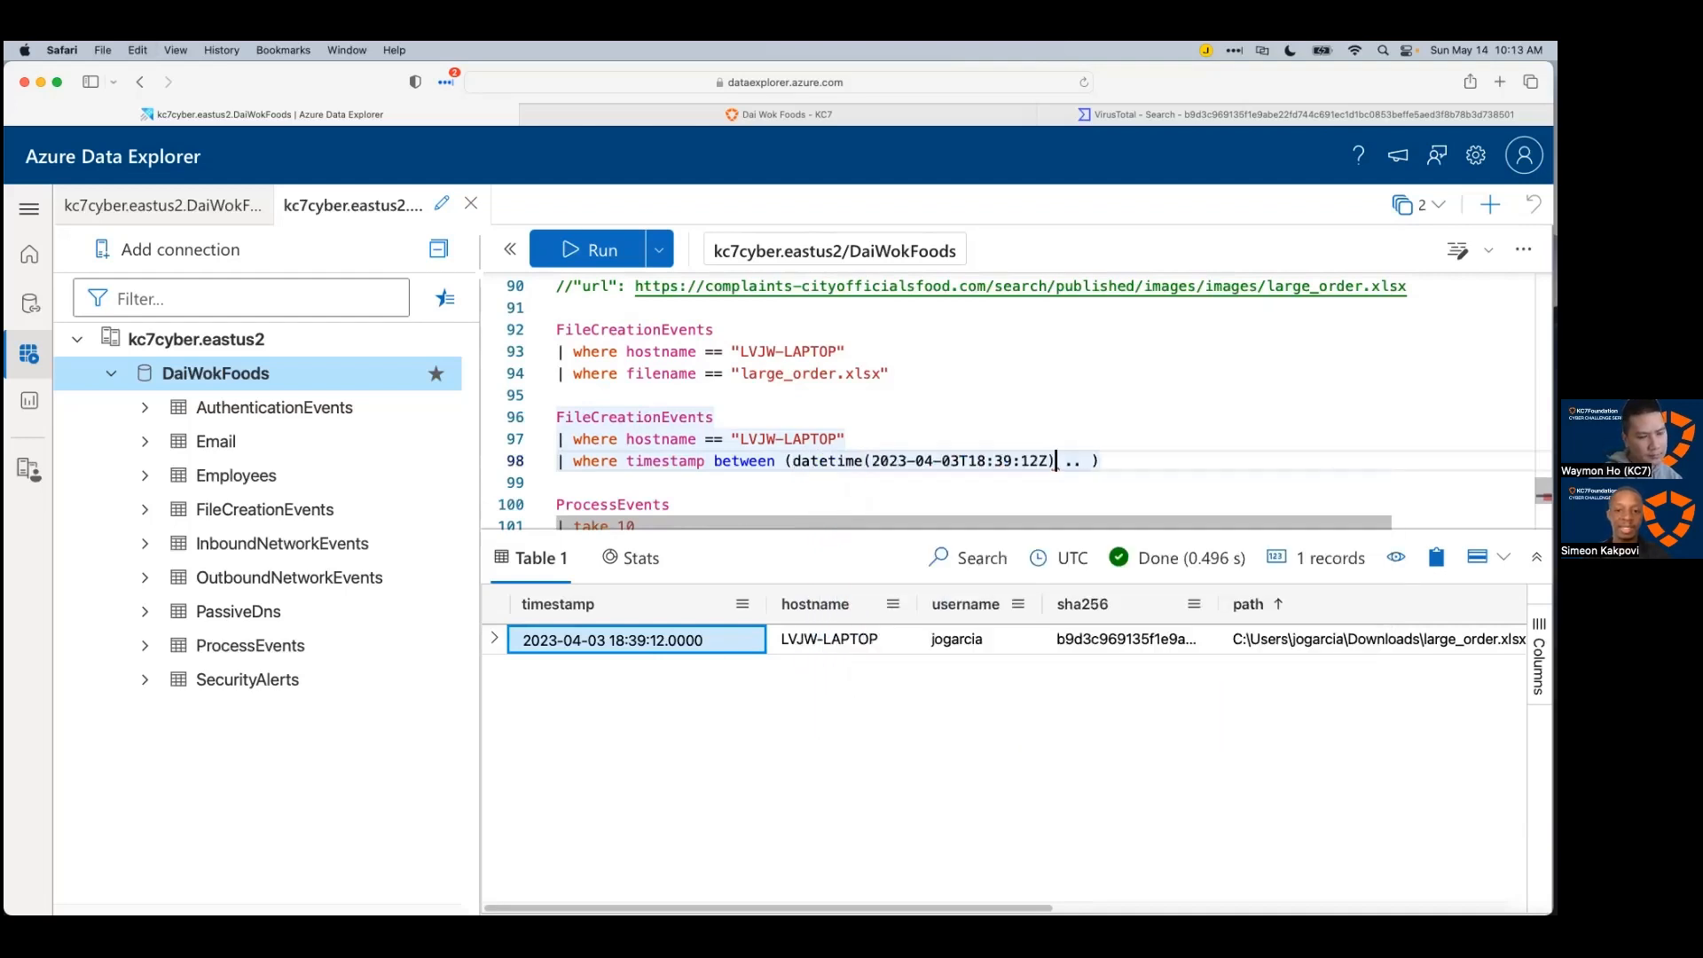
key(Right)
key(Right)
key(Right)
key(Right)
text(datetime()
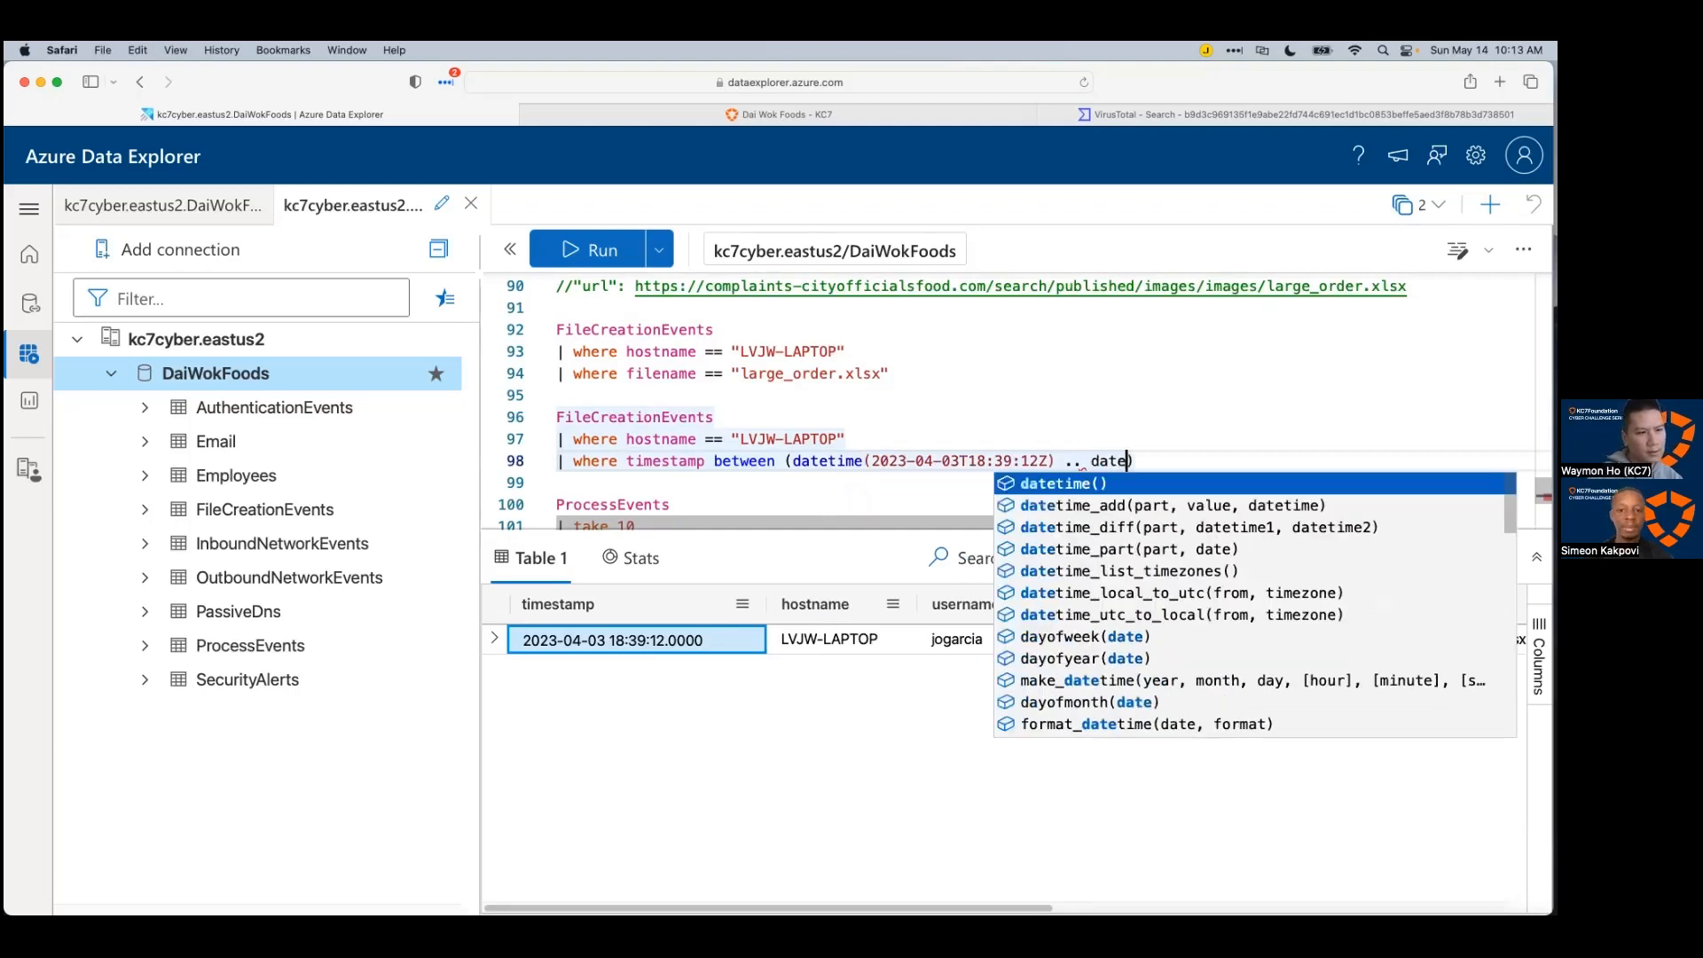
text(2023-04-03T18:39:12Z)
text())
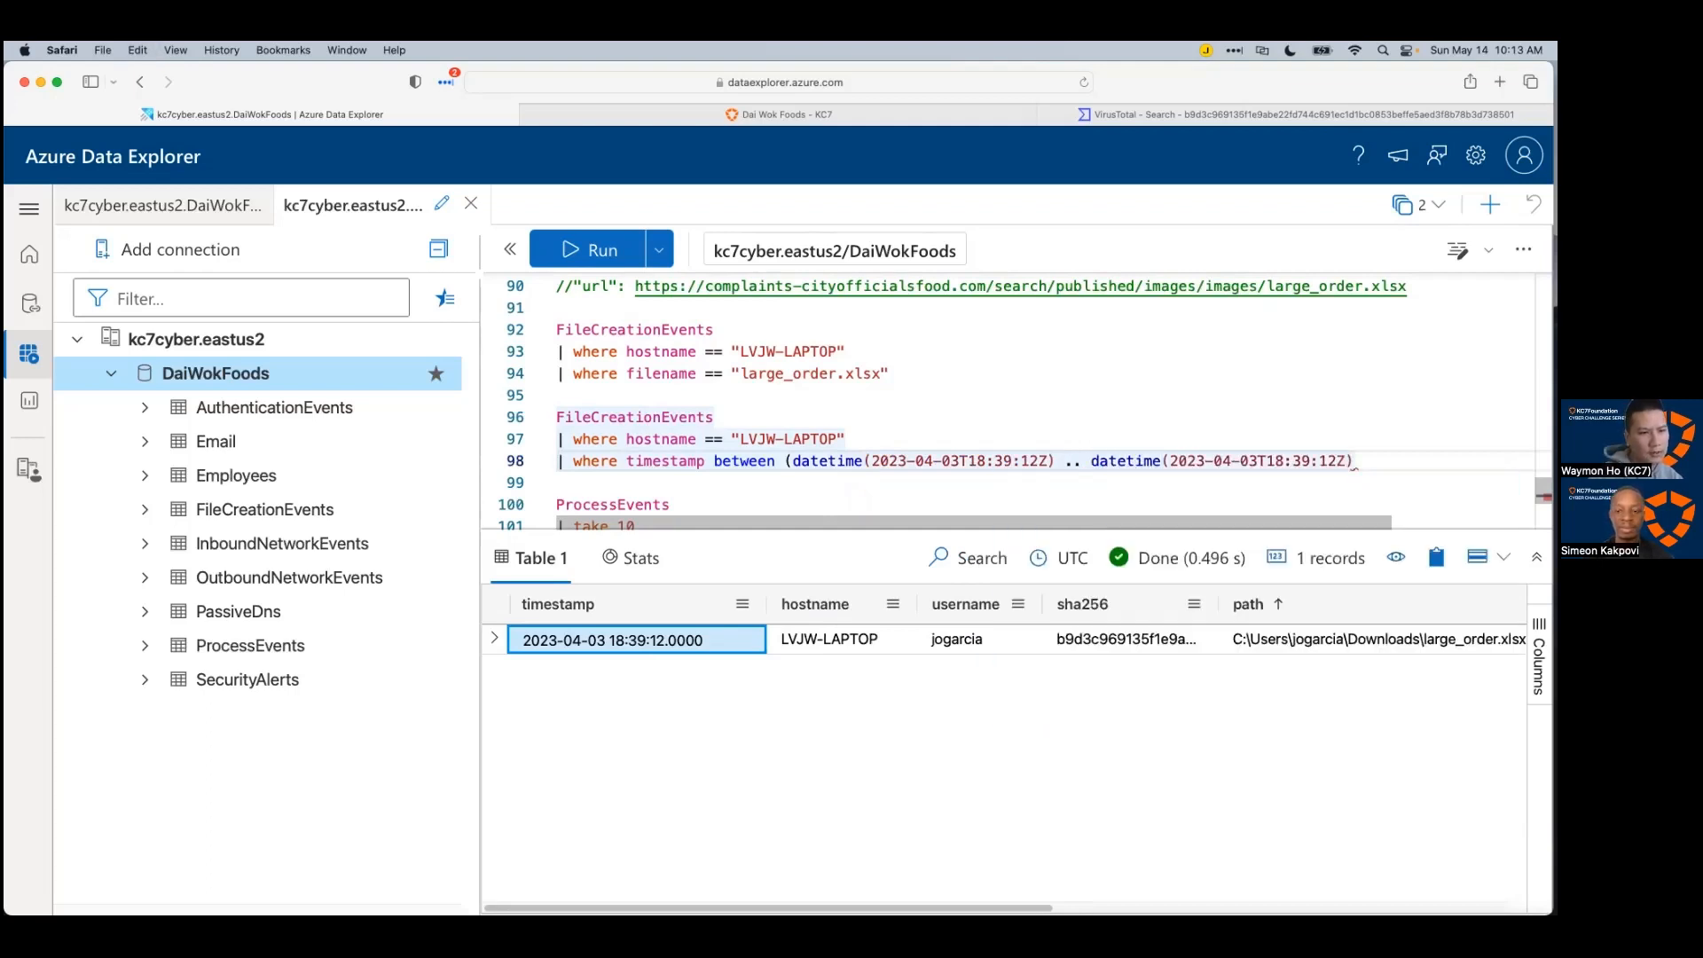
key(Left)
key(Left)
key(Left)
key(Left)
key(Left)
key(Left)
key(Left)
key(Left)
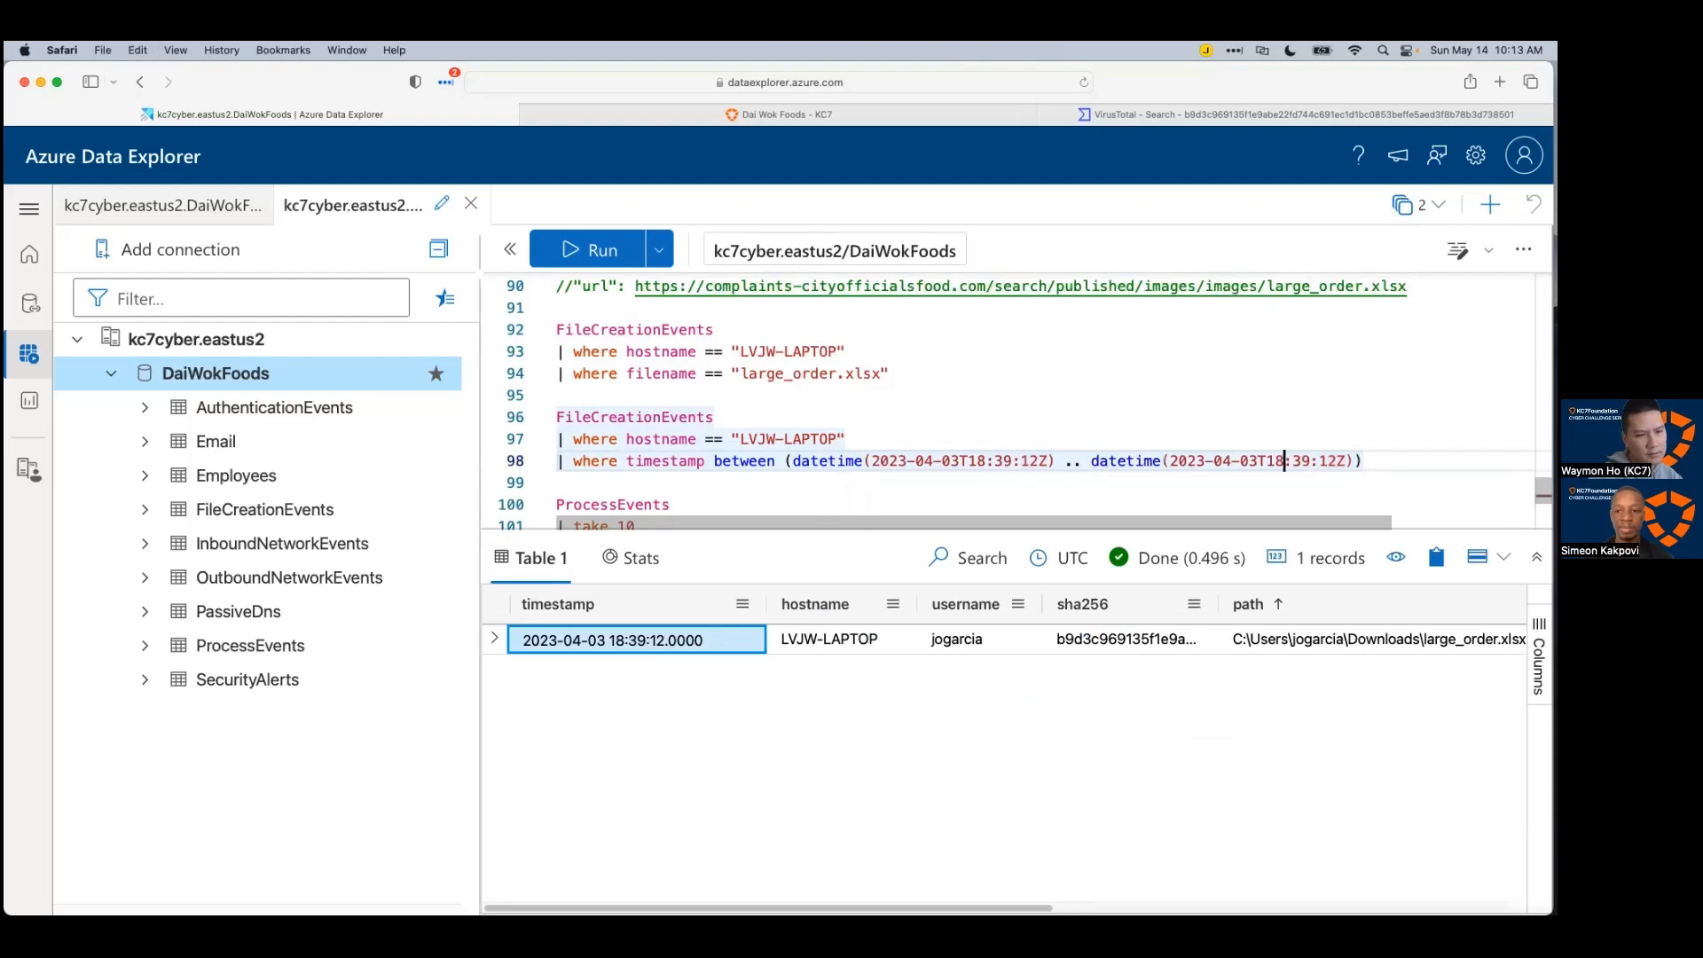
key(BackSpace)
text(3)
scroll(976, 399, down, 2)
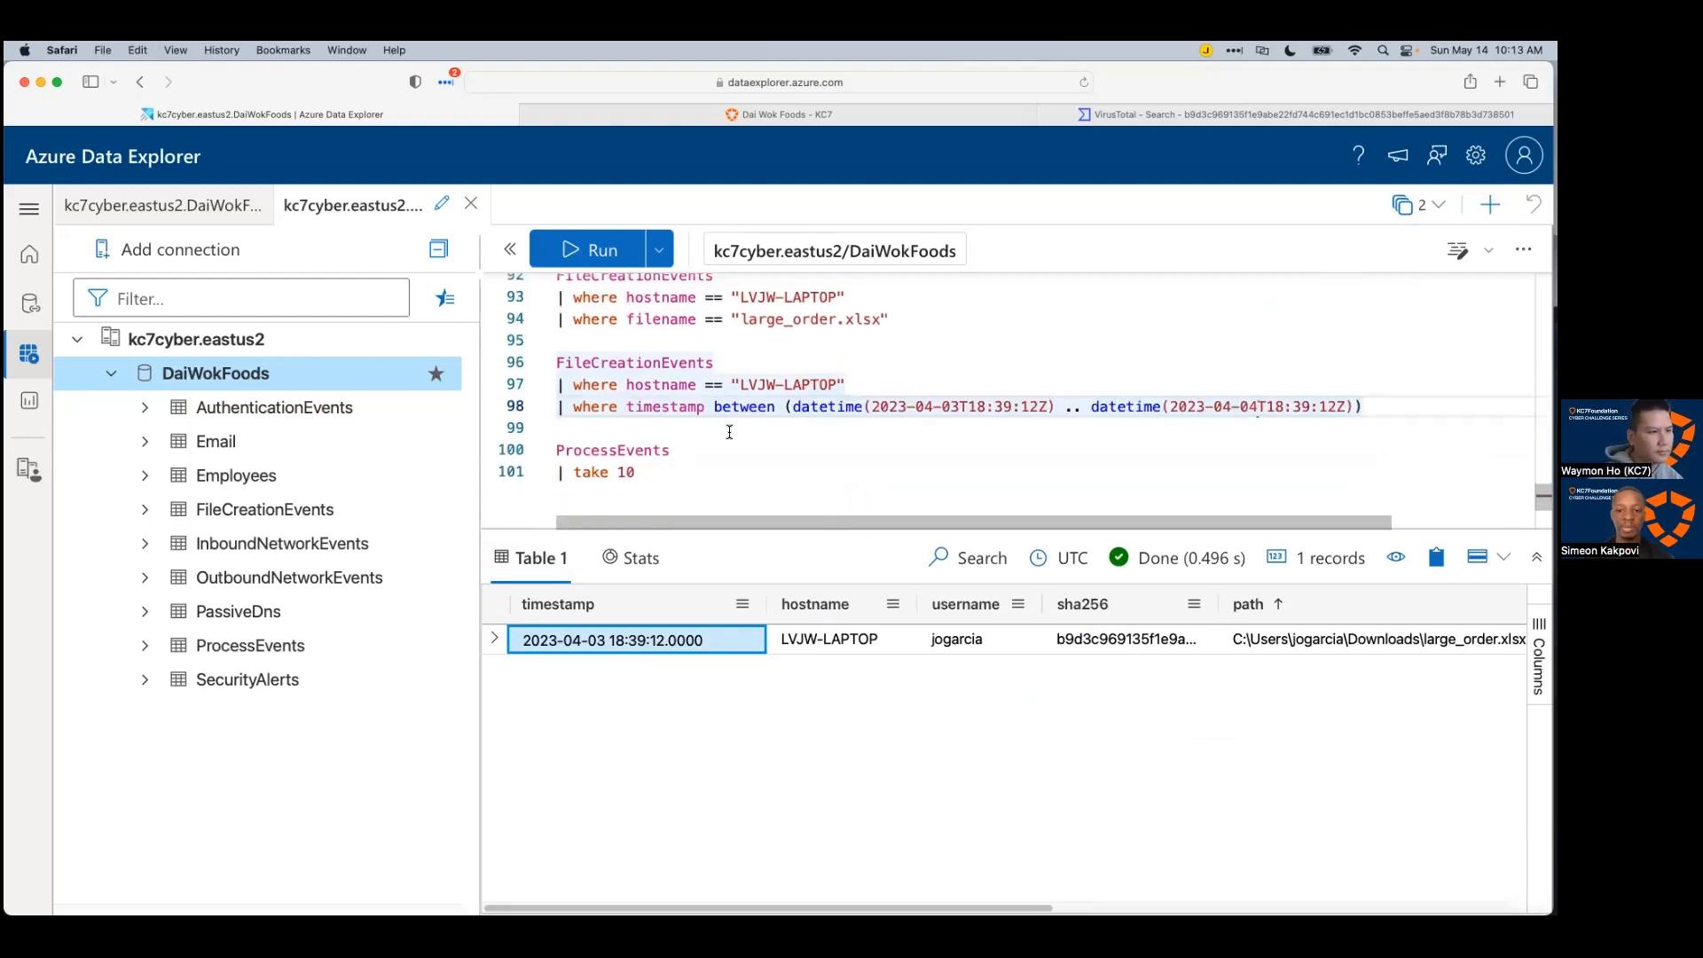
click(744, 444)
Step: Run the time-bounded query, sort by timestamp oldest first, and enlarge the results table
click(740, 384)
key(shift+Return)
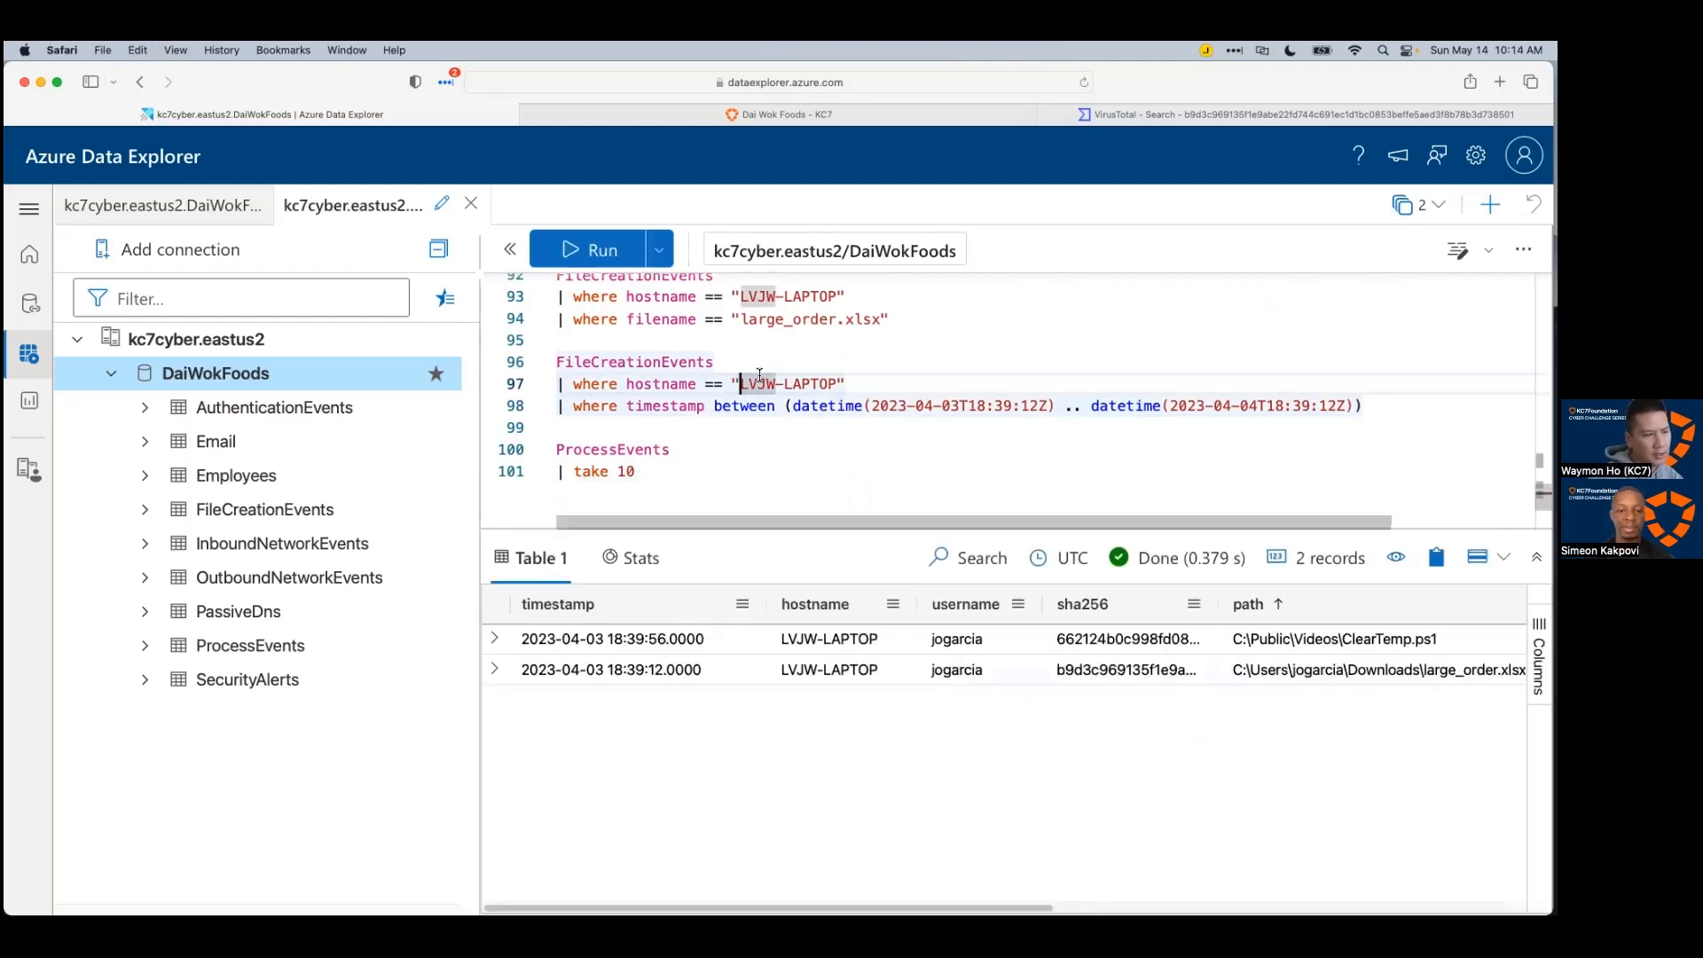
click(669, 603)
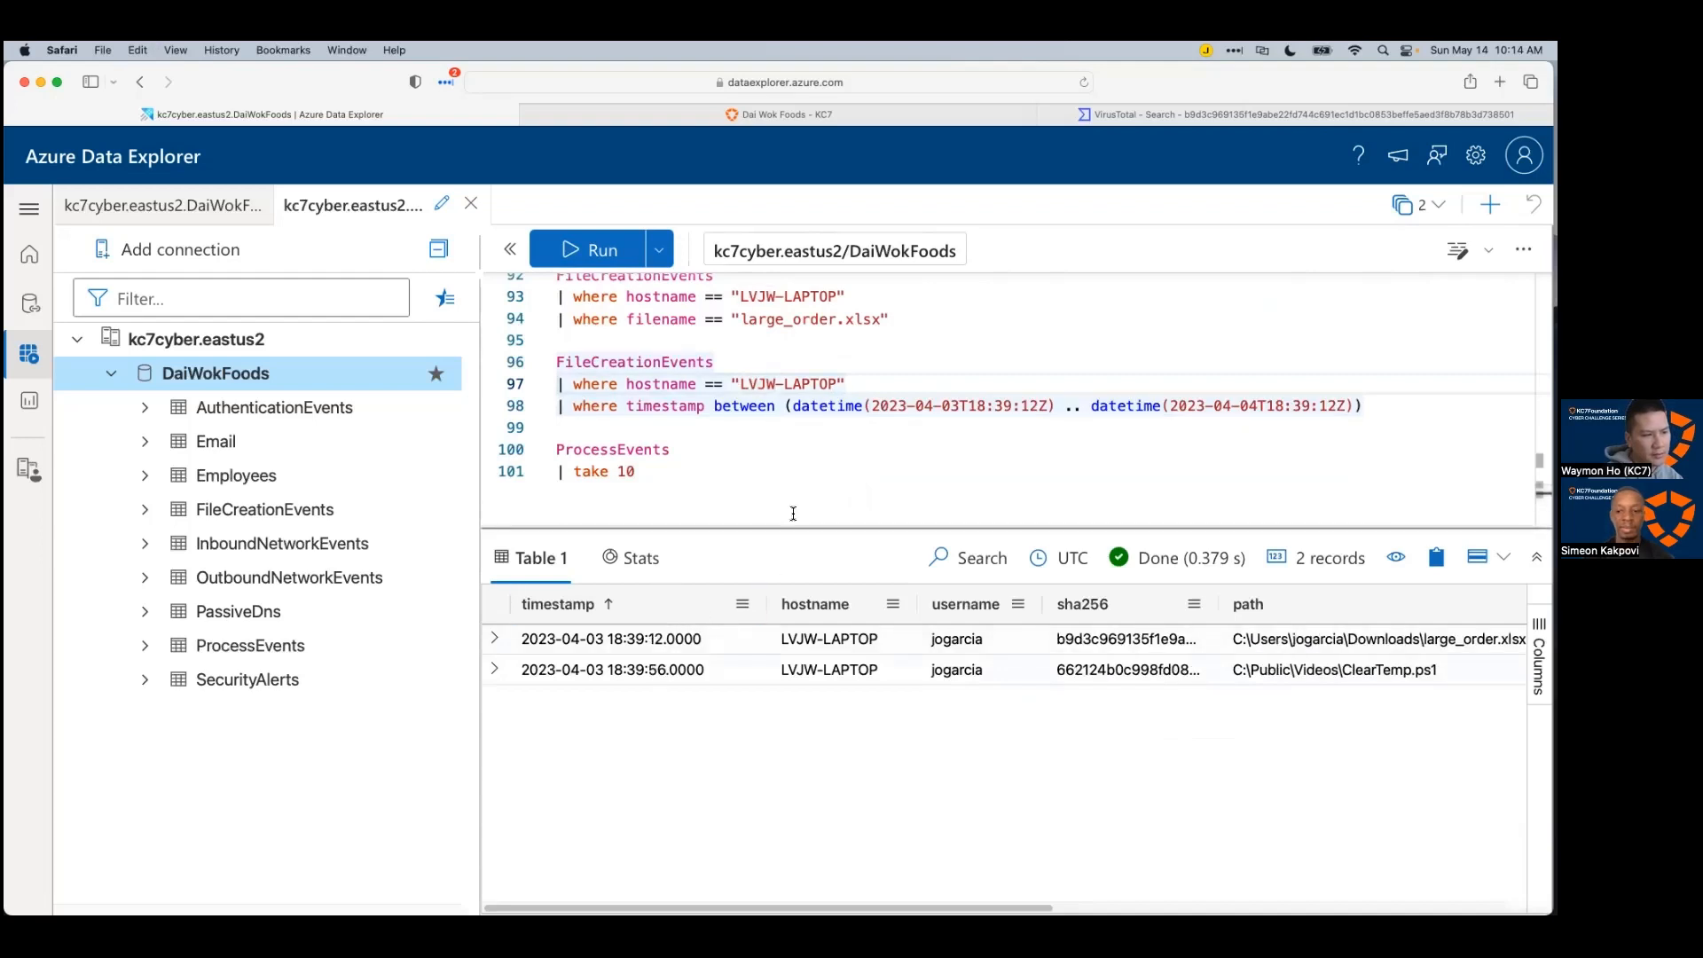
drag(790, 530, 792, 502)
scroll(791, 497, down, 2)
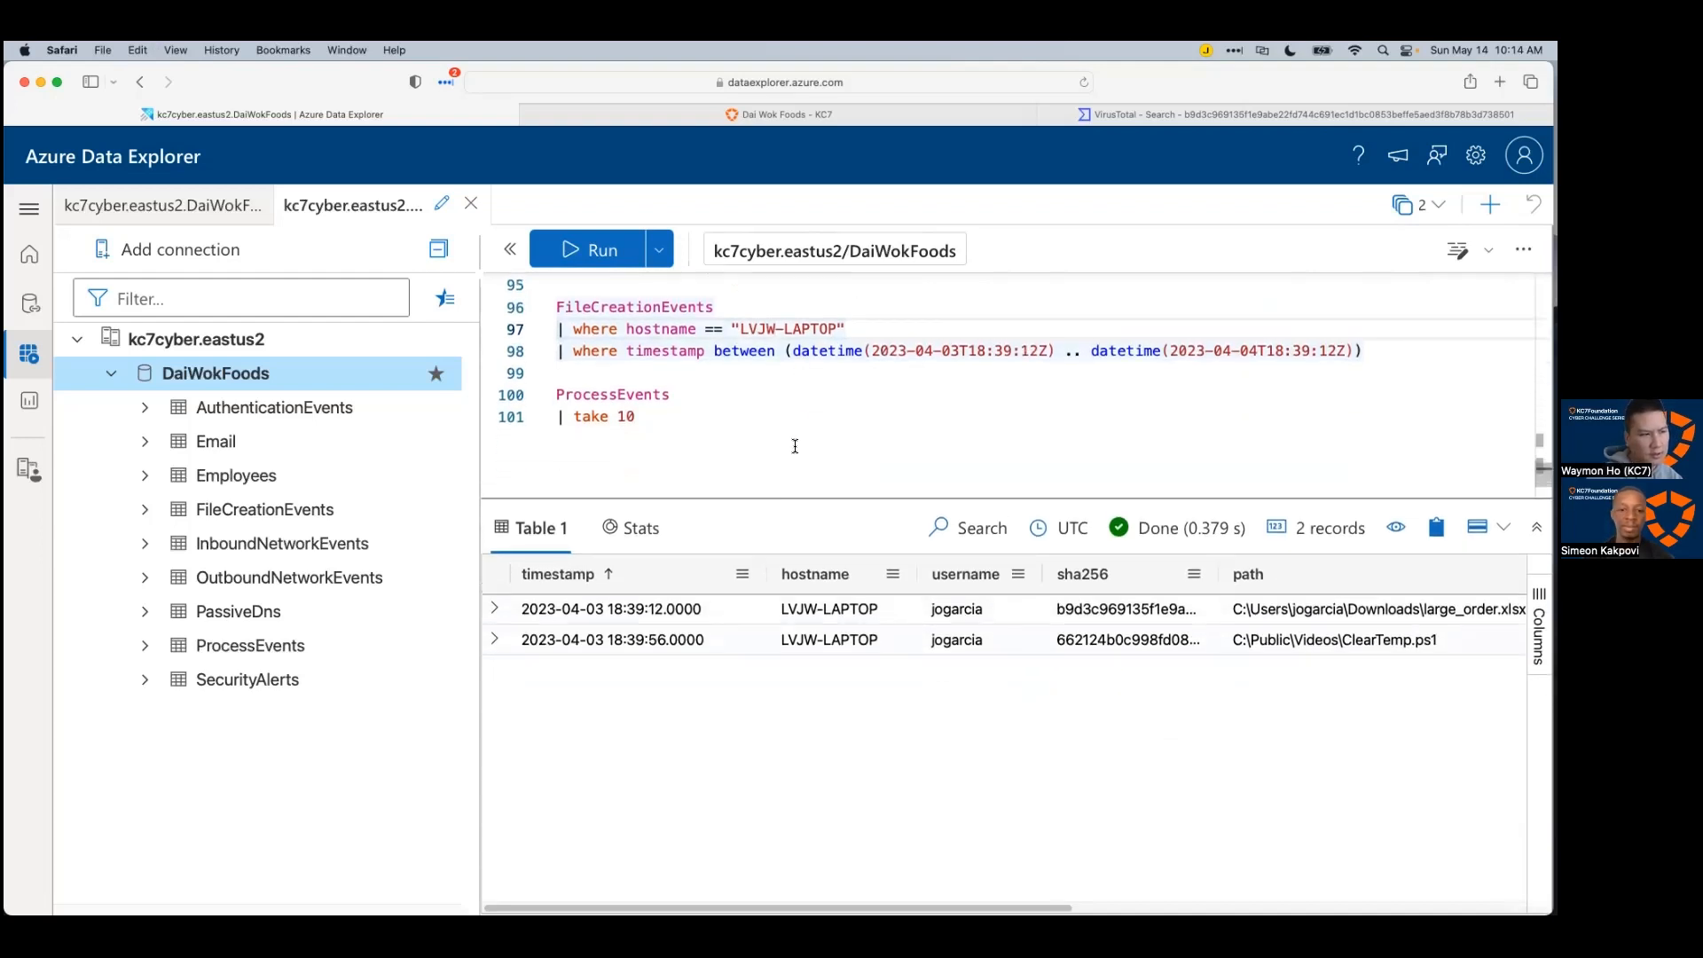
drag(793, 494, 792, 449)
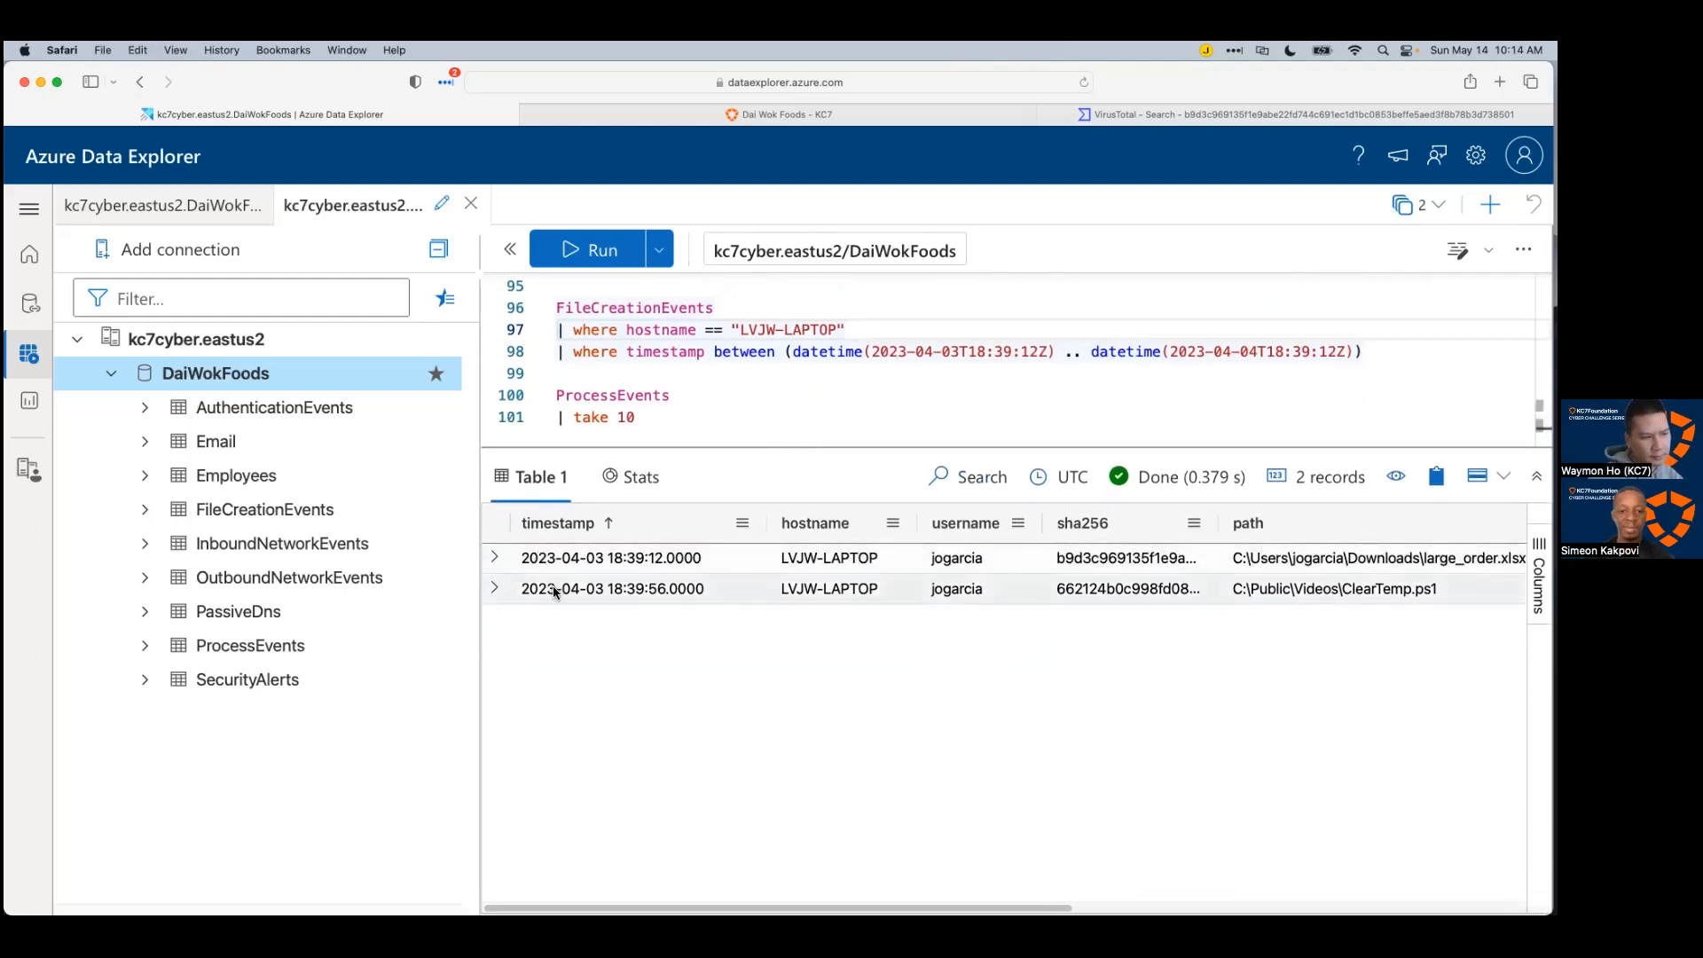
Step: Inspect the large_order.xlsx record and widen the sha256 column to show full hashes
click(634, 560)
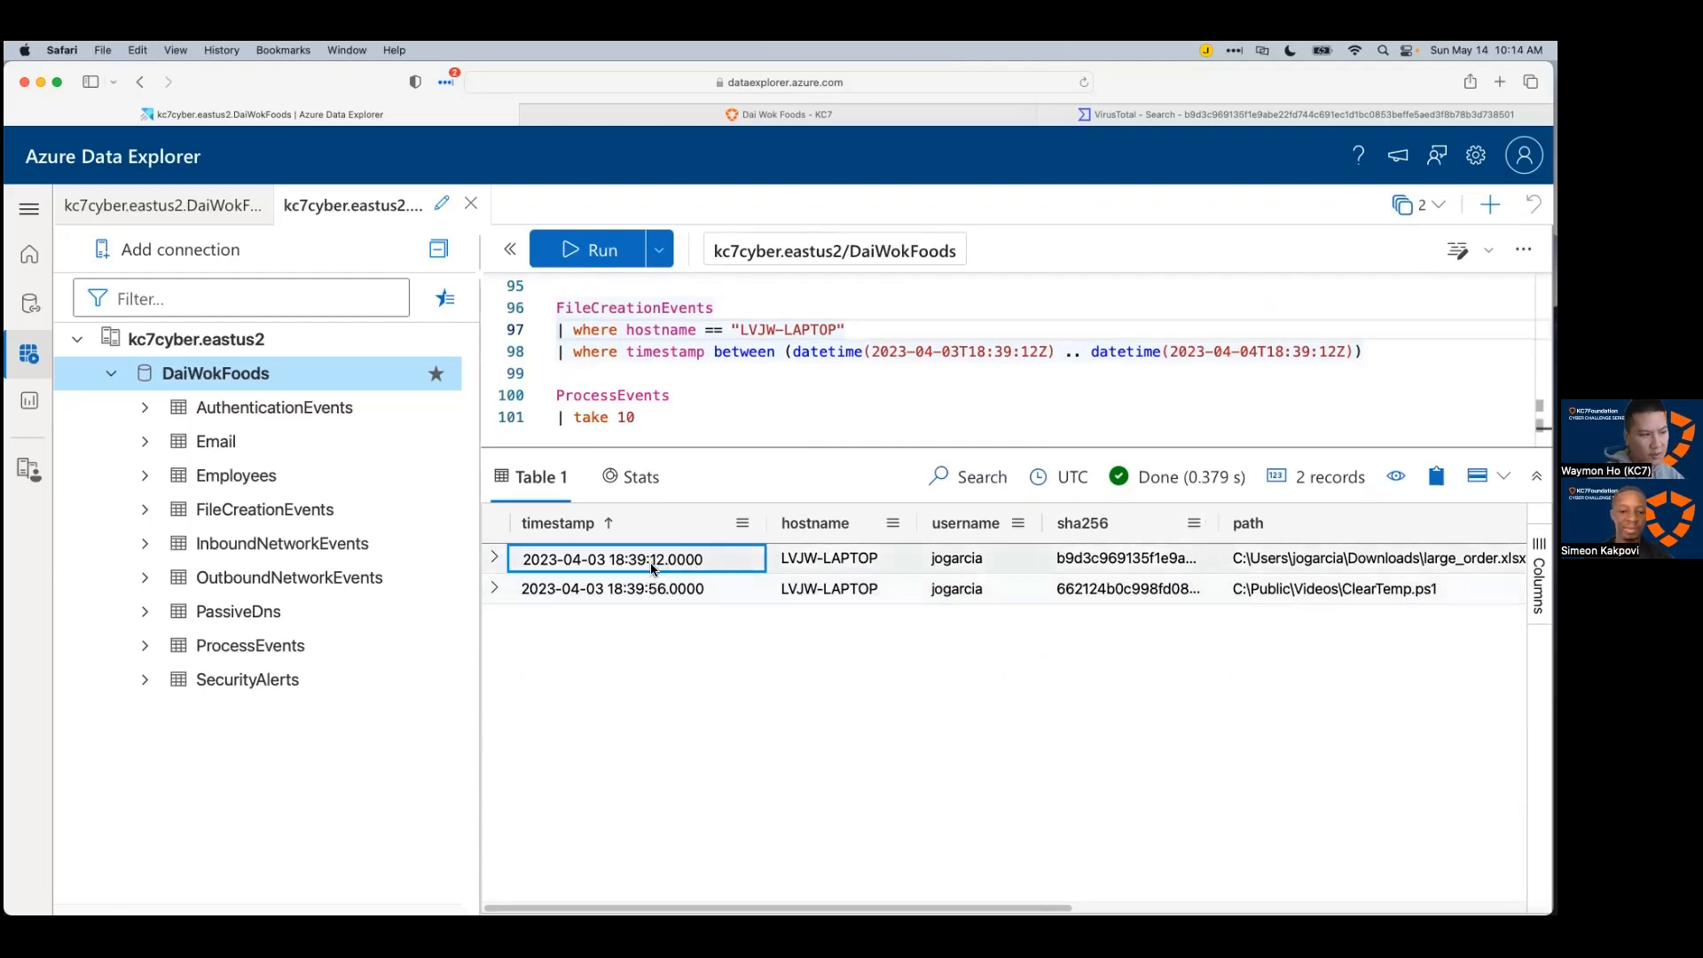
click(1311, 572)
scroll(1002, 710, right, 10)
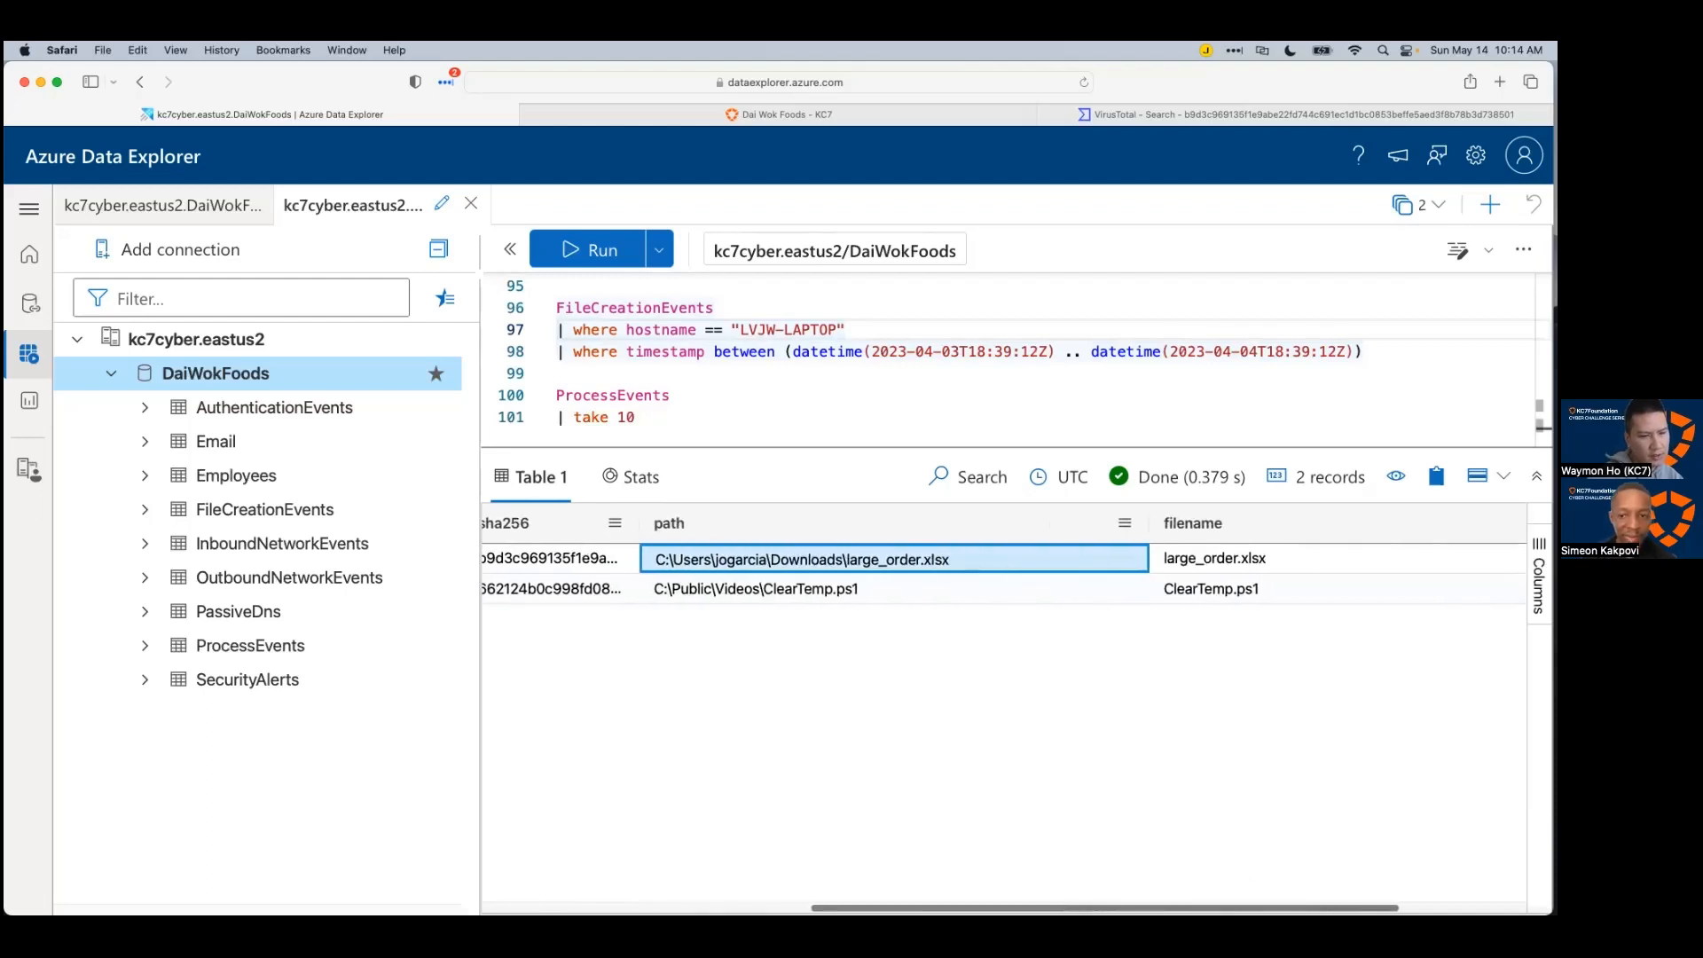
scroll(1003, 710, left, 8)
scroll(1147, 621, left, 2)
key(Down)
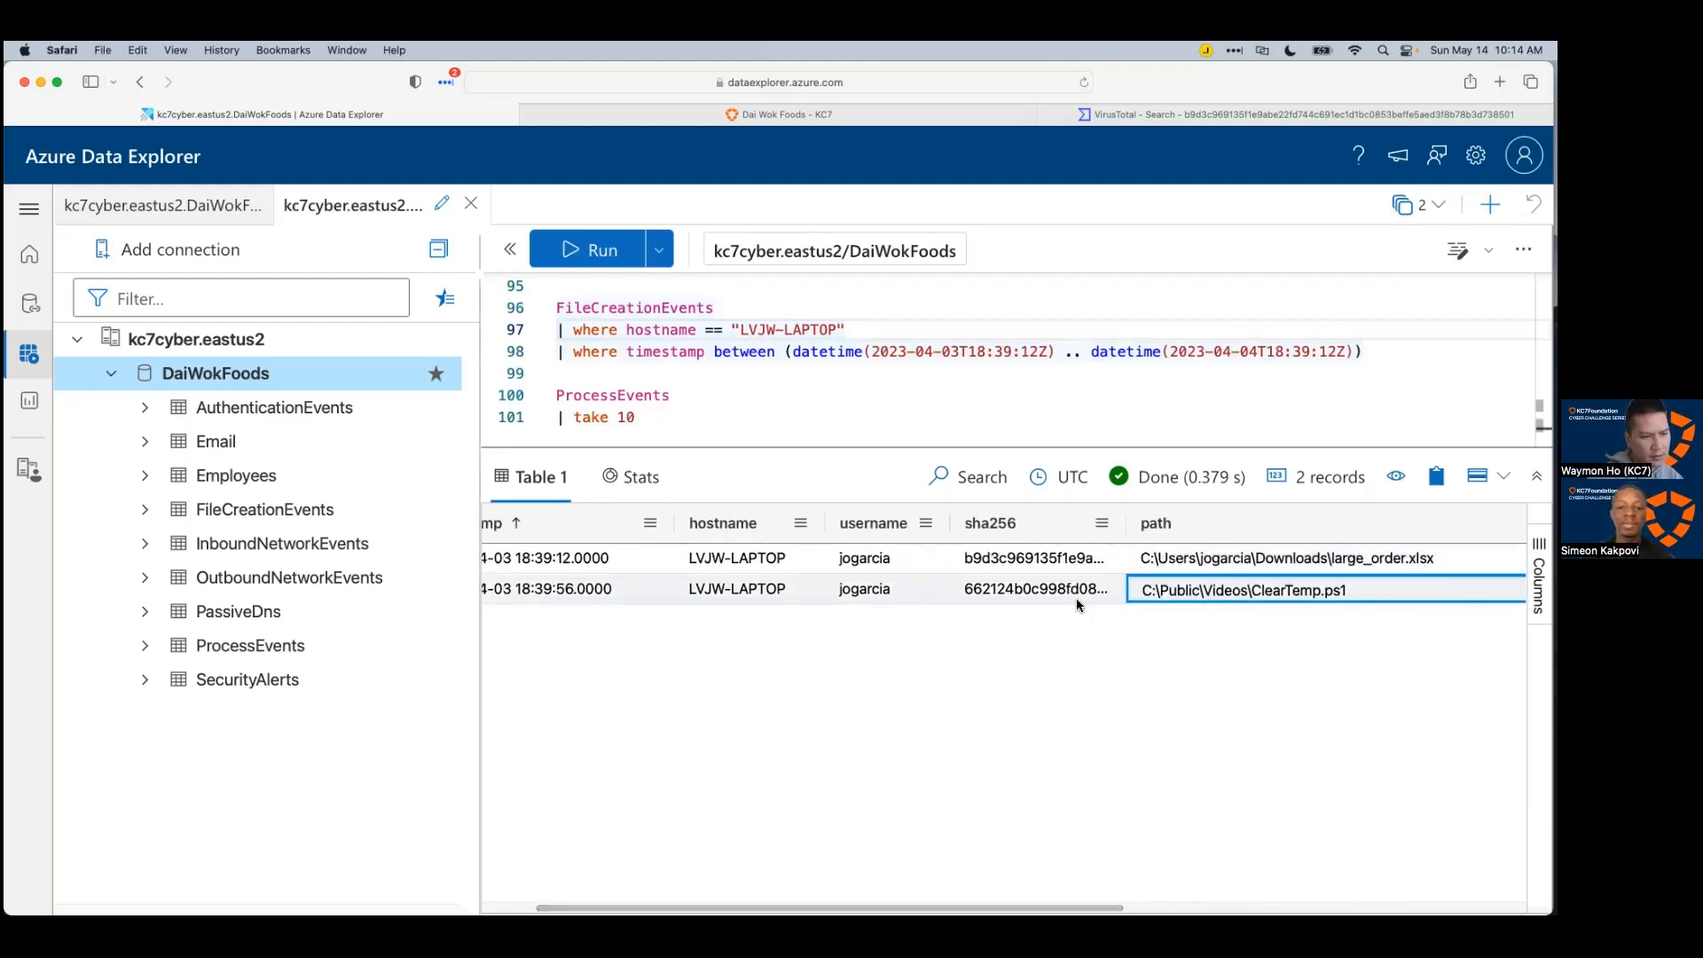
drag(1133, 506, 1389, 528)
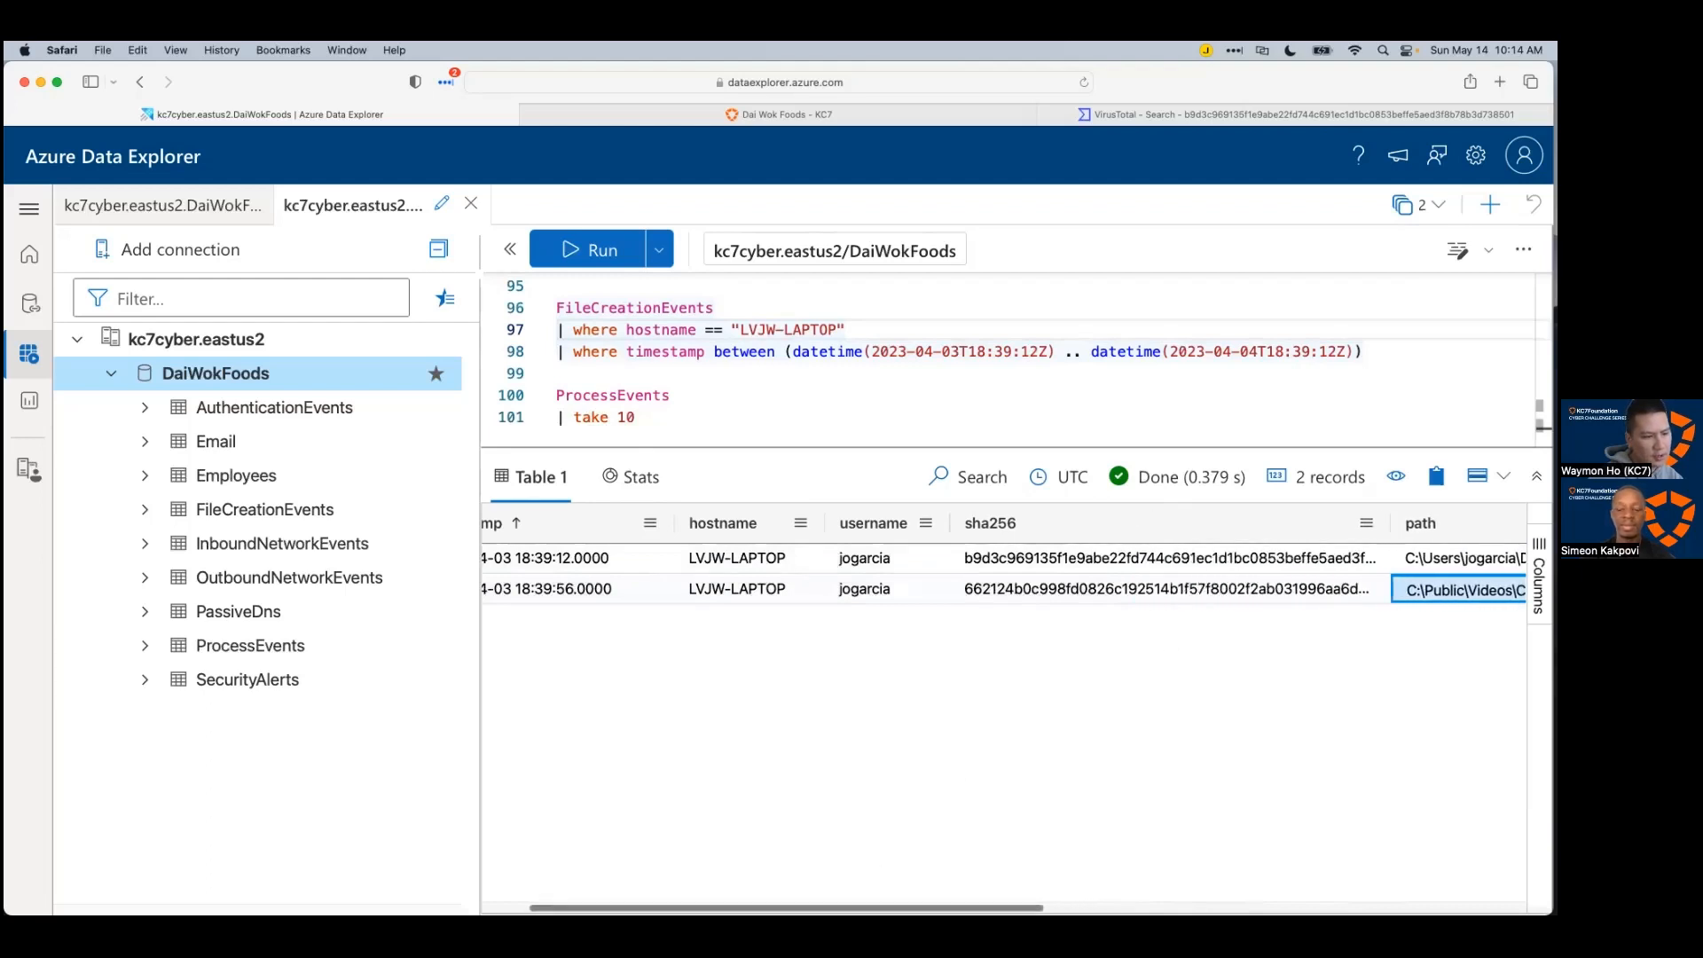
scroll(852, 883, right, 8)
scroll(1002, 701, right, 4)
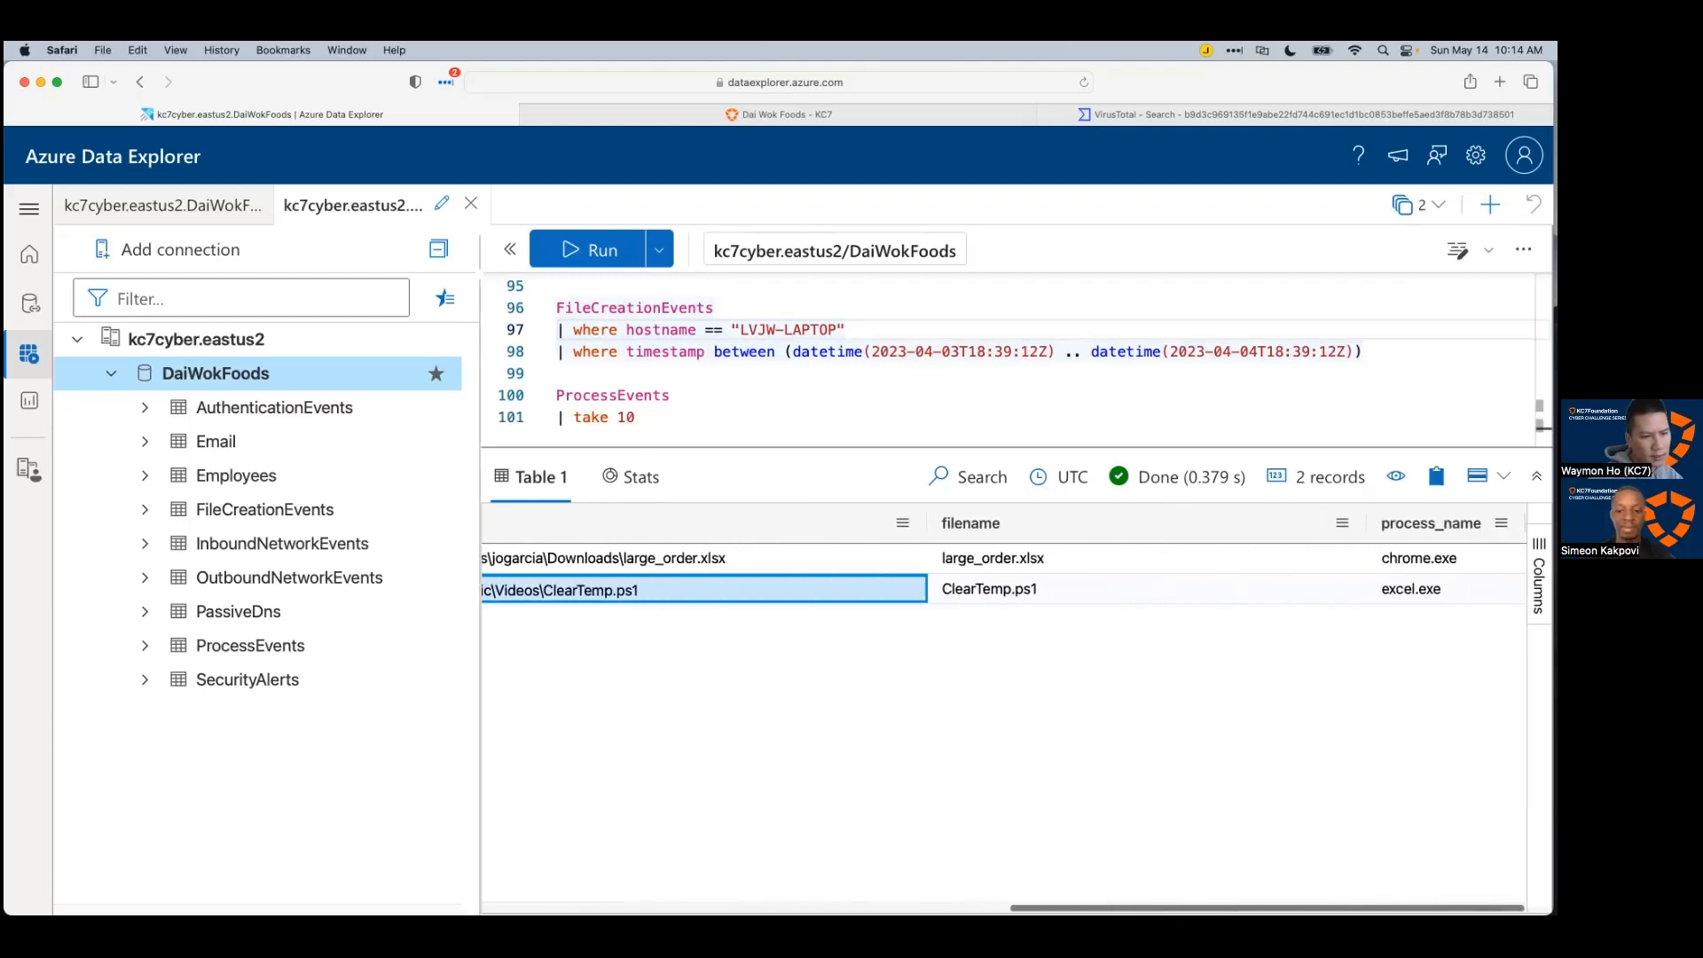
Step: Compare the file names and creating processes of the large_order.xlsx and ClearTemp.ps1 records
click(1080, 588)
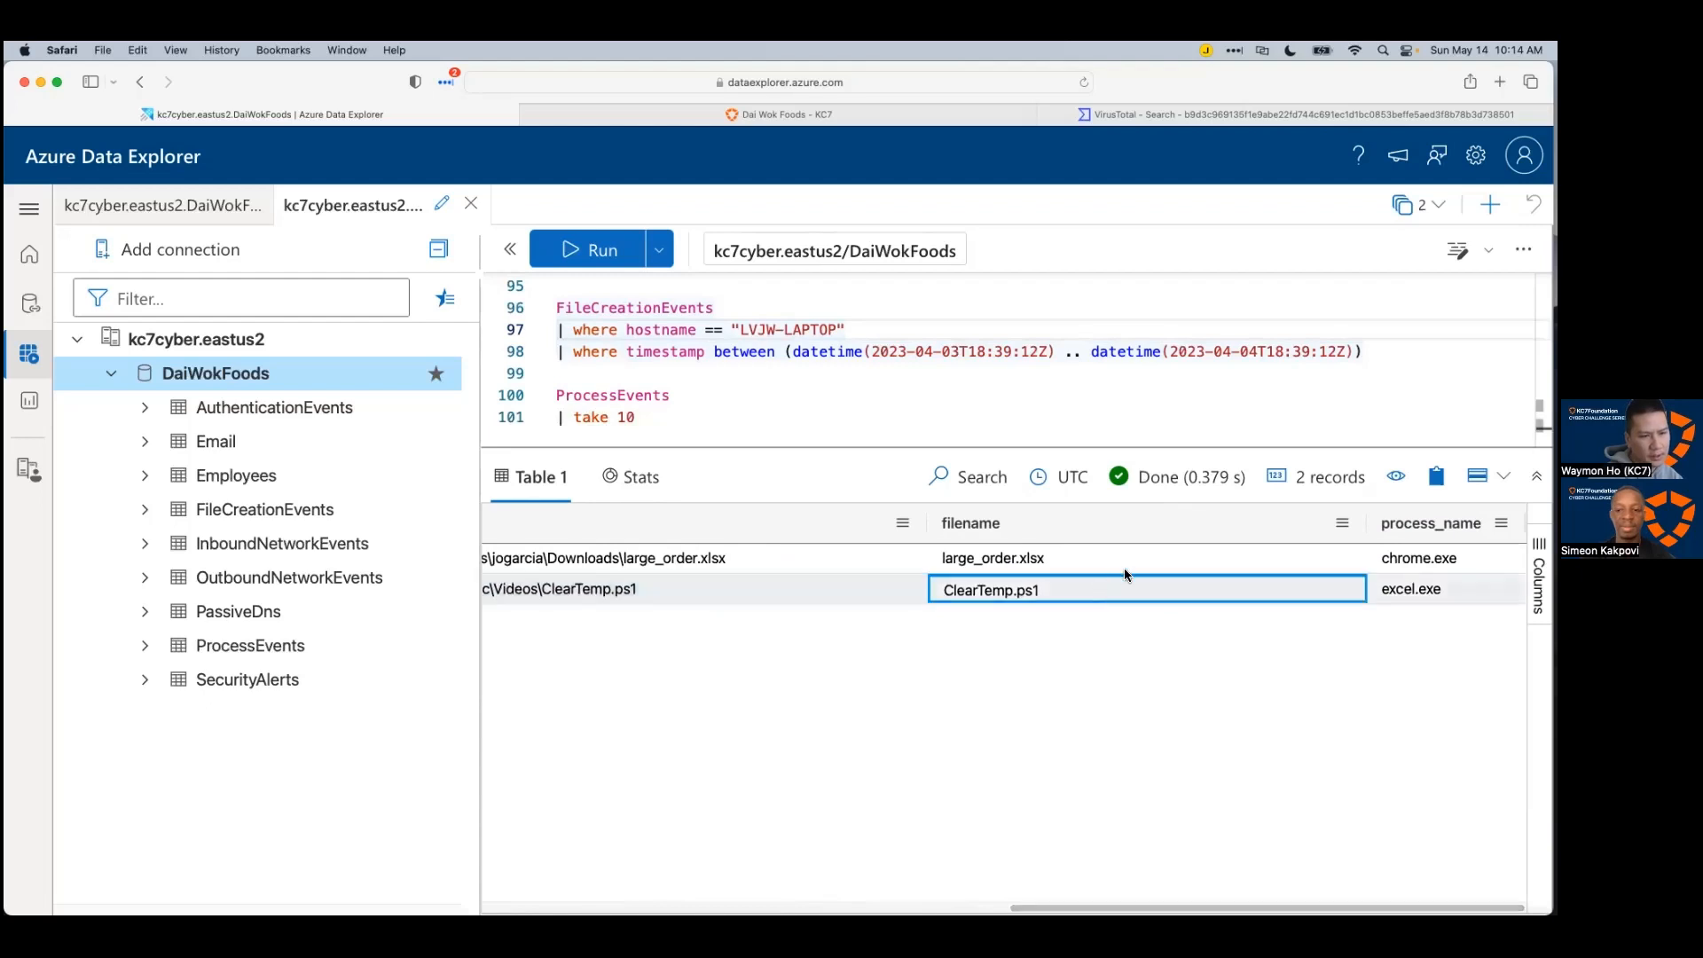
click(1126, 566)
click(1412, 590)
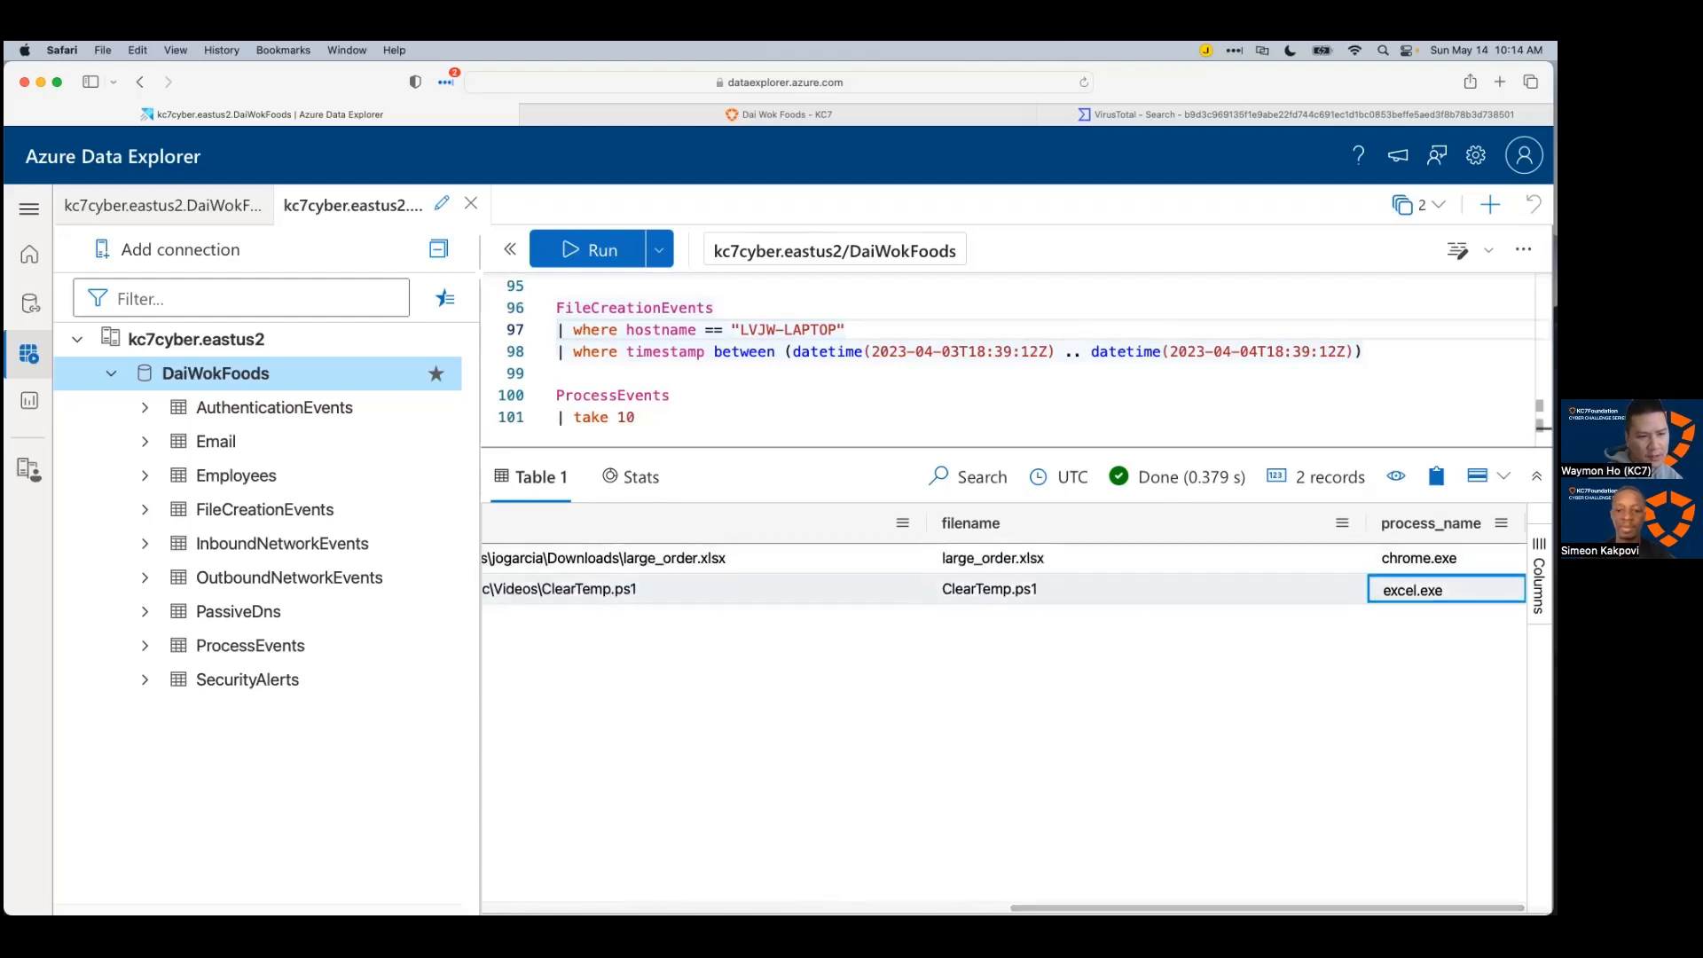
click(1033, 560)
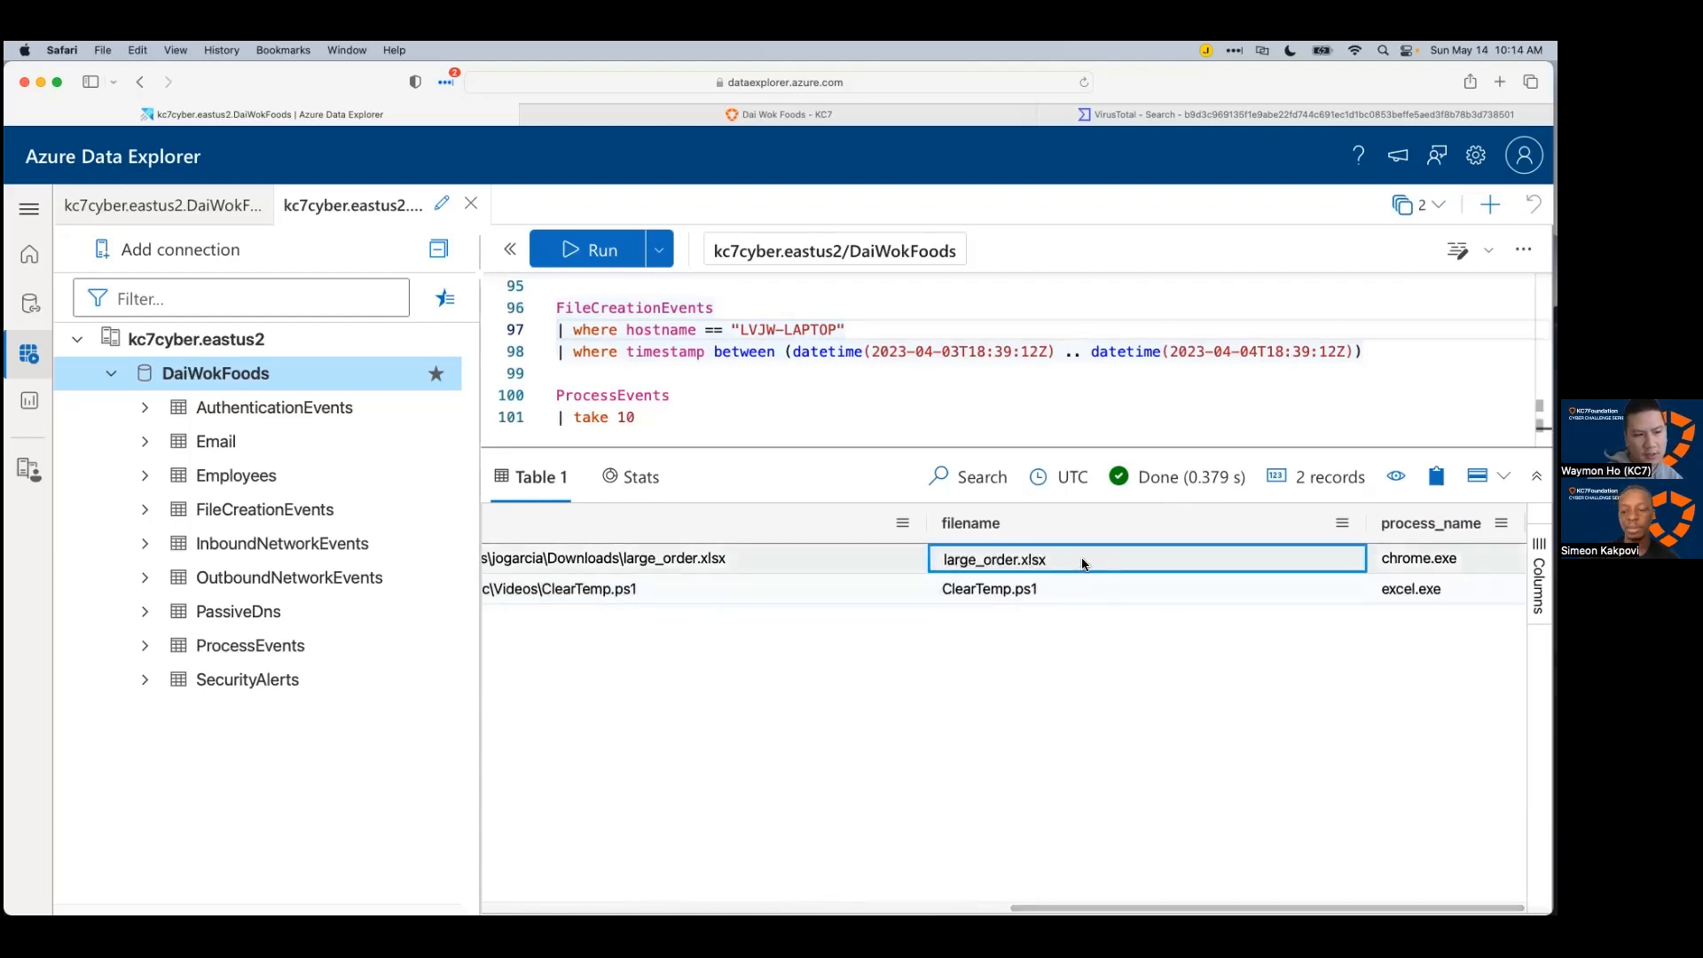
click(1018, 588)
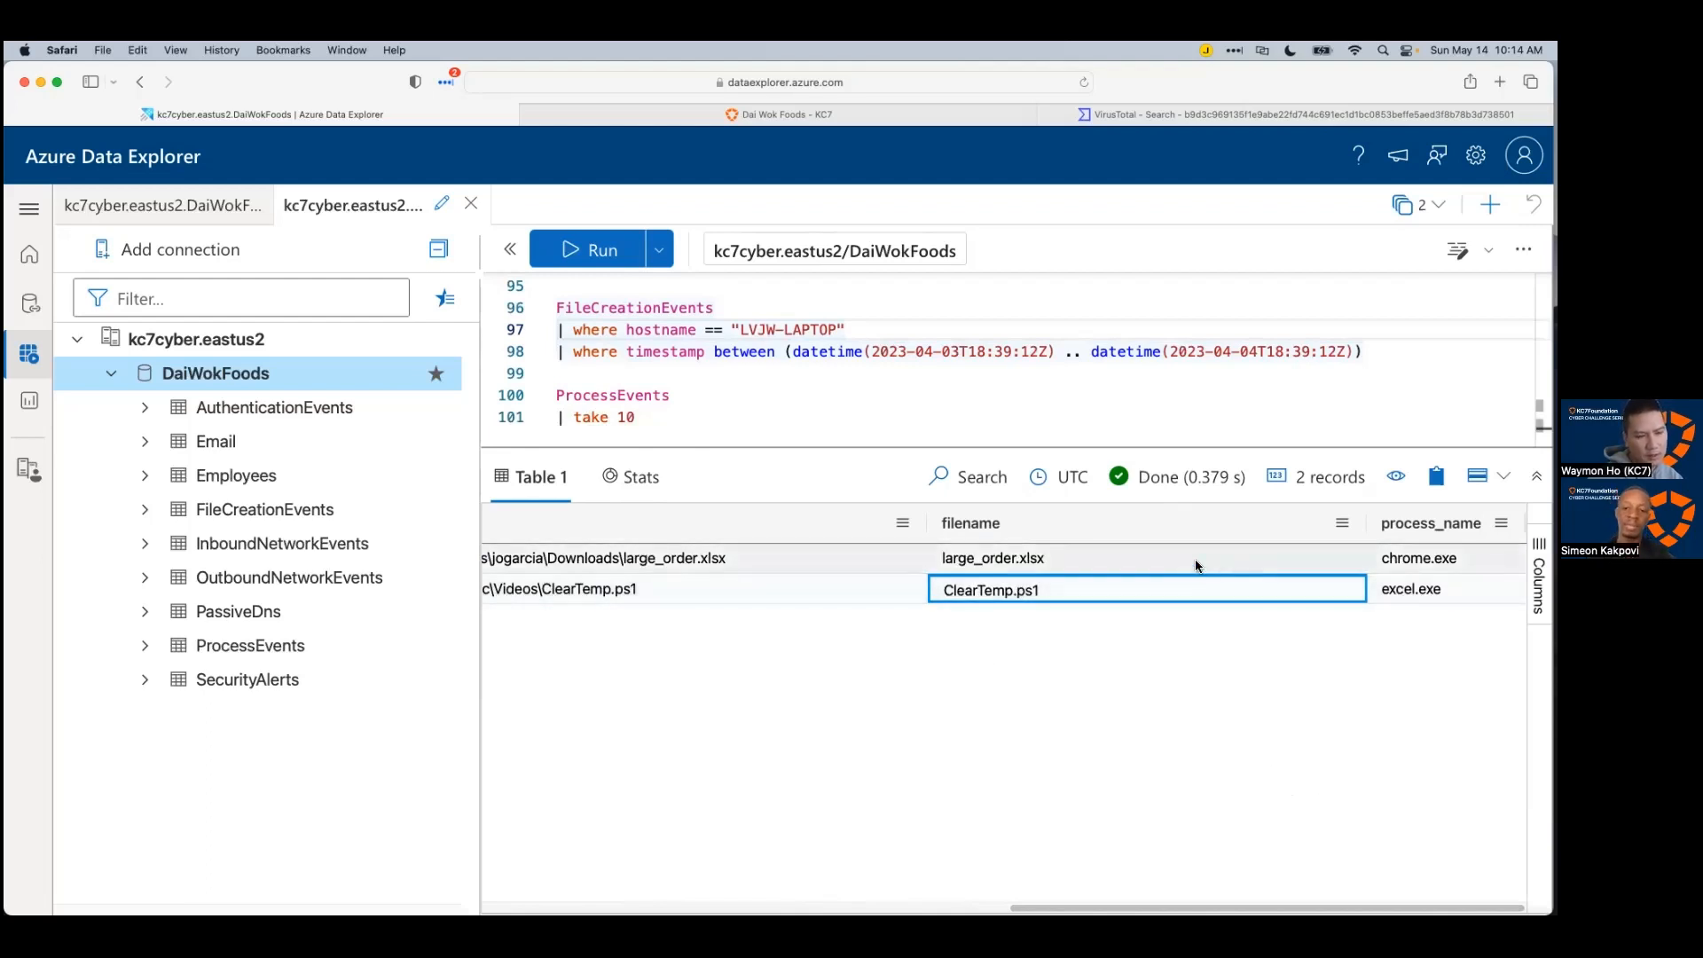
key(Right)
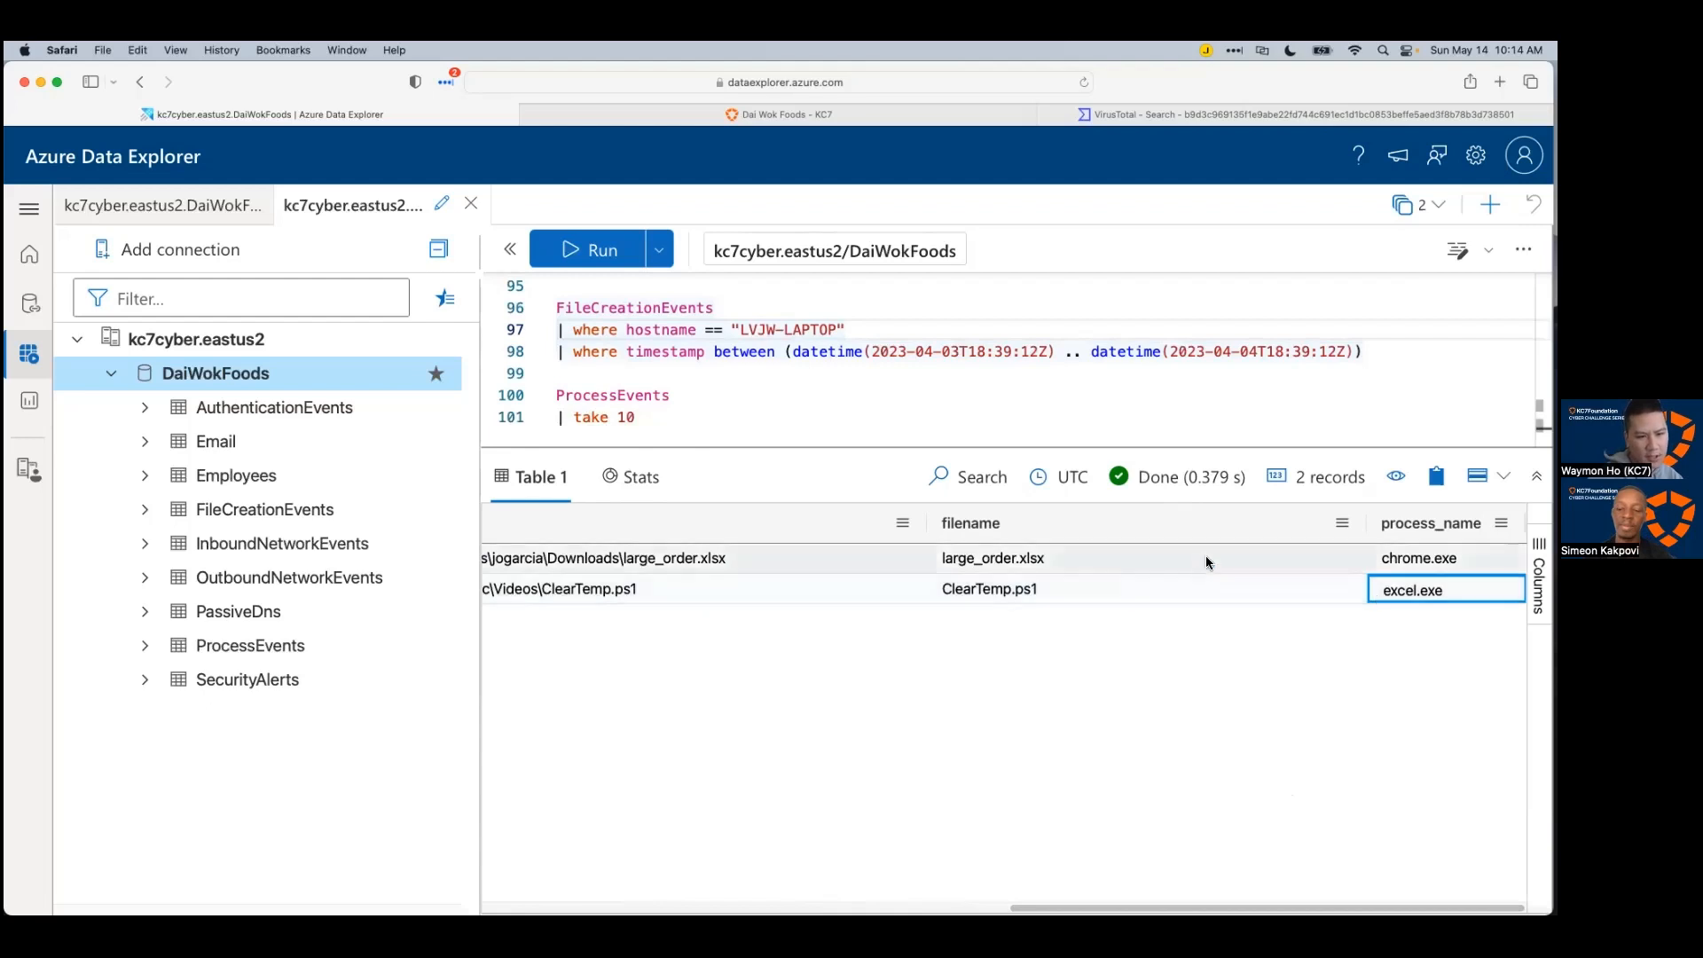
click(1205, 558)
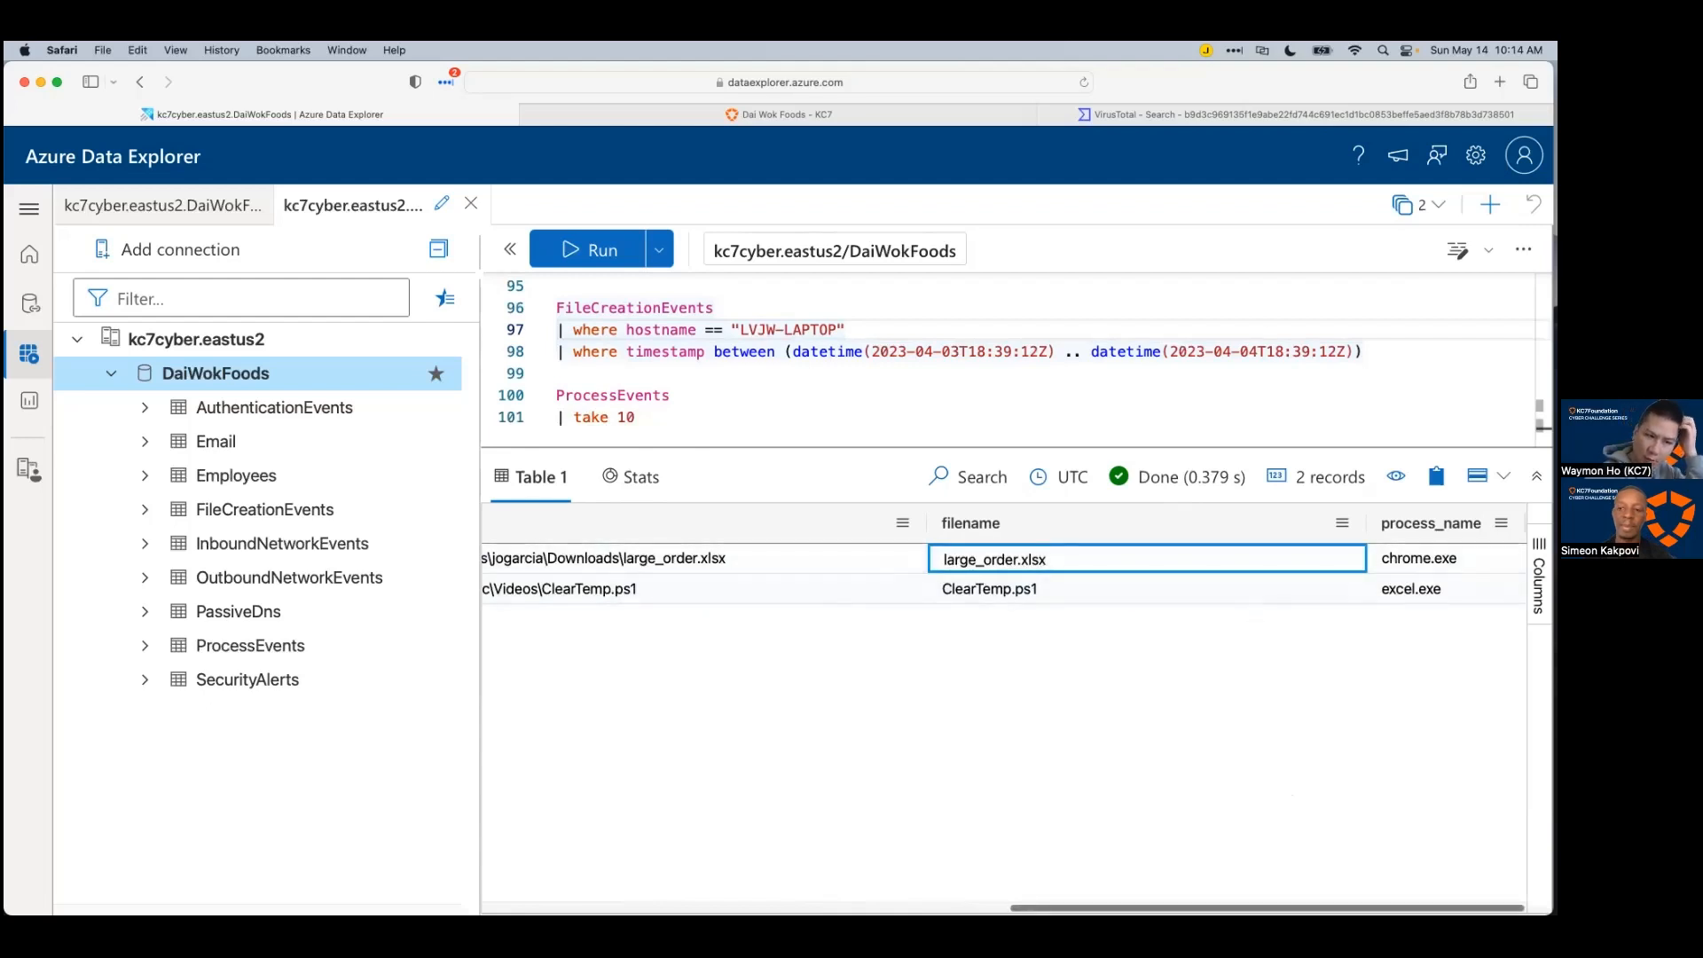
drag(1267, 908, 1244, 908)
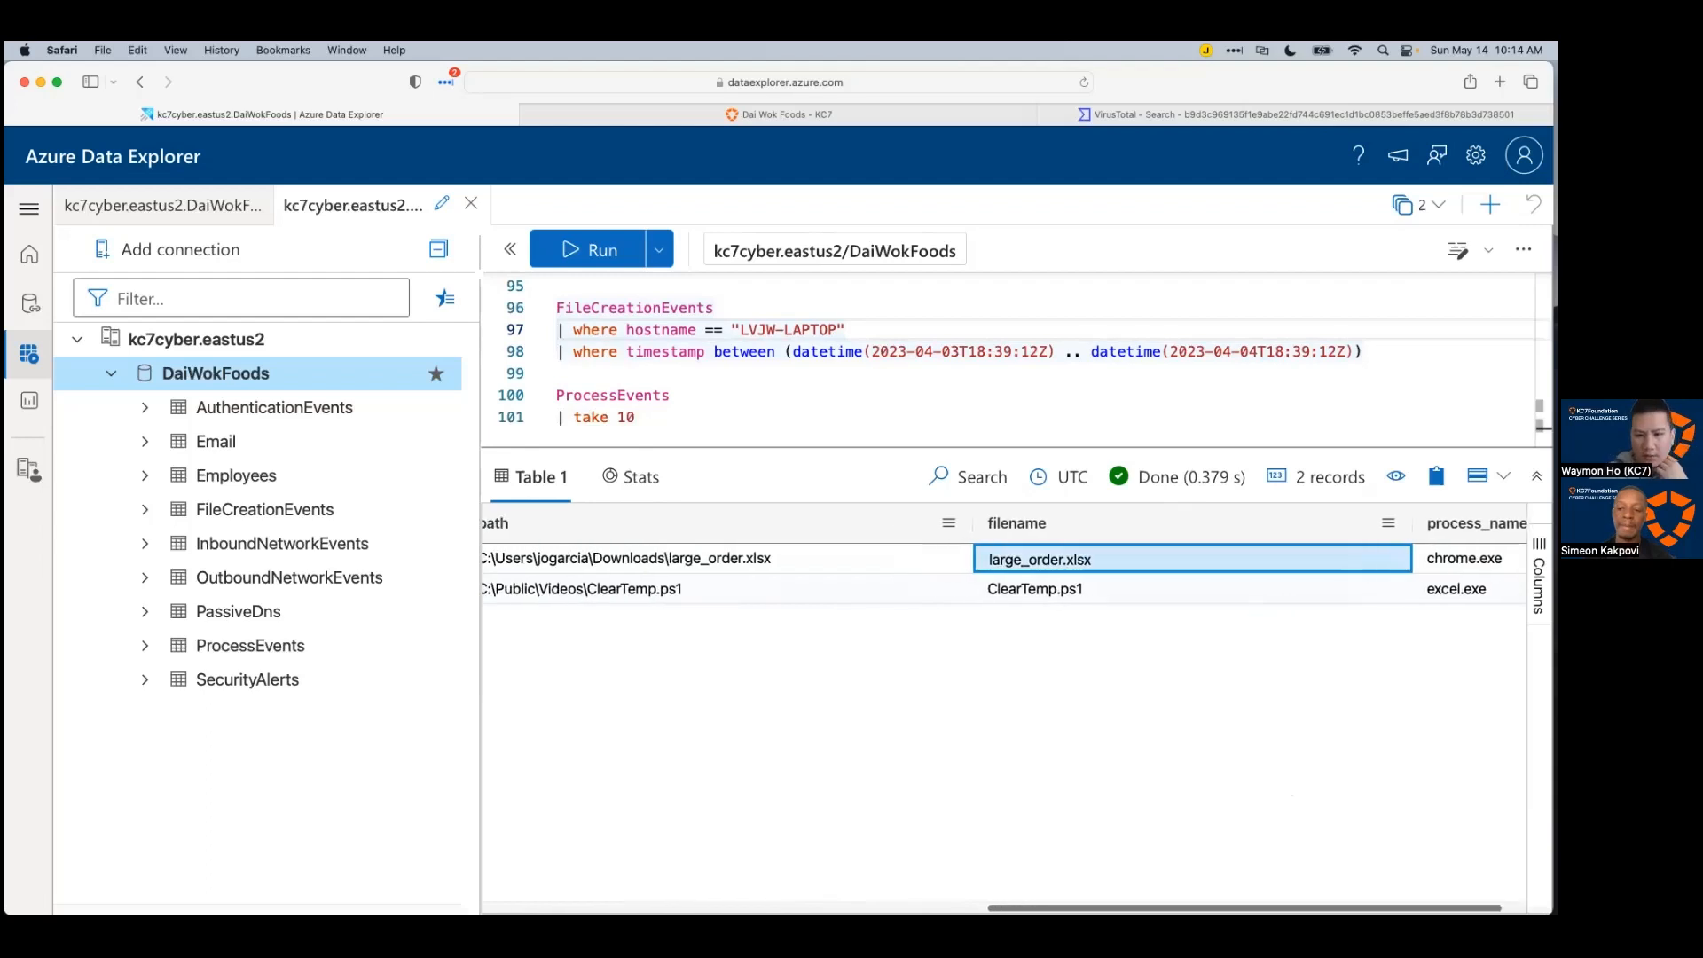
scroll(1068, 889, left, 3)
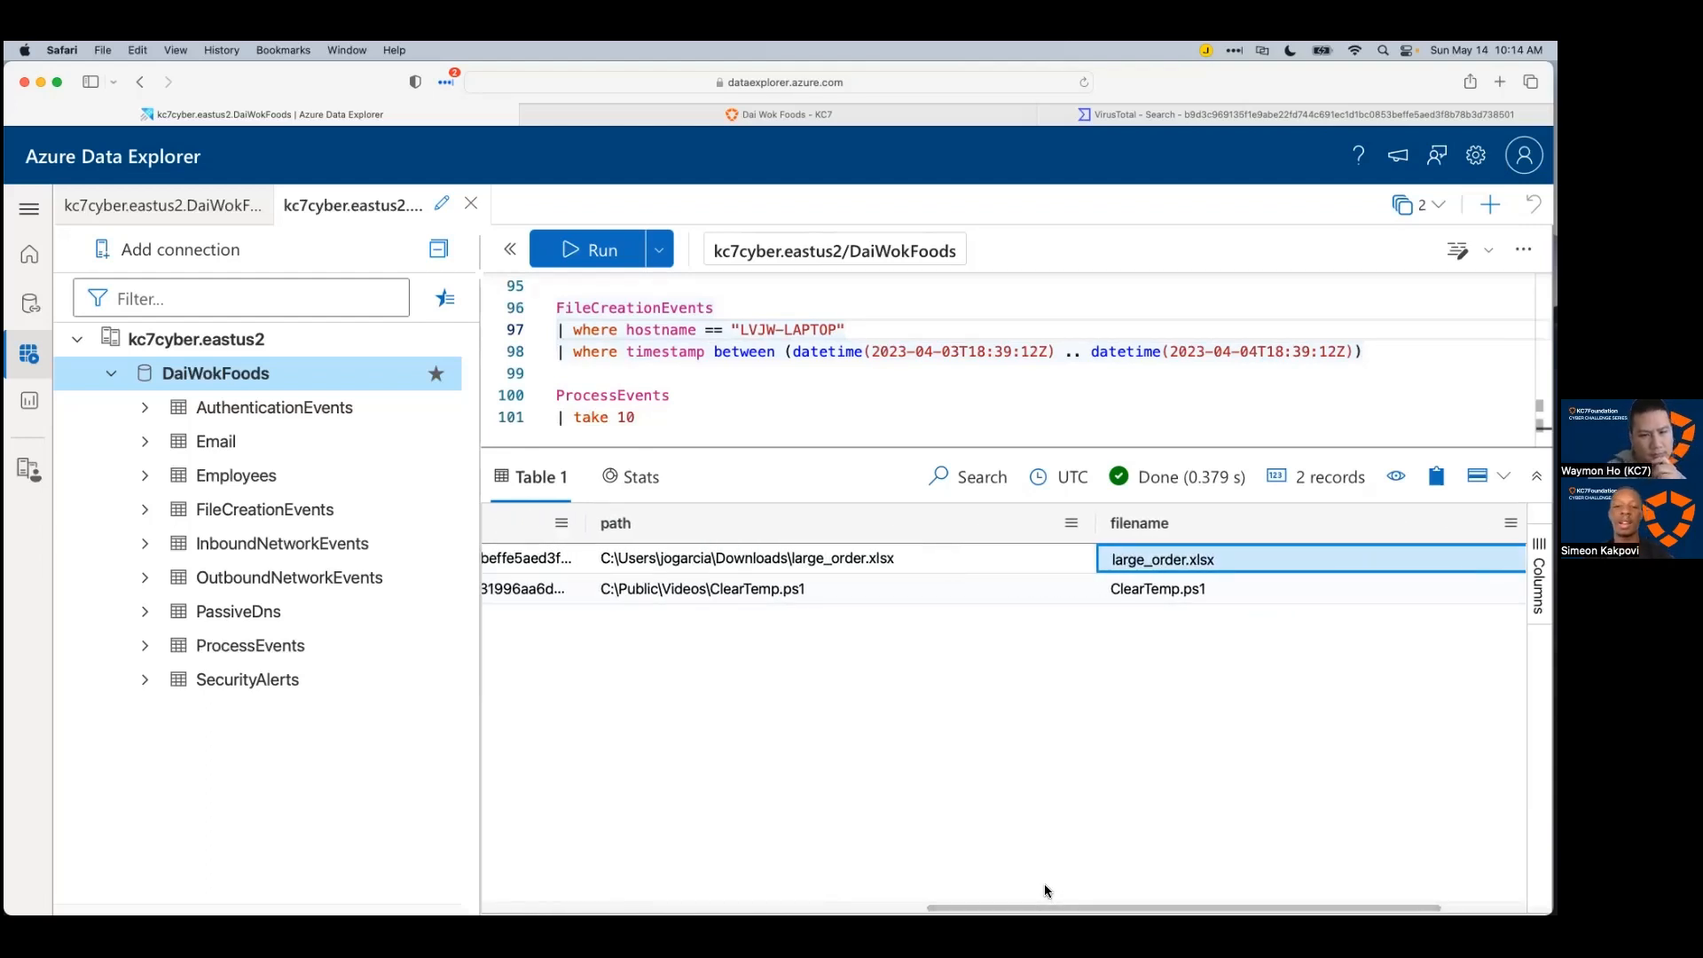
scroll(1045, 883, right, 4)
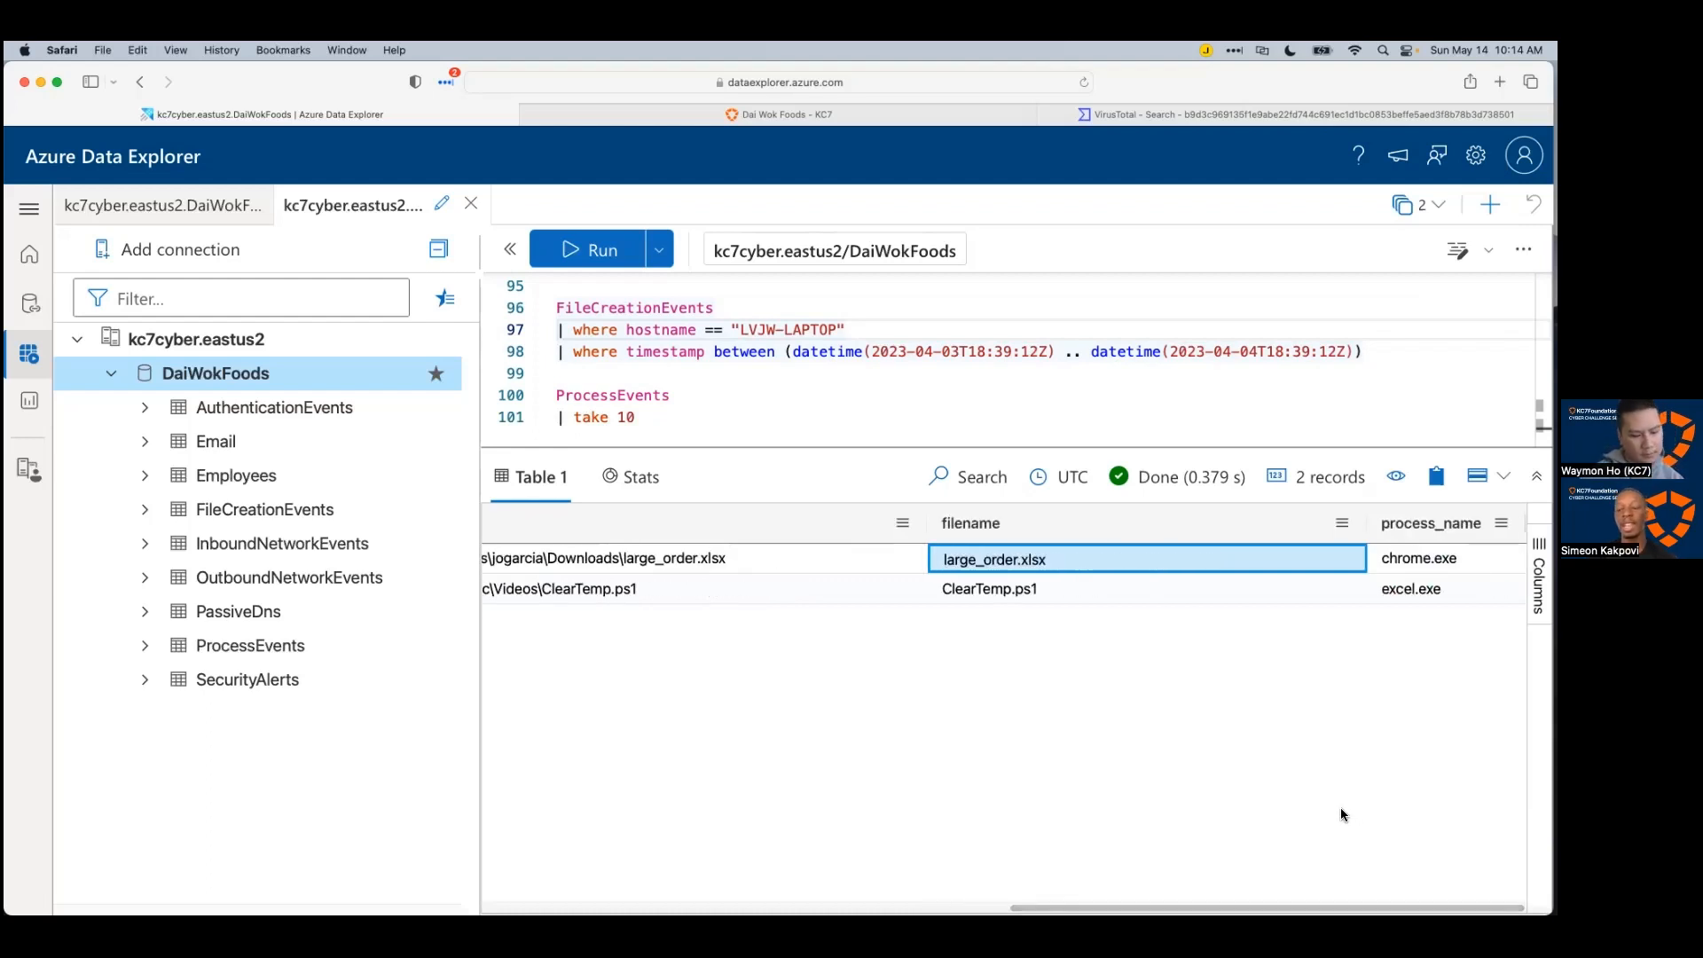
key(super+Tab)
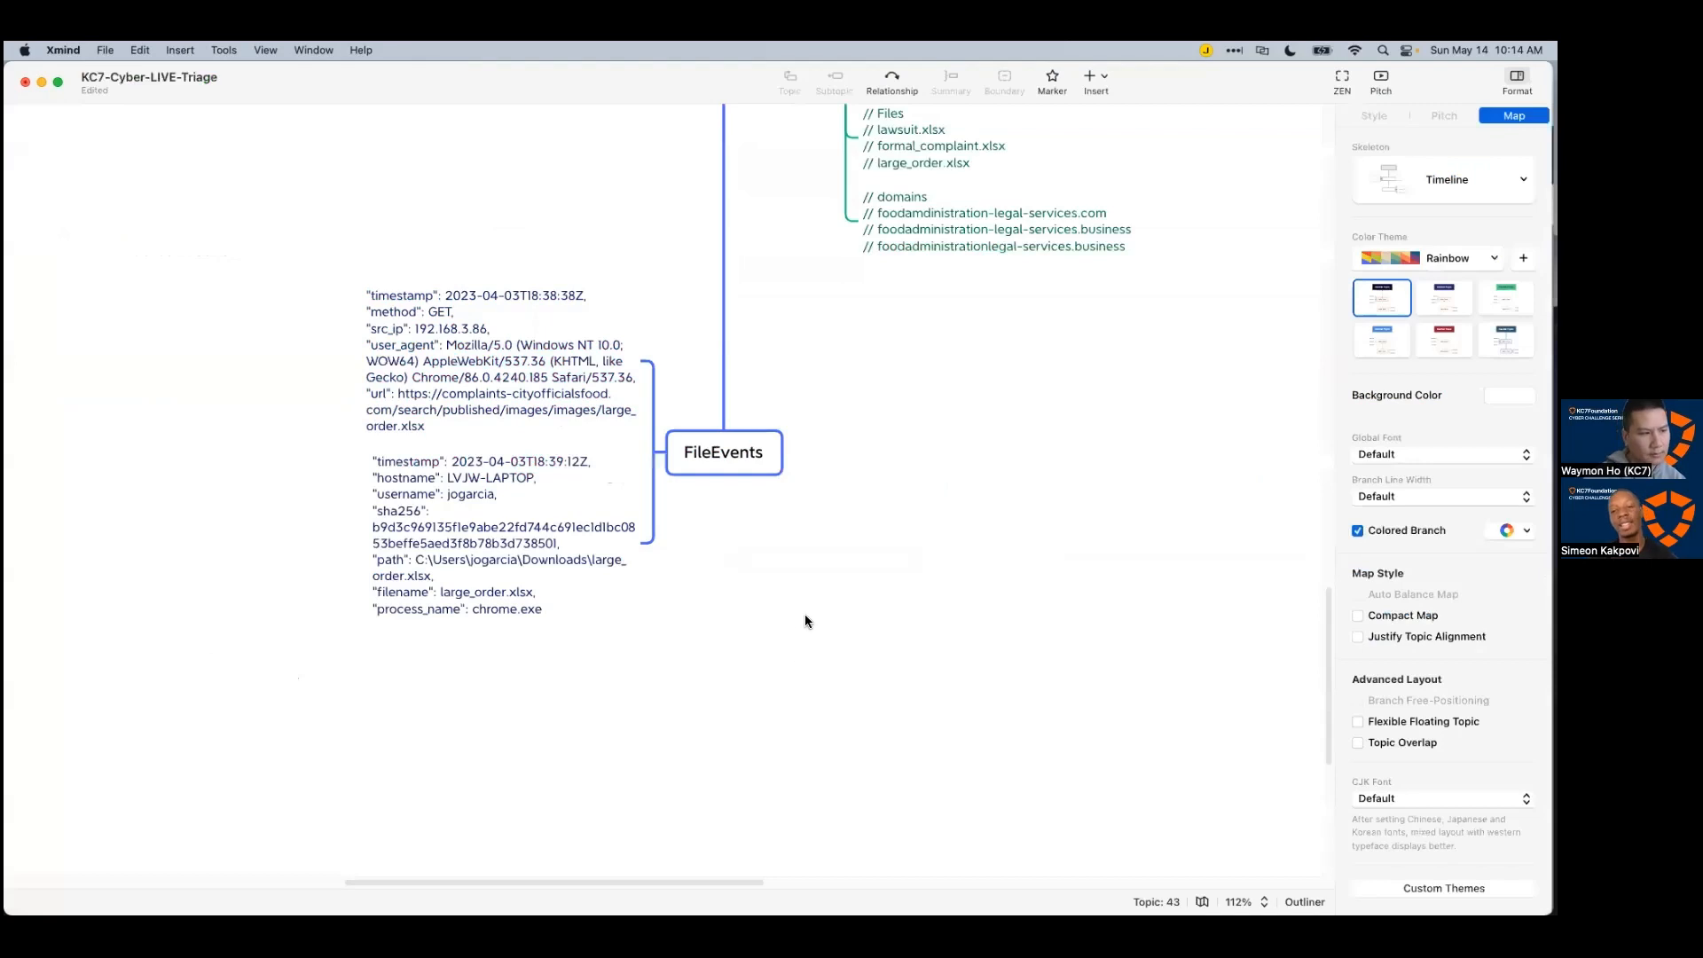
Step: Add a FileEvents subtopic 'Used chrome to download the large_order.xlsx'
click(752, 468)
key(Tab)
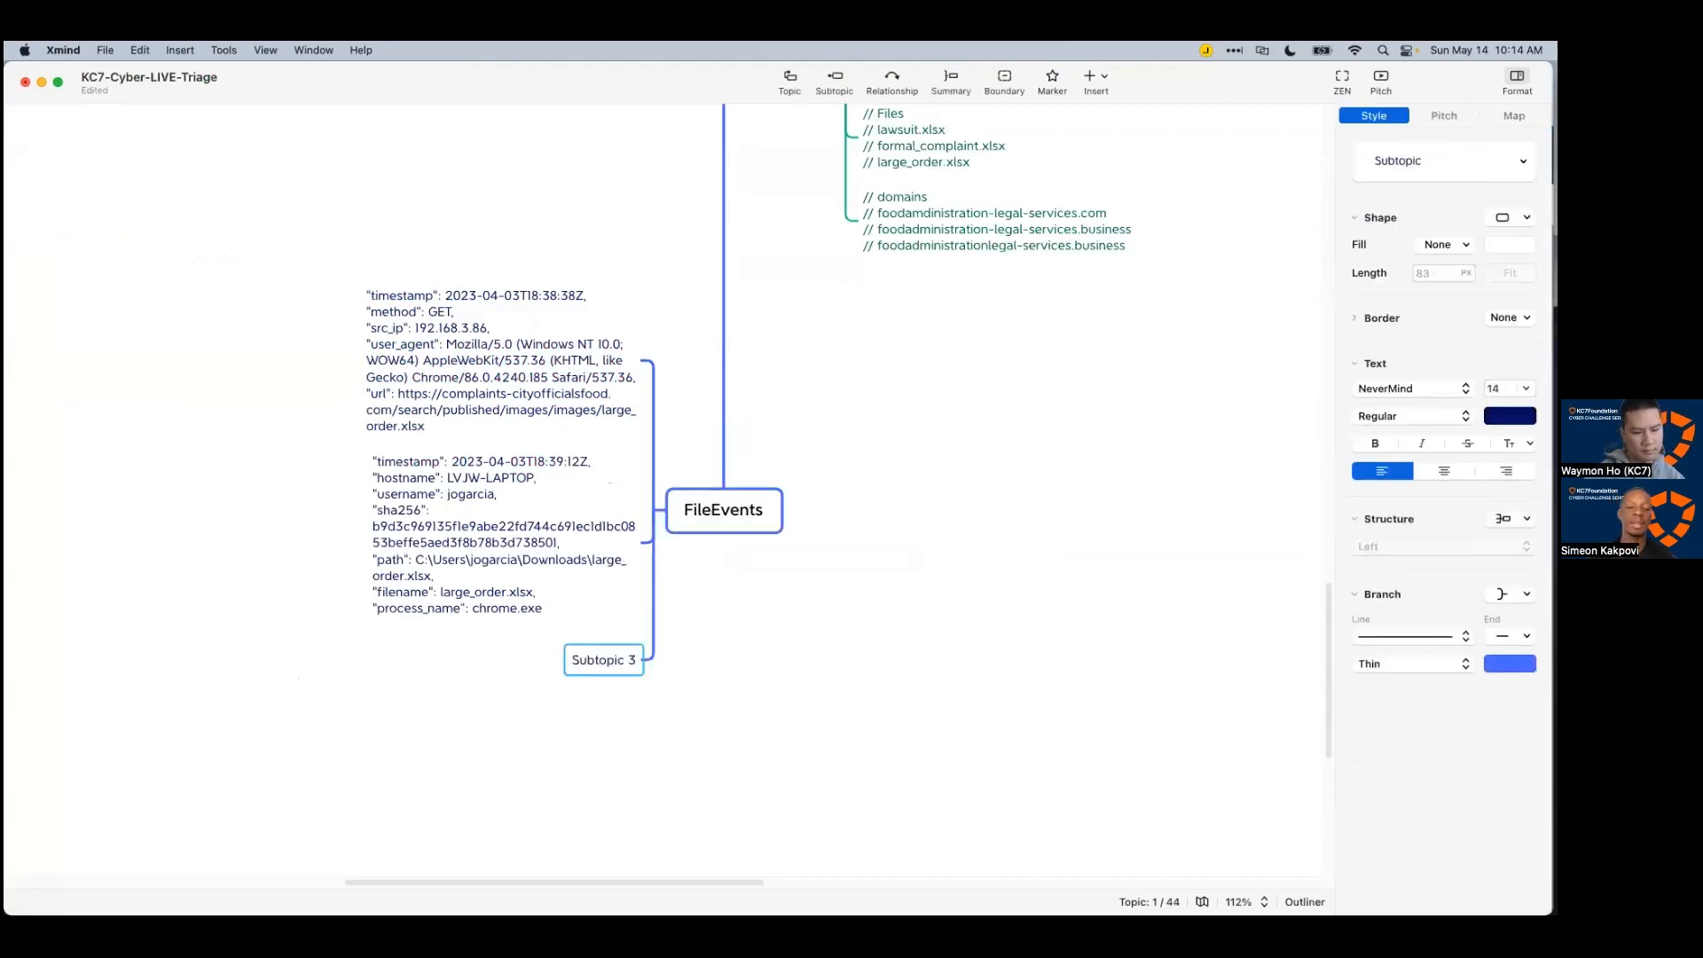
text(Used chrome to download th)
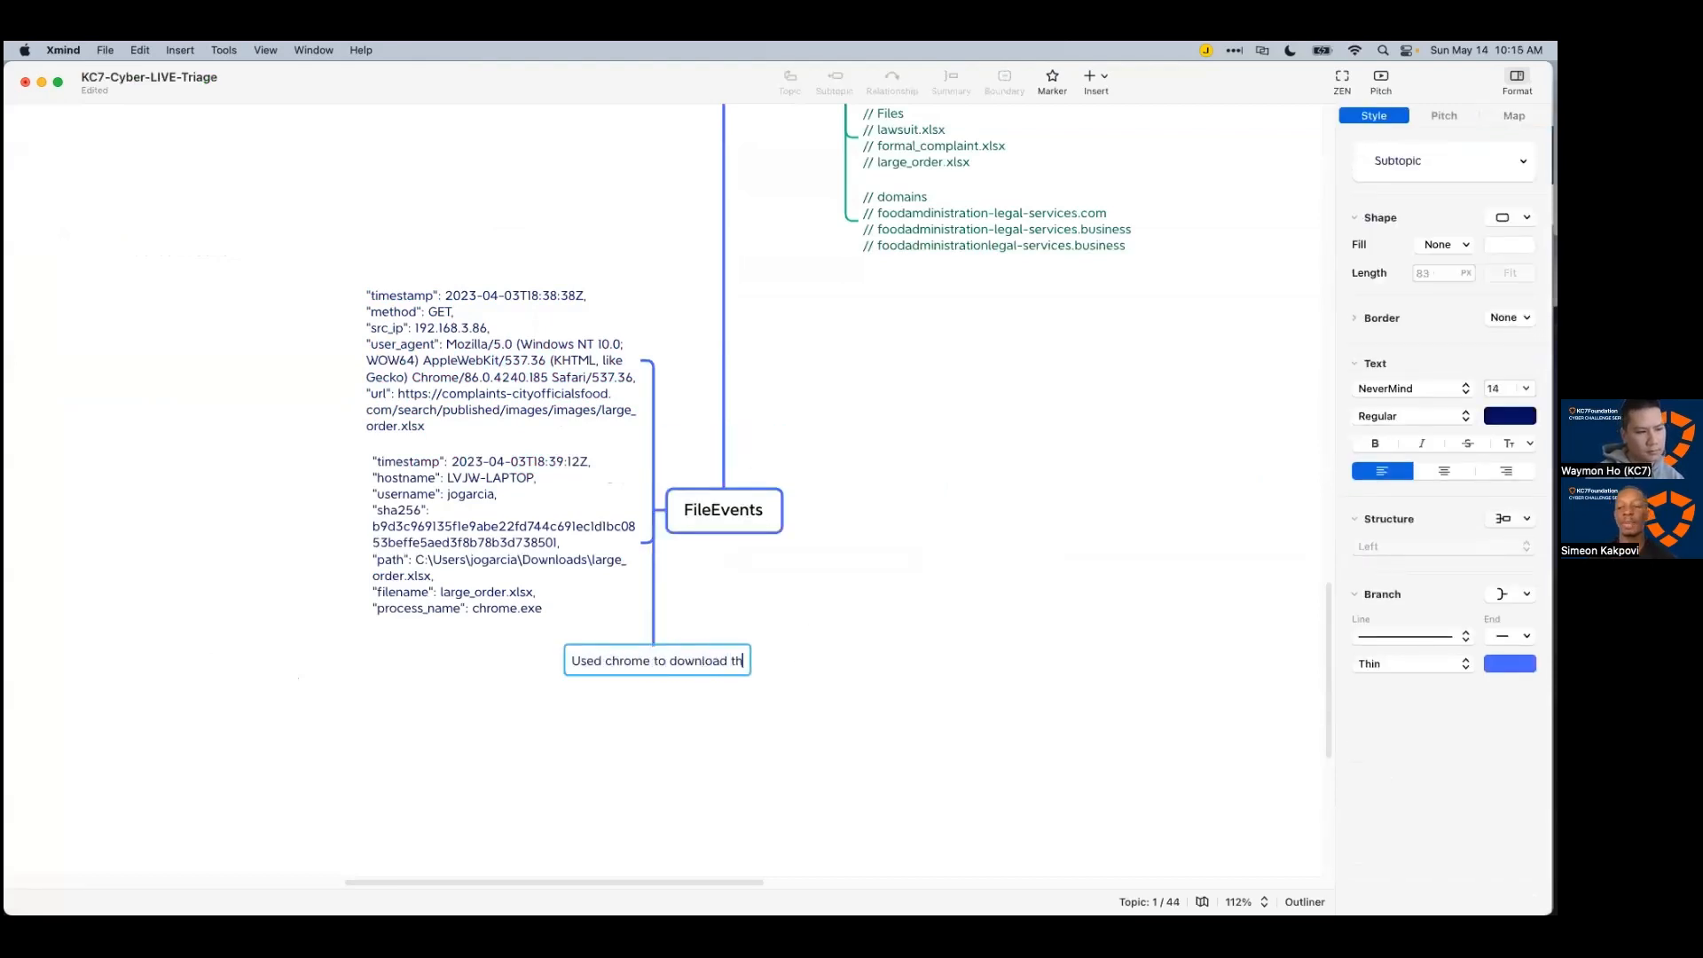
text(e large_order.xlsx)
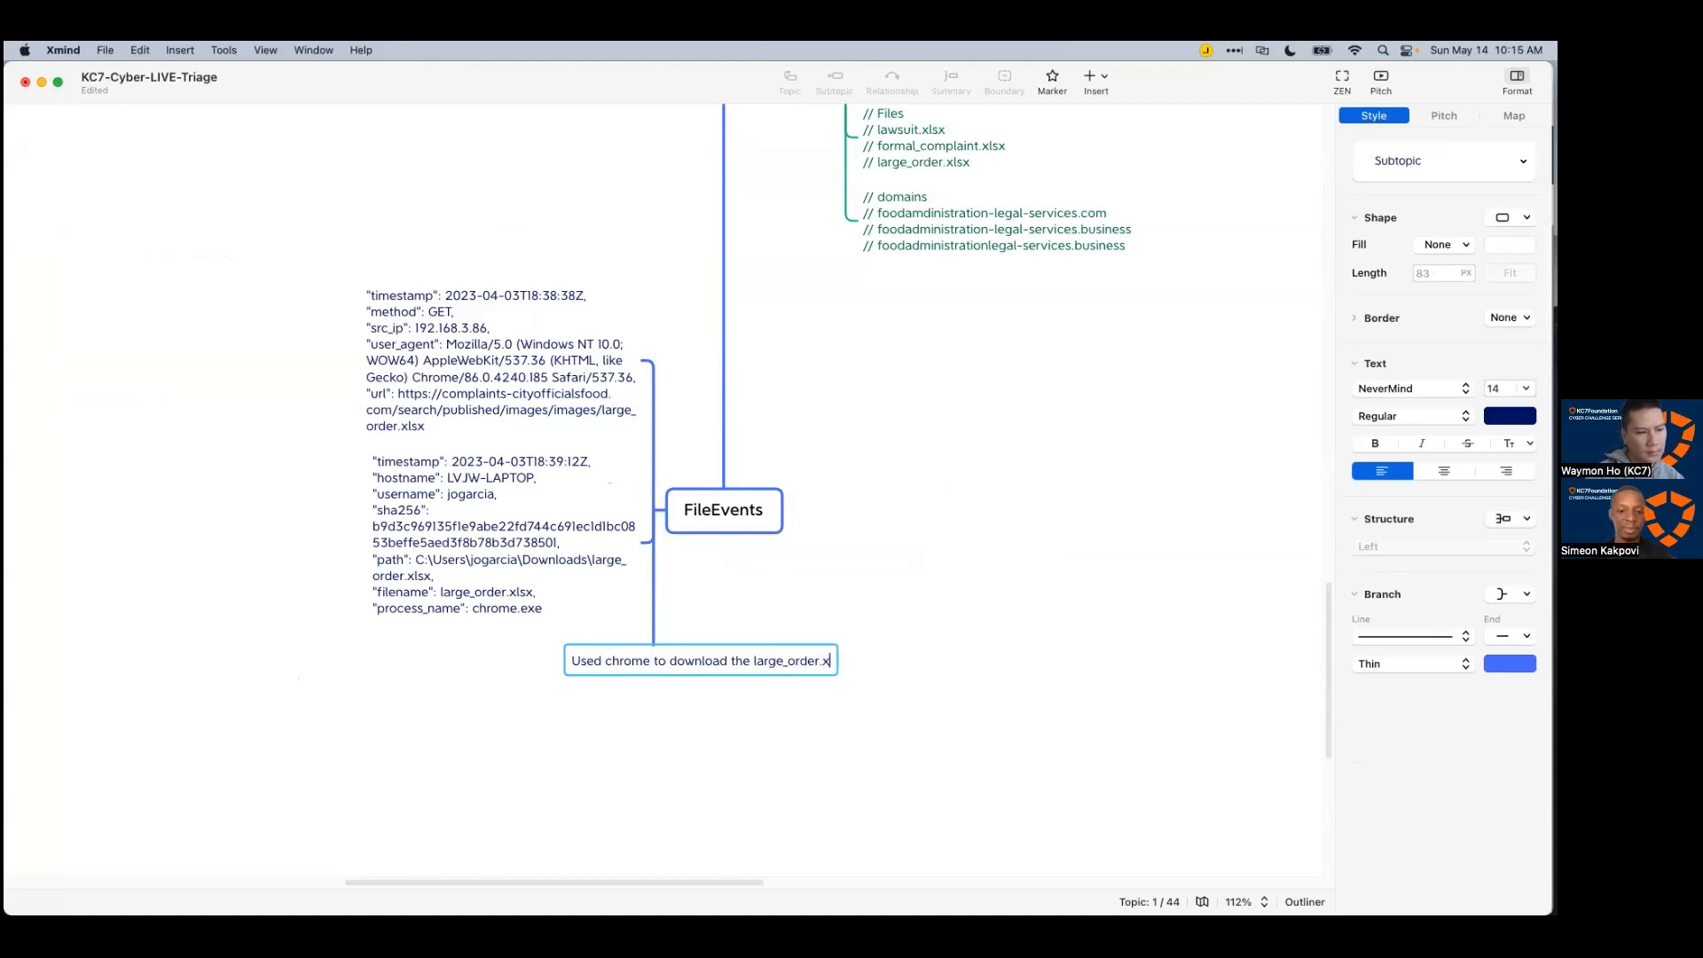
key(Return)
Step: Add a child note 'UsExcel.exe was used to download / create this ClearTempos1 powershell script'
key(Tab)
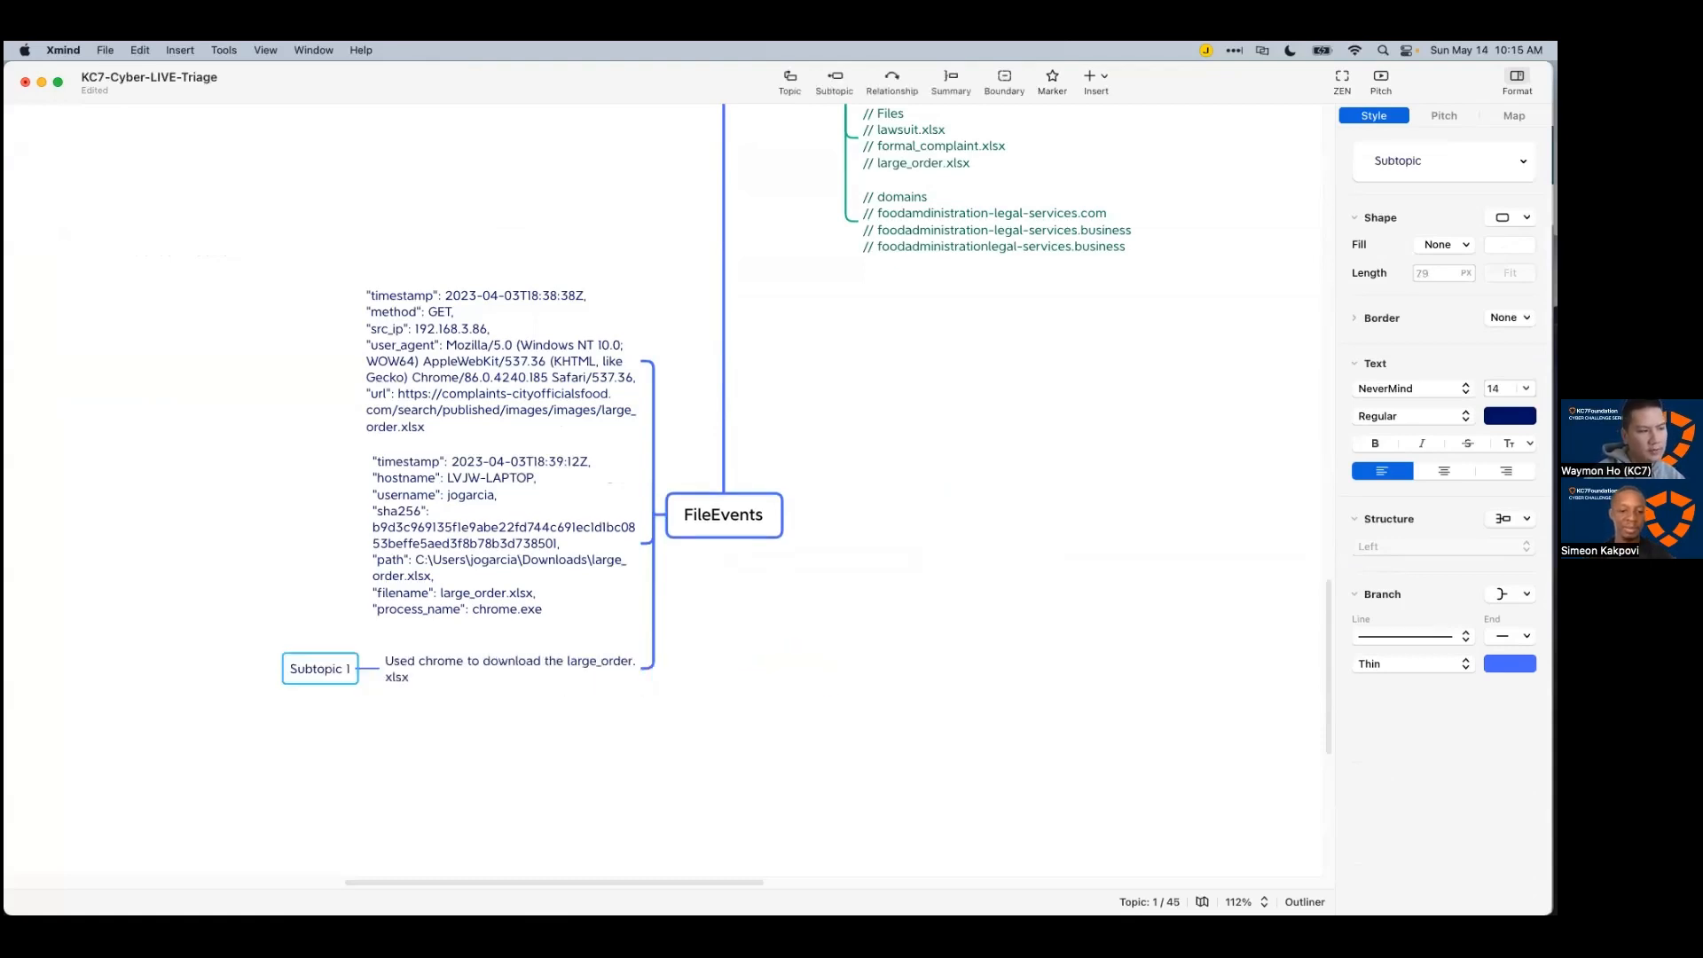
text(Us)
text(E)
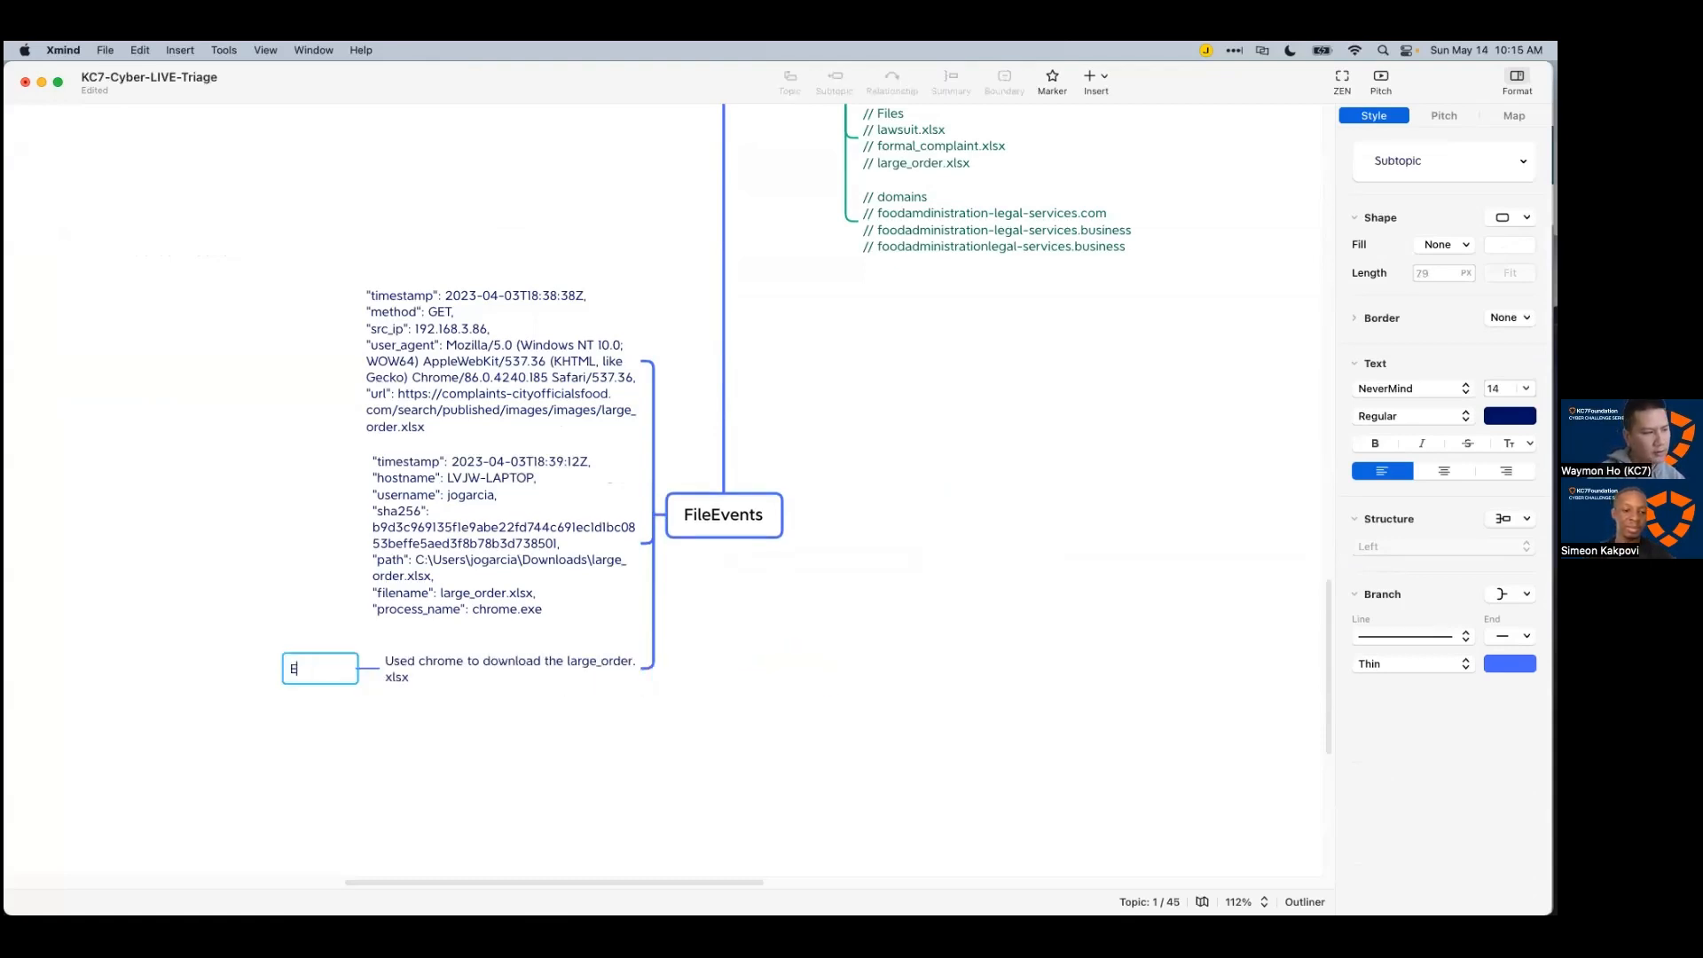
text(xcel.exe was used t)
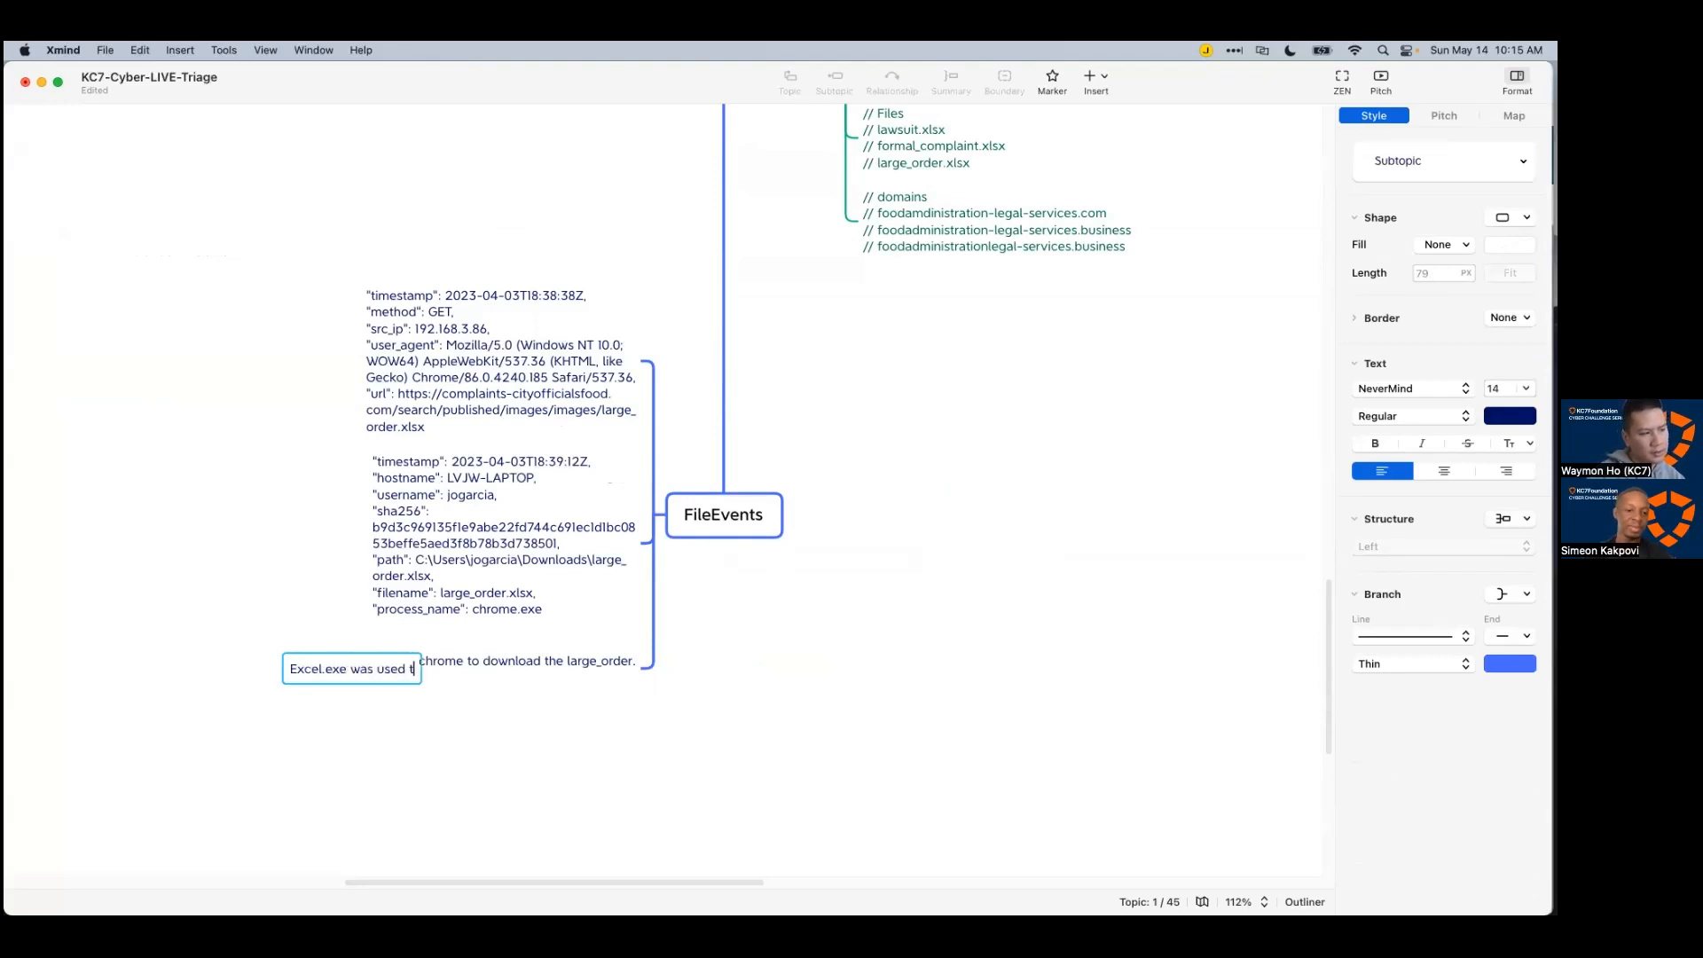
text(o download / create th)
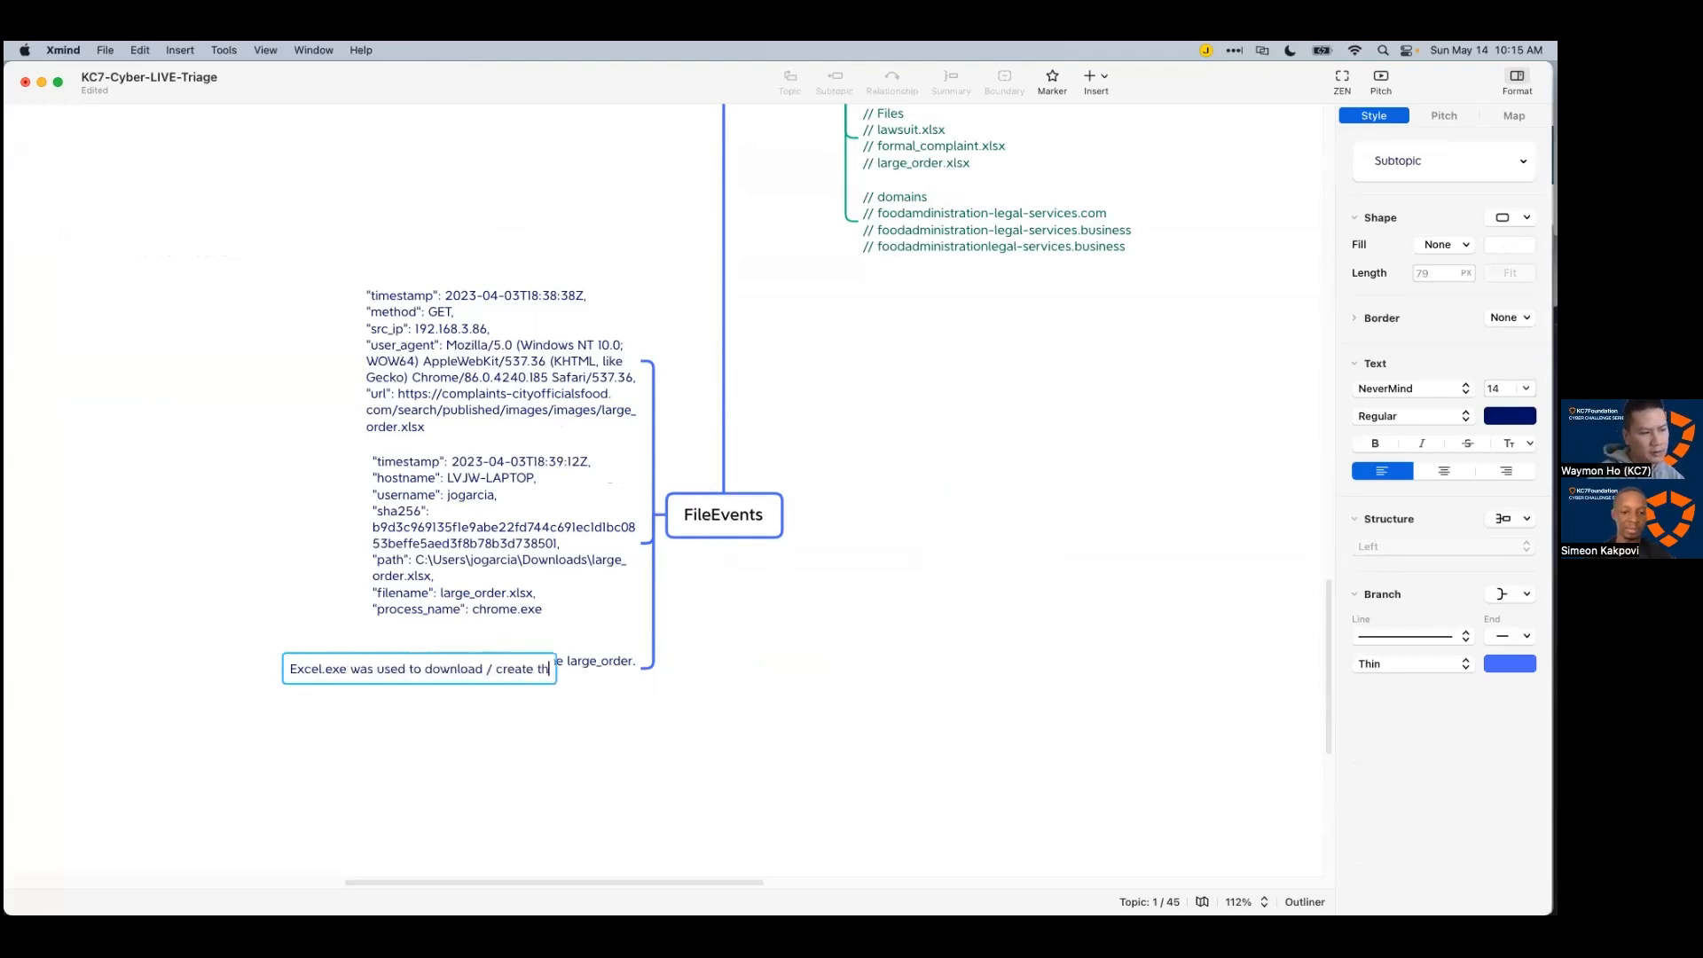
text(is ClearTemp)
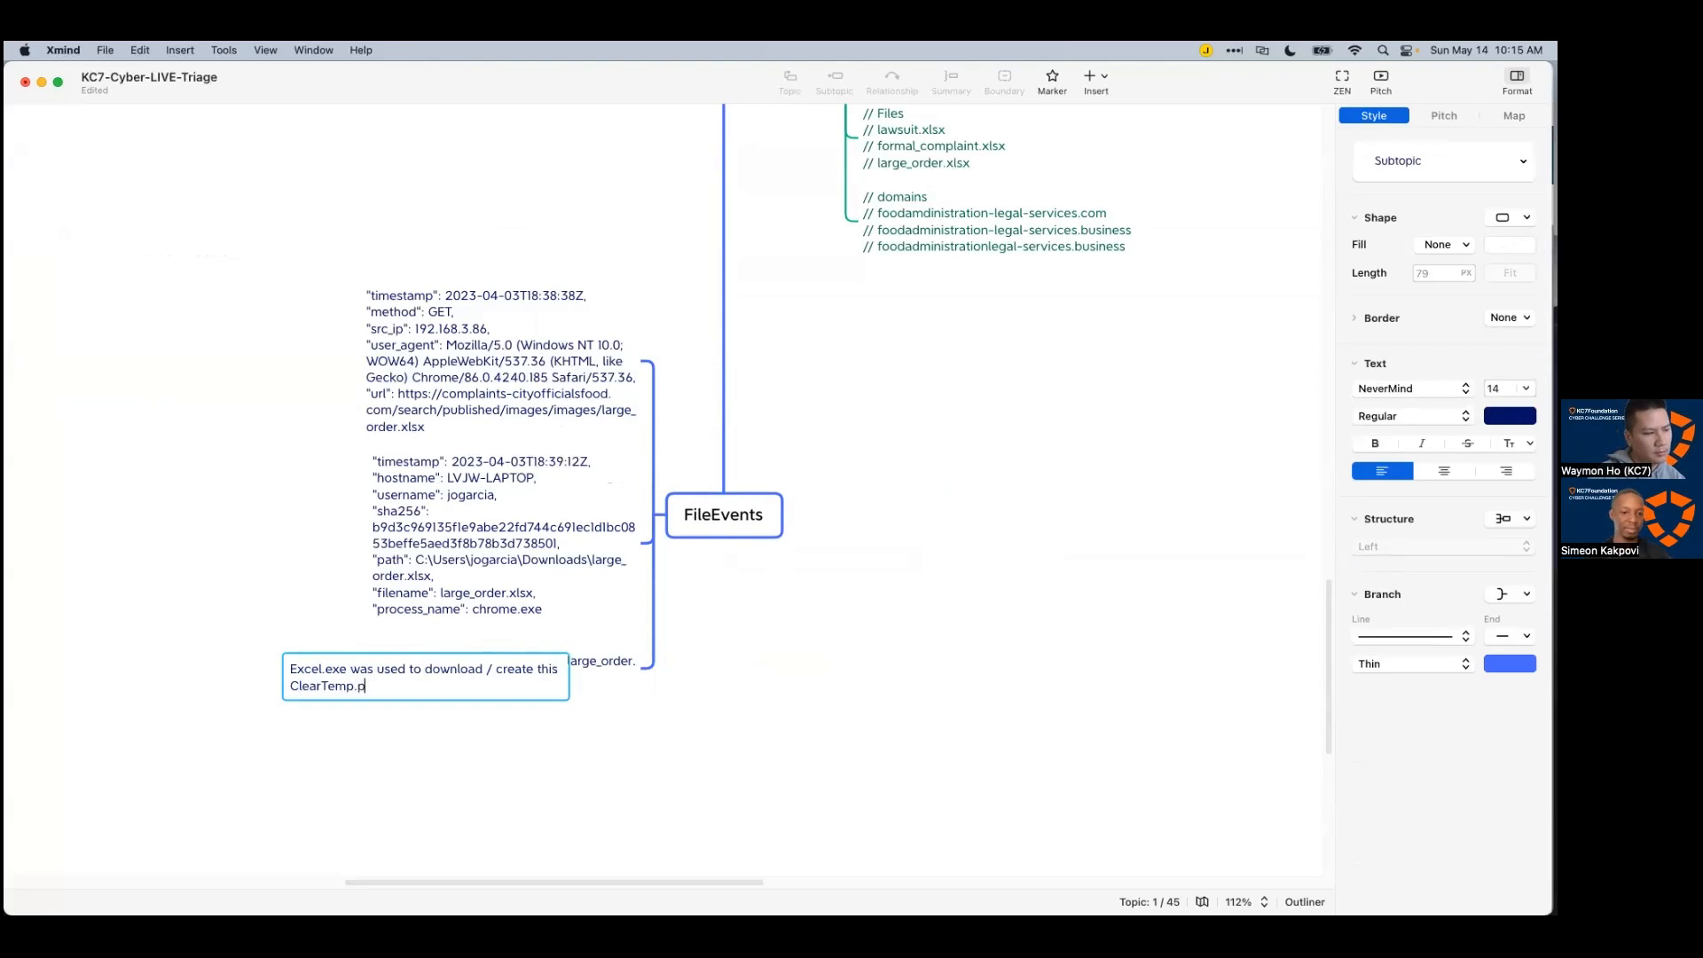
text(os1 powershell script)
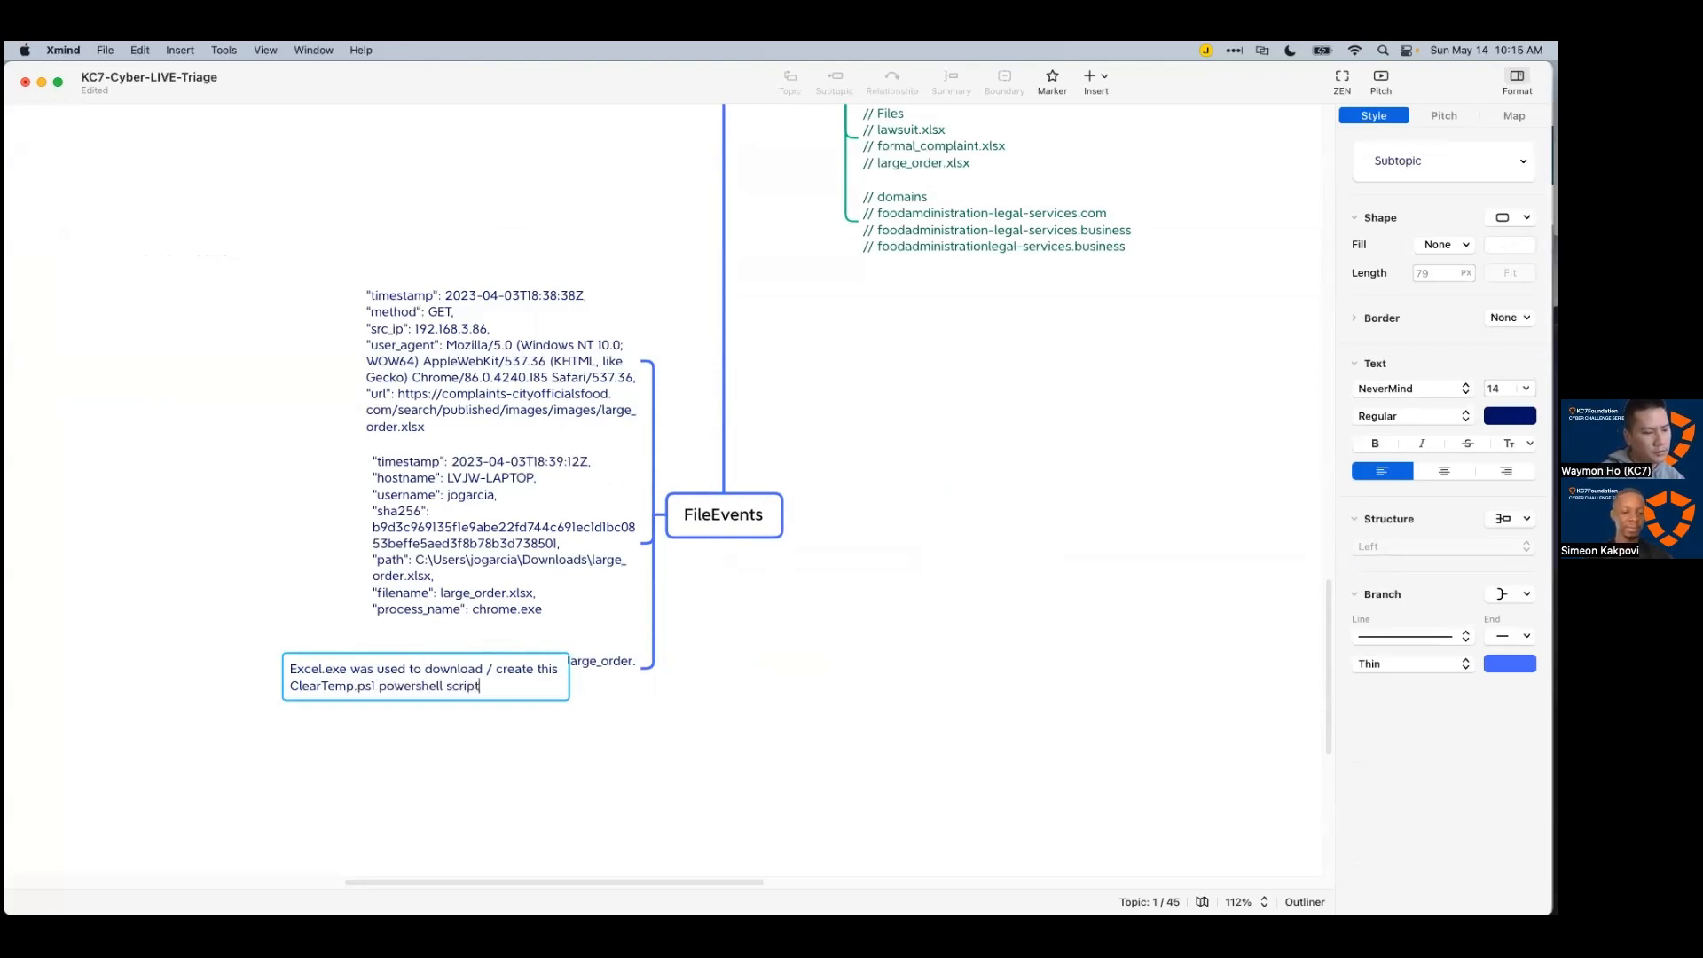
key(Return)
key(super+Tab)
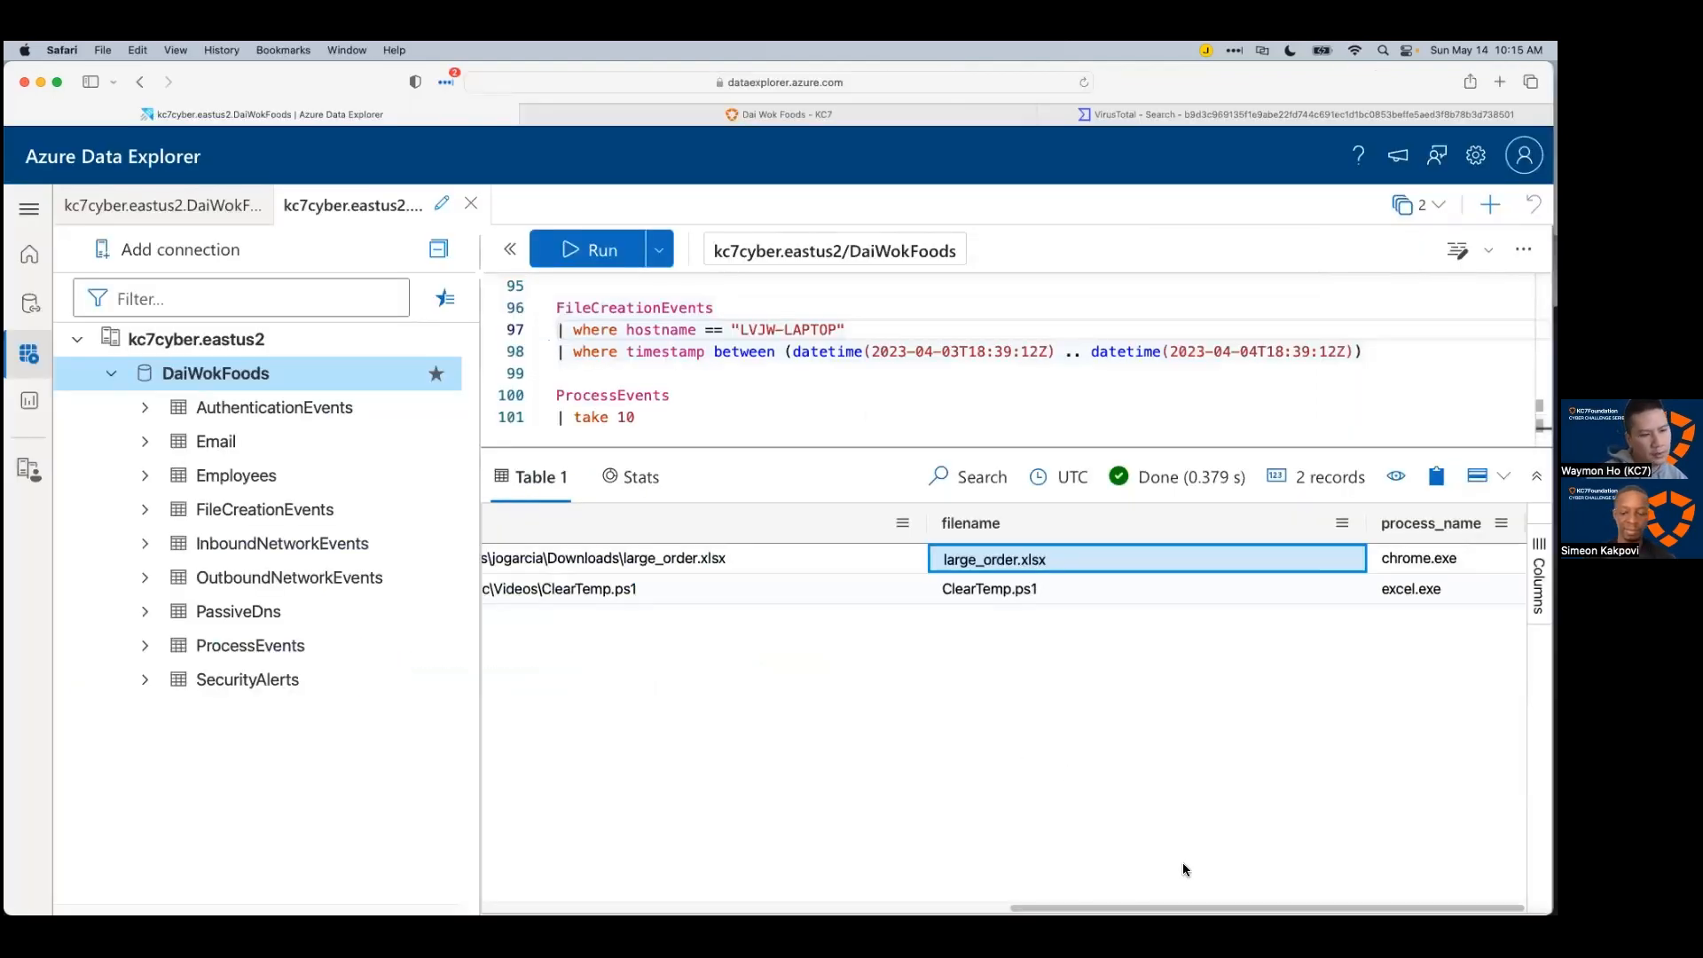
Step: Review the ClearTemp.ps1 record's full path and other columns in the results grid
click(1020, 590)
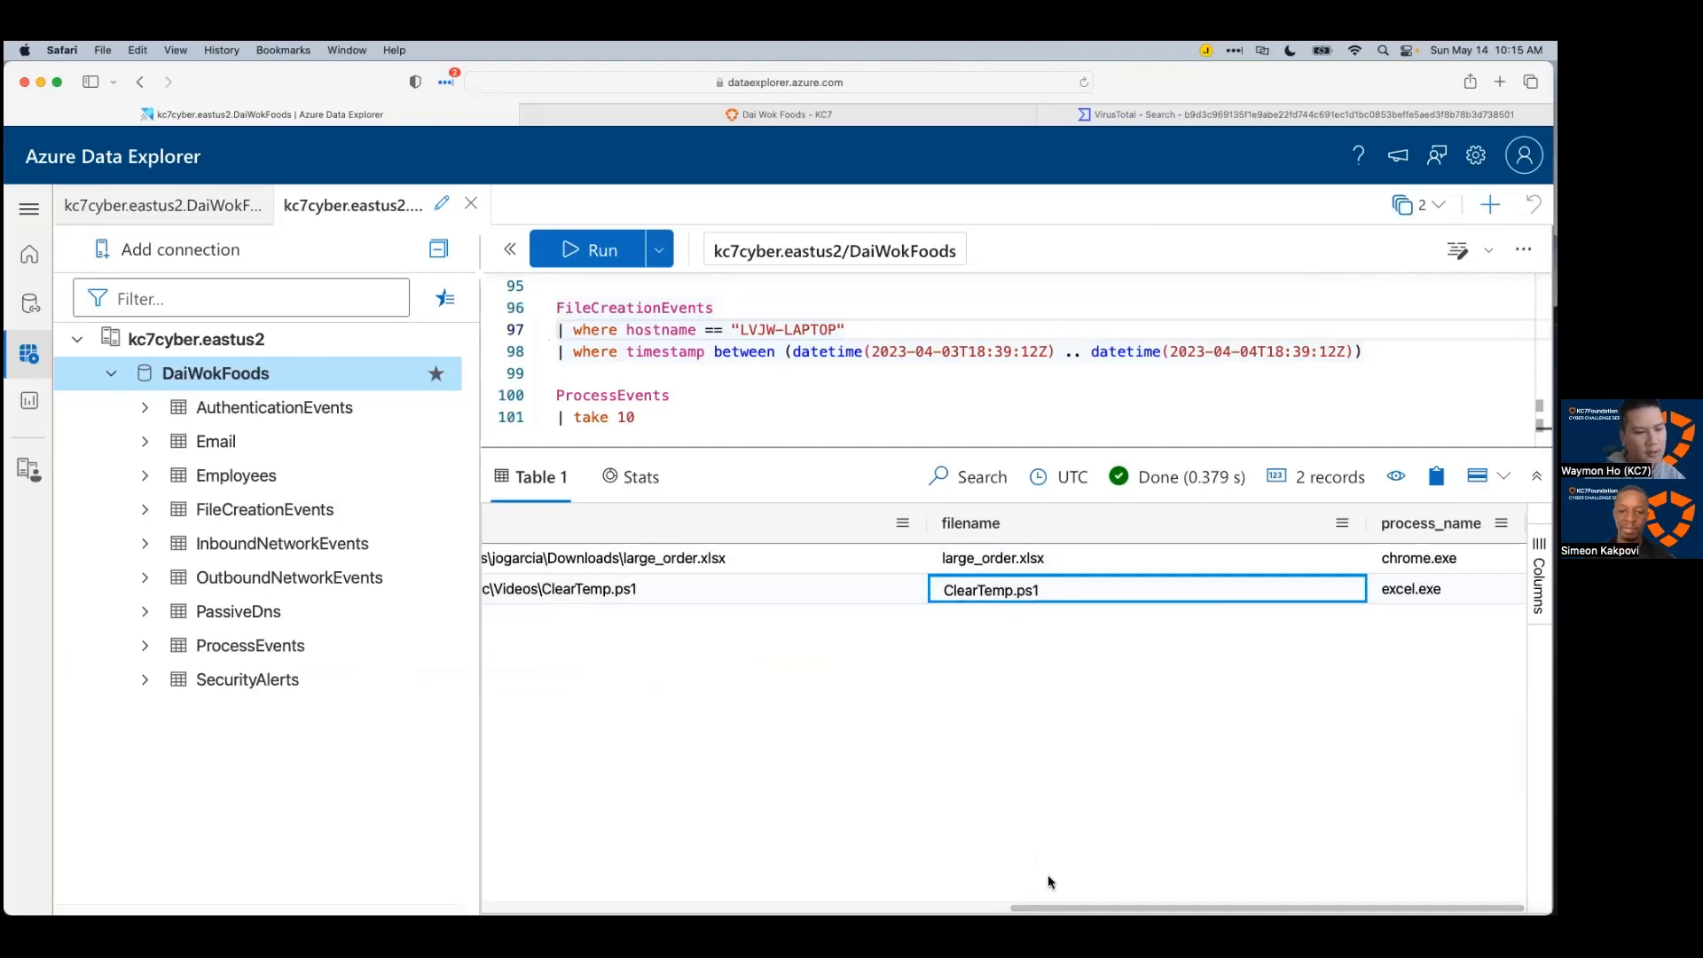
click(1054, 909)
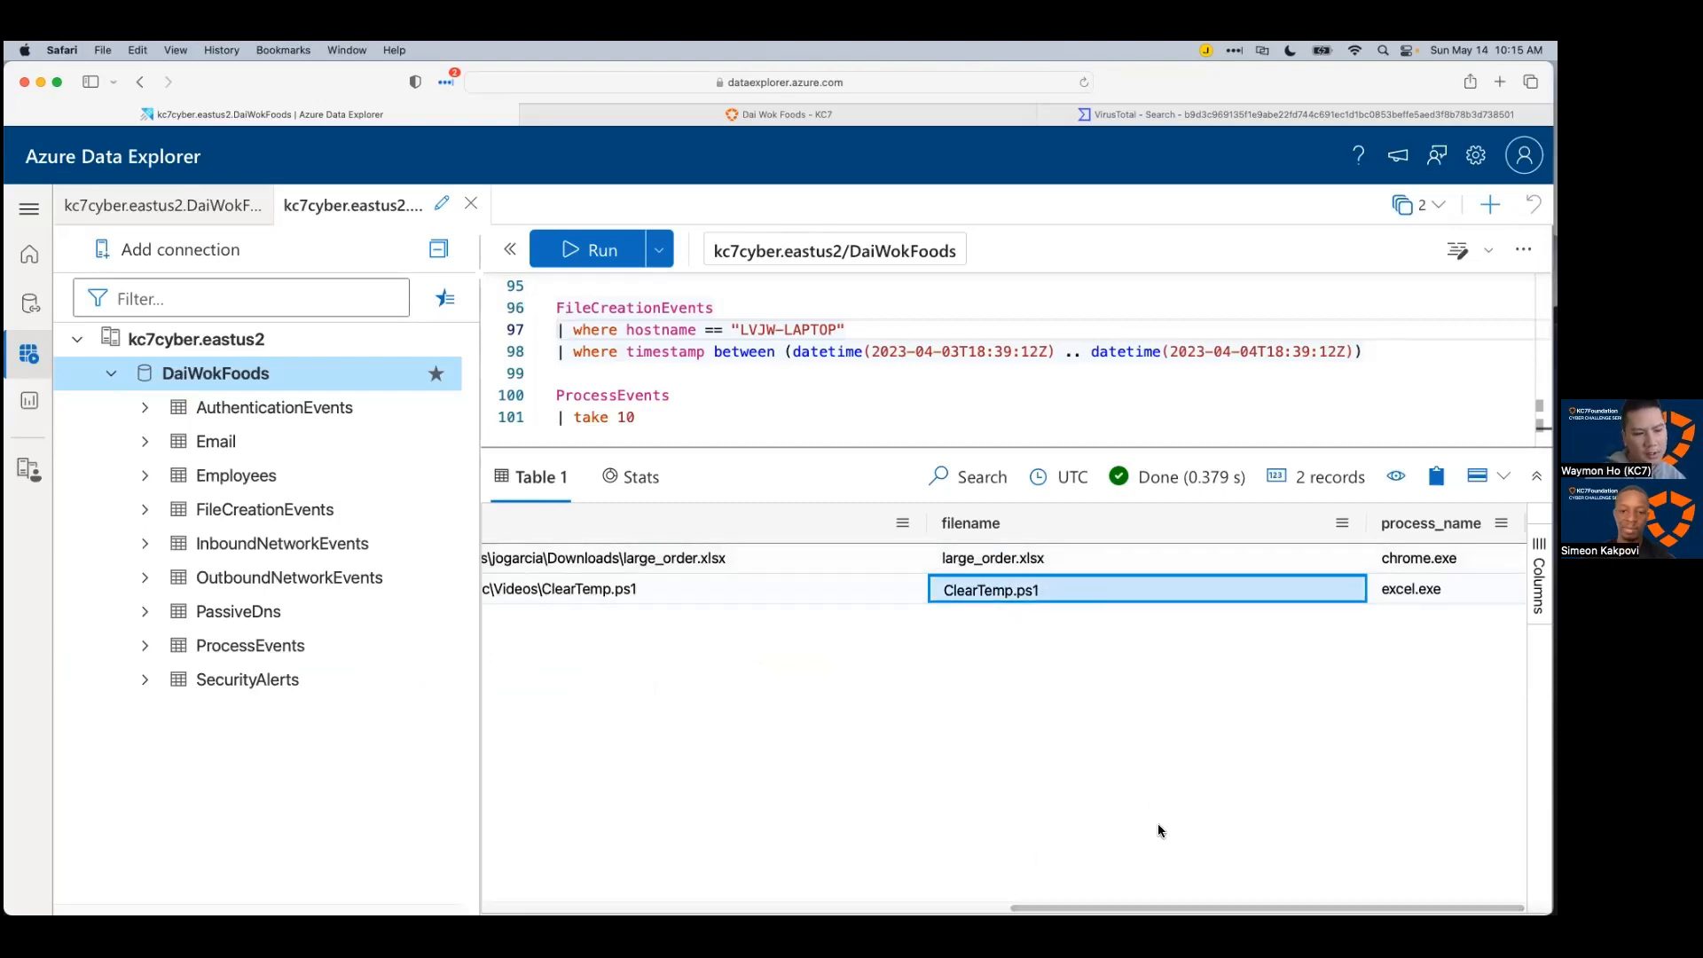
drag(1054, 908, 934, 908)
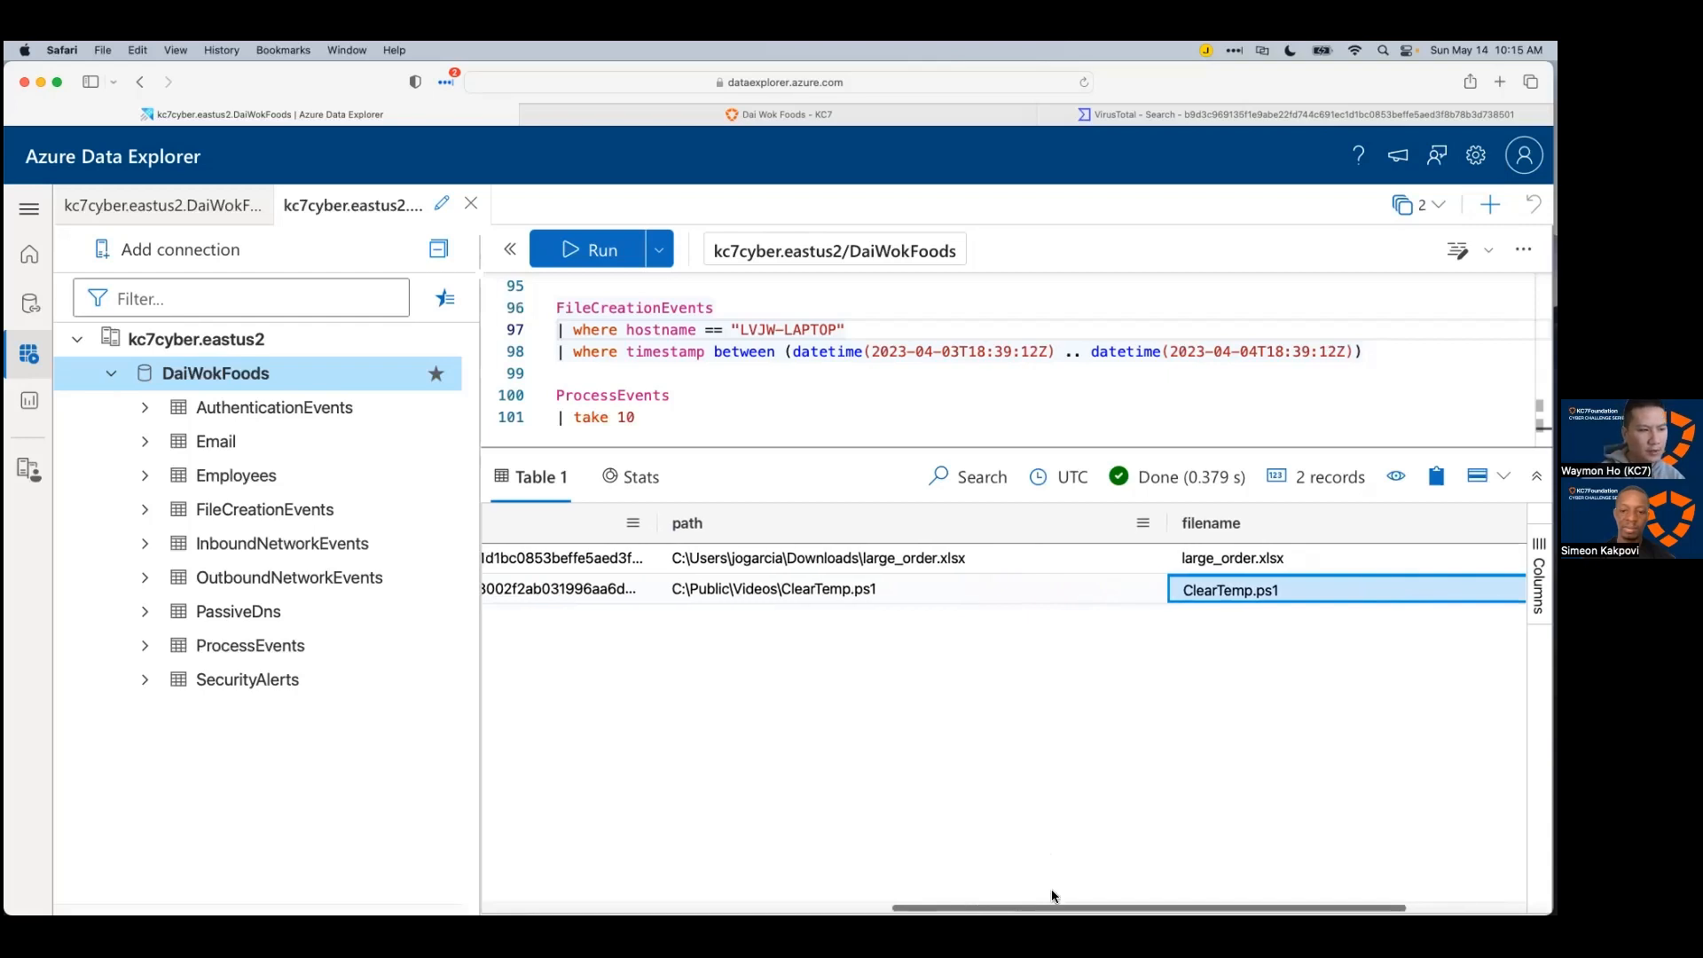
scroll(1052, 889, left, 2)
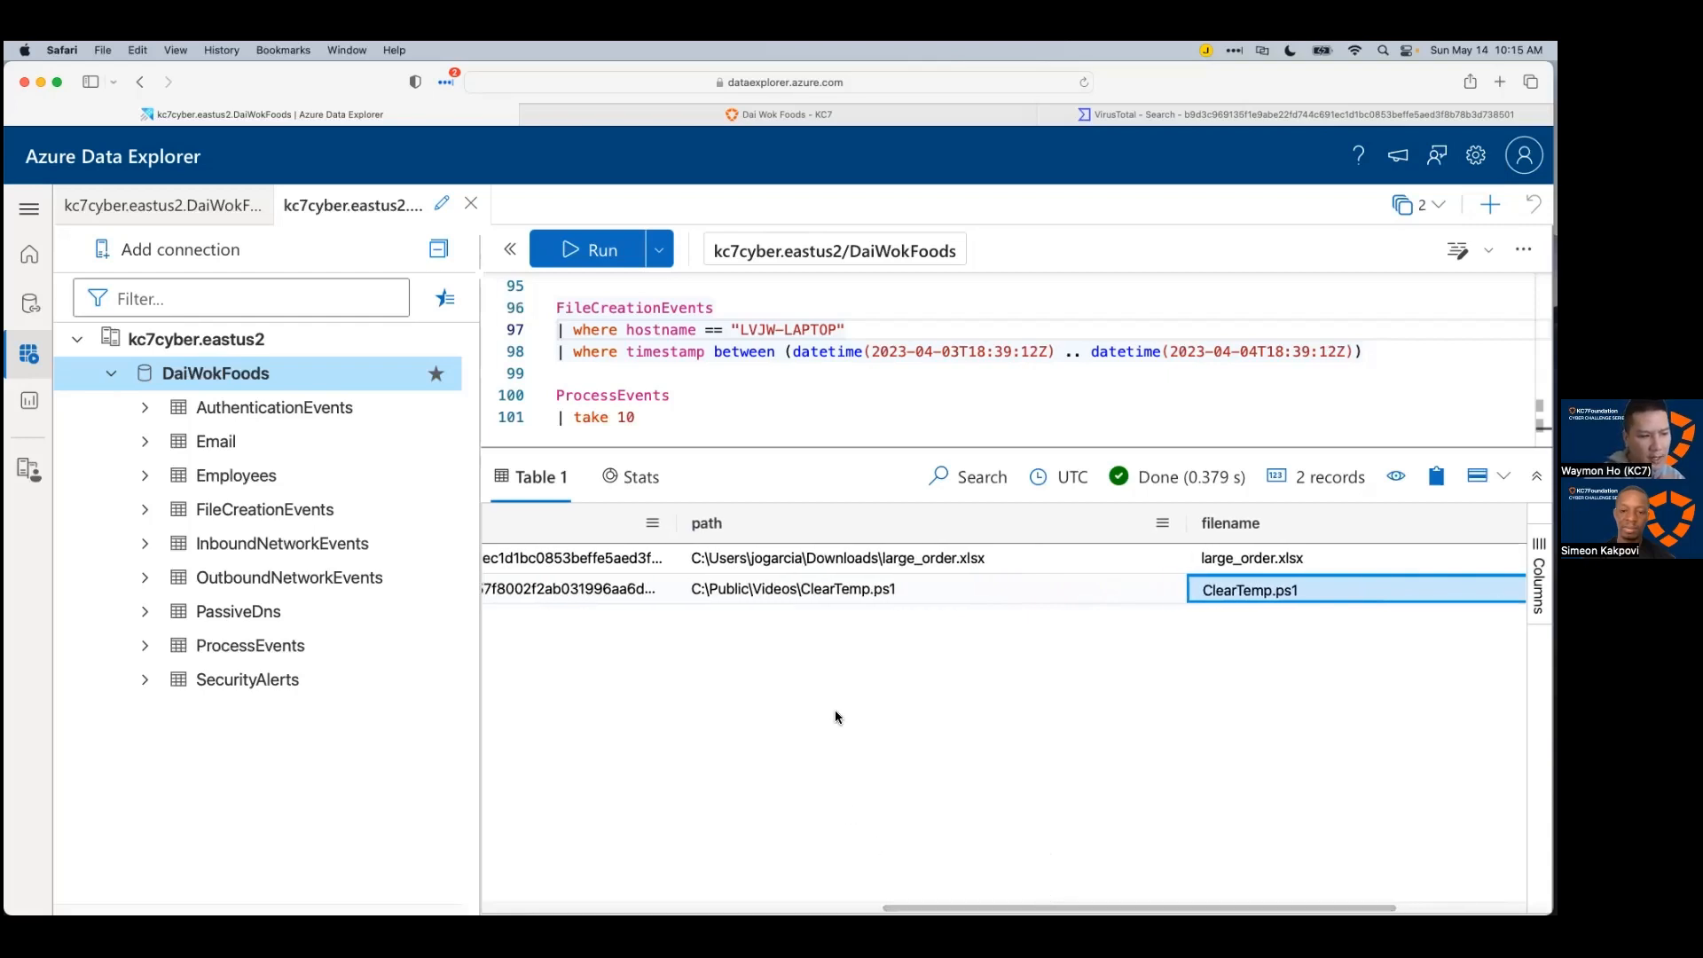
click(729, 593)
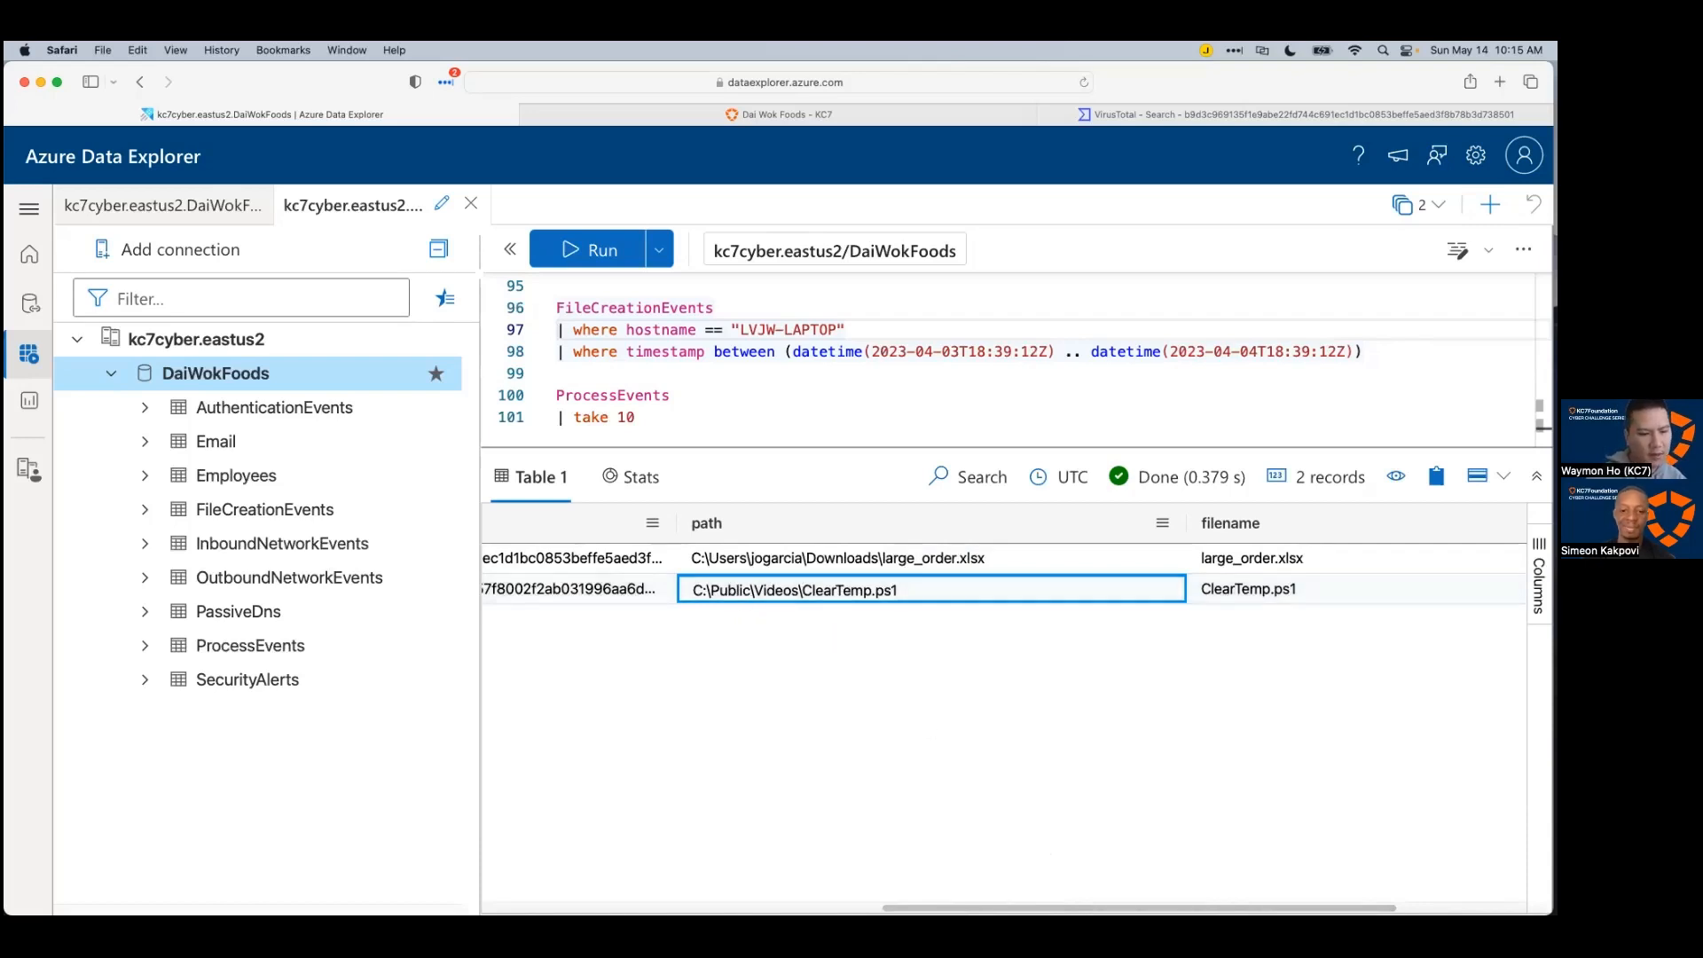
scroll(887, 585, left, 3)
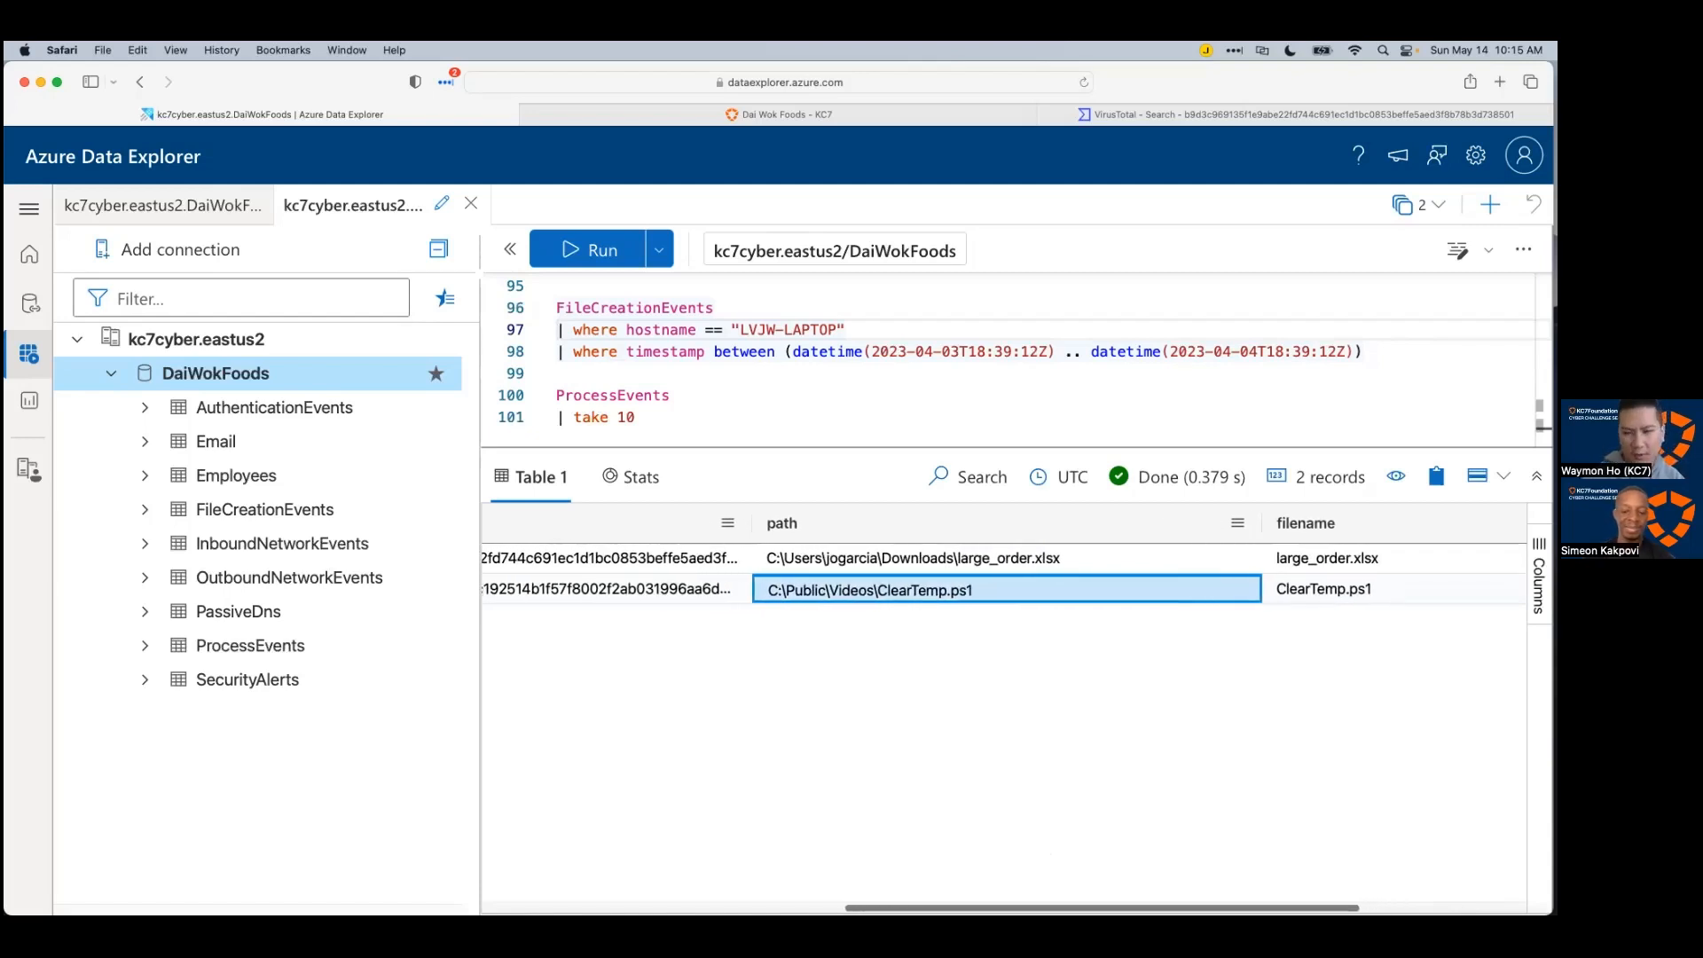
scroll(887, 585, left, 1)
scroll(839, 884, left, 4)
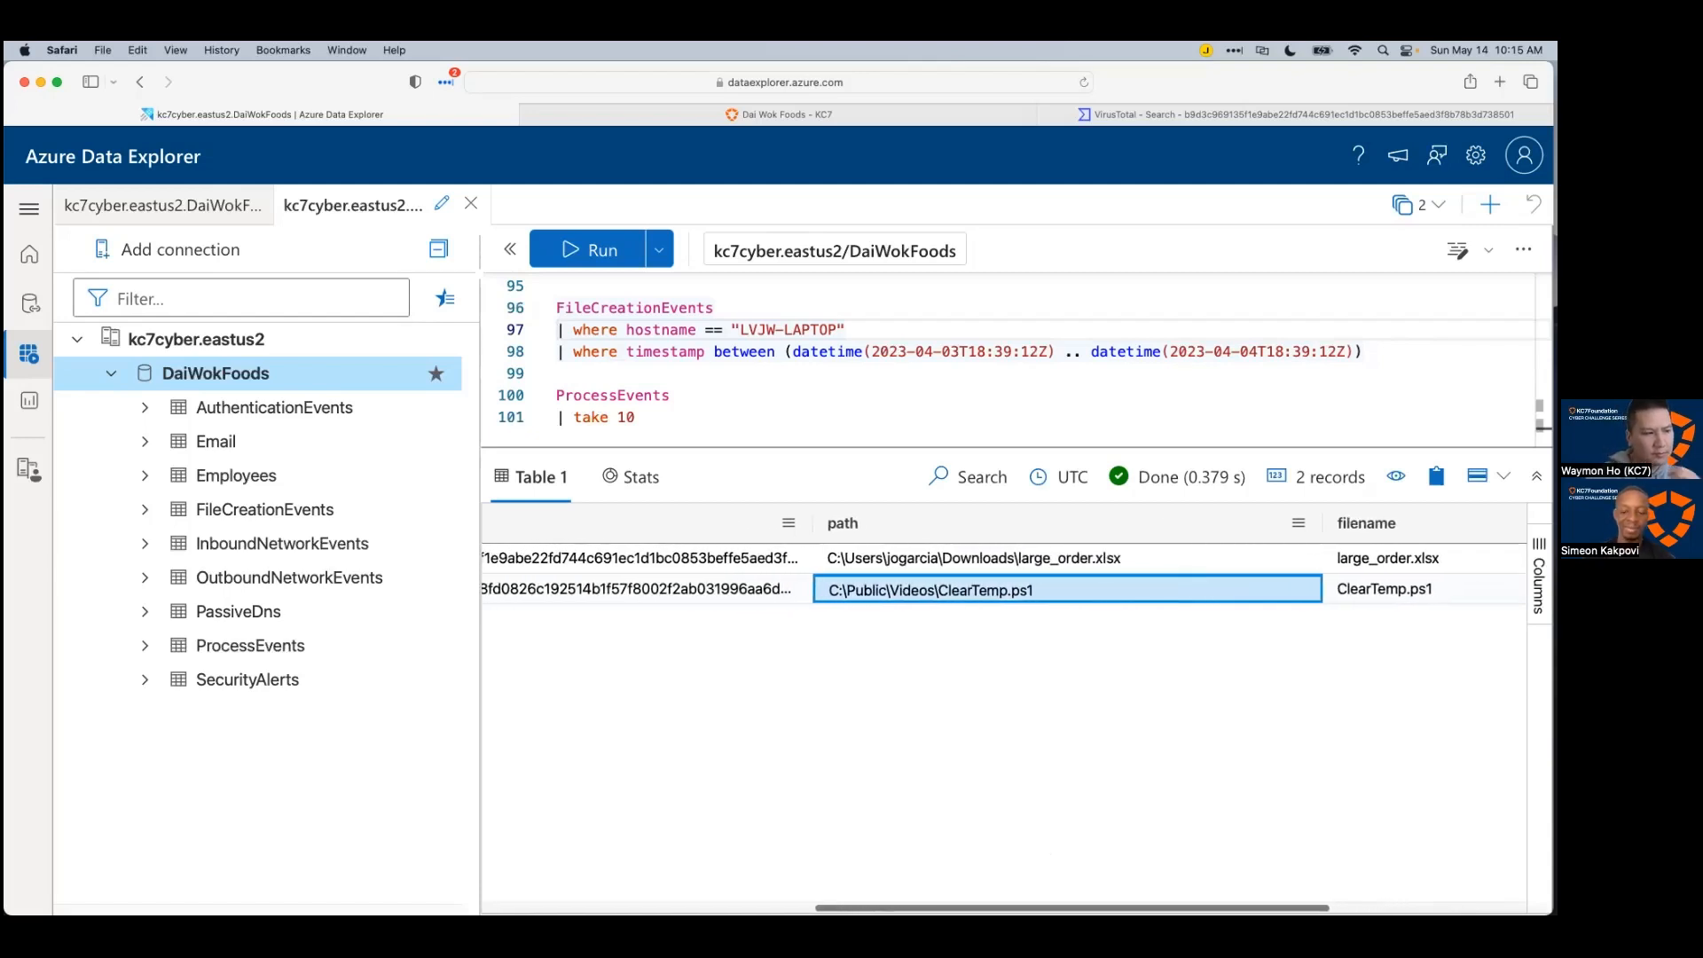
scroll(839, 884, right, 10)
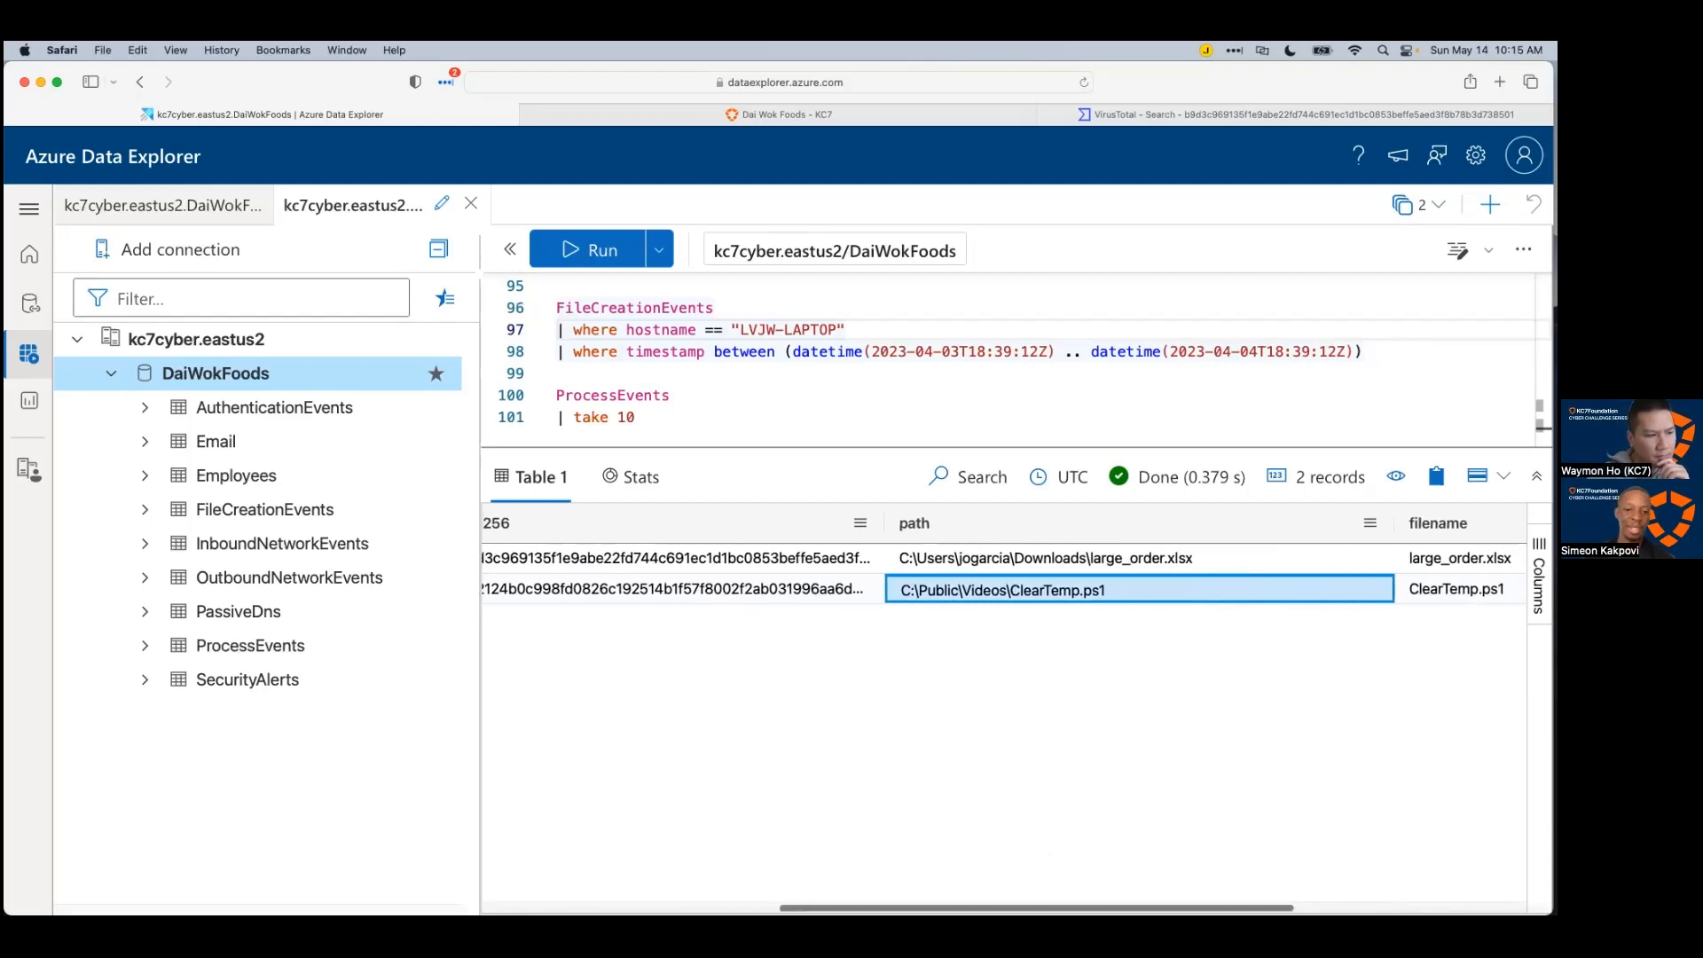
scroll(1004, 710, right, 4)
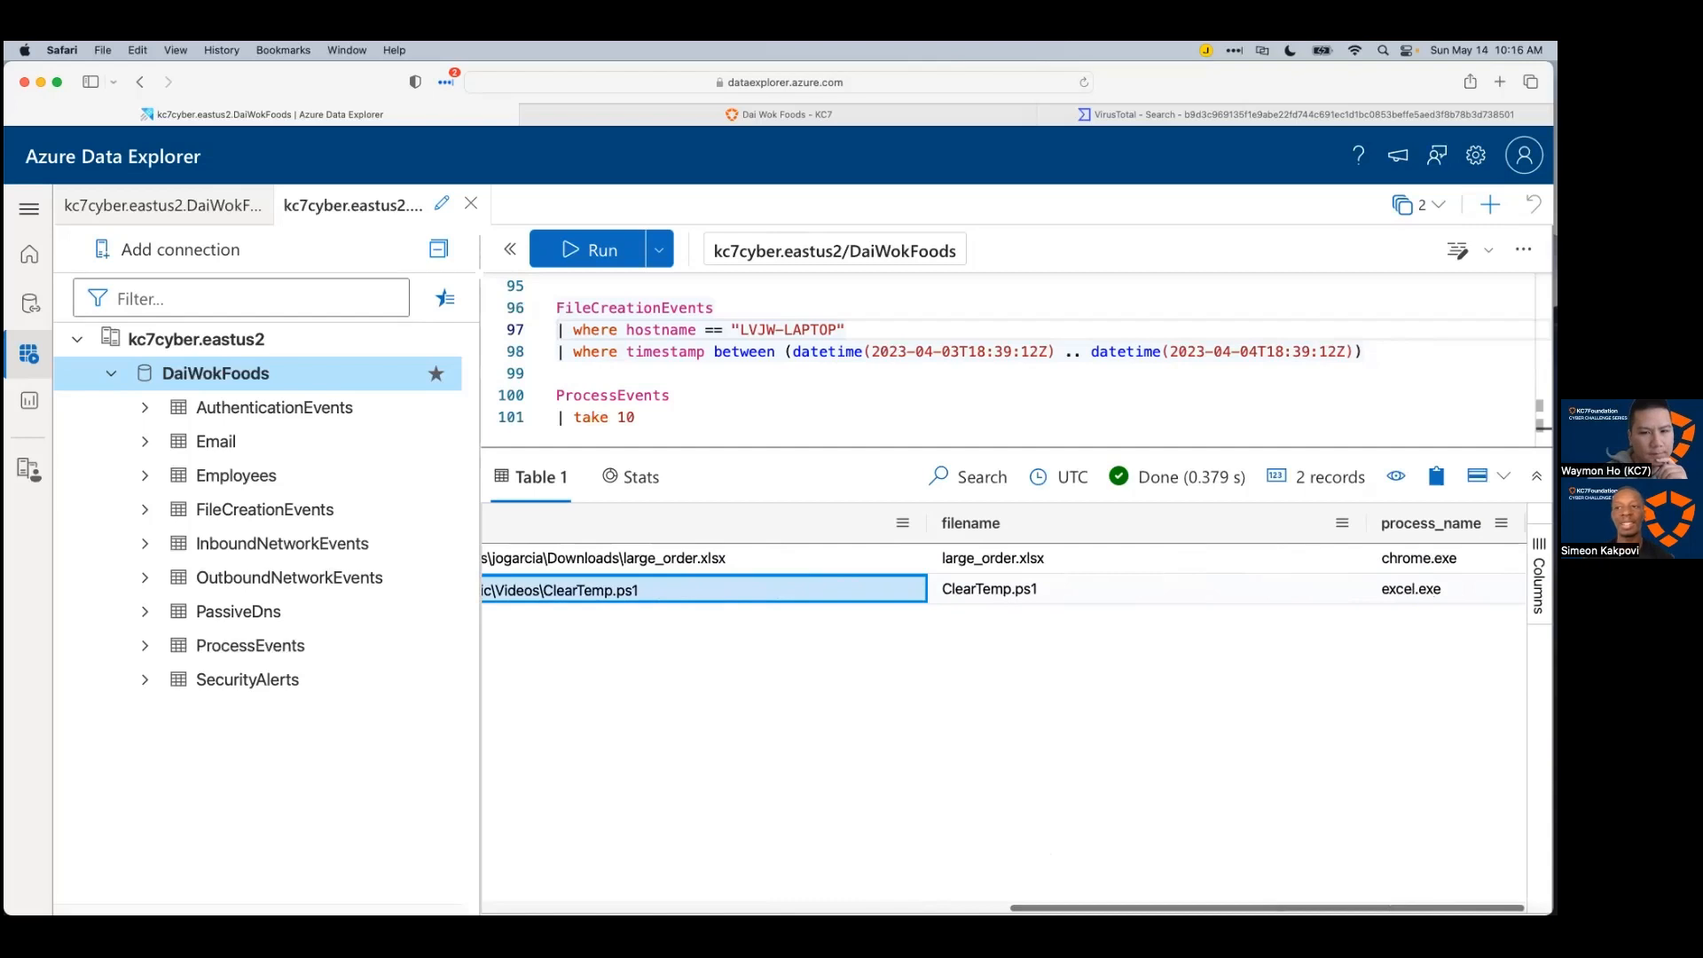
scroll(853, 884, left, 20)
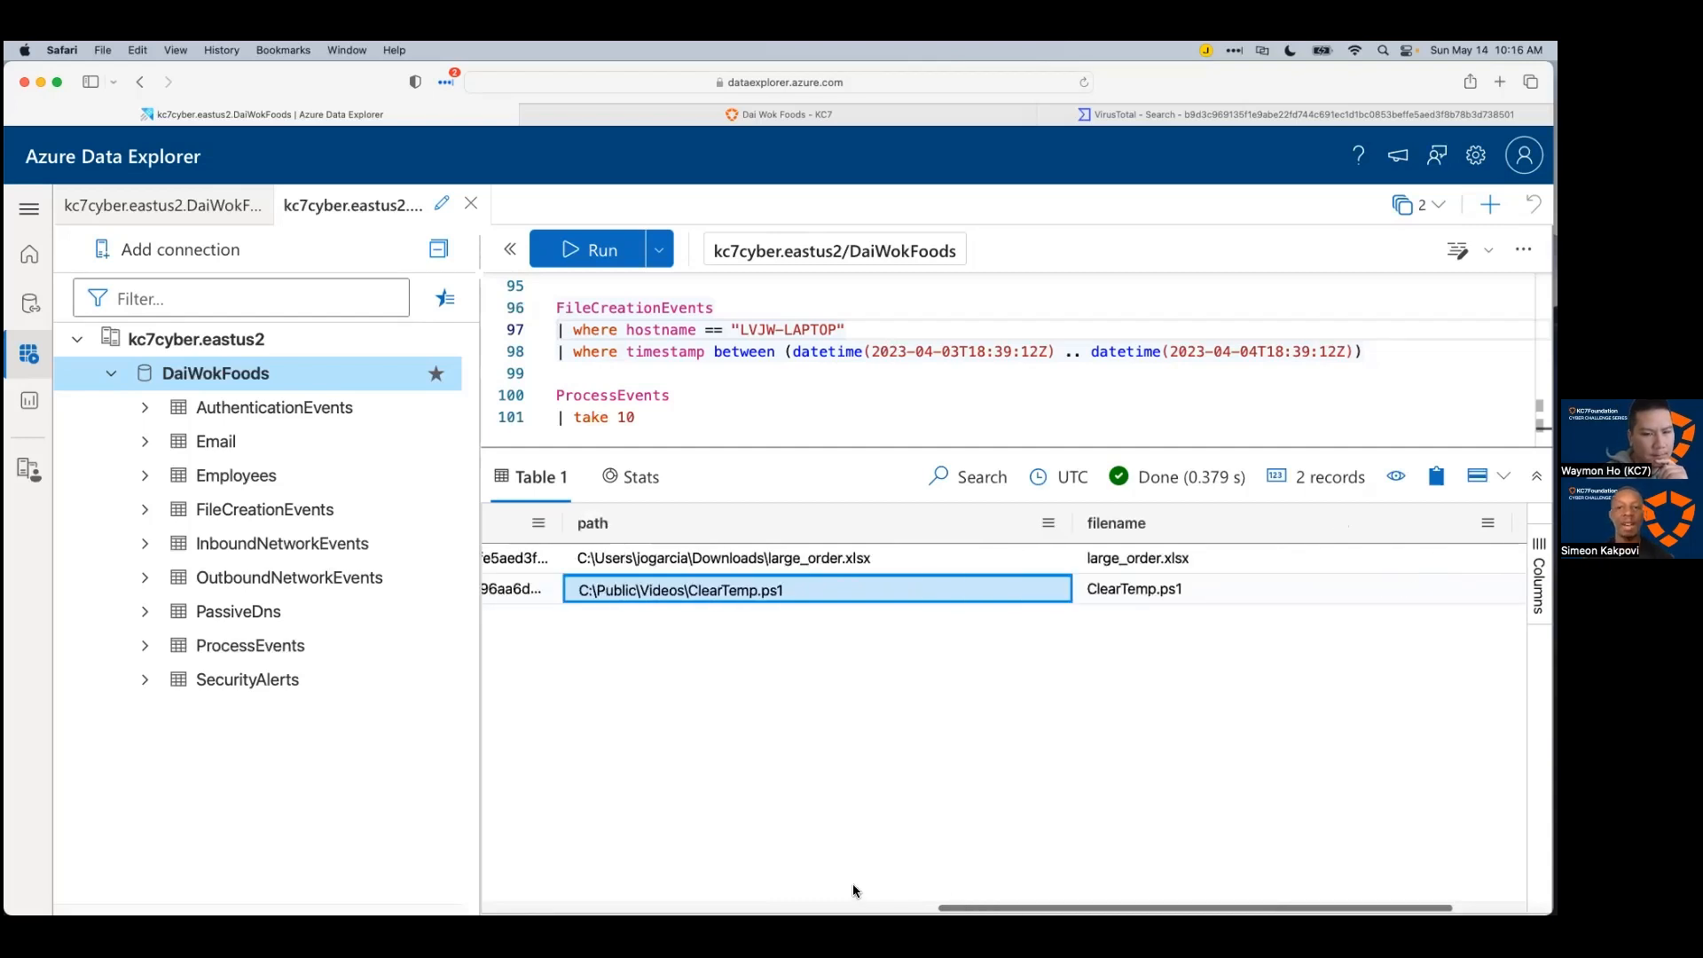
scroll(610, 865, left, 8)
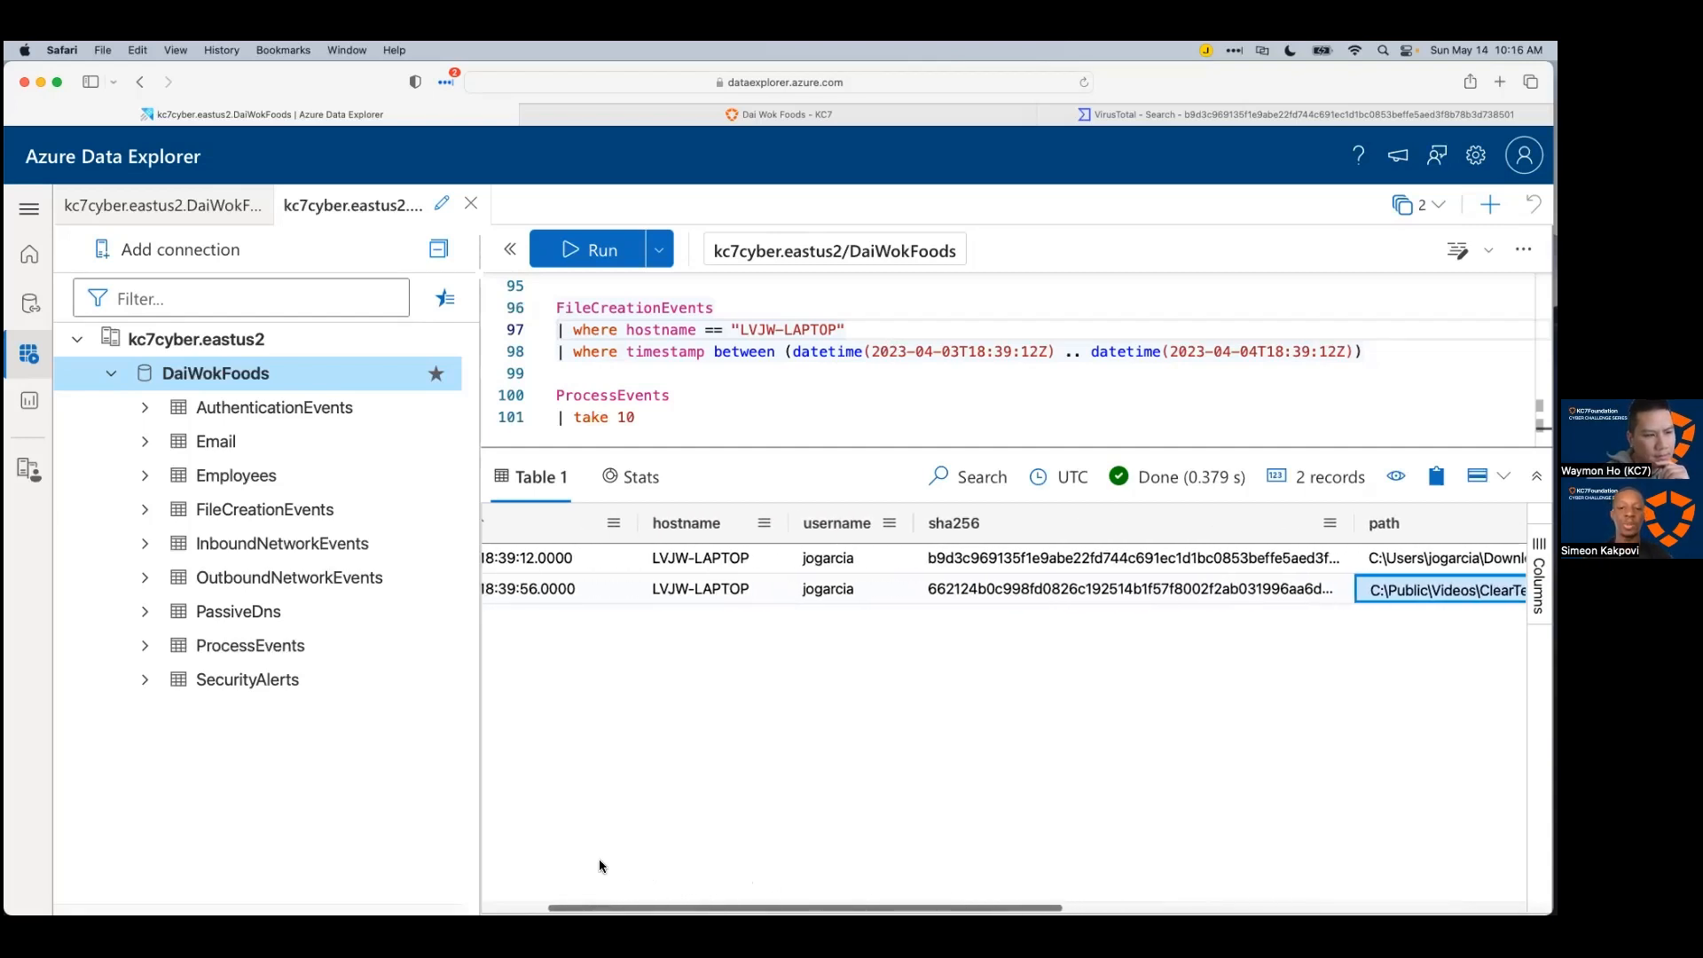
Step: Copy the ClearTemp.ps1 sha256 hash and paste it as a // comment below the where clause
click(1120, 605)
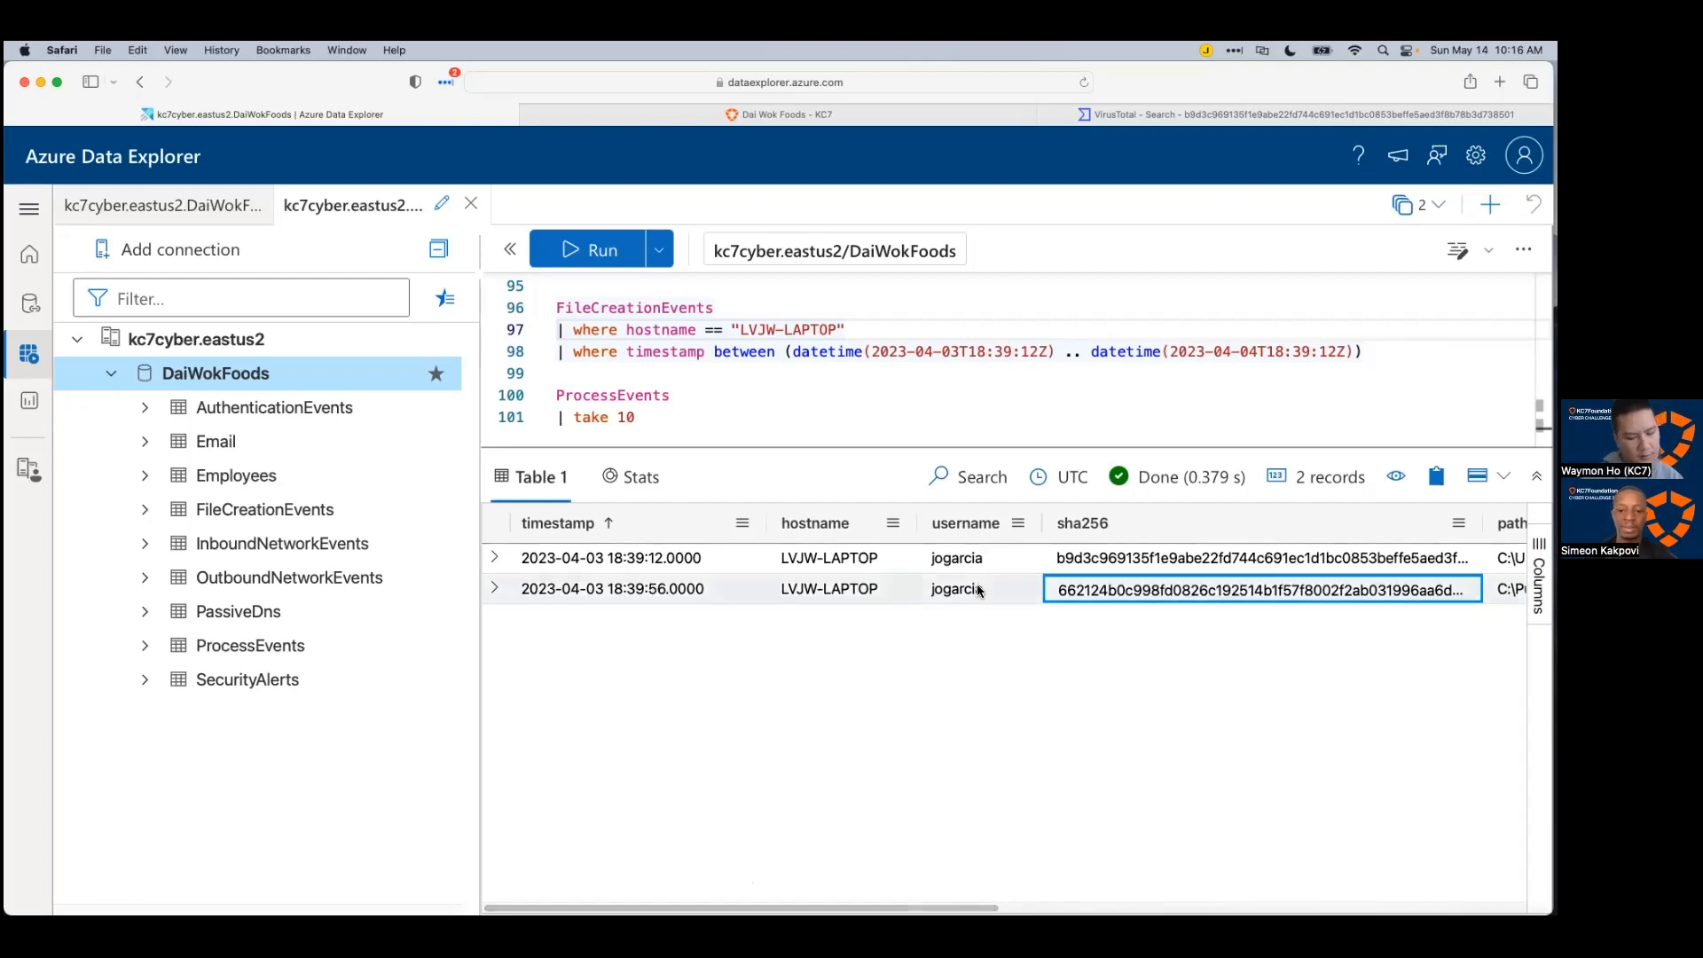
key(super+c)
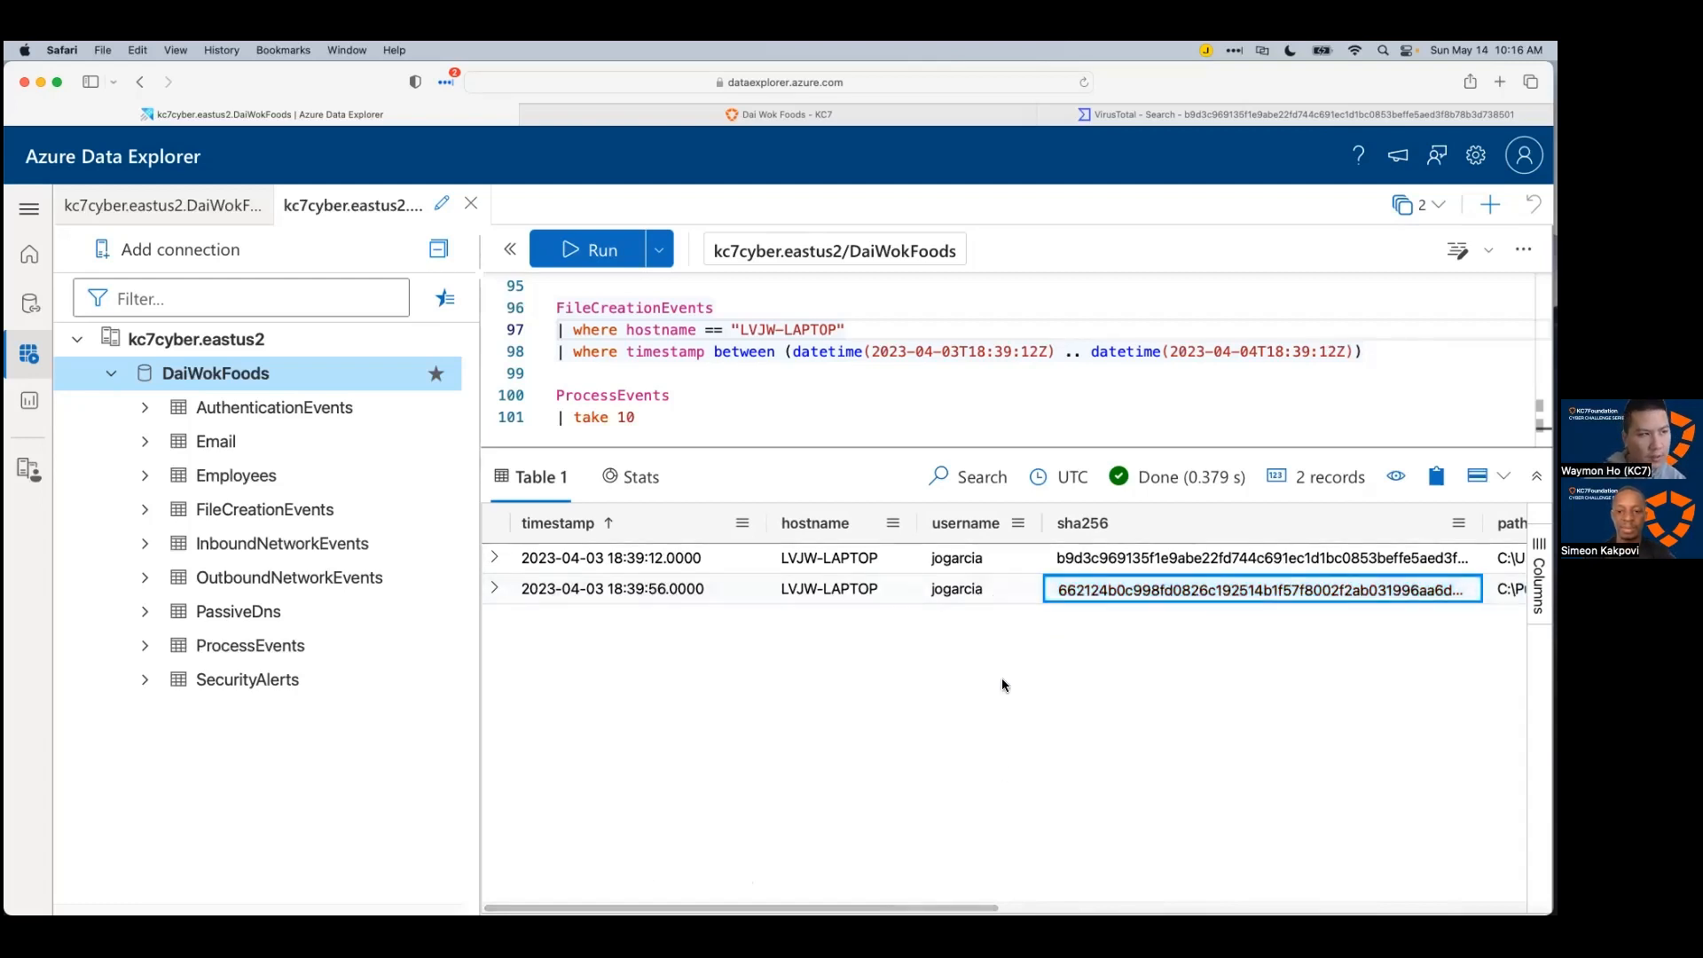
key(super+c)
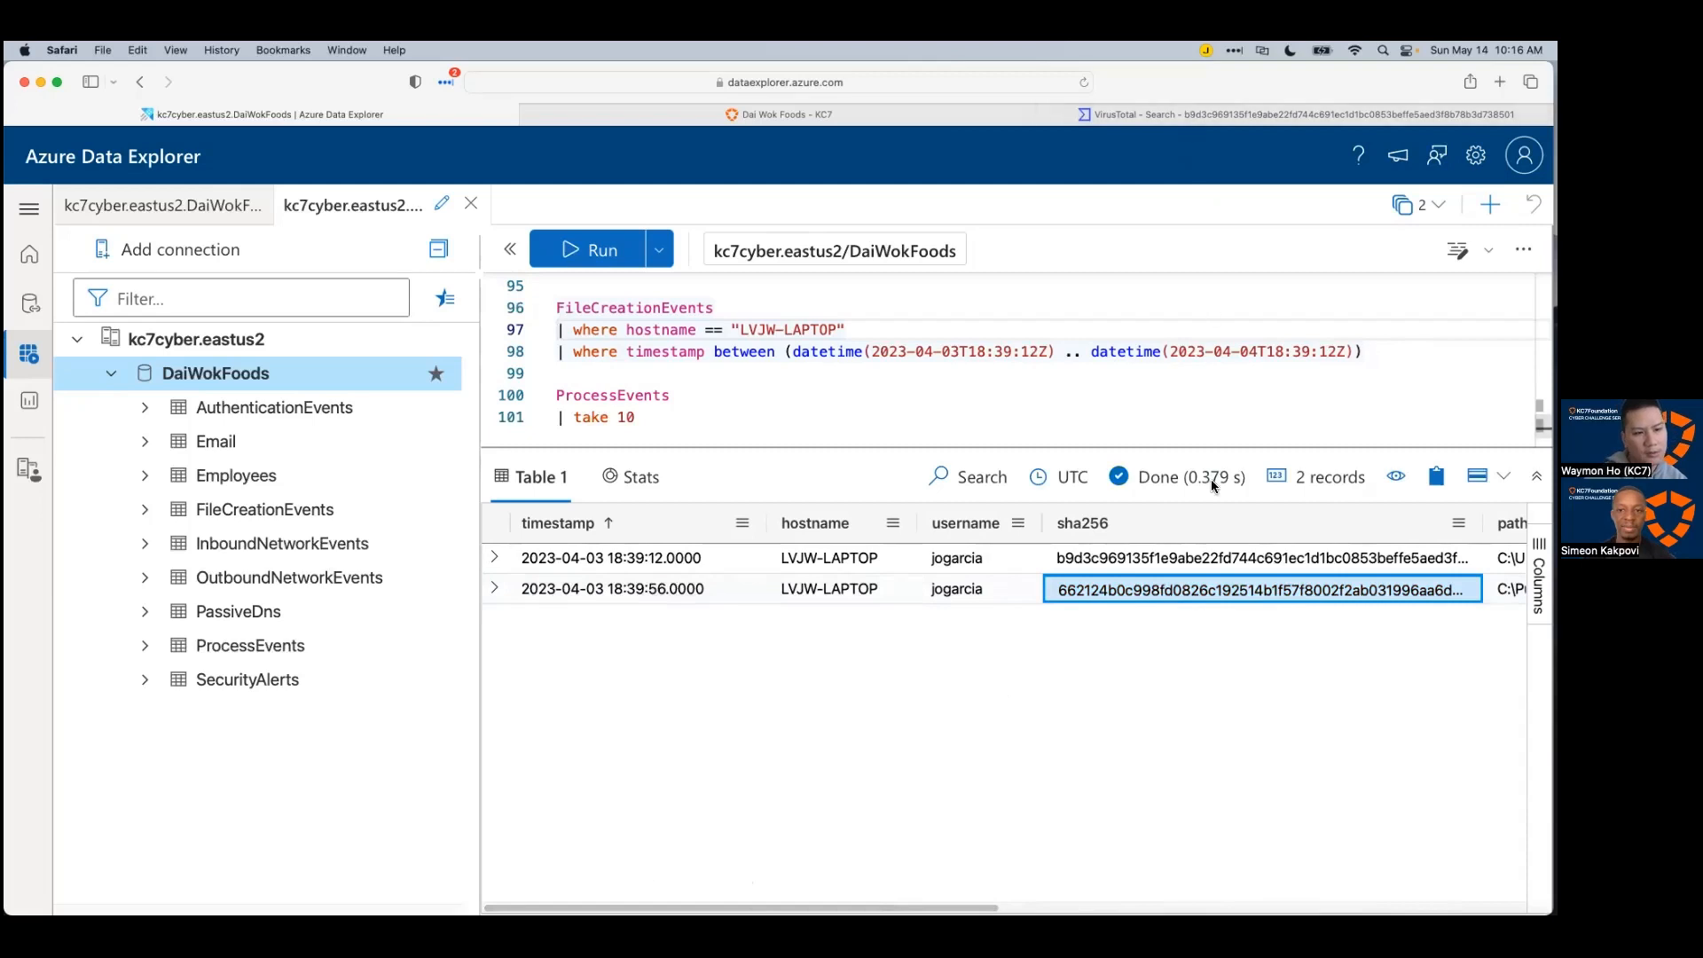
key(super+c)
click(772, 417)
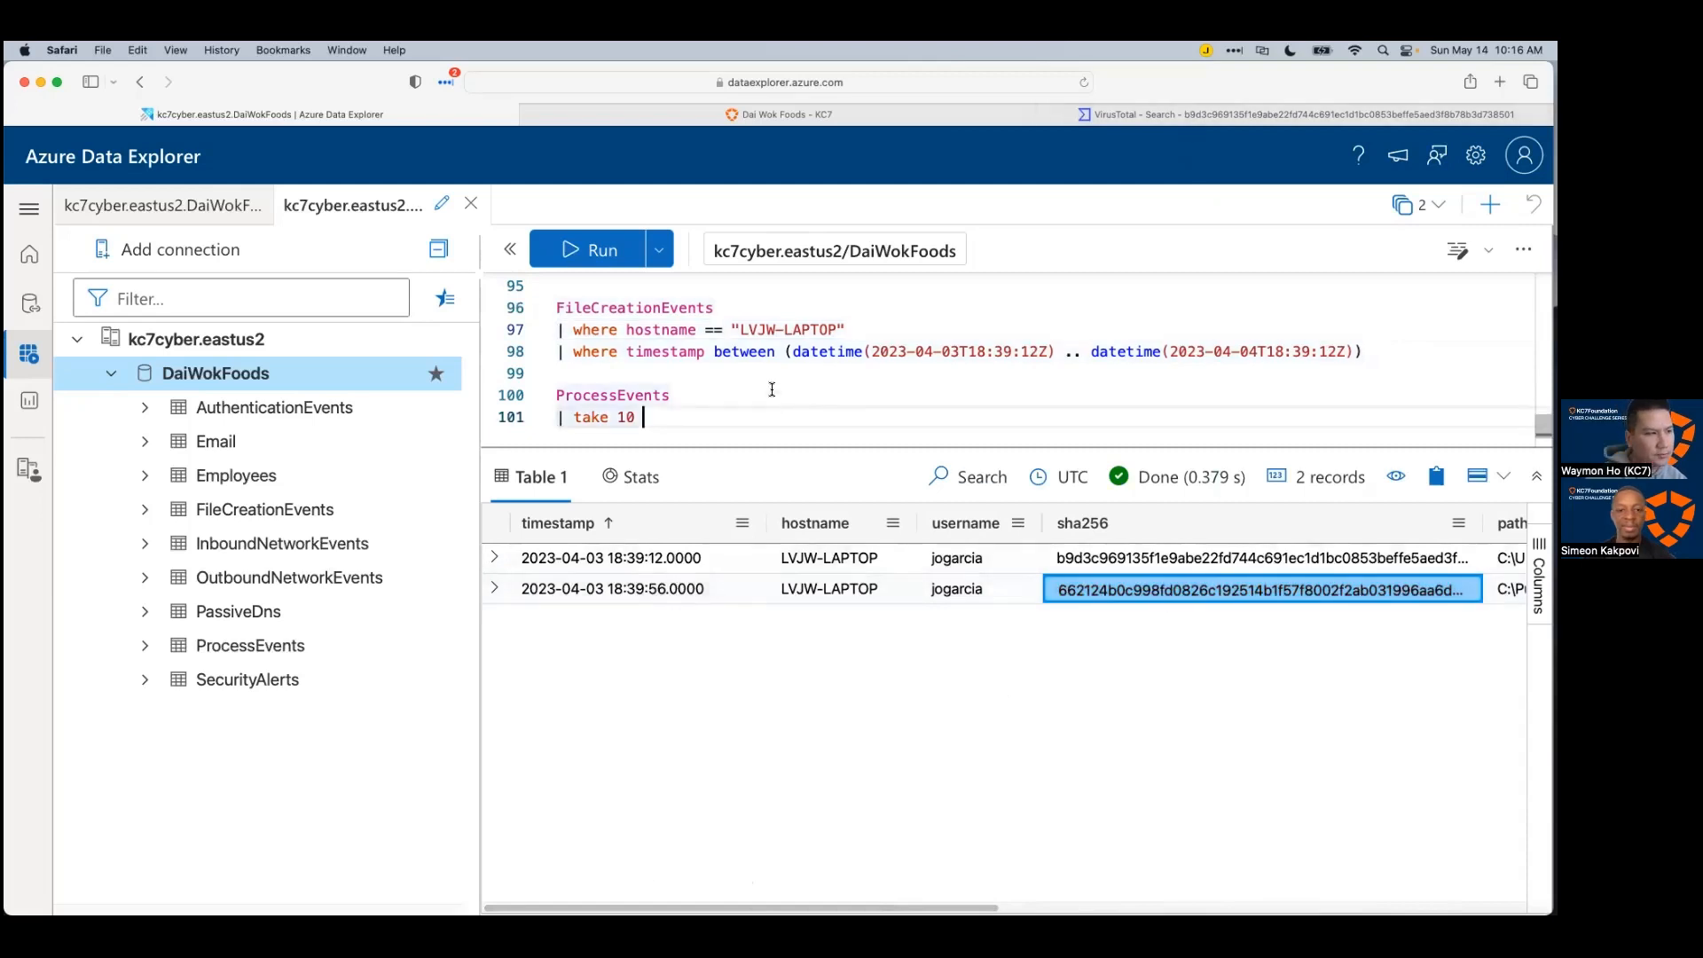
click(772, 370)
key(Return)
key(Up)
key(Up)
key(Down)
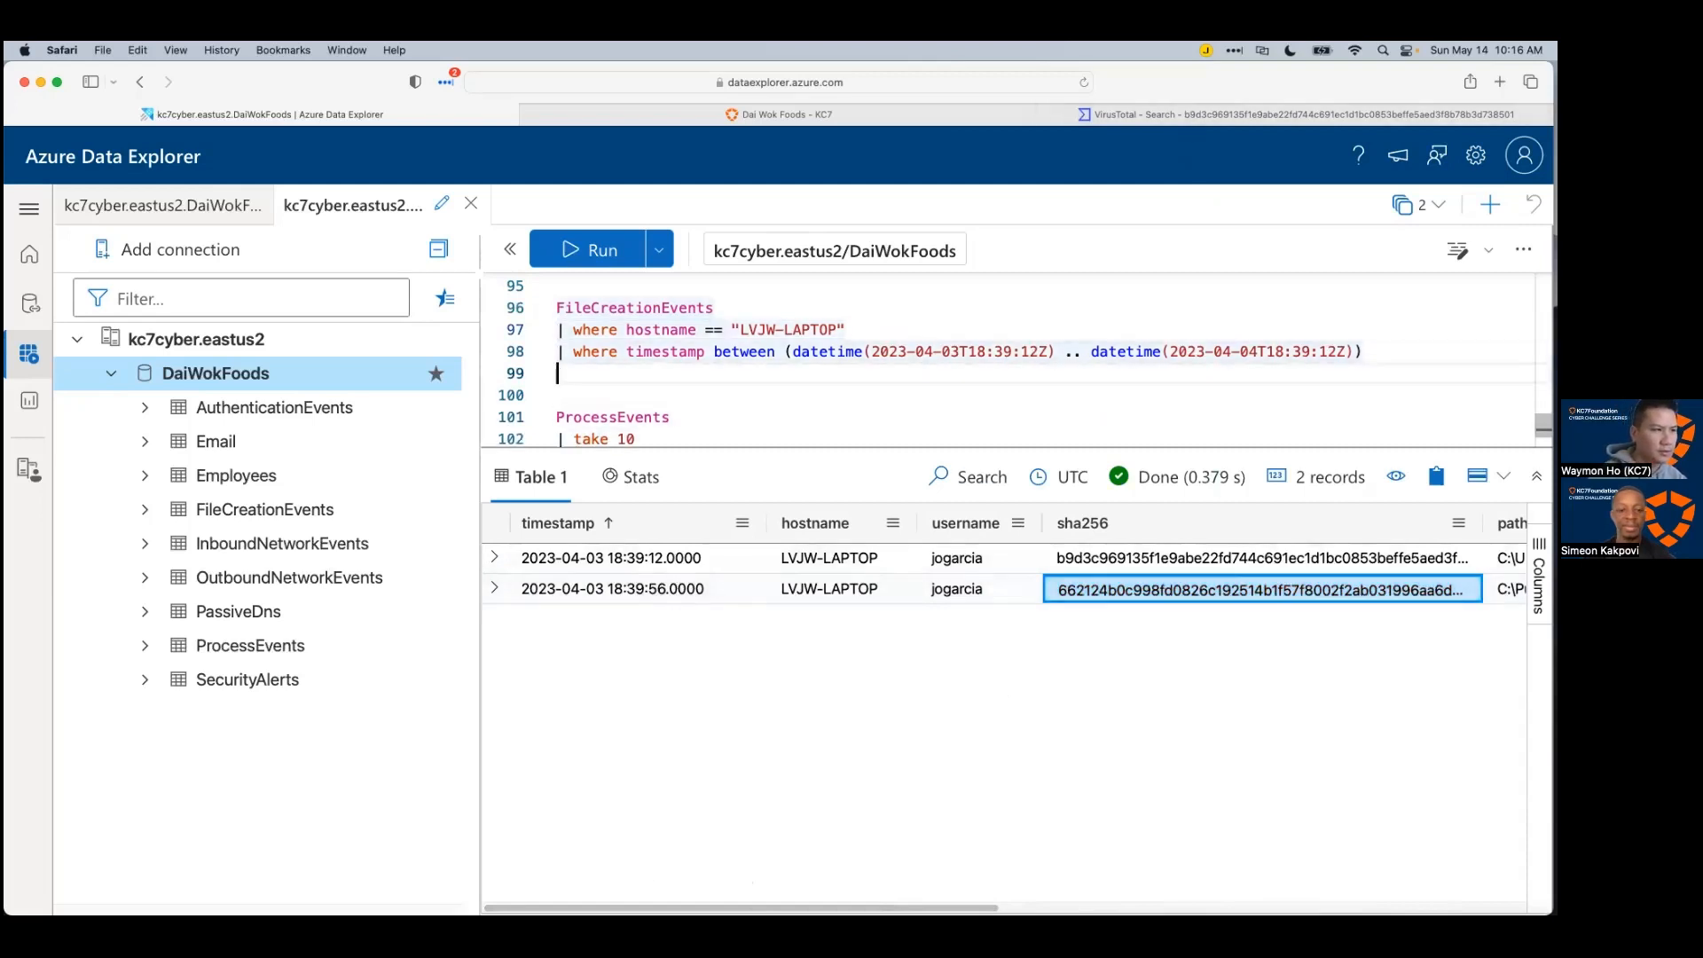
text(//)
key(super+v)
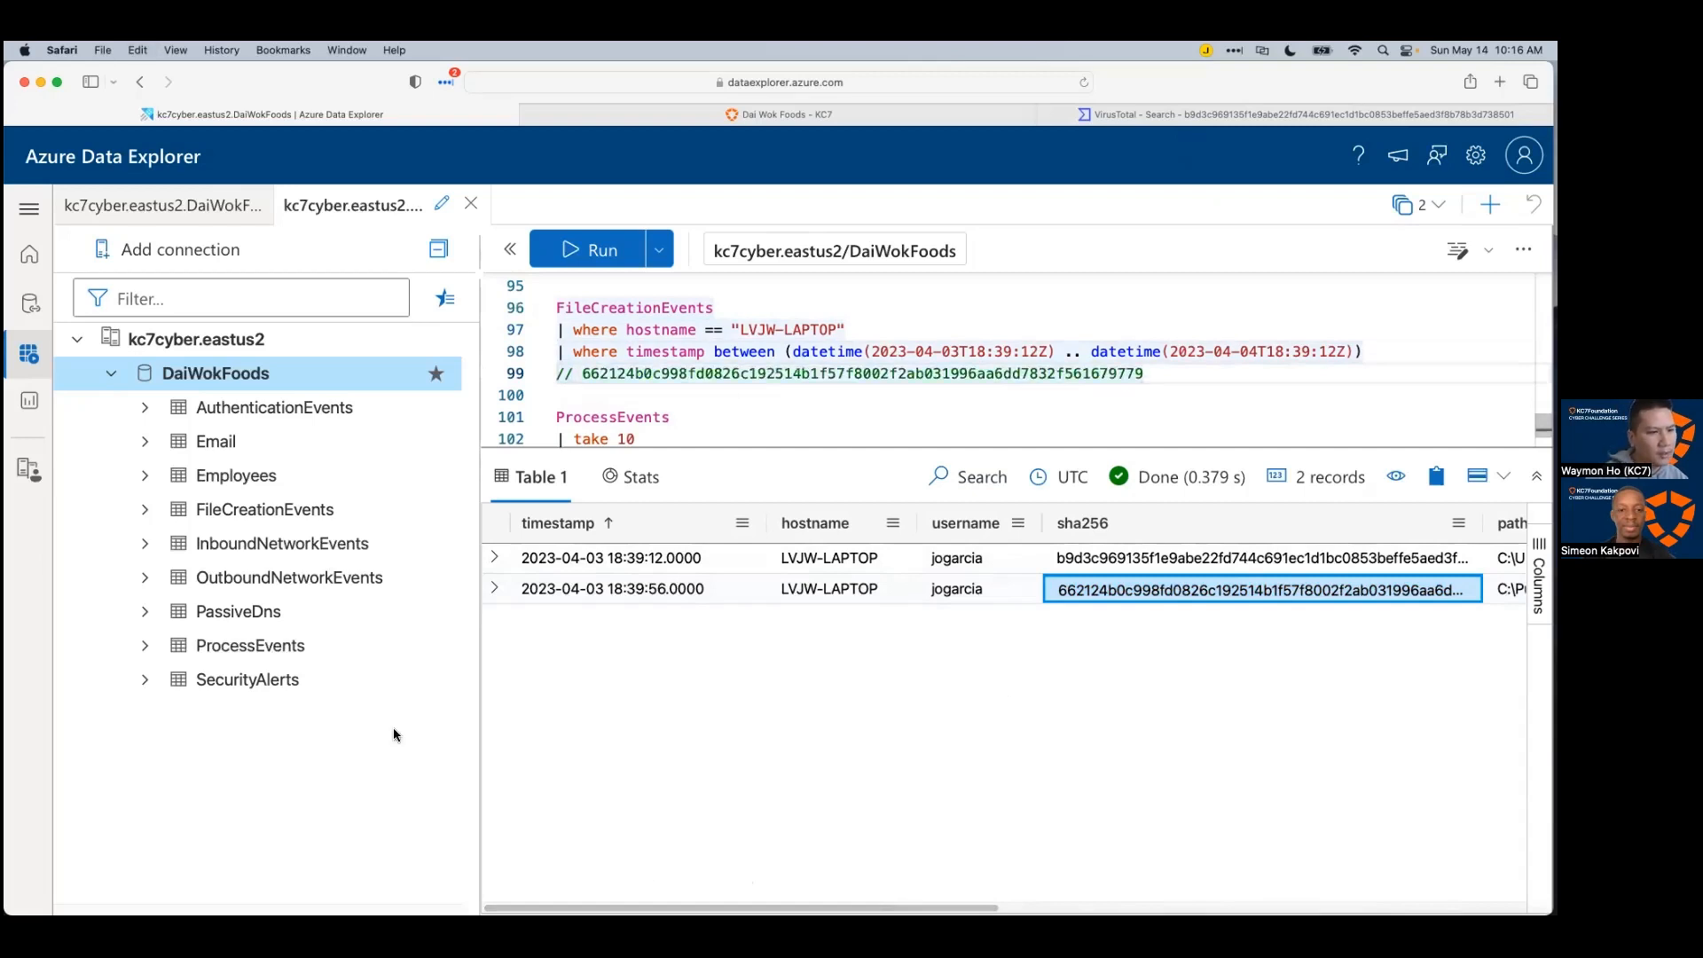
Step: Expand the ClearTemp.ps1 record and select its full JSON details
click(494, 588)
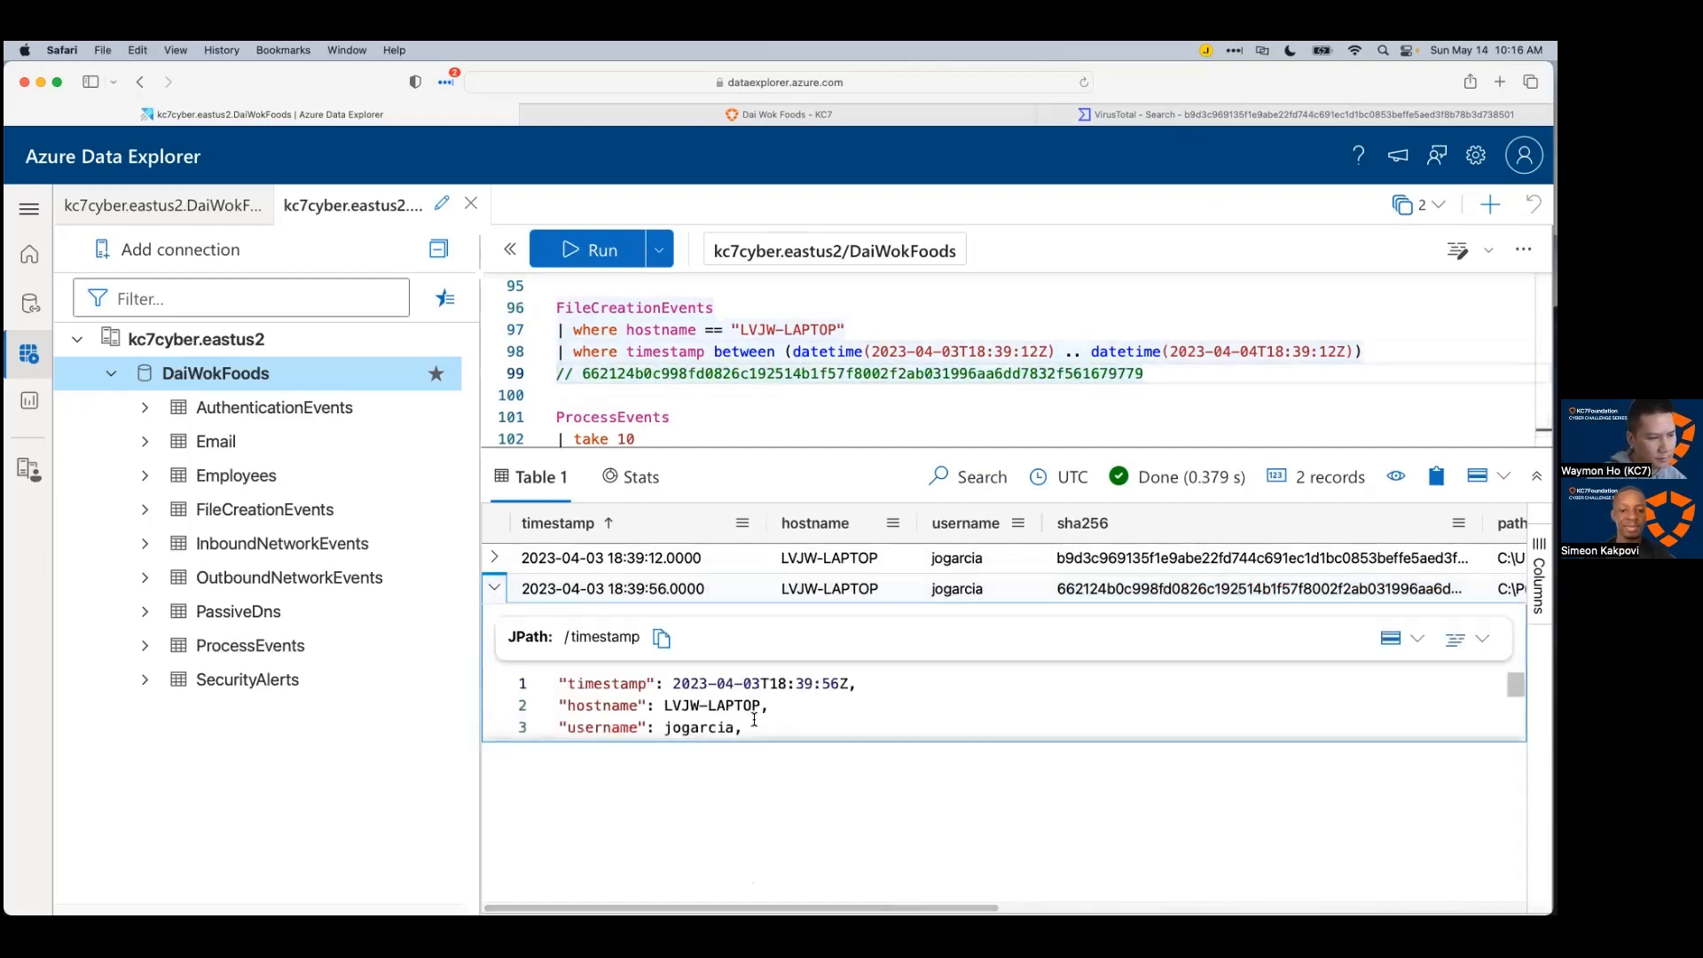
key(super+a)
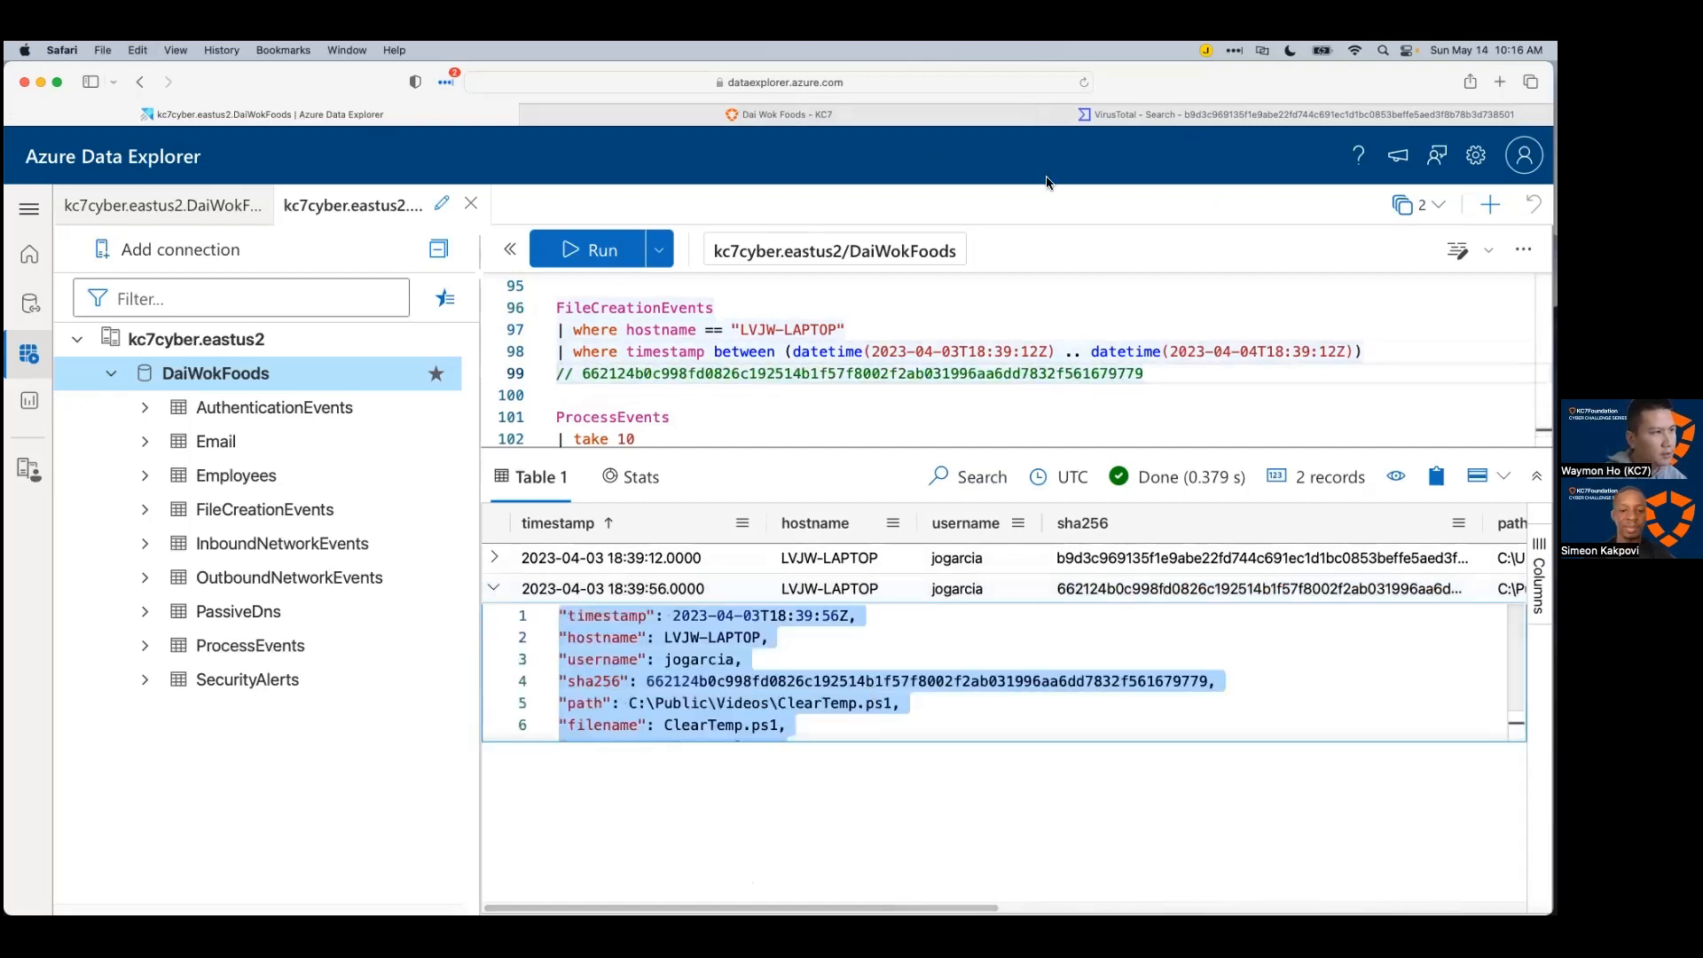
key(super+Tab)
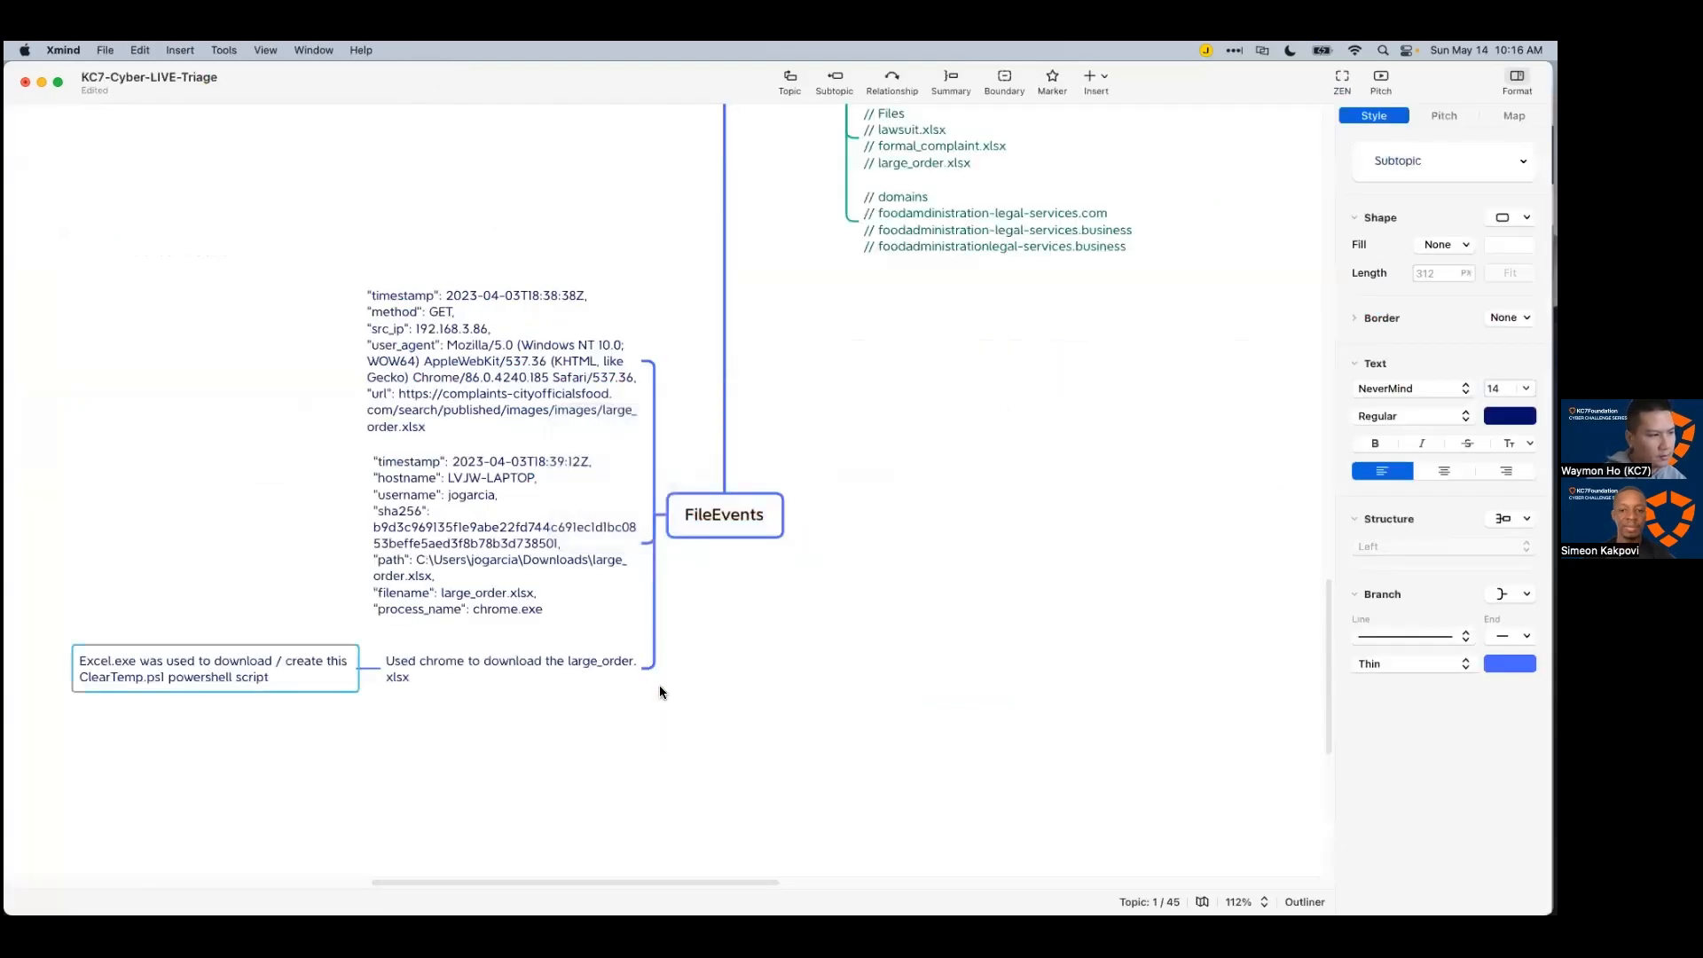
Step: Paste the ClearTemp.ps1 record JSON as a new subtopic of the Excel.exe note
click(654, 688)
click(135, 680)
scroll(138, 682, down, 1)
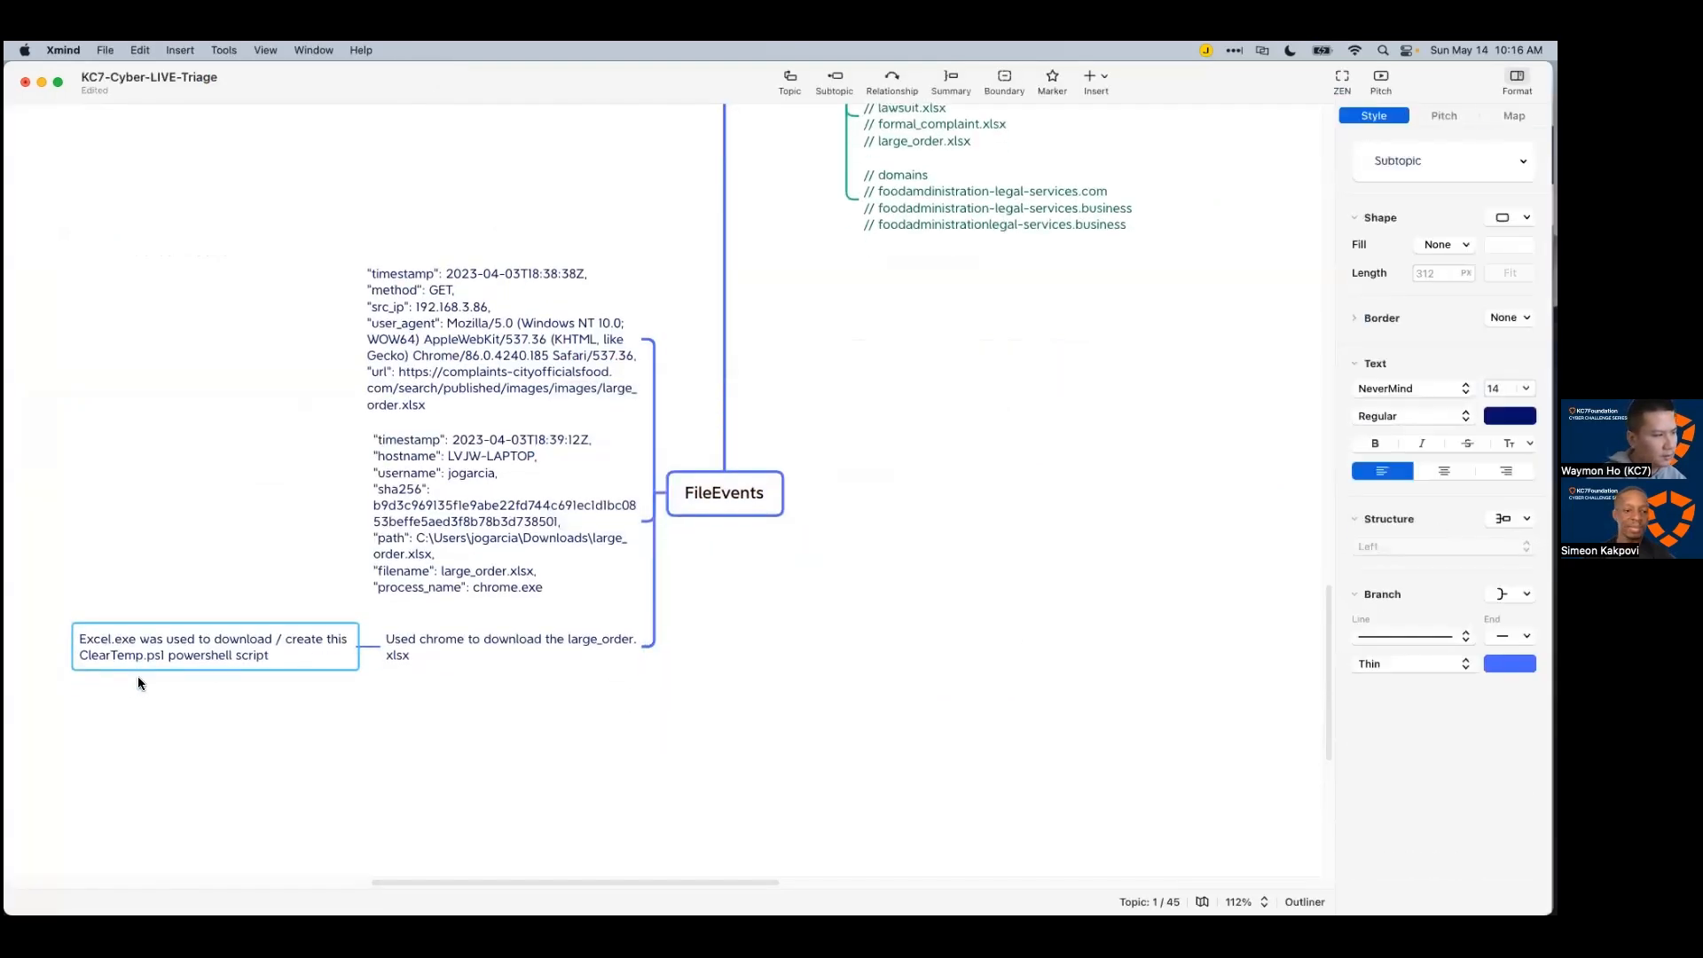
key(Tab)
key(super+v)
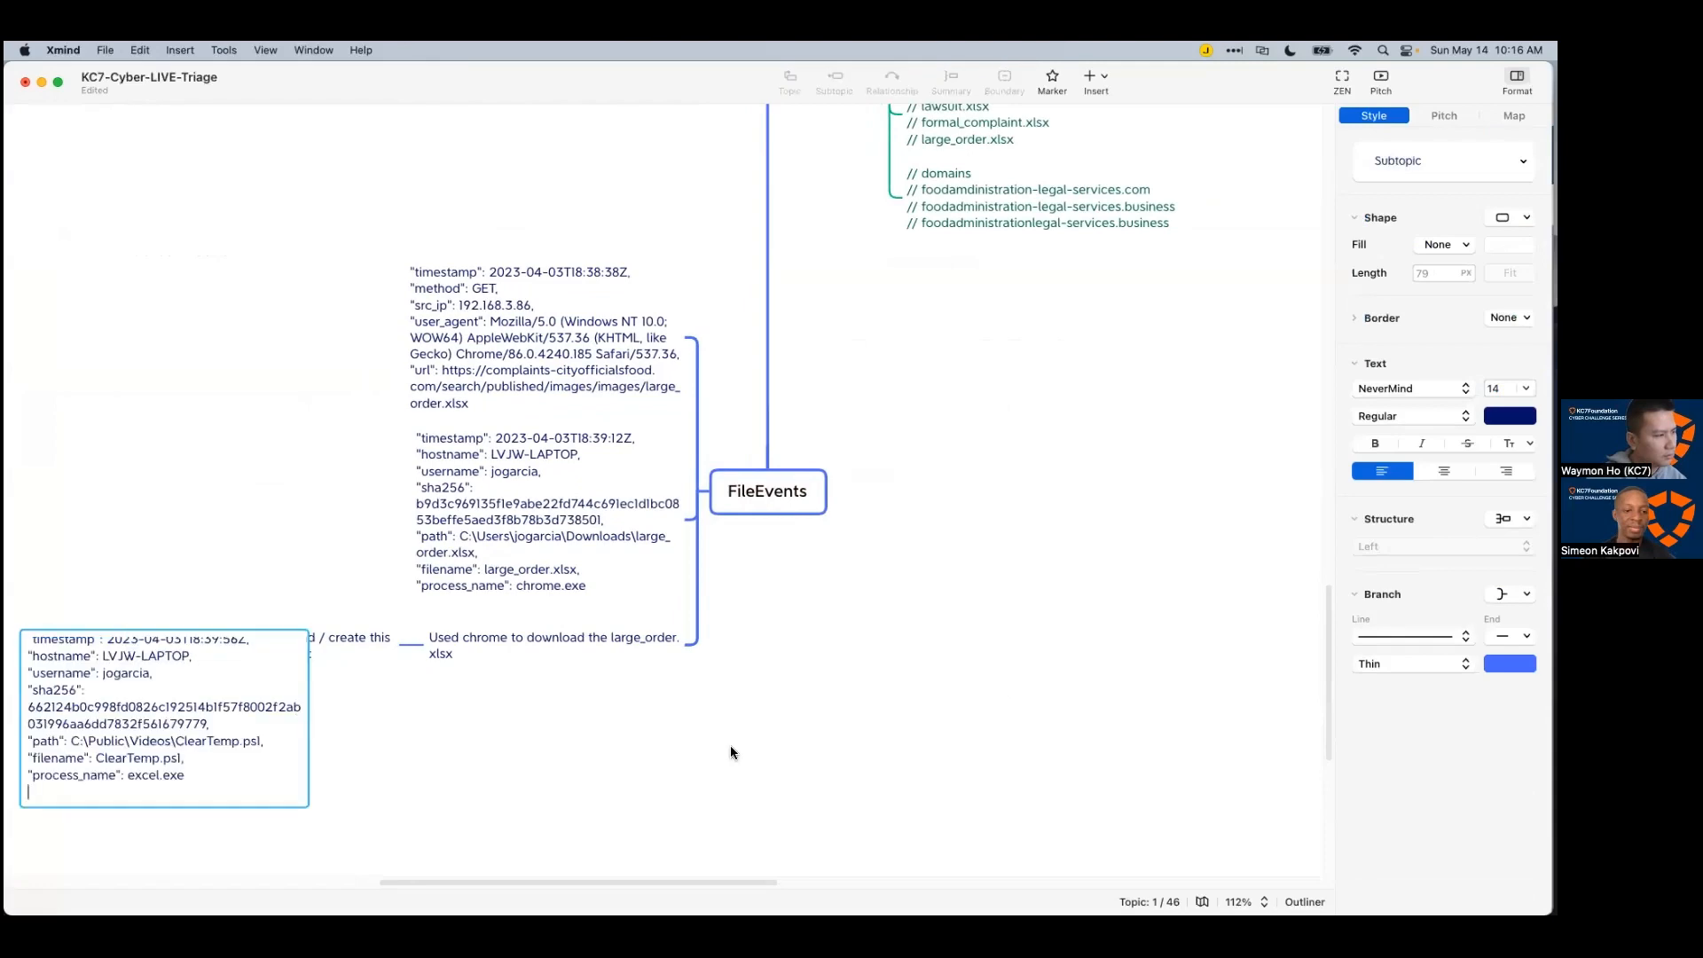
click(730, 745)
drag(631, 874, 492, 878)
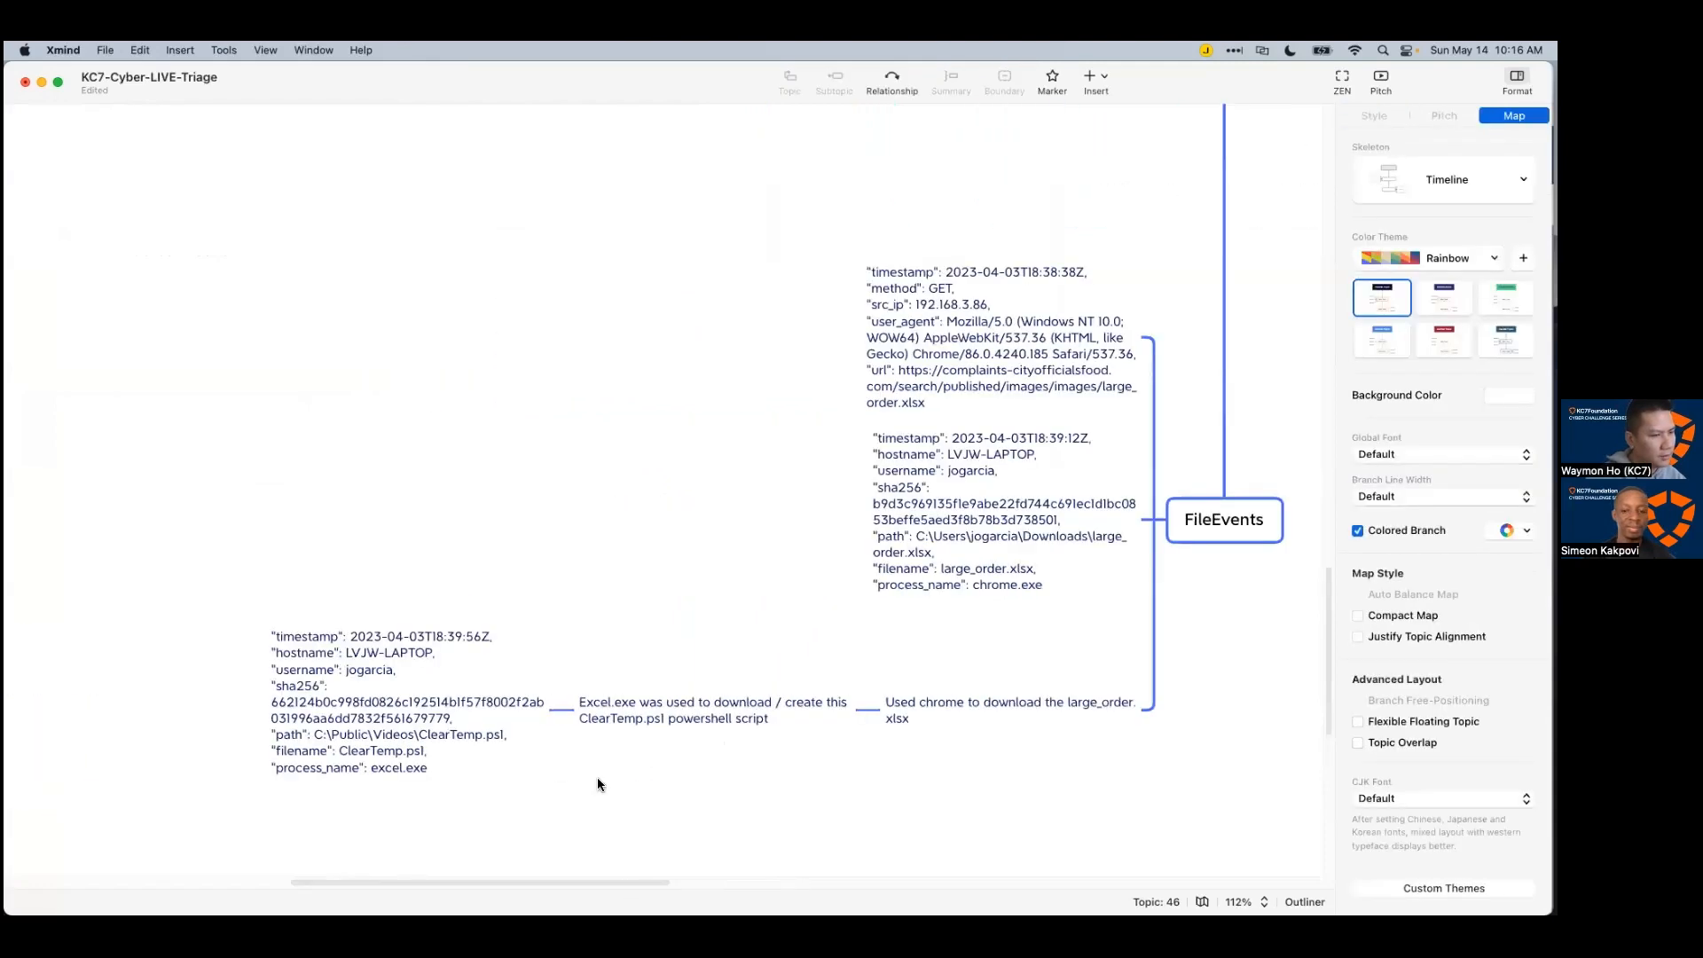
scroll(599, 775, down, 3)
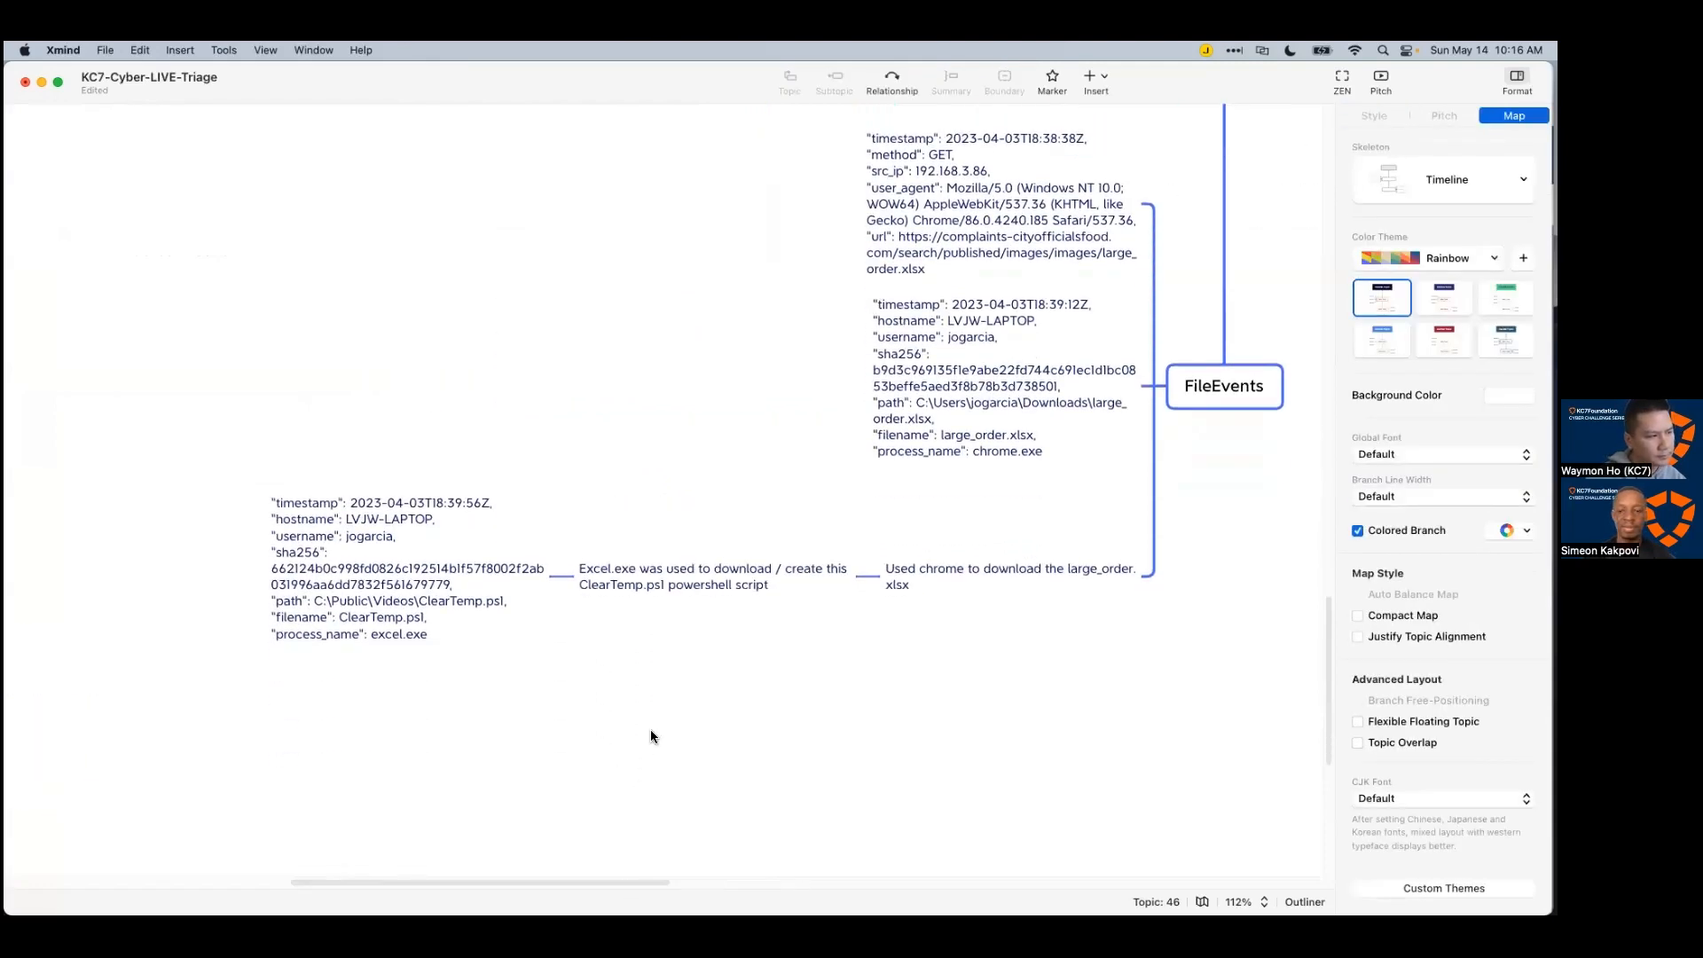
key(super+Tab)
Step: Copy ClearTemp.ps1's sha256 from Azure Data Explorer and search it on VirusTotal, replacing the old hash
click(1266, 117)
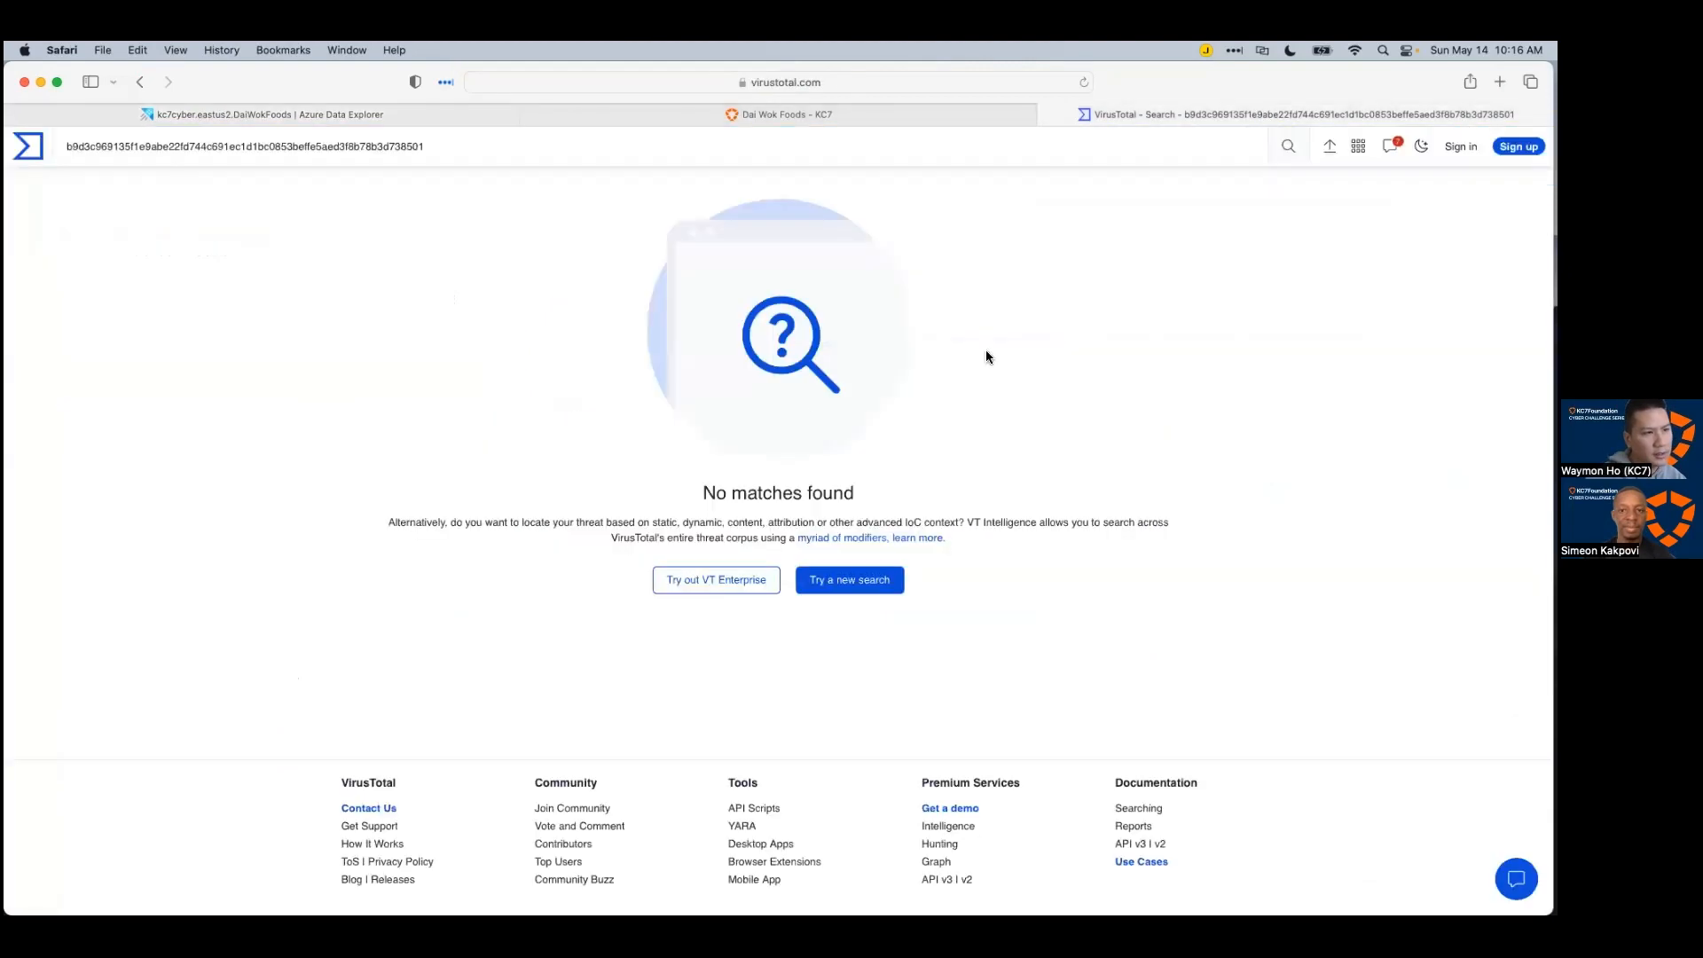
click(711, 149)
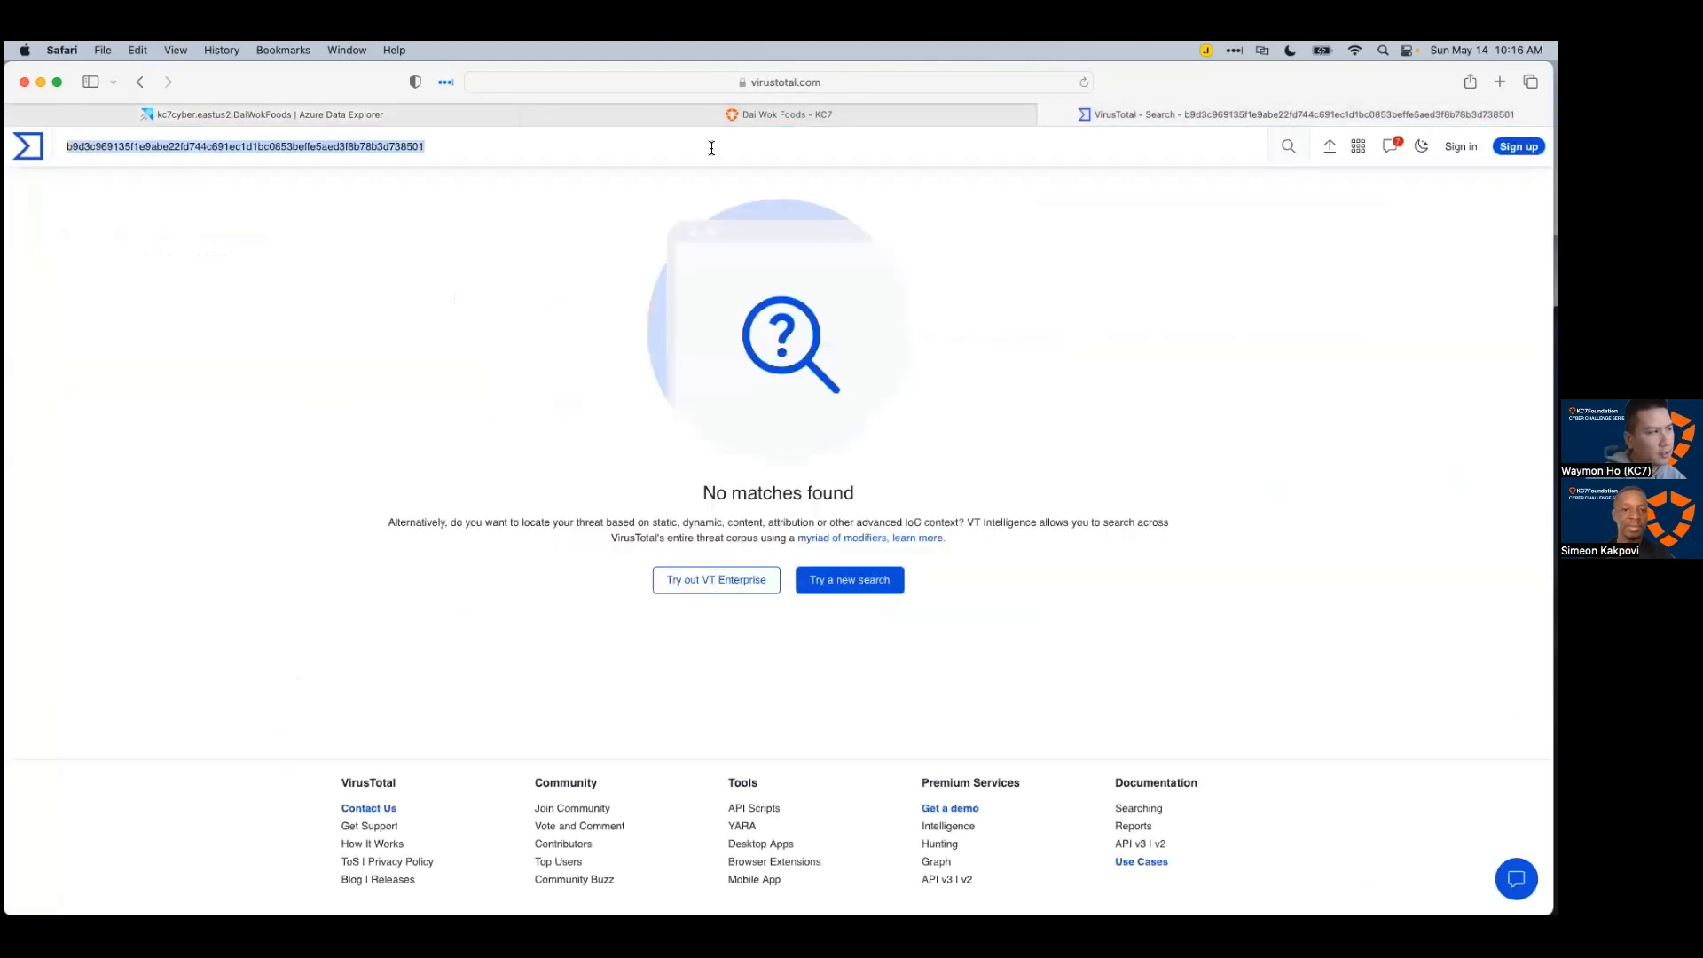
click(390, 115)
click(1174, 588)
key(super+c)
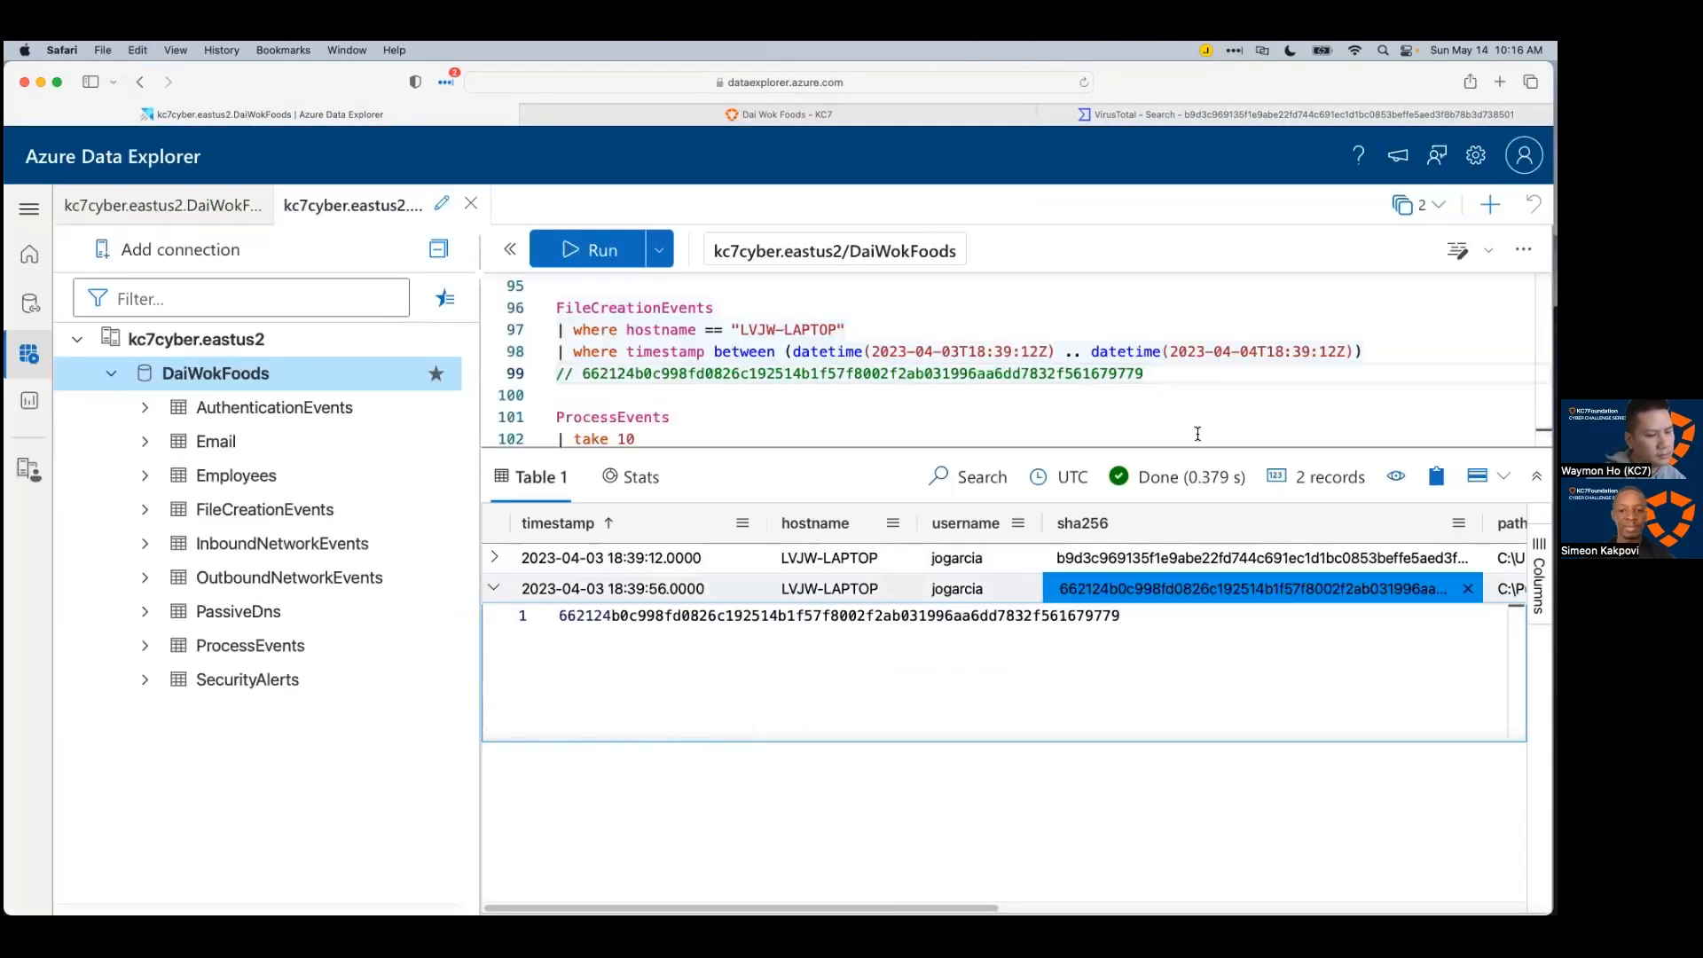
click(1273, 115)
key(super+d)
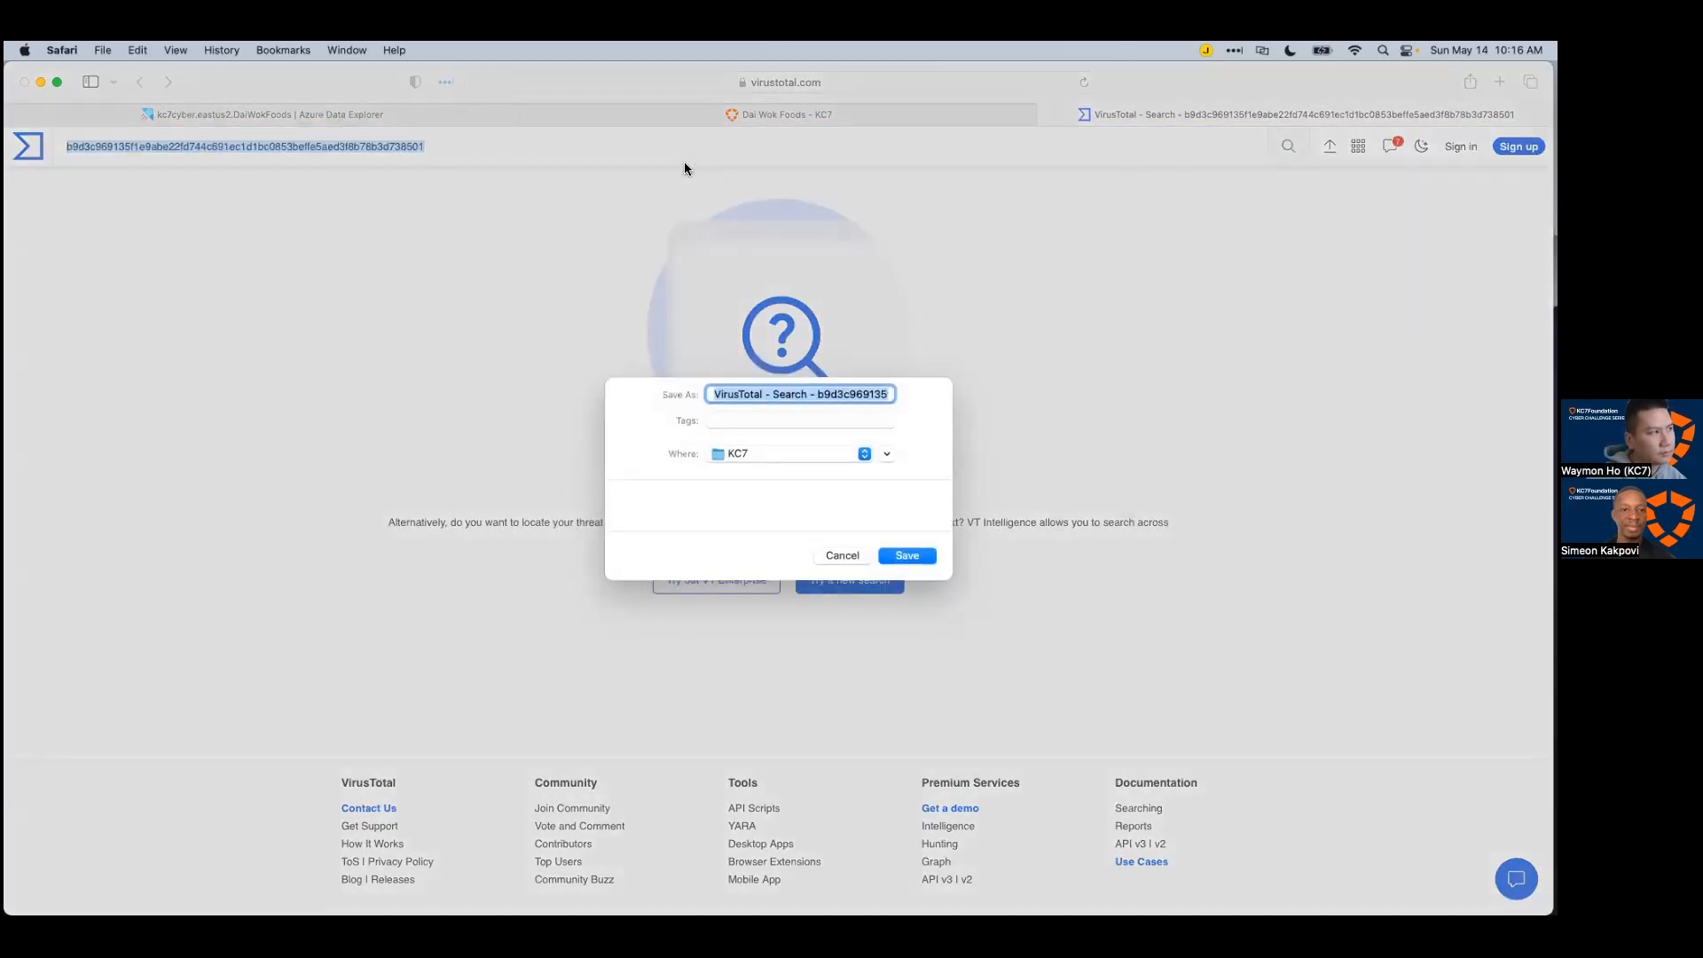
click(844, 562)
key(super+v)
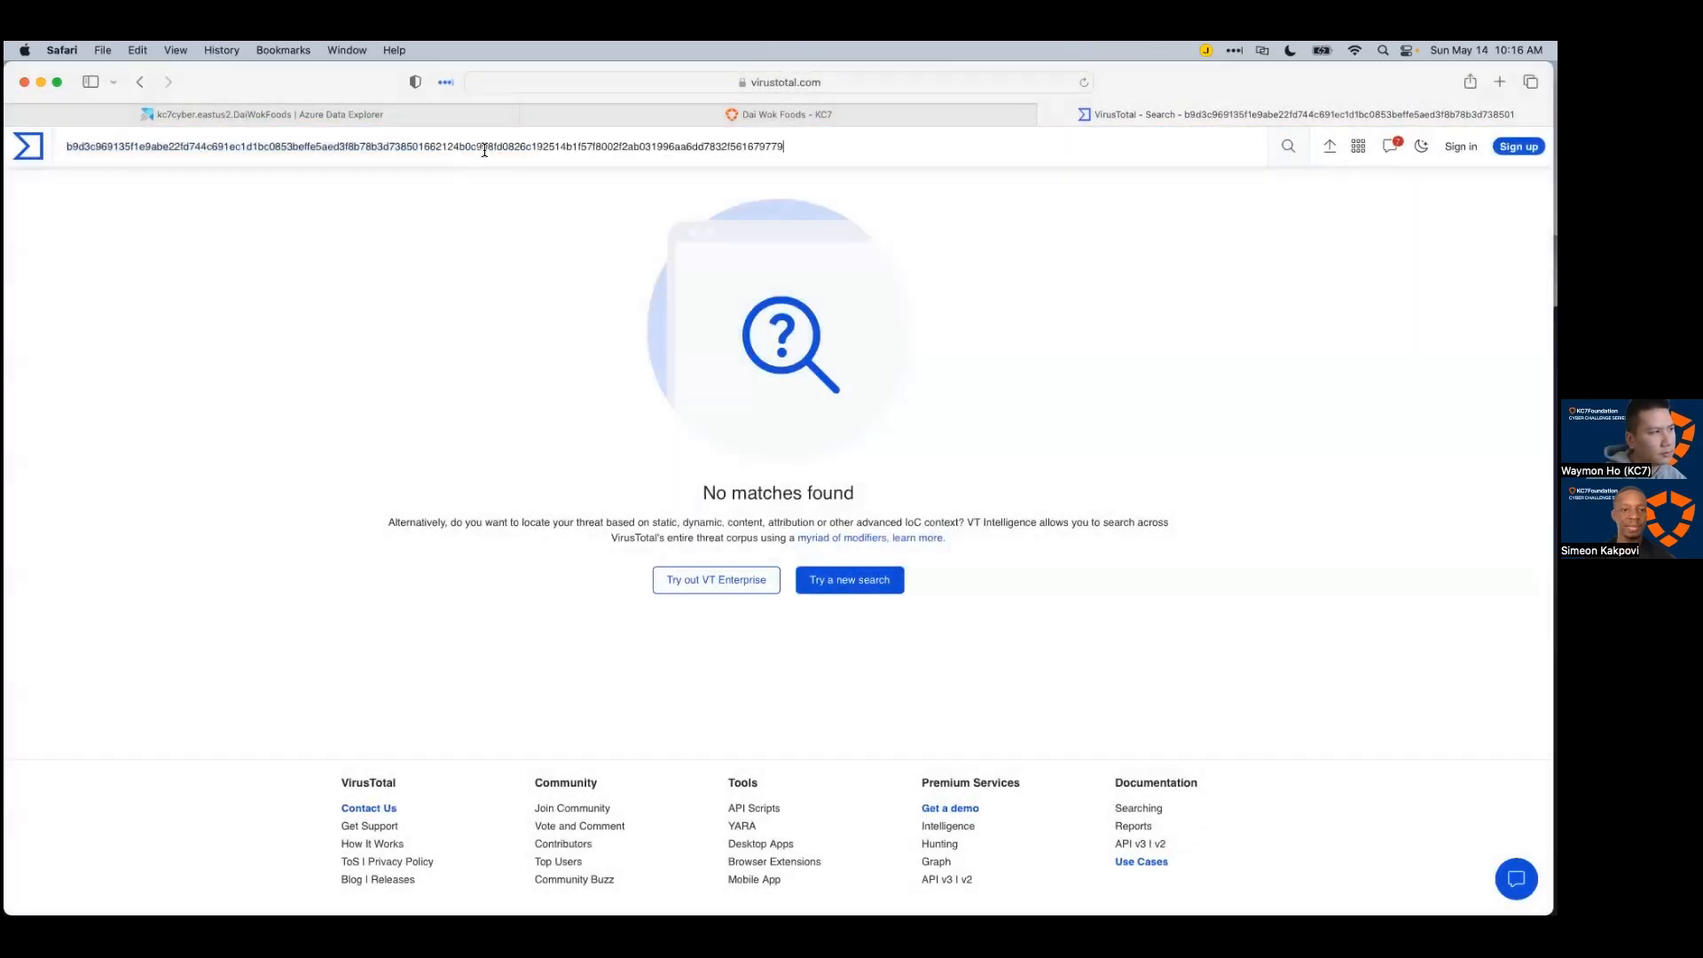
key(Return)
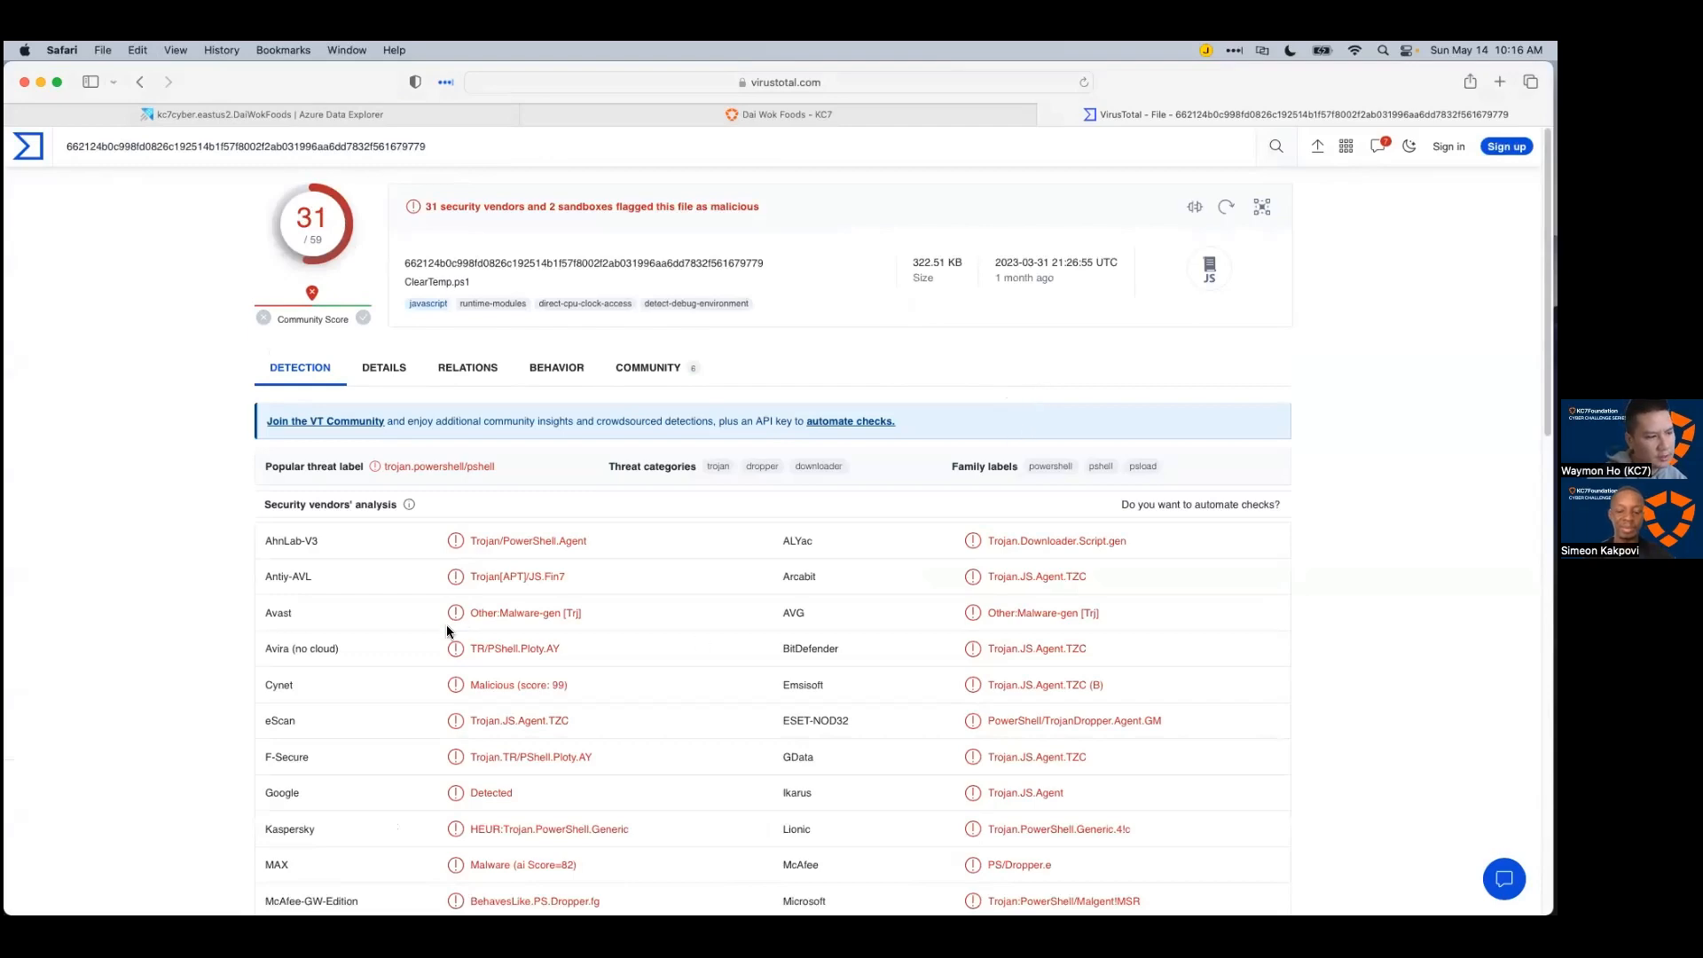
Step: Review the ClearTemp.ps1 detection results: 31 of 59 vendors flag it malicious
scroll(437, 638, down, 1)
scroll(436, 639, down, 2)
scroll(1030, 757, down, 6)
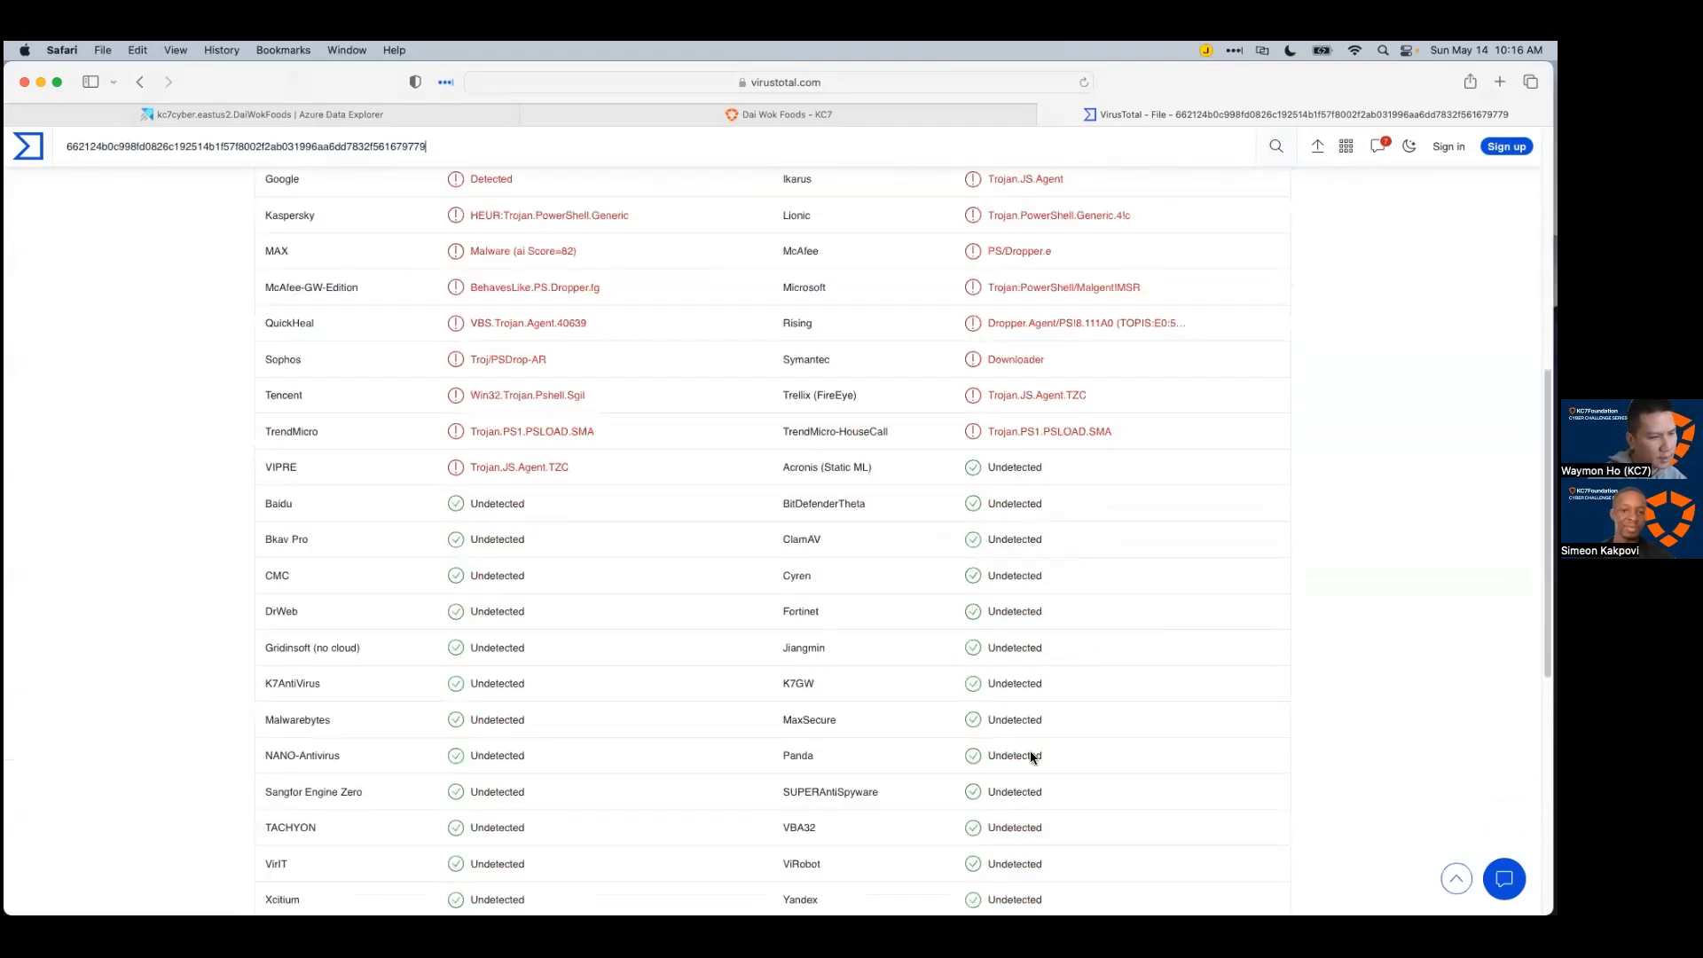
scroll(1034, 750, up, 3)
scroll(1034, 749, up, 3)
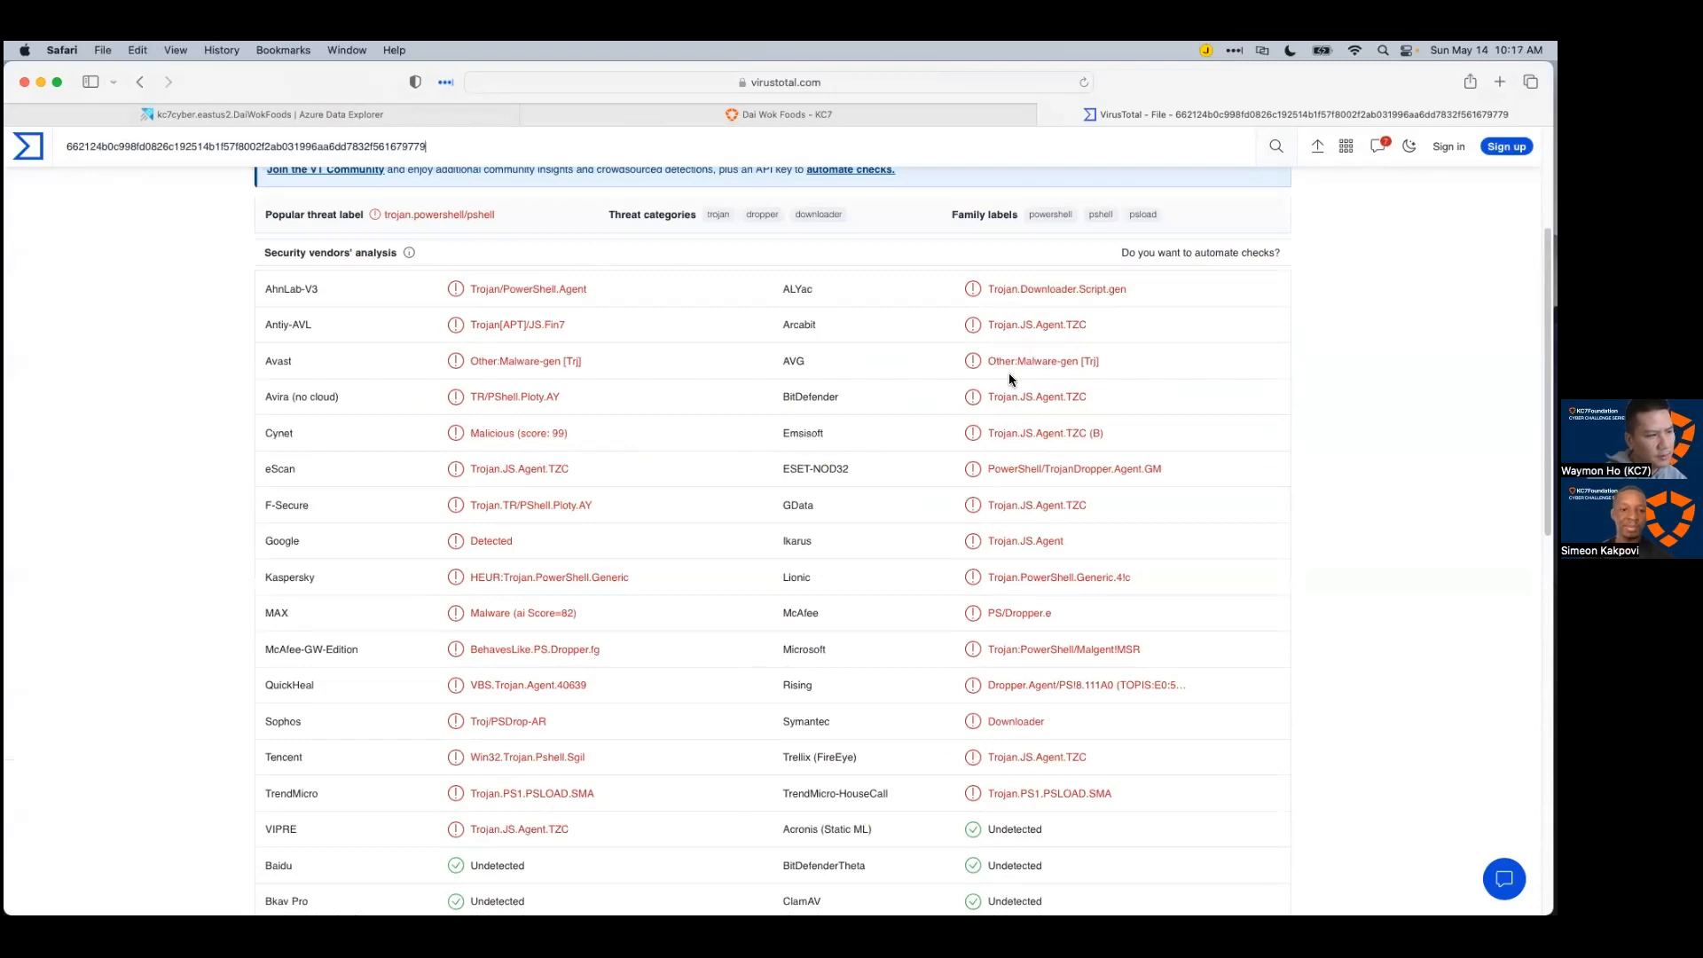
scroll(381, 436, up, 6)
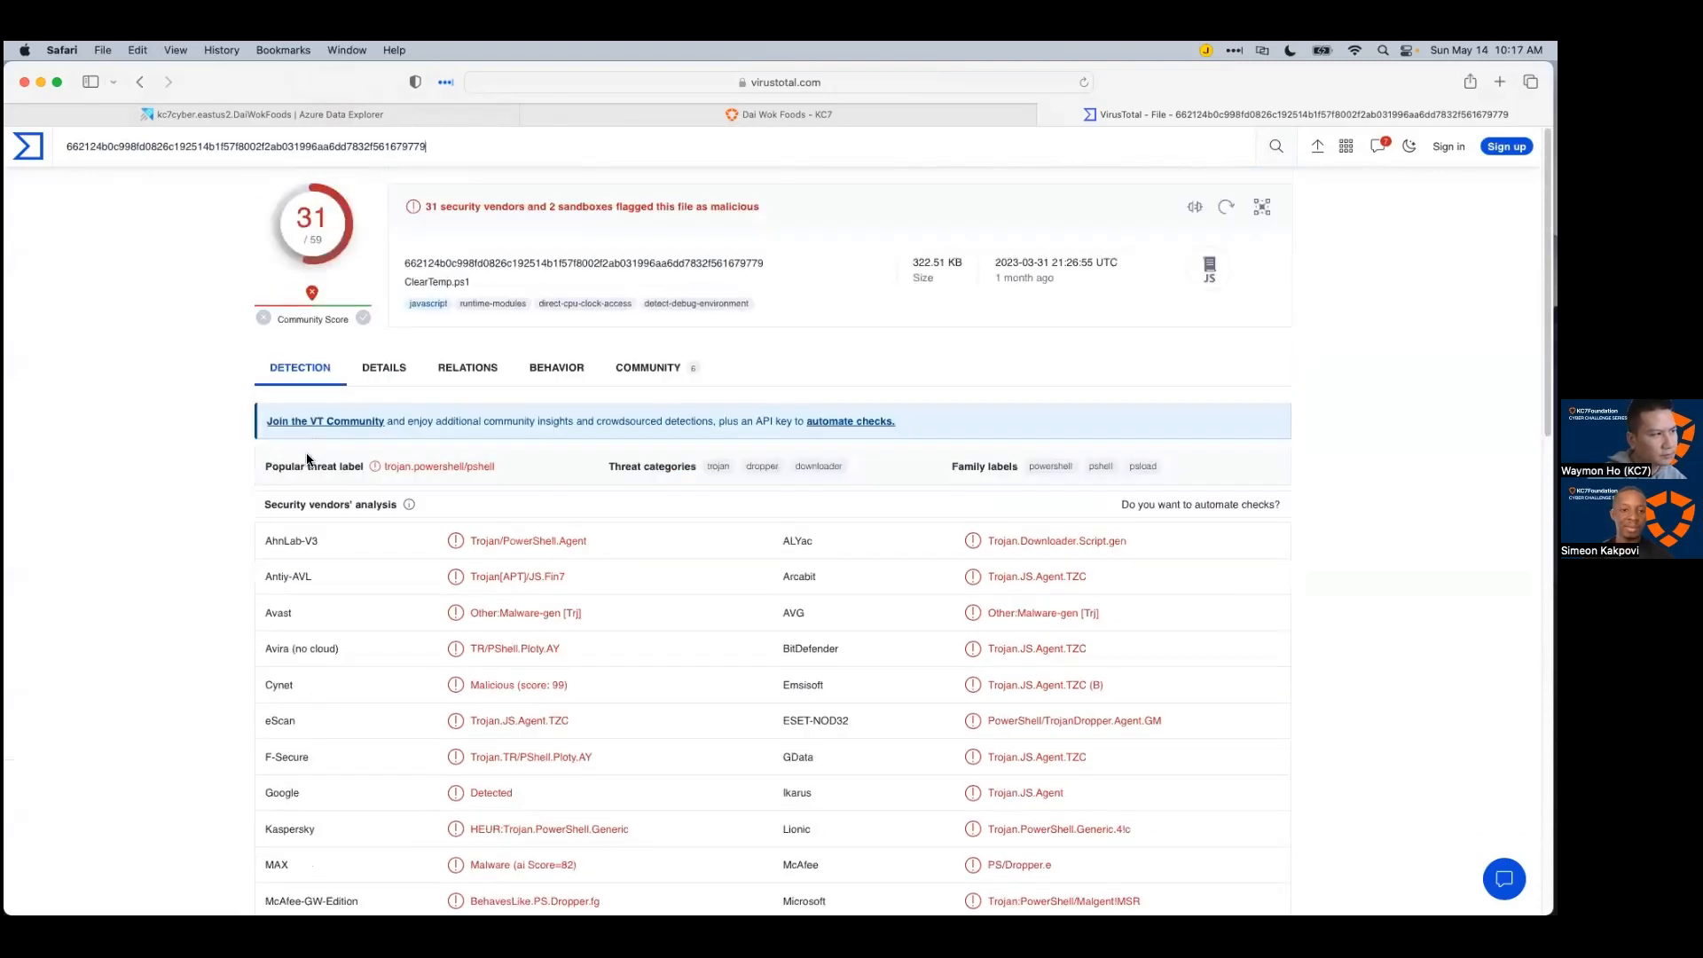
Step: Review the file's Details tab with its basic properties and history
click(363, 380)
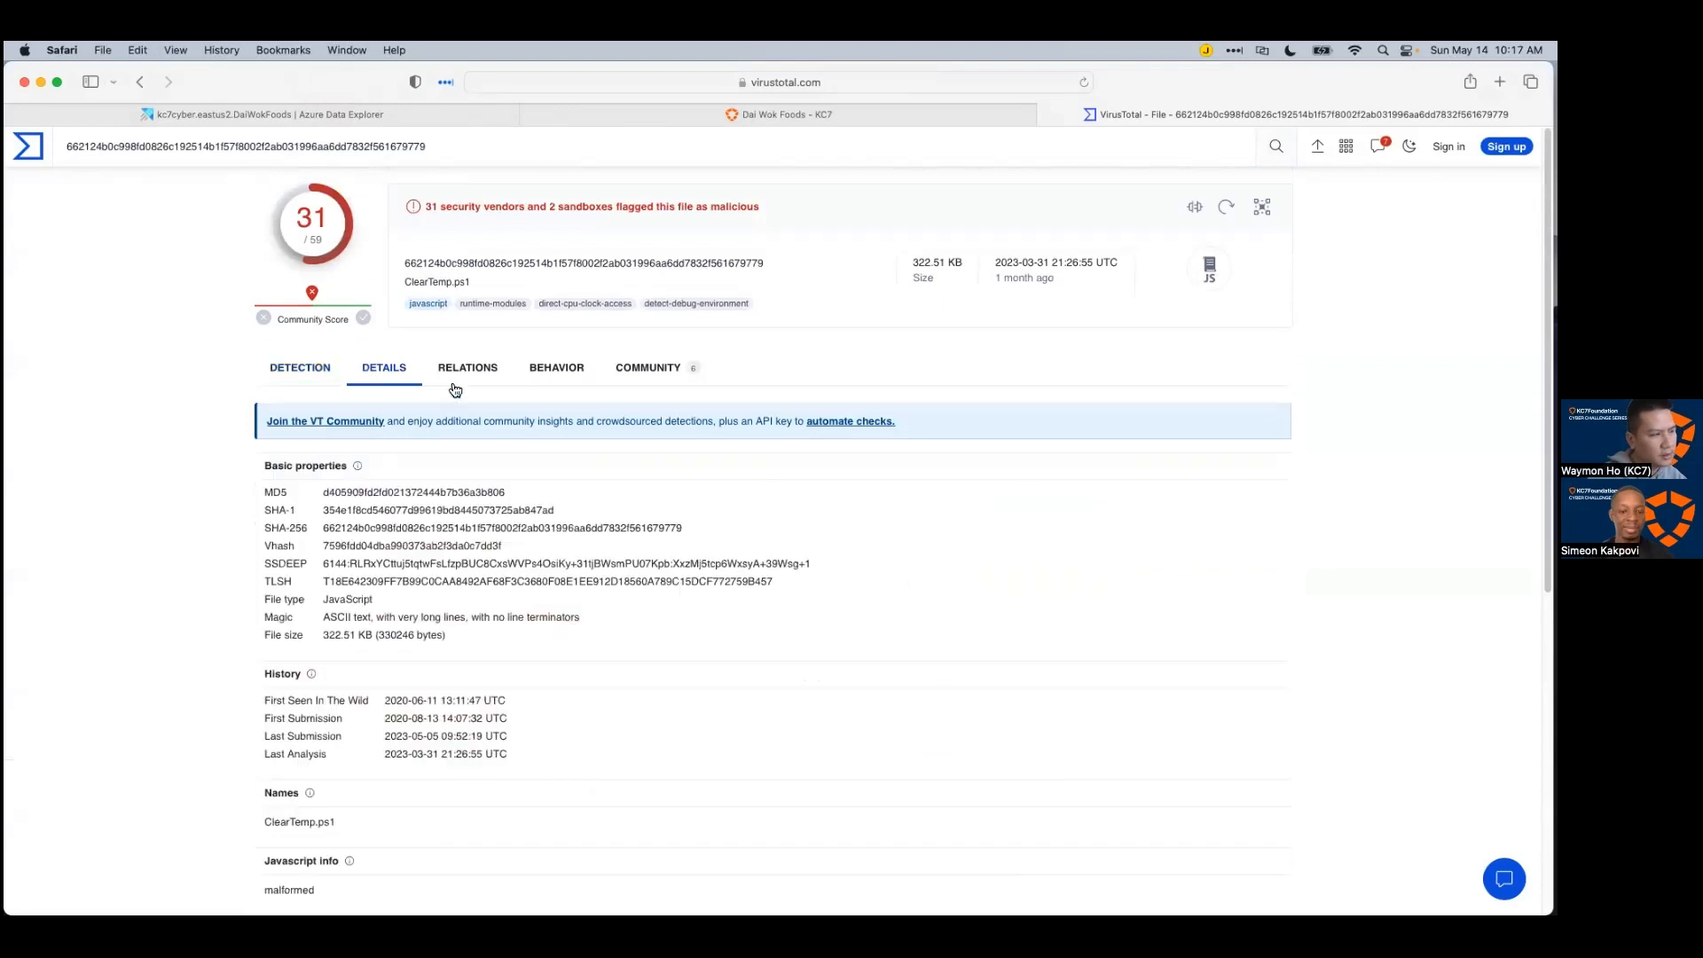
scroll(628, 696, down, 1)
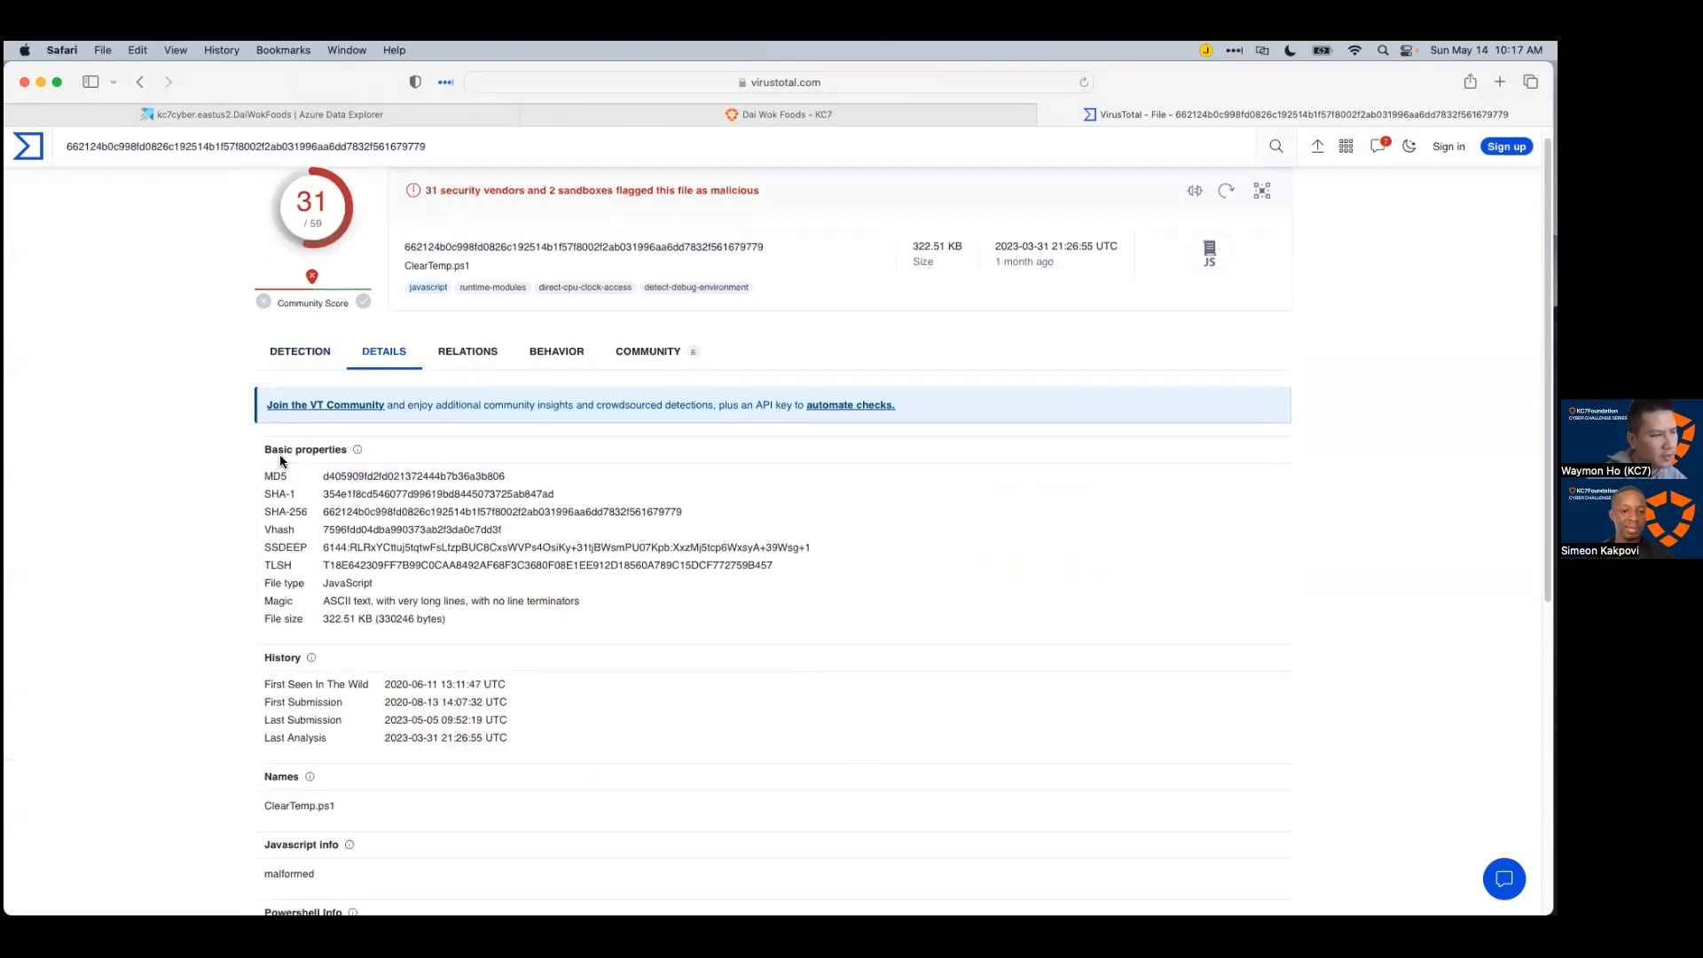
scroll(441, 663, down, 1)
scroll(445, 679, down, 3)
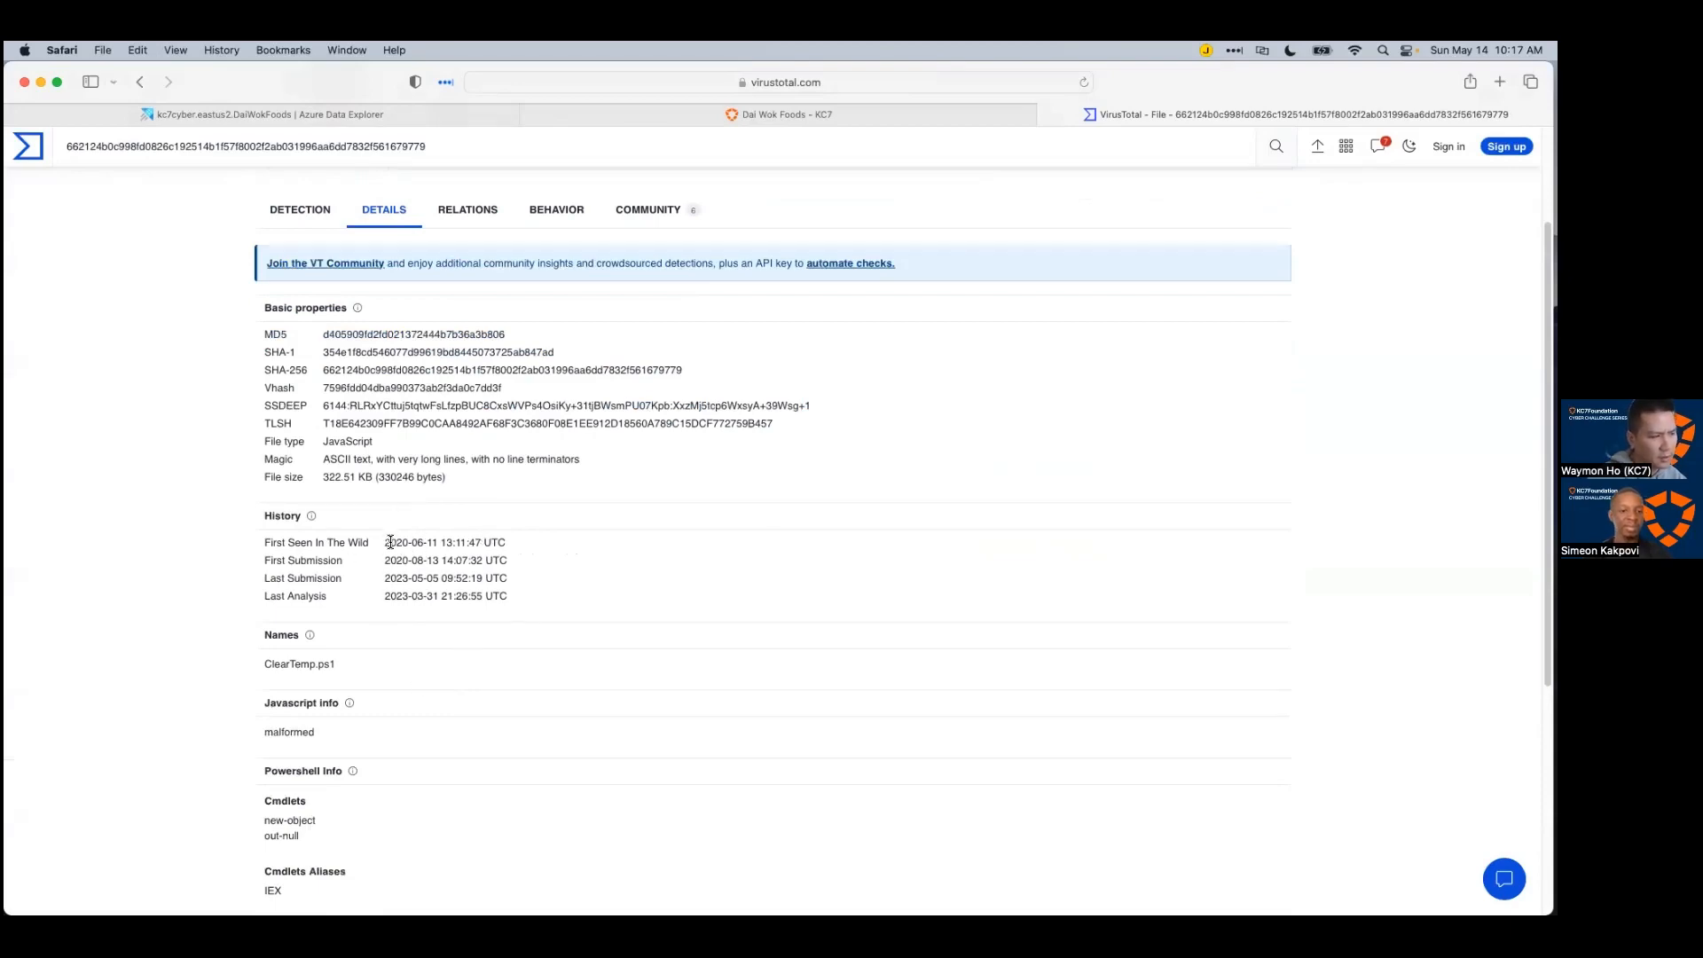
scroll(410, 535, down, 5)
scroll(523, 654, up, 6)
scroll(523, 654, up, 2)
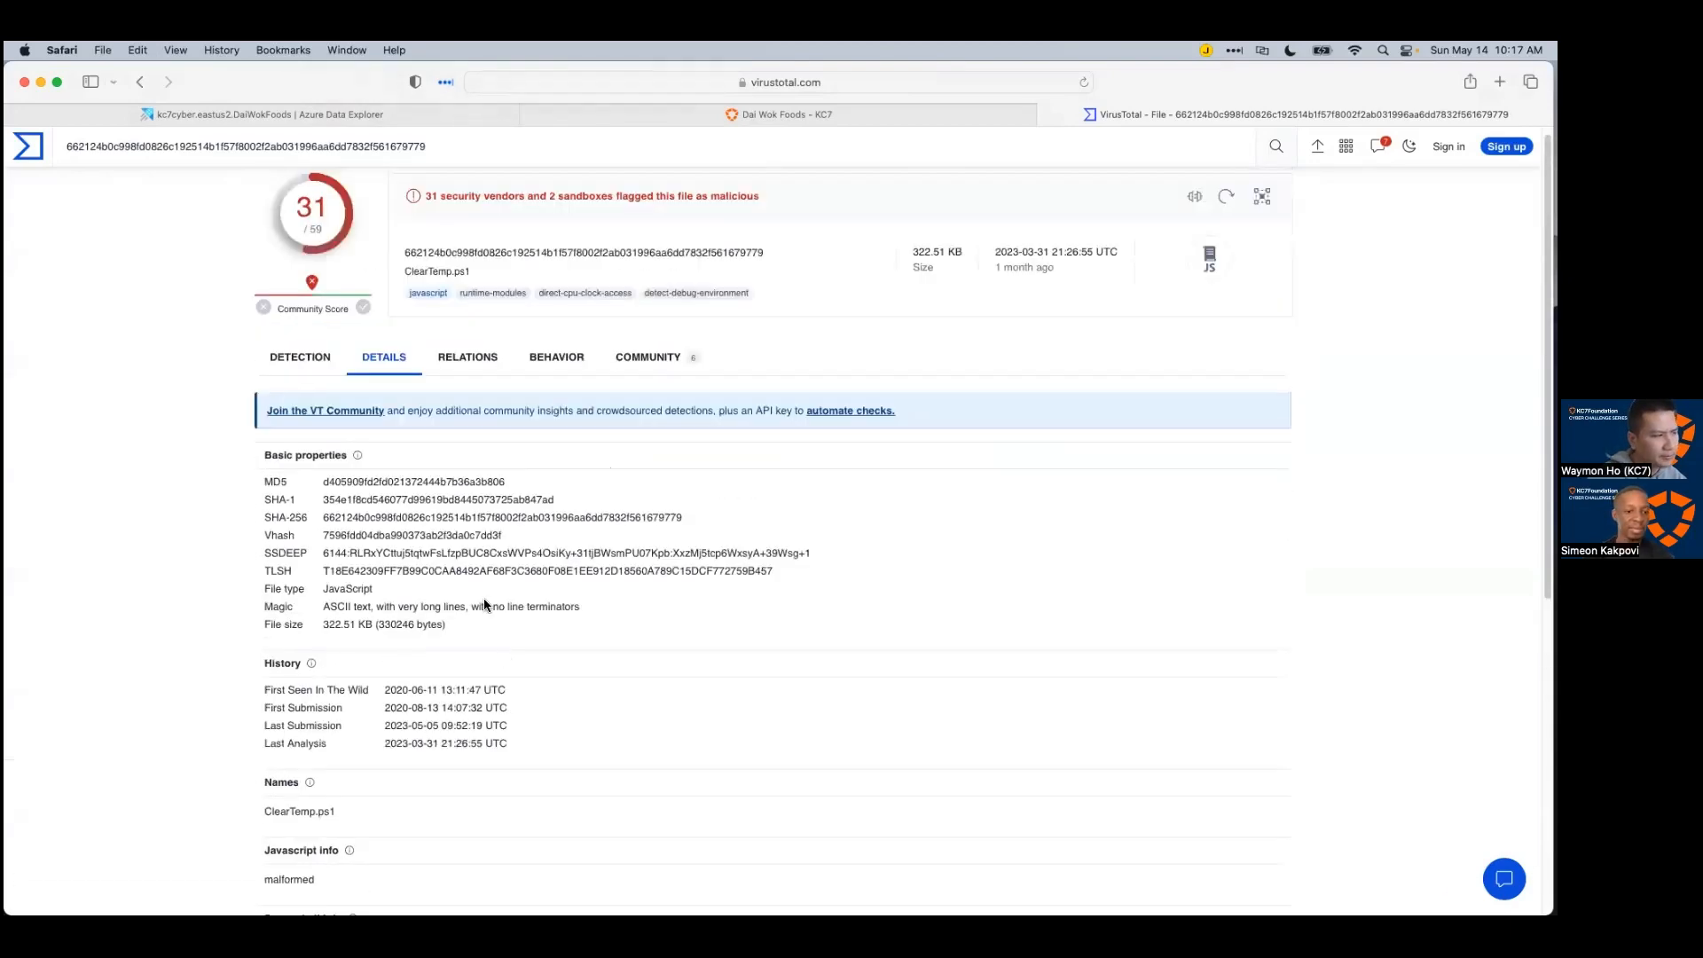
Step: Check the Relations and Behavior tabs for contacted IPs, dropped files and sandbox reports
click(455, 365)
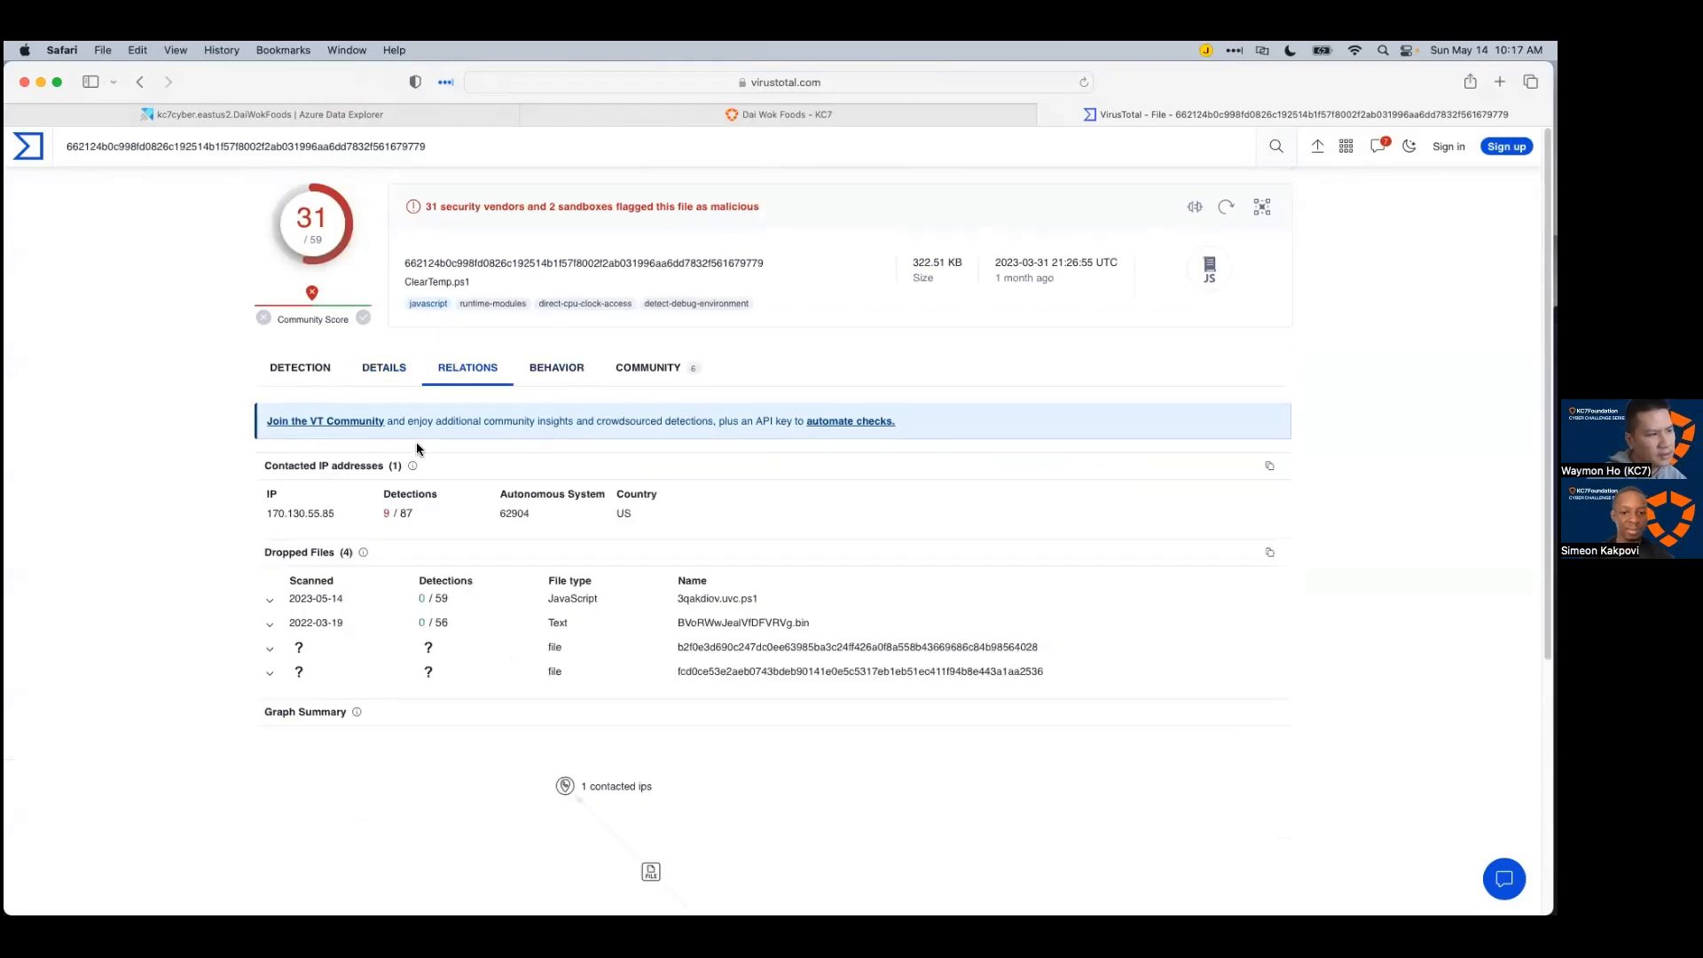
click(564, 369)
scroll(552, 648, down, 3)
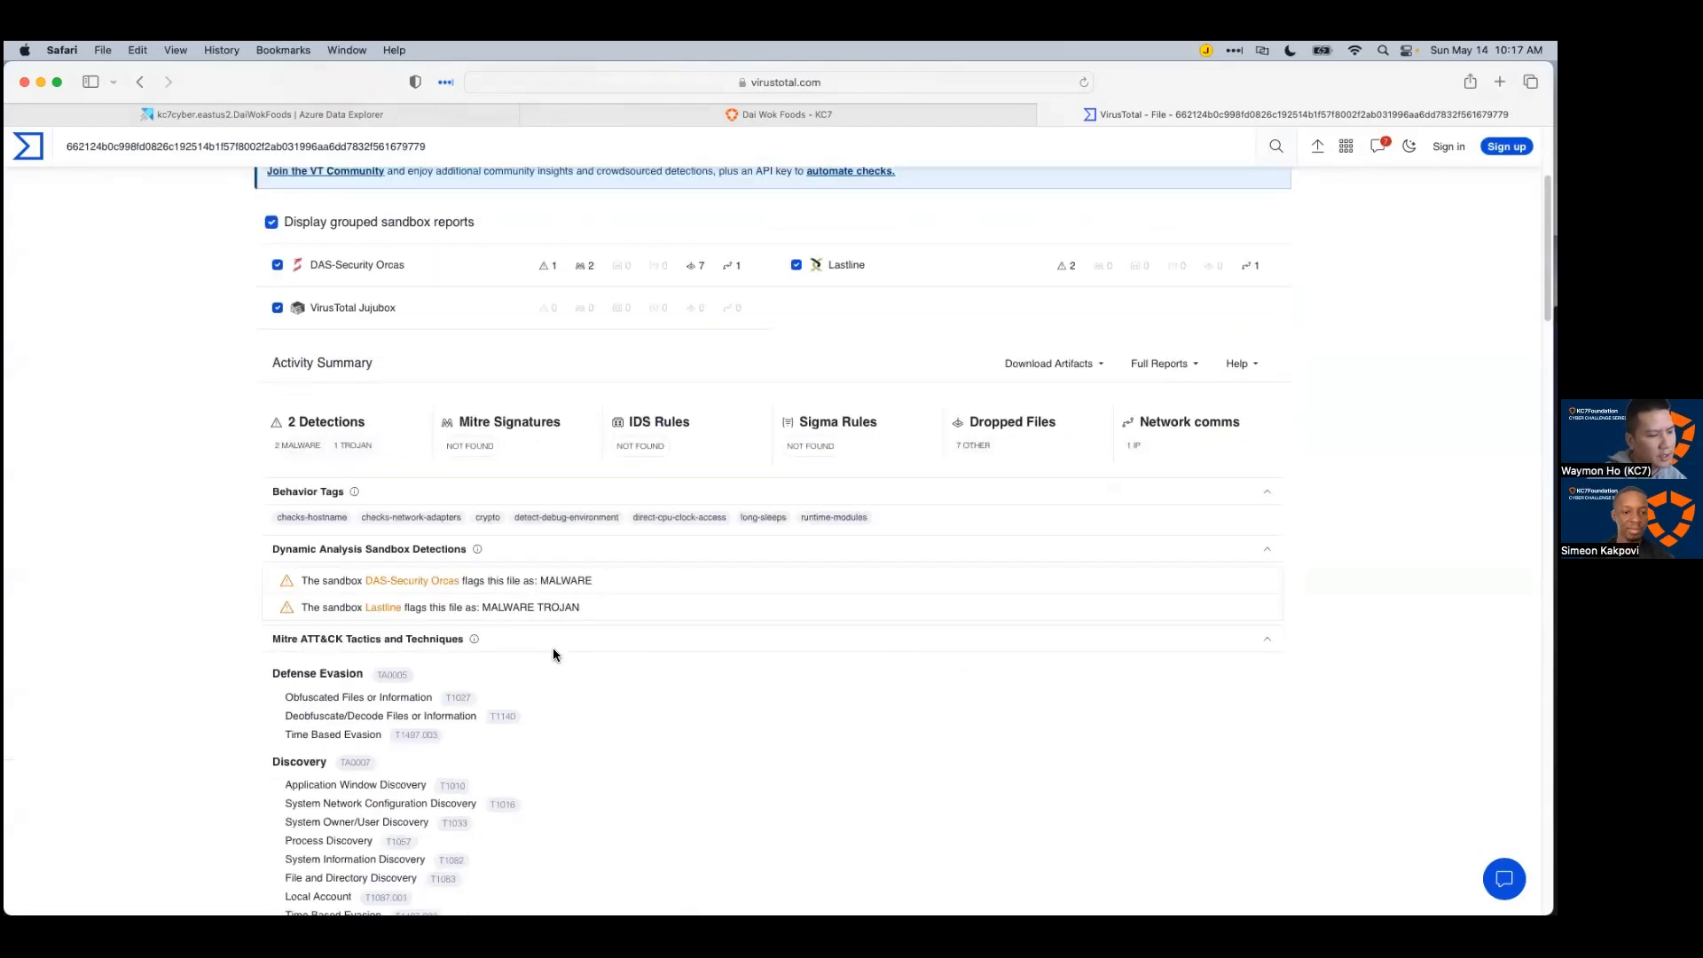
scroll(550, 644, up, 3)
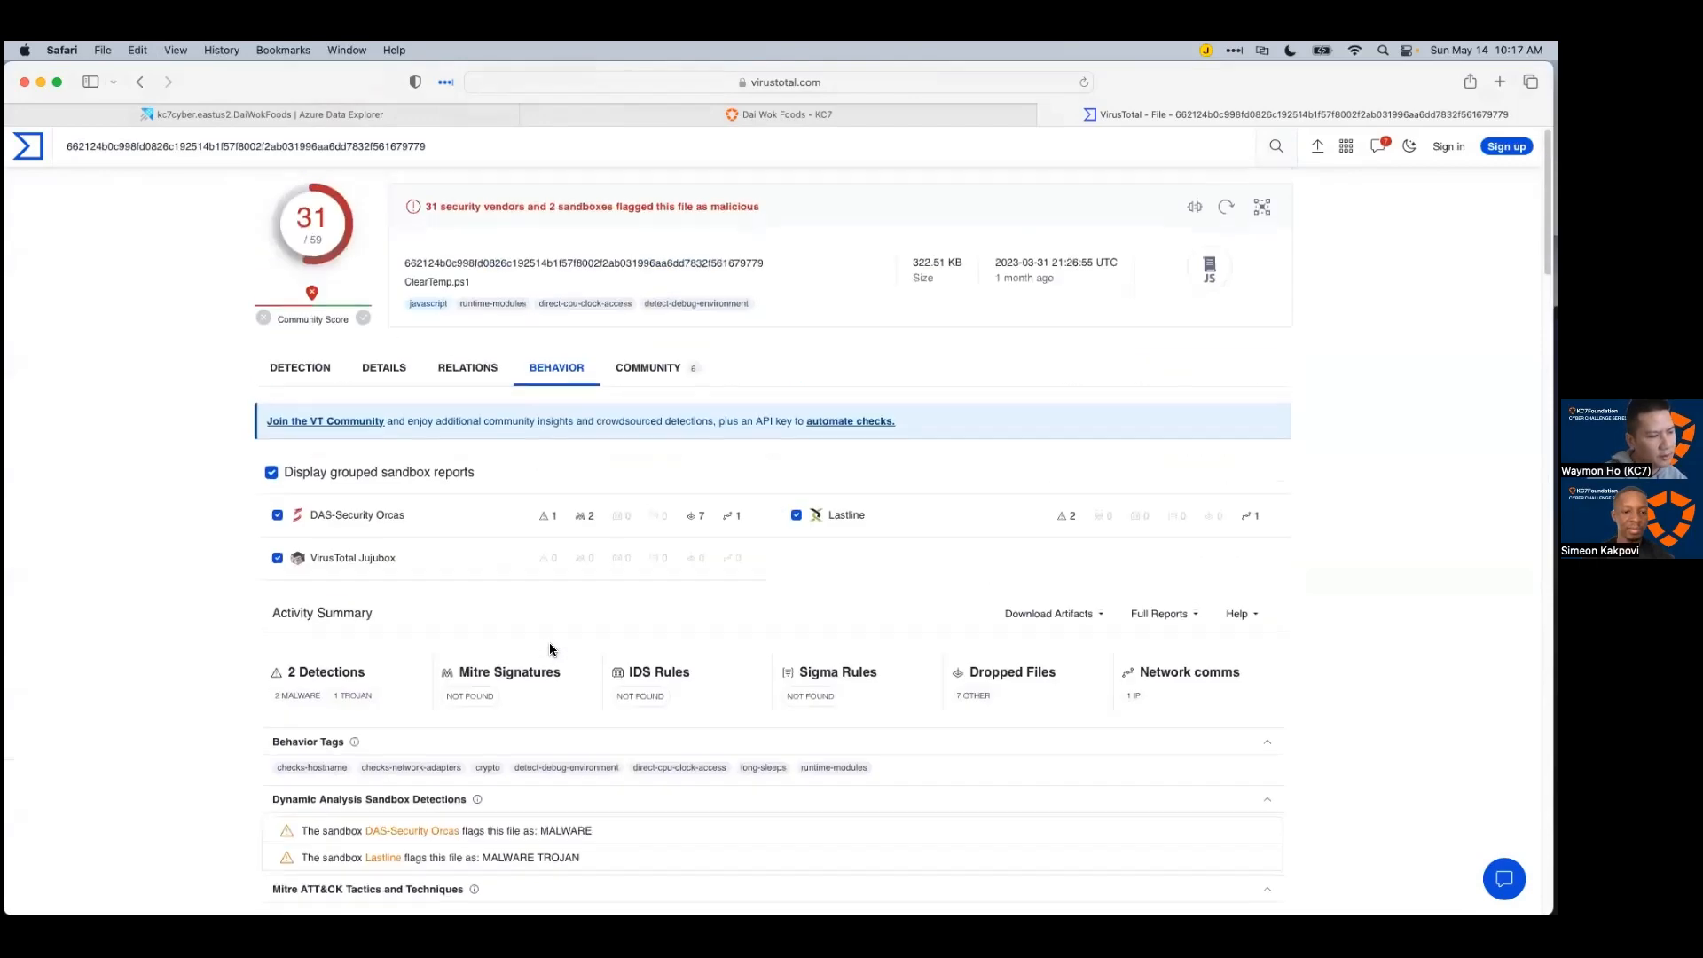
Step: Read the Community tab: FIN7 Diceloader graph, FIN7 Mandiant report comment and THOR YARA matches
click(626, 368)
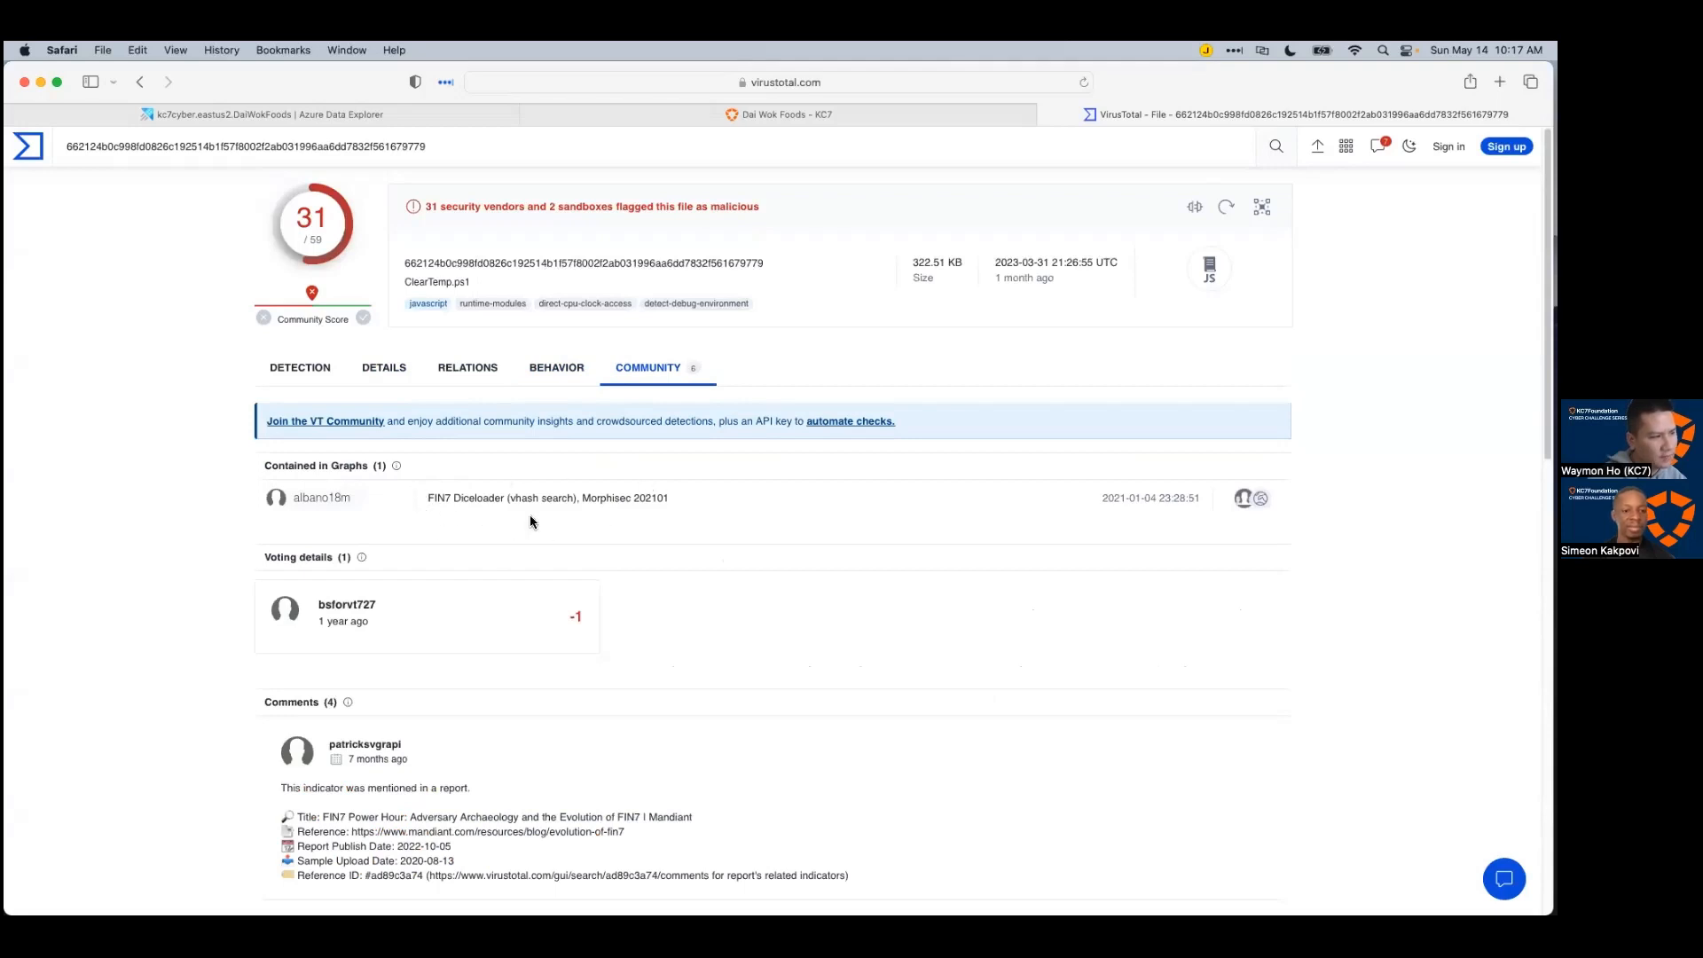
scroll(559, 532, down, 3)
scroll(373, 674, down, 1)
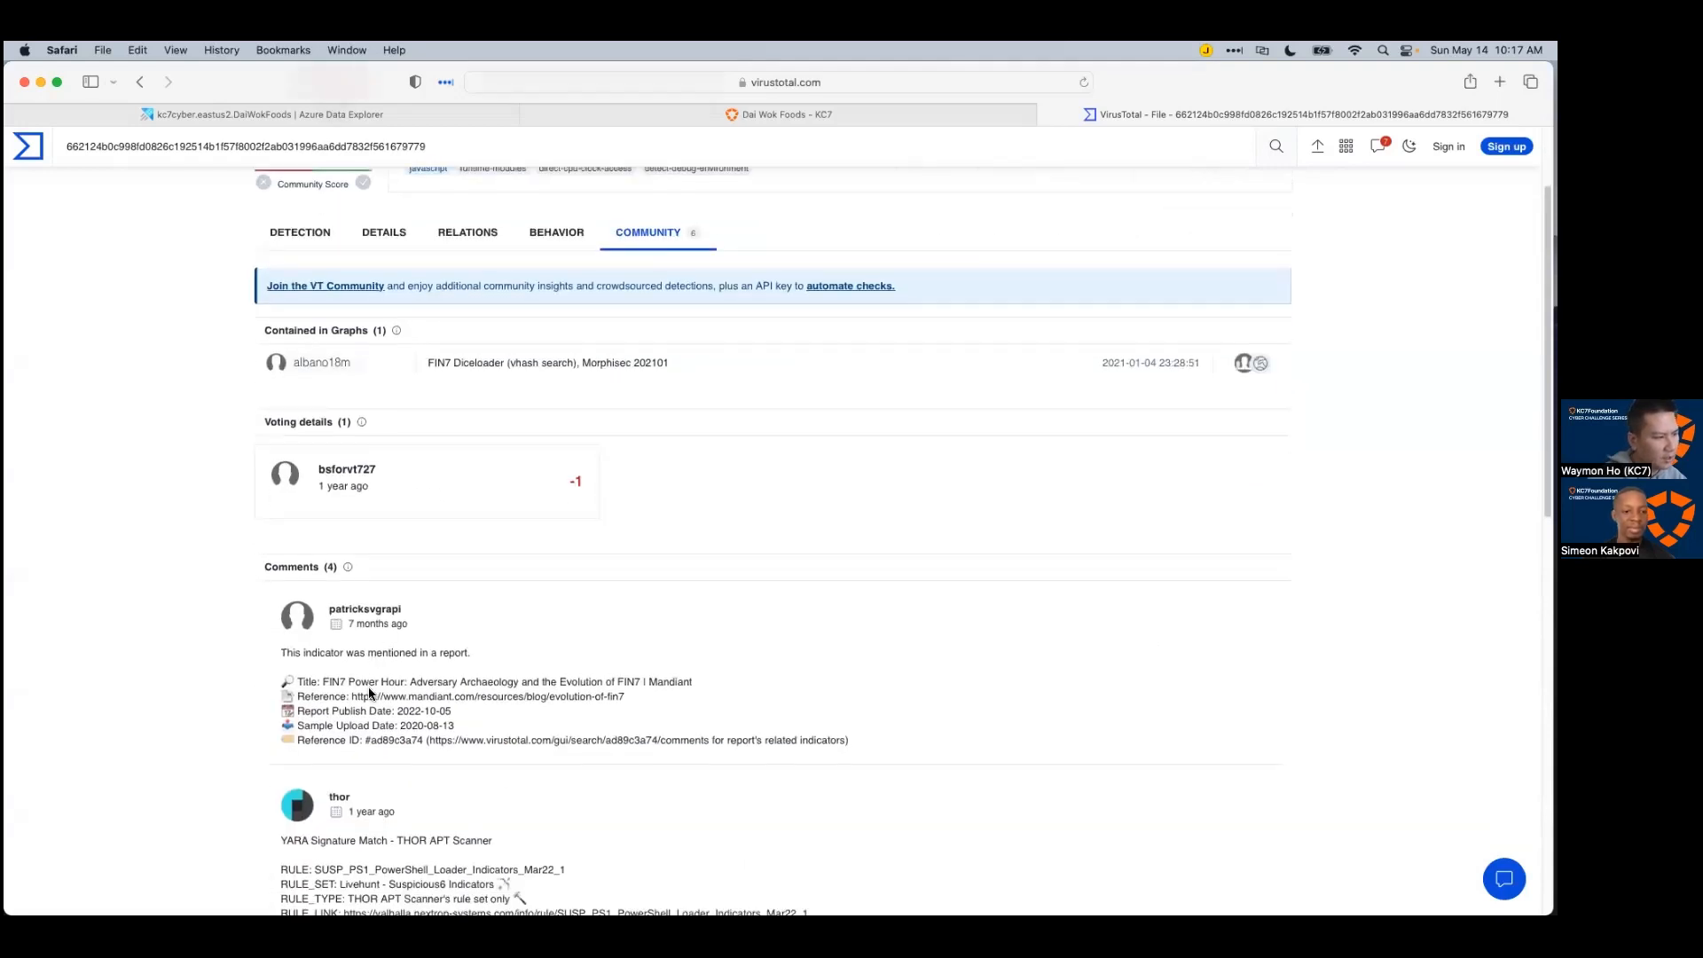
scroll(486, 678, down, 1)
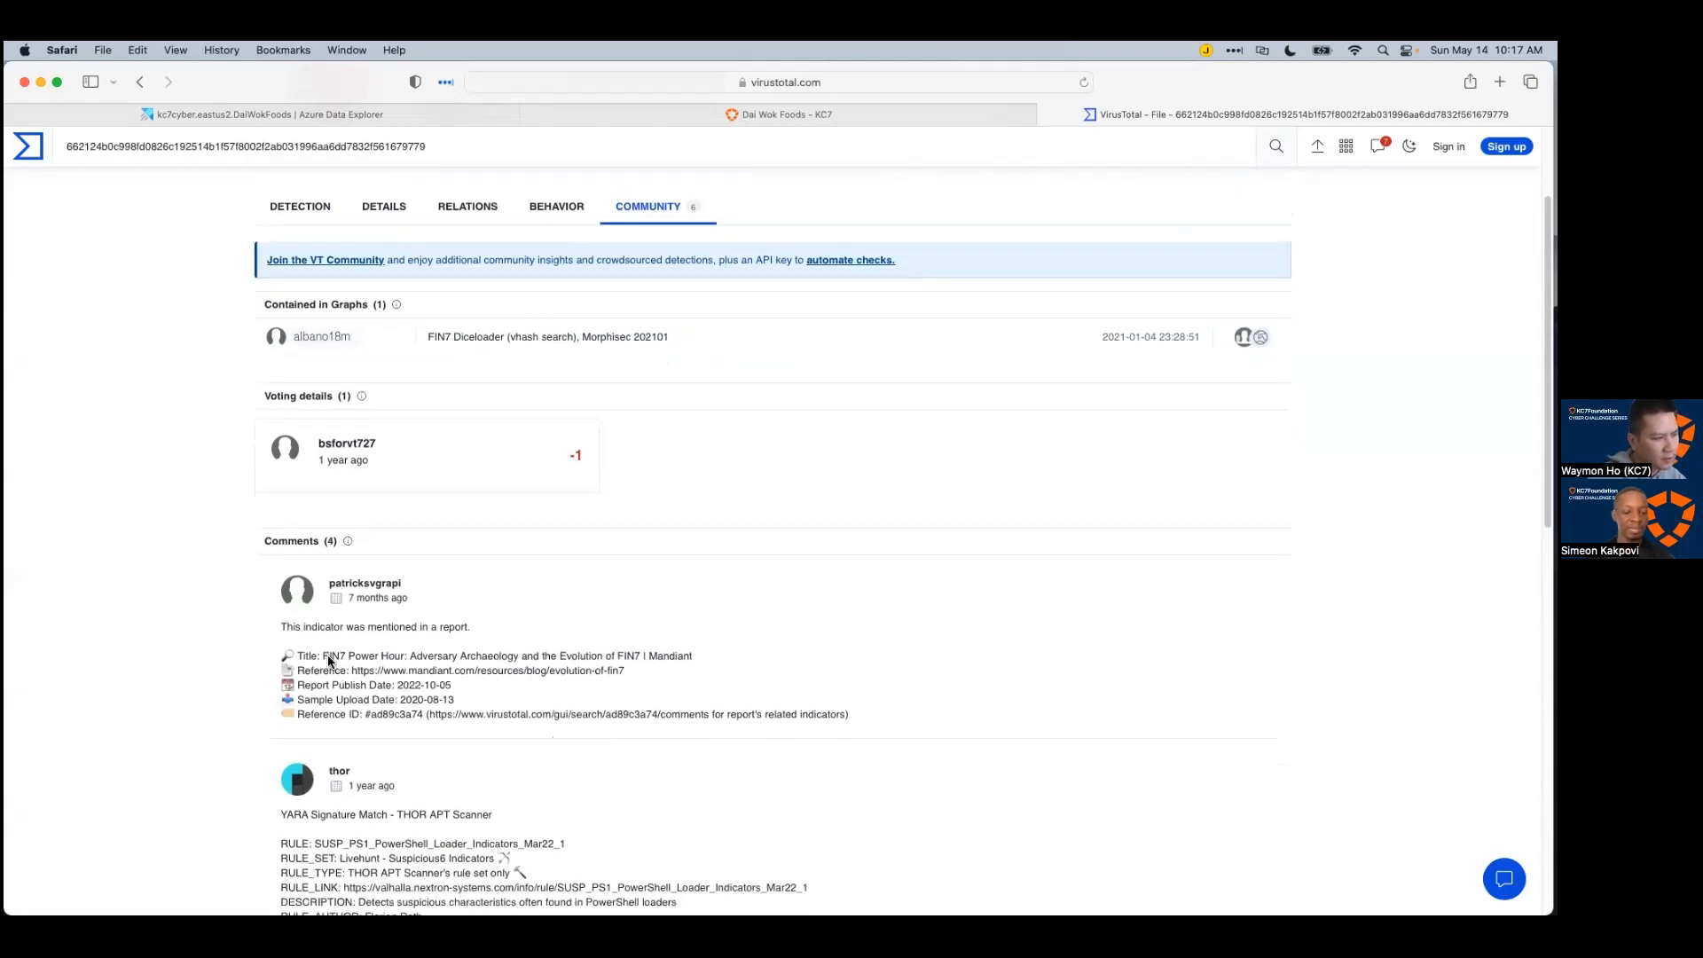
scroll(454, 660, down, 6)
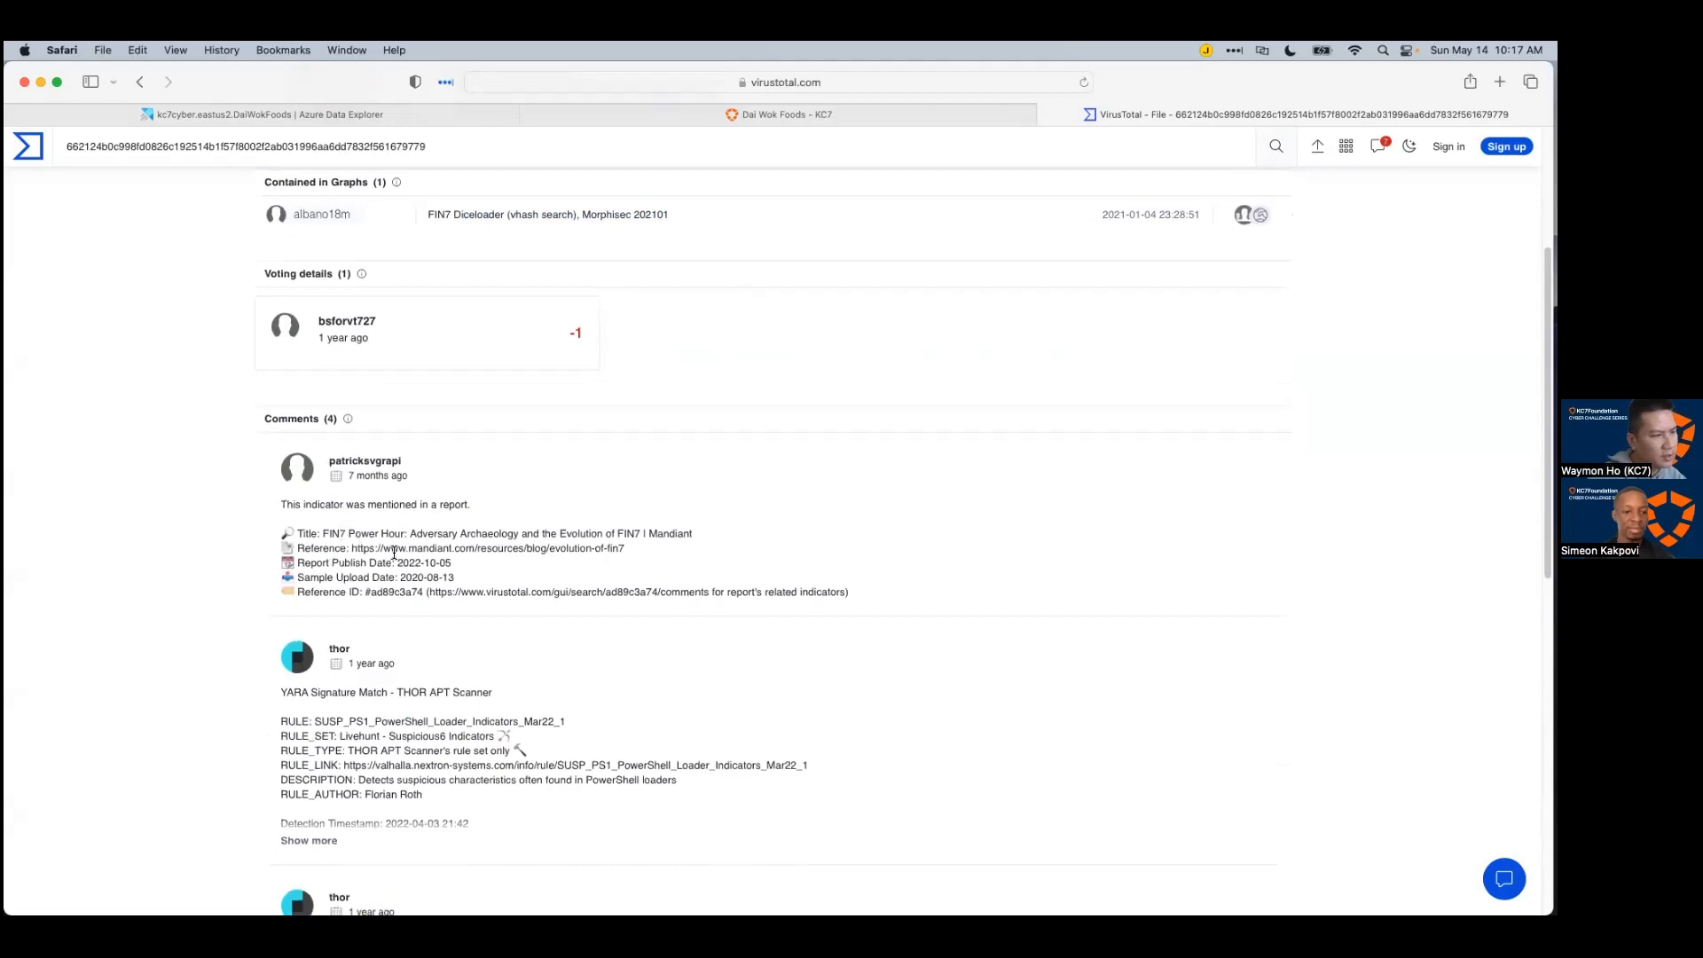
scroll(435, 557, down, 6)
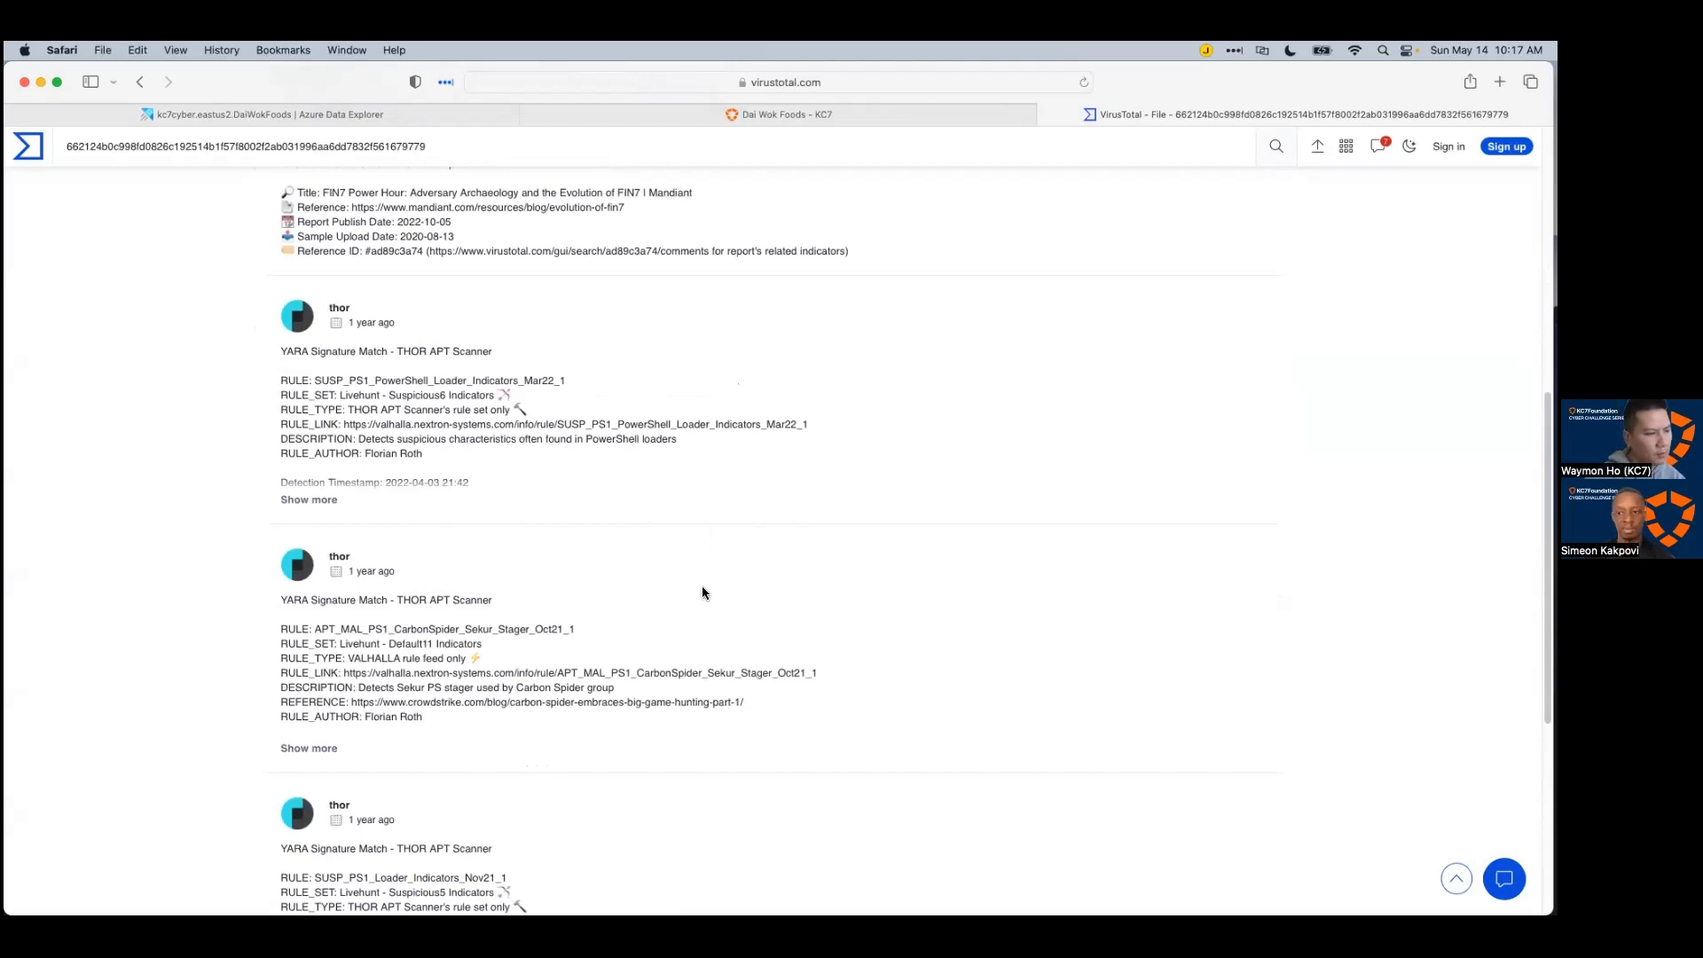
scroll(701, 585, down, 10)
scroll(614, 671, up, 20)
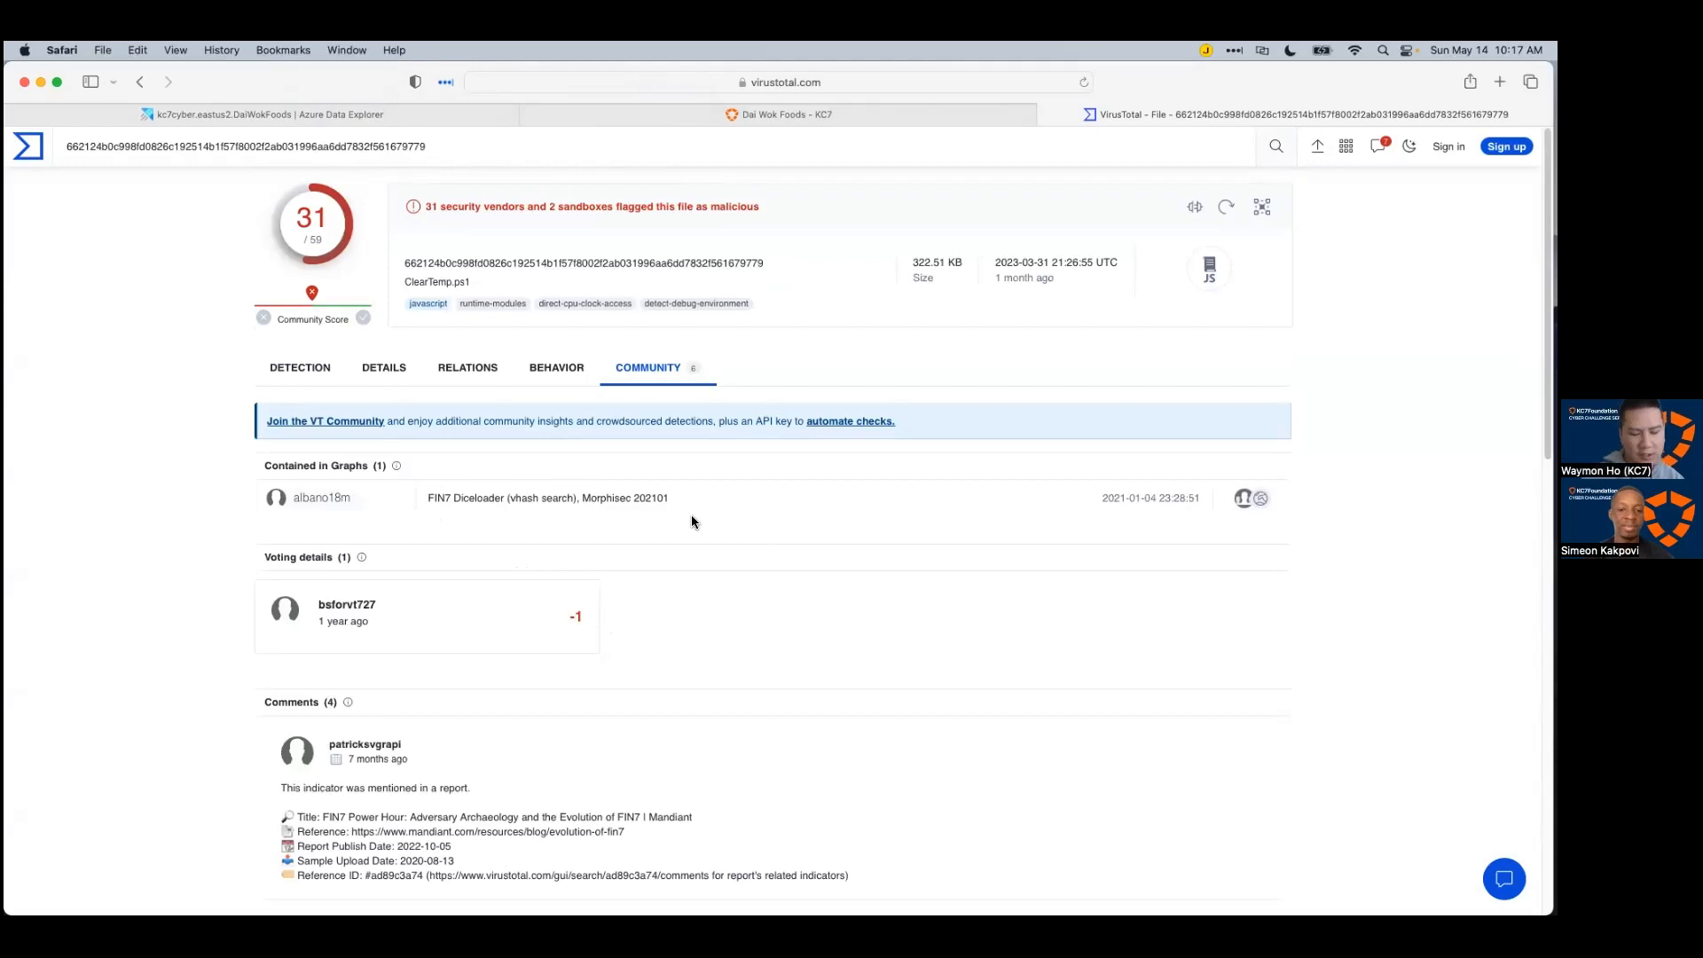
Step: Return to Azure Data Explorer, enlarge the query editor and collapse the expanded hash detail
click(204, 118)
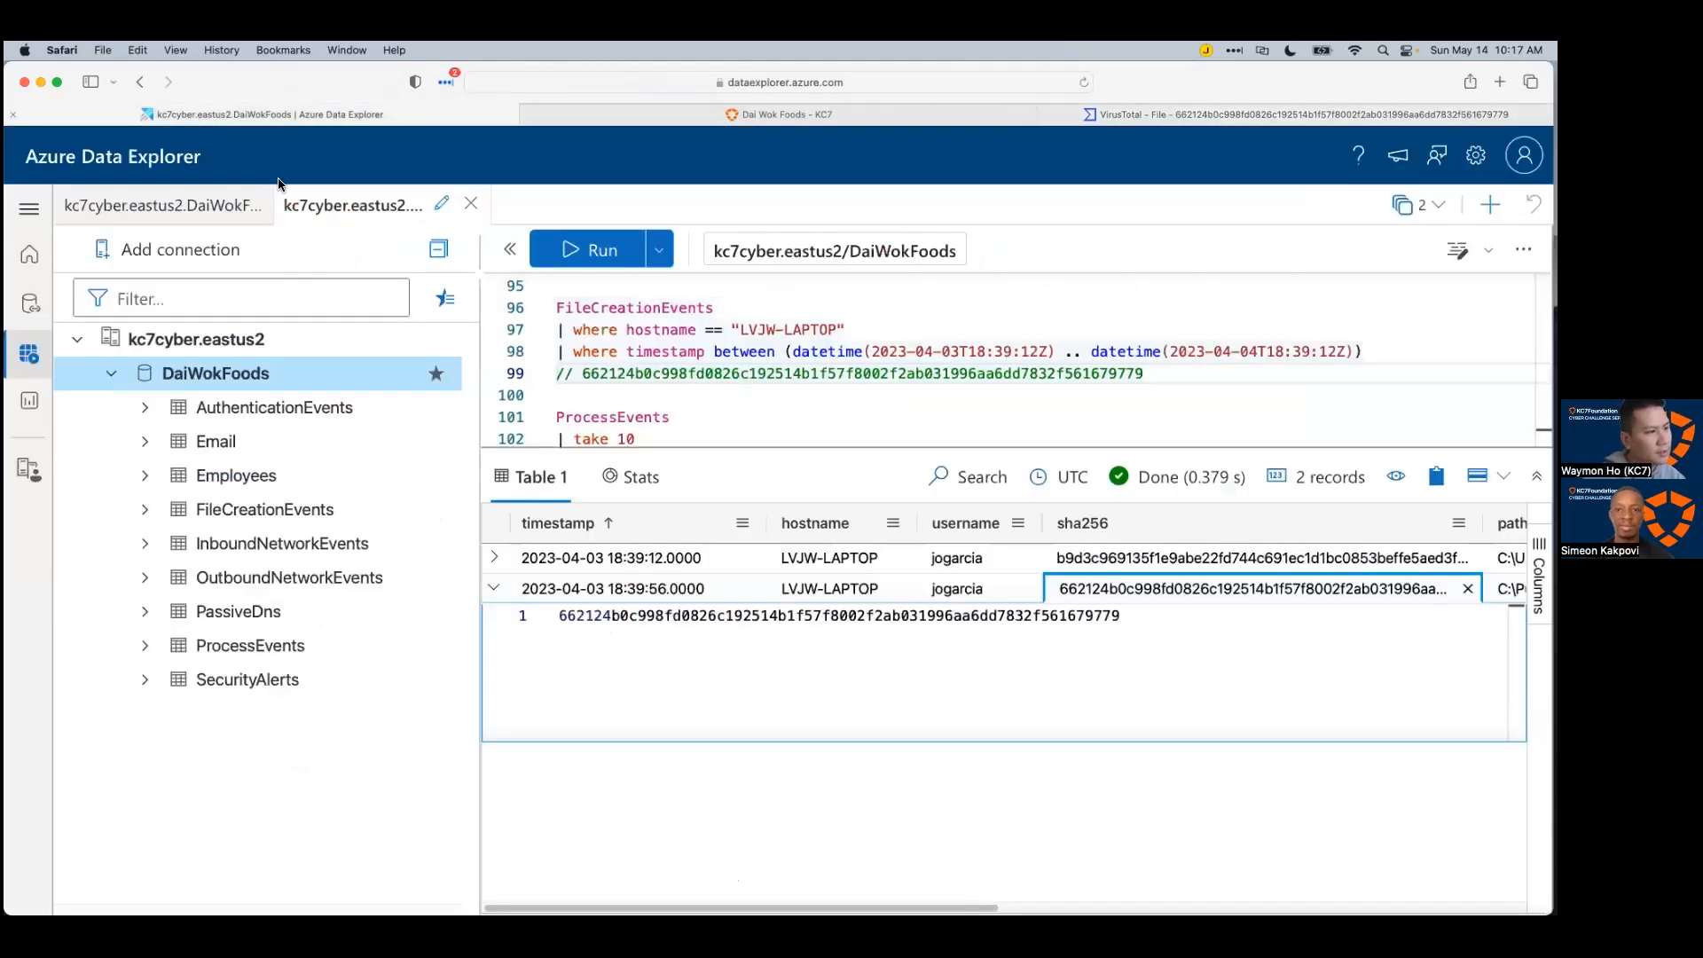
drag(904, 448, 910, 565)
click(882, 544)
scroll(882, 546, up, 1)
click(1468, 708)
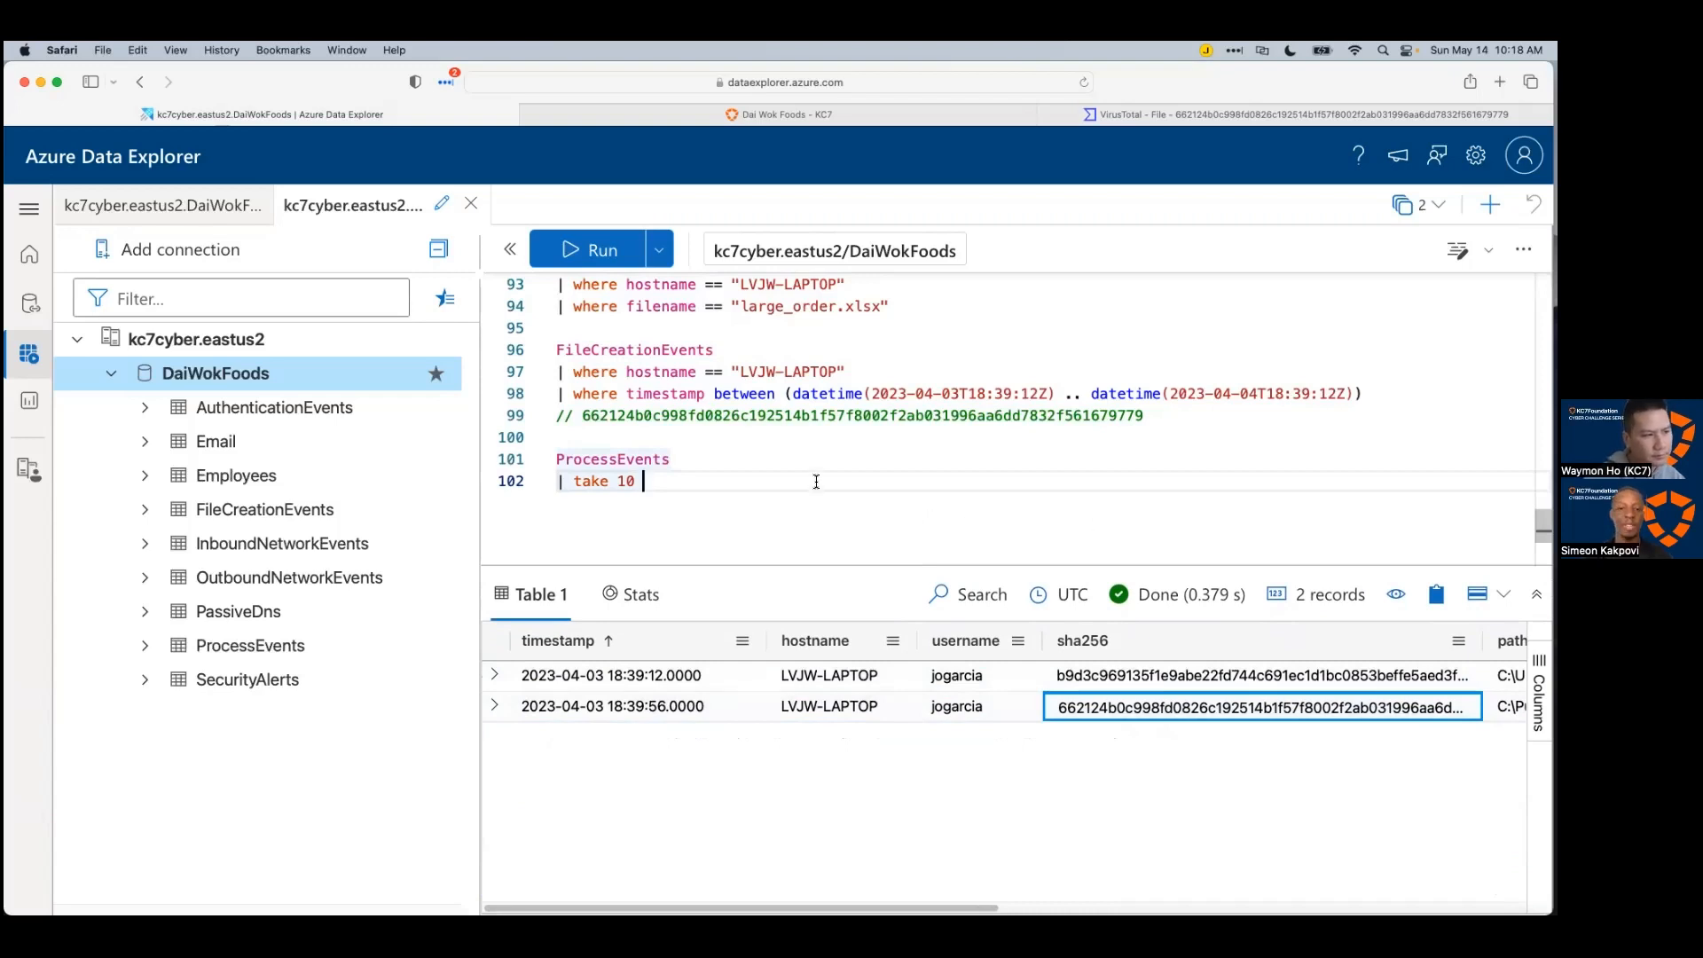
Step: Replace '| take 10' under ProcessEvents with the LVJW-LAPTOP hostname and timestamp filter lines
drag(1368, 393, 541, 374)
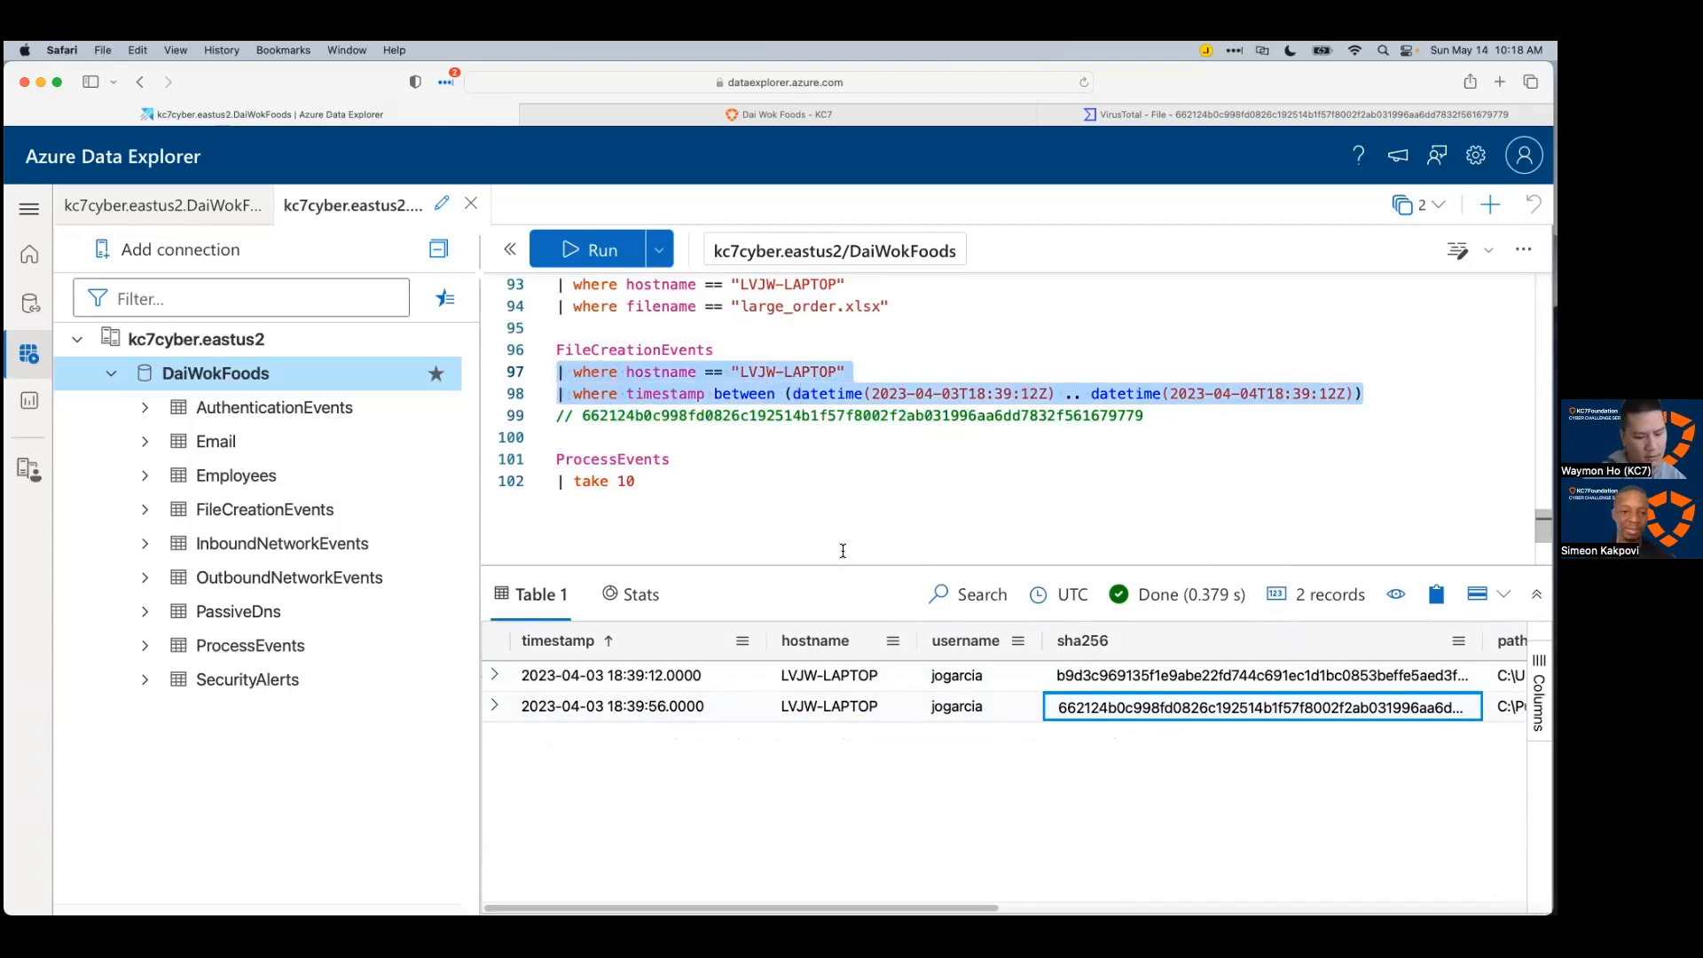
key(ctrl+c)
click(636, 481)
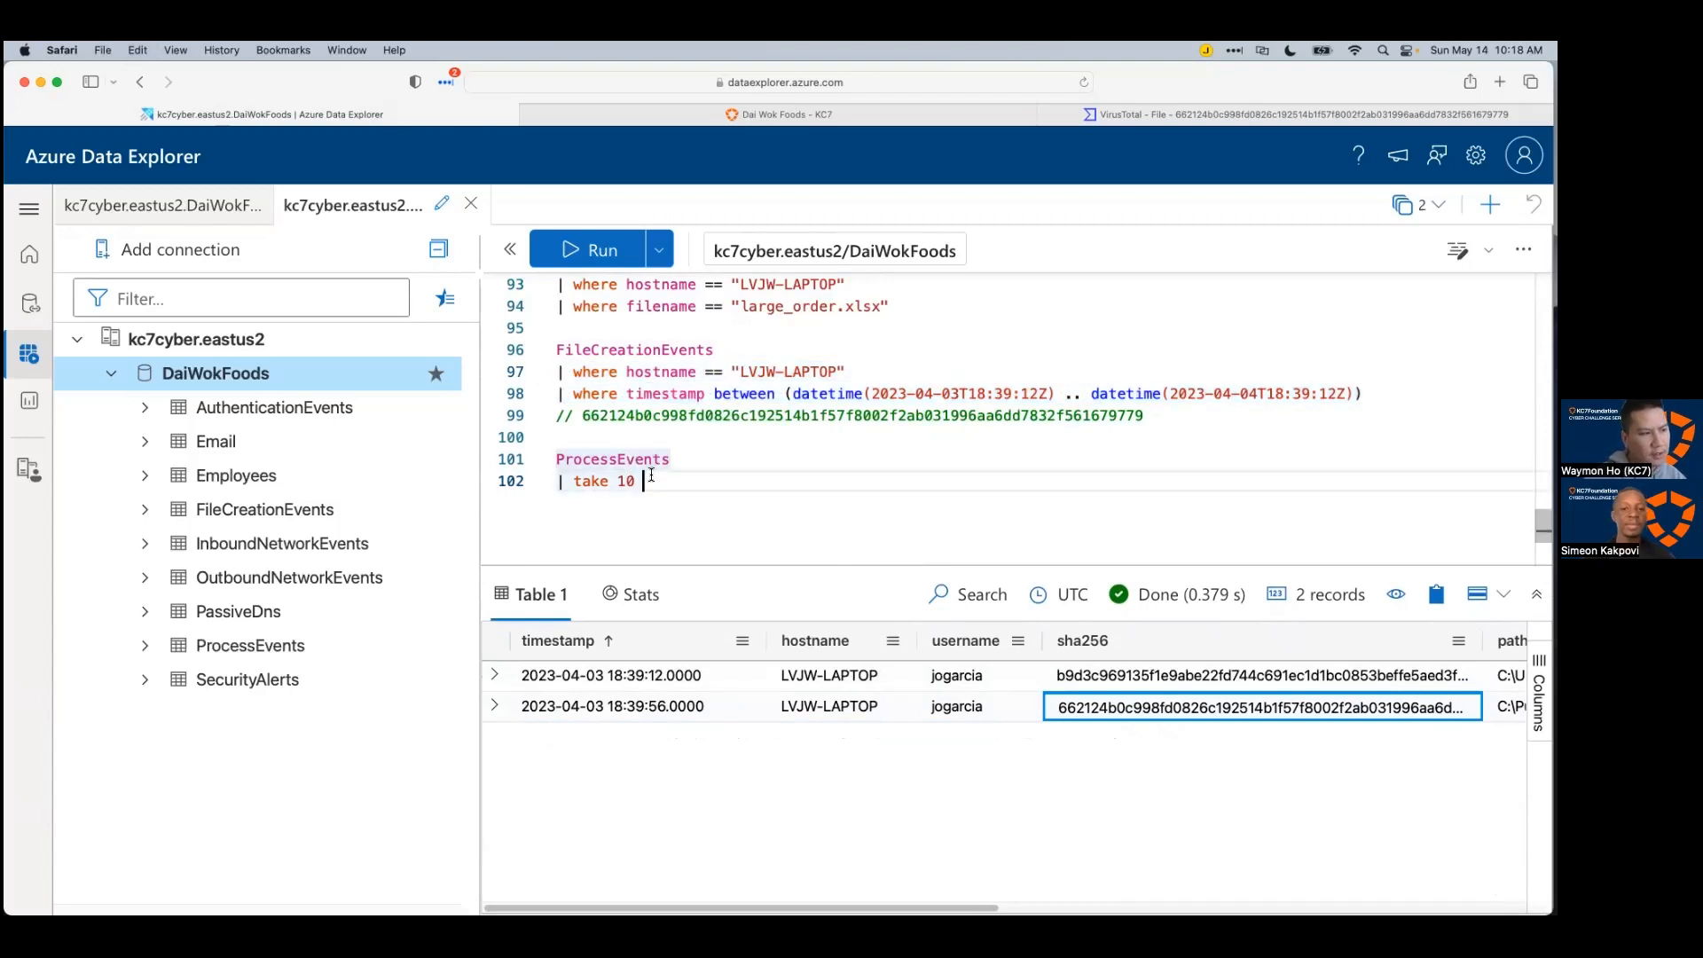
key(shift+Home)
key(ctrl+v)
click(736, 465)
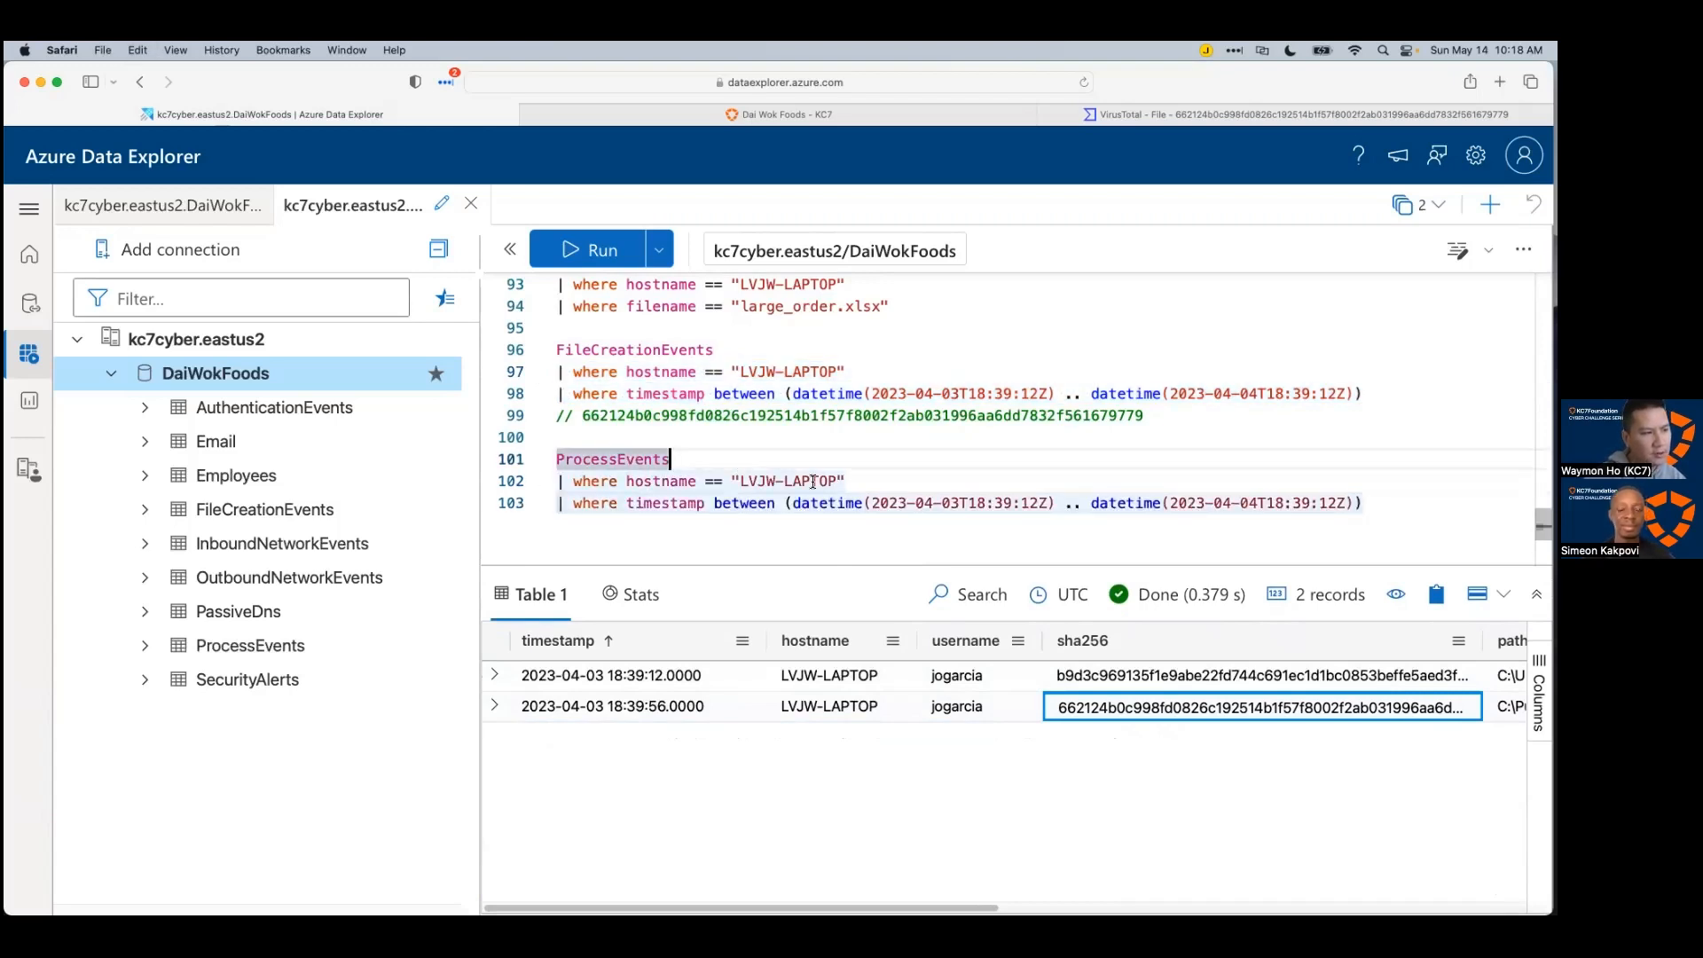
scroll(810, 485, down, 1)
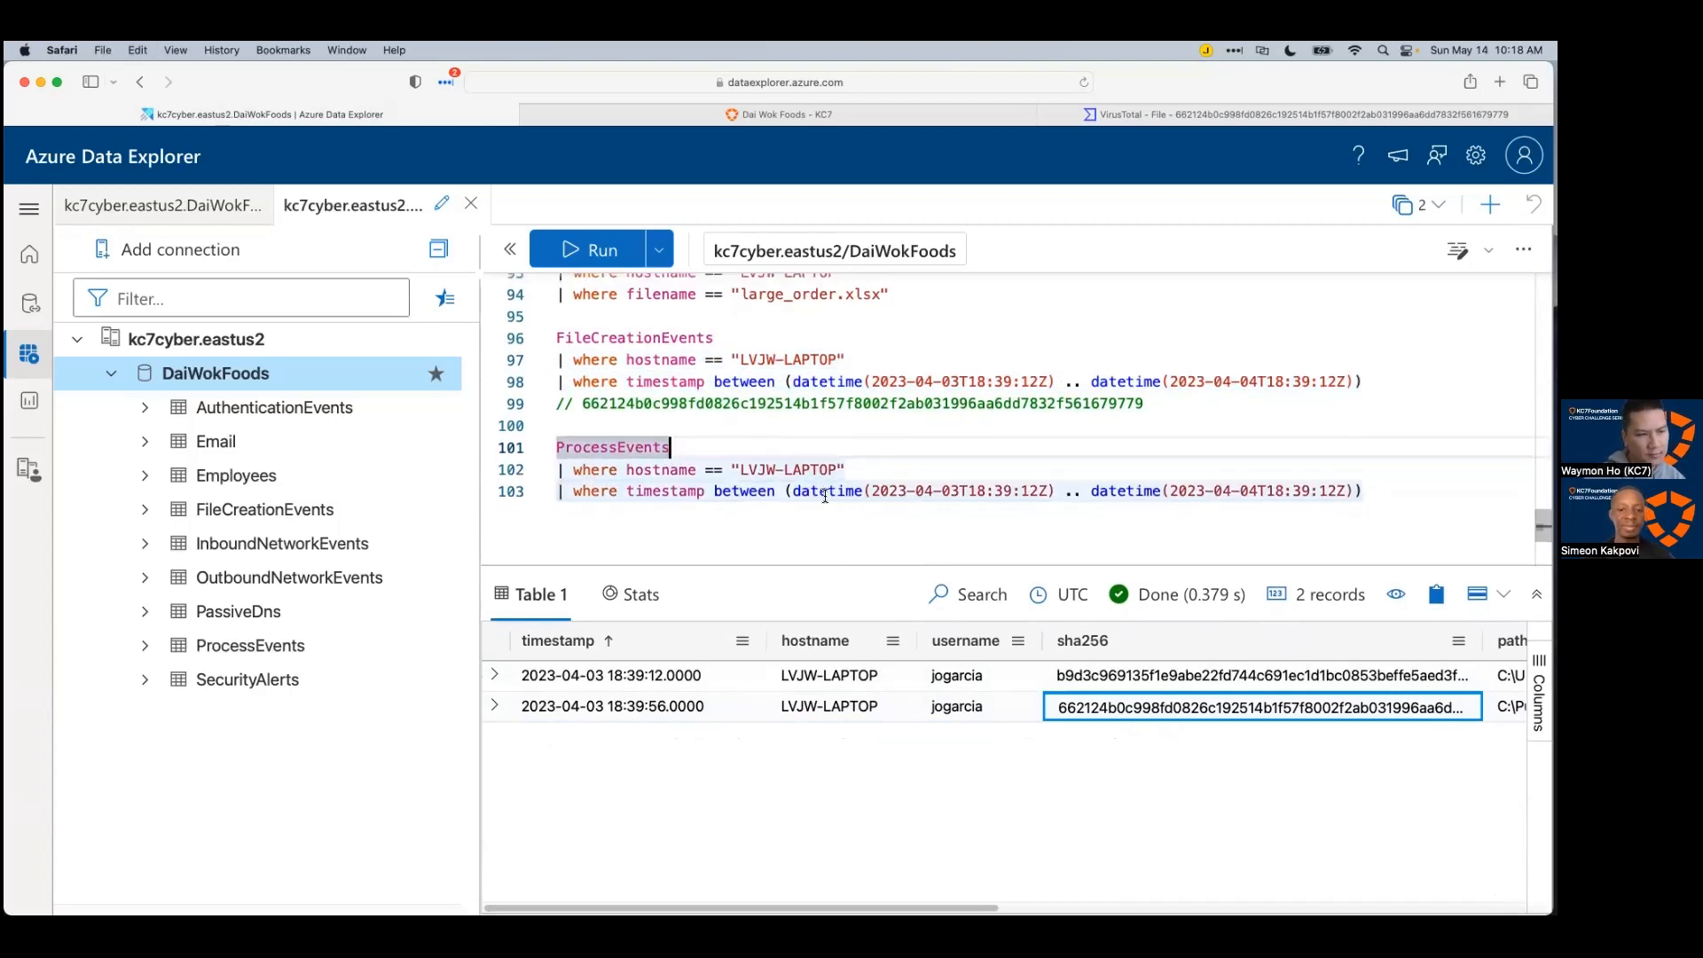
click(893, 489)
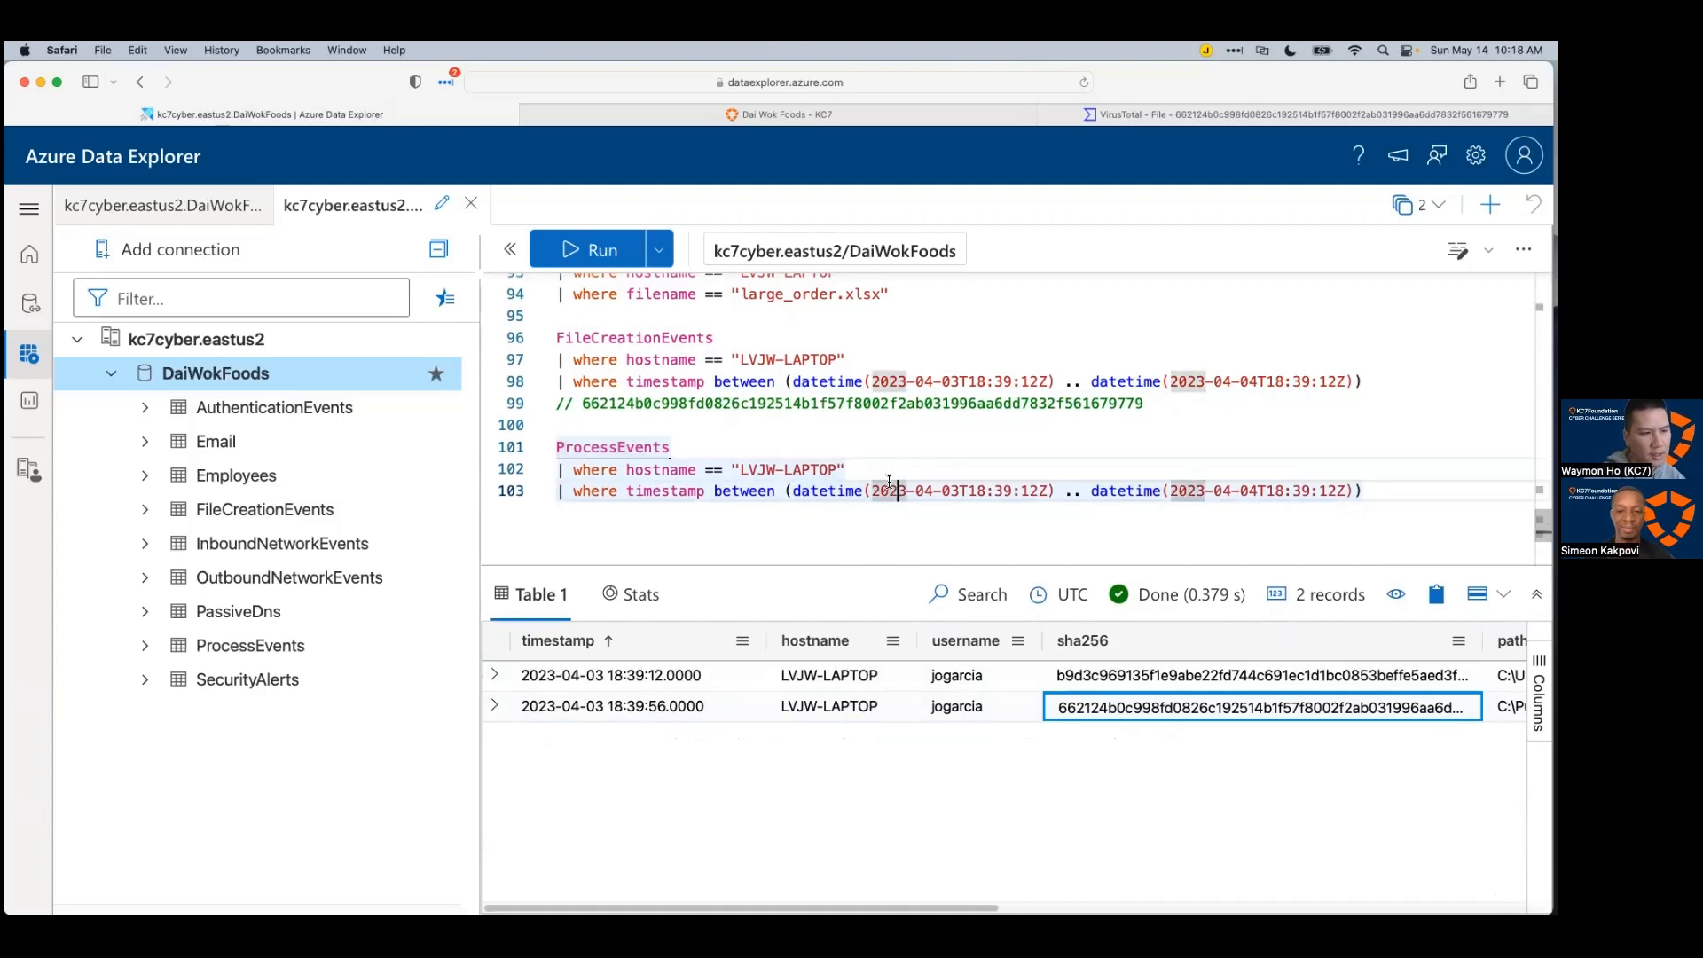
Step: Run the filtered ProcessEvents query, returning 10 records in timestamp order
click(675, 474)
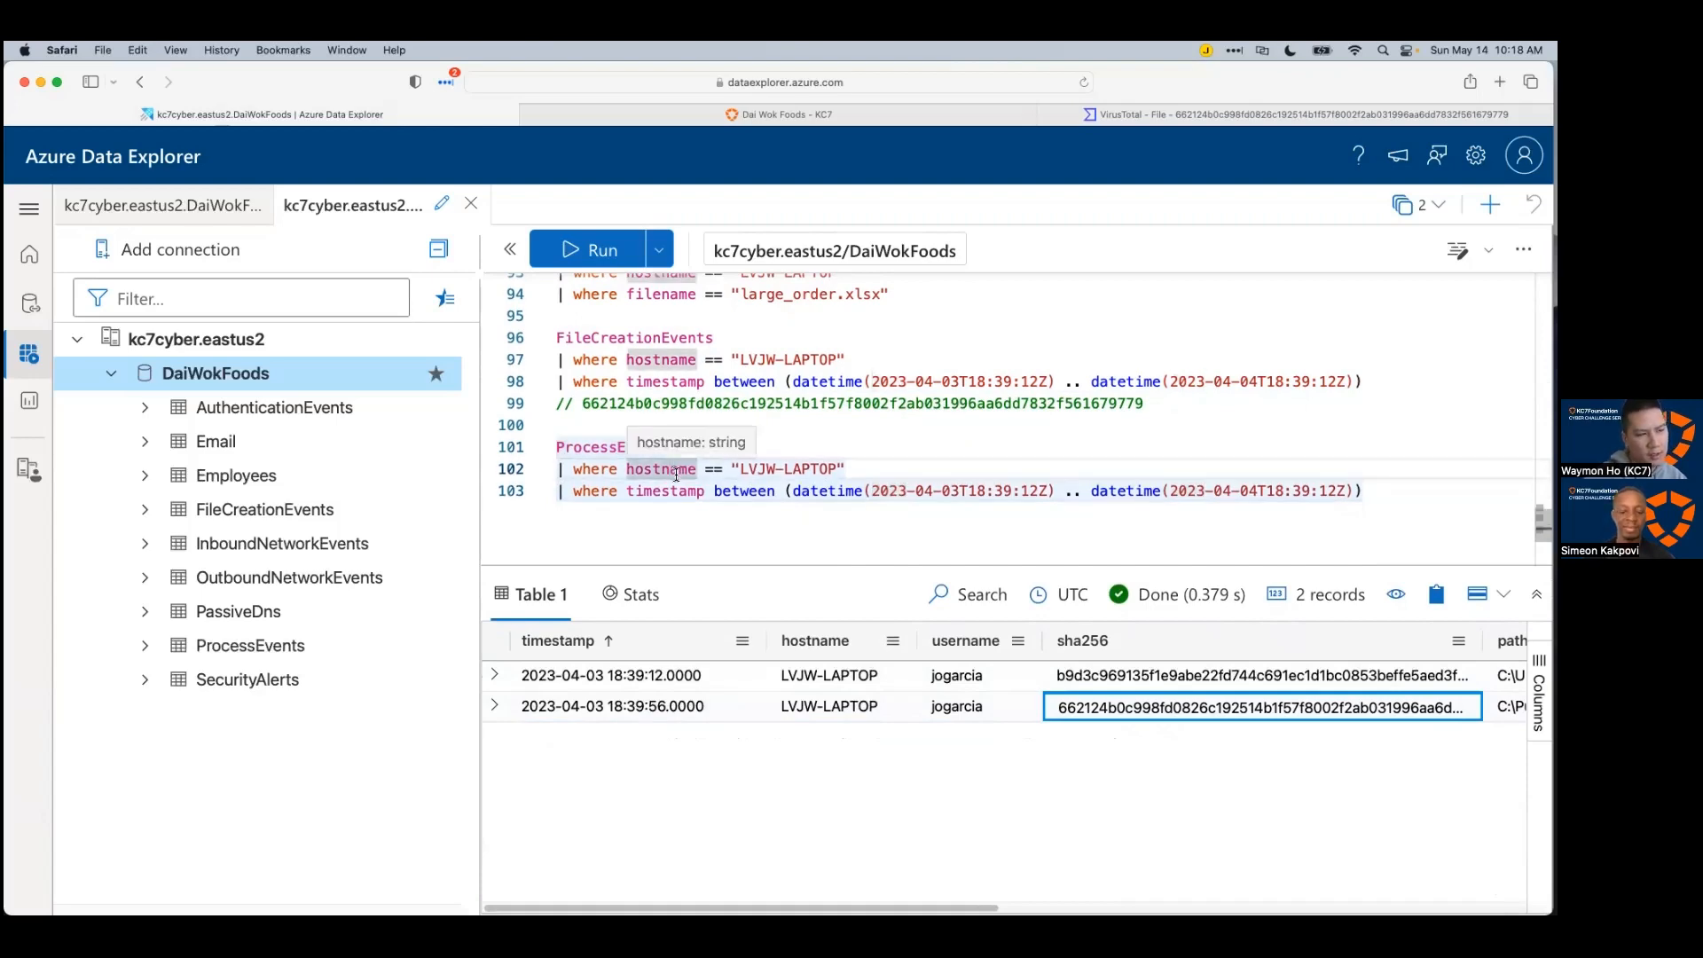
key(shift+Return)
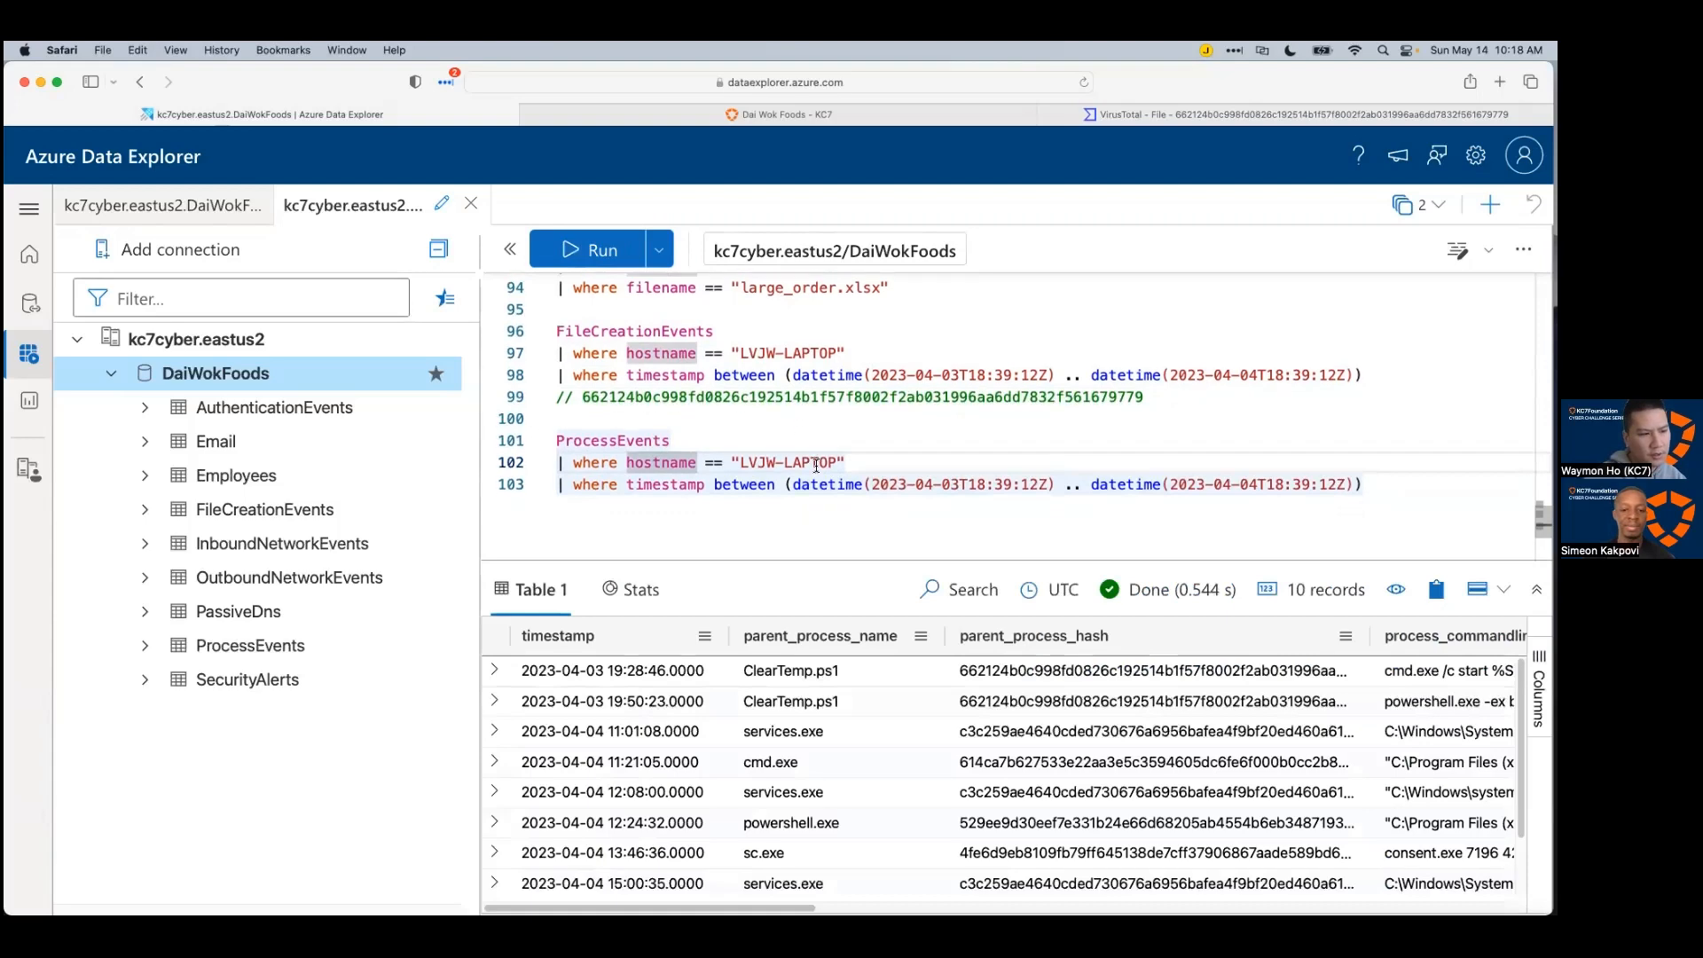
scroll(816, 464, down, 1)
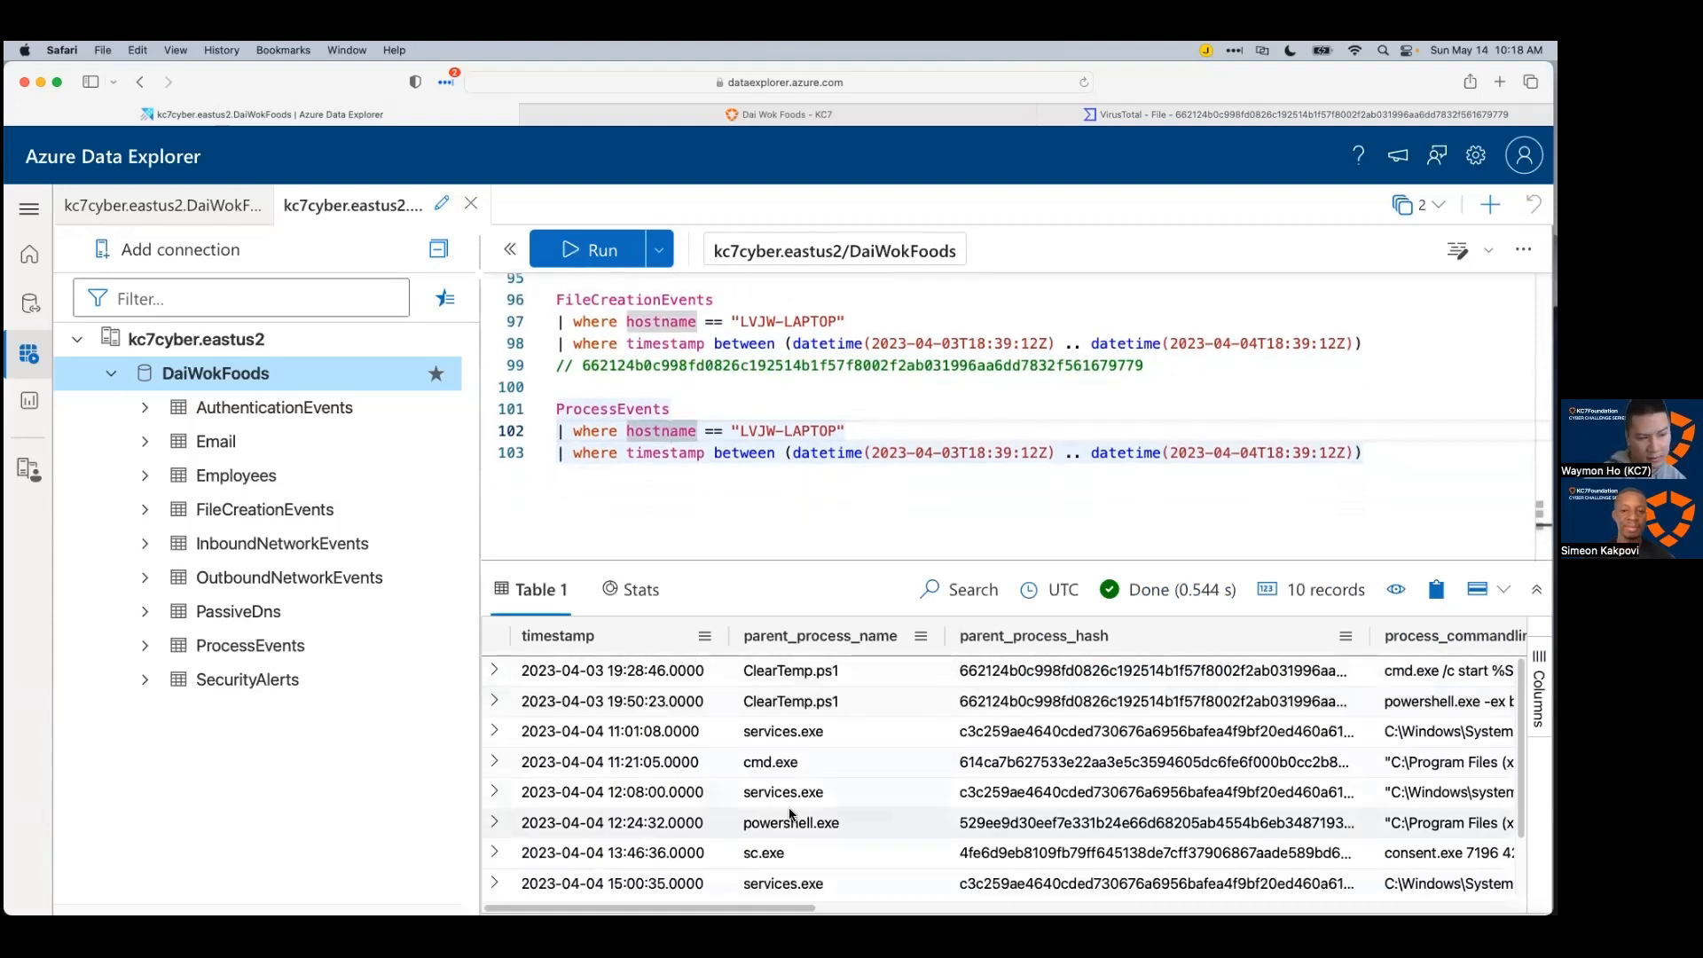
click(640, 644)
click(639, 645)
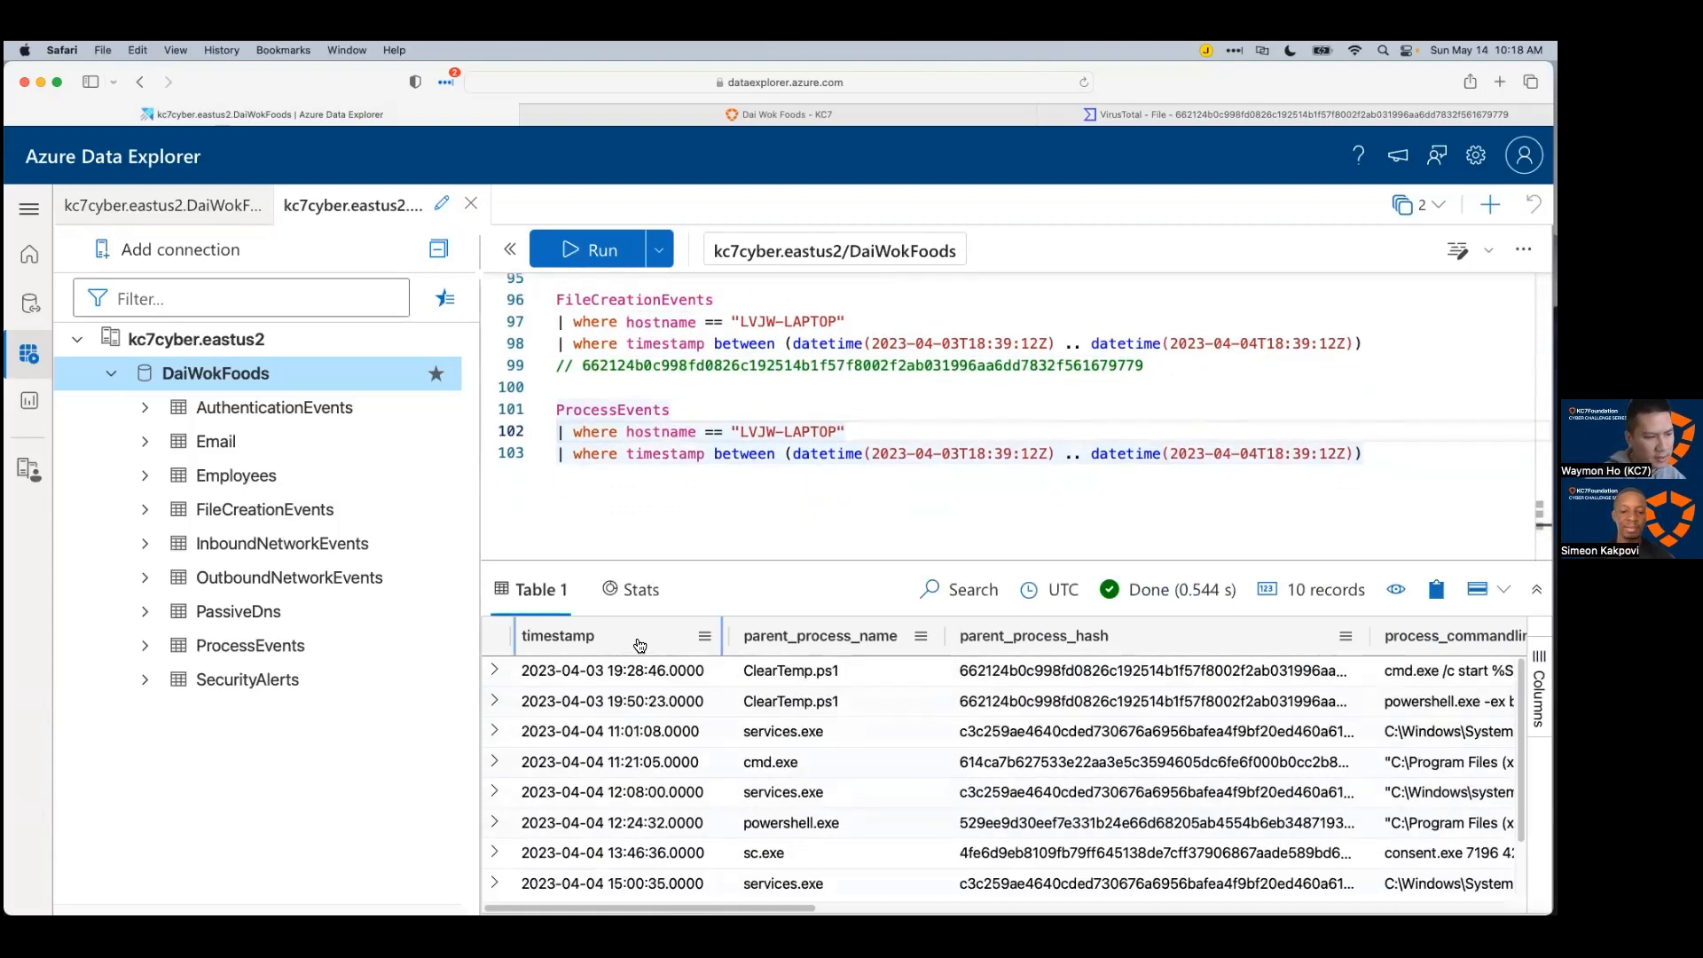
drag(909, 561, 928, 489)
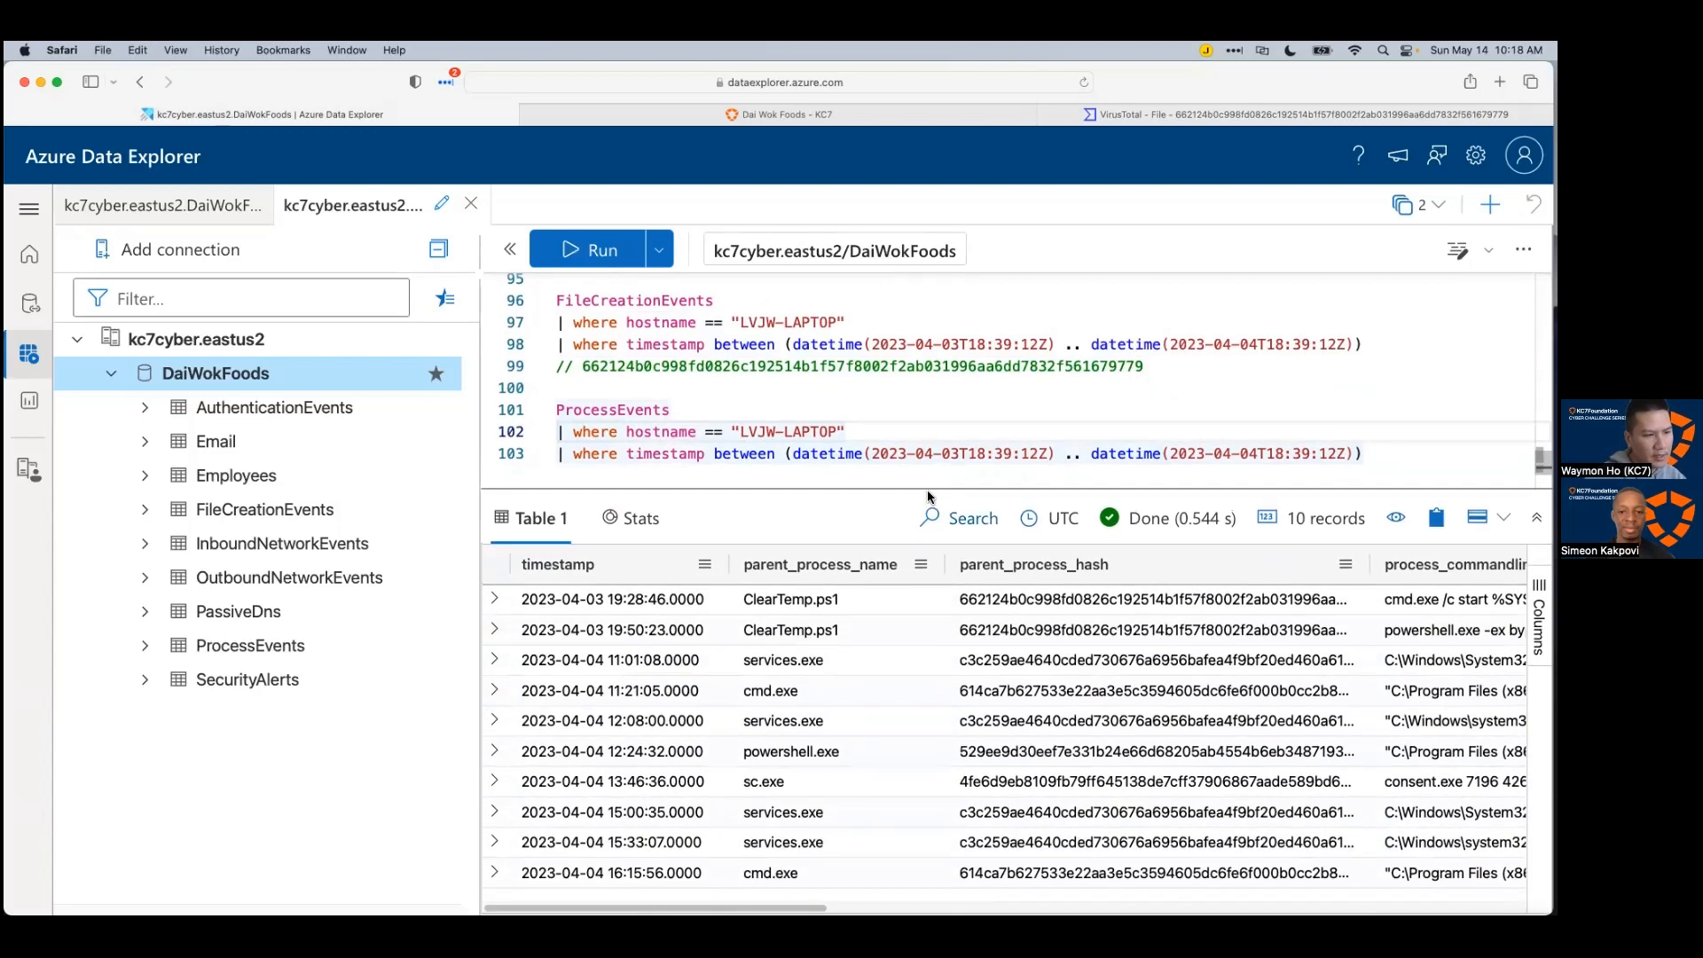
Step: Inspect the two ClearTemp.ps1-spawned records' parent hash and command lines
click(812, 602)
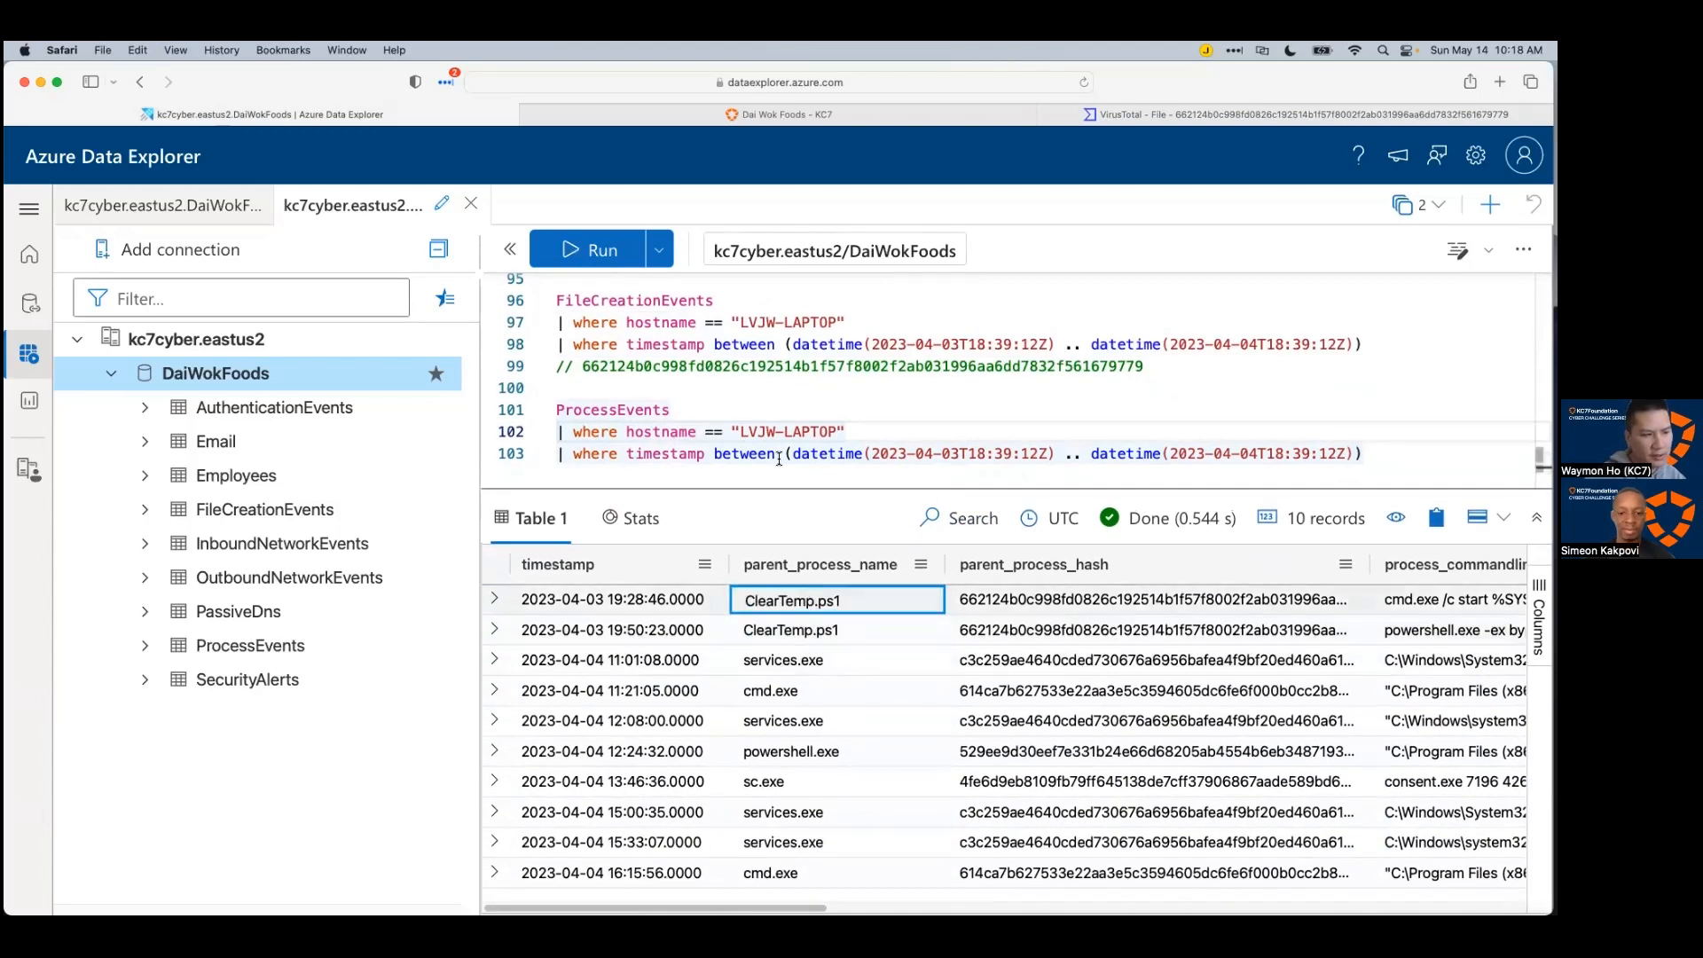
click(999, 599)
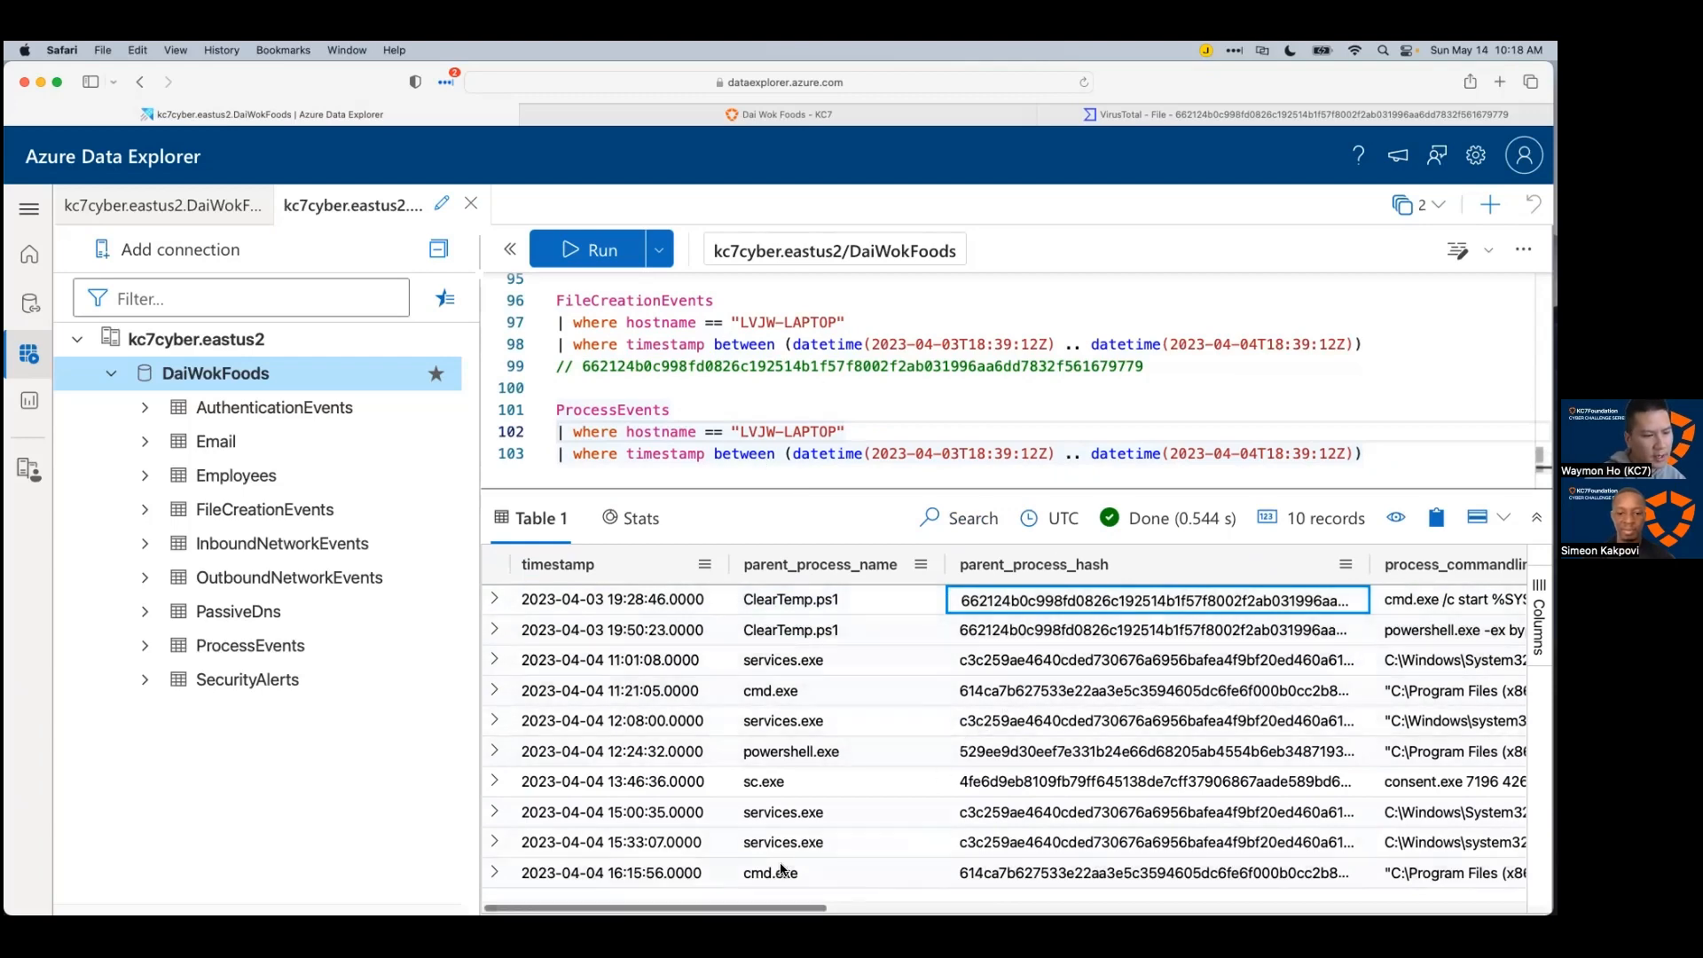
drag(841, 486, 841, 385)
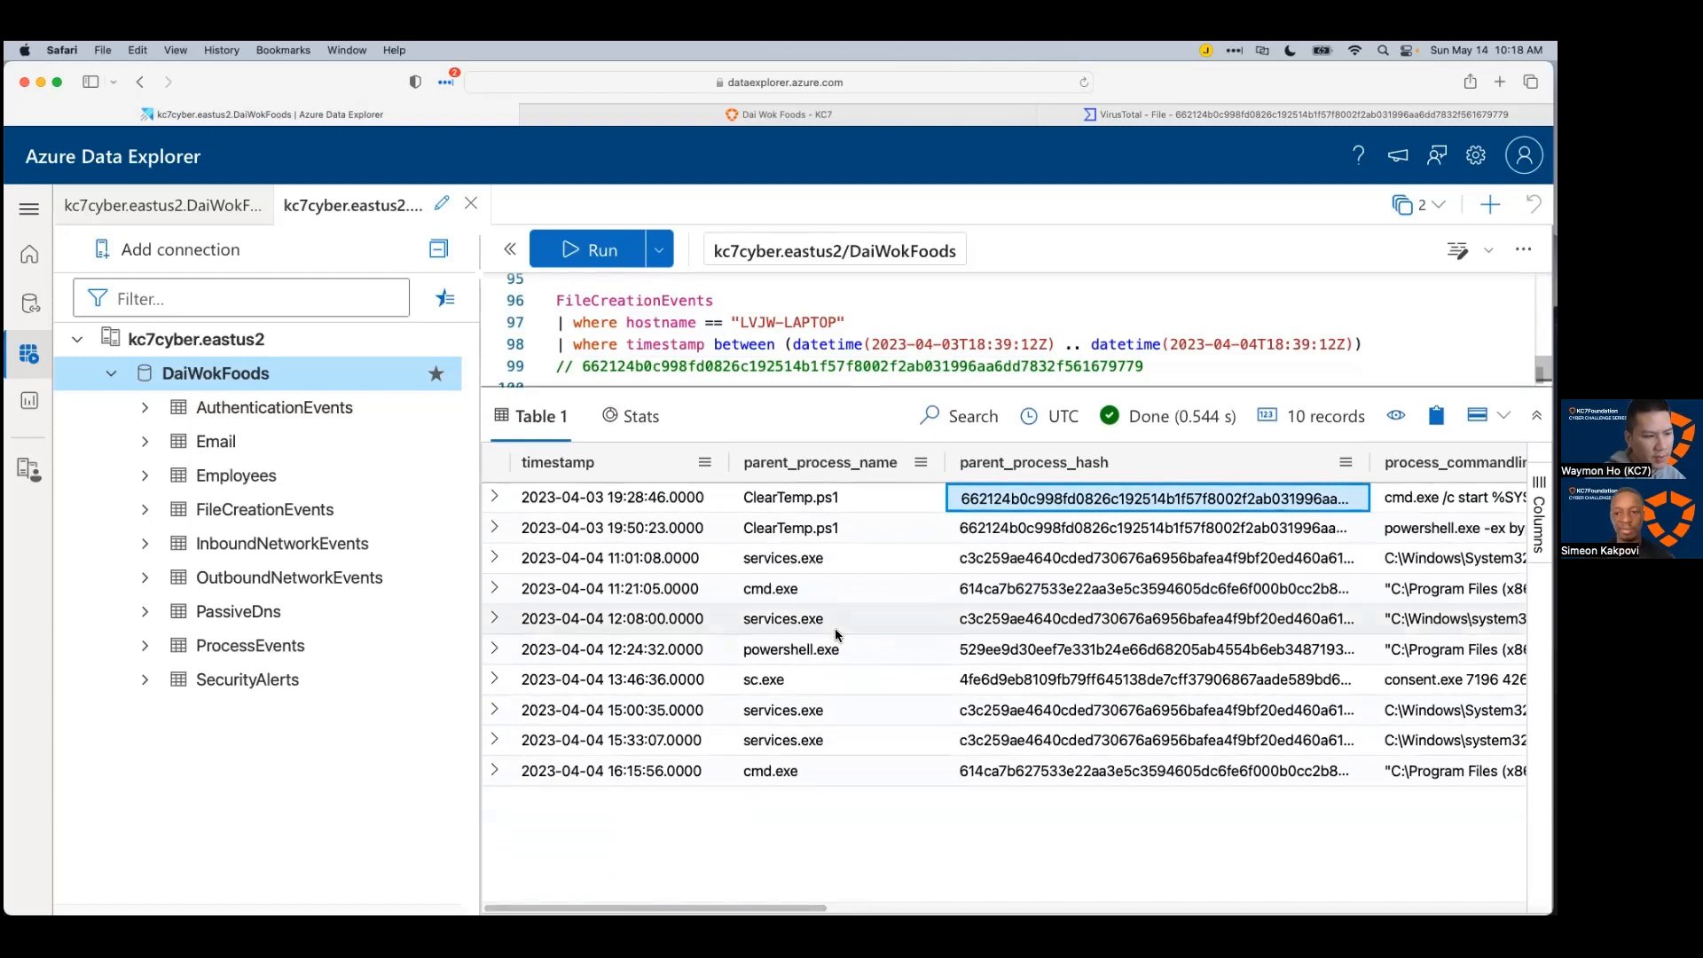
drag(801, 499, 1060, 526)
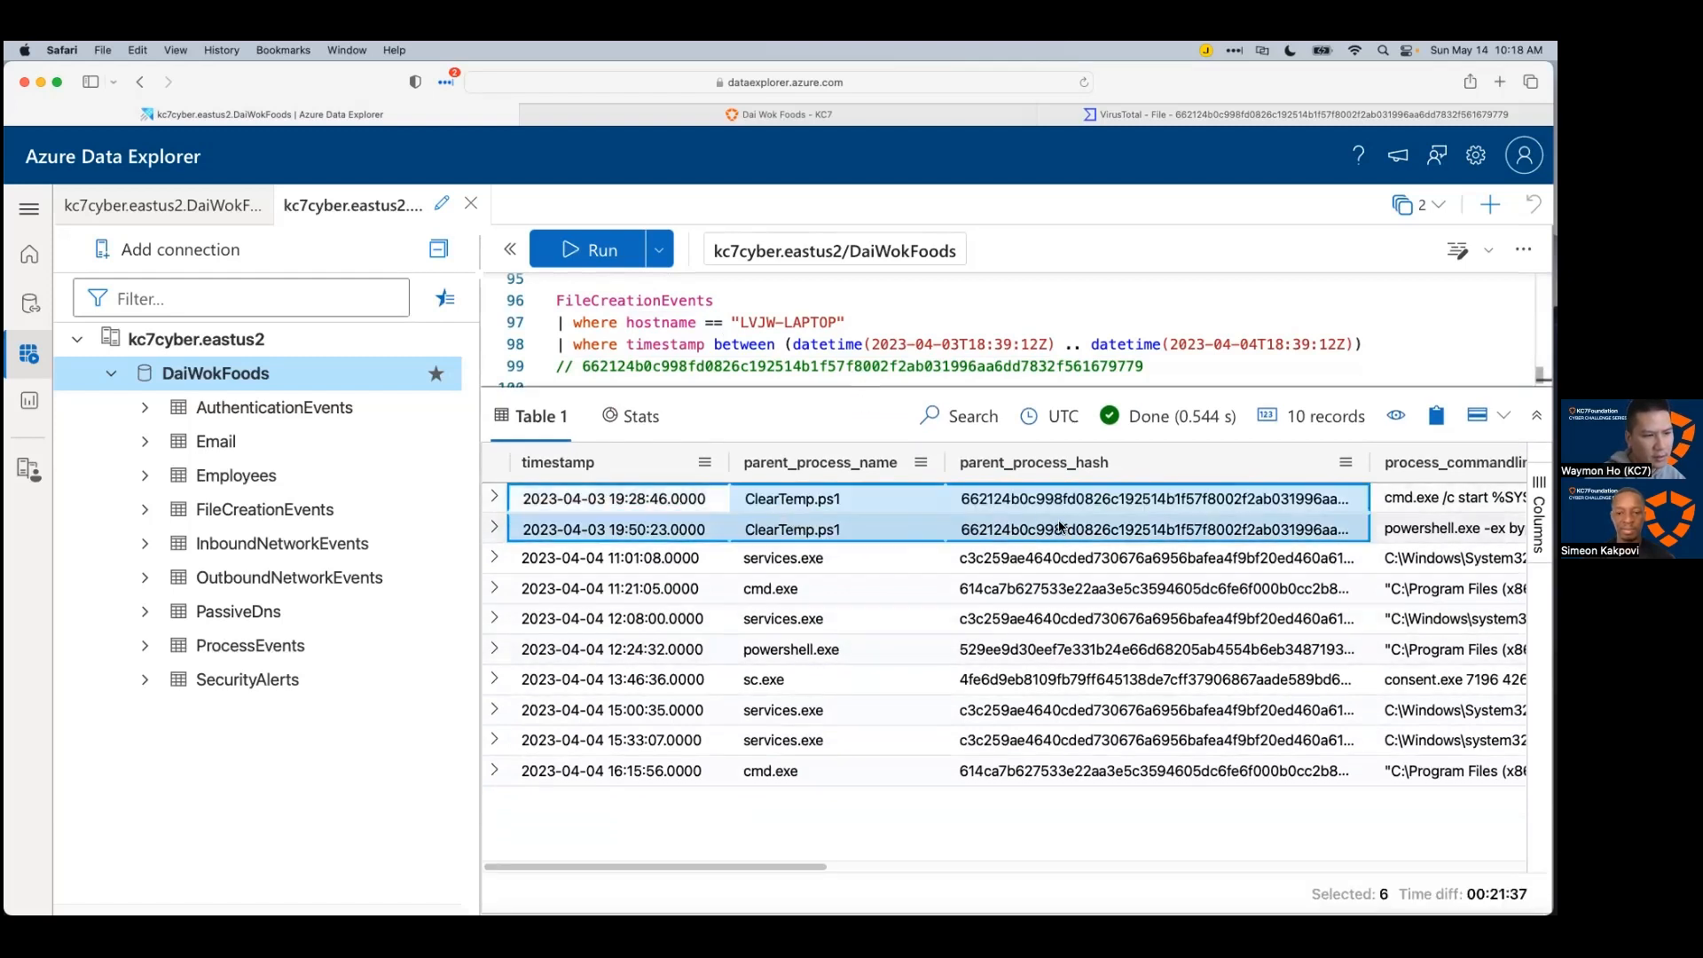
drag(790, 863, 1023, 882)
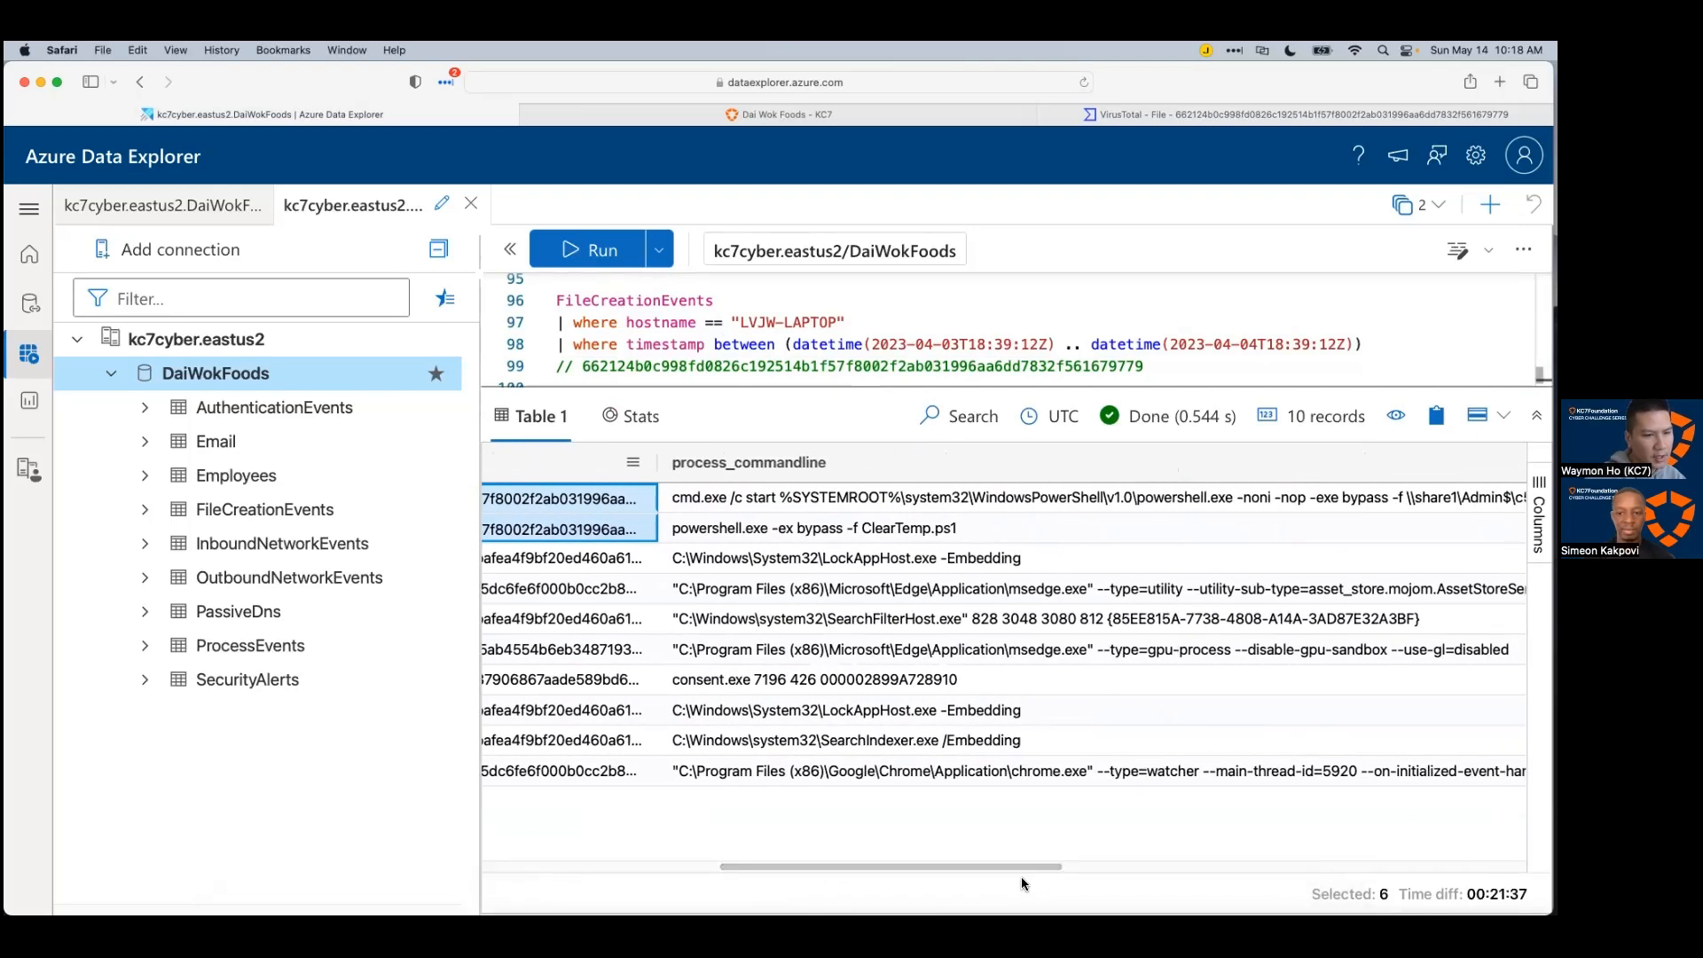
drag(854, 500, 854, 527)
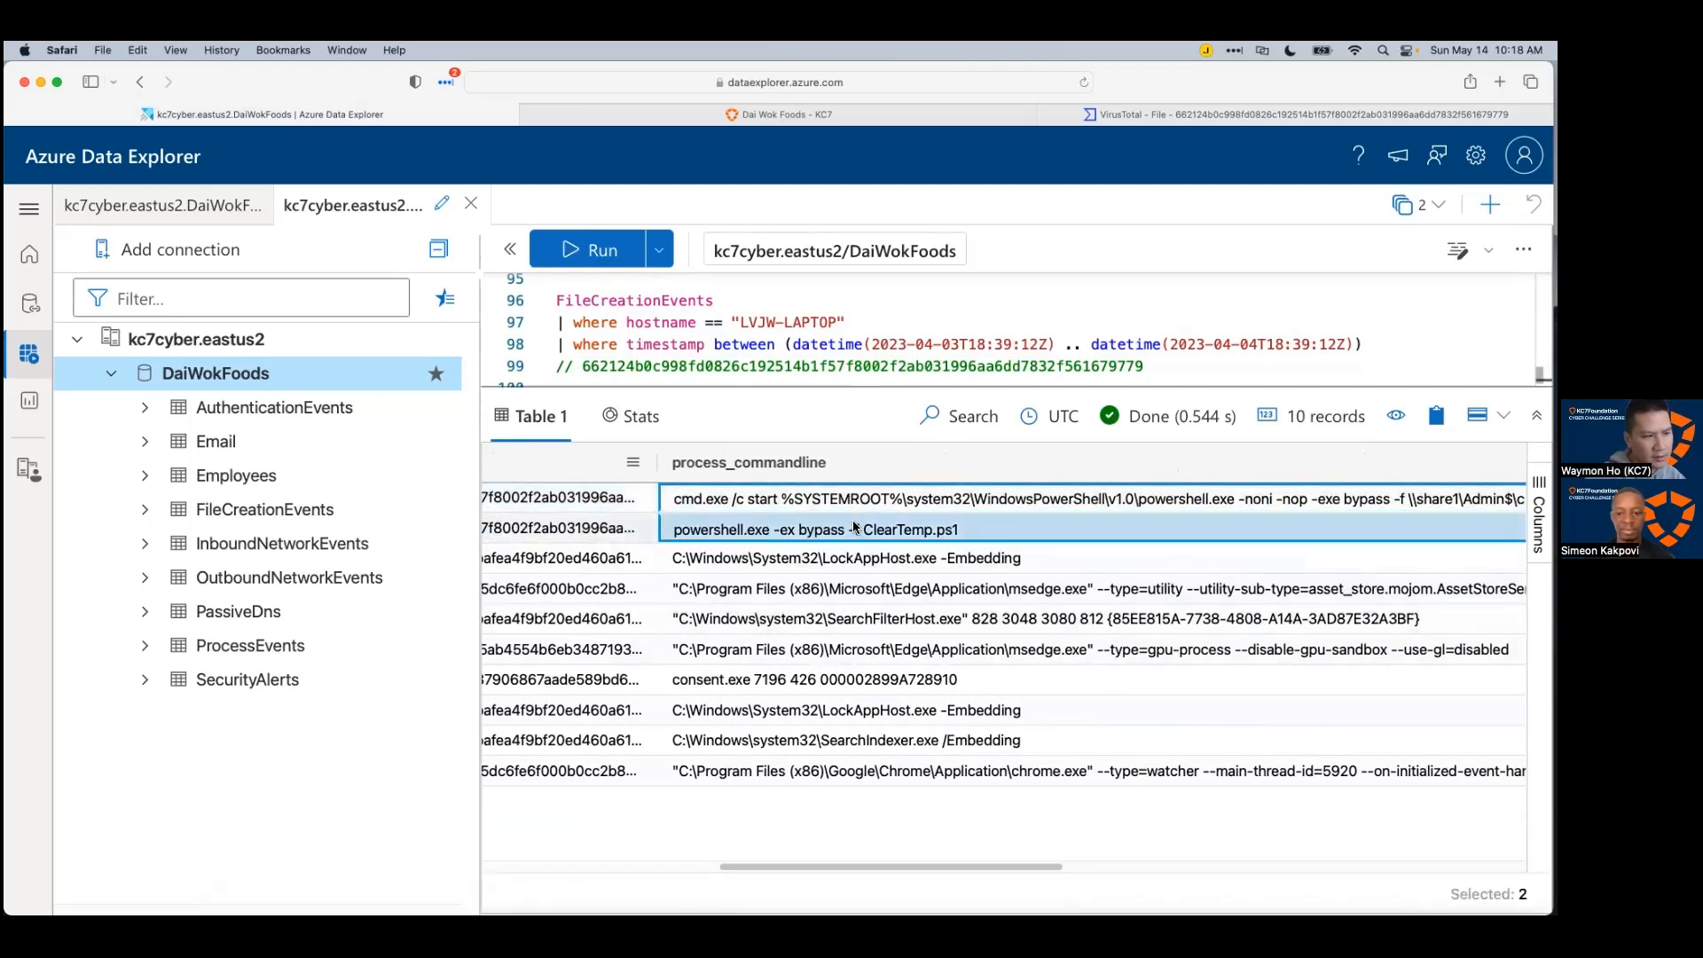
click(771, 530)
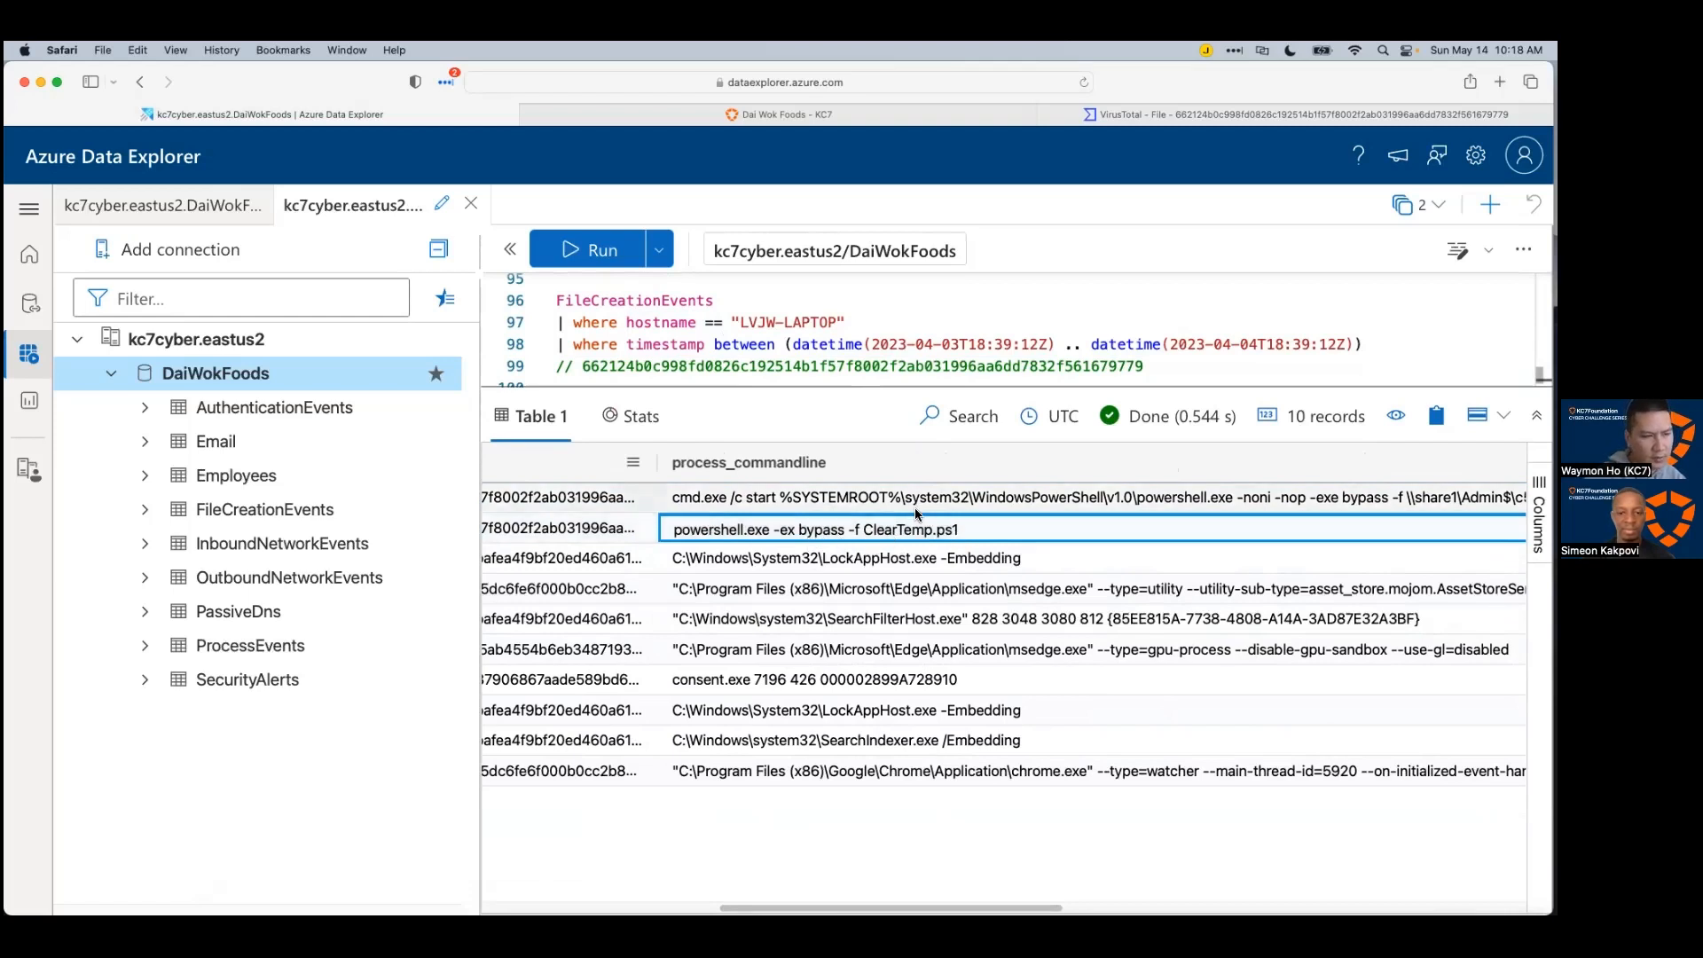
click(975, 499)
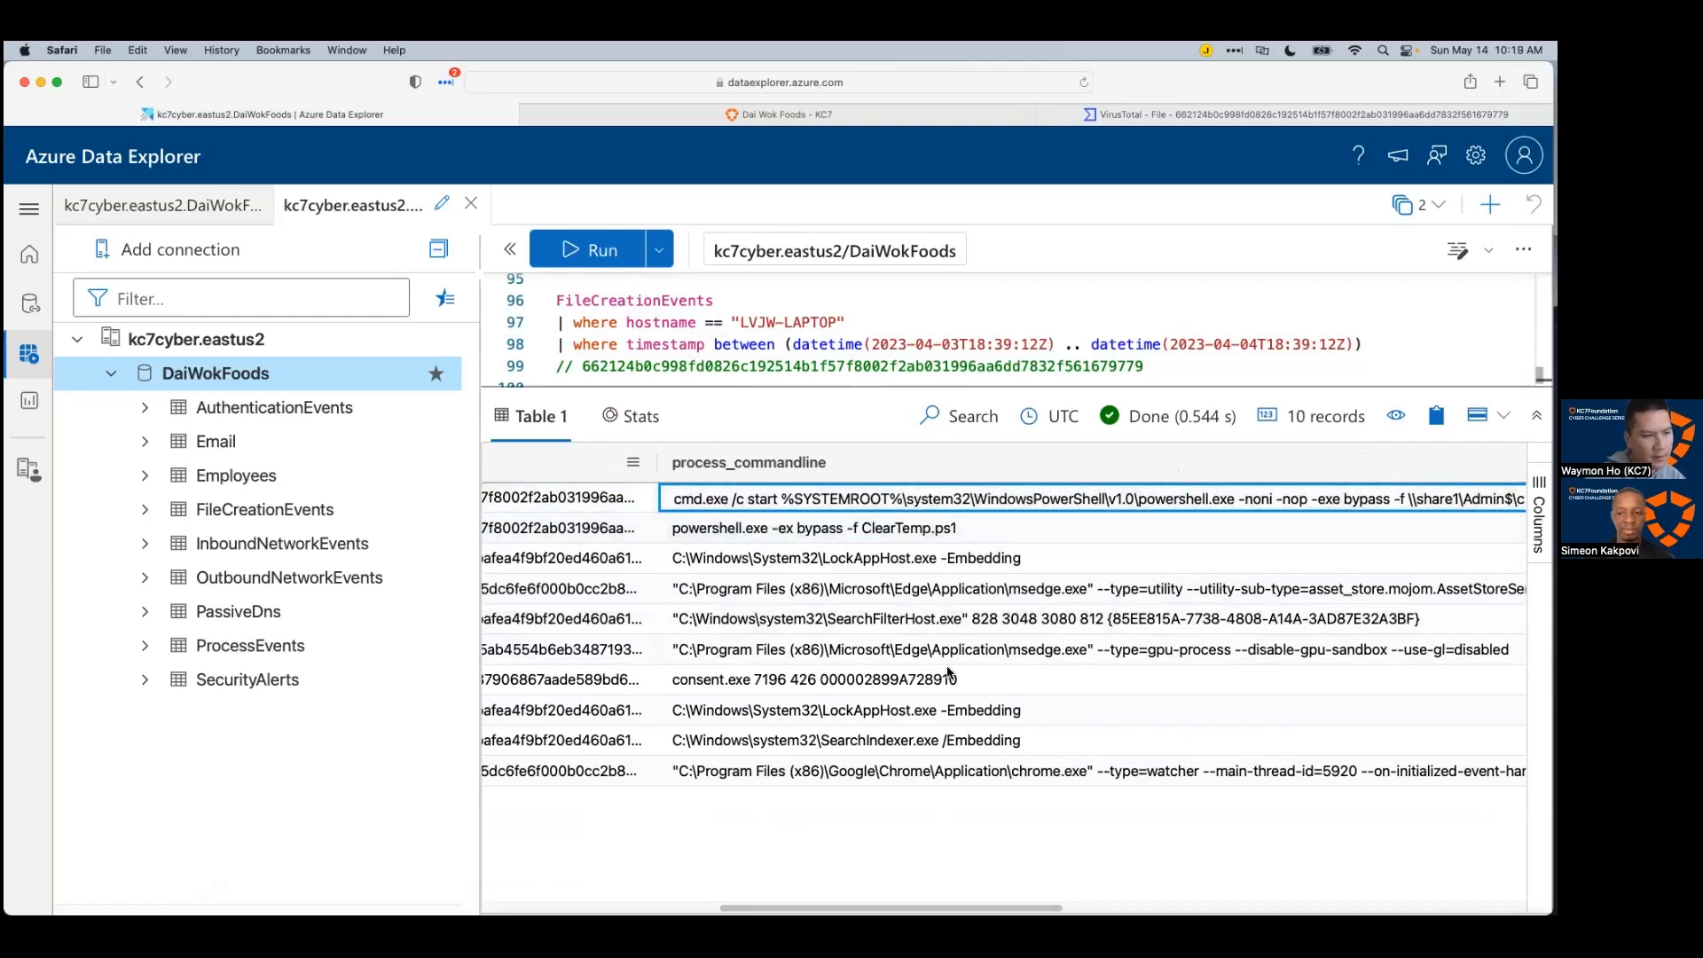
Step: Review the result columns and expand the first record's command line running \\share1\Admin$\c5k3fsys.3bp.ps1
scroll(1003, 877, right, 3)
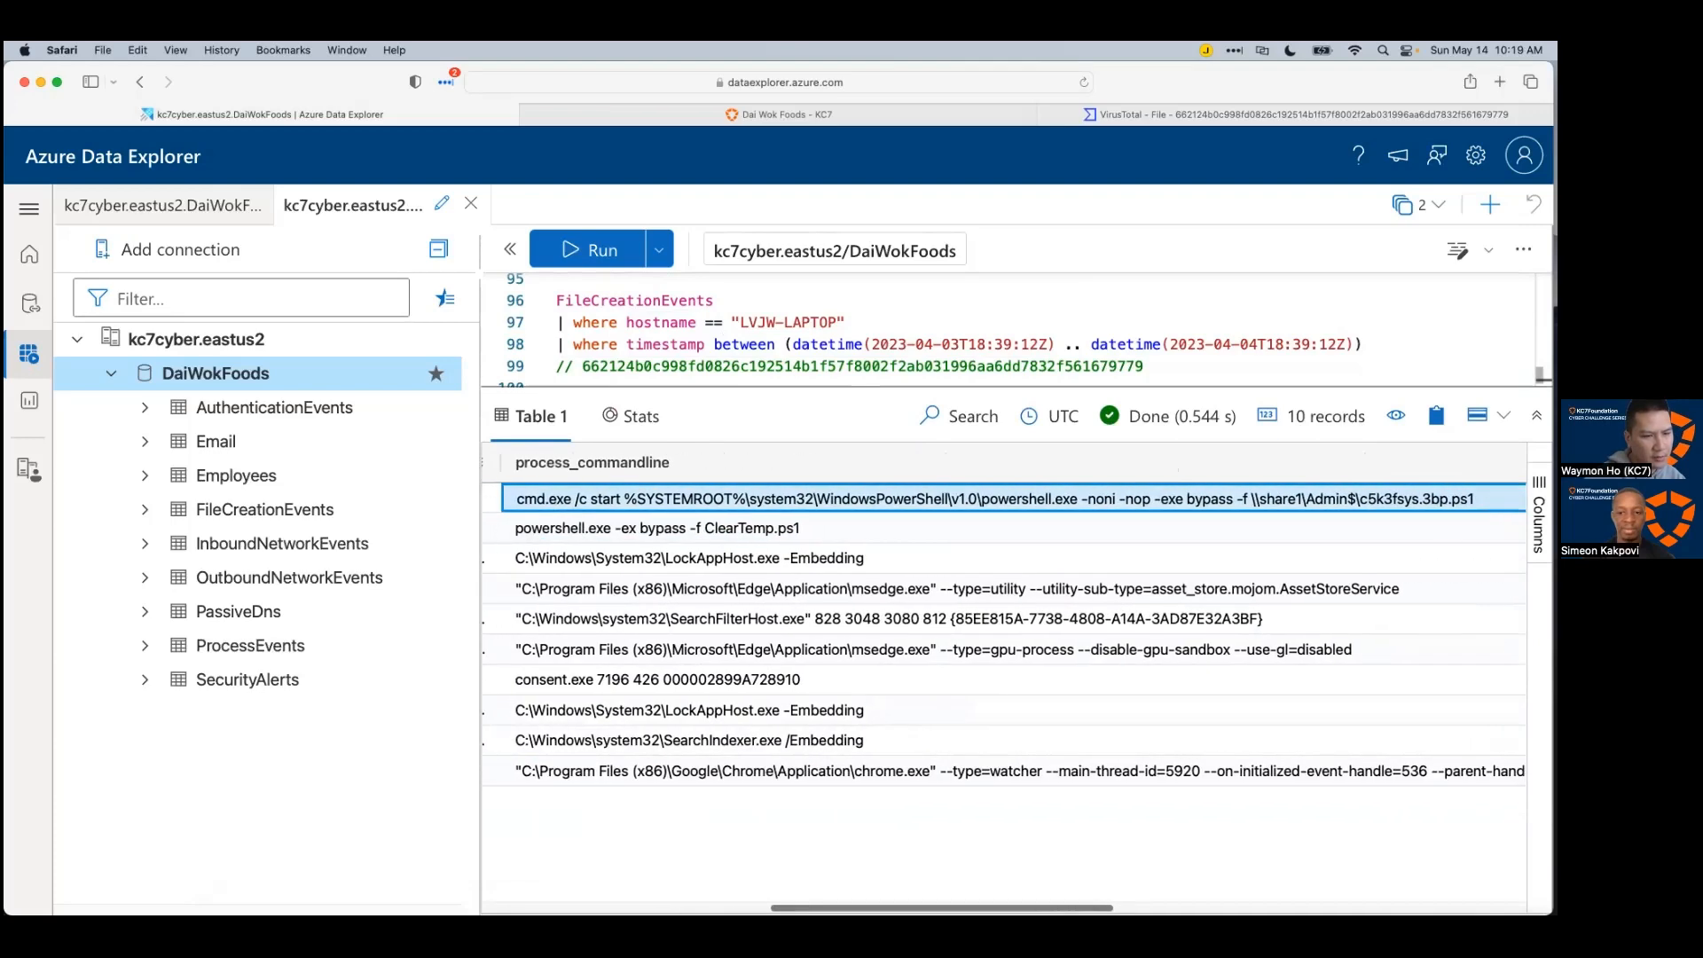
scroll(1004, 684, right, 8)
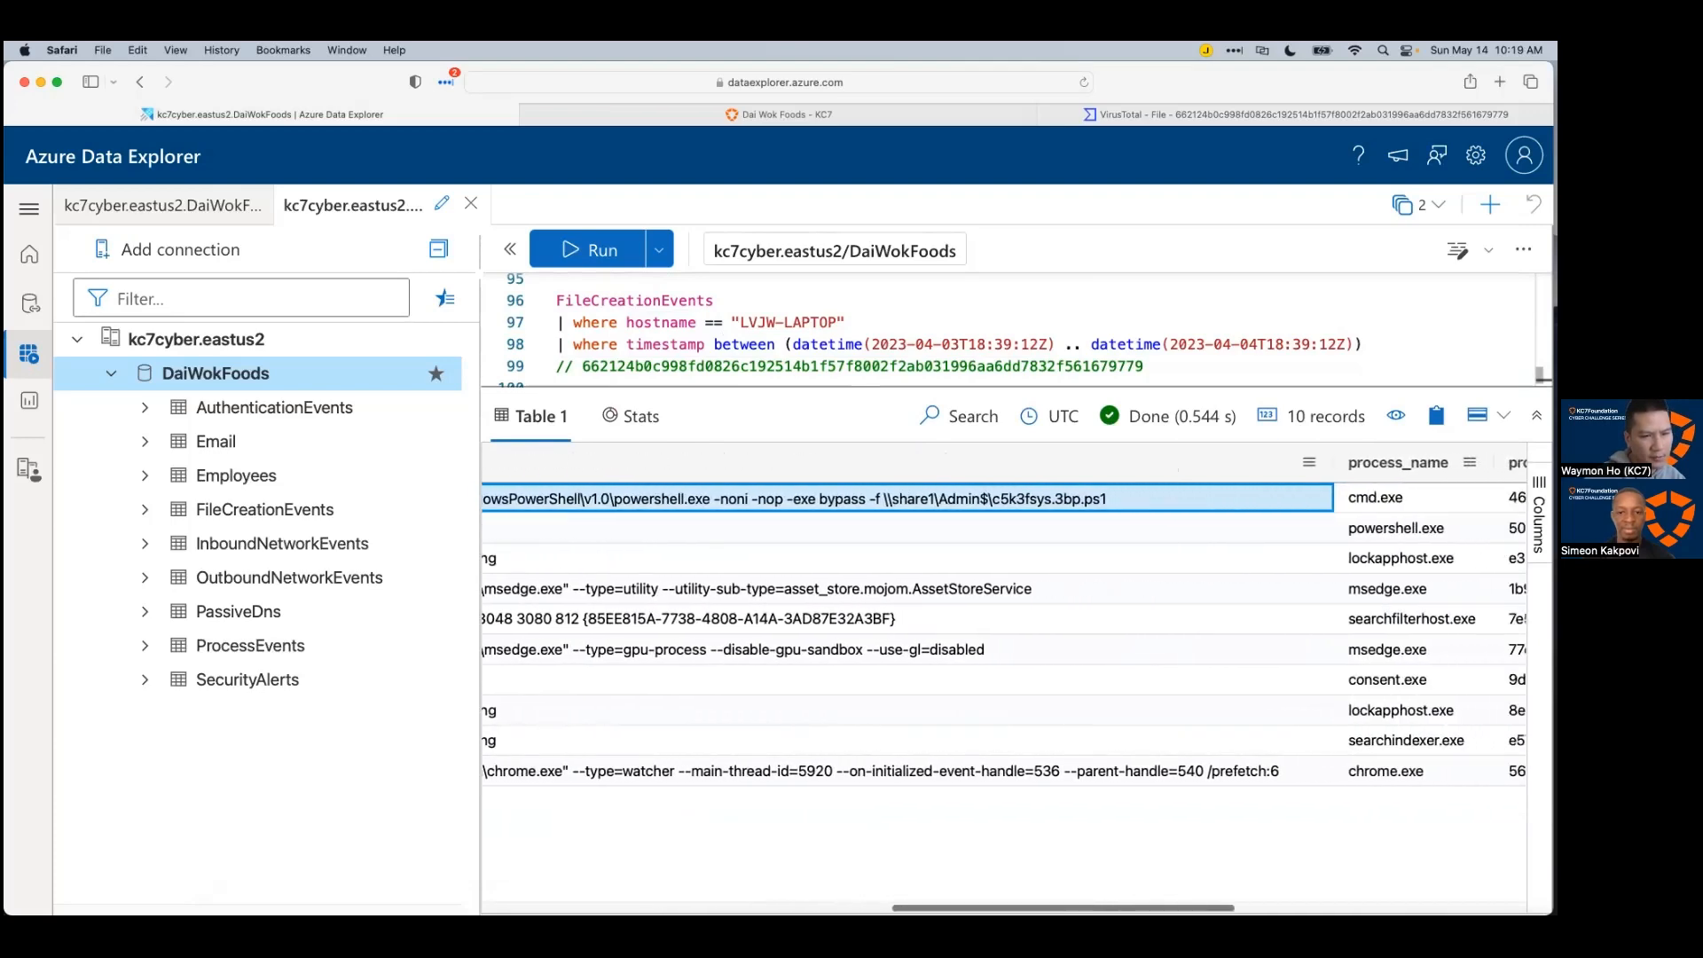
scroll(1004, 684, right, 10)
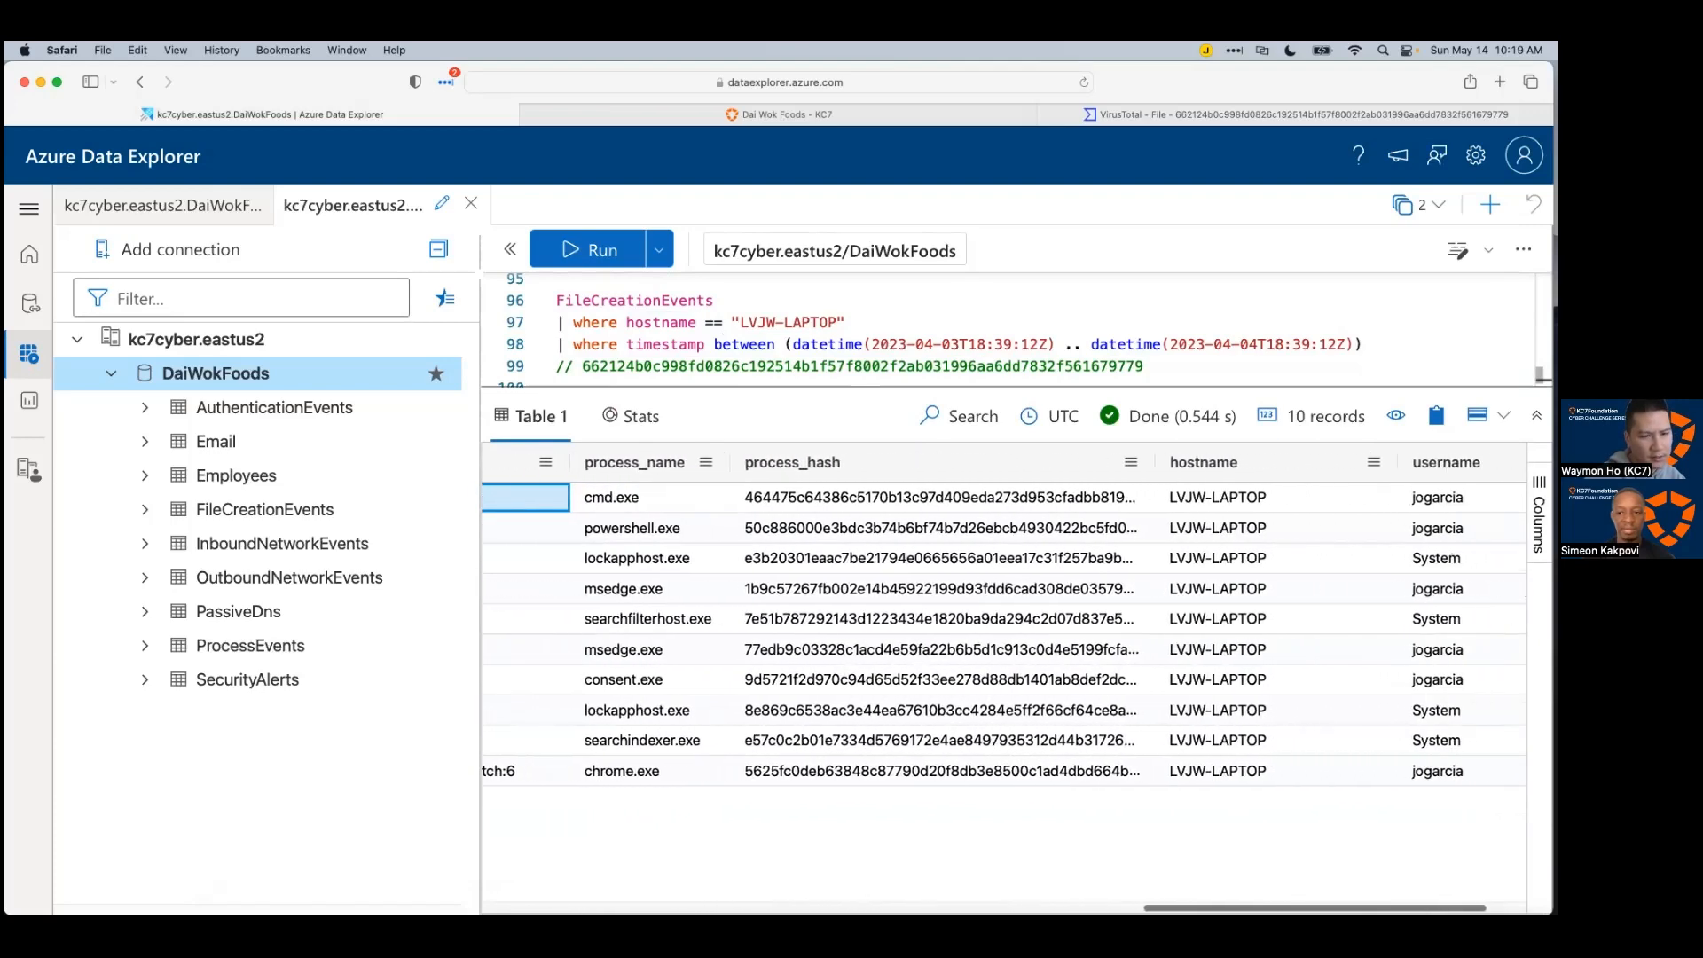
scroll(1392, 889, left, 10)
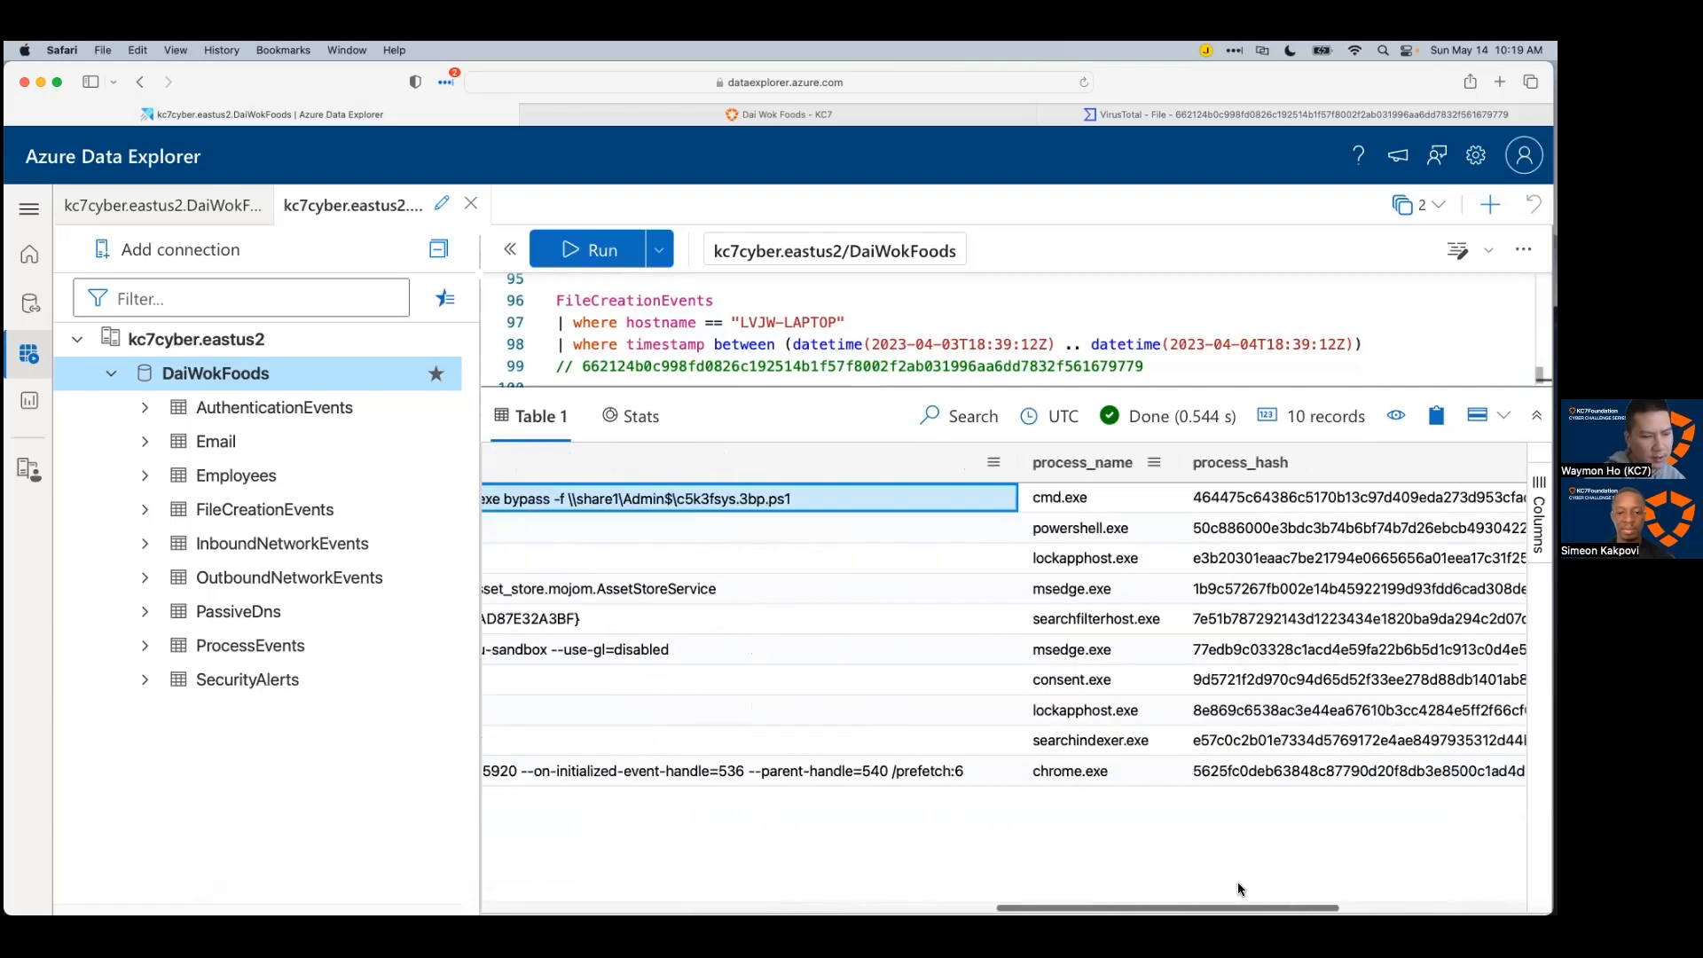
scroll(1056, 880, right, 1)
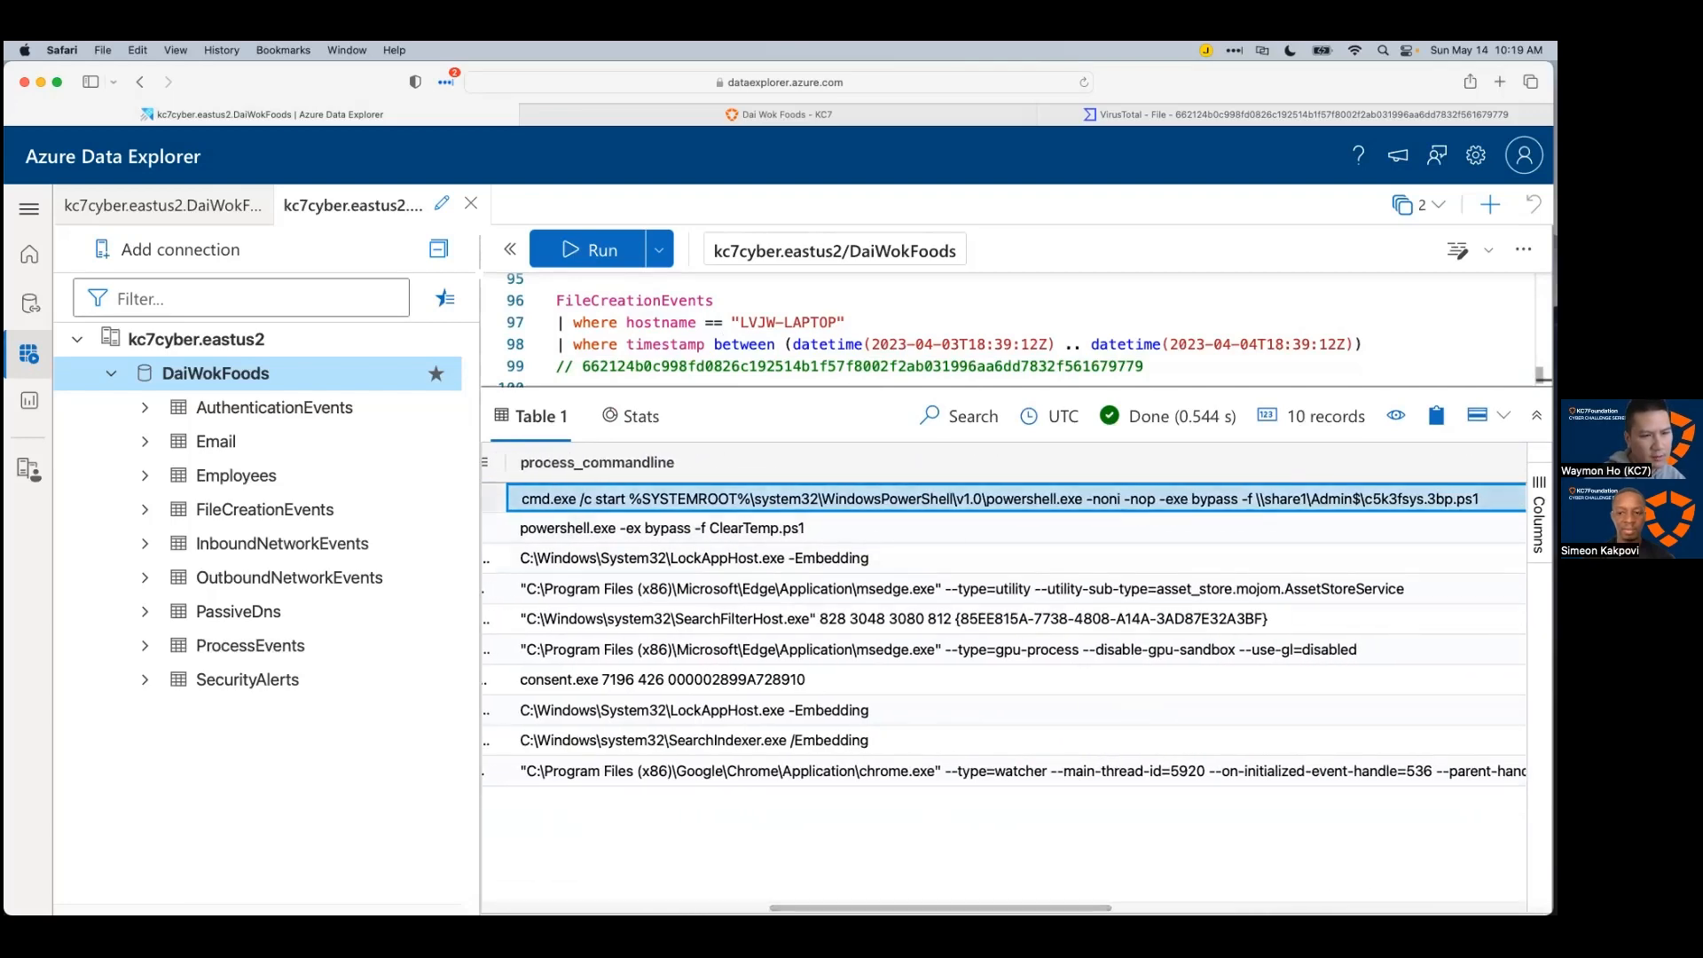
double_click(1177, 500)
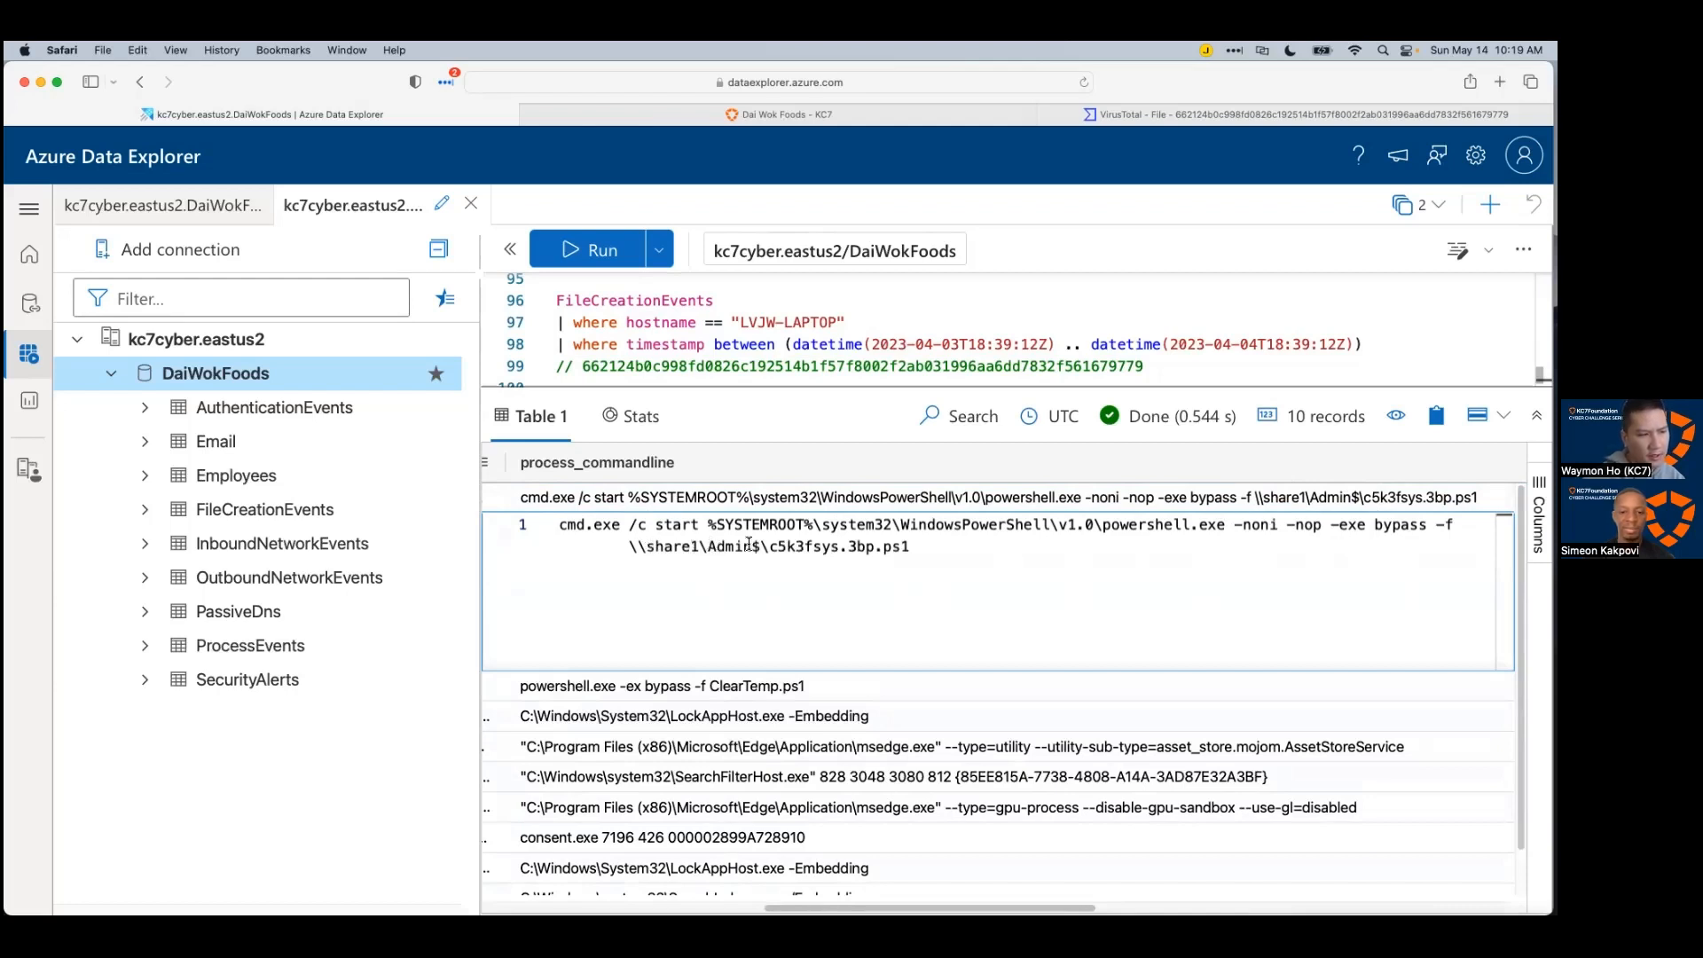
Step: Select the script name c5k3fsys.3bp.ps1 in the first command line and view its actions
drag(768, 547, 911, 548)
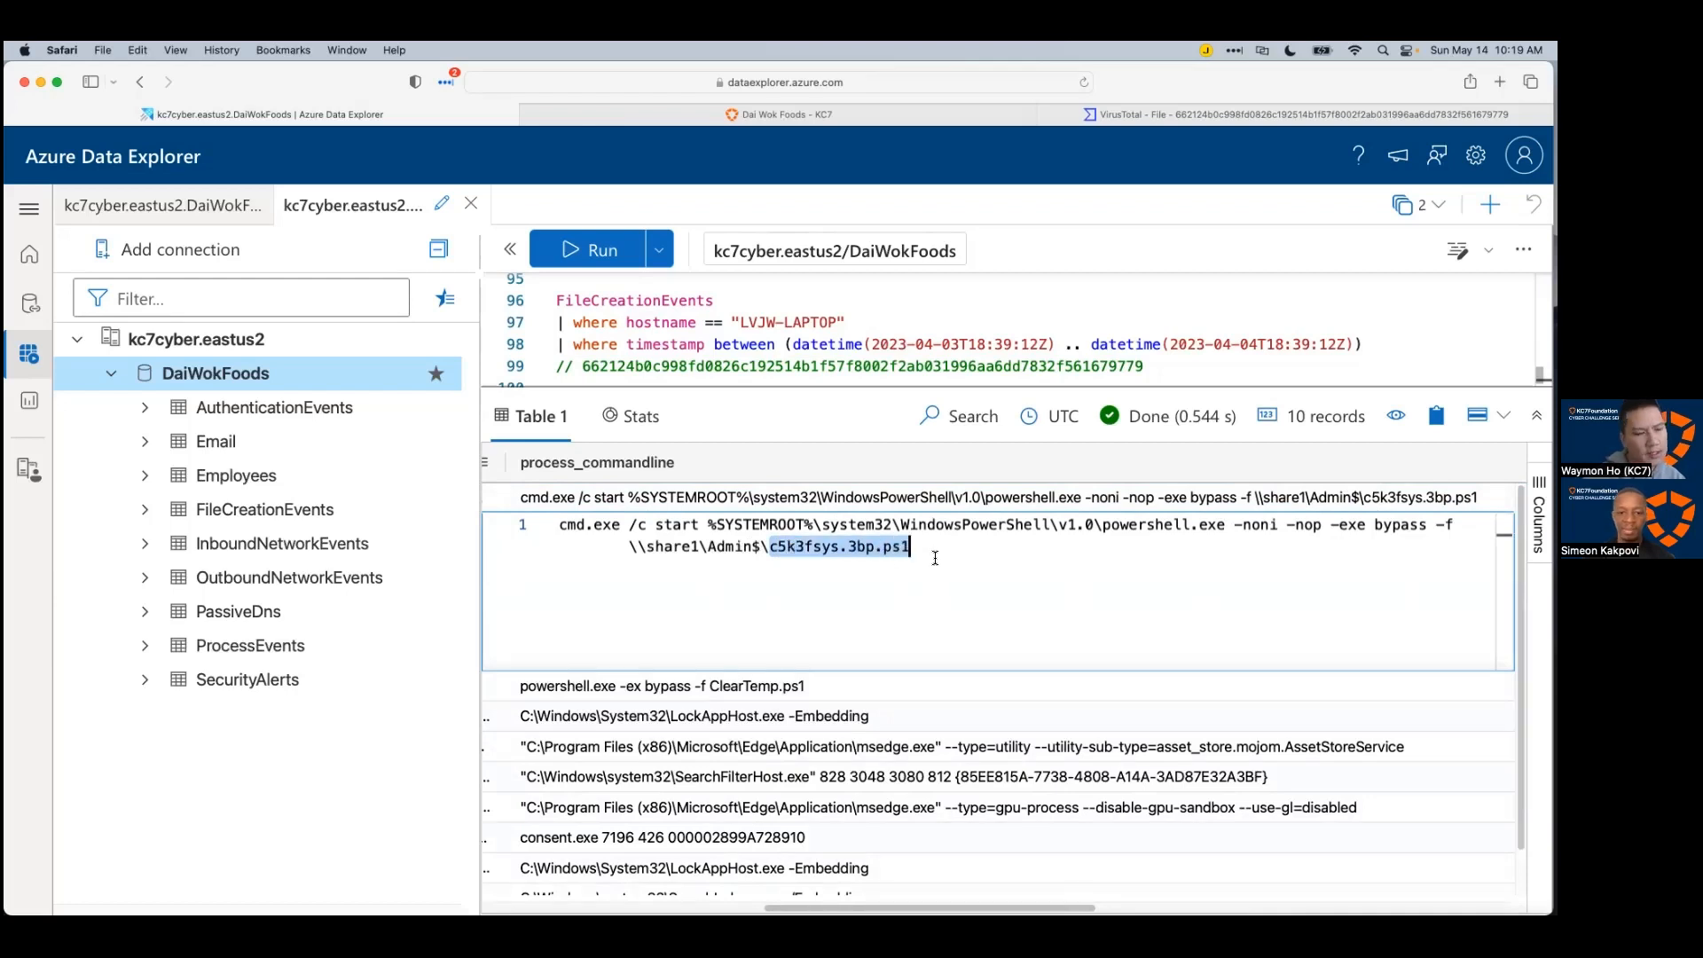
click(943, 553)
drag(931, 549, 763, 552)
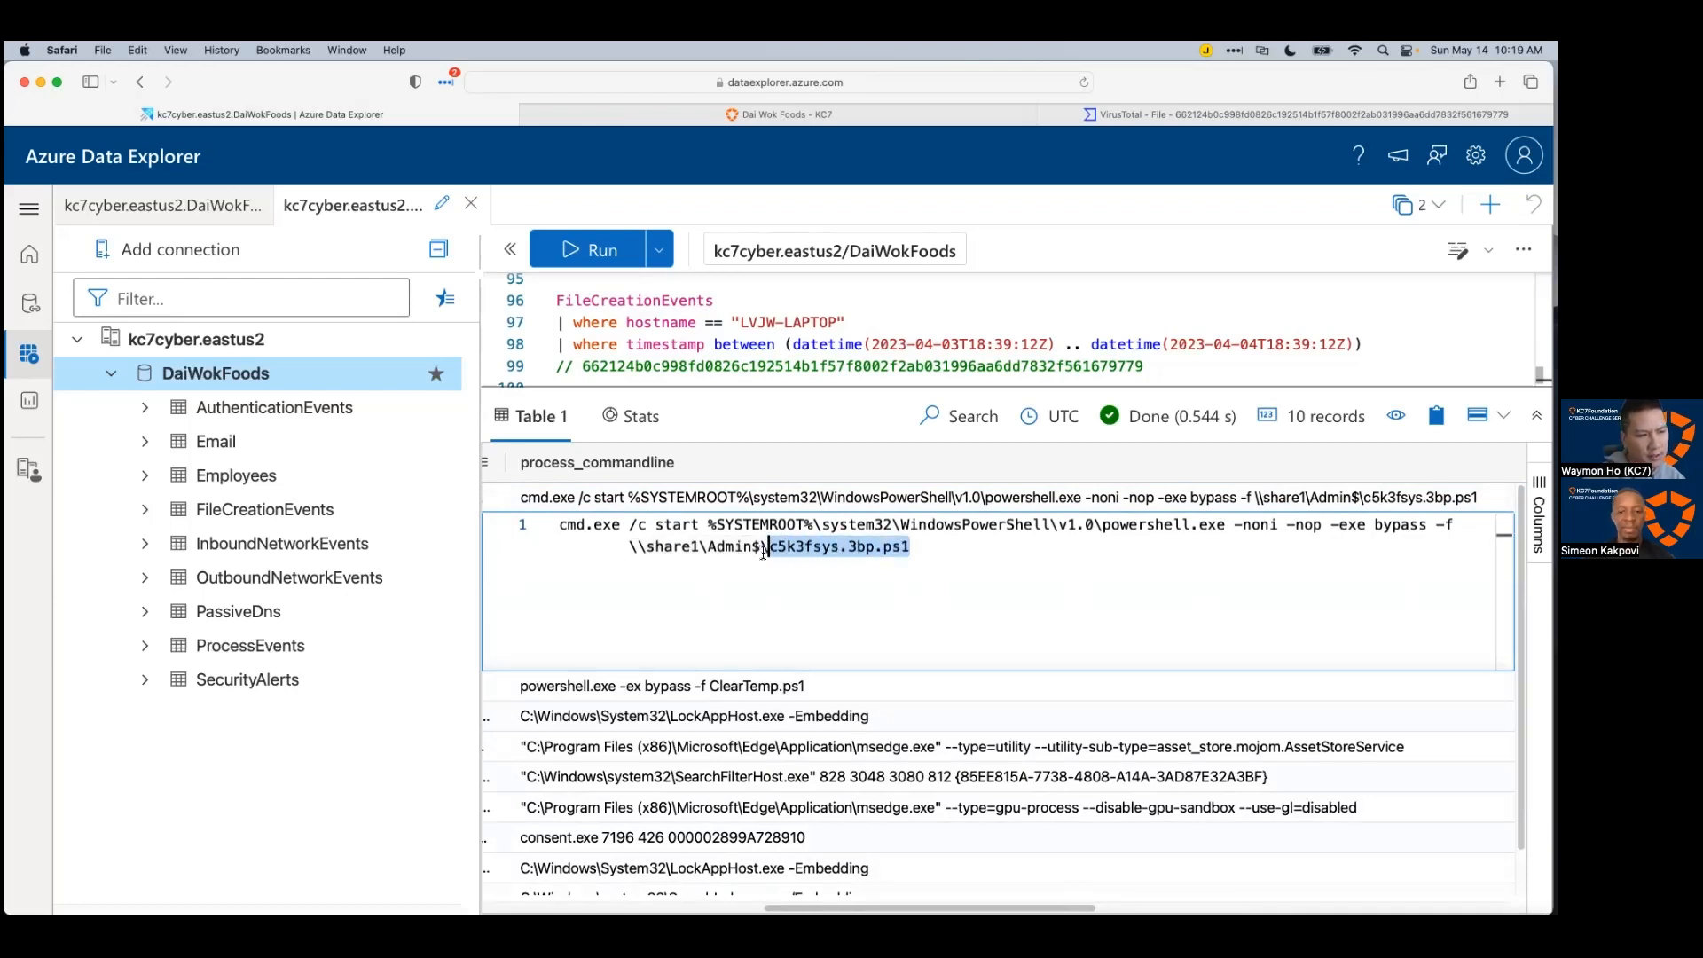
right_click(819, 548)
click(730, 591)
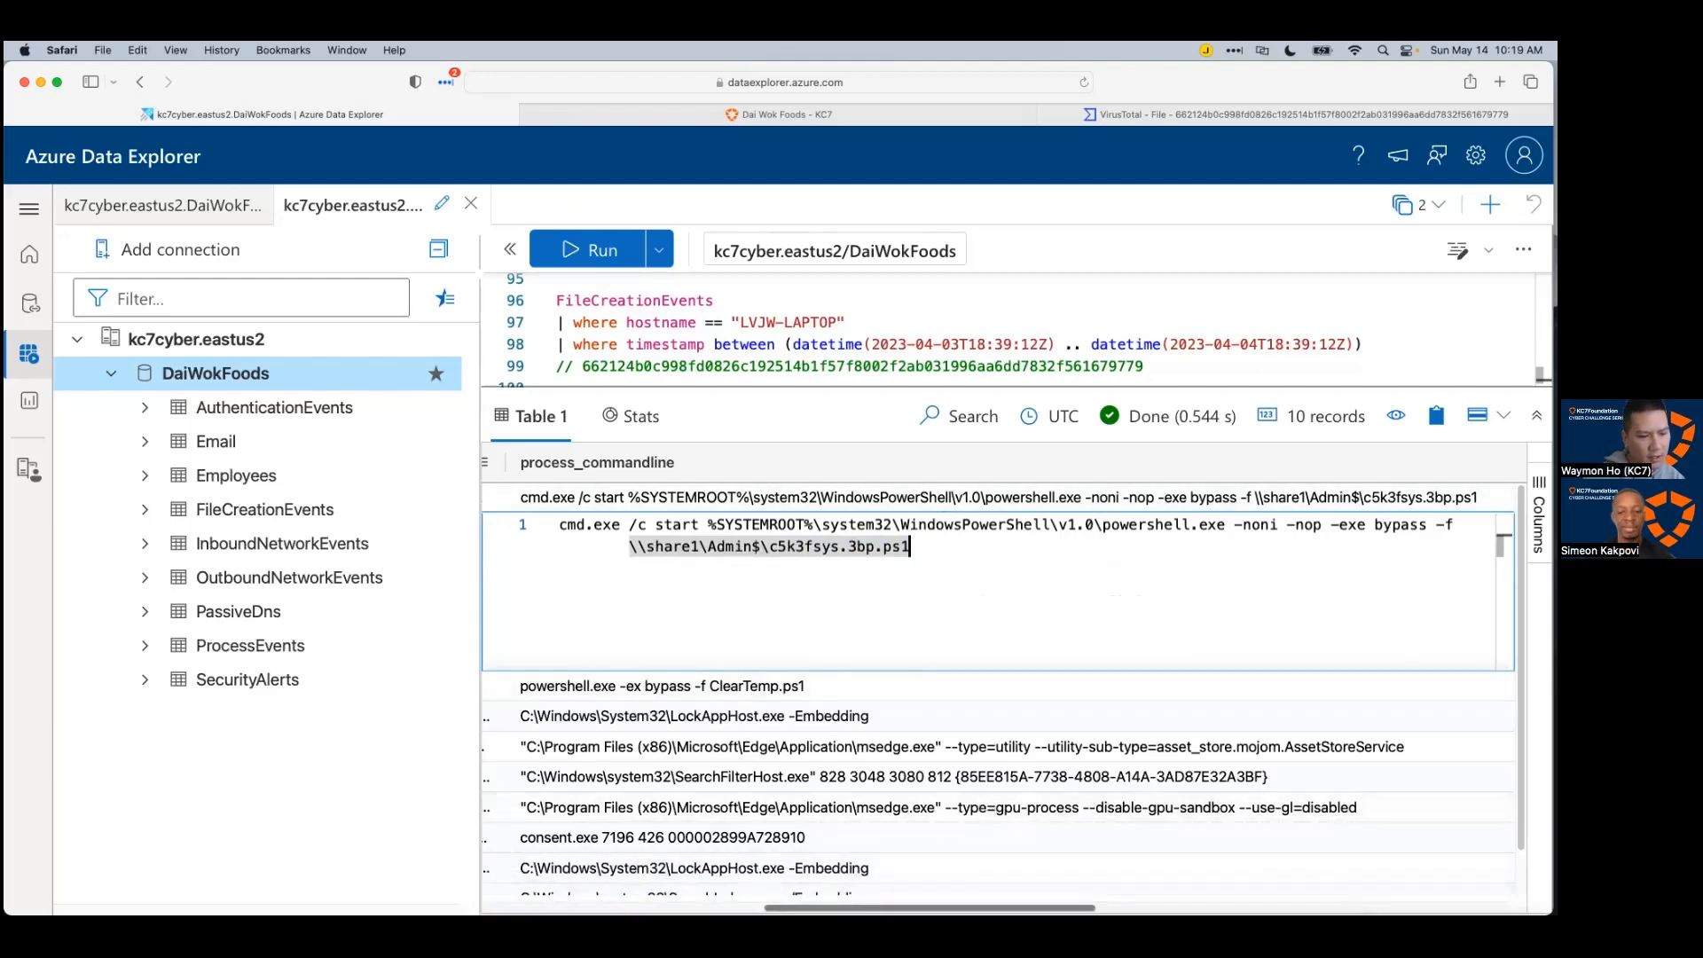
Step: Expand the cmd.exe and ClearTemp.ps1 command lines, then collapse the detail to show all 10 rows
scroll(998, 772, right, 10)
scroll(998, 772, left, 10)
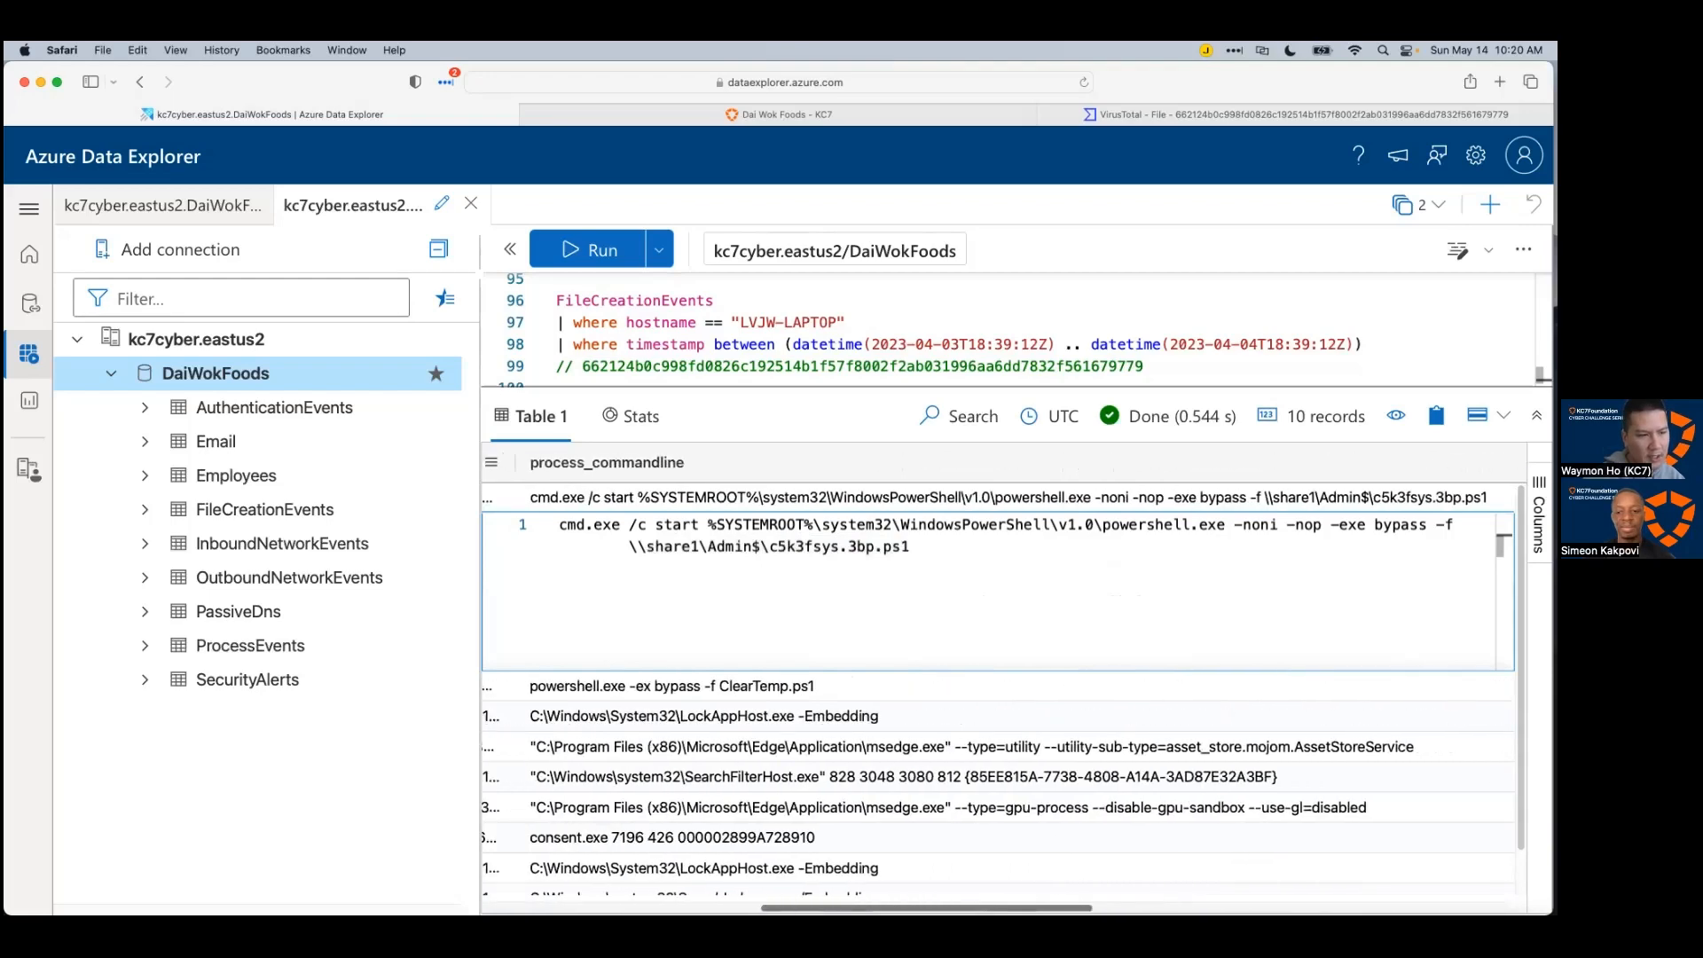
scroll(998, 771, left, 2)
click(948, 498)
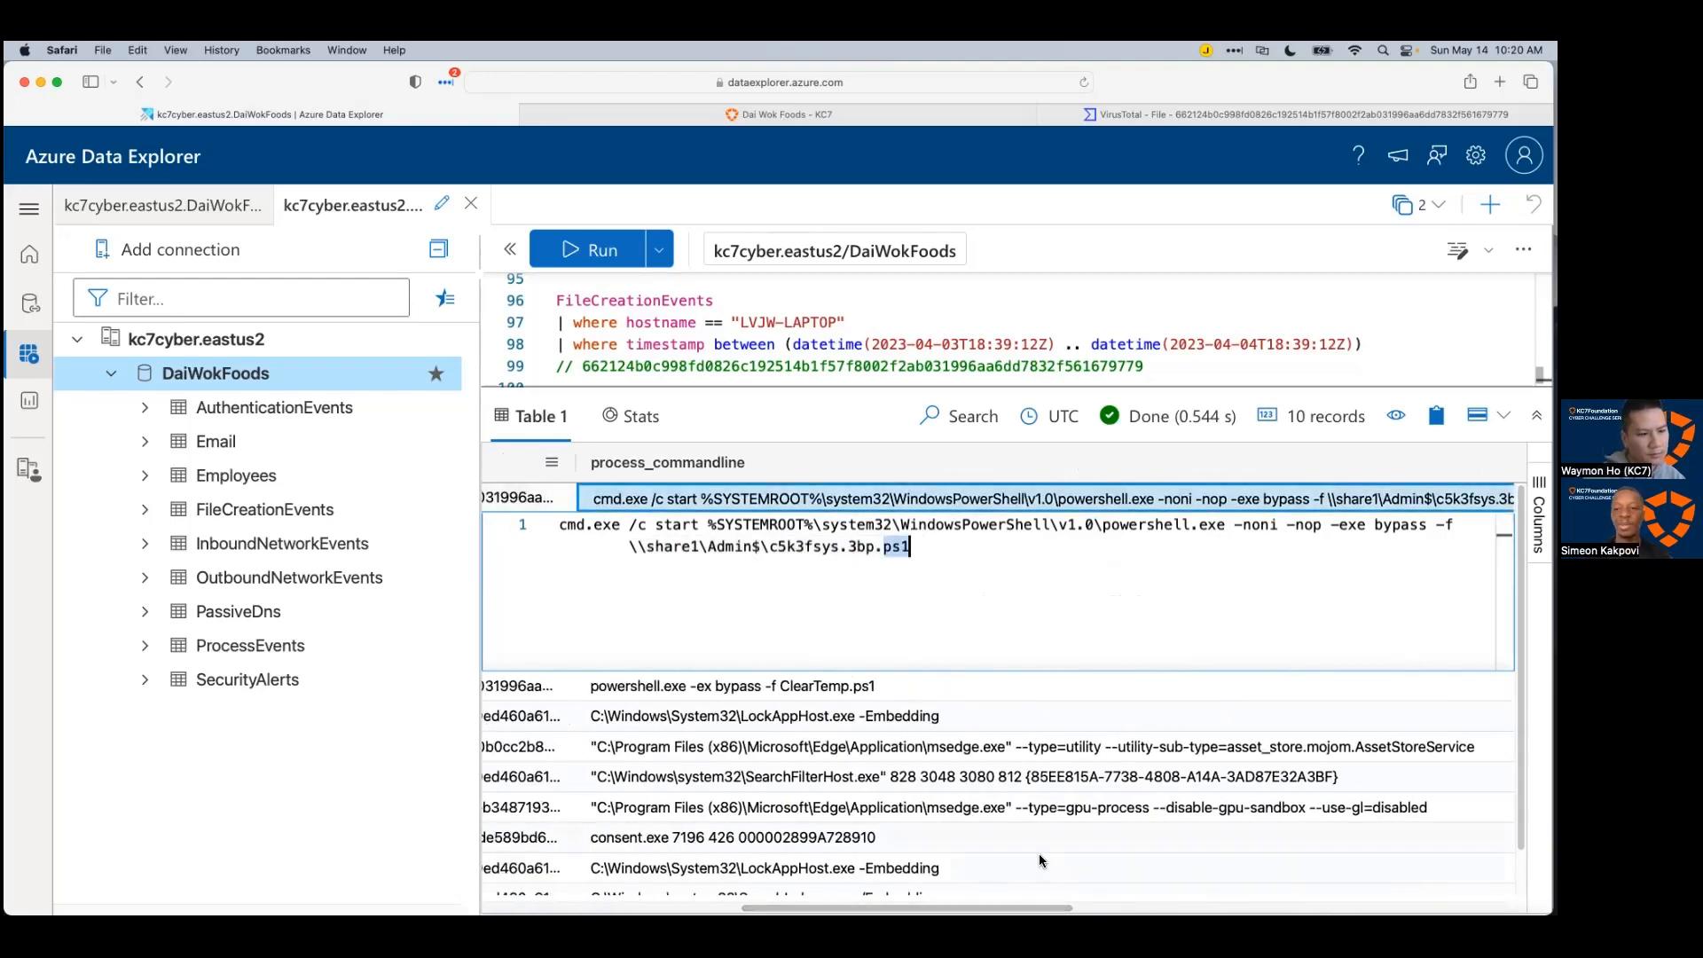
scroll(1036, 675, right, 5)
click(1035, 674)
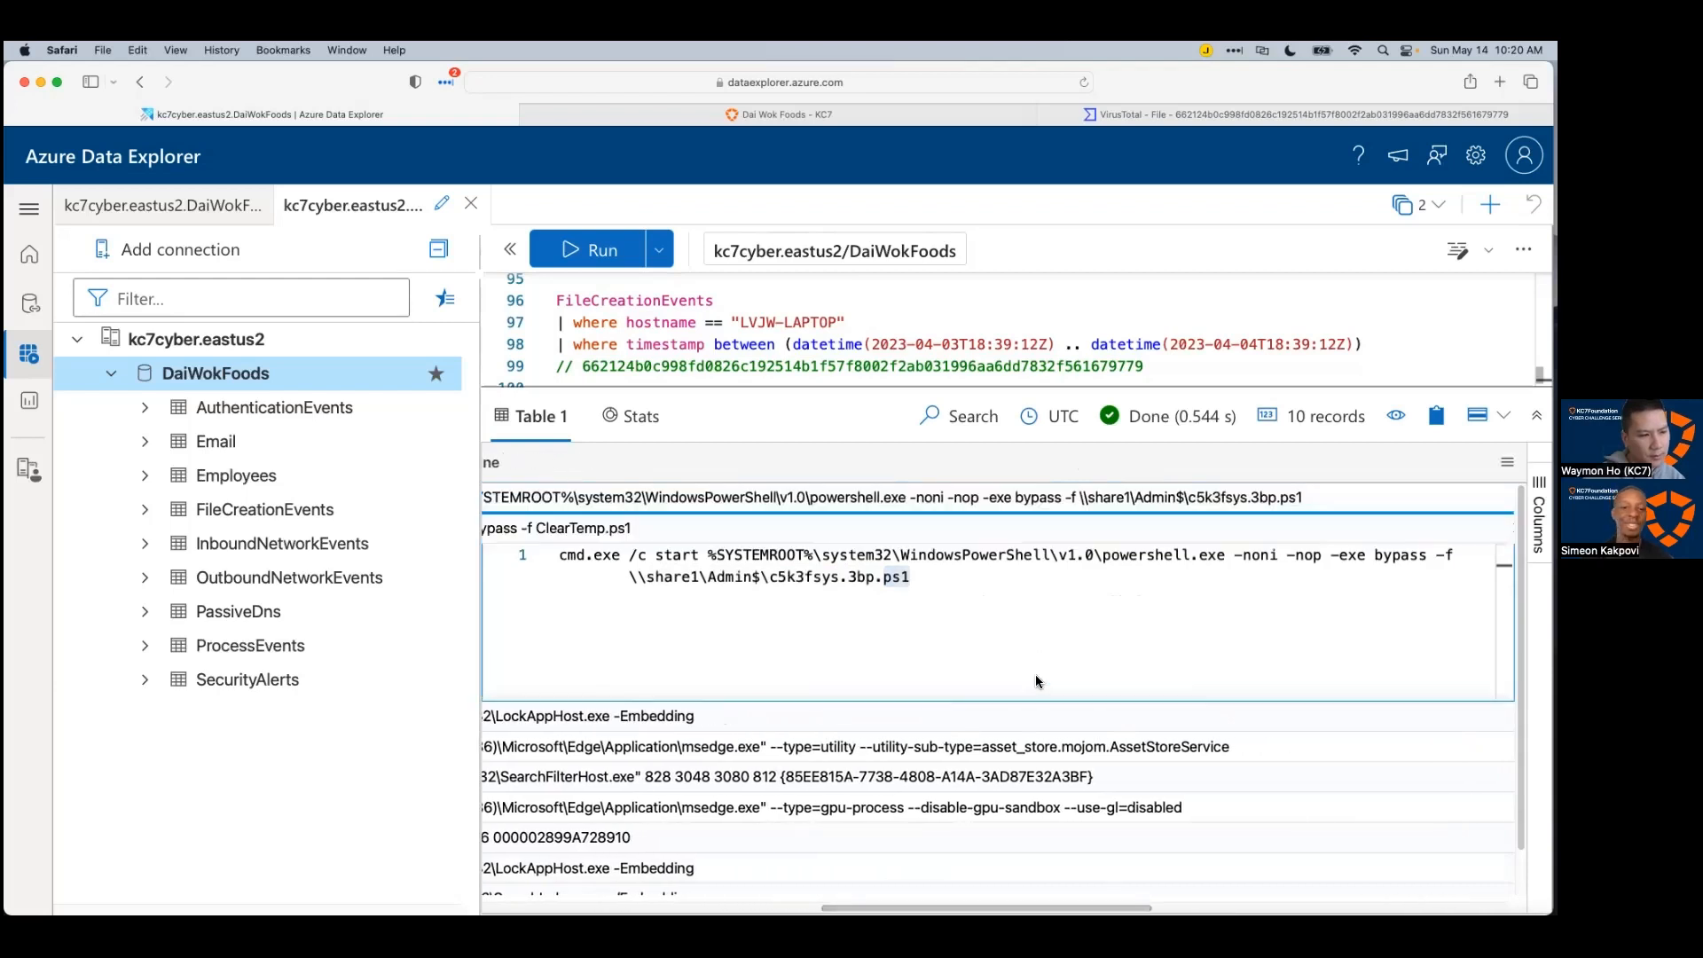
click(1024, 508)
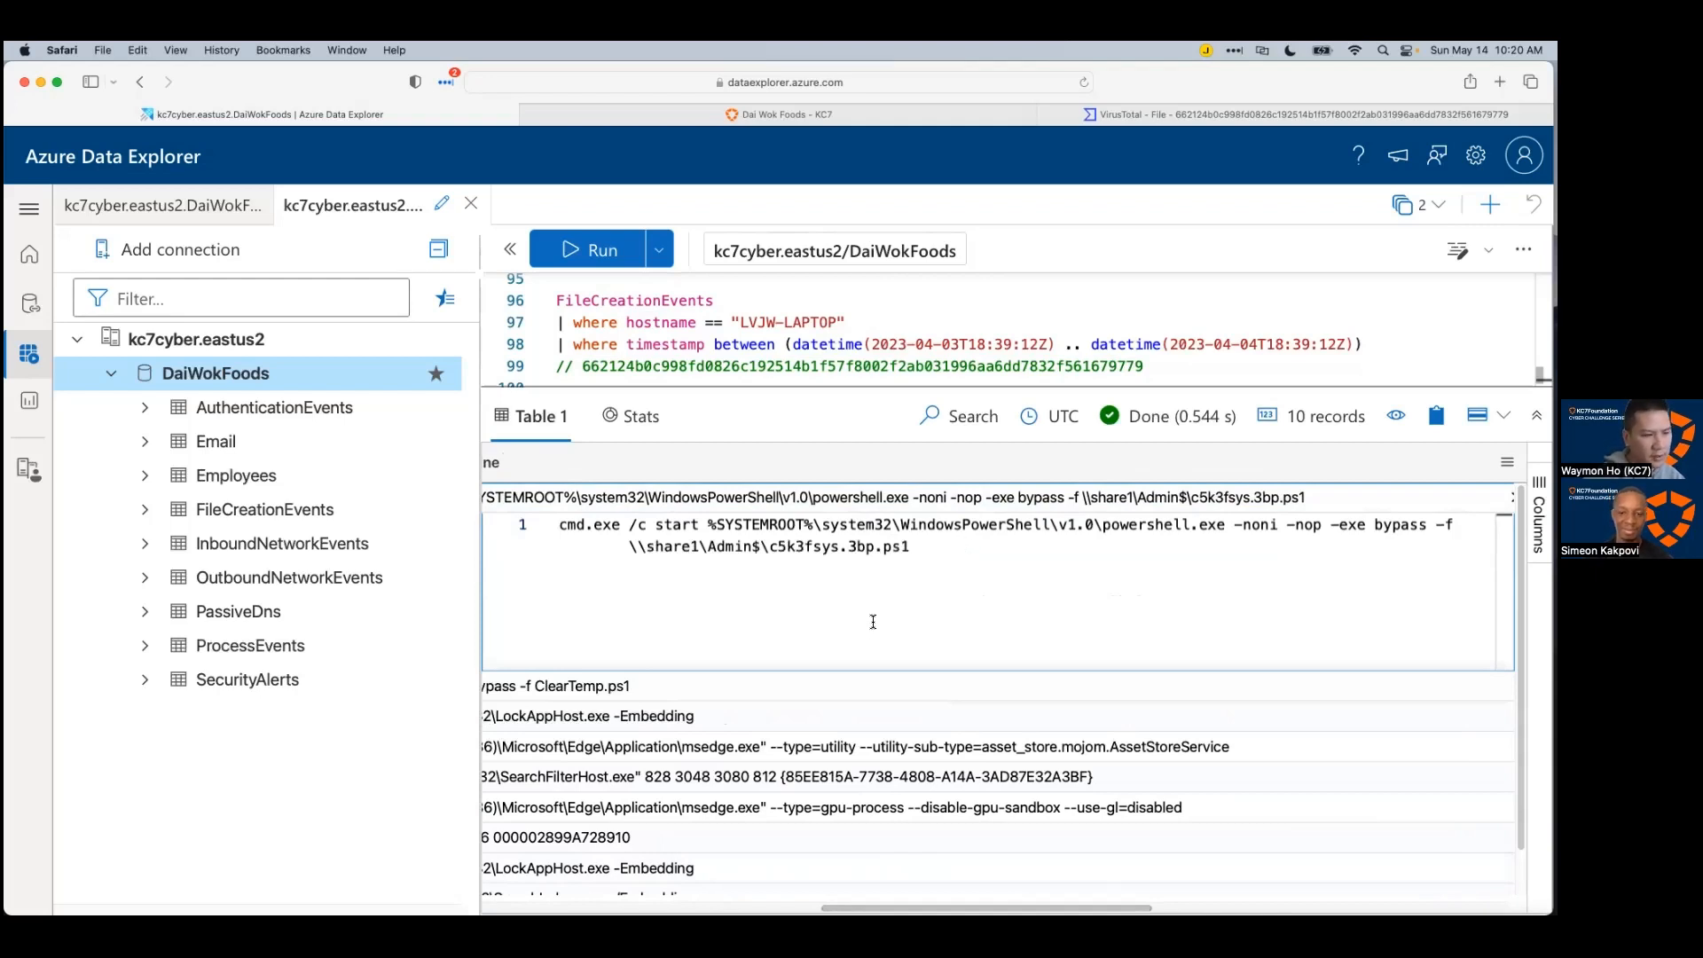
scroll(763, 887, left, 5)
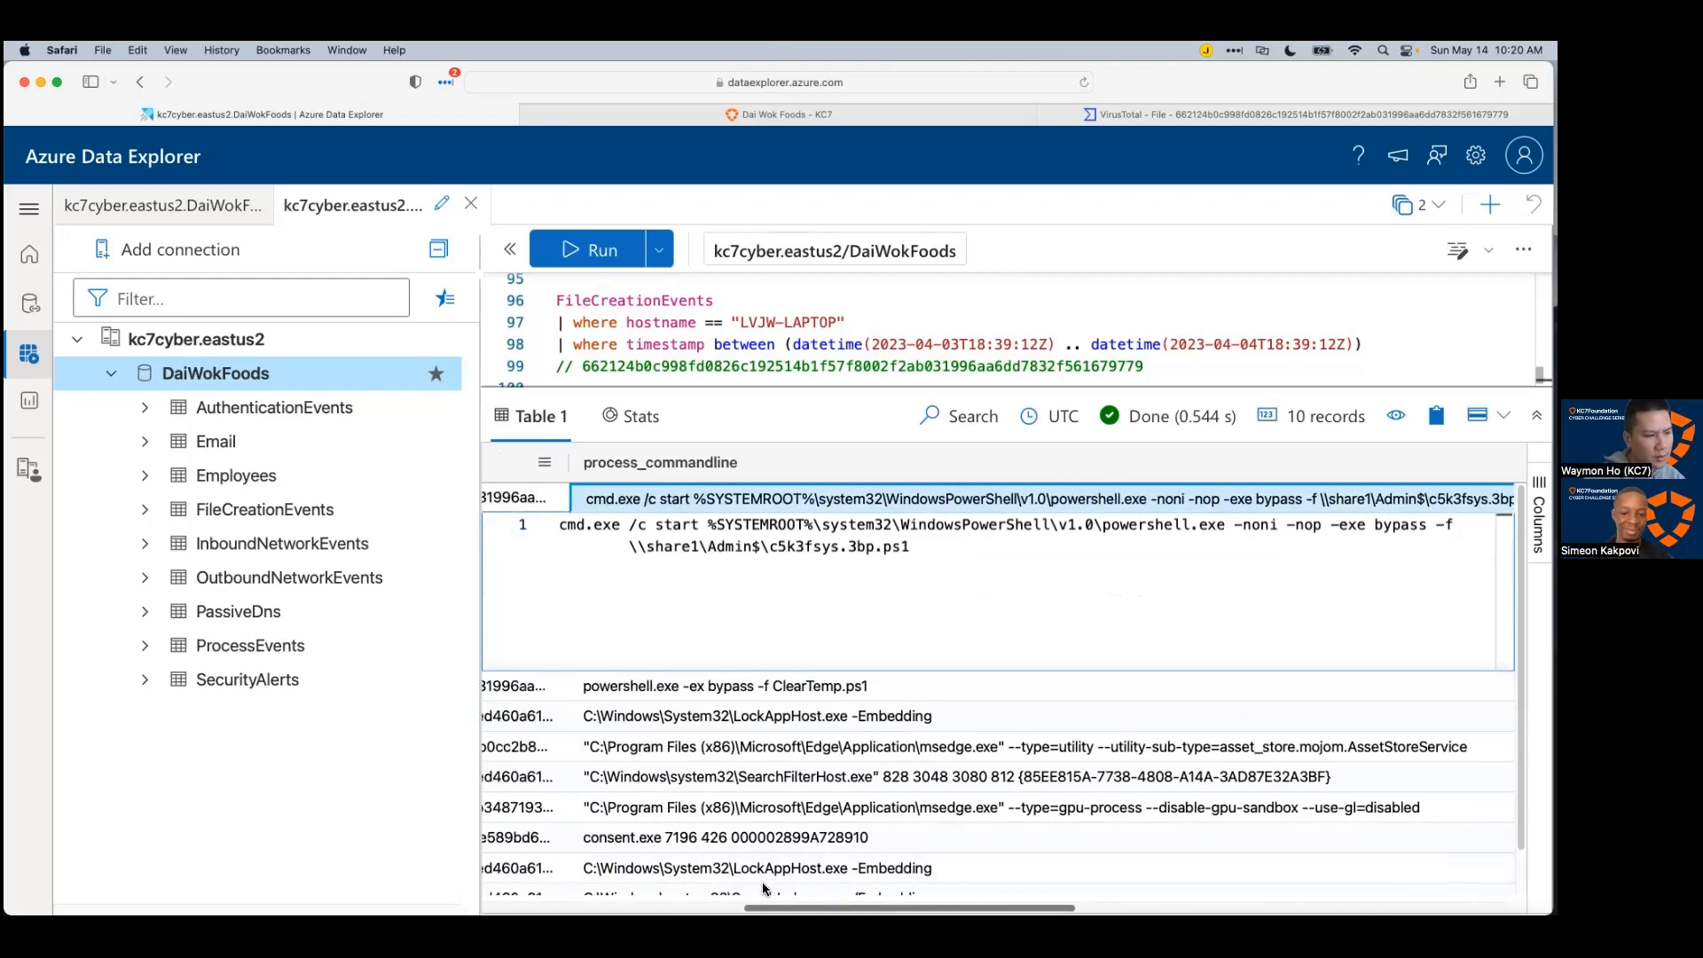
scroll(763, 887, left, 3)
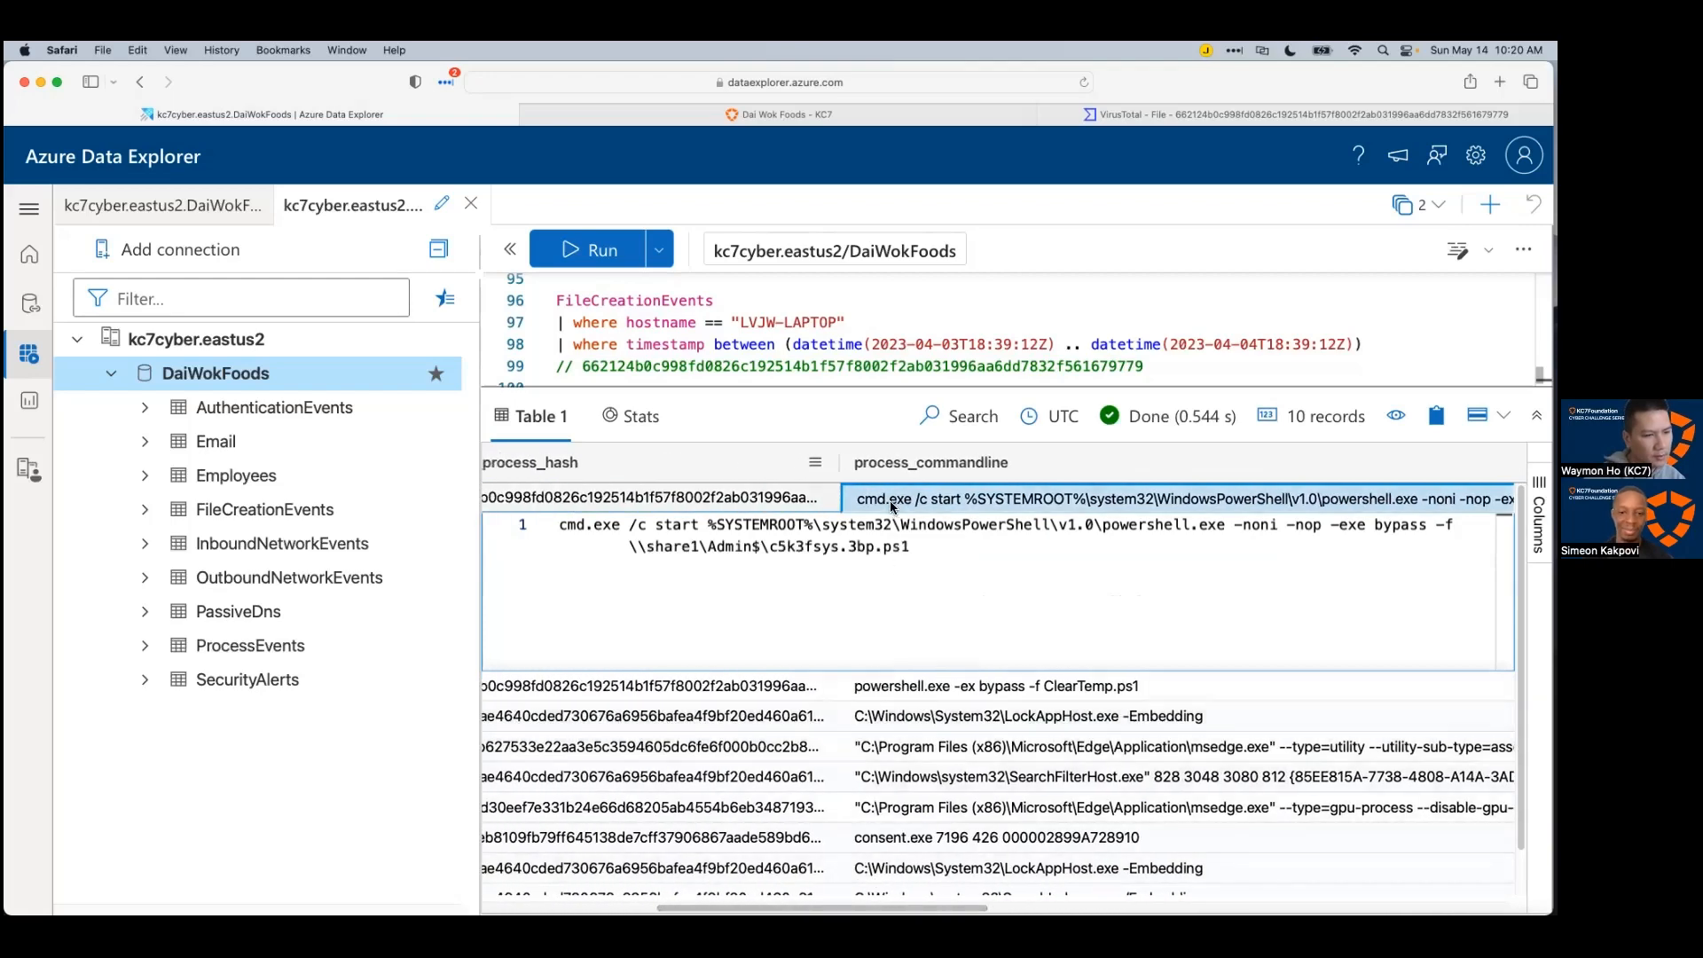
click(779, 504)
click(822, 503)
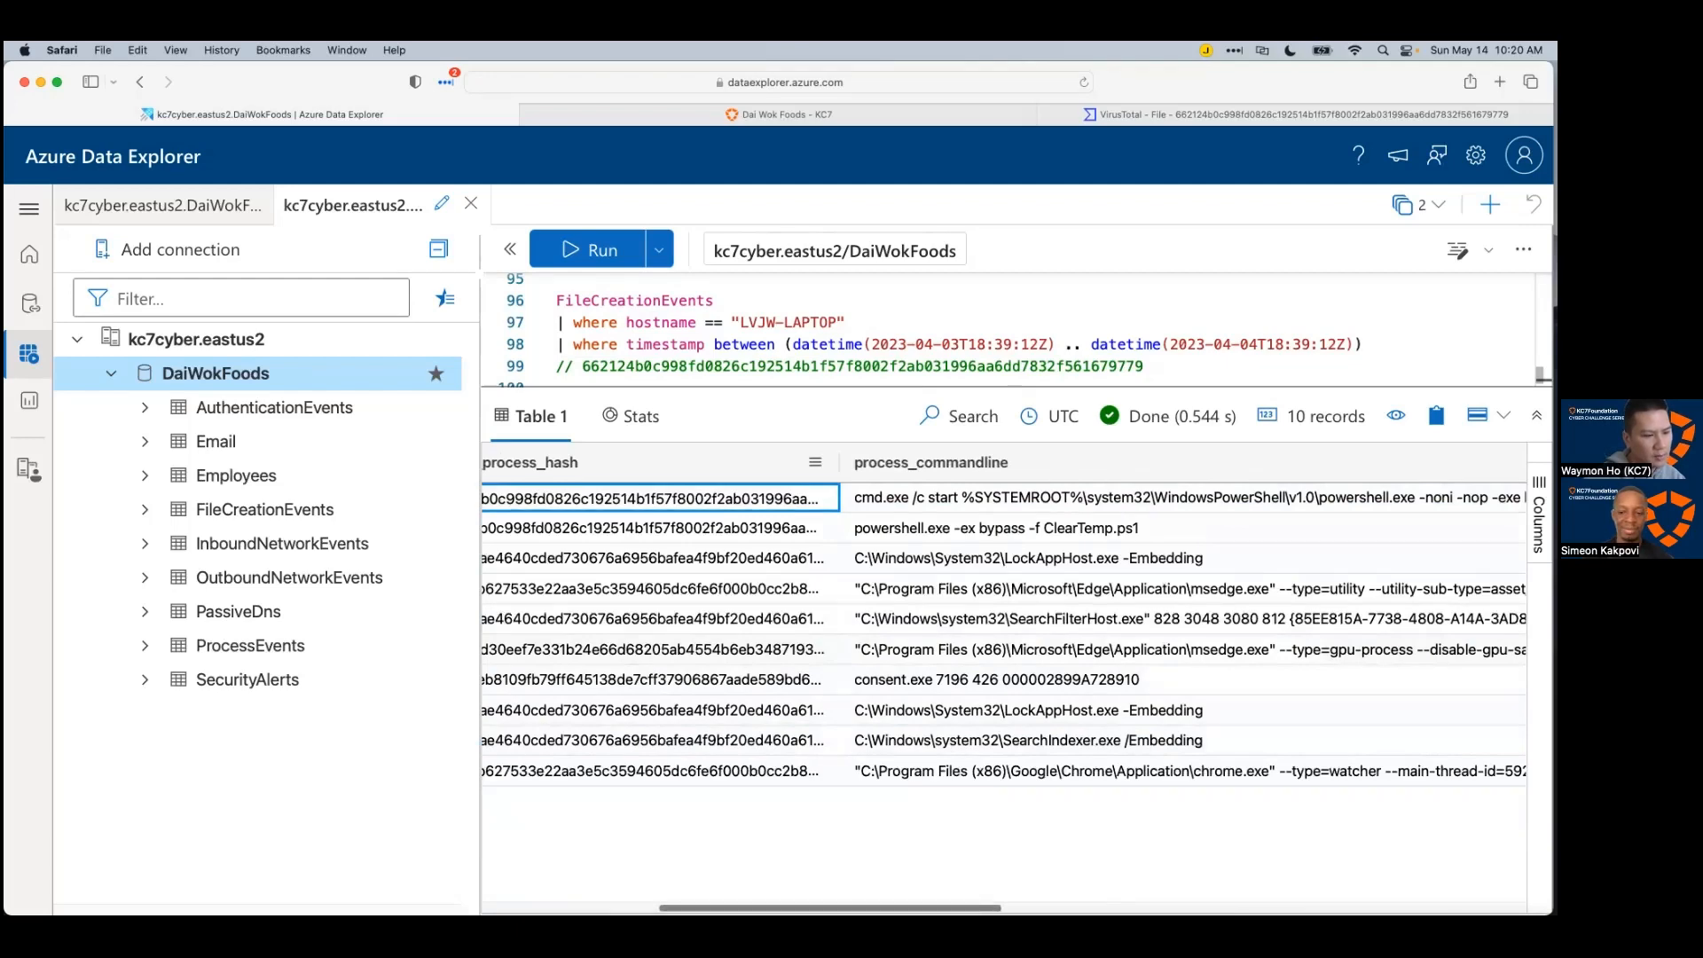
Step: Select the 19:28:46 ClearTemp.ps1 record's full JSON and switch to the Xmind triage map
scroll(605, 864, left, 5)
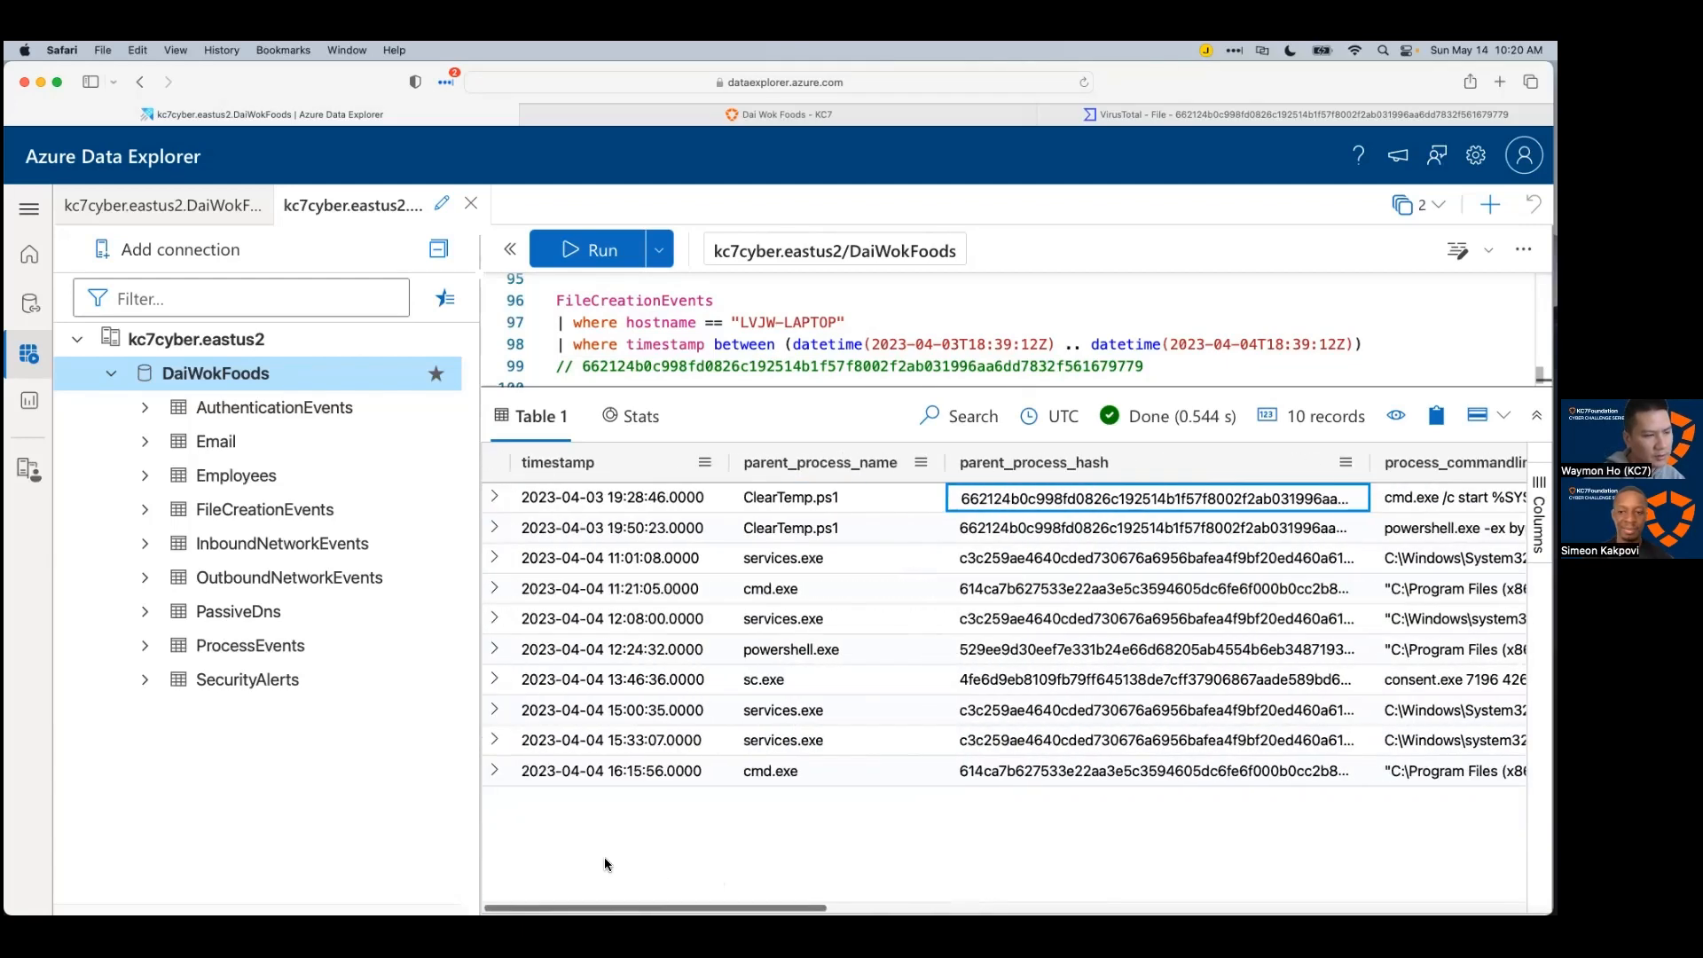
scroll(842, 866, right, 5)
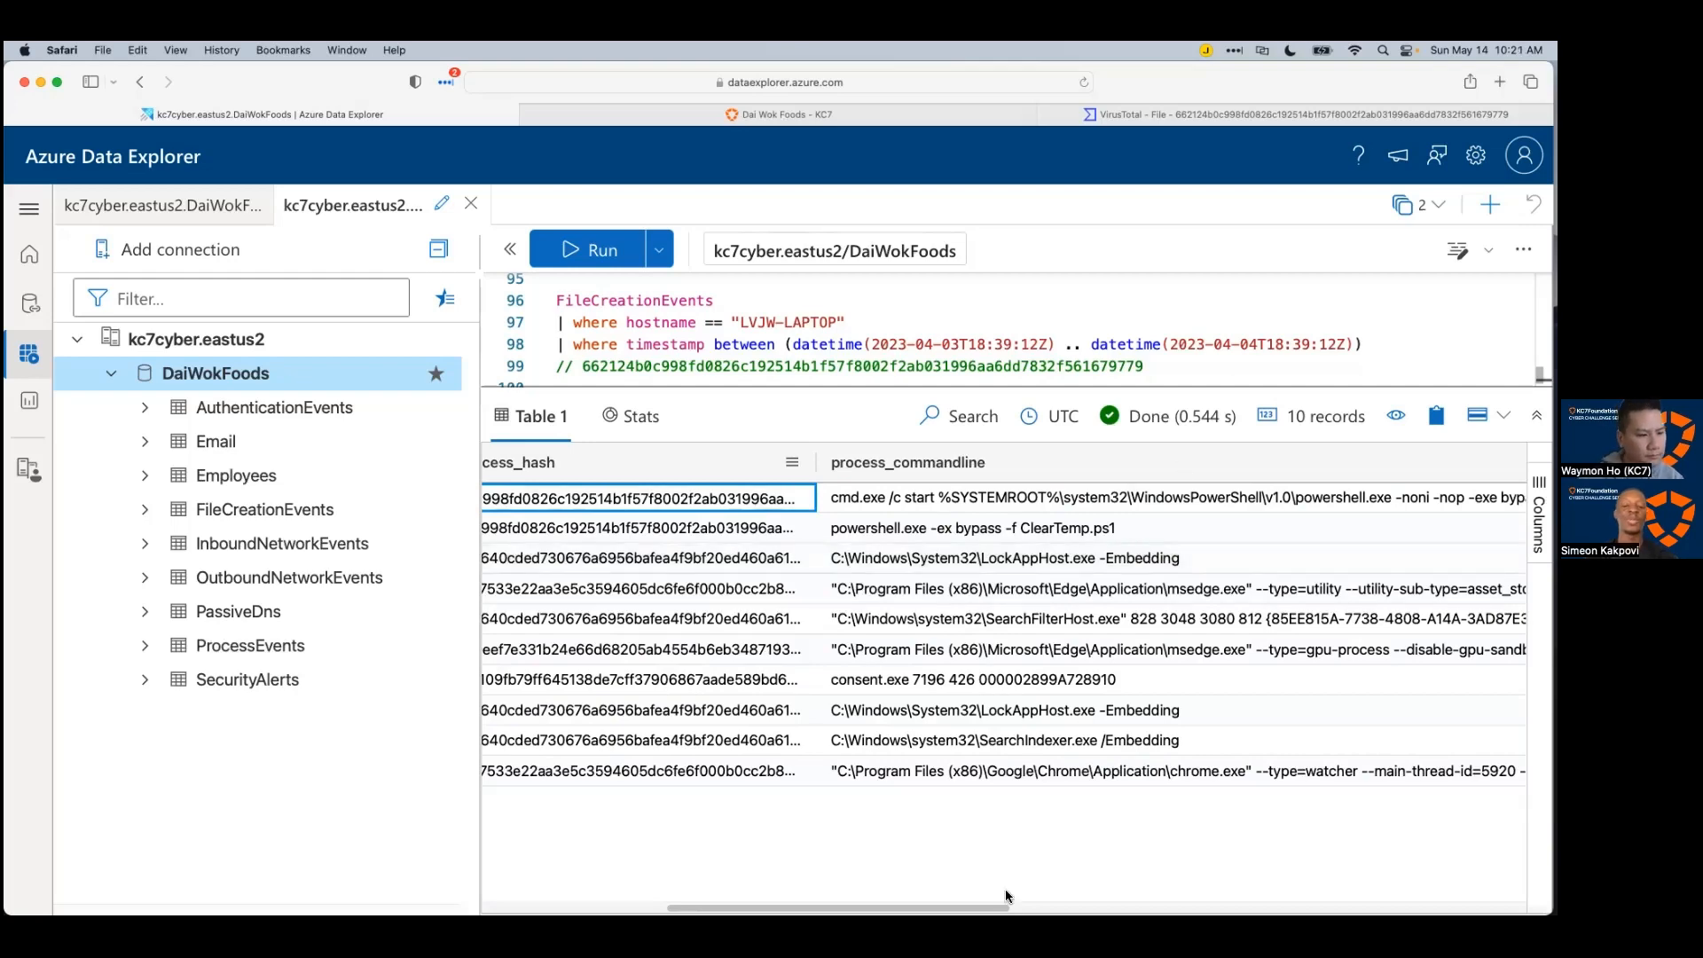
scroll(1058, 504, left, 2)
scroll(1057, 504, left, 5)
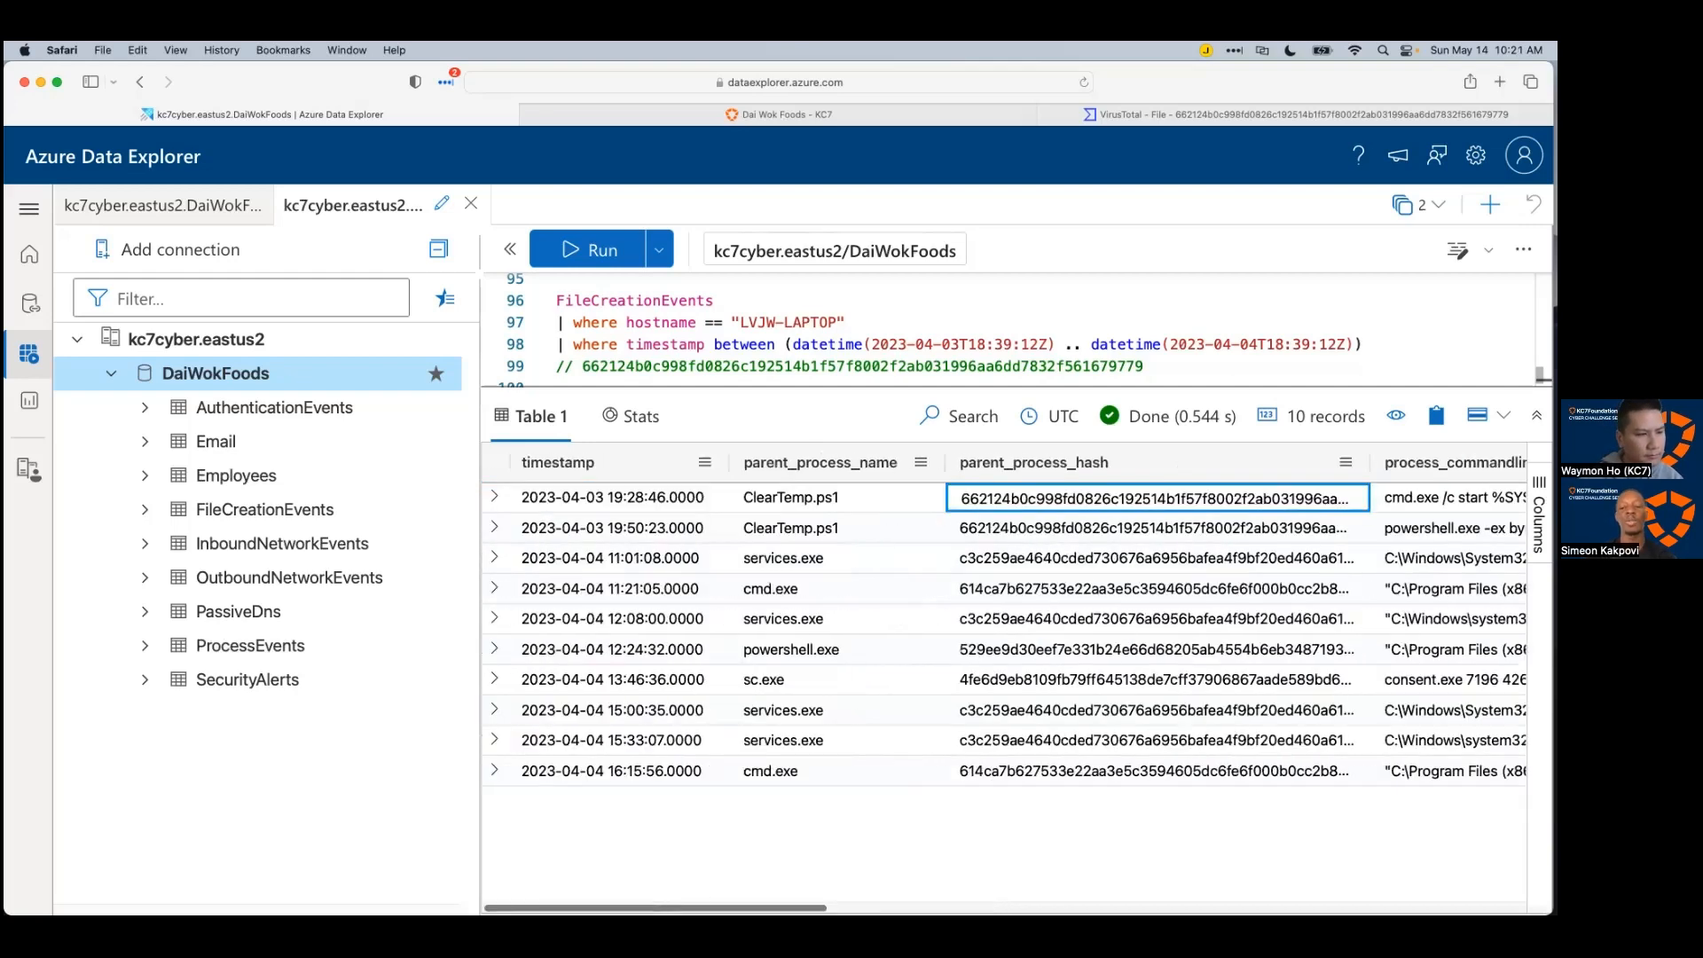
click(494, 495)
double_click(756, 613)
key(super+a)
key(super+c)
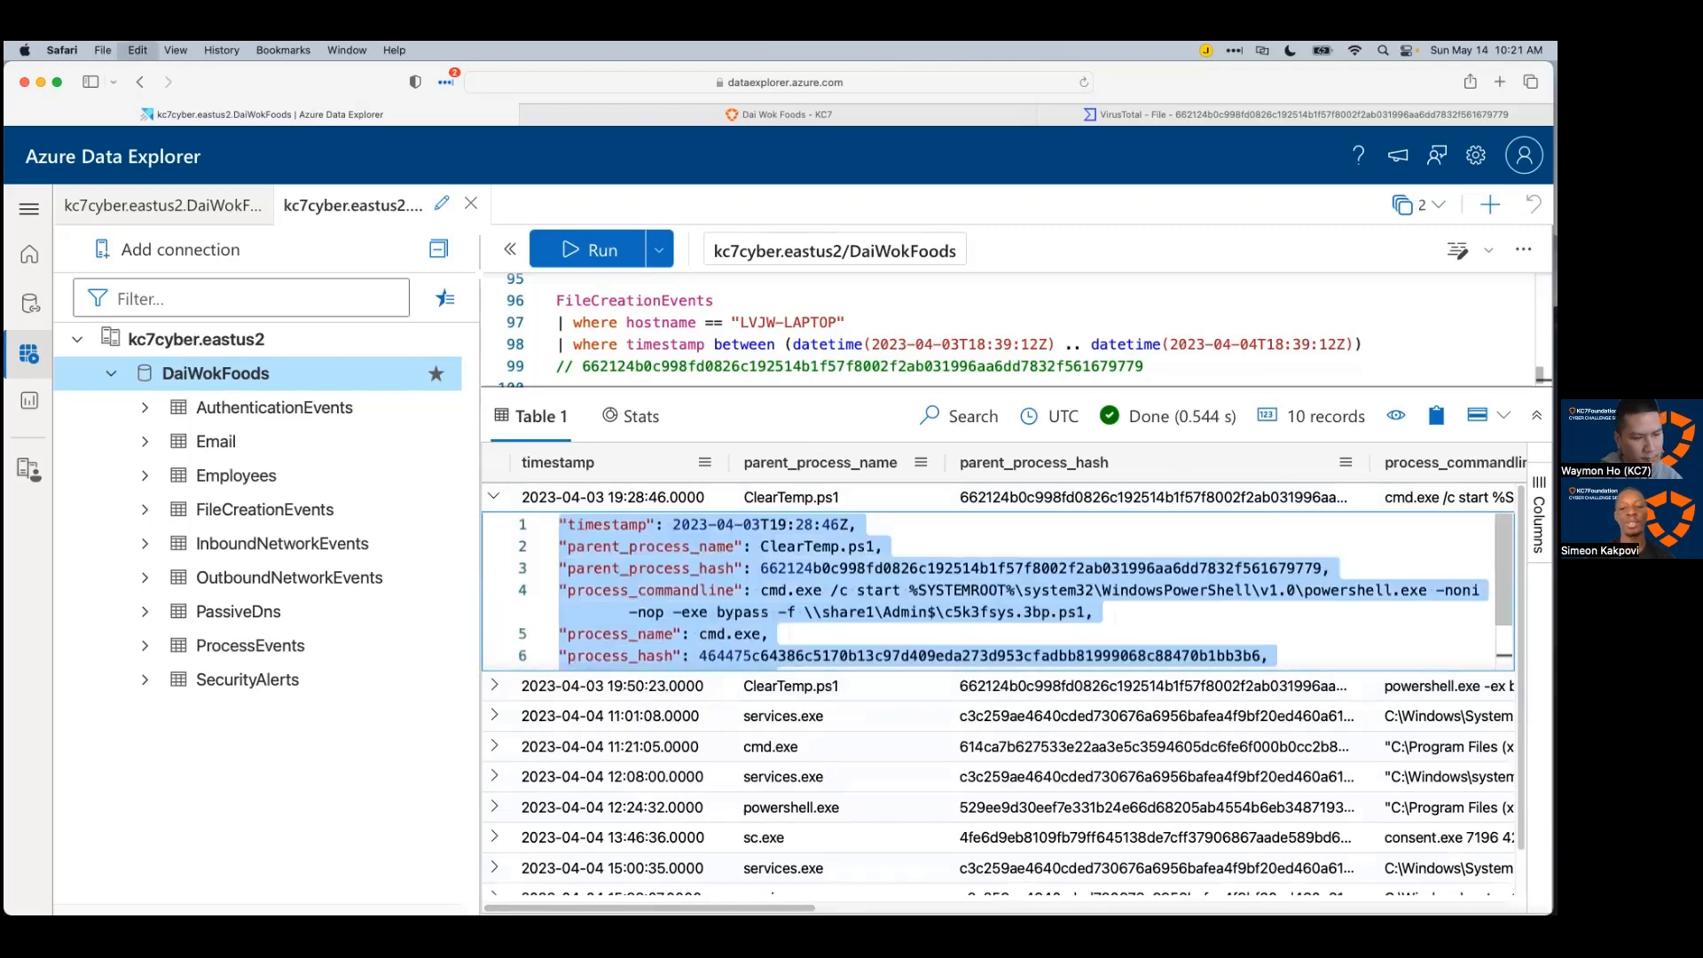
key(super+Tab)
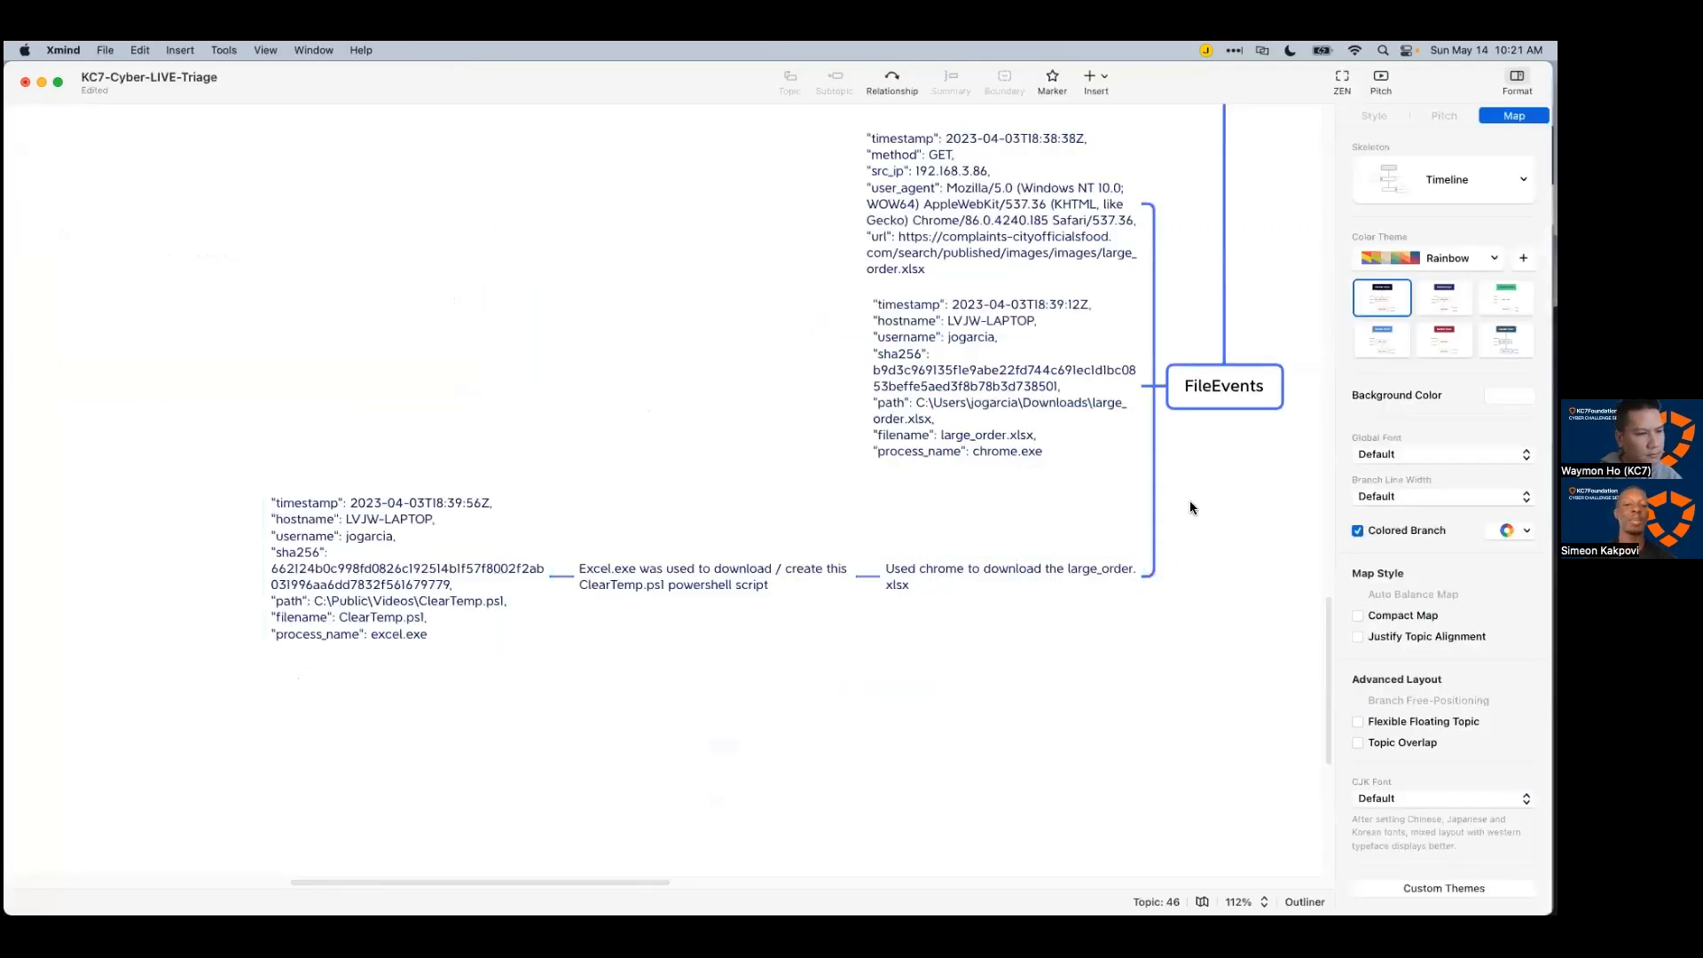
Step: Paste the record JSON as a FileEvents subtopic, then undo that paste
click(1245, 408)
key(Tab)
double_click(1107, 681)
key(super+v)
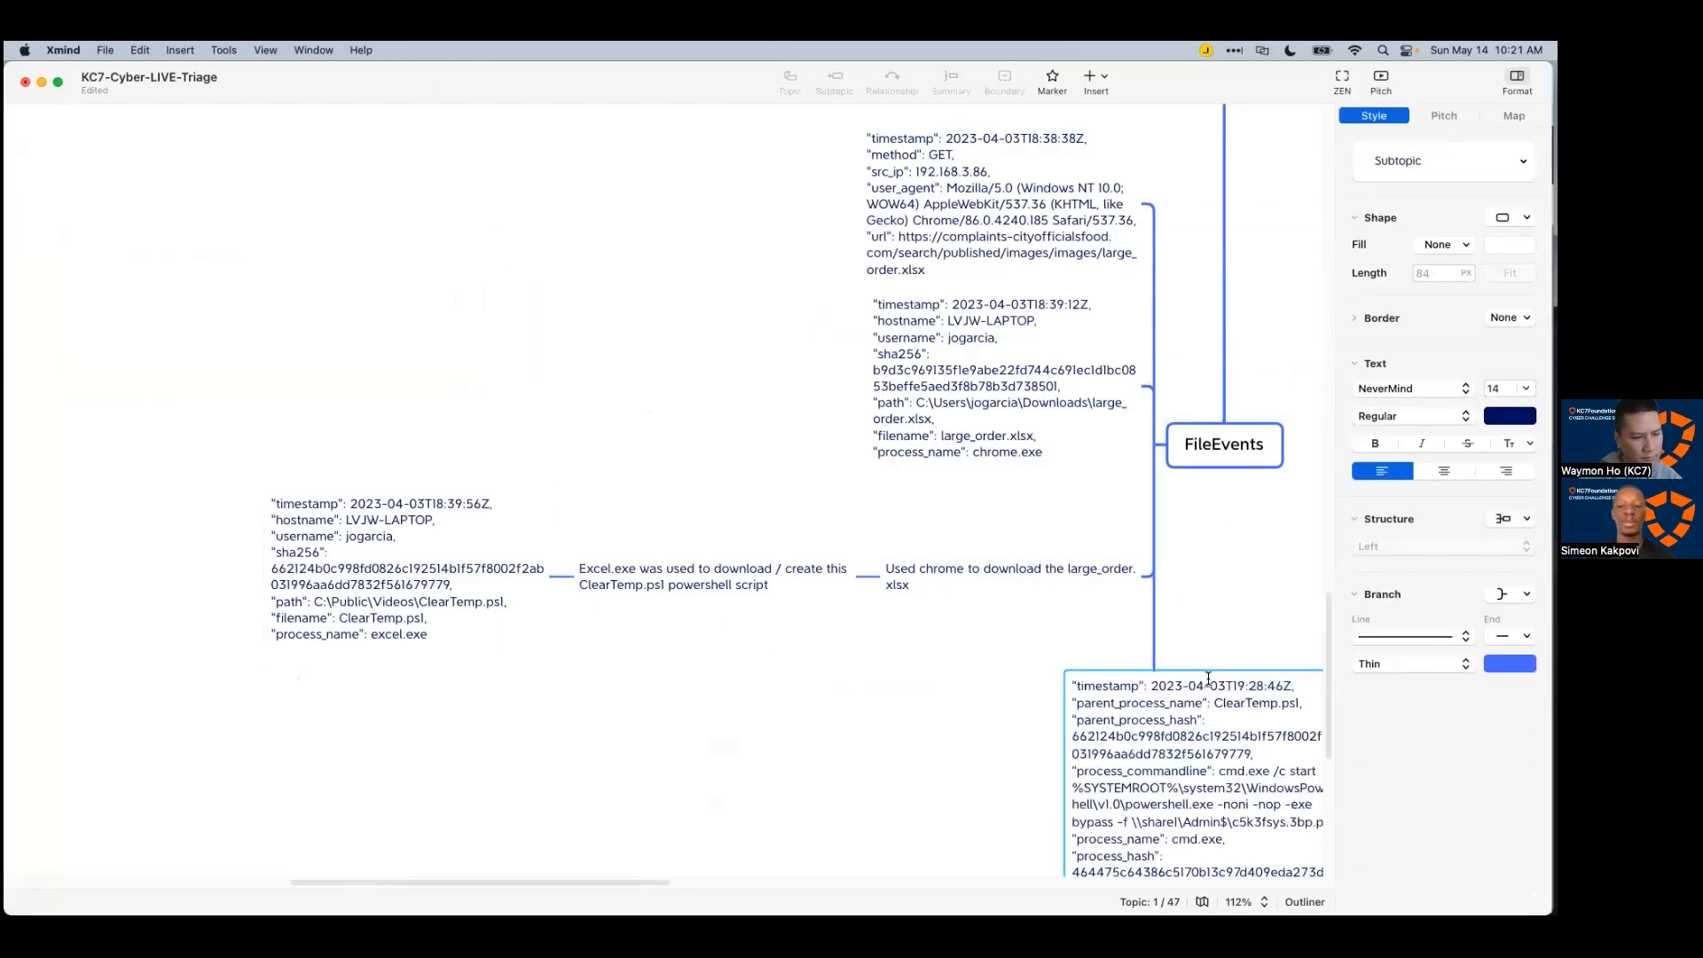
click(1214, 647)
click(1014, 780)
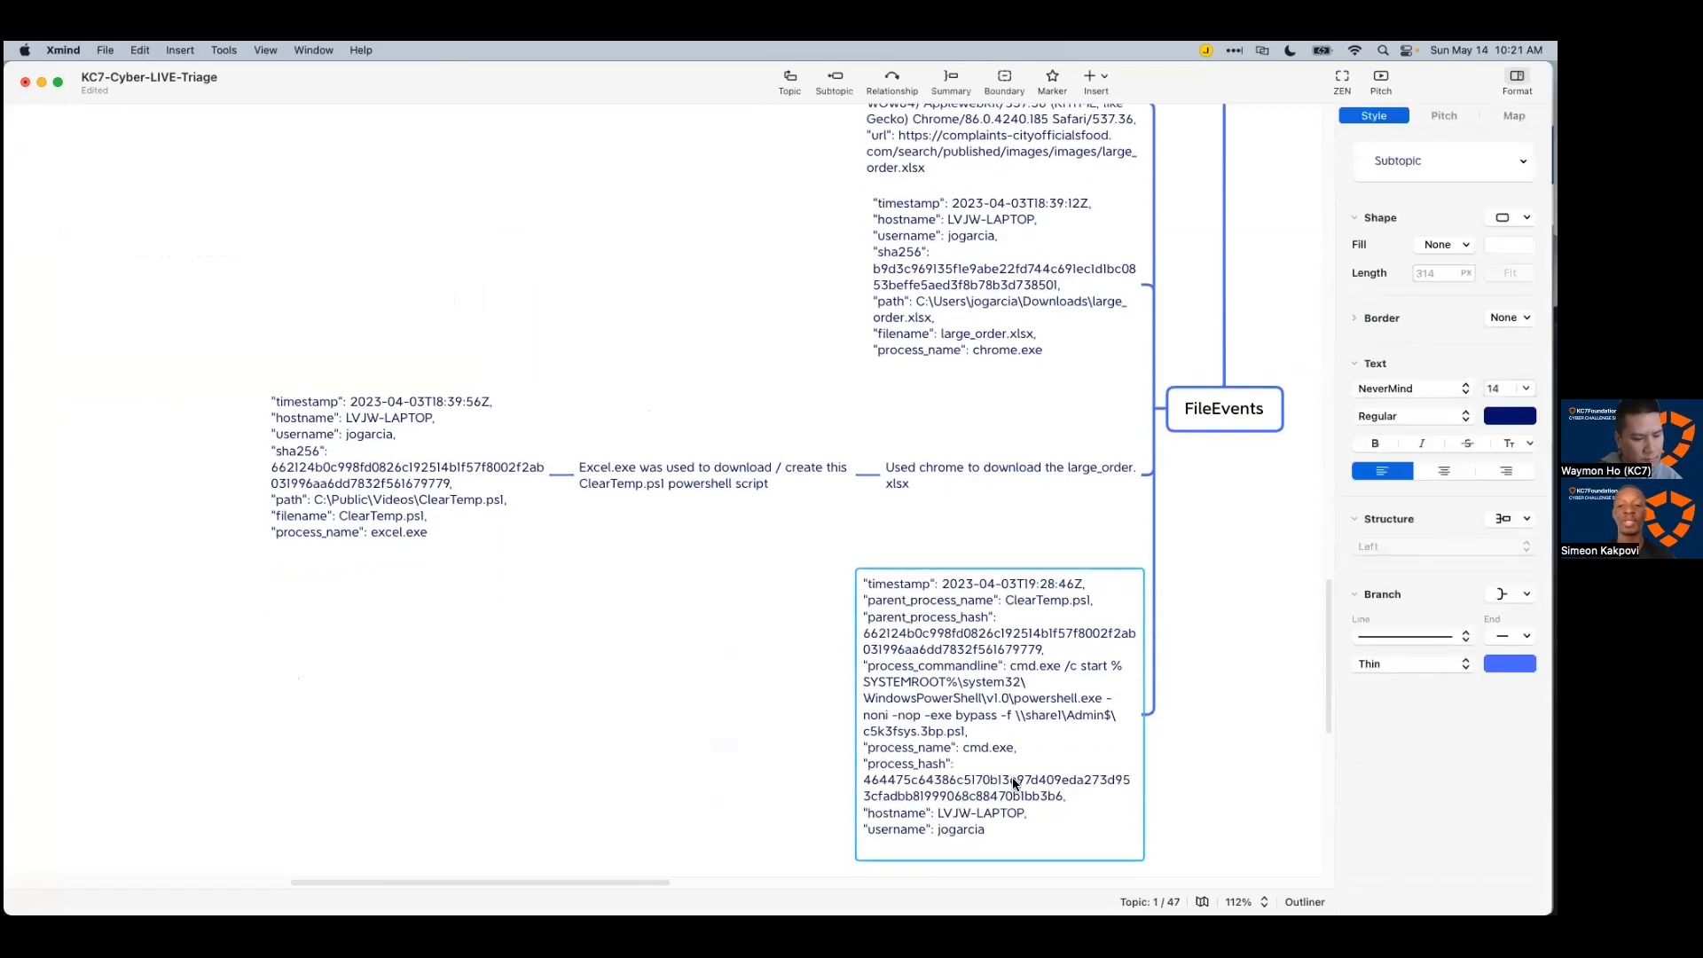
key(super+z)
key(super+z)
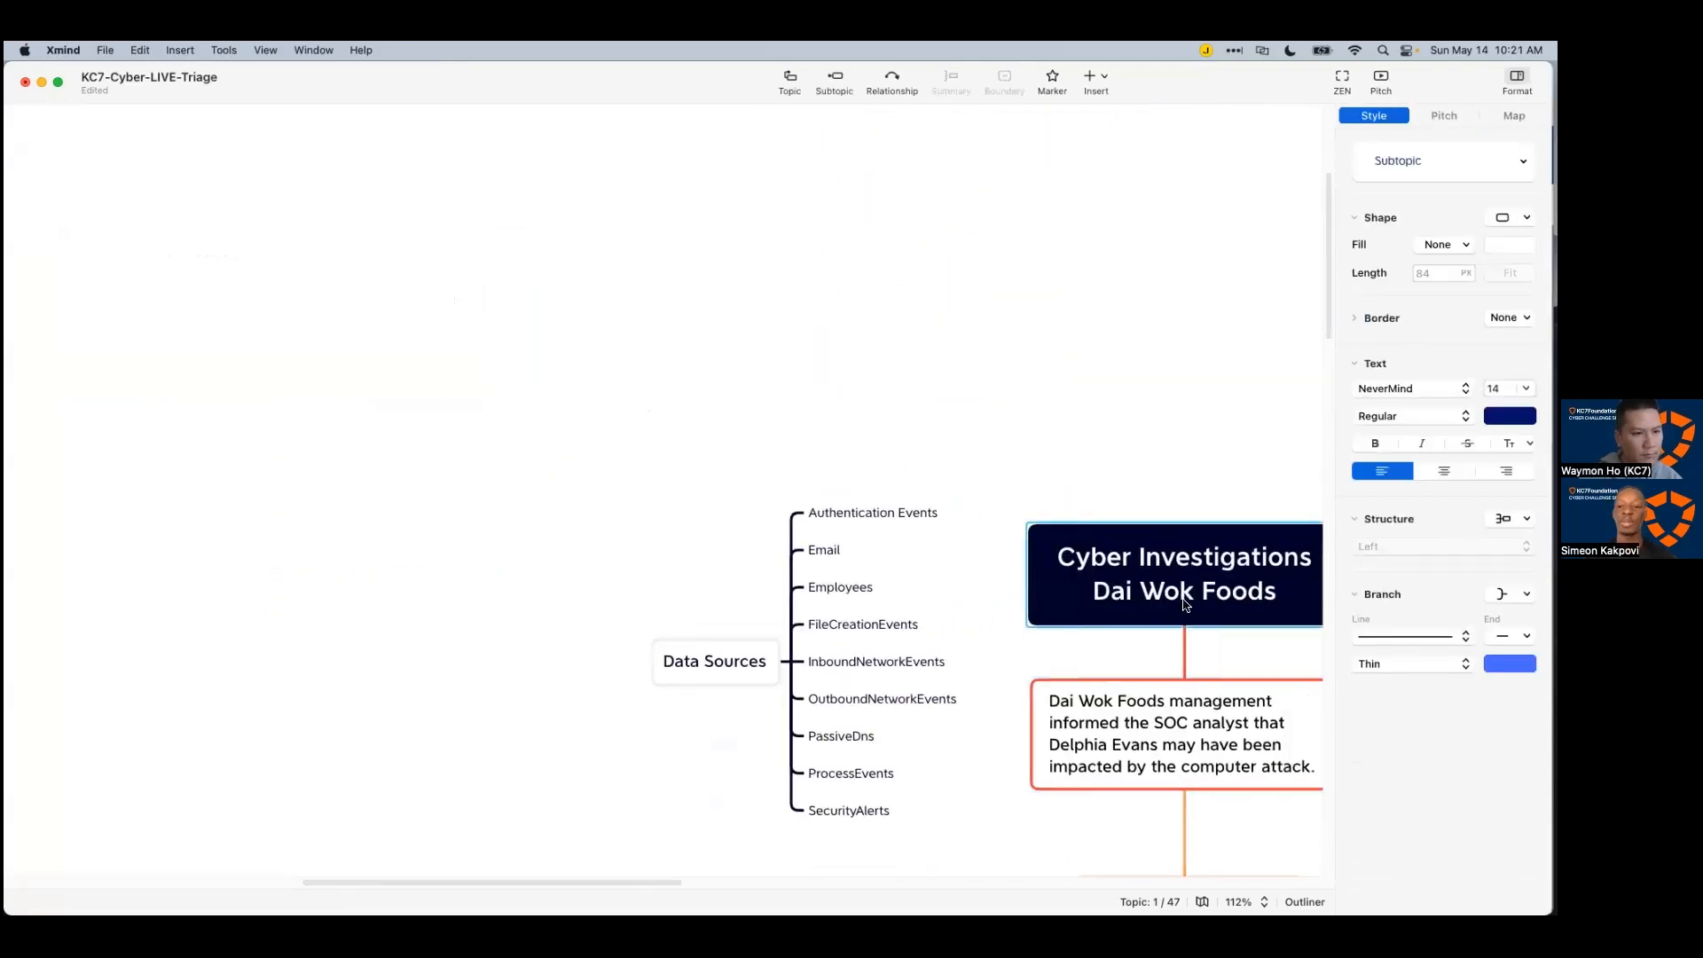
Step: Add a ProcessEvents topic after FileEvents and delete the empty Subtopic 4
key(Tab)
text(ProcessEv)
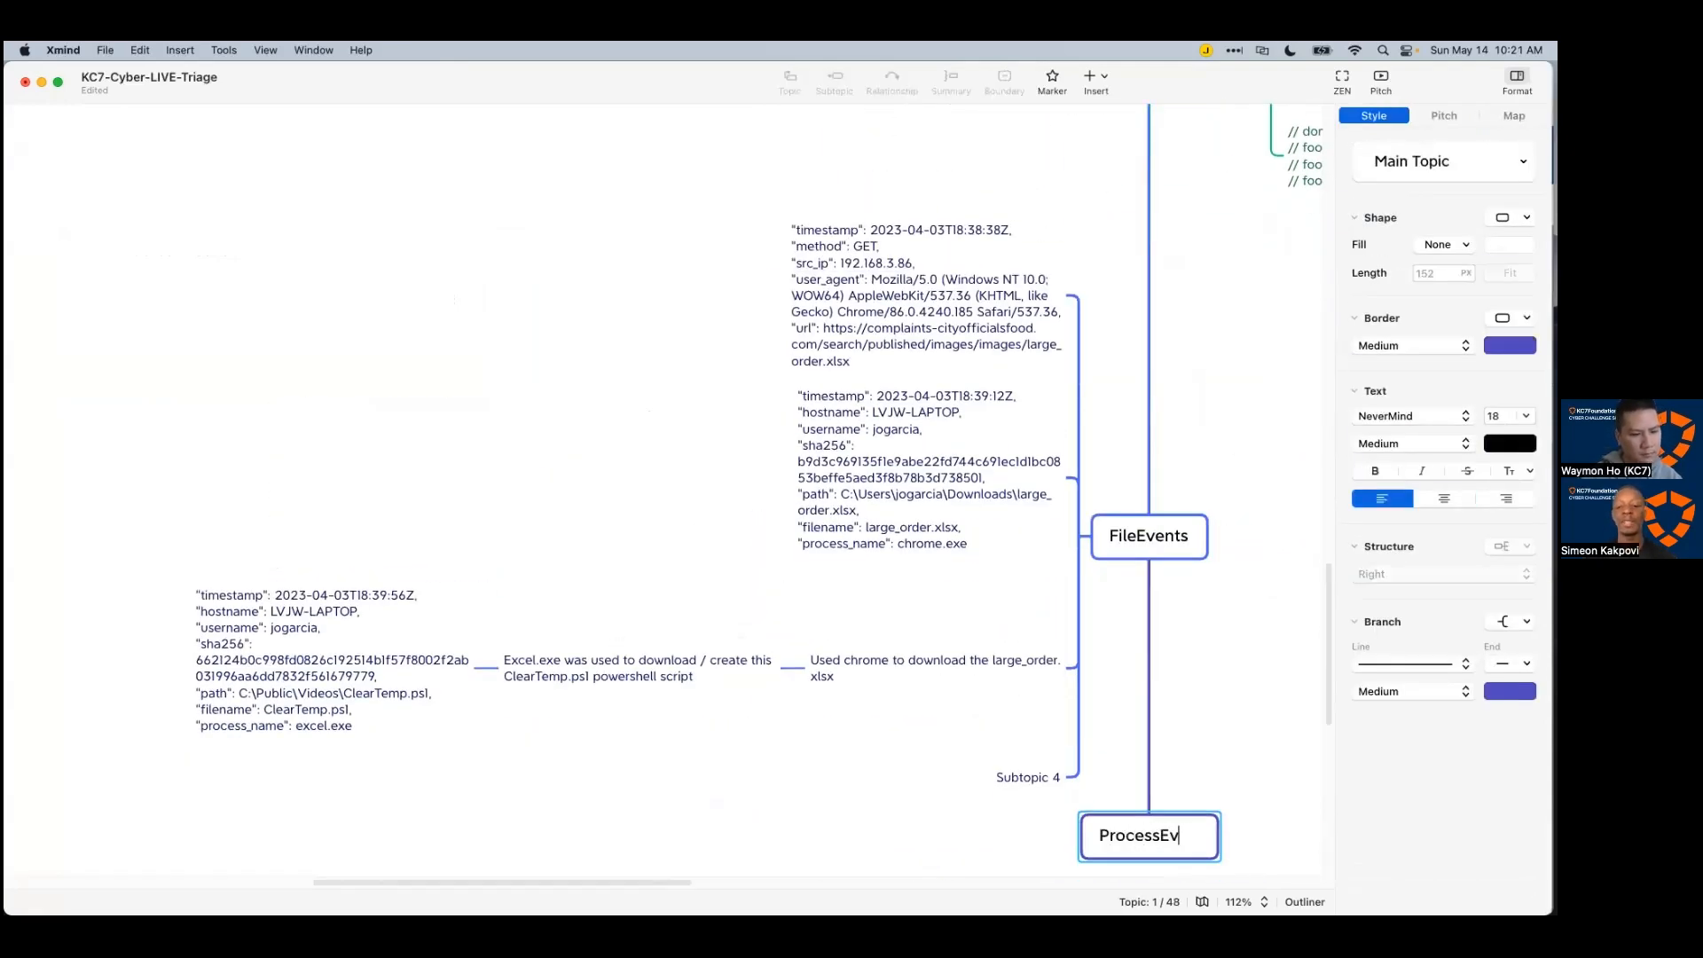
text(ents)
key(Return)
scroll(1016, 644, down, 3)
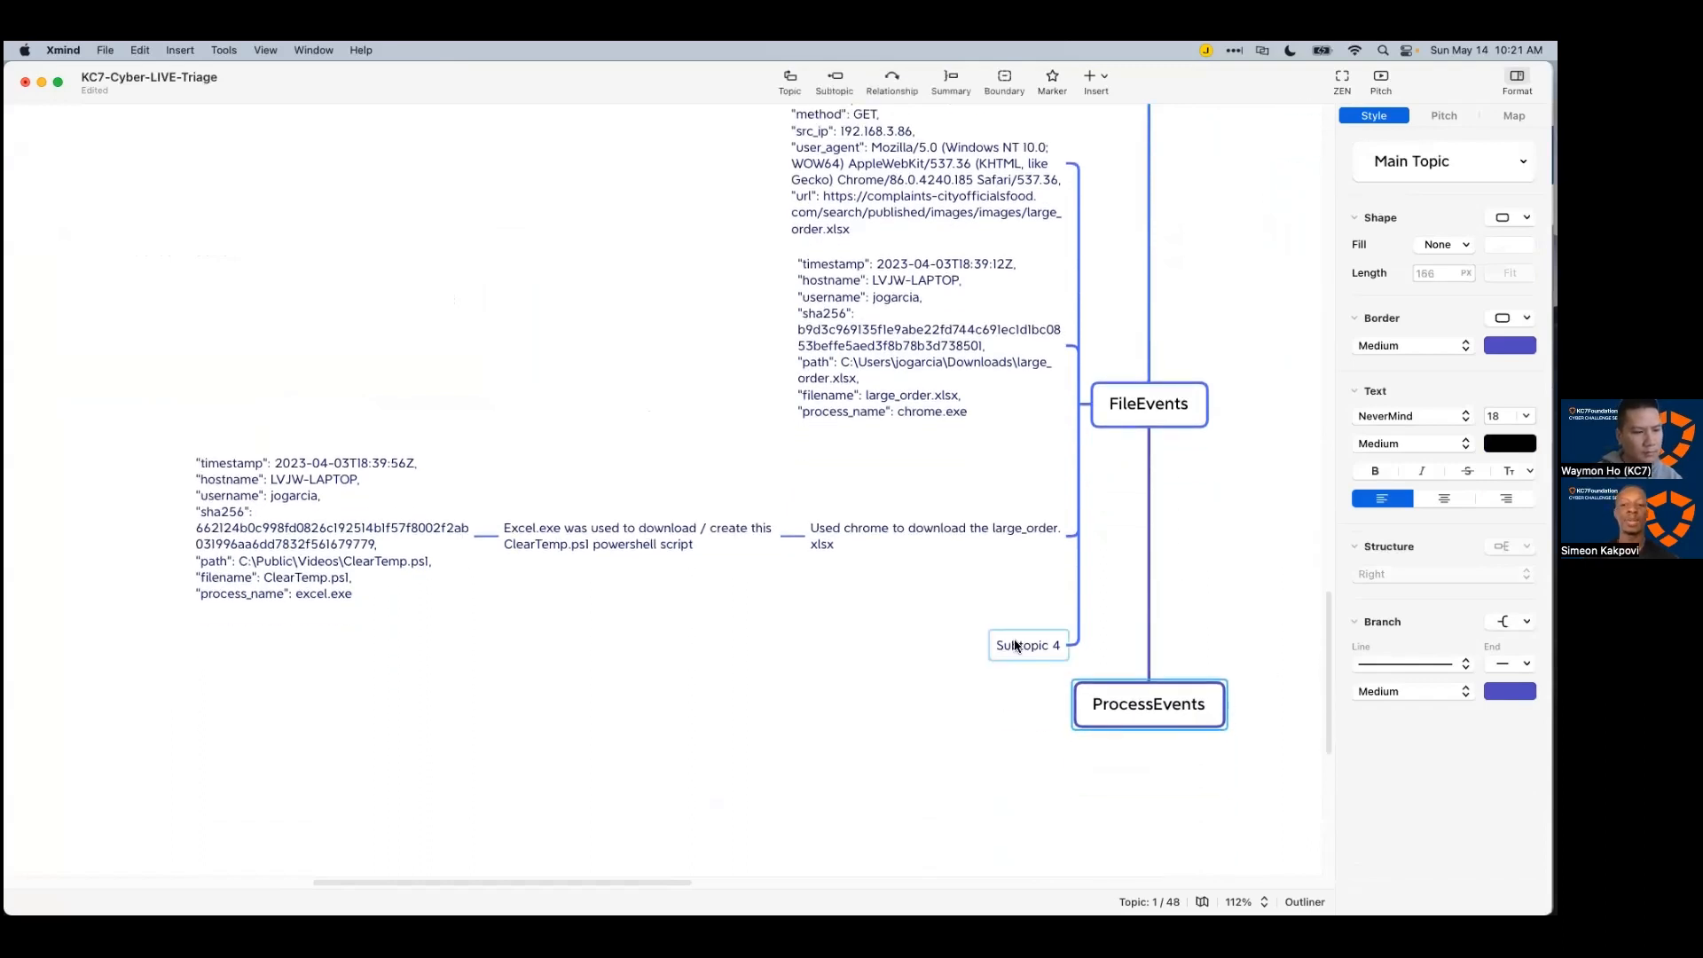
click(1011, 645)
key(Delete)
Step: Paste the 19:28:46 ClearTemp.ps1 record's JSON as a subtopic of ProcessEvents
click(1190, 683)
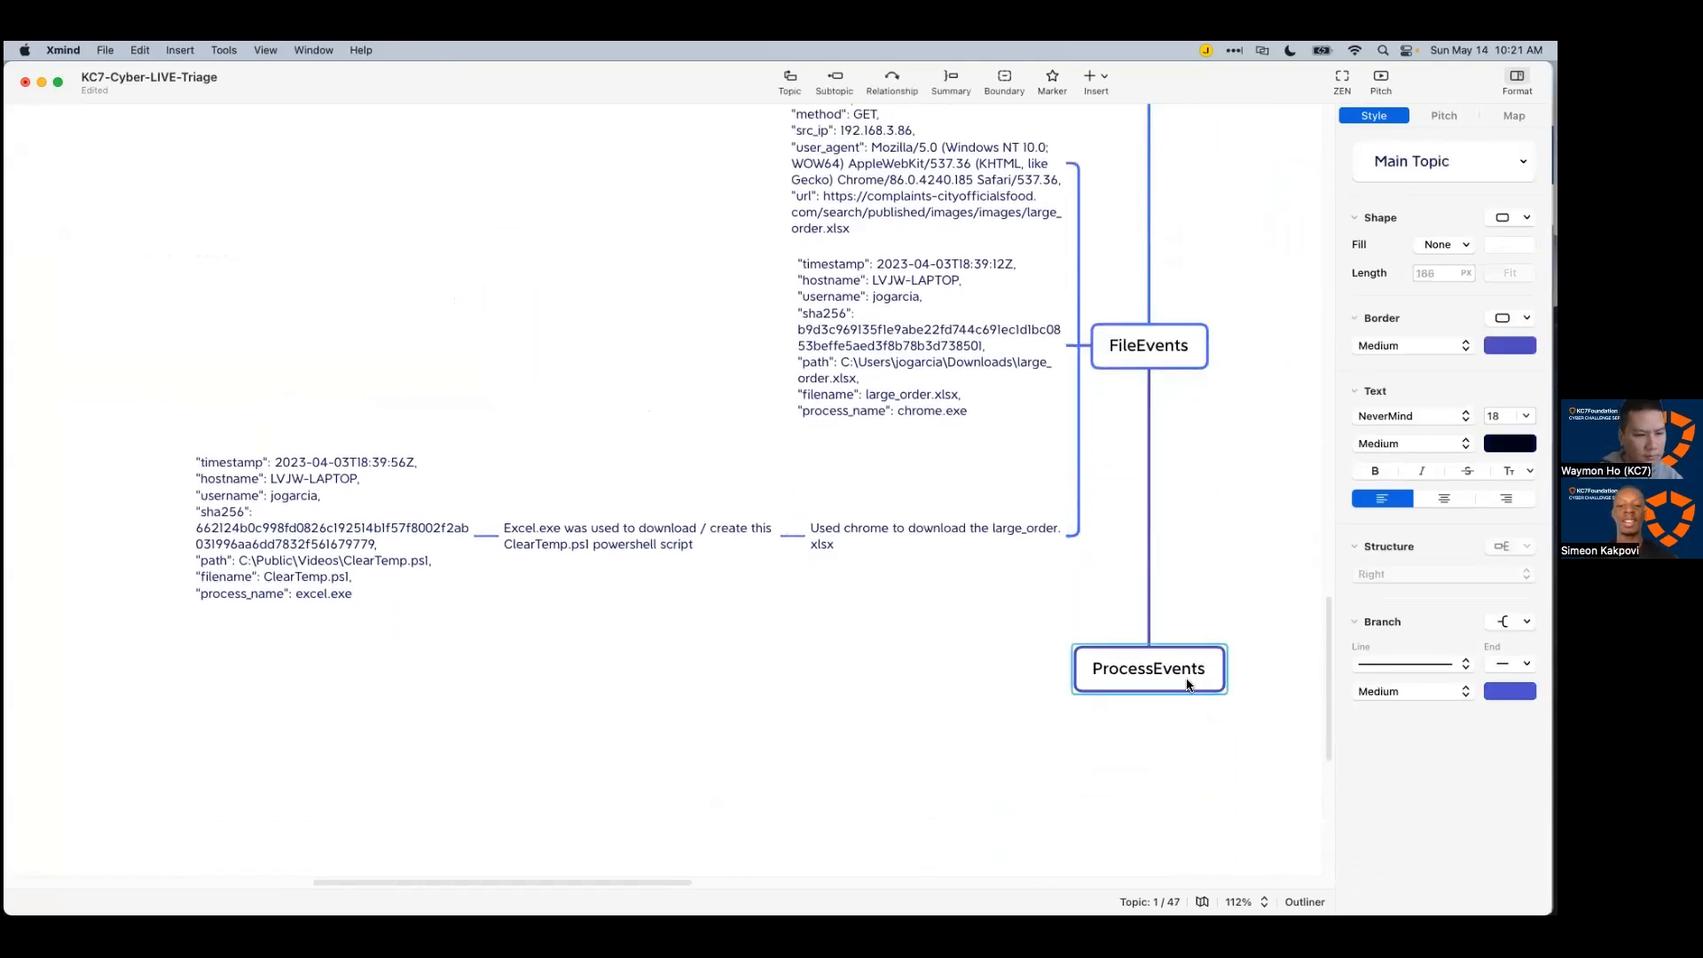
key(Tab)
key(super+v)
click(1206, 764)
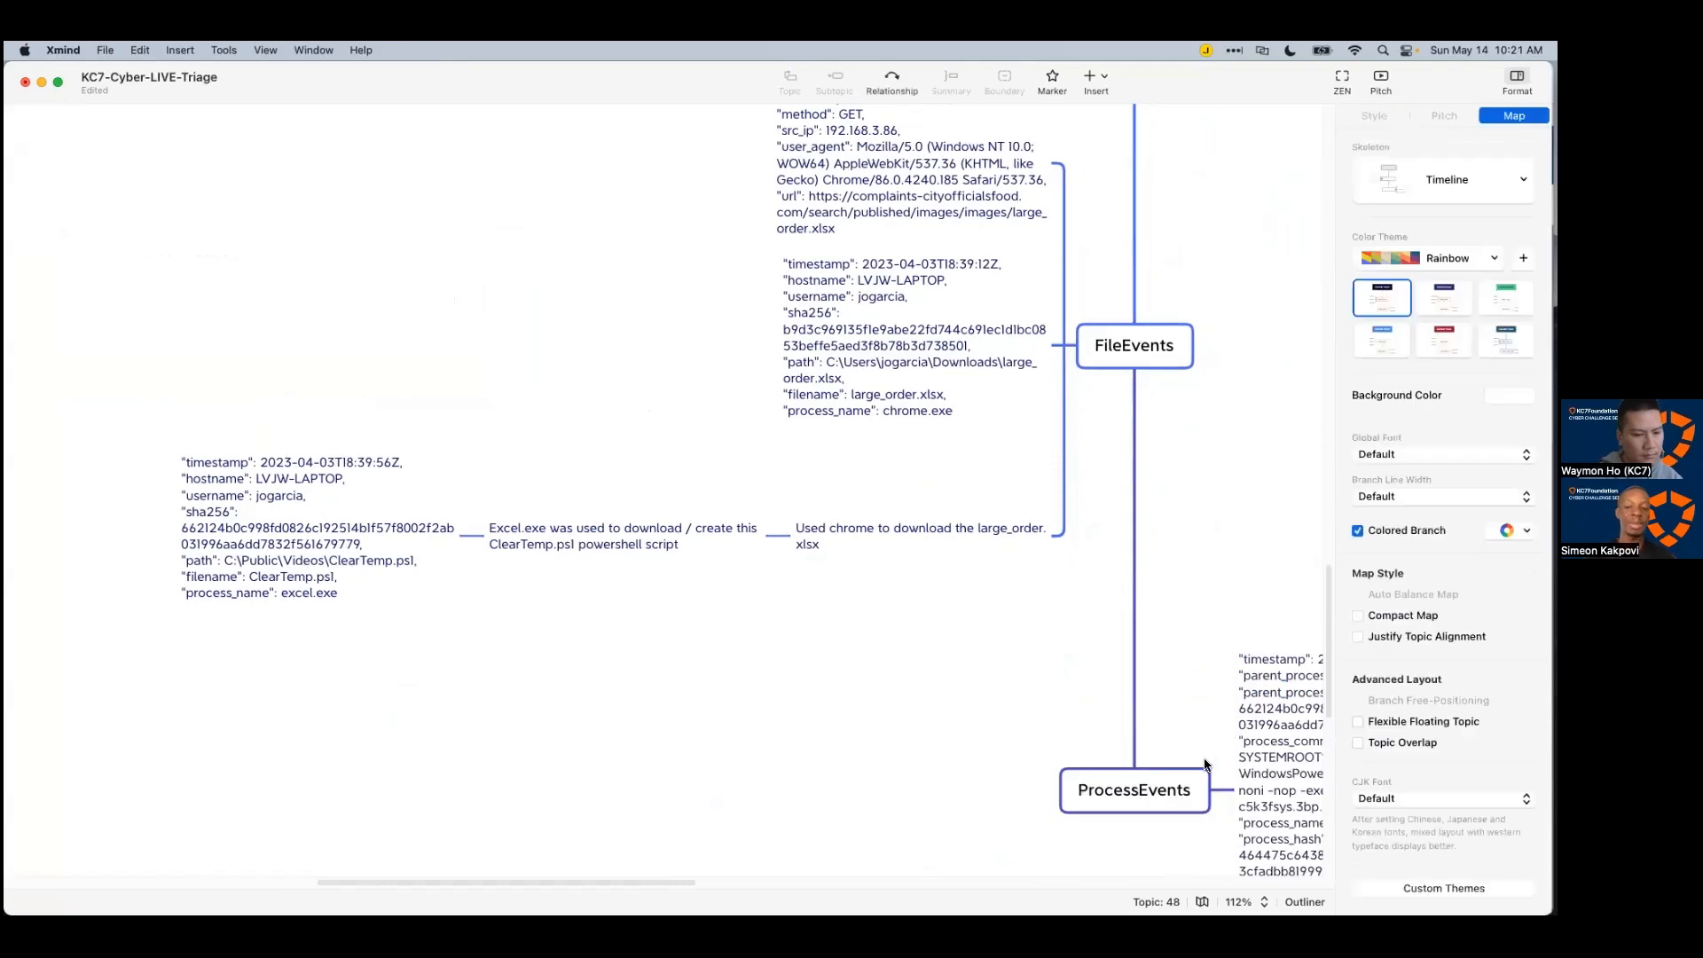
Step: In Azure Data Explorer, expand the 19:50:23 record as JSON and select all of it
key(super+Tab)
double_click(966, 689)
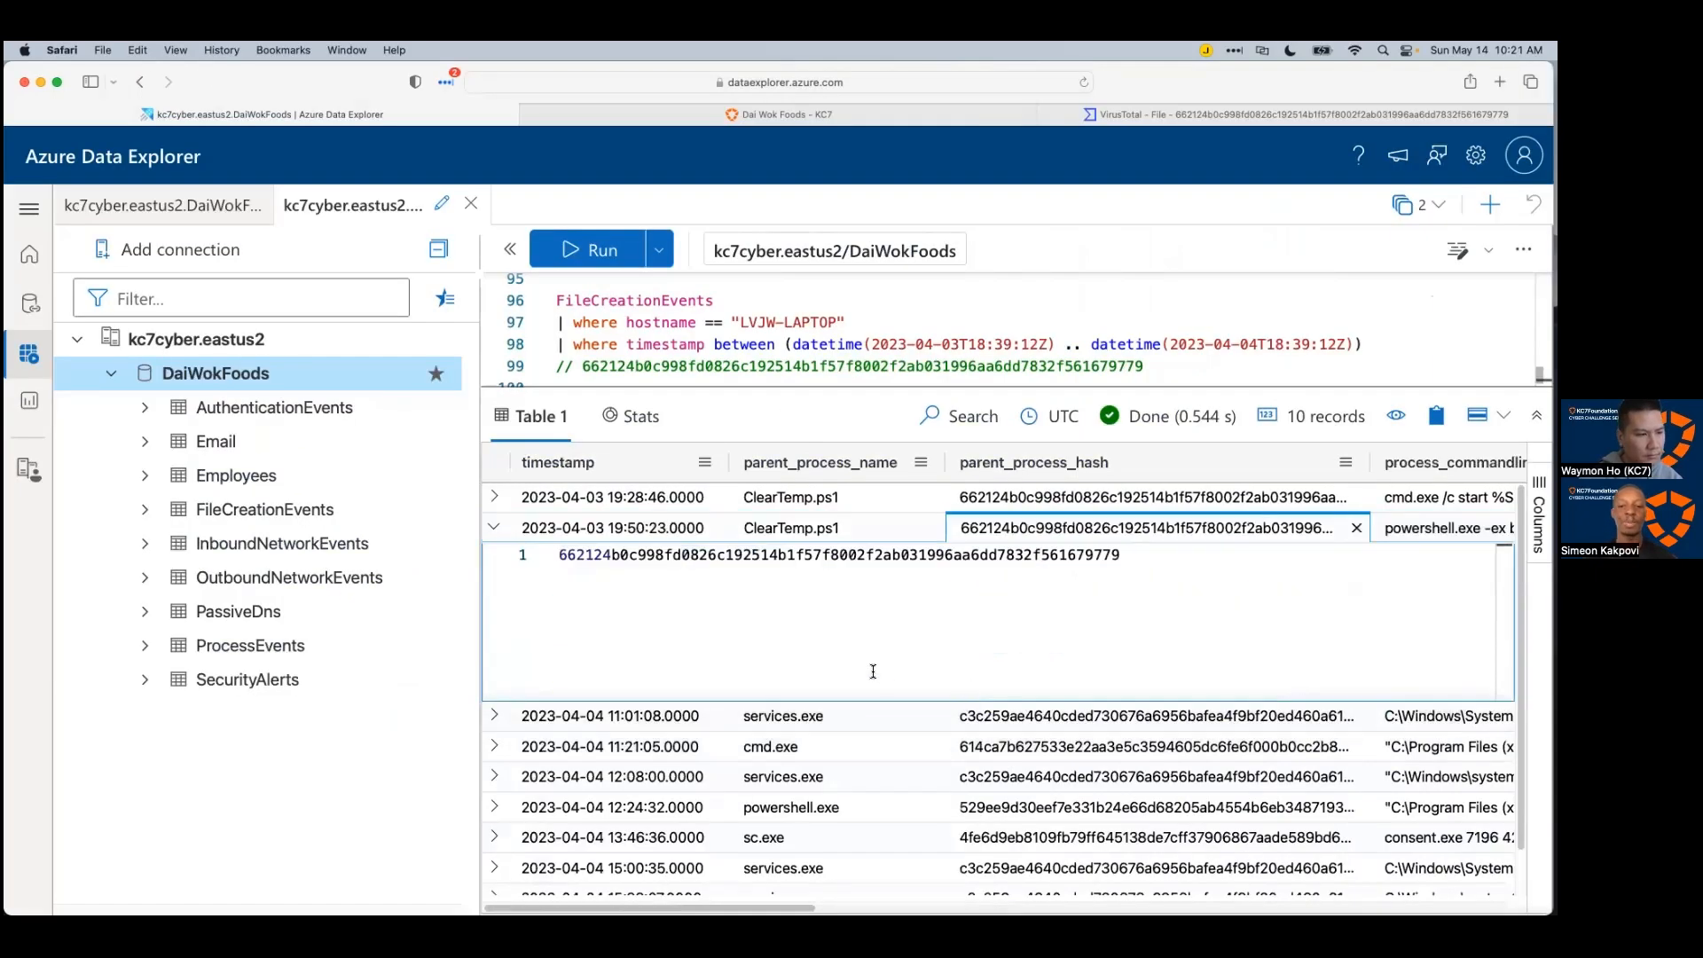
click(494, 529)
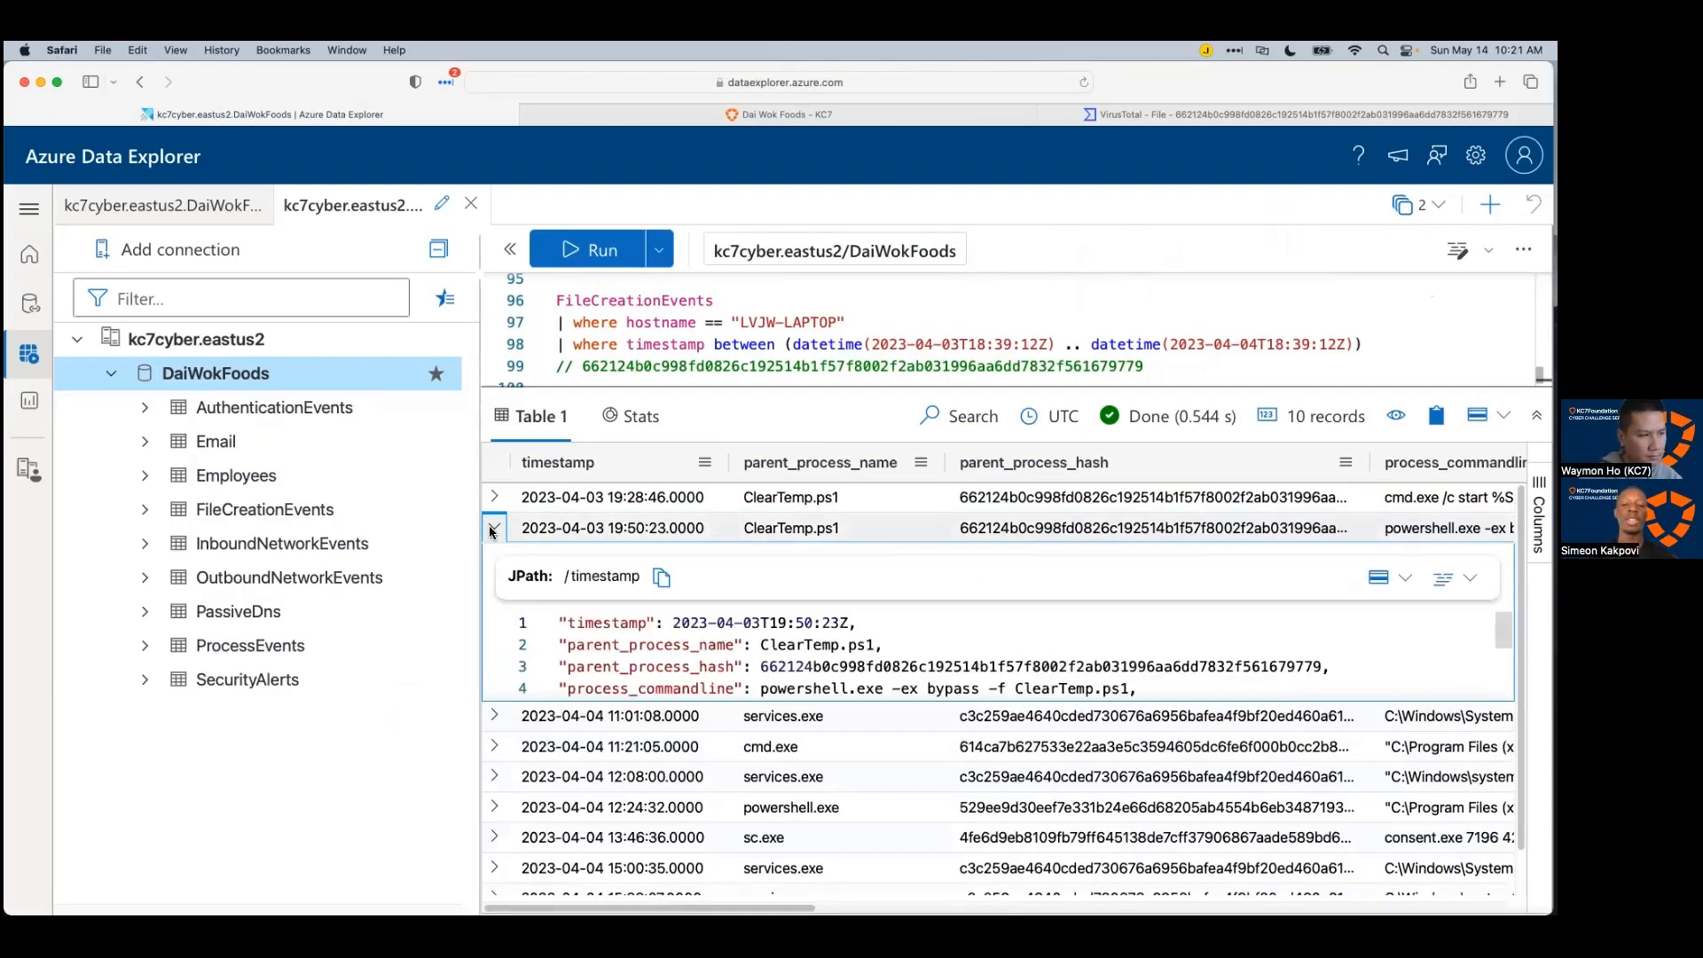
click(495, 529)
click(494, 527)
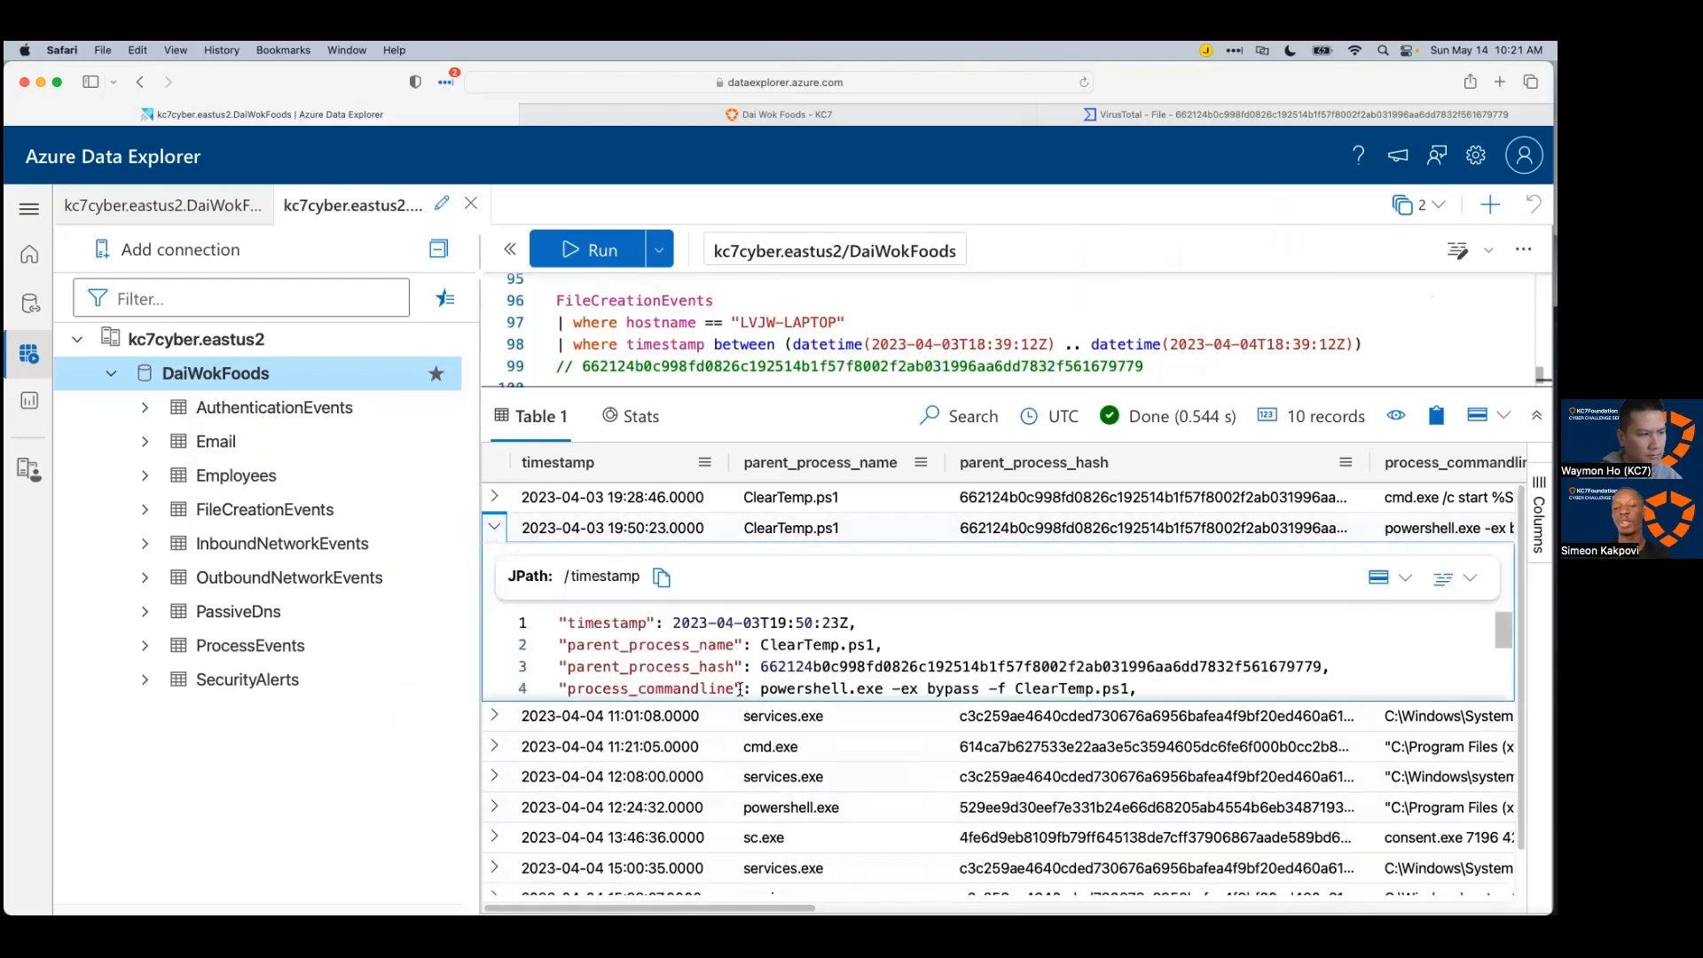
click(882, 647)
key(super+a)
Step: Add the 19:50:23 record's JSON as a second subtopic under ProcessEvents
key(super+Tab)
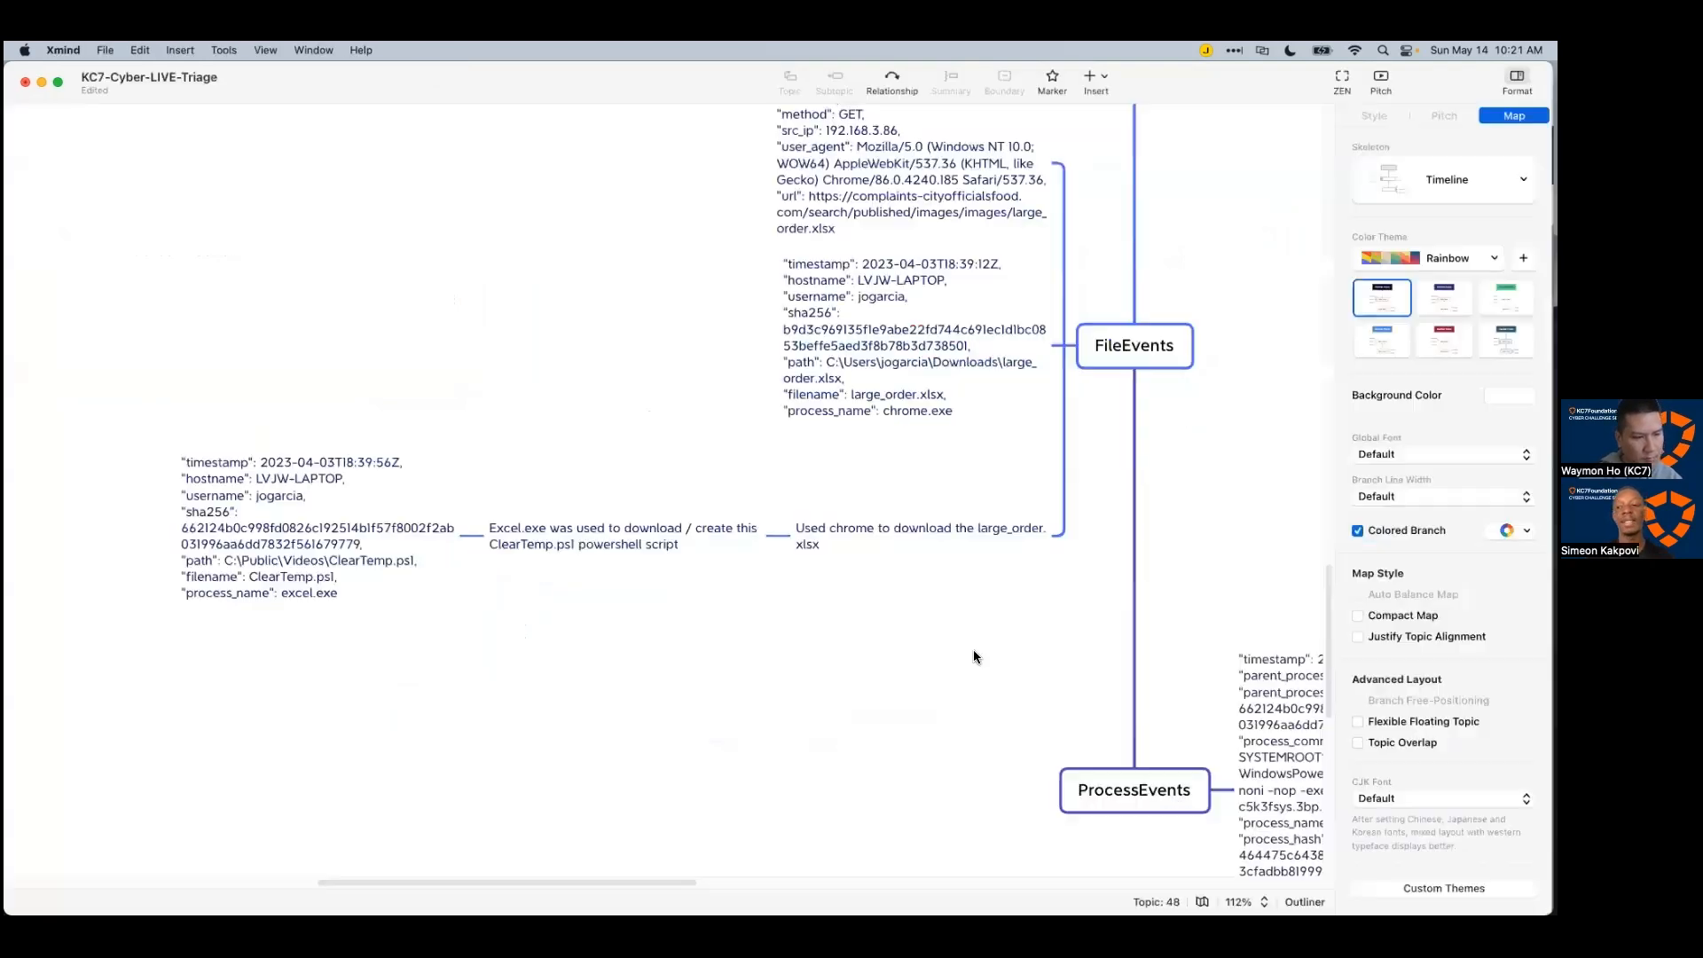
click(1131, 779)
key(Tab)
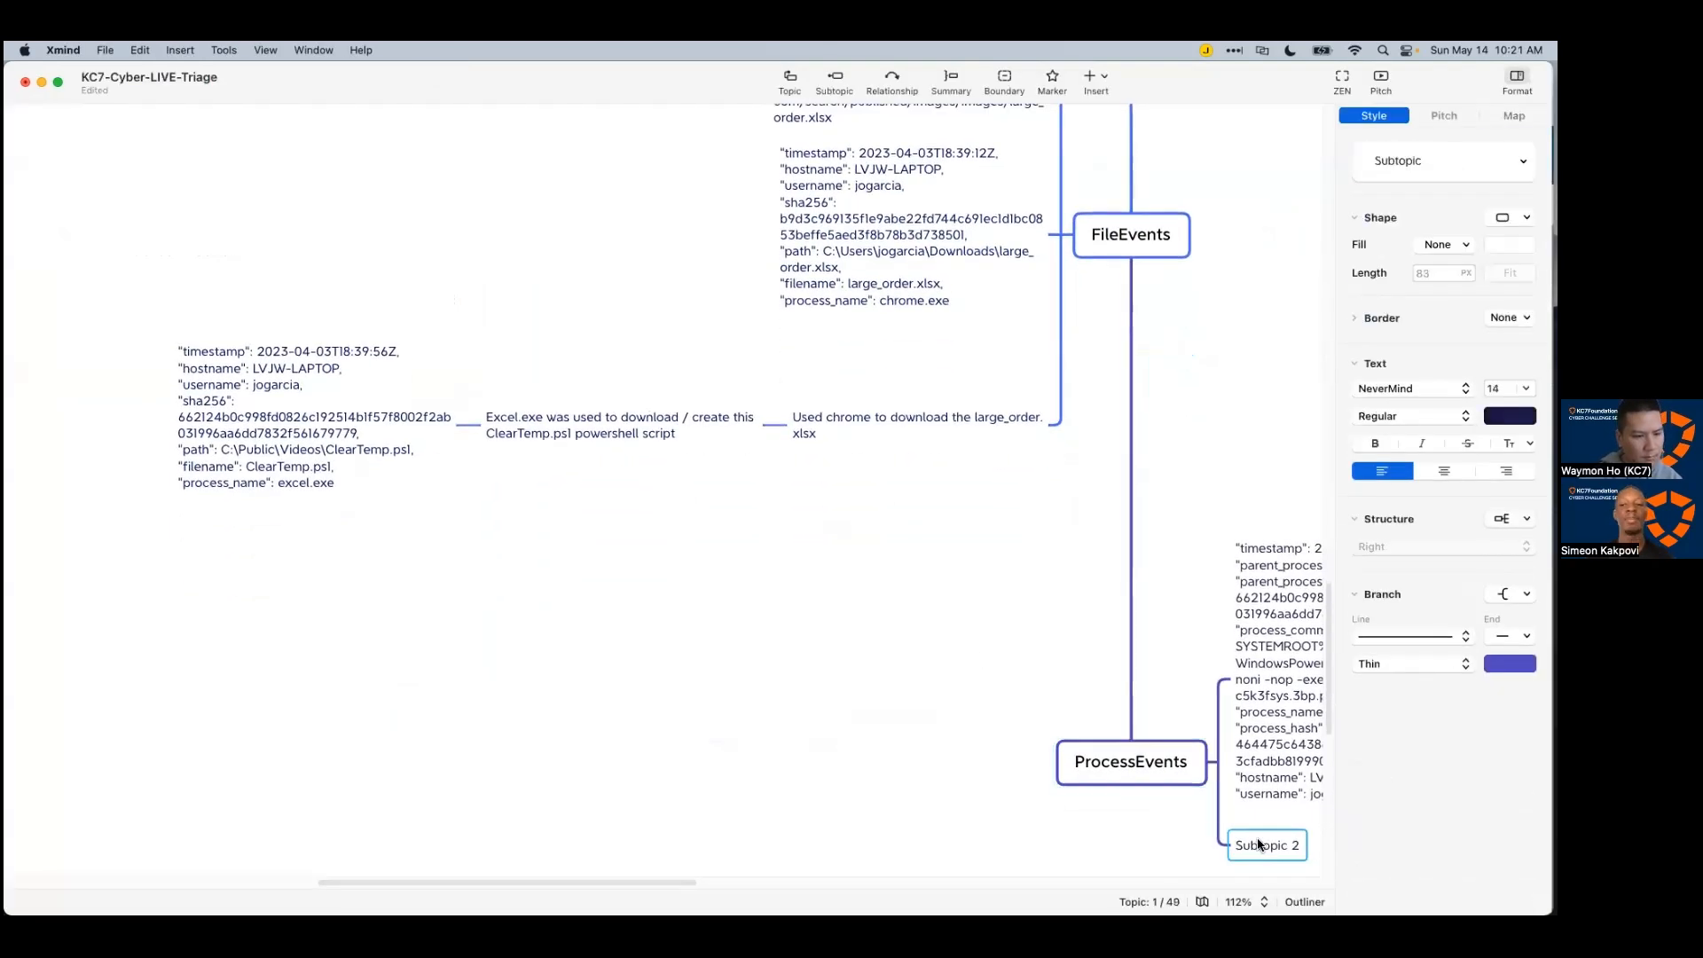
double_click(1261, 841)
key(super+v)
click(923, 770)
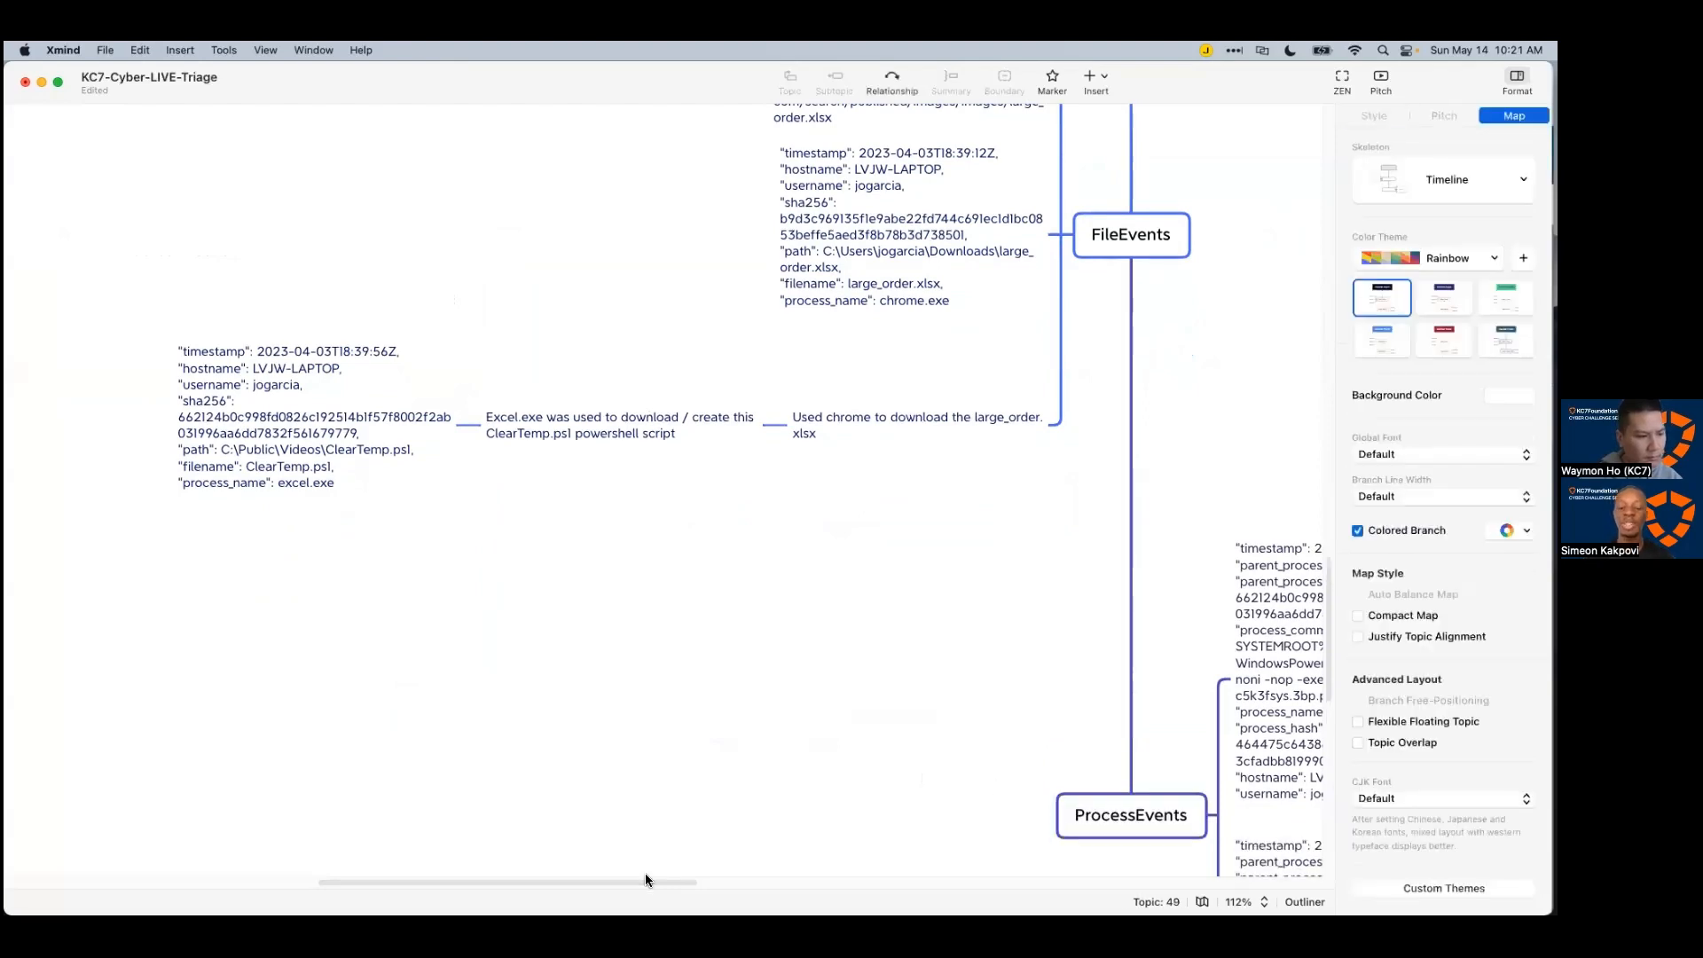
Step: Pan the map to the ClearTemp.ps1 FileEvents entry, then return to Azure Data Explorer in Safari
drag(651, 880, 717, 880)
scroll(860, 697, up, 10)
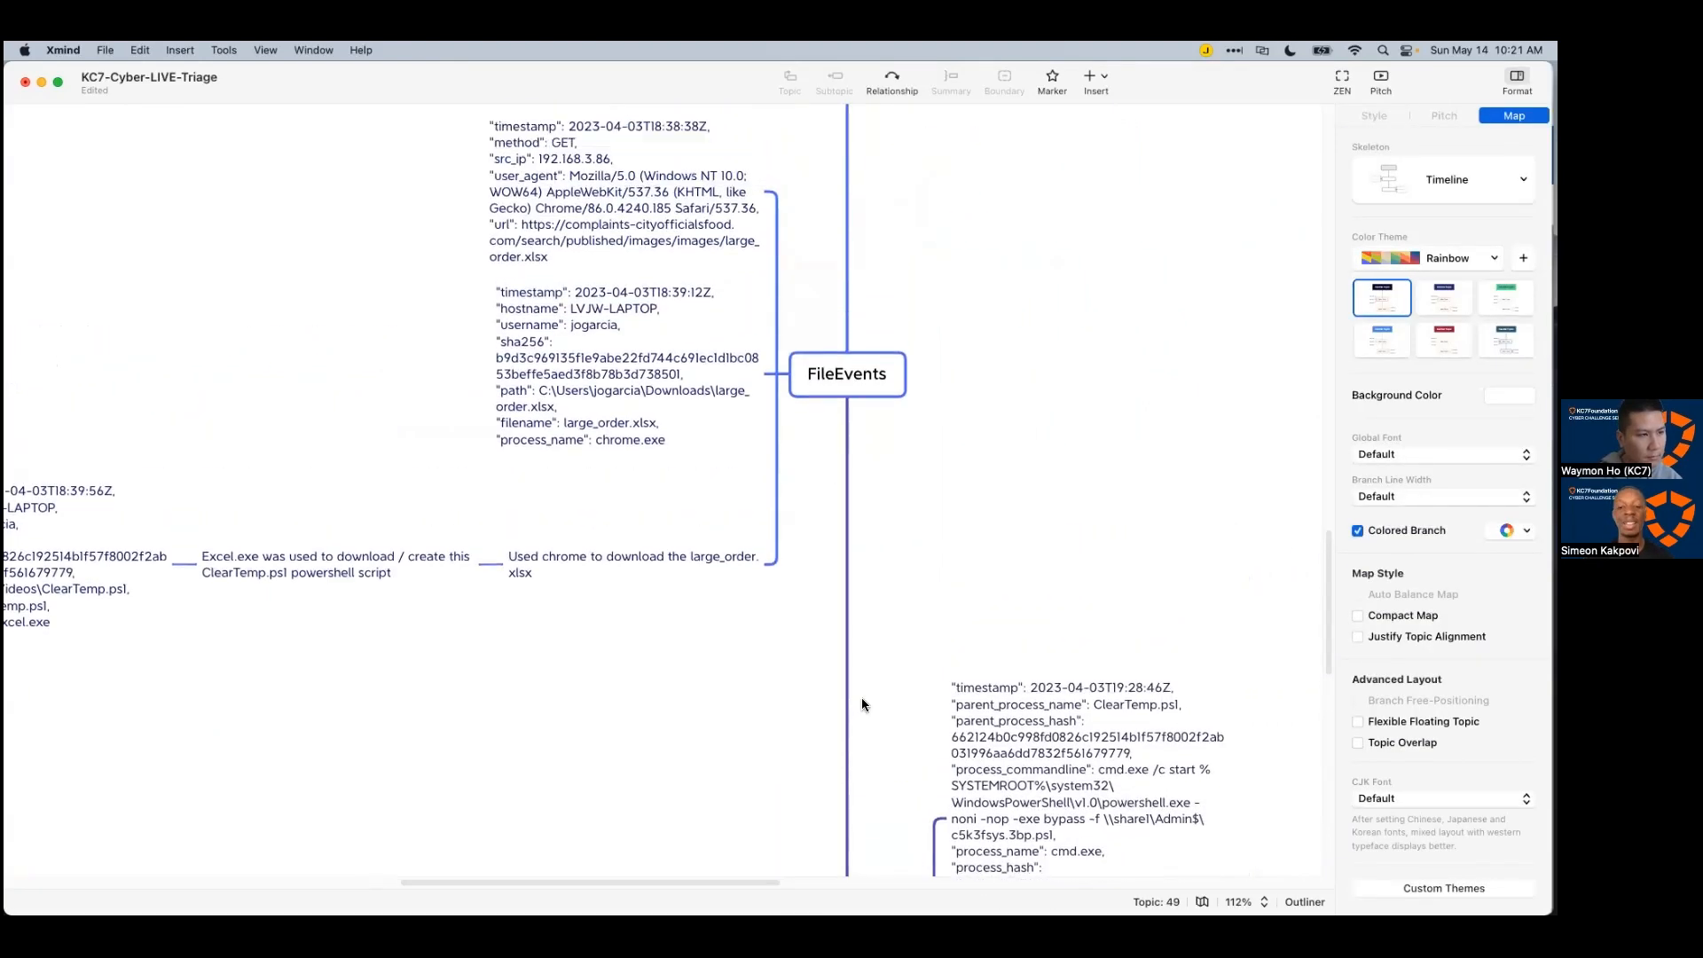
scroll(870, 701, up, 15)
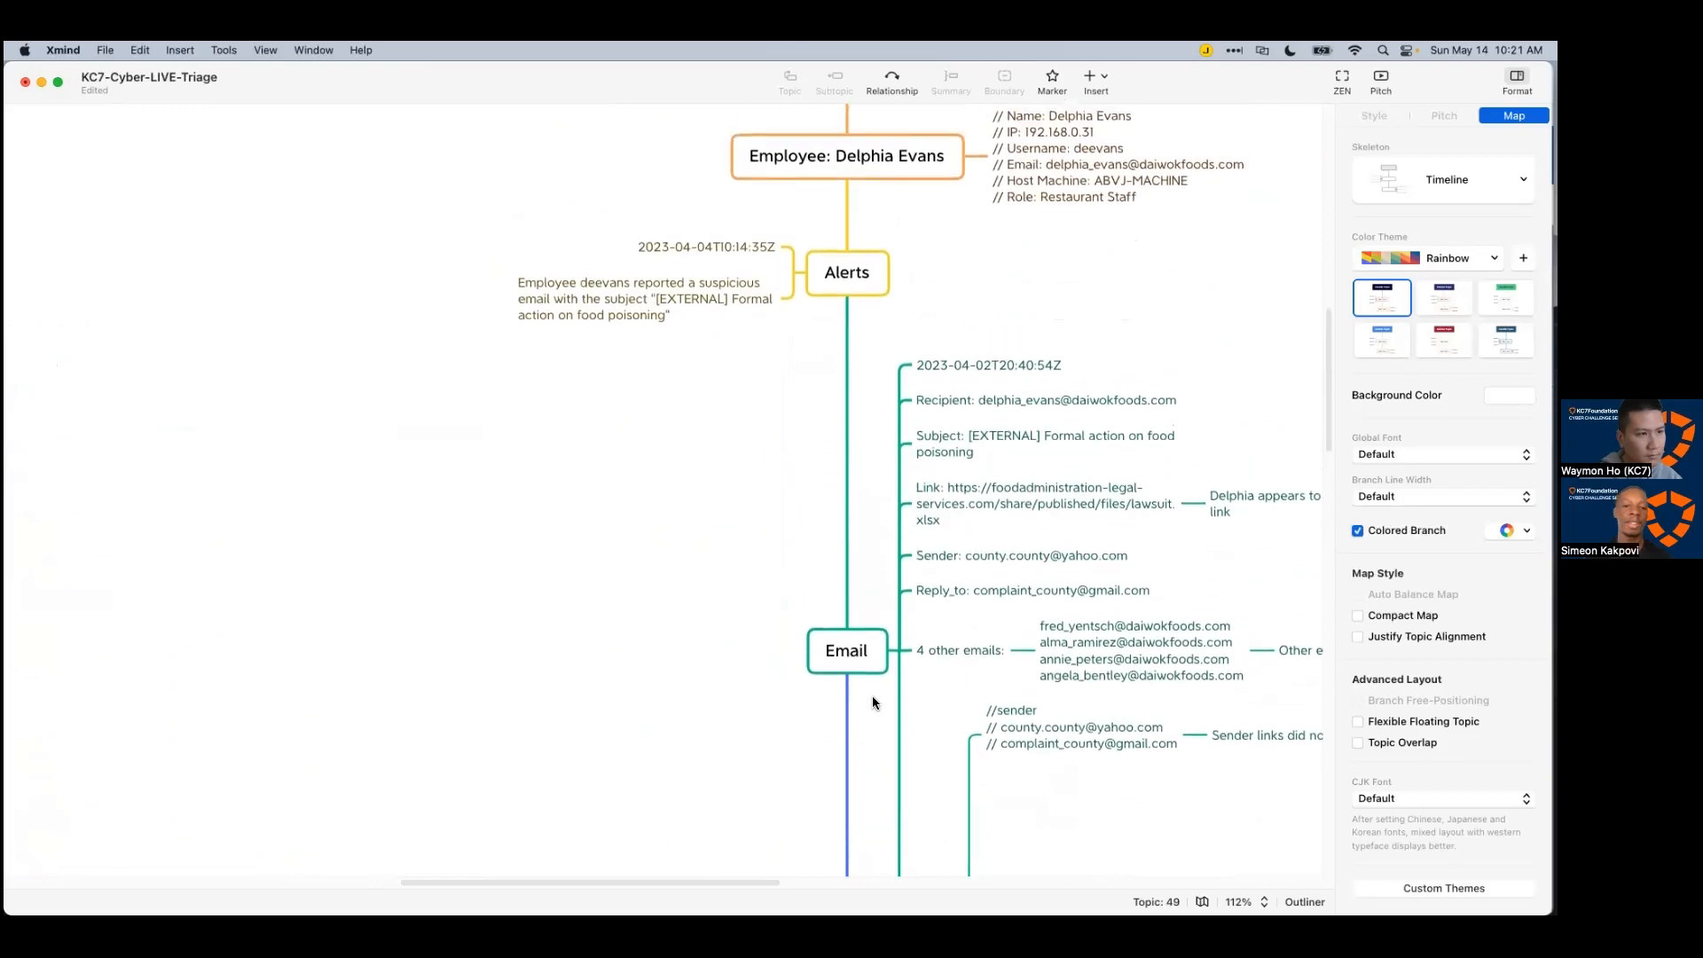
drag(743, 880, 848, 862)
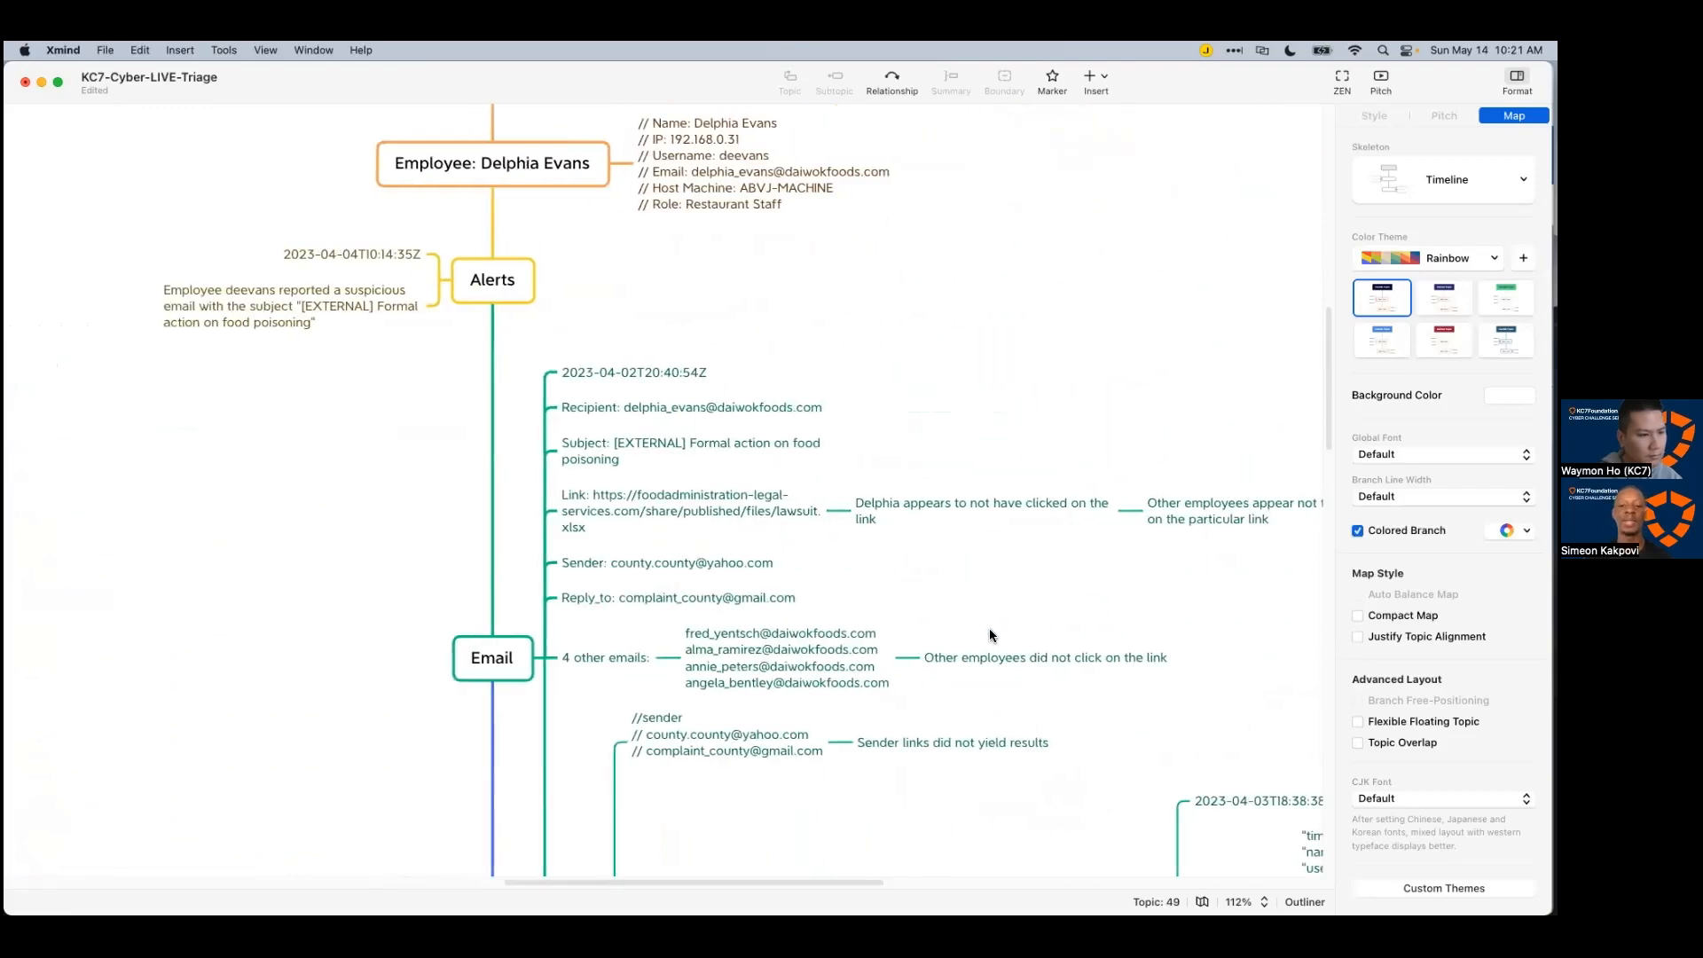
scroll(922, 648, down, 5)
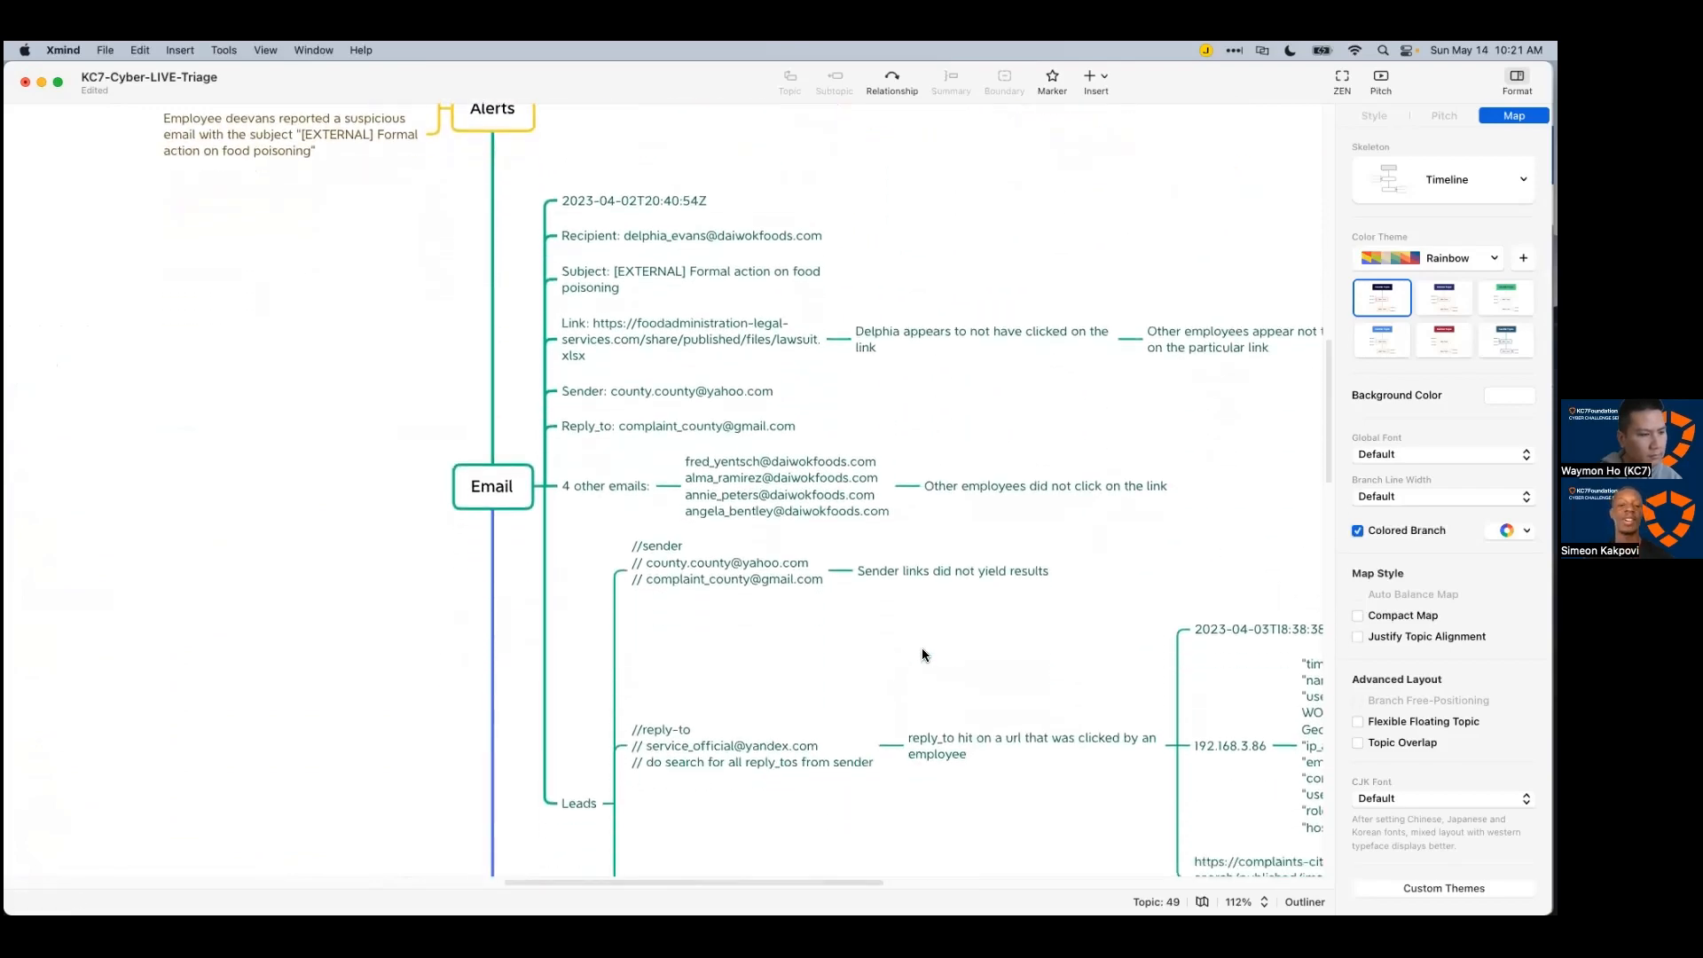
scroll(923, 653, down, 3)
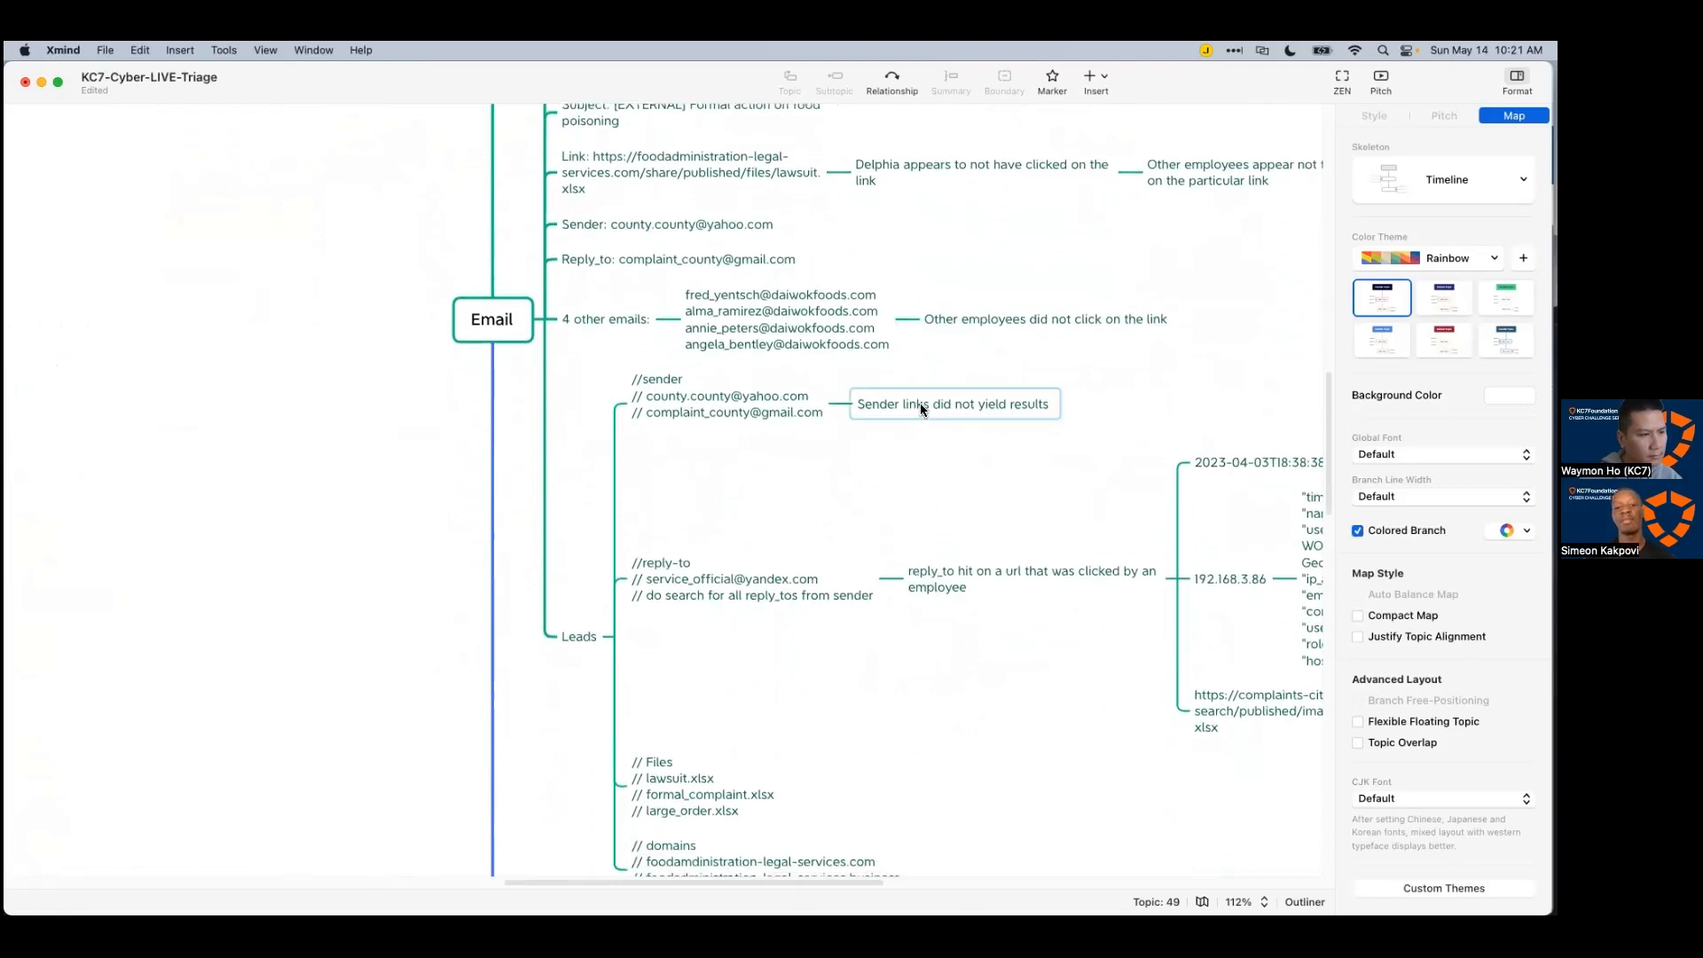
drag(854, 881, 954, 878)
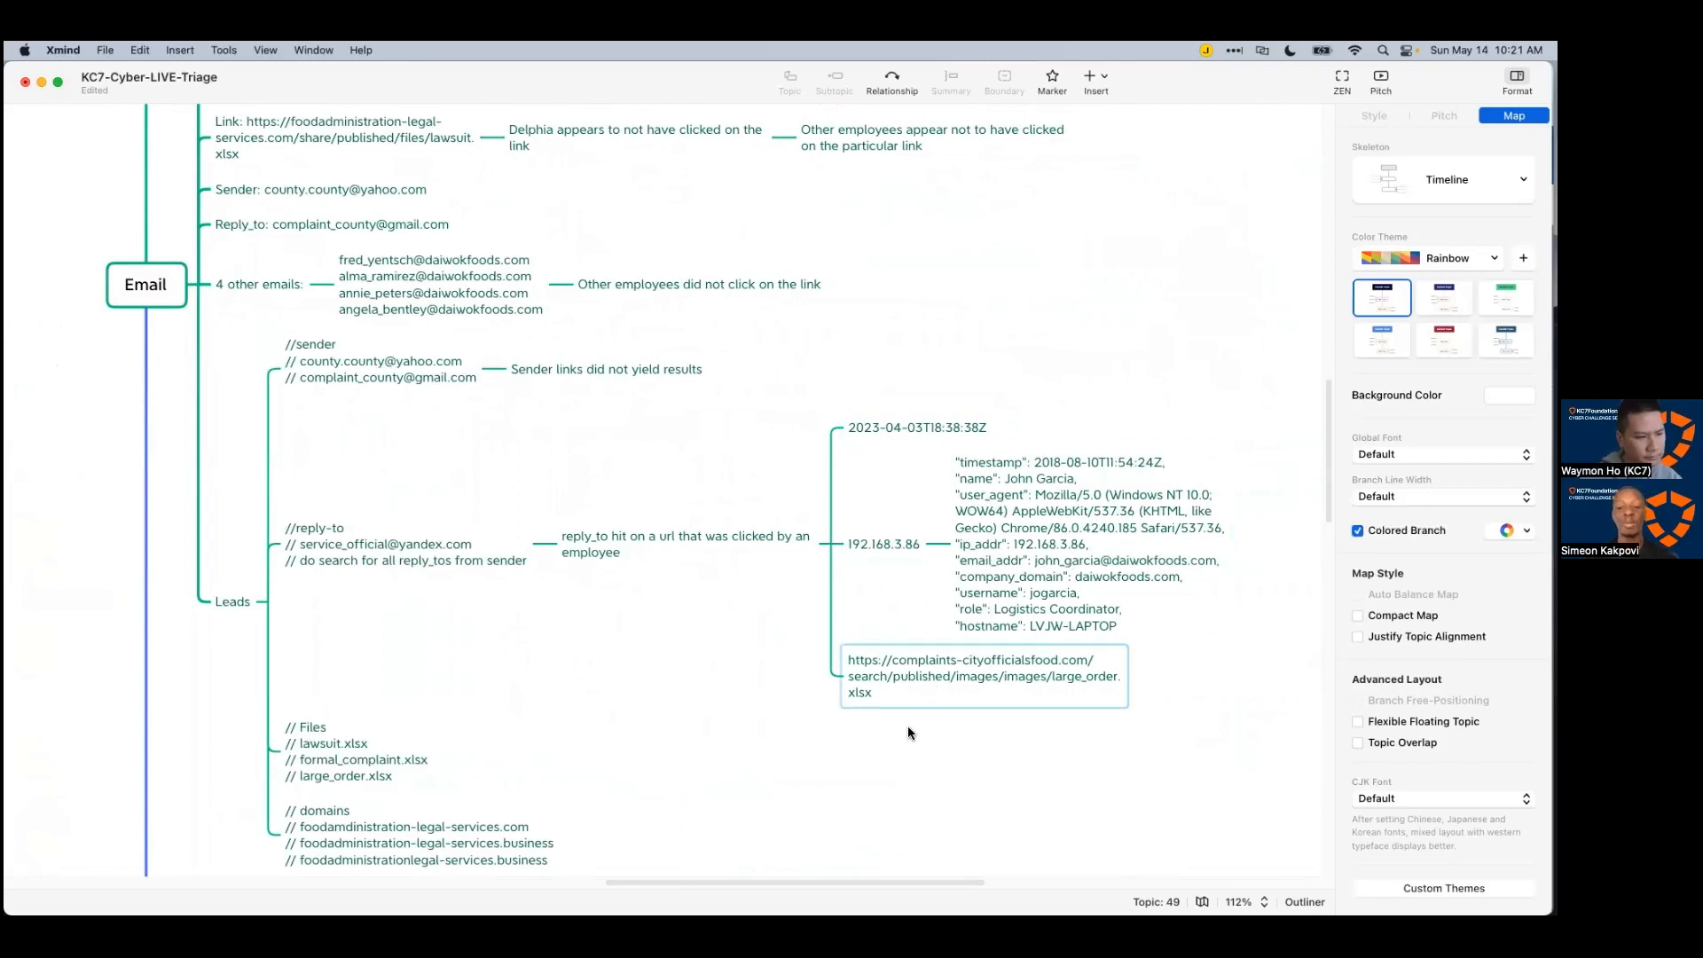
scroll(737, 722, down, 3)
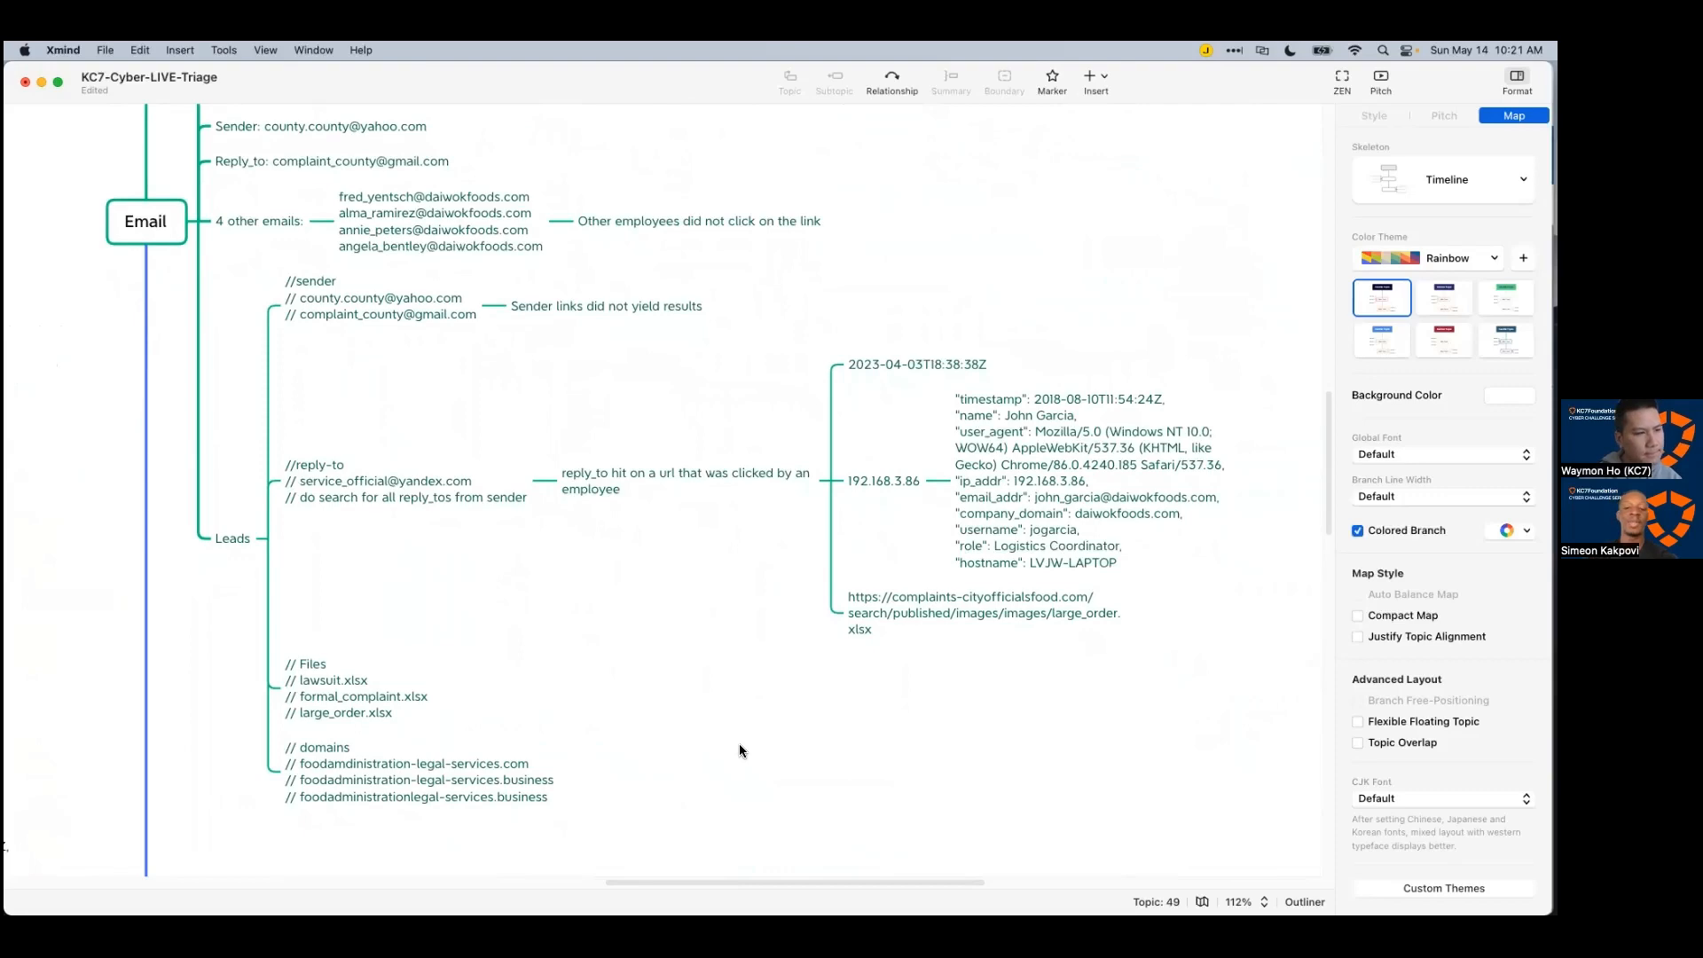
scroll(737, 745, down, 1)
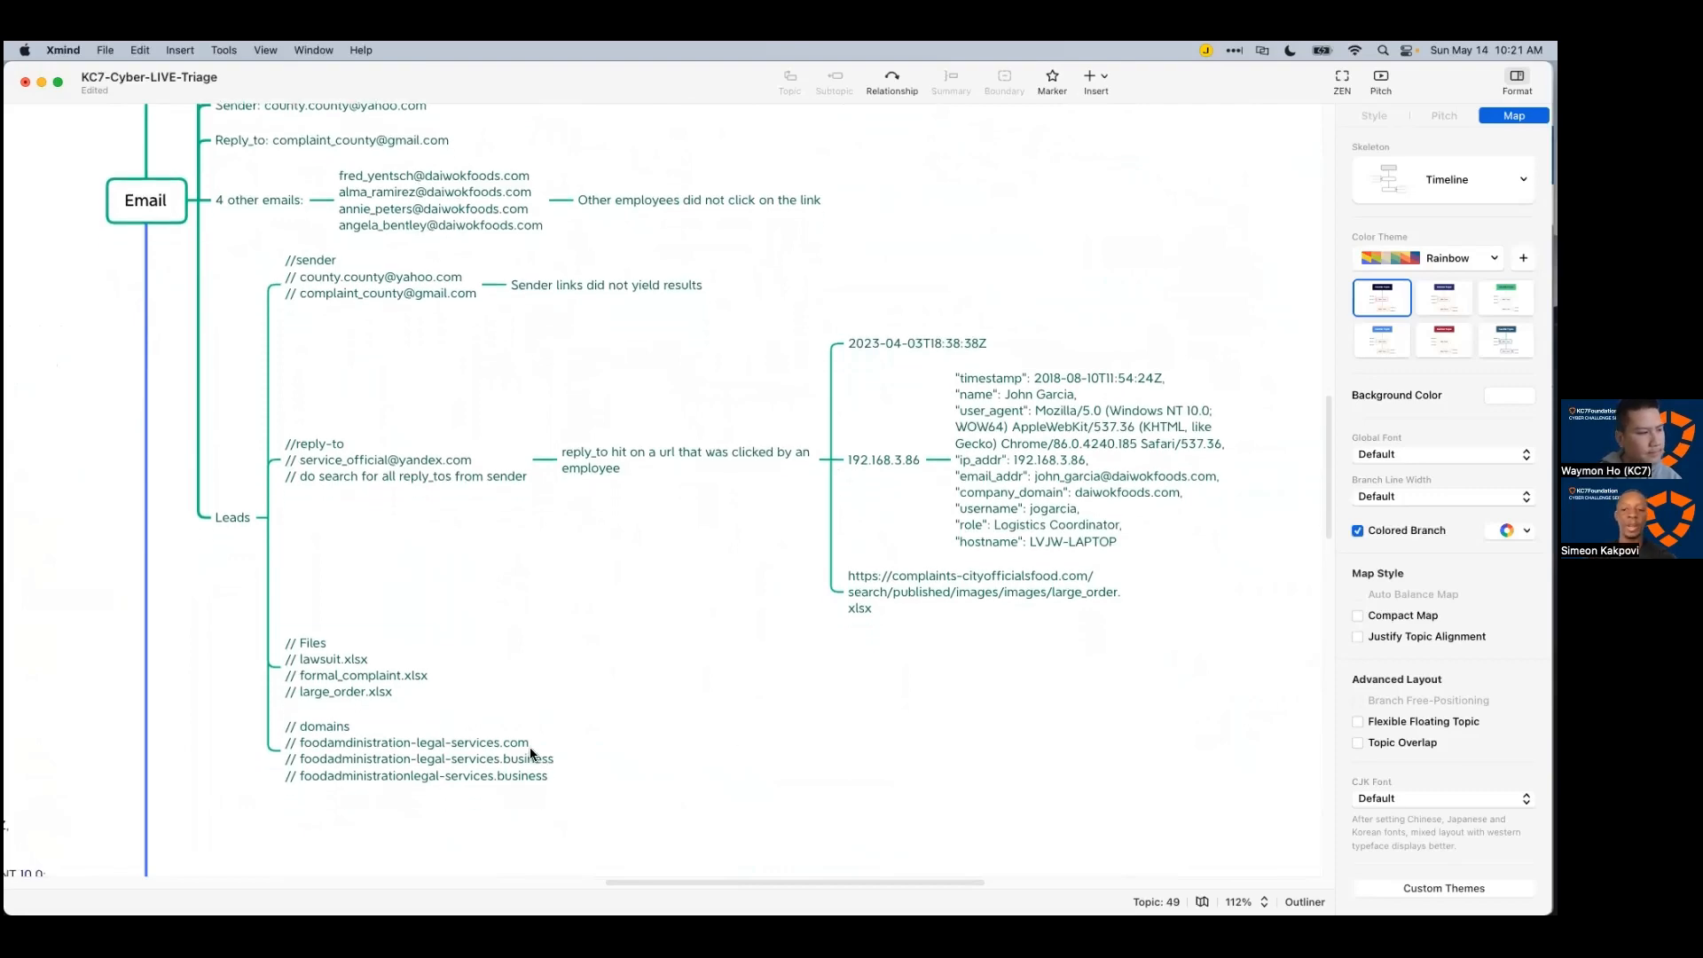
scroll(683, 875, left, 10)
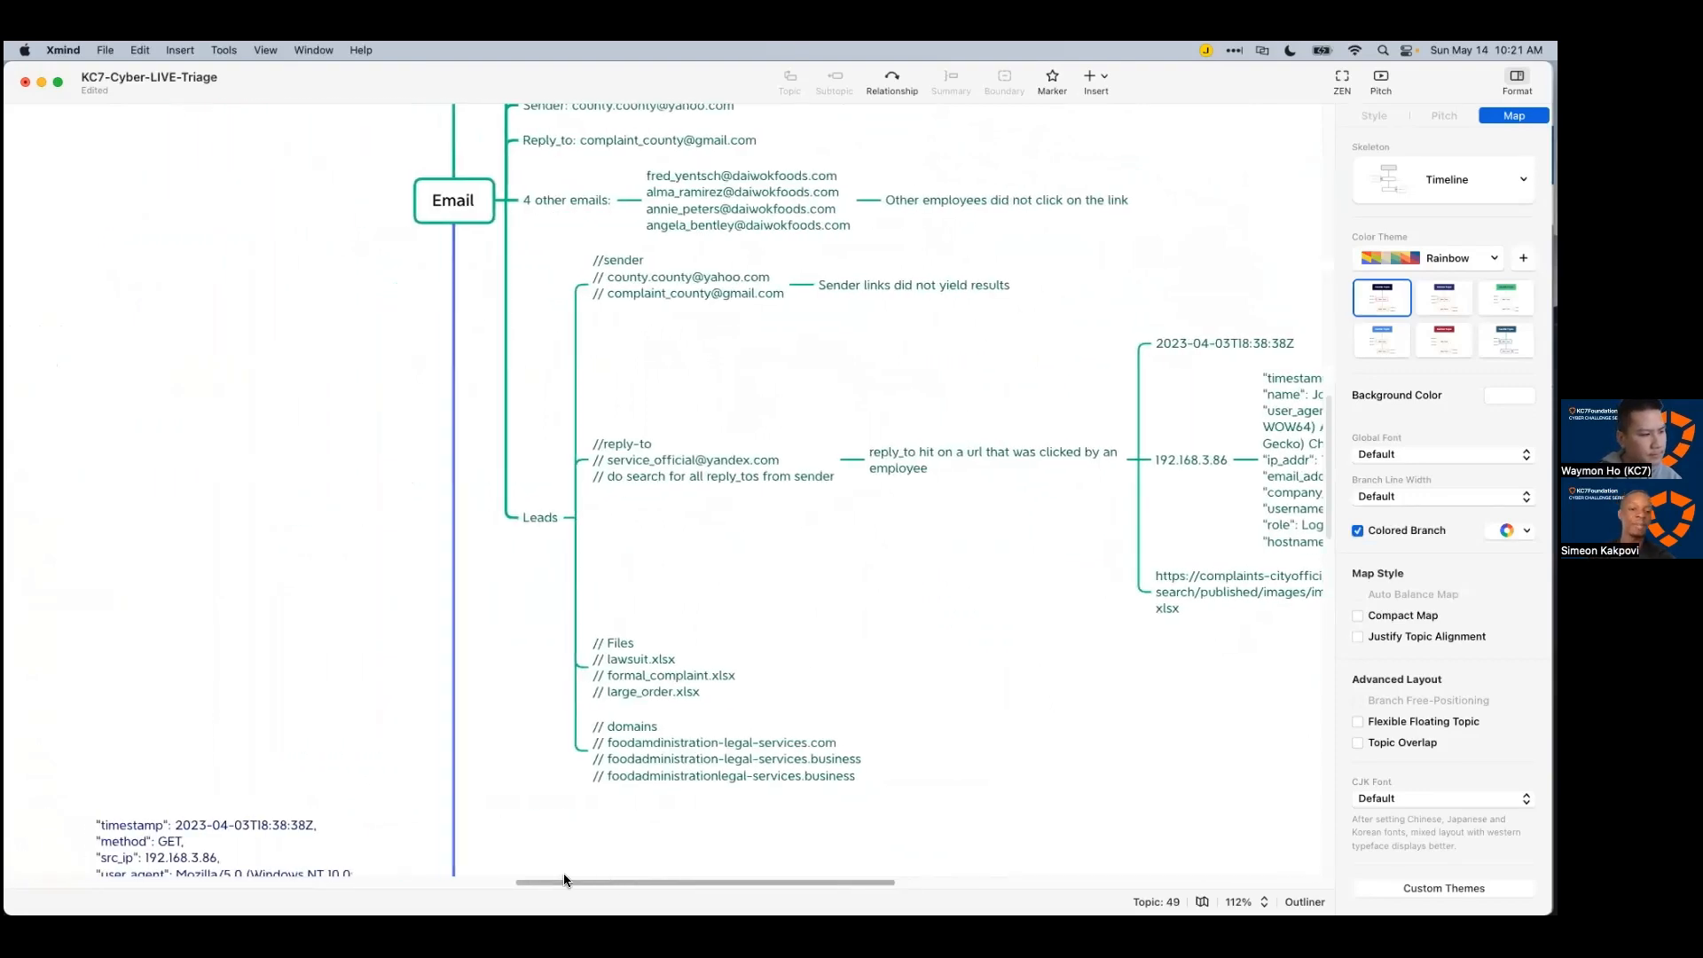
scroll(550, 825, down, 8)
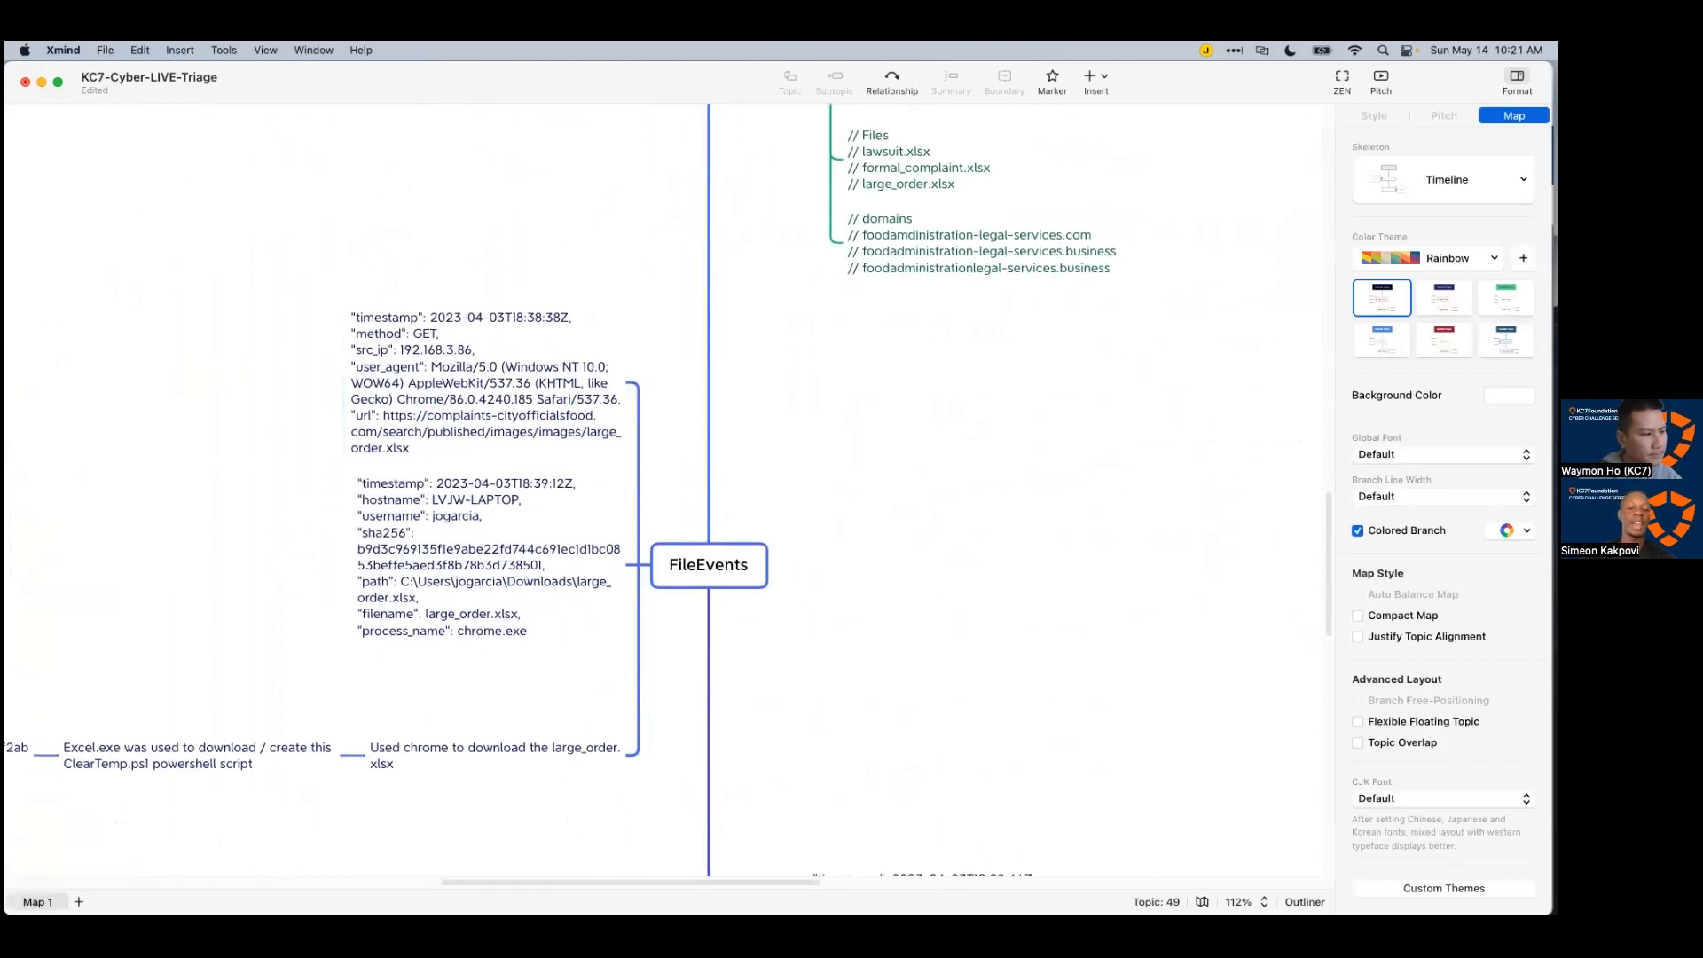
scroll(534, 880, left, 10)
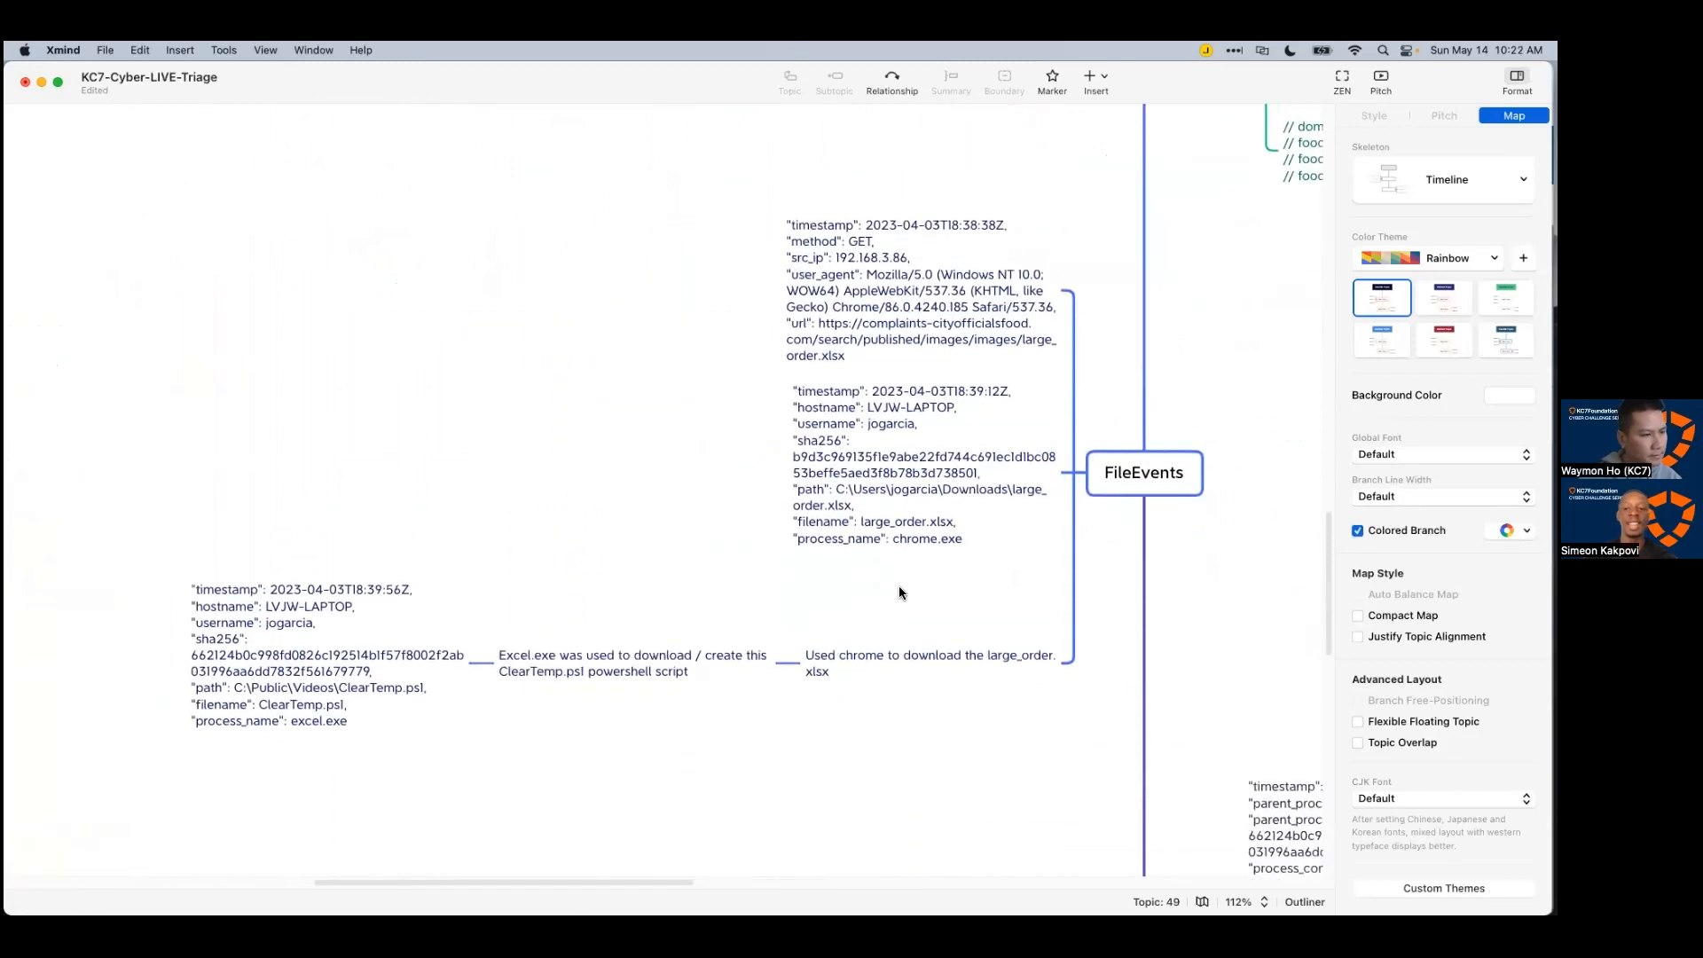
scroll(898, 585, down, 5)
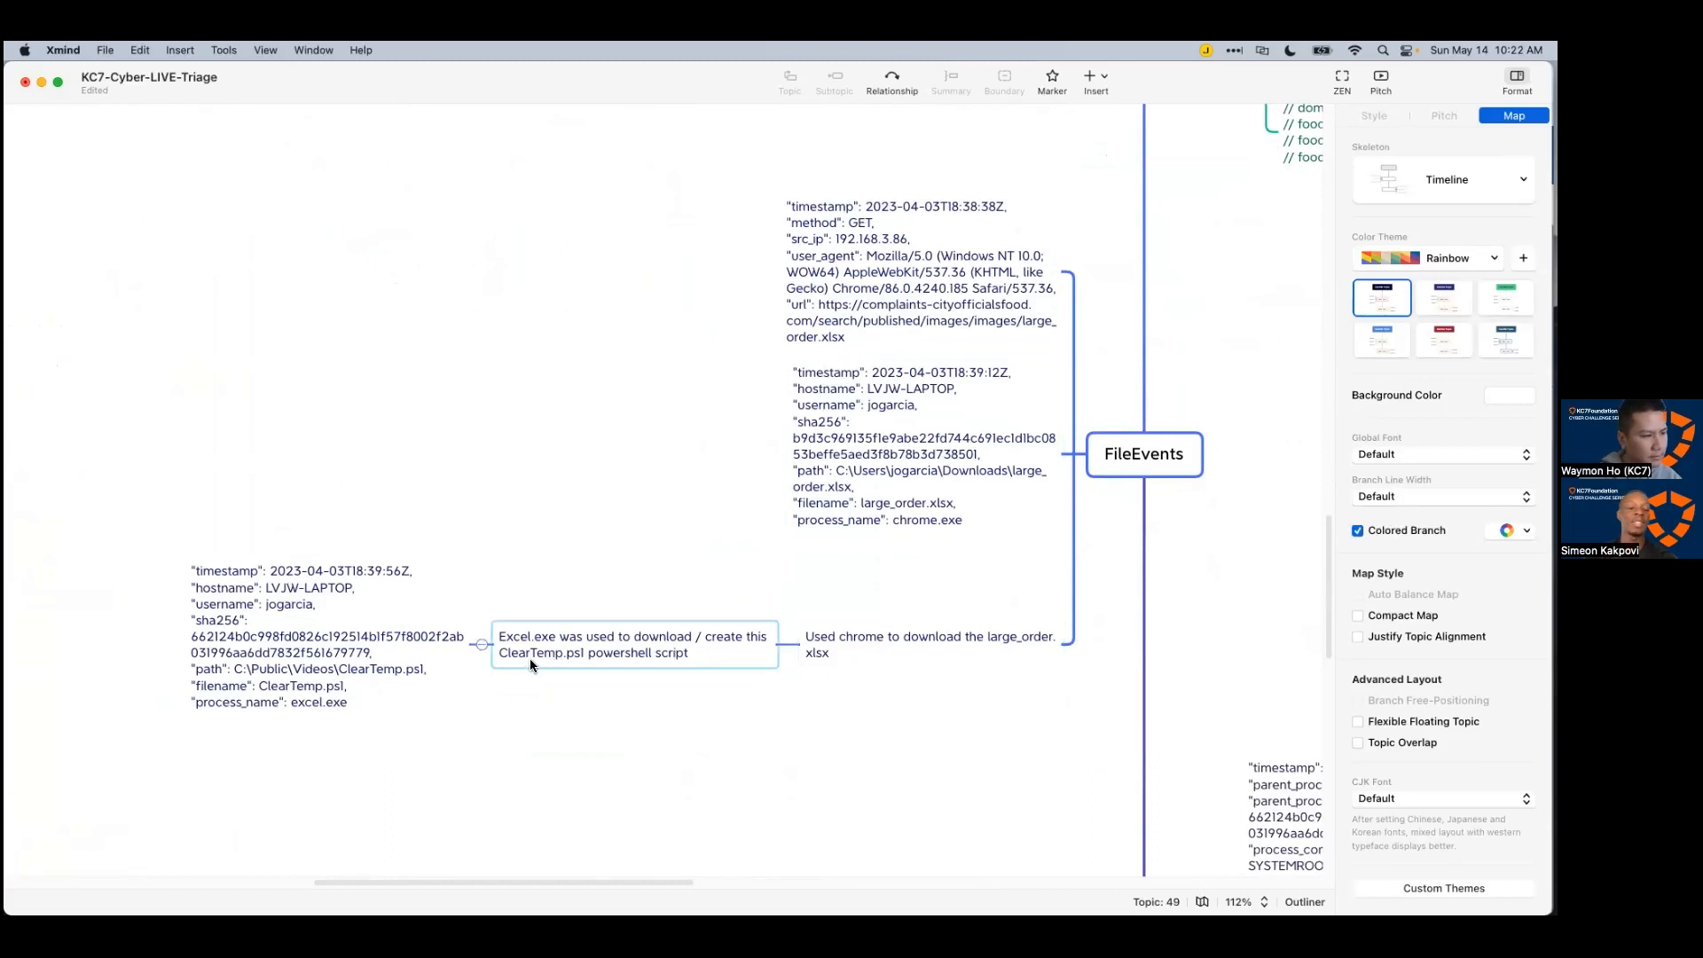
scroll(594, 857, down, 1)
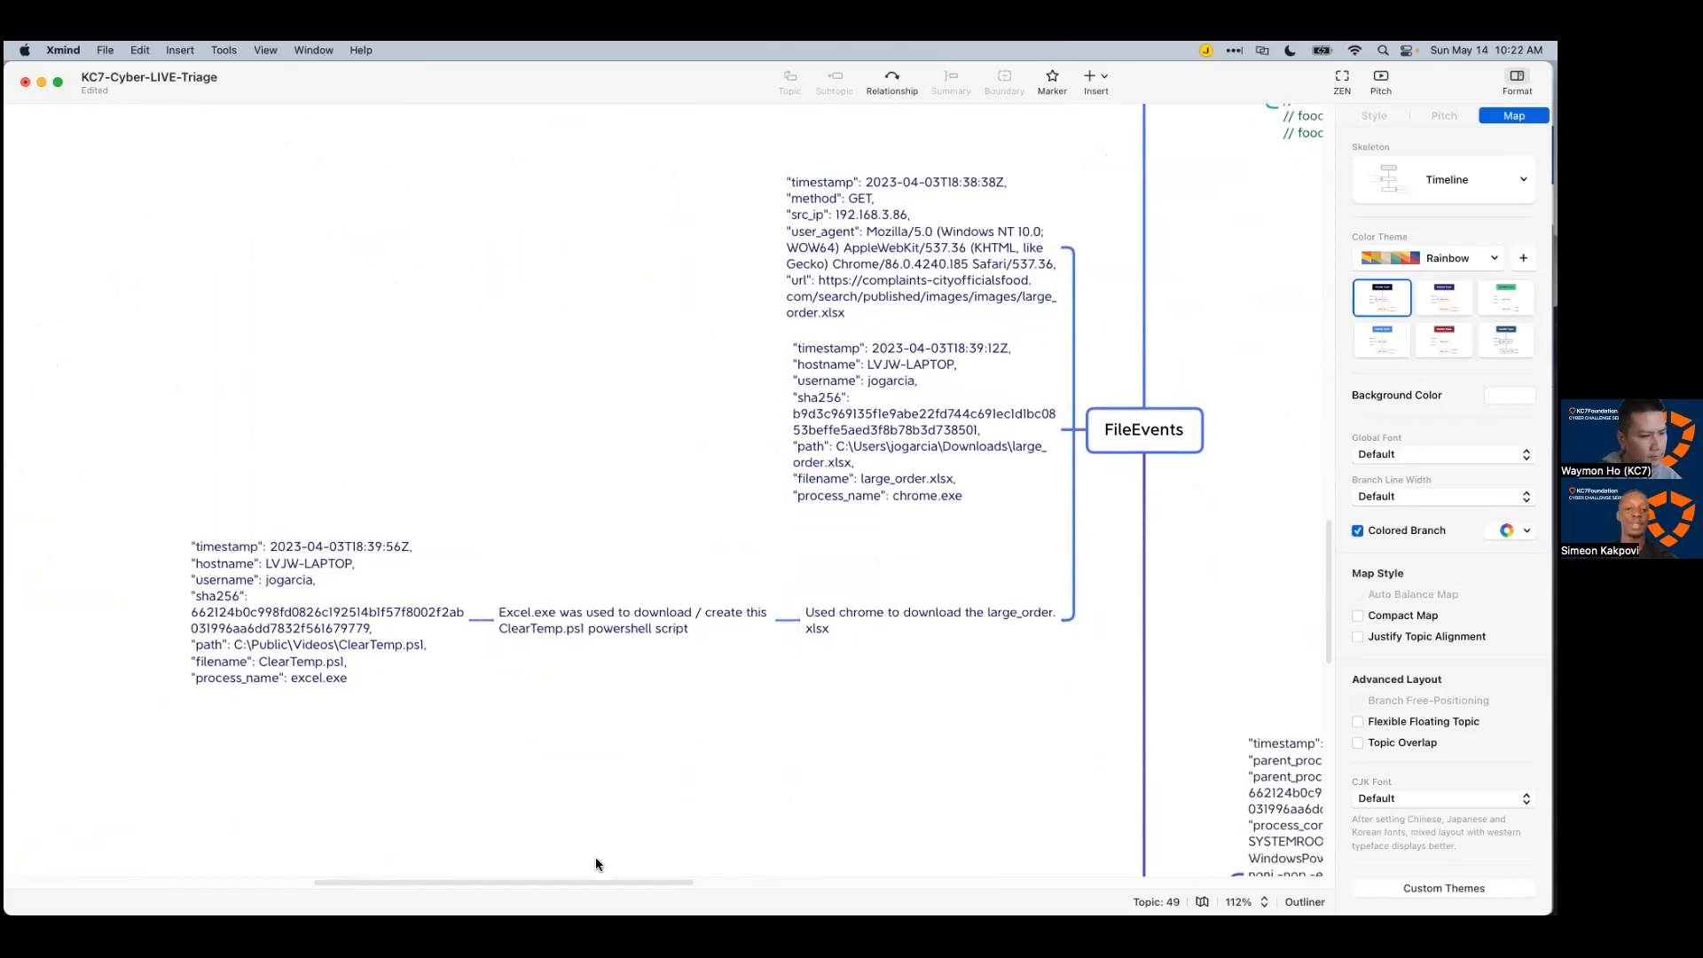
scroll(587, 878, right, 5)
scroll(715, 801, down, 1)
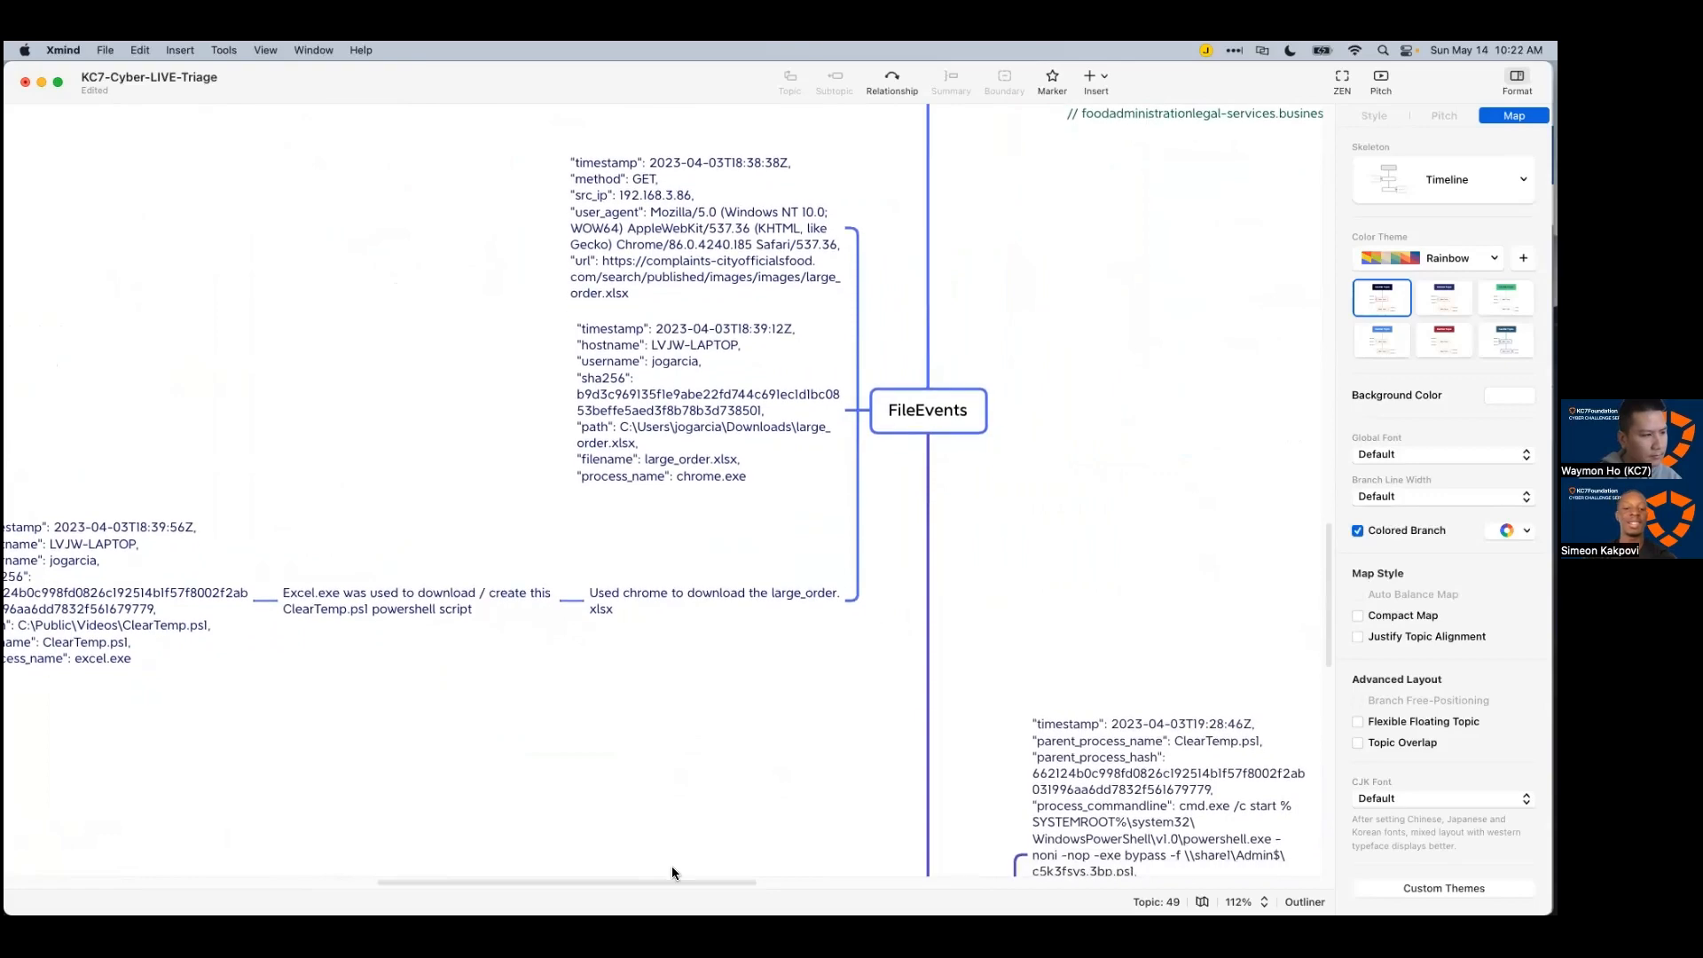
drag(672, 866, 524, 875)
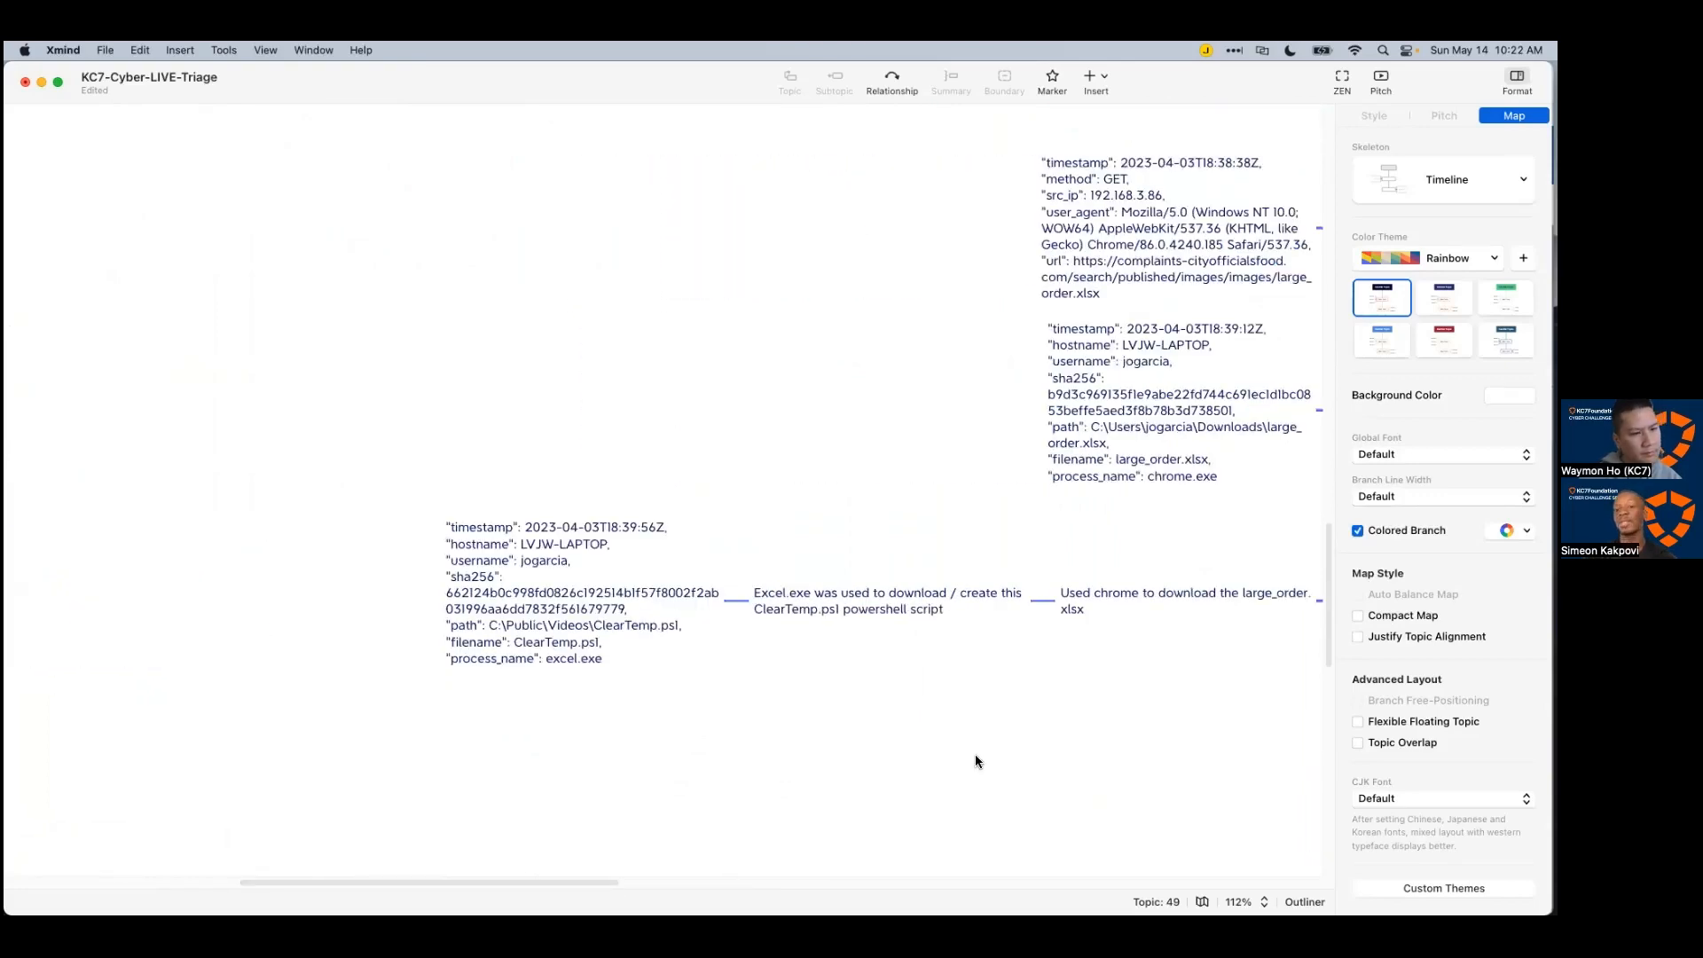
key(super+Tab)
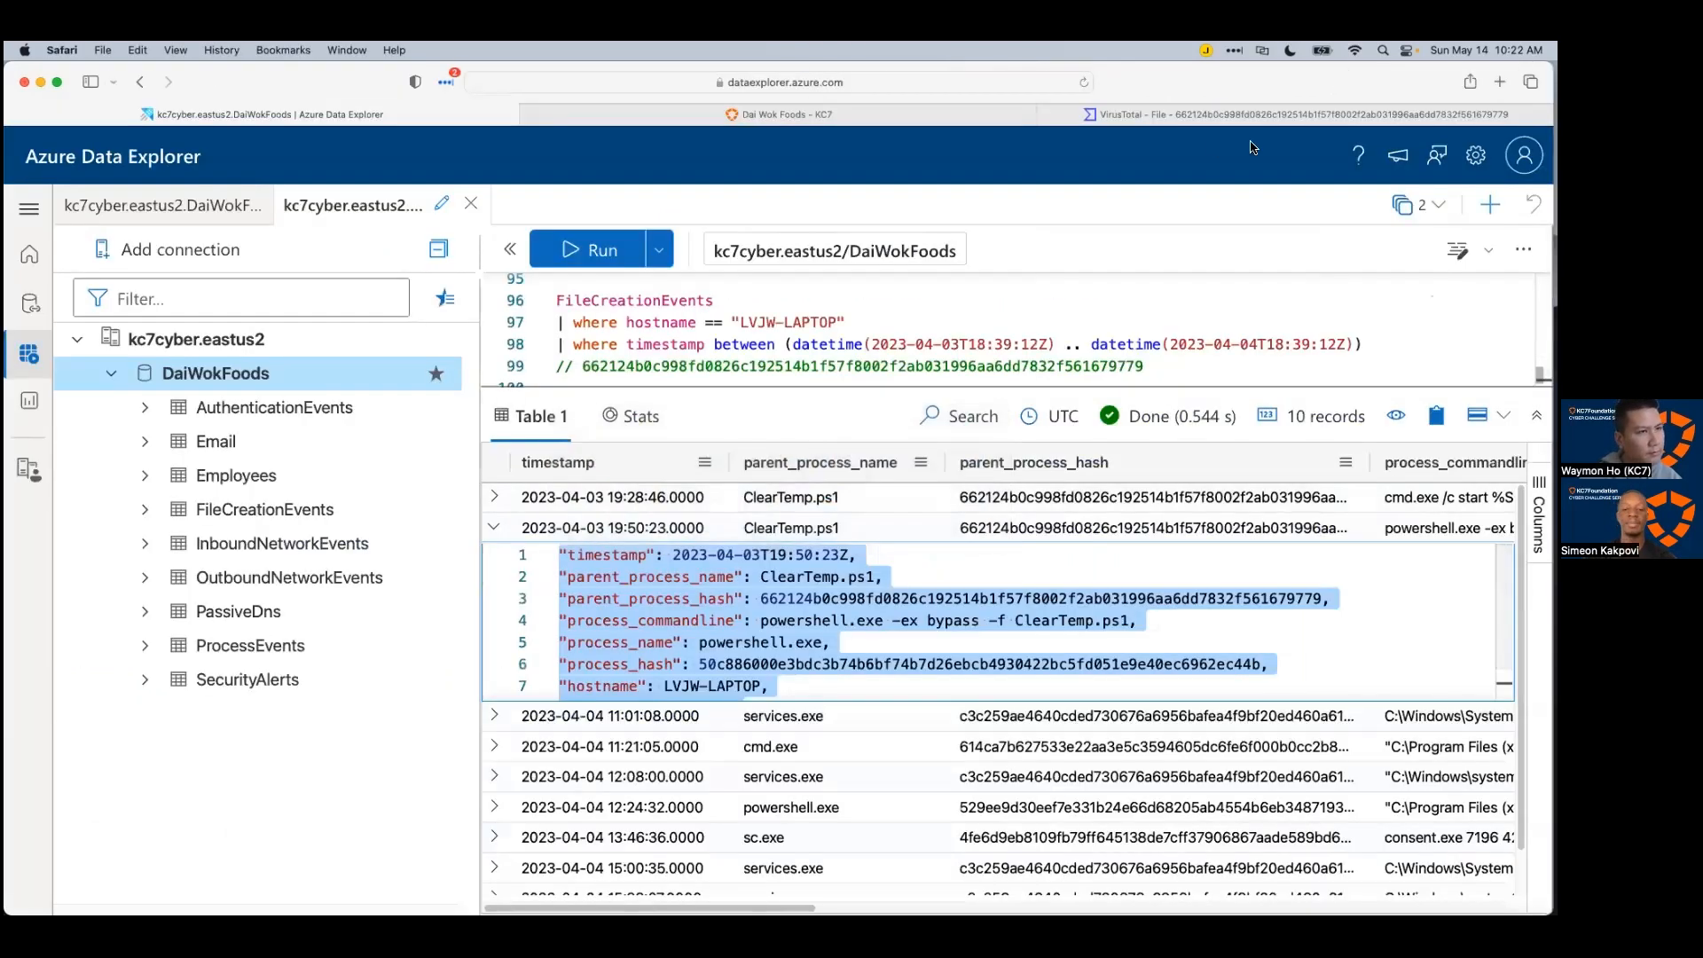
Step: Review the ClearTemp.ps1 VirusTotal report: 31/59 vendor detections and its FIN7 community graph
click(1235, 115)
click(286, 367)
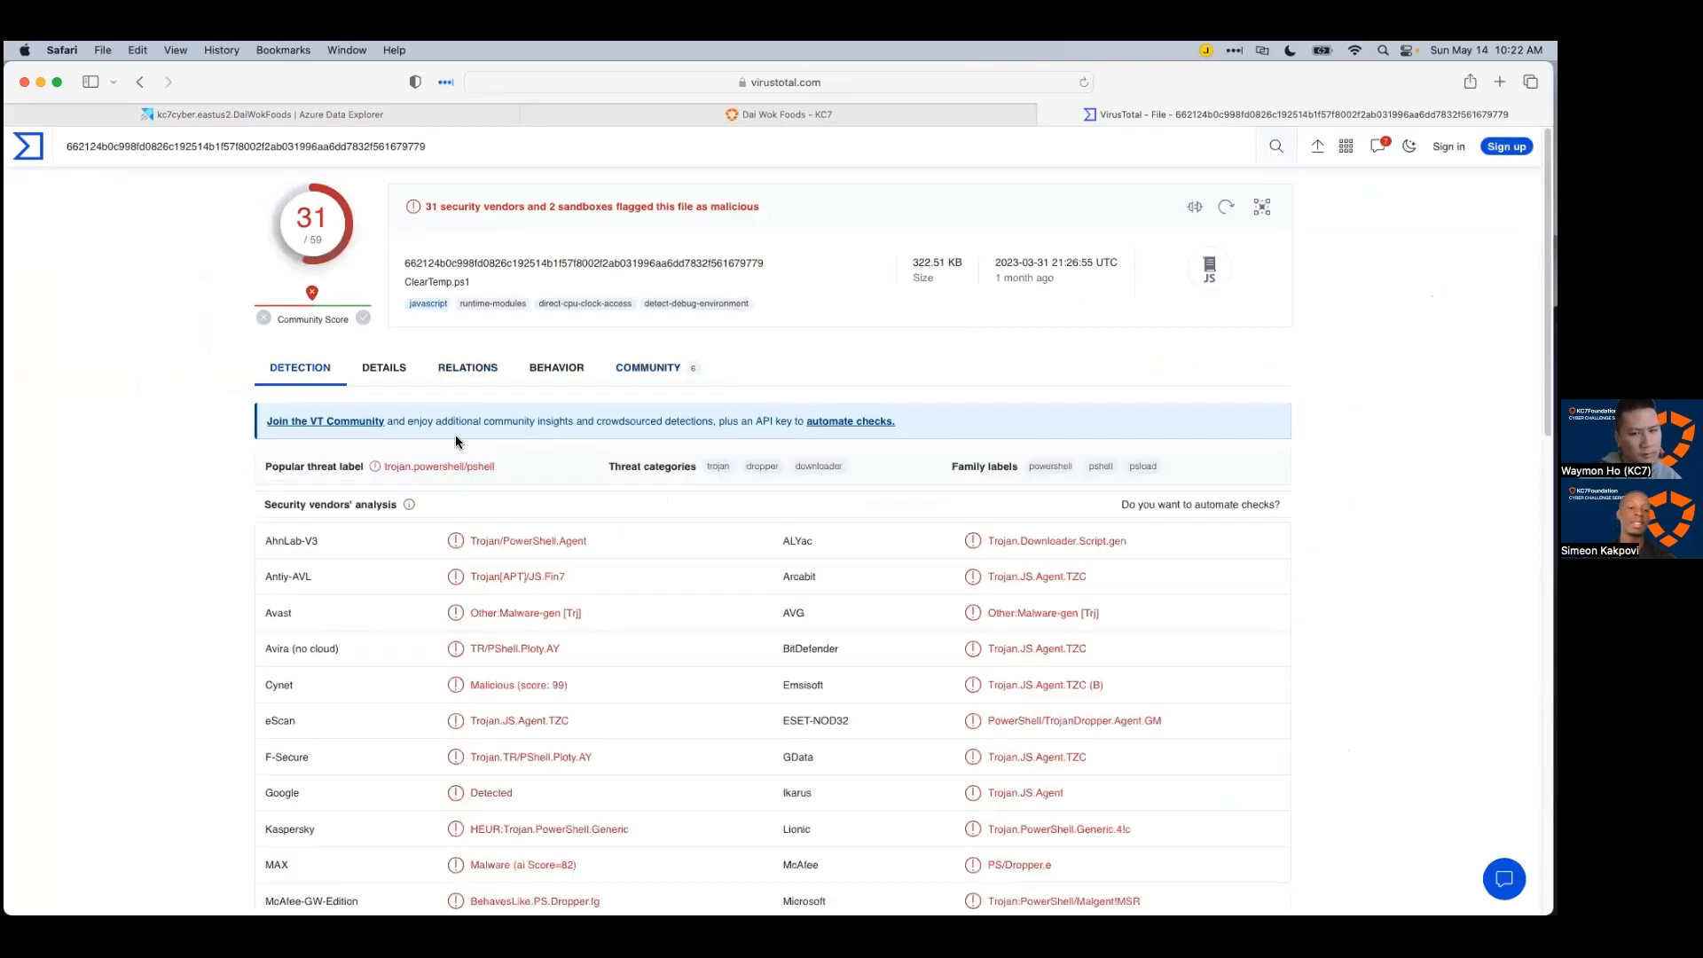
click(621, 373)
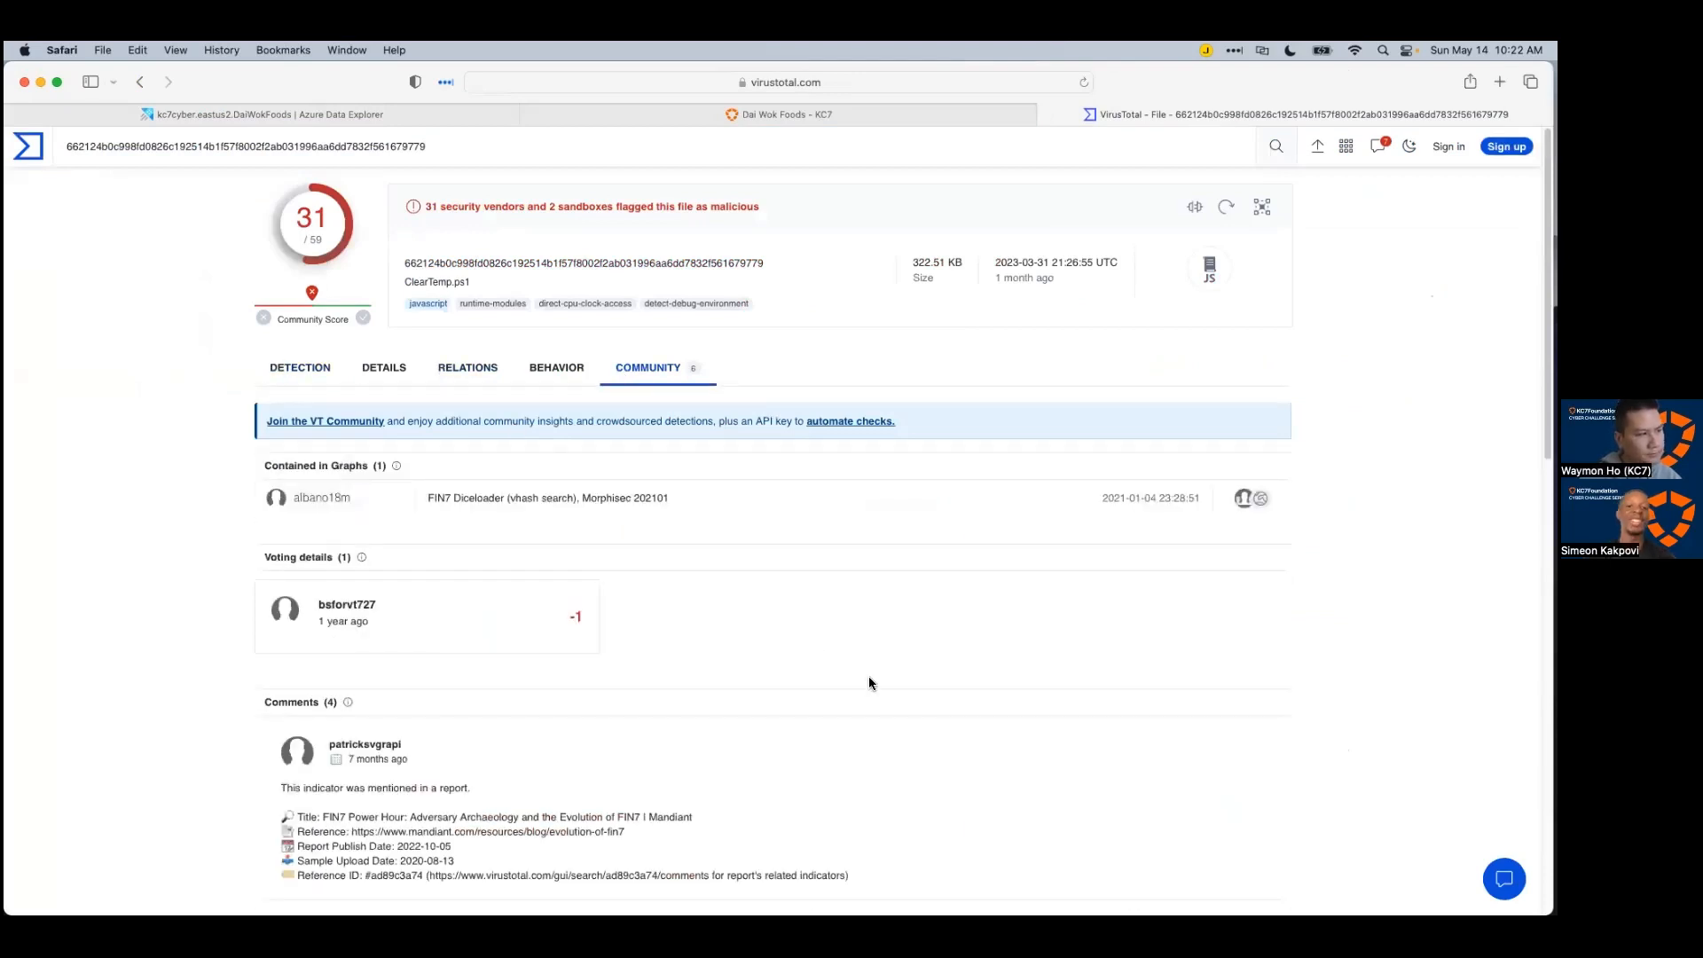
Step: Copy the report's URL and return to Xmind with the ClearTemp.ps1 event topic selected
click(811, 81)
click(1125, 769)
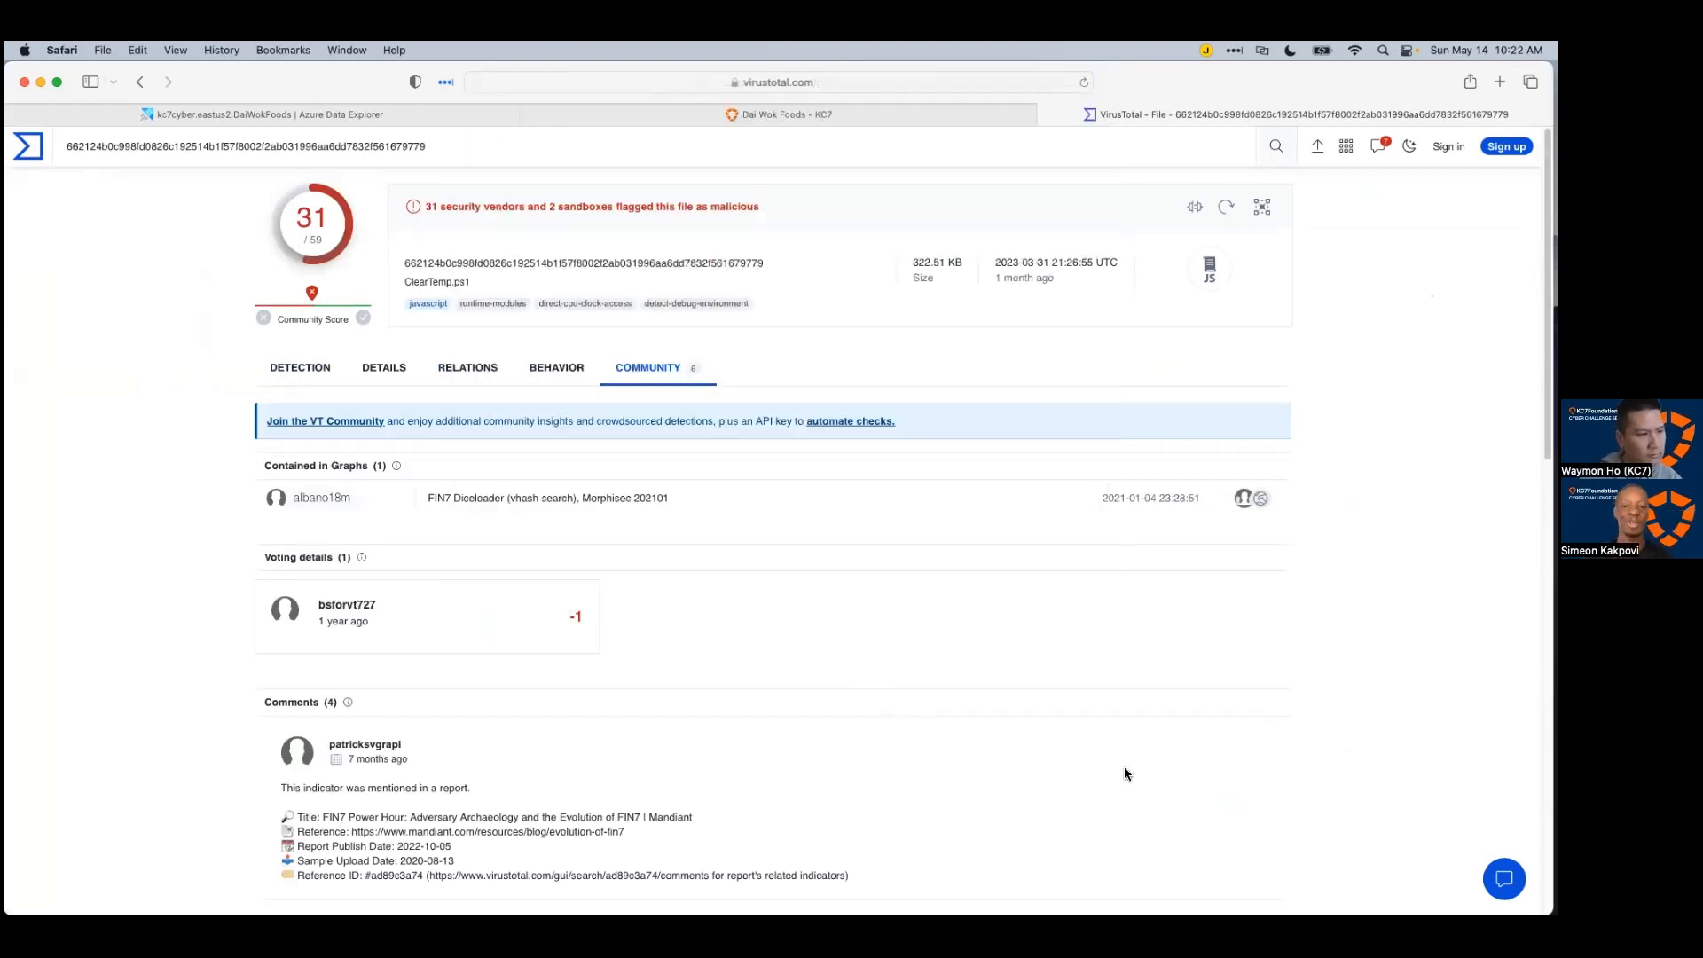
key(super+Tab)
click(640, 630)
Step: Add a subtopic to the ClearTemp.ps1 event labelled 'Flagged on VirusTotal:'
key(Tab)
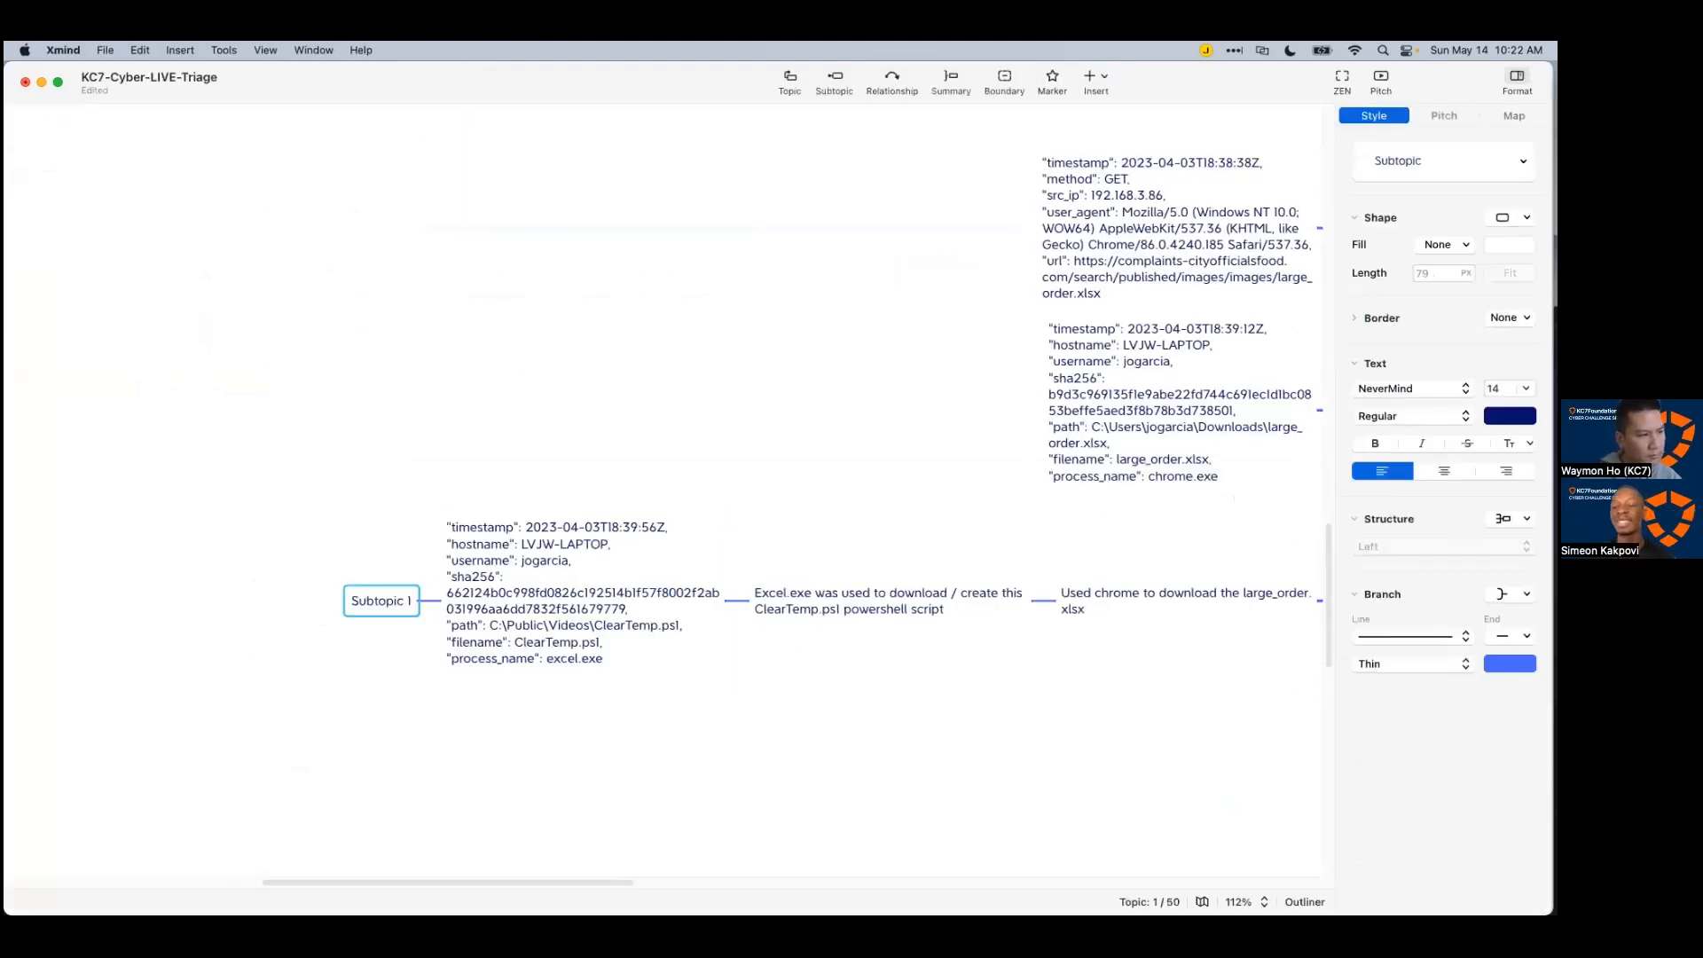
text(Flagged on VirusTto)
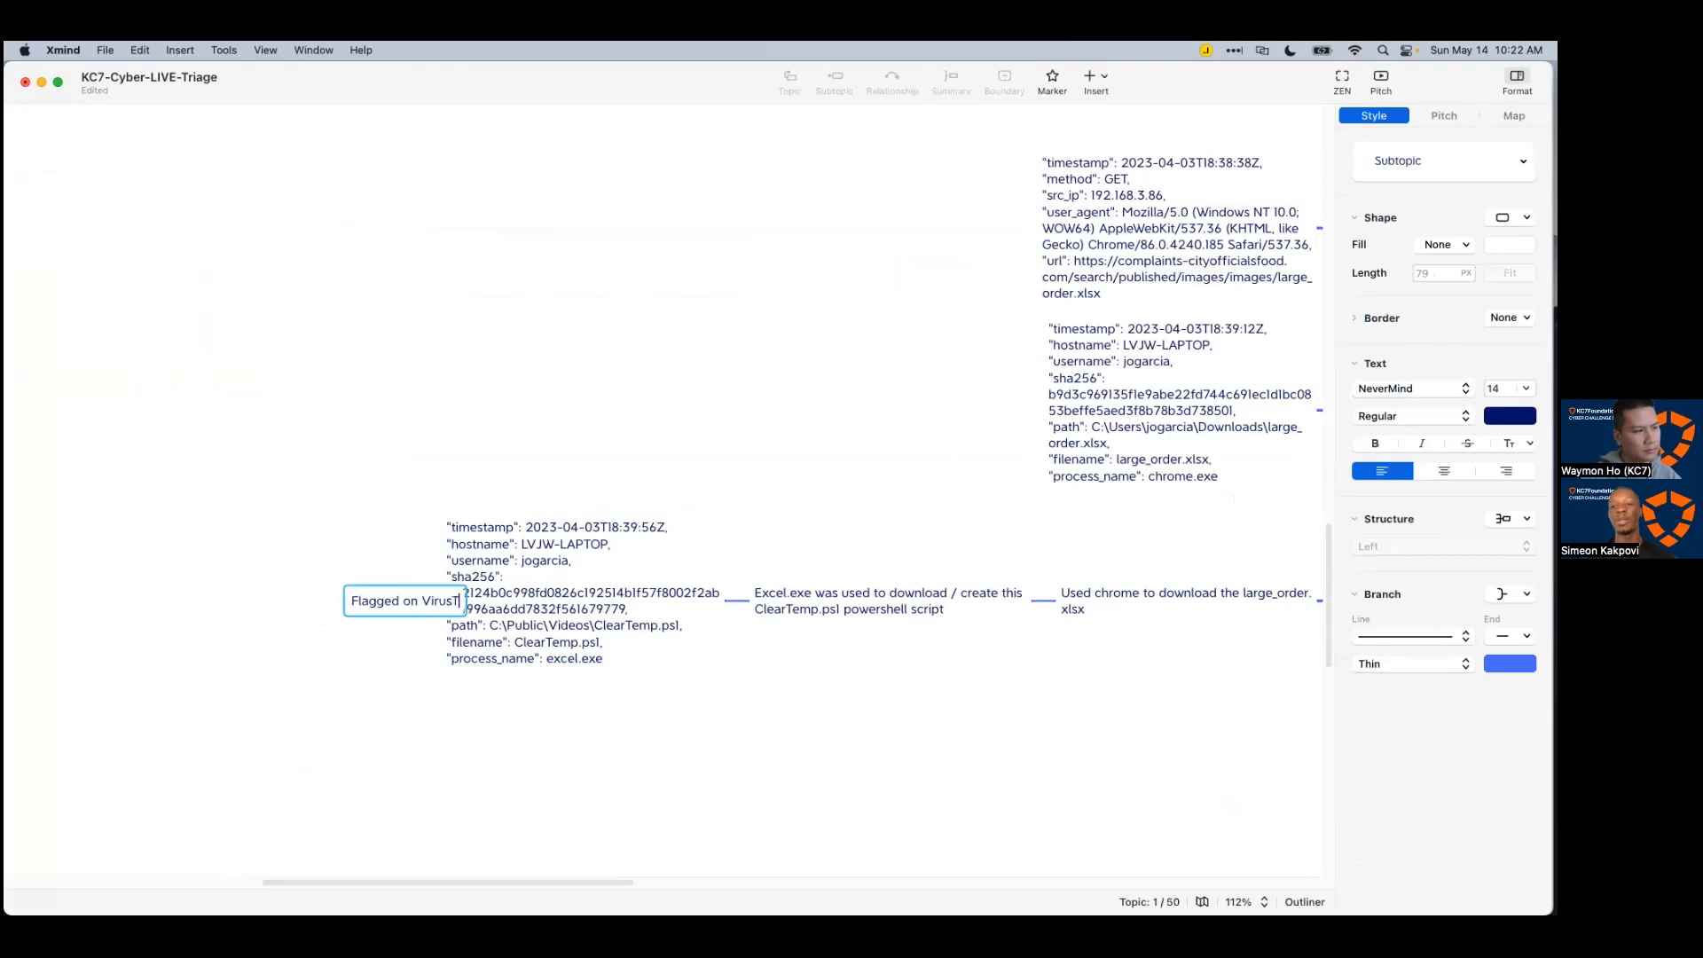
key(BackSpace)
key(BackSpace)
text(otal:)
key(shift+Return)
key(shift+Return)
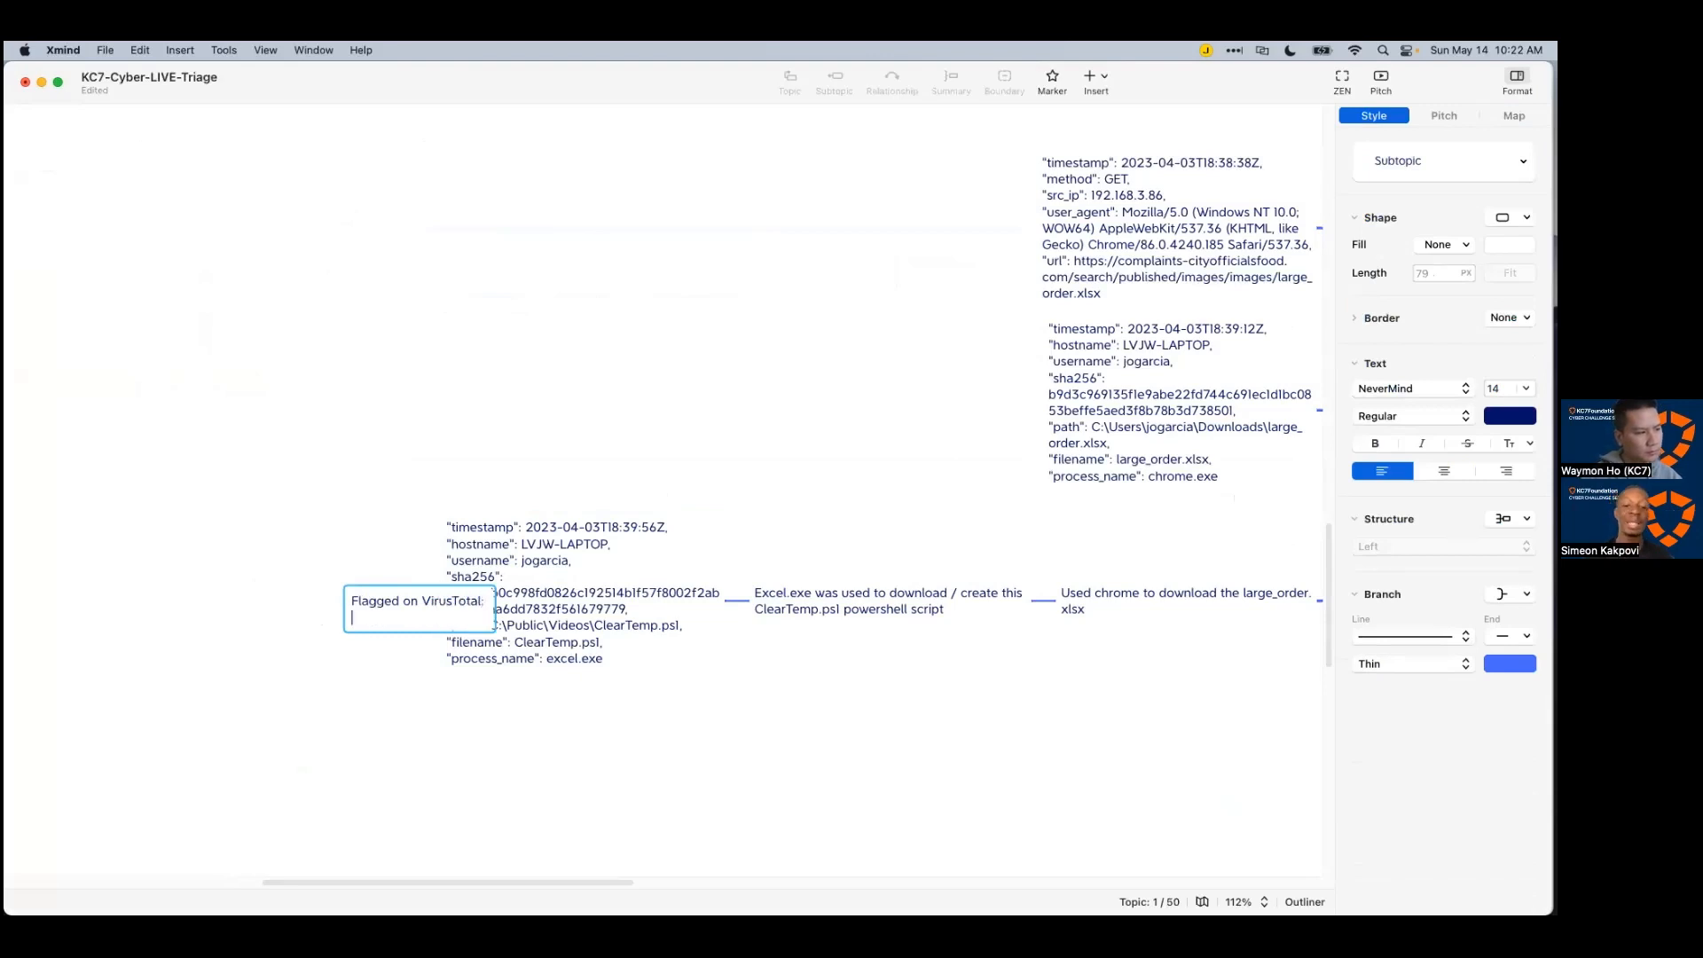
Step: Paste the VirusTotal report link under the label and add 'FIN7' below it
text(https://www.virustotal.com/gui/file/662124b0c998fd0826c192514b1f57f8002f2ab031996aa6dd7832f561679779/community)
key(shift+Return)
key(shift+Return)
text(FIN7)
key(Return)
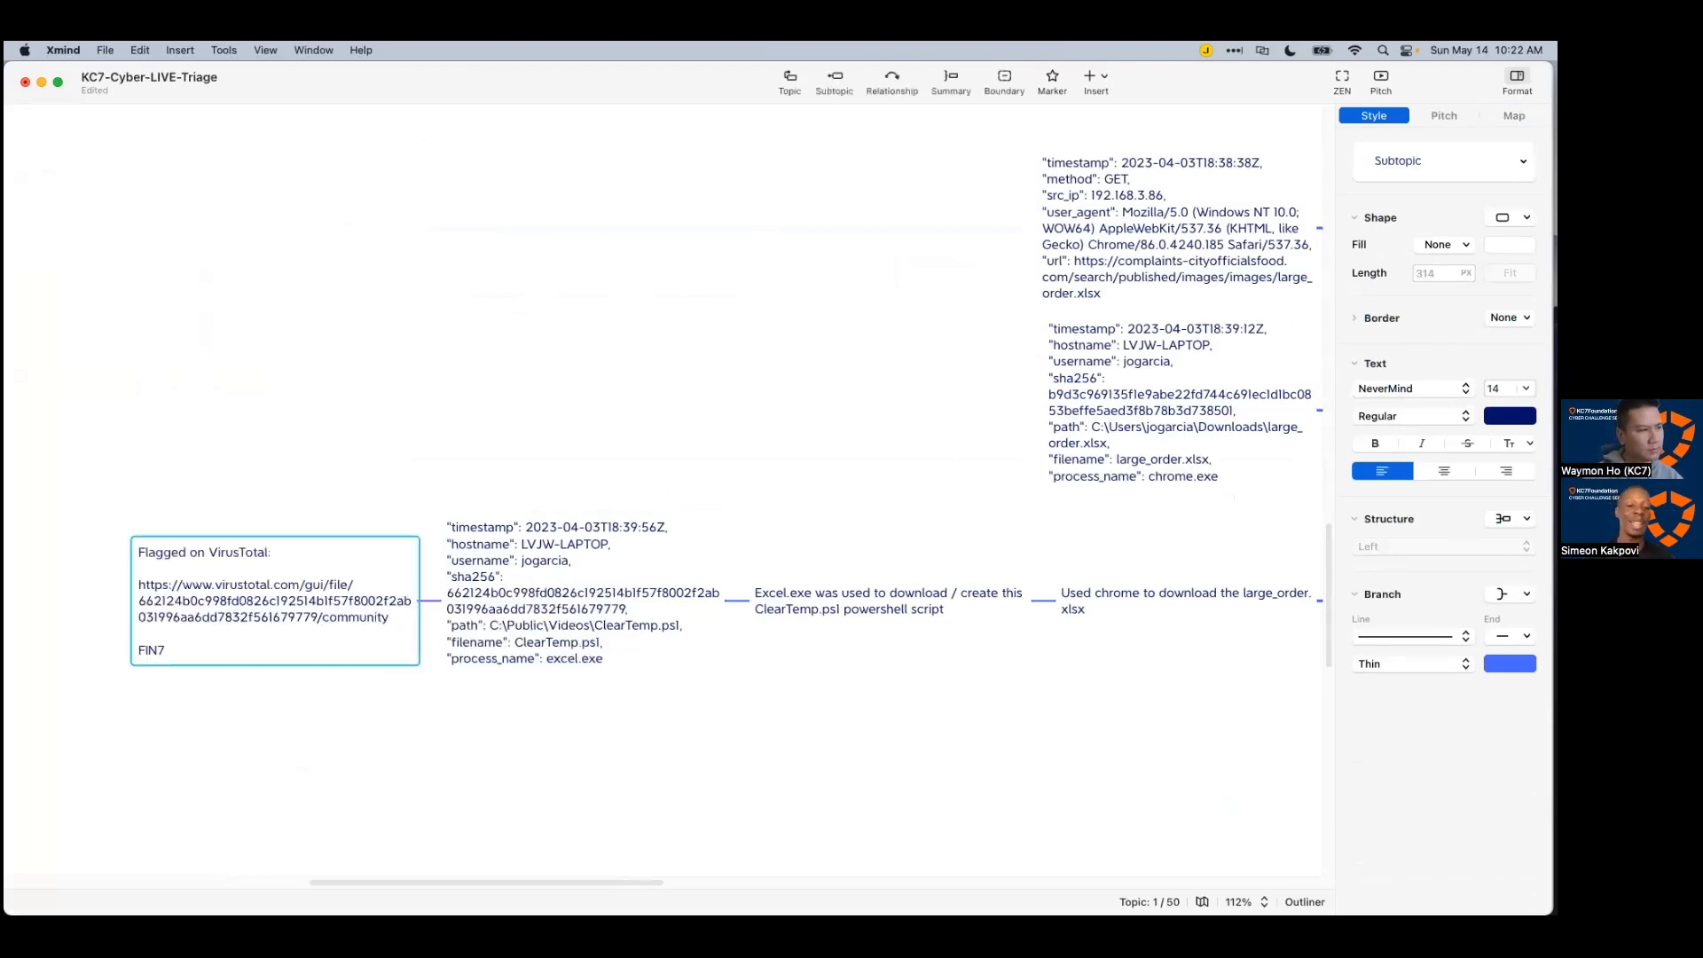
click(630, 709)
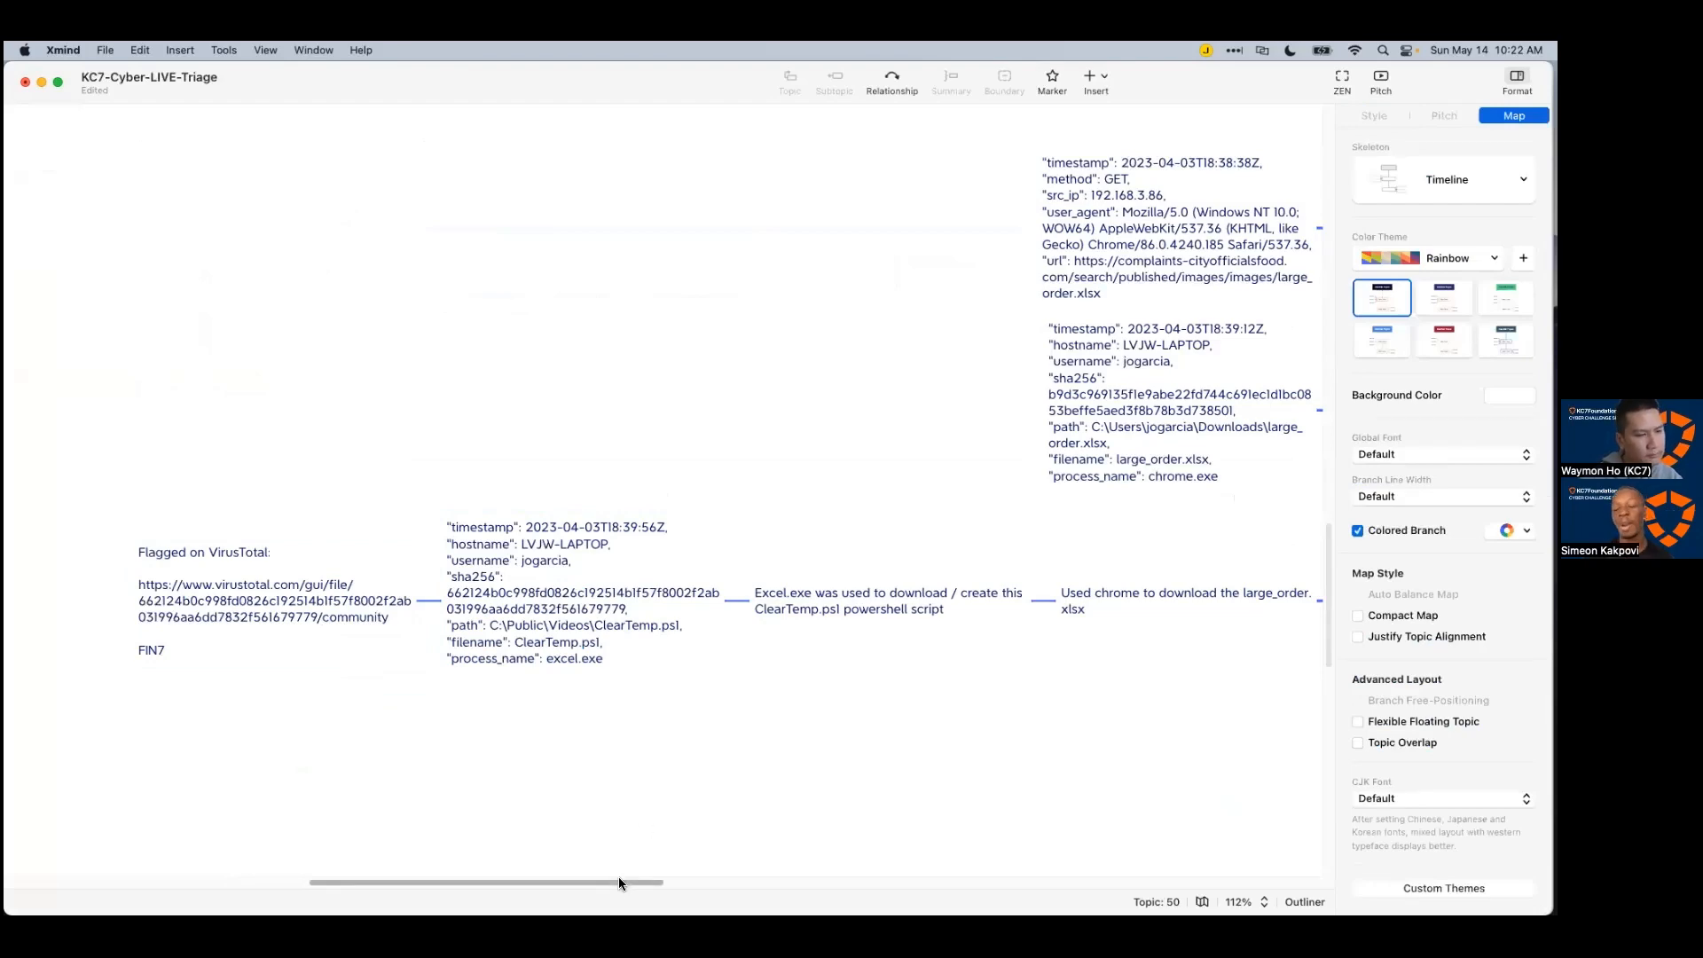
drag(619, 881, 781, 881)
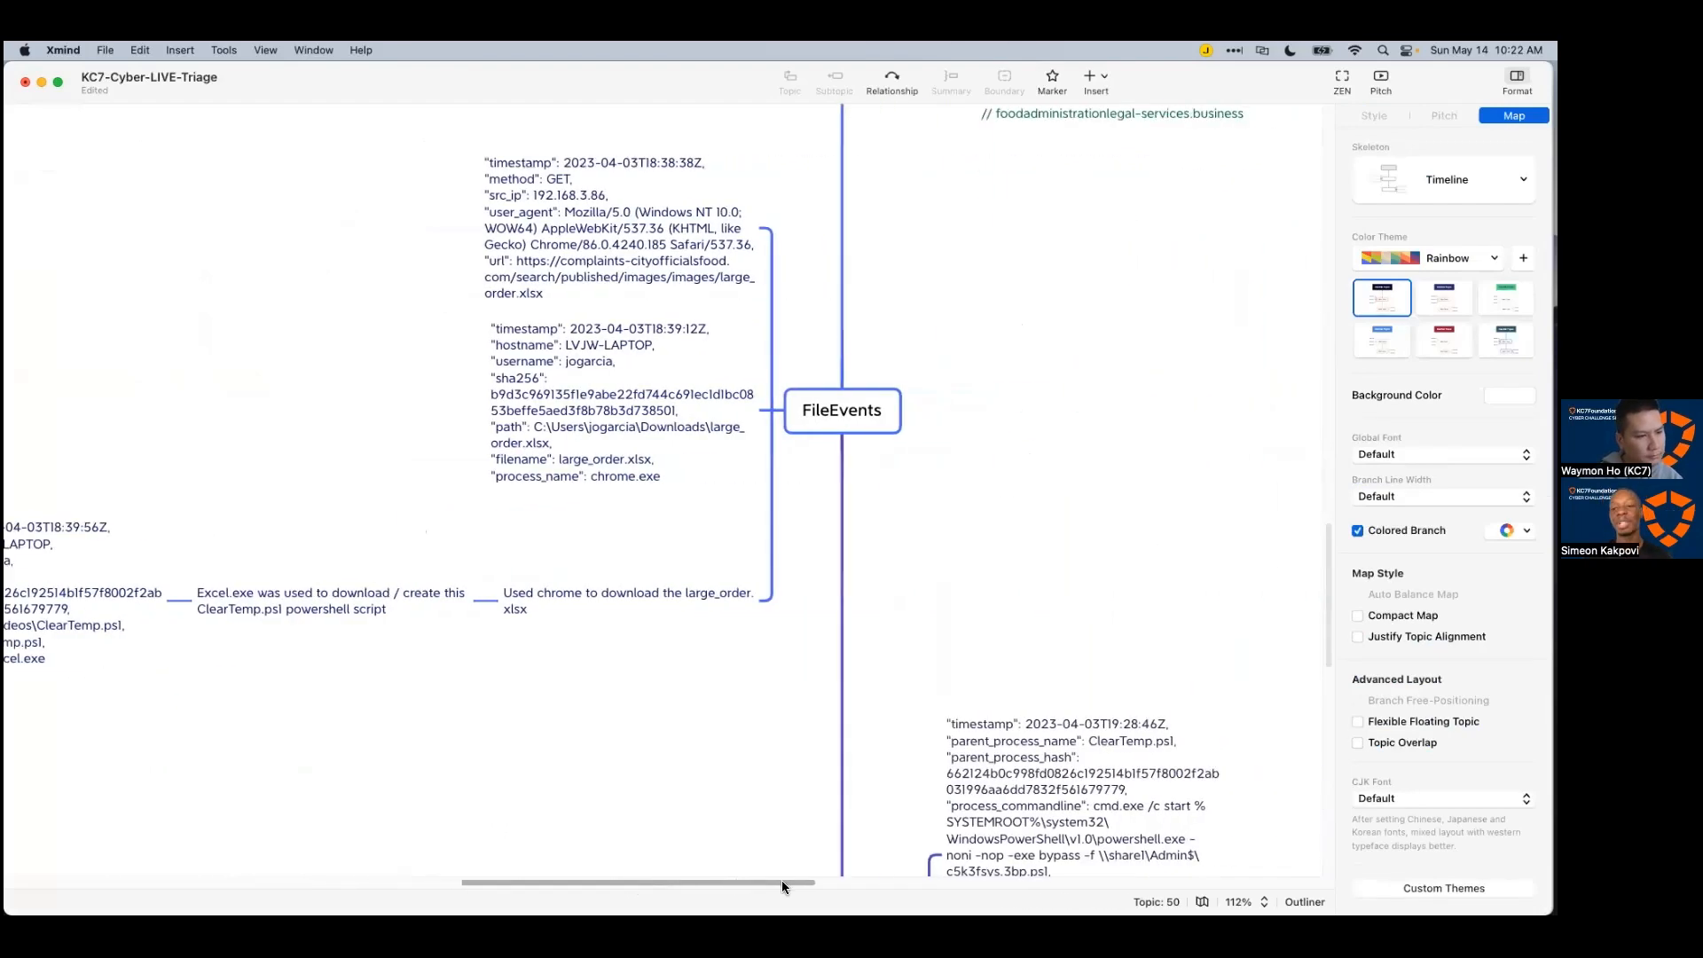
scroll(795, 780, down, 3)
scroll(786, 762, down, 5)
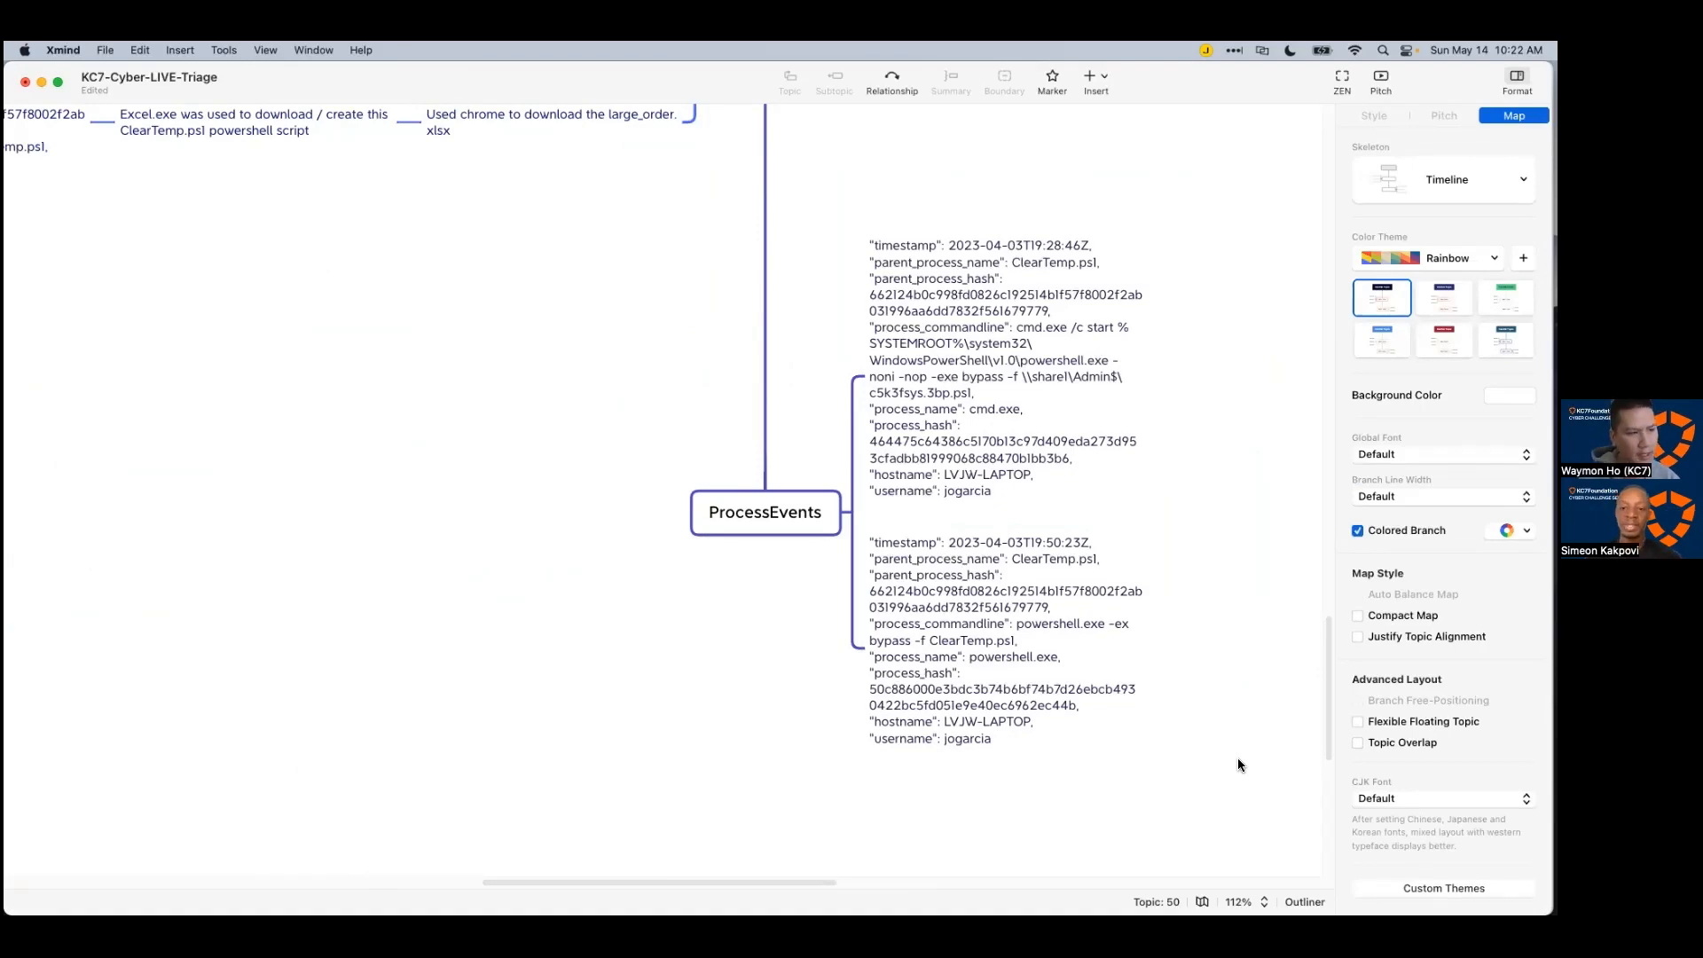
Step: Scroll through the whole 50-topic triage map to review it, then bring the VirusTotal report back
scroll(1221, 753, up, 10)
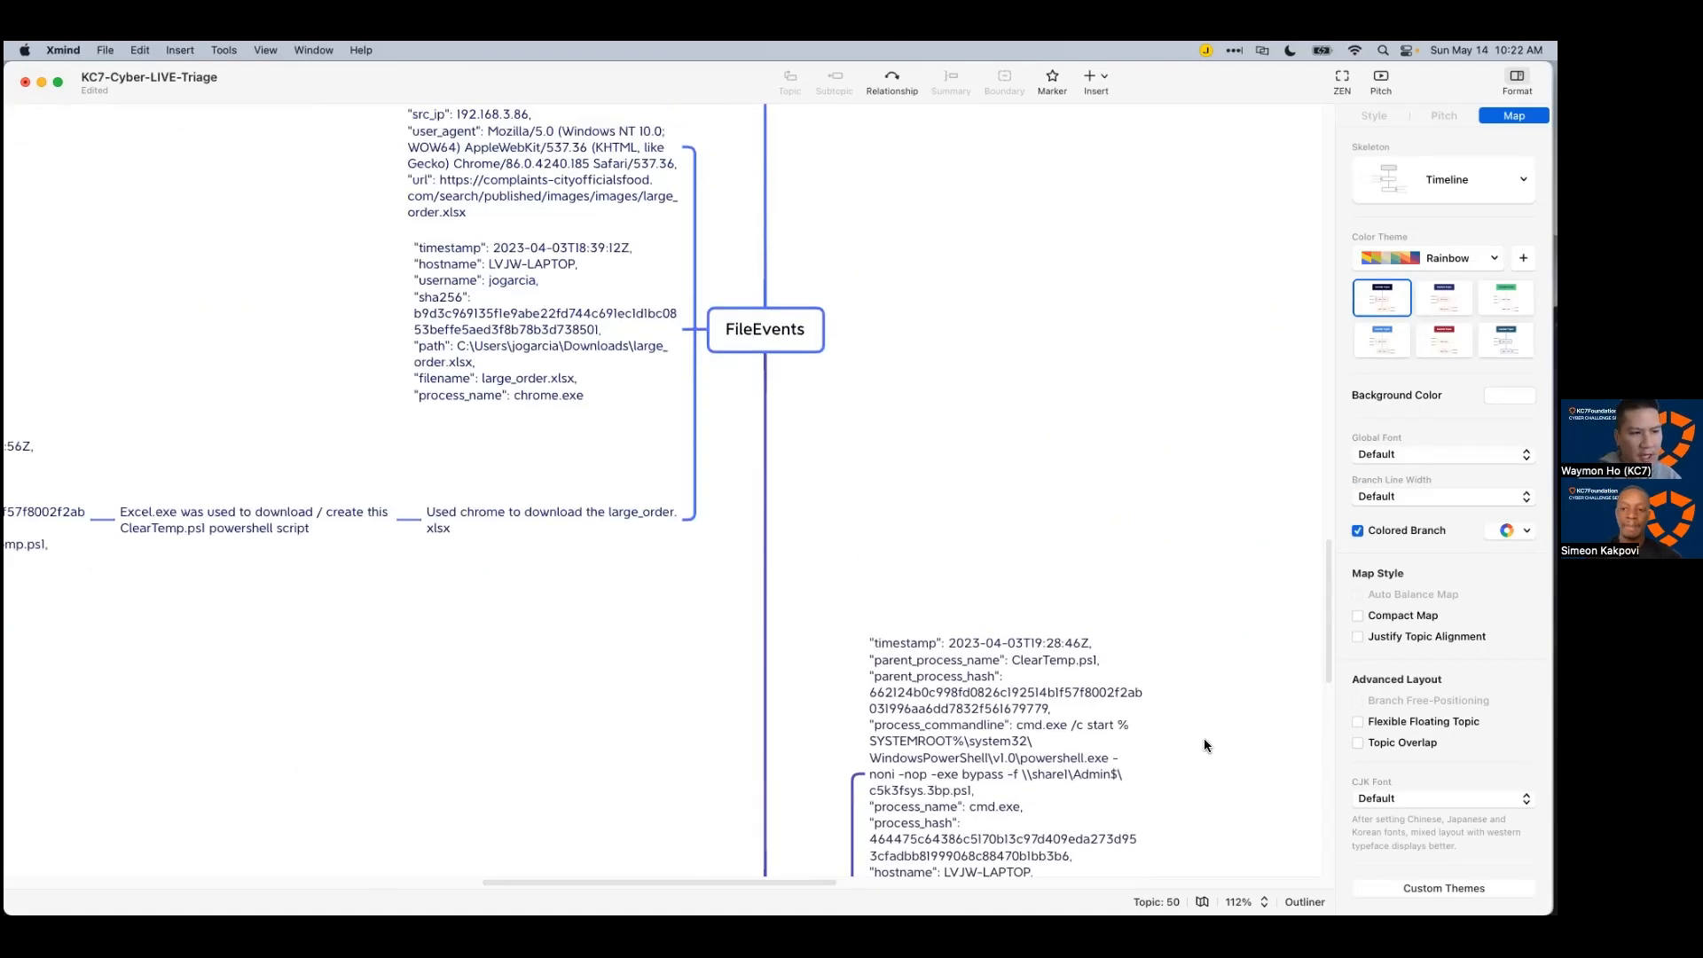
scroll(1205, 743, up, 20)
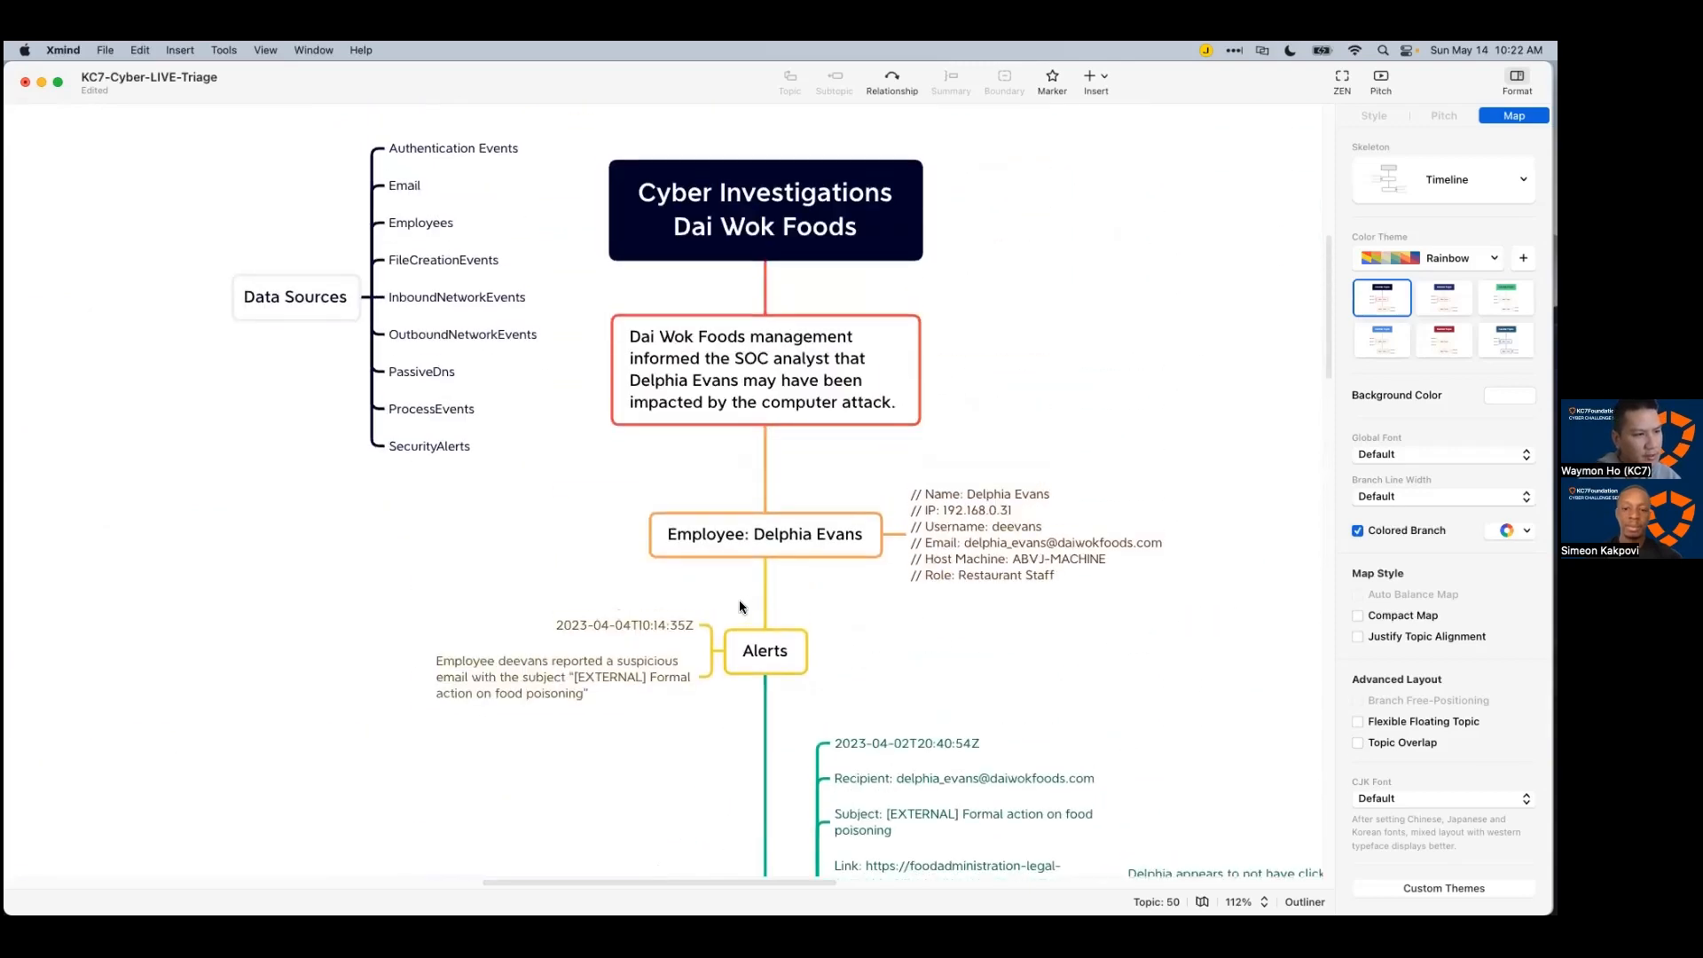
scroll(741, 606, up, 3)
scroll(1019, 419, down, 6)
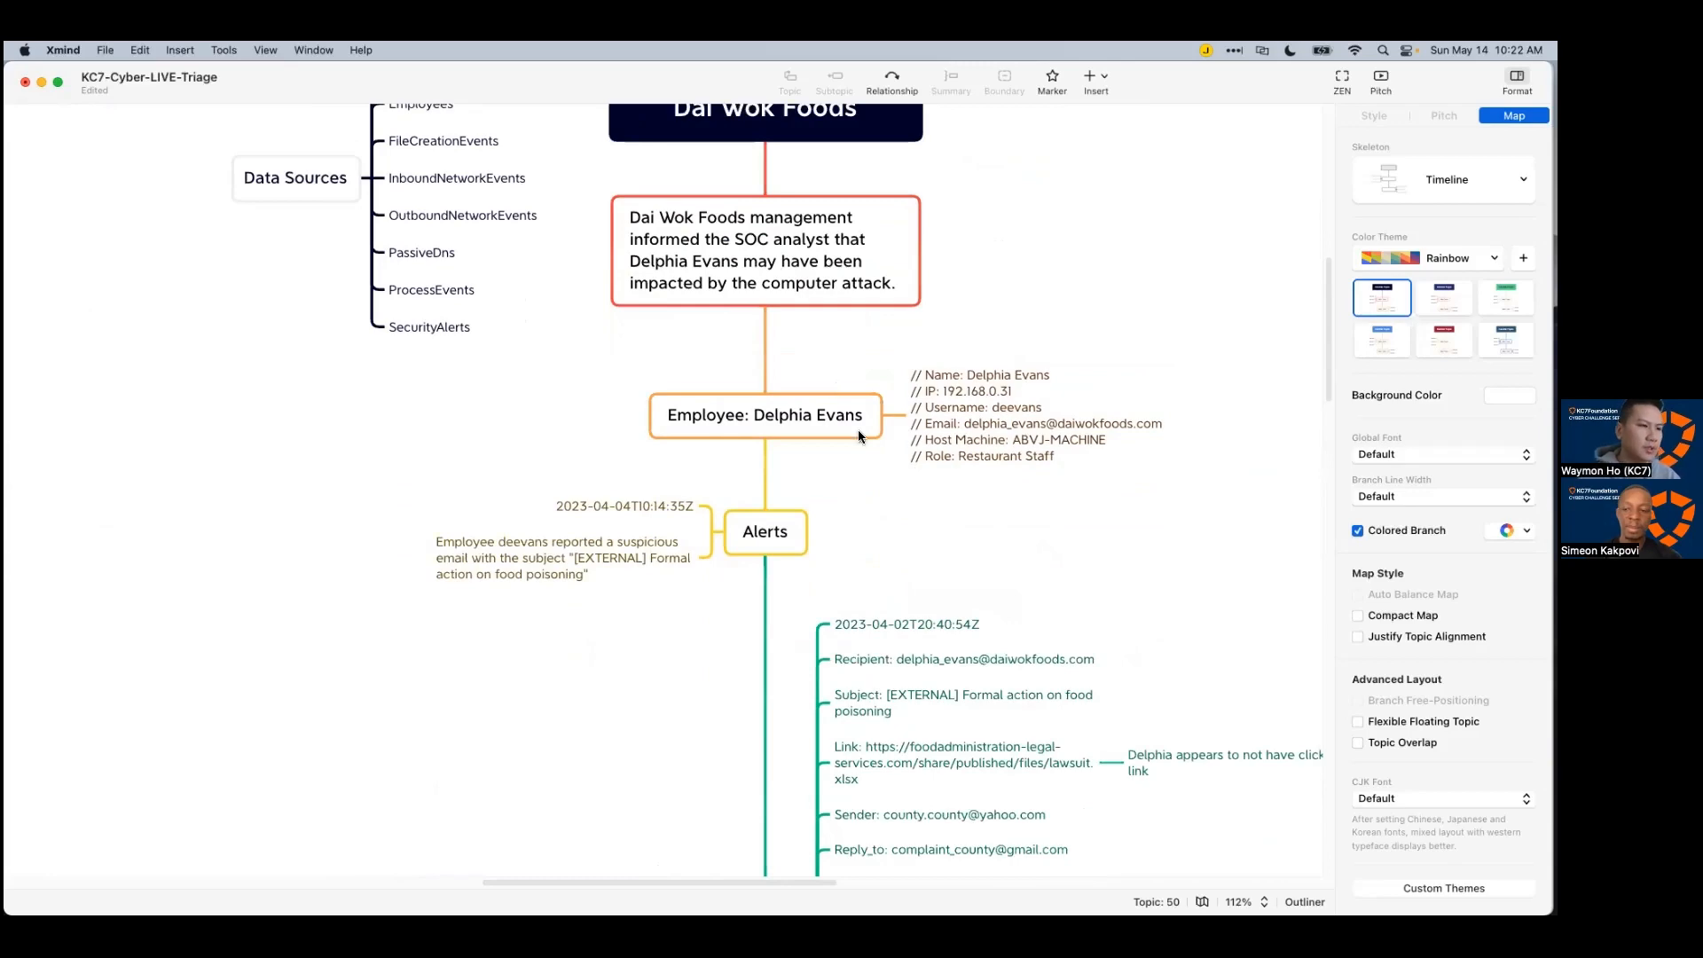
scroll(887, 568, down, 5)
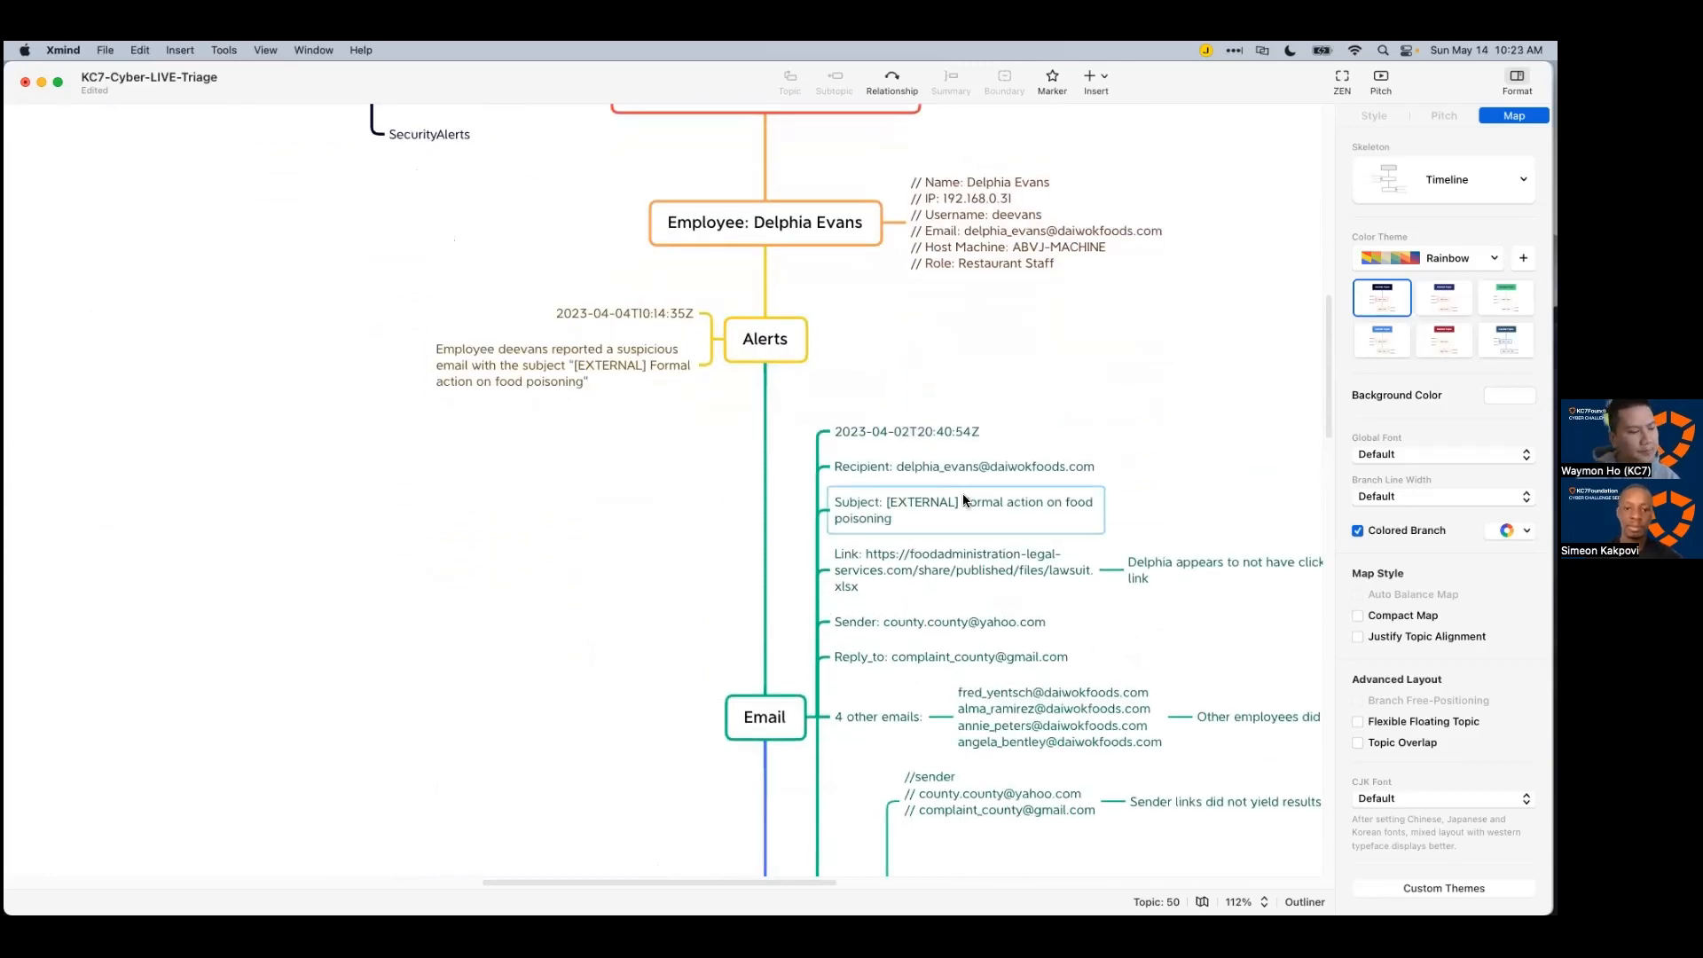
scroll(961, 496, down, 10)
scroll(961, 512, down, 5)
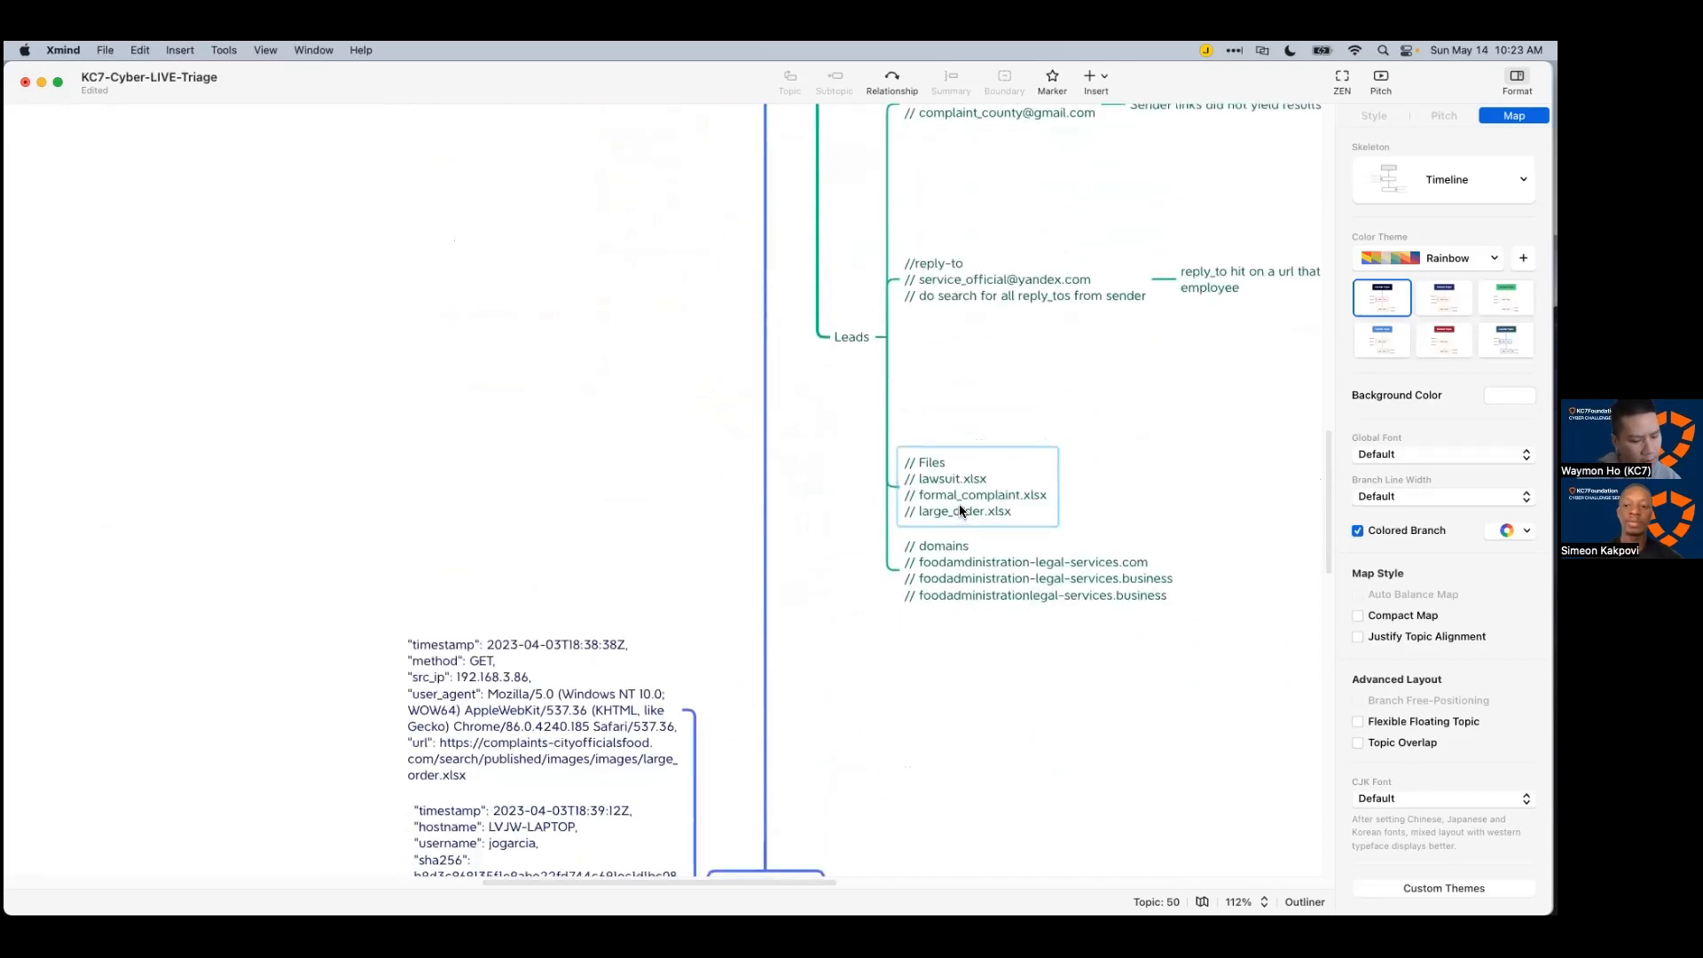
scroll(987, 503, down, 10)
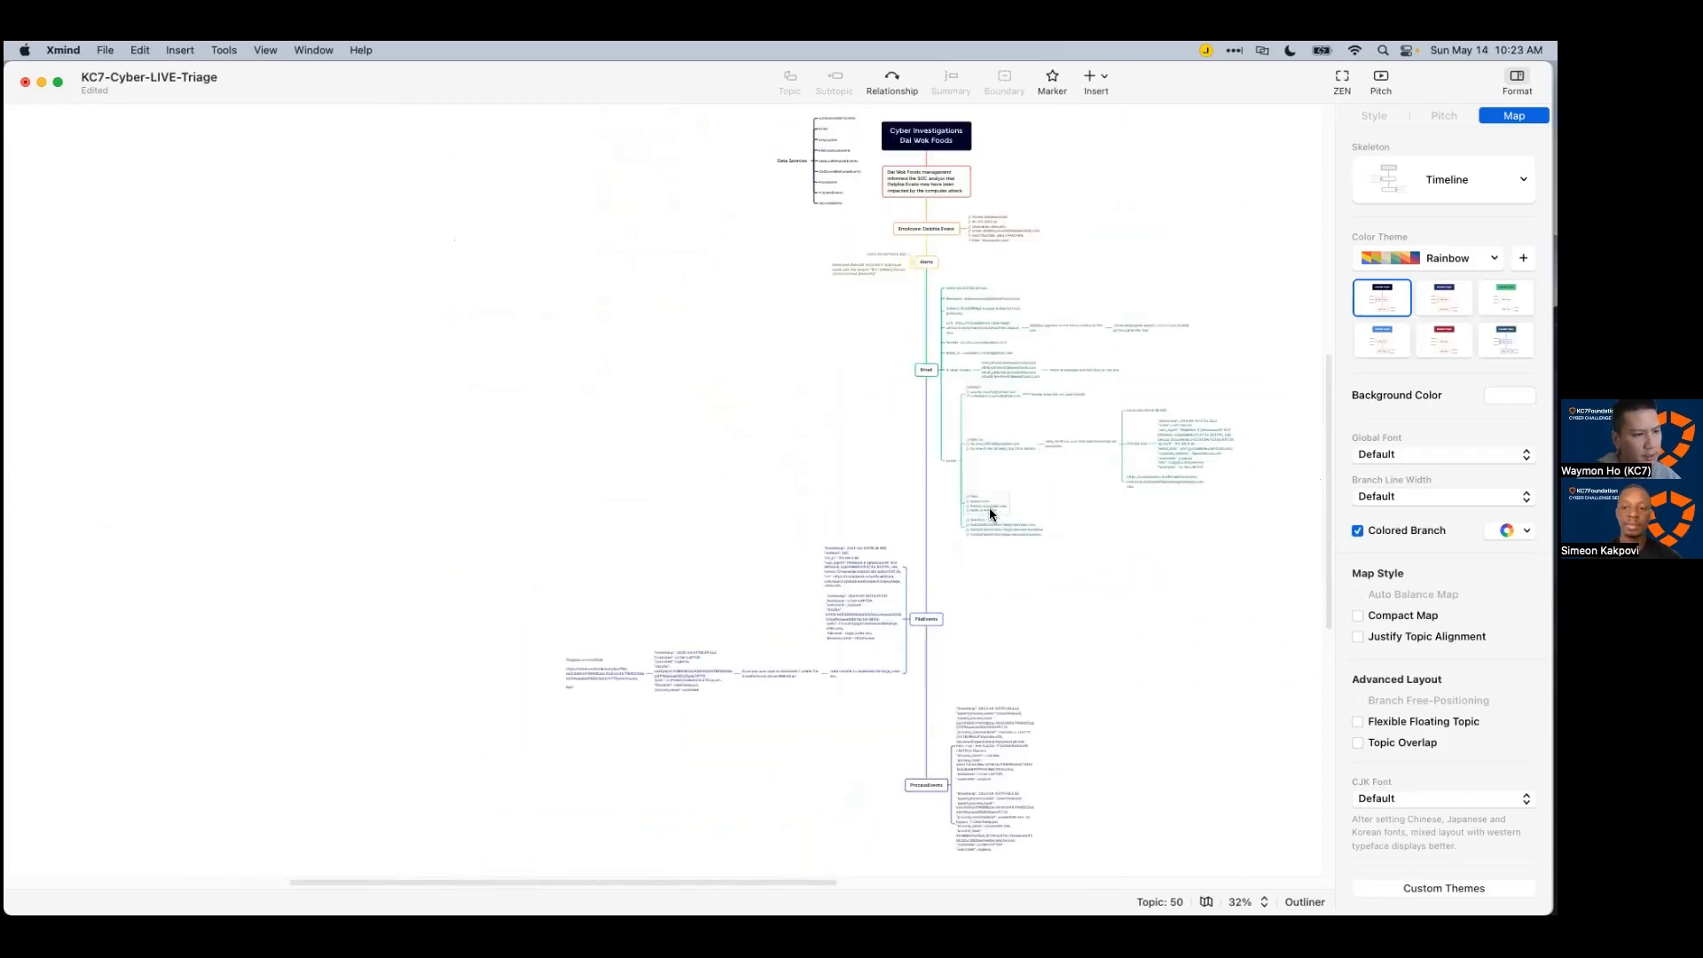
scroll(988, 508, down, 3)
drag(817, 884, 857, 884)
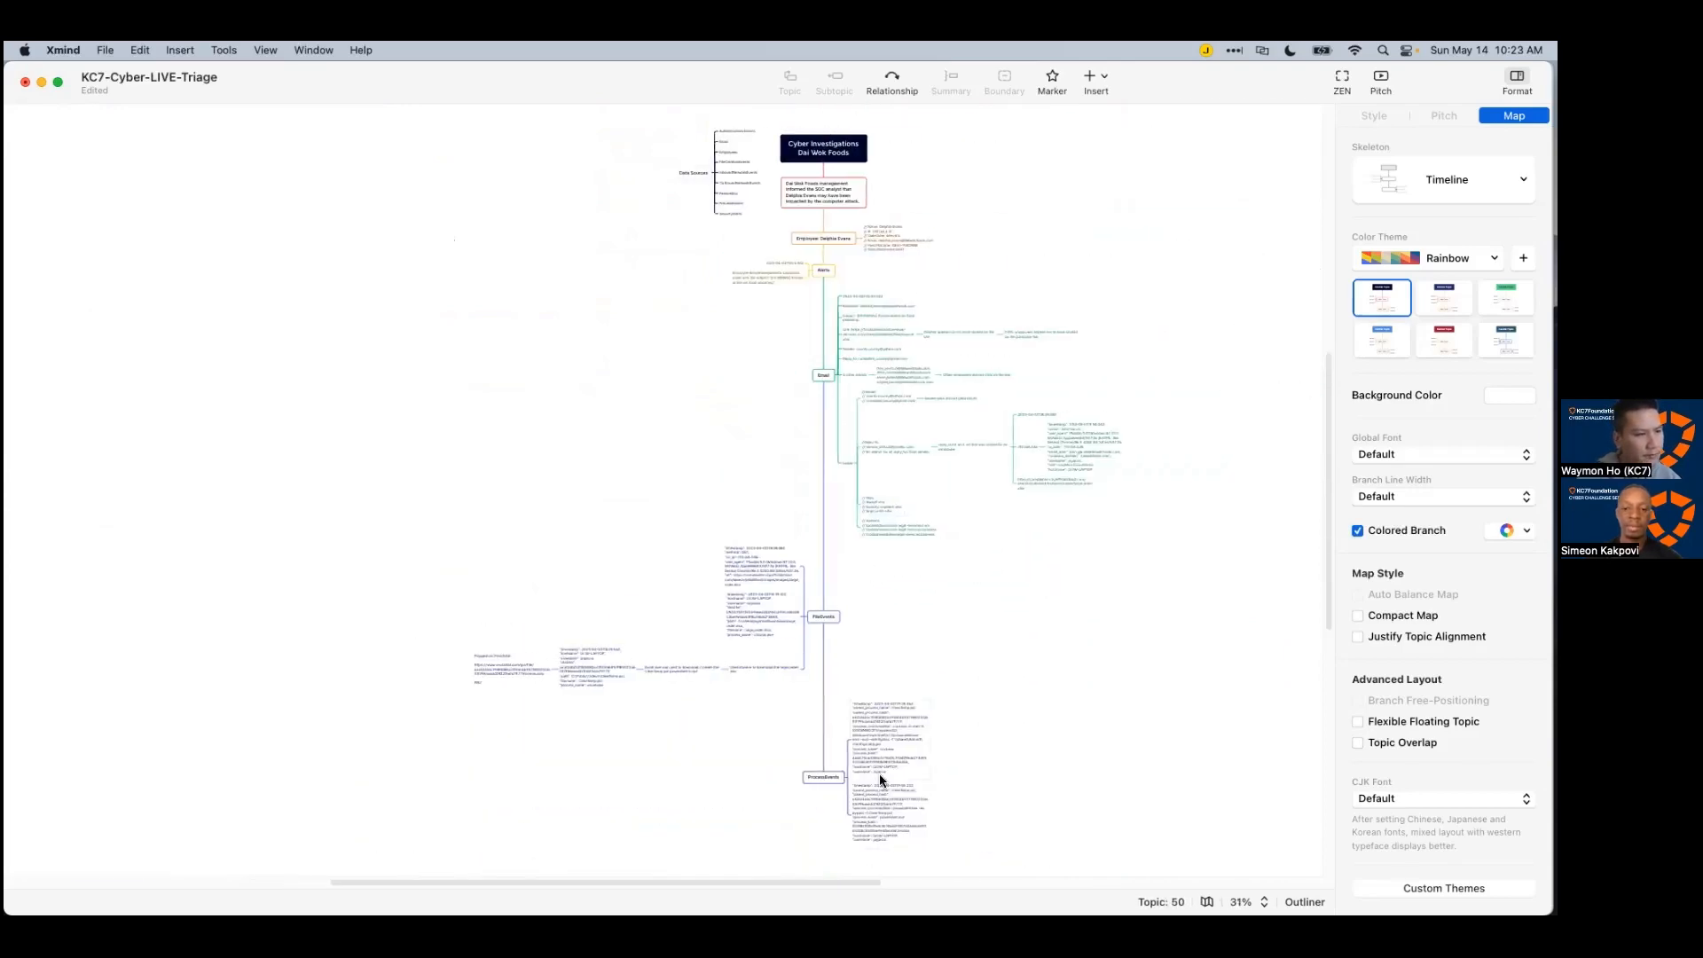
scroll(914, 661, up, 3)
scroll(915, 665, up, 5)
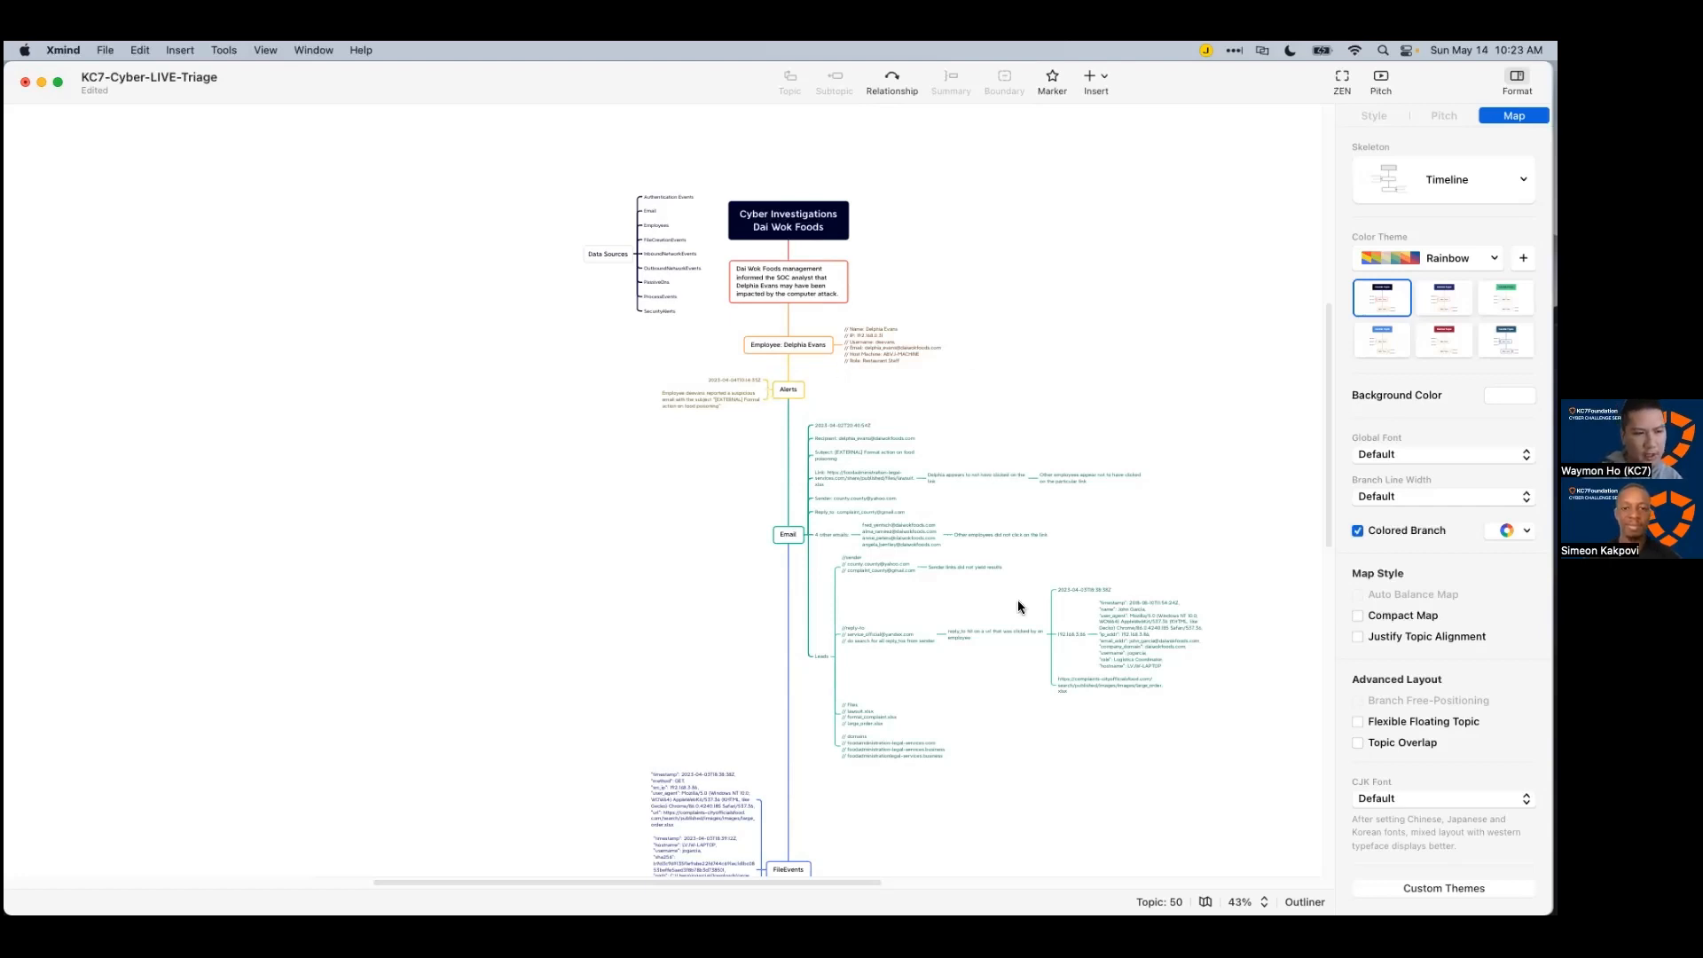
scroll(1019, 586, down, 5)
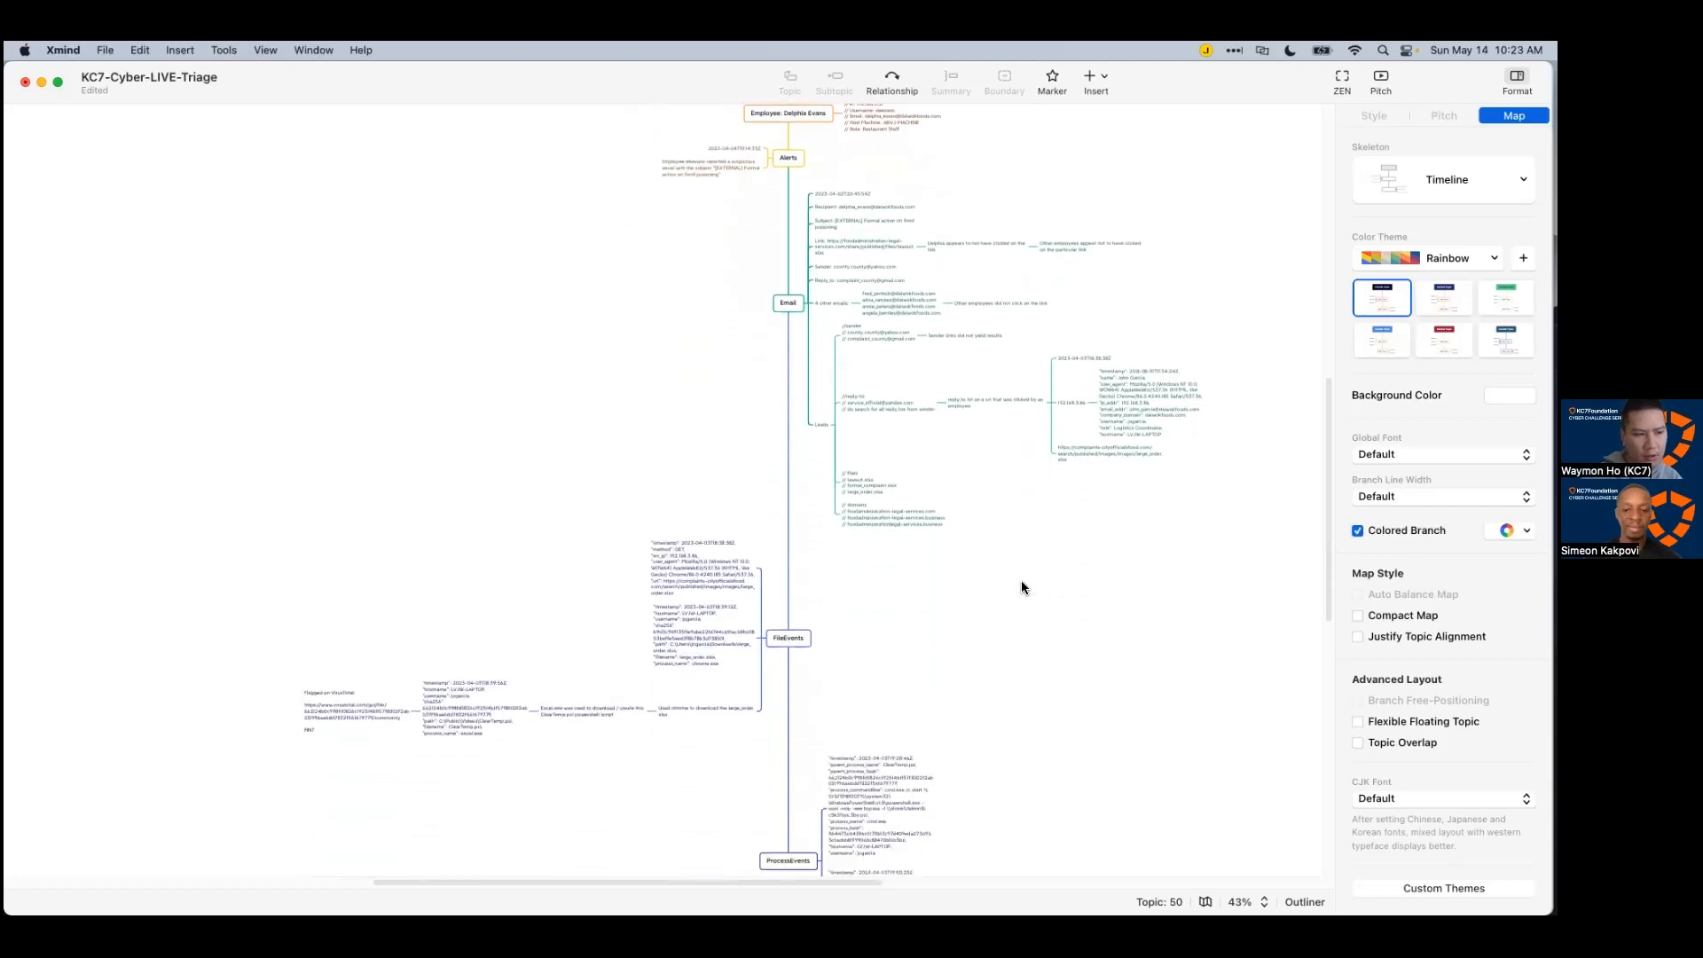
scroll(1020, 590, down, 3)
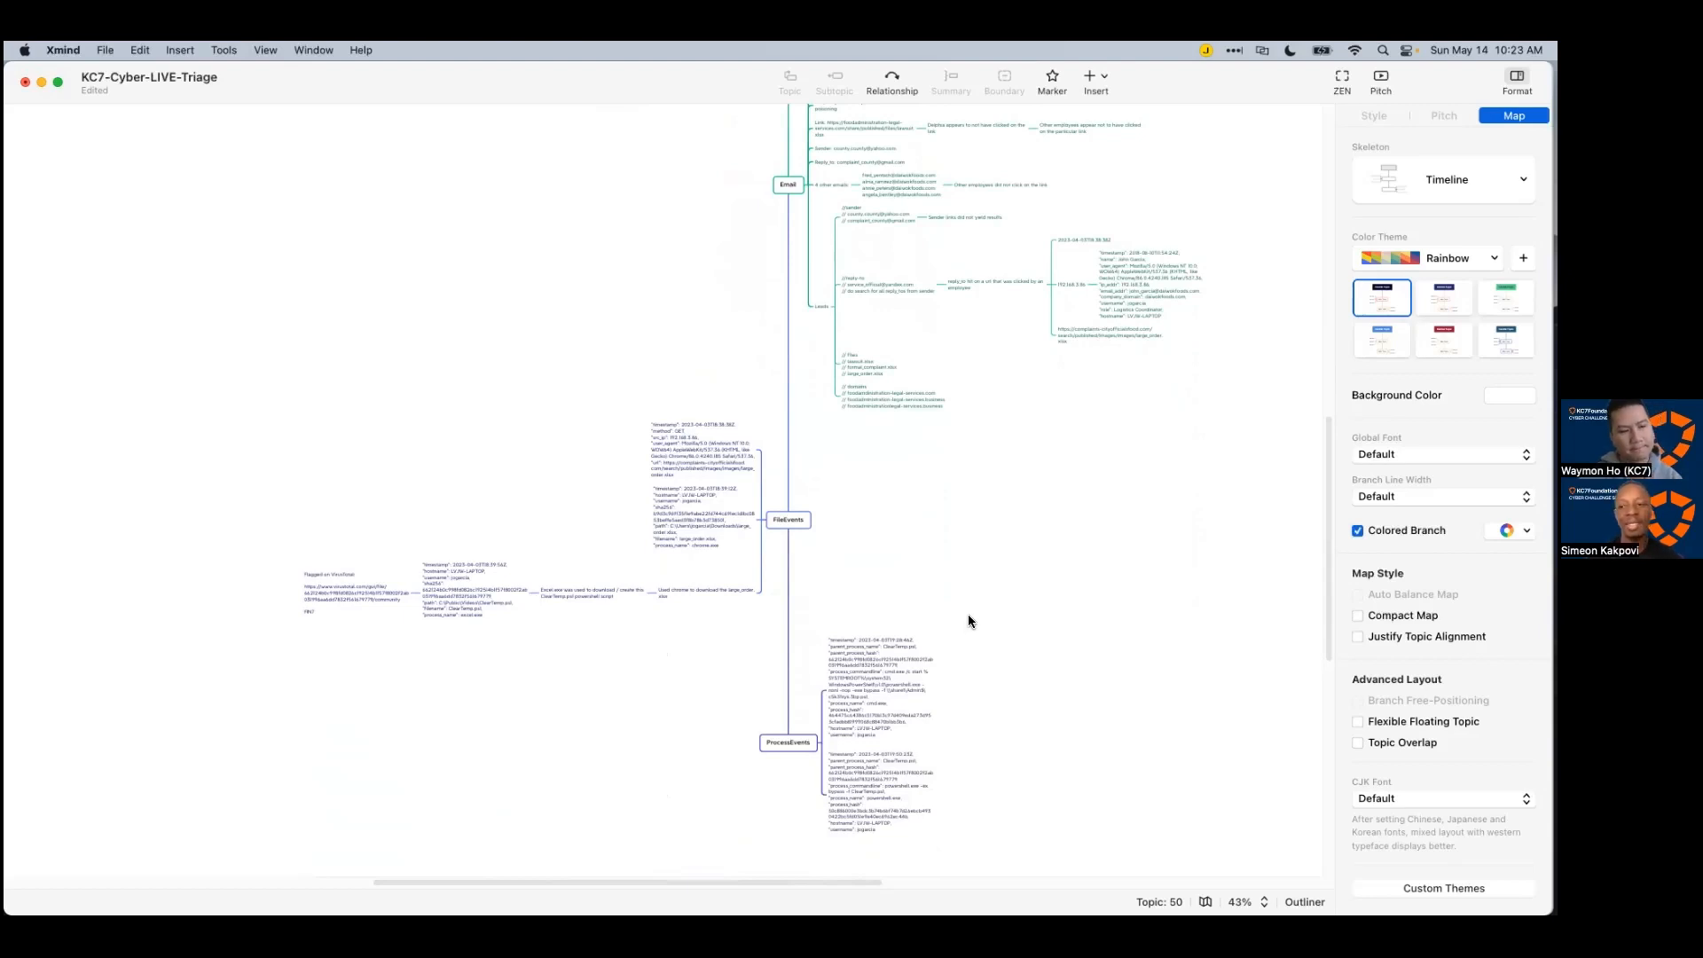
scroll(938, 610, up, 5)
scroll(805, 625, down, 4)
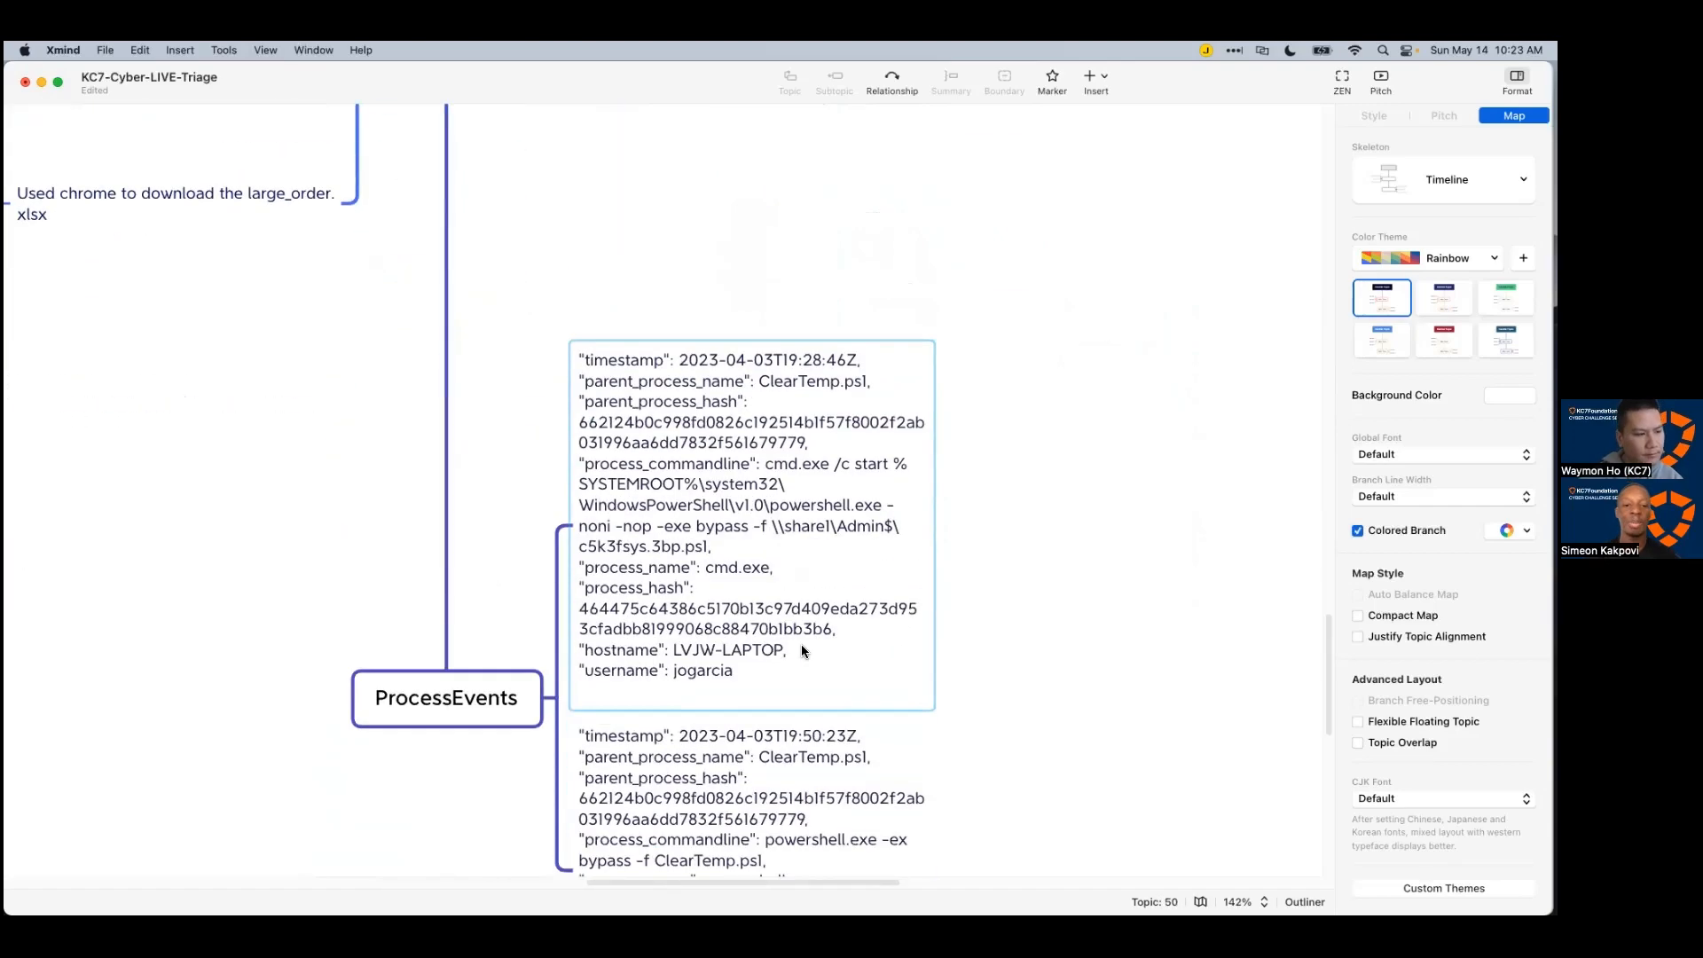
key(super+Tab)
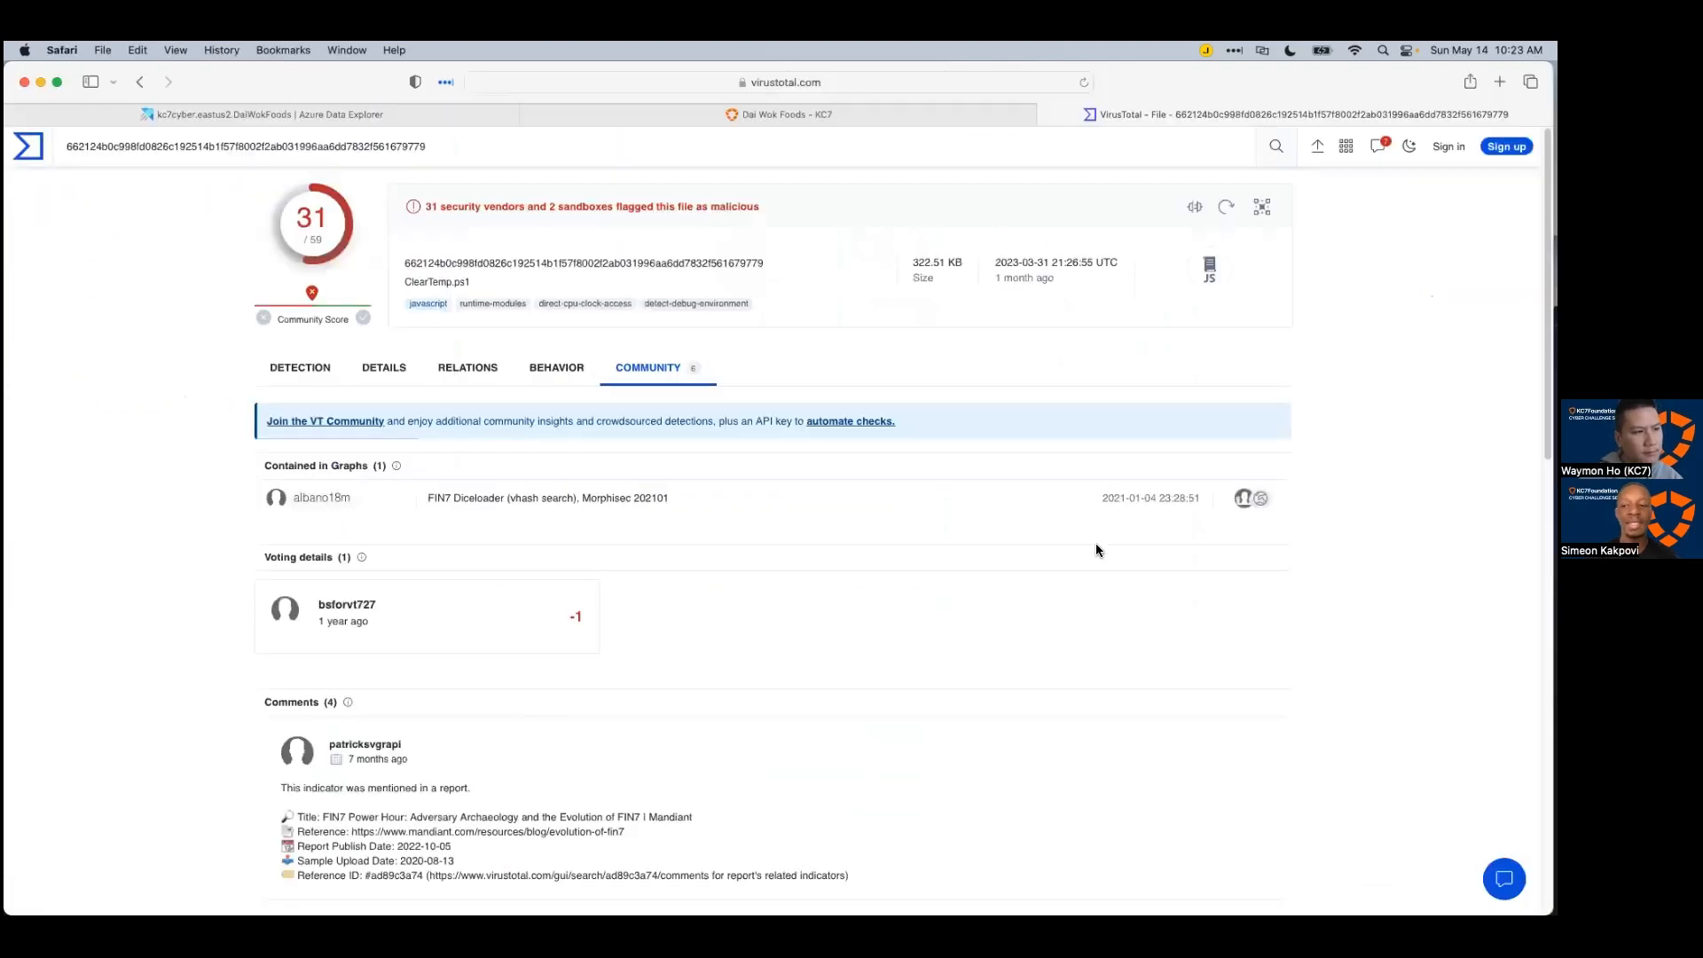
Step: Go from the Dai Wok Foods KC7 page to the Modules Archive and scroll its module cards
click(684, 110)
click(998, 178)
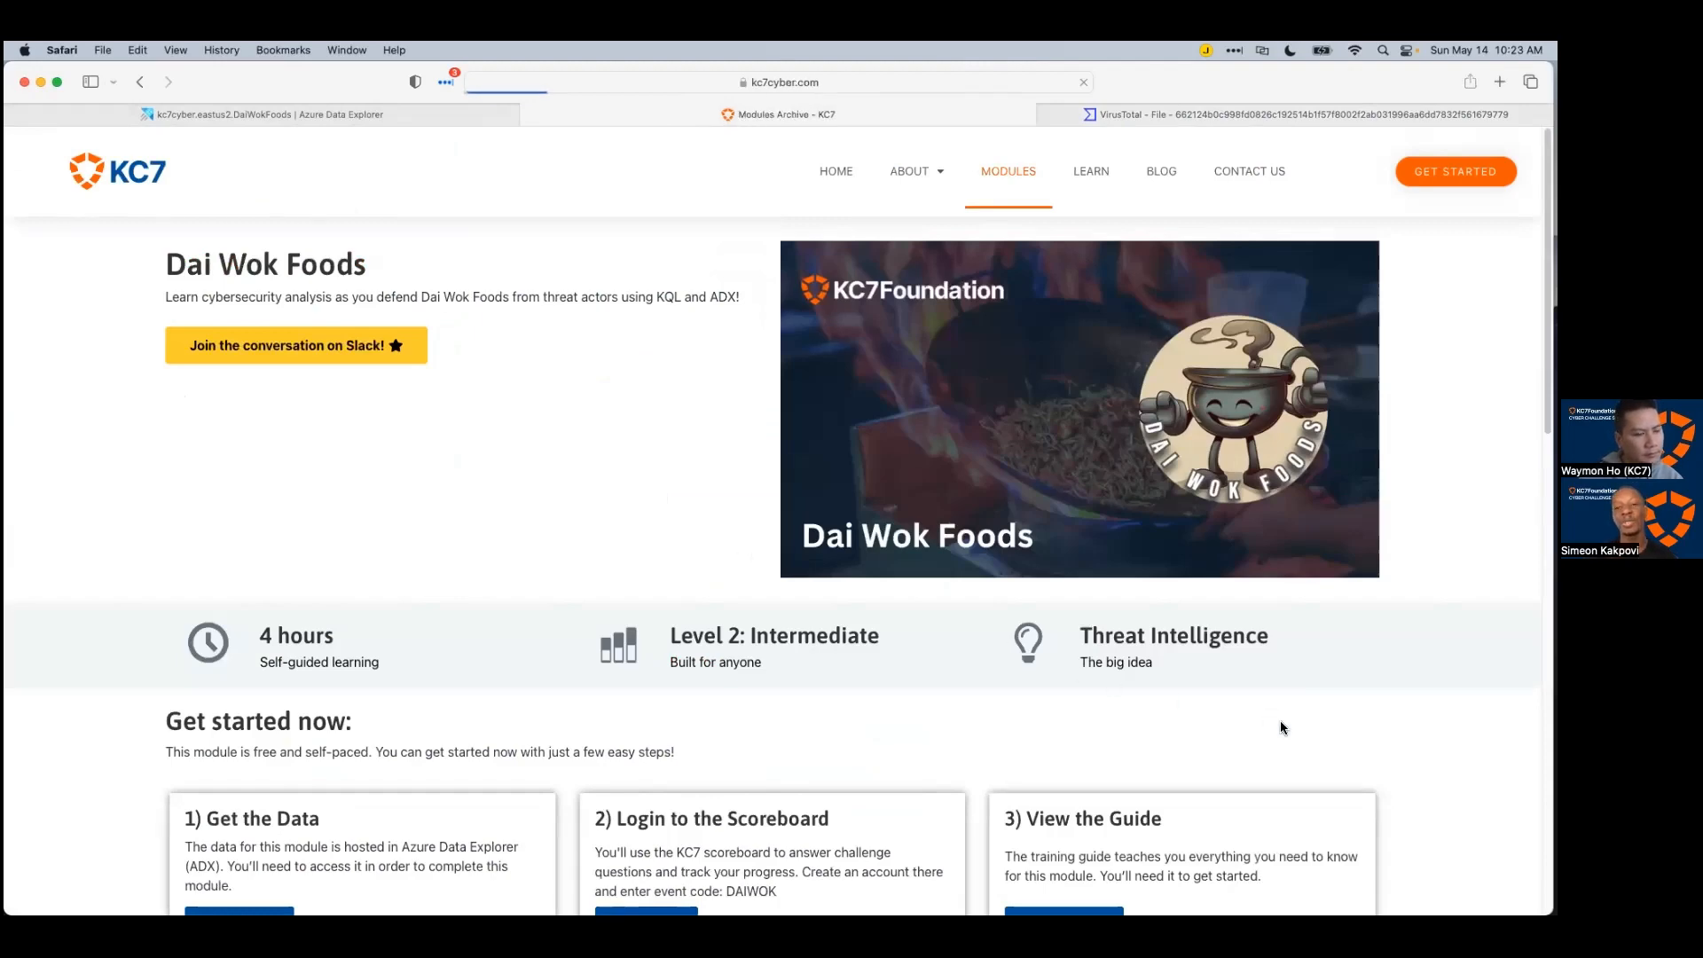
scroll(1287, 728, down, 3)
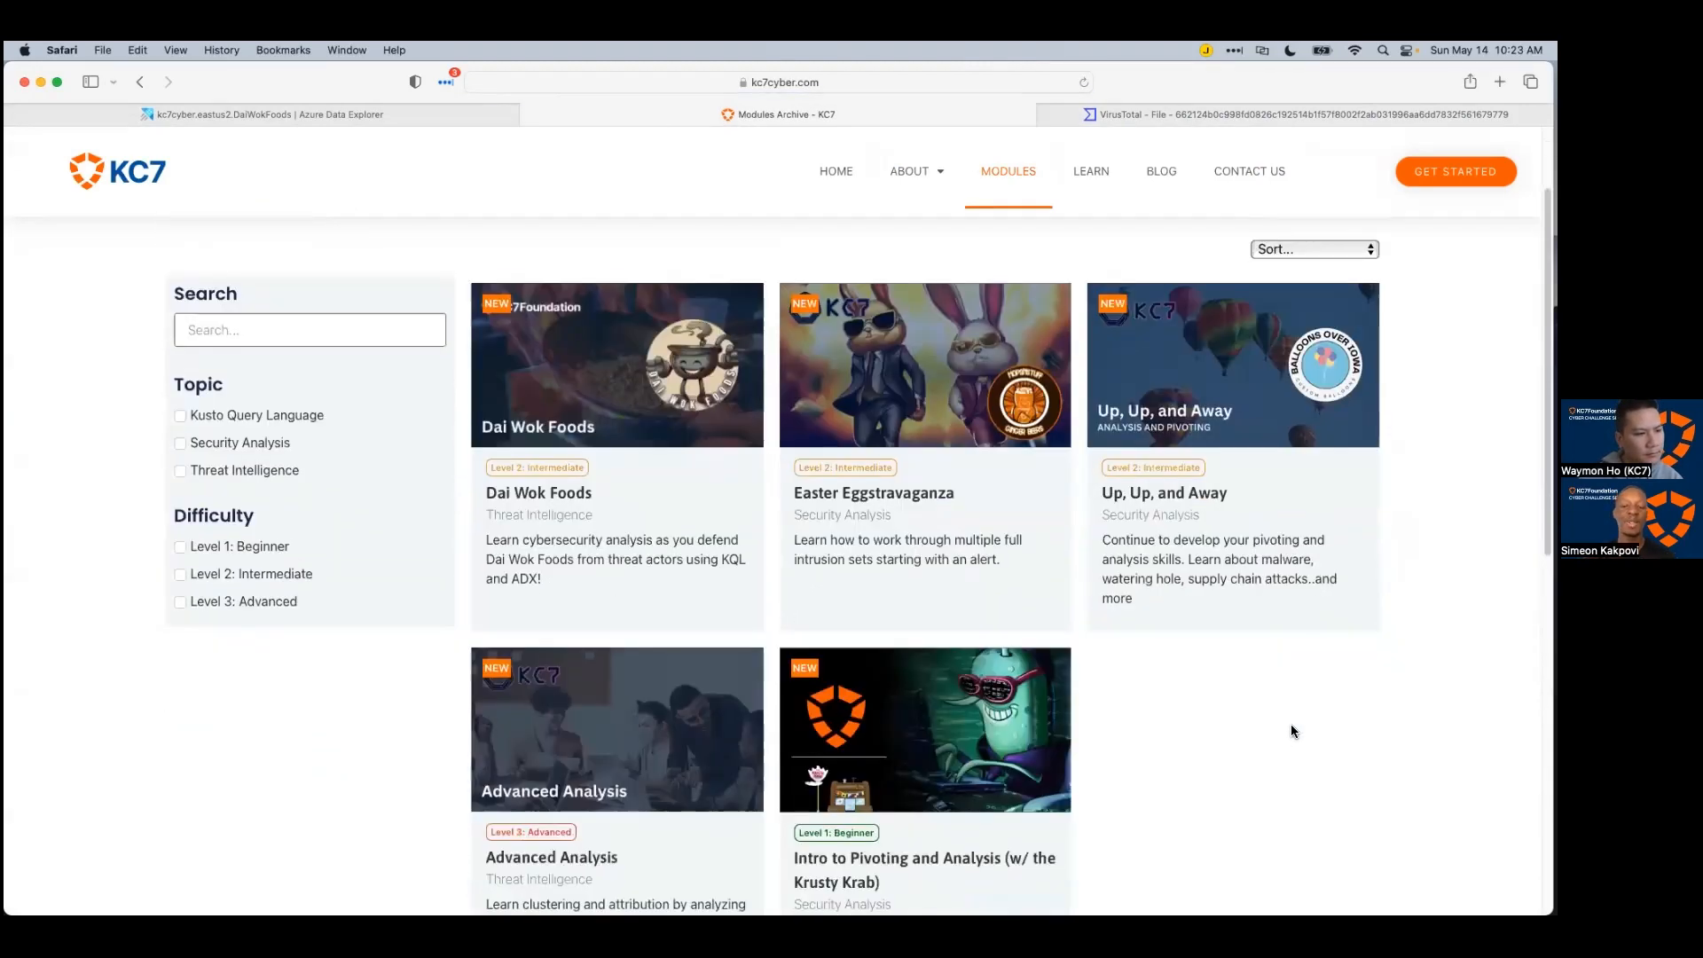